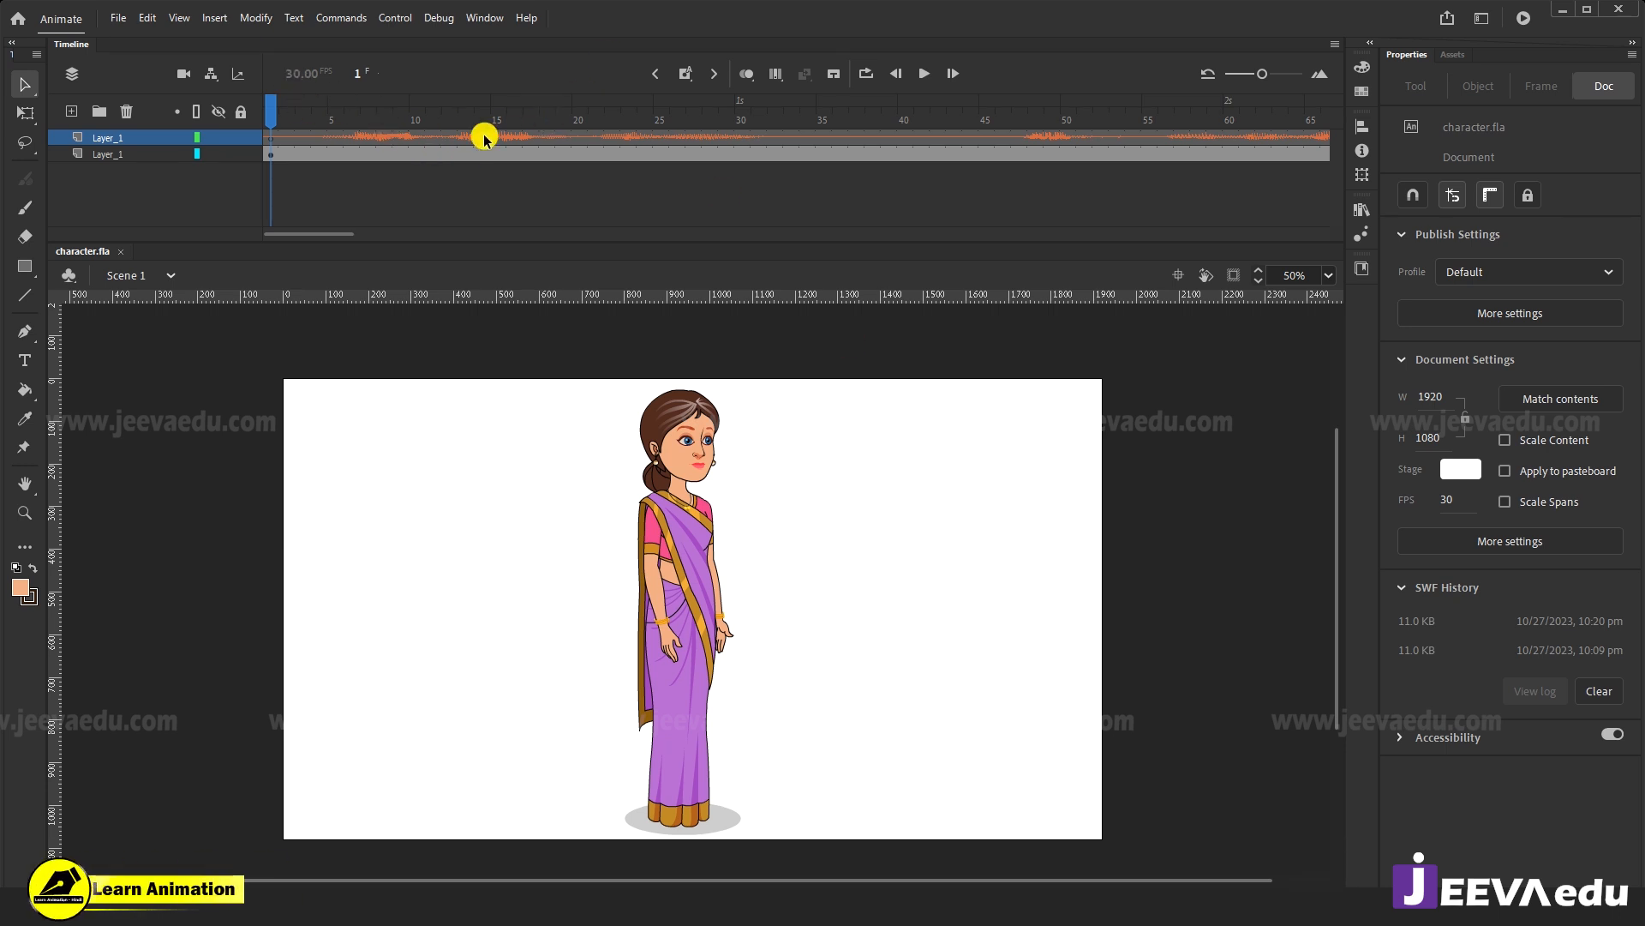
Examine the character's full body, hands and face close up on frame 11, and return the playhead to frame 1.
left_click(432, 122)
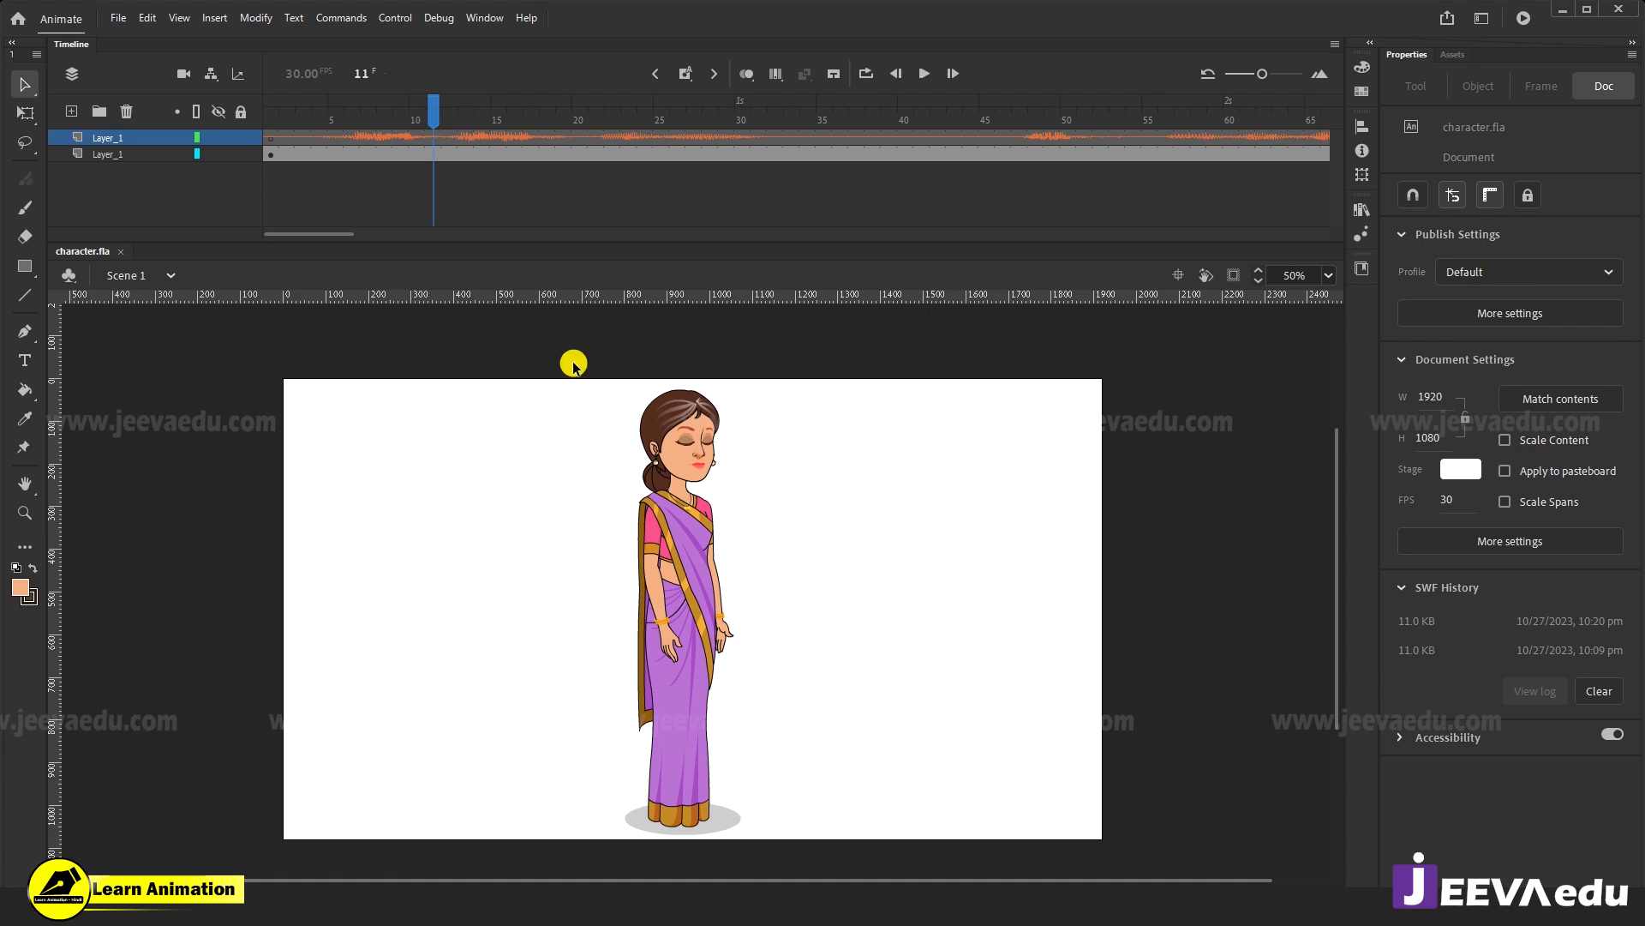
left_click(665, 630)
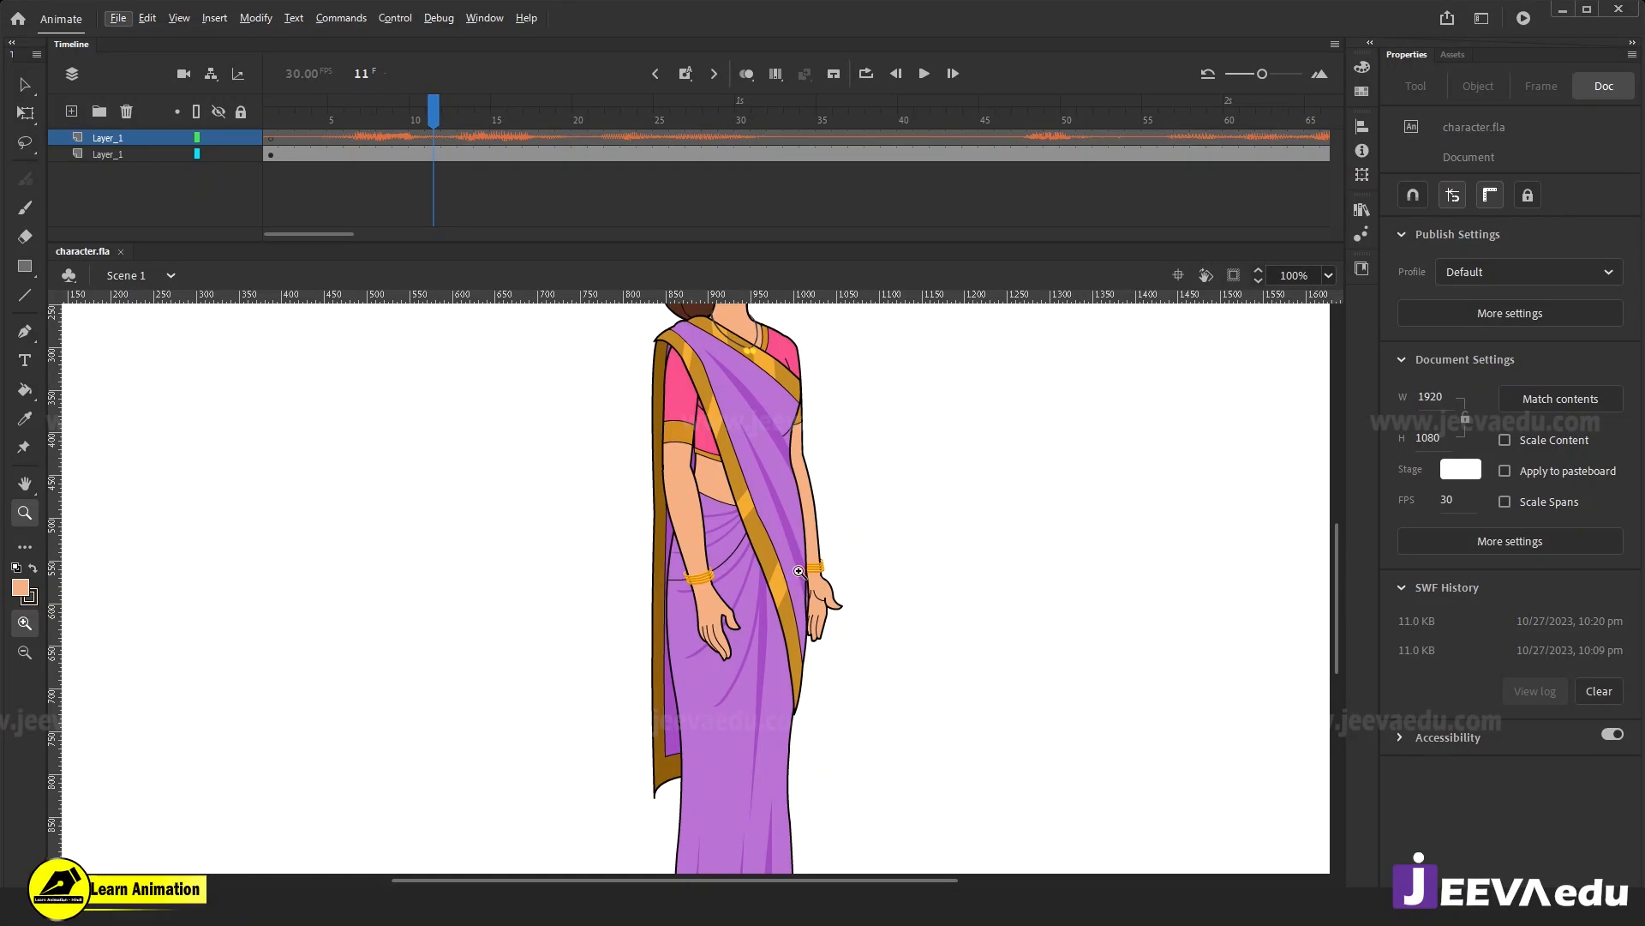
left_click(813, 592, "alt")
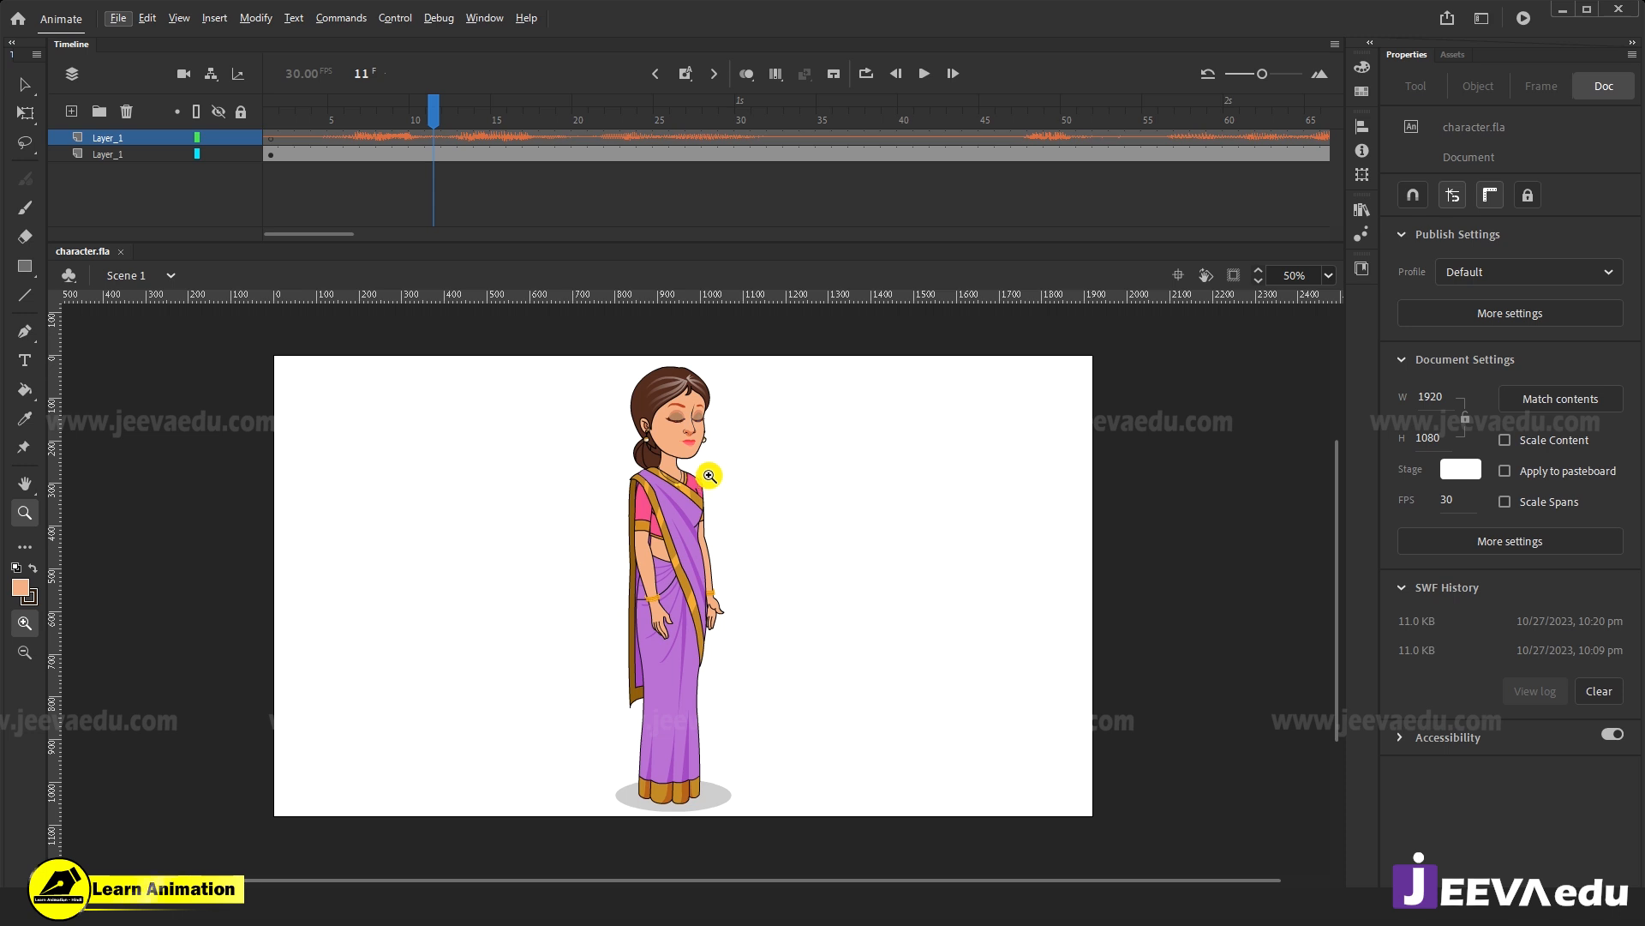
left_click(687, 523)
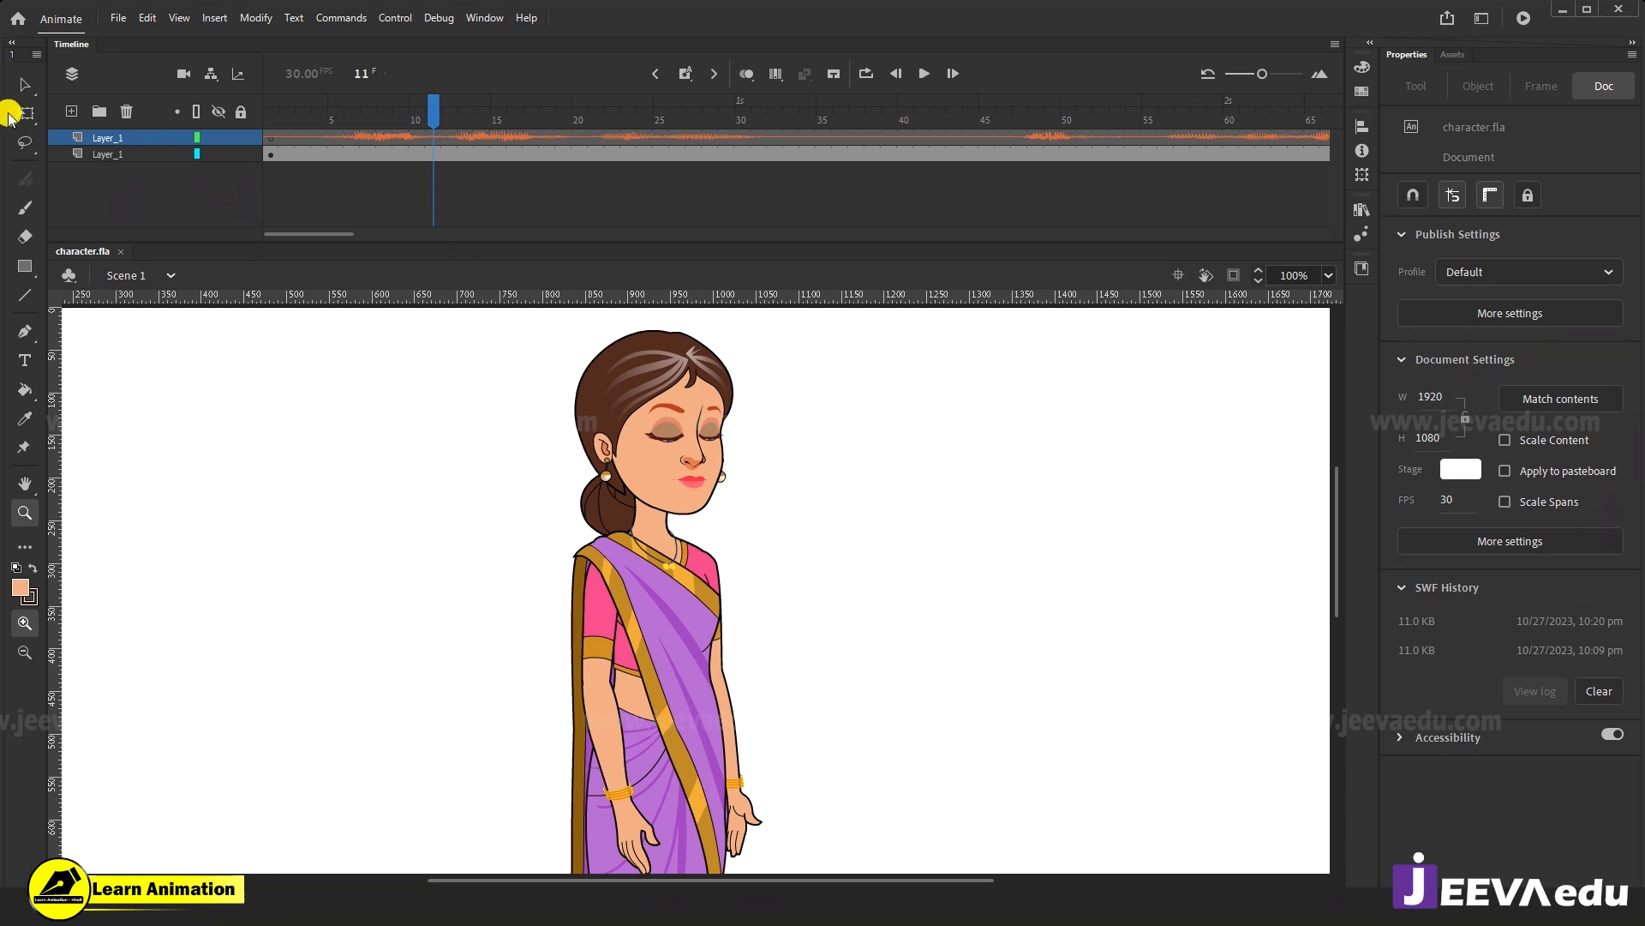
left_click(24, 84)
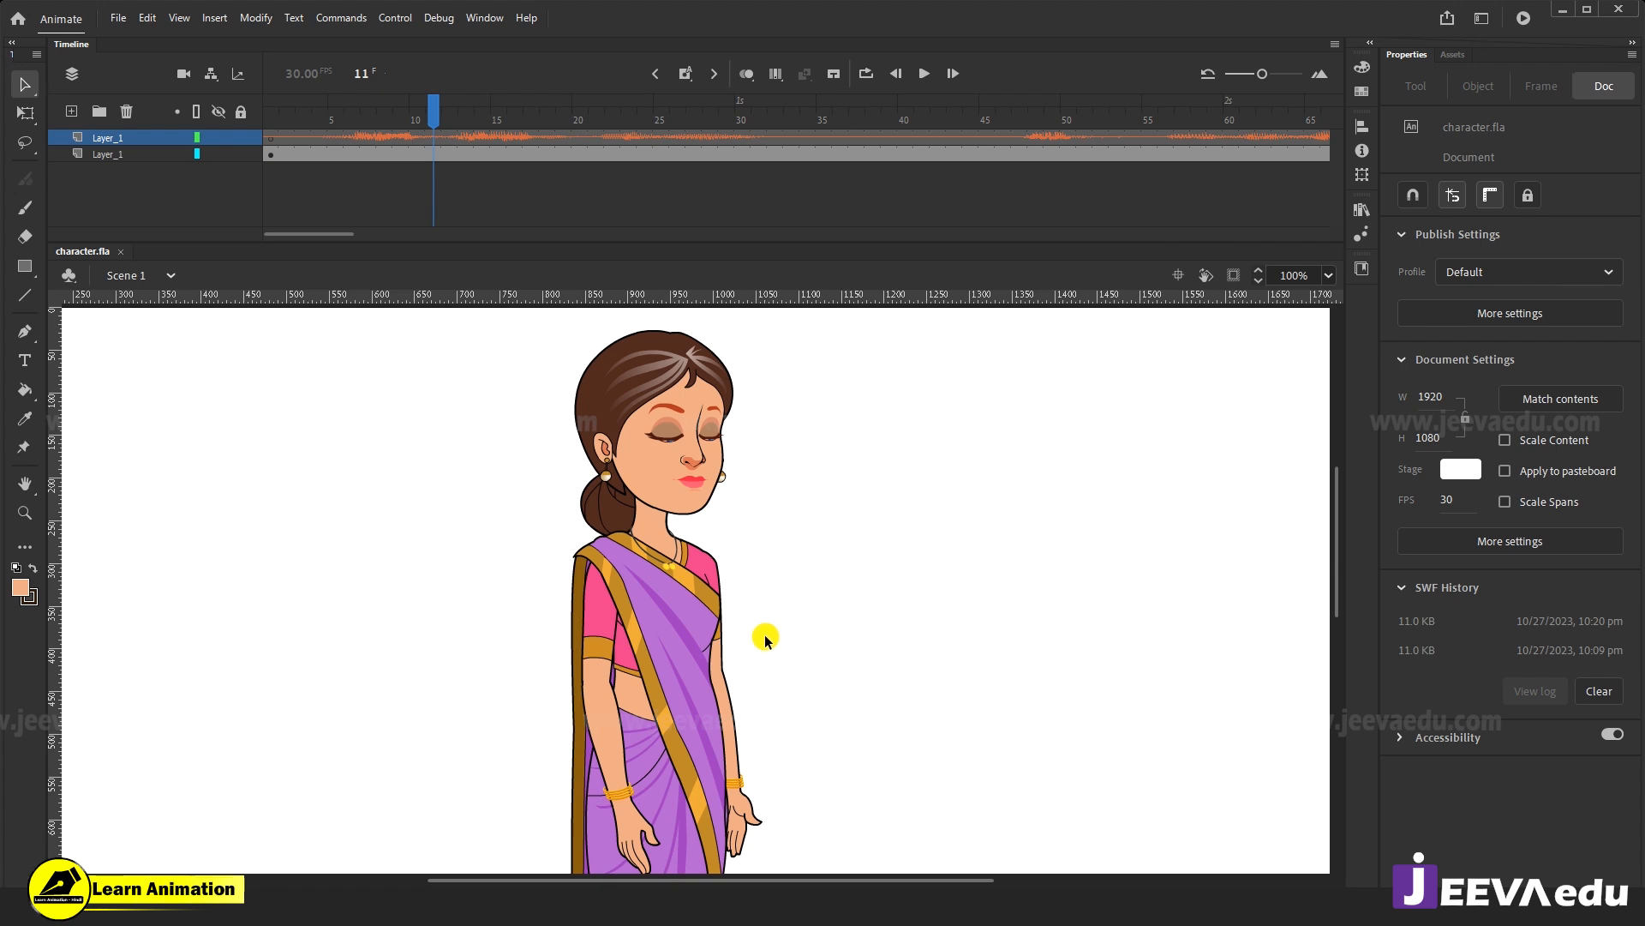
left_click(668, 510)
left_click(743, 518)
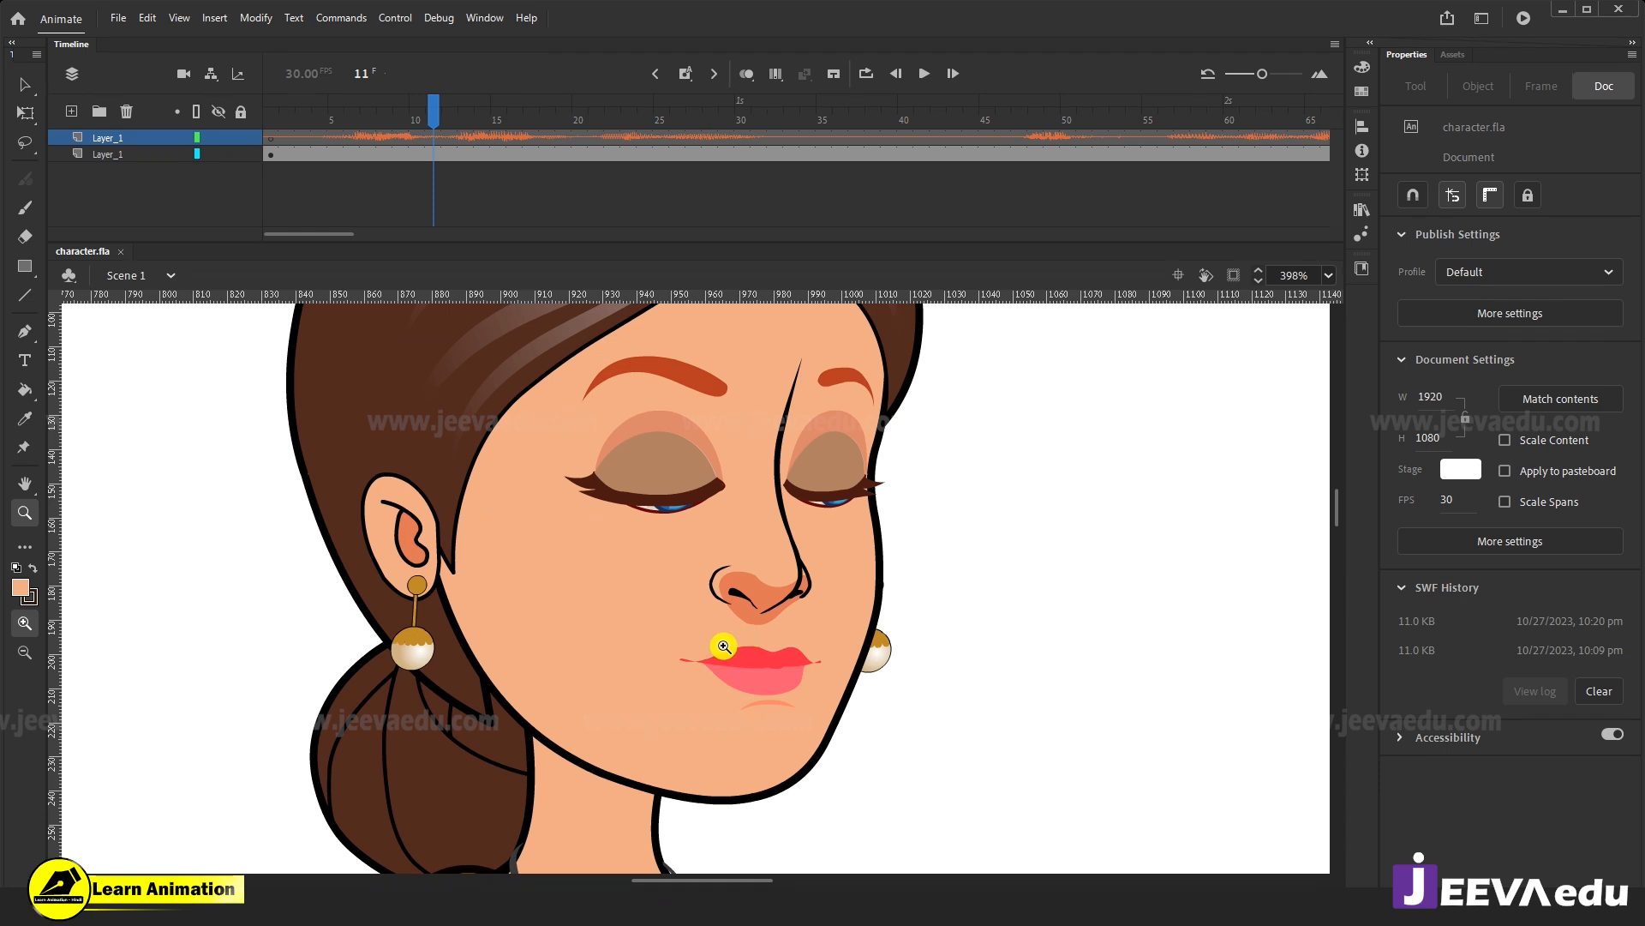
left_click(608, 667, "alt")
left_click(607, 698, "alt")
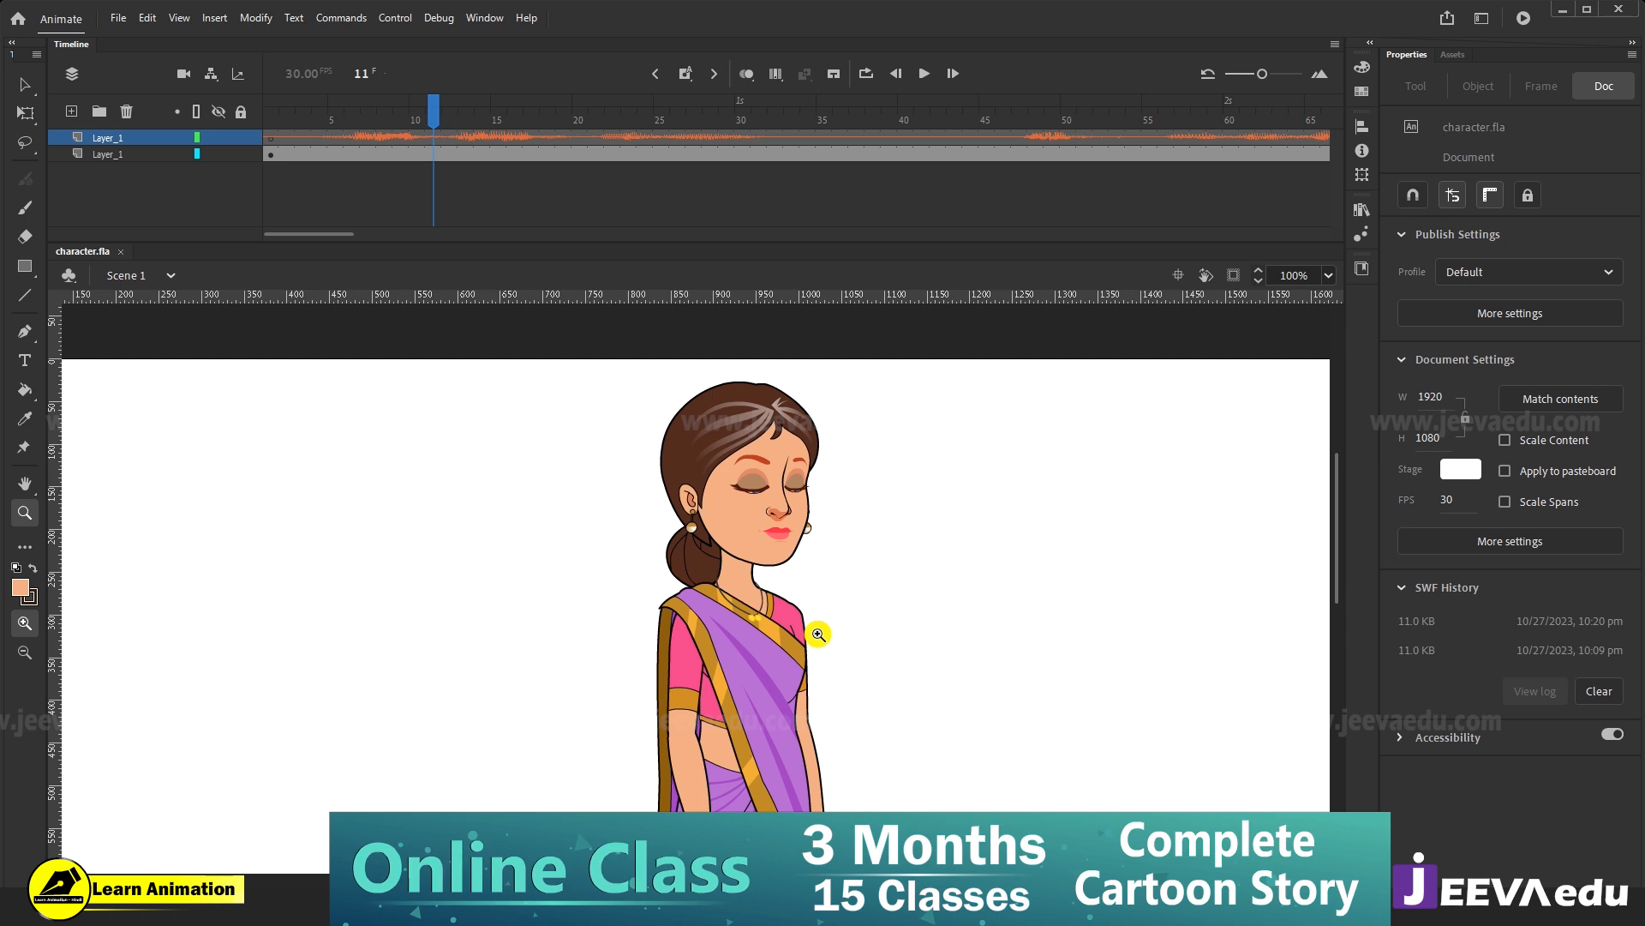
left_click_drag(428, 112, 270, 112)
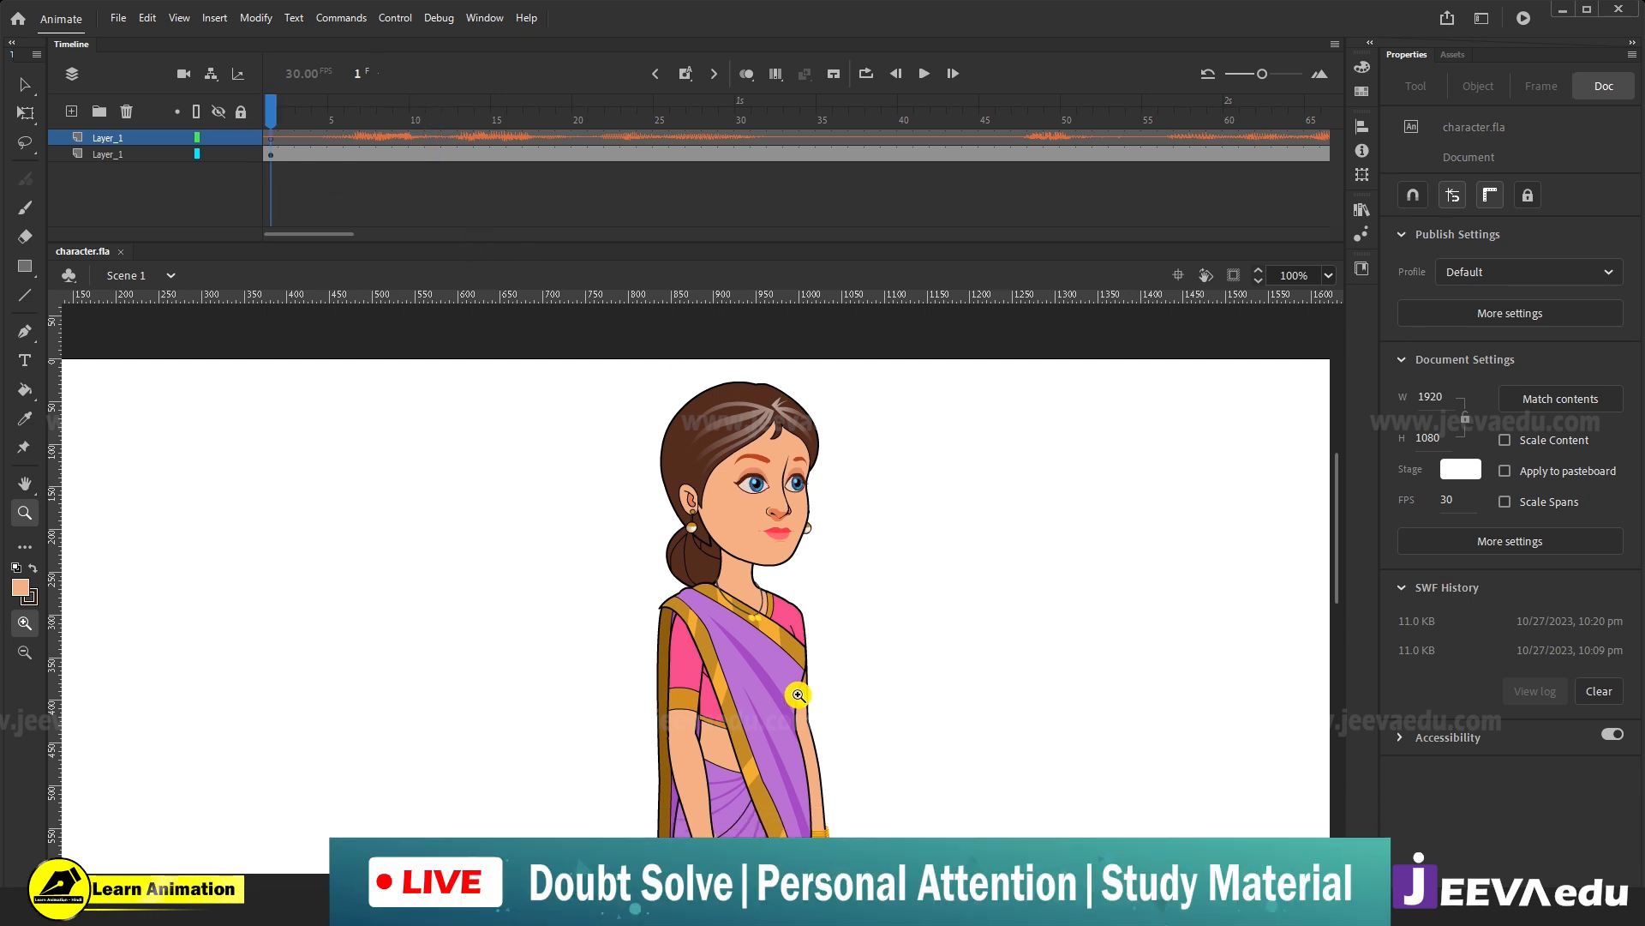
left_click(776, 708, "alt")
left_click_drag(769, 673, 765, 610)
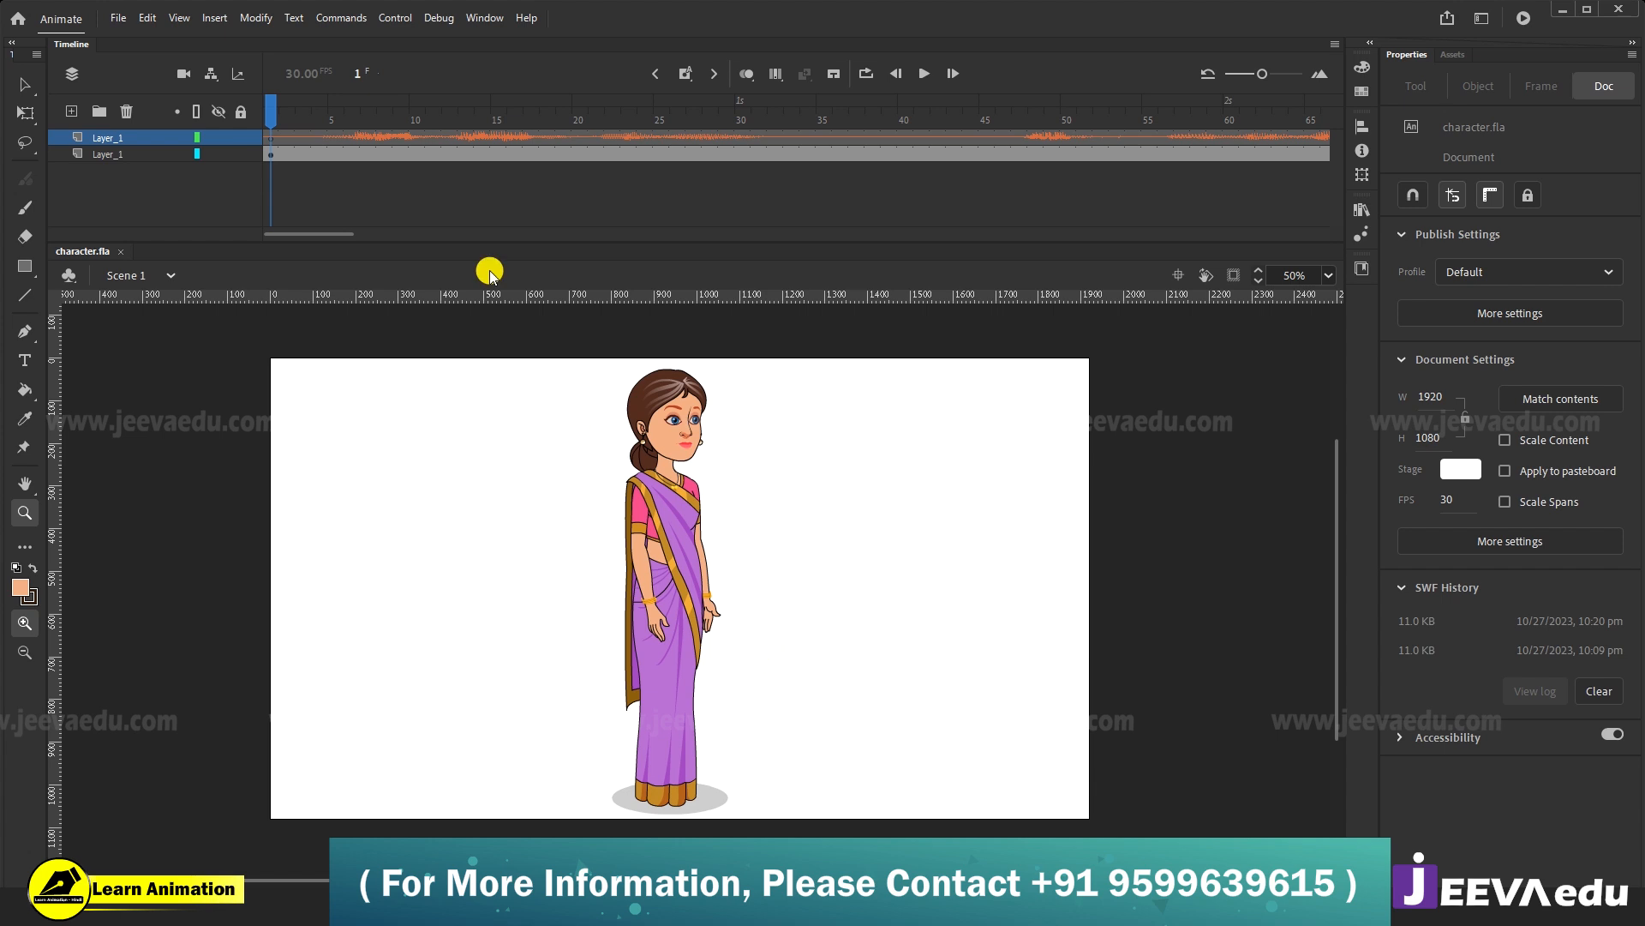
left_click(315, 137)
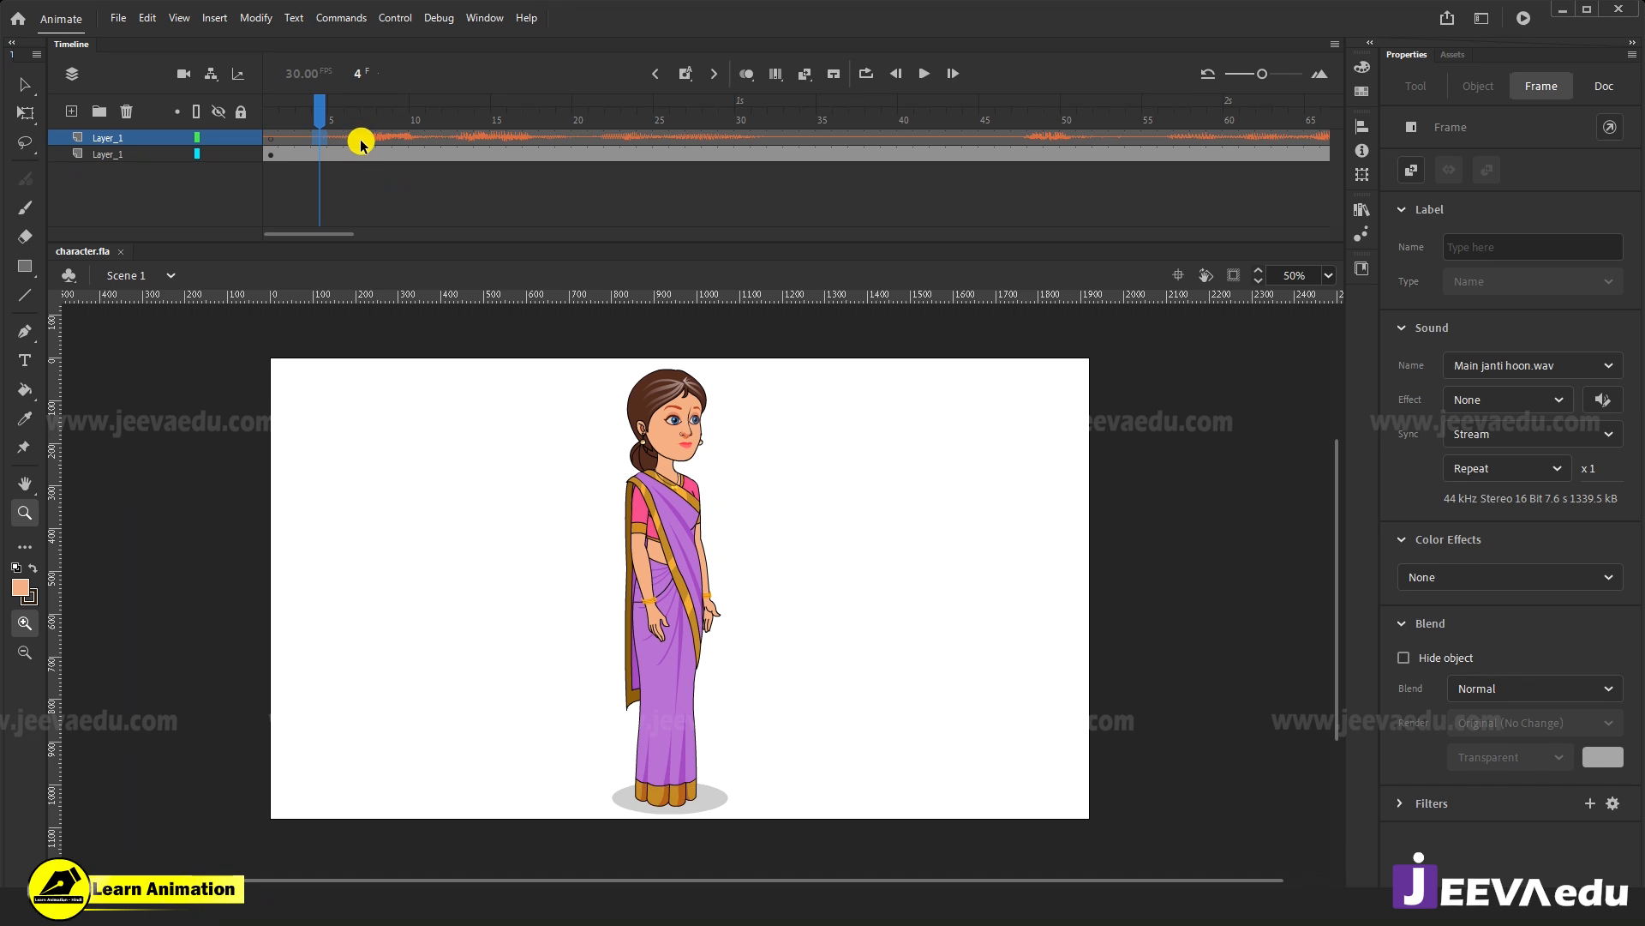
left_click(120, 18)
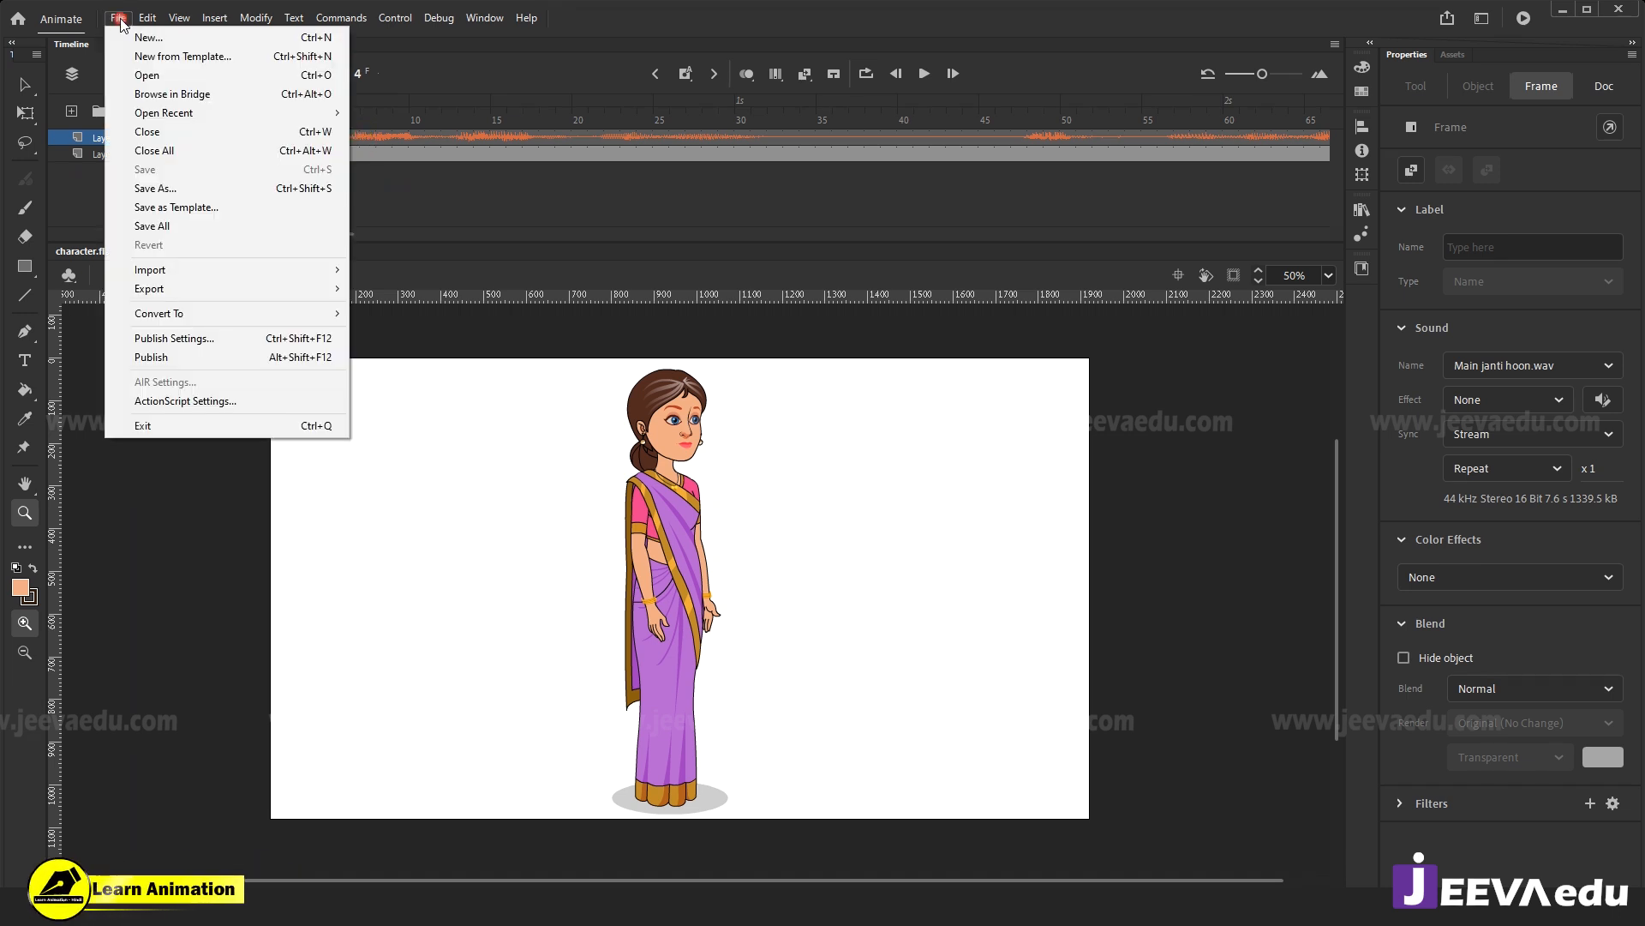
mouse_move(174, 275)
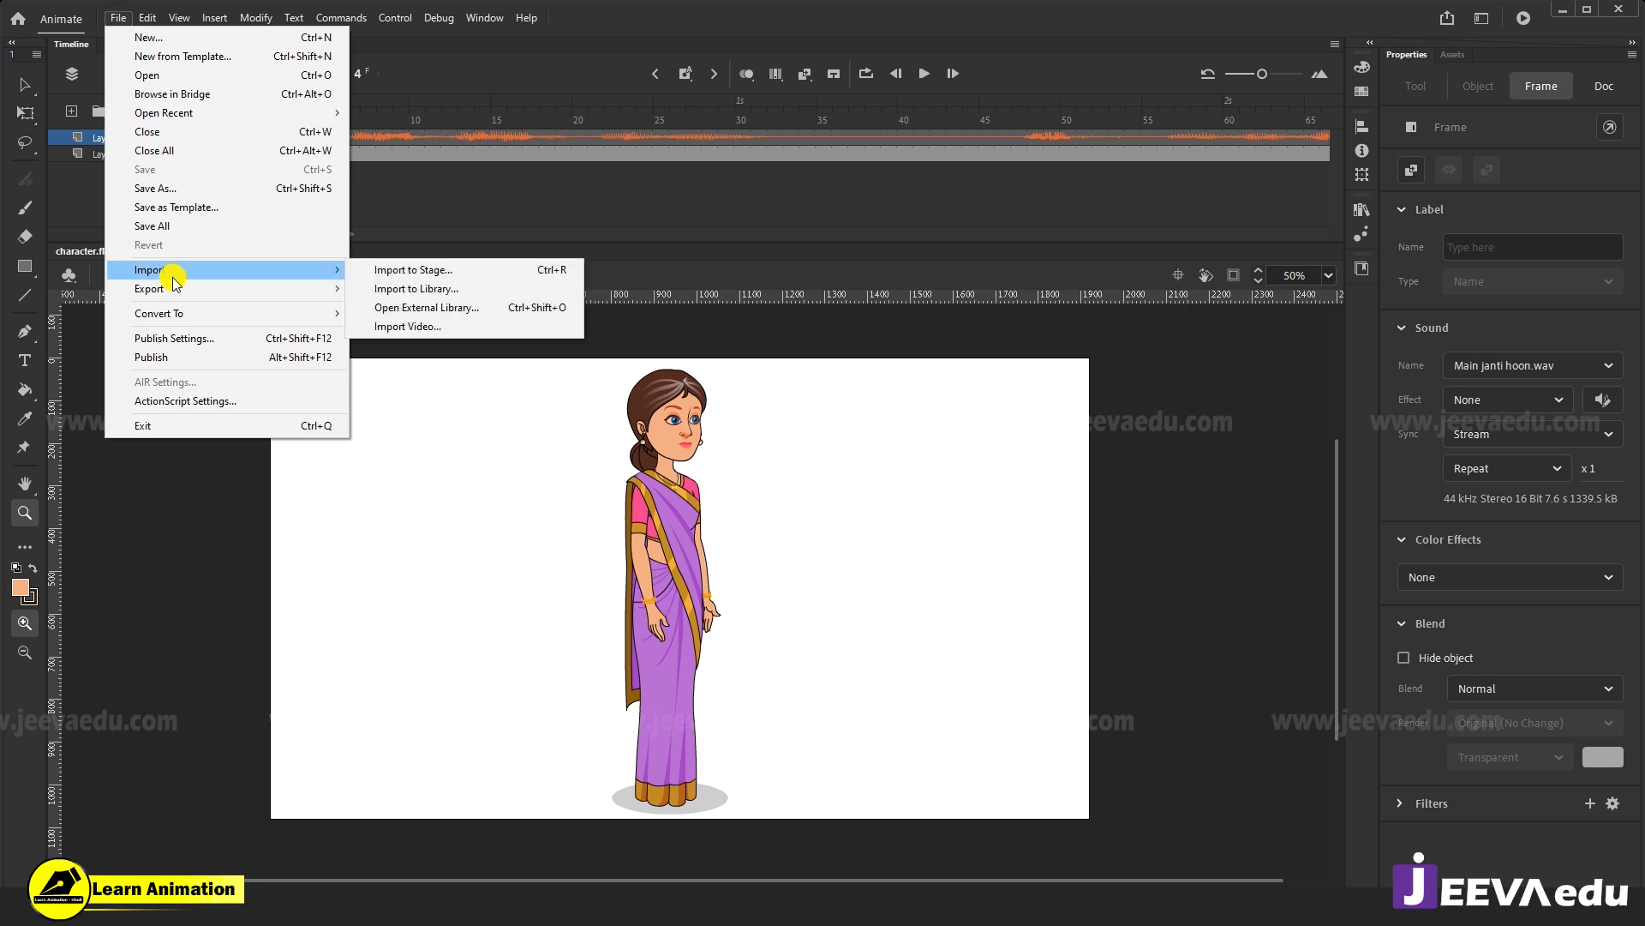
left_click(438, 292)
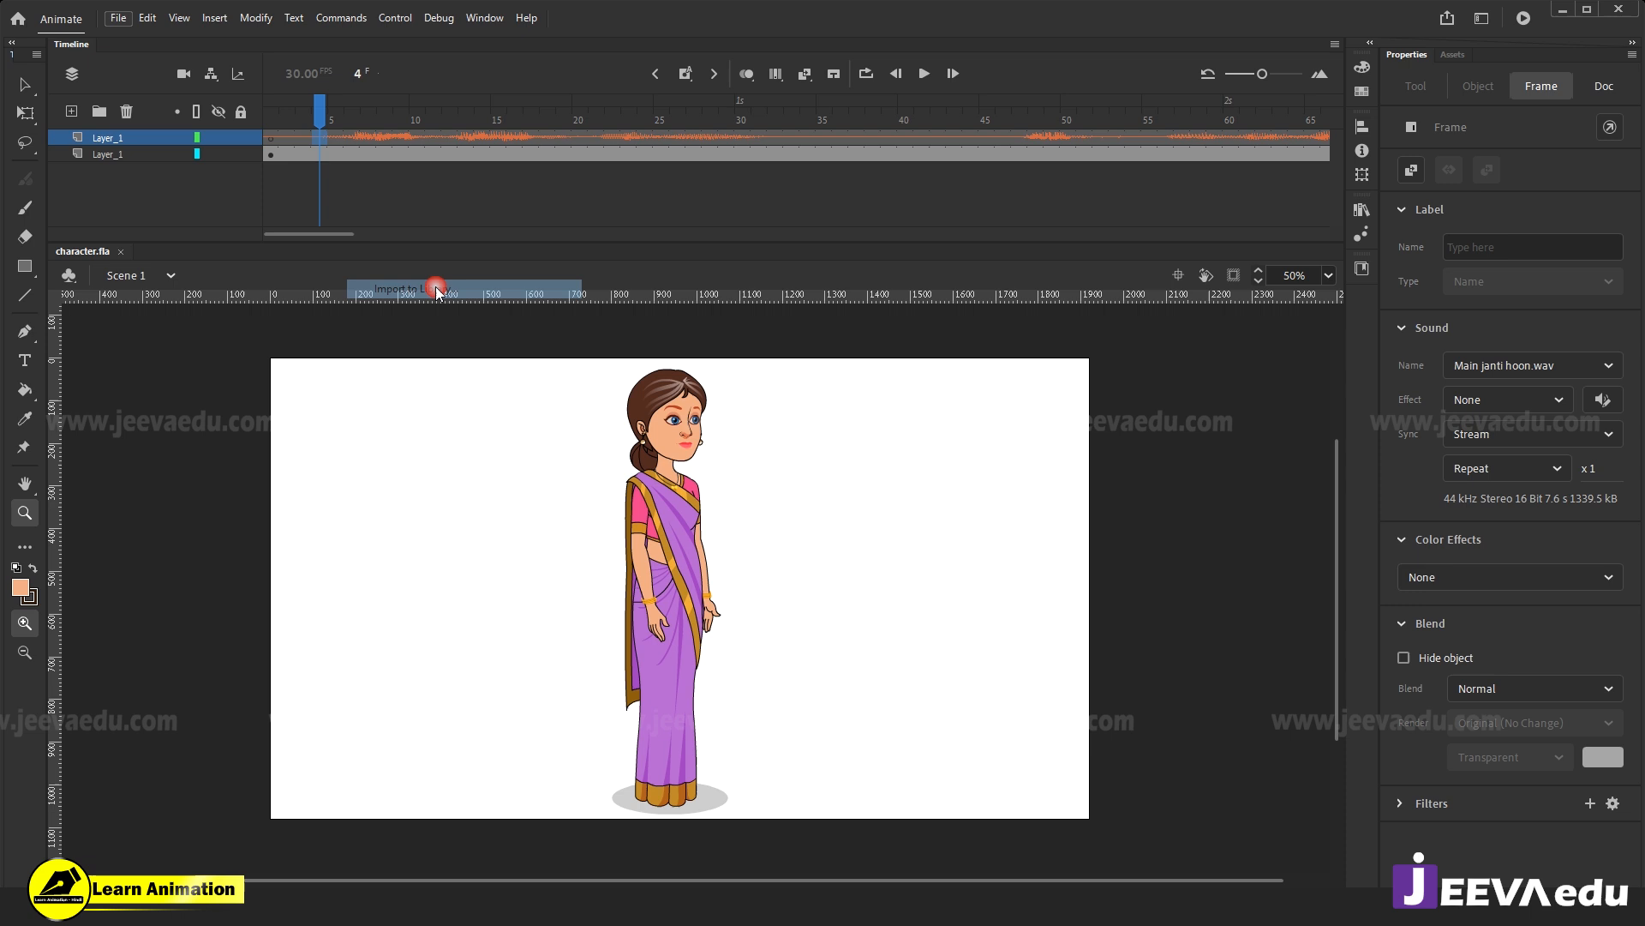
left_click(60, 133)
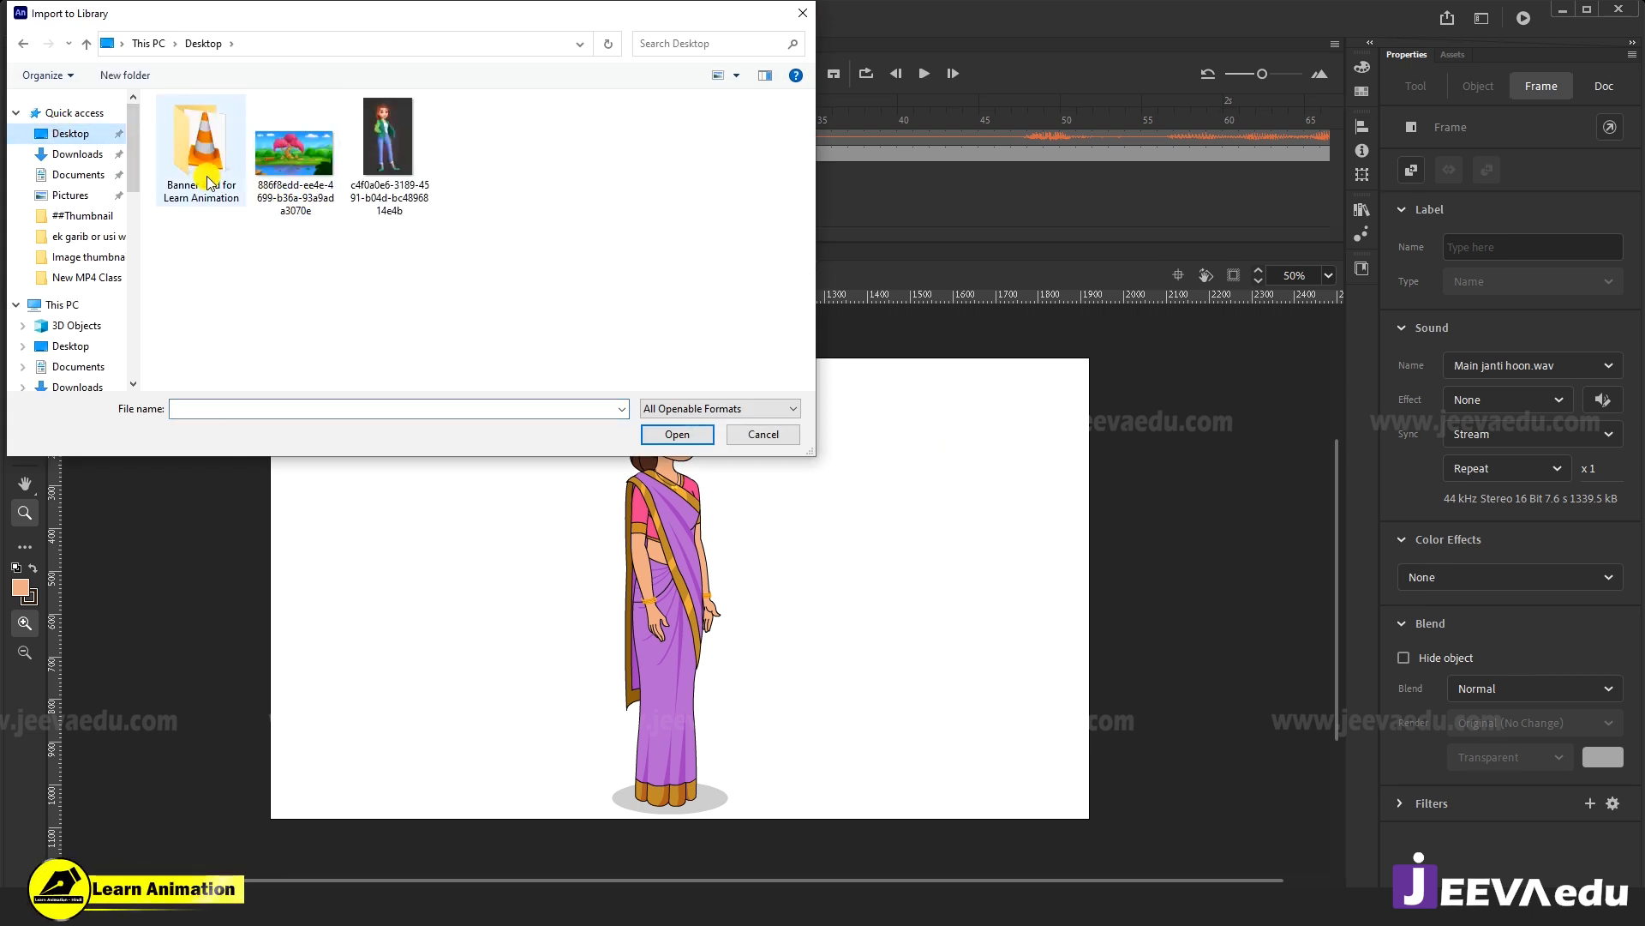
left_click(763, 434)
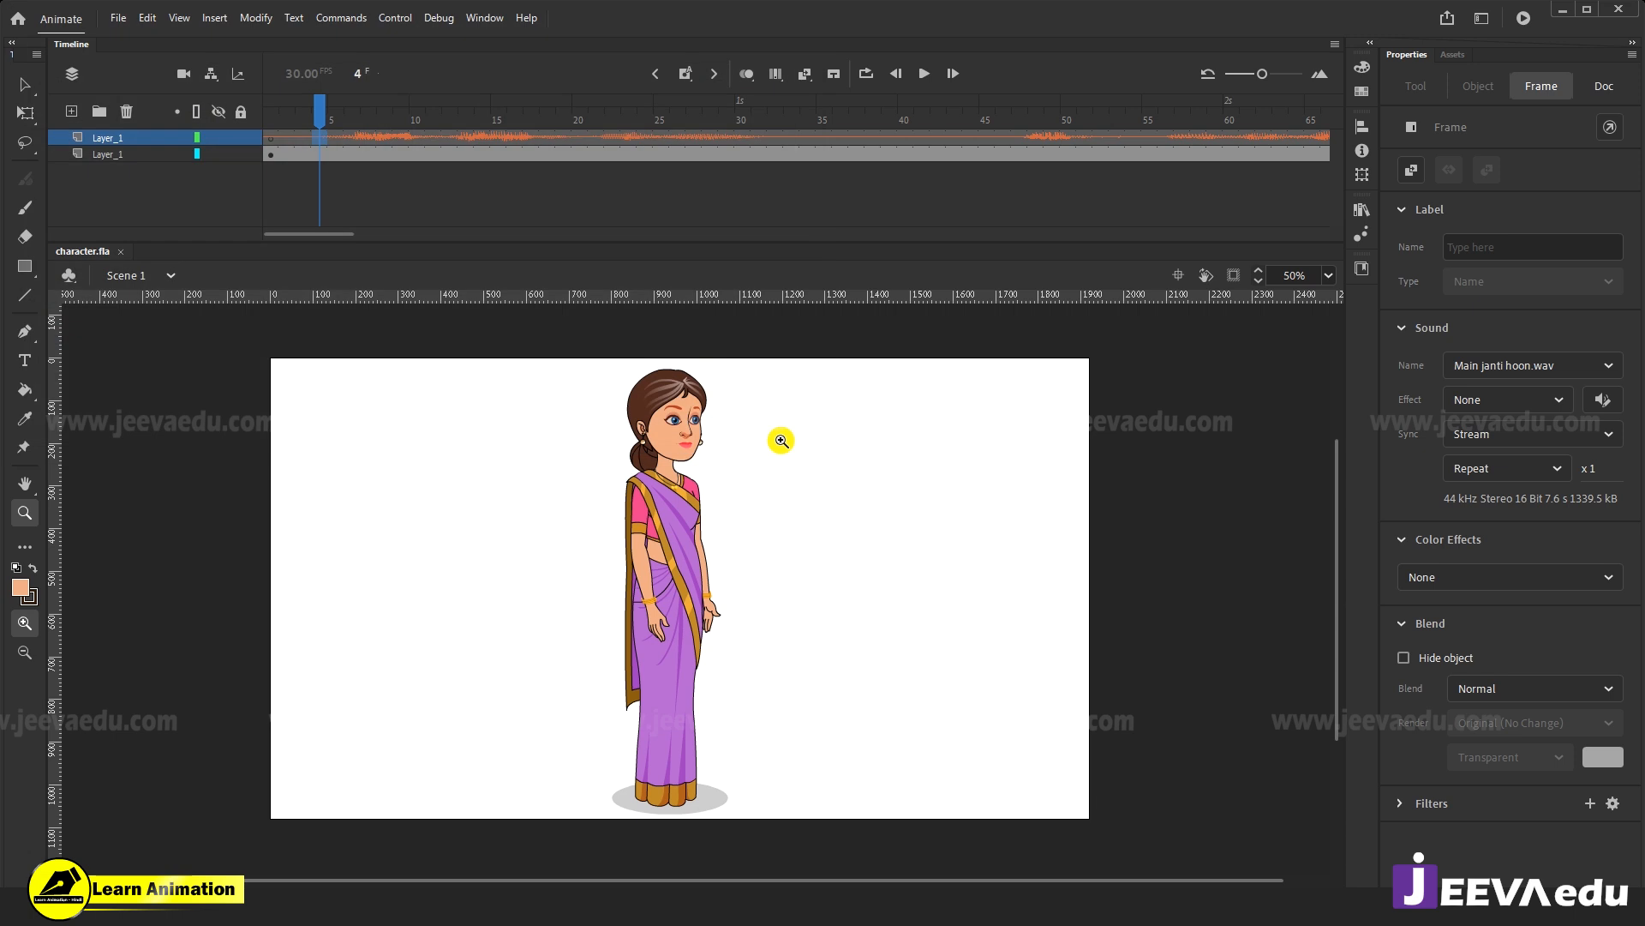
Look over the document's library of symbols and sounds, and collapse it again.
left_click(1363, 214)
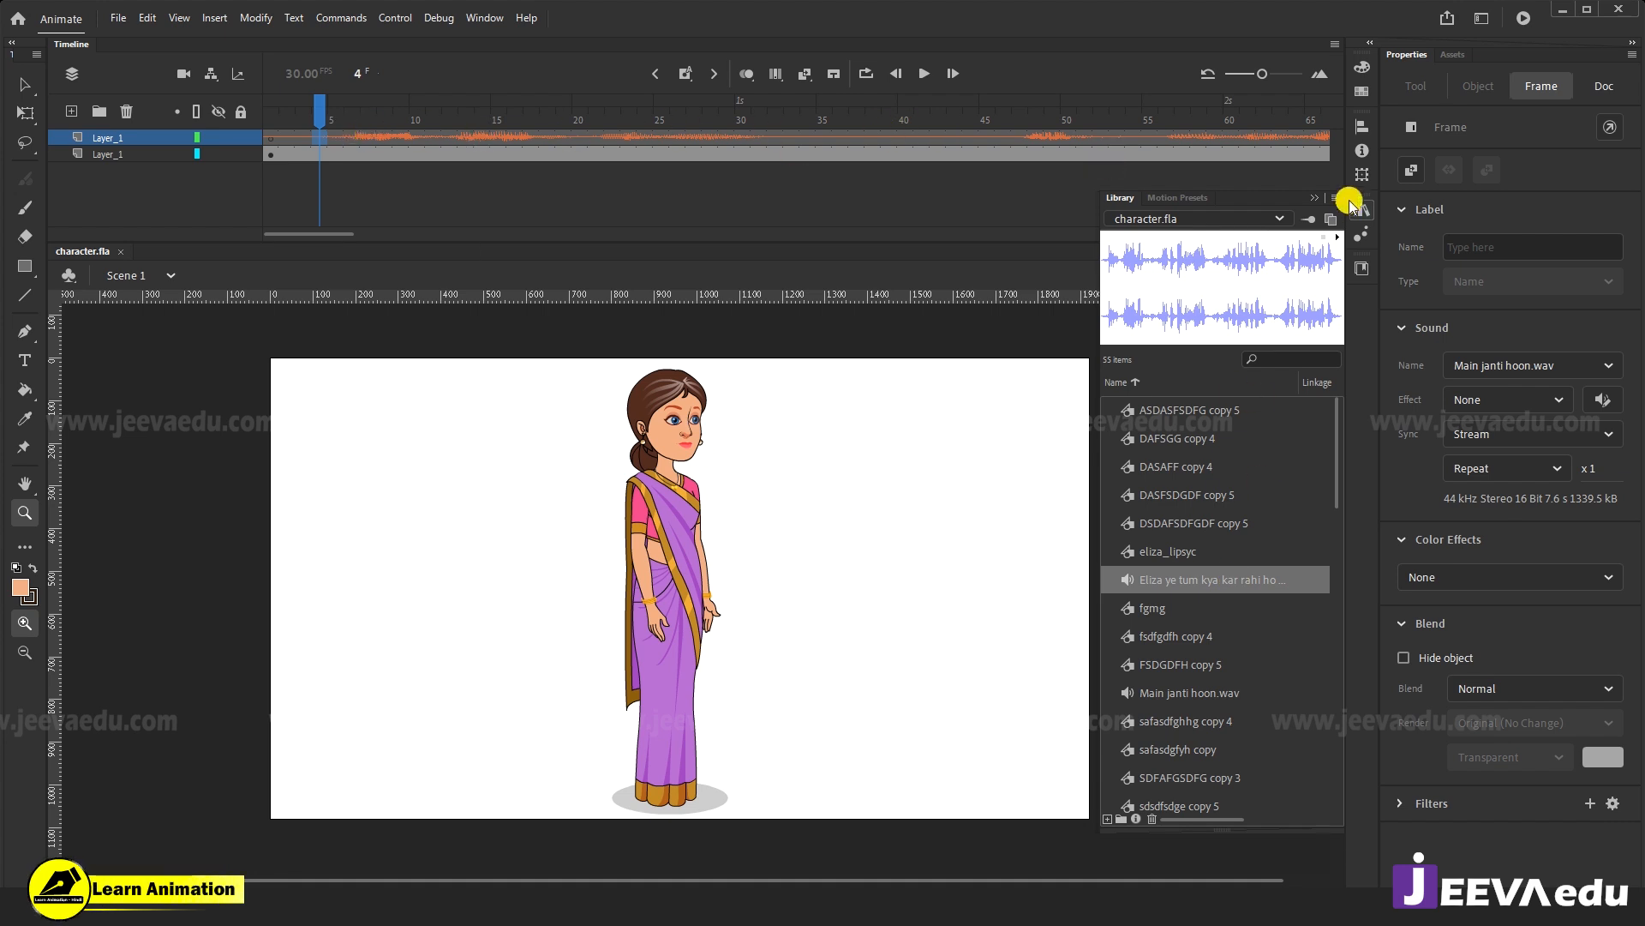
left_click(1313, 198)
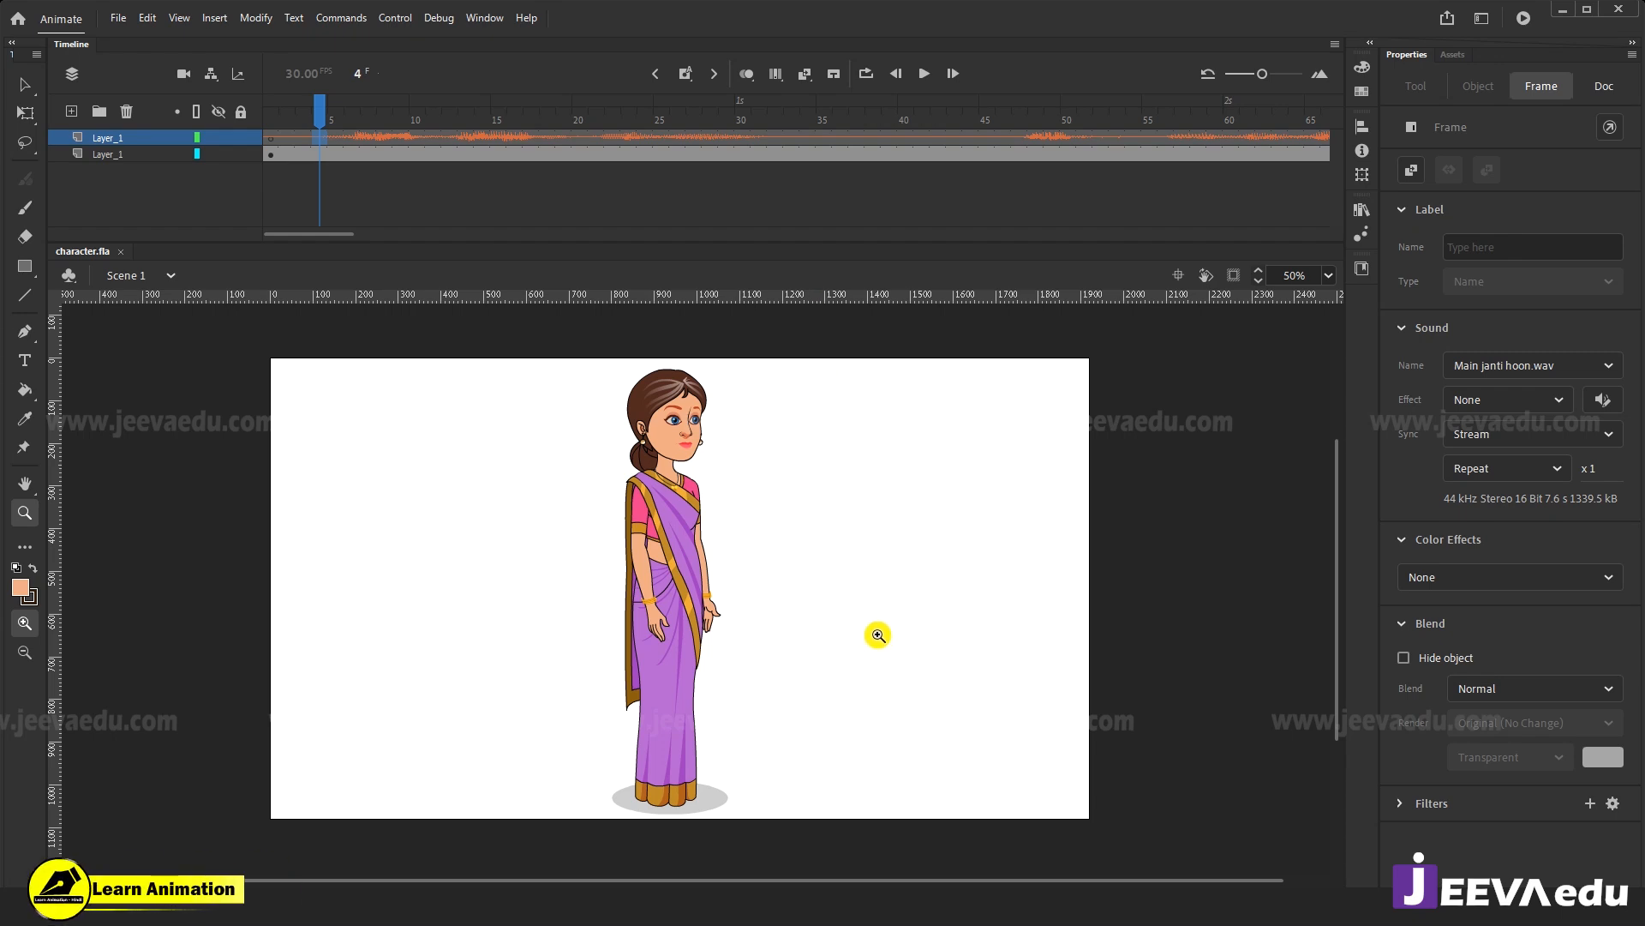
left_click(267, 128)
left_click(71, 111)
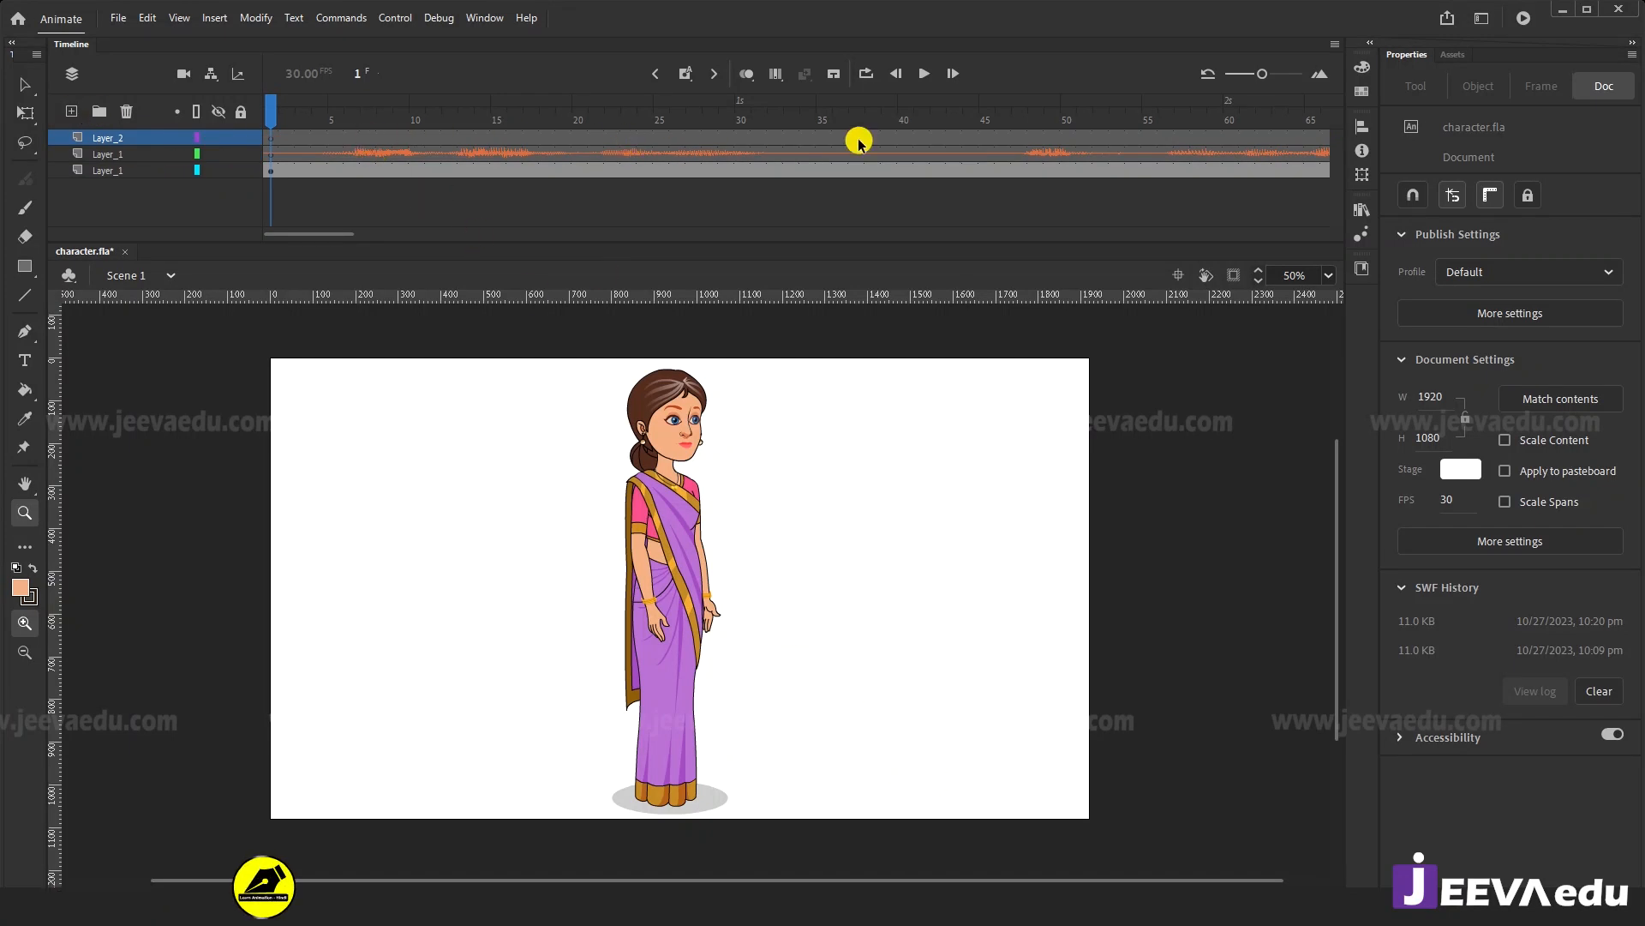
left_click(127, 112)
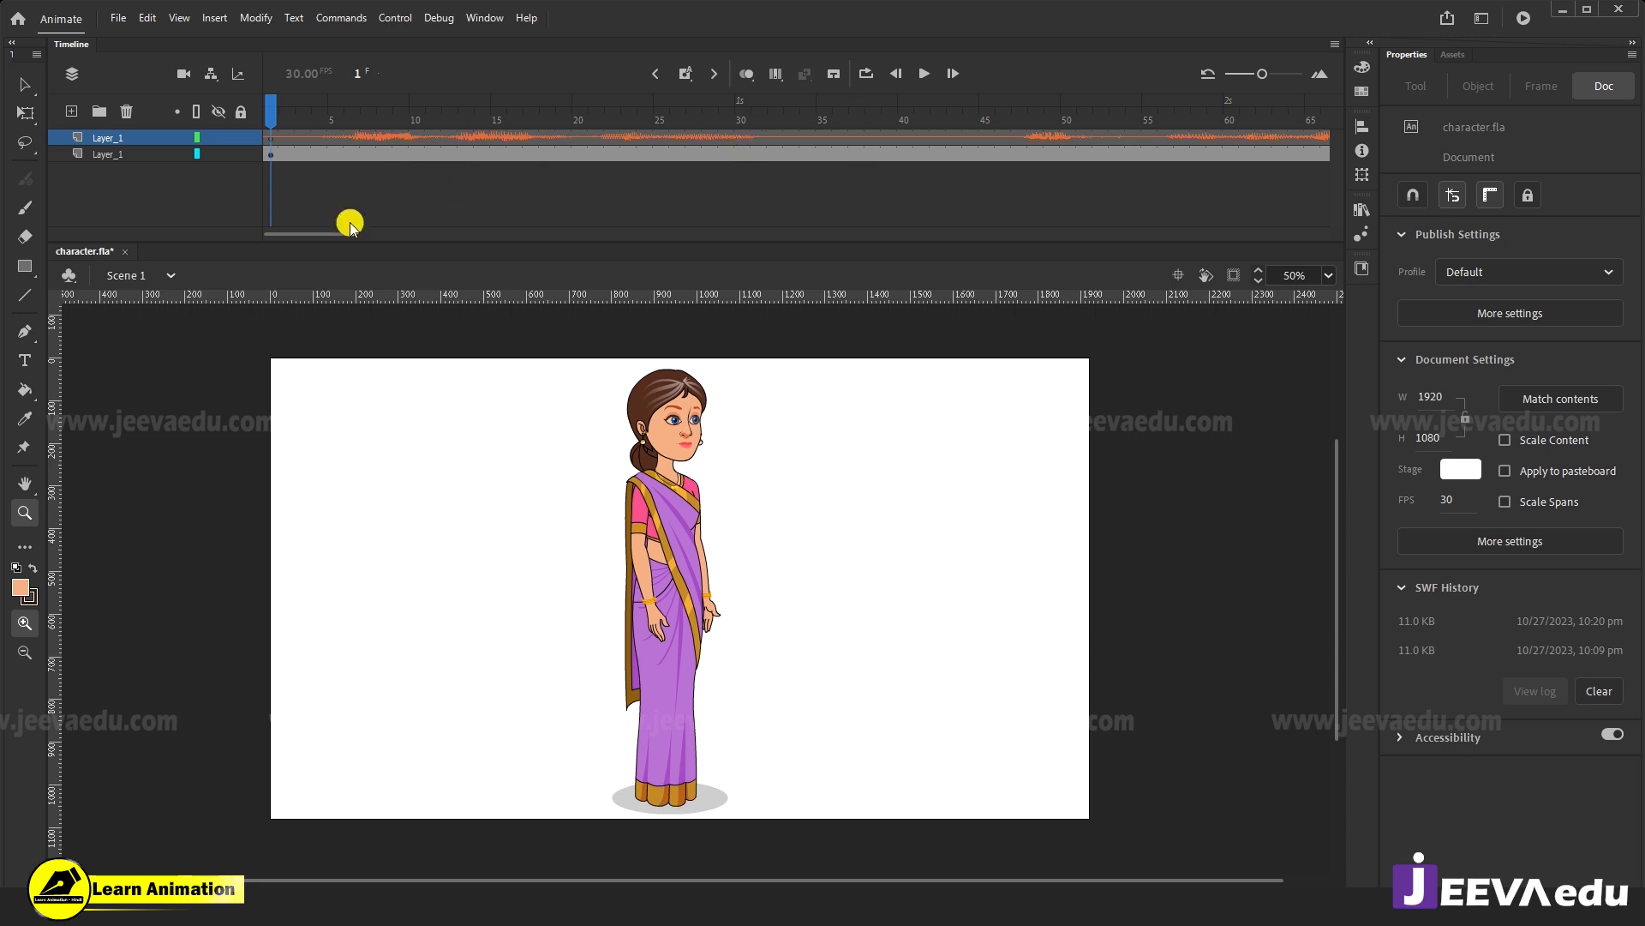
Play the timeline with its voice audio from frame 1, and return the playhead to frame 2.
left_click_drag(342, 231, 299, 250)
left_click(306, 127)
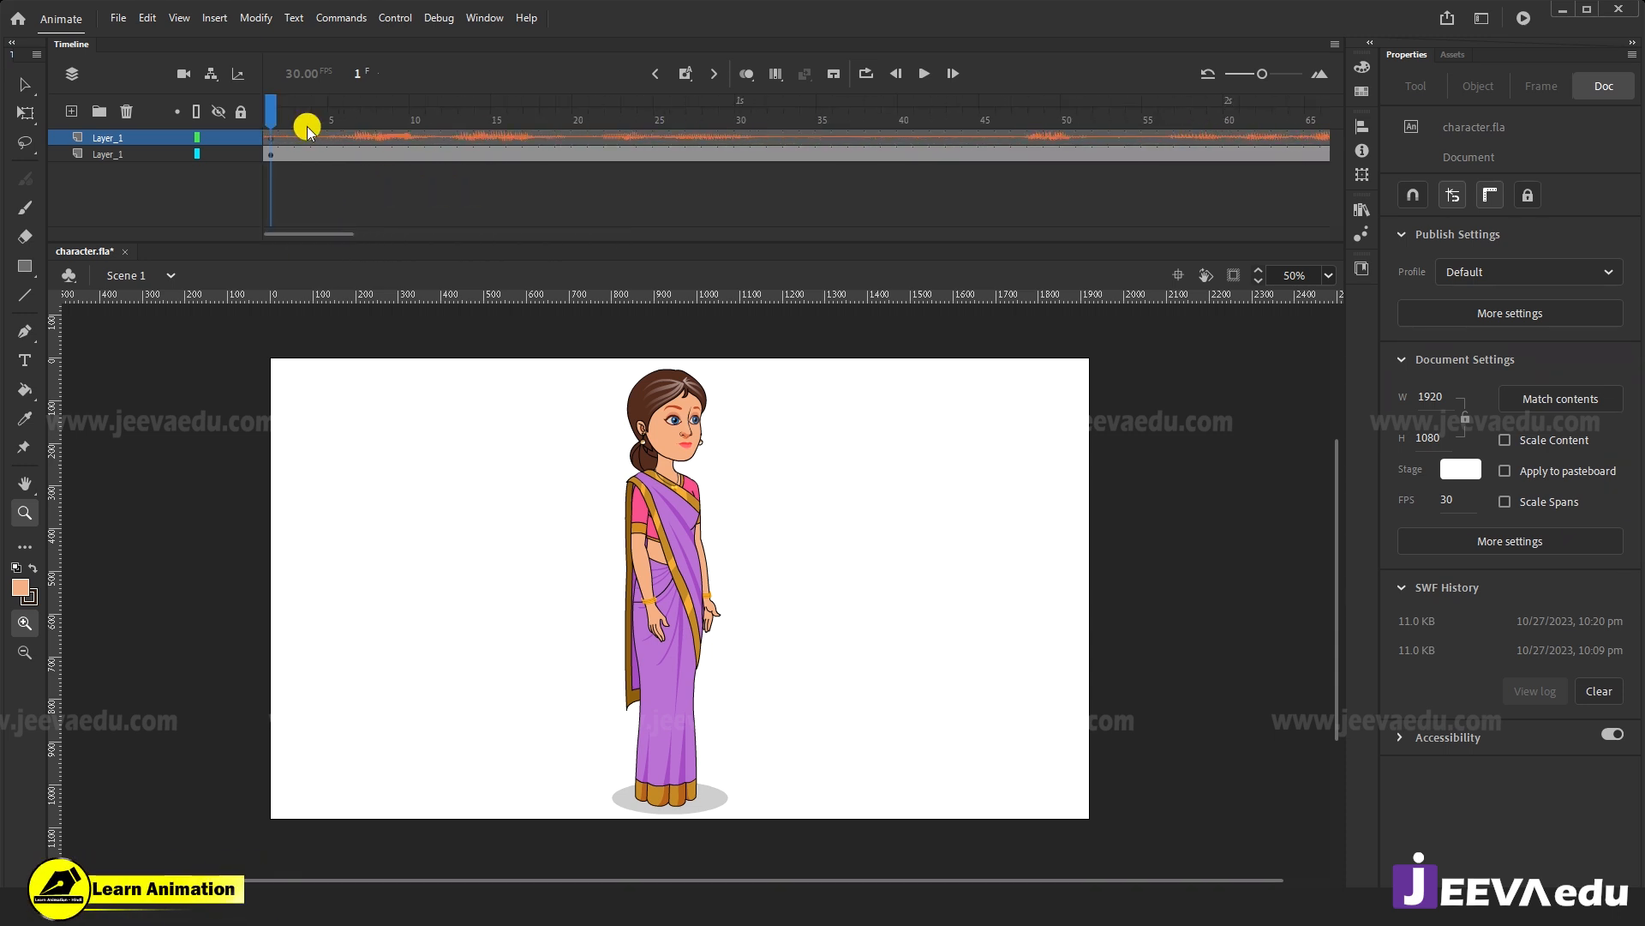
key("Return")
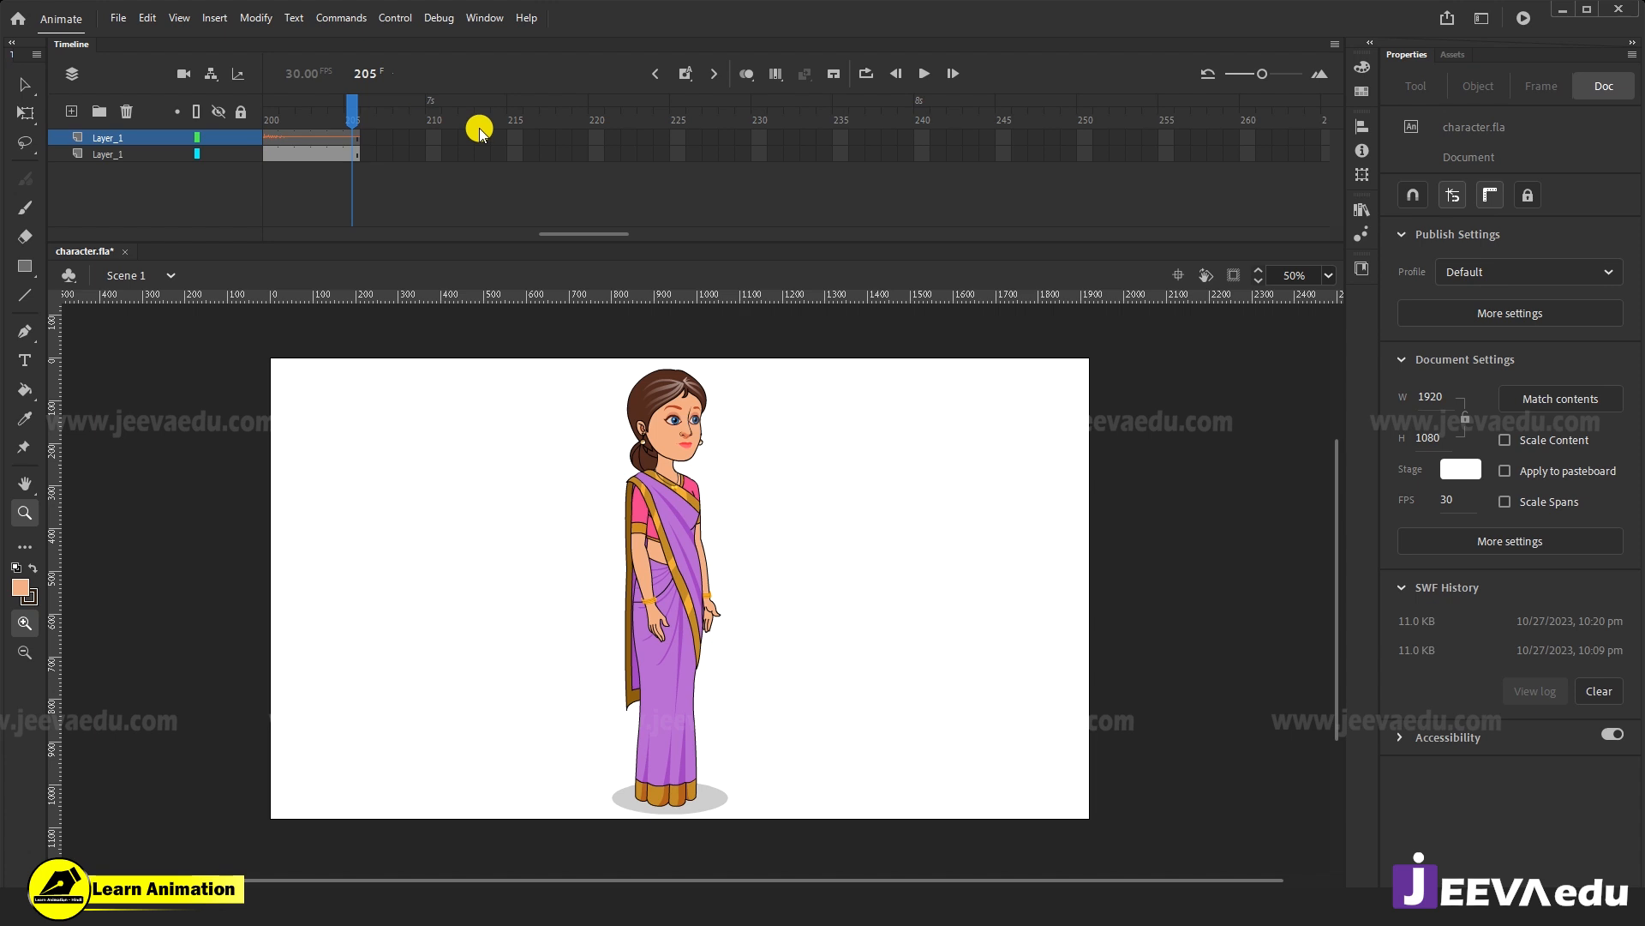
left_click_drag(618, 233, 292, 232)
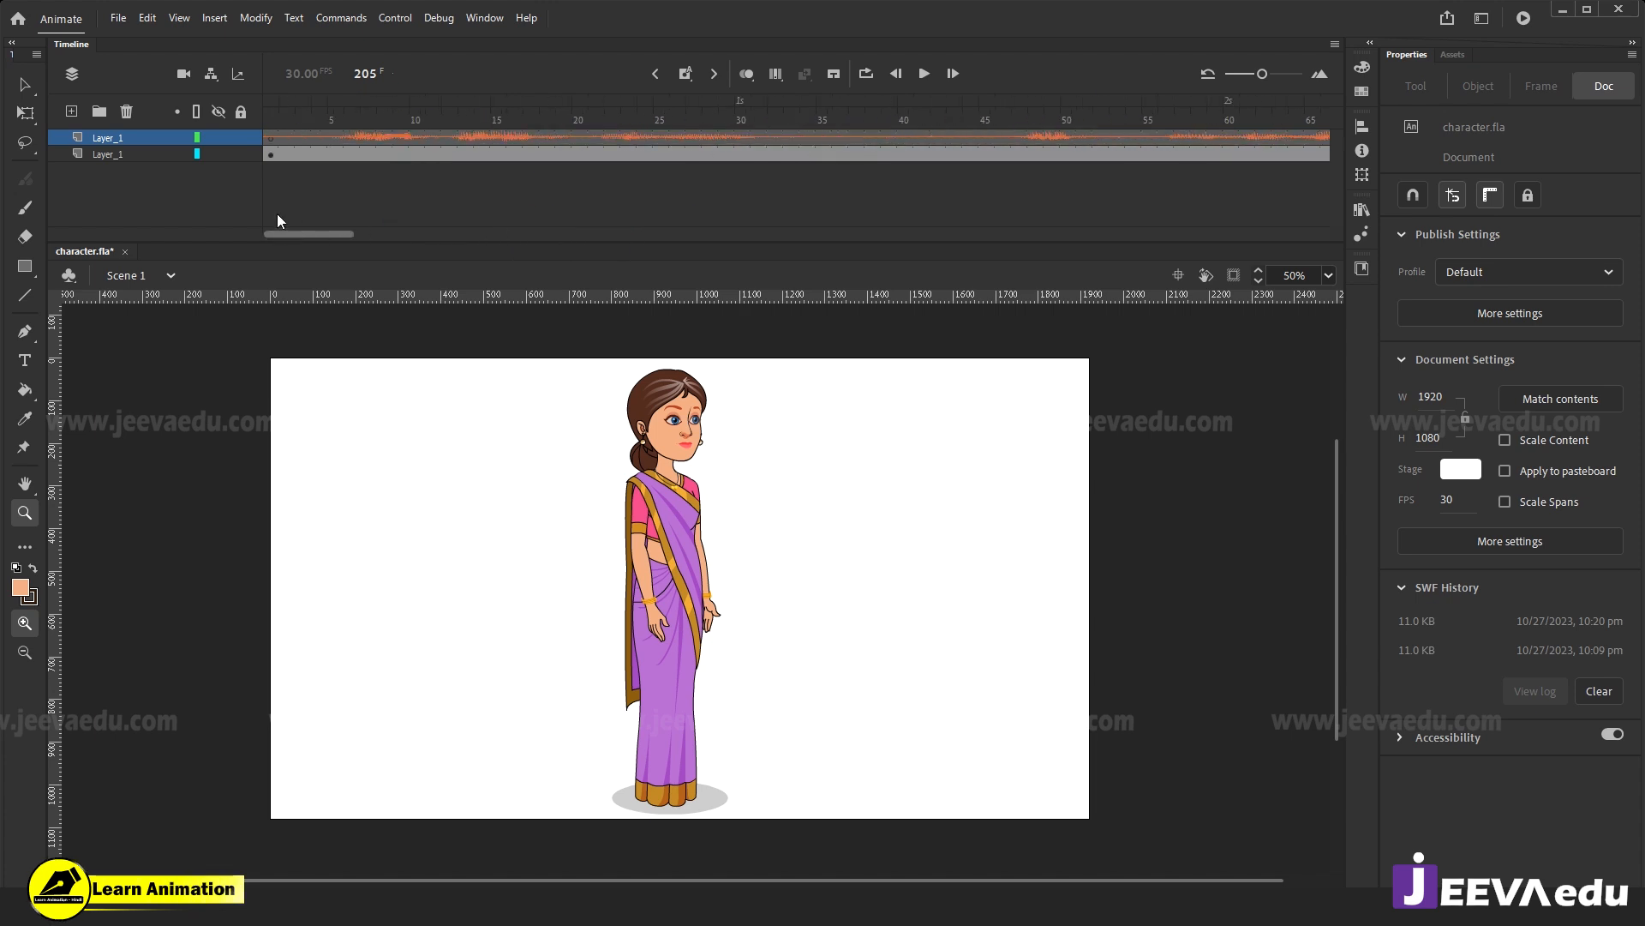
left_click(303, 113)
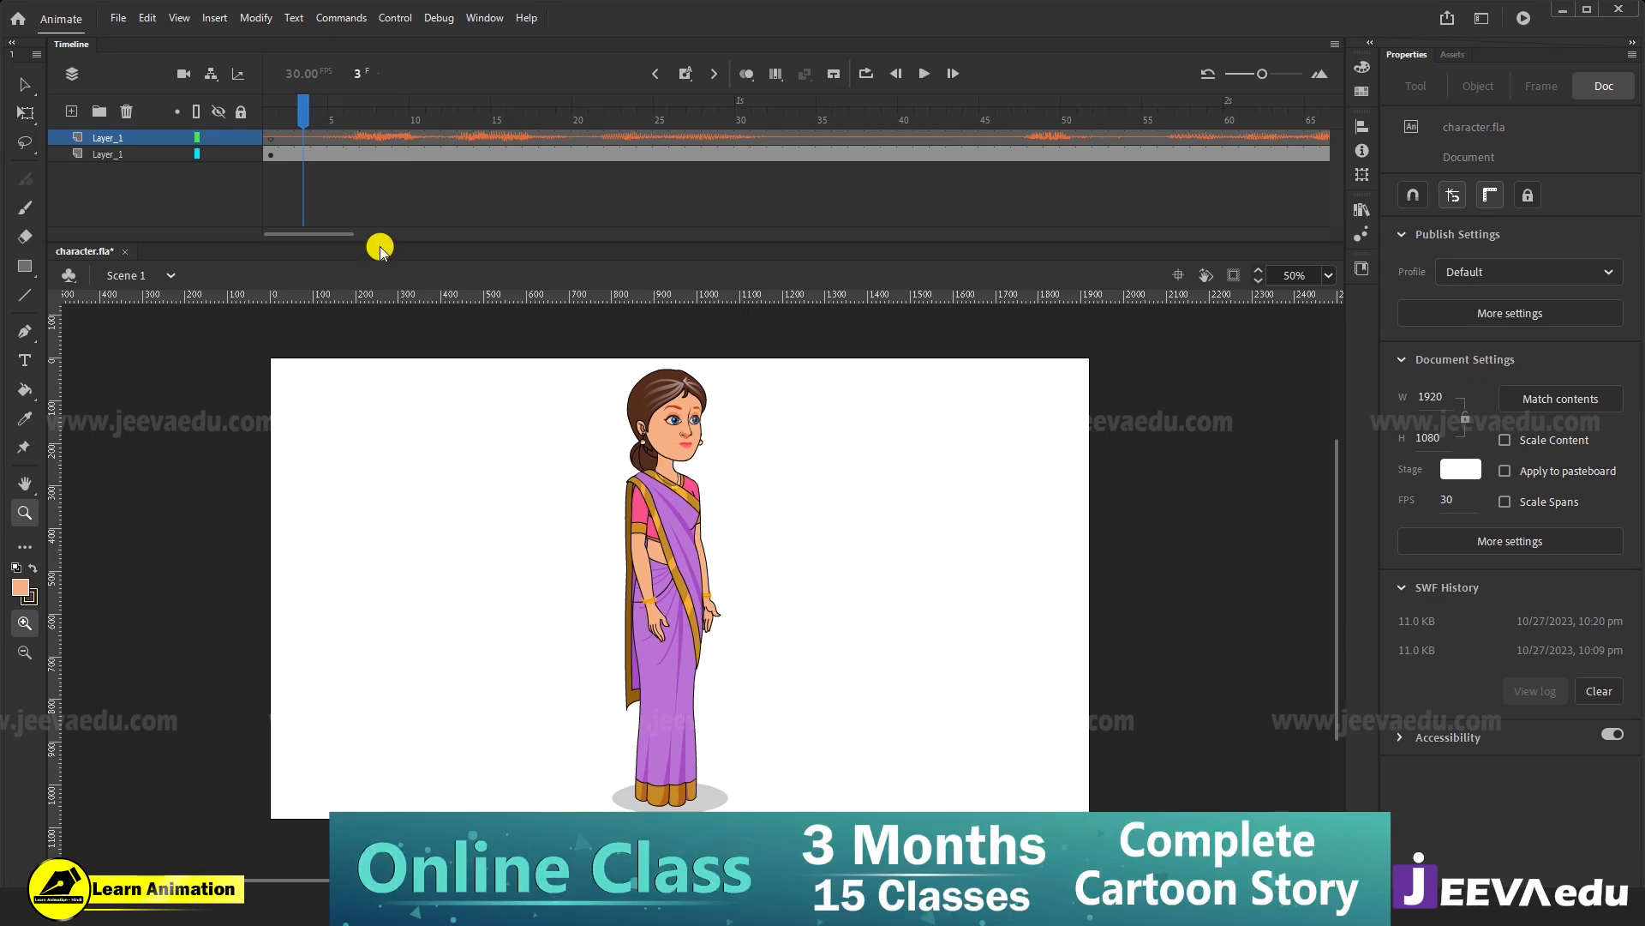
left_click_drag(322, 235, 291, 233)
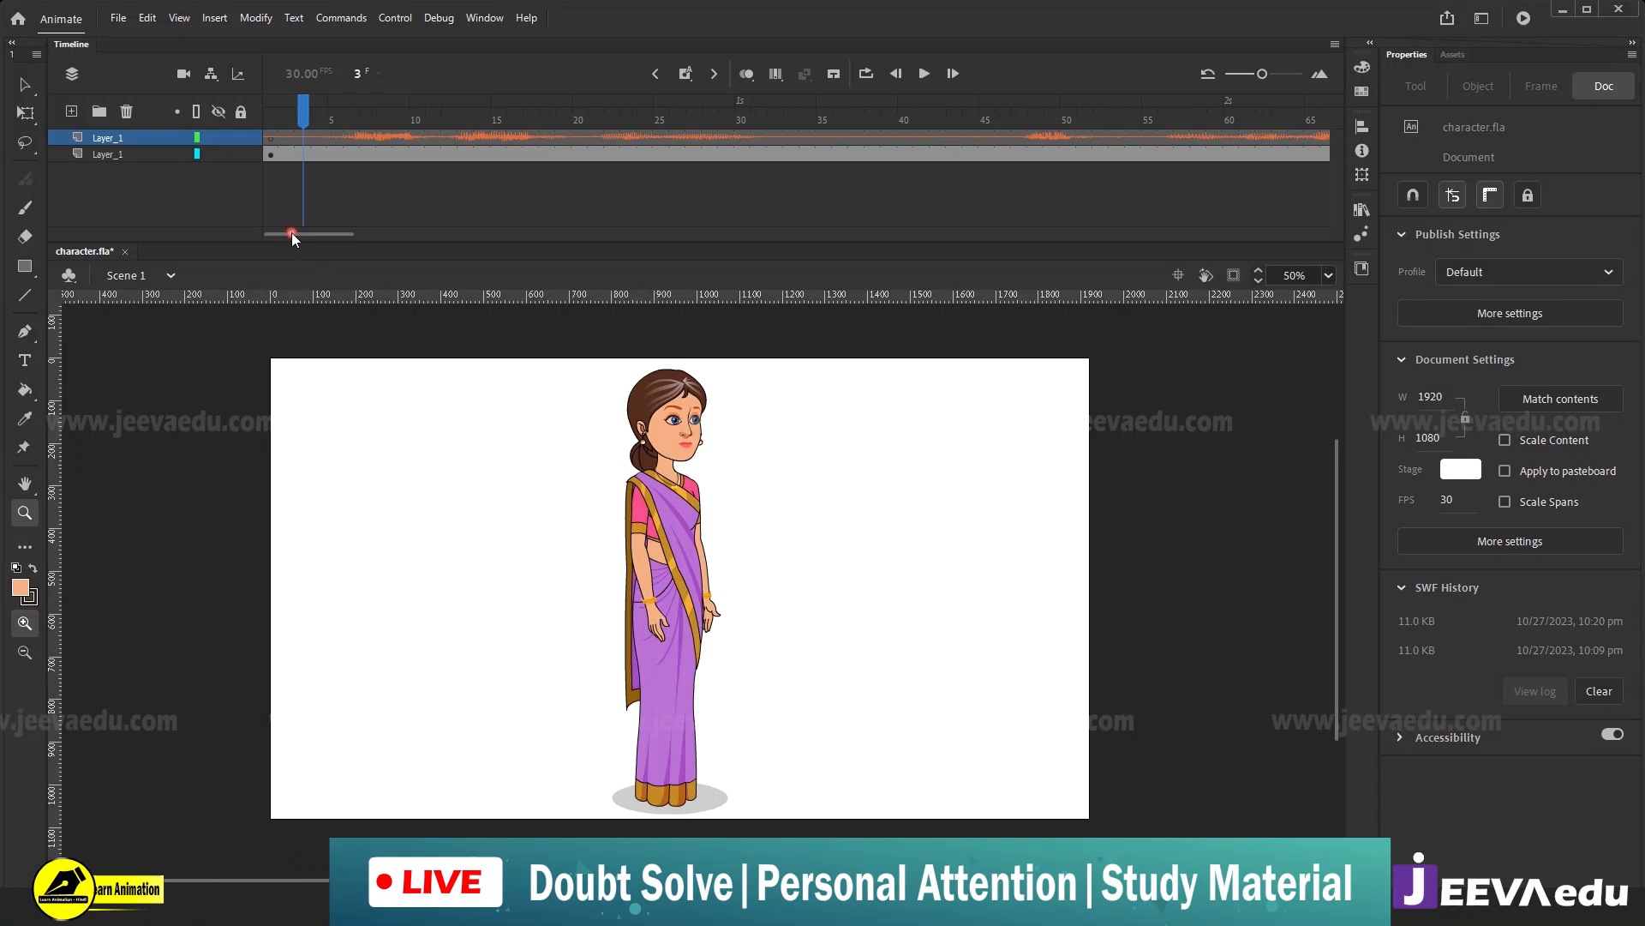
left_click_drag(300, 118, 292, 128)
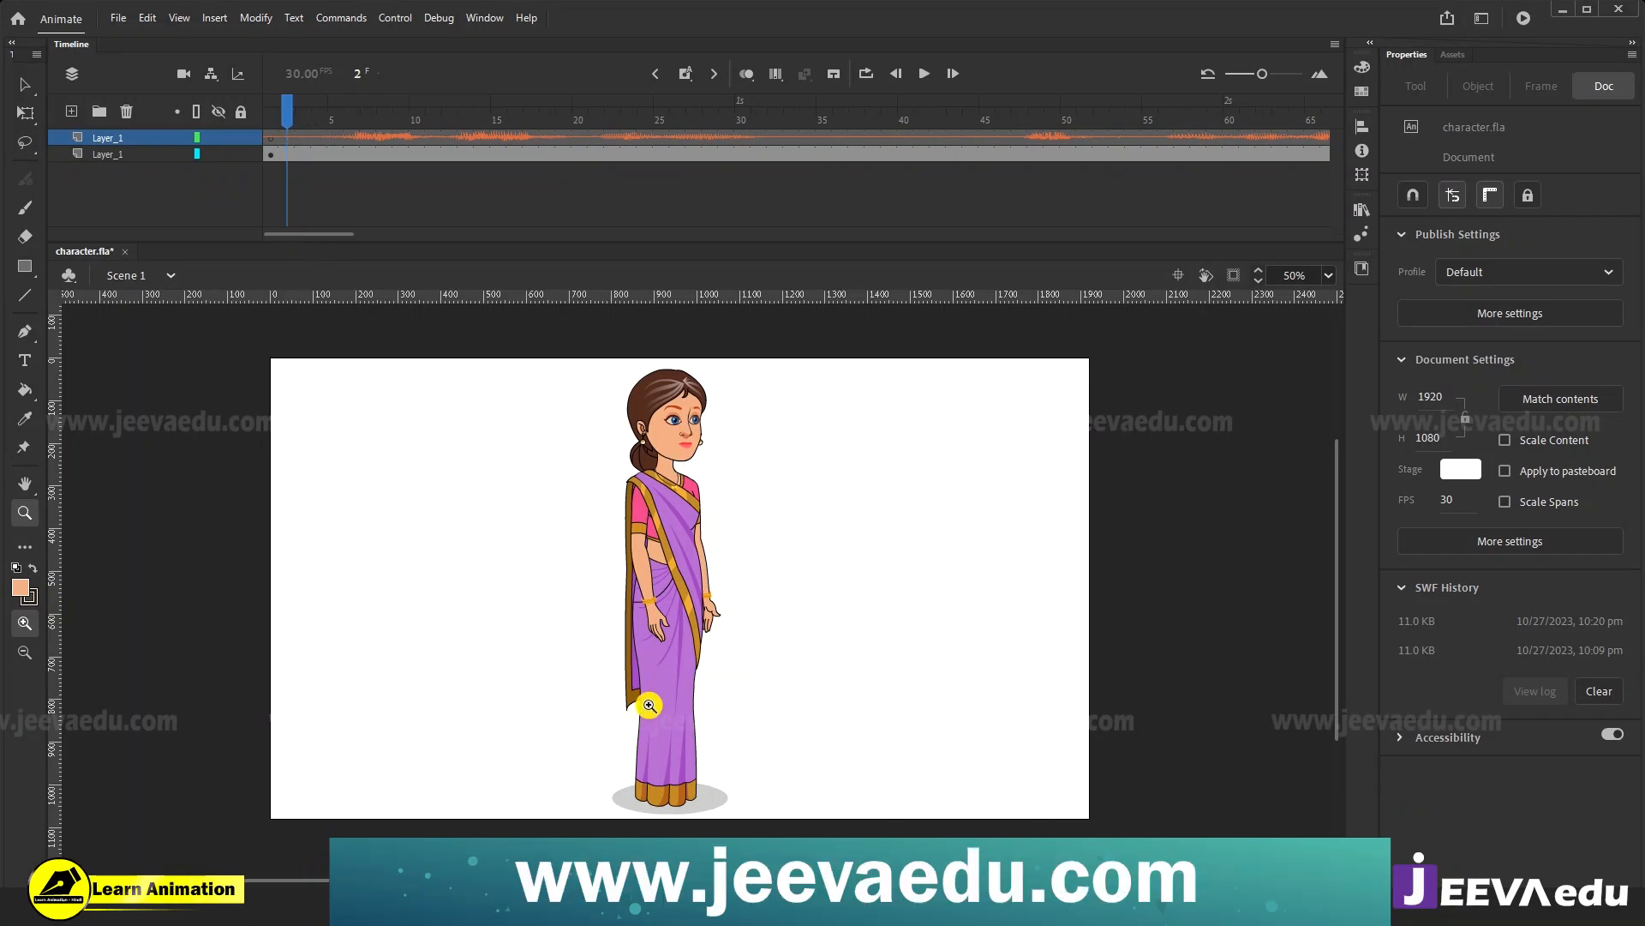
Open the woman character's graphic symbol for editing in place and select all of its body parts.
key("v")
left_click(667, 656)
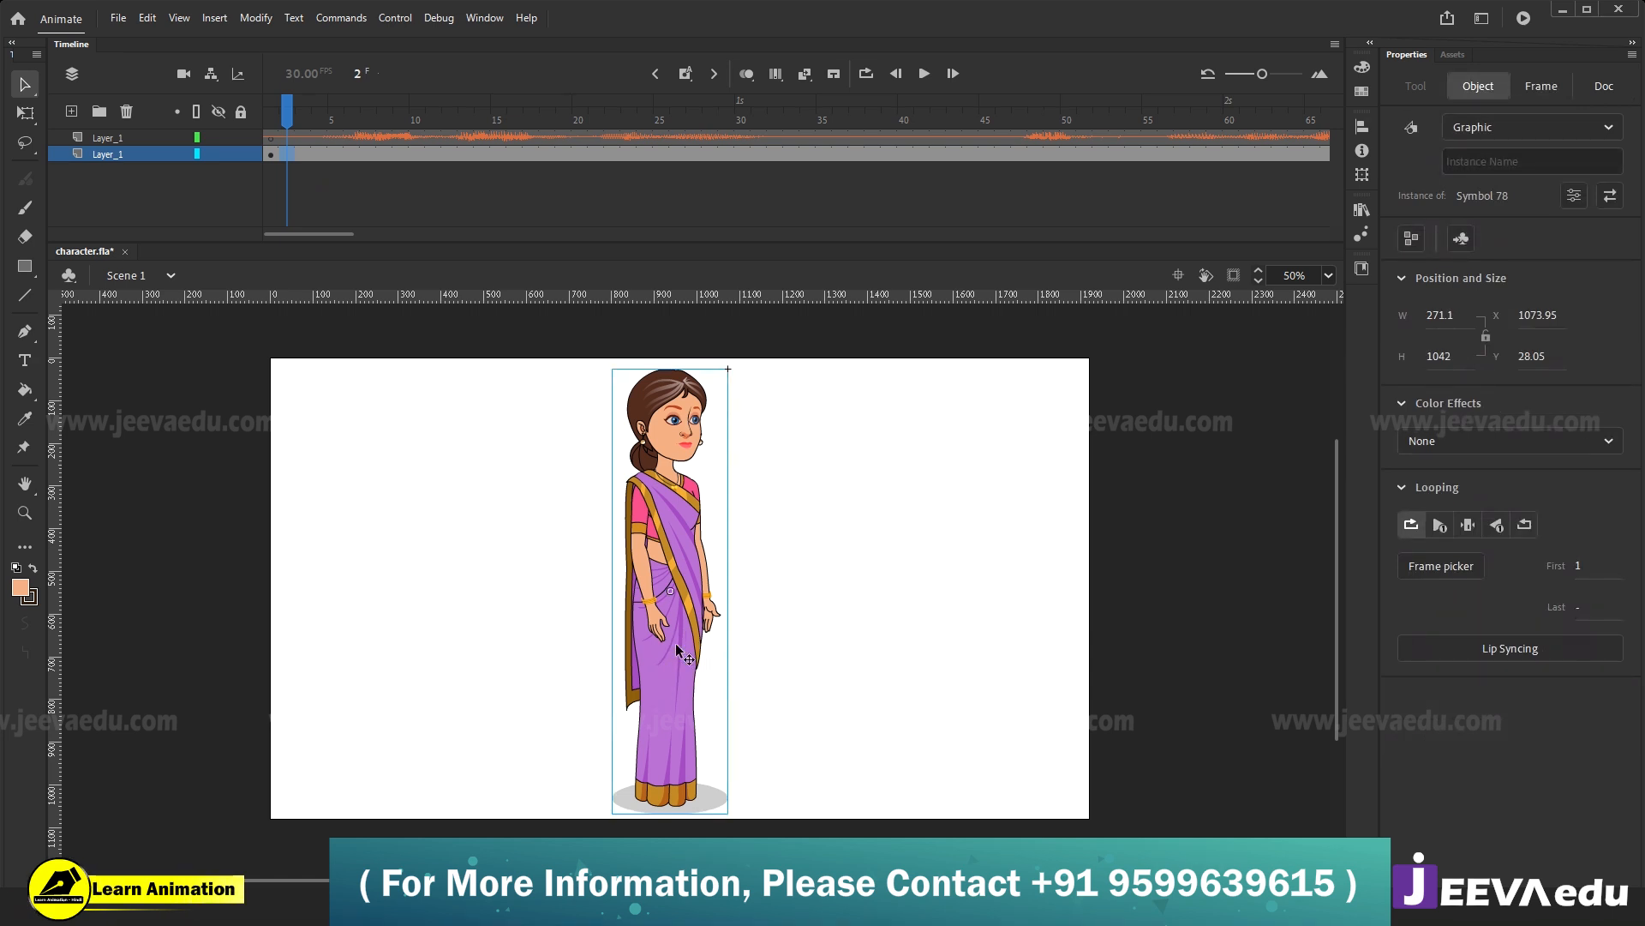
double_click(675, 649)
left_click_drag(538, 339, 785, 835)
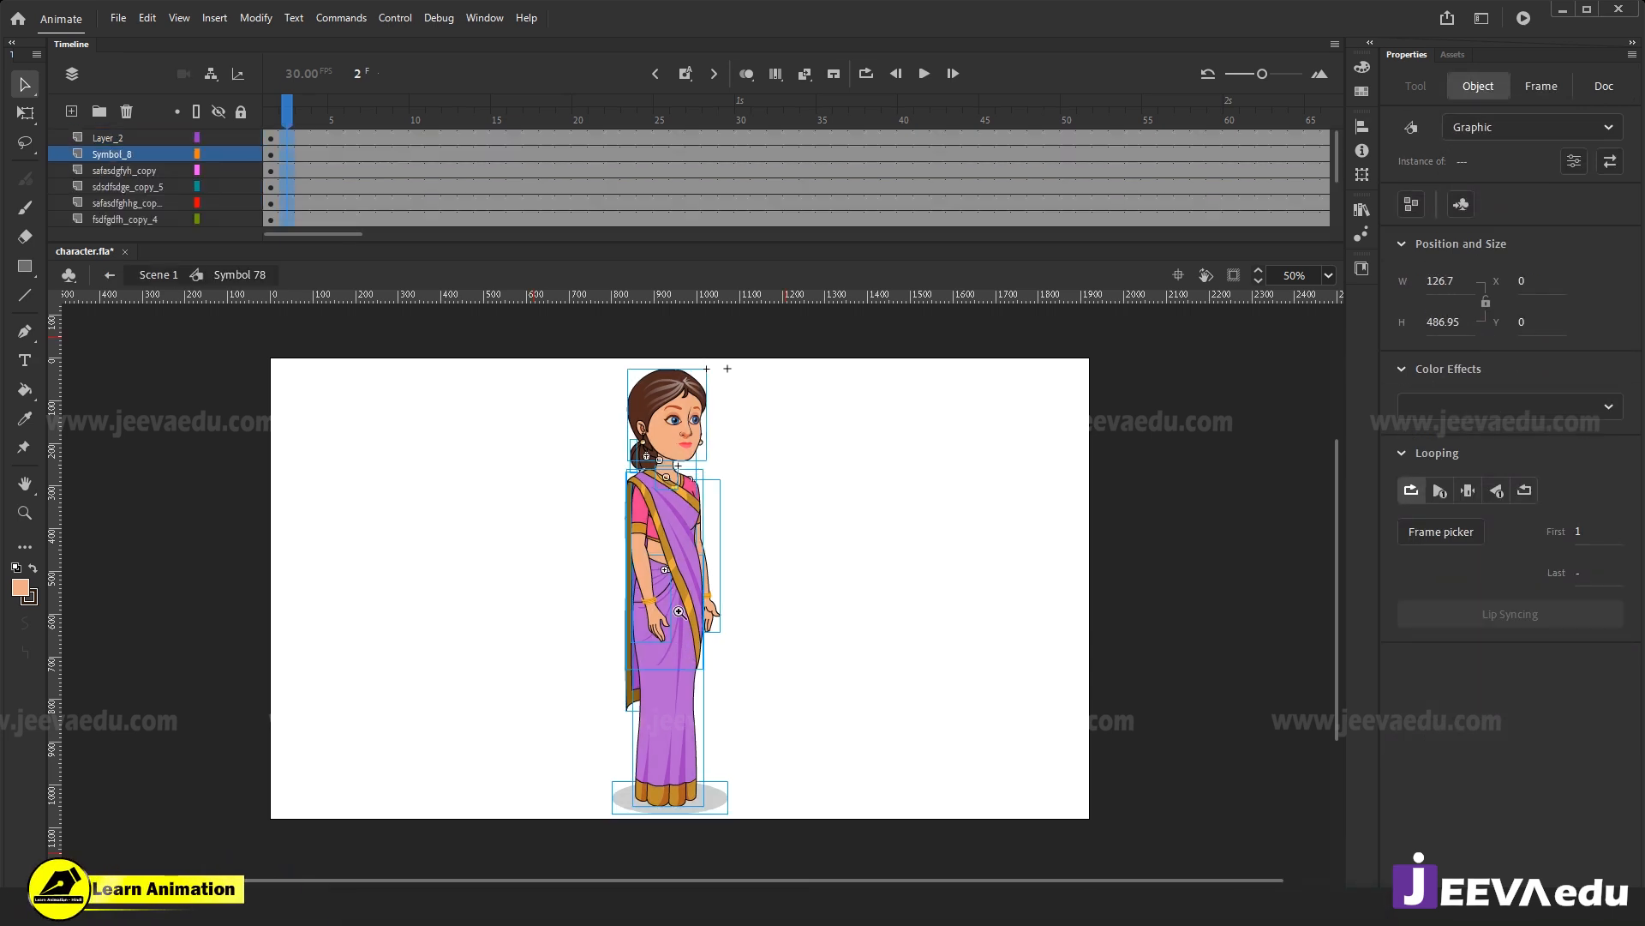
Examine the separate body-part symbols around the character's head, torso, arms and hands, and clear the selection.
key("z")
left_click(678, 611)
scroll(712, 557, "up", 4)
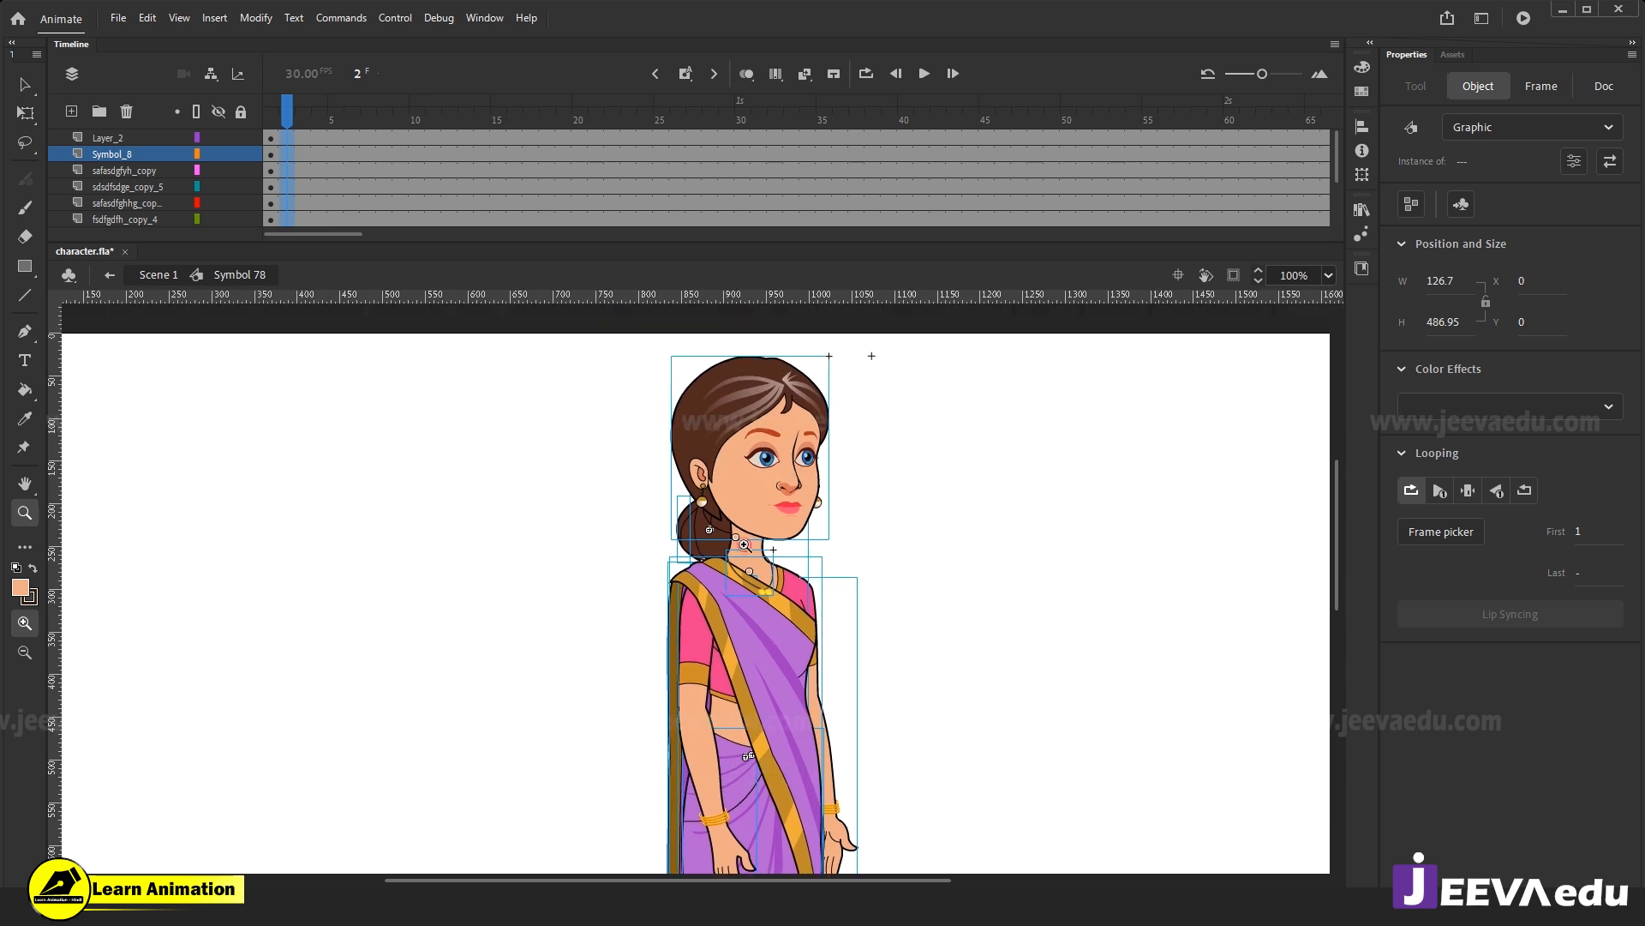
left_click(743, 544)
left_click_drag(729, 734, 765, 464)
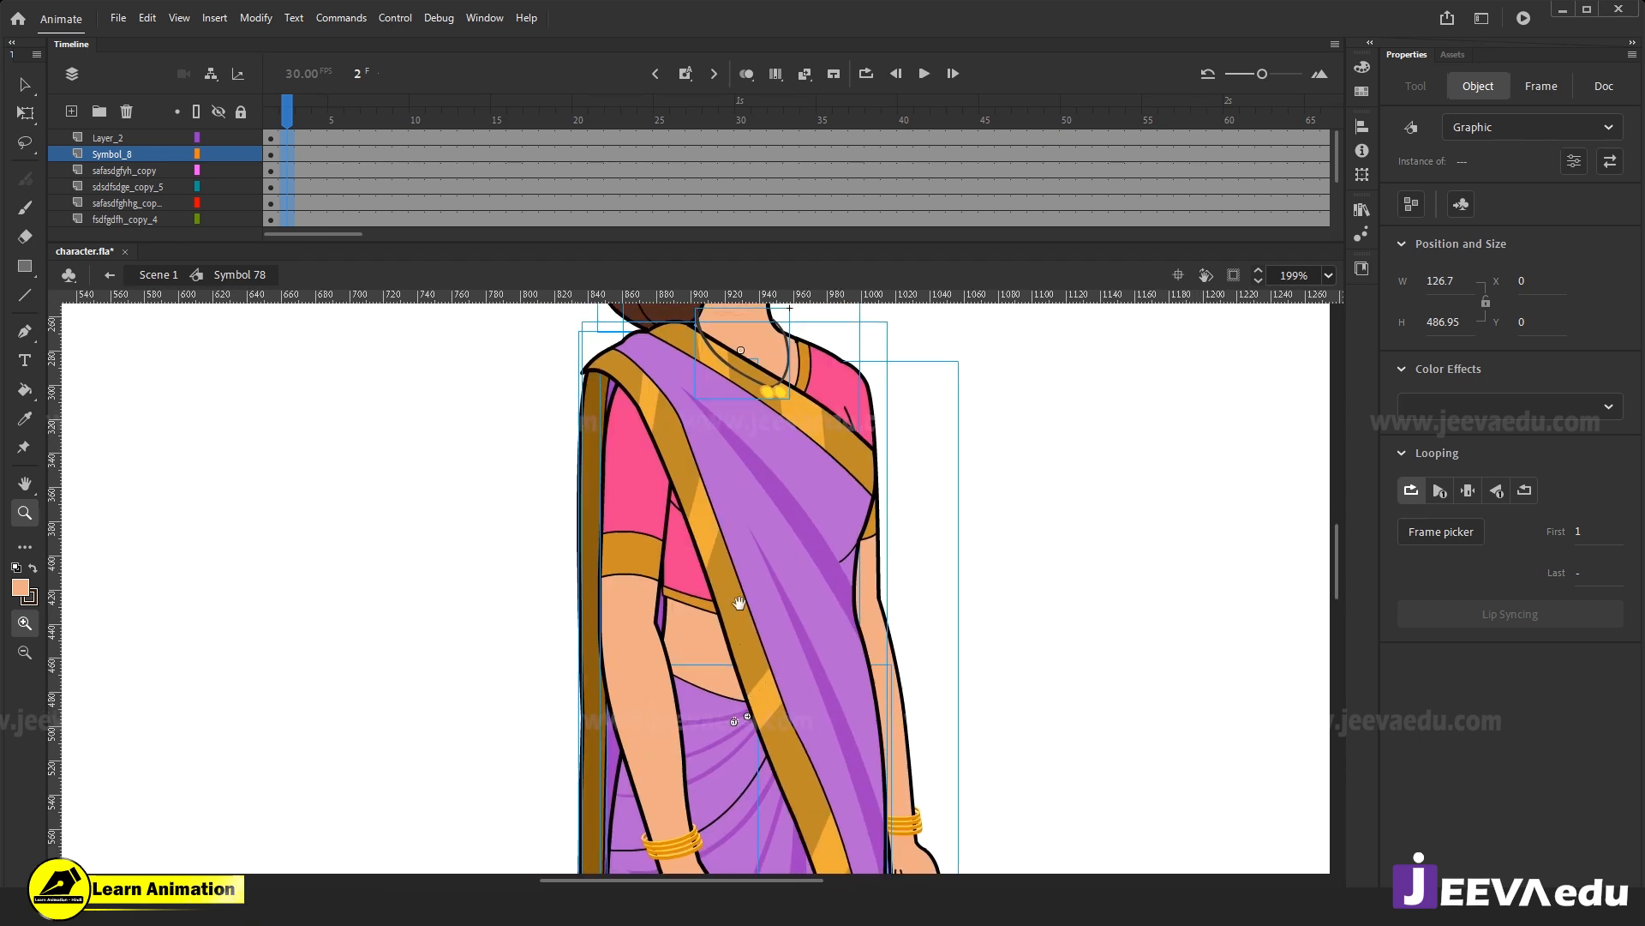
left_click_drag(757, 694, 731, 500)
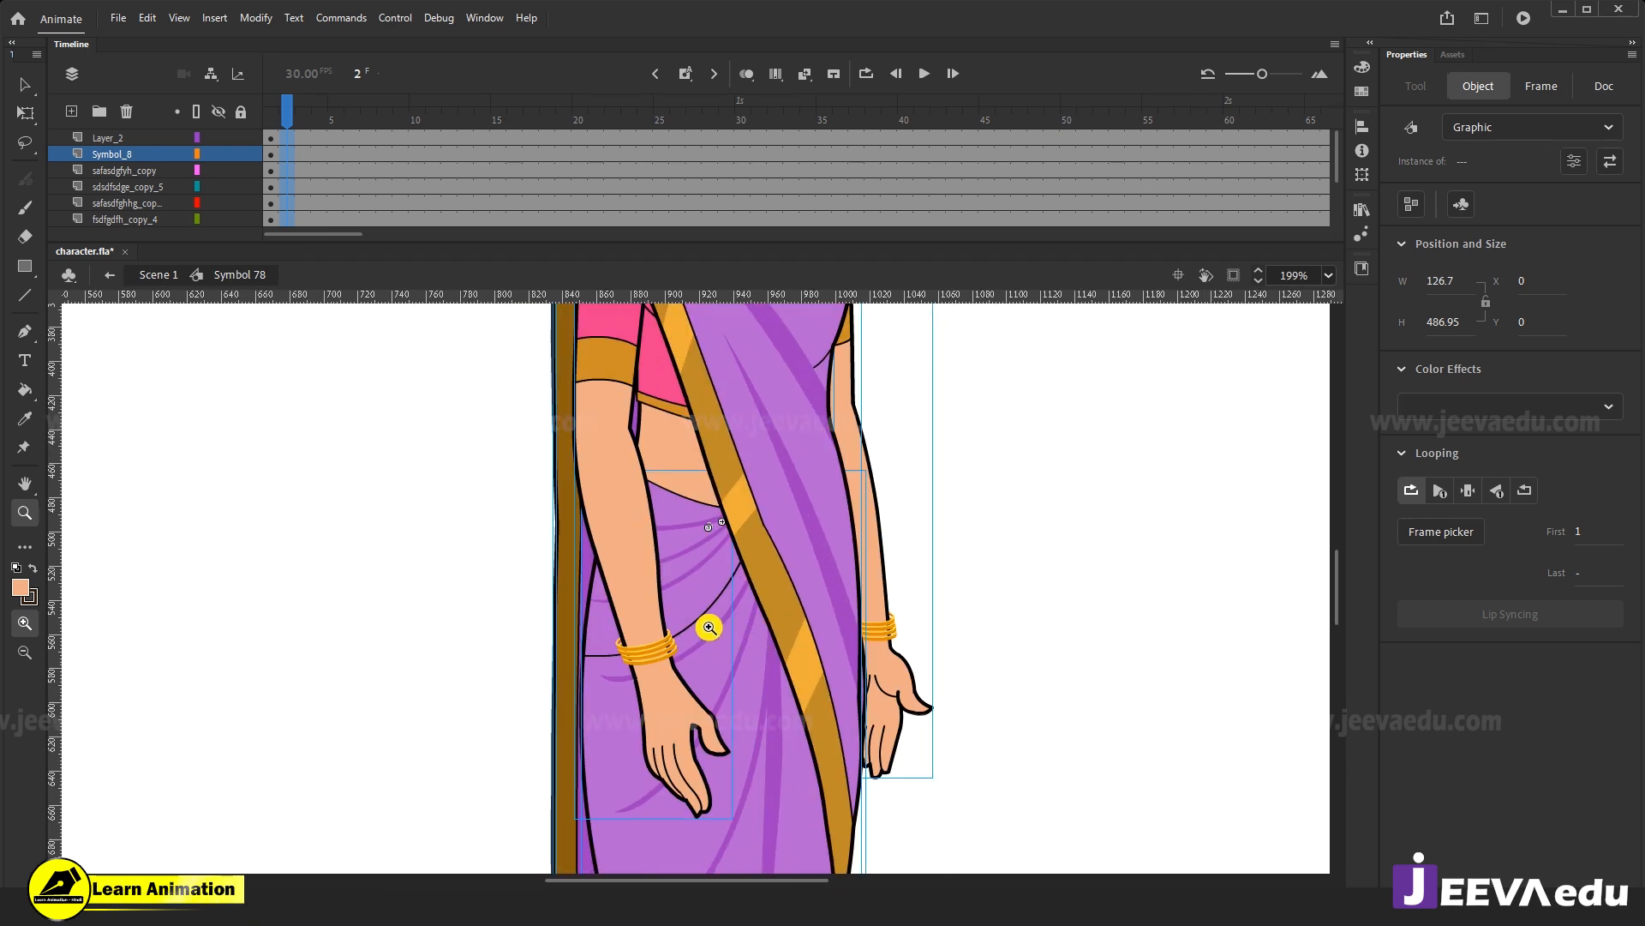
left_click(951, 617, "ctrl")
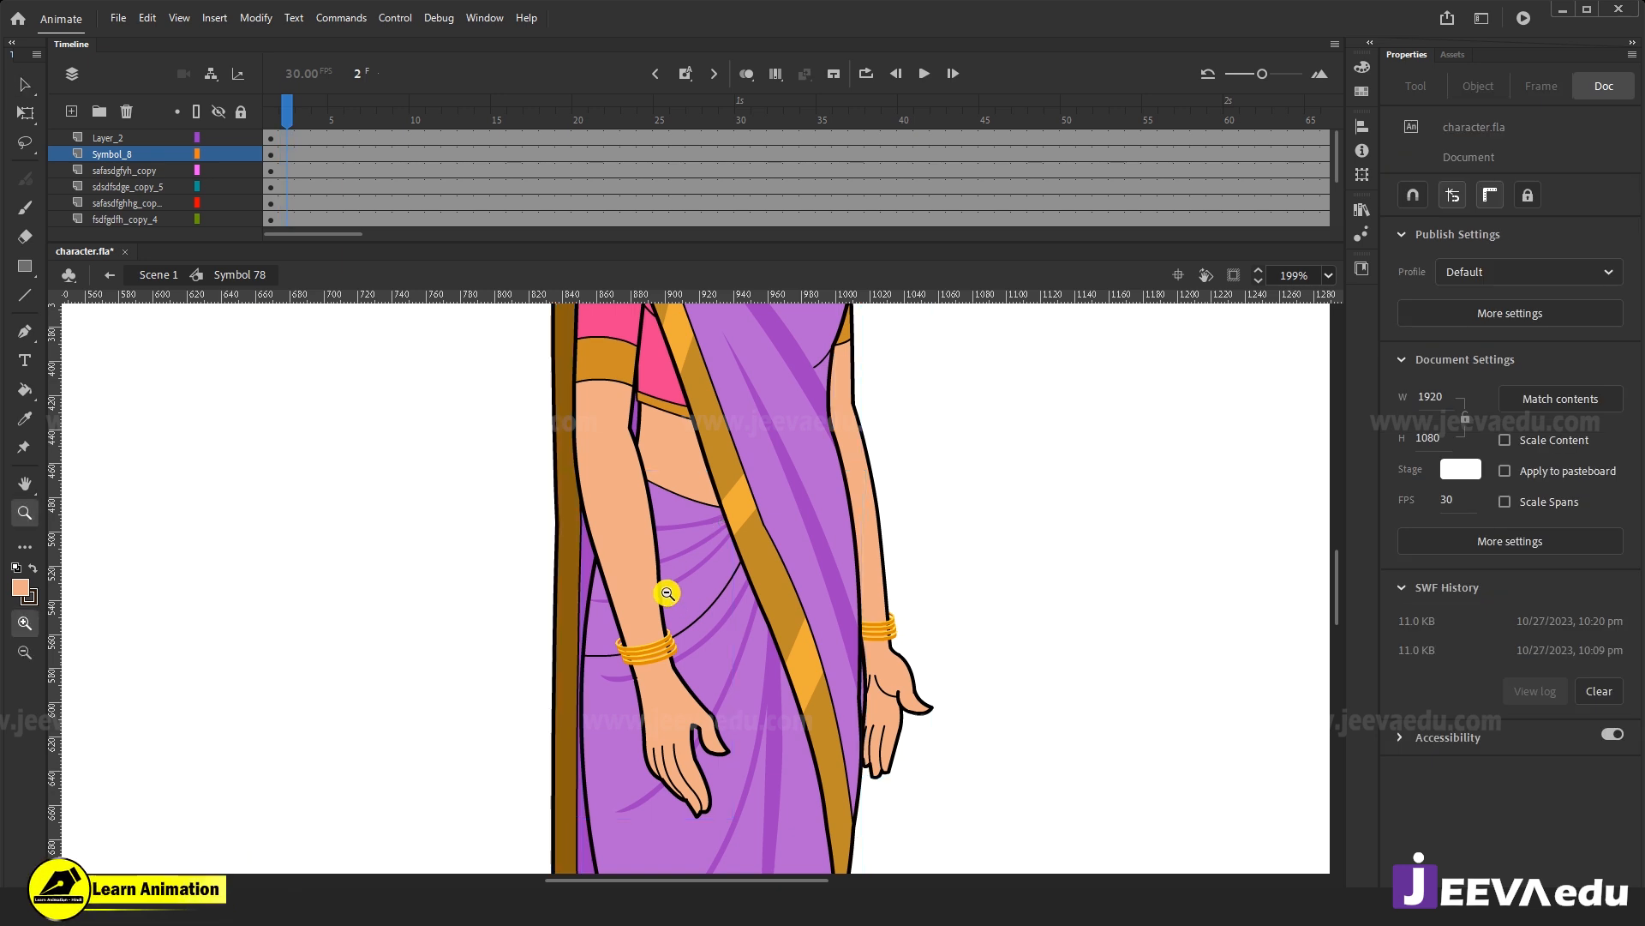
left_click(668, 592, "alt")
Try moving the character's near arm across the torso as a separate part, and undo each move.
key("v")
left_click(672, 637)
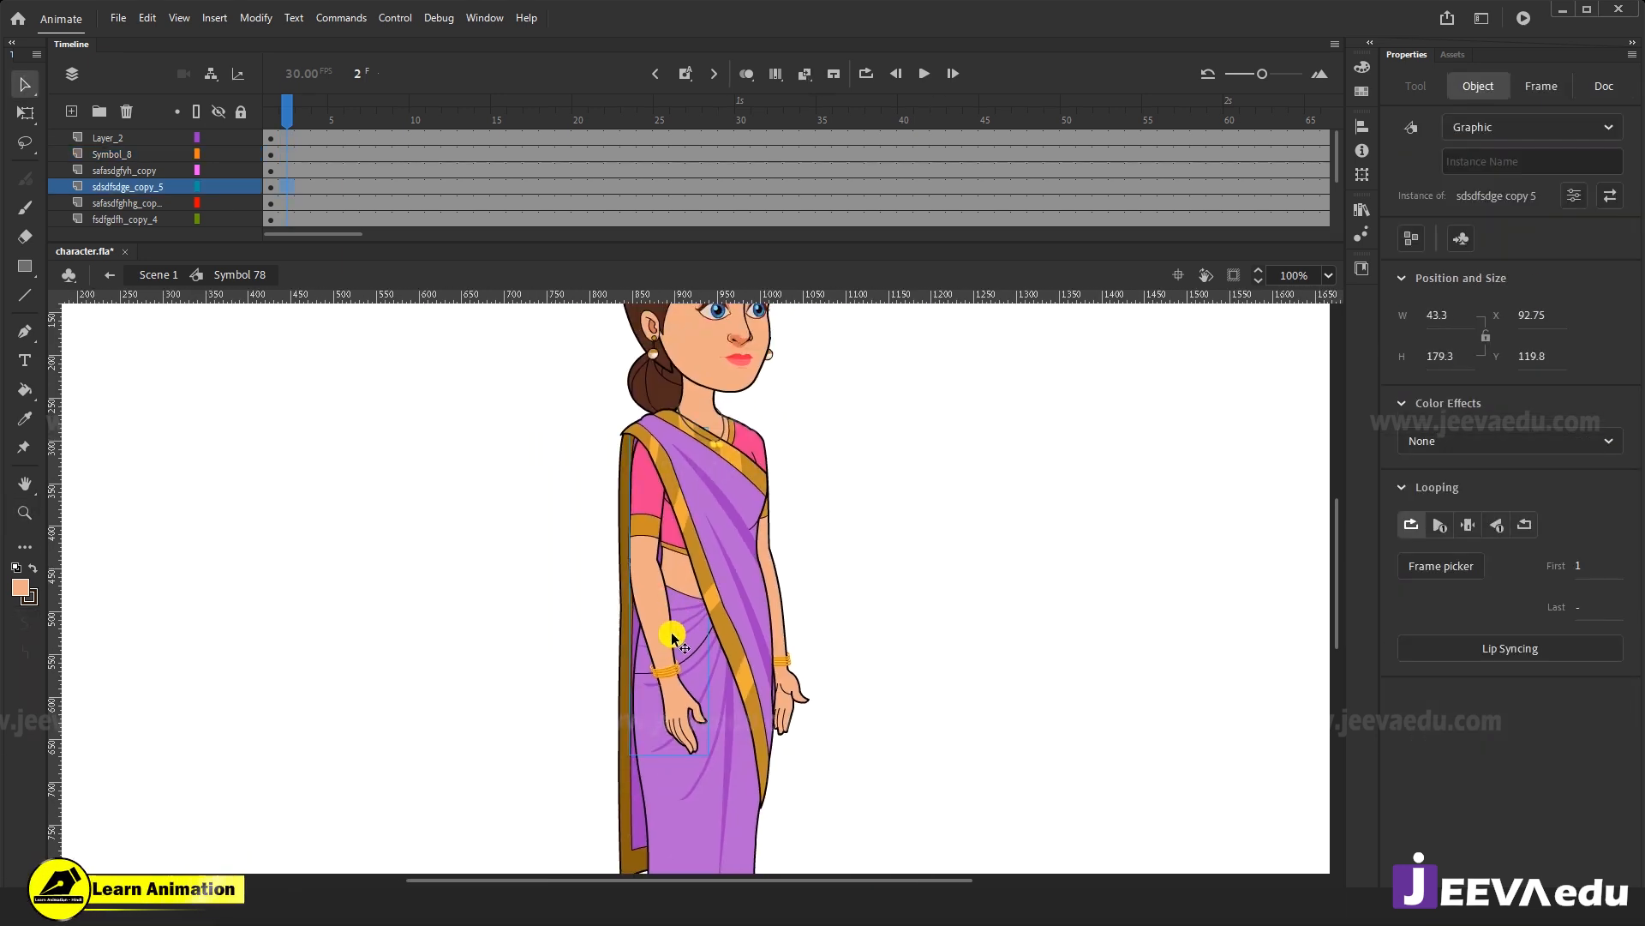
left_click_drag(677, 643, 735, 642)
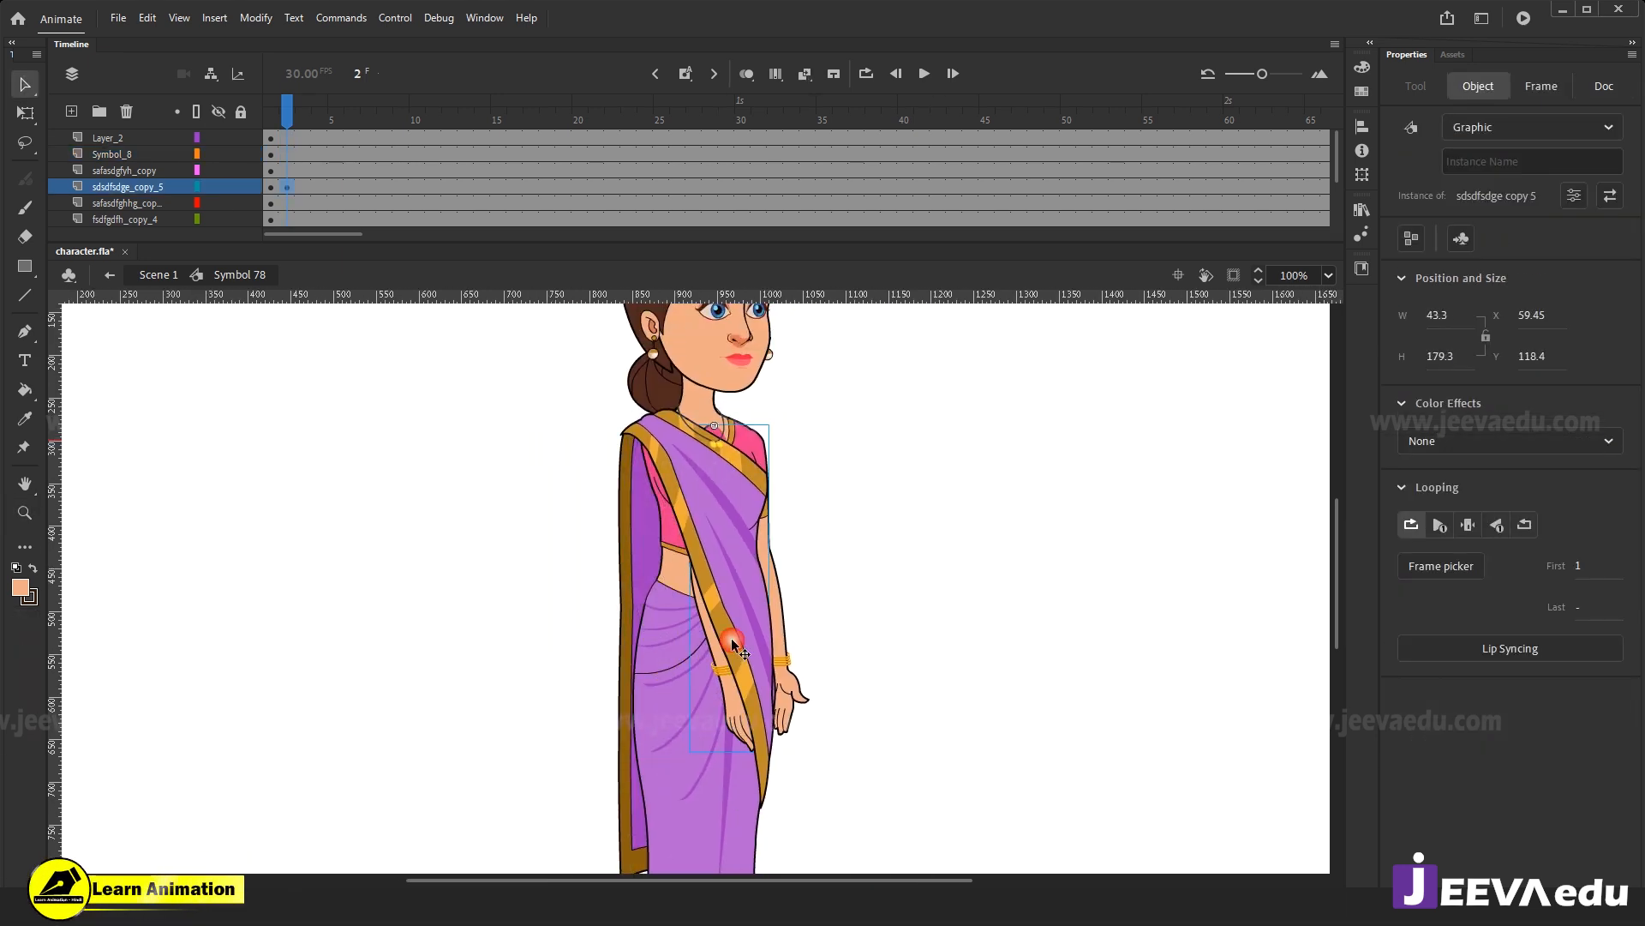
key("ctrl+z")
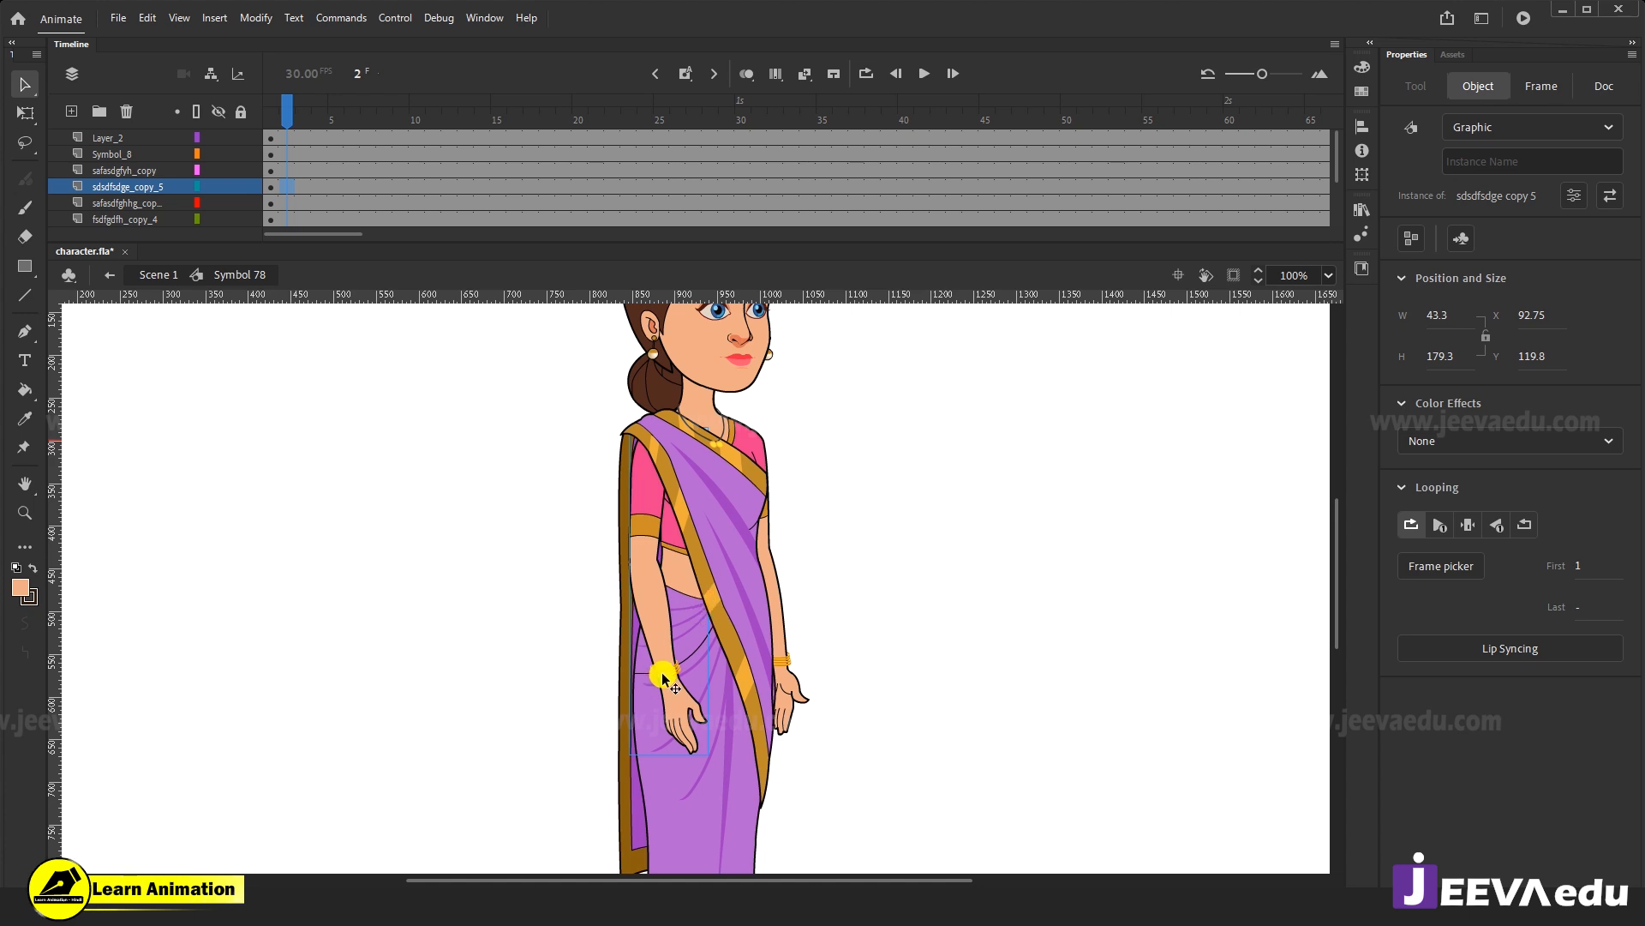
left_click_drag(694, 701, 747, 679)
key("ctrl+z")
key("z")
key("ctrl+minus")
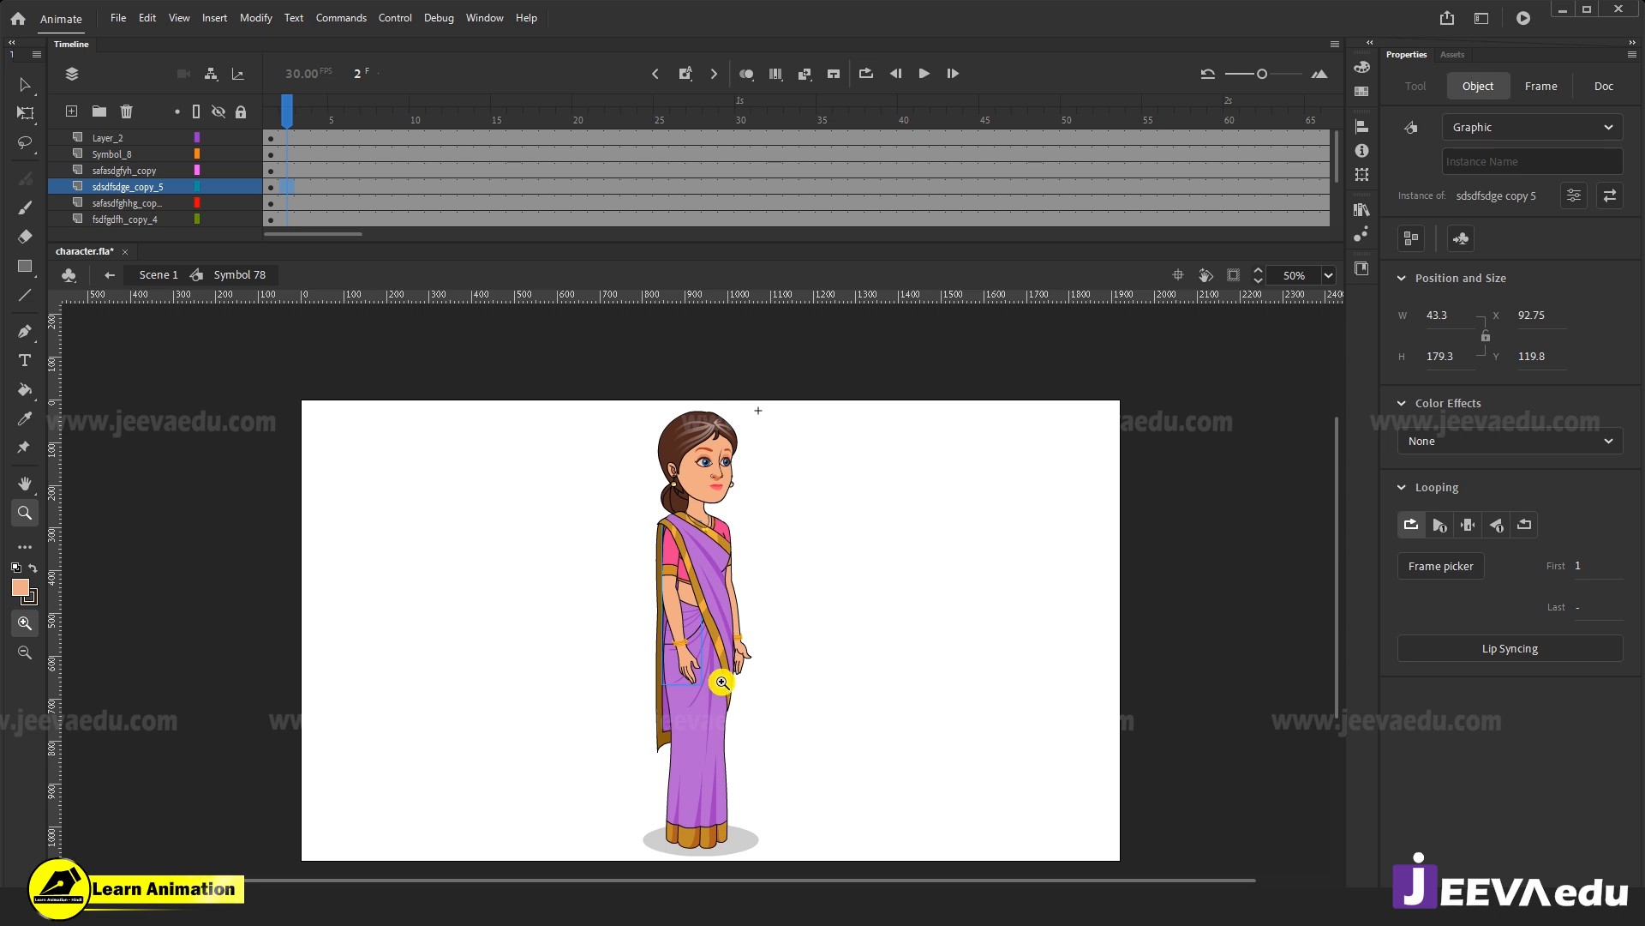
Examine the pivot points of the character's body-part symbols, selecting all parts and then the necklace and head individually.
key("v")
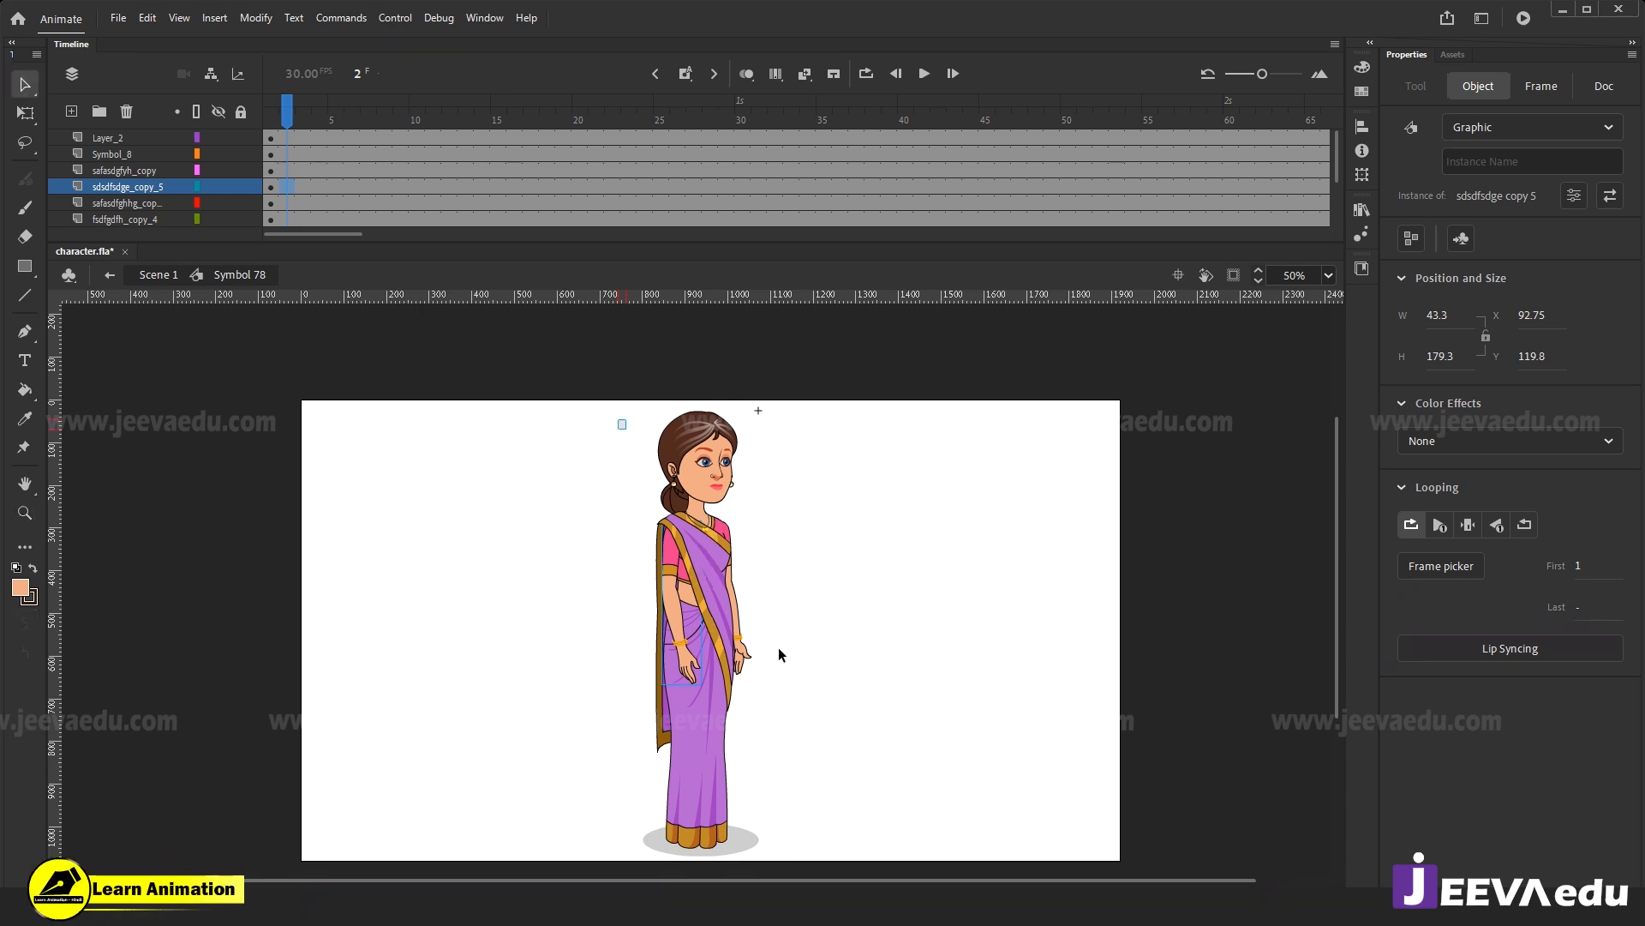
key("ctrl+a")
key("z")
left_click(686, 534)
left_click(766, 435)
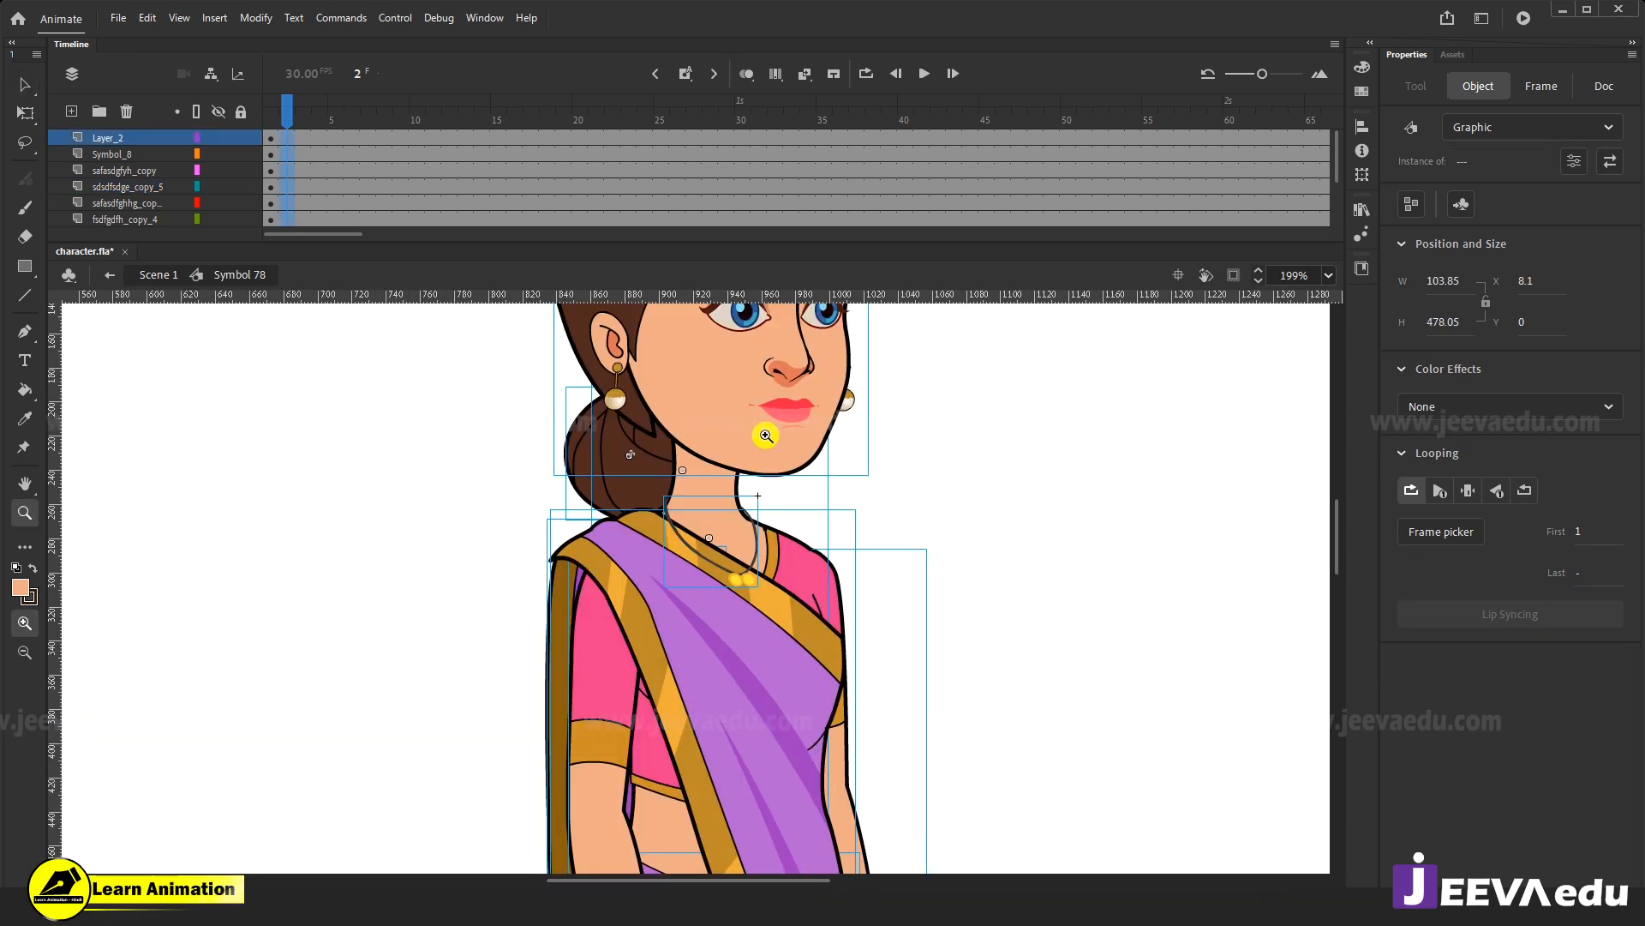
key("v")
left_click(981, 562)
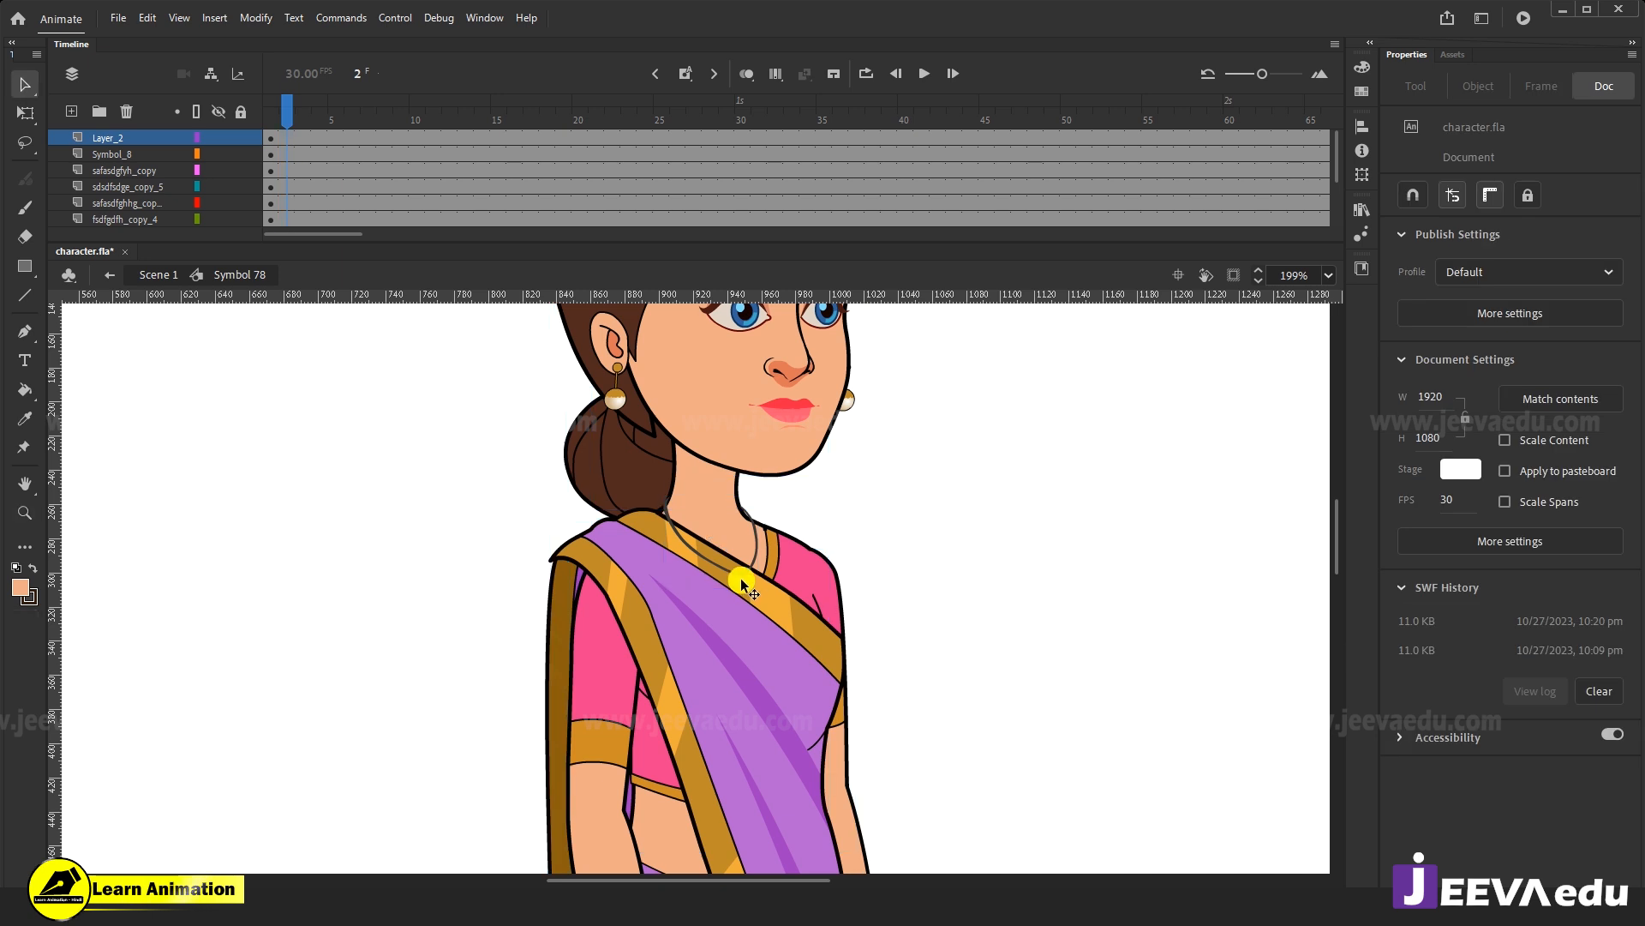
left_click(741, 577)
key("q")
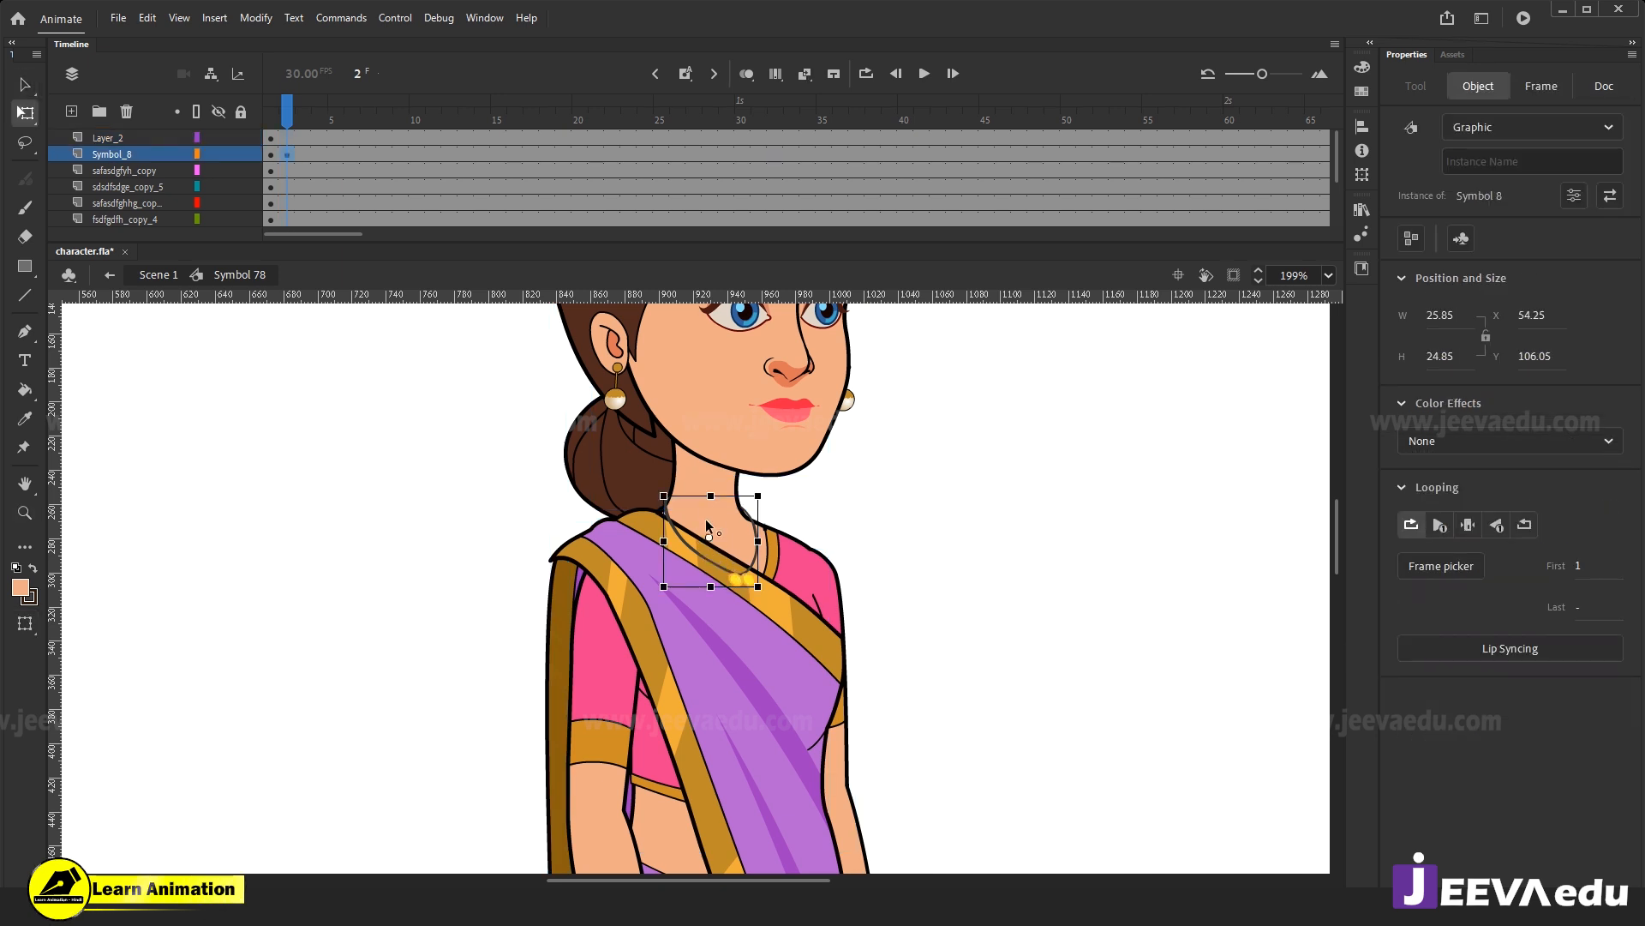
left_click(791, 398)
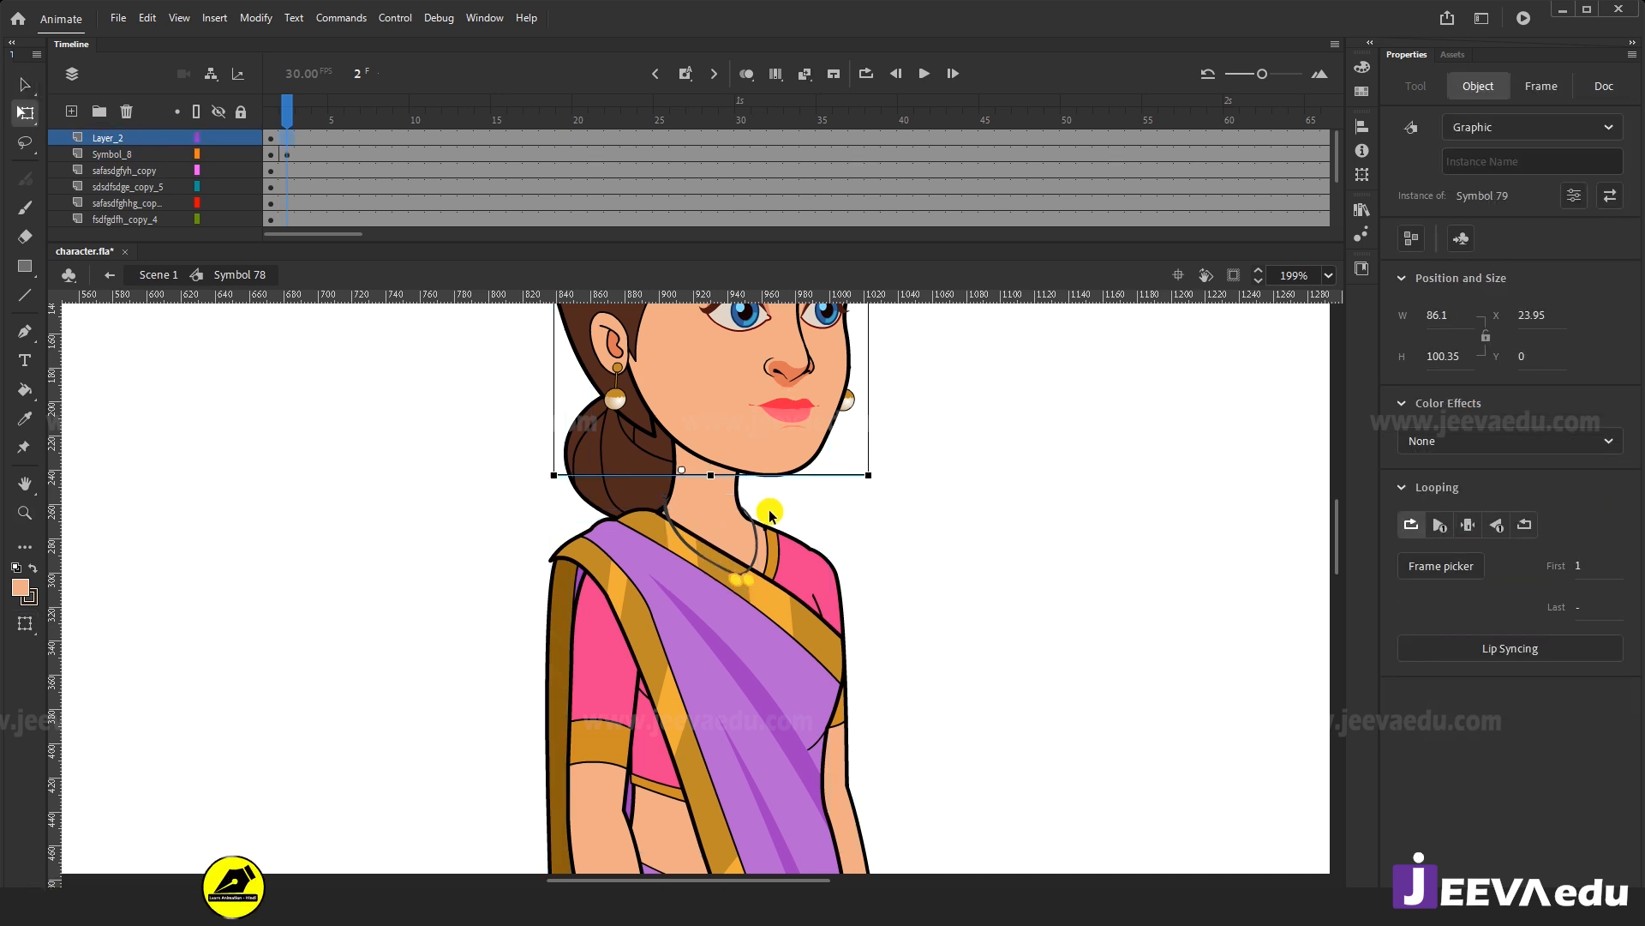
left_click_drag(896, 665, 889, 753)
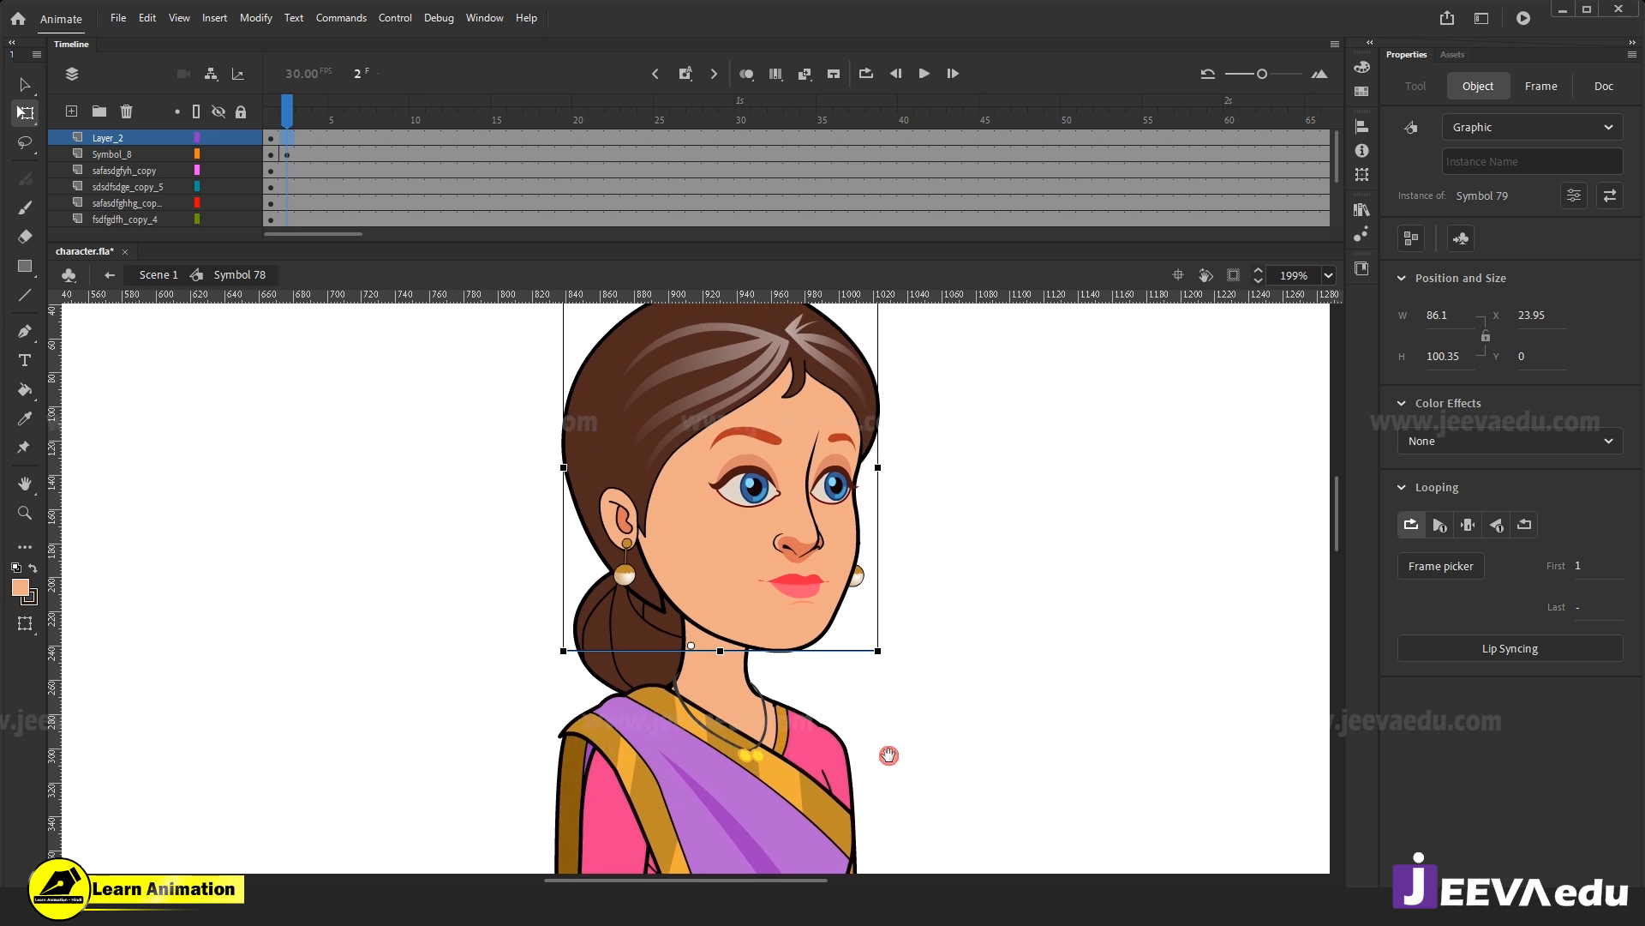
Clear the keyframe at frame 2 on the Symbol_8 layer and return the playhead to frame 1.
left_click(292, 153)
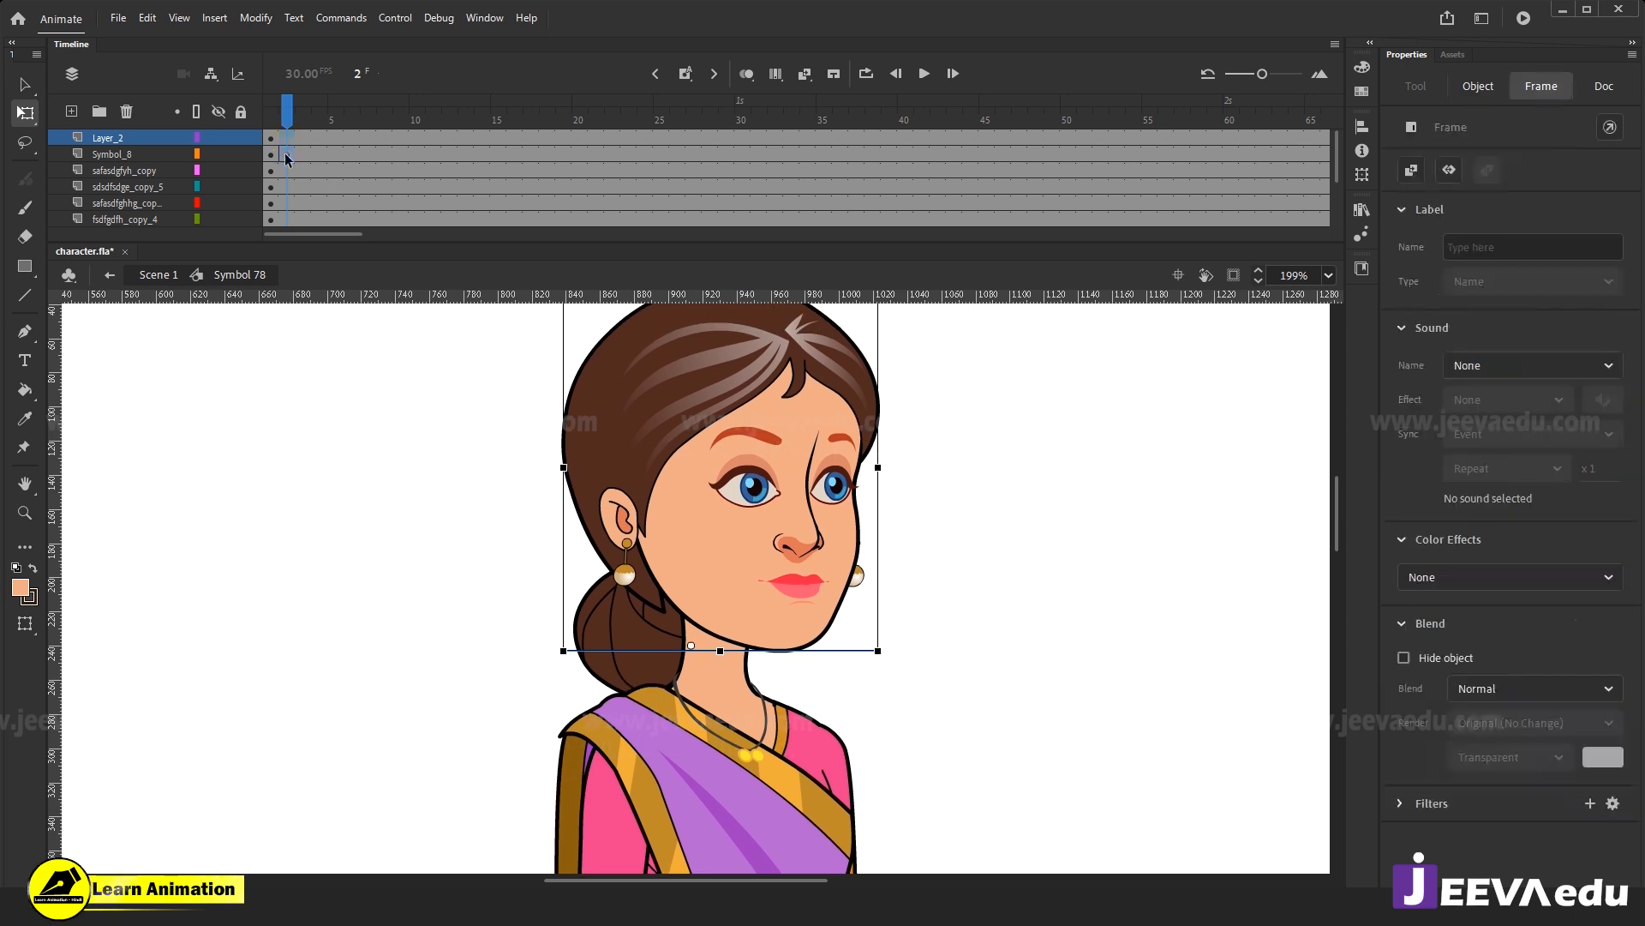
right_click(292, 153)
left_click(347, 328)
left_click(273, 111)
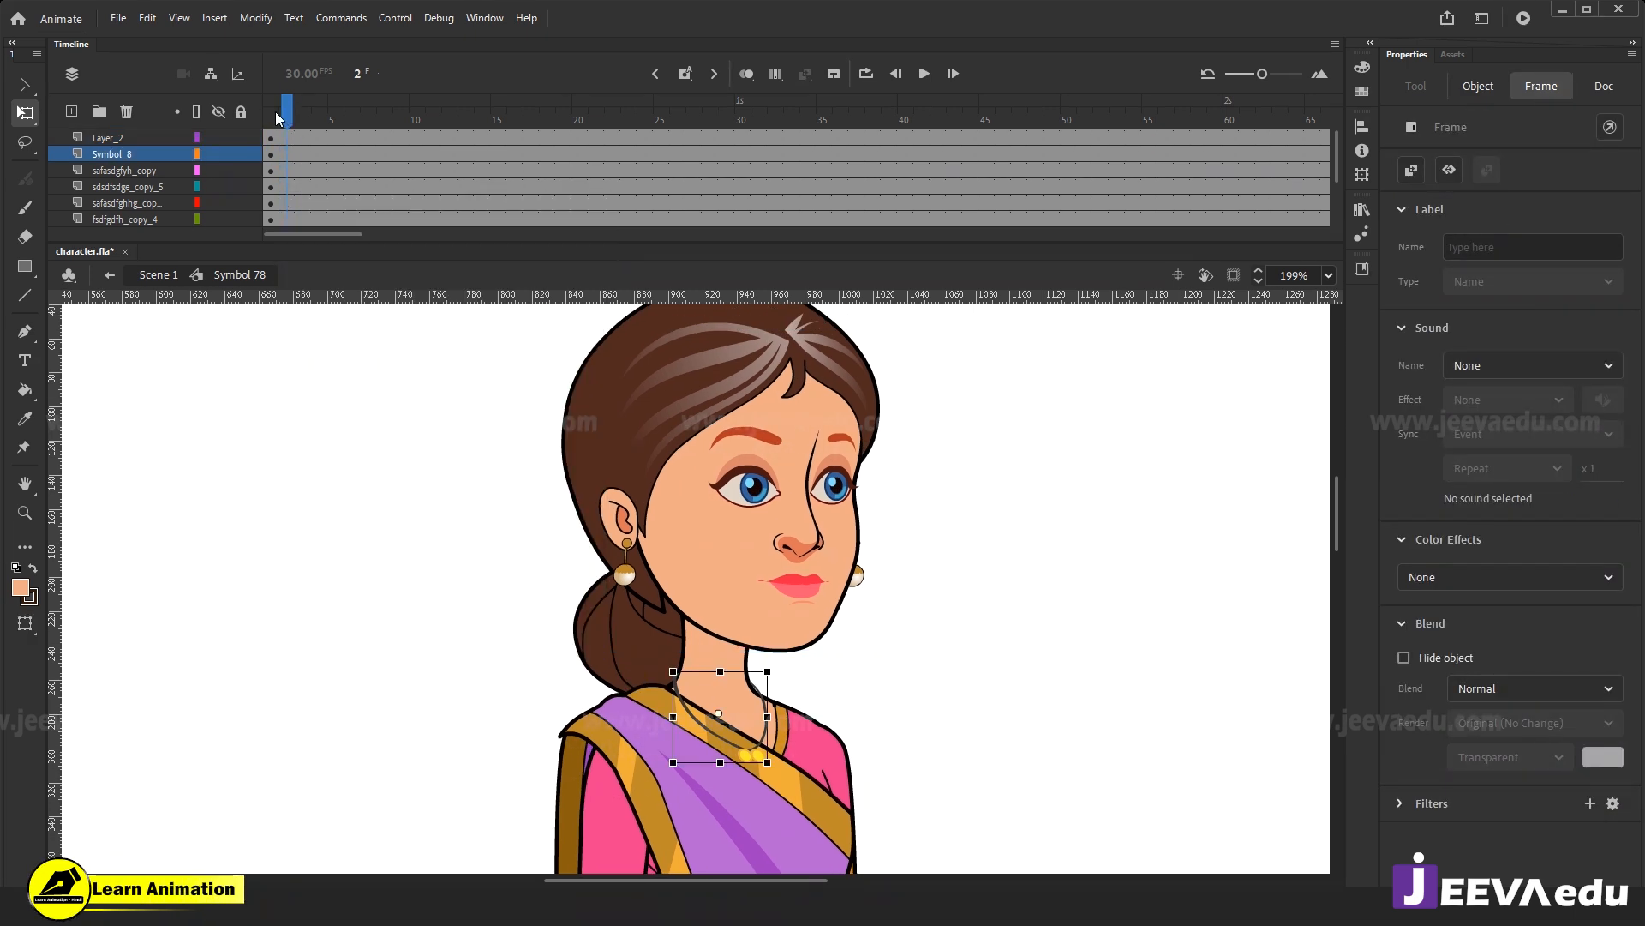
Switch the timeline's insertion option to Frame and bring the playhead back to frame 1.
left_click(691, 77)
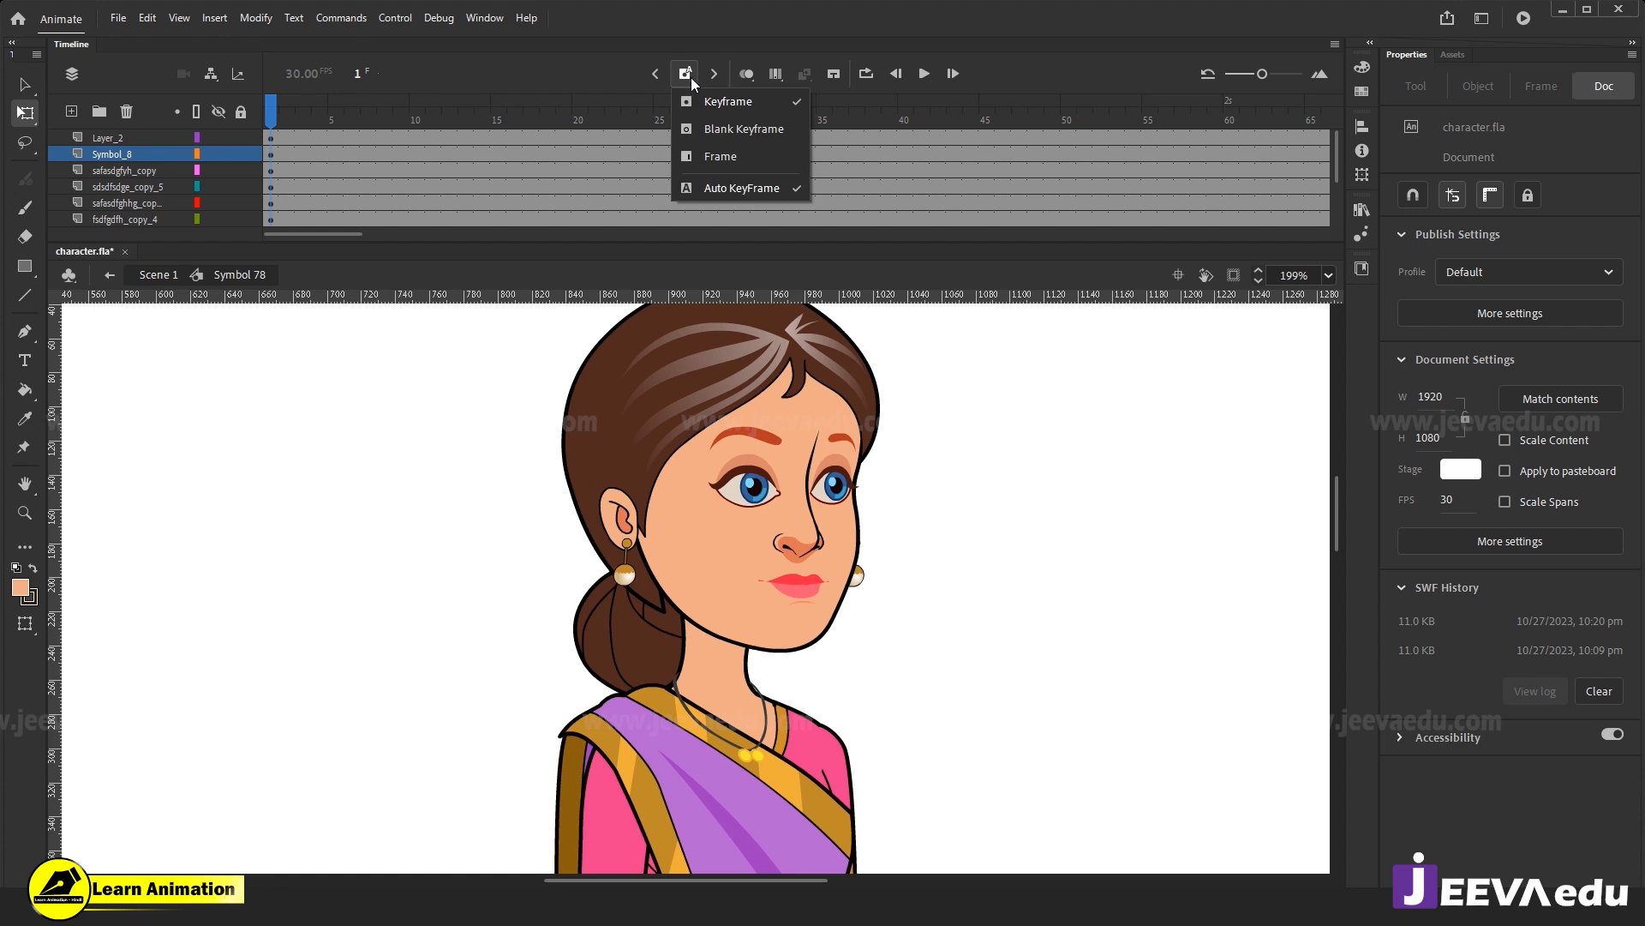
left_click(719, 157)
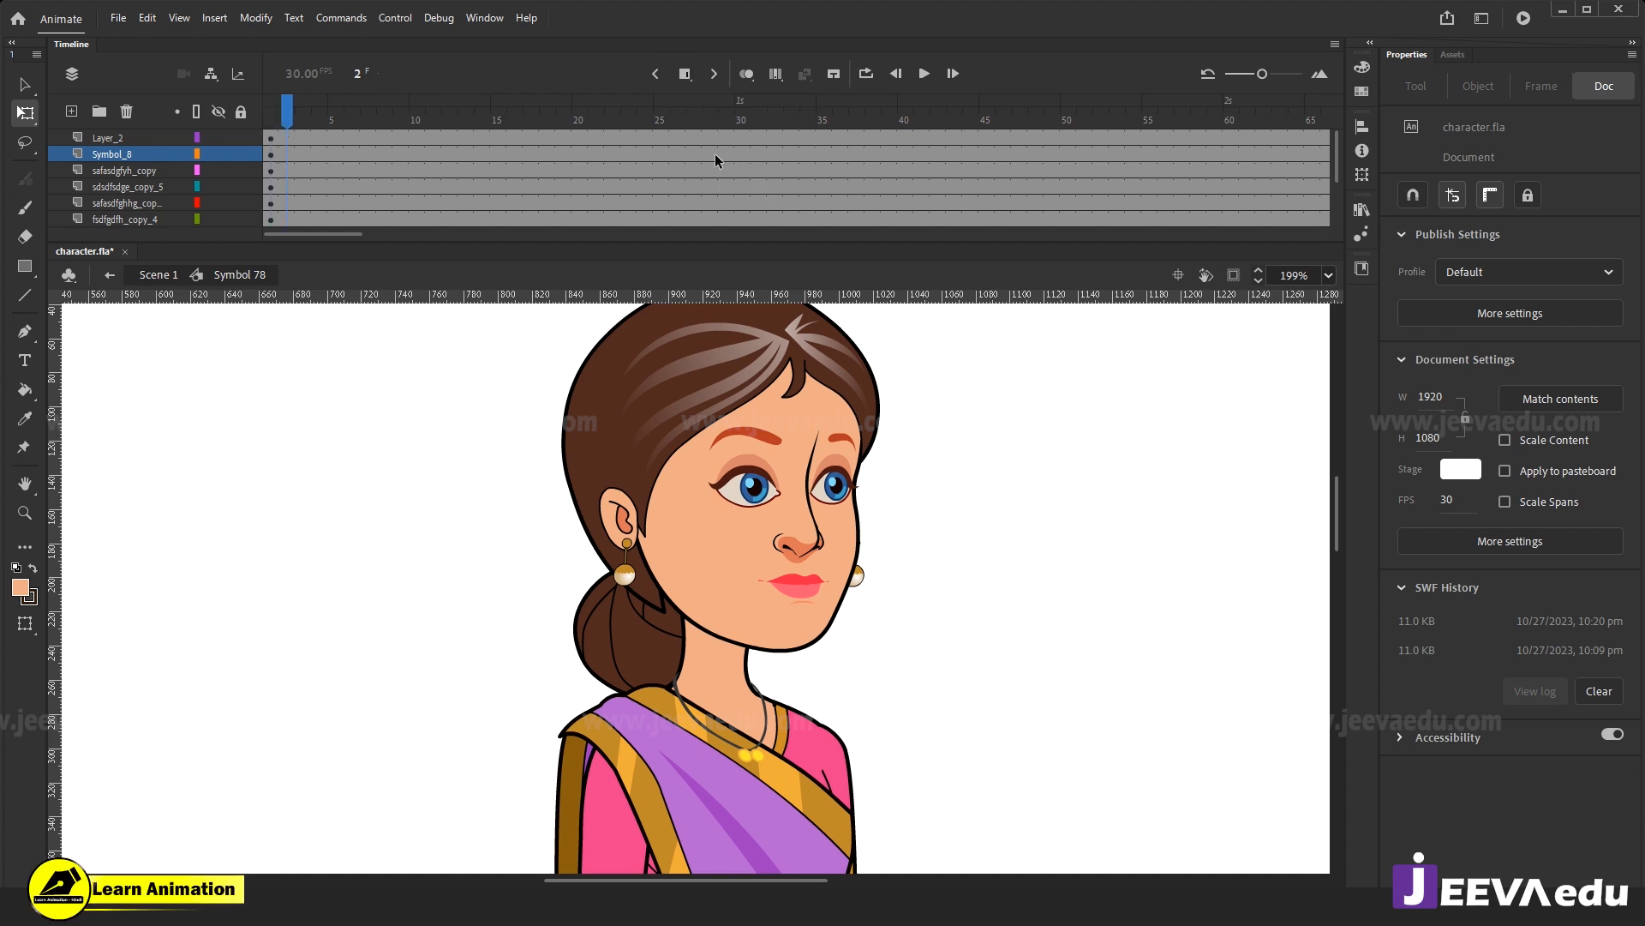
mouse_move(271, 101)
left_mouse_down()
mouse_move(419, 113)
mouse_move(271, 113)
left_mouse_up()
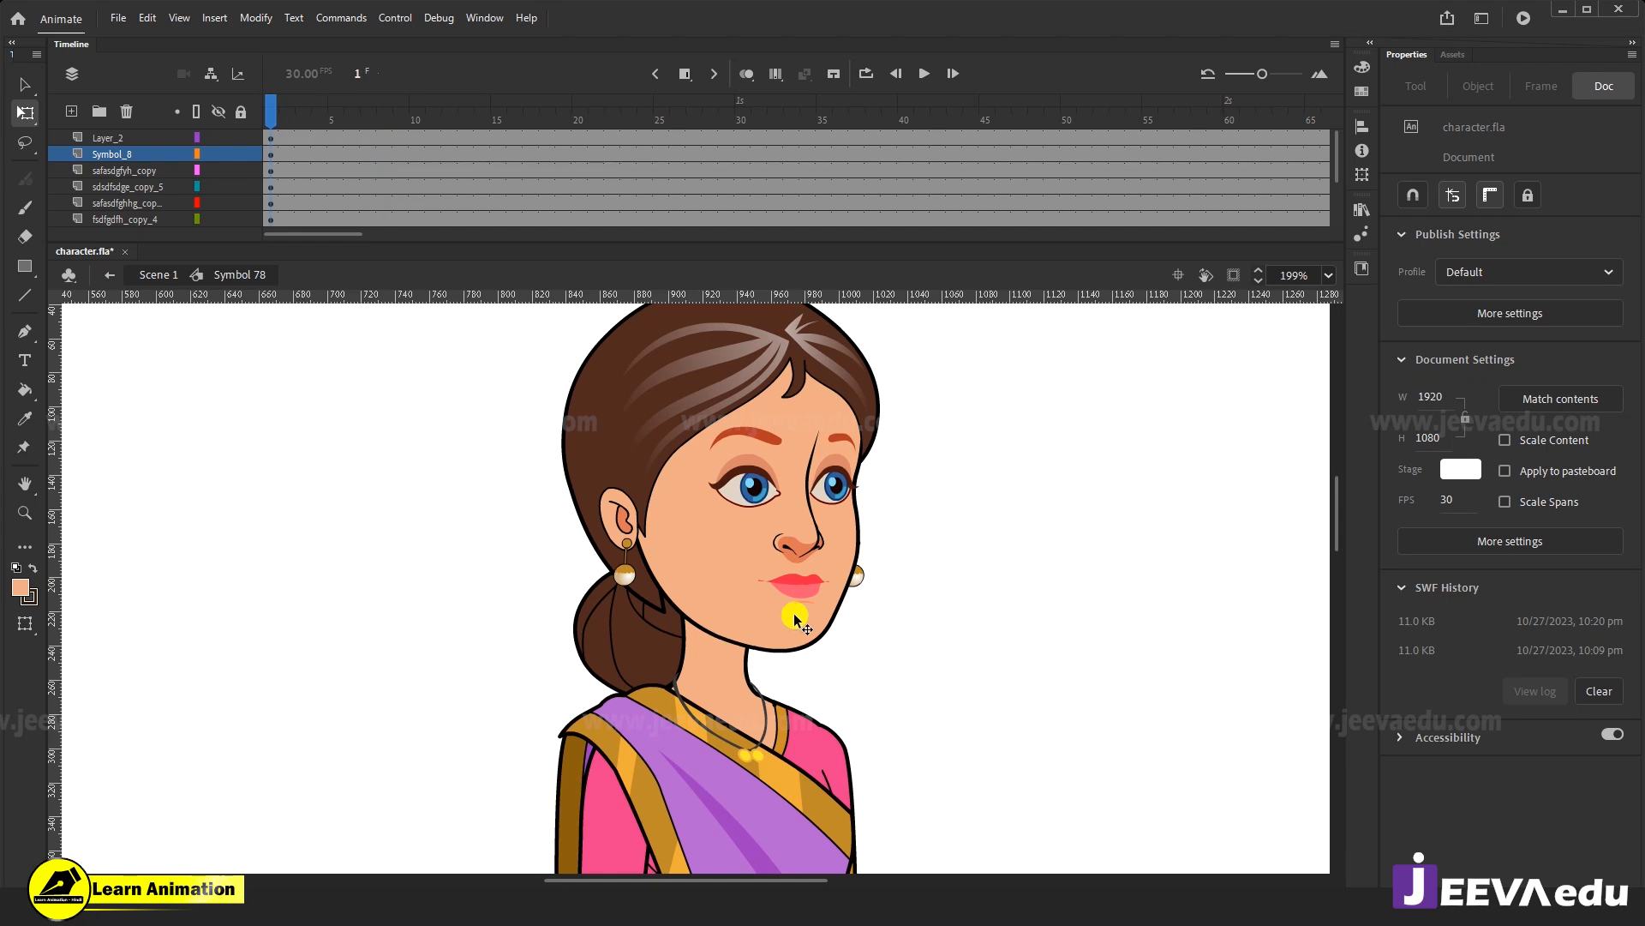
Try rotating the character's head and the hair bun about their pivot points, and undo each rotation.
left_click(780, 587)
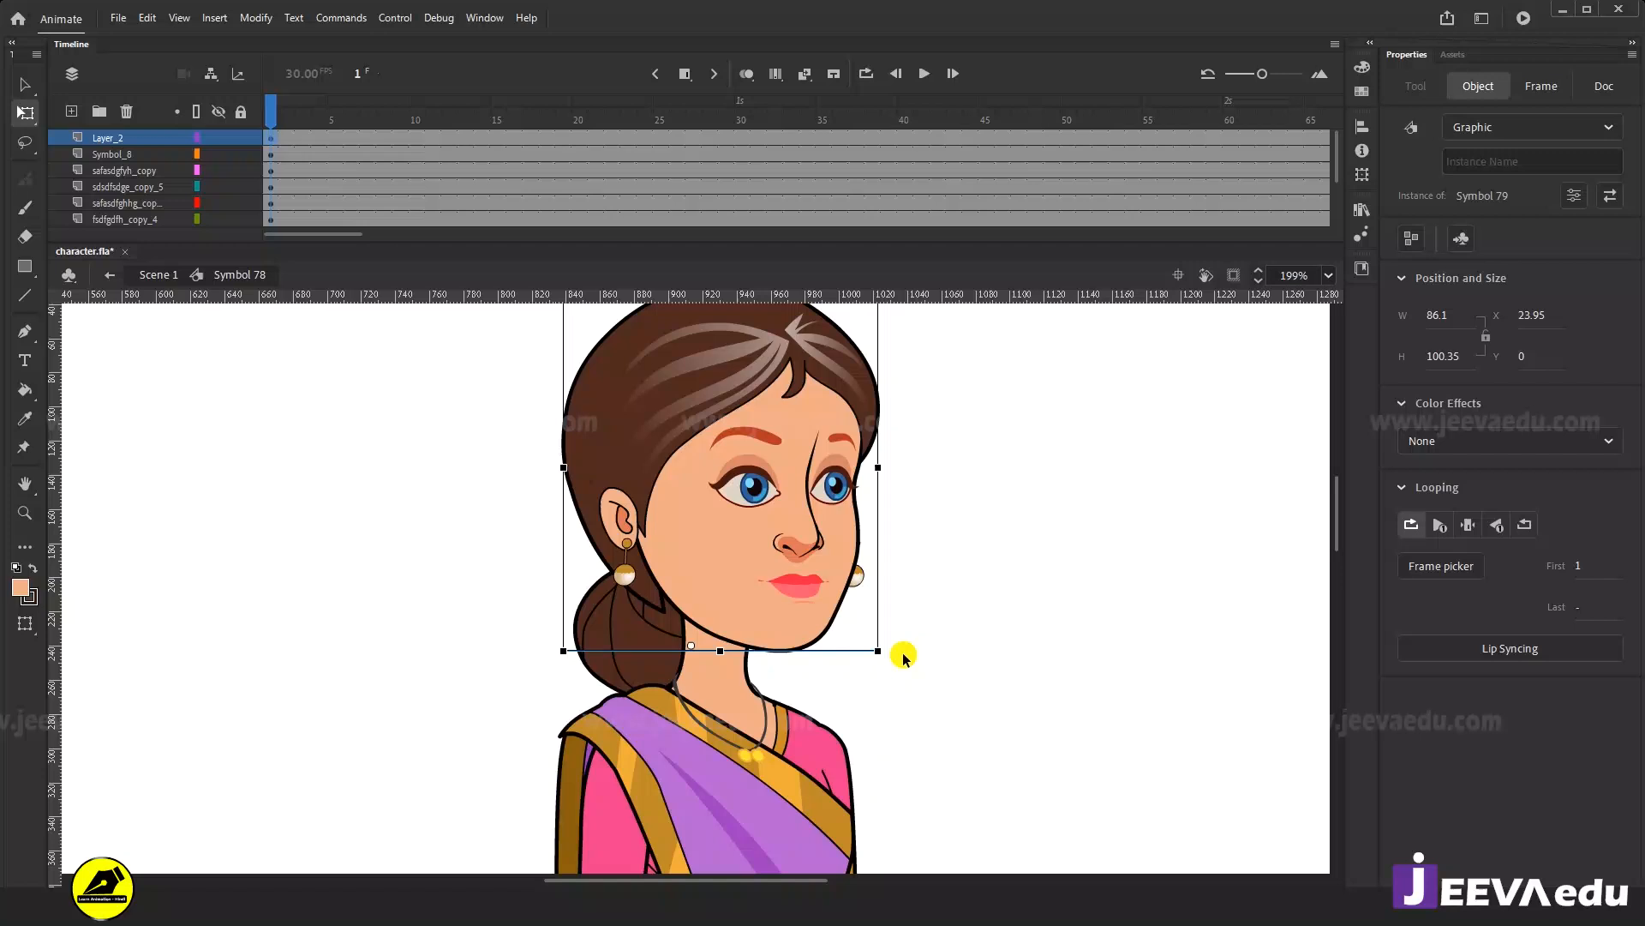
left_click_drag(892, 673, 876, 619)
key("ctrl+z")
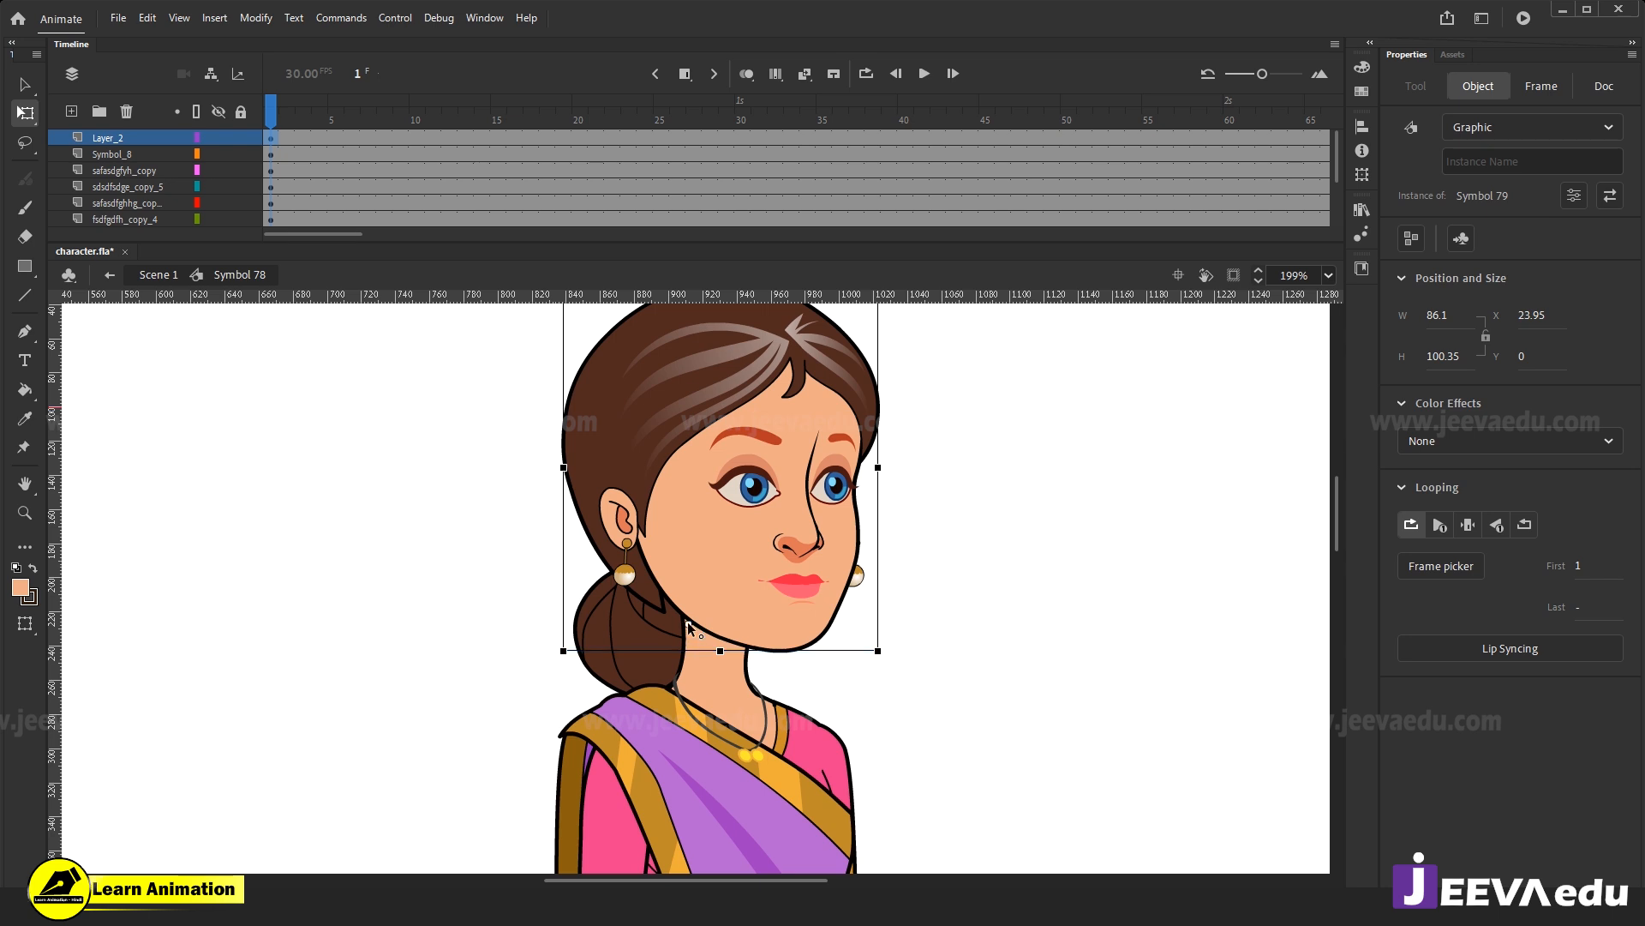
left_click(629, 632)
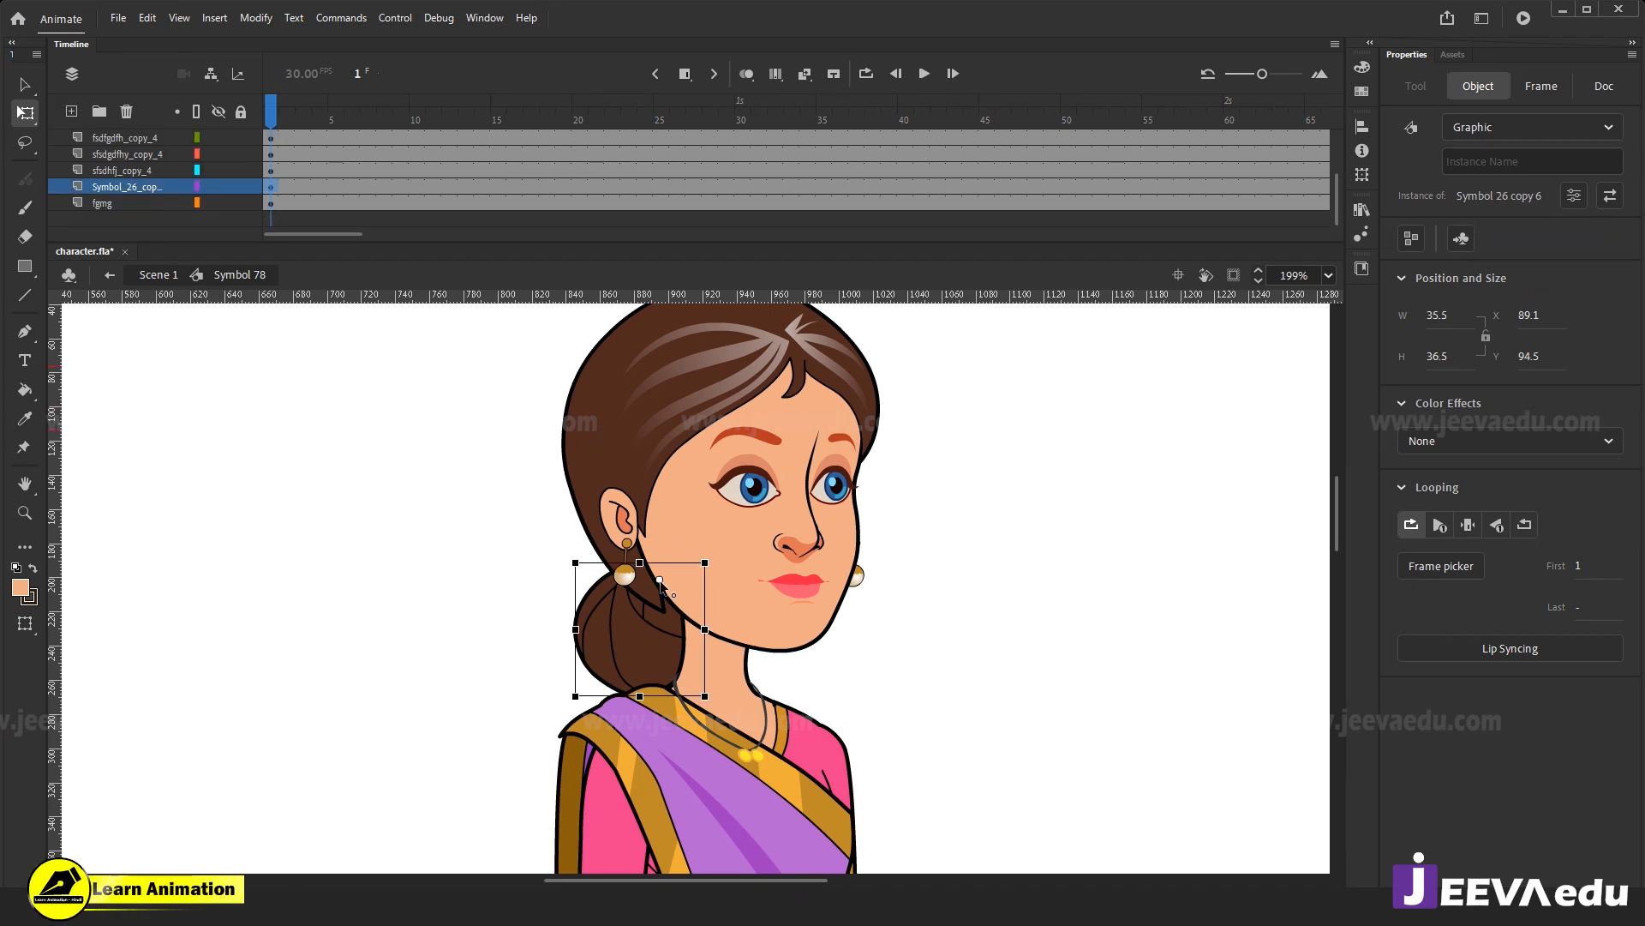
mouse_move(569, 710)
left_mouse_down()
mouse_move(531, 651)
mouse_move(572, 712)
mouse_move(556, 687)
left_mouse_up()
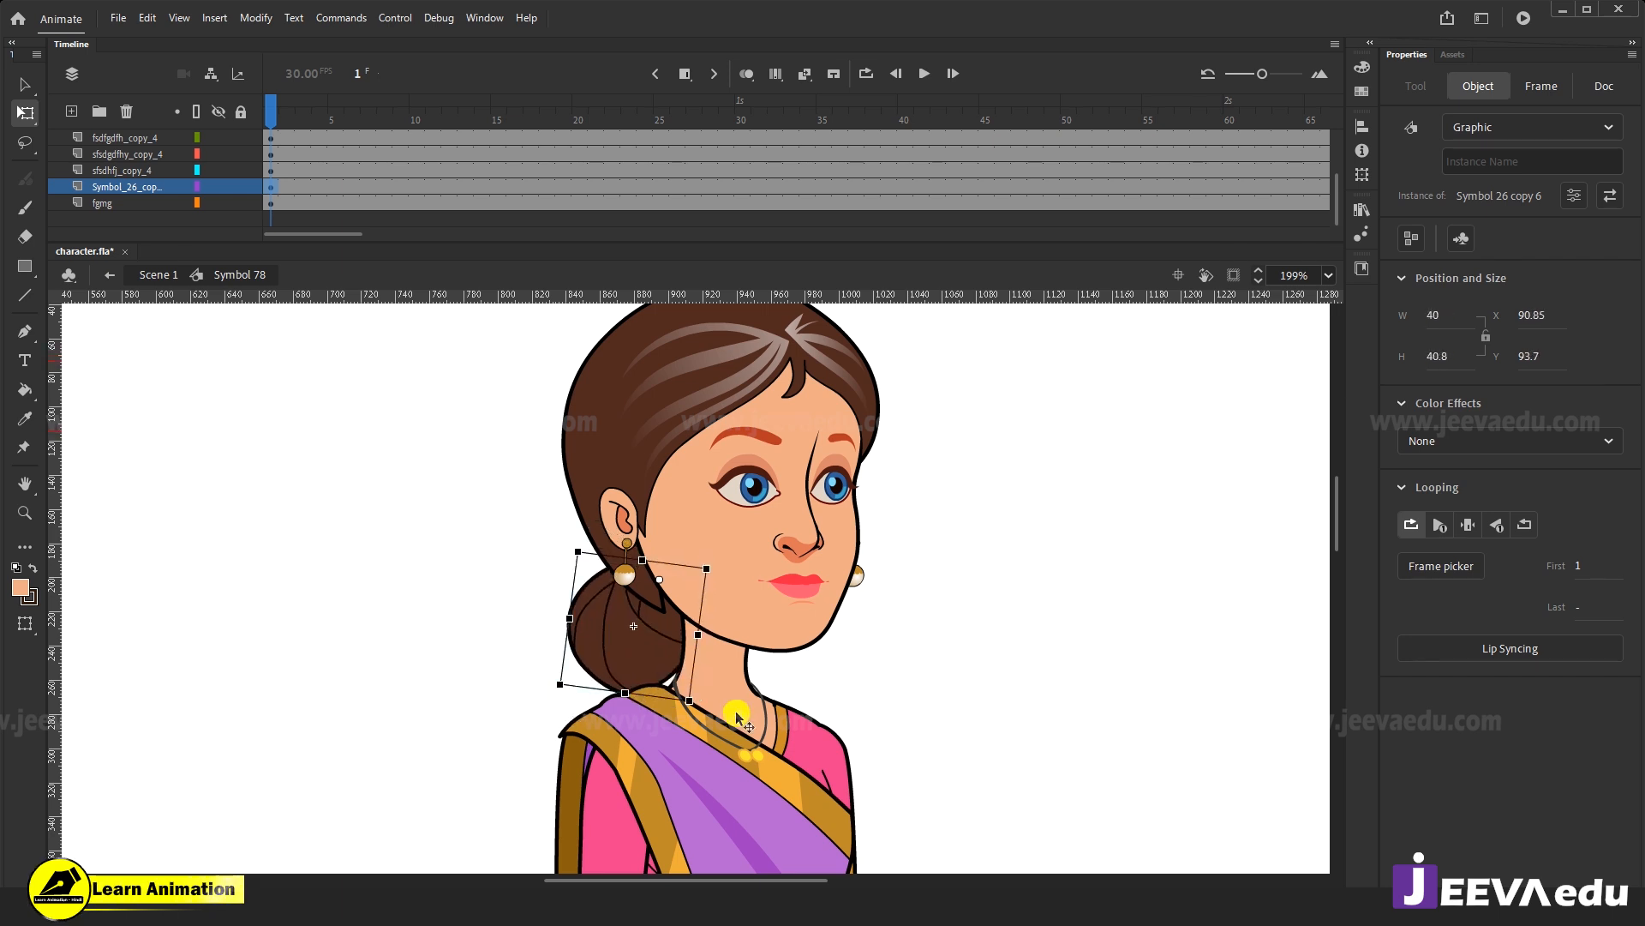
key("ctrl+z")
Try moving the hanging saree drape behind the character's shoulder away from the body, and undo the move.
key("z")
left_click(788, 672, "alt")
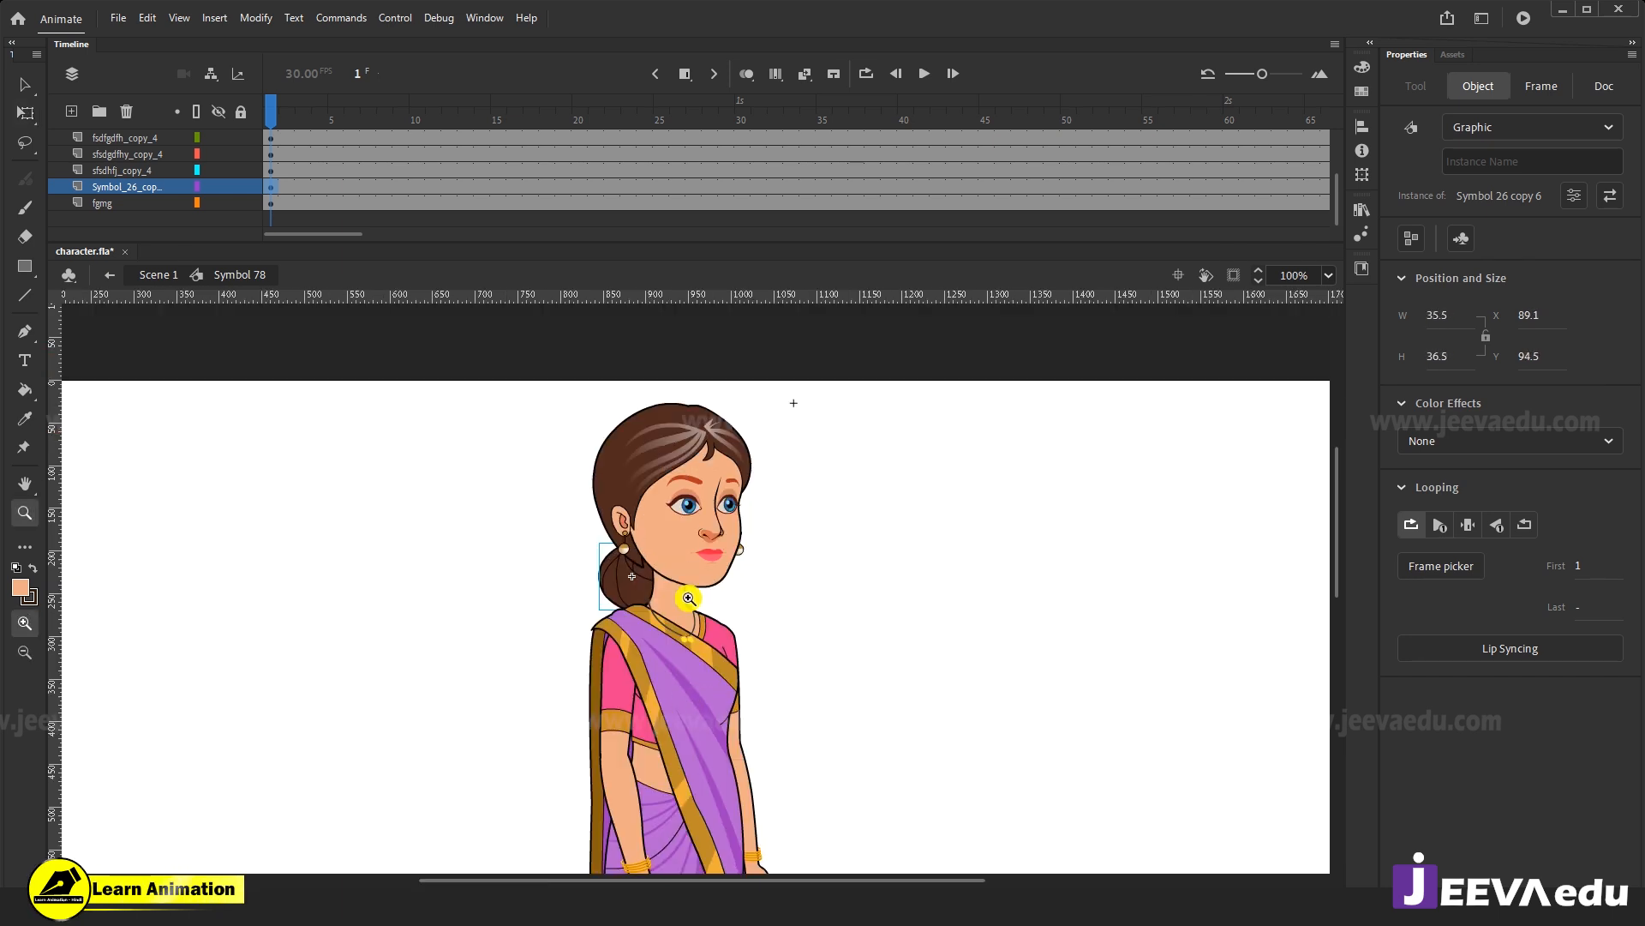
left_click_drag(692, 675, 716, 465)
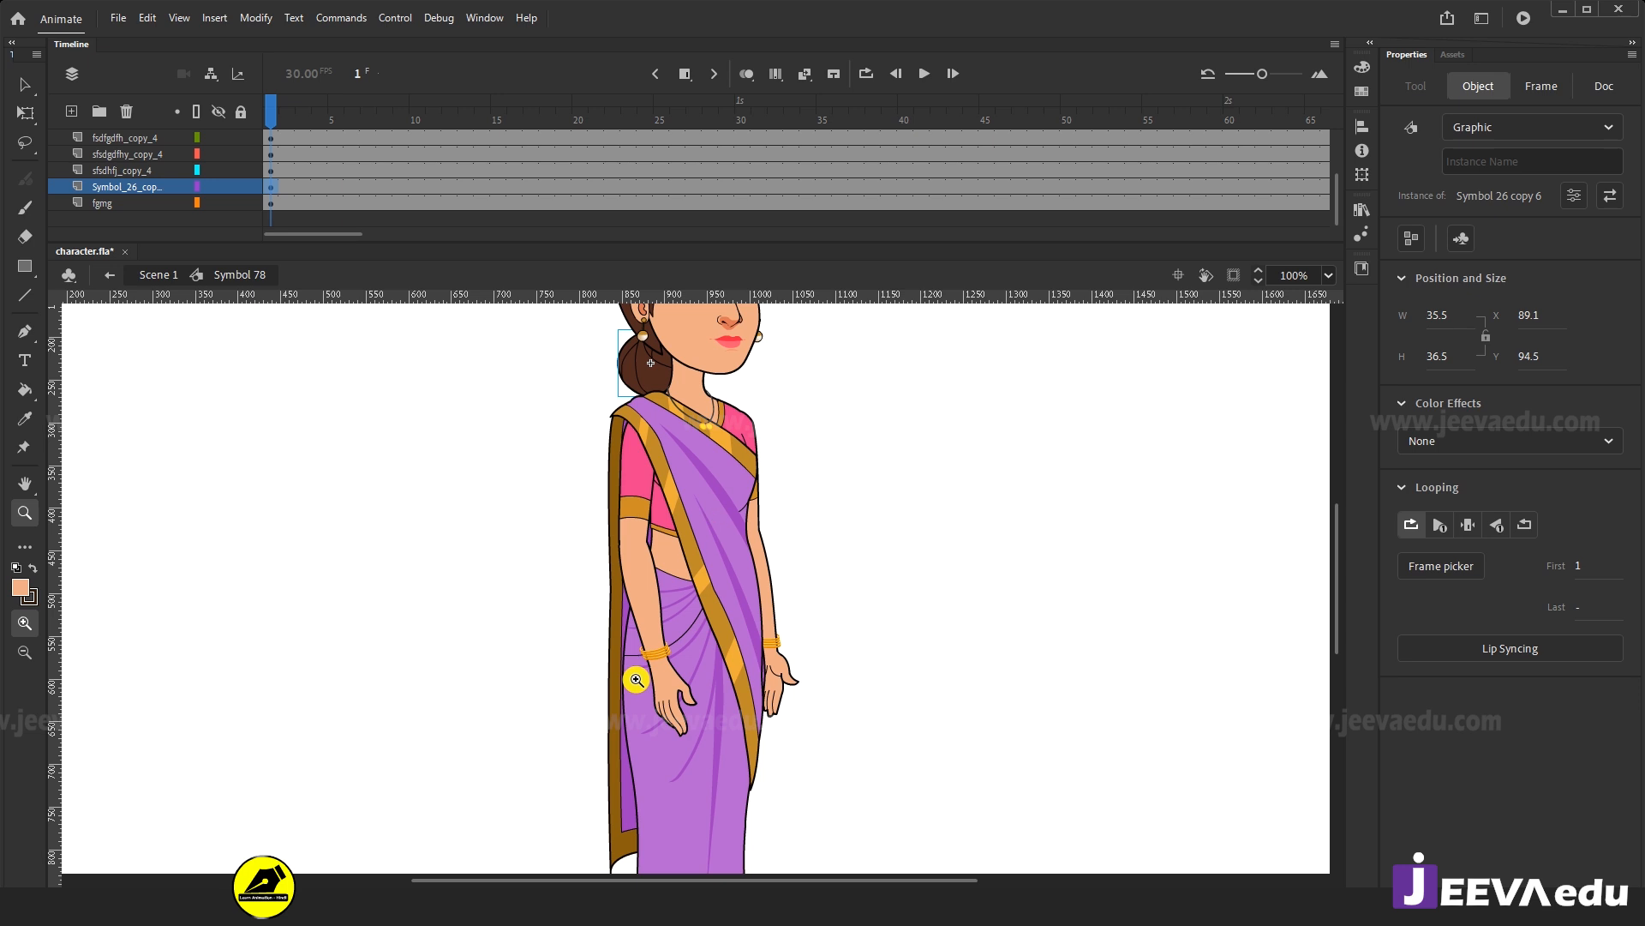
key("v")
left_click(609, 595)
key("q")
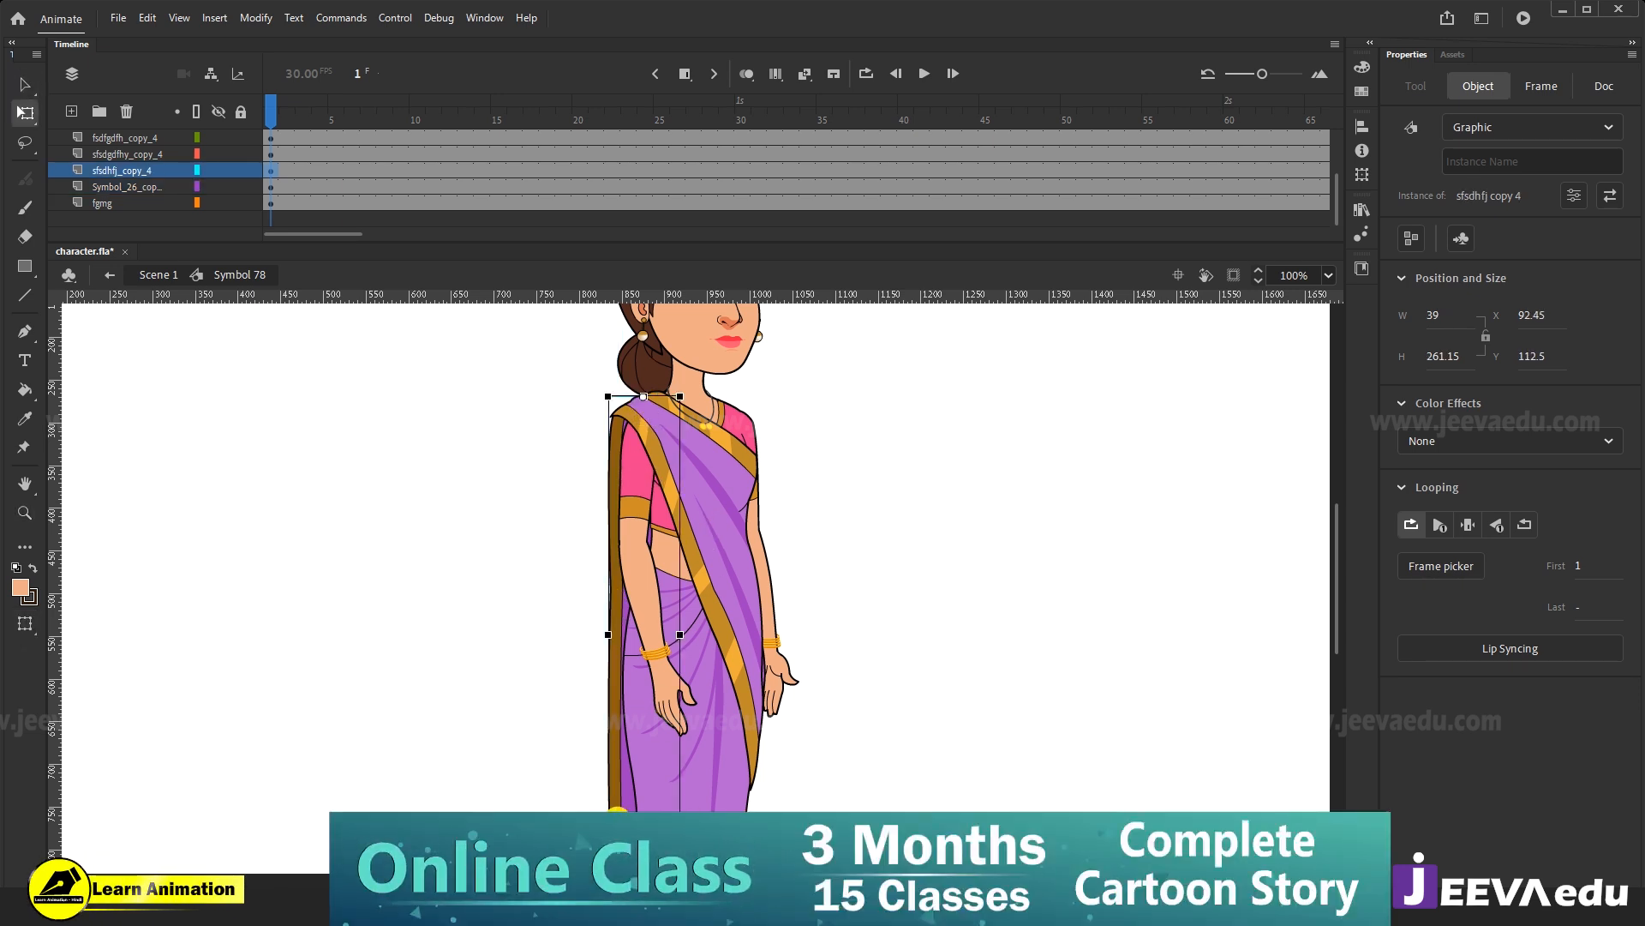
left_click_drag(712, 766, 730, 743)
left_click_drag(639, 789, 533, 779)
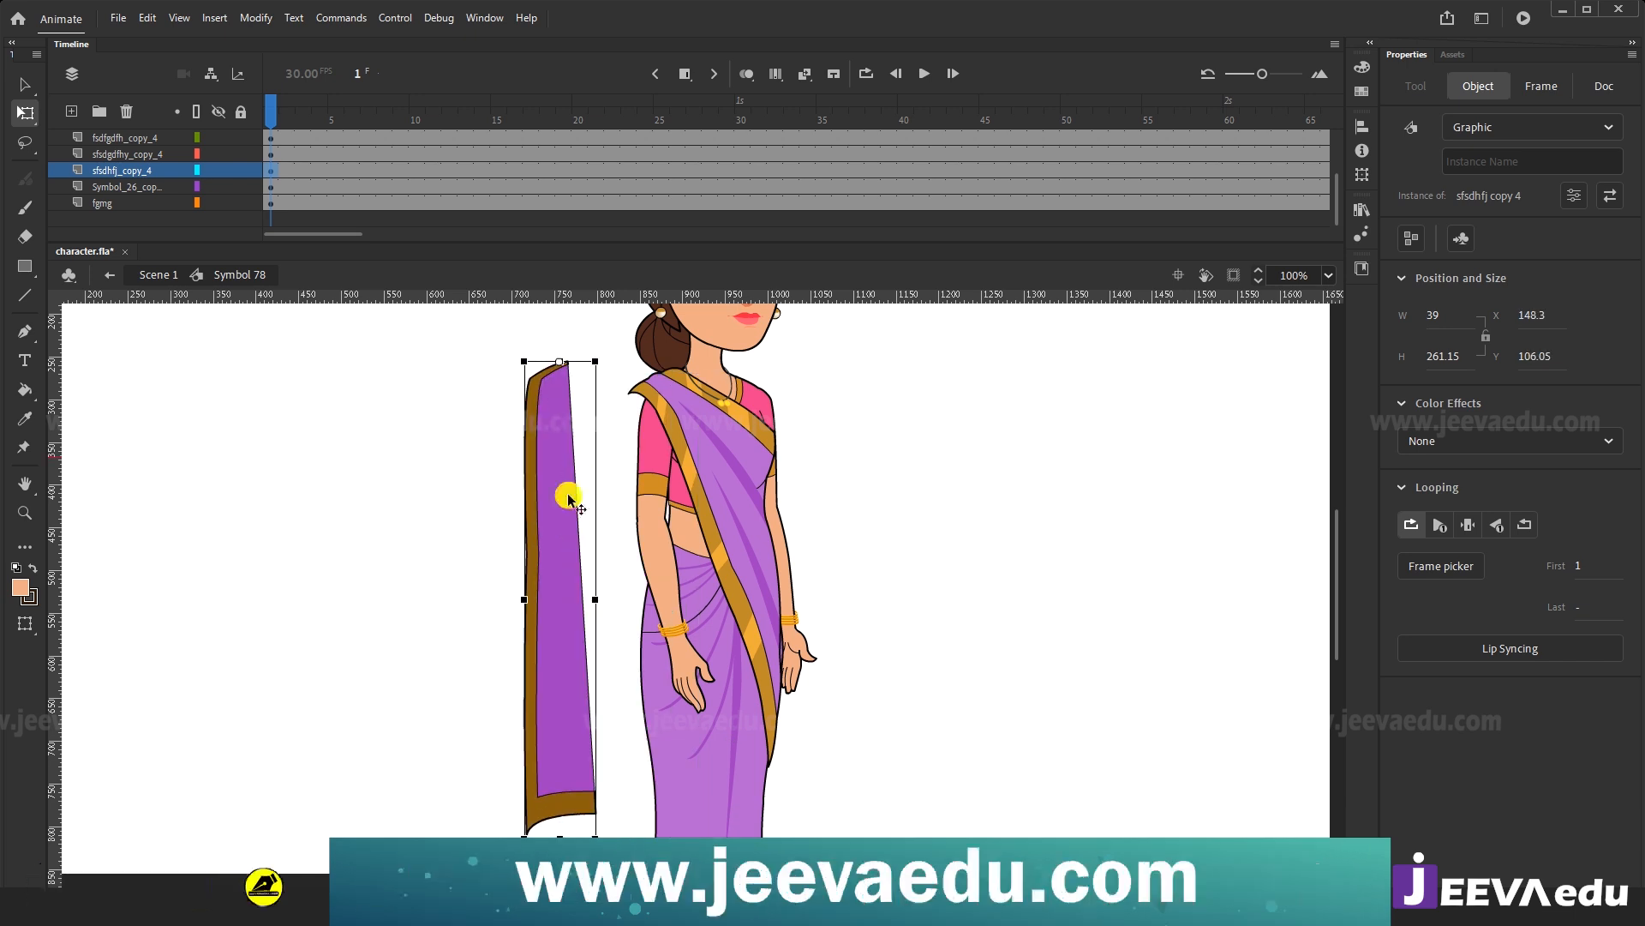
key("ctrl+z")
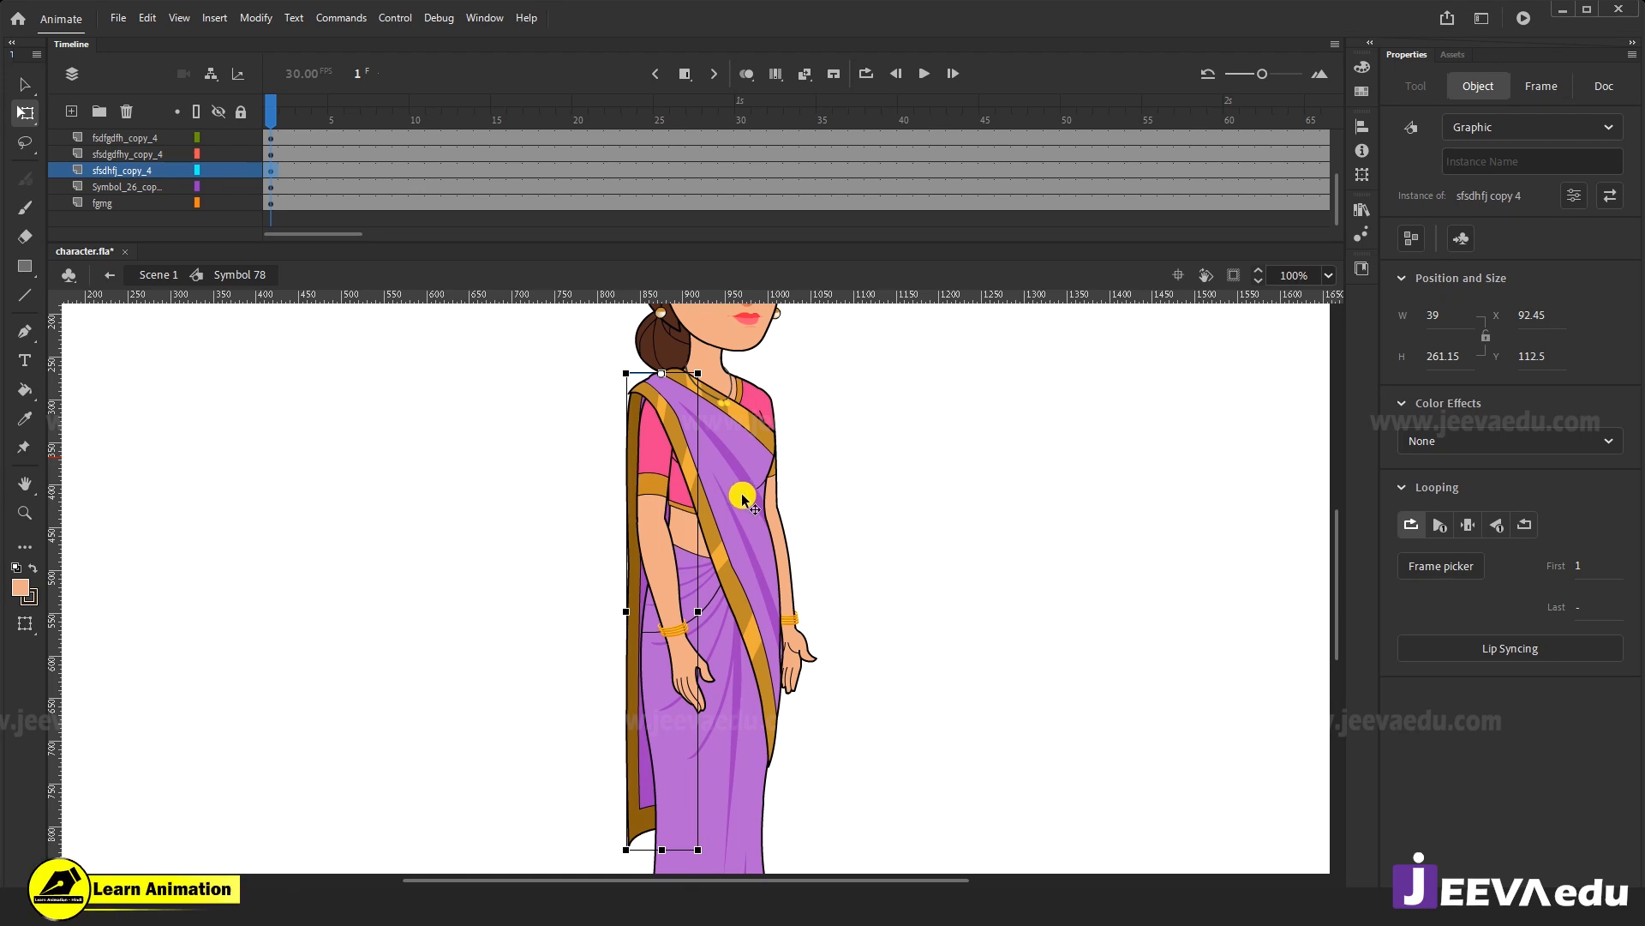
Try the single-frame playback option on the head symbol and return its looping to continuous loop.
left_click_drag(834, 488, 785, 653)
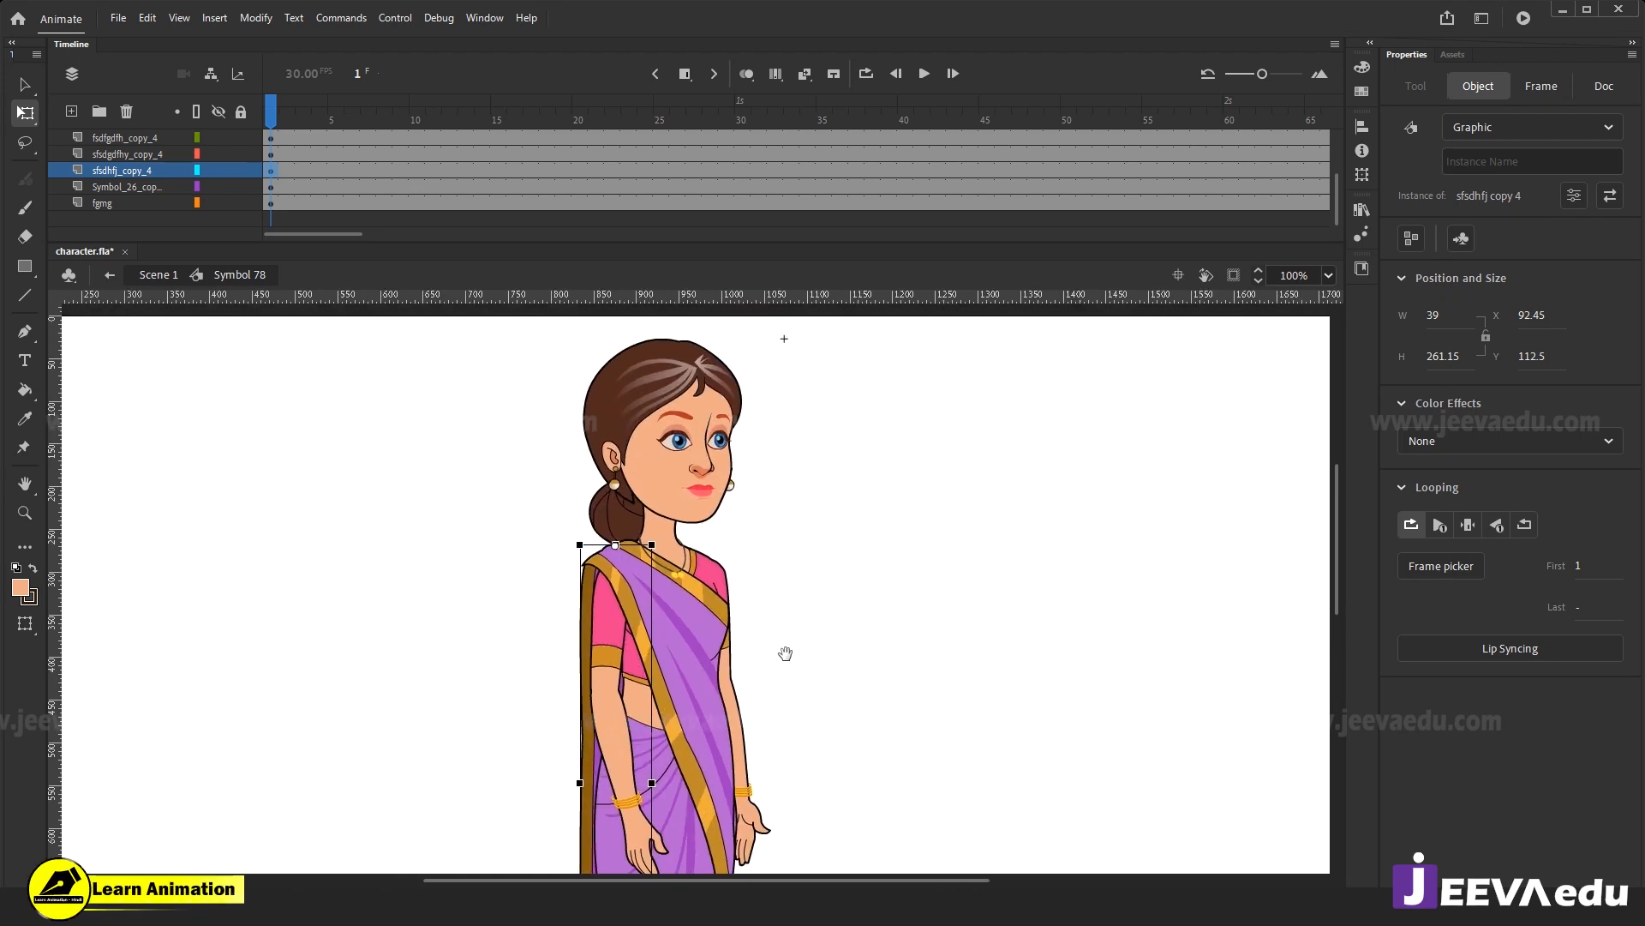
left_click(673, 497)
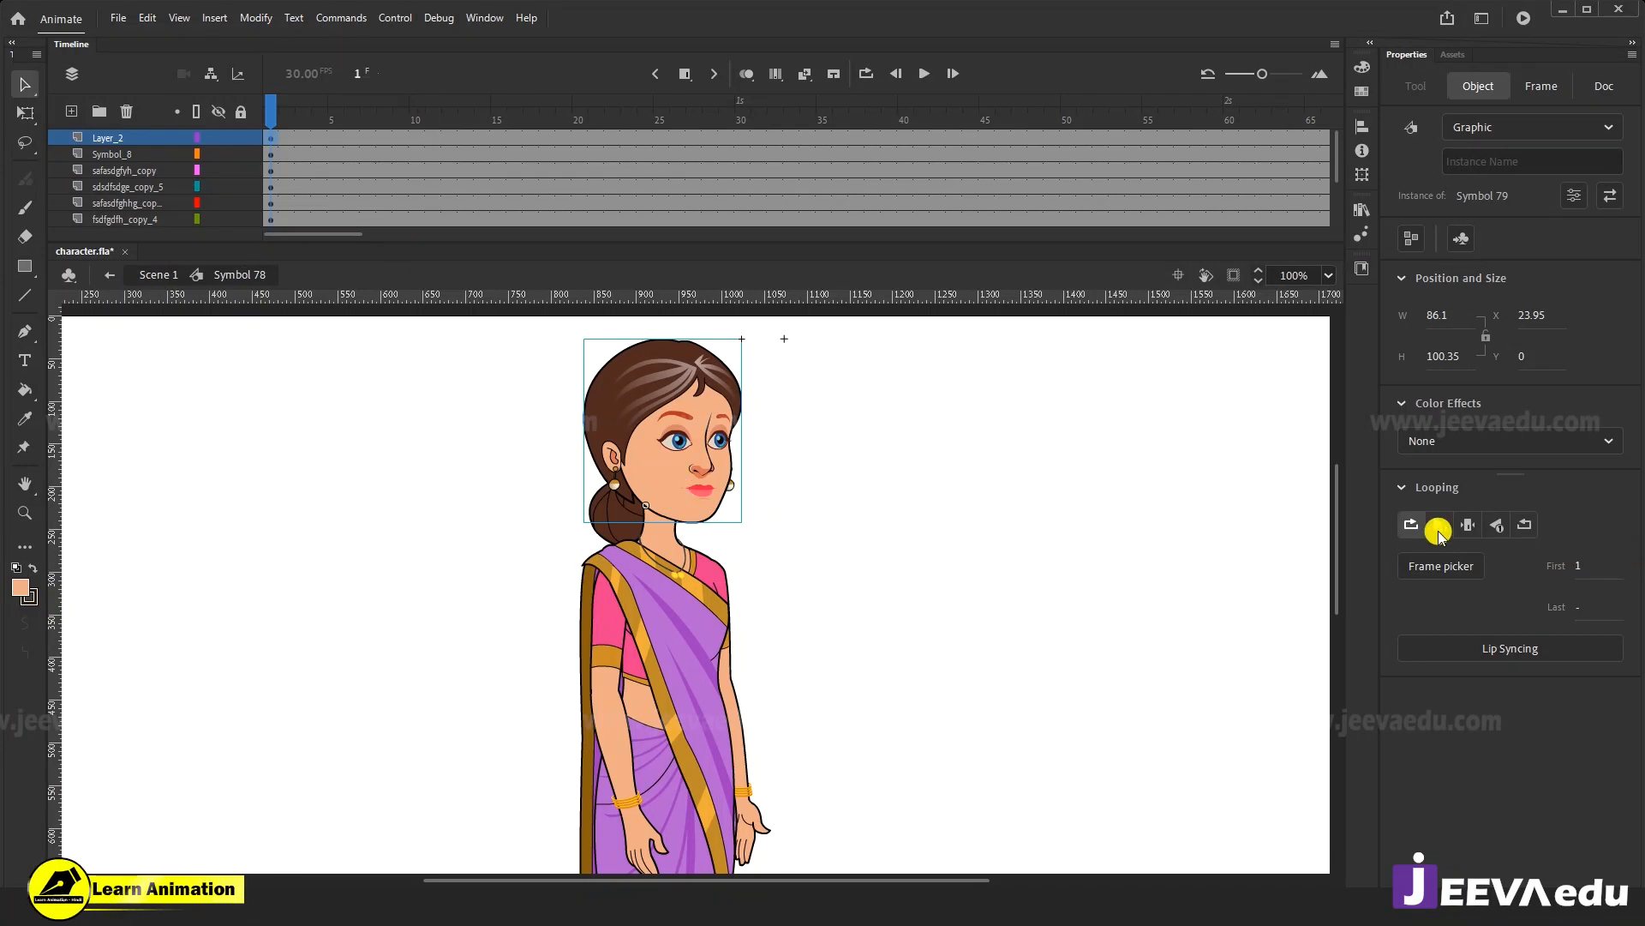
left_click(1468, 526)
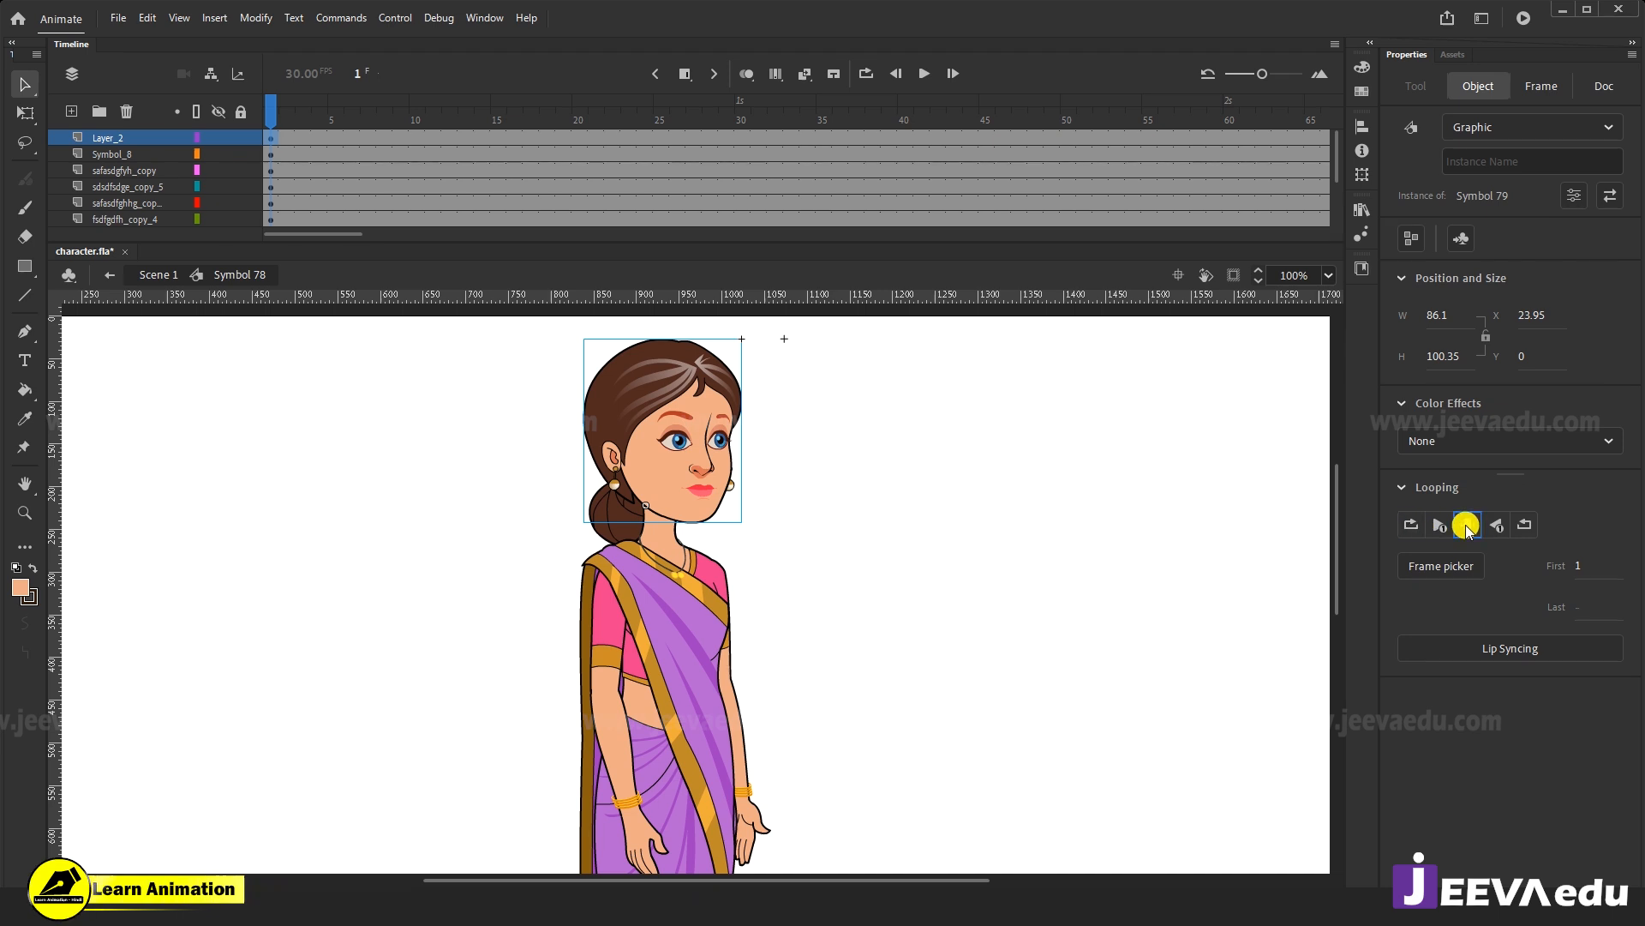
left_click(1412, 525)
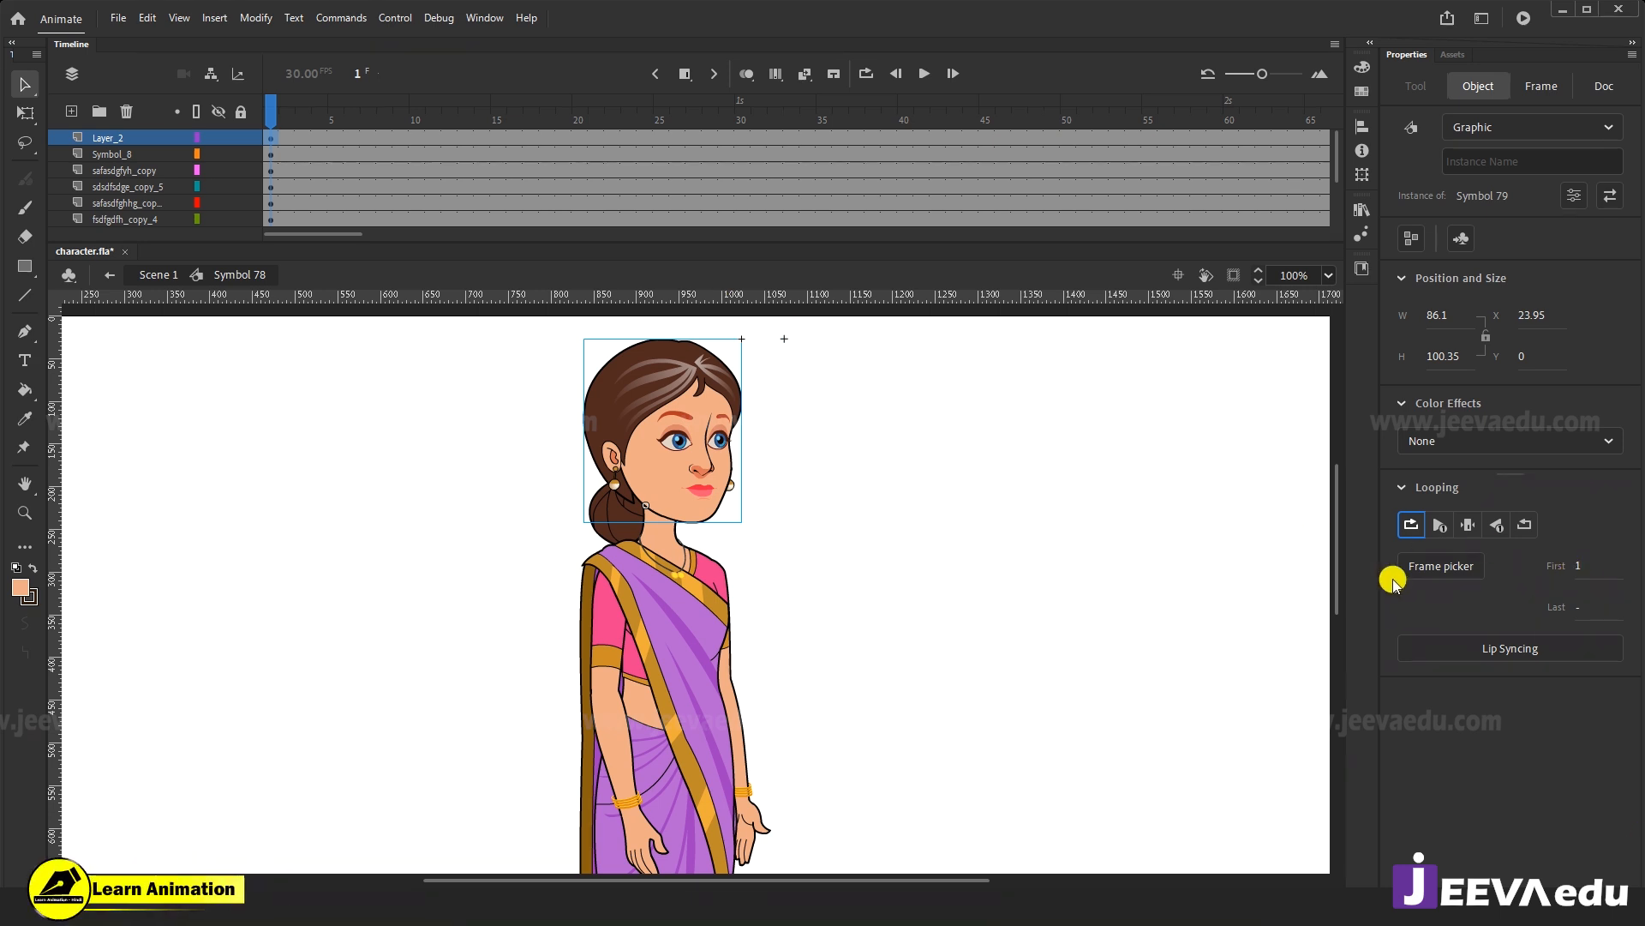
Try 10 as the first frame of the head symbol's loop, and set it back to 1.
left_click(1575, 566)
type("10")
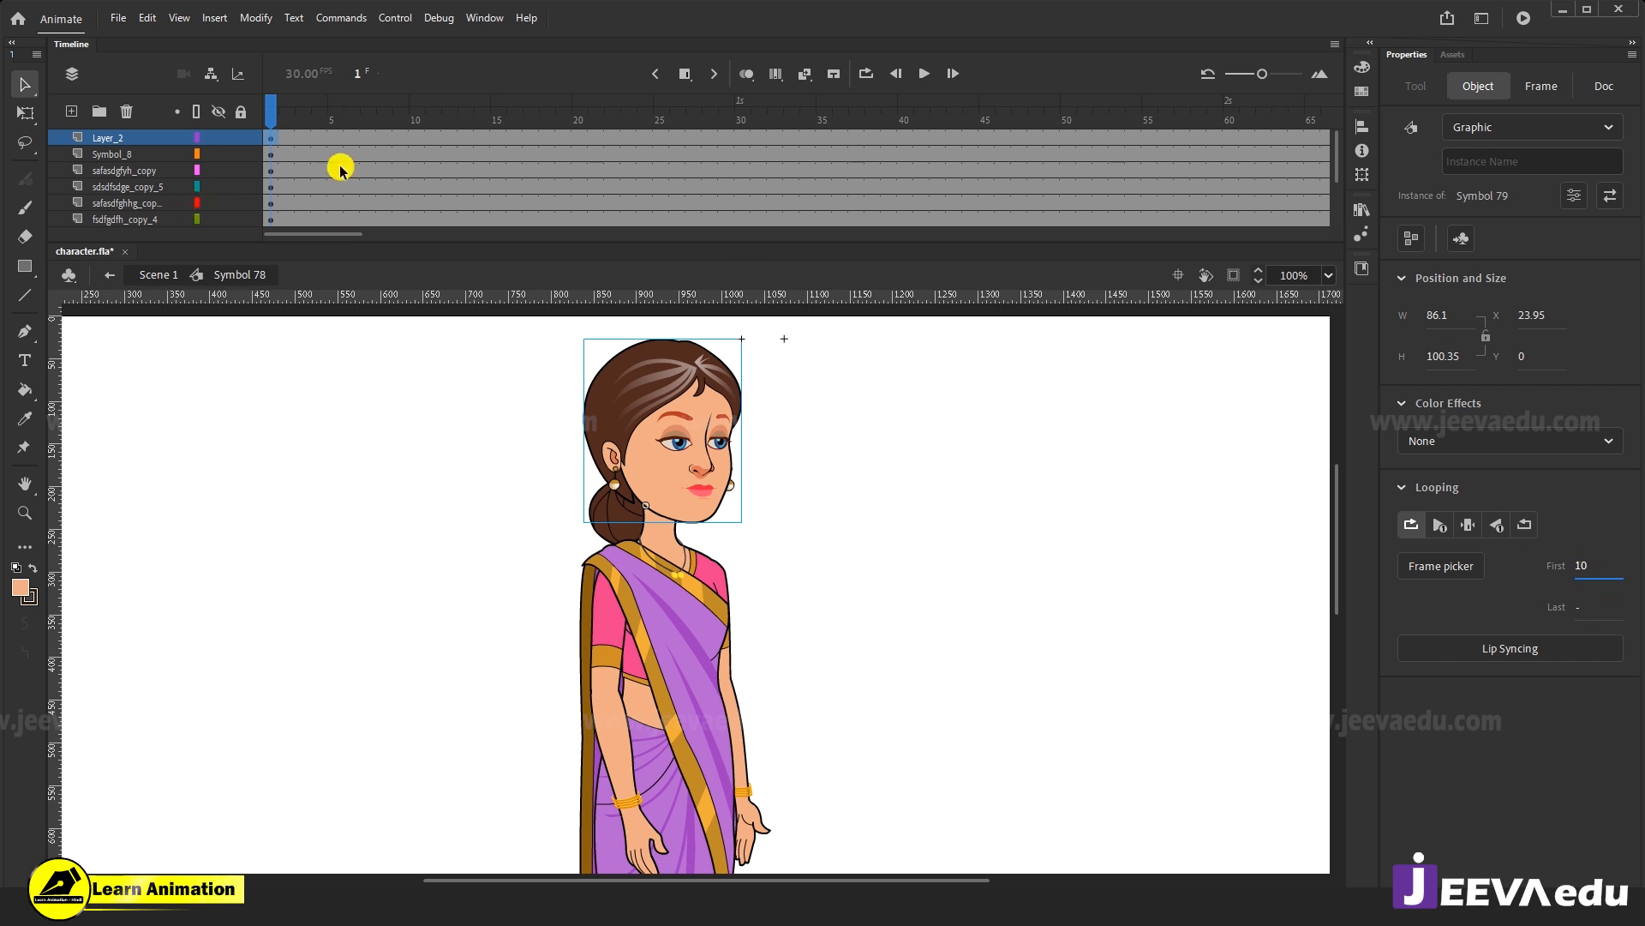
left_click(1582, 566)
type("1")
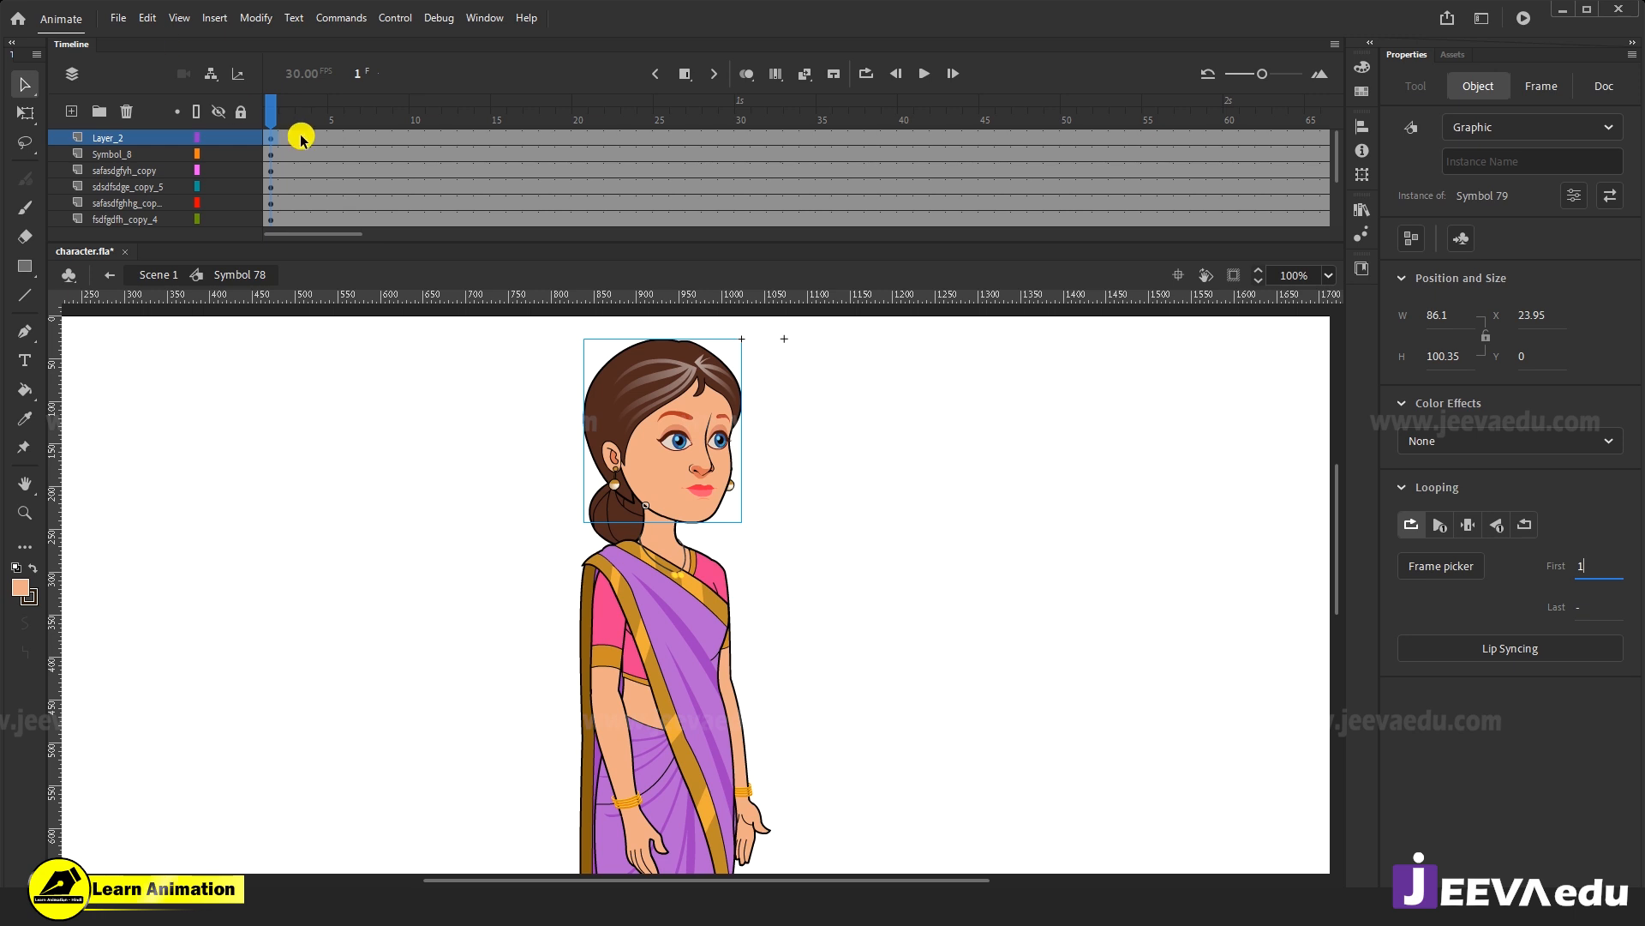
Try rotating the saree torso symbol slightly with Free Transform, and undo the rotation.
left_click(839, 688)
left_click_drag(814, 681, 808, 562)
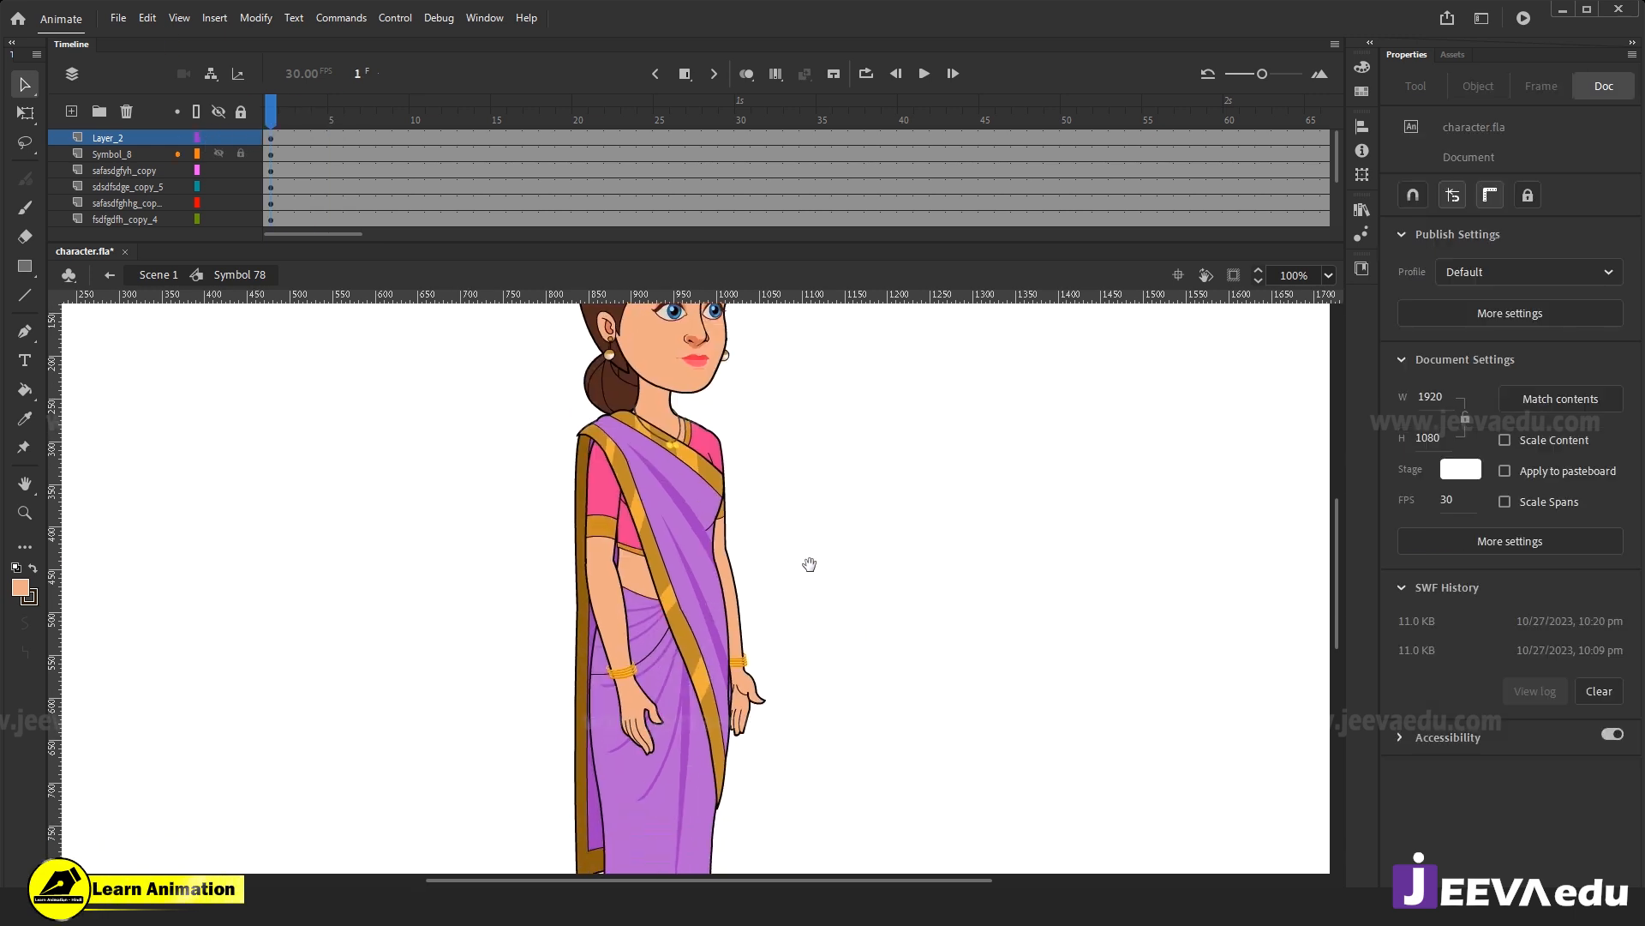
left_click(698, 585)
key("q")
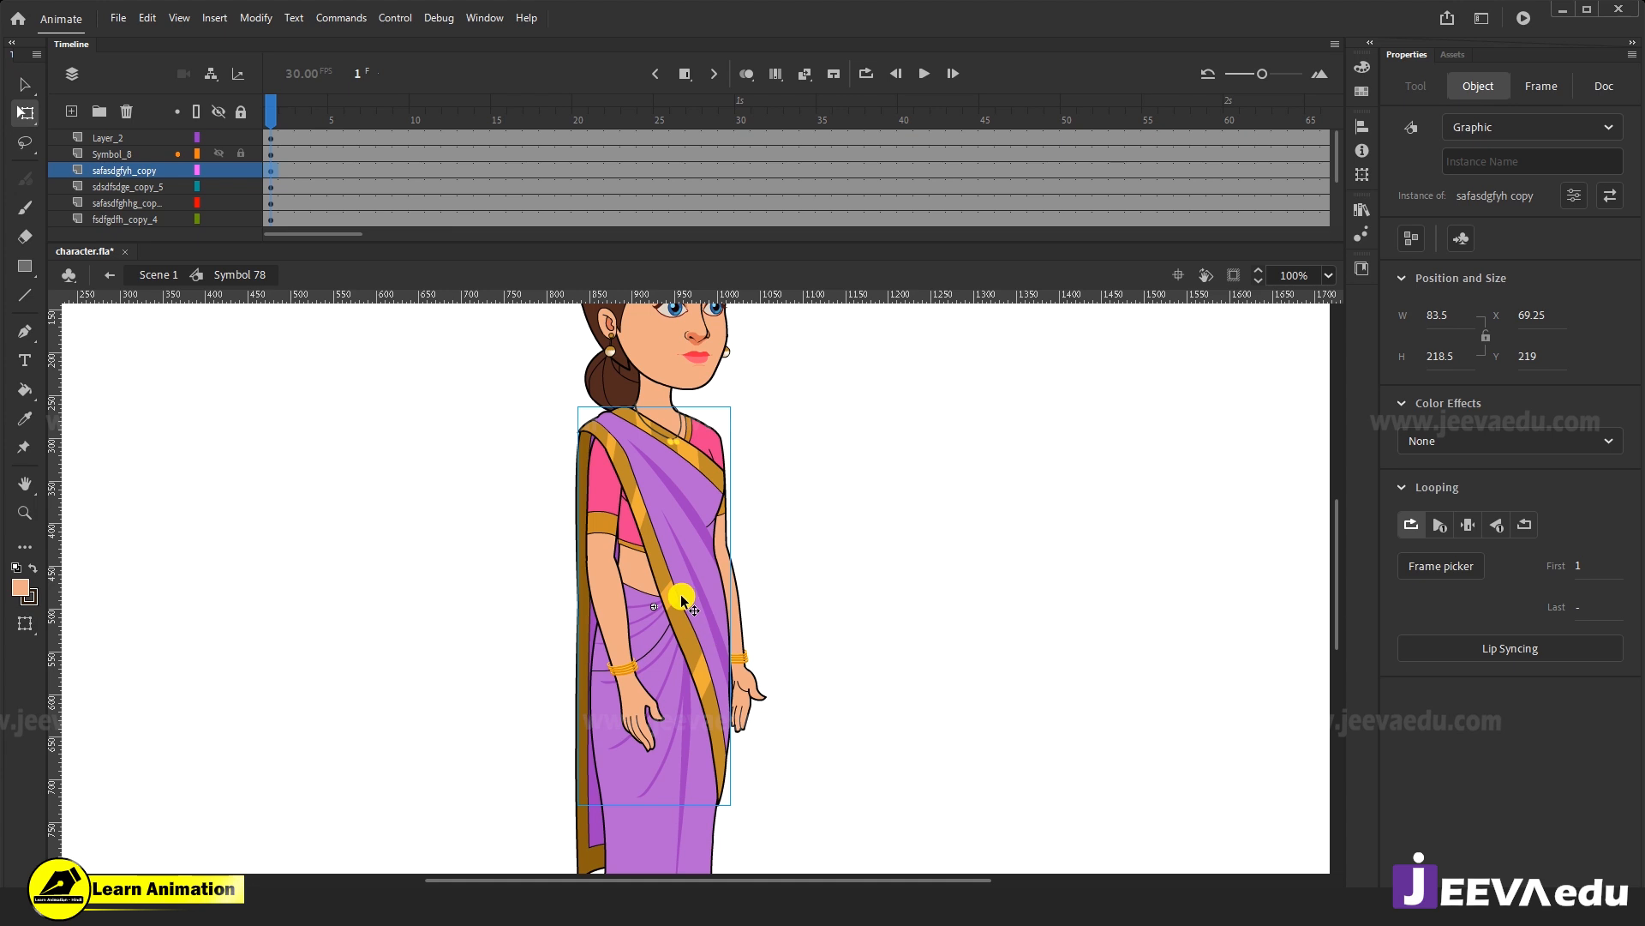
left_click(662, 607)
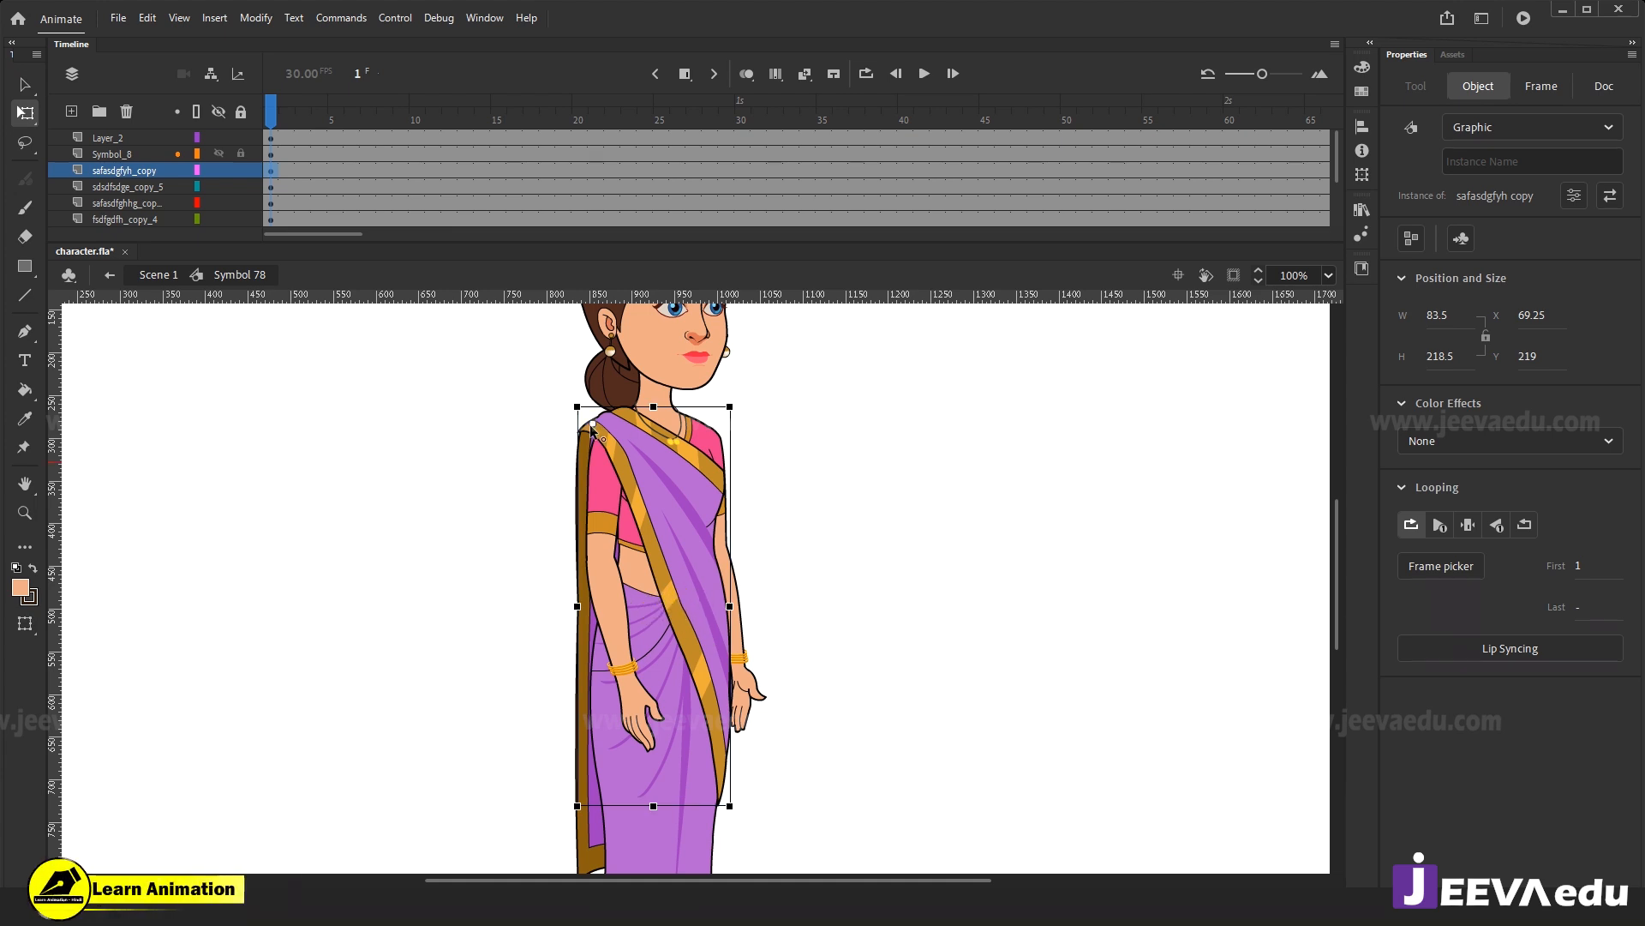
left_click(728, 809)
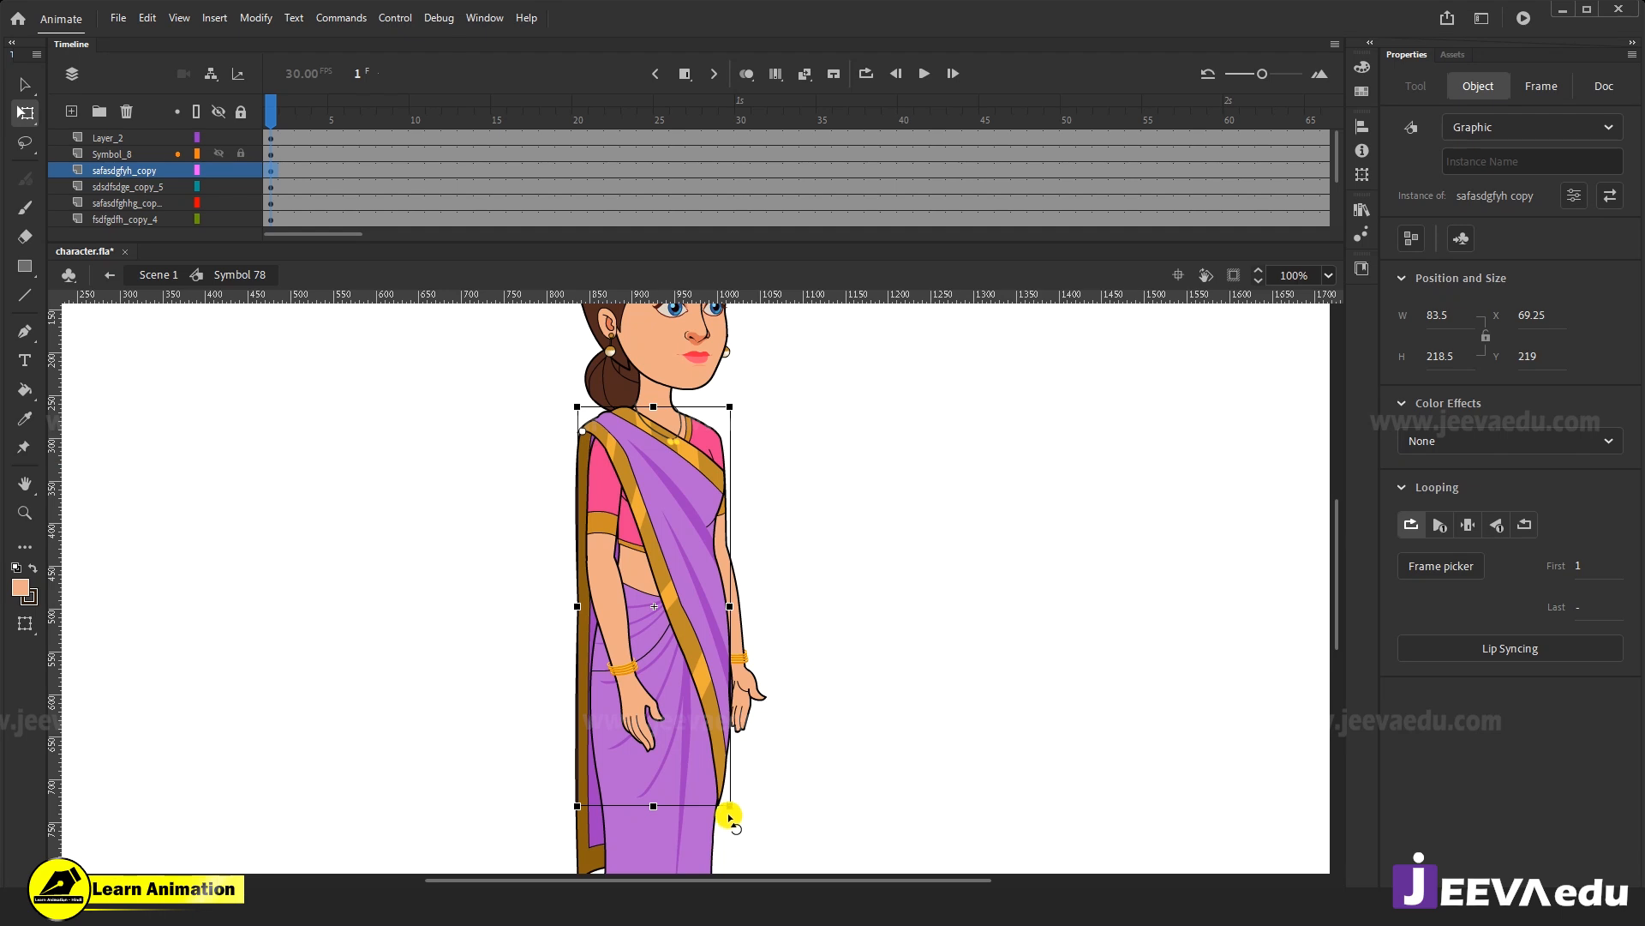
left_click_drag(734, 817, 737, 816)
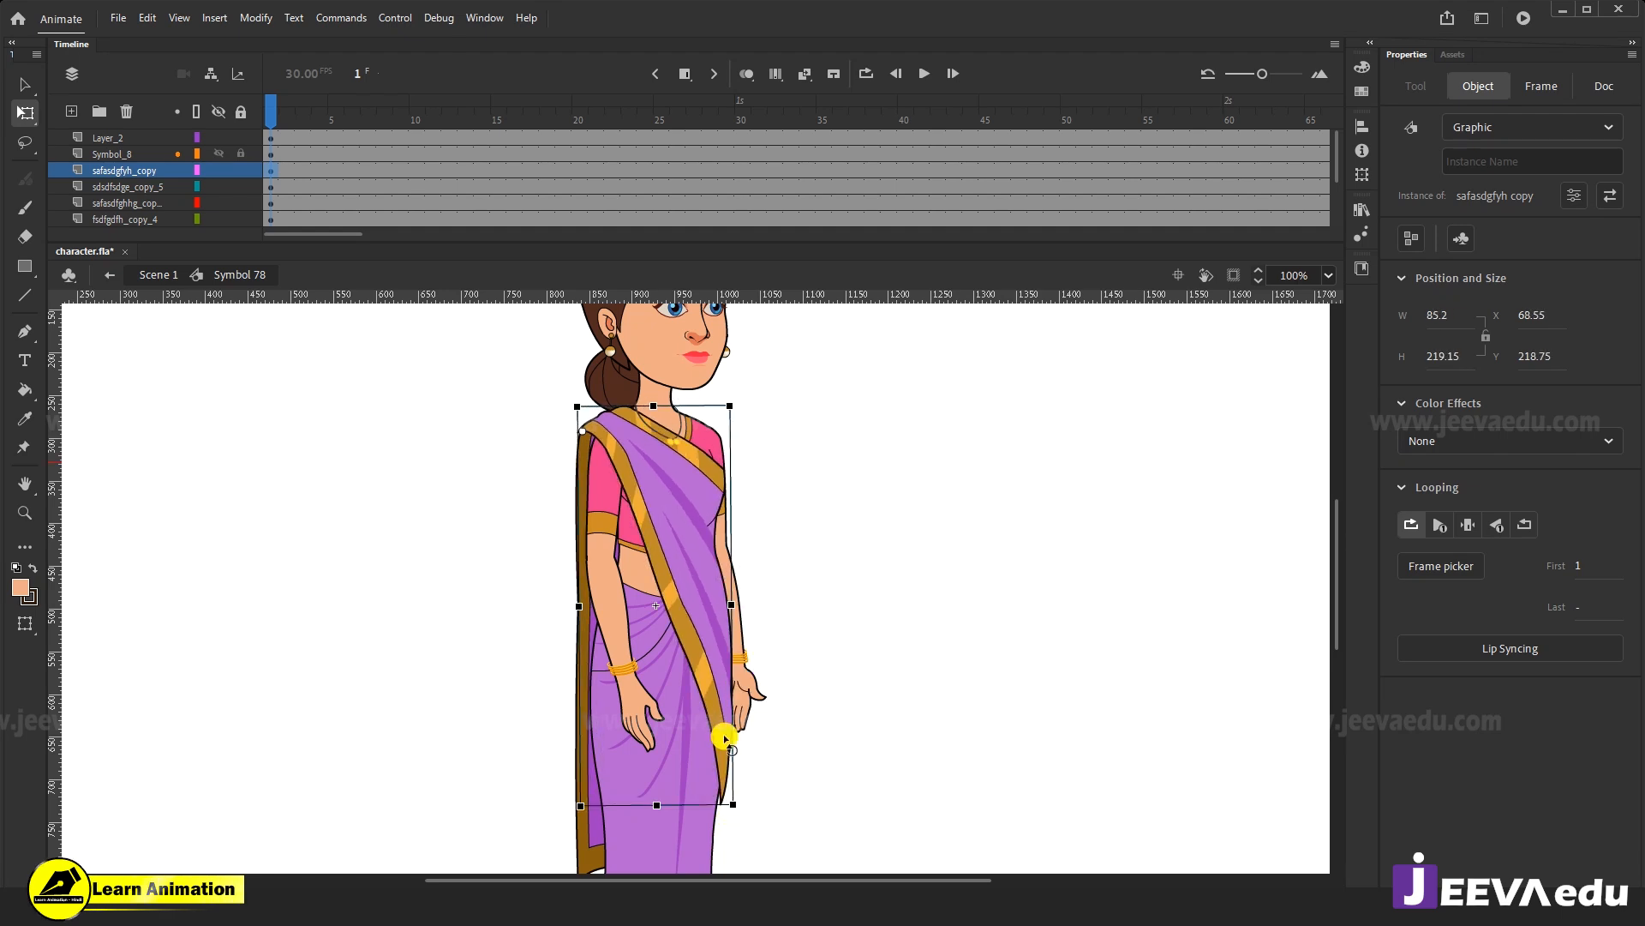
key("ctrl+z")
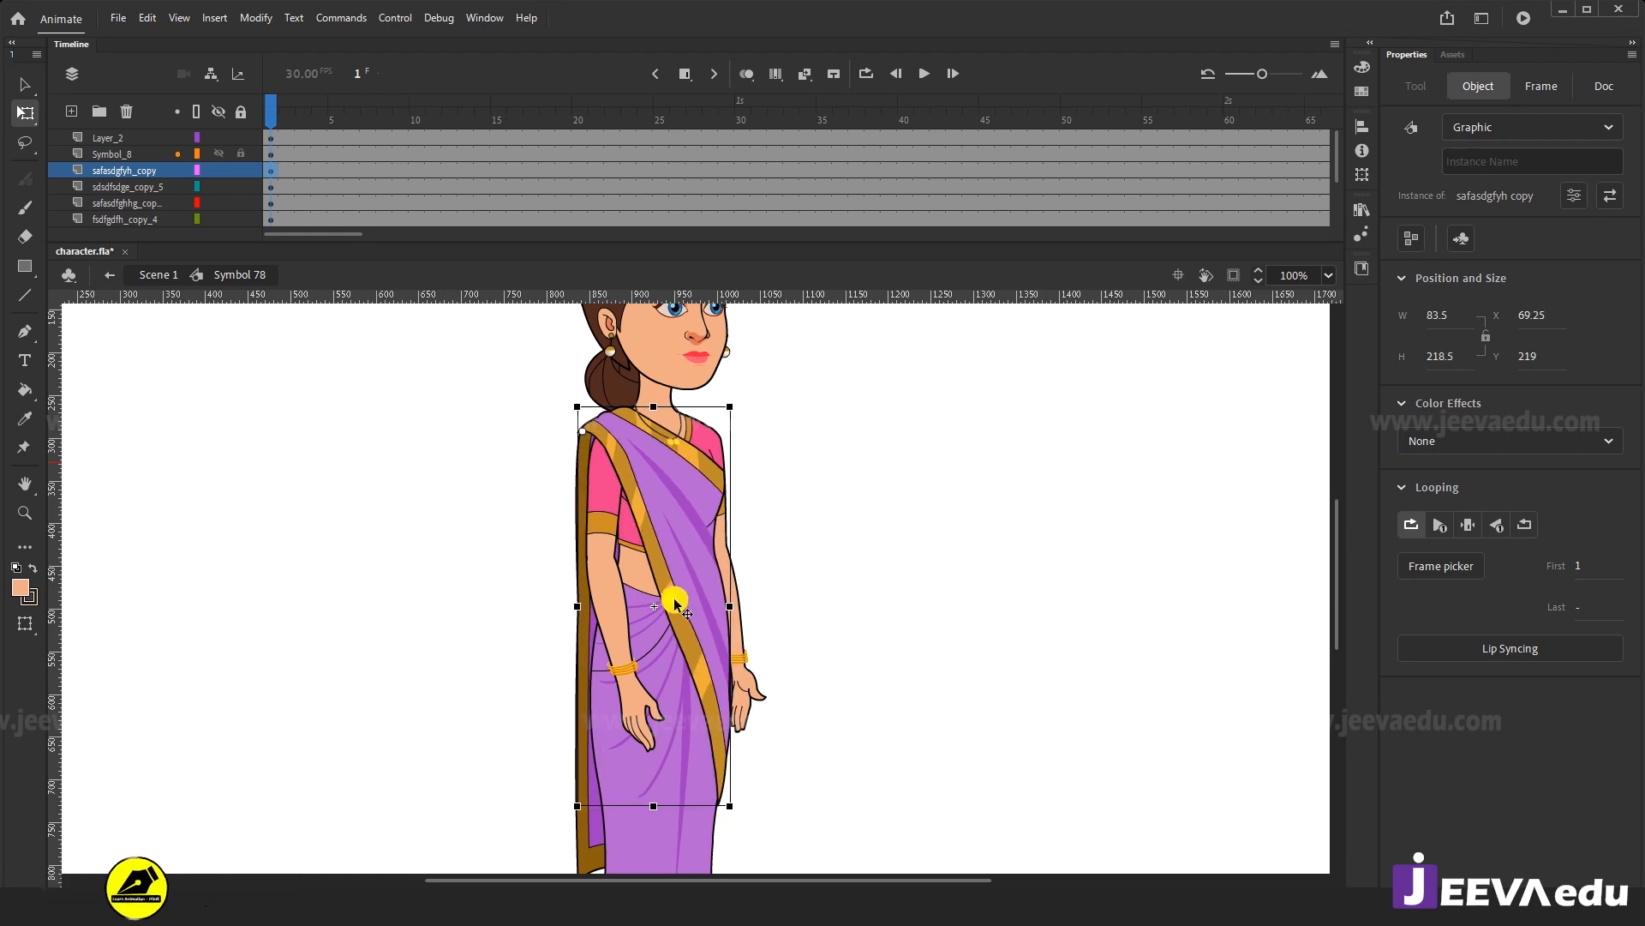
Select the lower saree symbol covering the legs and examine it within the full figure.
key("z")
left_click(619, 607, "alt")
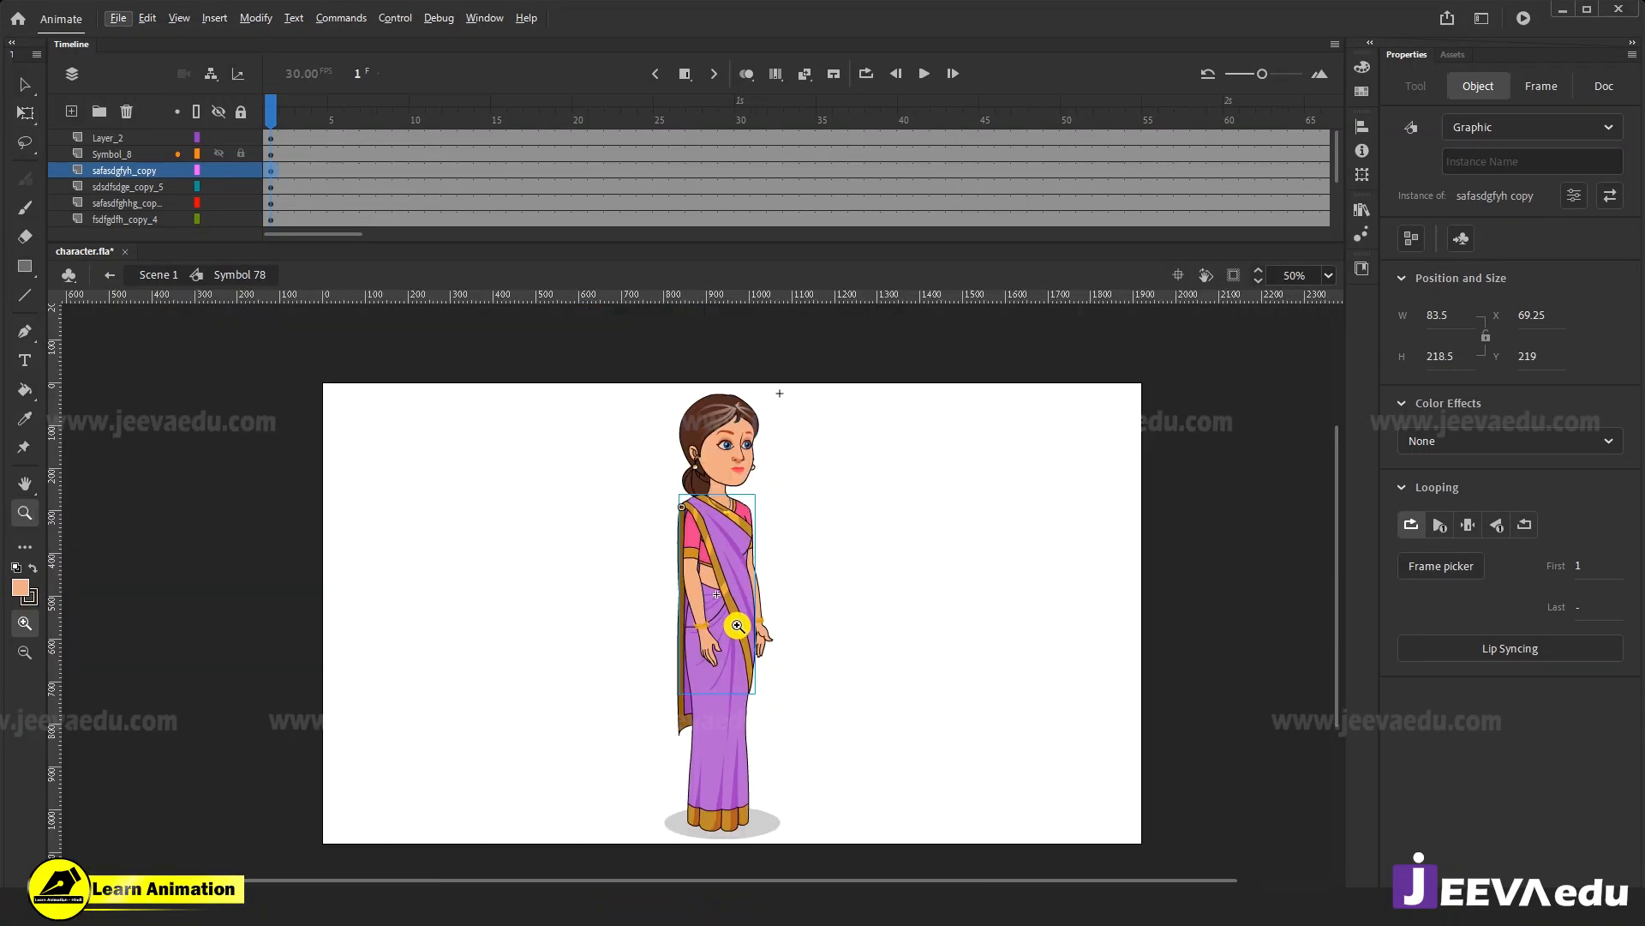
key("v")
left_click(724, 776)
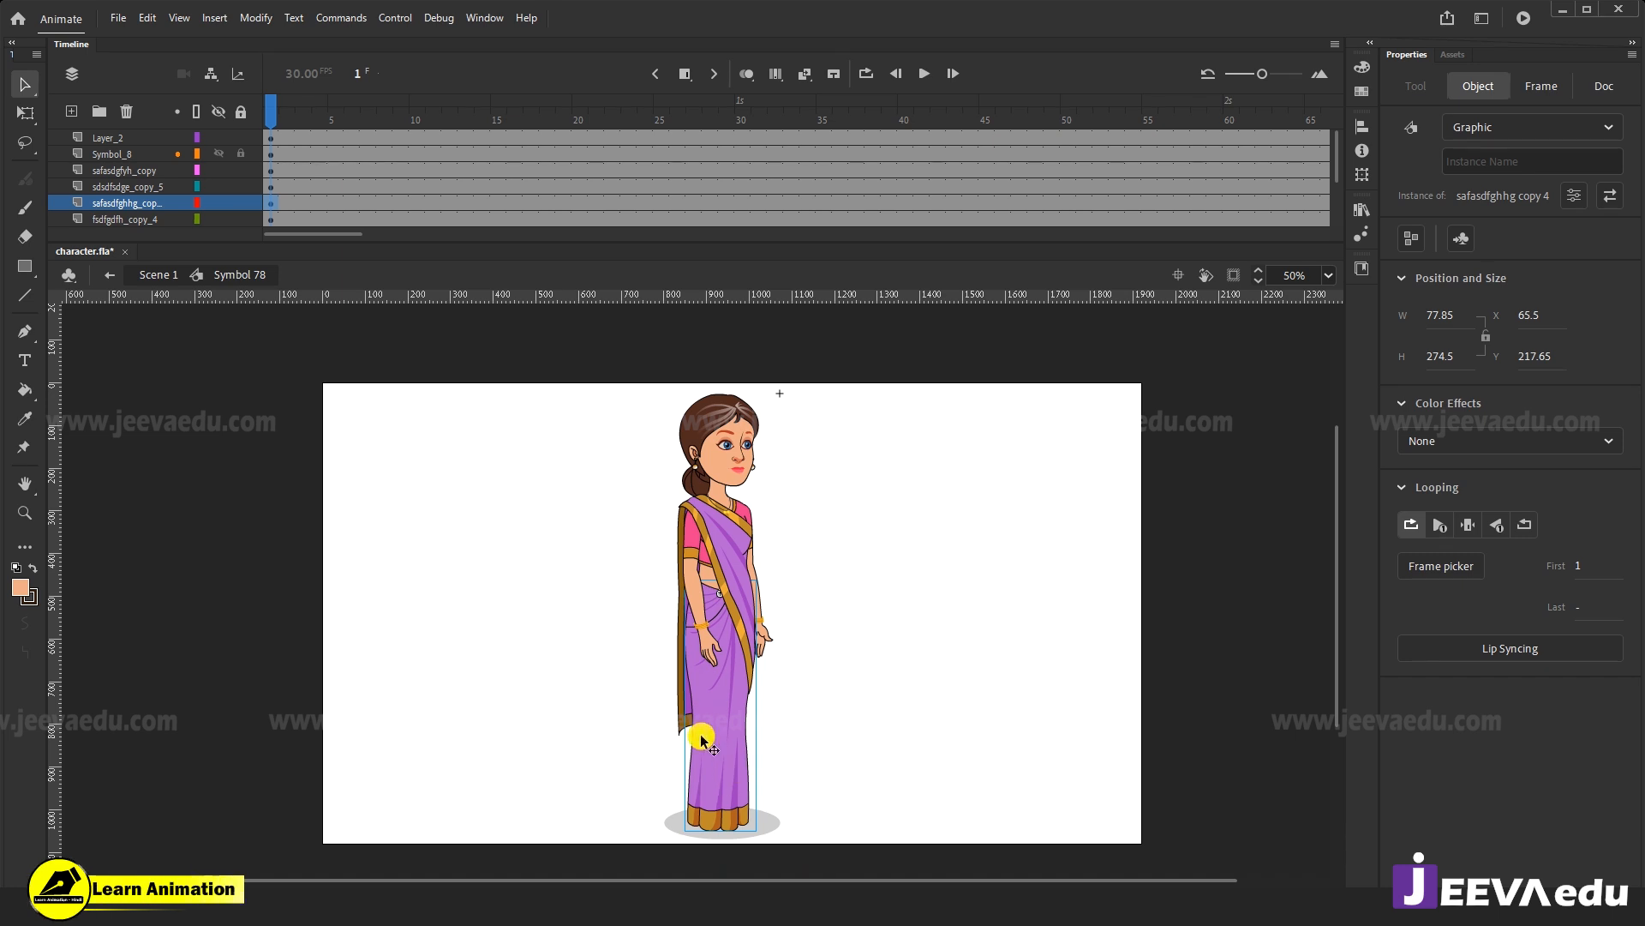
left_click_drag(838, 649, 836, 642)
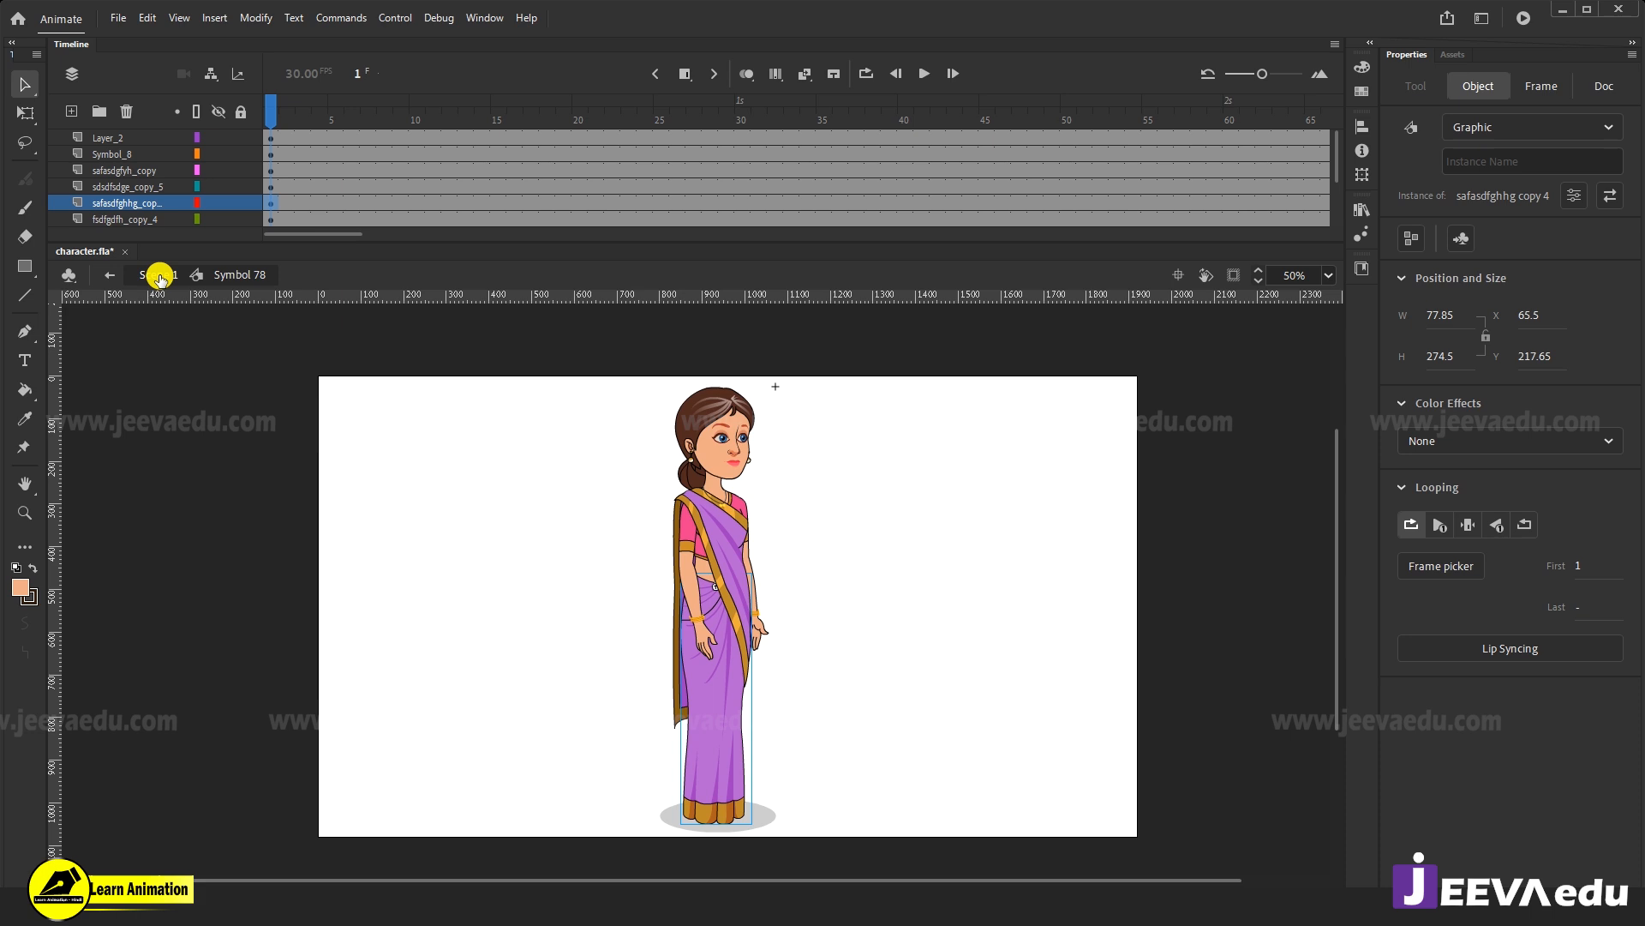
Return to Scene 1 and copy the layer that holds the Main janti hoon.wav audio.
left_click(160, 276)
left_click(461, 141)
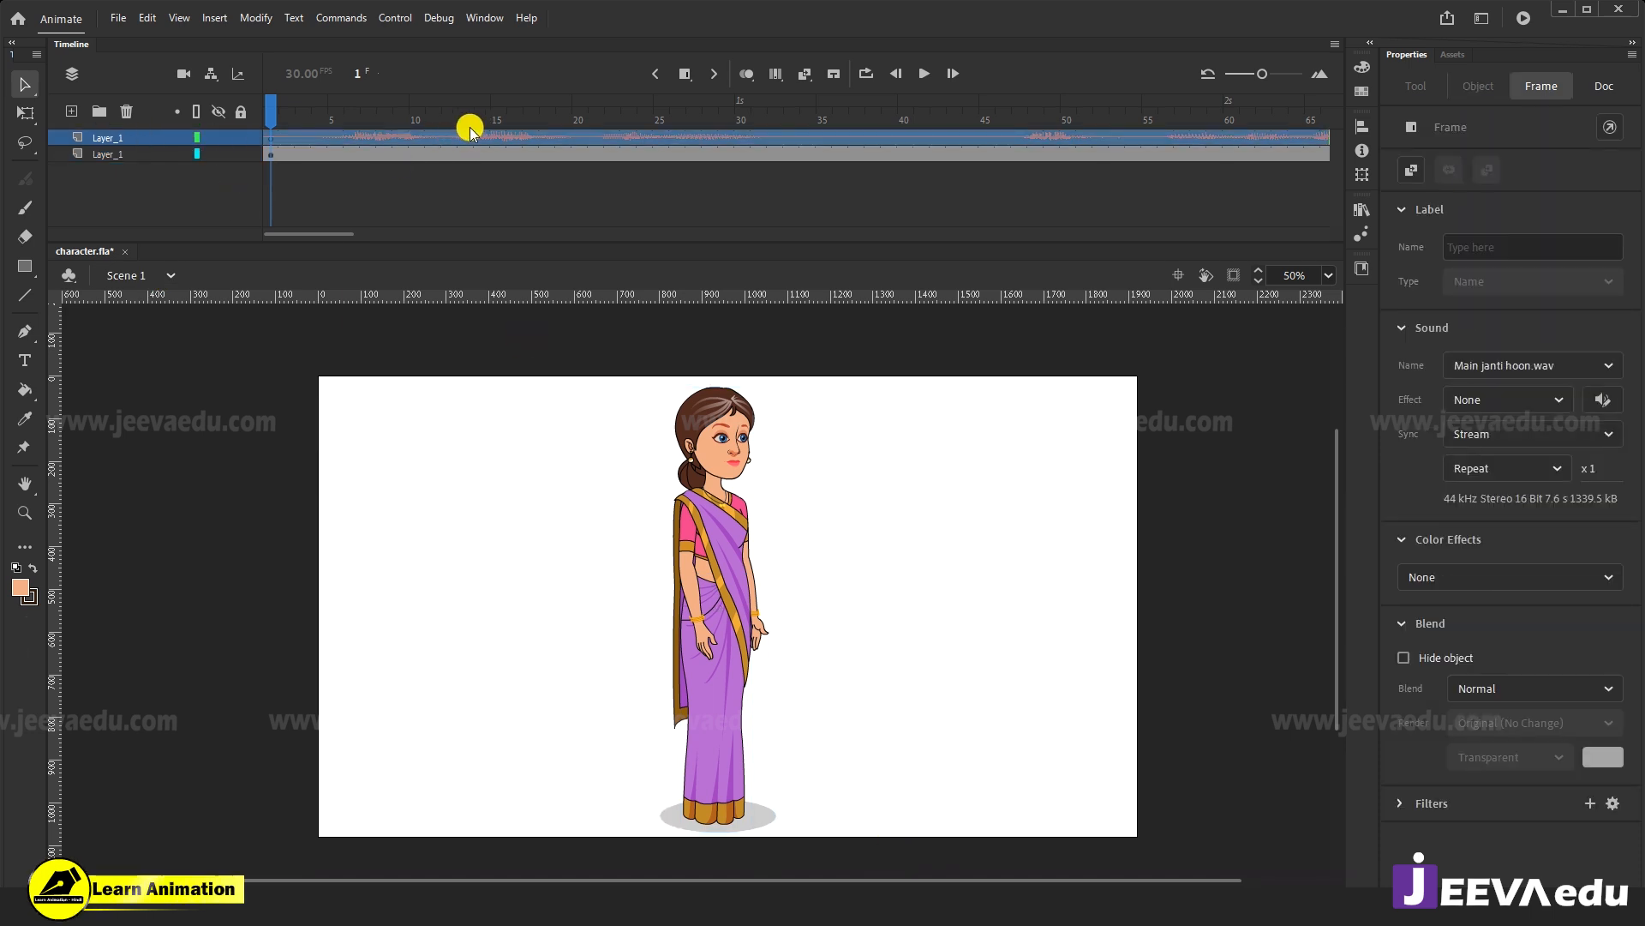
right_click(139, 140)
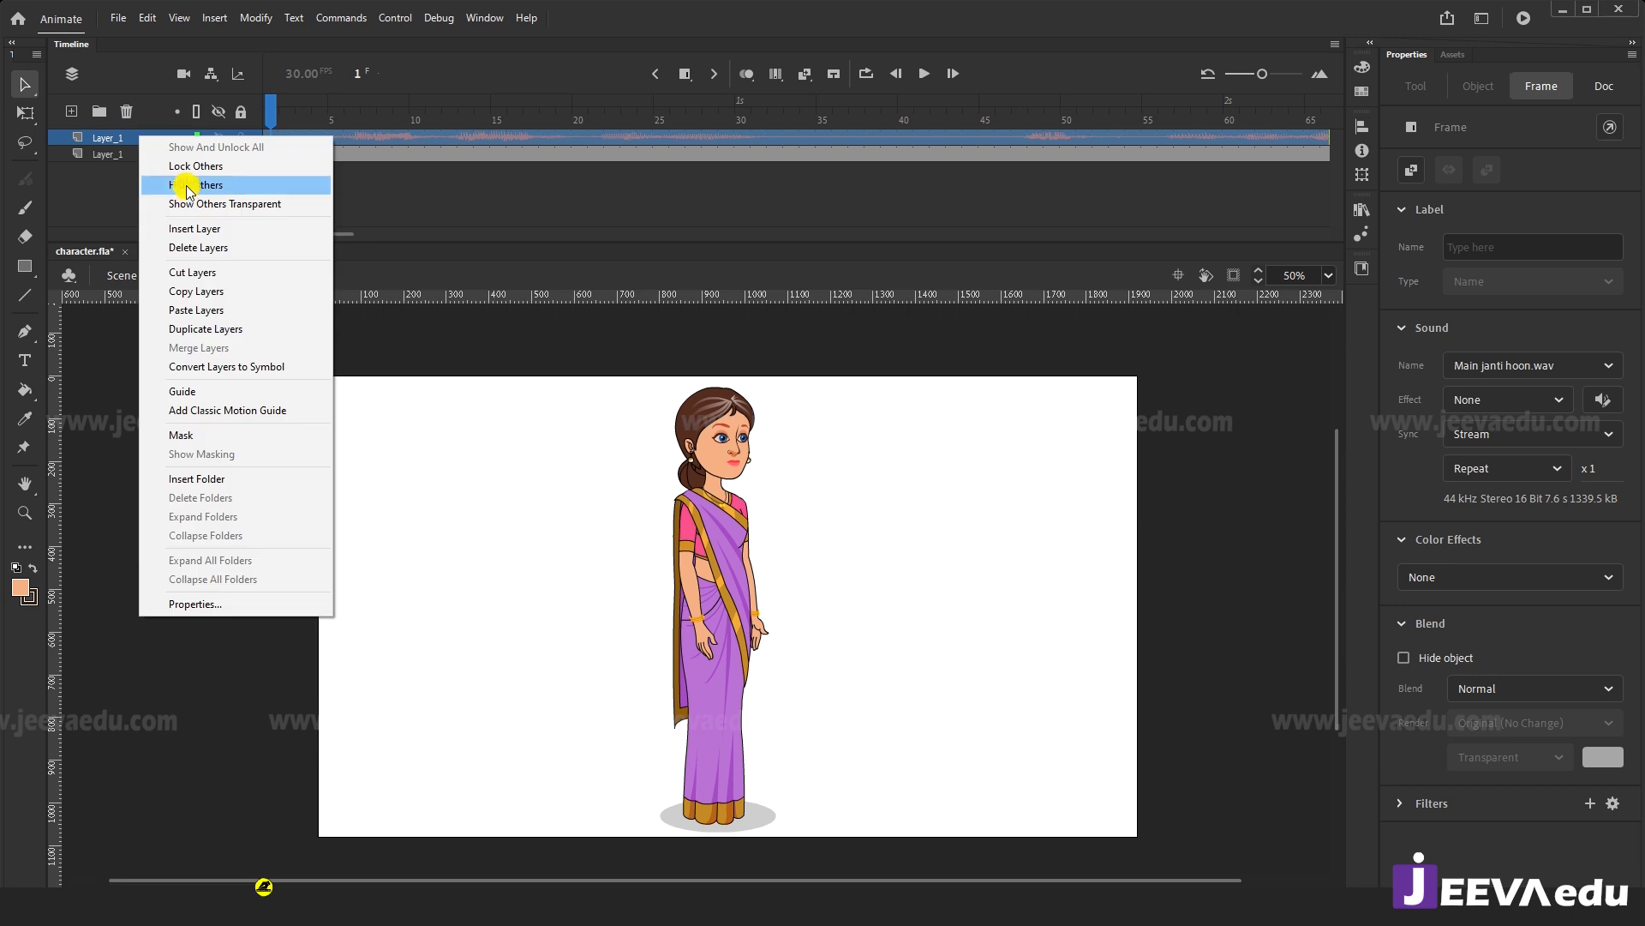
left_click(200, 292)
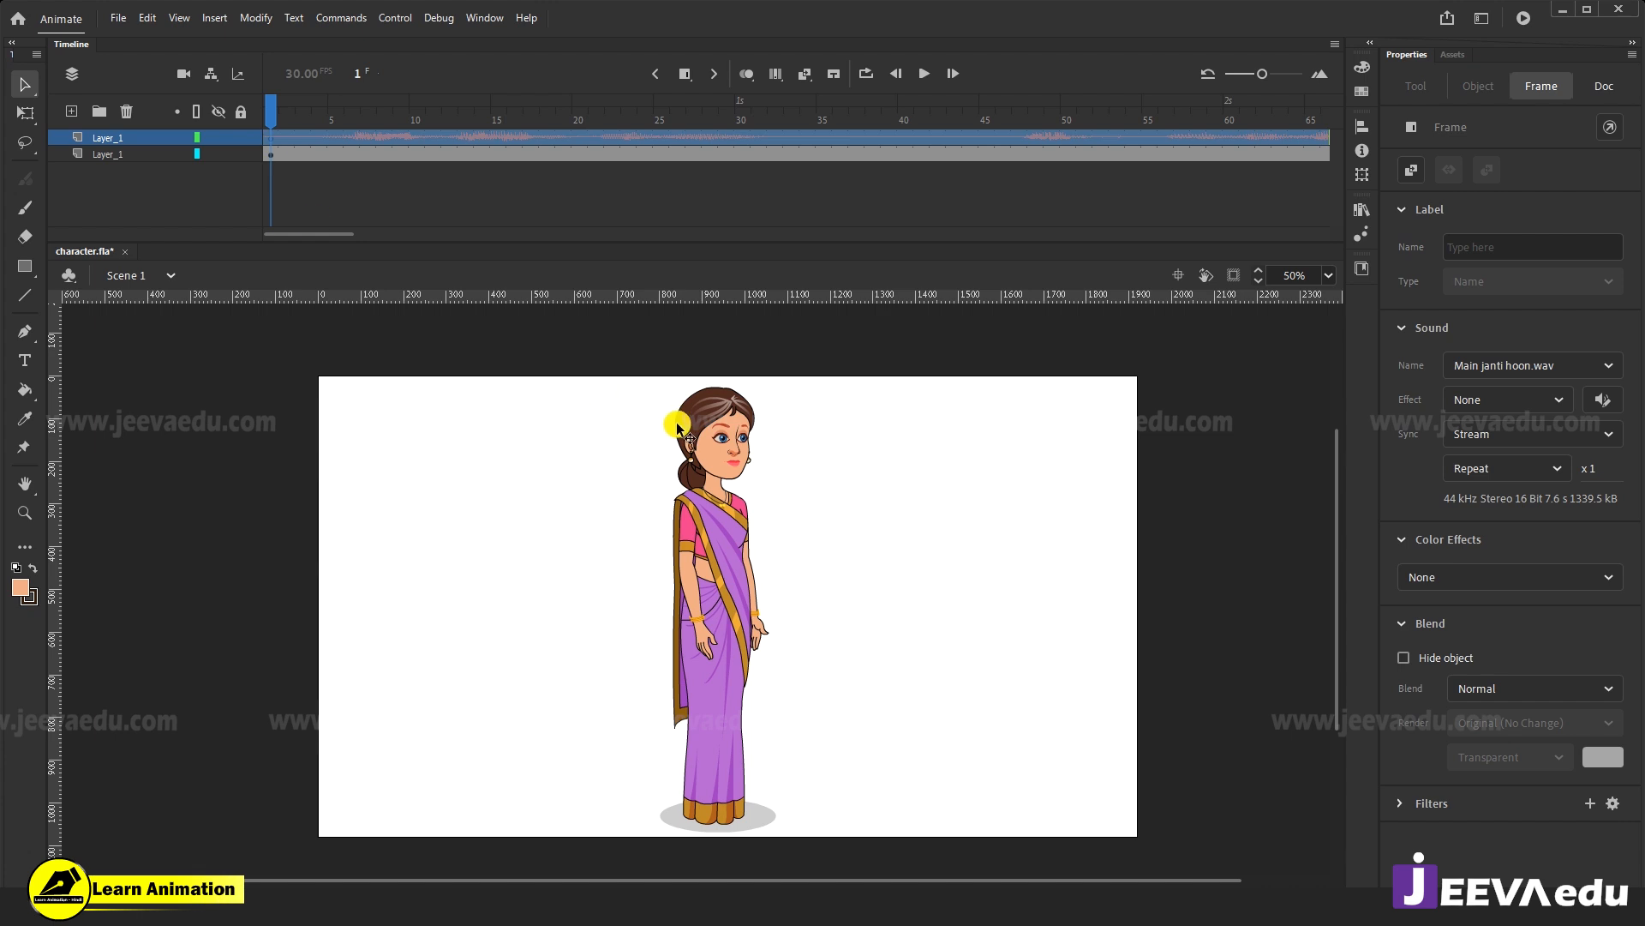
Open the woman's full-character symbol for editing, focusing on her face.
left_click(727, 561)
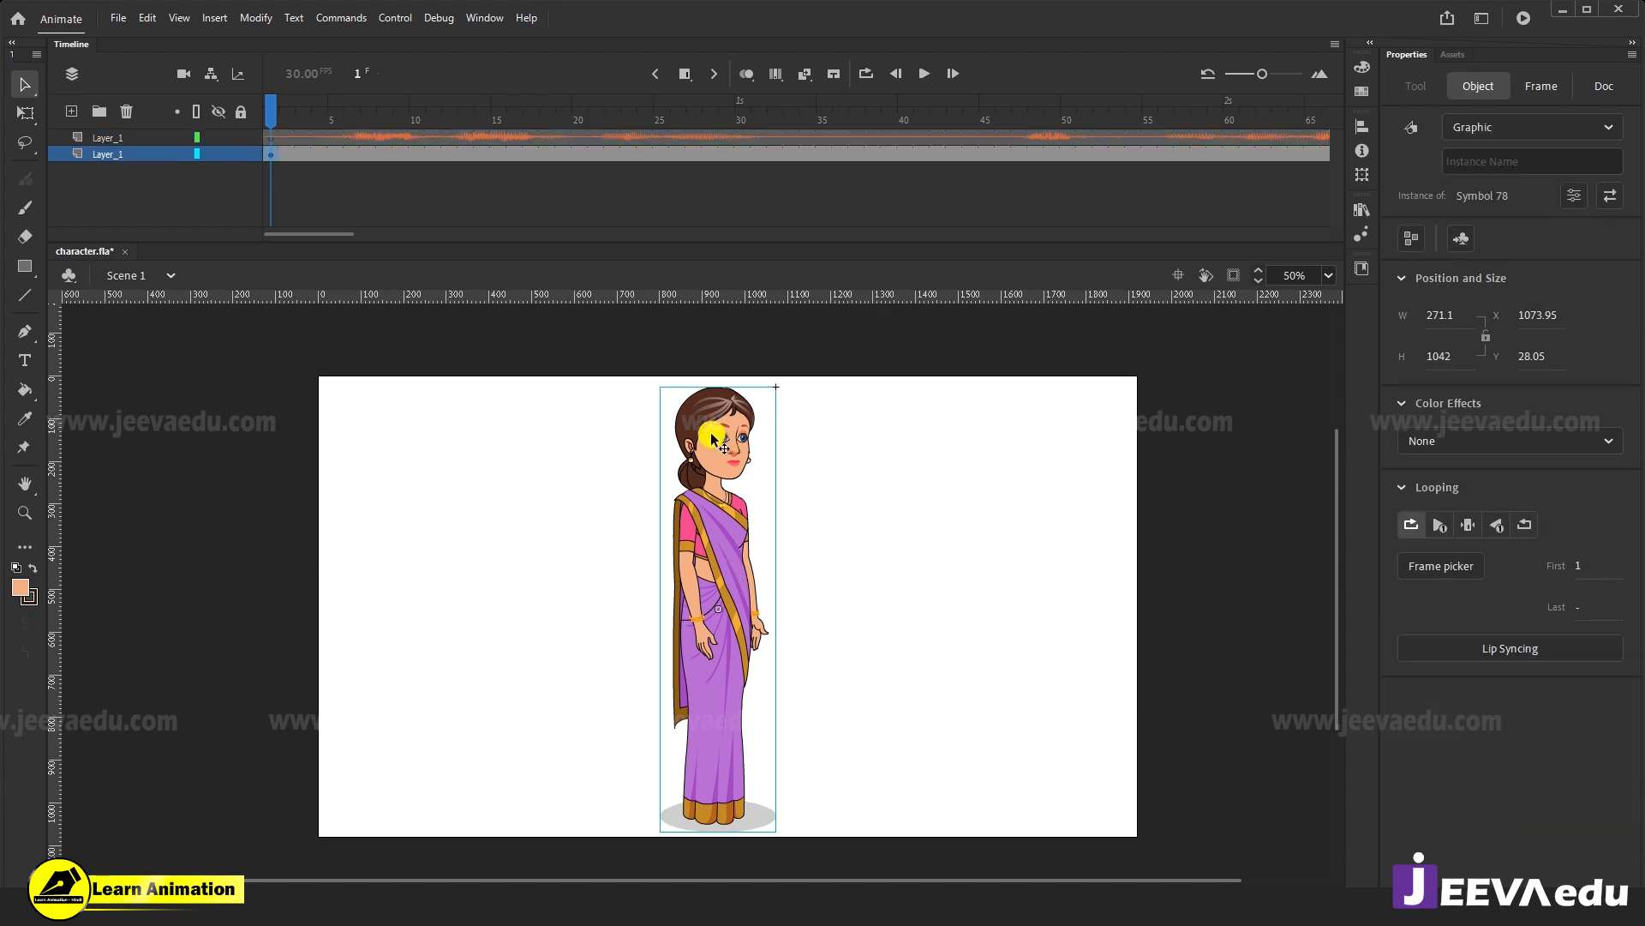
double_click(723, 538)
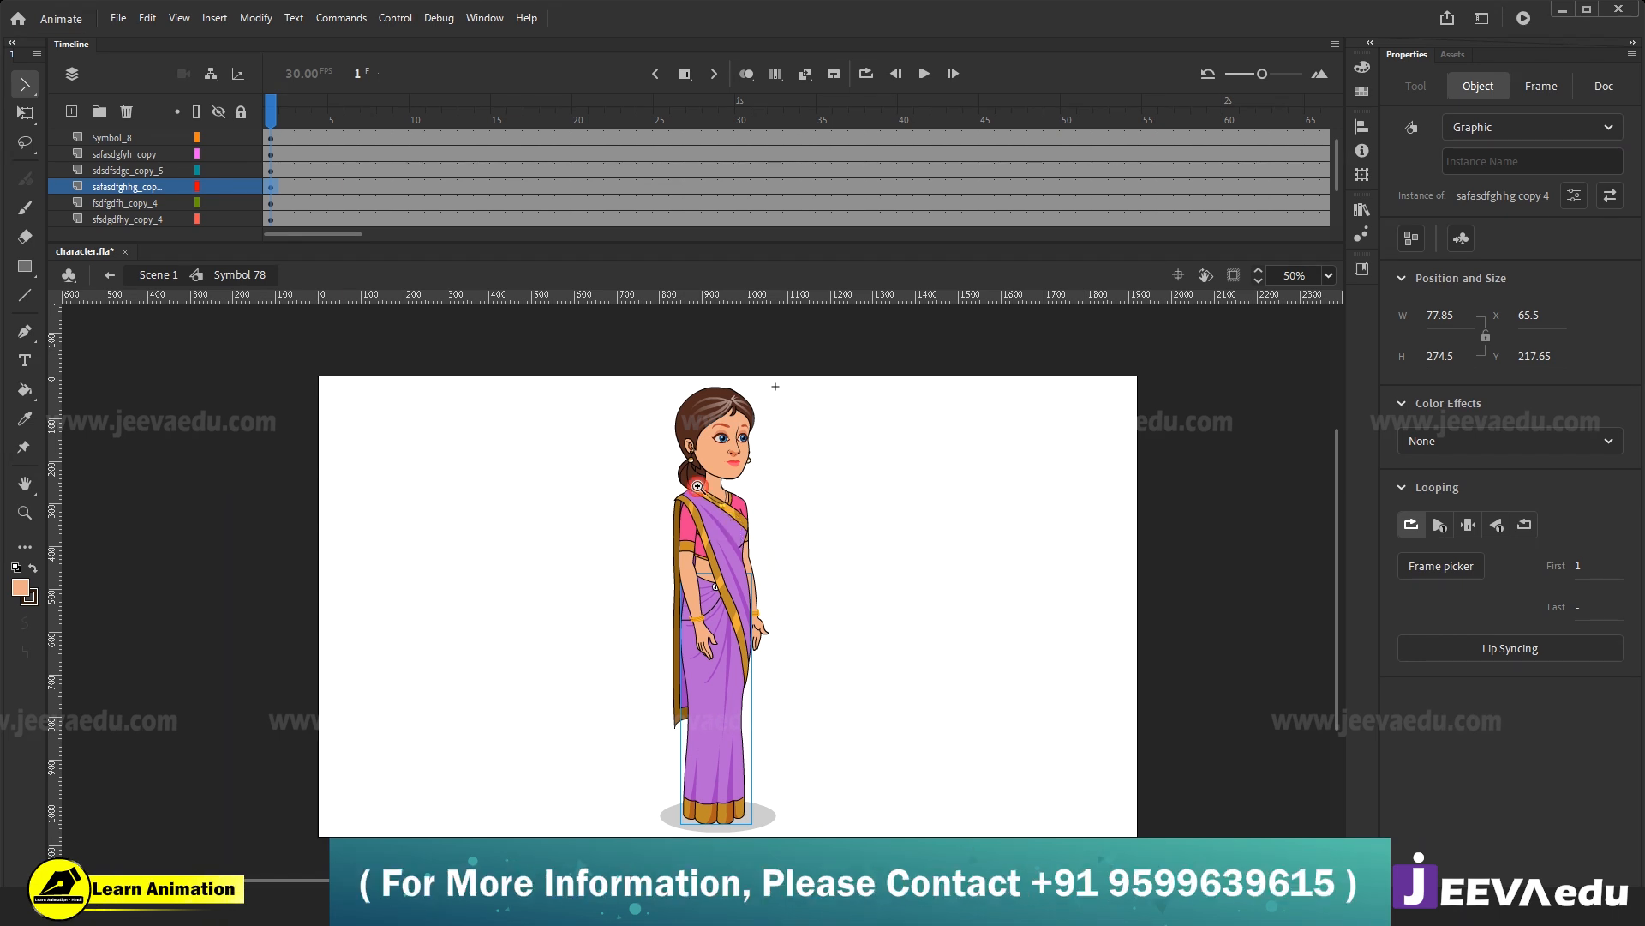
left_click(697, 486)
left_click(729, 471)
left_click(731, 470)
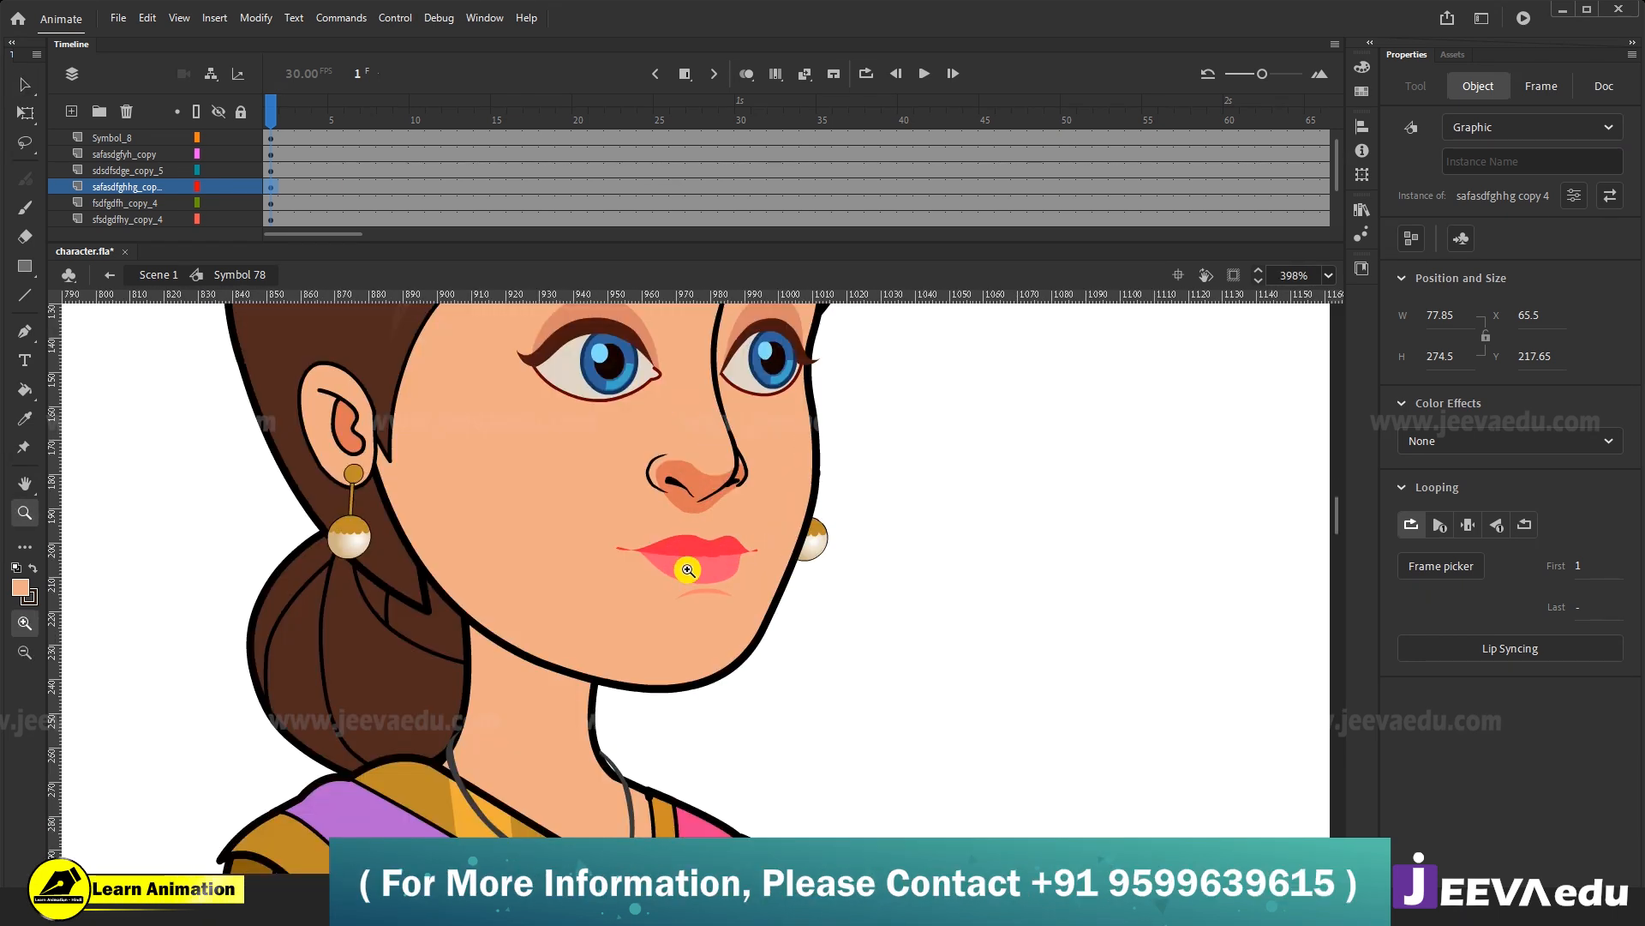
key("v")
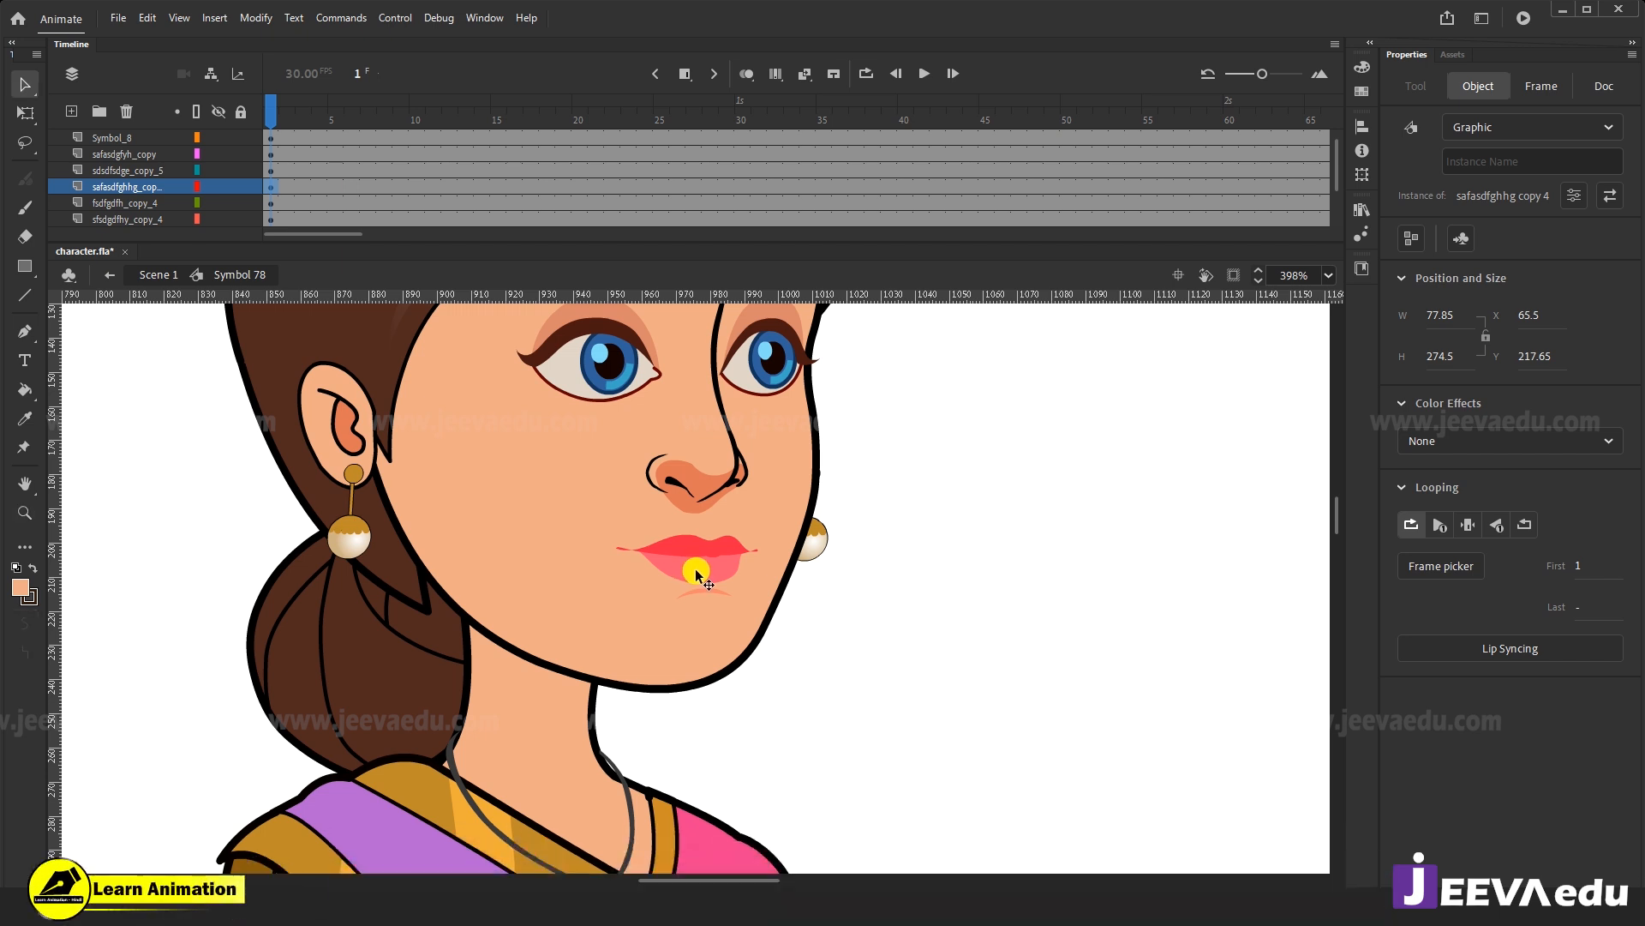
Look inside the head symbol at its separate lips symbol, and return to the full-character symbol.
left_click(697, 575)
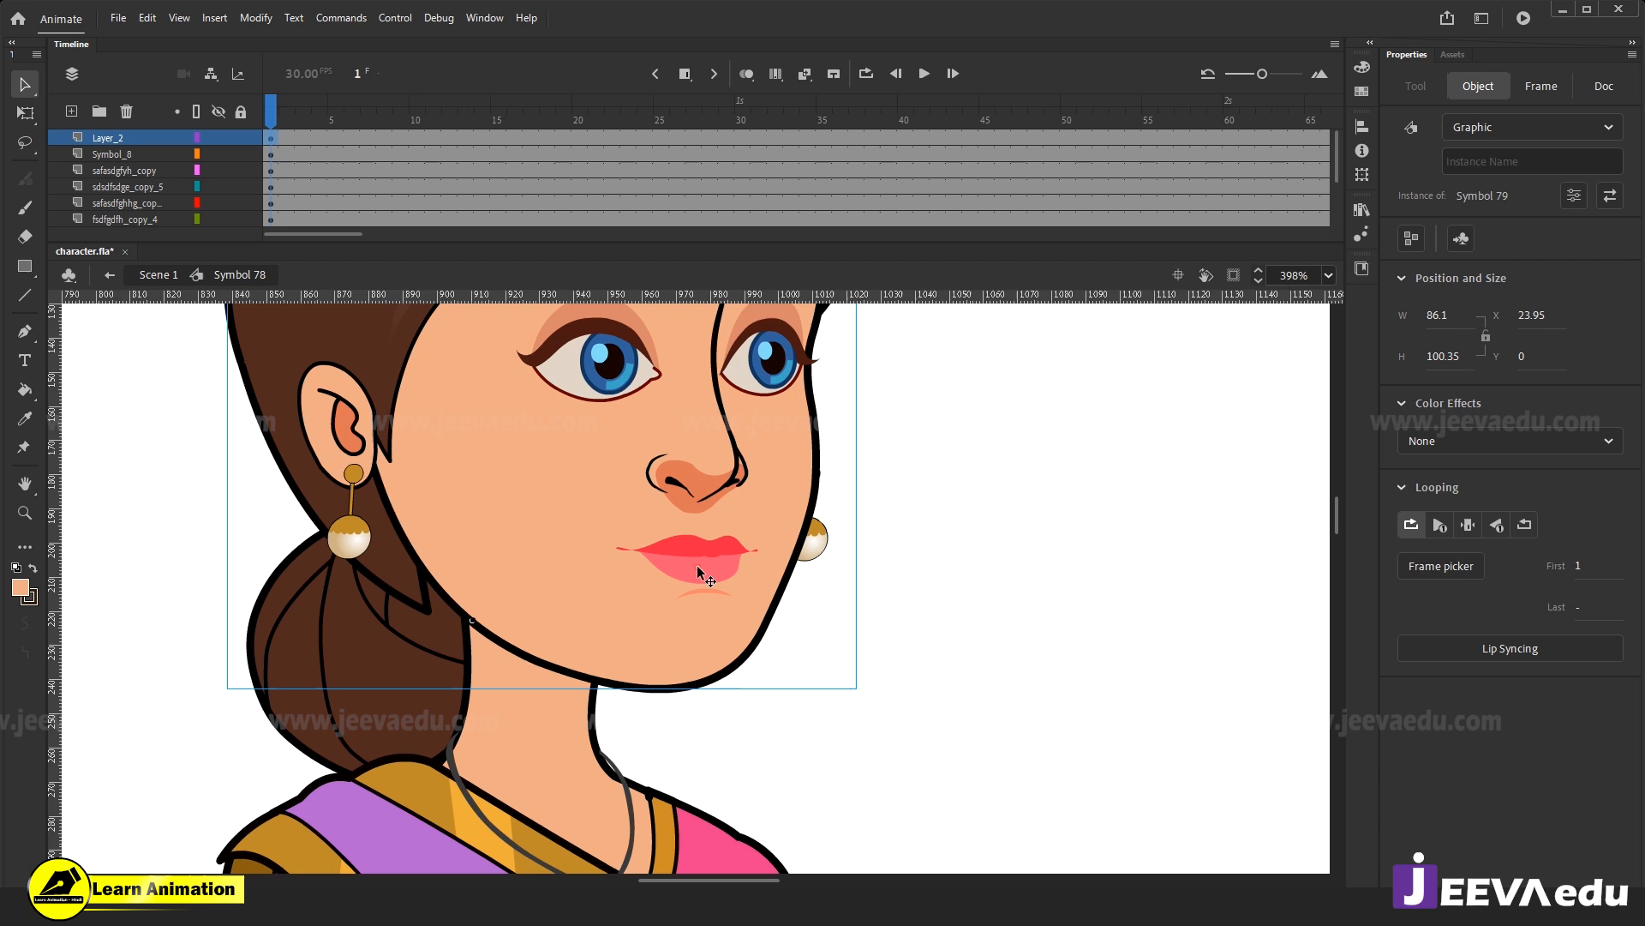
double_click(699, 572)
left_click(698, 573)
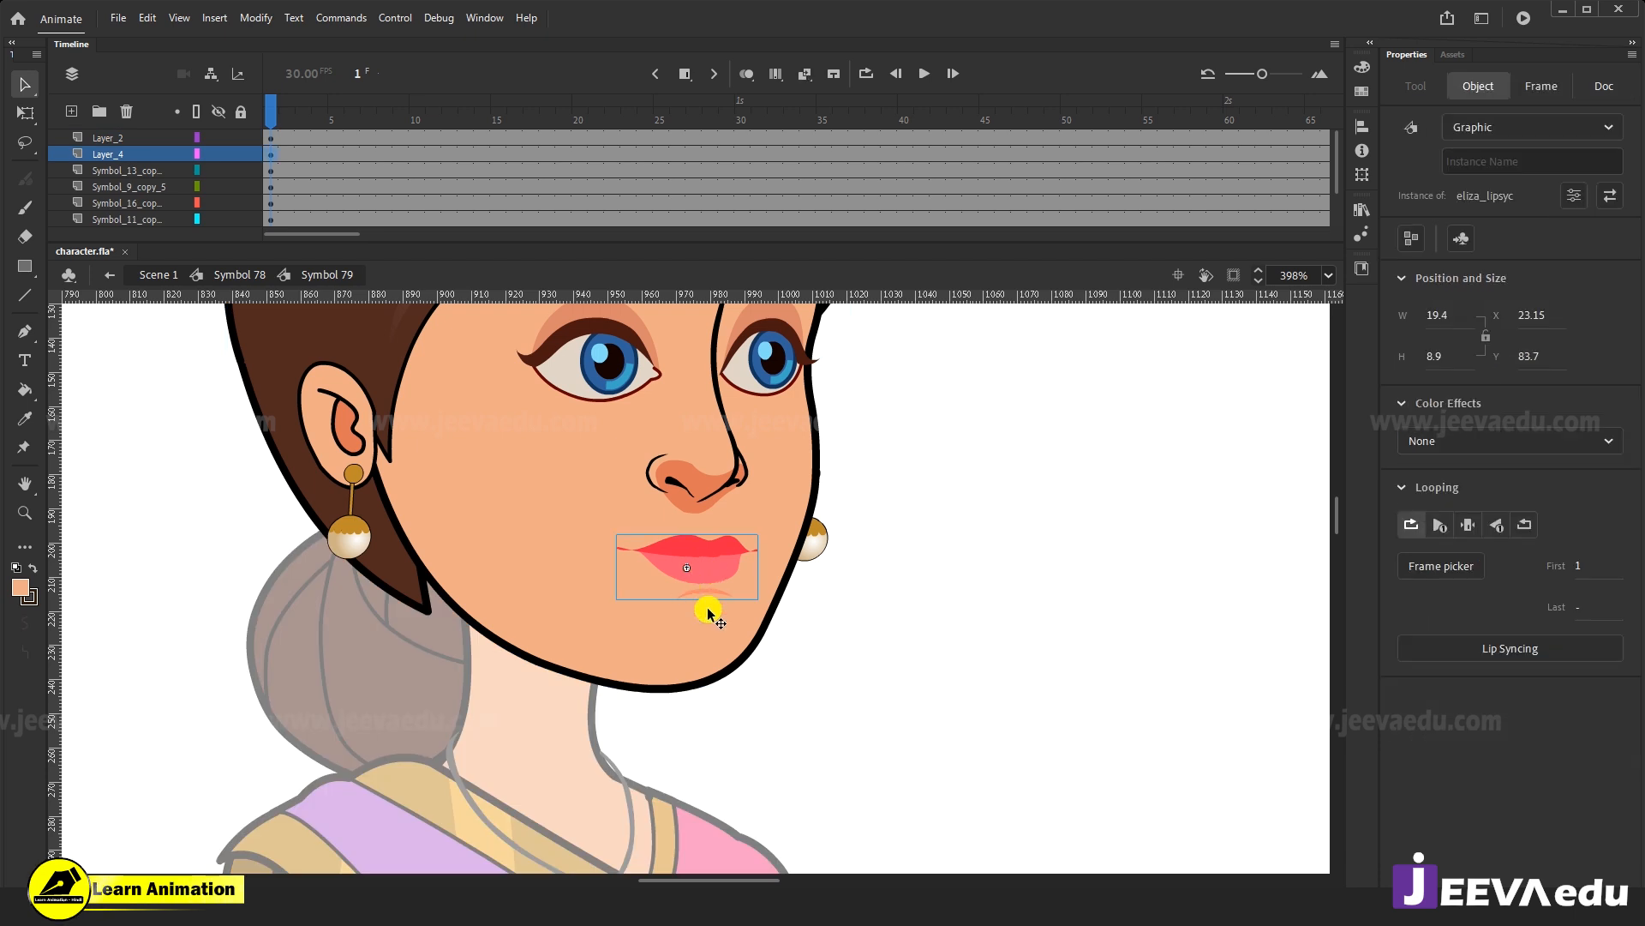
double_click(771, 713)
left_click(597, 508)
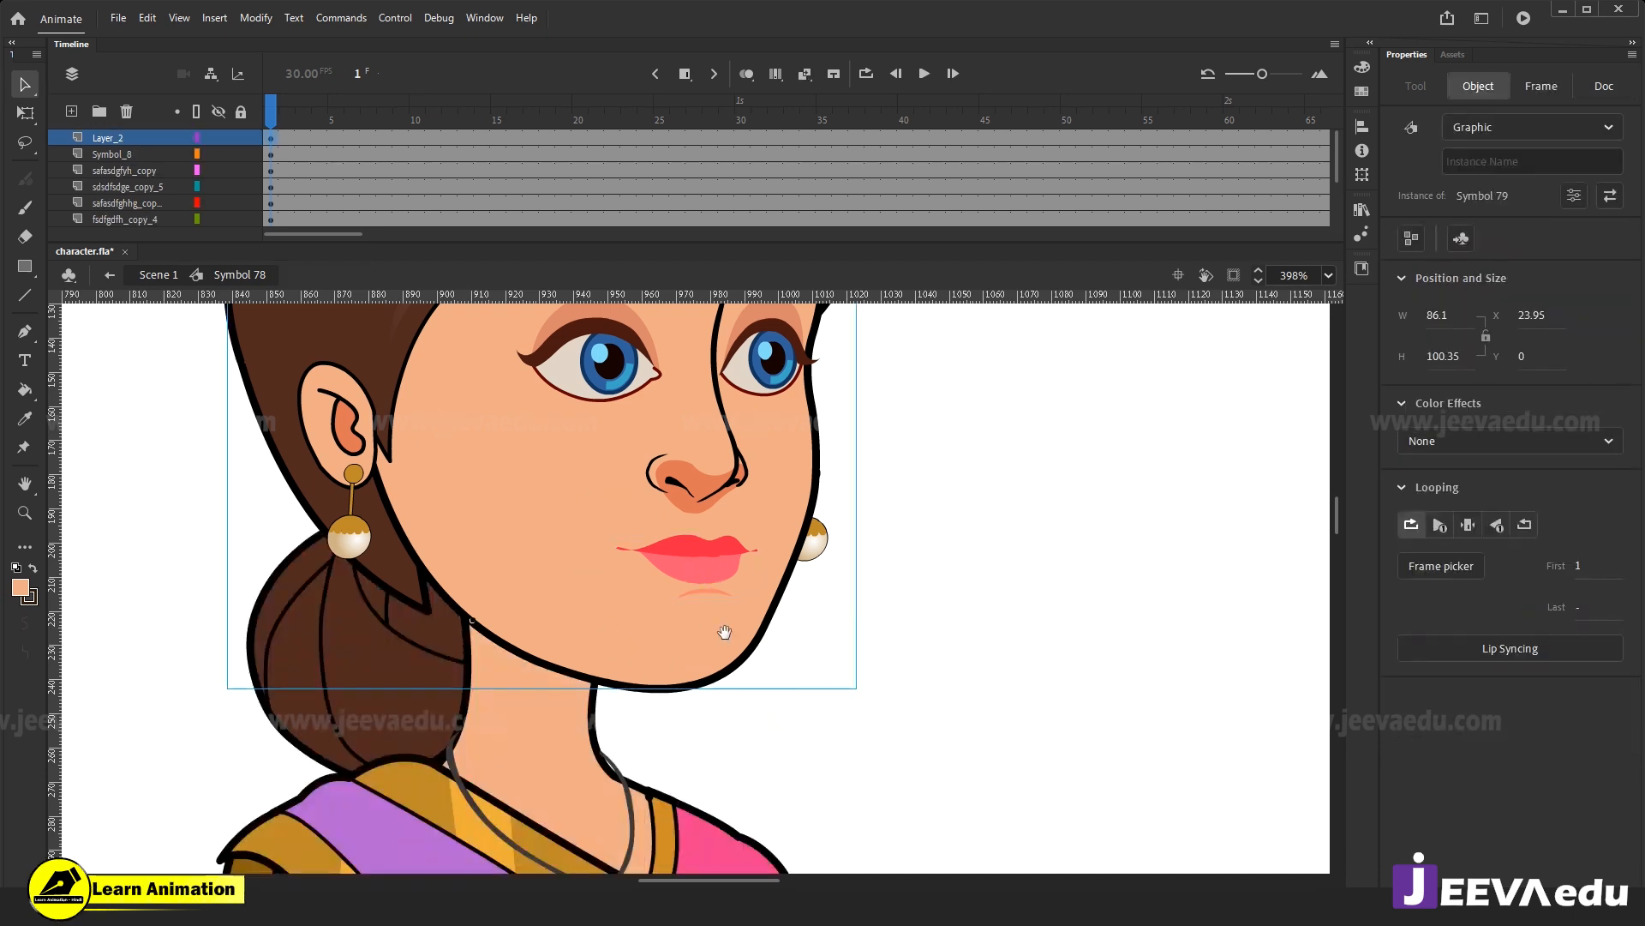
left_click_drag(725, 632, 756, 731)
key("z")
left_click(624, 652, "alt")
key("v")
left_click(735, 616)
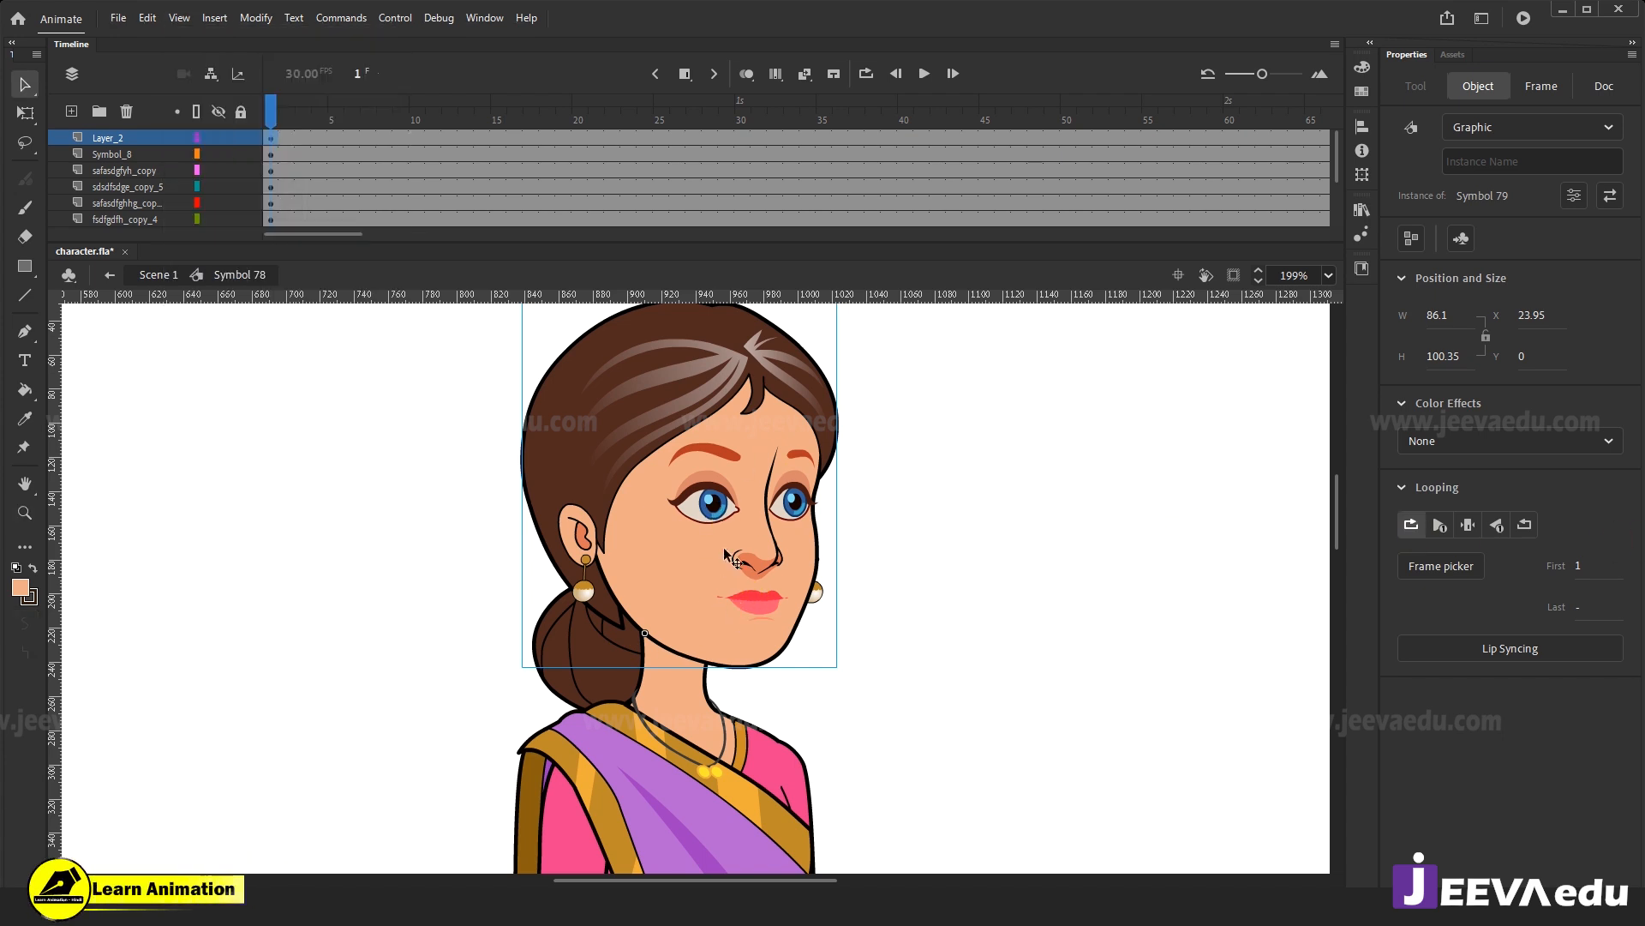
Enter the head symbol, check its eye and lips parts, and open the eliza_lipsyc mouth symbol for editing.
double_click(763, 614)
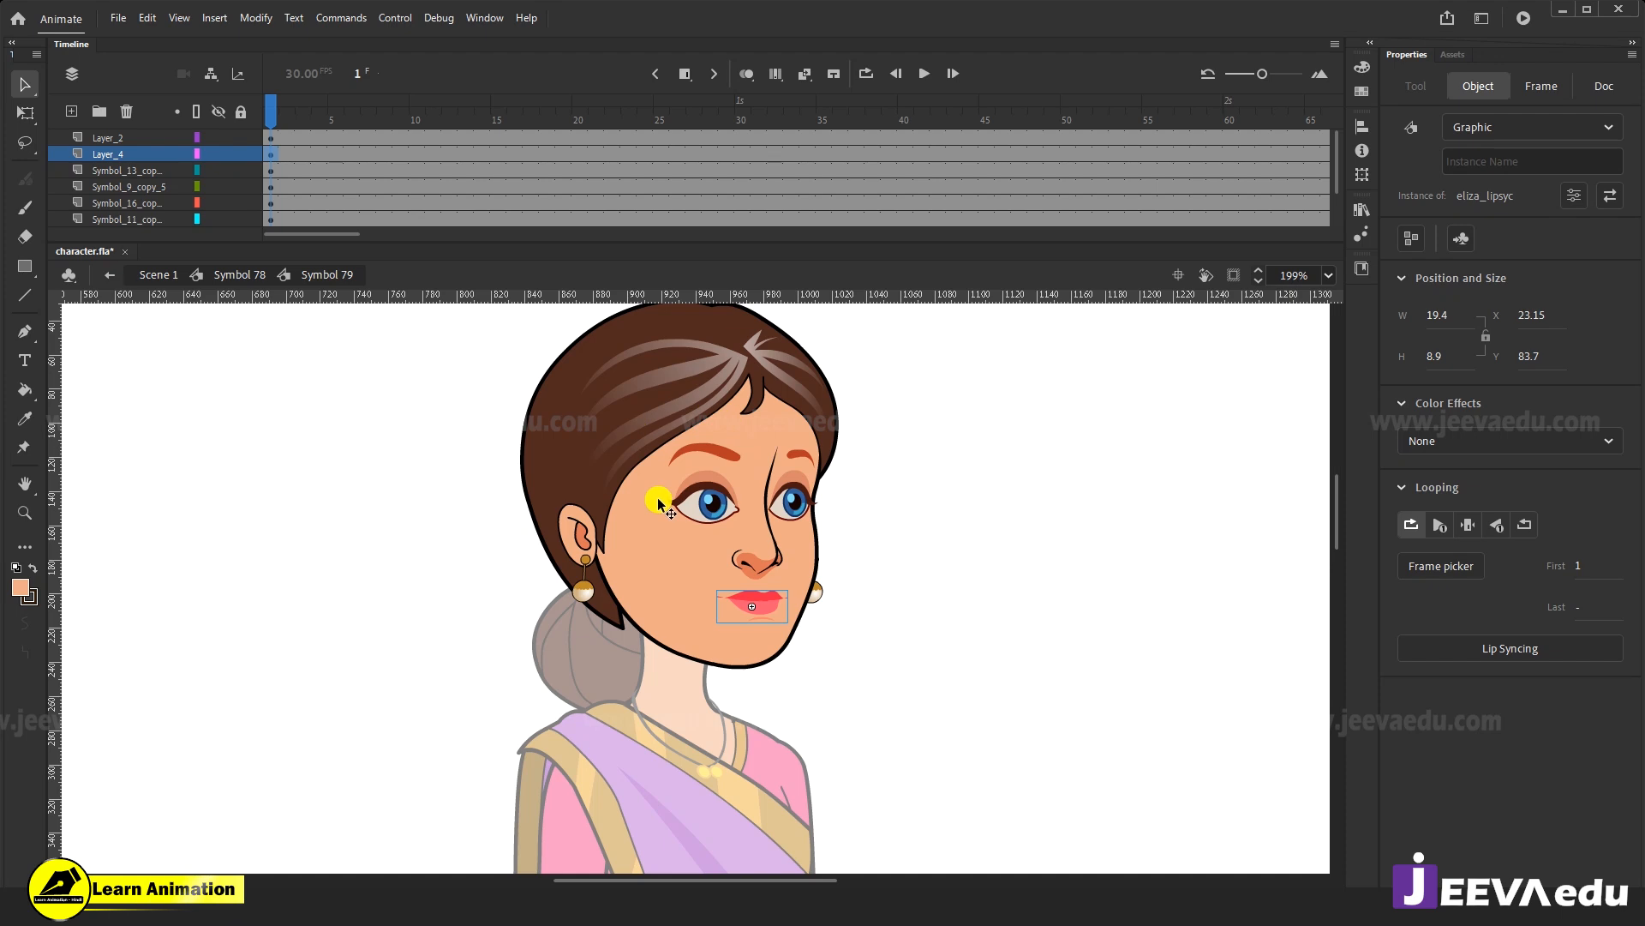
left_click(685, 505)
left_click(754, 564)
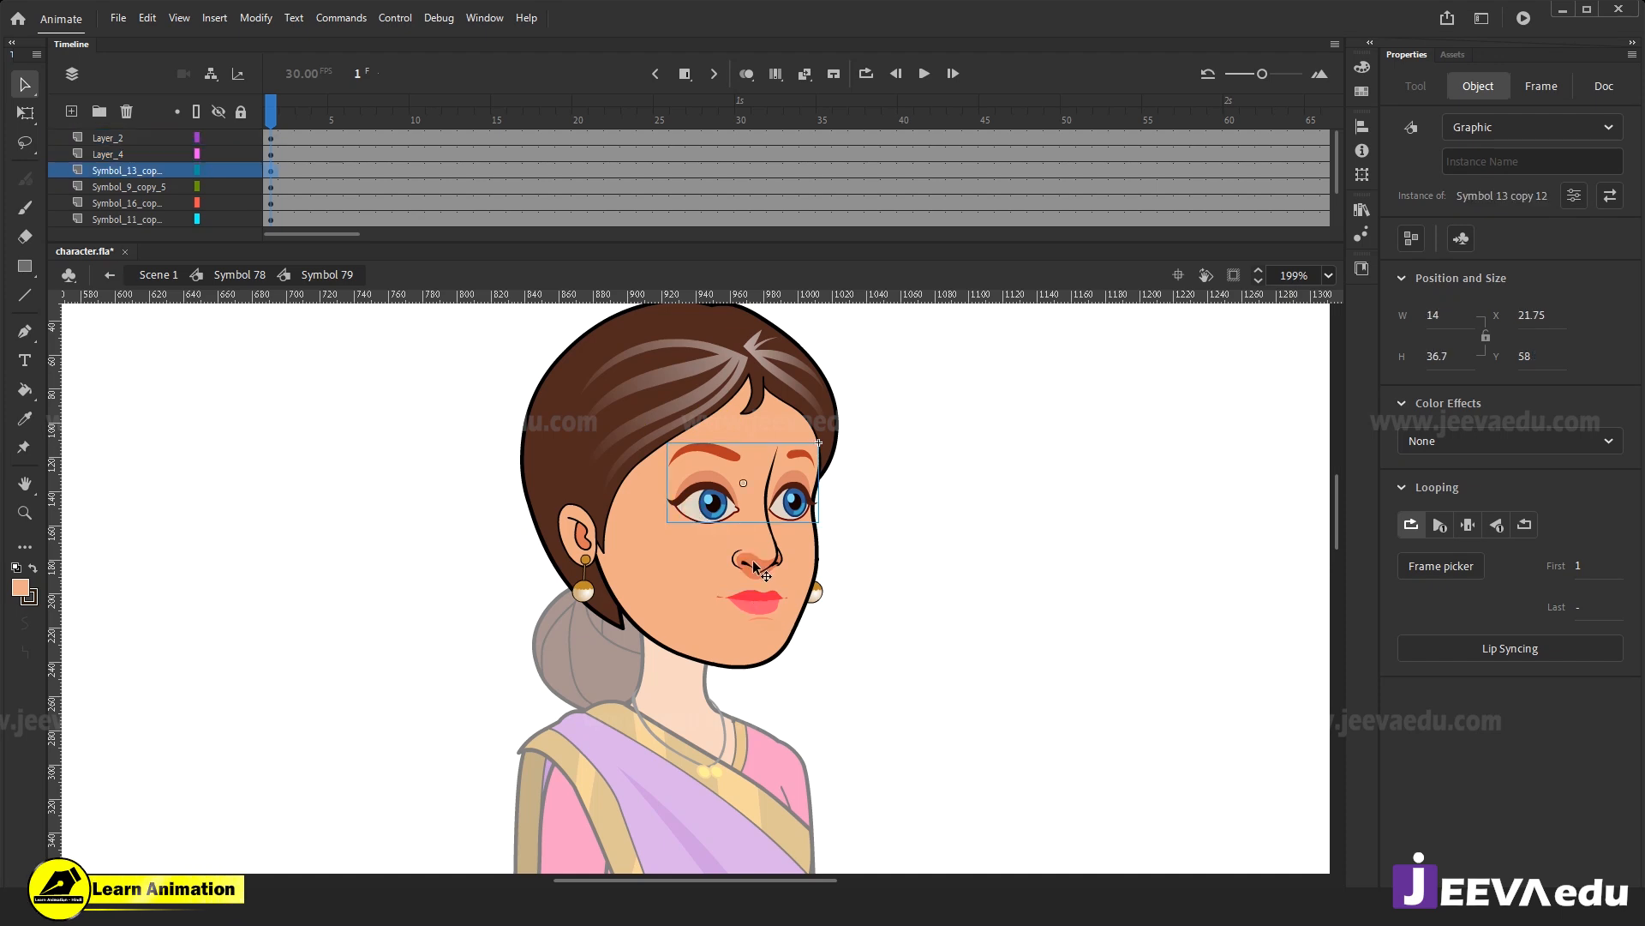
left_click(766, 605)
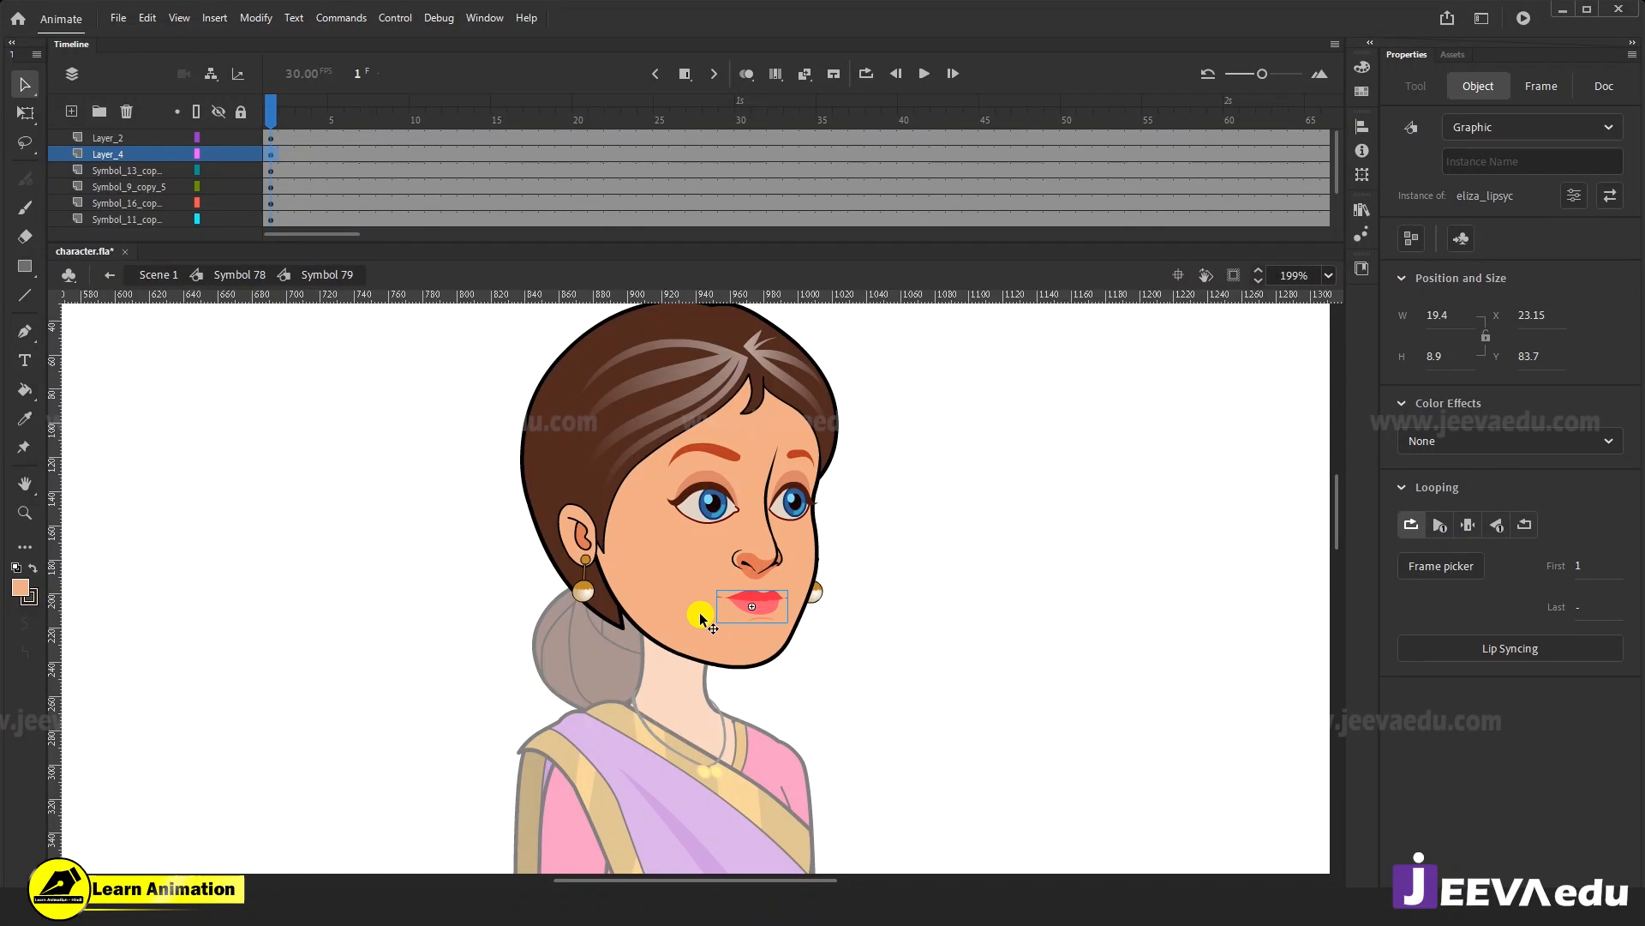
double_click(776, 613)
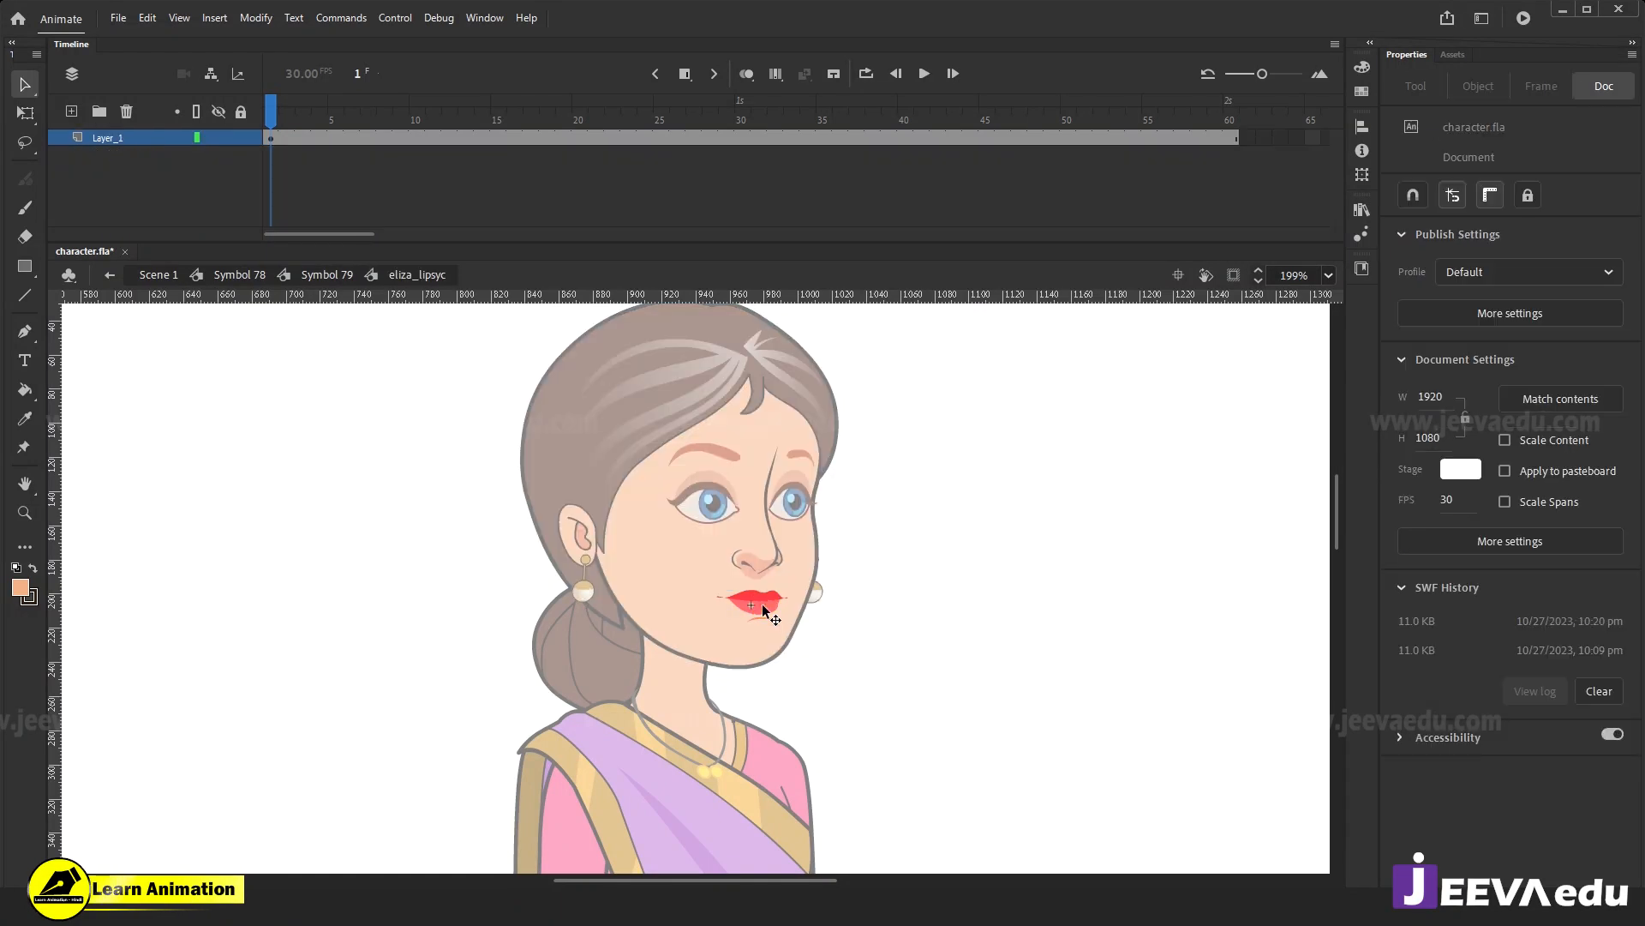
Review the available mouth shapes of the lips symbol in the Frame Picker.
left_click(1427, 564)
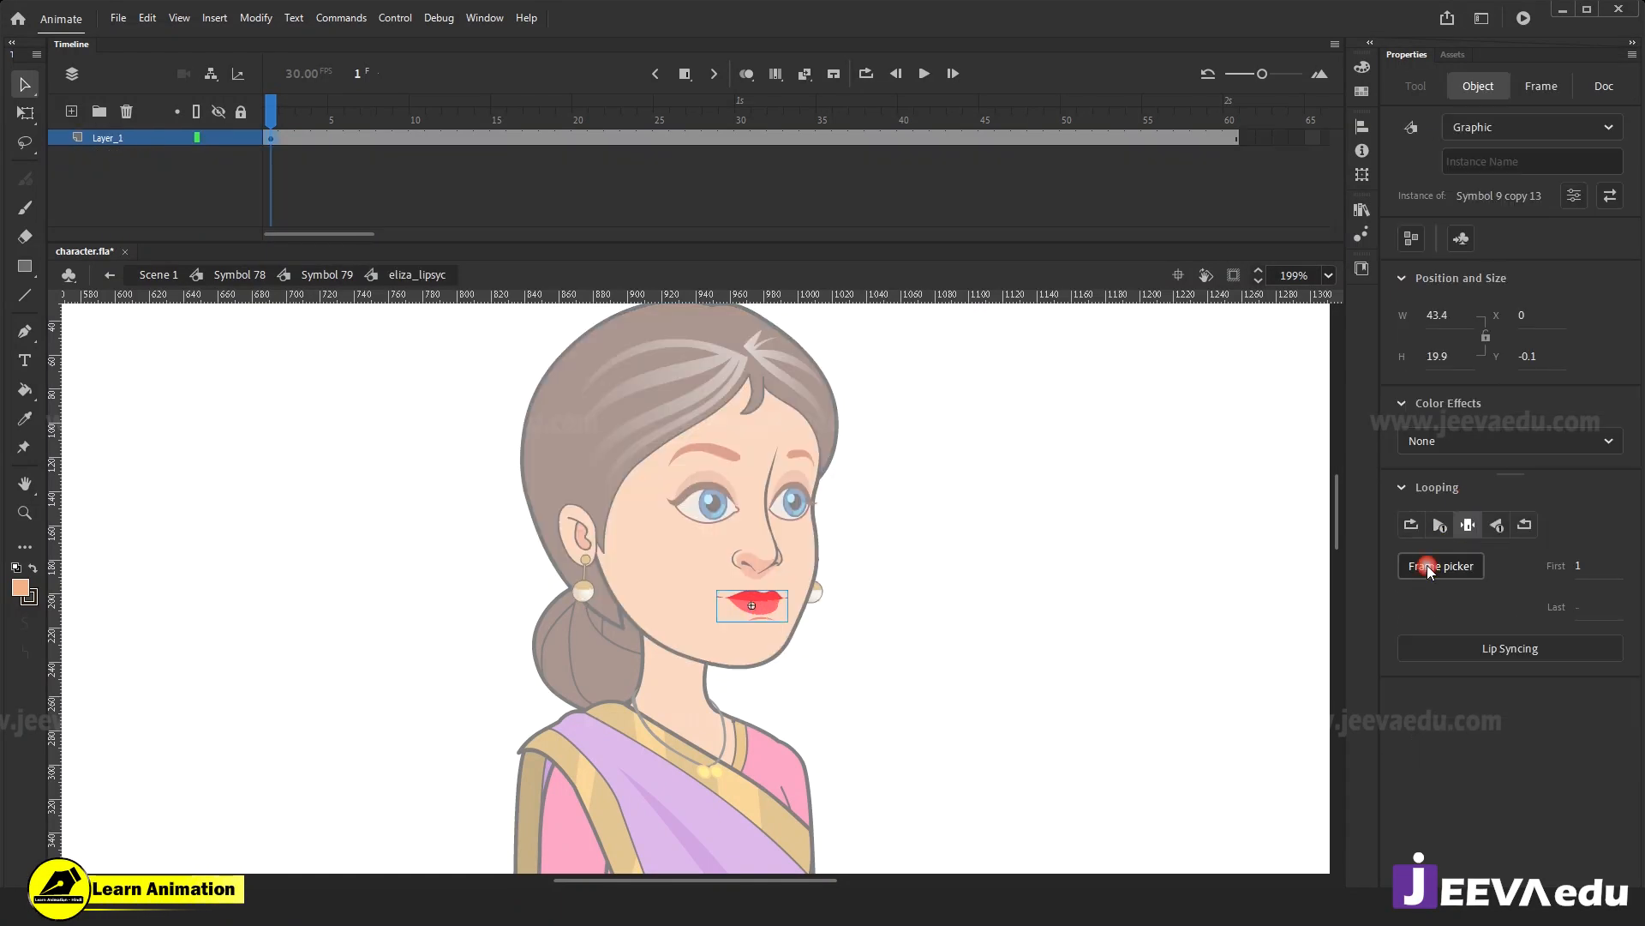
left_click_drag(883, 617, 870, 788)
left_click_drag(800, 306, 1090, 348)
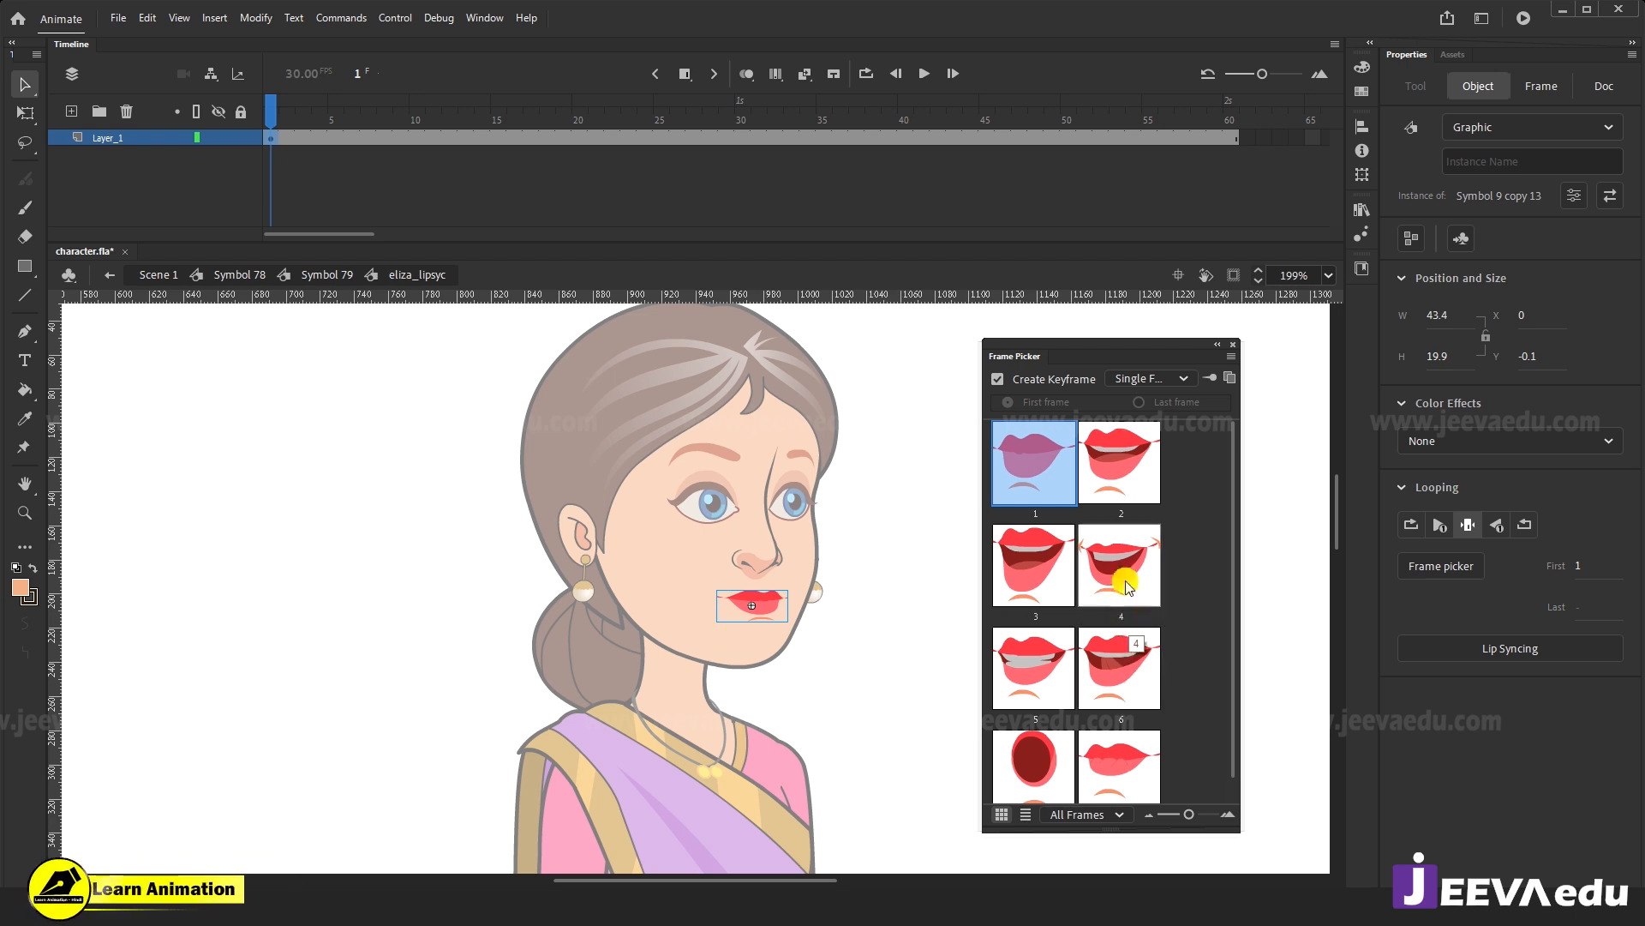
left_click(1233, 345)
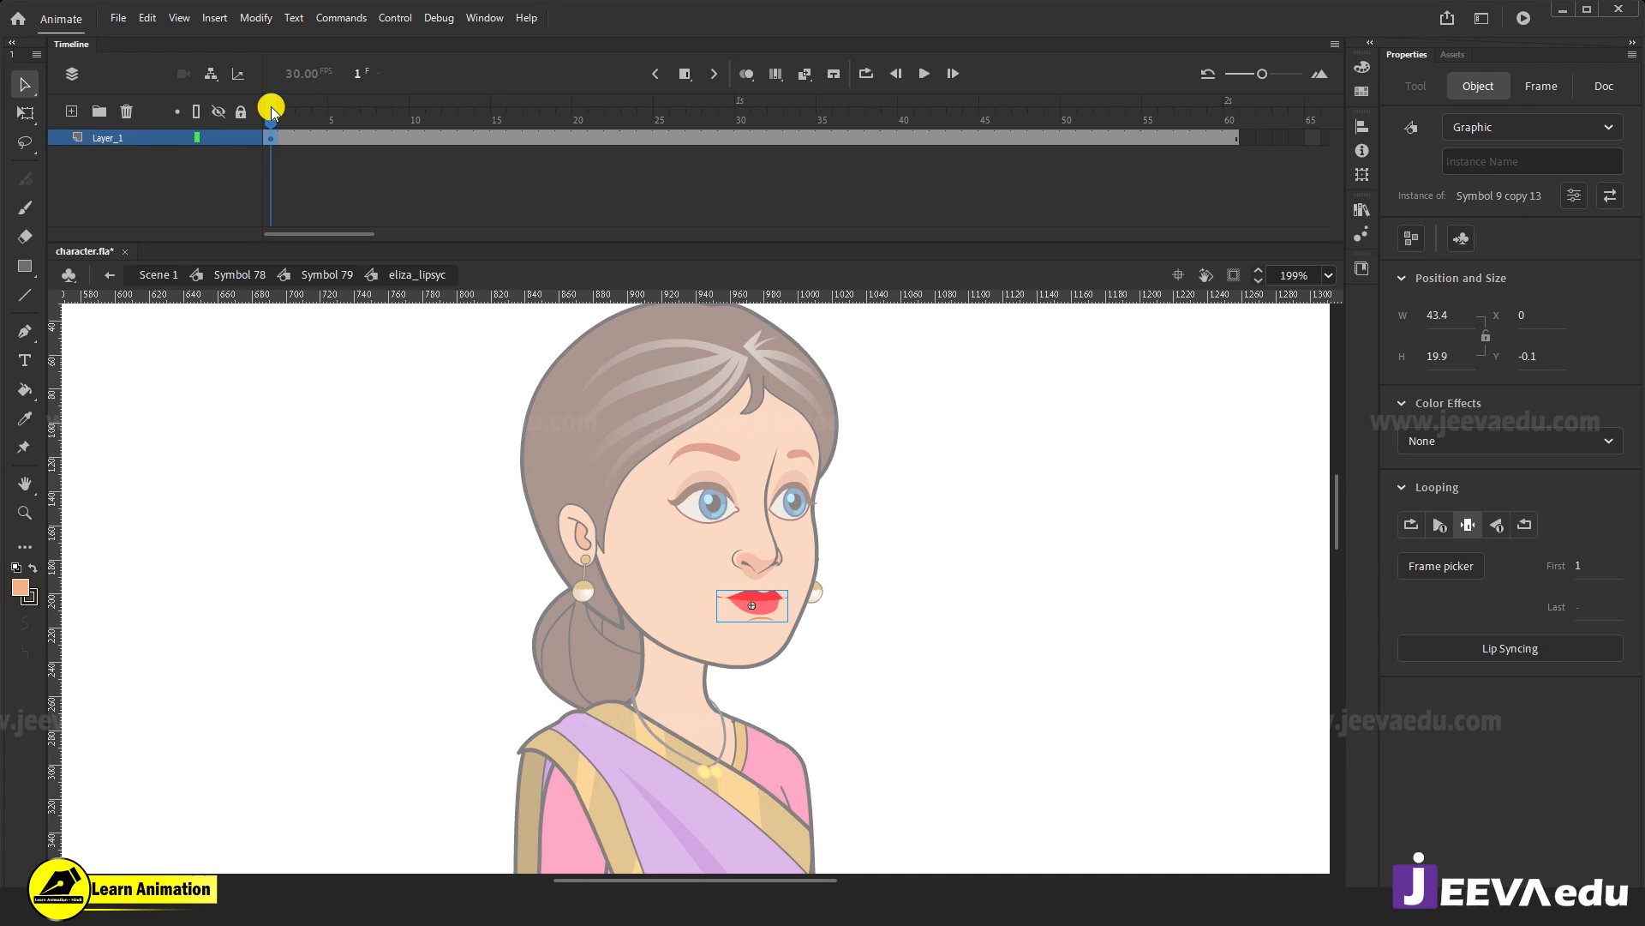
Paste the copied audio layer above the lips layer inside the eliza_lipsyc symbol.
left_click_drag(280, 112, 171, 160)
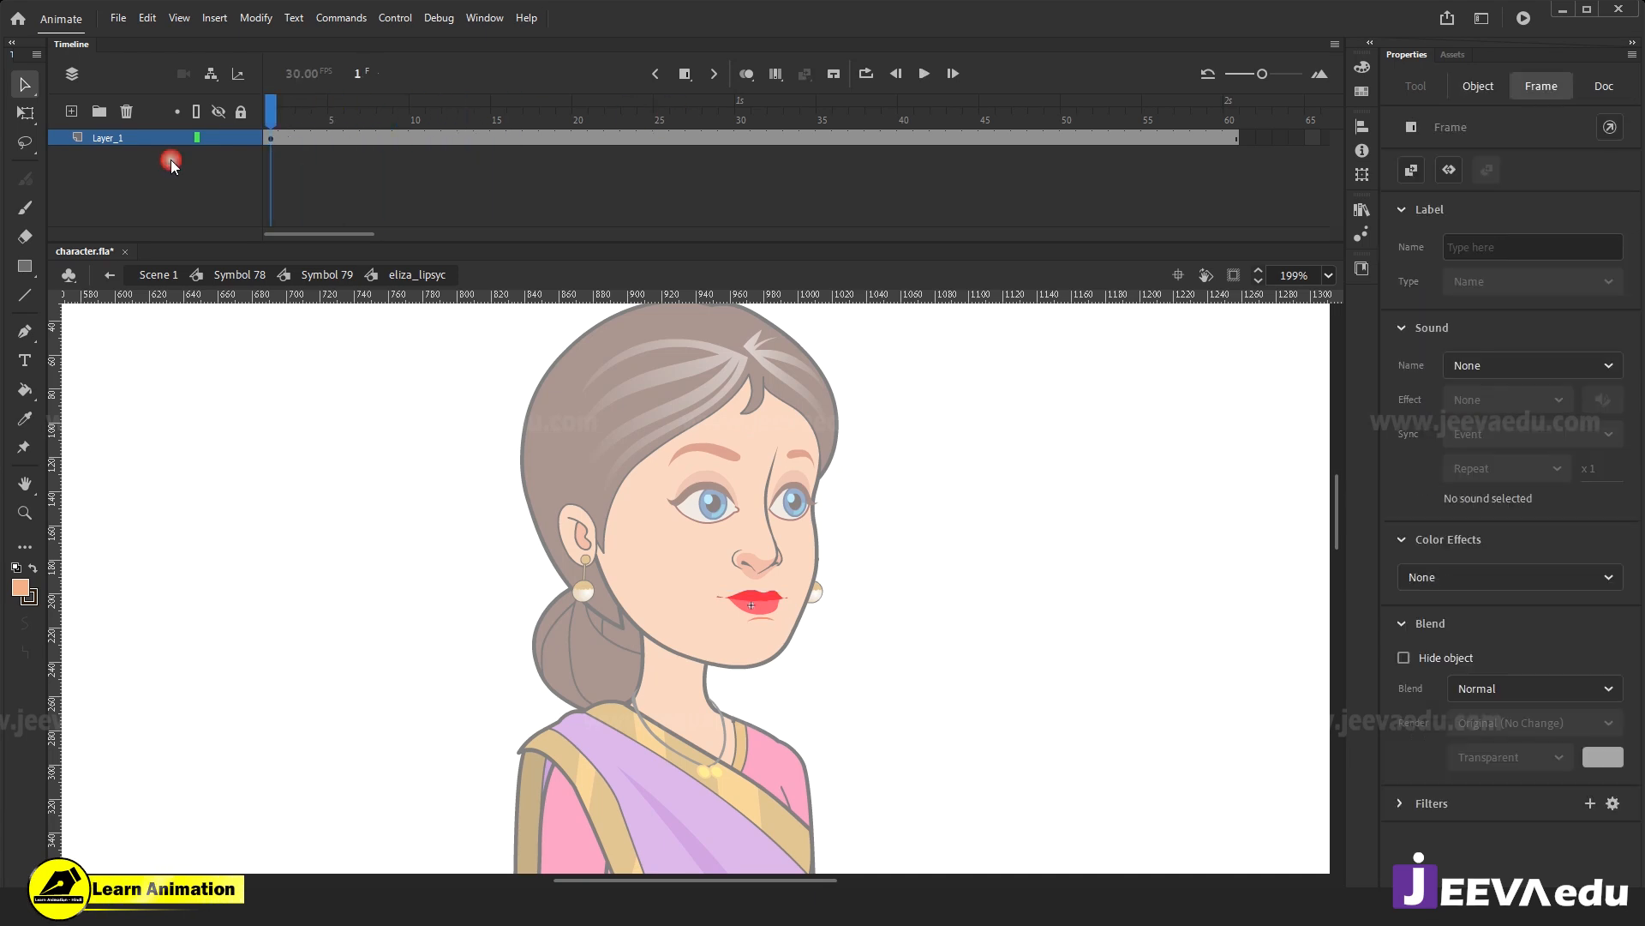
left_click(171, 160)
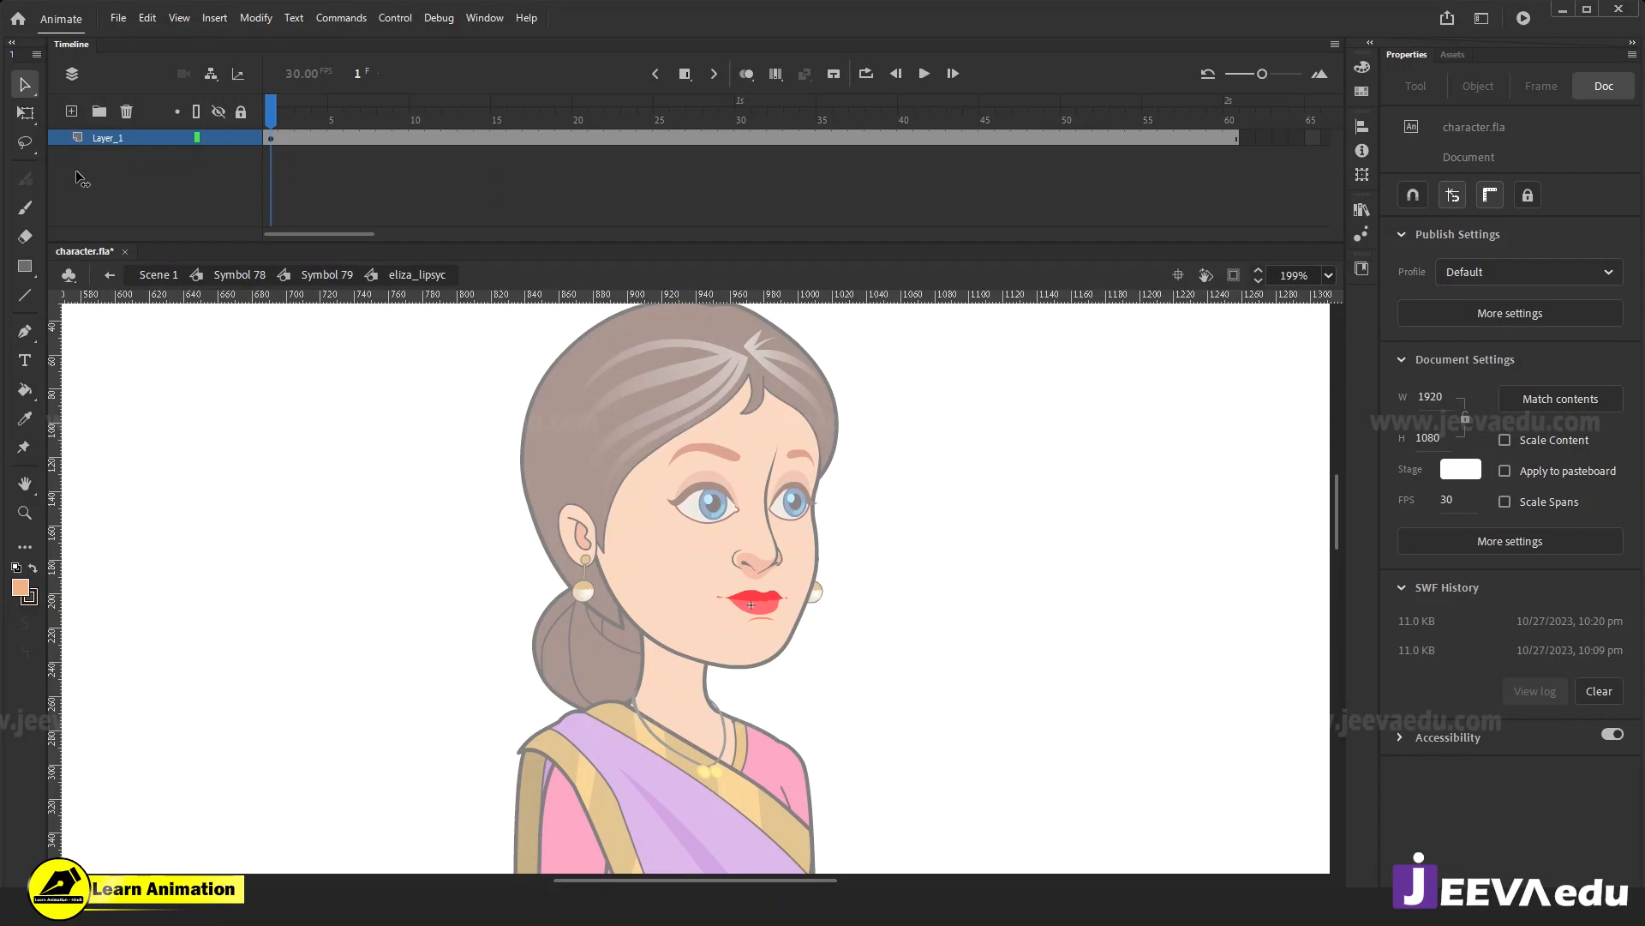
right_click(141, 137)
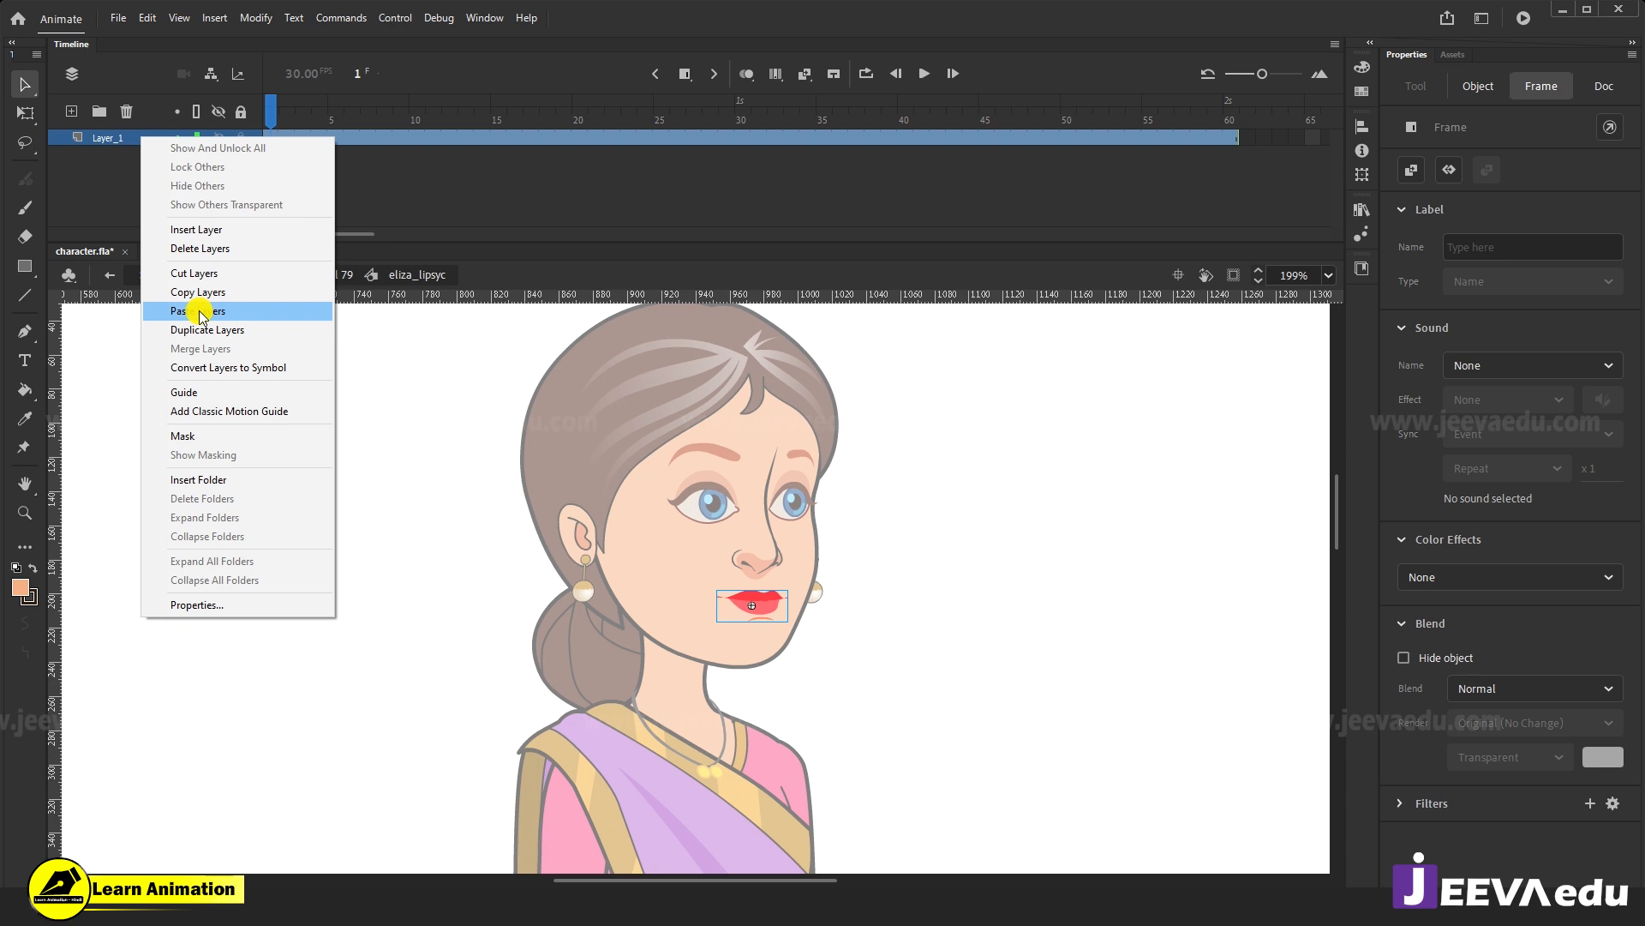
left_click(417, 176)
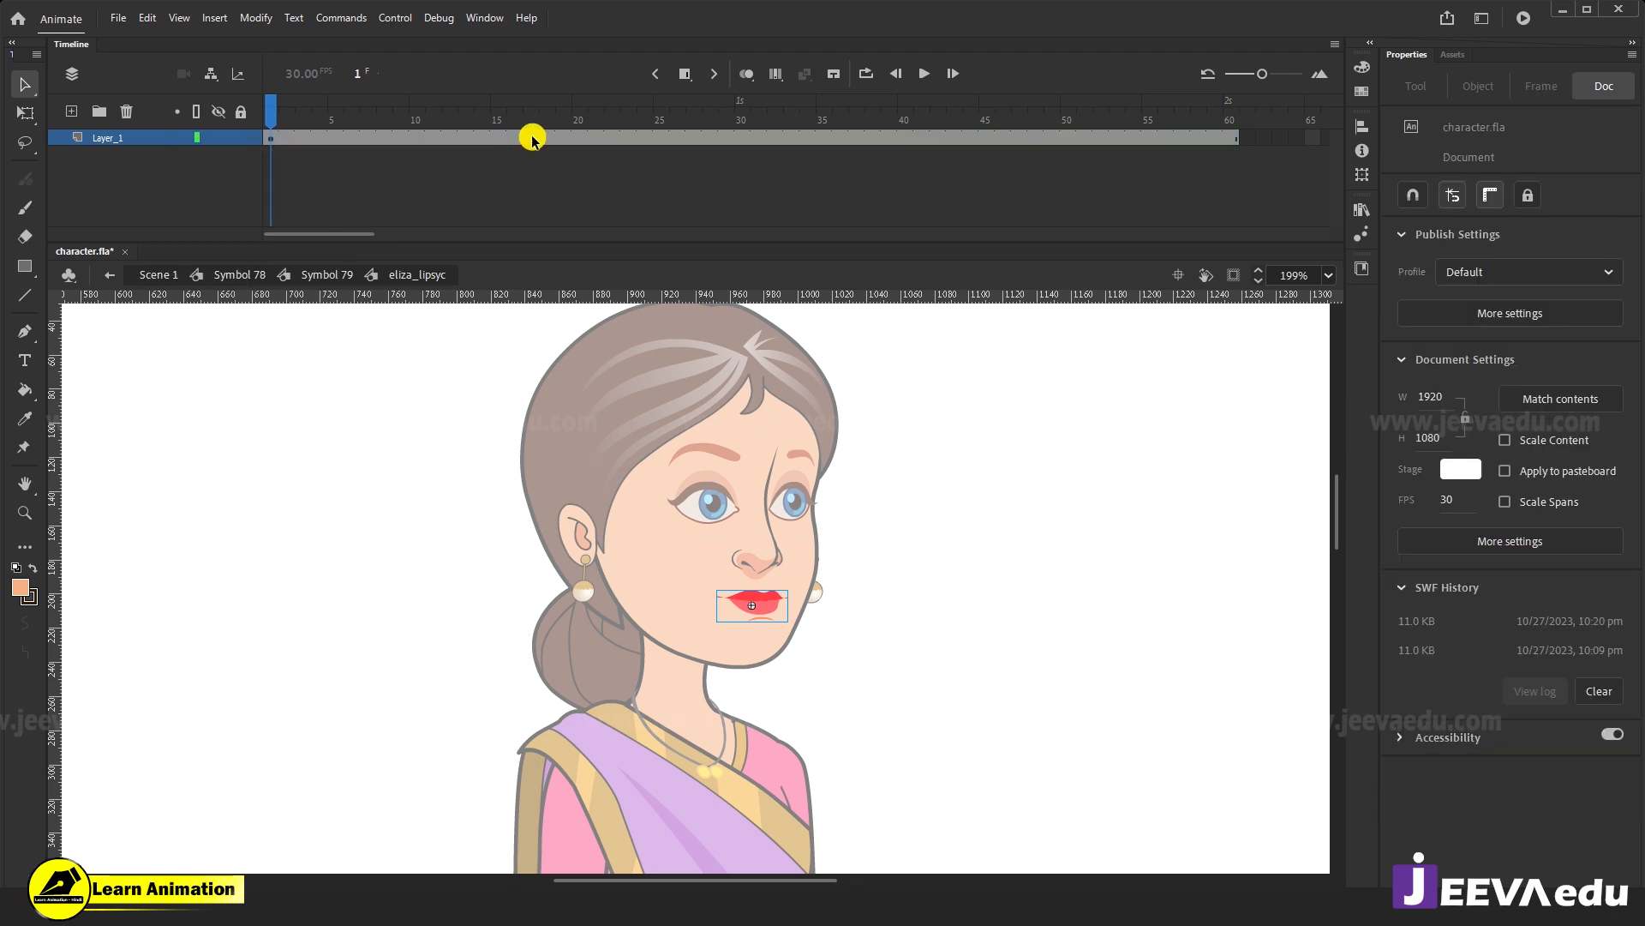
left_click(514, 137)
right_click(515, 137)
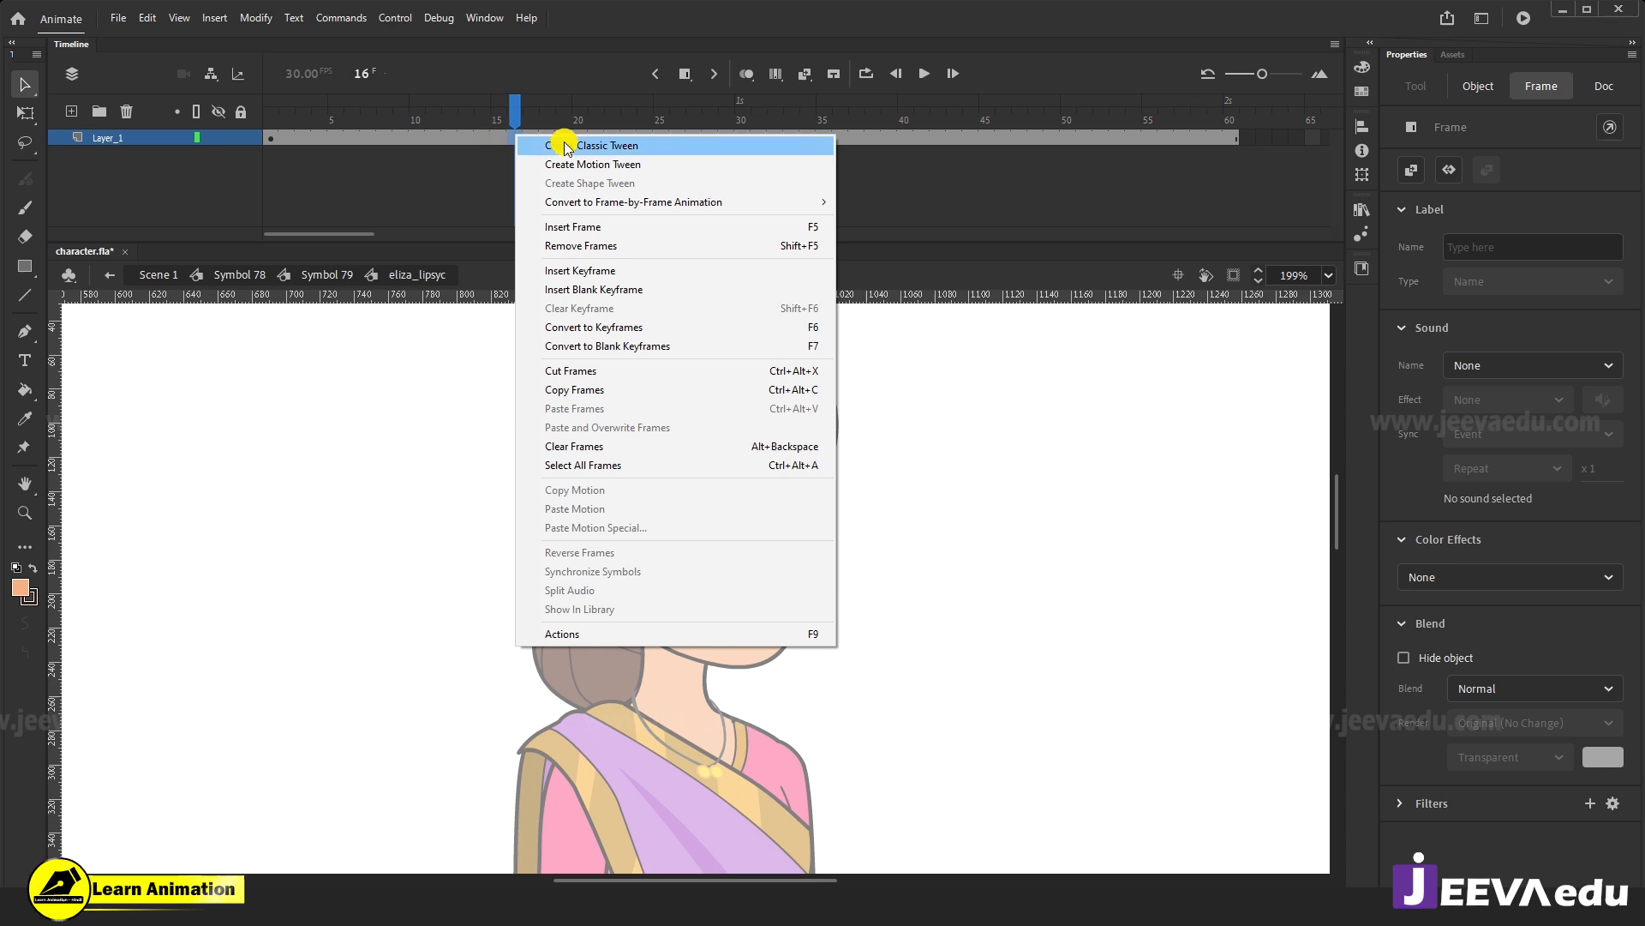
right_click(128, 138)
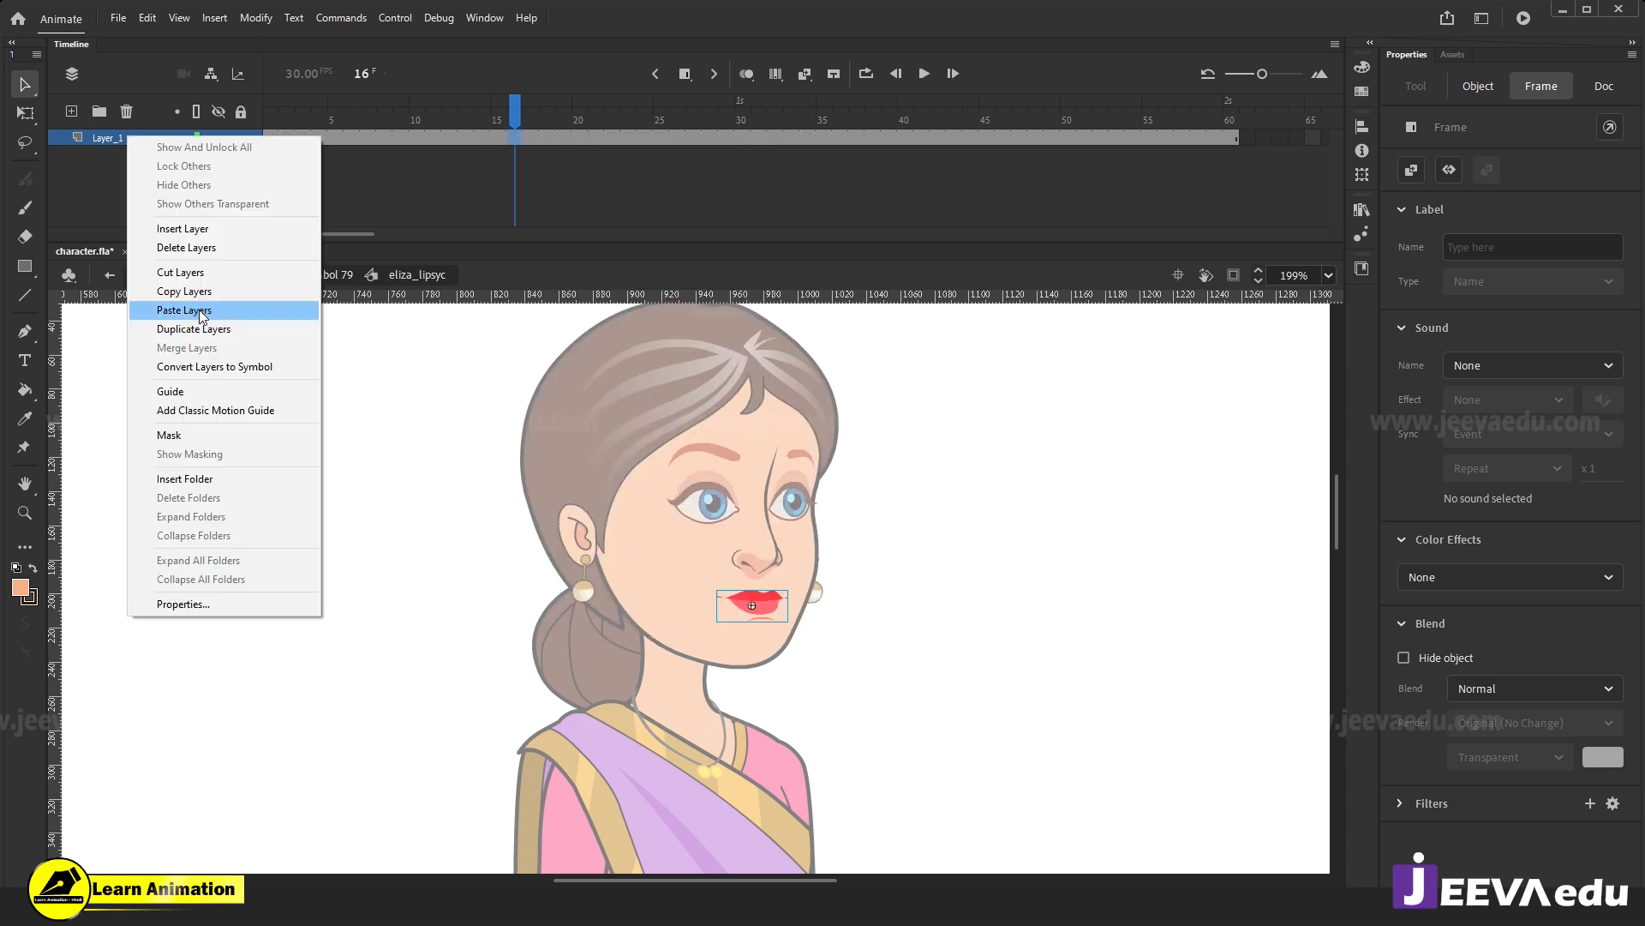
left_click(203, 317)
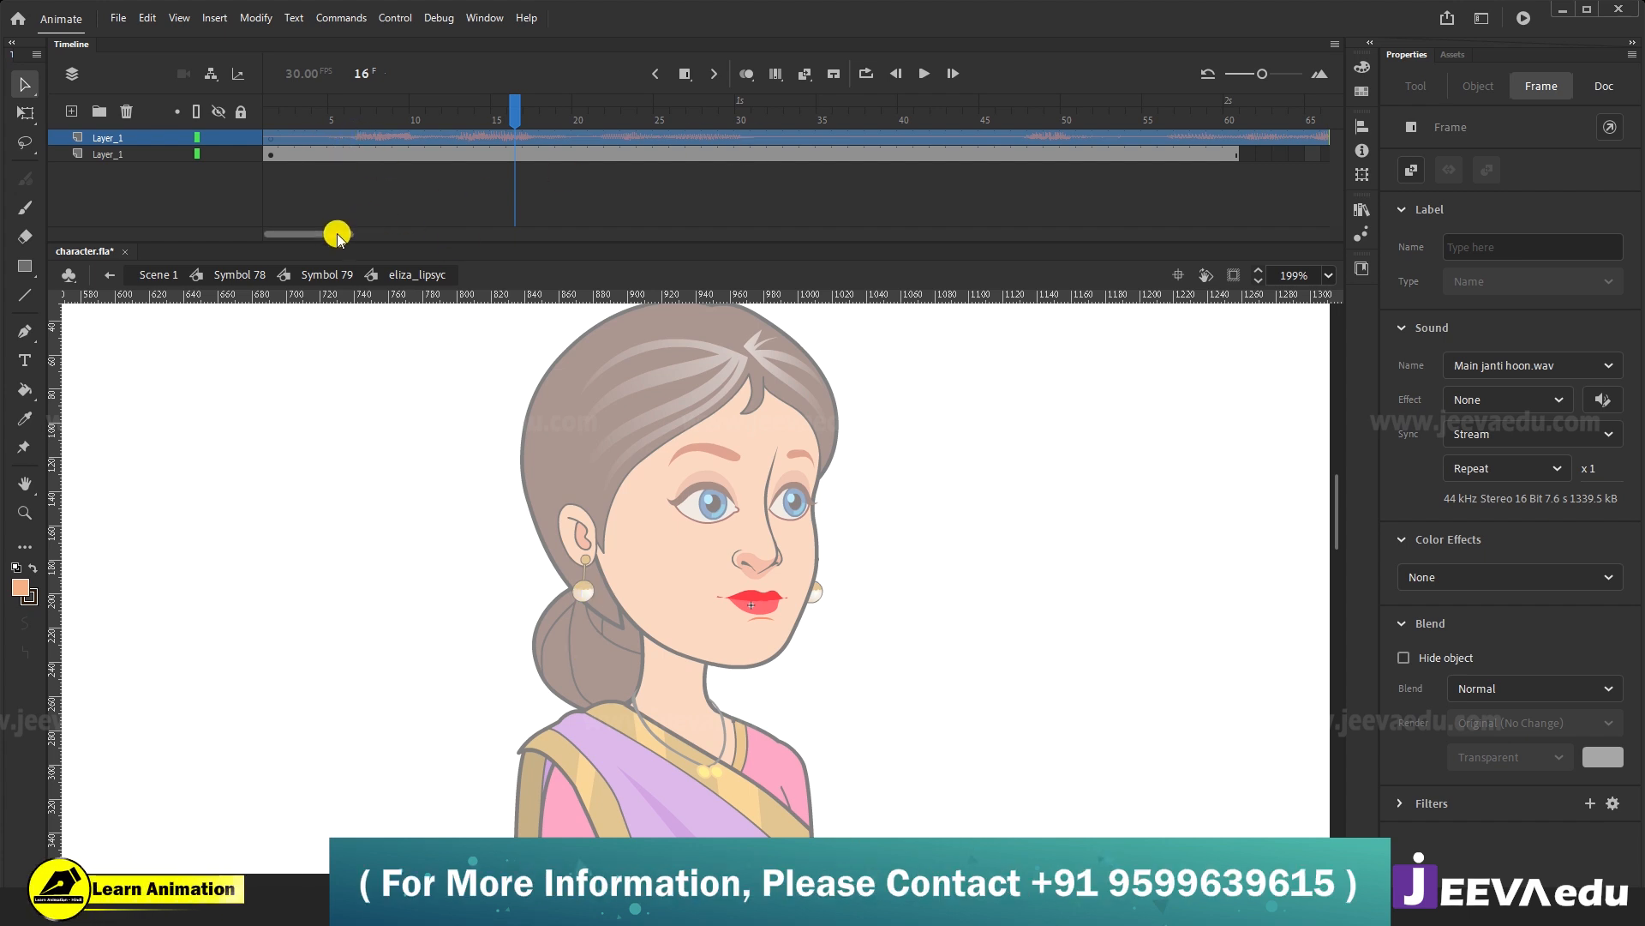
Extend the lips layer to frame 205, where the audio on the layer above ends.
left_click_drag(337, 233, 393, 234)
left_click(598, 156)
left_click_drag(596, 107, 548, 108)
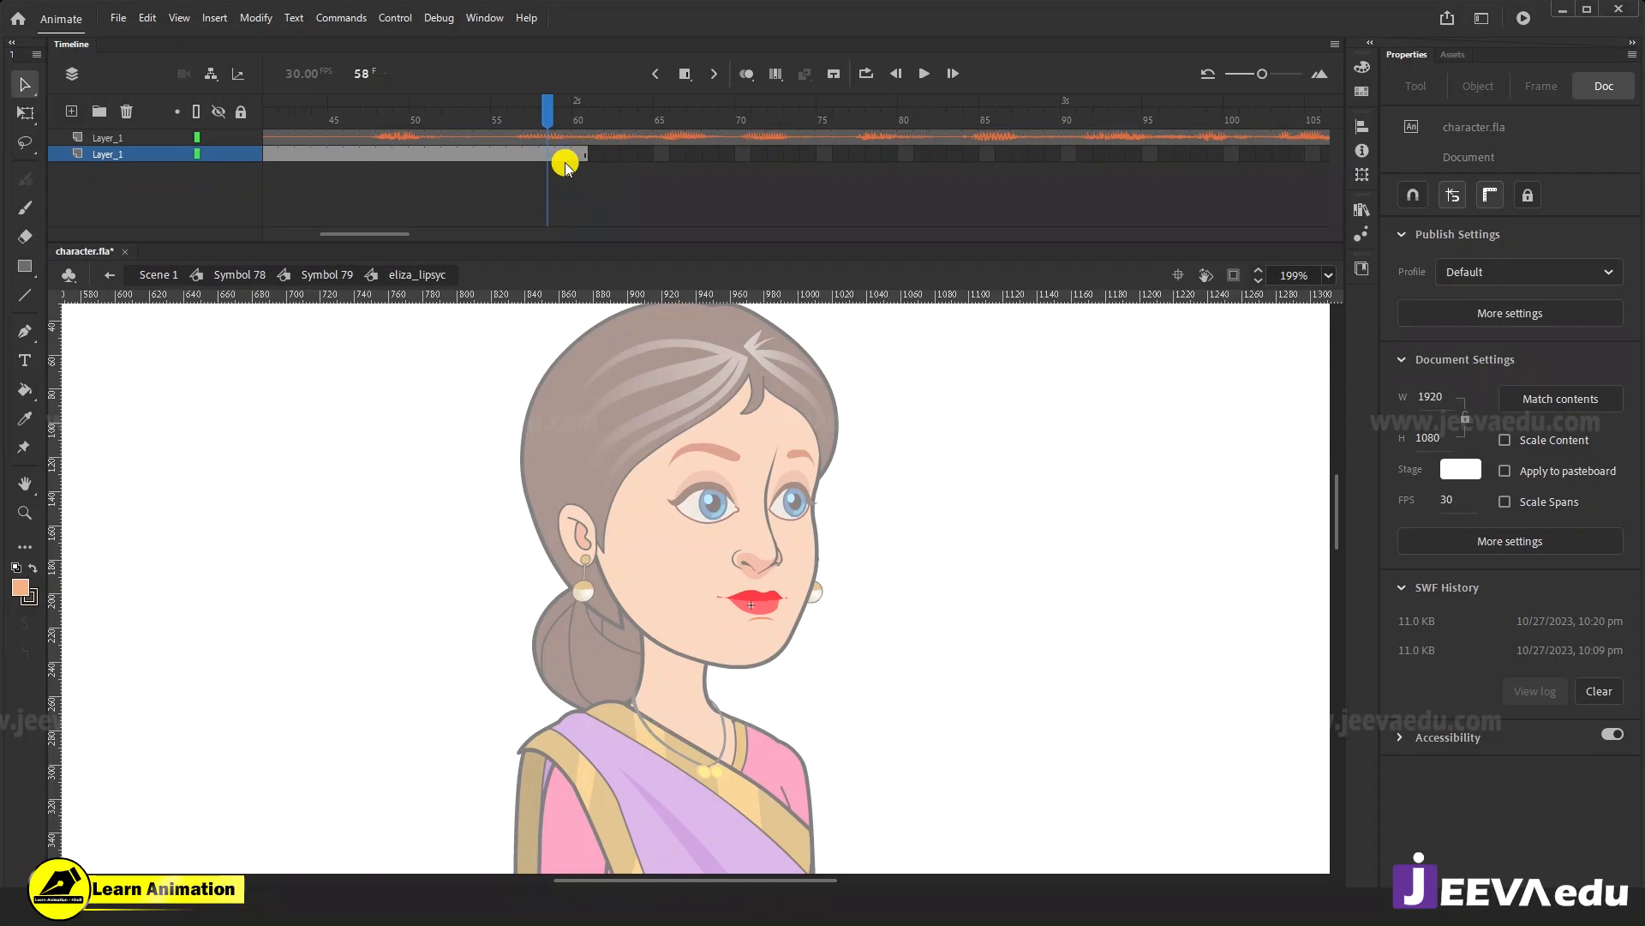
left_click_drag(580, 118, 1036, 146)
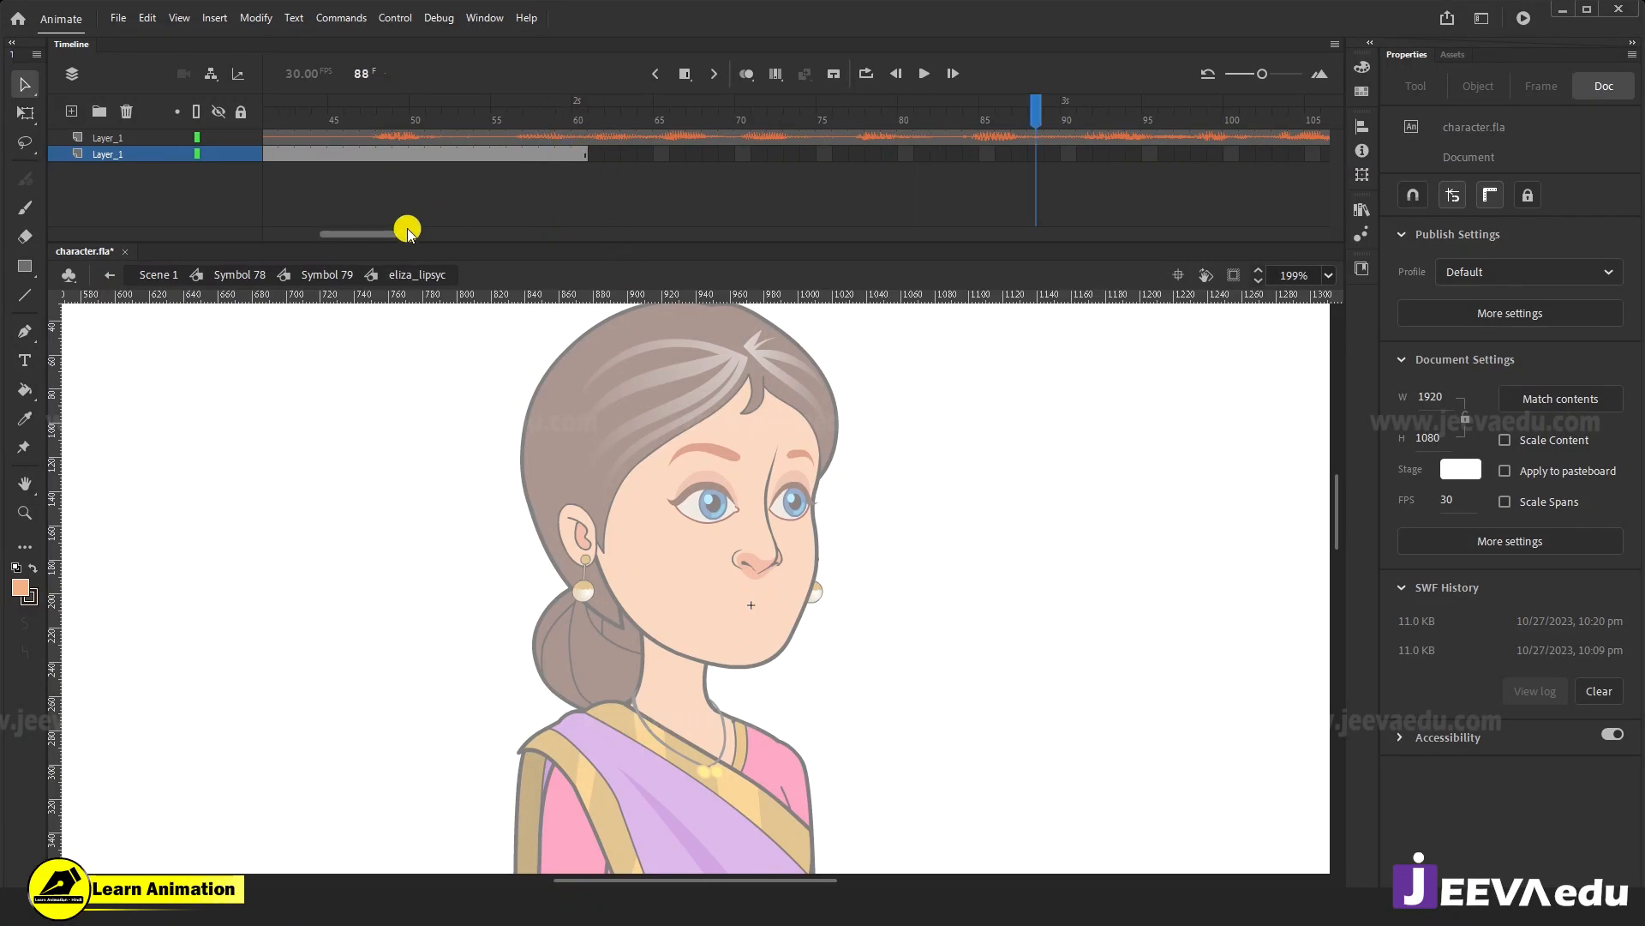
left_click_drag(384, 231, 571, 219)
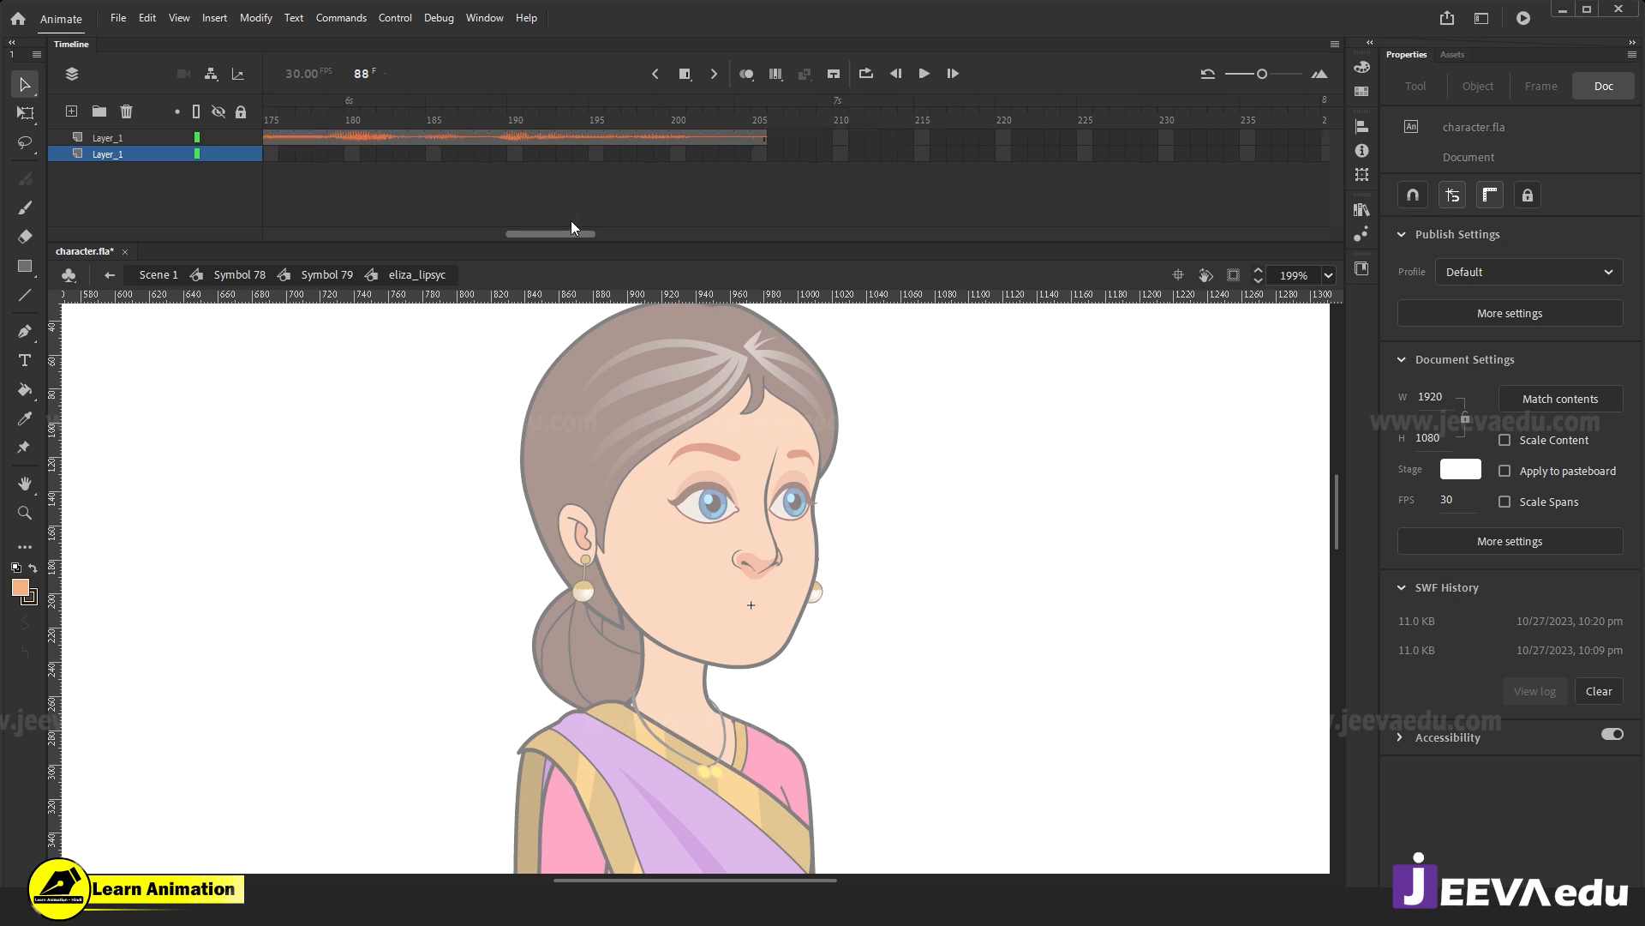
left_click(759, 152)
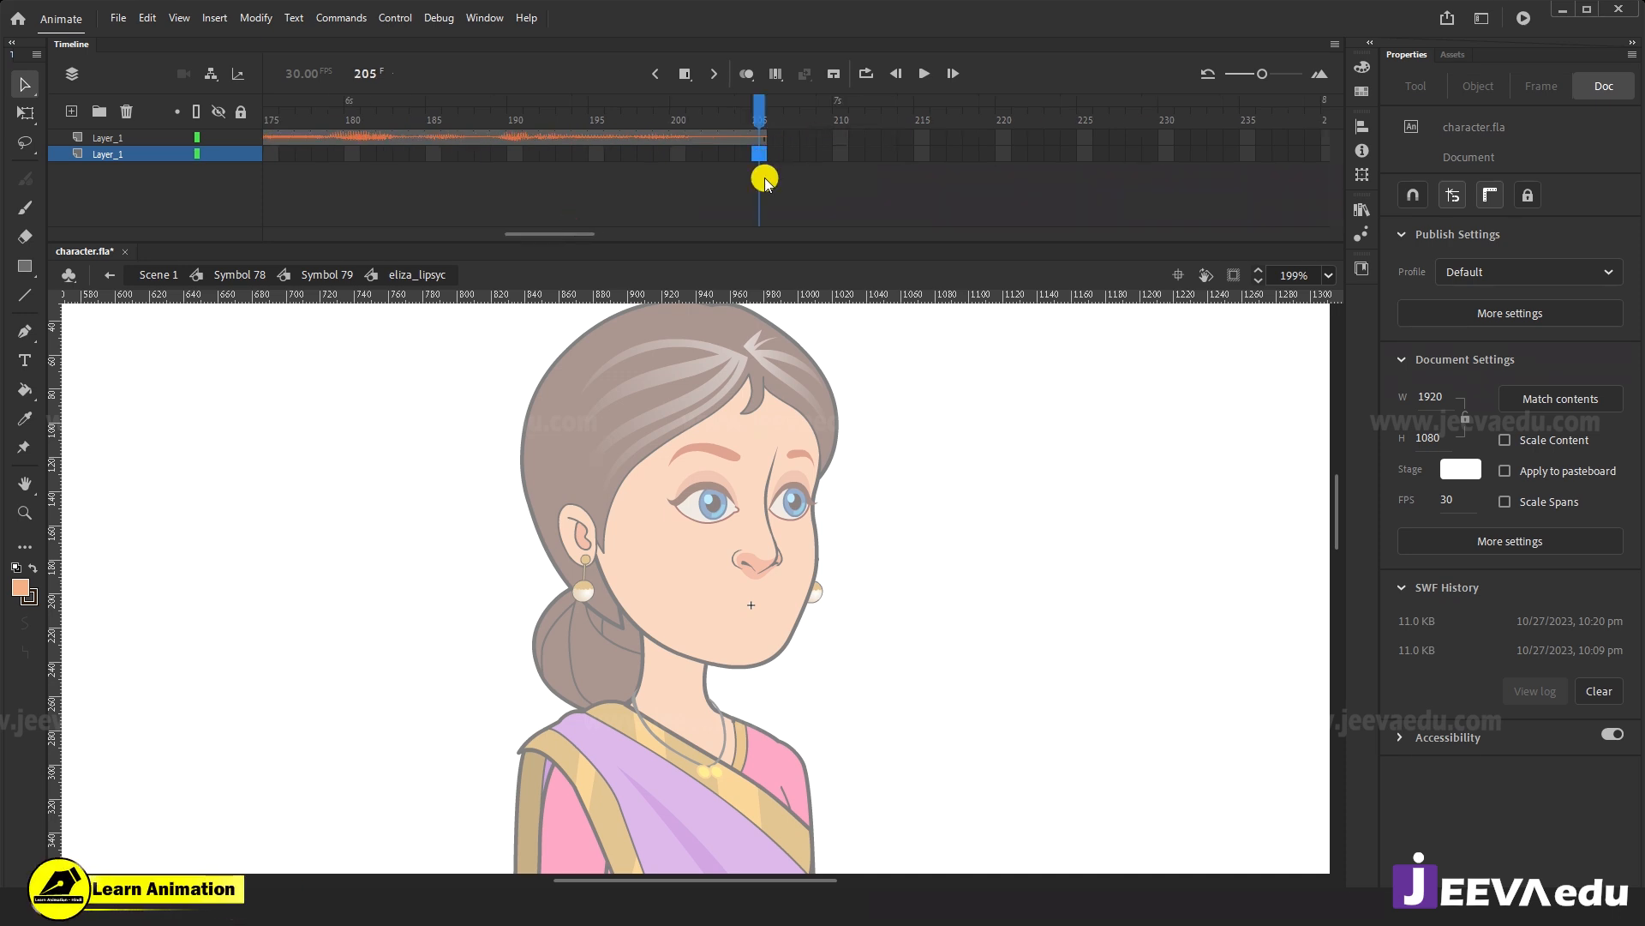
key("F5")
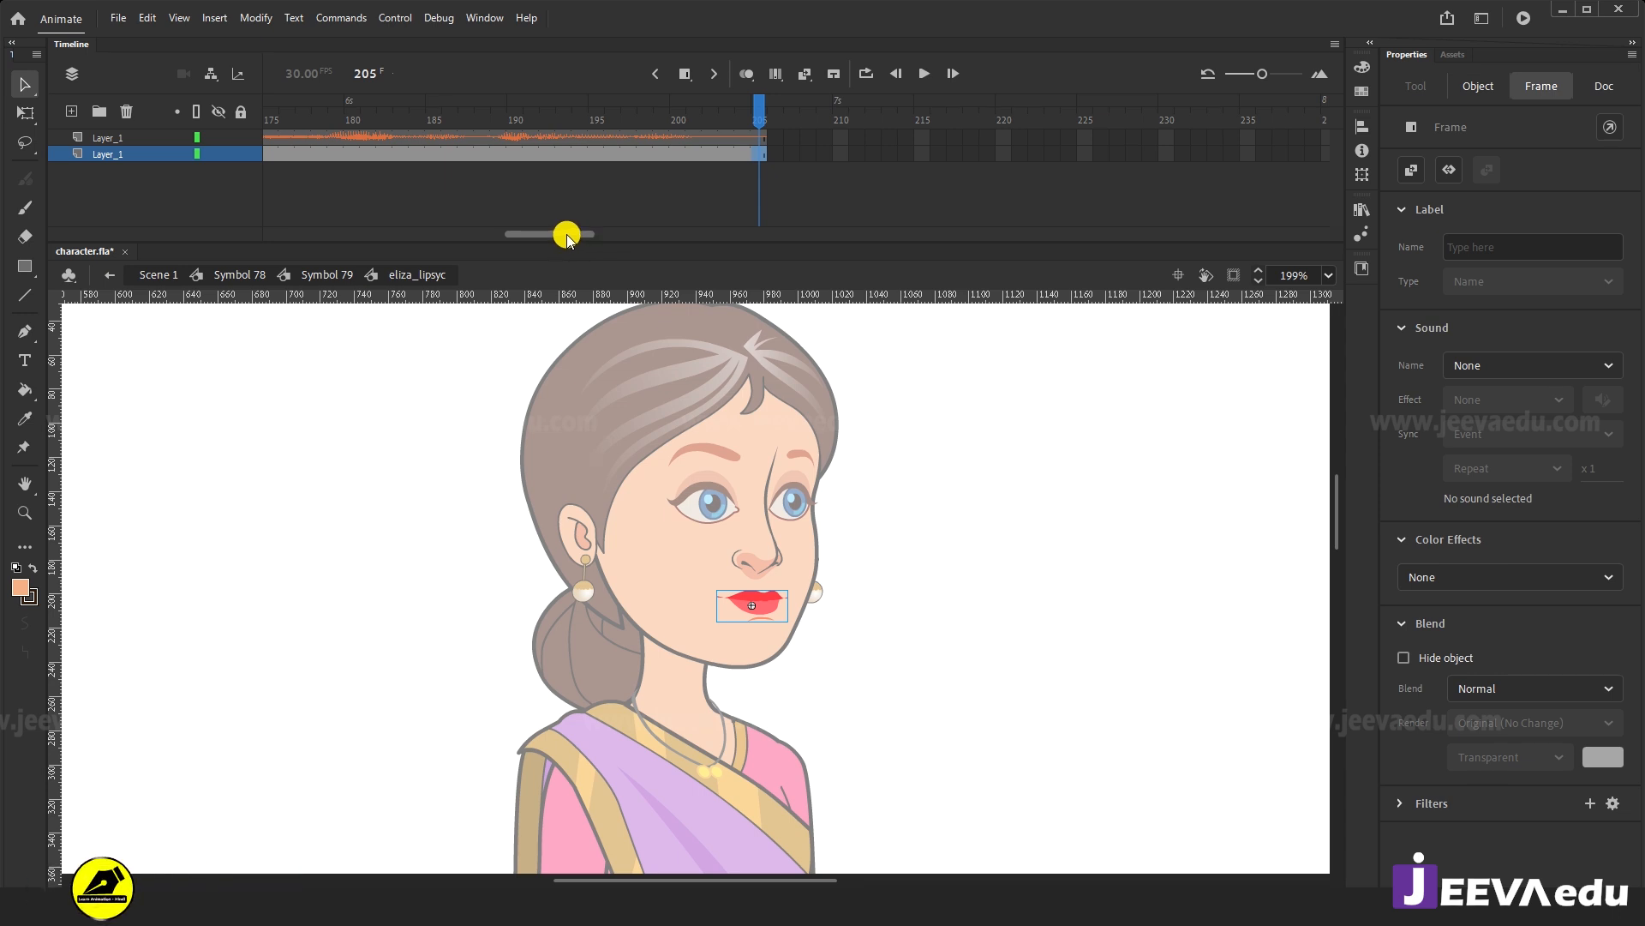
Go back to frame 3 at the start of the timeline and select the lips symbol on the stage.
left_click_drag(566, 234, 322, 234)
left_click(299, 139)
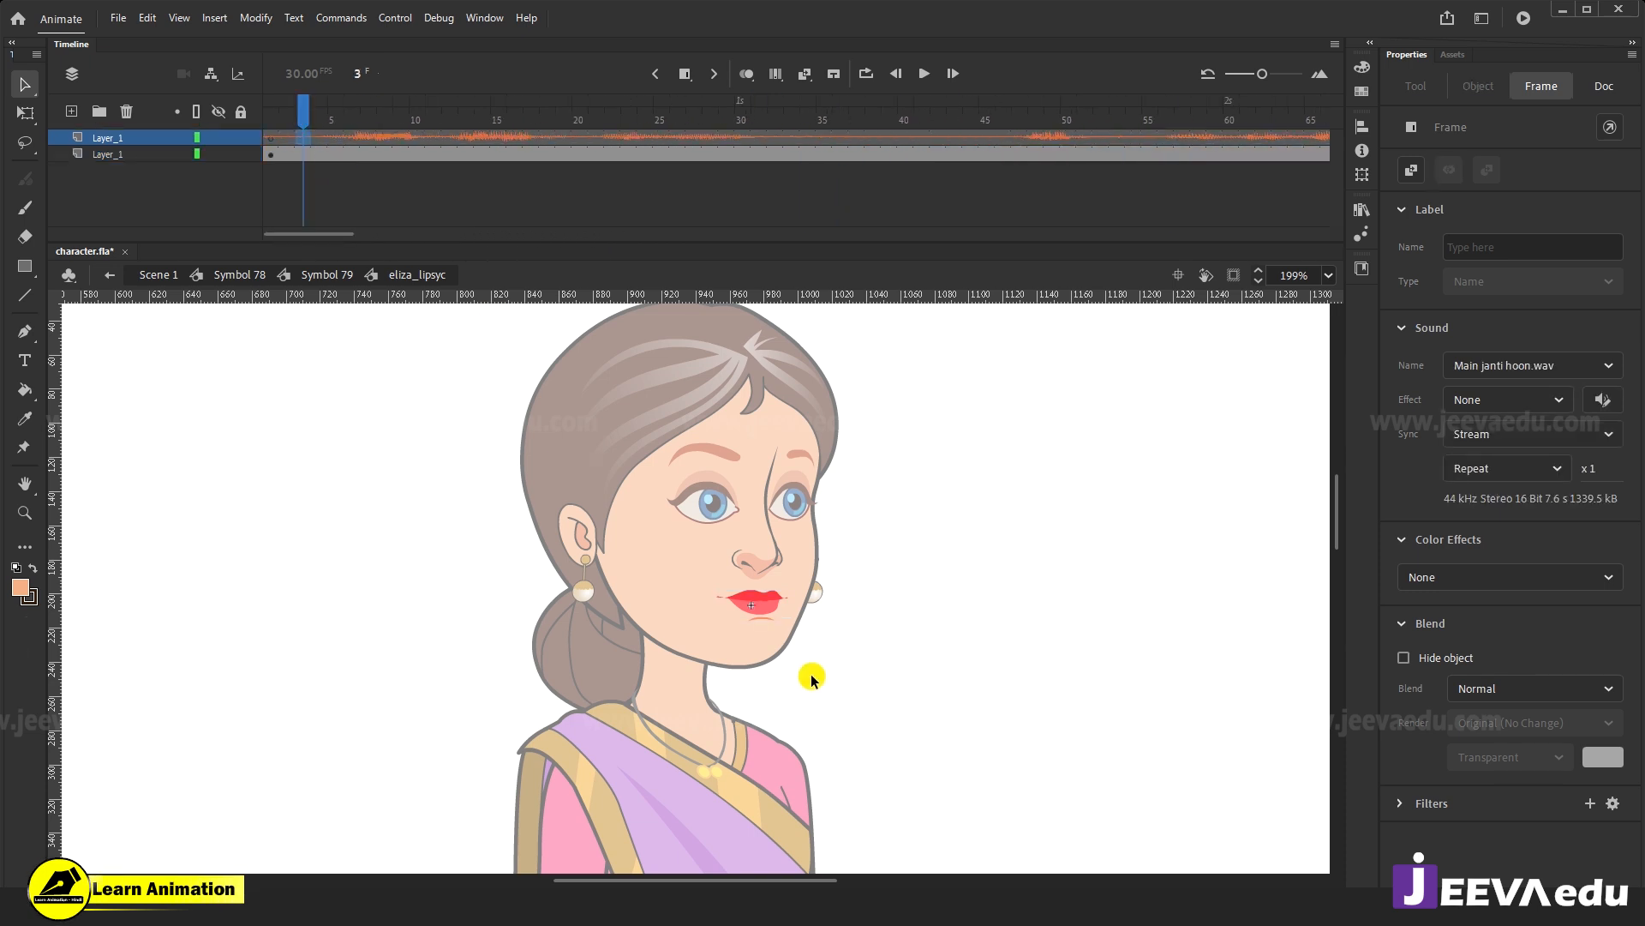
left_click(756, 611)
key("z")
left_click(768, 619)
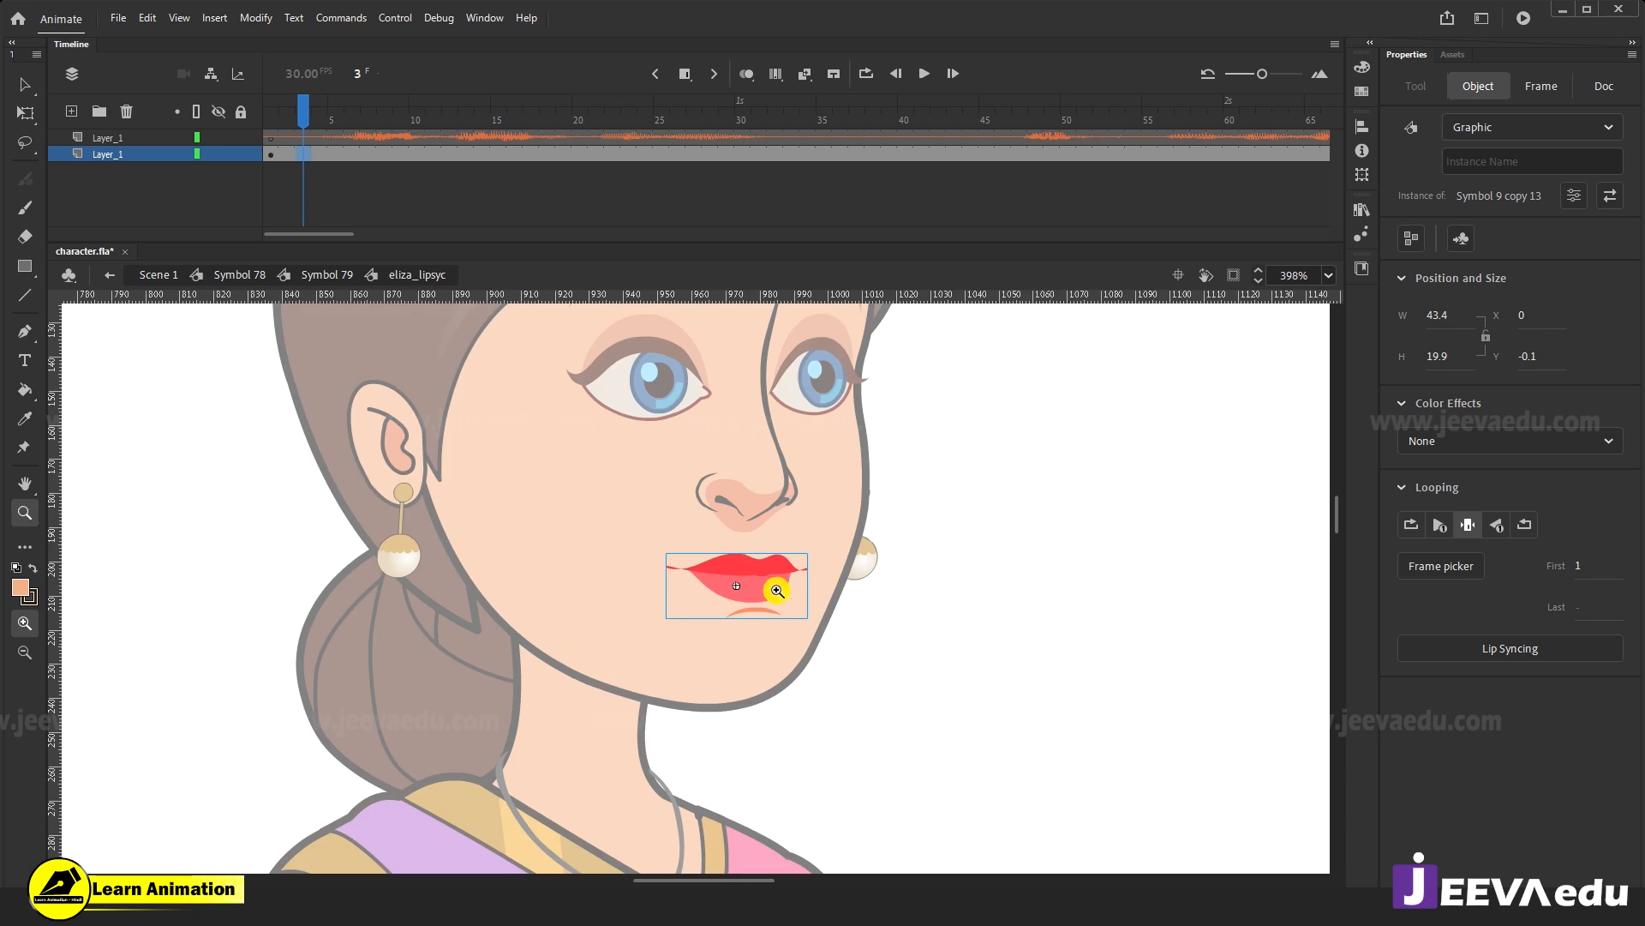
key("v")
Look inside the lips symbol at its mouth frames, and return to the eliza_lipsyc symbol.
double_click(746, 581)
left_click(336, 120)
key("Return")
left_click_drag(338, 154, 255, 172)
left_click(410, 272)
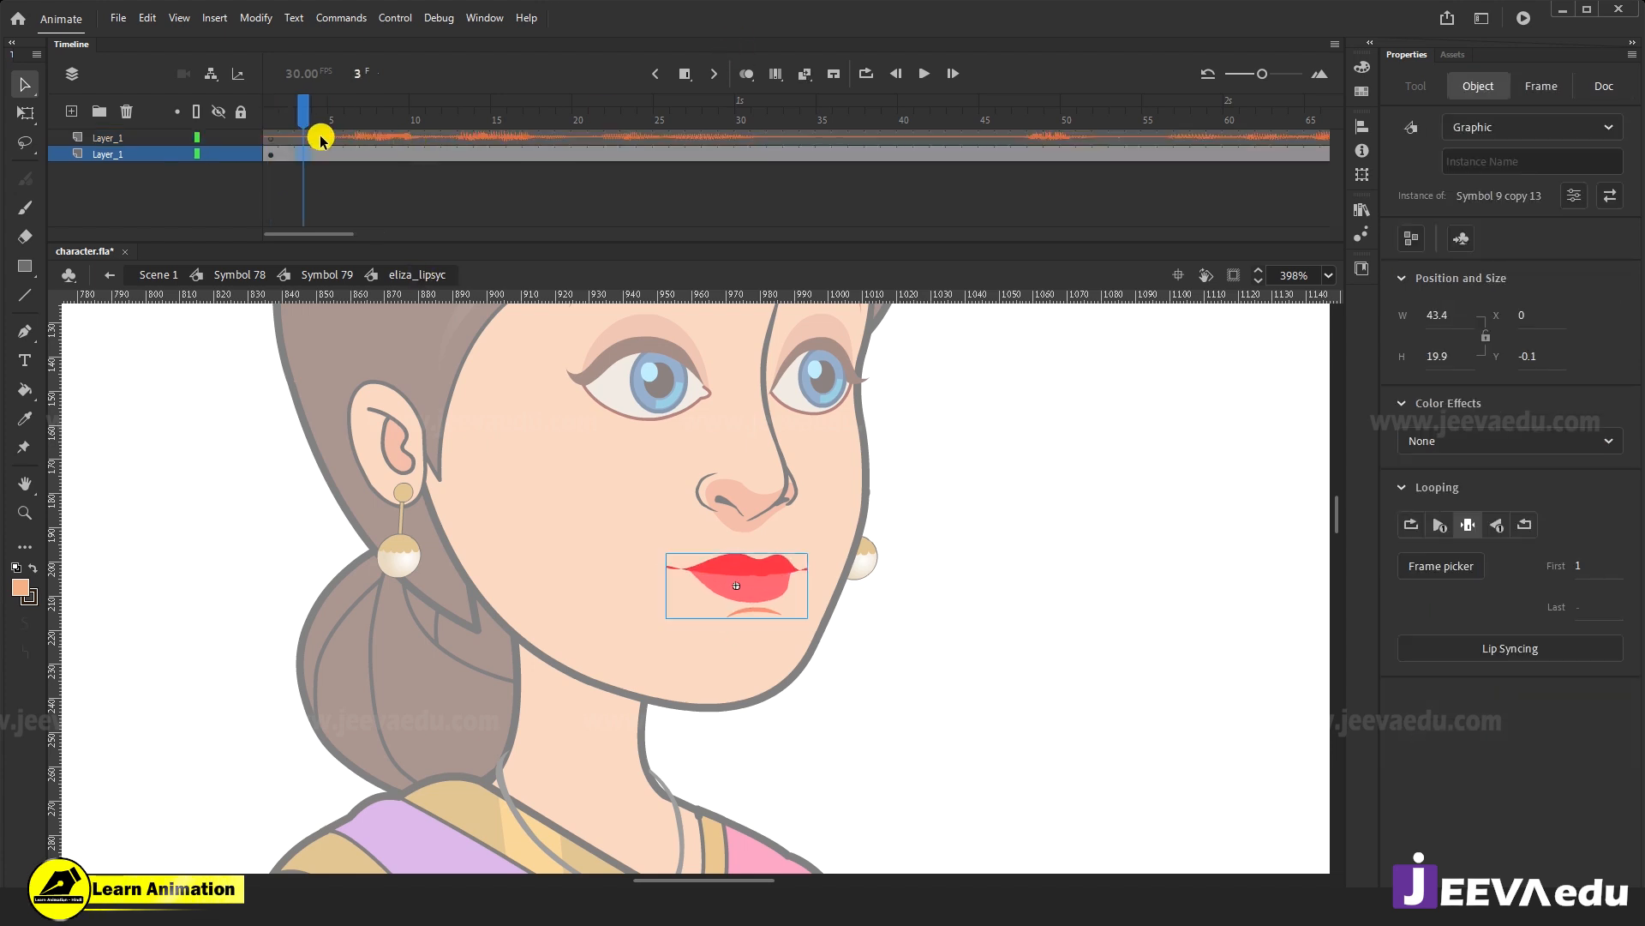
Play the opening audio, add a keyframe at frame 5 of the lips layer, and select the lips on the stage.
left_click(336, 154)
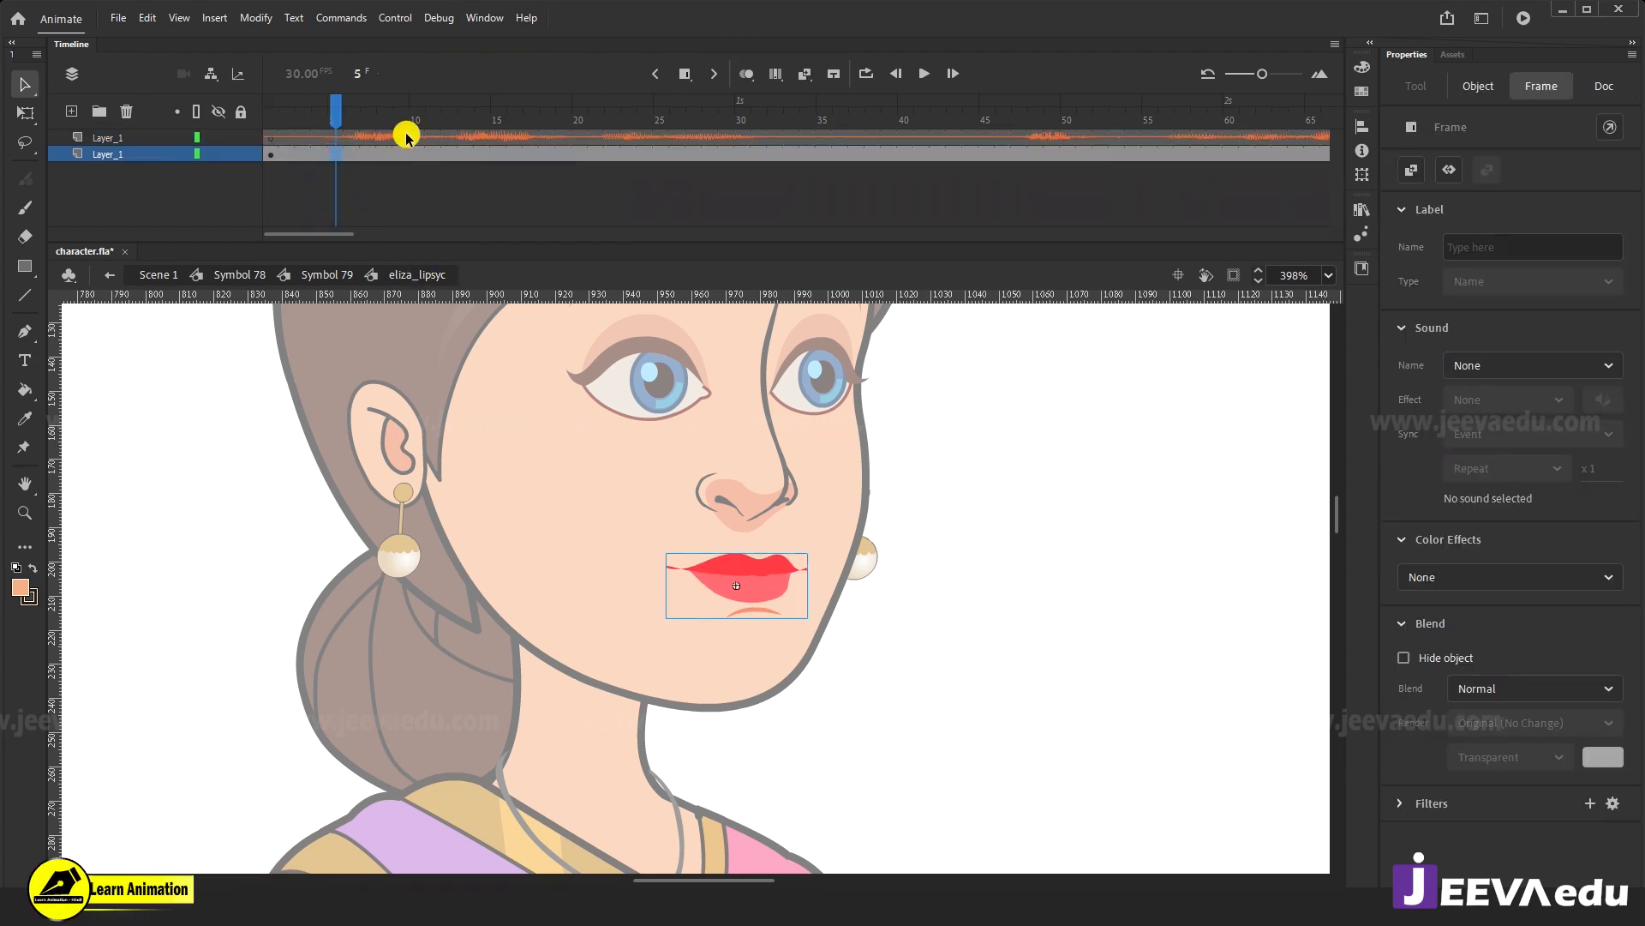
key("Return")
key("Return")
left_click_drag(498, 152, 422, 153)
left_click(337, 154)
left_click(745, 587)
key("z")
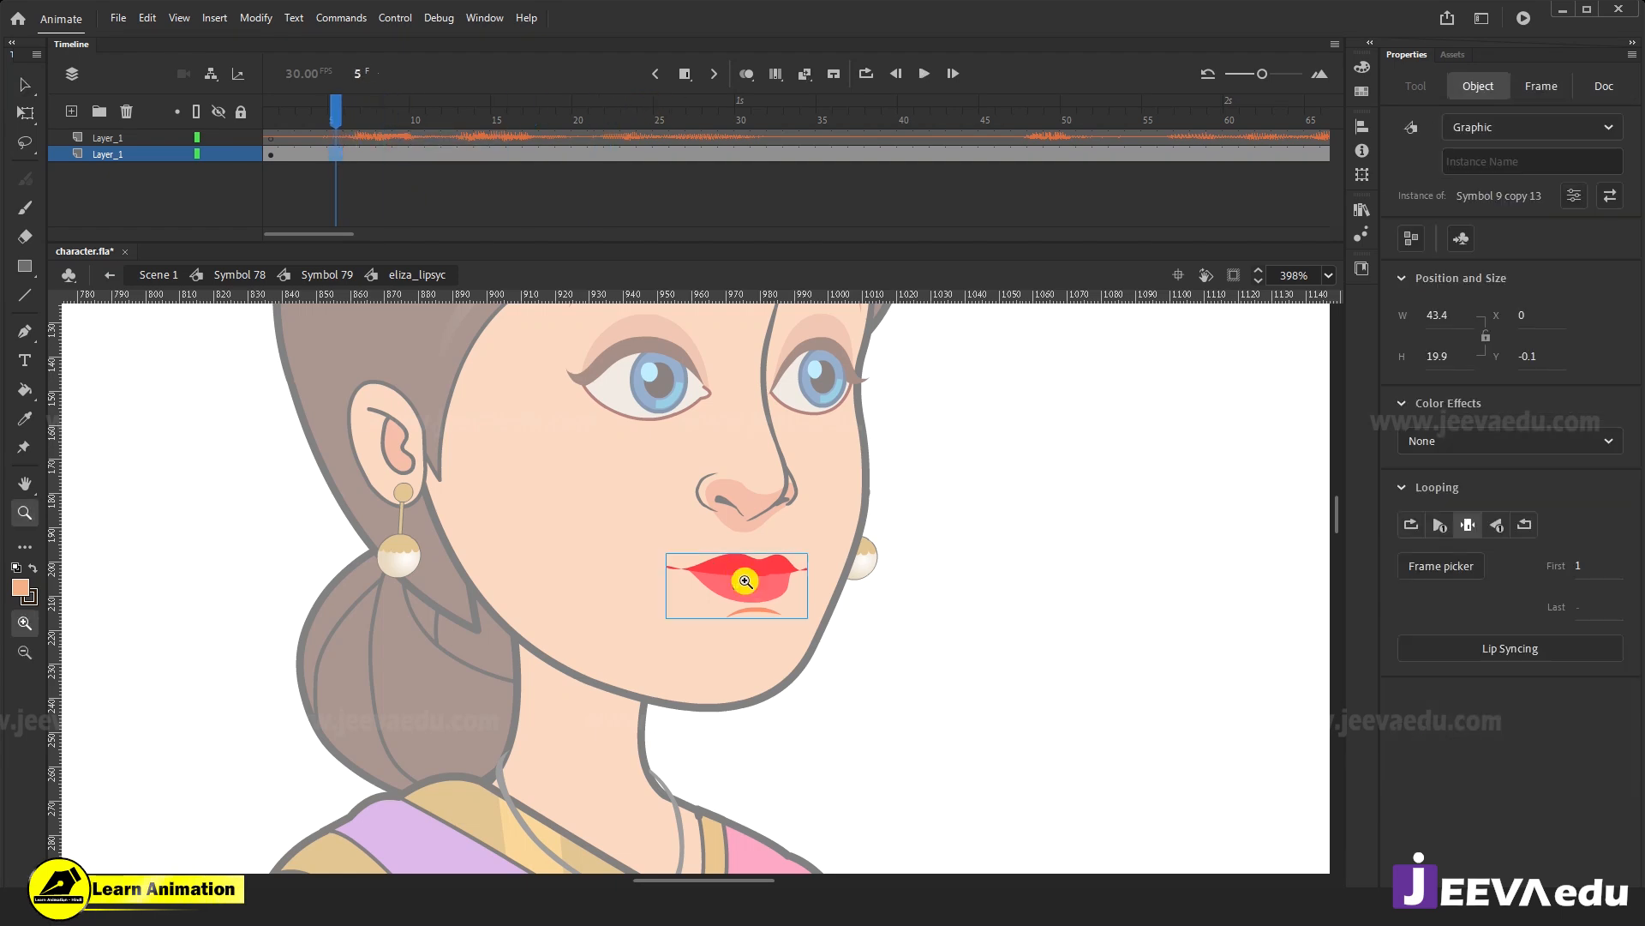
left_click(752, 587)
key("v")
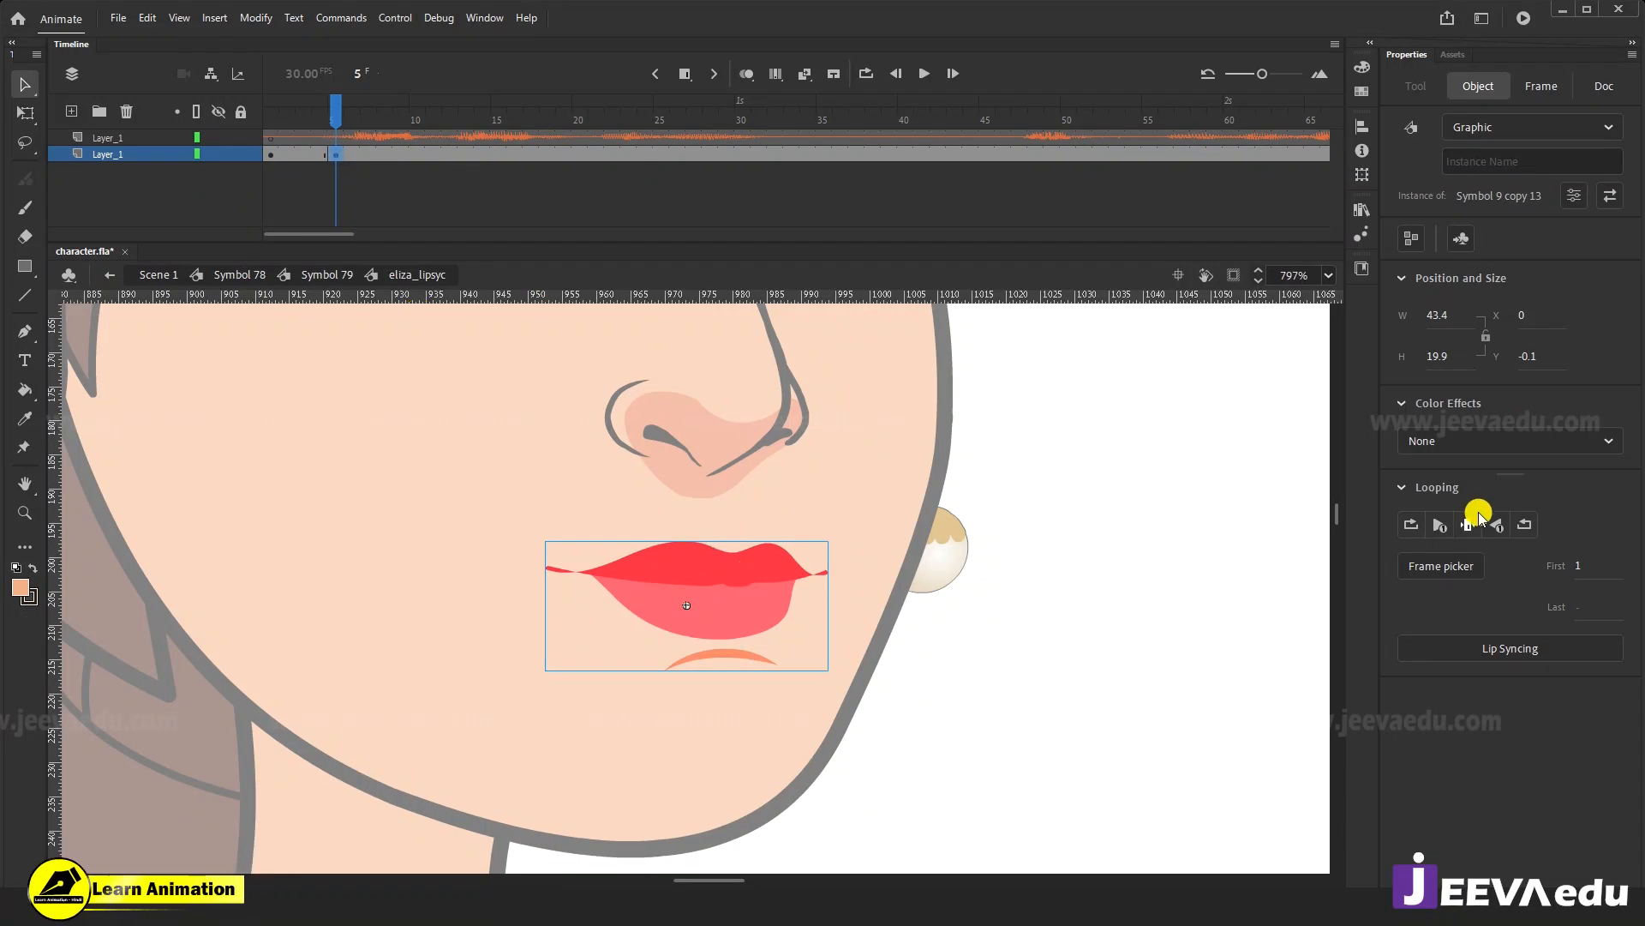
Bring up the Frame Picker for the selected lips and set mouth 4 at frame 5.
left_click(1457, 564)
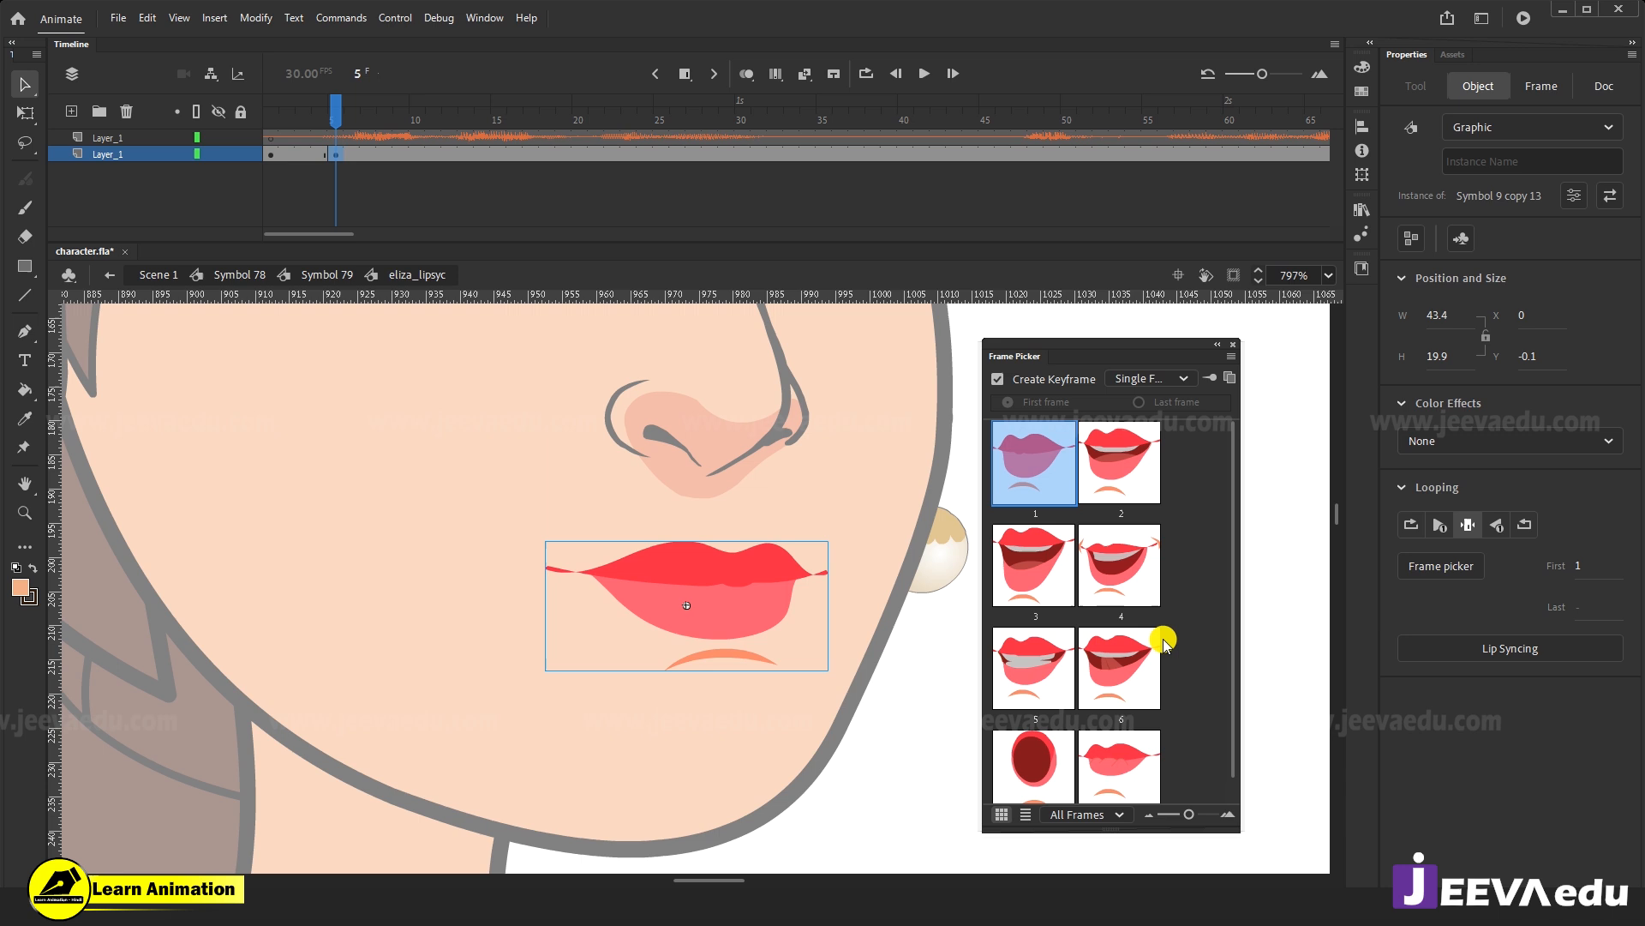
left_click(1114, 470)
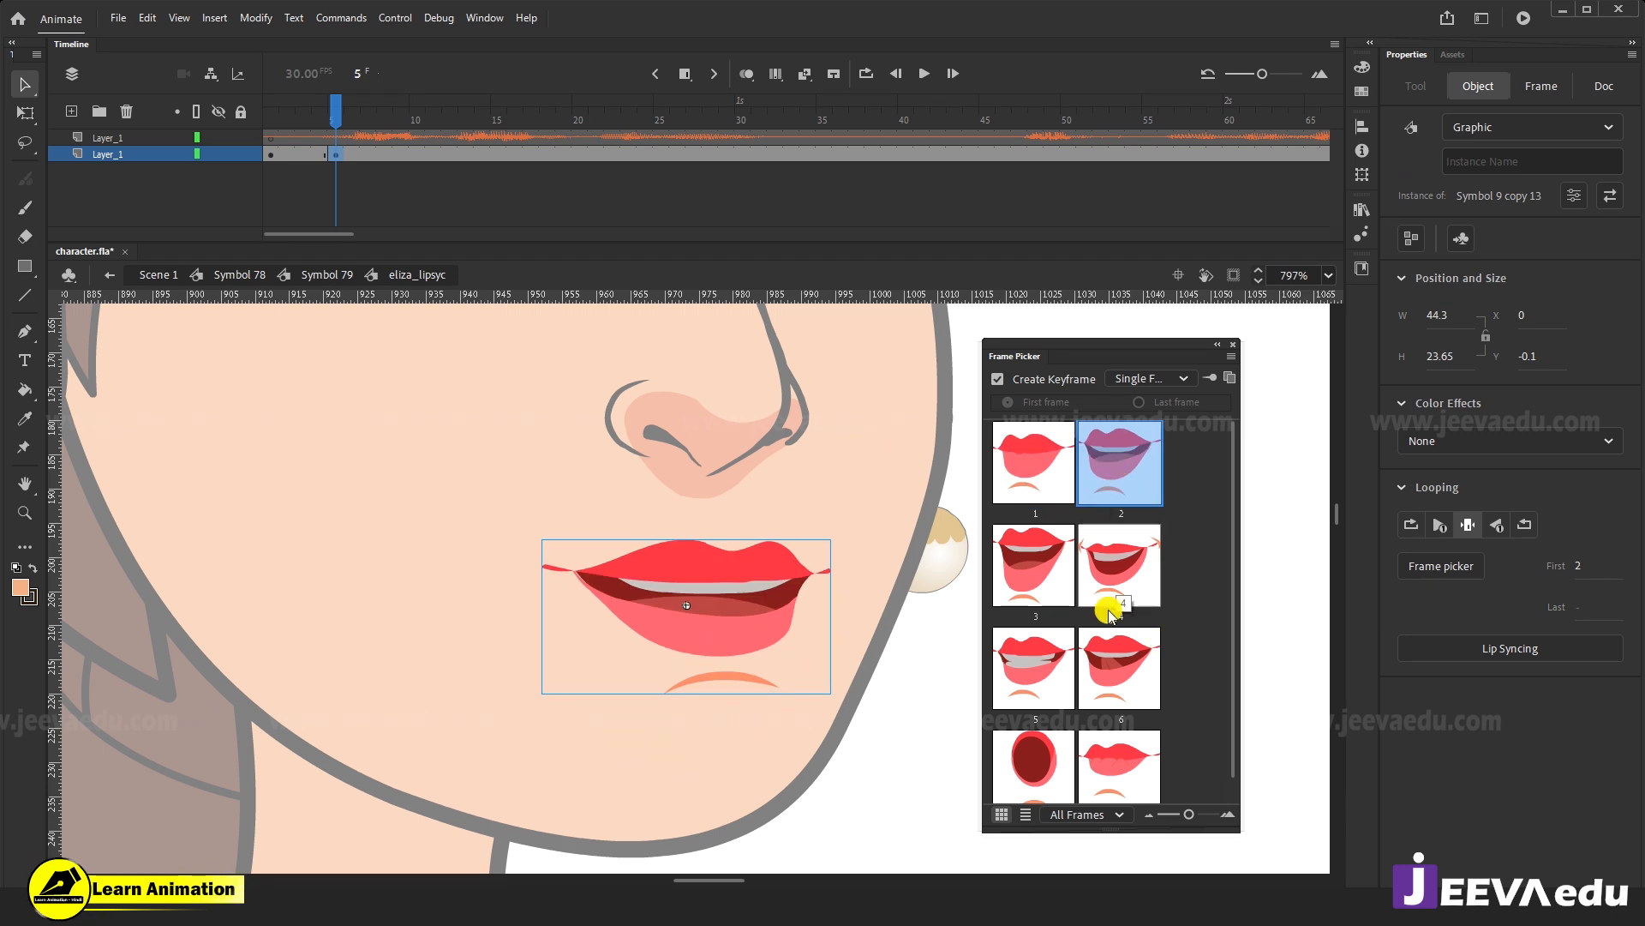
left_click(1119, 568)
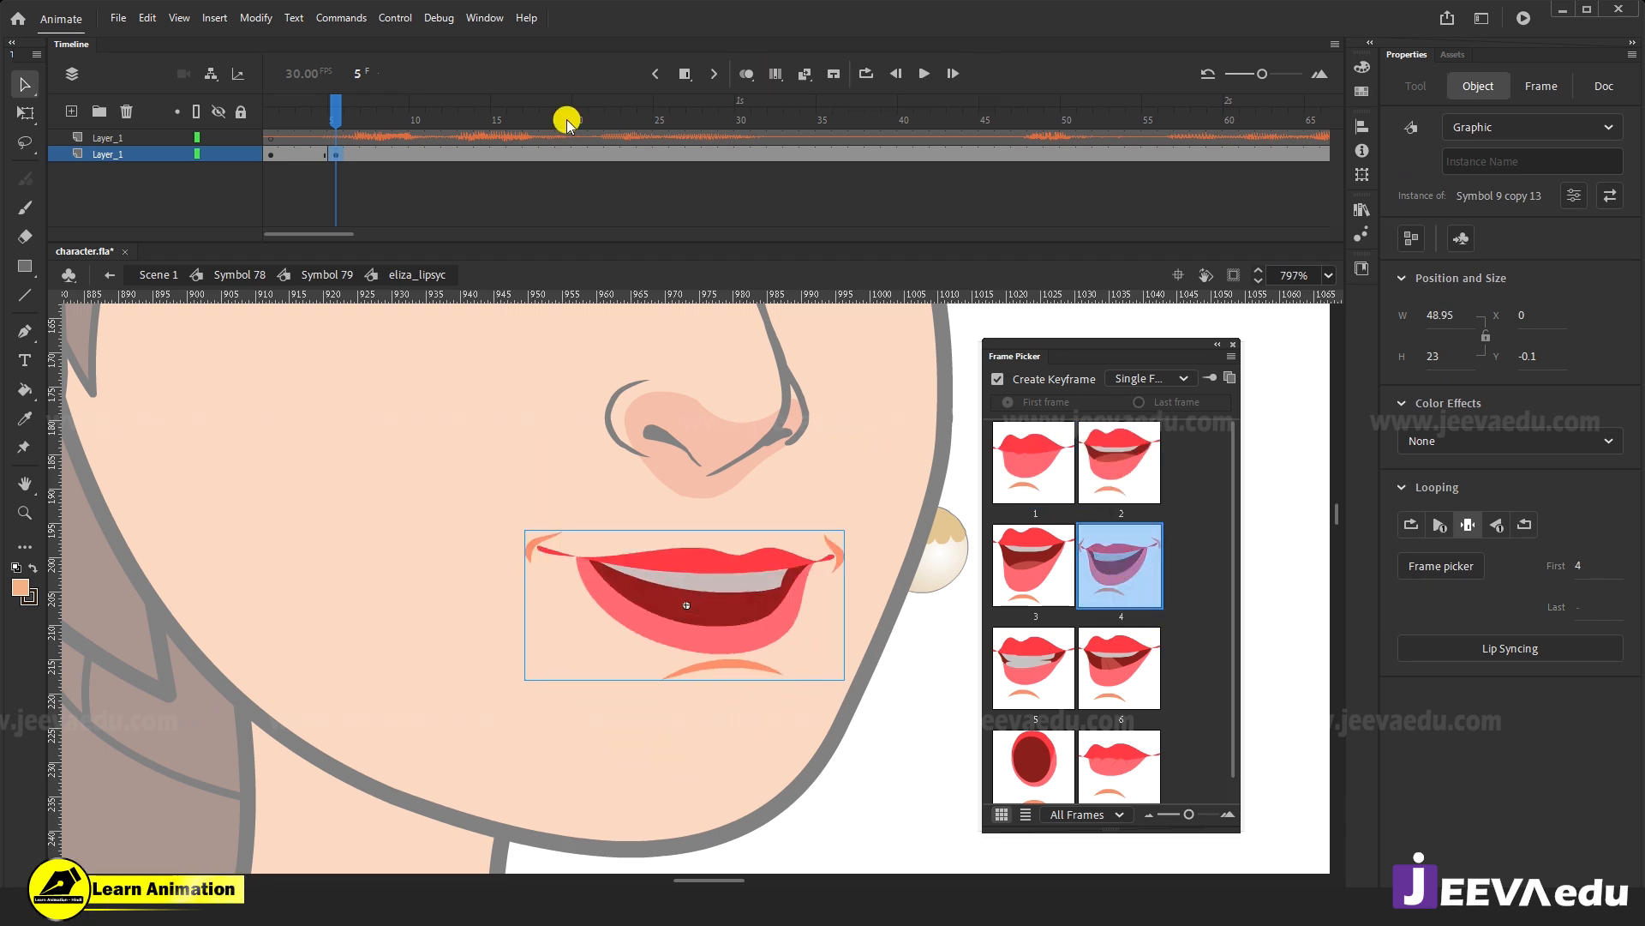
Key mouth 1 at frame 9 and mouth 2 at frame 13 with the Frame Picker, listening to the audio in between.
left_click(398, 156)
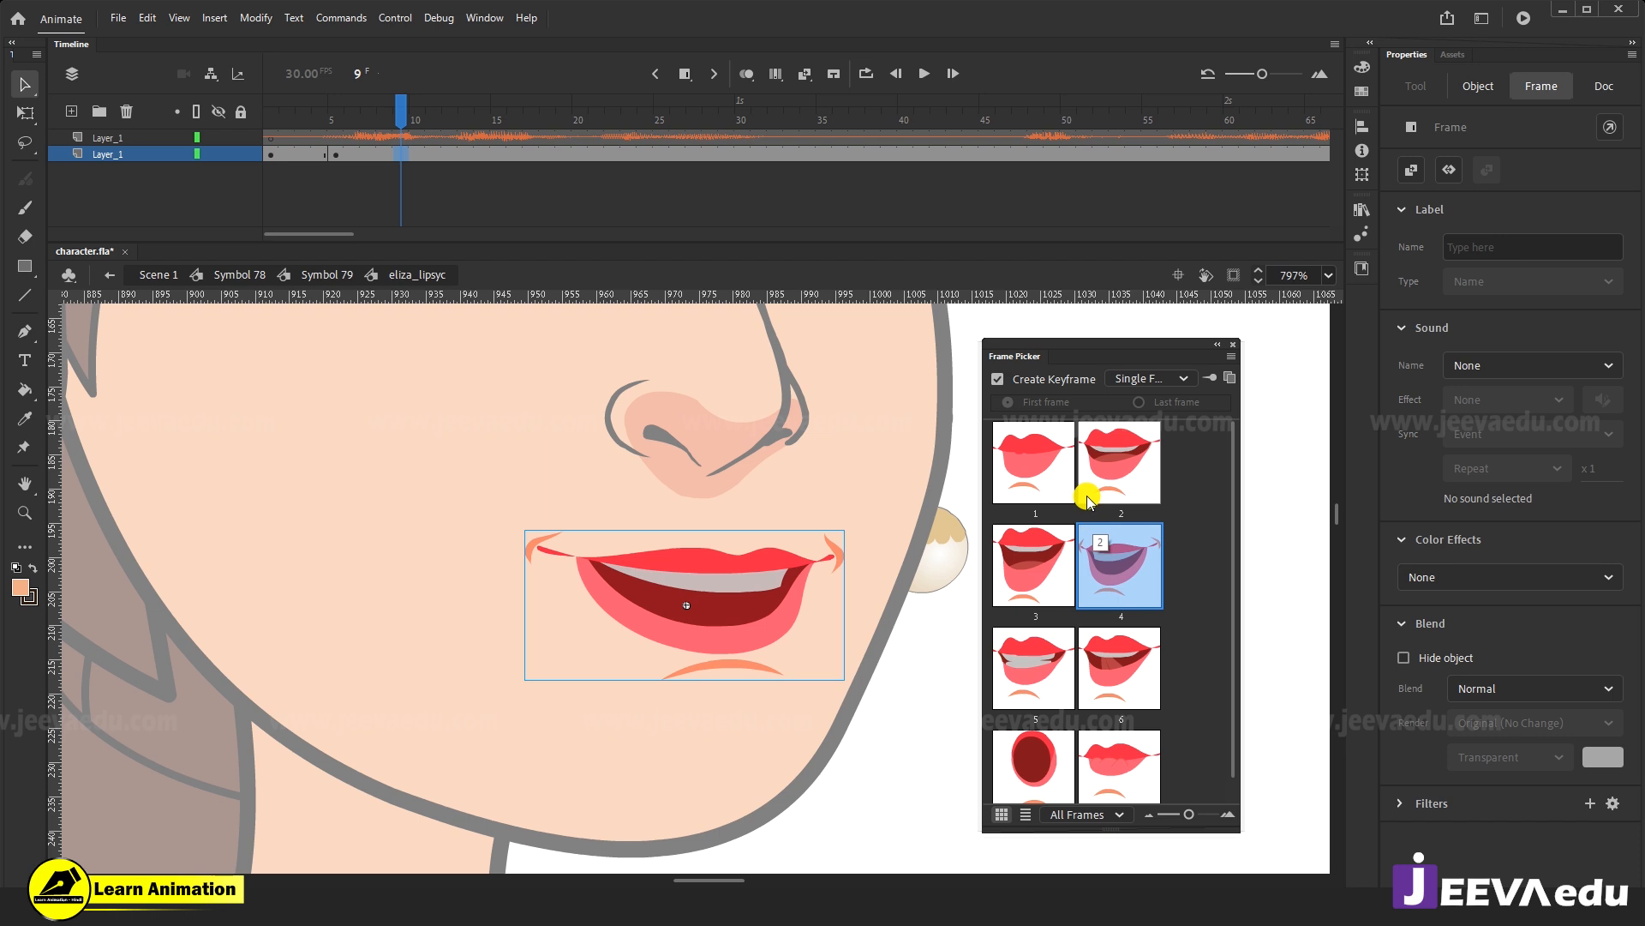
left_click(1063, 475)
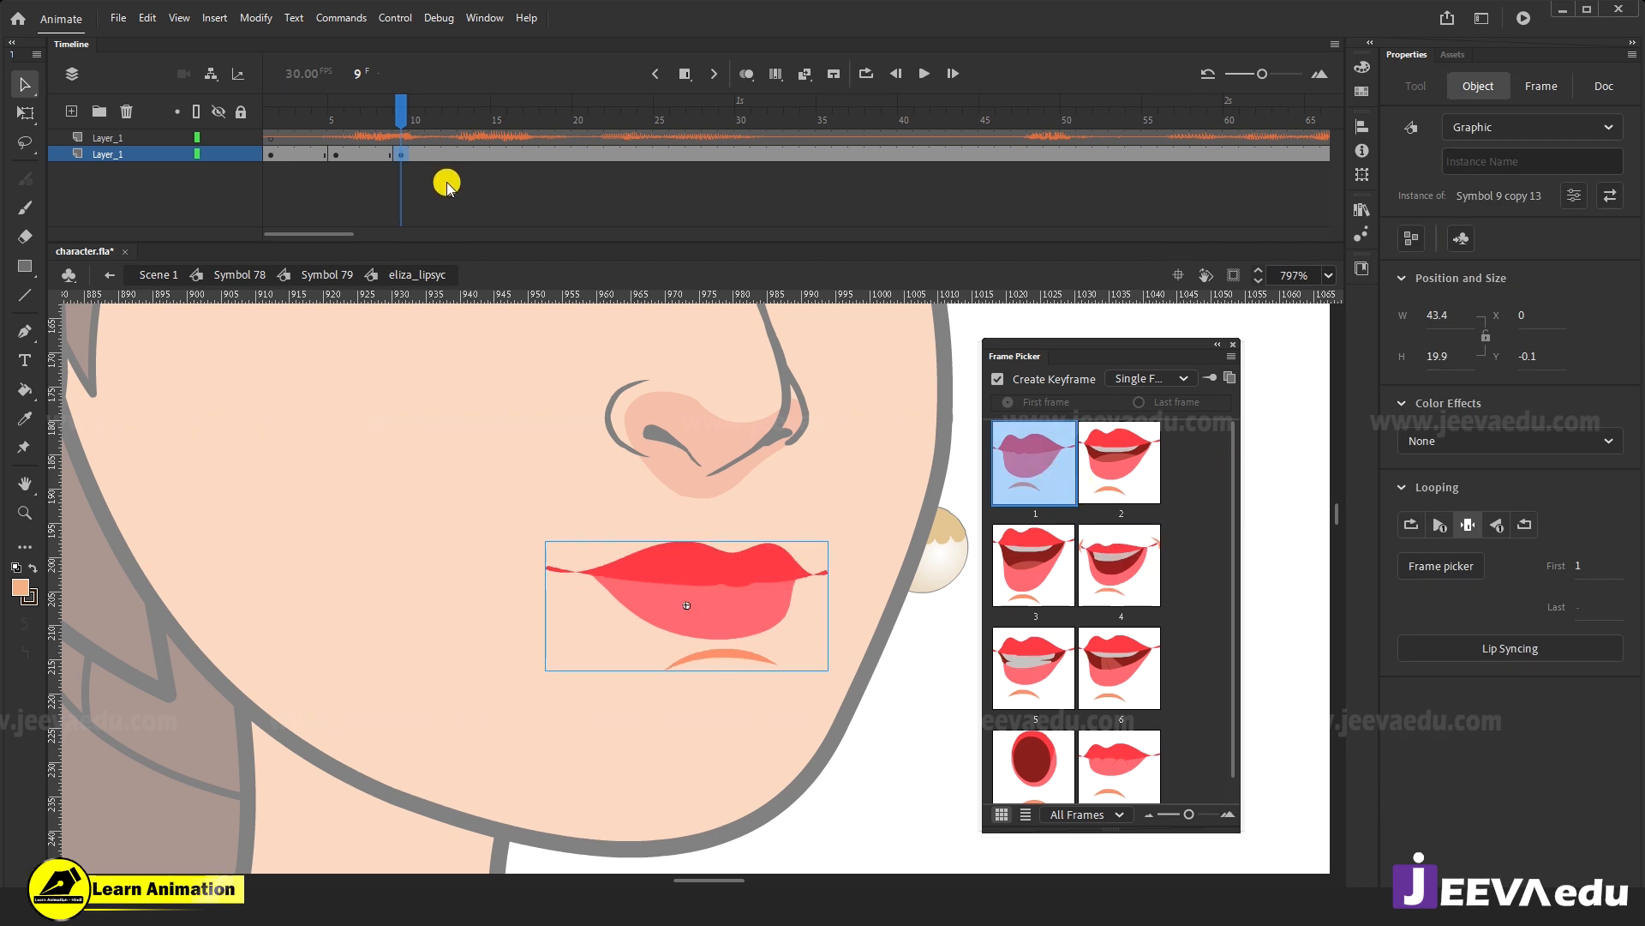
left_click(465, 155)
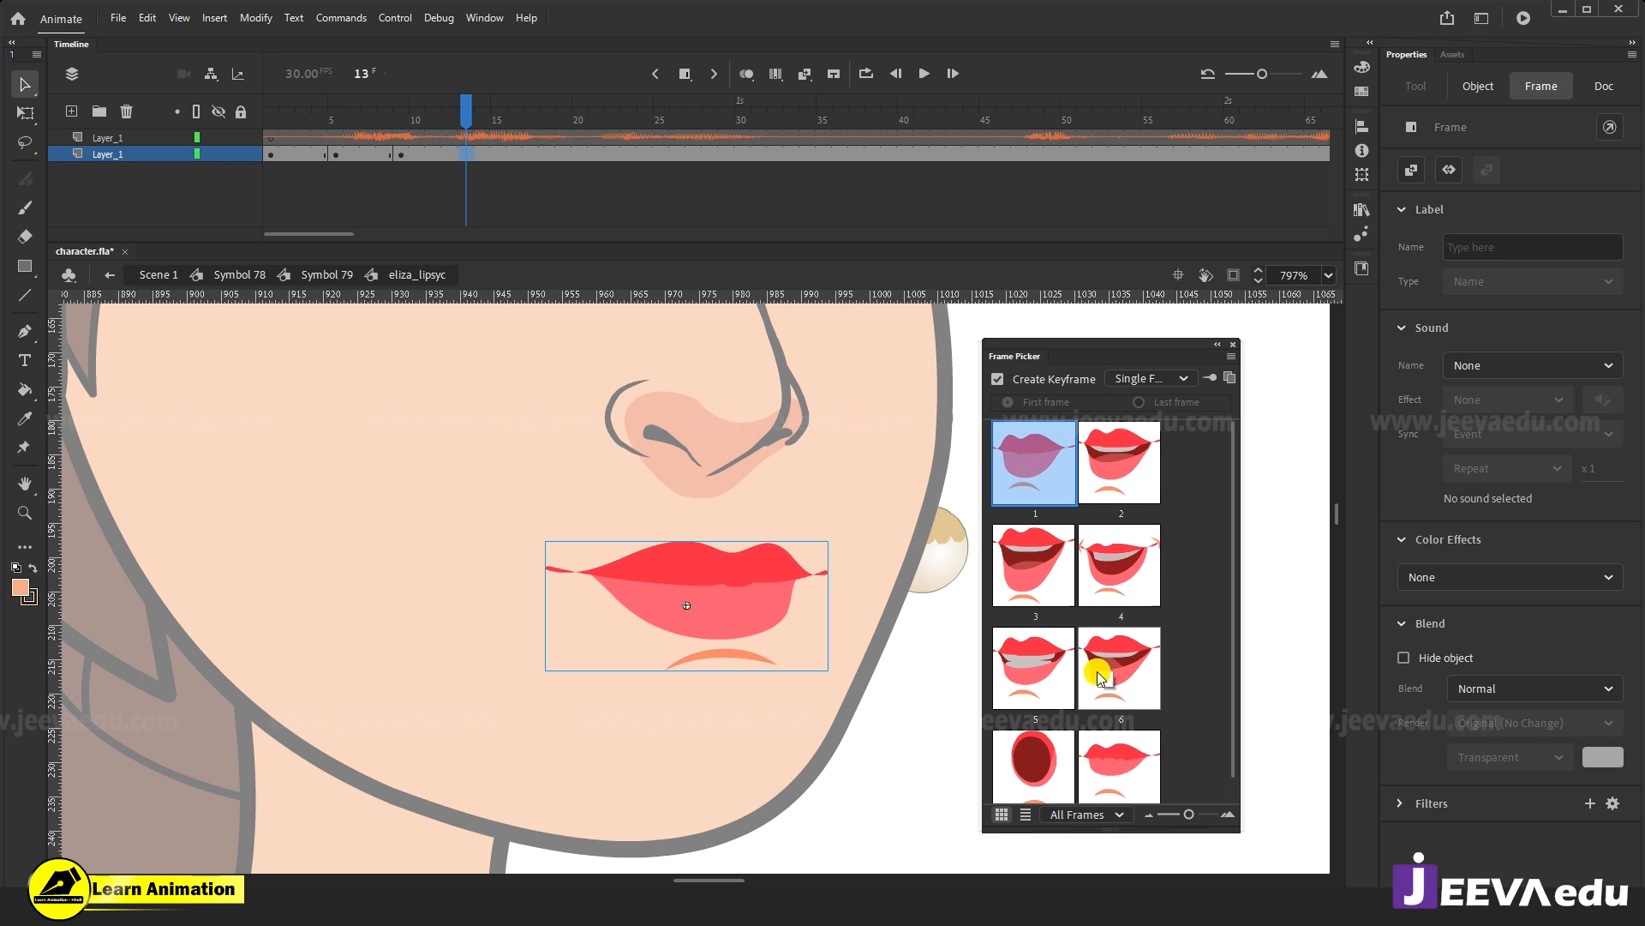
key("Return")
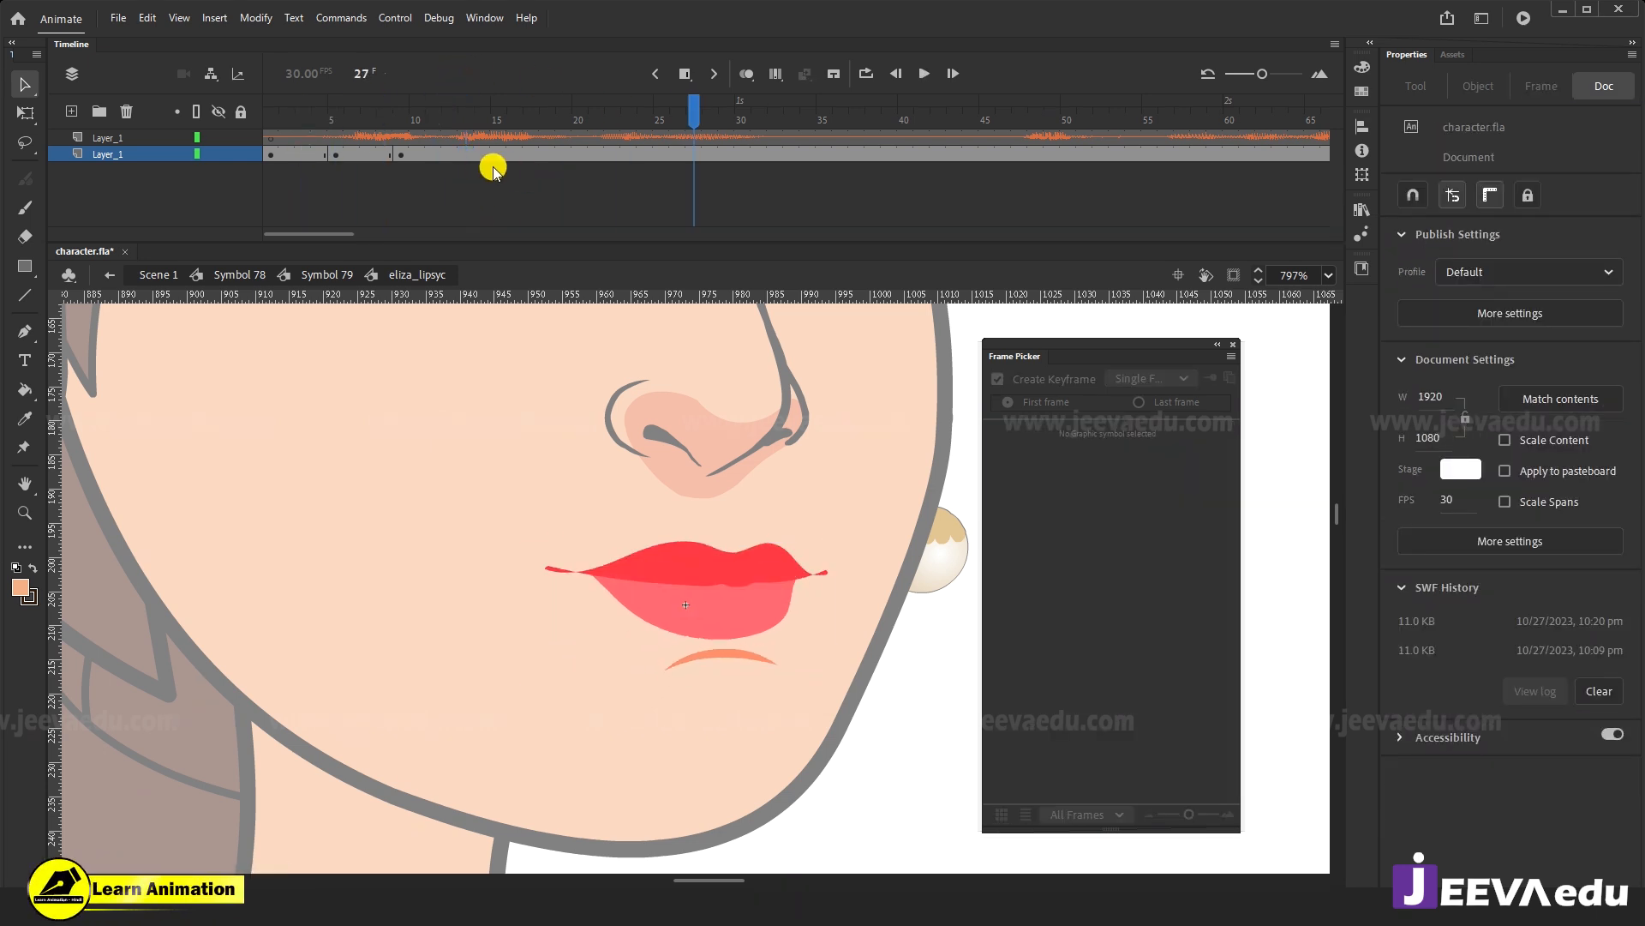
left_click(465, 157)
left_click(1121, 460)
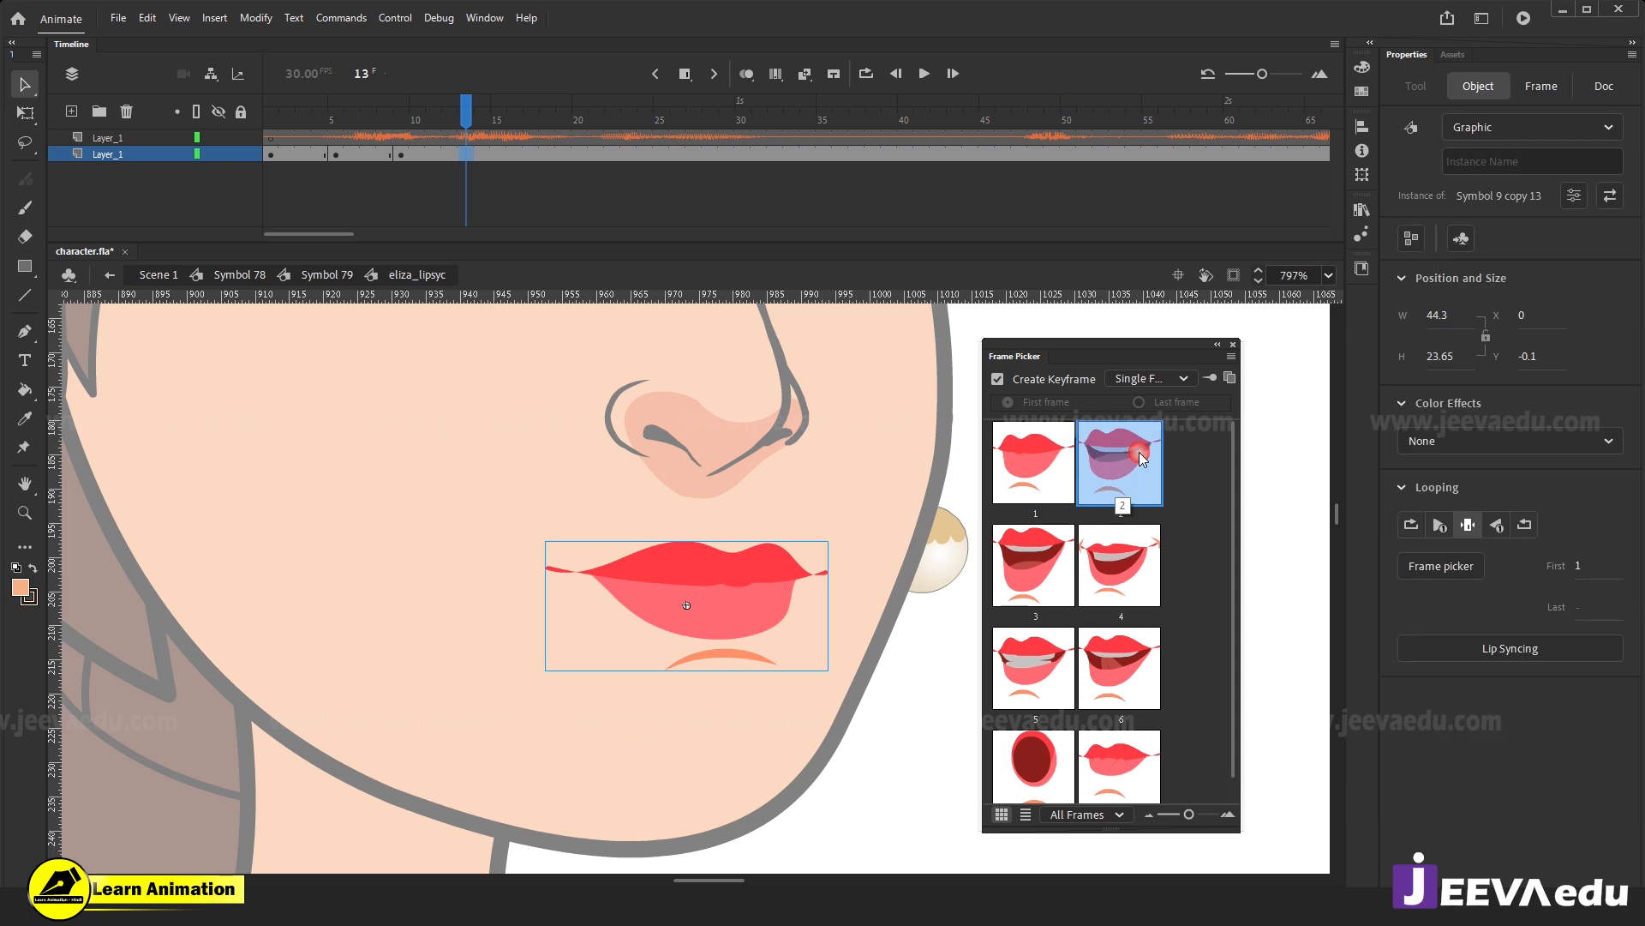
Key mouths 1, 7 and 1 on the lips layer at frames 17, 20 and 26 with the Frame Picker.
left_click(532, 154)
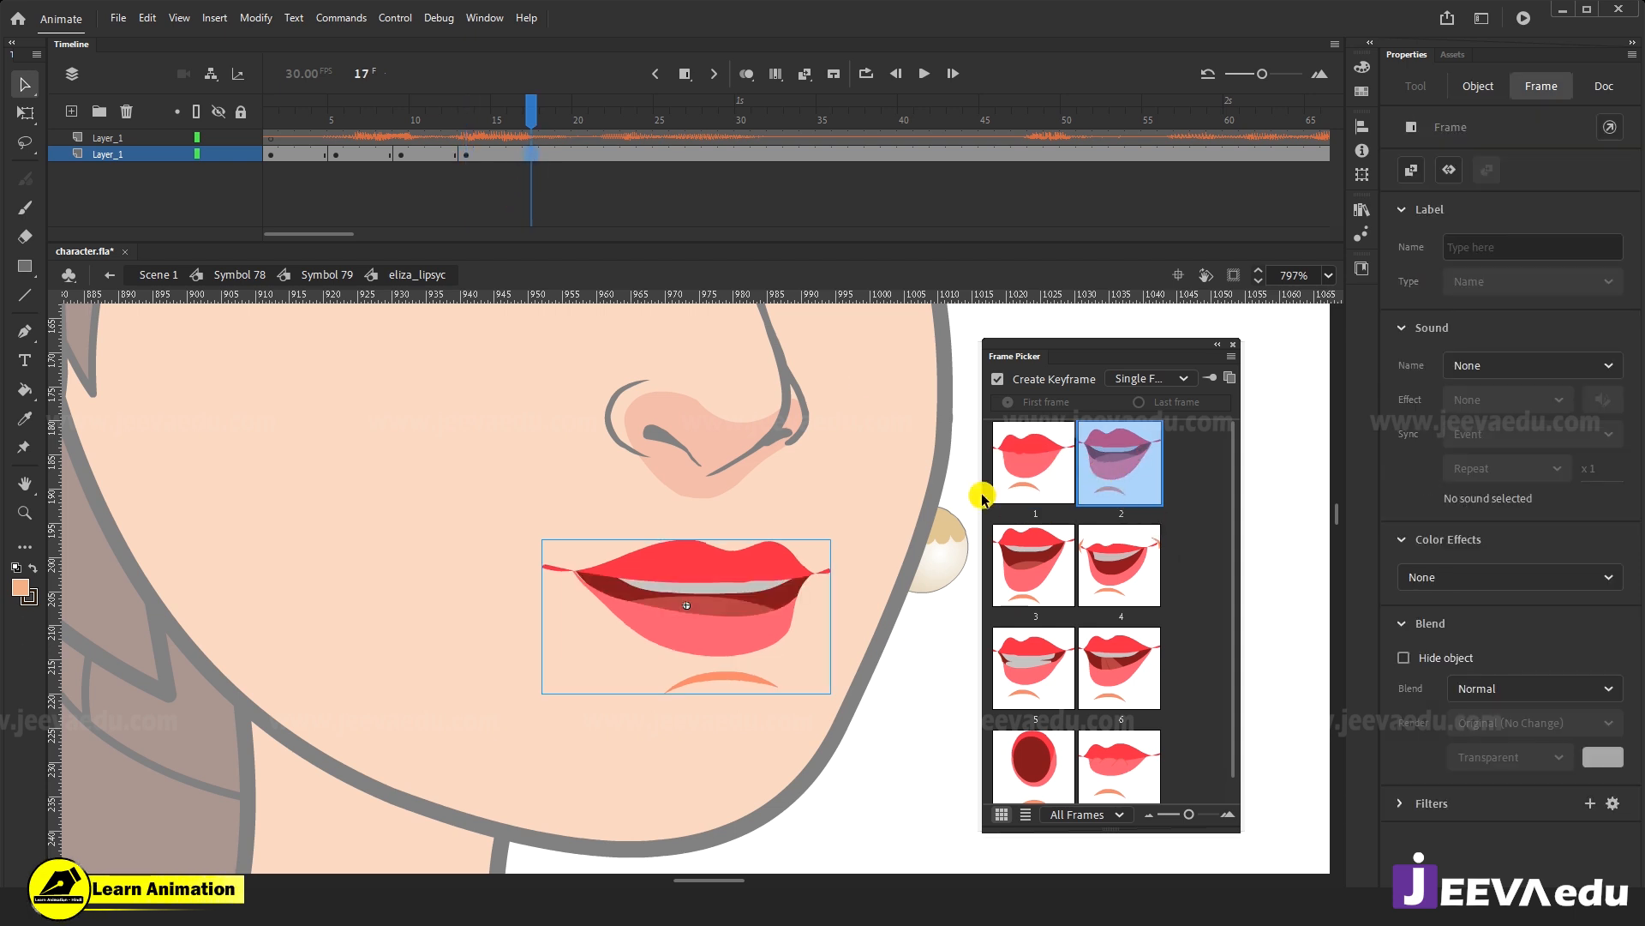
left_click(1045, 459)
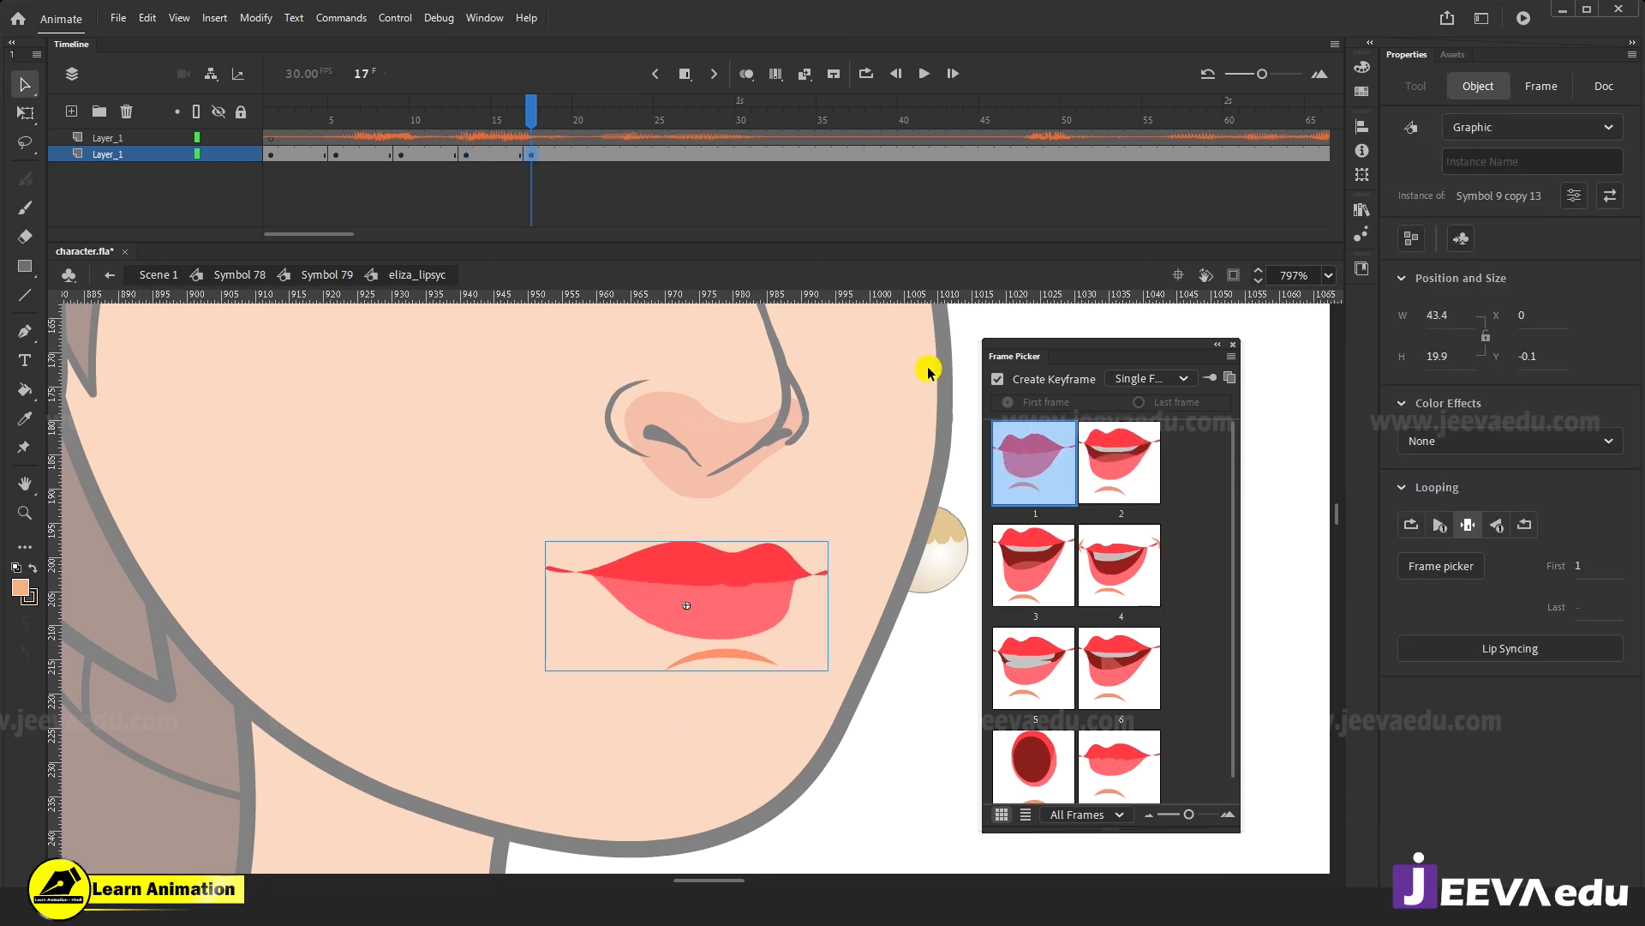
left_click(588, 157)
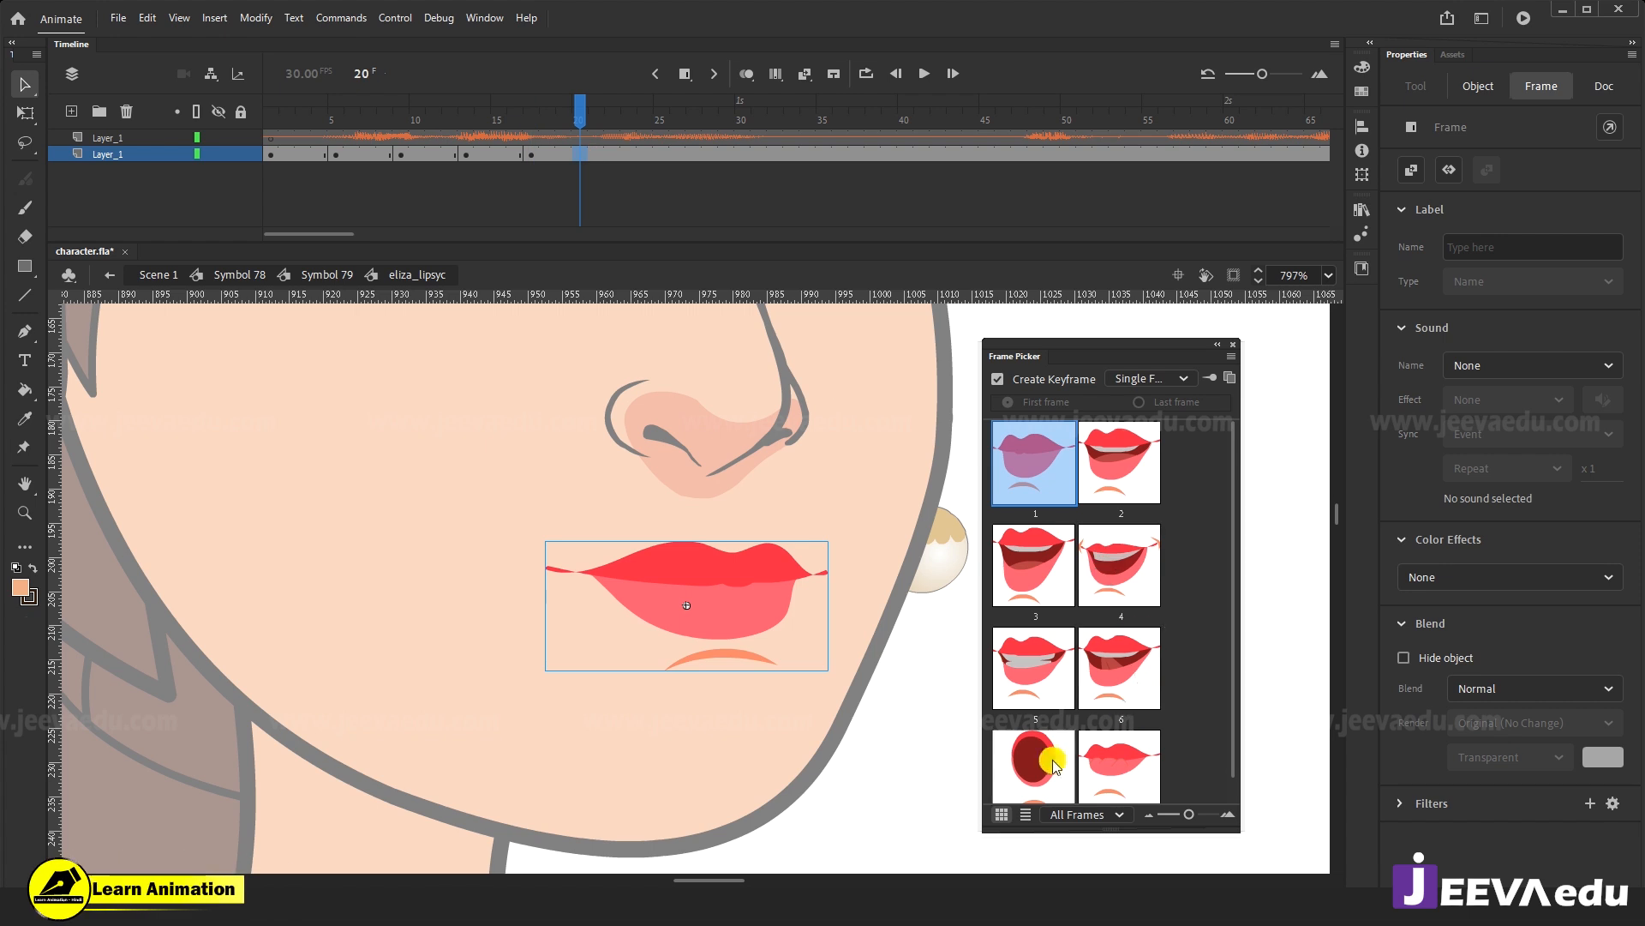
left_click(1034, 761)
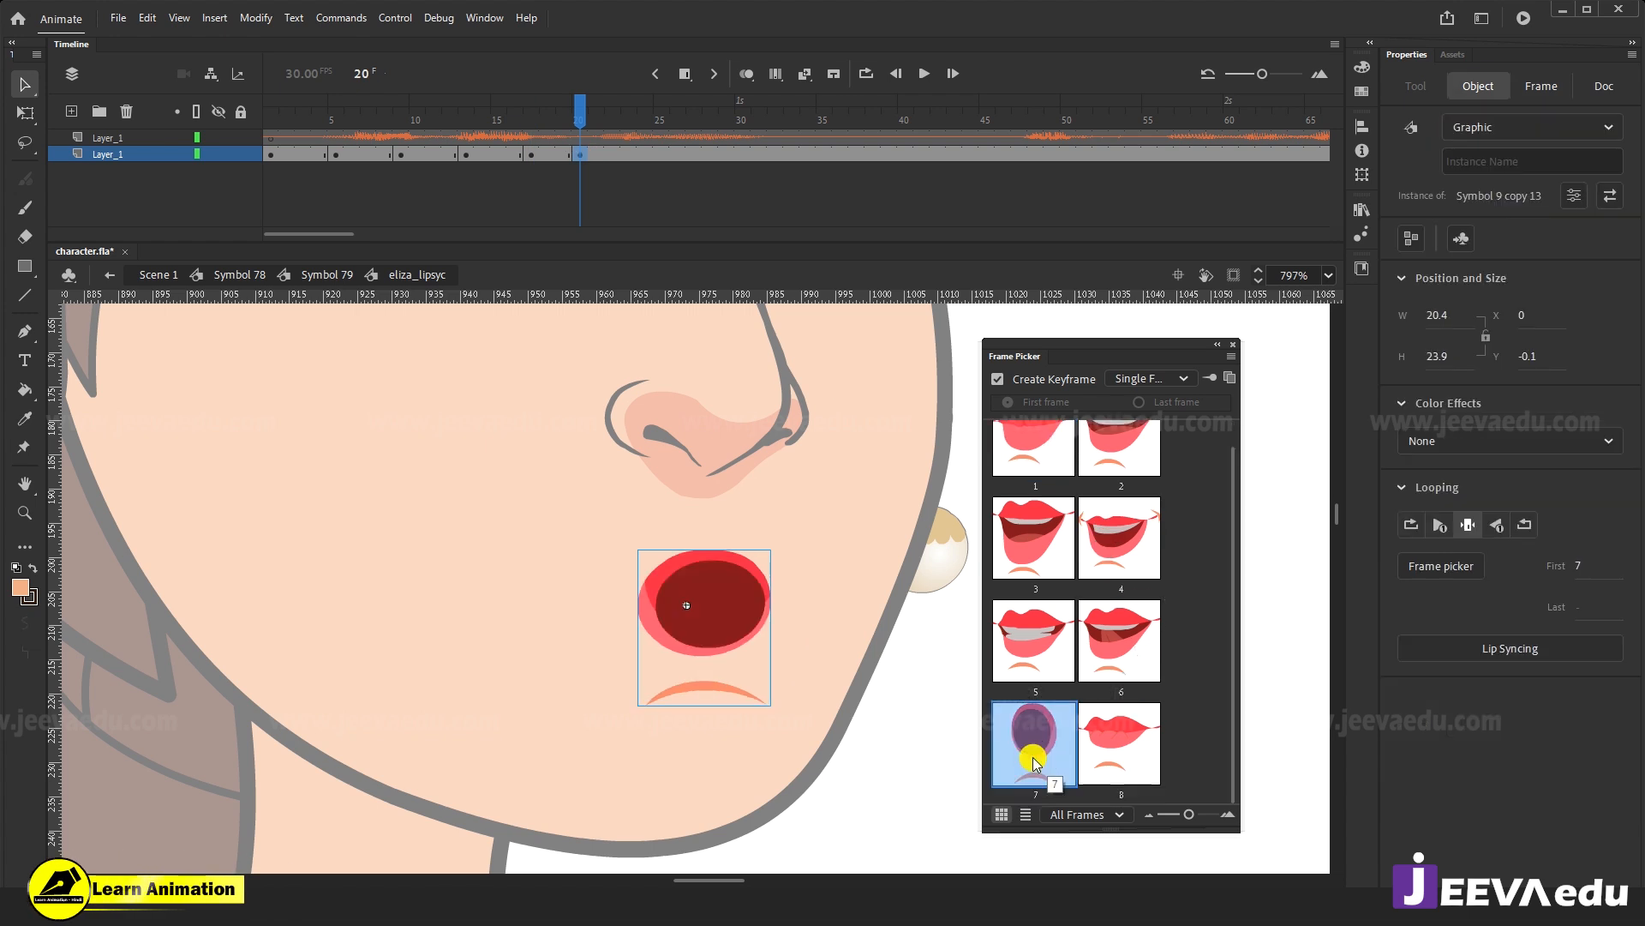
left_click(677, 154)
left_click(1024, 442)
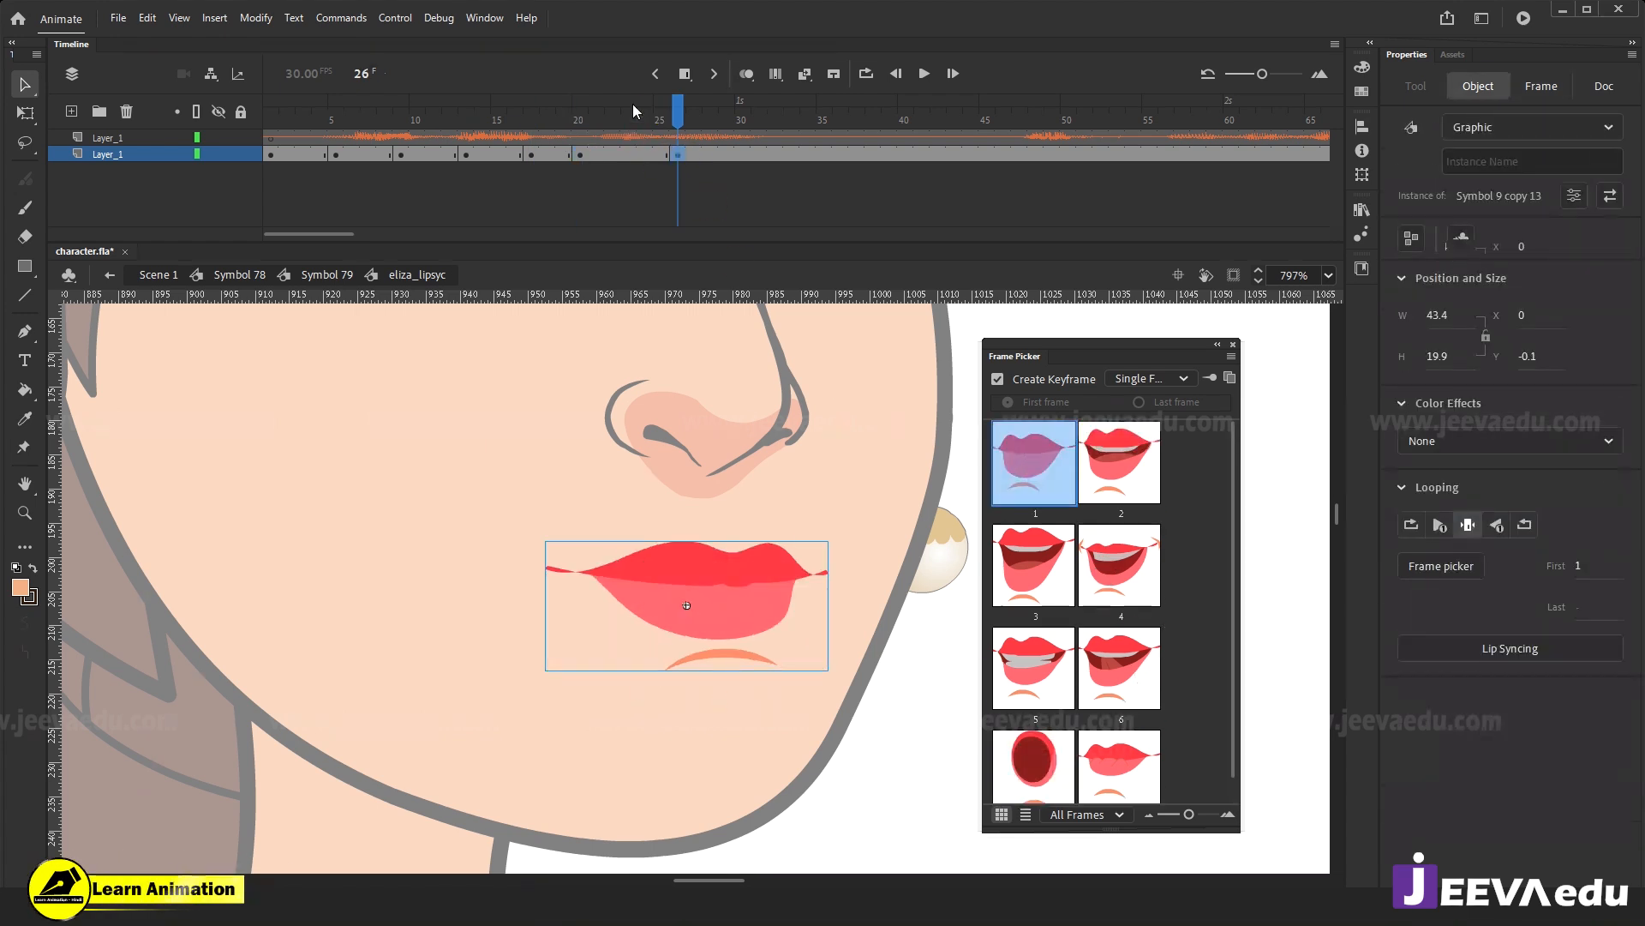
Play and scrub through the first 34 frames, checking the keyed mouth shapes from frame 5 to 26 against the audio waveform.
left_click(304, 156)
key("Return")
left_click_drag(785, 112, 197, 195)
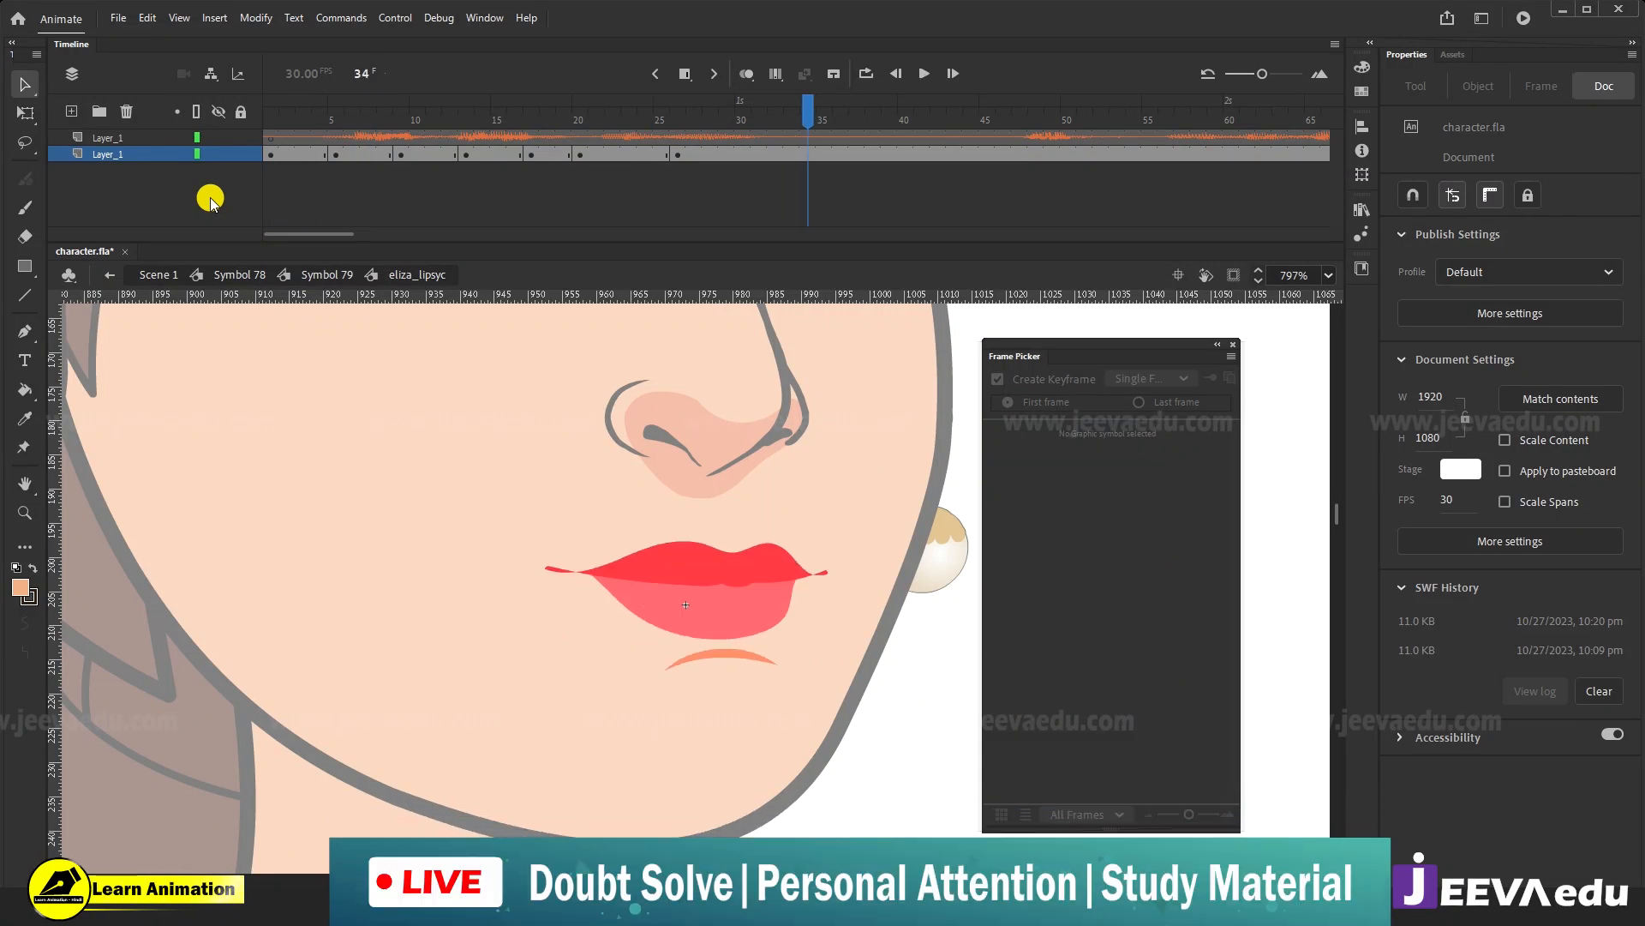
left_click_drag(616, 119, 639, 130)
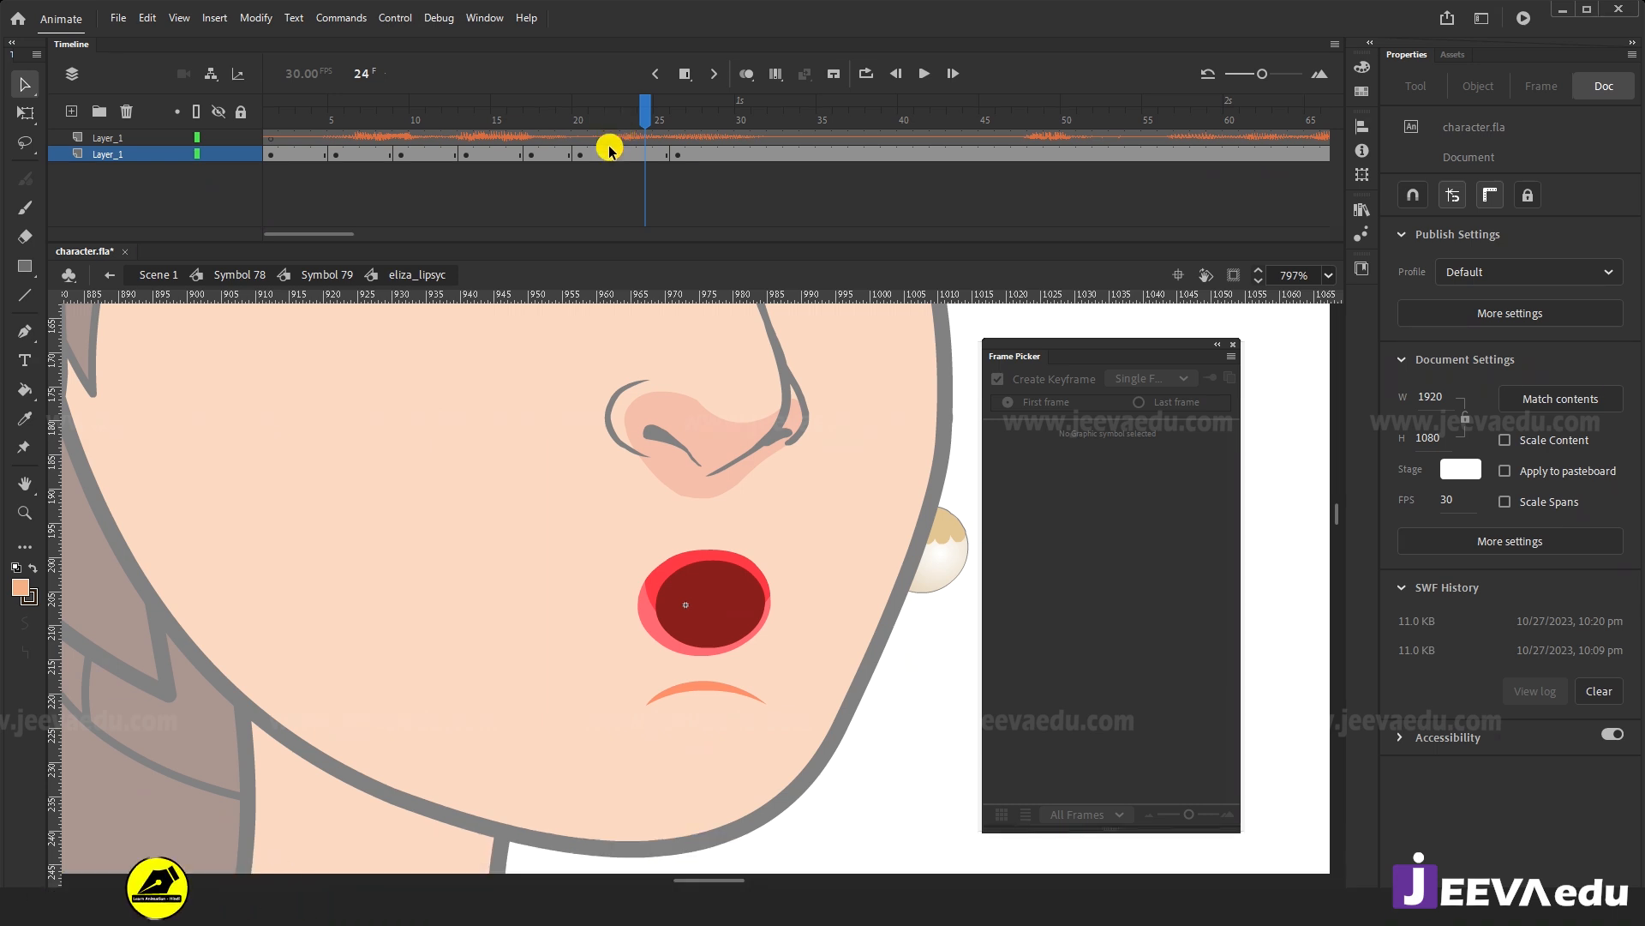
left_click_drag(633, 118, 597, 146)
left_click(557, 151)
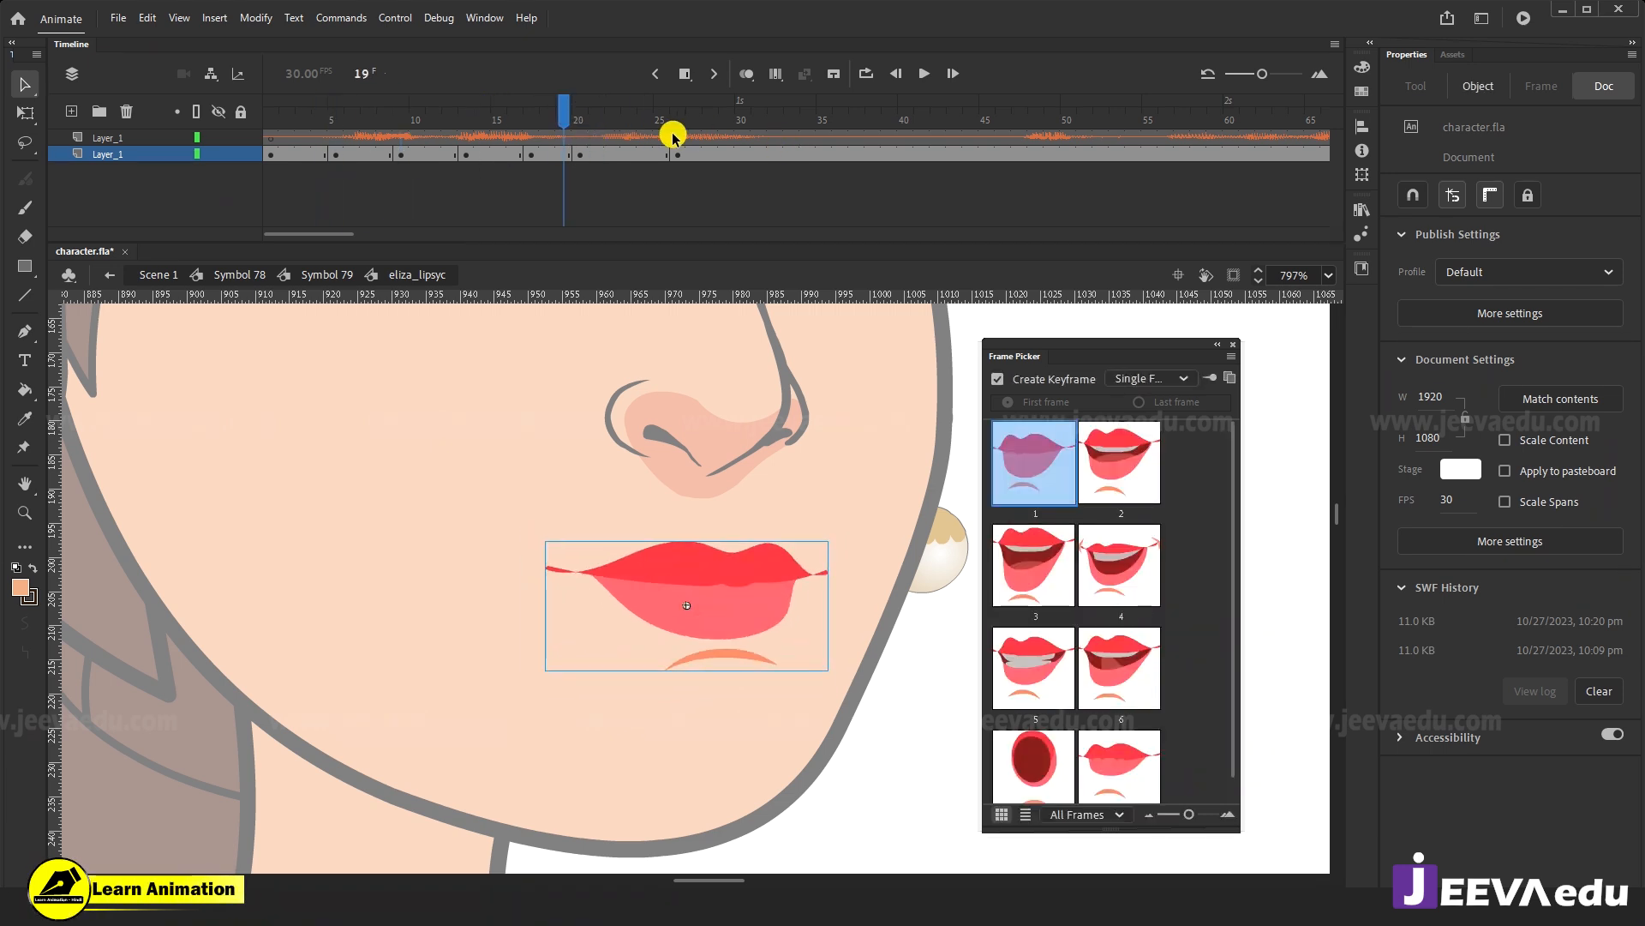
left_click_drag(600, 116, 621, 120)
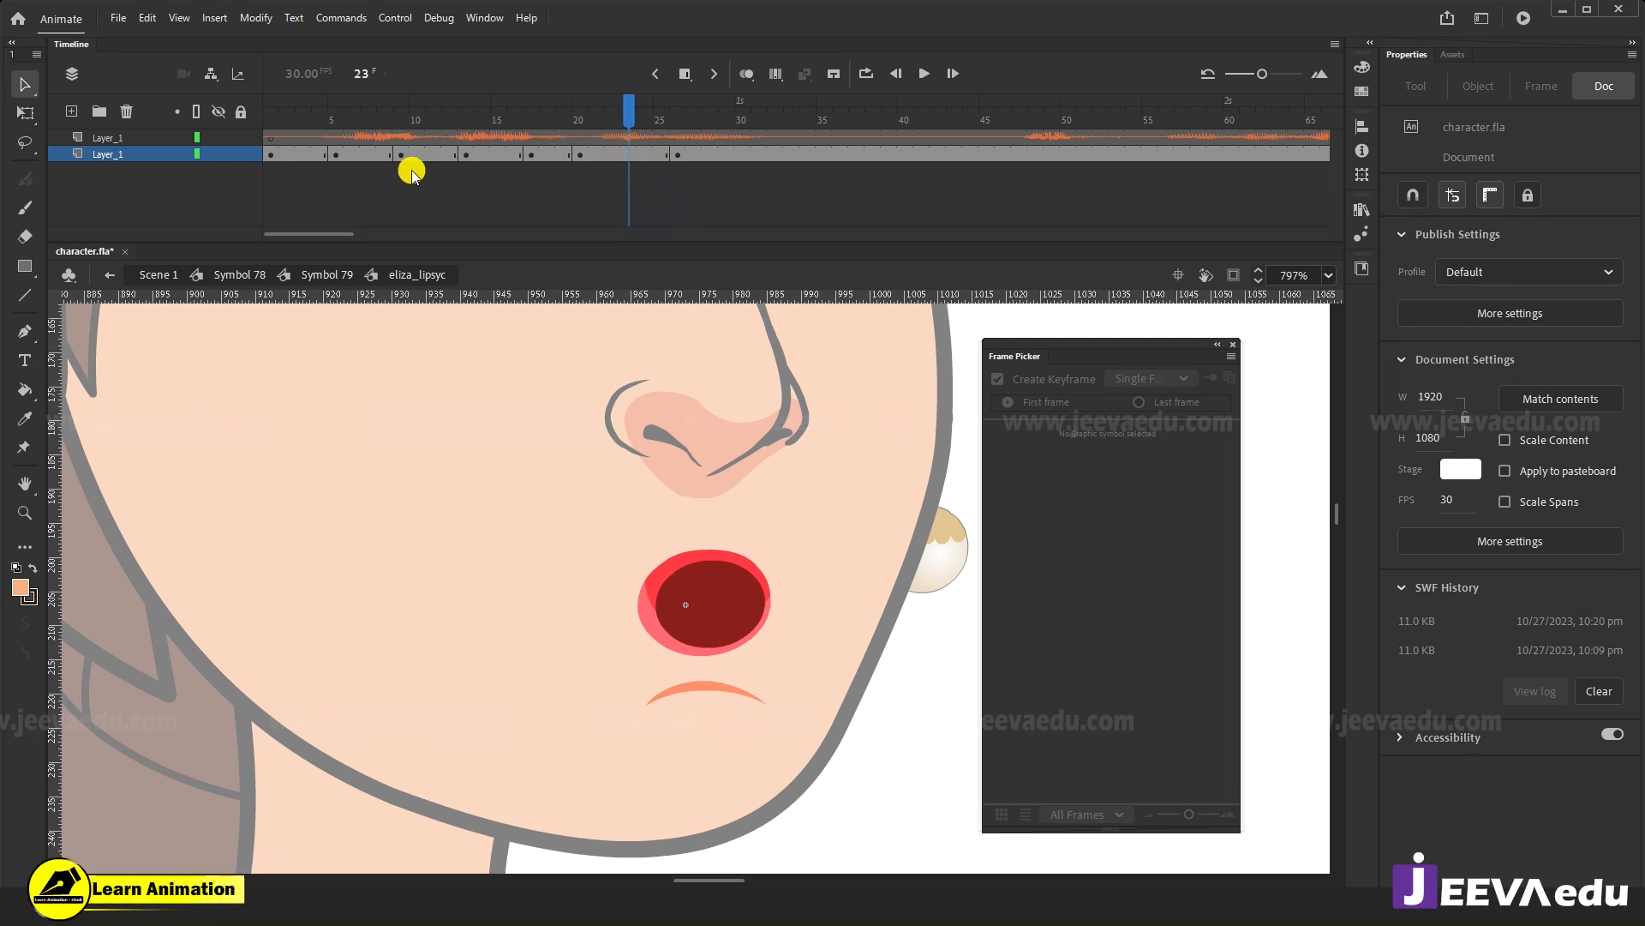
left_click(672, 156)
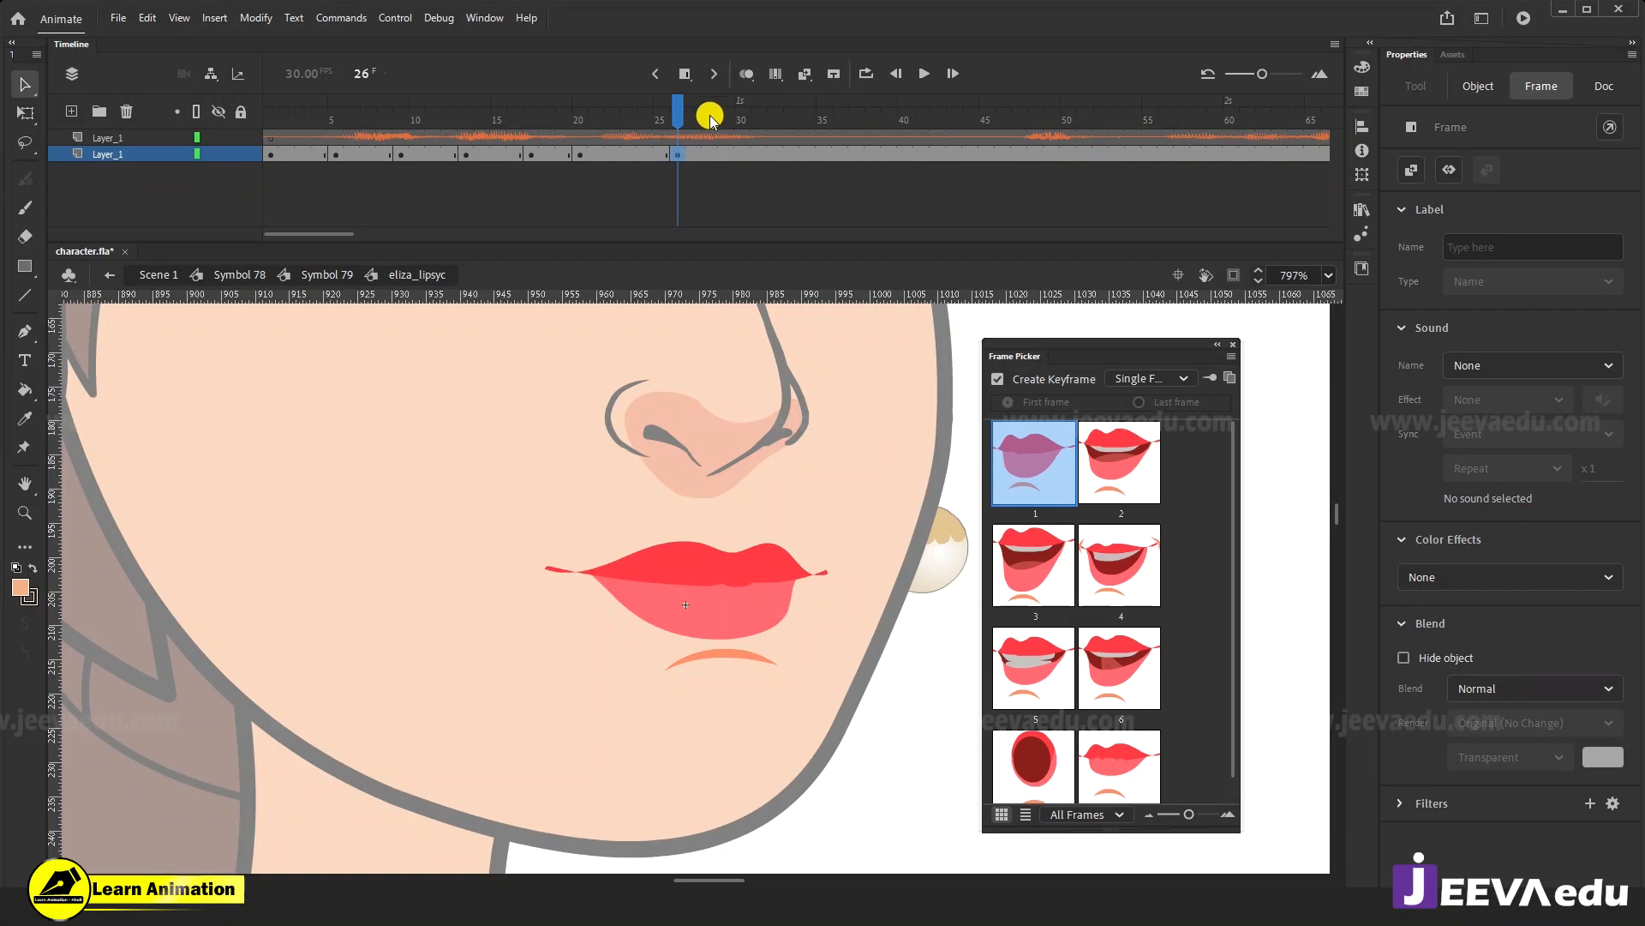
left_click(636, 178)
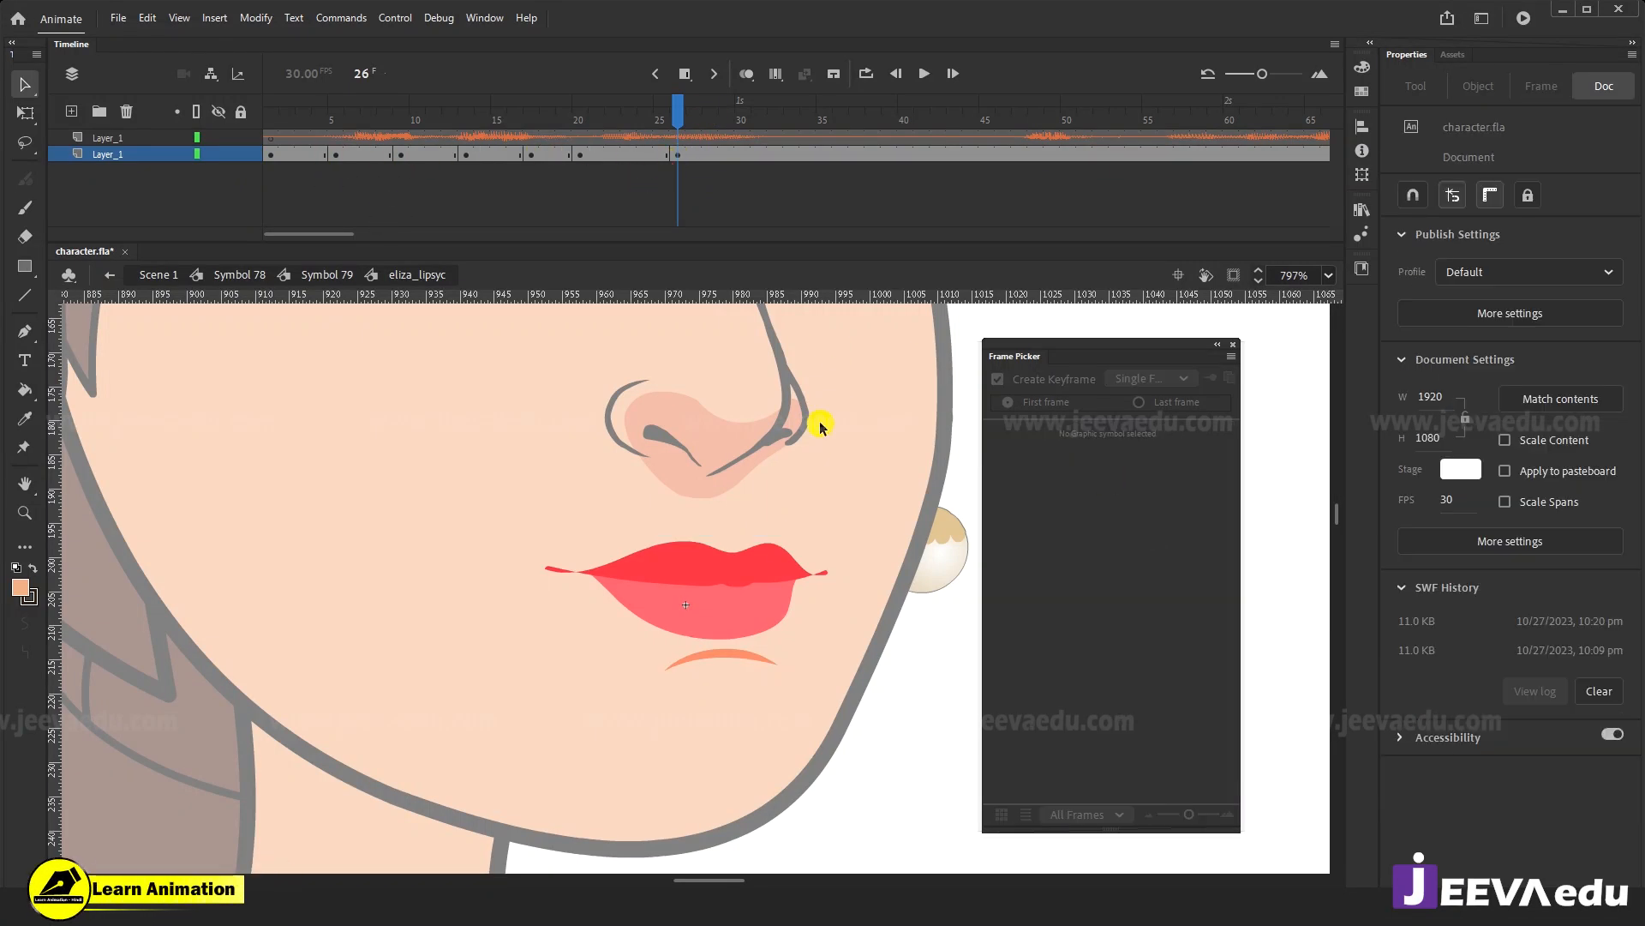
left_click(758, 623)
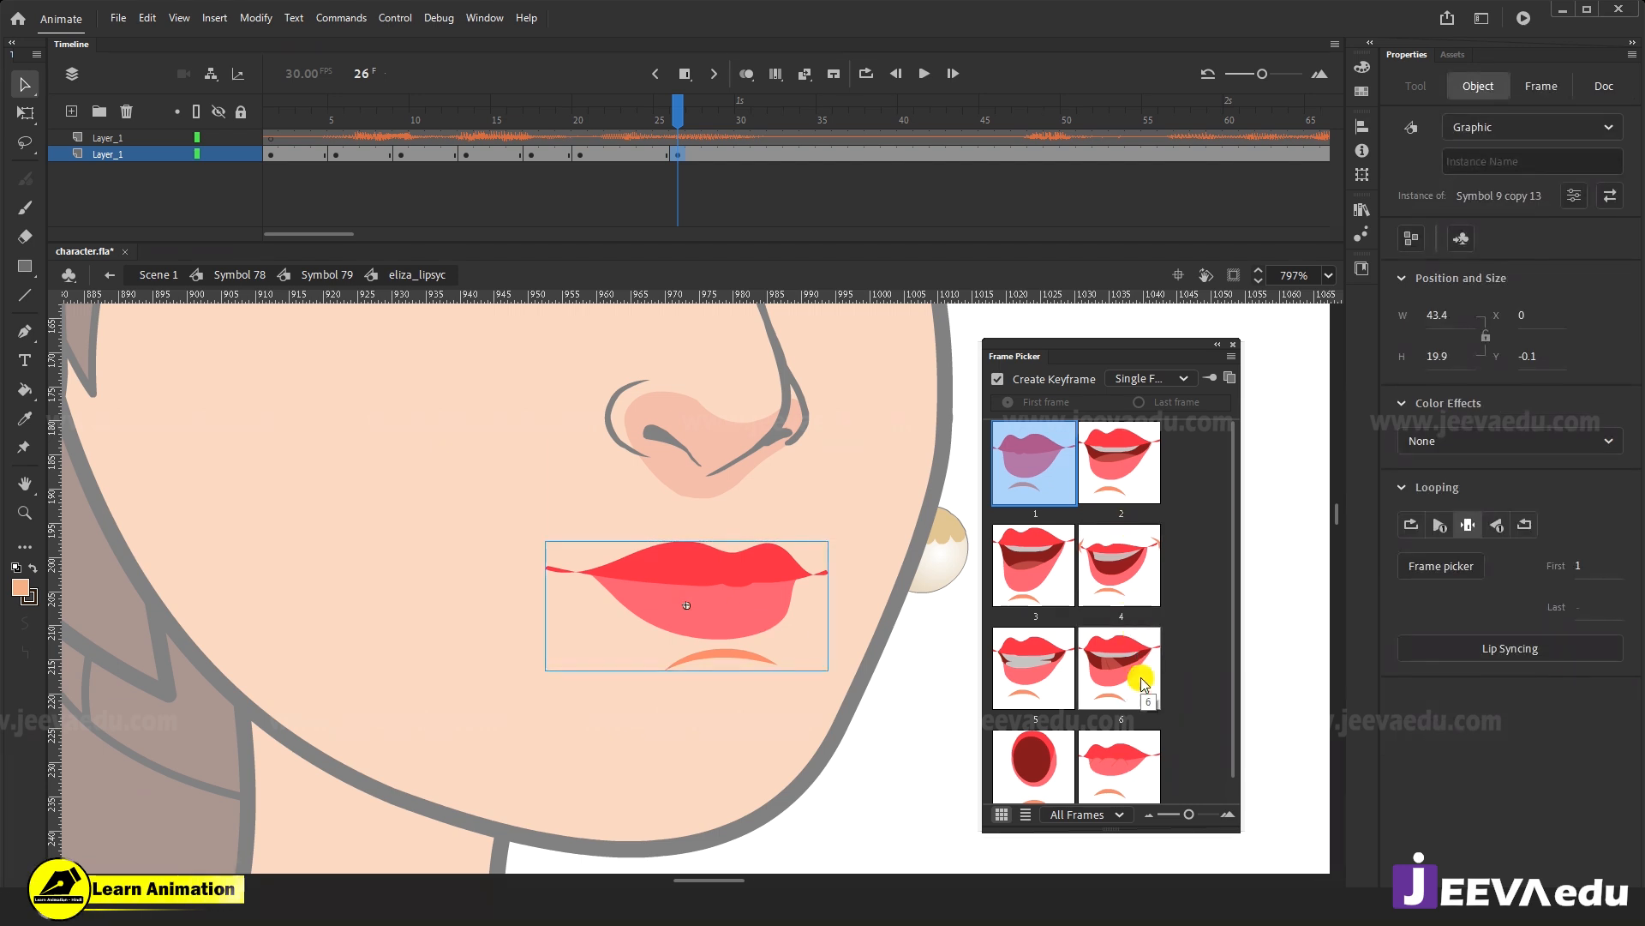
left_click(677, 156)
left_click_drag(677, 158, 340, 152)
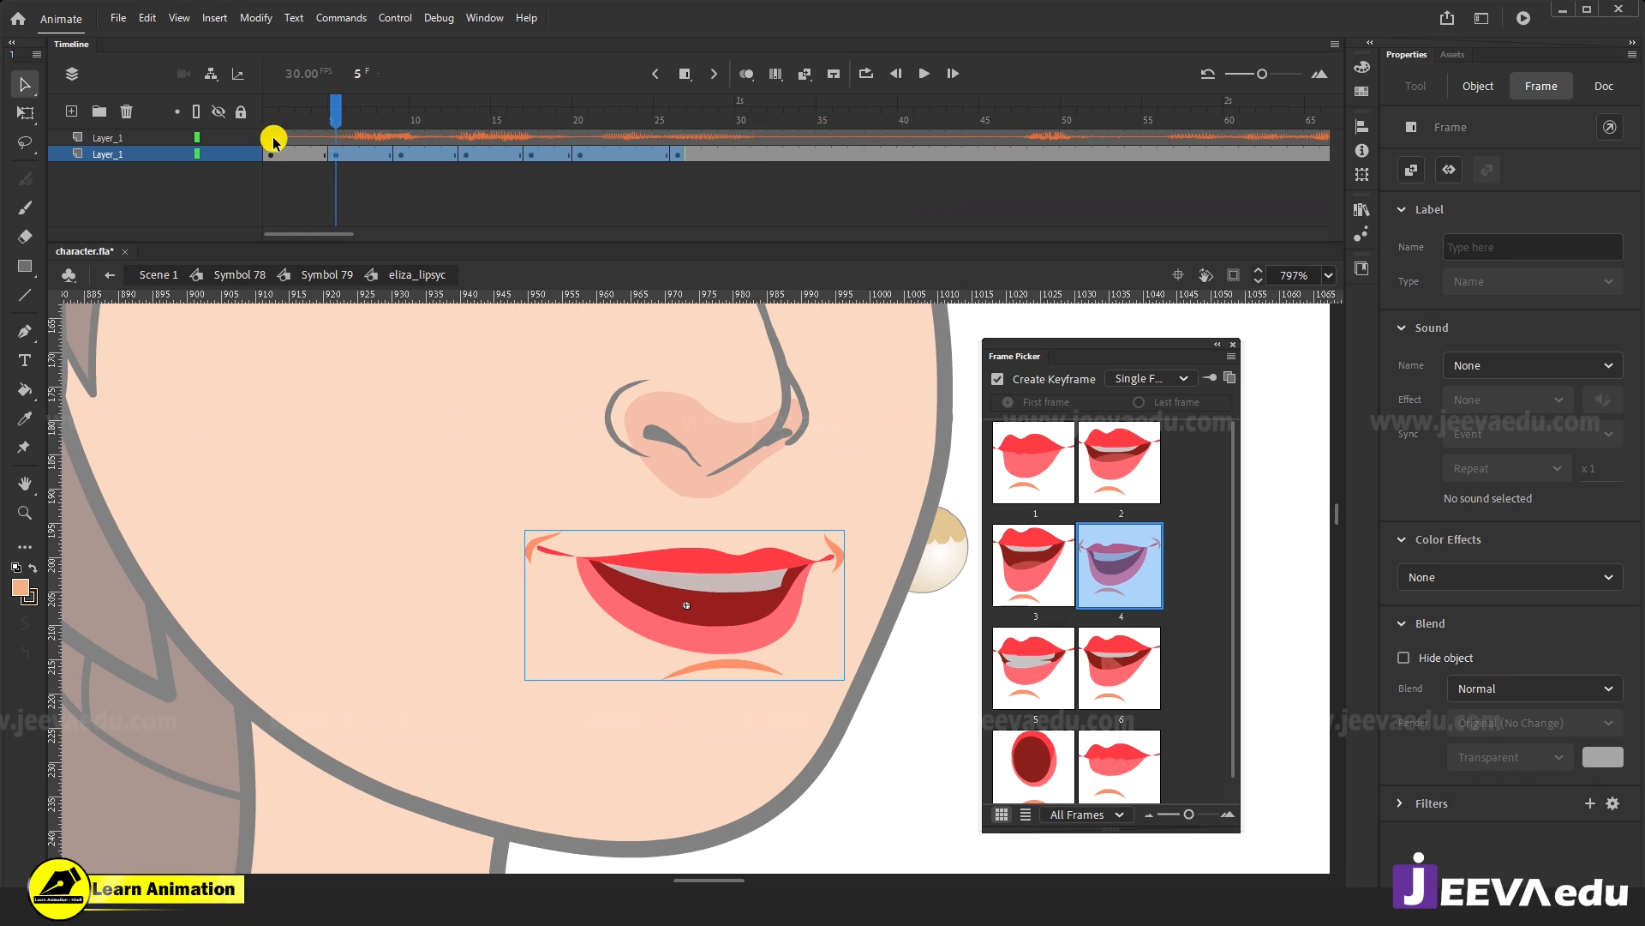
Set the audio layer's height to 200% in its layer properties.
left_click(120, 138)
right_click(124, 137)
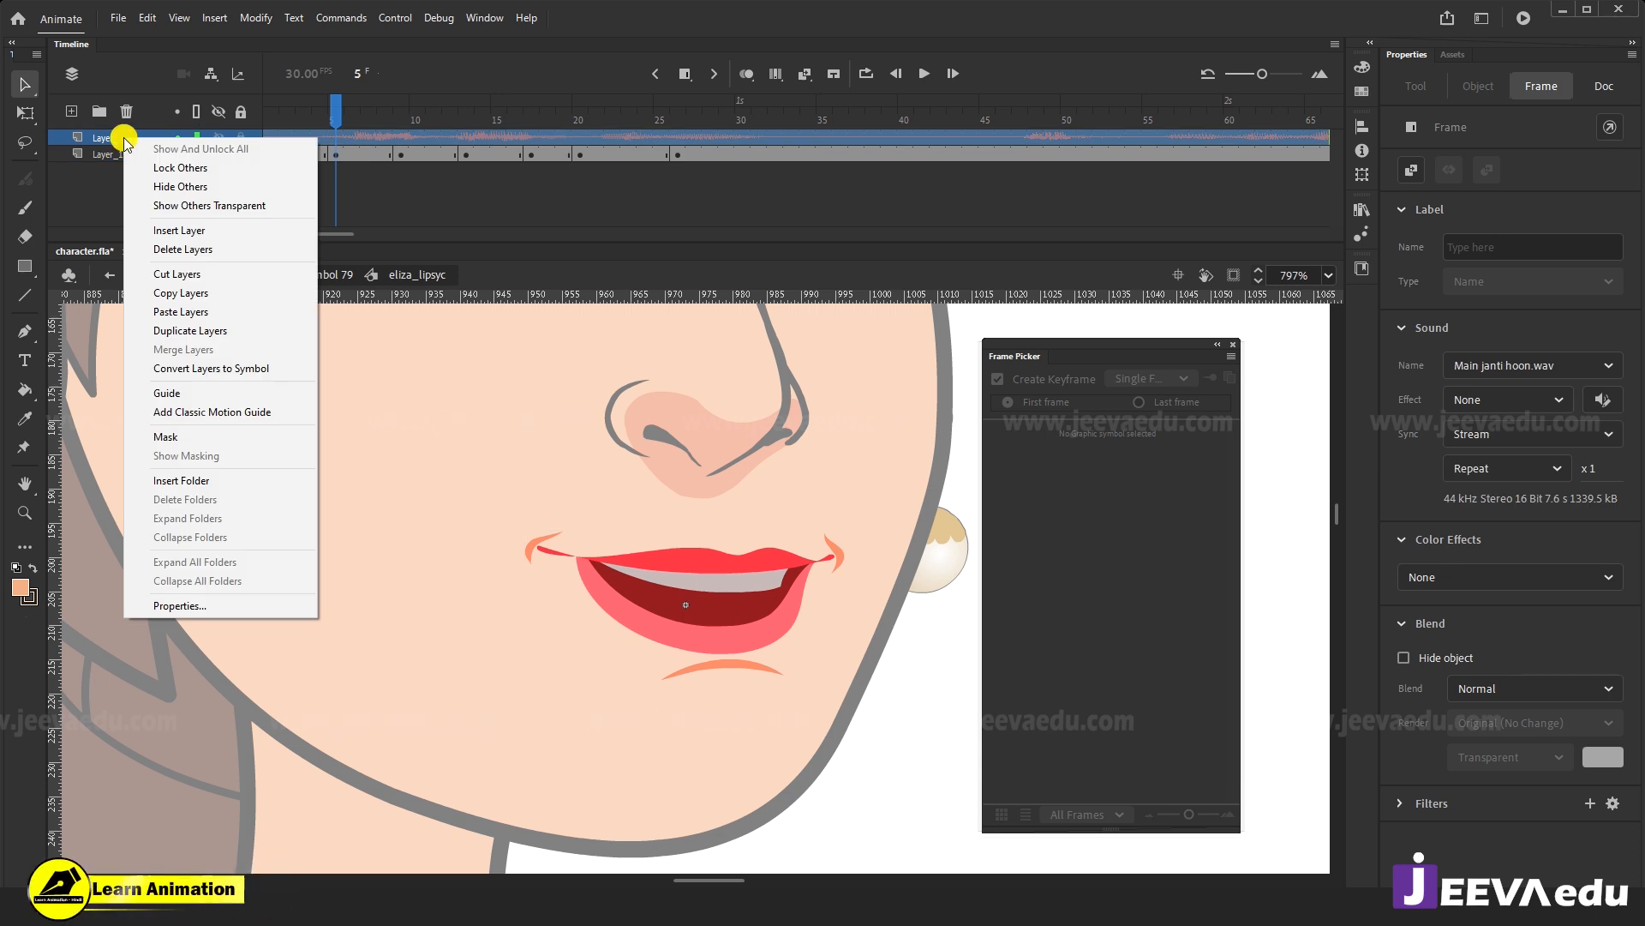
left_click(185, 605)
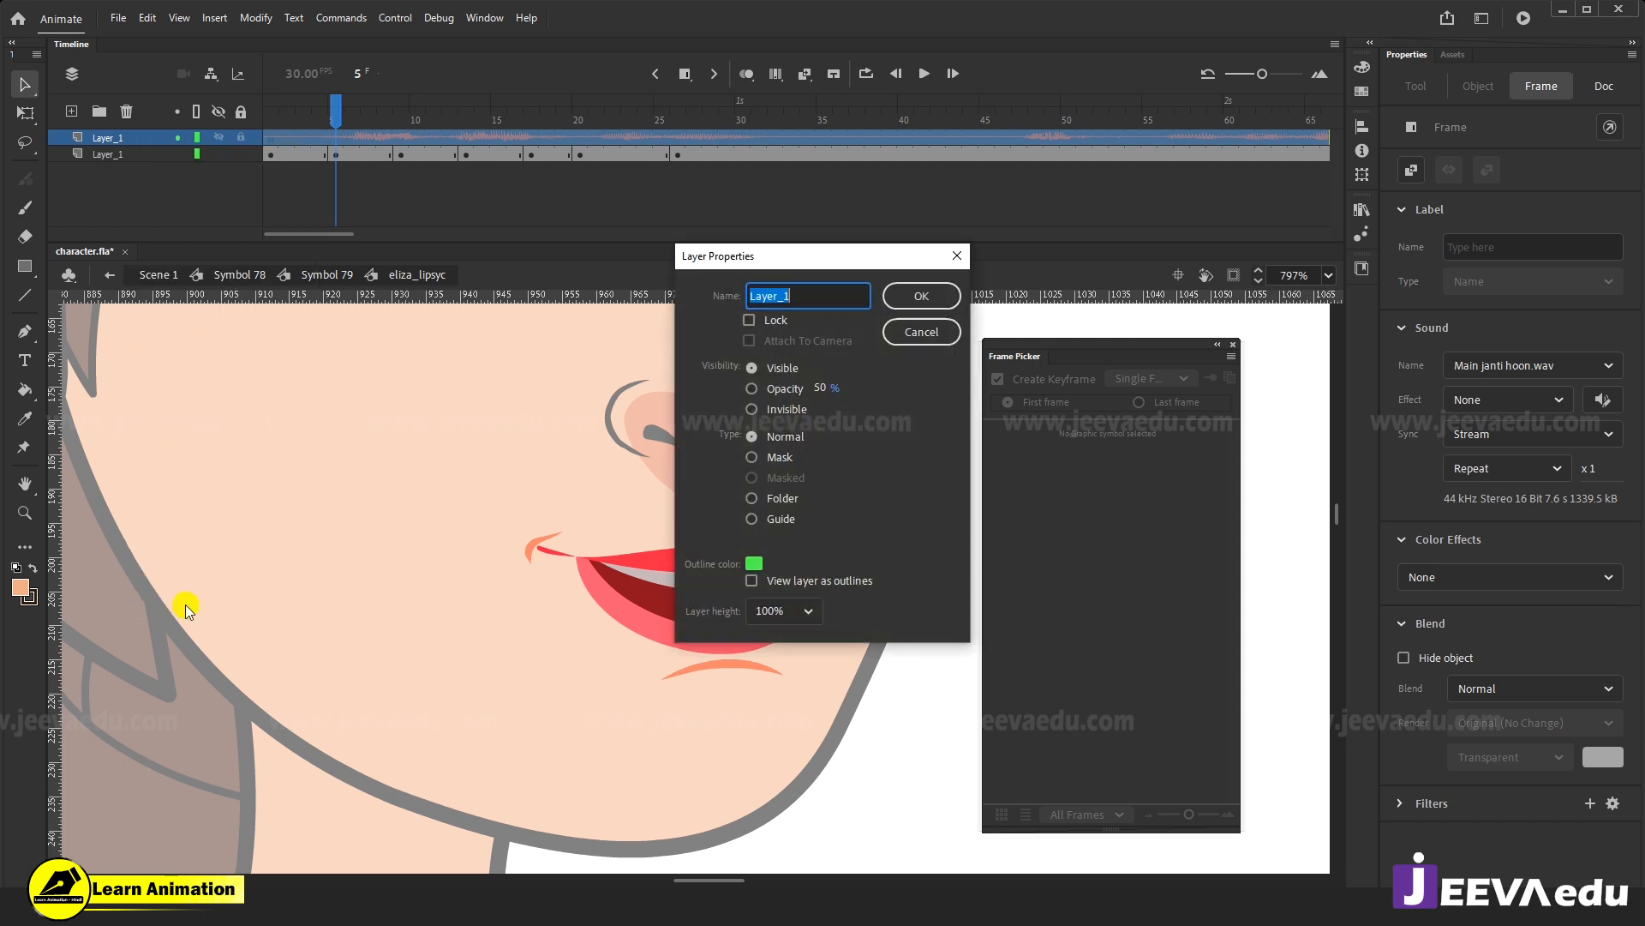
left_click(805, 612)
left_click(801, 667)
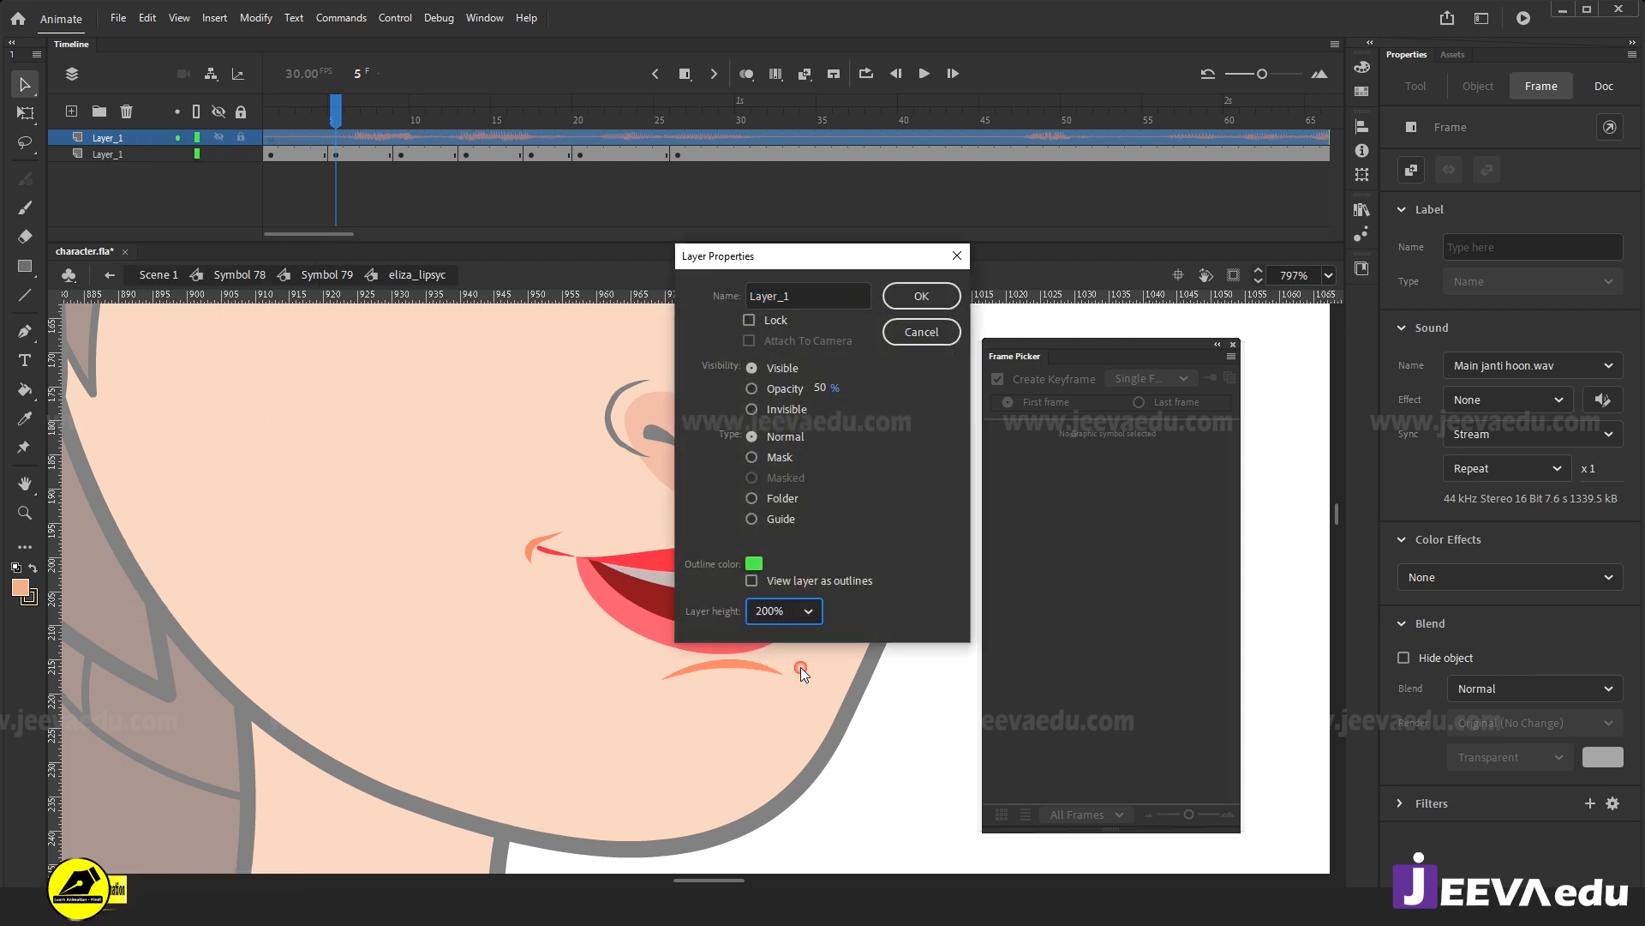
left_click(922, 298)
Following the waveform, add lips layer keyframes at frames 47, 52, 57, 61, 64 and 70, and play the result.
left_click_drag(358, 118, 824, 117)
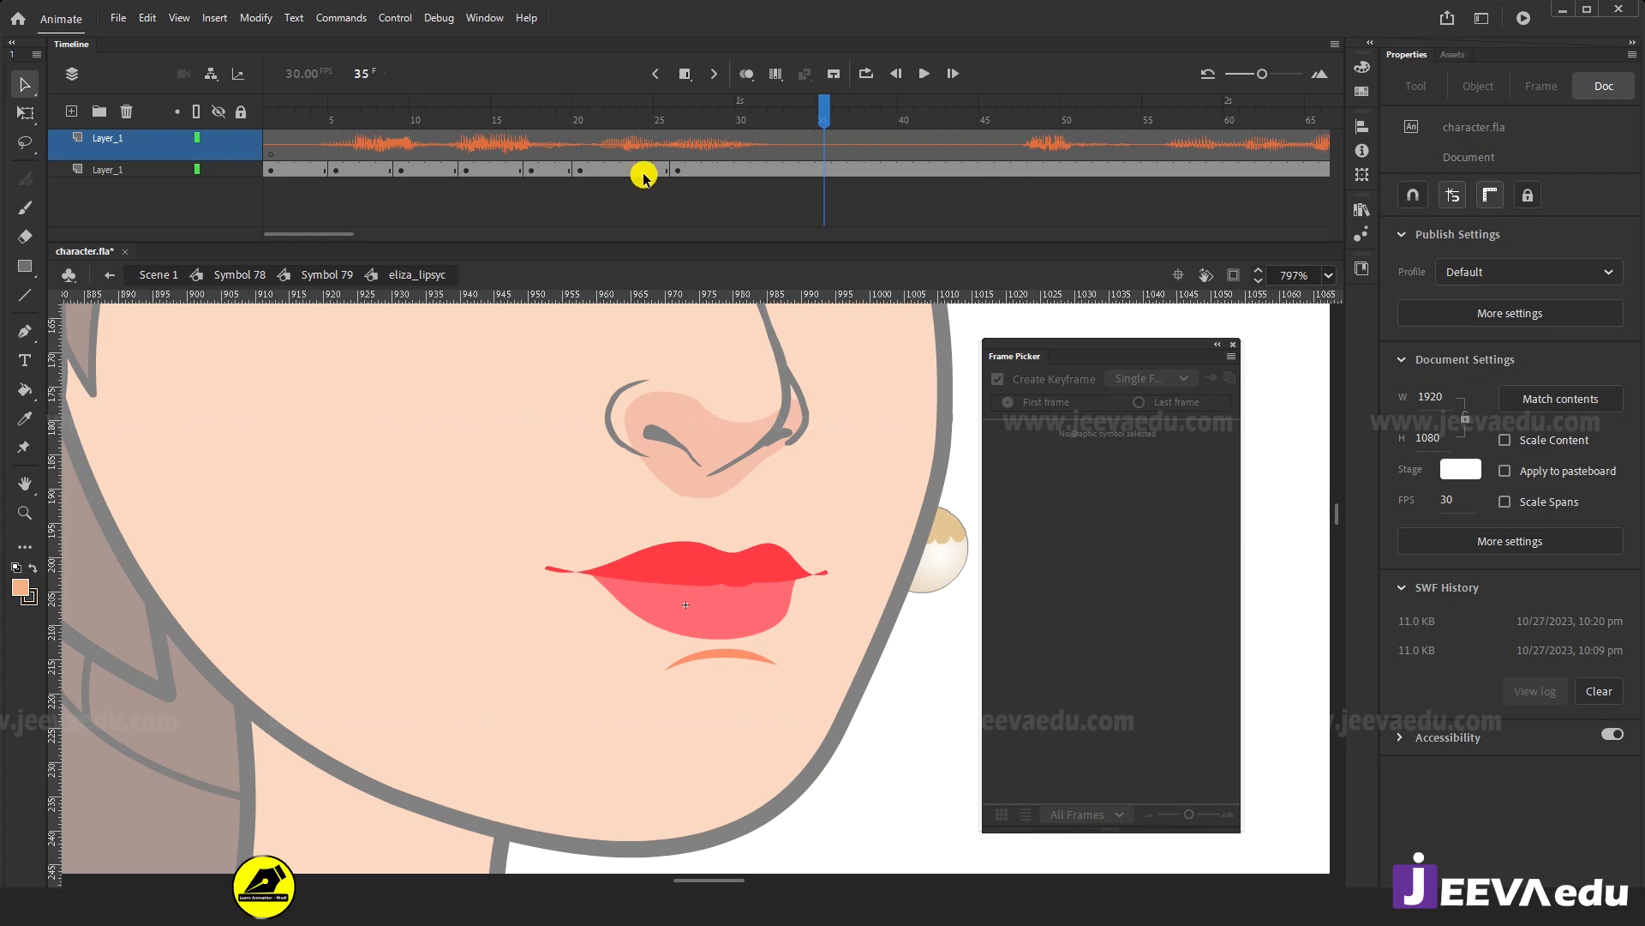
mouse_move(679, 170)
left_mouse_down()
mouse_move(341, 174)
mouse_move(1078, 168)
mouse_move(1033, 175)
left_mouse_up()
left_click_drag(1033, 115, 610, 126)
left_click(800, 169)
key("F5")
left_click(752, 170)
key("F5")
key("Return")
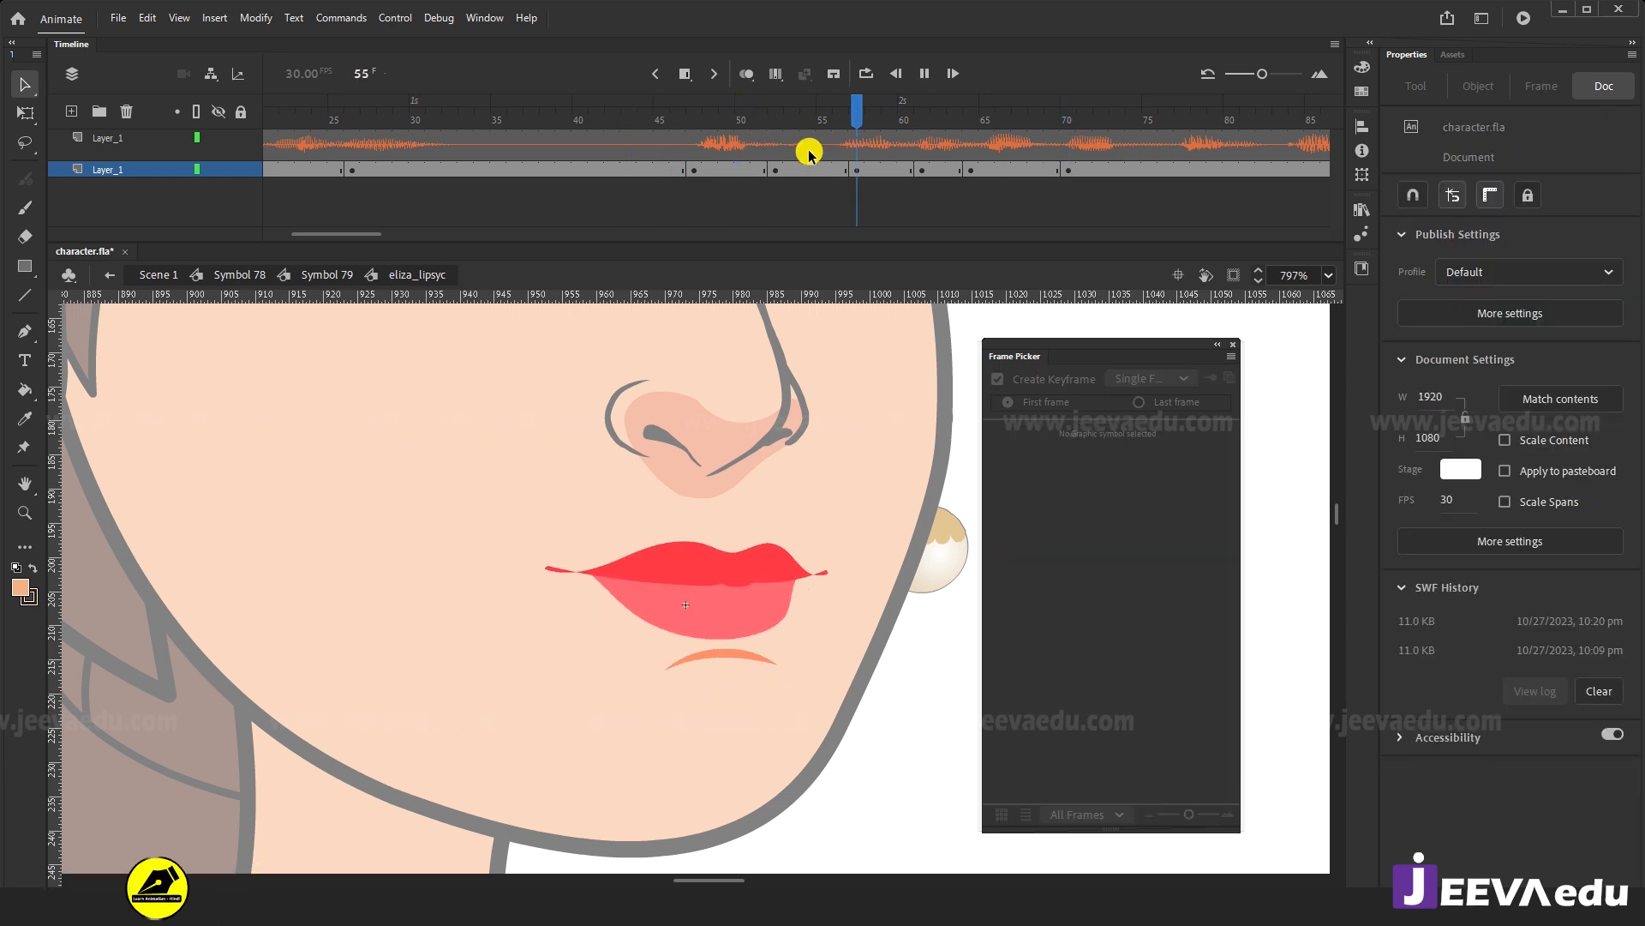
key("Return")
Move the lips keyframe at frame 64 to frame 65 and set it to mouth 2.
left_click(1069, 170)
left_click(972, 171)
left_click_drag(984, 168, 986, 170)
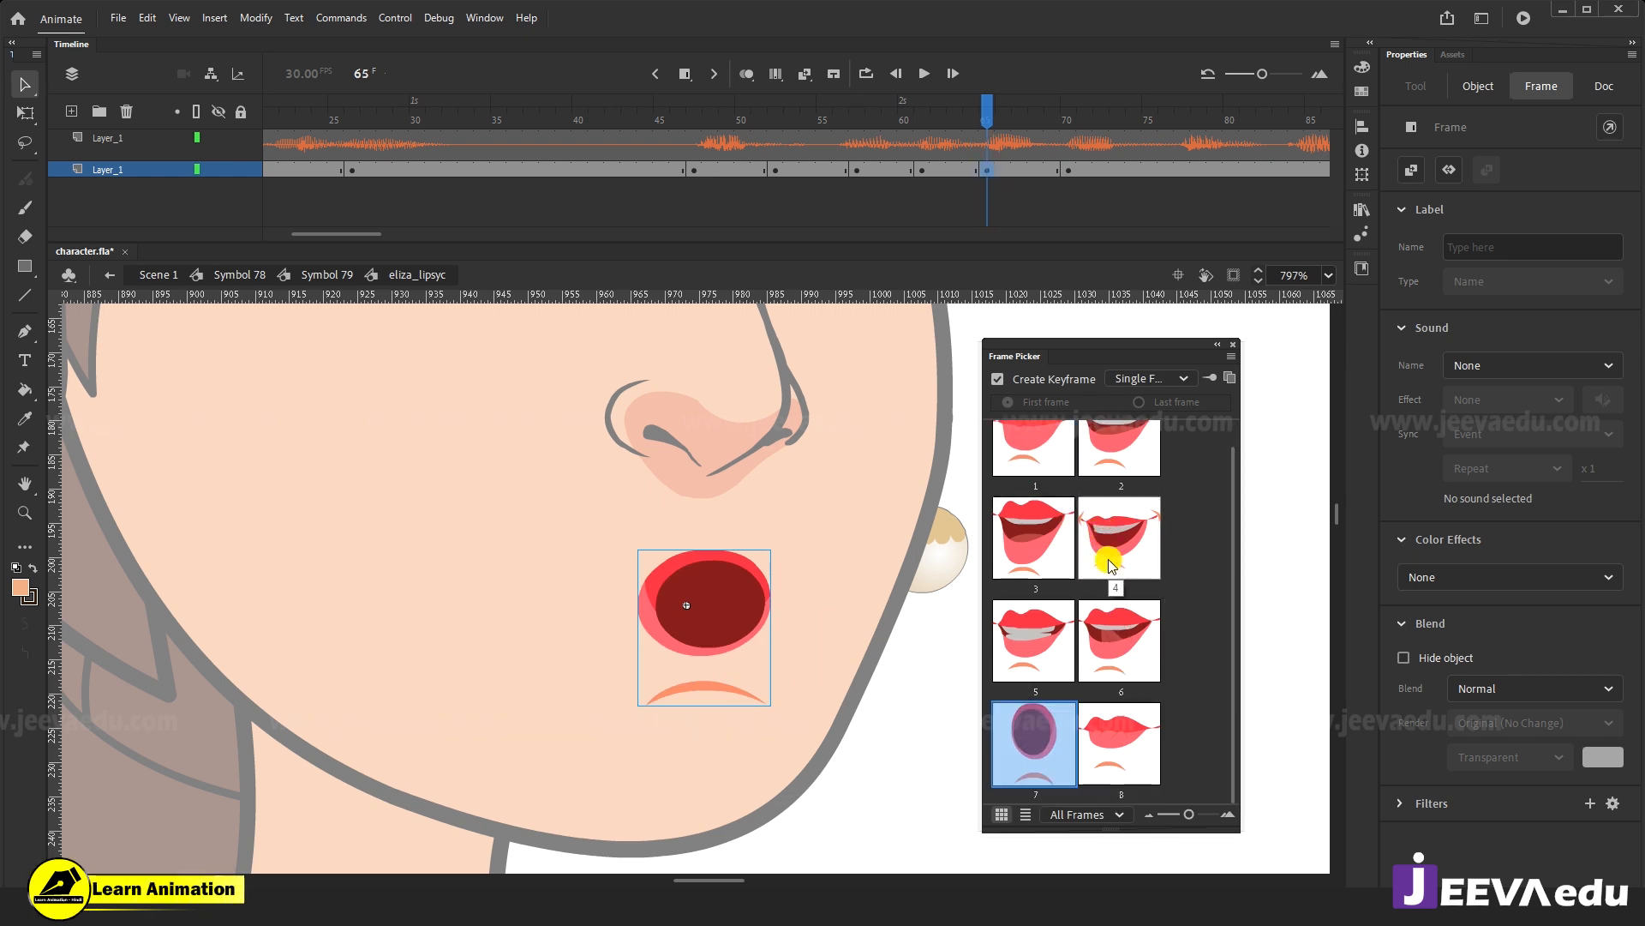
left_click(1109, 452)
Key mouth 5 at frame 74 and mouth 4 at frame 79 on the lips layer with the Frame Picker.
left_click(1070, 170)
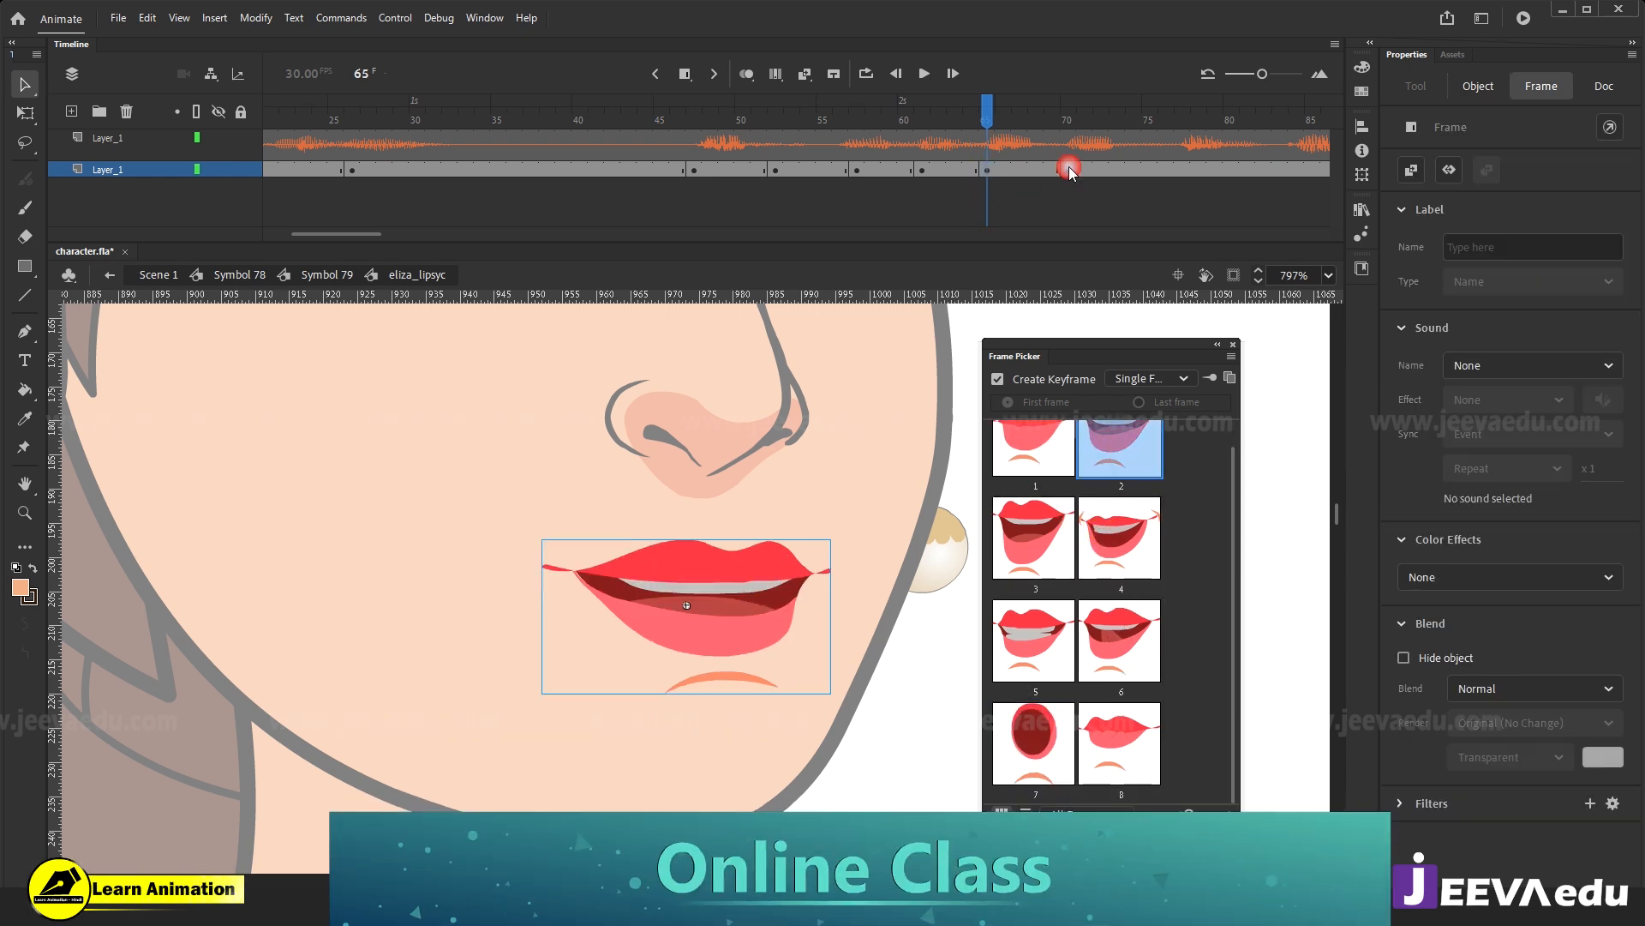
left_click_drag(1069, 129, 878, 201)
left_click(890, 170)
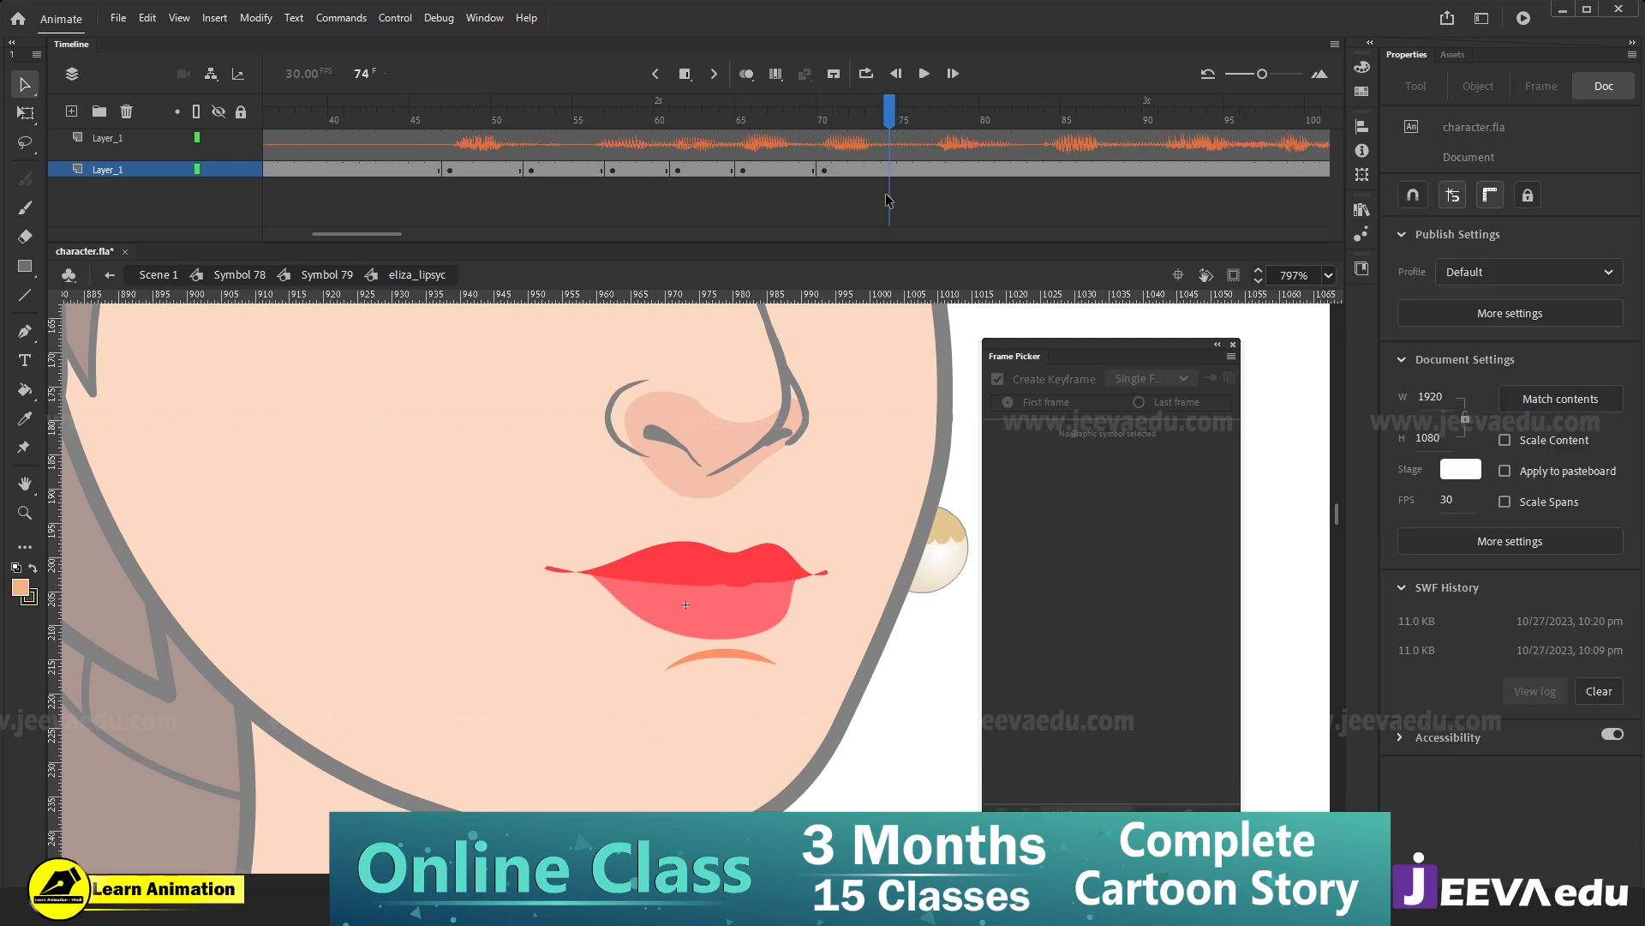
left_click(1032, 677)
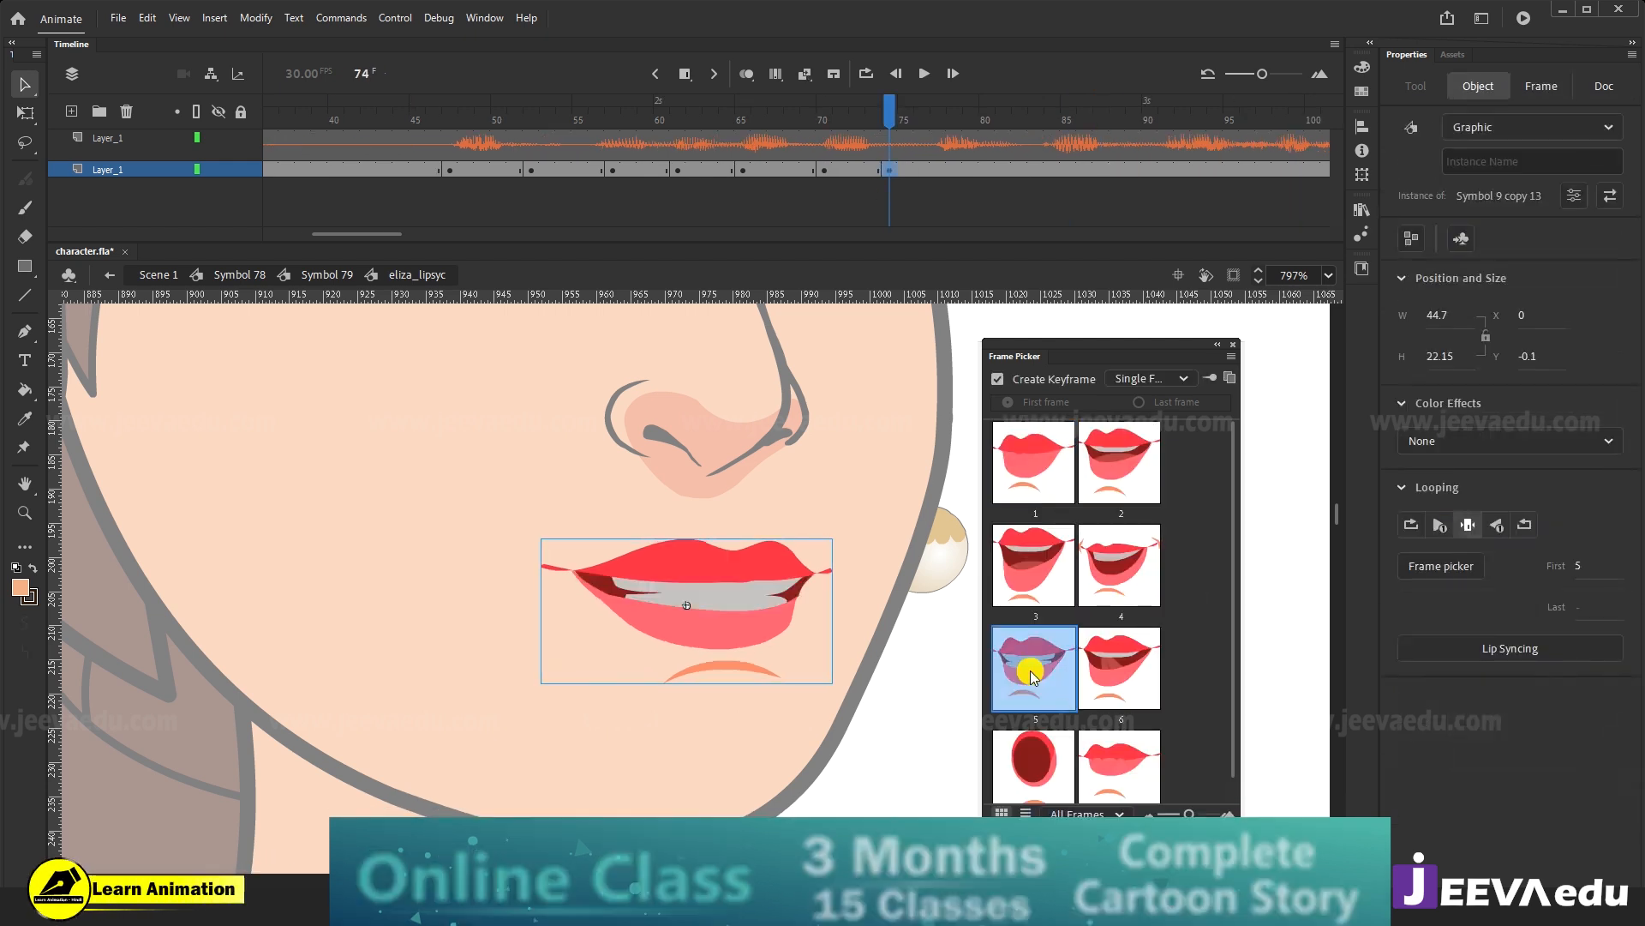
left_click(972, 170)
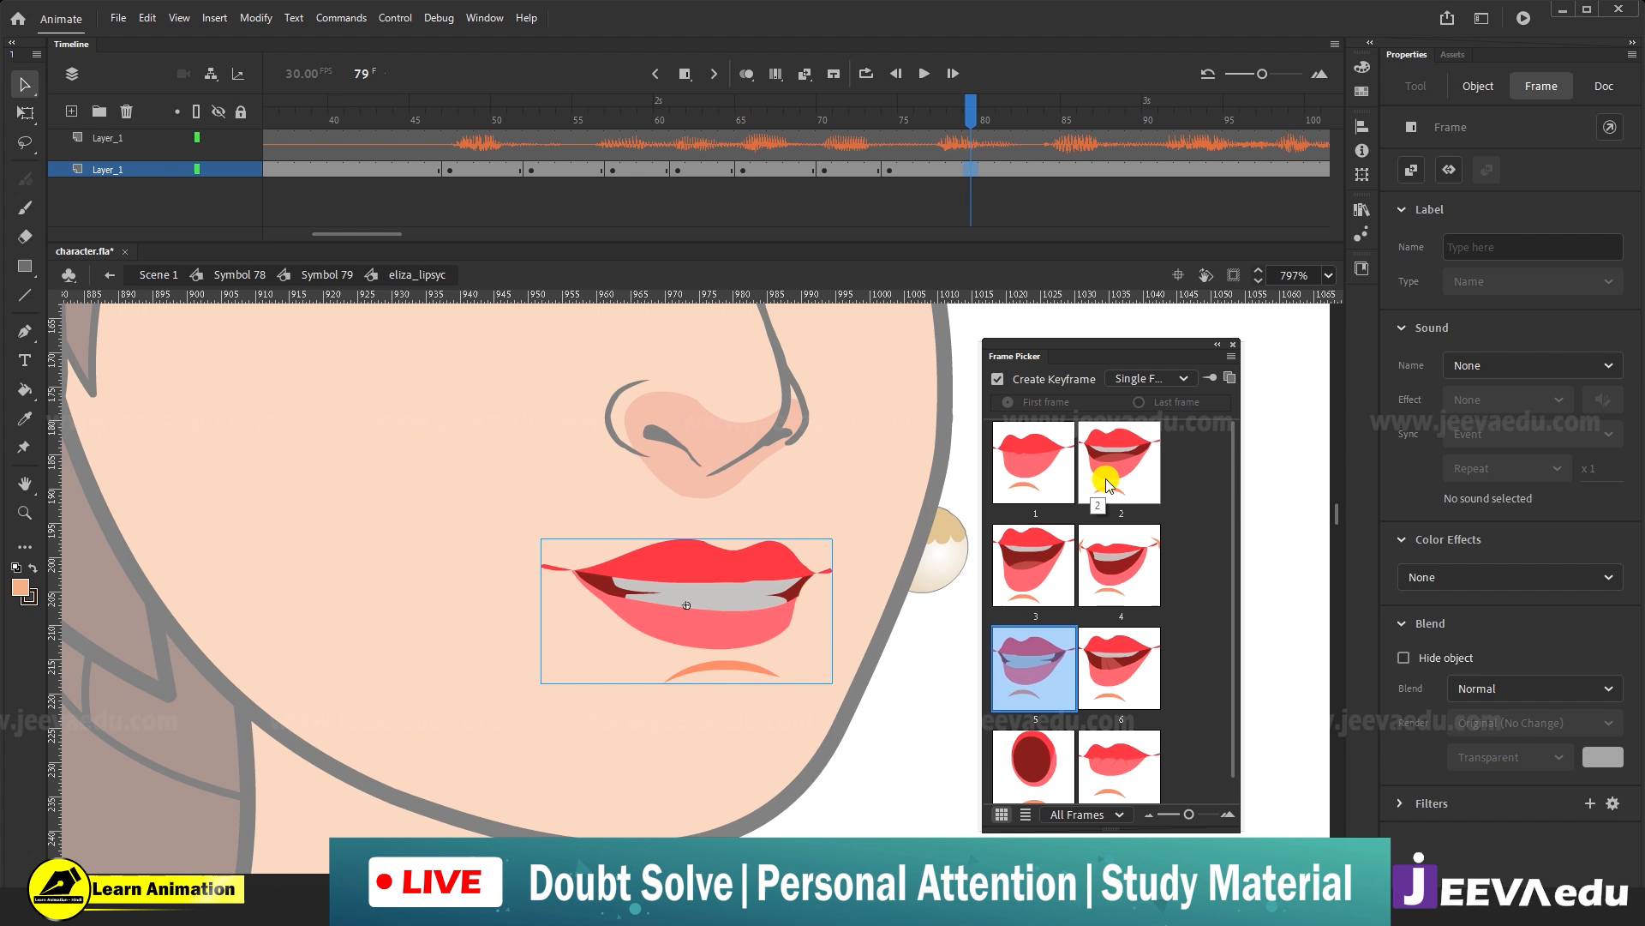
left_click(1118, 472)
left_click(1122, 588)
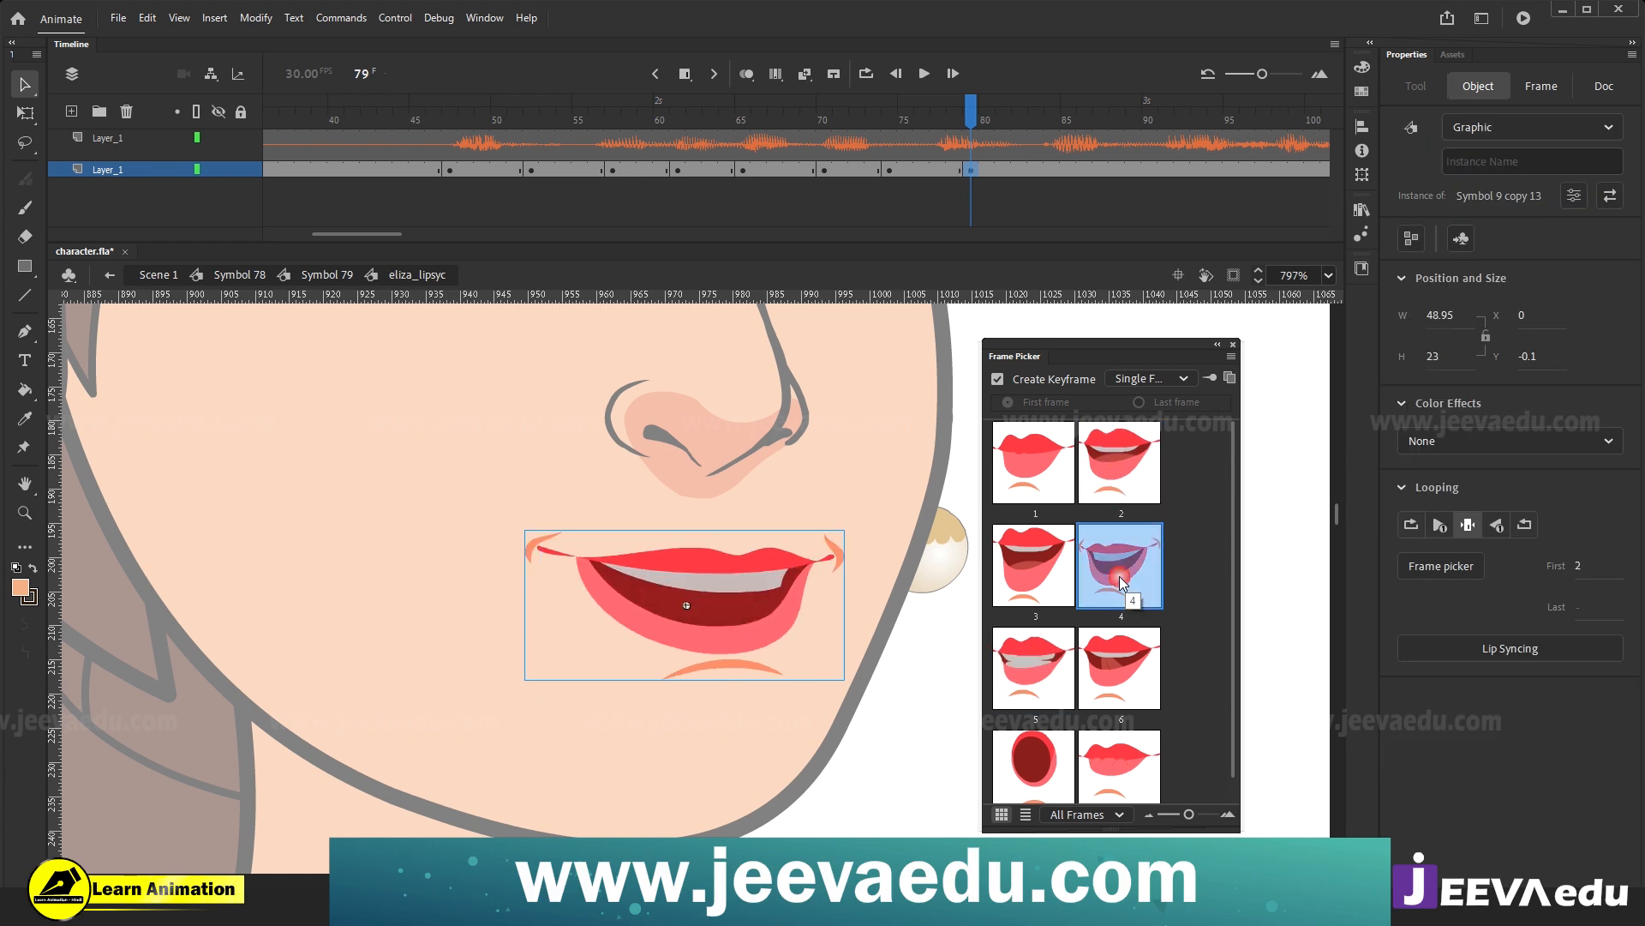
Check the lips layer's mouth shapes from frame 74 to frame 80 against the audio waveform.
left_click(889, 149)
left_click(701, 635)
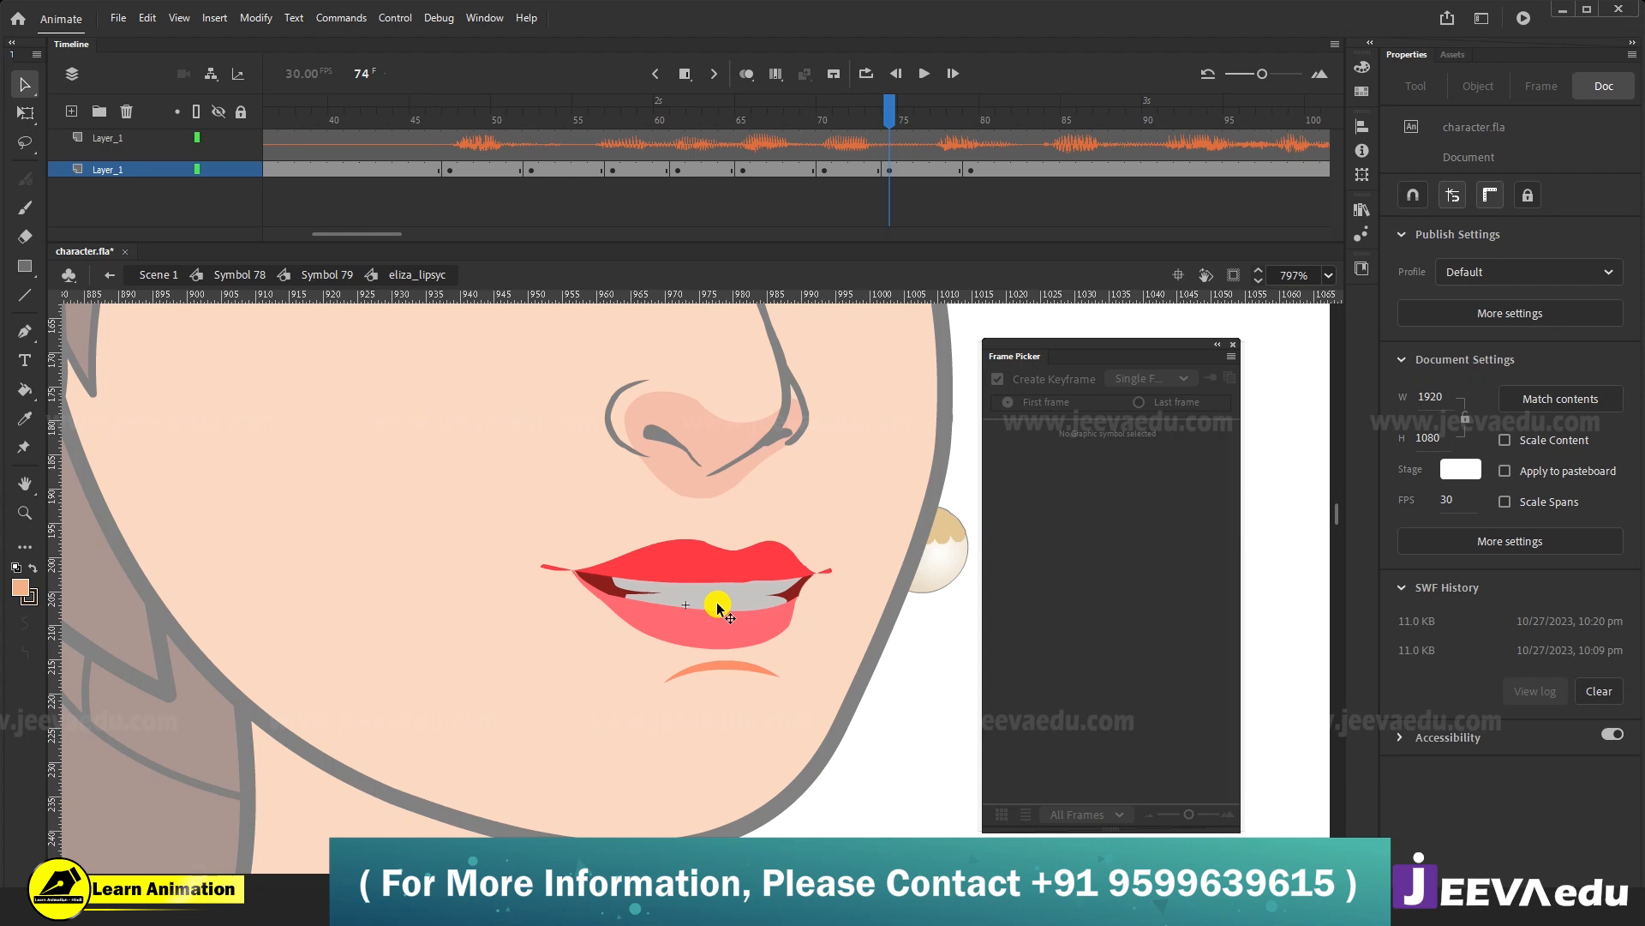
left_click(865, 171)
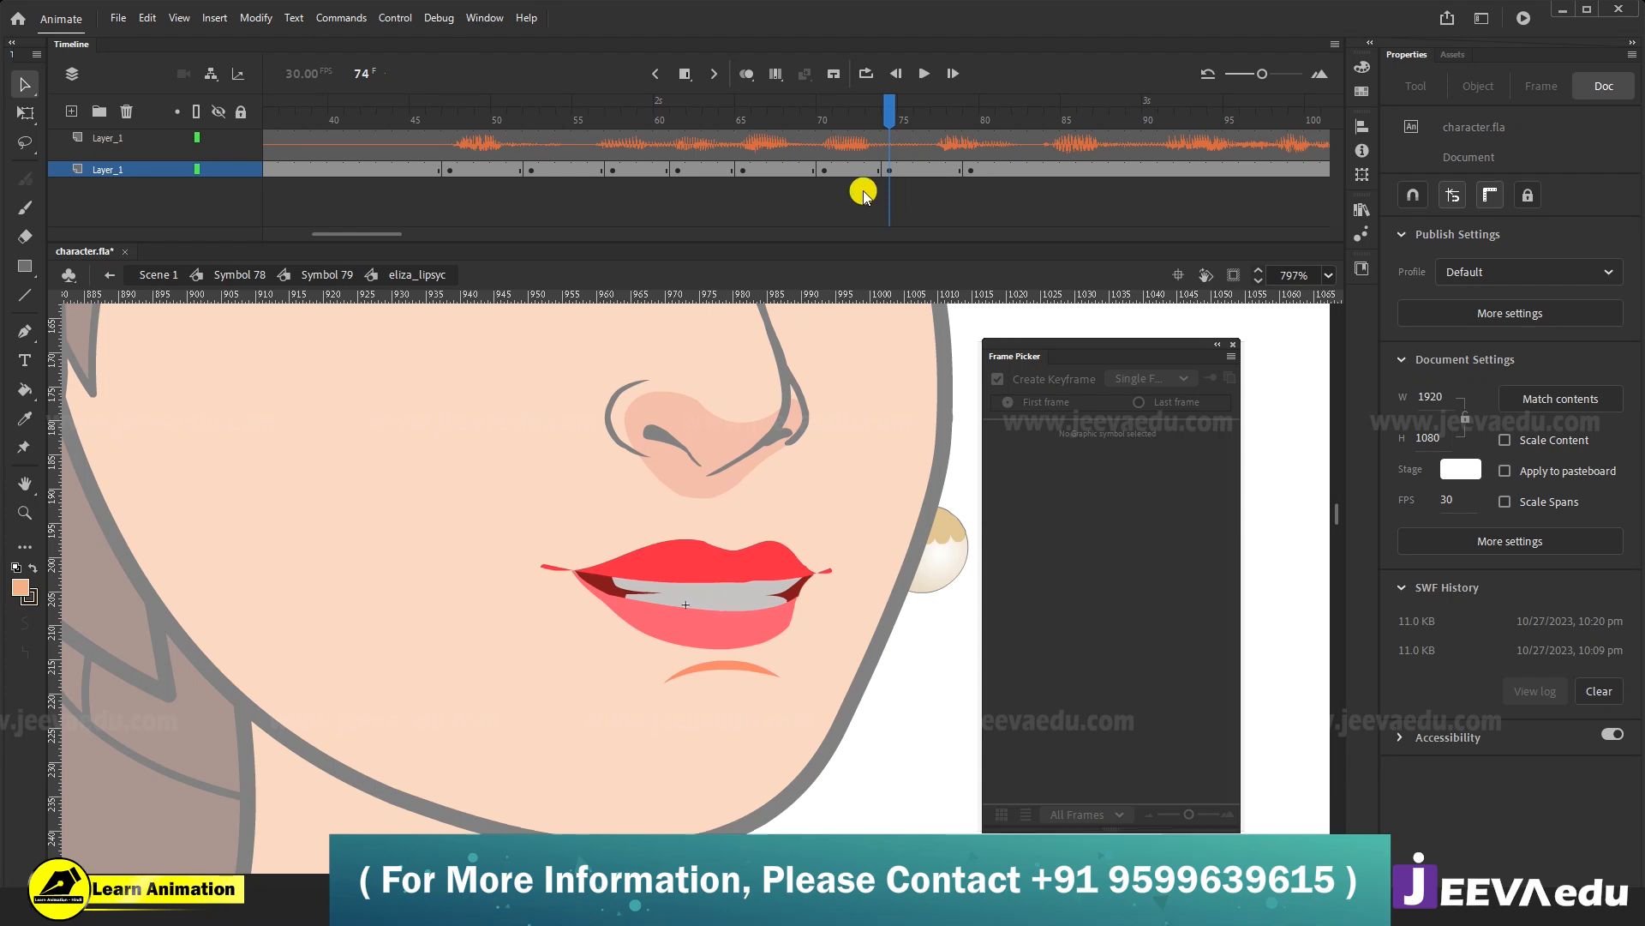
left_click_drag(876, 112, 984, 151)
left_click(743, 595)
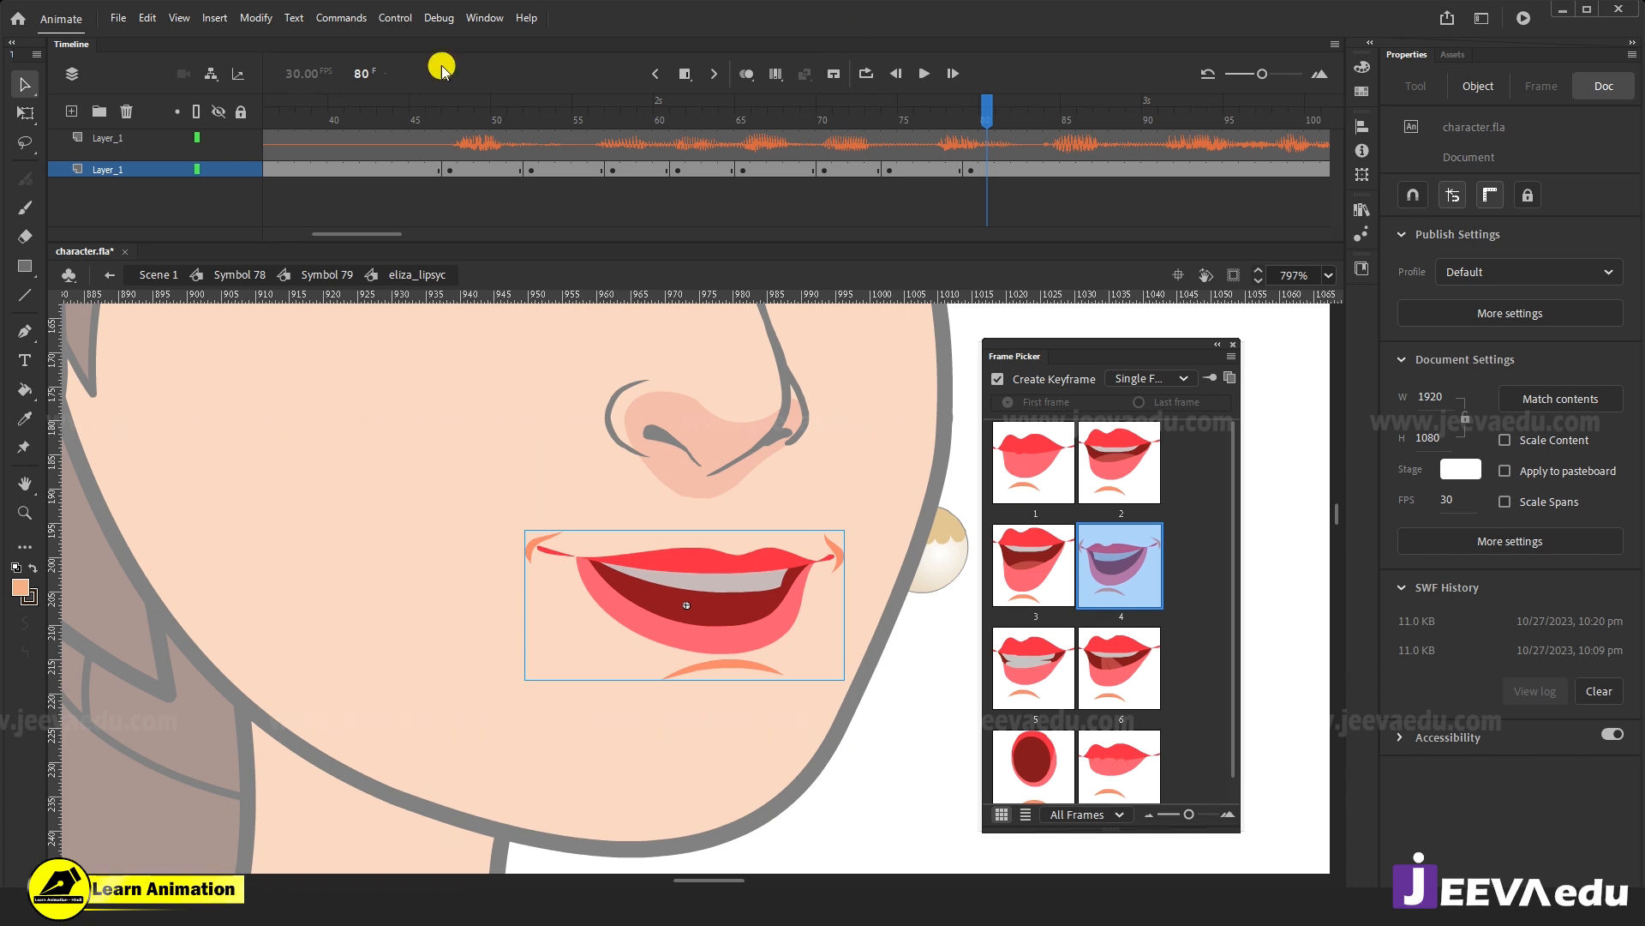
Key mouth 1 at frame 84 and mouth 2 at frame 90 on the lips layer with the Frame Picker.
left_click_drag(363, 233, 371, 232)
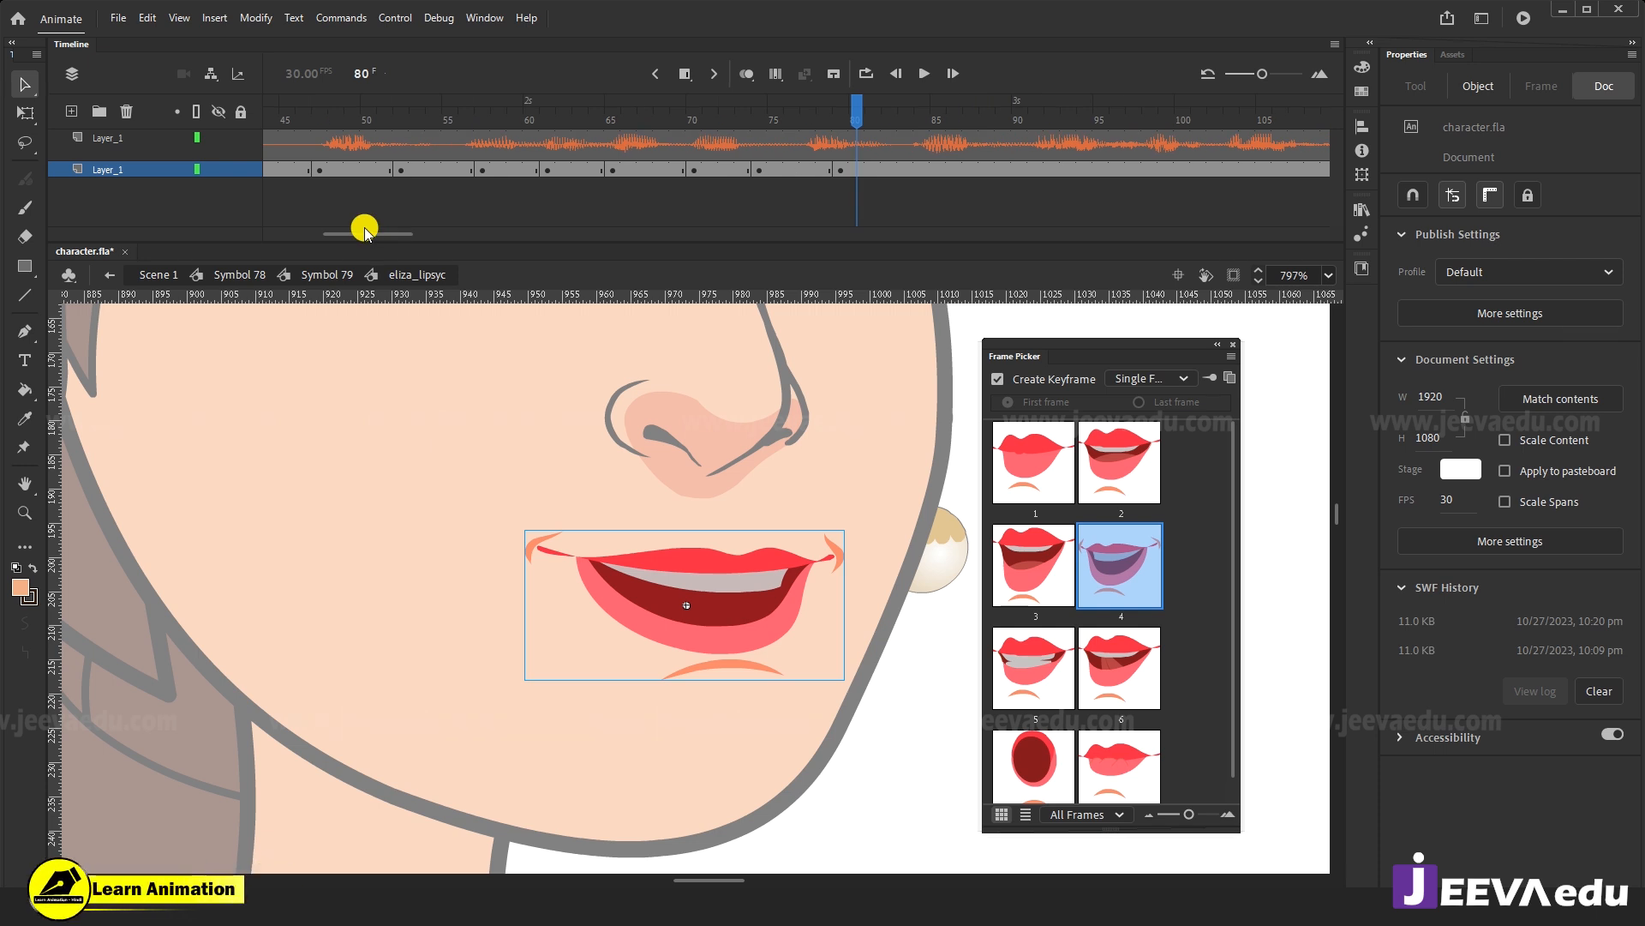
left_click_drag(862, 111, 949, 172)
left_click(922, 170)
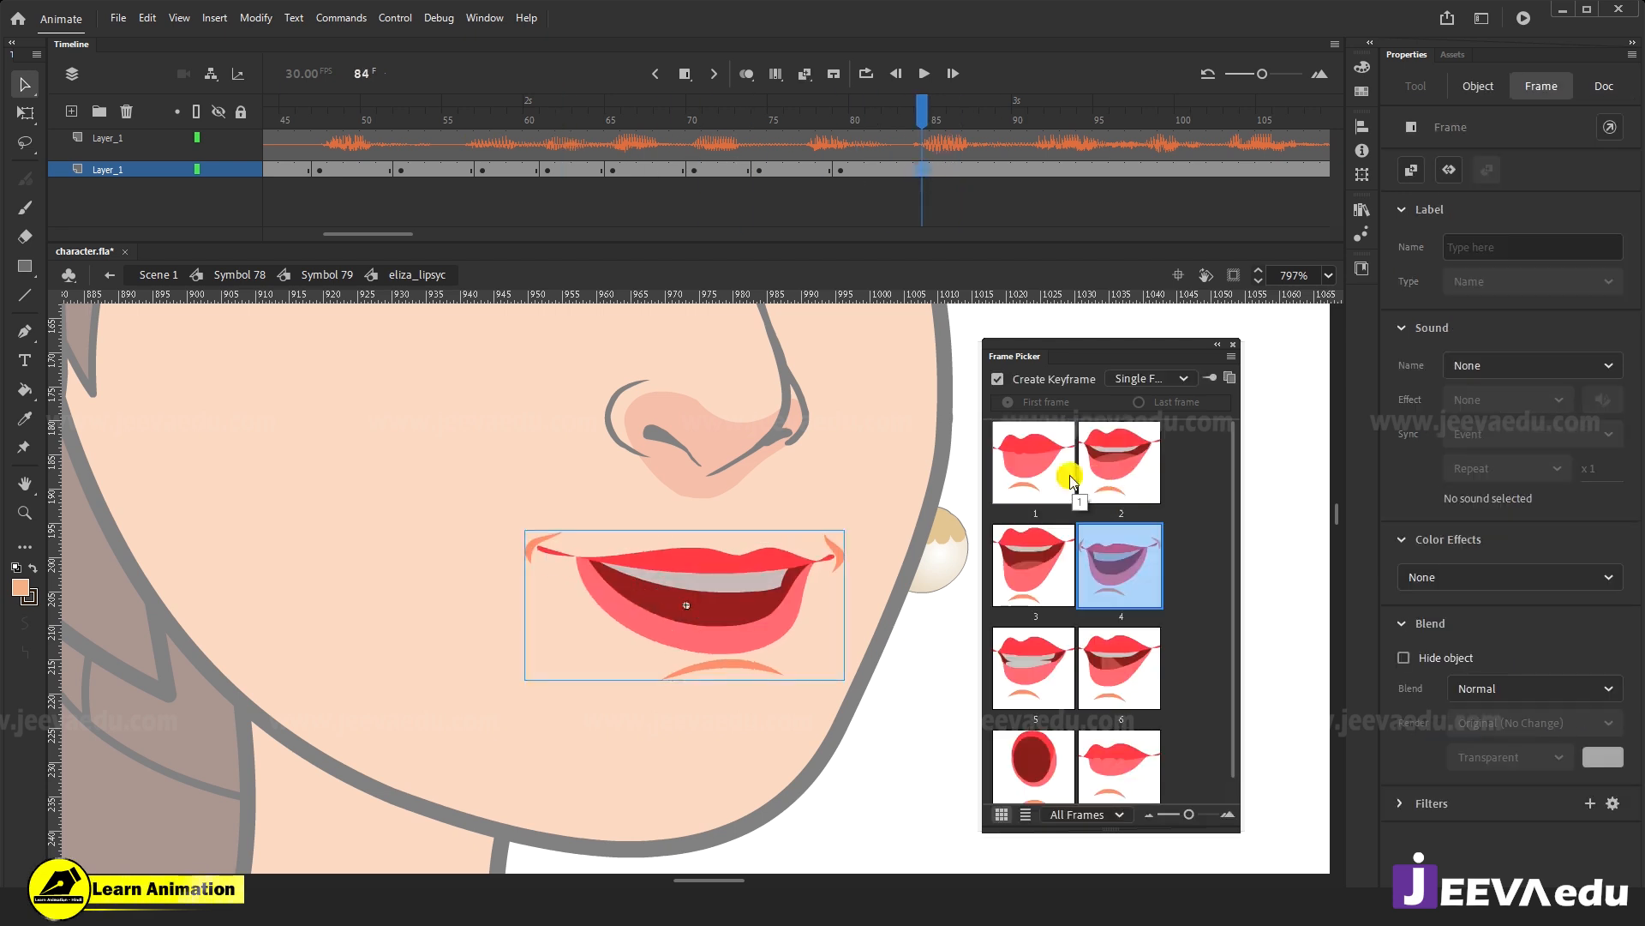
left_click(1032, 454)
left_click_drag(907, 103, 1047, 167)
left_click(1018, 168)
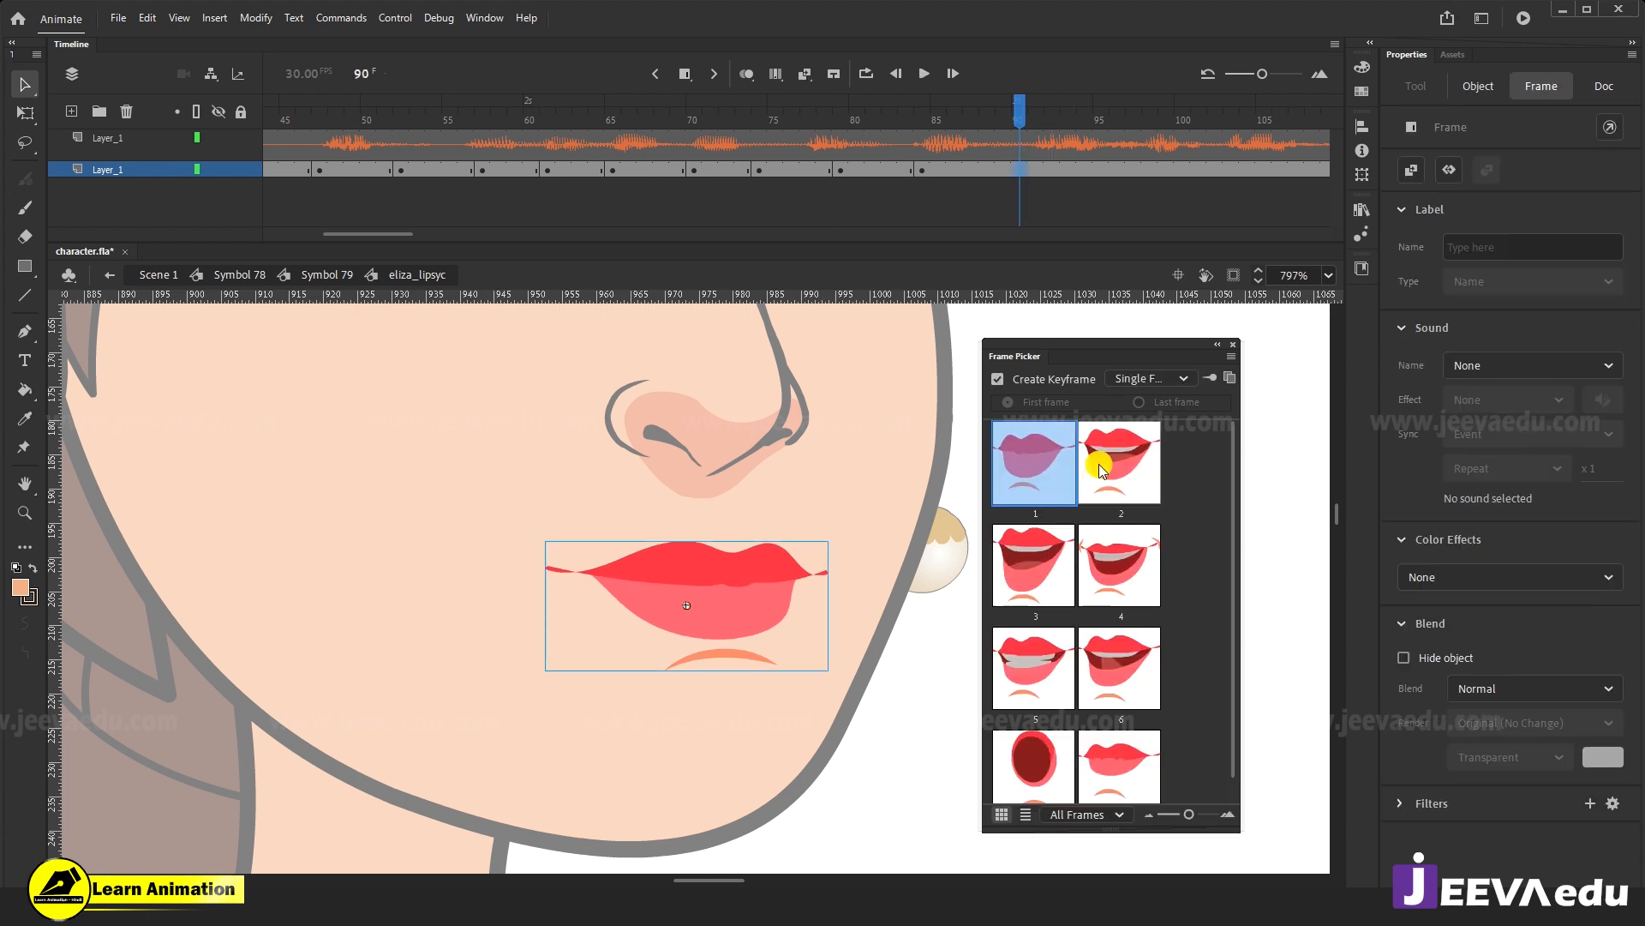
left_click(1108, 467)
Key mouth 1 at frame 95 and mouth 6 at frame 100 on the lips layer with the Frame Picker.
left_click(1103, 168)
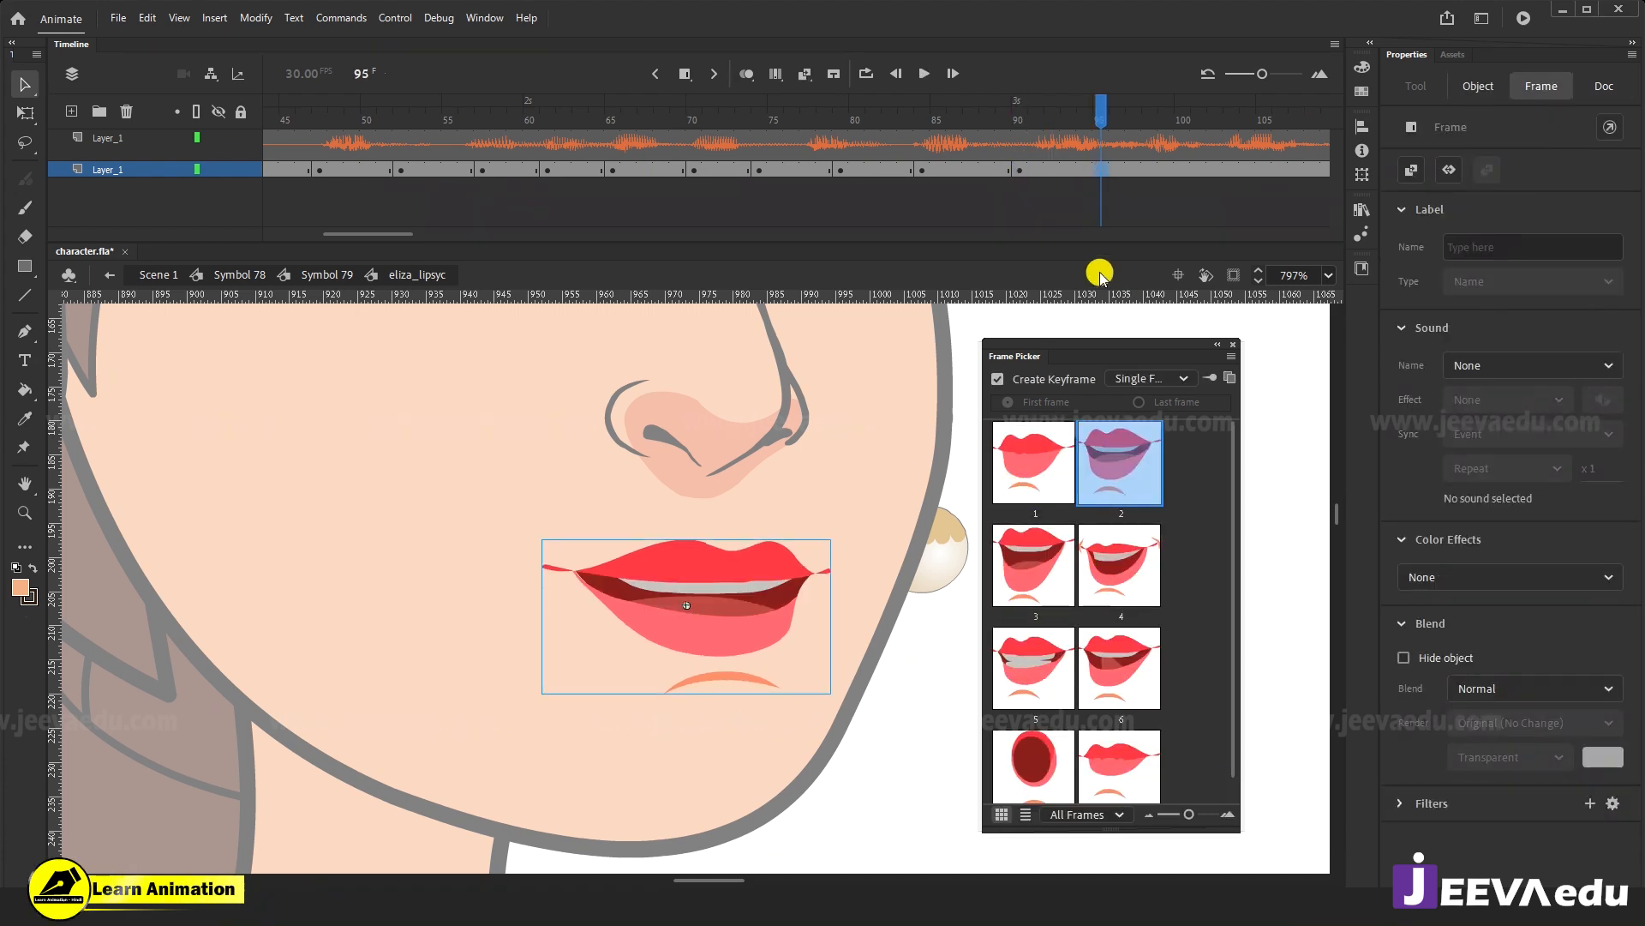
left_click(1039, 467)
left_click_drag(385, 232, 422, 236)
left_click(759, 168)
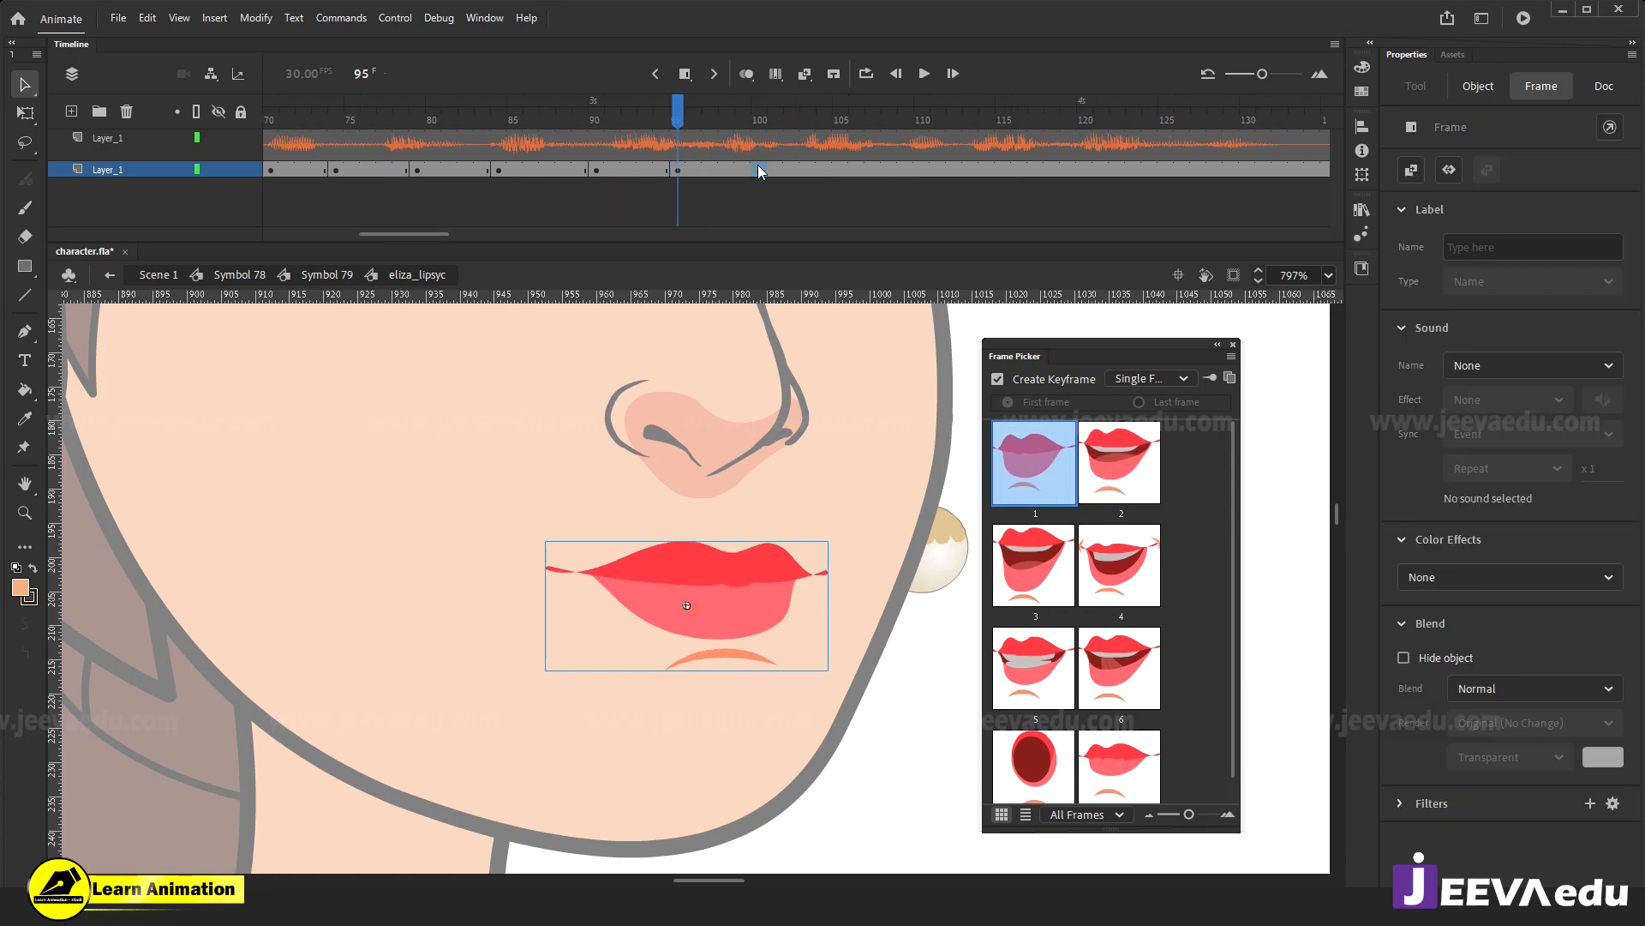
left_click(1121, 665)
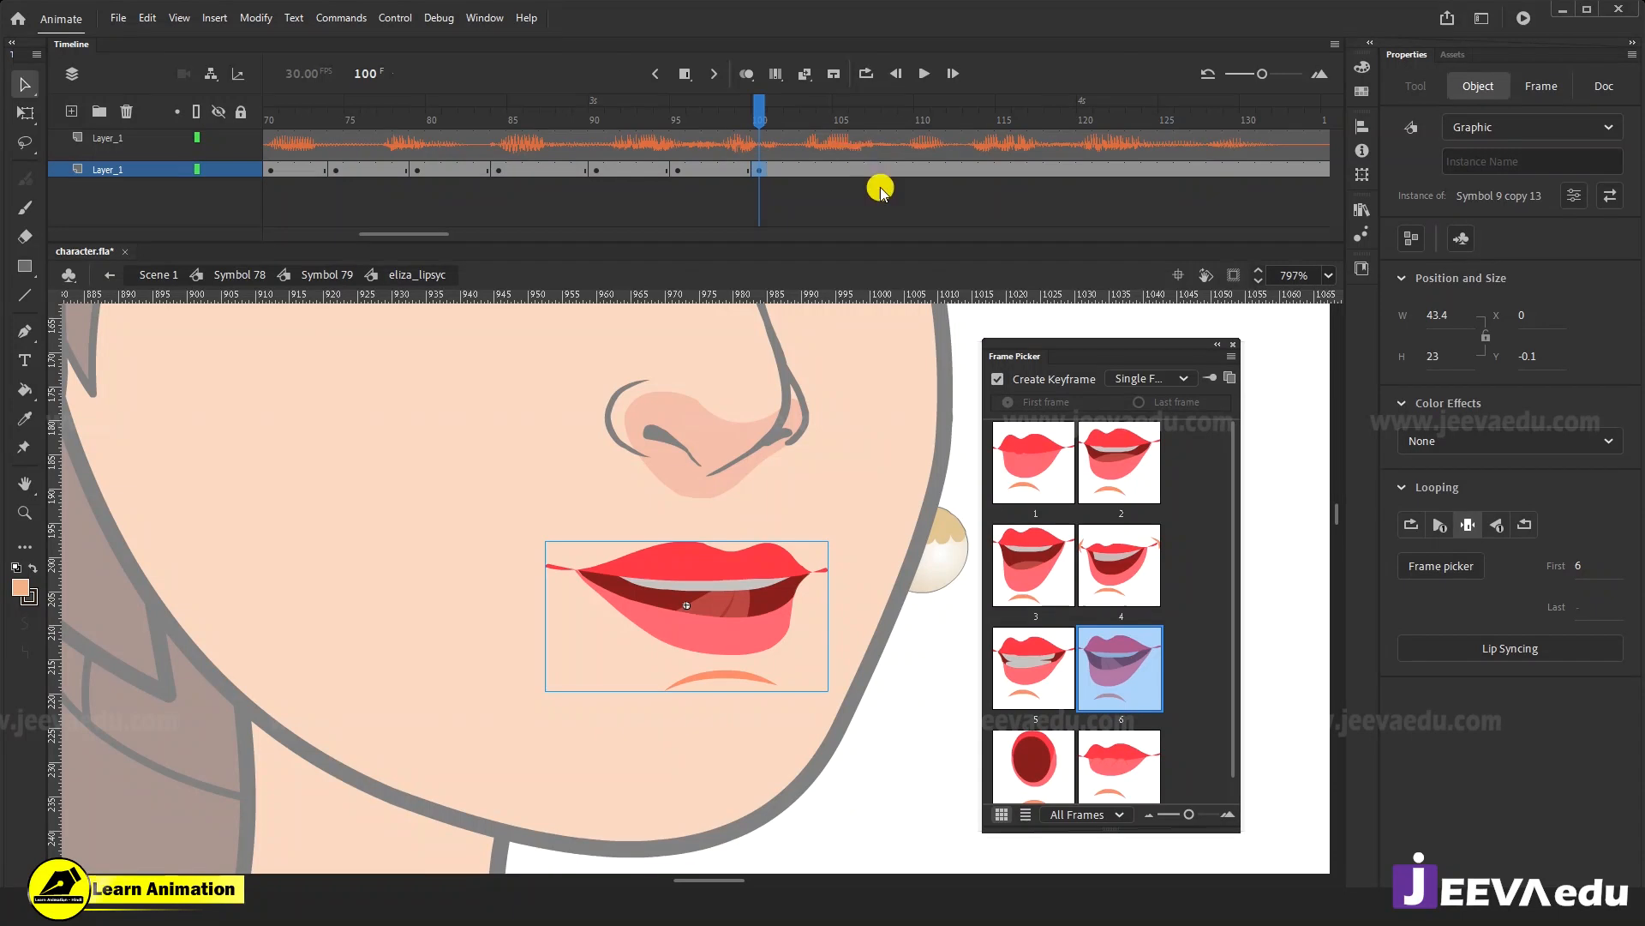
Key mouth 1 at frame 104 and mouth 4 at frame 109 on the lips layer with the Frame Picker.
left_click(837, 171)
left_click(1049, 462)
left_click(901, 170)
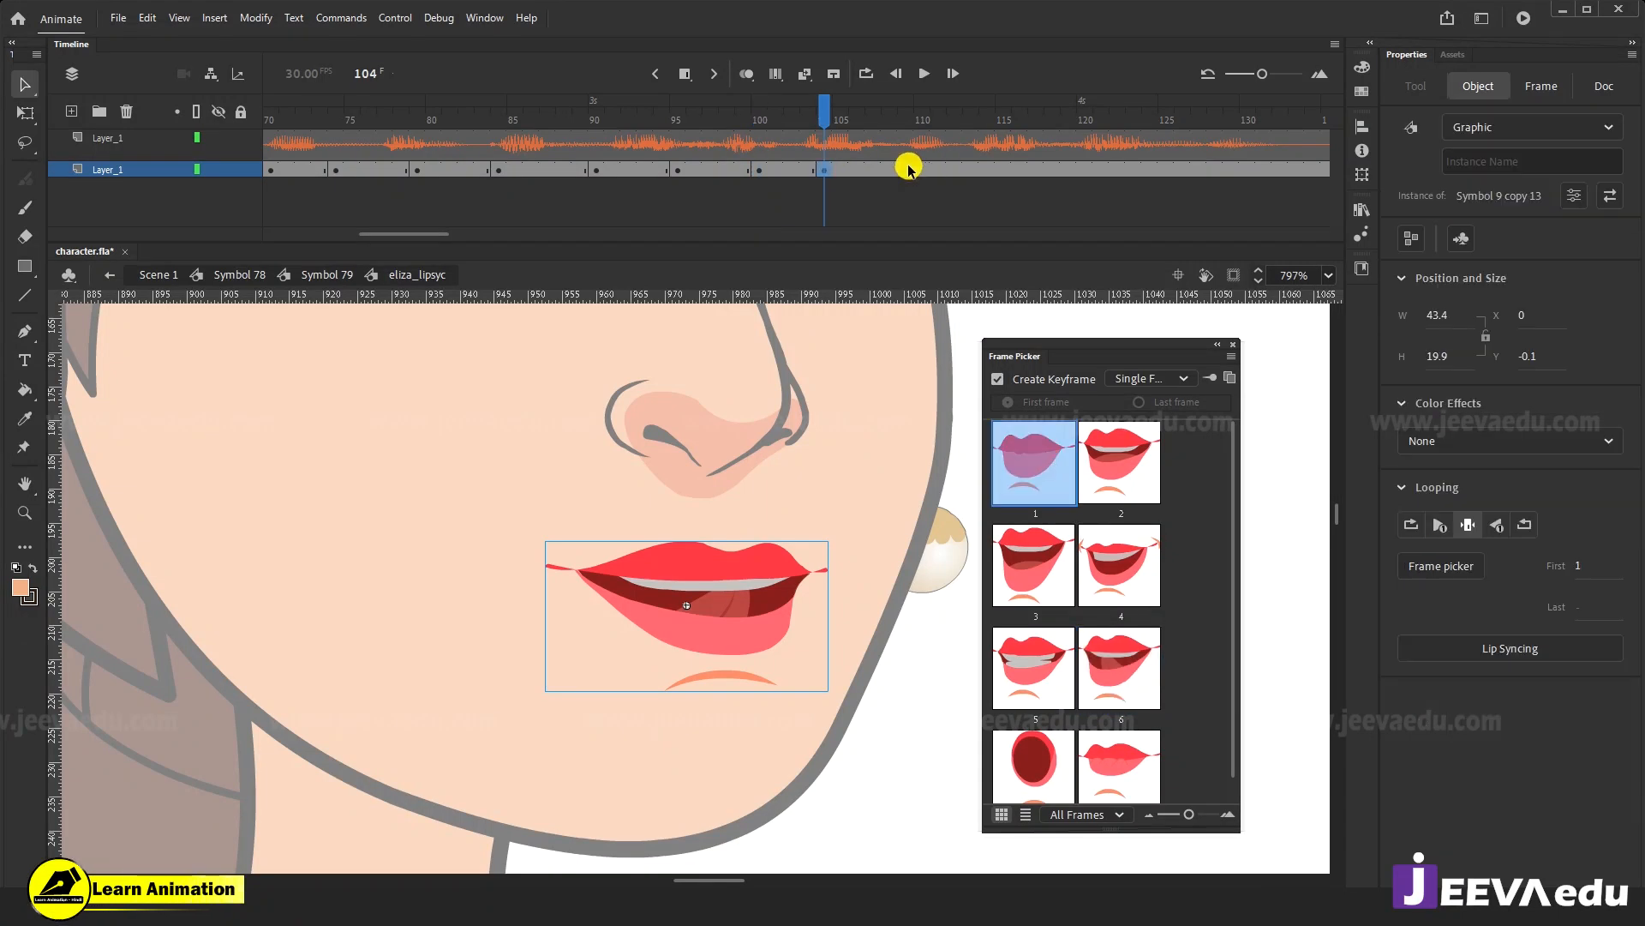
left_click(1103, 466)
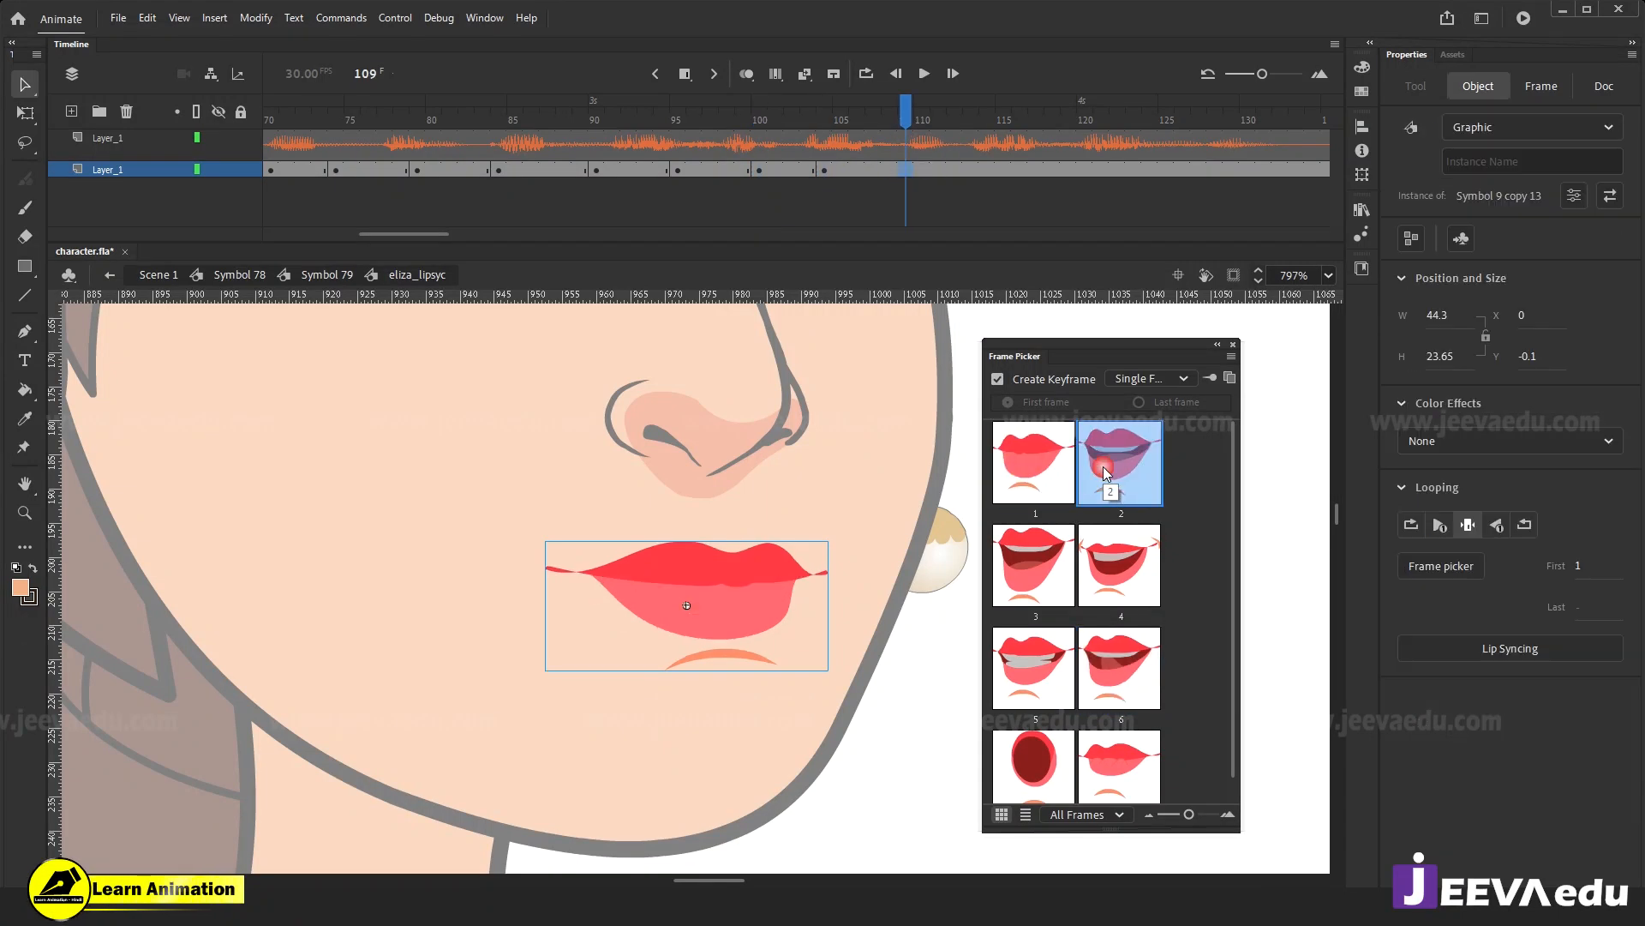
left_click(1110, 566)
Check the keys at frames 104 and 109, and key mouth 1 at frame 113 and mouth 4 at frame 118 on the lips layer.
left_click(965, 169)
left_click(841, 171)
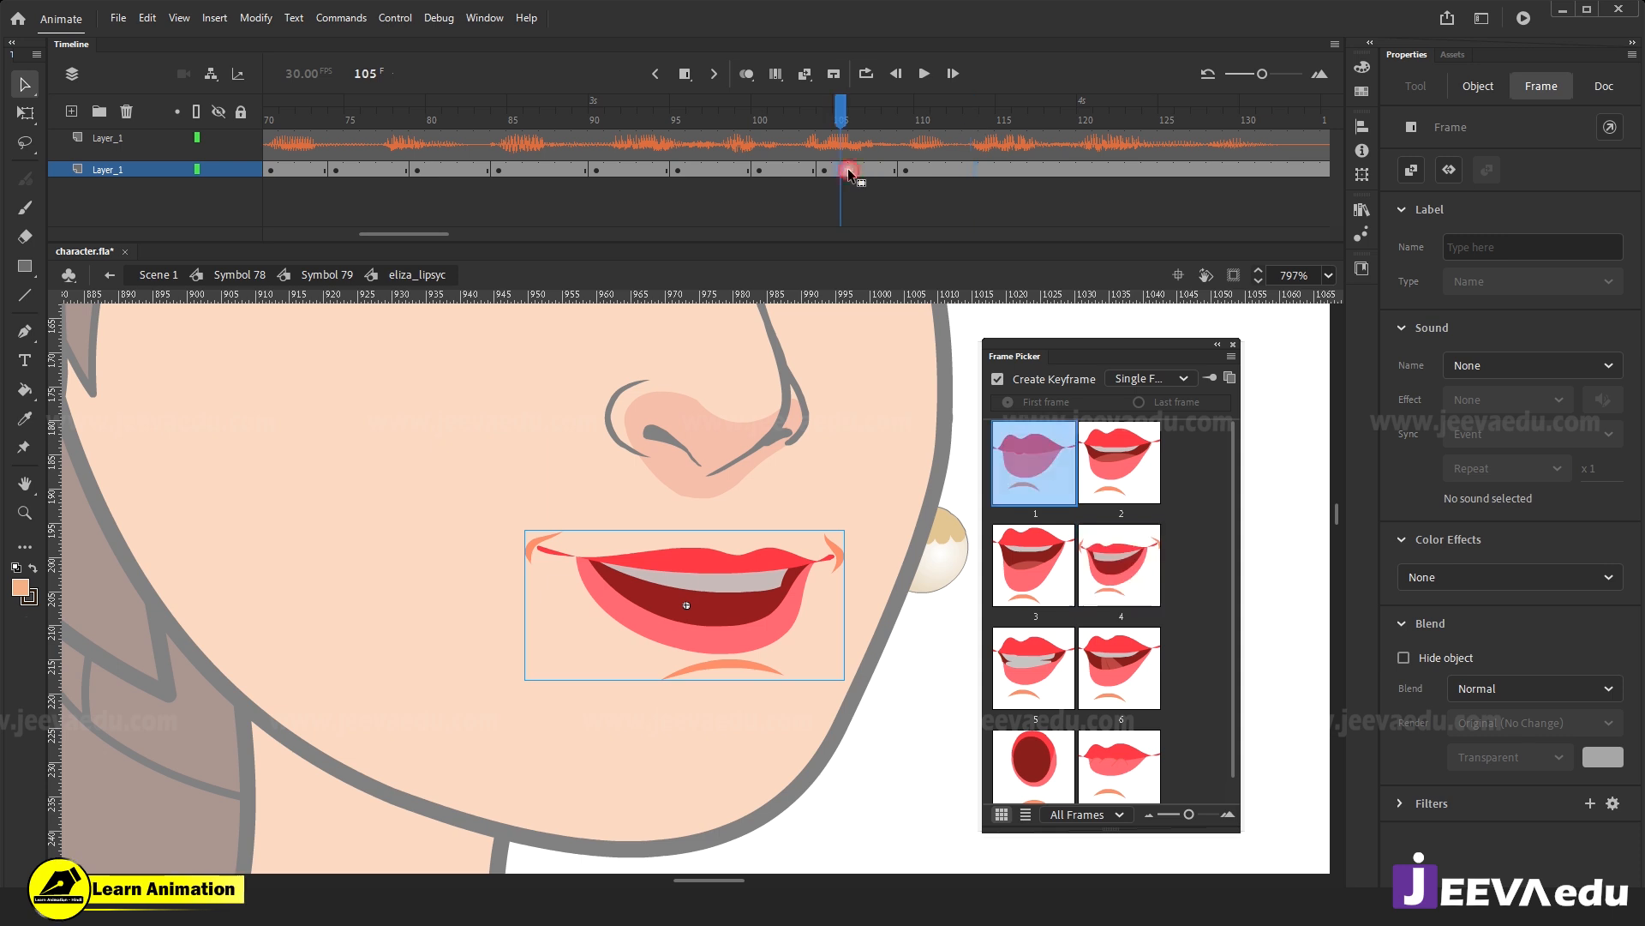
left_click(821, 171)
left_click(909, 170)
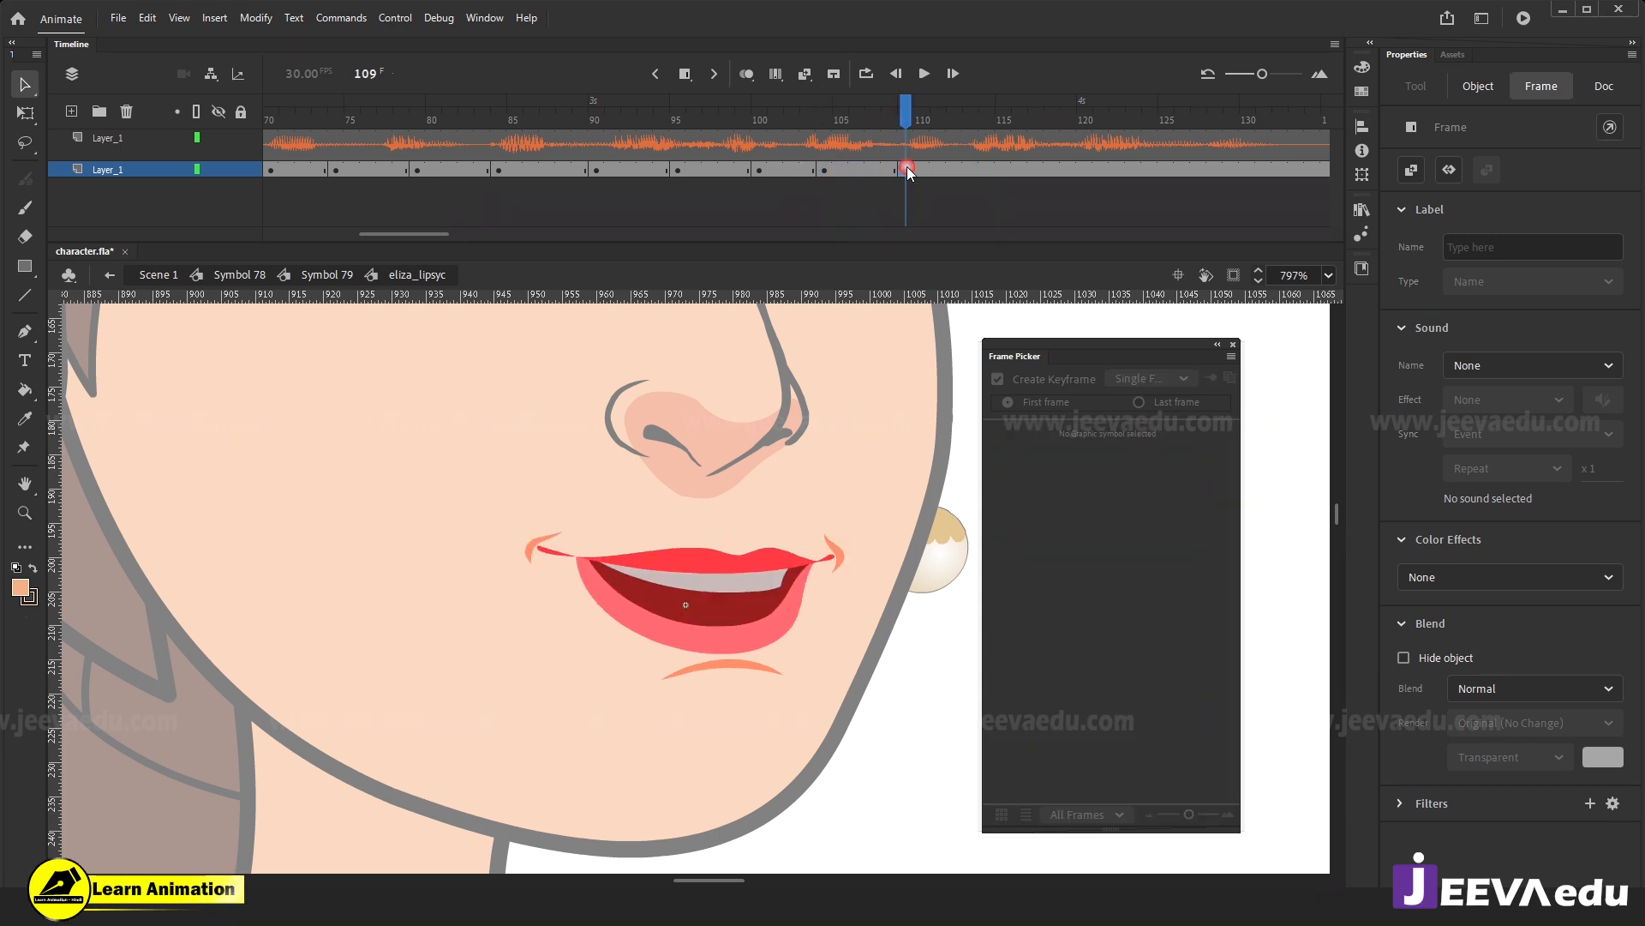
left_click(978, 171)
left_click(1055, 461)
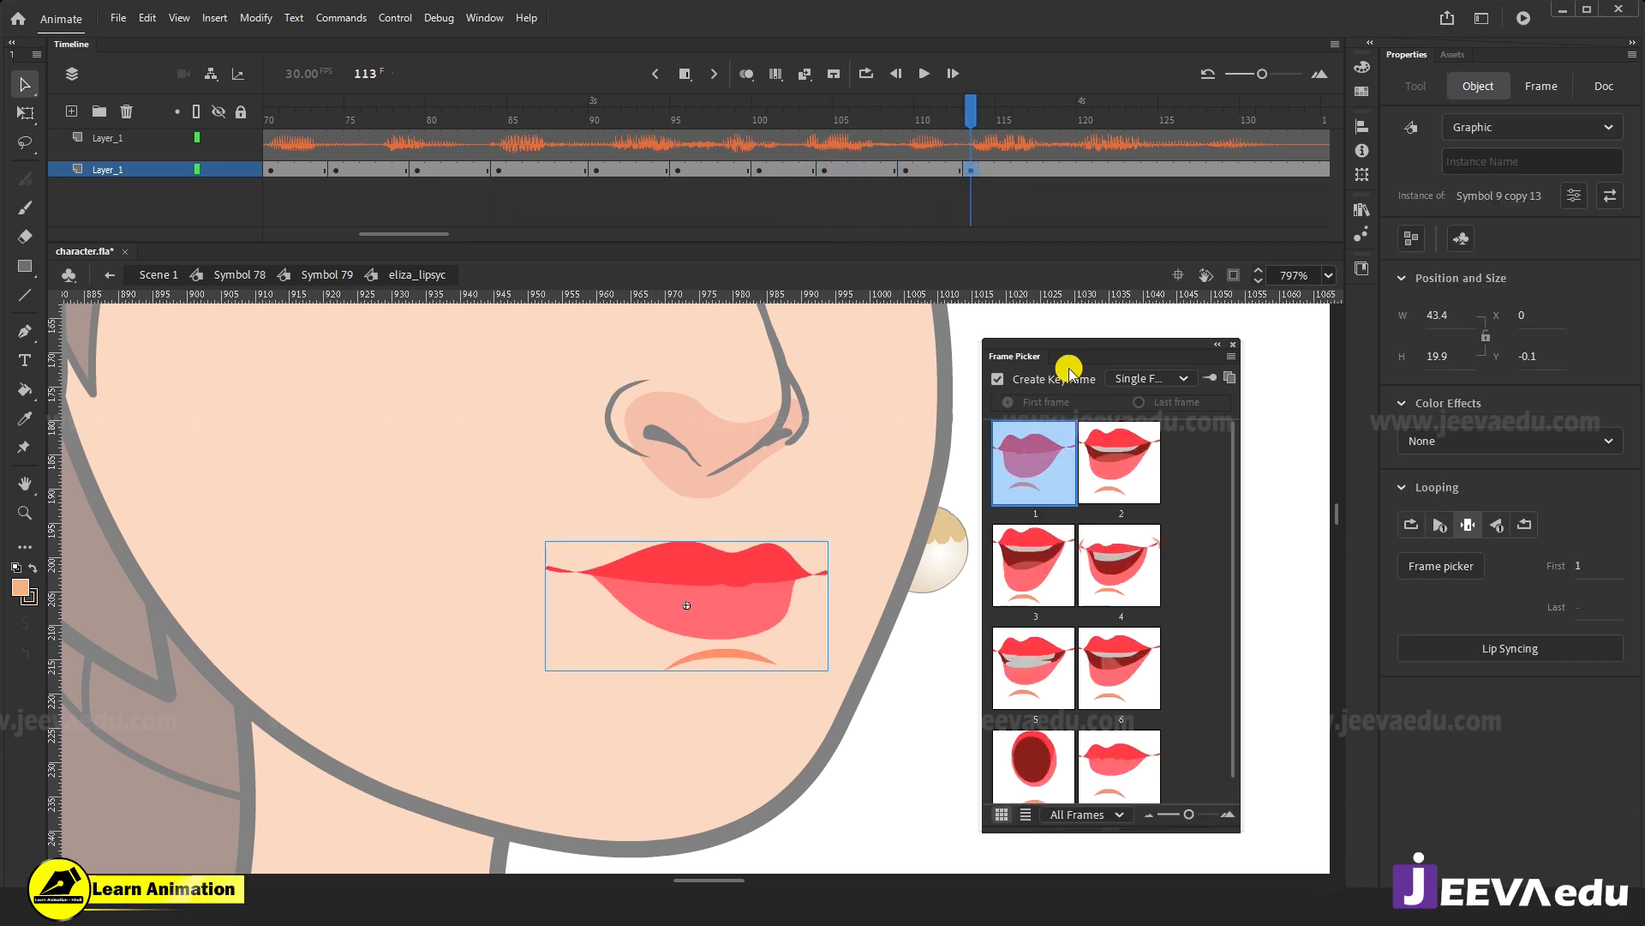
left_click(1059, 168)
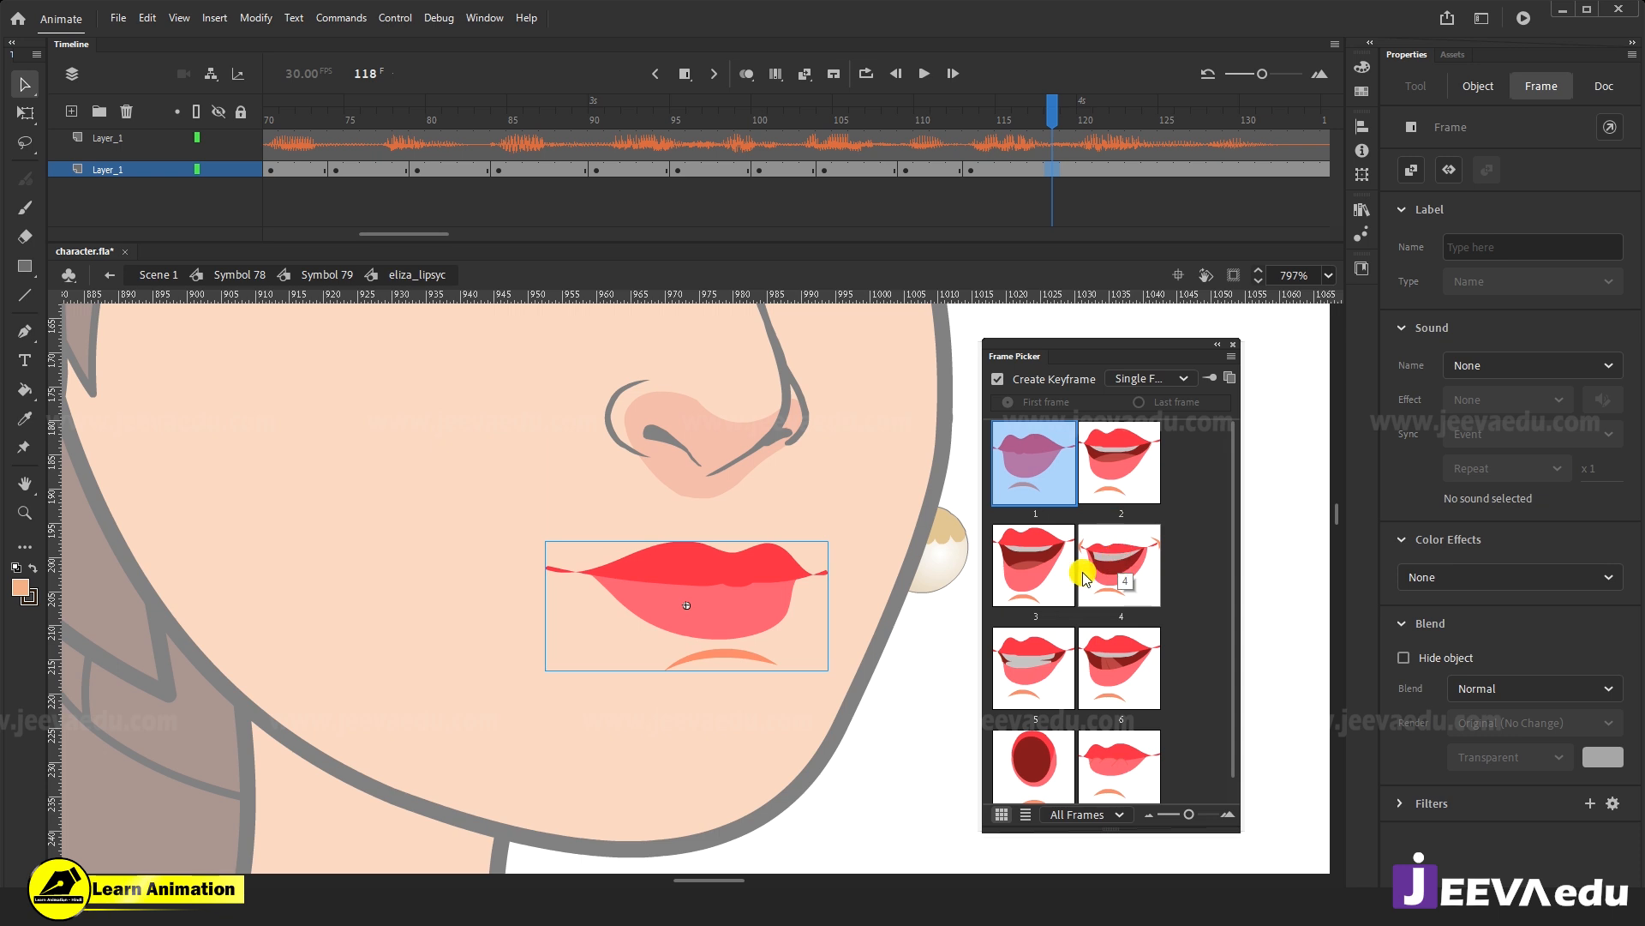
left_click(1114, 573)
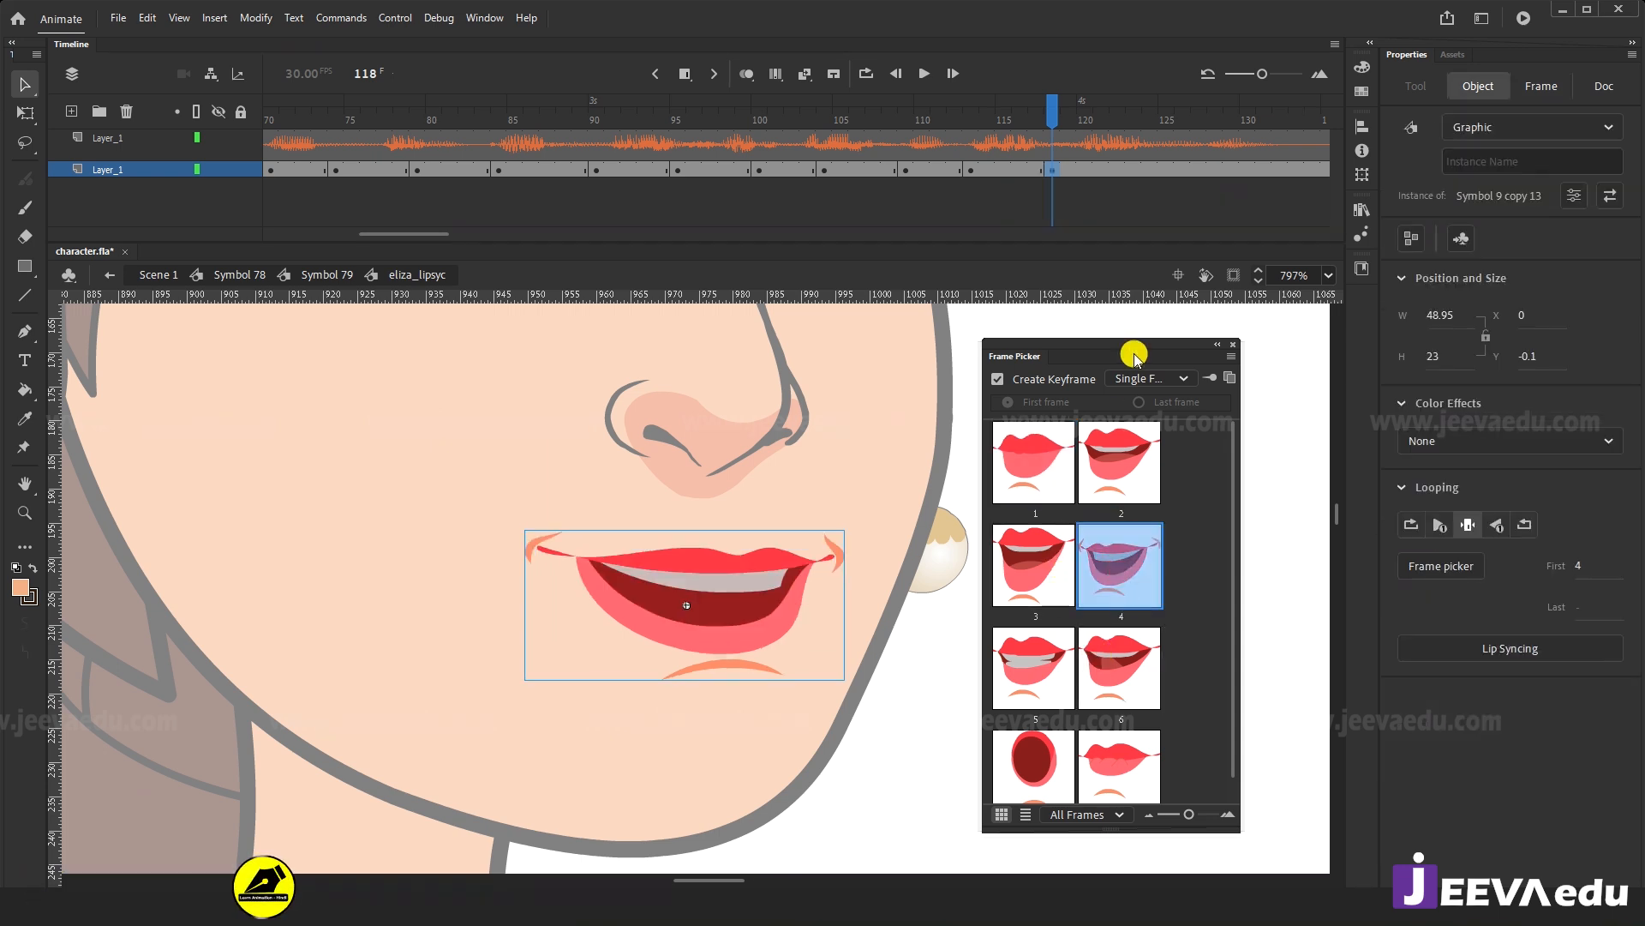
Play the lip sync with audio from about frame 89 to check the newly keyed mouth shapes.
left_click_drag(1053, 113, 580, 113)
key("Return")
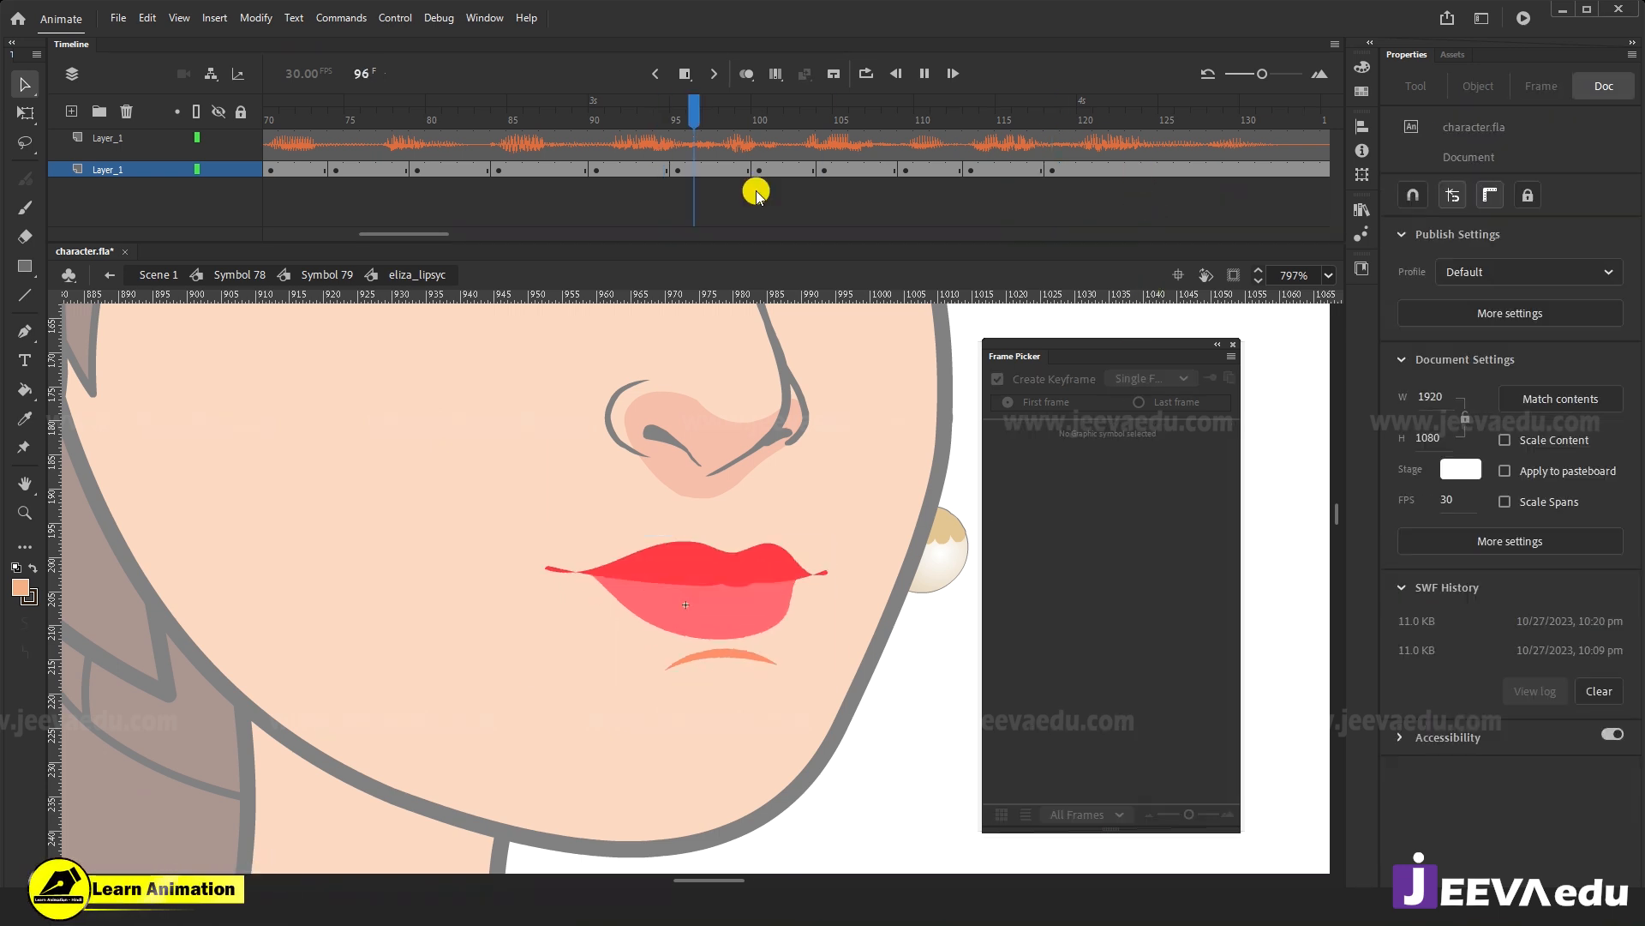
left_click(737, 168)
key("Return")
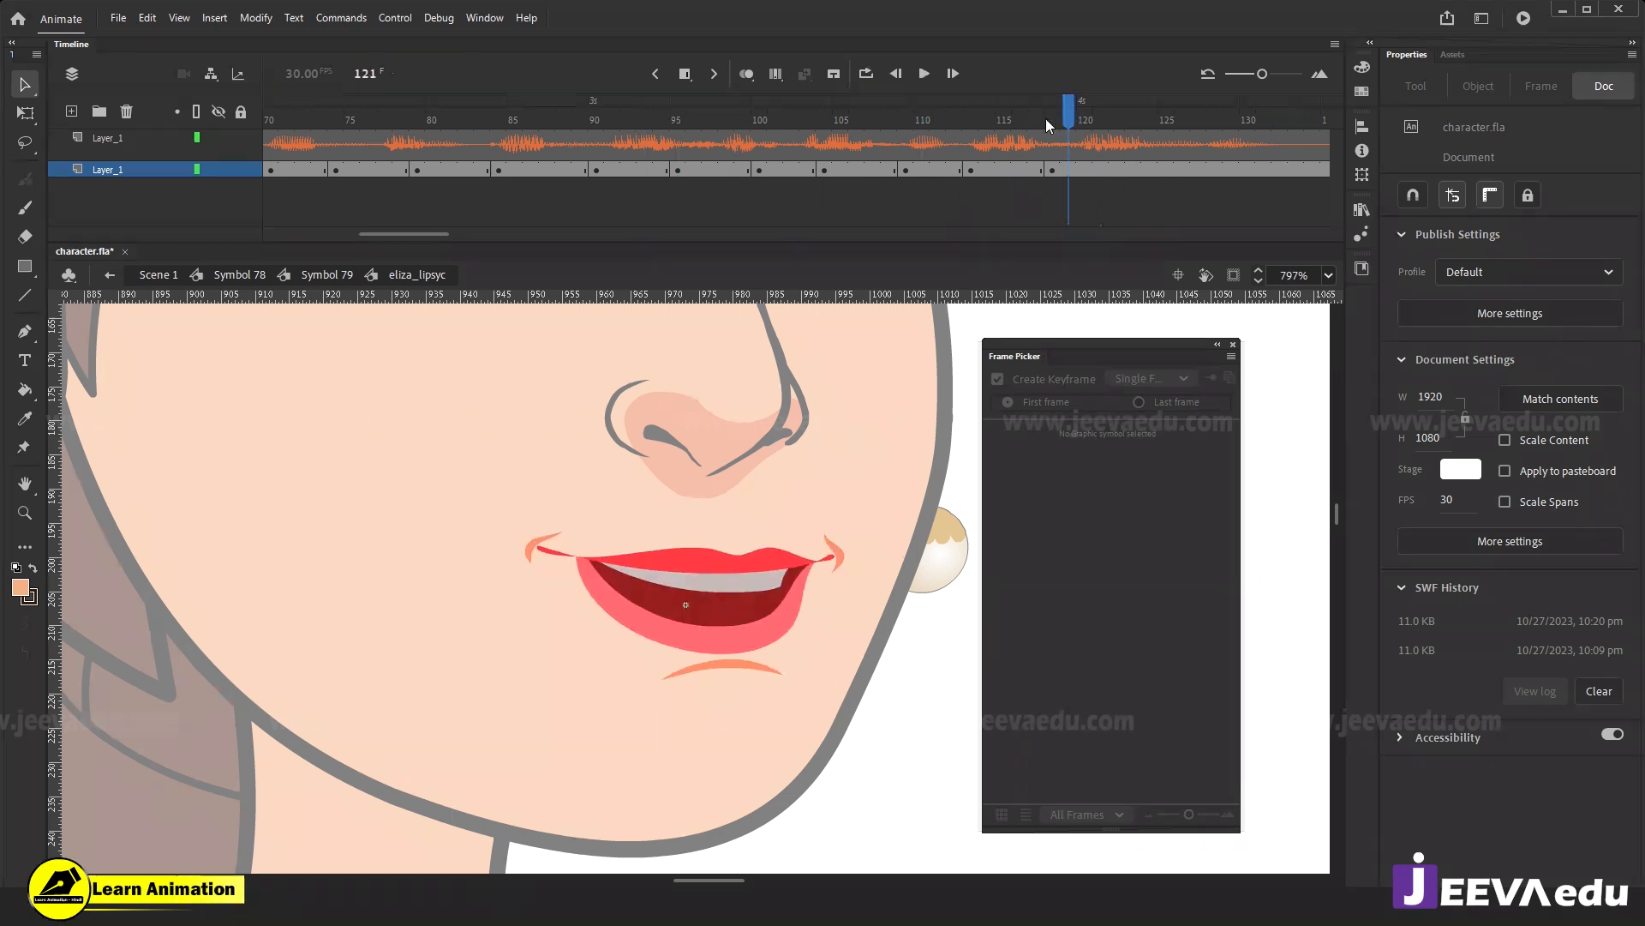
Remove the lips keyframe at frame 118 and key mouth 7 there with the Frame Picker.
left_click(981, 169)
left_click(1085, 112)
left_click(1053, 169)
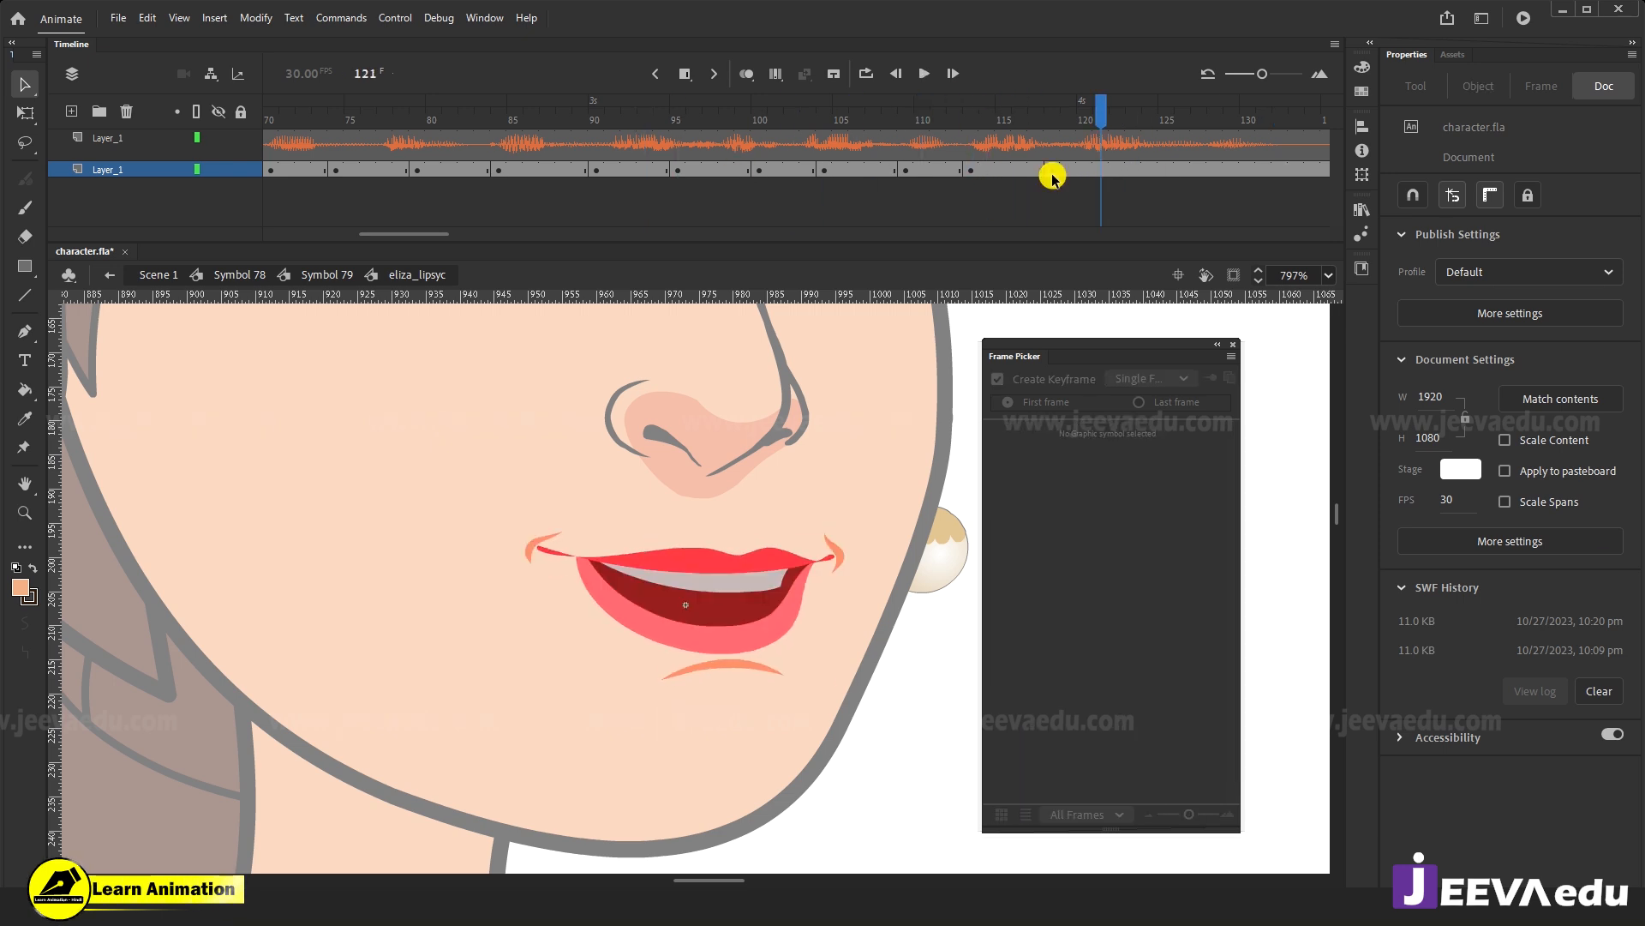
left_click(1050, 754)
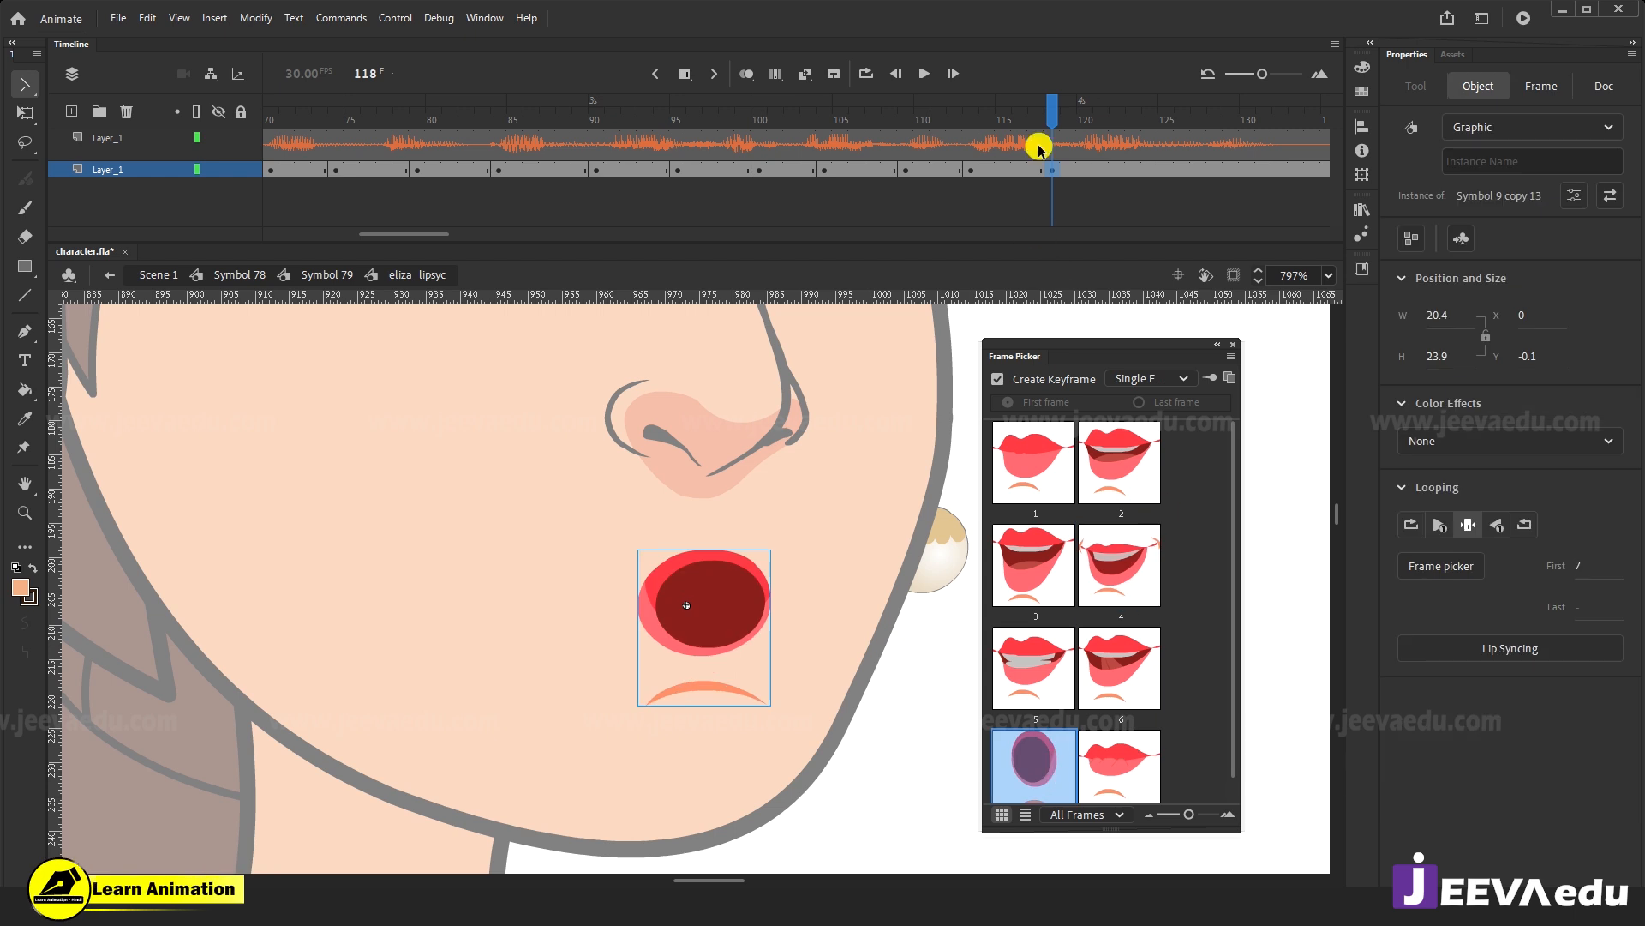
Play the lip sync from frame 104 to check the rounded mouth at frame 118 against the audio.
left_click(823, 170)
key("Return")
left_click(1067, 170)
left_click(979, 168)
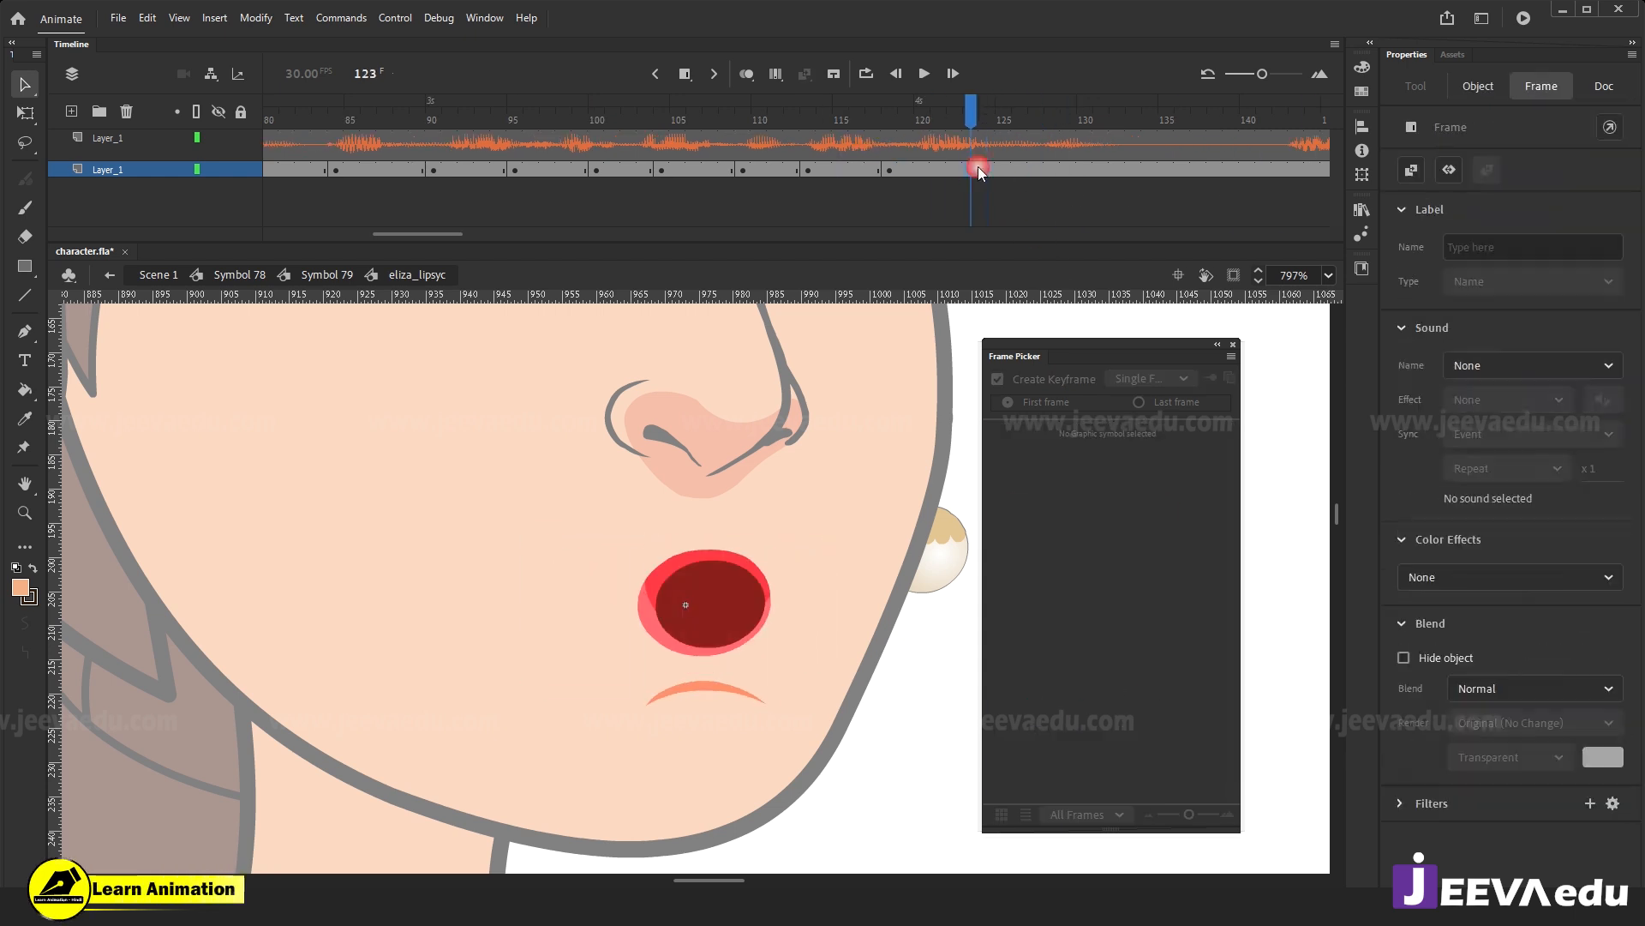
left_click_drag(964, 125, 669, 184)
key("Return")
key("Return")
Key mouth 1 at frame 124 on the lips layer and play the result from frame 100.
left_click(988, 170)
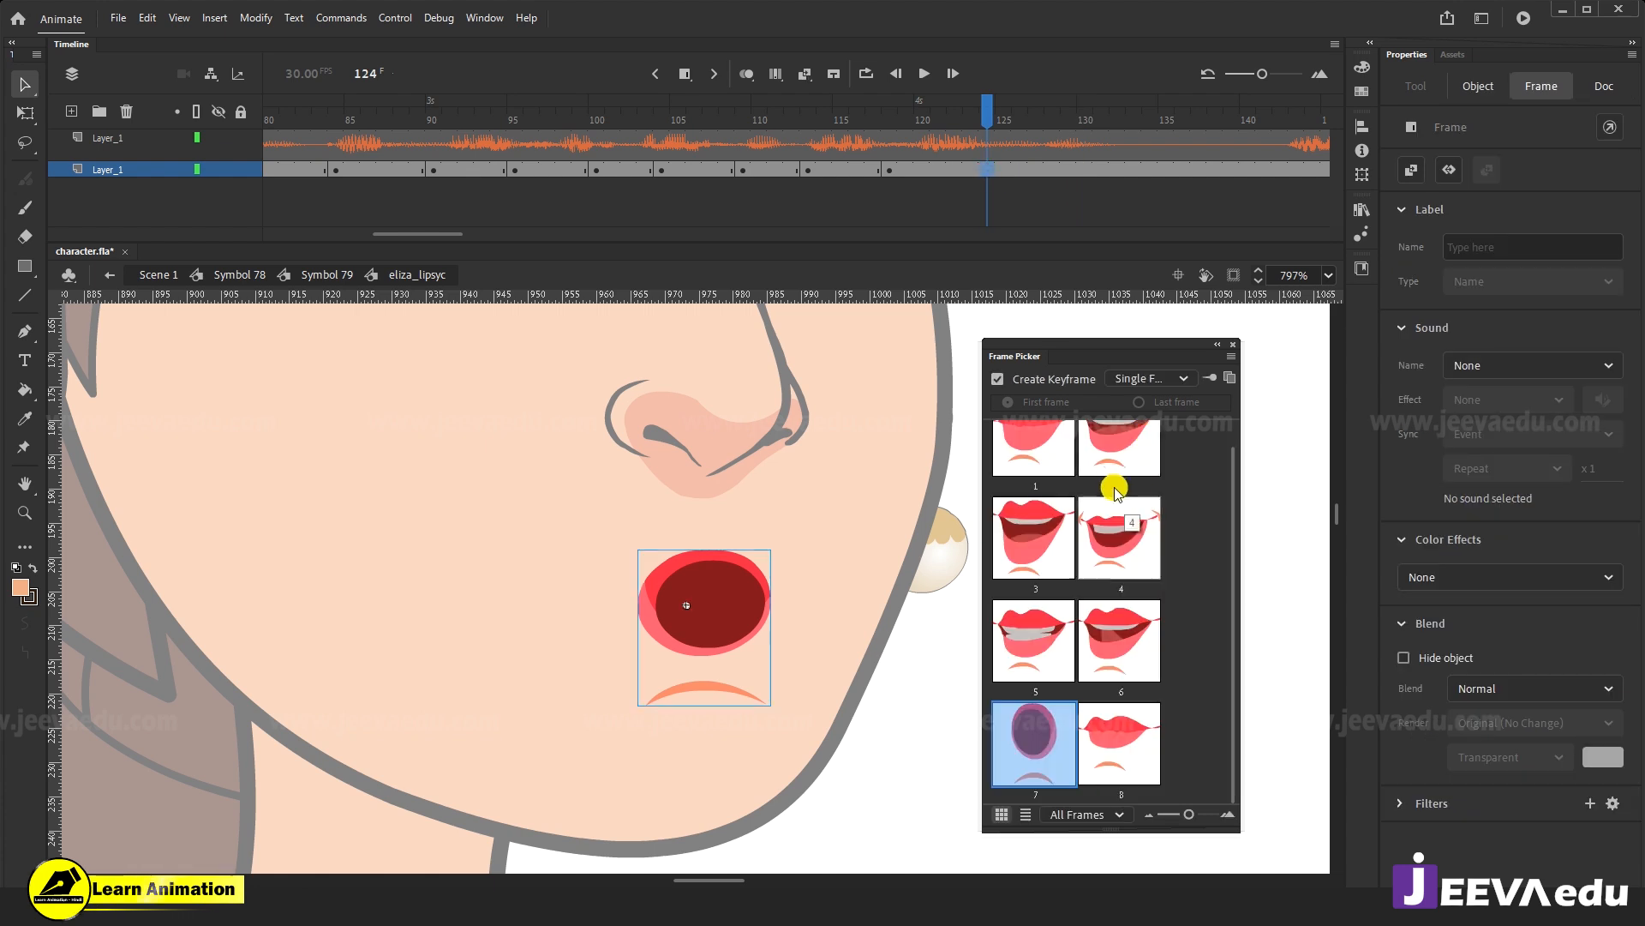
scroll(1055, 476, "up", 1)
left_click(1036, 468)
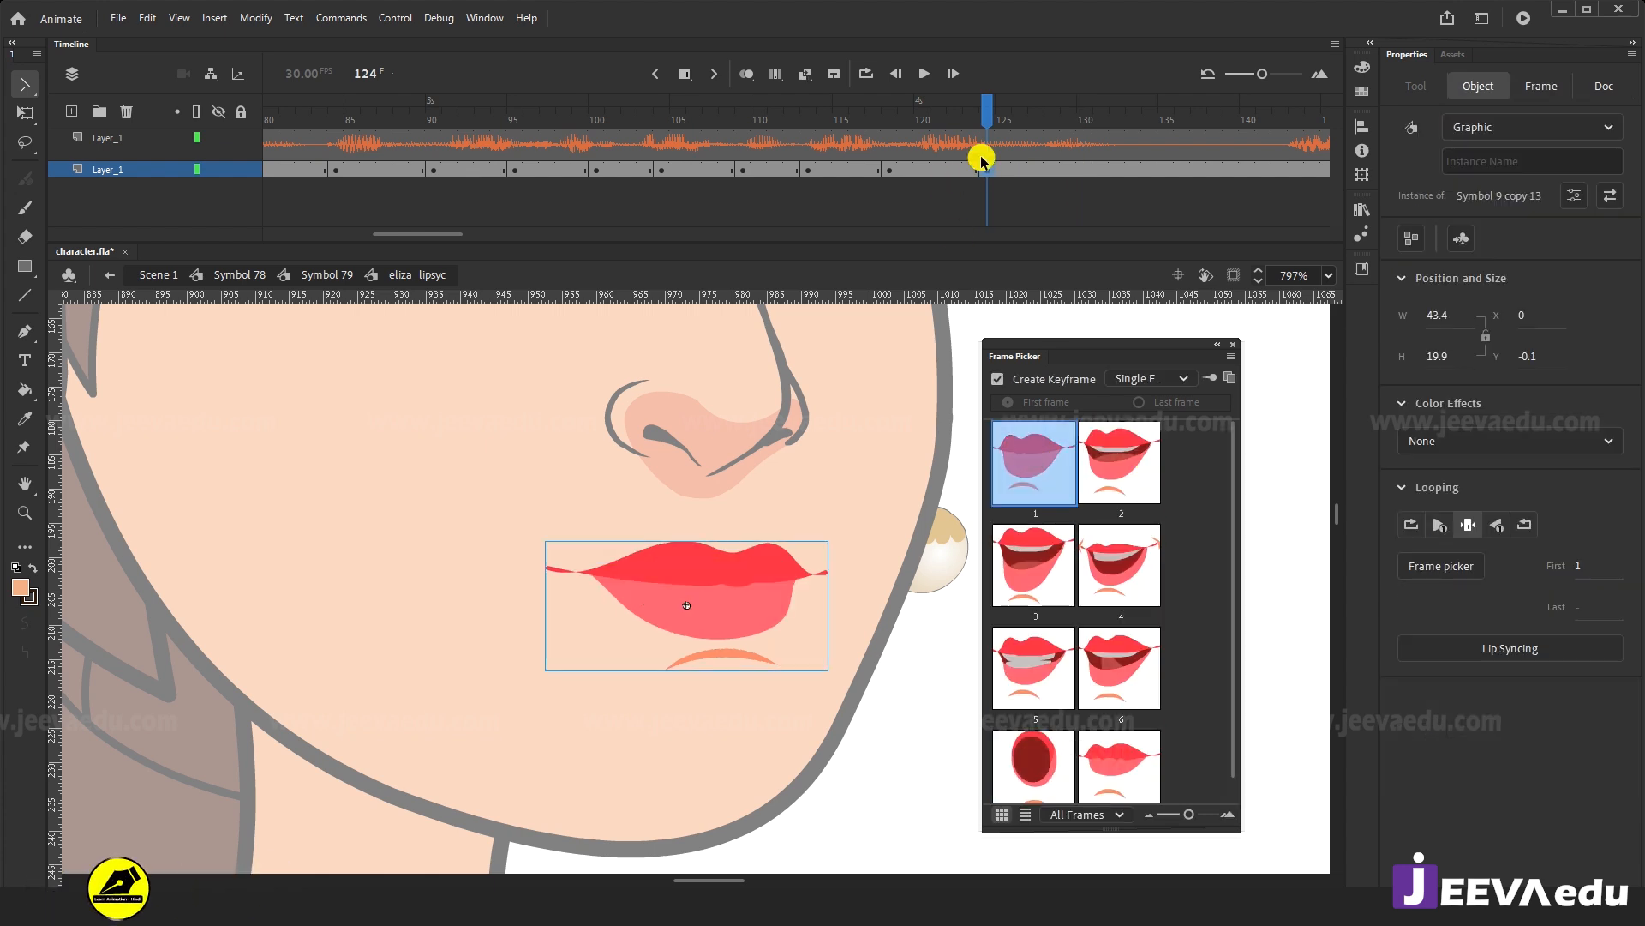
left_click(597, 170)
left_click(603, 186)
key("Return")
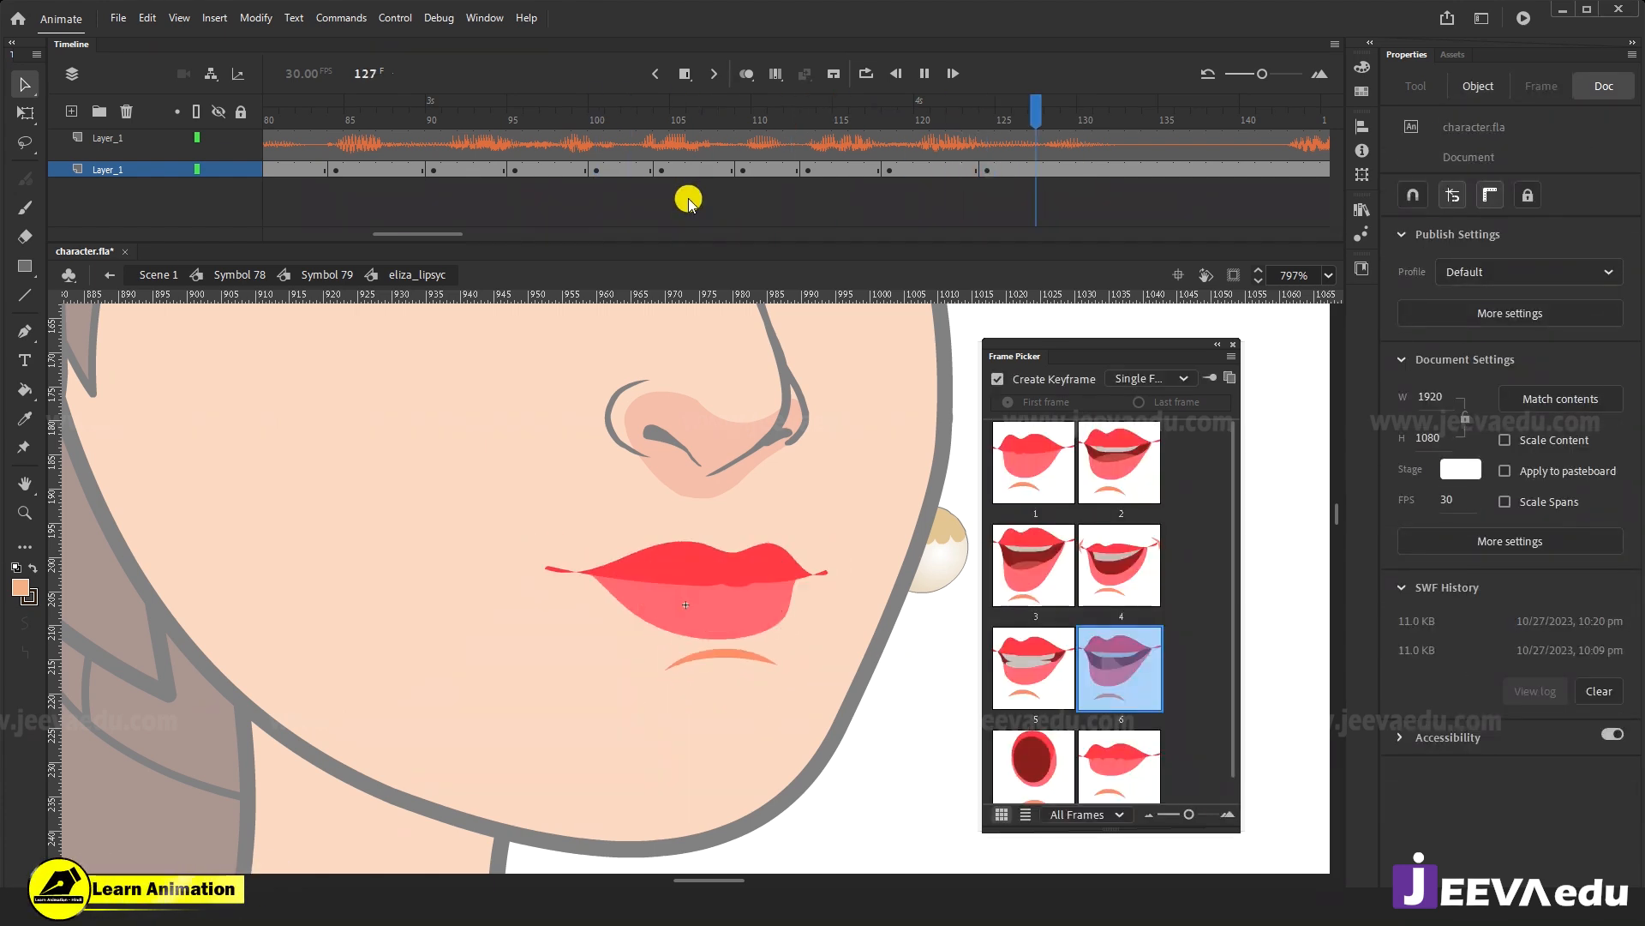
Duplicate the lips layer's keyframes from frame 47 onward so that the copies start at frame 143.
left_click(1146, 115)
left_click_drag(1147, 115, 825, 120)
left_click_drag(660, 170, 386, 182)
scroll(1082, 175, "right", 8)
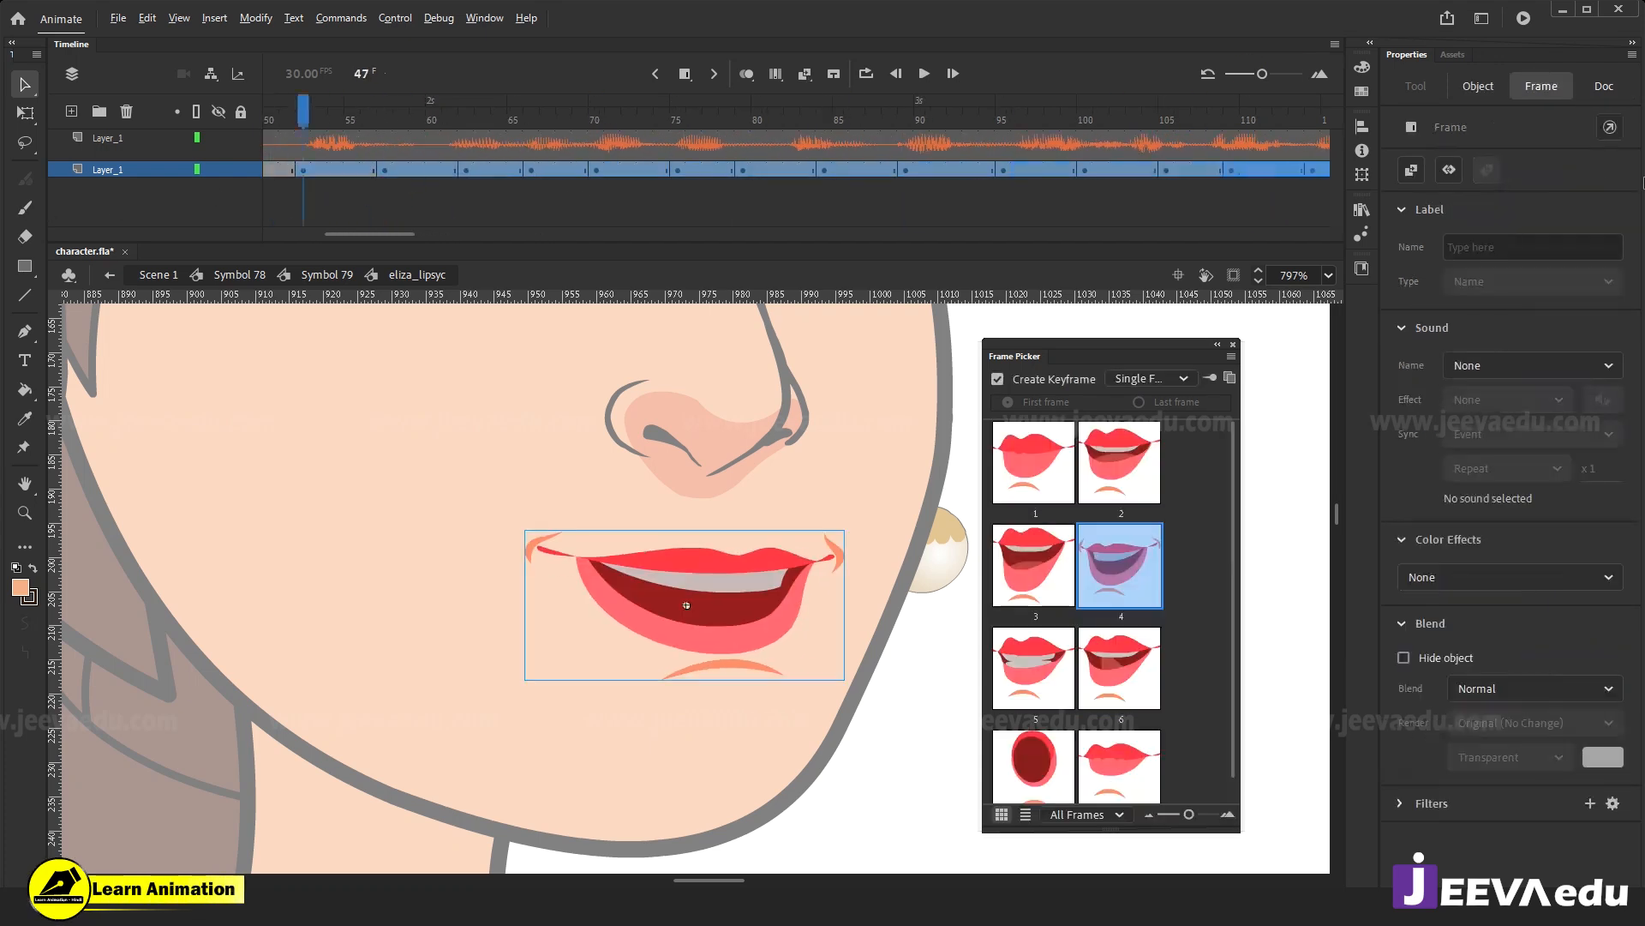
left_click_drag(833, 194, 740, 178)
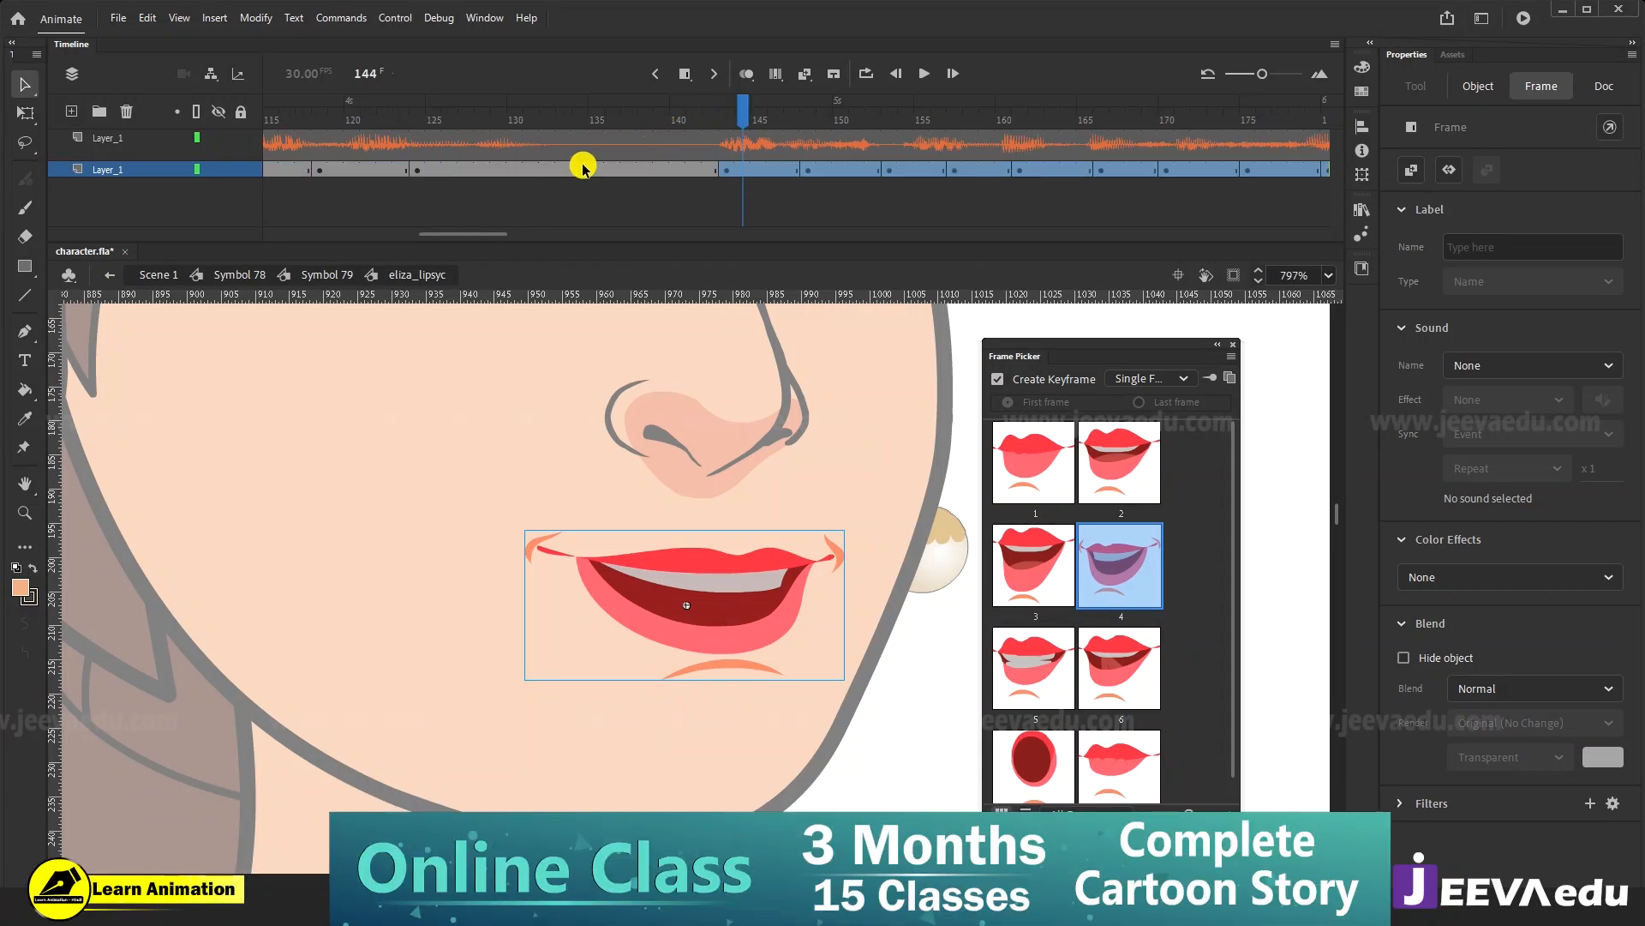
Split the audio at frame 140 on the audio layer.
left_click(644, 147)
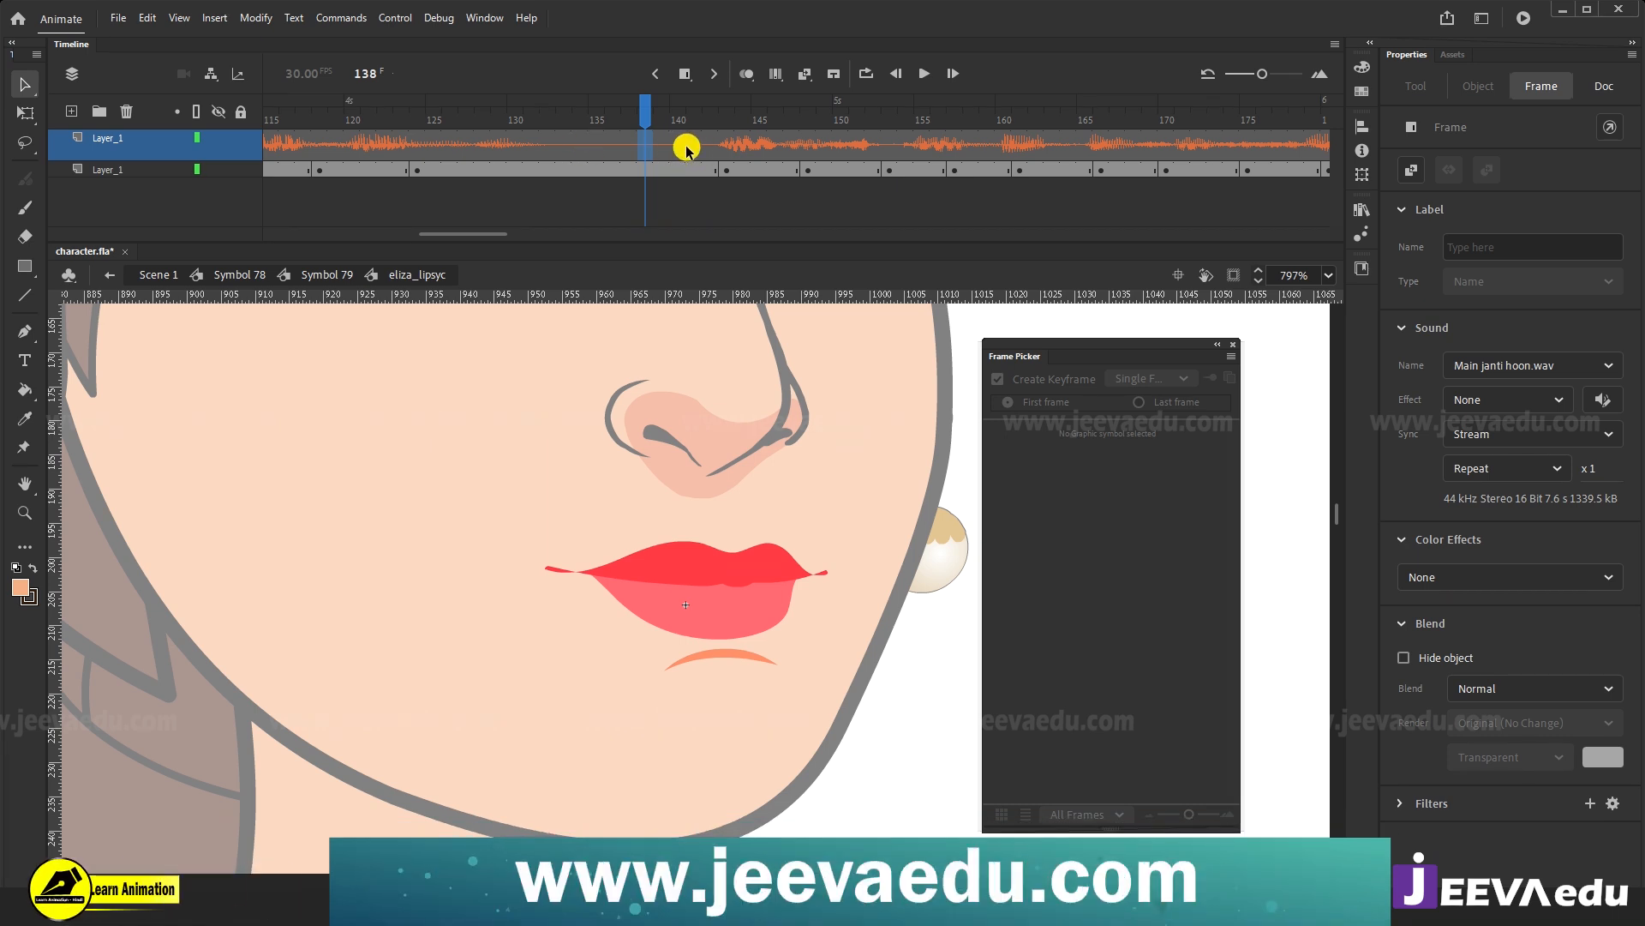
left_click(683, 147)
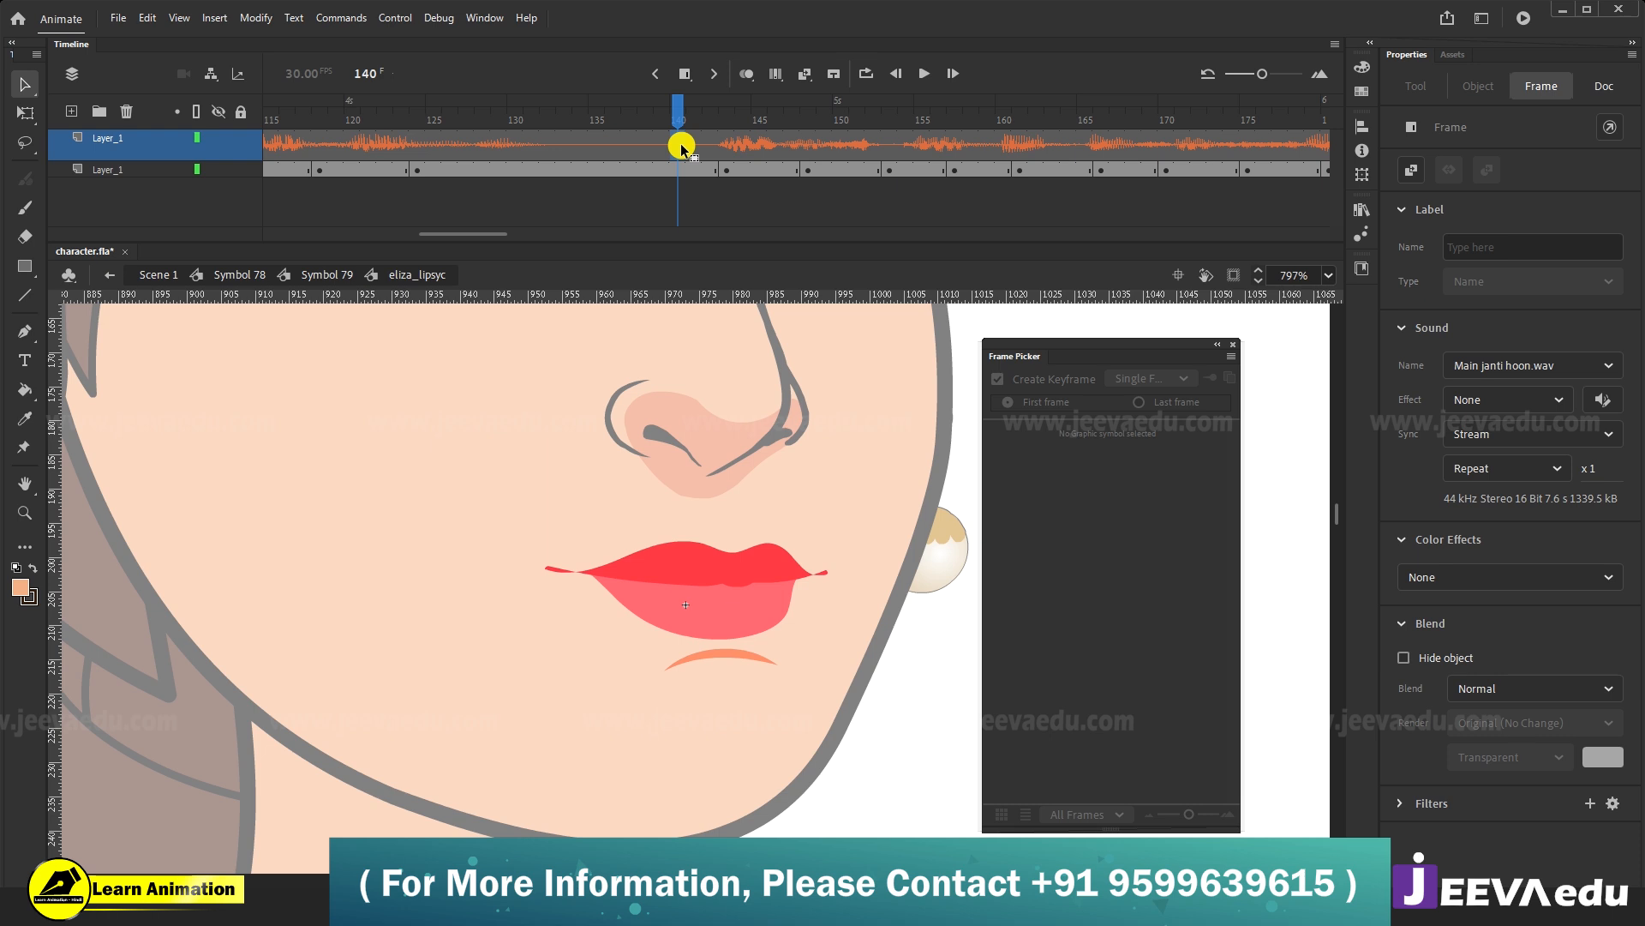
right_click(683, 149)
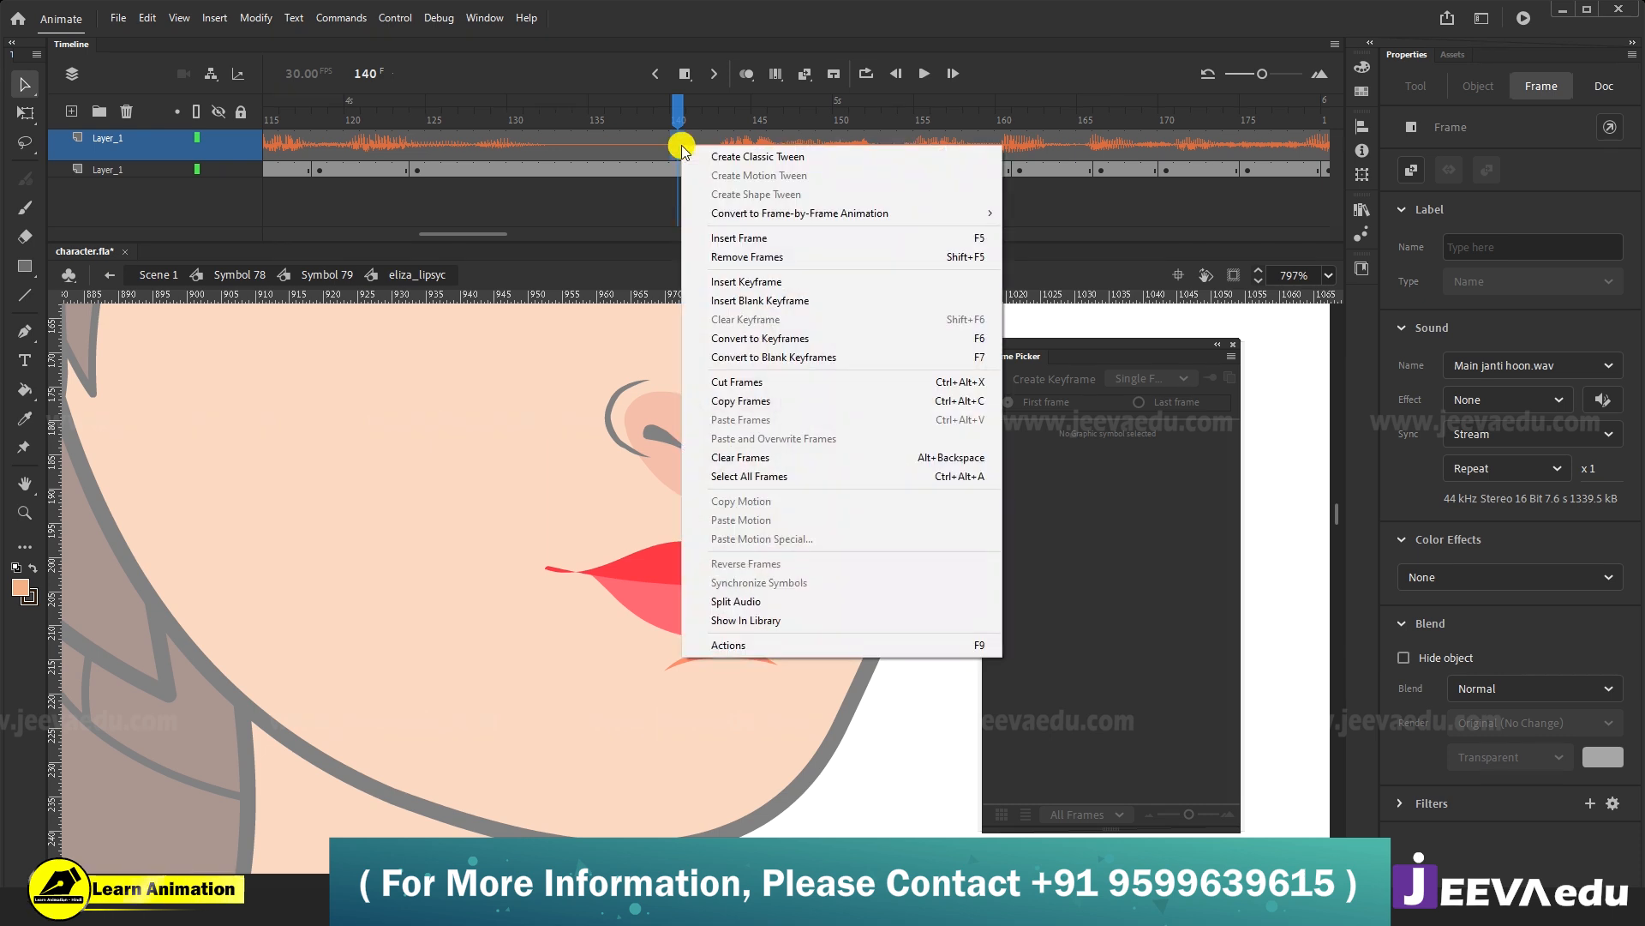
left_click(831, 605)
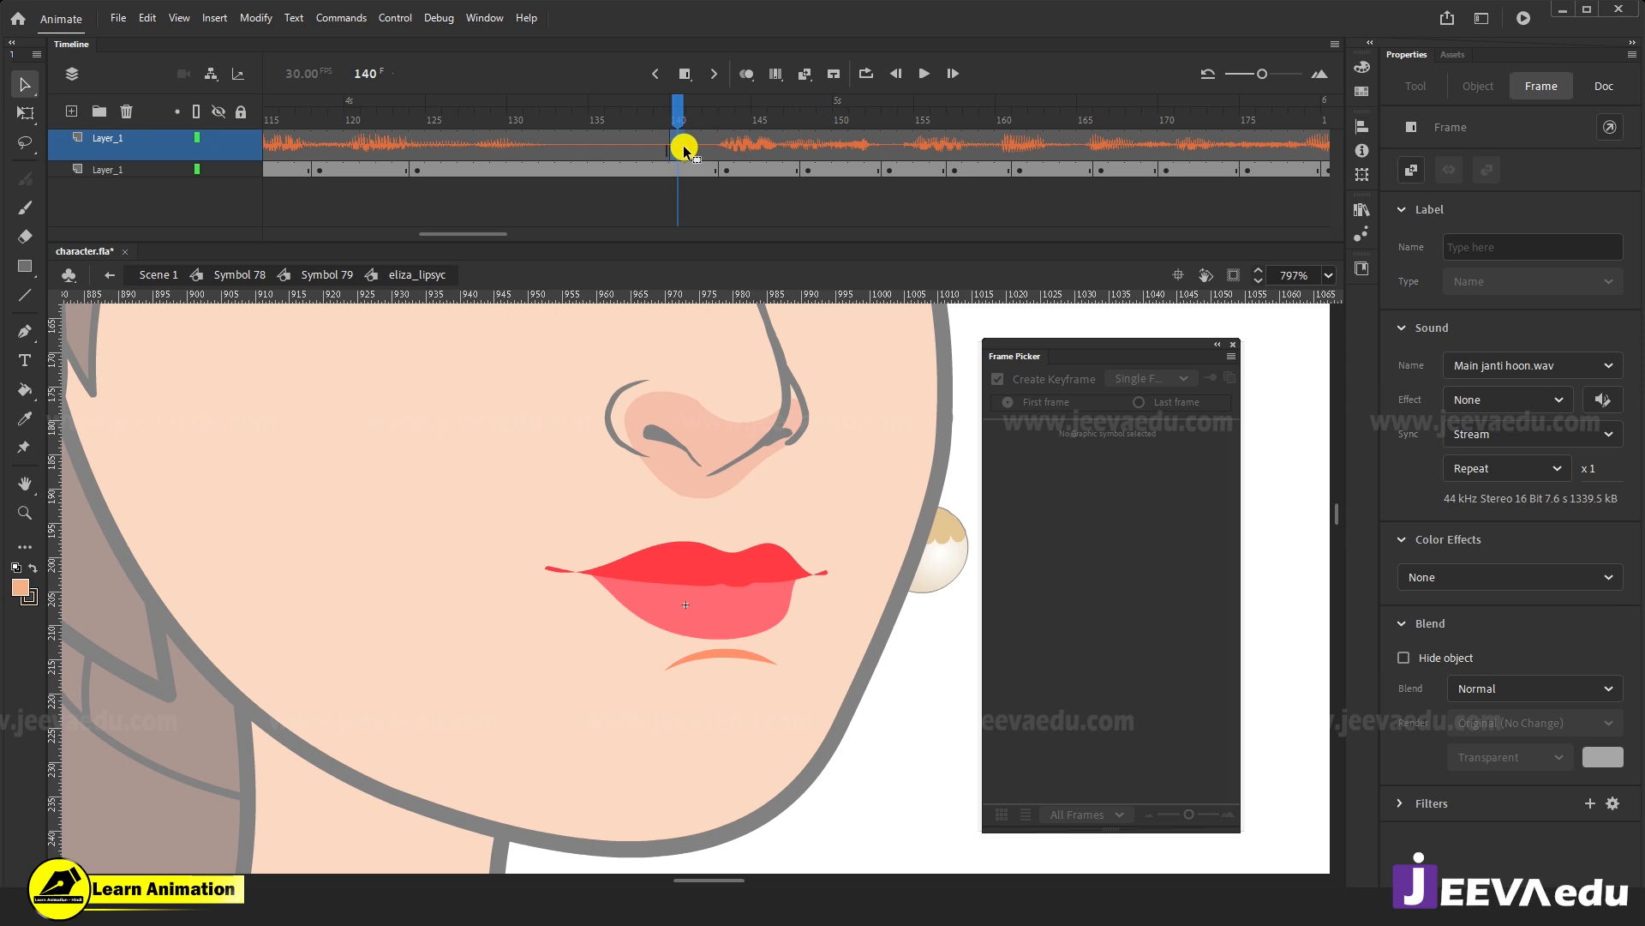
Select the audio frames 136 to 140 before the cut and undo the audio split.
left_click(677, 113)
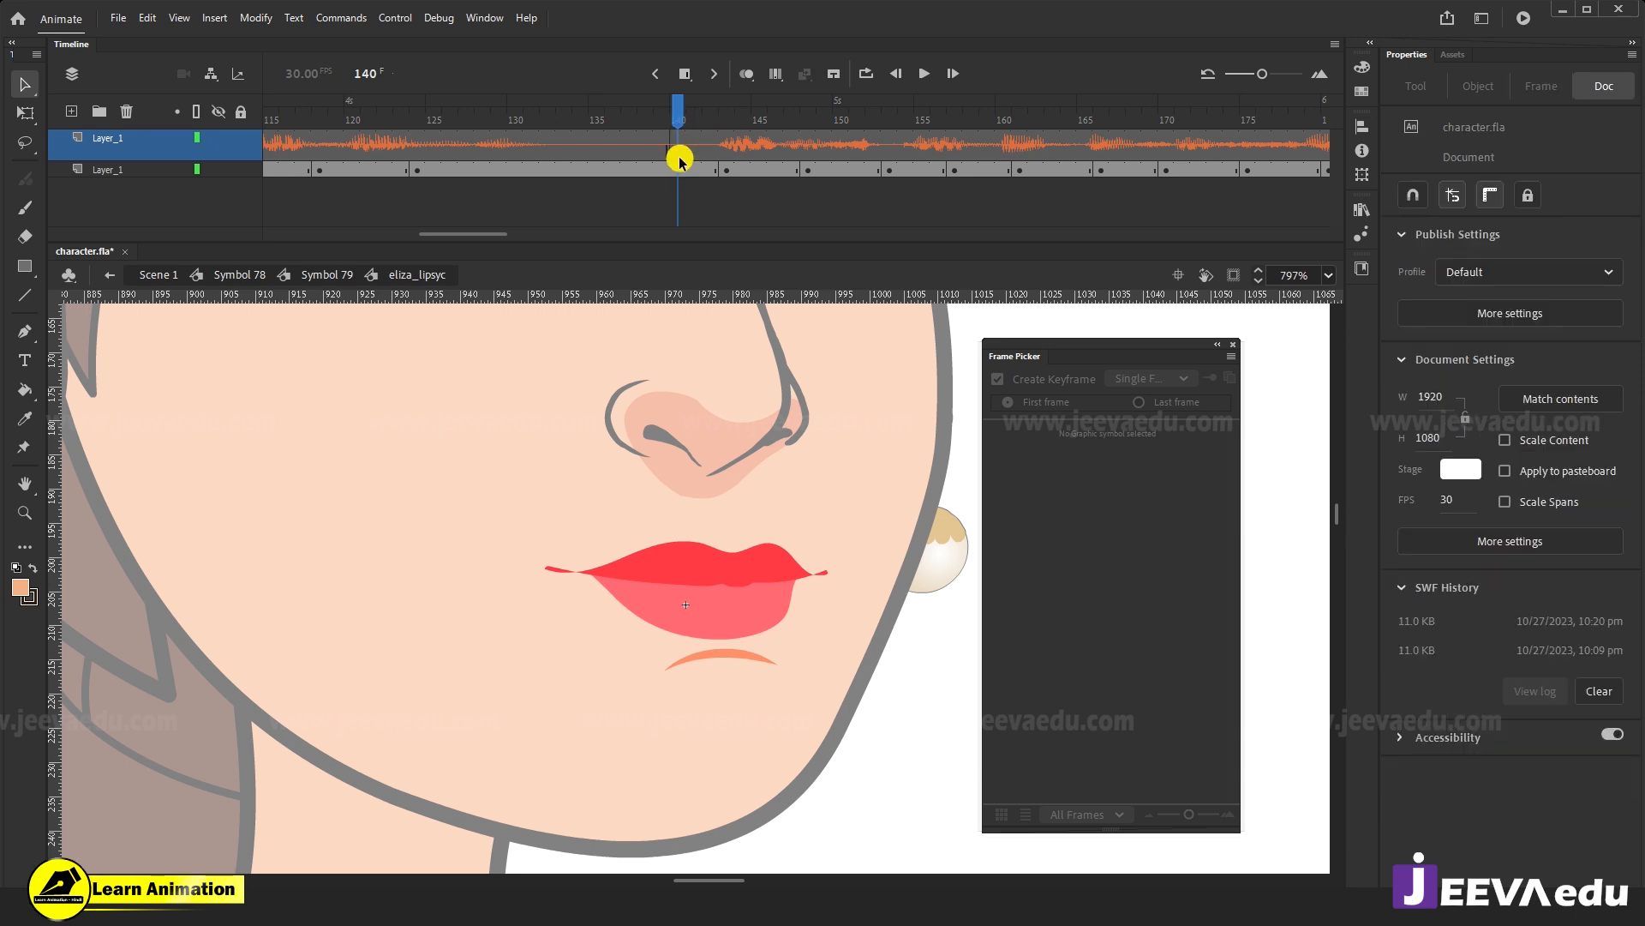
left_click(679, 151)
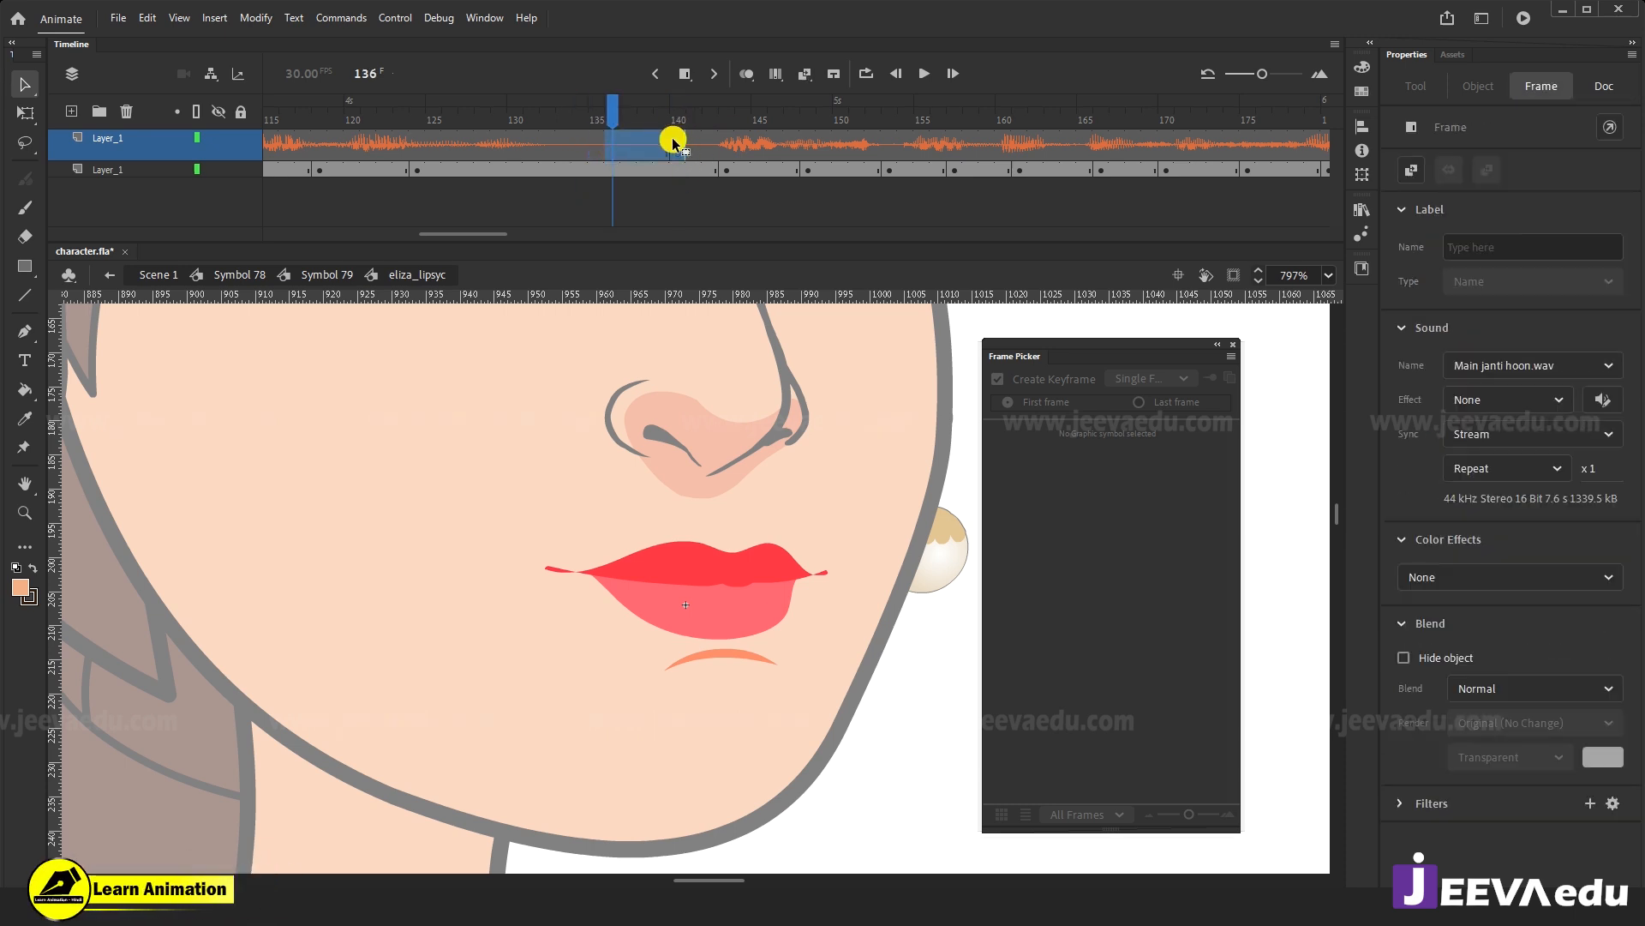
mouse_move(611, 155)
left_mouse_down()
mouse_move(599, 151)
mouse_move(625, 147)
mouse_move(563, 143)
mouse_move(613, 145)
left_mouse_up()
key("ctrl+z")
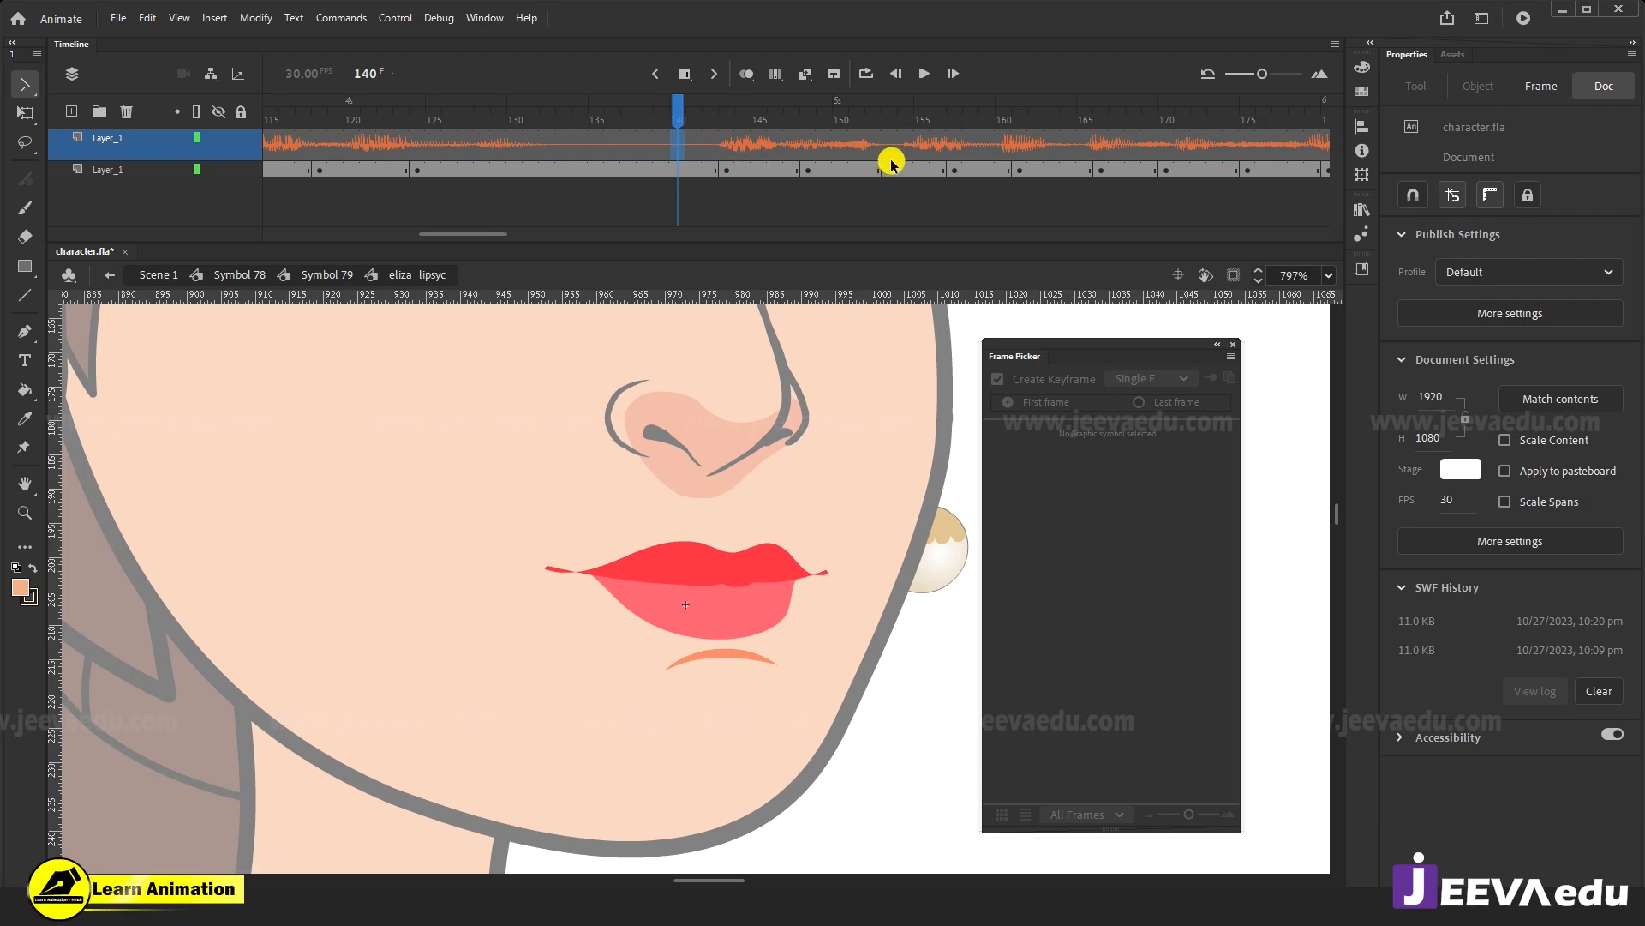
Play the lip-sync from frame 140 and change the mouth in the frame 143 keyframe to shape 7.
key("Return")
key("Return")
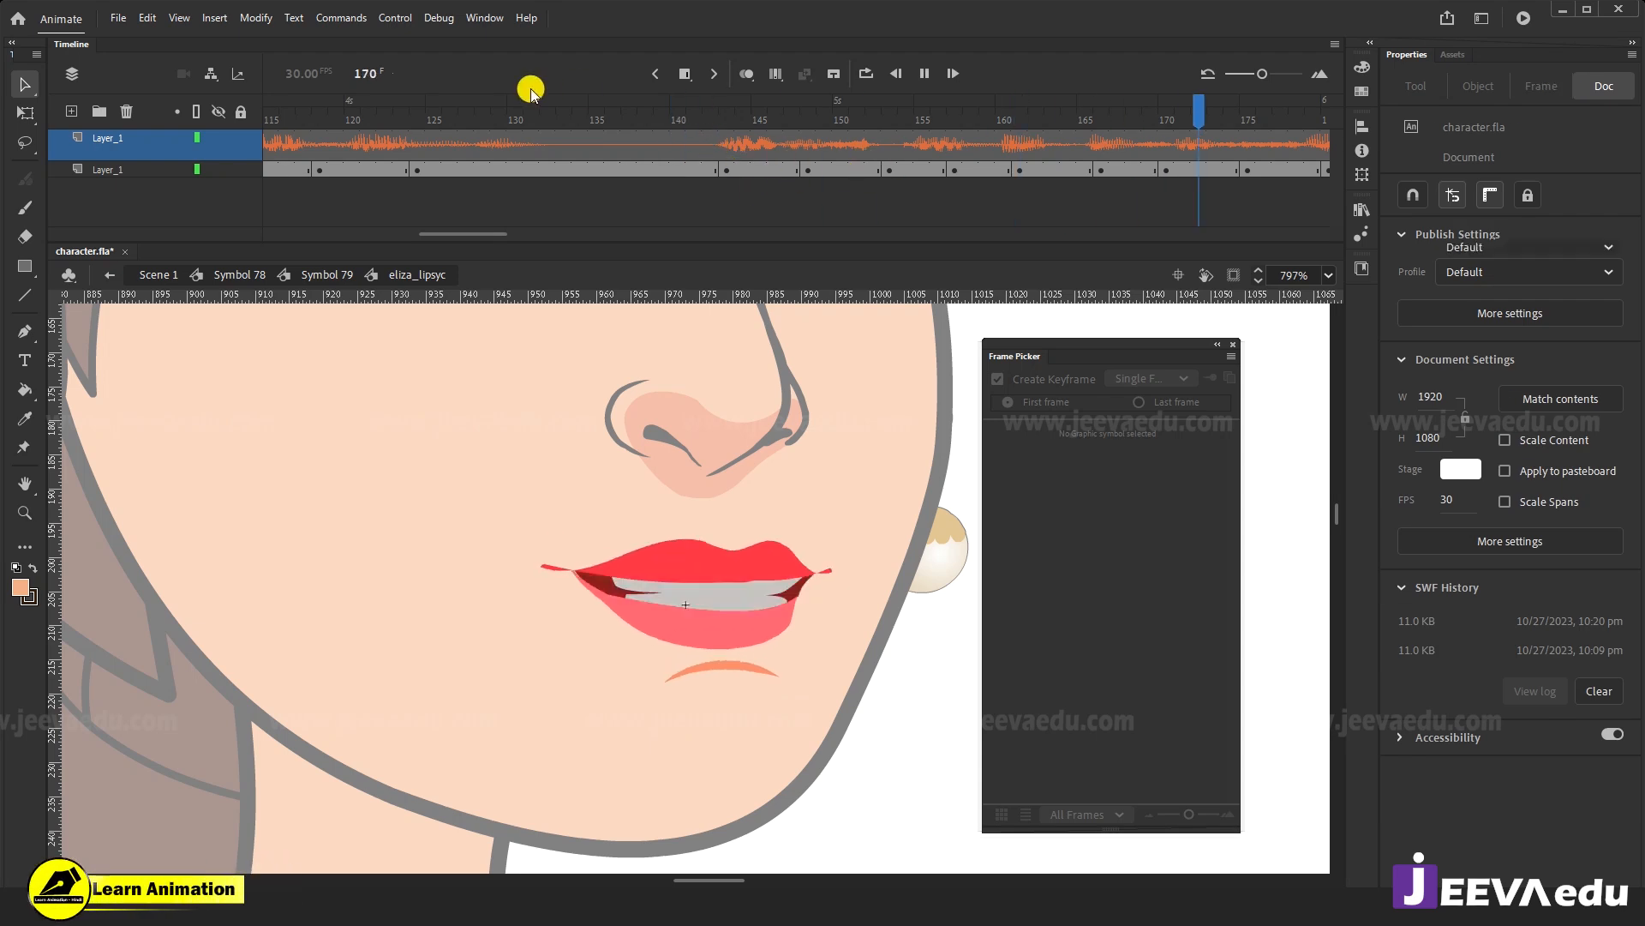
left_click(731, 172)
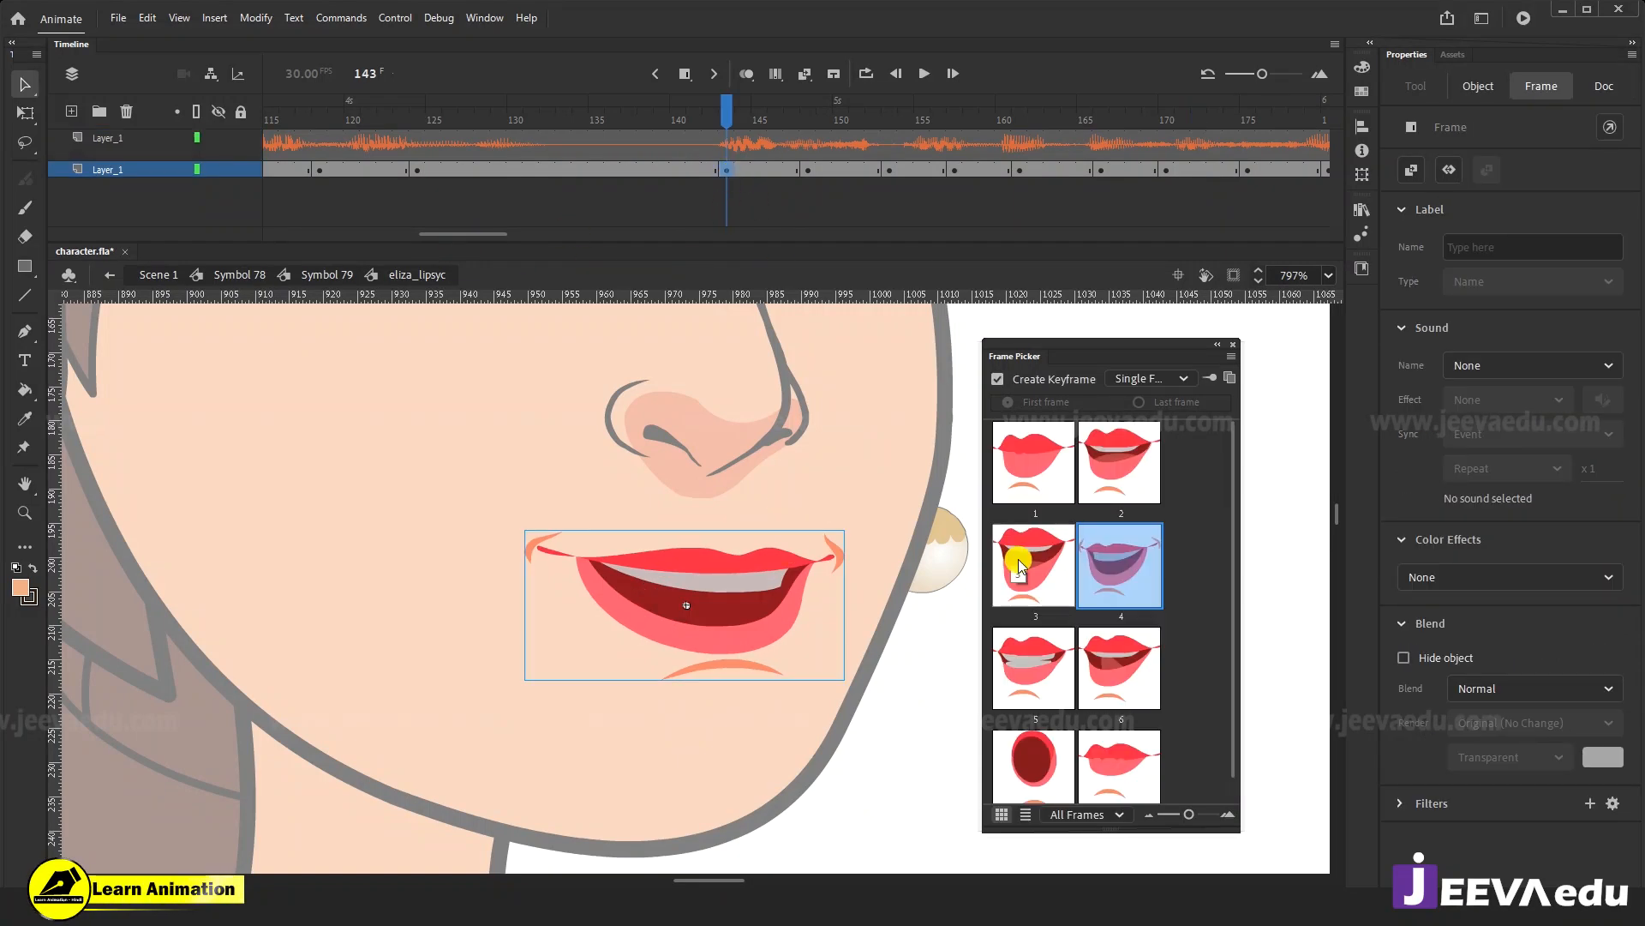
left_click(1028, 758)
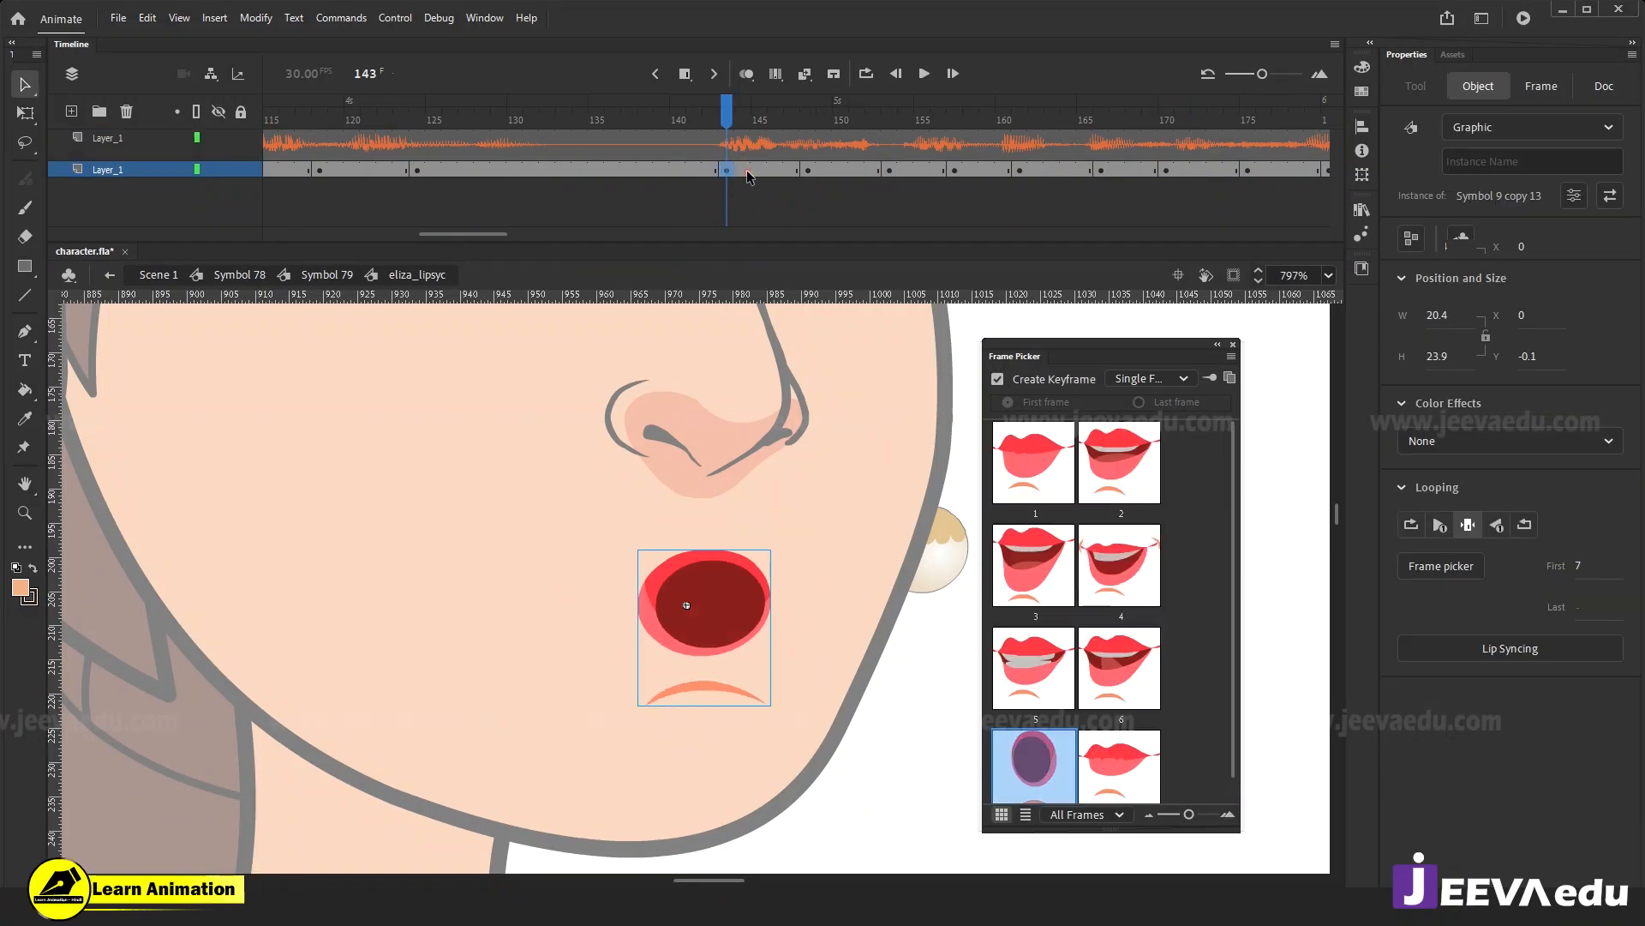
Lengthen the mouth pose at frame 143 by one frame and play the result from just before it.
left_click(747, 171)
key("F5")
left_click(710, 114)
key("Return")
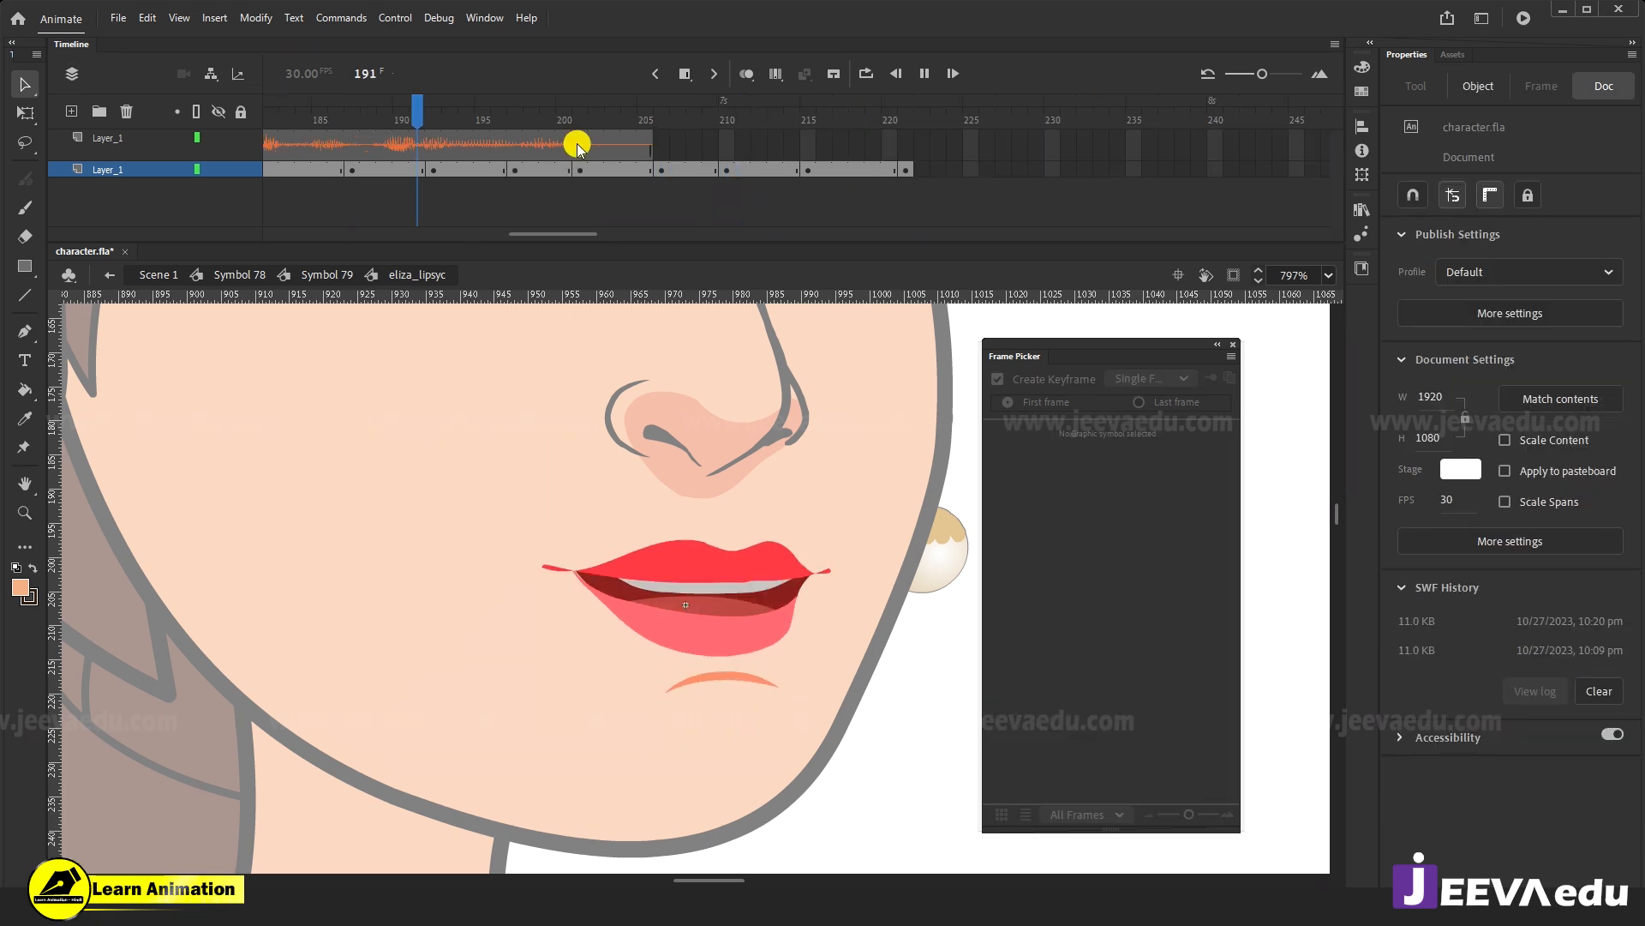
Replay the second phrase and change the mouth in the frame 187 keyframe to shape 7.
key("Return")
left_click_drag(417, 118, 267, 176)
key("Return")
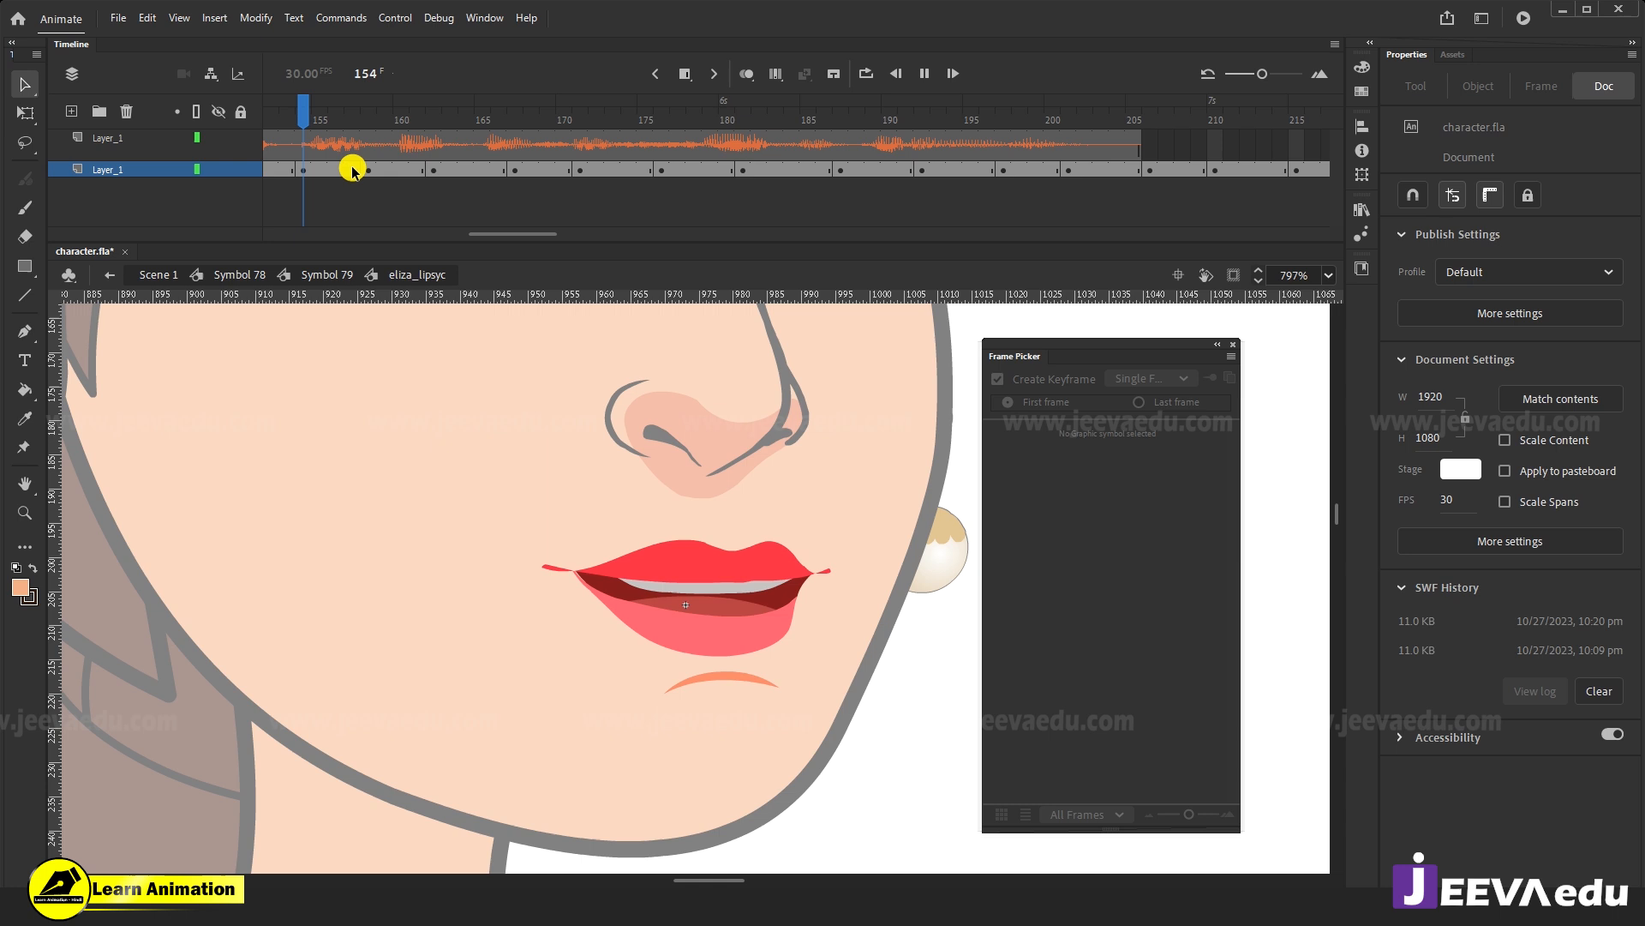
key("Return")
left_click(846, 176)
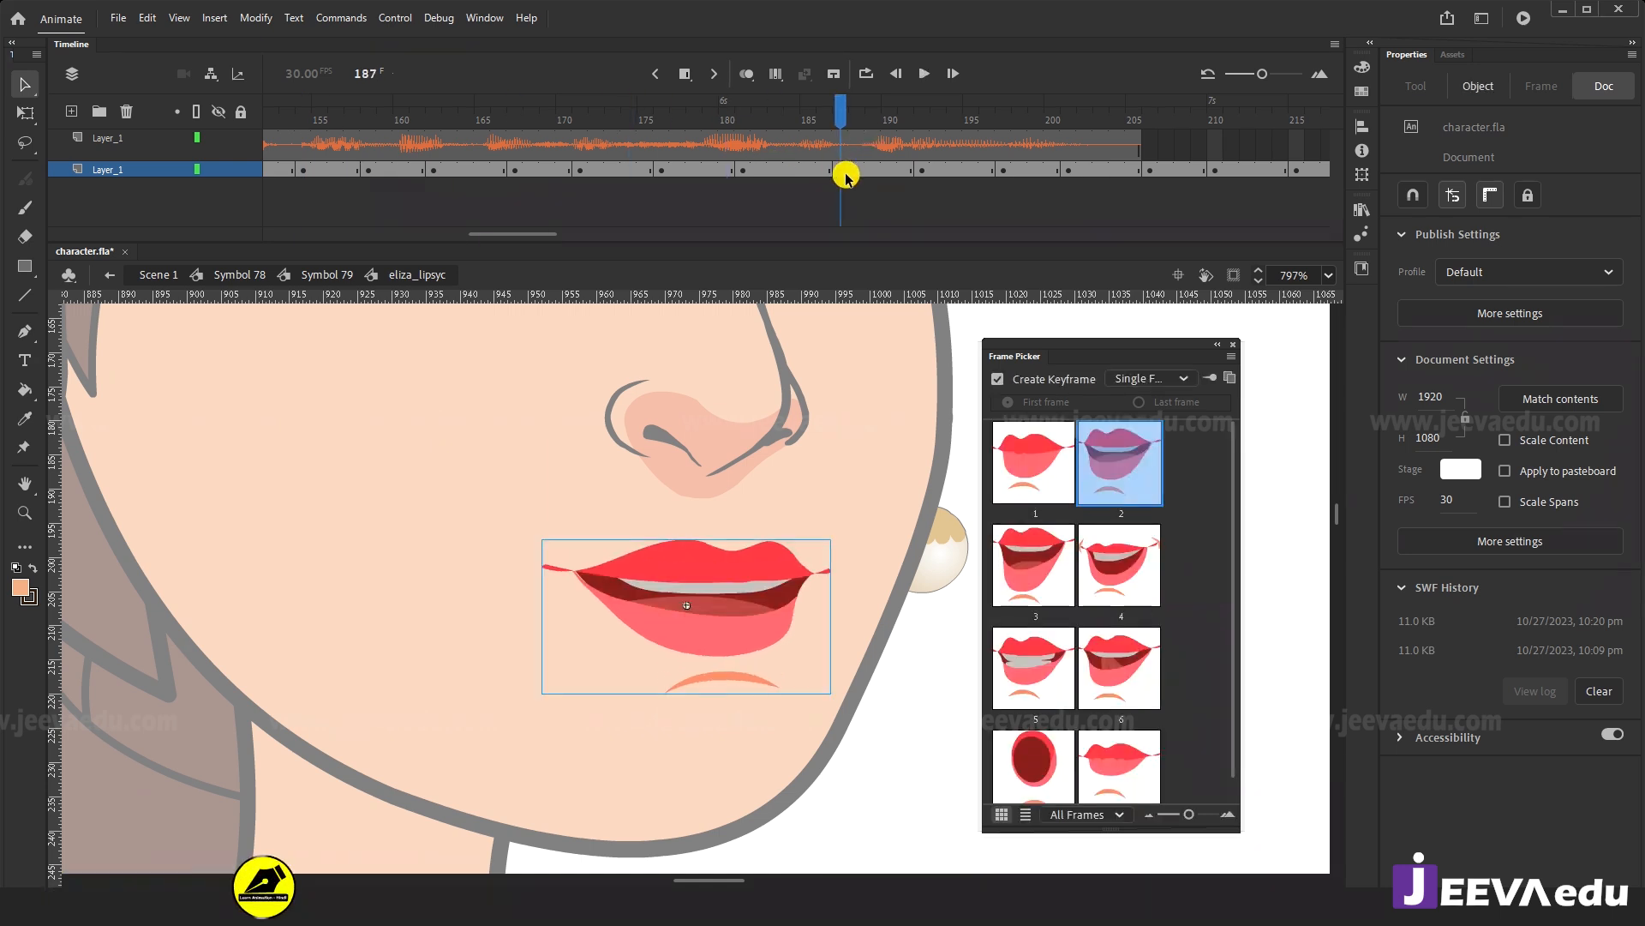
left_click(1041, 750)
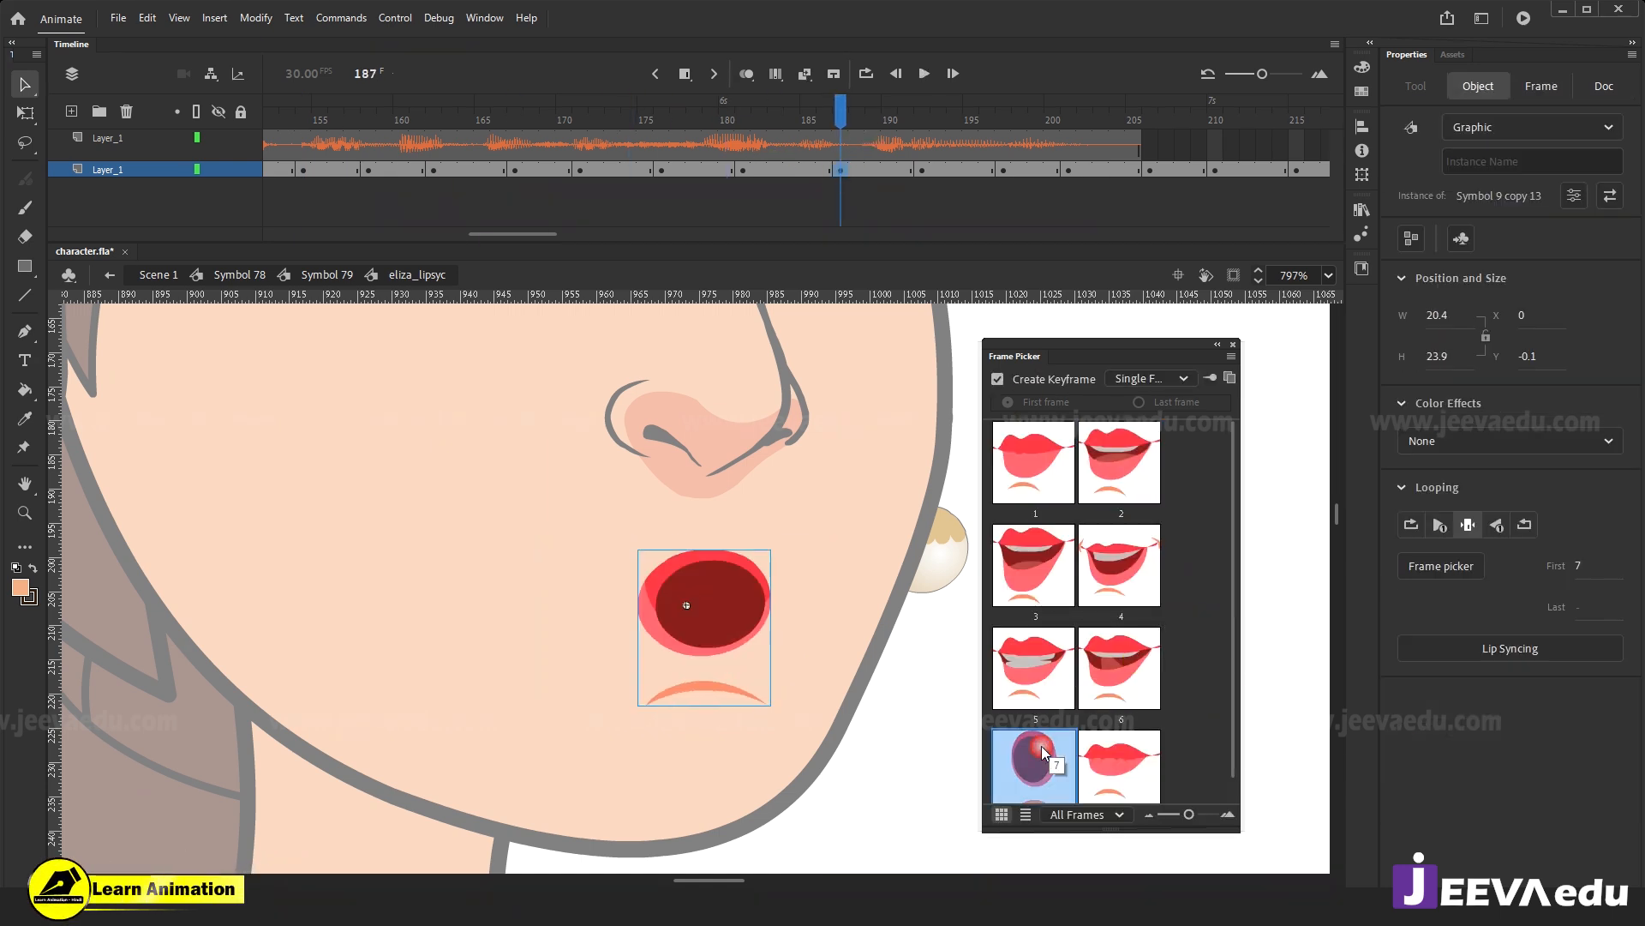
Play the end of the lip-sync repeatedly, from around frames 183 to 187, to check the mouth shapes against the audio.
key("Return")
key("Return")
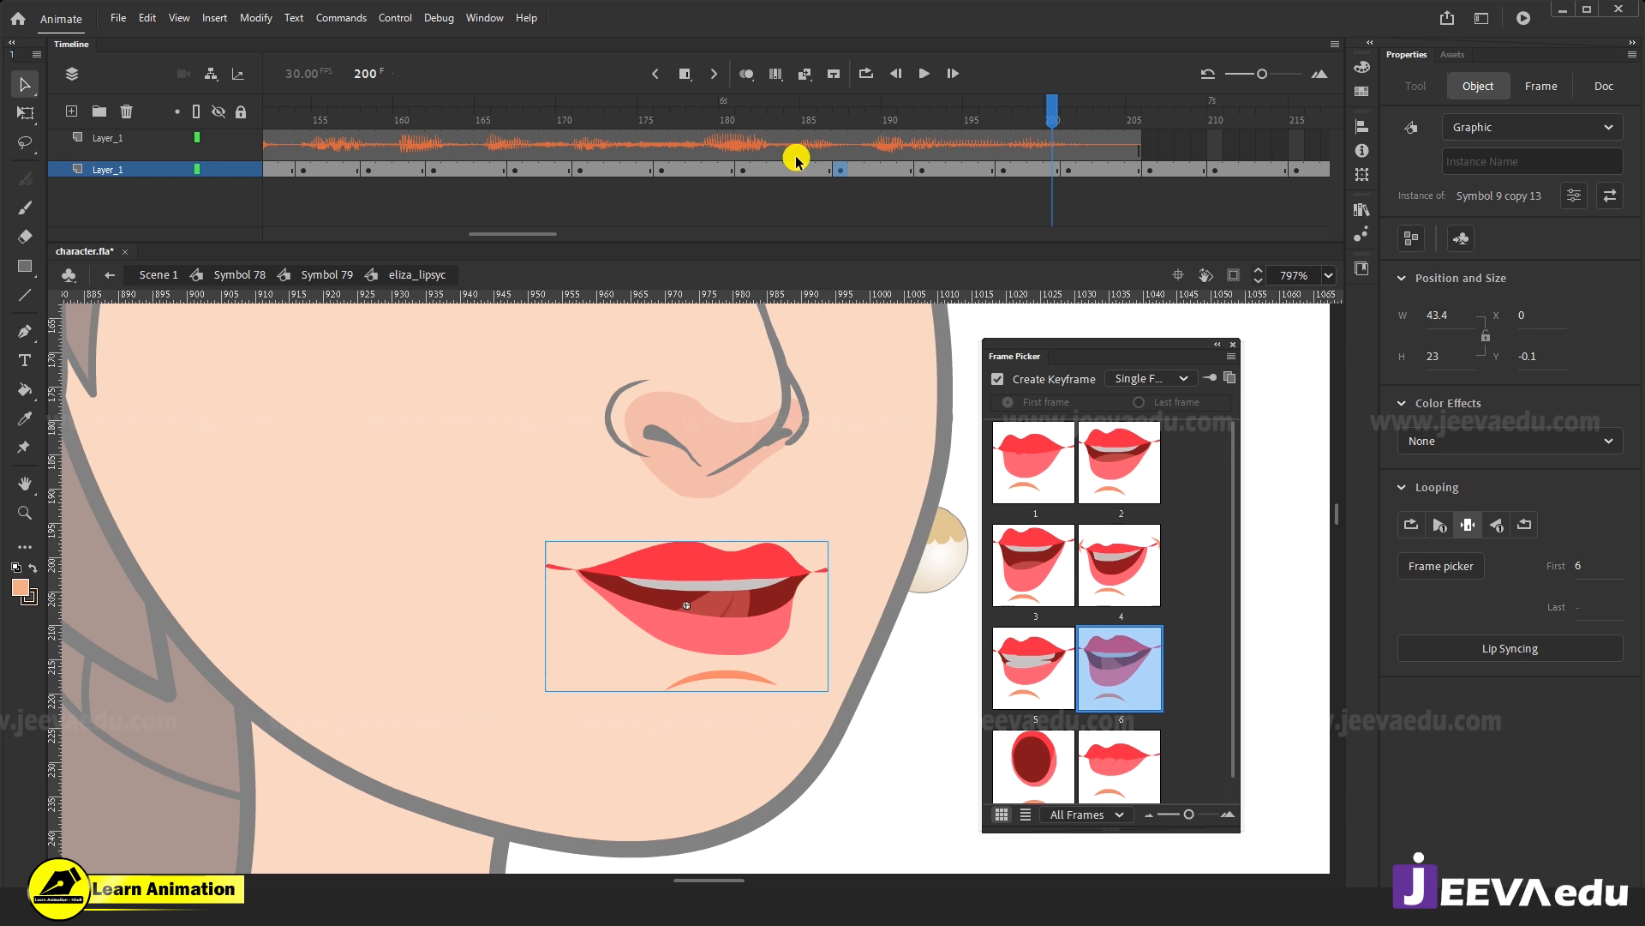
left_click(796, 158)
key("Return")
key("Return")
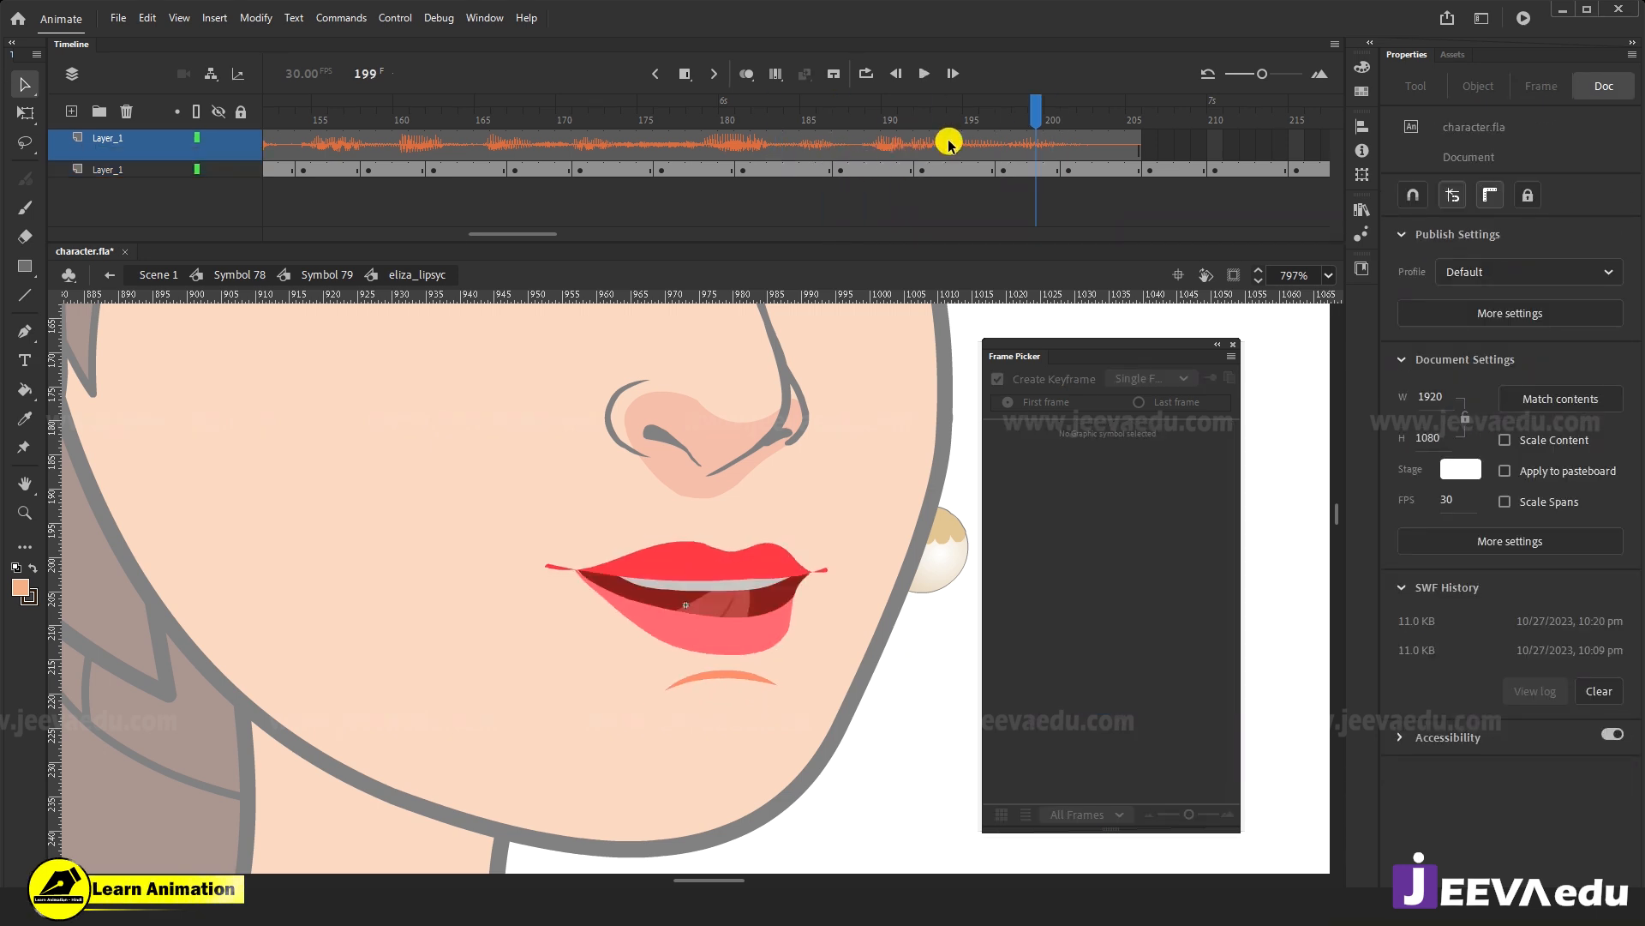
left_click(773, 153)
key("Return")
Remove the surplus lips layer frames past the end of the audio so that the layer ends at frame 205.
left_click(1149, 173)
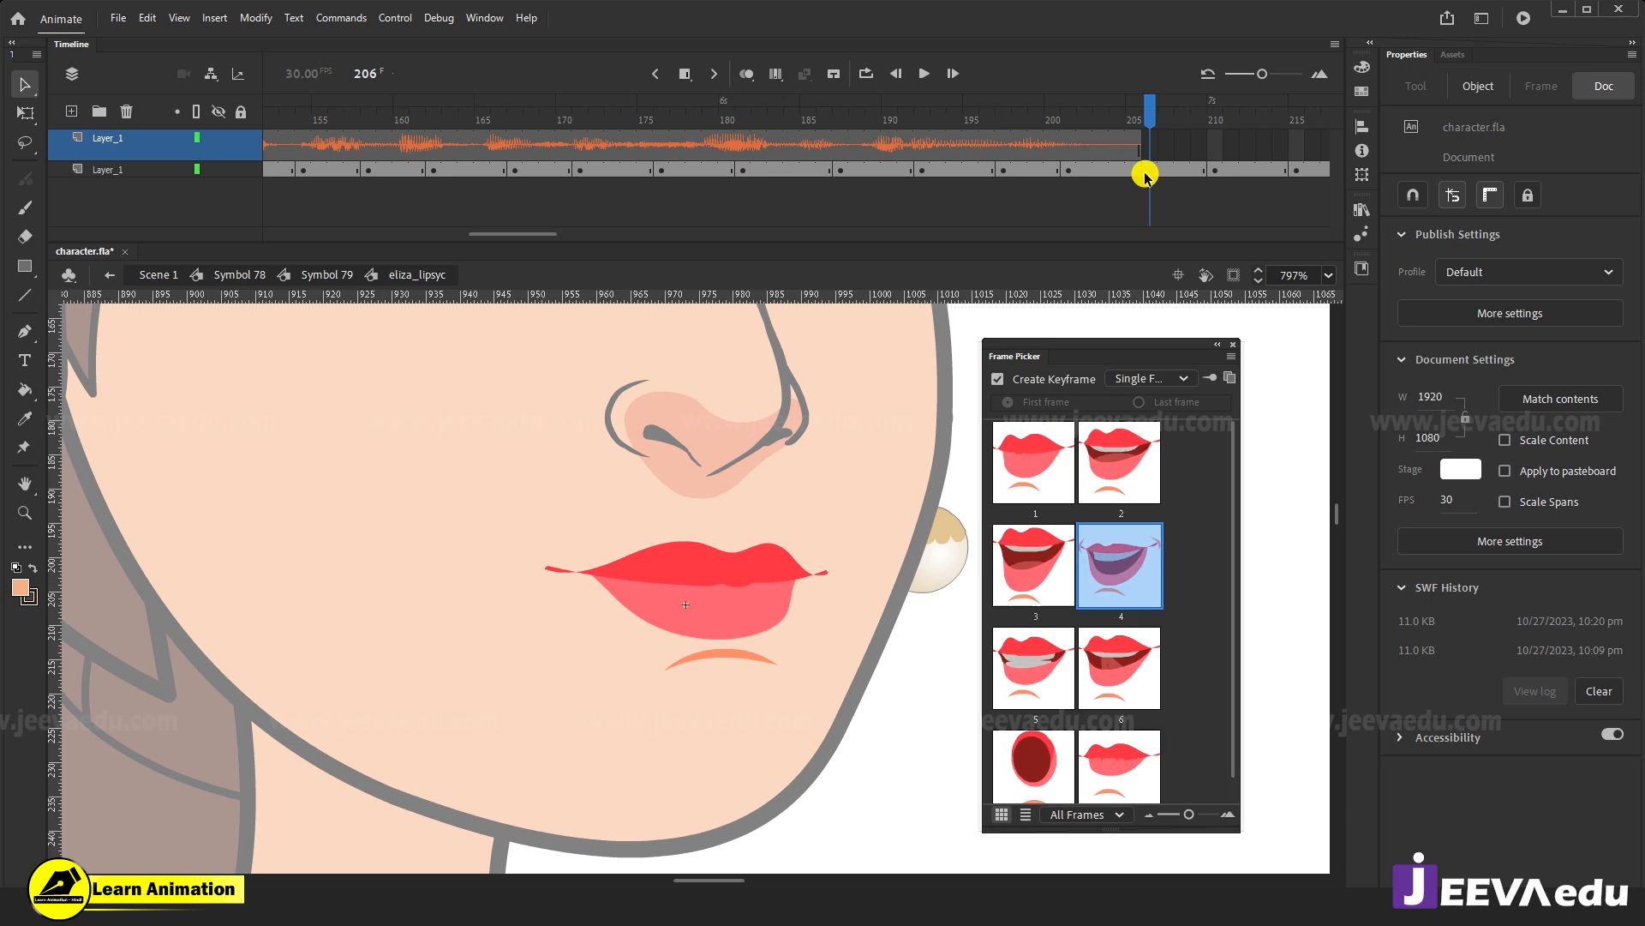
left_click_drag(1138, 170, 1019, 184)
left_click(983, 180)
key("shift+F5")
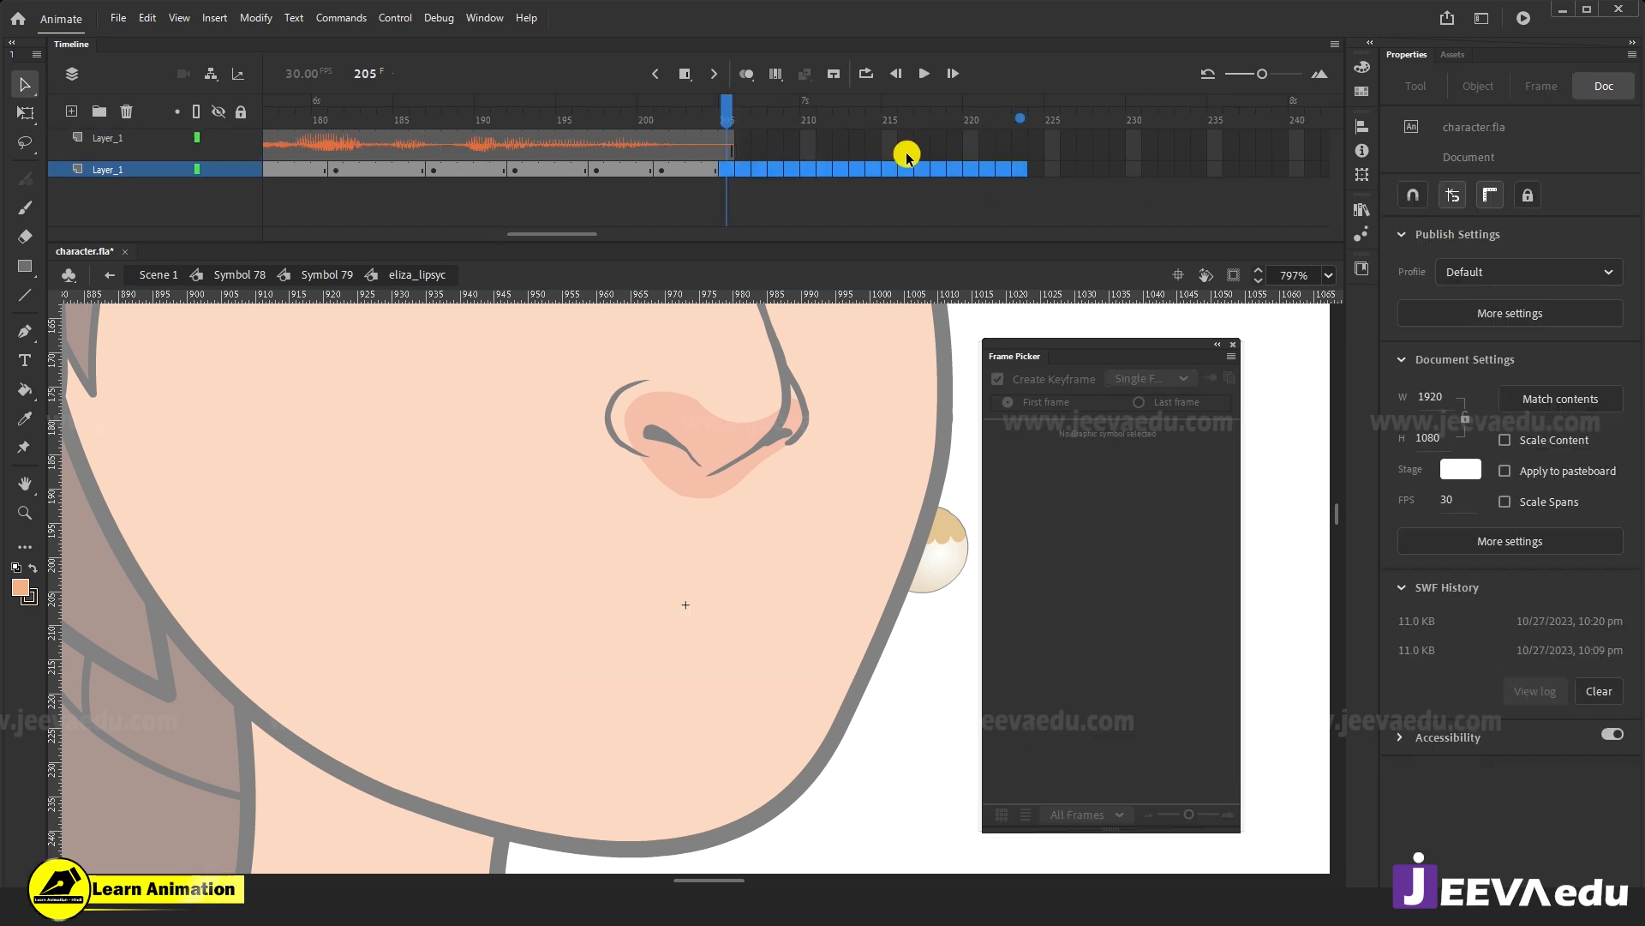
left_click(712, 127)
left_click(727, 169)
key("F5")
left_click(732, 113)
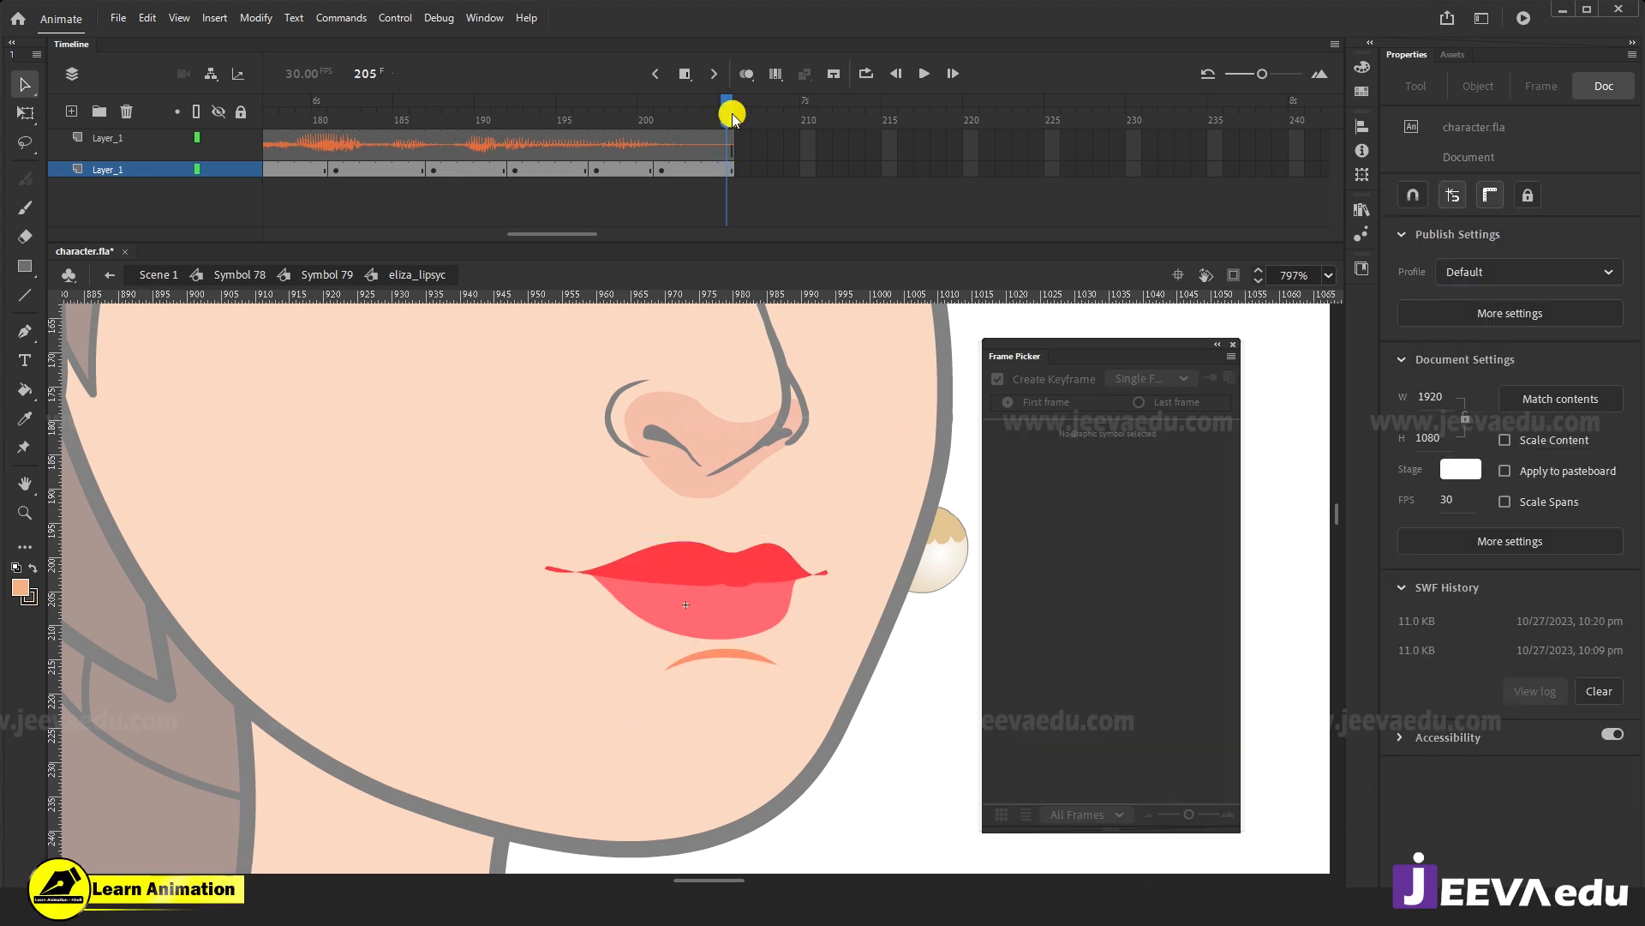
key("Return")
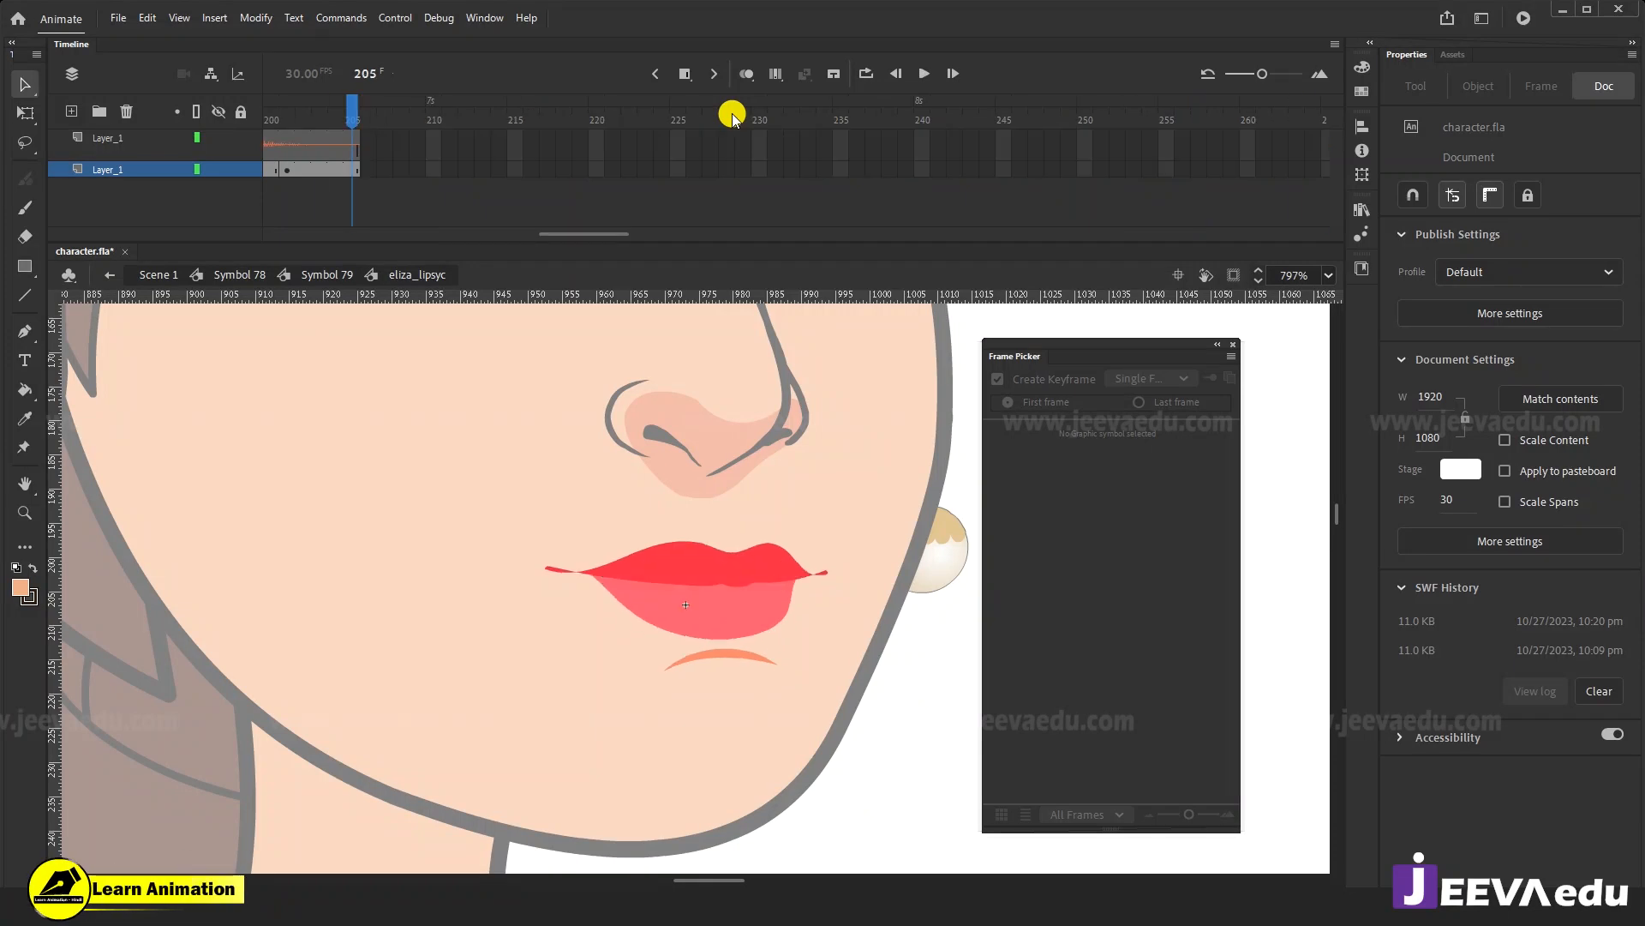
Close the Frame Picker and copy the whole audio layer.
left_click(1234, 346)
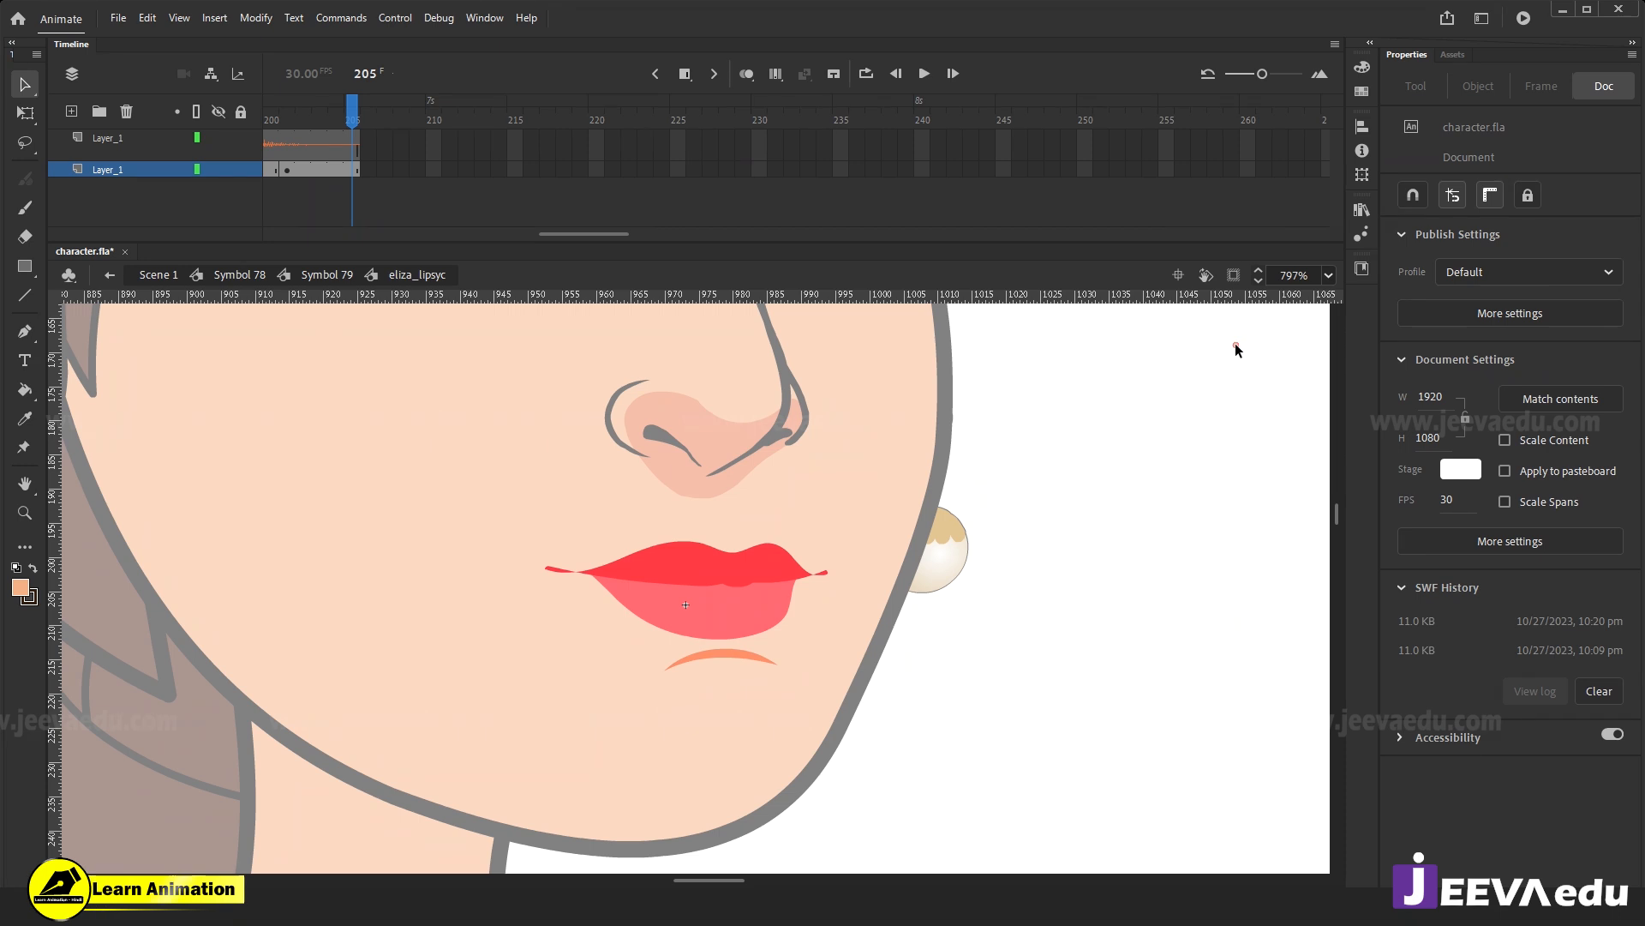
left_click_drag(618, 233, 294, 232)
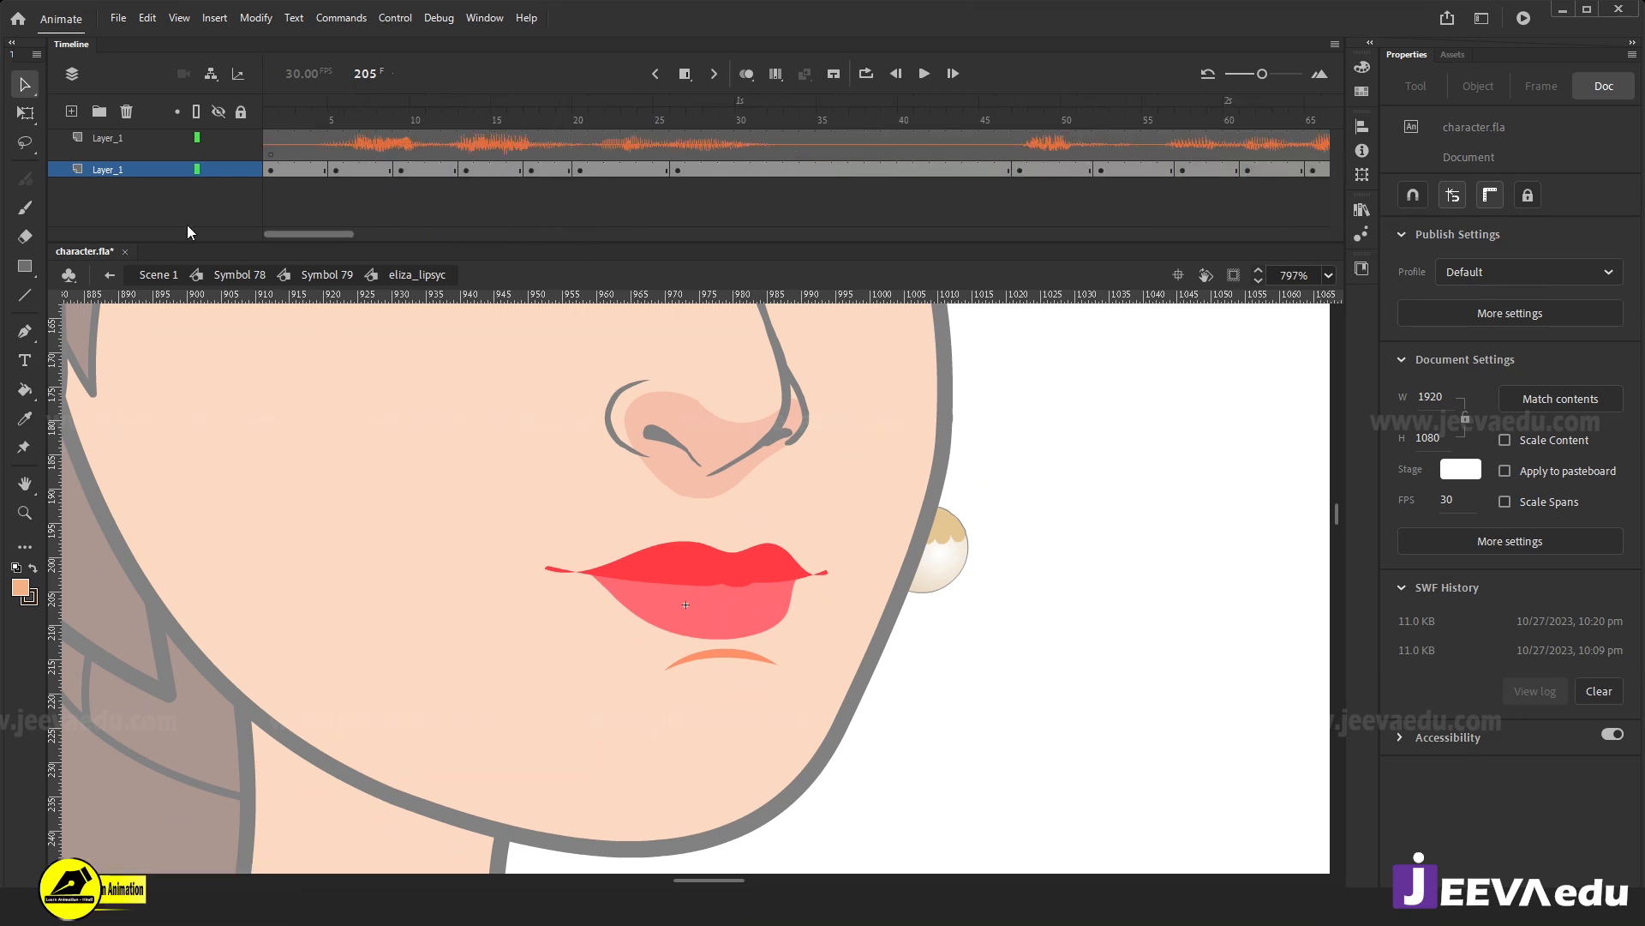
left_click(141, 152)
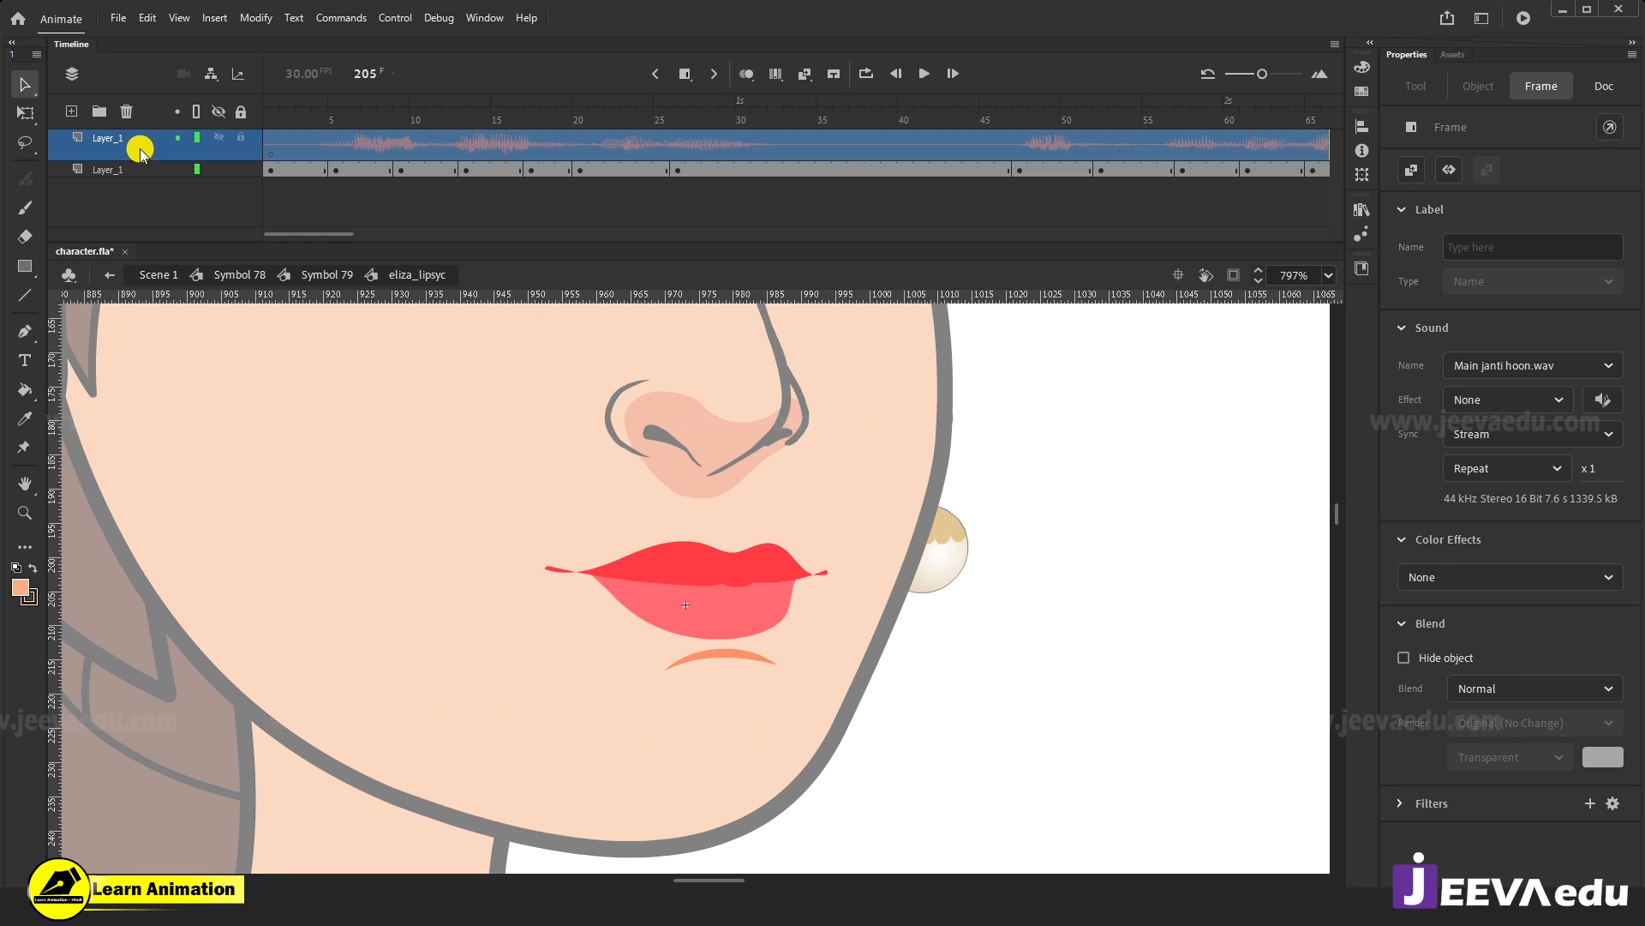
right_click(140, 147)
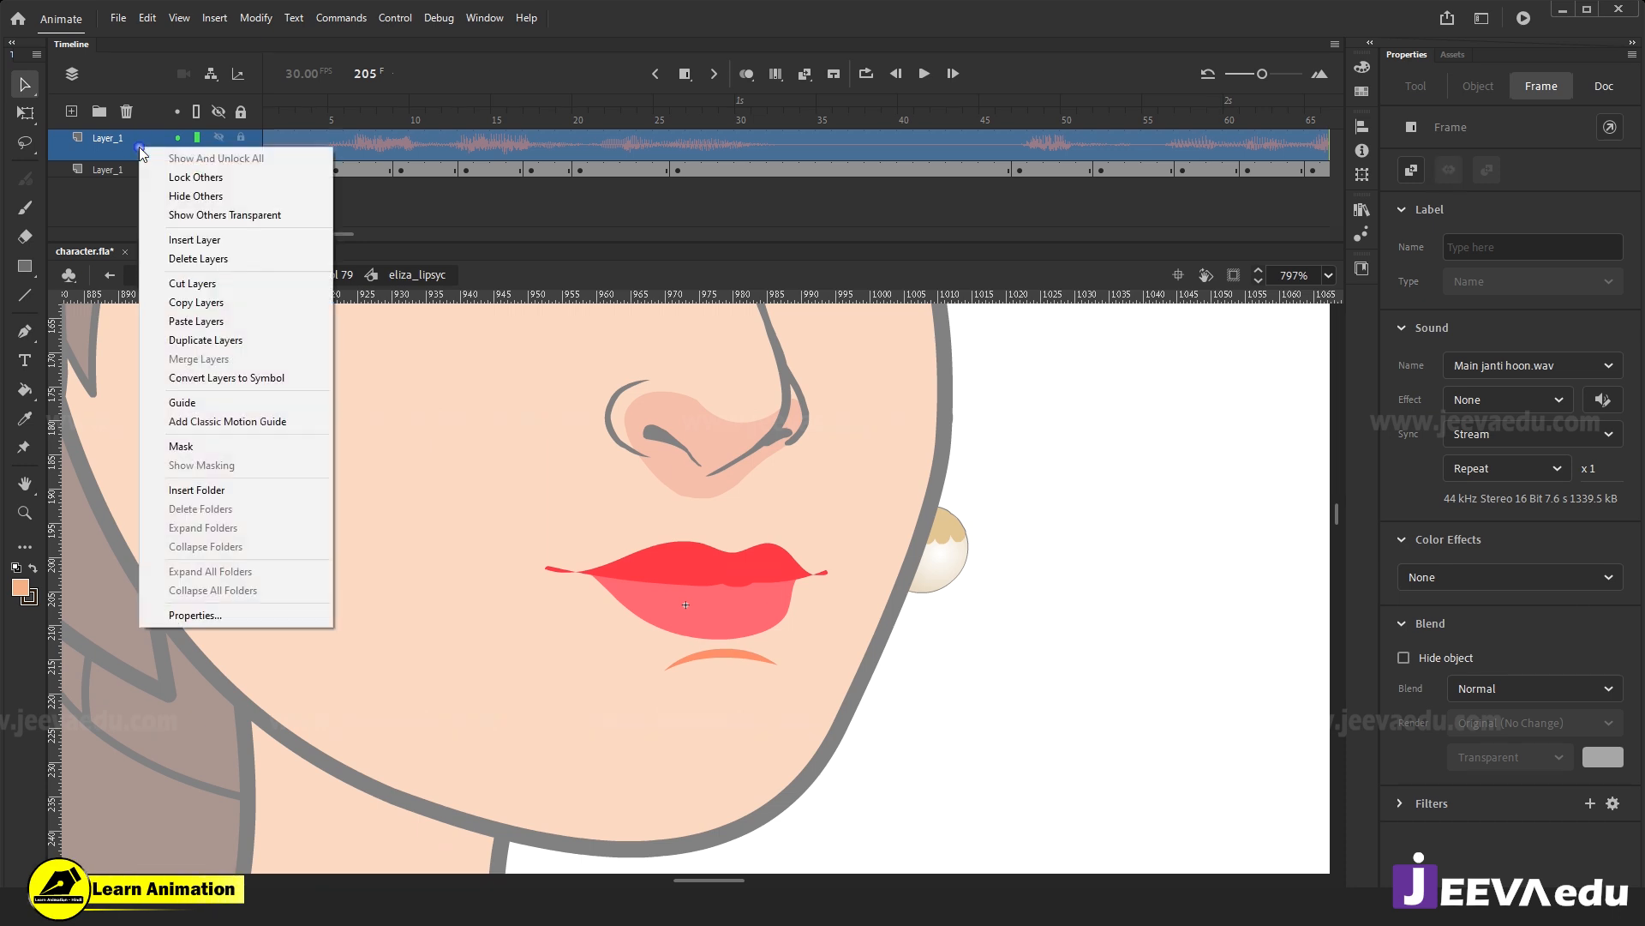
left_click(203, 303)
Leave the eliza_lipsyc mouth symbol and return to editing the head in Symbol 79.
left_click(320, 276)
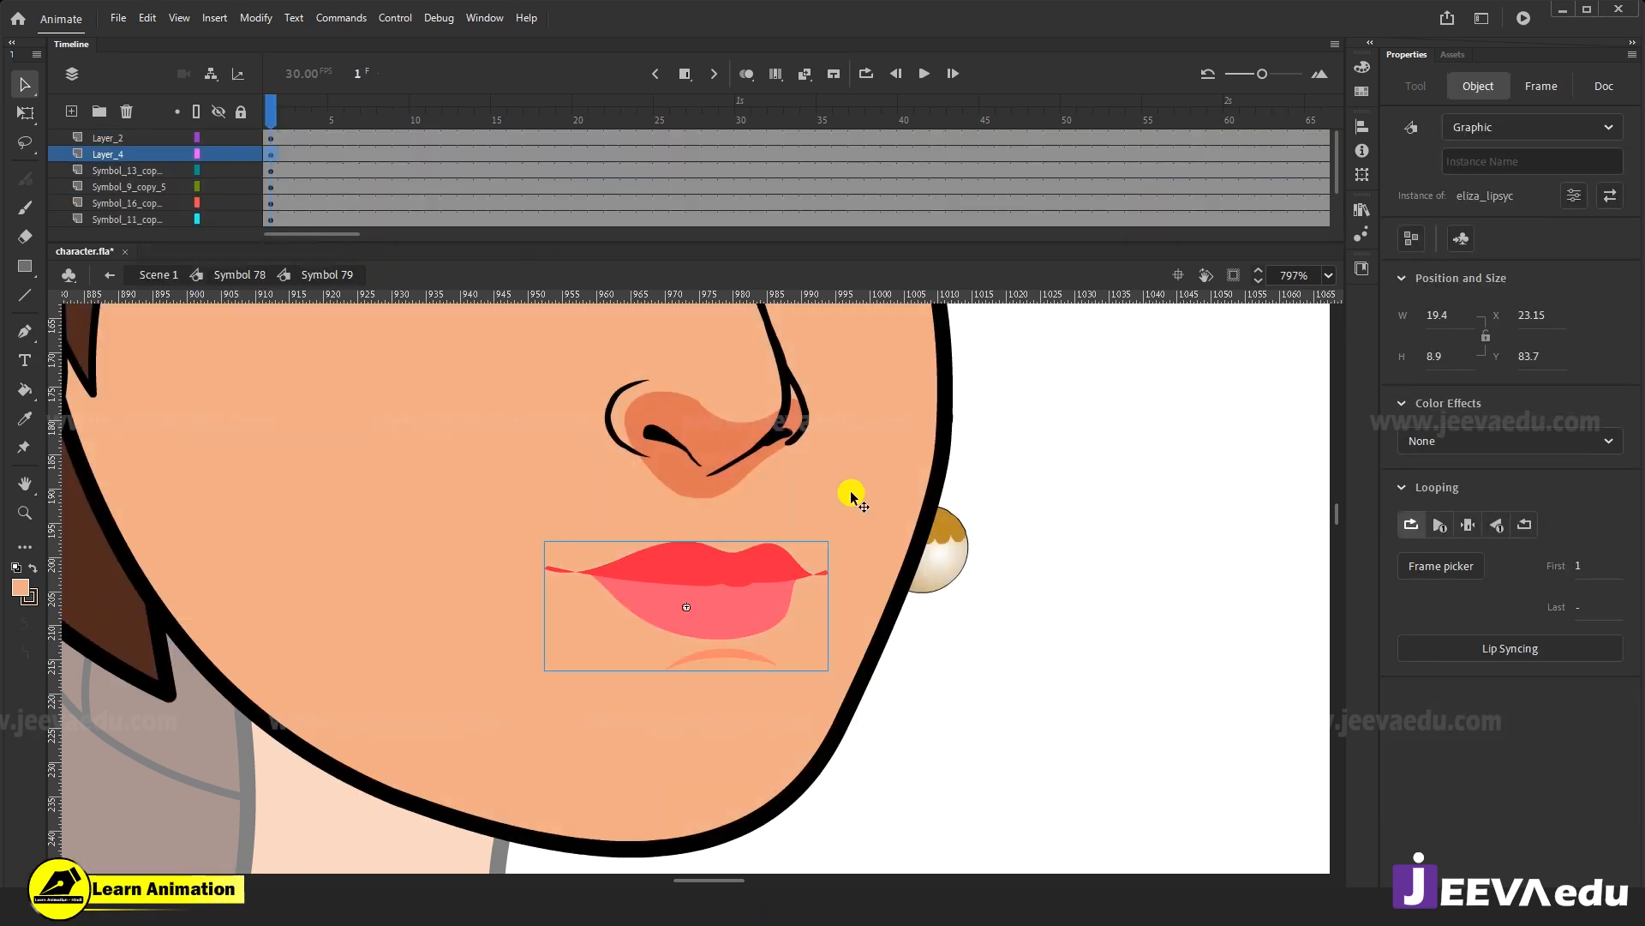
key("z")
left_click(749, 672, "alt")
left_click_drag(771, 683, 838, 761)
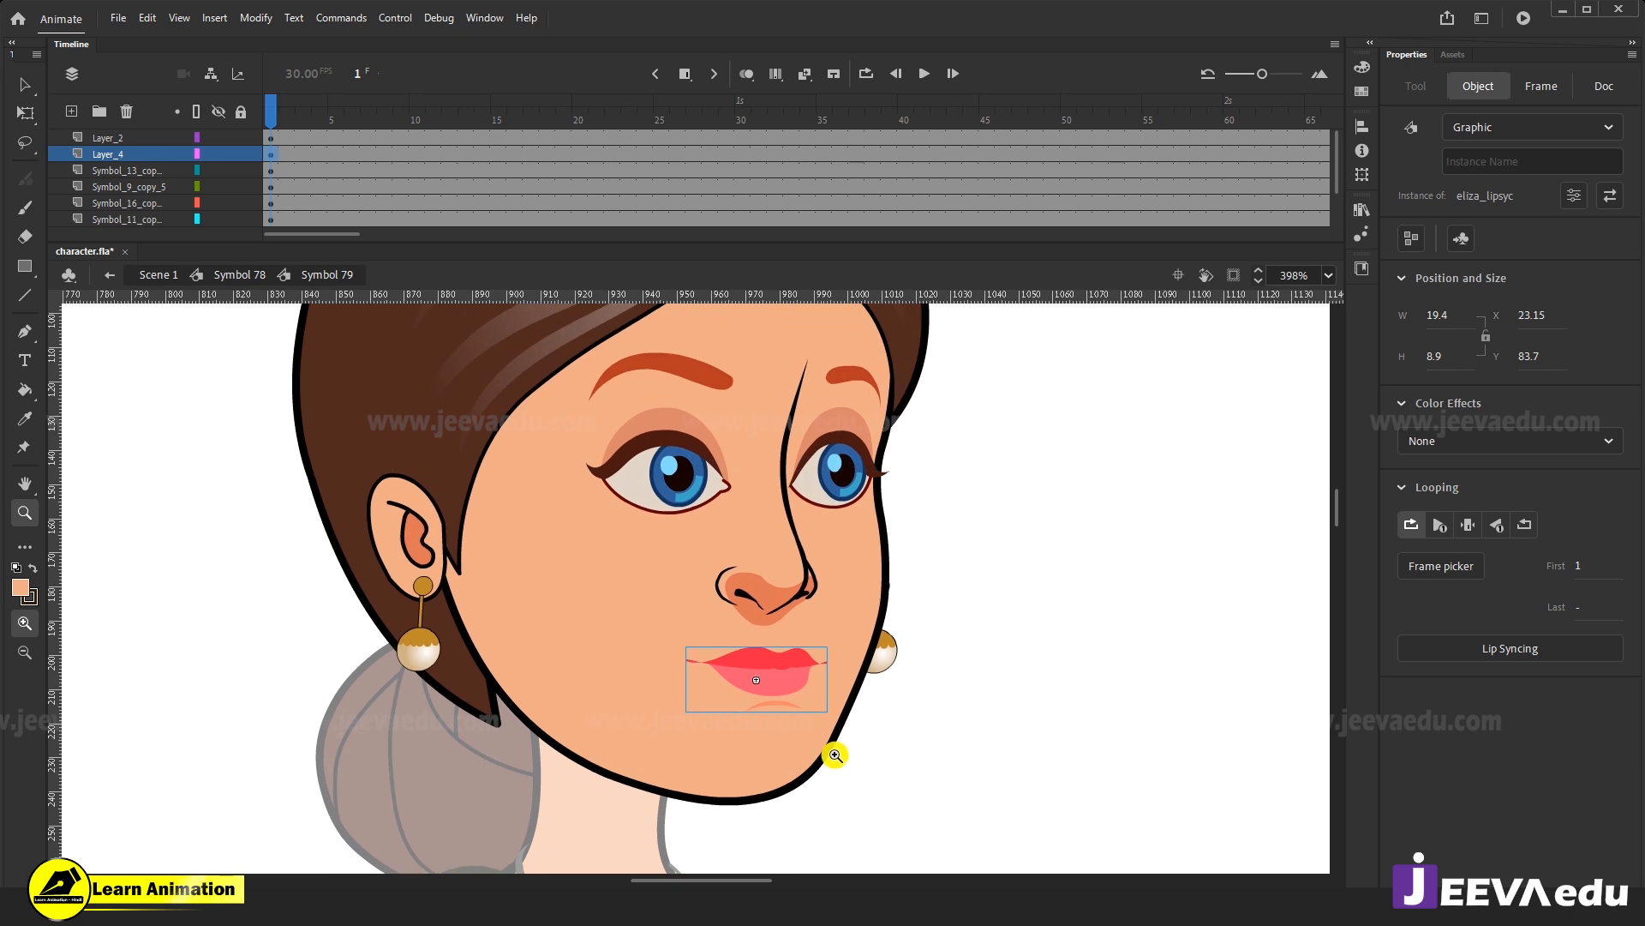
key("v")
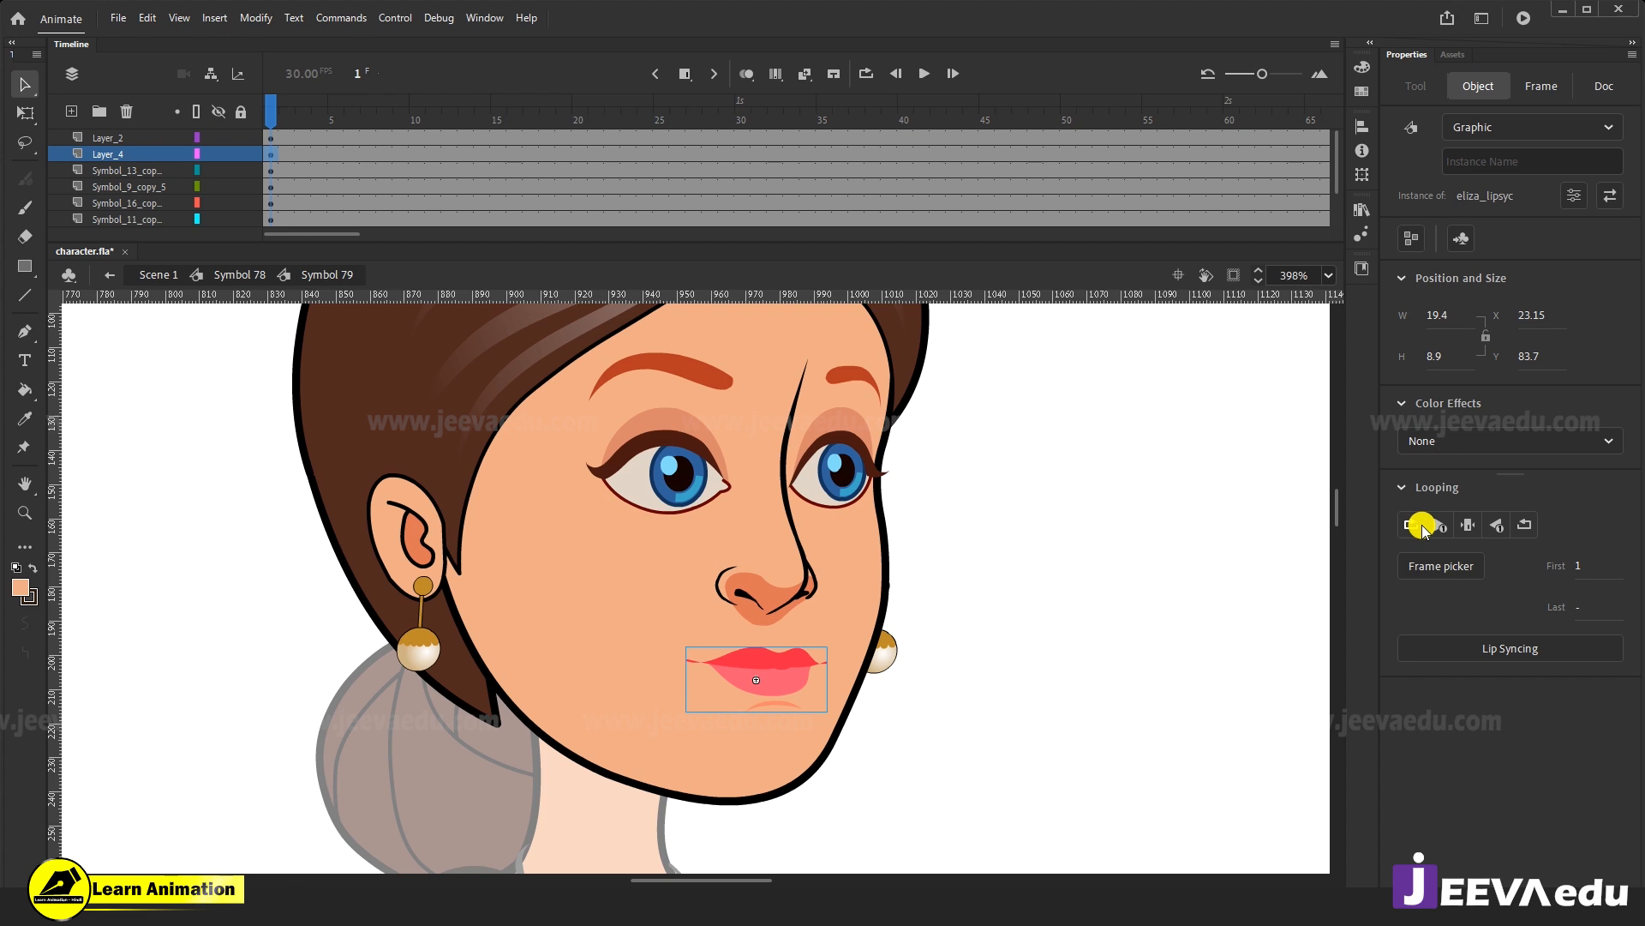
Try single-frame playback on the mouth instance in the head animation, and restore its looping to play in a loop.
left_click(1469, 525)
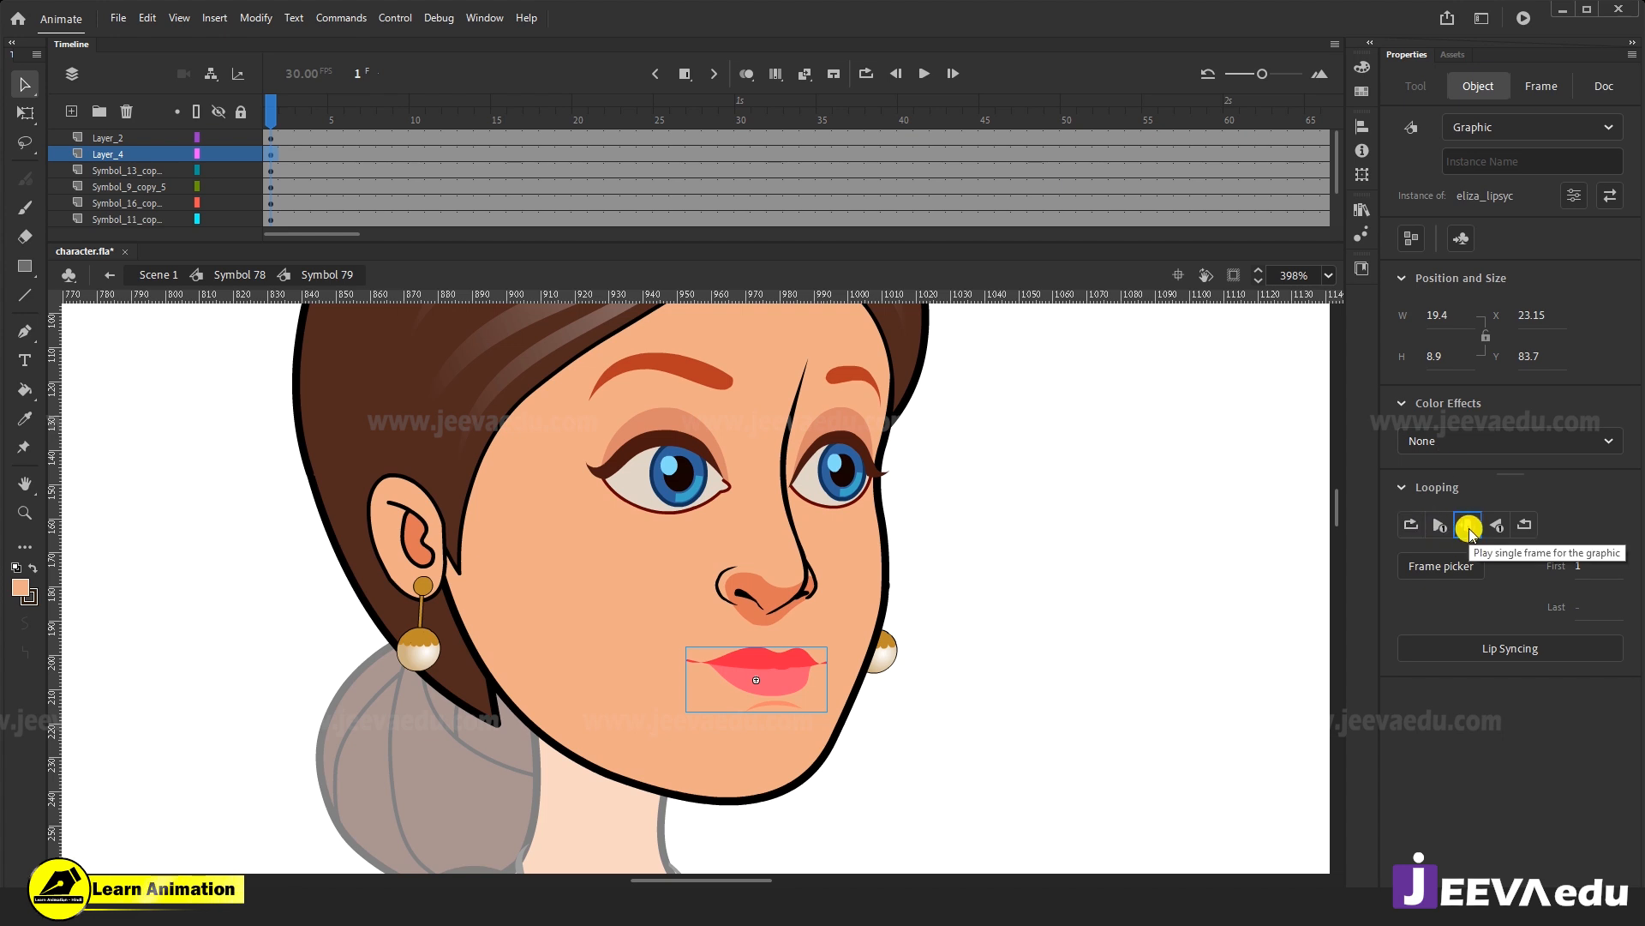
left_click(1091, 492)
key("Return")
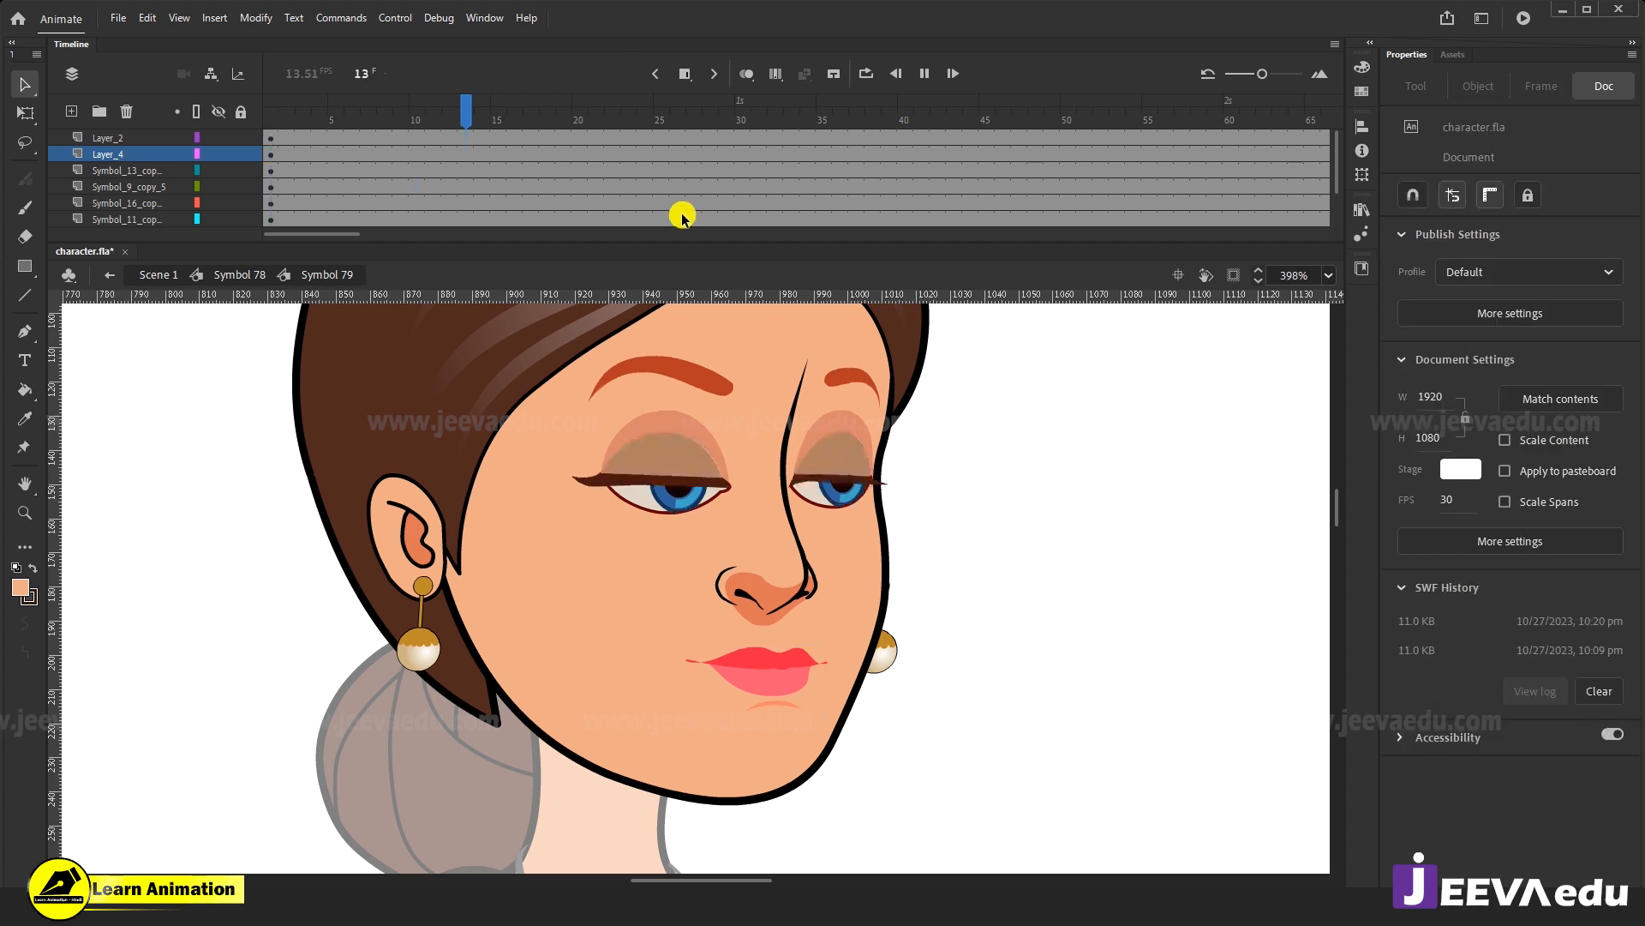
left_click_drag(612, 120, 160, 177)
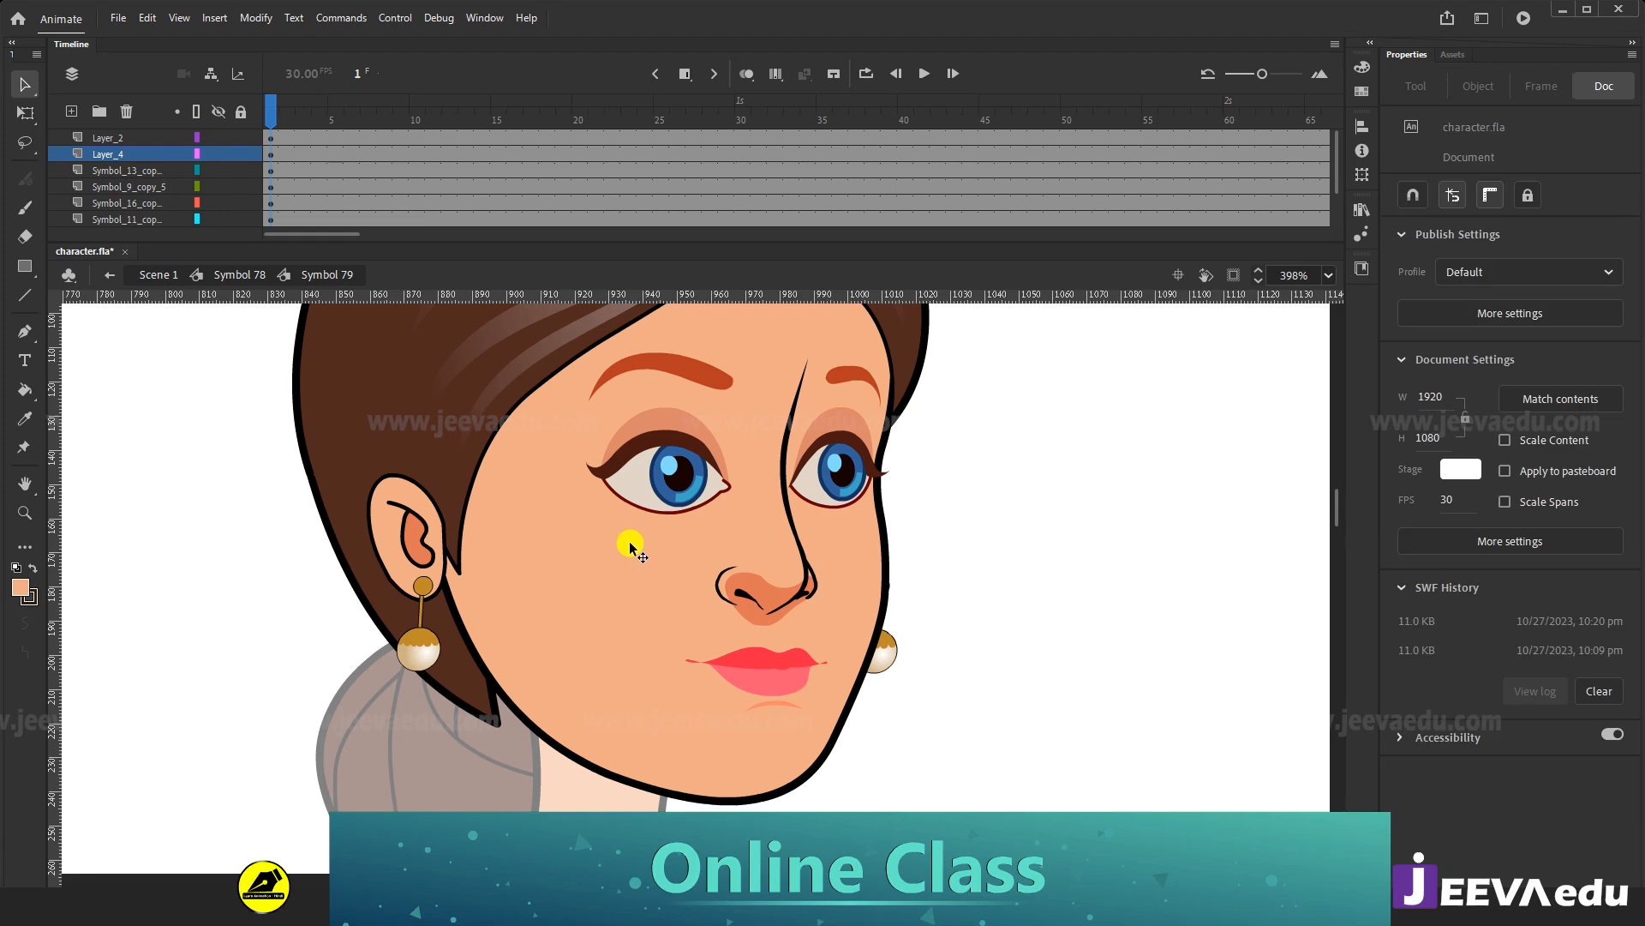
left_click(756, 677)
left_click(1413, 527)
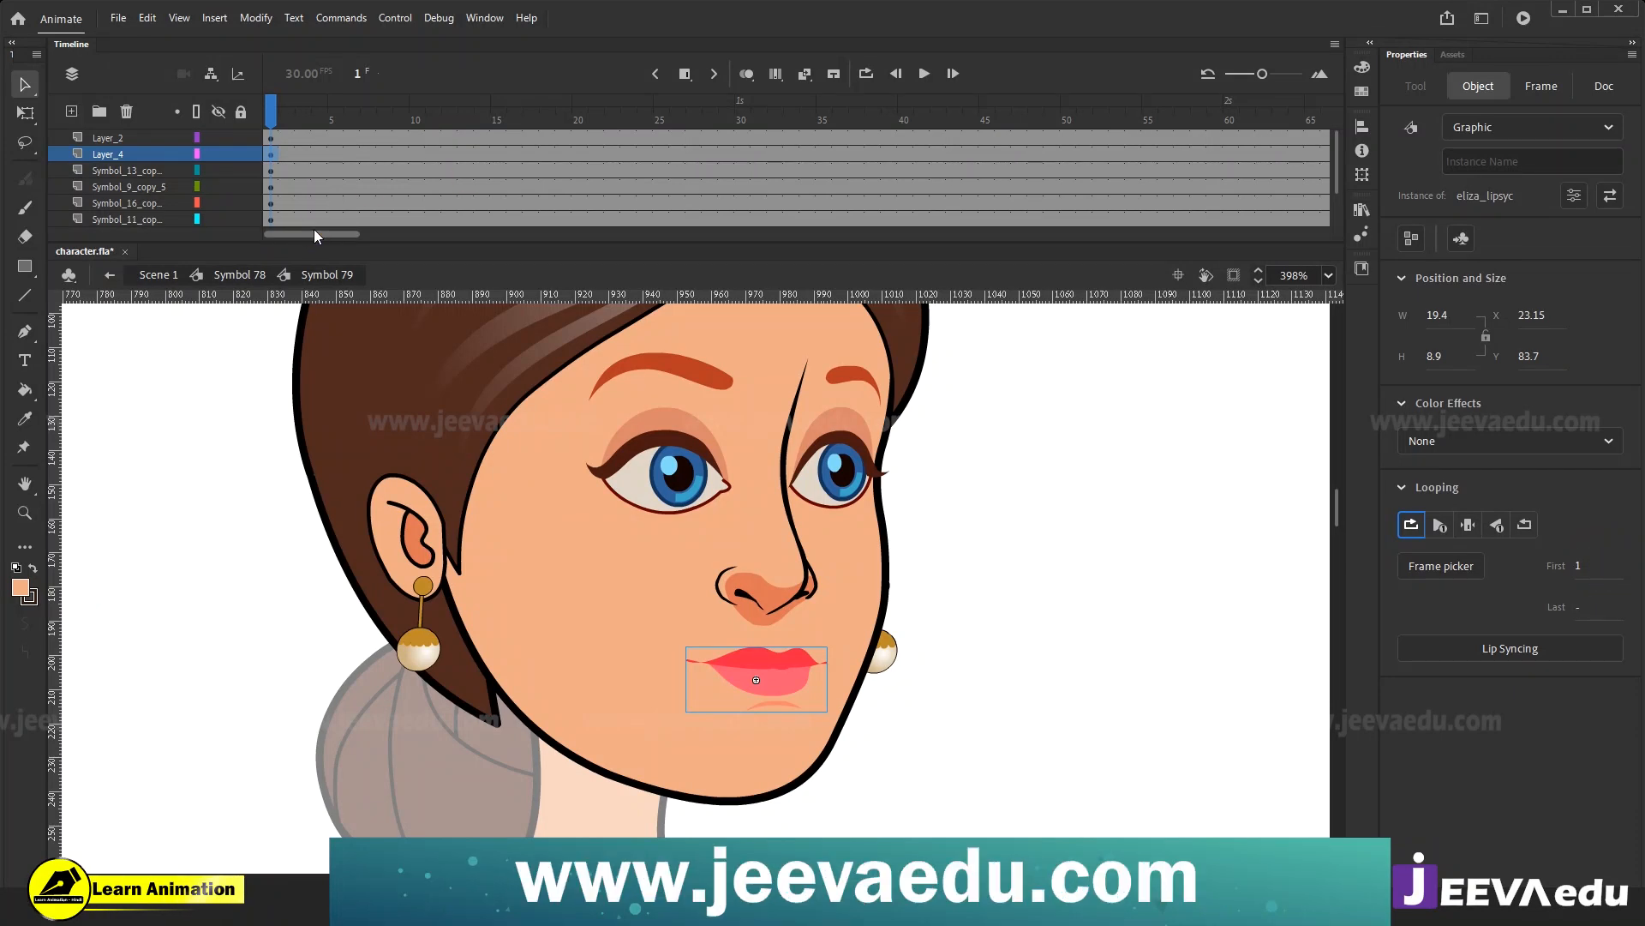
Examine the last frame of the eliza_lipsyc timeline and compare it with the end of the Symbol 79 layers.
double_click(780, 682)
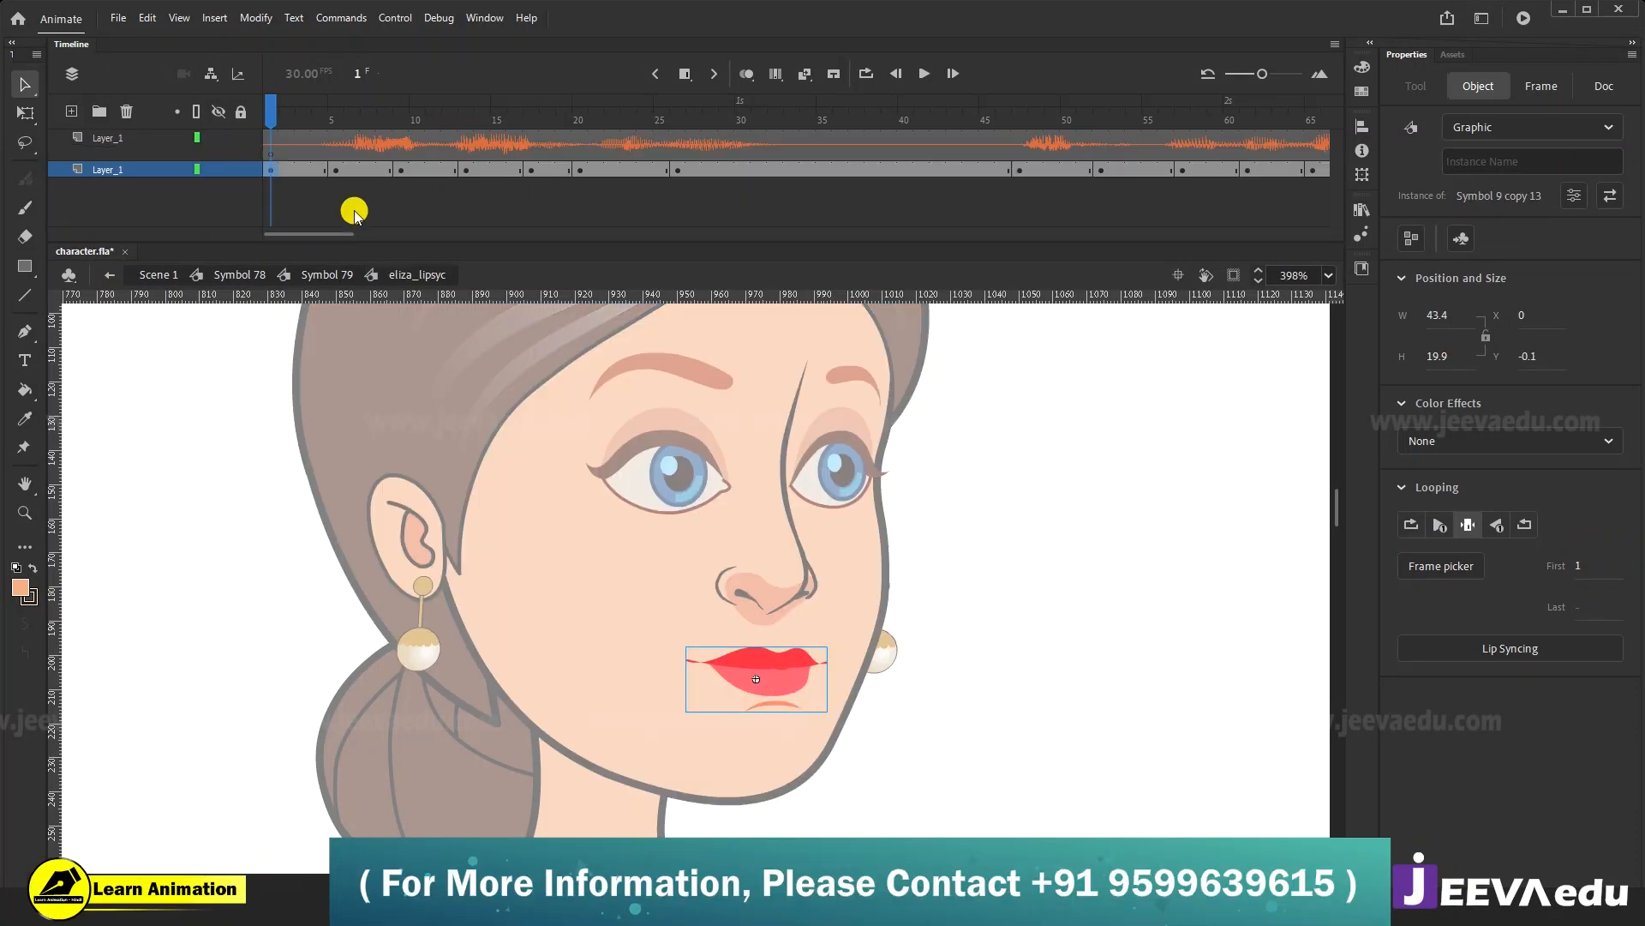
left_click_drag(326, 233, 564, 233)
left_click(807, 110)
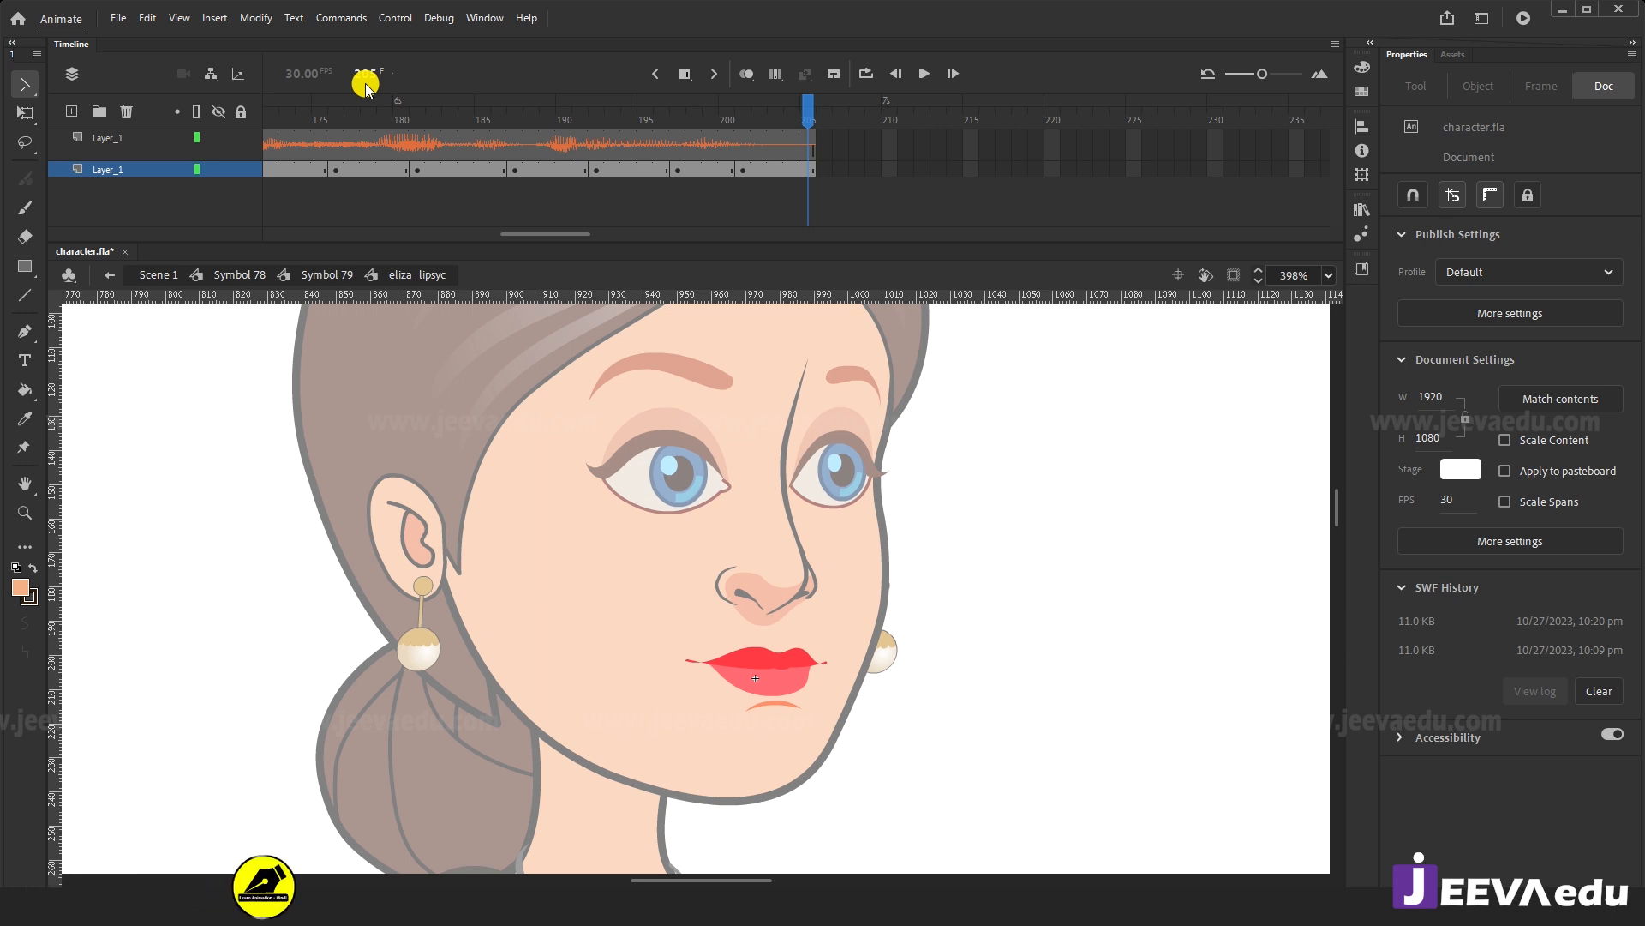
left_click(326, 275)
left_click_drag(343, 234, 515, 236)
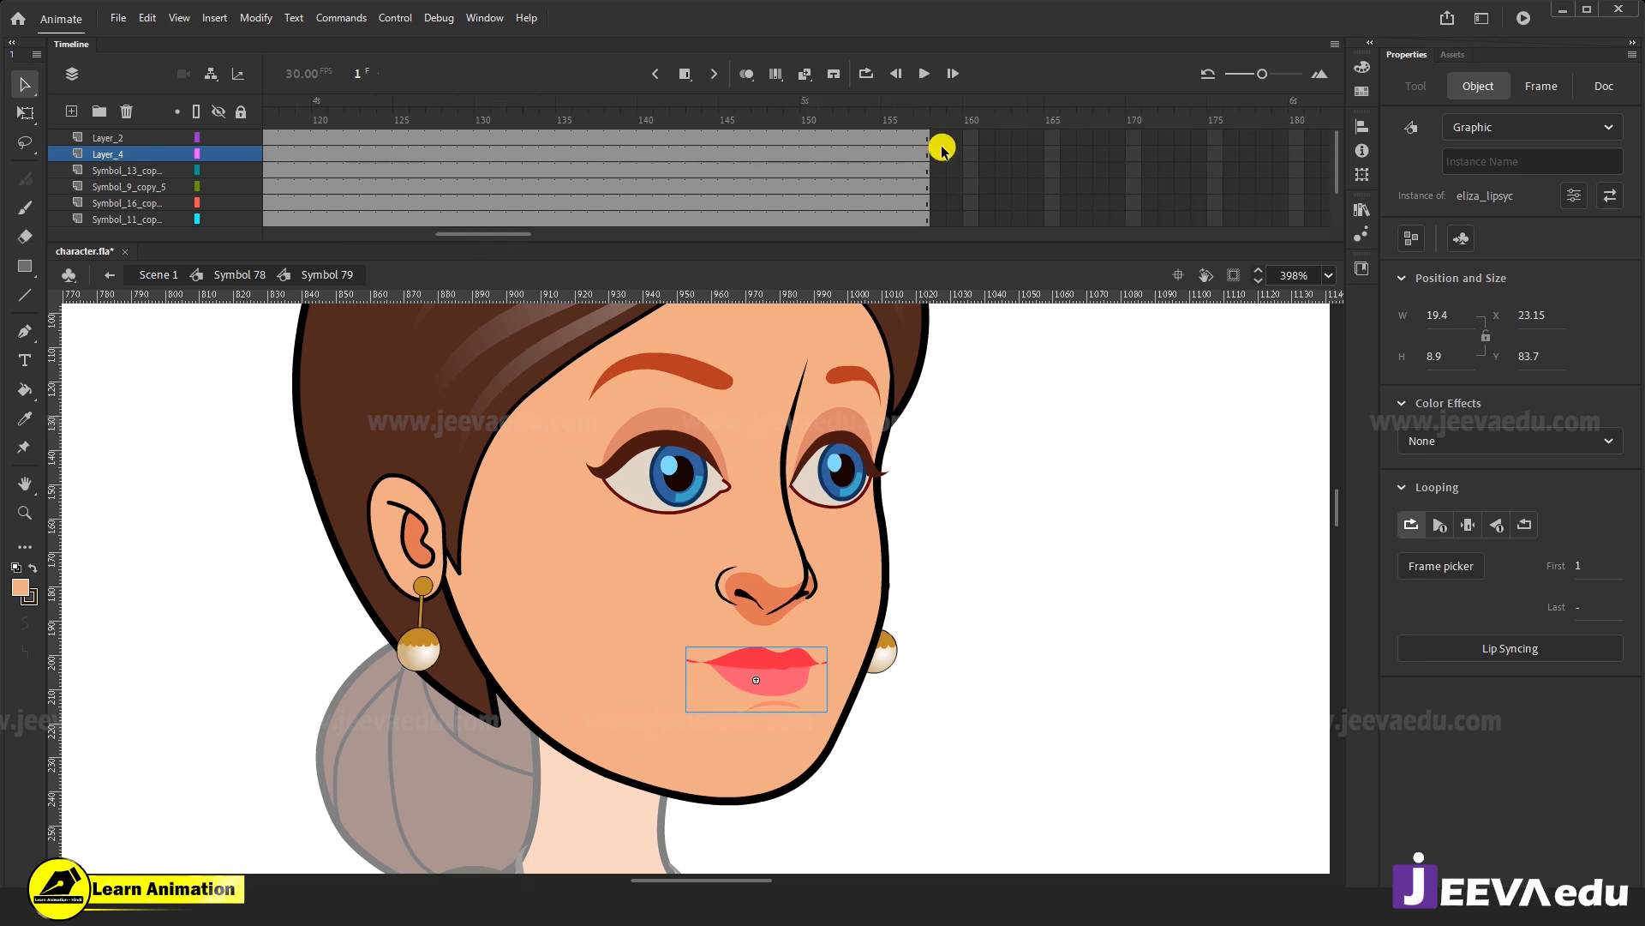
left_click(905, 140)
Reopen the mouth symbol at frame 156 to examine its remaining audio, and inspect where the Symbol 79 layers end.
left_click(787, 679)
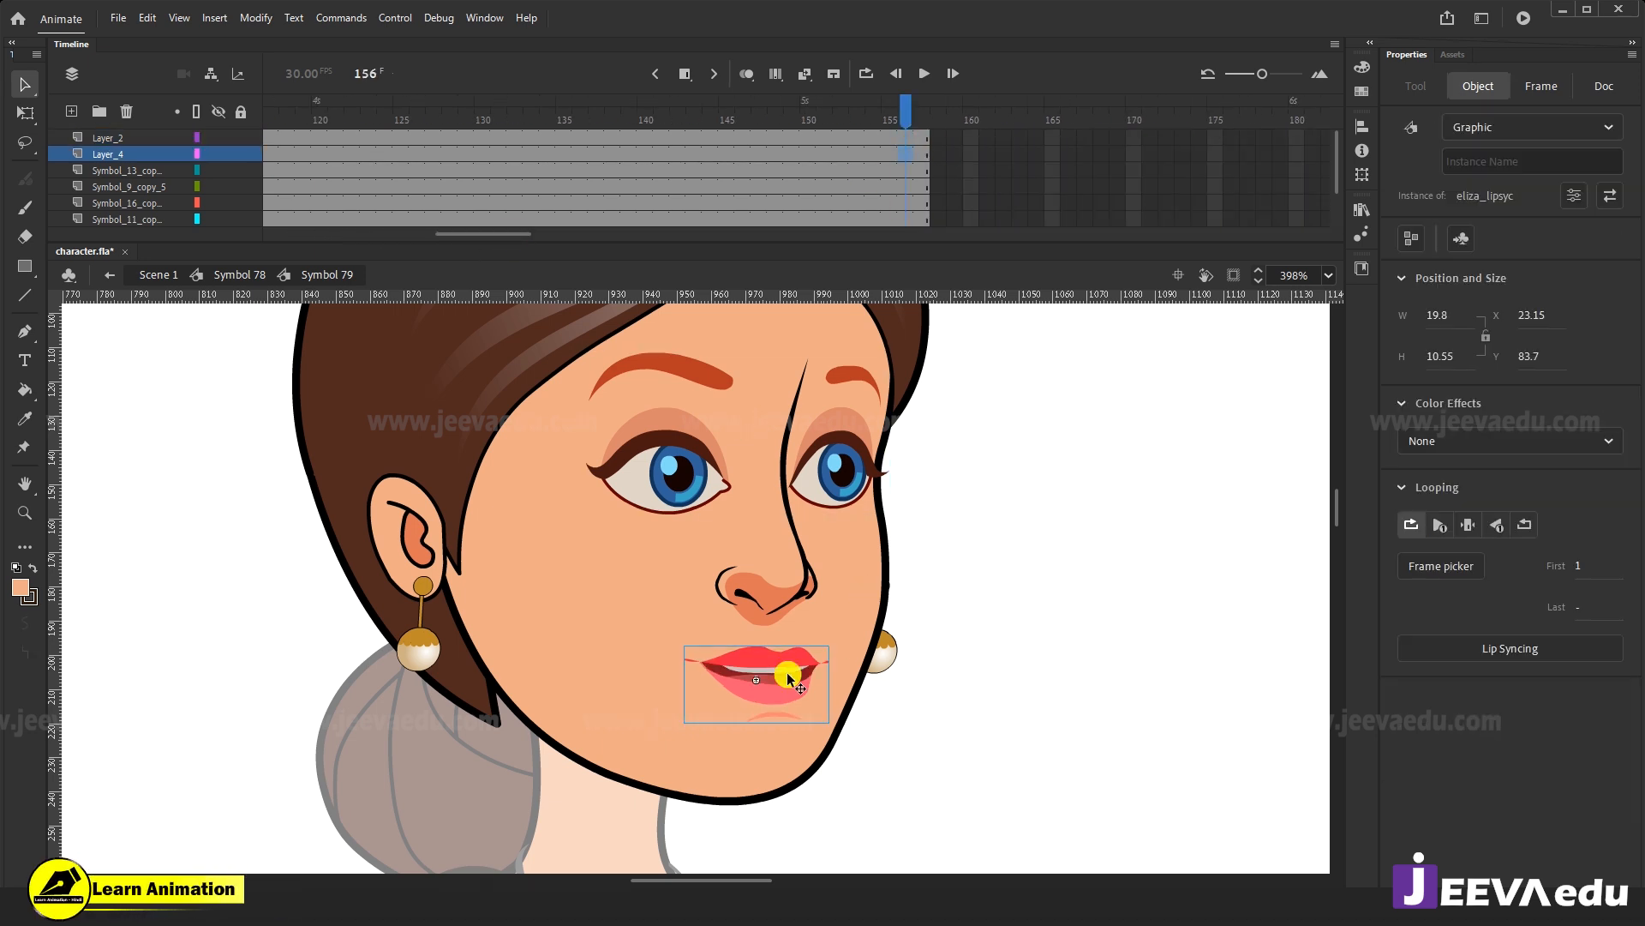
double_click(787, 679)
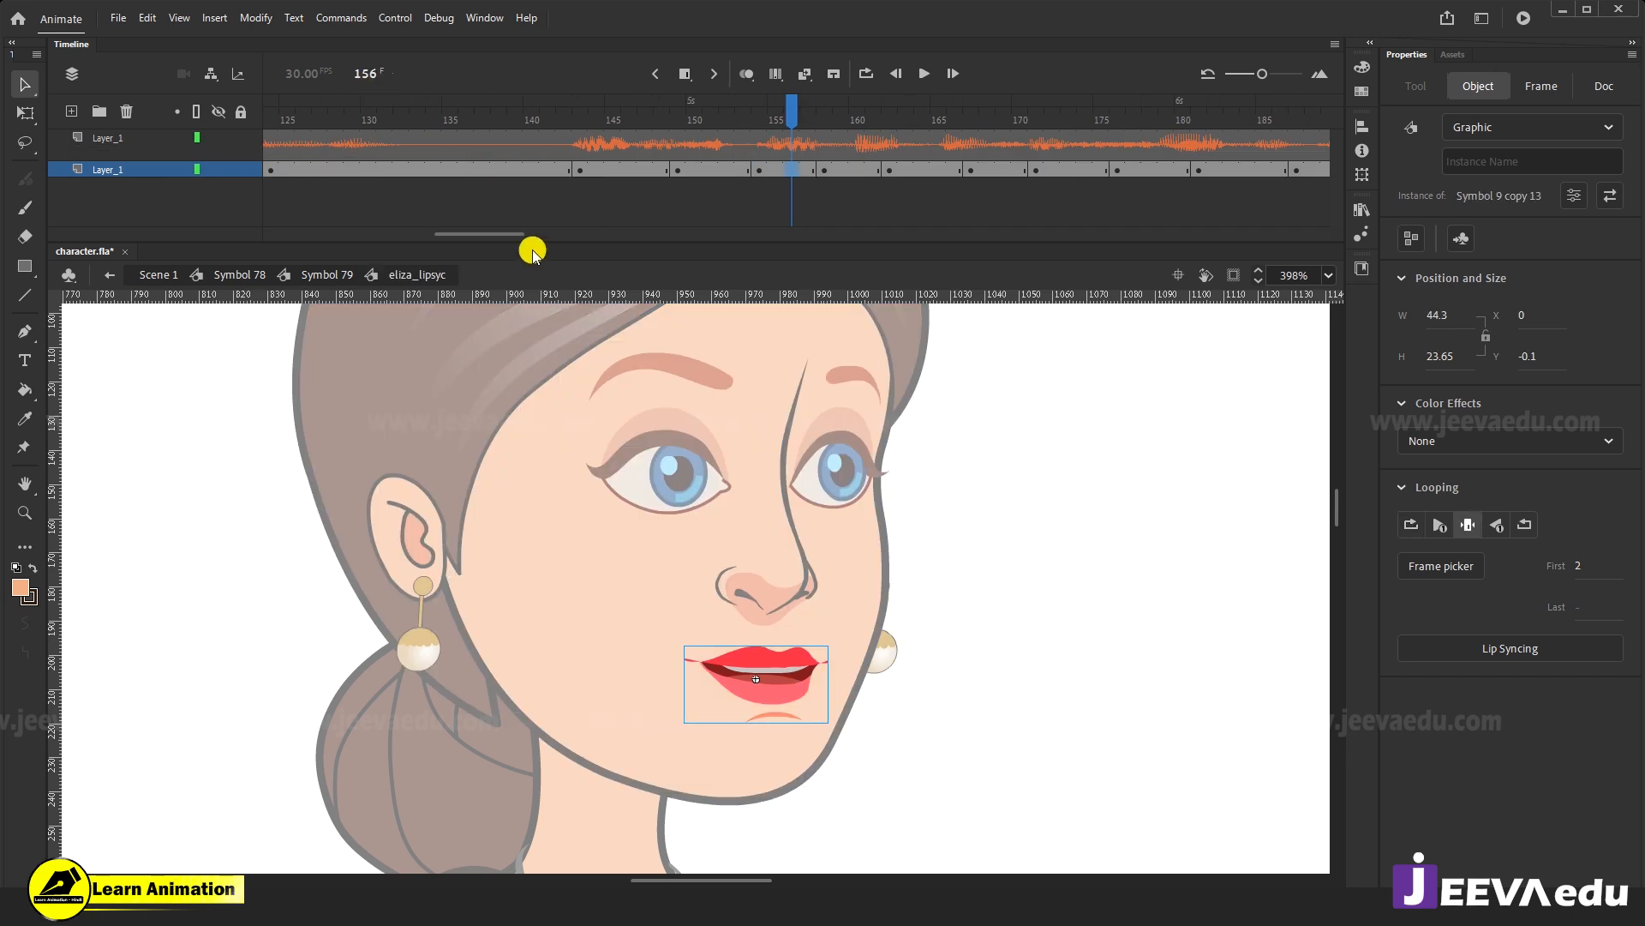
mouse_move(562, 231)
left_mouse_down()
mouse_move(644, 228)
mouse_move(584, 237)
left_mouse_up()
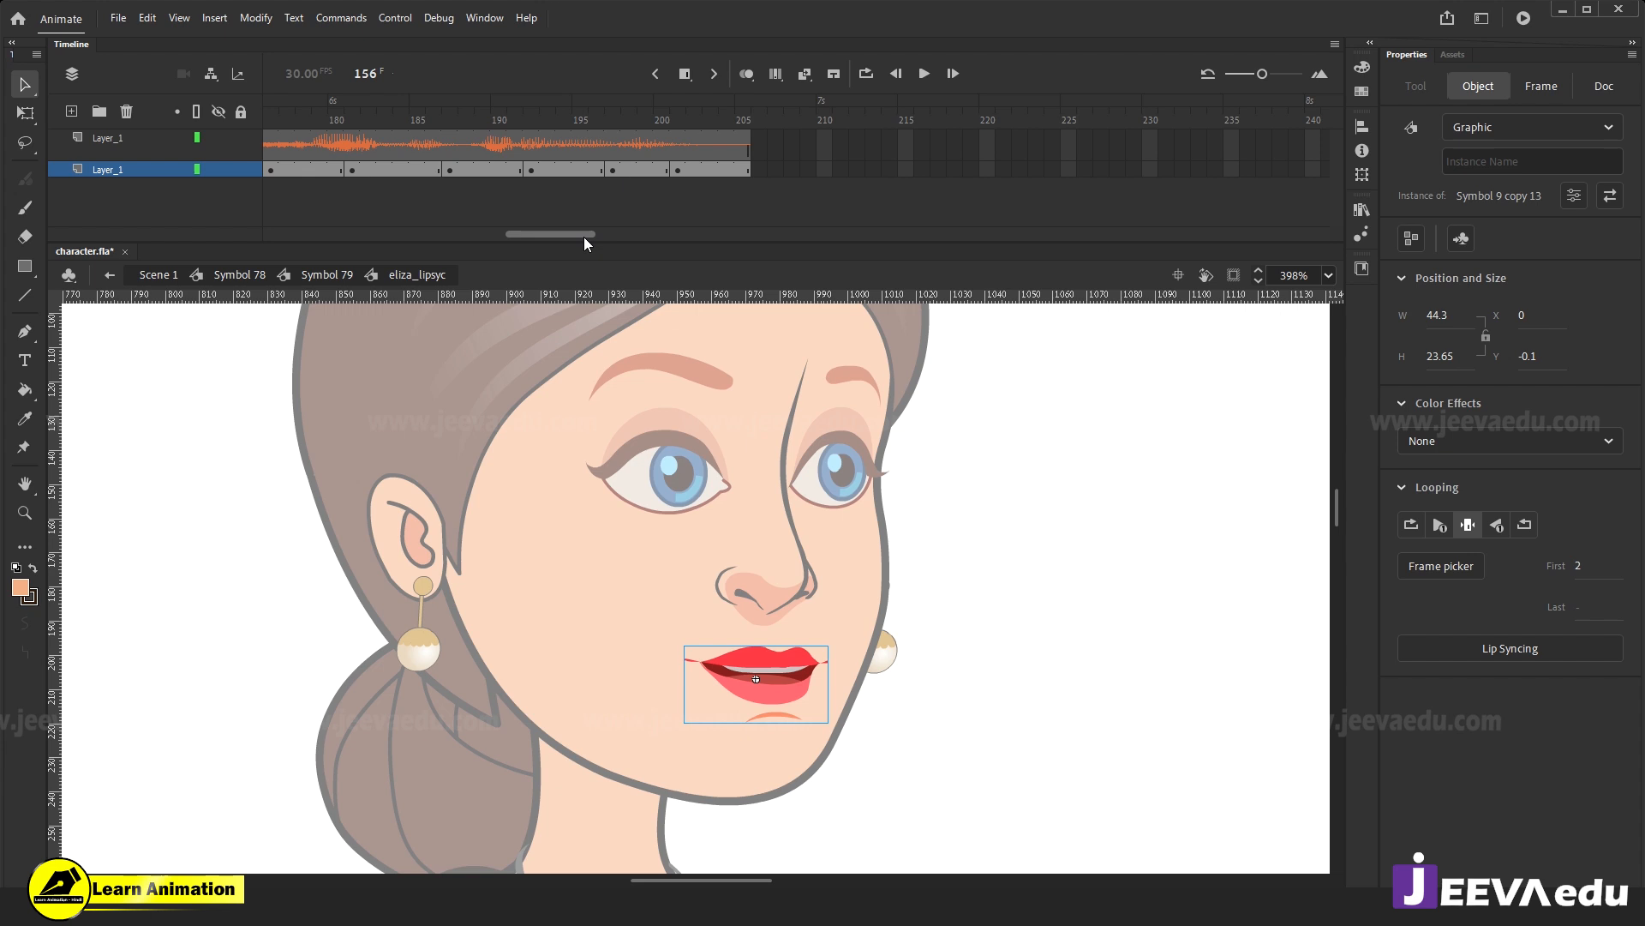
left_click(326, 274)
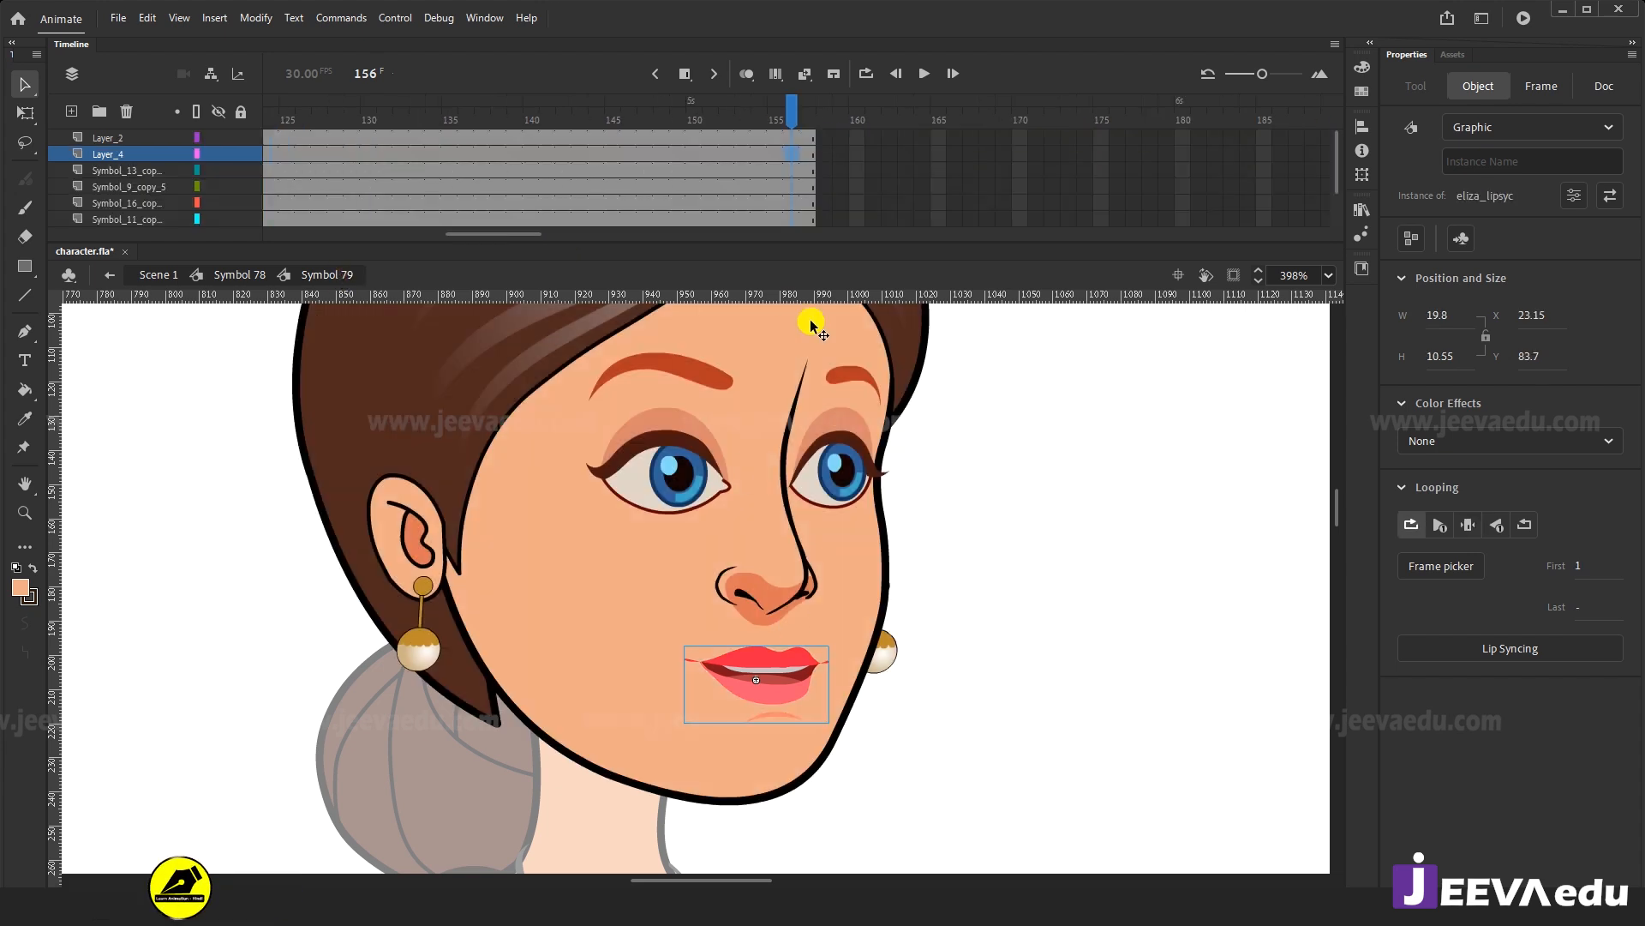
left_click(808, 120)
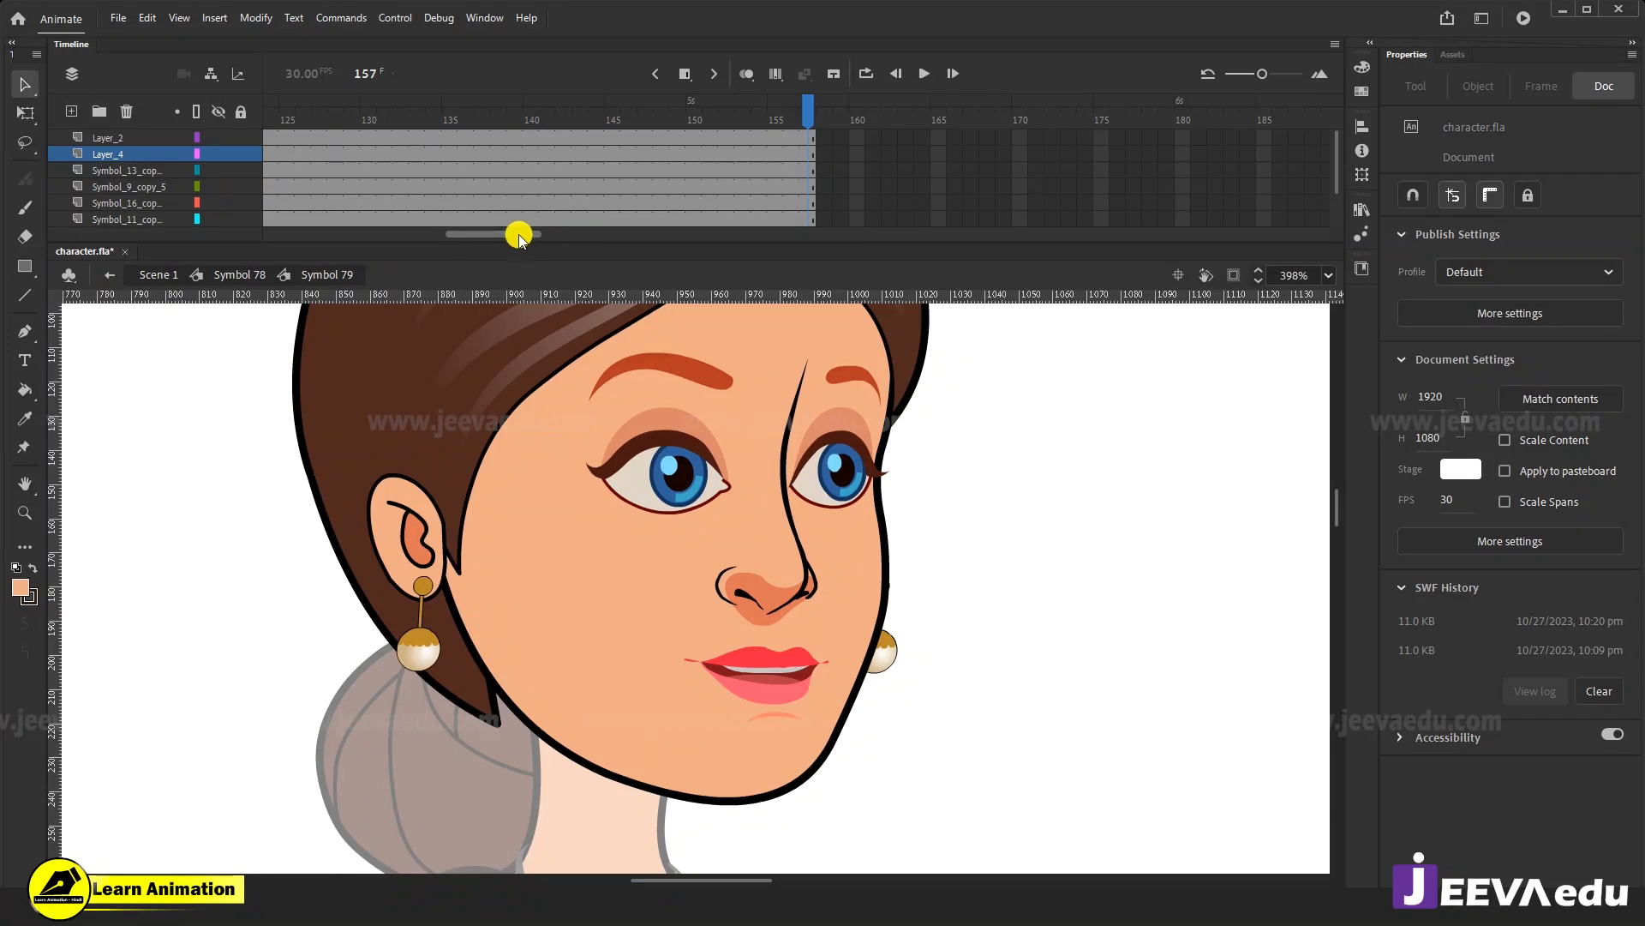
left_click_drag(811, 121, 778, 125)
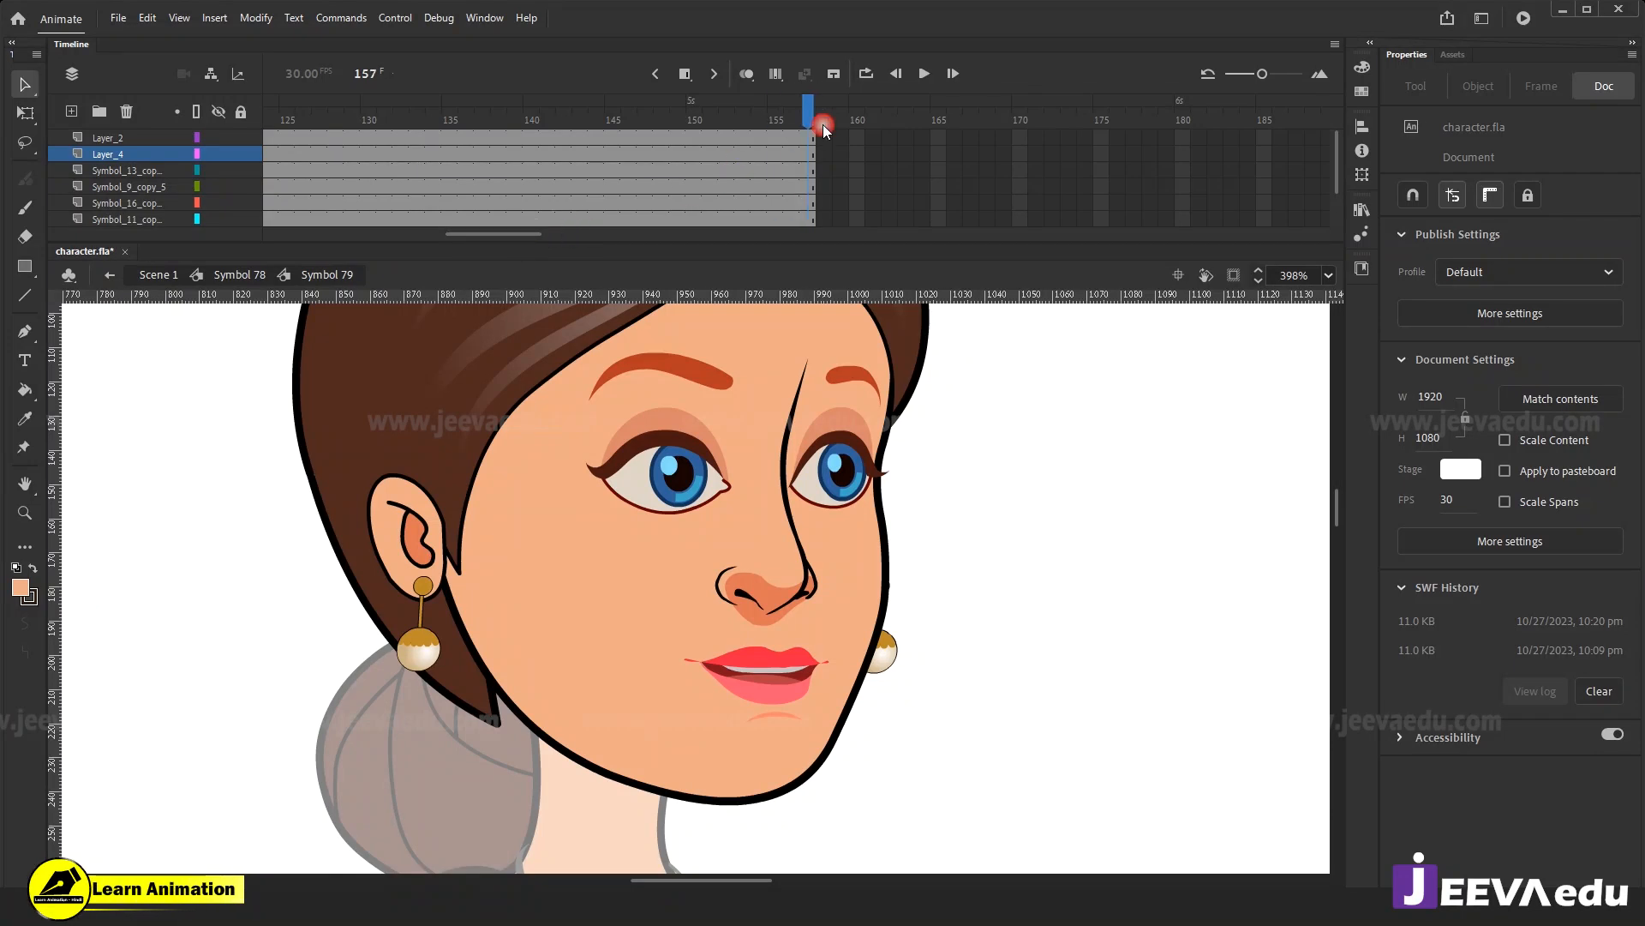
left_click_drag(506, 233, 437, 239)
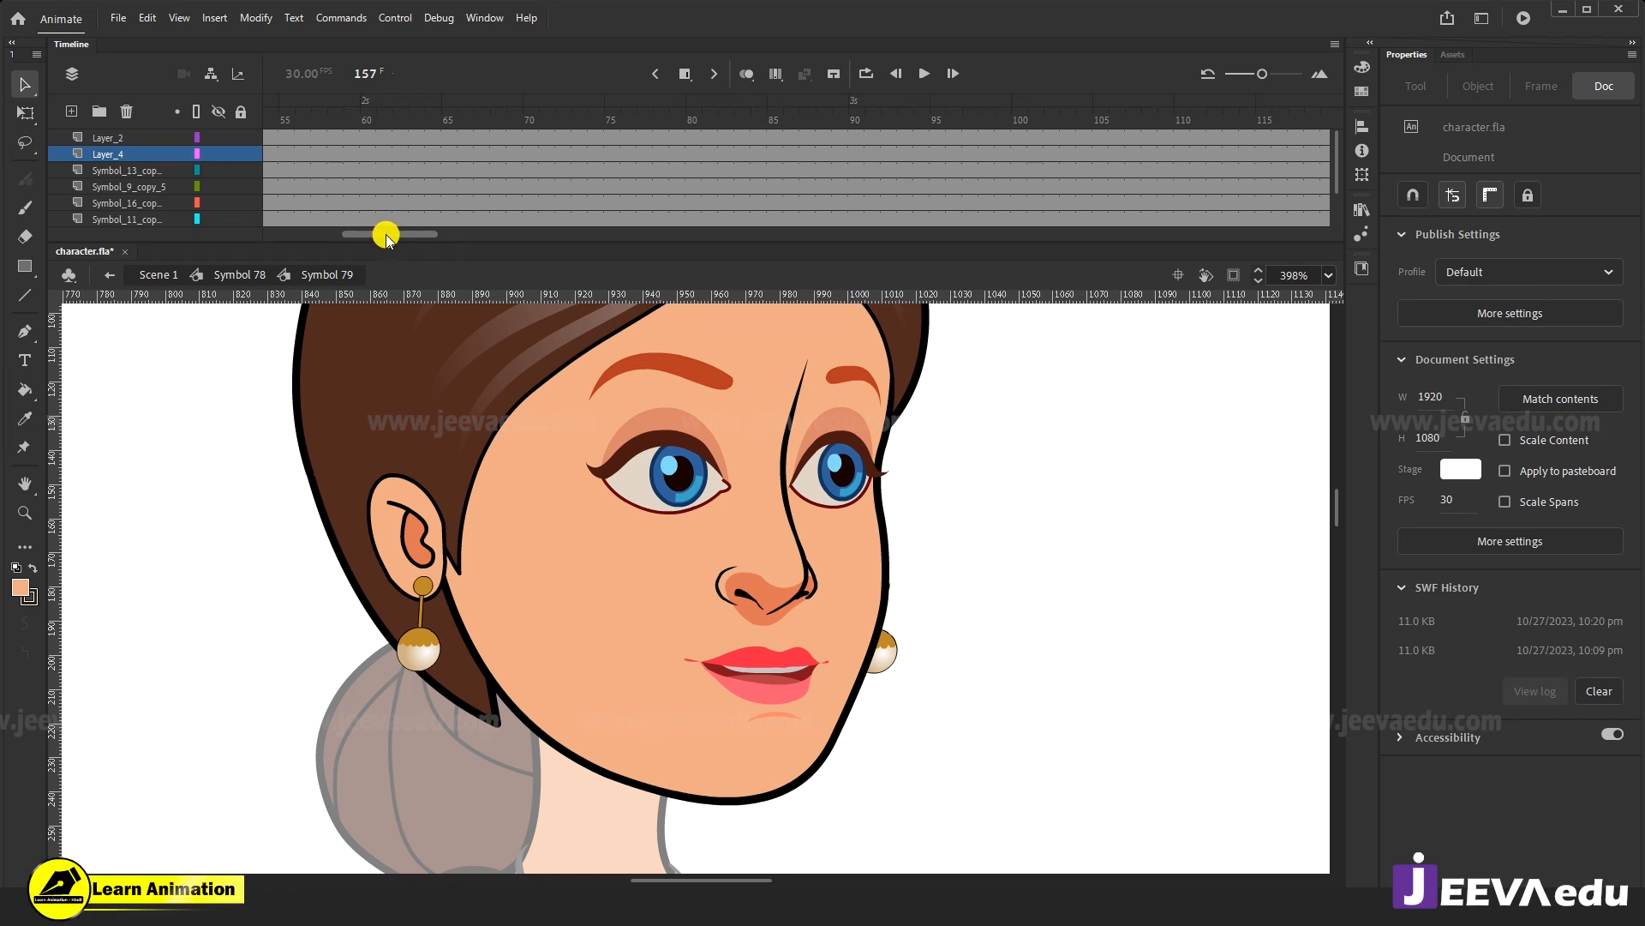
left_click_drag(427, 233, 552, 234)
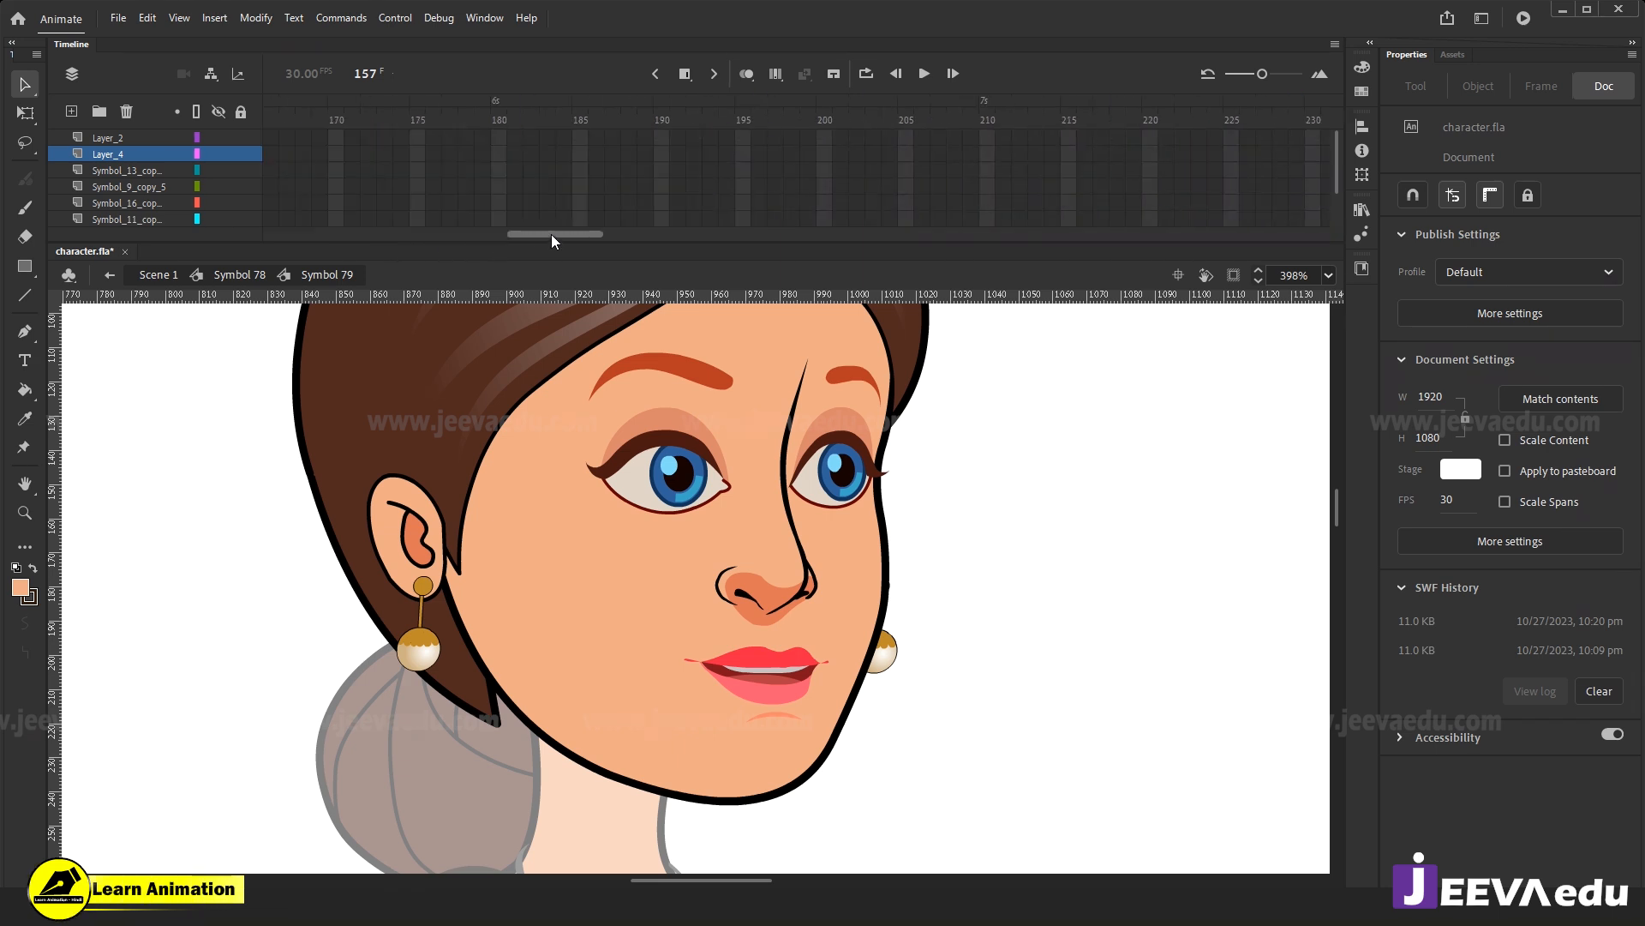
Extend all Symbol 79 layers past the end of the voice audio to about frame 263, and play the closing frames.
left_click_drag(987, 139, 1076, 167)
key("F5")
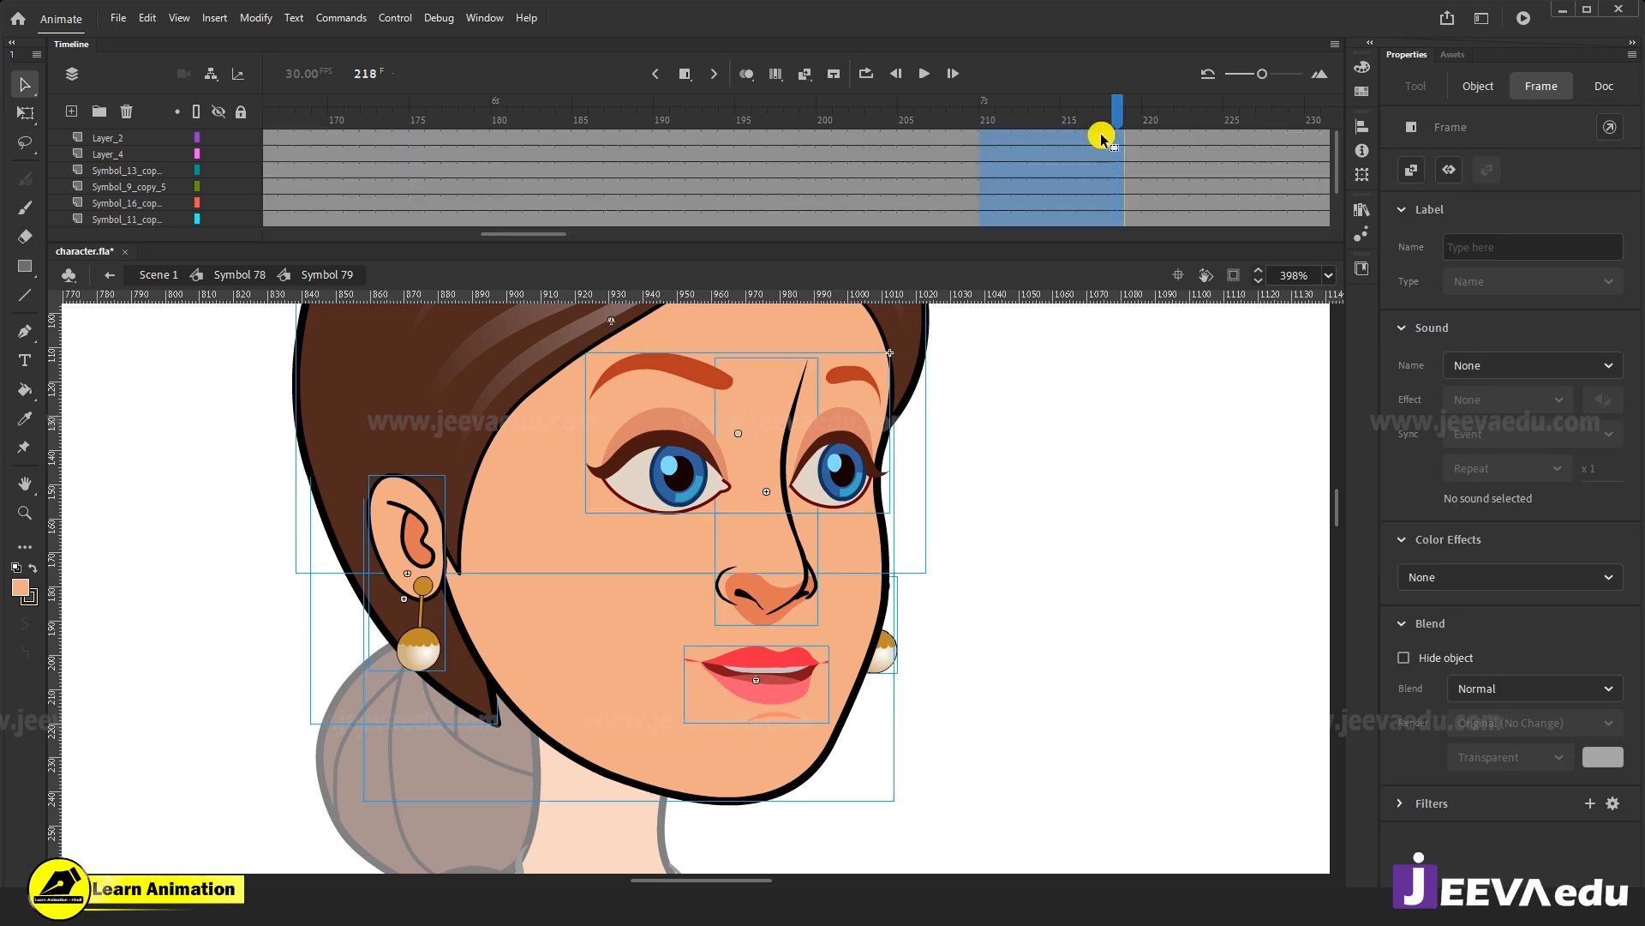
left_click_drag(1116, 119, 566, 233)
key("Return")
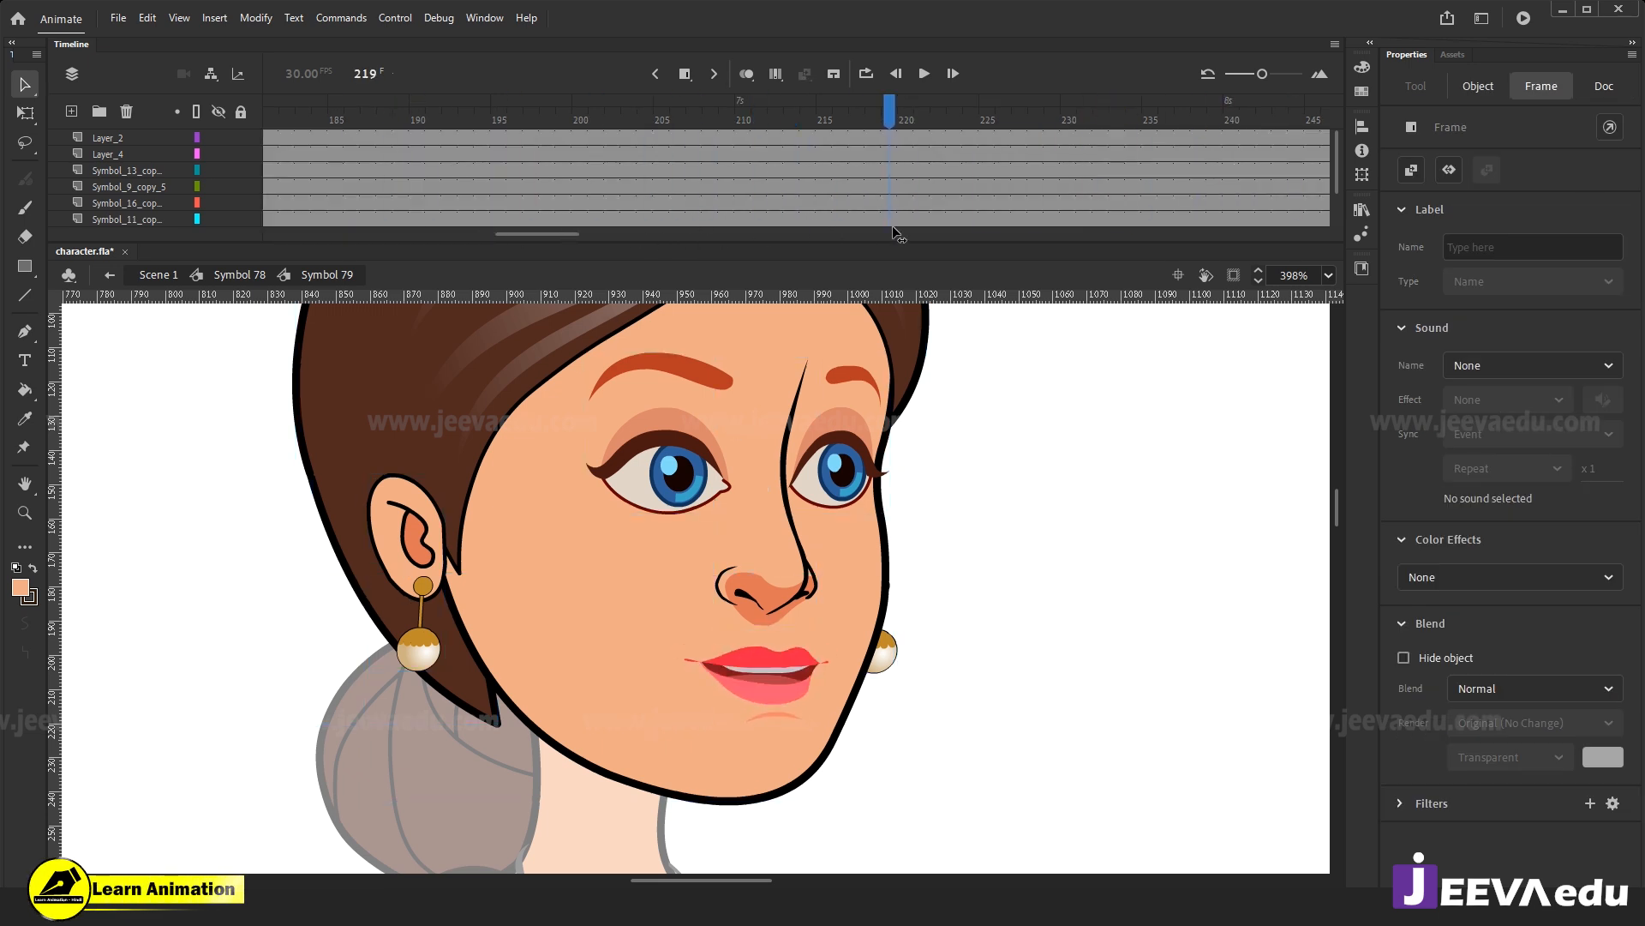
Examine the mouth around frame 202, open the eliza_lipsyc symbol to check where its audio ends, and return to Symbol 79.
left_click(796, 680)
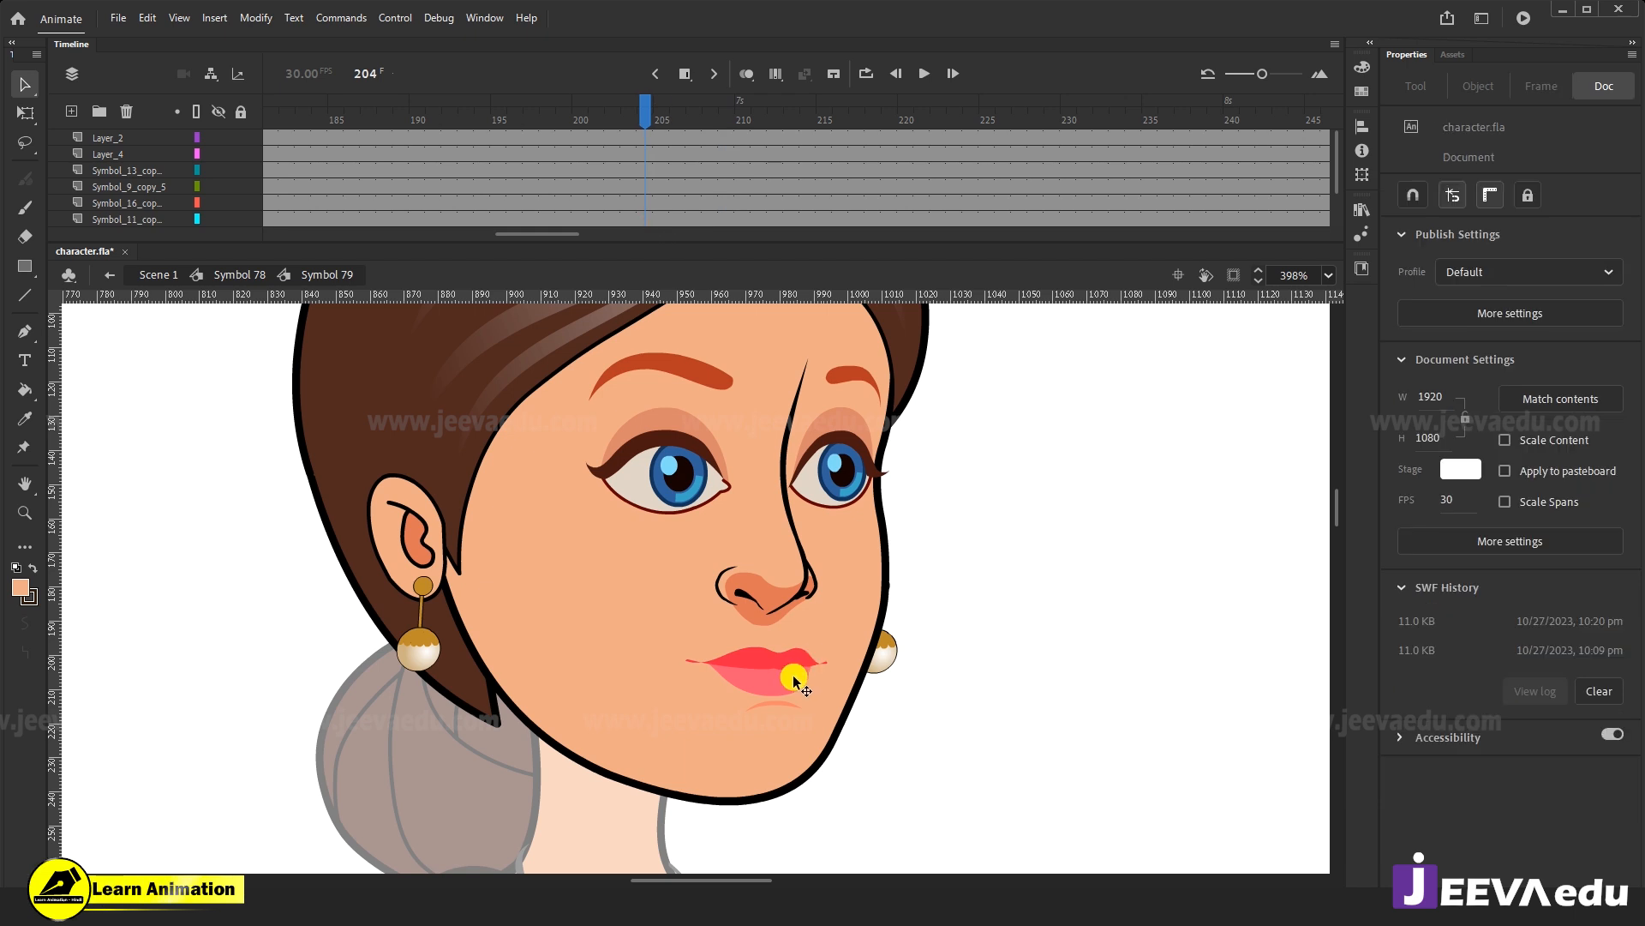
left_click_drag(653, 117, 613, 180)
left_click(773, 681)
left_click(768, 681)
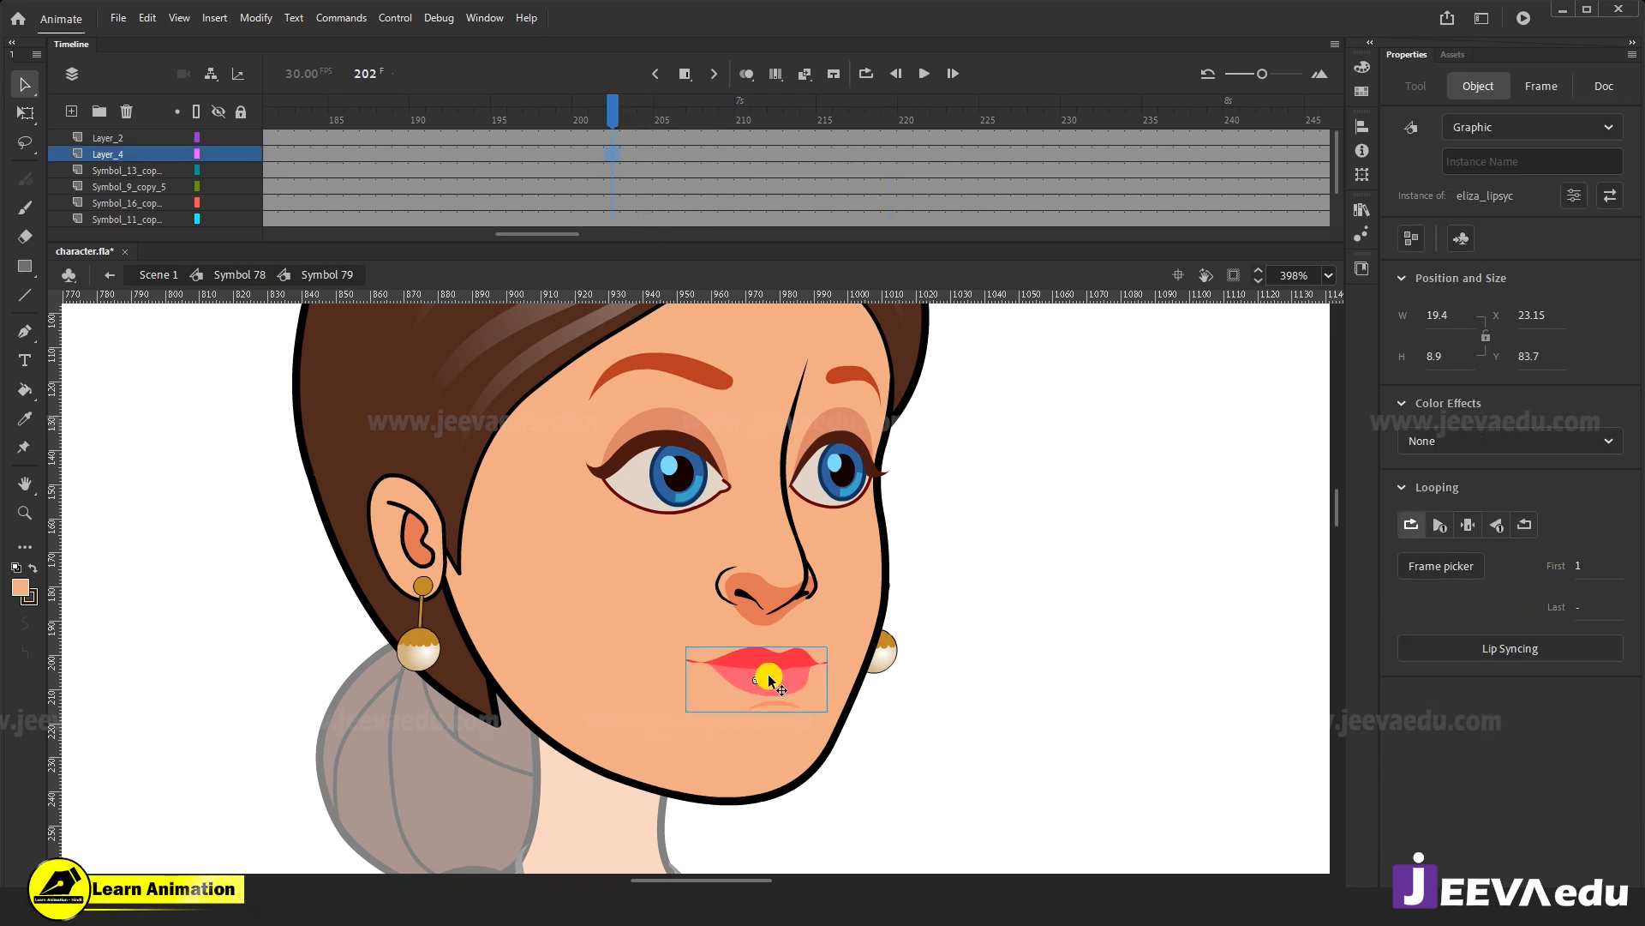
double_click(768, 681)
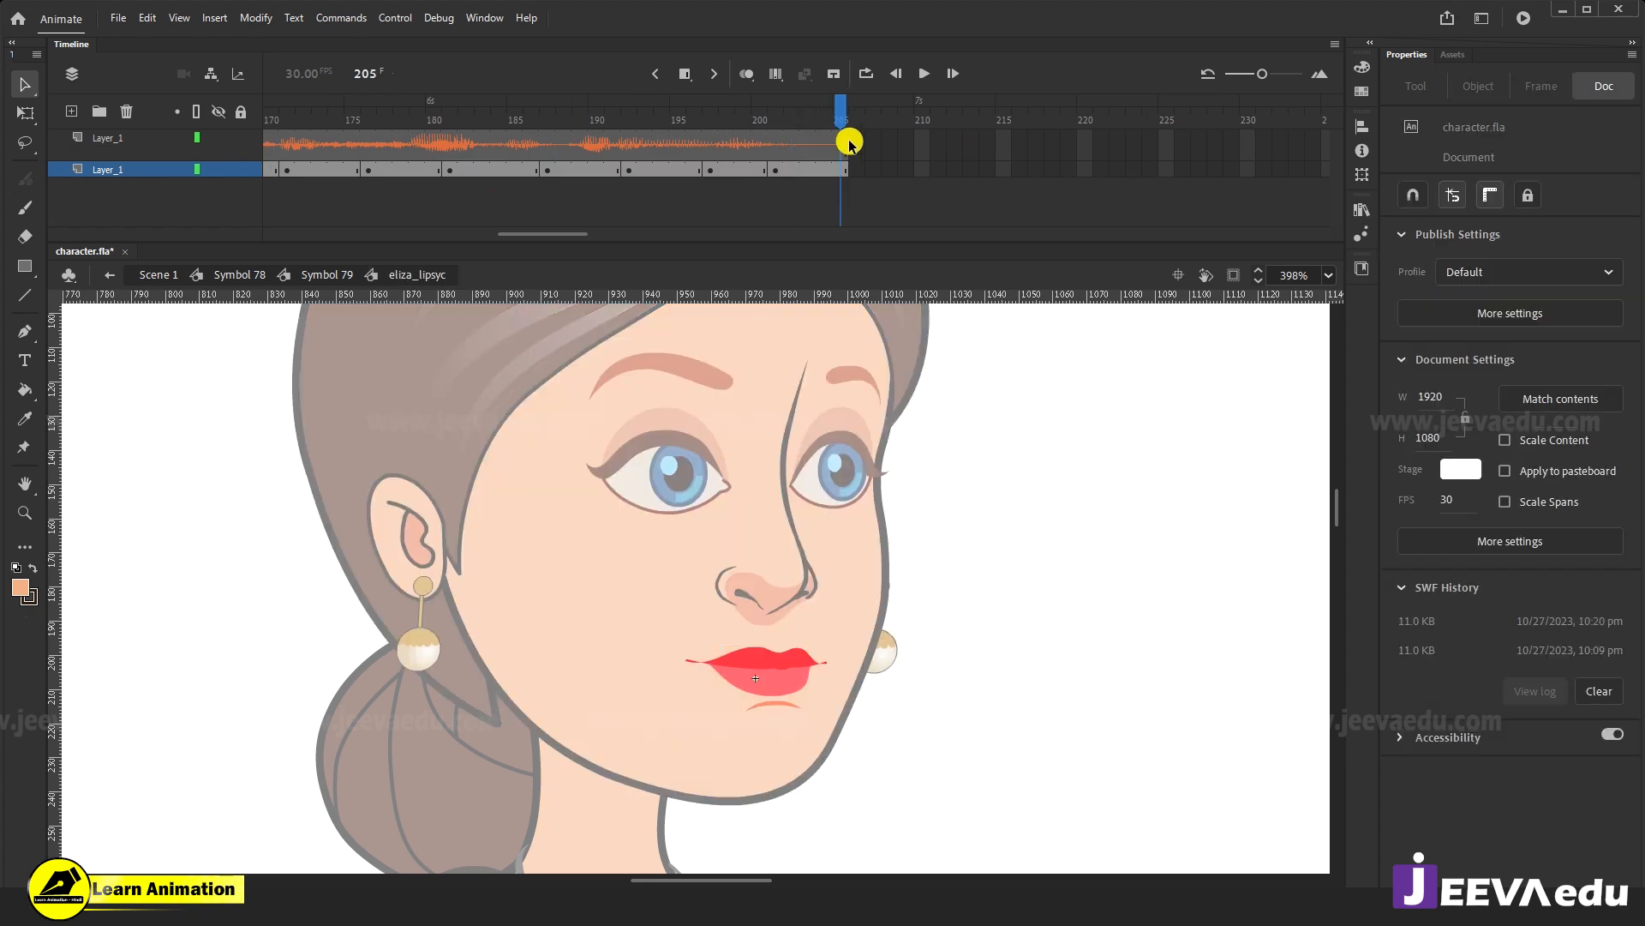
left_click(327, 267)
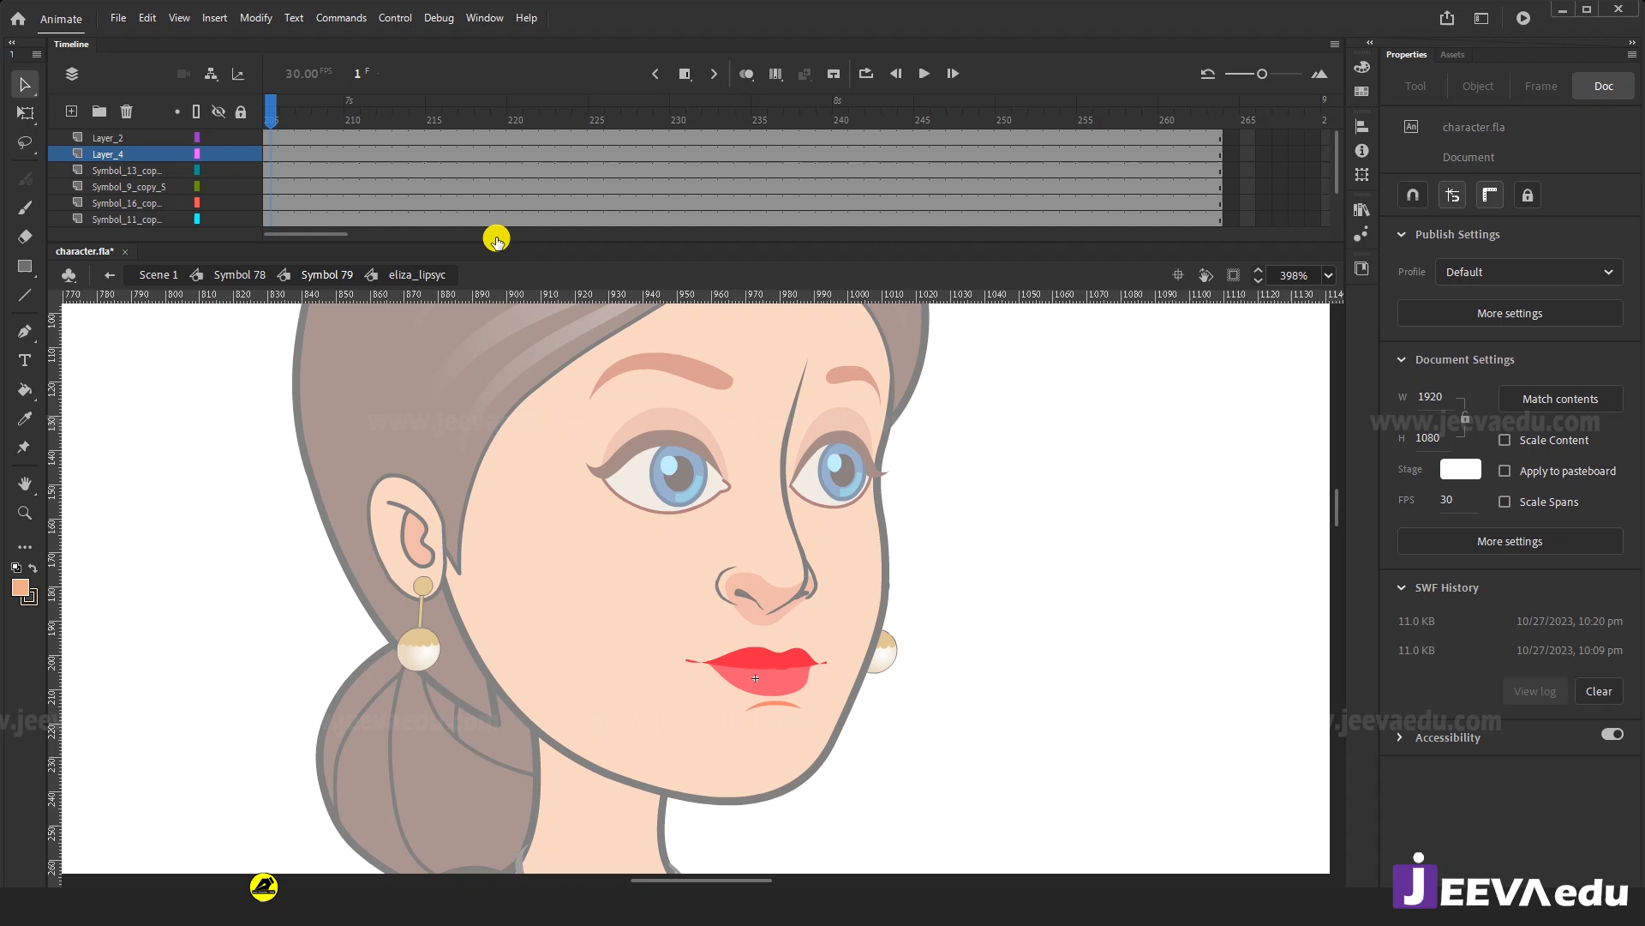
Return to Symbol 78, bring the full figure into view and select all of the woman's body parts.
left_click(257, 272)
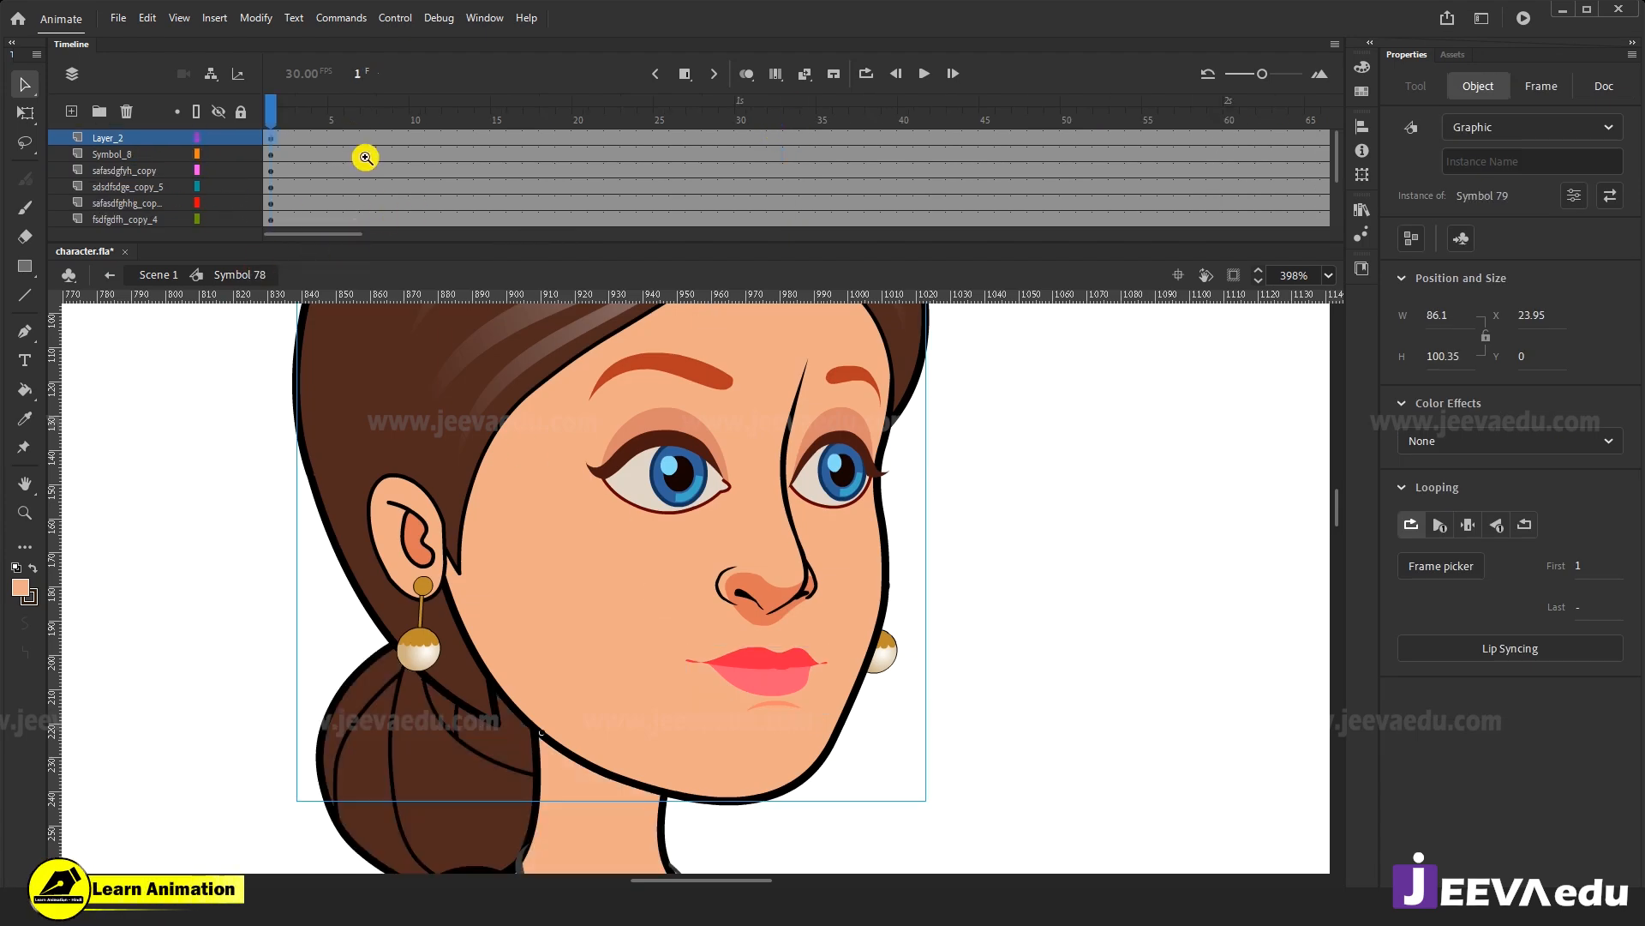
key("z")
left_click(685, 753, "alt")
left_click(686, 753, "alt")
left_click(685, 754, "alt")
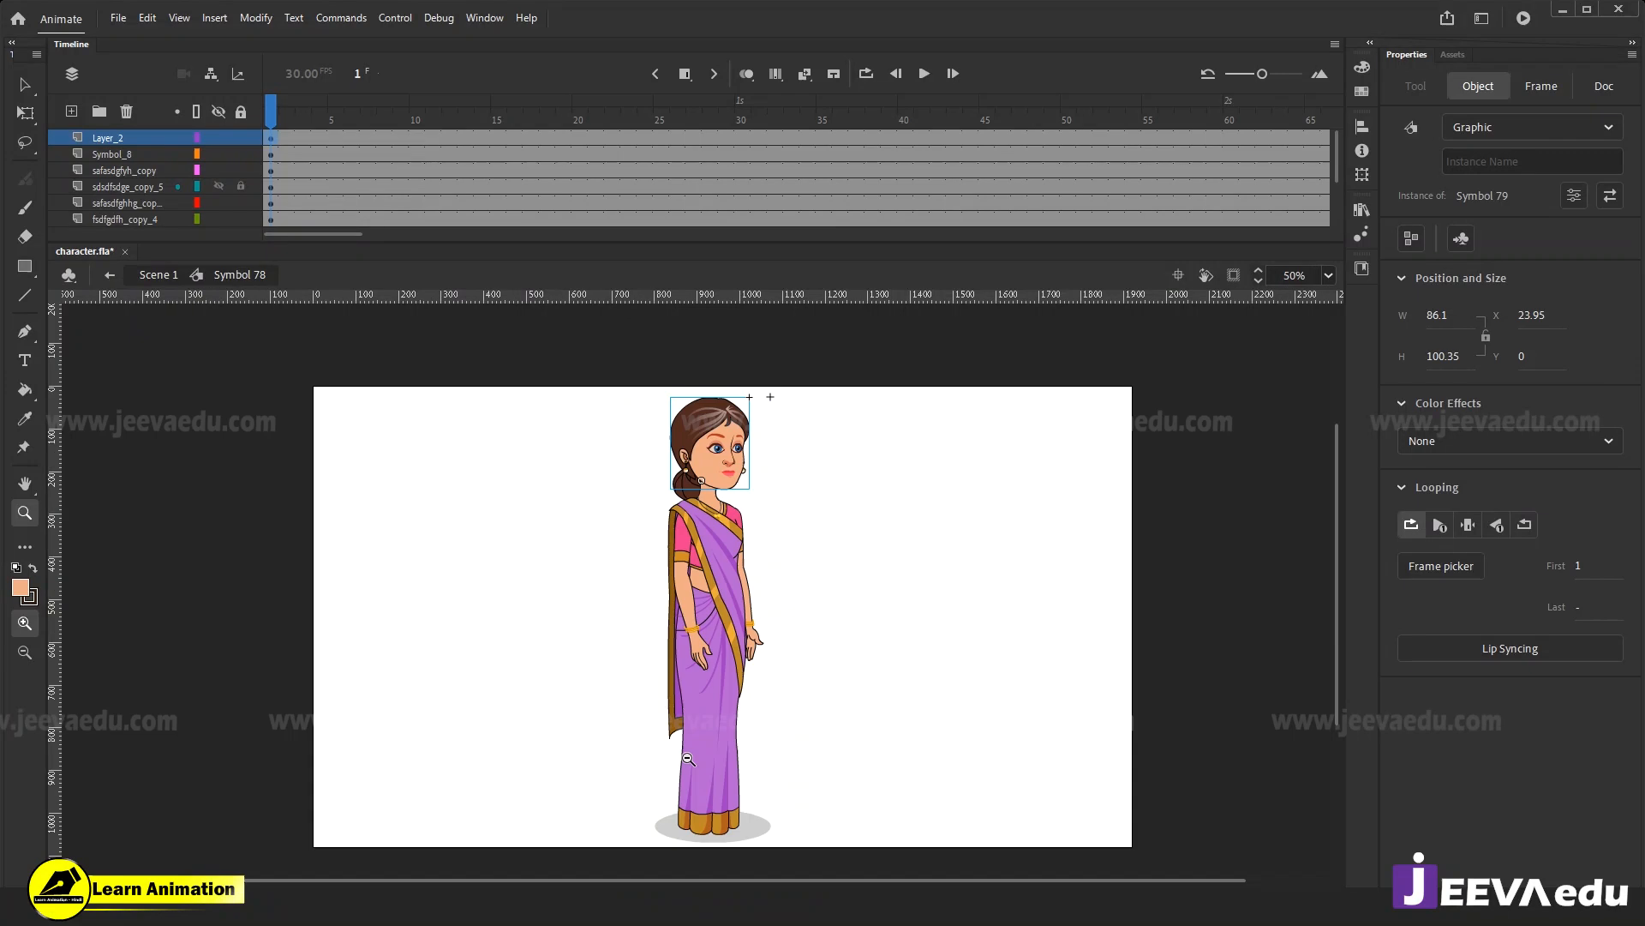
left_click(685, 753, "alt")
key("v")
left_click_drag(658, 431, 789, 685)
key("z")
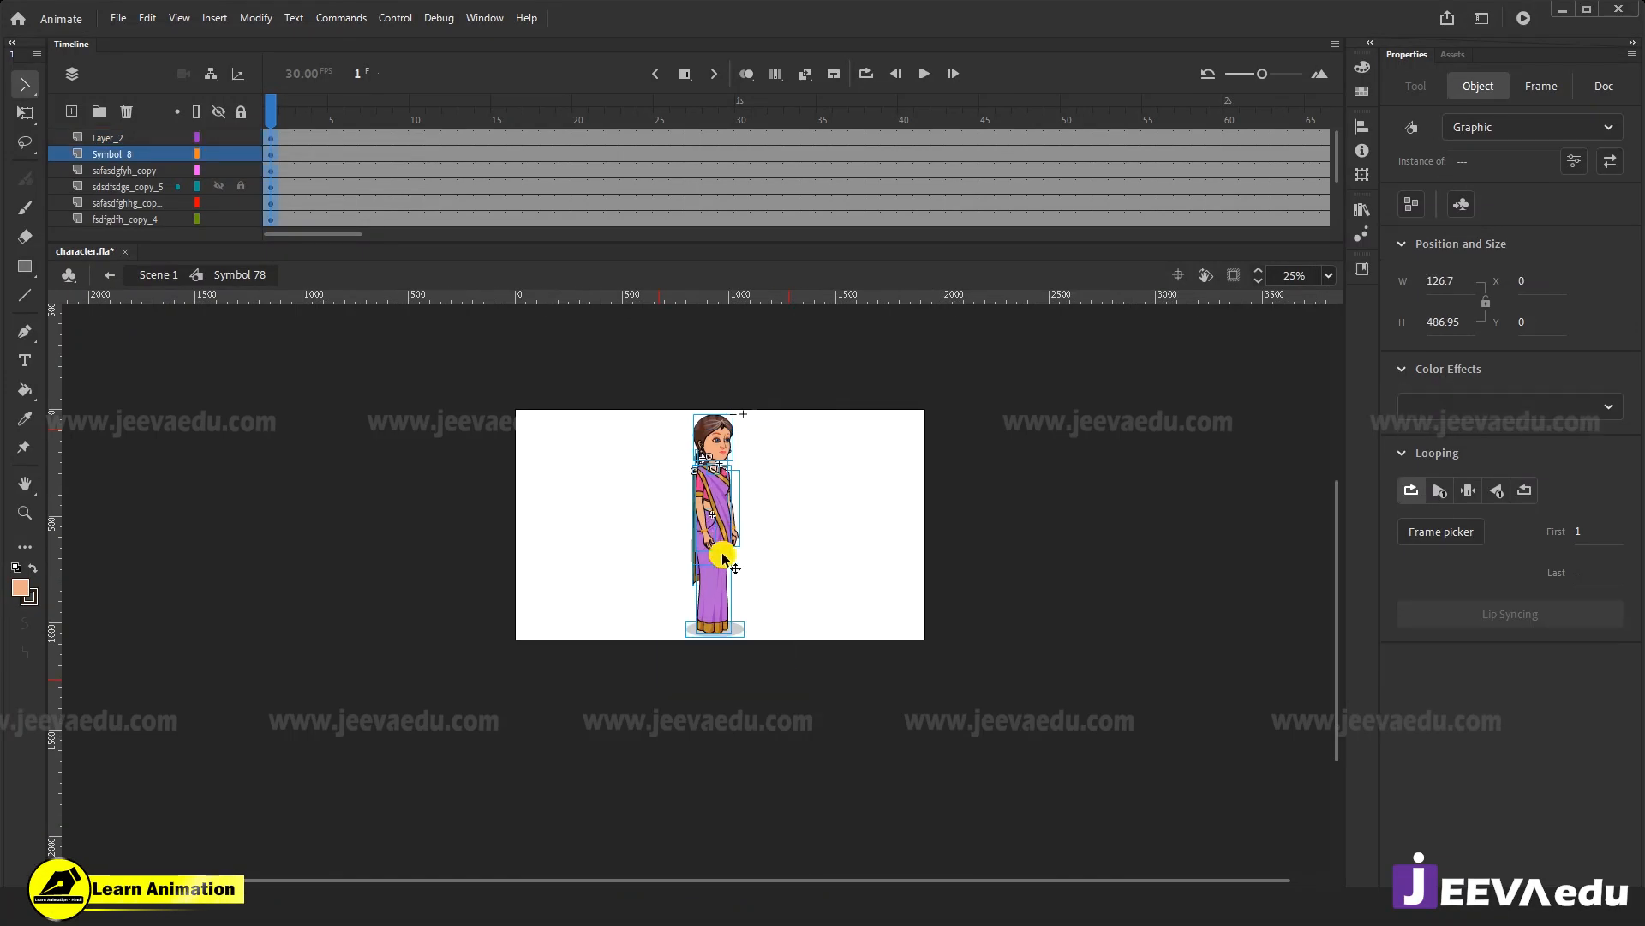
left_click(706, 548)
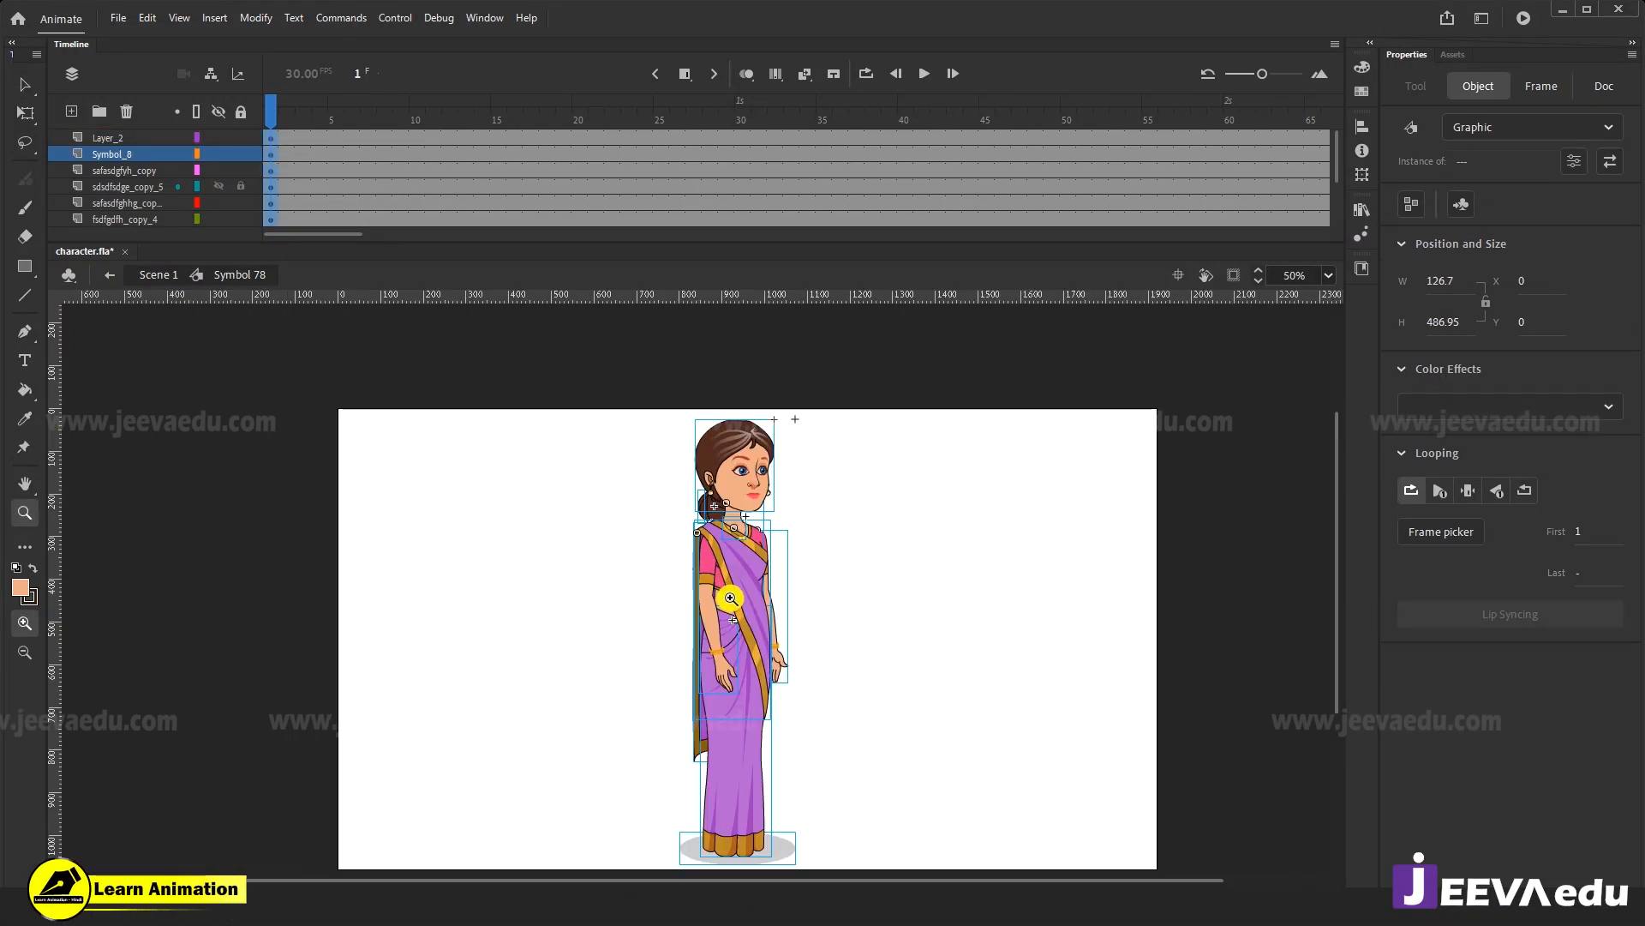
Paste the copied Main janti hoon.wav audio layer above Layer_2 in Symbol 78.
left_click(265, 114)
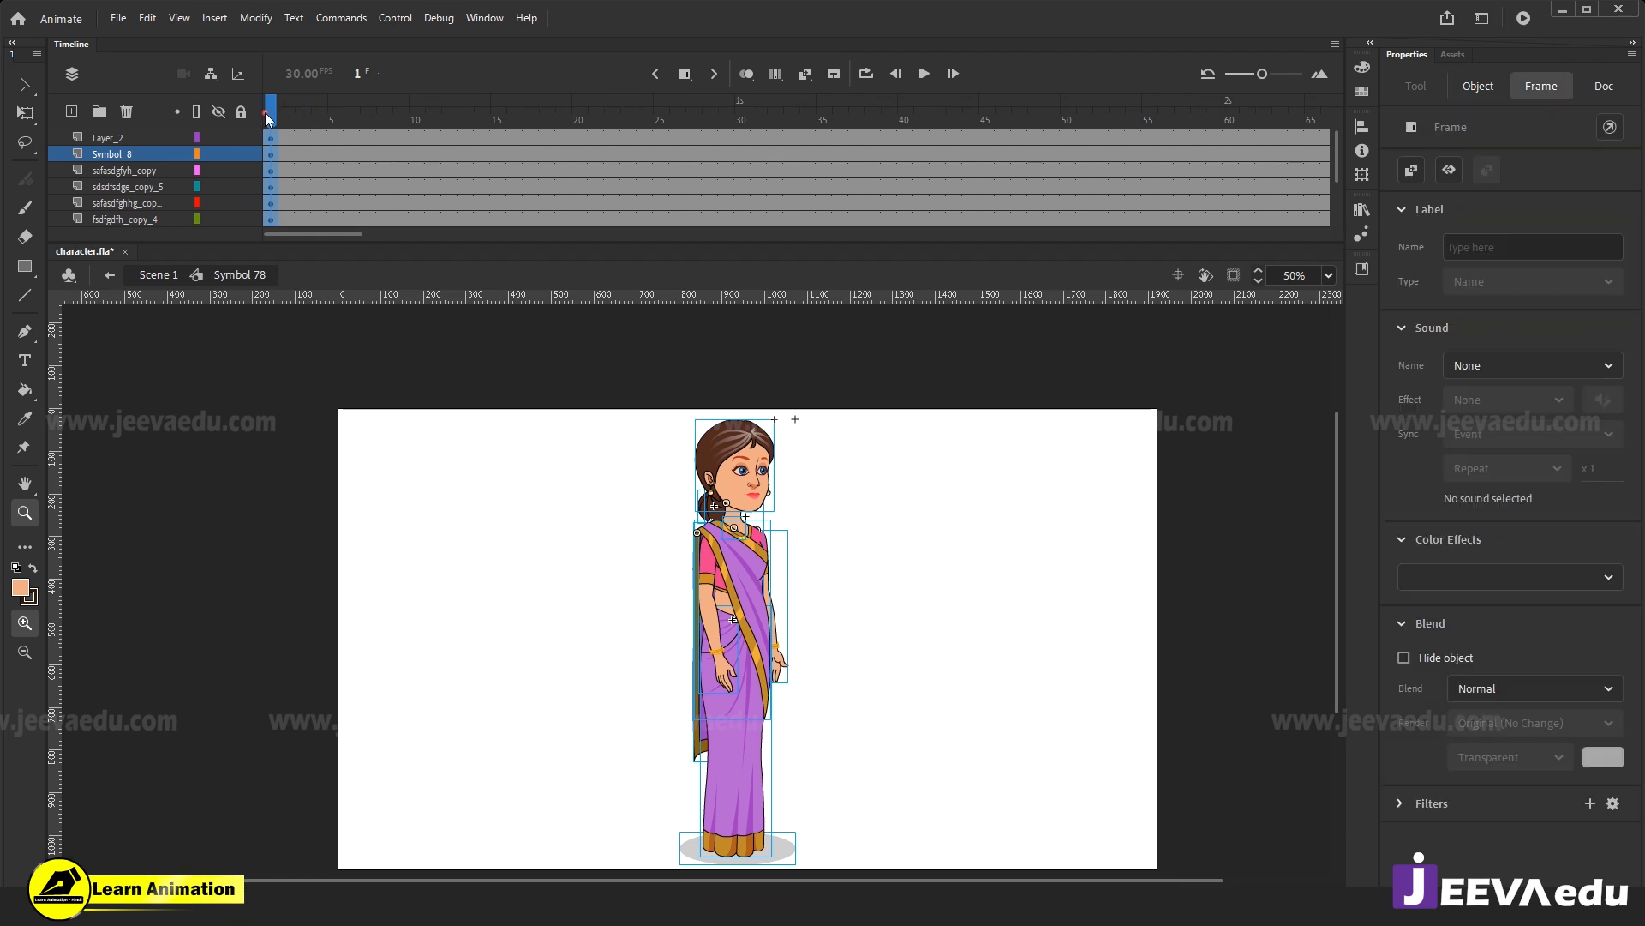
left_click(112, 139)
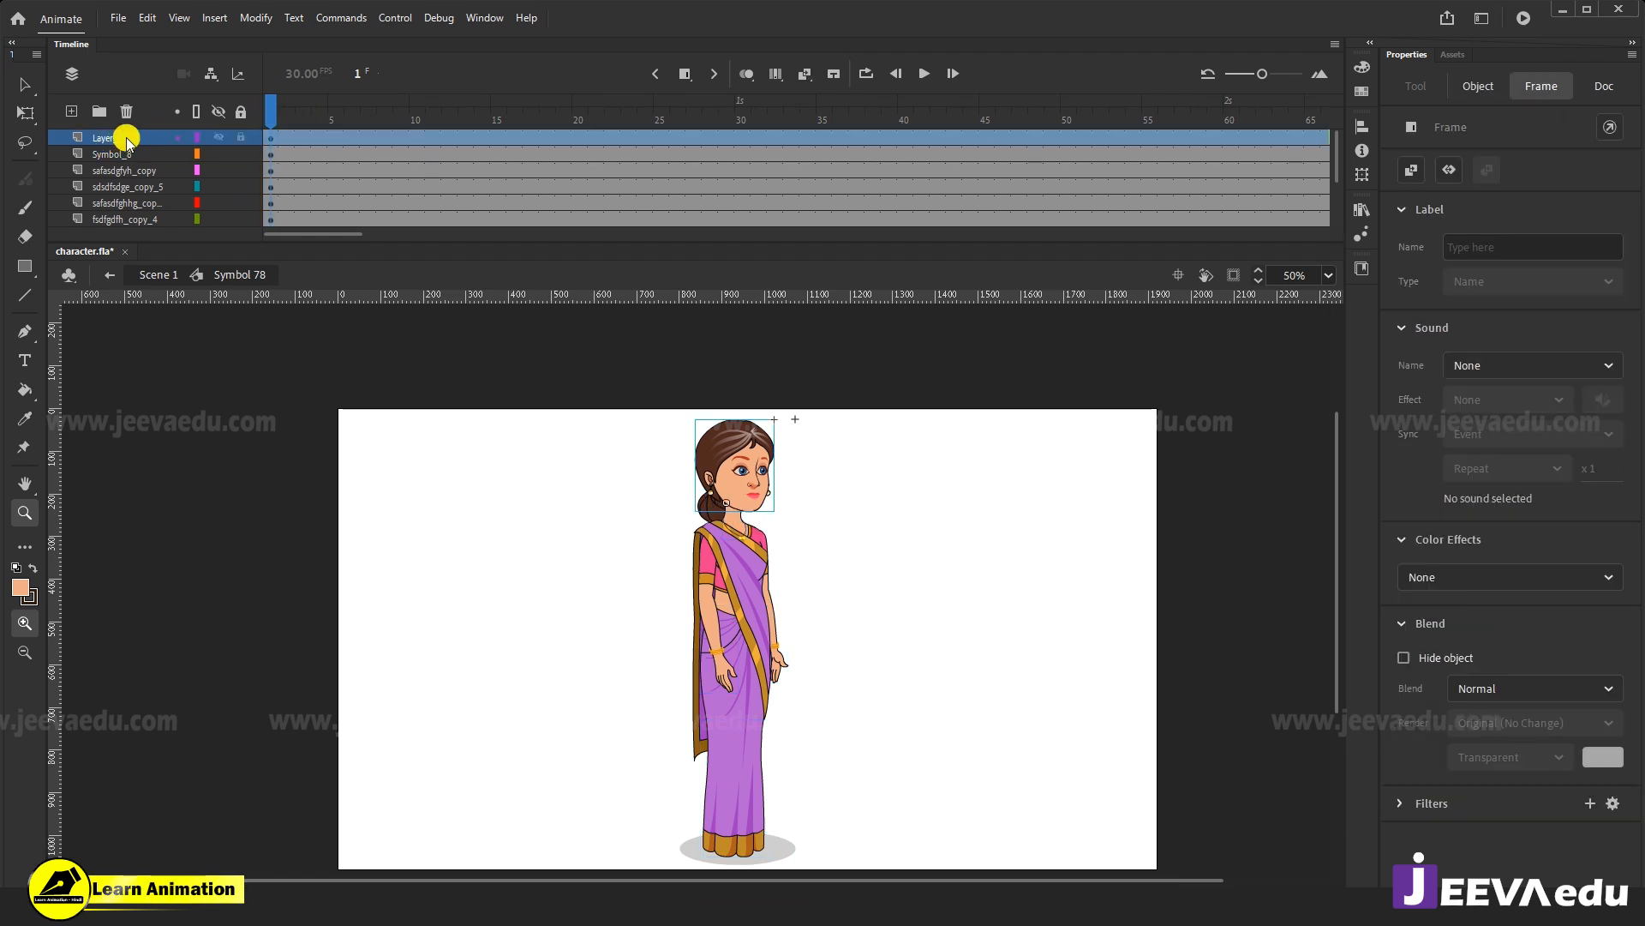
right_click(127, 140)
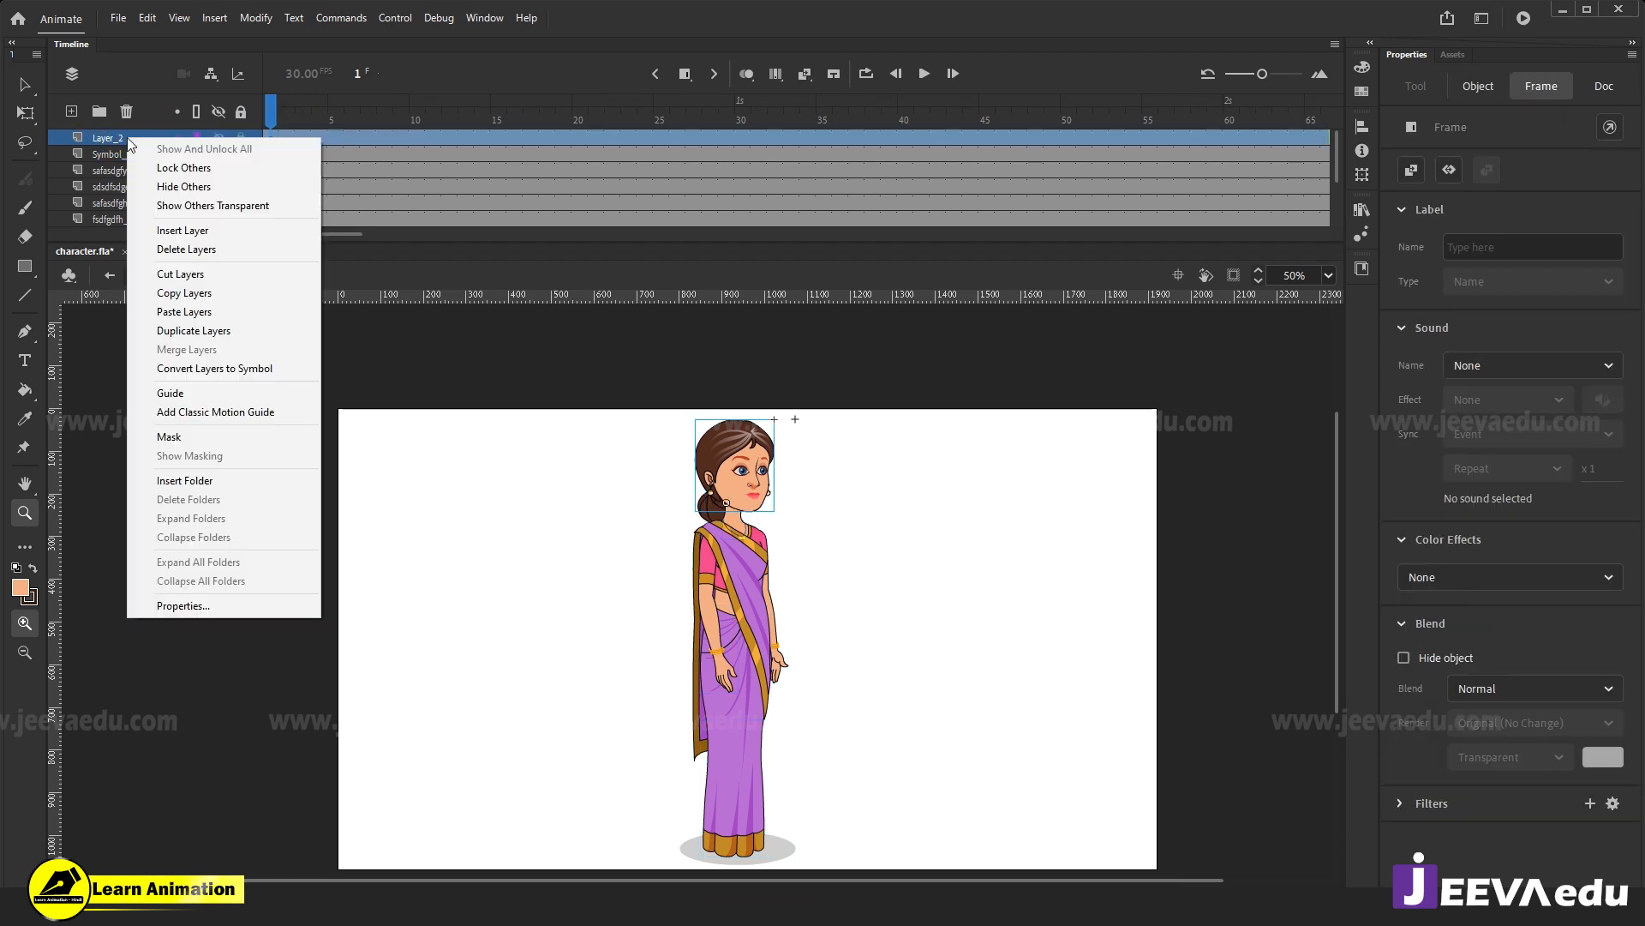
left_click(195, 312)
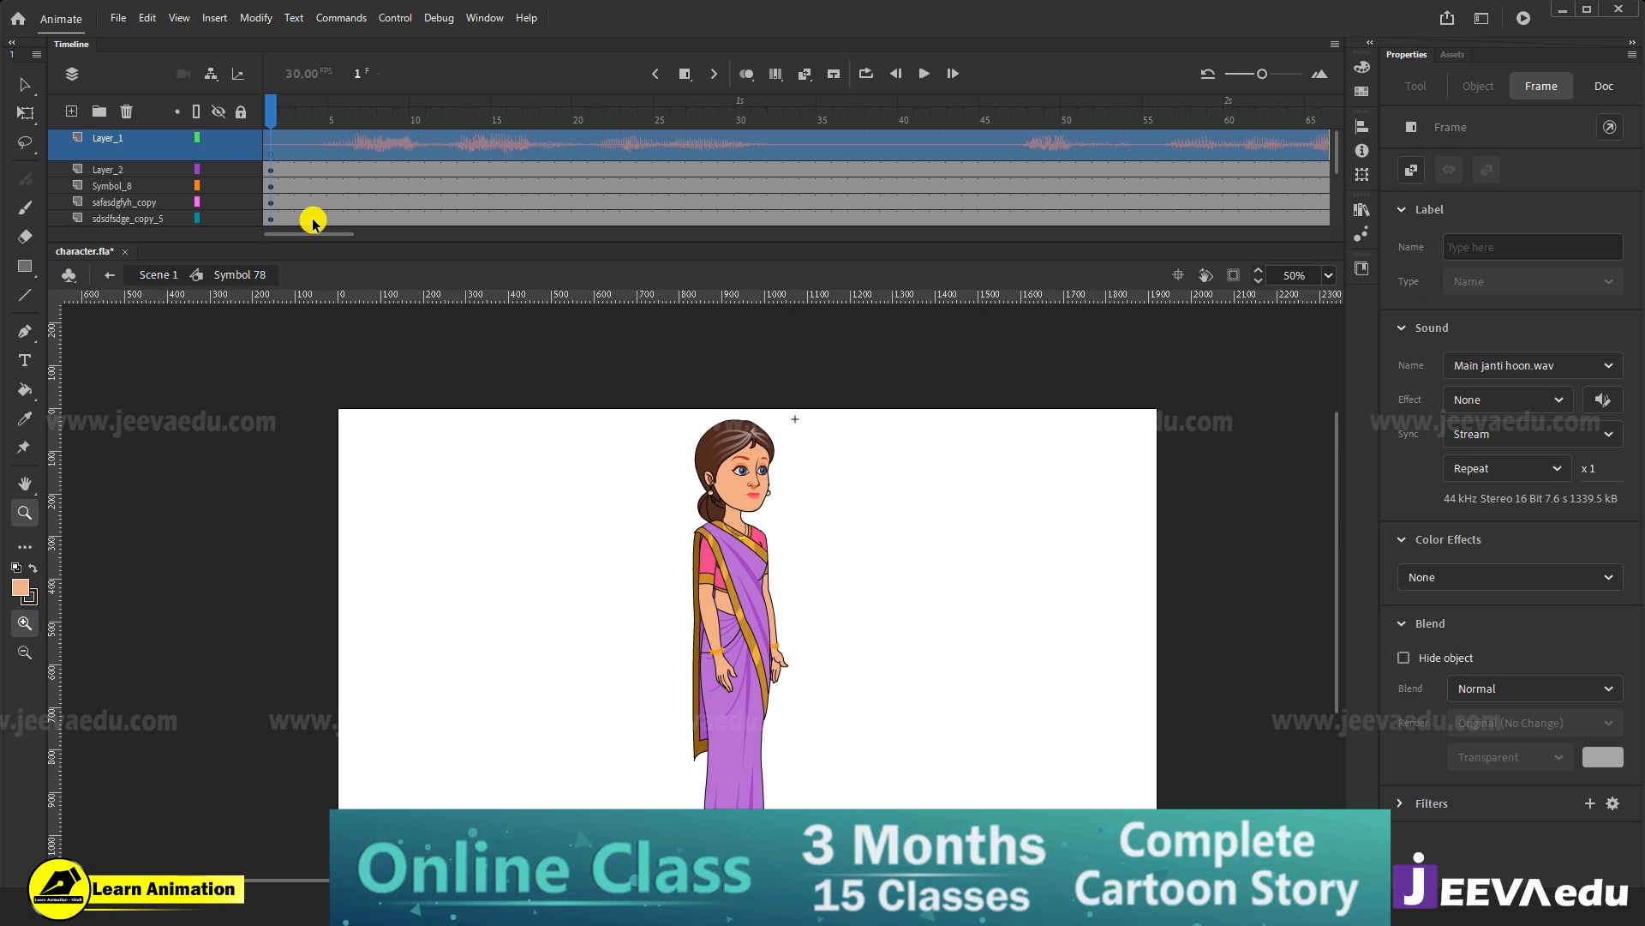
left_click_drag(851, 690, 790, 625)
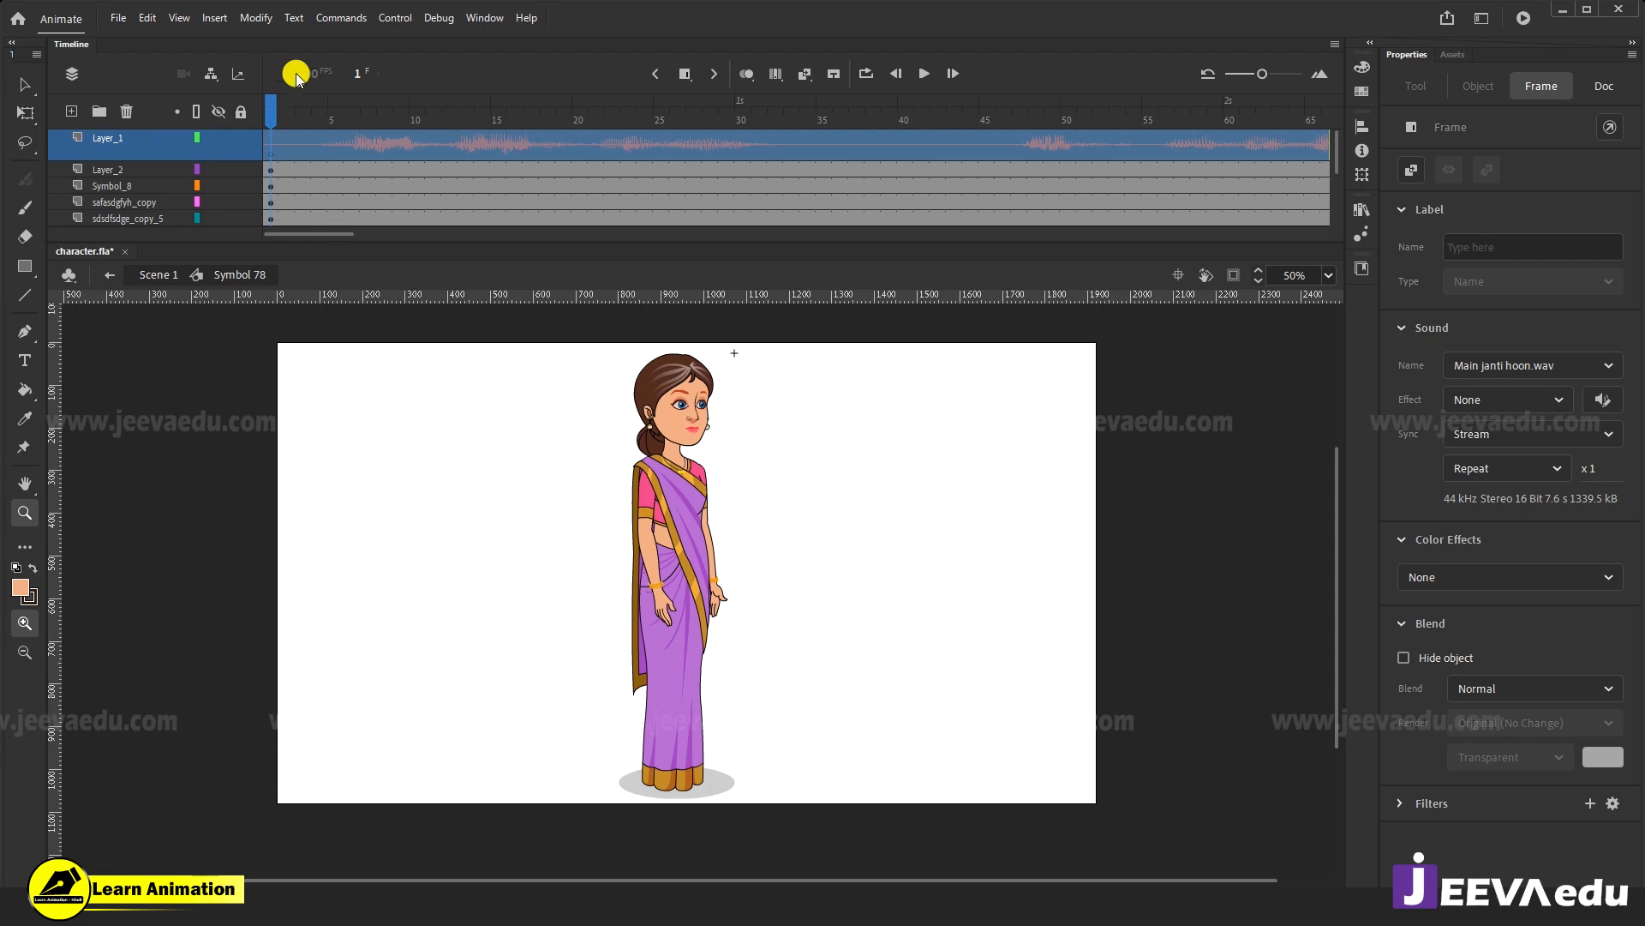
Extend the body-part layers of Symbol 78 to frame 205, matching the end of the audio layer.
left_click(287, 111)
left_click_drag(308, 231, 548, 239)
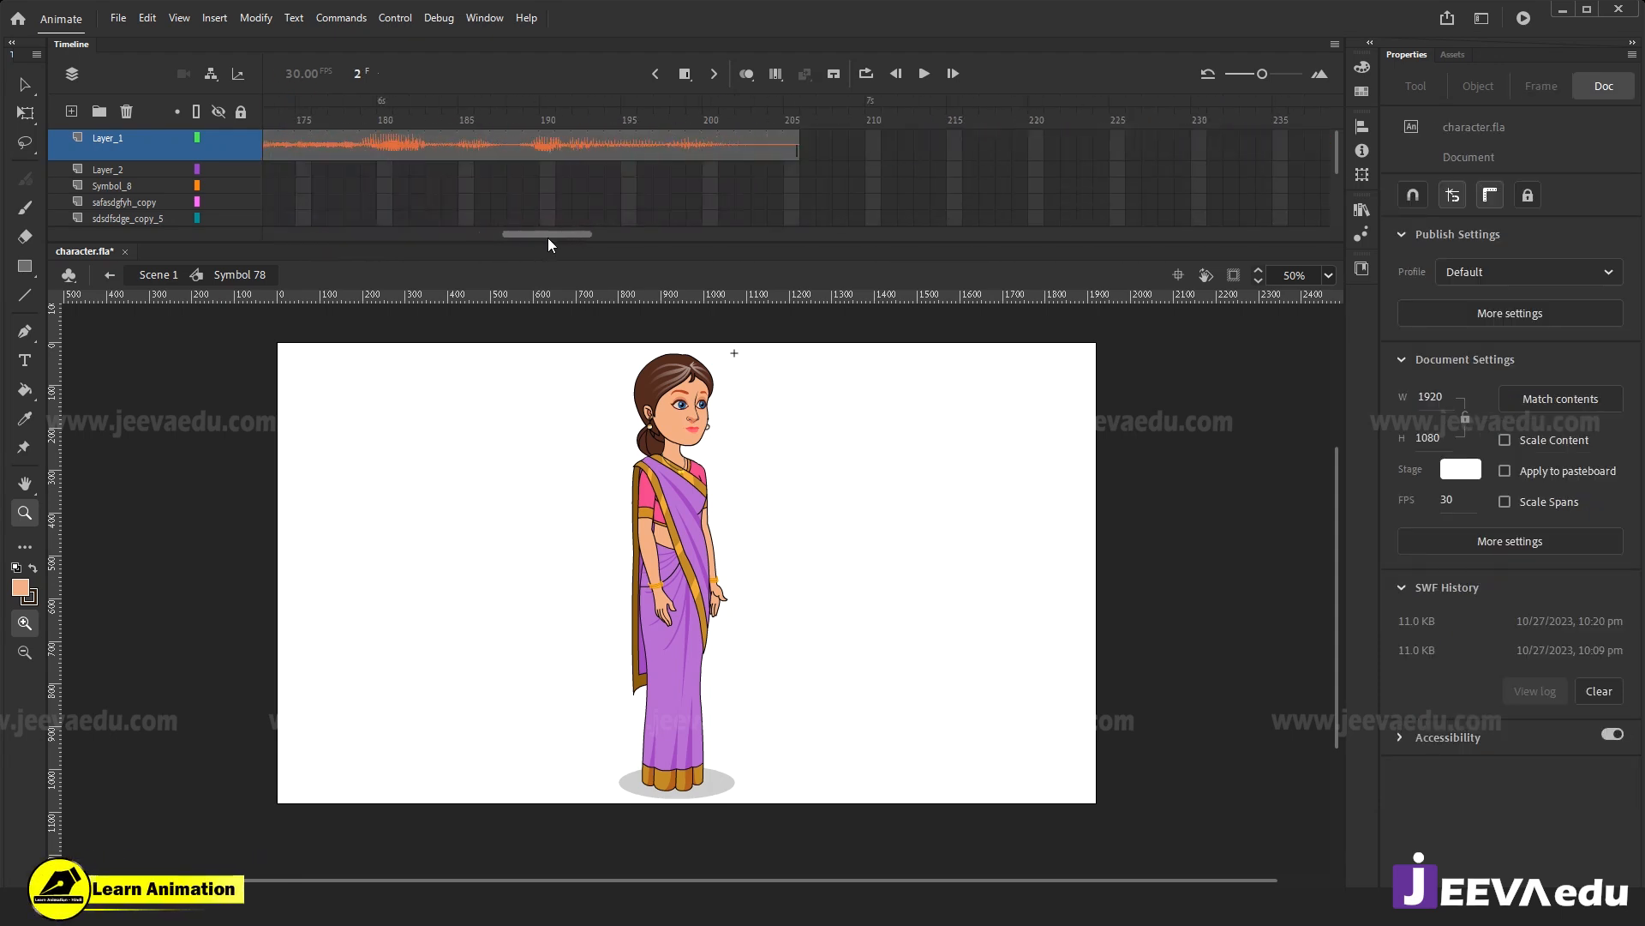
mouse_move(794, 171)
left_mouse_down()
mouse_move(799, 266)
mouse_move(790, 163)
left_mouse_up()
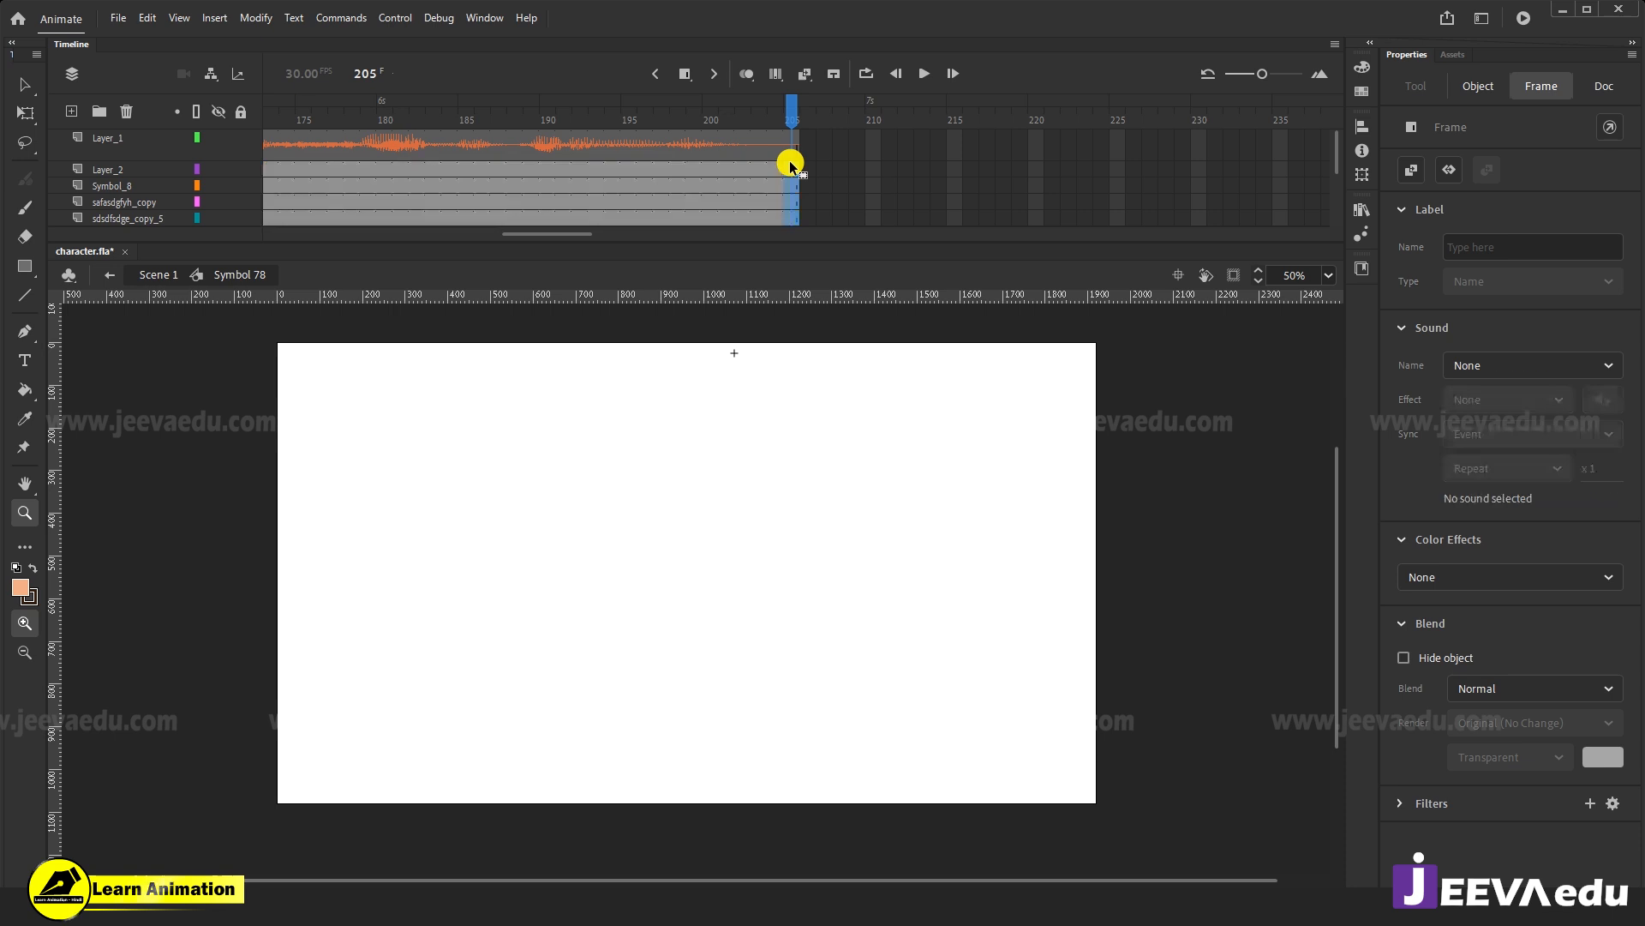
left_click(642, 148)
left_click_drag(641, 147, 815, 176)
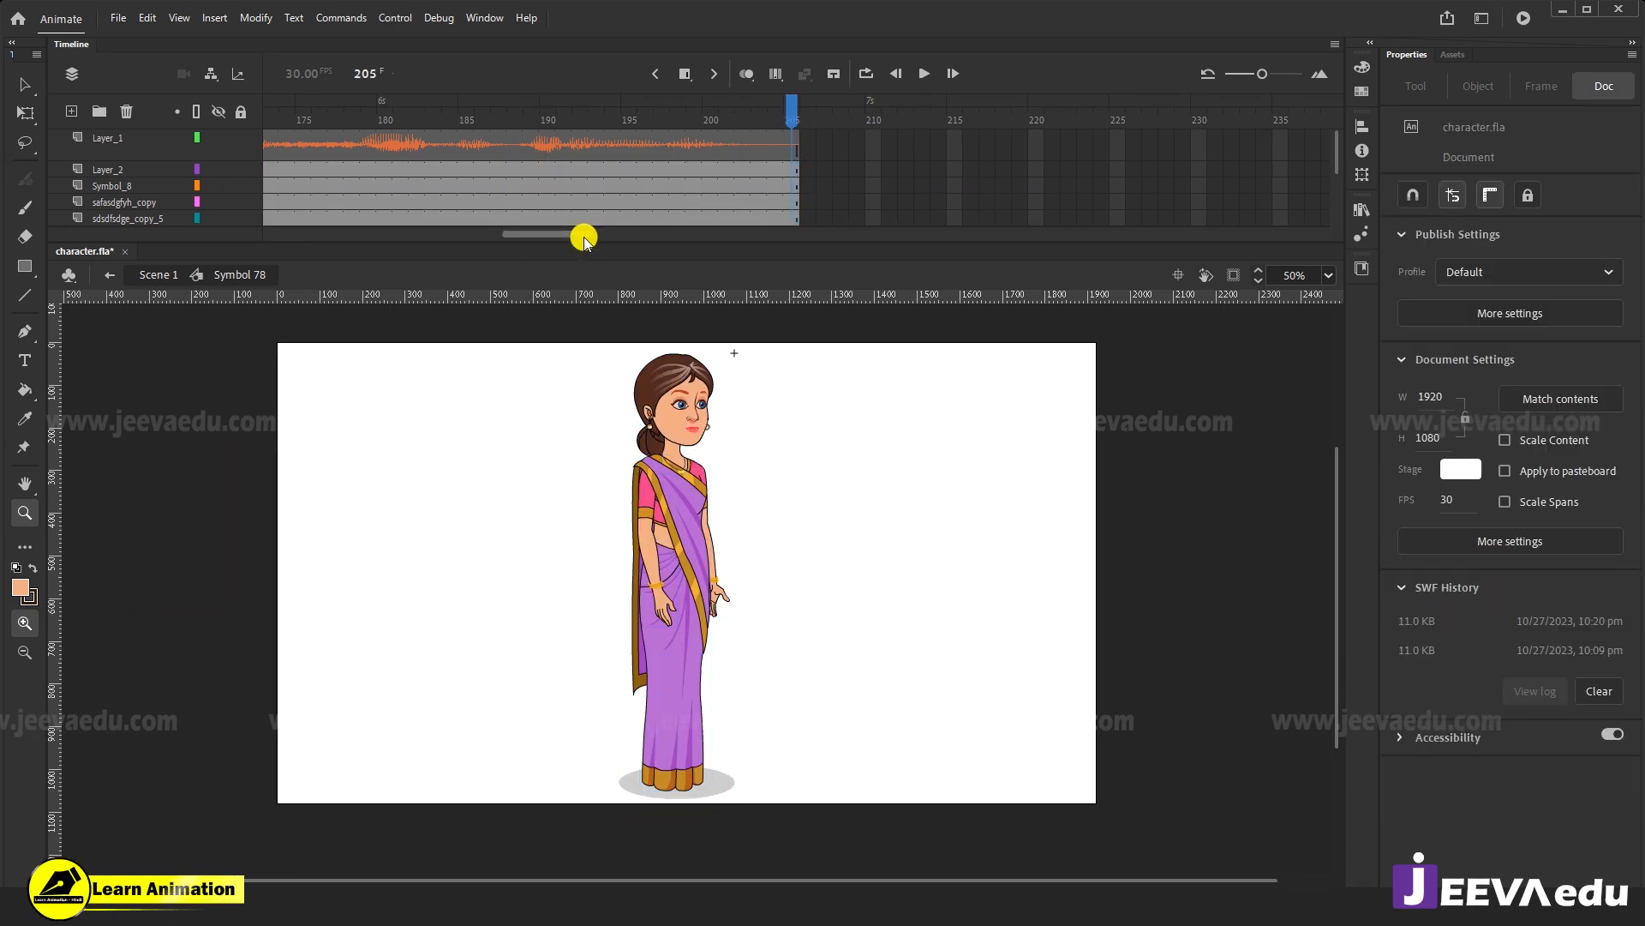
Play the Symbol 78 timeline from frame 1 with the face in close view to check the lip-sync against the voice.
left_click_drag(569, 233, 67, 239)
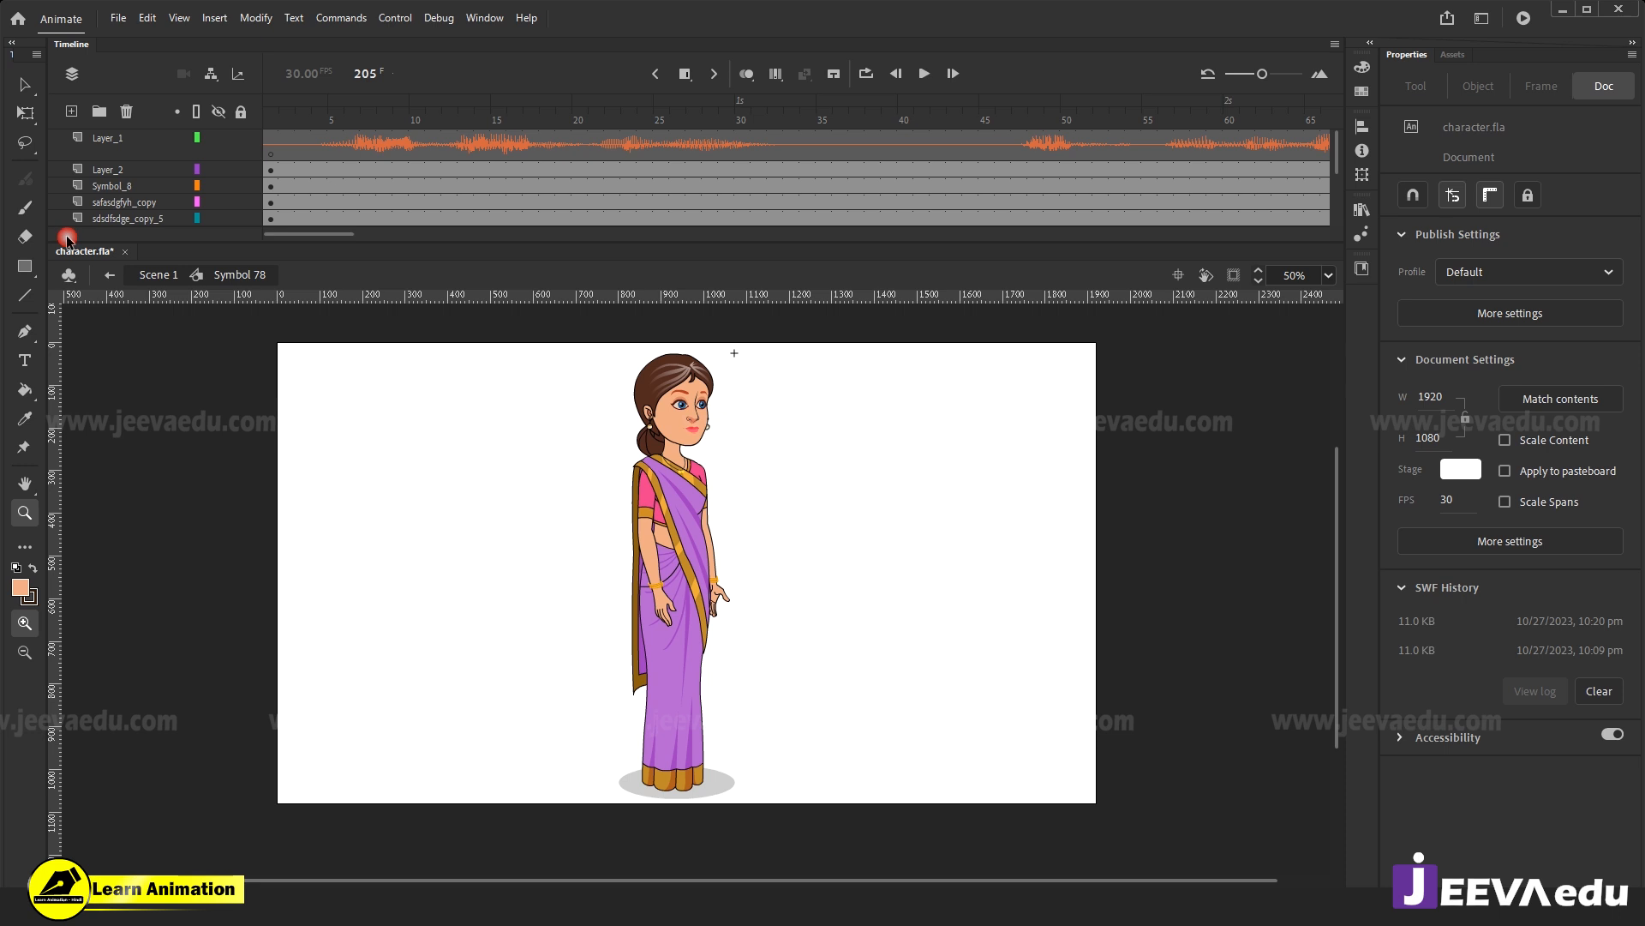
left_click(272, 109)
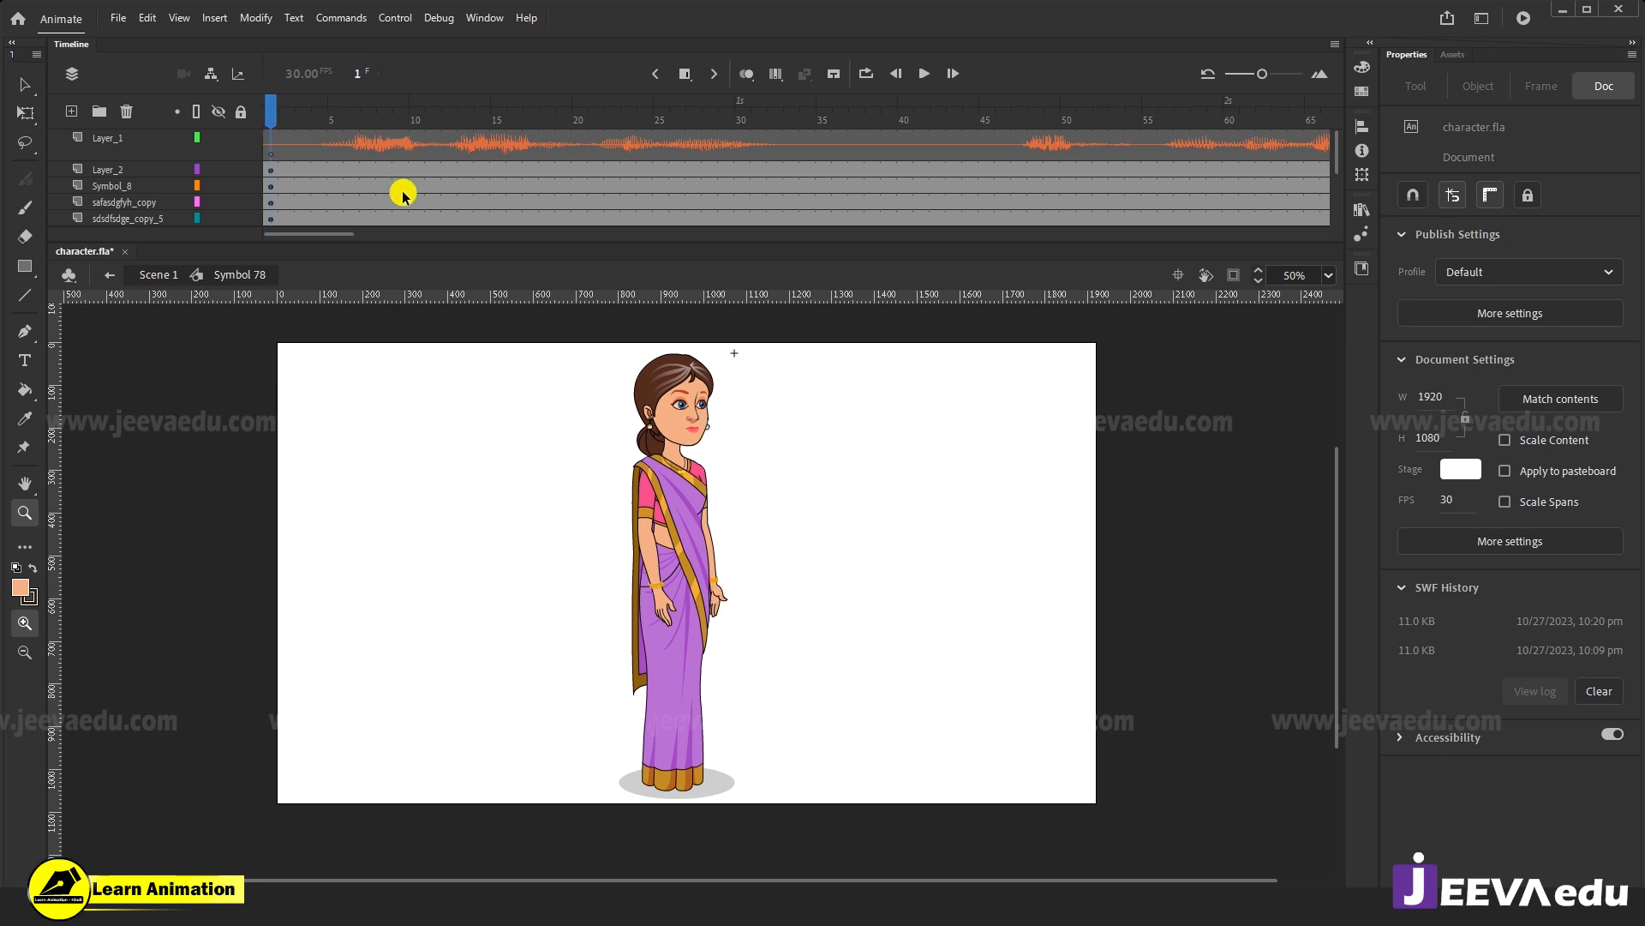
left_click(681, 447)
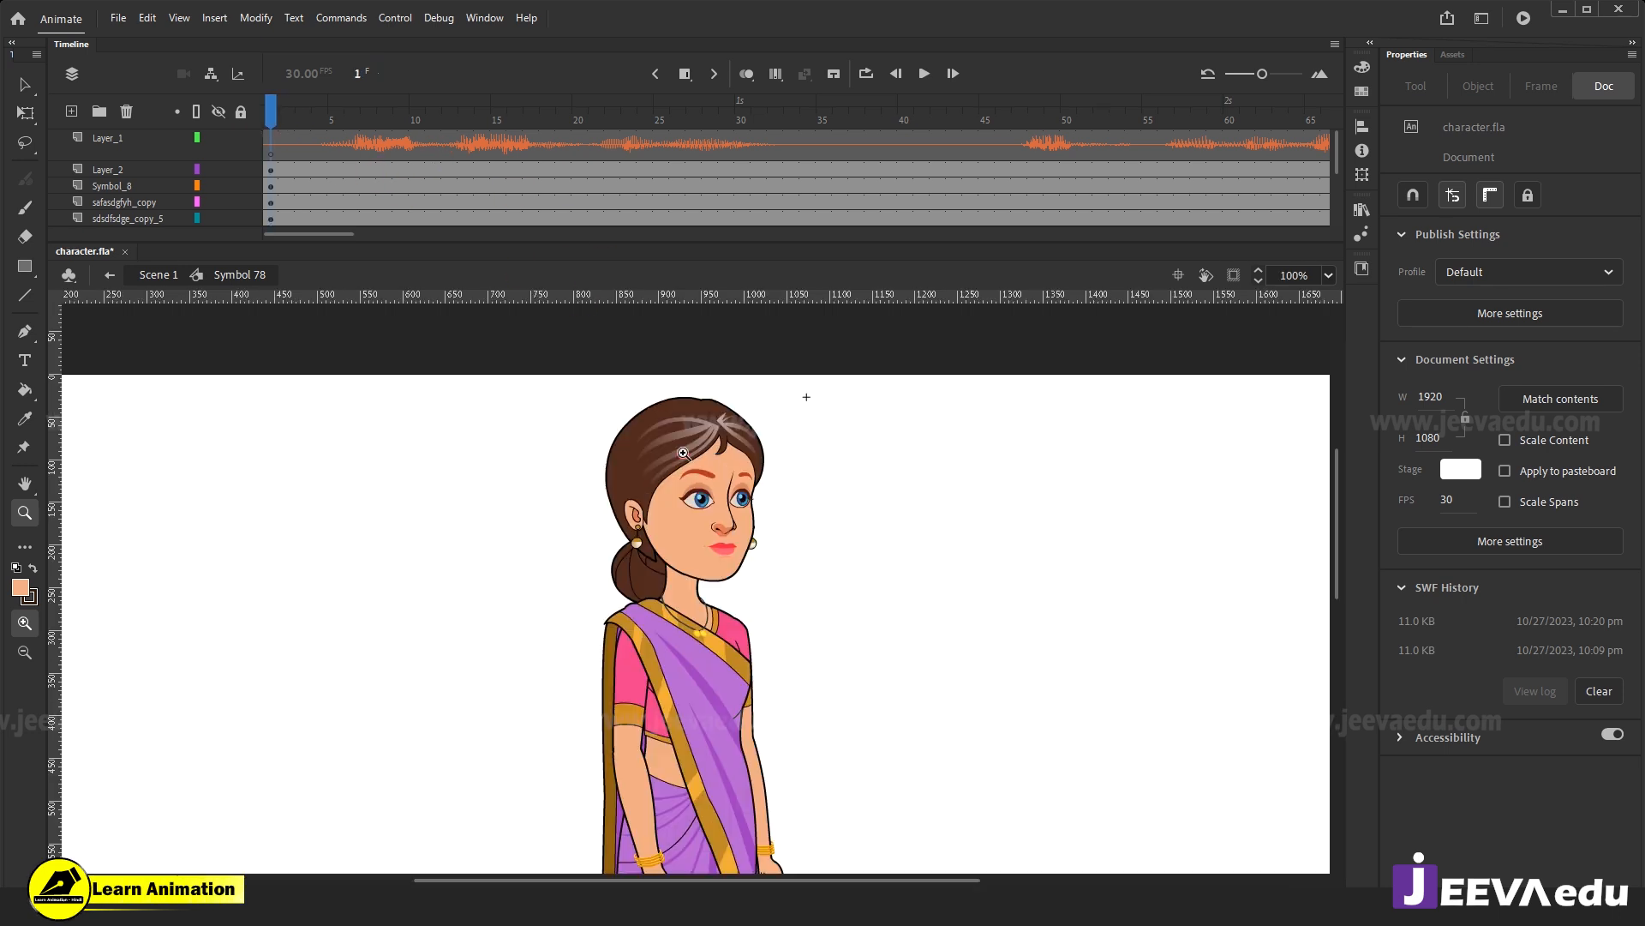
left_click(746, 570)
left_click(707, 546)
key("Return")
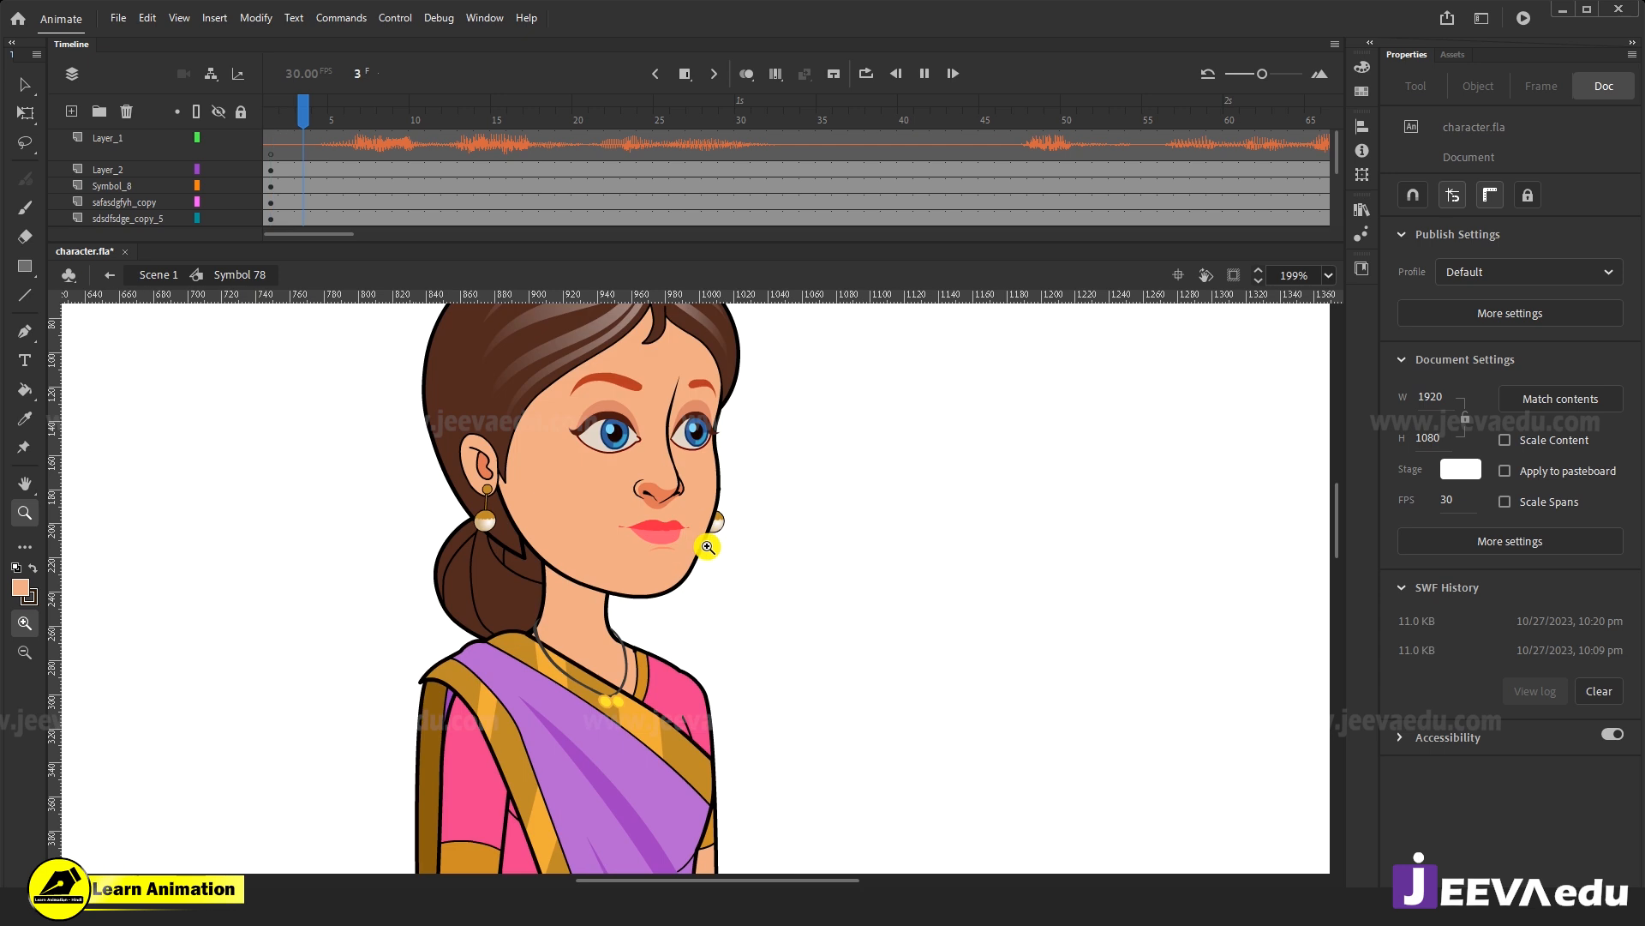
key("Return")
left_click_drag(811, 96, 60, 225)
Examine both arms of the figure at frame 1 and identify which symbols and layers they belong to.
left_click(689, 686, "alt")
left_click(689, 685, "alt")
left_click_drag(766, 697, 753, 662)
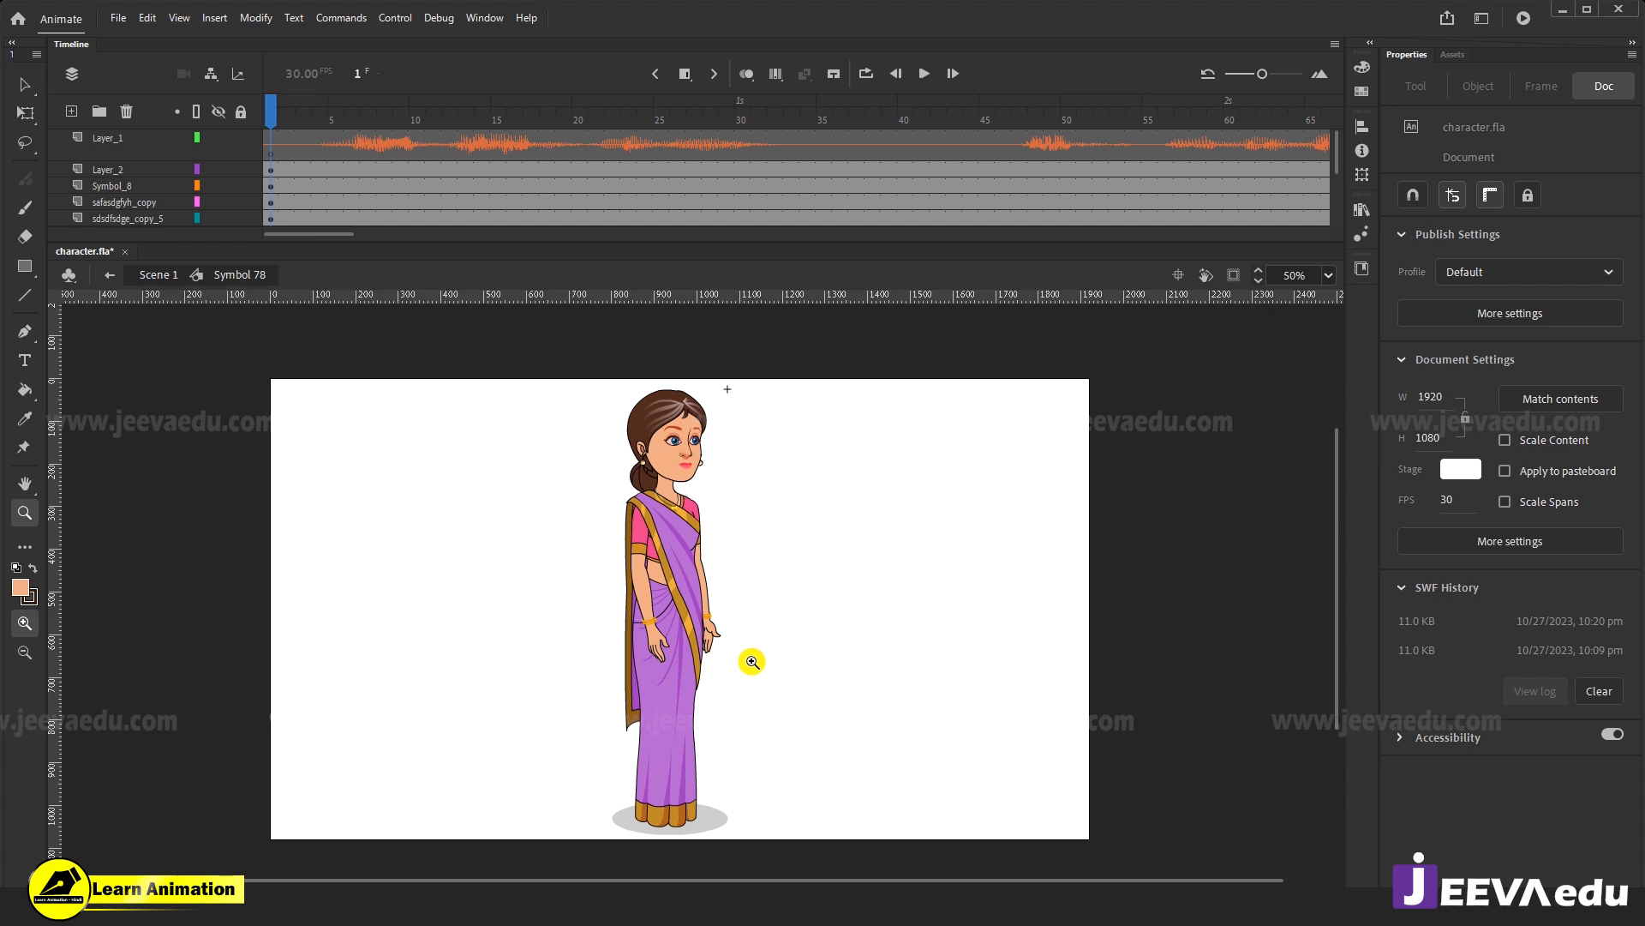
left_click(667, 595)
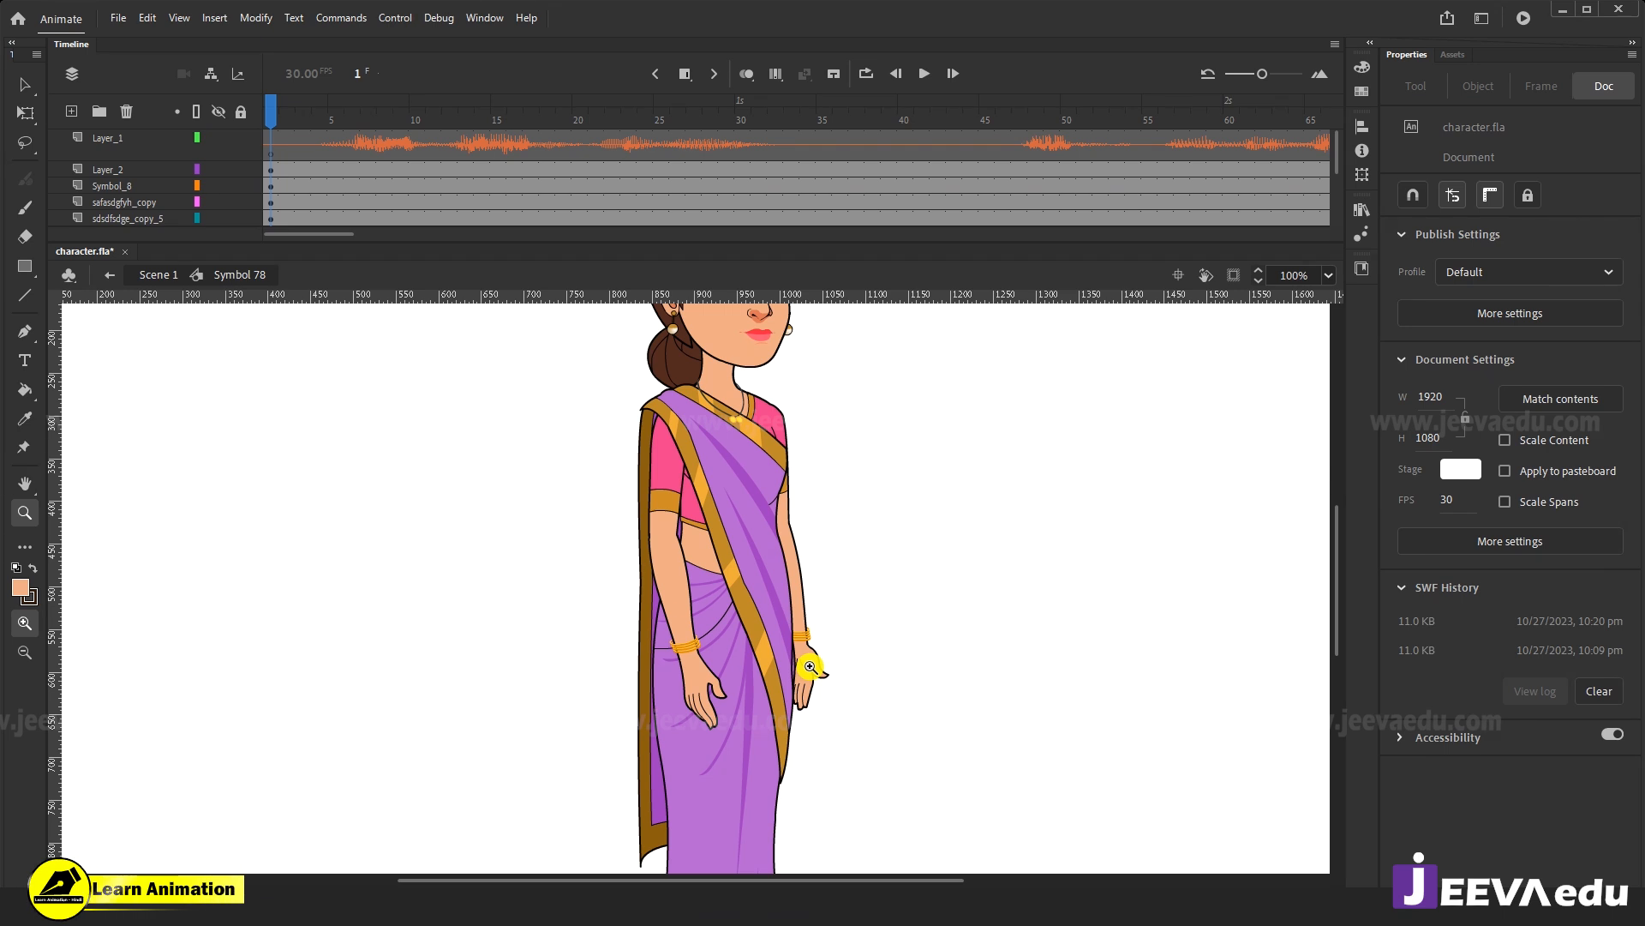
key("v")
left_click(680, 619)
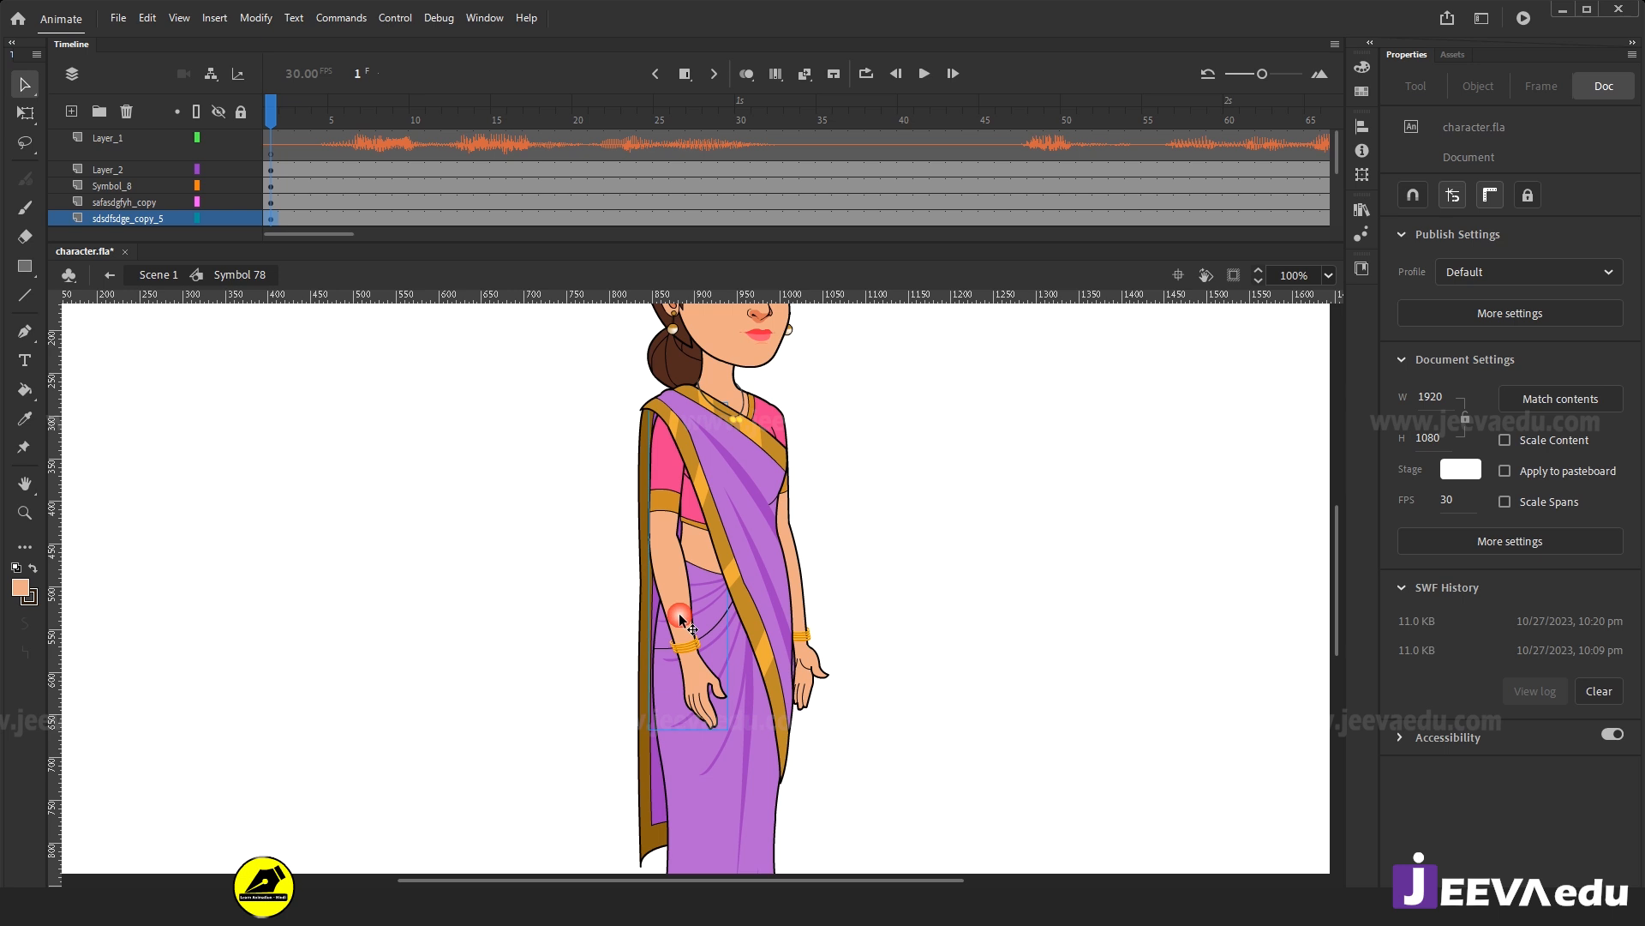
left_click(812, 671)
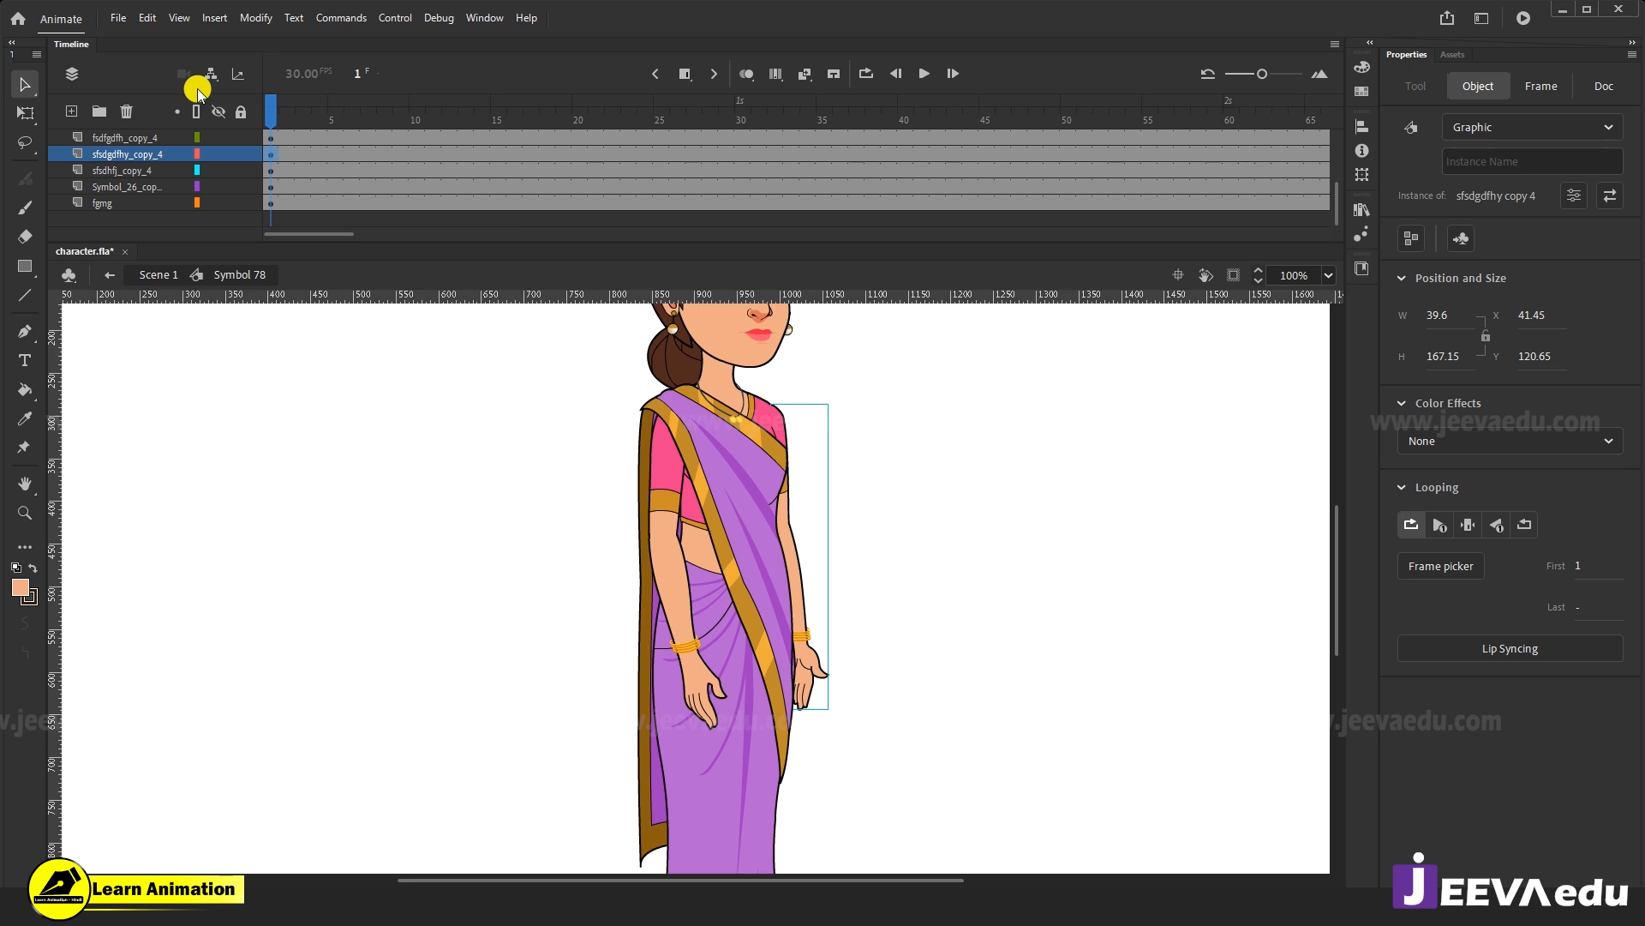
scroll(311, 149, "up", 2)
scroll(311, 149, "up", 2)
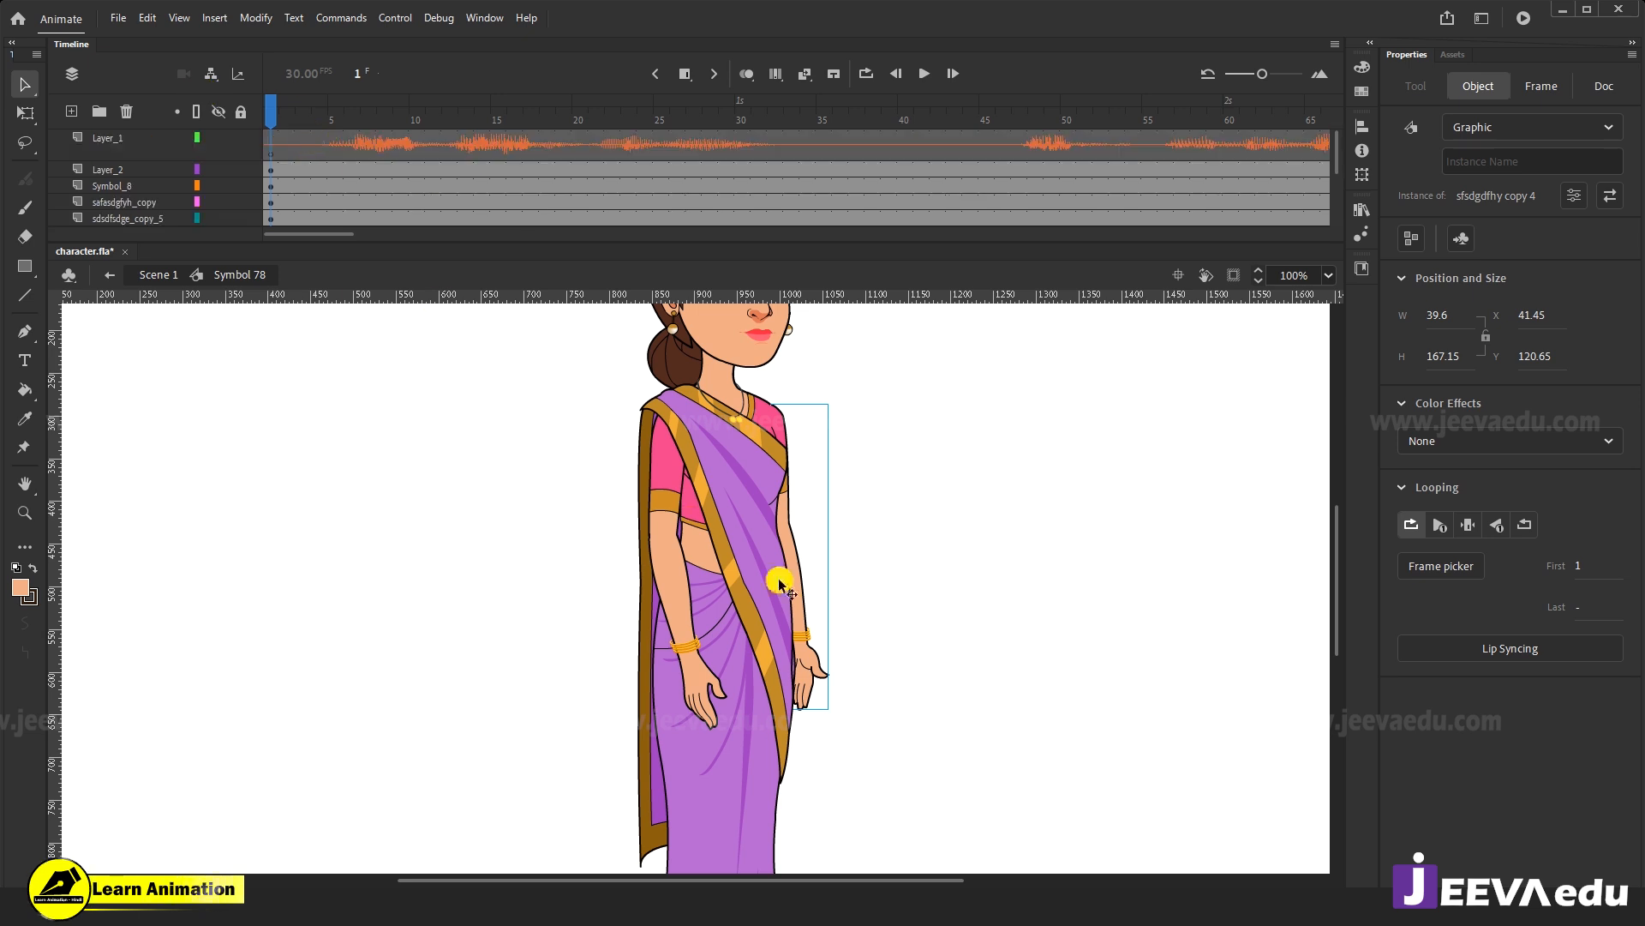
left_click_drag(857, 609, 829, 653)
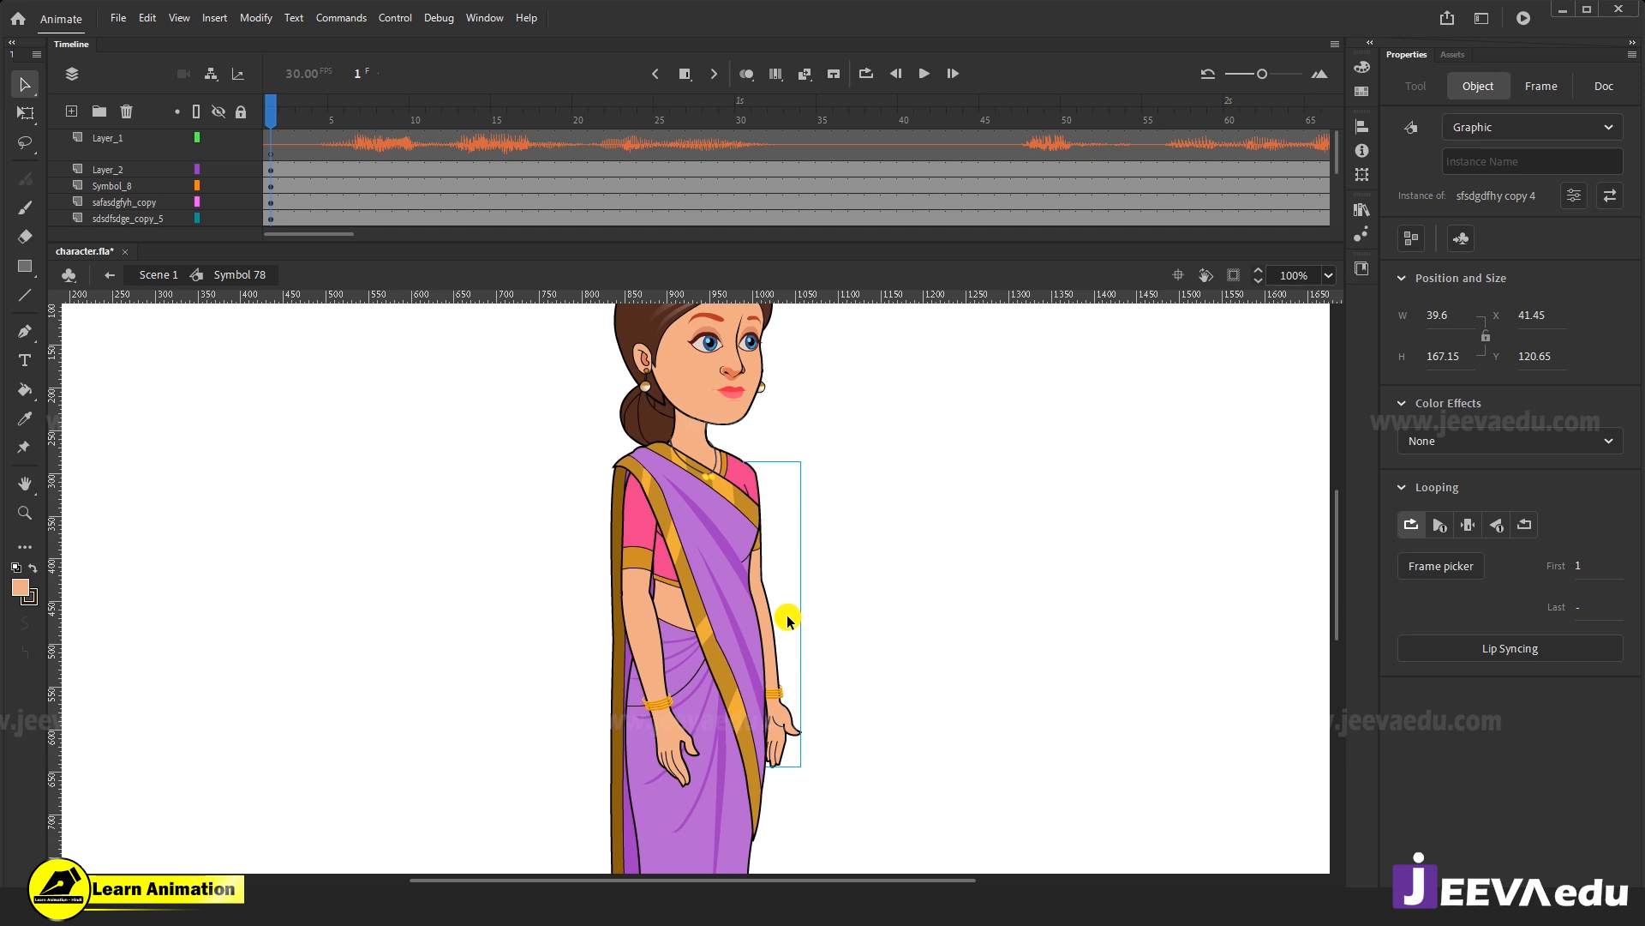
left_click(837, 610)
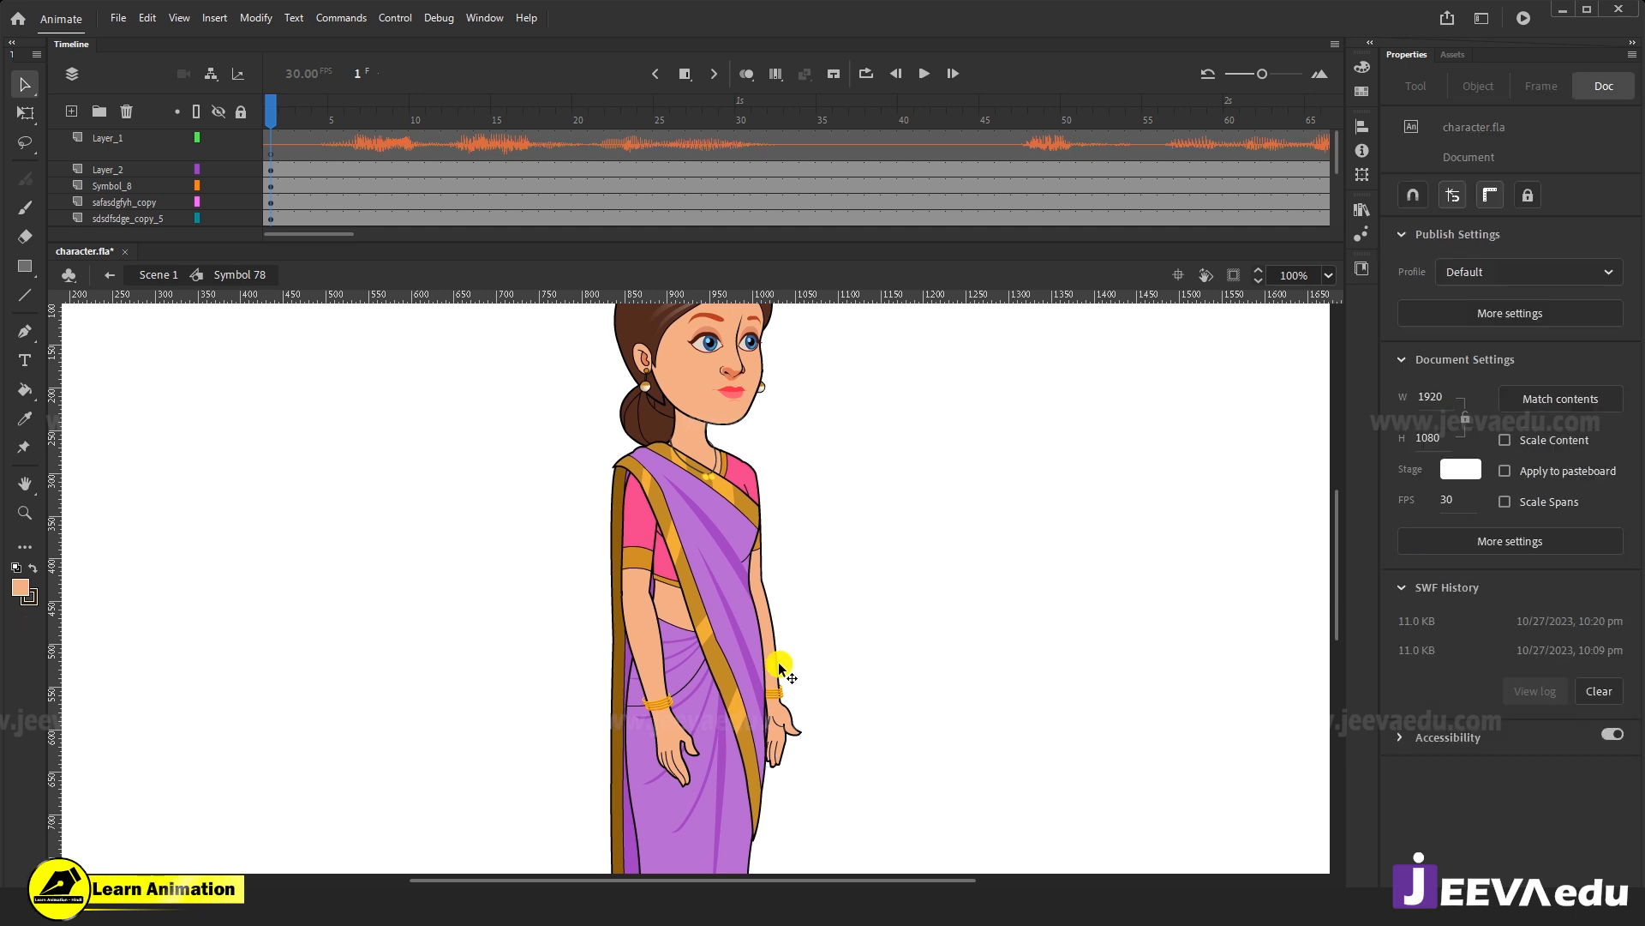
key("z")
left_click(734, 644, "alt")
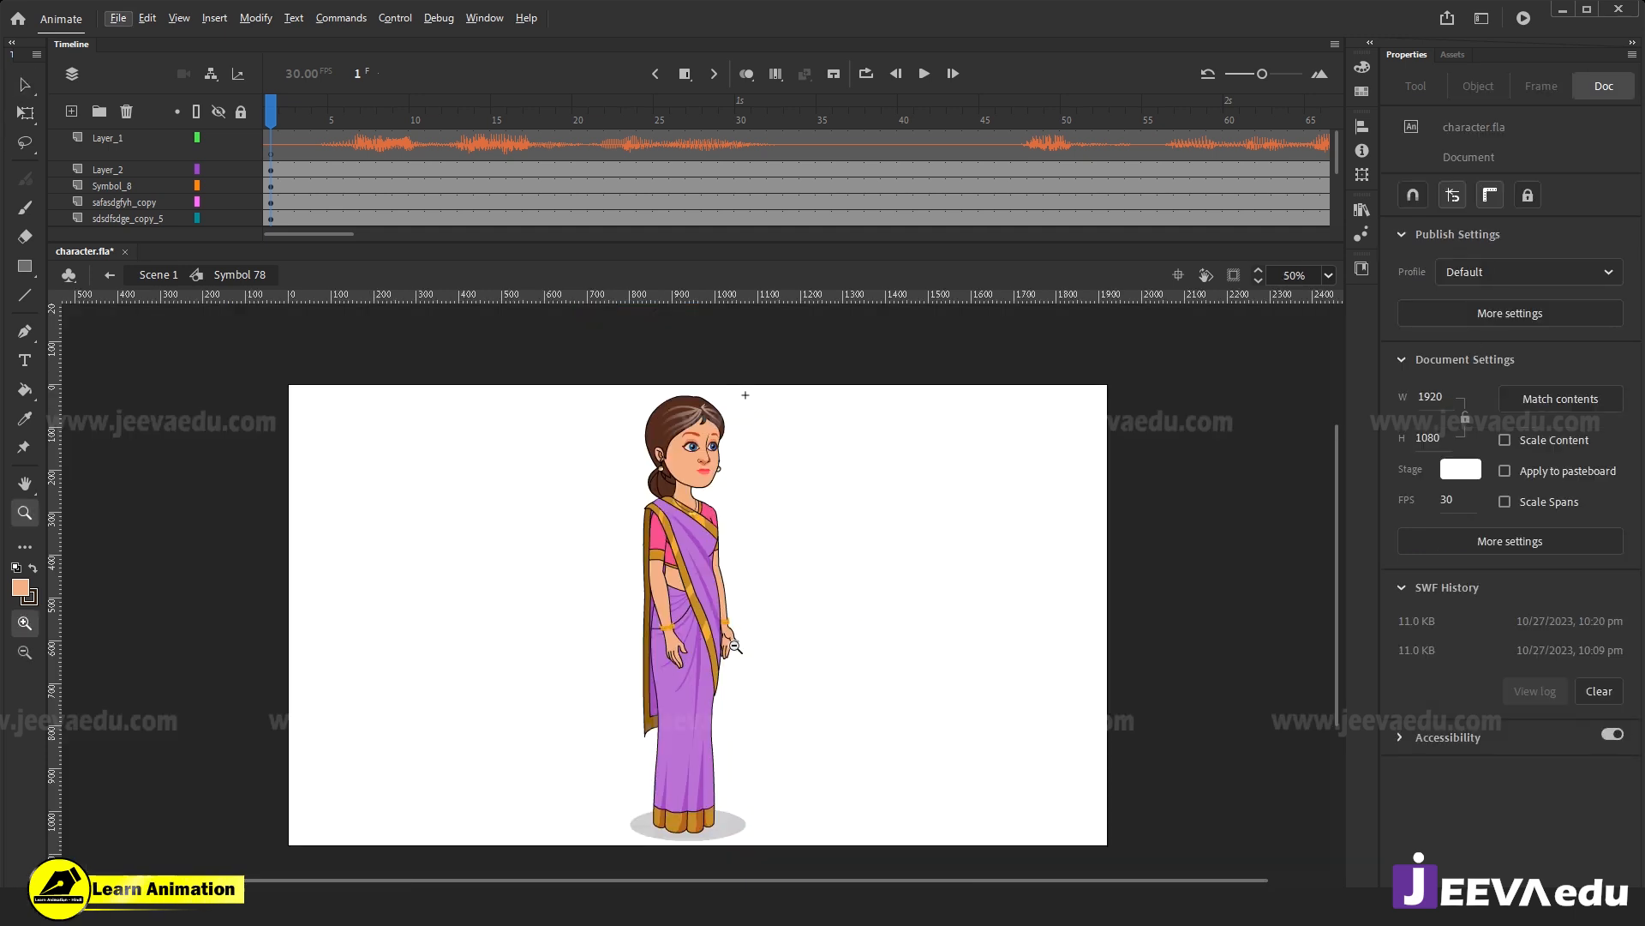
Check which arm sits on layer sdsdfsdge_copy_5 by toggling its visibility at frame 4, and move that layer directly below the audio layer.
left_click(324, 120)
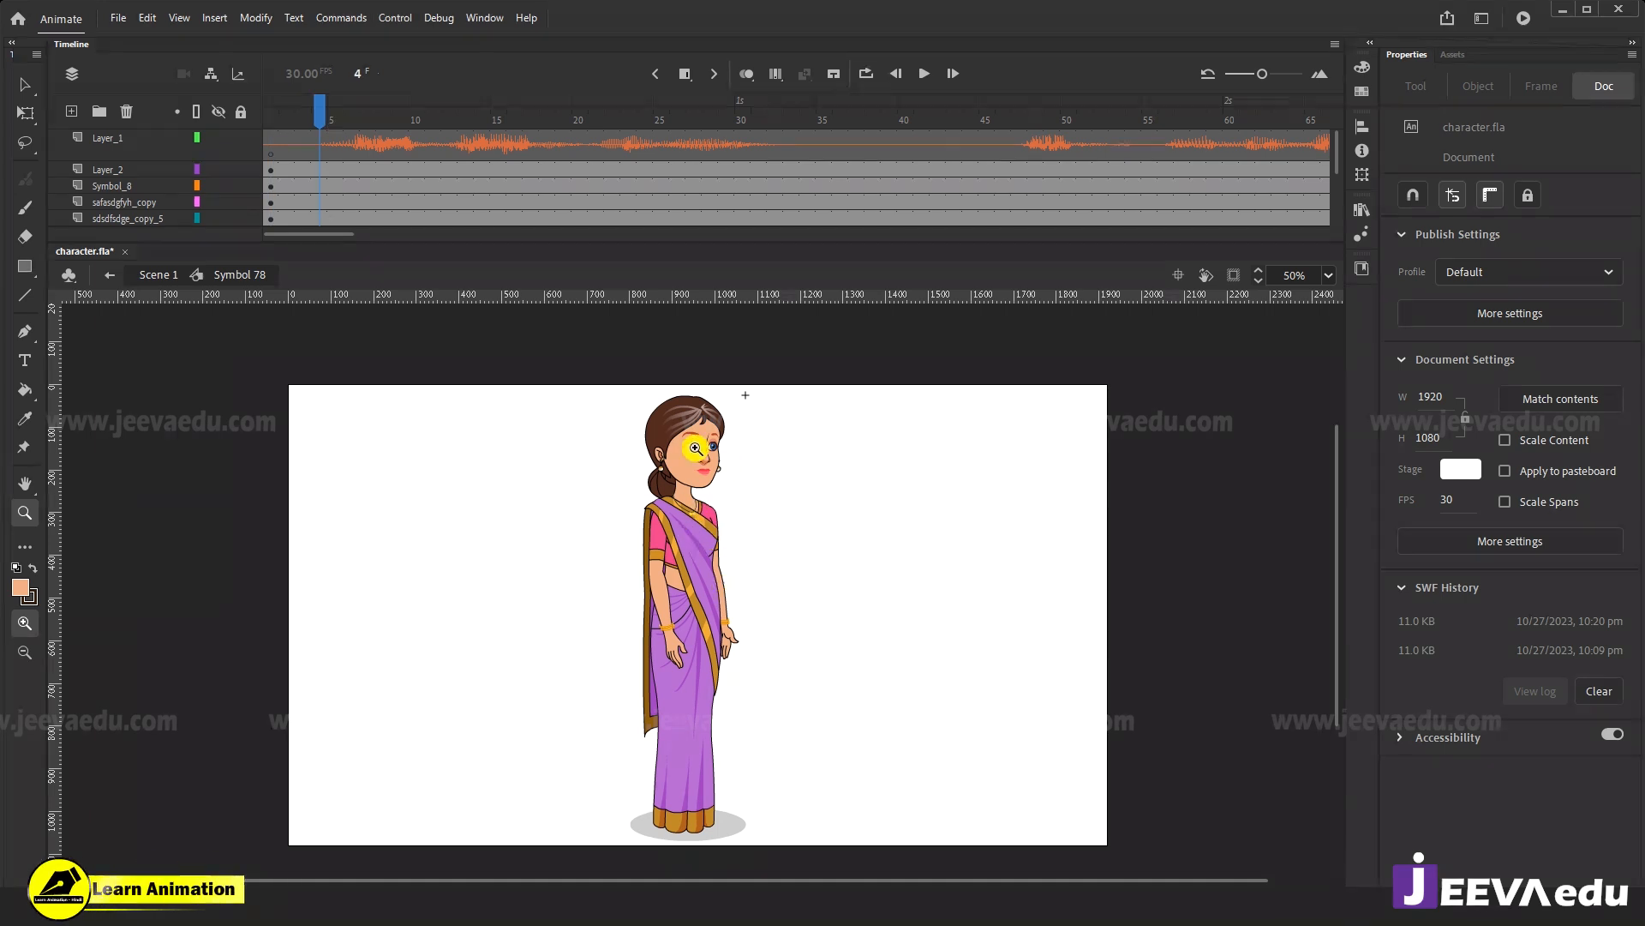
left_click(686, 587)
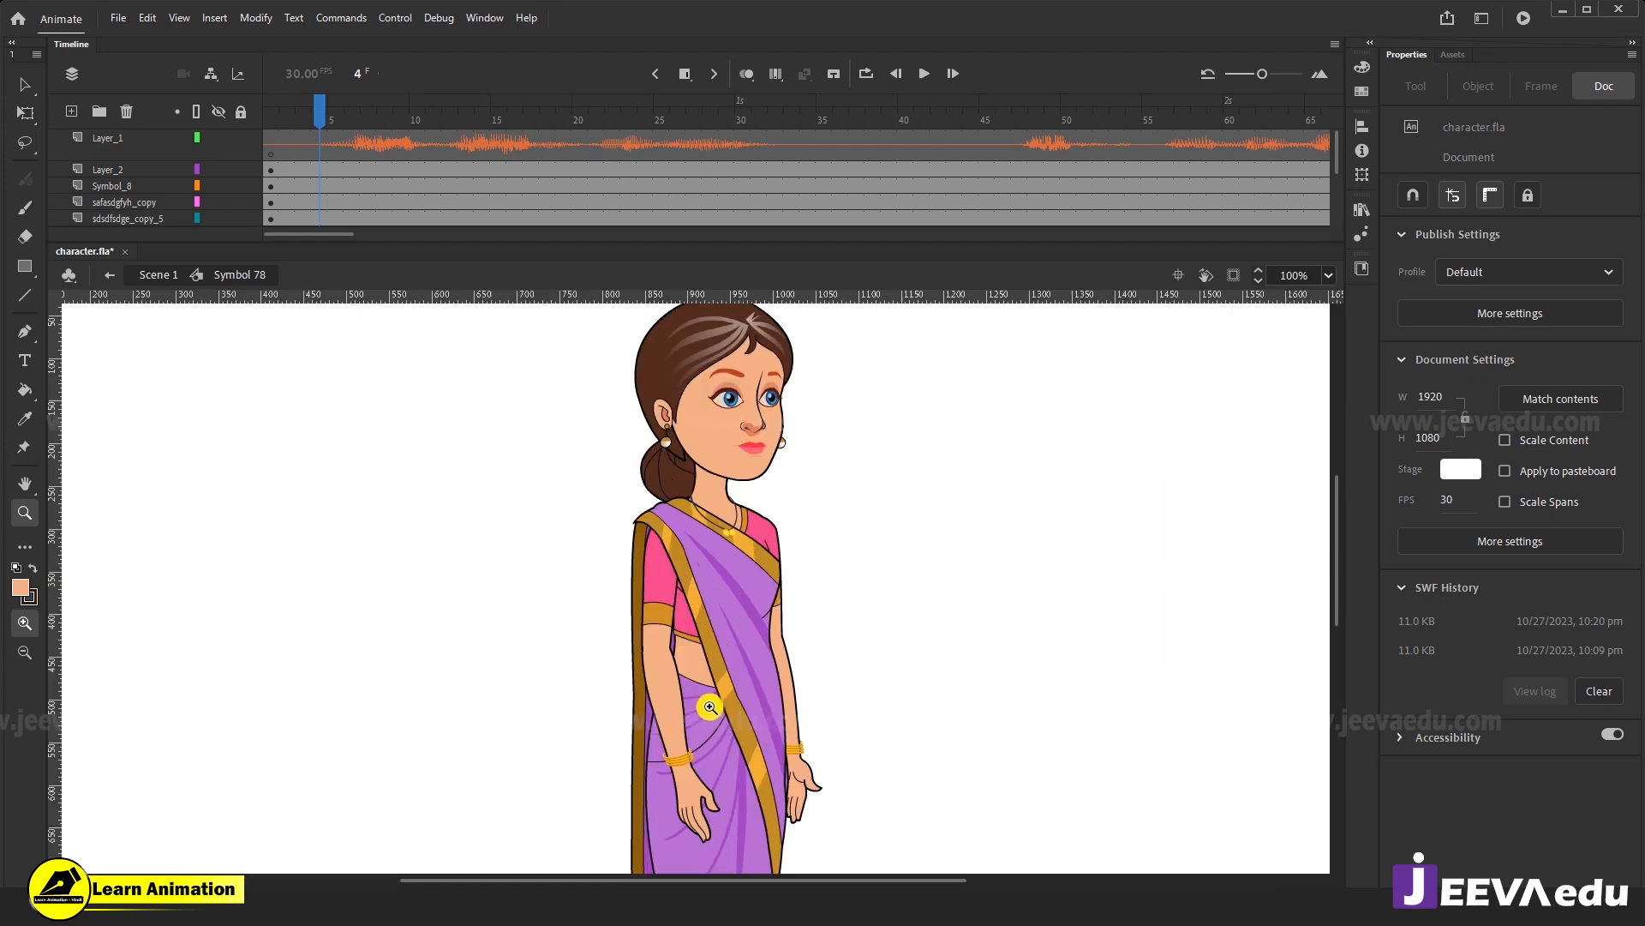
key("v")
mouse_move(673, 699)
left_mouse_down()
mouse_move(722, 702)
mouse_move(685, 716)
left_mouse_up()
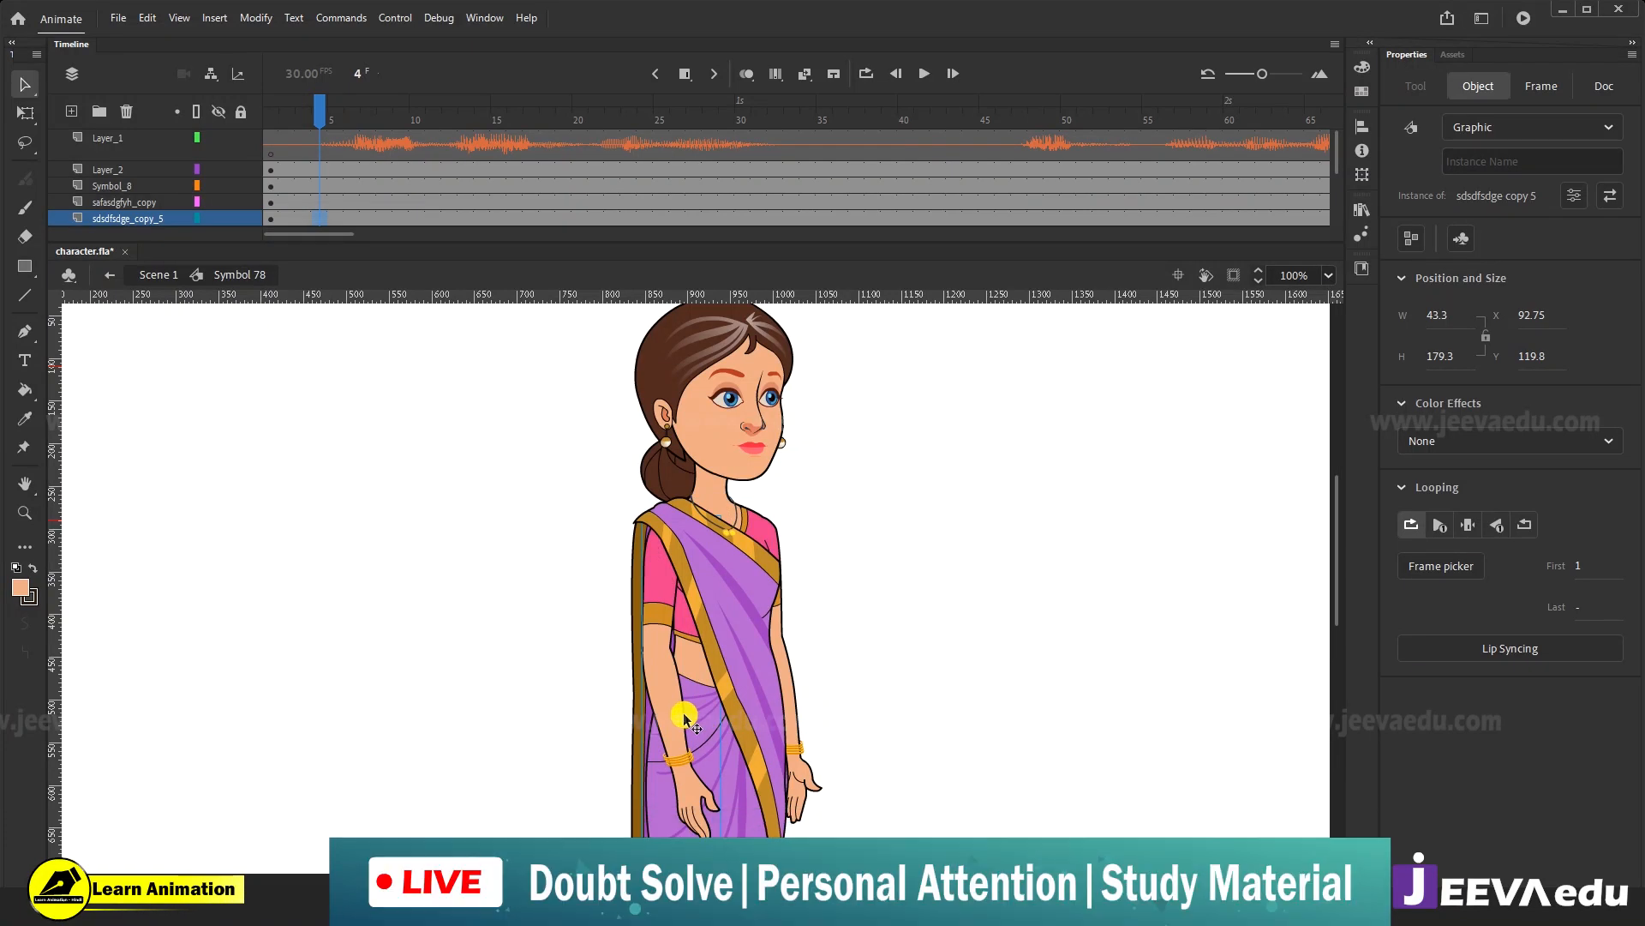
left_click(144, 220)
scroll(144, 220, "down", 1)
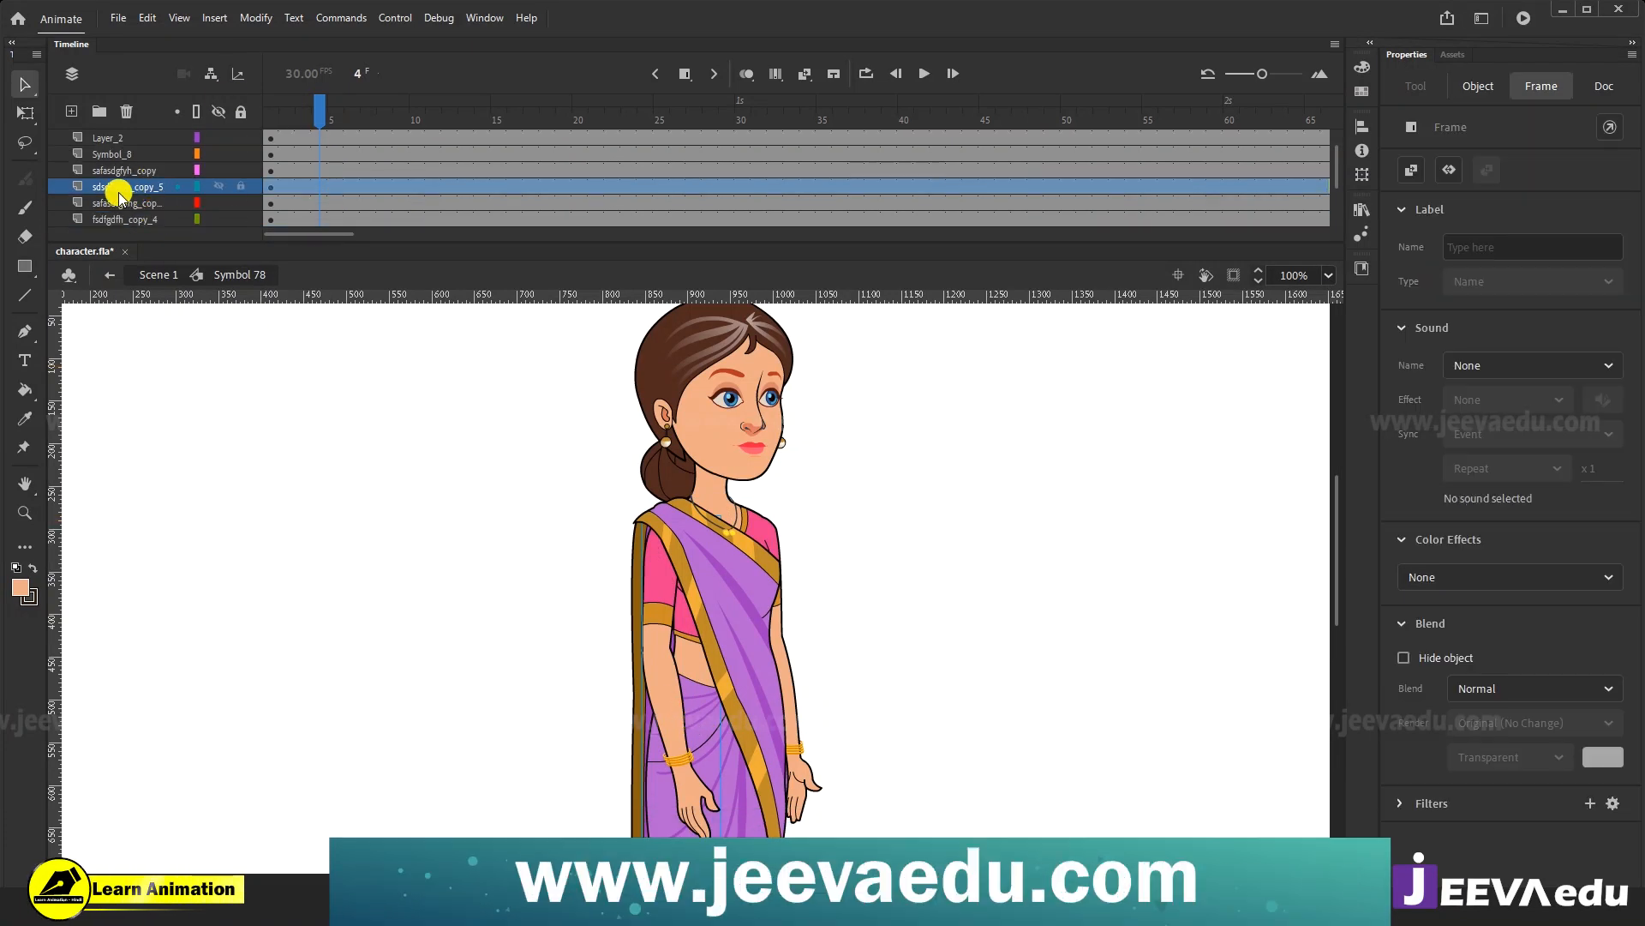
left_click(217, 185)
left_click(218, 185)
left_click(147, 185)
left_click_drag(144, 135, 150, 161)
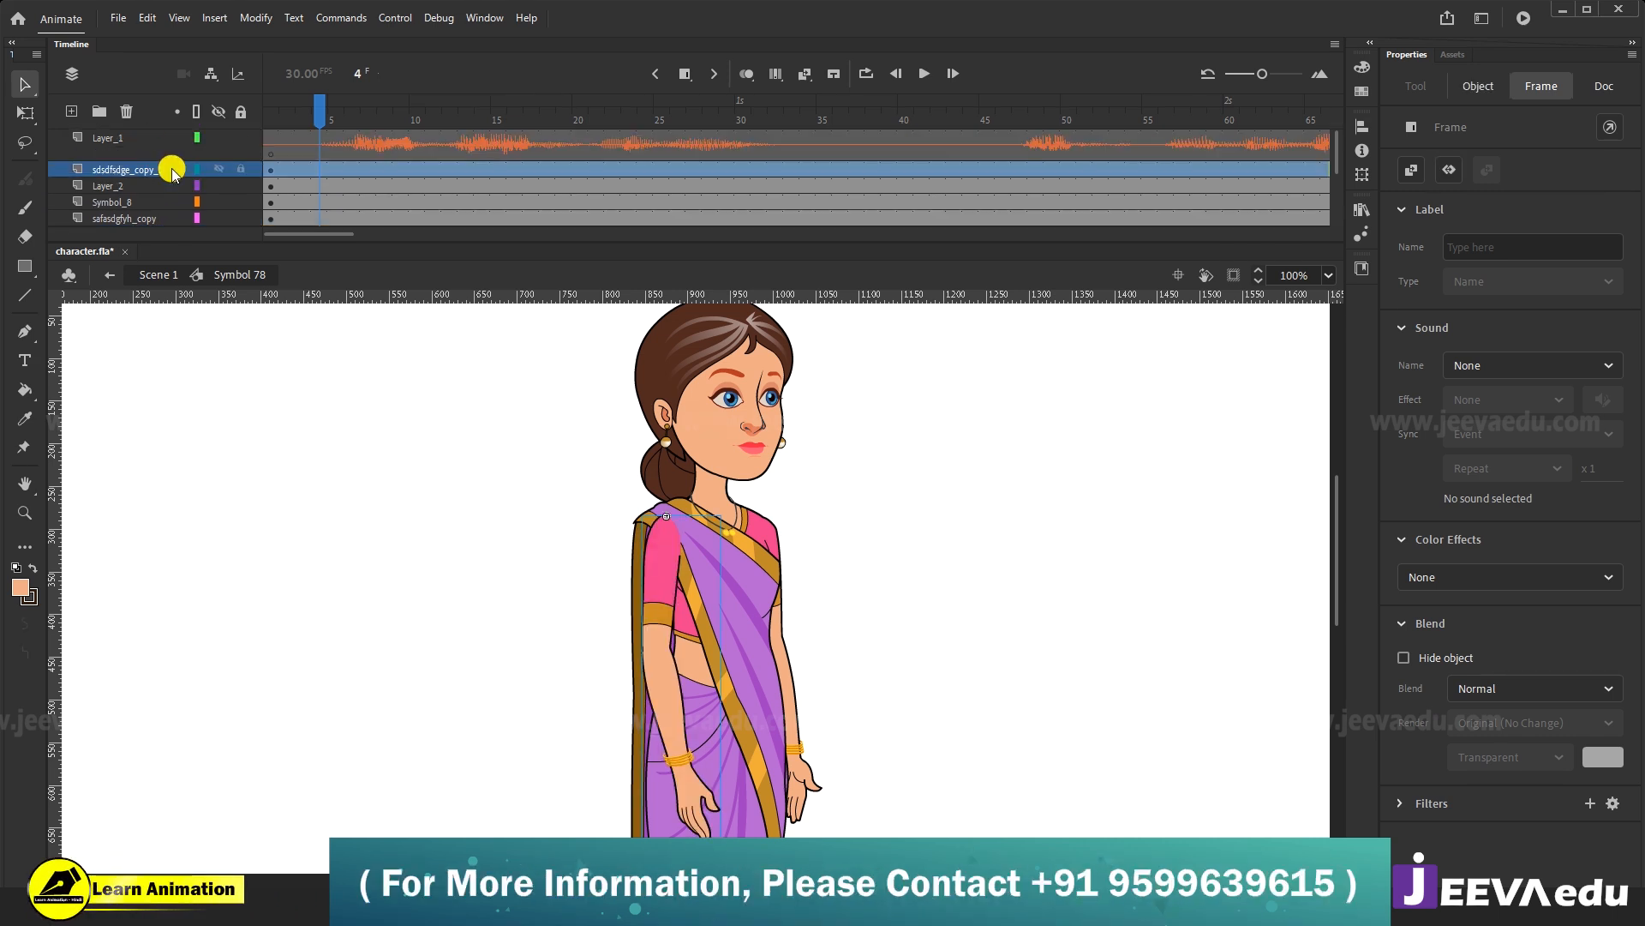
Examine the front arm's upper sleeve and its overlap with the saree in close view at frame 4.
left_click(699, 605)
key("z")
left_click(698, 606)
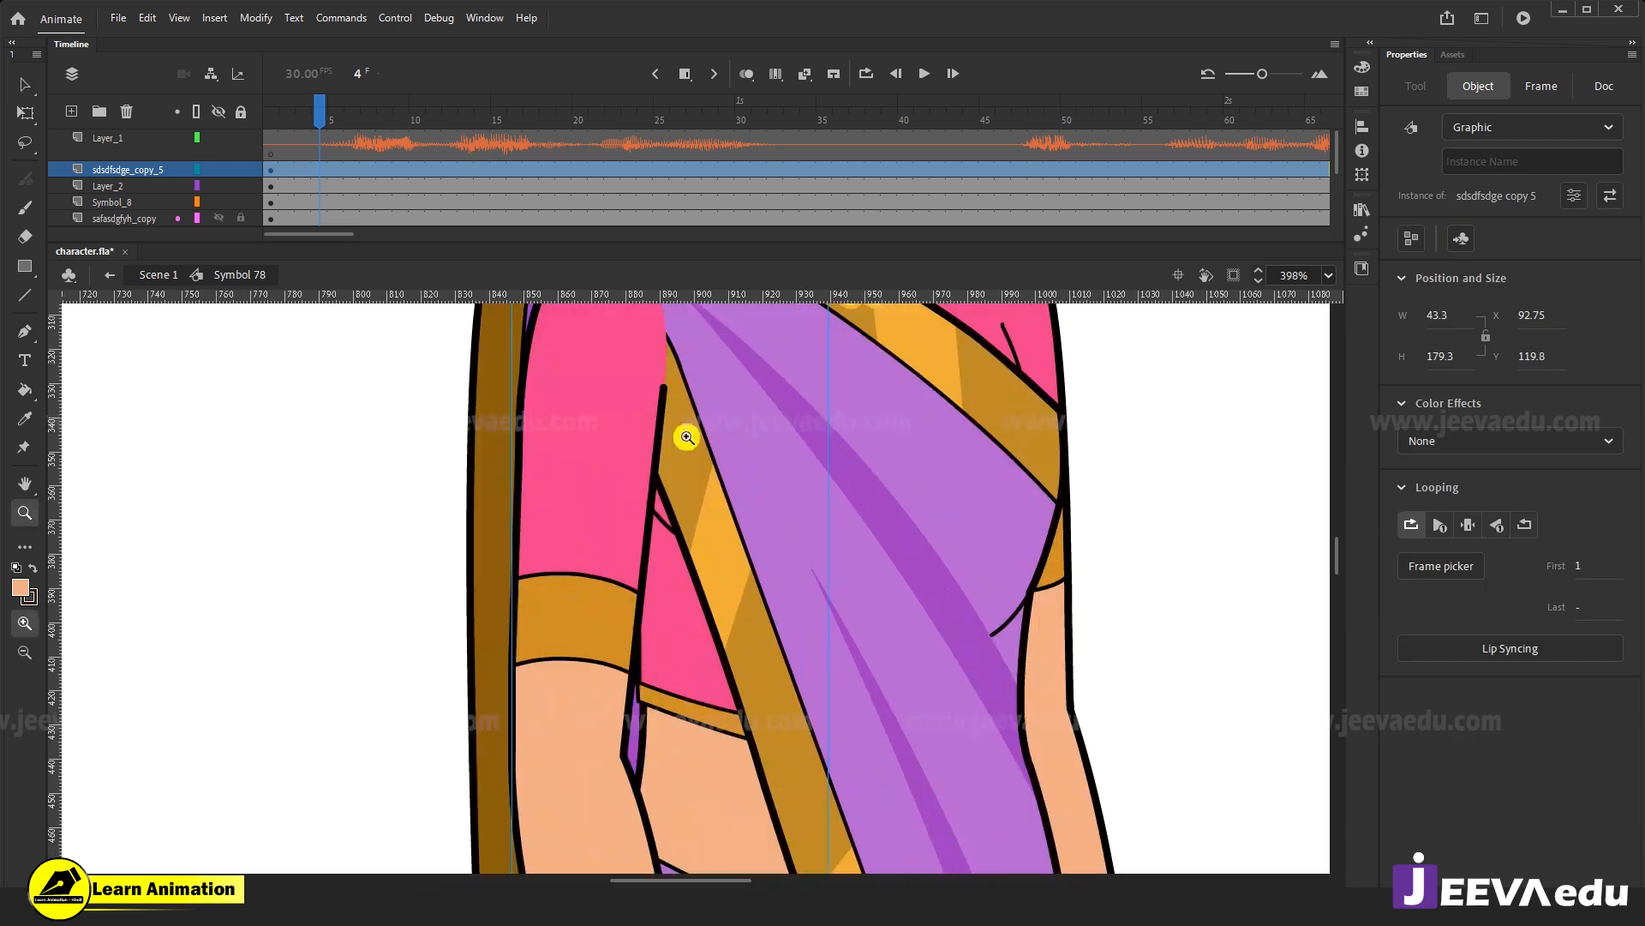
scroll(698, 455, "up", 5)
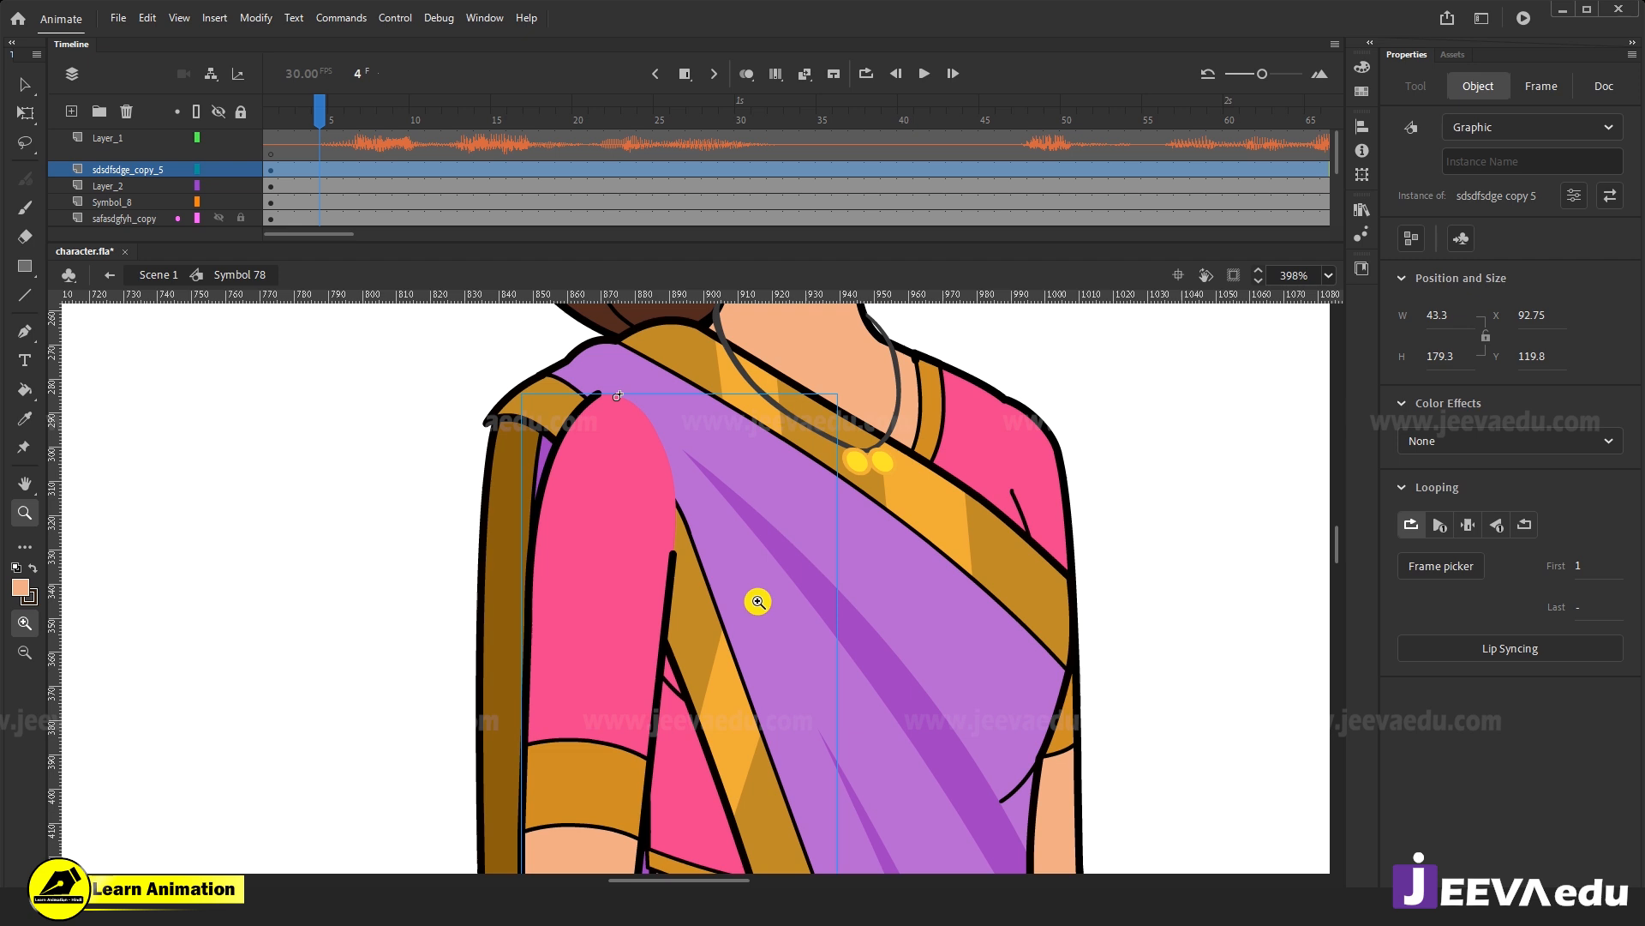
left_click(721, 612, "alt")
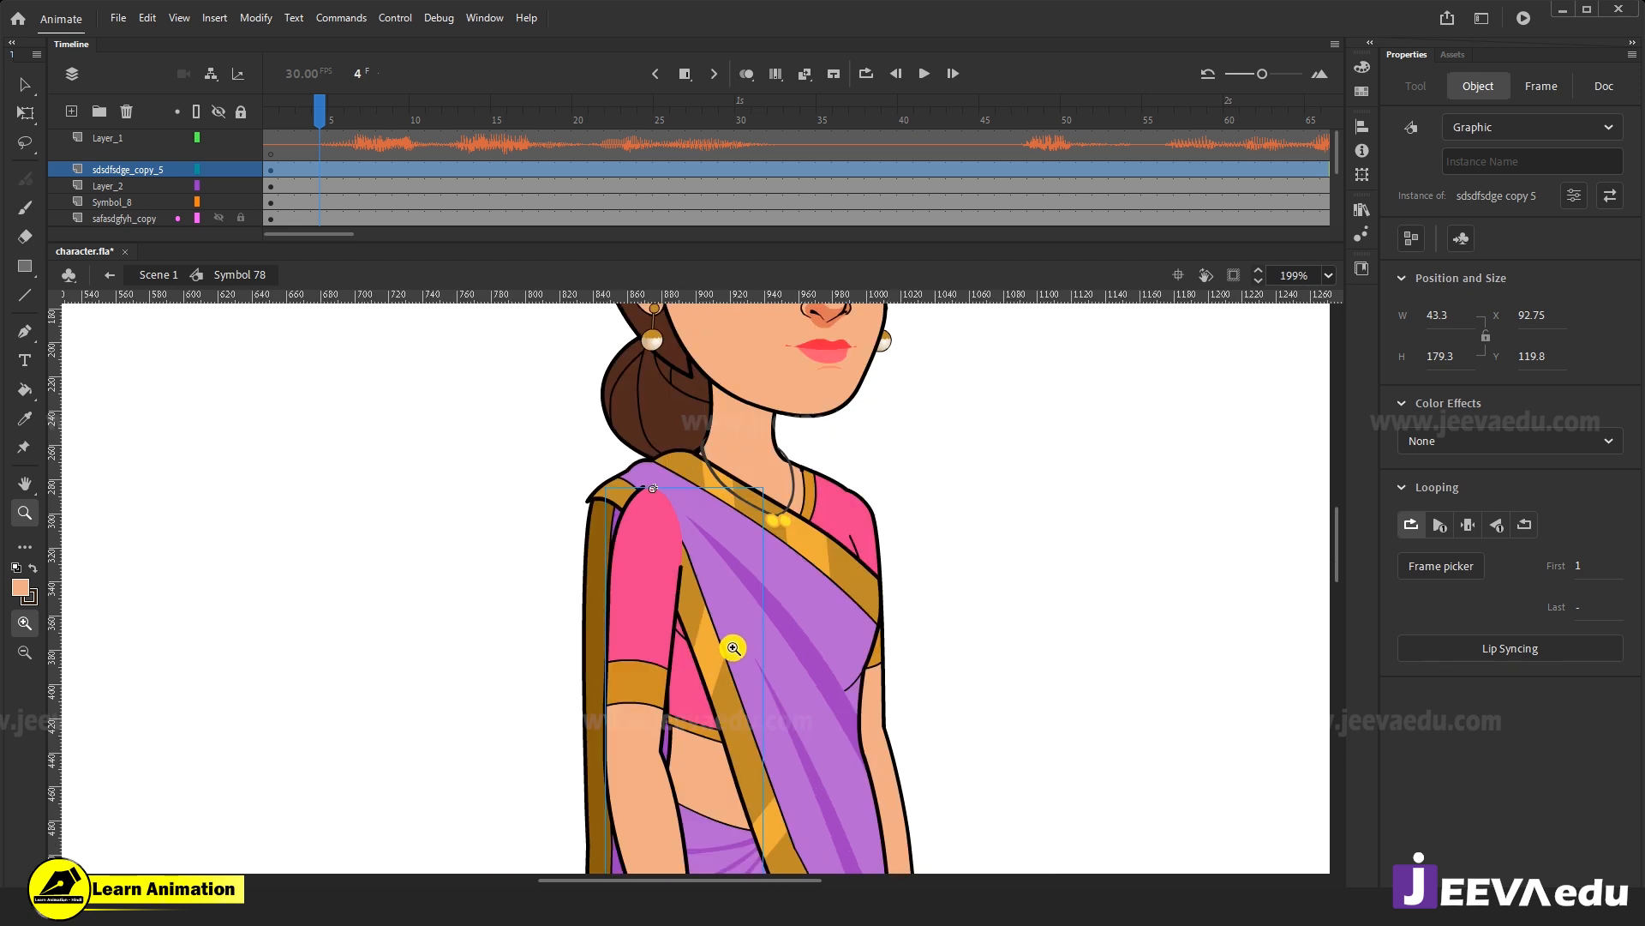
left_click(731, 638, "alt")
Try shifting the saree torso piece at frame 4 and undo the move.
key("v")
left_click(745, 623)
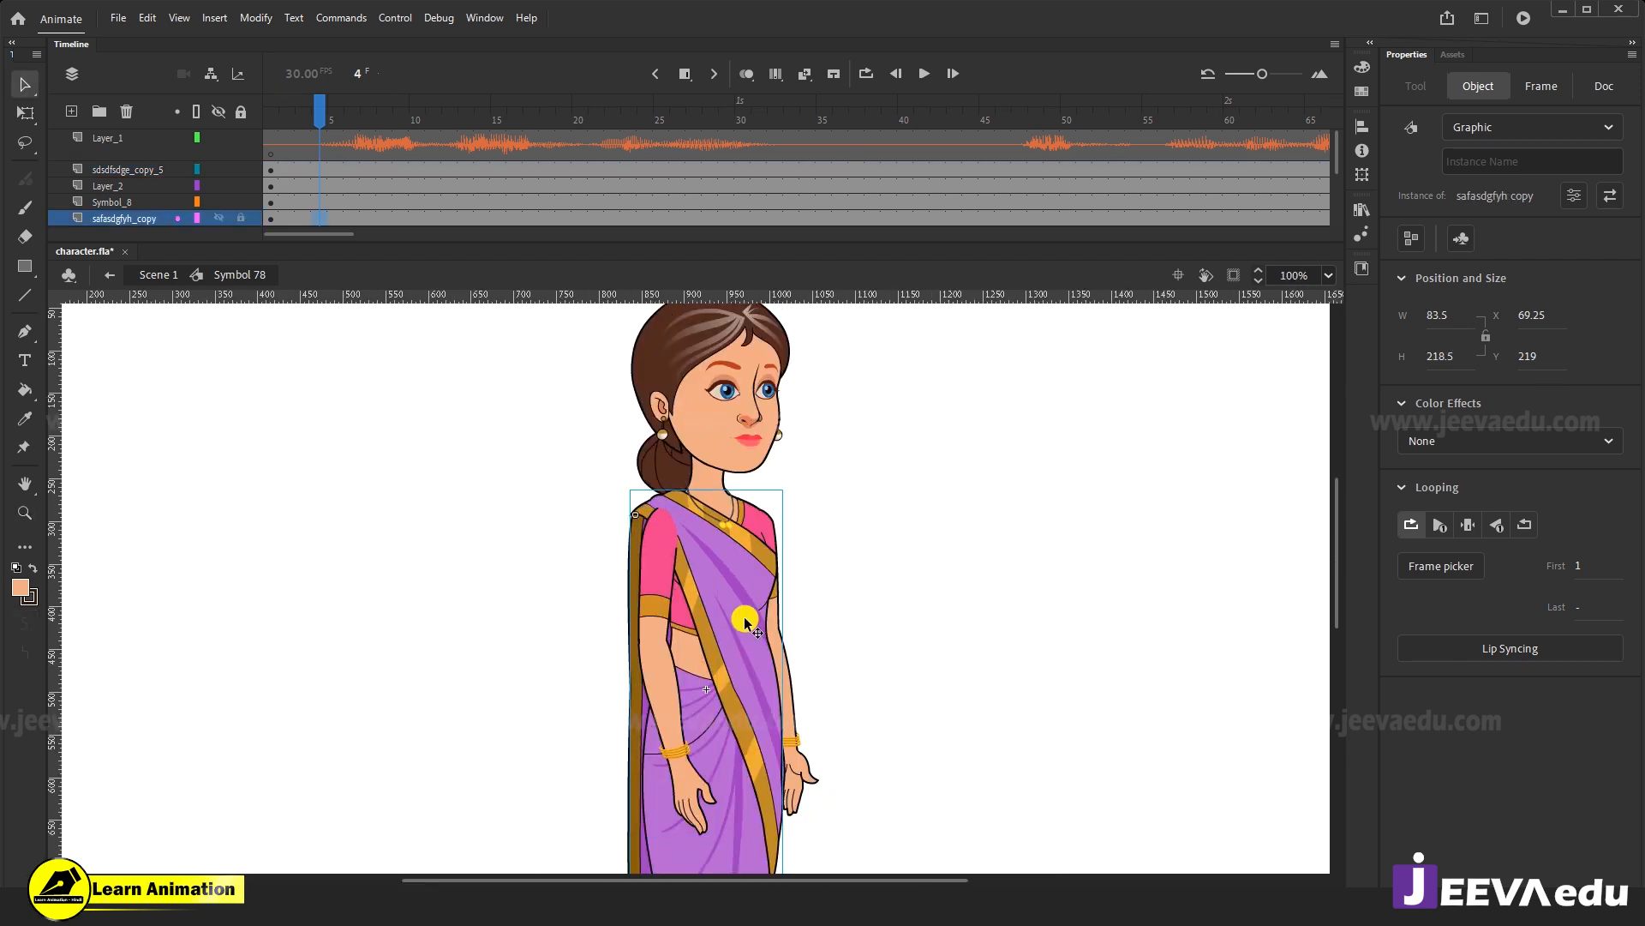
left_click_drag(767, 612, 815, 590)
key("ctrl+z")
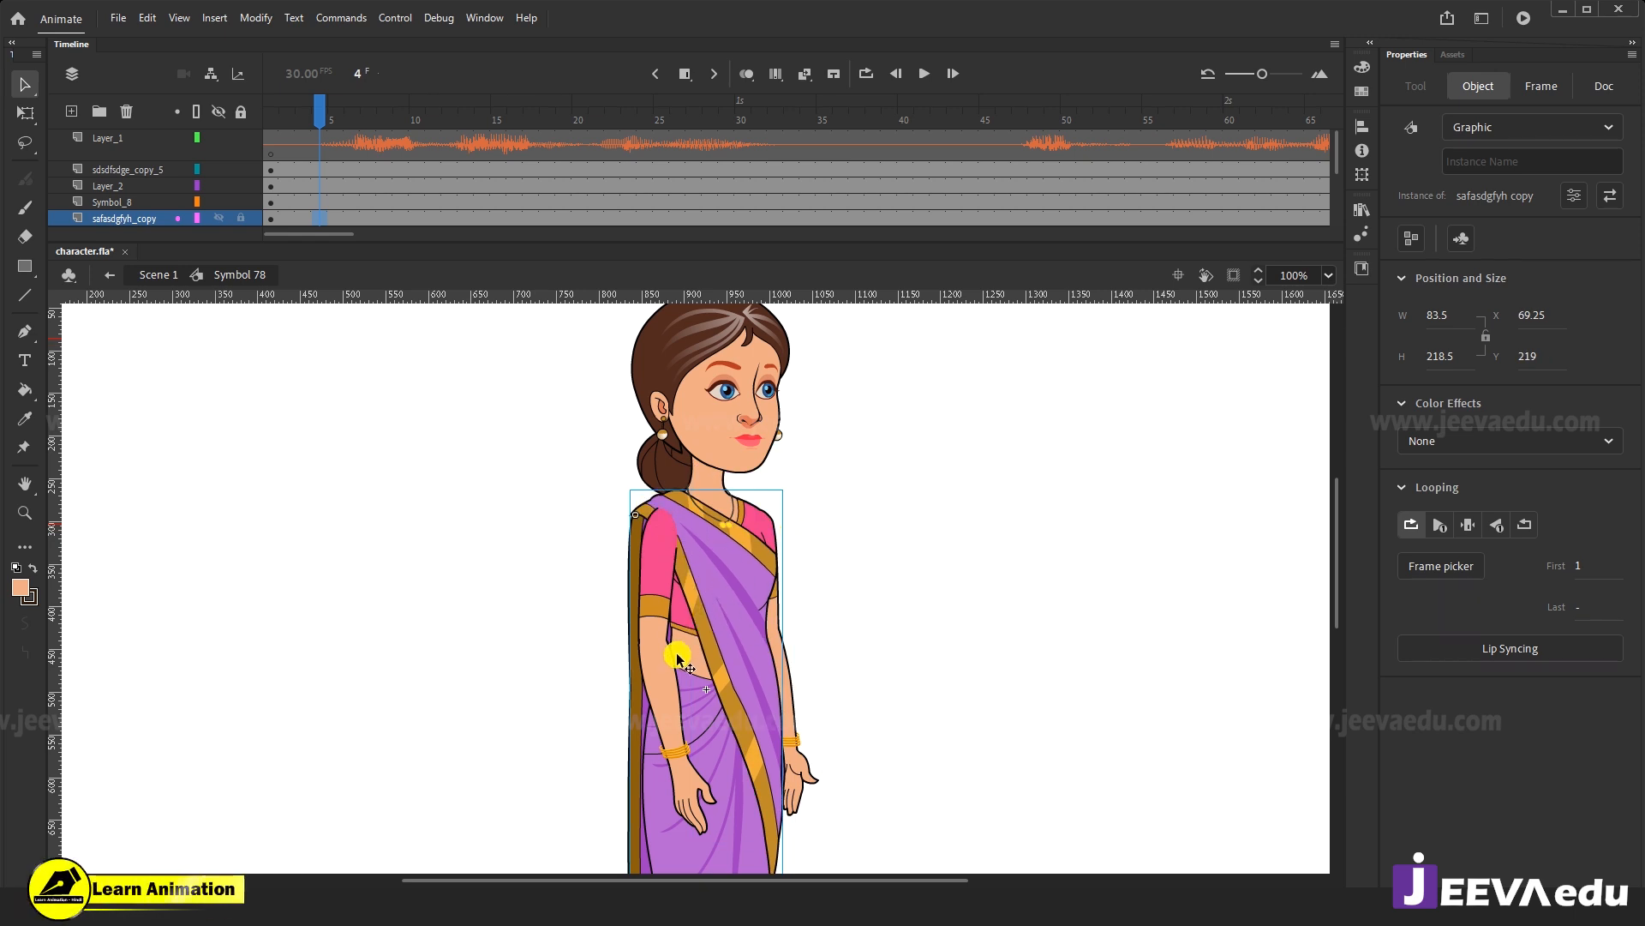
Select the front arm at frame 4 and inspect where its sleeve meets the shoulder.
left_click(668, 564)
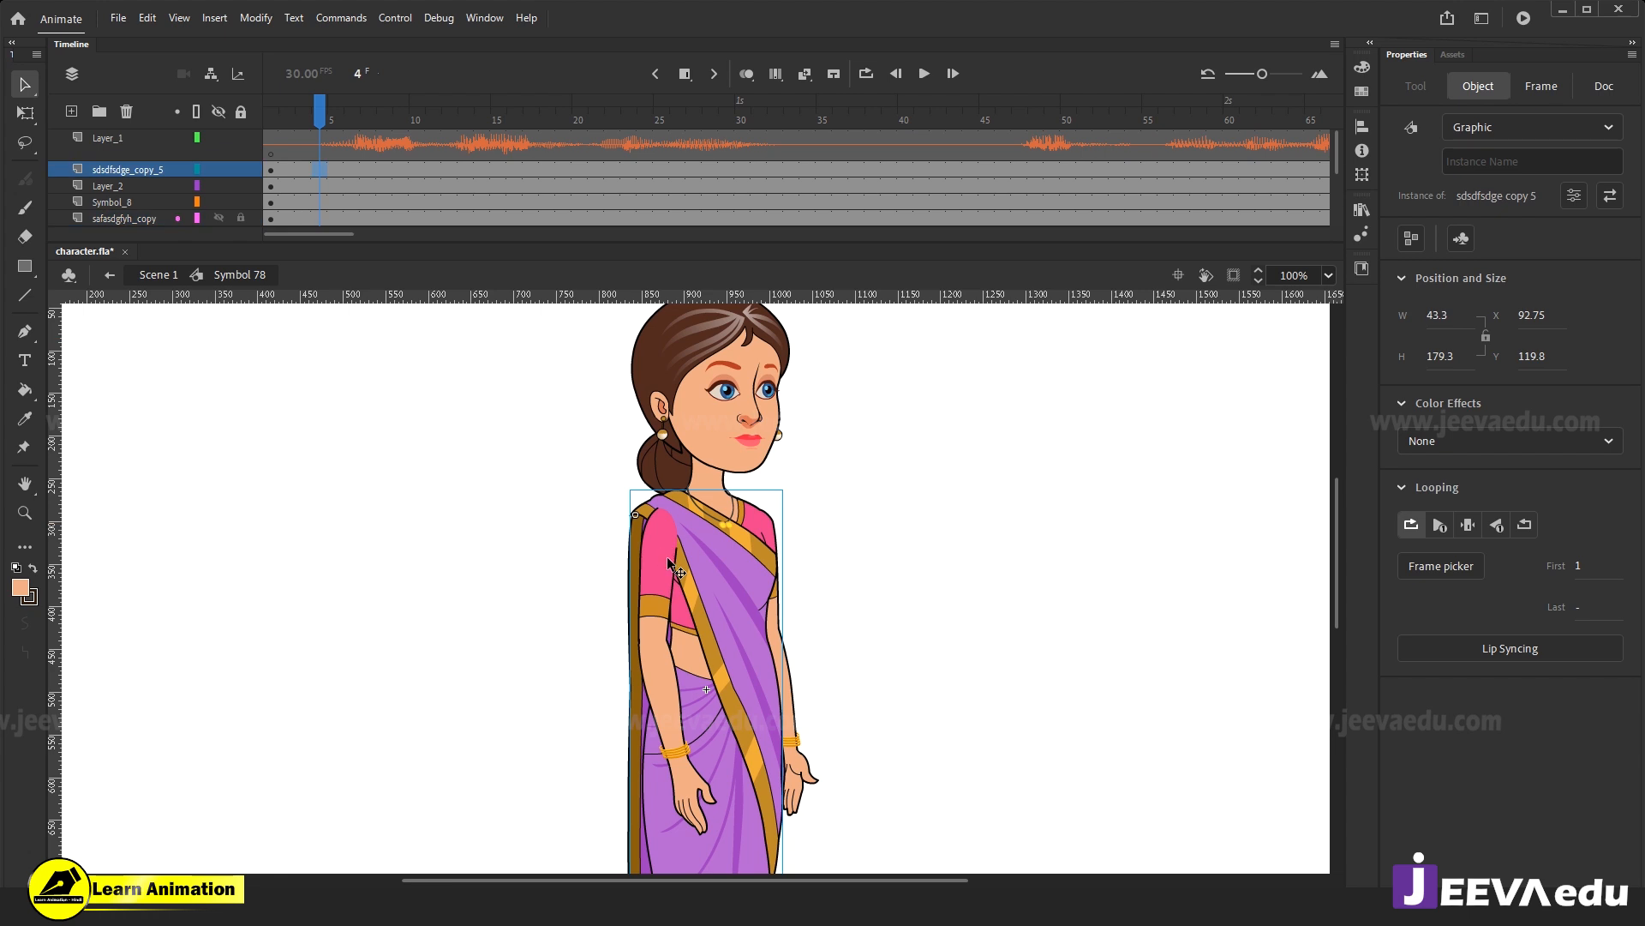
key("z")
left_click(679, 581)
left_click(679, 581)
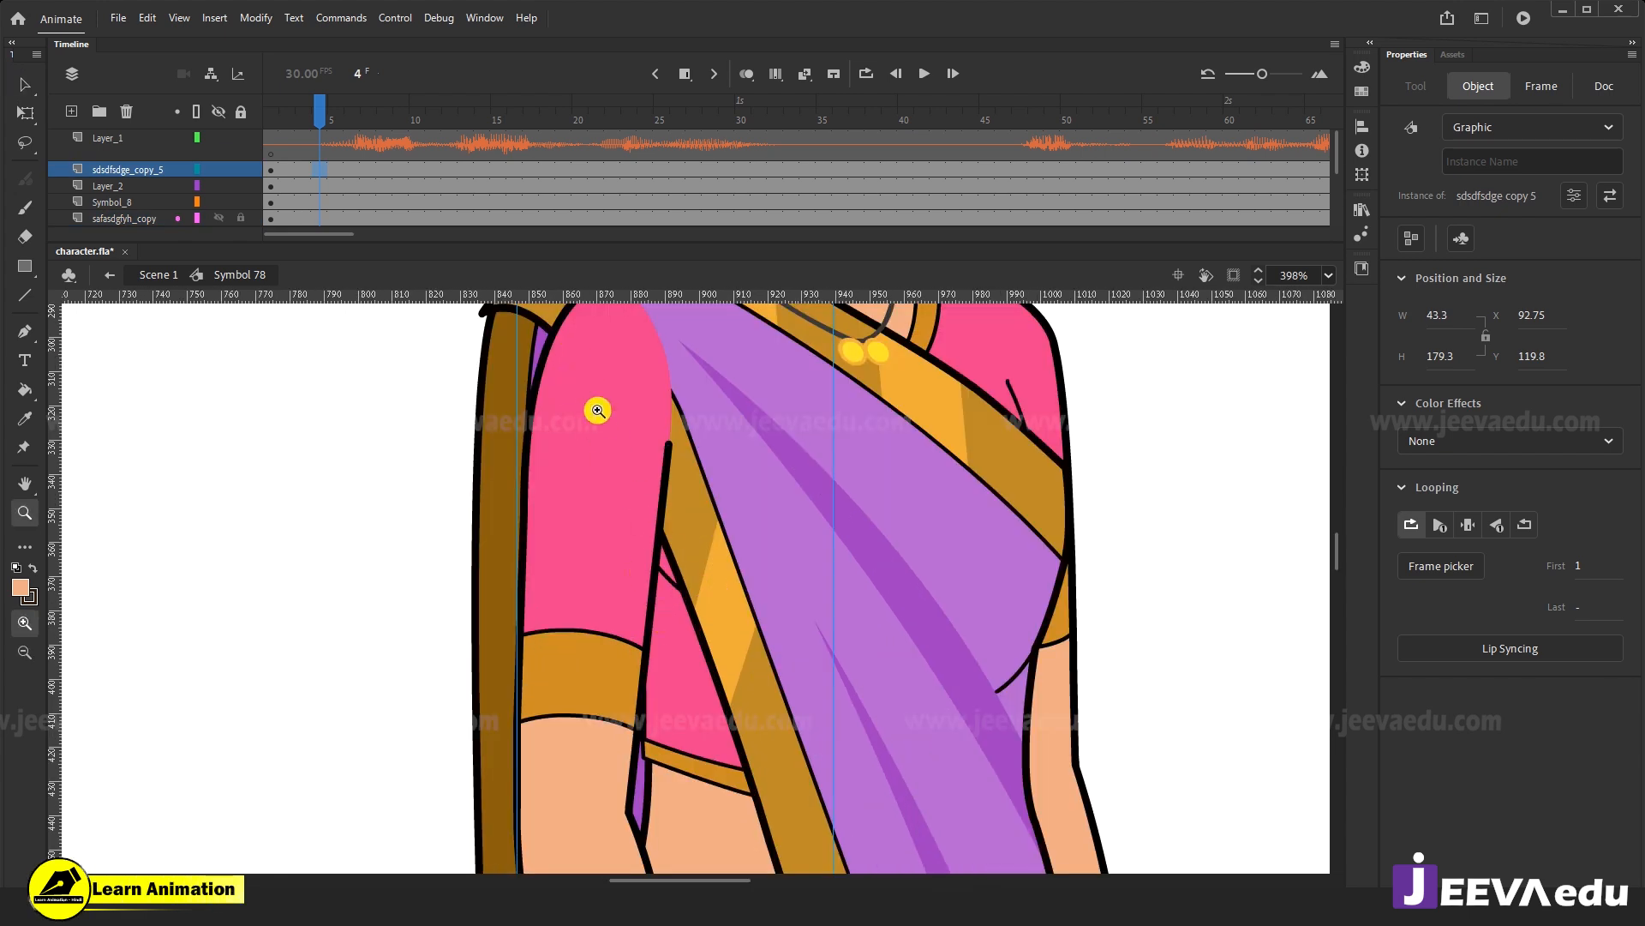
left_click(672, 528, "alt")
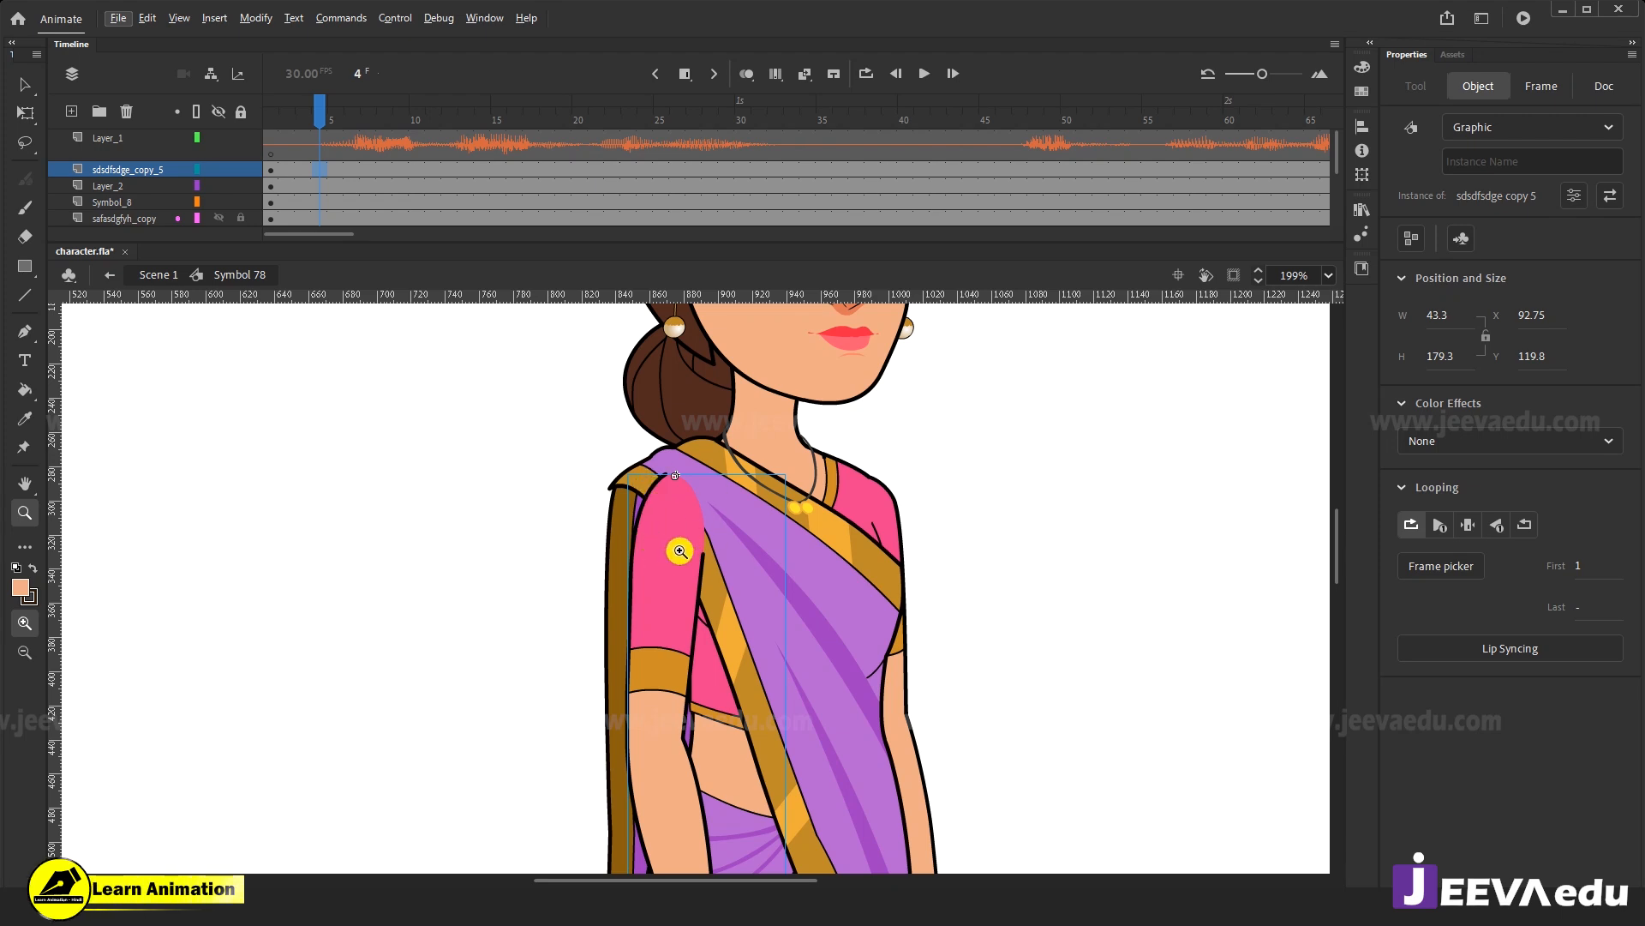
Insert keyframes at frame 4 on all body-part layers below the audio layer.
left_click_drag(318, 110, 271, 110)
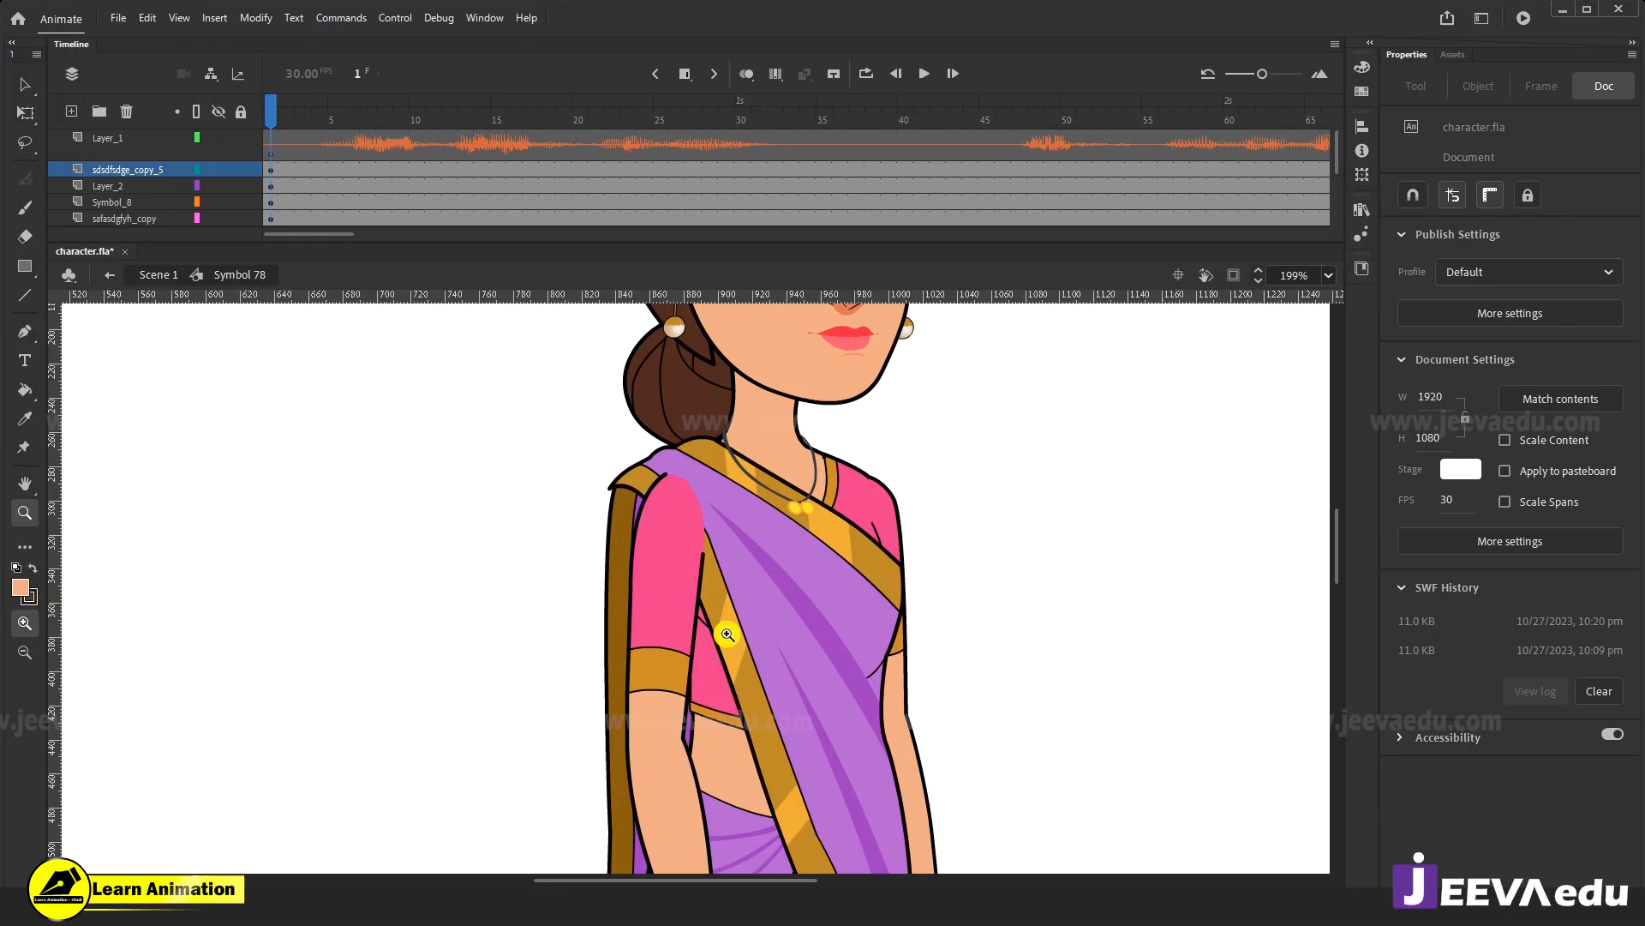
left_click(755, 715, "alt")
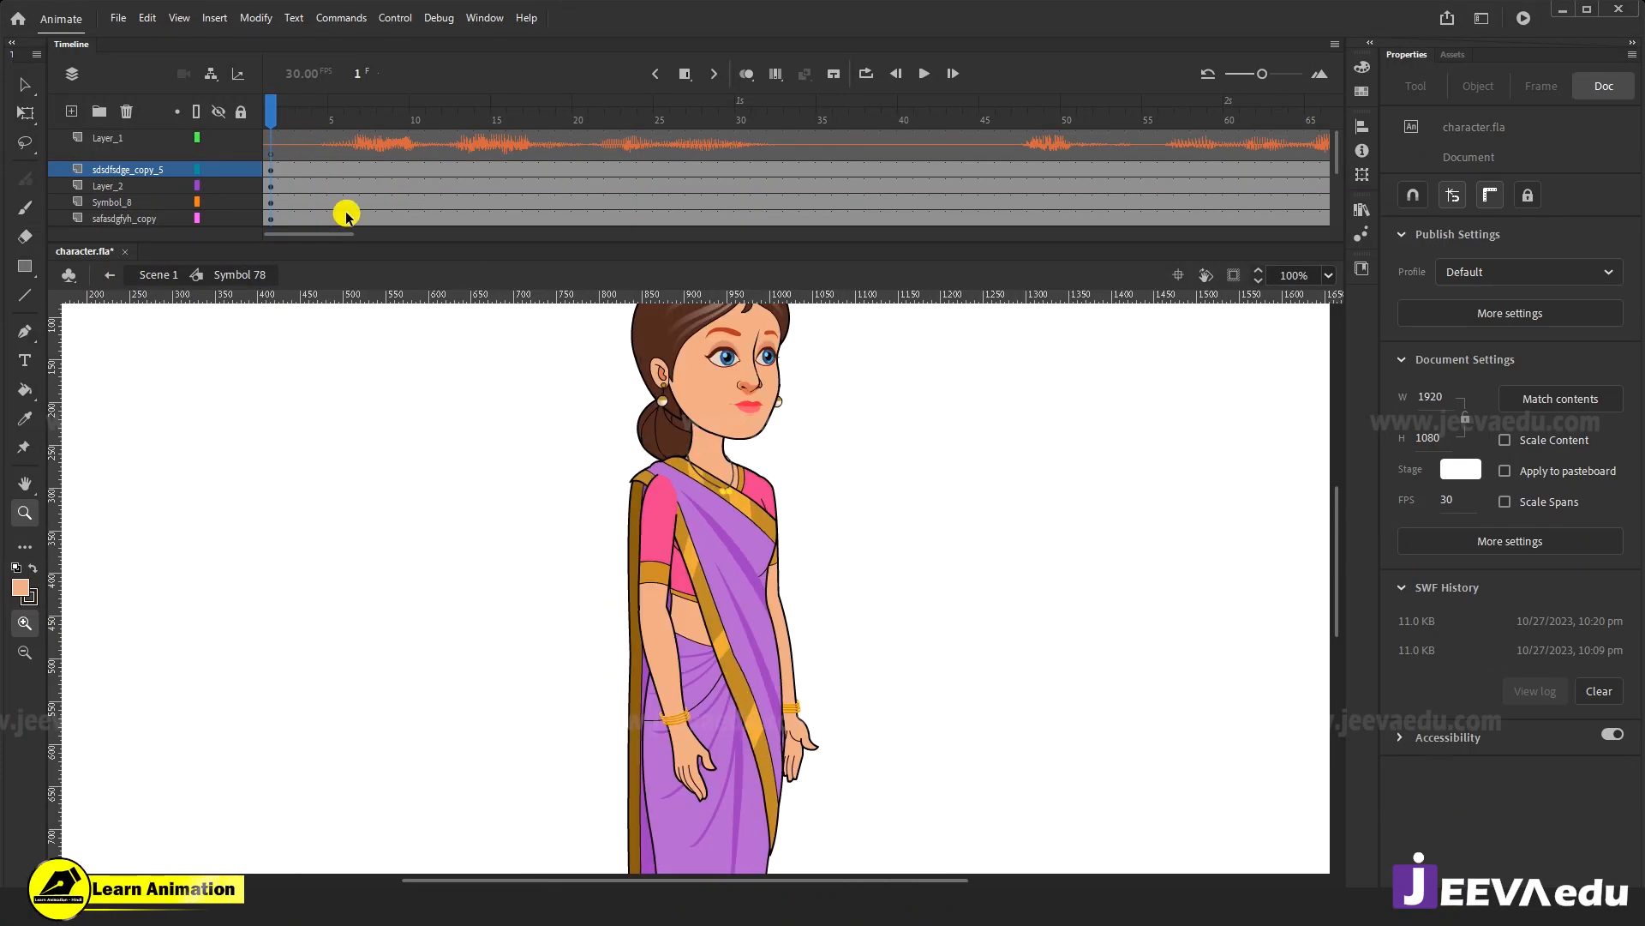
left_click_drag(855, 661, 855, 667)
left_click(682, 651, "alt")
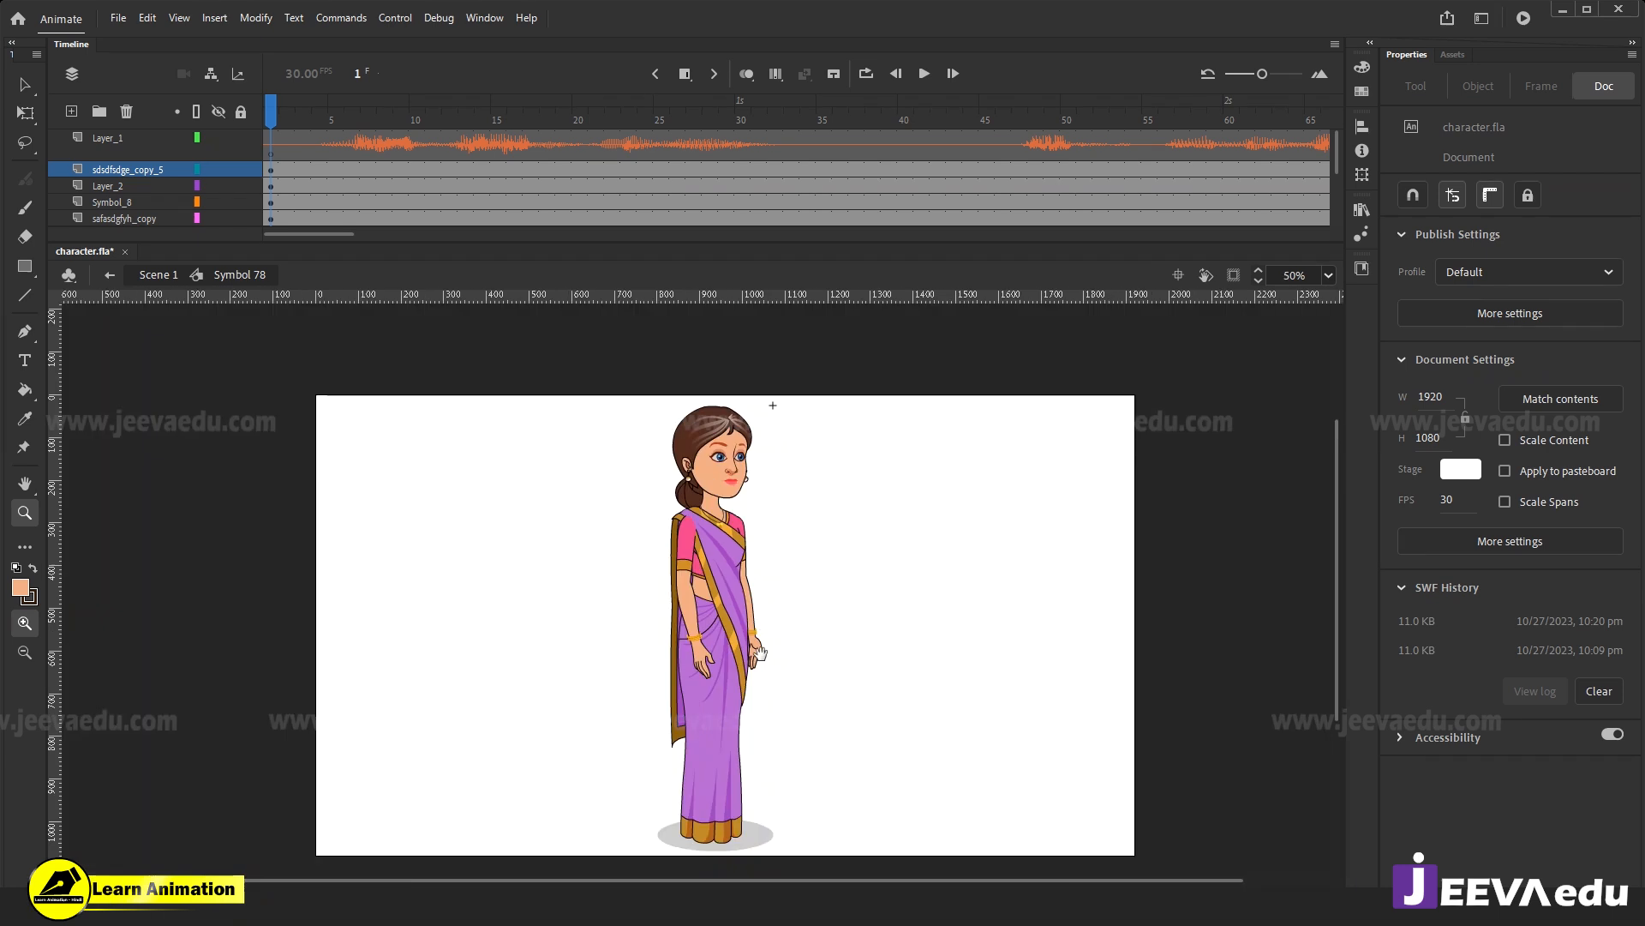
left_click_drag(323, 224, 322, 275)
key("F6")
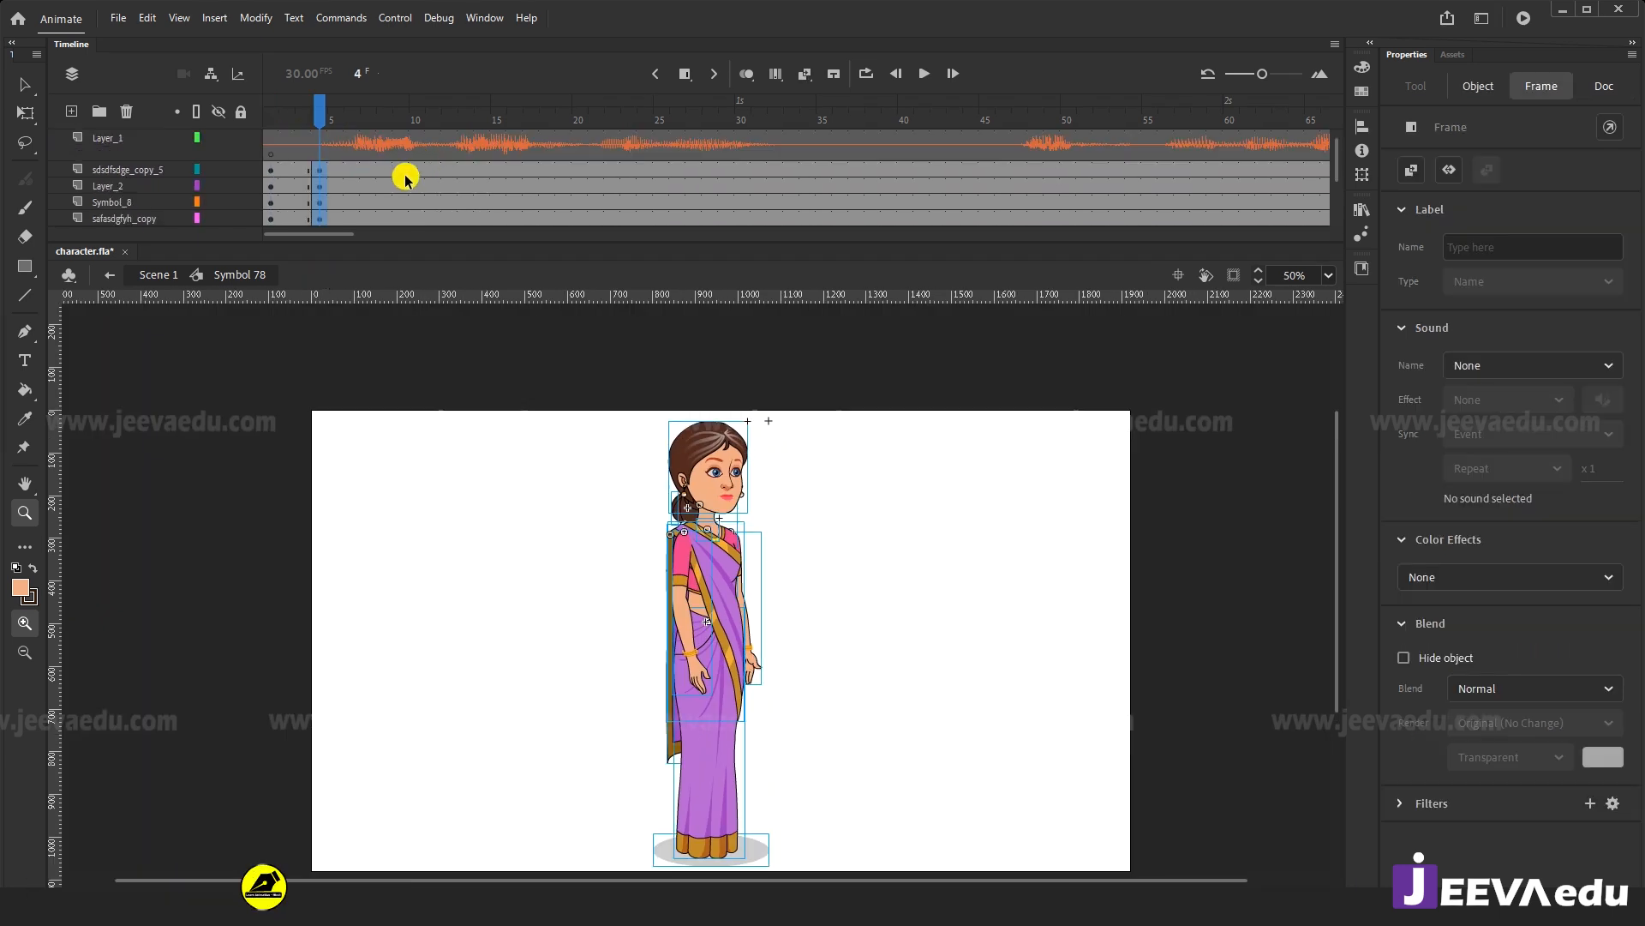
Insert keyframes at frames 7 and 14 on all body-part layers.
left_click_drag(370, 163, 366, 260)
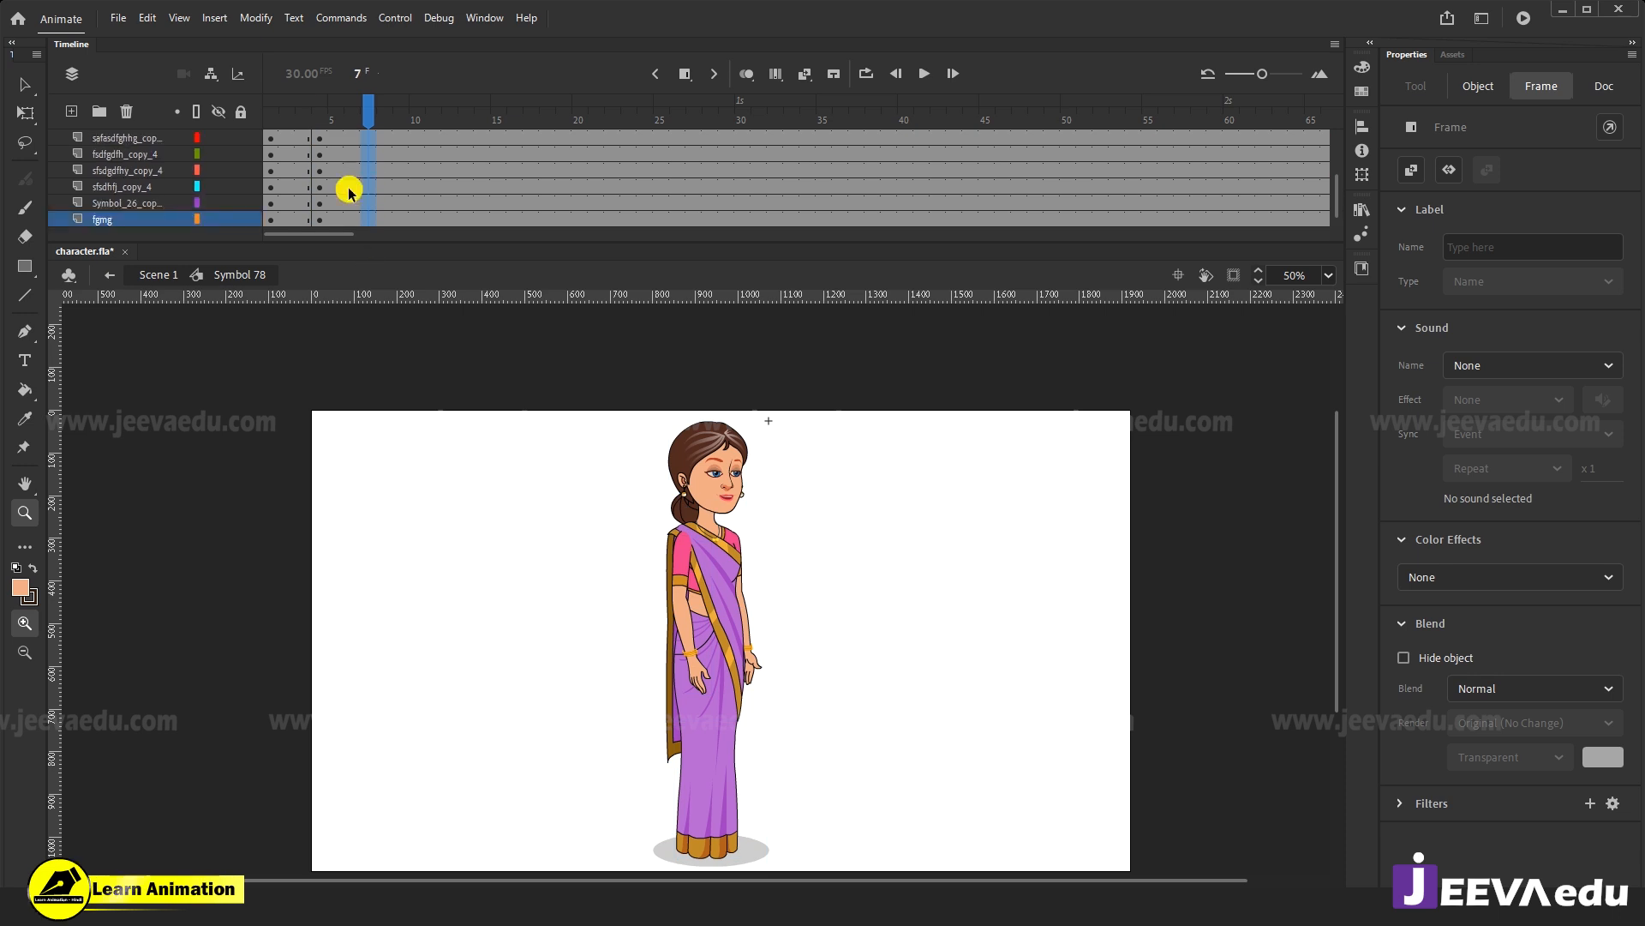
scroll(349, 194, "up", 3)
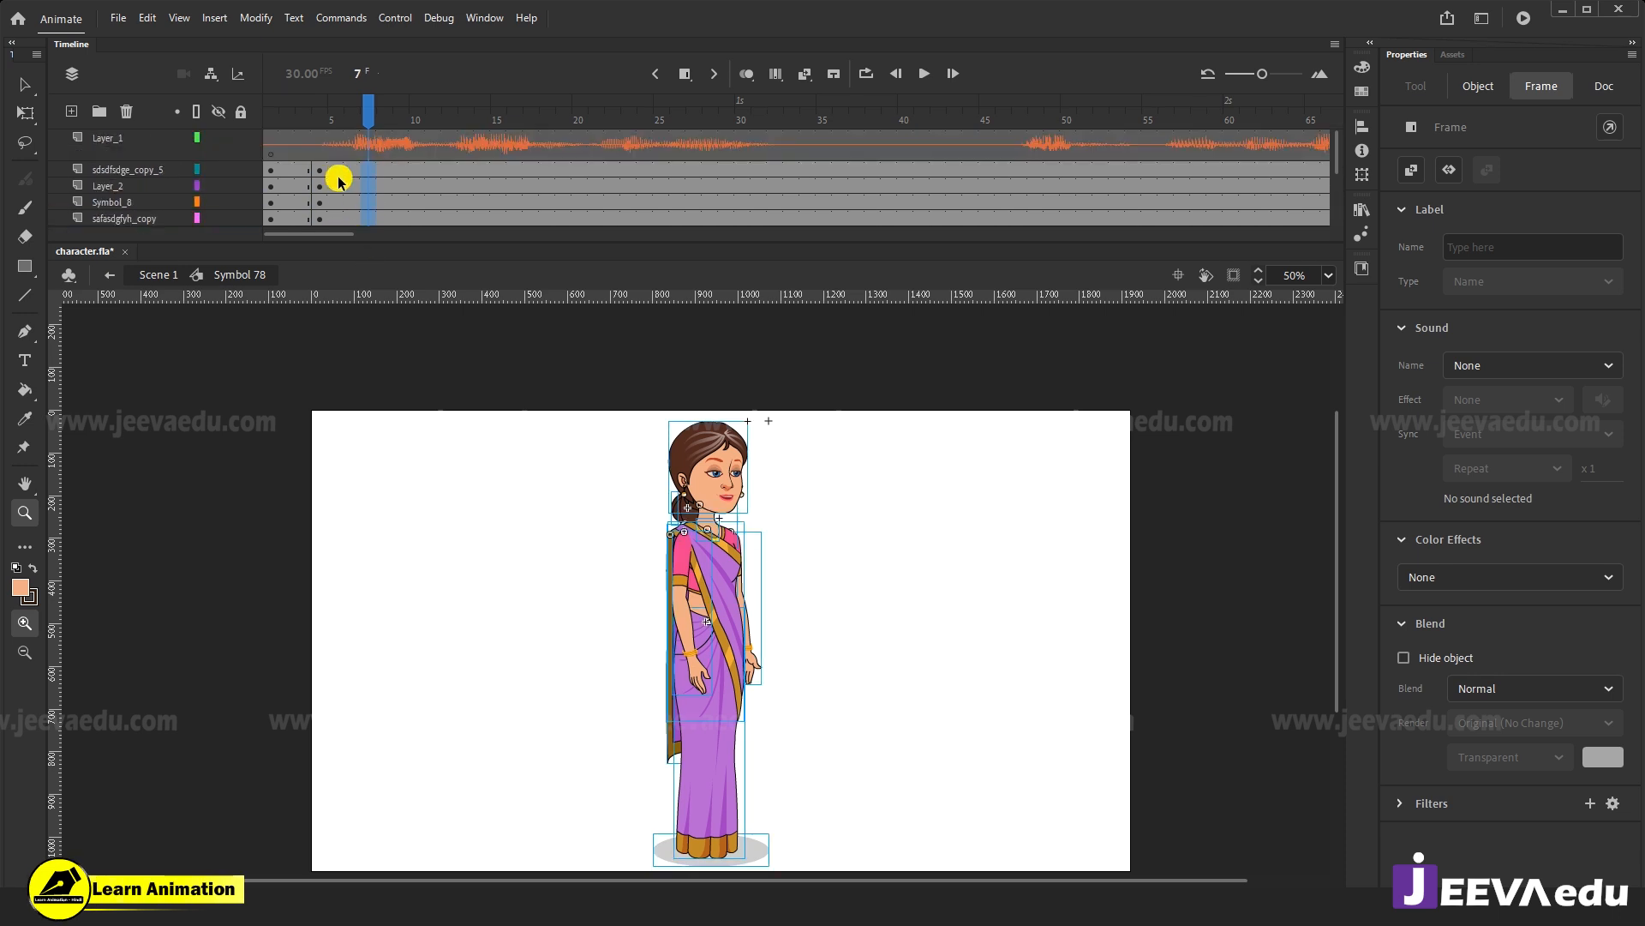
key("F6")
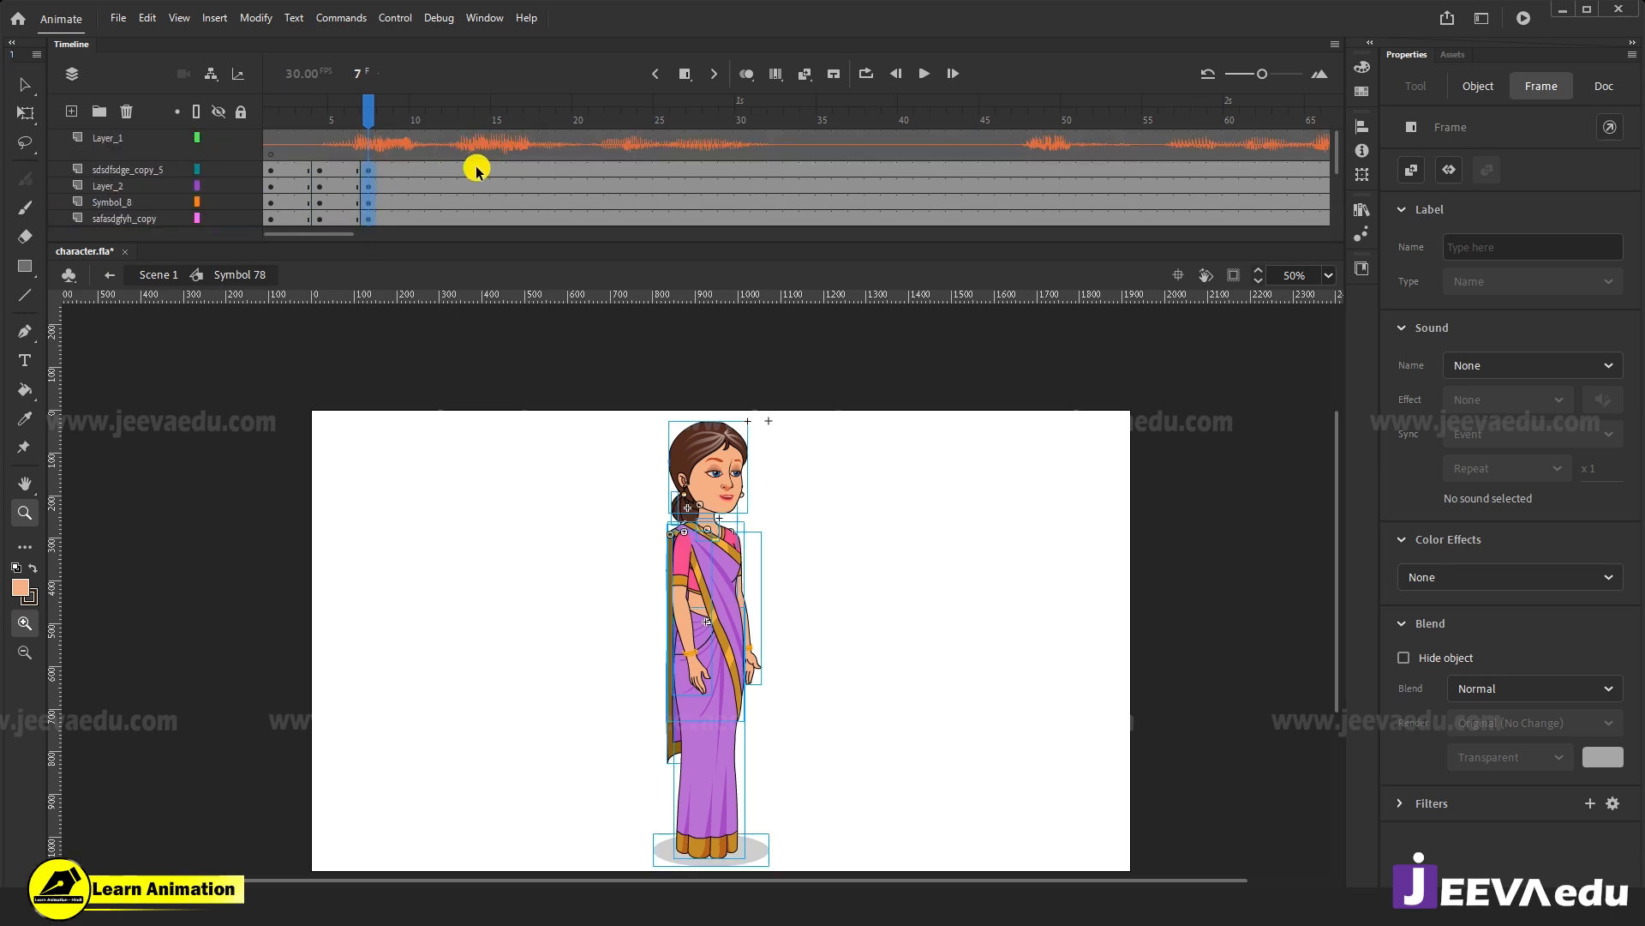
left_click_drag(489, 169, 482, 243)
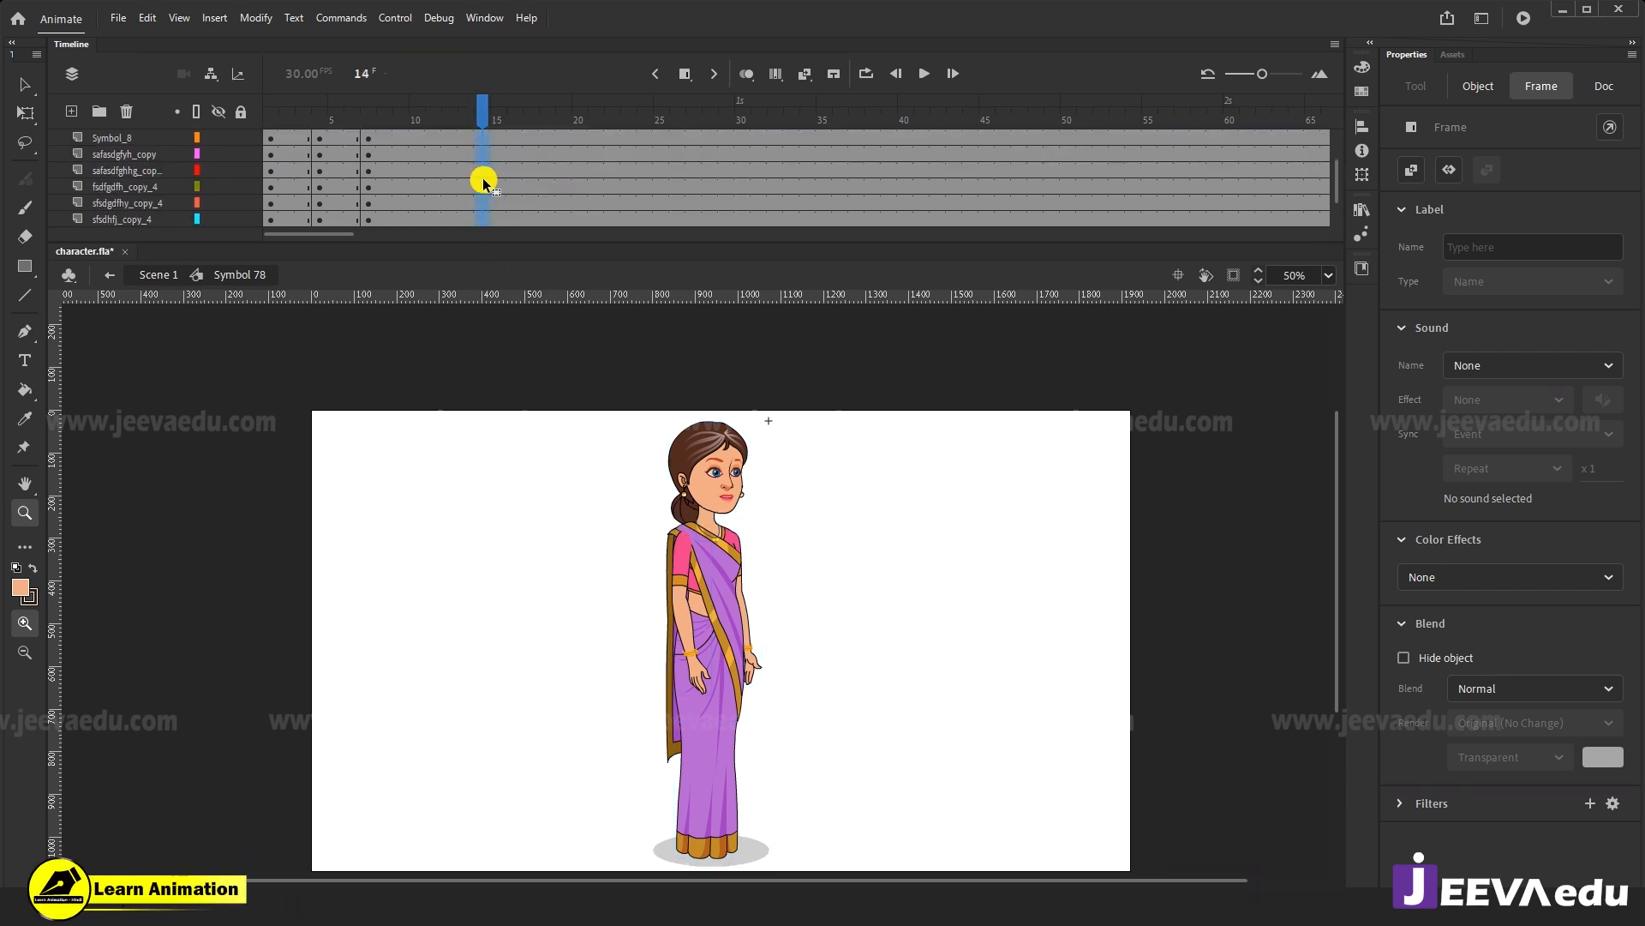
key("F6")
Insert keyframes at frame 21 on the body-part layers and clear them again.
mouse_move(597, 171)
left_mouse_down()
mouse_move(598, 262)
mouse_move(588, 196)
left_mouse_up()
key("F6")
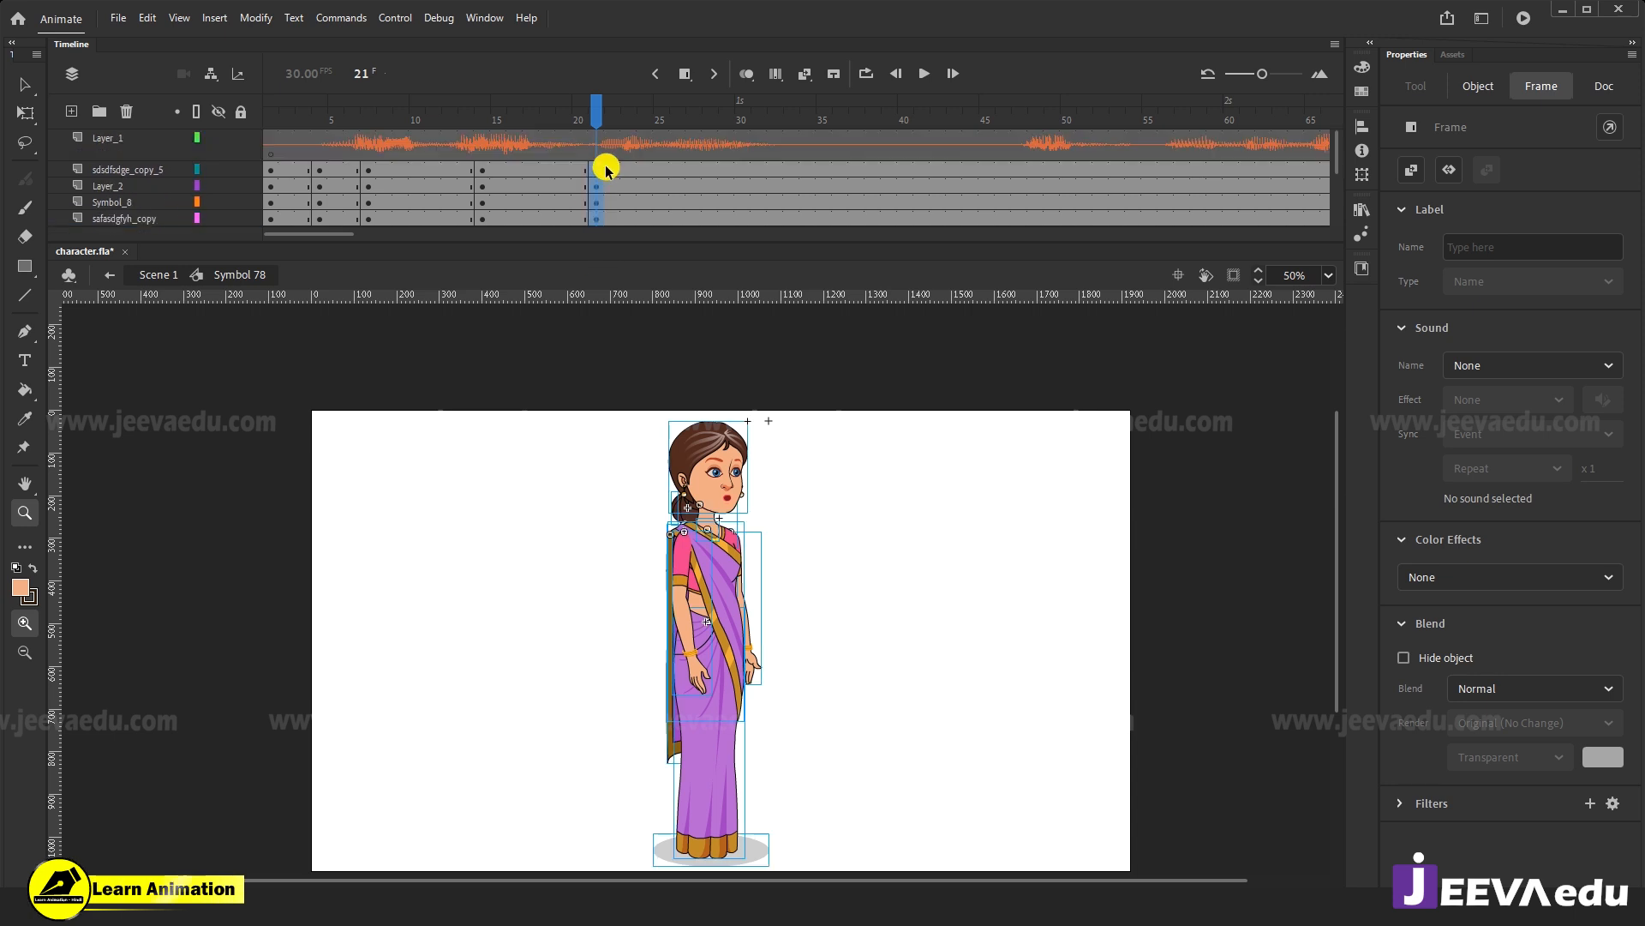
mouse_move(1263, 74)
left_mouse_down()
mouse_move(1237, 75)
mouse_move(1262, 75)
left_mouse_up()
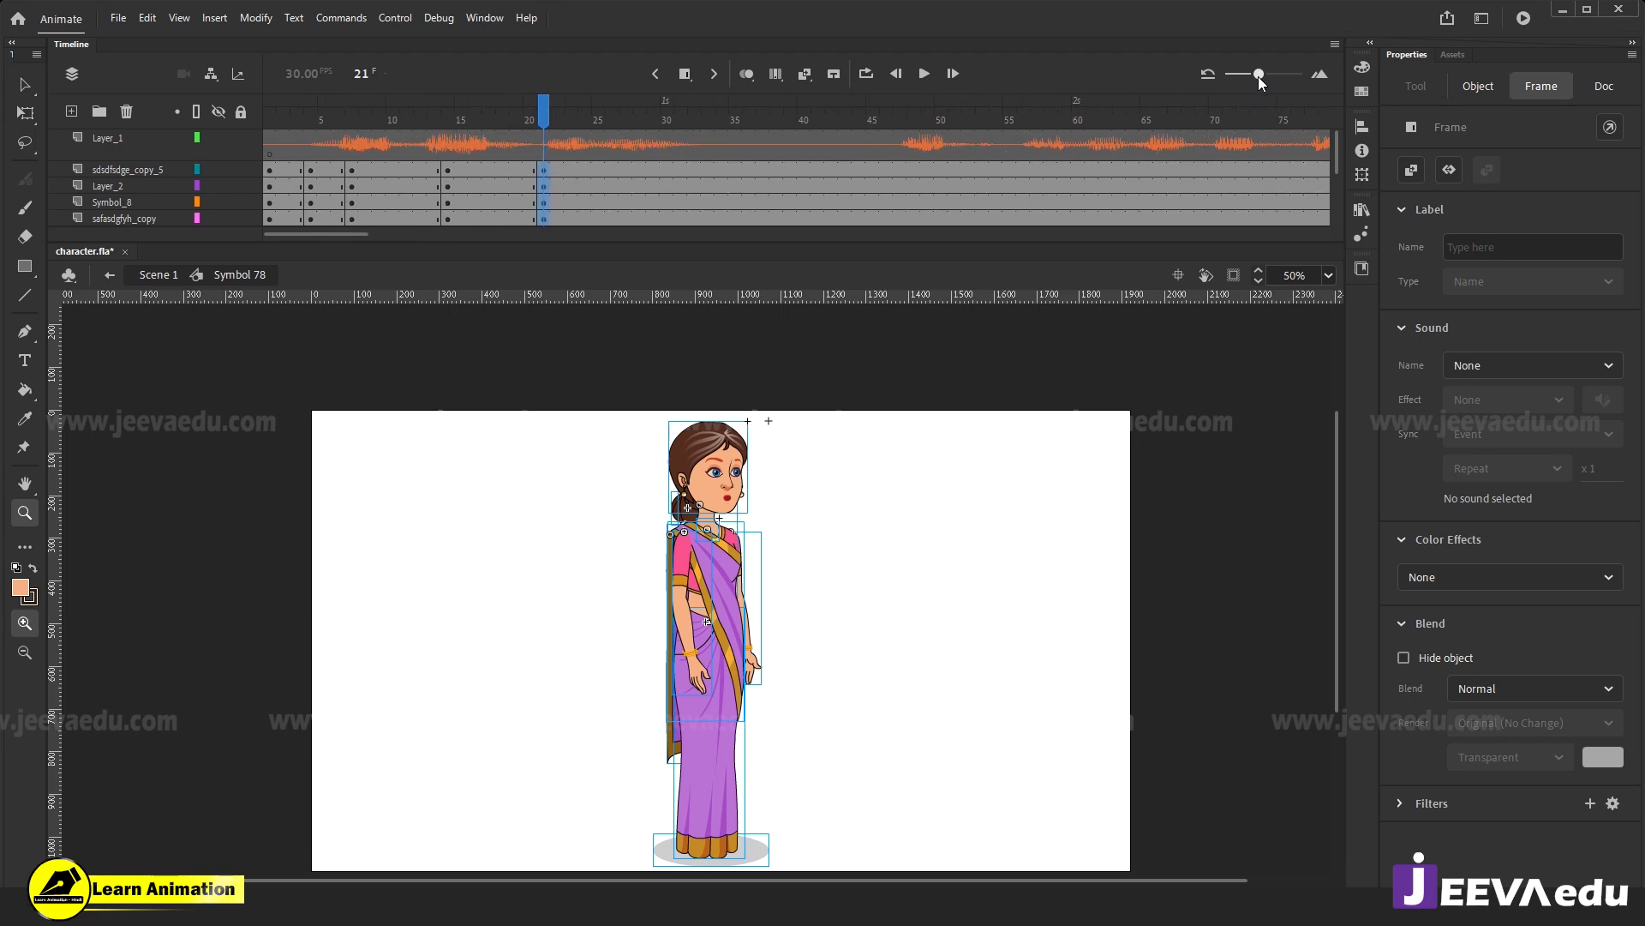
left_click_drag(1258, 75, 1261, 75)
left_click(1258, 79)
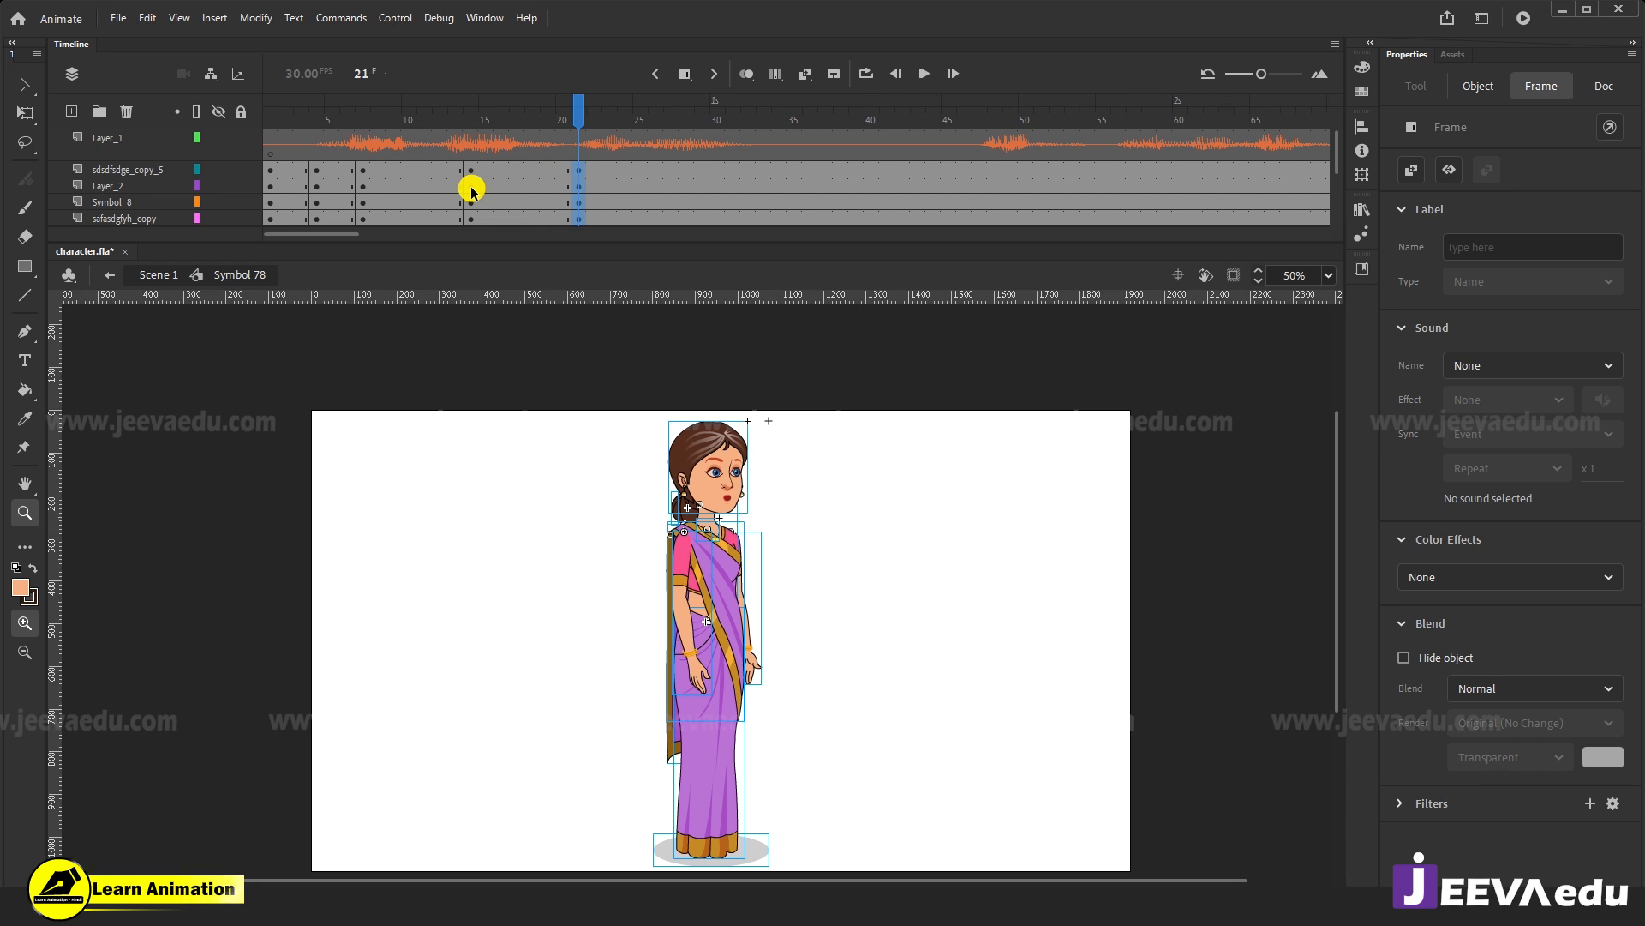
right_click(578, 190)
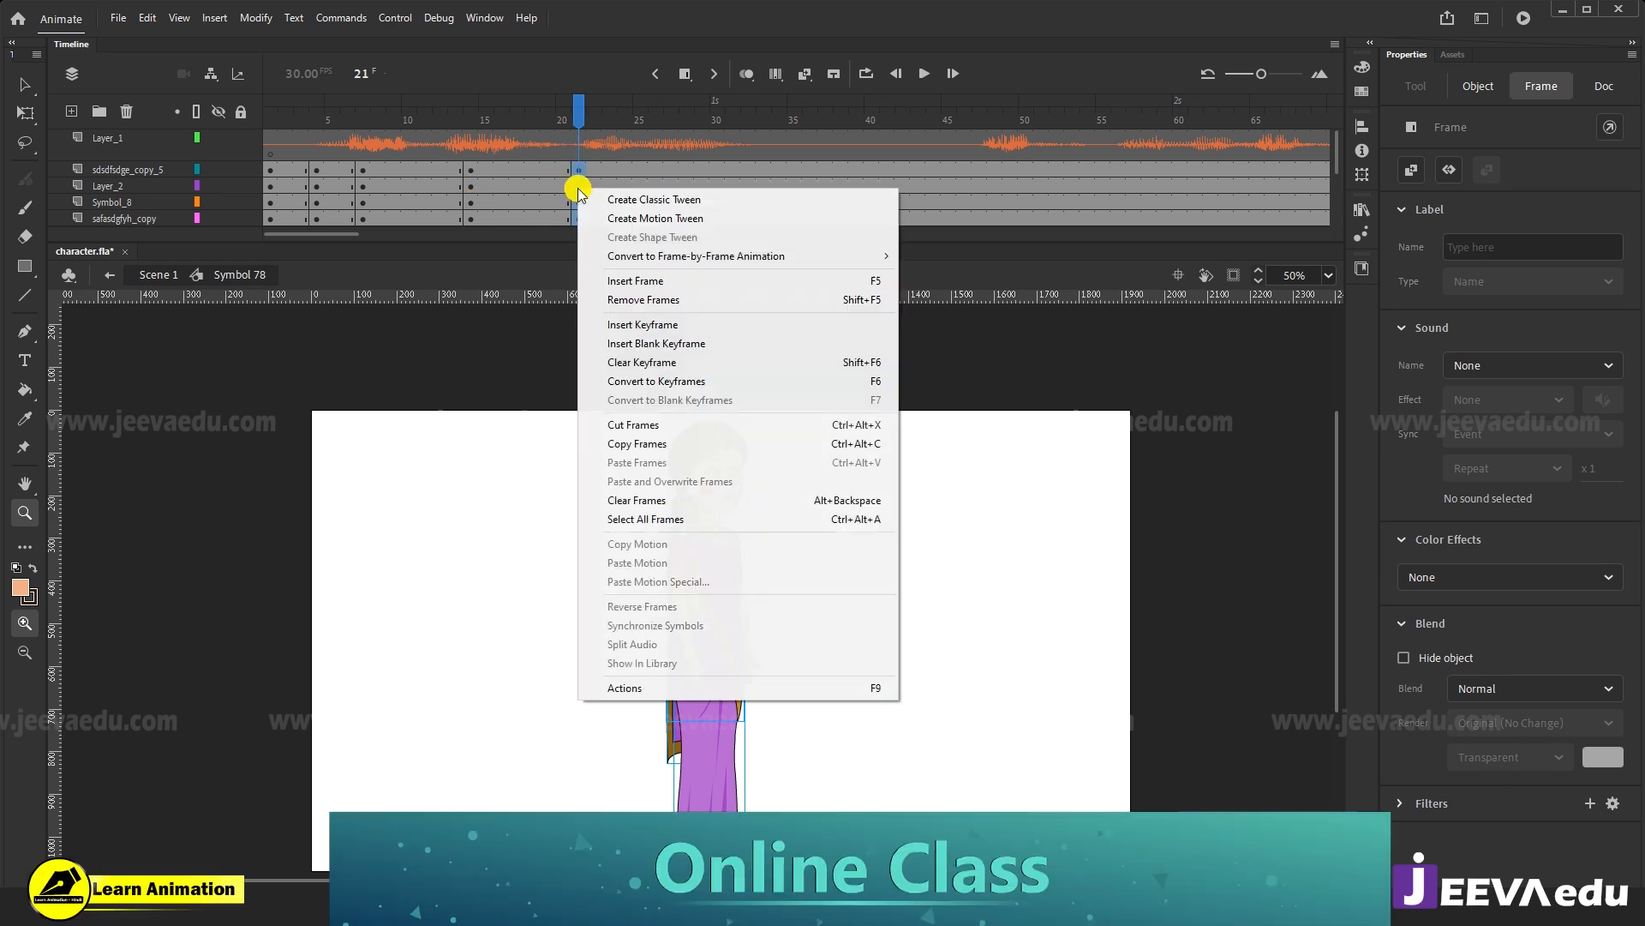
left_click(642, 362)
left_click_drag(579, 107, 378, 107)
left_click(351, 169)
left_click(473, 203)
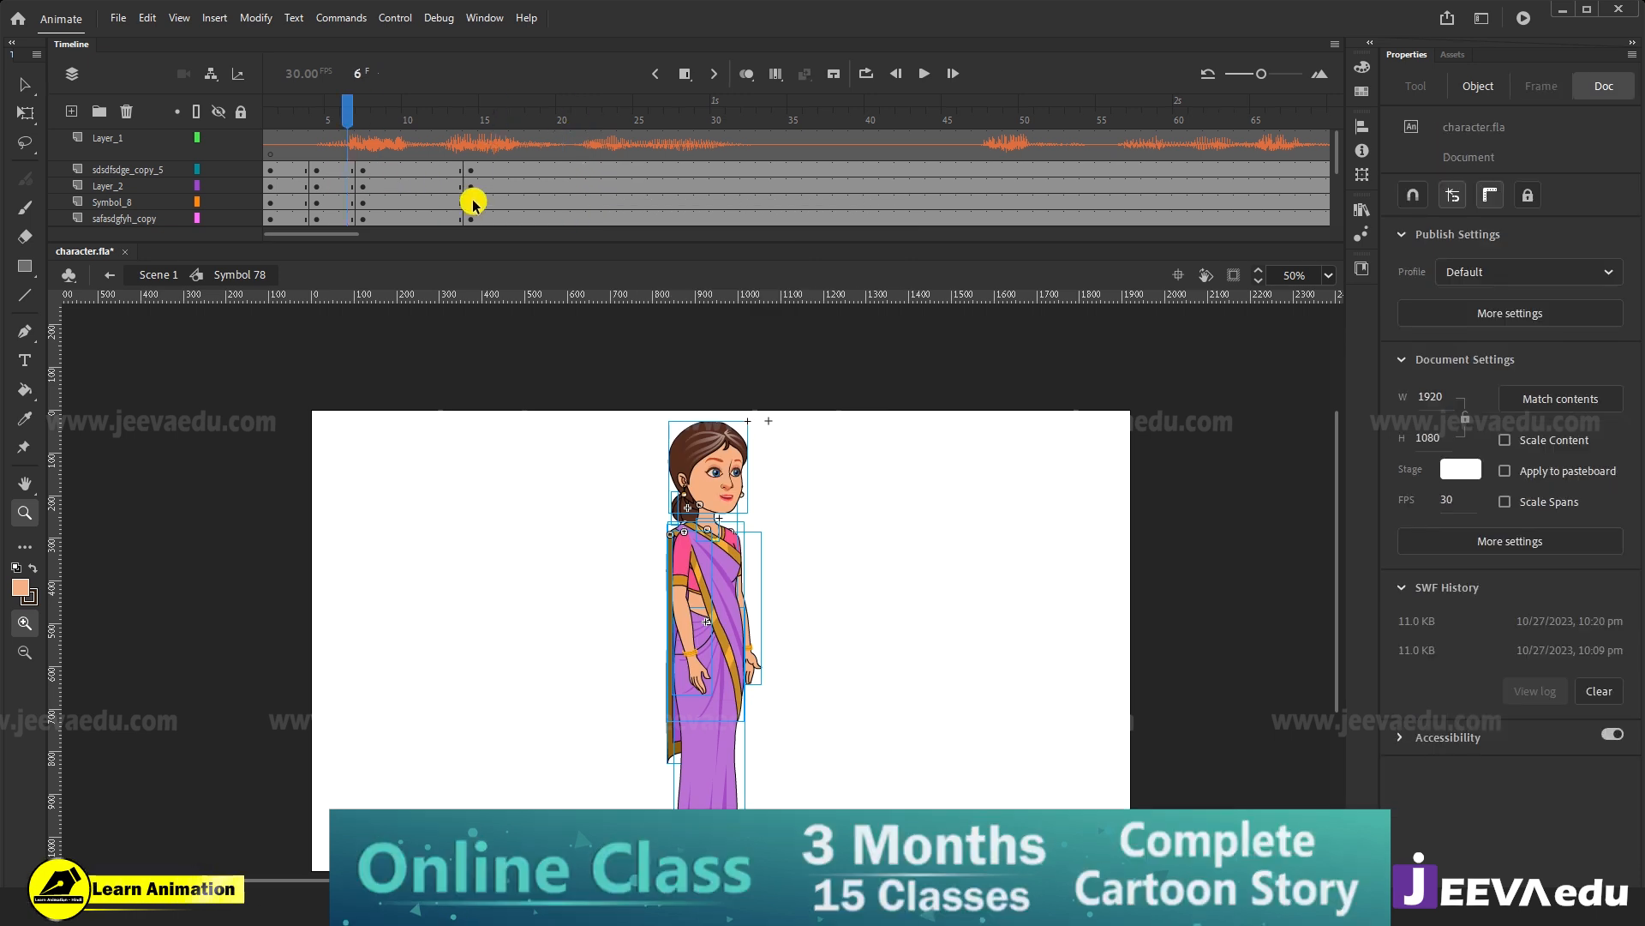
left_click_drag(342, 172, 392, 275)
right_click(348, 162)
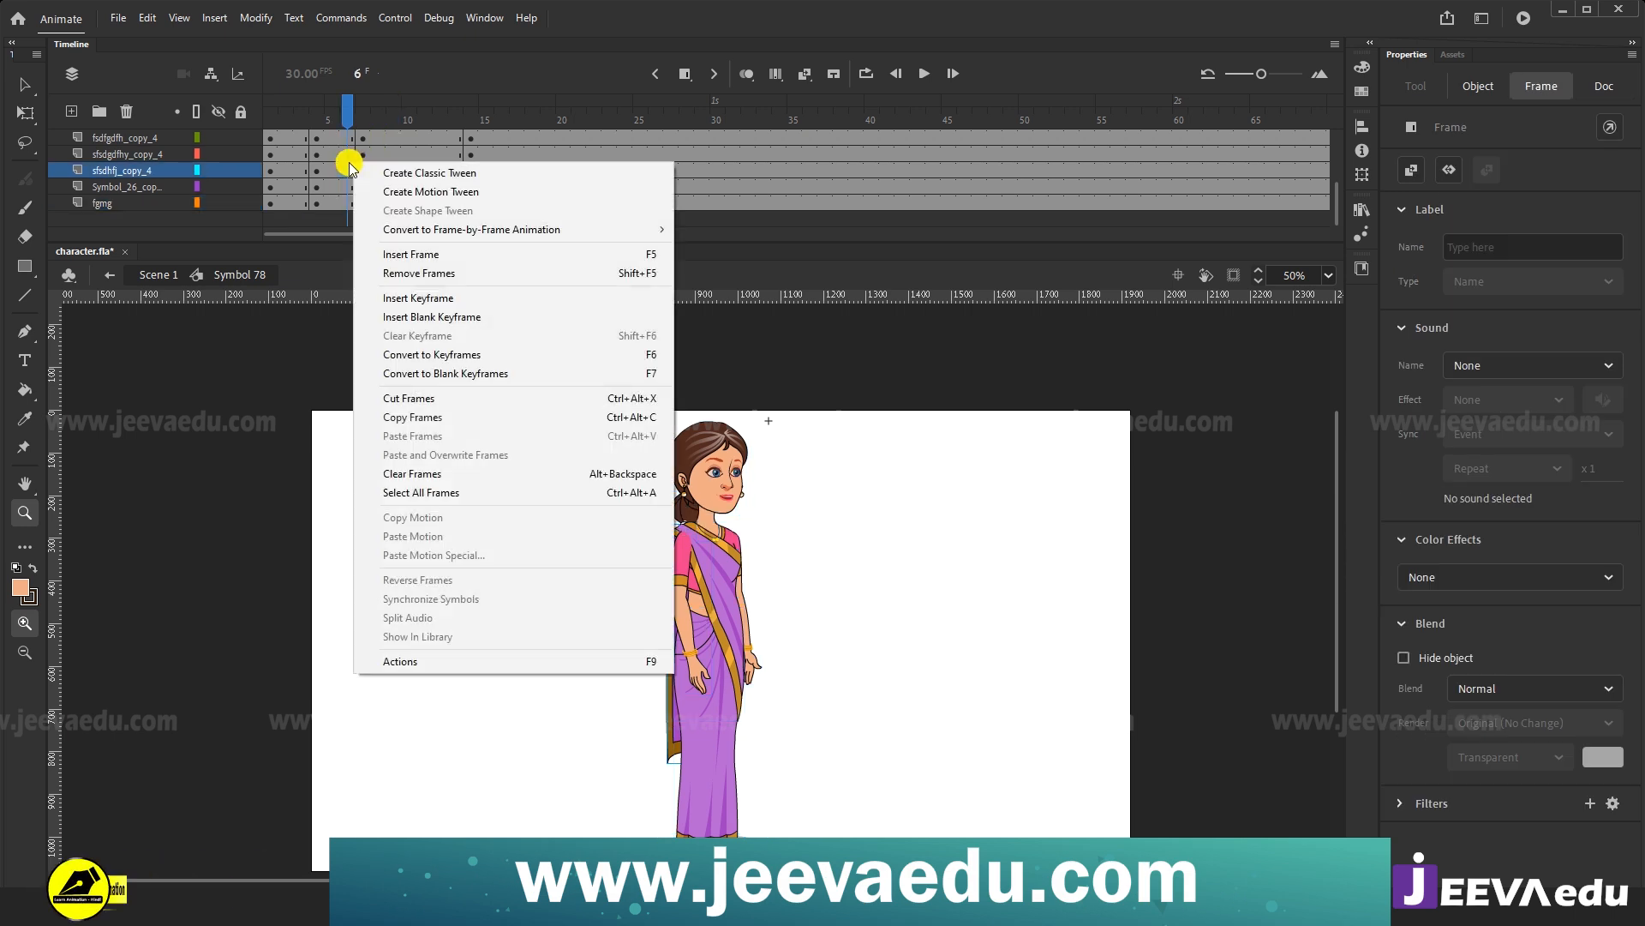
left_click(334, 155)
scroll(399, 193, "up", 5)
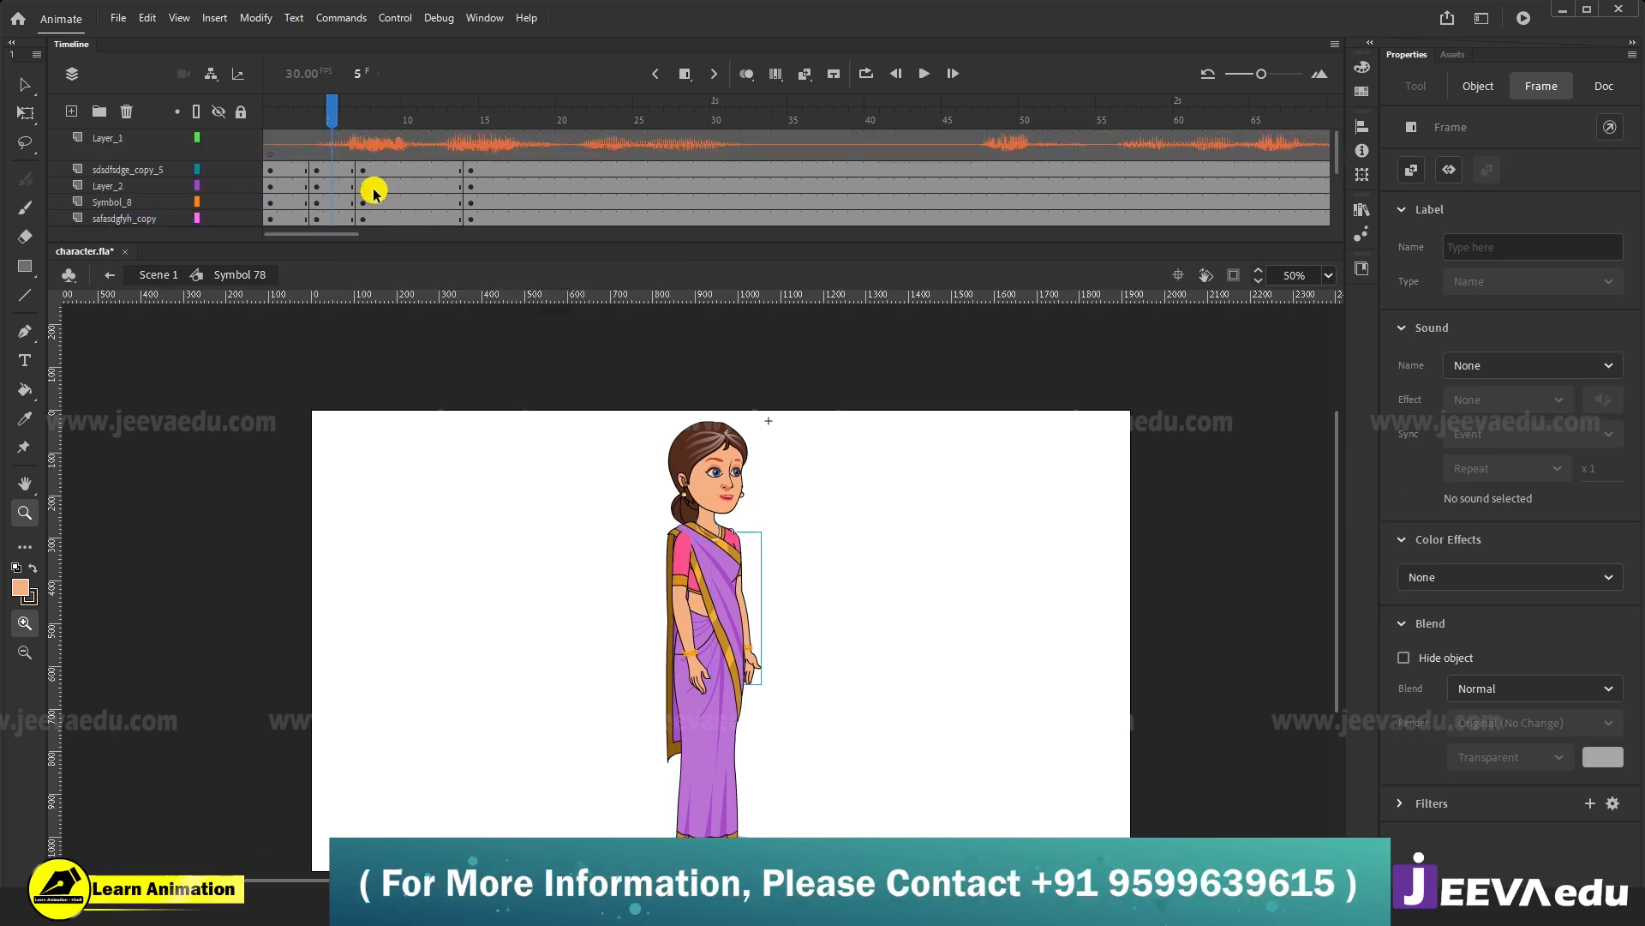
Create classic tweens on all body-part layers between keyframes 4, 7 and 14, and set the frame 7 to 14 ease to 100.
left_click_drag(364, 217, 374, 173)
right_click(374, 173)
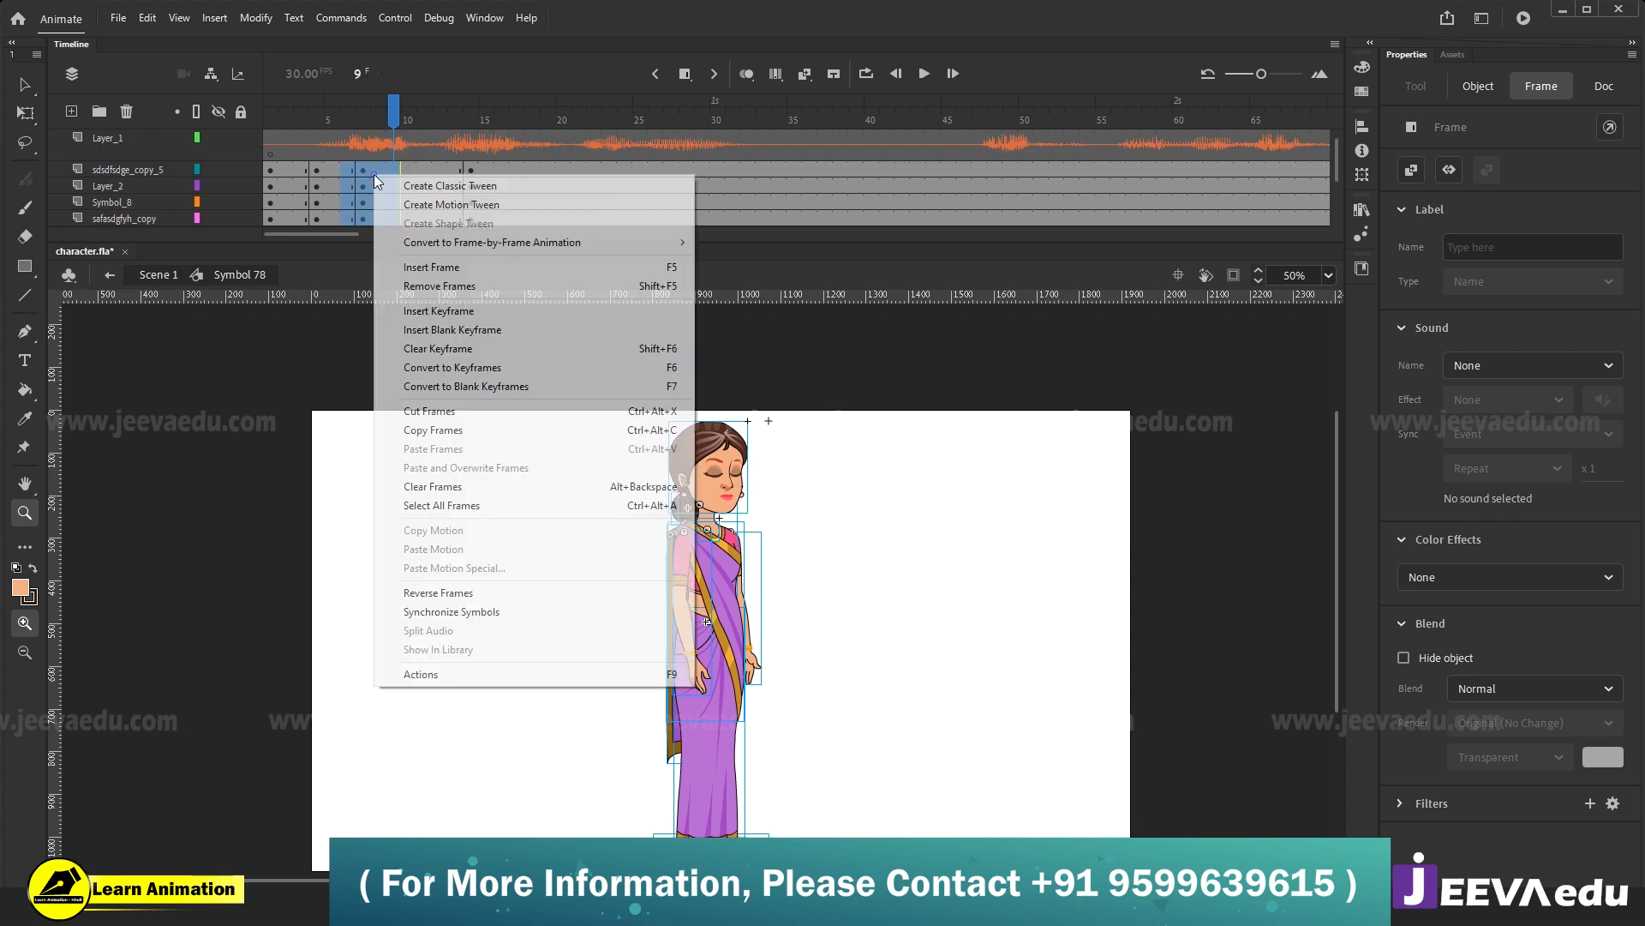
left_click(405, 184)
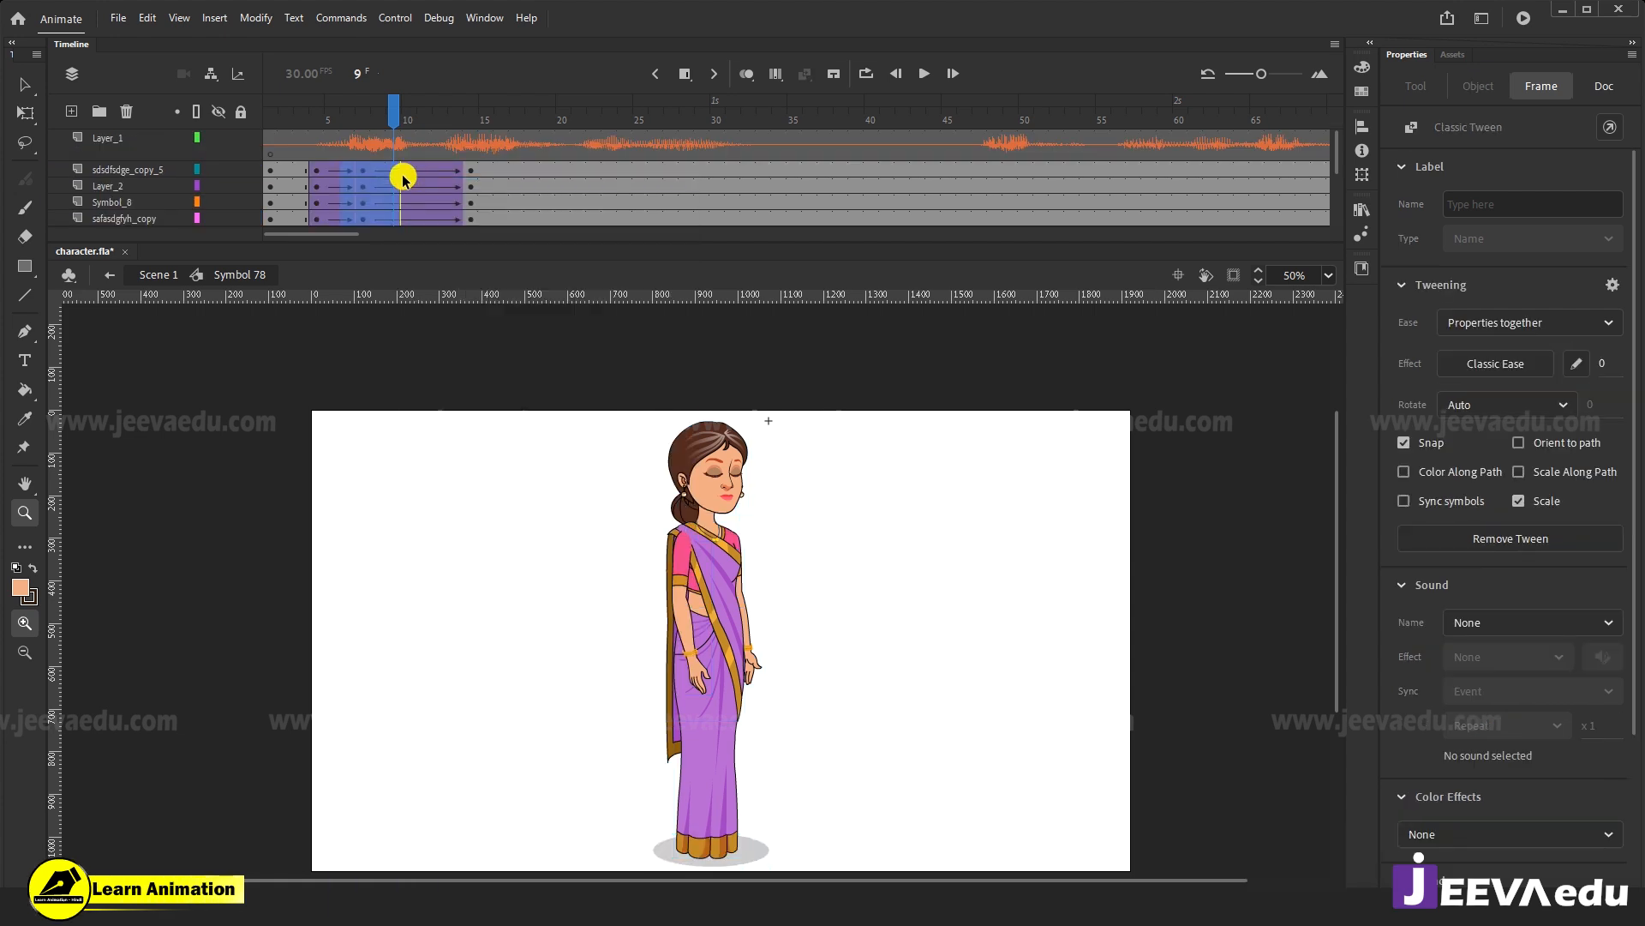
left_click_drag(429, 175, 436, 293)
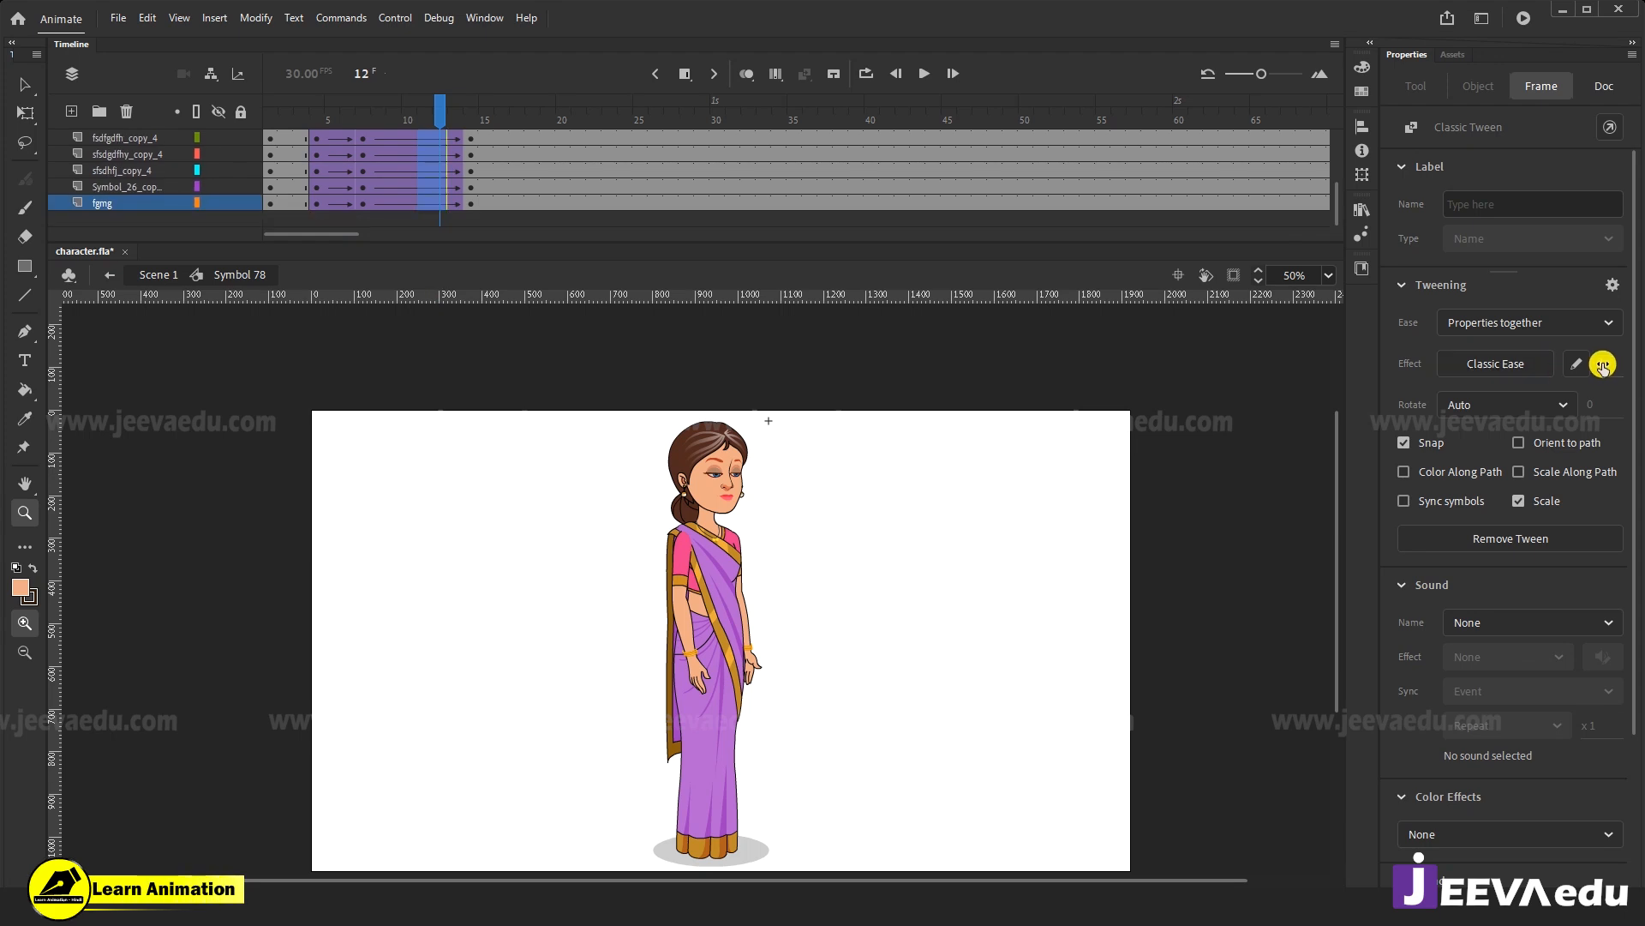
left_click_drag(1606, 238, 1601, 238)
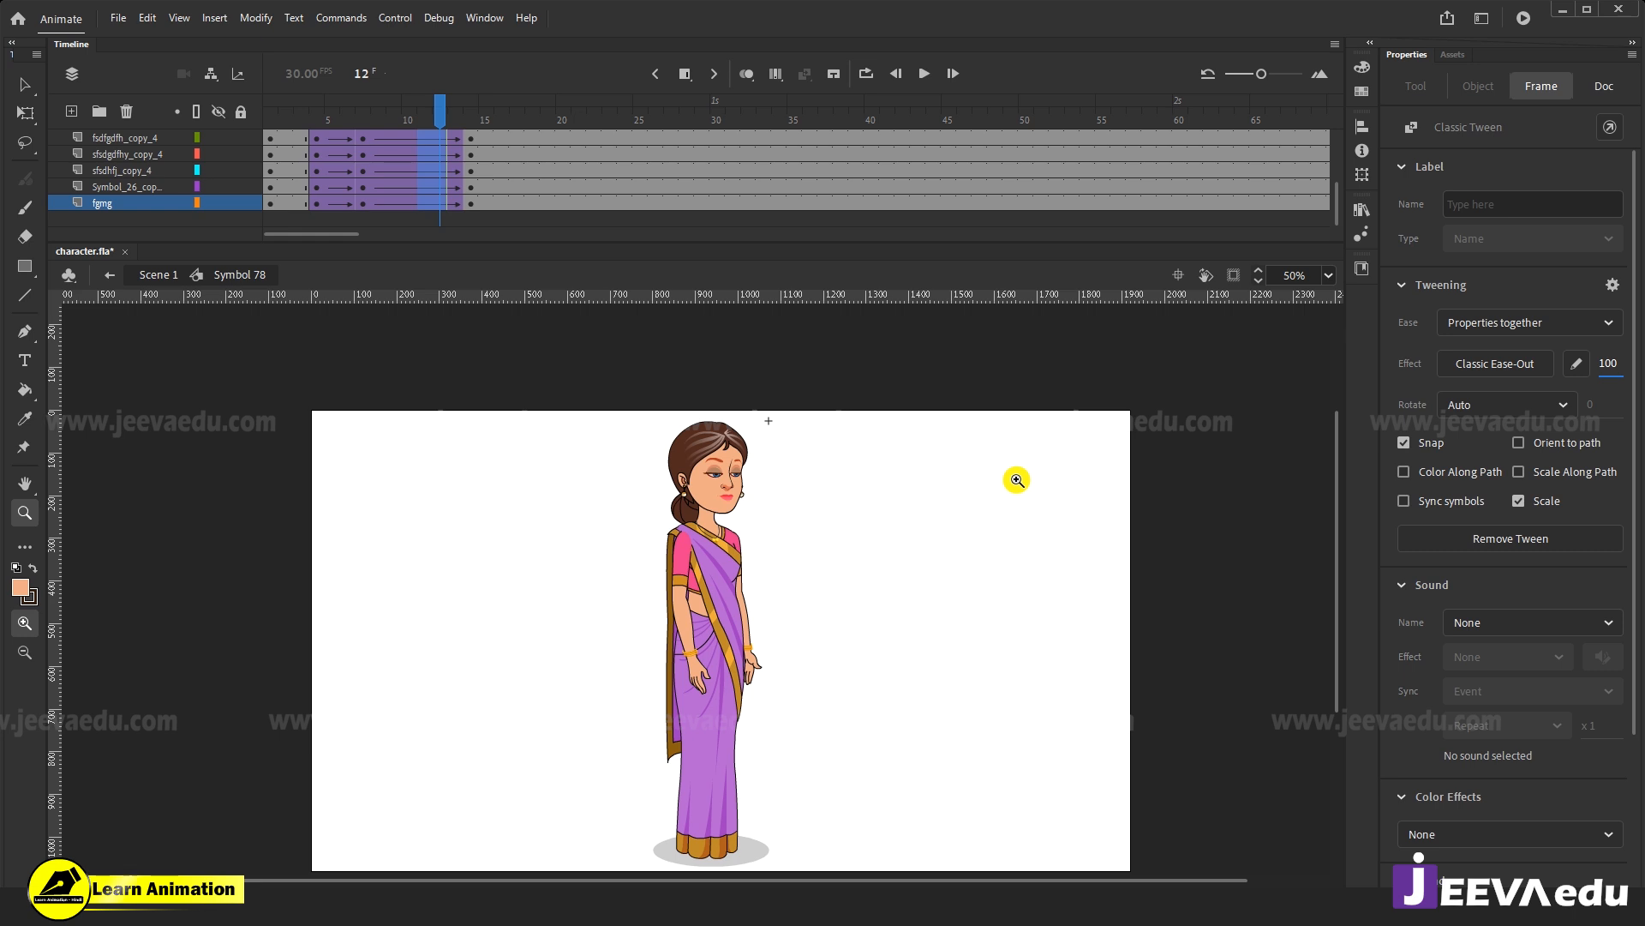
Compare the figure's pose at keyframe 7 with frames 10 and 12 inside the tween.
left_click_drag(418, 114, 364, 139)
scroll(409, 159, "up", 3)
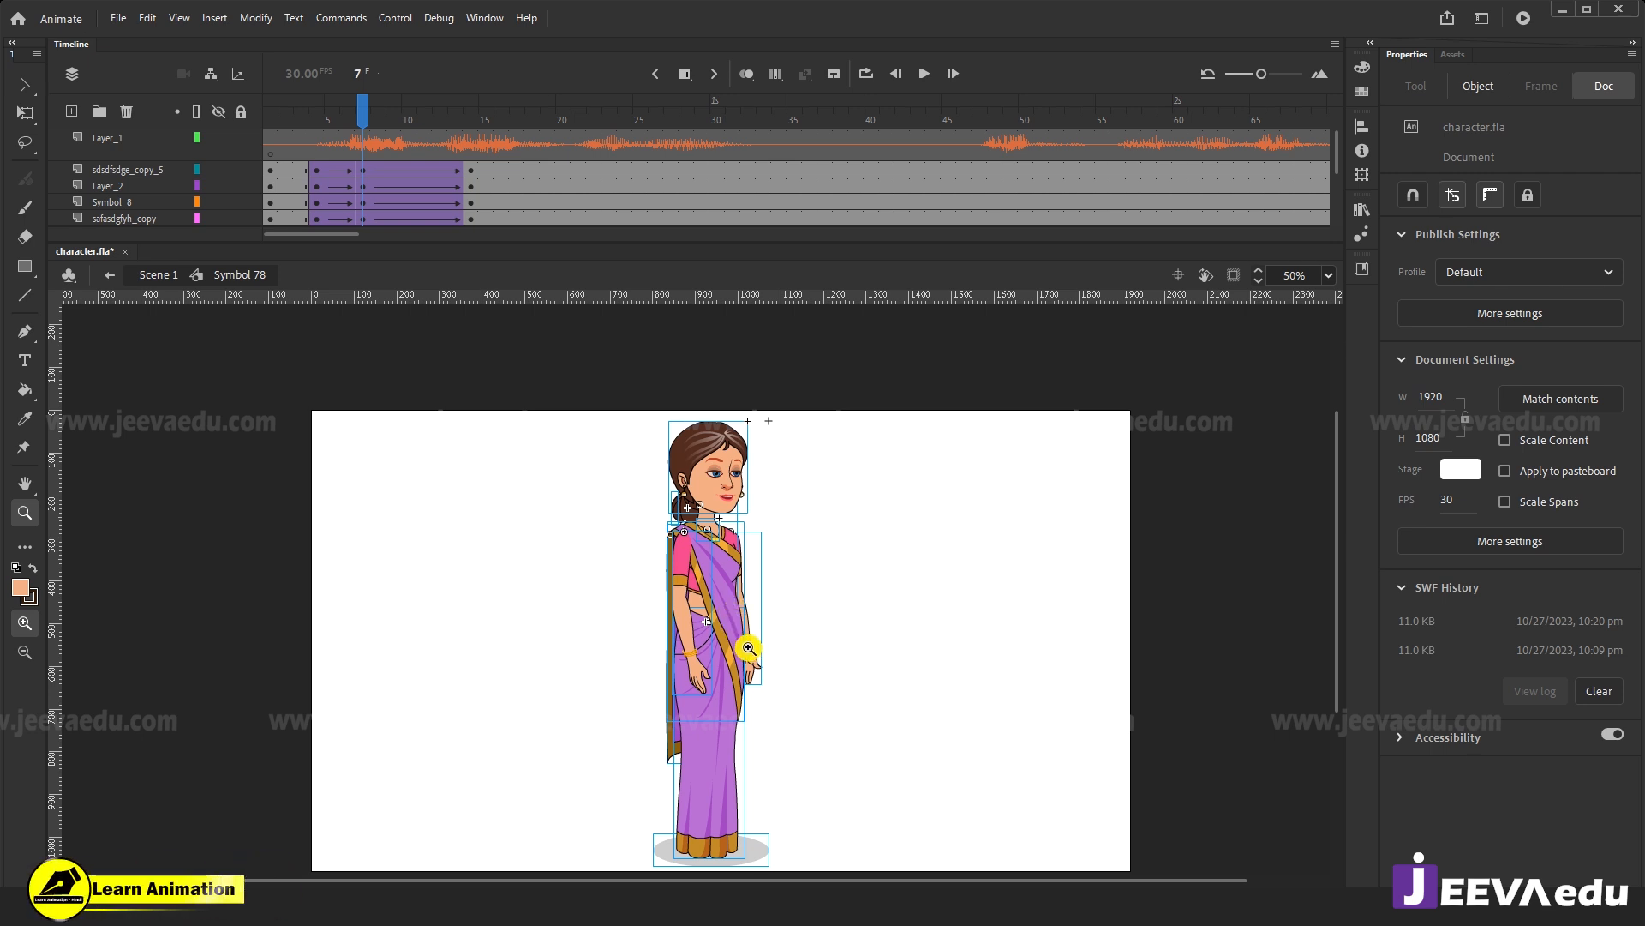
key("v")
left_click(806, 627)
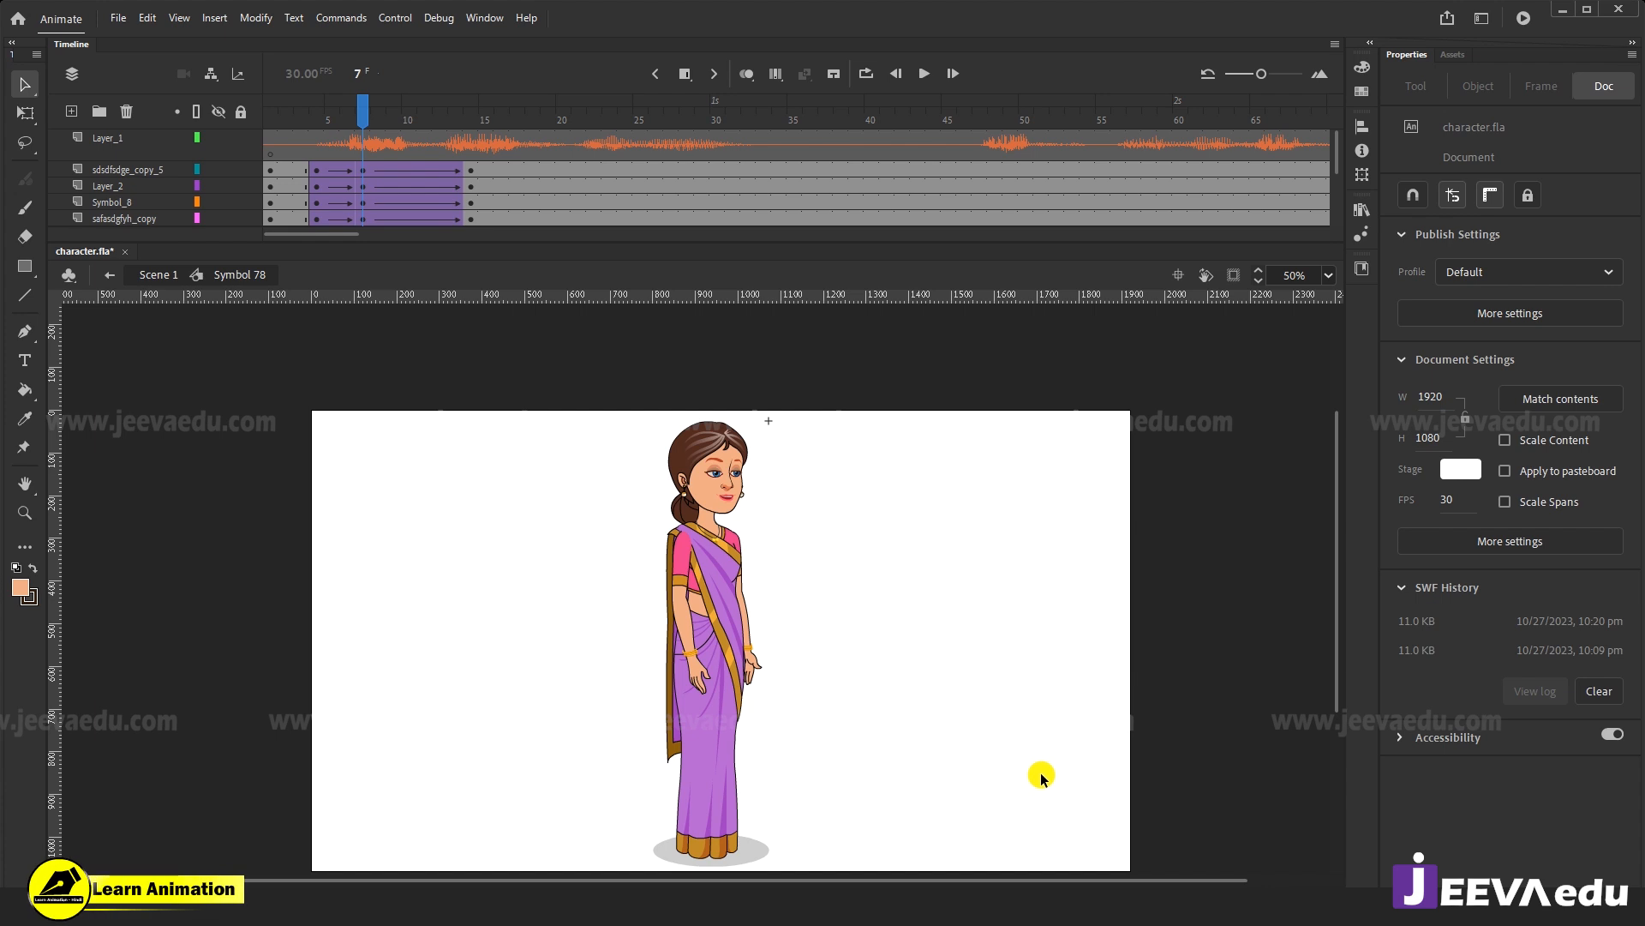
left_click(402, 172)
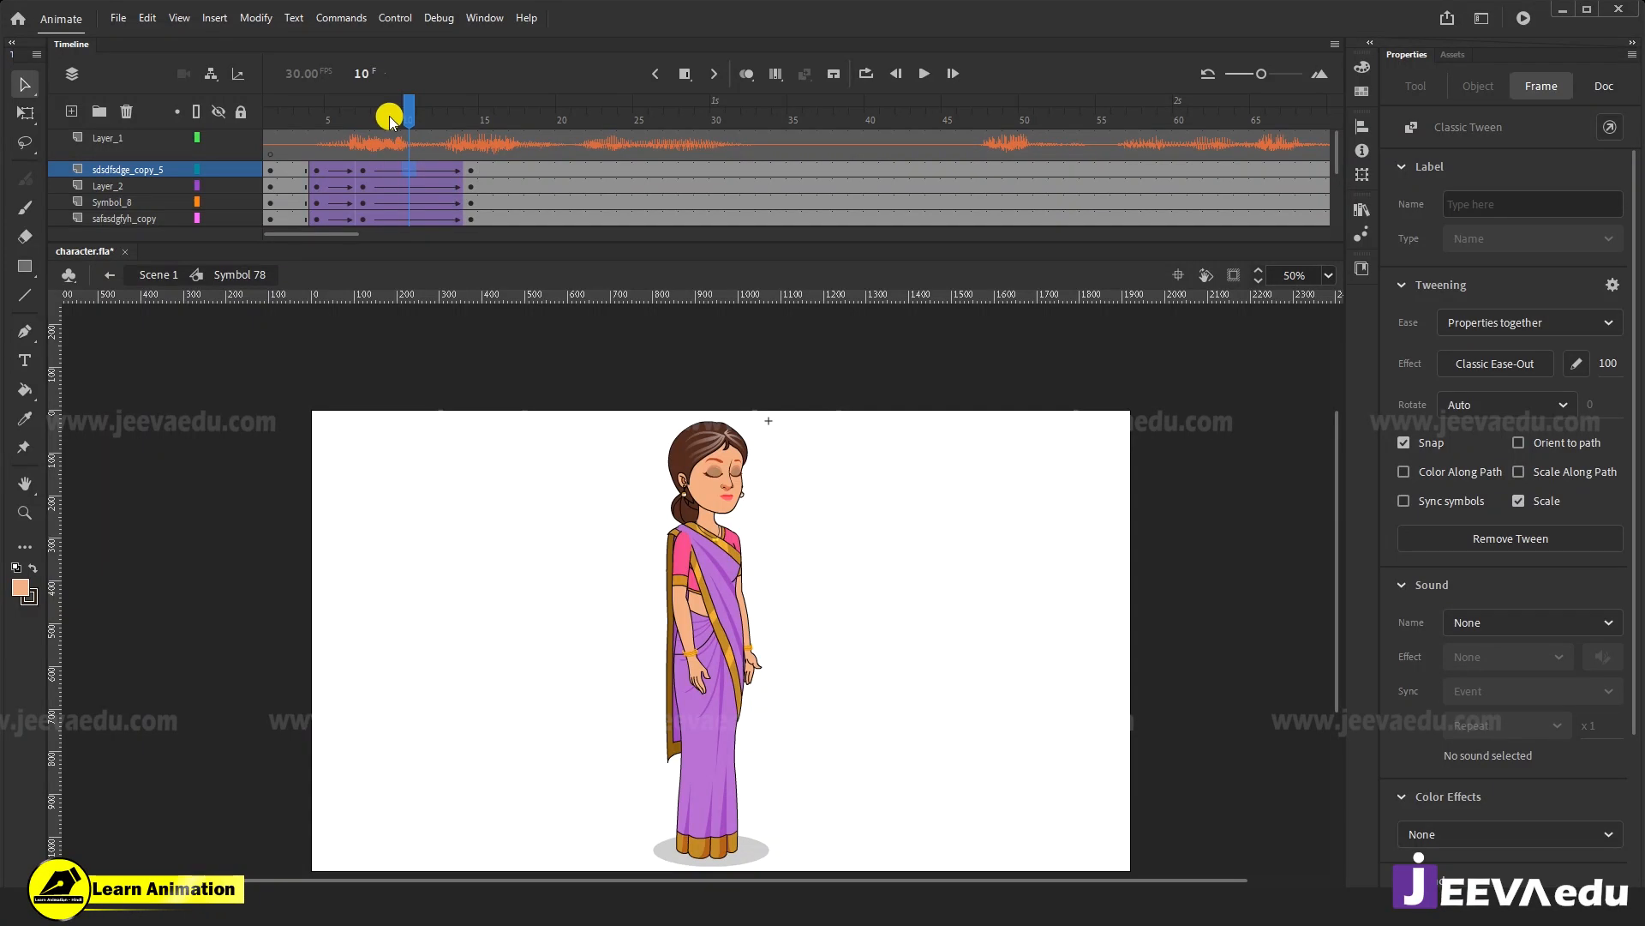
left_click(514, 672)
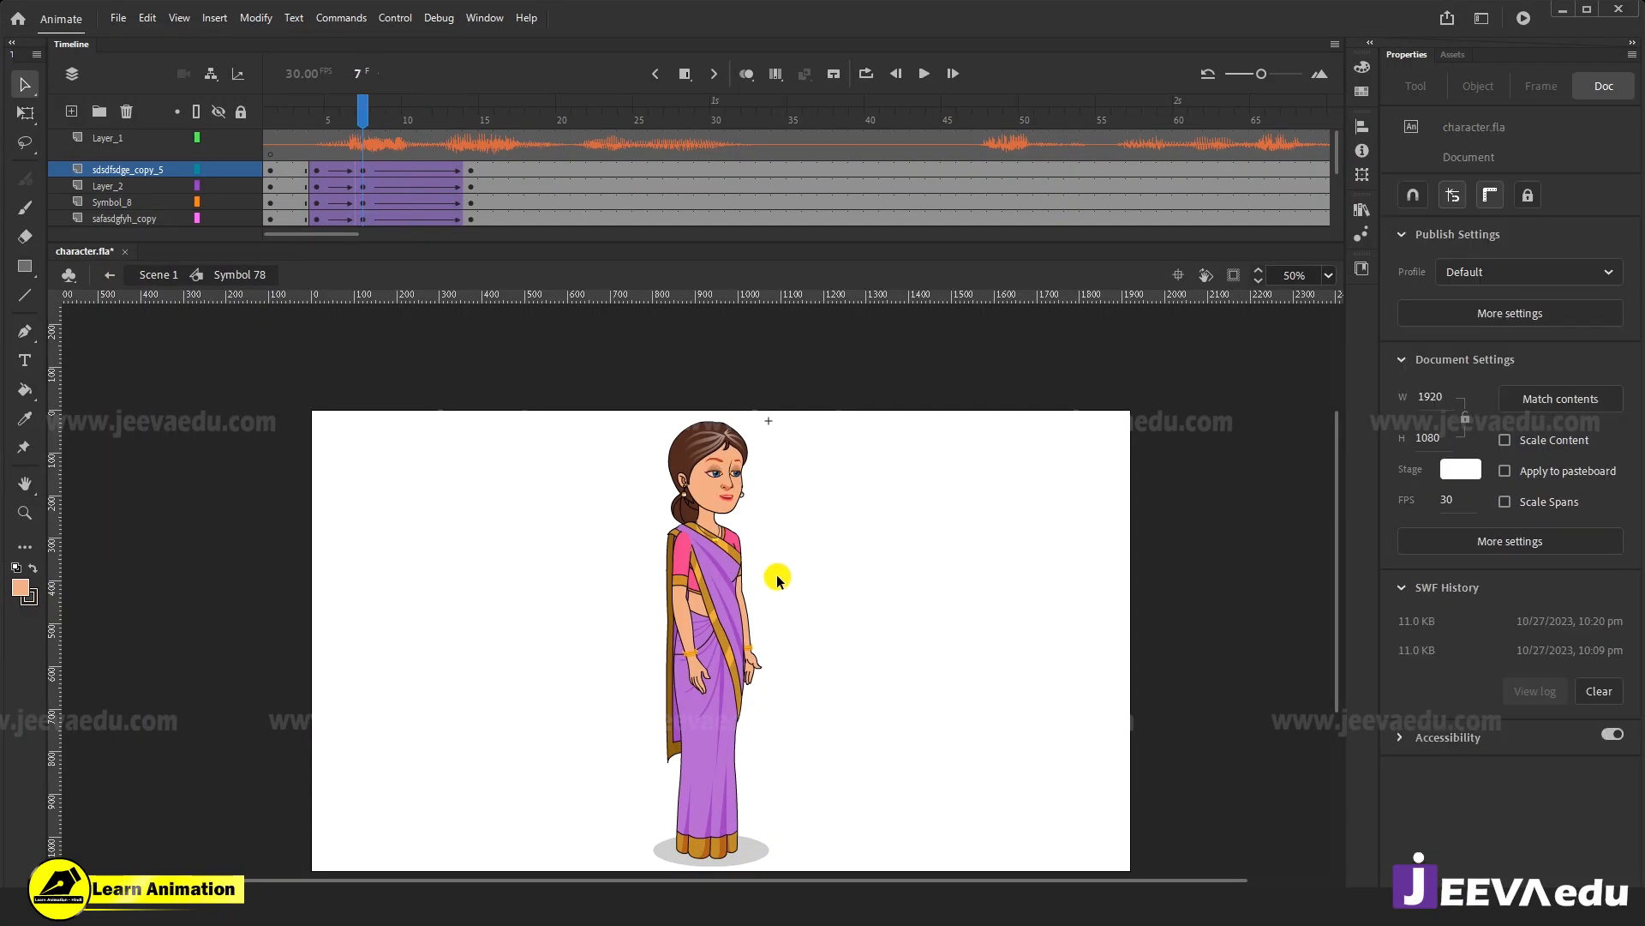
left_click(437, 169)
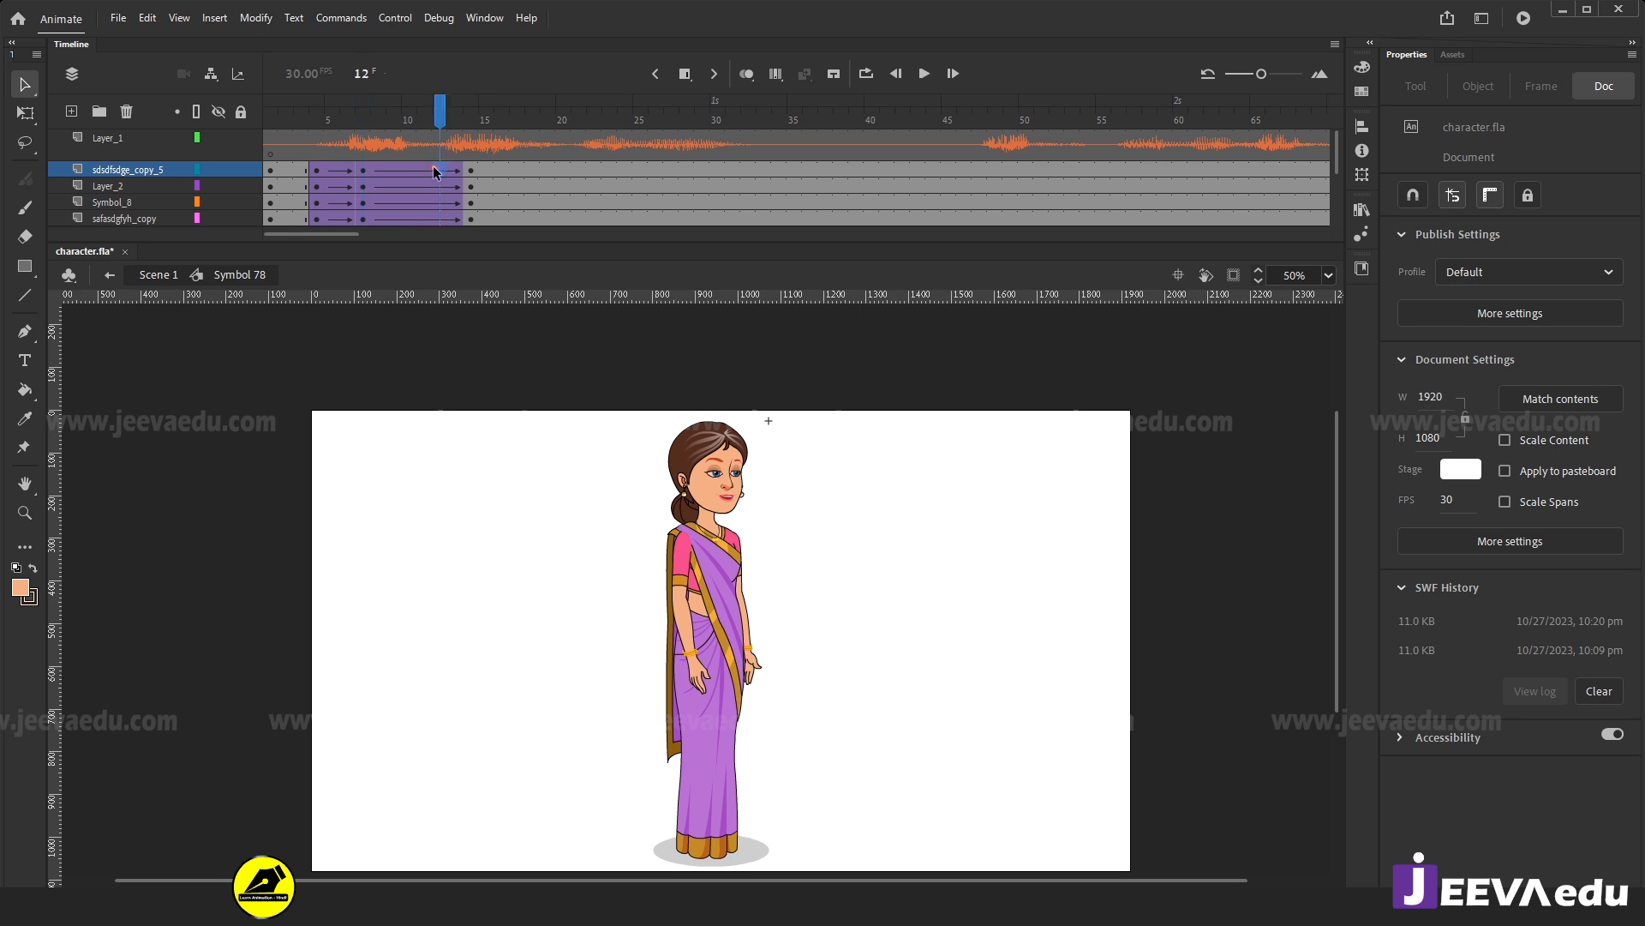
At keyframe 7, rotate the head, torso, arms and drape together slightly forward about a pivot at the waist.
left_click(364, 171)
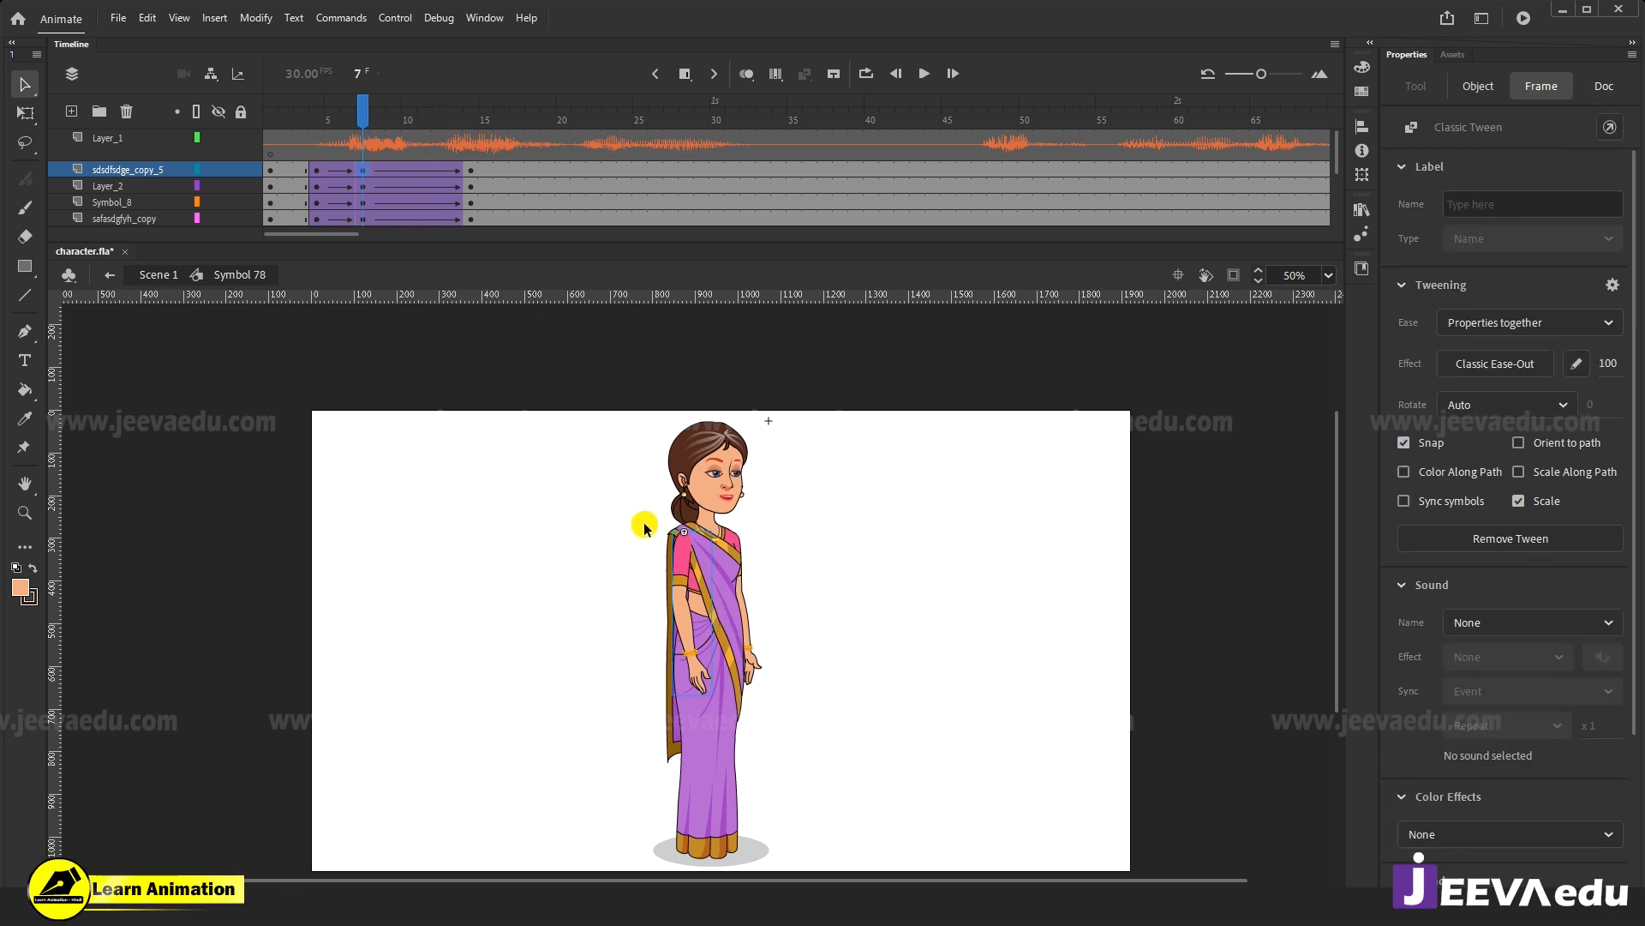
left_click(618, 483)
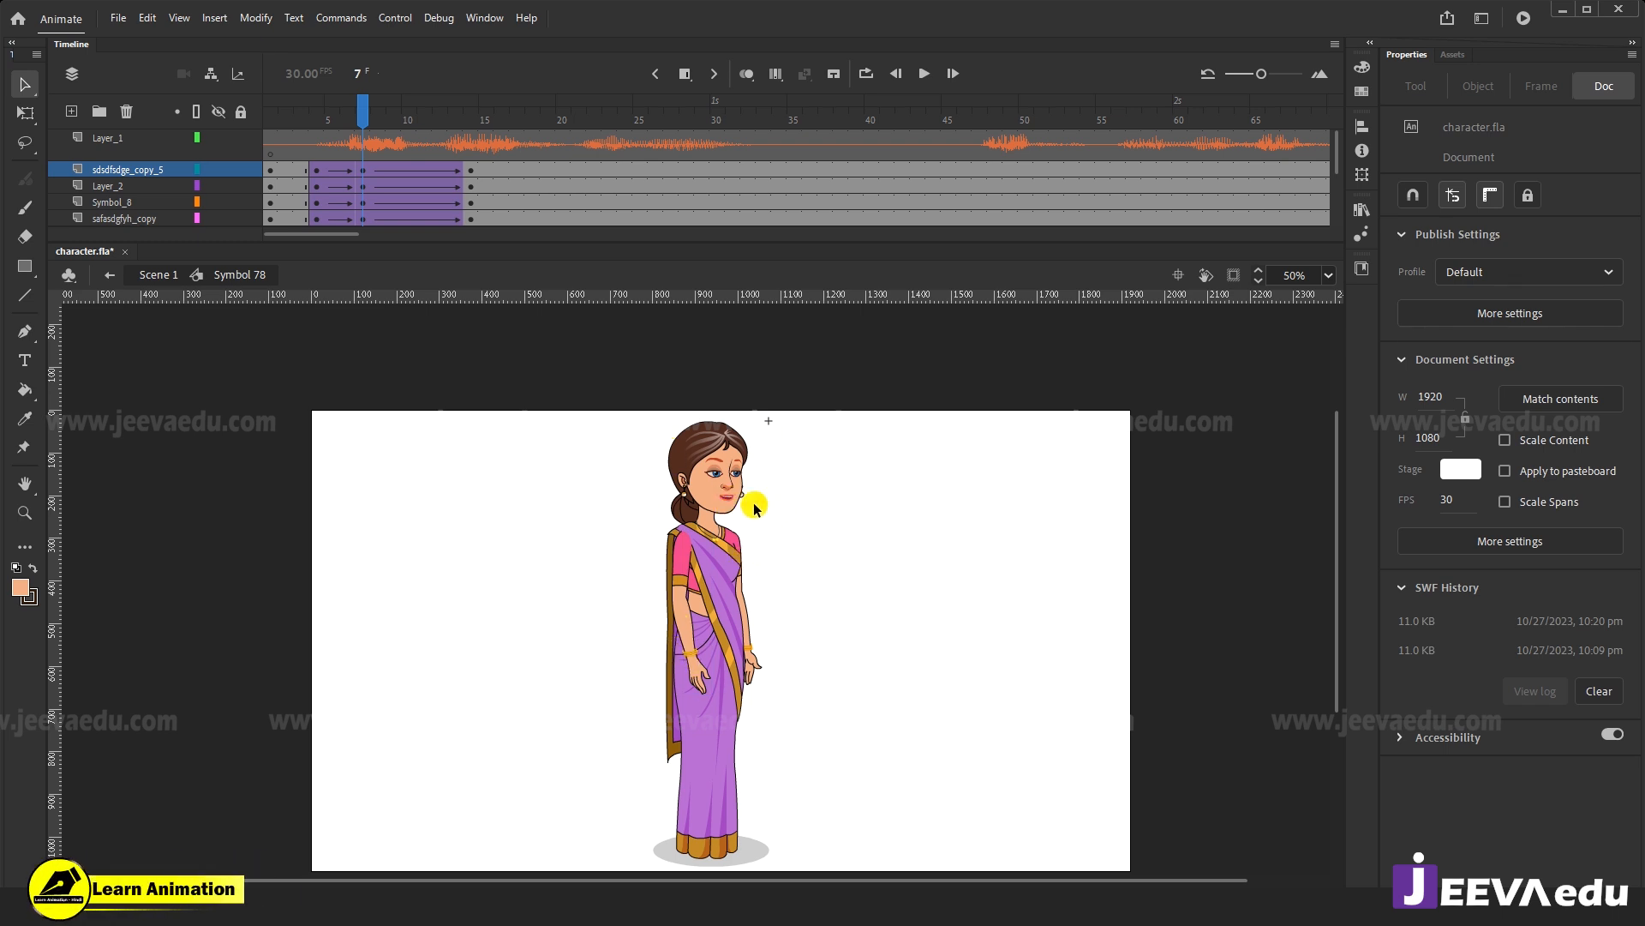
left_click_drag(612, 414, 797, 568)
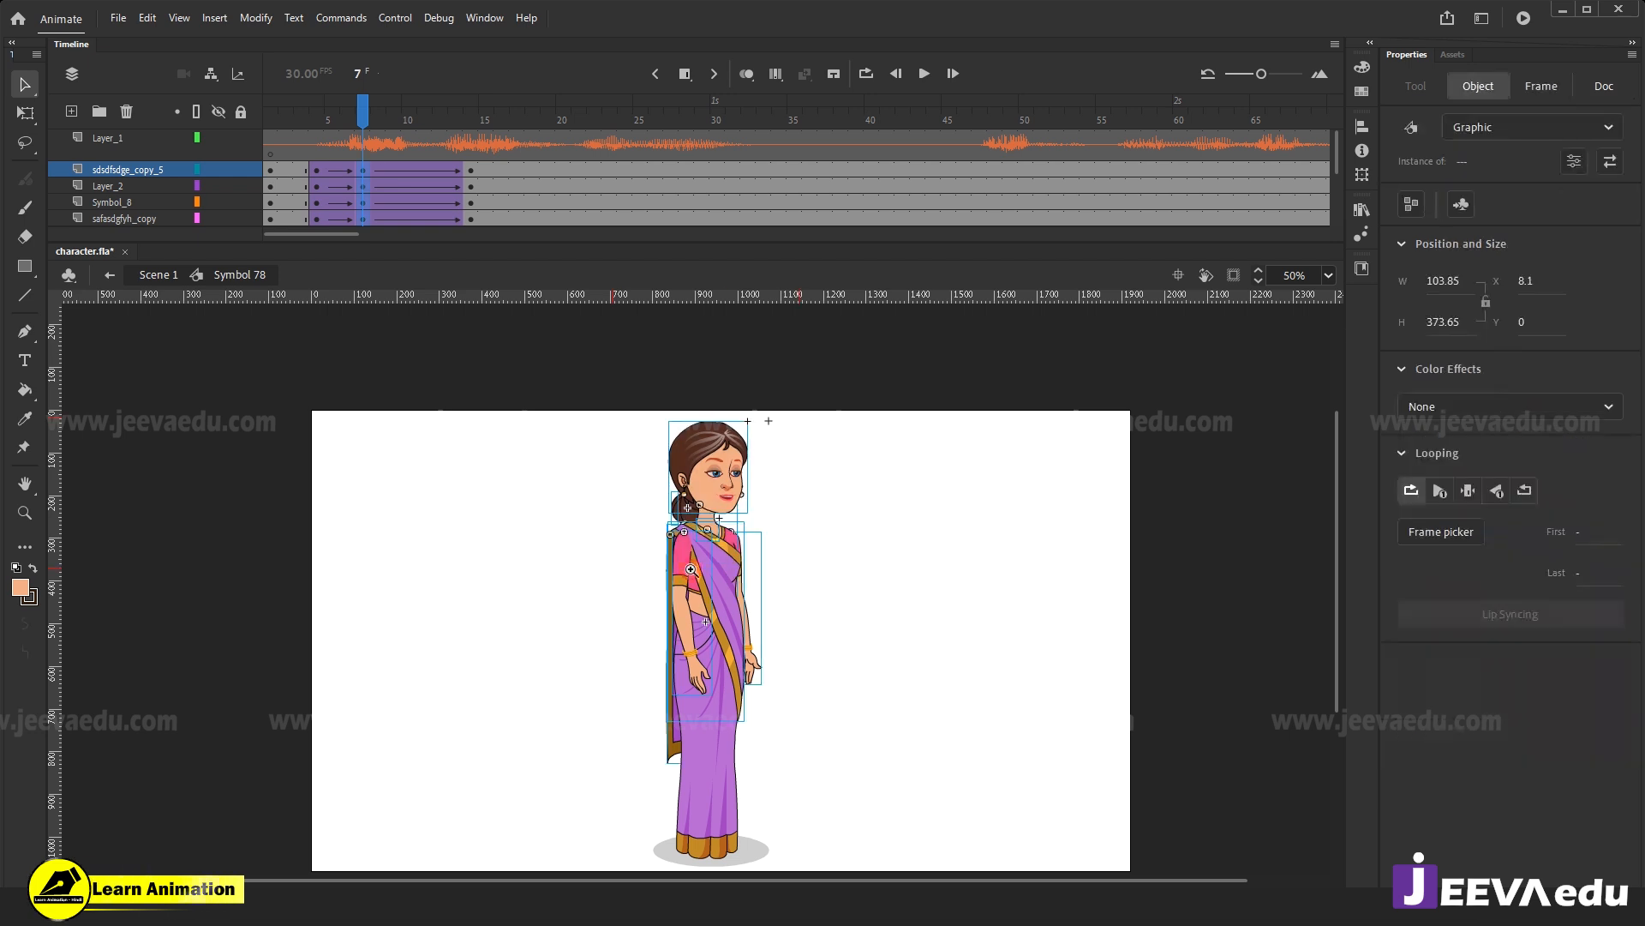
left_click(690, 570)
left_click_drag(607, 605, 621, 617)
key("ctrl+z")
key("q")
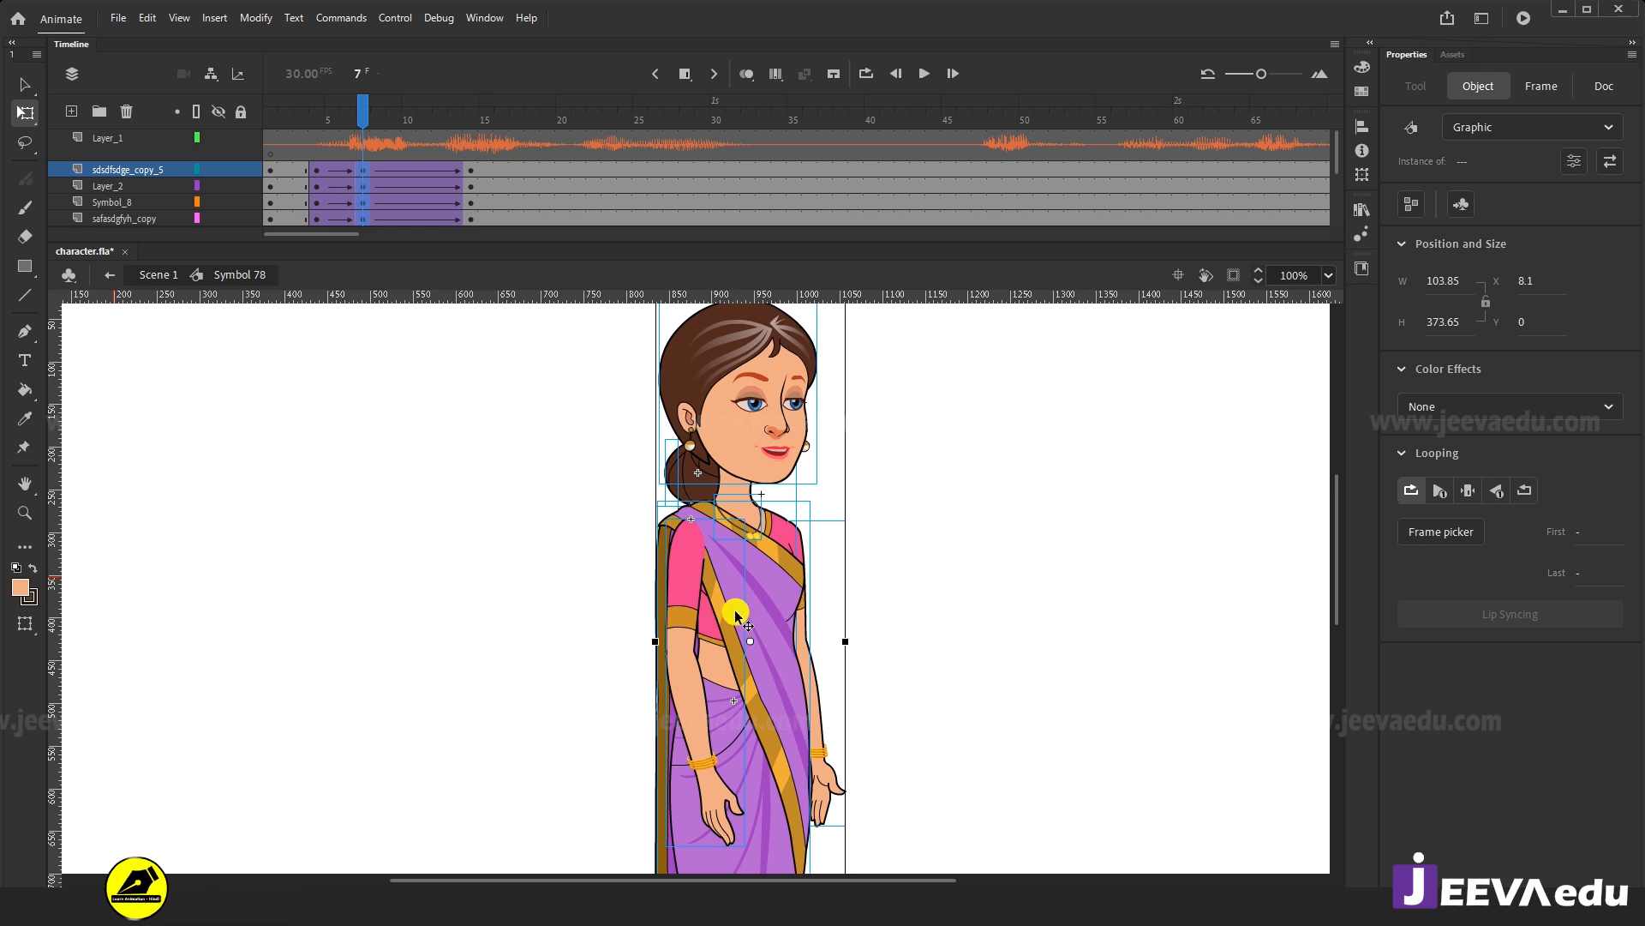
left_click_drag(878, 520, 859, 569)
left_click_drag(884, 504, 822, 477)
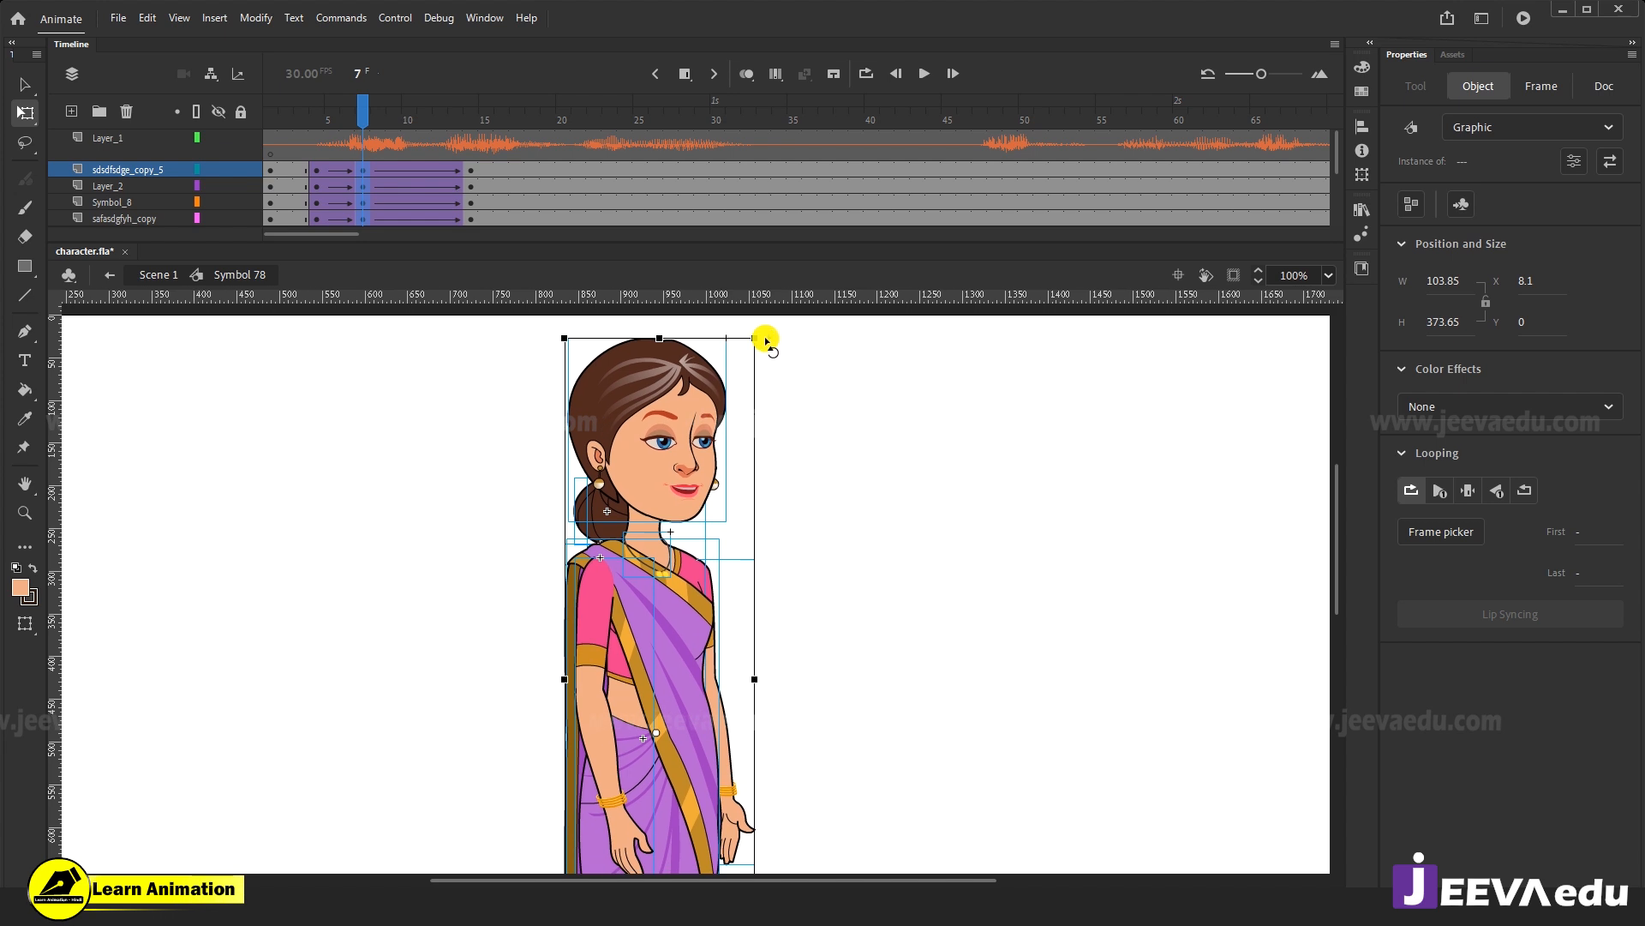
left_click_drag(768, 343, 770, 347)
left_click(864, 585)
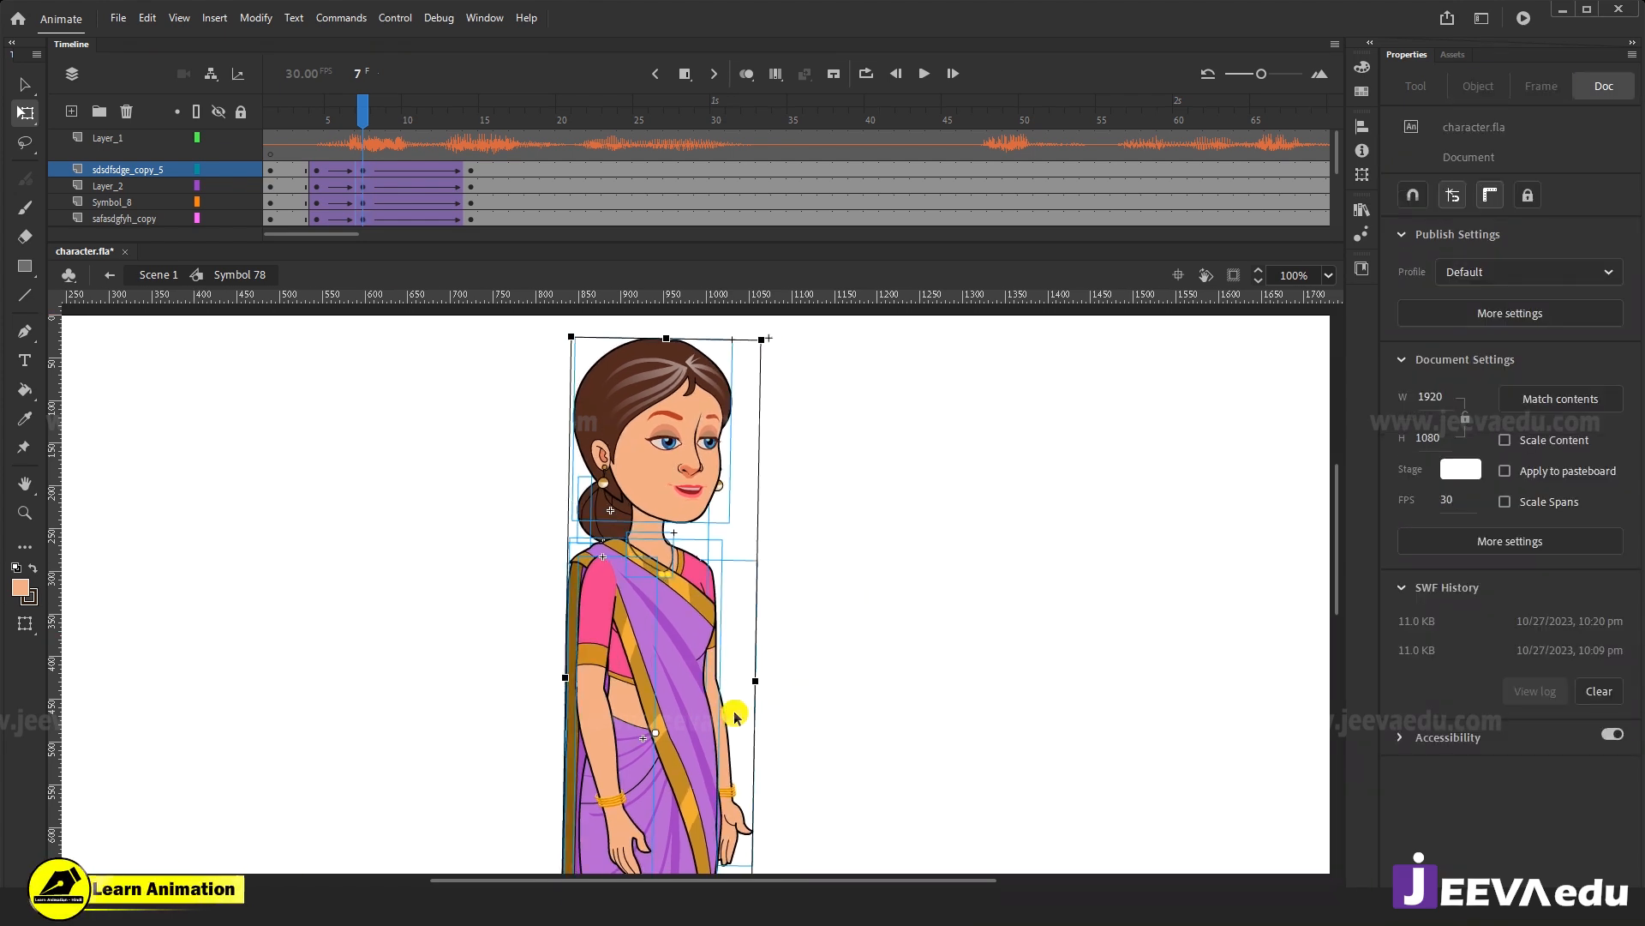
Rotate the saree's hanging rear drape slightly toward the body at frame 7.
key("z")
left_click(619, 742, "alt")
left_click(627, 705)
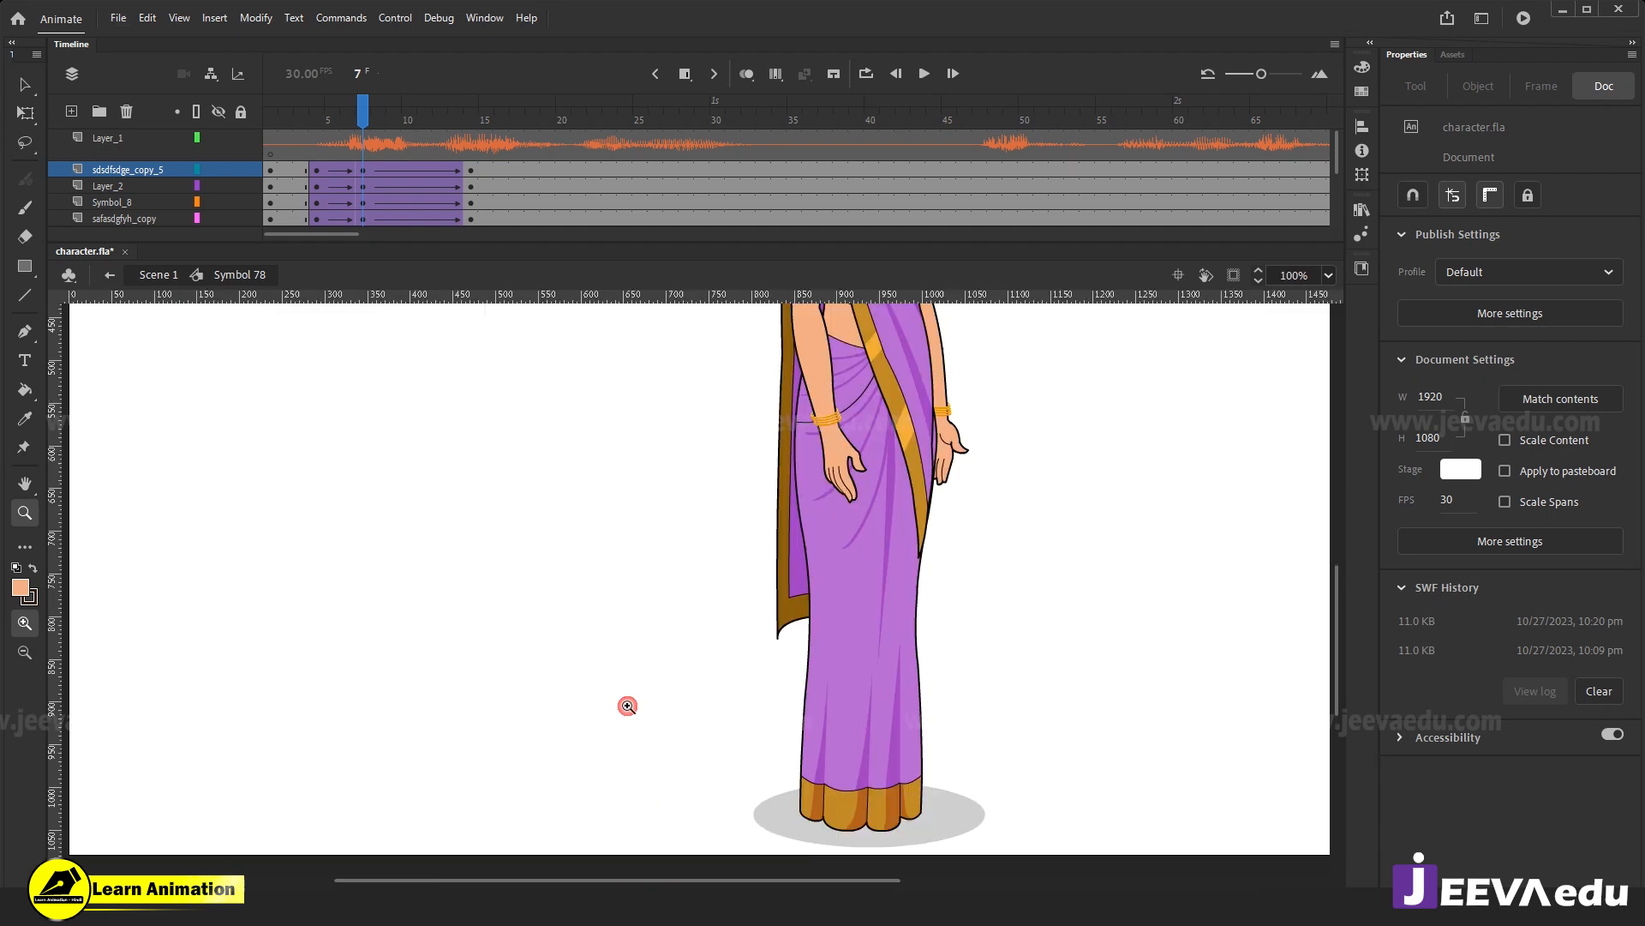
key("v")
left_click(789, 617)
key("q")
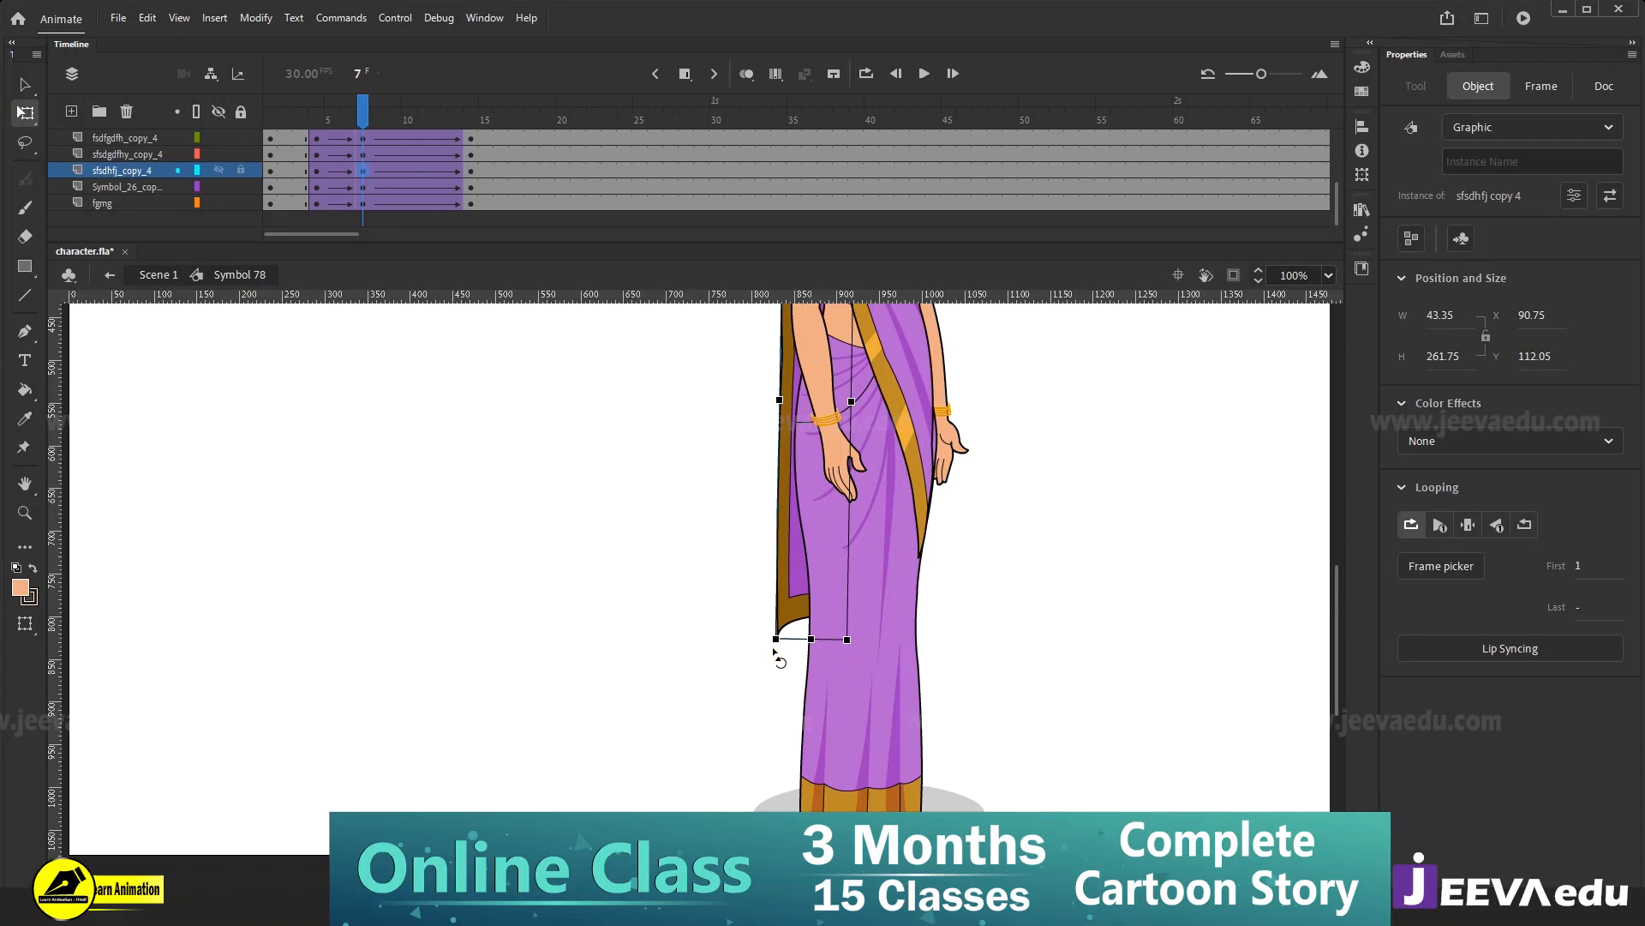
left_click_drag(774, 651, 783, 657)
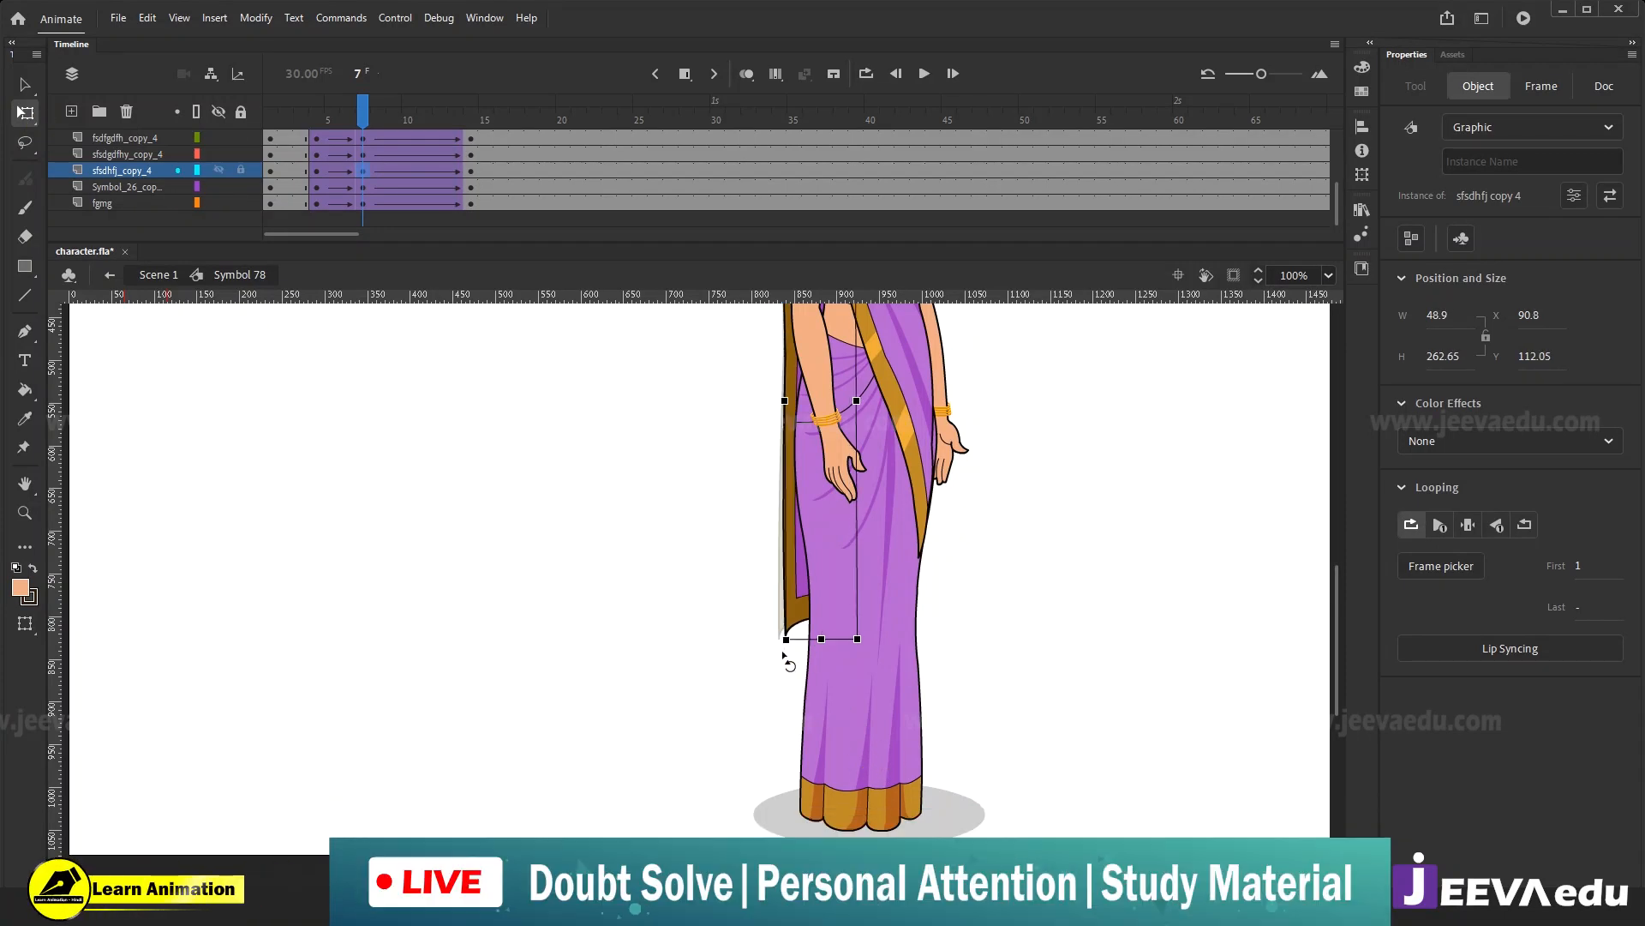
mouse_move(367, 107)
left_mouse_down()
mouse_move(322, 111)
mouse_move(360, 124)
left_mouse_up()
left_click(782, 645)
left_click(787, 636)
left_click_drag(777, 653, 780, 653)
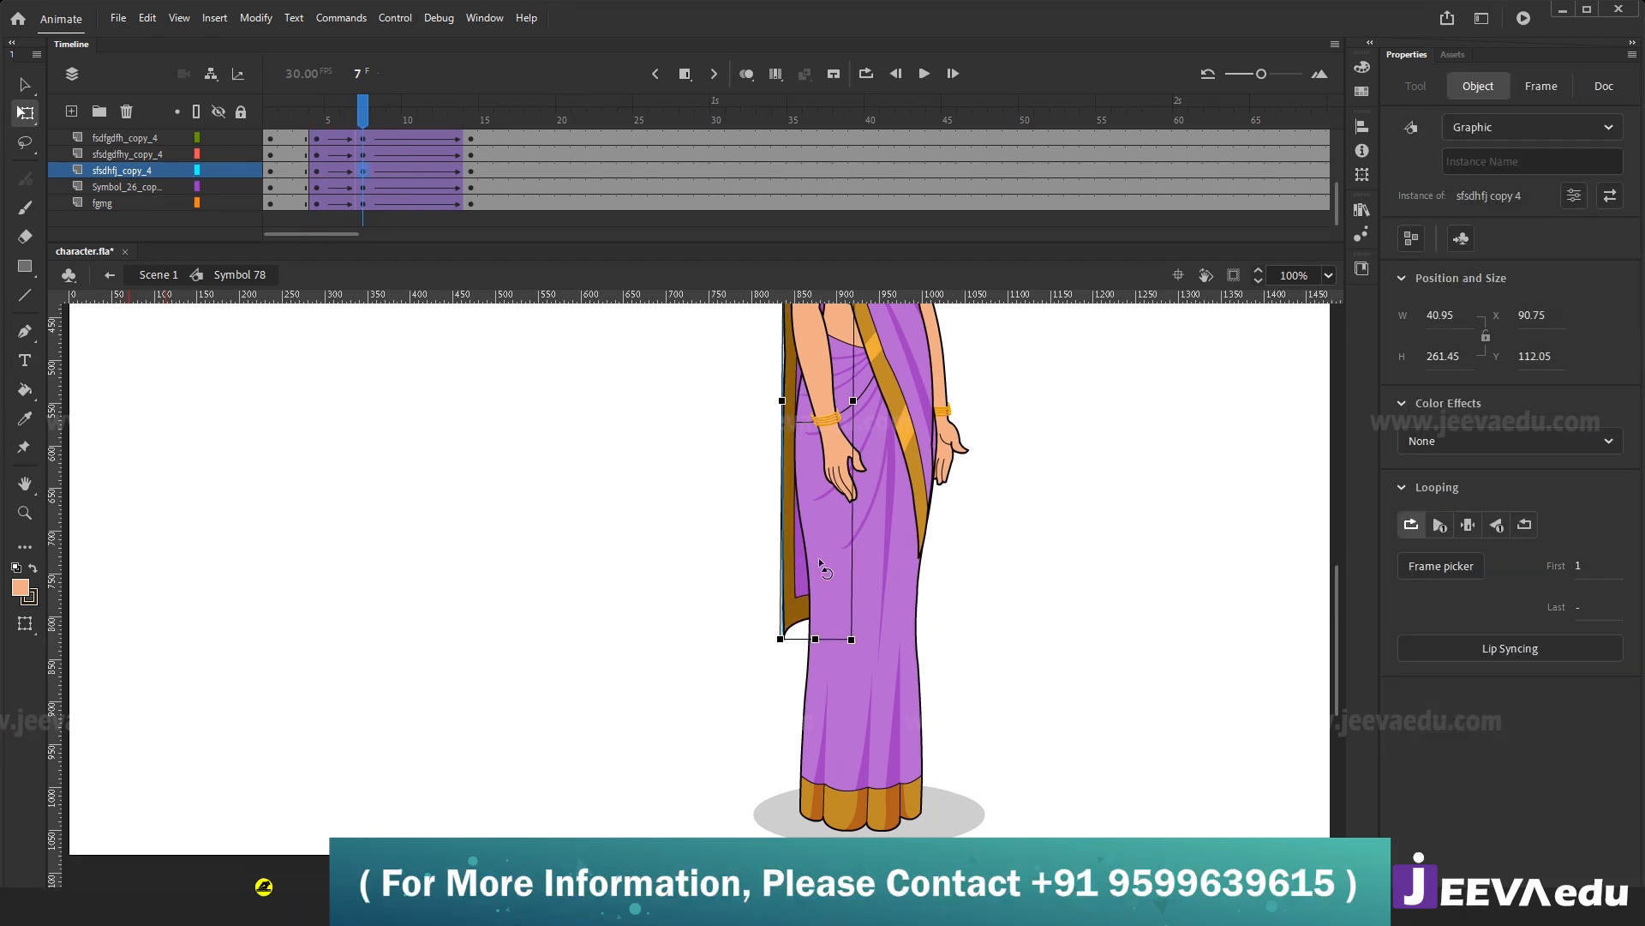
Swing the near arm slightly backward and the far arm slightly forward at frame 7.
key("z")
left_click(852, 514, "alt")
left_click_drag(824, 536, 830, 590)
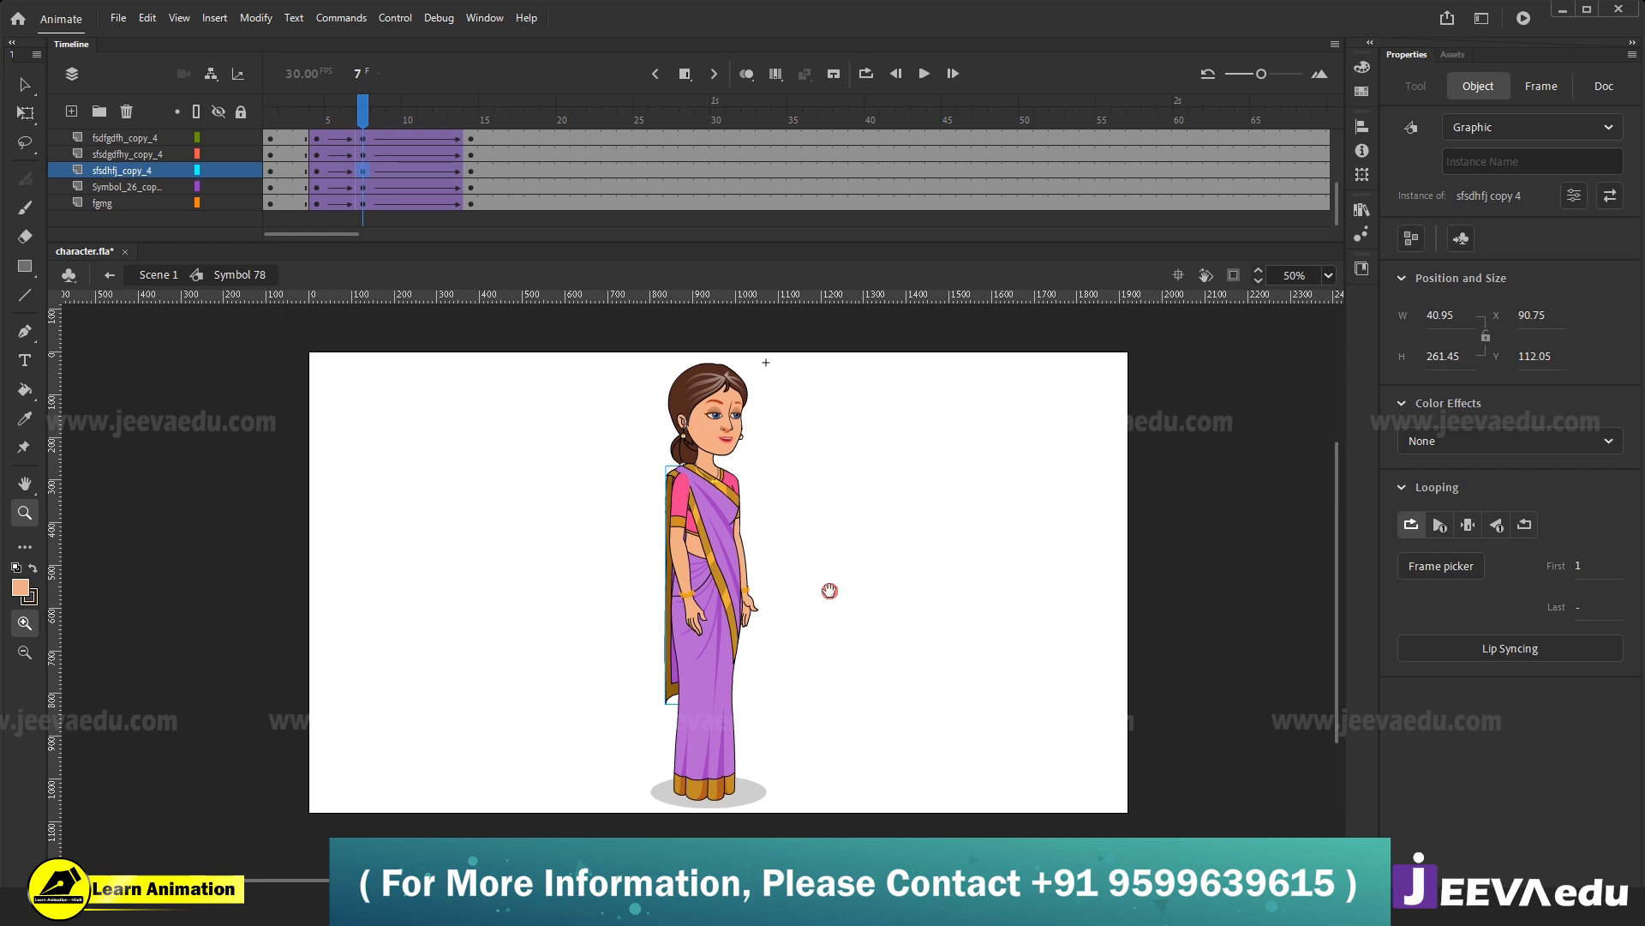
mouse_move(366, 123)
left_mouse_down()
mouse_move(301, 121)
mouse_move(367, 136)
left_mouse_up()
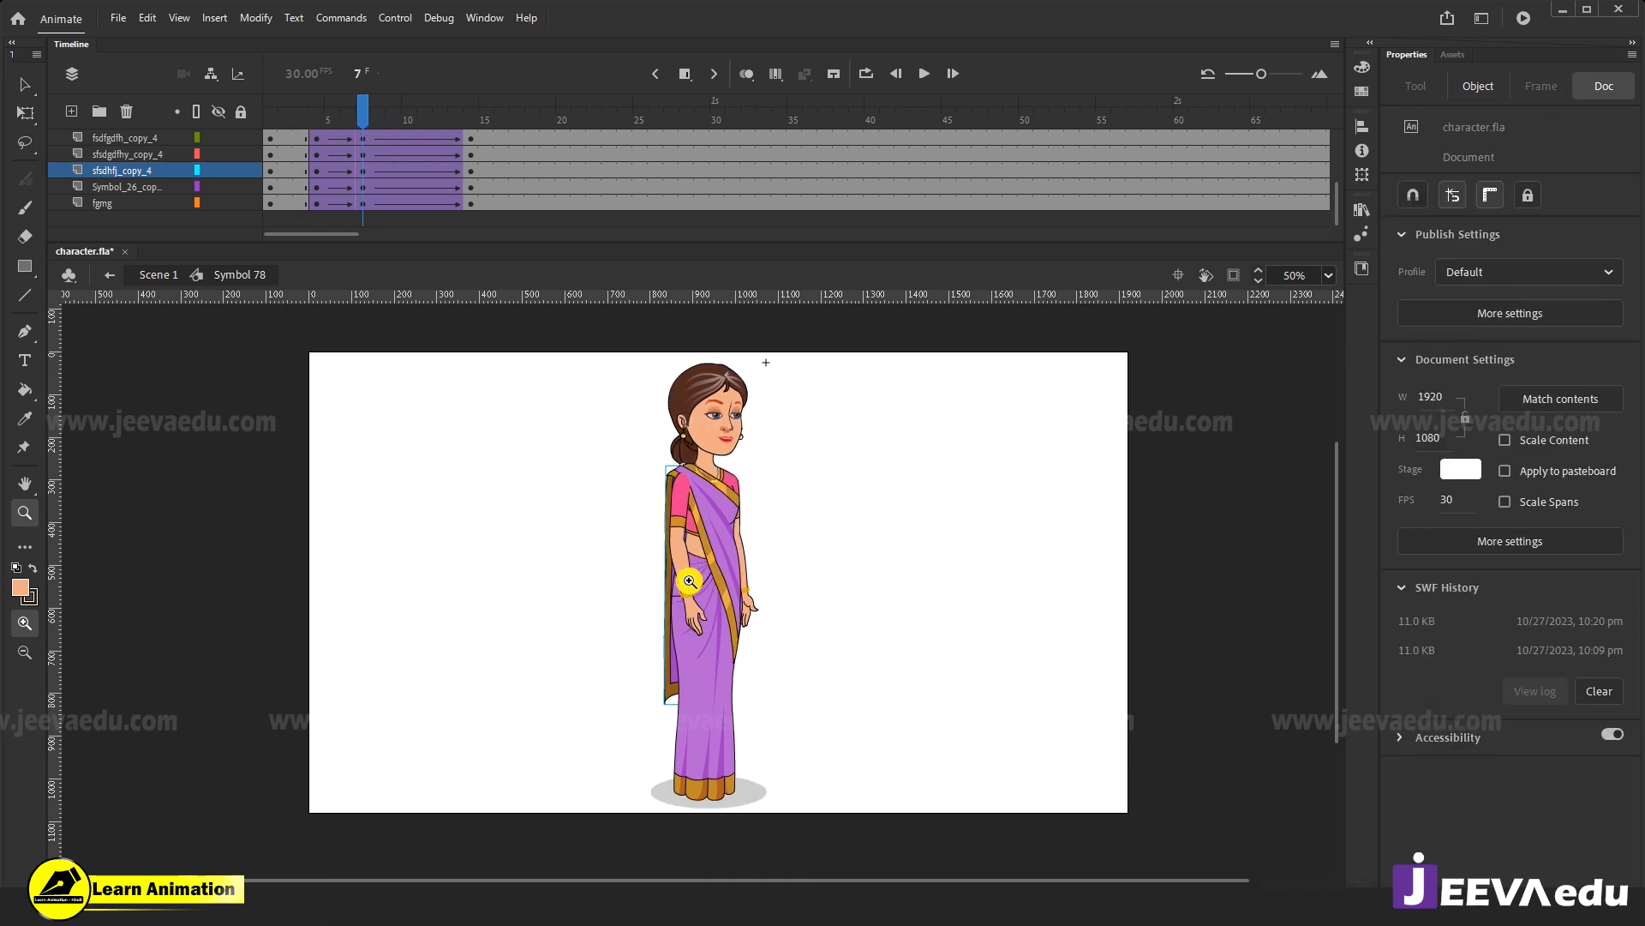
key("v")
left_click(703, 625)
left_click(708, 642)
key("q")
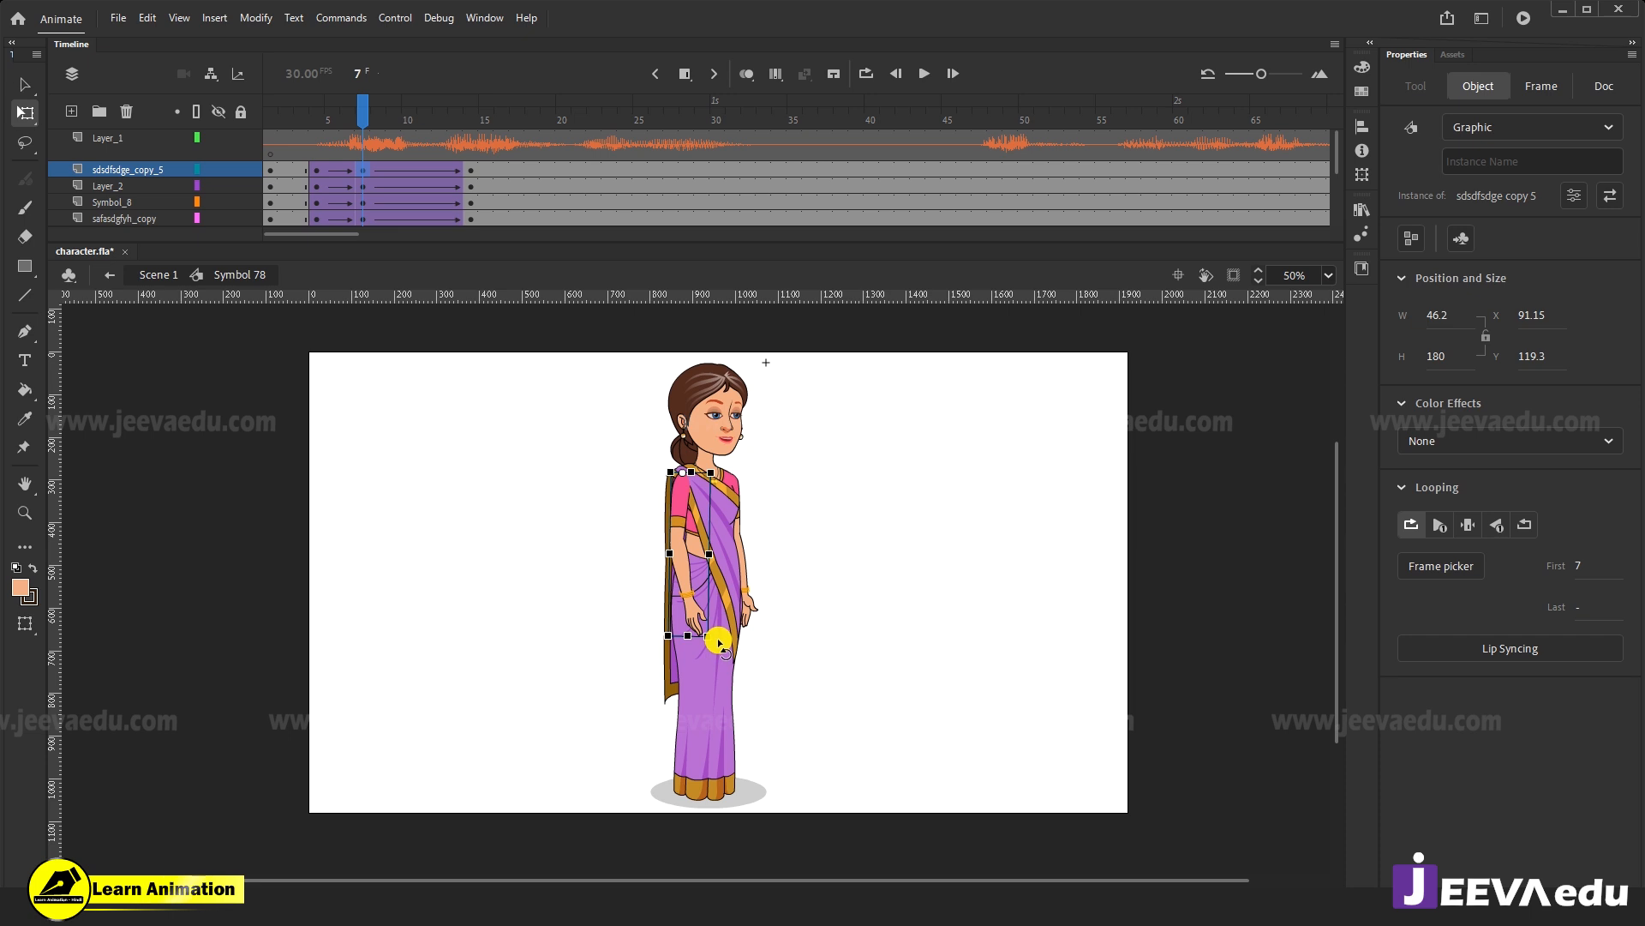
left_click_drag(715, 642, 765, 631)
left_click(758, 621)
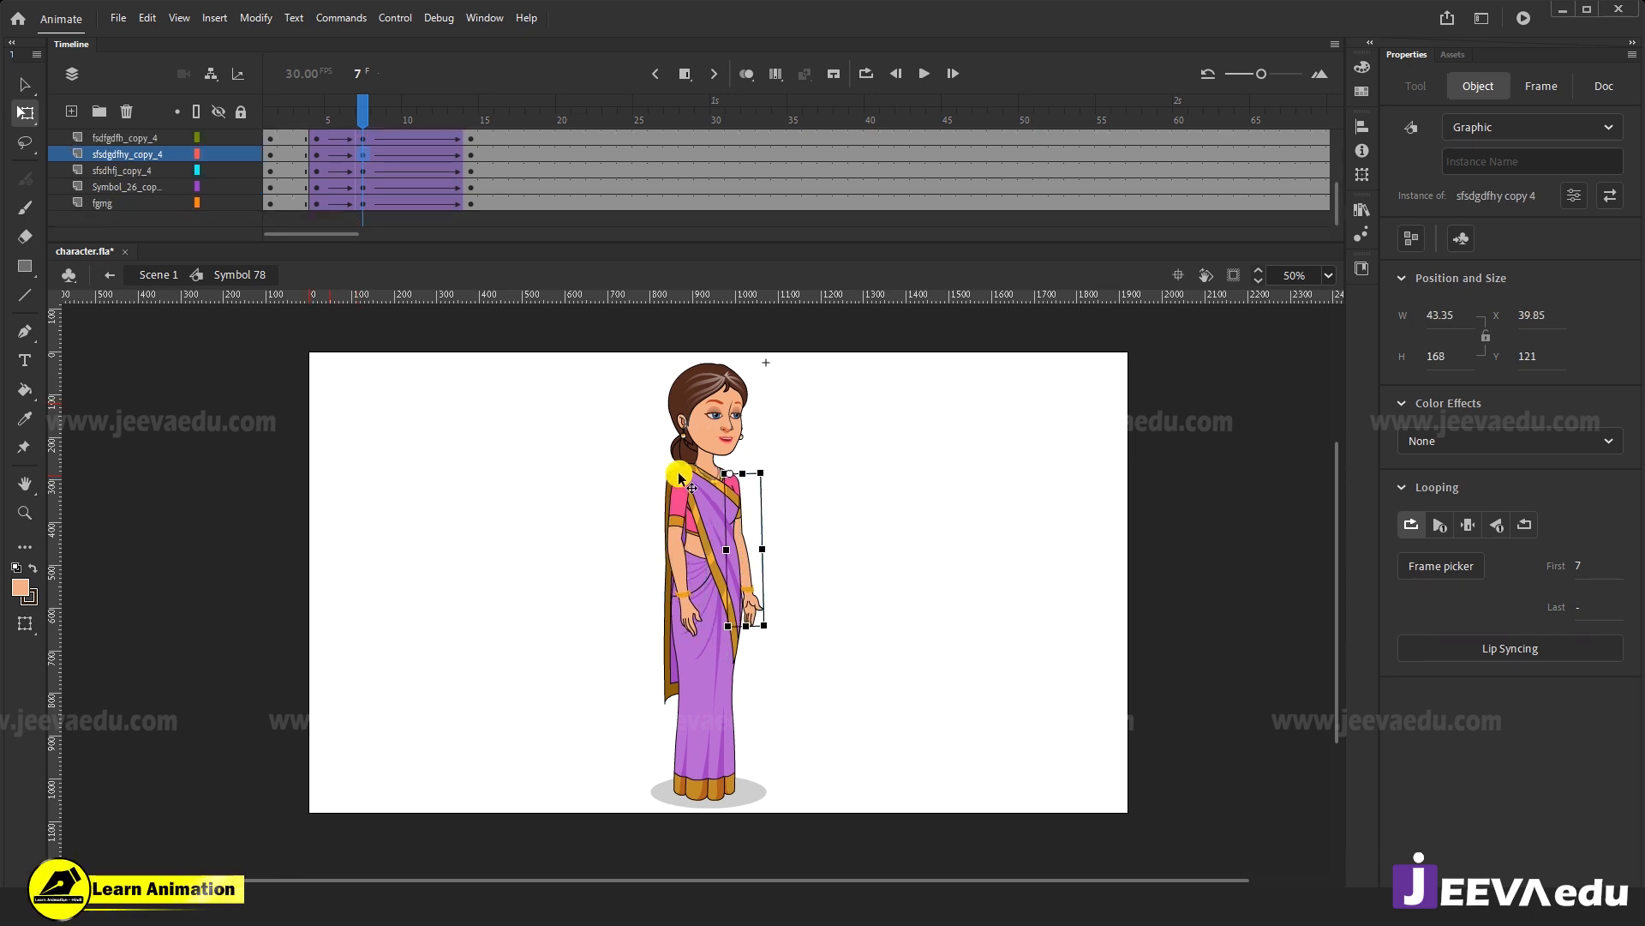
left_click(743, 377)
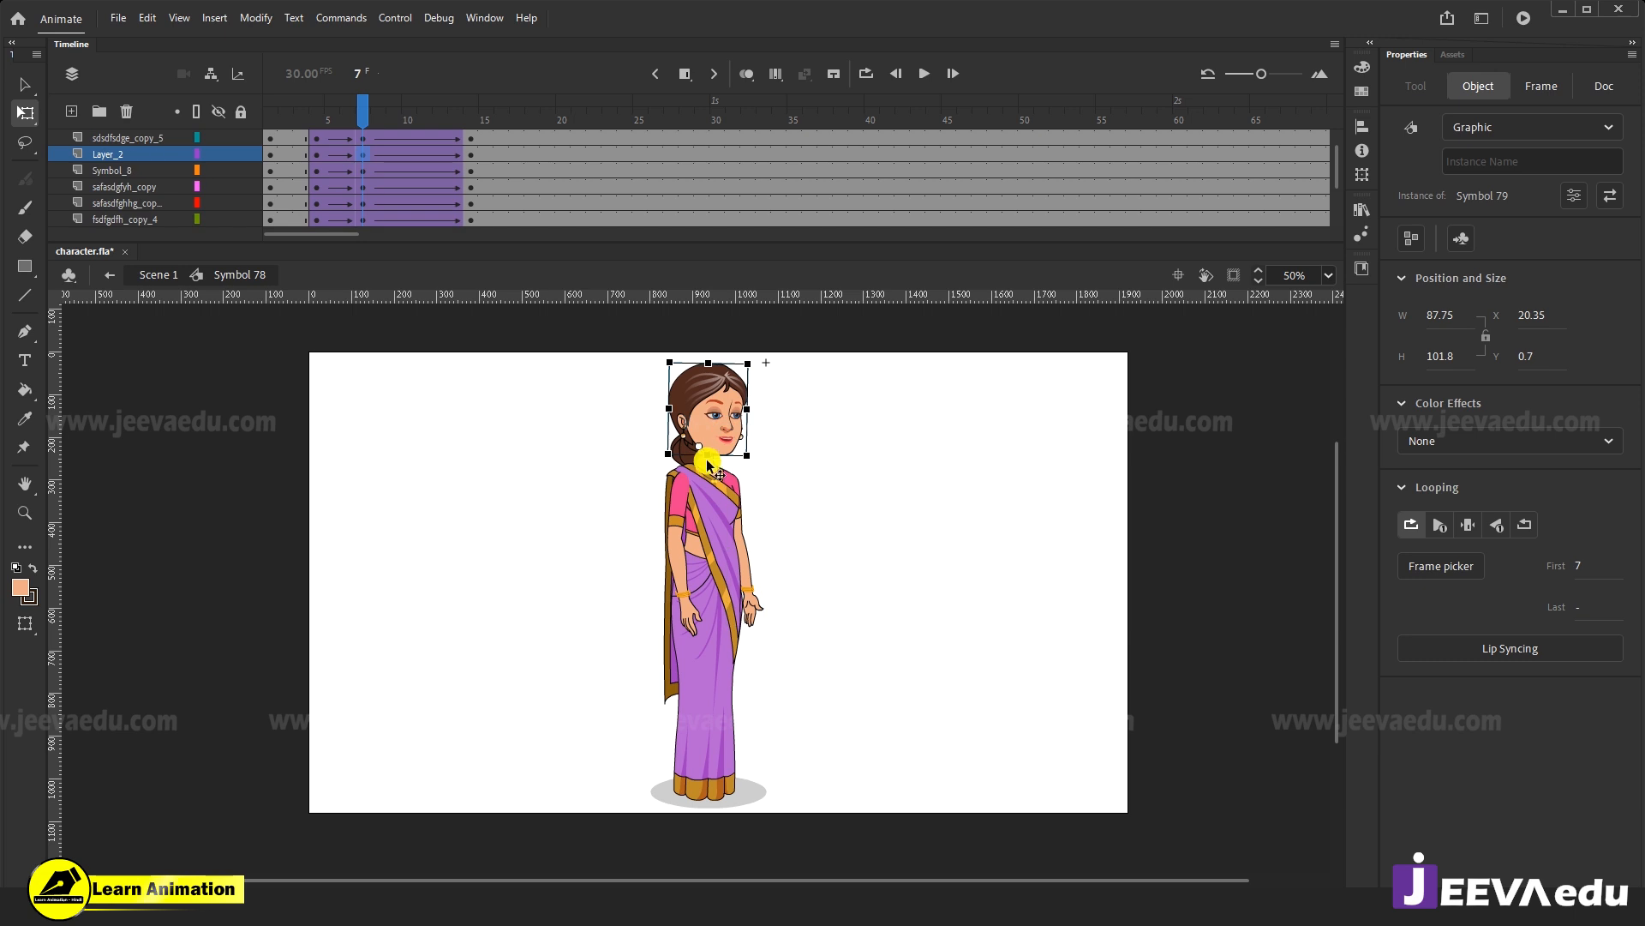
key("v")
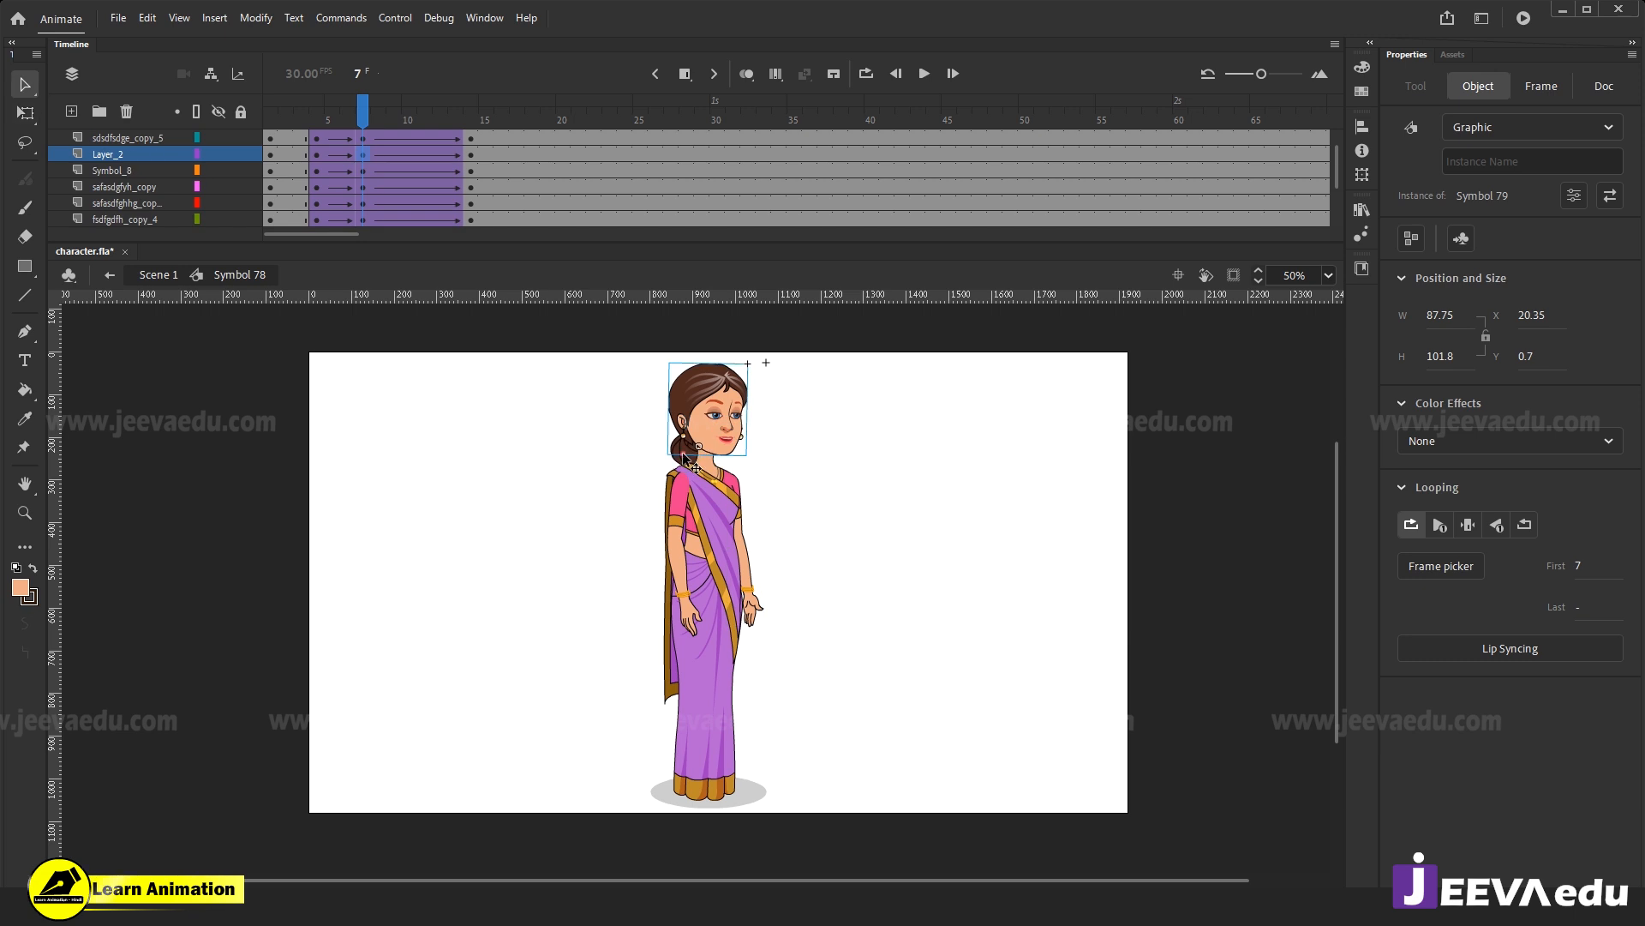
left_click(683, 455, "shift")
key("q")
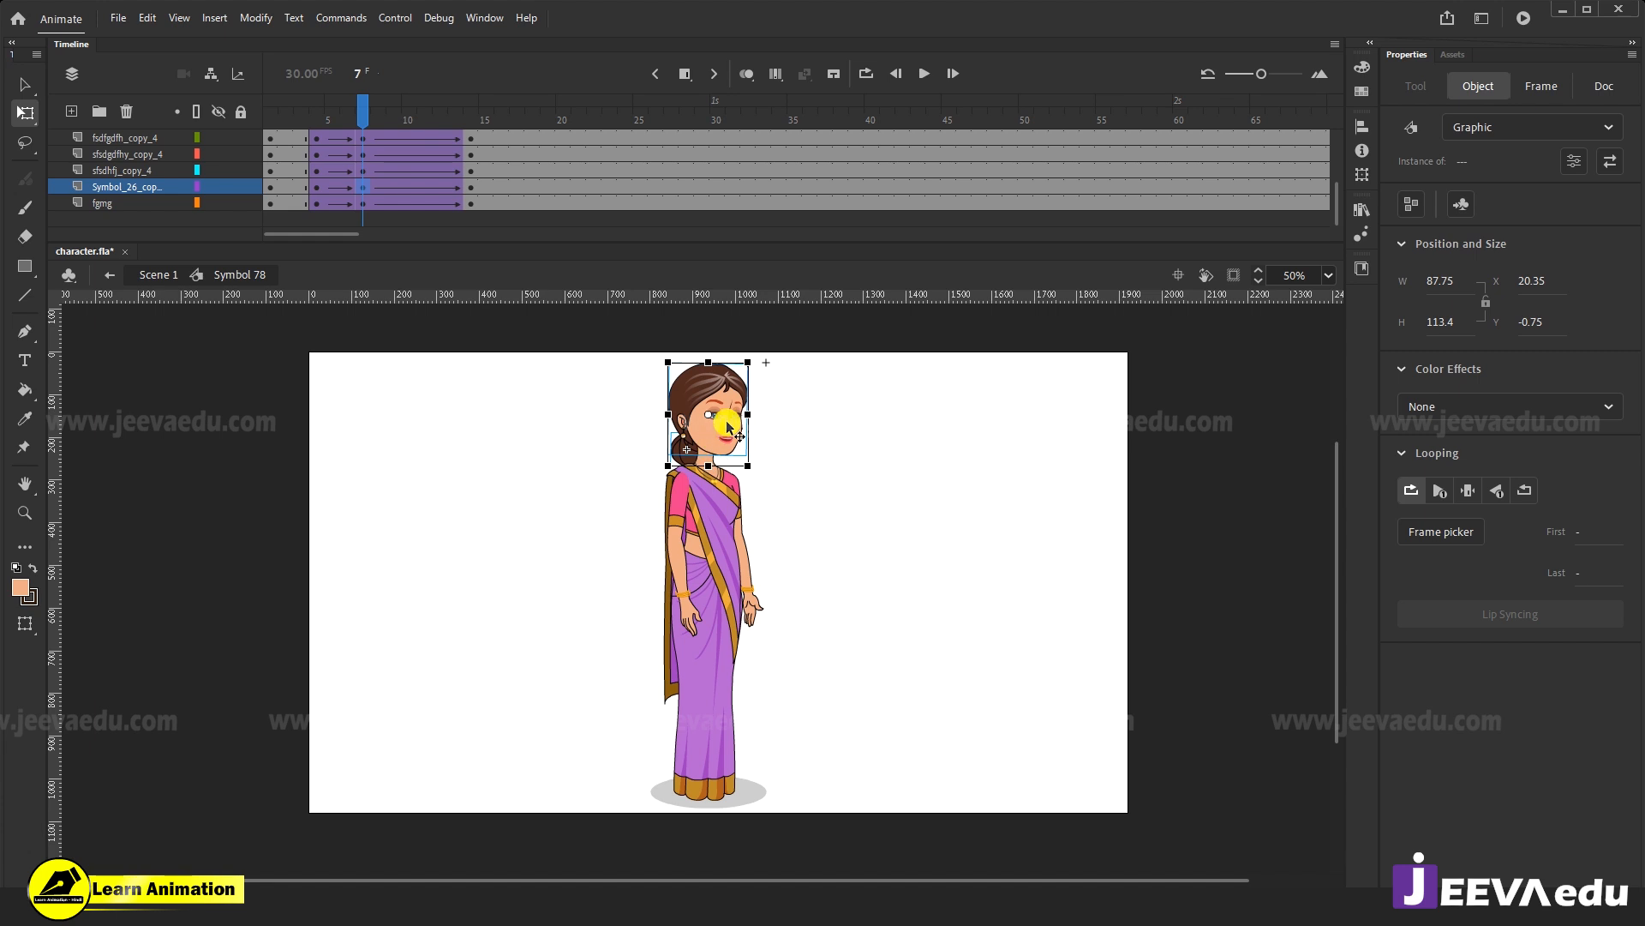
left_click(803, 463)
left_click(697, 426)
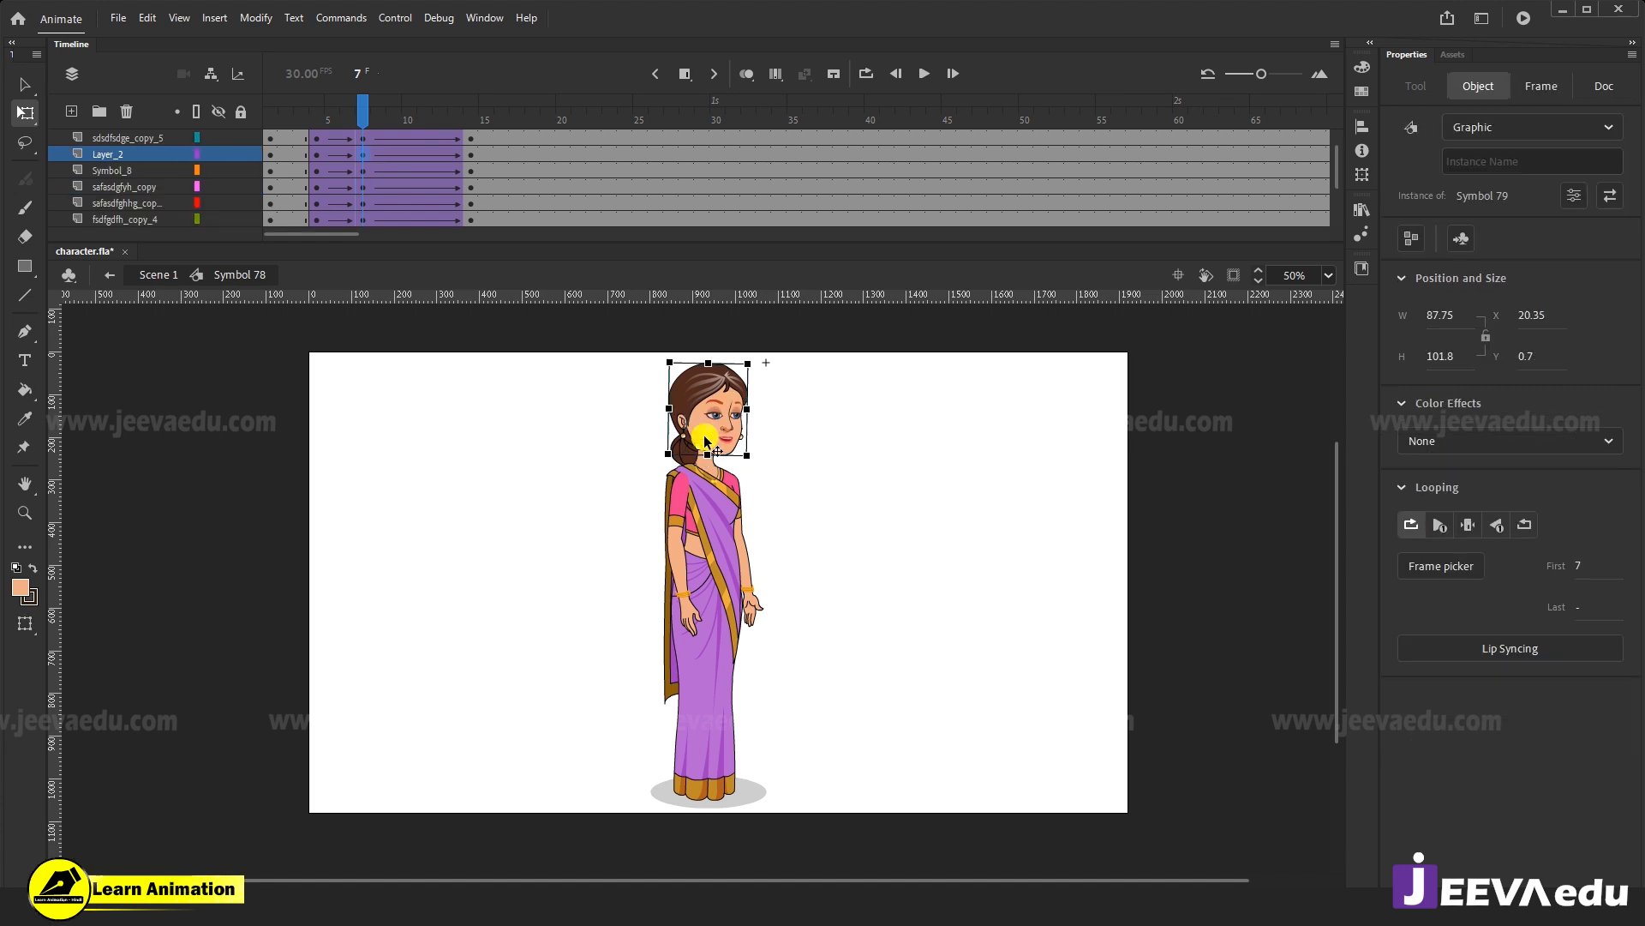
left_click(845, 481)
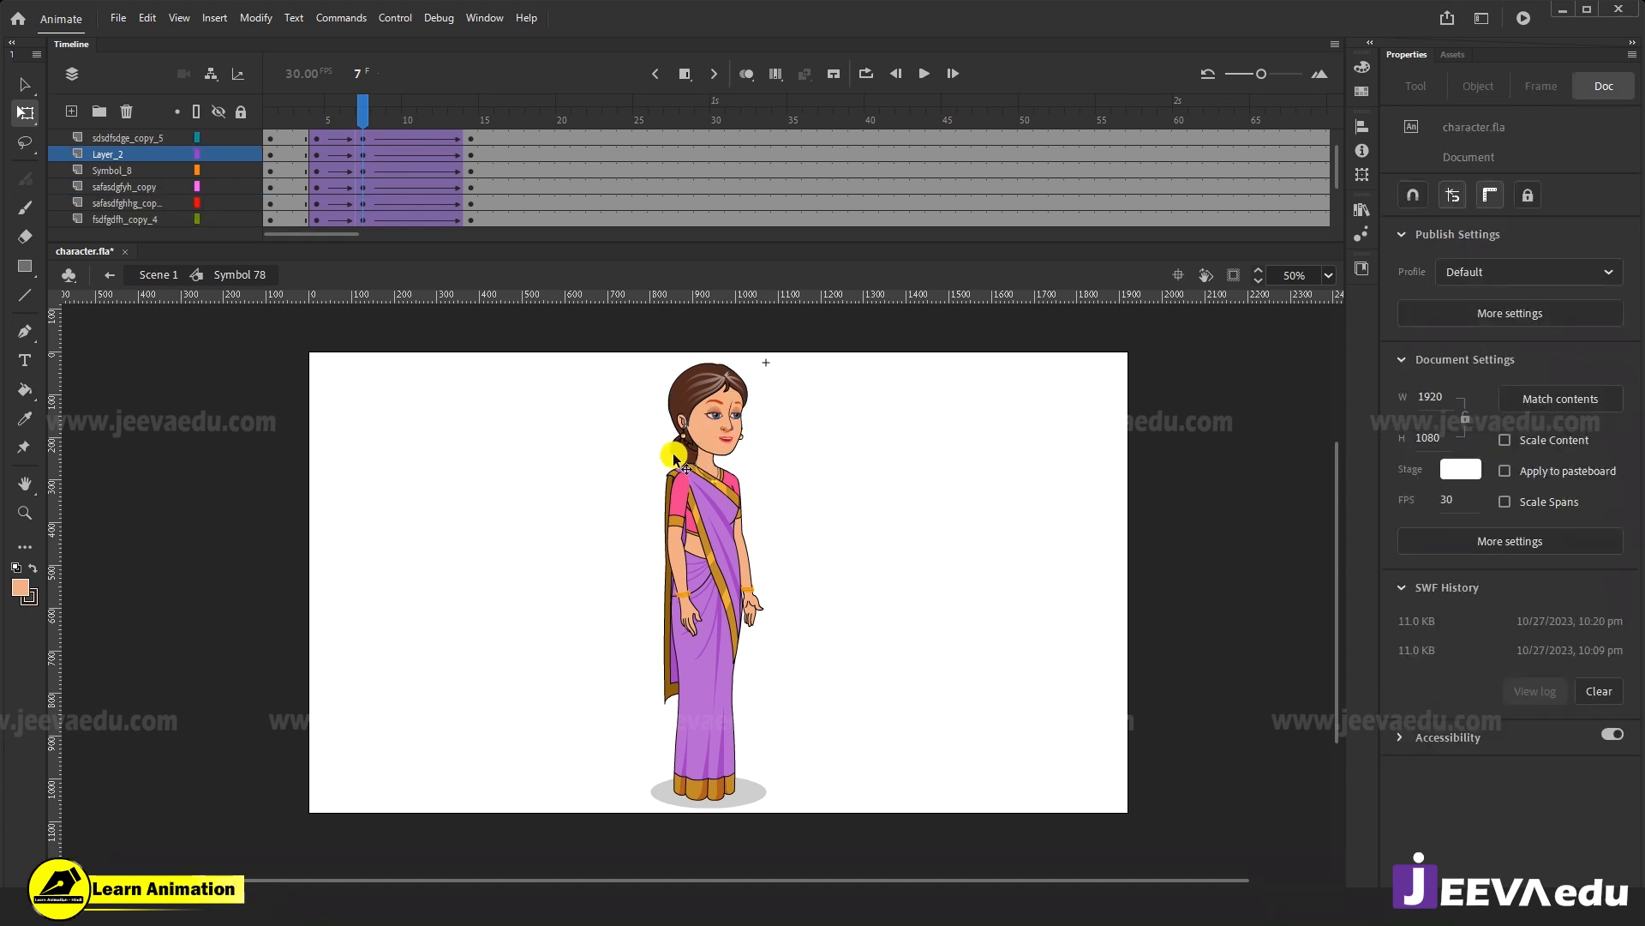
Tilt the head and hair bun together slightly back at frame 7 about a pivot at the neck.
left_click(683, 458)
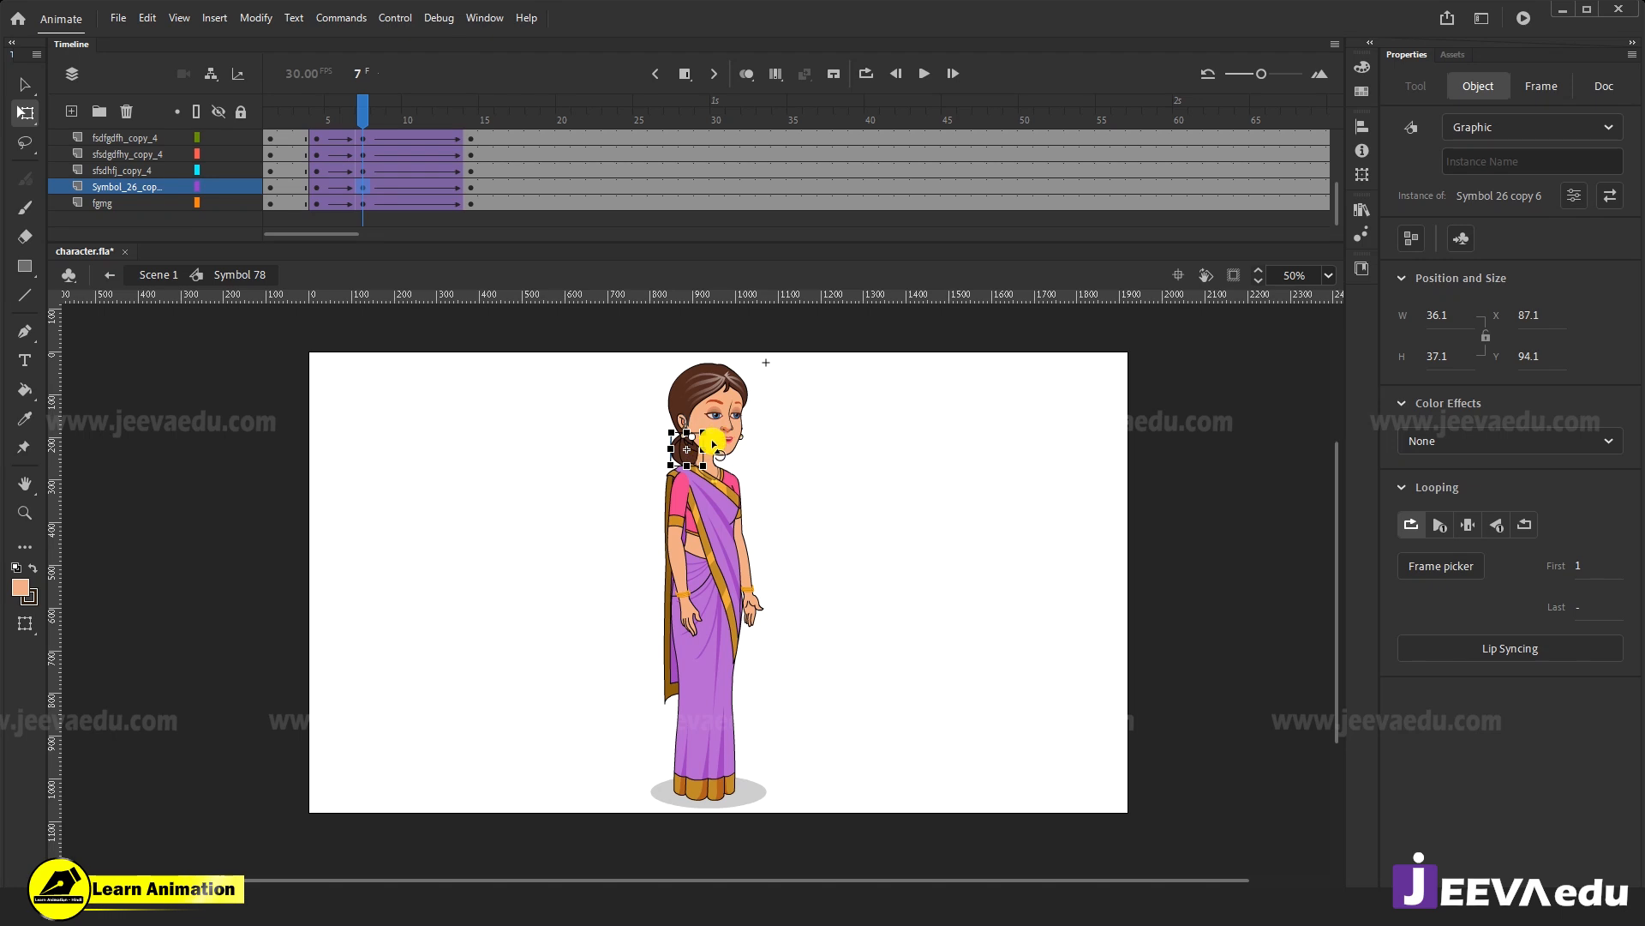
left_click(686, 435)
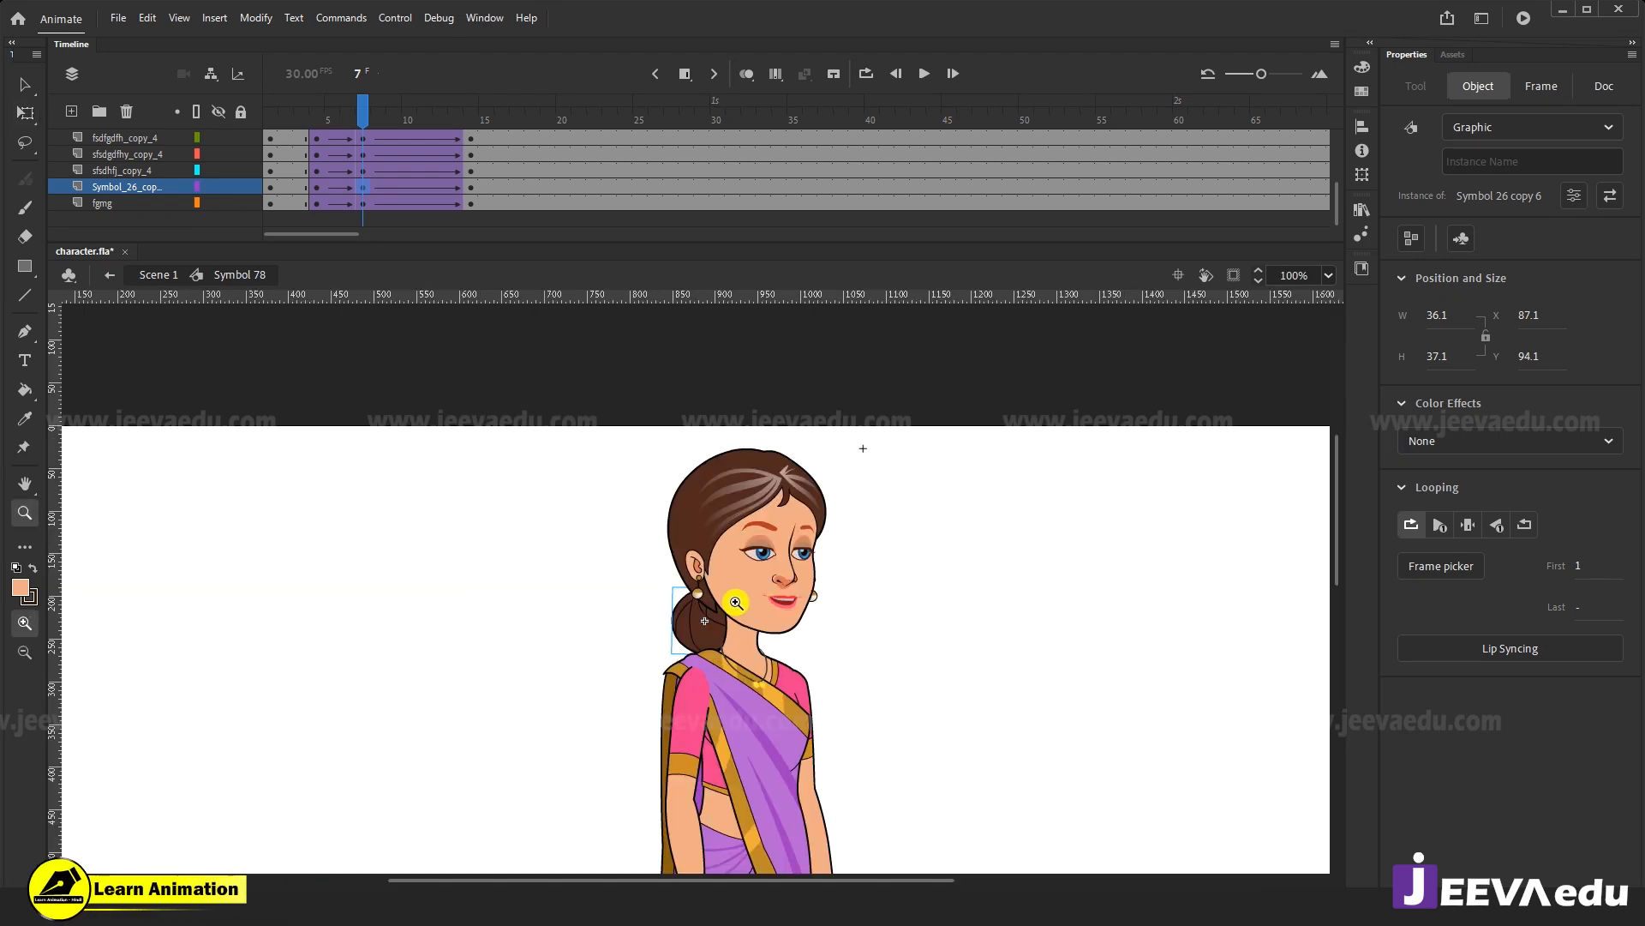
key("v")
left_click(757, 578)
key("q")
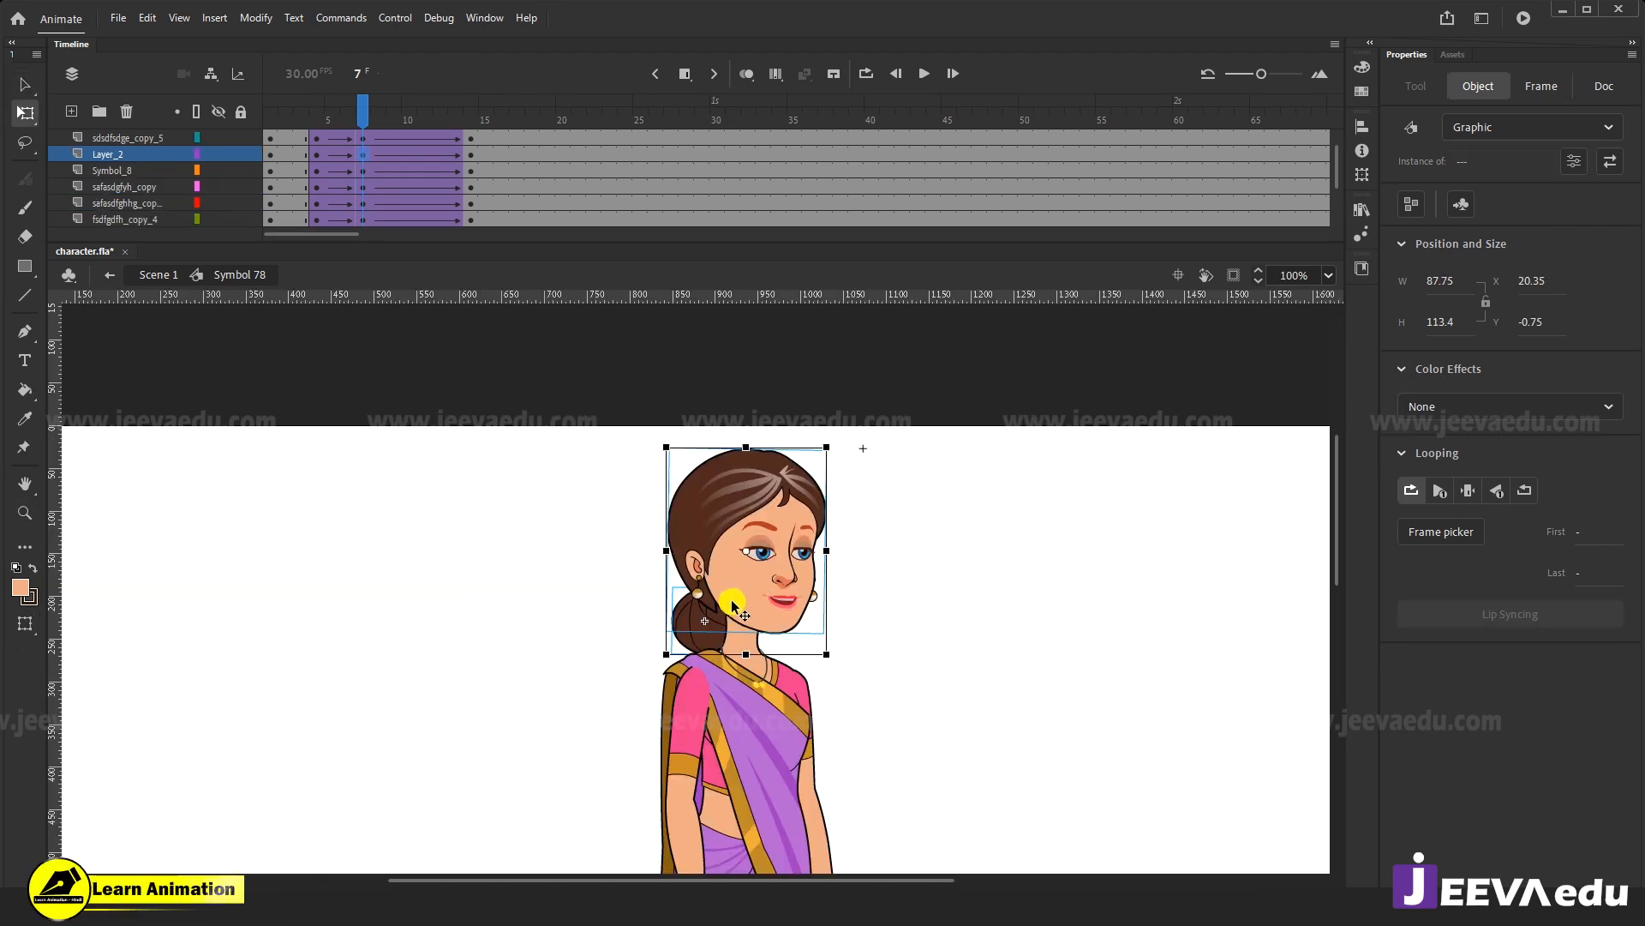
left_click_drag(748, 554, 732, 619)
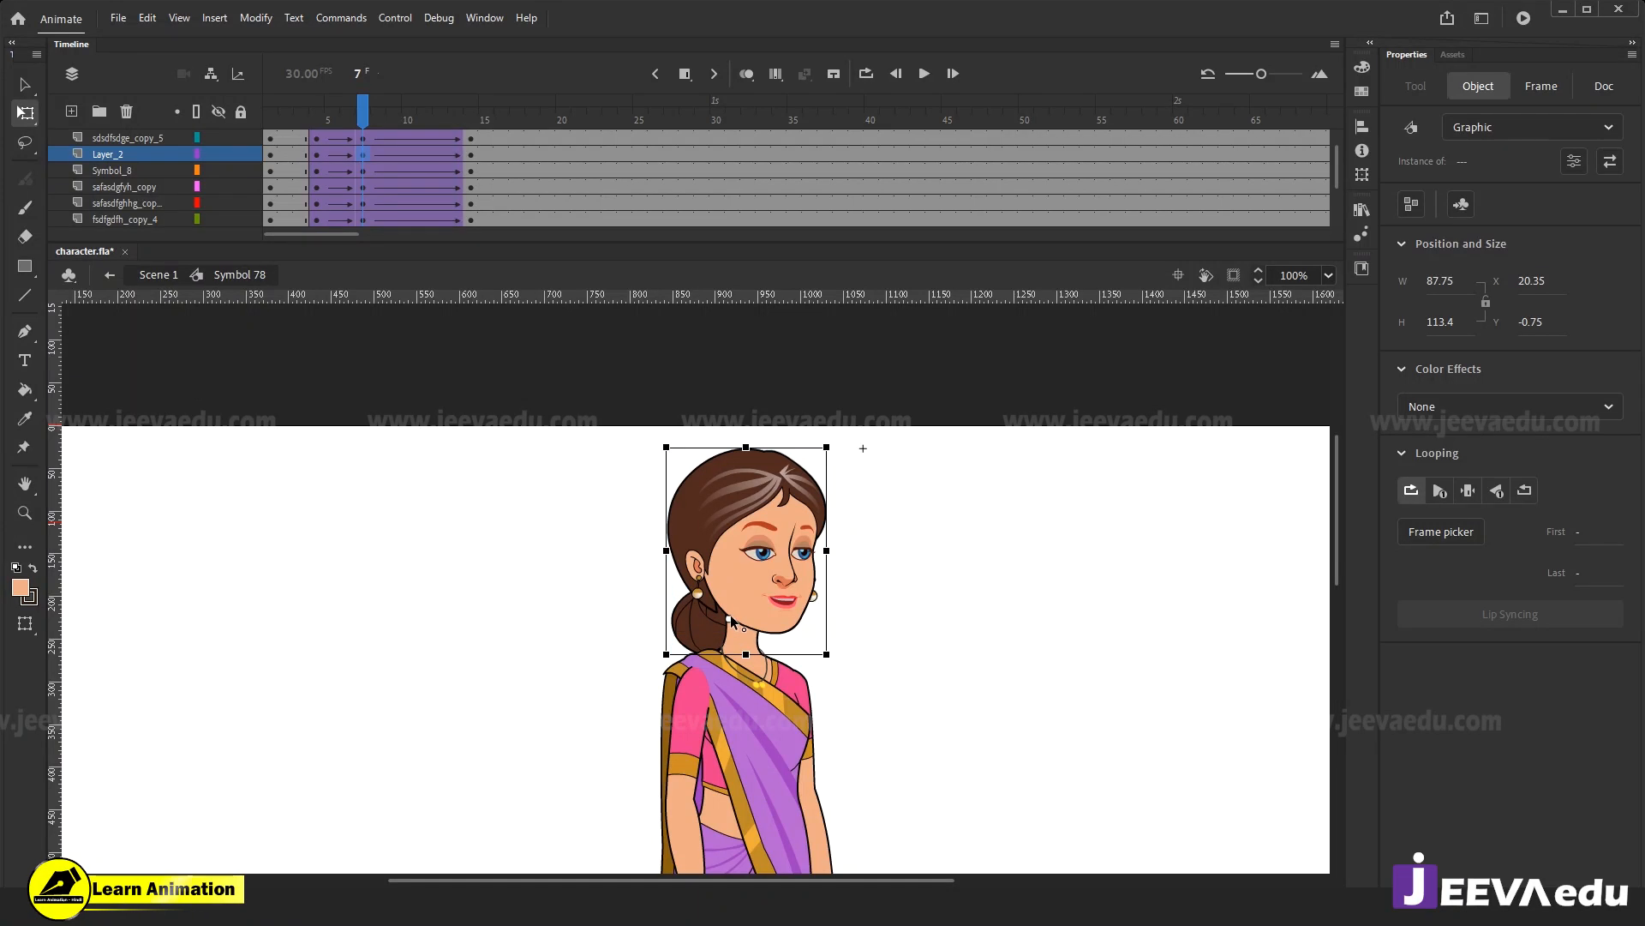
left_click_drag(834, 444, 829, 438)
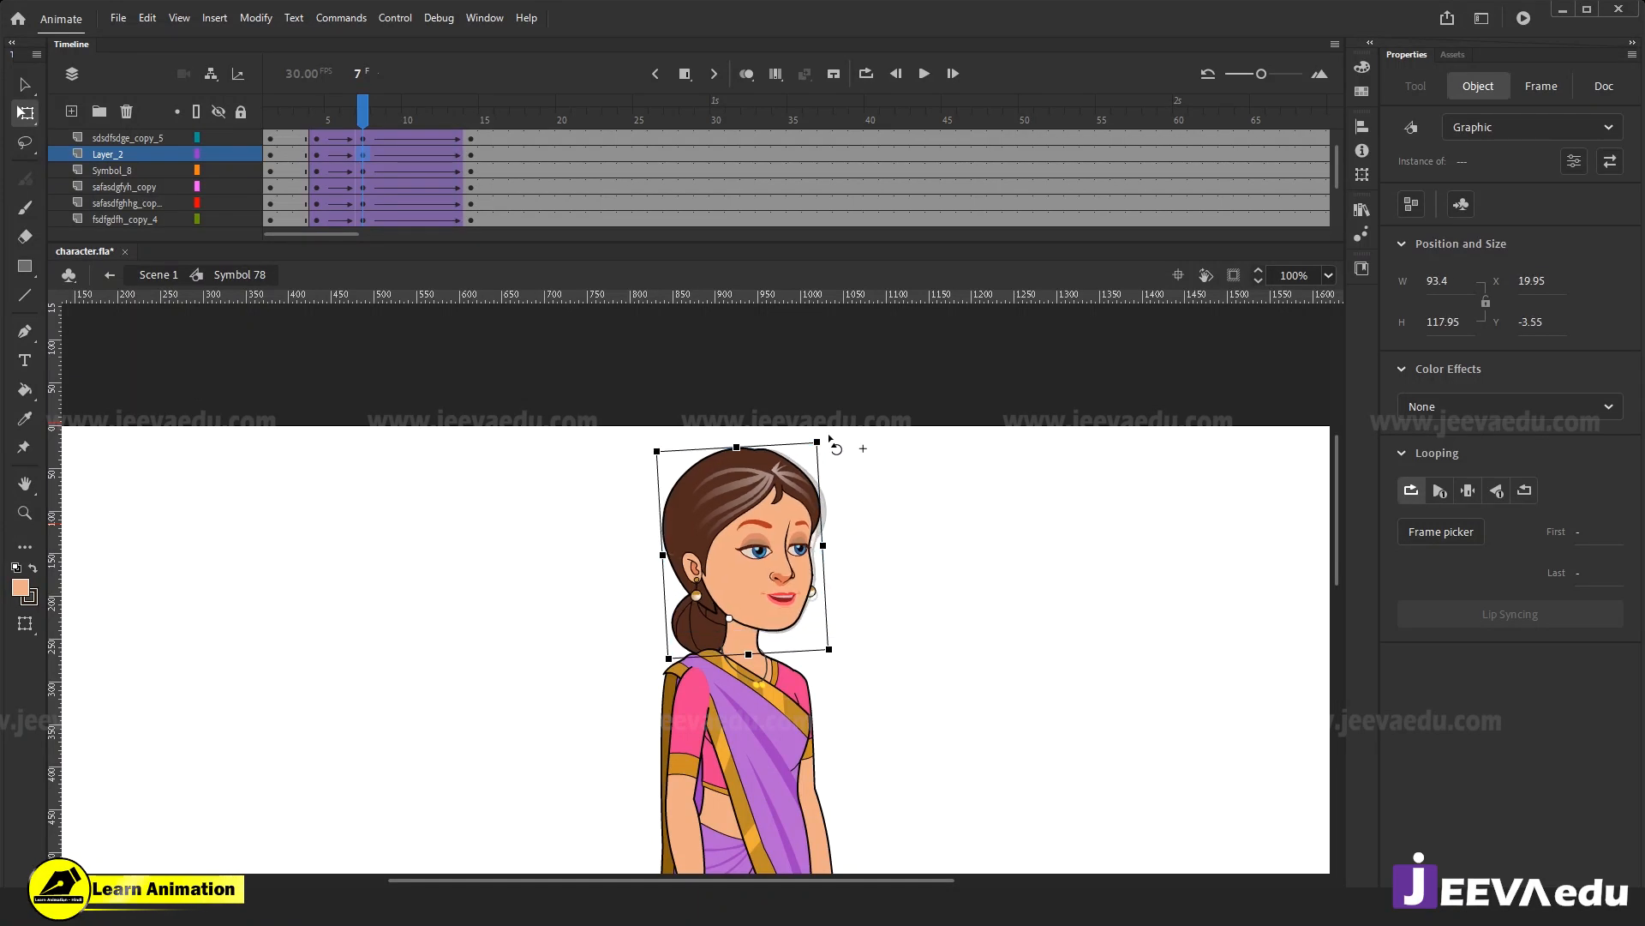
key("z")
left_click(867, 644, "alt")
left_click_drag(808, 716, 806, 641)
At keyframe 14, rotate the head, torso, arms and drape together slightly backward about a pivot at the waist.
left_click(343, 154)
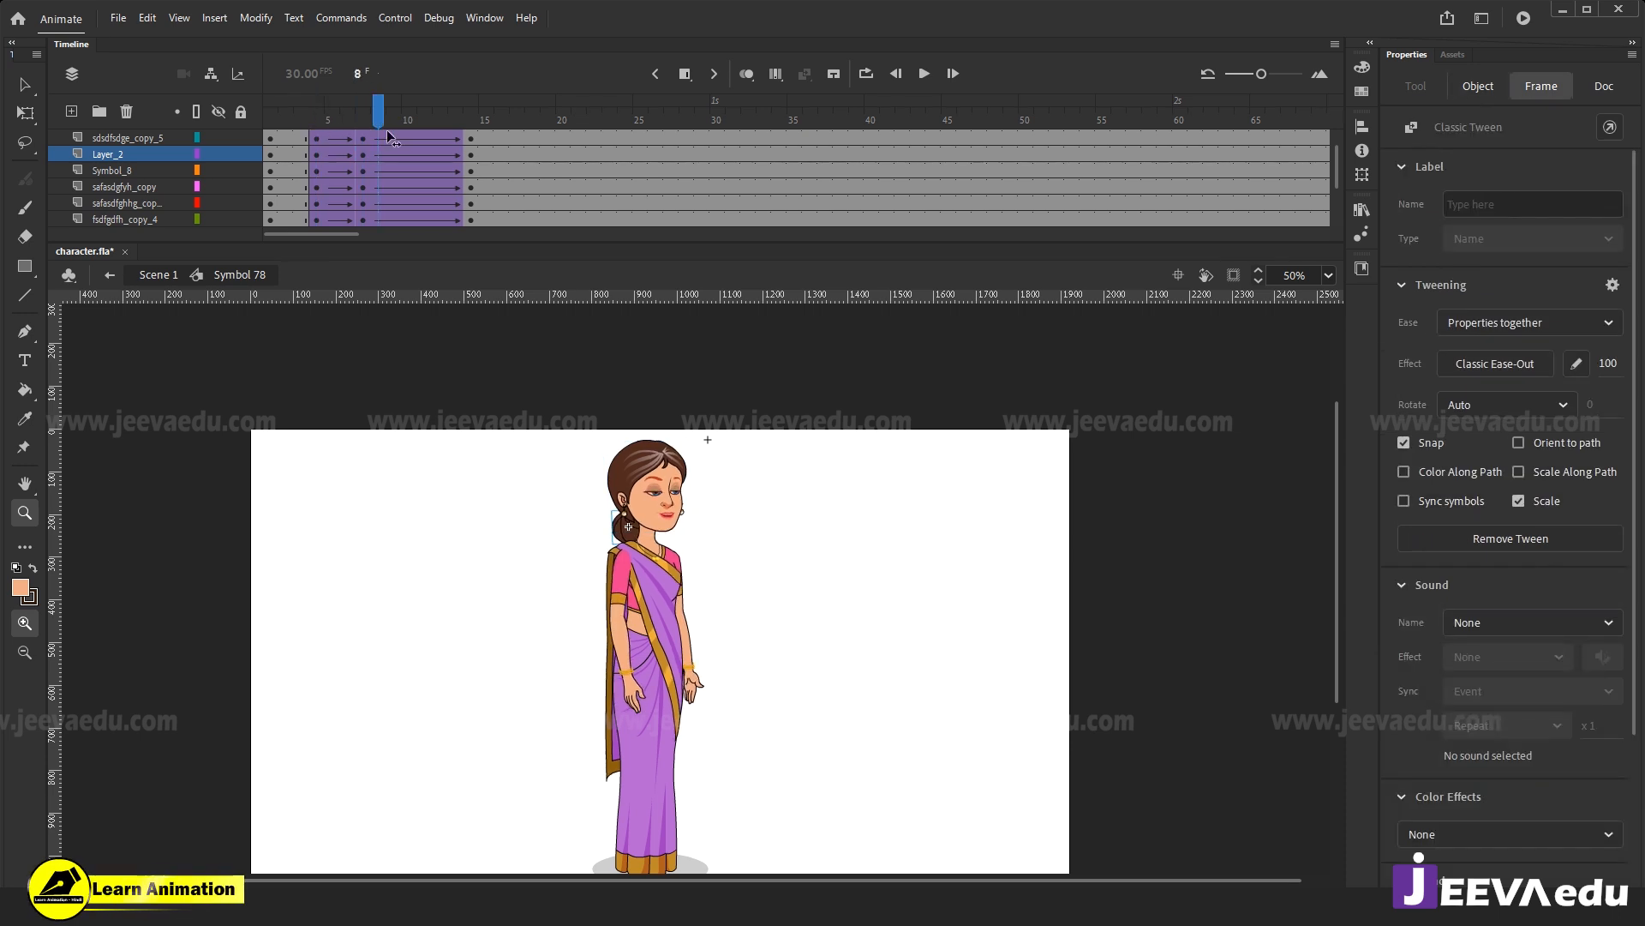
left_click_drag(342, 154, 470, 158)
left_click(562, 382)
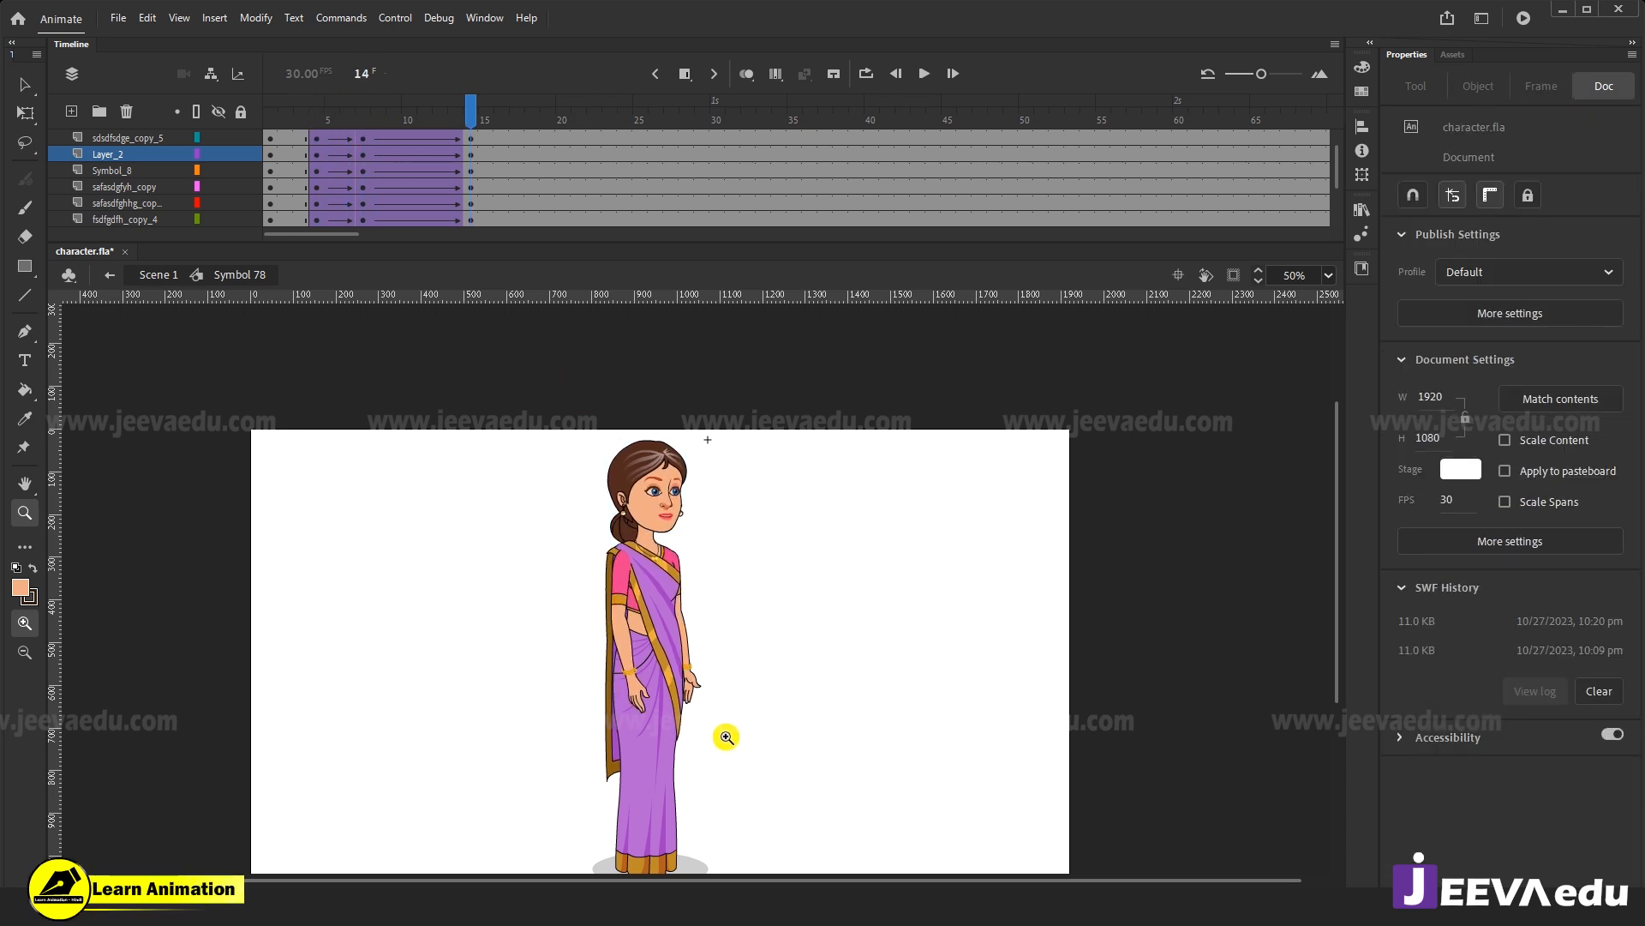
key("v")
left_click_drag(554, 439, 551, 505)
key("q")
key("ctrl+z")
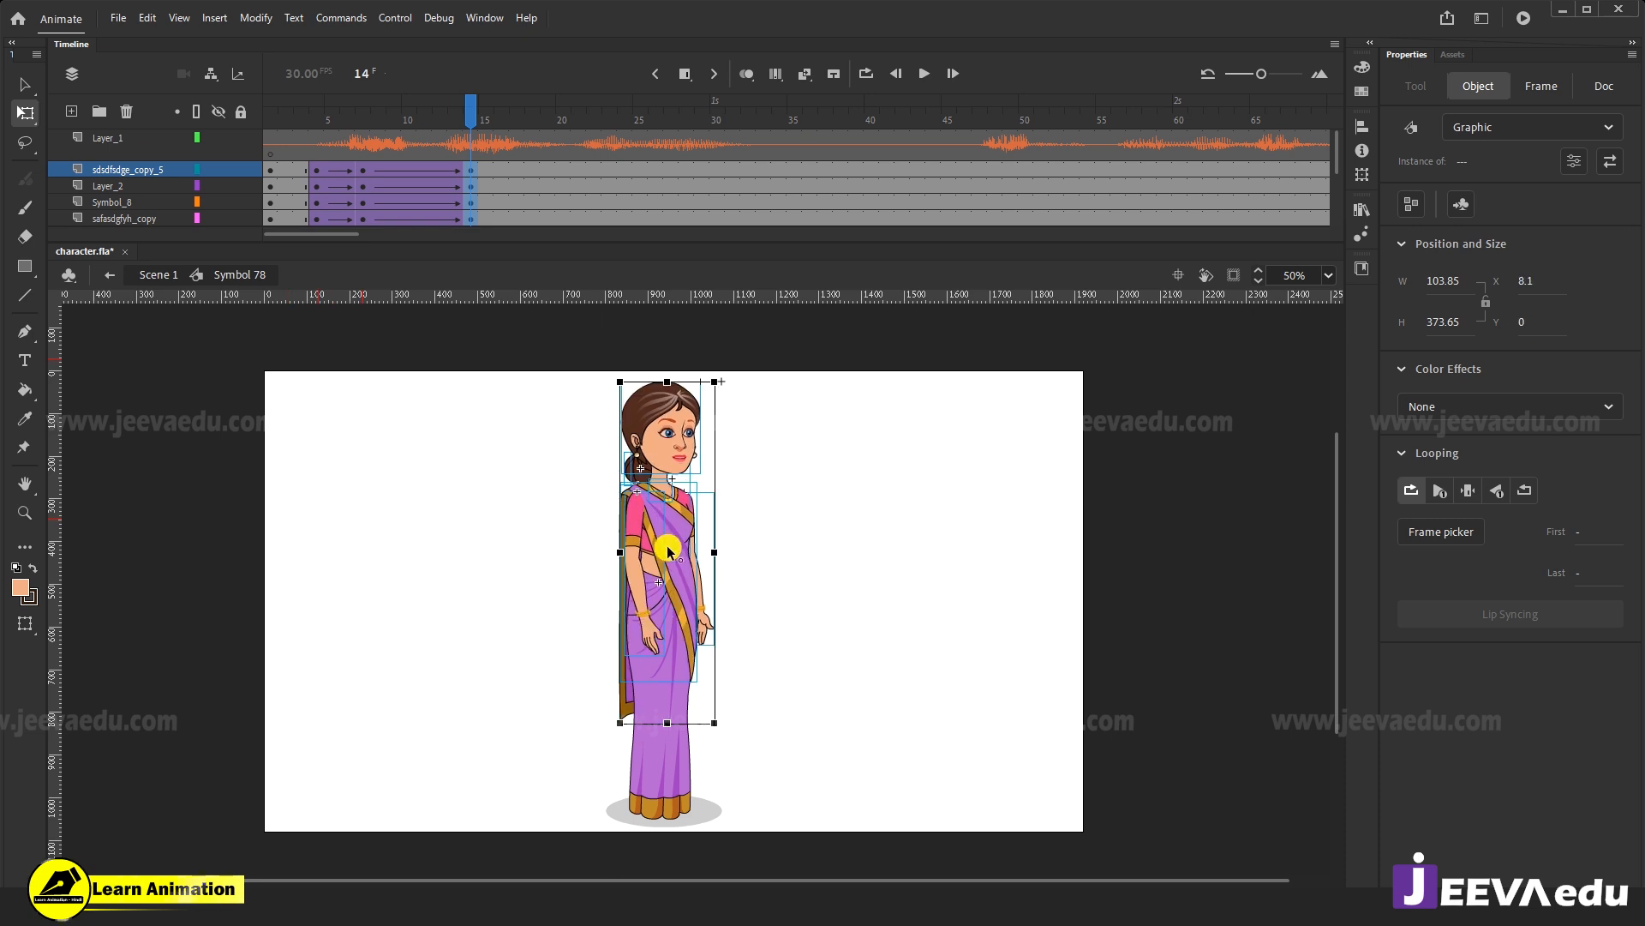
left_click_drag(668, 569, 662, 579)
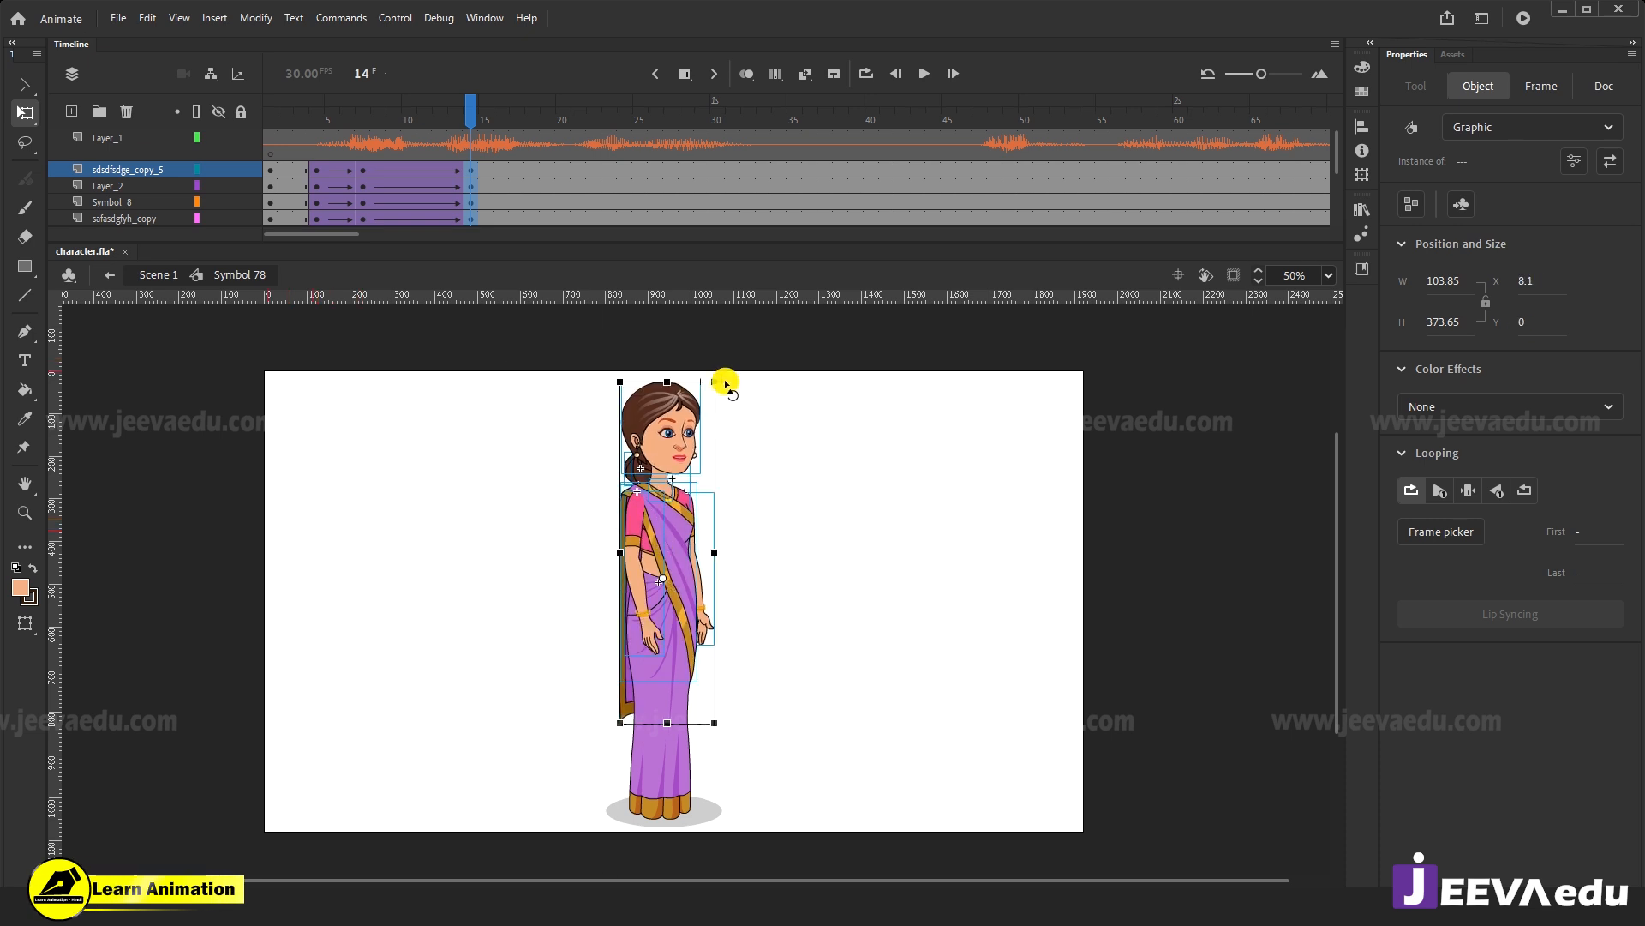
left_click_drag(716, 380, 719, 371)
left_click(774, 538)
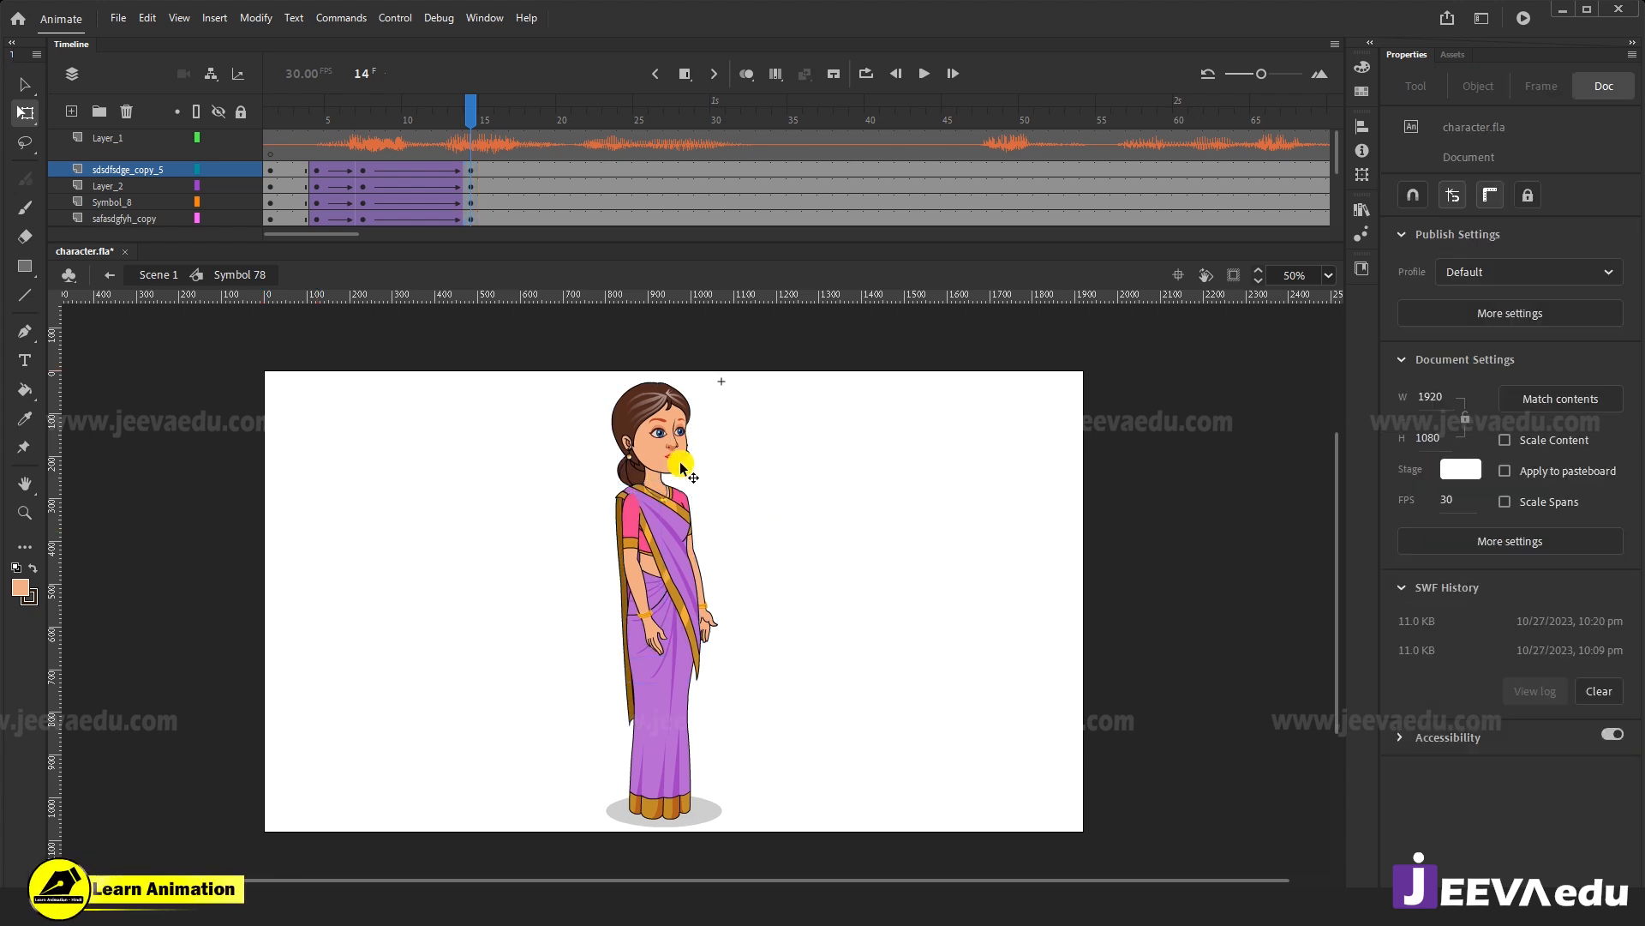
Tilt the head and hair bun together farther back at frame 14 and check the pose against the preceding tween frames.
key("v")
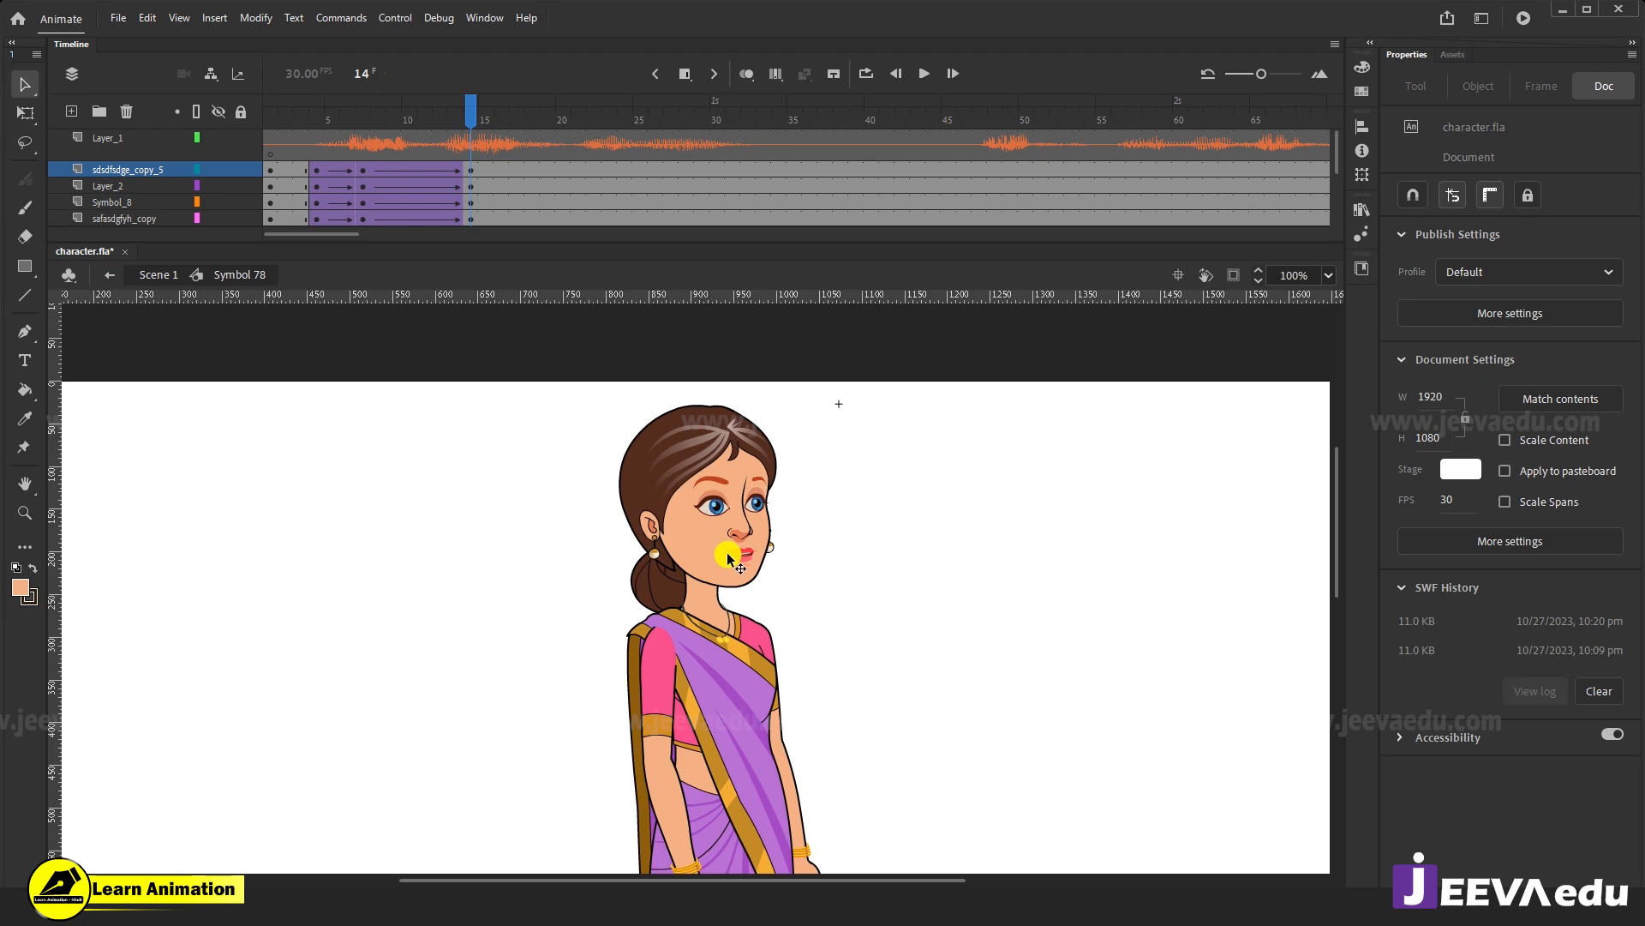
left_click(727, 541)
left_click(675, 594, "shift")
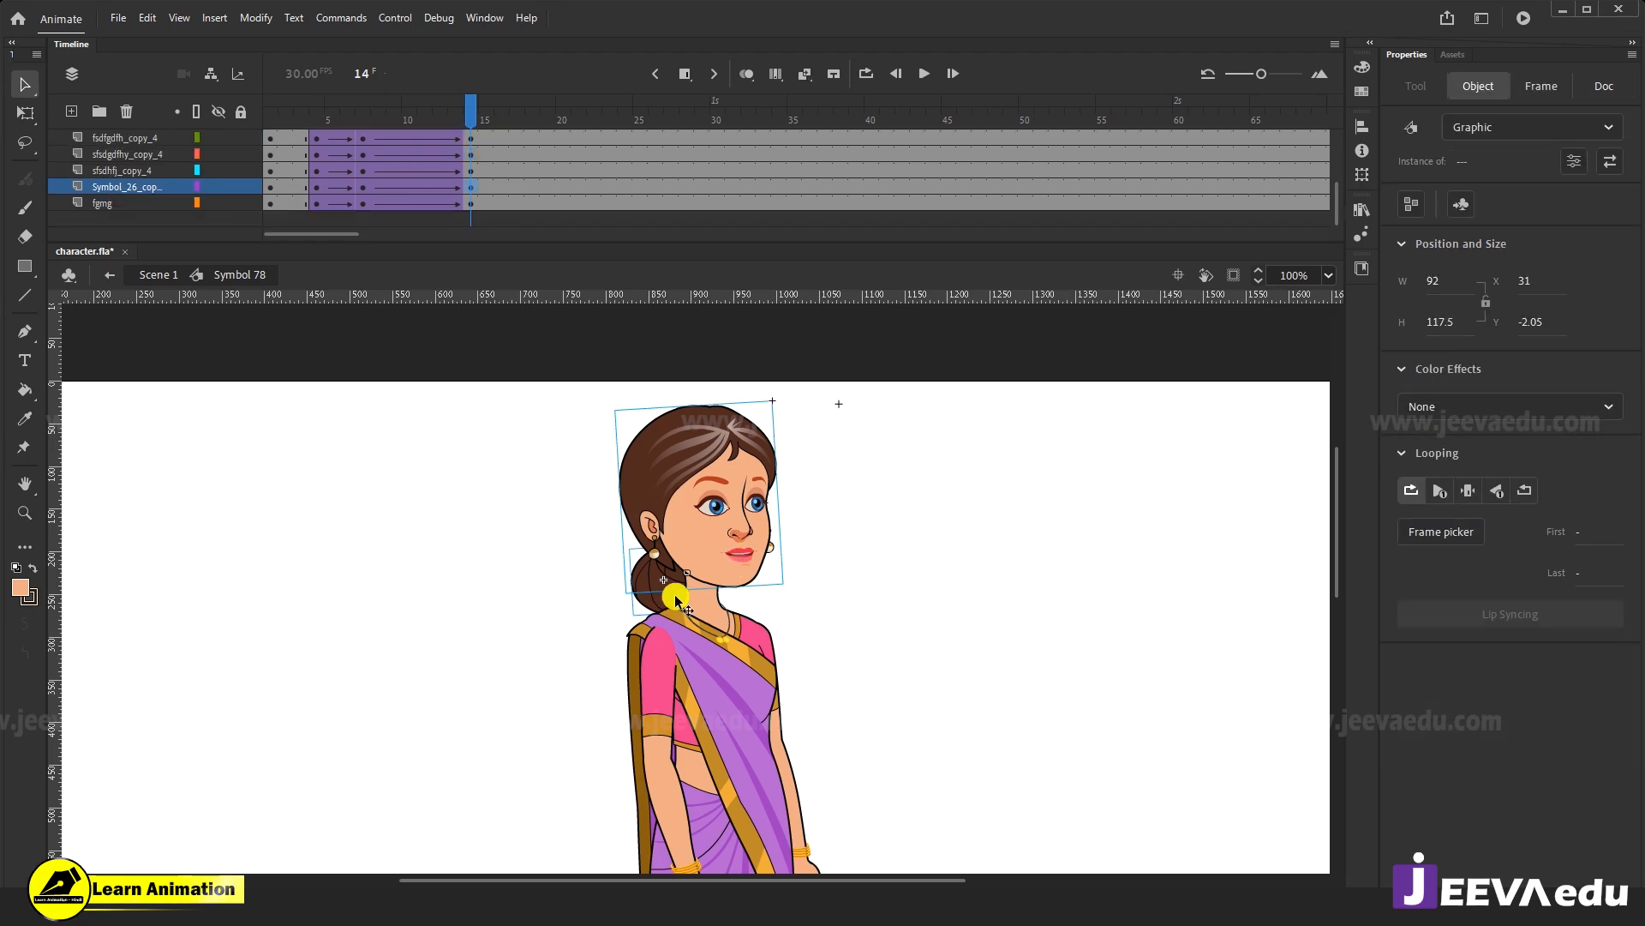
key("q")
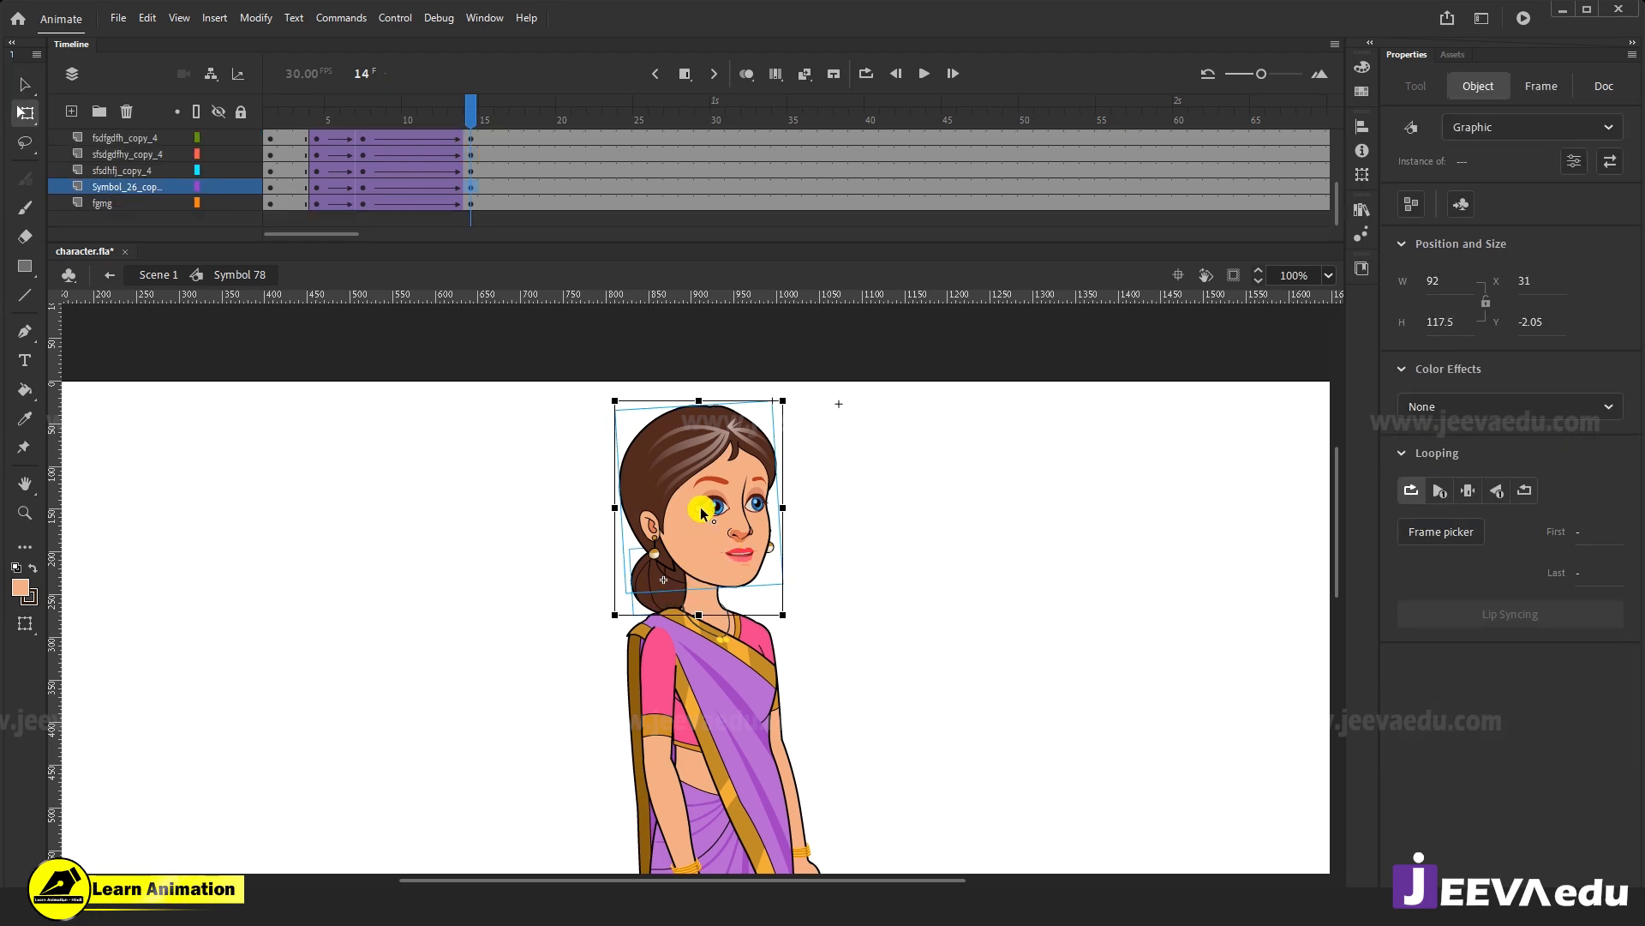
left_click_drag(790, 404, 773, 366)
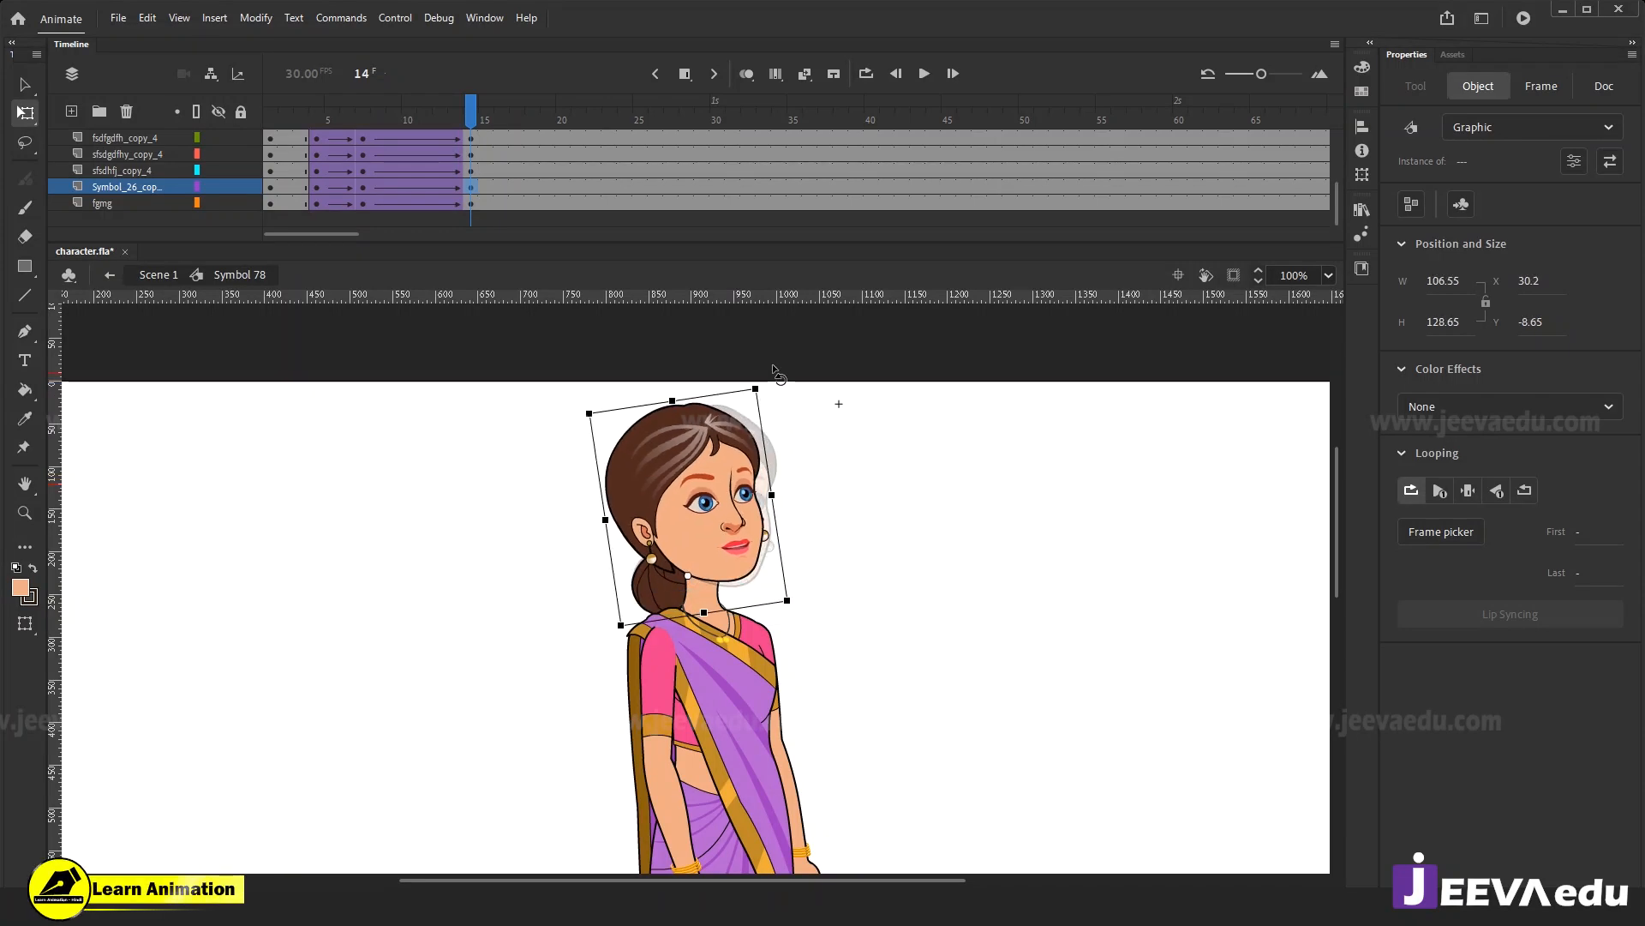
left_click(819, 499)
left_click_drag(455, 114, 473, 166)
Rotate the head and hair bun together slightly forward at frame 14 about a pivot at the neck.
left_click(706, 543)
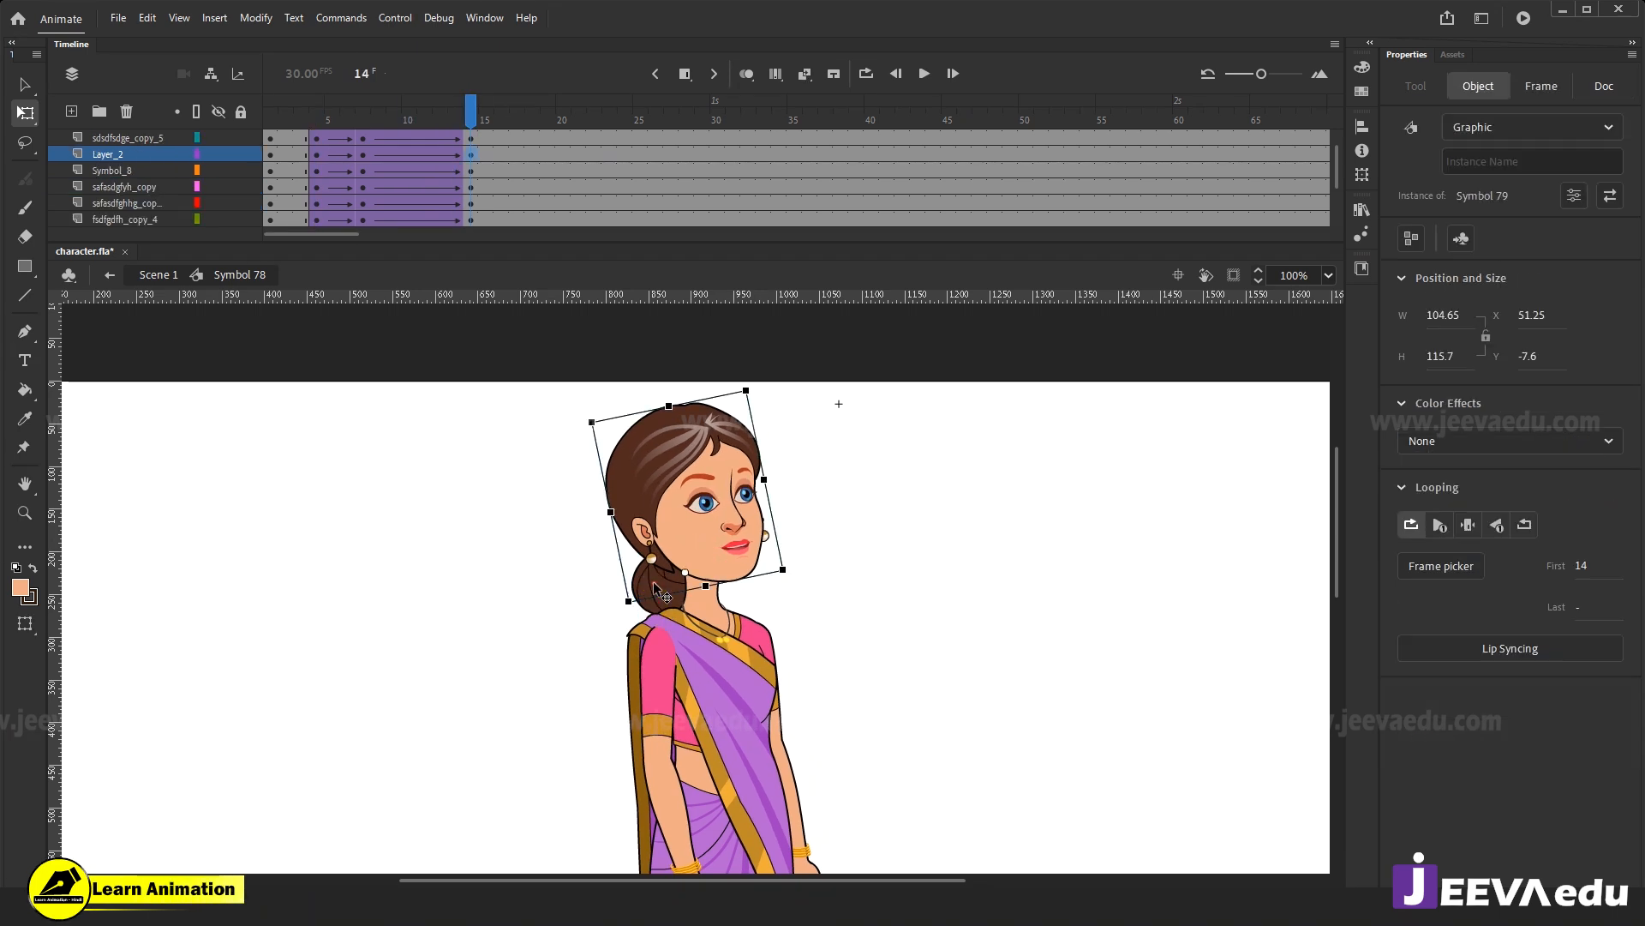
left_click(653, 581, "shift")
left_click(691, 512)
left_click_drag(689, 572, 689, 576)
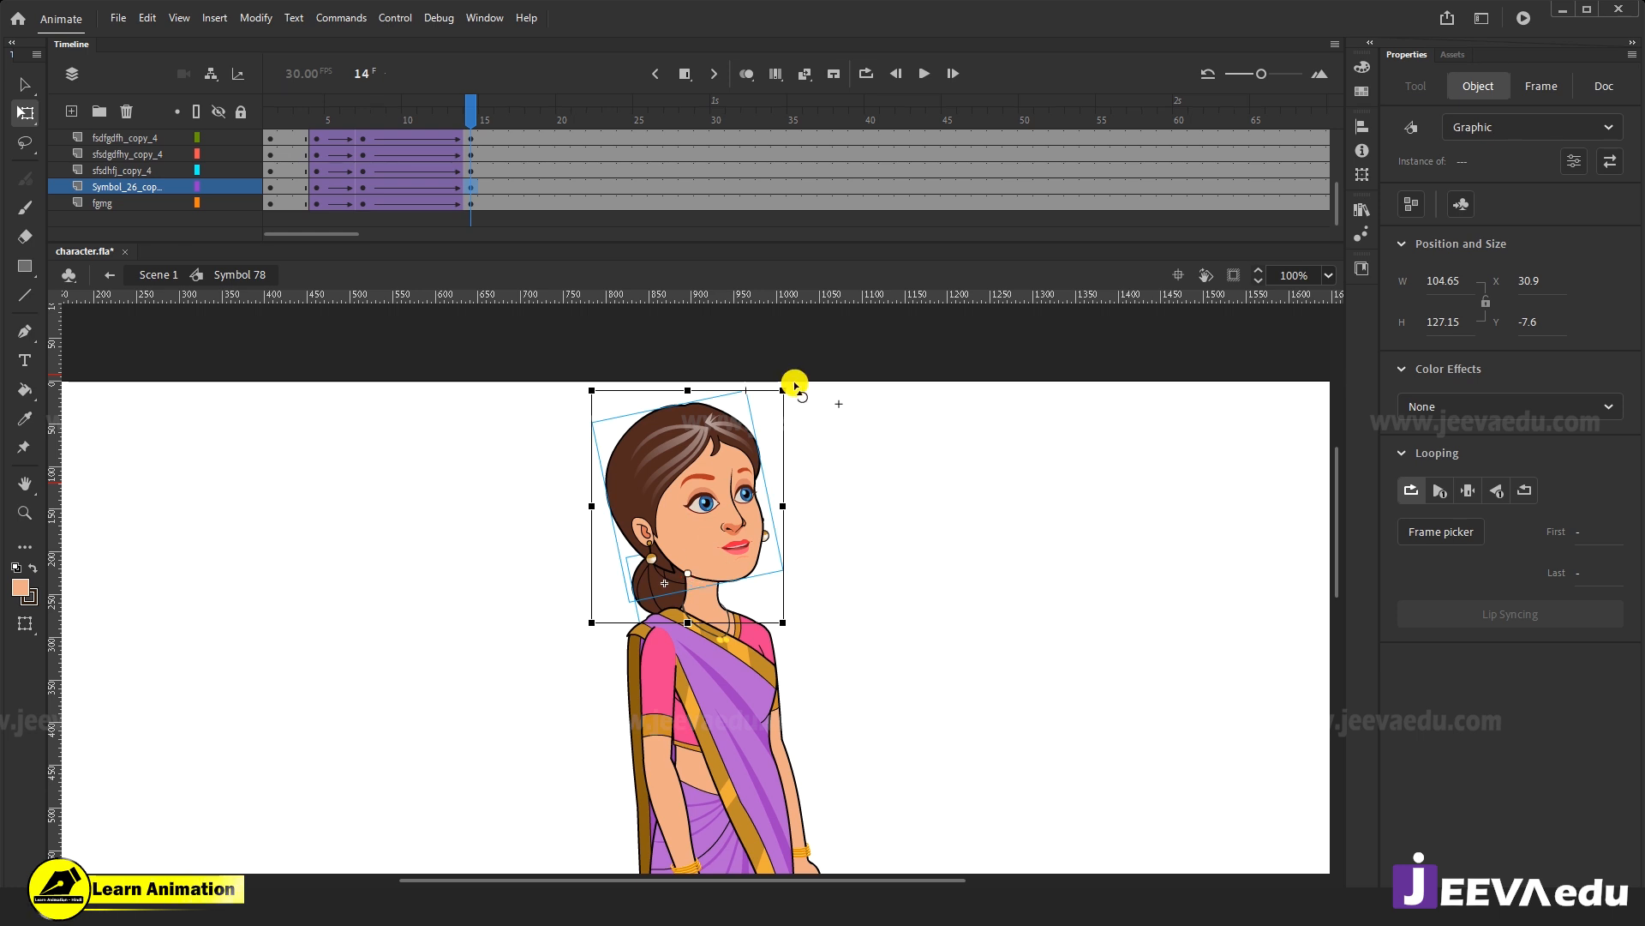
left_click_drag(800, 397, 802, 403)
Swing the far arm backward at frame 14 so it tucks behind the body.
key("z")
left_click(794, 683, "alt")
left_click_drag(794, 683, 815, 659)
left_click(724, 690)
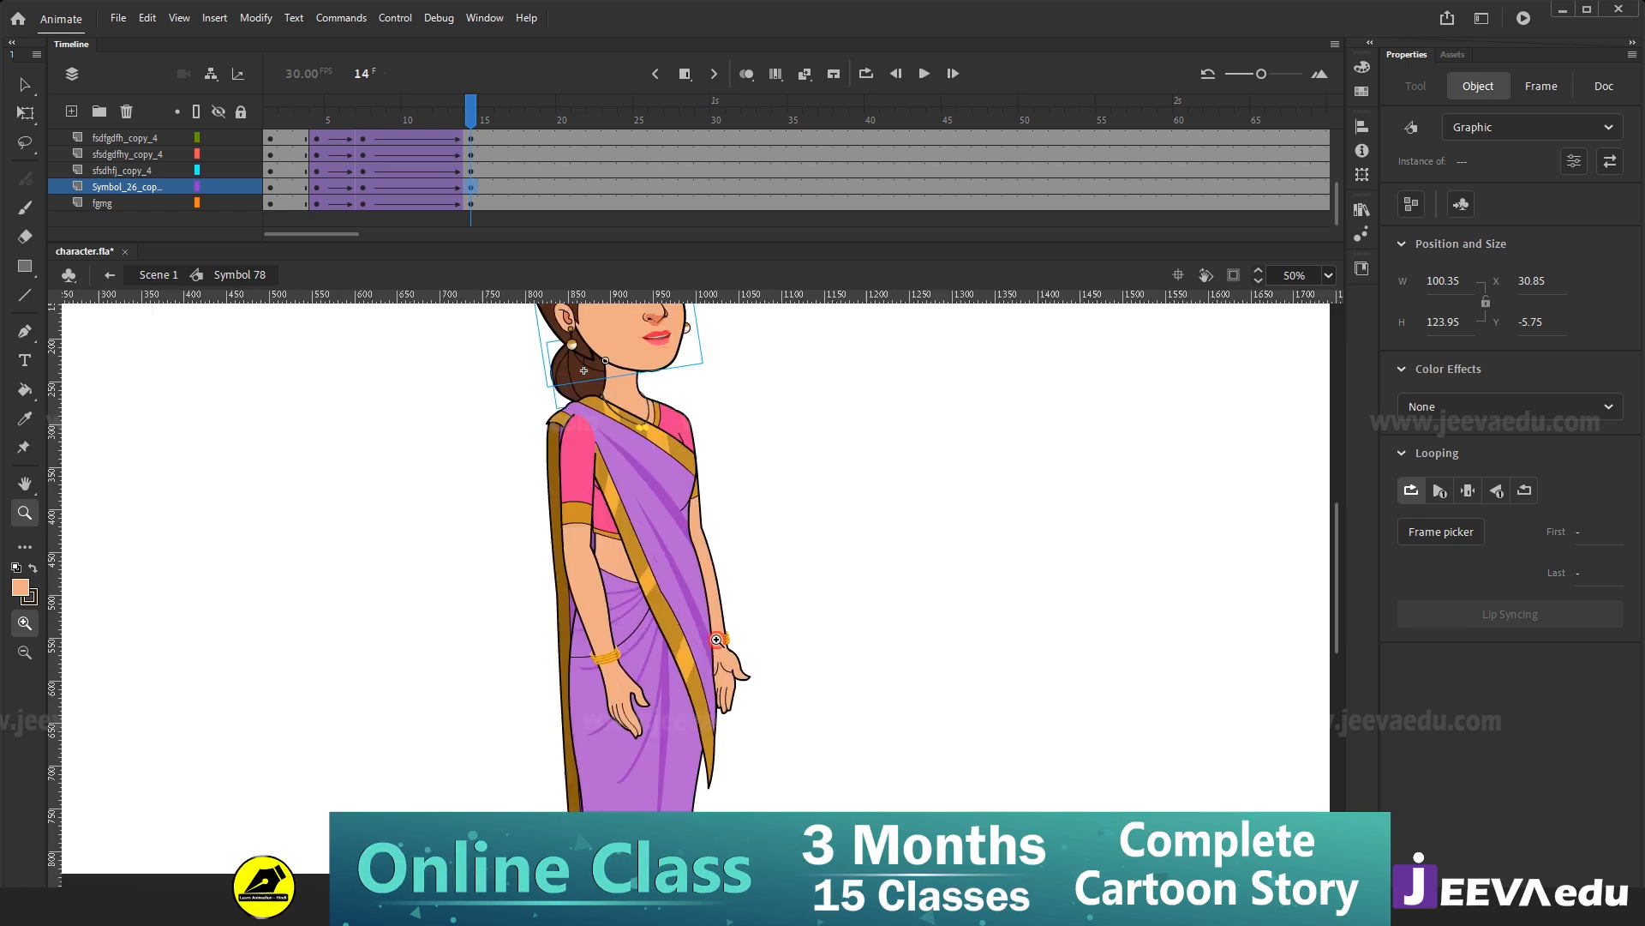
key("v")
left_click(735, 686)
key("q")
left_click_drag(754, 716, 723, 728)
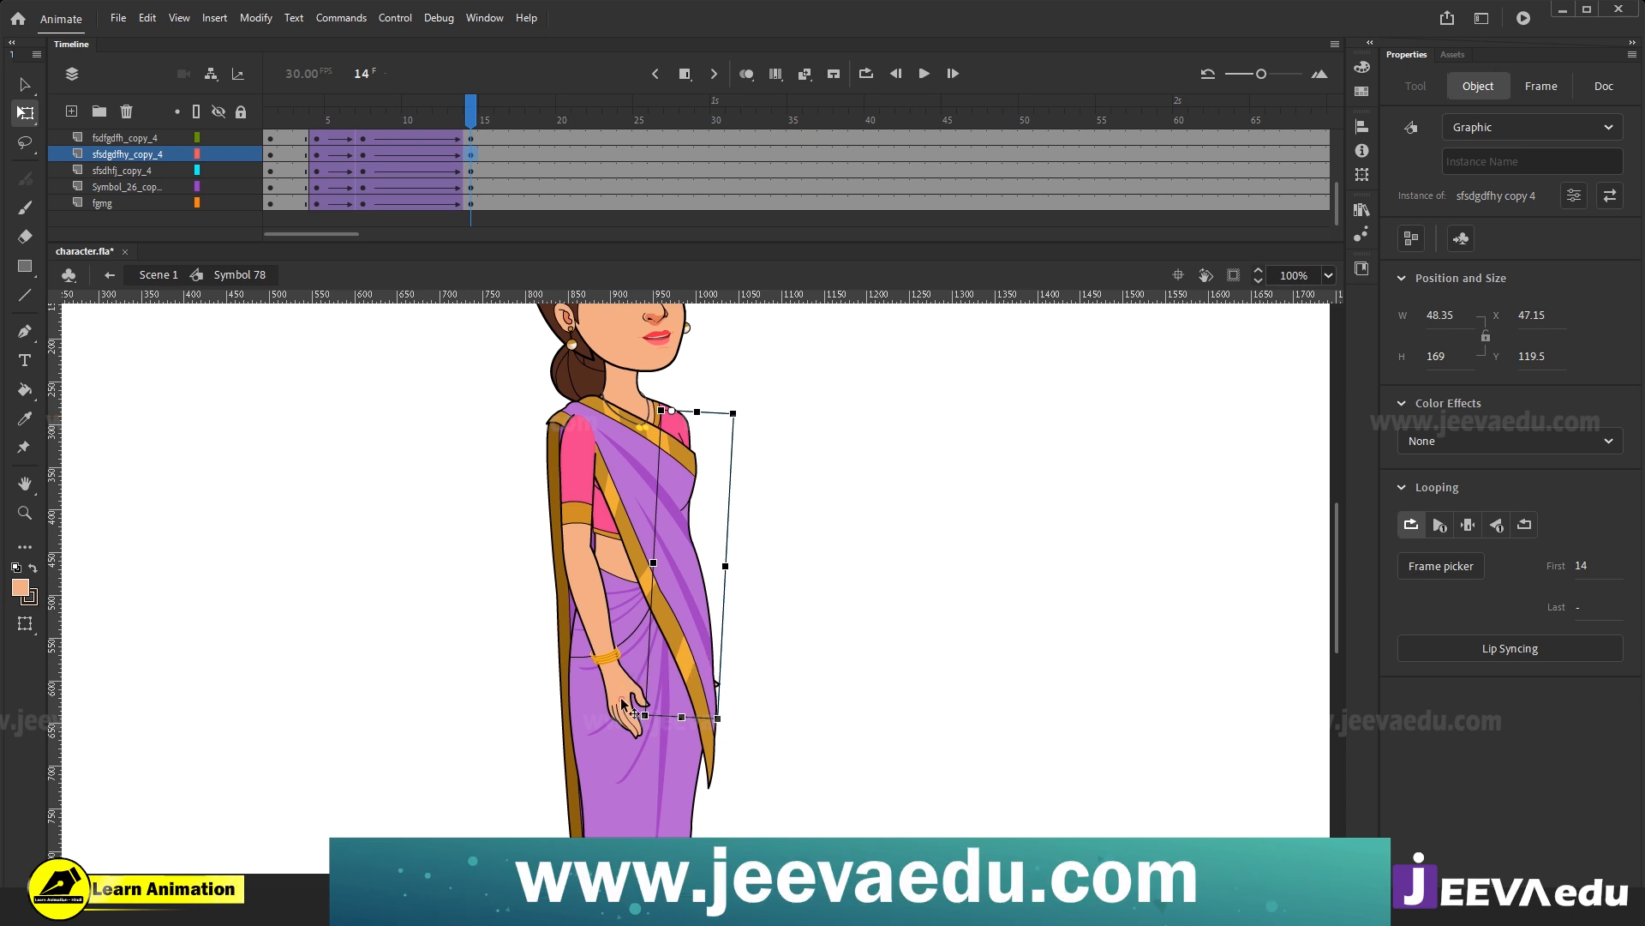
Swing the near arm forward across the saree at frame 14 and check its overlap at the elbow.
left_click(623, 705)
left_click_drag(658, 750, 724, 738)
left_click(670, 581)
left_click(645, 575)
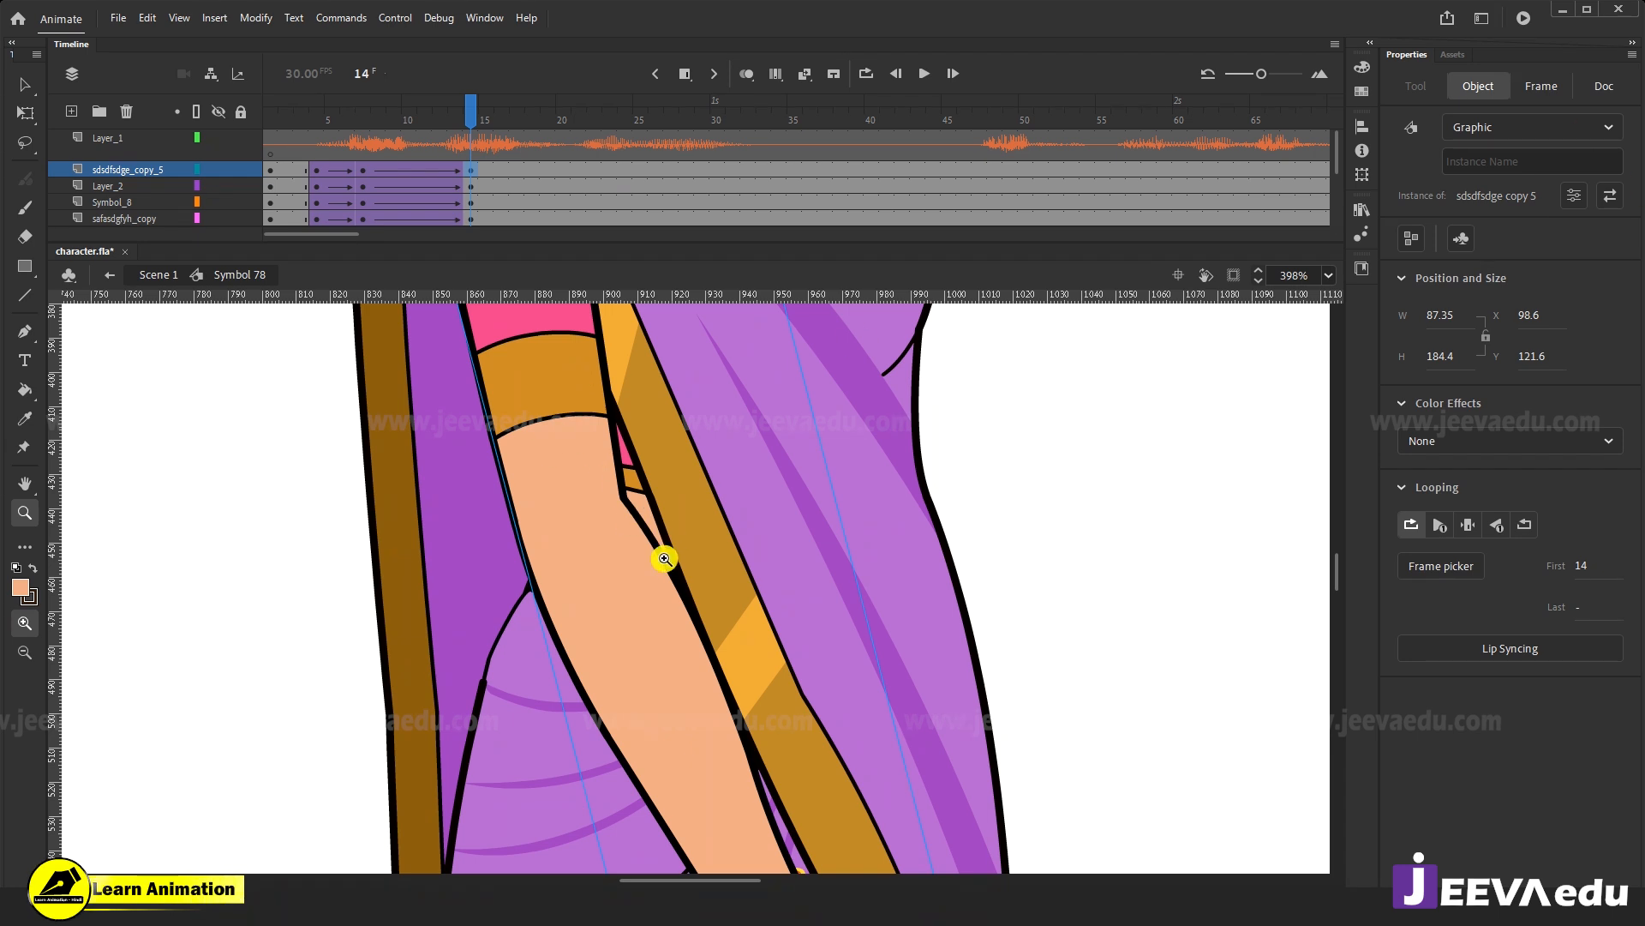
left_click(700, 646, "alt")
left_click(700, 645, "alt")
Compare the near arm at frames 7 and 14 and open its symbol for editing at frame 14.
left_click_drag(461, 110, 469, 167)
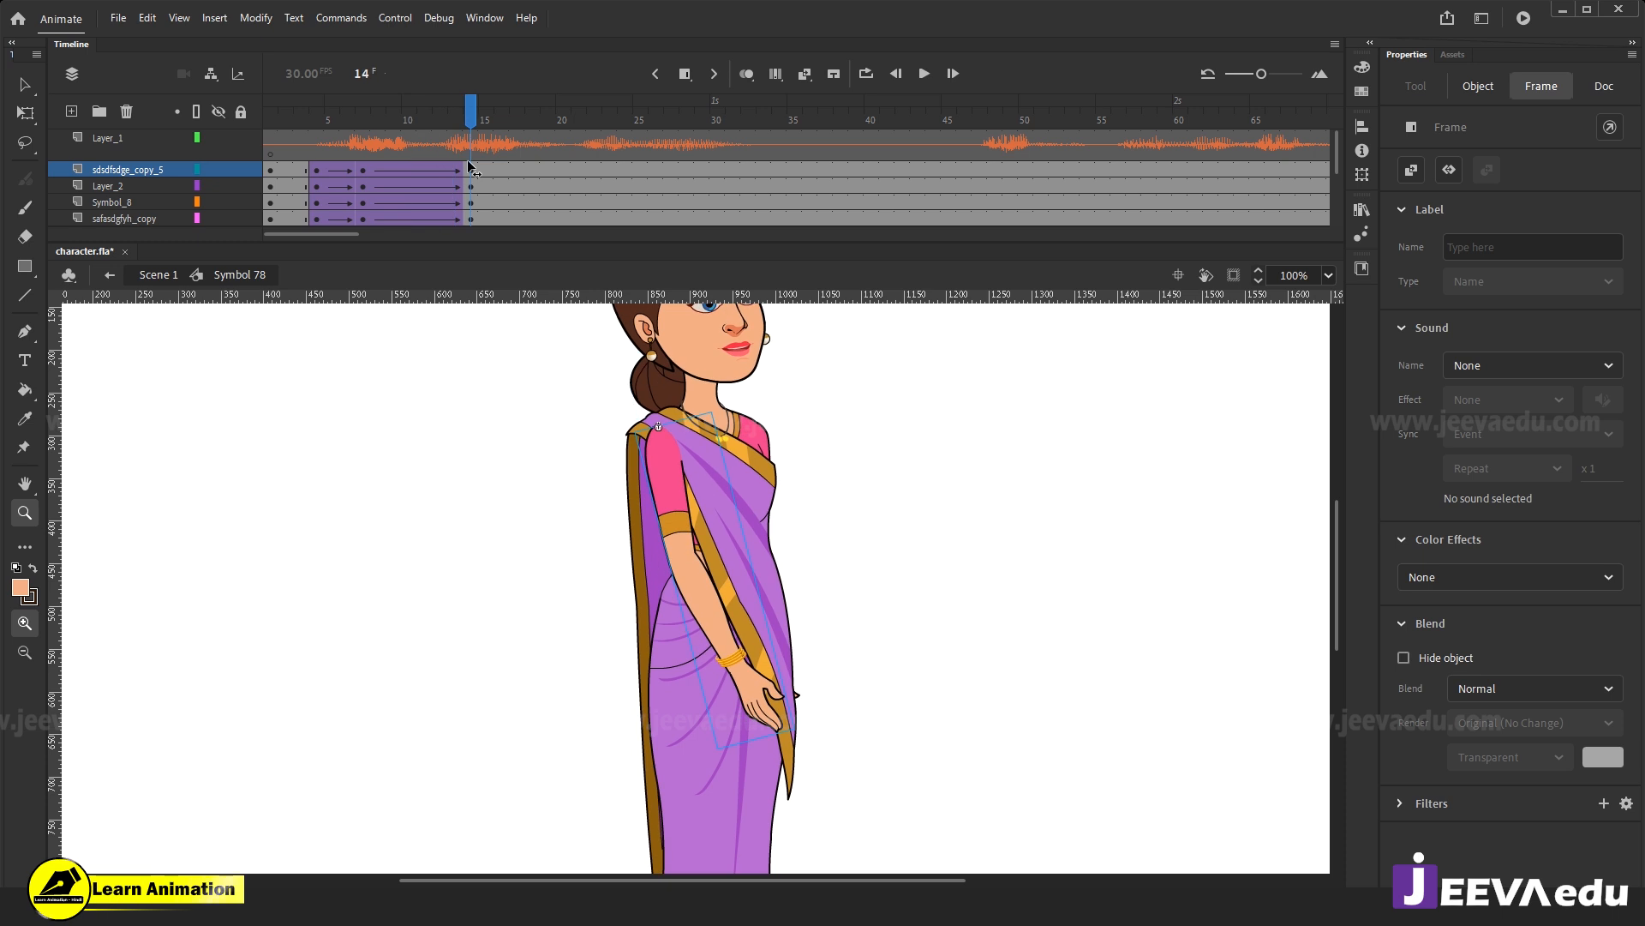
left_click(363, 169)
left_click(471, 170)
key("v")
left_click(745, 667)
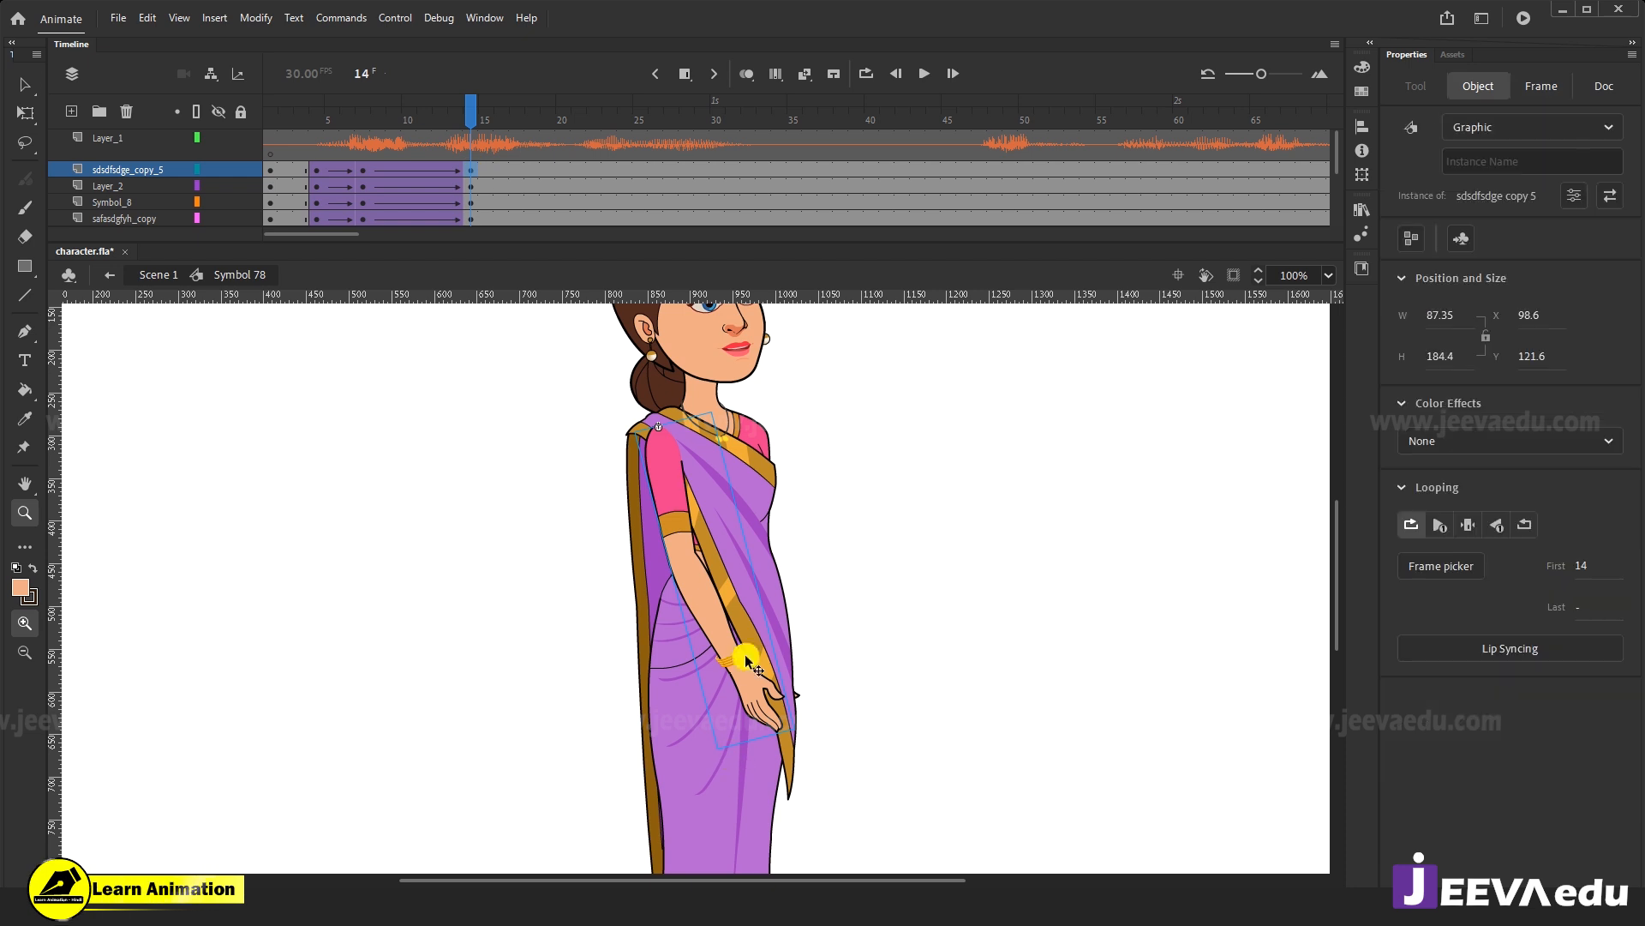
double_click(751, 698)
Keyframe the forearm layer at frames 14 and 7 and join them with a classic tween using Classic Ease-Out at 100.
left_click(477, 174)
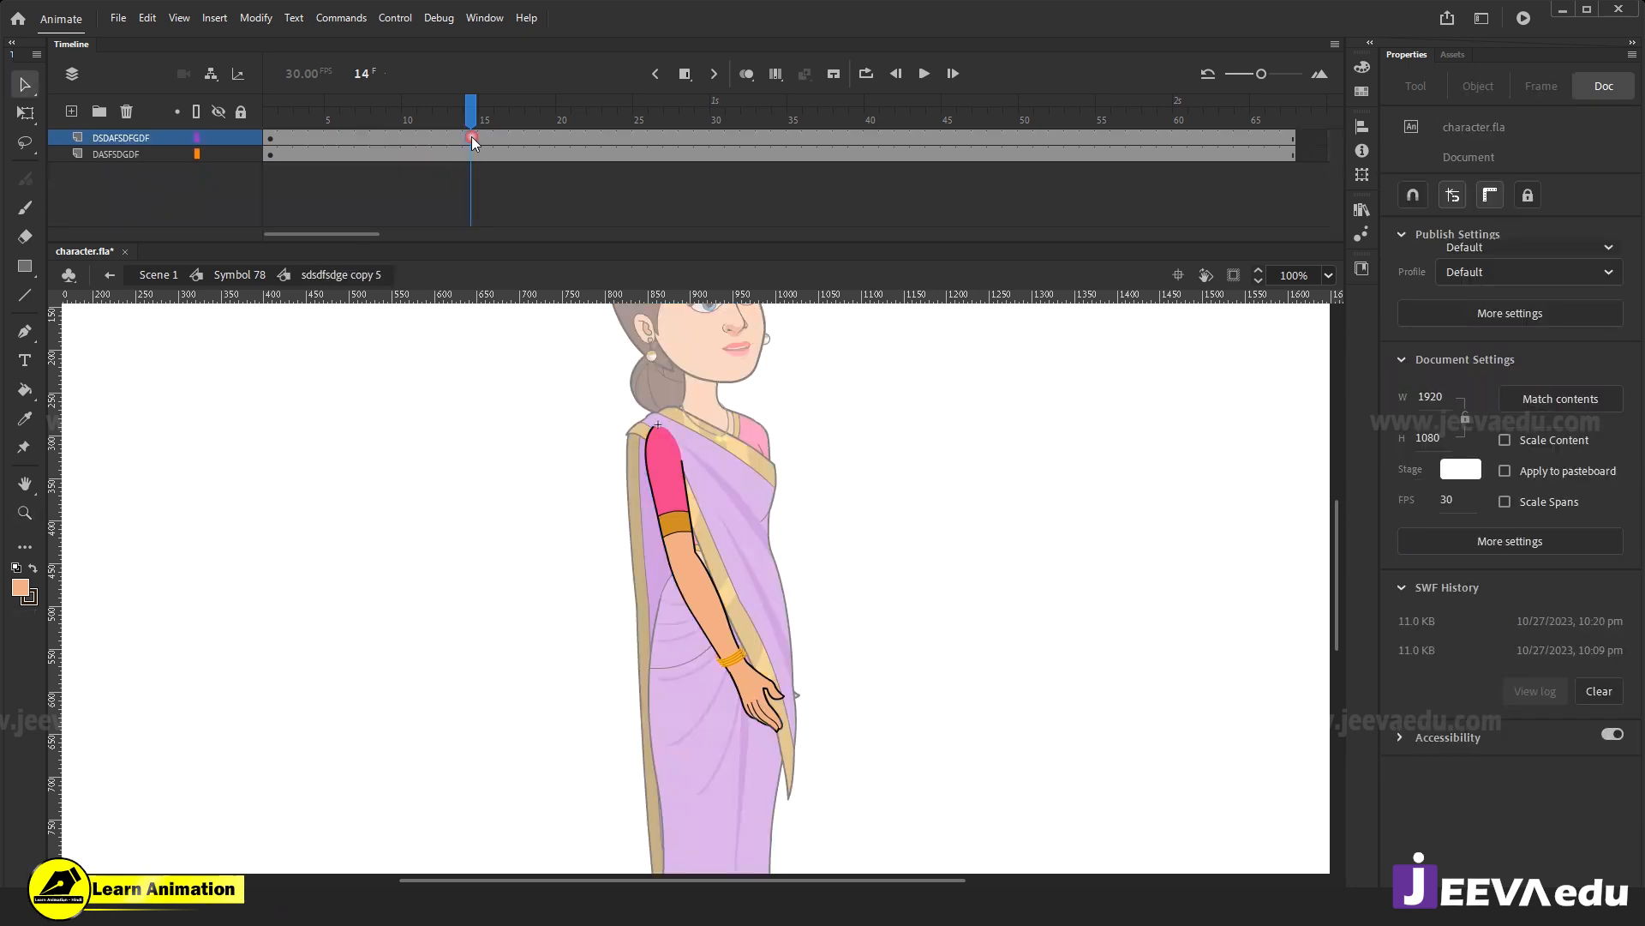
left_click(471, 137)
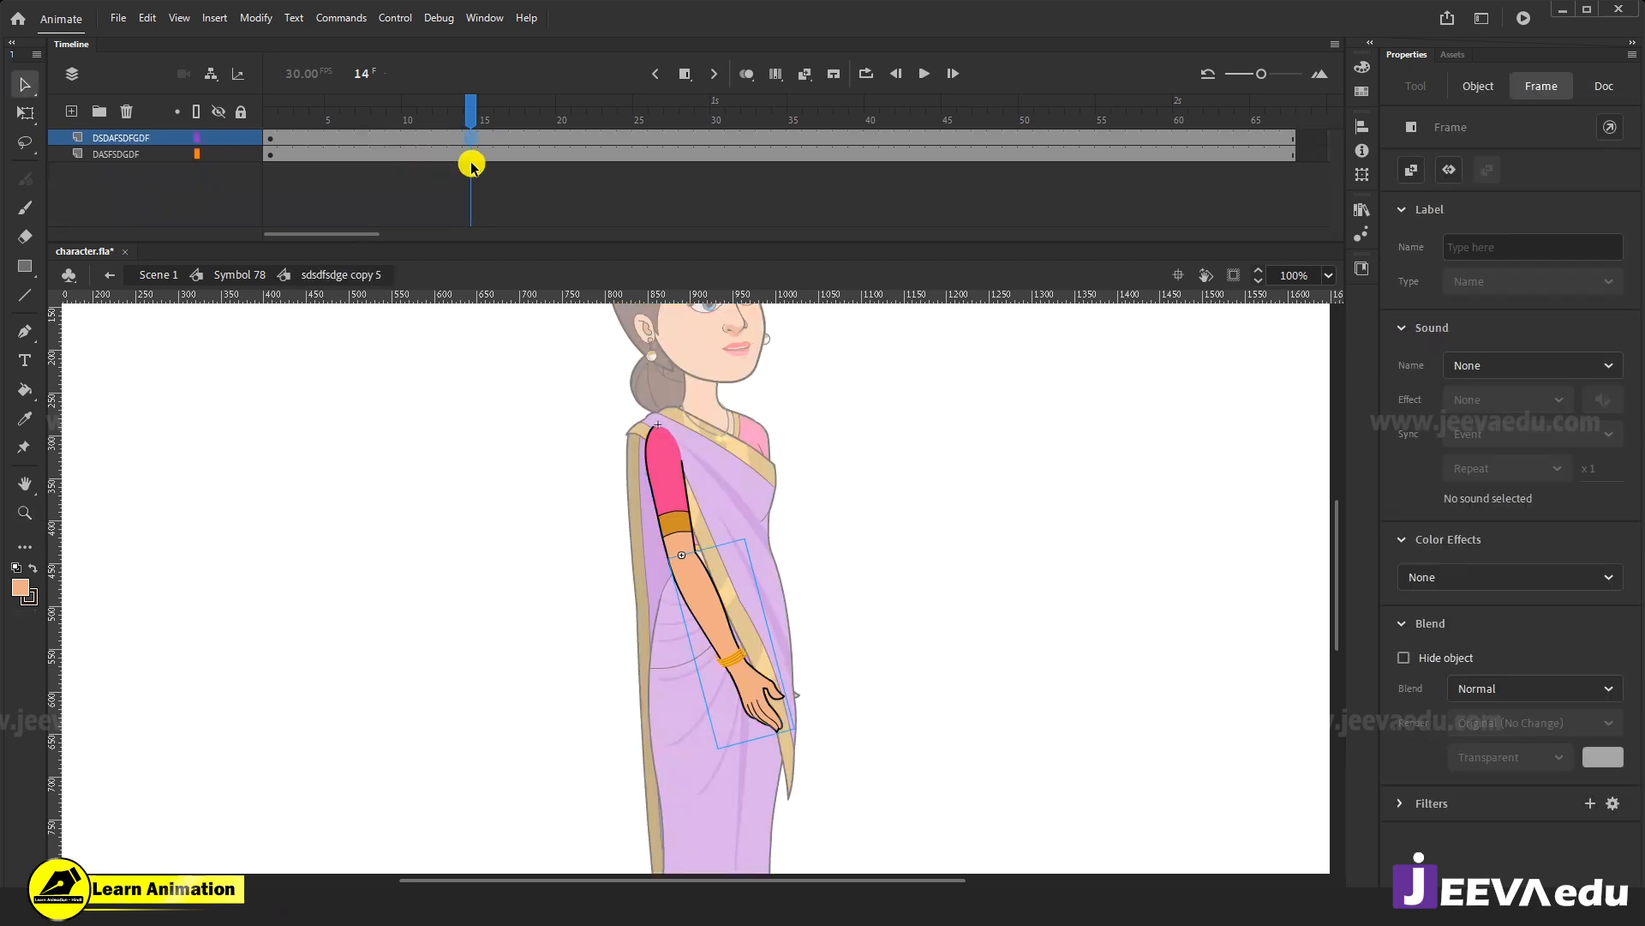
left_click(369, 137)
key("F6")
right_click(393, 135)
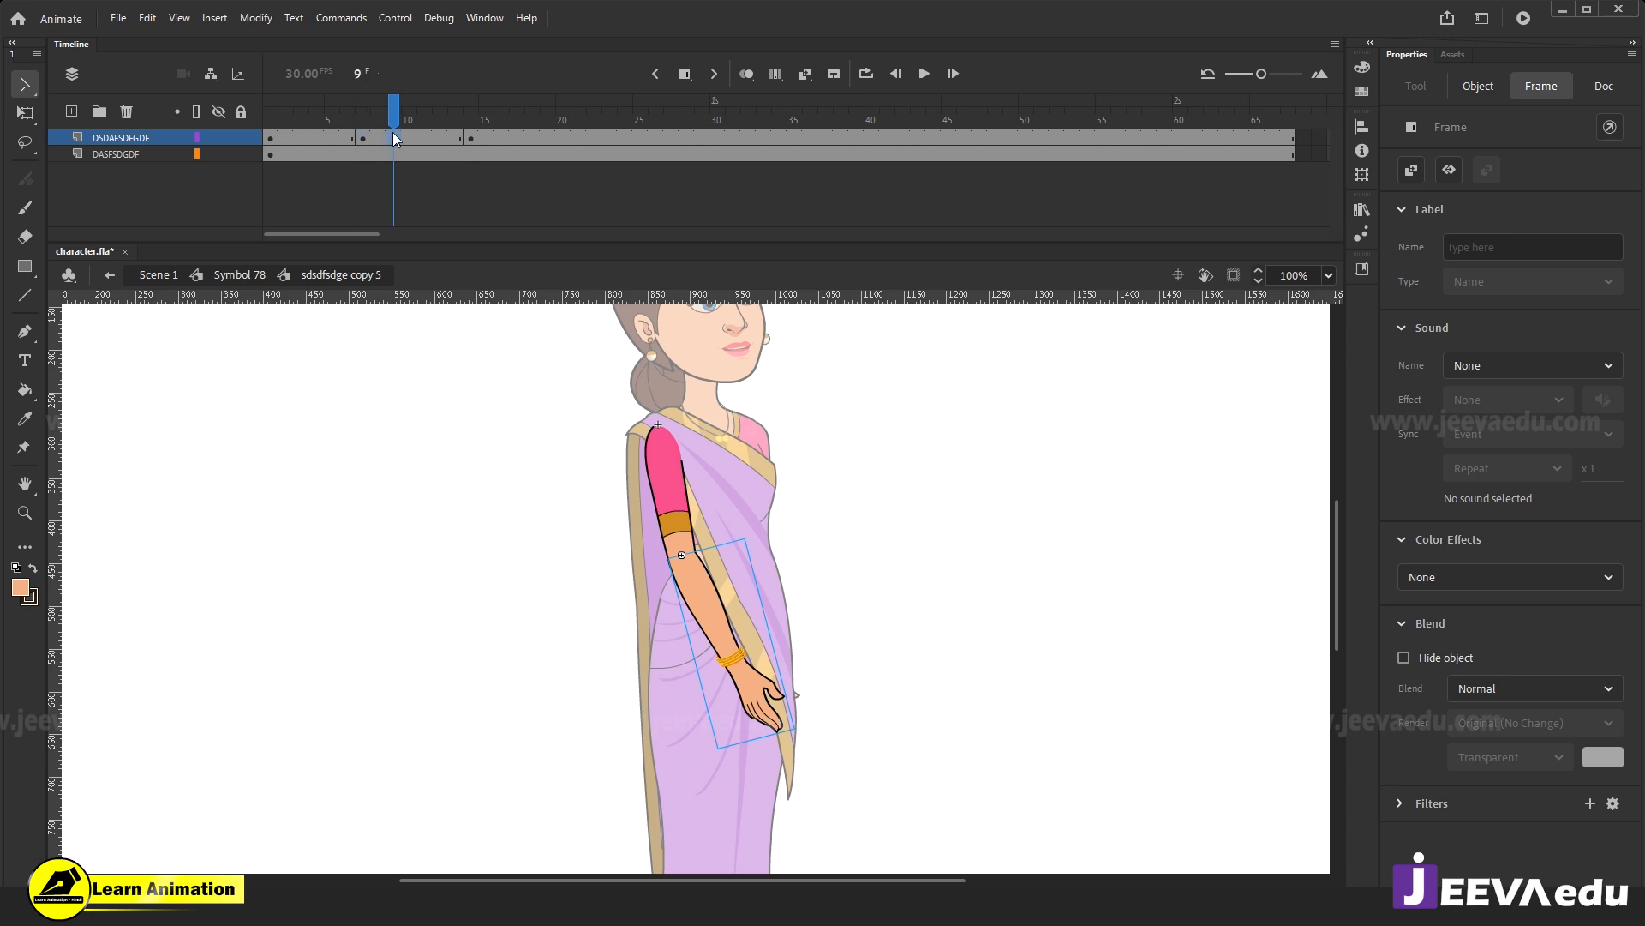
left_click(461, 152)
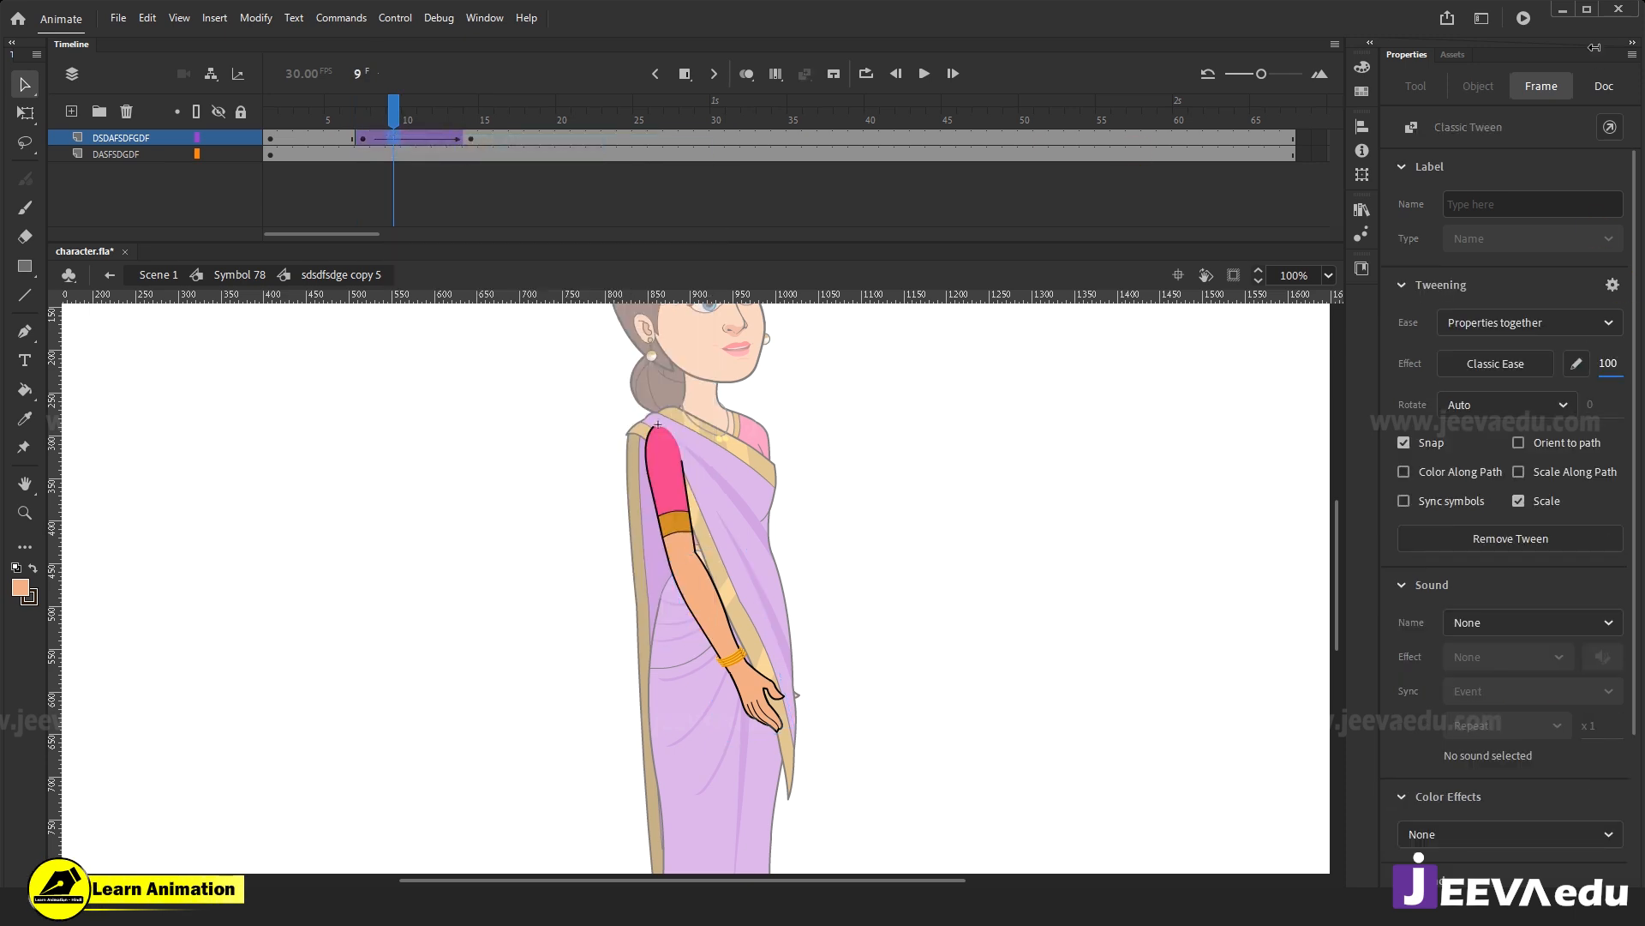
Rotate the forearm about the elbow at frame 14 so it reaches forward almost horizontally with the hand out.
left_click(471, 137)
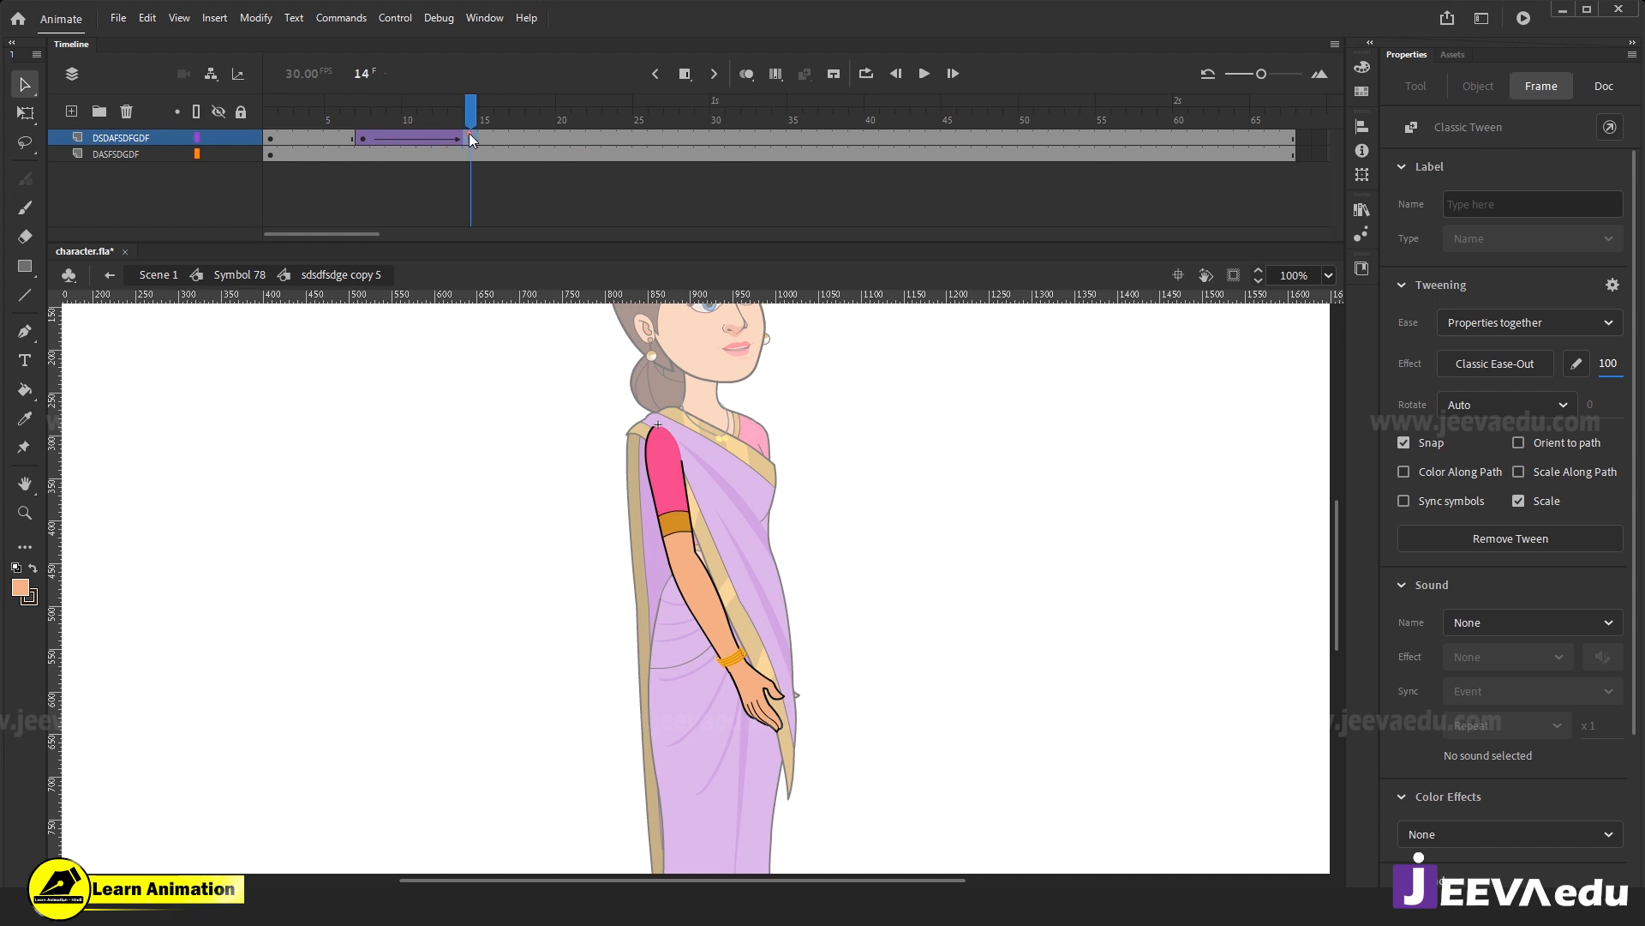
left_click(780, 681)
key("q")
left_click_drag(794, 717, 839, 568)
left_click(844, 597)
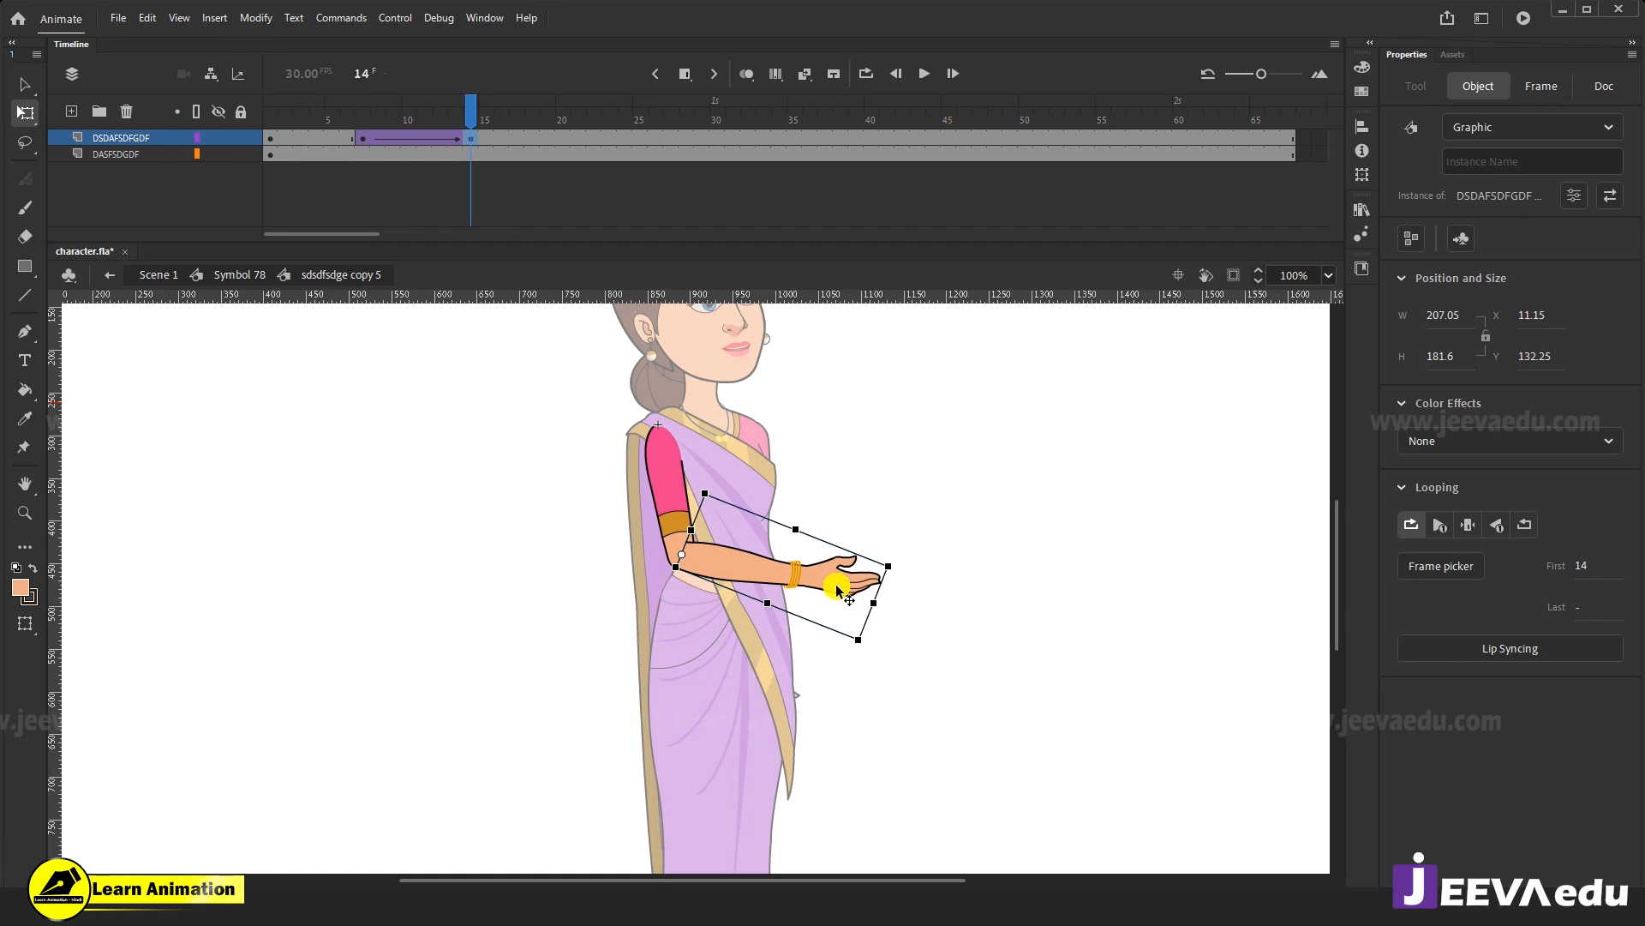
Inspect the hand inside the forearm symbol, return to the arm symbol and preview the forearm raise up to frame 14.
double_click(844, 591)
left_click(878, 607)
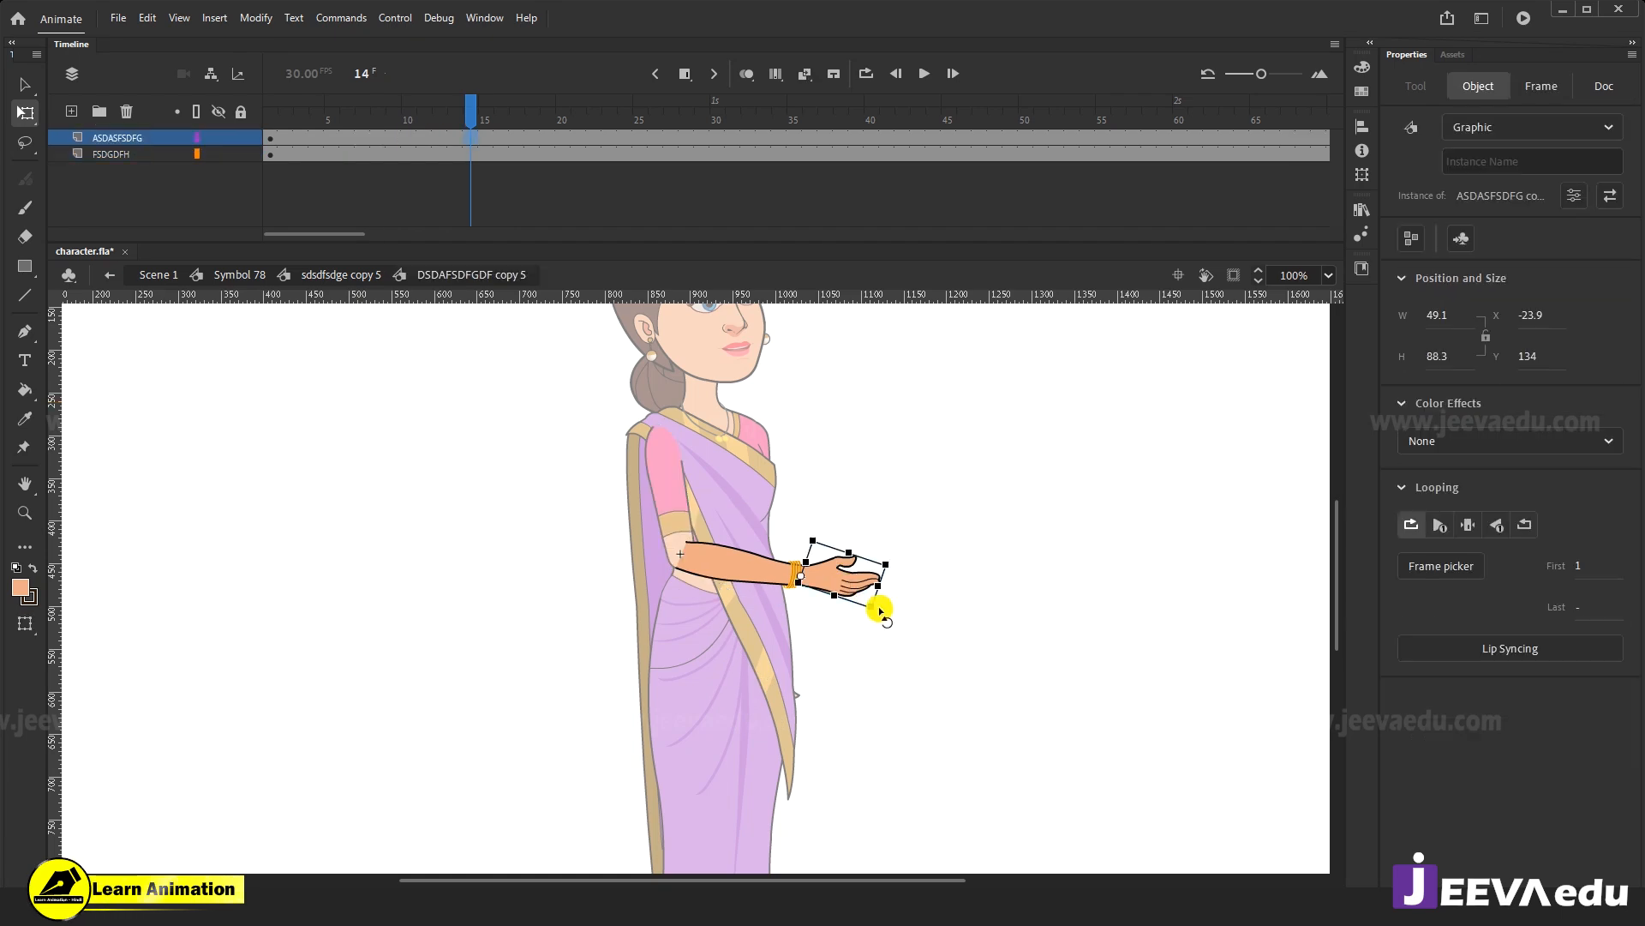
left_click(352, 282)
left_click(414, 137)
left_click_drag(413, 134, 463, 134)
Open the nested lower-arm symbol that holds the bangles and select a bangle group.
key("z")
left_click(771, 562)
left_click(783, 631)
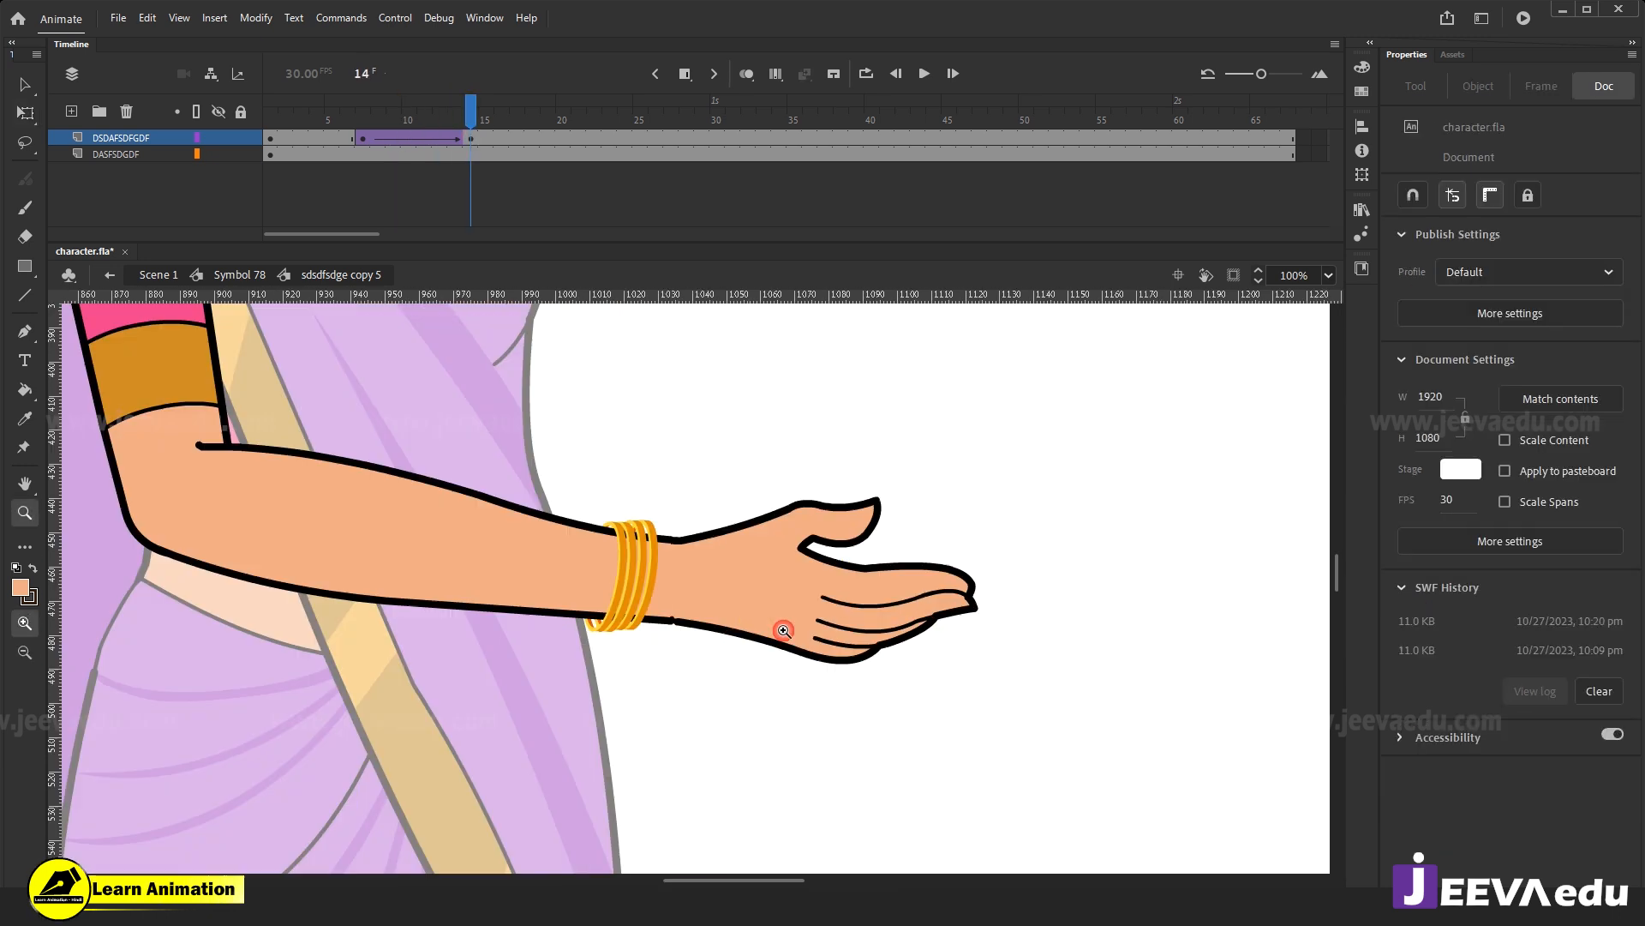
key("v")
left_click(633, 580)
double_click(631, 579)
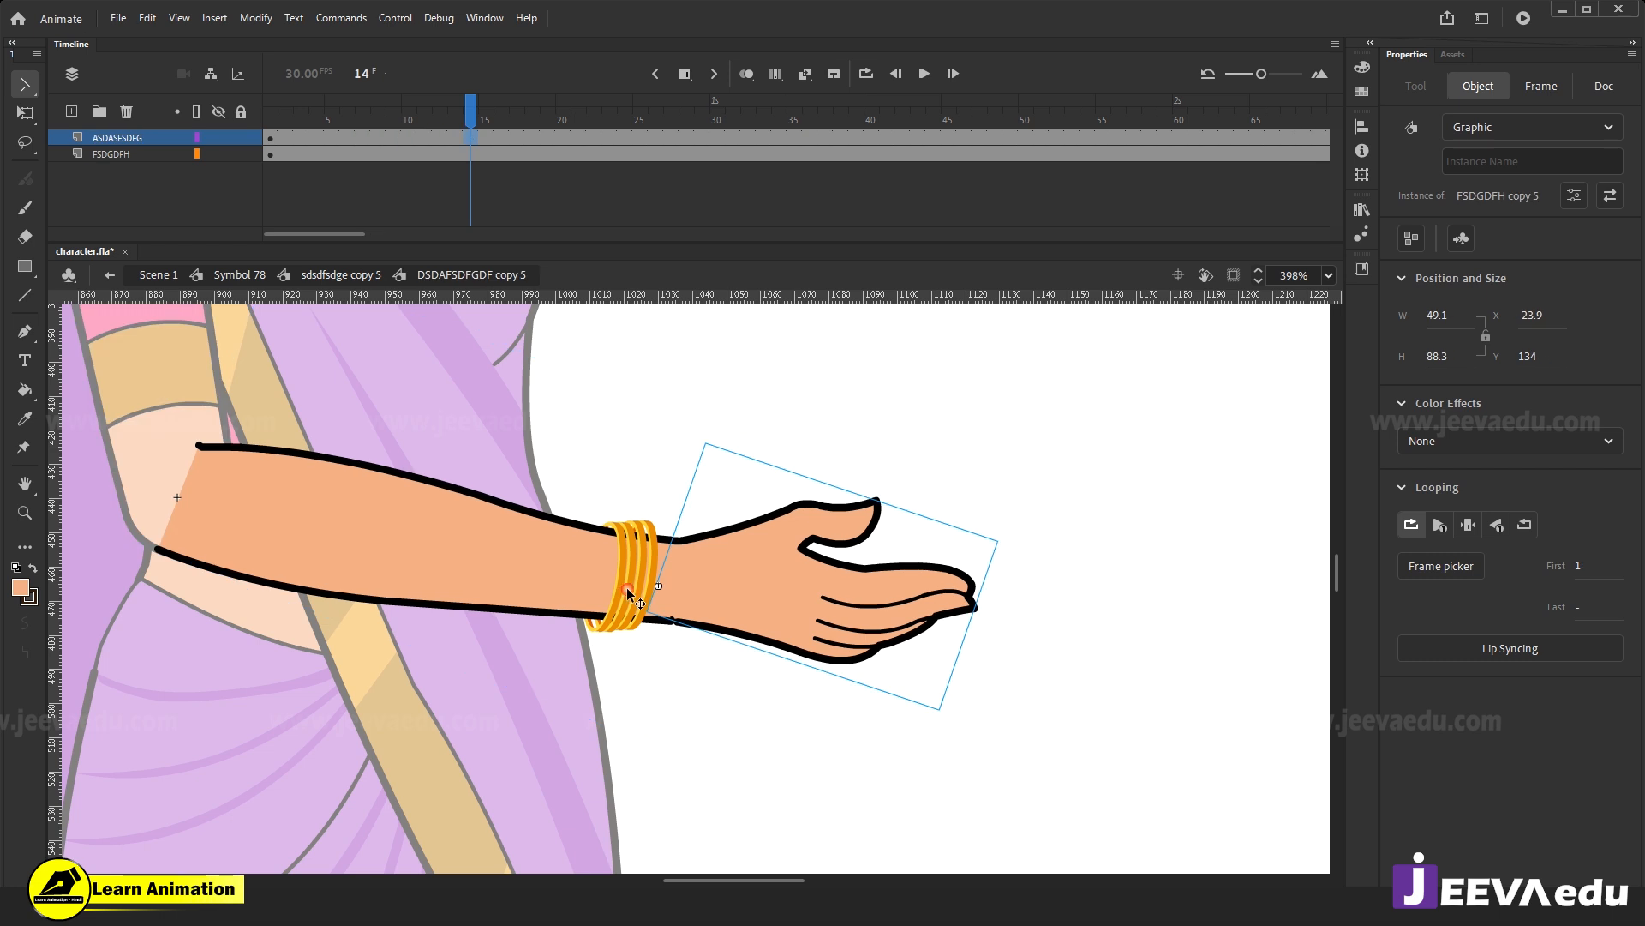
left_click(630, 578)
double_click(631, 586)
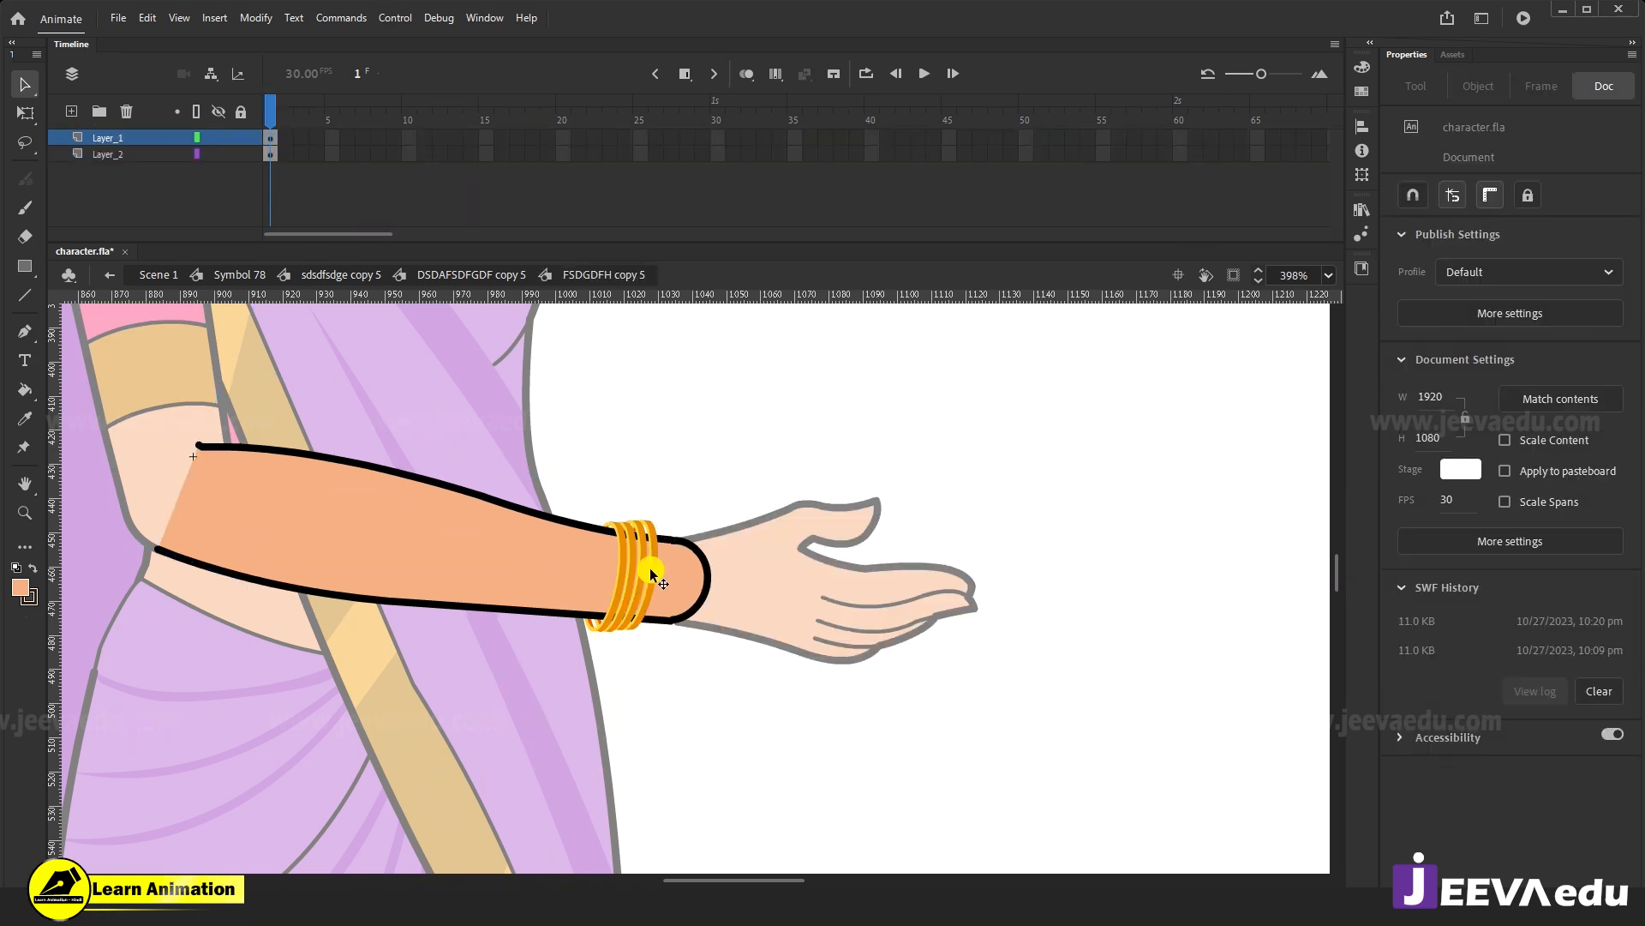
left_click(649, 567)
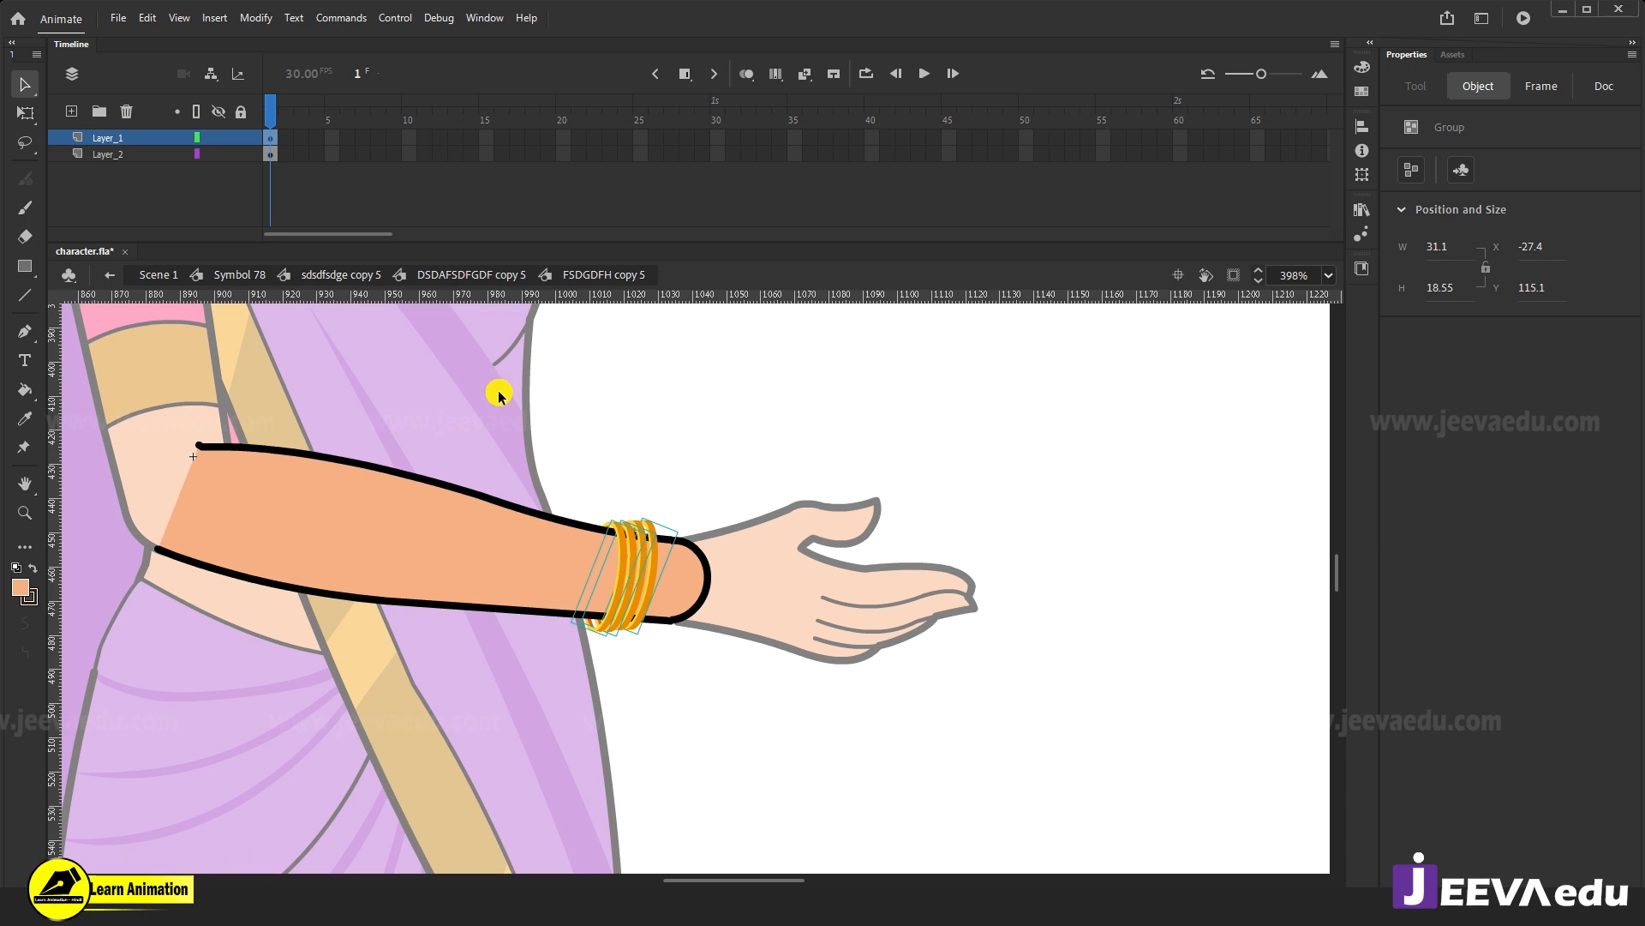
Extend both layers of the lower-arm symbol with additional frames and return to the arm symbol.
left_click_drag(374, 137, 681, 194)
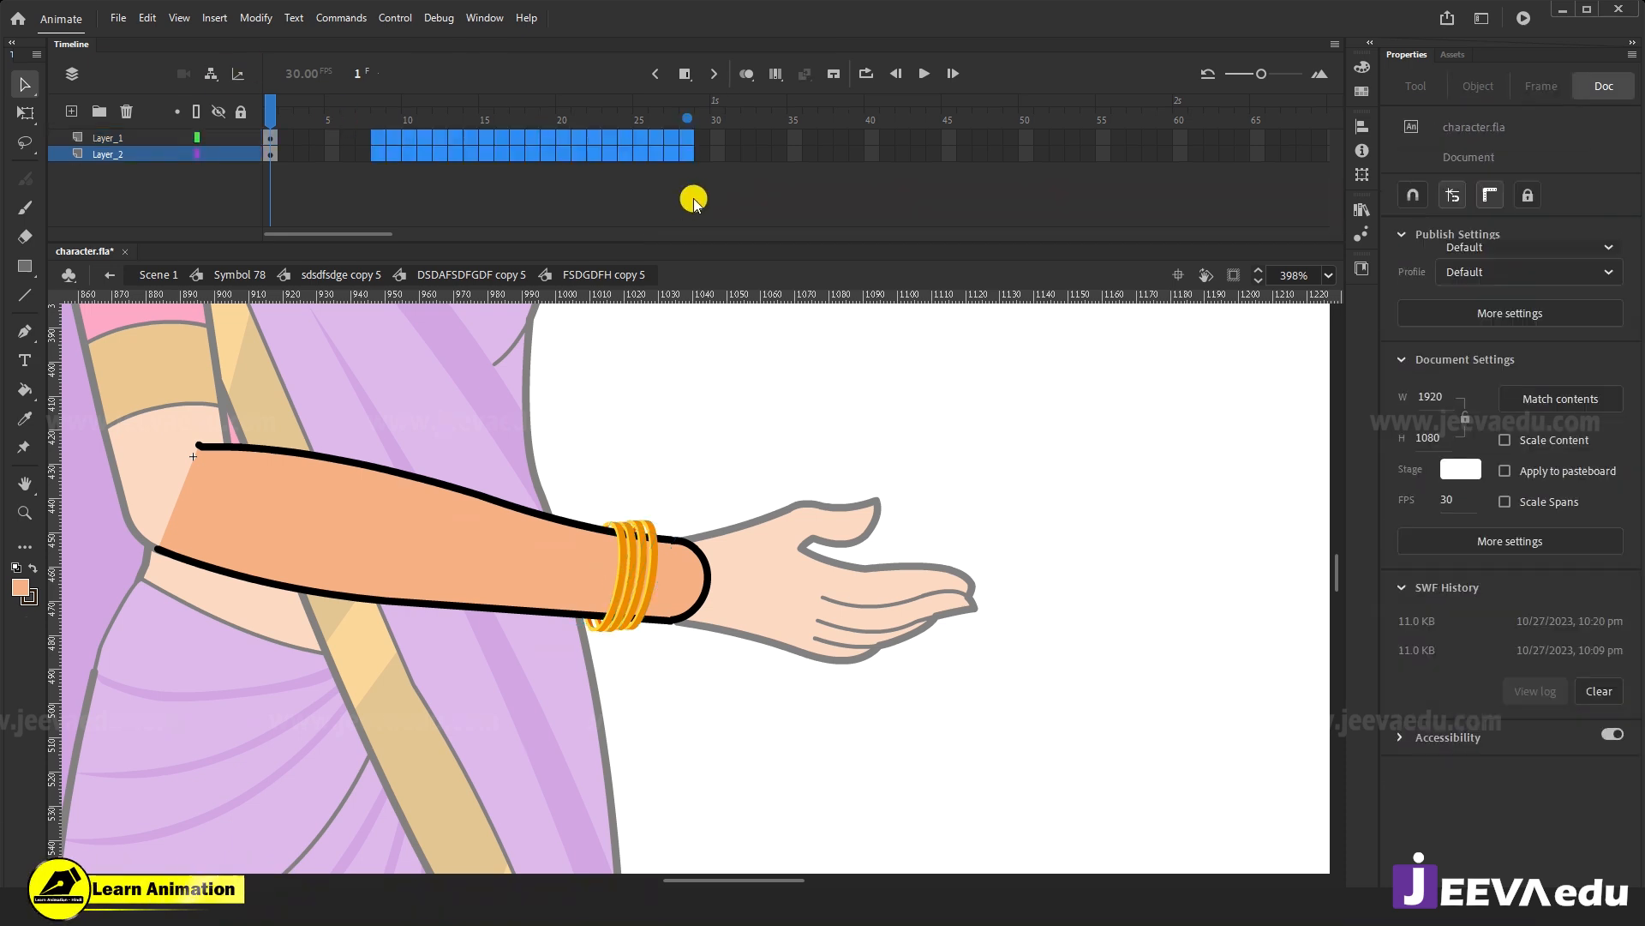
key("F5")
key("F5")
key("F5")
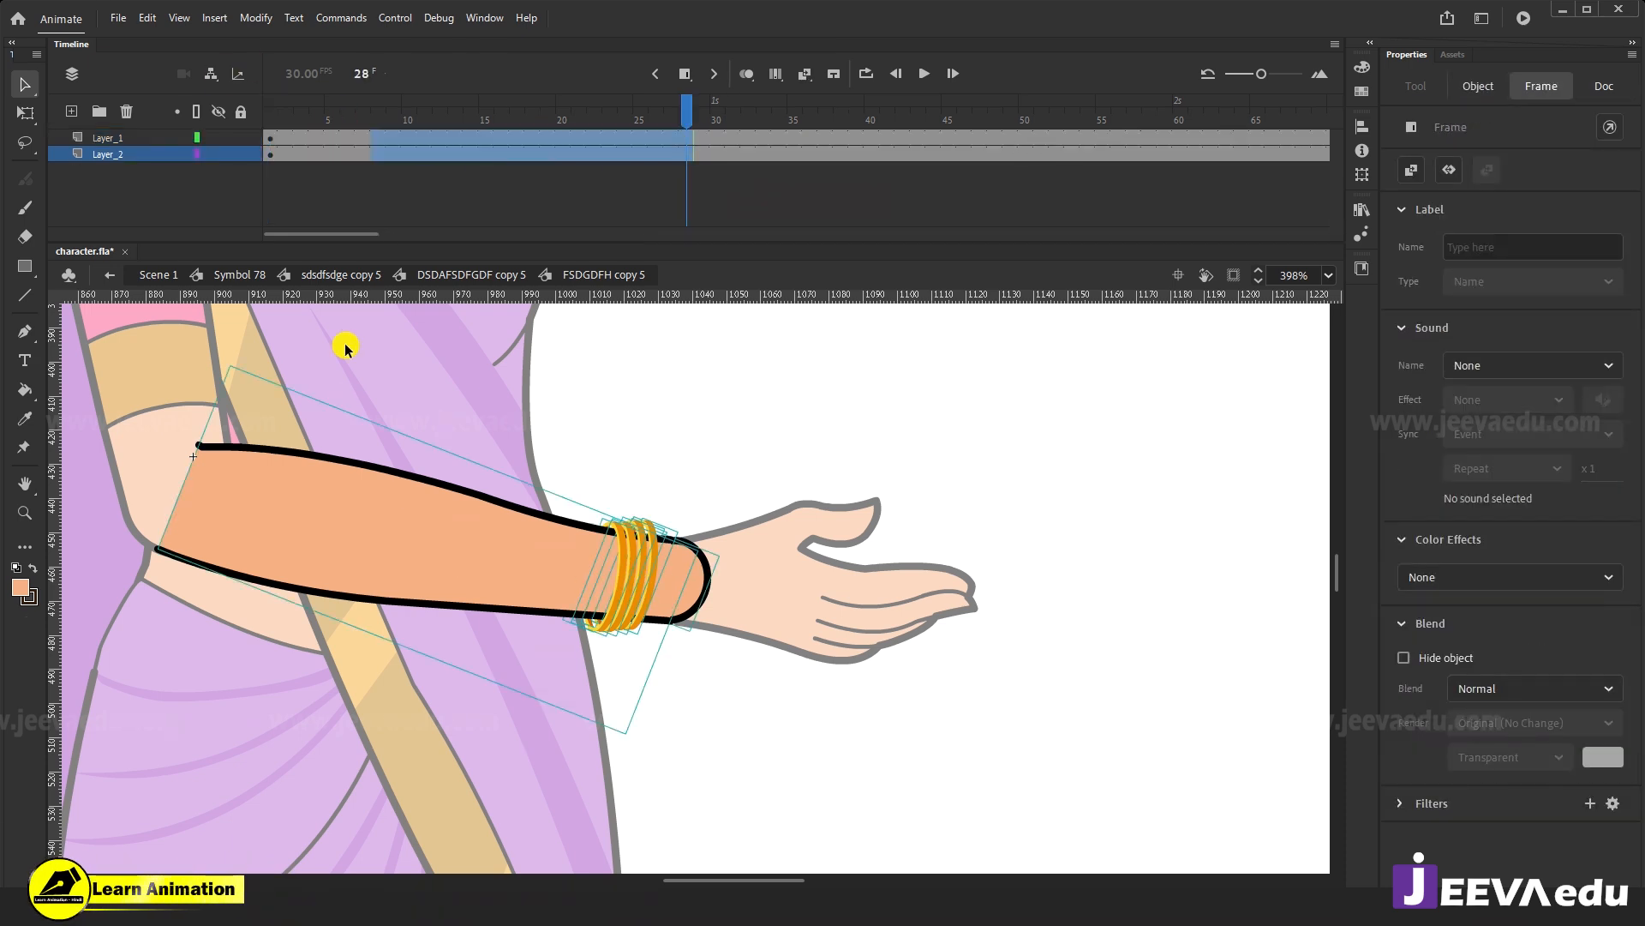
left_click(341, 274)
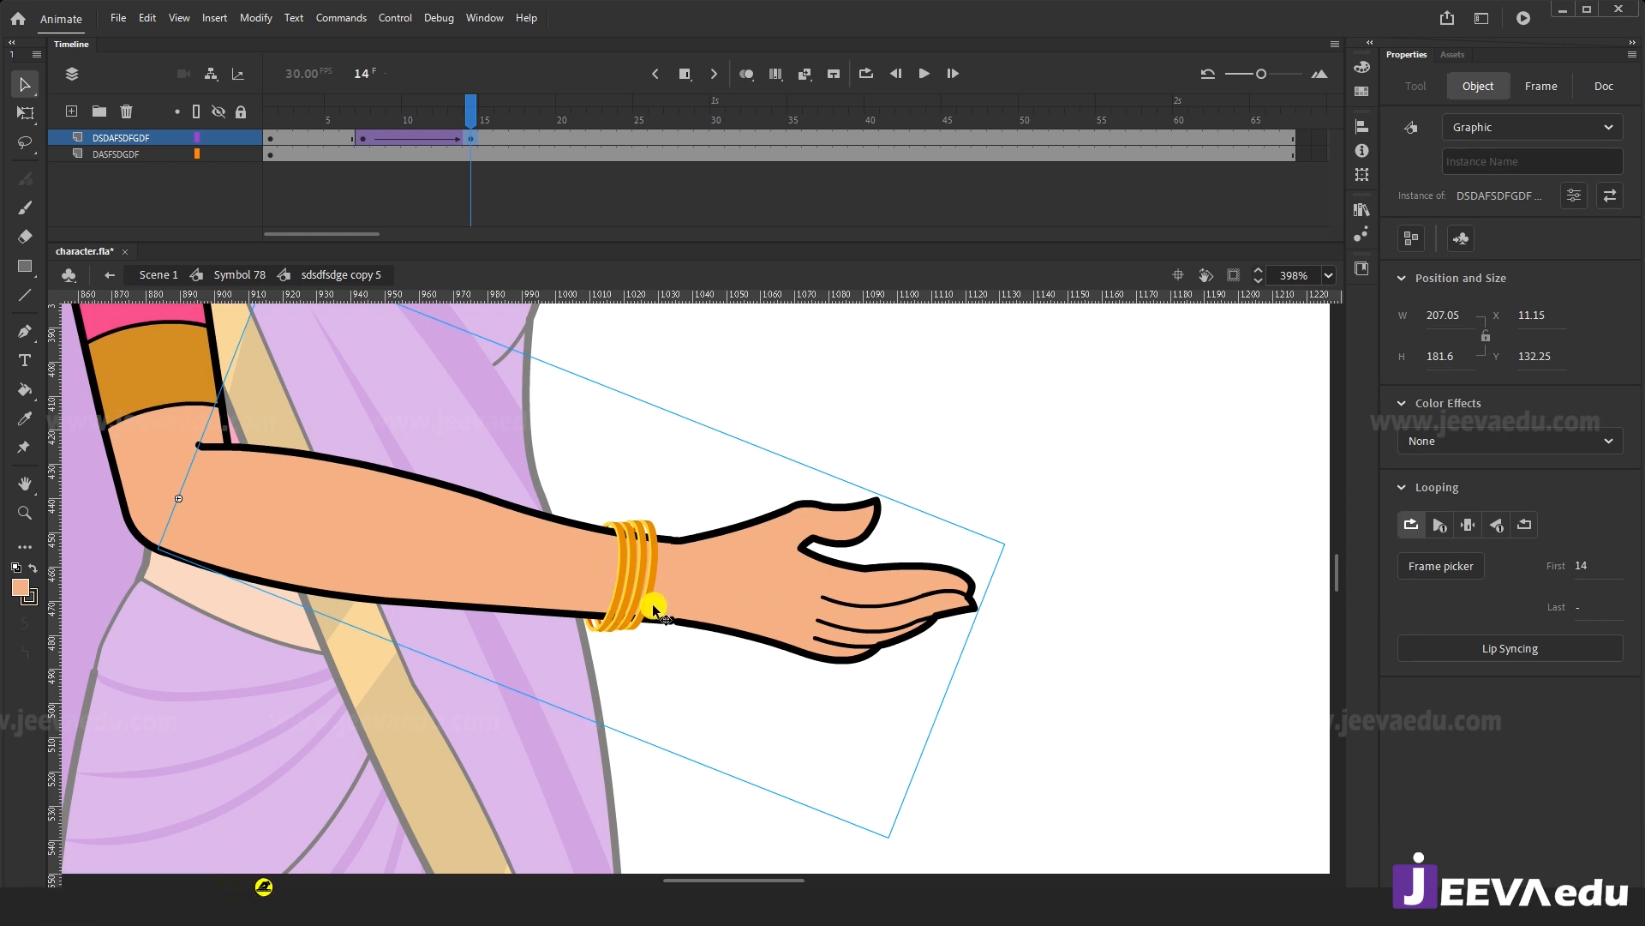
Return to Symbol 78, play back the animation to check the arm raise and go back to frame 14.
key("z")
left_click(619, 662, "alt")
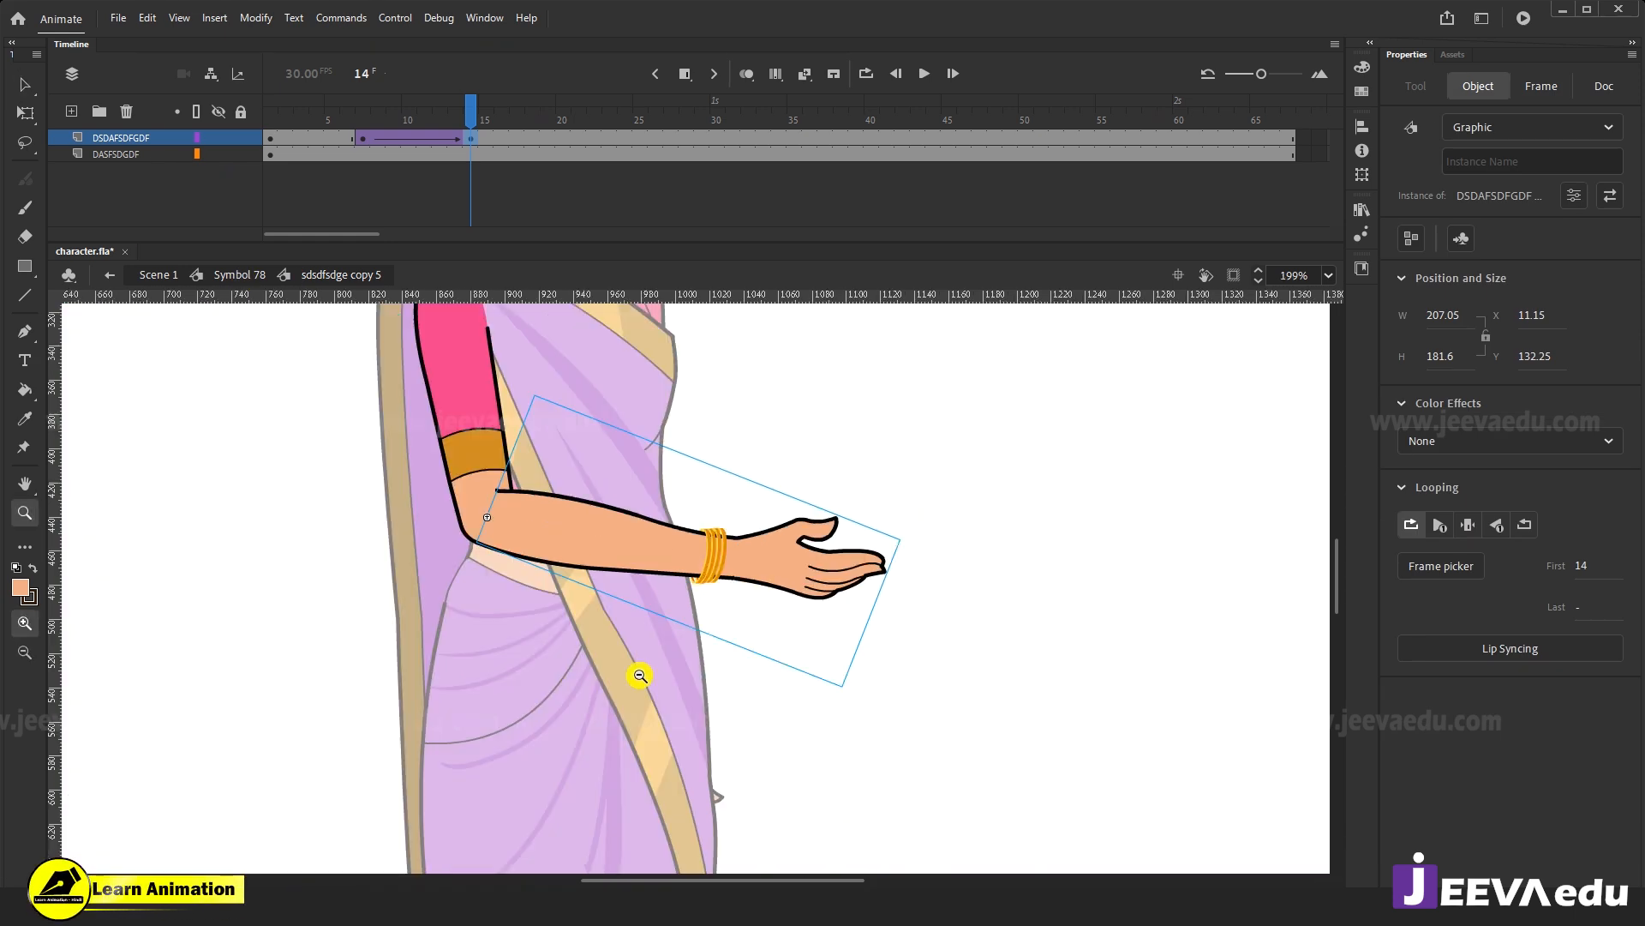
left_click(638, 675, "alt")
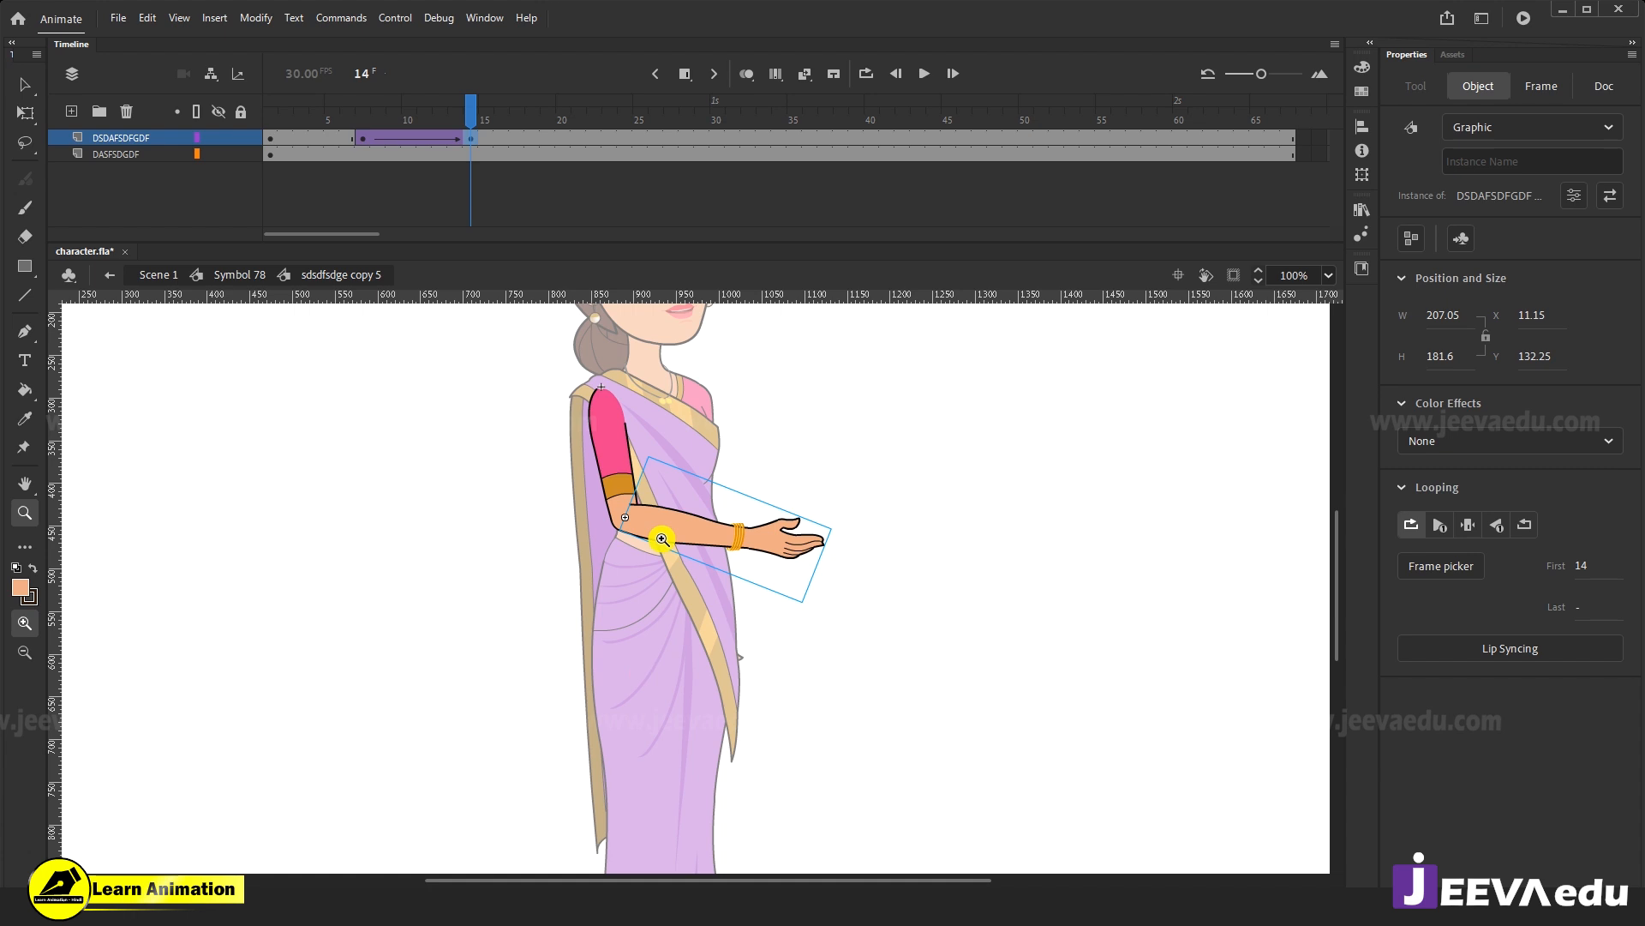
left_click(242, 275)
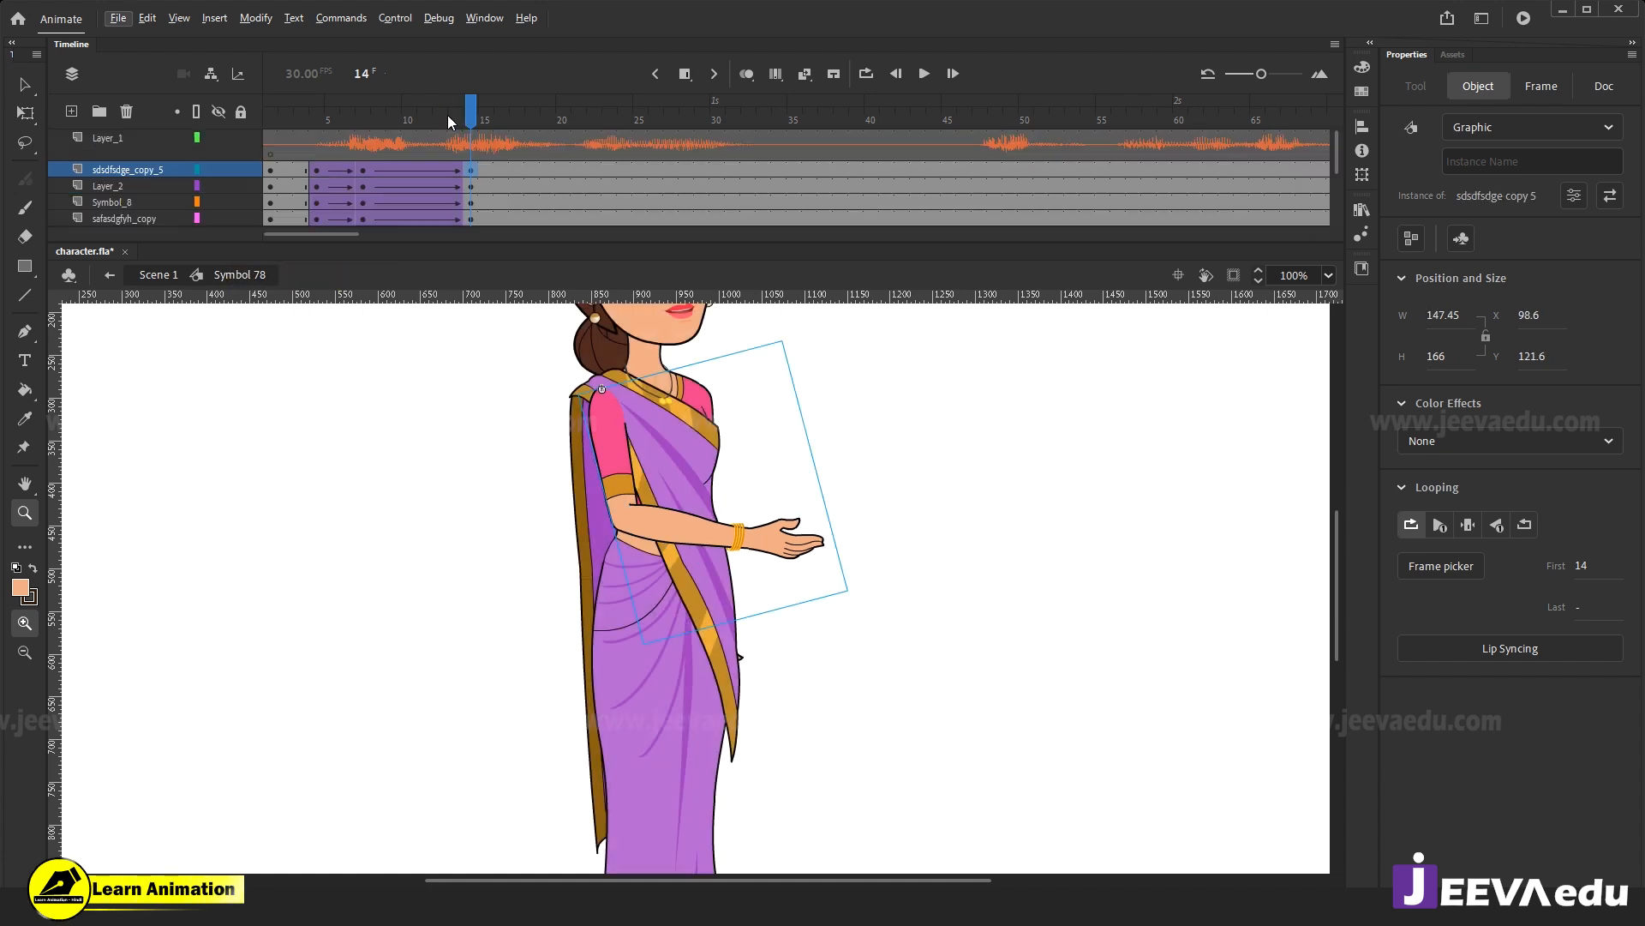
left_click(378, 115)
left_click_drag(337, 147, 356, 185)
key("Return")
key("Return")
left_click_drag(550, 137, 476, 139)
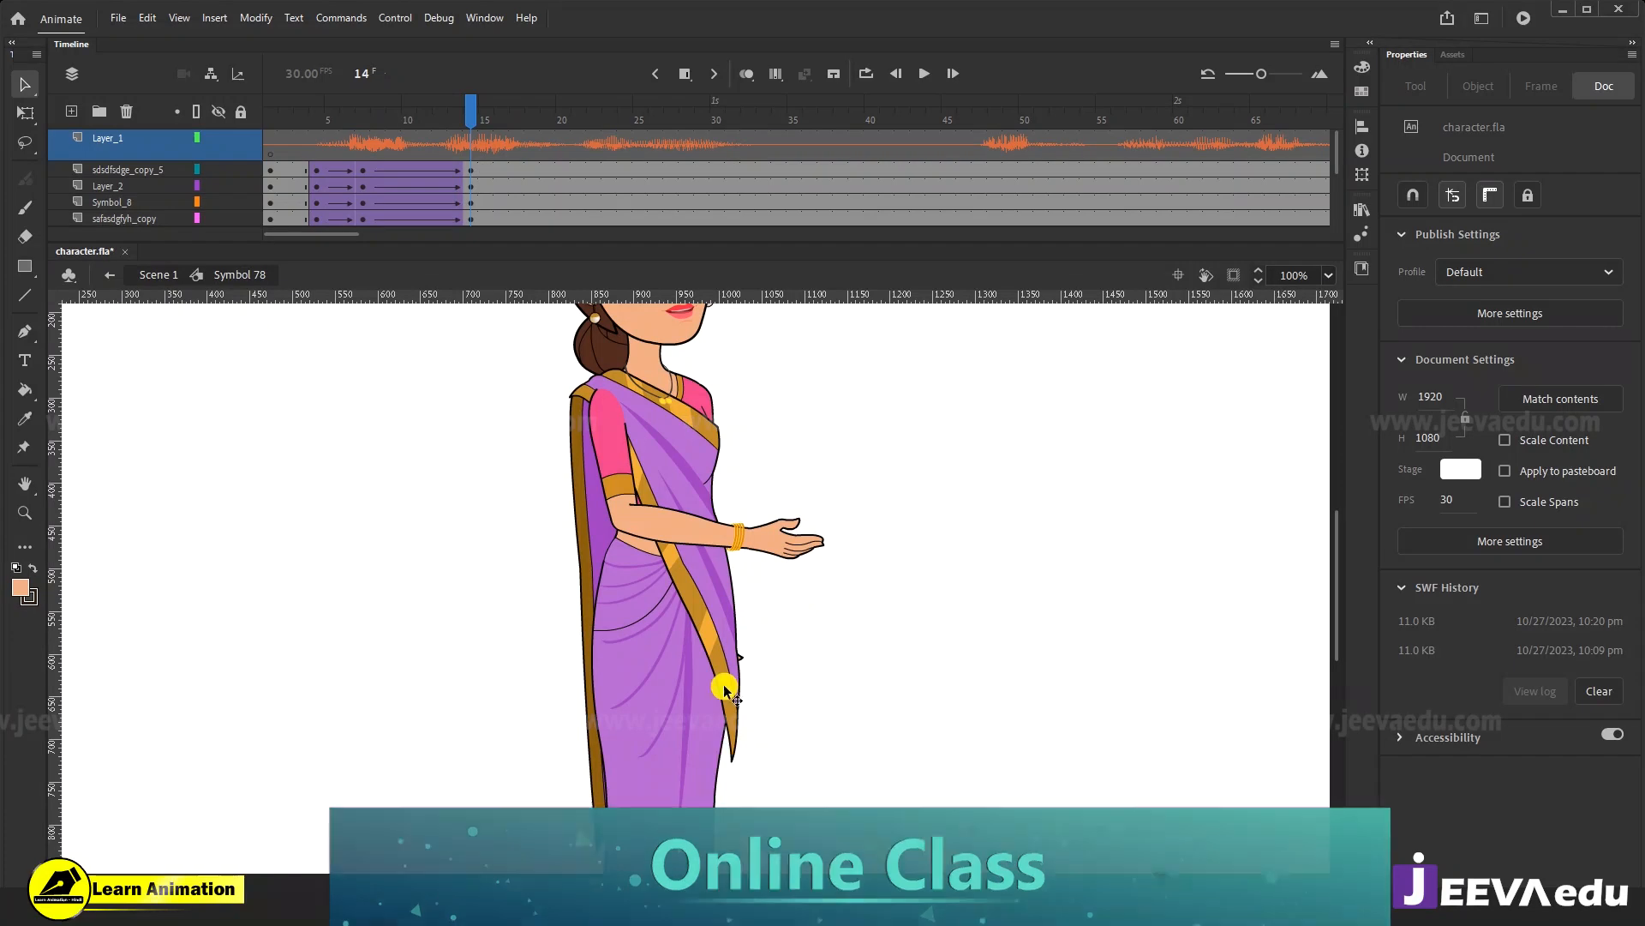
Rotate the front saree drape at frame 14 so its lower tip swings slightly backward.
key("v")
left_click(736, 739)
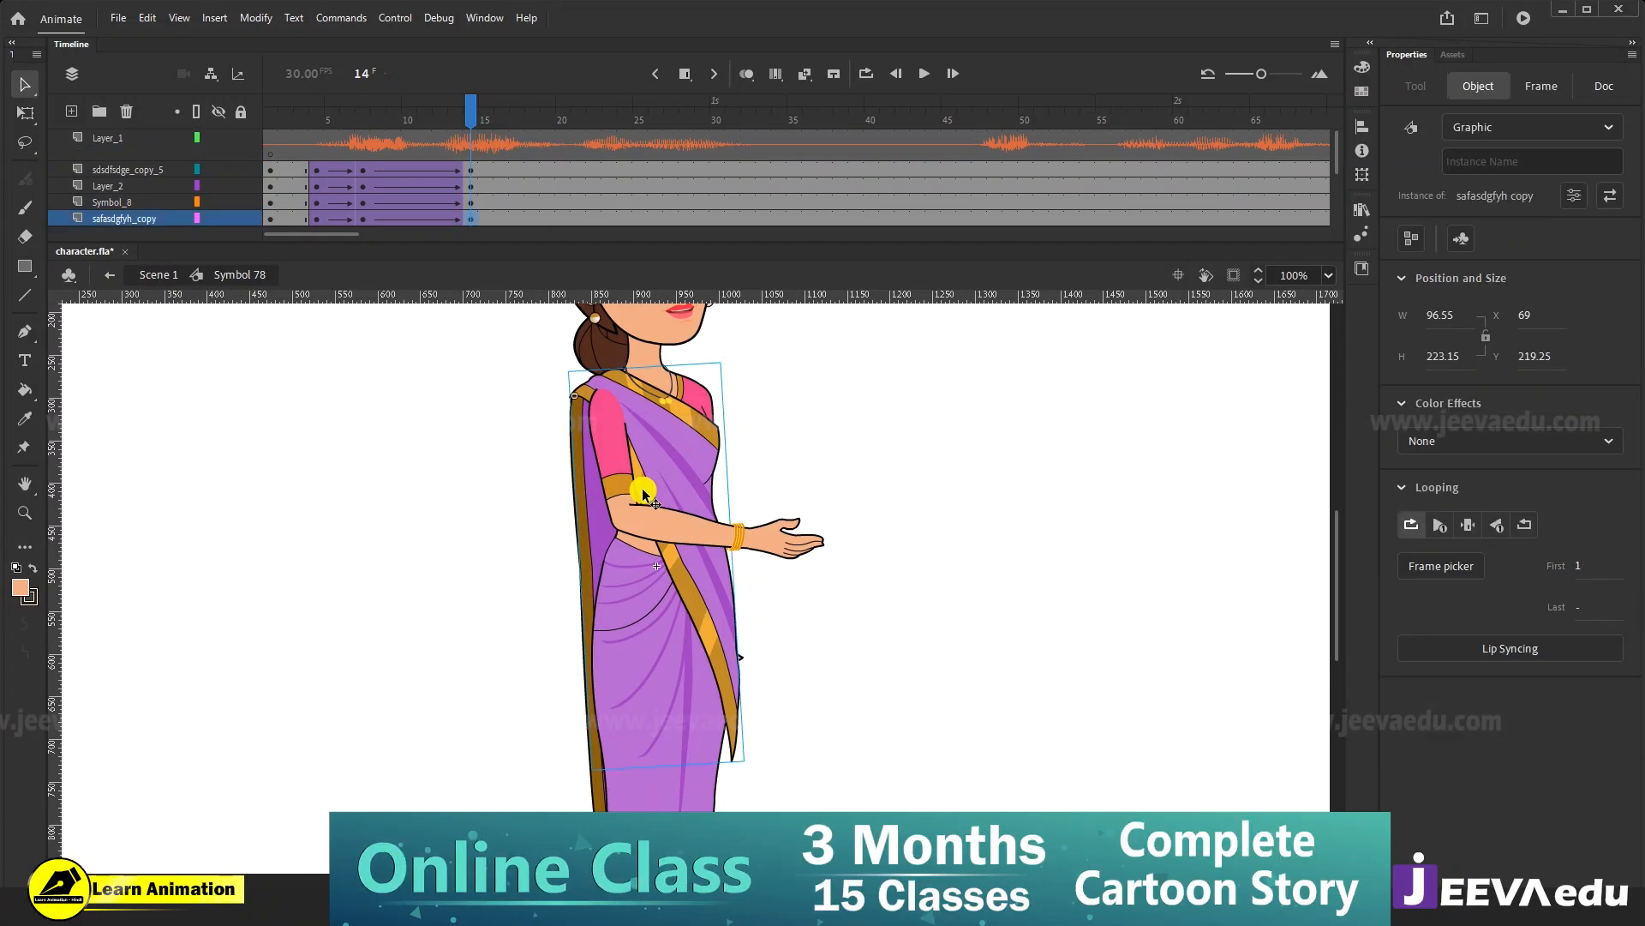
key("q")
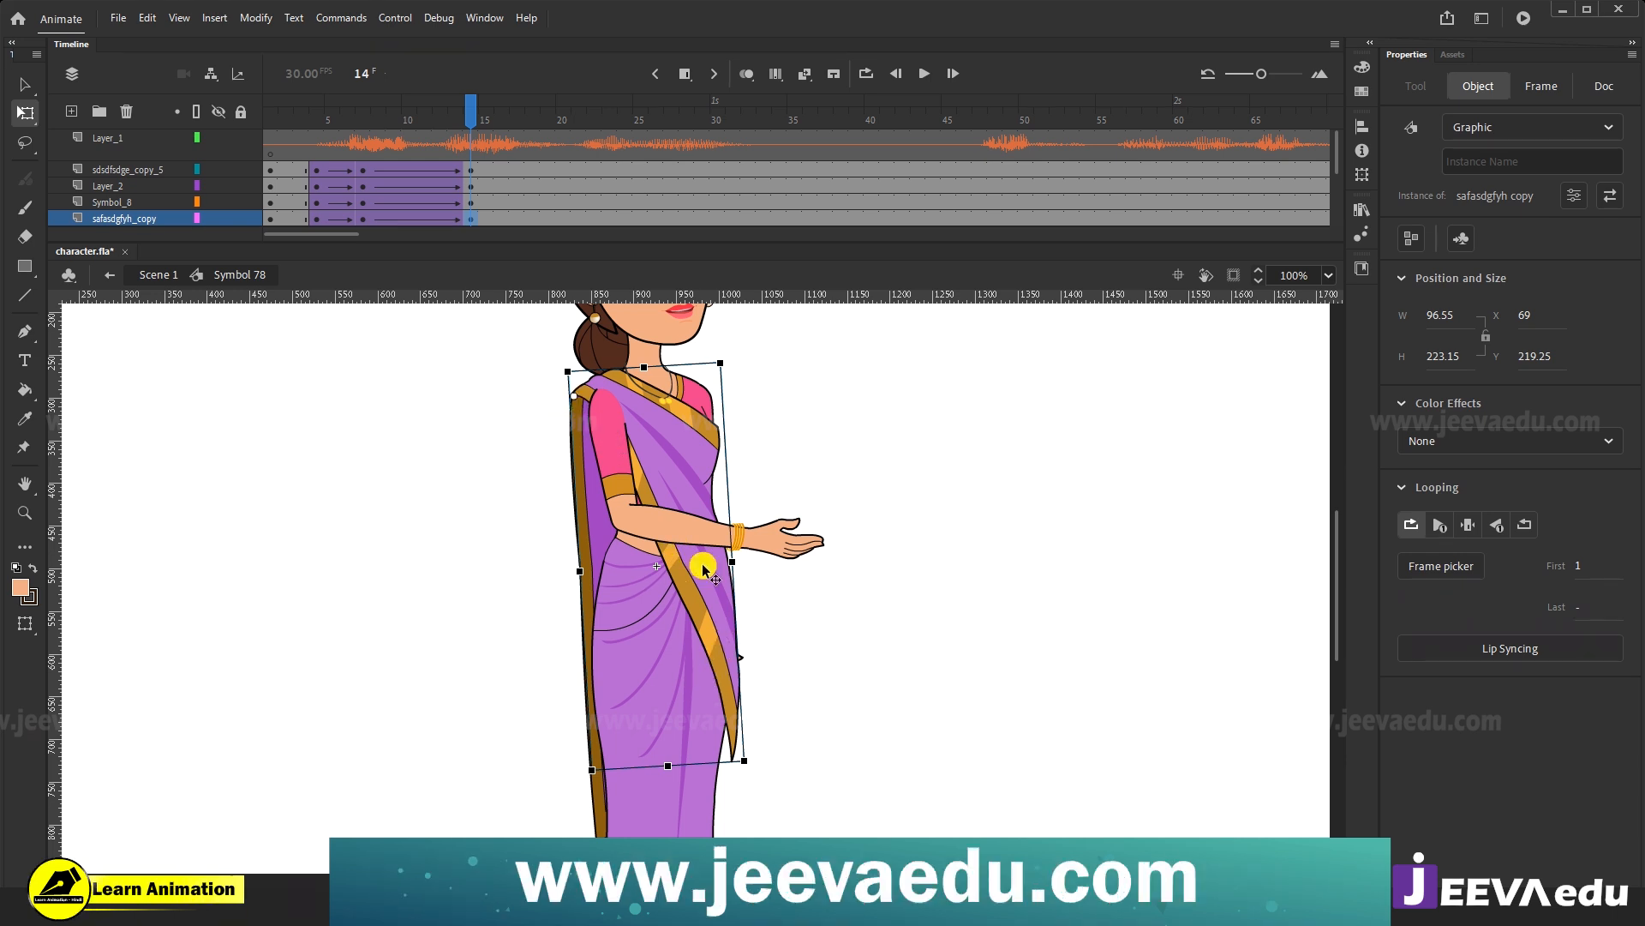
left_click_drag(754, 774, 752, 774)
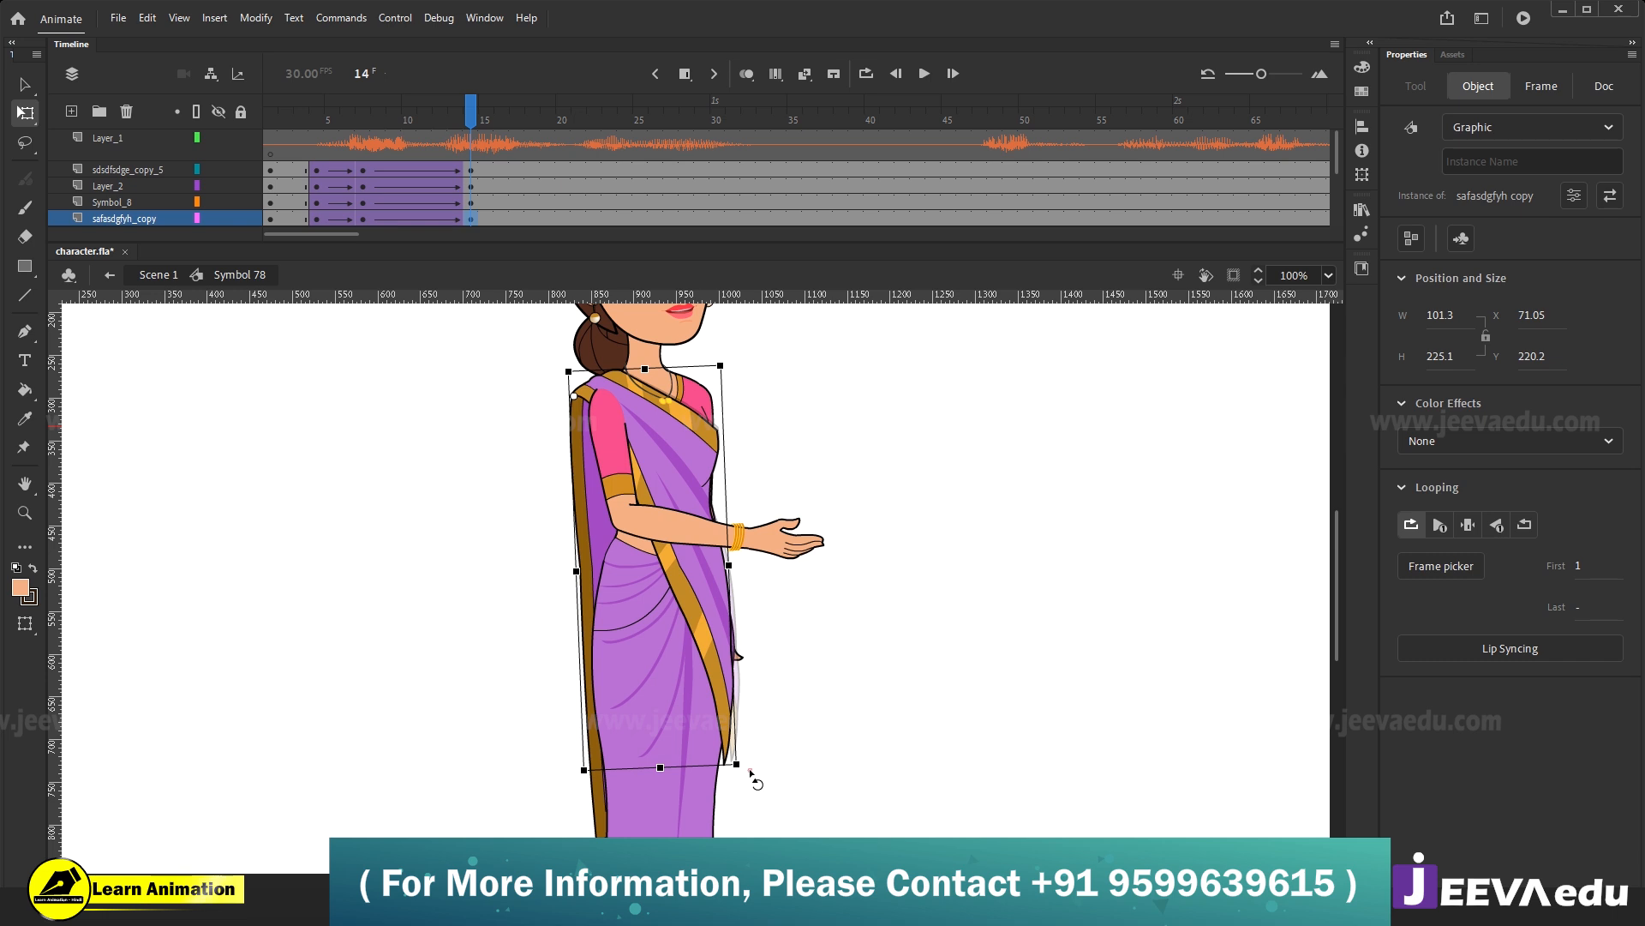
Rotate the hanging back drape about the shoulder at frame 14 so its lower end swings away from the legs.
left_click(597, 553)
left_click(618, 709)
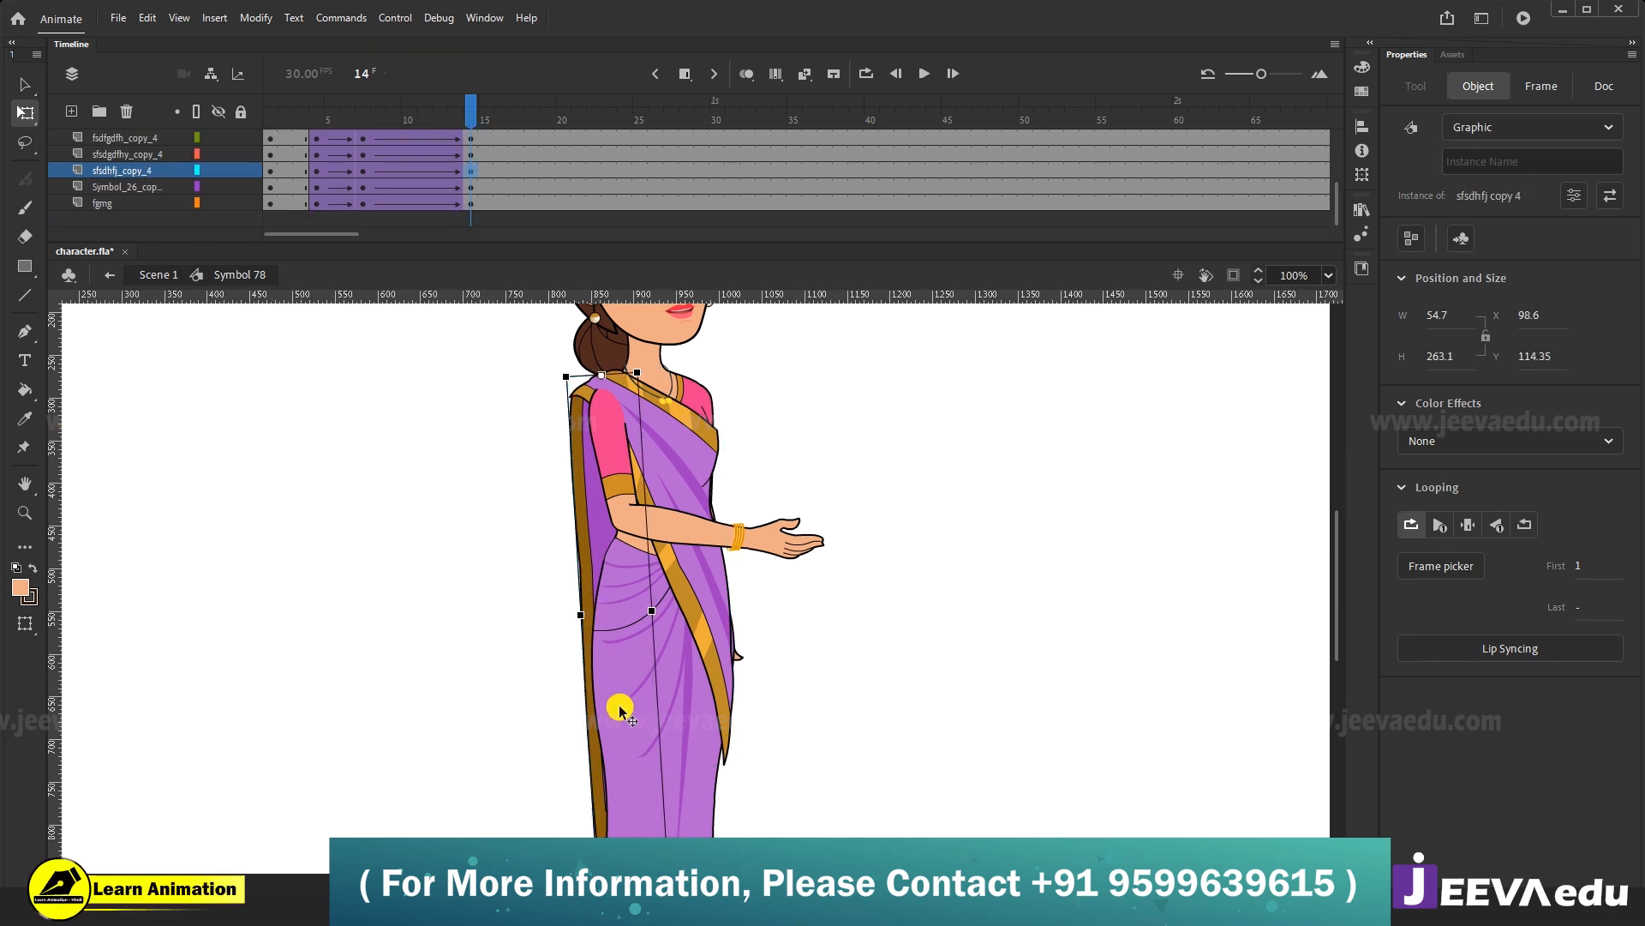
scroll(619, 710, "down", 2)
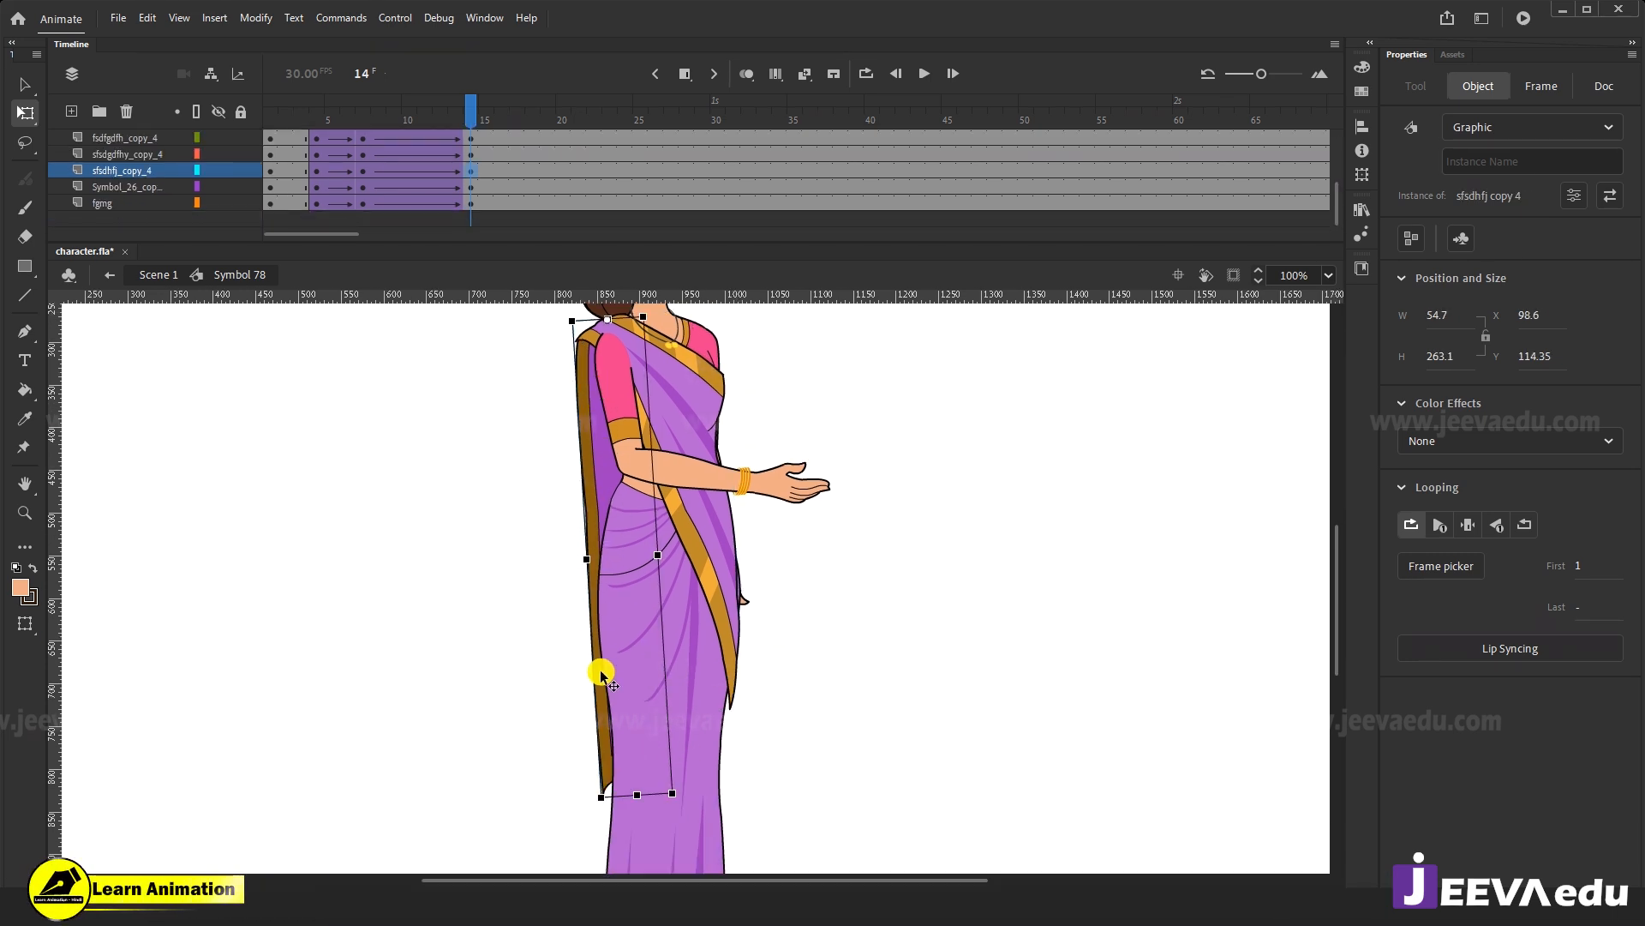
left_click_drag(602, 809, 569, 802)
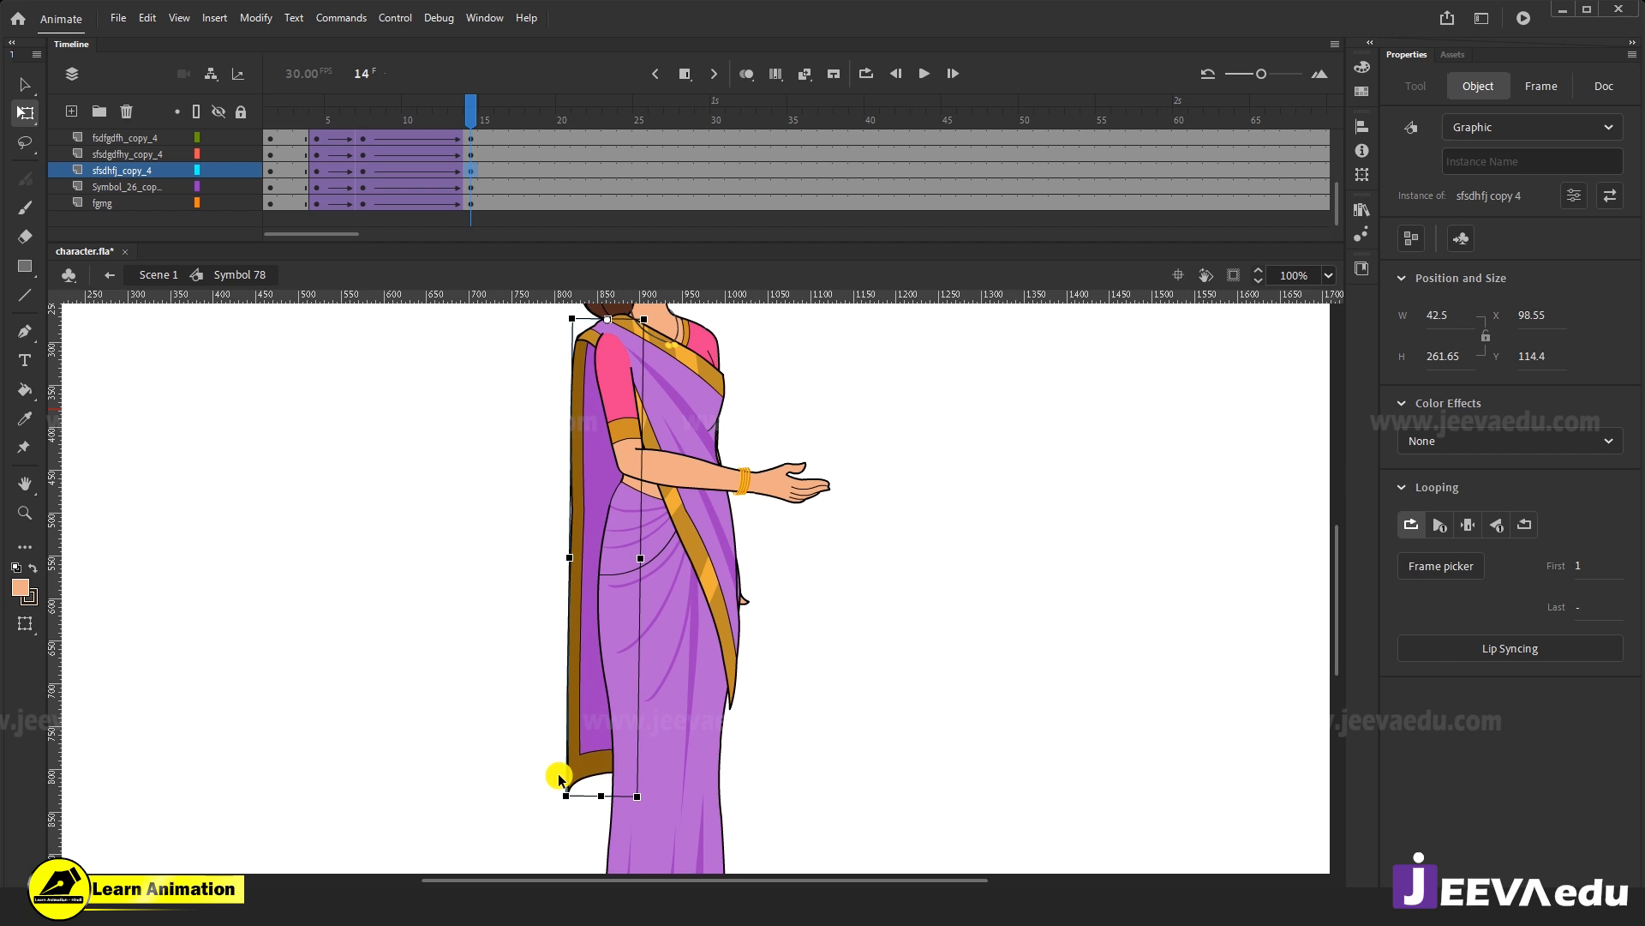
Play and scrub the full-figure animation from frame 1 to 15 and examine the new arm and drape pose up close.
left_click(455, 121)
left_click_drag(288, 147, 474, 172)
key("z")
left_click(673, 650, "alt")
left_click_drag(680, 614, 682, 641)
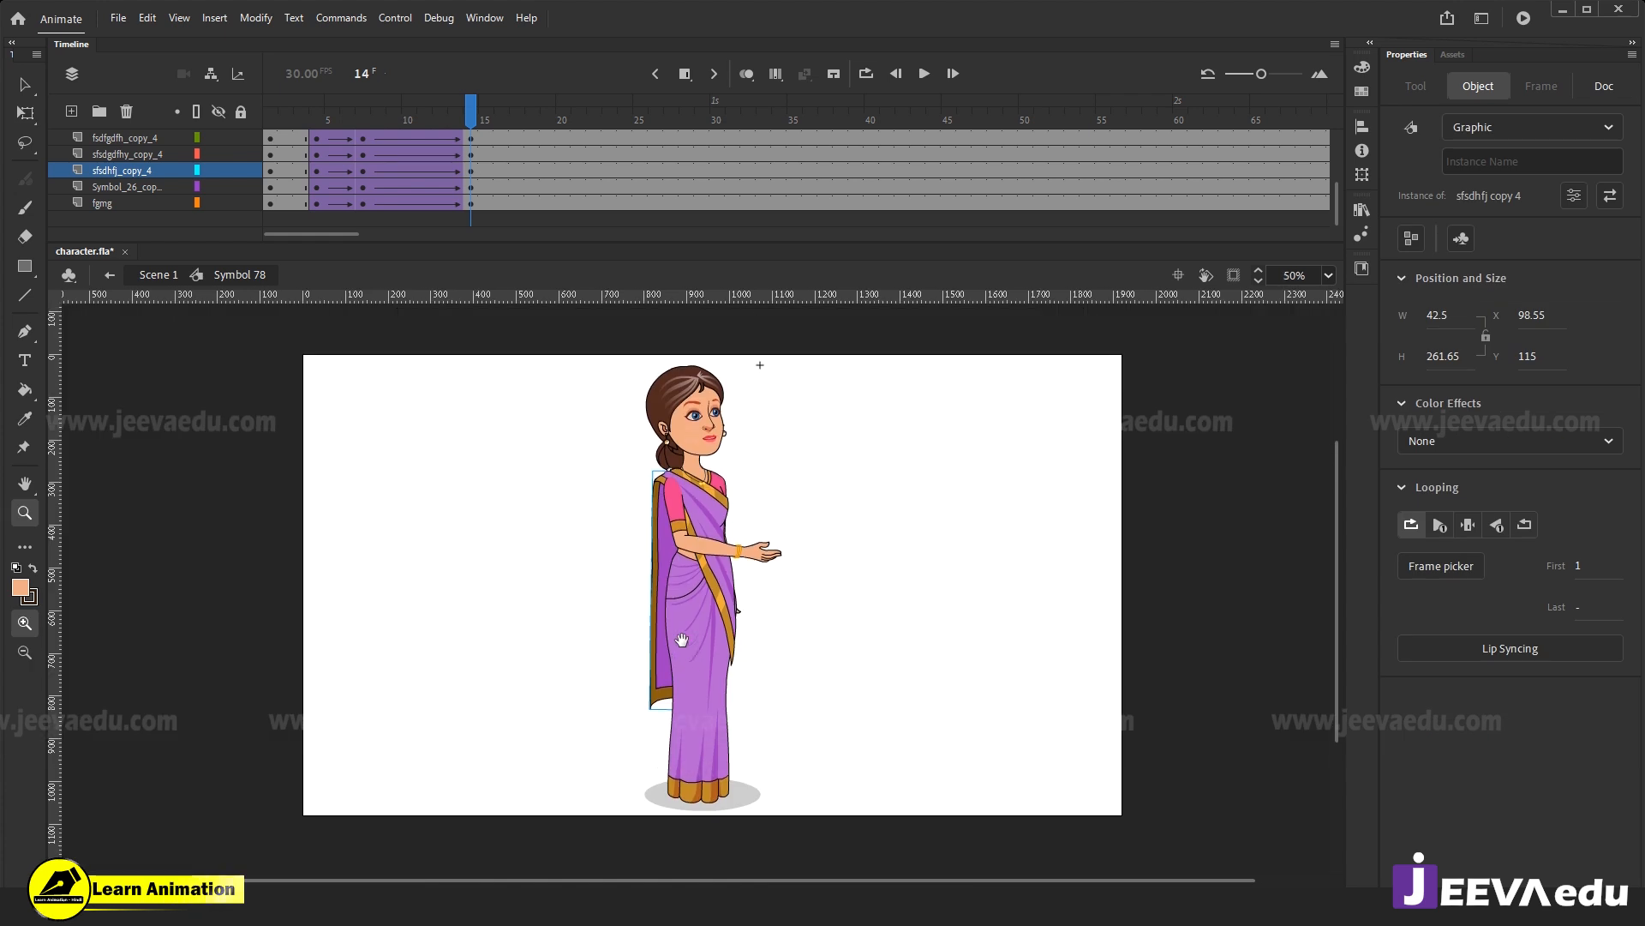
left_click_drag(471, 110, 273, 156)
scroll(430, 146, "up", 2)
key("Return")
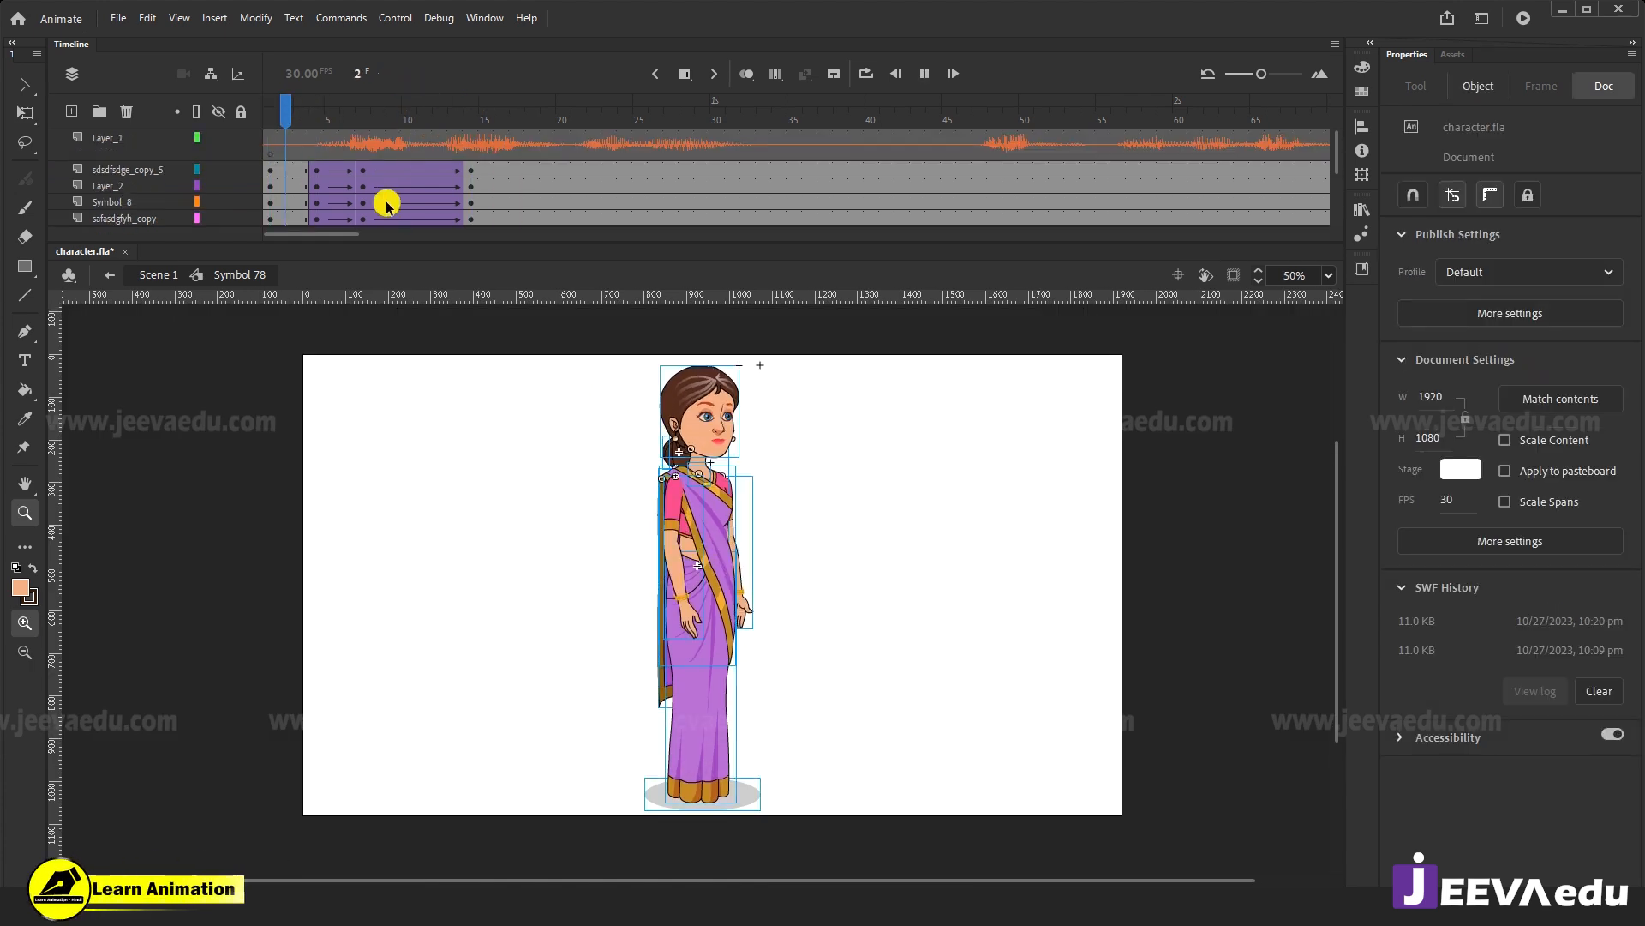
key("Return")
left_click_drag(449, 126, 488, 154)
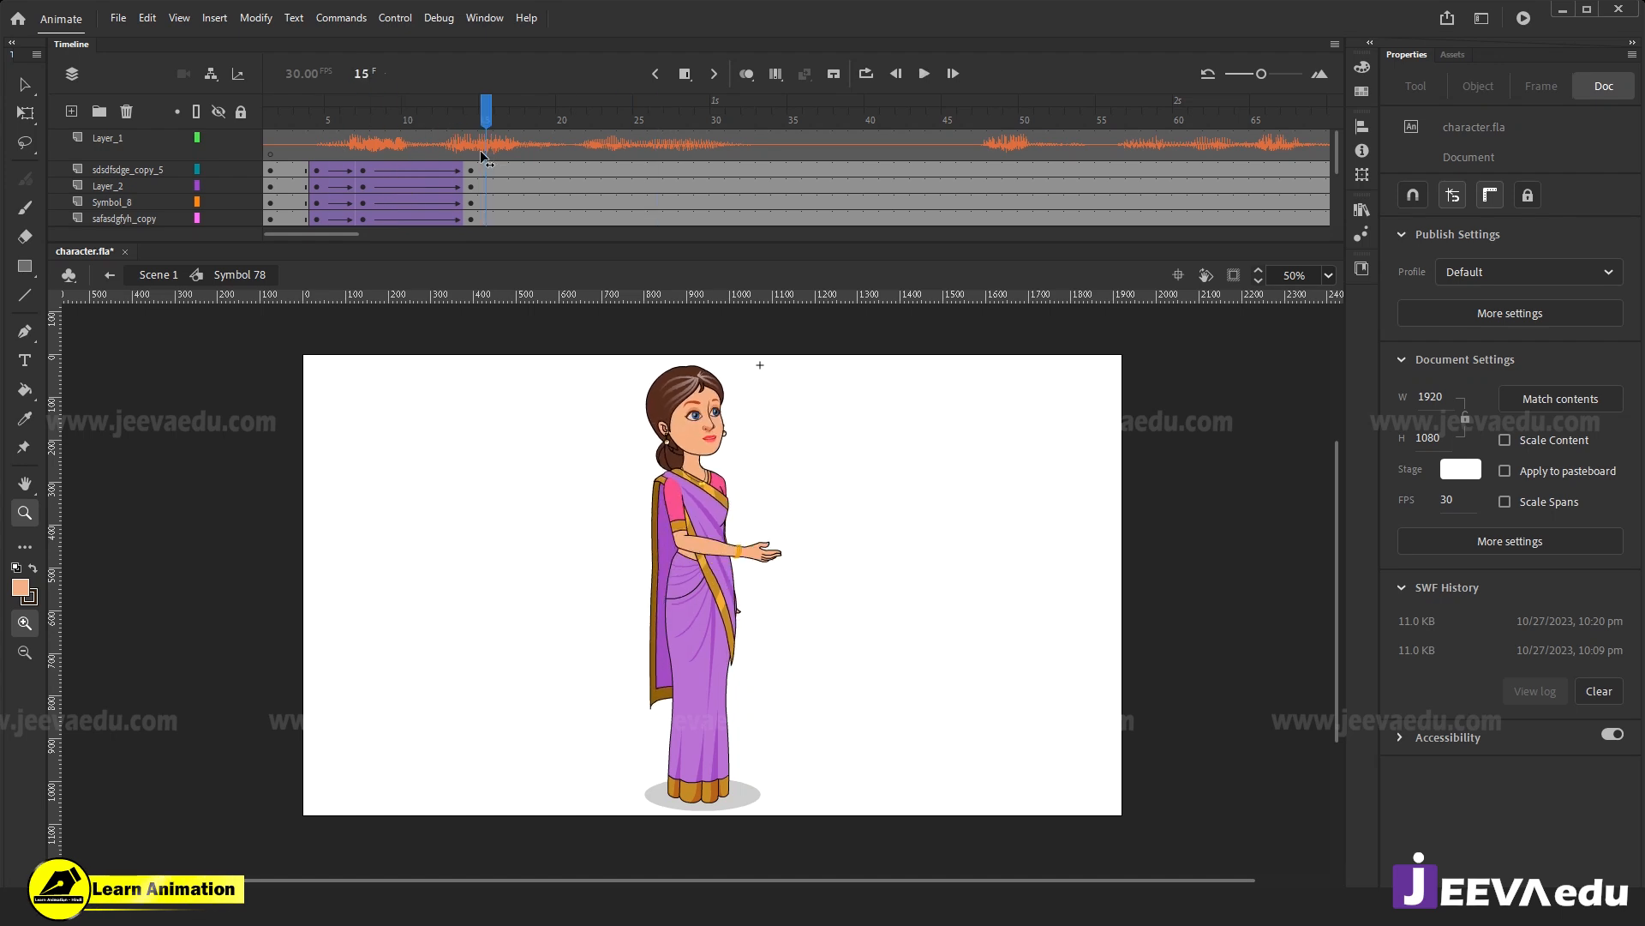
left_click(724, 570)
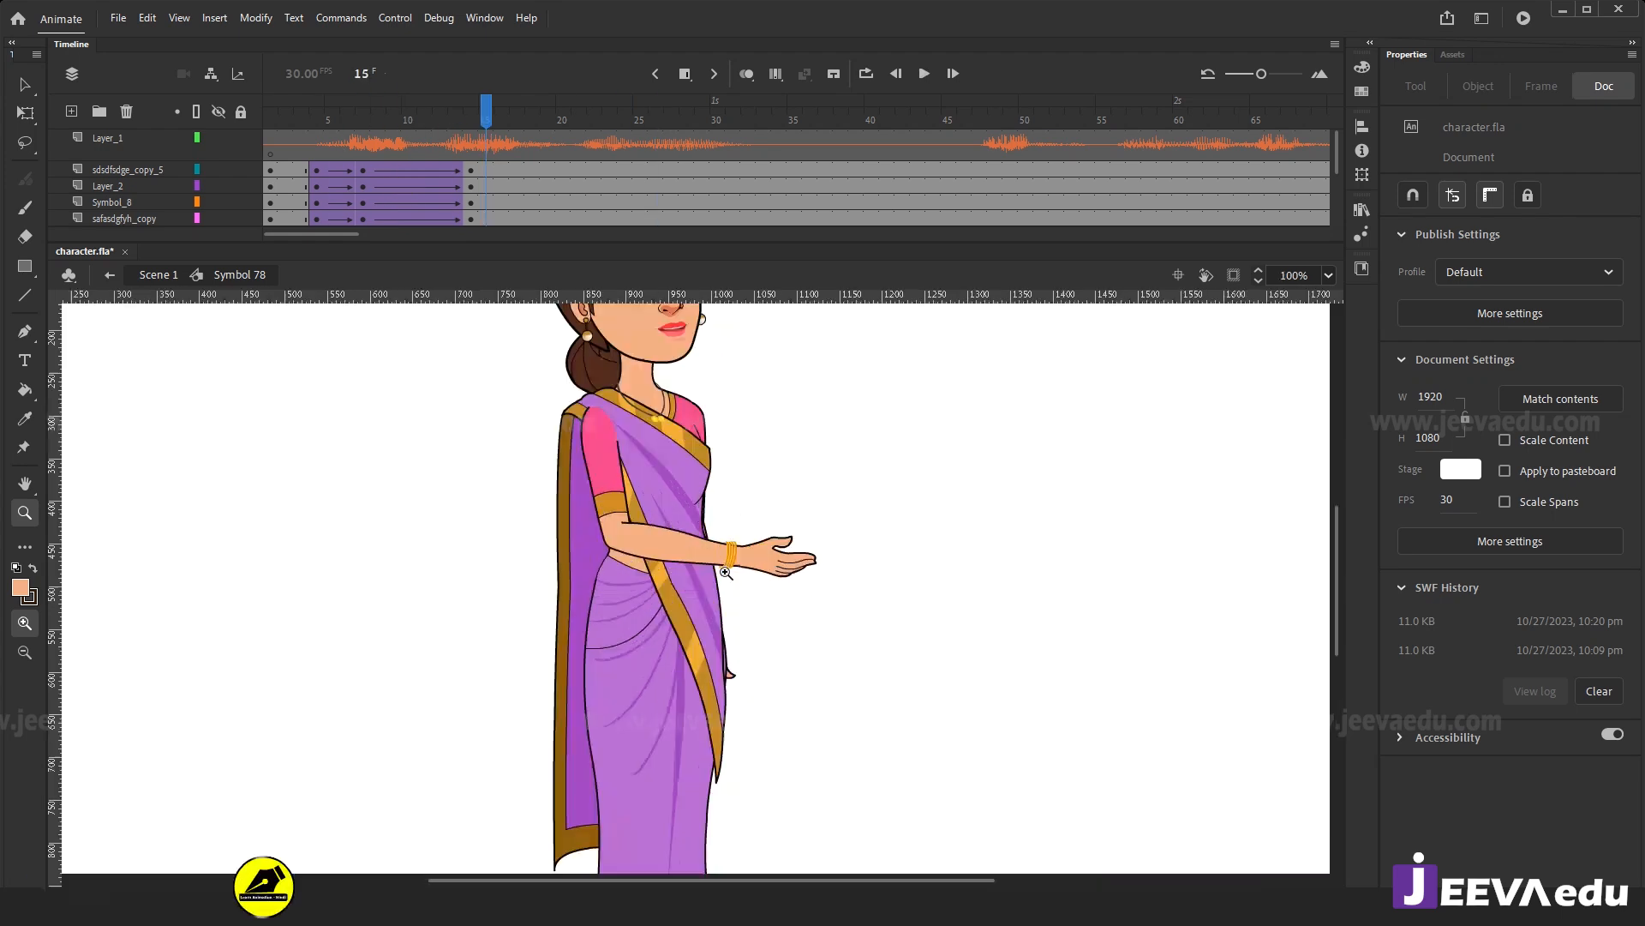
On frame 14, skew the necklace symbol slightly so that it sits centred on the woman's neckline.
left_click(644, 447)
left_click_drag(437, 109, 469, 110)
key("v")
left_click(735, 538)
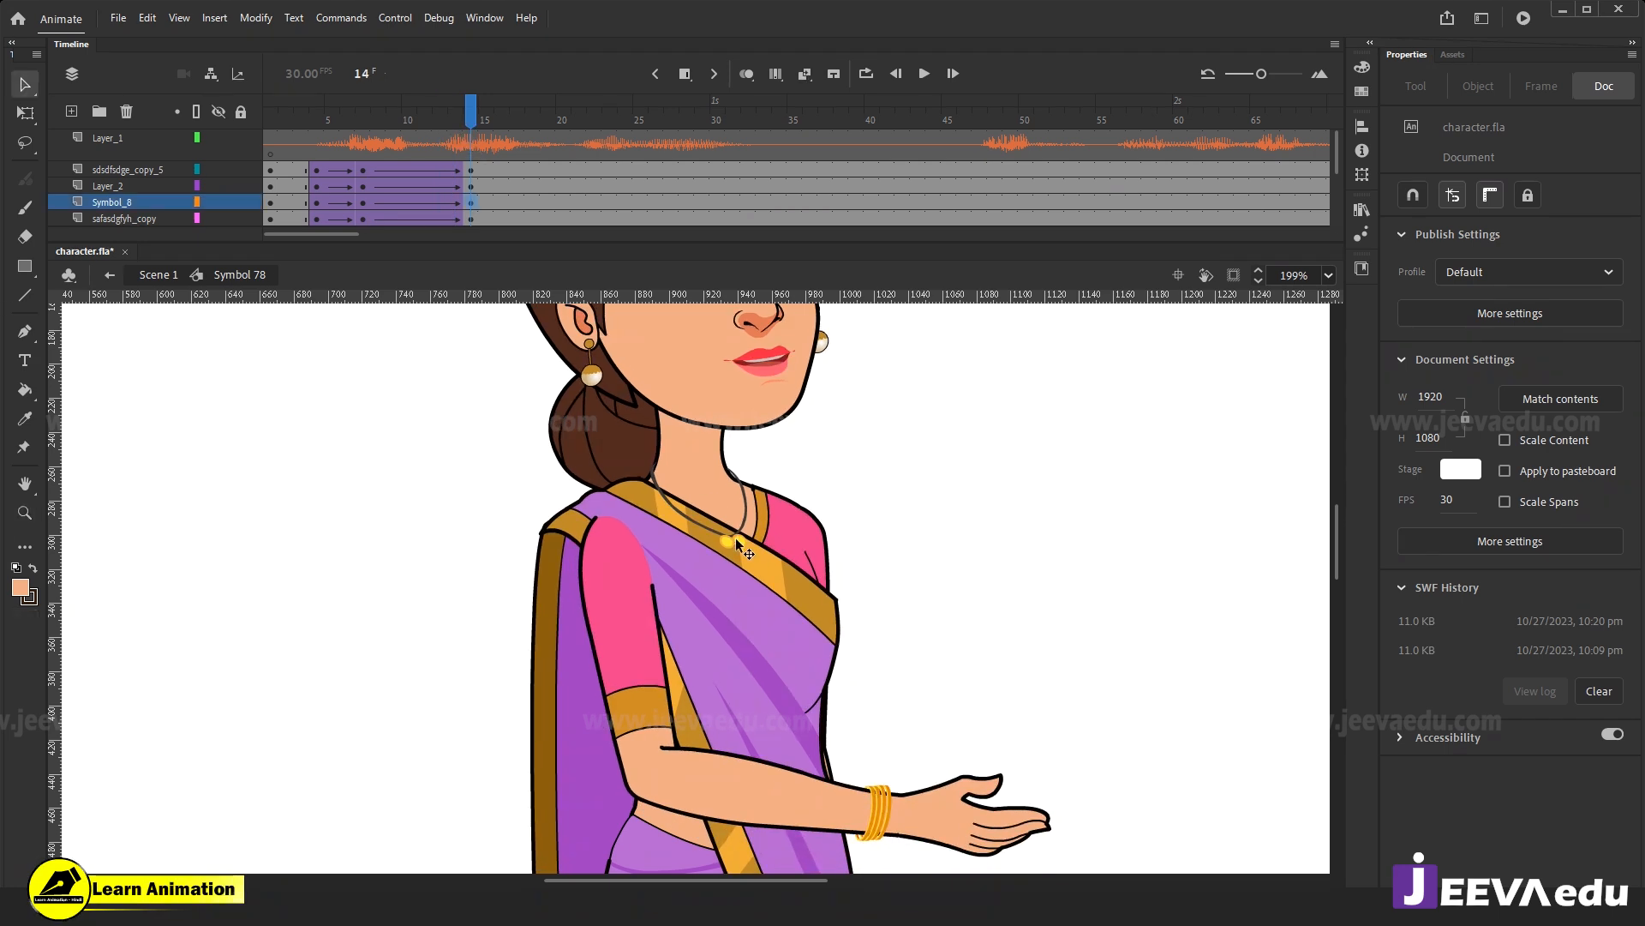
key("q")
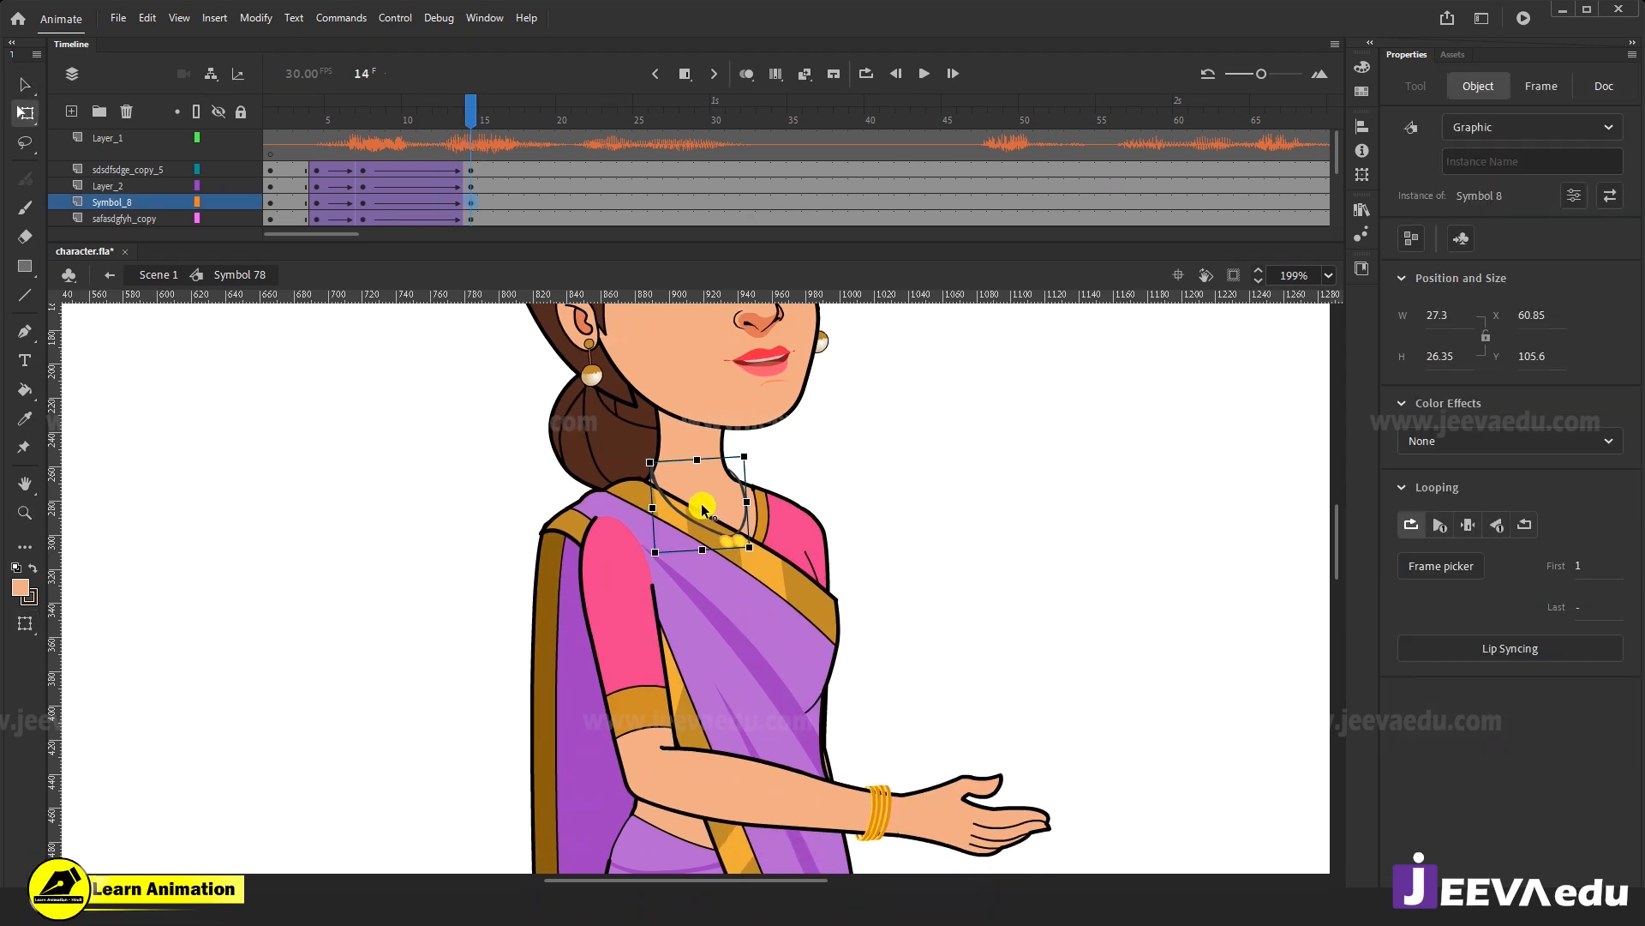
left_click_drag(730, 546, 724, 545)
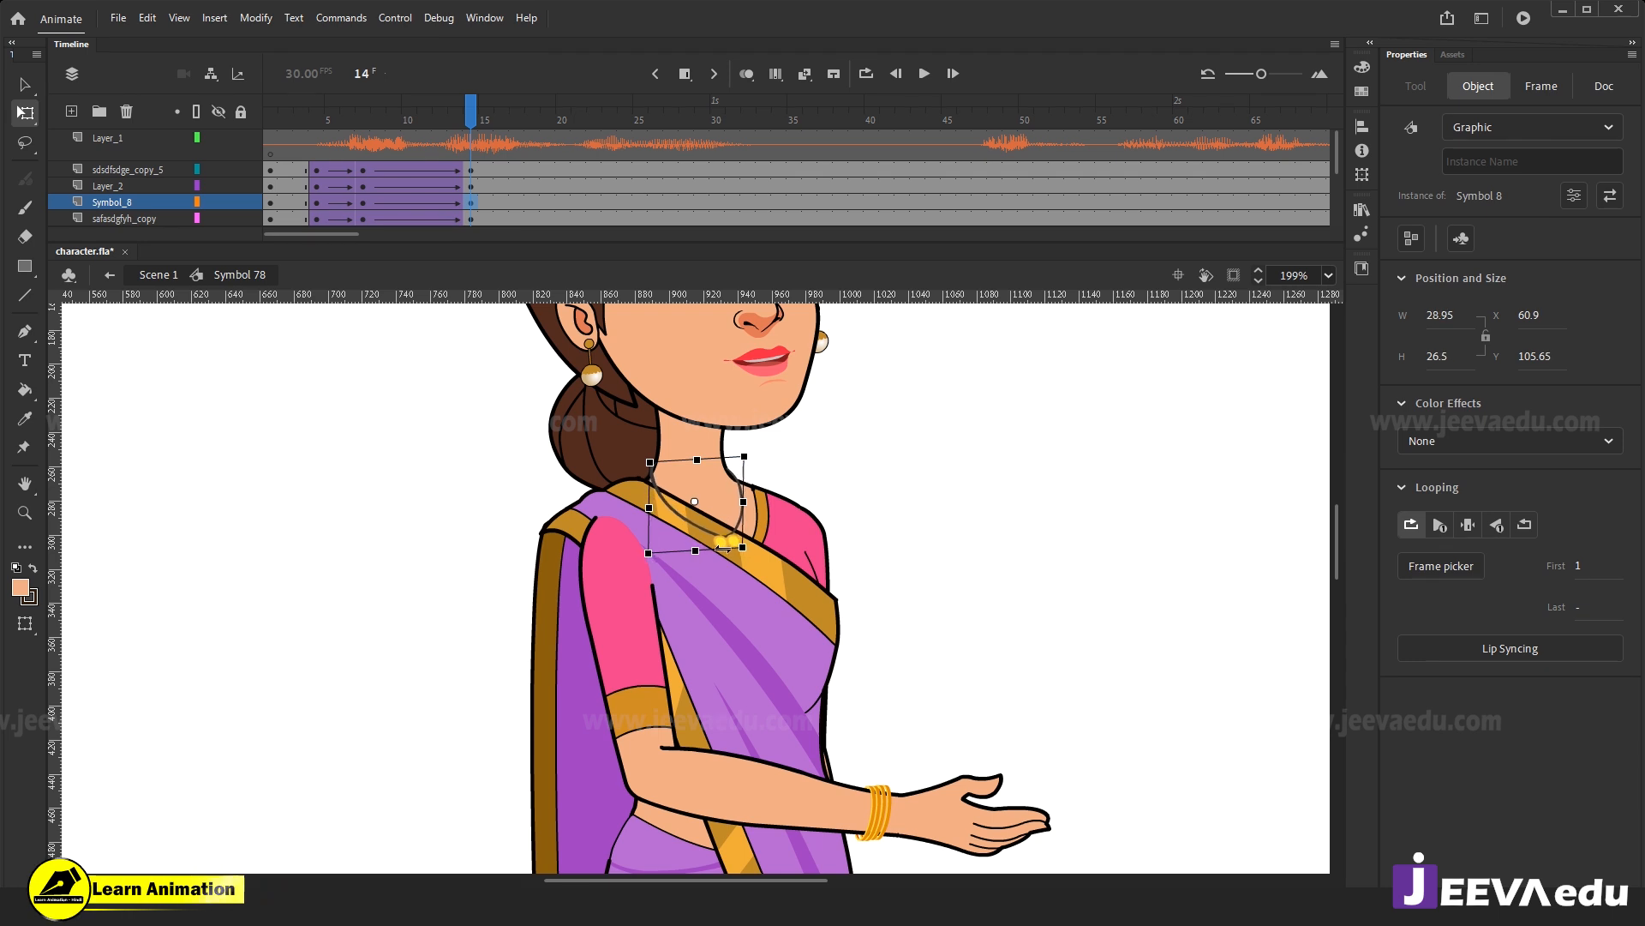
key("ctrl+z")
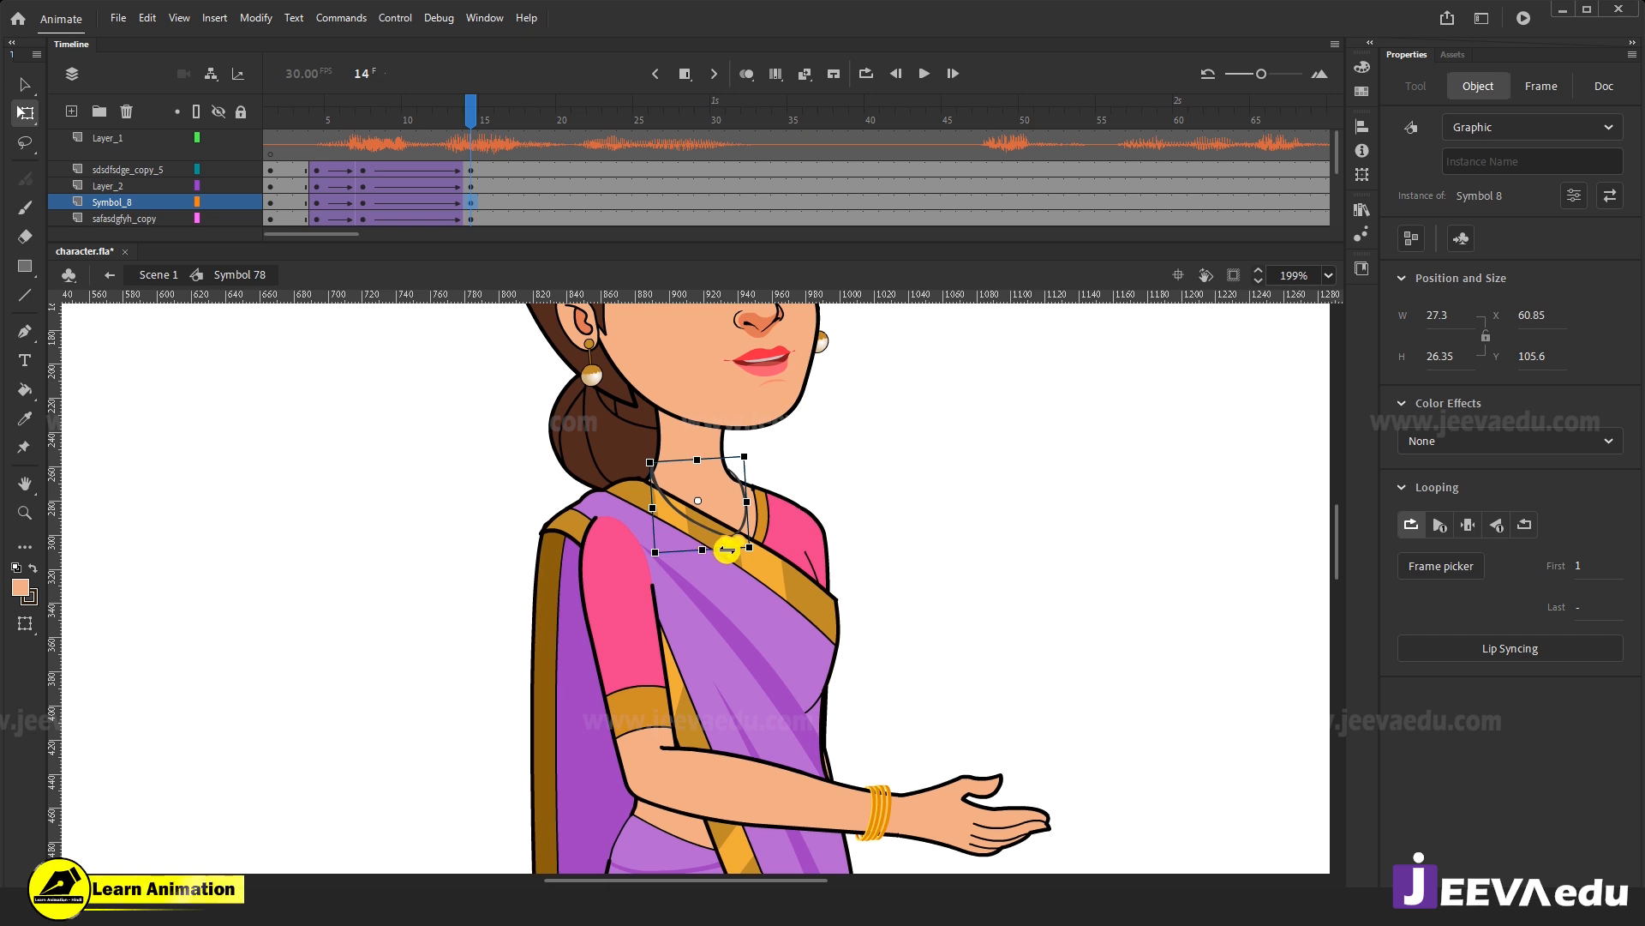
left_click_drag(723, 548, 718, 548)
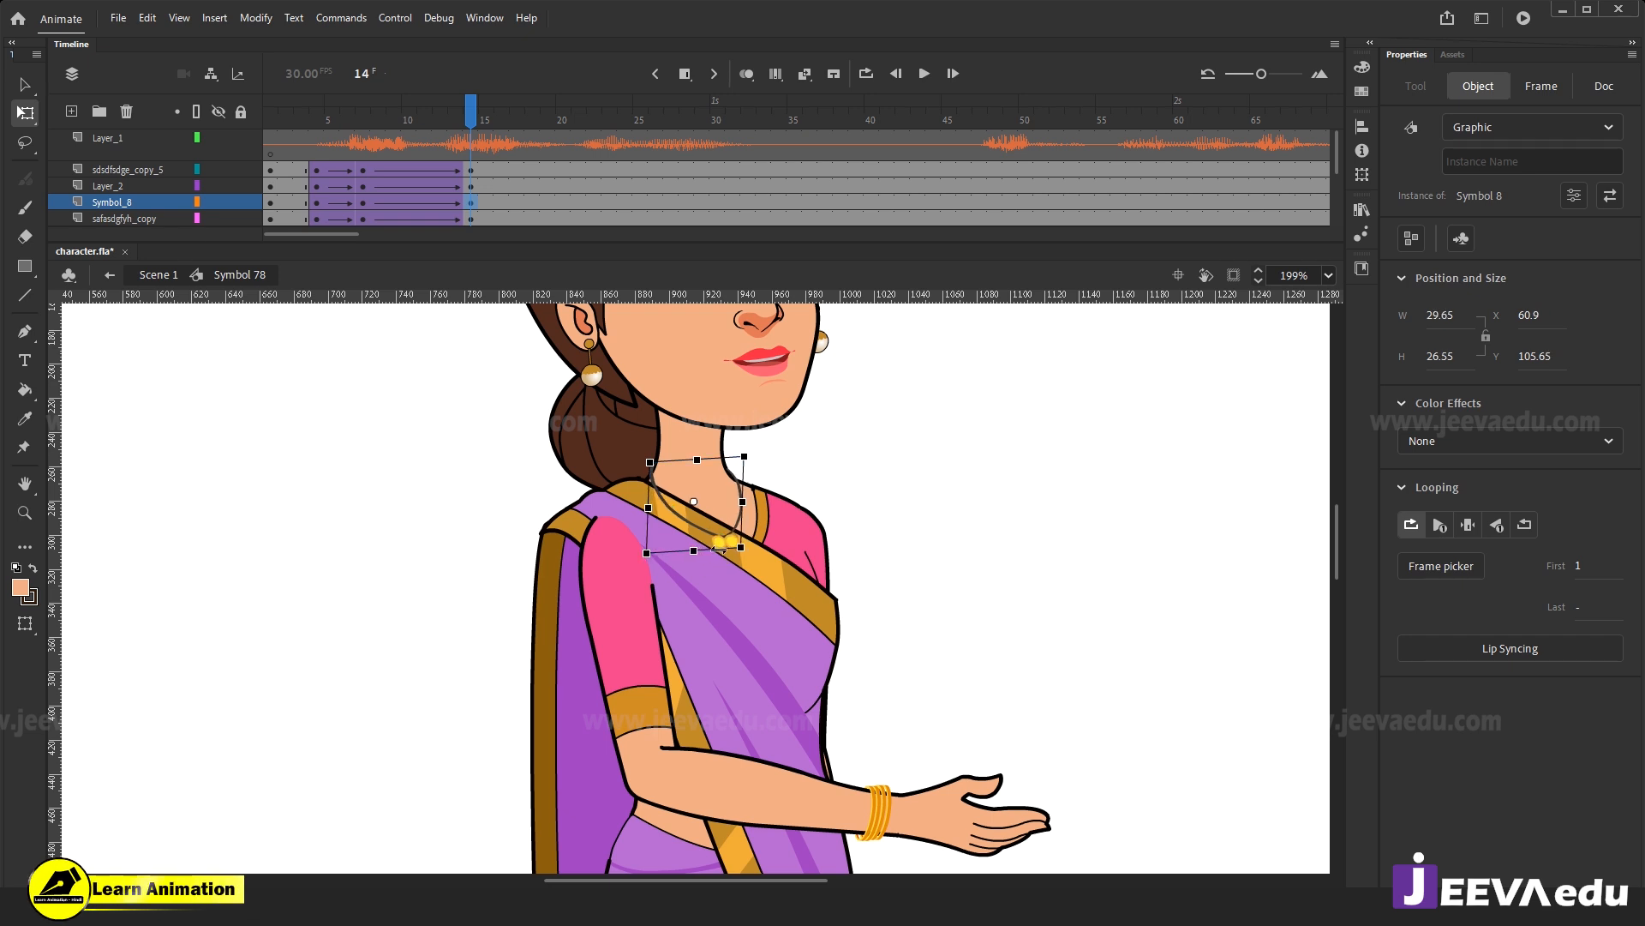
mouse_move(464, 110)
left_mouse_down()
mouse_move(374, 135)
mouse_move(470, 137)
left_mouse_up()
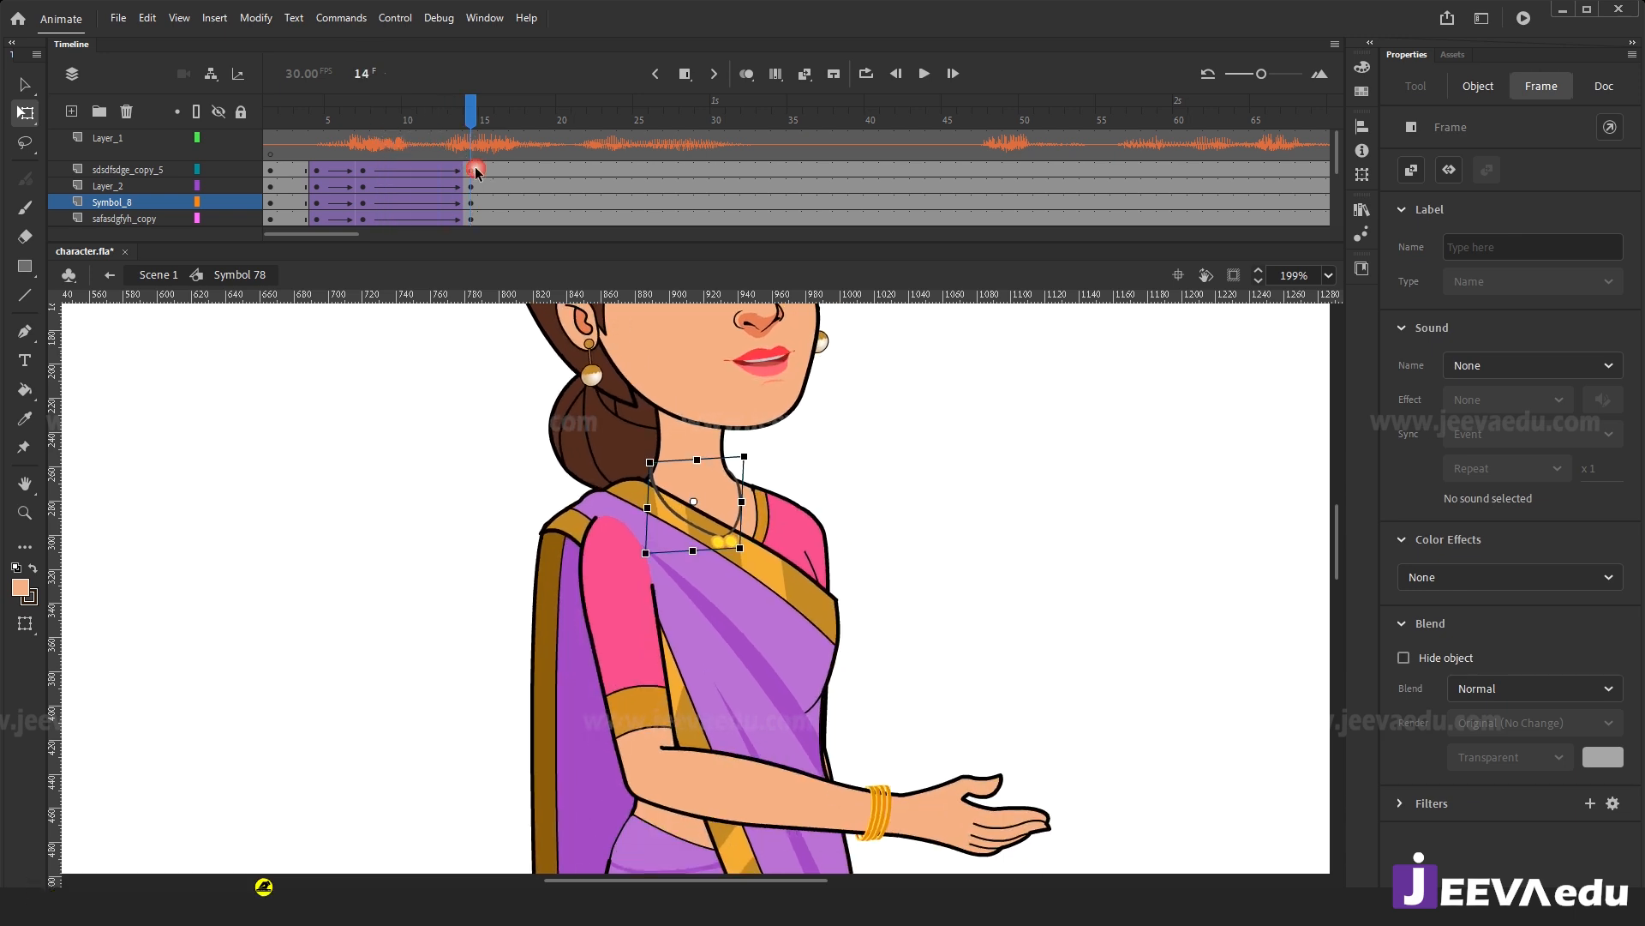
left_click(688, 483)
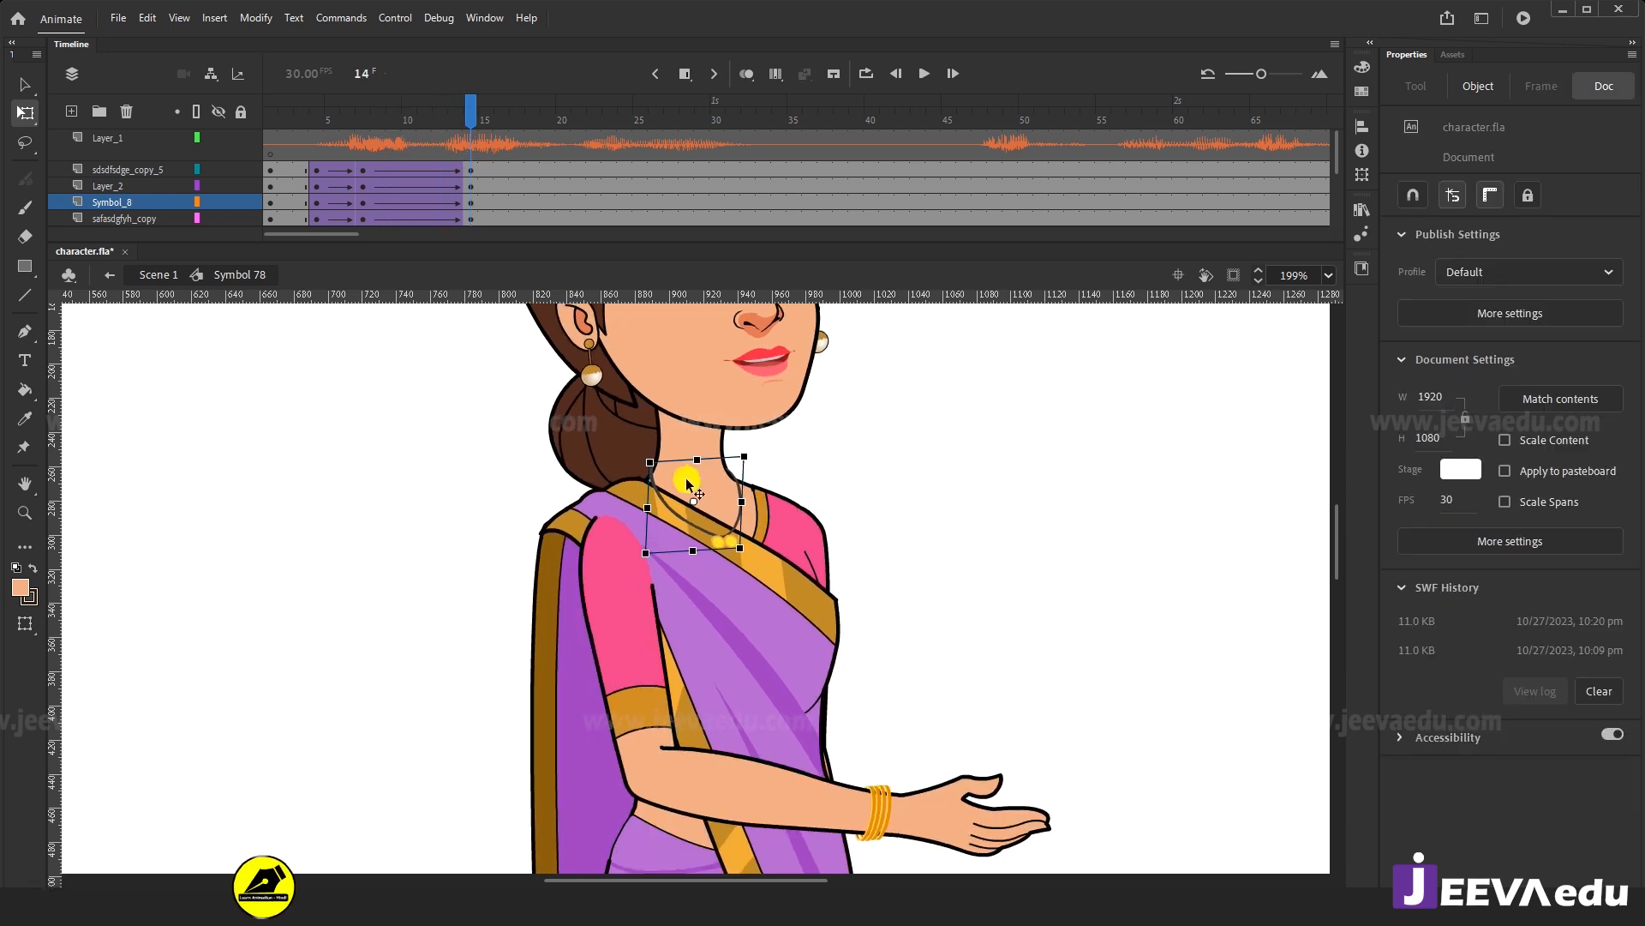
left_click(675, 537)
Play the gesture animation from the first frame to check the arm and body movement.
key("z")
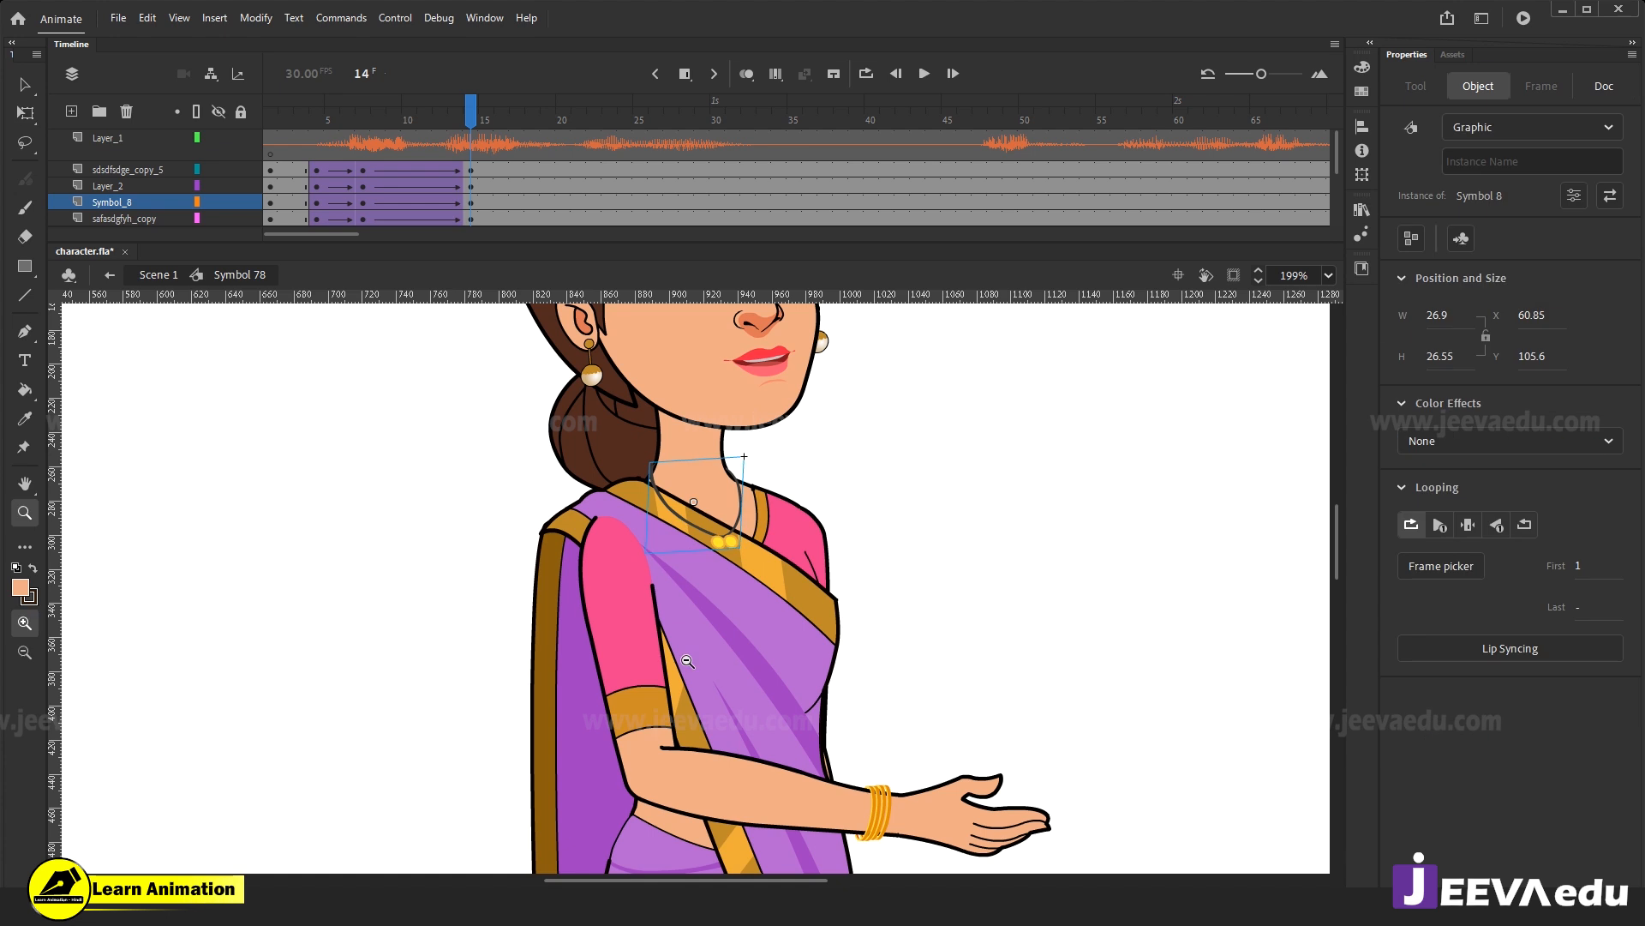
left_click(685, 658, "alt")
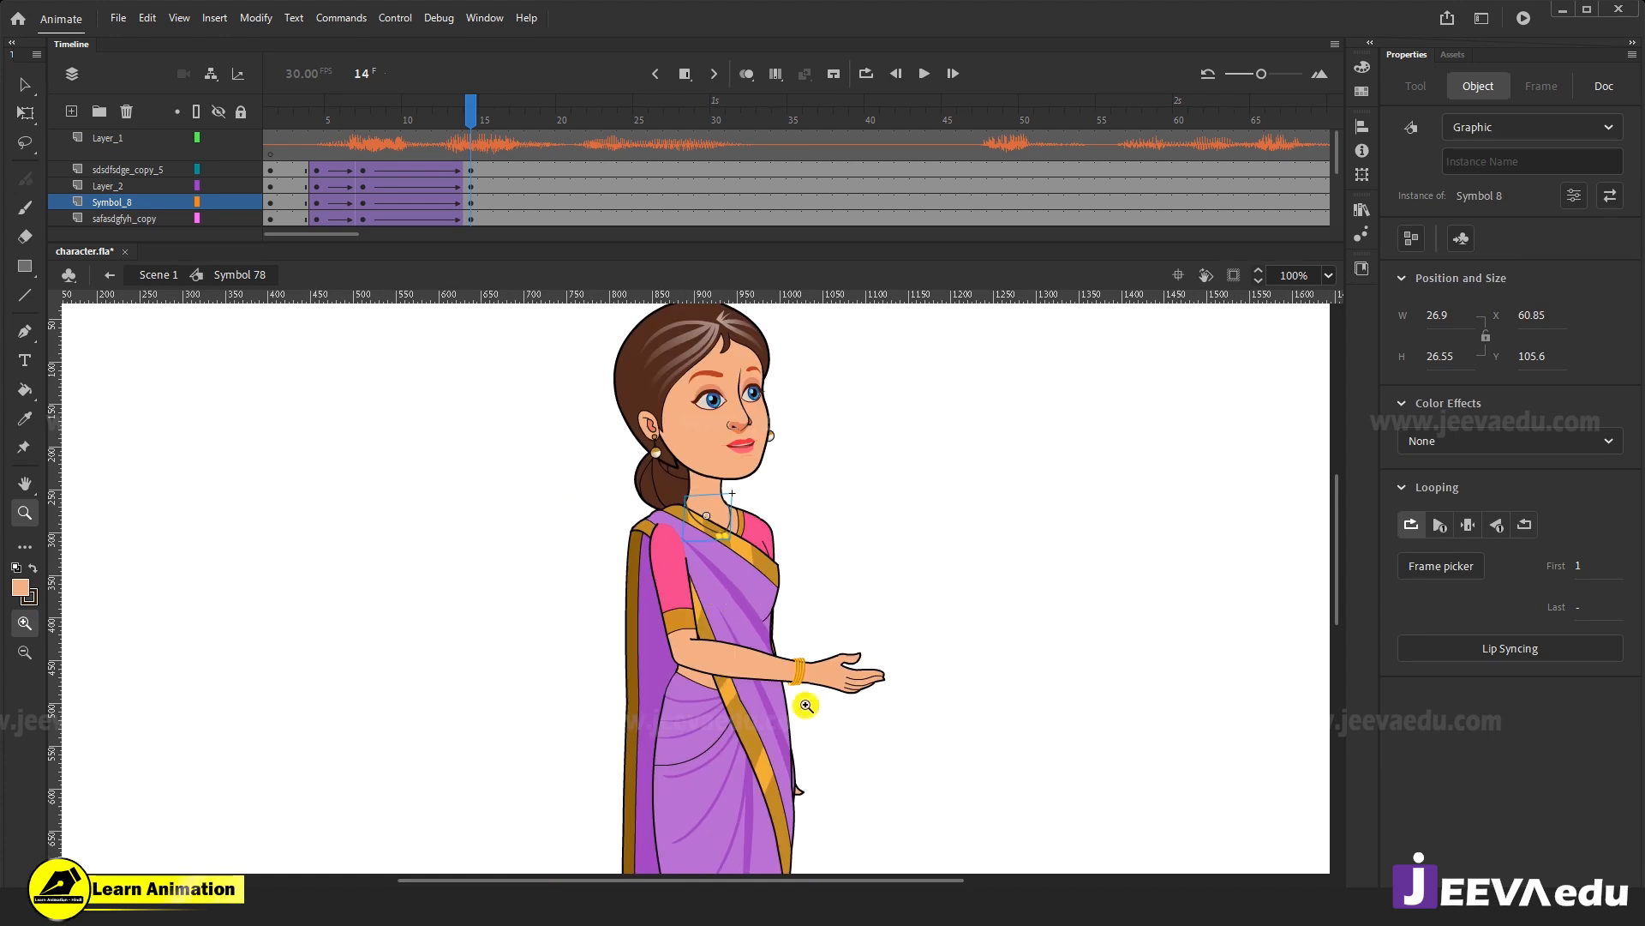
left_click_drag(458, 106, 273, 154)
key("Return")
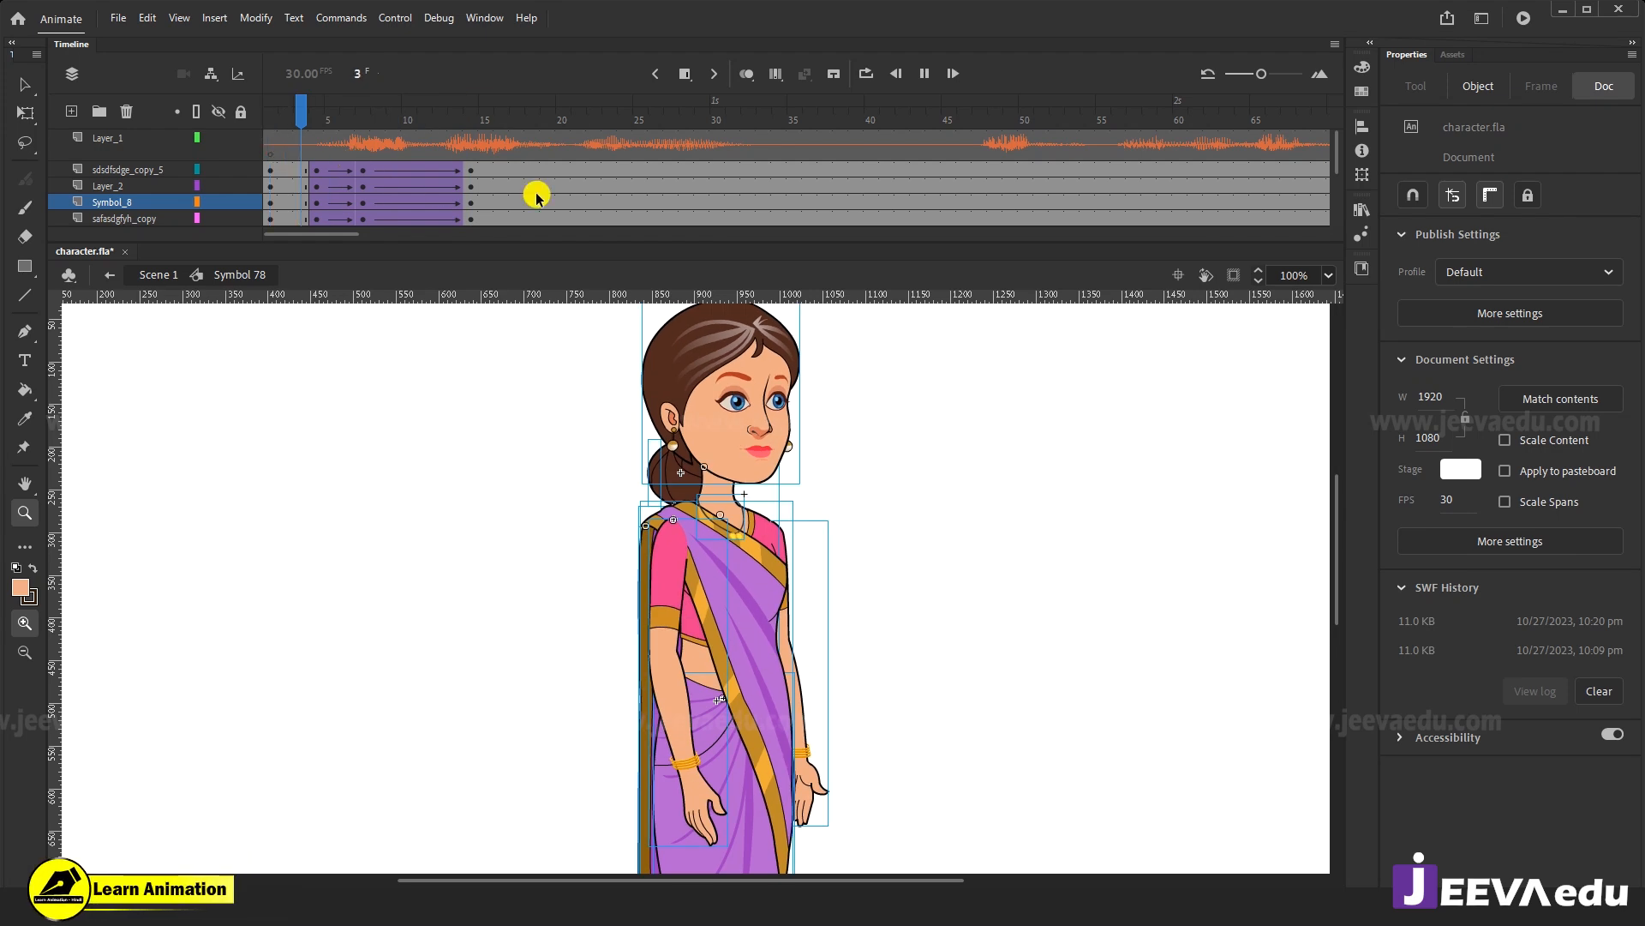
key("Return")
left_click_drag(563, 127, 480, 183)
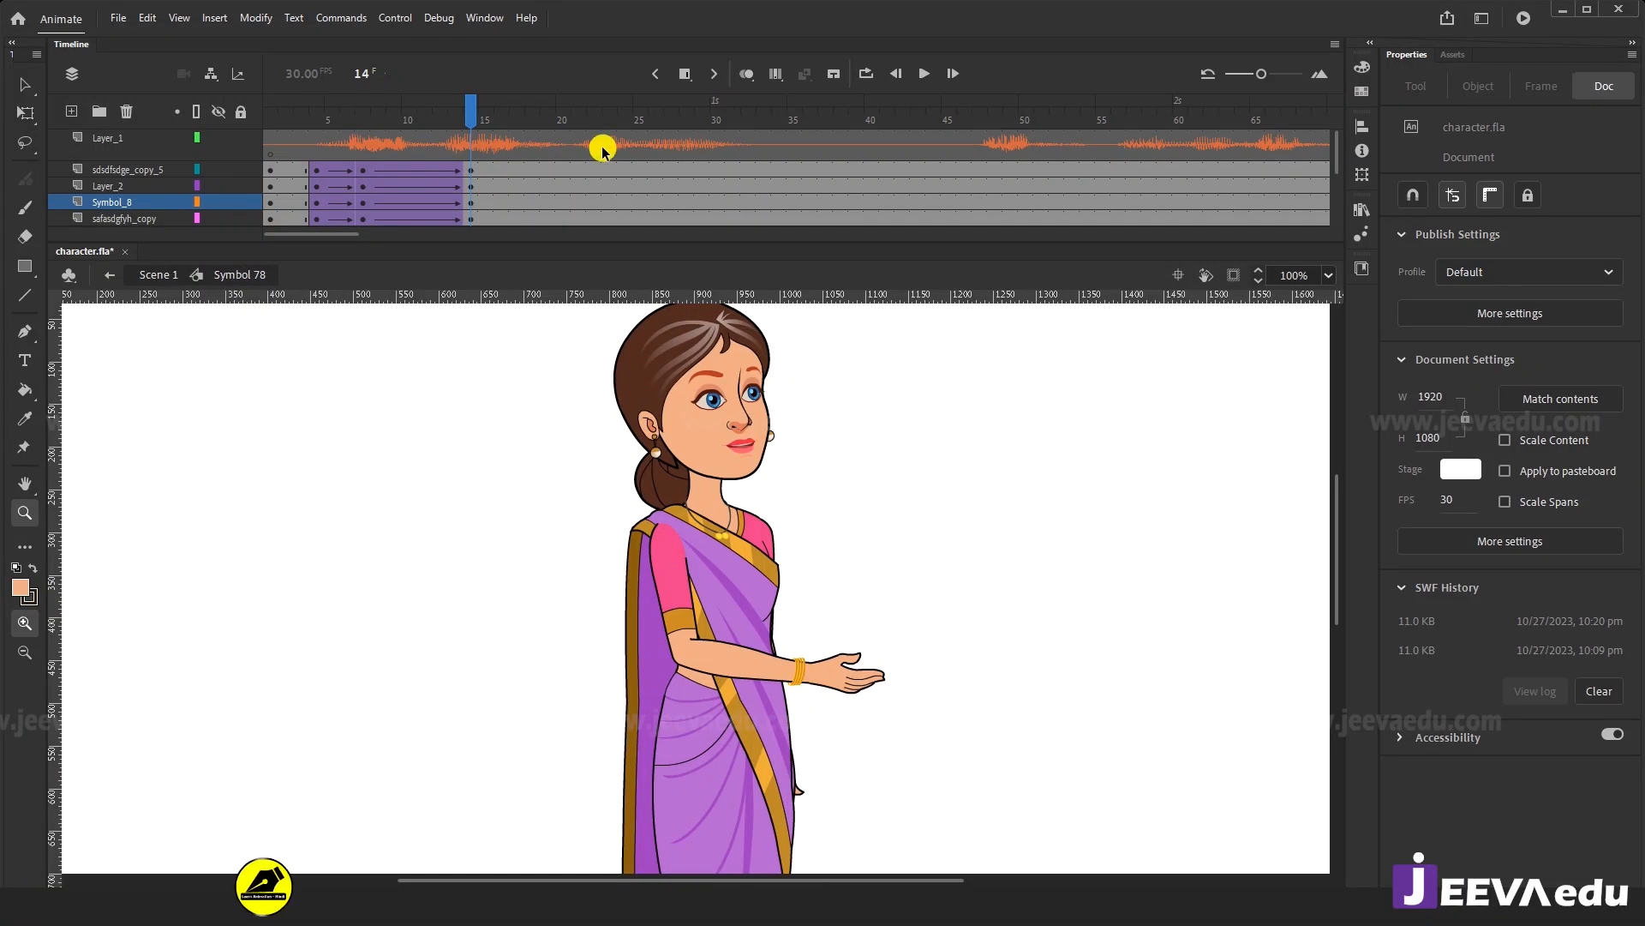
Insert keyframes at frame 17 on all of the character's body layers.
left_click_drag(519, 173, 517, 230)
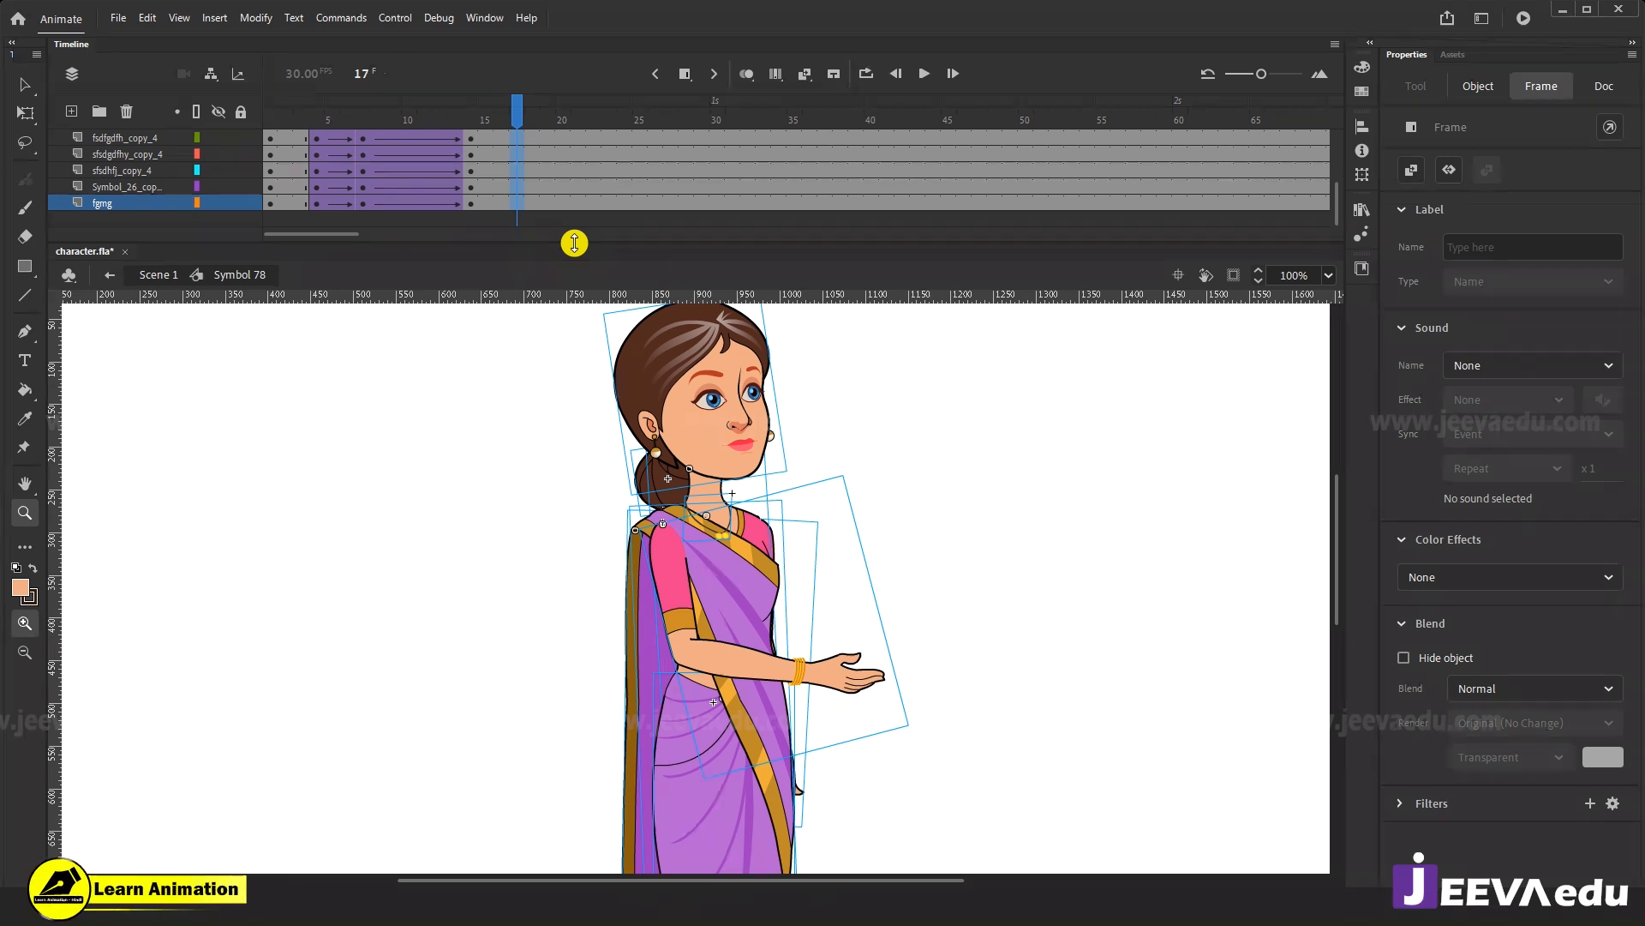
scroll(553, 137, "up", 5)
key("F6")
Create classic tweens between frames 14 and 17 on all of the character's body layers.
left_click_drag(498, 169, 488, 246)
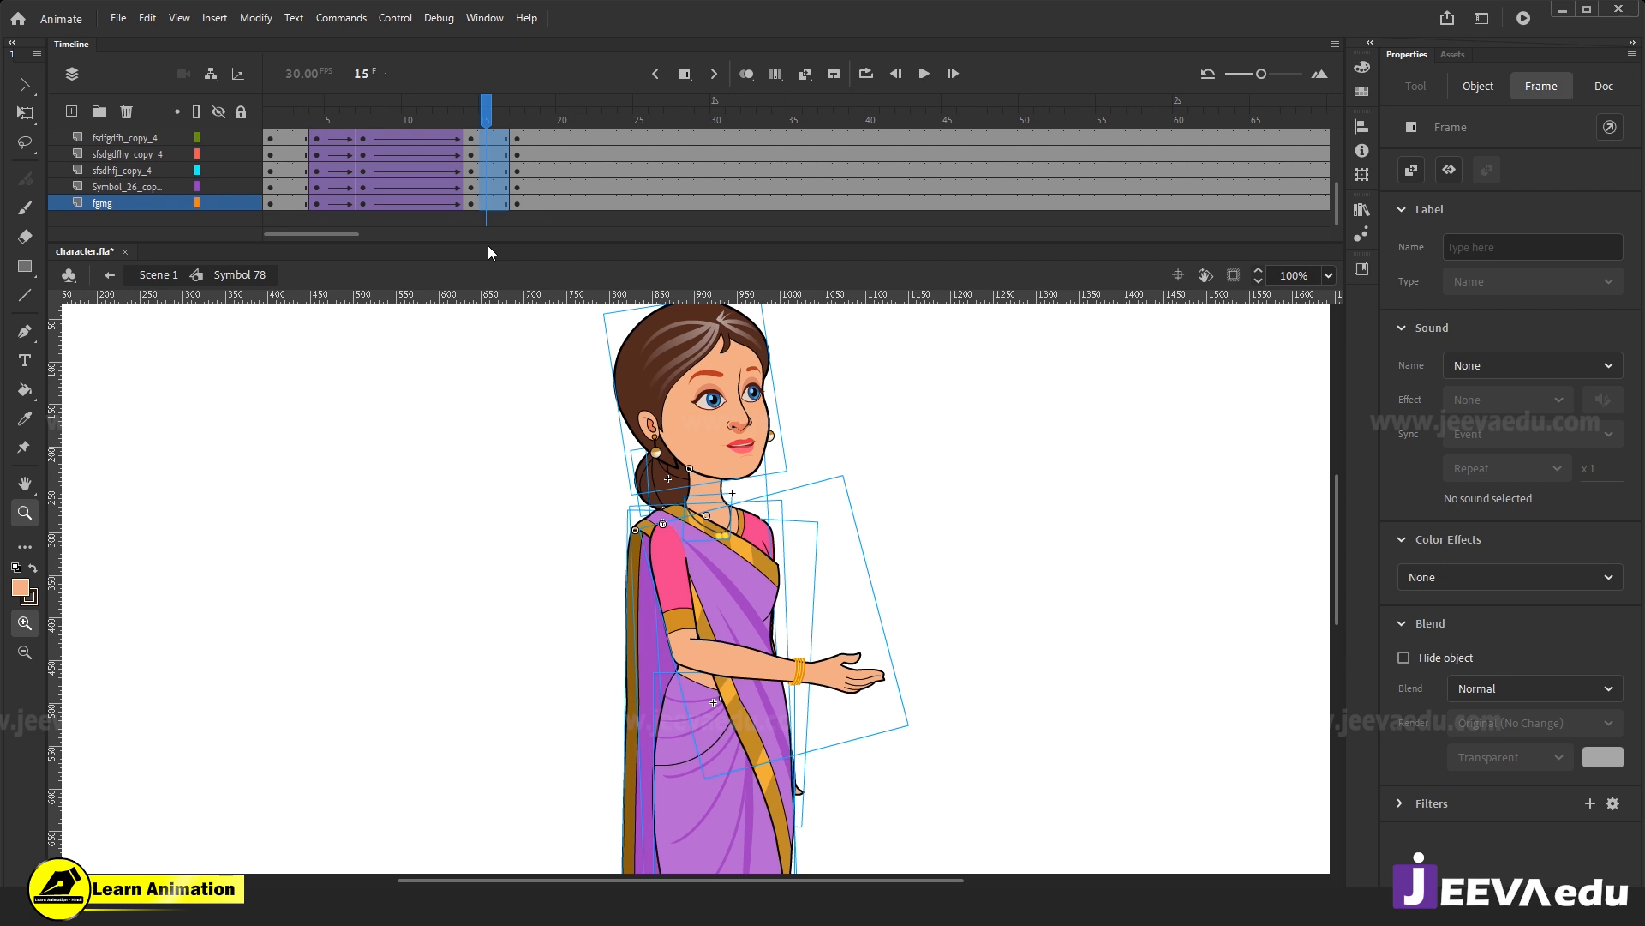
right_click(490, 171)
left_click(549, 174)
left_click(496, 119)
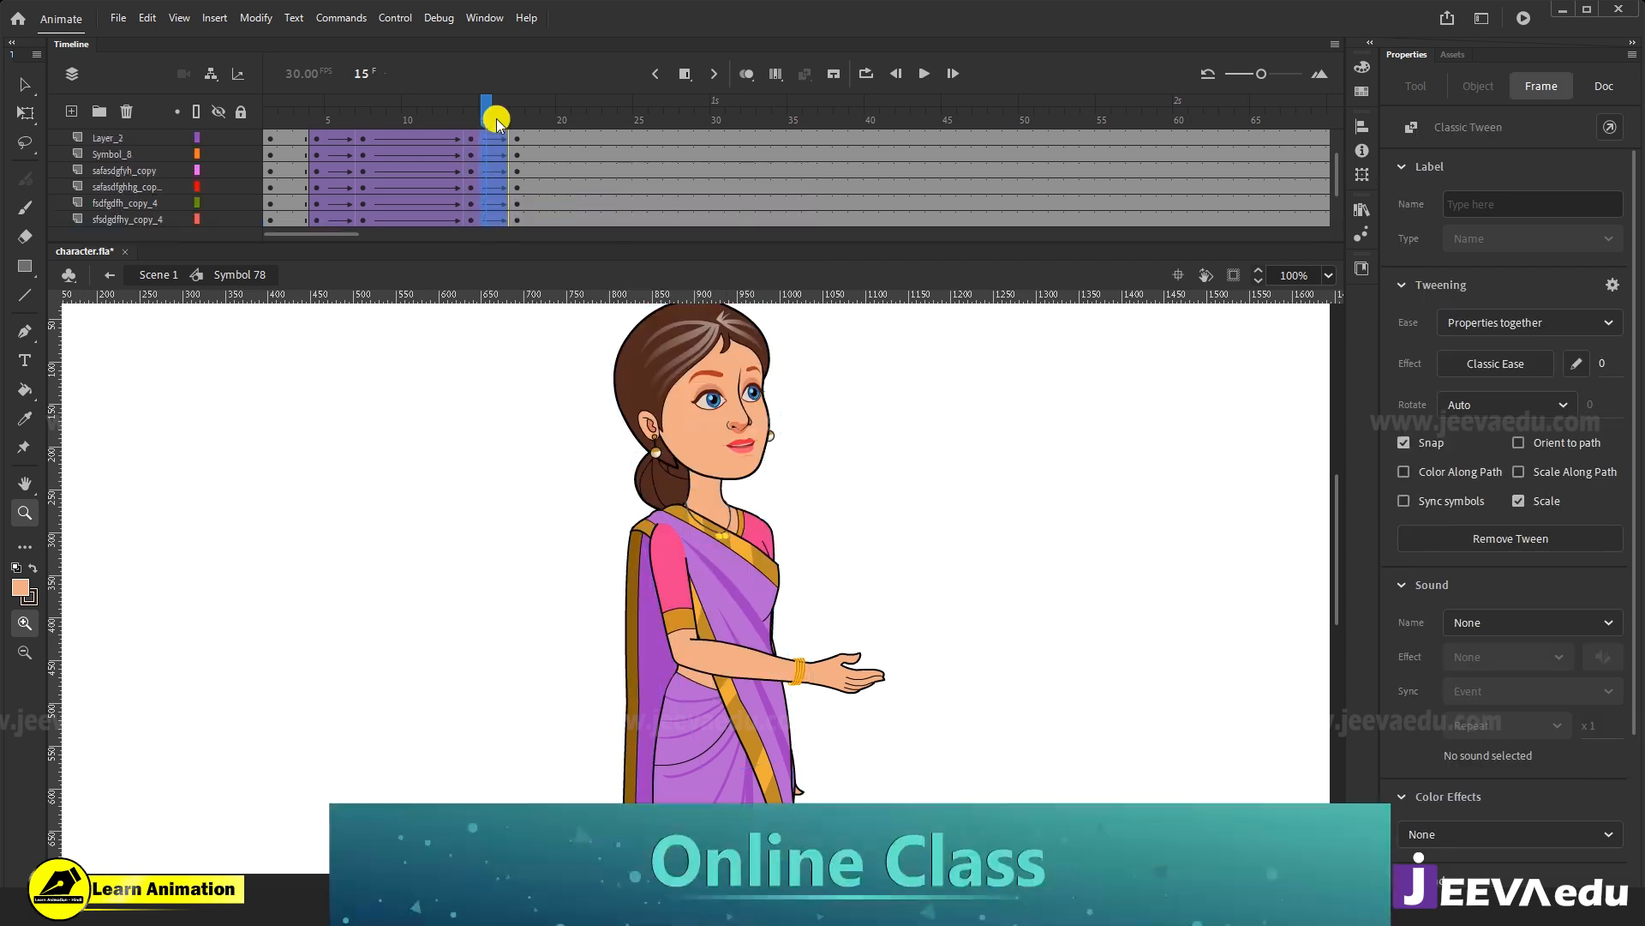
scroll(497, 118, "up", 2)
On frame 17, set the upper body's pivot at the waist and rotate the body, head and arms together slightly clockwise.
mouse_move(500, 115)
left_mouse_down()
mouse_move(516, 131)
mouse_move(421, 151)
mouse_move(446, 114)
mouse_move(517, 128)
left_mouse_up()
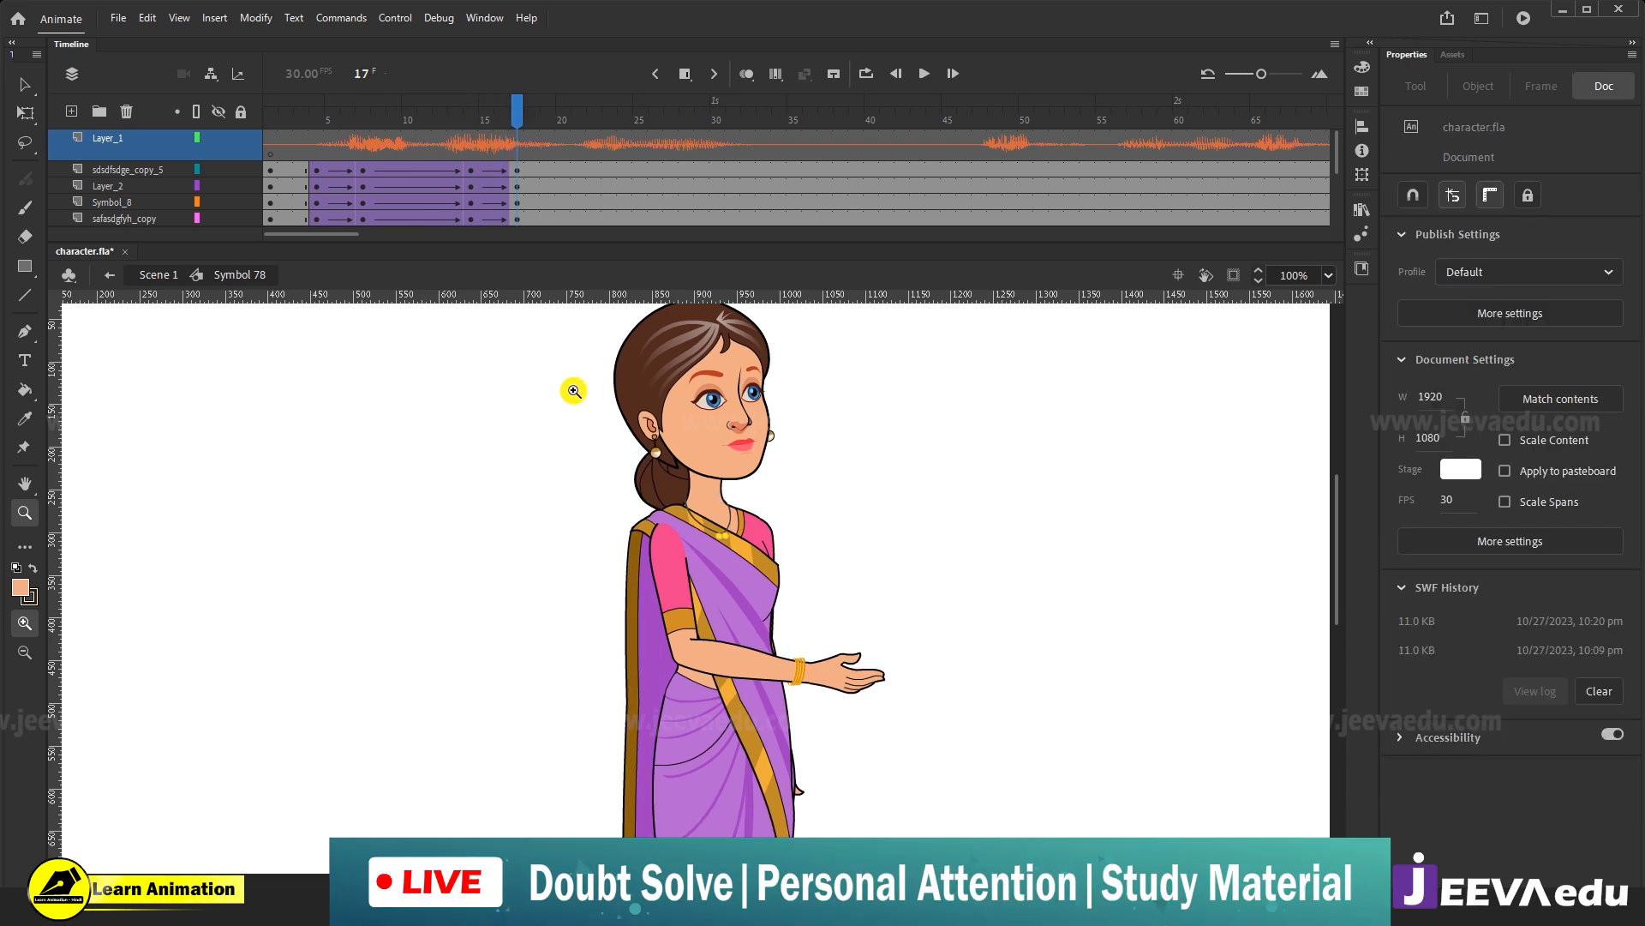
key("v")
left_click_drag(561, 350, 850, 586)
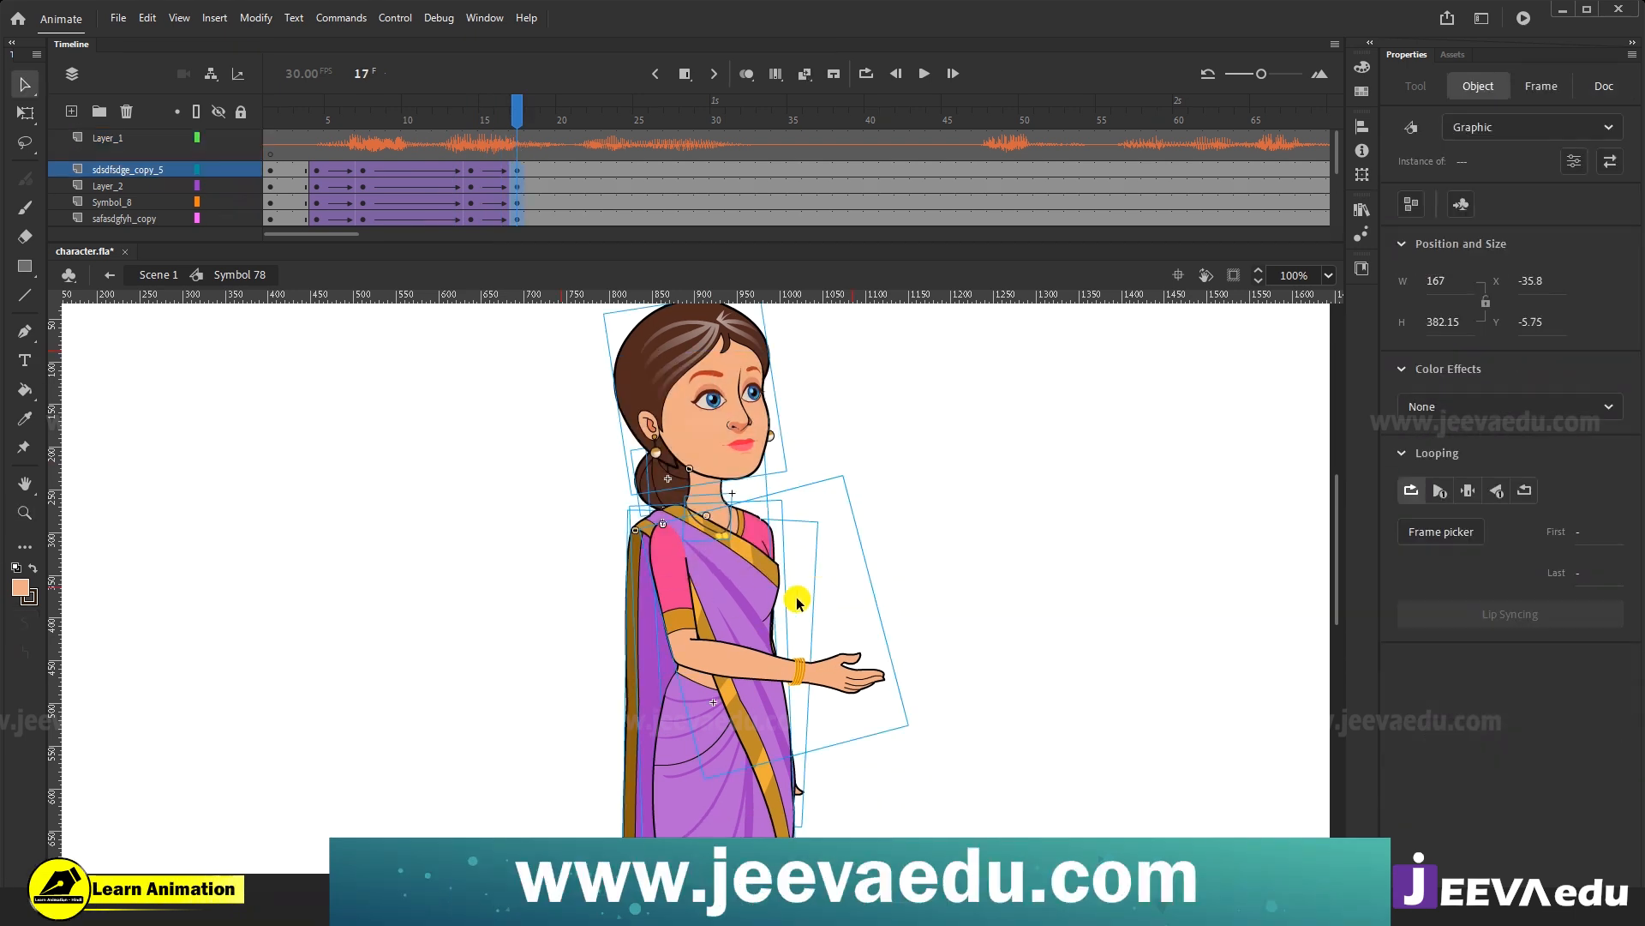
key("q")
left_click_drag(718, 698, 718, 698)
left_click_drag(789, 612, 764, 671)
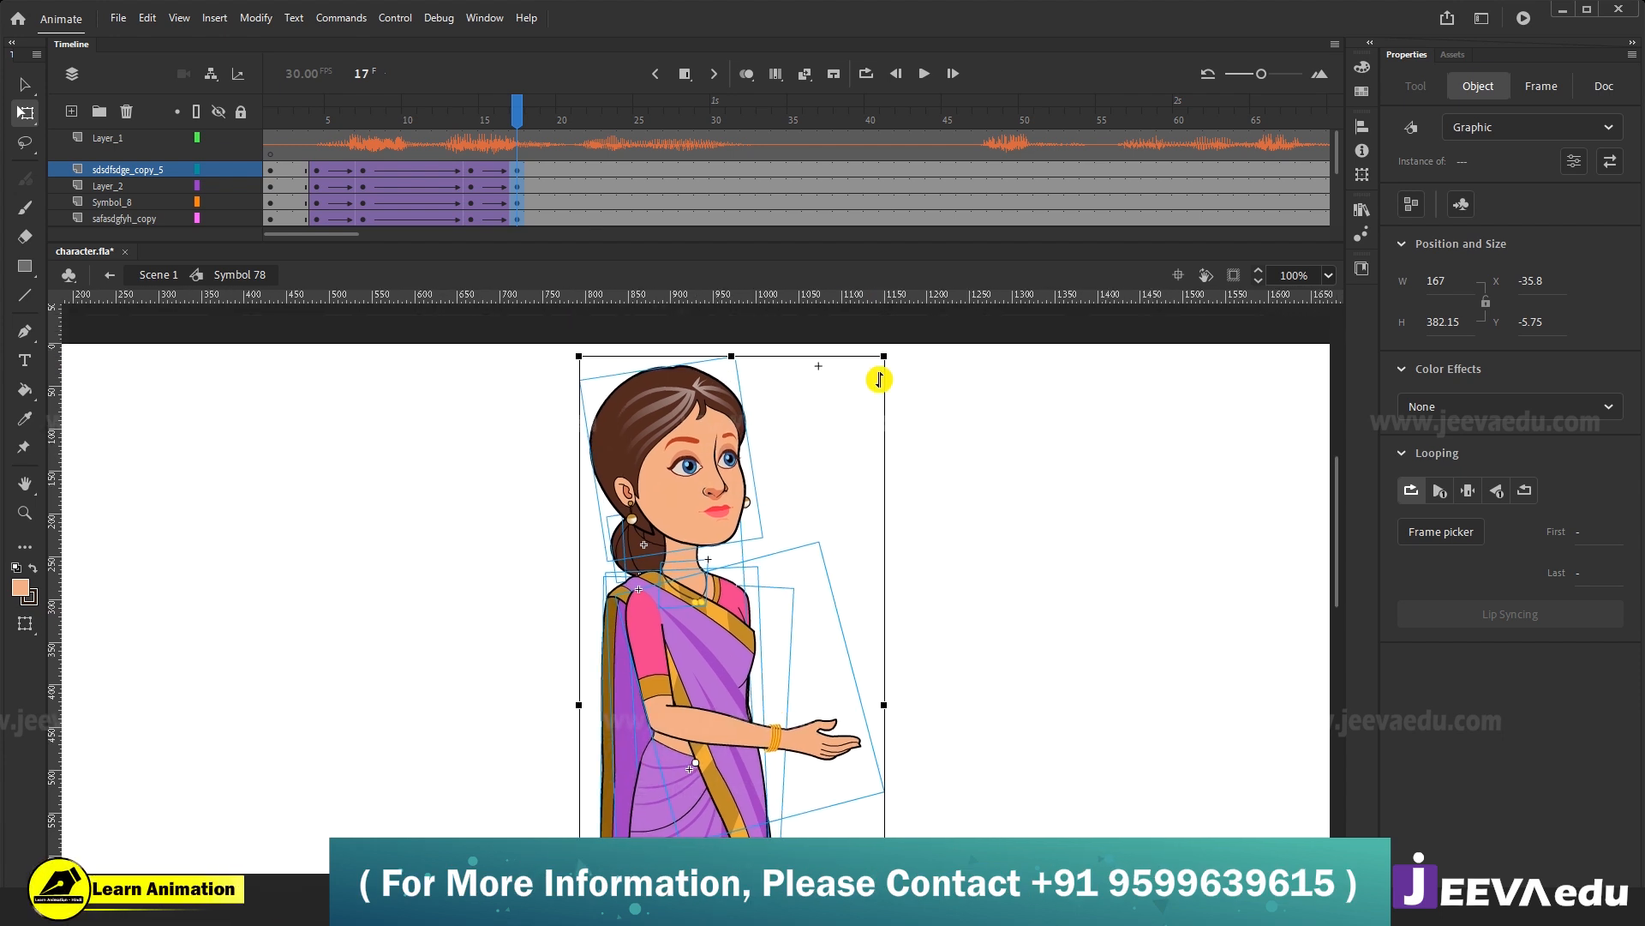
left_click_drag(891, 485, 874, 472)
left_click_drag(849, 340, 862, 335)
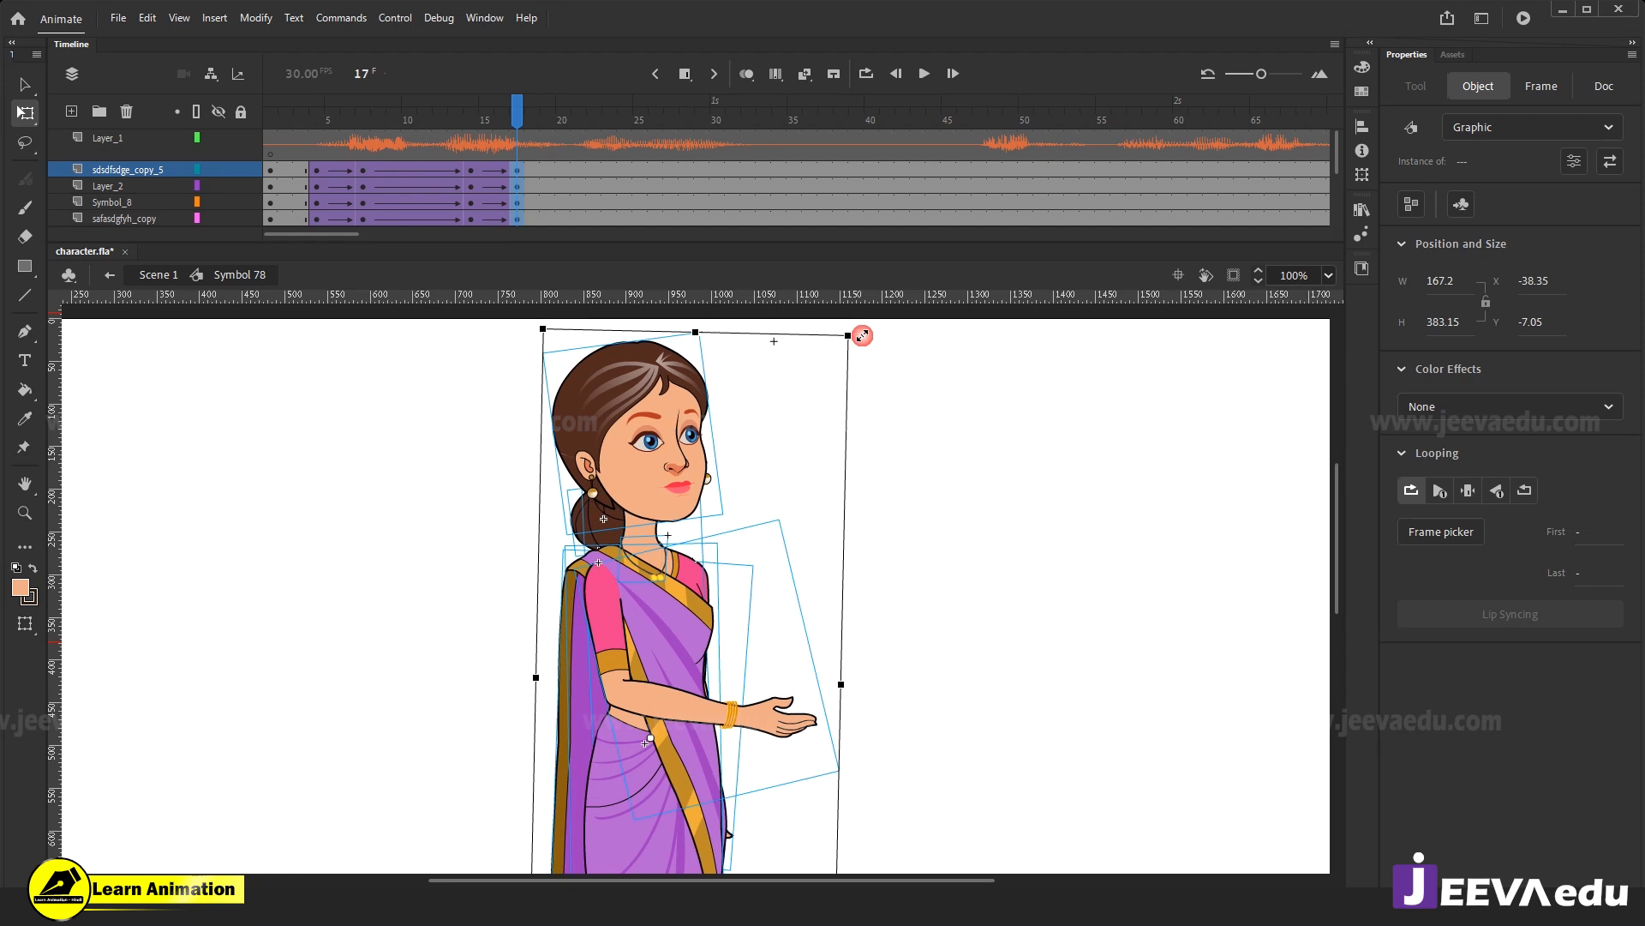
Scrub to compare the poses, then on frame 17 swing the saree drape's lower end slightly towards the legs.
left_click(365, 152)
left_click_drag(365, 153, 524, 129)
scroll(761, 656, "down", 5)
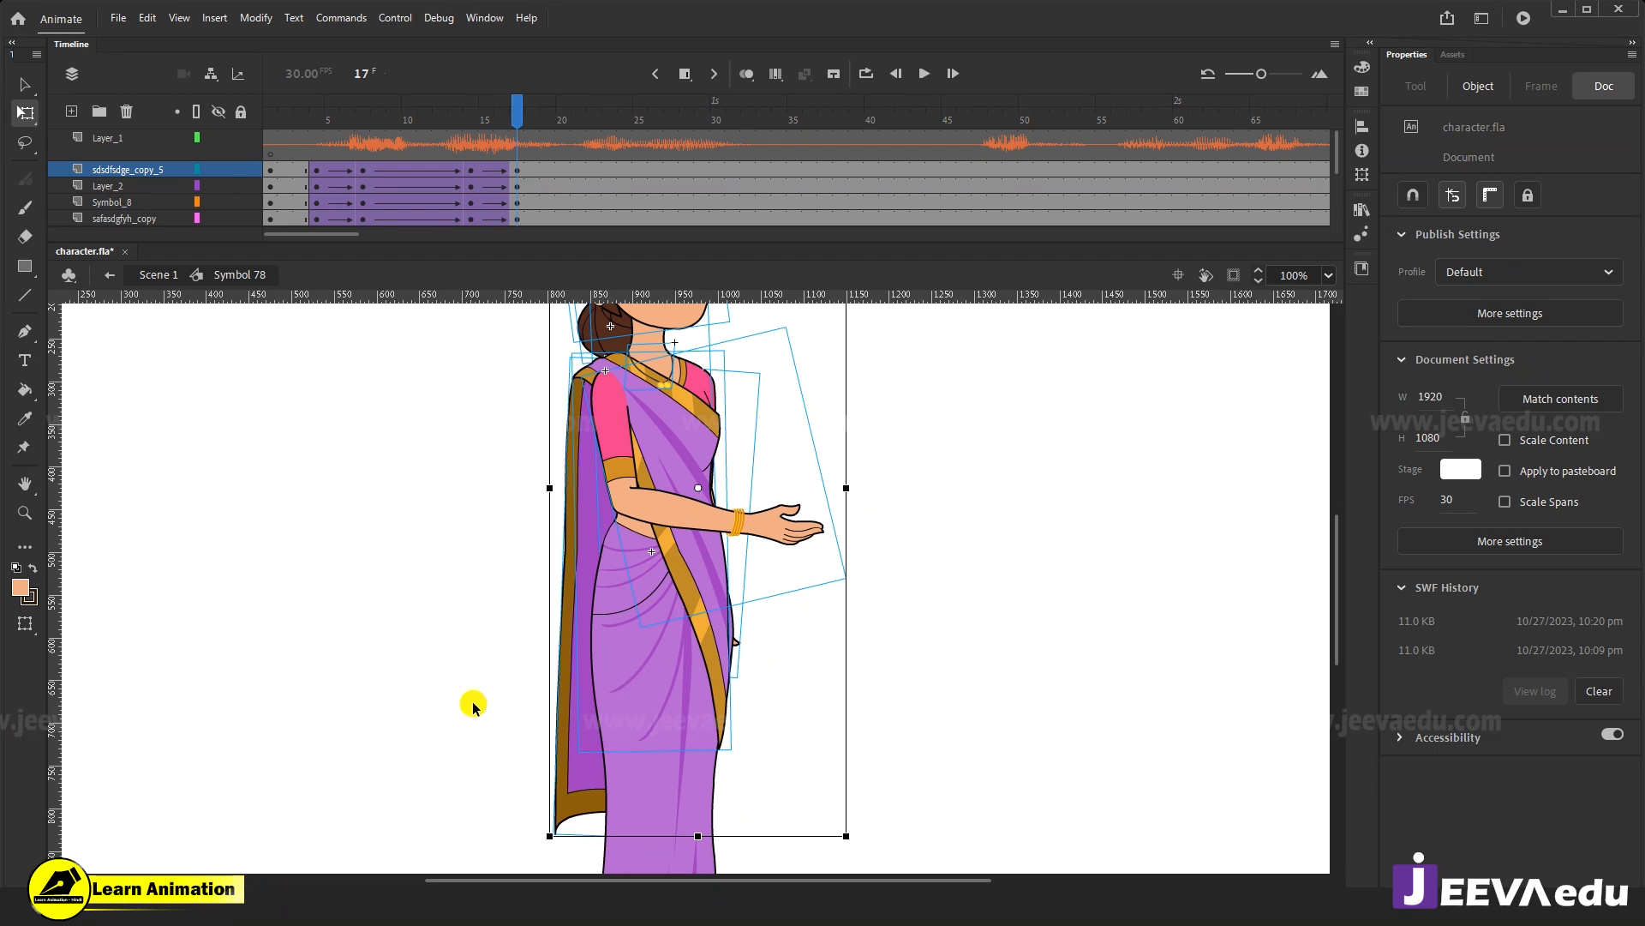
left_click(565, 829)
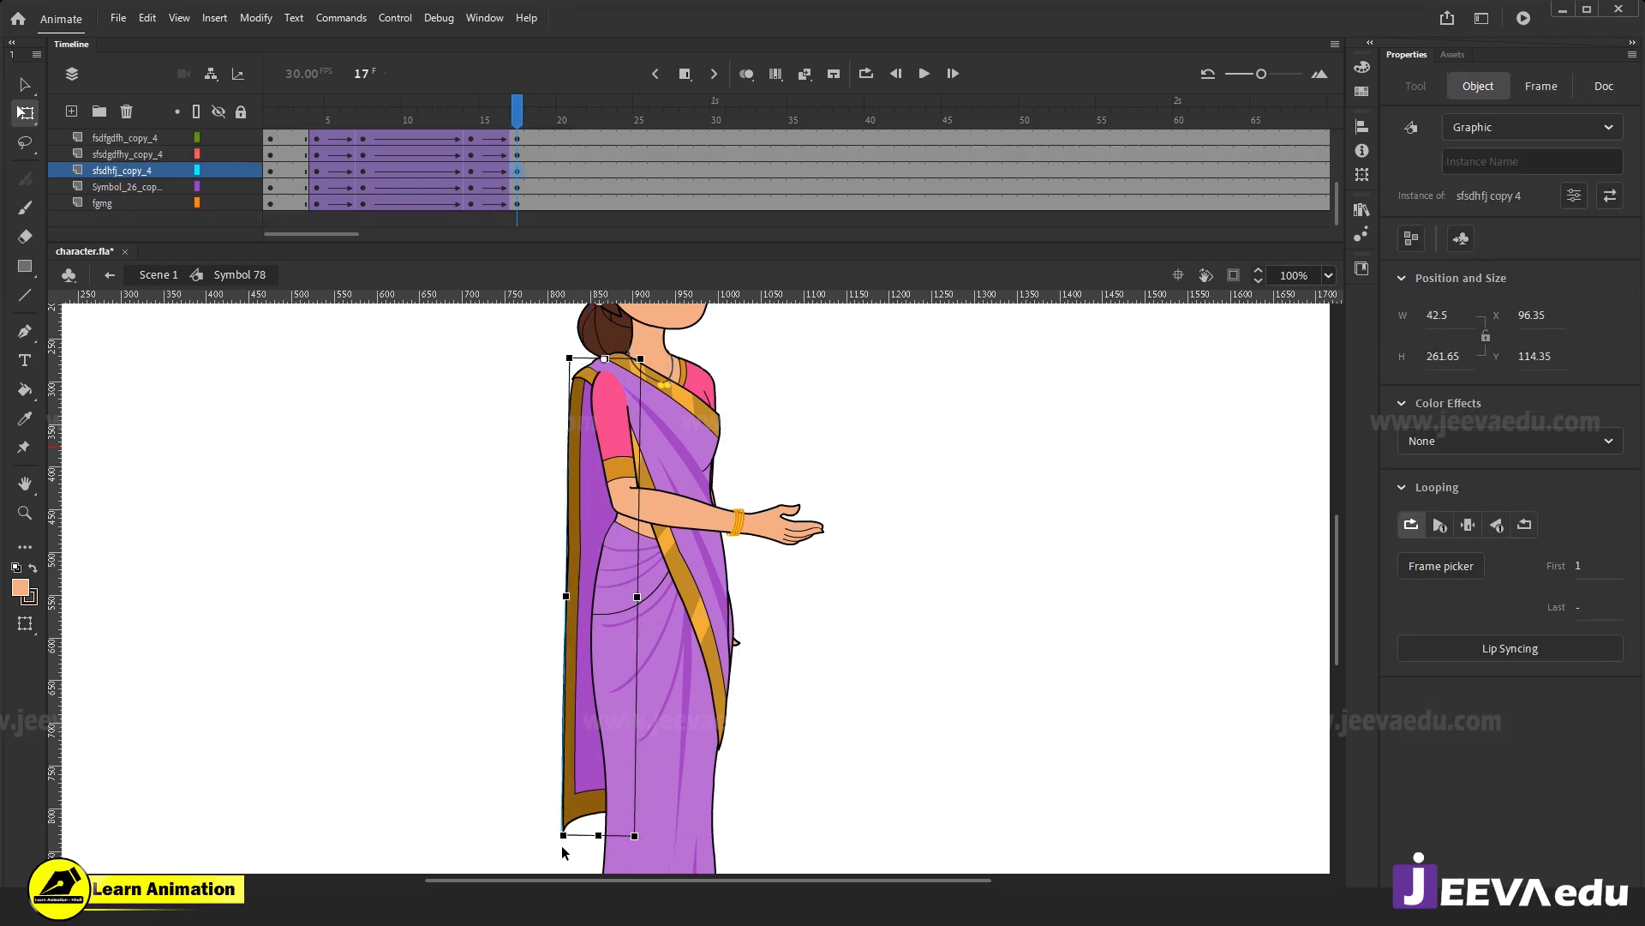
On frame 17, lower the extended front arm slightly and swing the back arm slightly outward from the body.
left_click(806, 515)
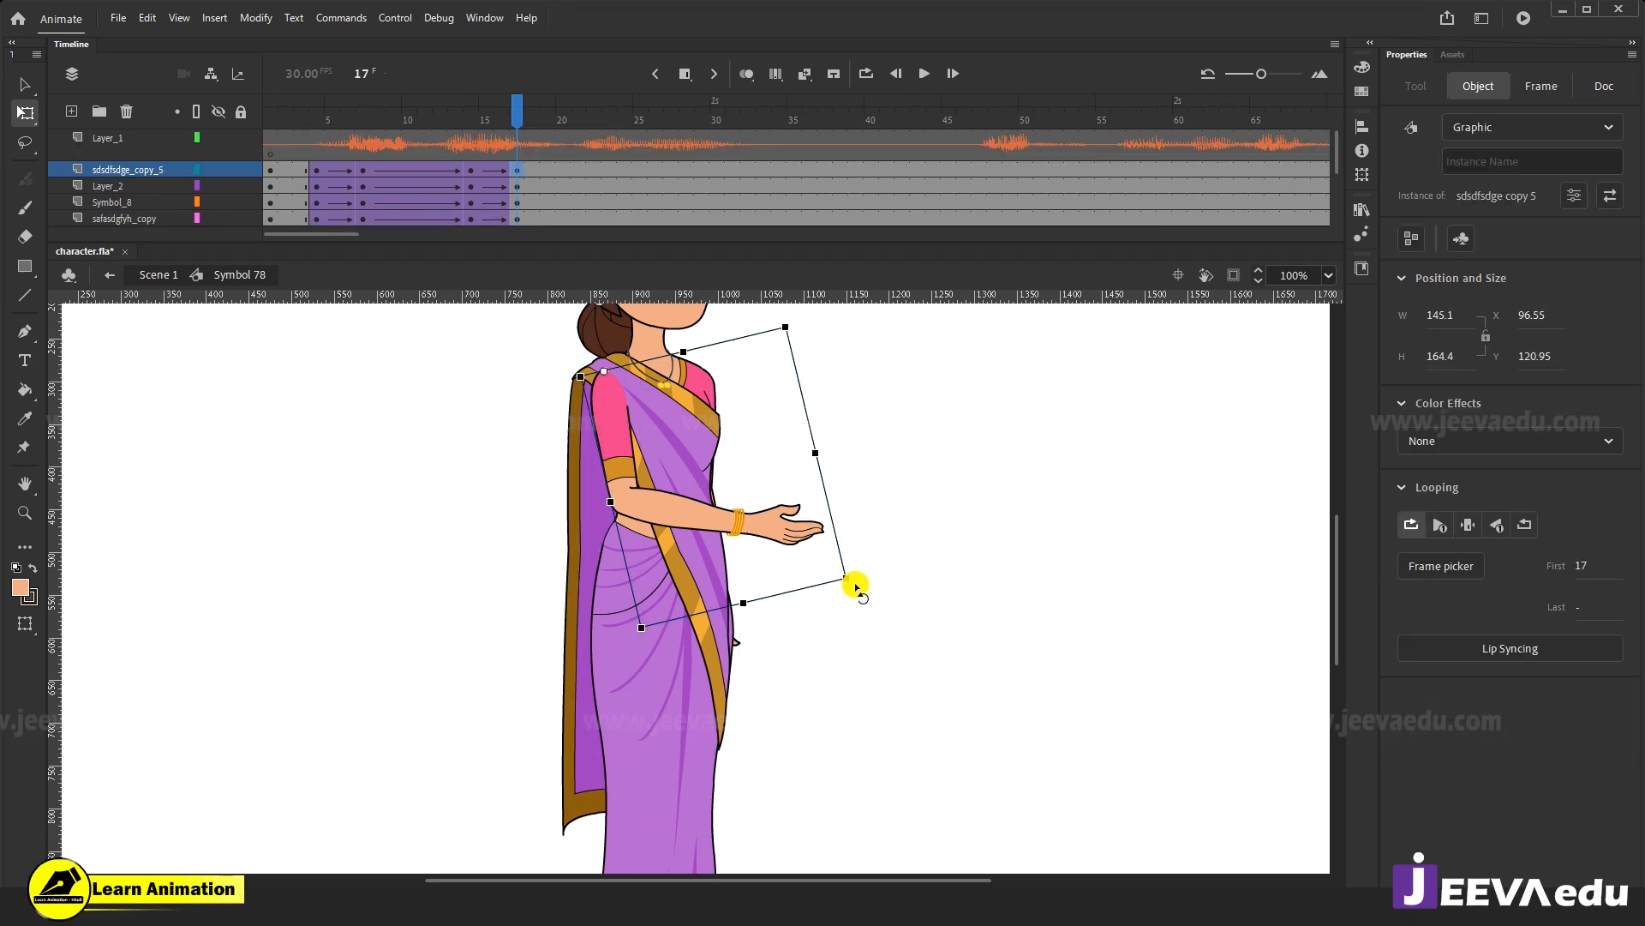
left_click_drag(851, 587, 846, 591)
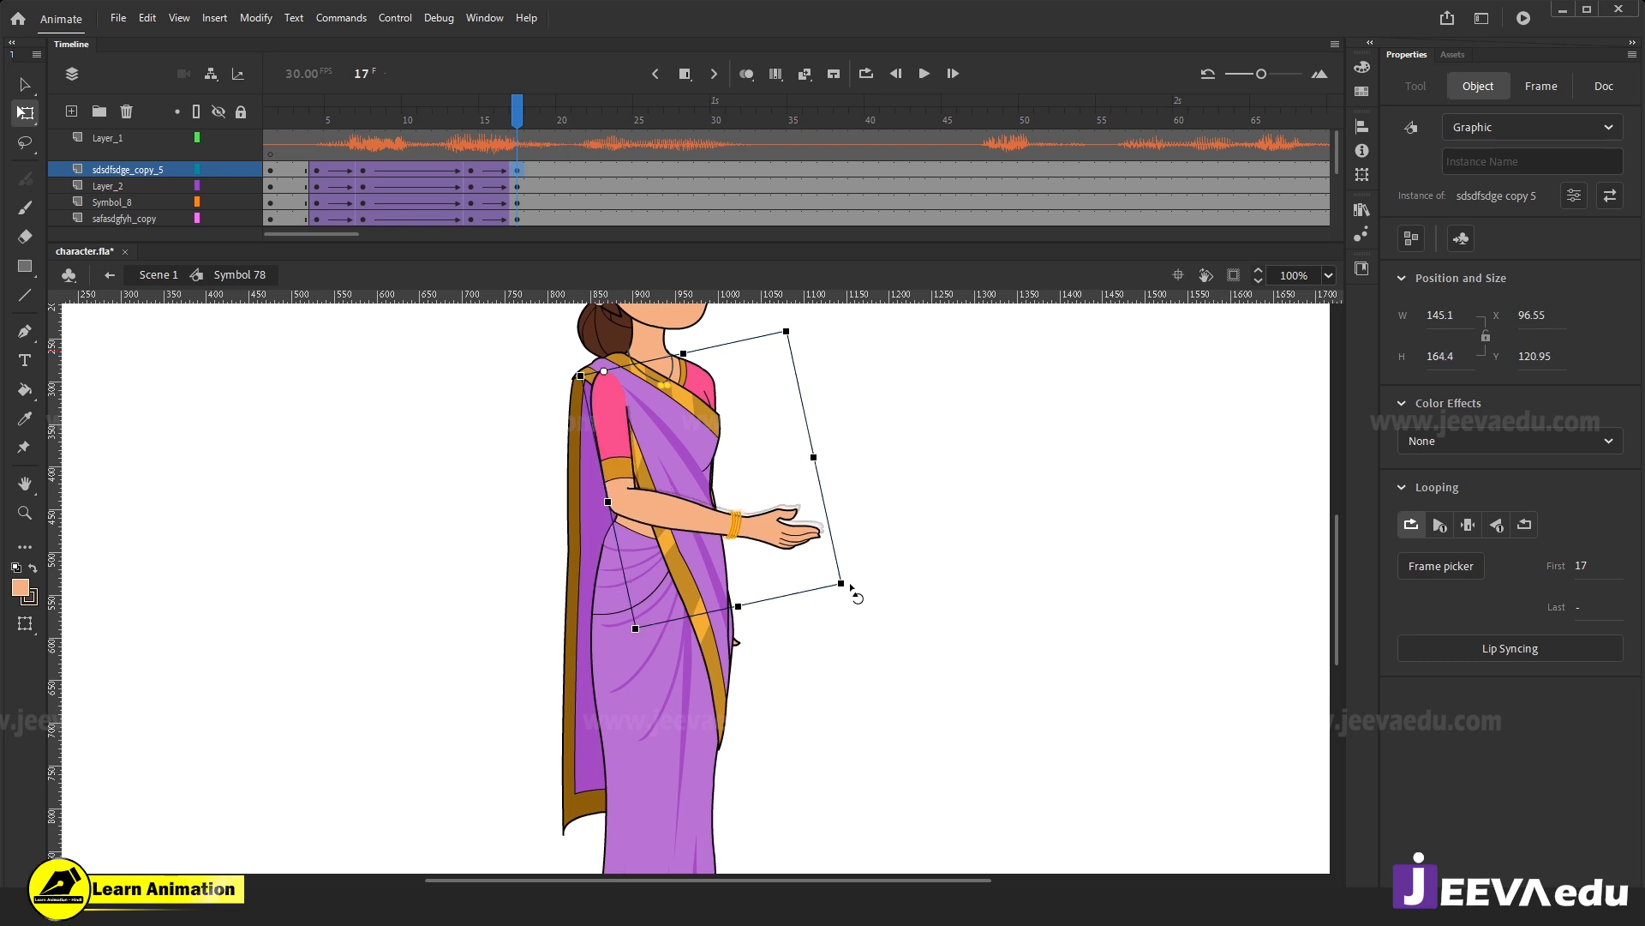
left_click(735, 645)
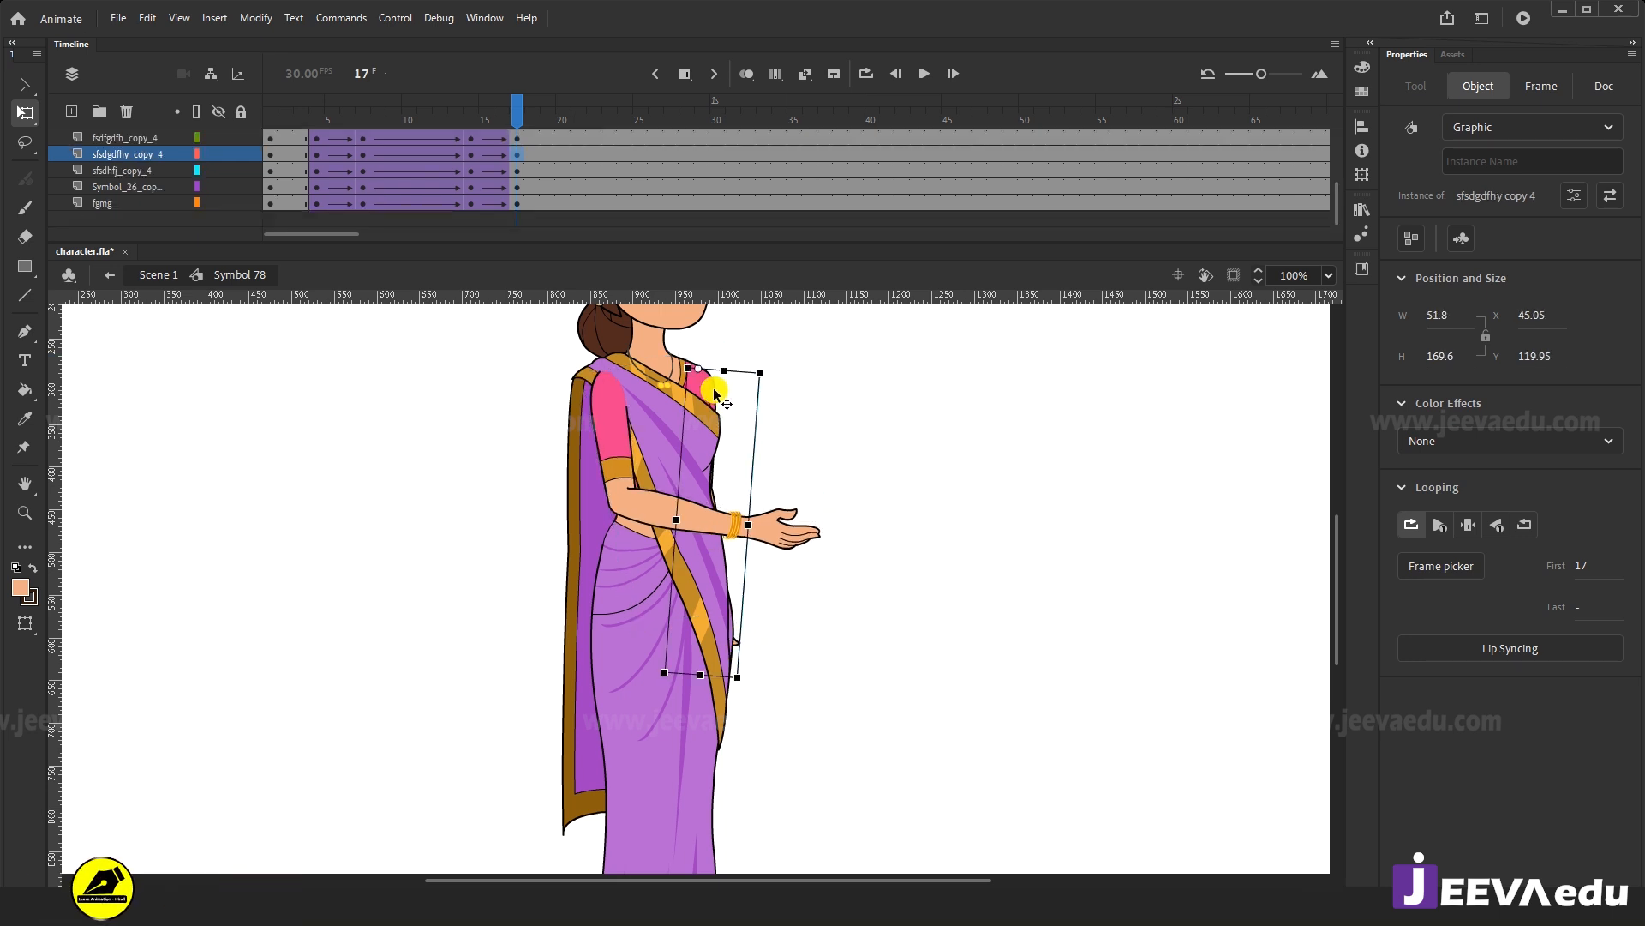
left_click_drag(746, 691, 750, 687)
left_click(713, 607)
Hide Layer_1 and play the animation repeatedly from frame 4 to check the revised pose.
left_click_drag(864, 554, 849, 713)
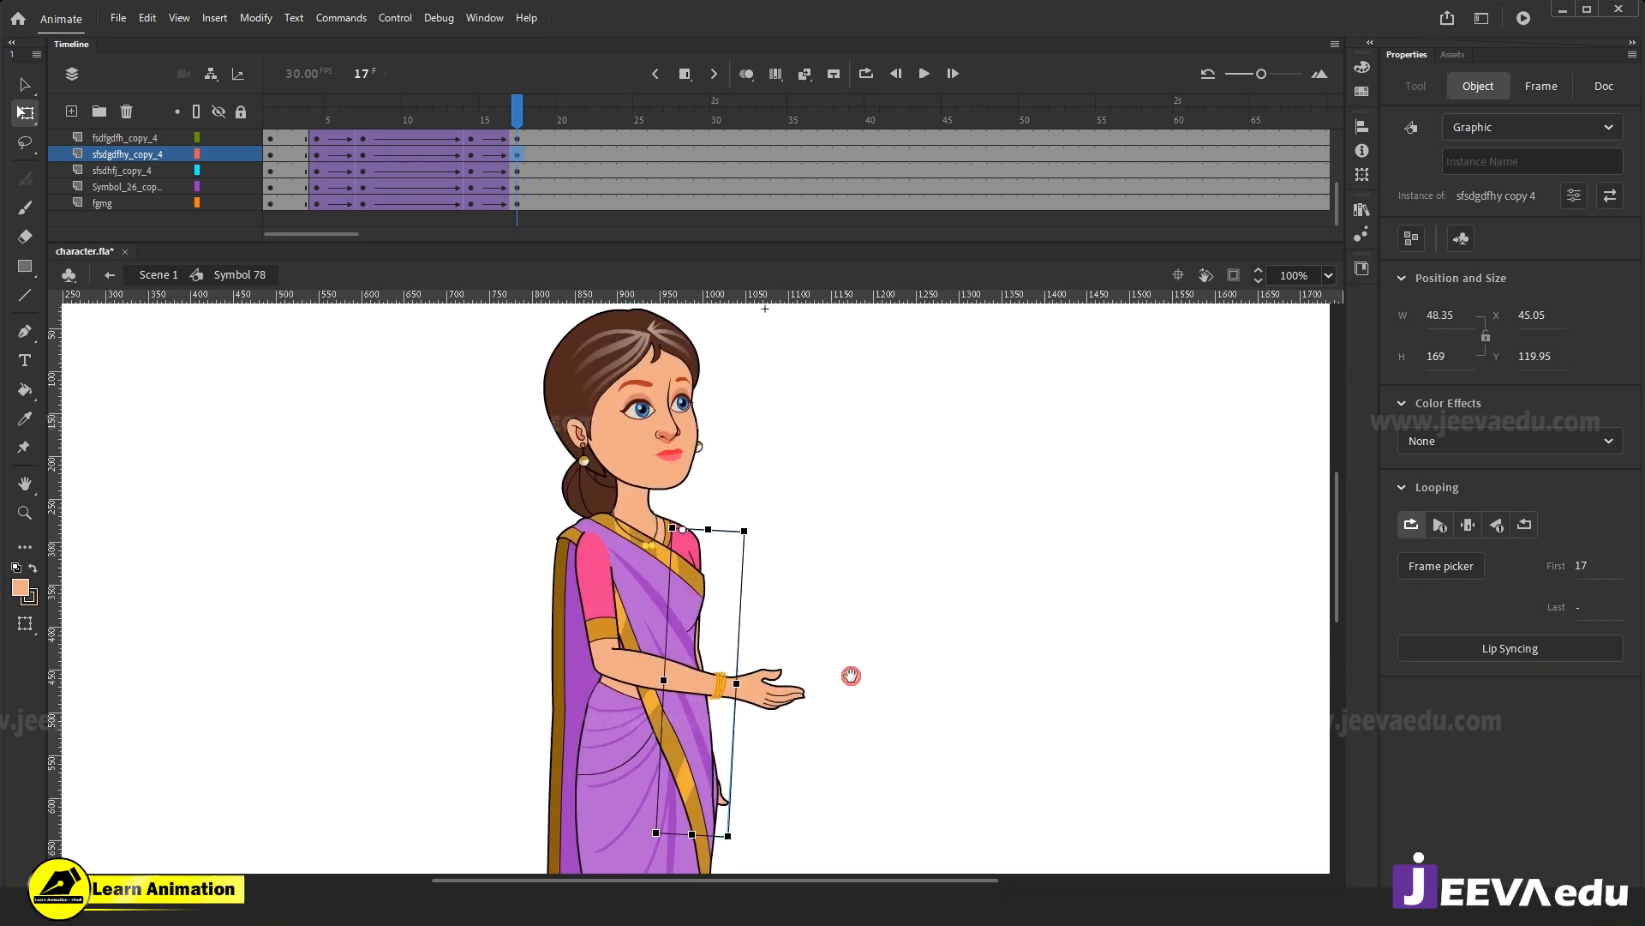
left_click_drag(485, 113, 320, 146)
scroll(332, 144, "up", 3)
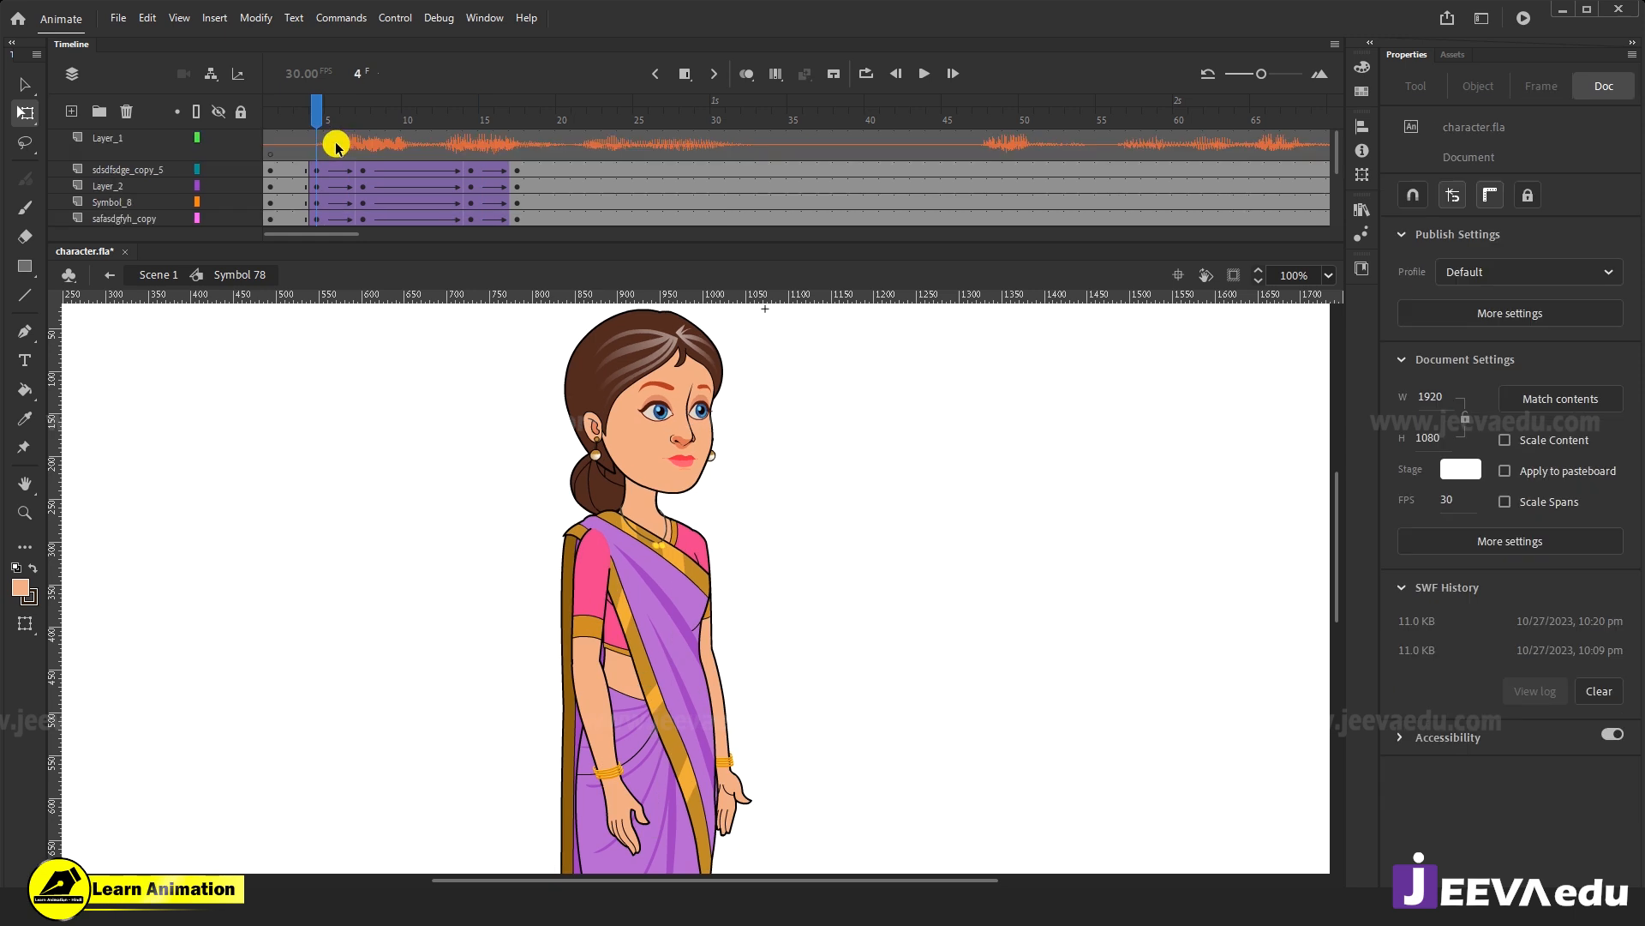
left_click(228, 142)
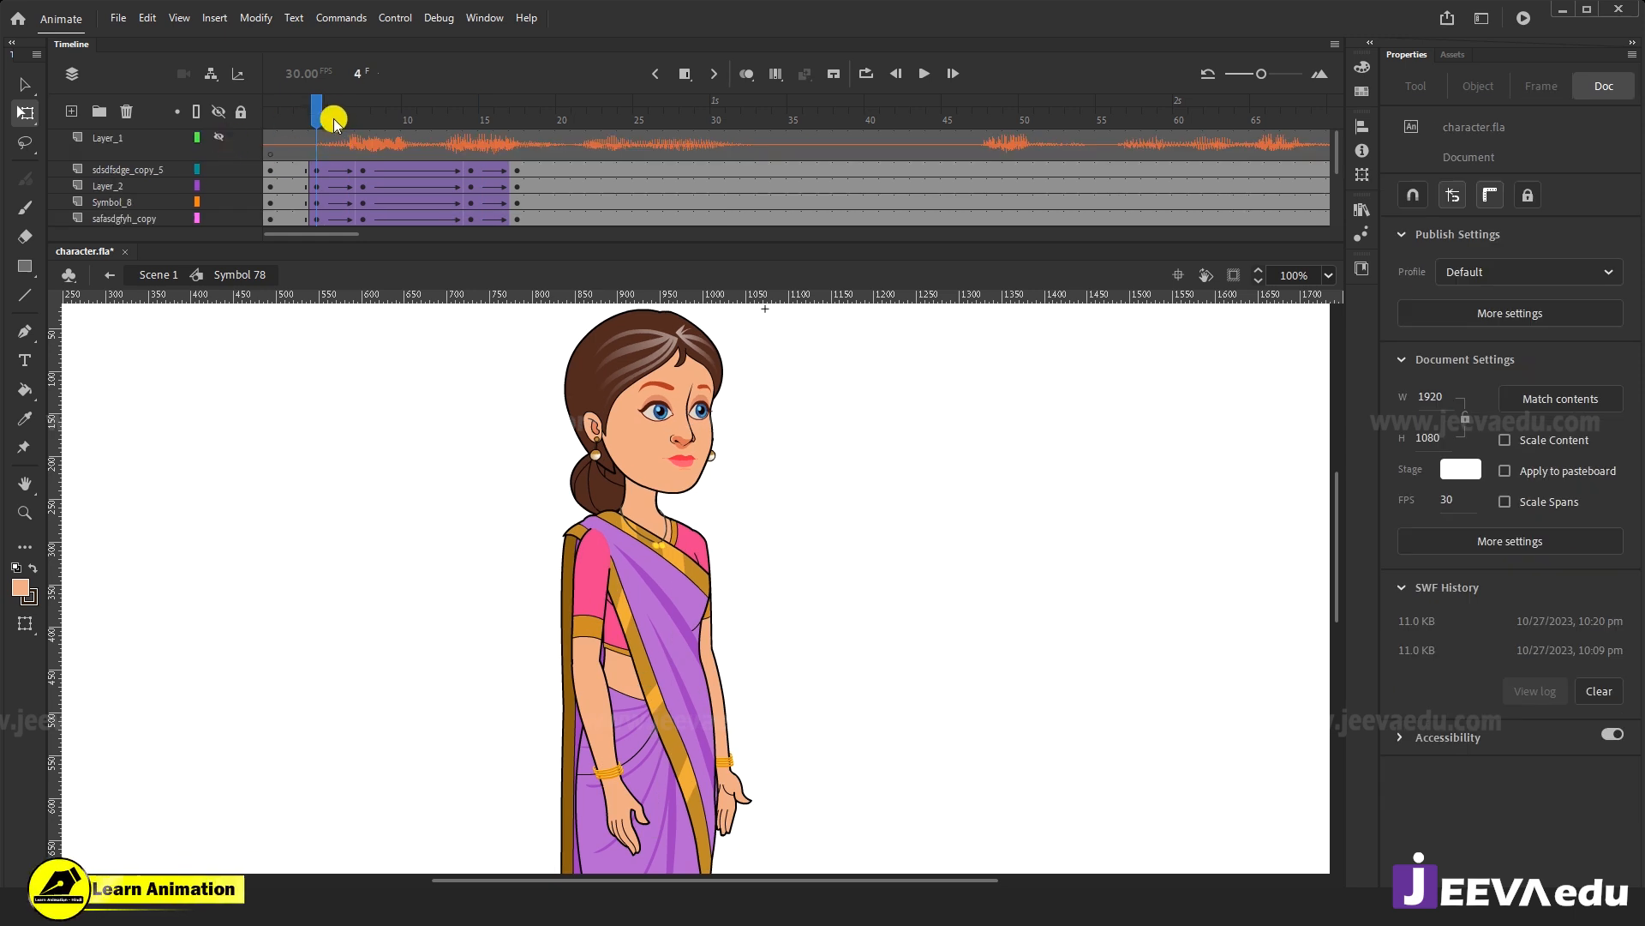
key("Return")
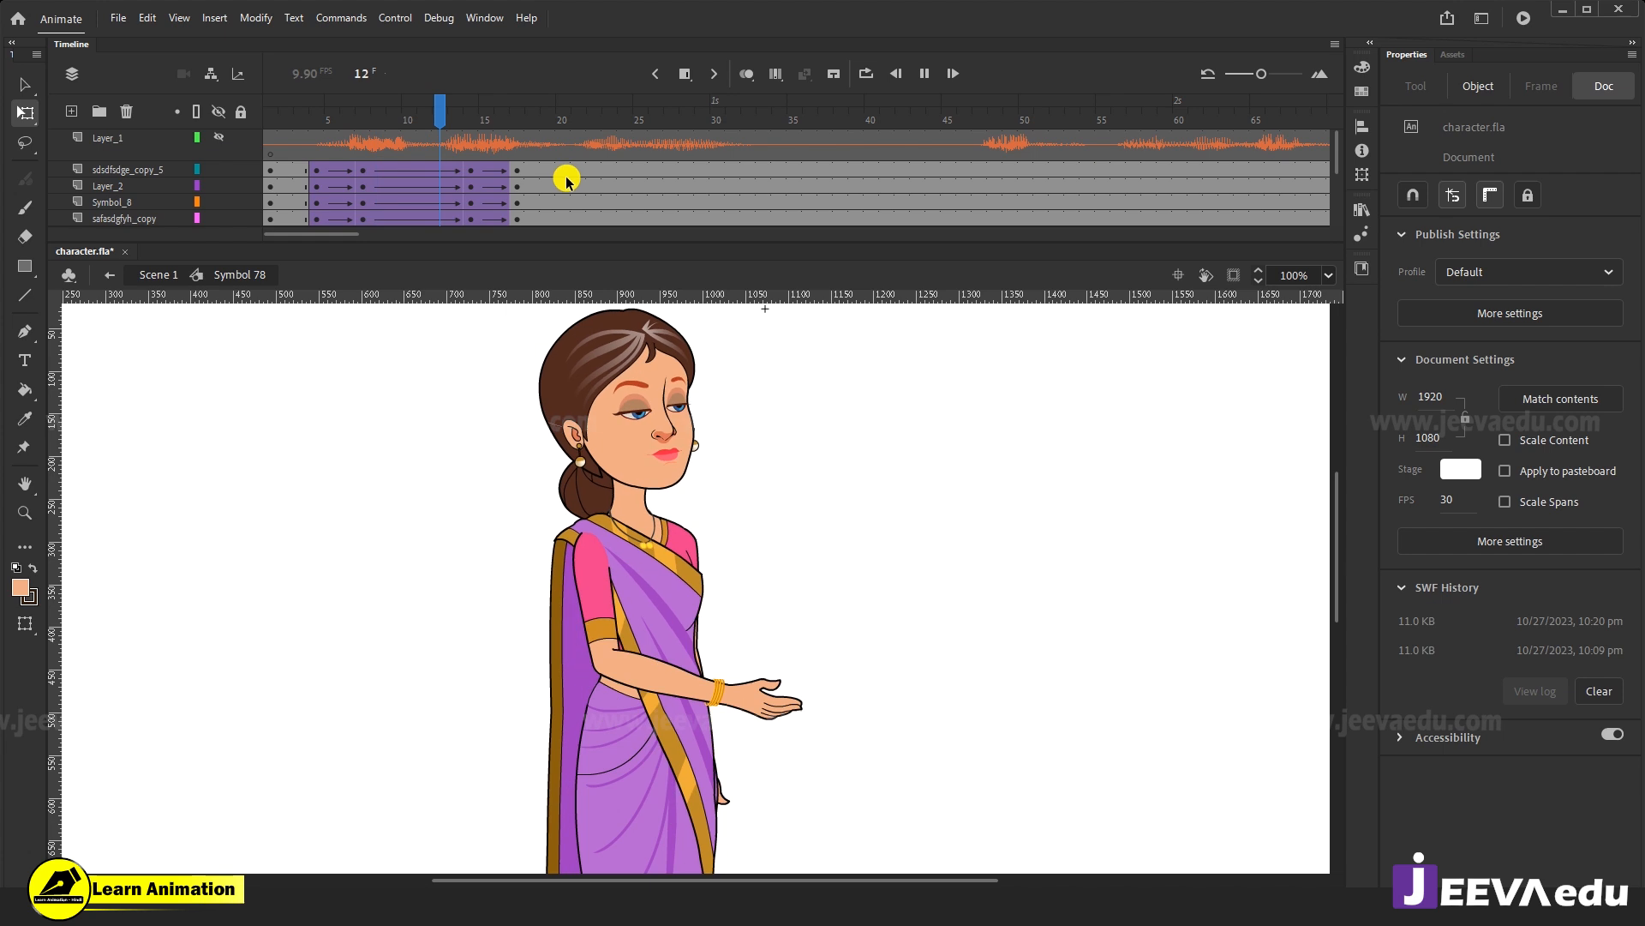
left_click_drag(556, 122, 316, 169)
key("Return")
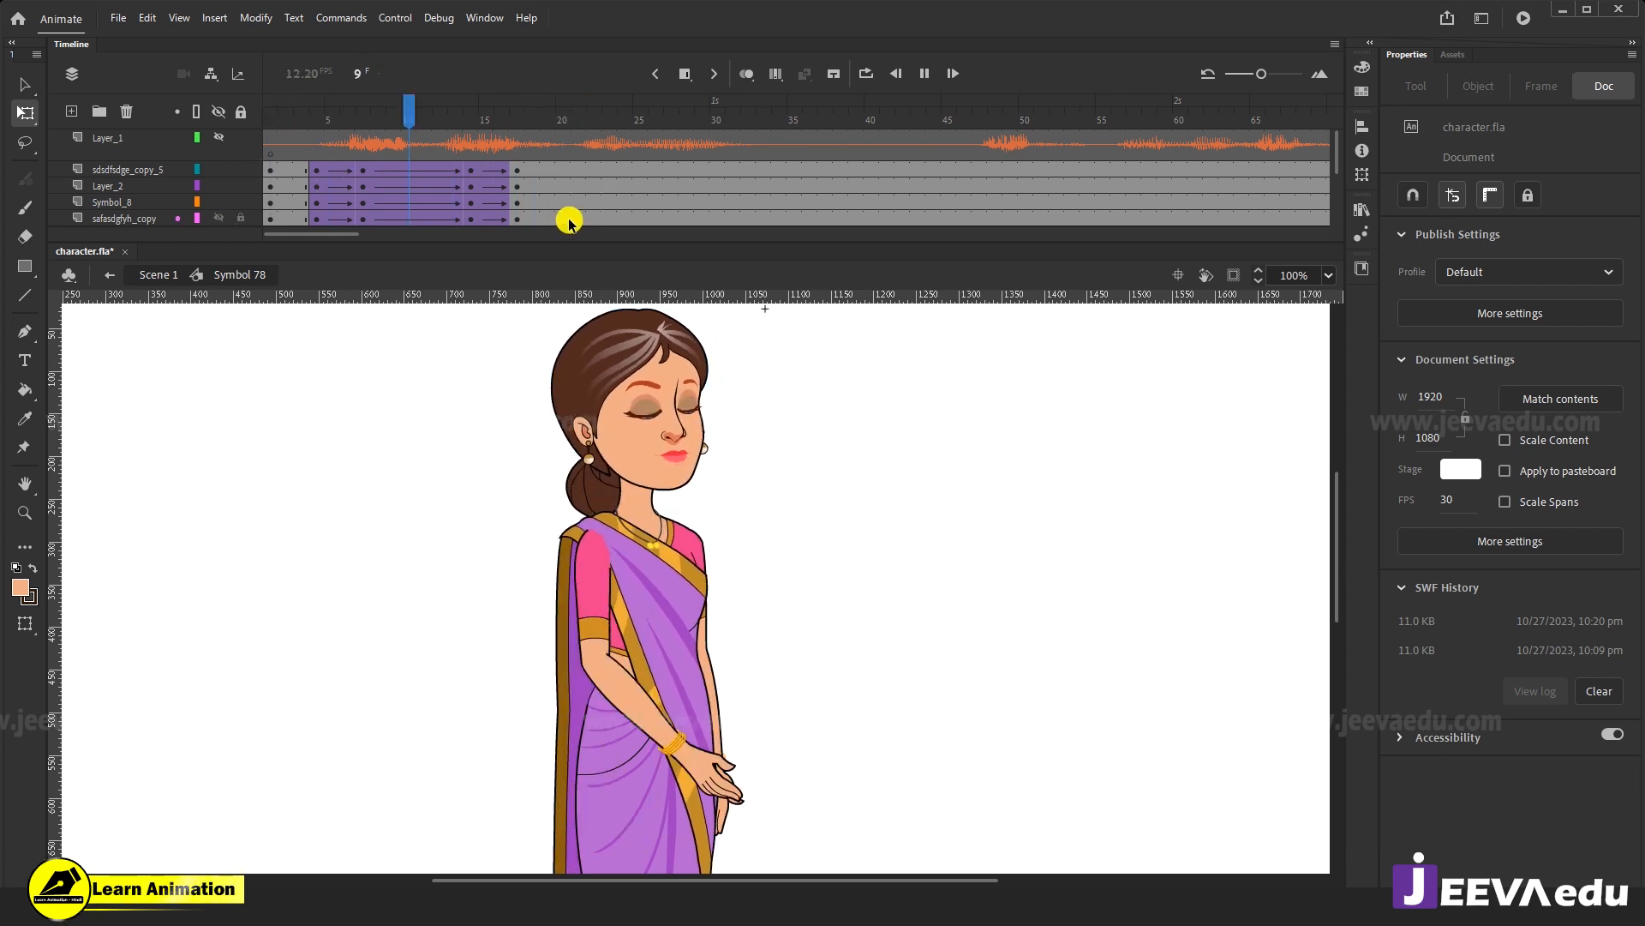
left_click(503, 137)
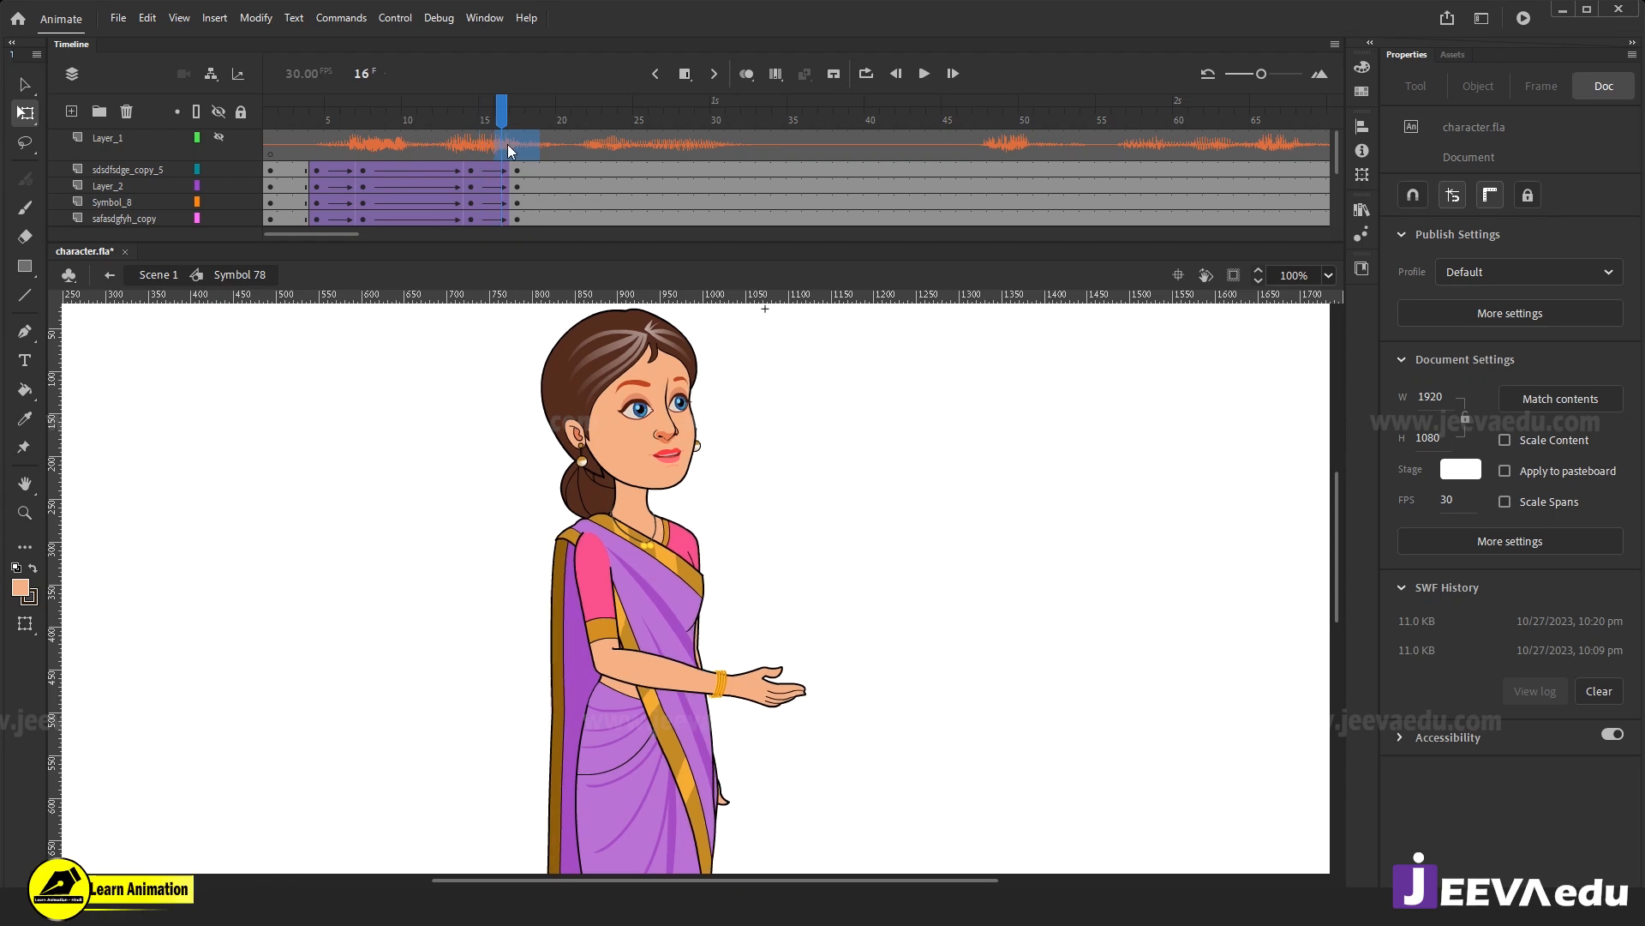
On frame 17, select the whole upper body, set its pivot at the waist and rotate it slightly counterclockwise.
left_click(512, 144)
left_click_drag(479, 351, 789, 586)
left_click(653, 713)
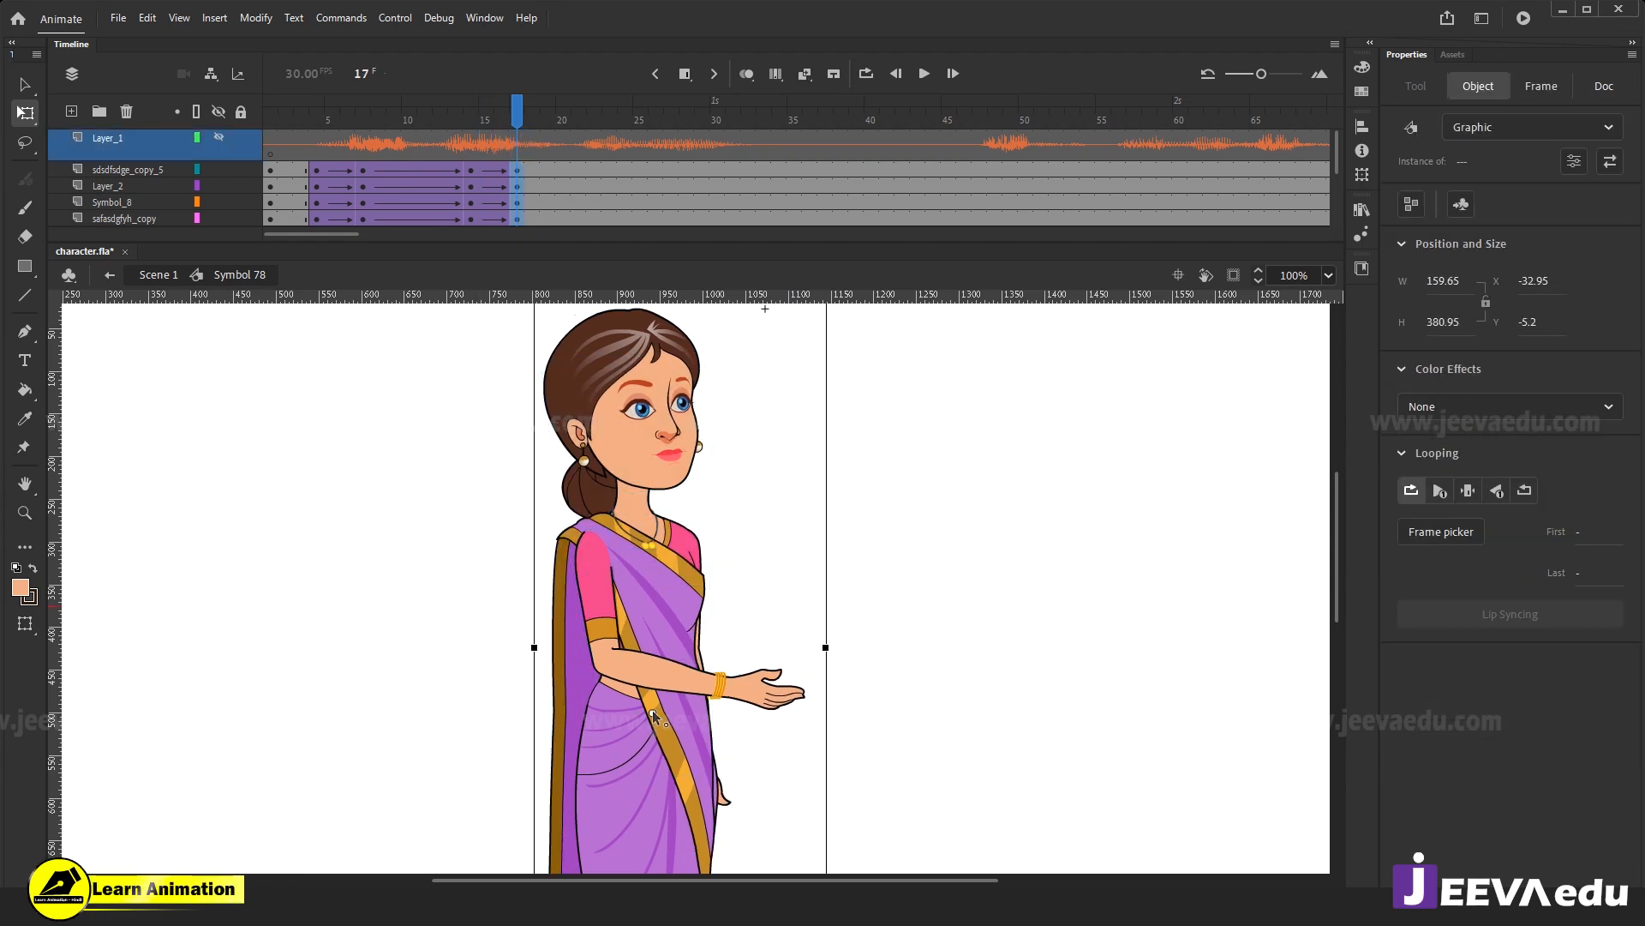
left_click_drag(722, 546, 731, 565)
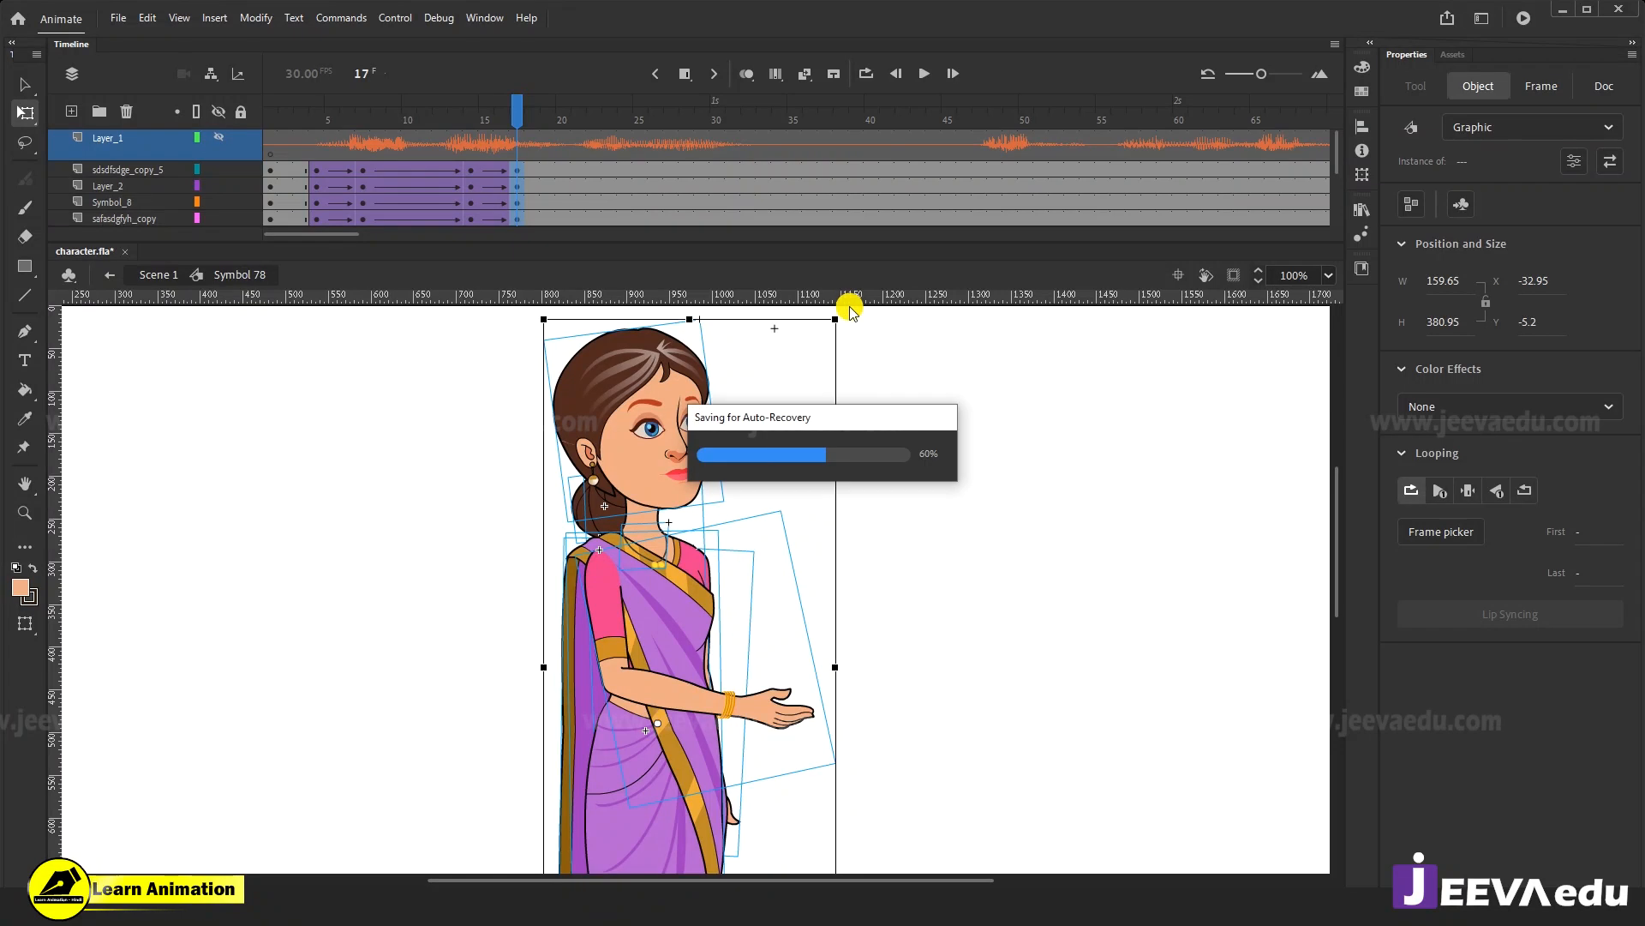
left_click_drag(847, 321, 844, 313)
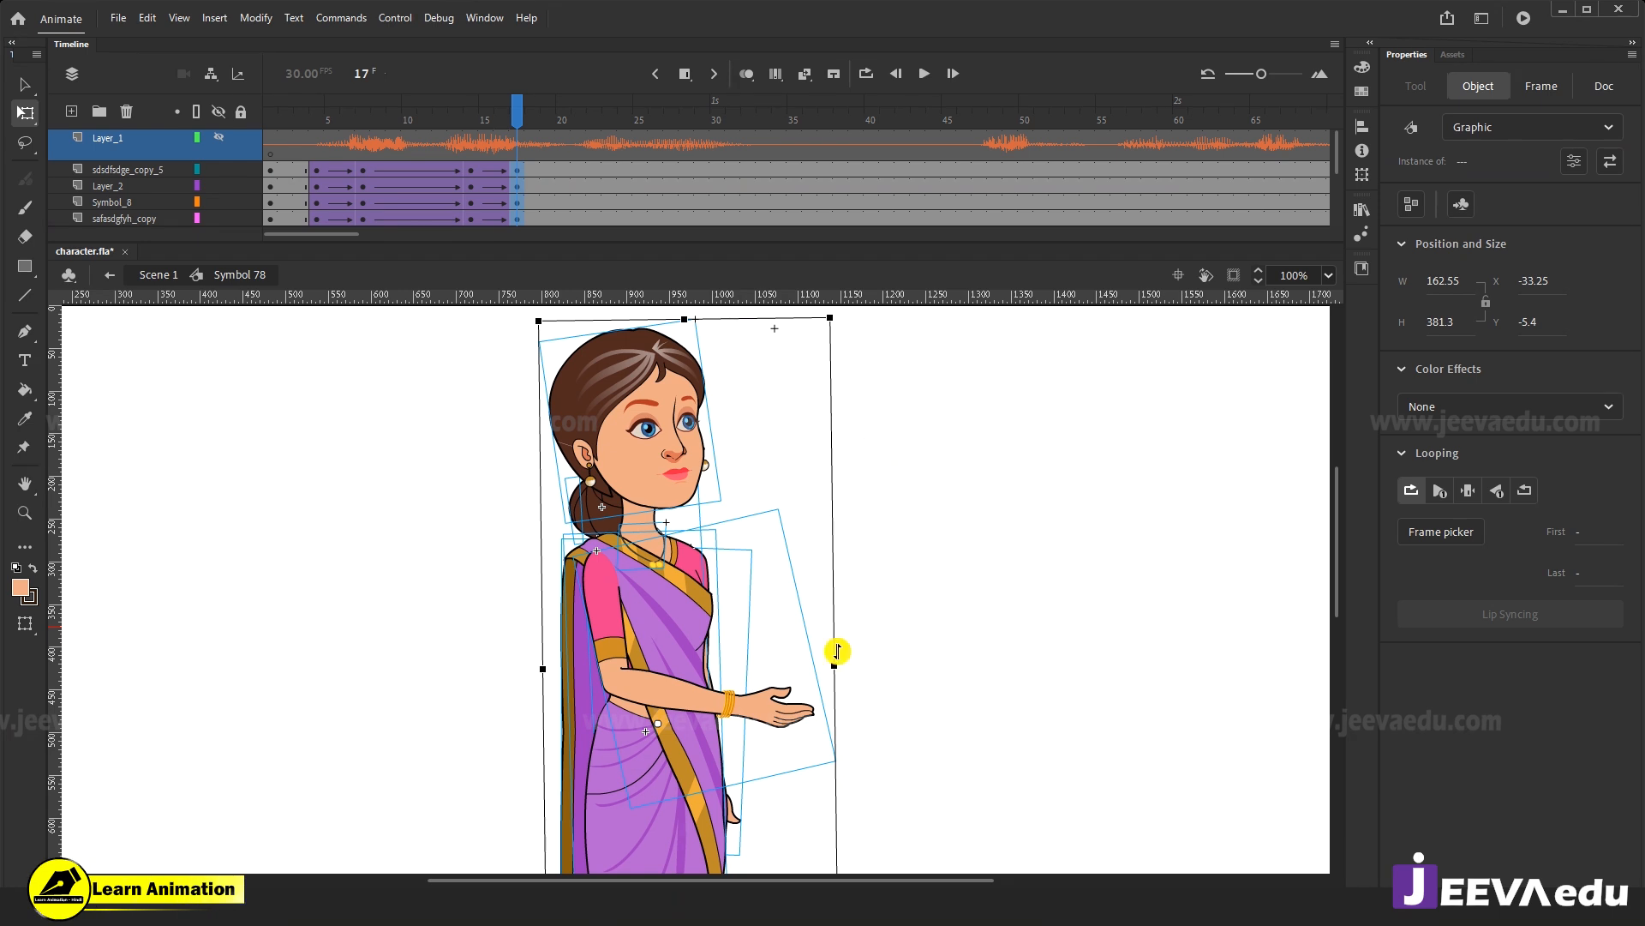
left_click(888, 671)
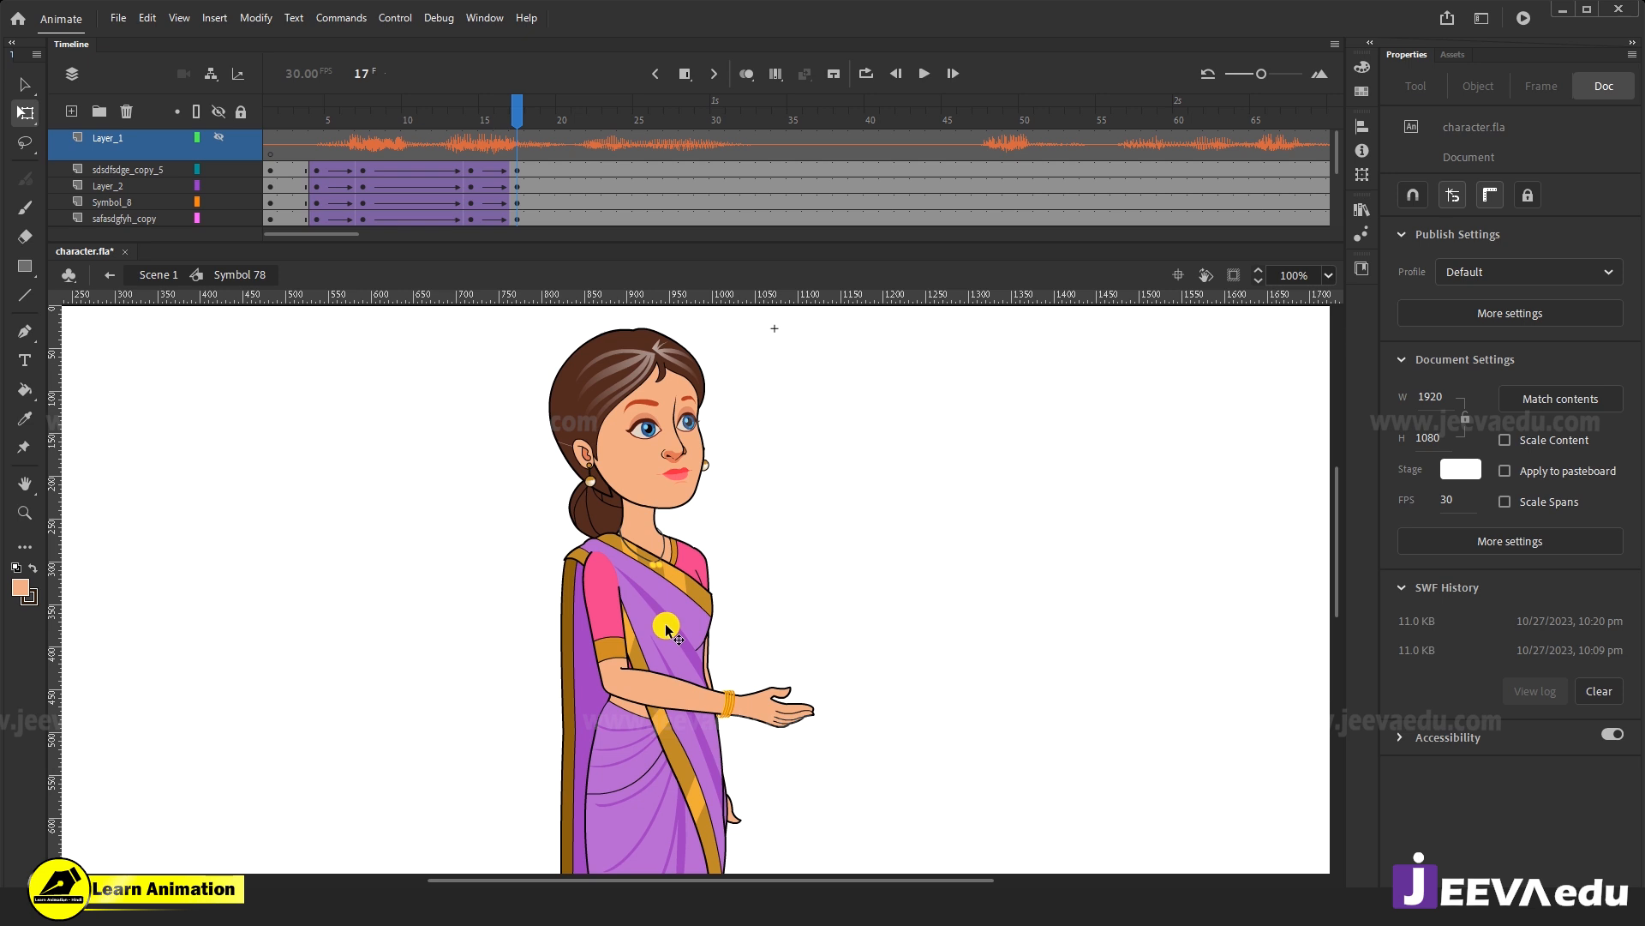
Play the animation onward from frame 17 to frame 20.
left_click(535, 171)
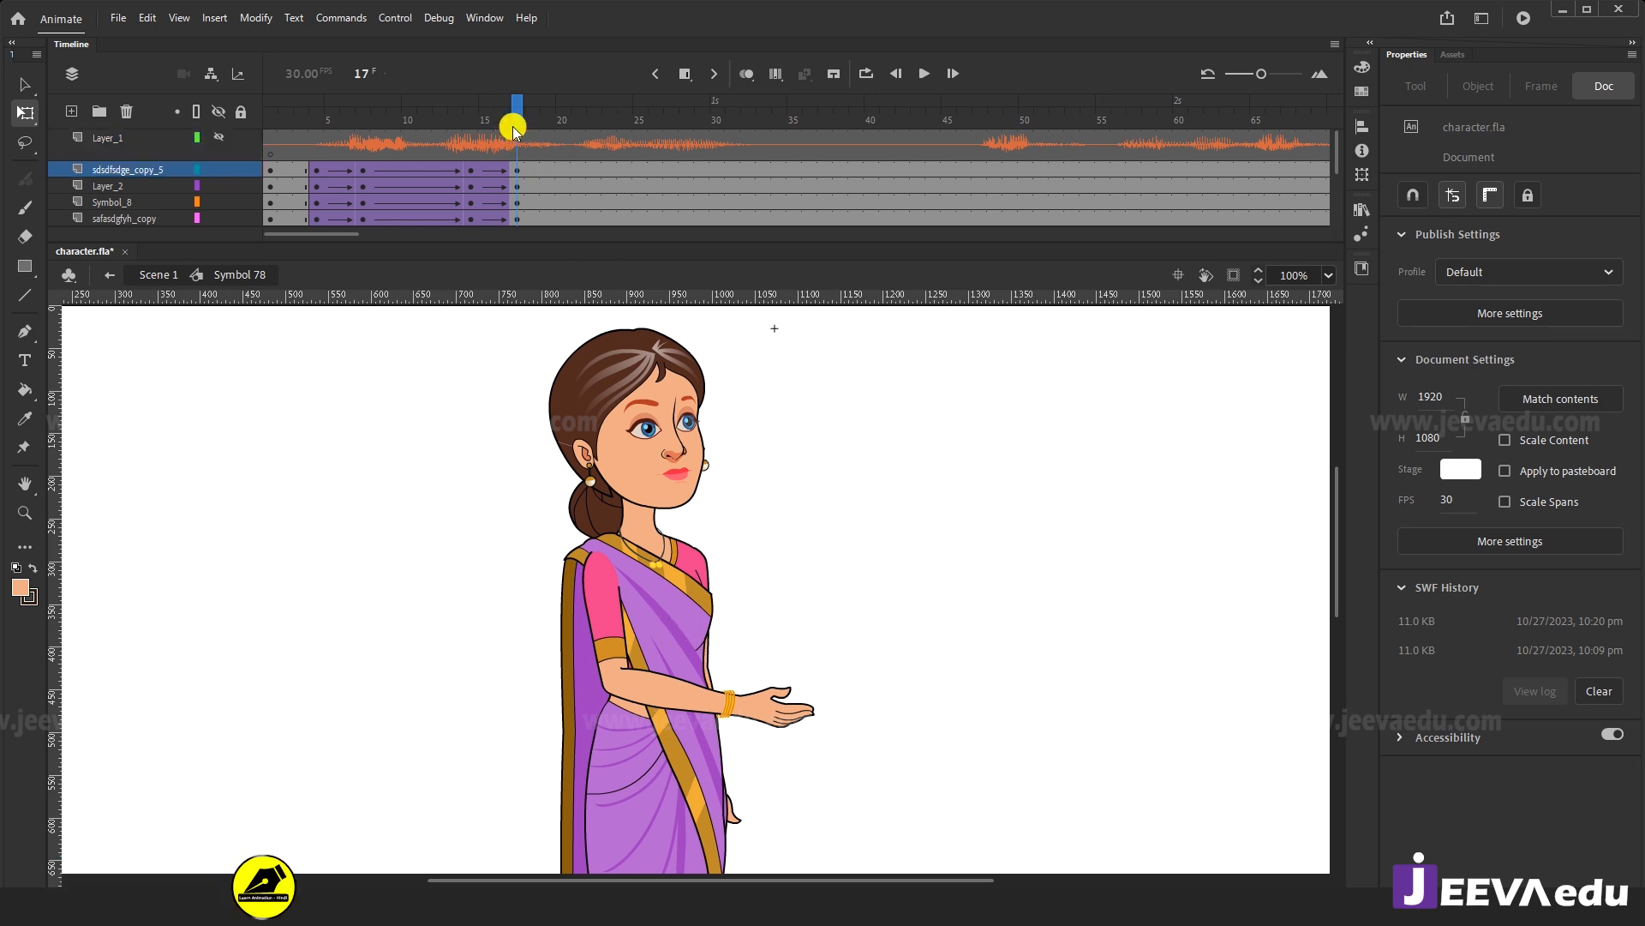
key("Return")
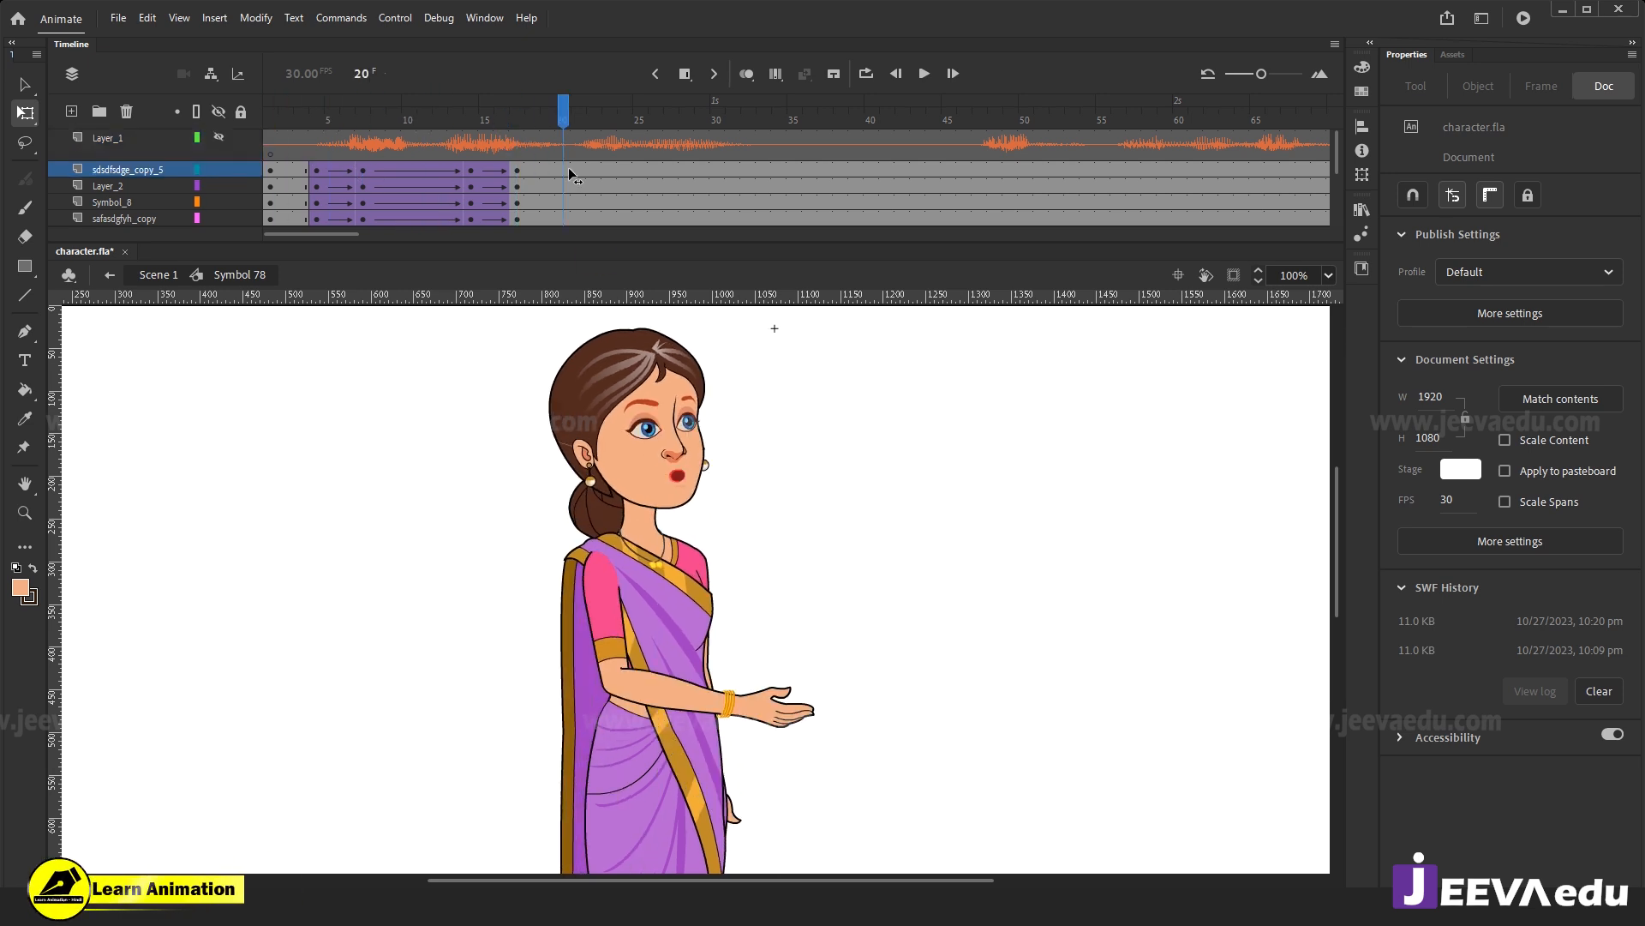
Replay the whole gesture several times to check its motion, and return to frame 14.
key("Return")
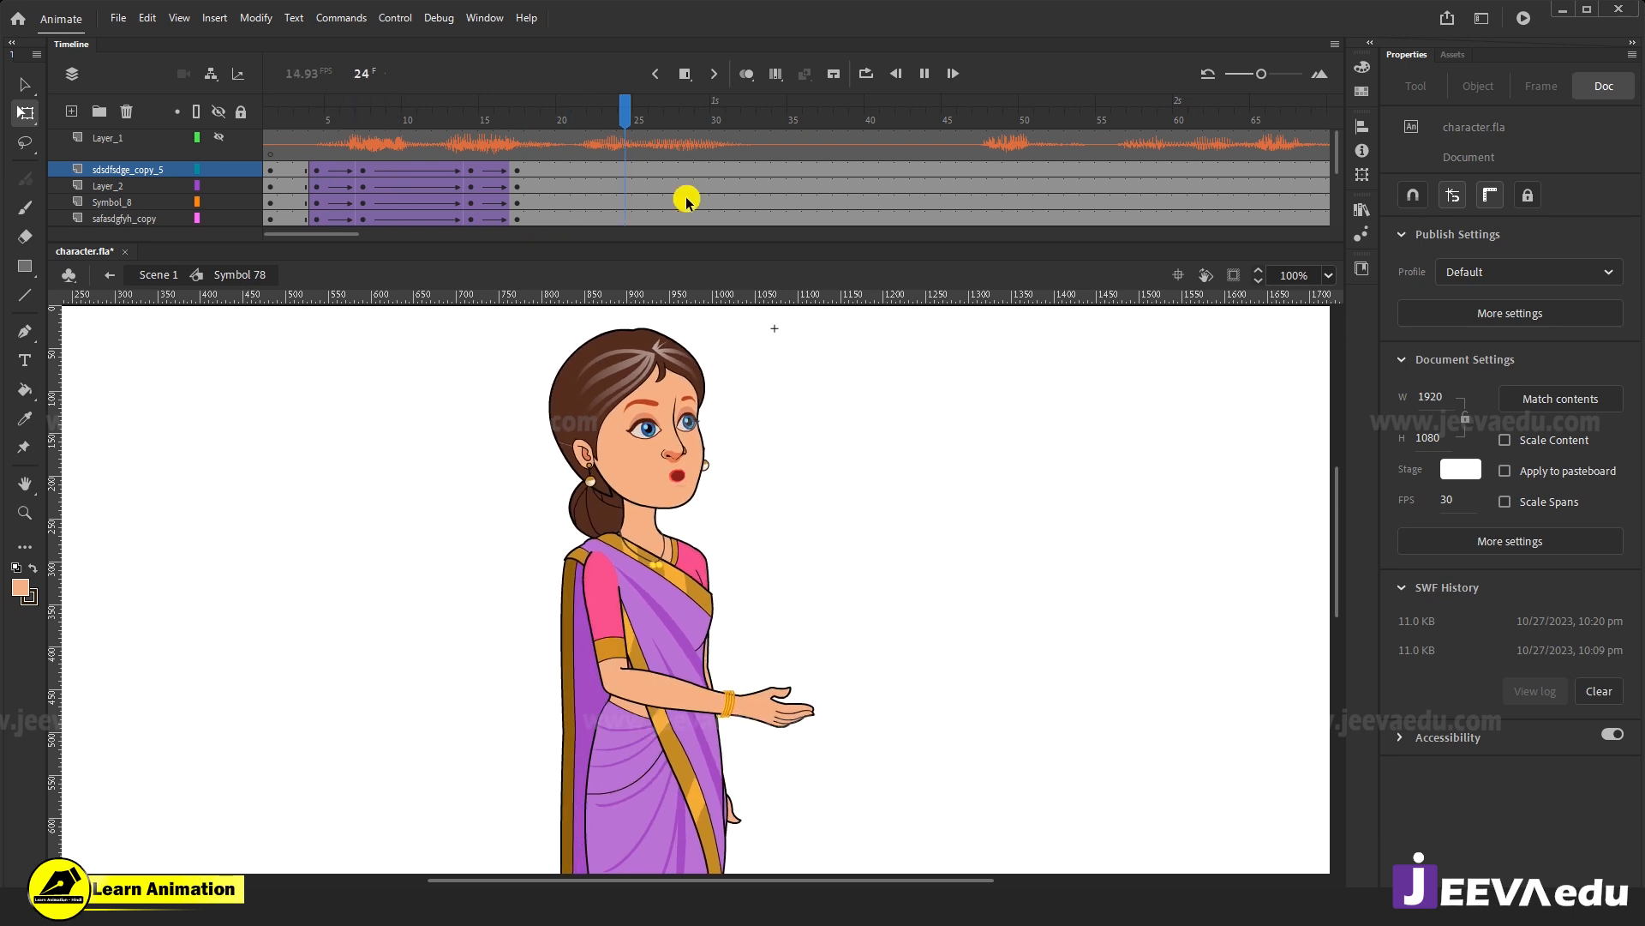
key("Return")
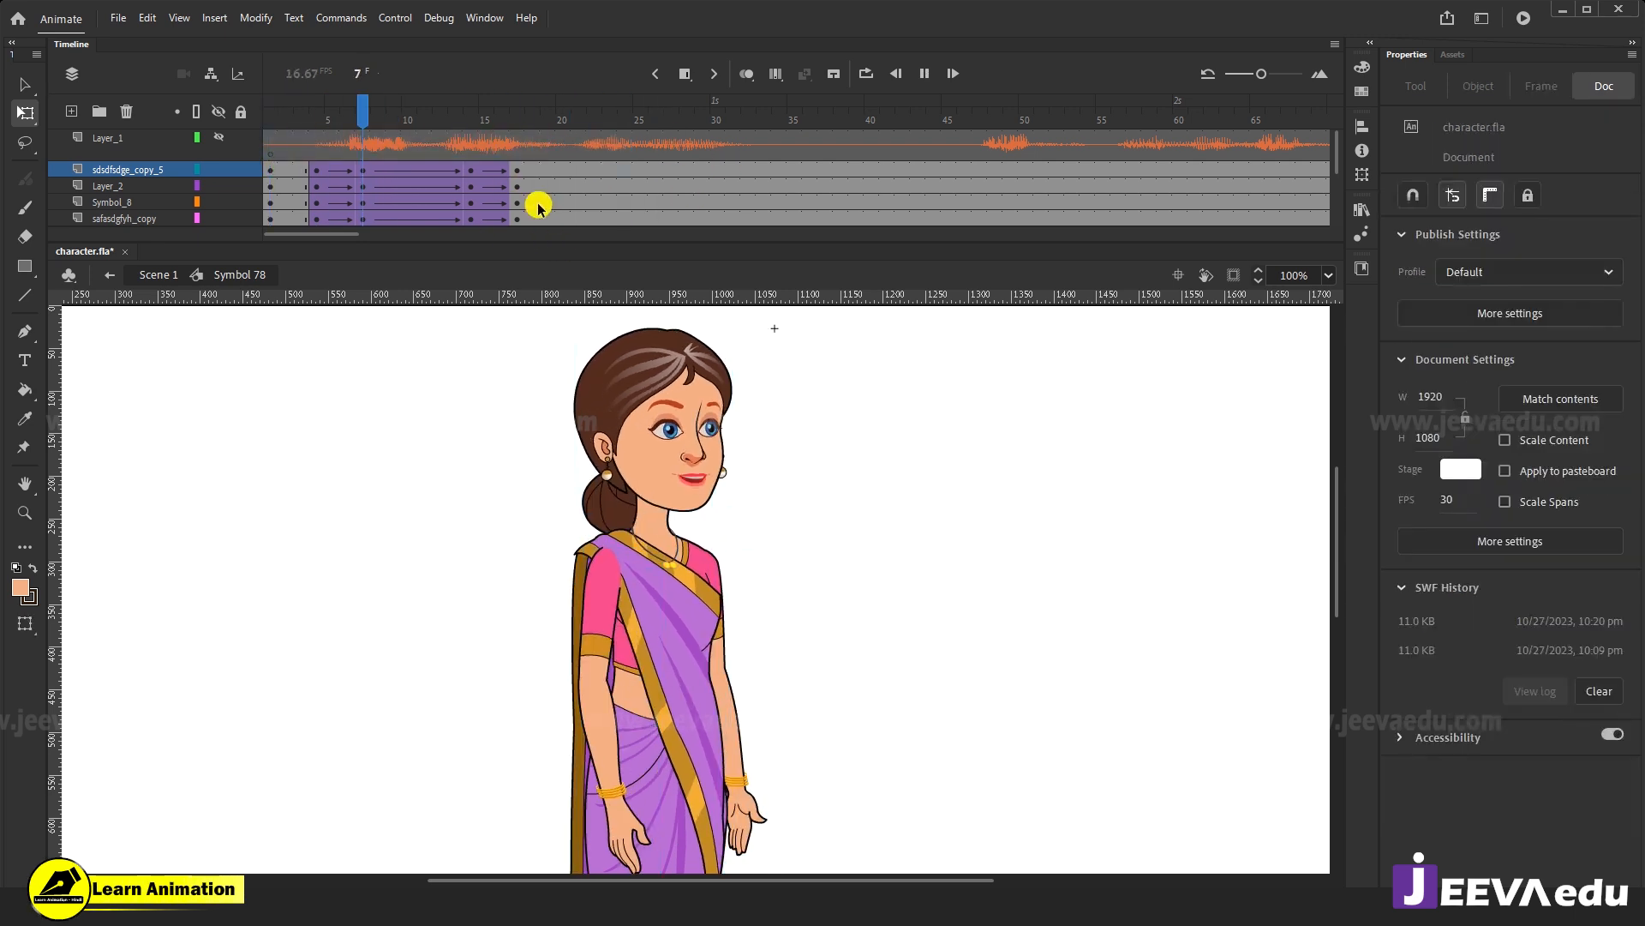
key("Return")
left_click(617, 157)
left_click_drag(608, 117, 242, 177)
key("Return")
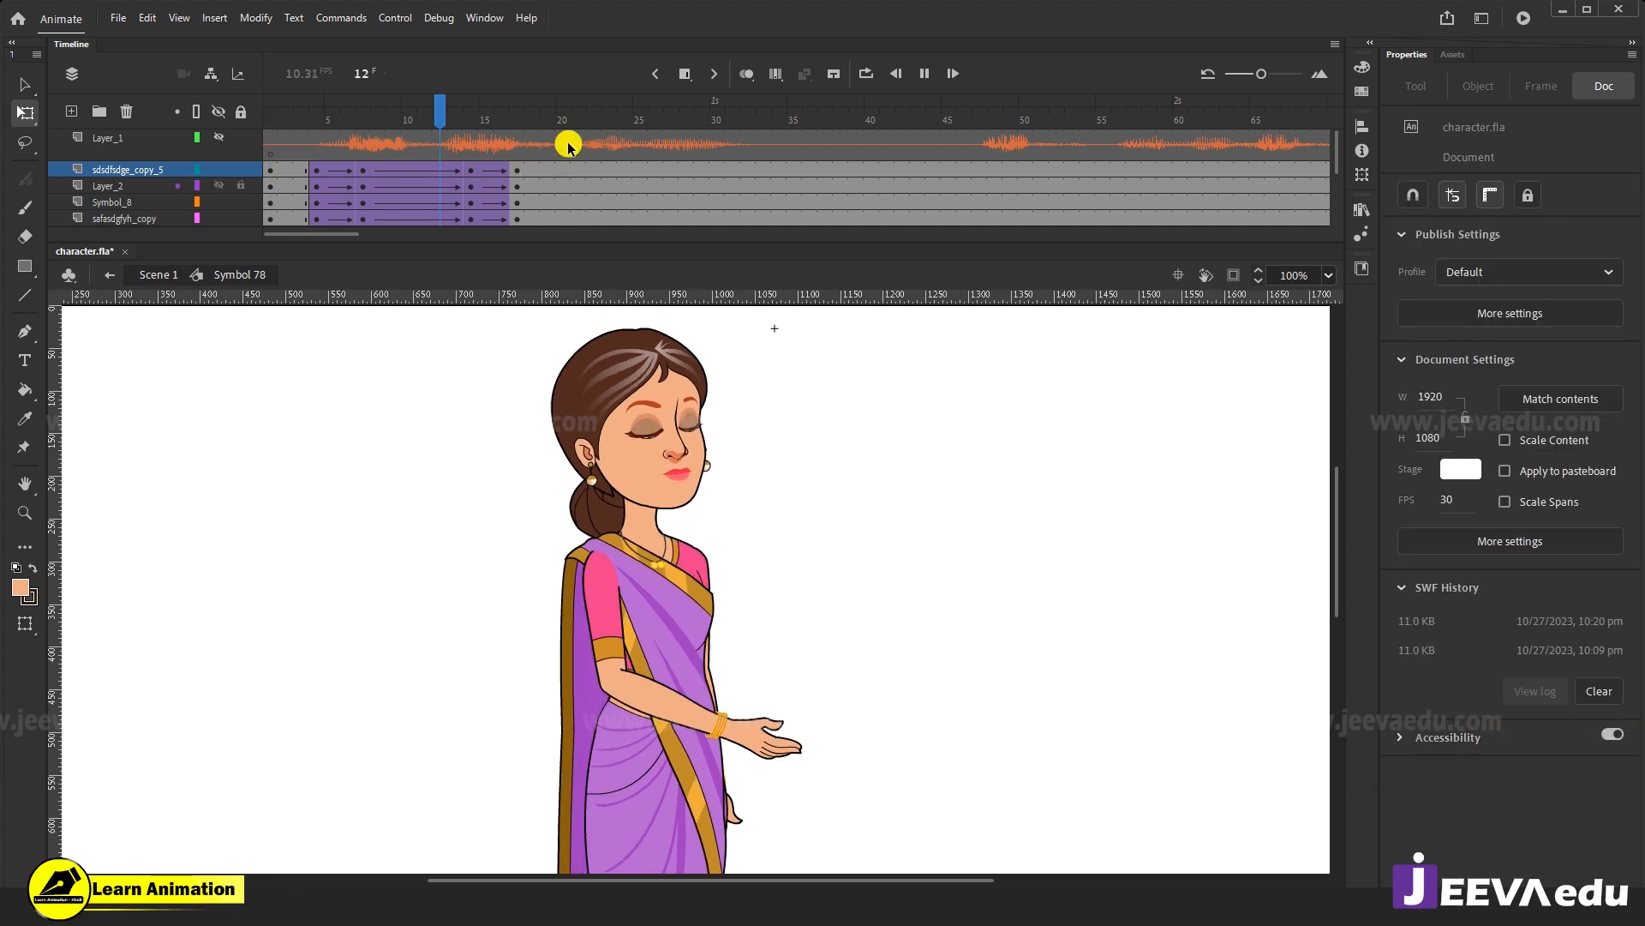
left_click_drag(529, 115, 469, 161)
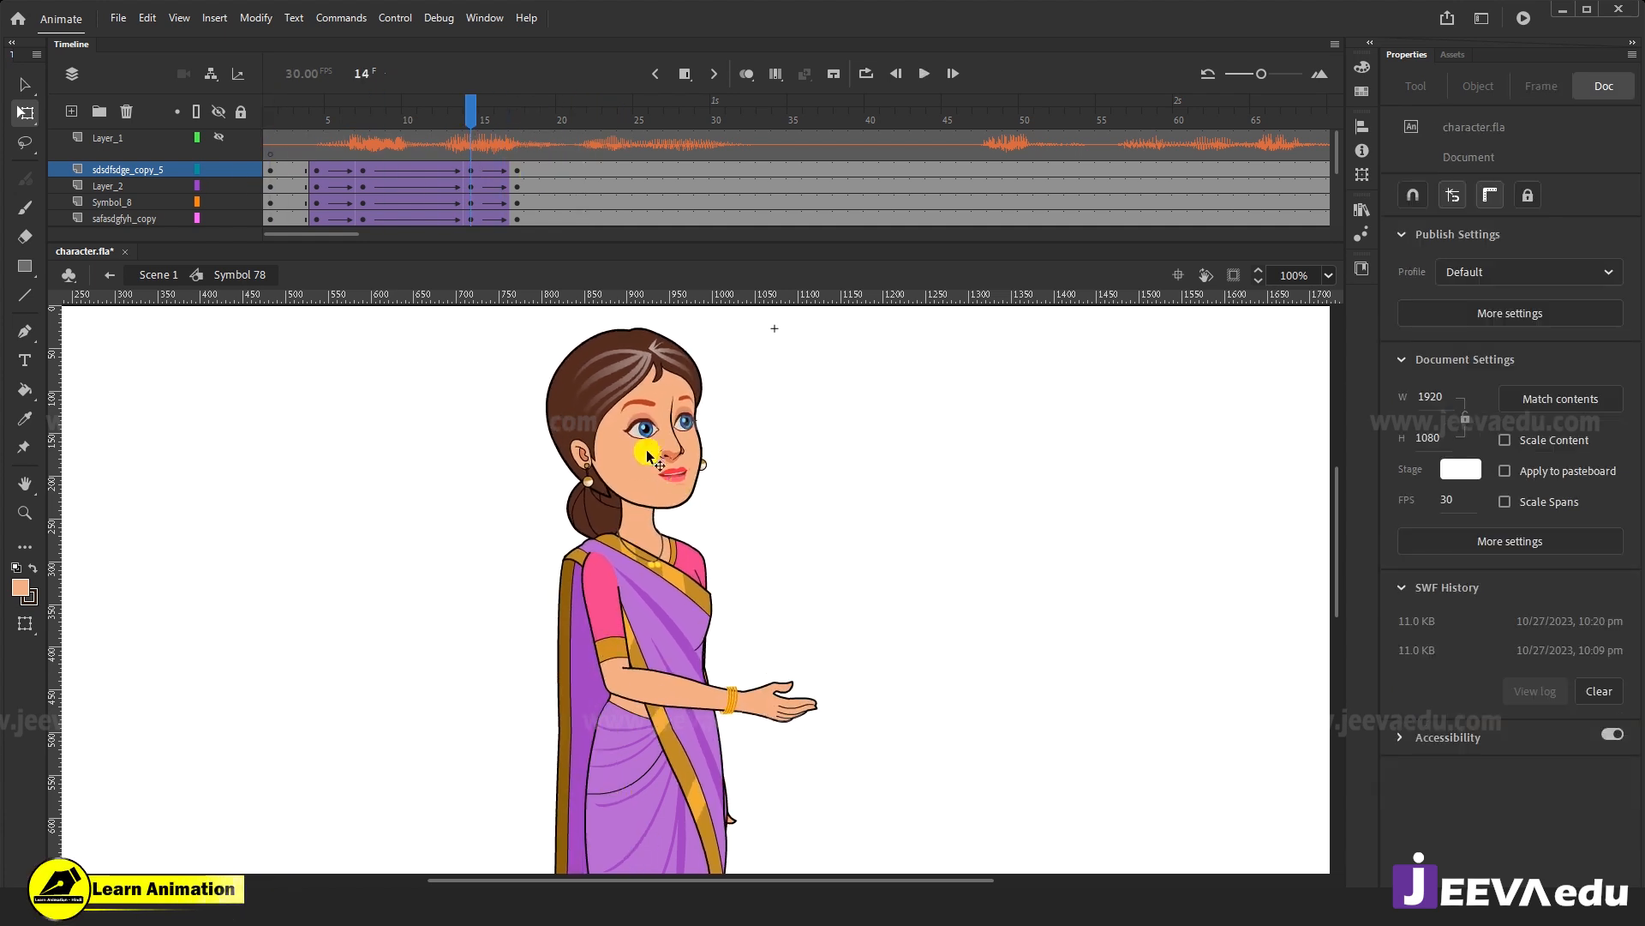
Zoom in on the woman's head and open the head symbol for editing at frame 14.
left_click(669, 463)
key("z")
left_click(639, 470)
key("v")
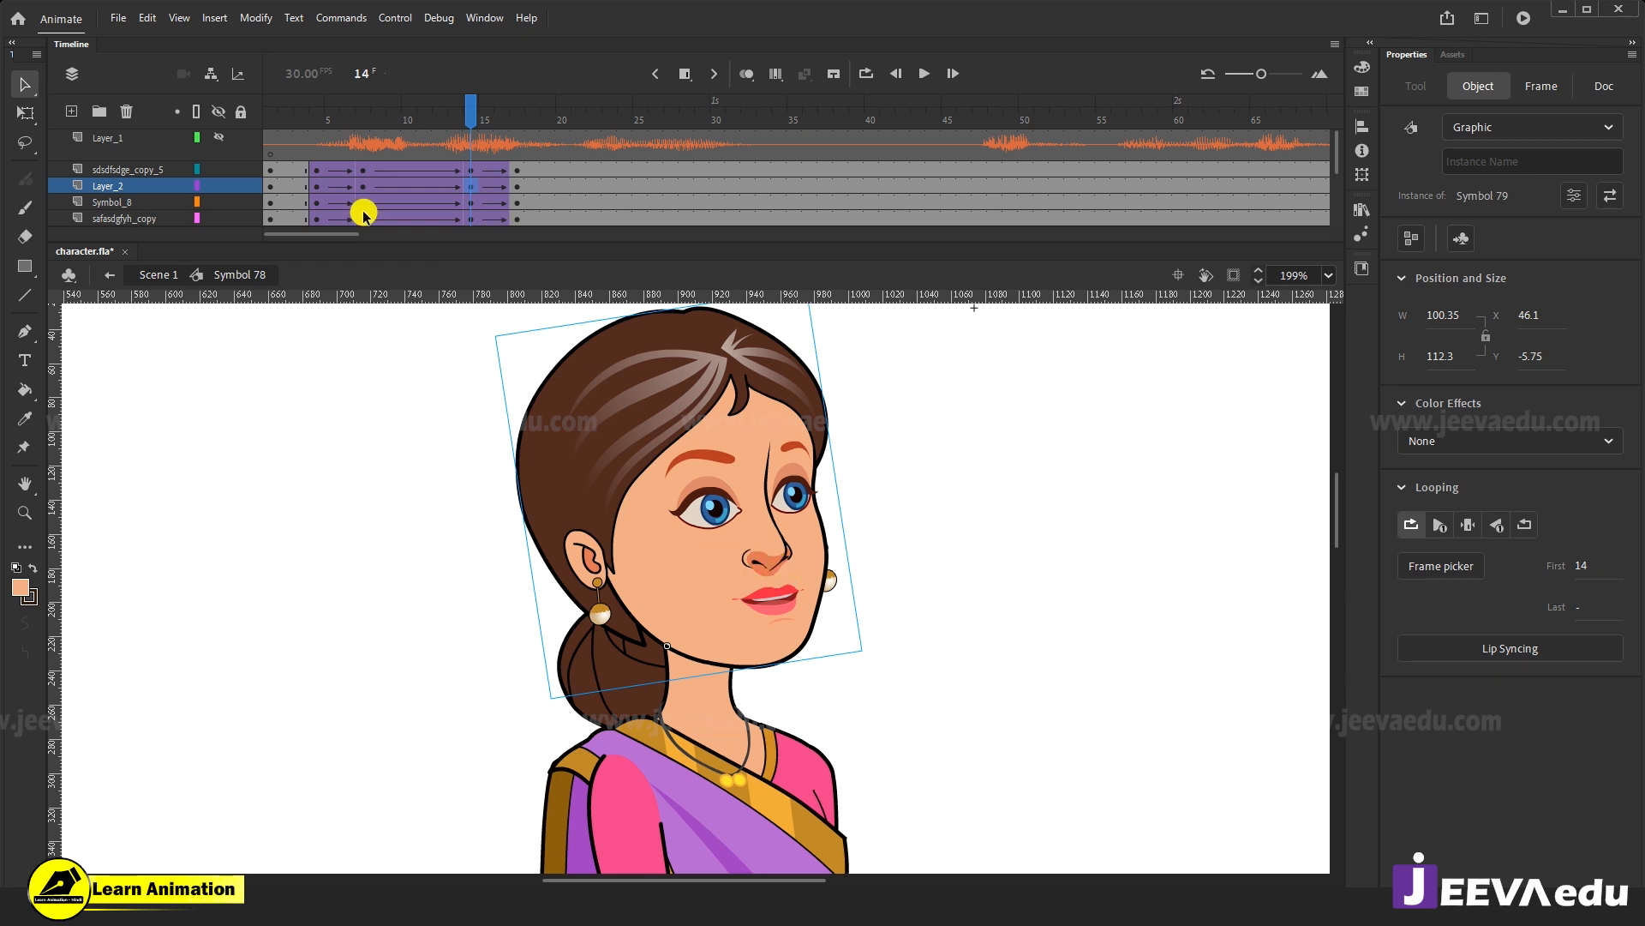
left_click(363, 170)
left_click(466, 182)
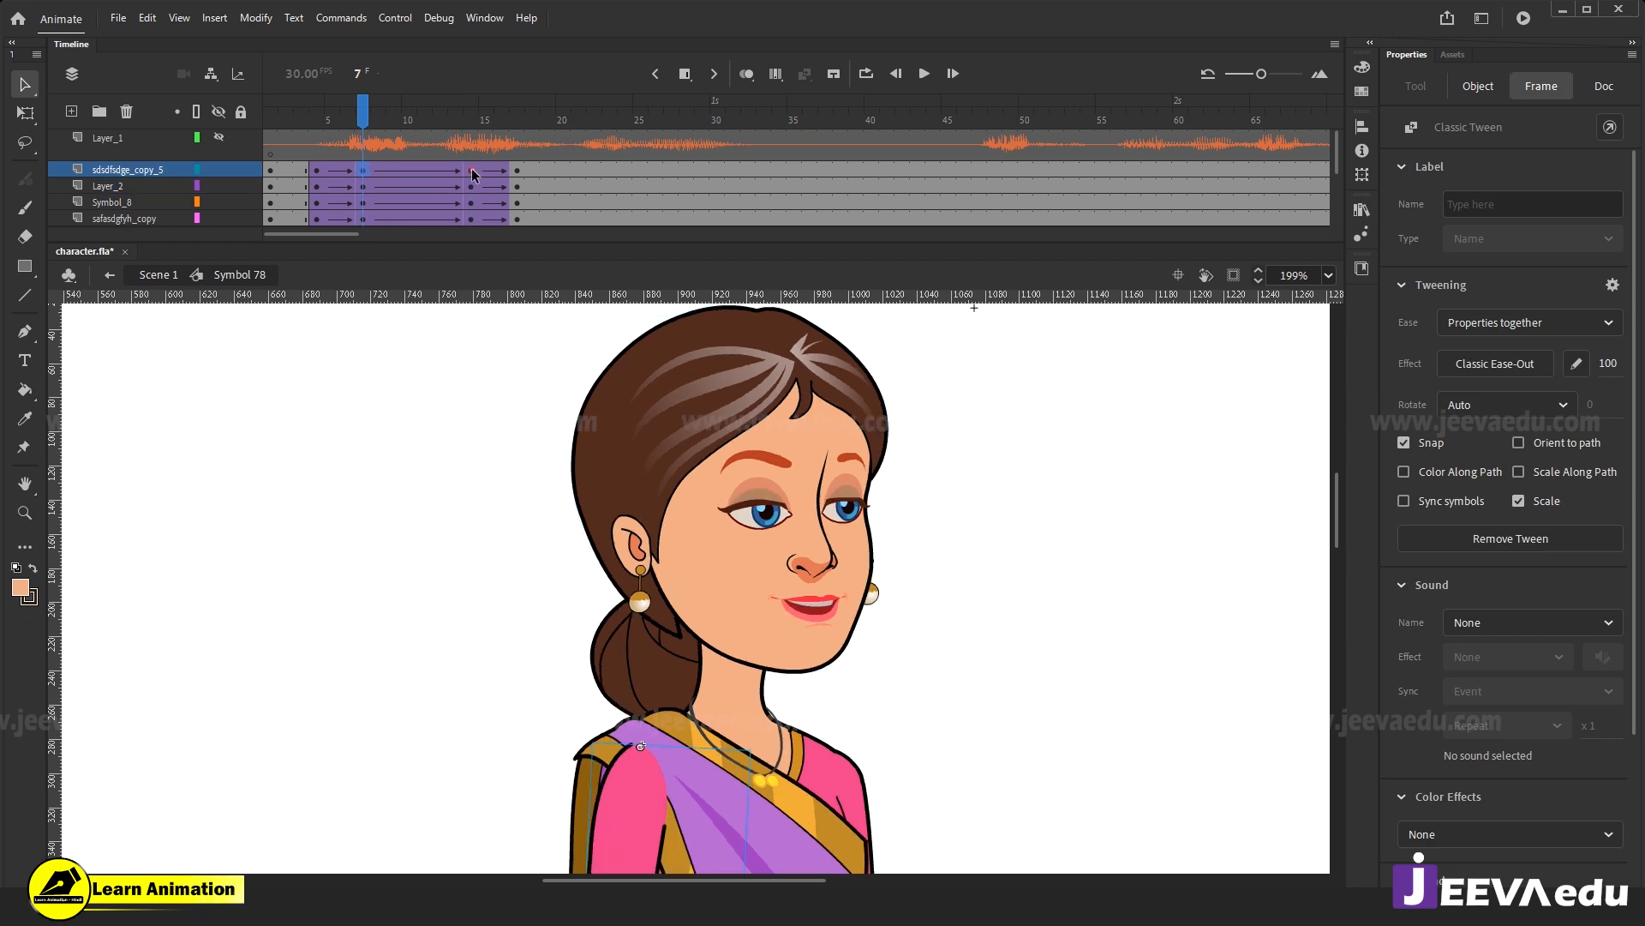
left_click(725, 514)
double_click(724, 515)
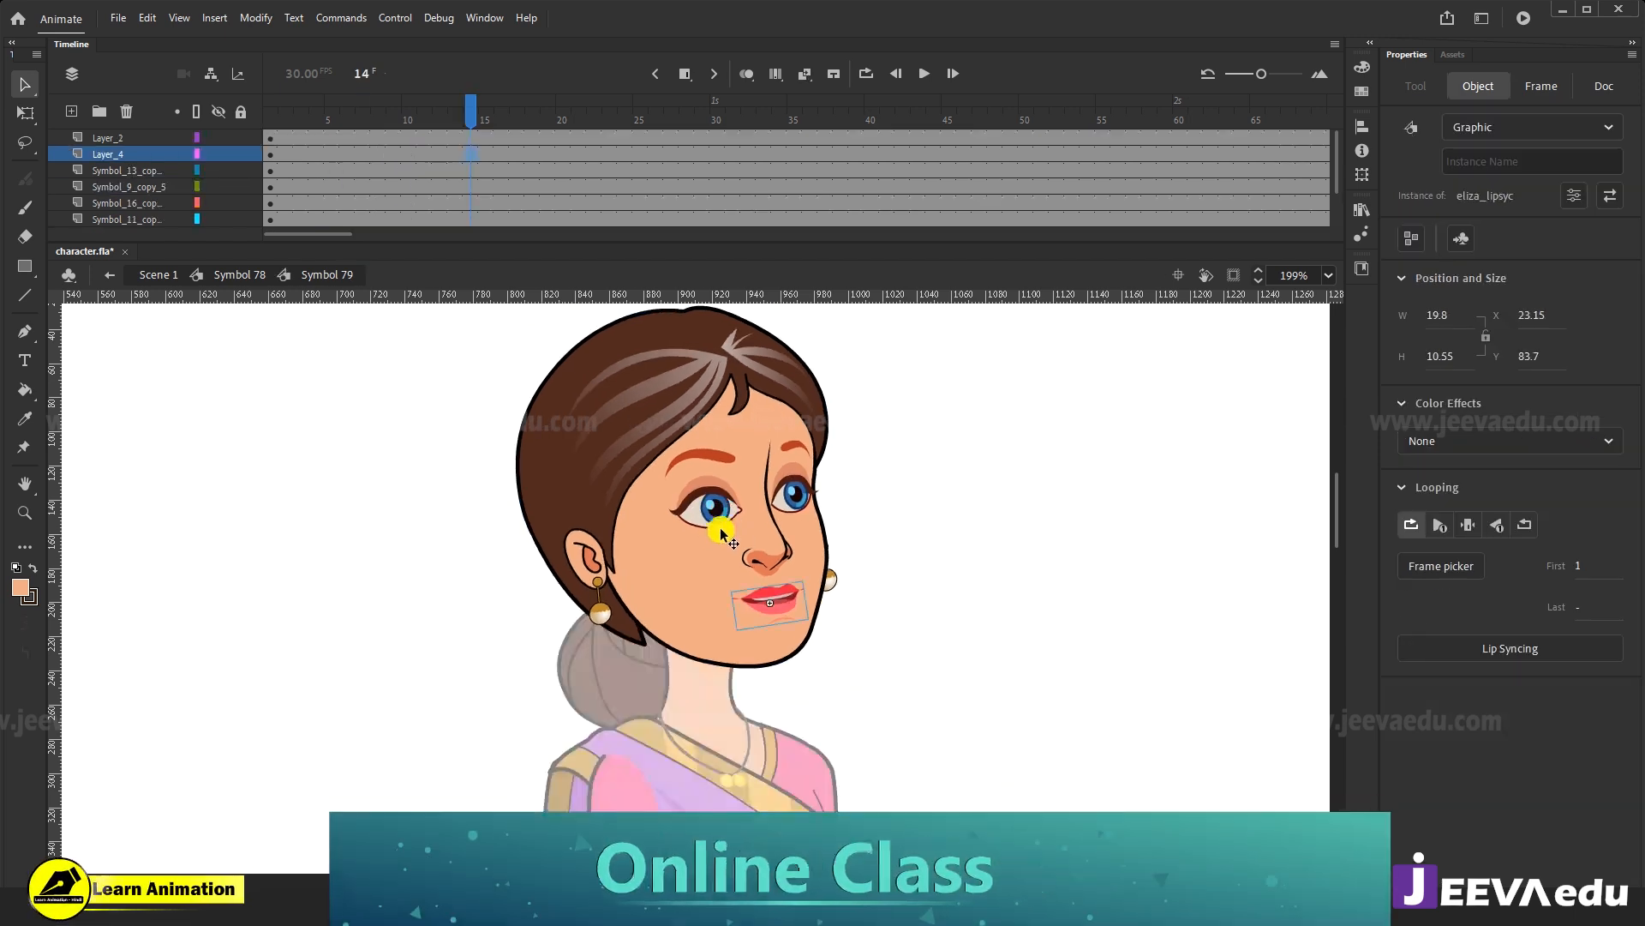
Insert keyframes on all layers of the head symbol at frame 14 and at frame 7.
left_click(470, 154)
left_click_drag(473, 139, 469, 242)
key("F6")
scroll(476, 185, "up", 3)
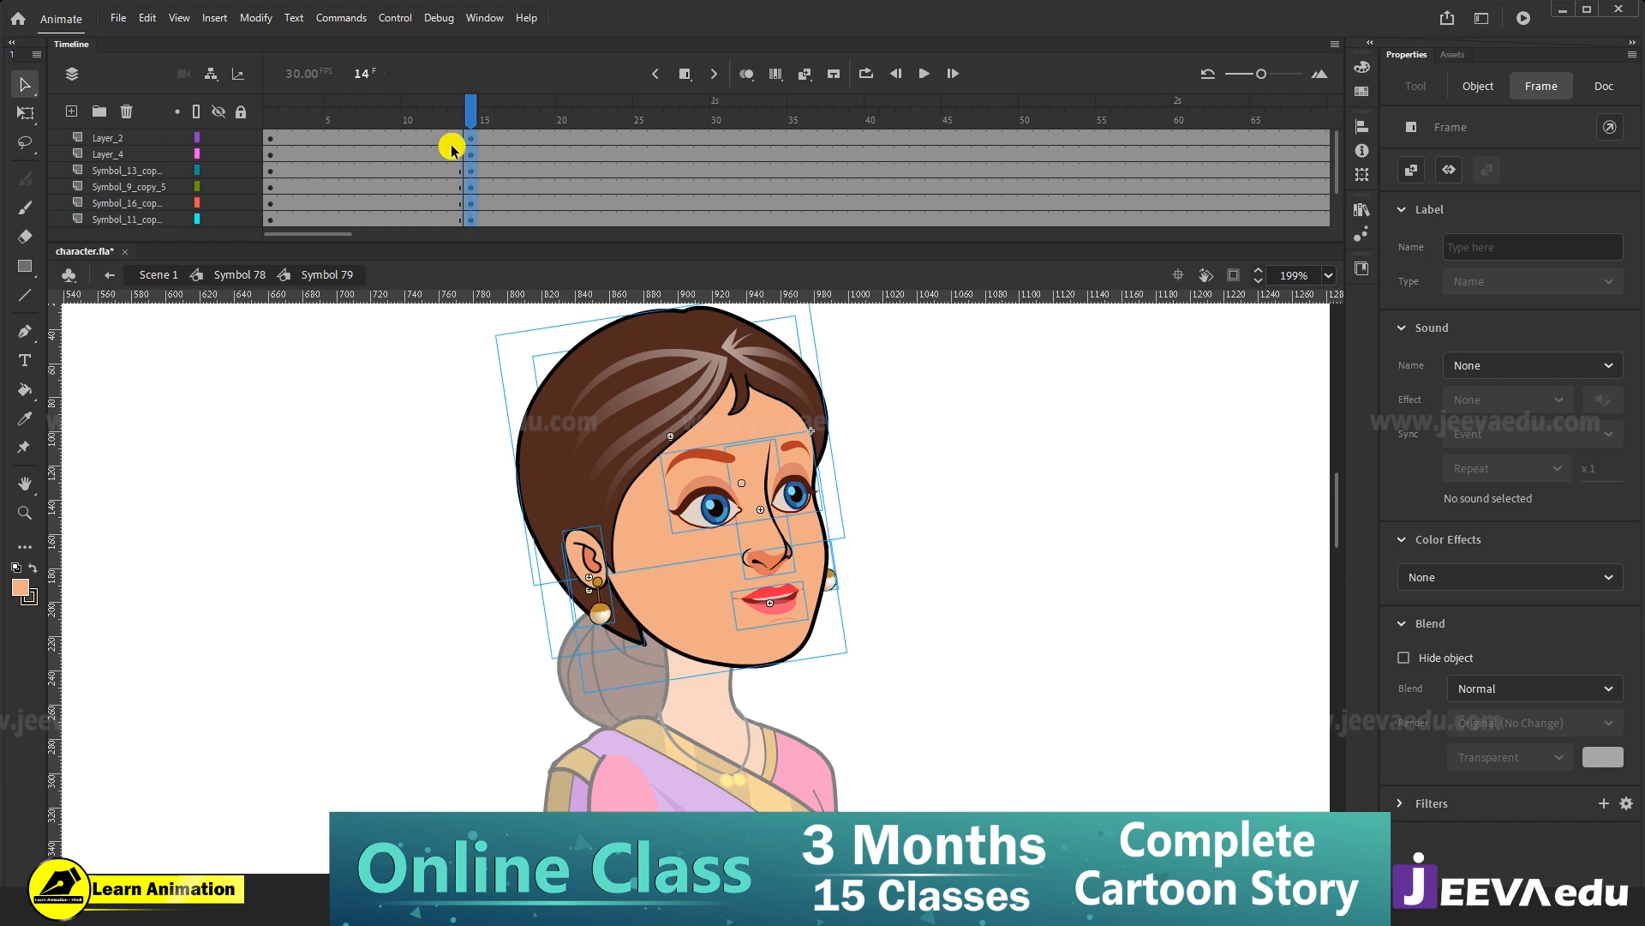
left_click(355, 139)
mouse_move(374, 142)
left_mouse_down()
mouse_move(362, 250)
mouse_move(371, 136)
left_mouse_up()
key("F6")
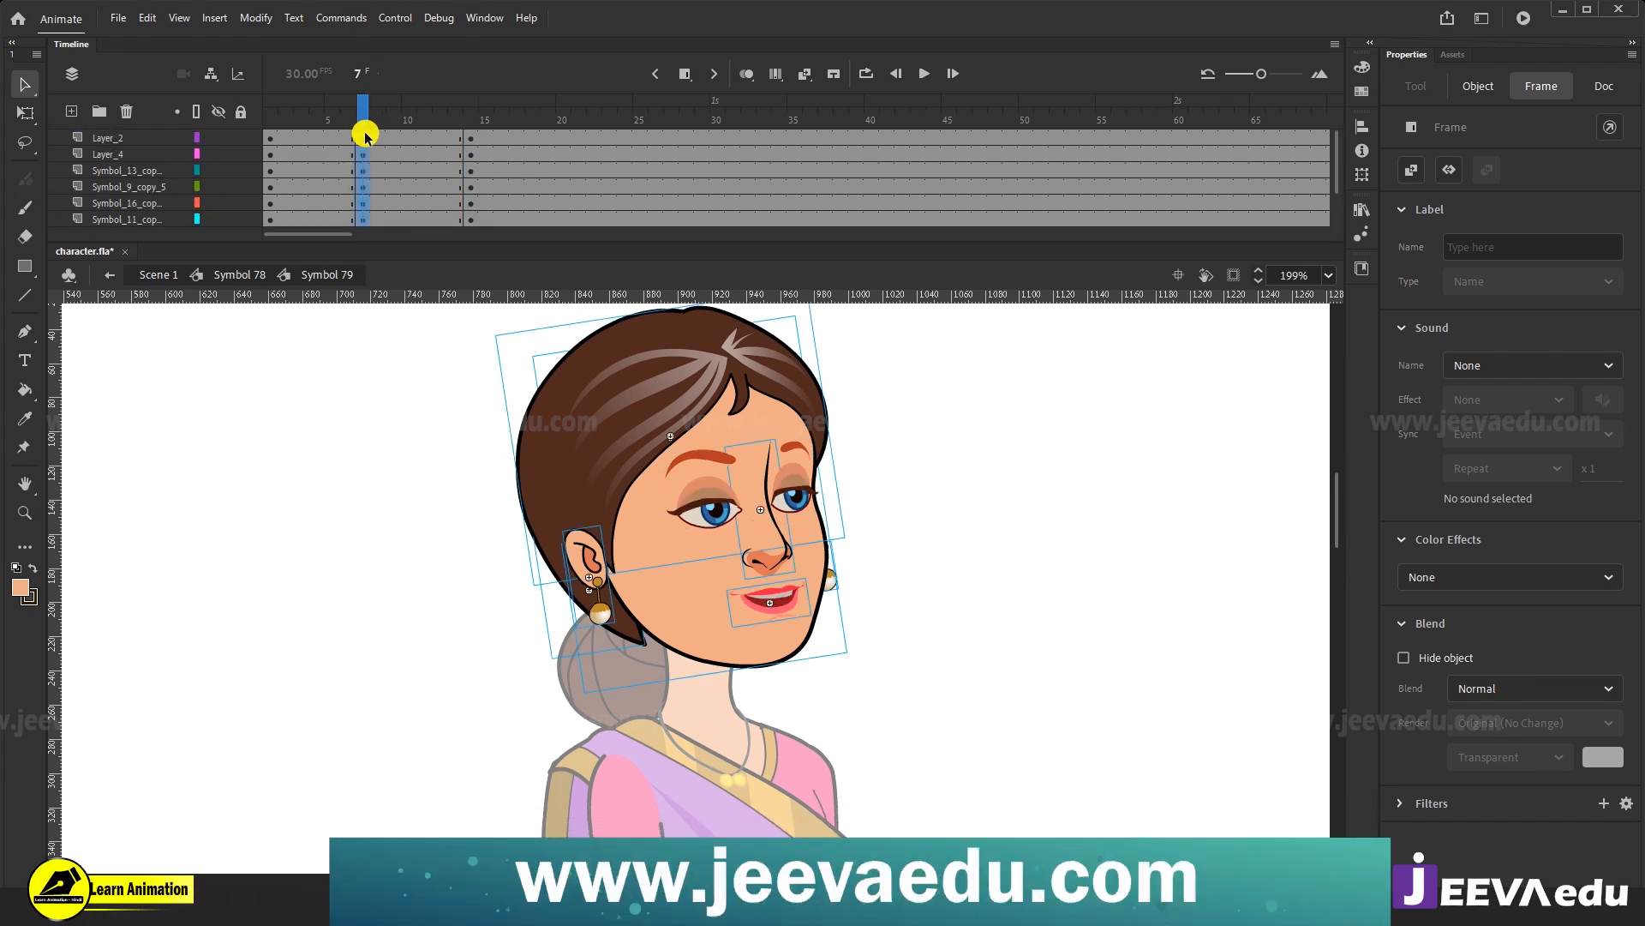
Create classic tweens on all head layers between frames 7 and 14, with a Classic Ease-Out of 100.
left_click_drag(398, 202, 413, 264)
right_click(394, 183)
left_click(452, 199)
scroll(419, 133, "up", 3)
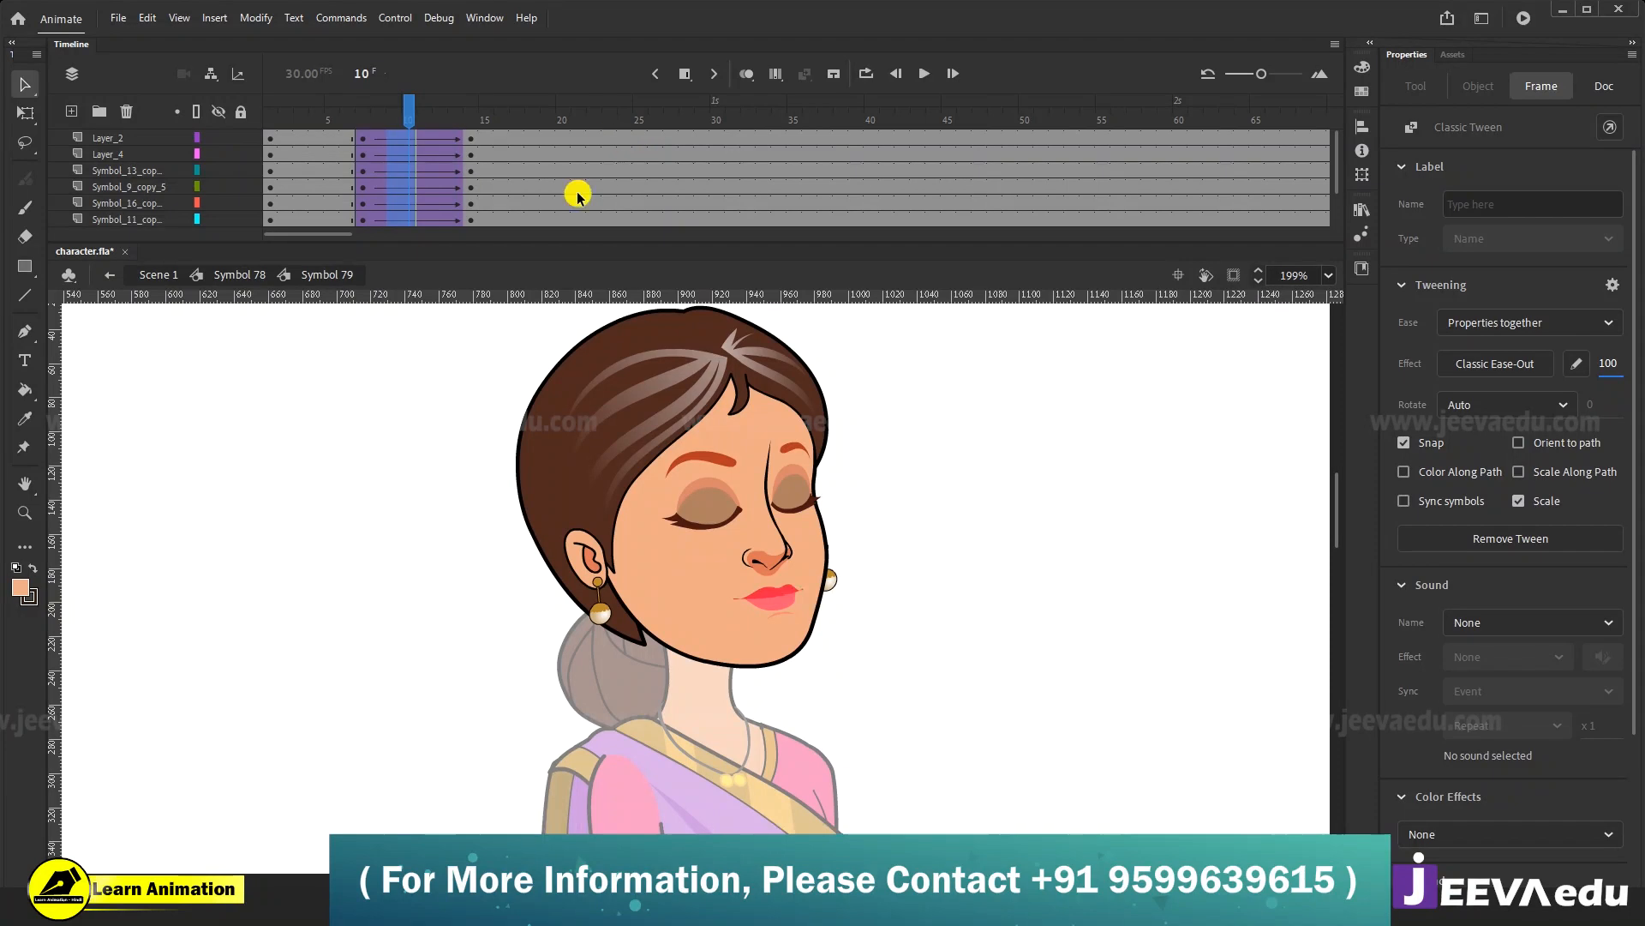
On frame 14, select the eyes, nose and mouth together and nudge them slightly up.
left_click_drag(412, 89, 465, 131)
left_click(721, 507)
left_click(780, 563)
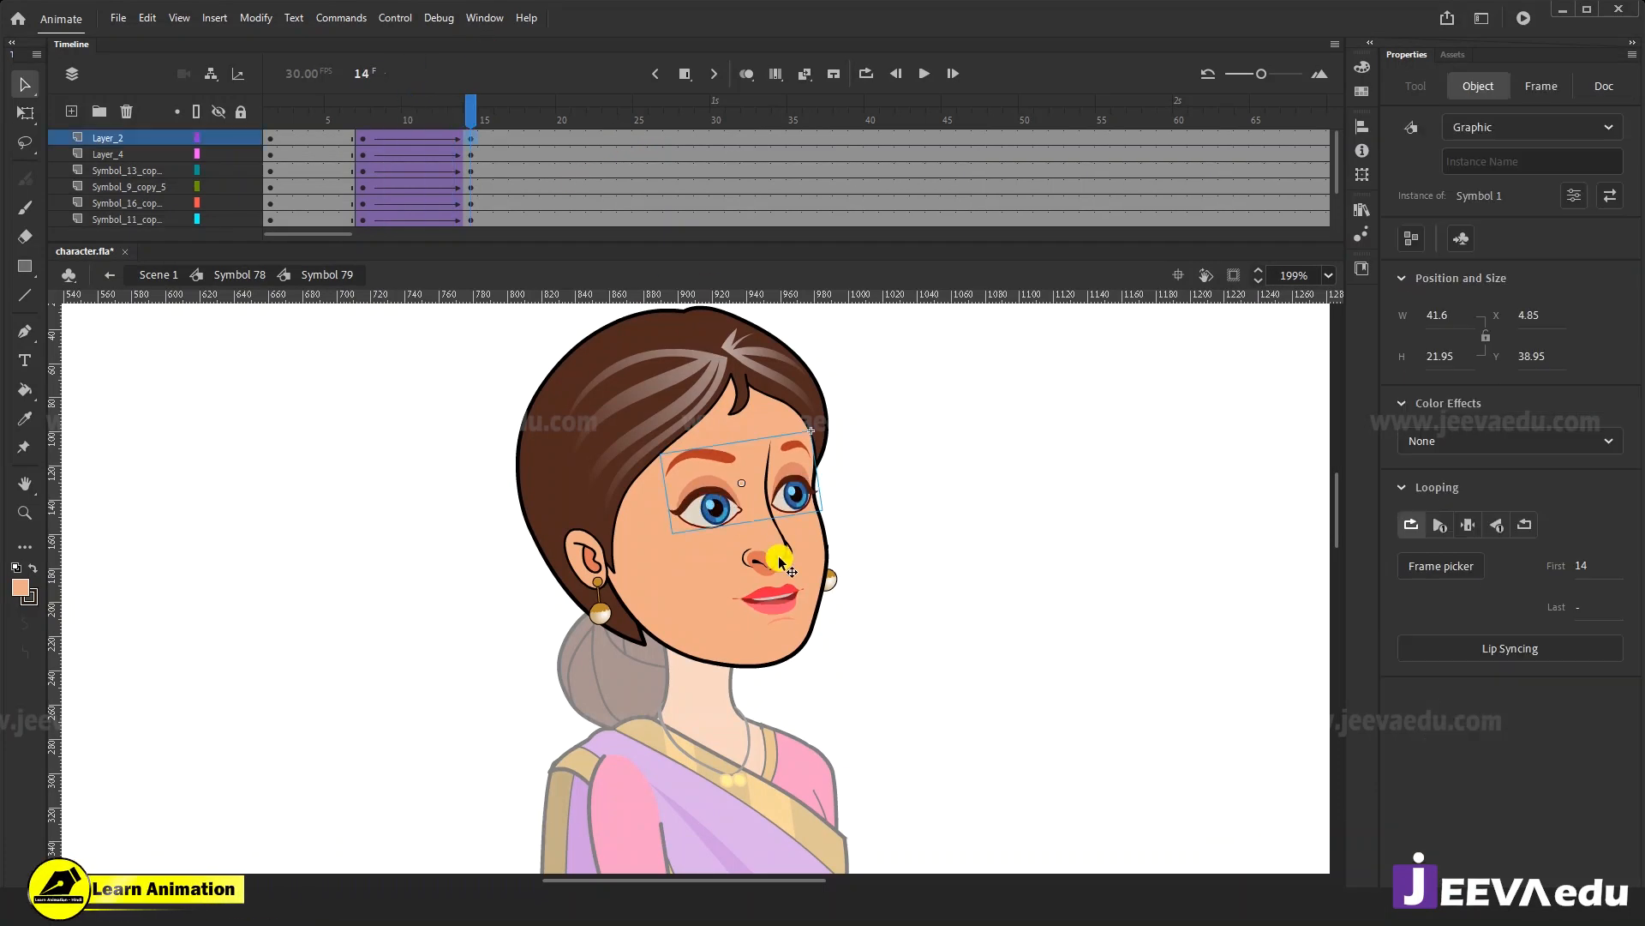
left_click(780, 563, "shift")
left_click(787, 617, "shift")
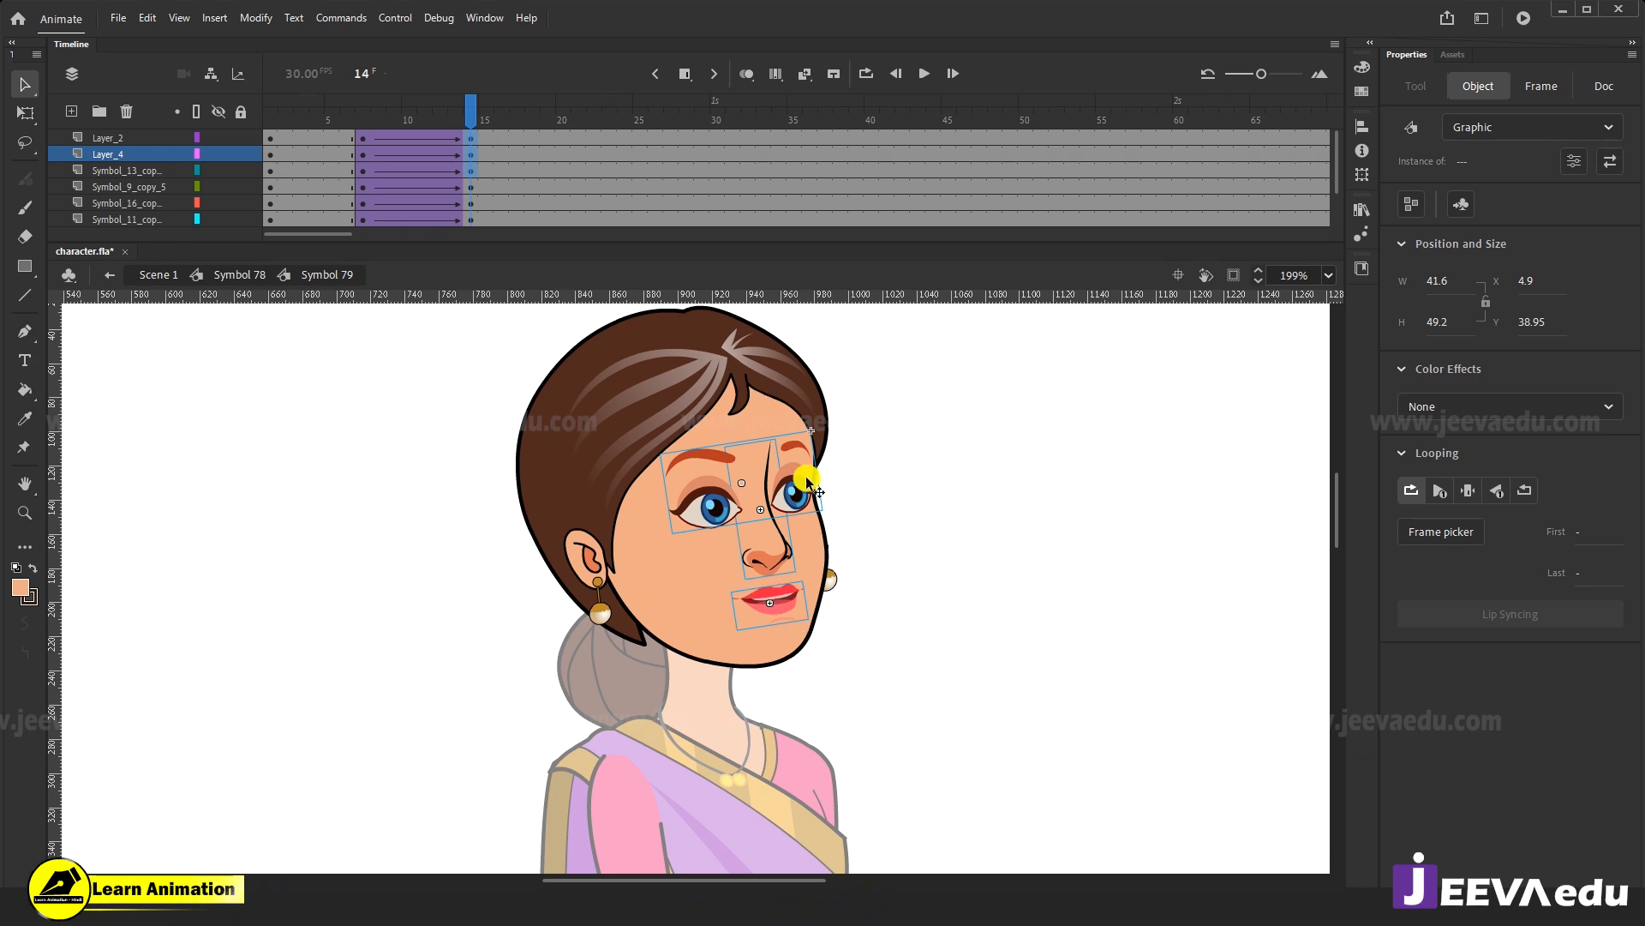
key("Up")
key("Up")
key("Up")
key("Up")
key("Up")
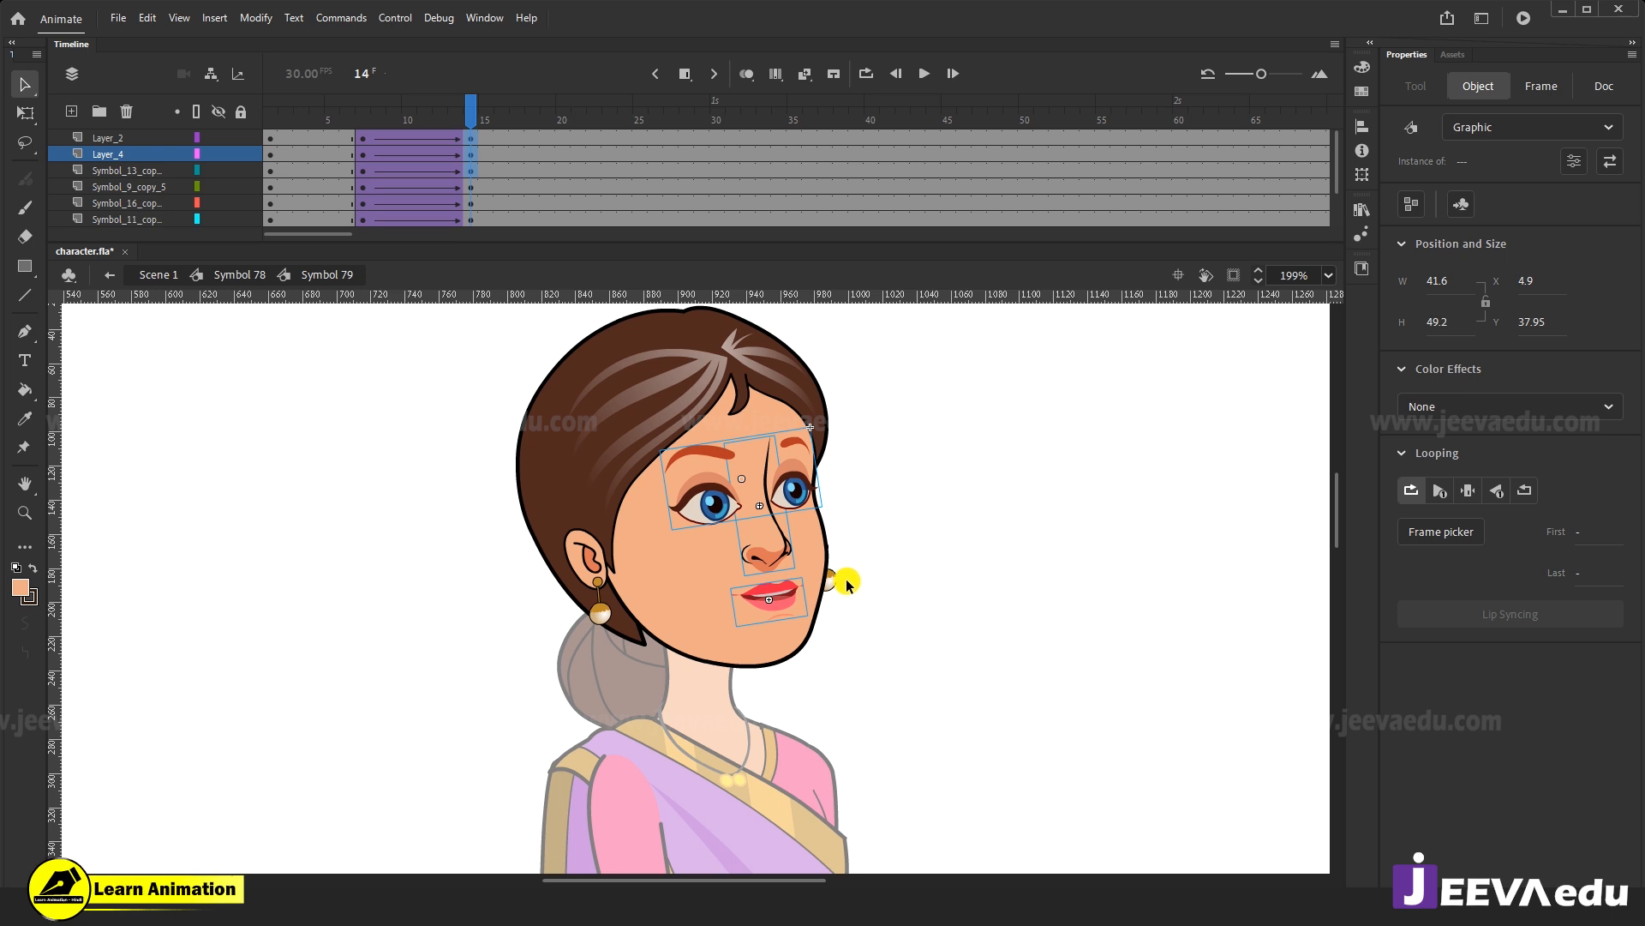
On frame 14, nudge the near ear and the far earring slightly down.
left_click(611, 589)
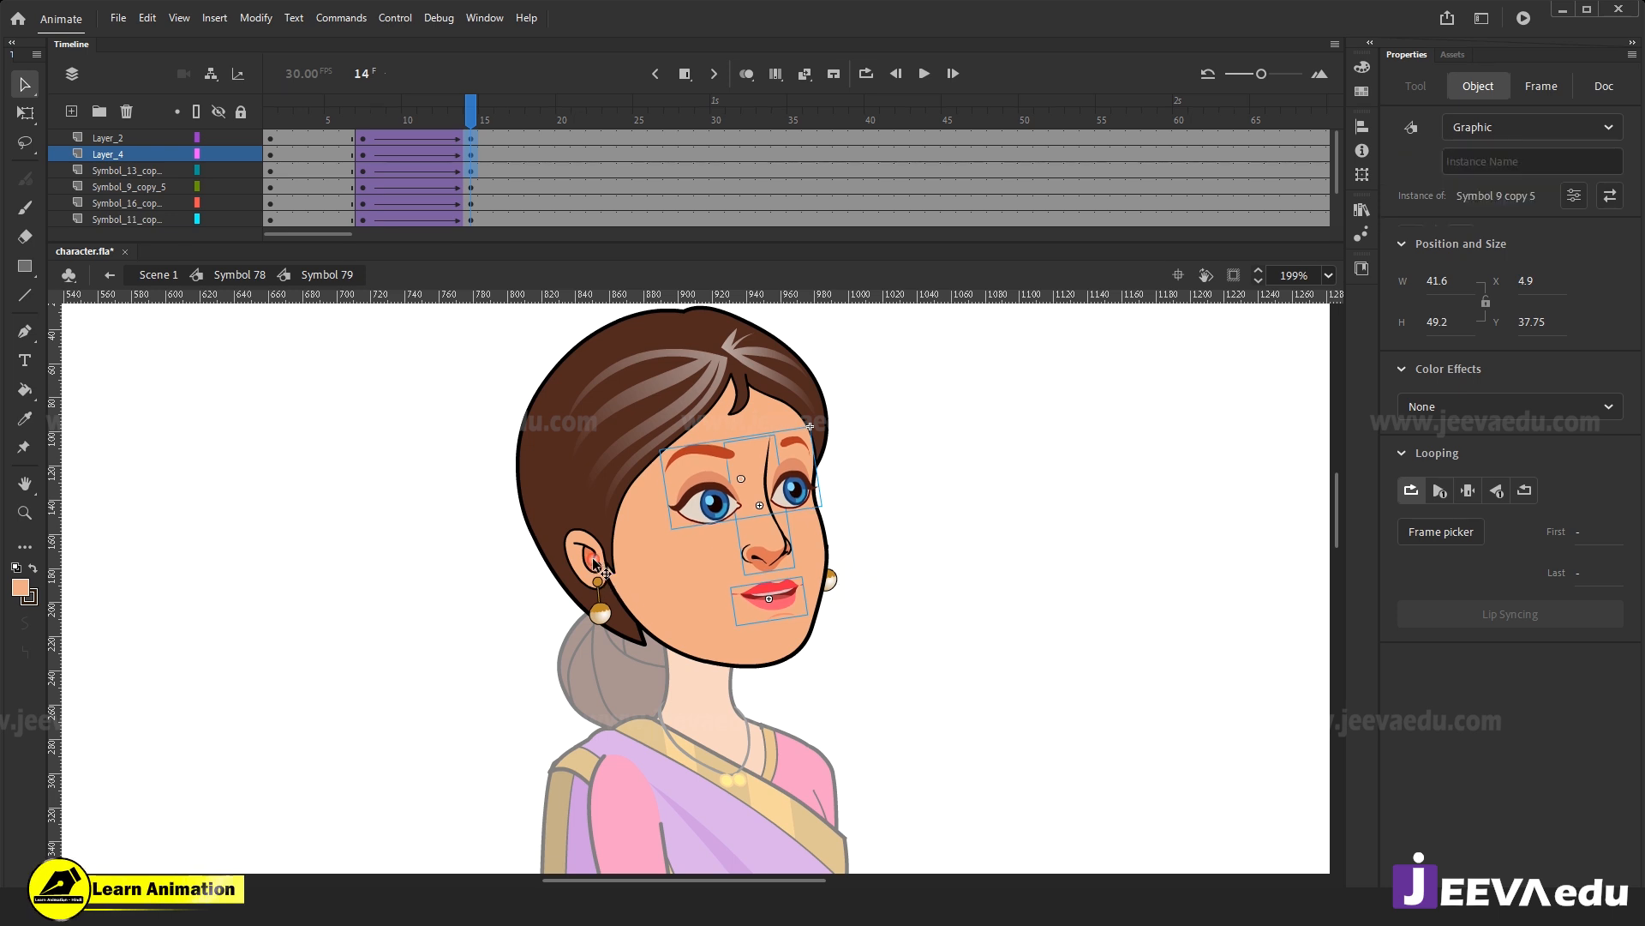
left_click(831, 583)
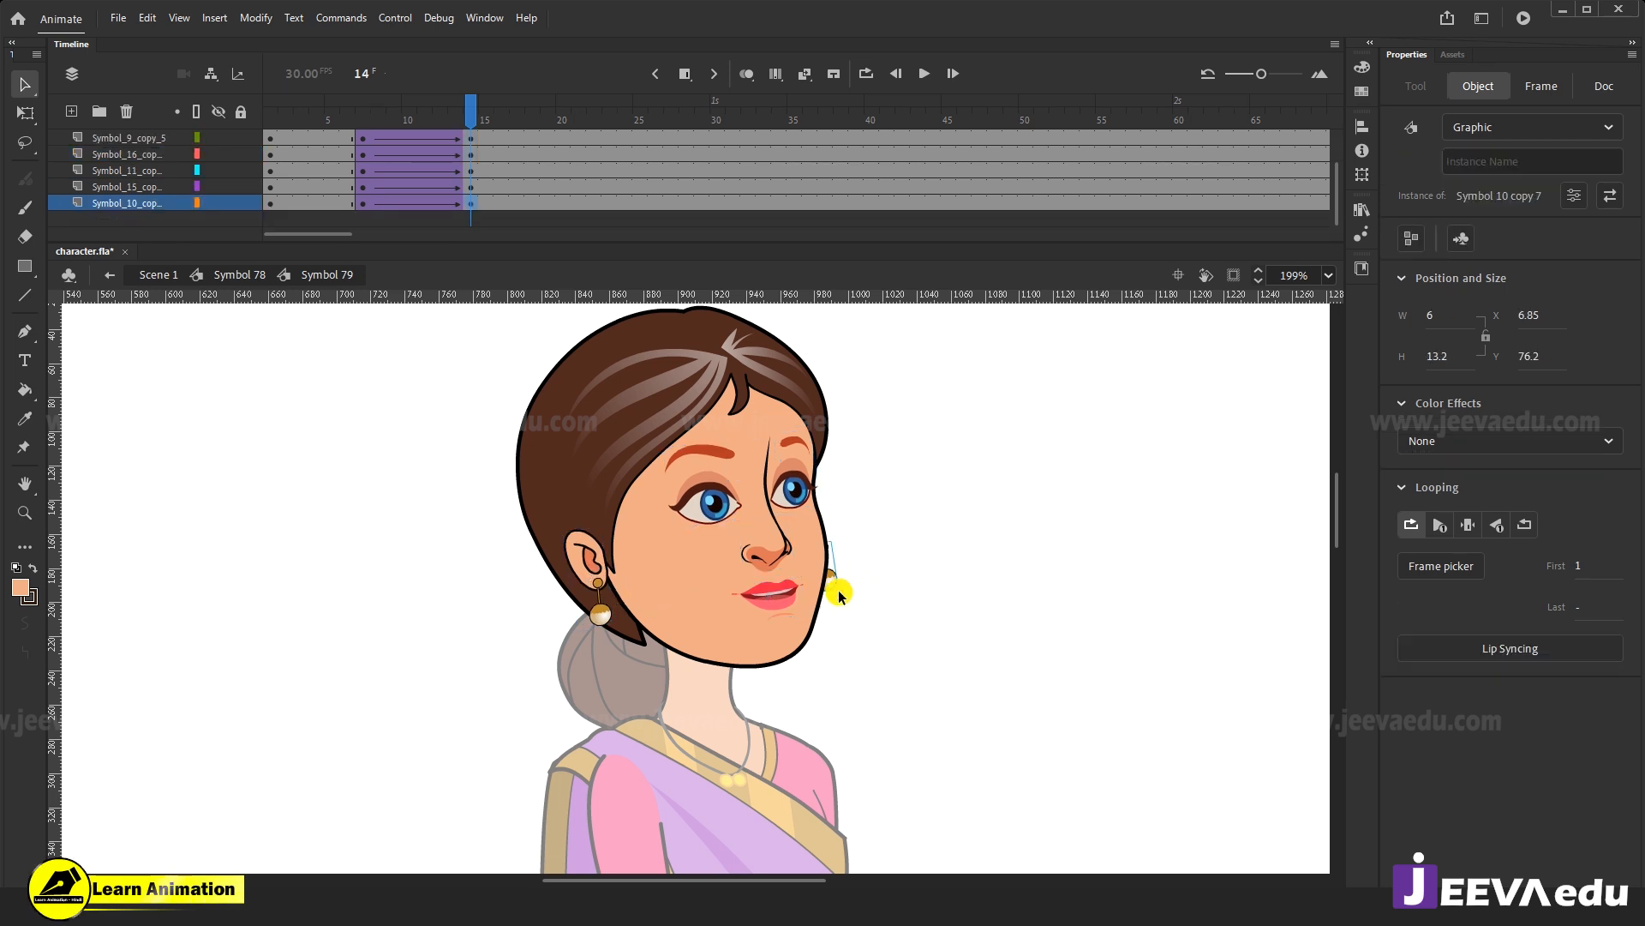
left_click_drag(832, 583, 983, 602)
key("ctrl+z")
key("Down")
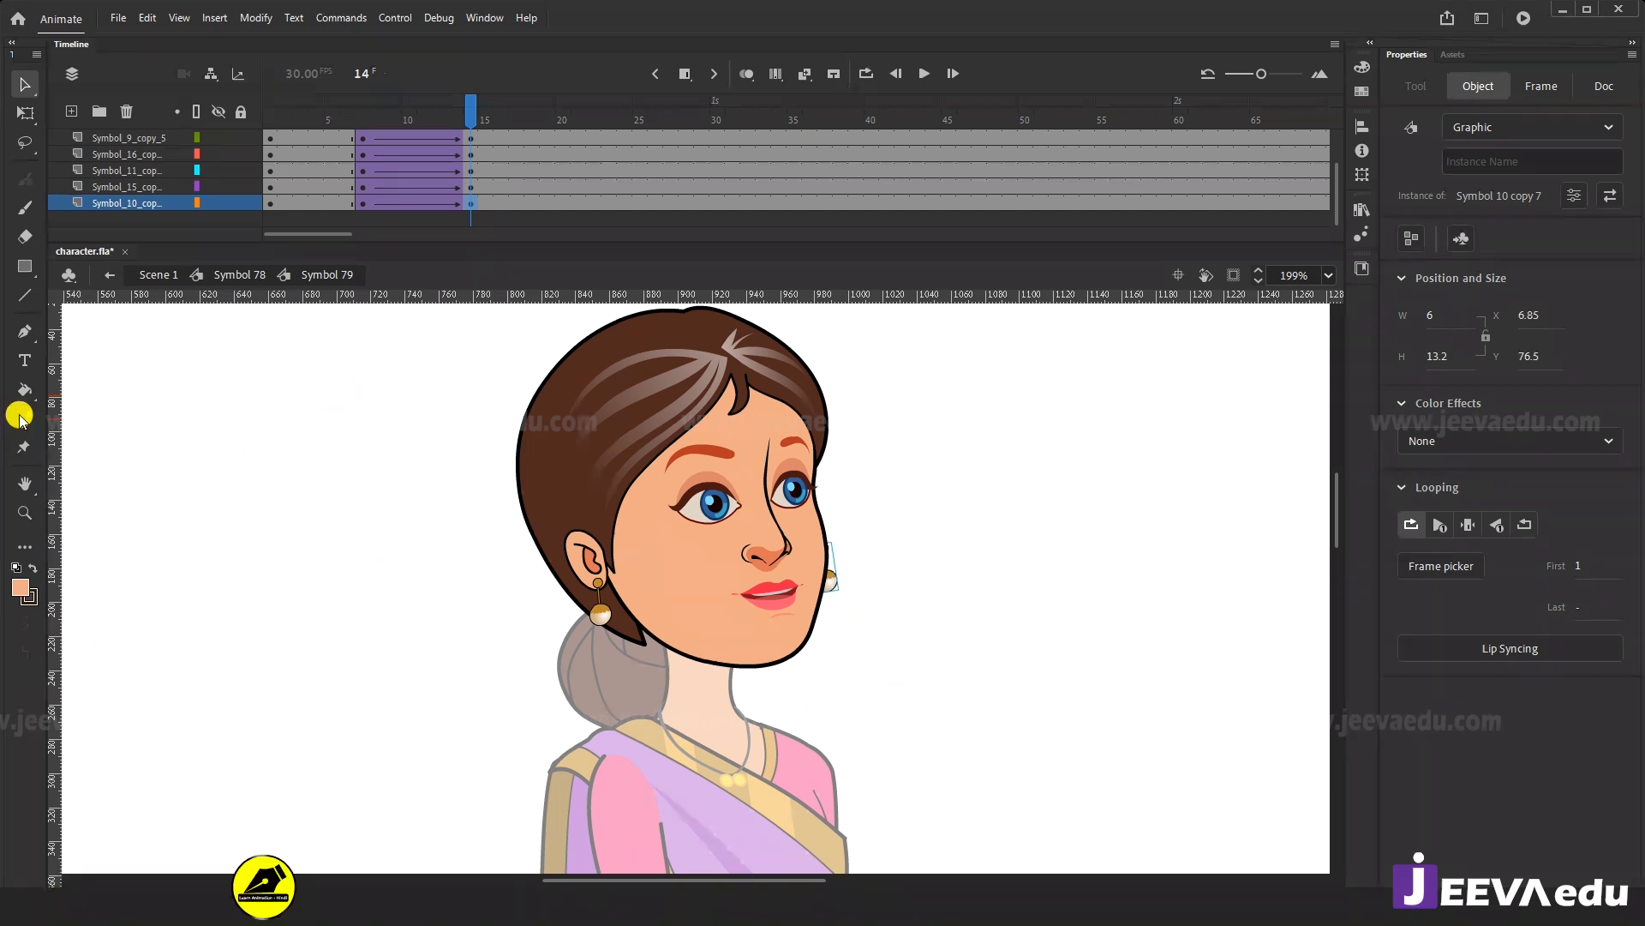
Zoom in on the face, open the near ear's symbol for editing and set the hanging earring's pivot at its upper end.
left_click(25, 513)
left_click_drag(470, 322, 906, 700)
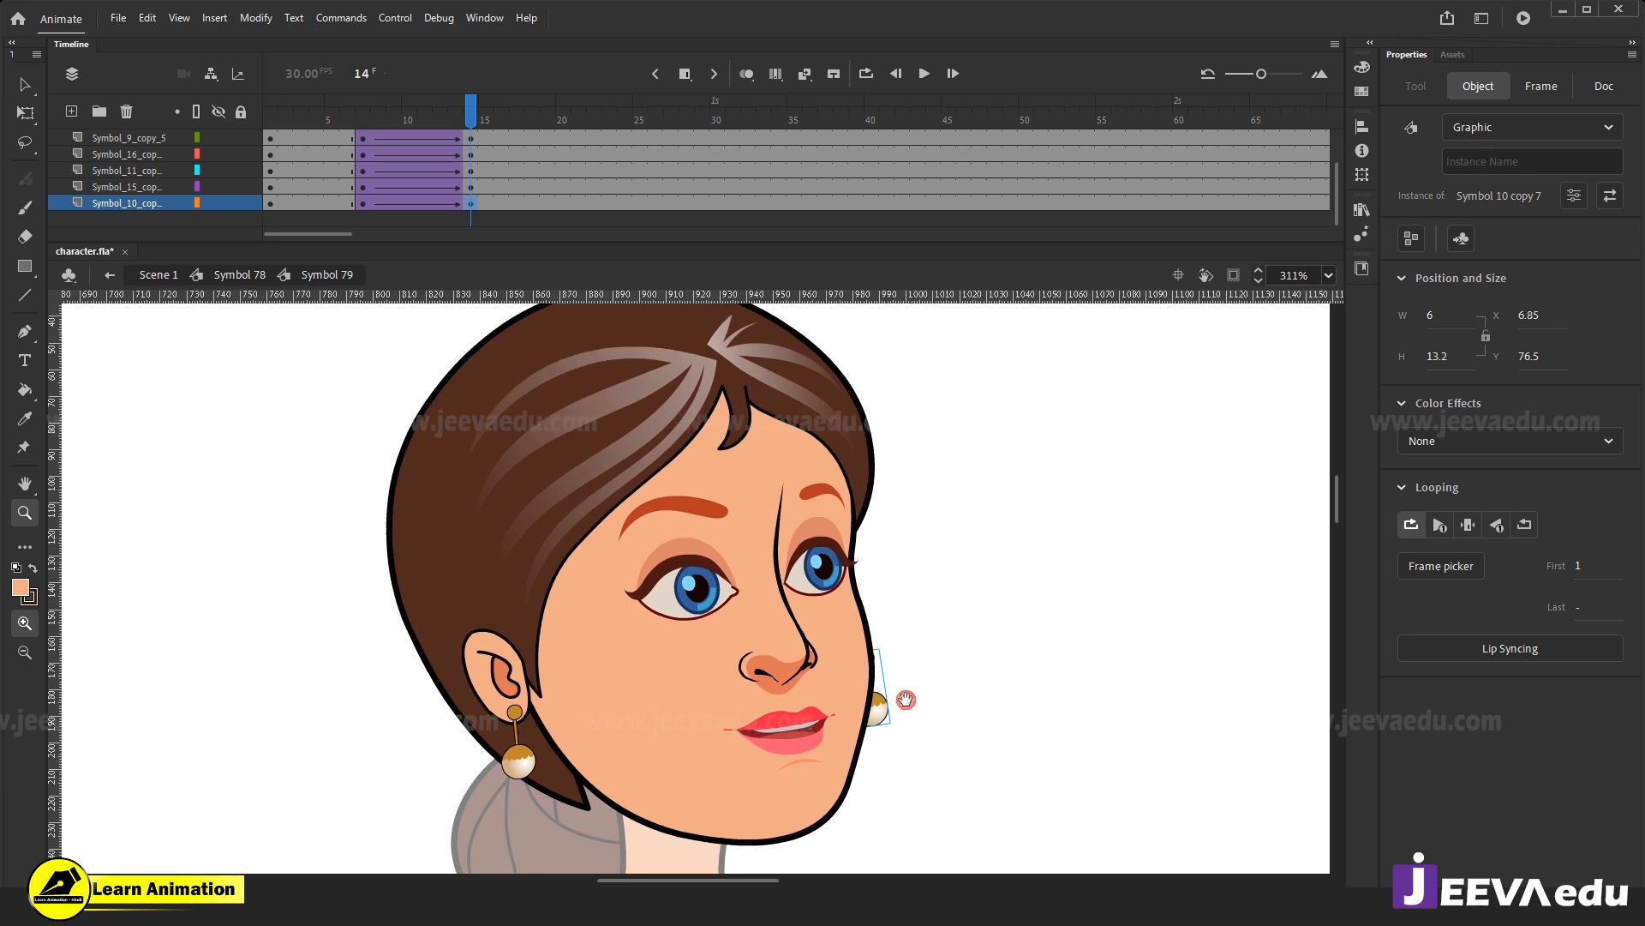
left_click_drag(459, 106, 474, 161)
key("v")
left_click(523, 767)
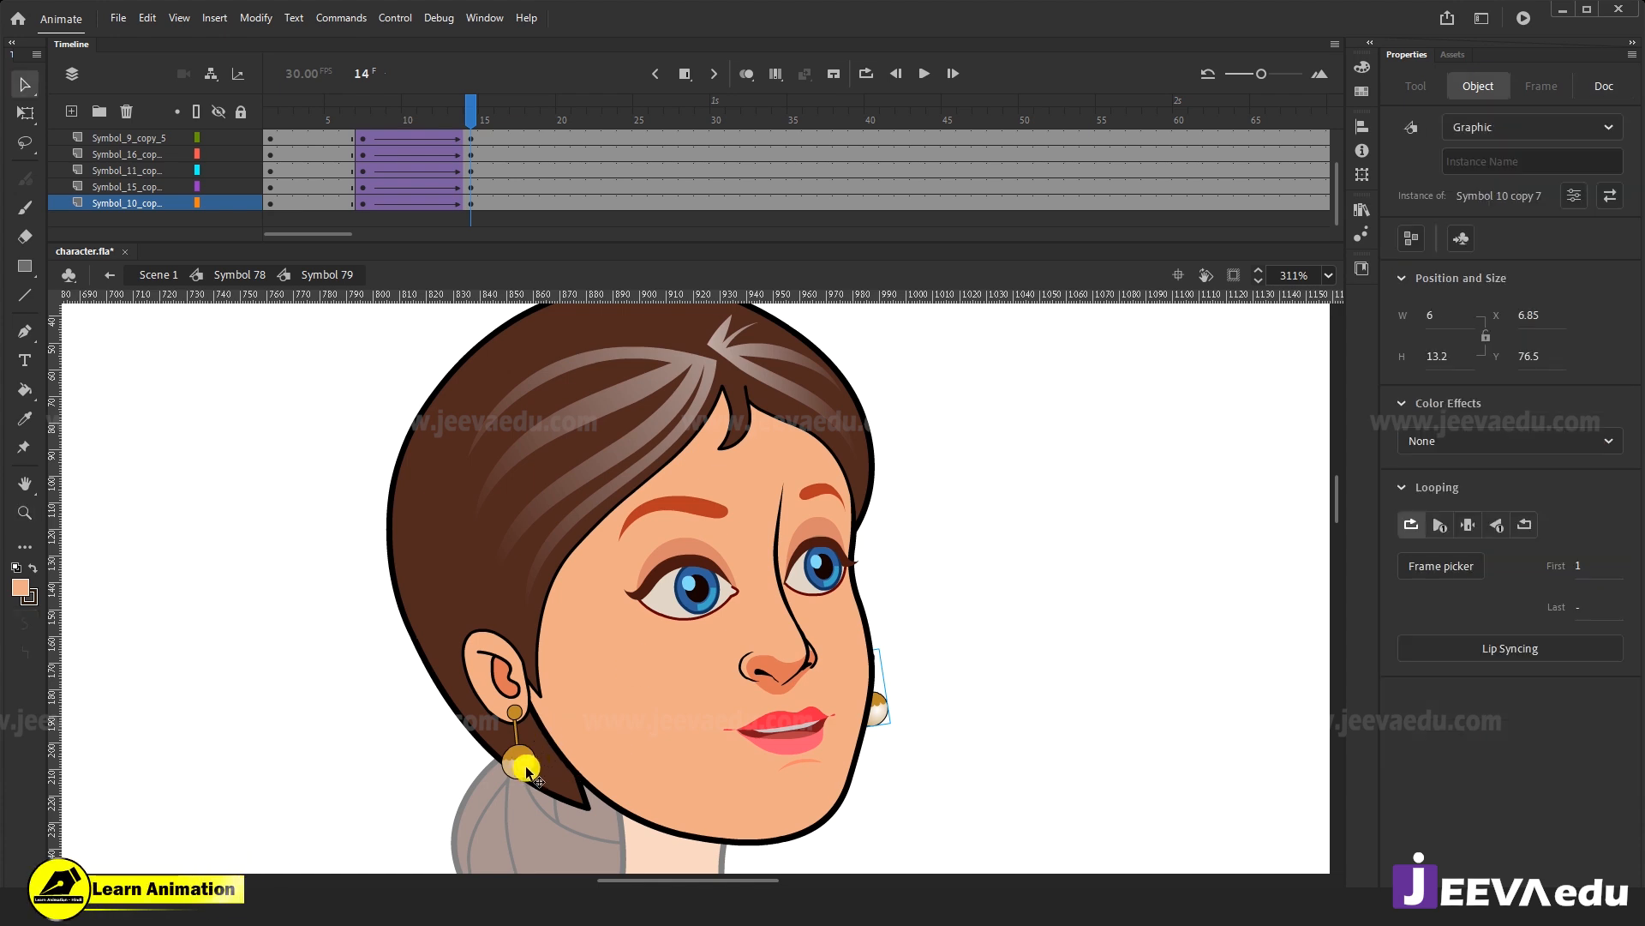
left_click(526, 764)
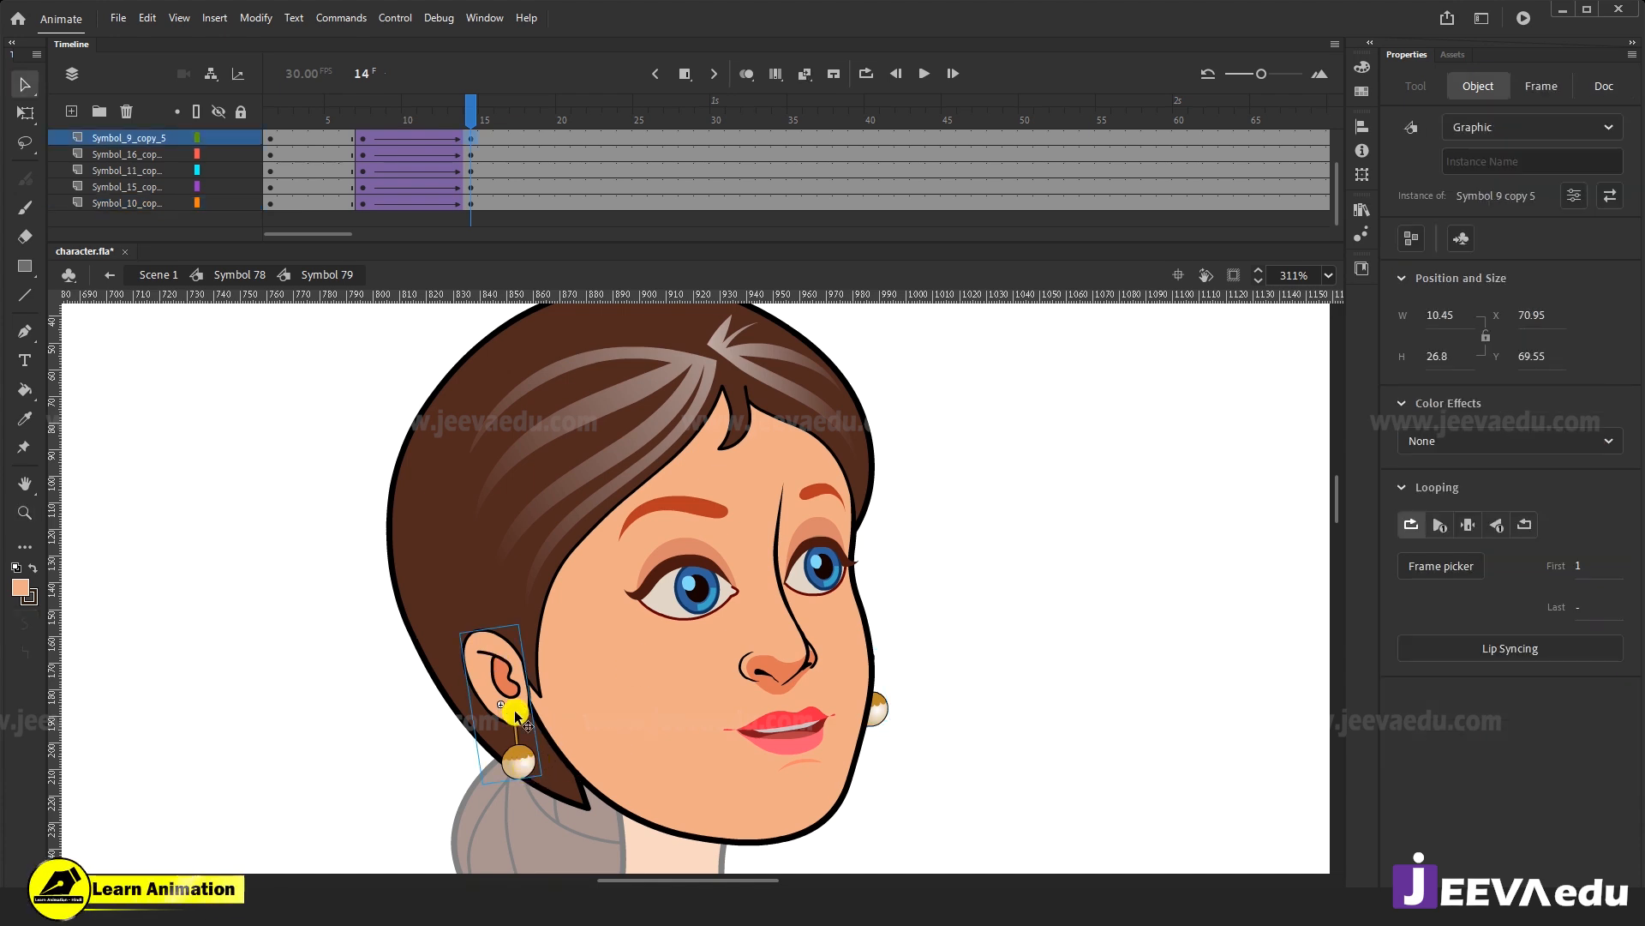
double_click(526, 765)
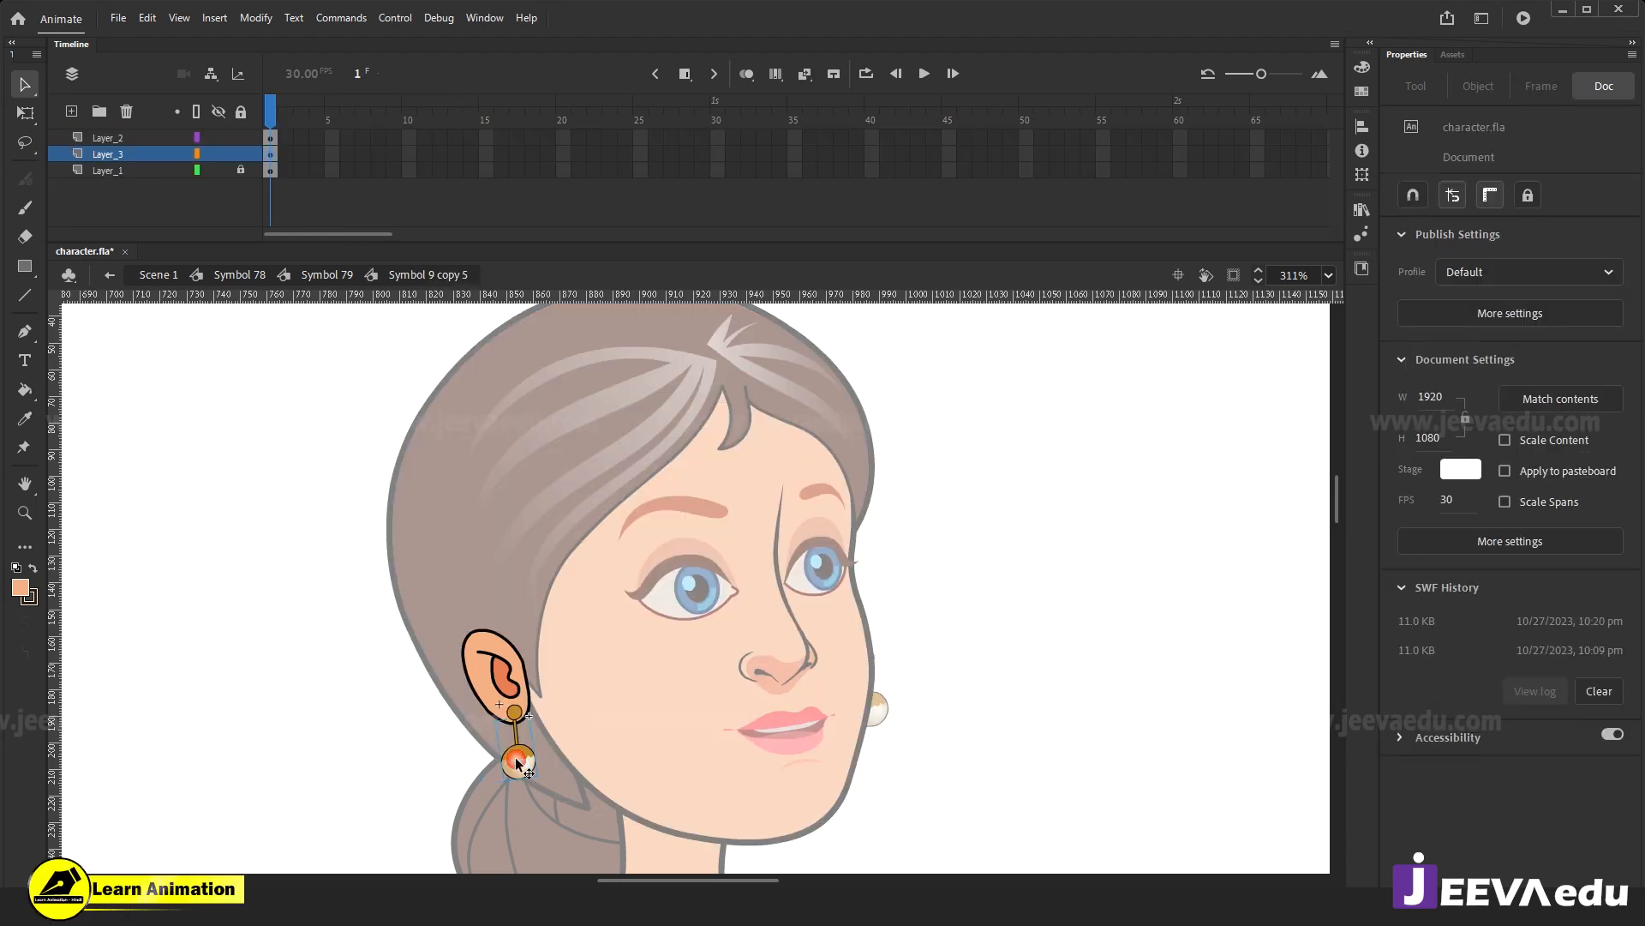
left_click(517, 762)
key("q")
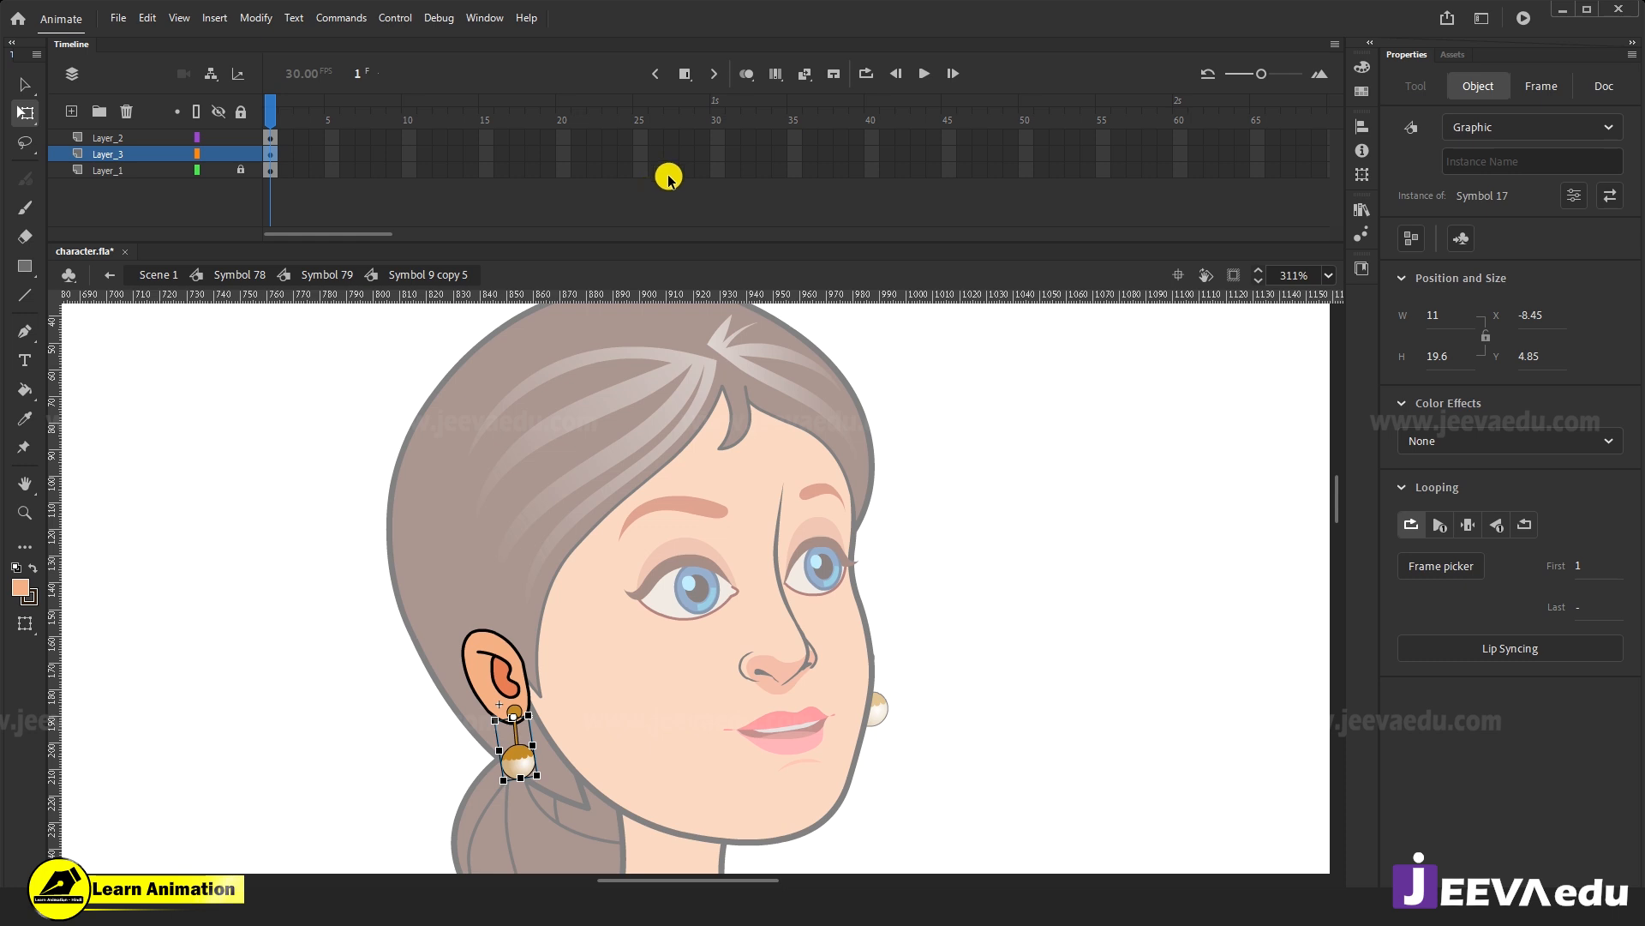
Extend all three layers of the ear symbol with frames well past frame 39.
left_click_drag(658, 135, 852, 199)
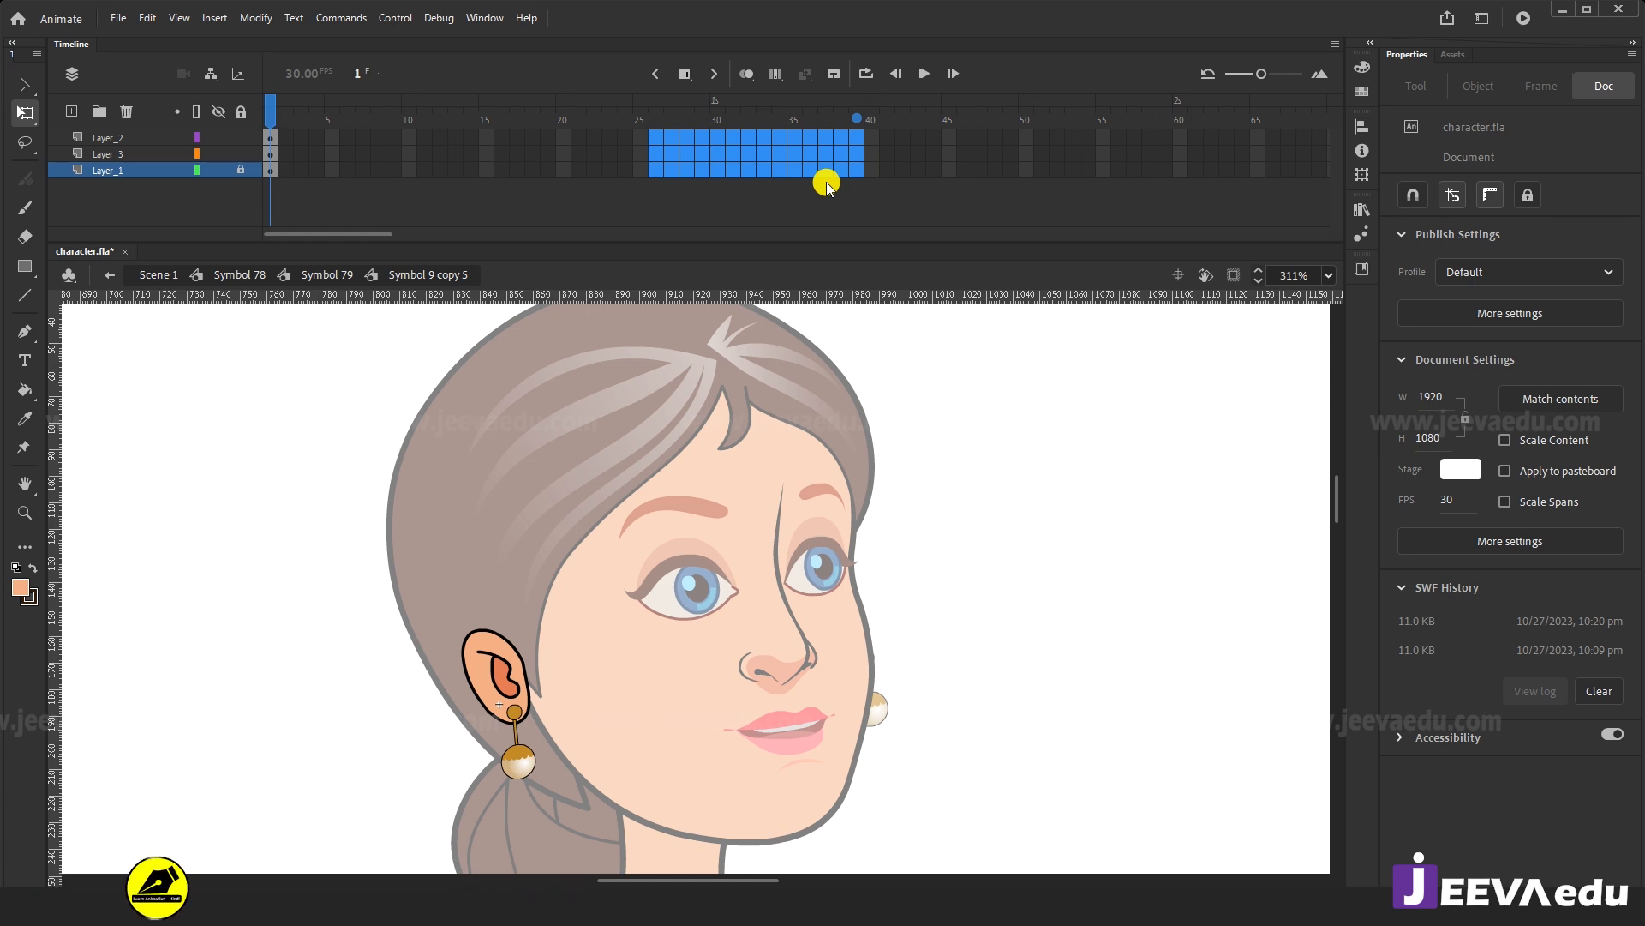
key("F5")
key("F5")
key("F5")
key("F5")
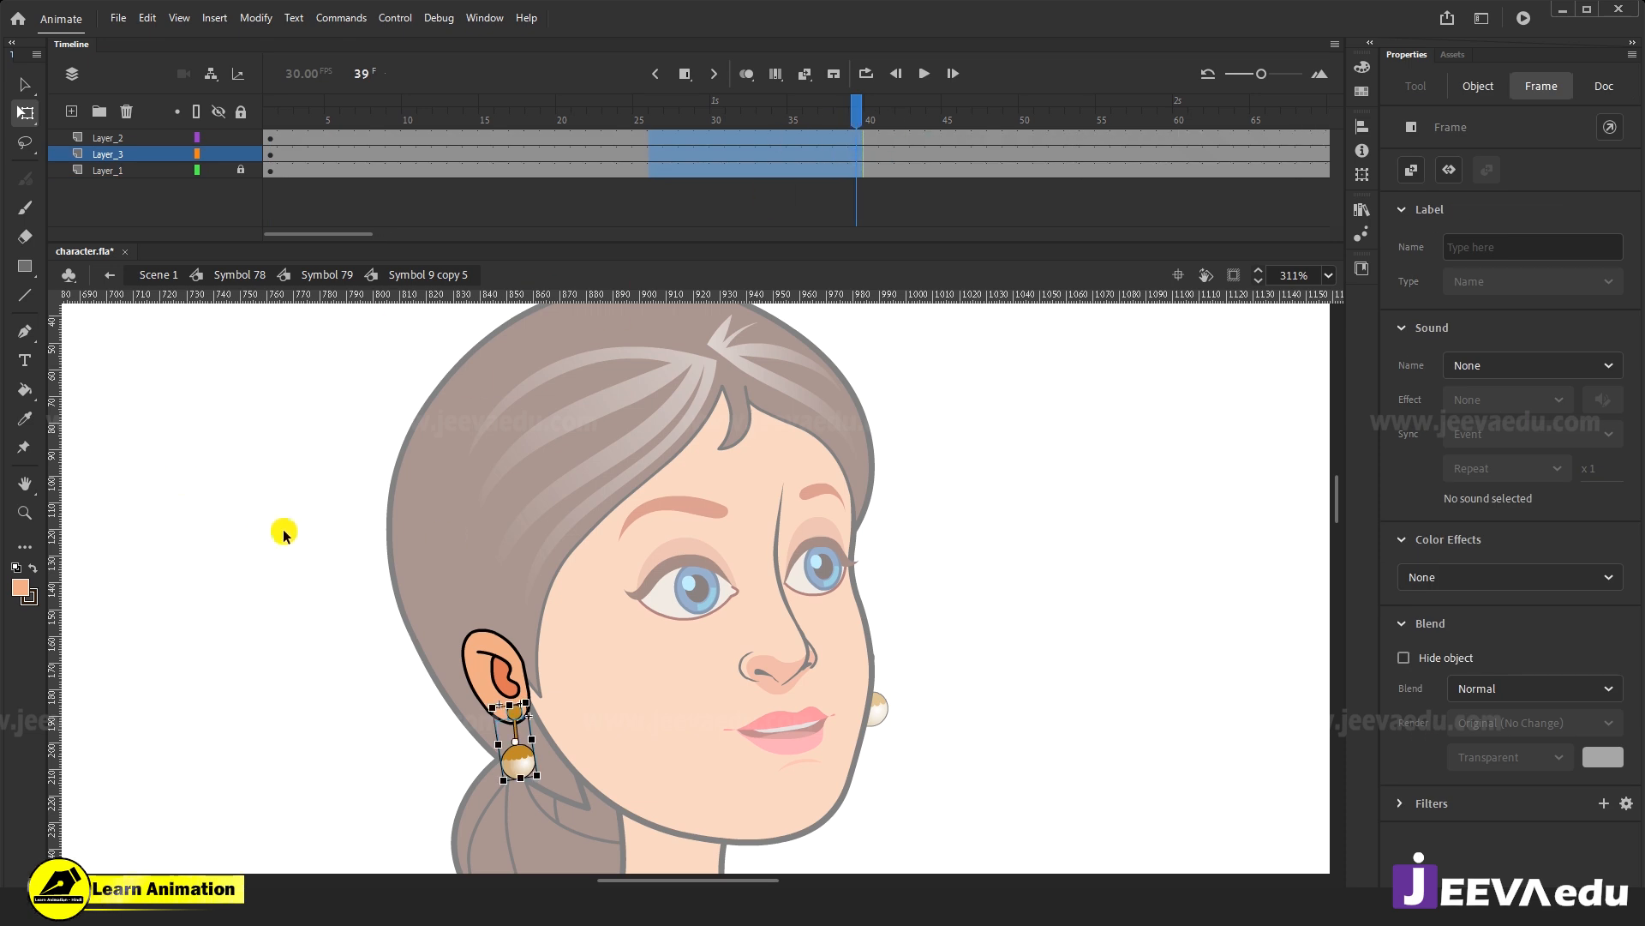
Return to the head symbol, select all frames on its layers and synchronize their symbols, checking the ear on frames 14 and 7.
double_click(317, 558)
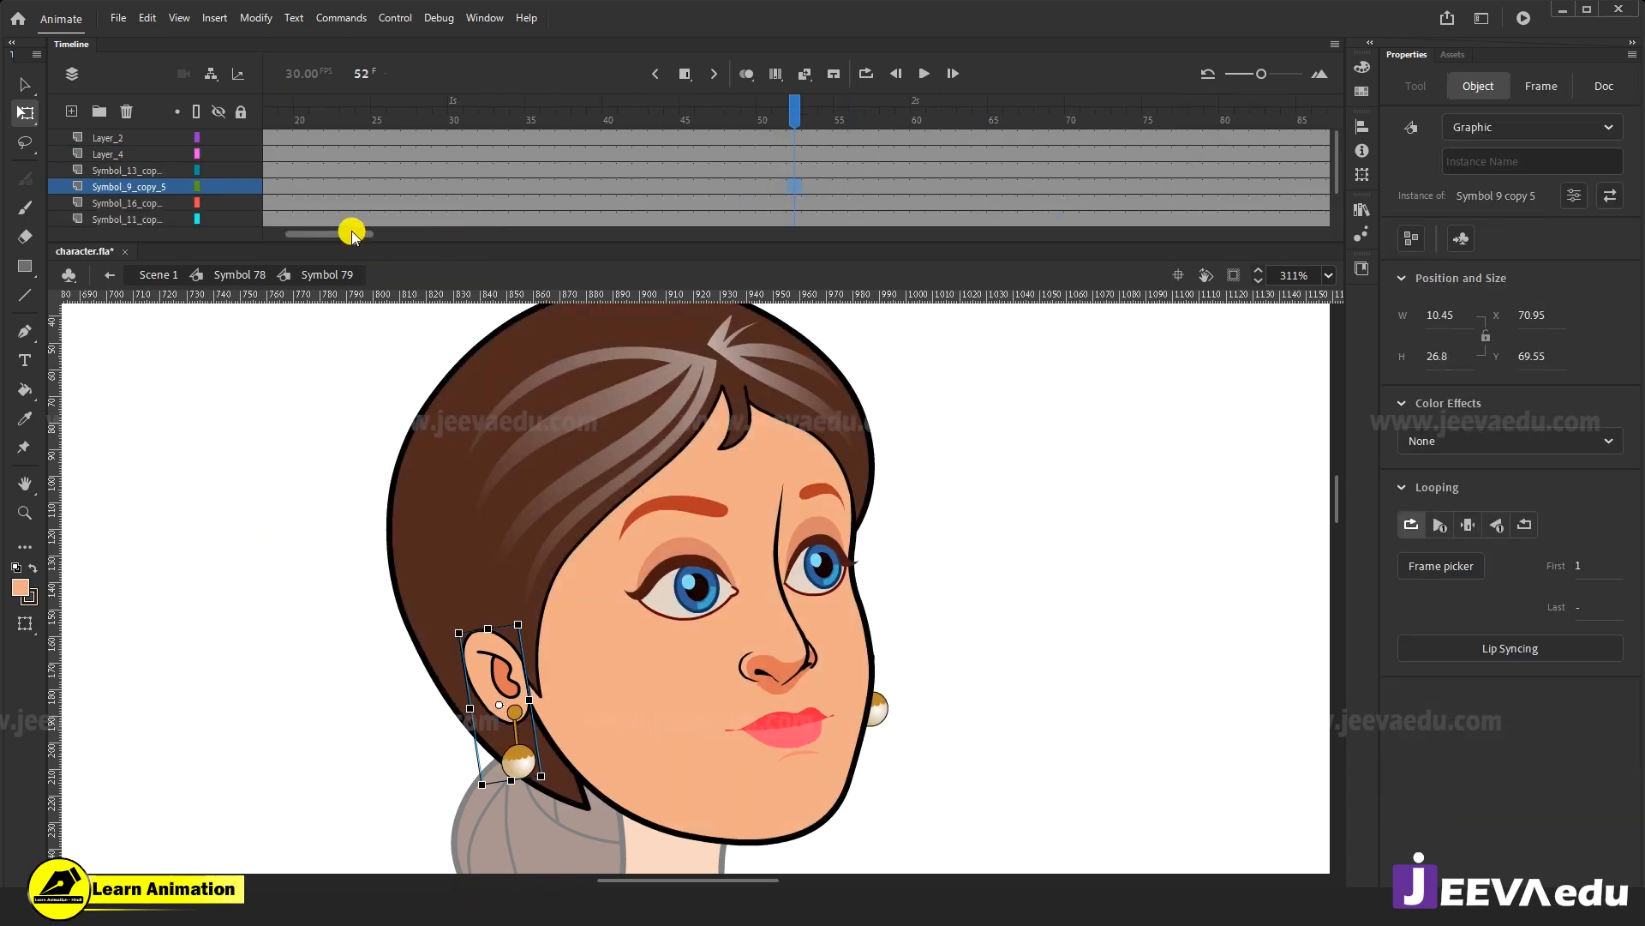
left_click_drag(349, 233, 289, 243)
left_click(470, 138)
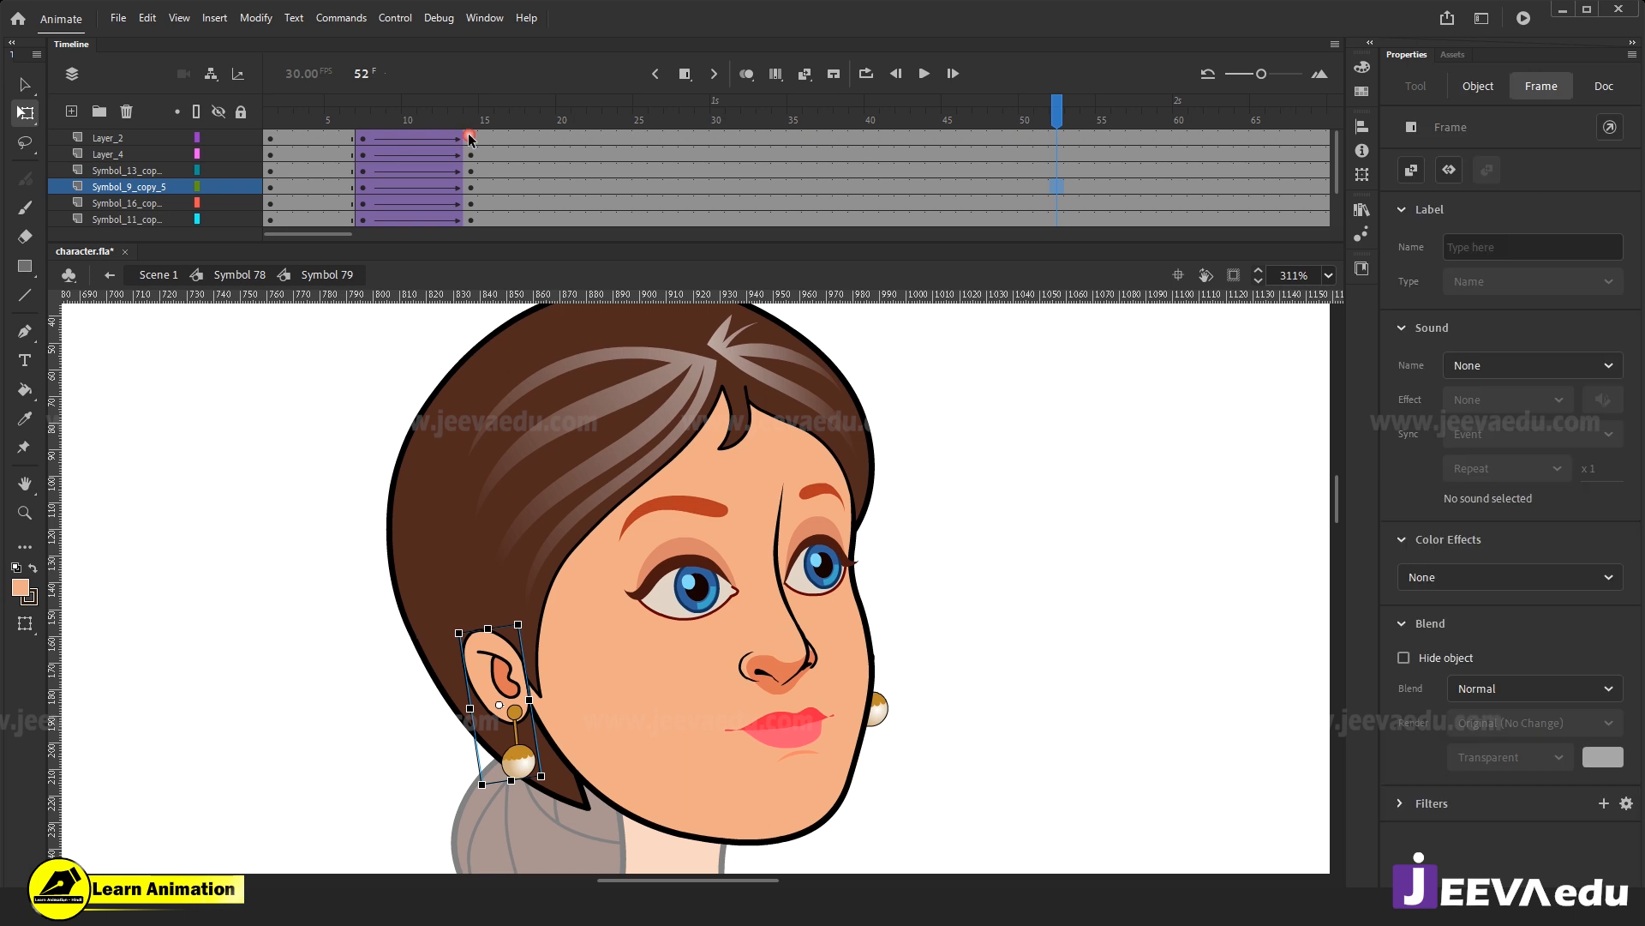
left_click(506, 684)
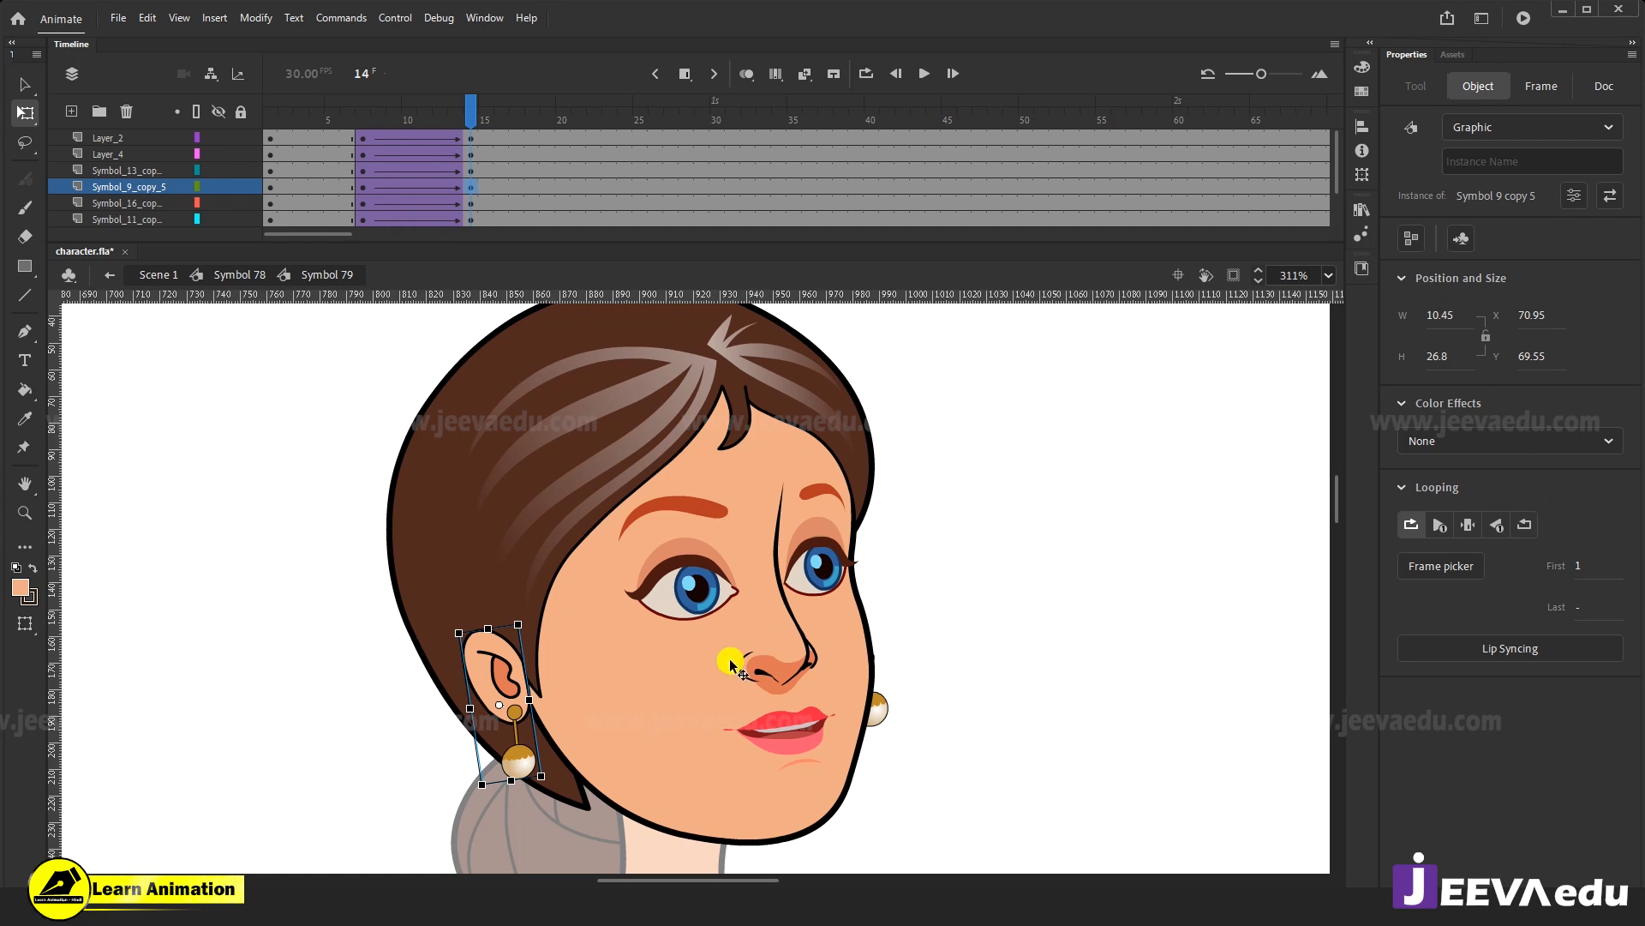
right_click(477, 185)
left_click(545, 516)
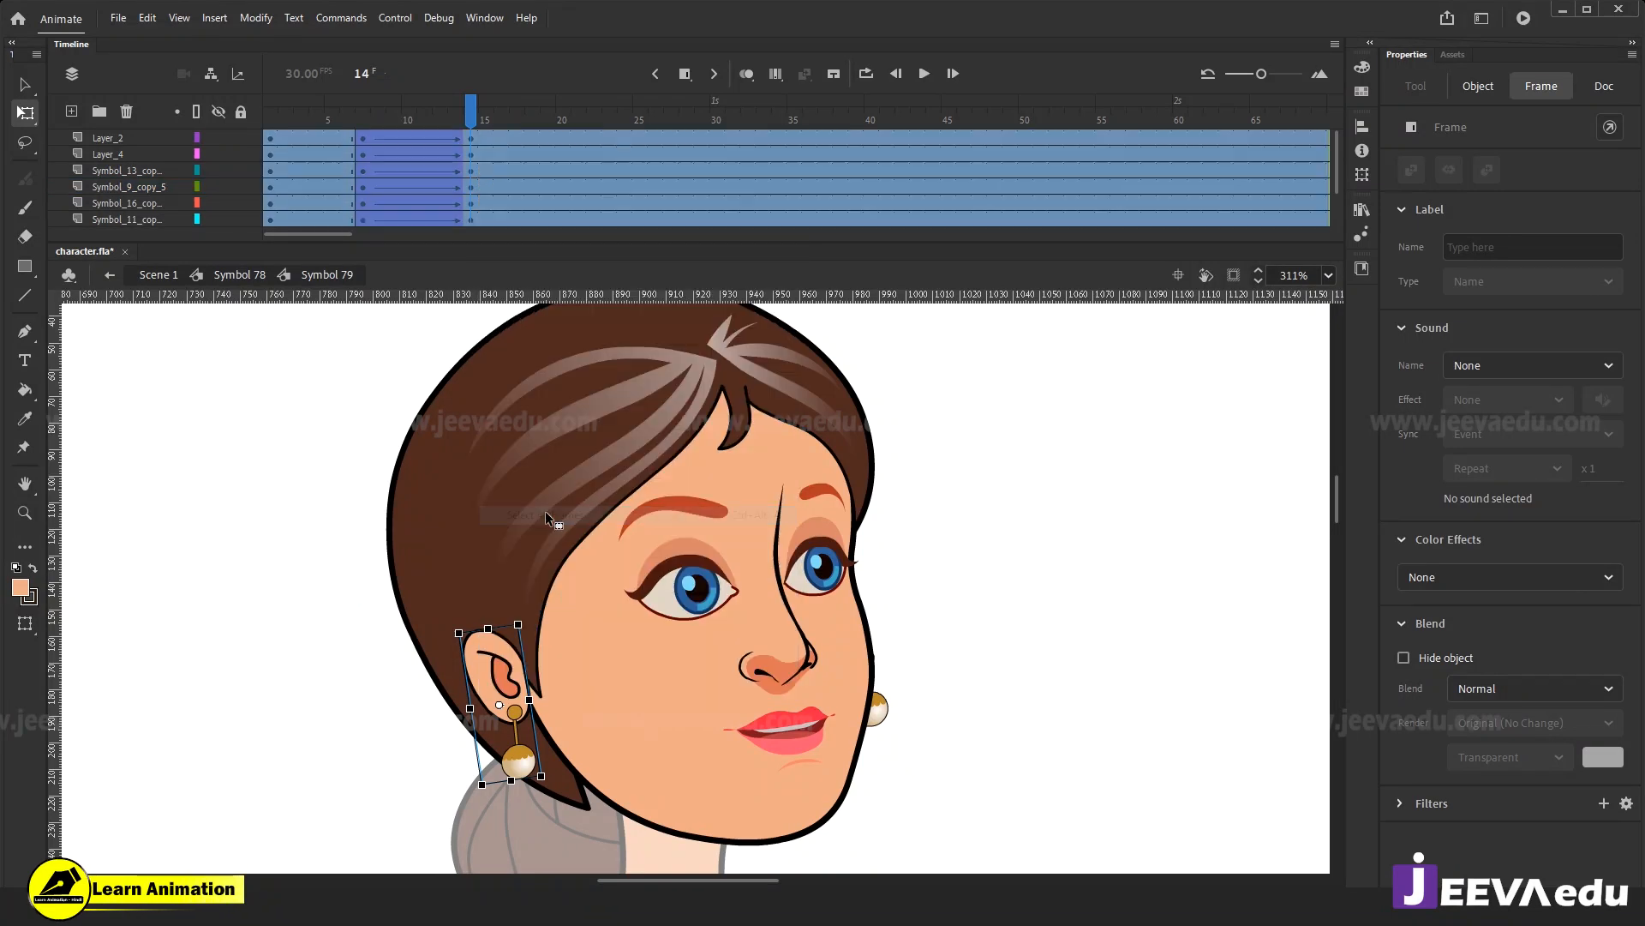
right_click(492, 171)
left_click(610, 609)
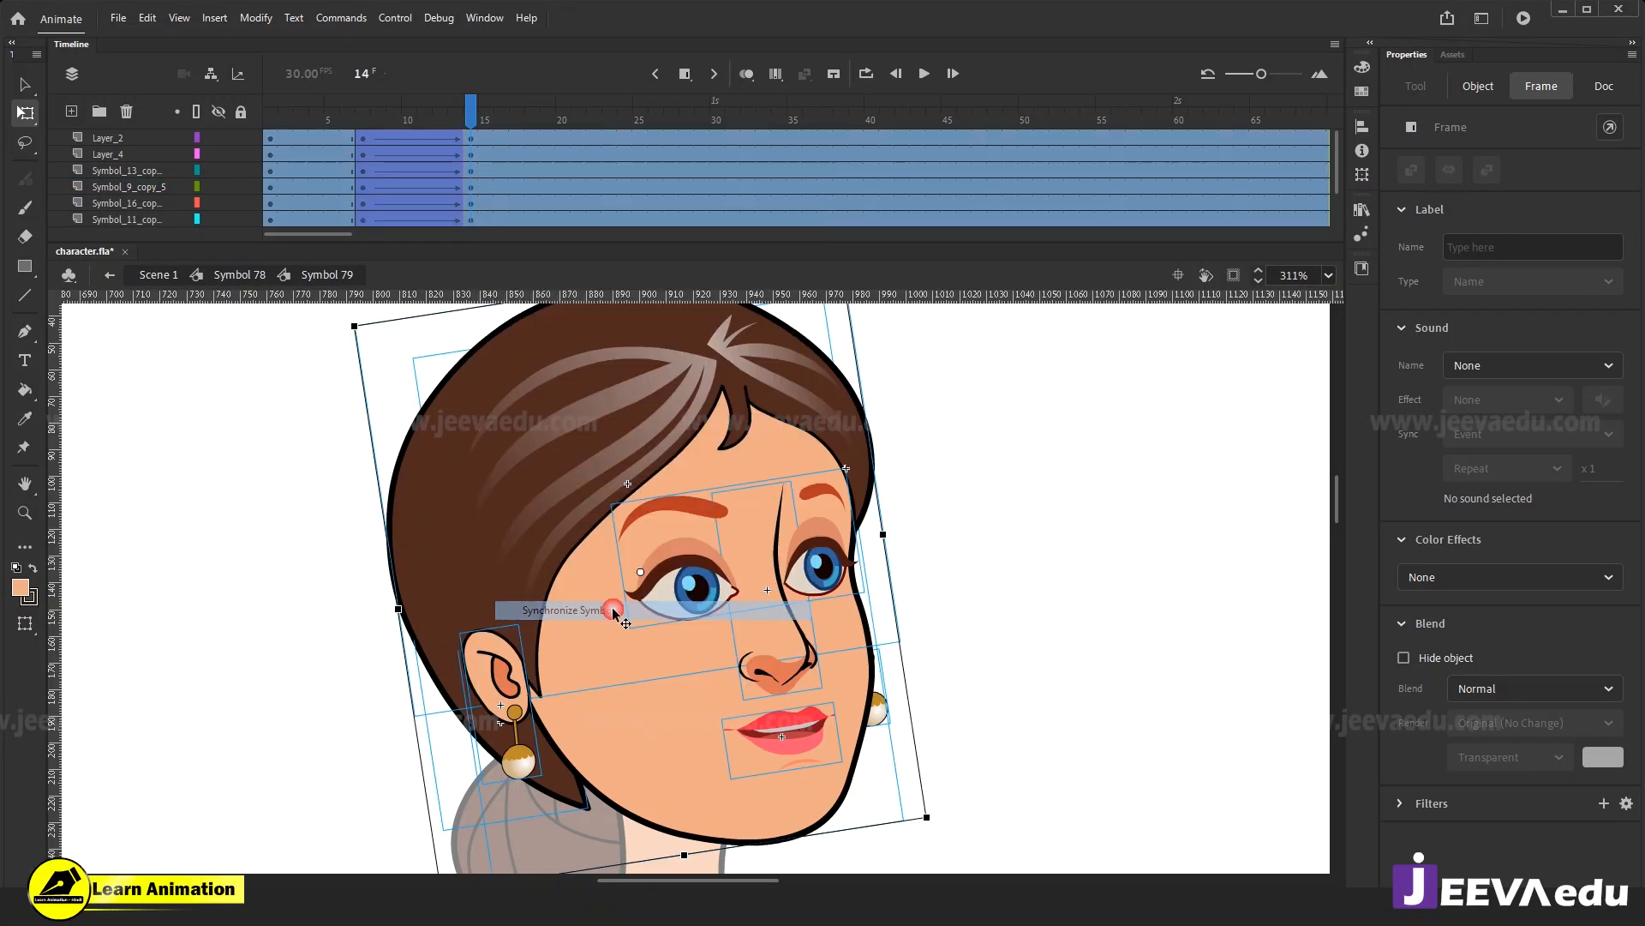
left_click(512, 679)
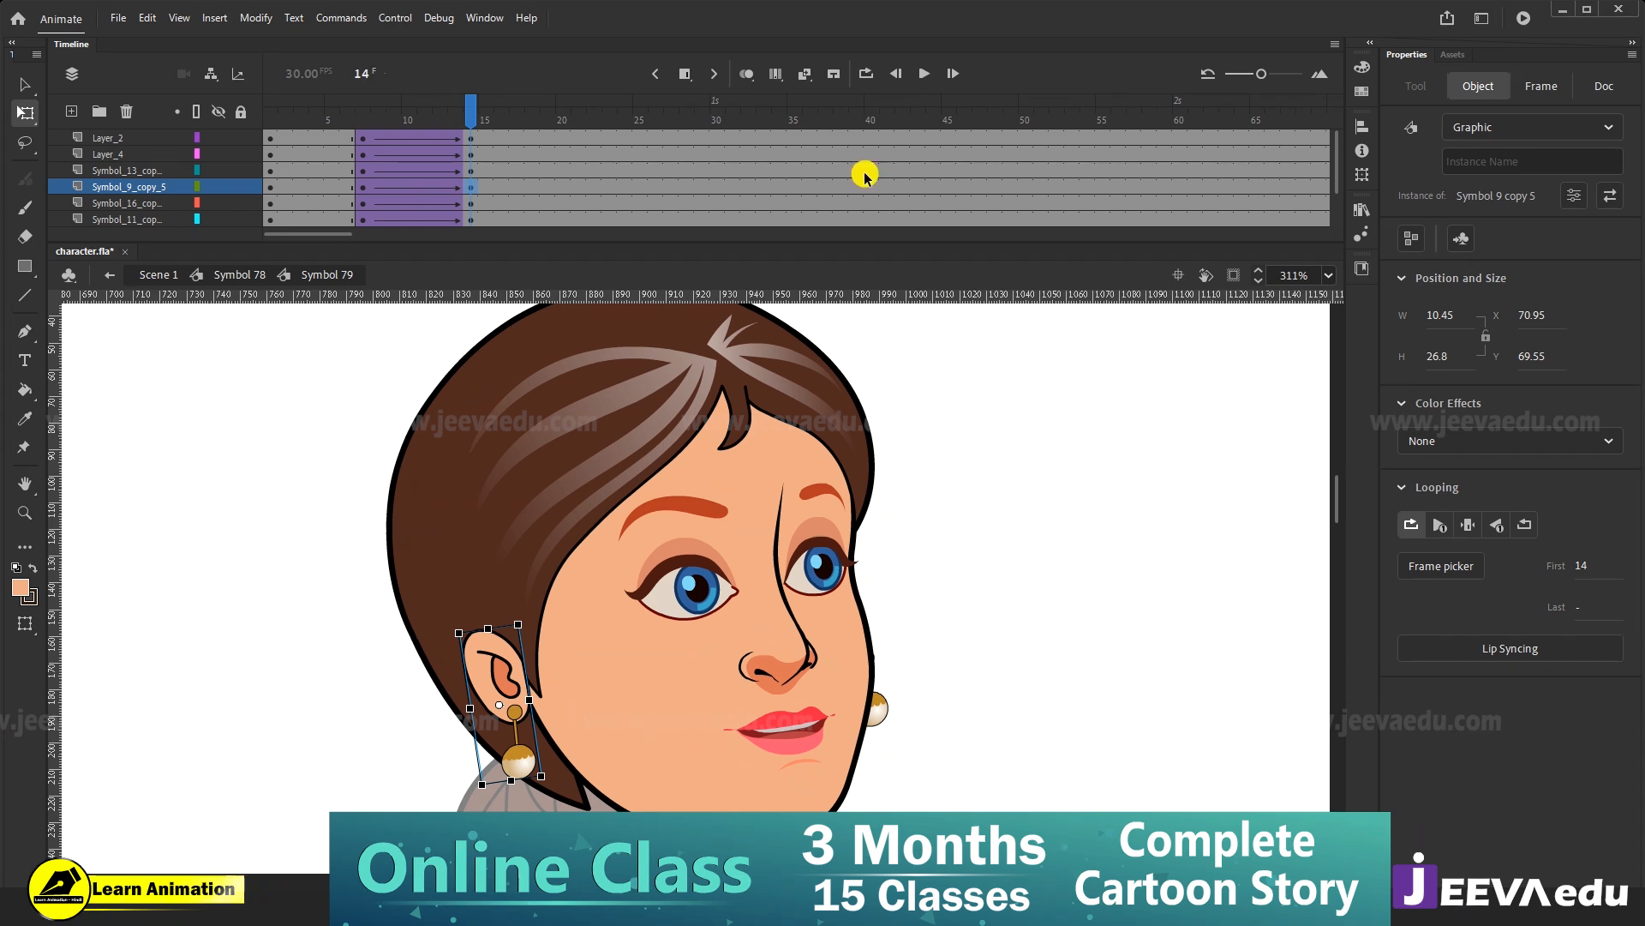
left_click(361, 115)
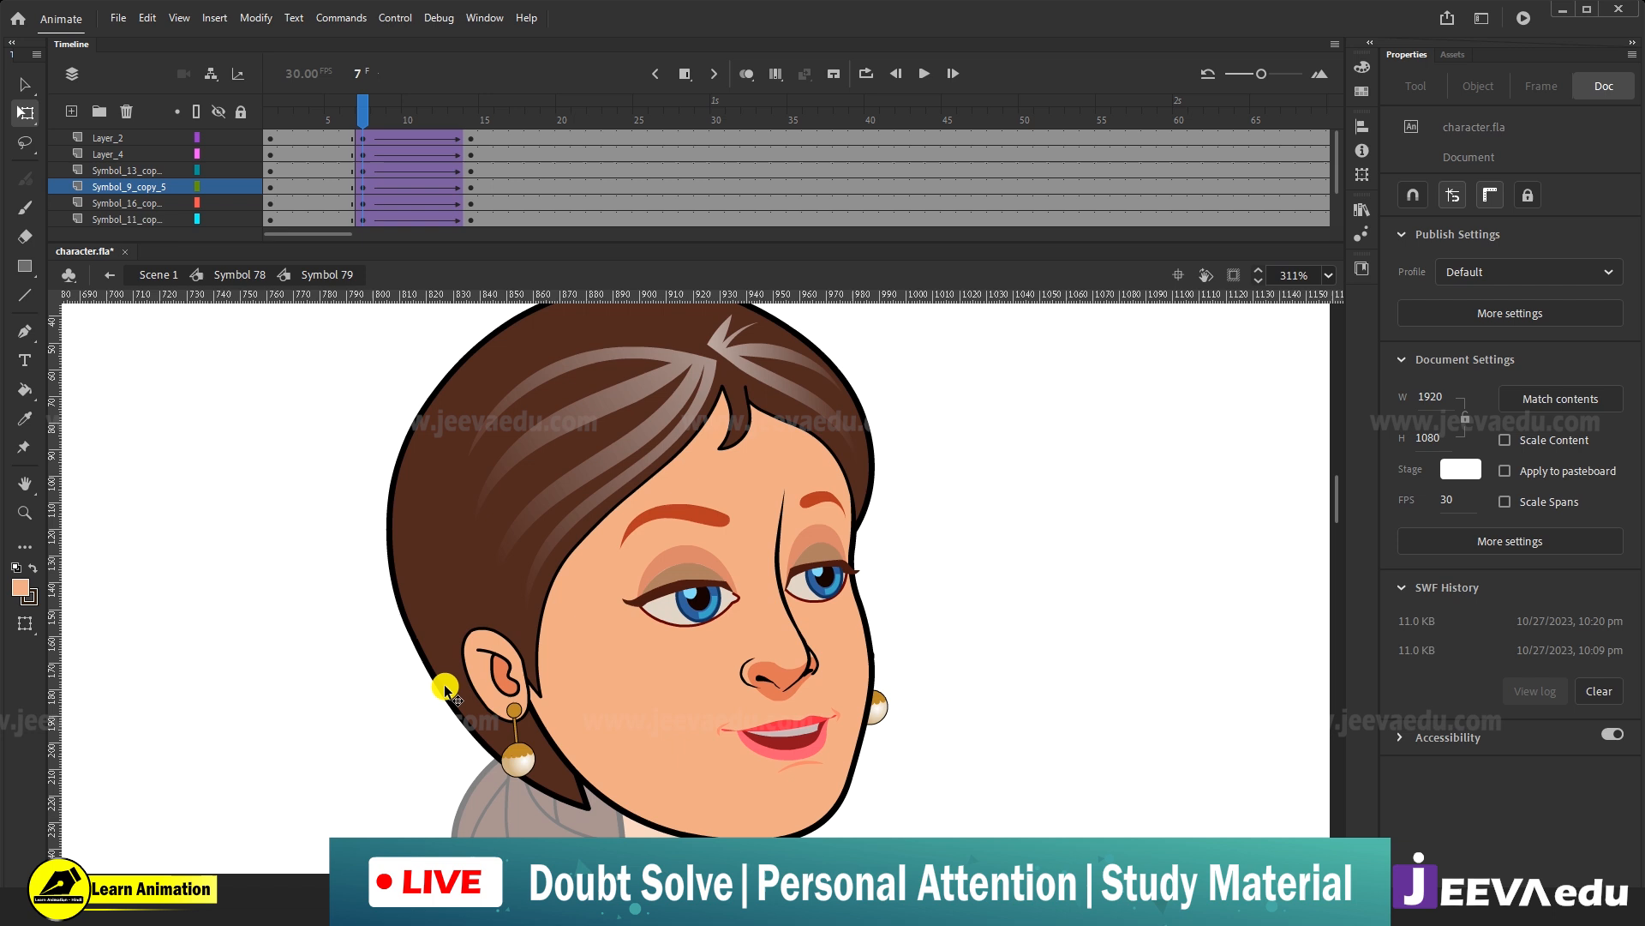
left_click(491, 677)
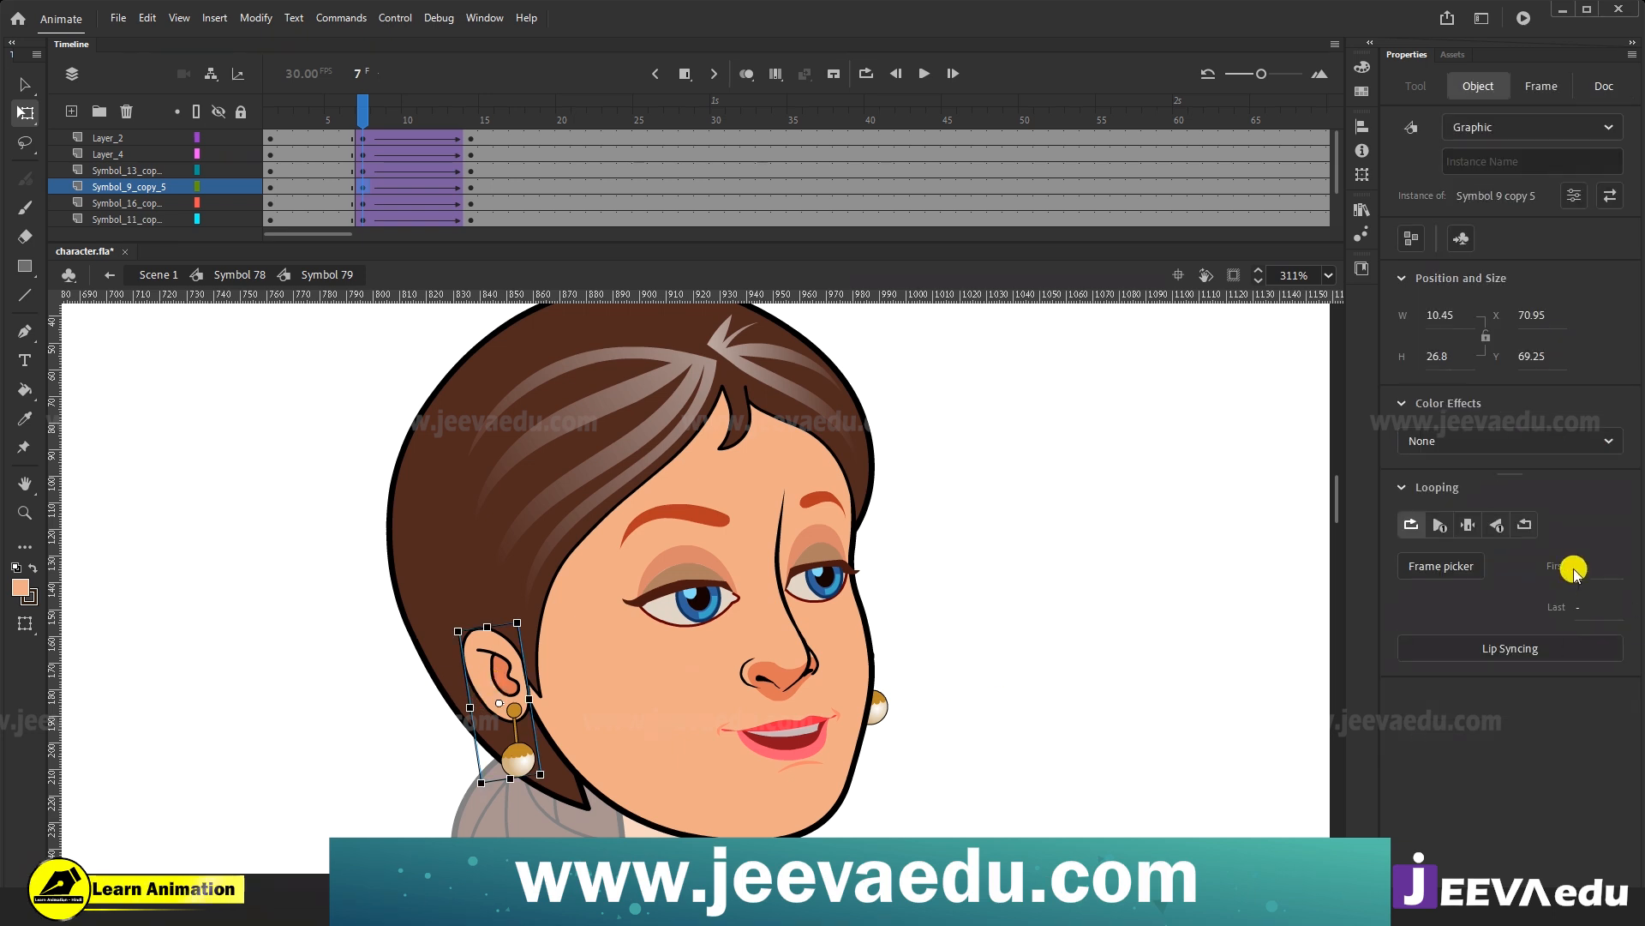
Open the near ear's symbol for editing on frame 14 and zoom in on its selected hanging earring.
left_click_drag(393, 115, 469, 190)
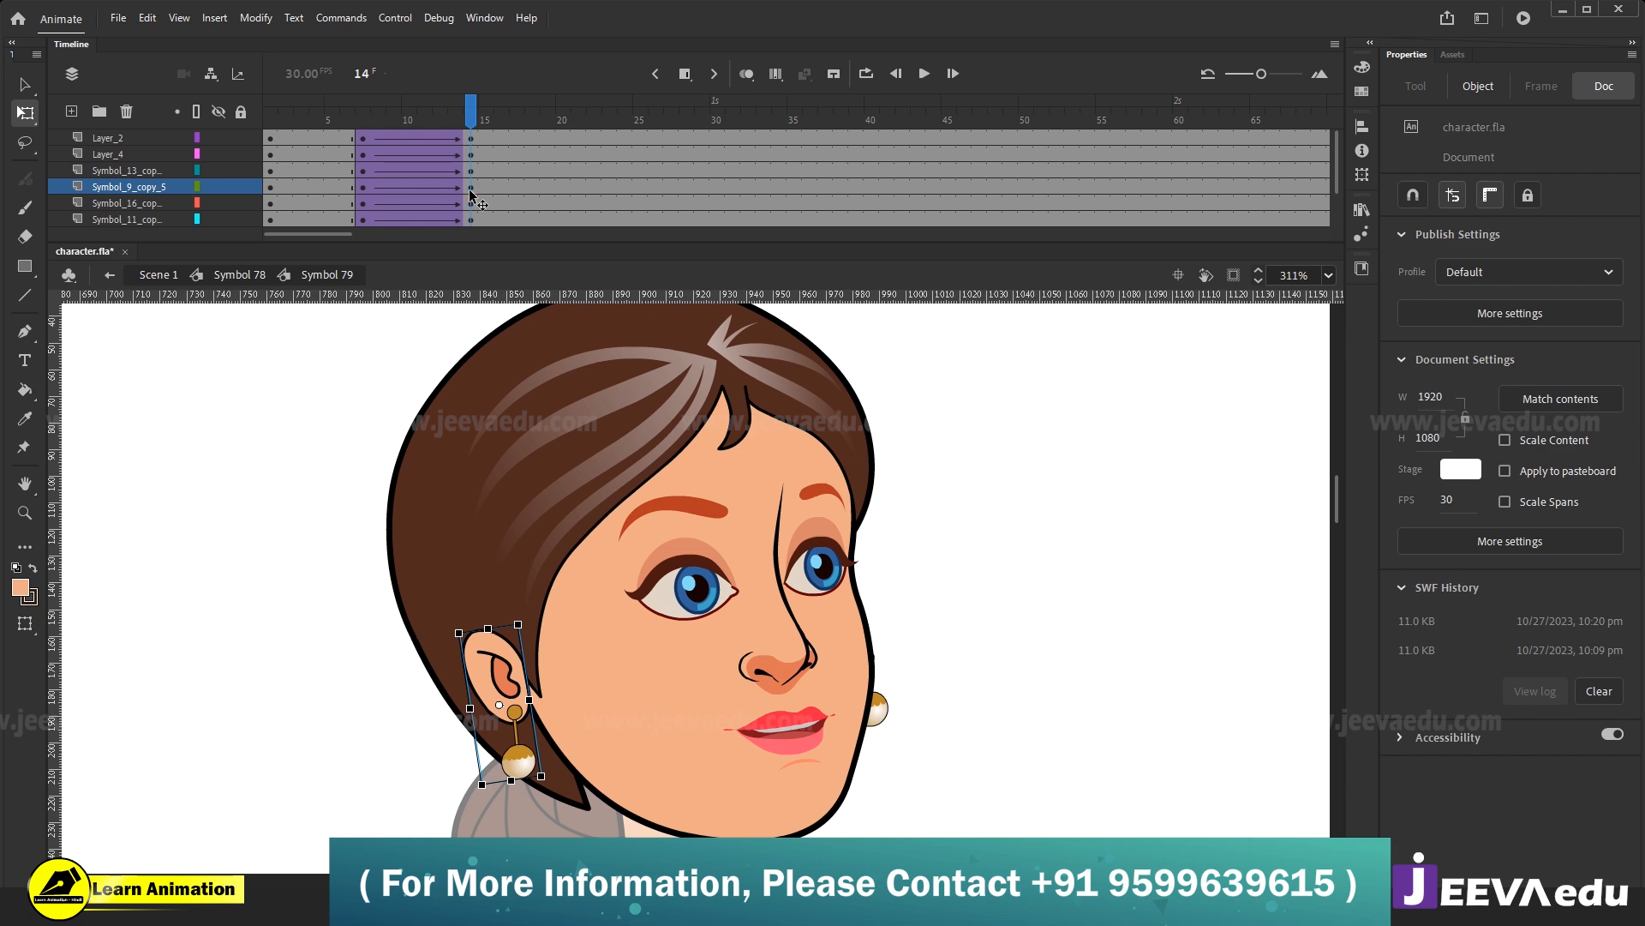
double_click(490, 681)
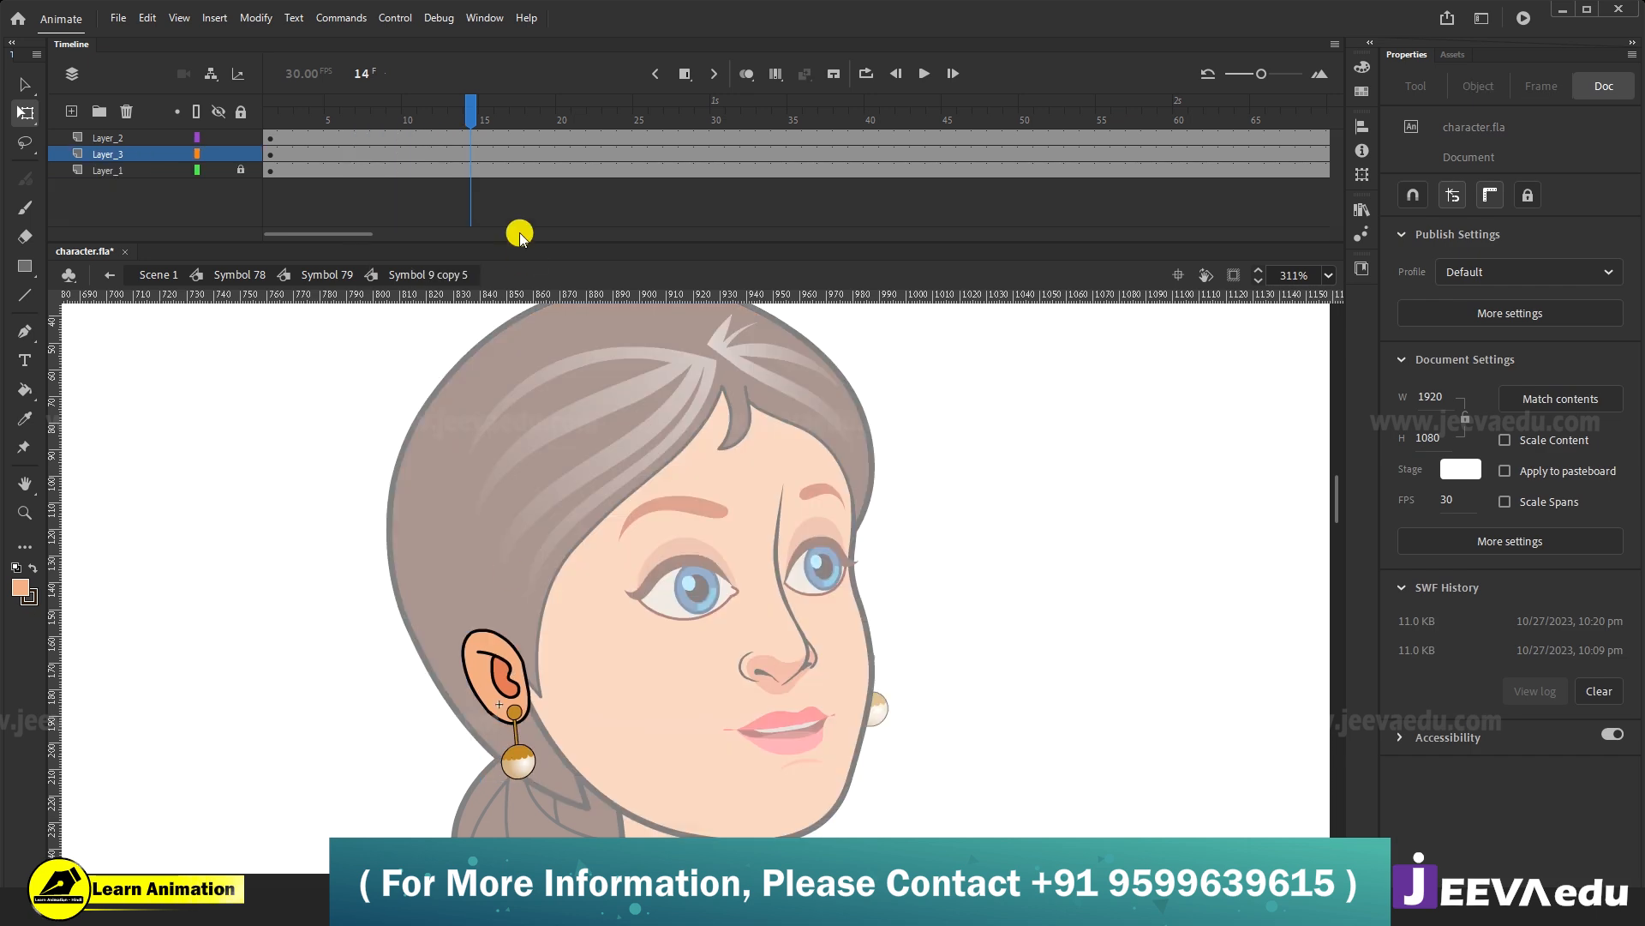
left_click(513, 760)
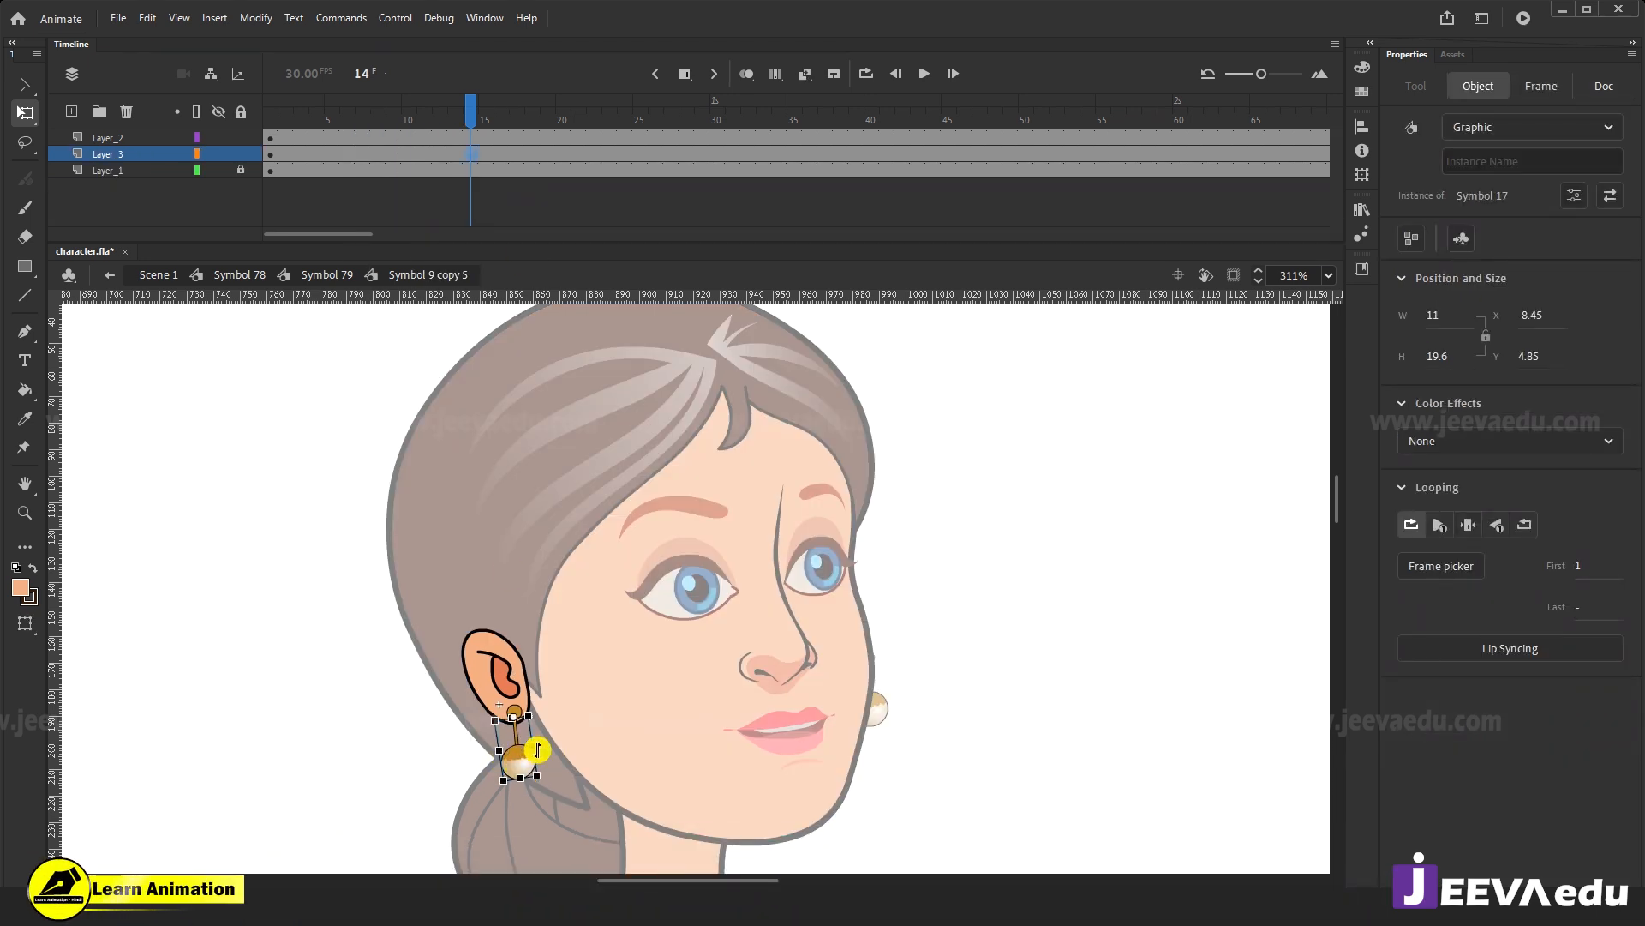
key("z")
left_click(533, 744)
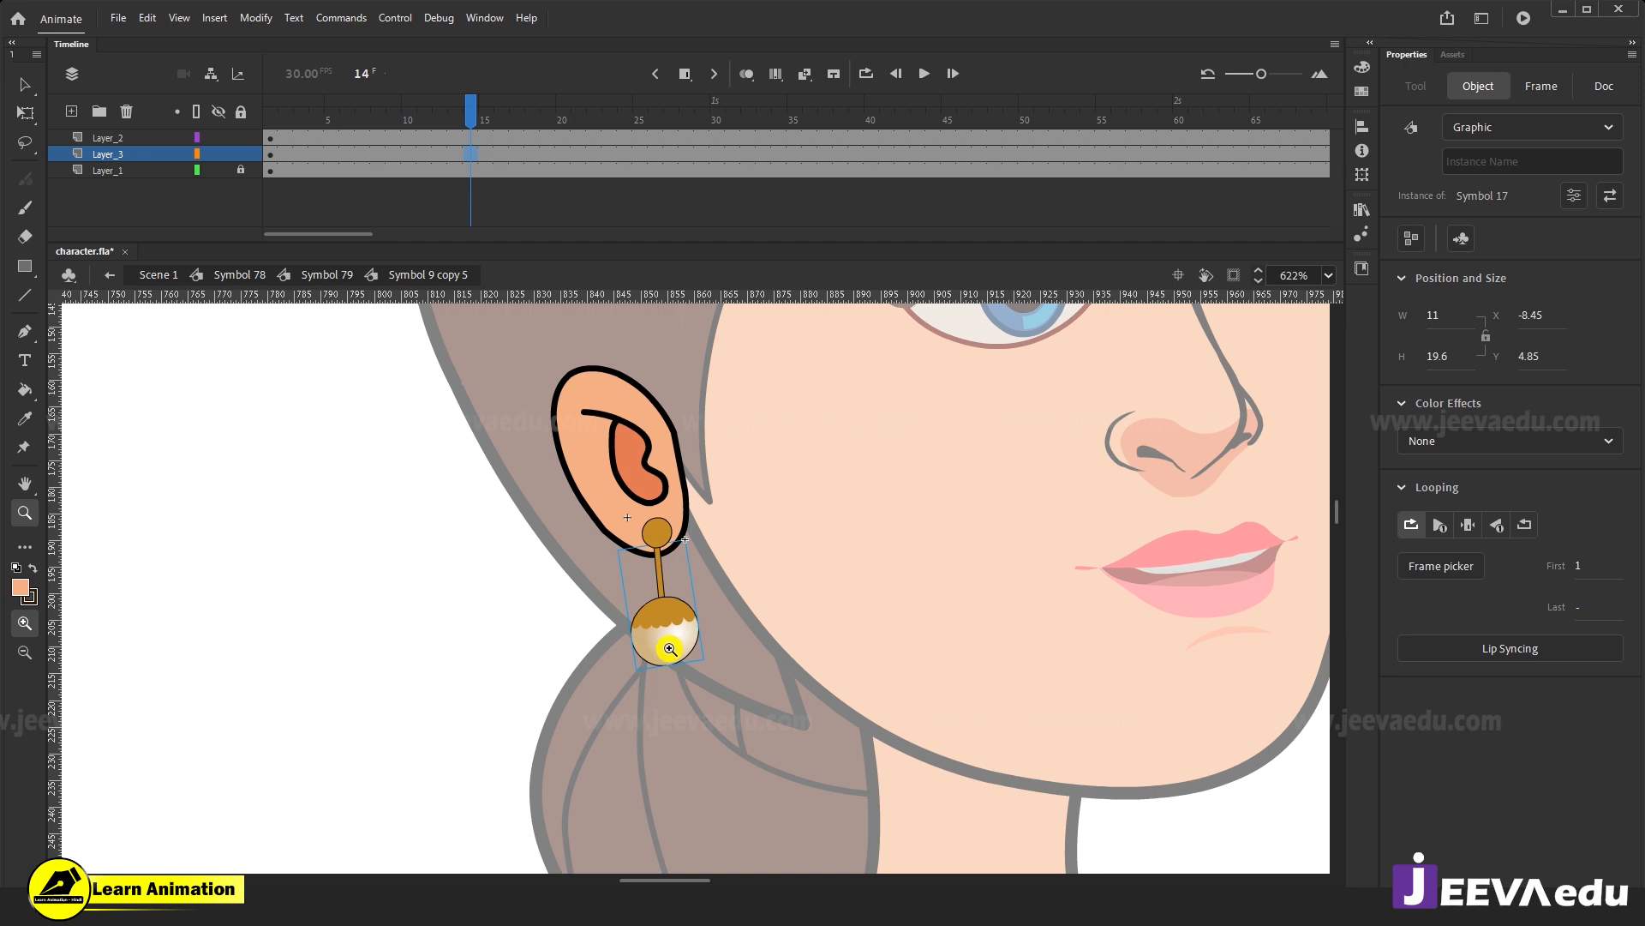
key("v")
left_click_drag(673, 647, 352, 688)
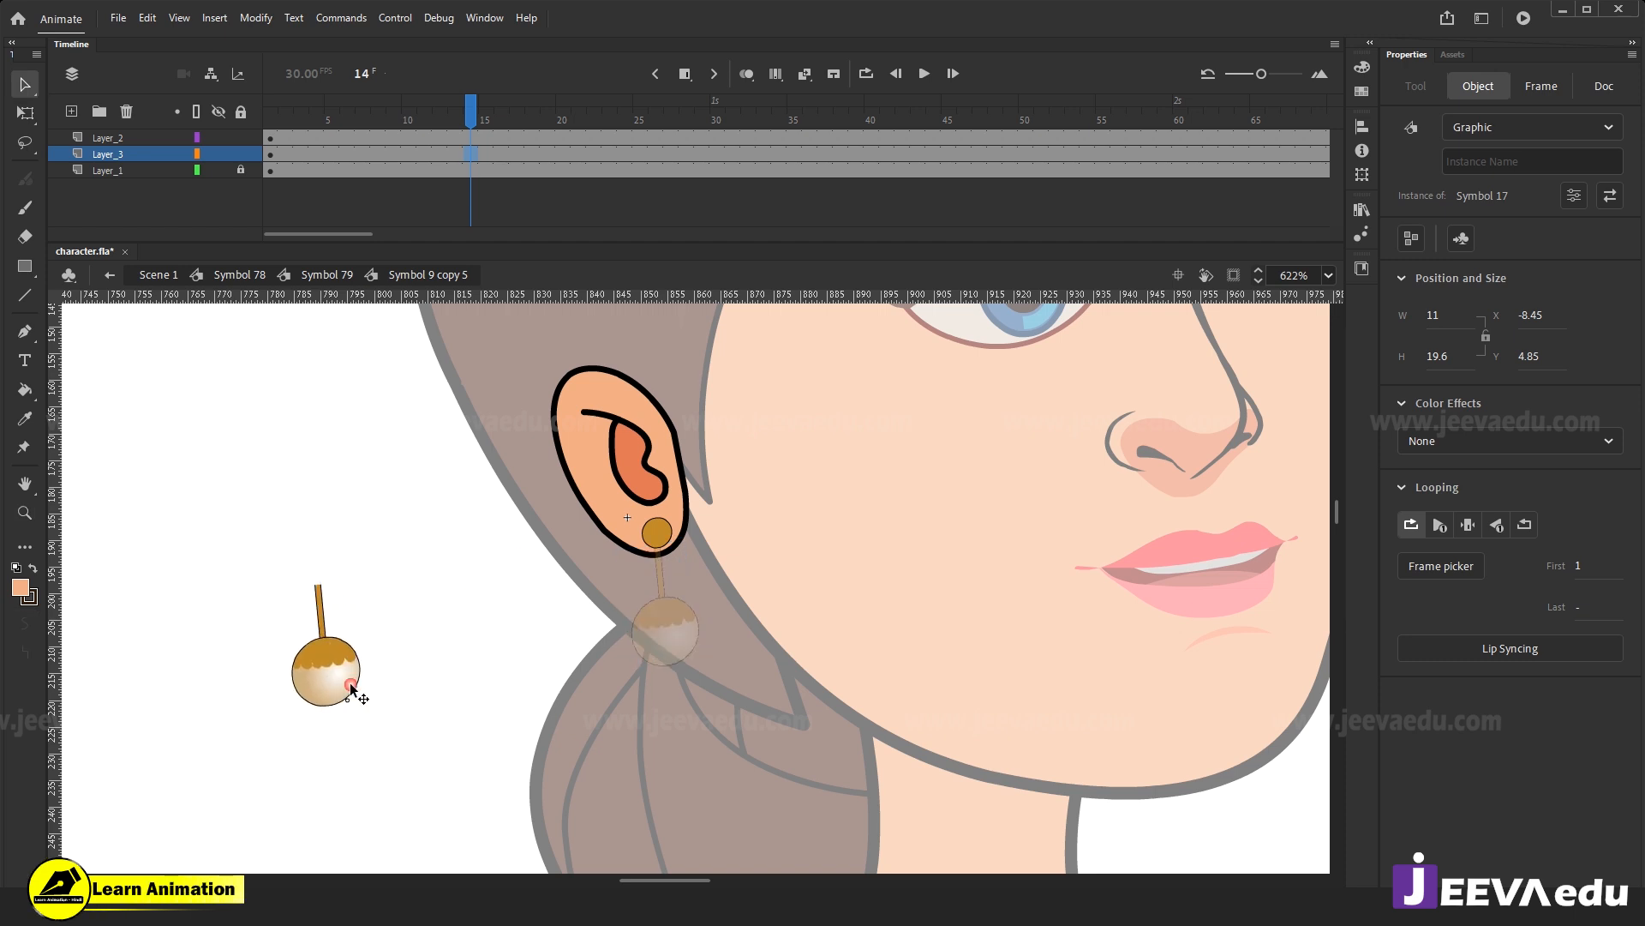
key("ctrl+z")
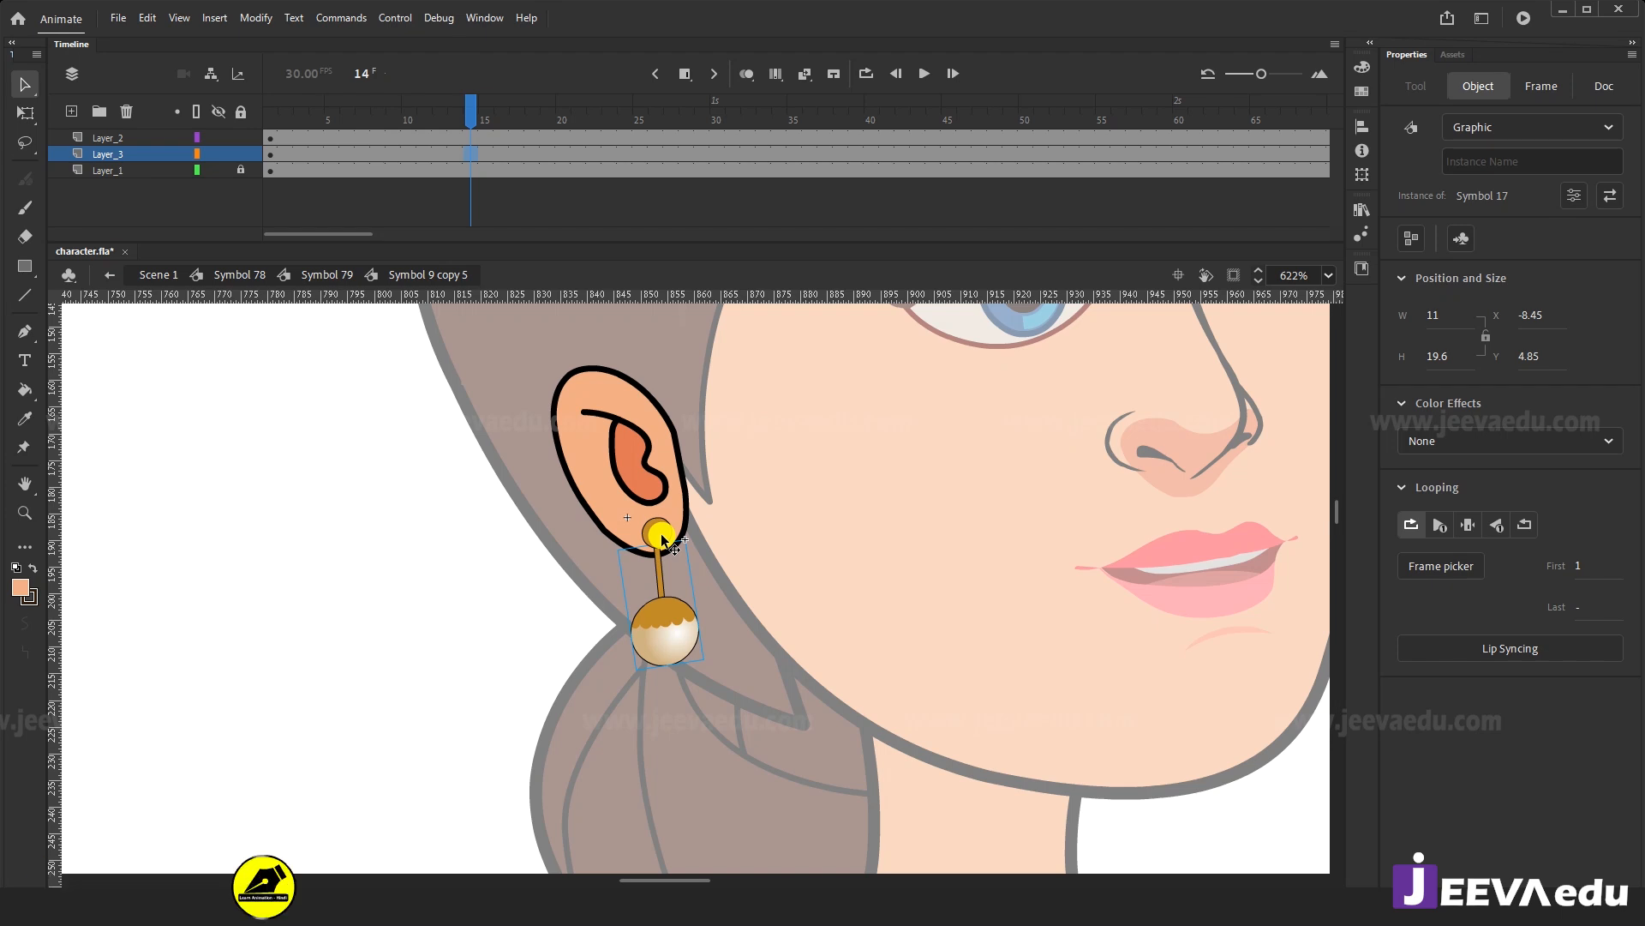
Add keyframes for the hanging earring on frames 14 and 7 and create a classic tween between them.
left_click(378, 156)
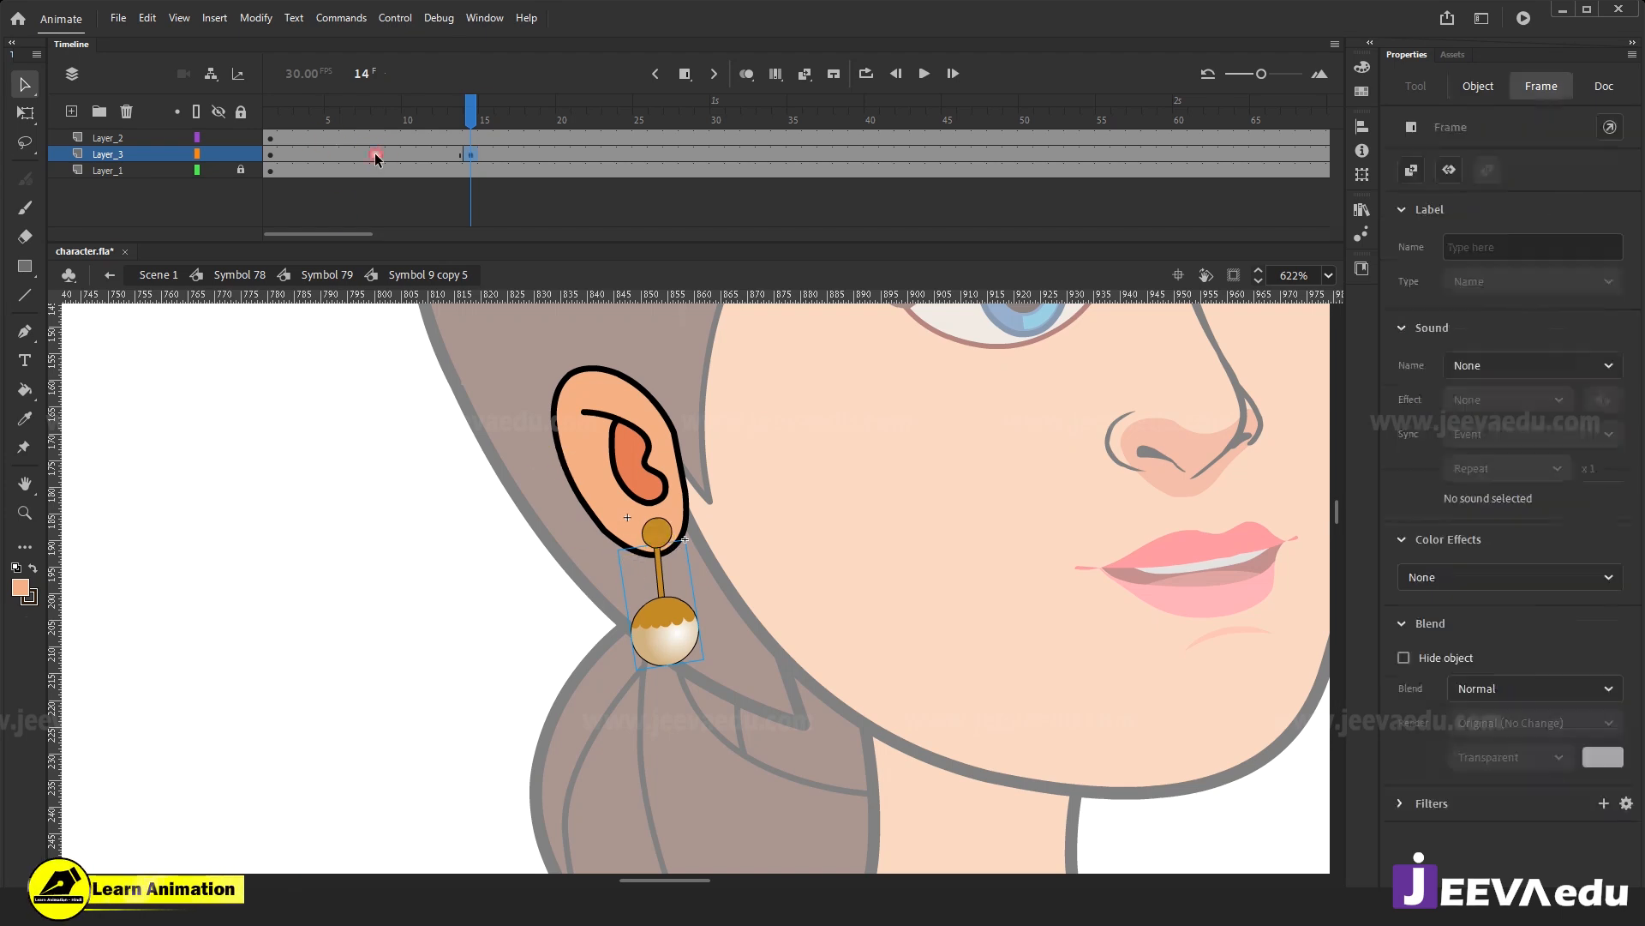
left_click(361, 160)
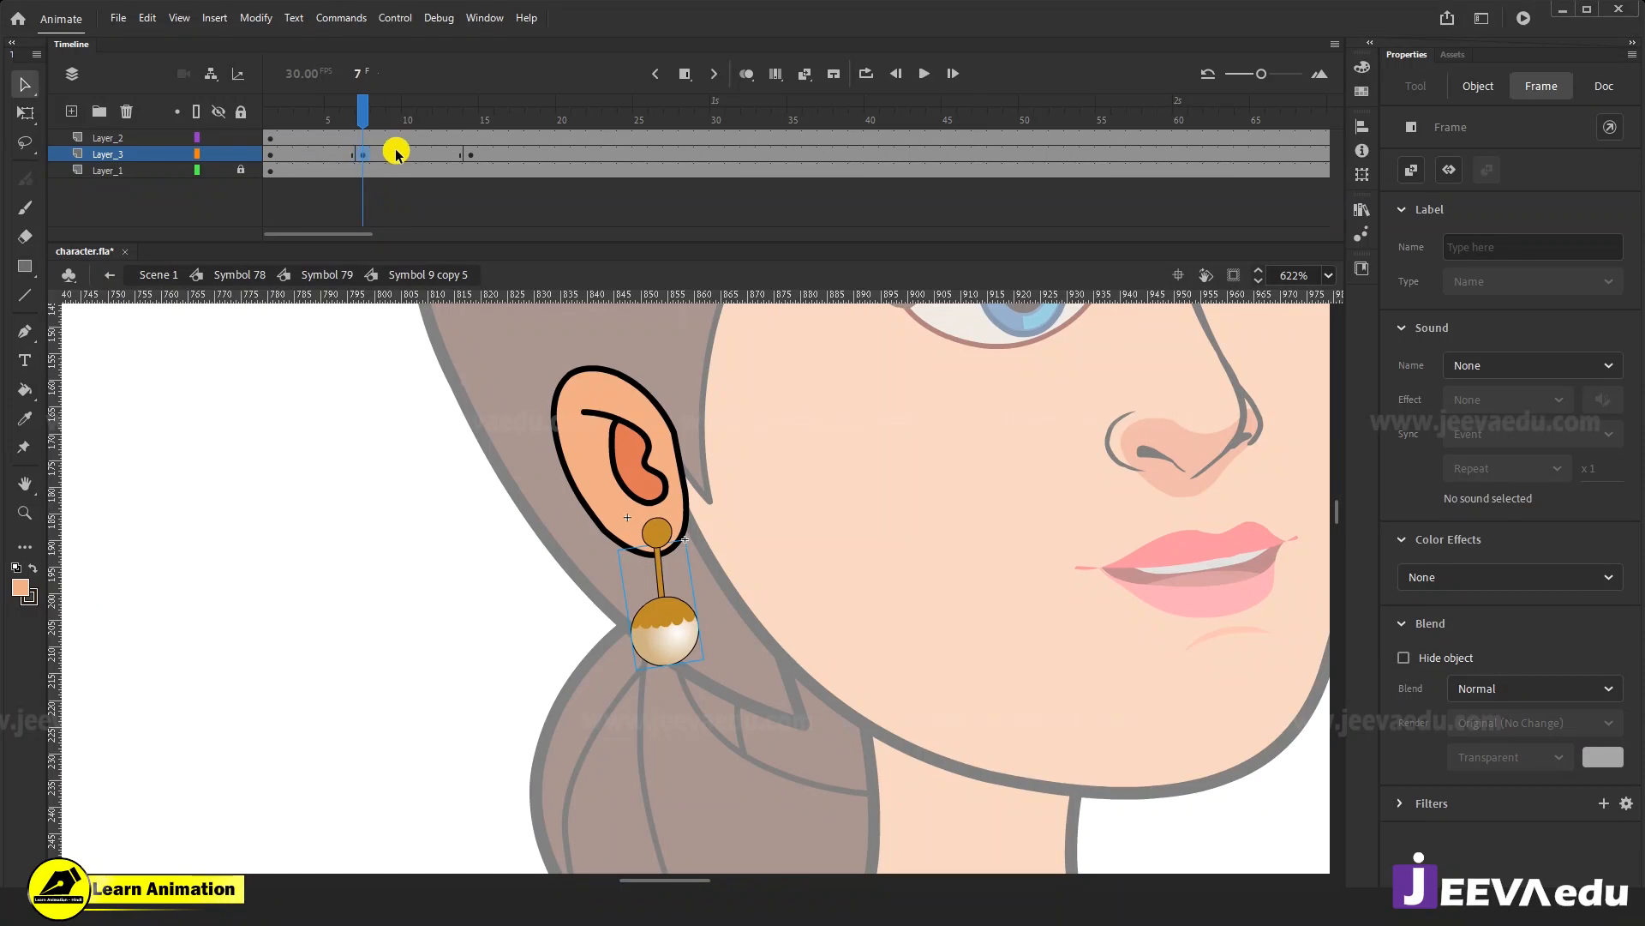
right_click(393, 151)
left_click(486, 165)
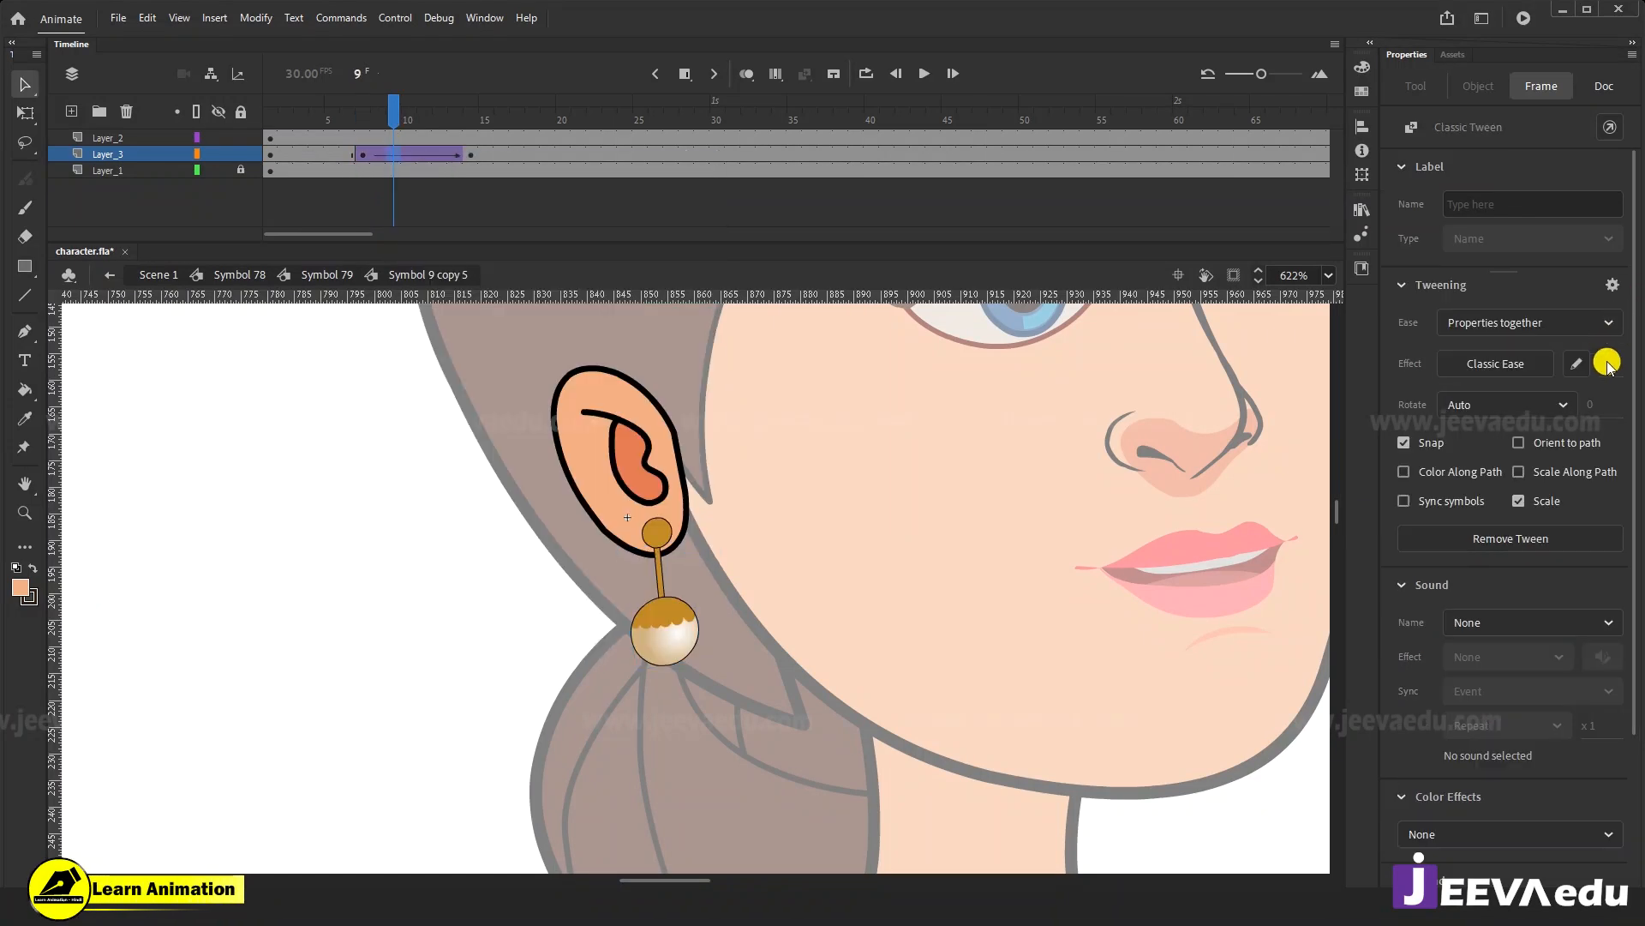
On frame 14, rotate the hanging earring about its upper end away from the face and scrub through the swing.
left_click(471, 154)
left_click(643, 664)
key("q")
left_click_drag(698, 673, 699, 673)
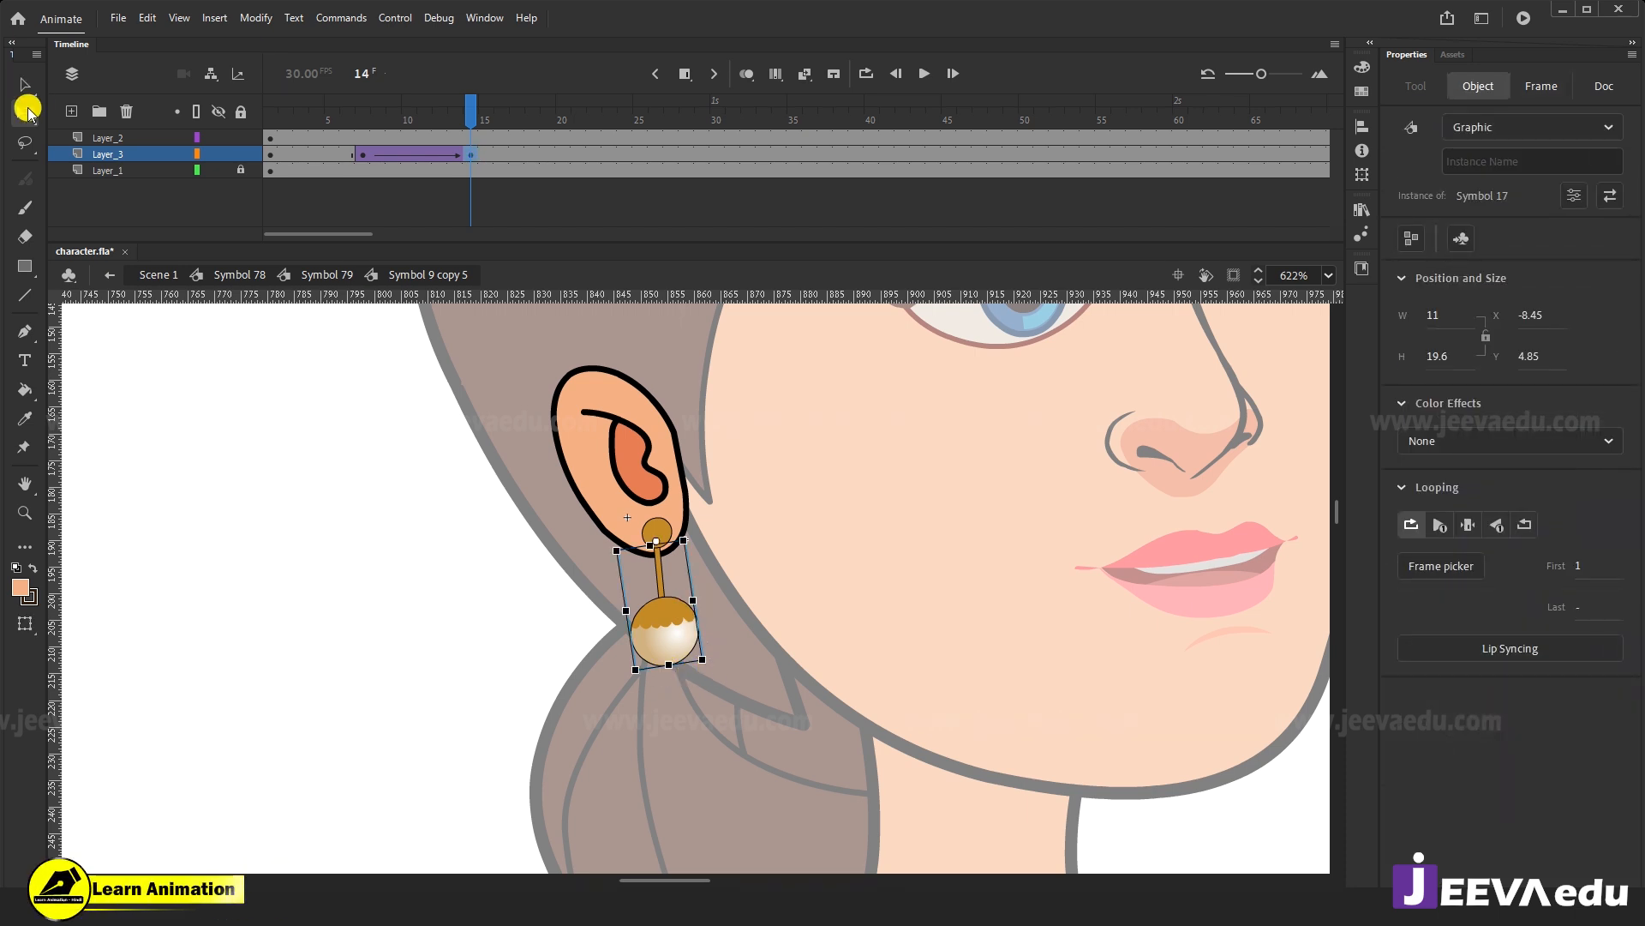
left_click_drag(718, 680, 685, 670)
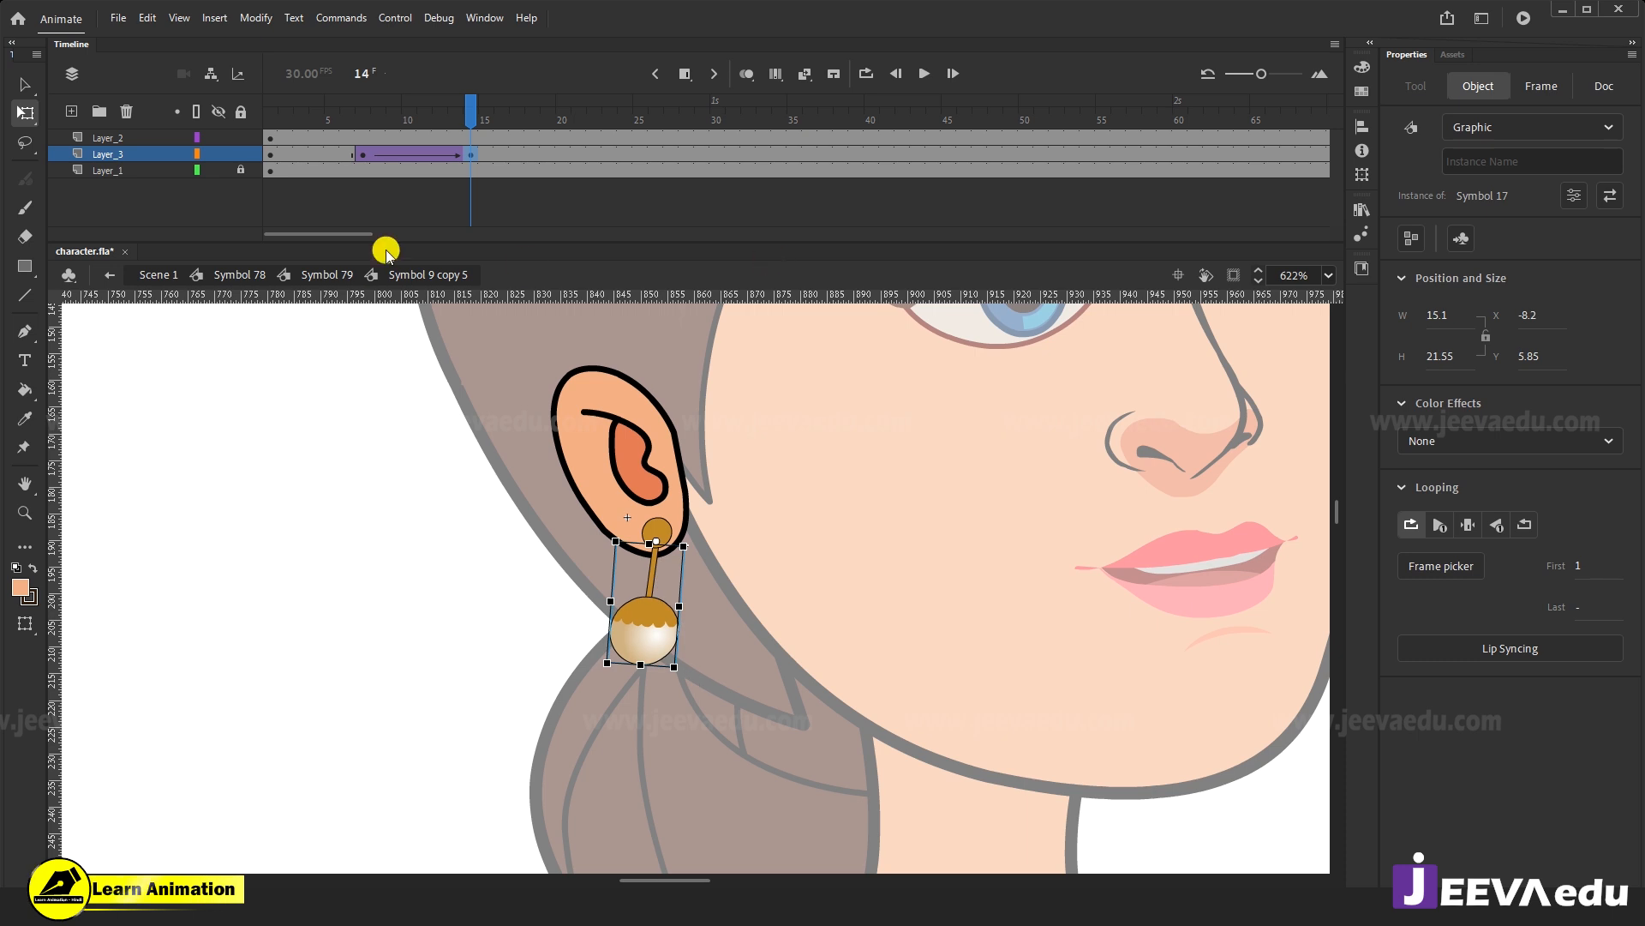
left_click(366, 130)
left_click_drag(364, 124, 501, 146)
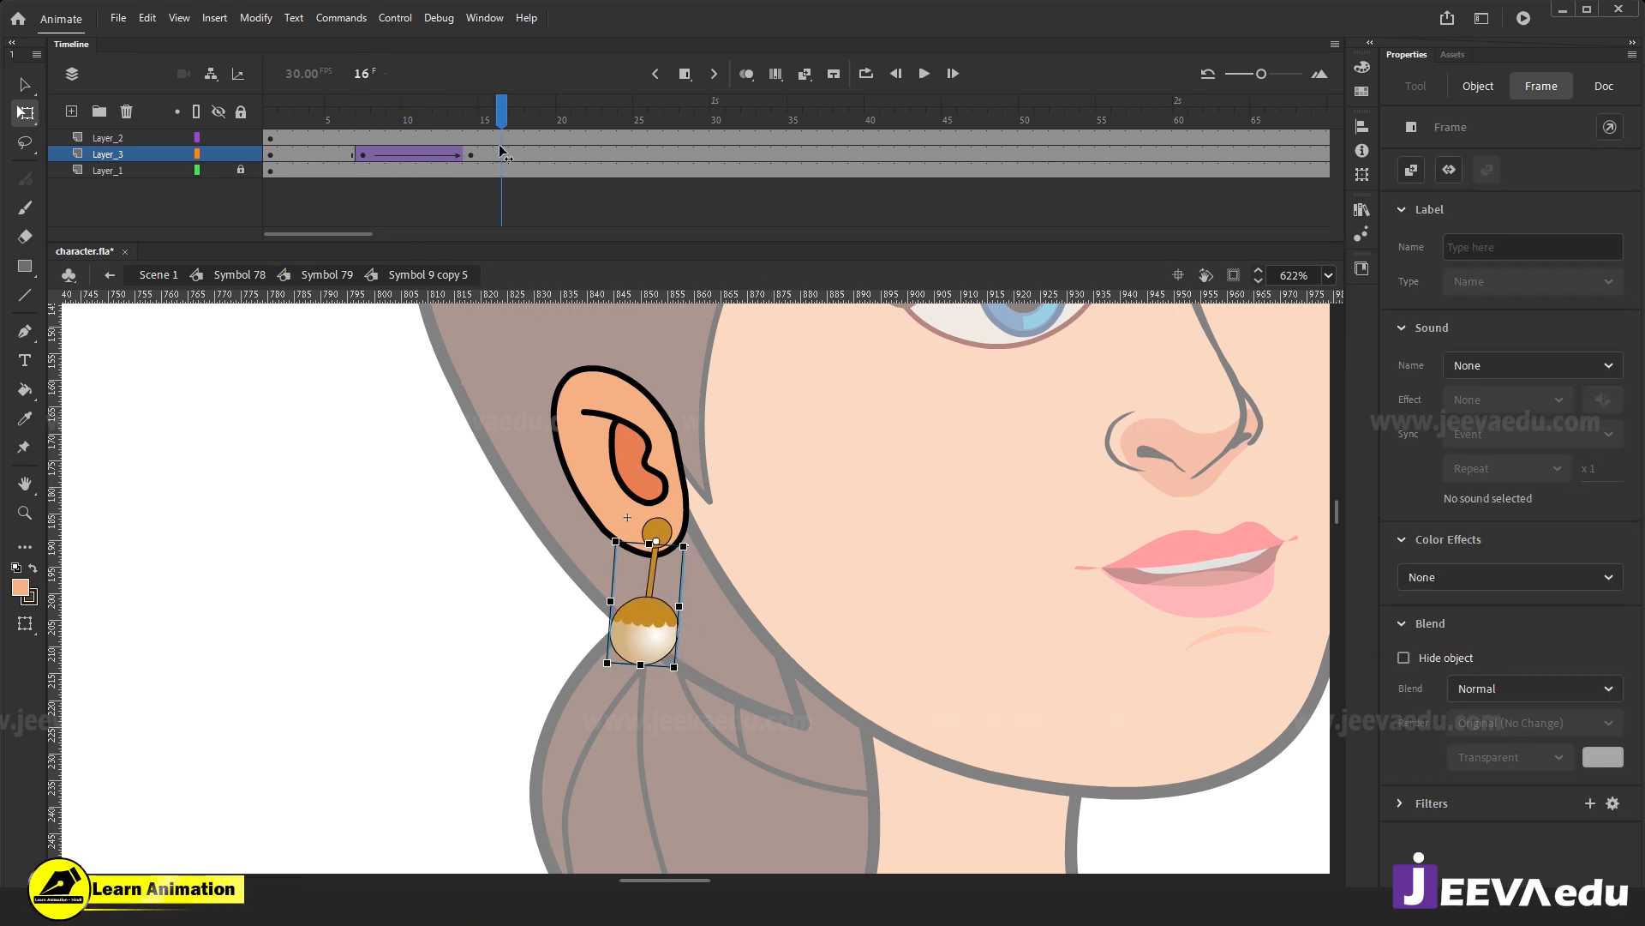
Return to the head symbol and select the far earring beside the cheek.
left_click(346, 350)
left_click(327, 274)
key("z")
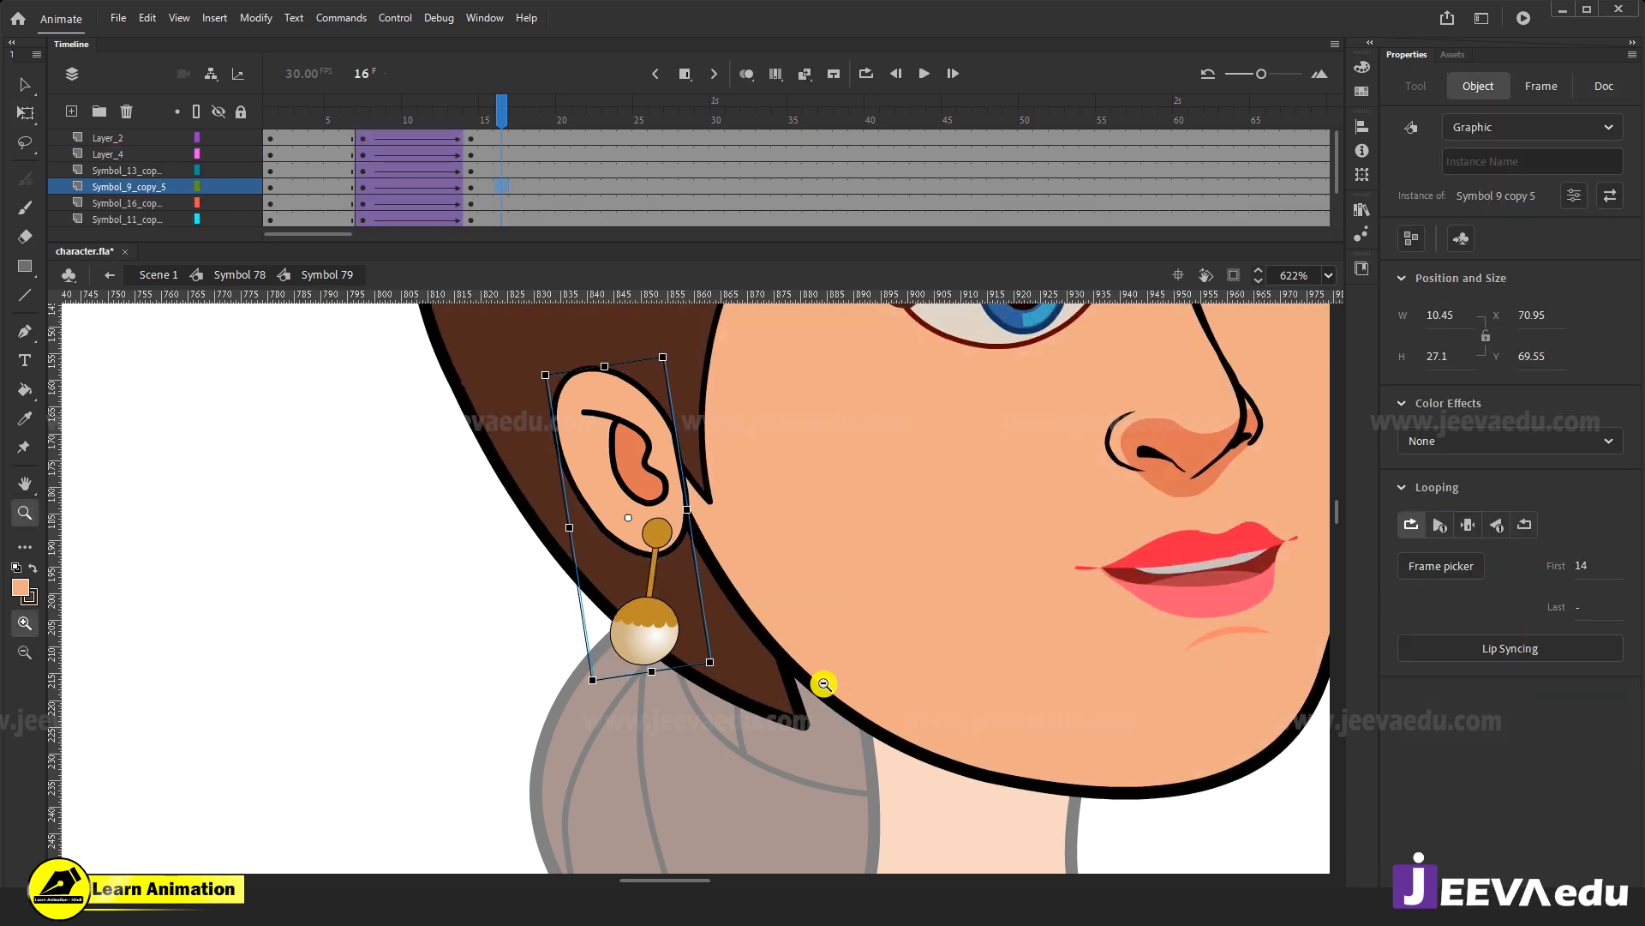
left_click(826, 679, "alt")
left_click_drag(951, 635, 909, 700)
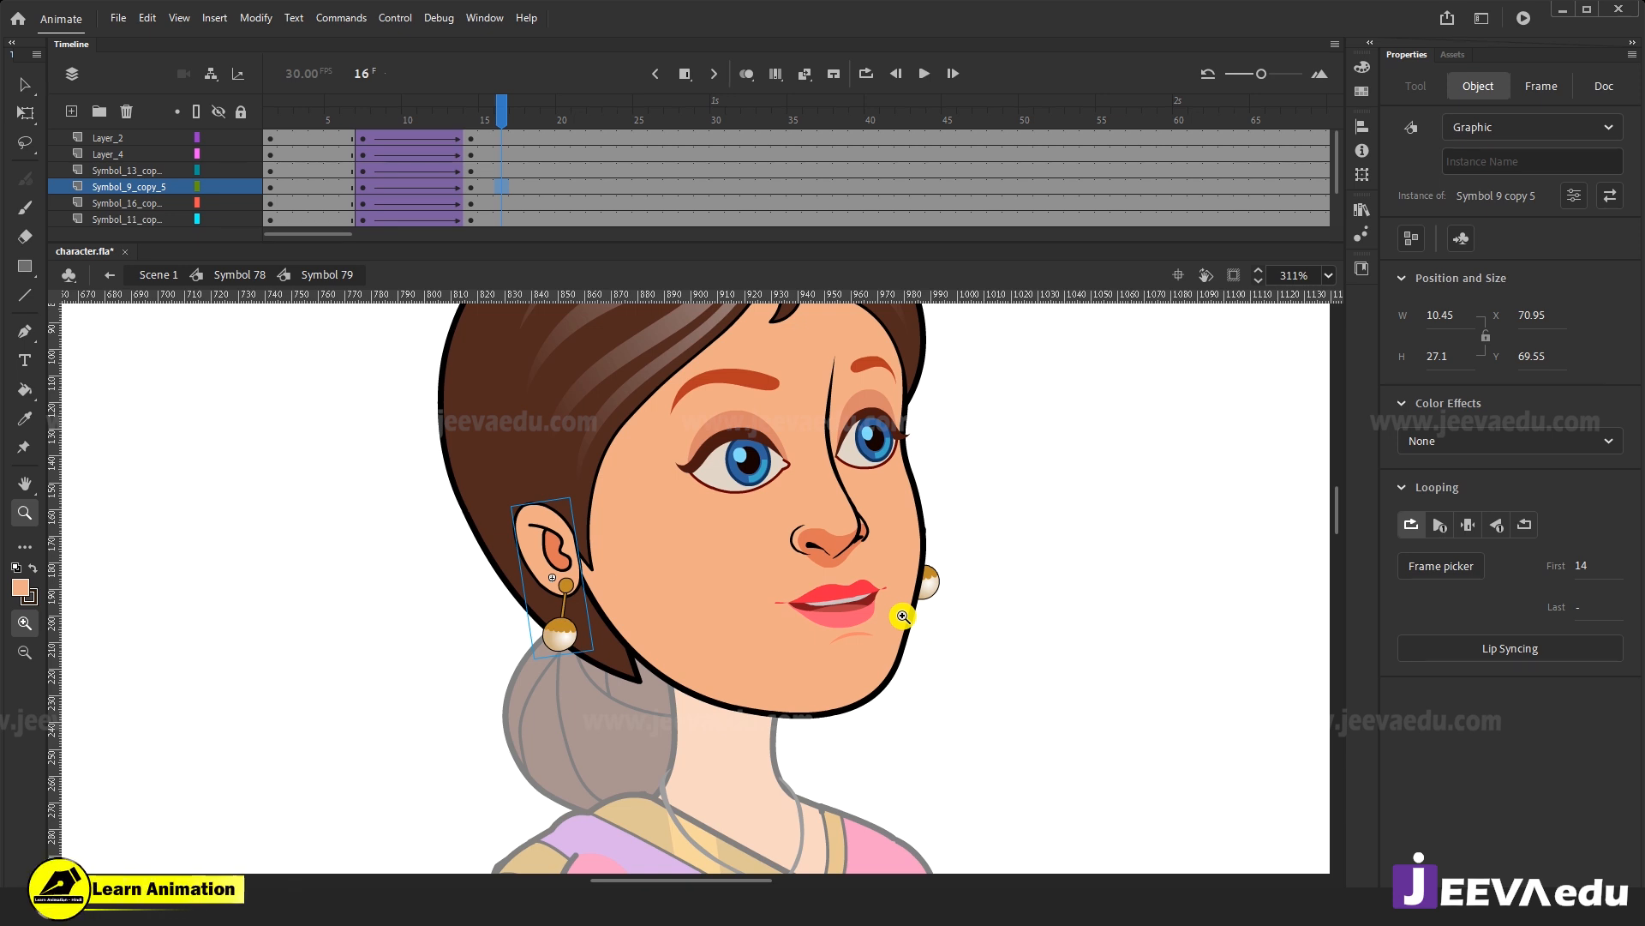
key("v")
left_click(932, 583)
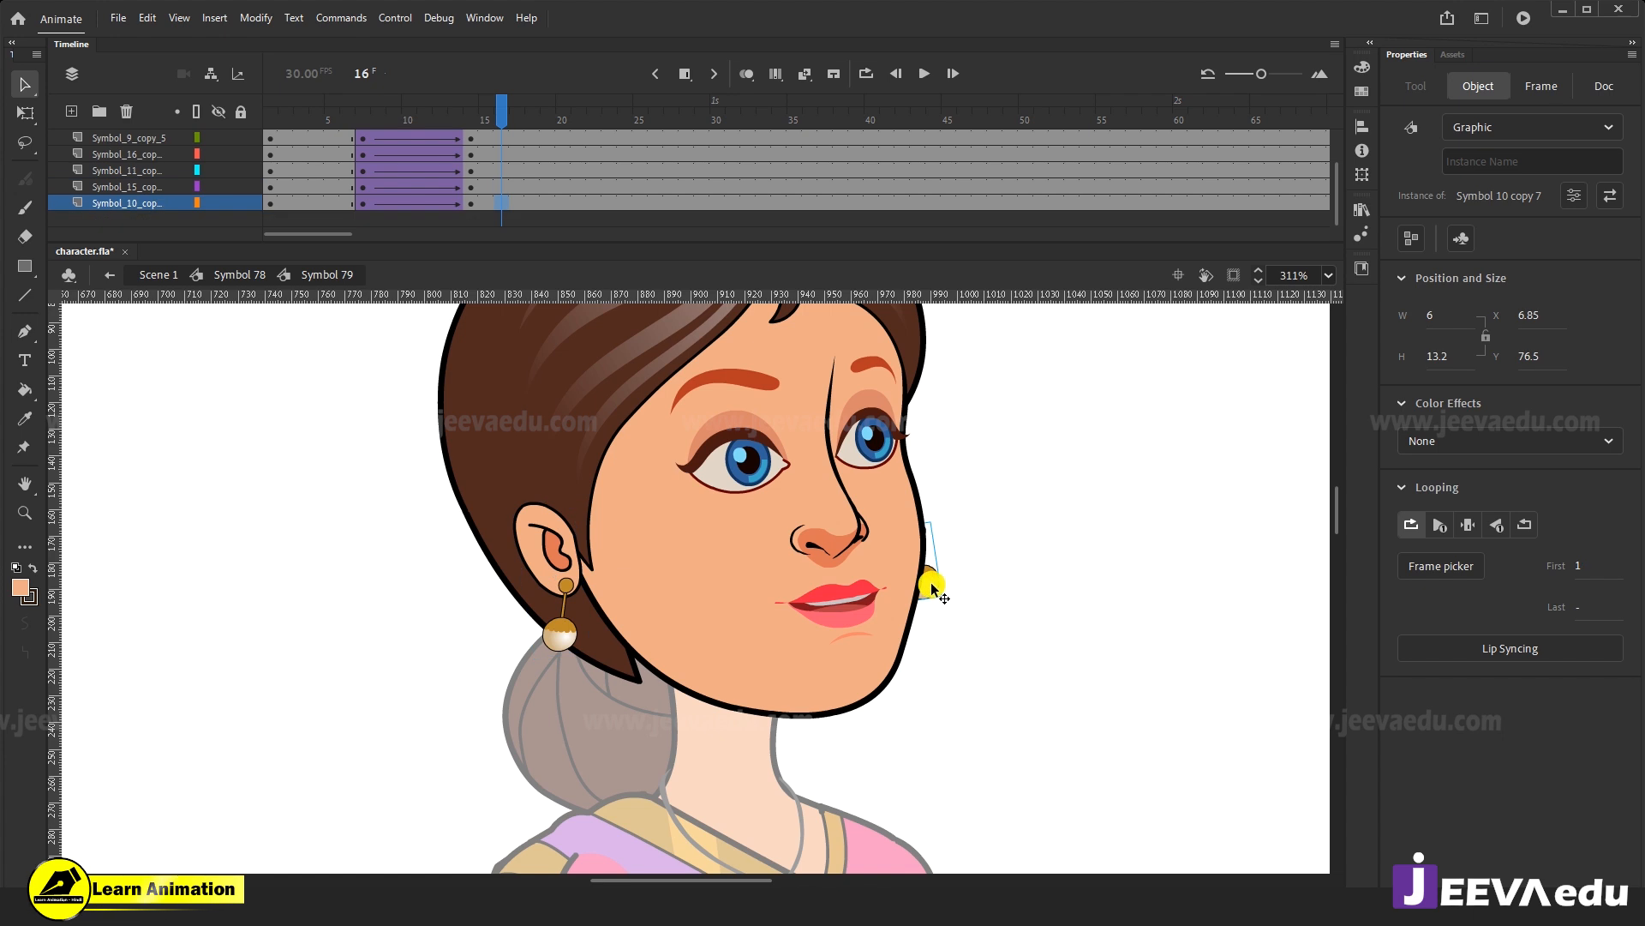
Rotate the far earring in the frame span starting at 14 so it swings in behind the cheek.
left_click_drag(936, 585, 1047, 581)
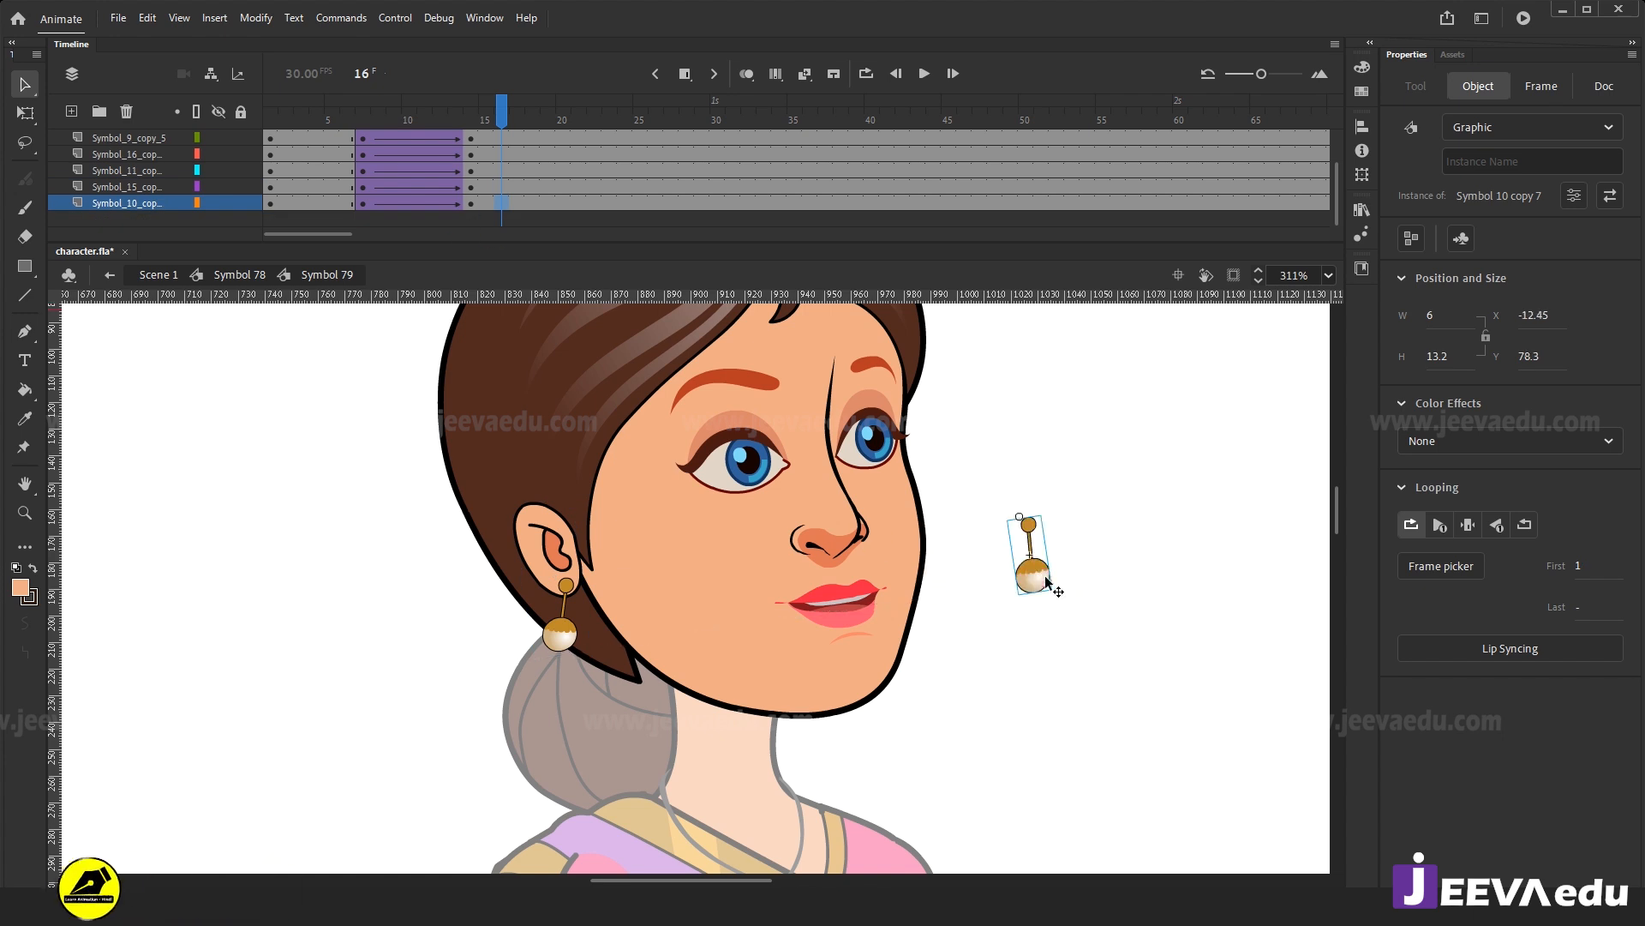
key("ctrl+z")
key("q")
left_click_drag(947, 596, 929, 615)
left_click_drag(470, 112, 472, 163)
left_click(647, 581)
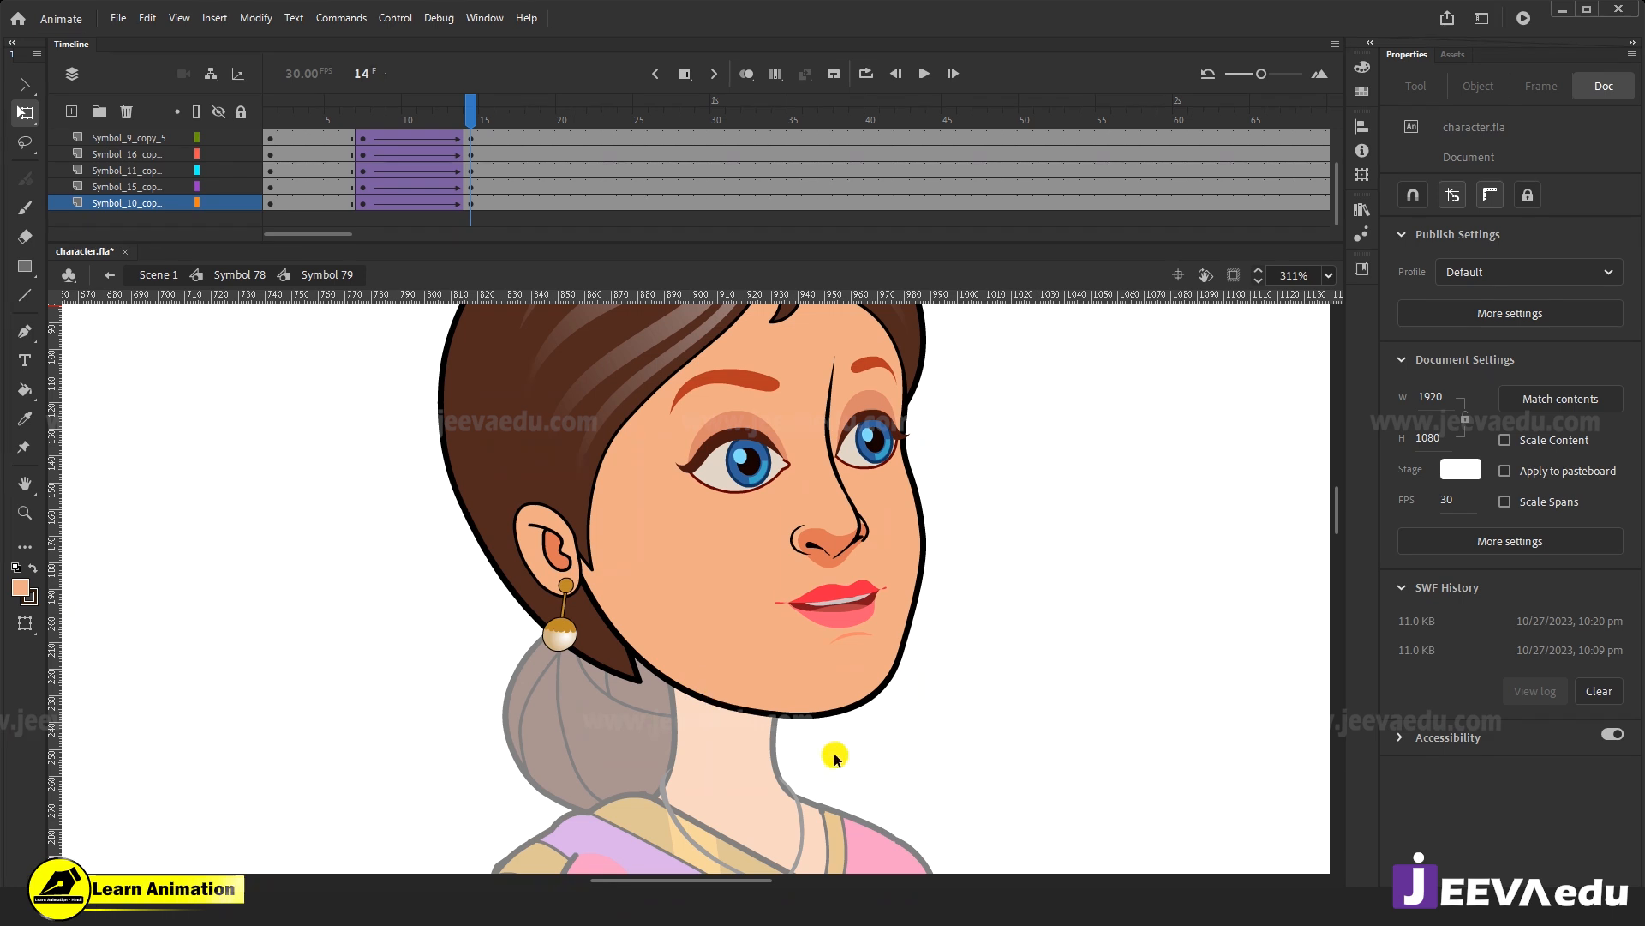
Return to Symbol 78 and scrub through the first 17 frames to check the head and earring motion.
key("z")
left_click(802, 694, "alt")
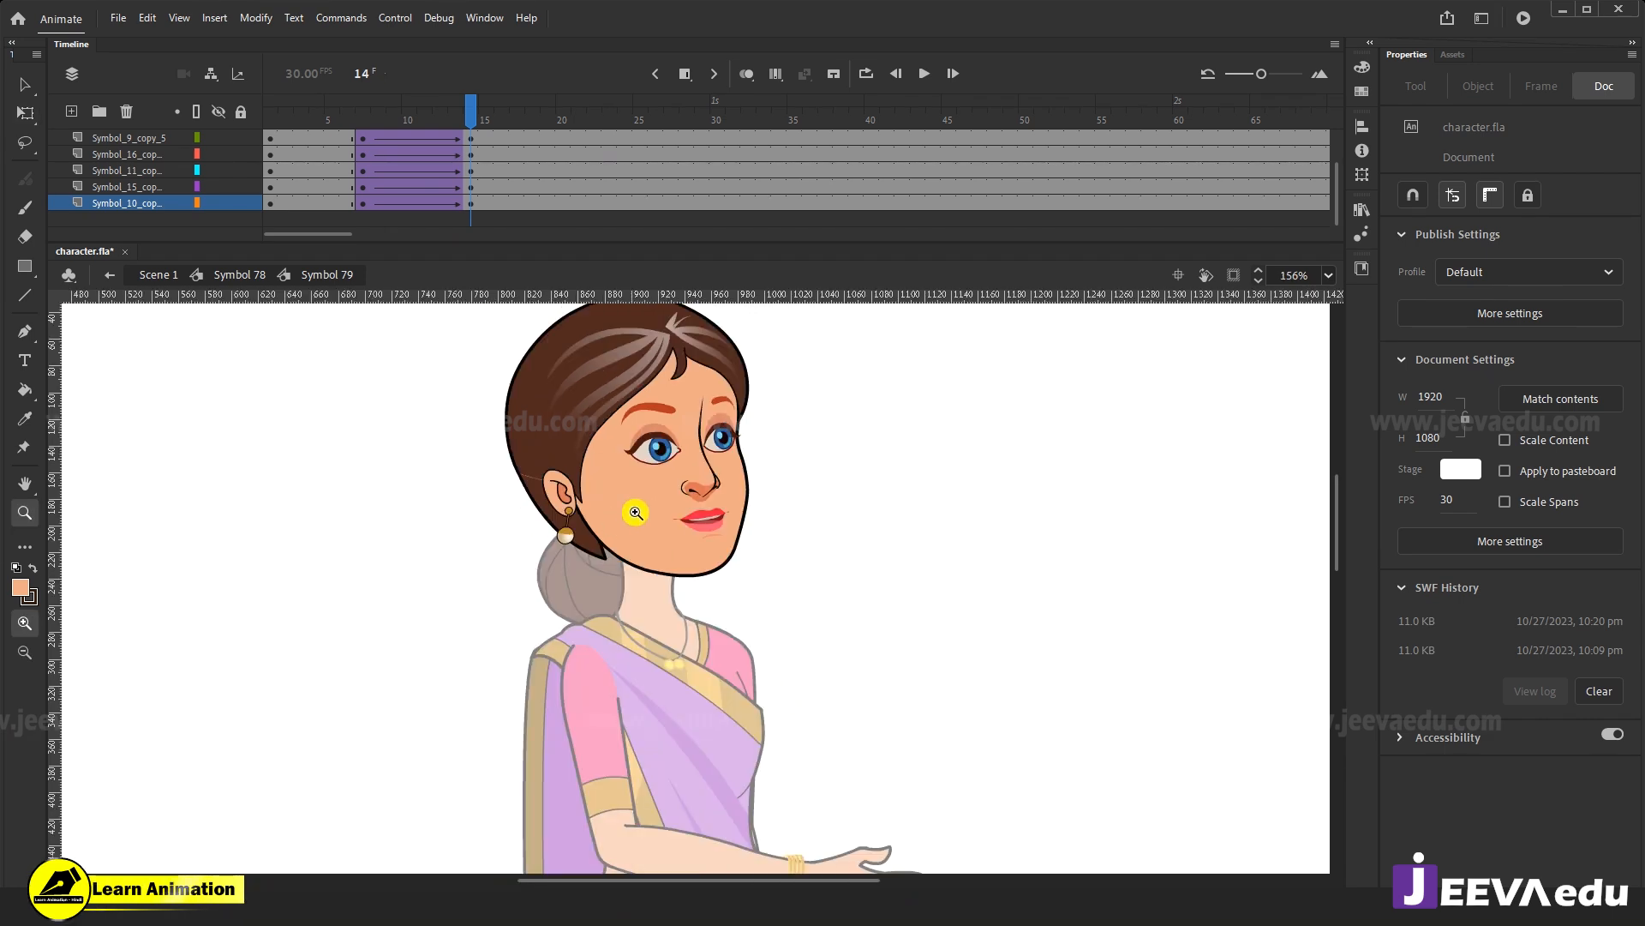
left_click(863, 706, "alt")
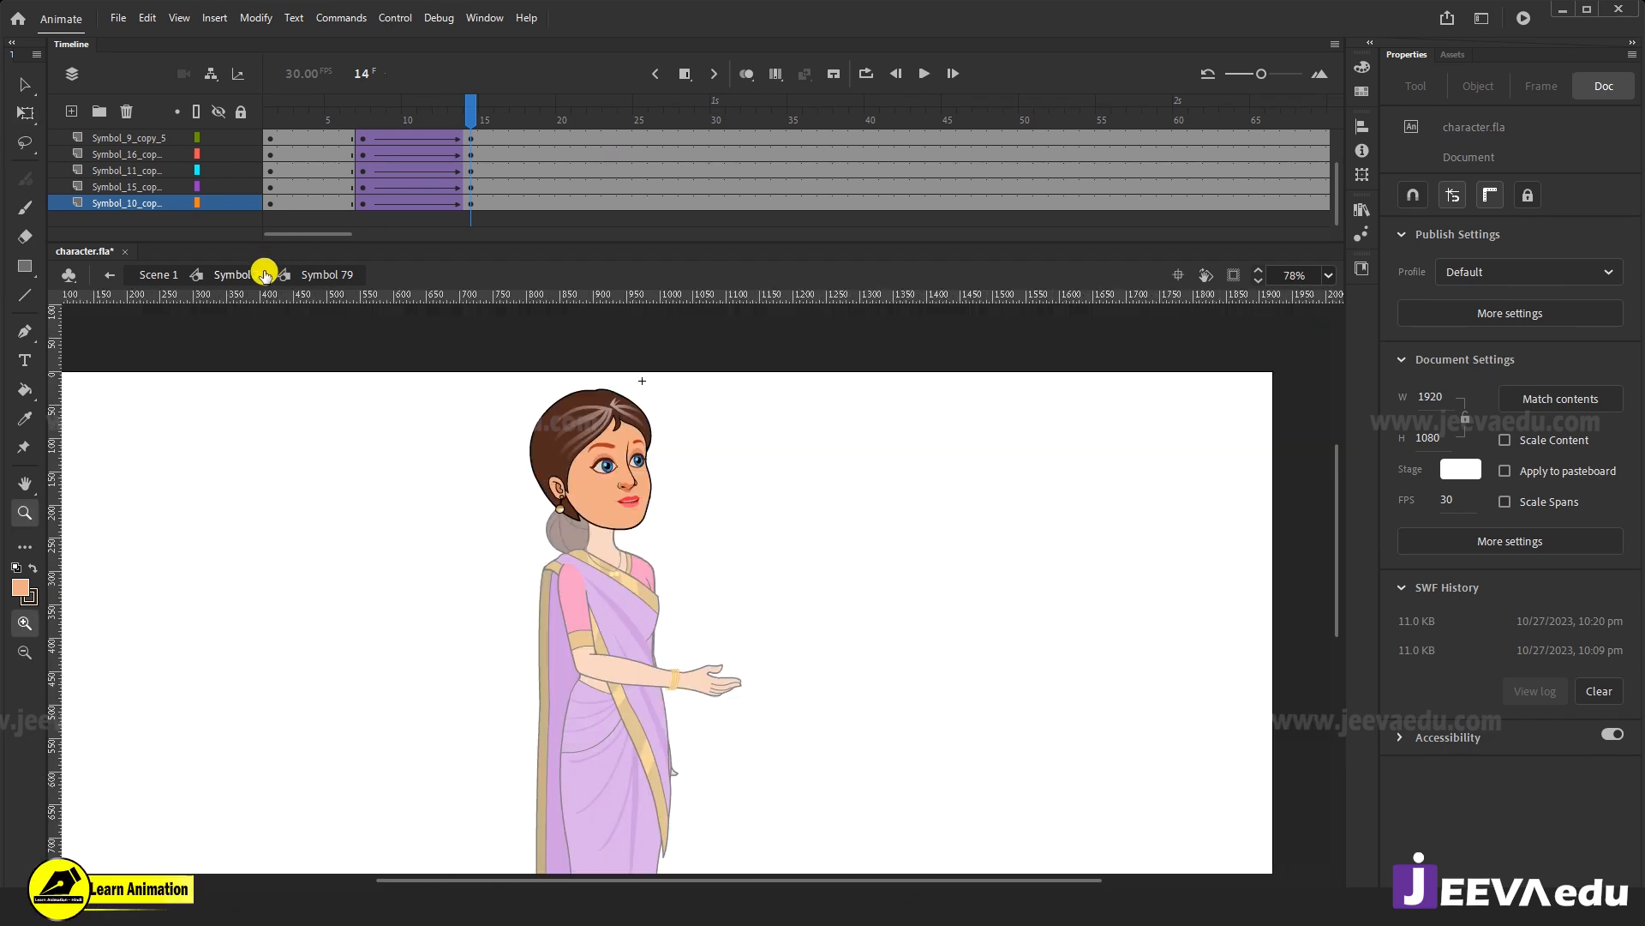
left_click(249, 274)
left_click_drag(465, 371, 781, 657)
left_click_drag(472, 114, 196, 215)
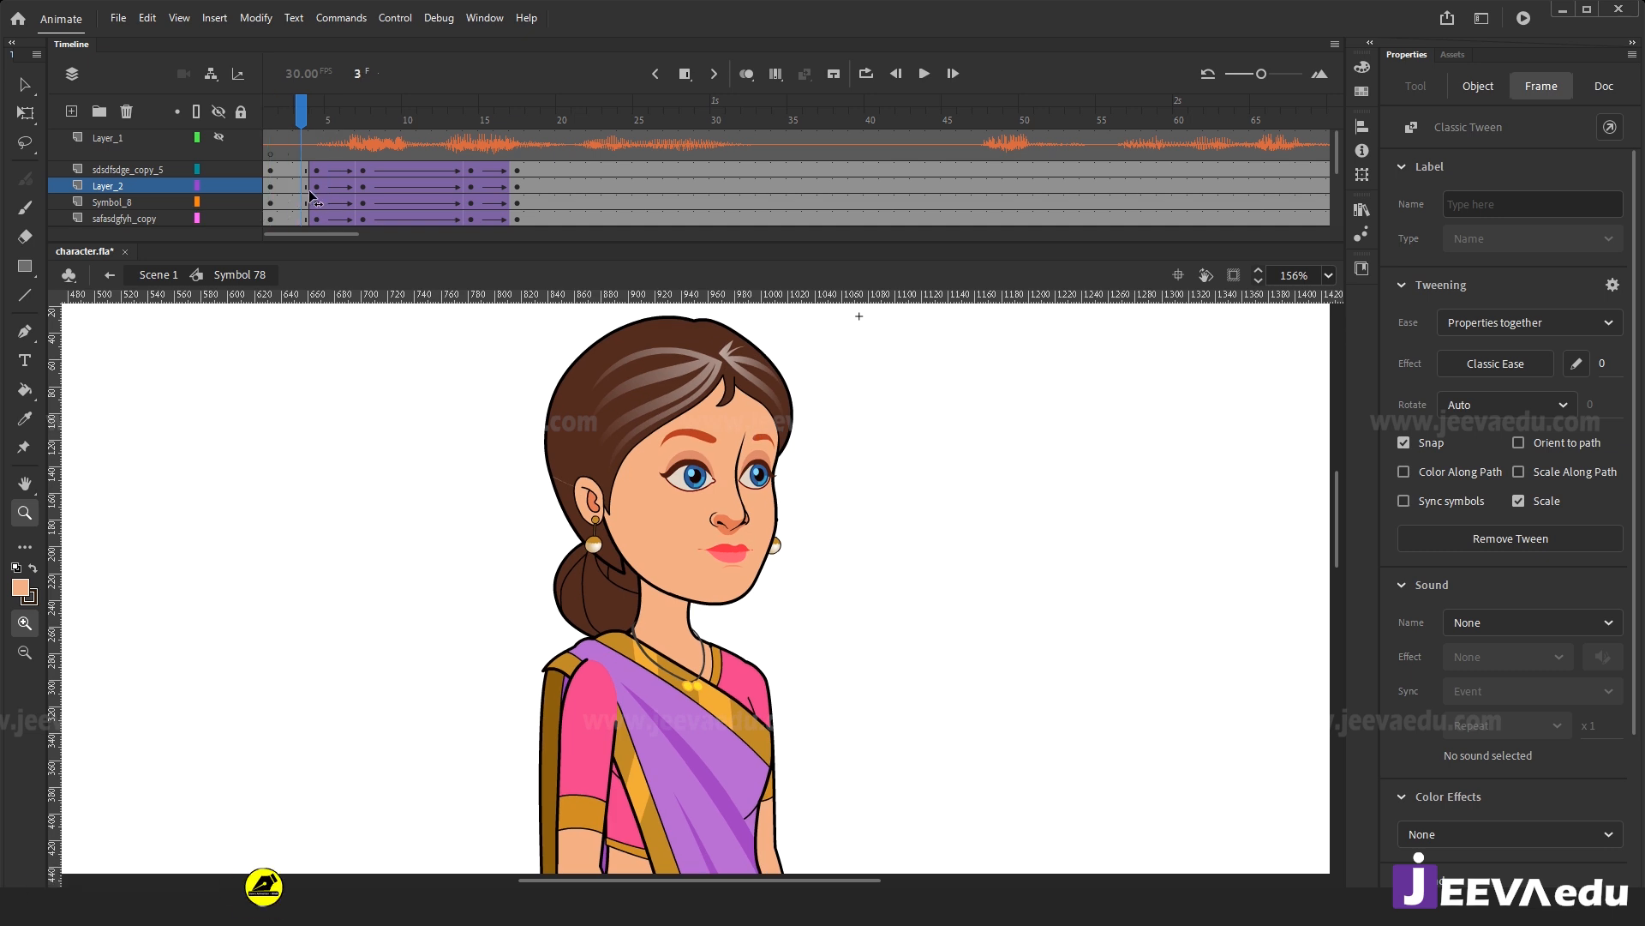
left_click_drag(311, 188, 533, 229)
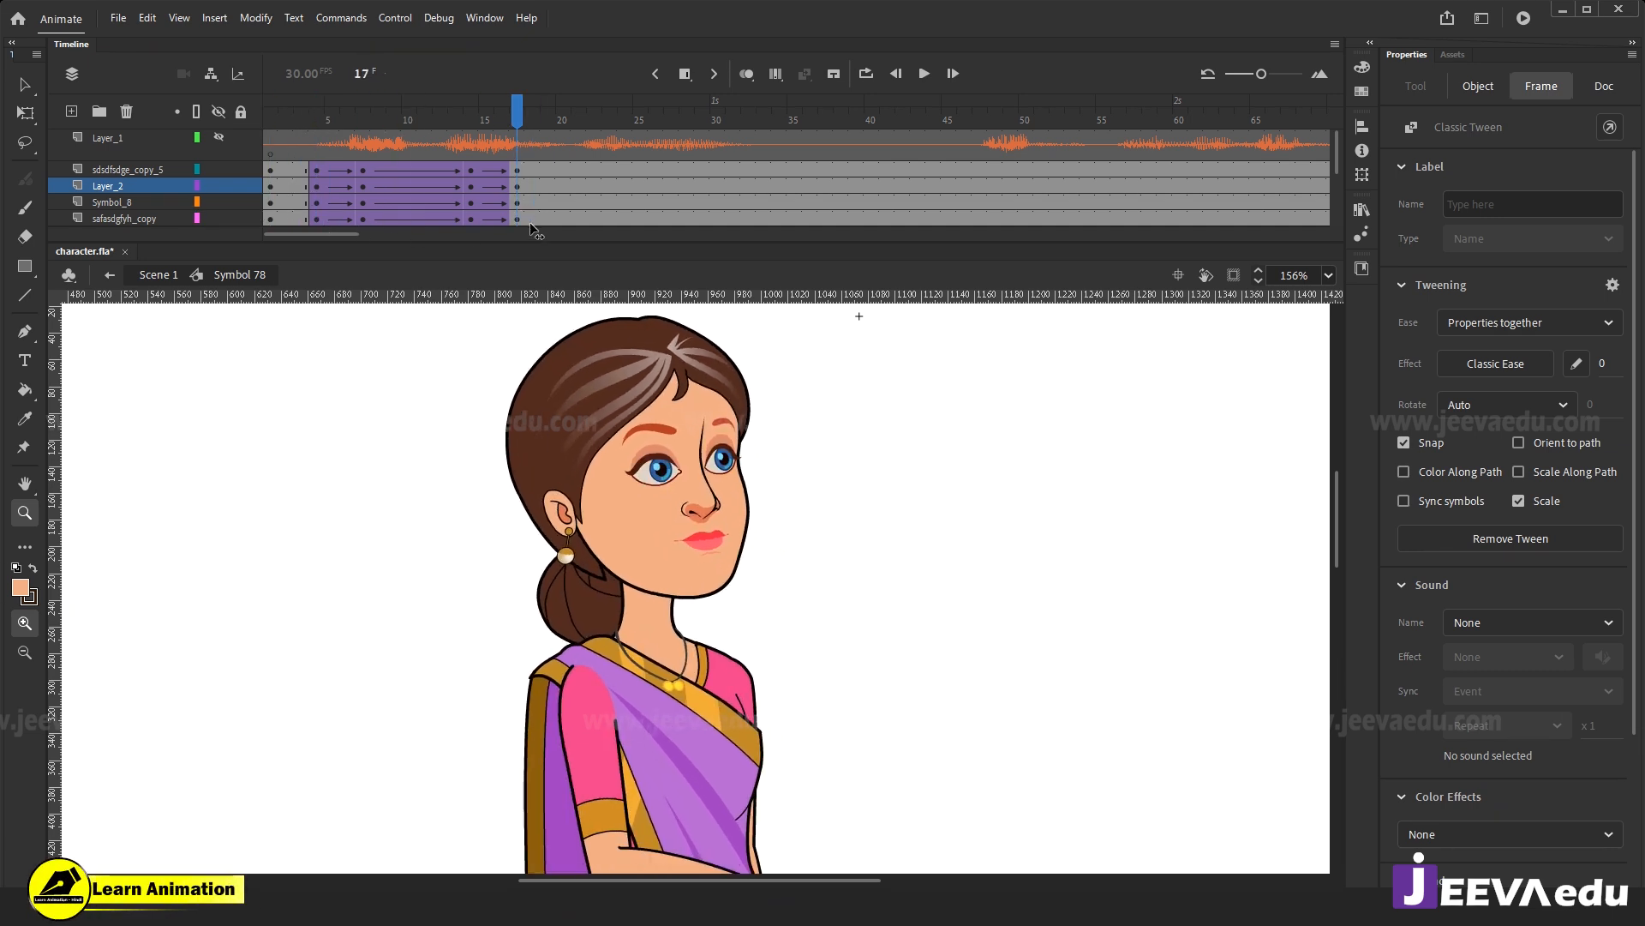
Inspect the head symbol's frames from frame 17, returning to Symbol 78 with the head selected.
key("v")
left_click(660, 557)
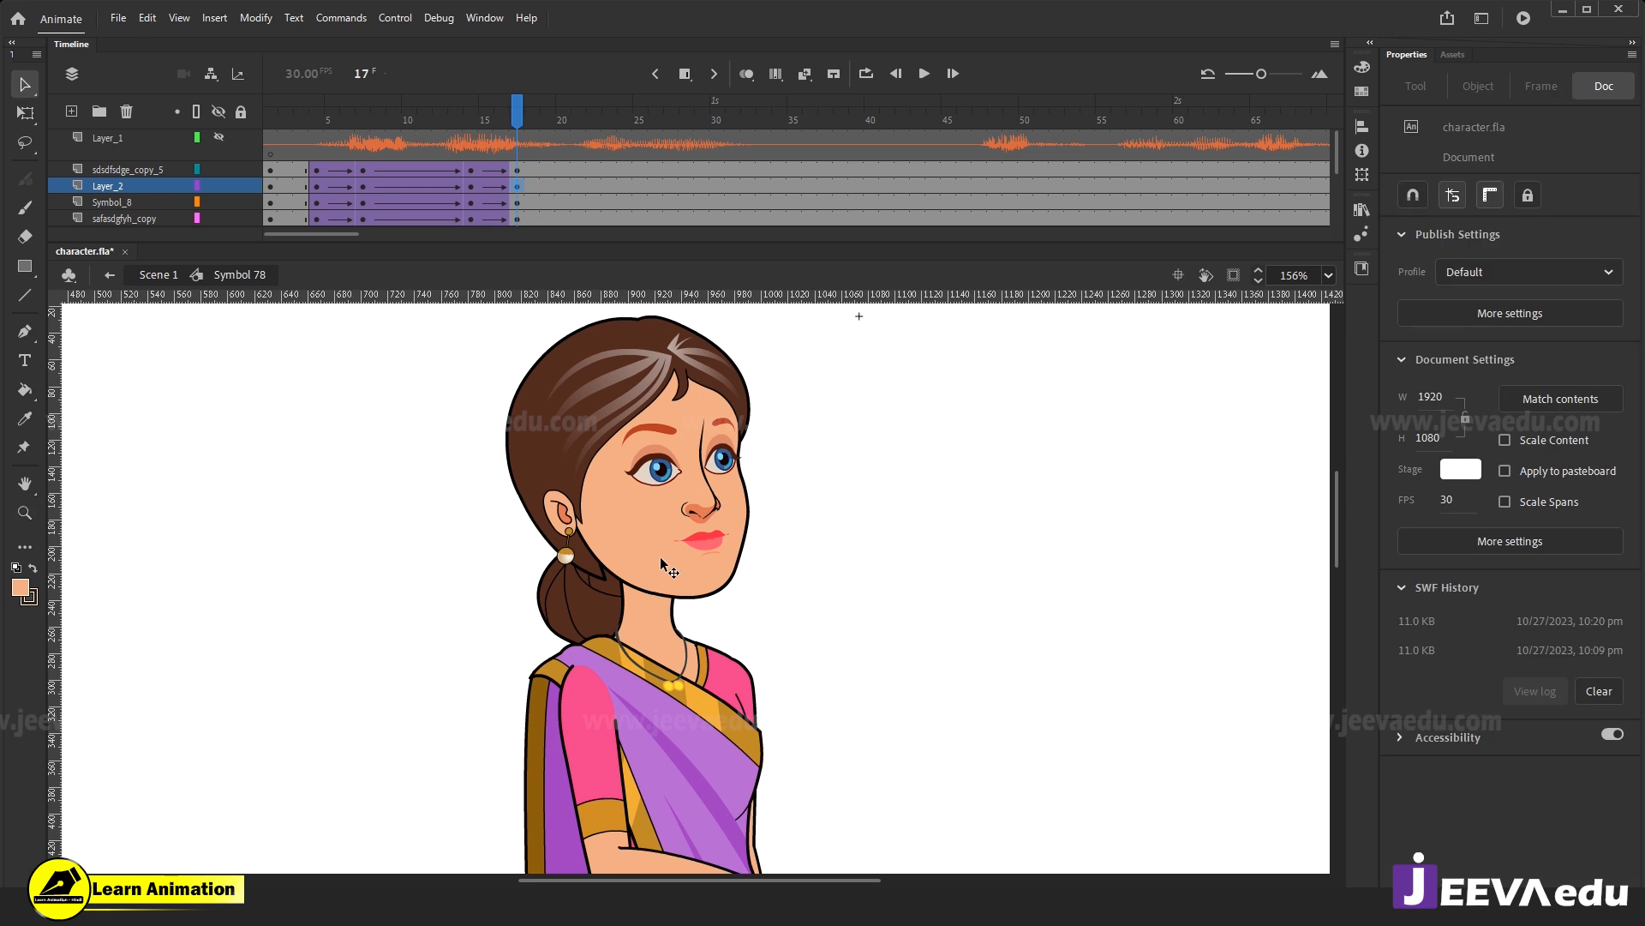
double_click(660, 557)
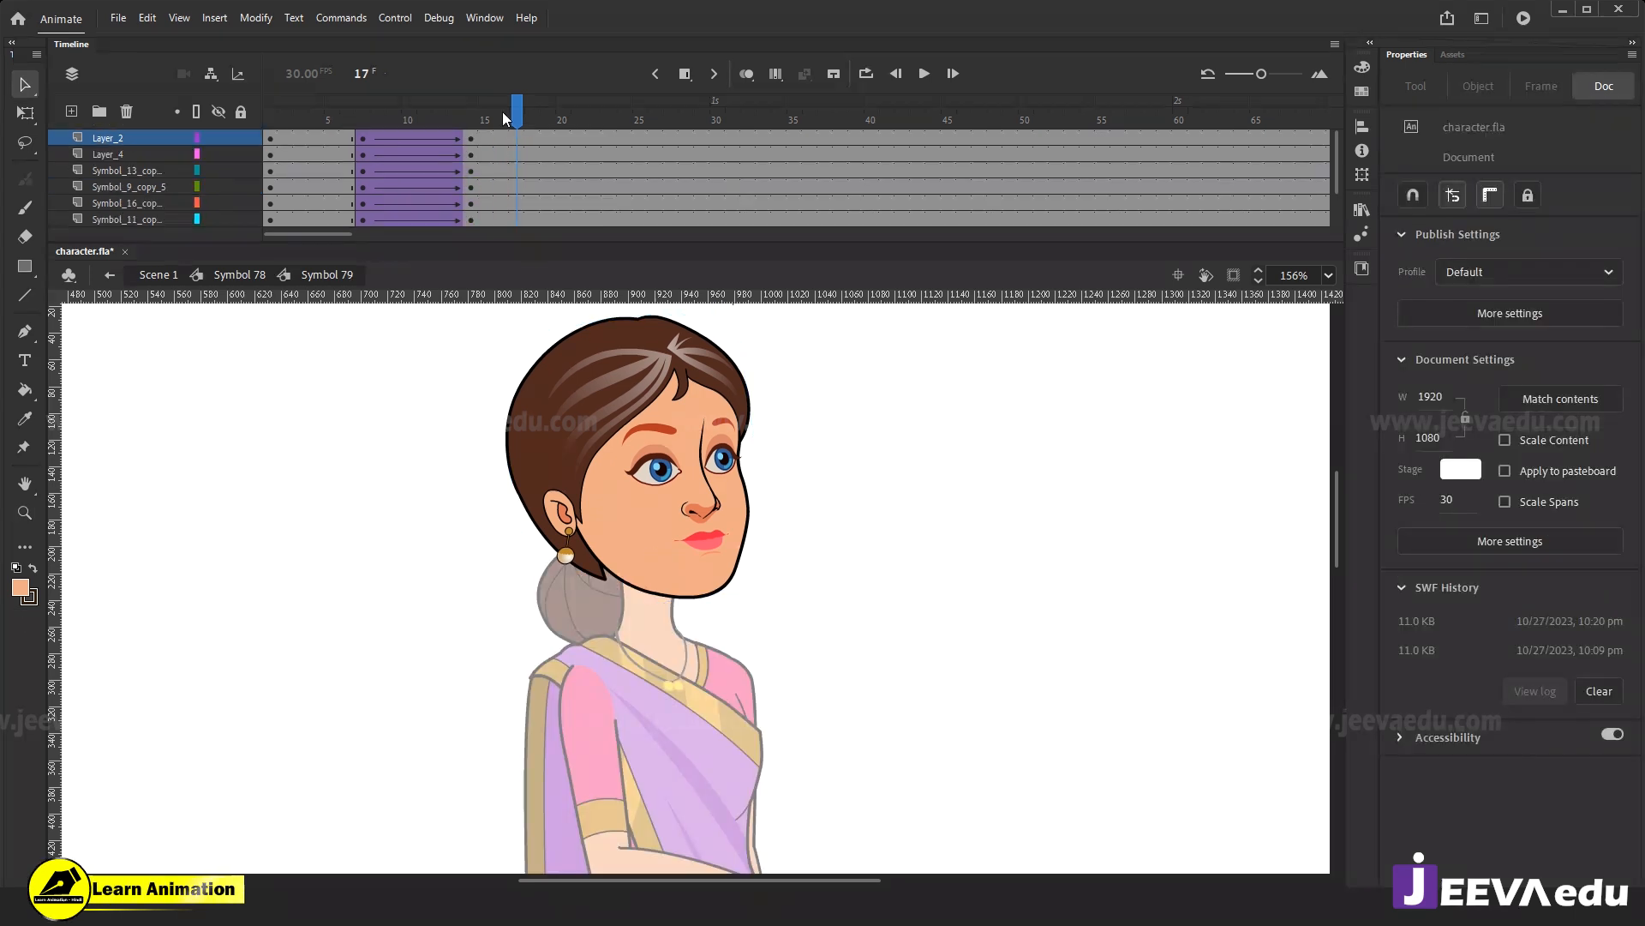
left_click_drag(300, 140, 188, 230)
double_click(375, 516)
left_click(647, 511)
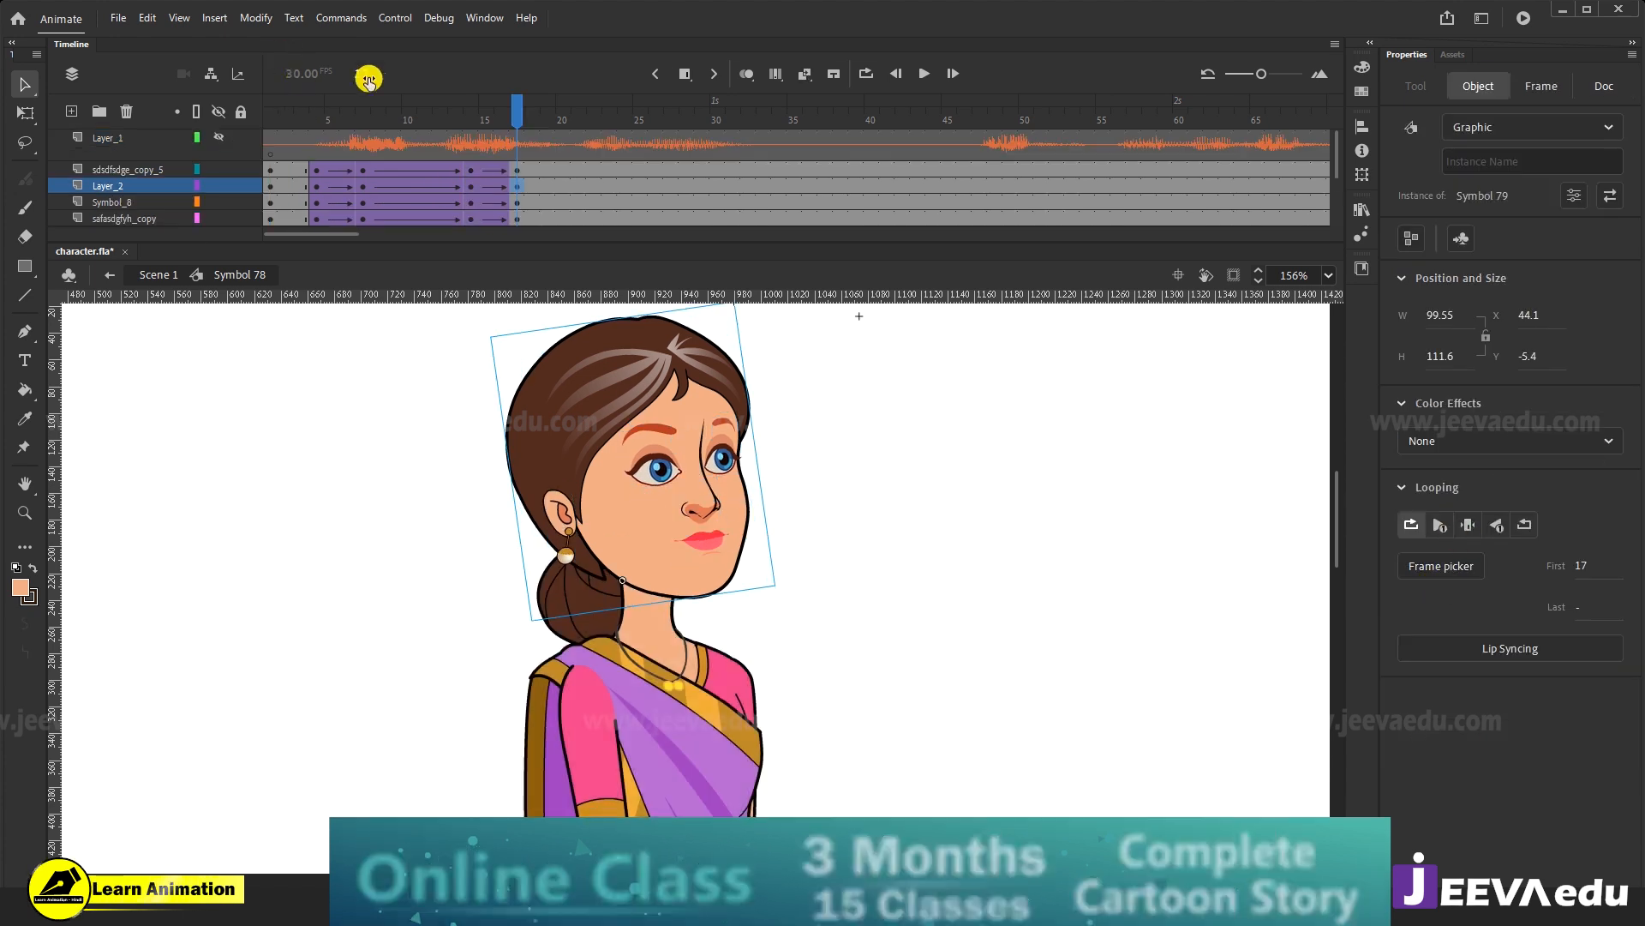
Play the gesture up to frame 17 and scrub the dialogue audio to frame 29 with the whole figure in view.
left_click(348, 131)
left_click_drag(348, 130, 0, 235)
key("Return")
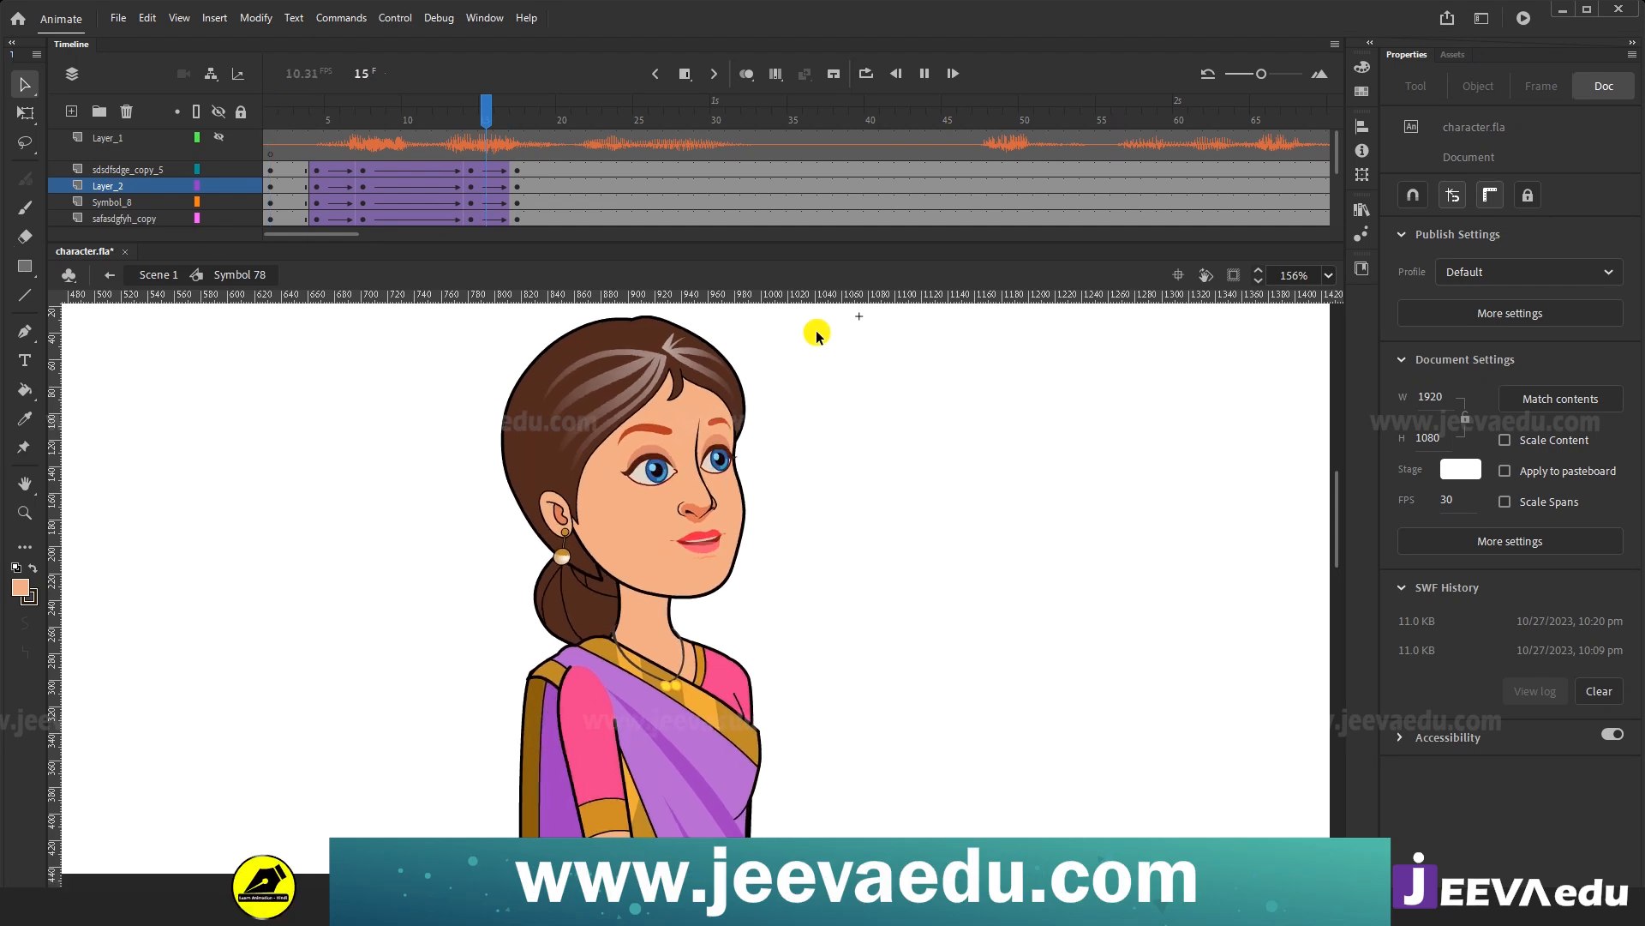
left_click(521, 139)
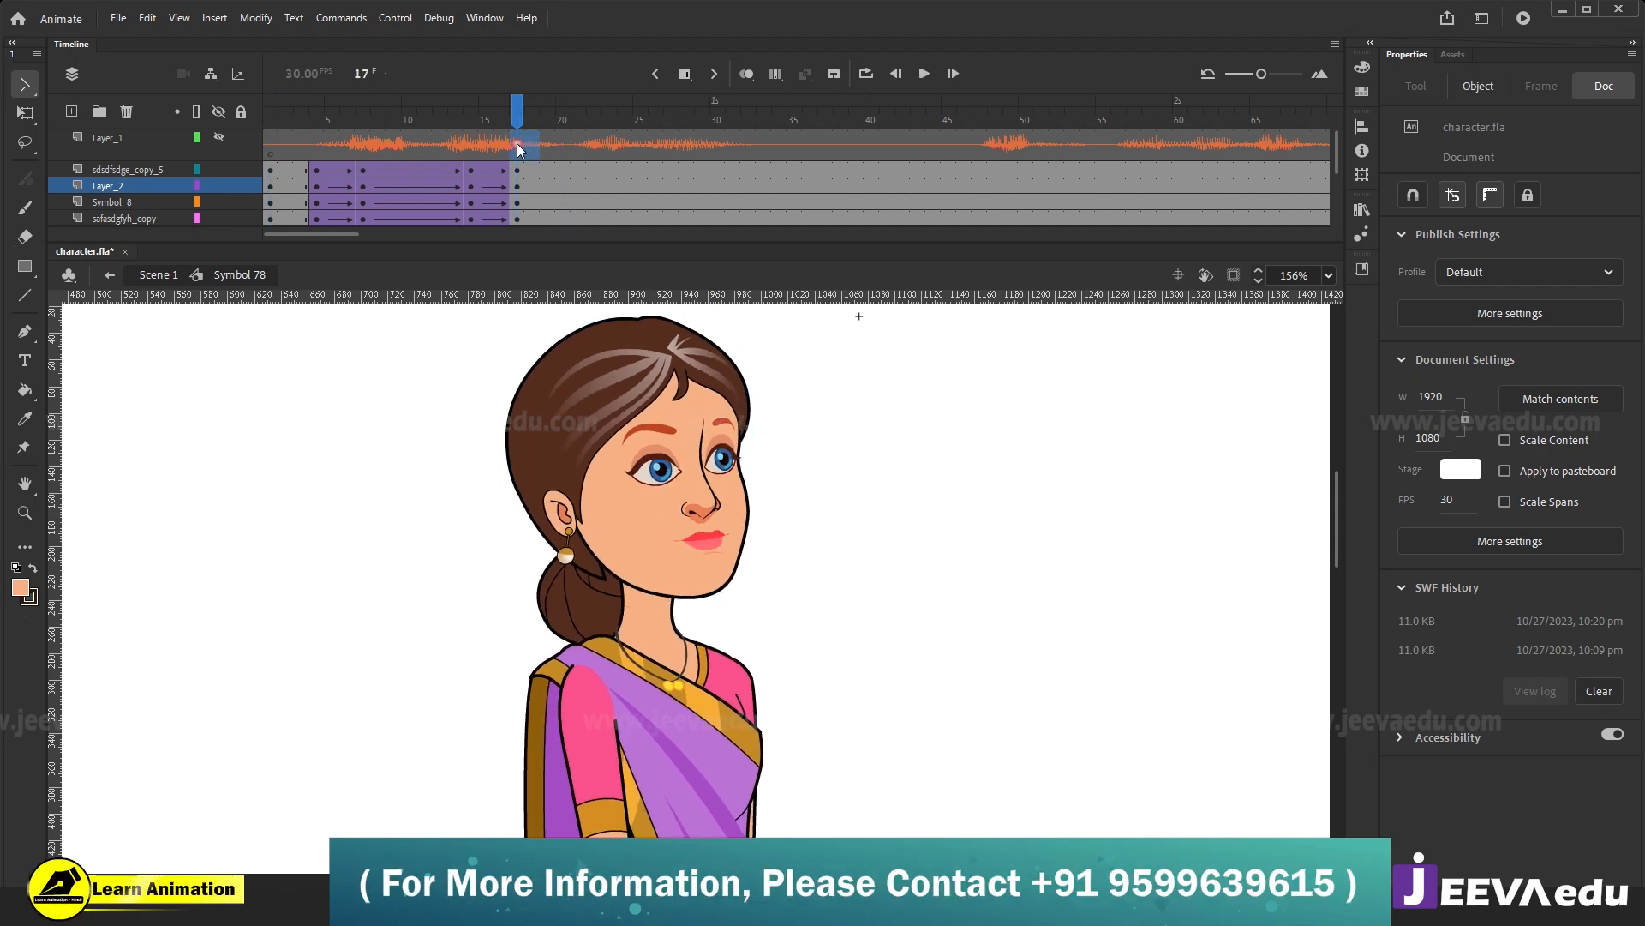
key("z")
left_click(718, 672, "alt")
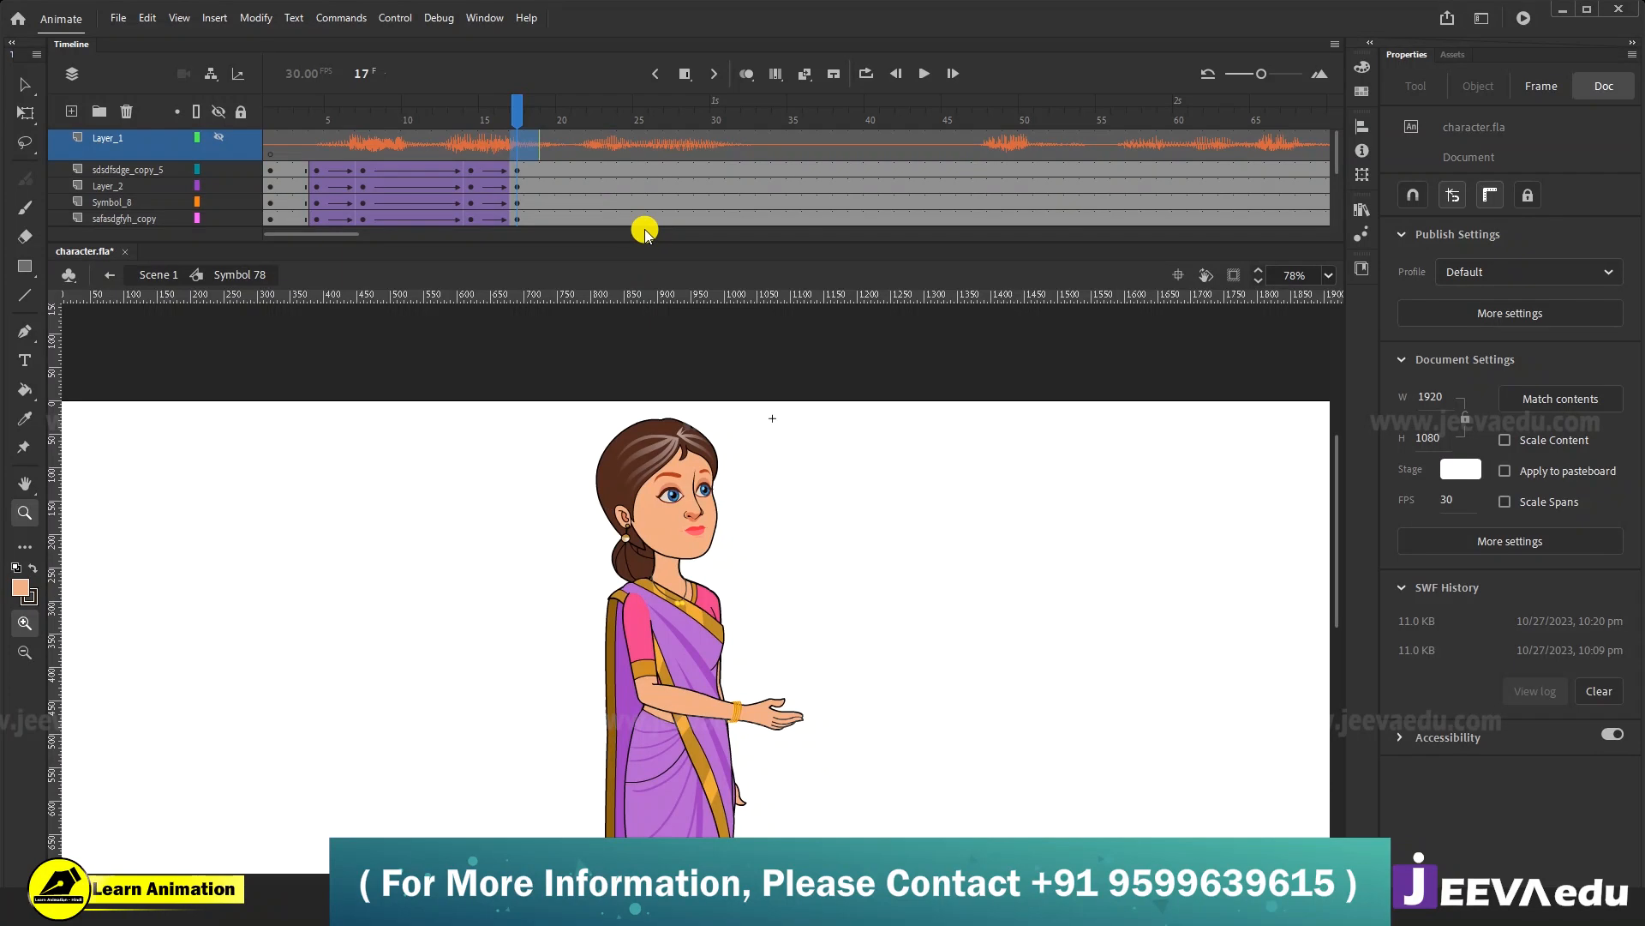
left_click_drag(661, 118, 707, 129)
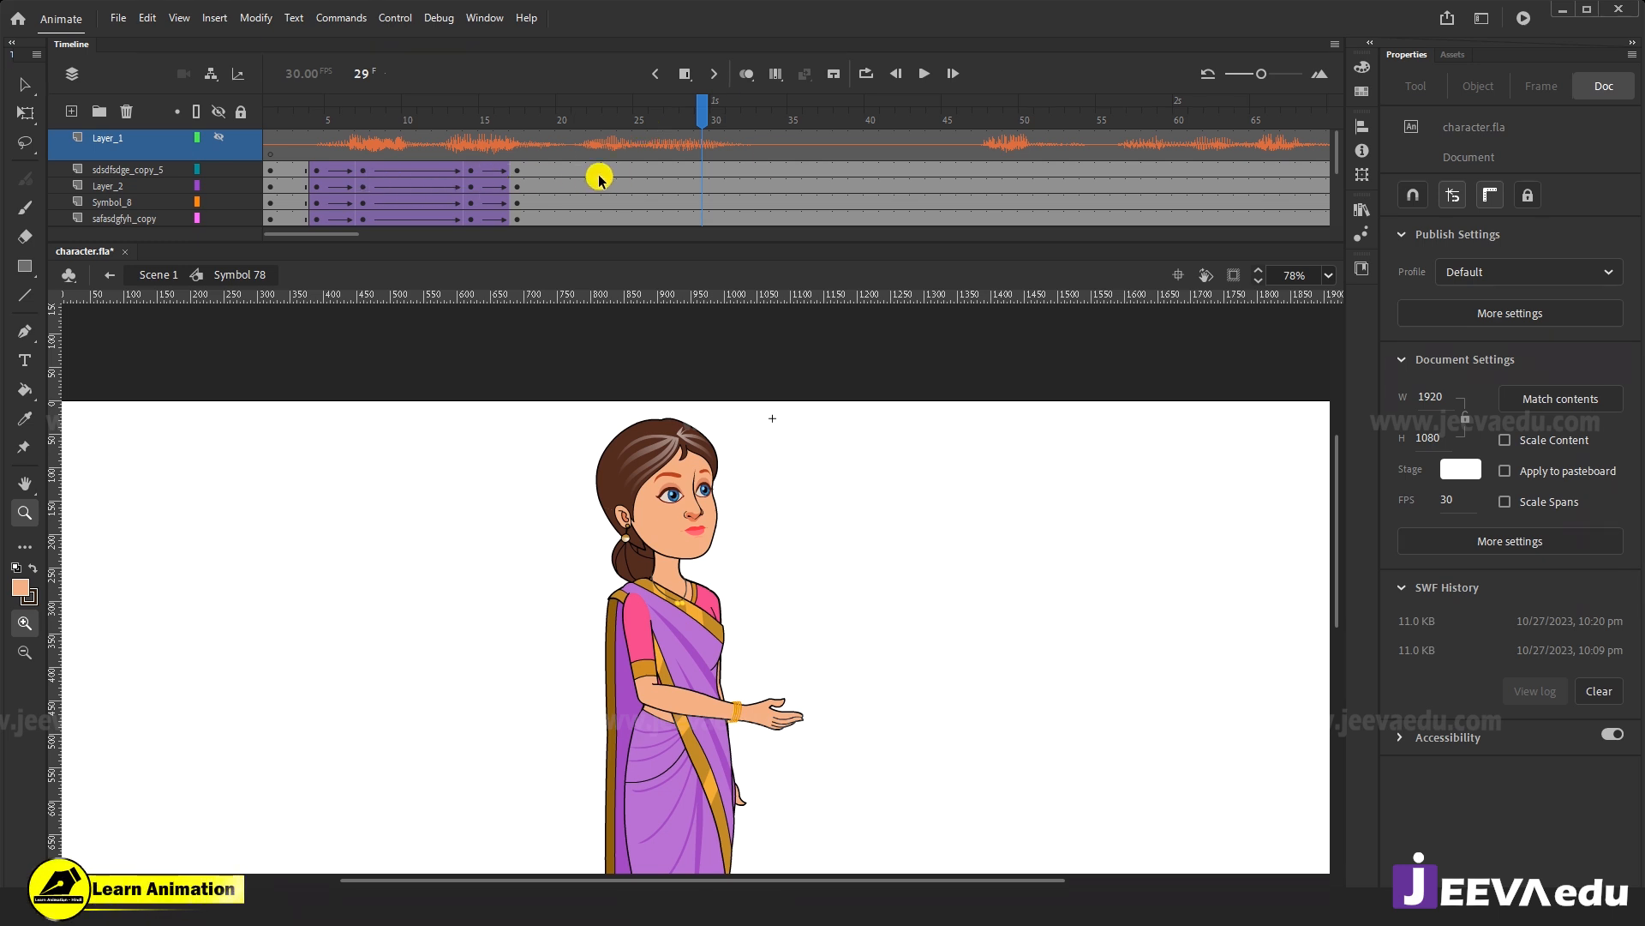
Add keyframes on frames 18 and 45 across all the character's layers.
left_click(536, 173)
scroll(536, 180, "down", 3)
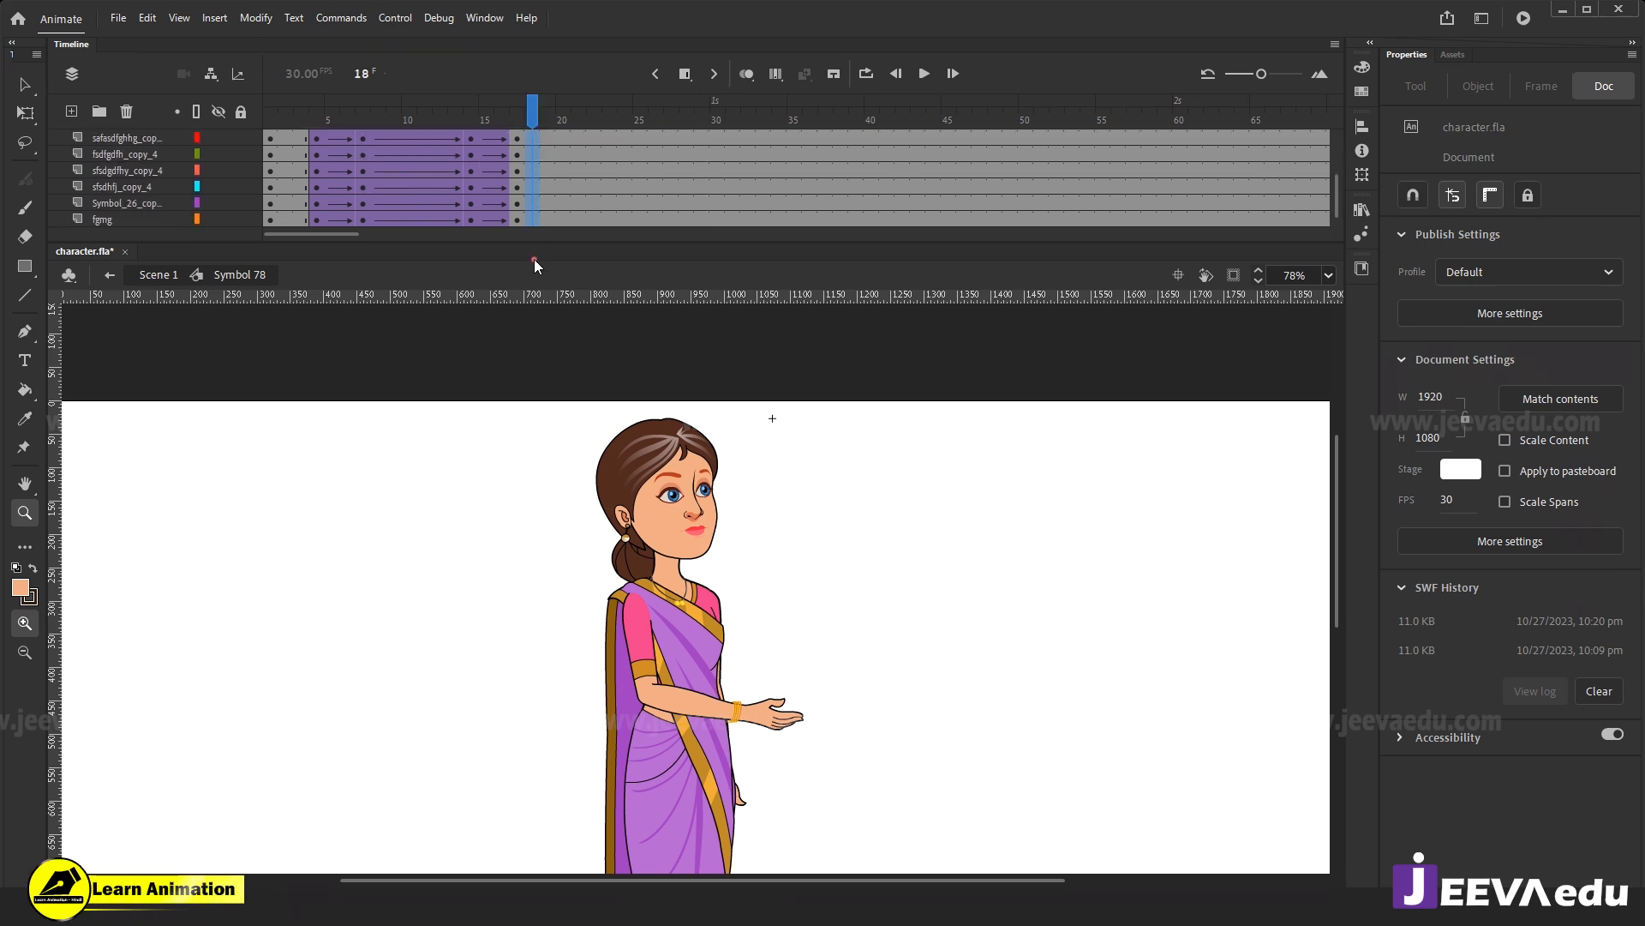
scroll(535, 171, "up", 3)
left_click(519, 180)
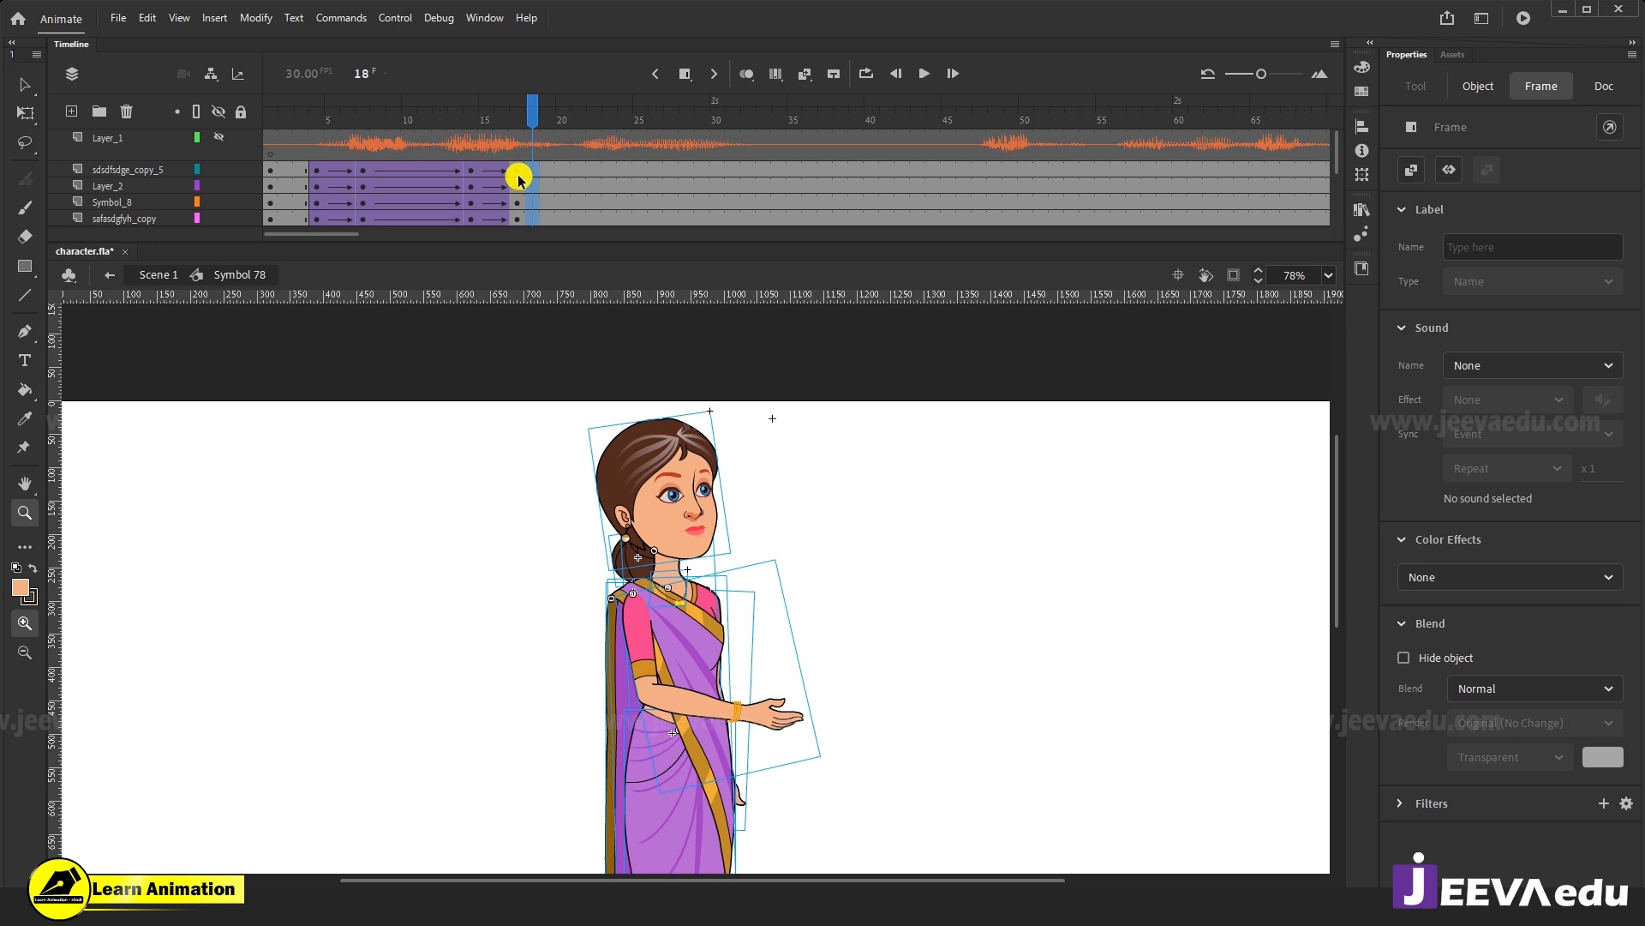
key("F6")
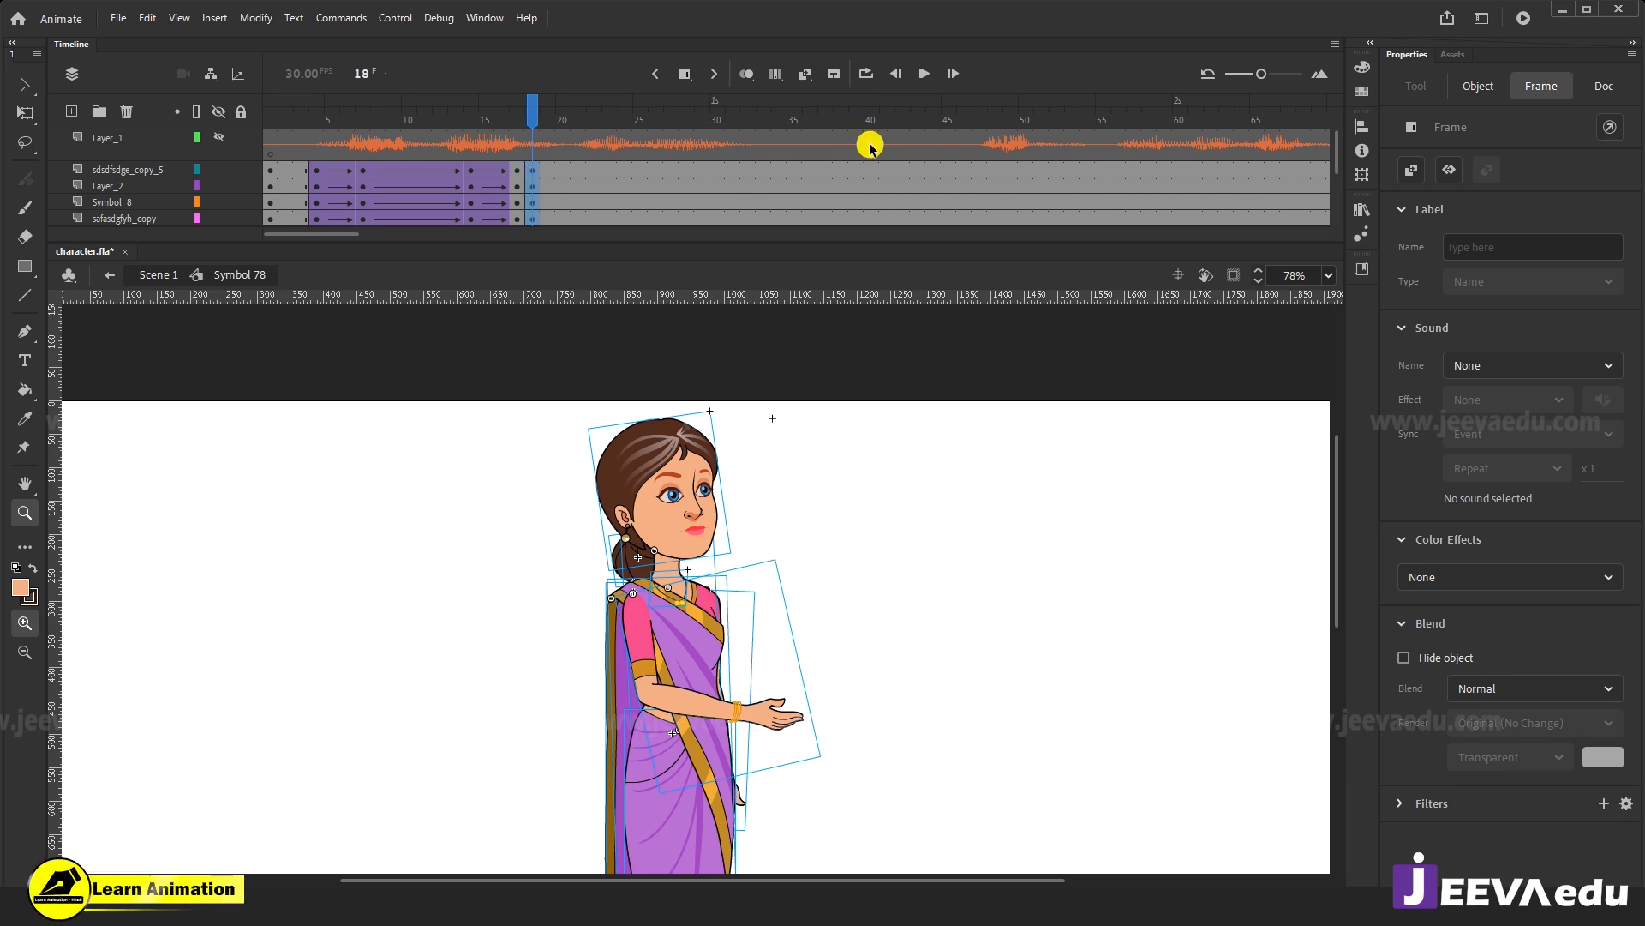
left_click_drag(944, 170, 947, 239)
key("F6")
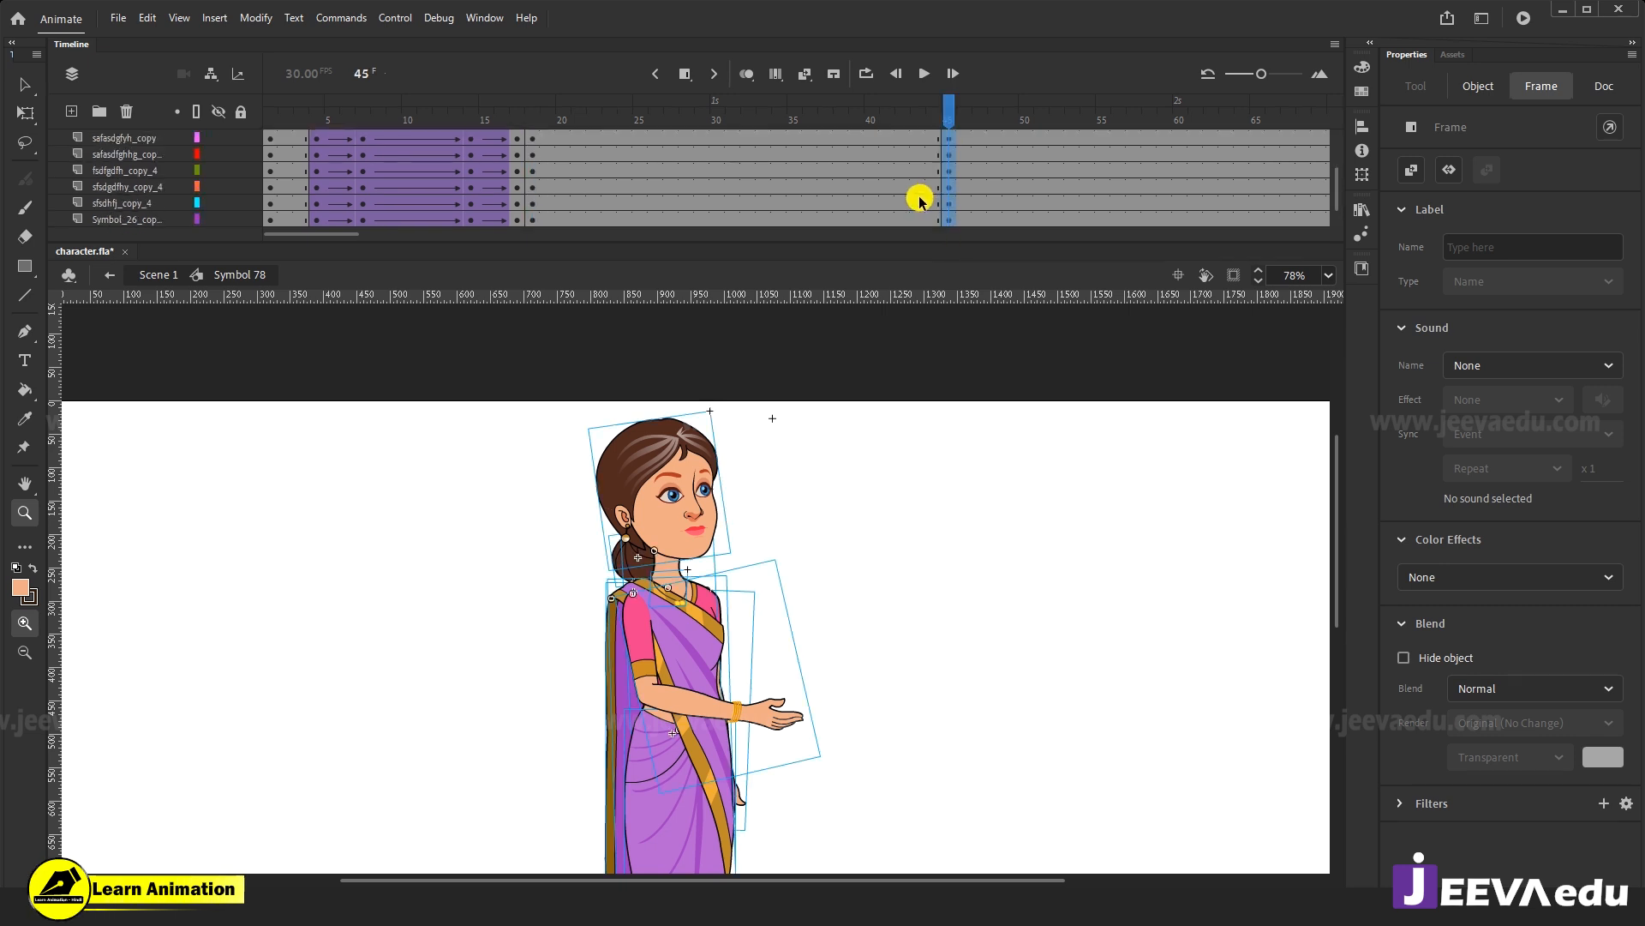
Create classic tweens between frames 18 and 45 on all the character's layers.
scroll(914, 199, "up", 2)
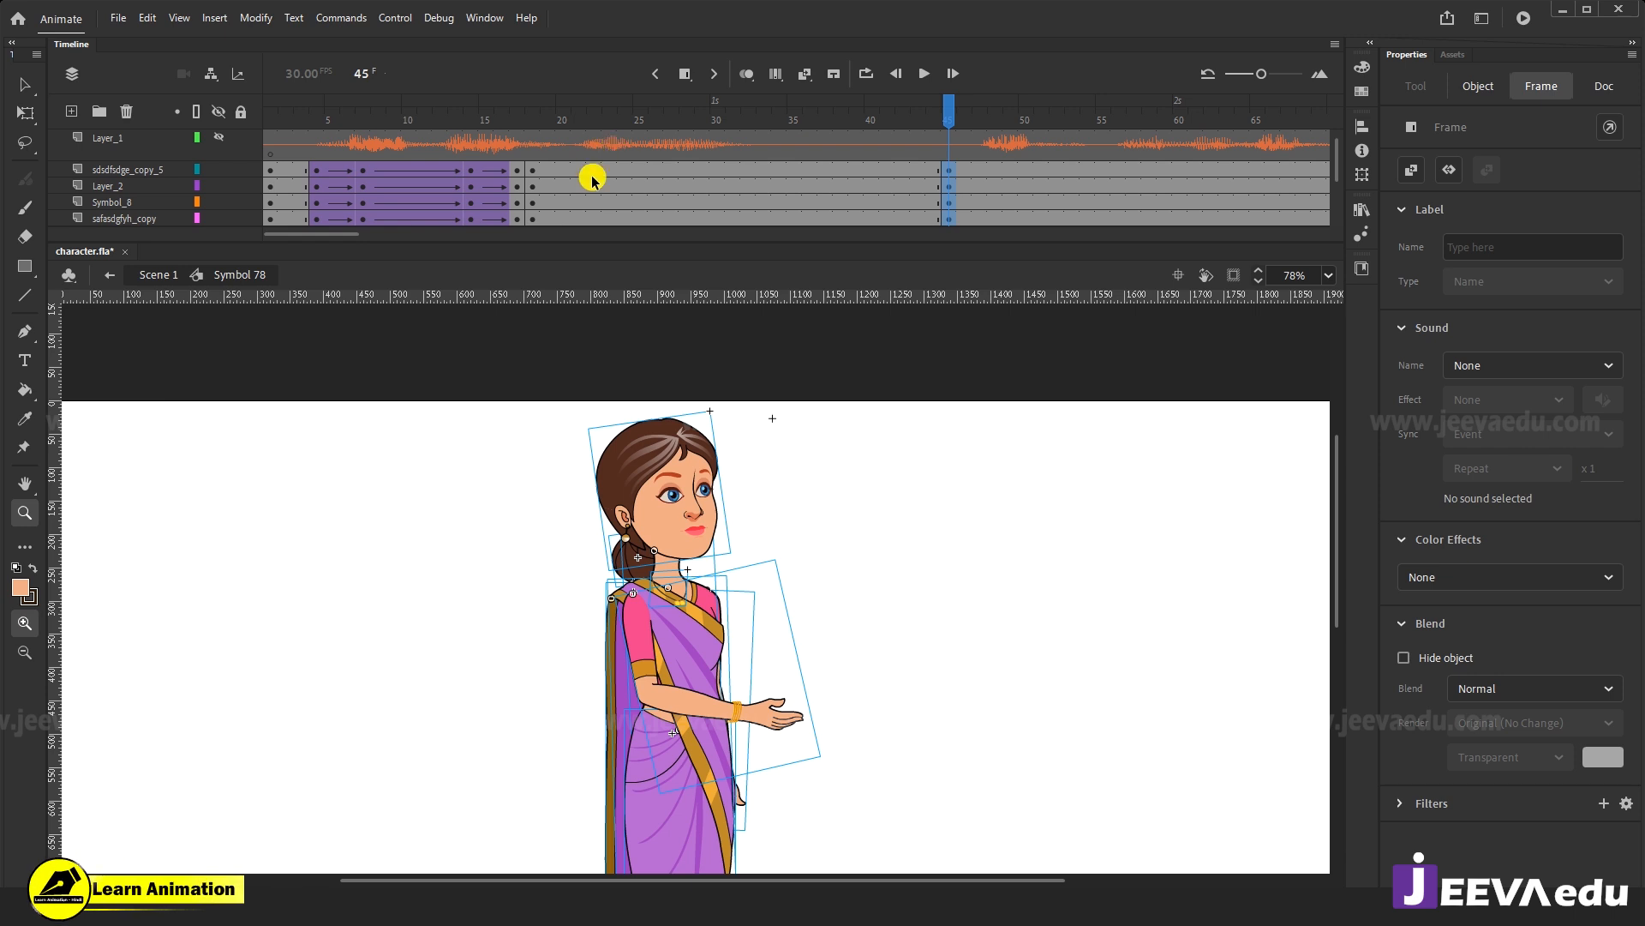
left_click_drag(765, 215, 699, 293)
right_click(716, 187)
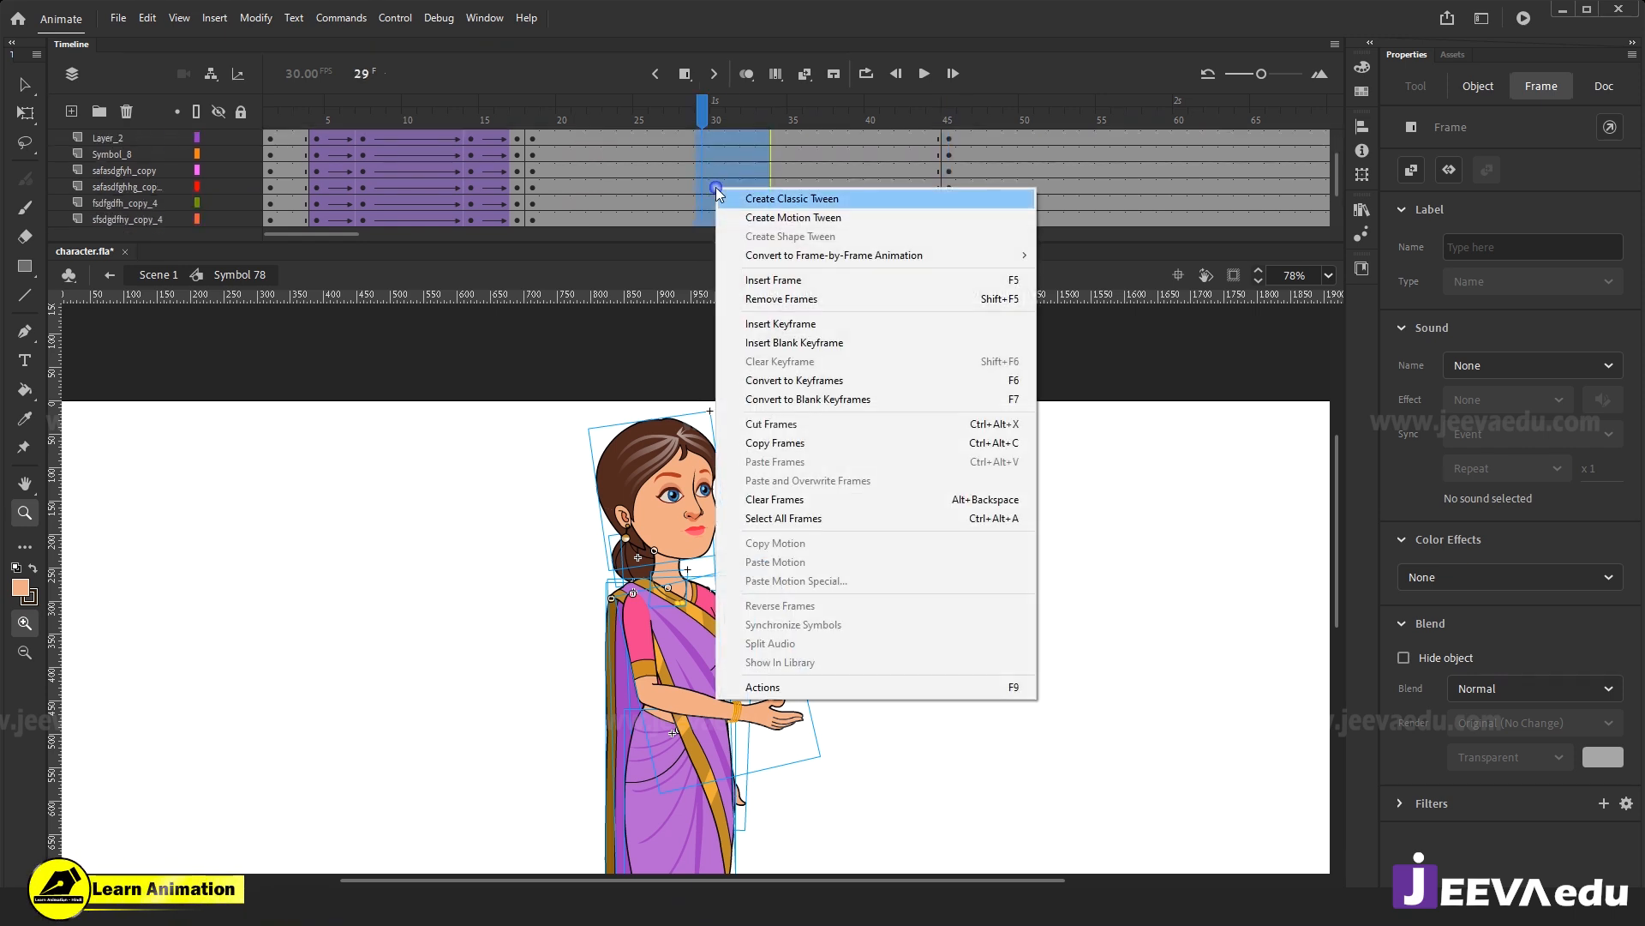
left_click(767, 199)
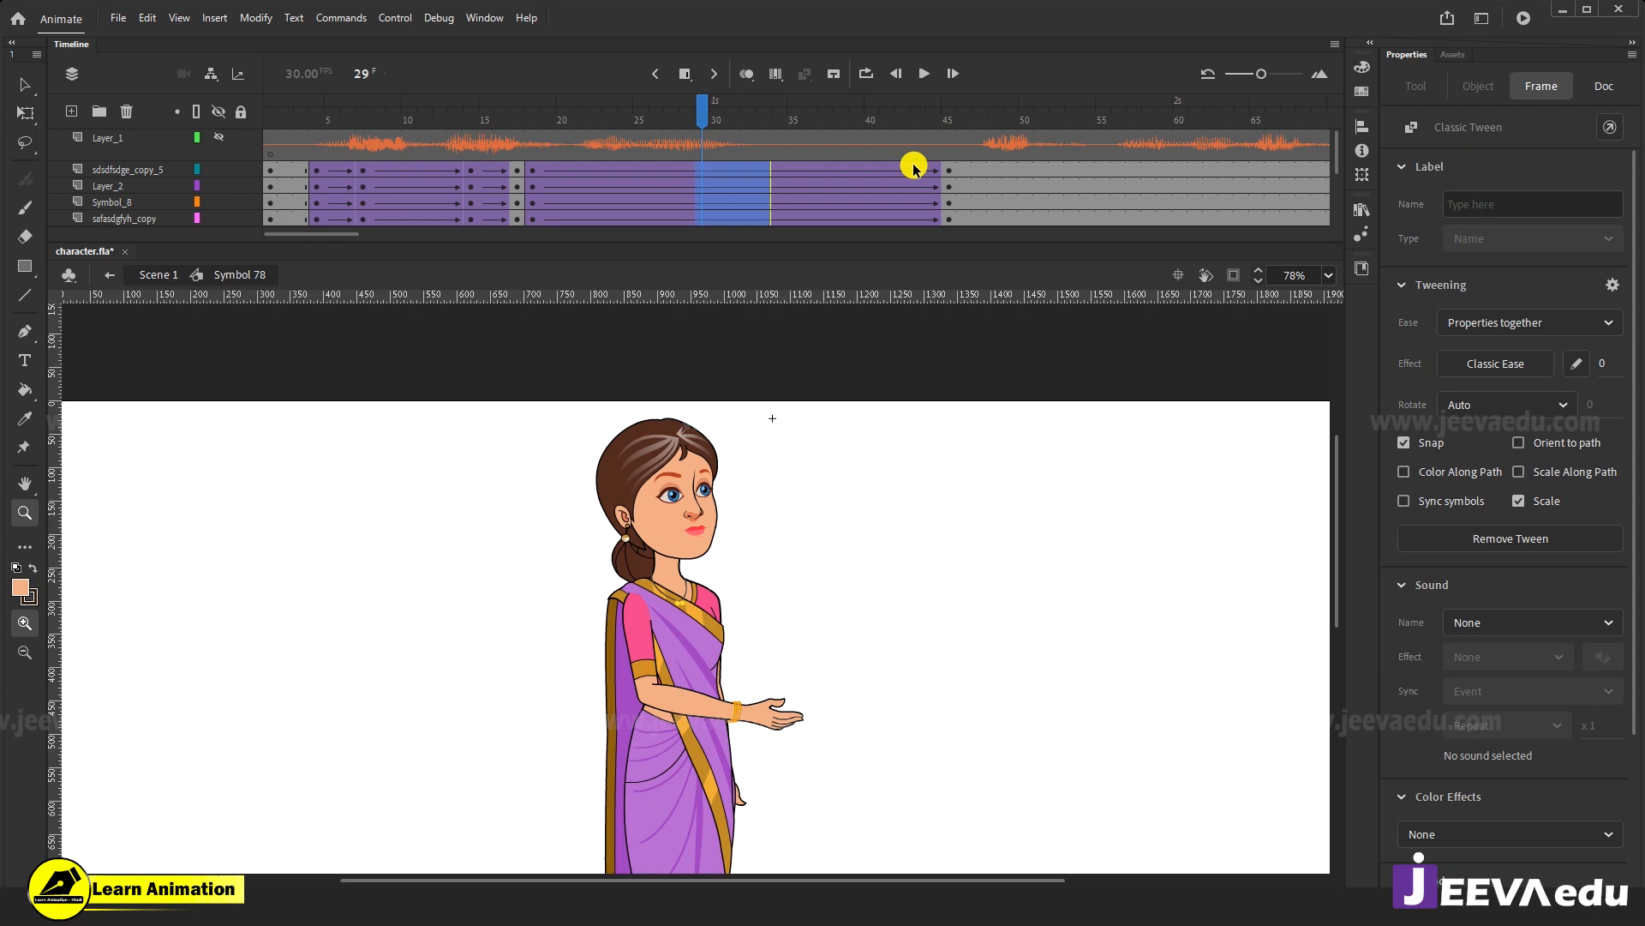
At frame 45, select the head and upper-body parts, rotate them slightly backward about the waist, and scrub the tween to check the motion.
left_click_drag(735, 104, 873, 164)
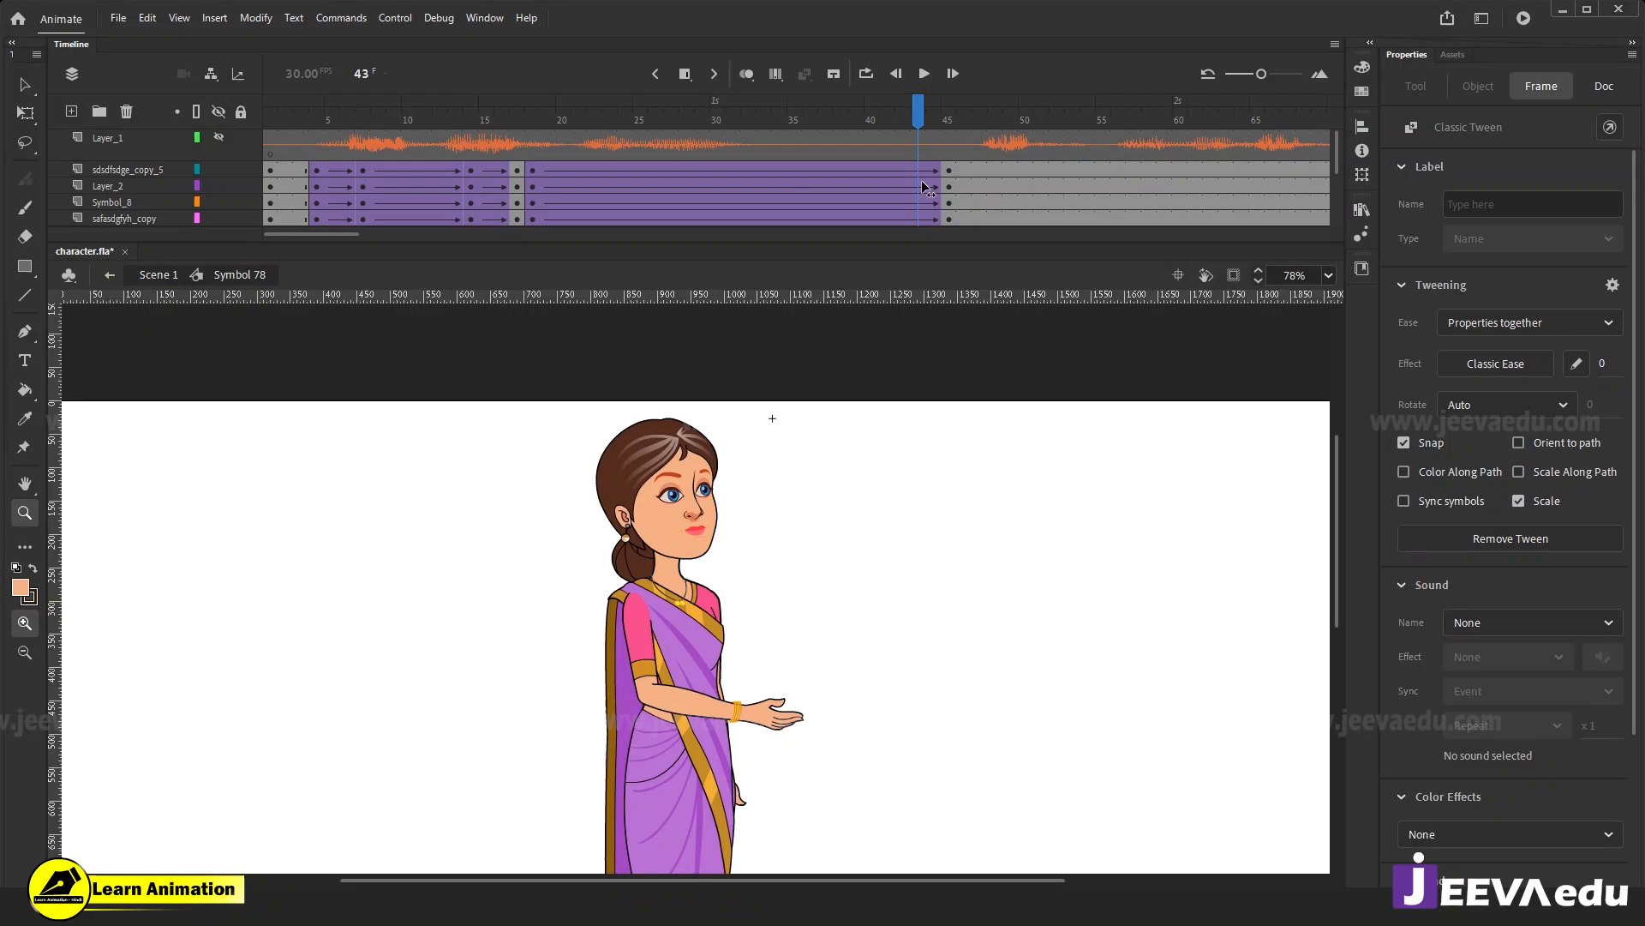
key("v")
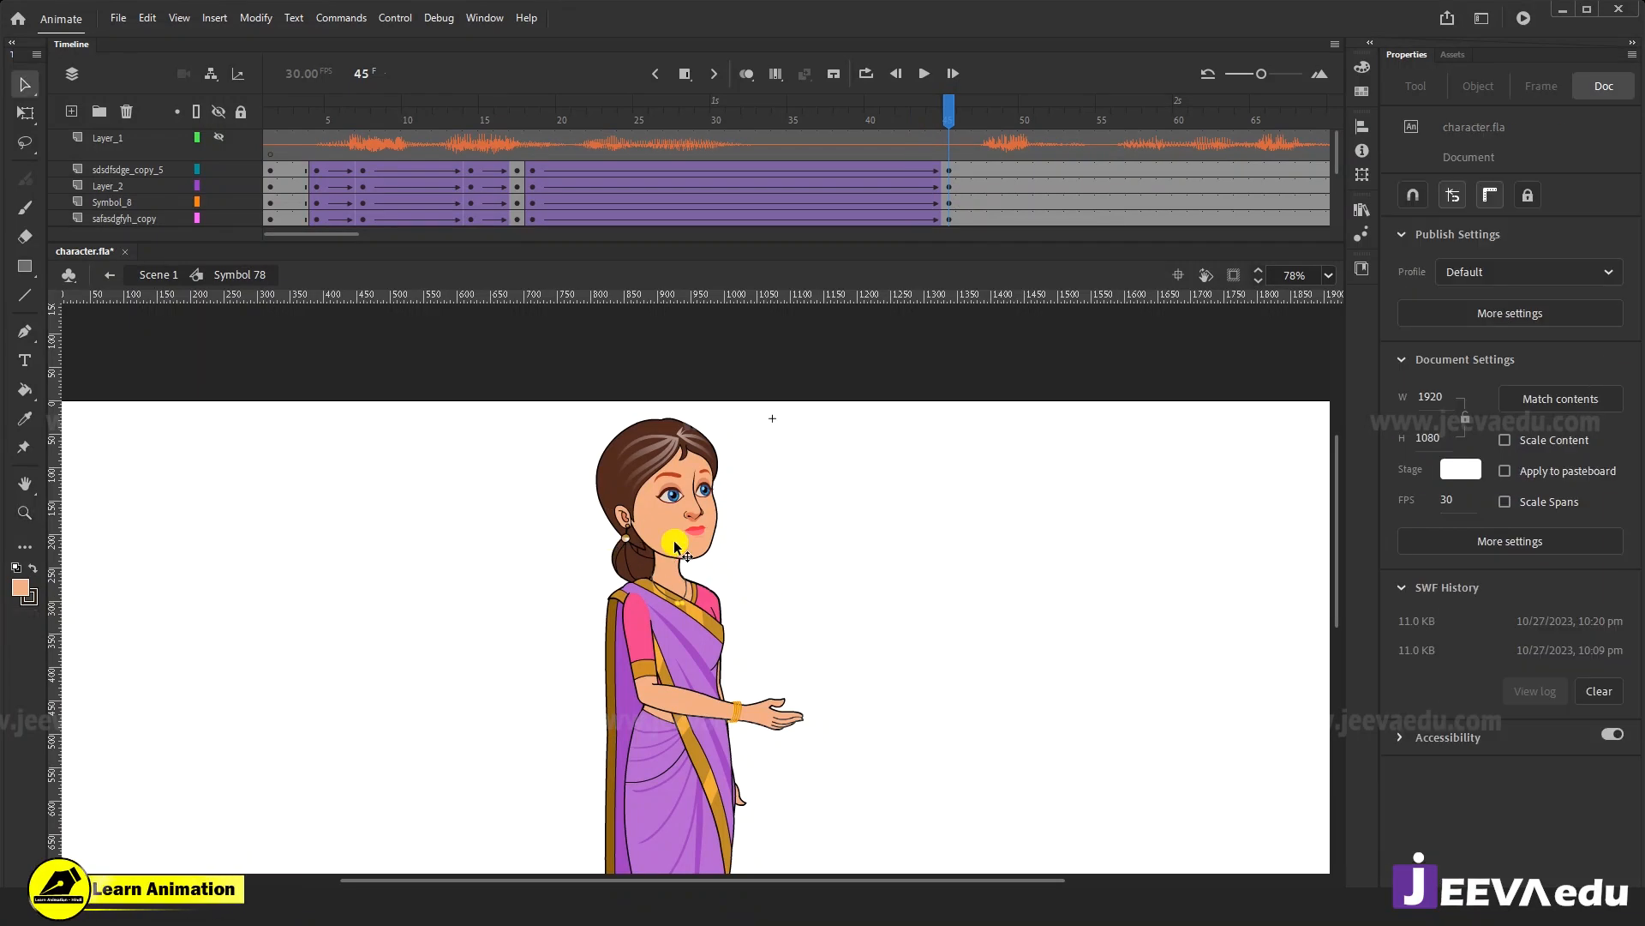
left_click_drag(543, 424, 847, 646)
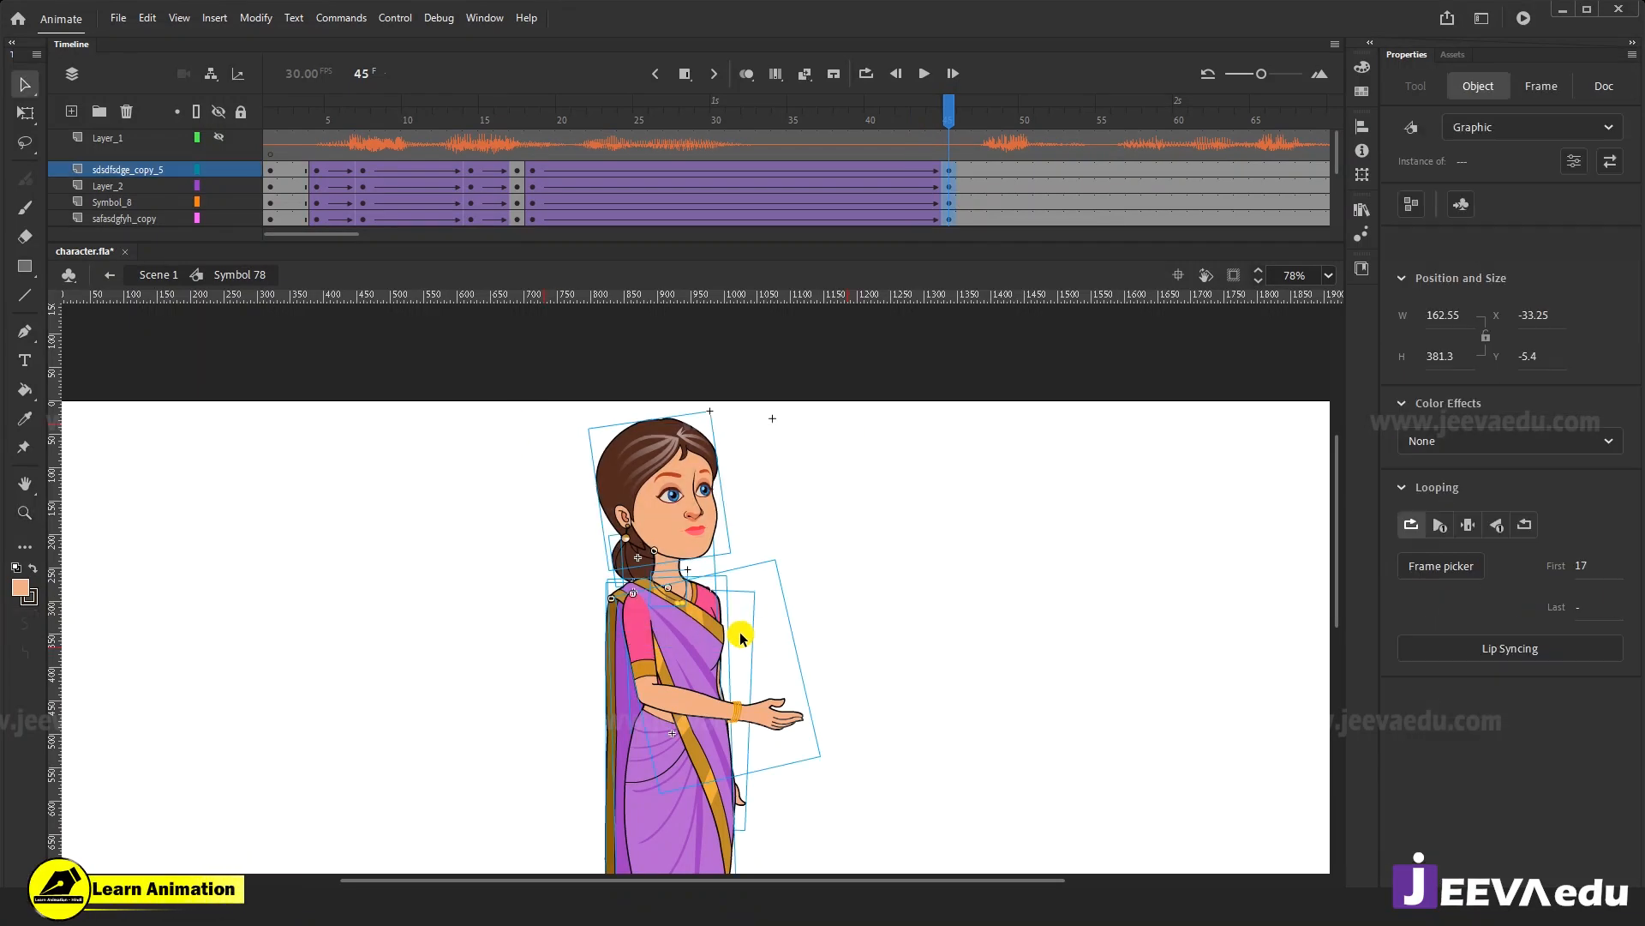
key("q")
left_click_drag(706, 686, 679, 731)
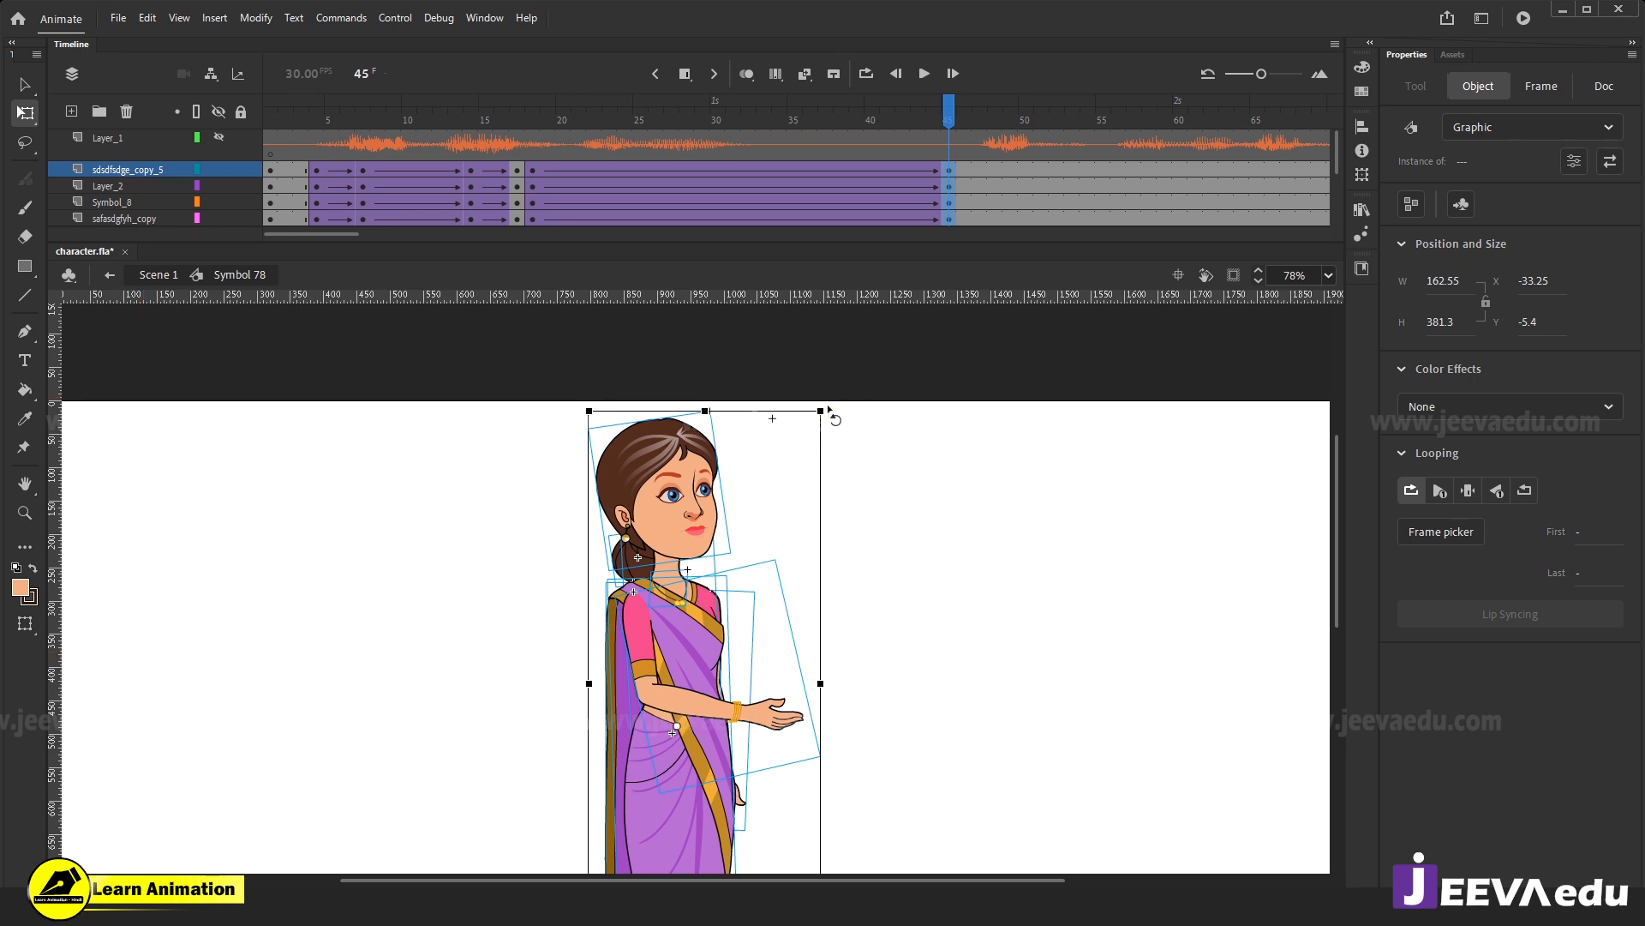
left_click_drag(927, 116, 949, 188)
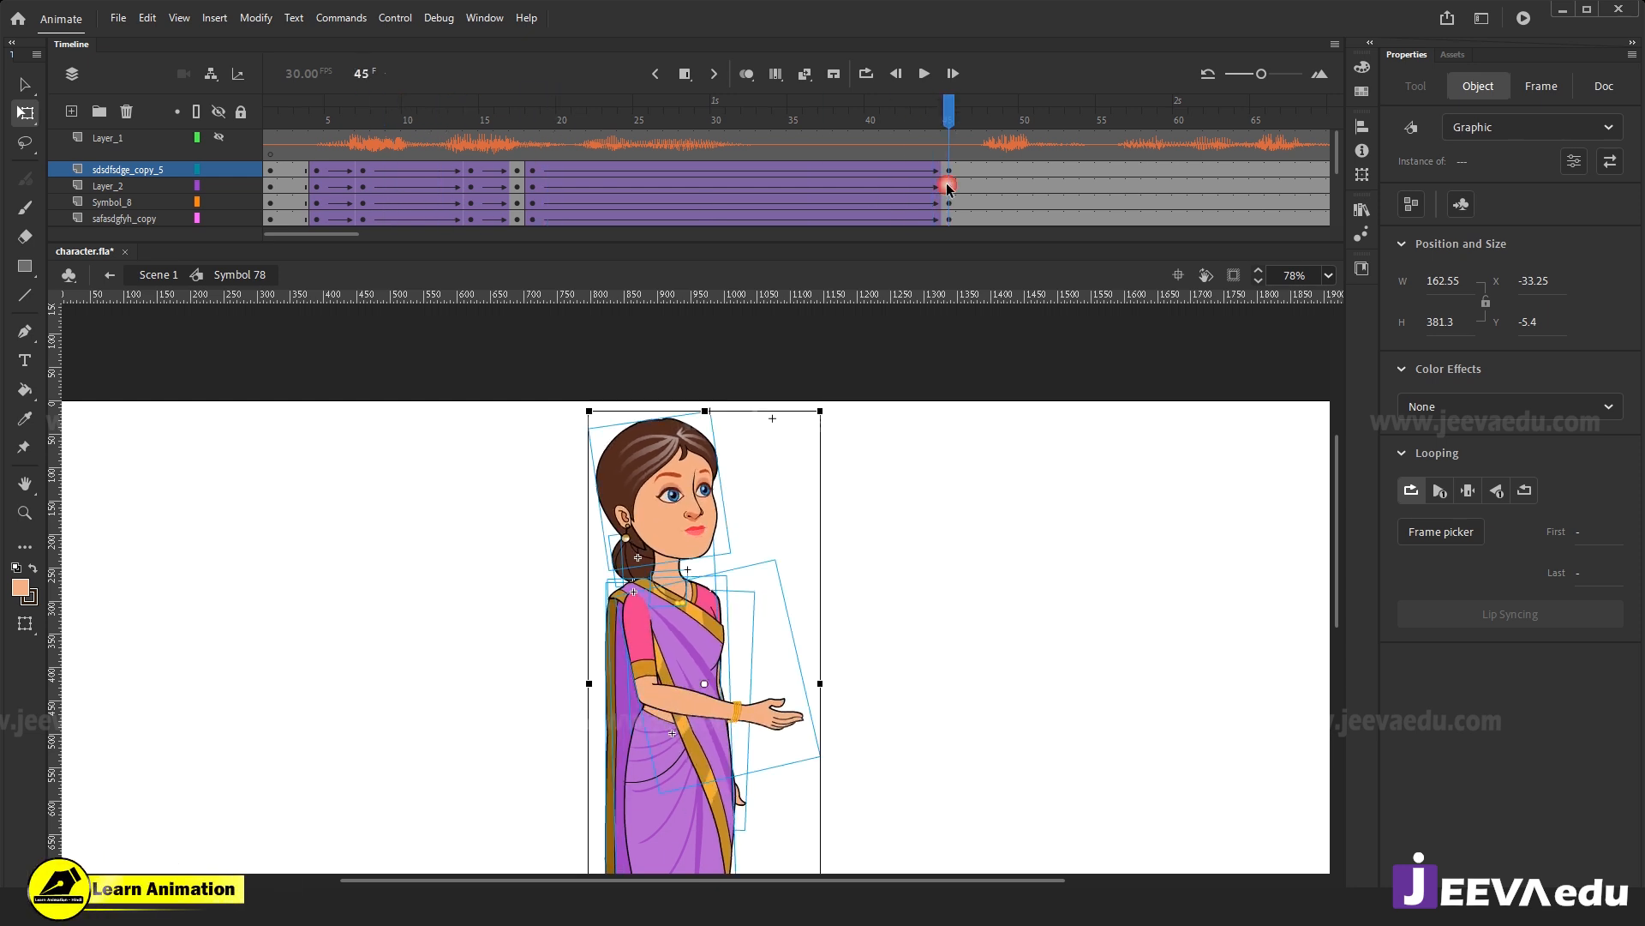
left_click(685, 724)
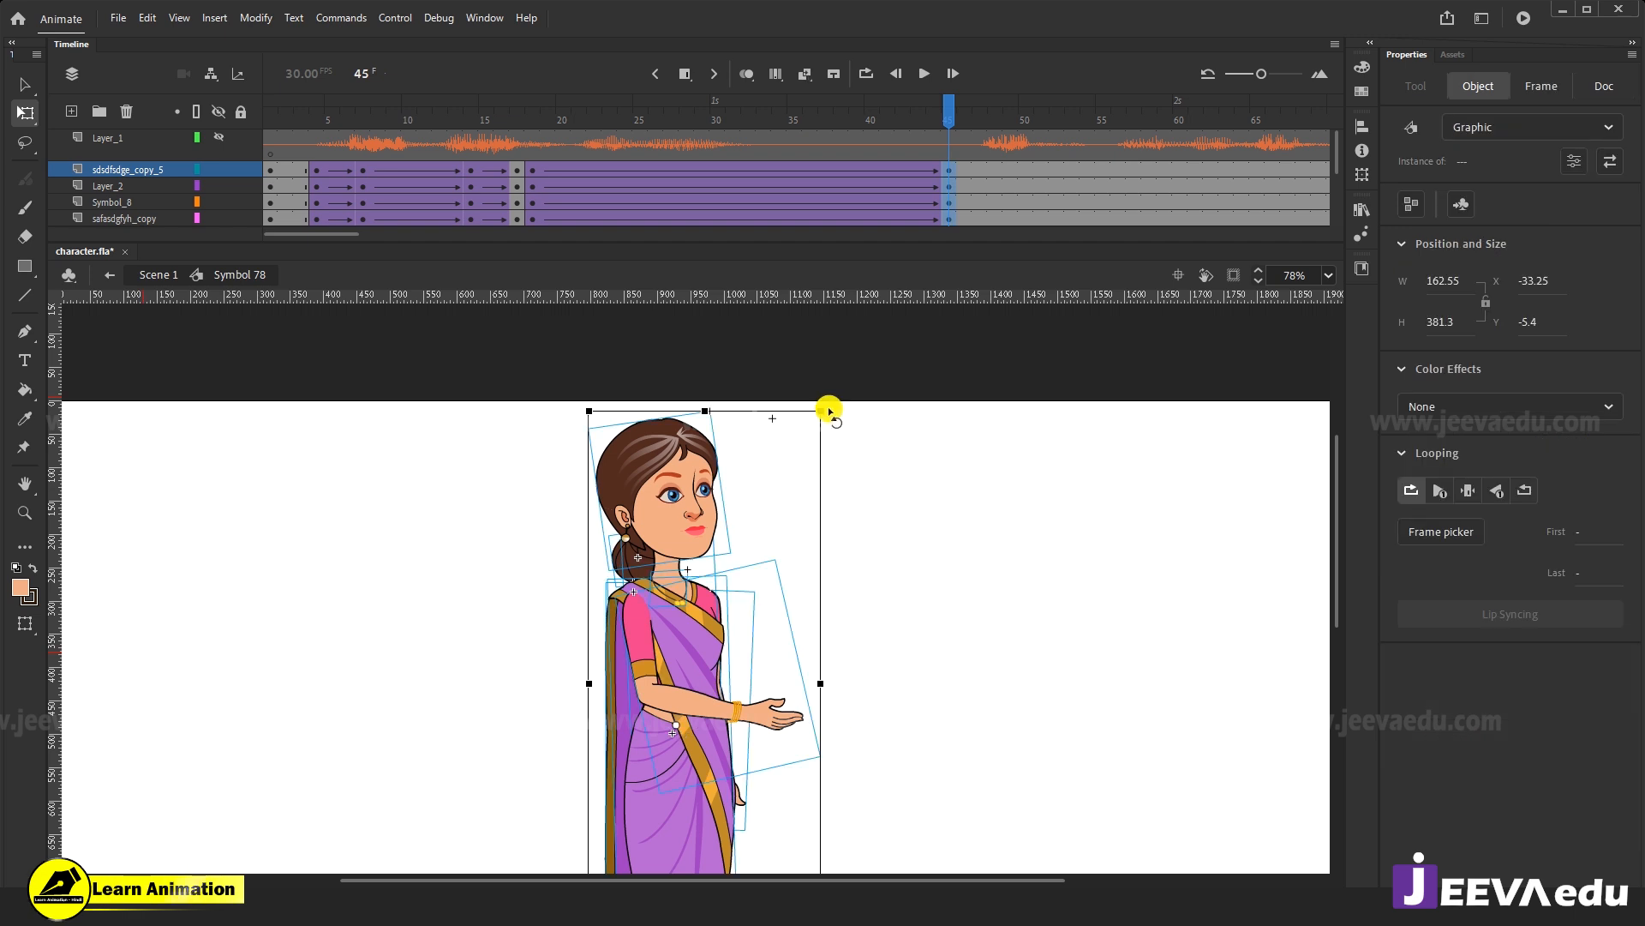
left_click_drag(830, 408, 828, 403)
left_click_drag(910, 111, 468, 199)
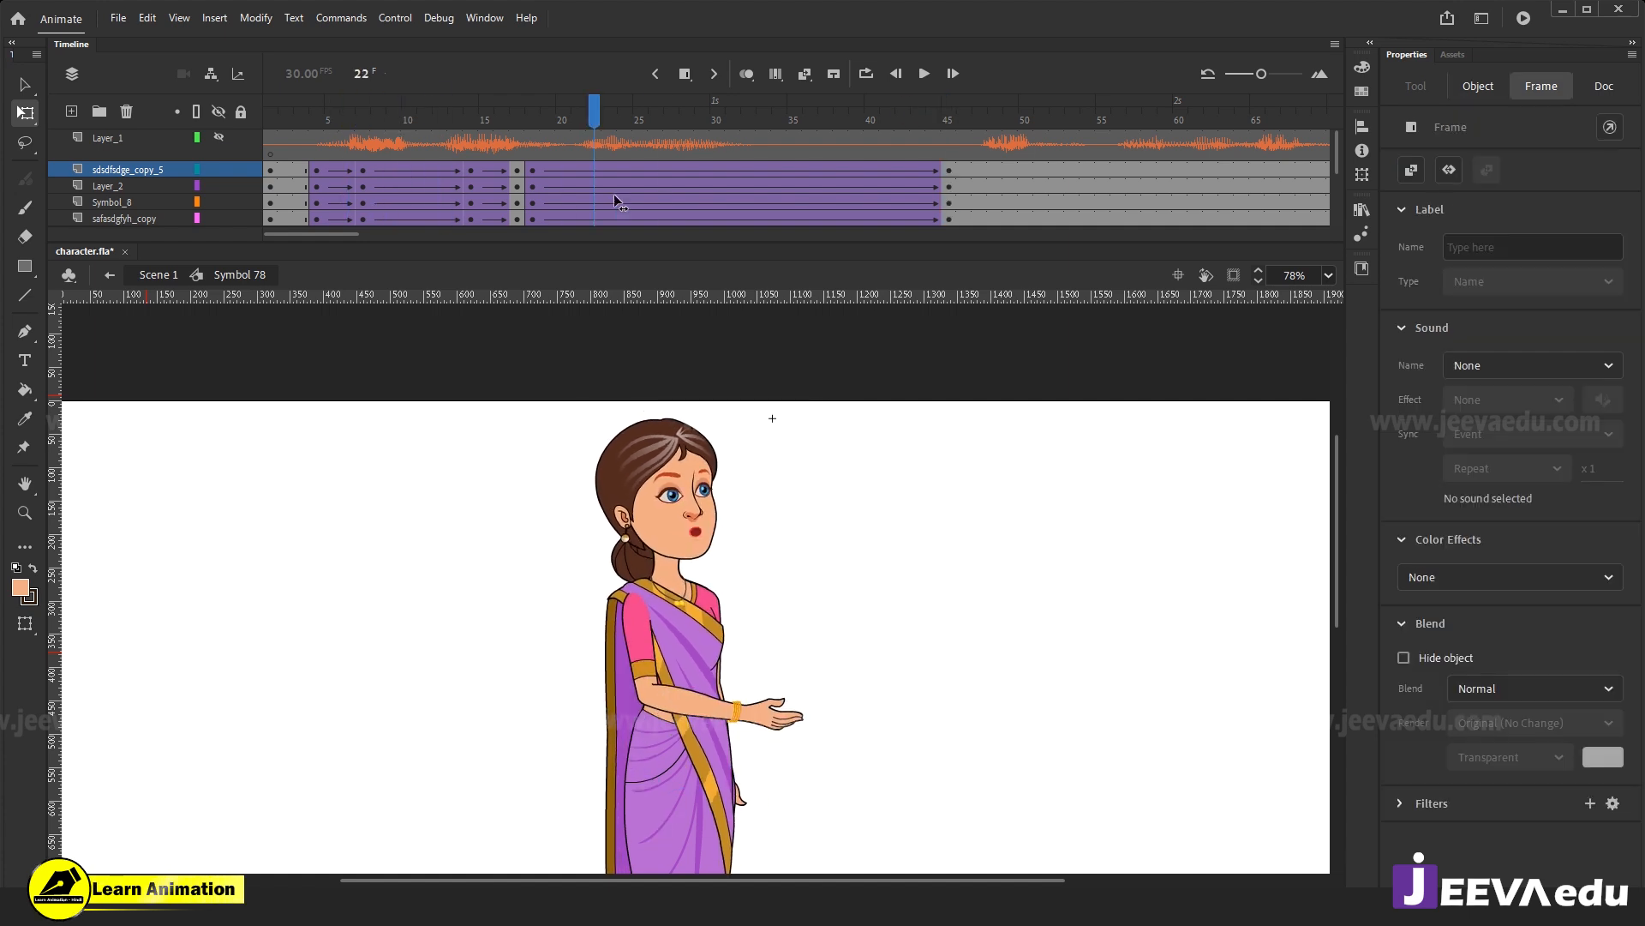
left_click_drag(733, 202, 535, 225)
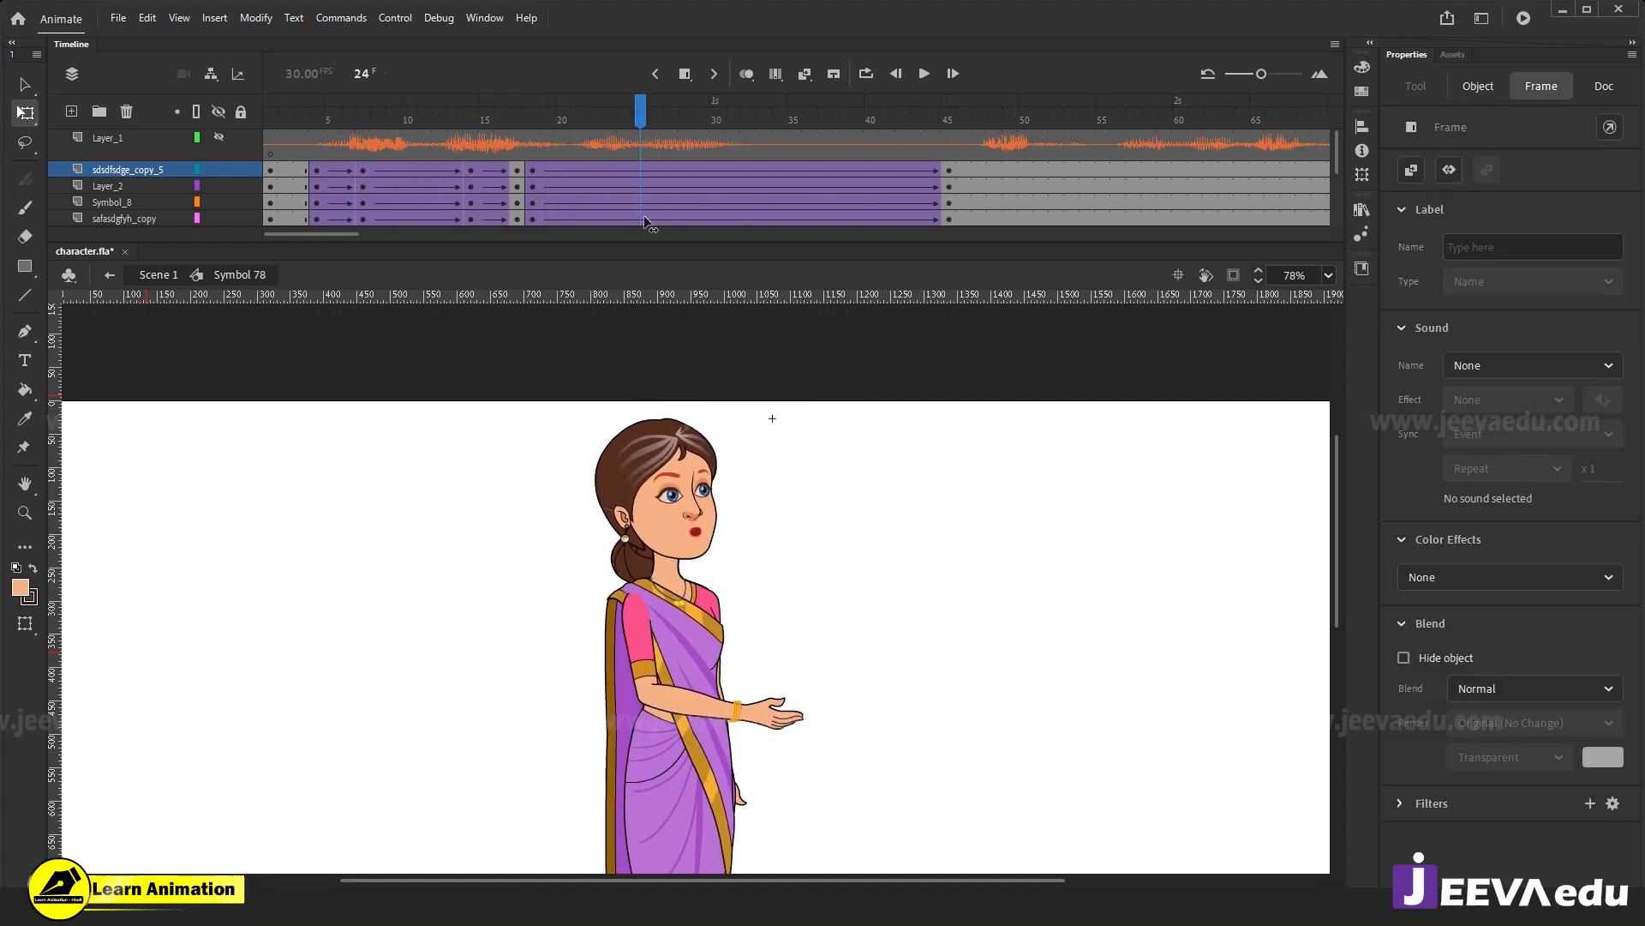
left_click_drag(809, 221, 683, 230)
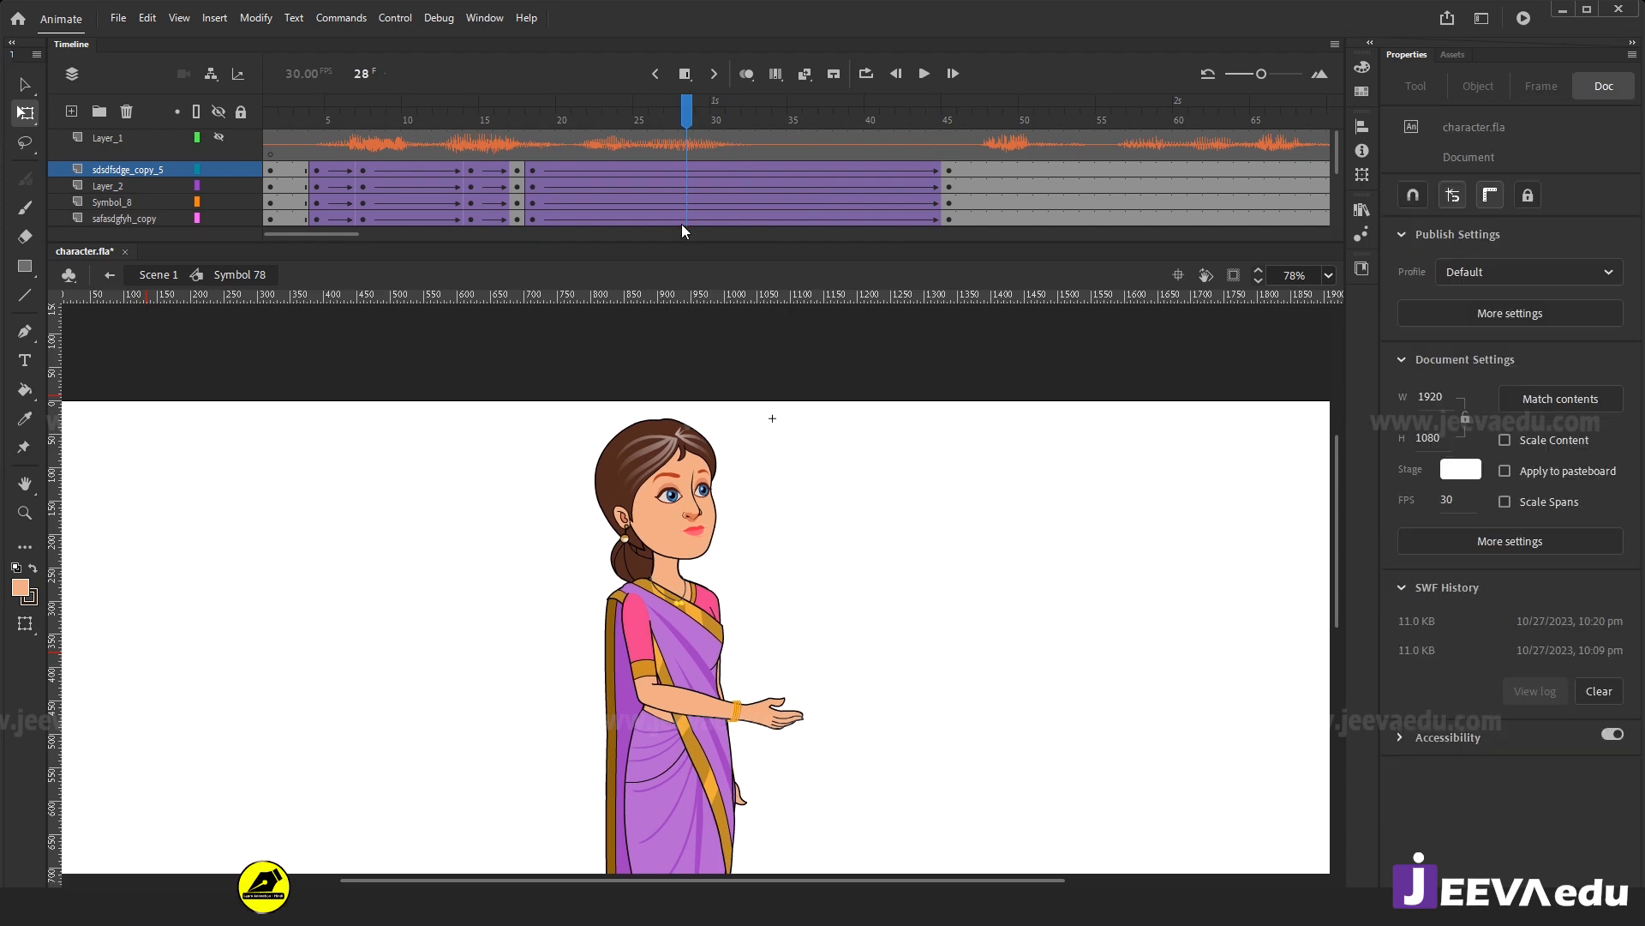
left_click(700, 571)
At frame 45, rotate the saree piece hanging behind the back slightly, and select the front saree drape.
left_click_drag(588, 145, 952, 205)
left_click(617, 703, "alt")
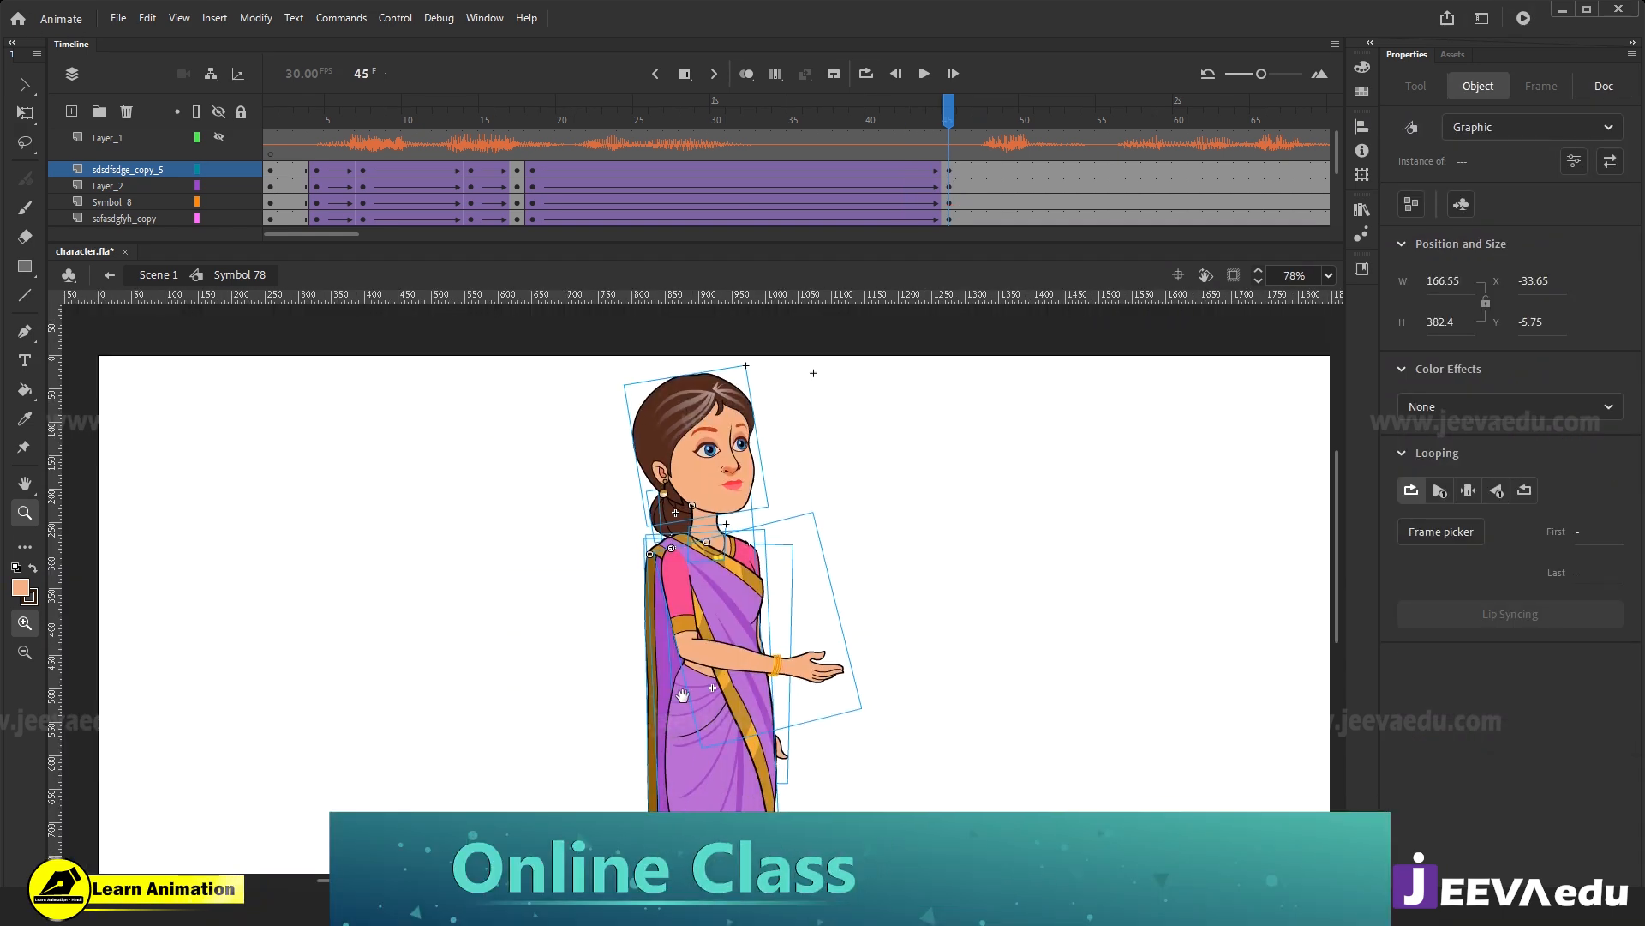
scroll(618, 709, "down", 3)
key("v")
left_click(490, 728)
left_click(599, 713)
key("q")
left_click_drag(591, 747, 588, 747)
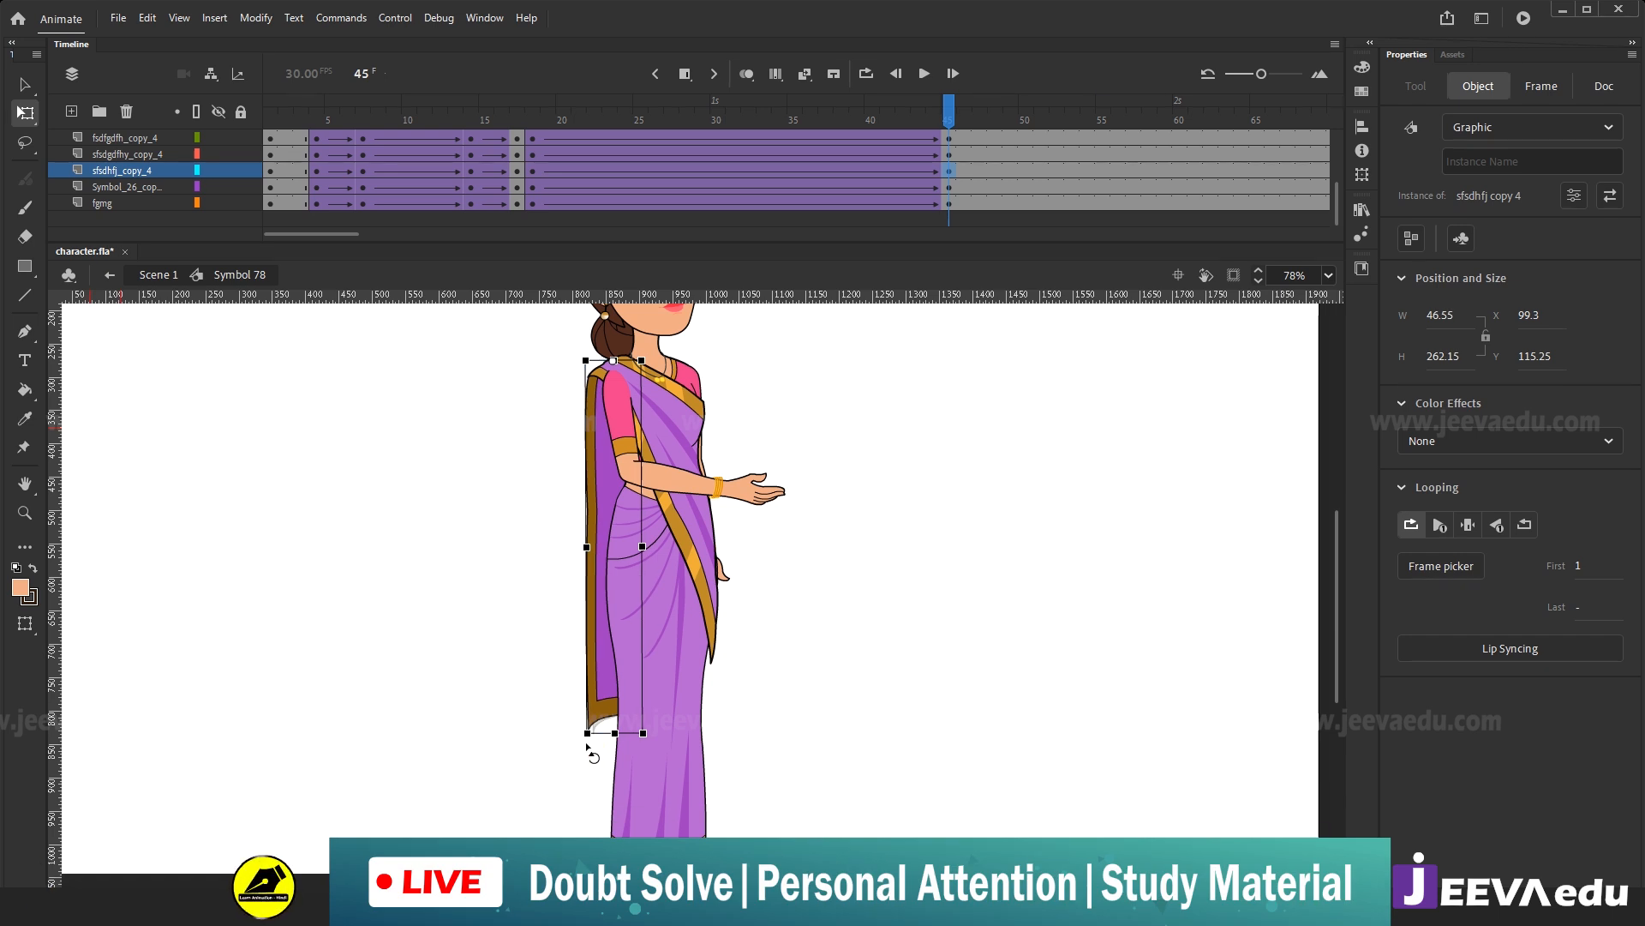
left_click_drag(586, 744, 587, 744)
left_click(710, 609)
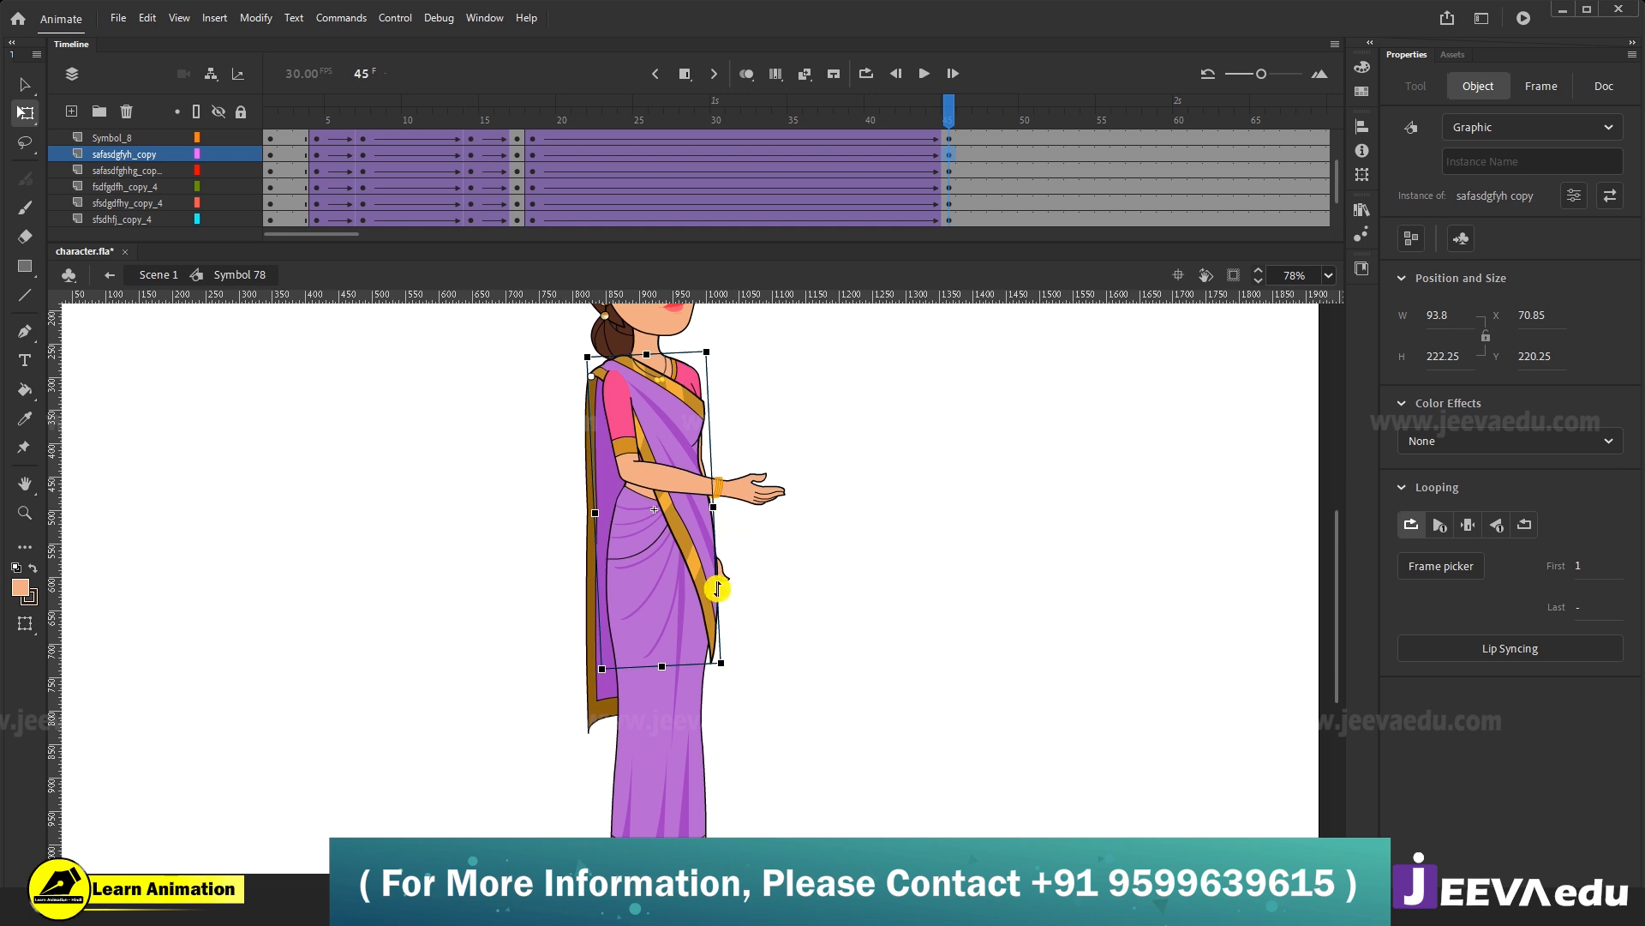
key("z")
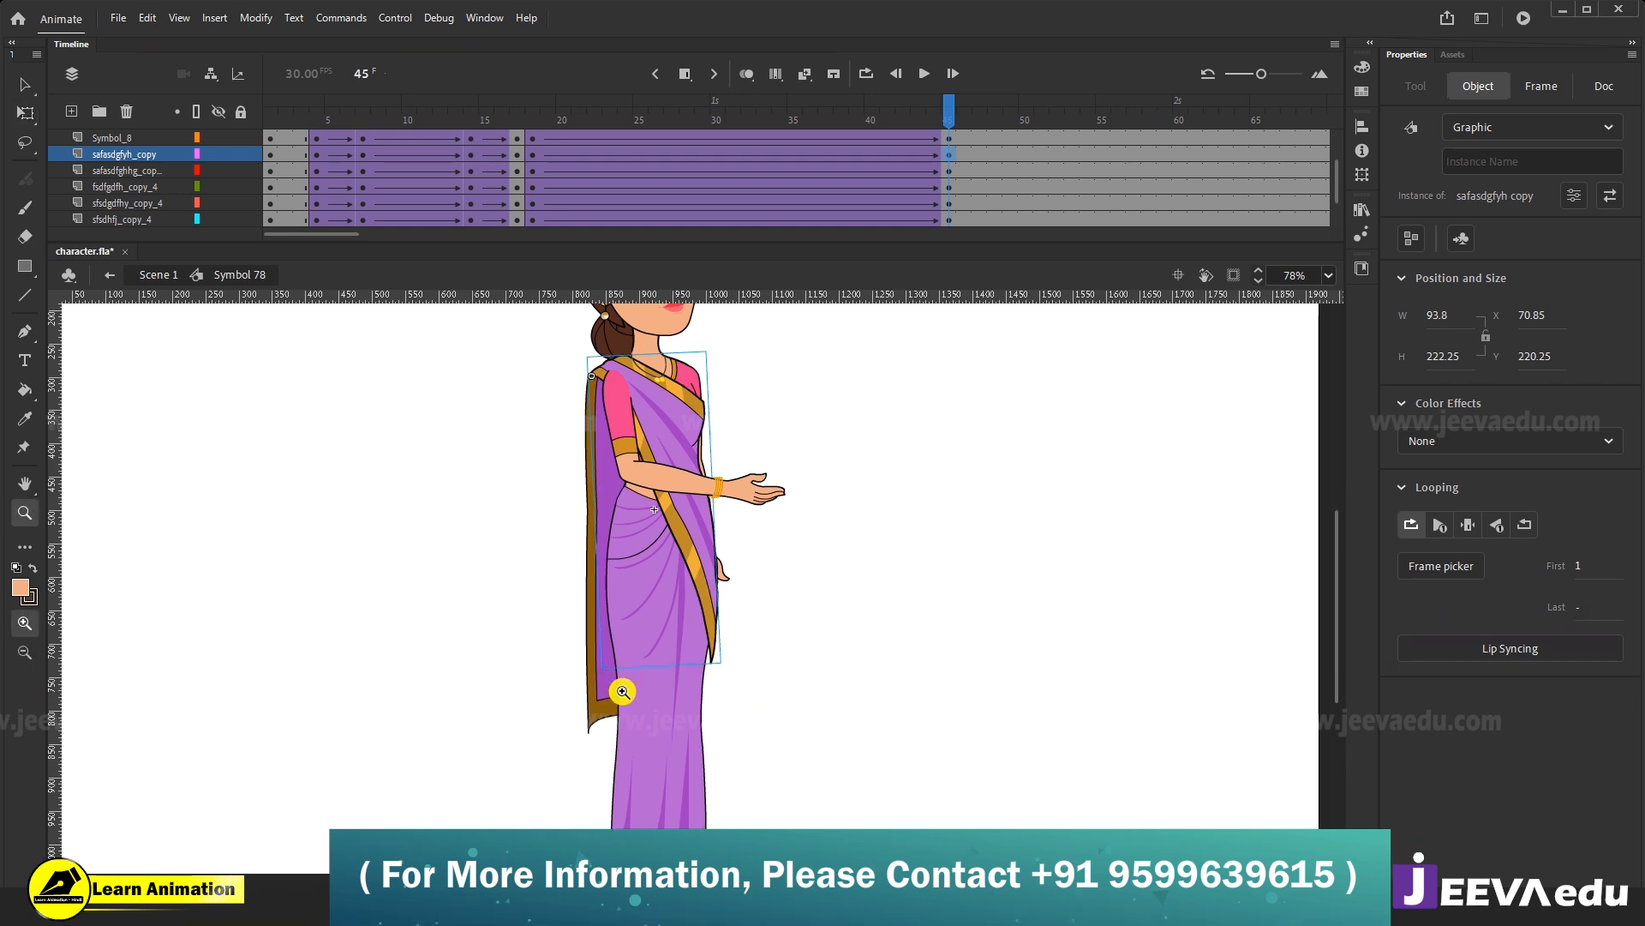
Open the woman's head symbol for editing at frame 18, with the face enlarged in view.
left_click_drag(848, 118, 953, 166)
left_click_drag(717, 697, 736, 861)
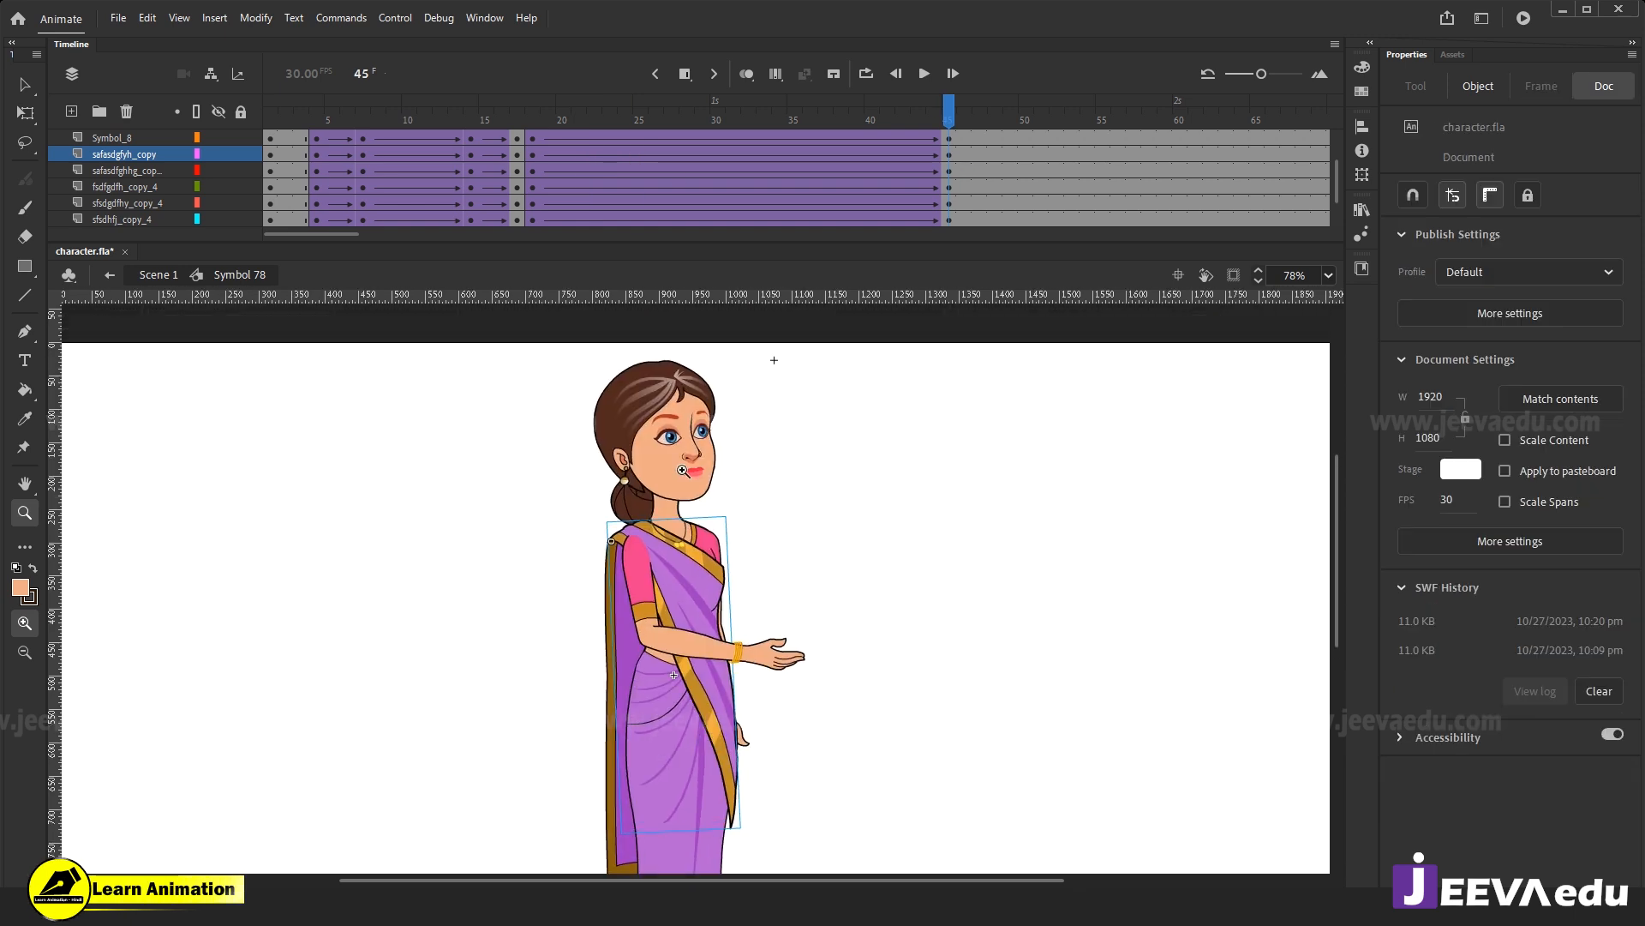
left_click(683, 471)
left_click_drag(492, 373, 854, 714)
scroll(861, 219, "up", 3)
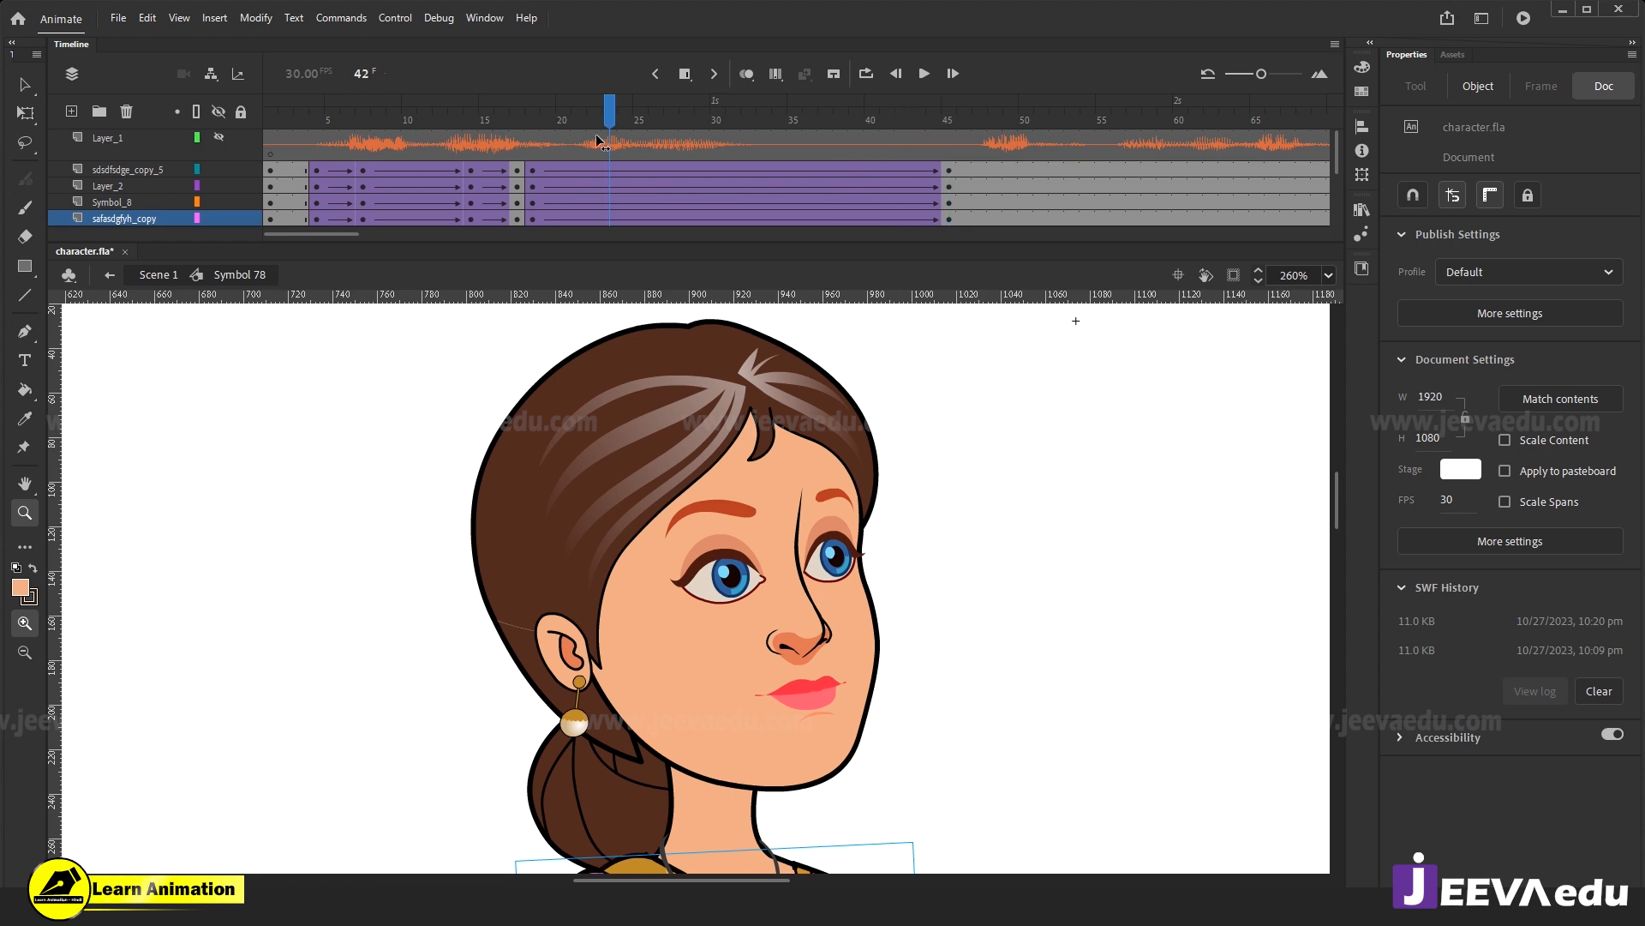
left_click_drag(600, 142, 532, 142)
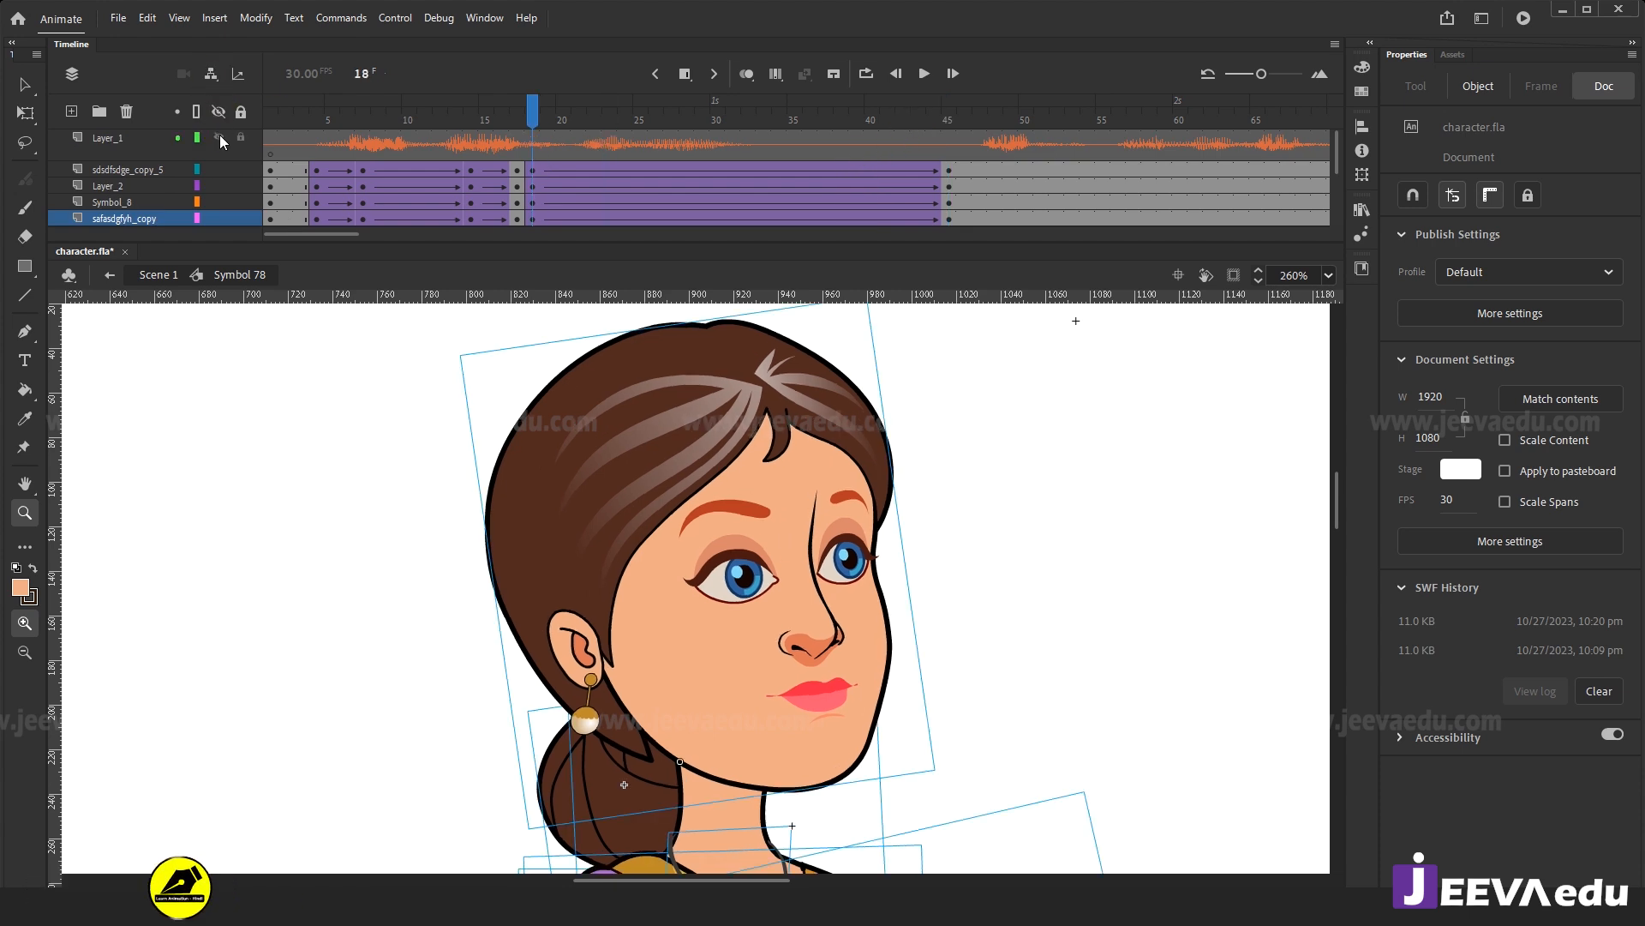
left_click(532, 175)
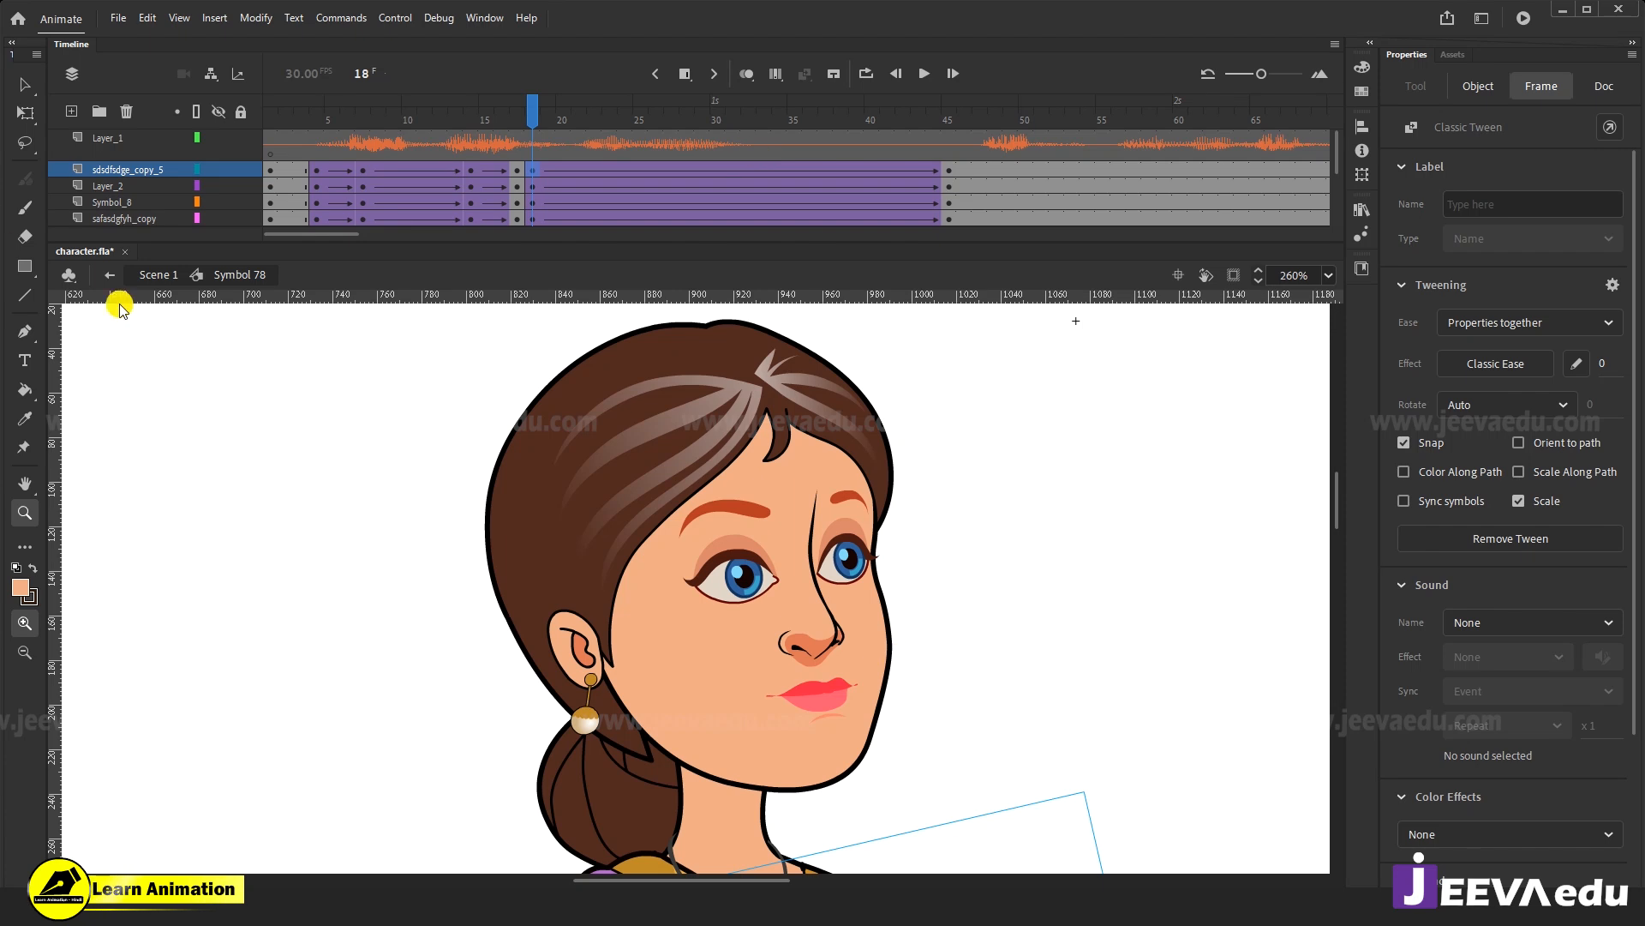
key("v")
left_click(765, 585)
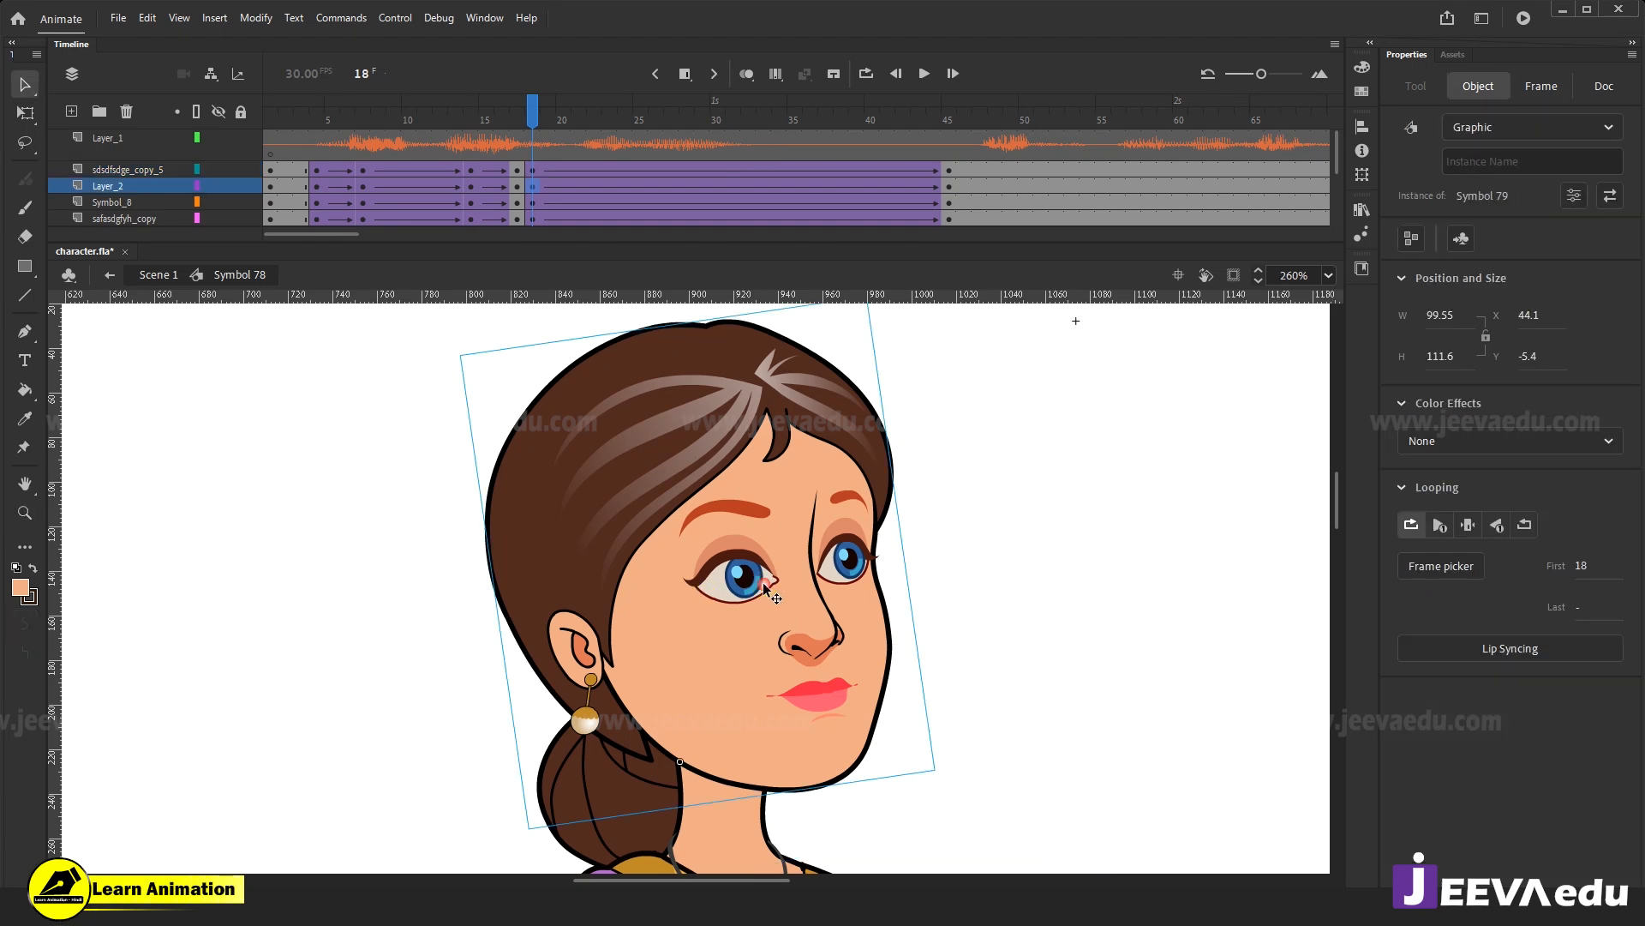
double_click(764, 586)
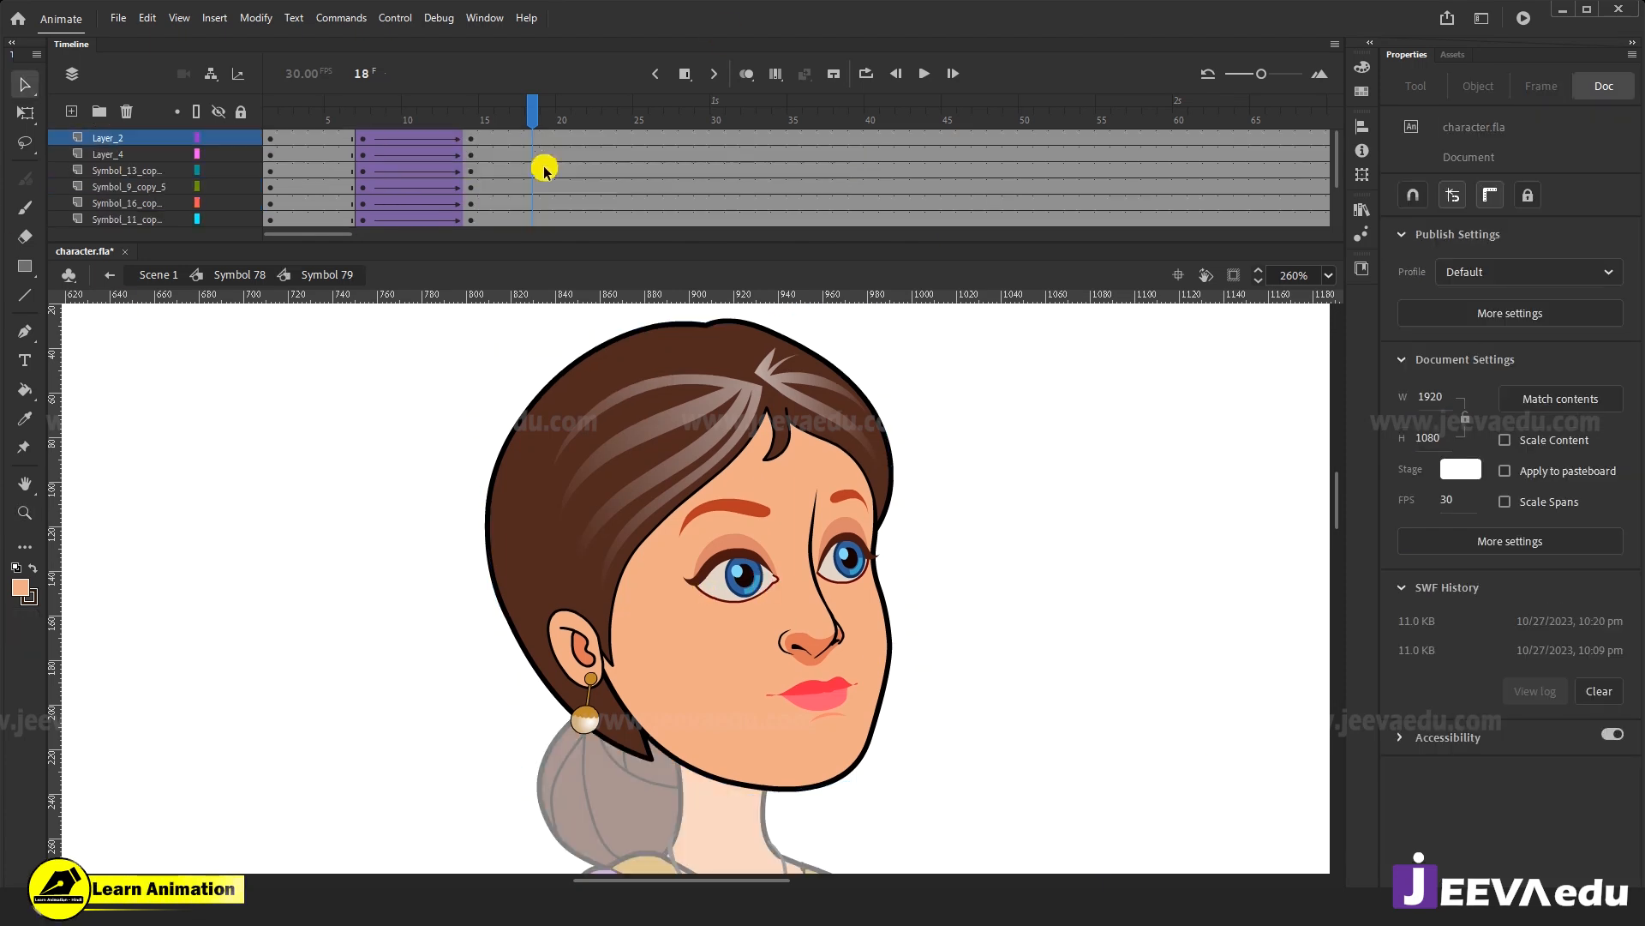
Add keyframes on frames 18, 21 and 24 across all layers of the head symbol.
left_click_drag(530, 137, 528, 254)
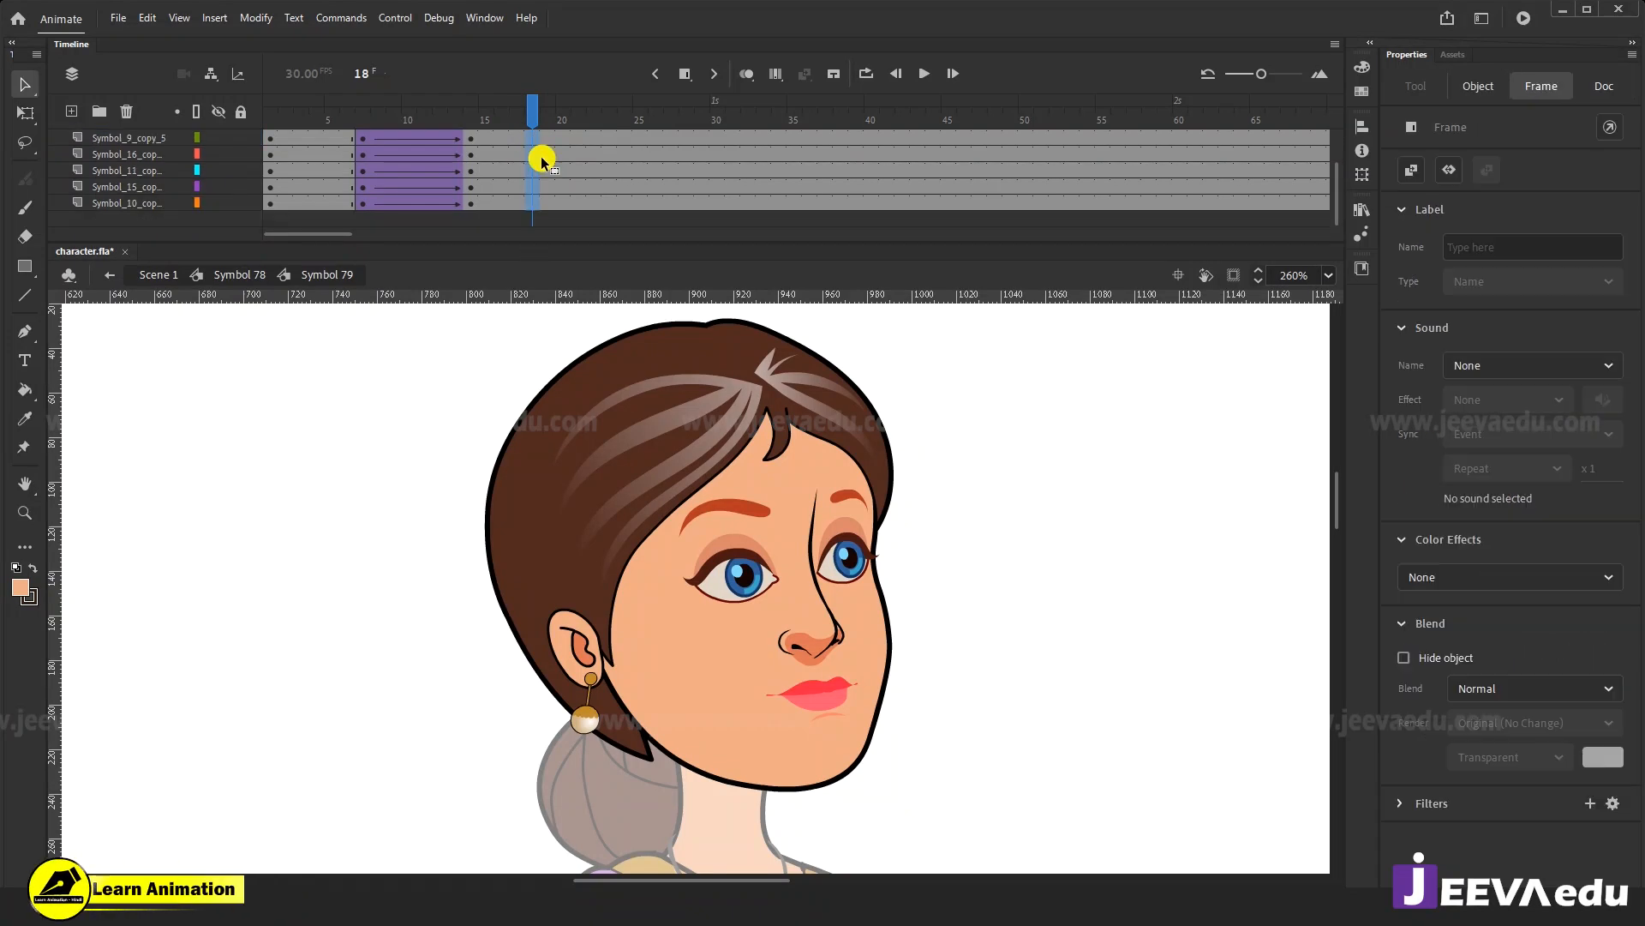
key("F6")
left_click_drag(569, 138, 570, 238)
left_click(538, 219)
left_click(548, 219)
left_click(560, 218)
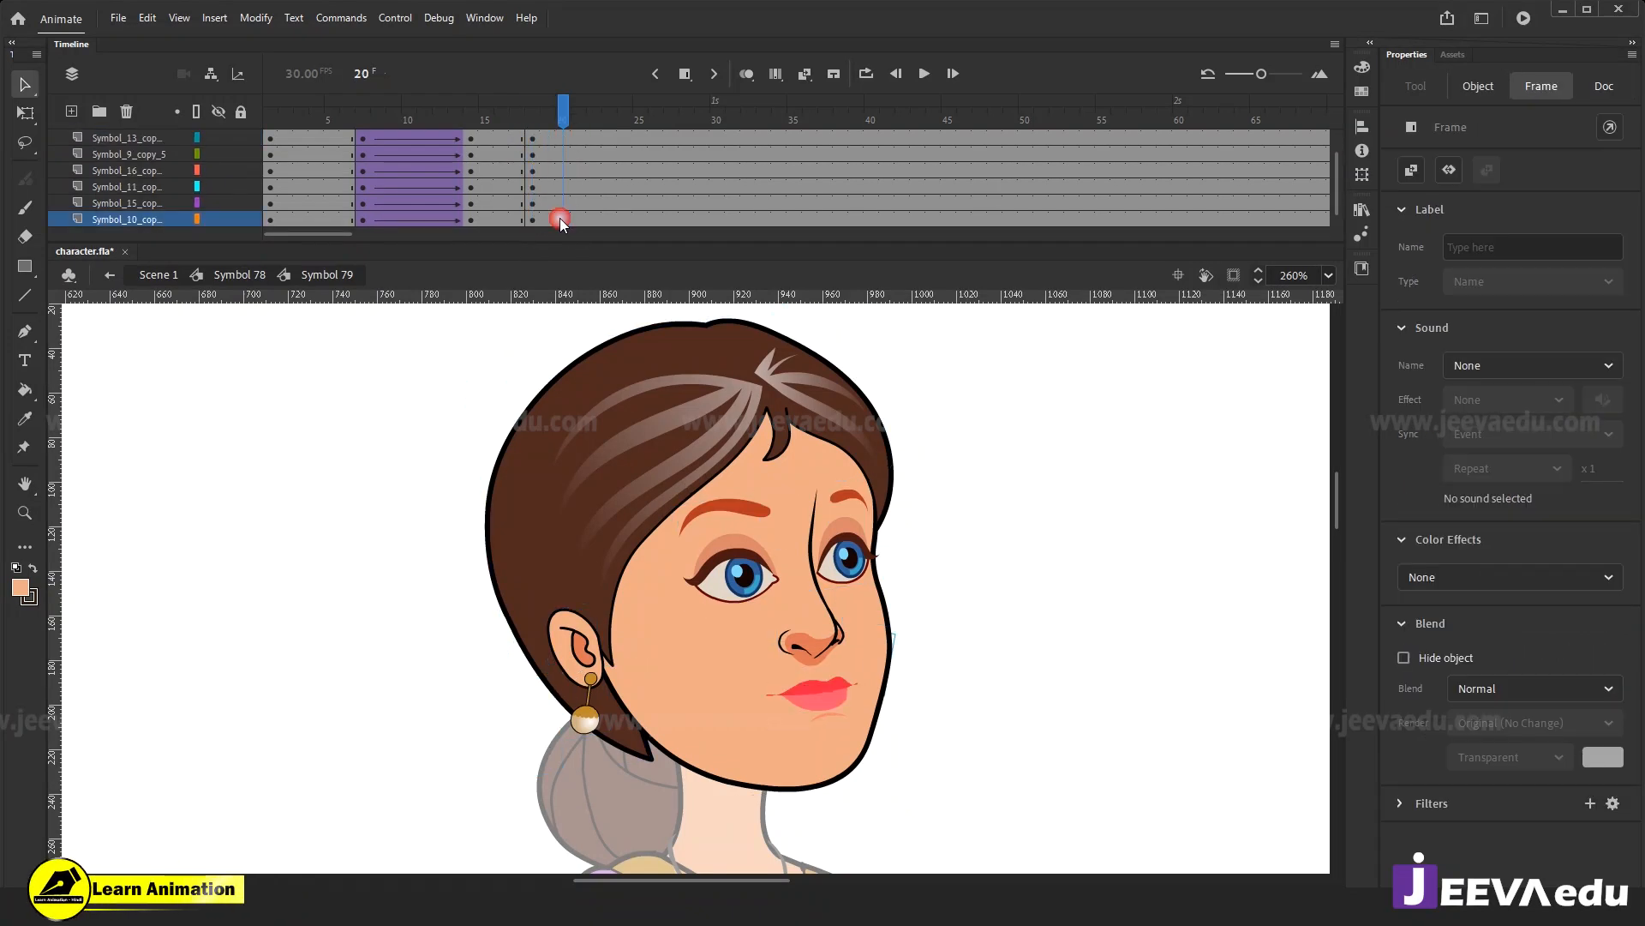
left_click_drag(576, 218, 626, 259)
key("F6")
Create classic tweens between frames 18, 21 and 24 on all the head layers.
left_click_drag(568, 209, 593, 75)
right_click(578, 148)
left_click_drag(563, 135, 590, 270)
right_click(583, 170)
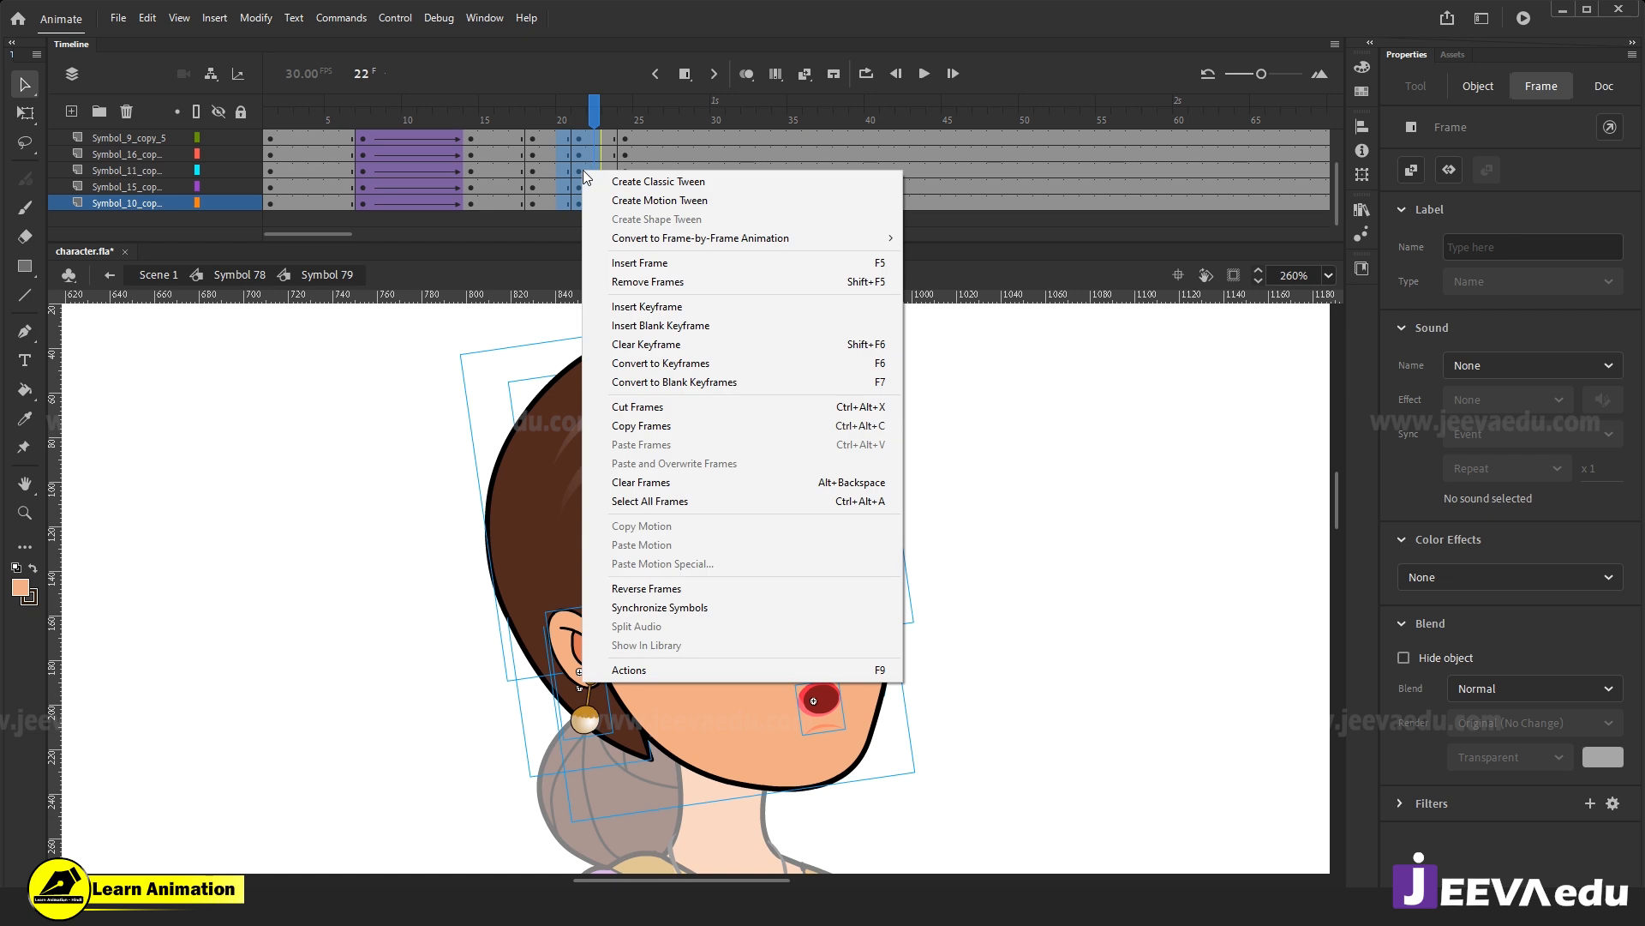
left_click(630, 183)
At frame 21, nudge the eyes, nose and mouth down slightly together and scrub the facial movement.
left_click(598, 114)
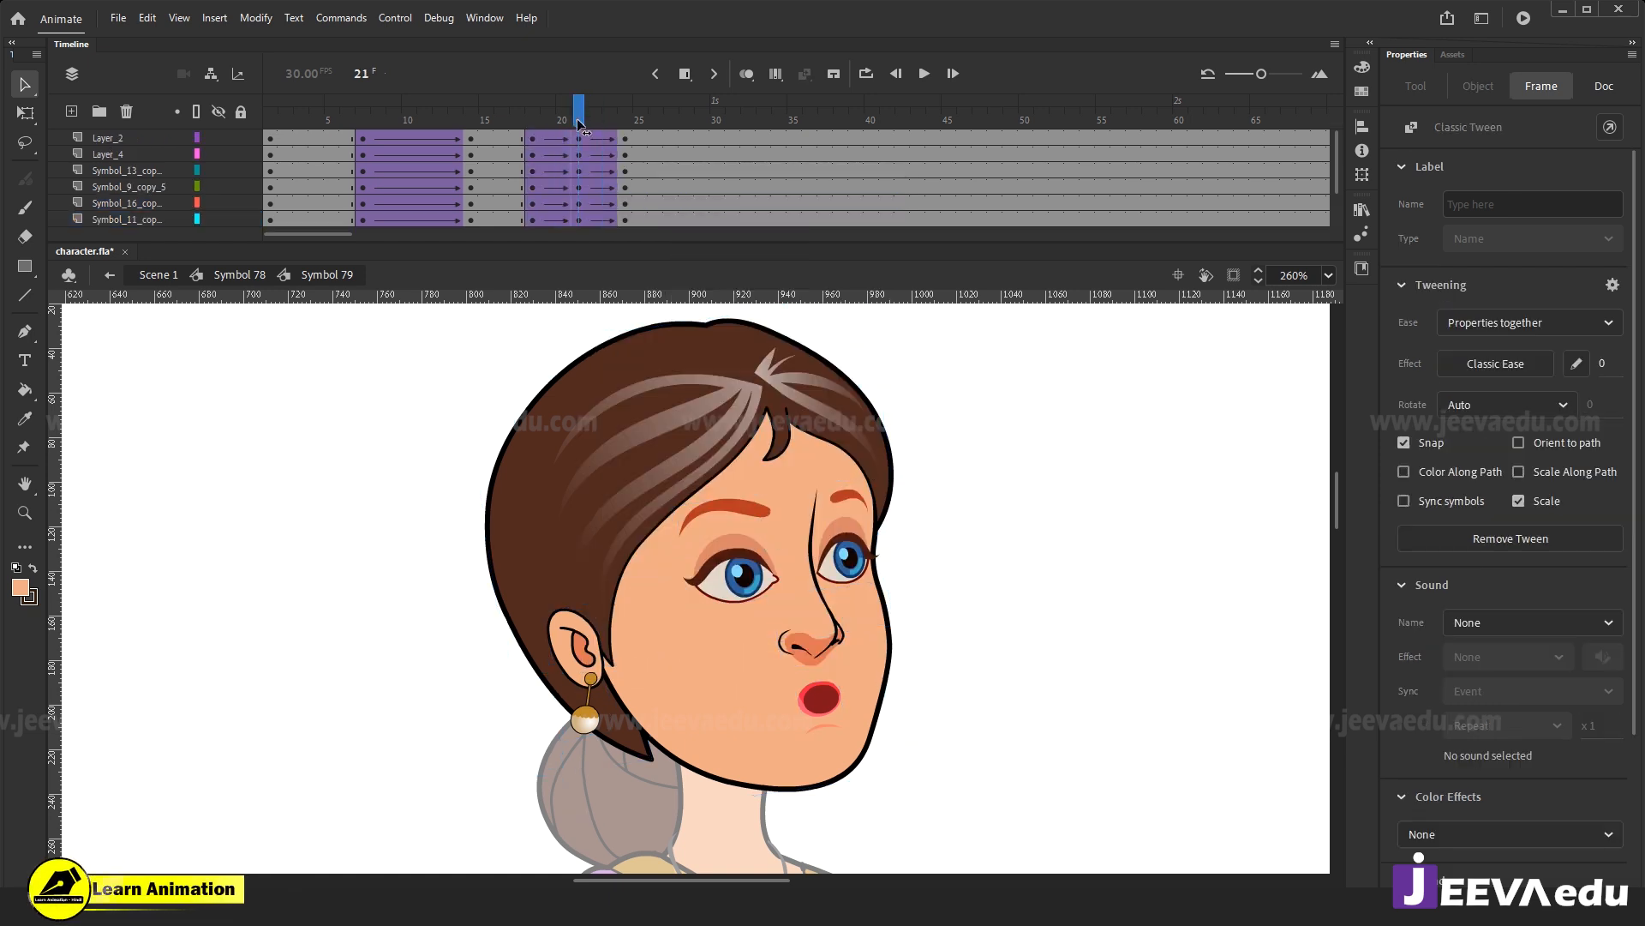
left_click(708, 461)
left_click(753, 572)
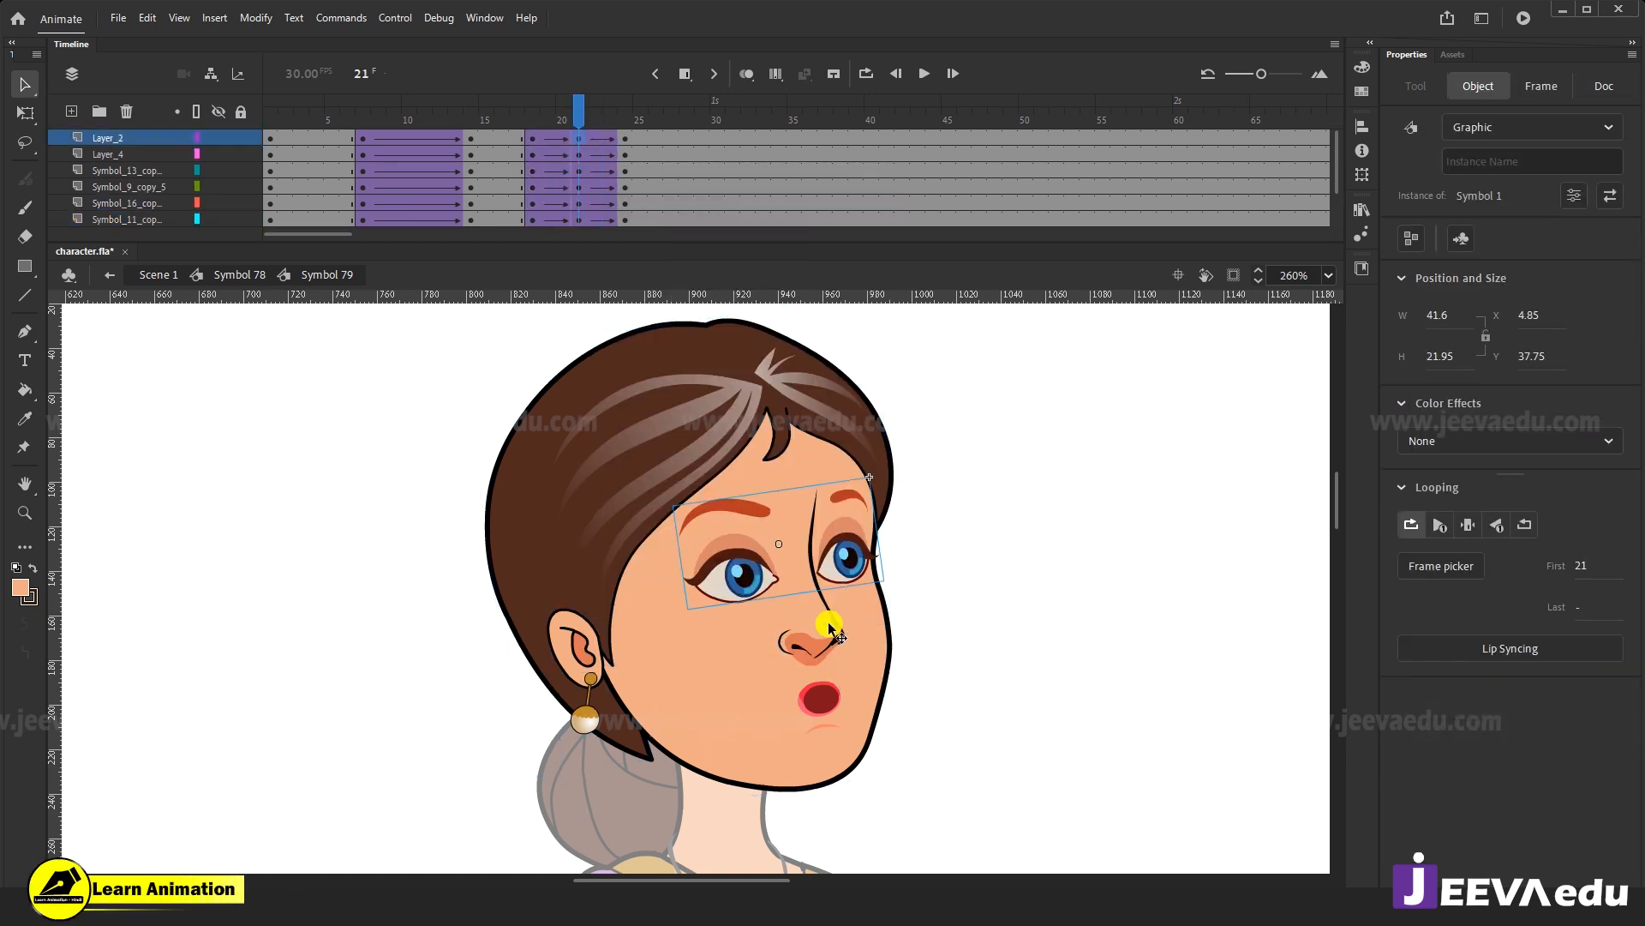
left_click(820, 705)
left_click(819, 731)
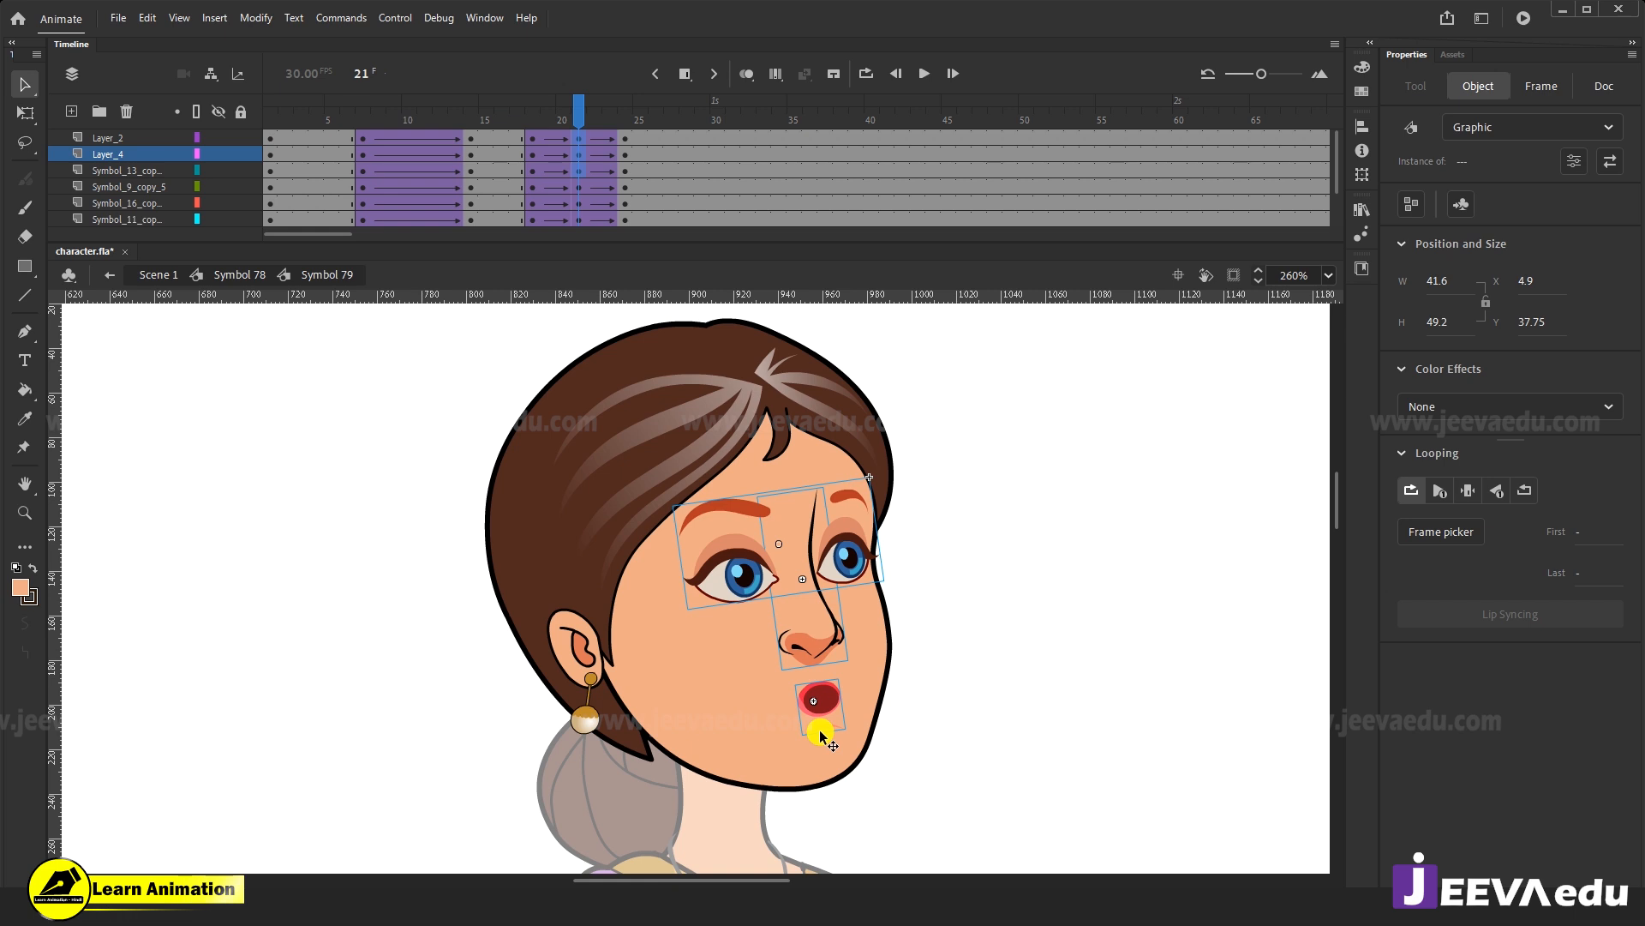
key("Down")
key("Down")
key("Down")
key("Down")
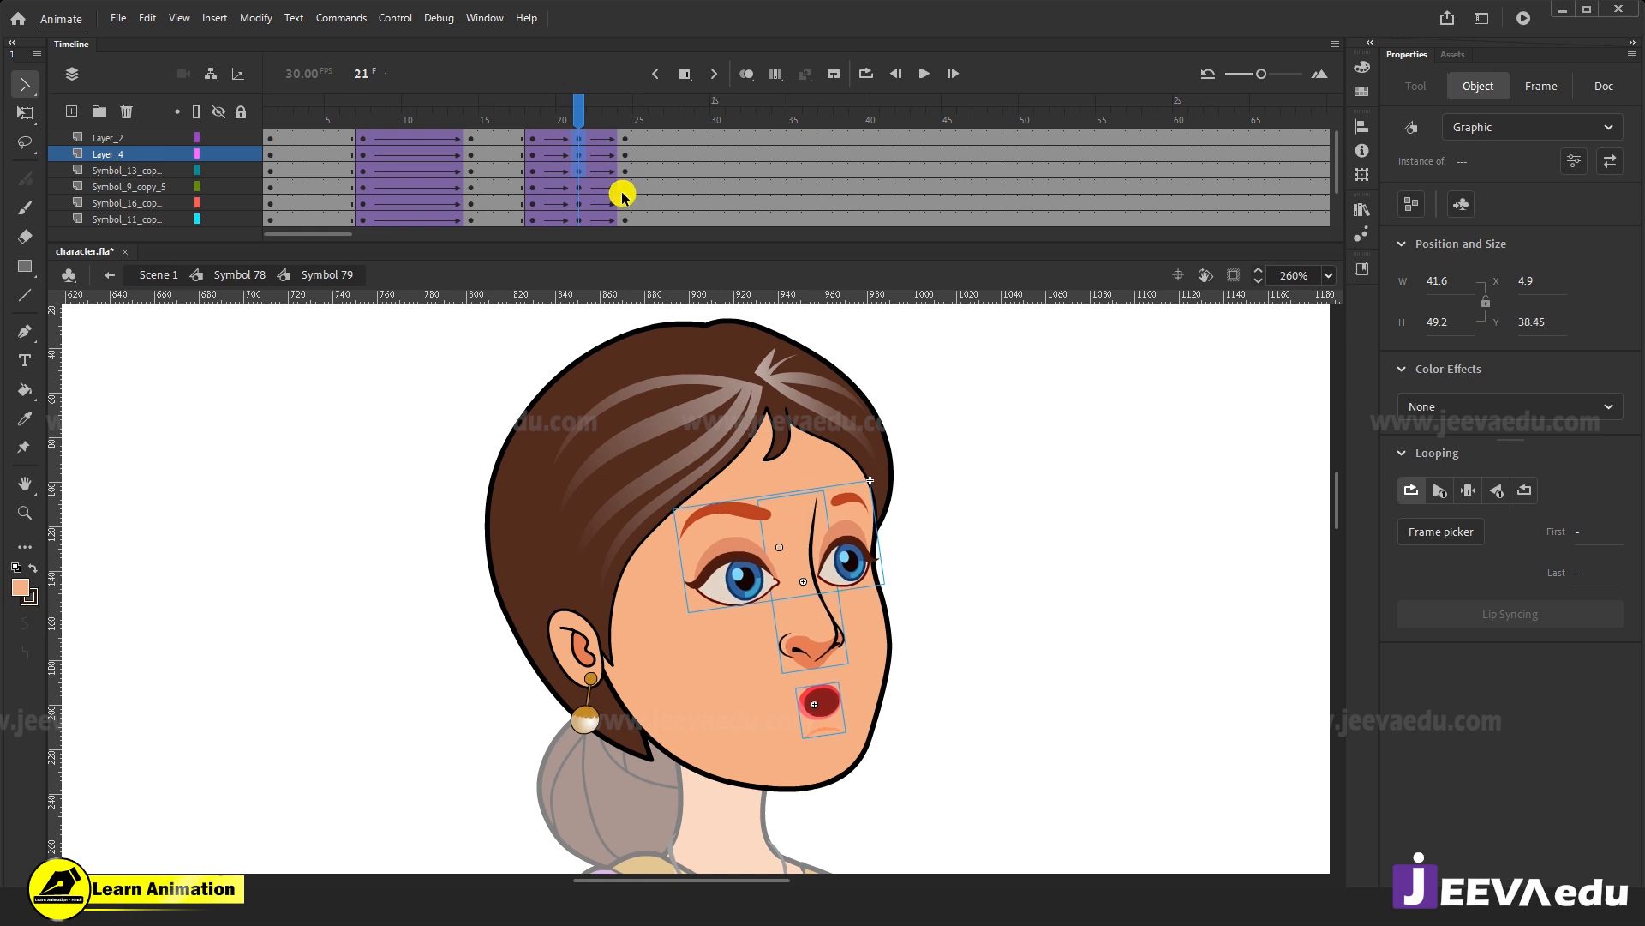
left_click_drag(575, 115, 583, 184)
left_click(591, 665)
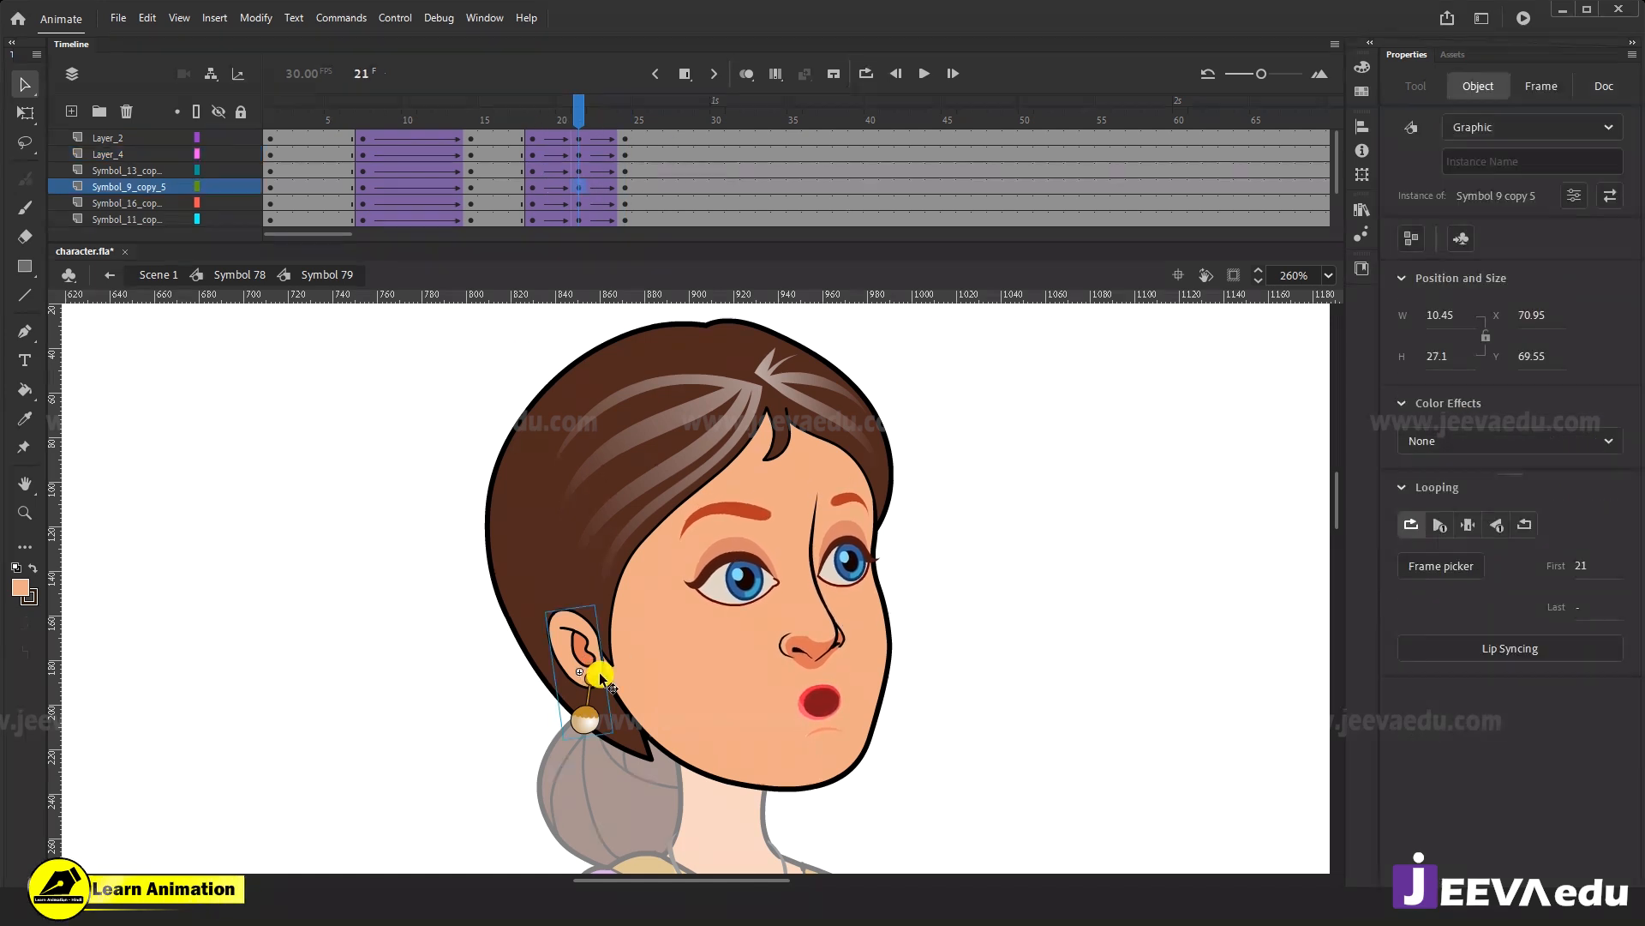
left_click(542, 188)
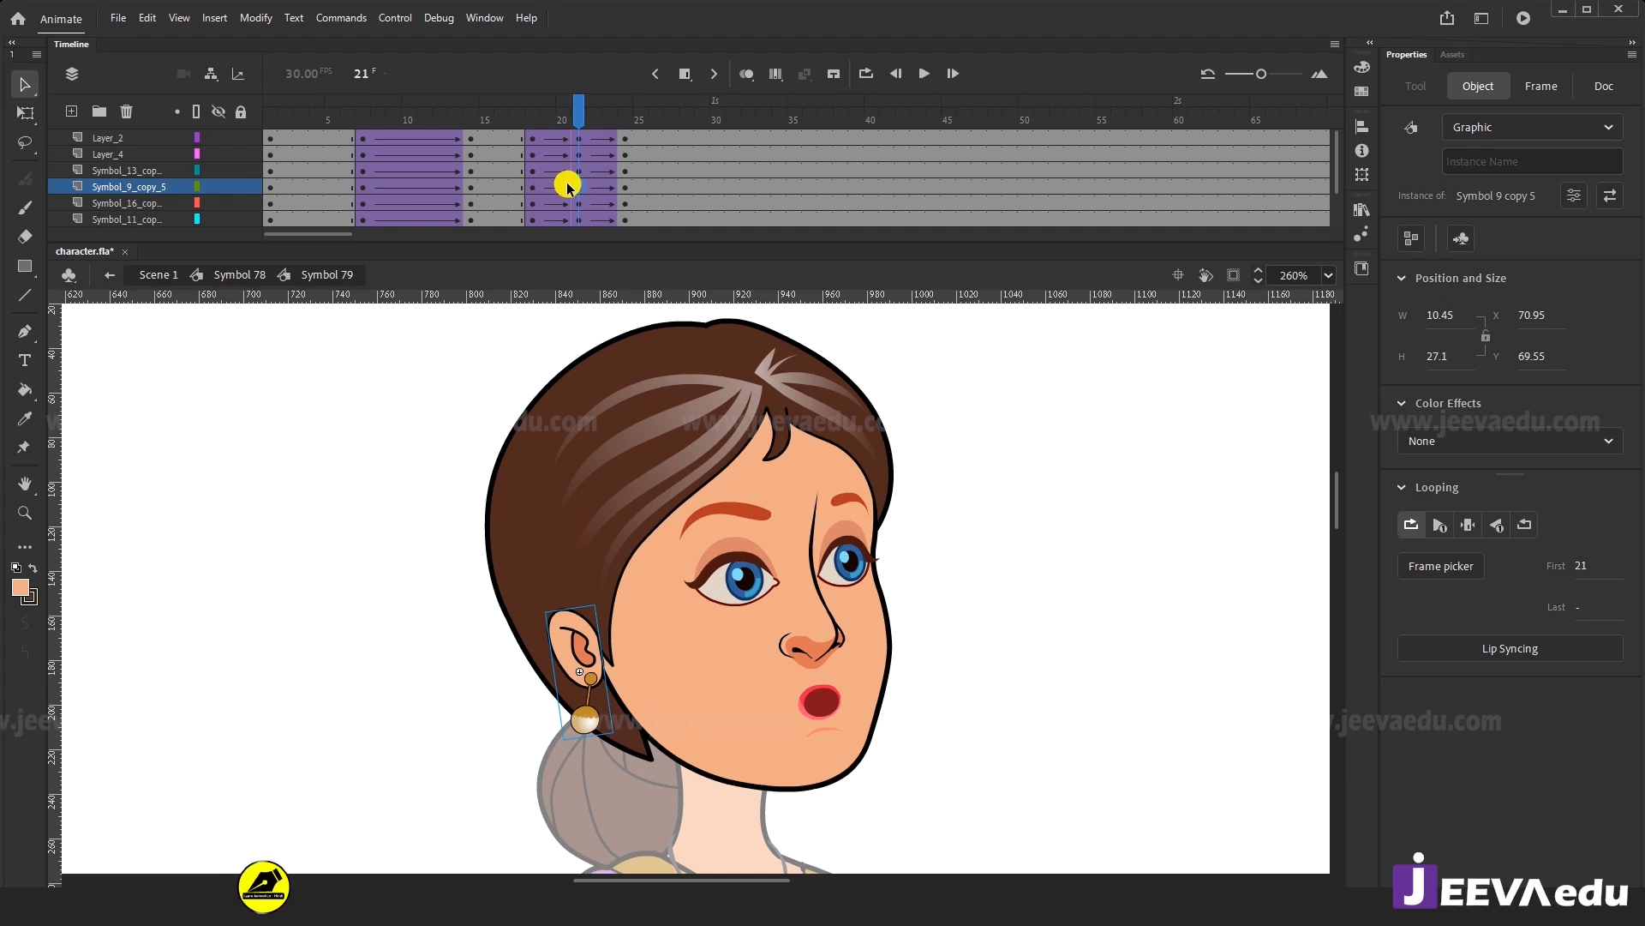
scroll(568, 180, "down", 1)
Duplicate the tweened frames 18 to 24 on all head layers so the facial movement repeats from frame 24 to 30.
left_click_drag(582, 111, 619, 81)
left_click(538, 198)
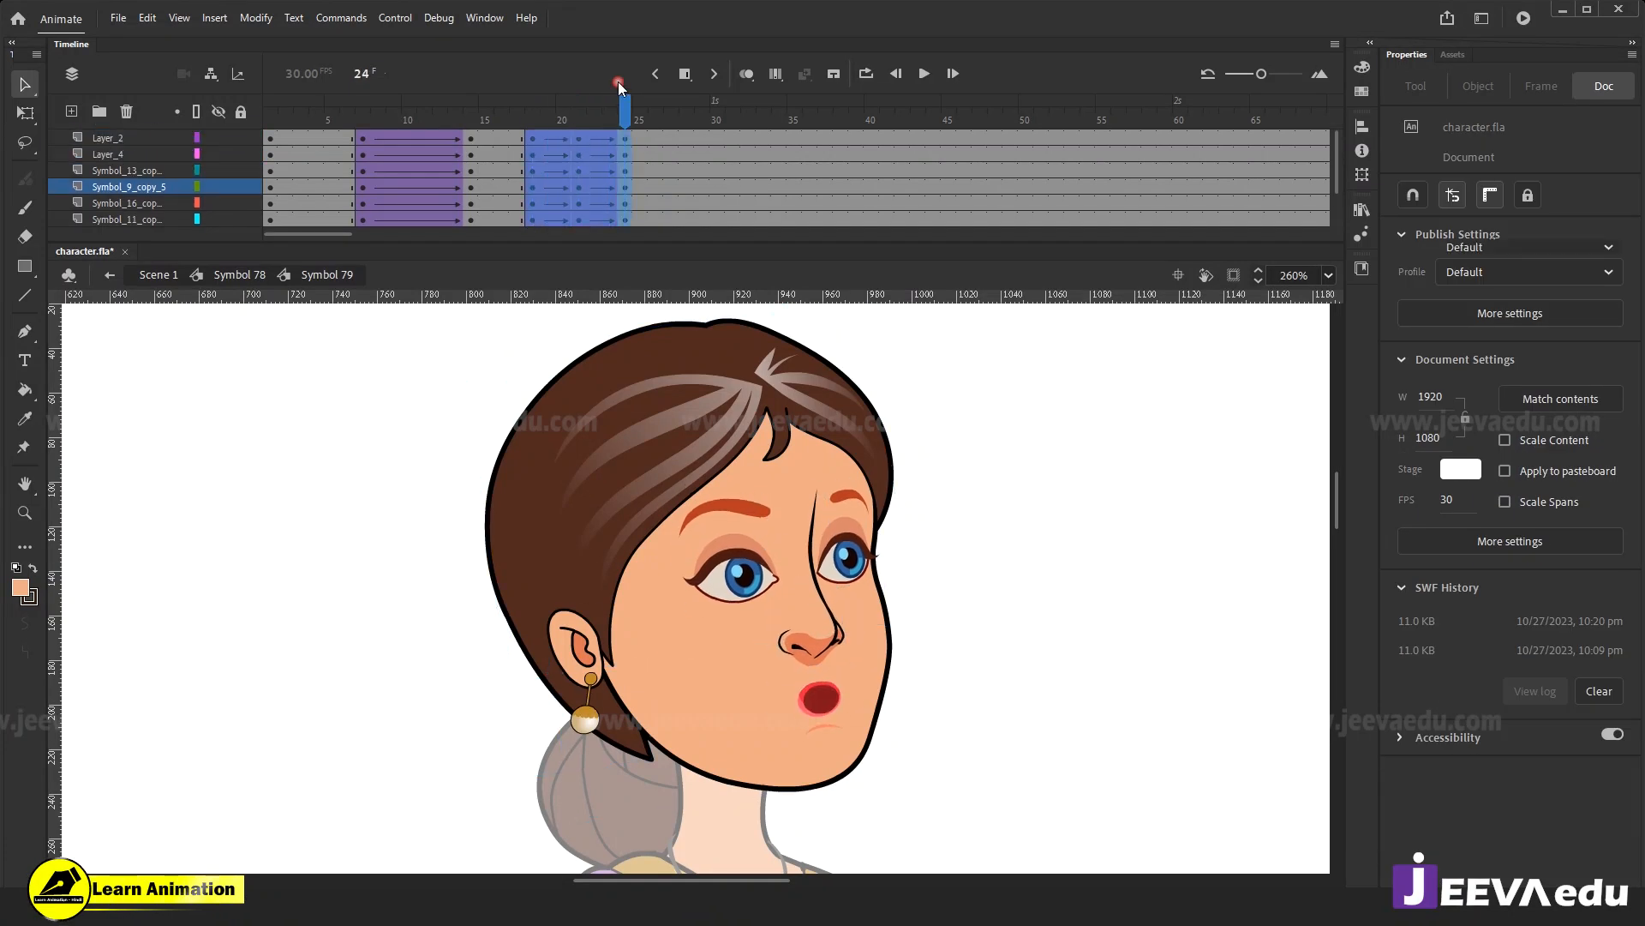
left_click(603, 154)
left_click_drag(567, 140, 671, 169)
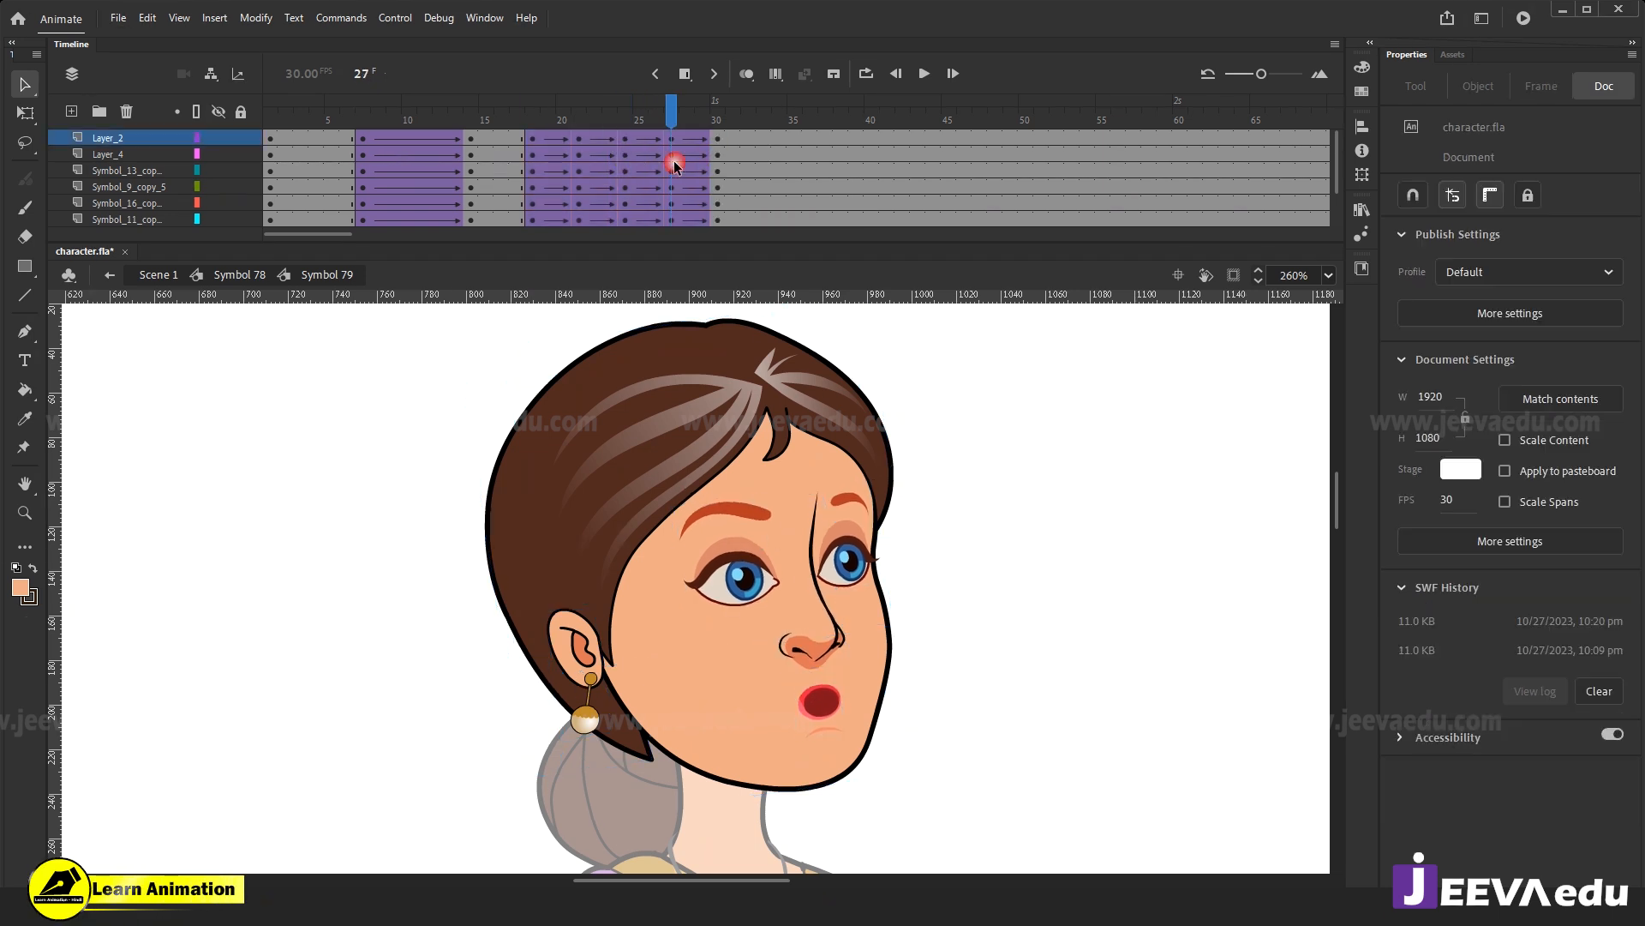
Select all frames of the head symbol and apply Synchronize Symbols to them.
right_click(670, 172)
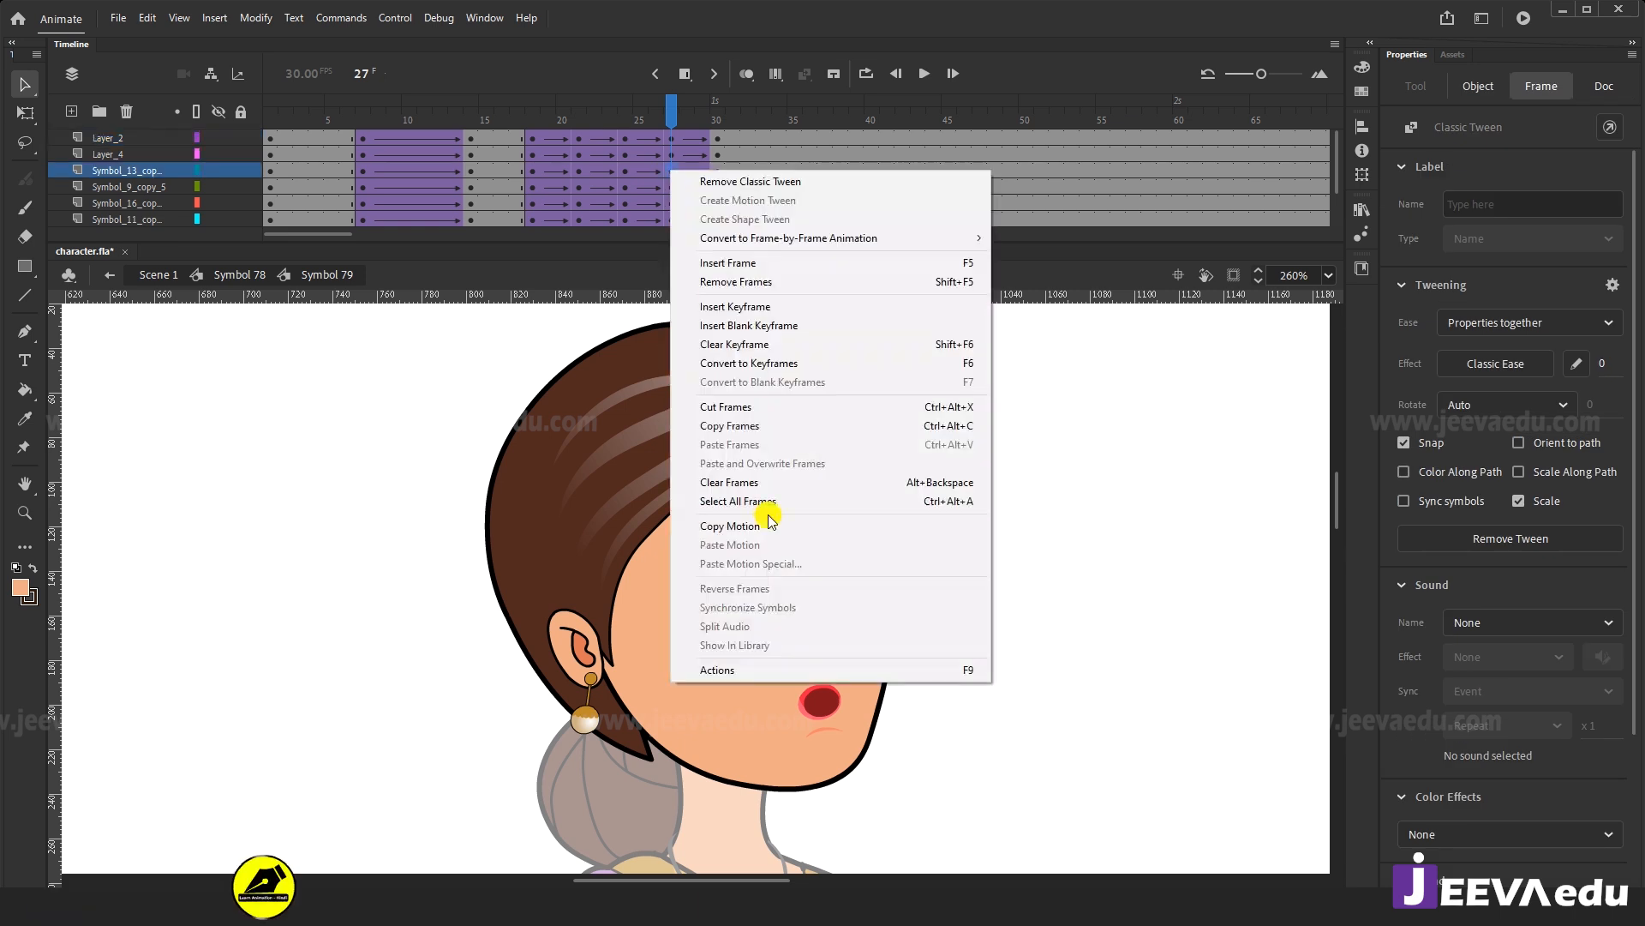
left_click(764, 501)
right_click(689, 187)
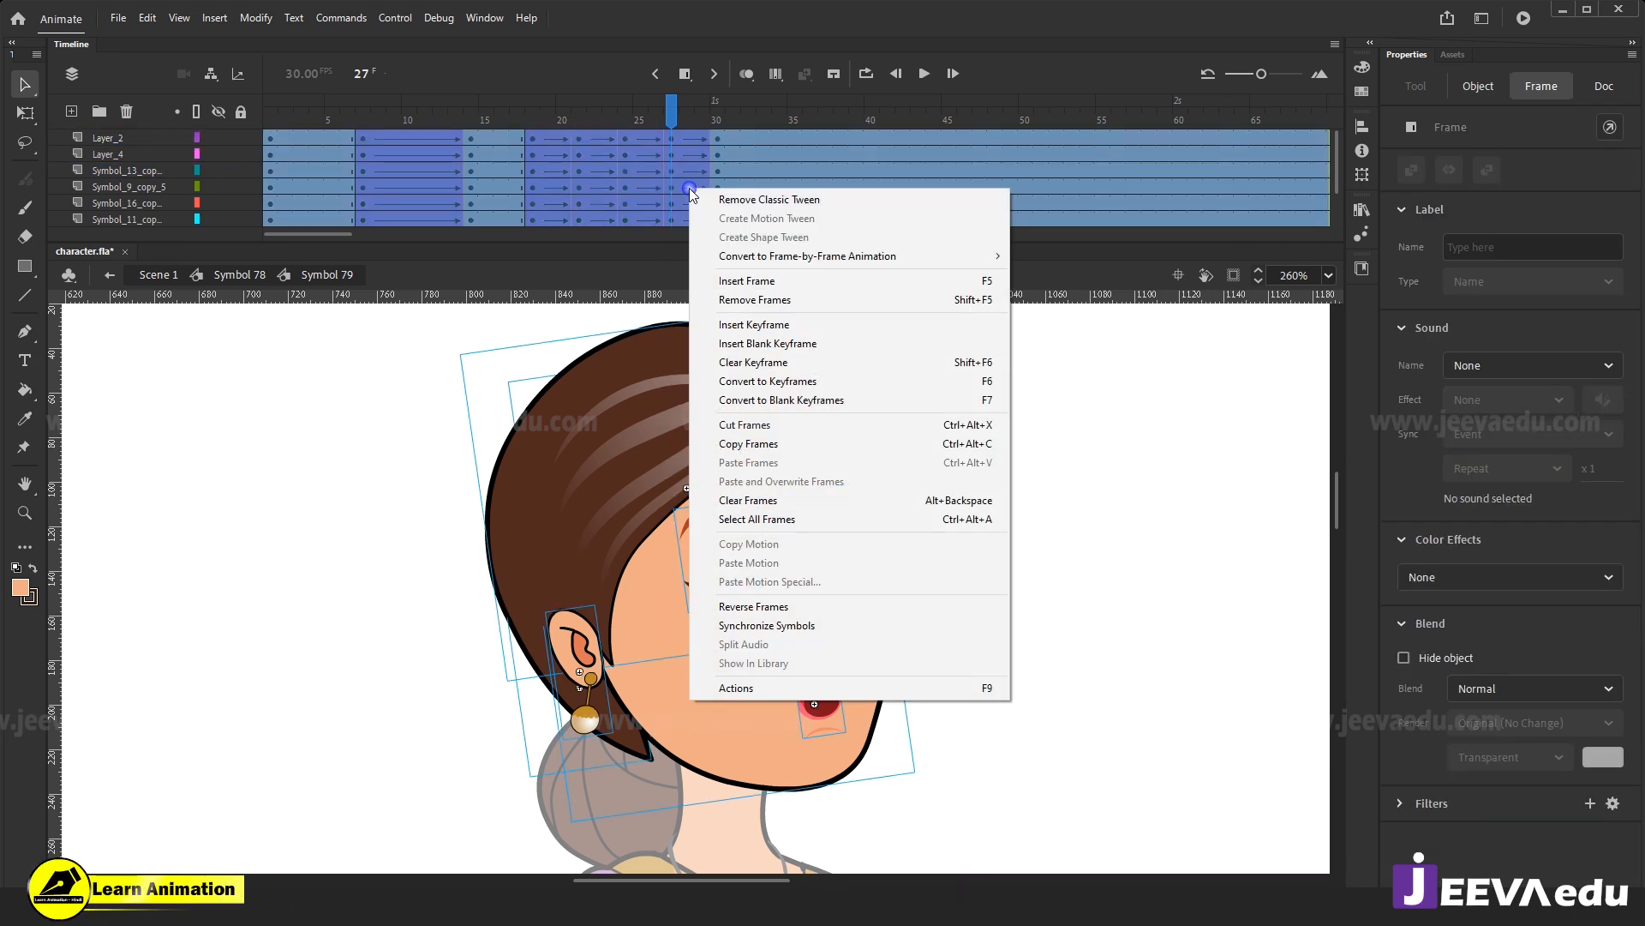
left_click(768, 628)
Scrub the repeated facial movement, return to Symbol 78, and review the full gesture there, ending on the keyframe at frame 14.
left_click_drag(671, 112, 562, 192)
left_click(291, 257)
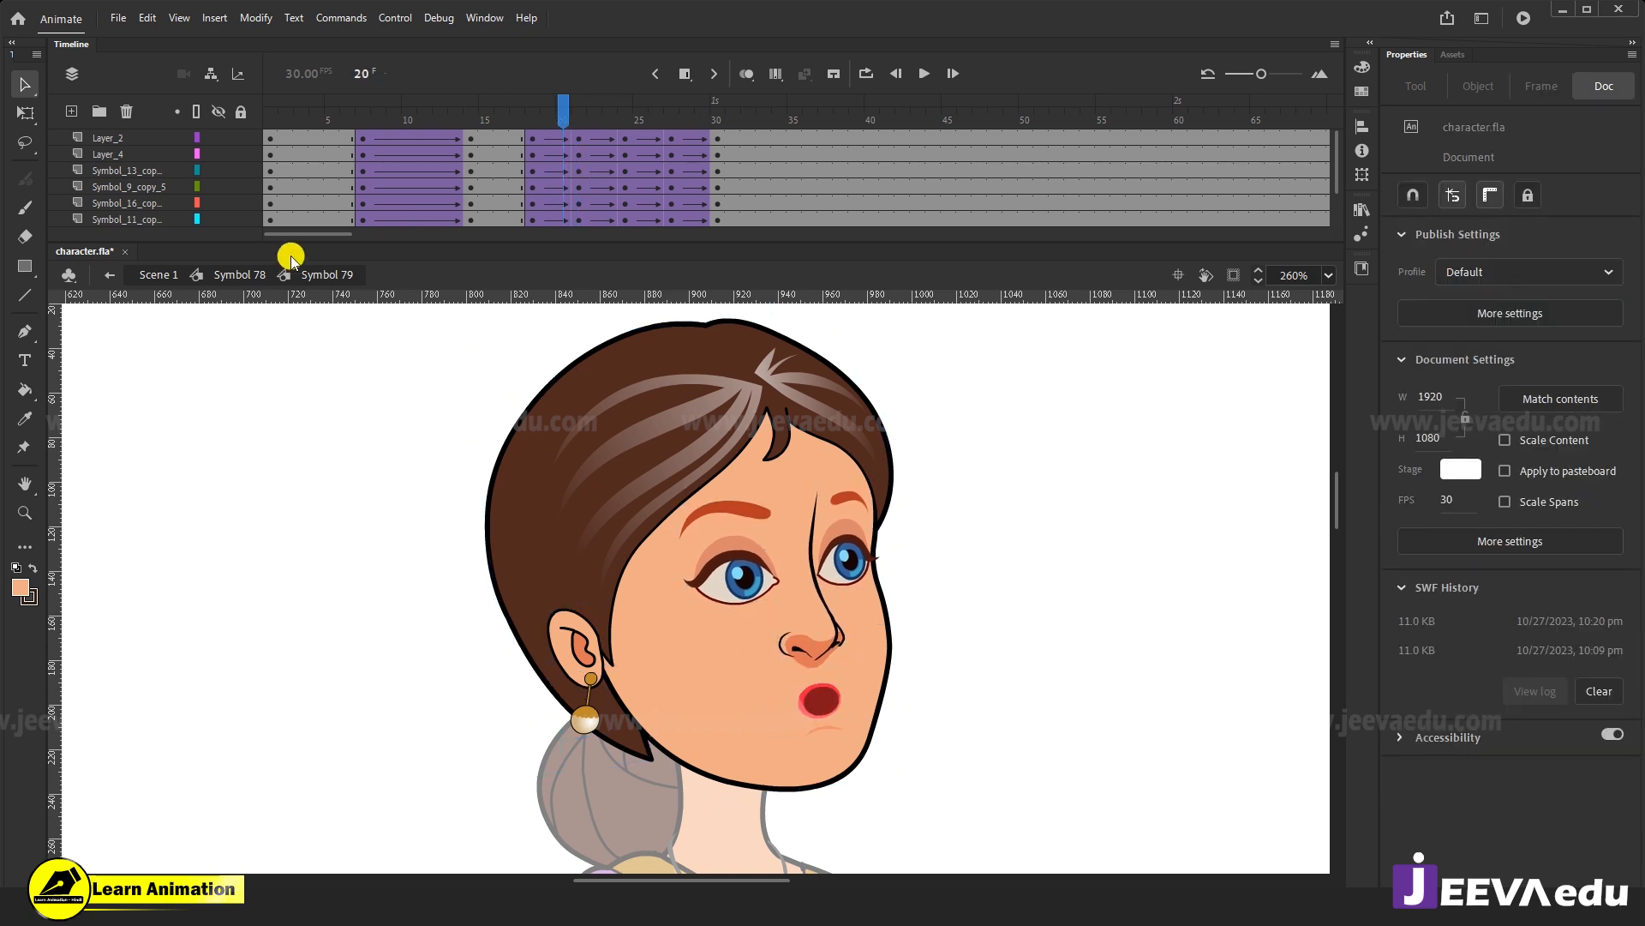
left_click(265, 272)
left_click_drag(609, 122, 747, 209)
left_click(540, 184)
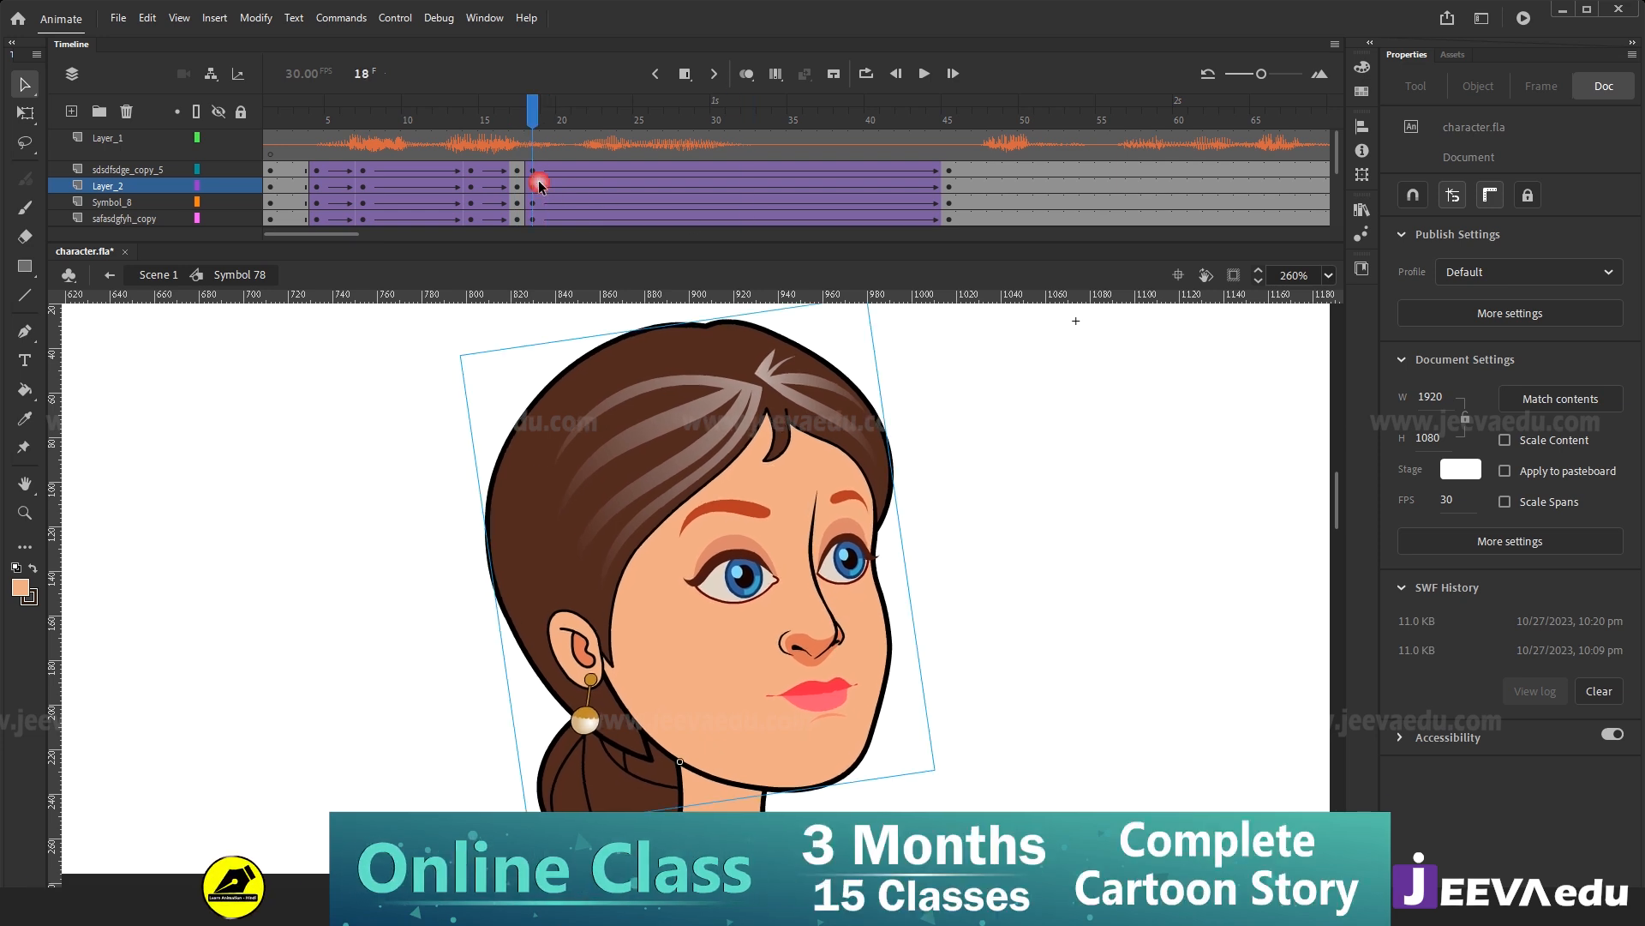
left_click(469, 171)
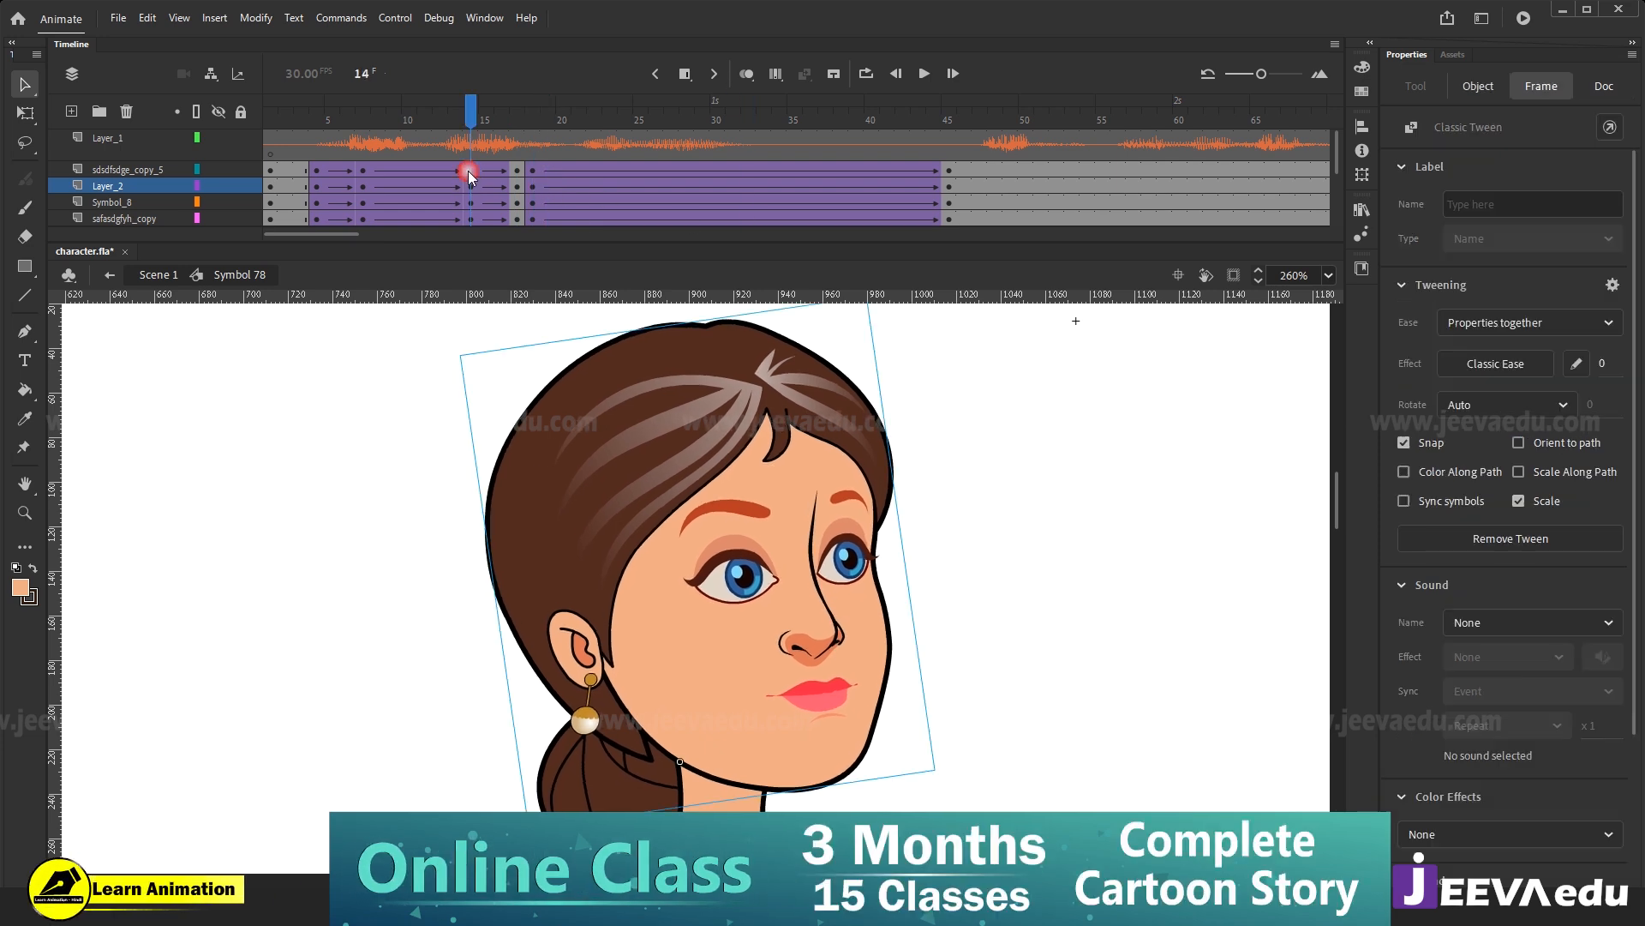
Examine the layers nested inside the head symbol at frame 14, and return to Symbol 78.
left_click(753, 576)
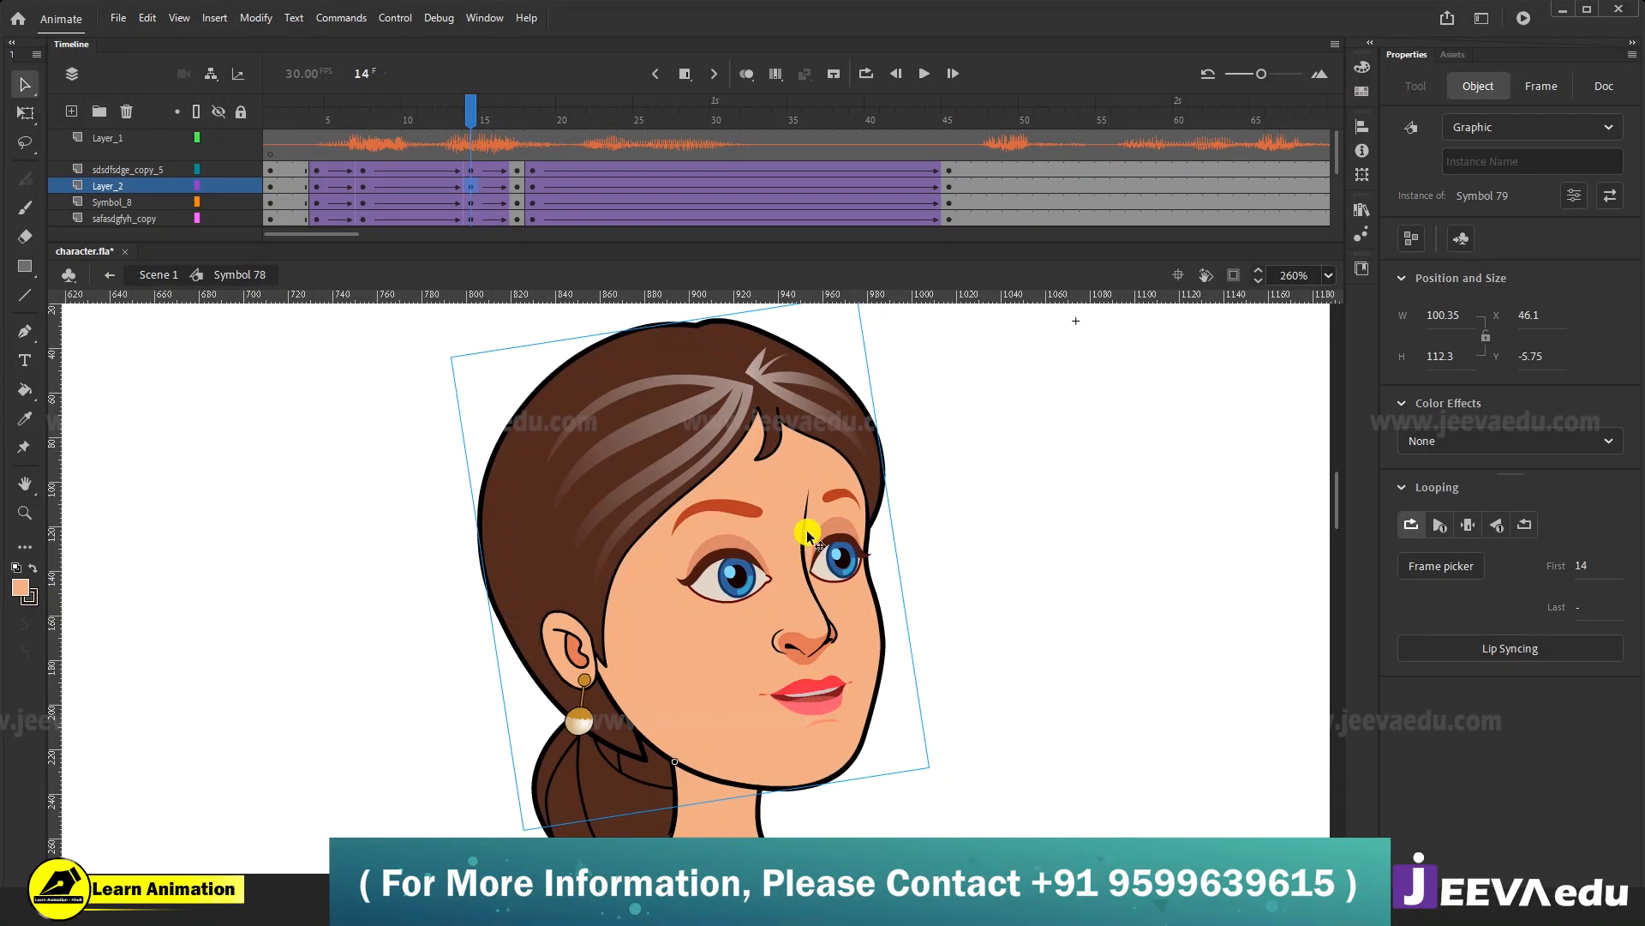
double_click(737, 576)
double_click(737, 579)
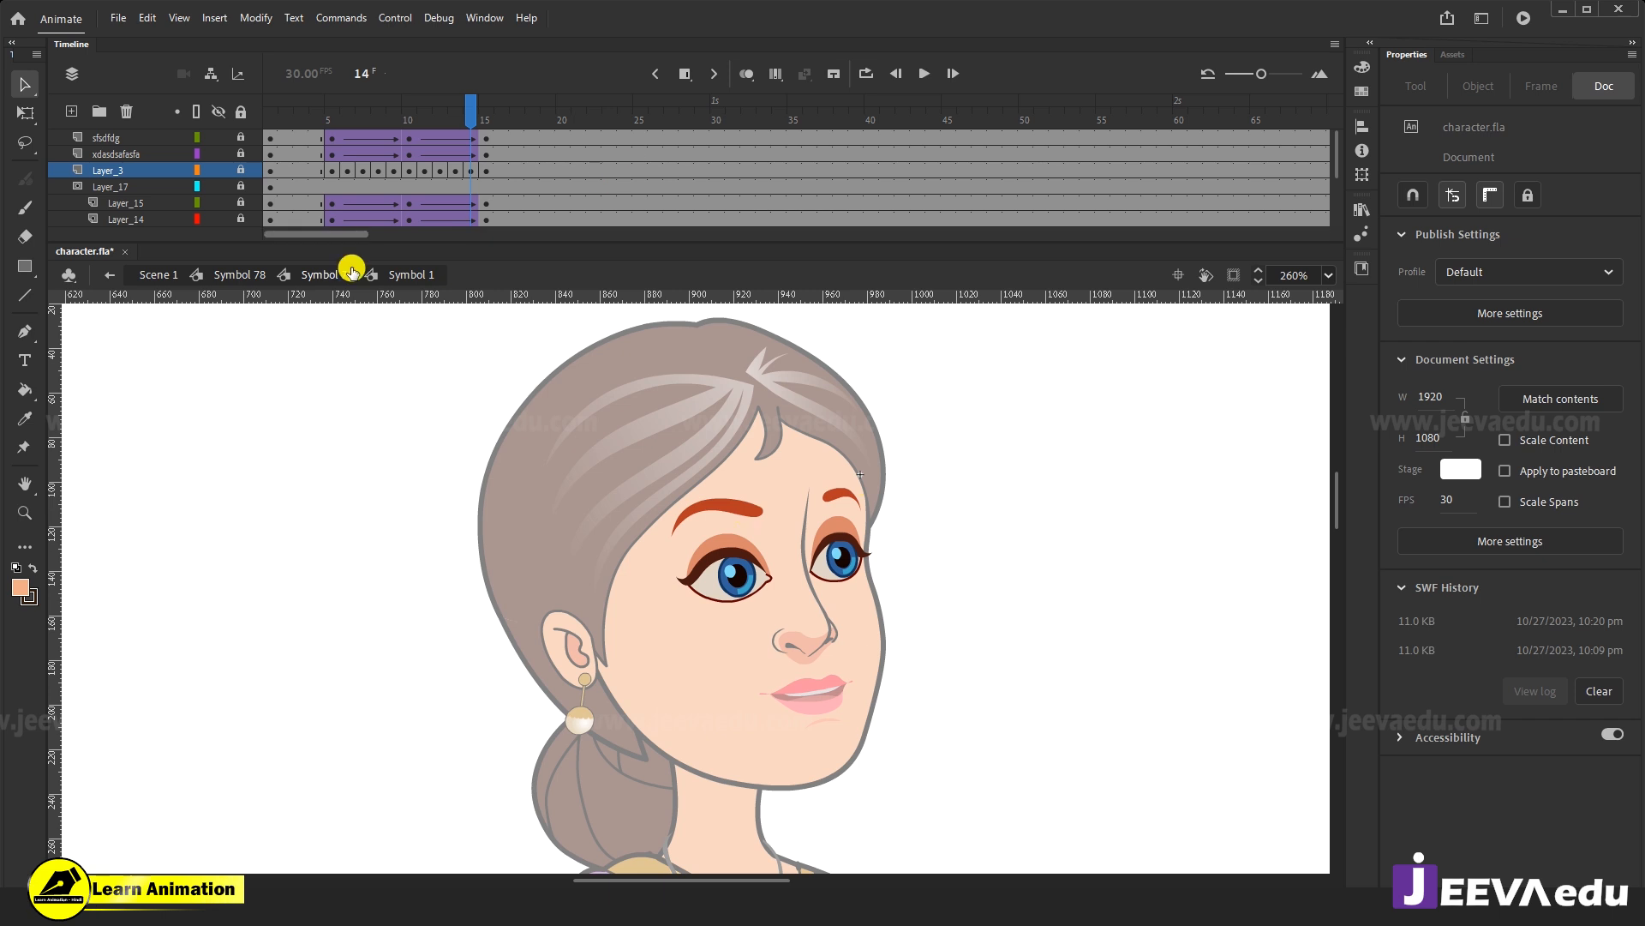
left_click(313, 274)
left_click(240, 274)
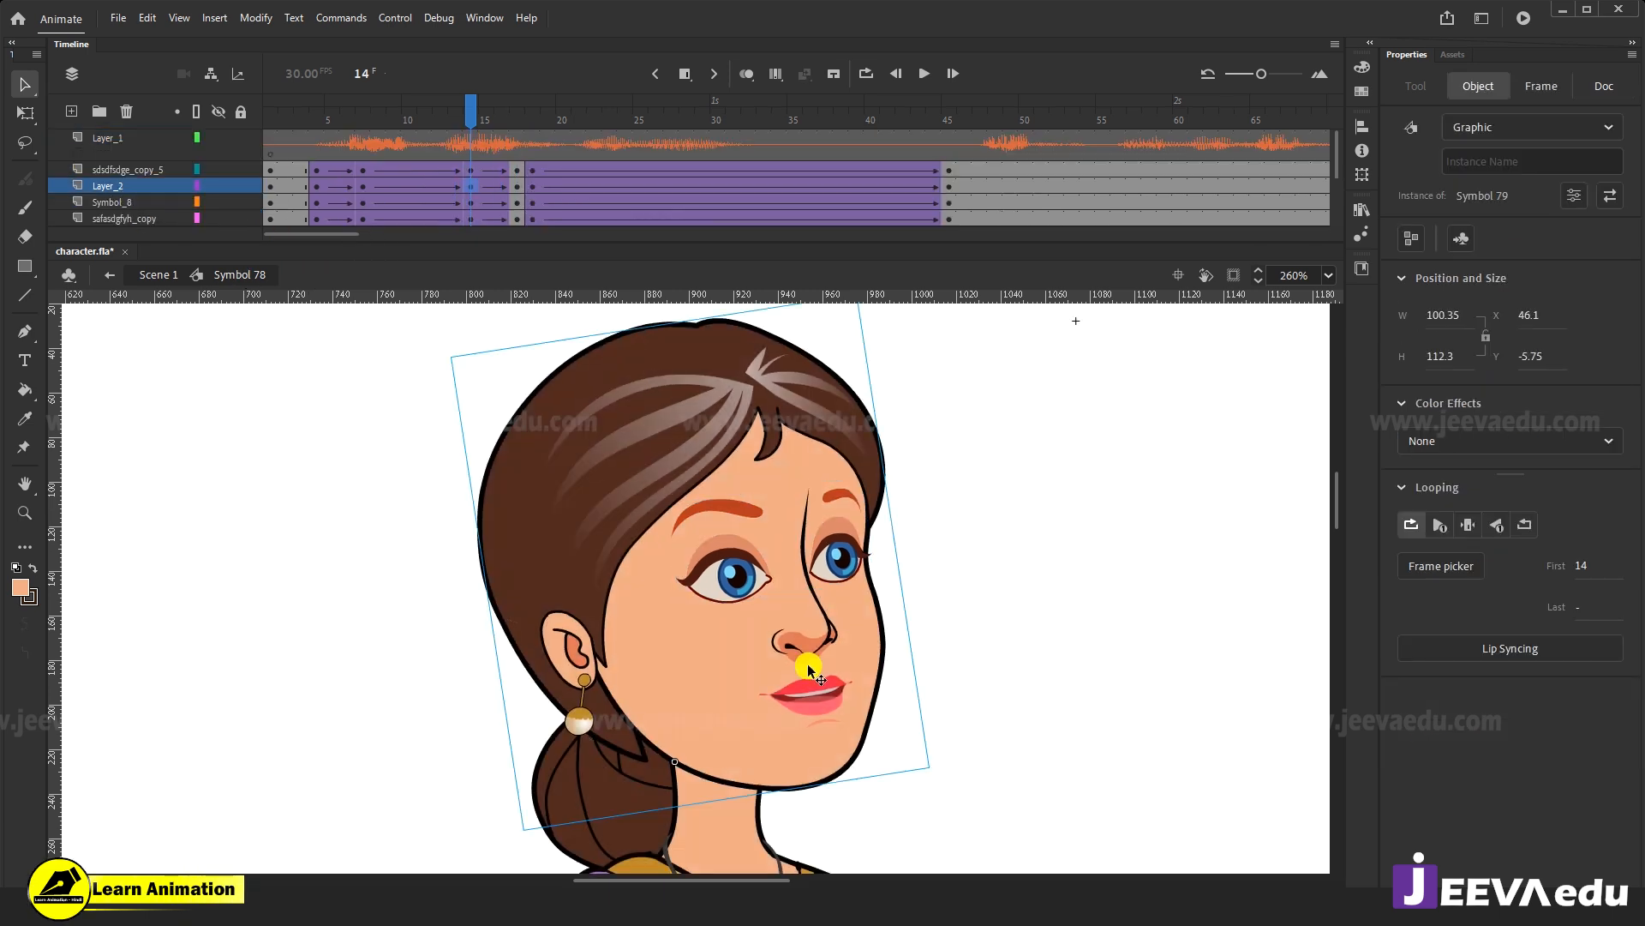
Play and scrub Symbol 78 with the full figure in view to review the gesture against the audio up to about frame 46.
key("z")
left_click(807, 663, "alt")
key("space")
left_click_drag(808, 647, 807, 641)
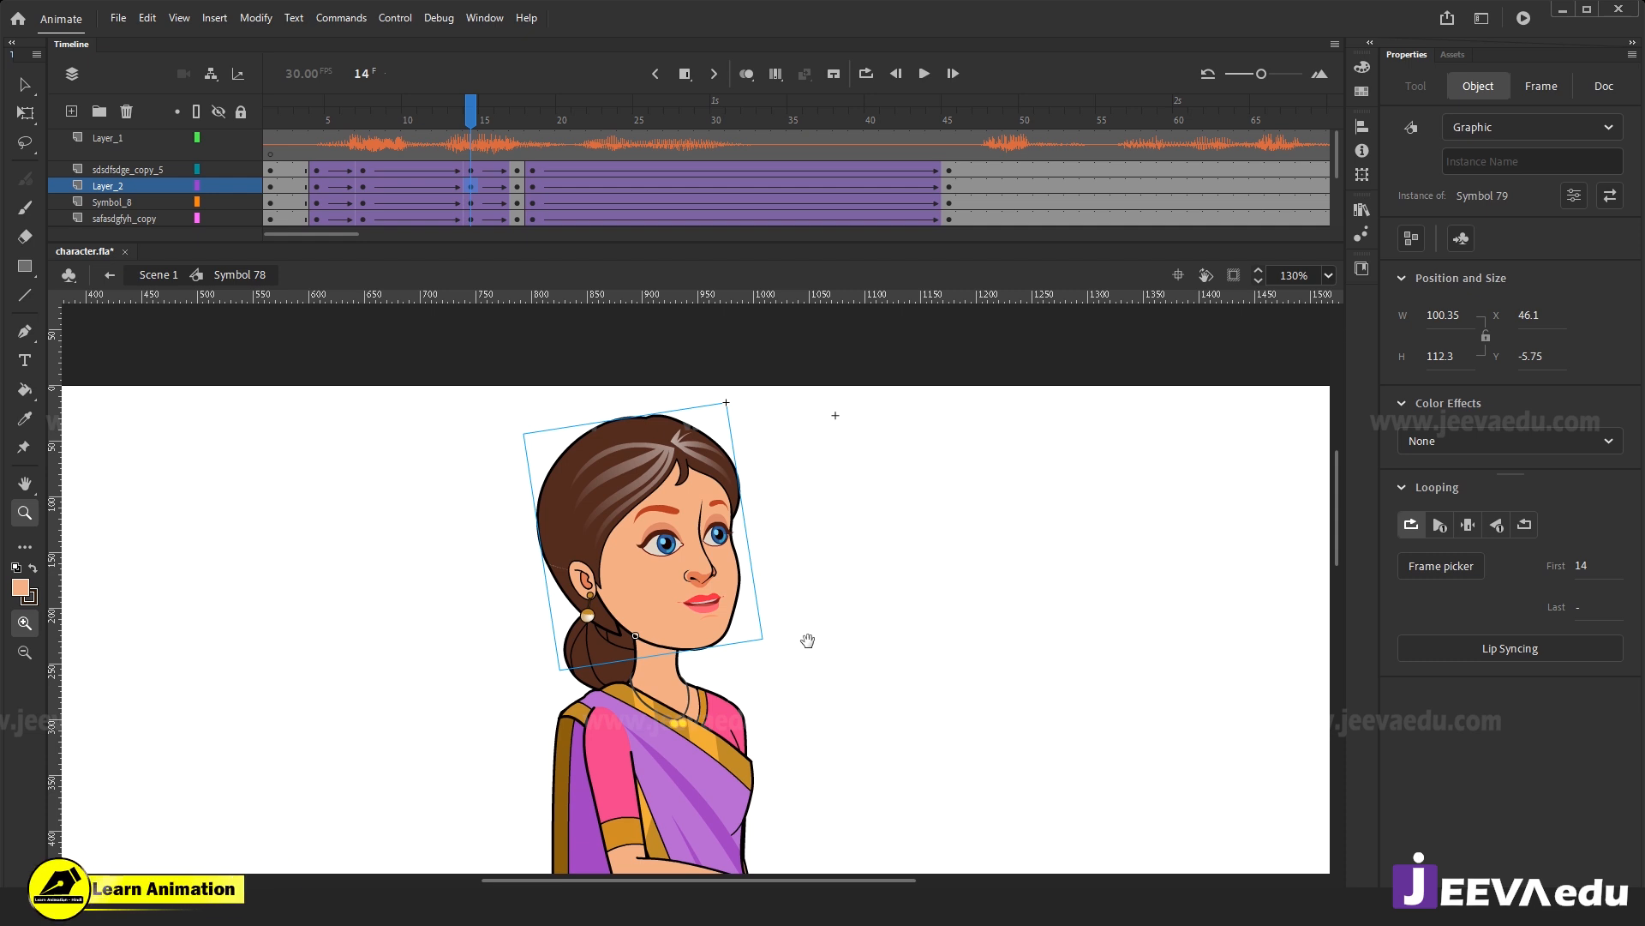
left_click(808, 640, "alt")
left_click_drag(700, 513, 696, 425)
left_click(239, 146)
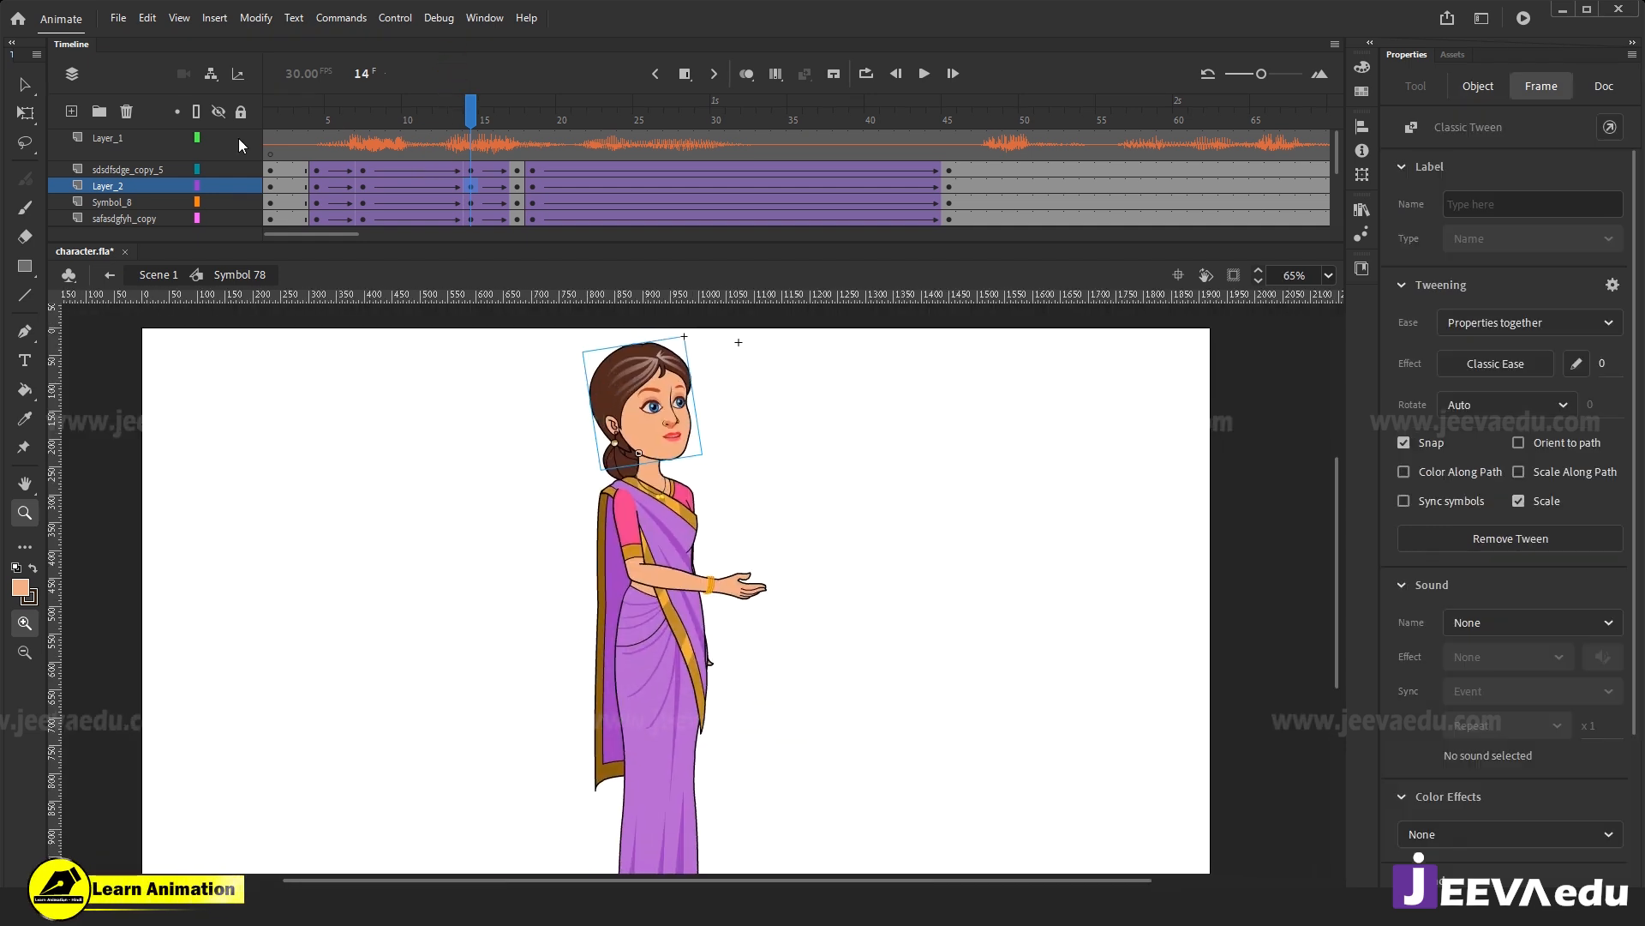
key("shift+comma")
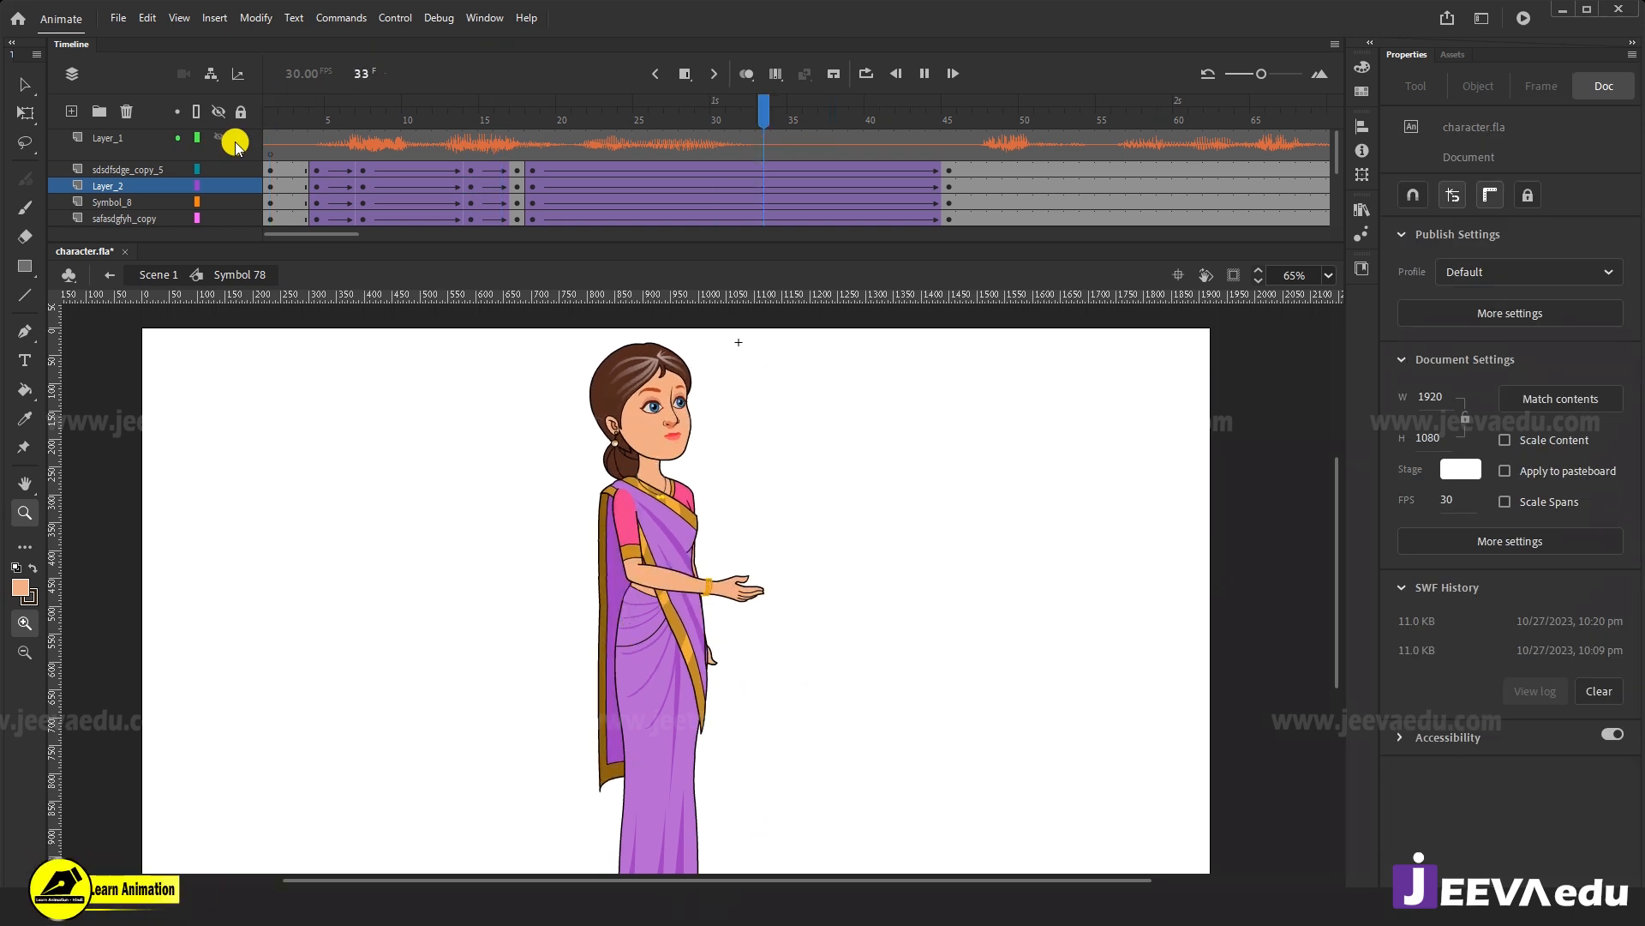
key("Return")
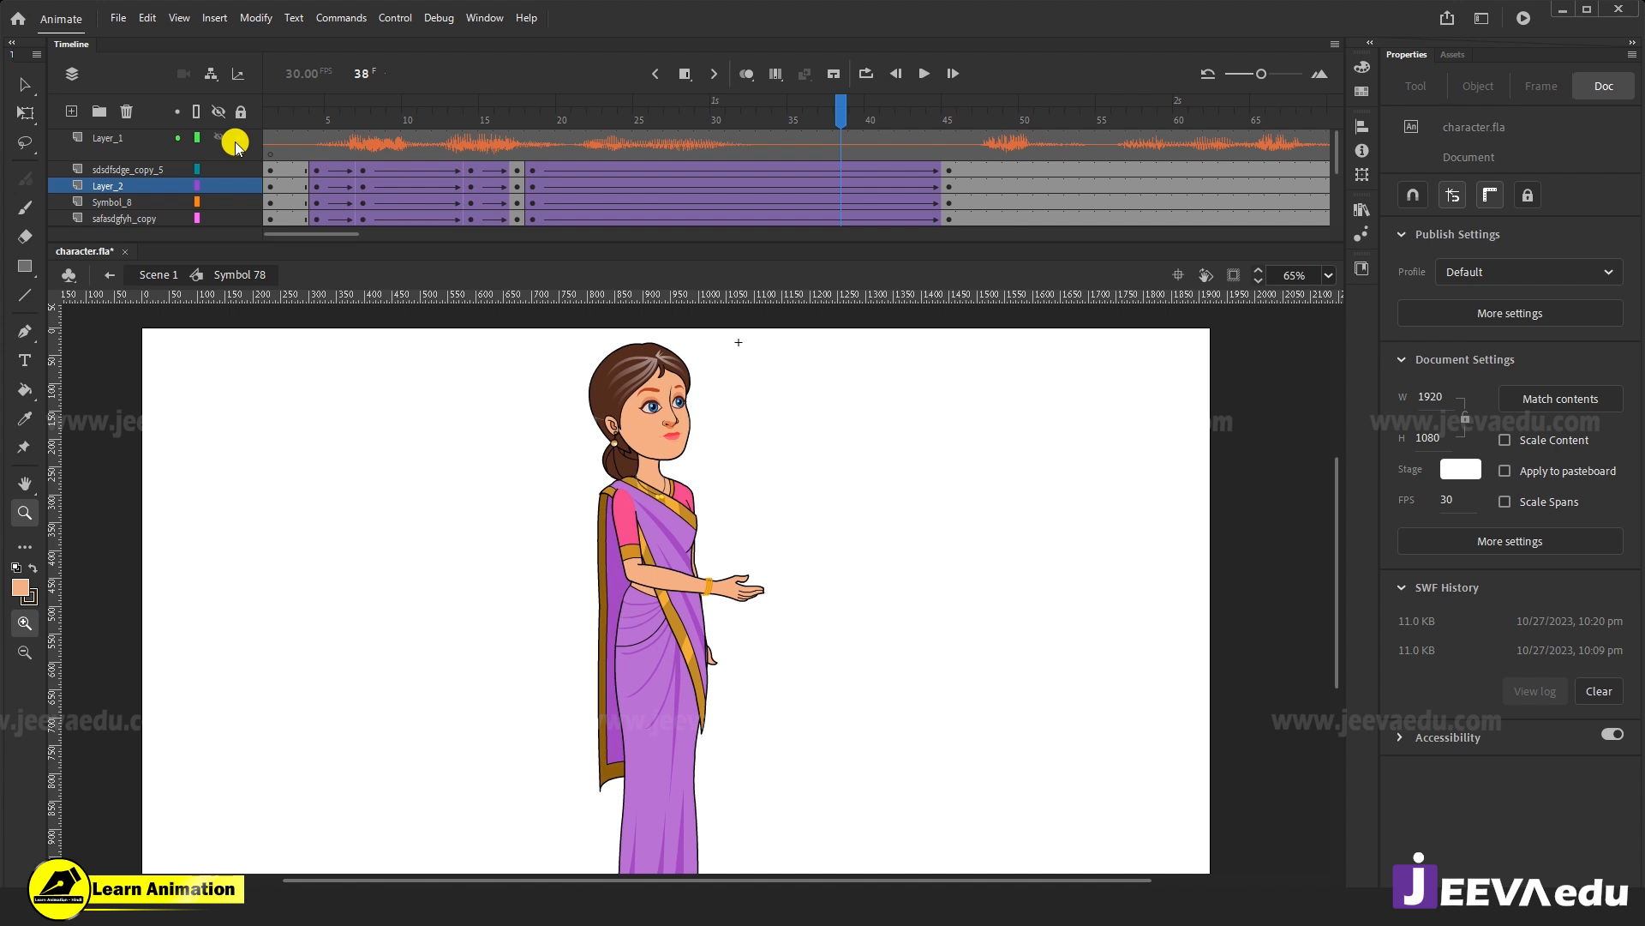
left_click_drag(423, 118, 1150, 163)
mouse_move(355, 240)
left_mouse_down()
mouse_move(432, 232)
mouse_move(358, 233)
left_mouse_up()
key("Return")
key("Return")
Insert keyframes at frames 46, 49, 56 and 64 on all the character's layers, matching the next part of the dialogue.
left_click_drag(502, 169, 502, 224)
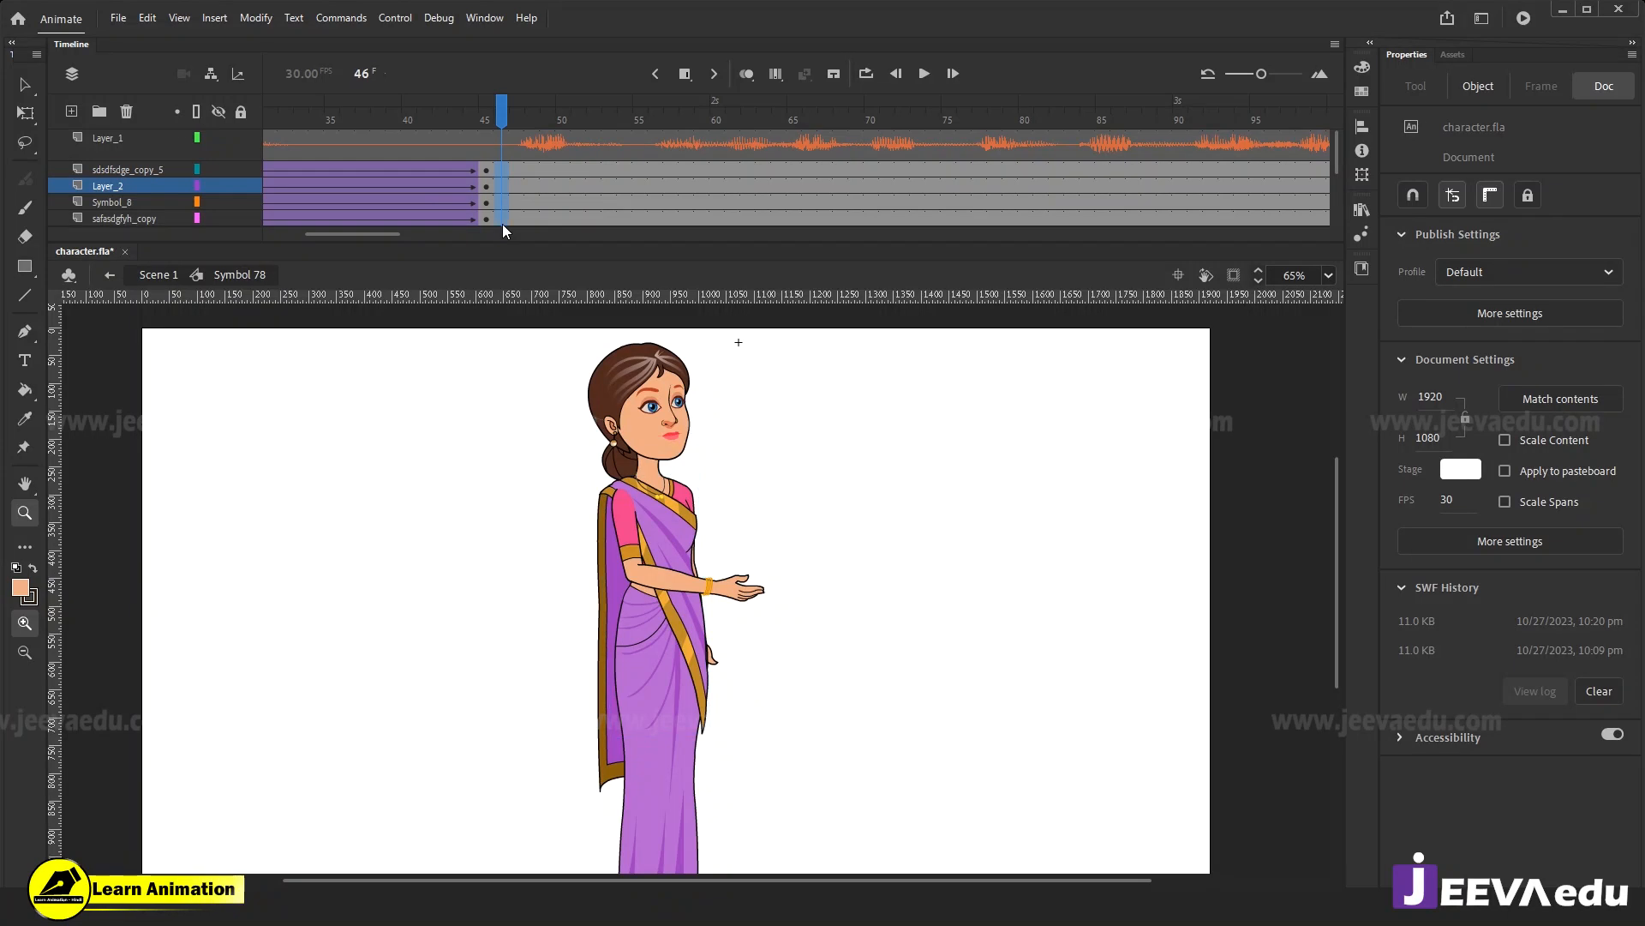
key("F6")
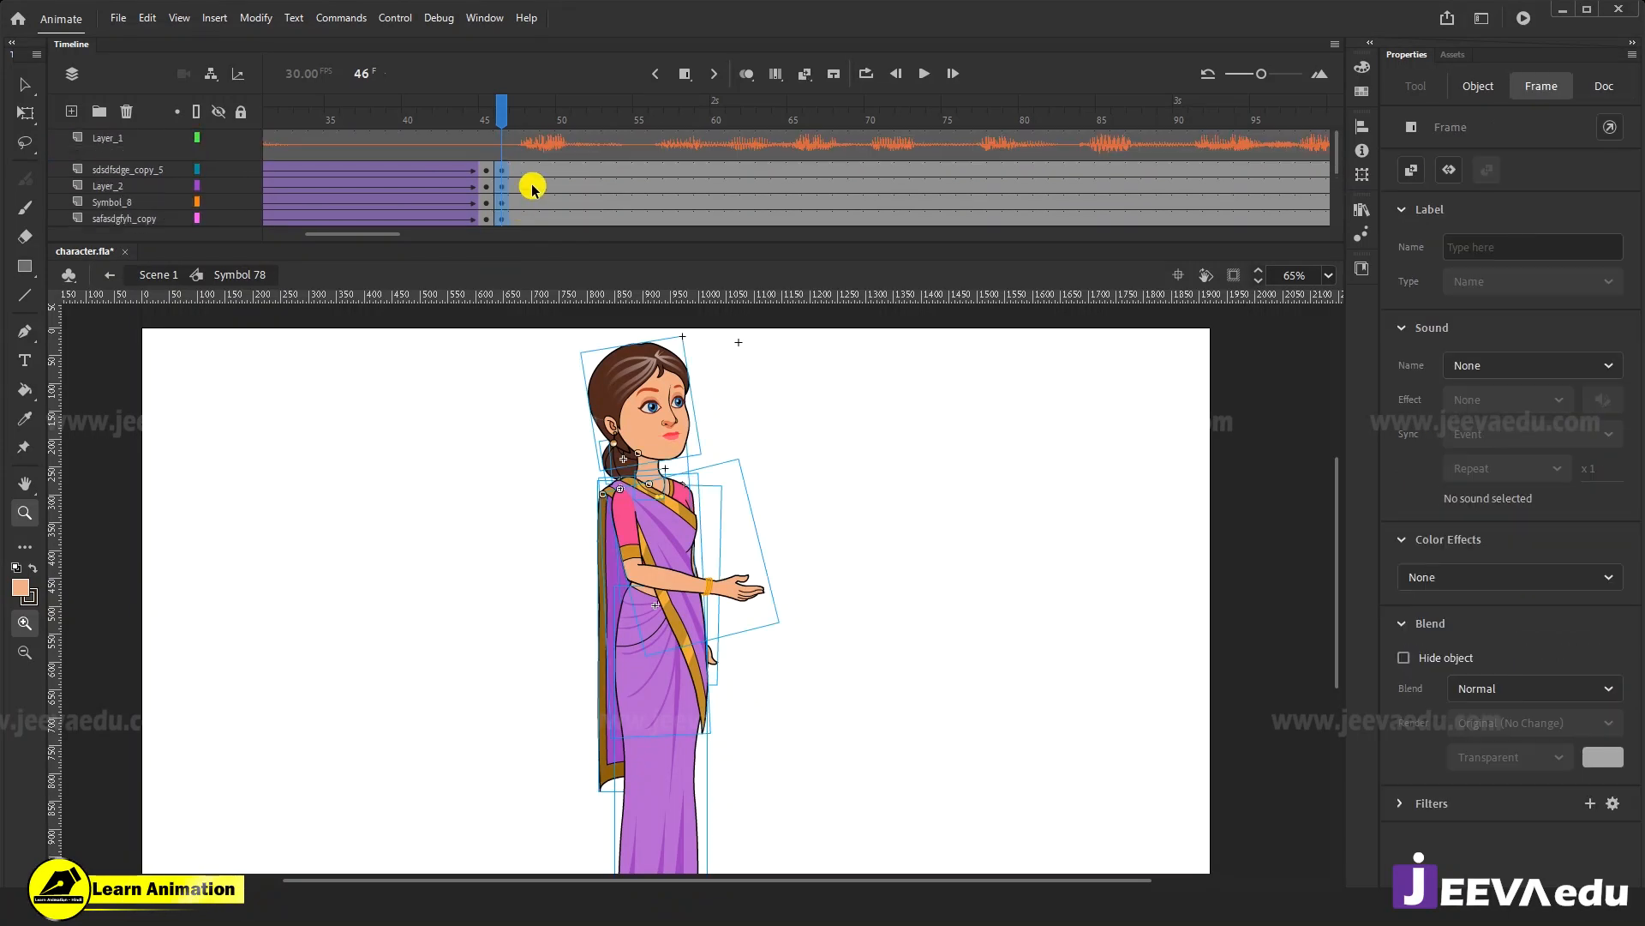
left_click_drag(551, 169, 549, 280)
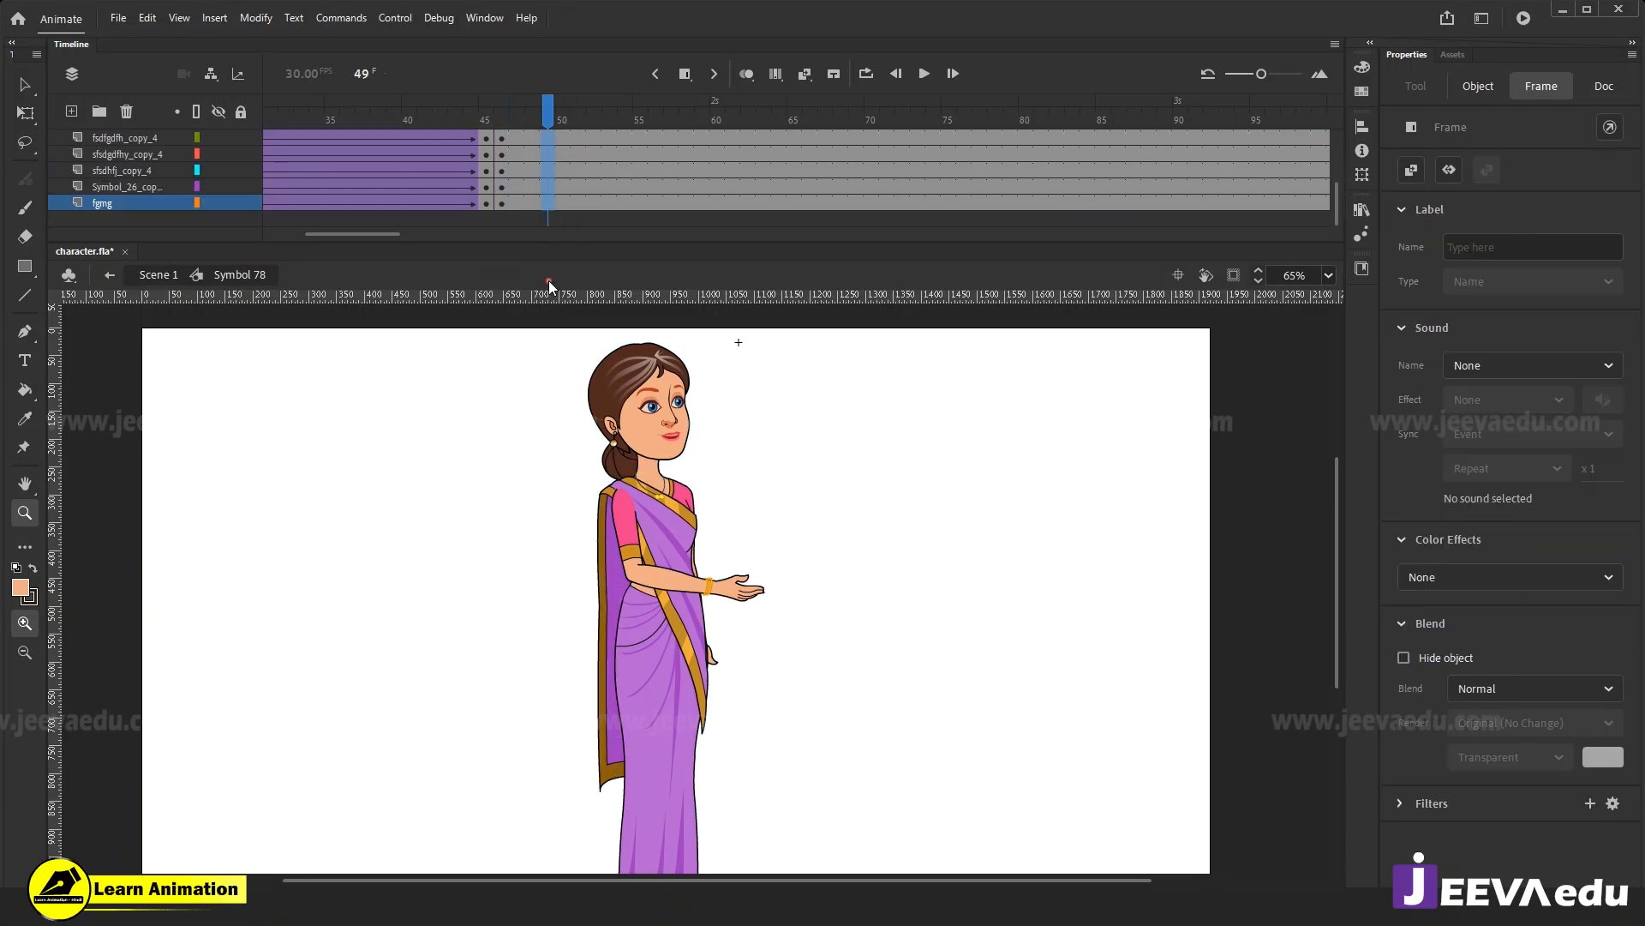
scroll(562, 172, "up", 5)
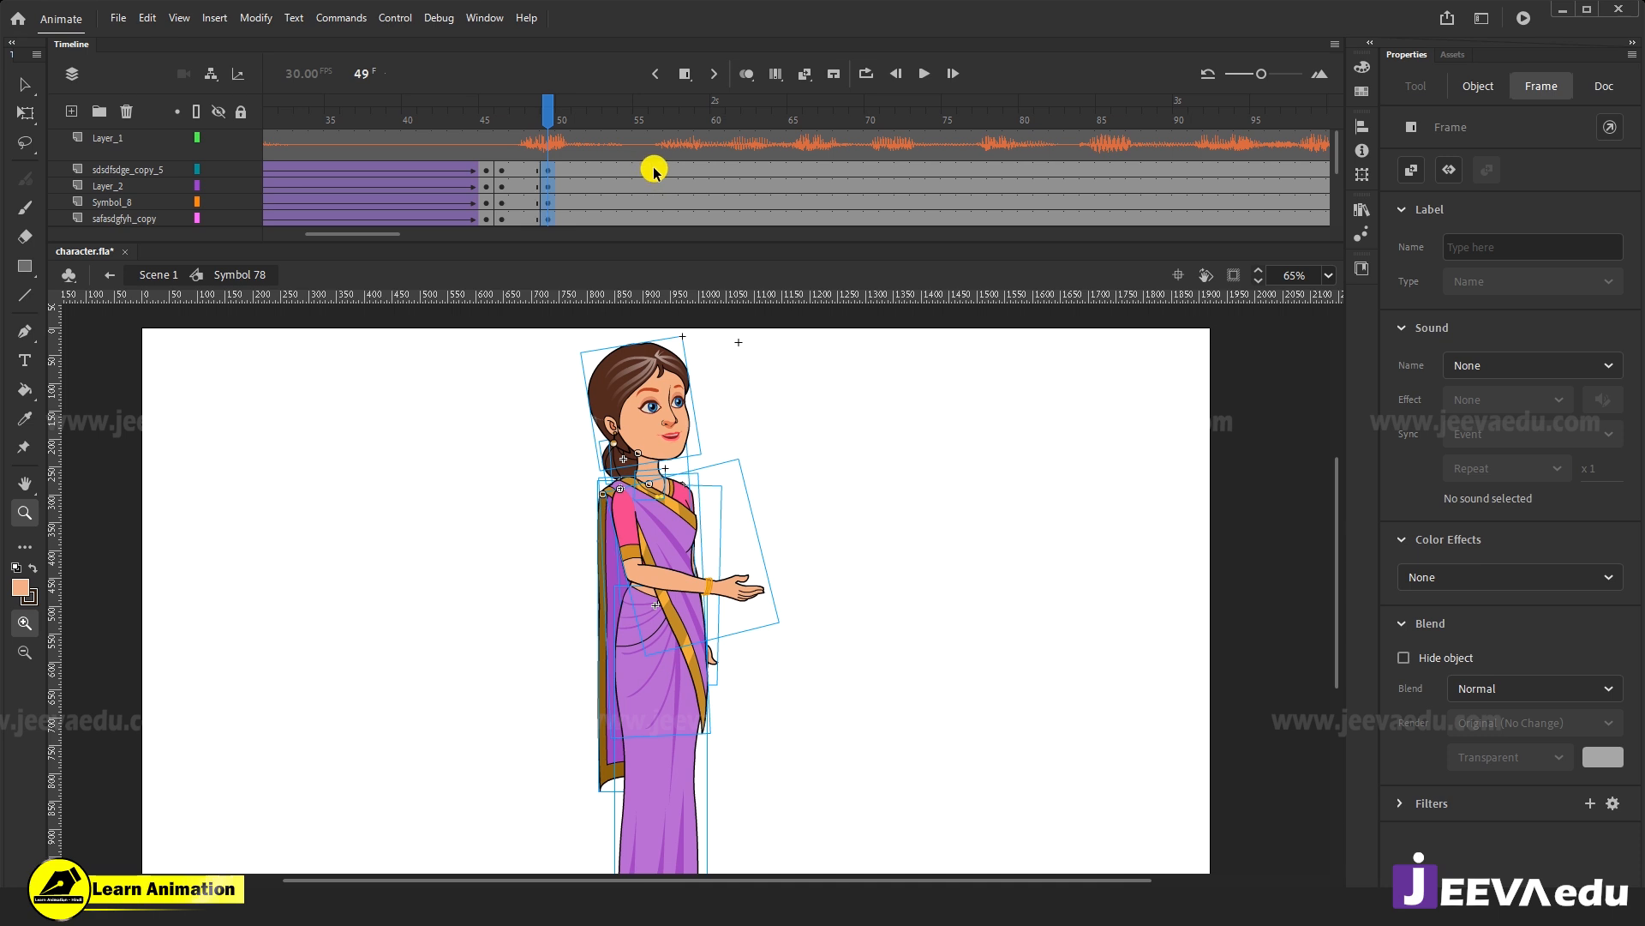
left_click_drag(663, 170, 654, 257)
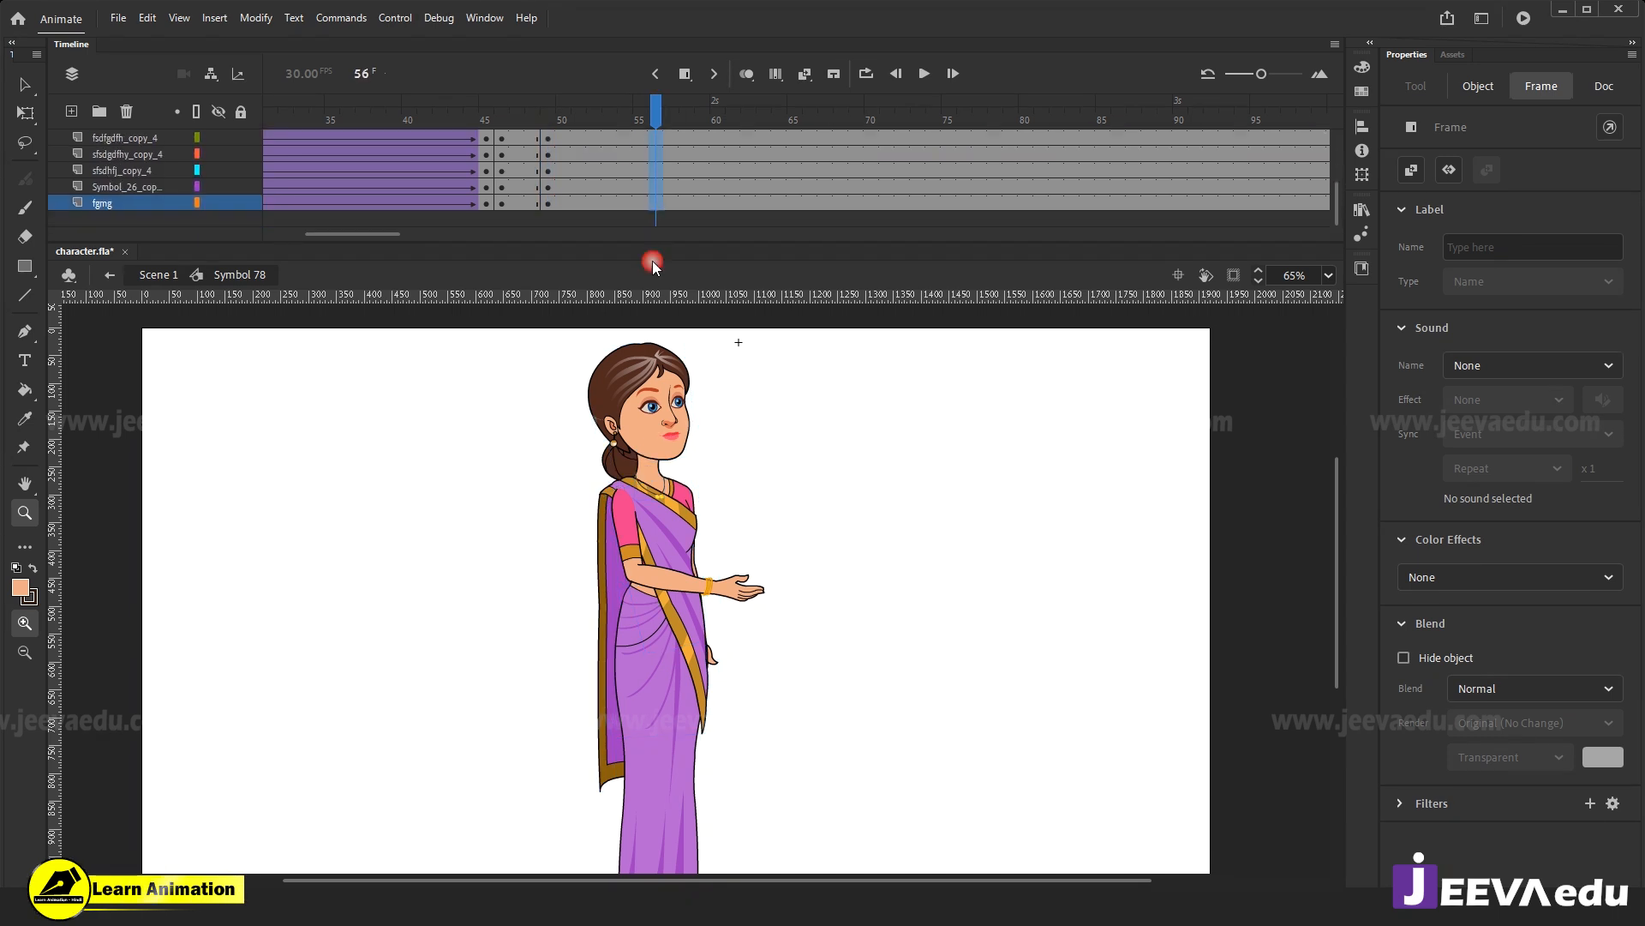
scroll(777, 159, "up", 3)
key("F6")
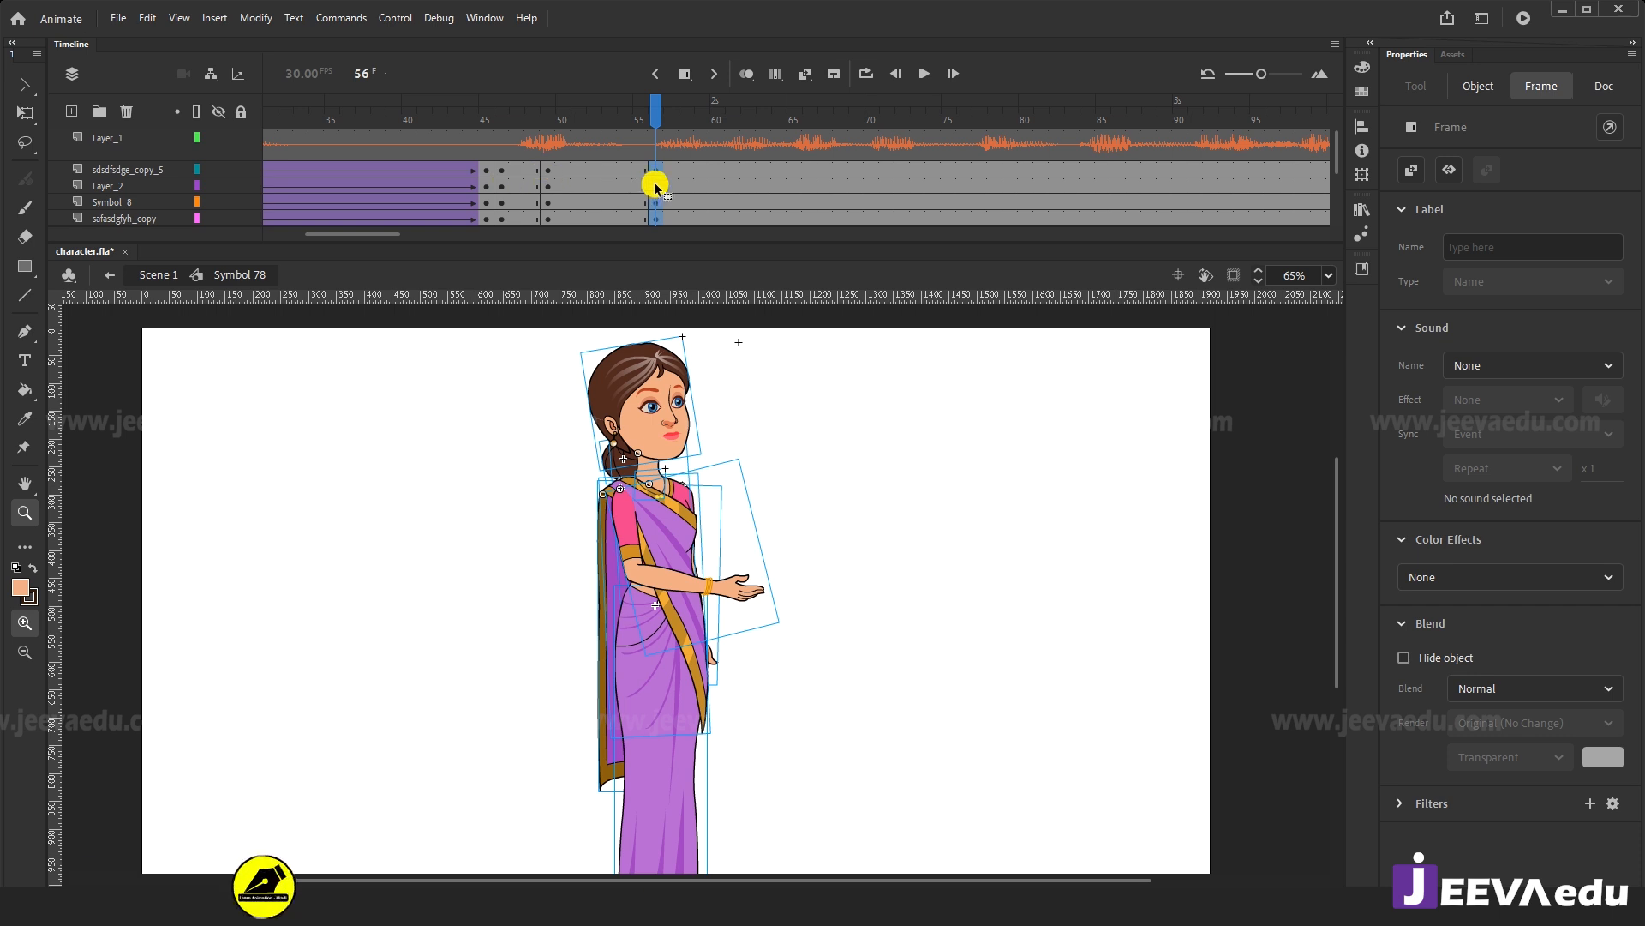
left_click_drag(791, 172, 789, 269)
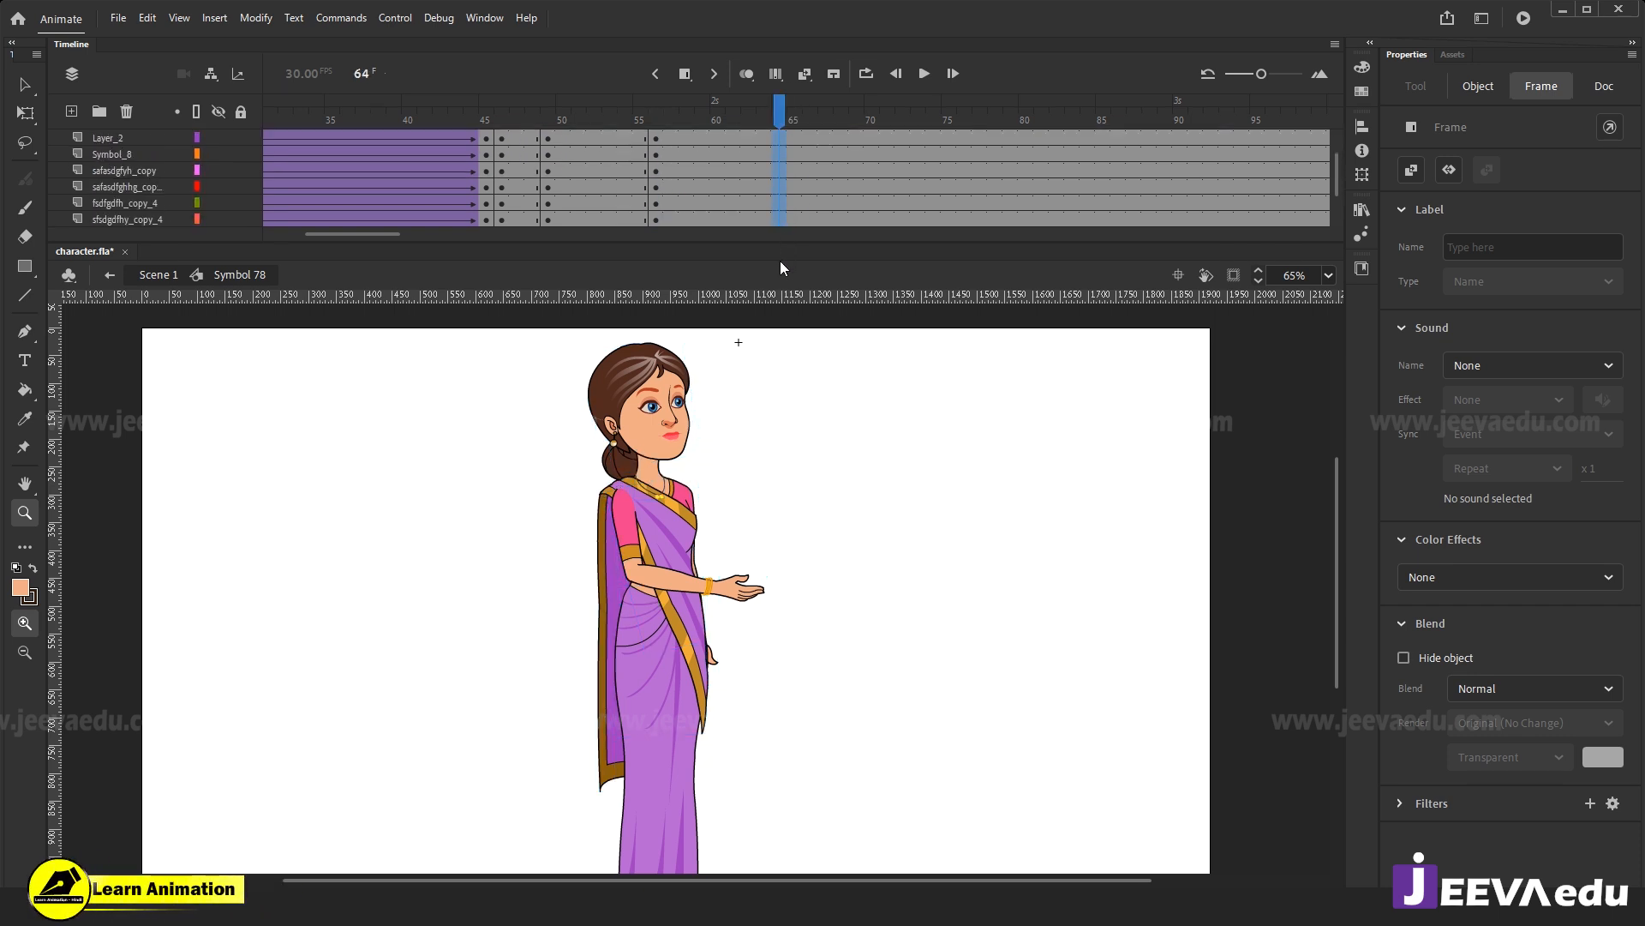
key("F6")
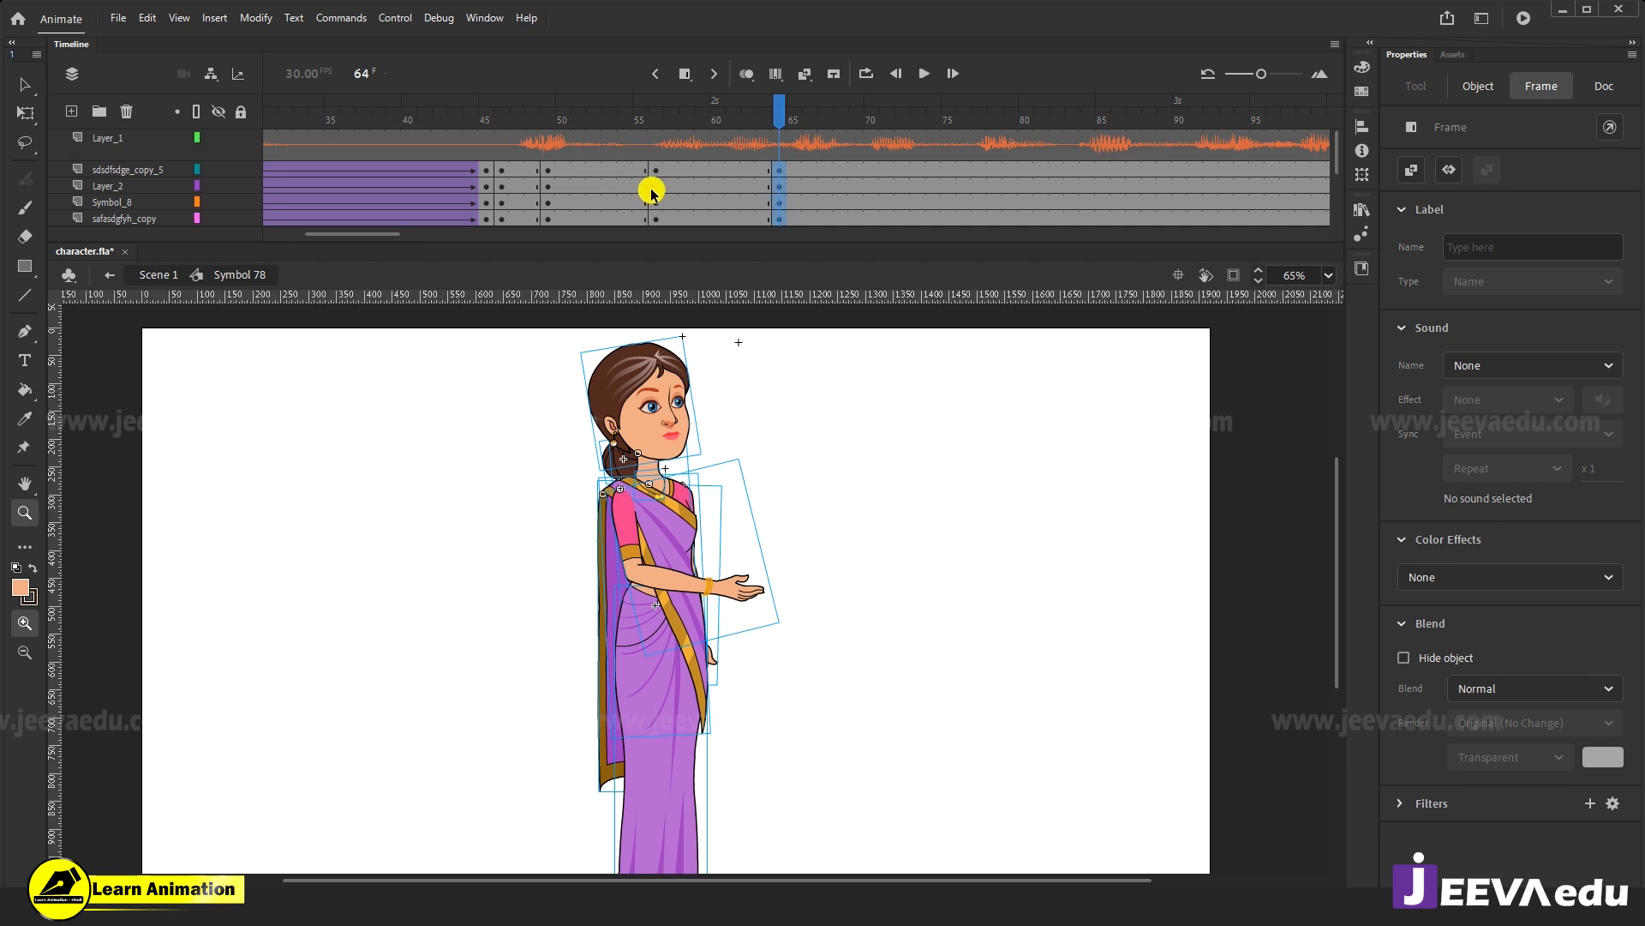
Create classic tweens on all character layers between the keyframes from frame 46 to frame 64.
left_click_drag(744, 122, 718, 195)
left_click_drag(367, 235, 300, 229)
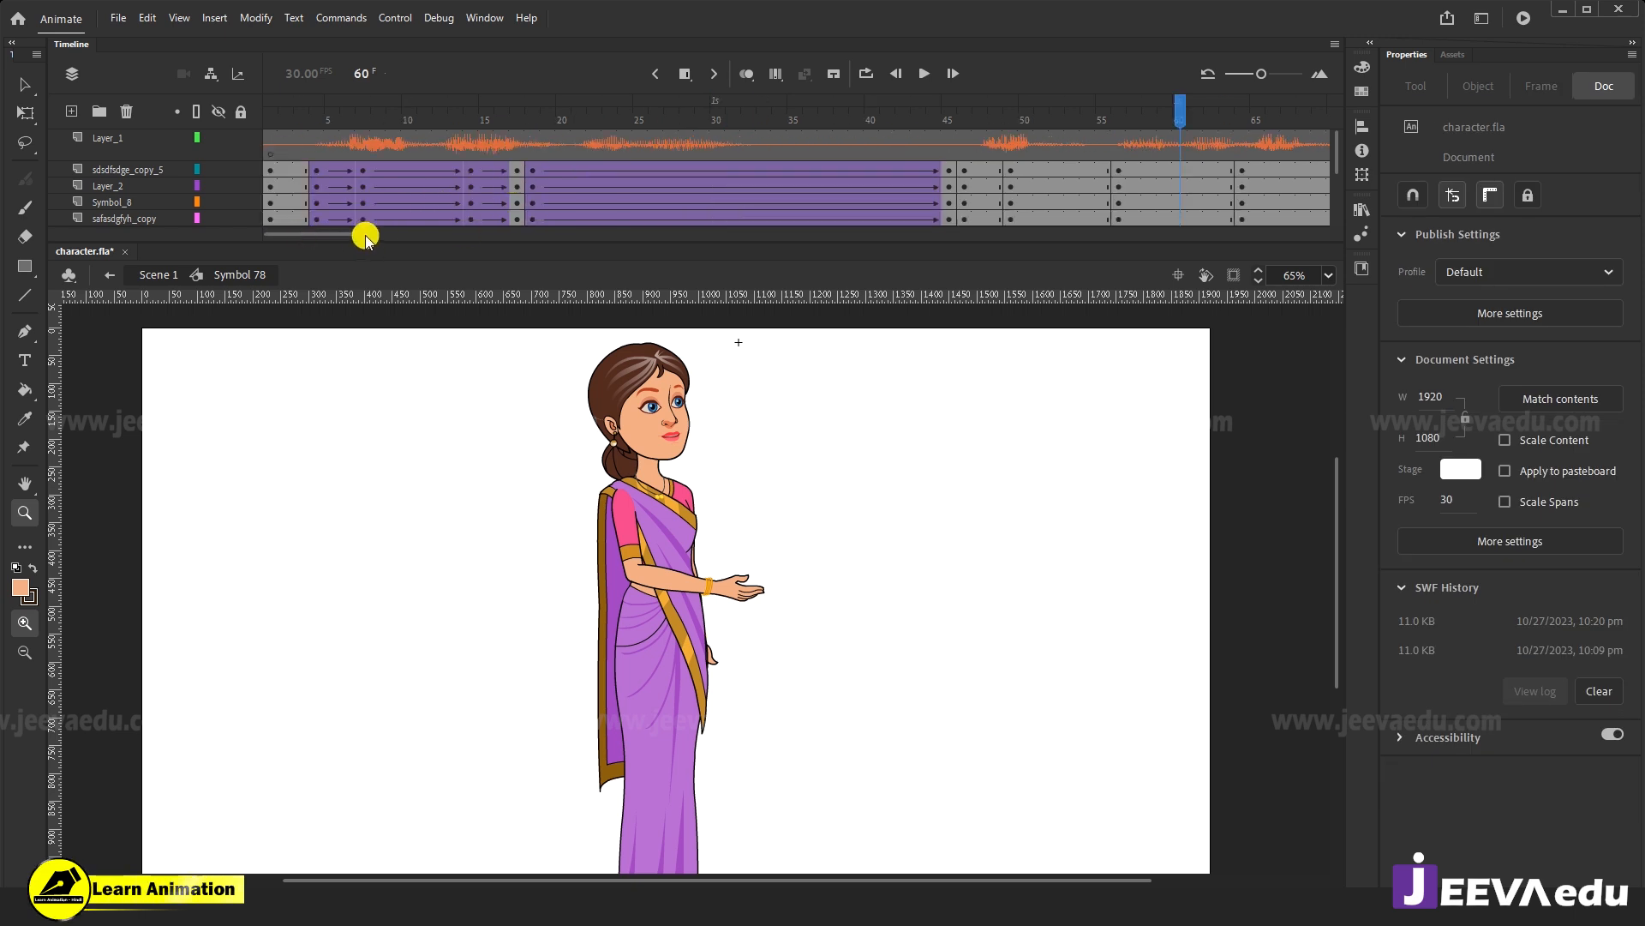
left_click_drag(348, 234, 378, 235)
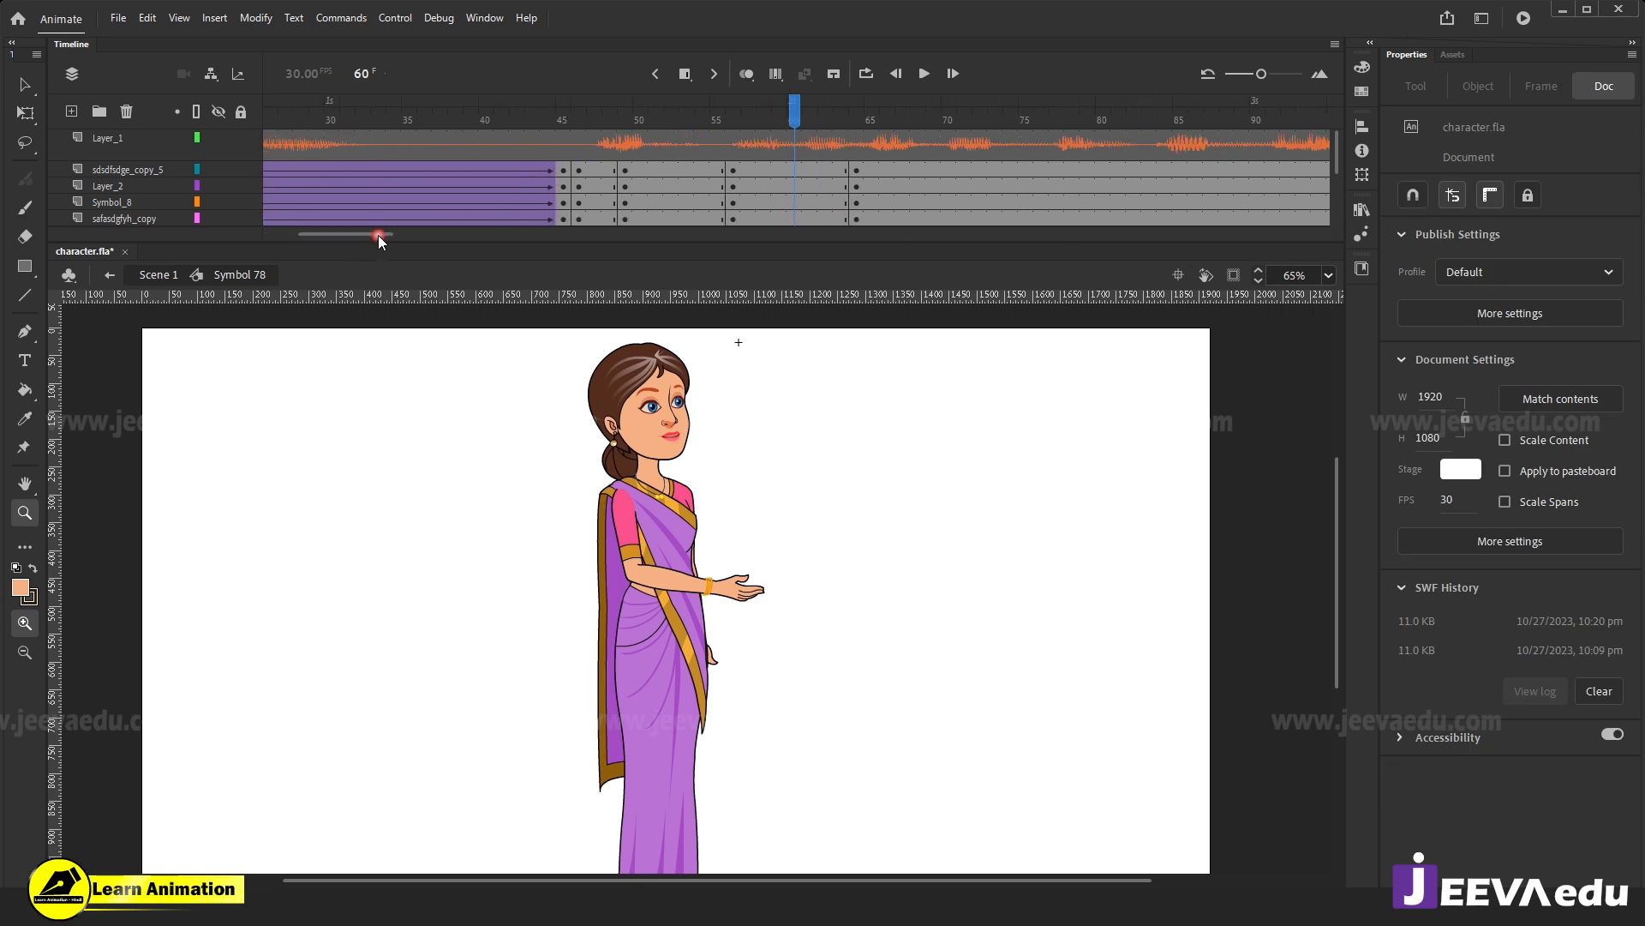
left_click_drag(609, 173, 778, 285)
right_click(705, 195)
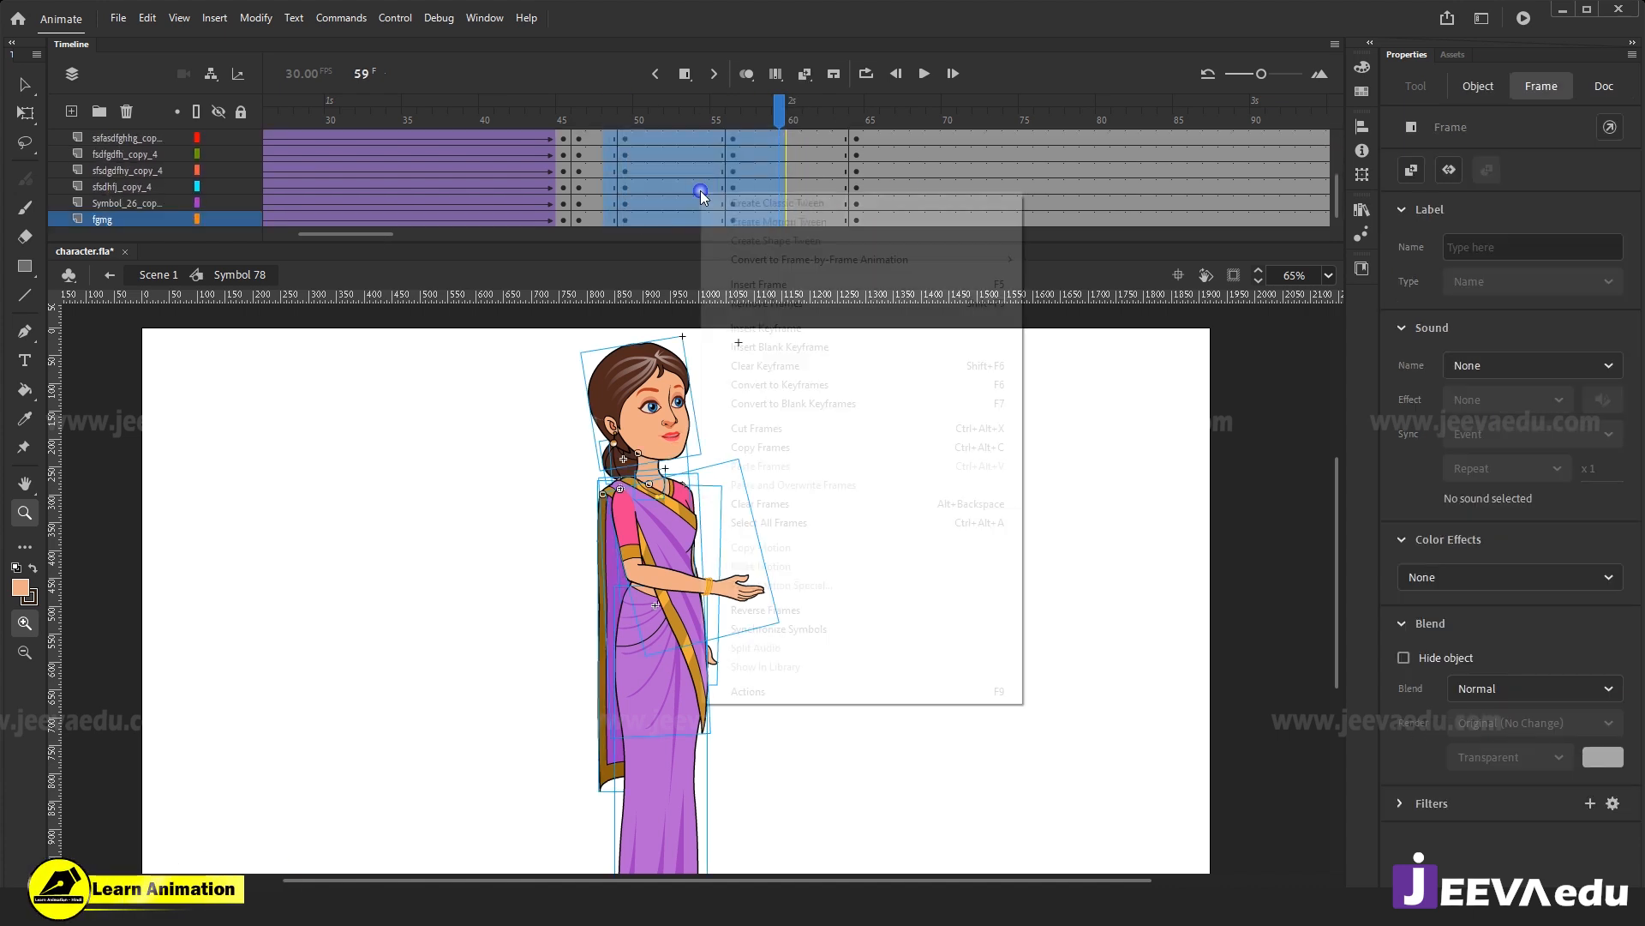
left_click(751, 207)
scroll(753, 184, "up", 3)
left_click(780, 115)
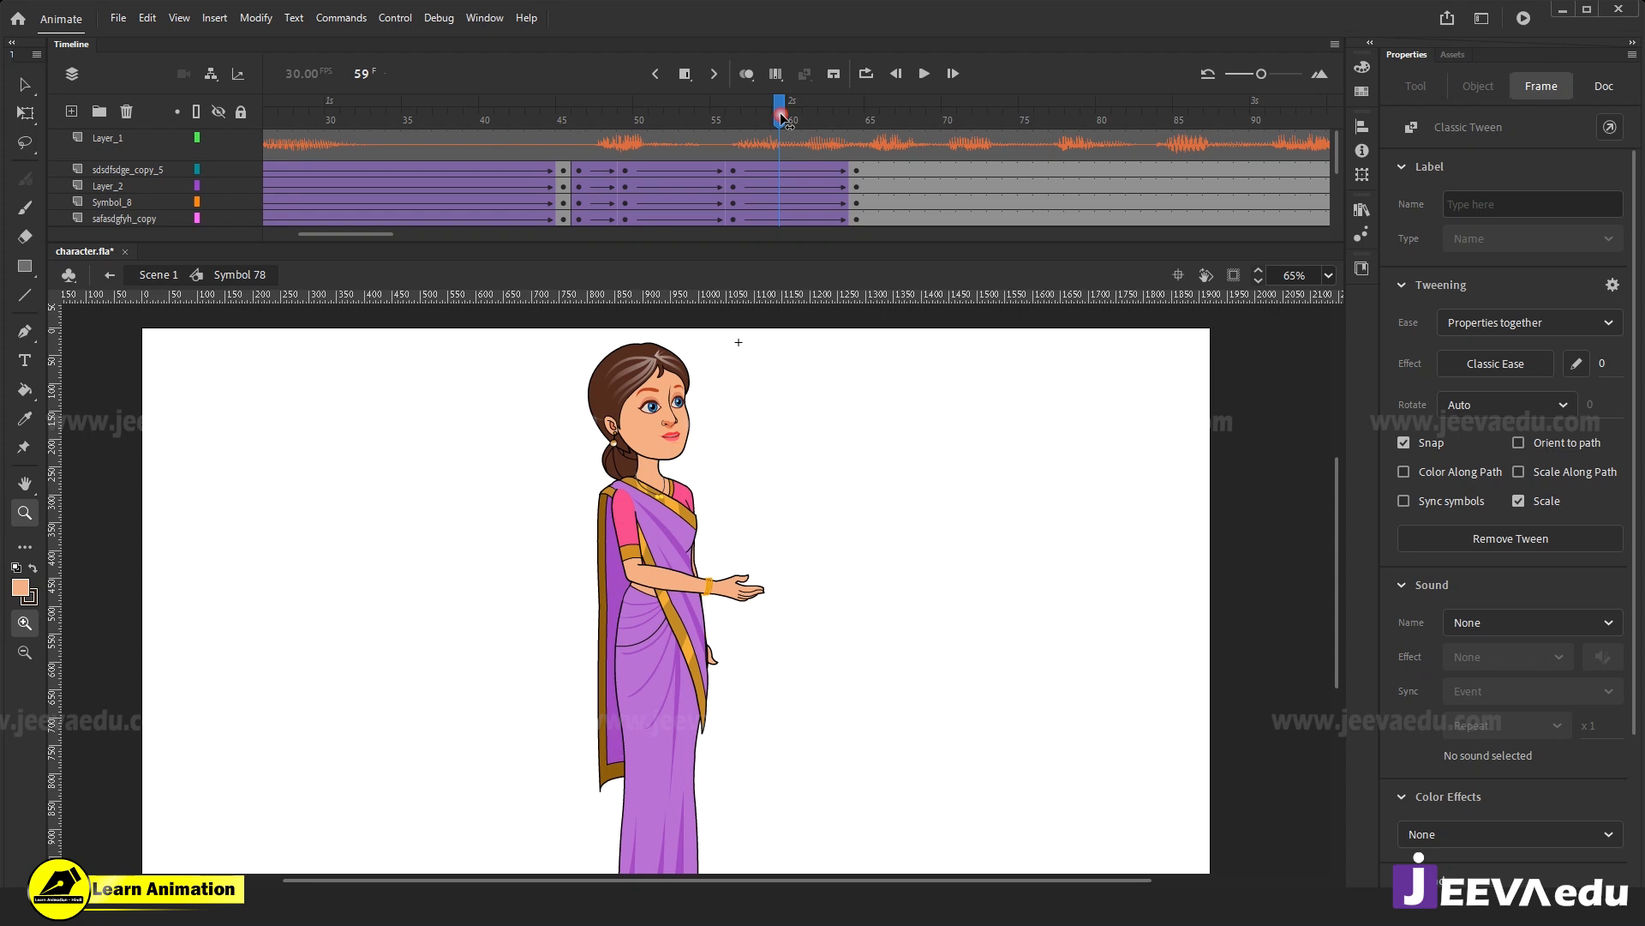
Set the ease of the frame 56 to 64 tweens to 100 and of the frame 49 to 56 tweens to -99.
left_click_drag(798, 172, 812, 320)
scroll(802, 191, "up", 3)
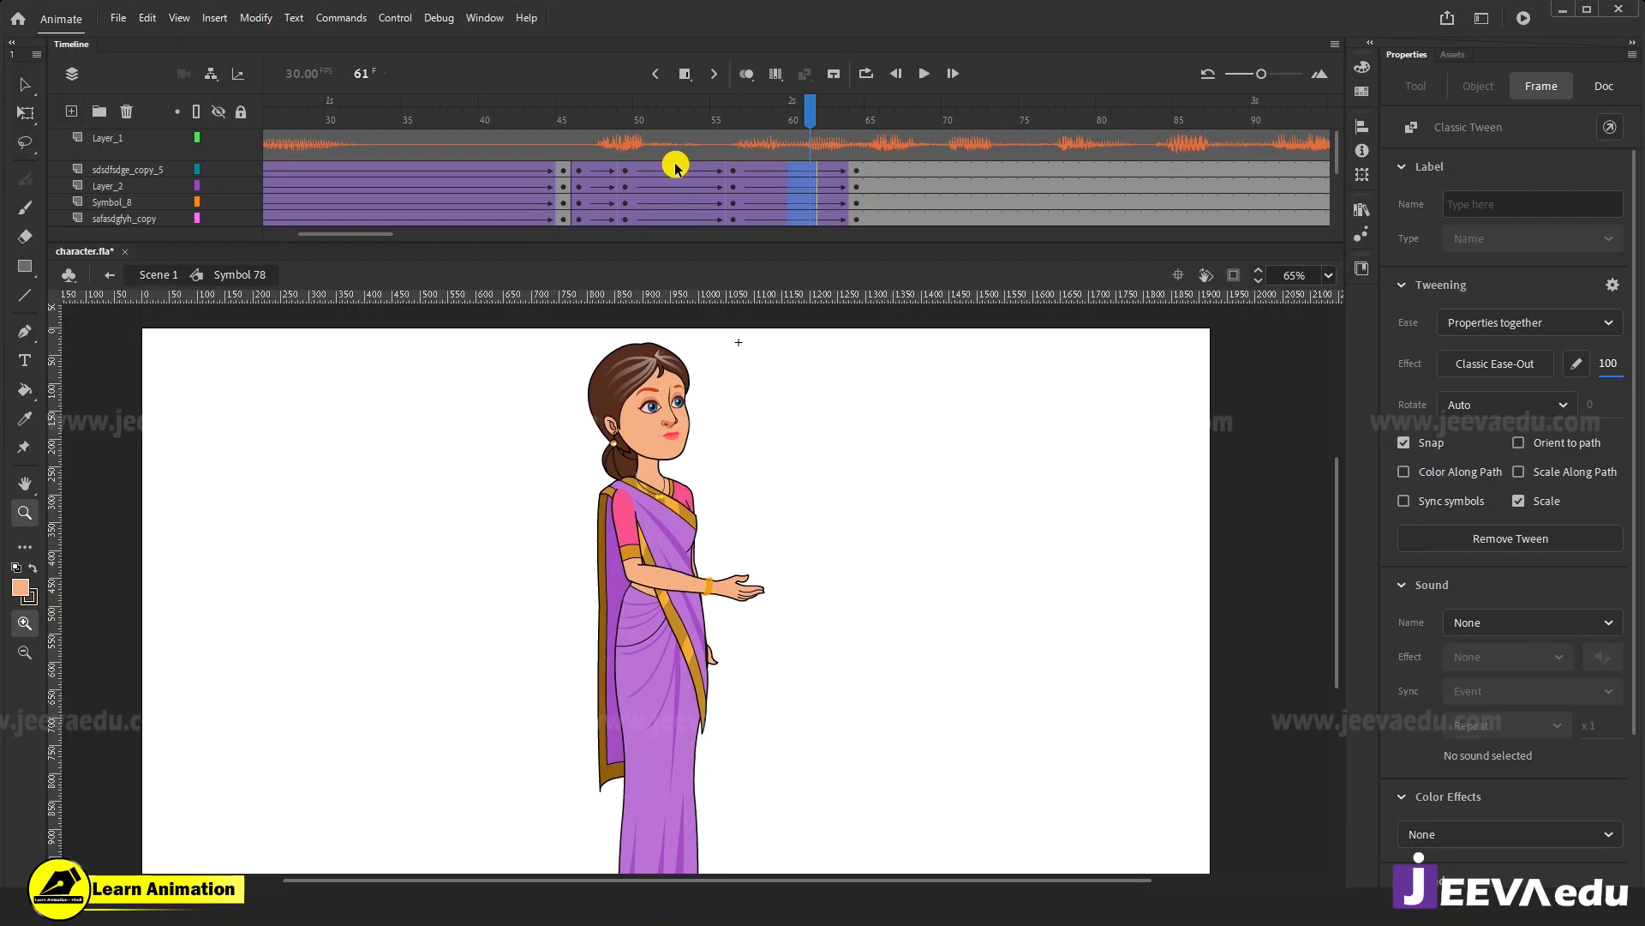
left_click_drag(682, 231, 685, 302)
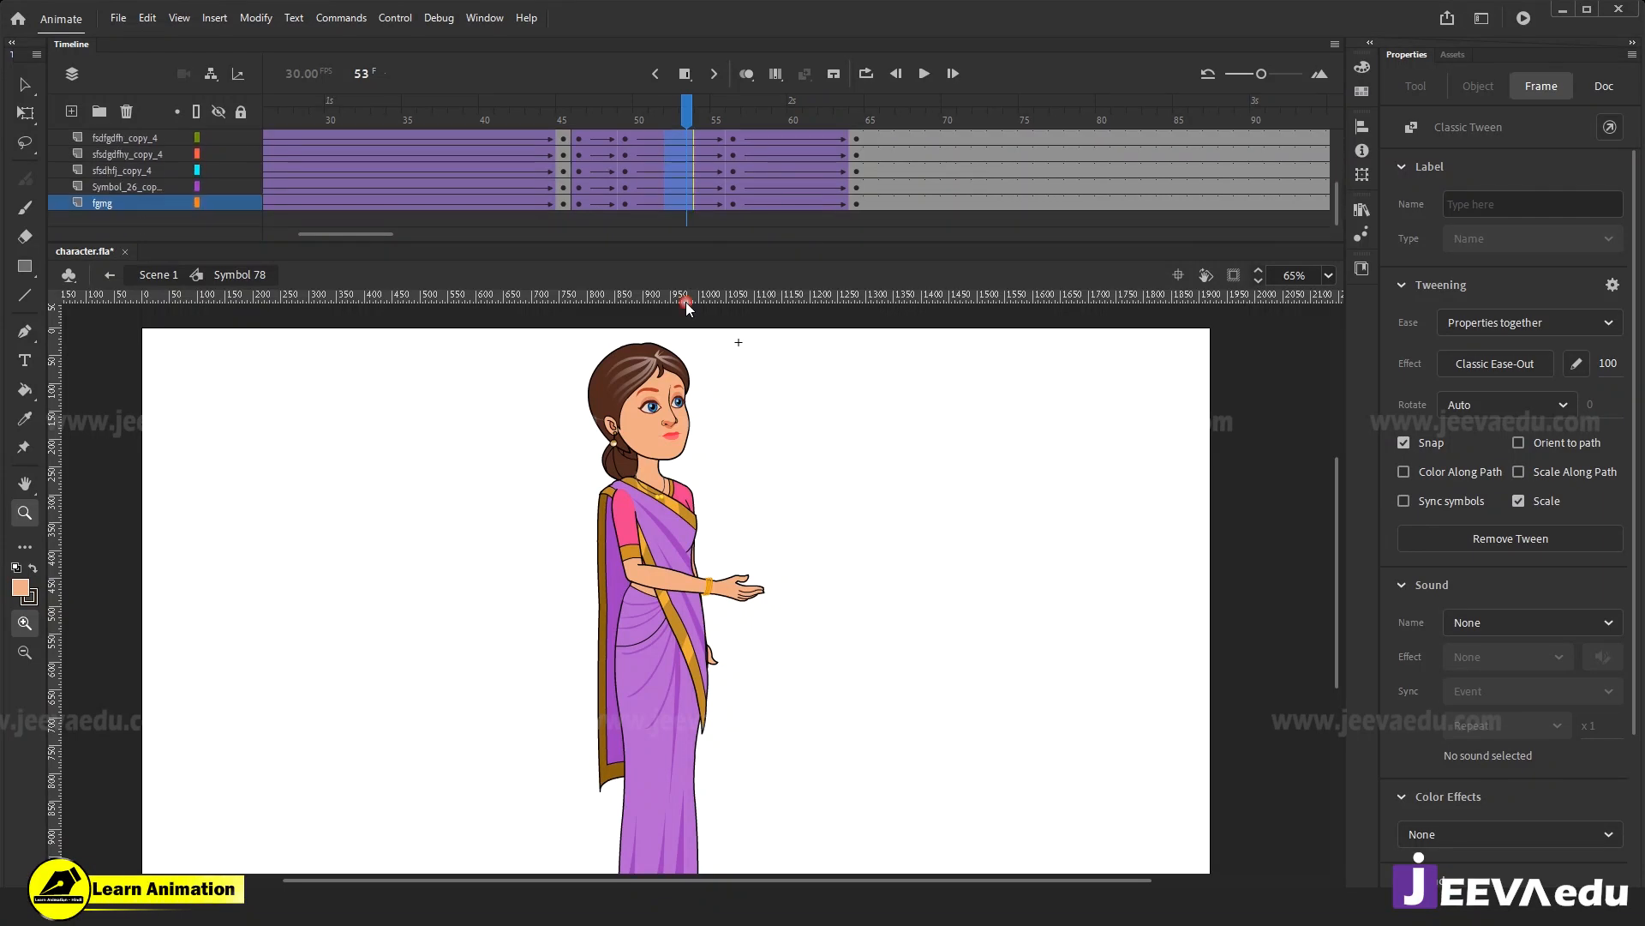
left_click_drag(1260, 347, 1262, 346)
scroll(755, 159, "up", 5)
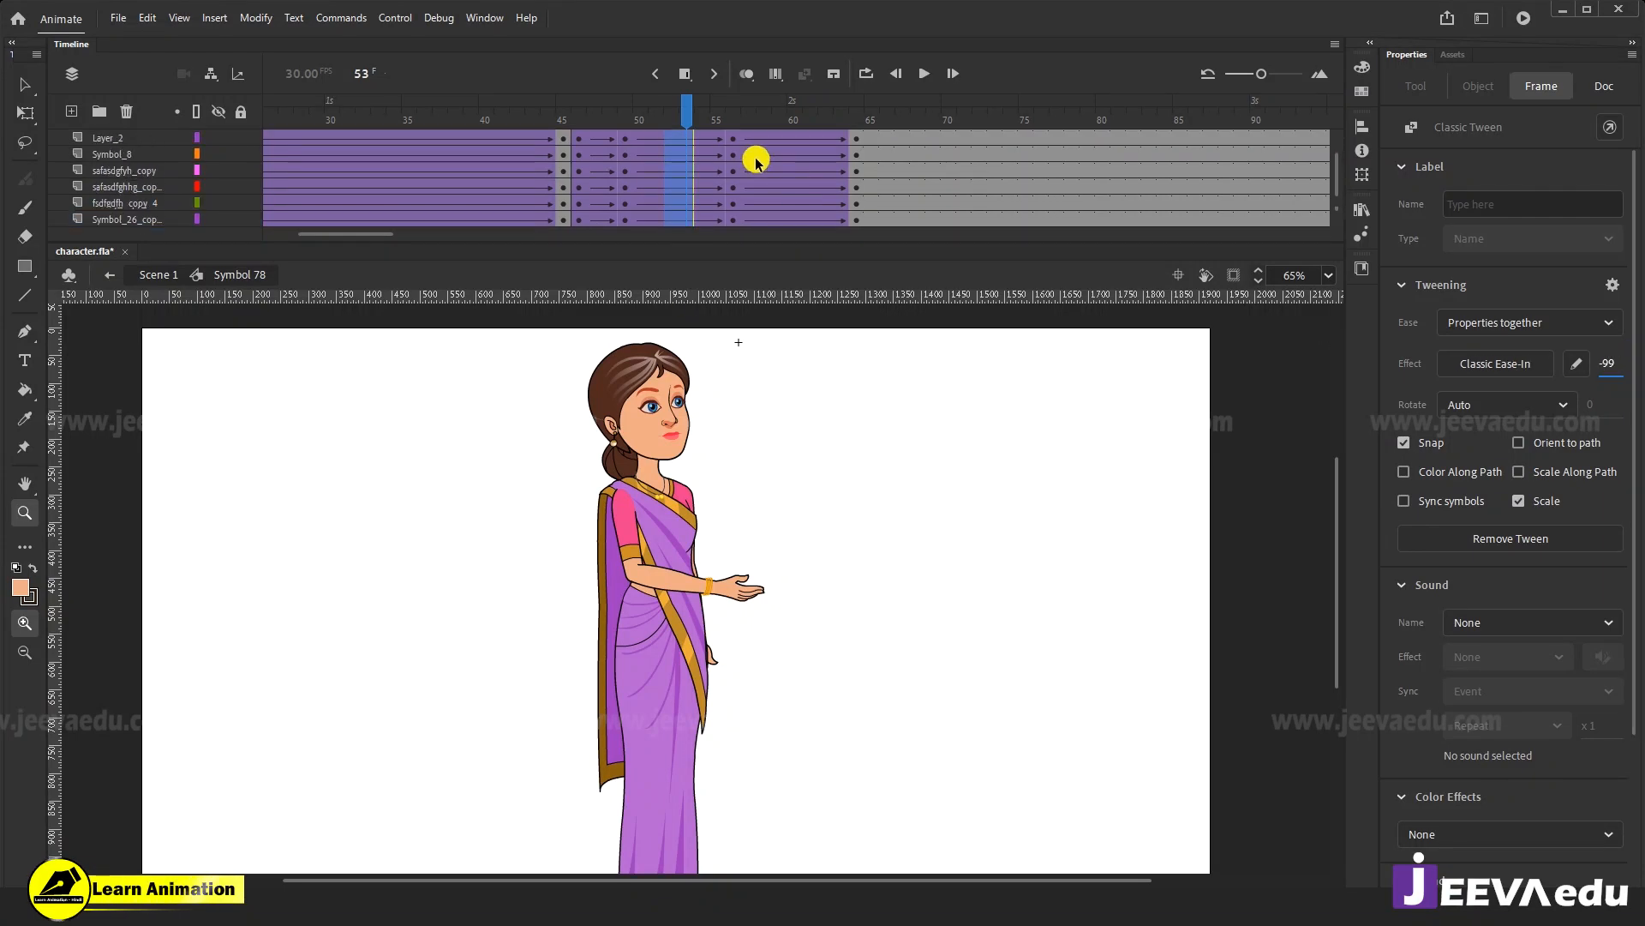
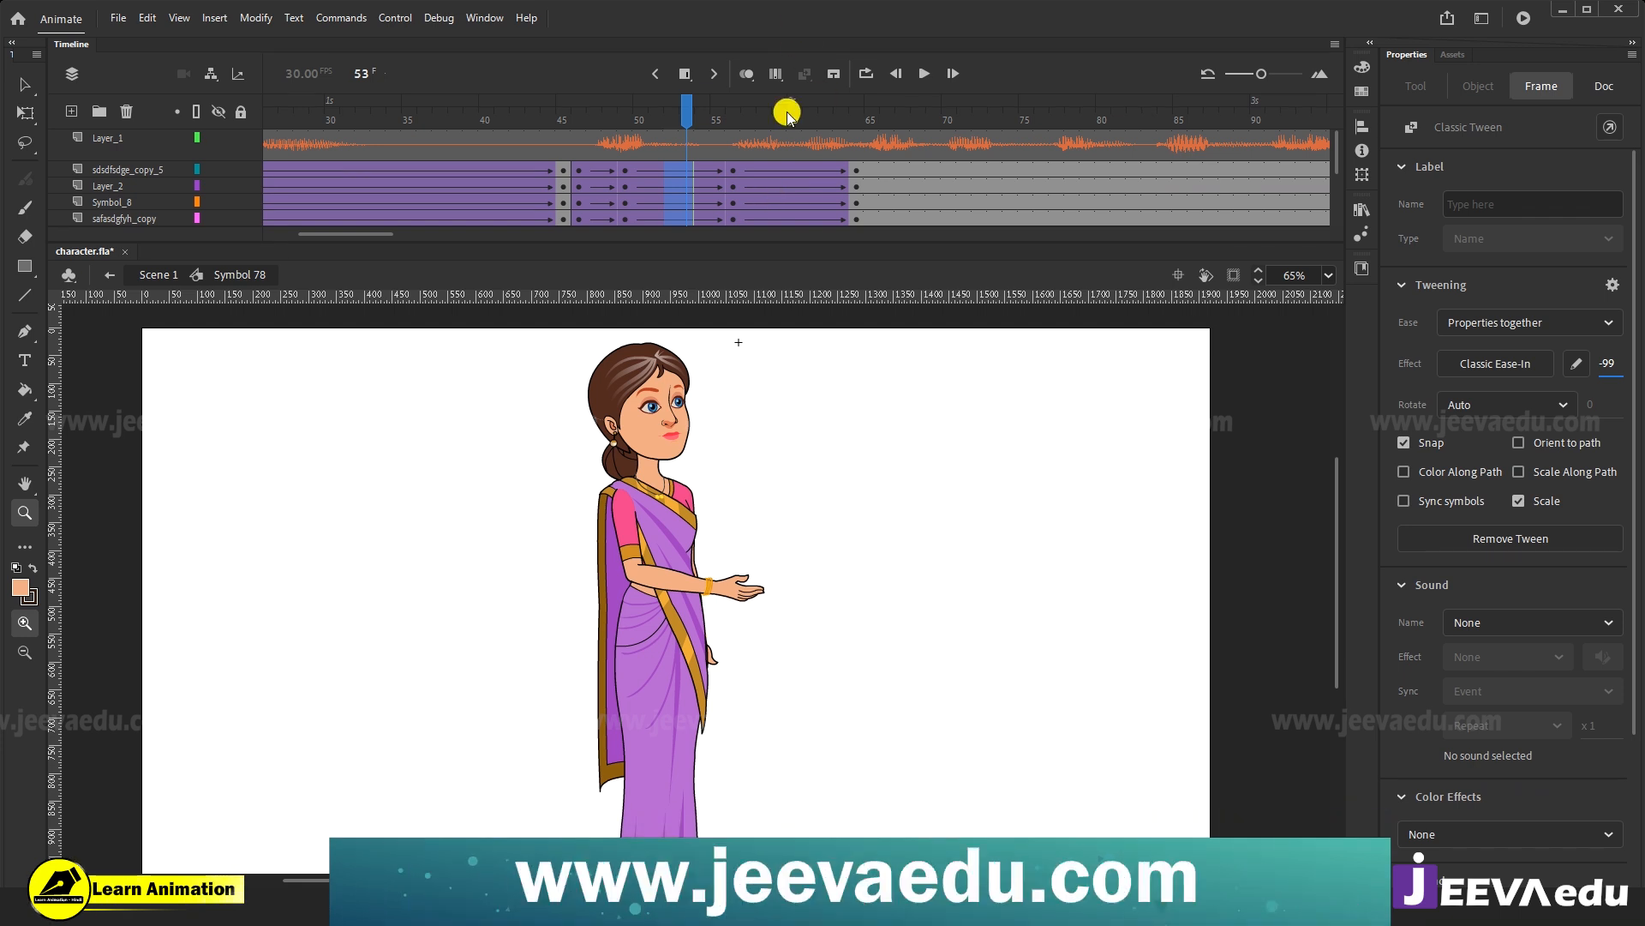
At frame 49, stretch the whole figure except the ground shadow slightly upward to a height of about 489 px.
left_click(733, 185)
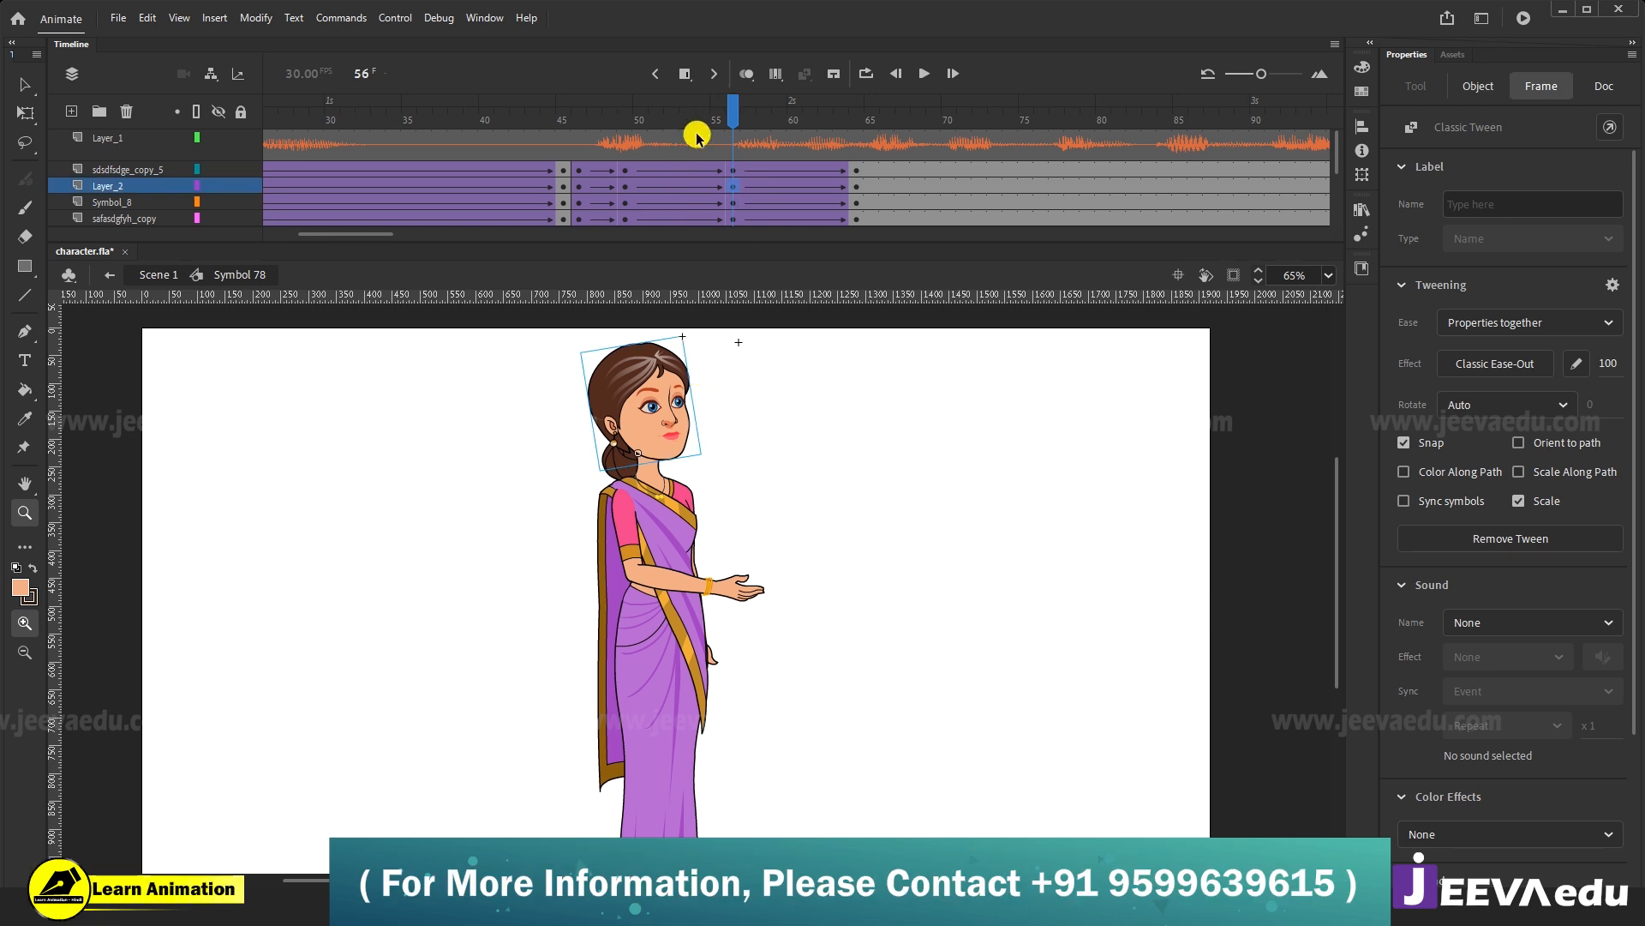
left_click(639, 118)
left_click_drag(637, 137, 624, 137)
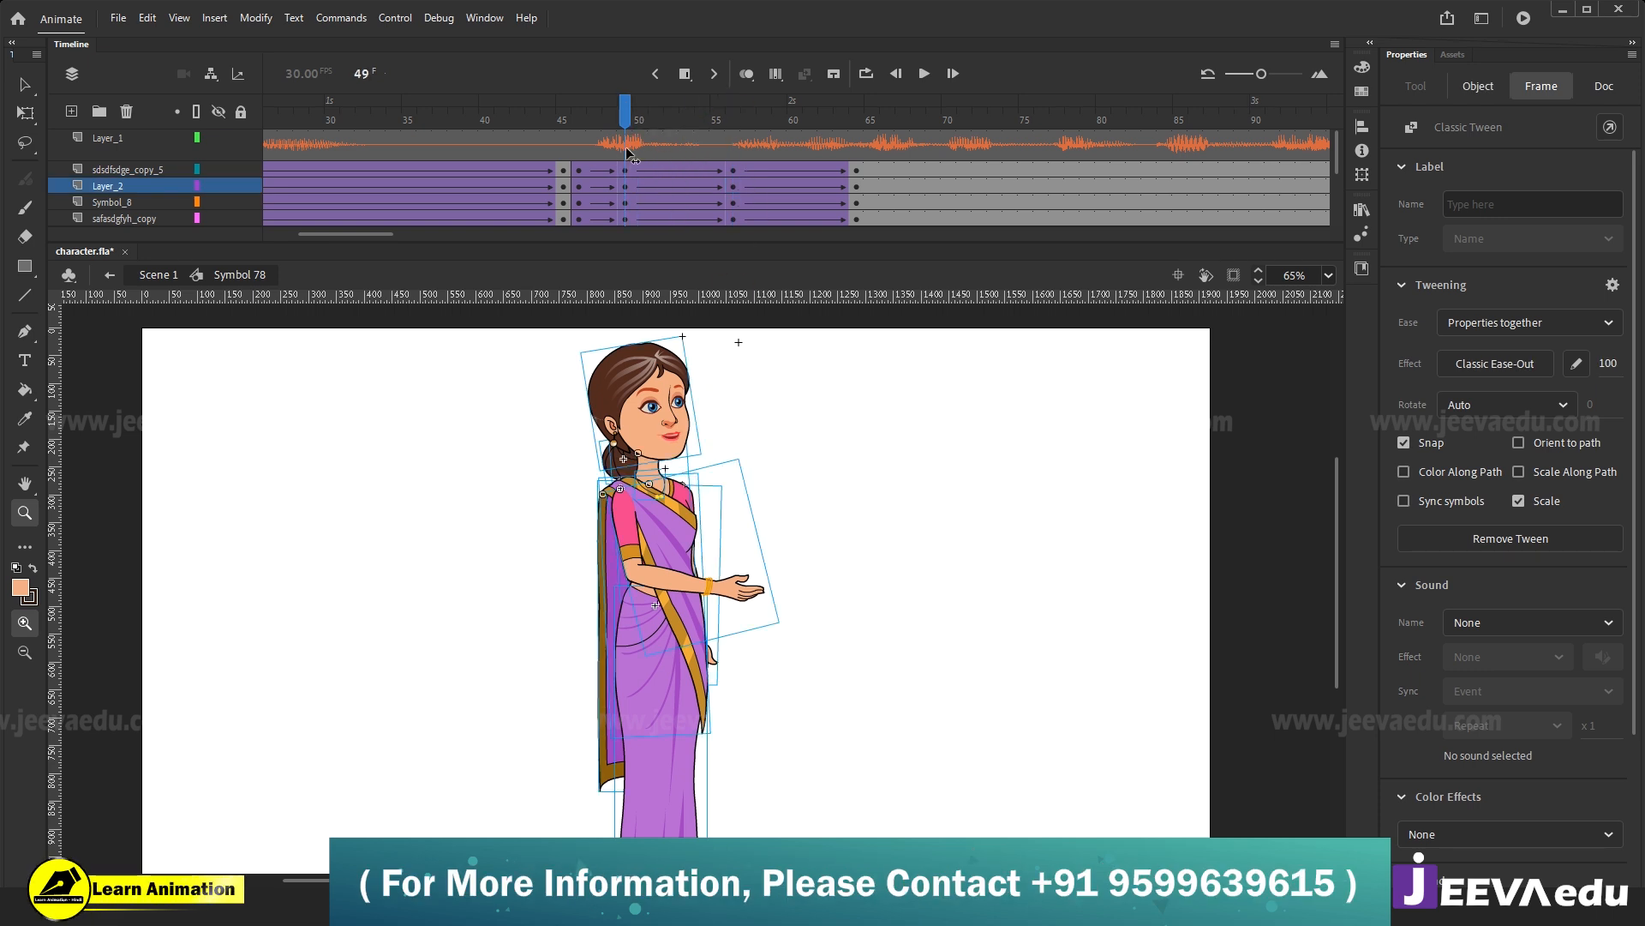
left_click(672, 705)
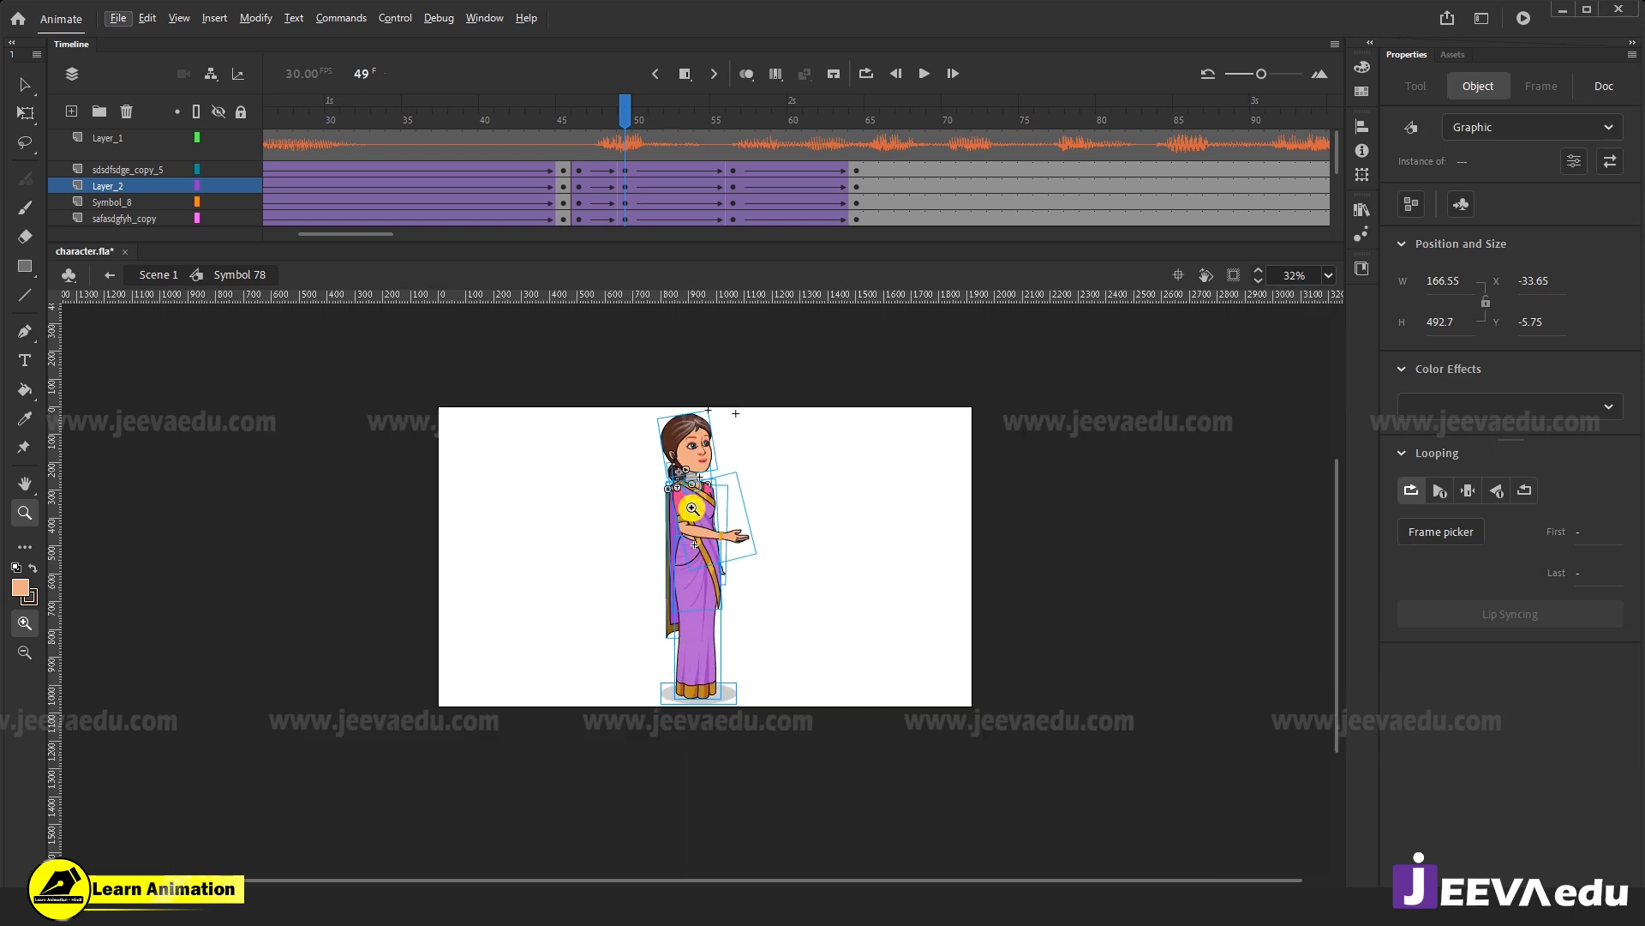
left_click_drag(617, 386, 750, 711)
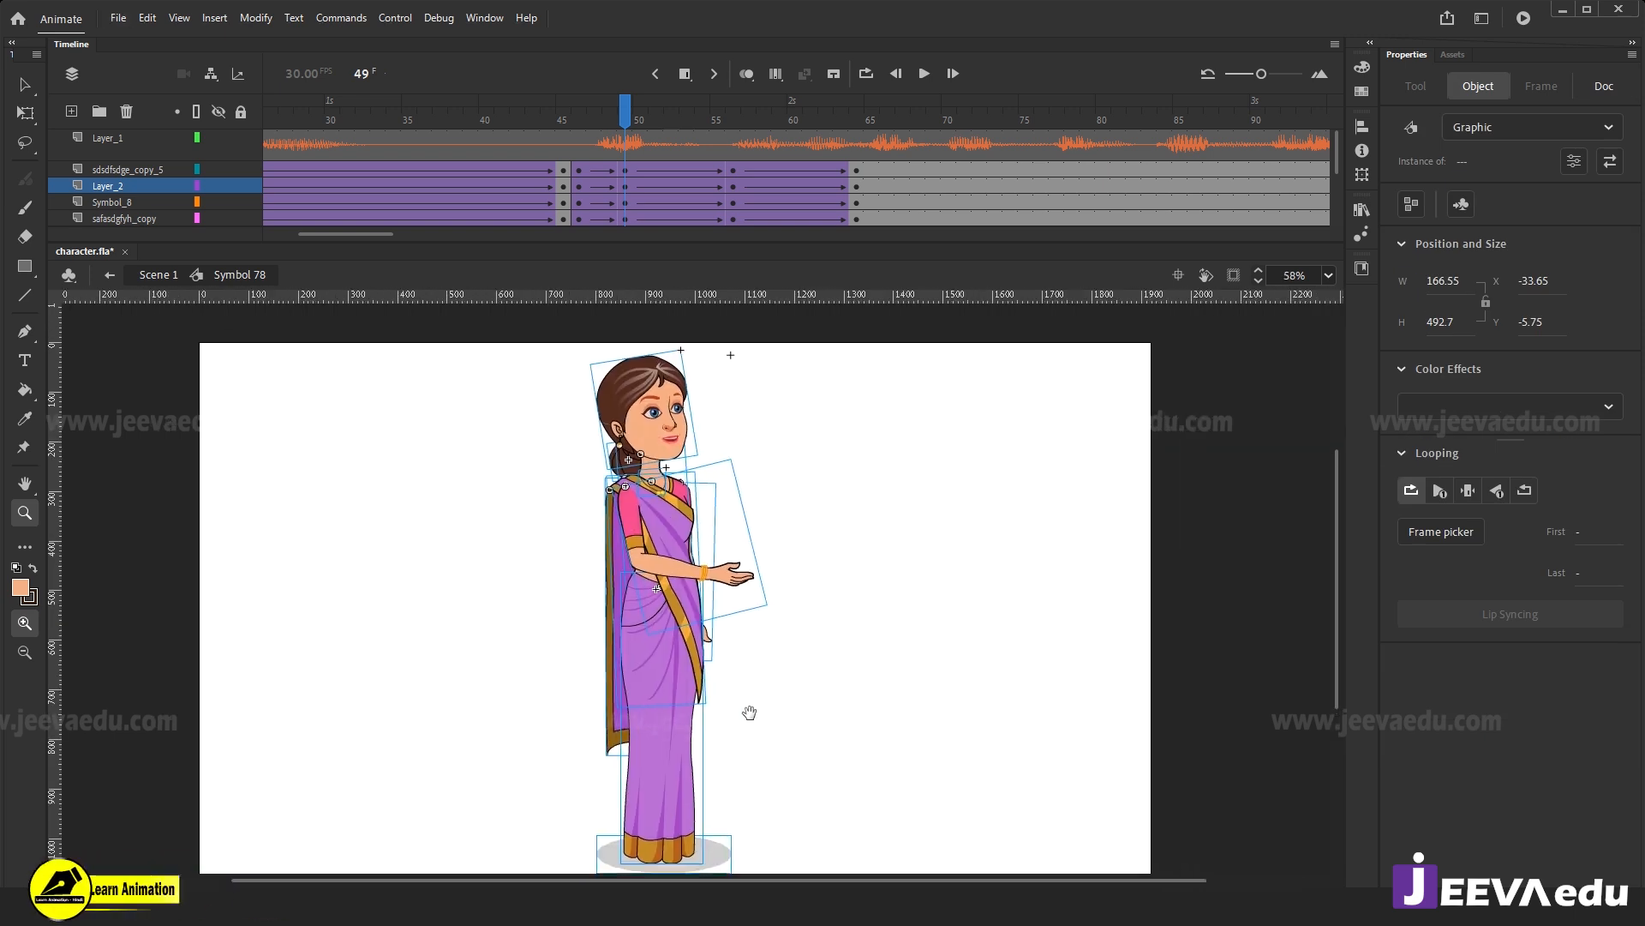
key("v")
left_click(545, 497)
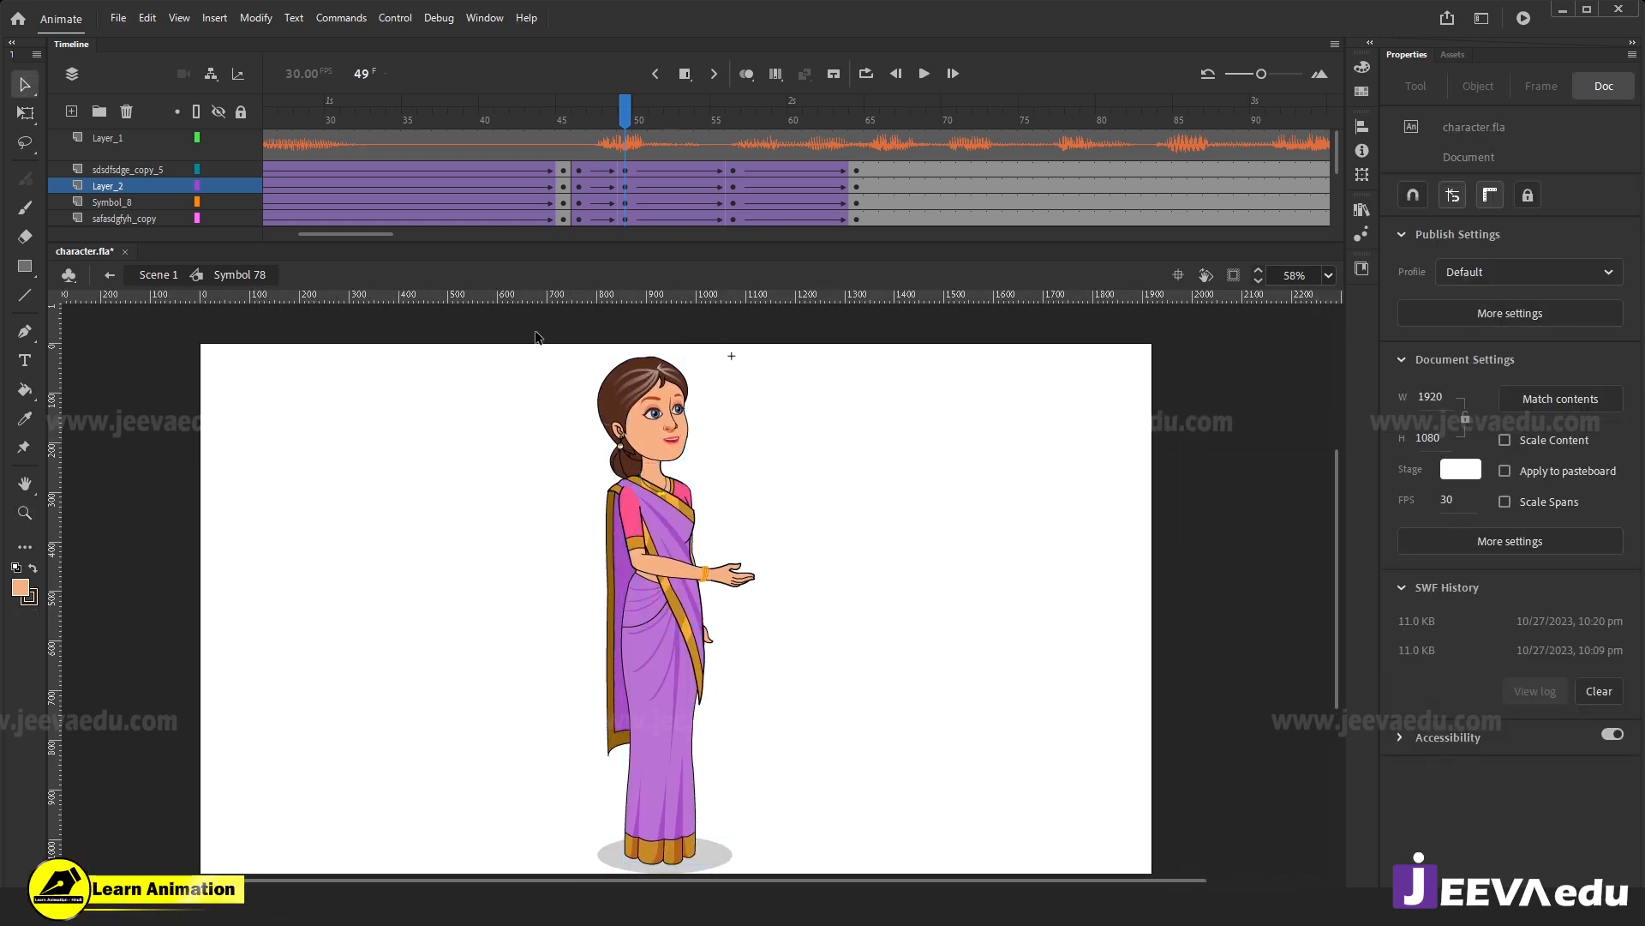
left_click_drag(535, 334, 742, 632)
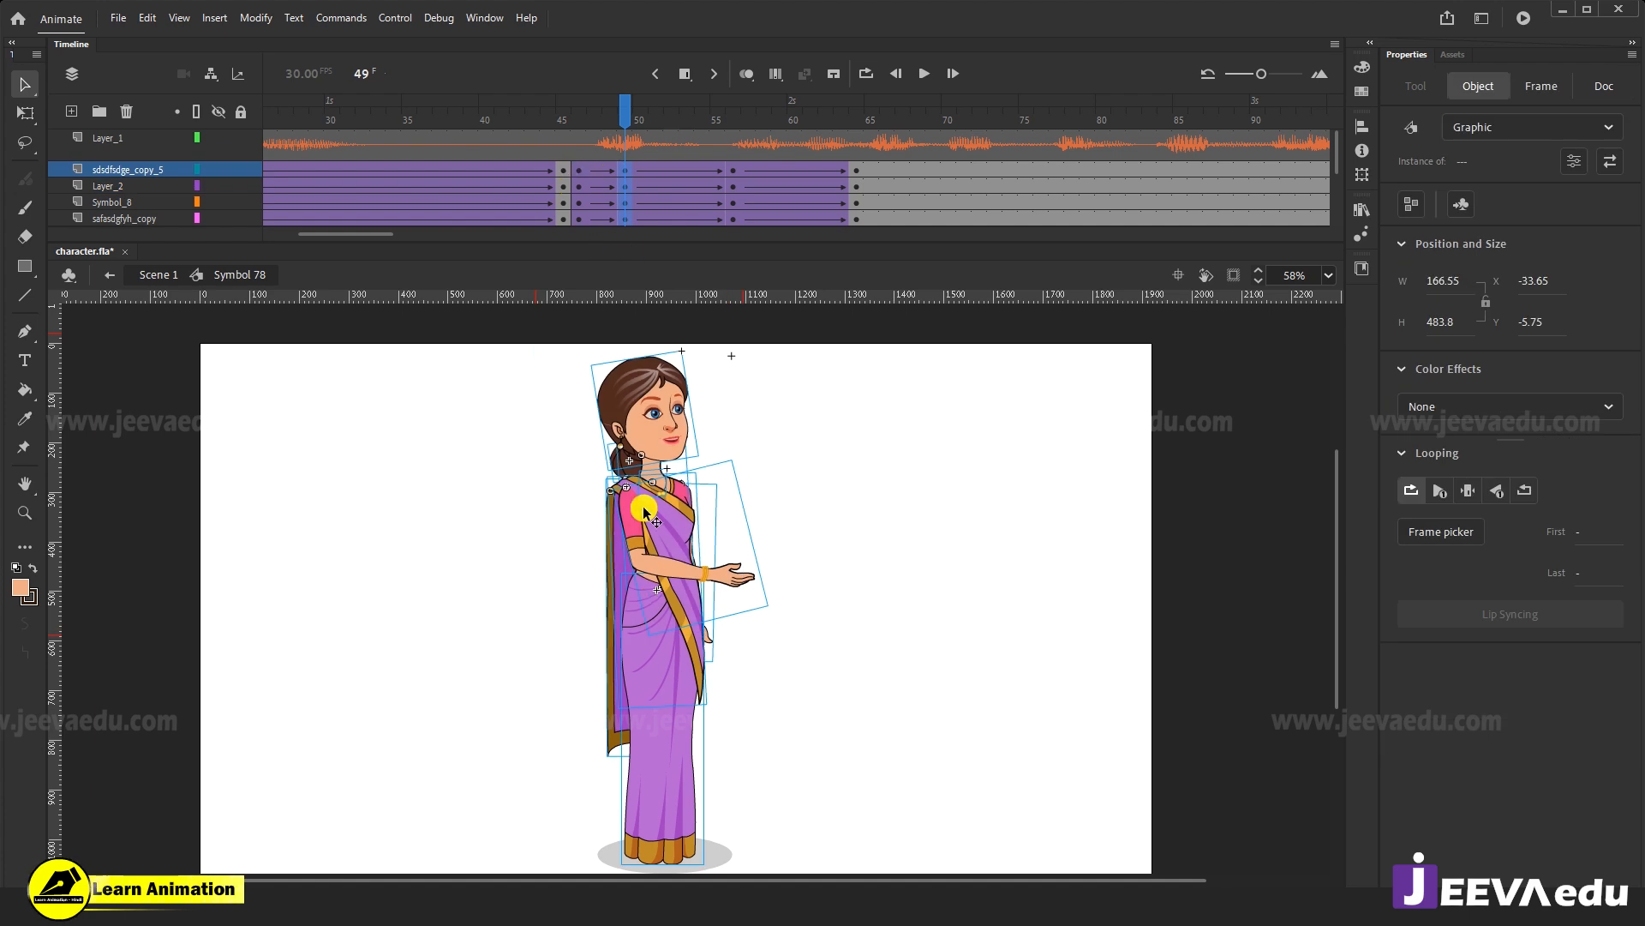
key("q")
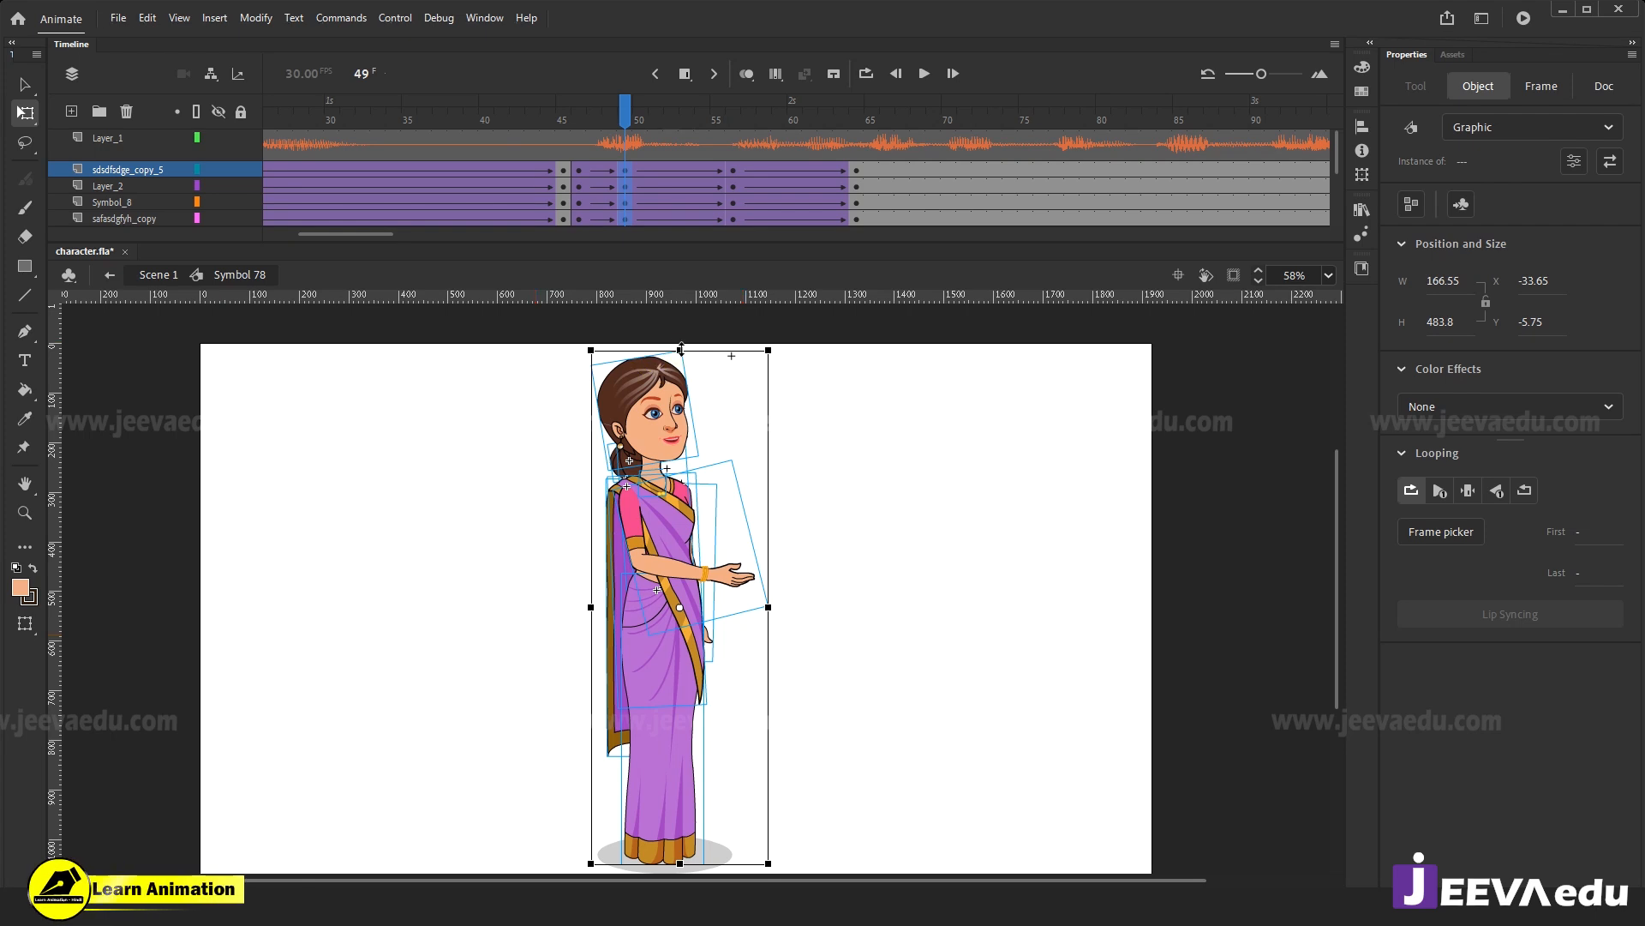
left_click_drag(681, 347, 675, 343)
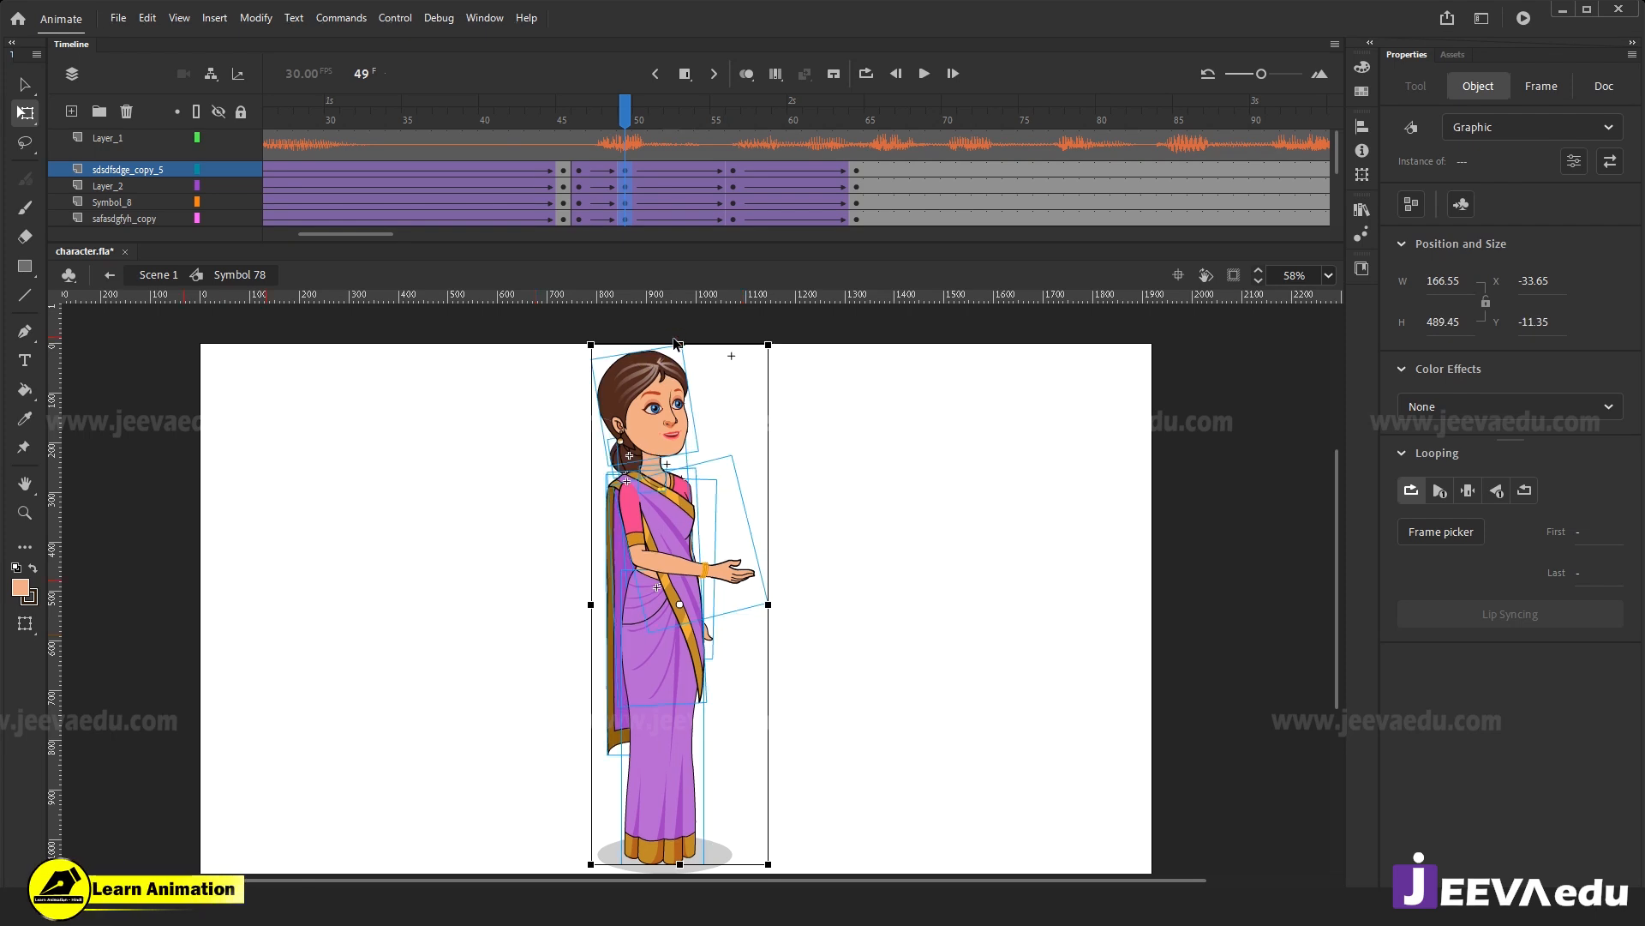
left_click(628, 136)
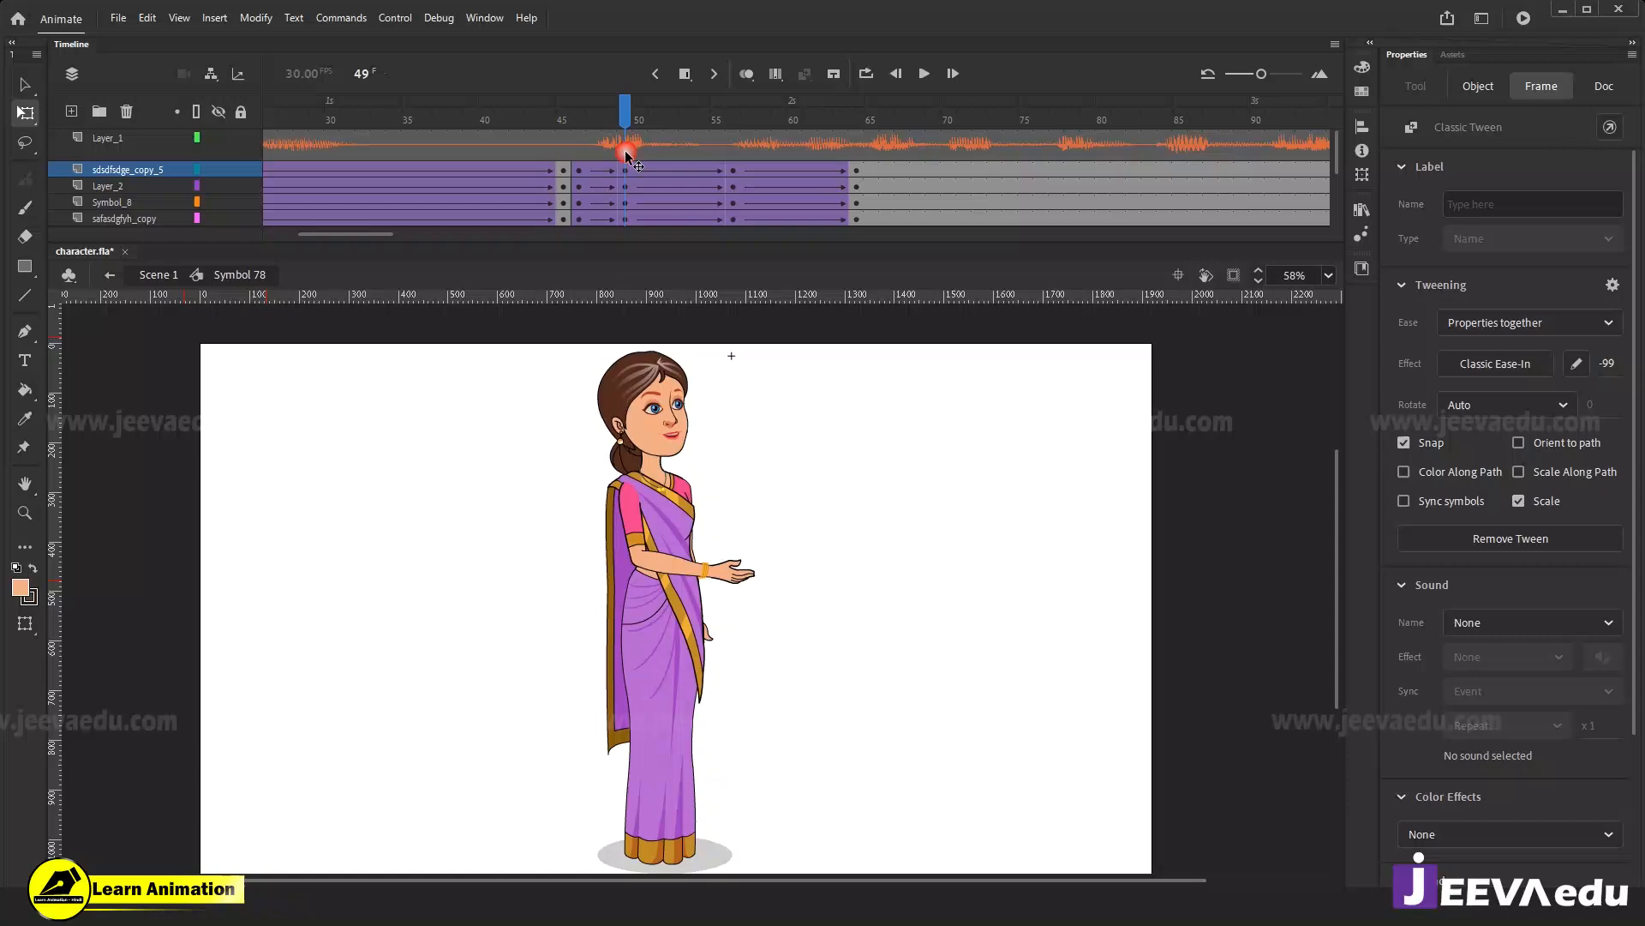
At frame 49, rotate the saree's hanging end slightly outward behind her and rotate the outstretched front arm slightly upward.
left_click(569, 735)
left_click(613, 744)
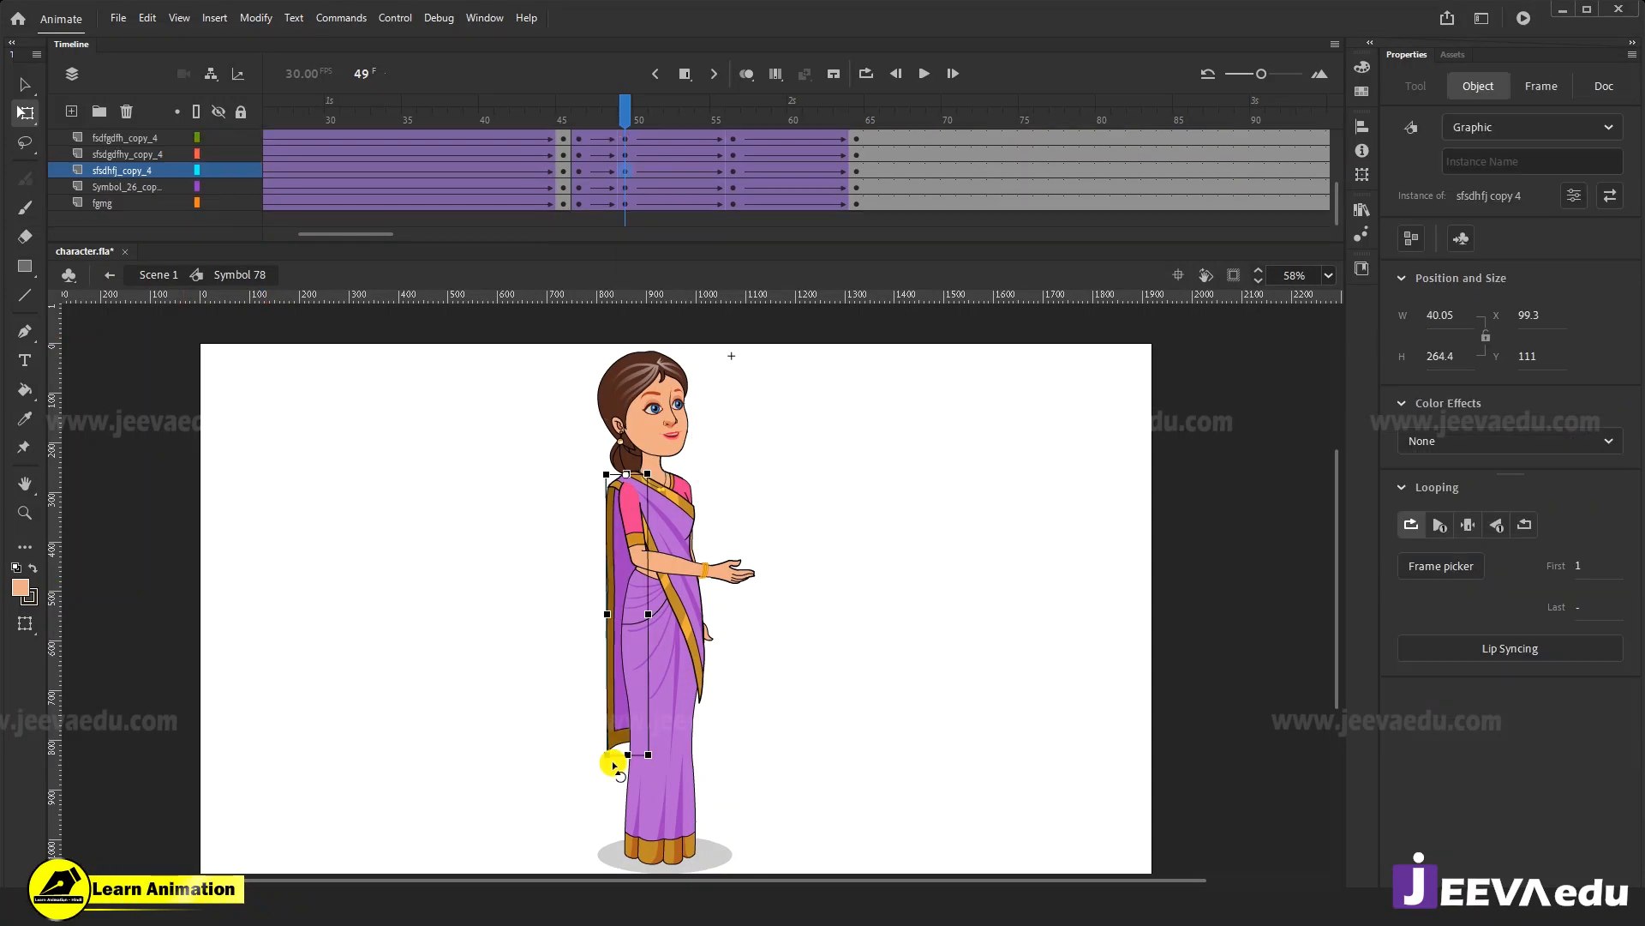
left_click_drag(606, 774, 602, 776)
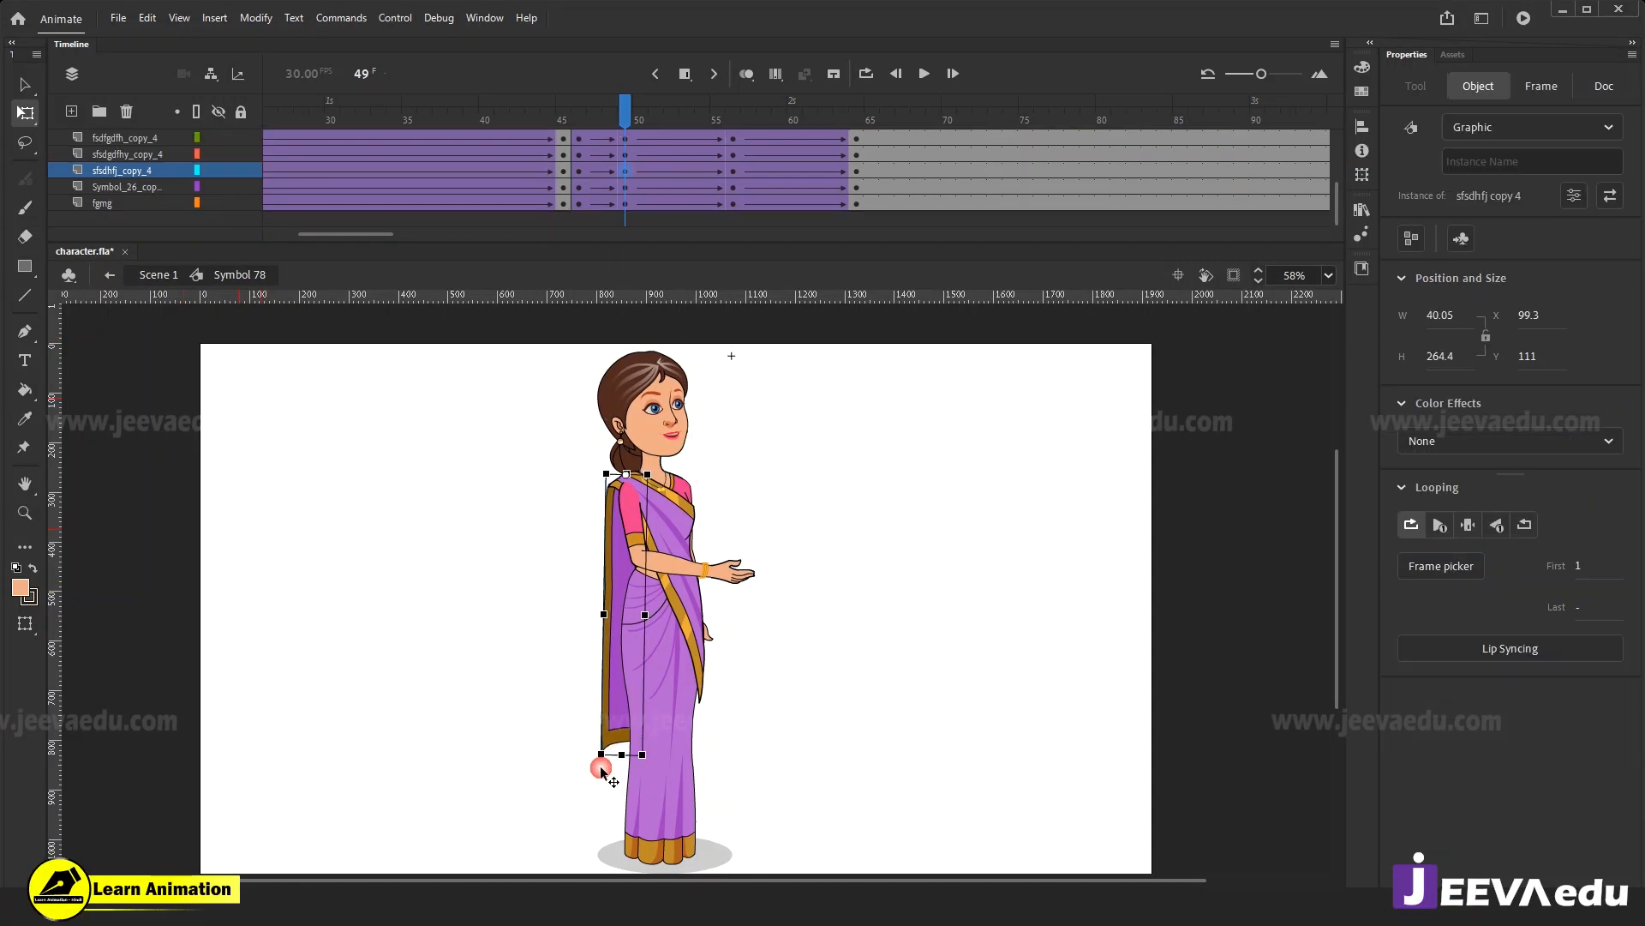
left_click(731, 580)
left_click_drag(780, 613, 785, 610)
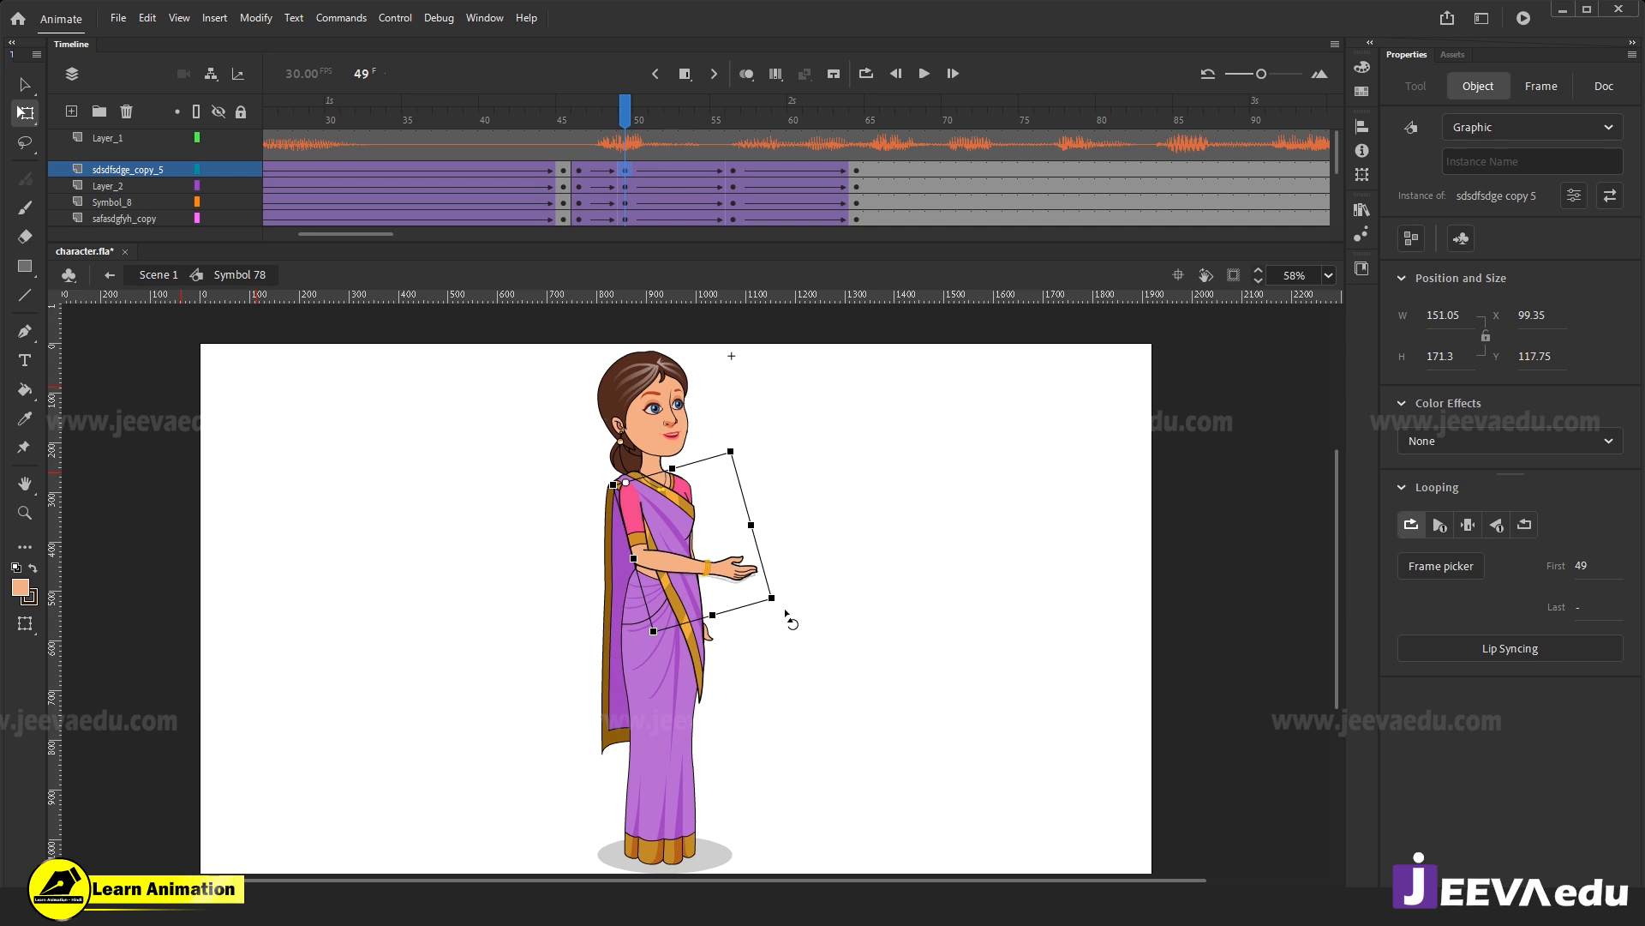
At frame 49, rotate the rear arm slightly and tilt the face together with the hair bun slightly backward.
left_click(714, 644)
left_click_drag(724, 677, 722, 679)
left_click(670, 426)
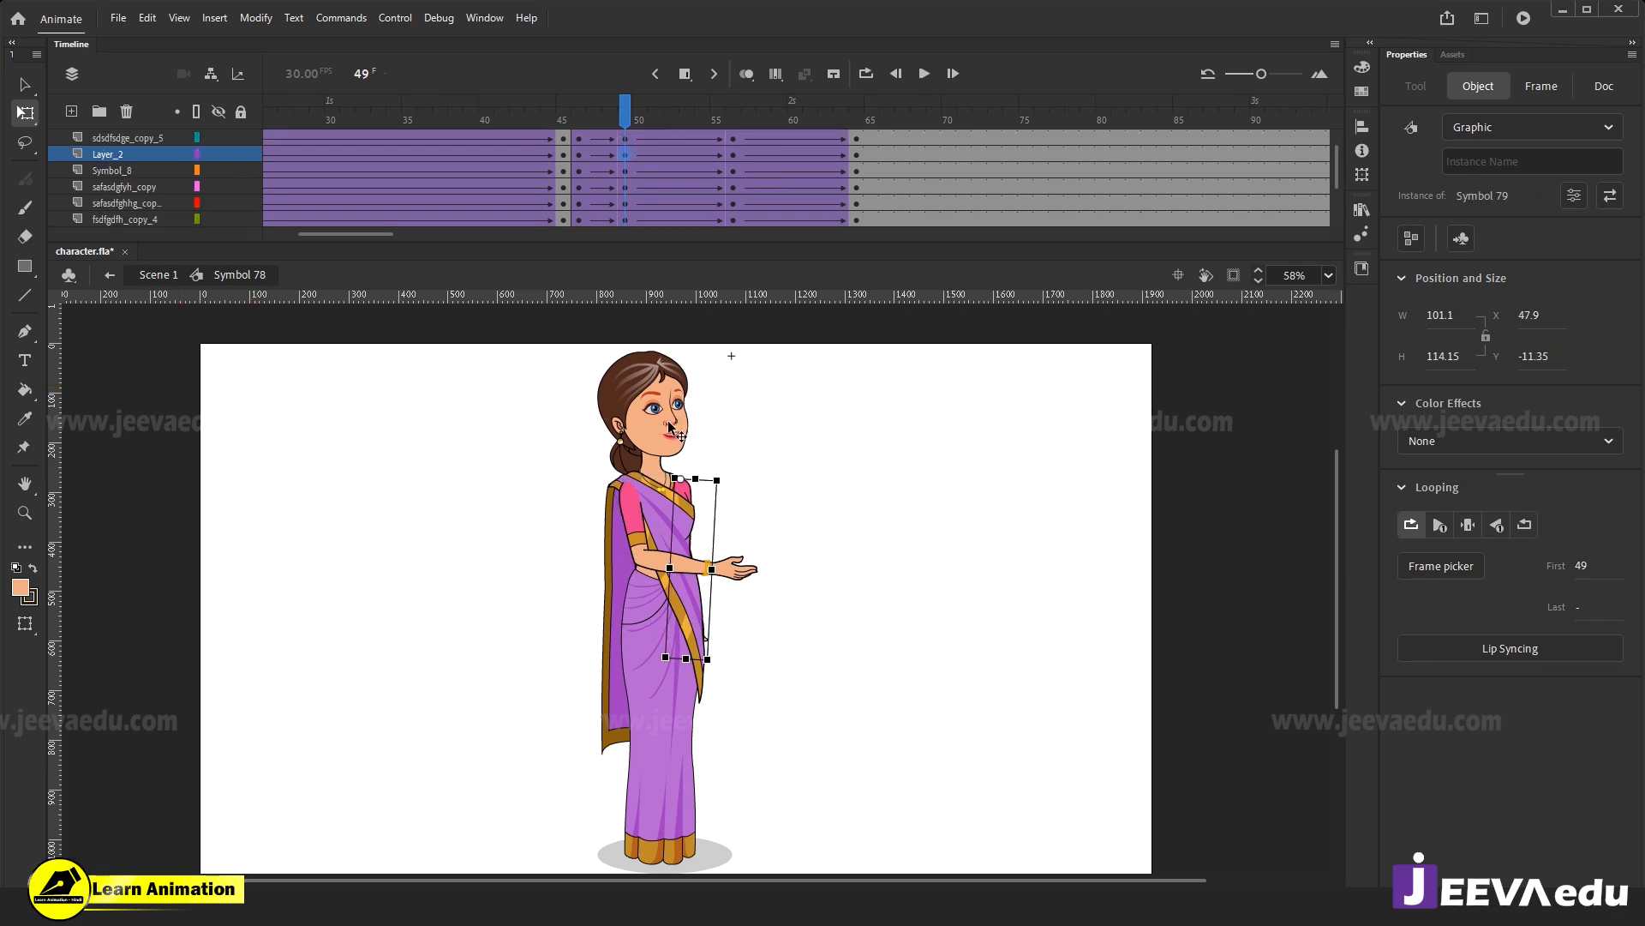
key("v")
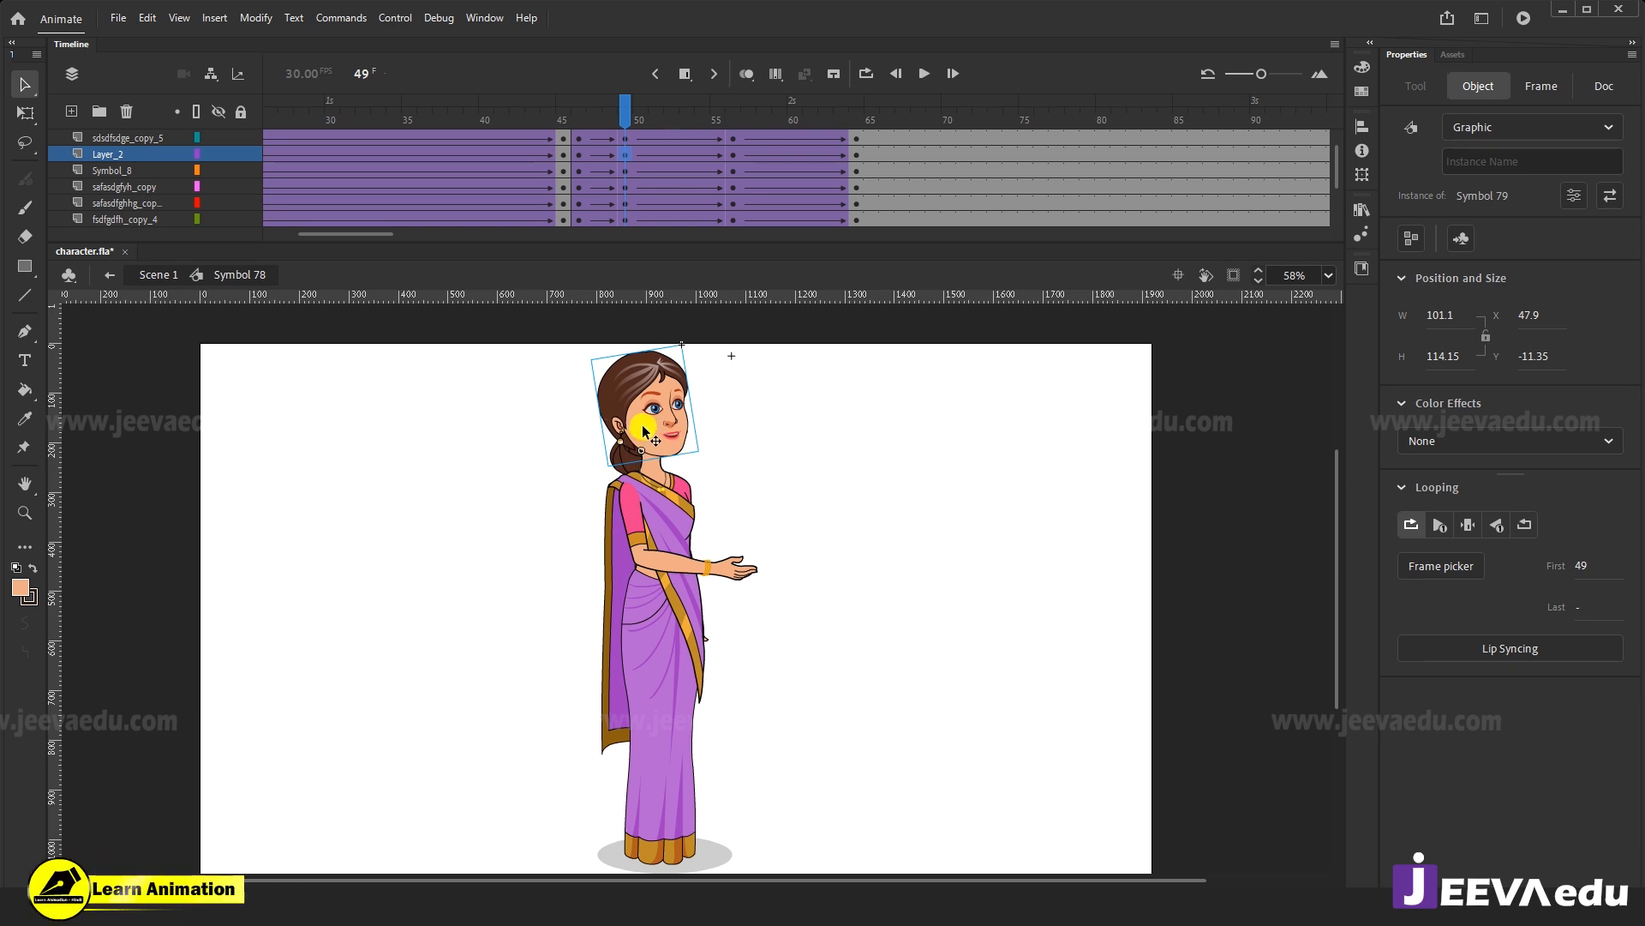
left_click_drag(685, 438, 789, 454)
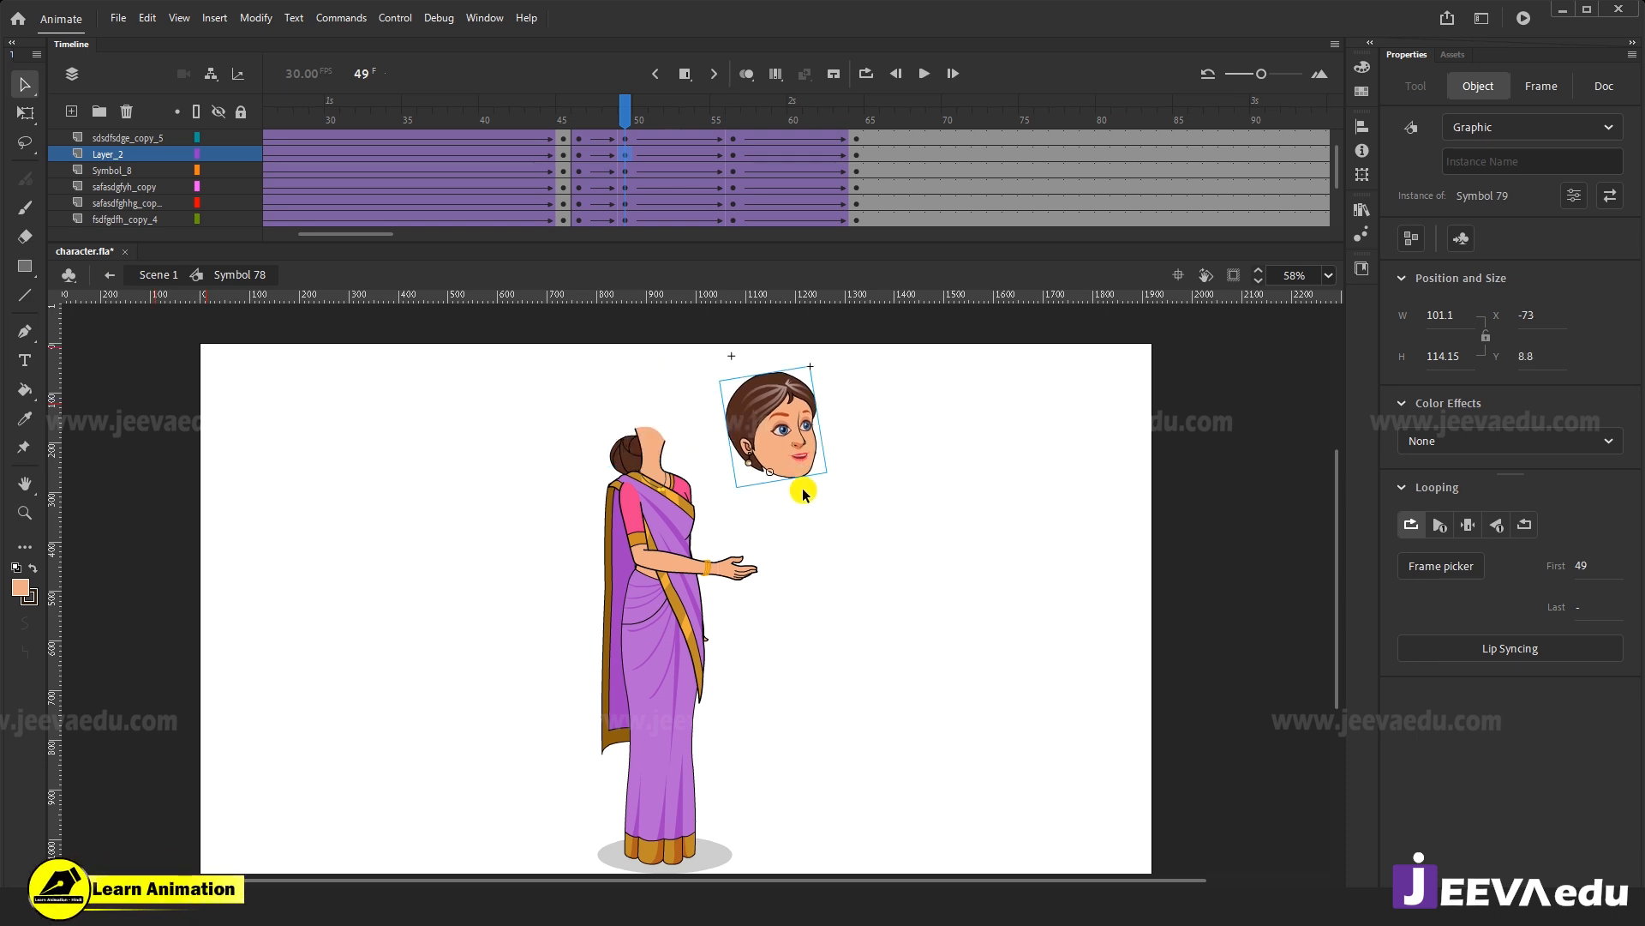
key("ctrl+z")
left_click(626, 462, "shift")
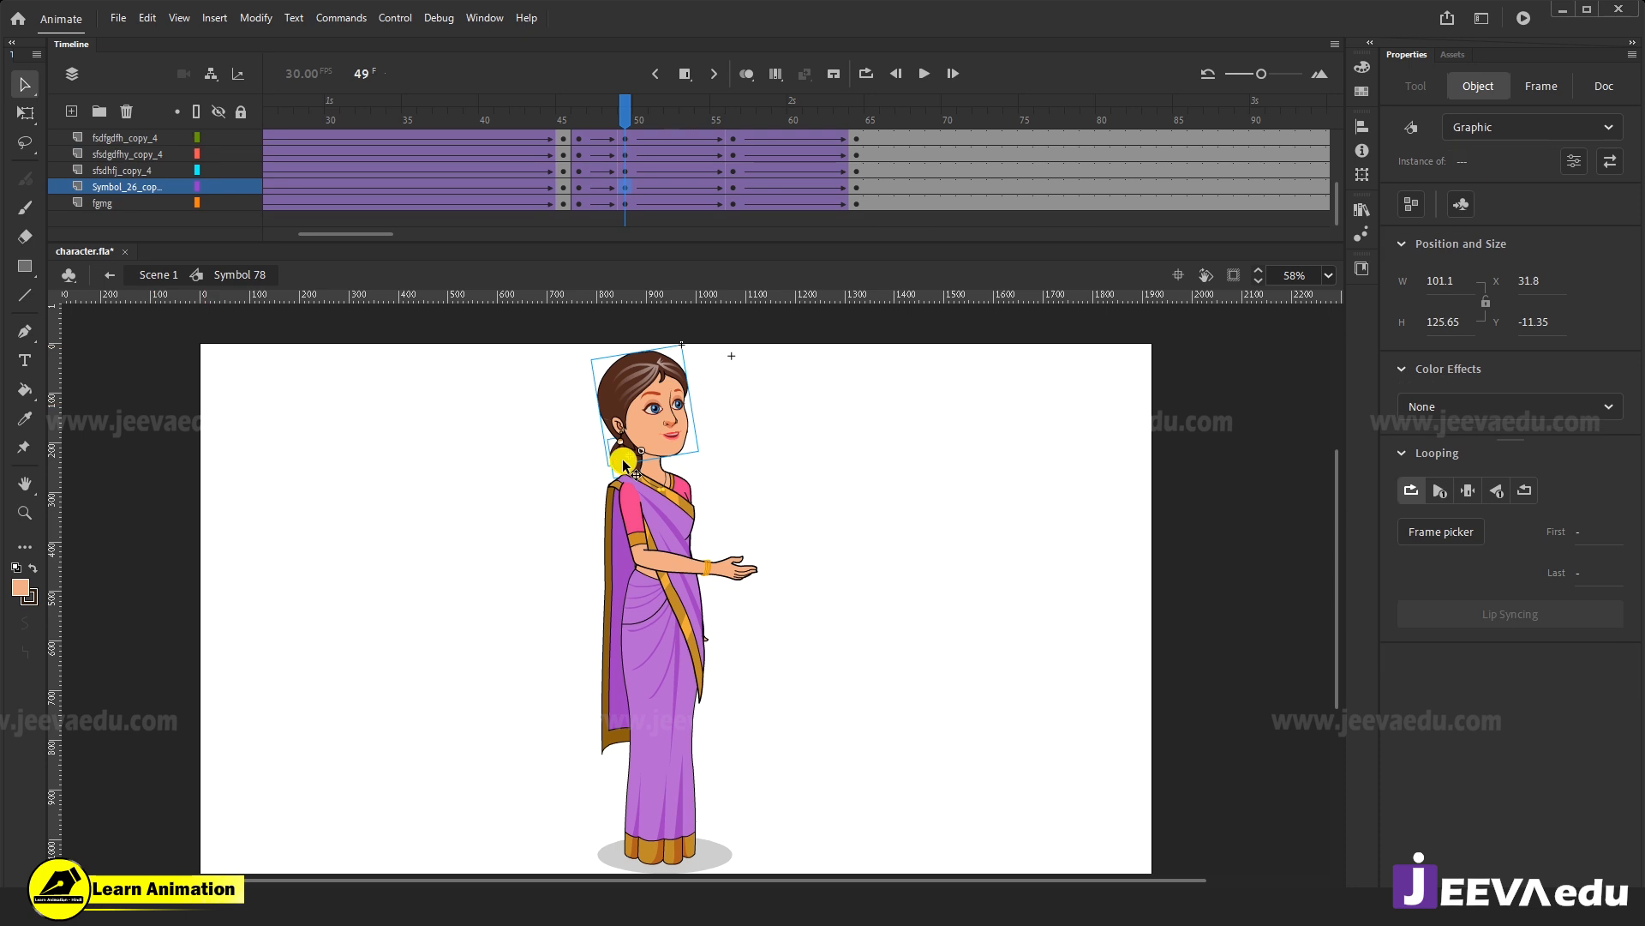
key("q")
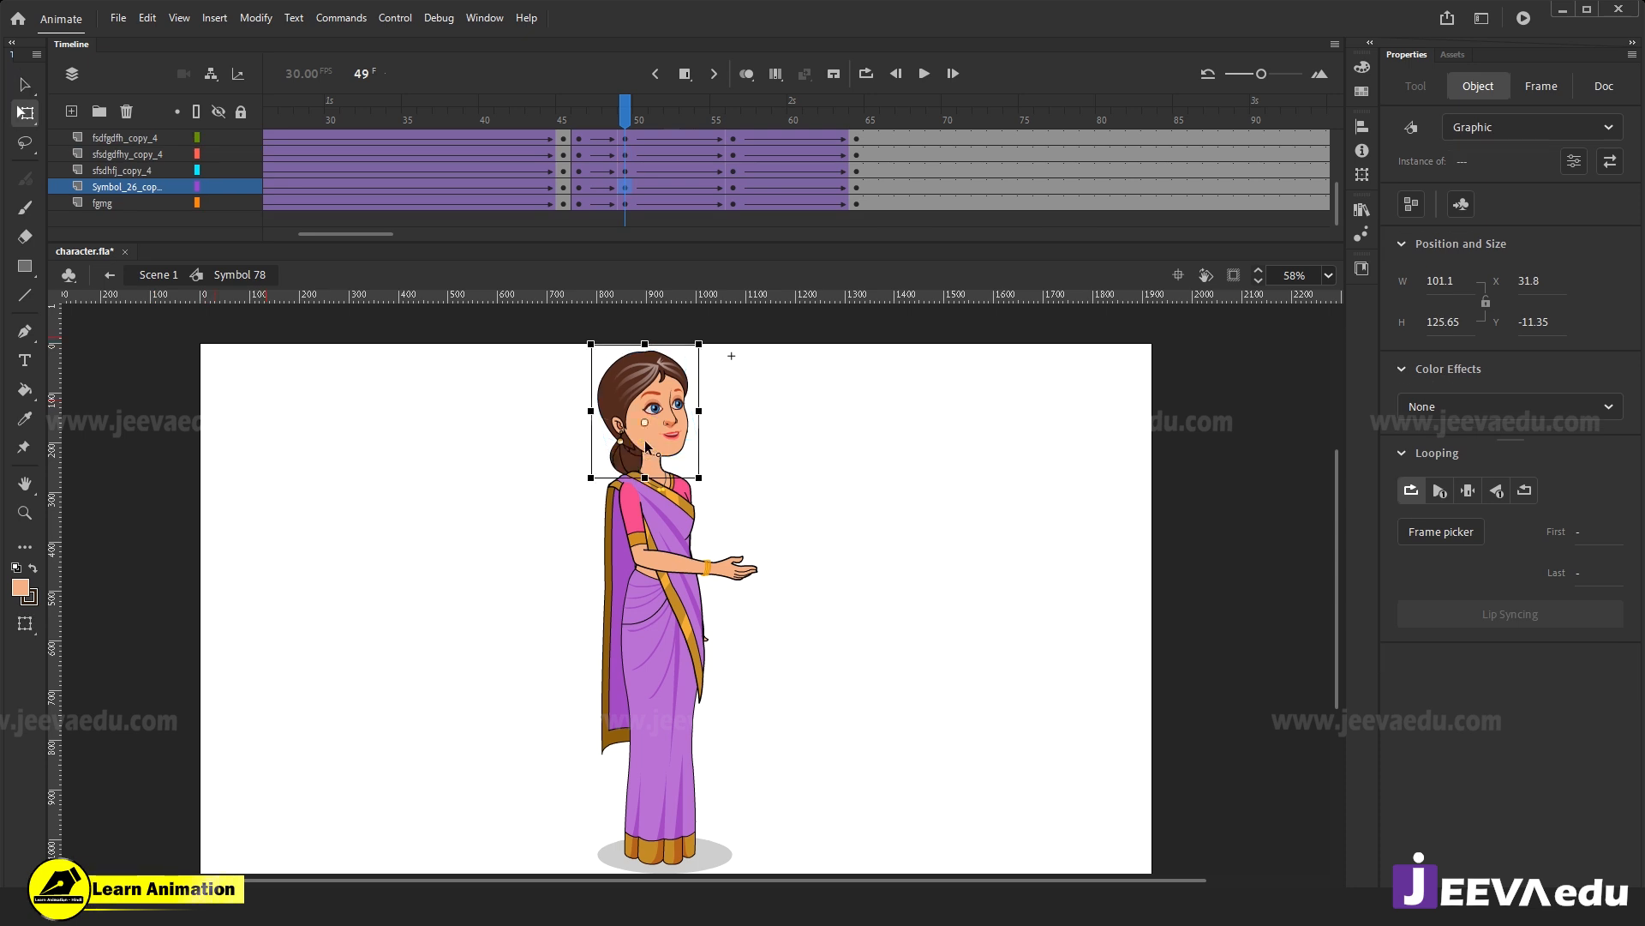
left_click_drag(714, 345, 707, 337)
At frame 56, squash the whole figure except the ground shadow downward to a height of about 473 px.
left_click_drag(619, 106, 735, 160)
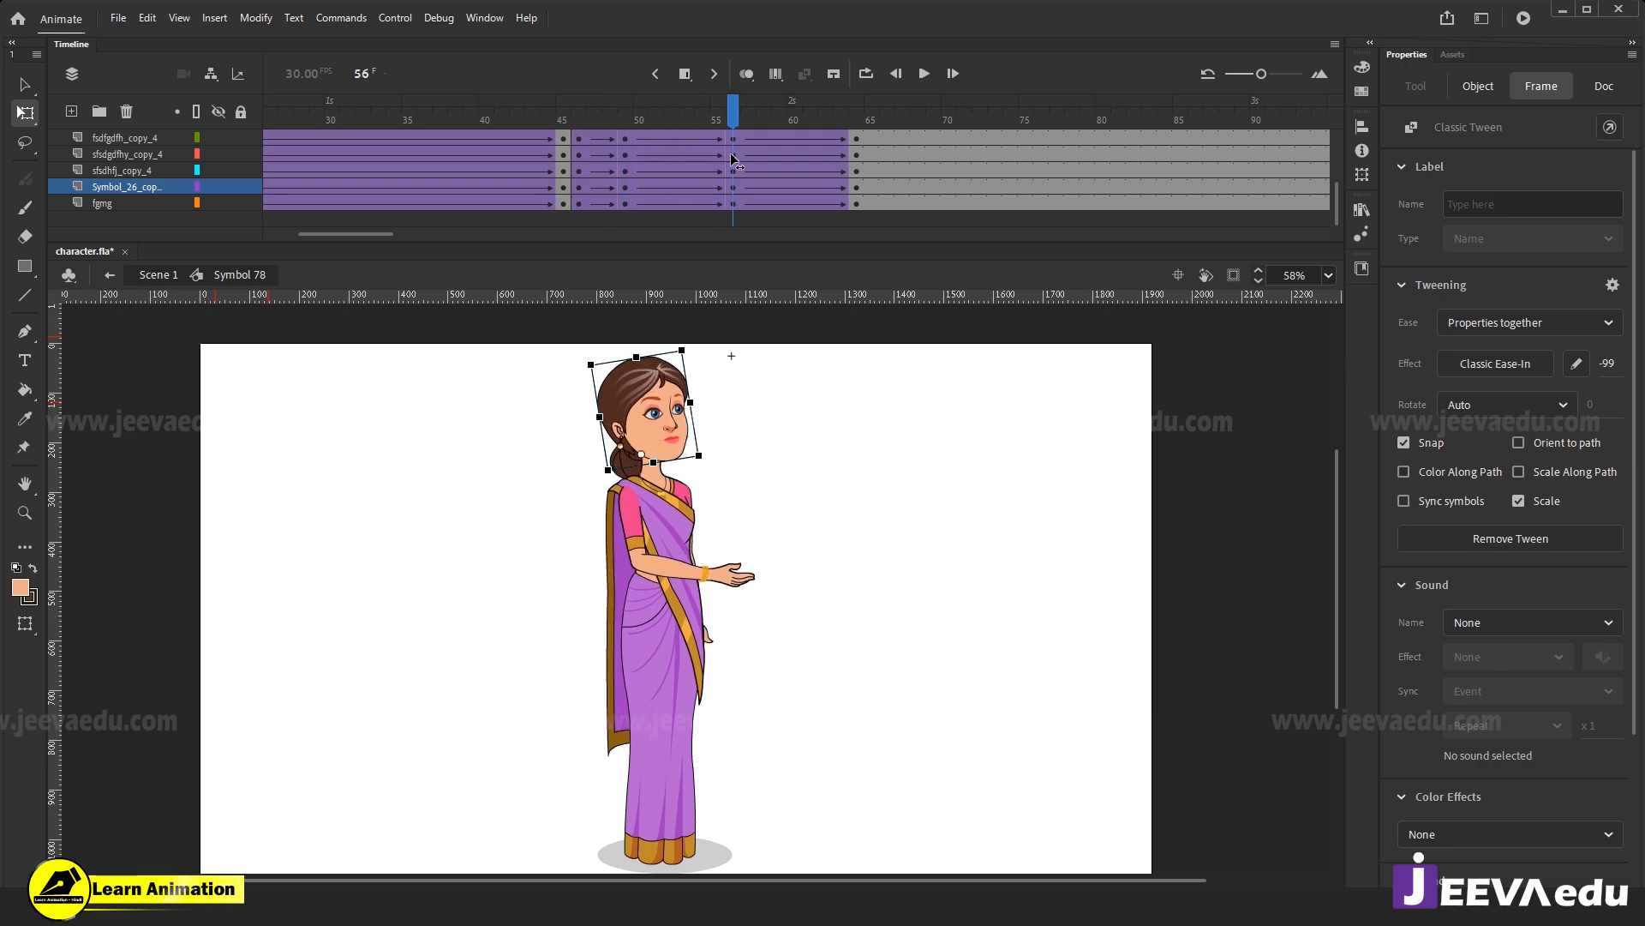
left_click_drag(529, 358, 770, 713)
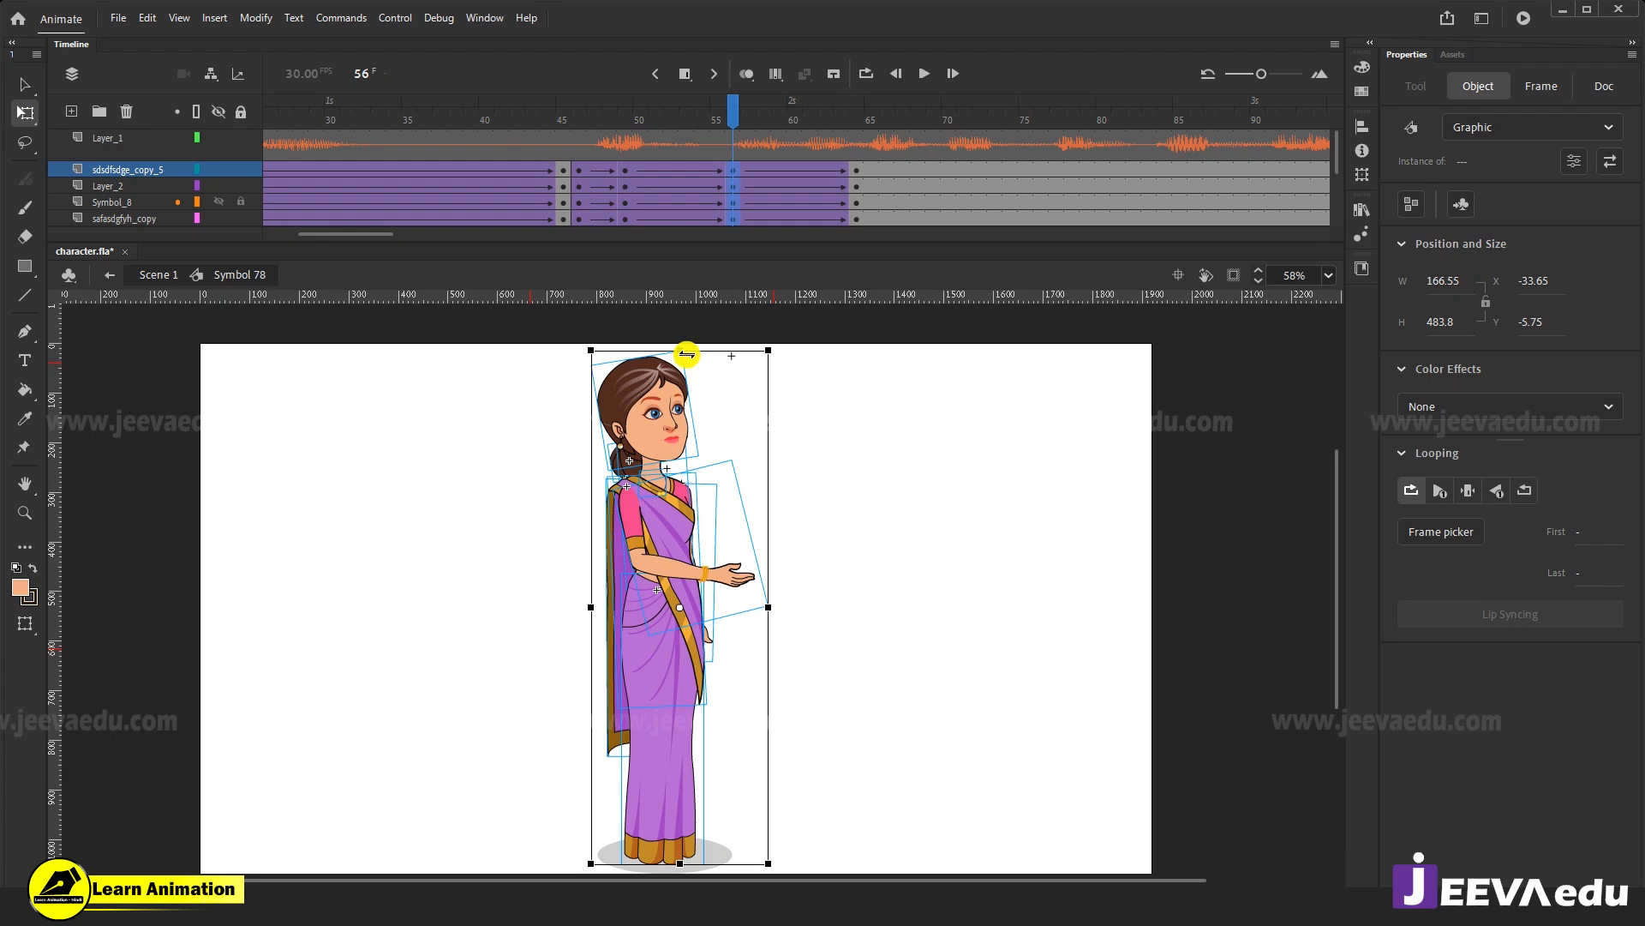
left_click_drag(682, 350, 677, 360)
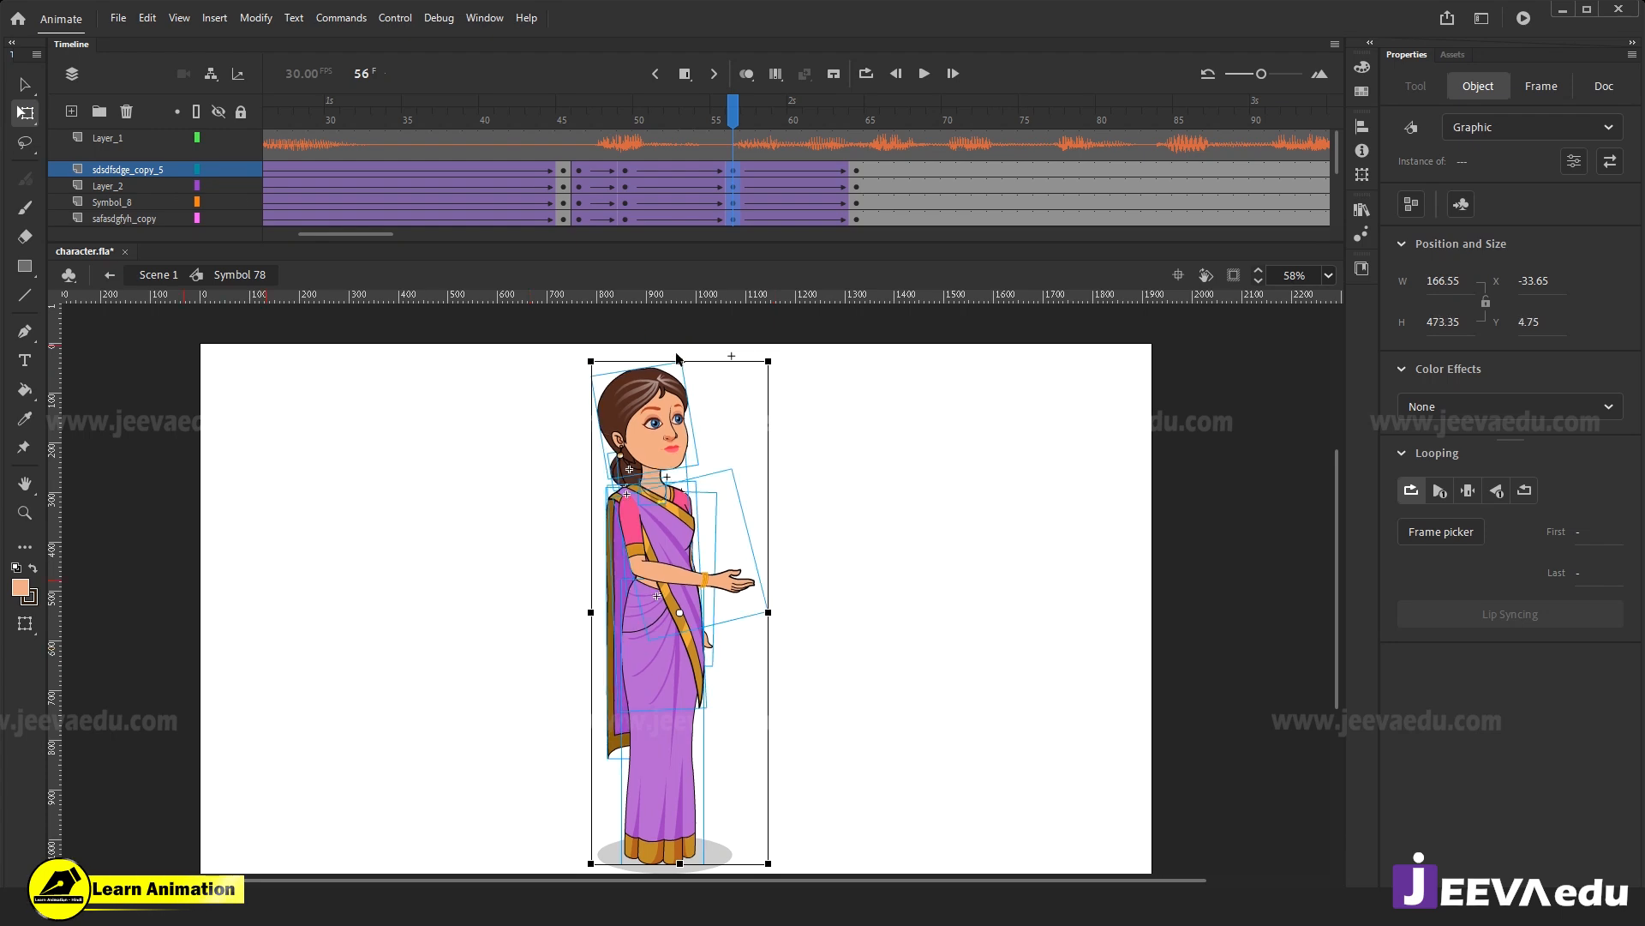
left_click_drag(699, 116, 732, 199)
left_click_drag(676, 361, 676, 365)
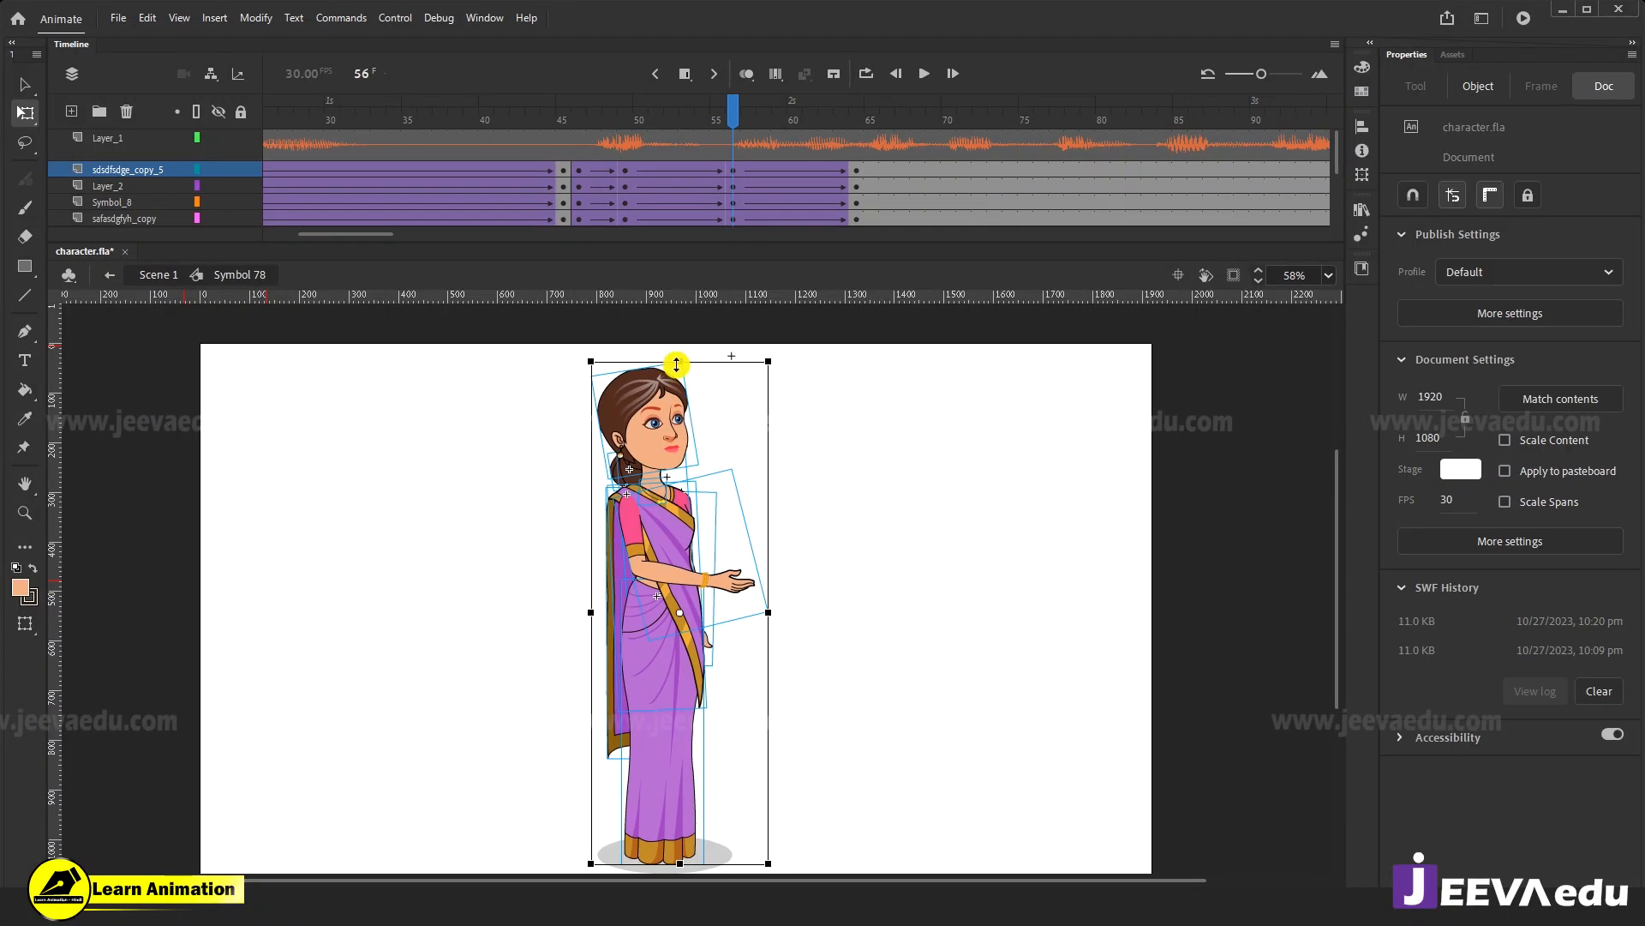
left_click(924, 445)
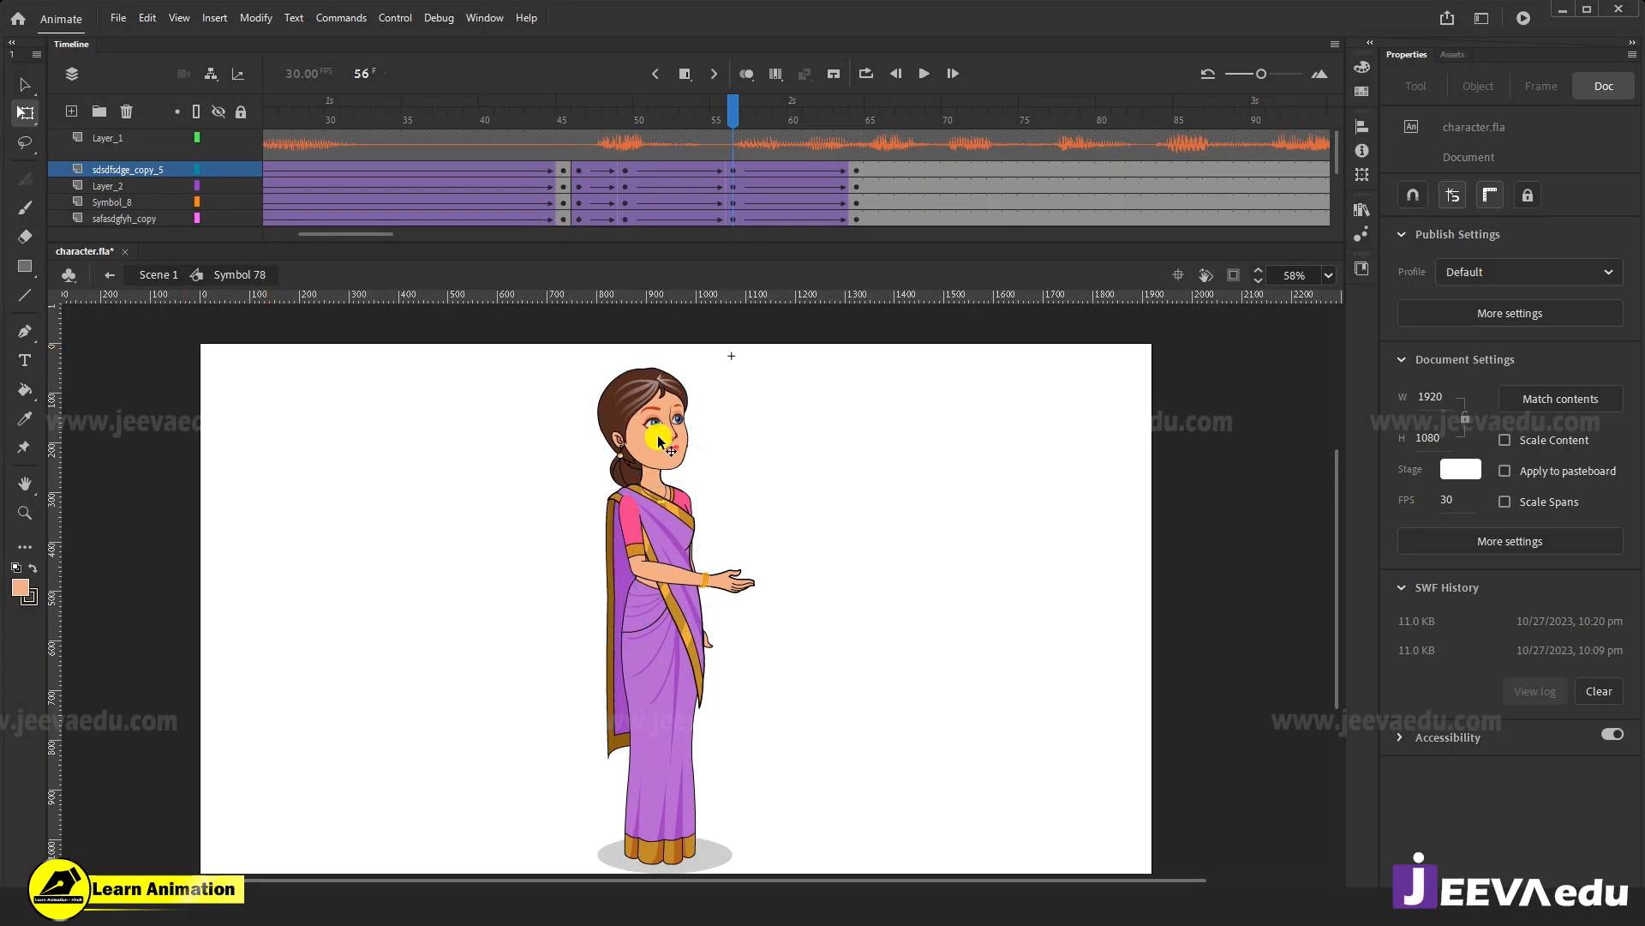
At frame 56, move the pivot of the face and hair bun to the neck and rotate both forward.
left_click(662, 440)
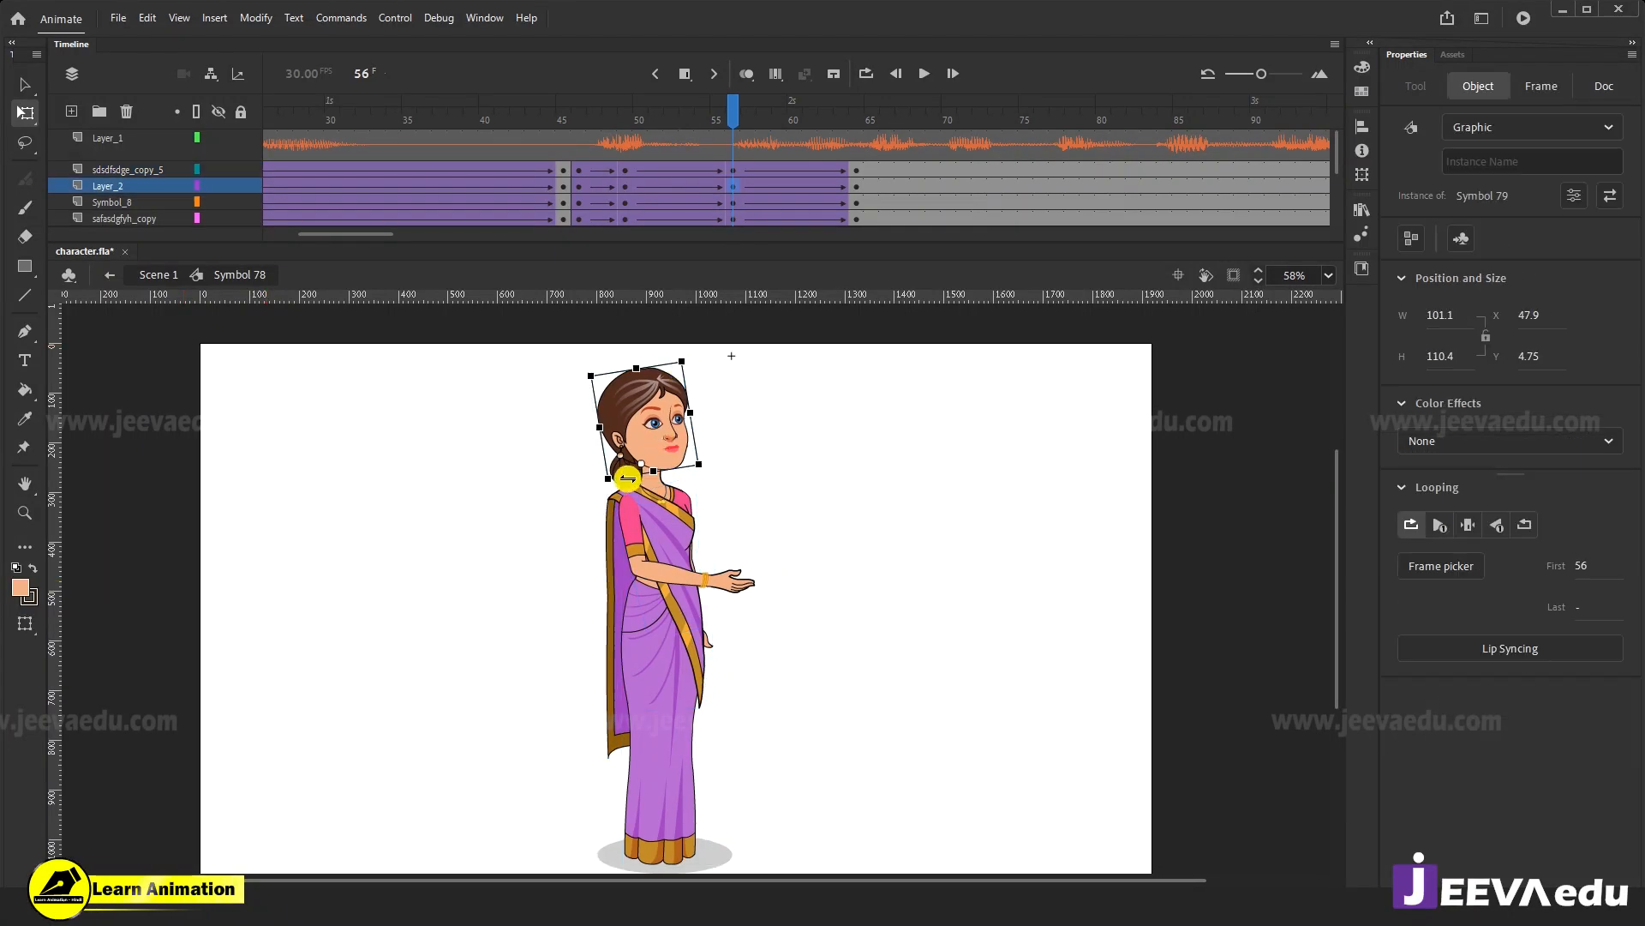
key("v")
left_click(642, 468)
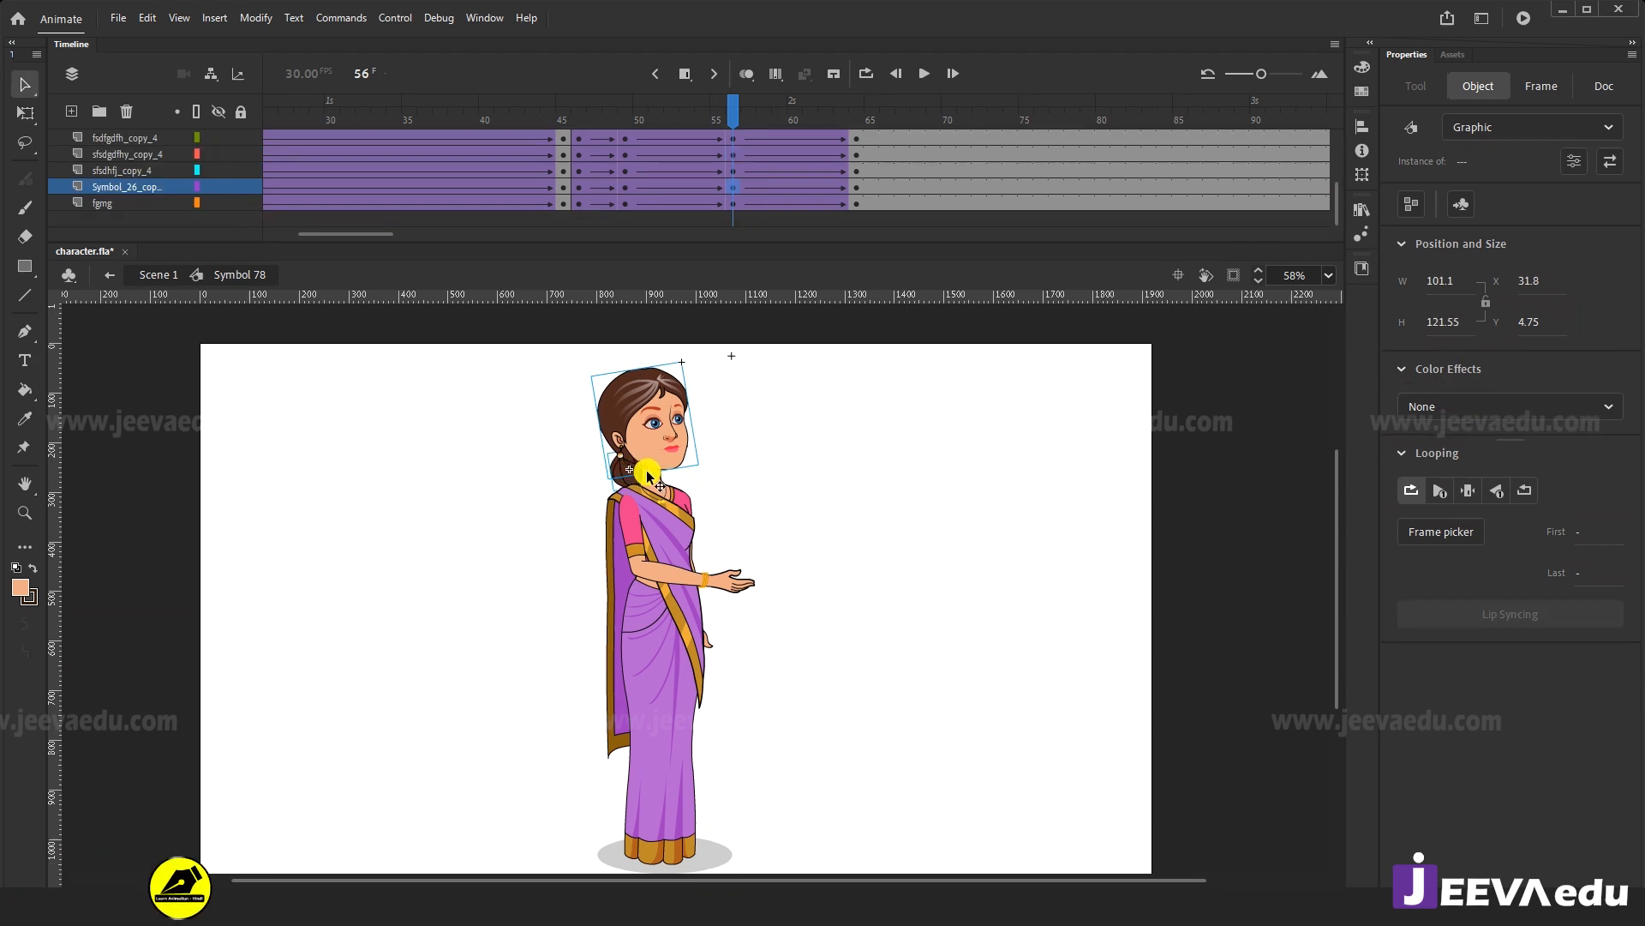
key("q")
left_click_drag(643, 426, 646, 462)
left_click(644, 465)
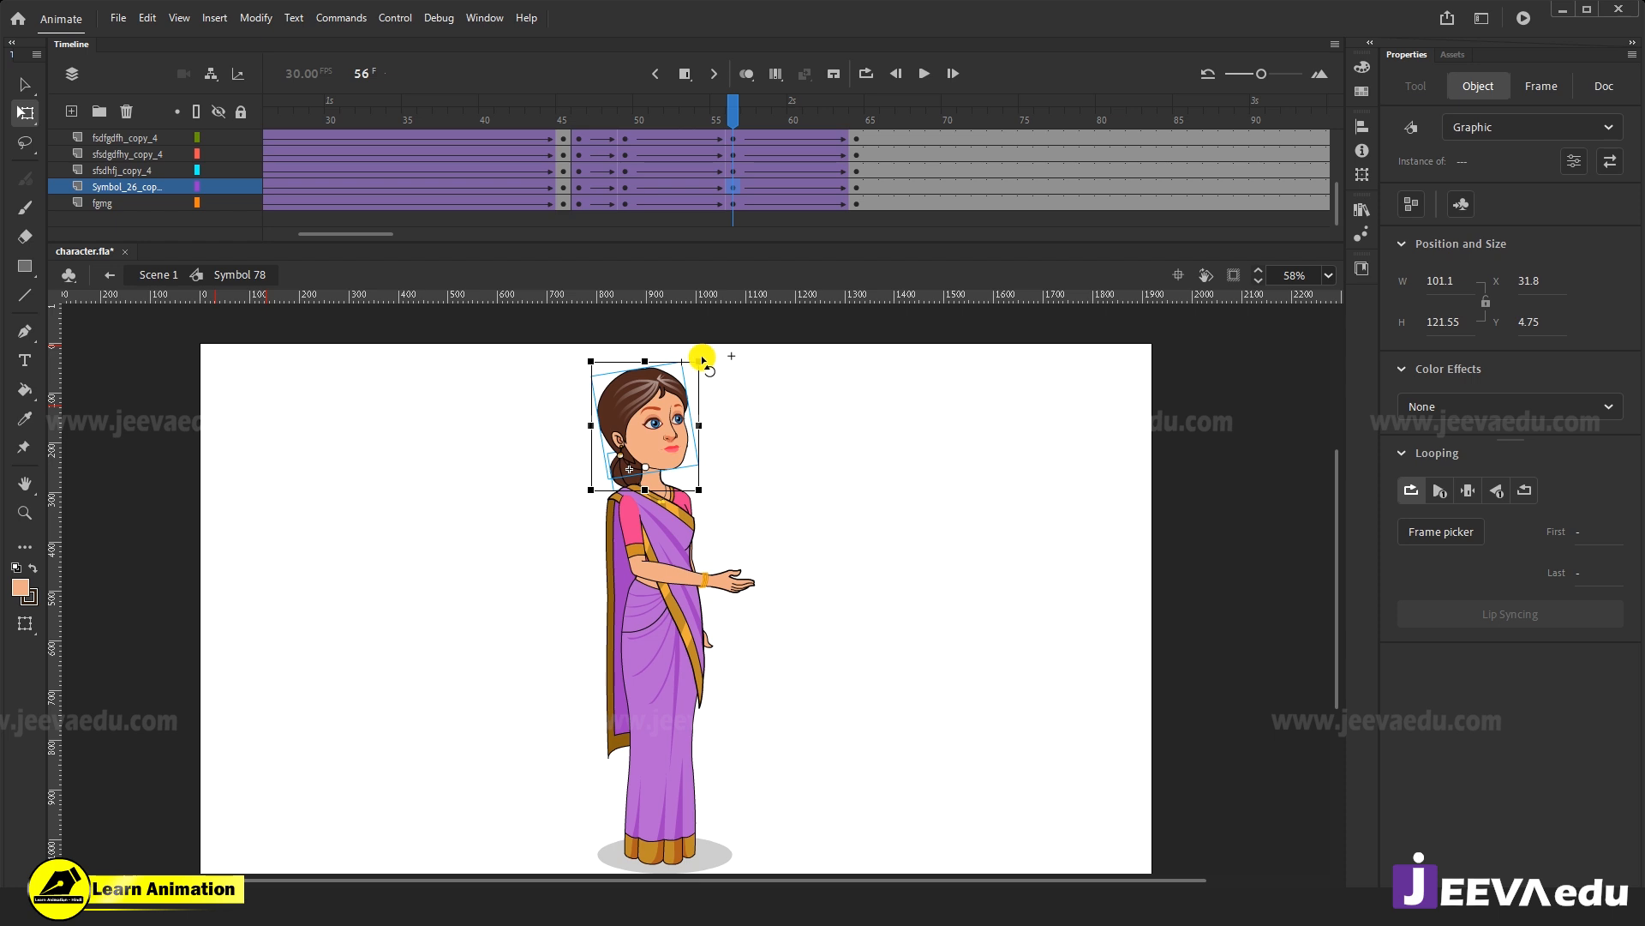
left_click_drag(705, 359, 737, 502)
mouse_move(727, 402)
left_mouse_down()
mouse_move(718, 365)
mouse_move(728, 385)
left_mouse_up()
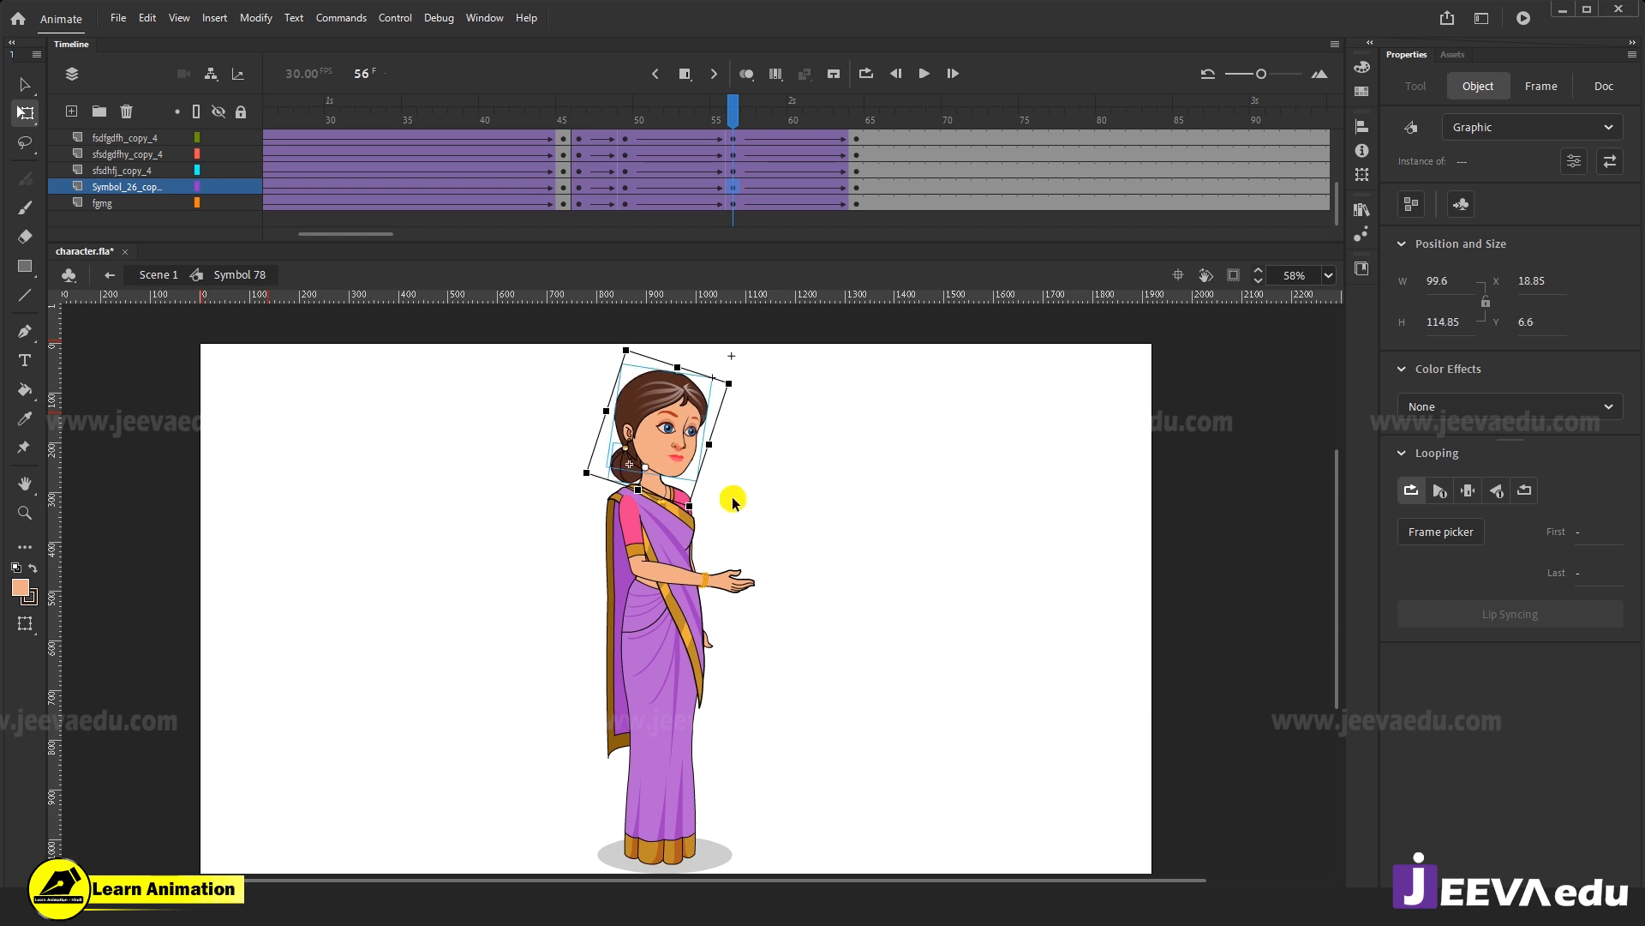
left_click(578, 141)
left_click_drag(579, 146, 730, 169)
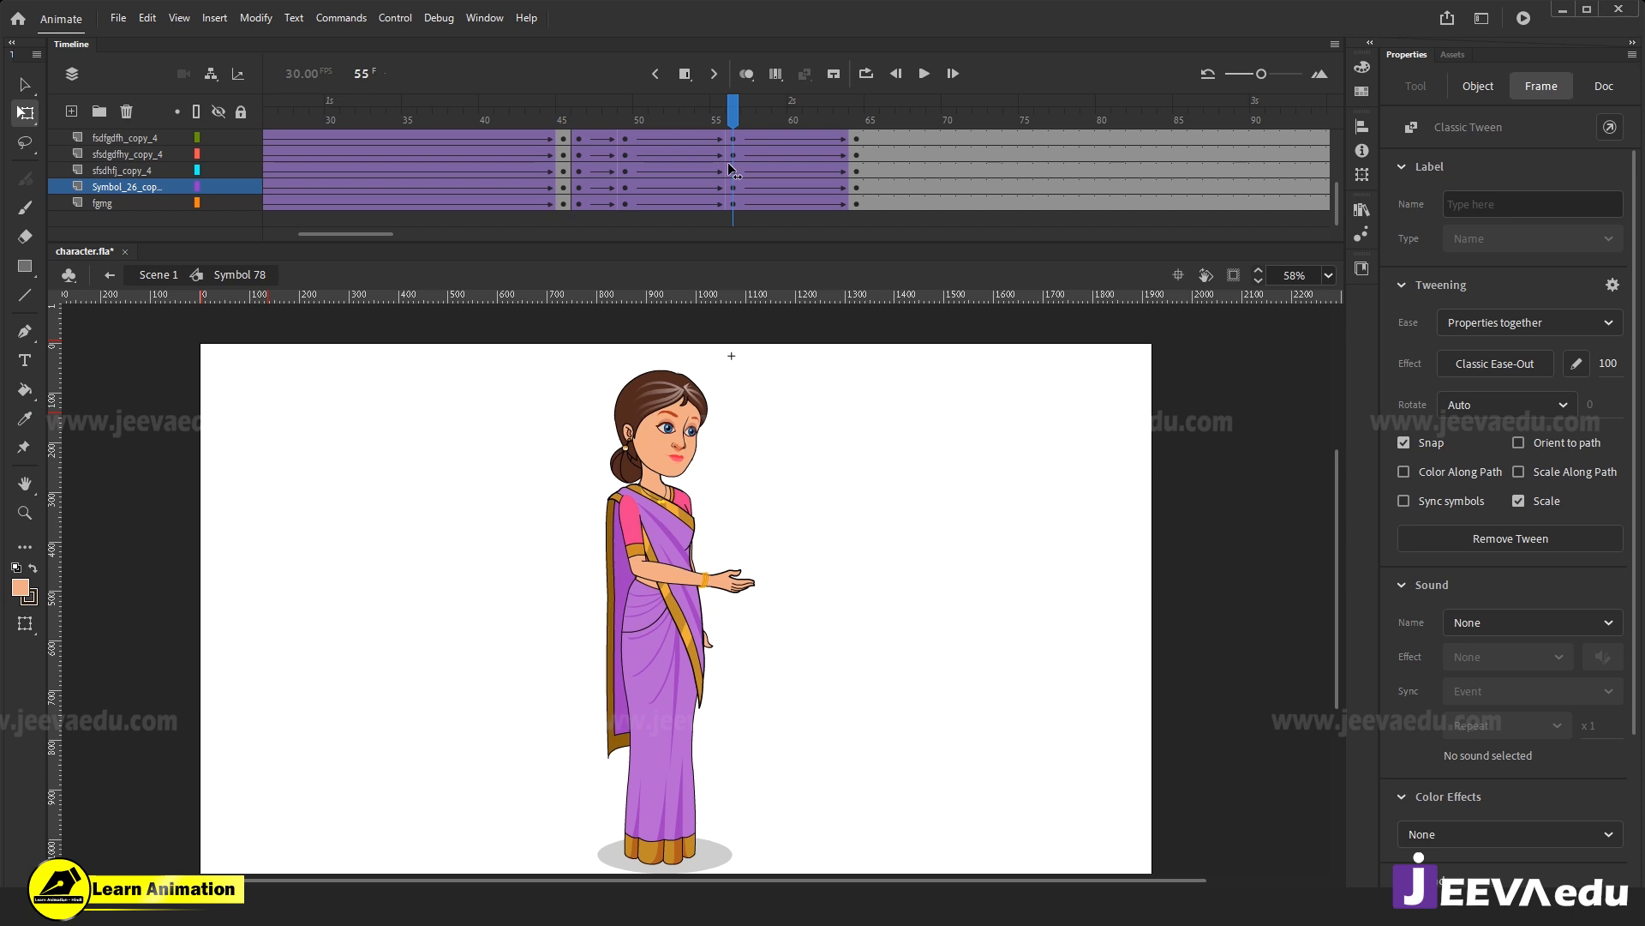
Refine the tilt of the face and hair bun at frame 56 by rotating them slightly backward, and preview the motion.
left_click(685, 433)
left_click(618, 472)
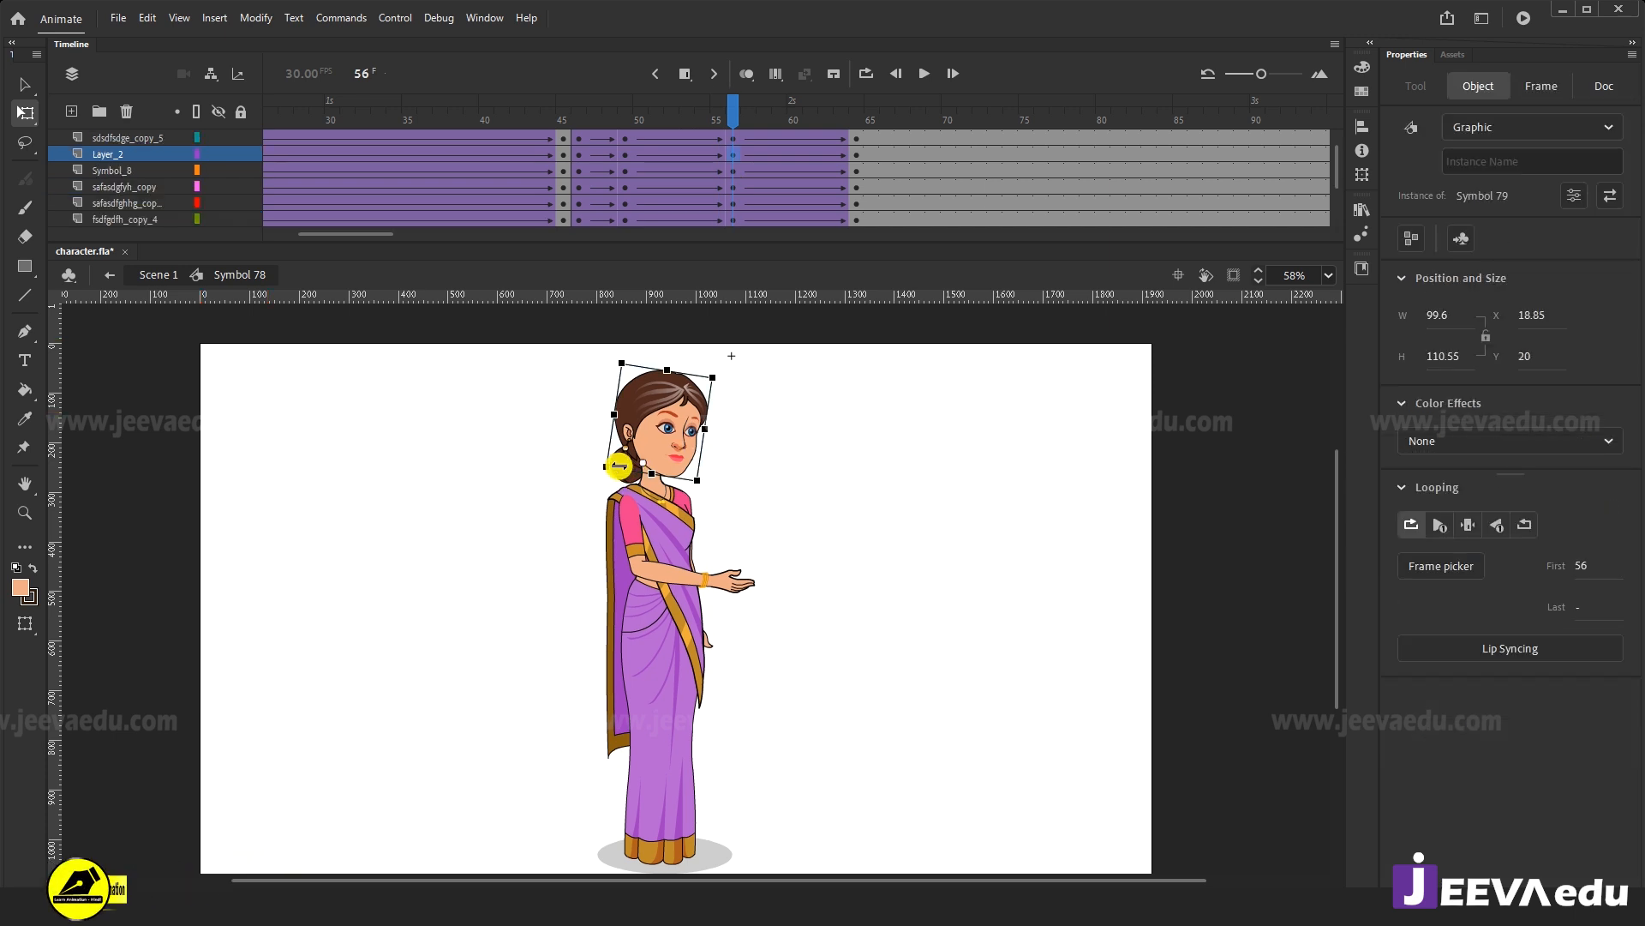
left_click(627, 464, "shift")
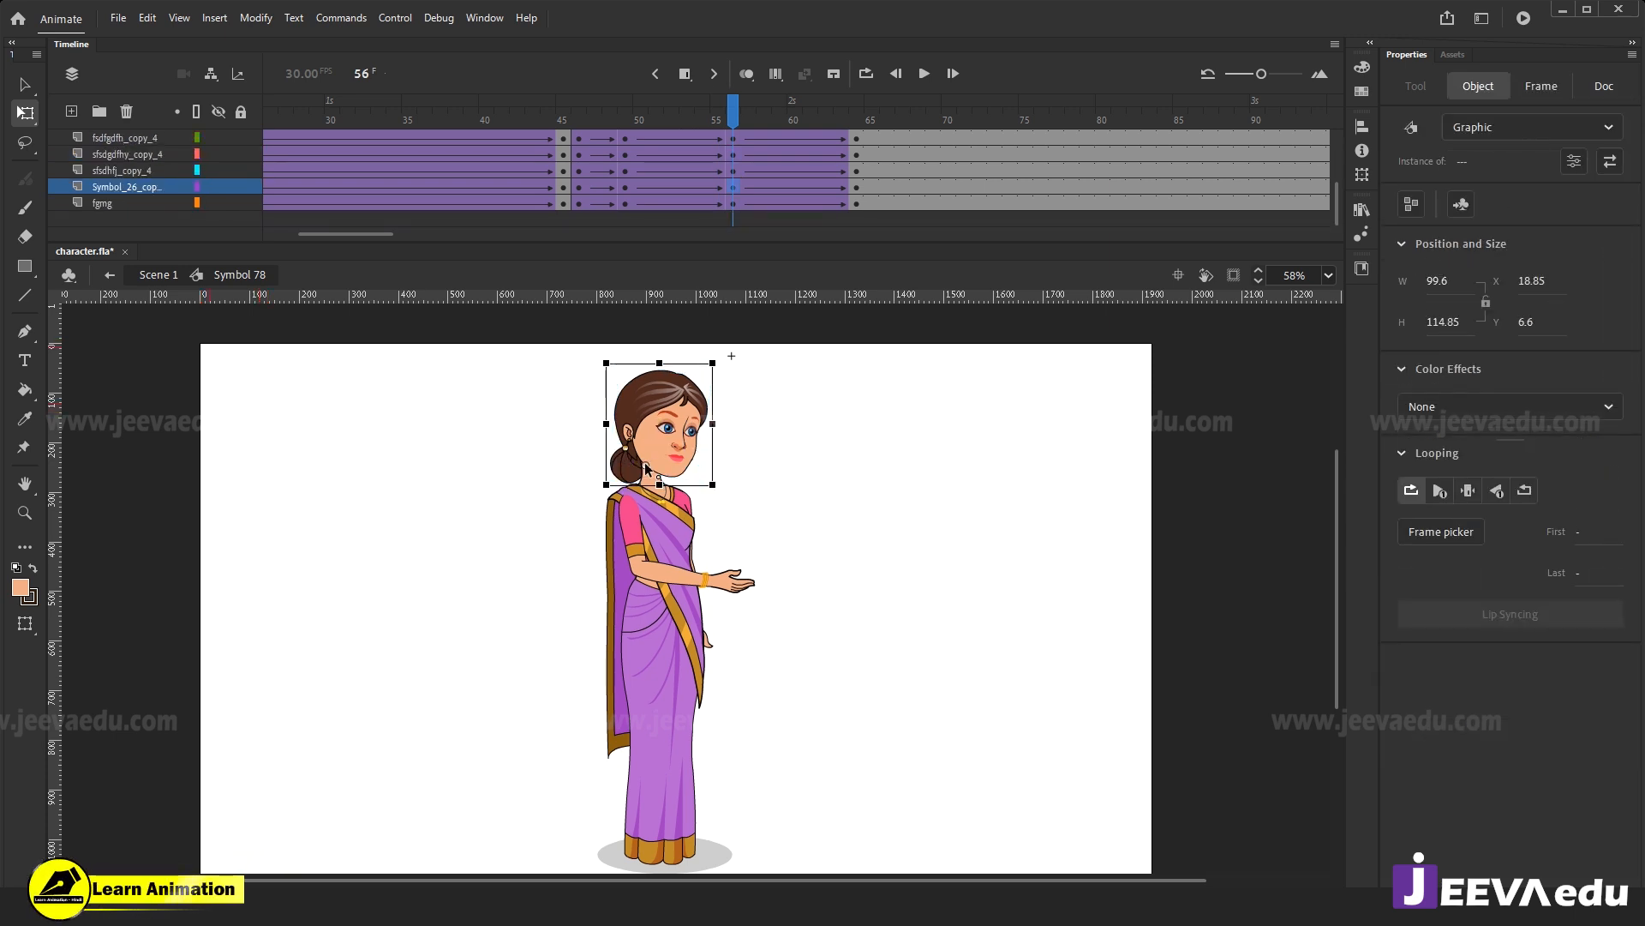
left_click_drag(725, 352, 724, 353)
left_click(622, 150)
left_click_drag(621, 151, 733, 197)
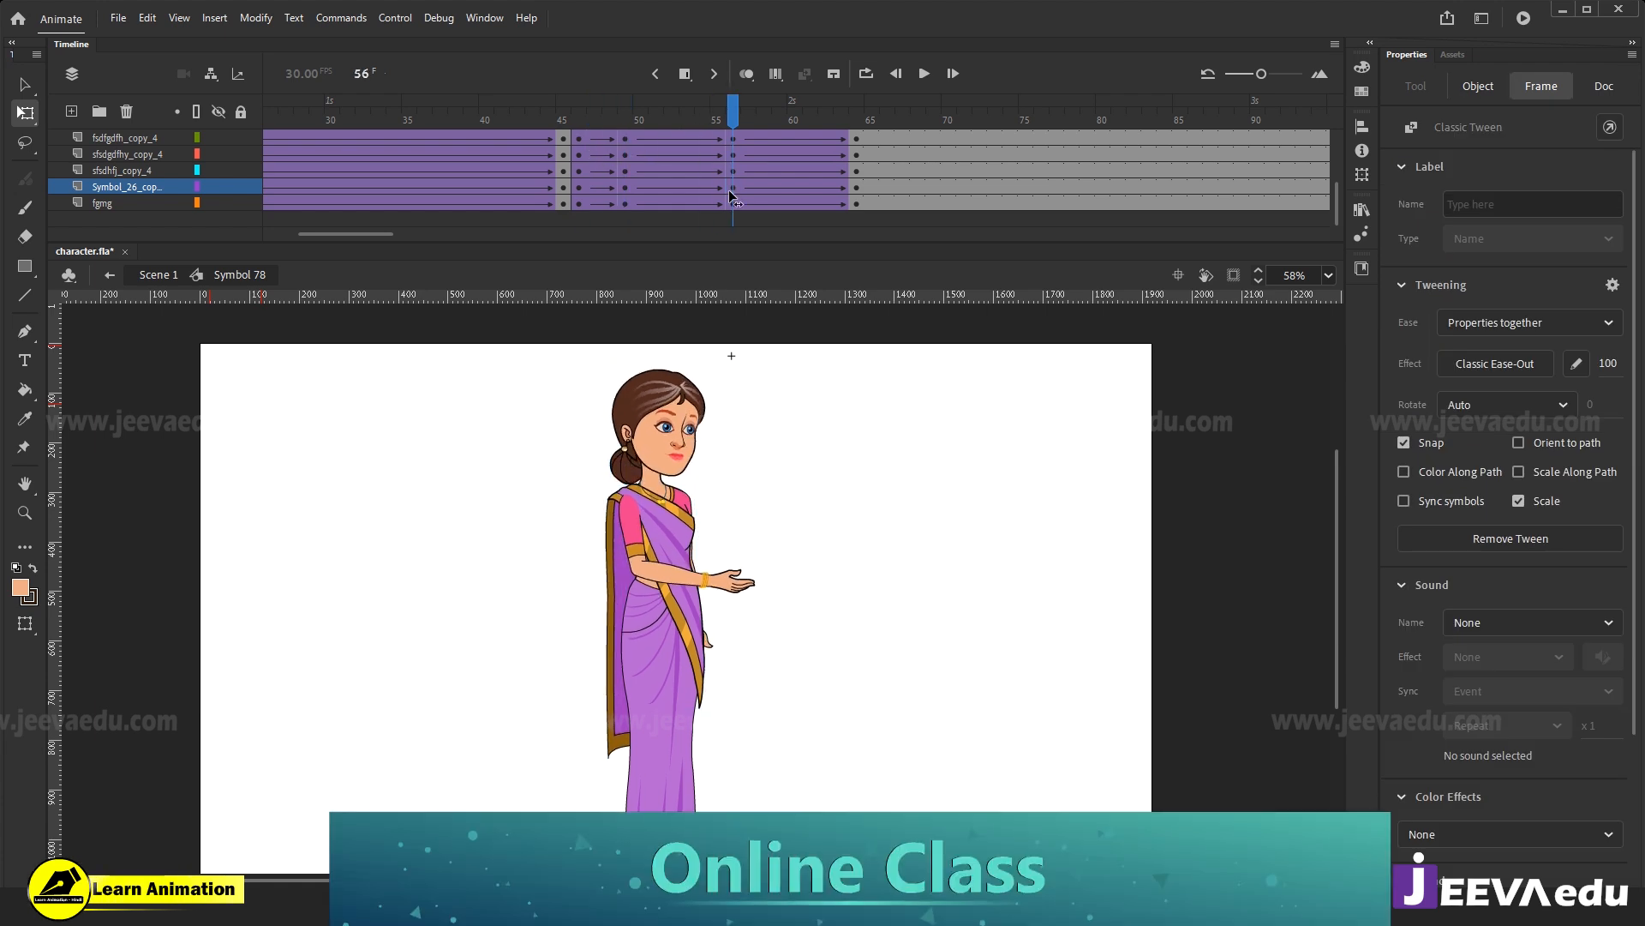
At frame 56, rotate both arms slightly and swing the saree's hanging end inward toward the body.
left_click(734, 580)
left_click_drag(775, 613, 777, 625)
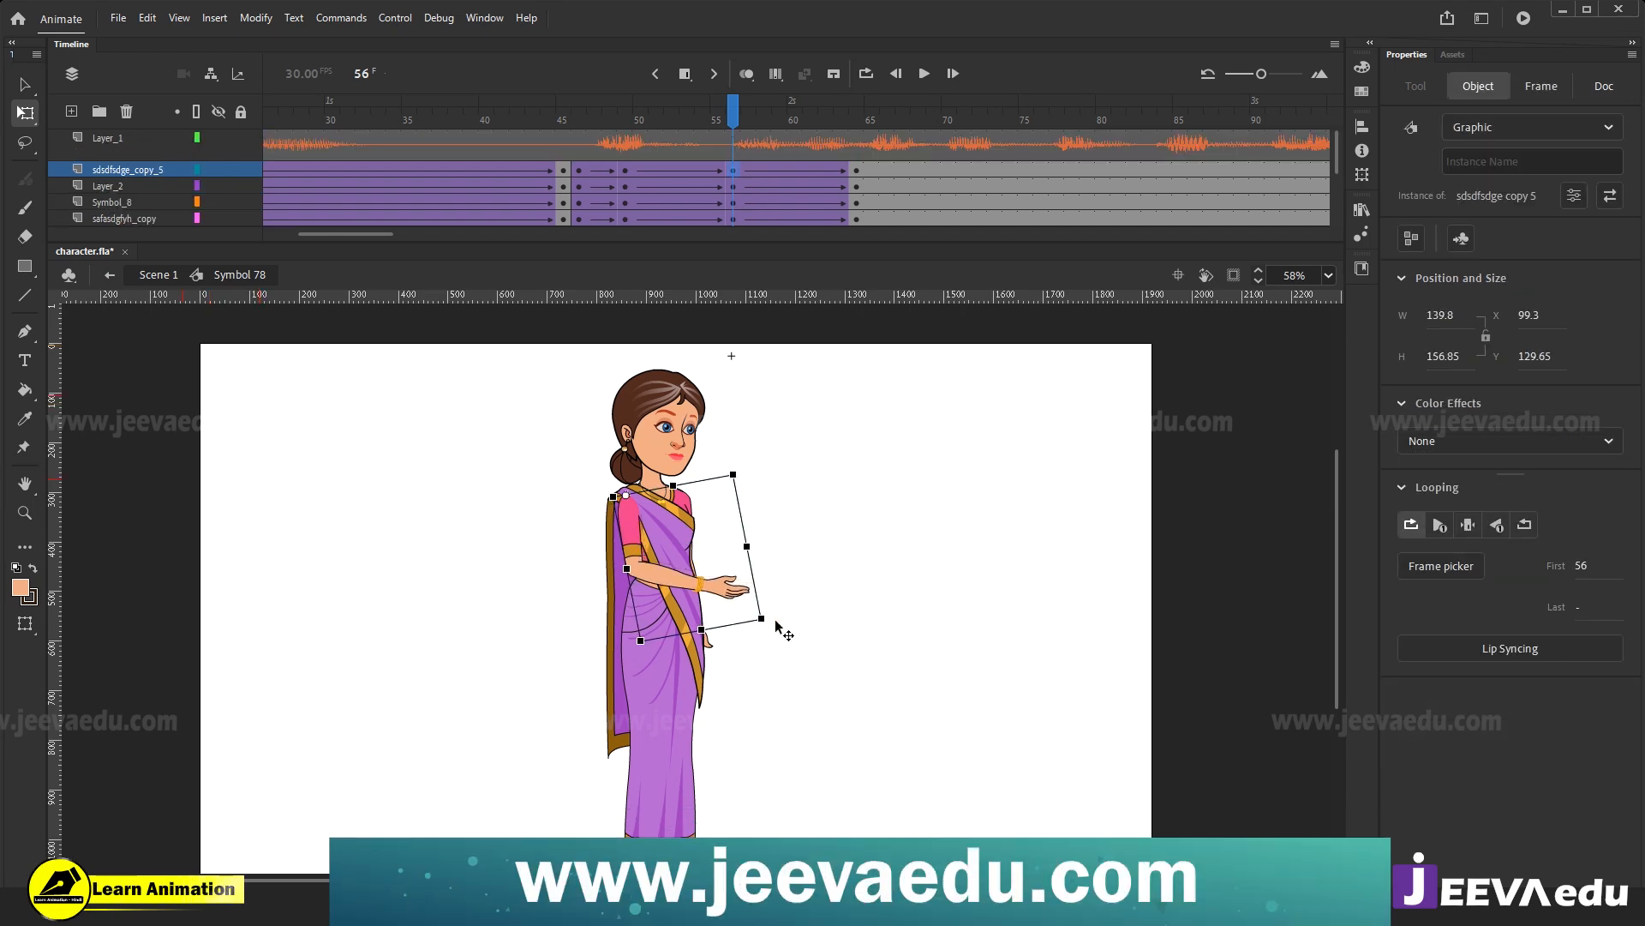
left_click(725, 669)
left_click_drag(733, 675, 733, 680)
left_click(614, 762)
left_click_drag(621, 770, 632, 772)
At frame 64, rotate the upper body with head, arms and saree end forward, and preview the motion from frame 49.
left_click_drag(733, 140, 851, 191)
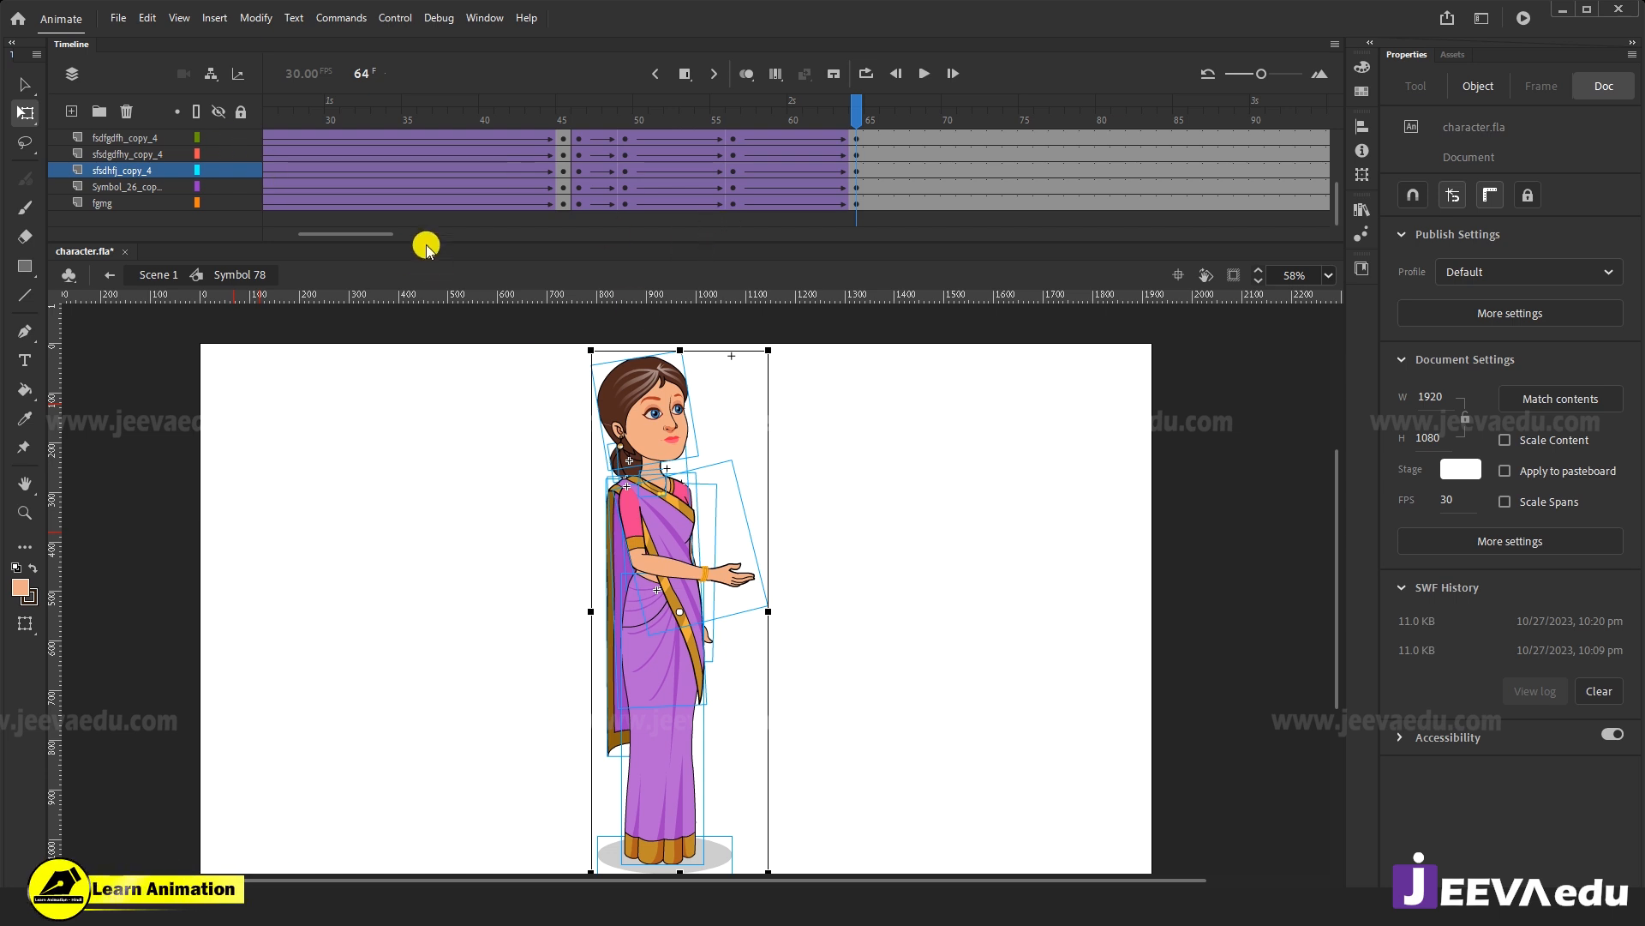
left_click_drag(522, 348, 664, 585)
left_click_drag(782, 348, 796, 392)
left_click_drag(814, 118, 609, 155)
left_click_drag(602, 163, 834, 162)
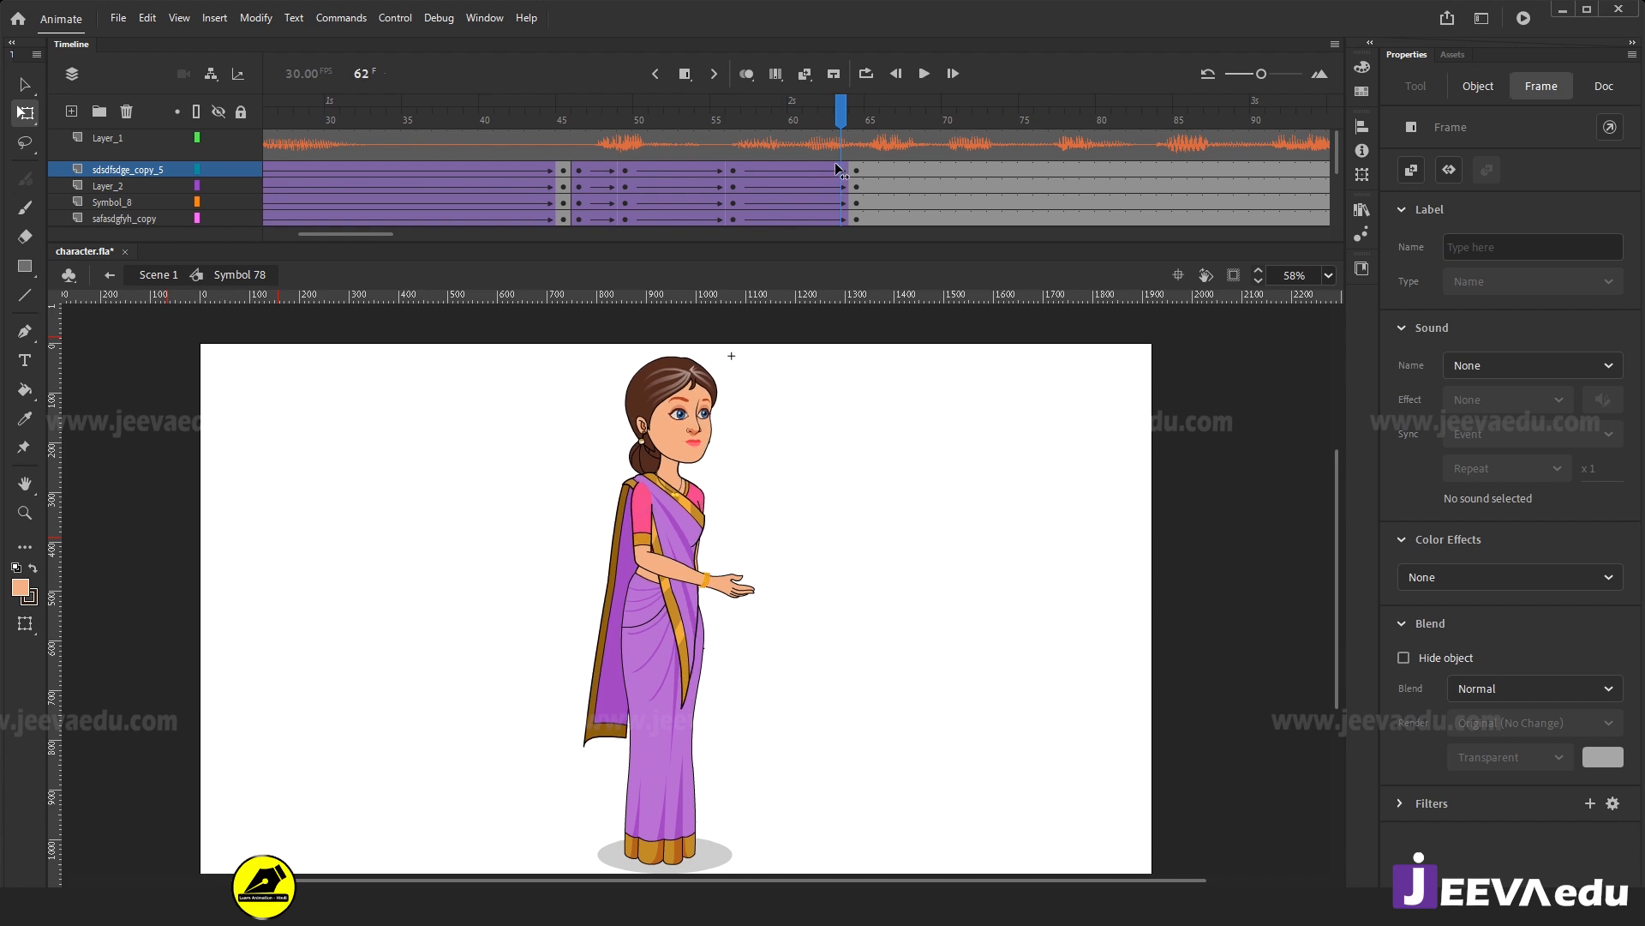
left_click(703, 541)
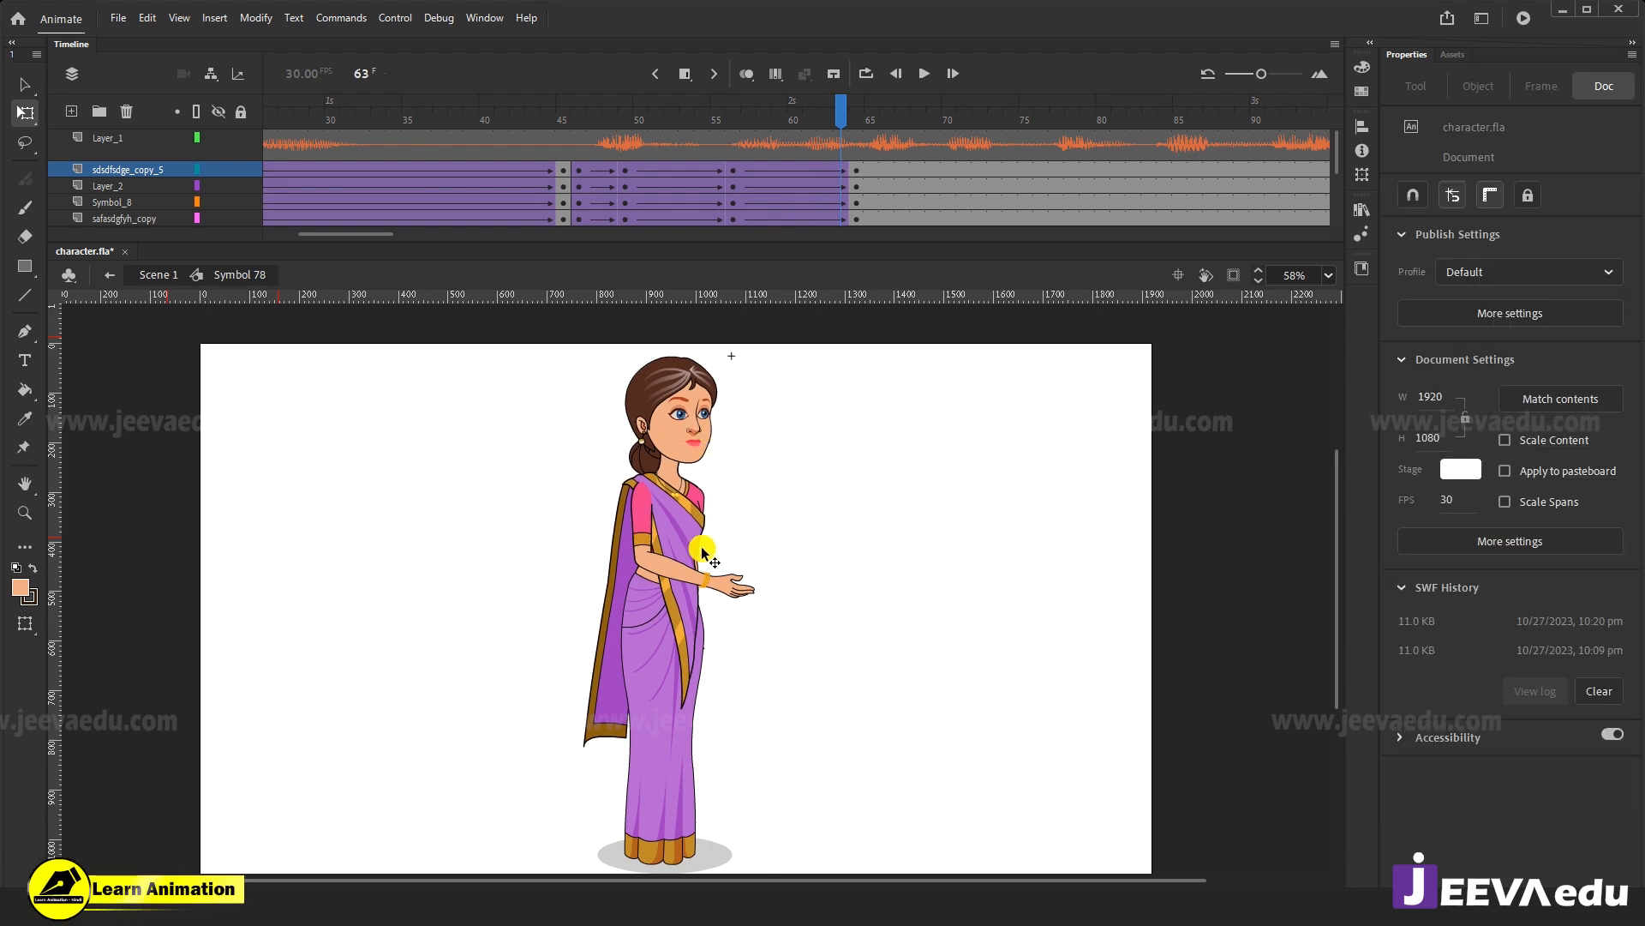
left_click(649, 573)
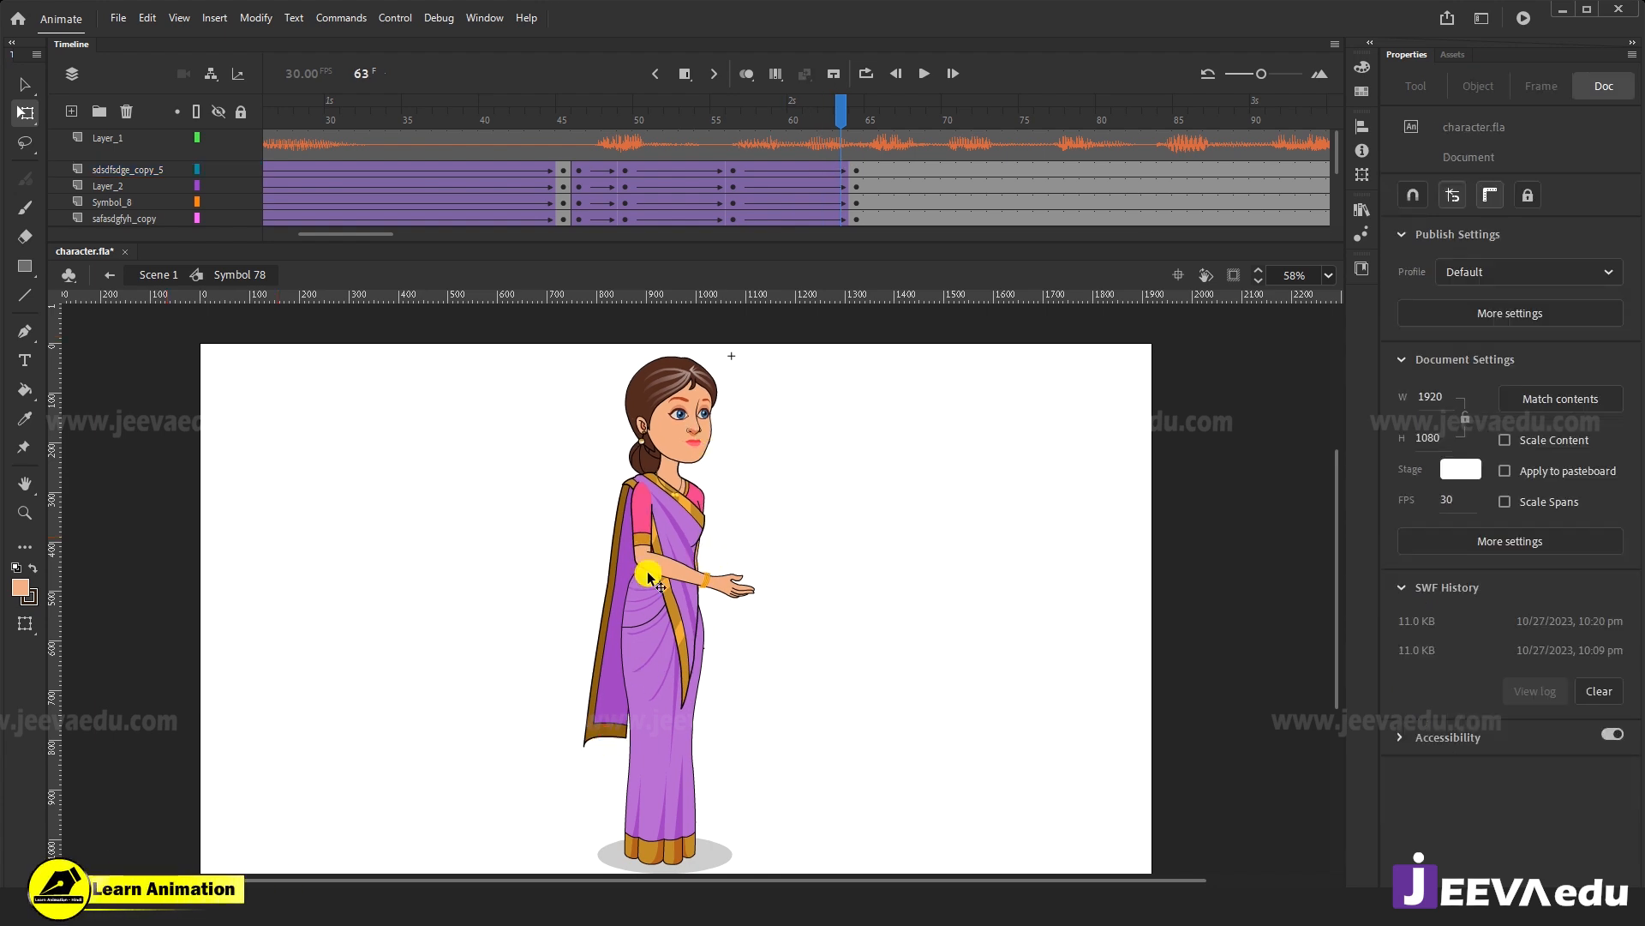
At frame 64, rotate the saree's hanging end inward until it hangs almost straight down behind her, checking the motion.
left_click(856, 119)
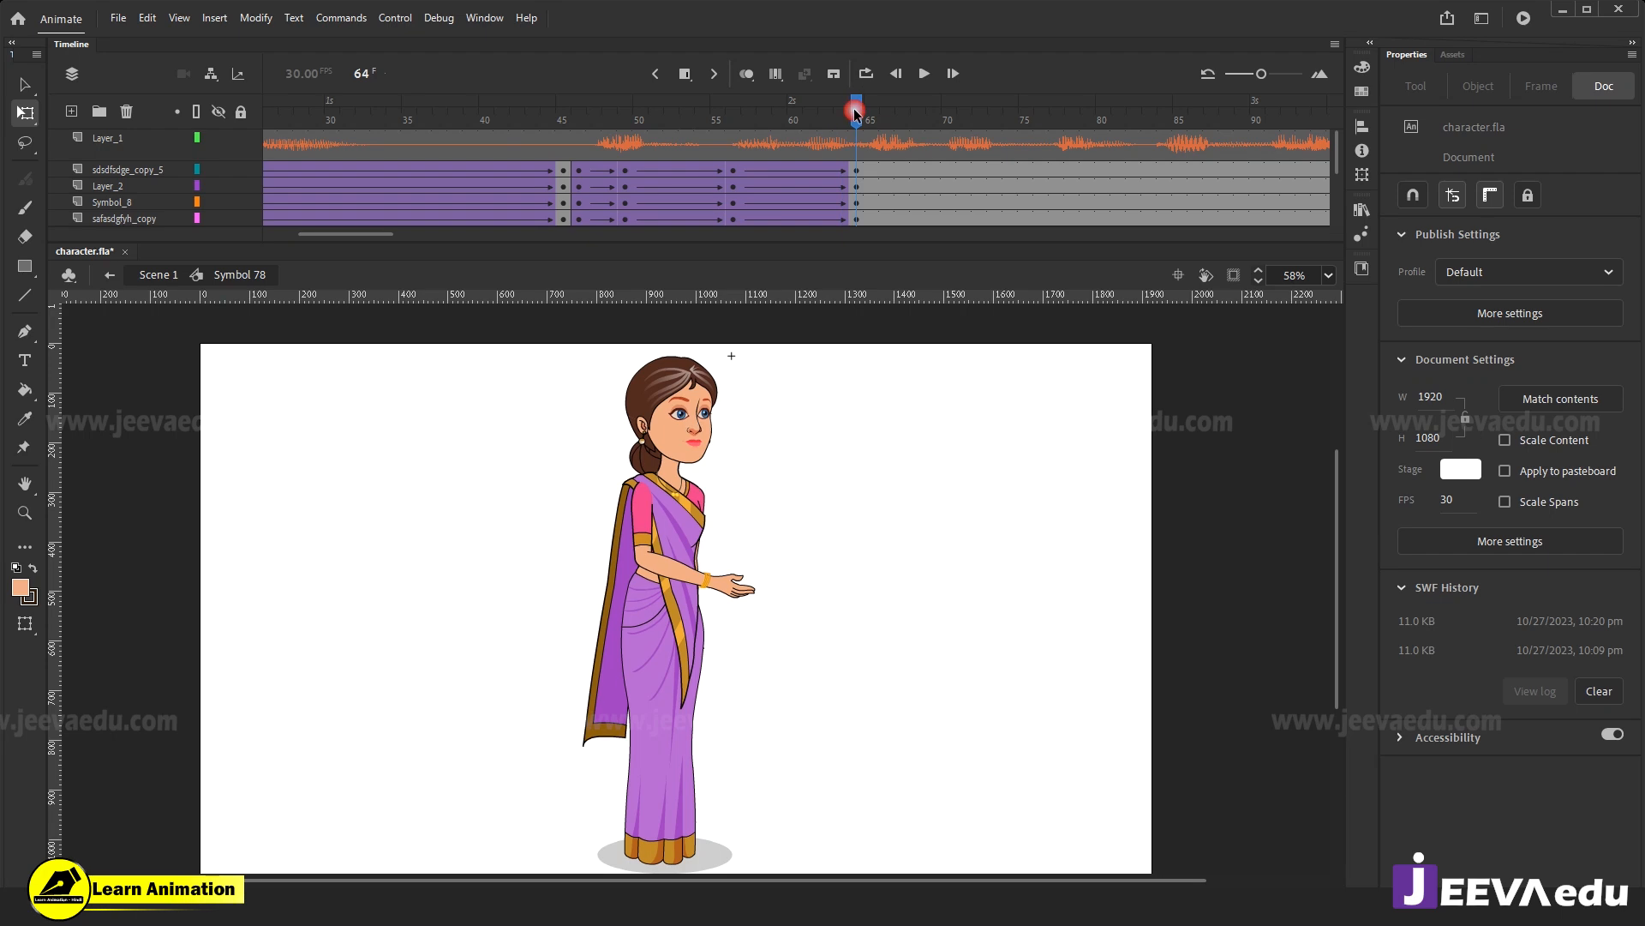
left_click(605, 727)
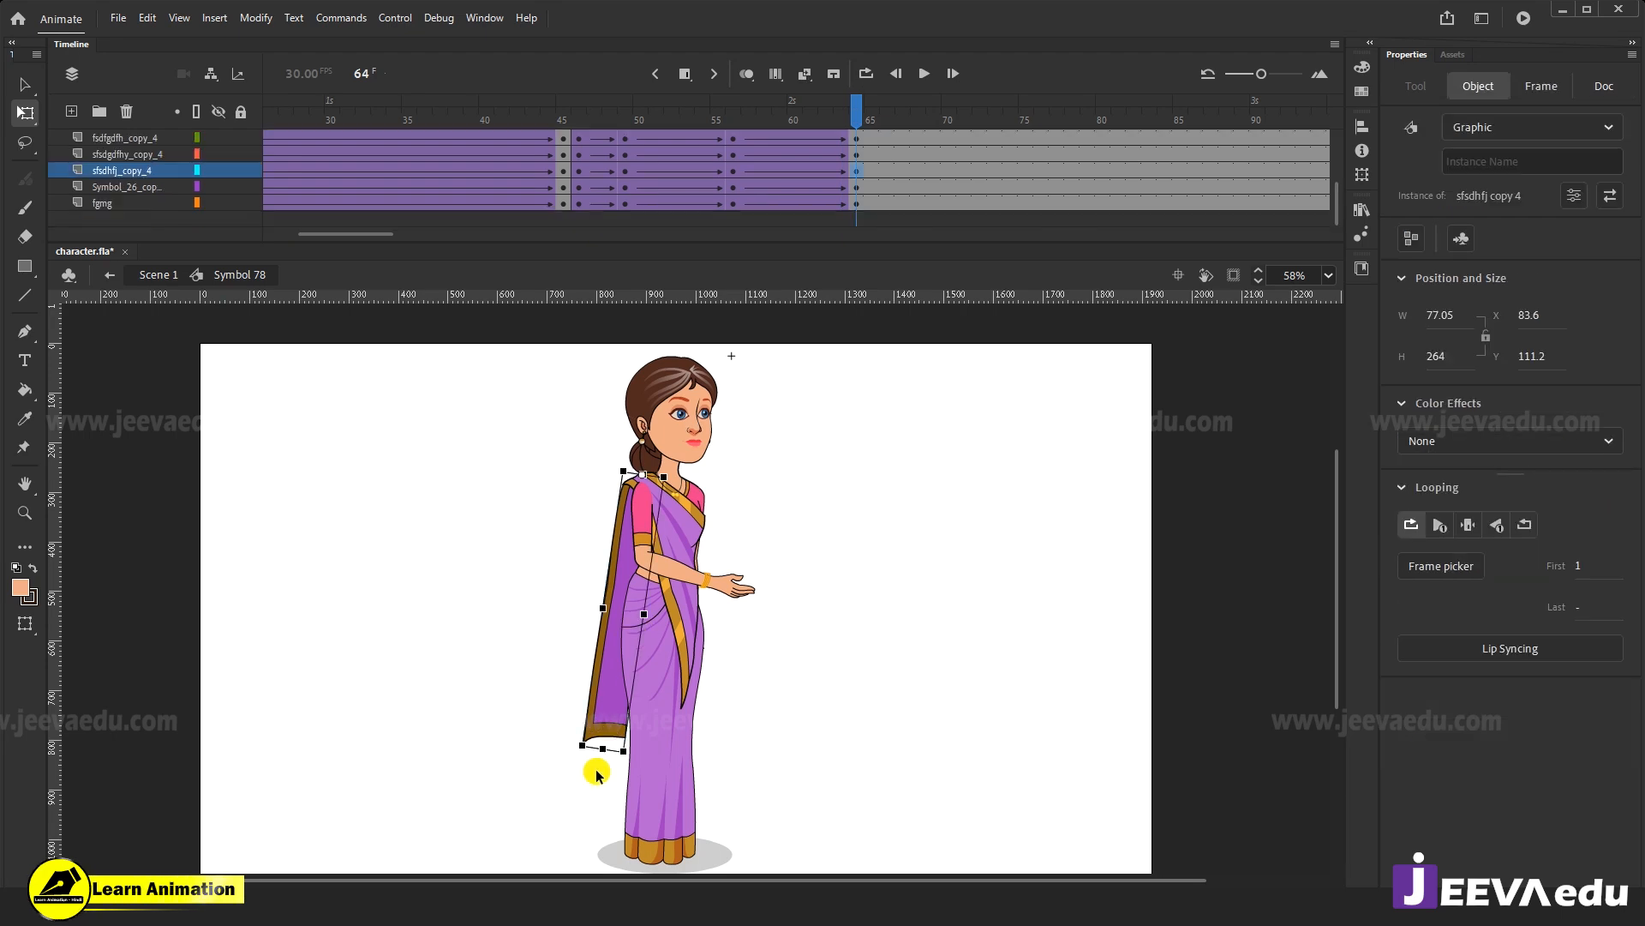
left_click_drag(582, 766, 604, 773)
left_click_drag(806, 128, 838, 150)
left_click(857, 163)
left_click(623, 767)
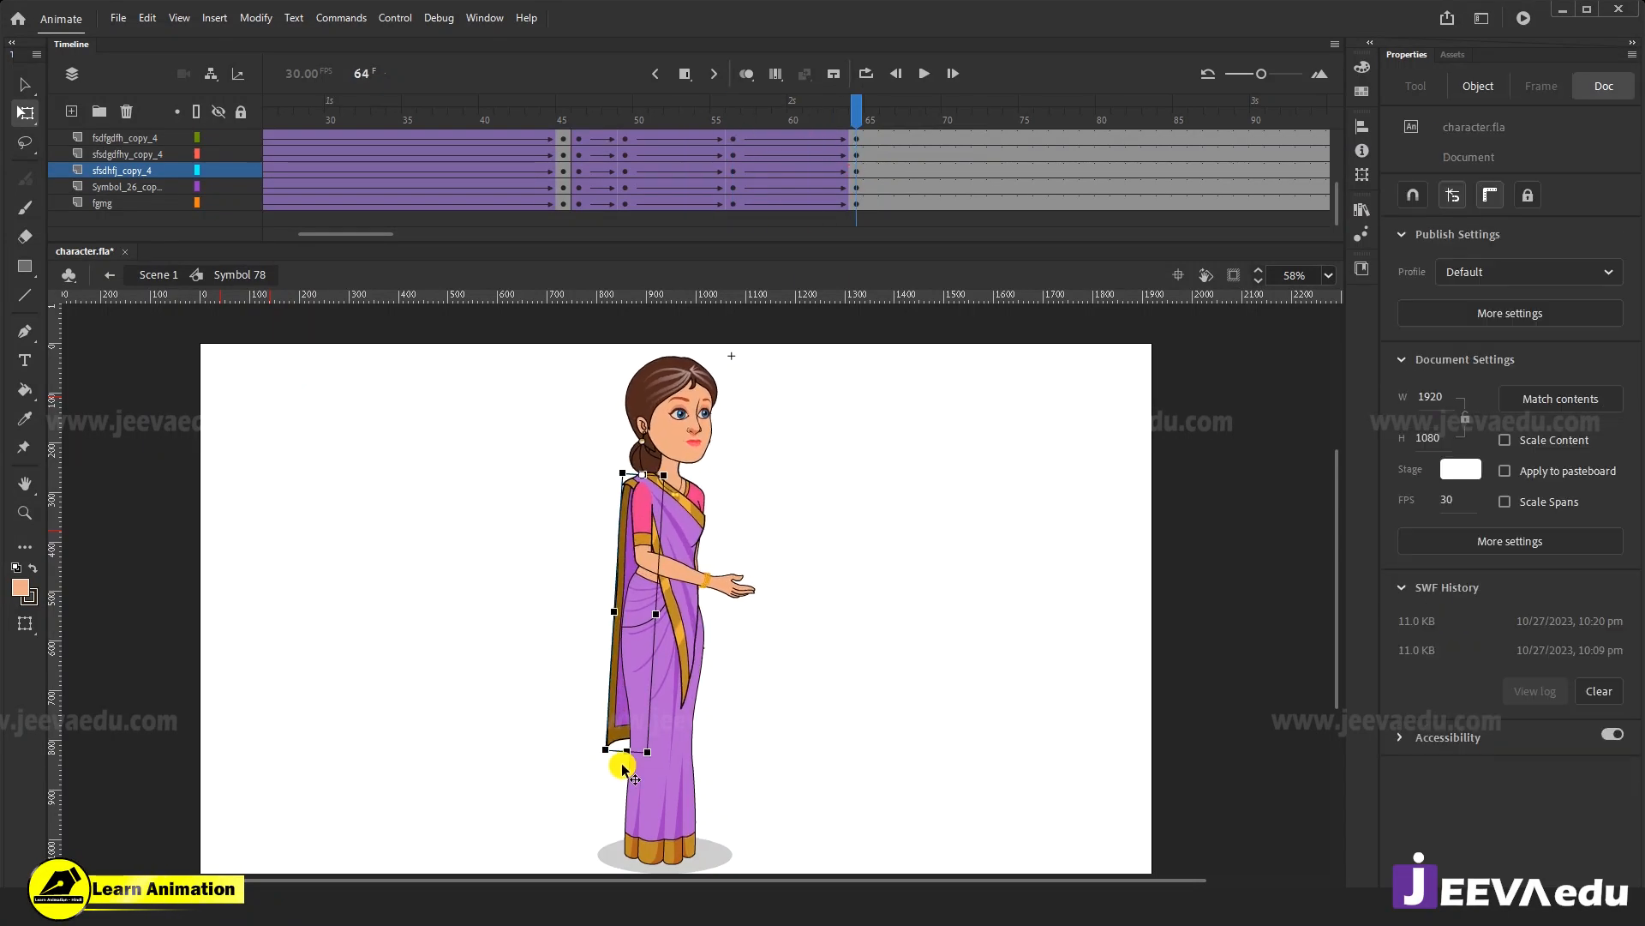
left_click_drag(601, 764, 609, 767)
left_click_drag(856, 109, 858, 167)
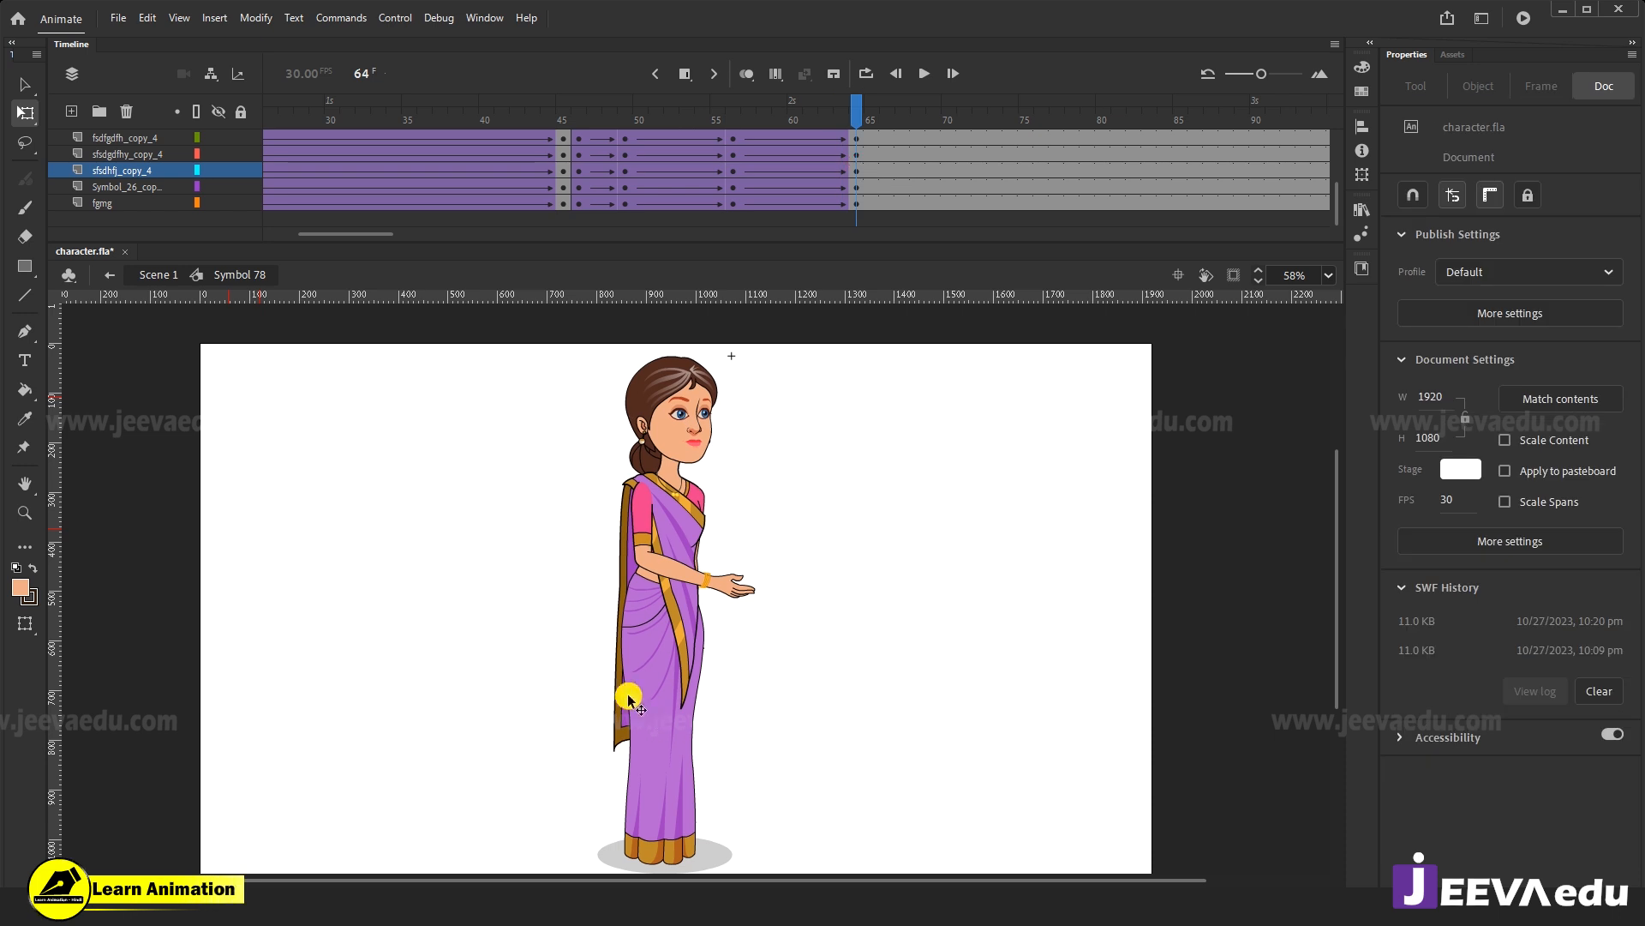
Open the symbol of the saree's hanging end for editing and break its group apart into shapes.
left_click(608, 538)
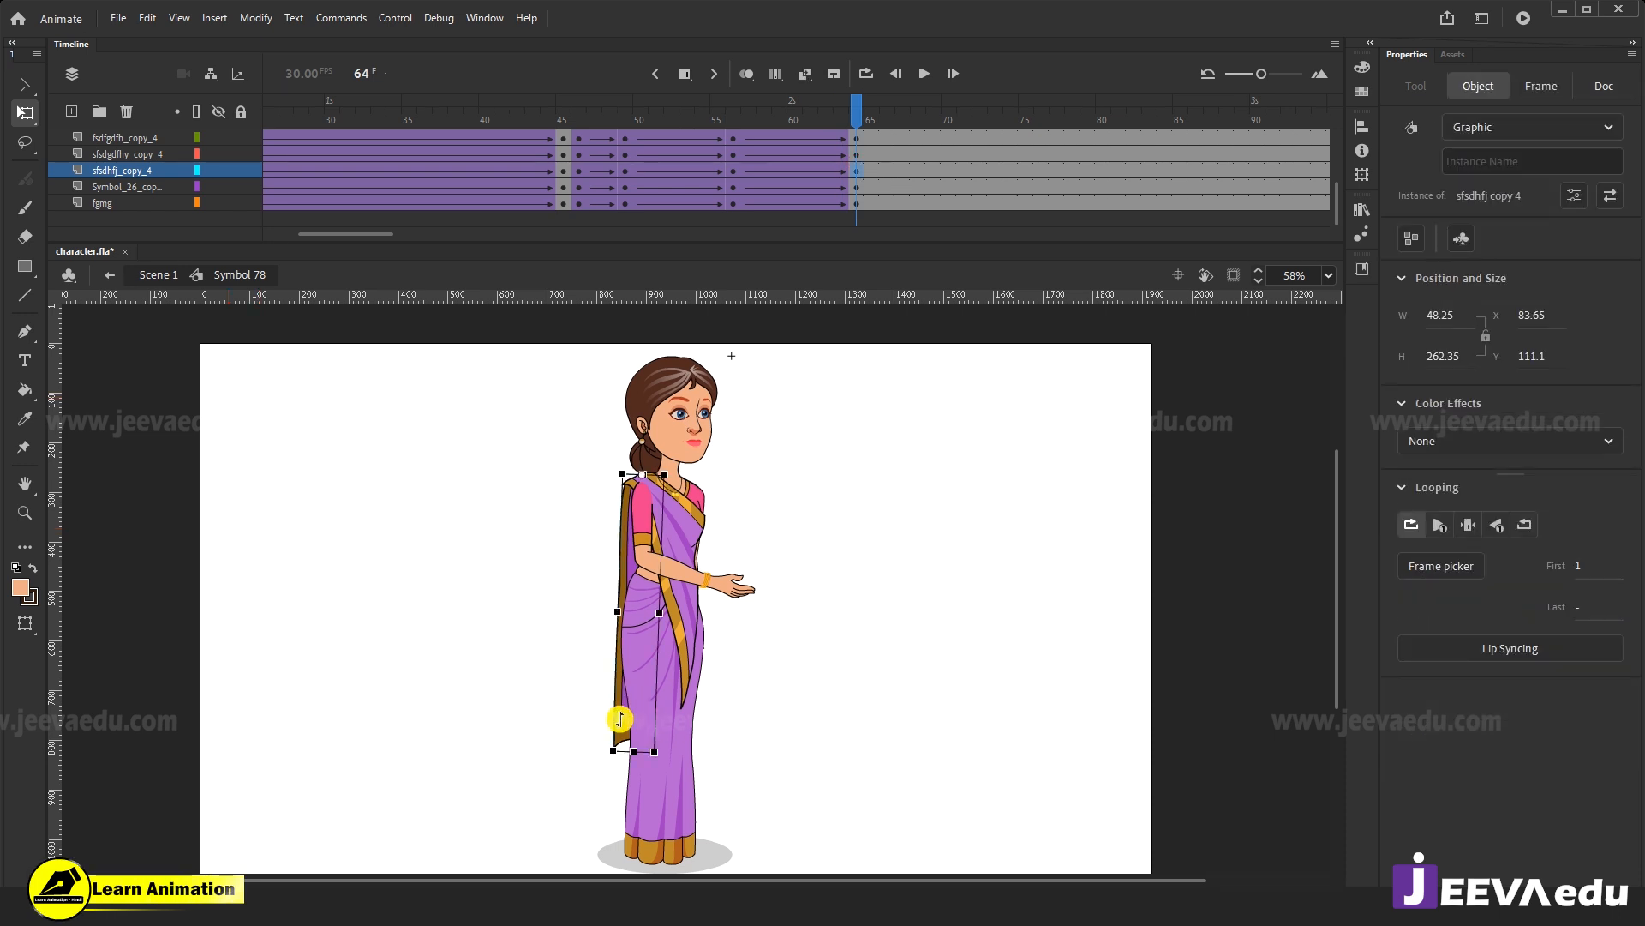
key("z")
left_click(622, 673)
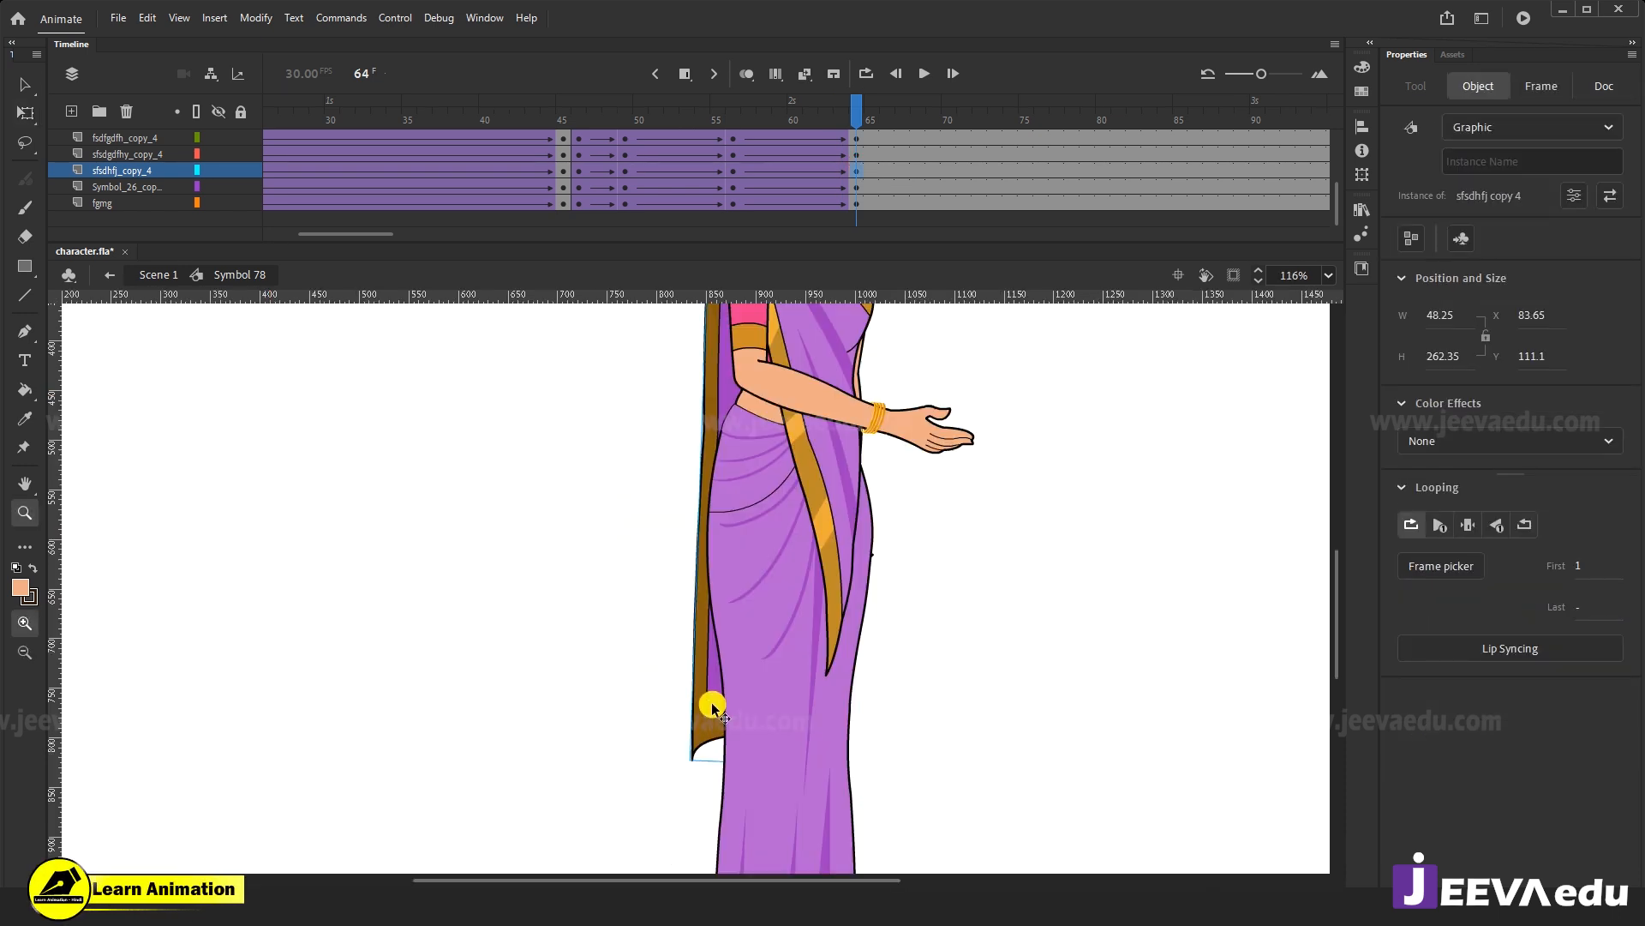
key("v")
double_click(713, 708)
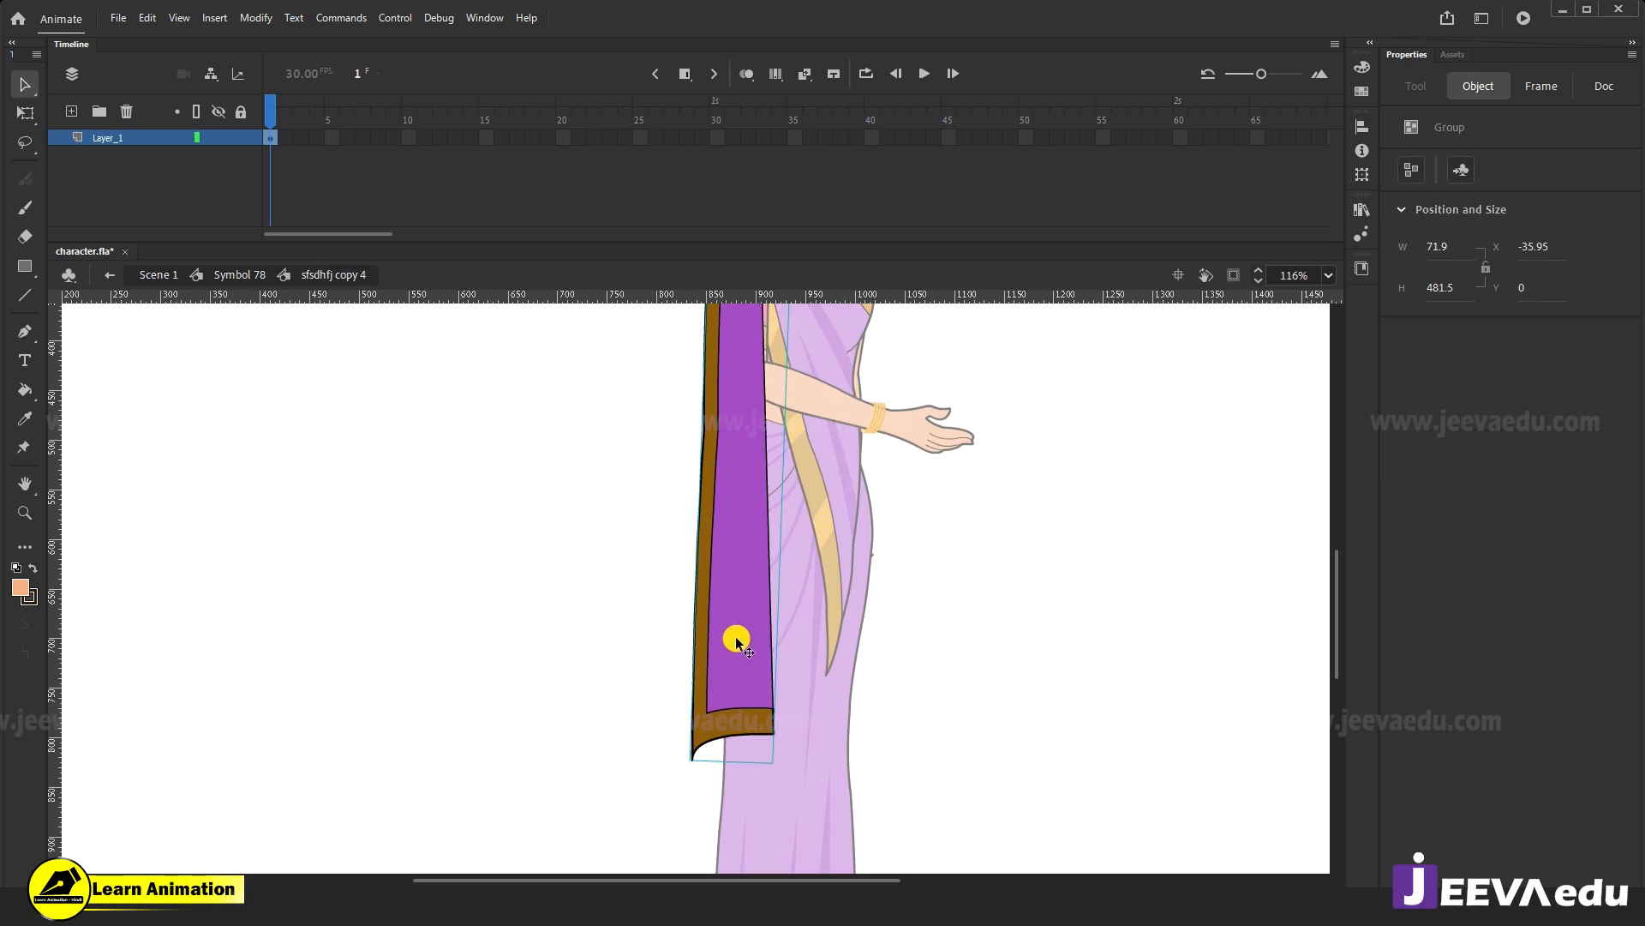
key("ctrl+b")
left_click(660, 653)
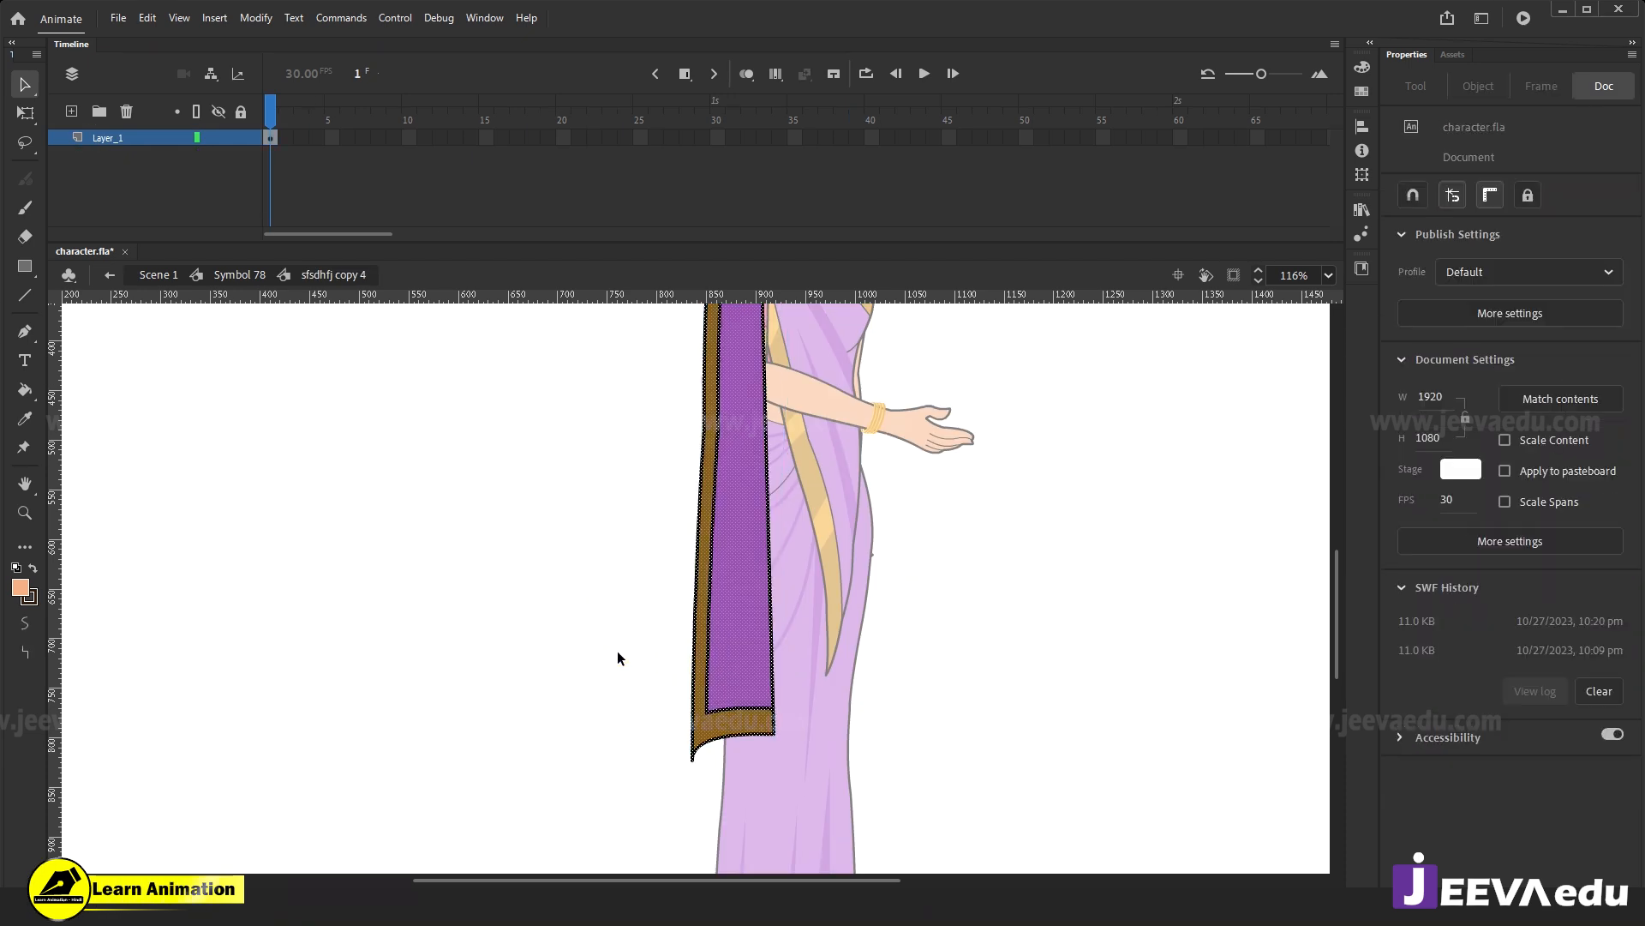
Try to move the purple inner panel away from the brown border and reshape its lower corner, and undo these changes.
double_click(748, 651)
left_click_drag(742, 660, 954, 661)
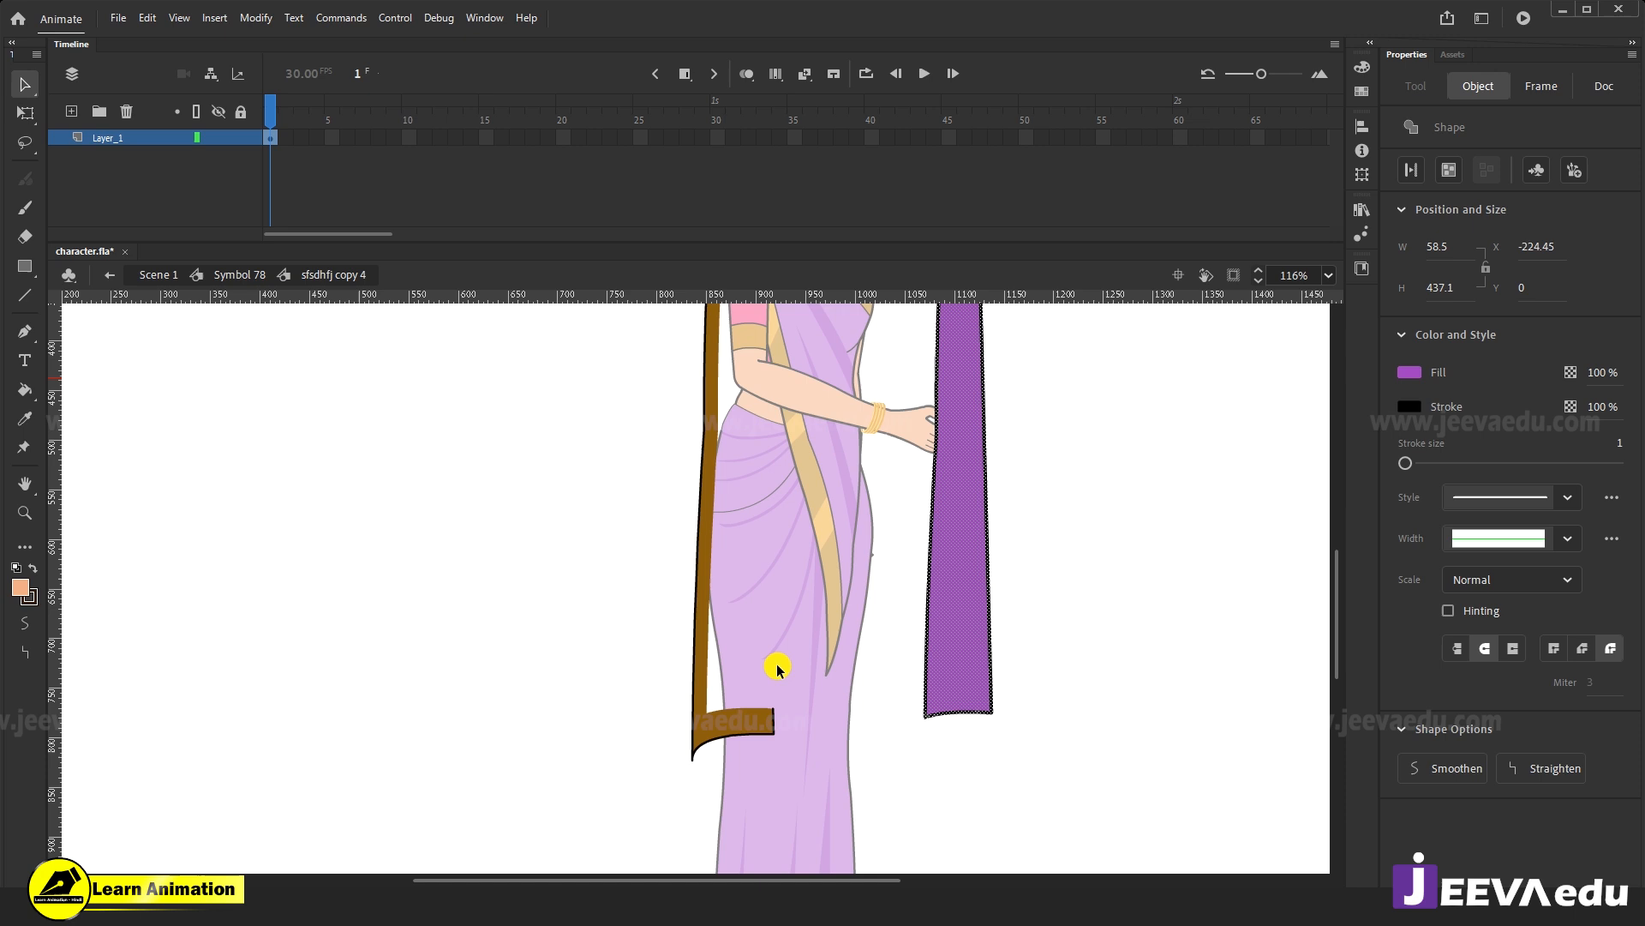
left_click_drag(815, 647, 817, 785)
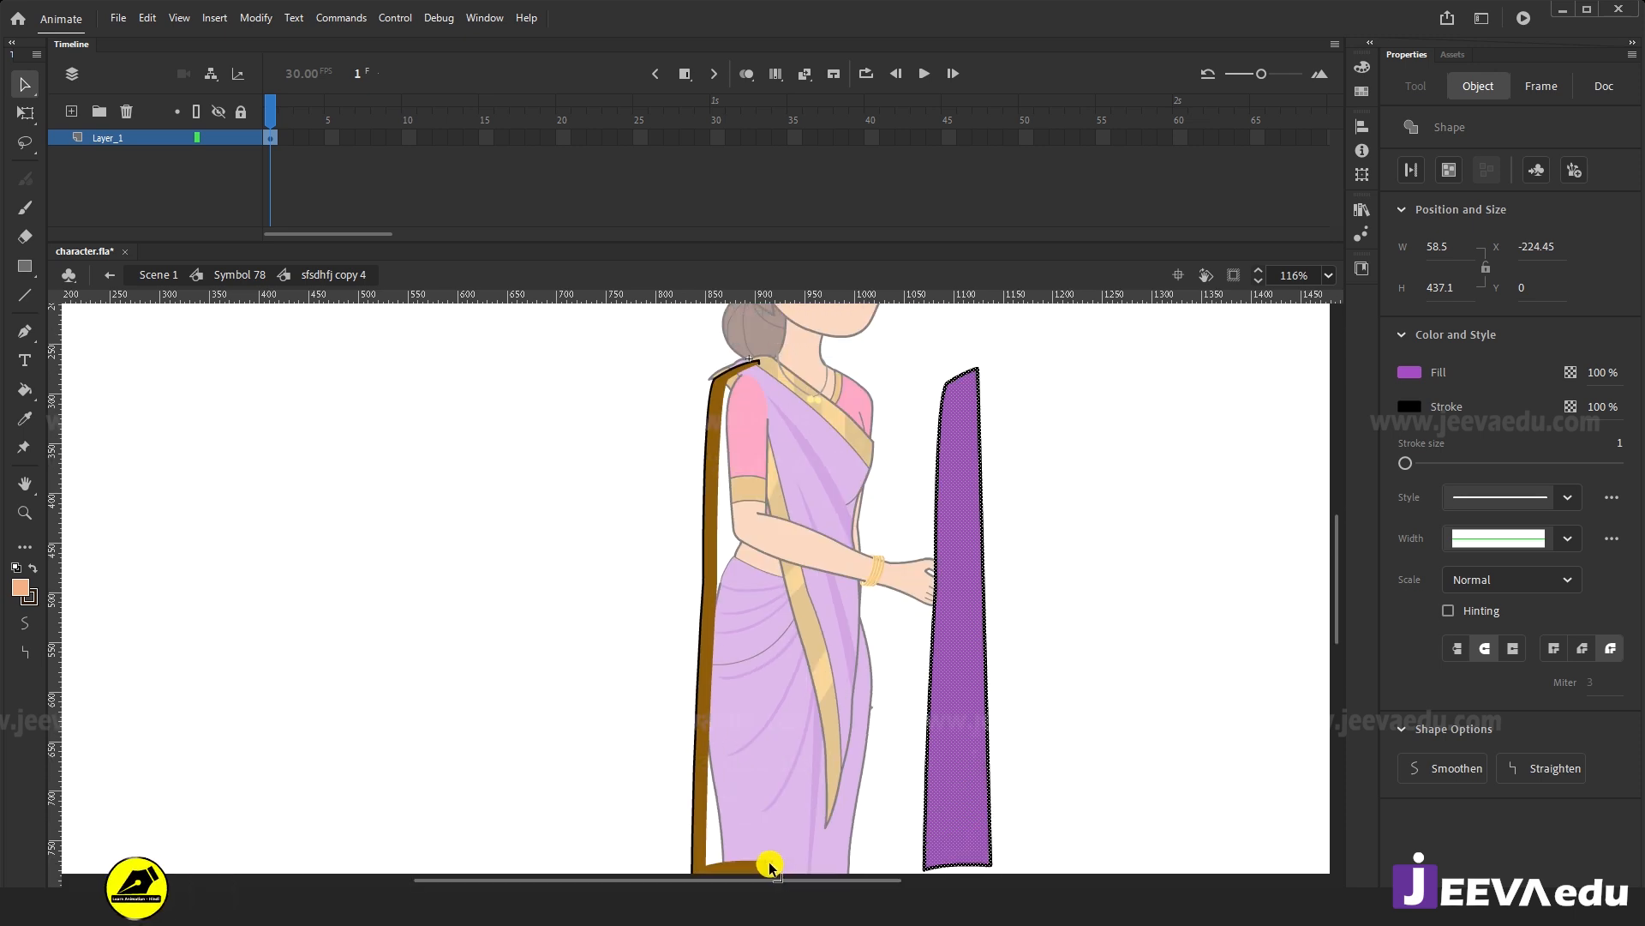
left_click_drag(927, 631, 897, 593)
left_click(865, 597)
key("ctrl+z")
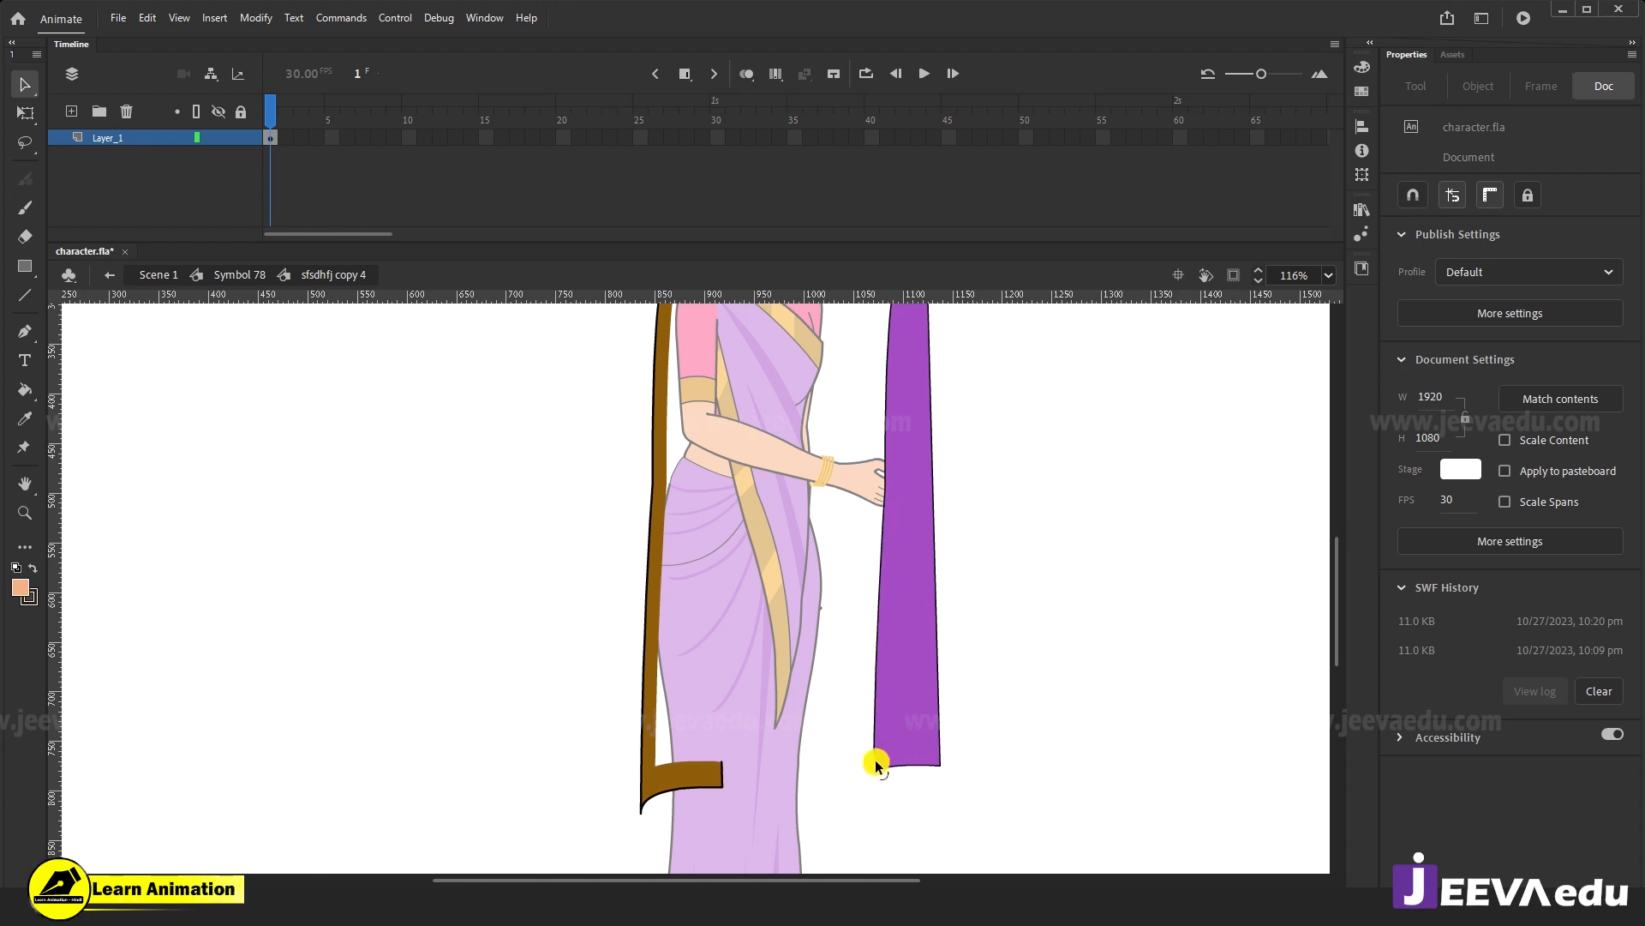
left_click_drag(873, 769, 799, 763)
key("ctrl+z")
key("ctrl+z")
key("ctrl+z")
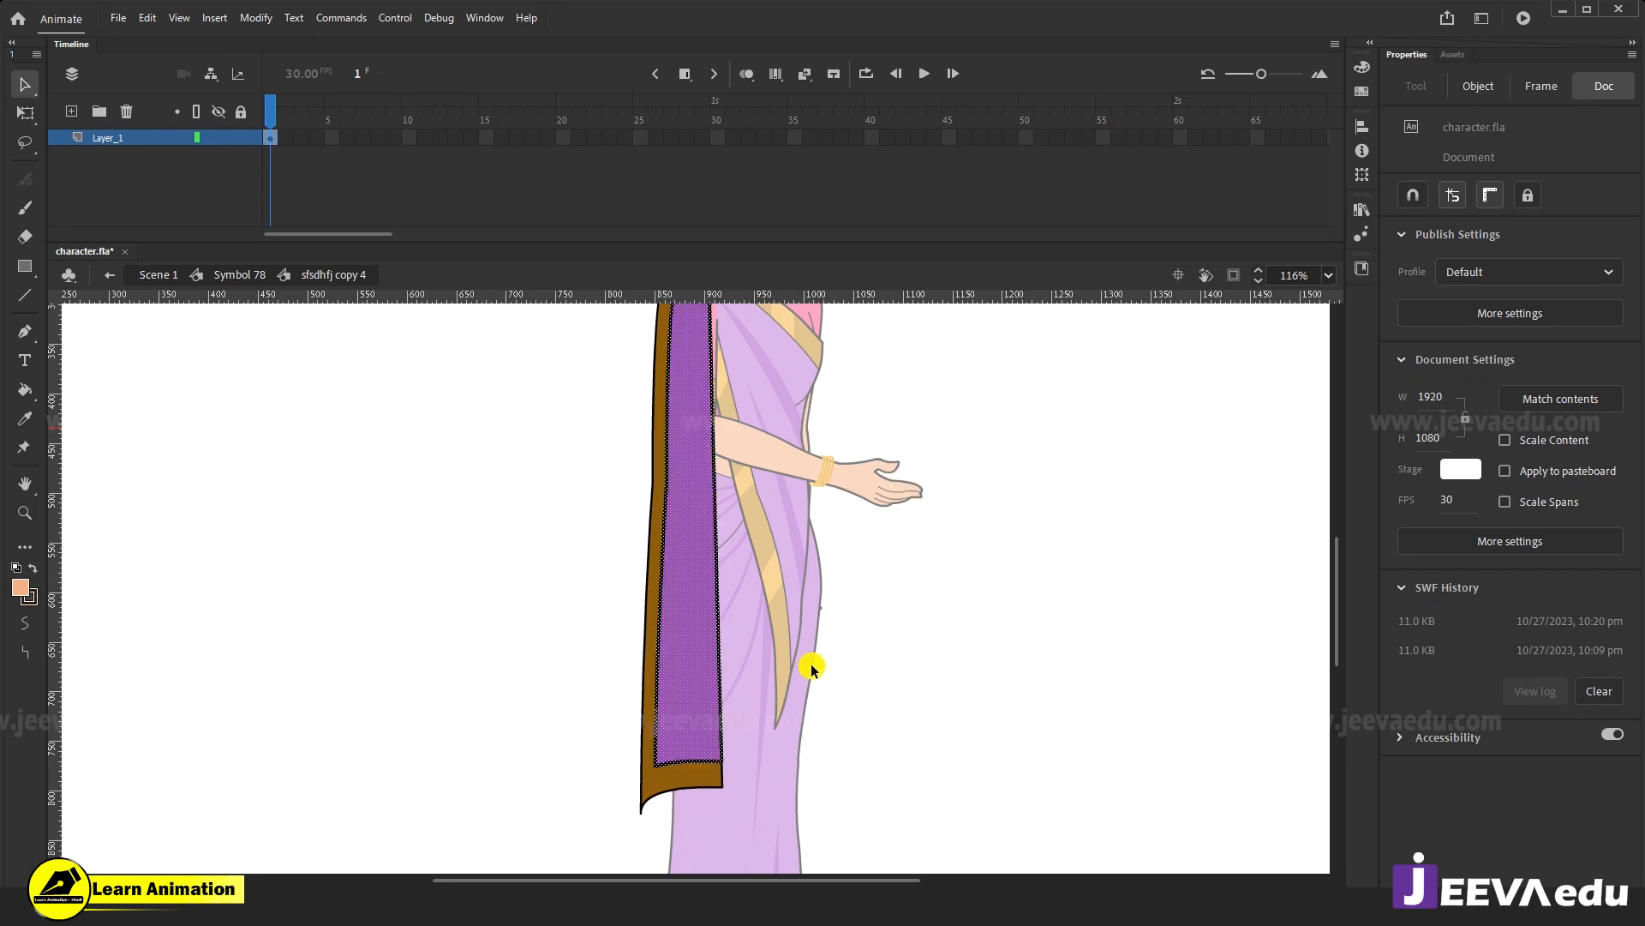
Return to Symbol 78 and, at frame 64, rotate the saree's hanging end inward until it hangs straight down, previewing the motion.
left_click(241, 274)
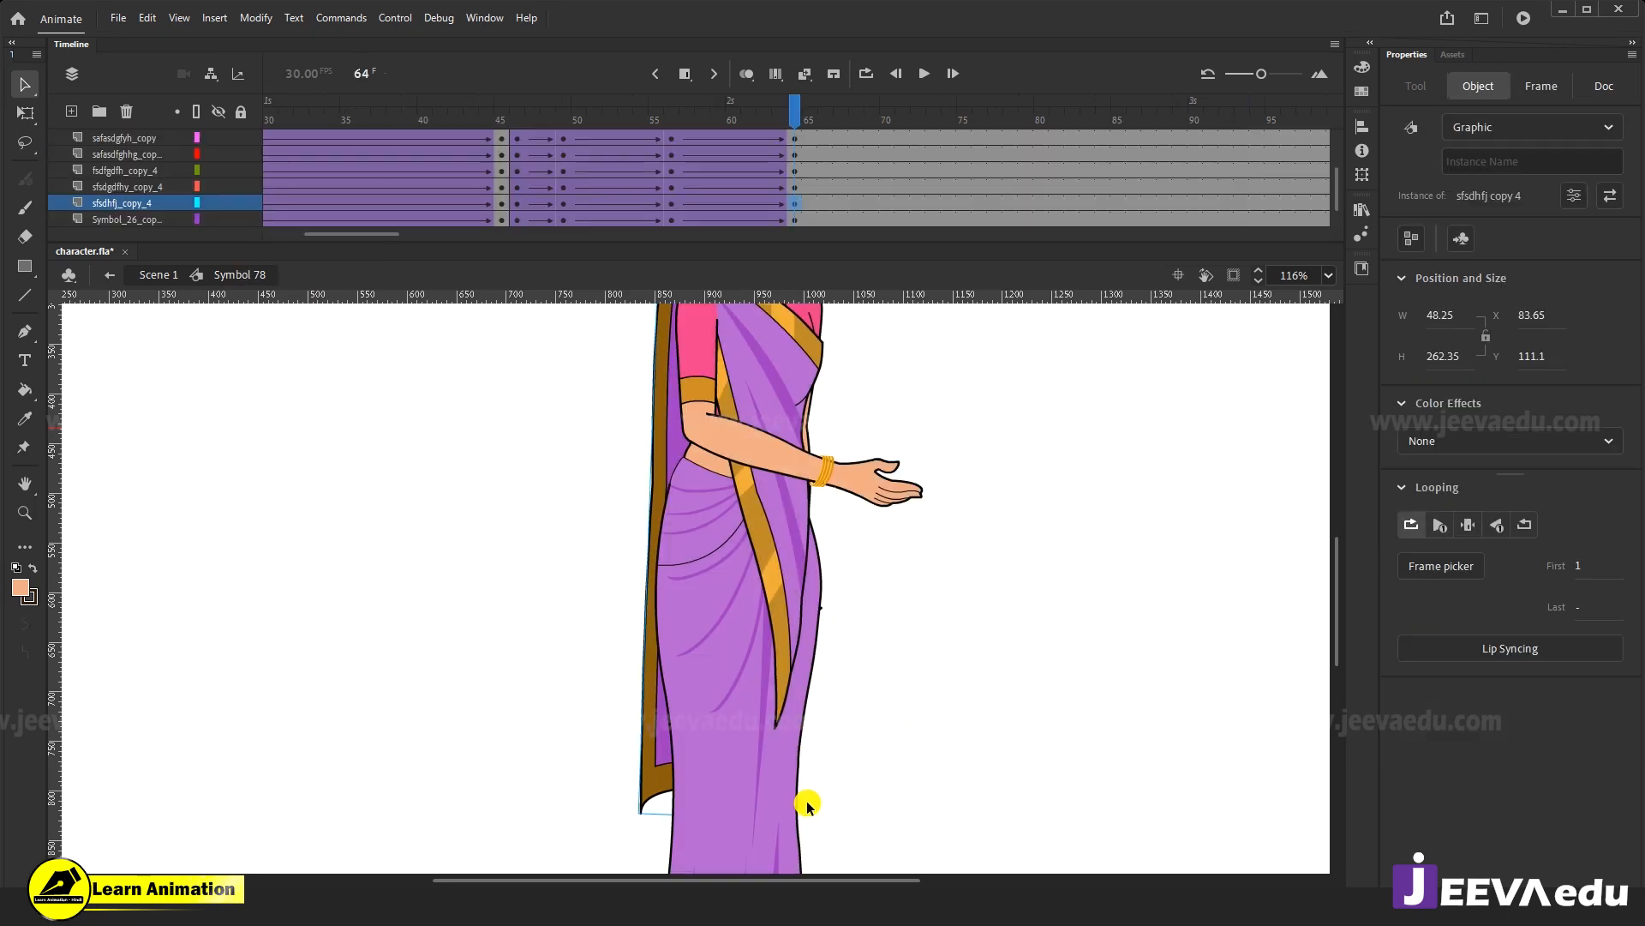
left_click(670, 537, "alt")
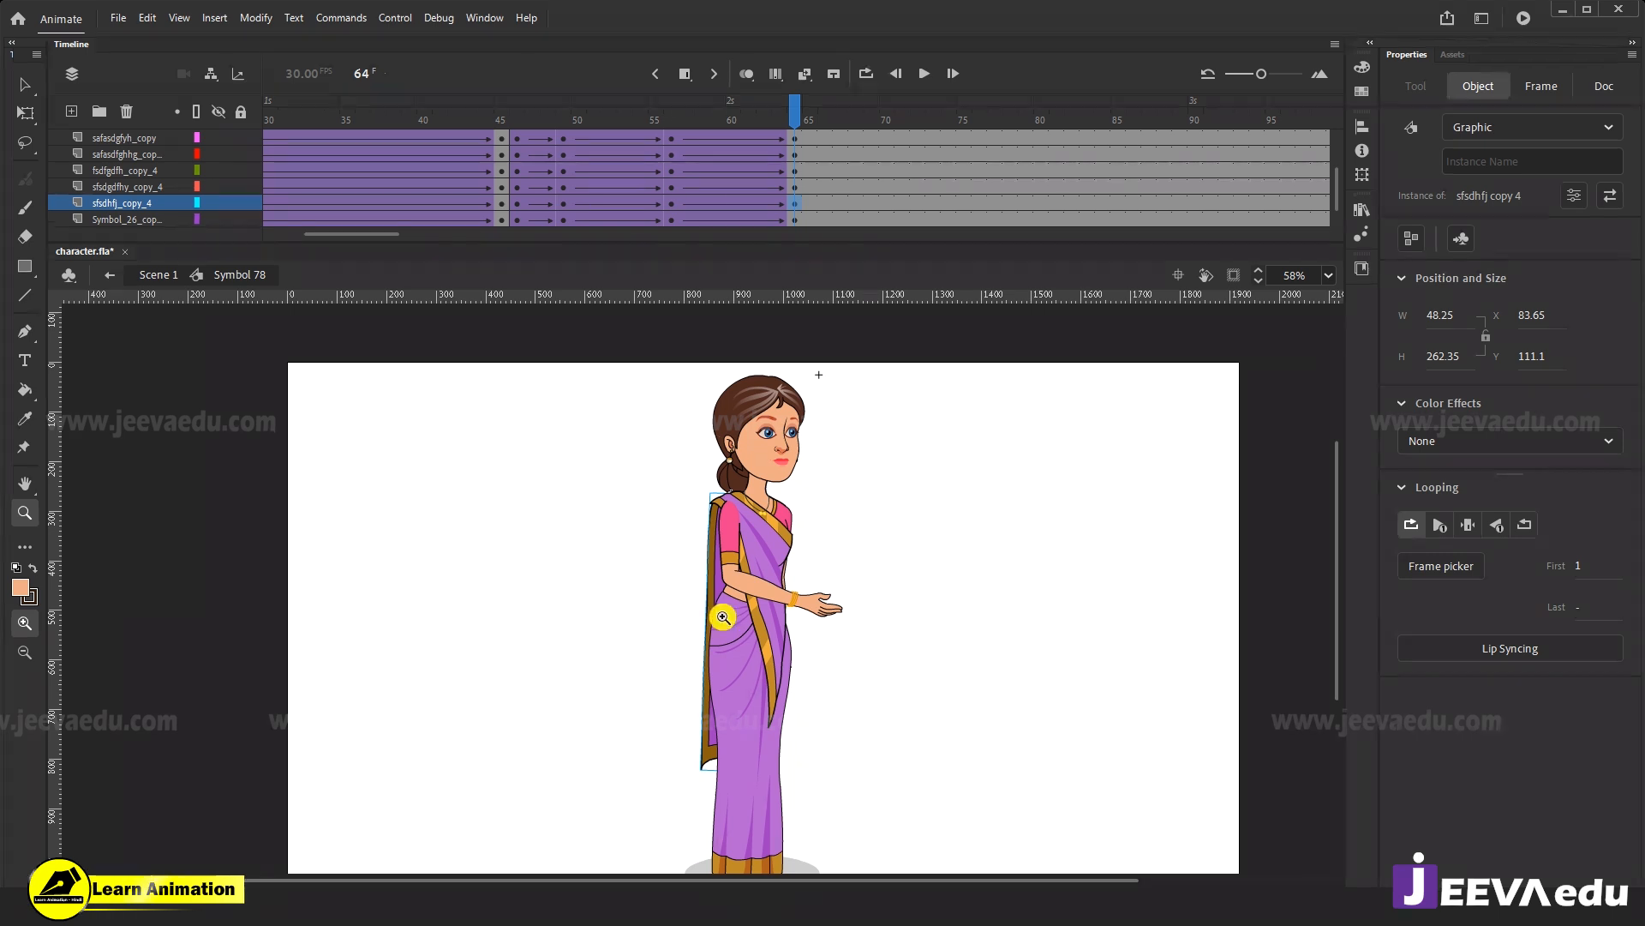
left_click_drag(759, 94, 806, 221)
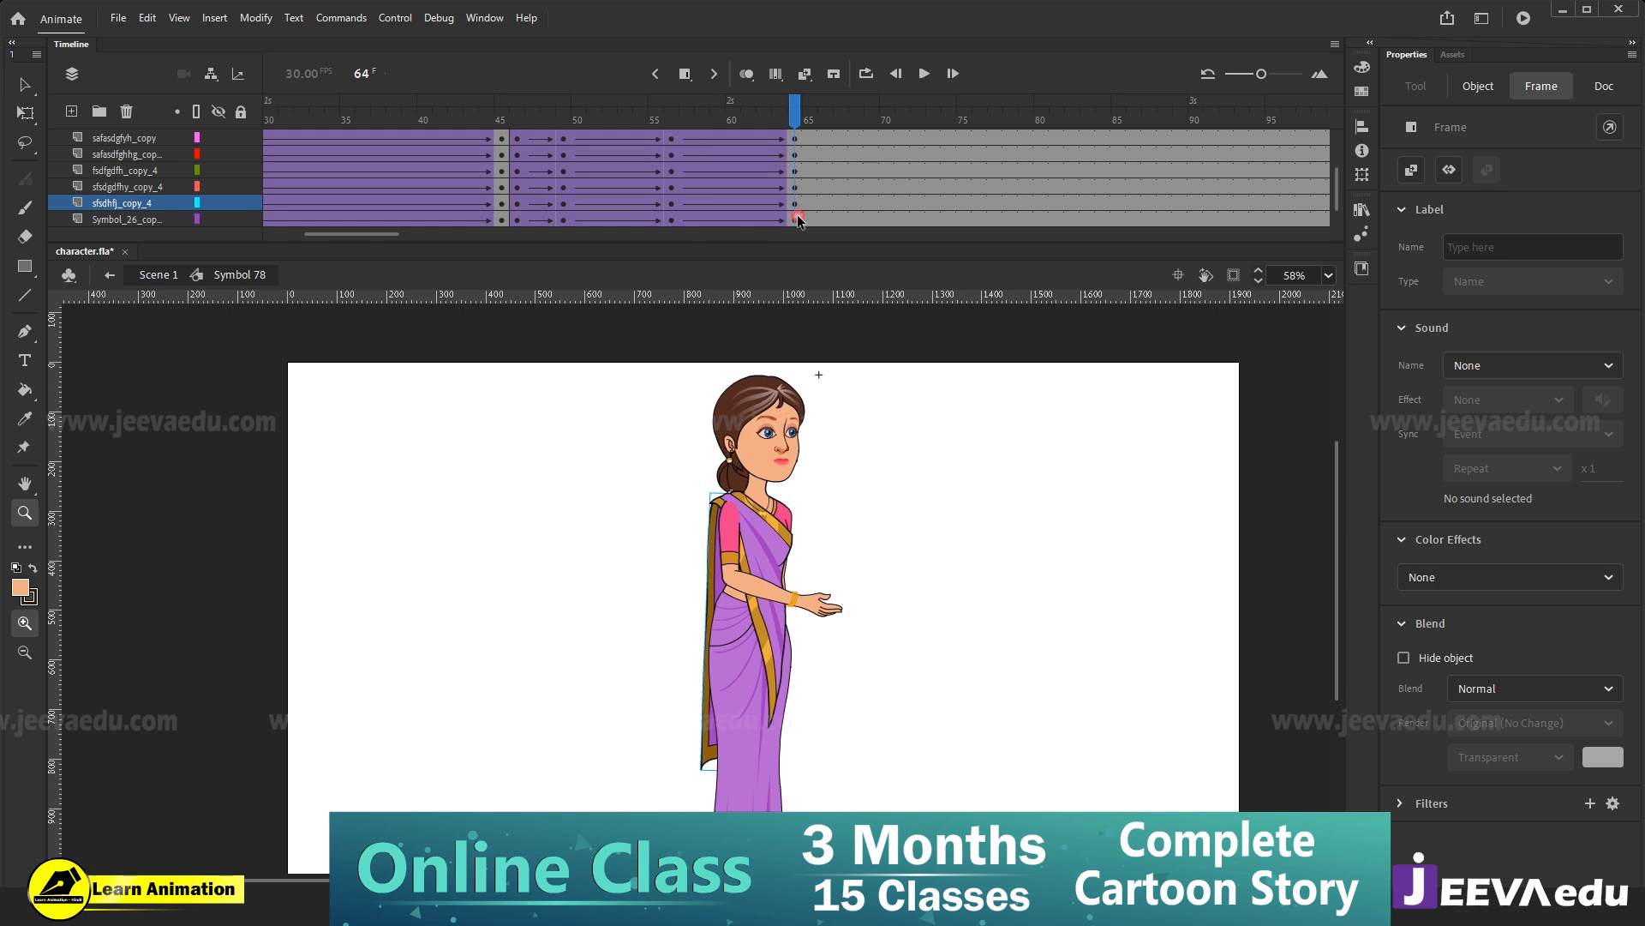
key("q")
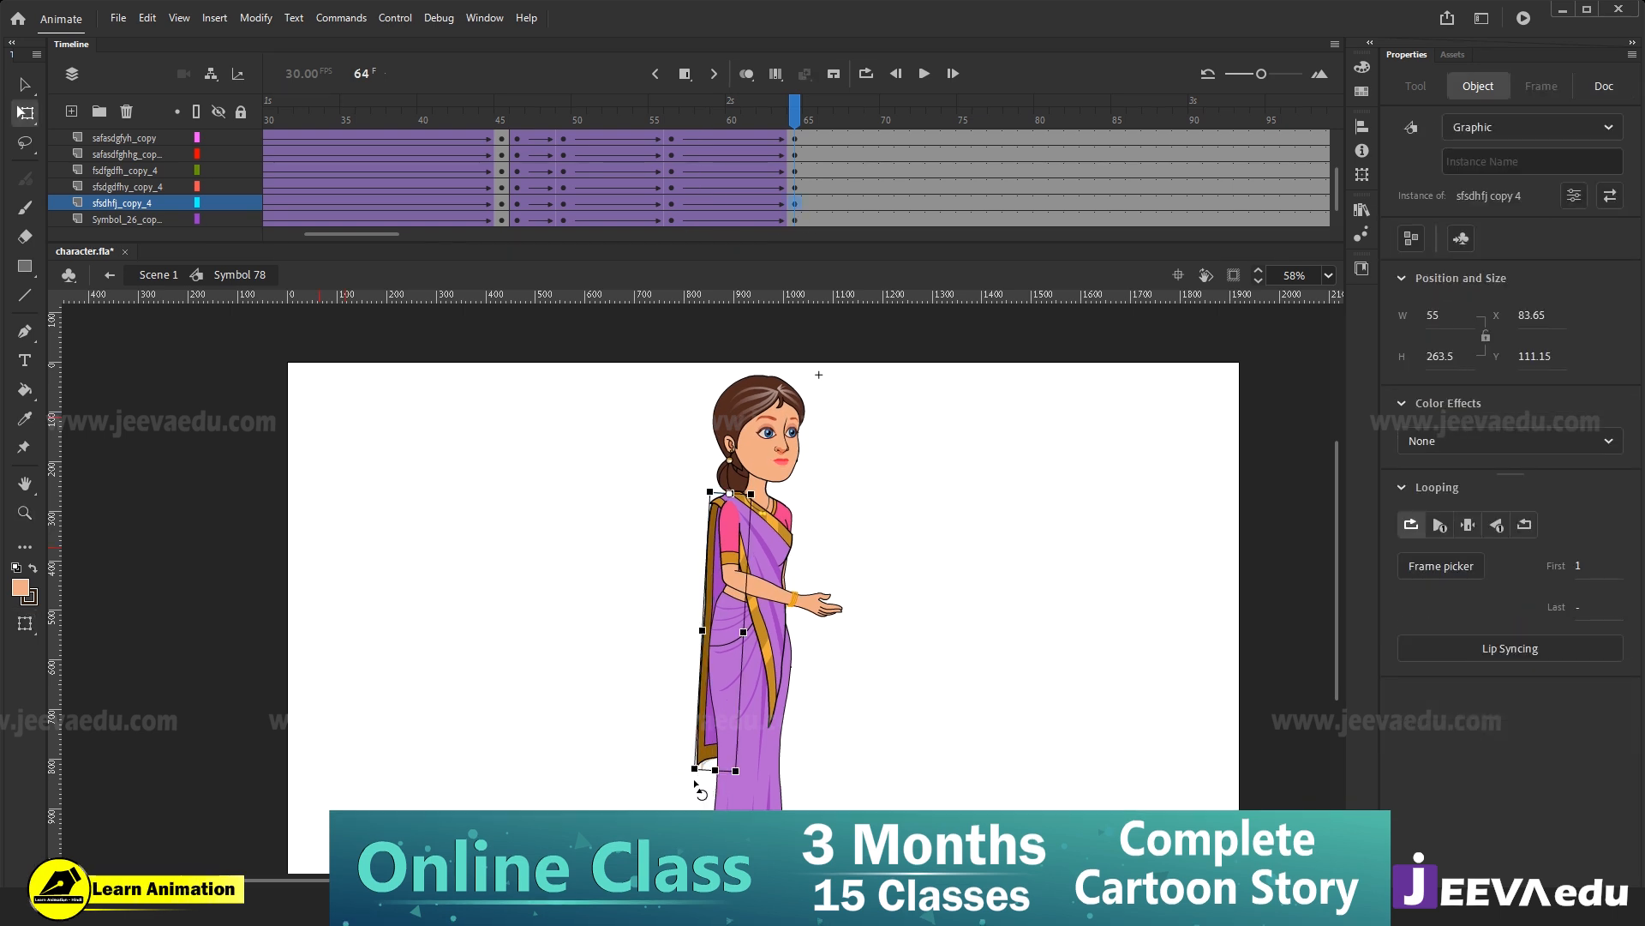
left_click_drag(789, 117, 795, 216)
left_click(697, 779)
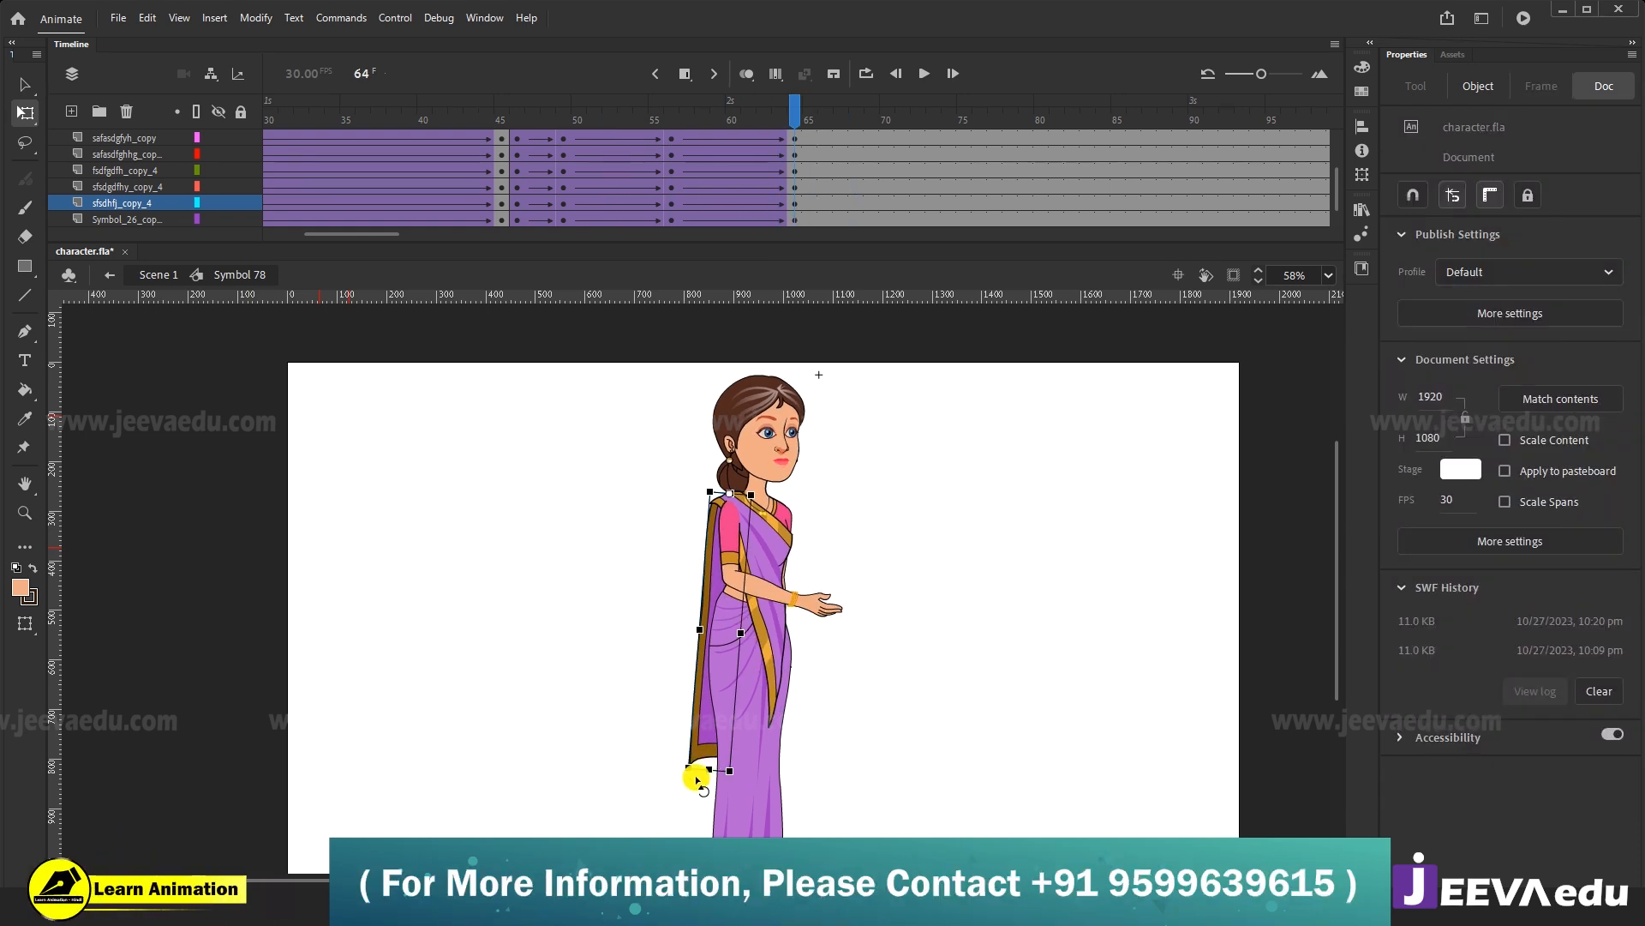
left_click_drag(692, 786, 708, 789)
left_click_drag(776, 128, 793, 159)
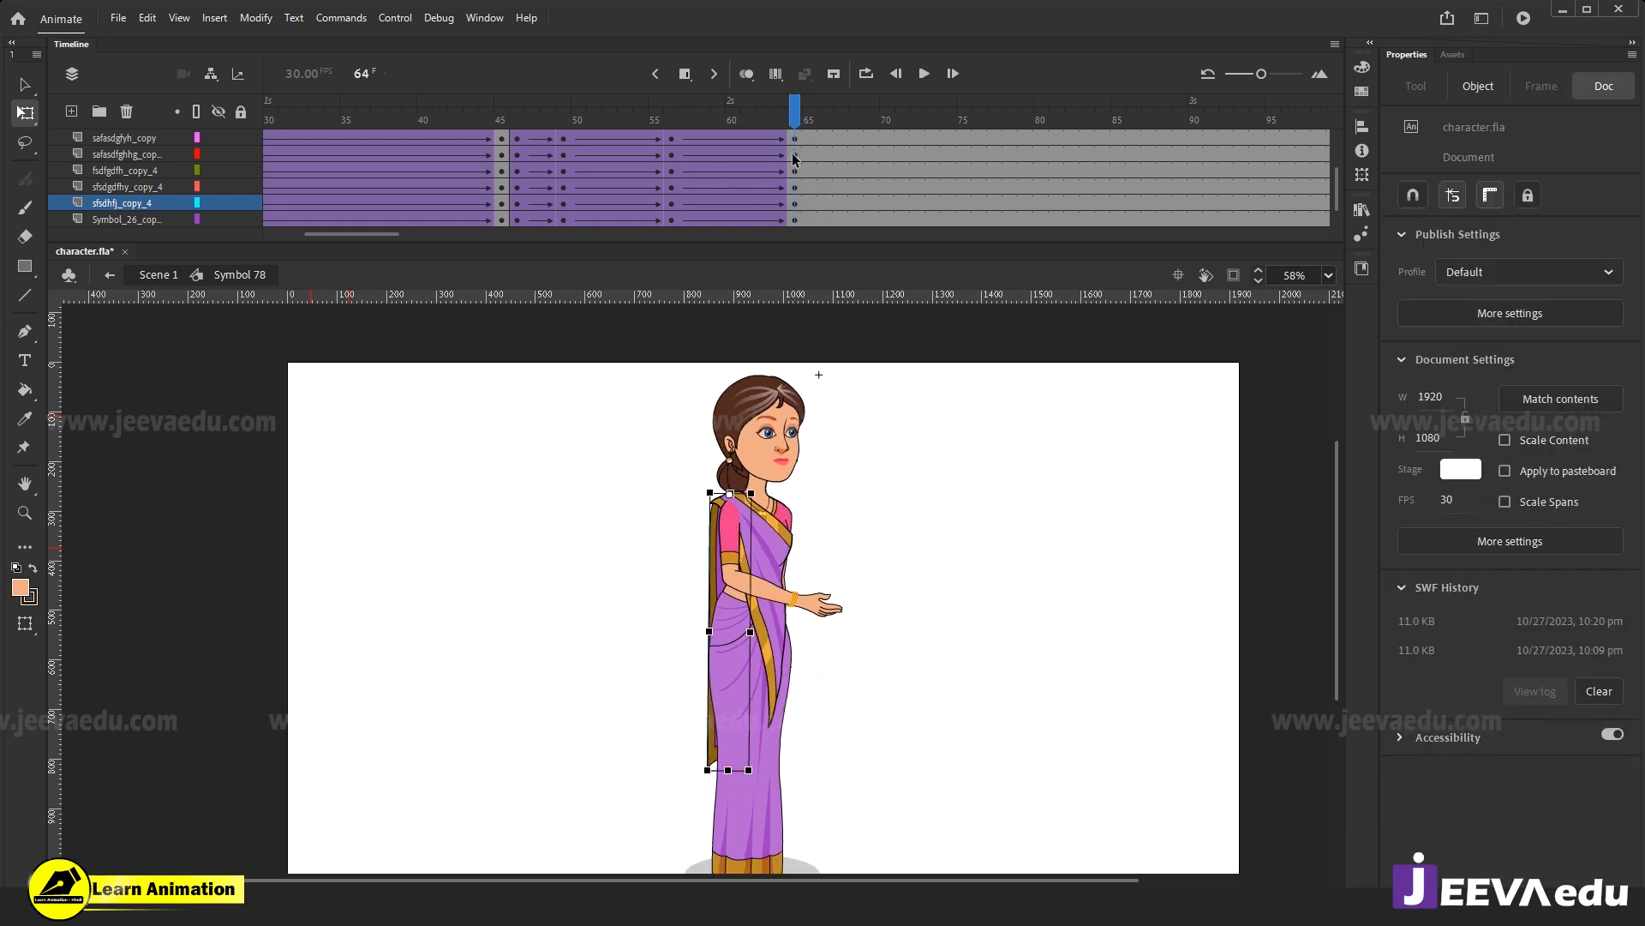
At frame 64, rotate the far arm slightly forward so that its hand extends in front of the body.
left_click(790, 524)
left_click_drag(882, 595, 839, 560)
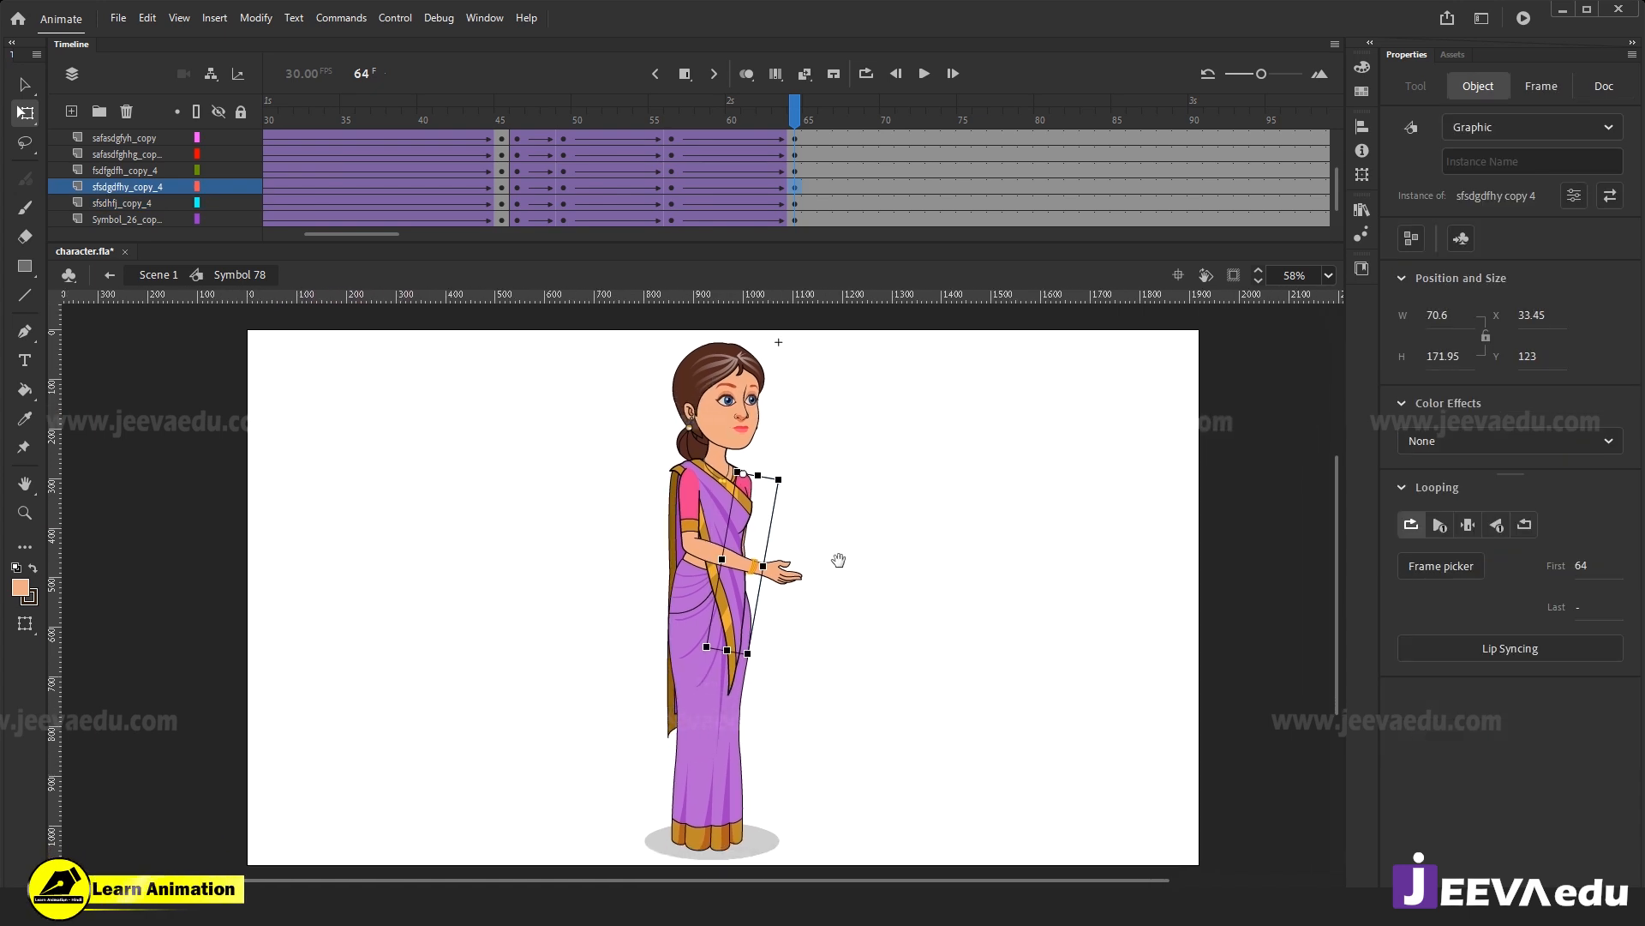
left_click_drag(757, 672, 779, 670)
At frame 64, rotate the near arm down across the waist and compare the pose with frame 56.
left_click(799, 566)
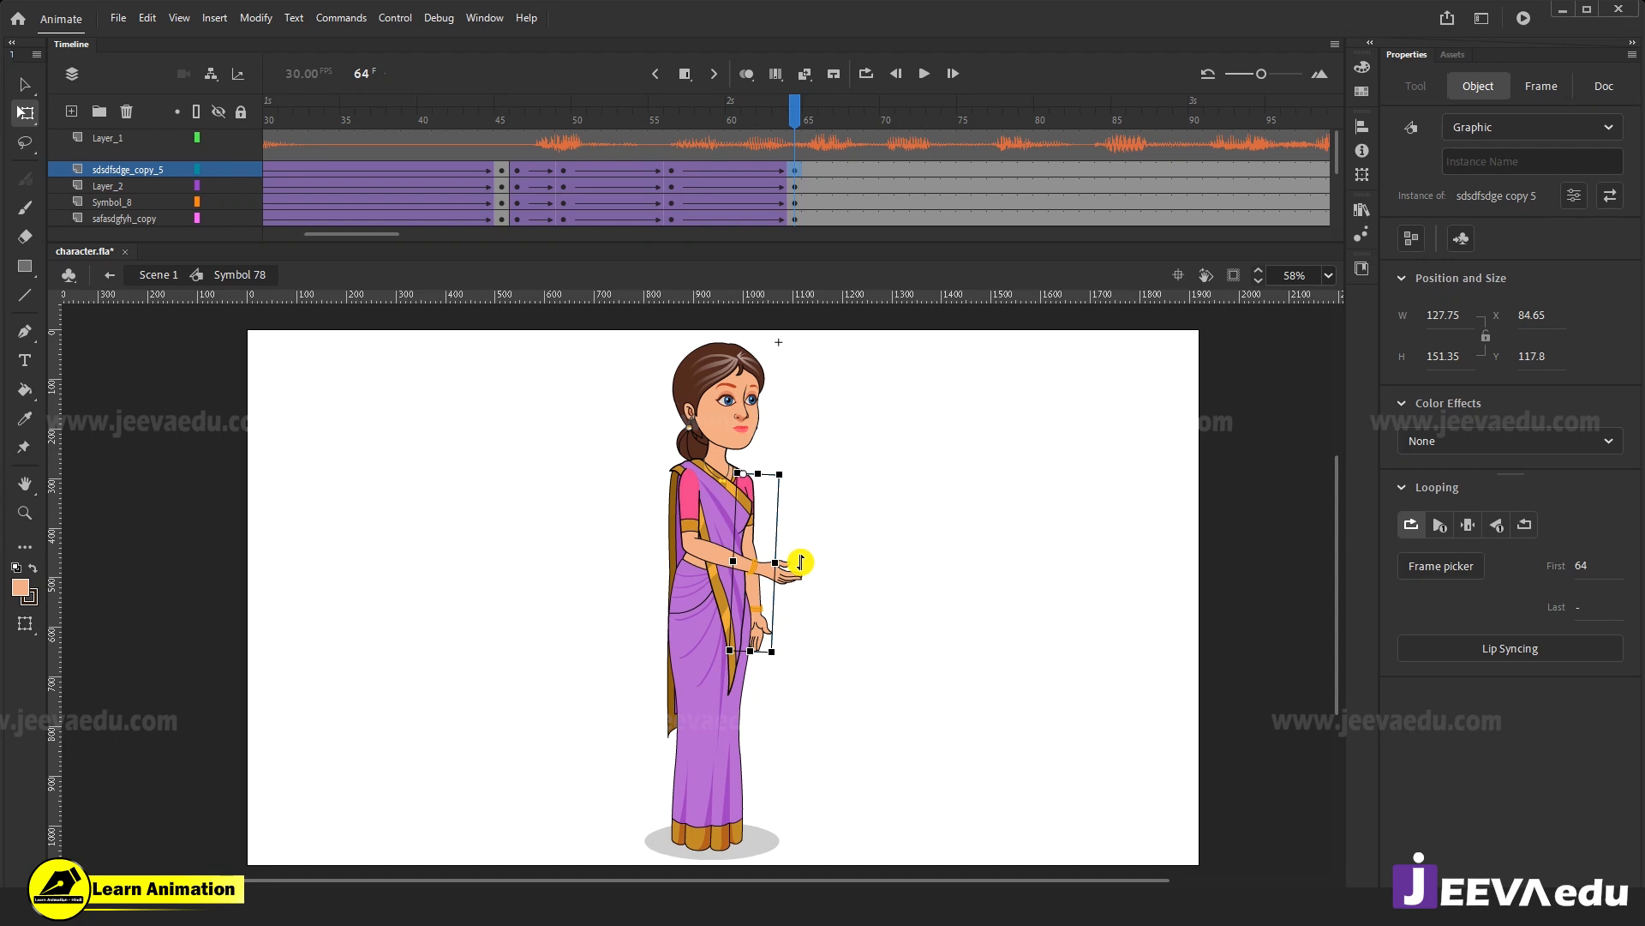
left_click_drag(819, 600, 783, 634)
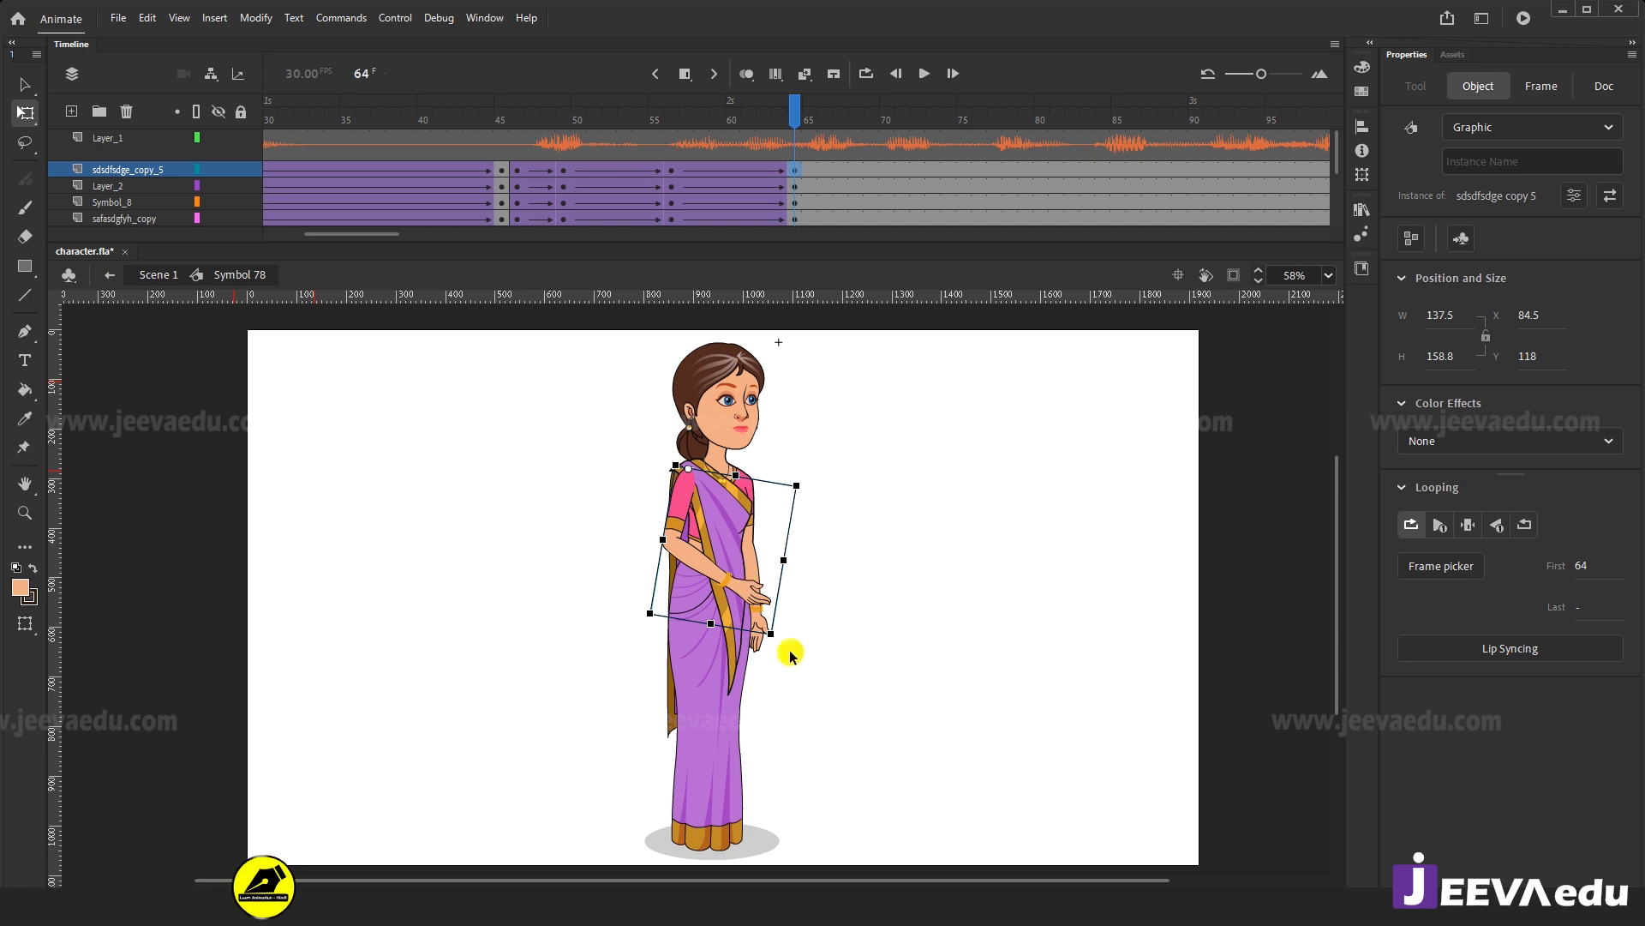
left_click_drag(794, 115, 792, 158)
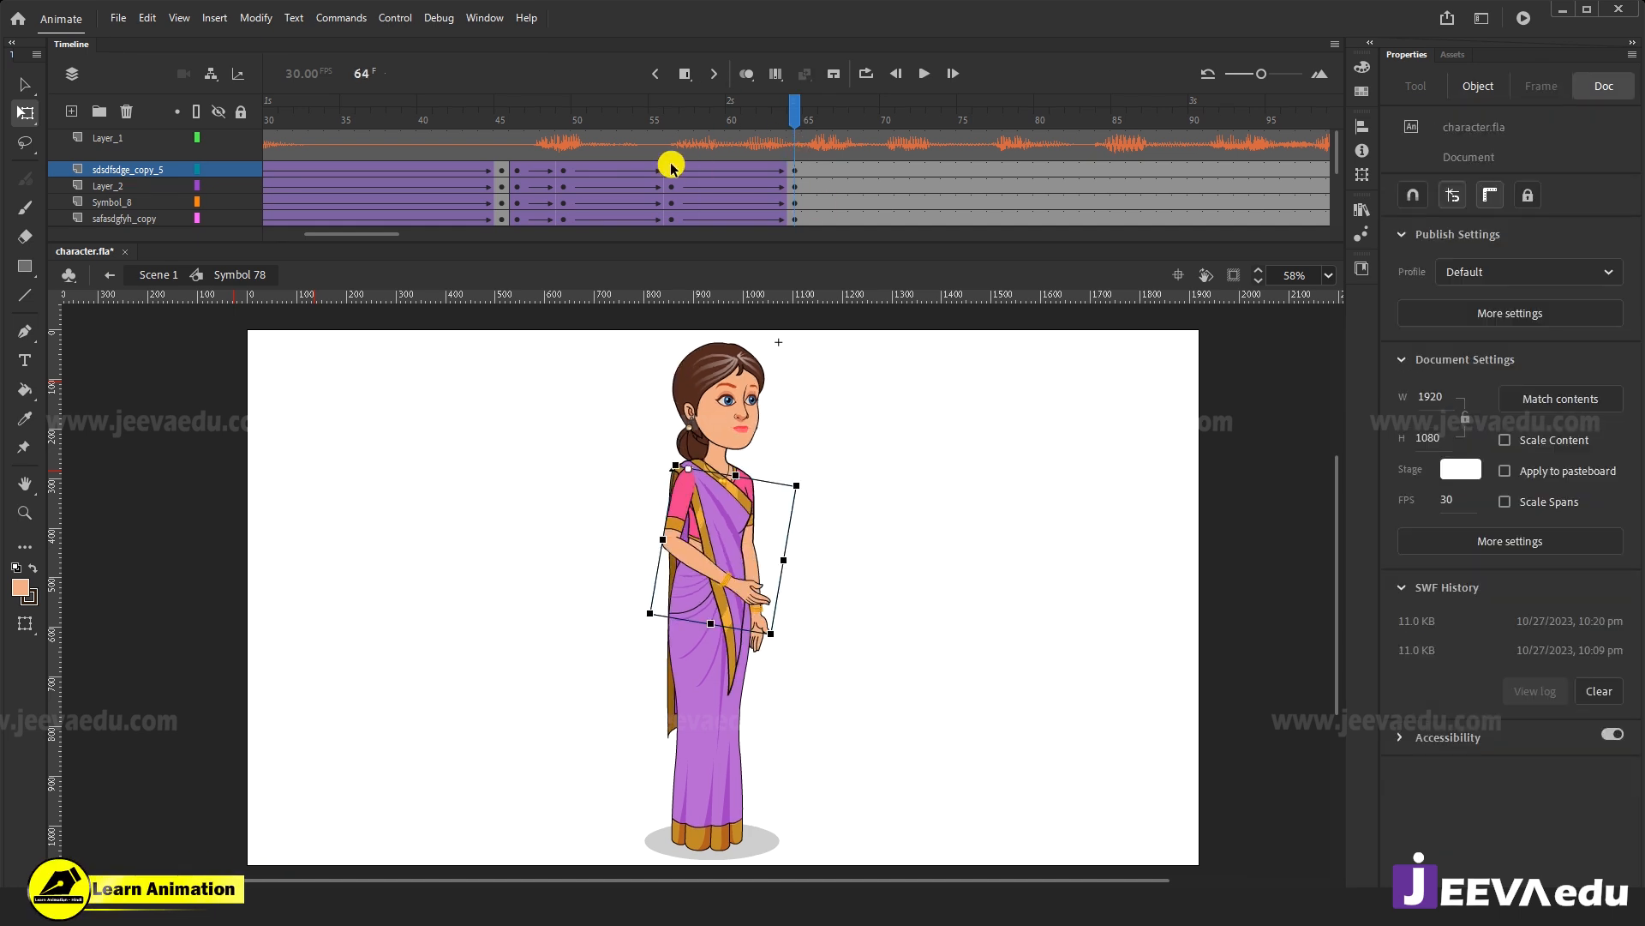
left_click(669, 168)
left_click(795, 170)
left_click_drag(780, 113, 790, 146)
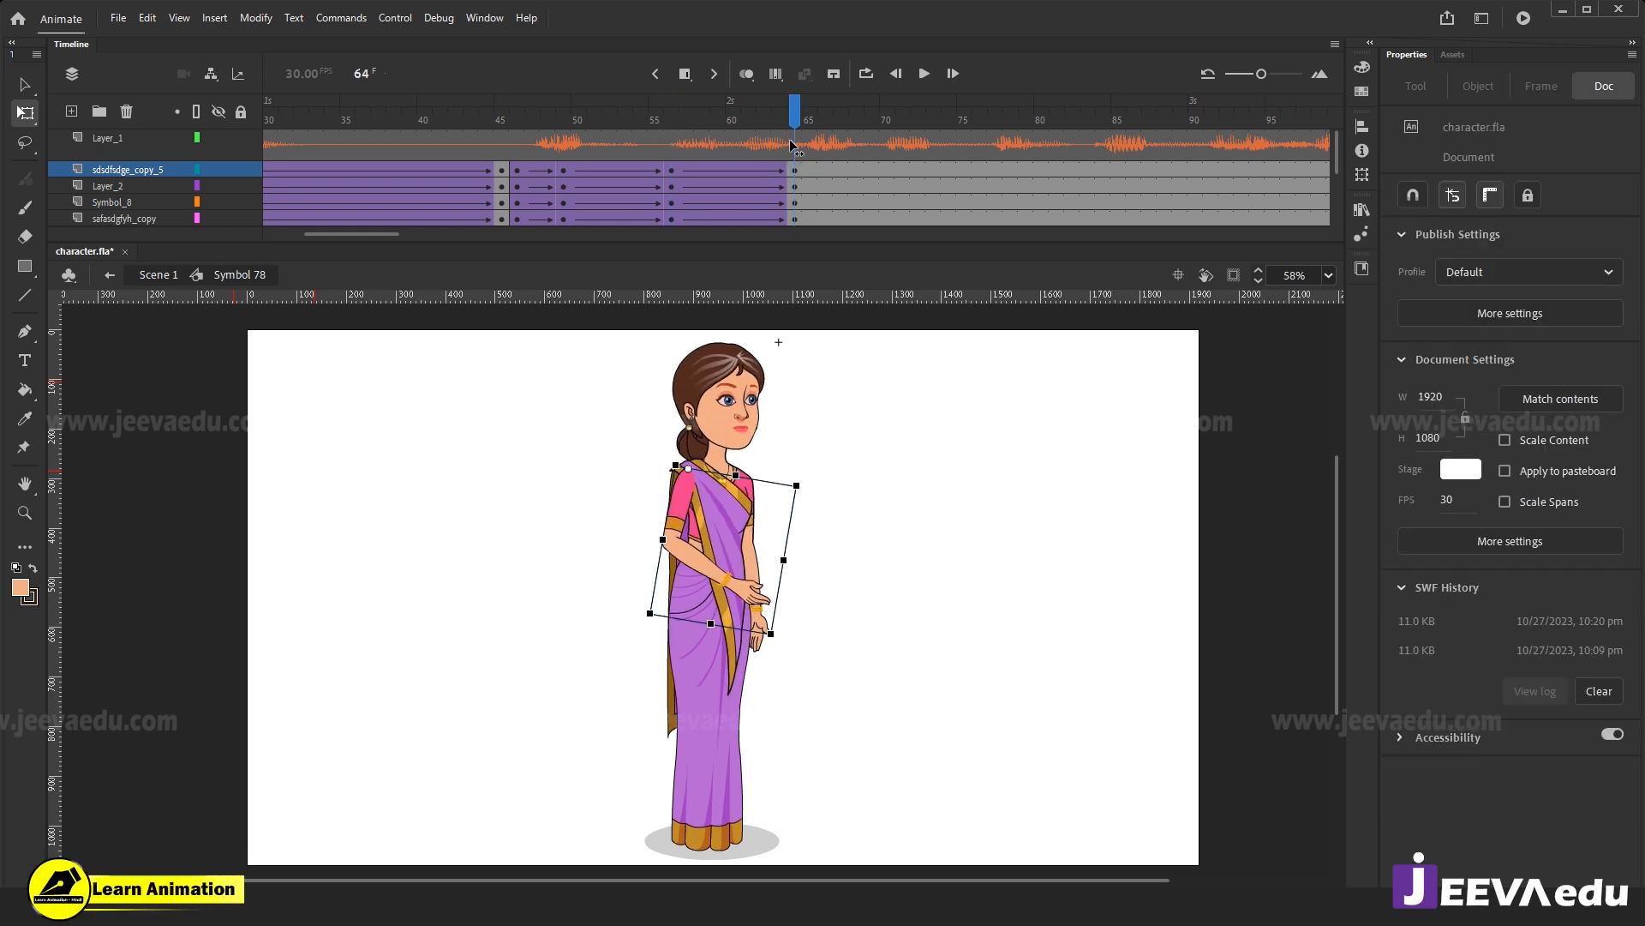
left_click(671, 169)
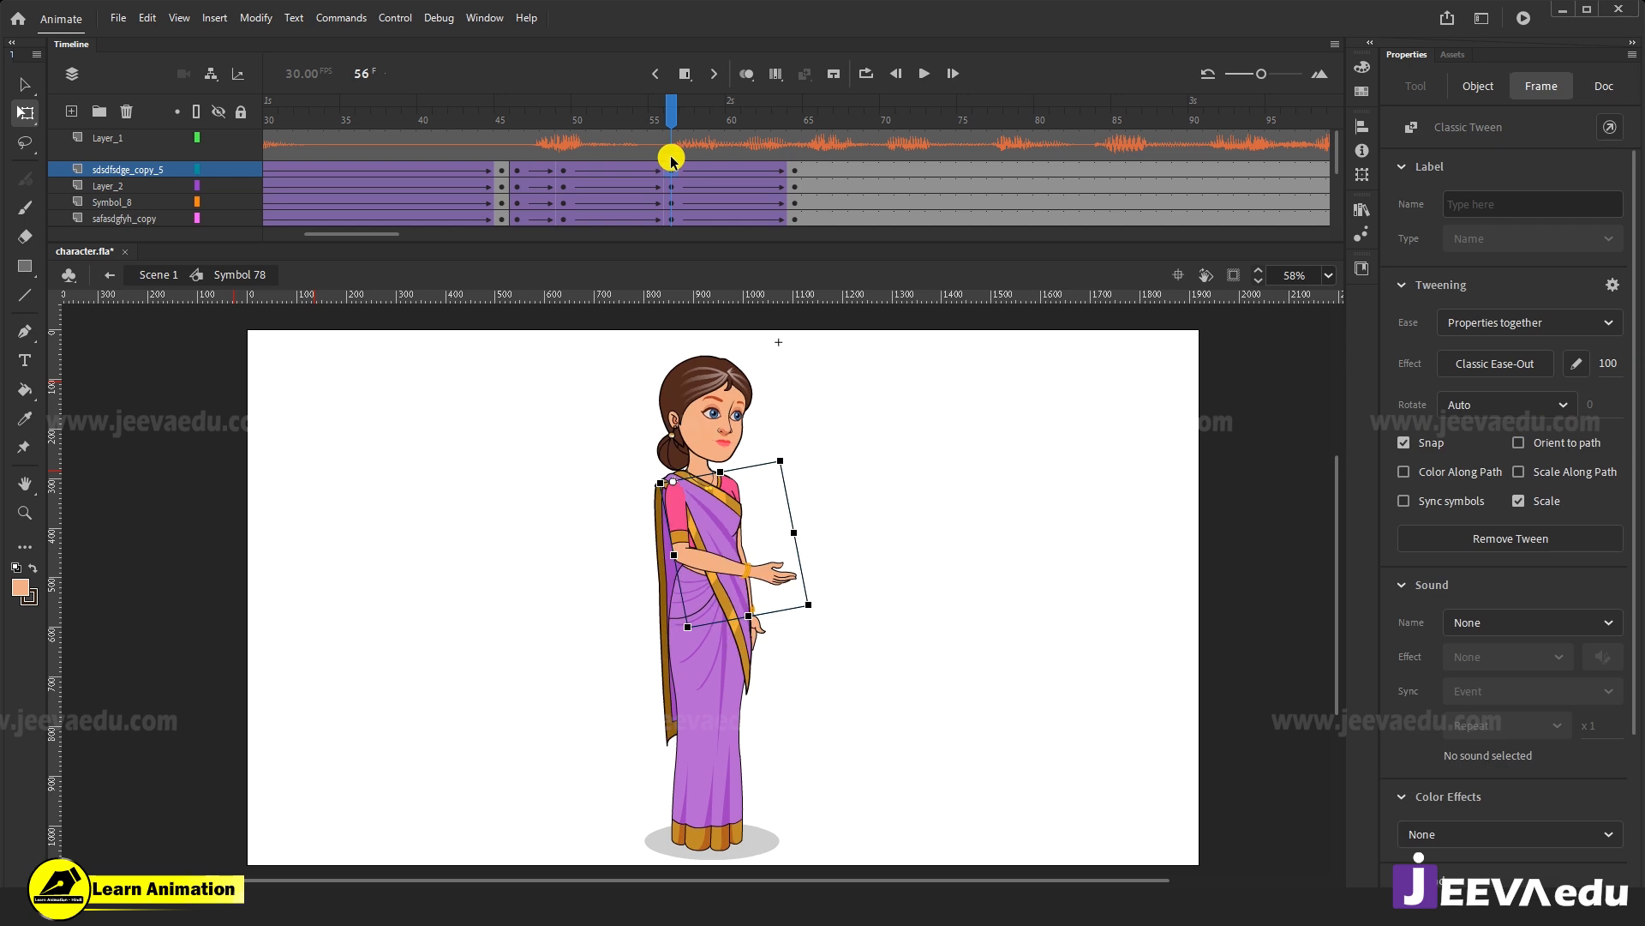
left_click(790, 192)
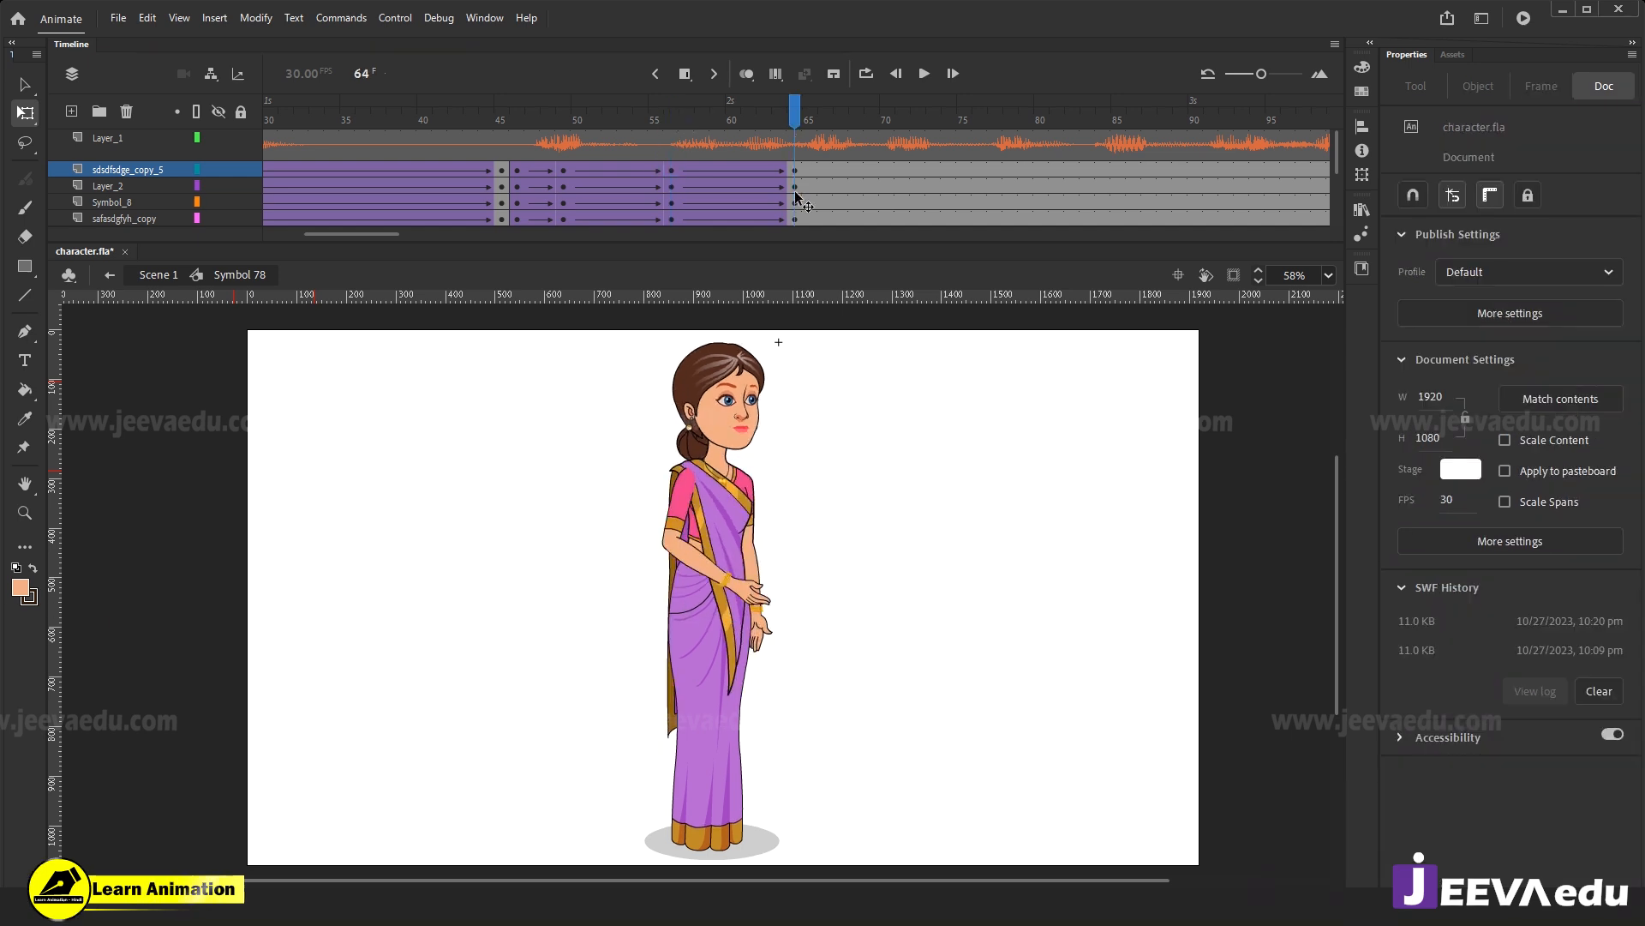
Open the near arm's symbol and extend both of its layers to frame 95.
left_click(736, 569)
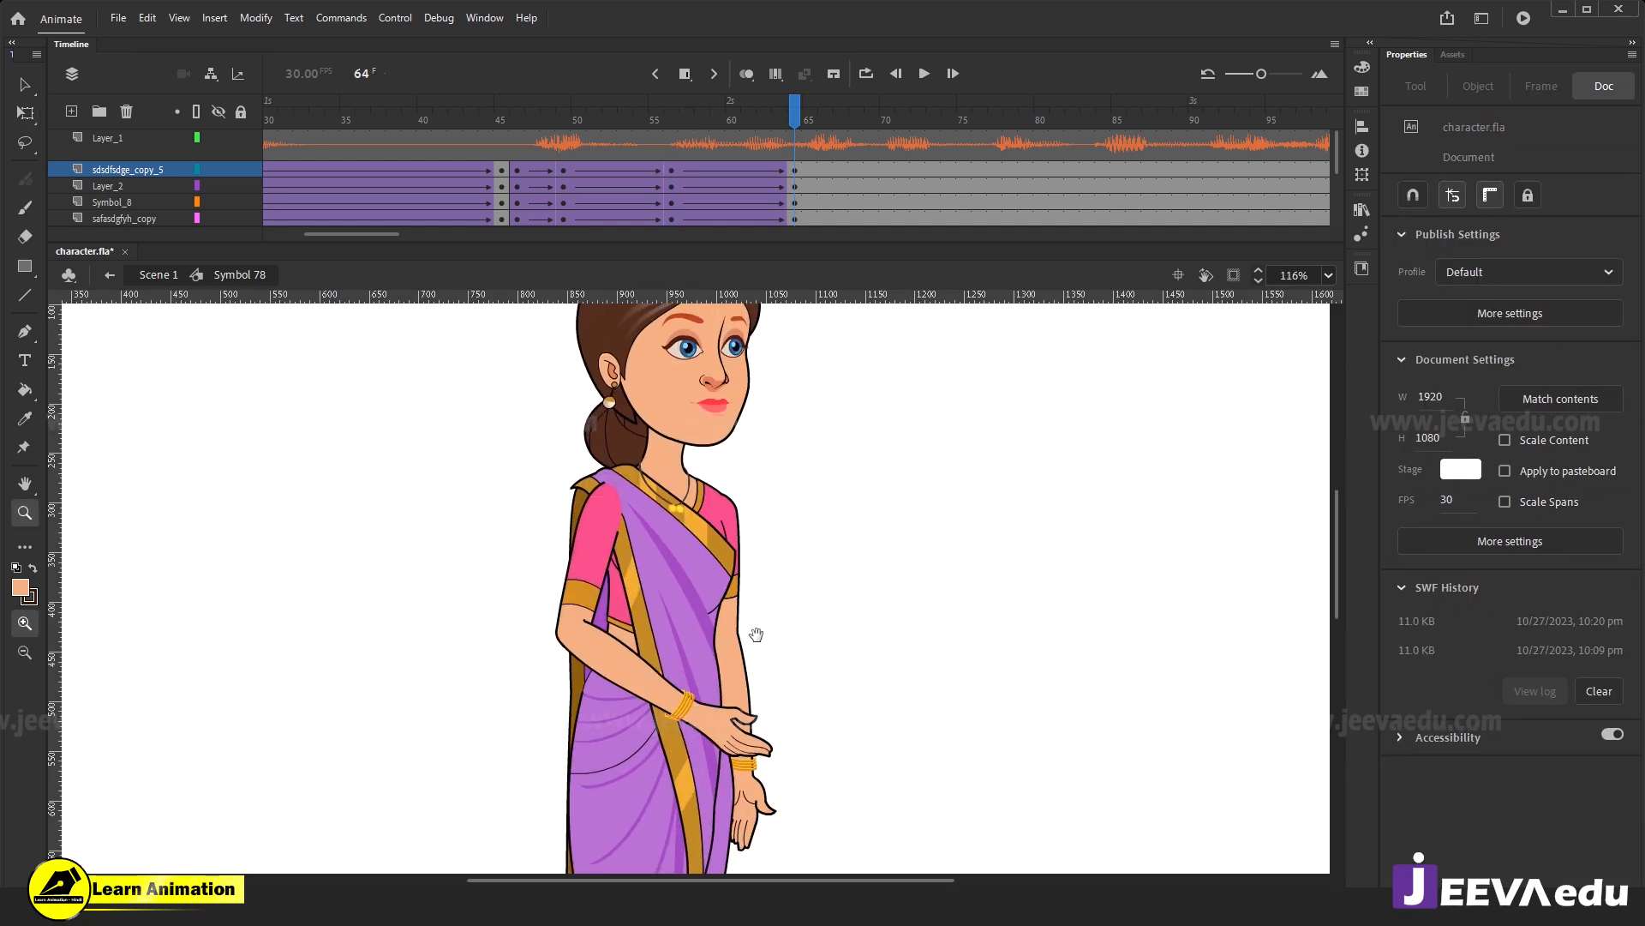
key("v")
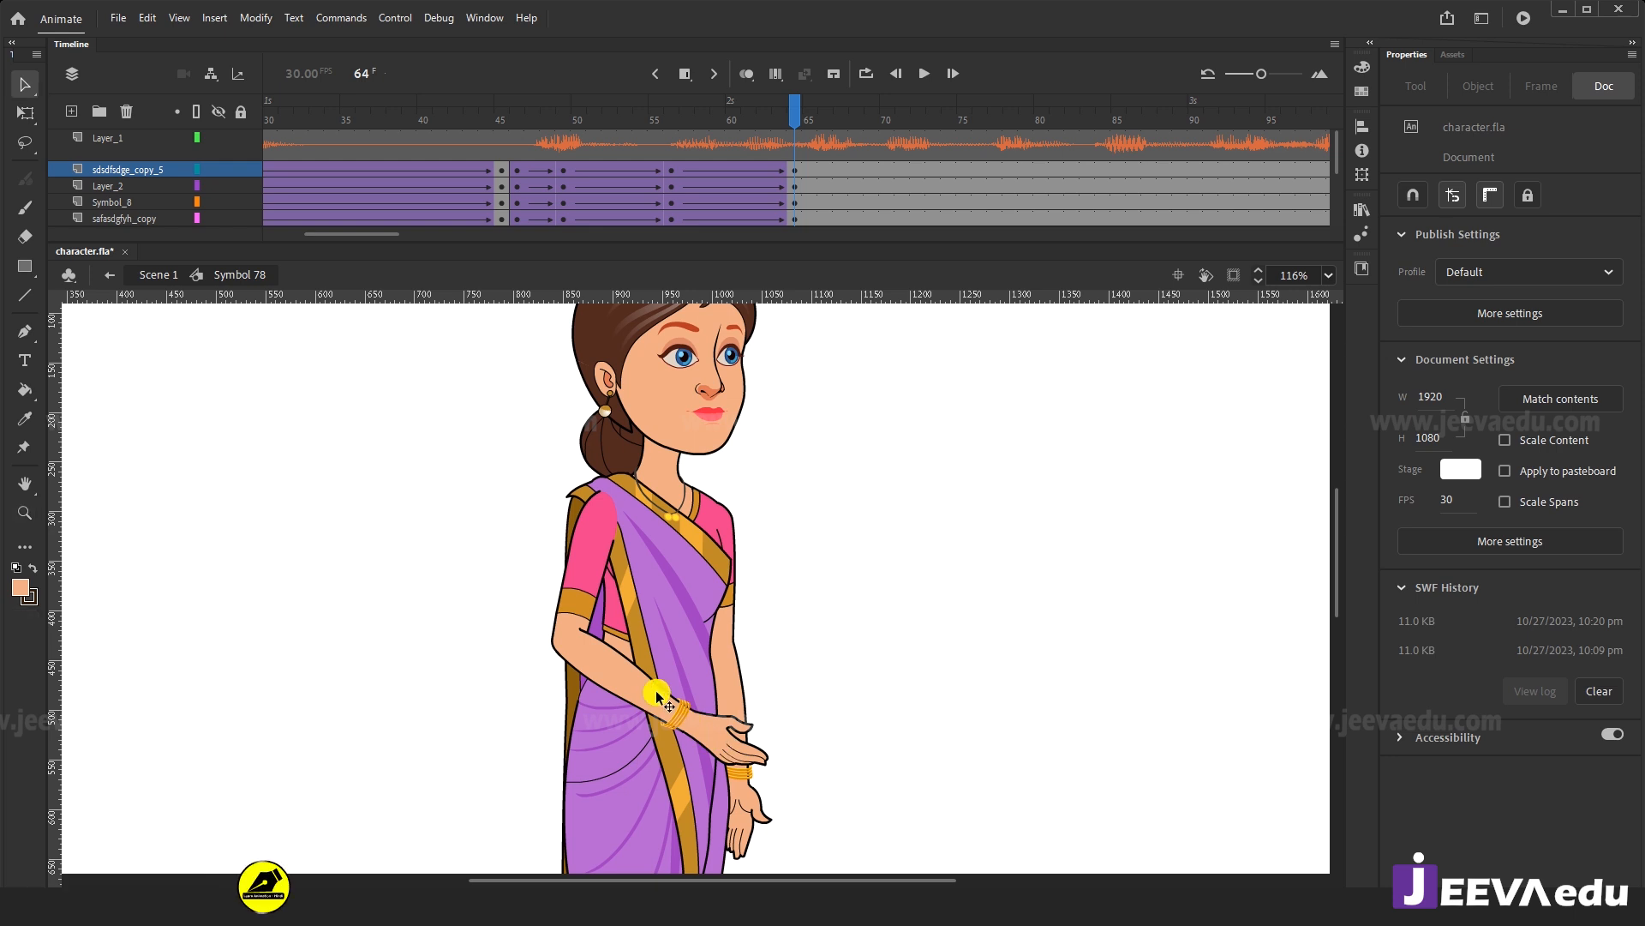
double_click(716, 735)
left_click(716, 736)
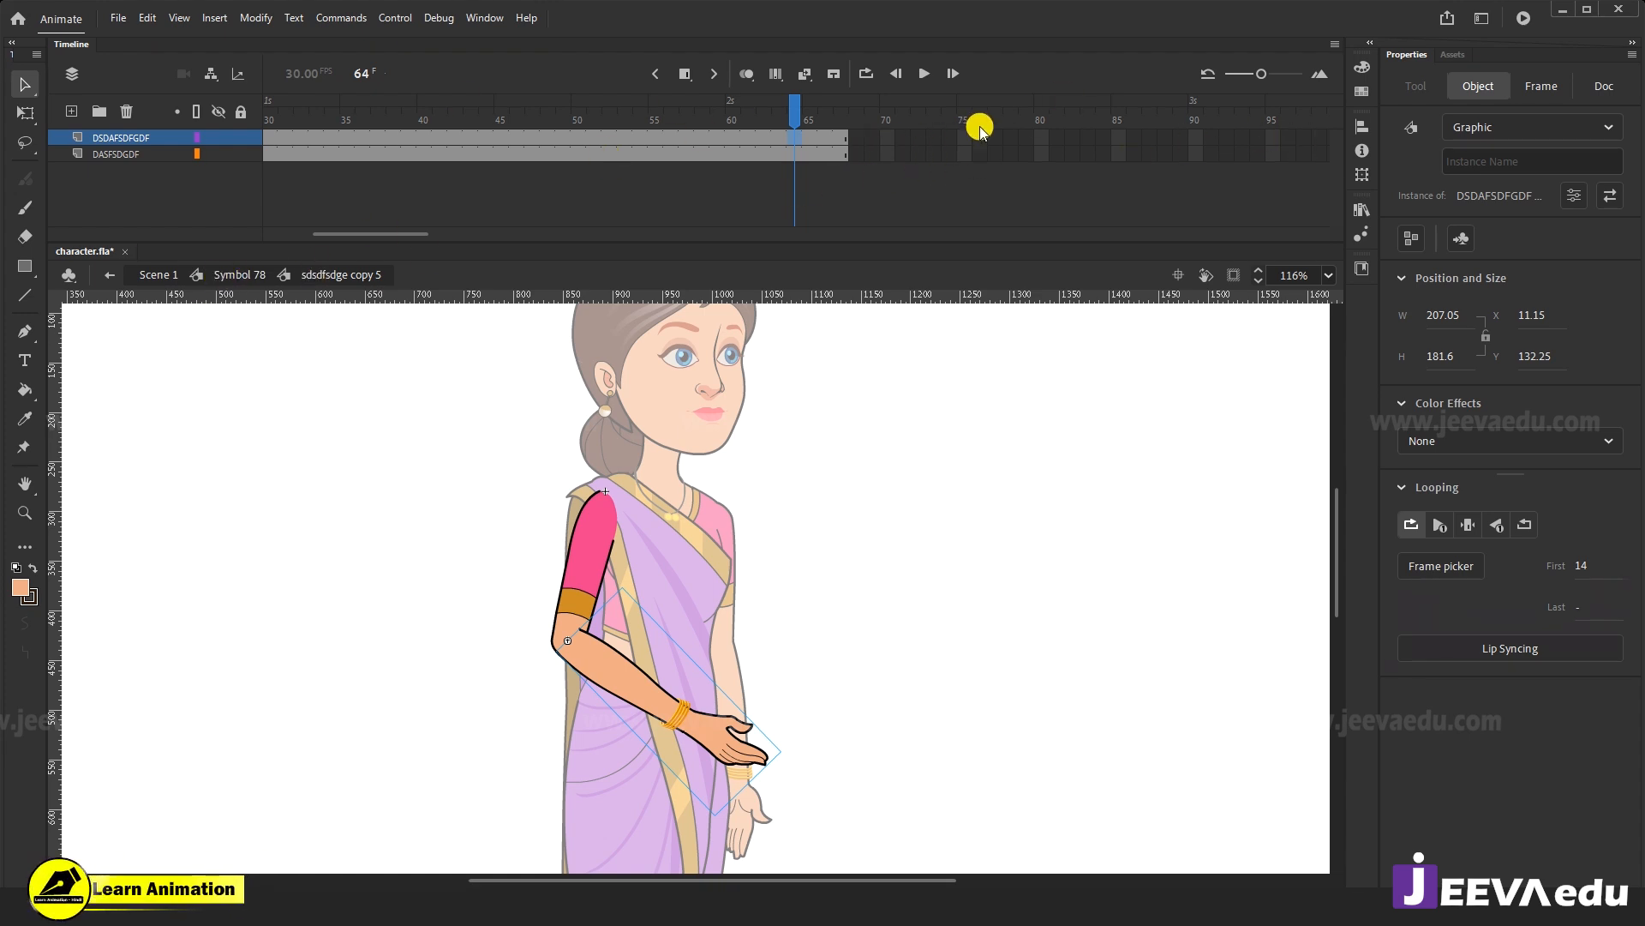
left_click_drag(947, 139, 1268, 202)
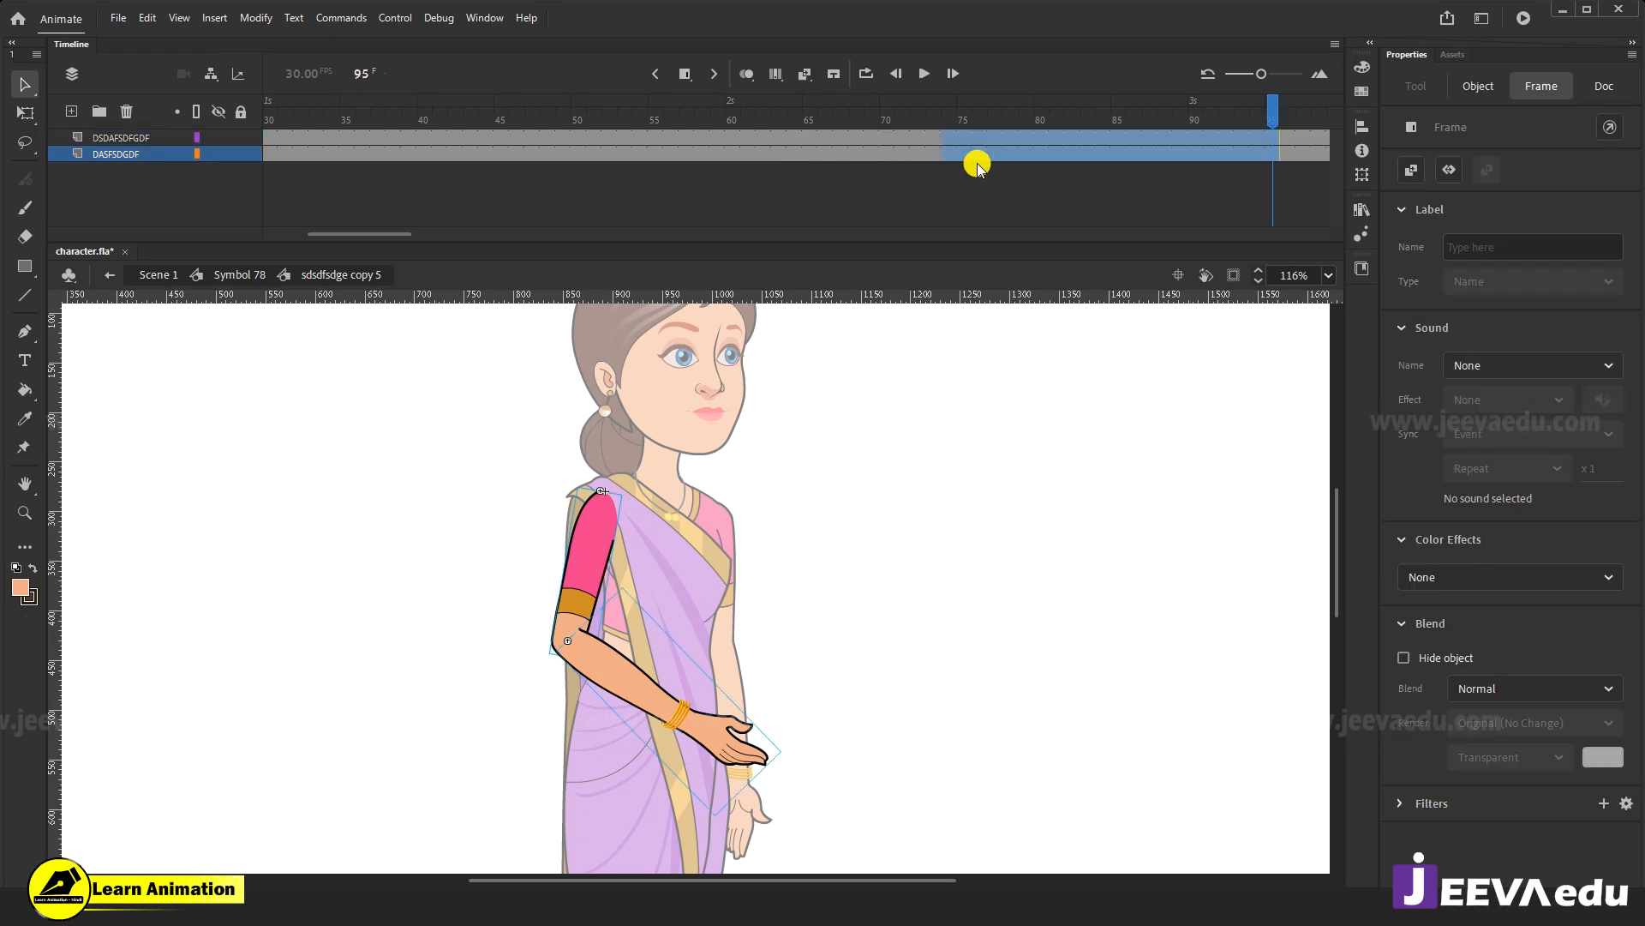
Reopen the near arm's symbol from frame 64 of Symbol 78 and insert a keyframe there on the forearm layer.
left_click(255, 274)
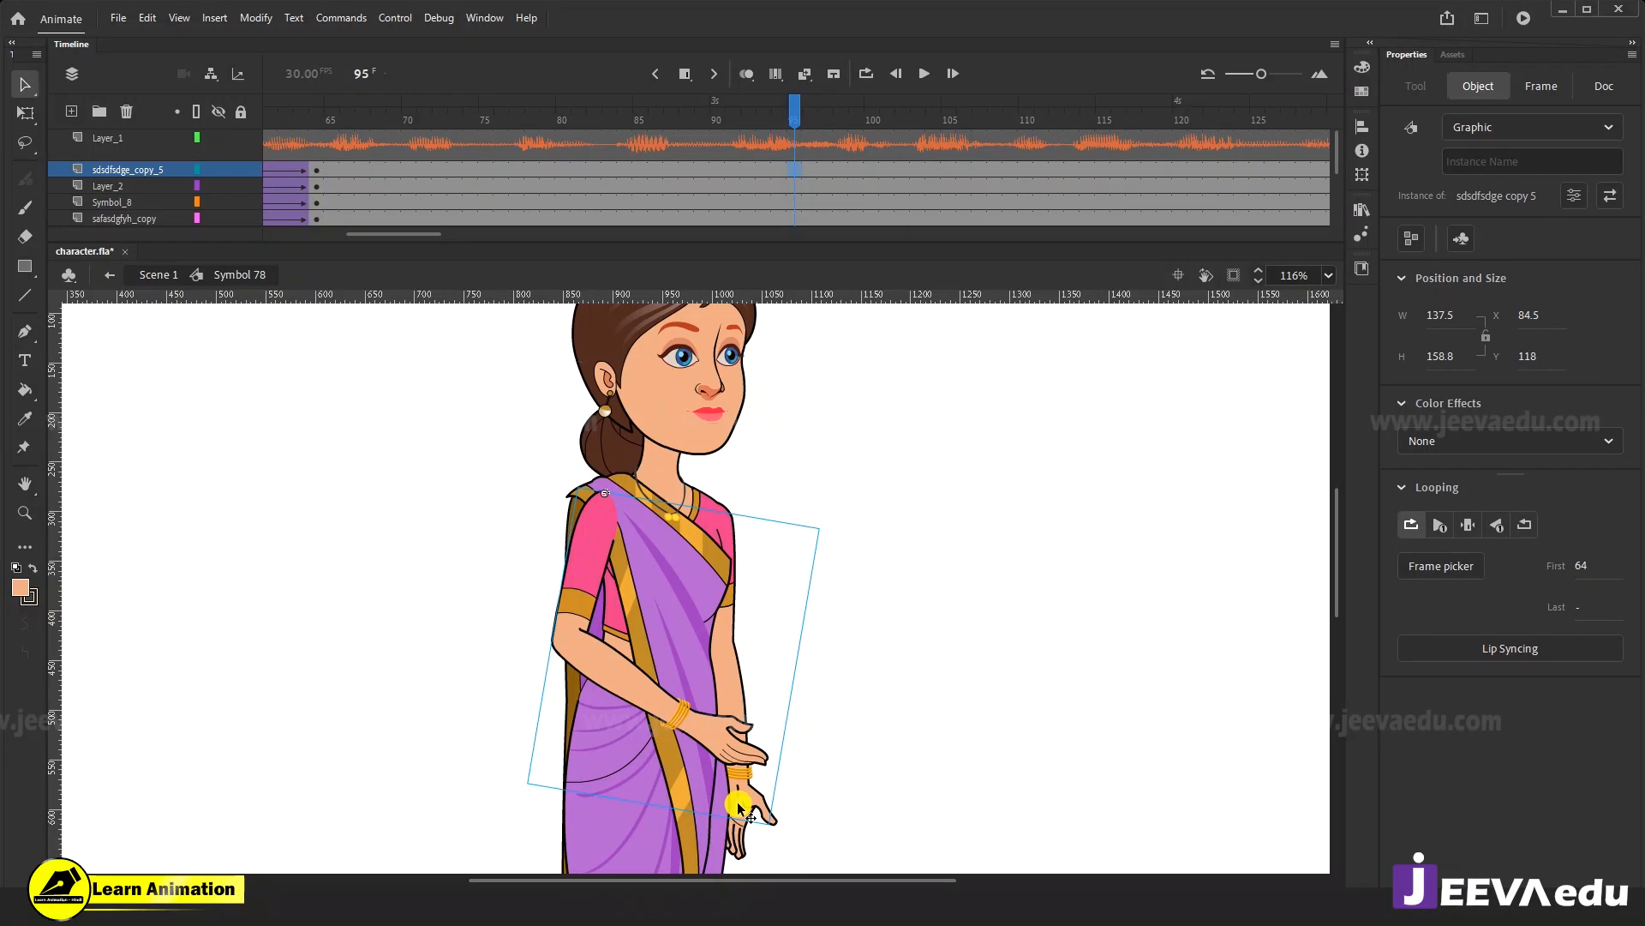
double_click(718, 739)
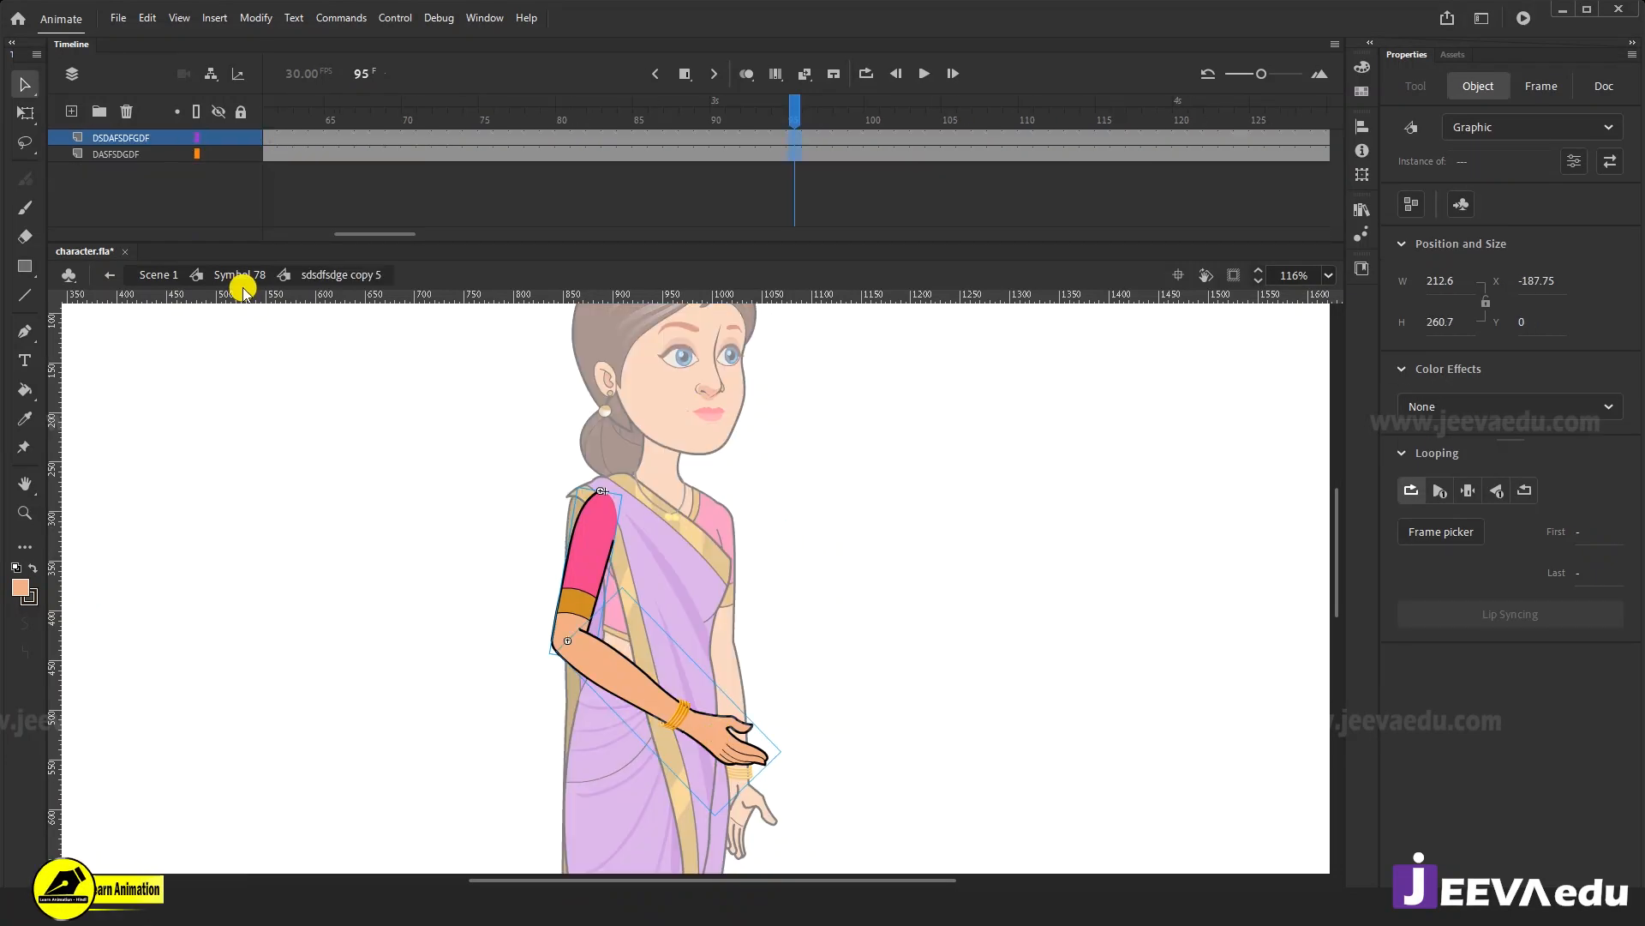
left_click(242, 276)
left_click_drag(371, 232, 354, 240)
left_click(615, 161)
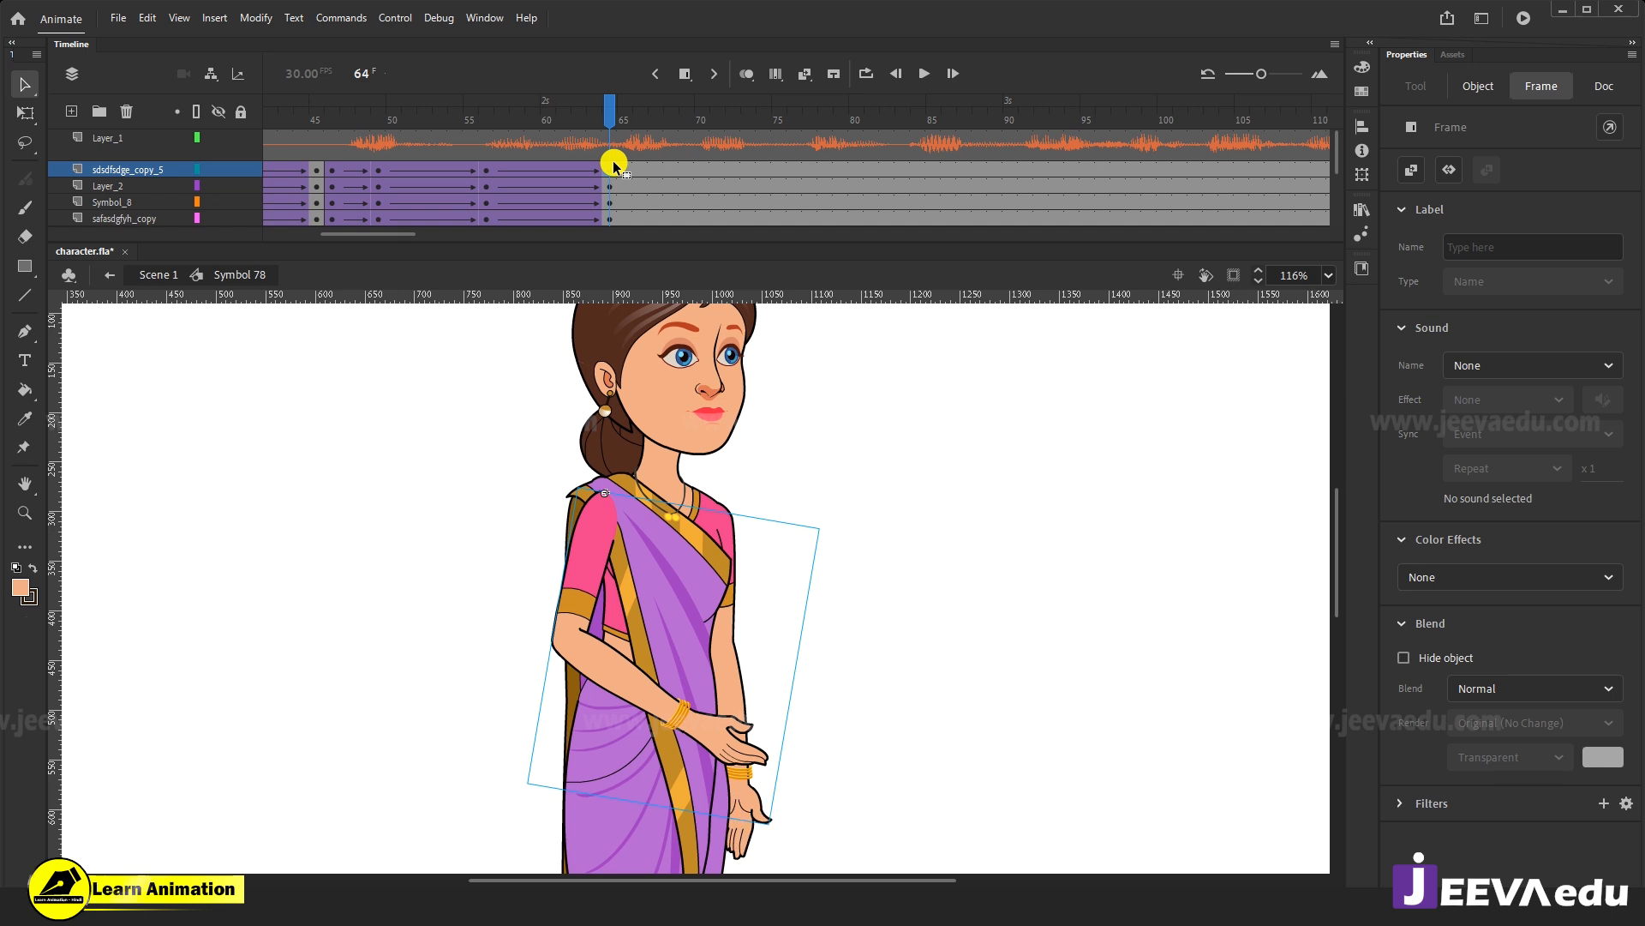
double_click(730, 745)
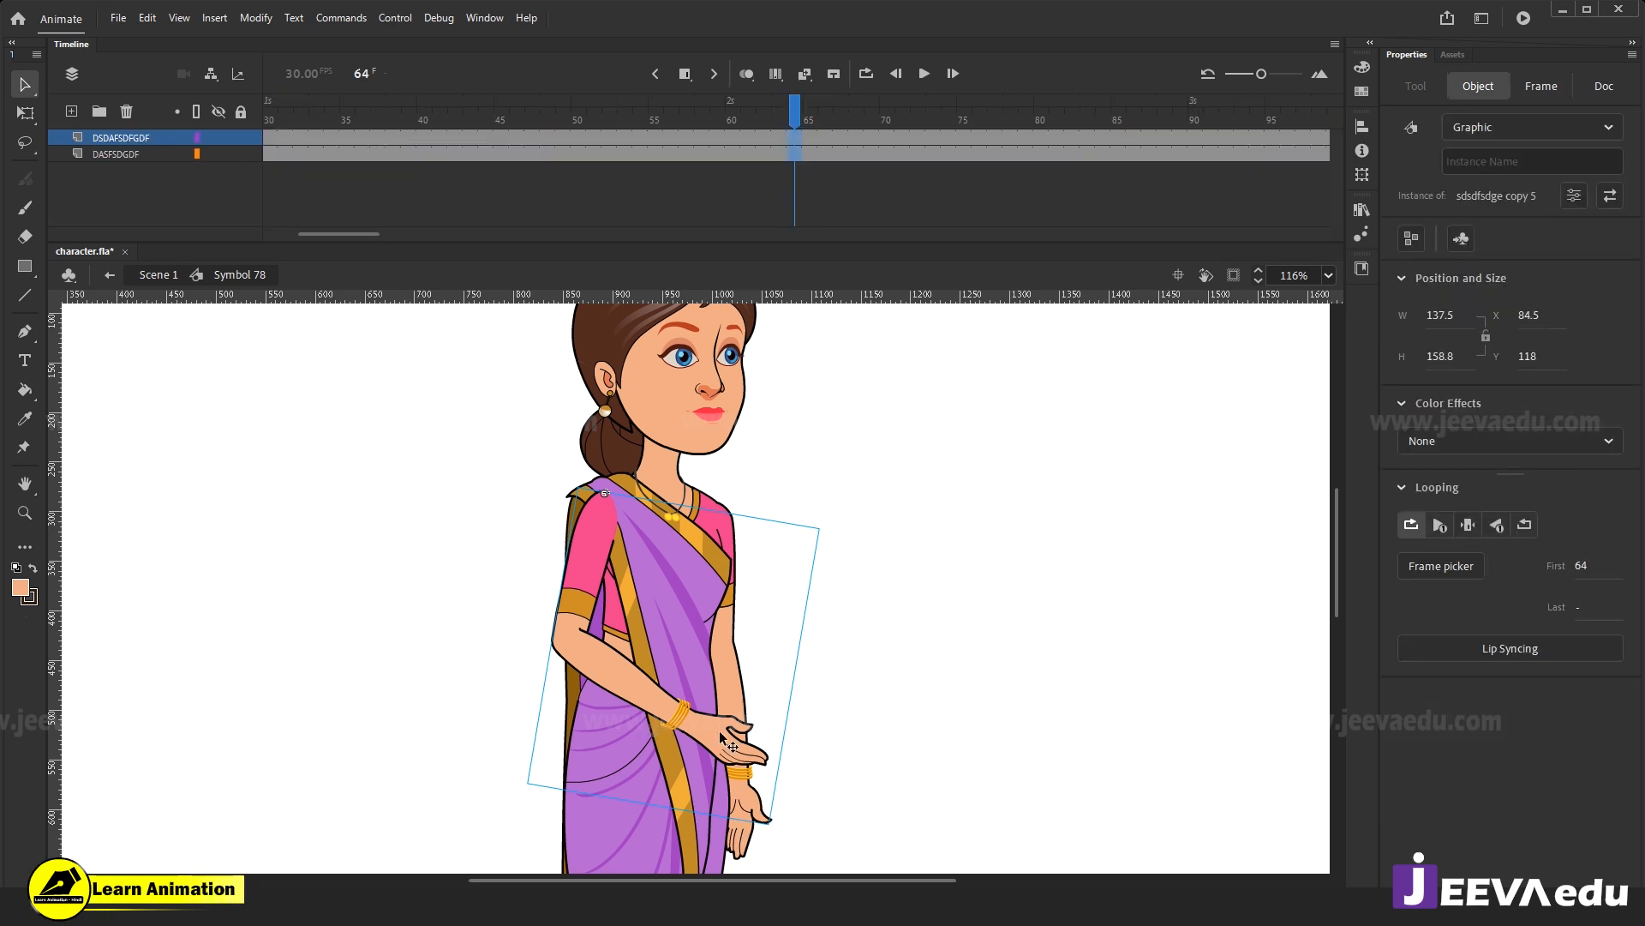
left_click(795, 153)
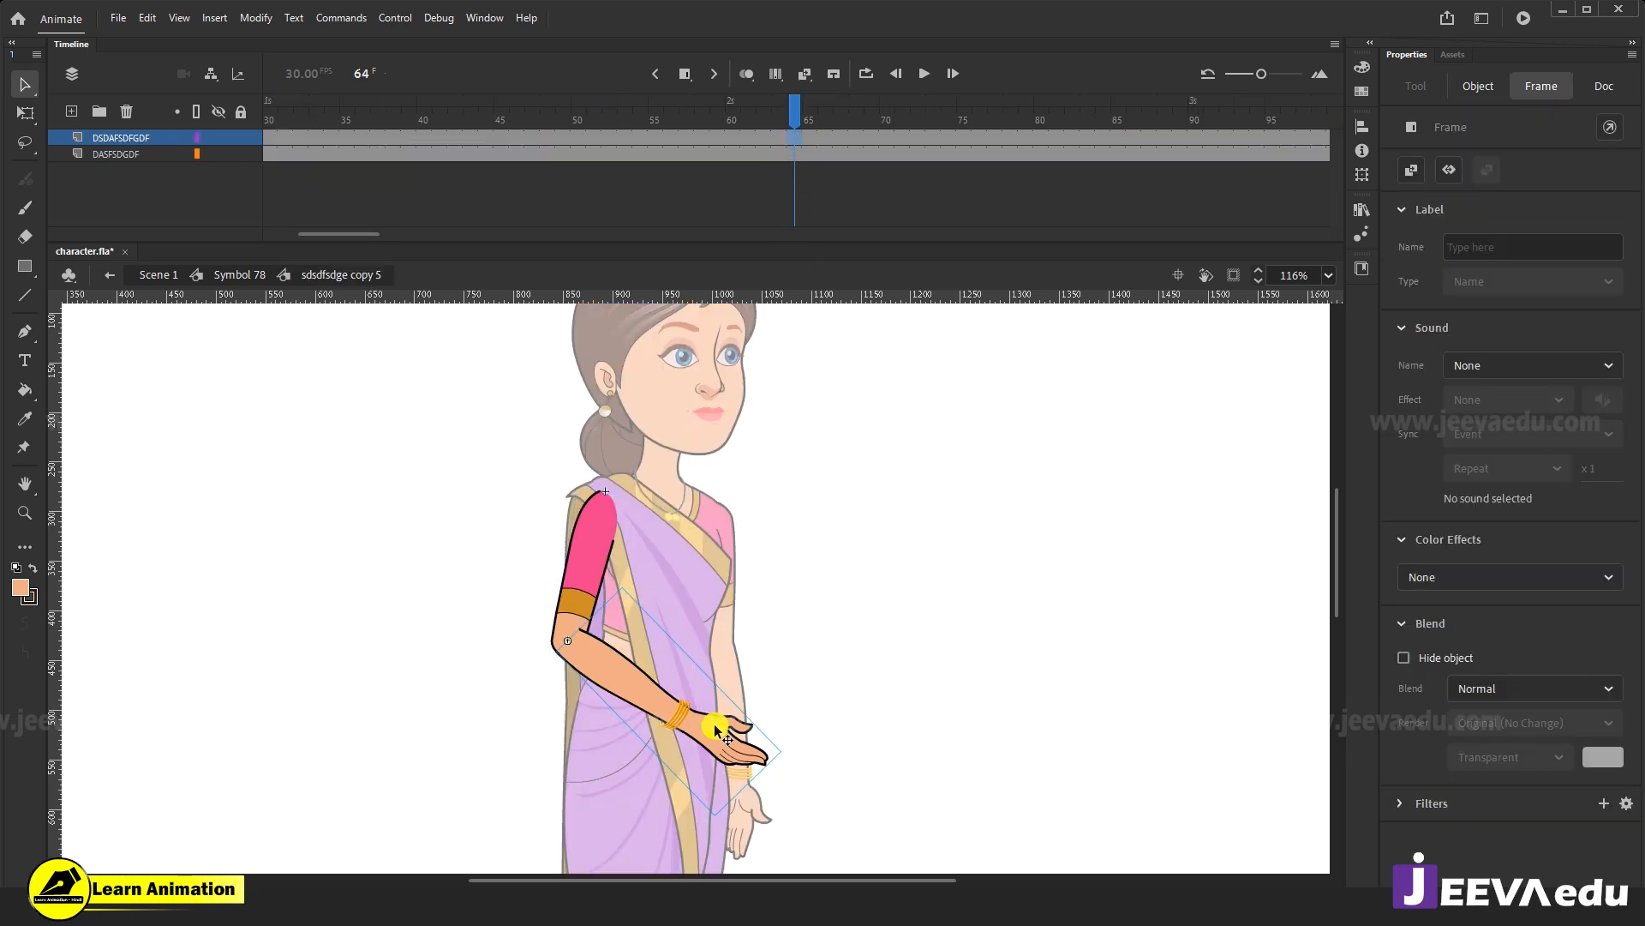
Insert a keyframe at frame 58 on the forearm layer and return to Symbol 78.
left_click(703, 139)
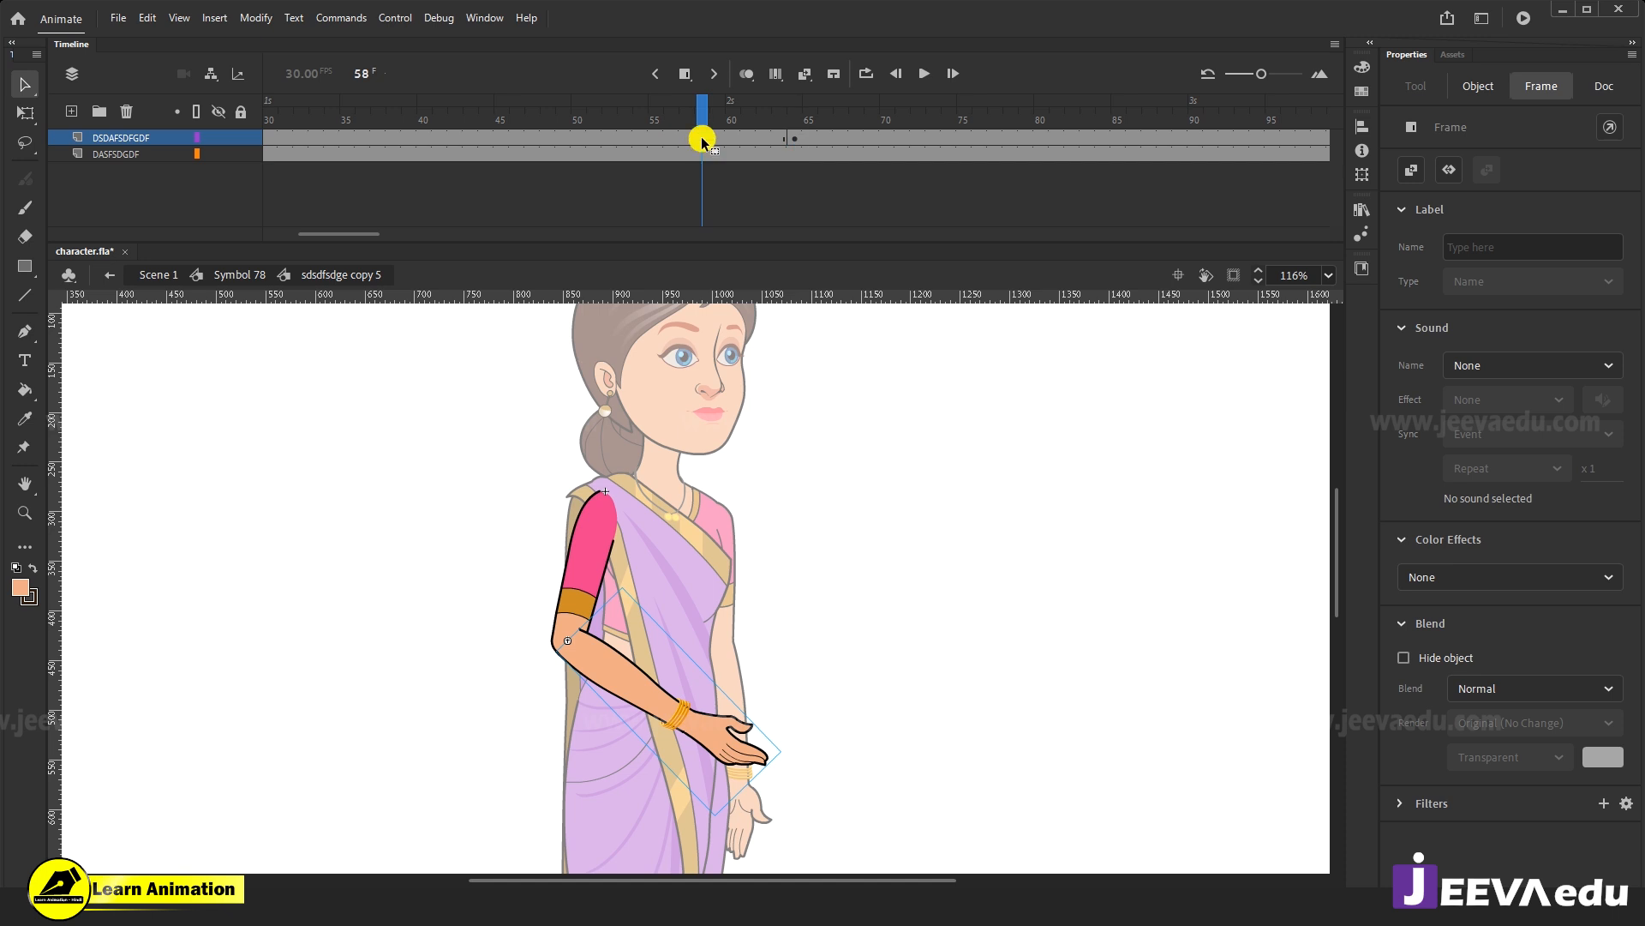
left_click(686, 139)
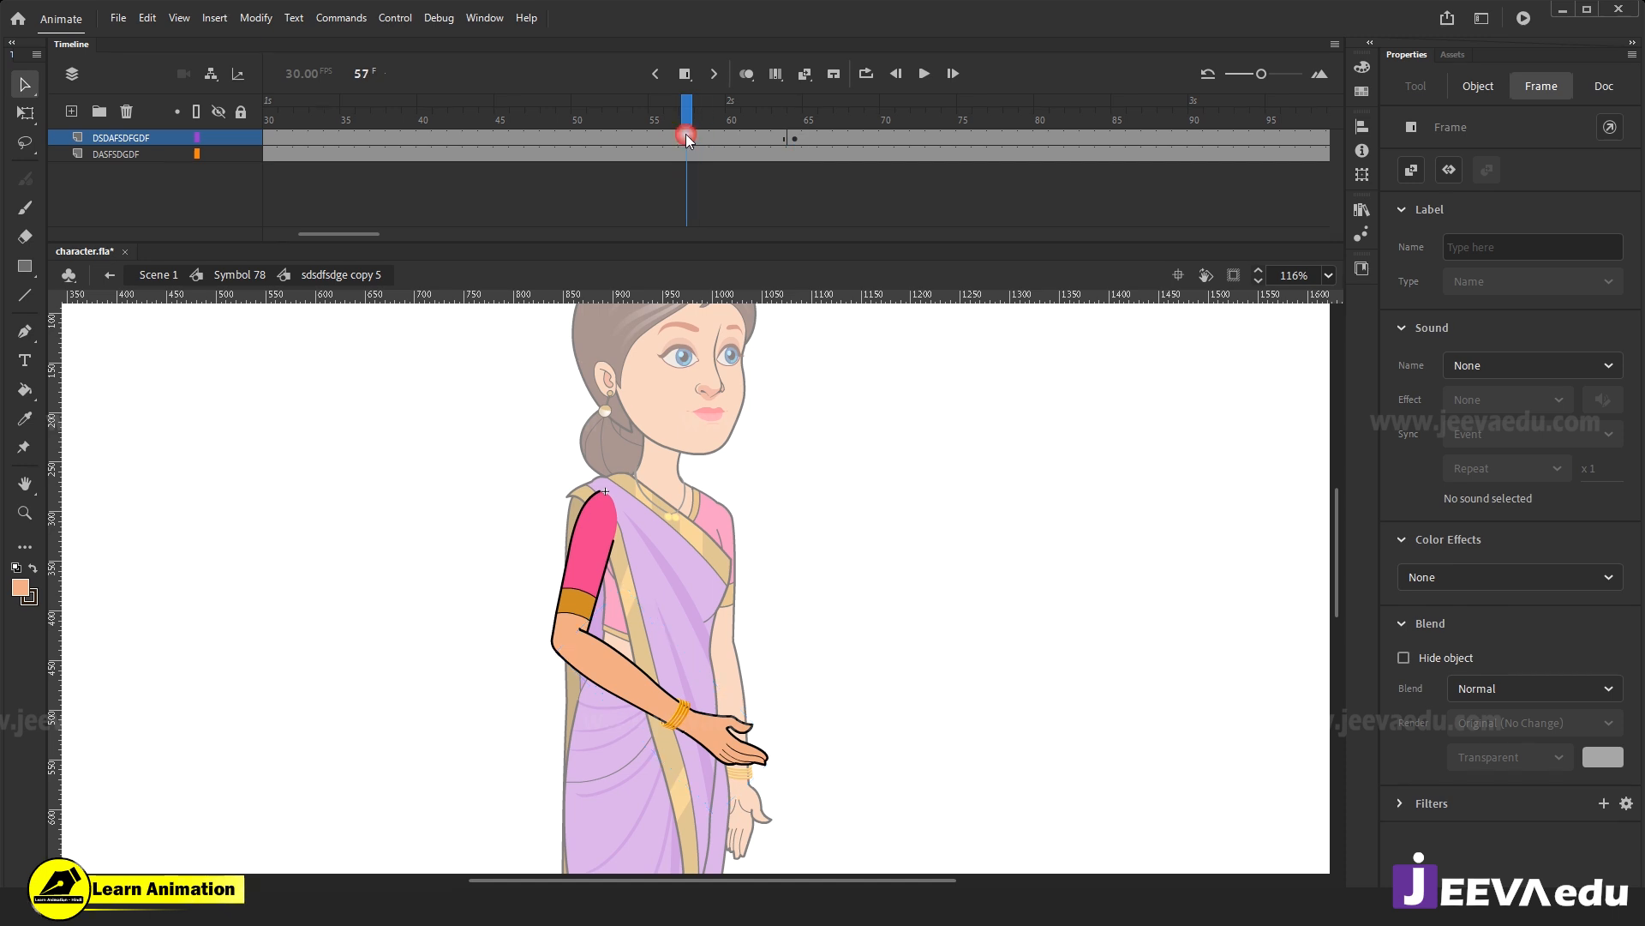
left_click(705, 139)
key("F6")
double_click(451, 466)
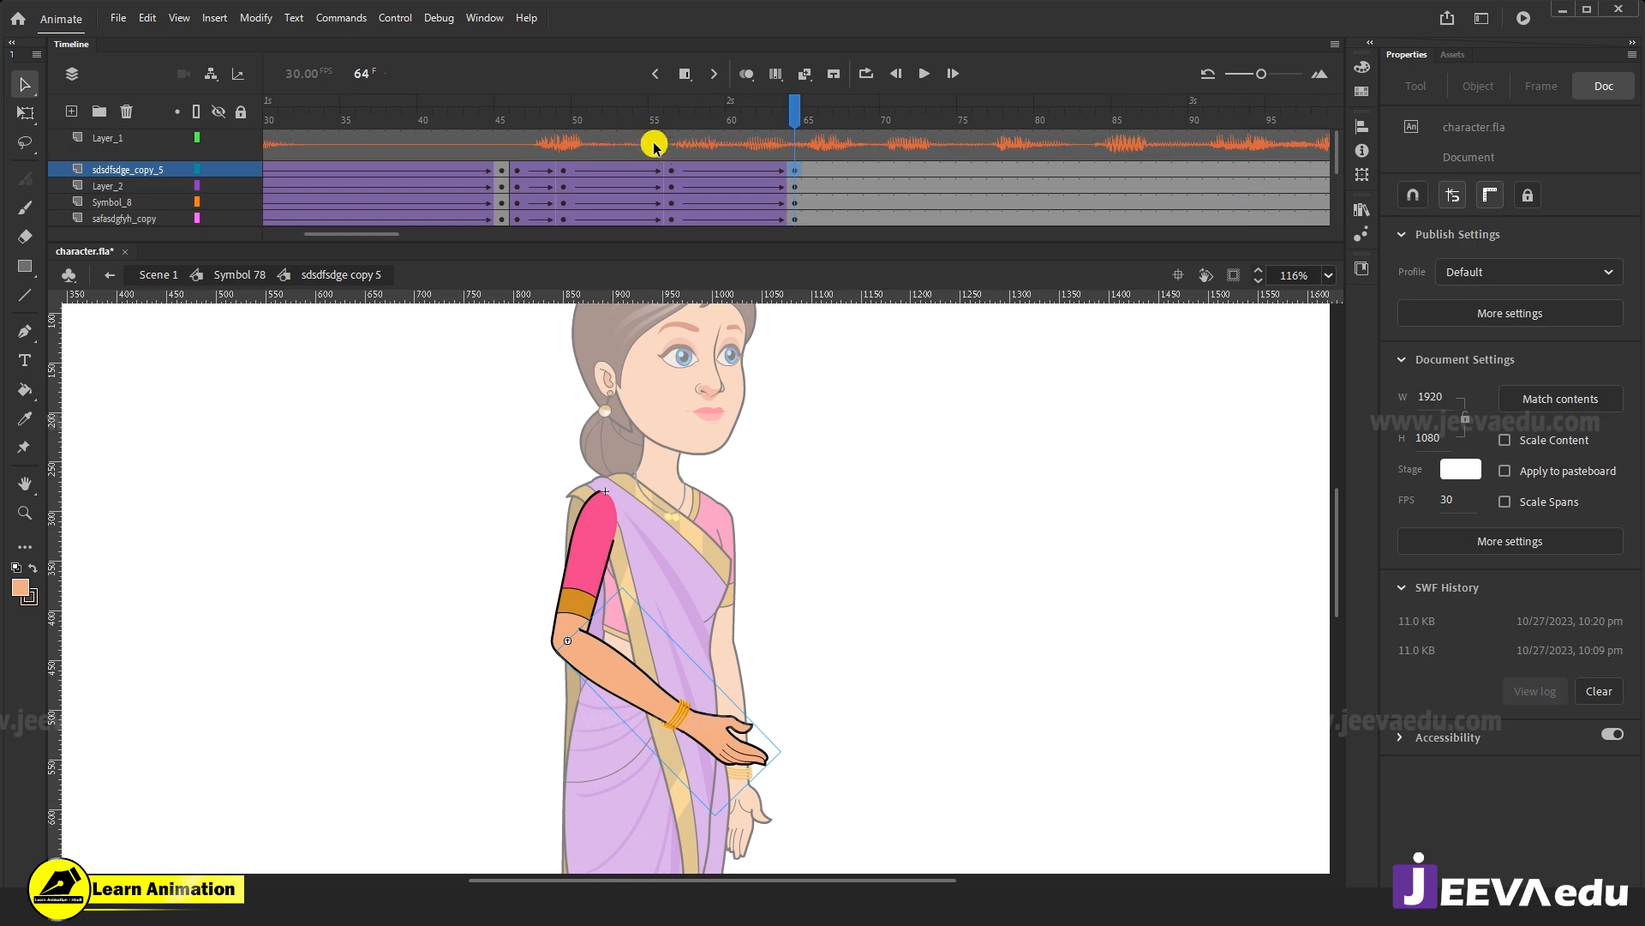
Check the gesture's start frame in Symbol 78, insert a forearm keyframe at frame 56 in the arm symbol, and clear the one at frame 58.
left_click(671, 170)
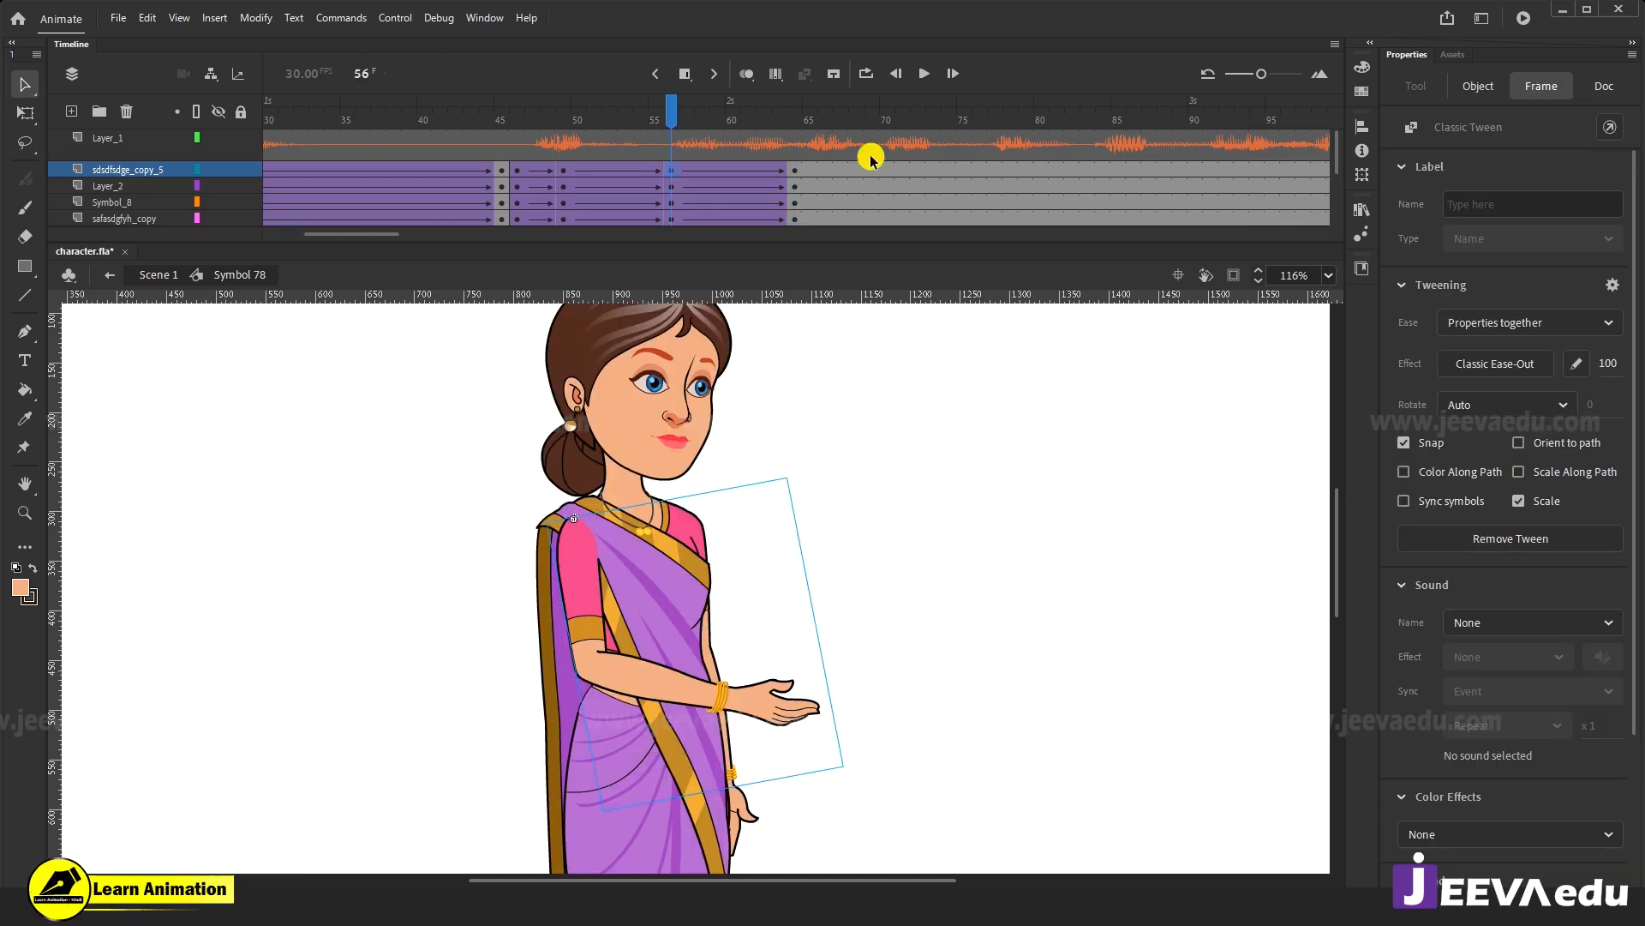
left_click(797, 170)
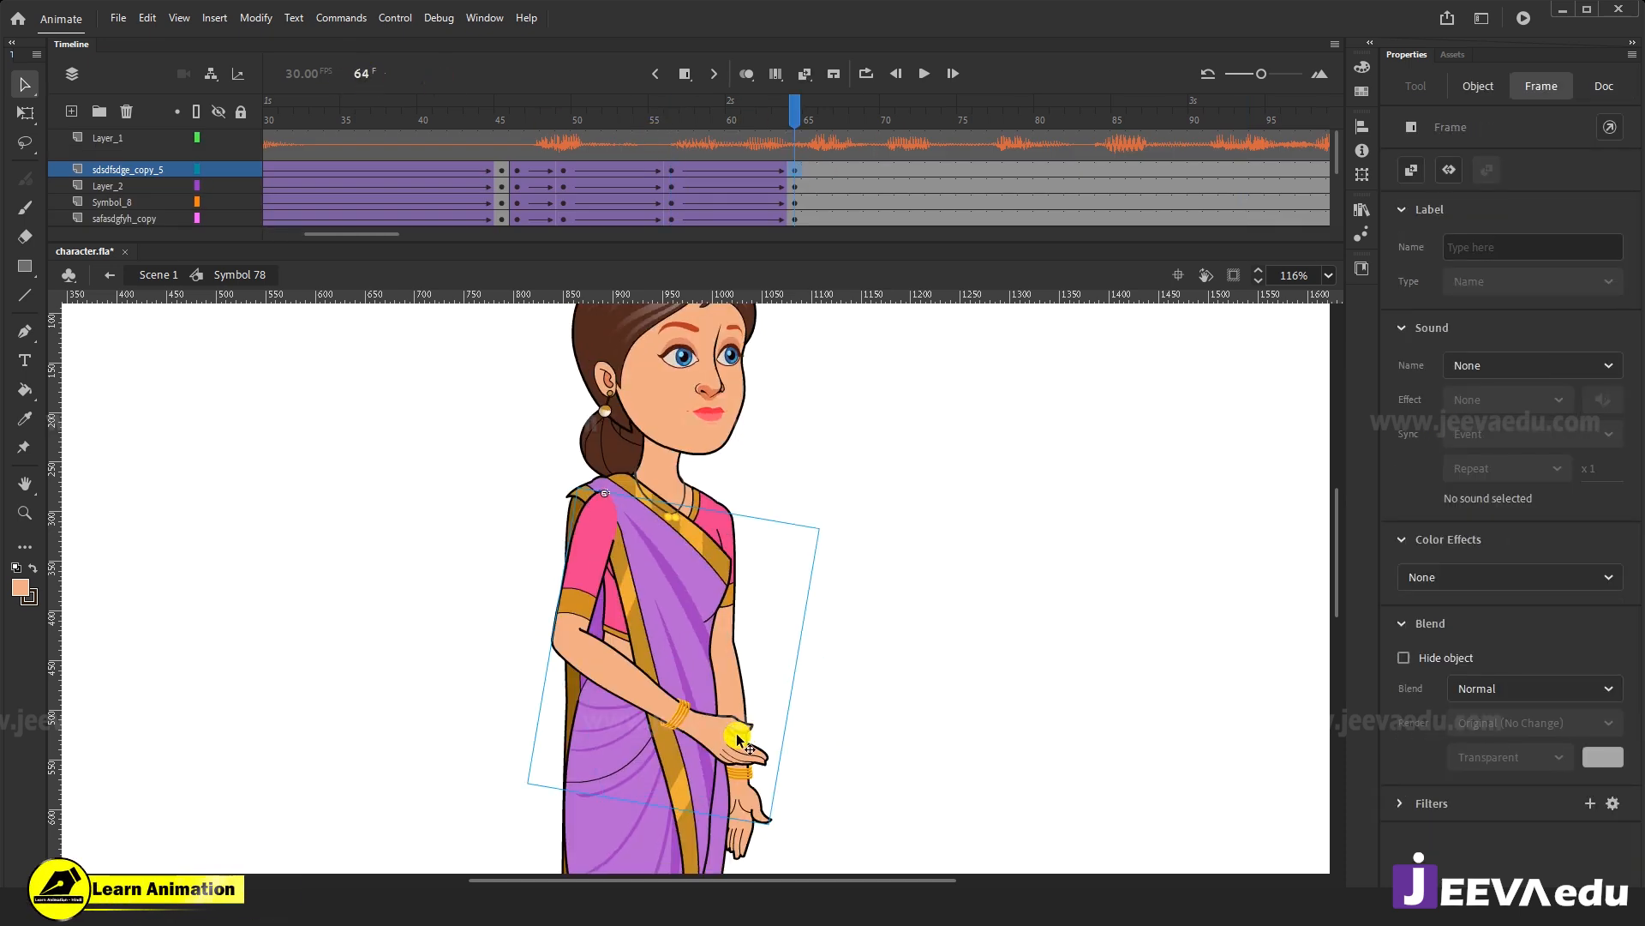
double_click(739, 739)
left_click(668, 140)
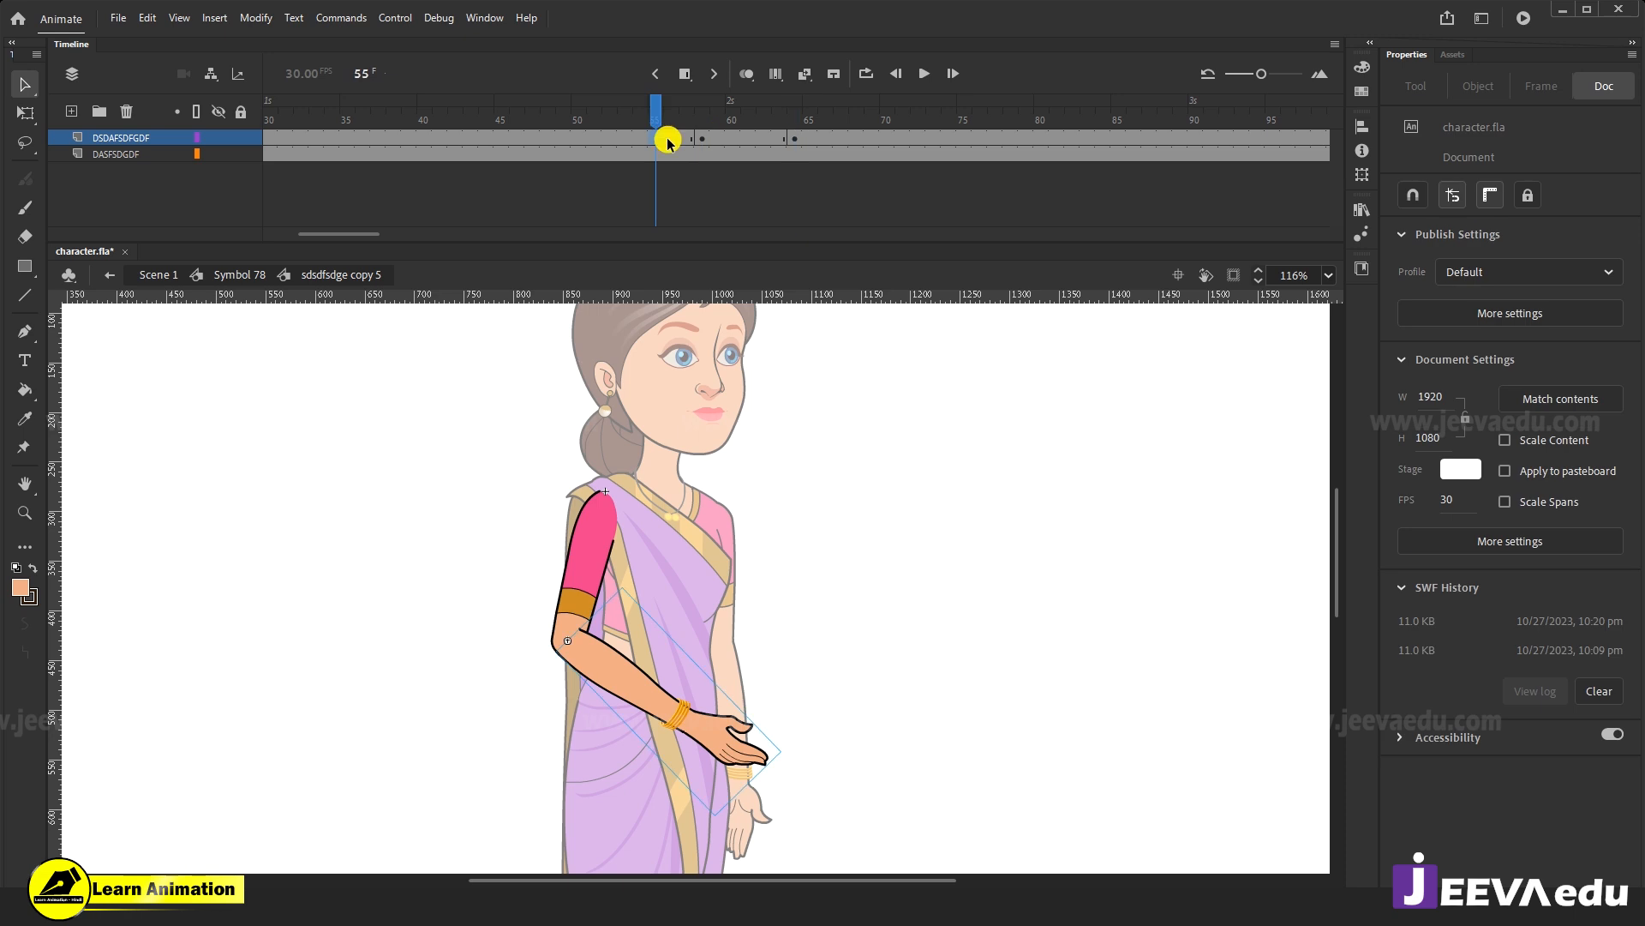
left_click(666, 137)
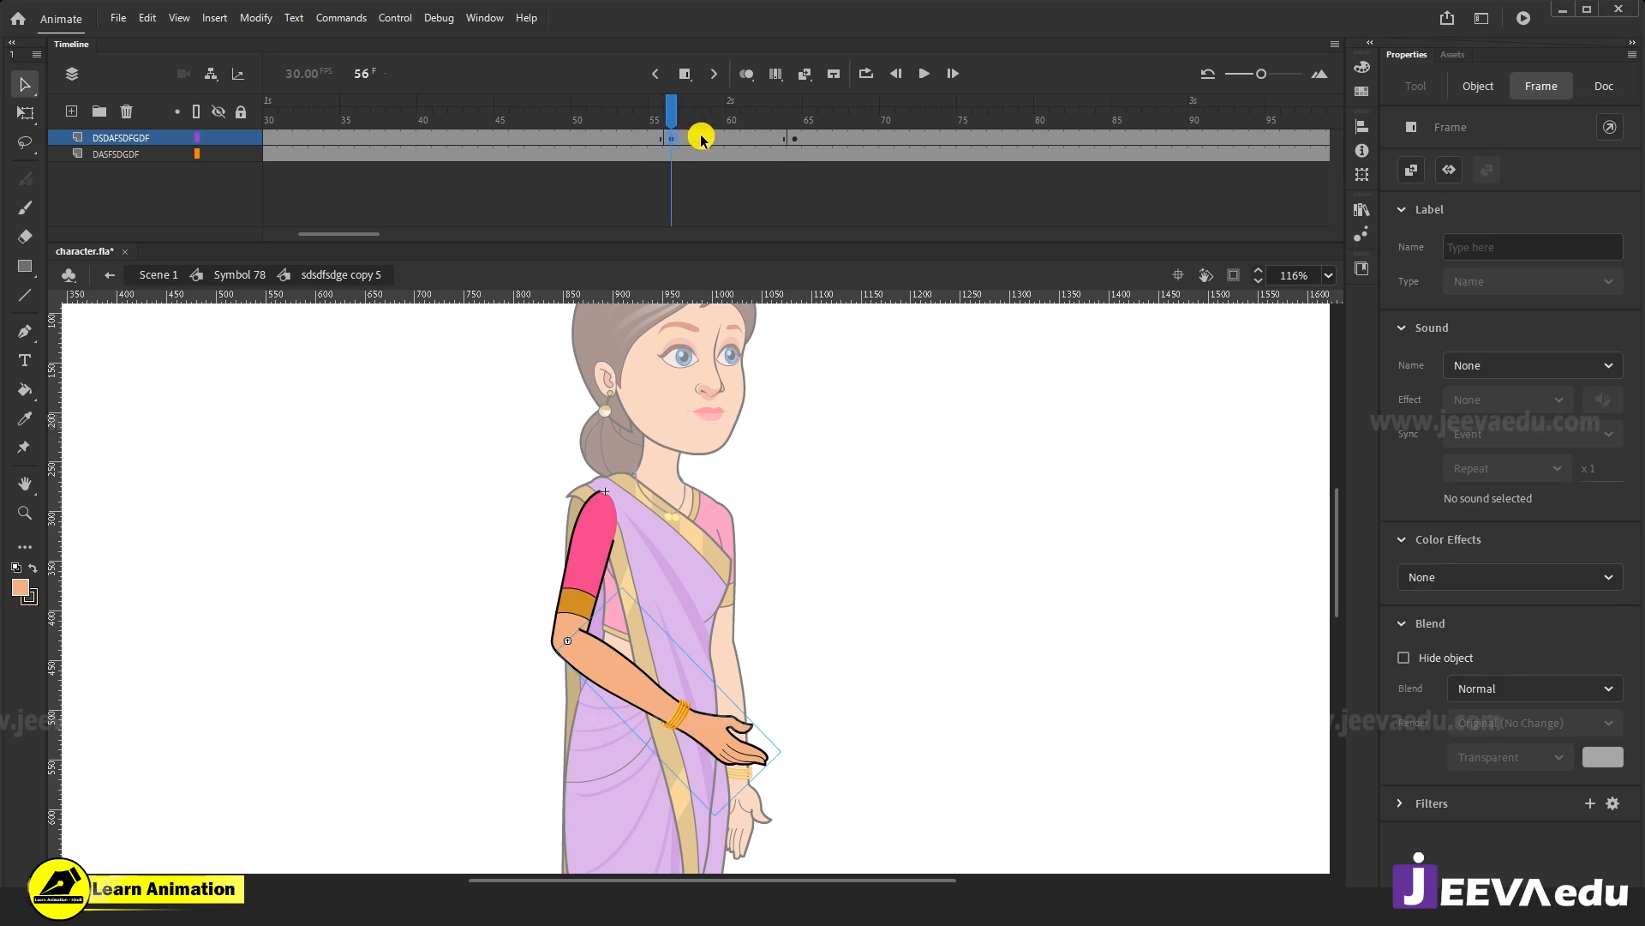
right_click(701, 138)
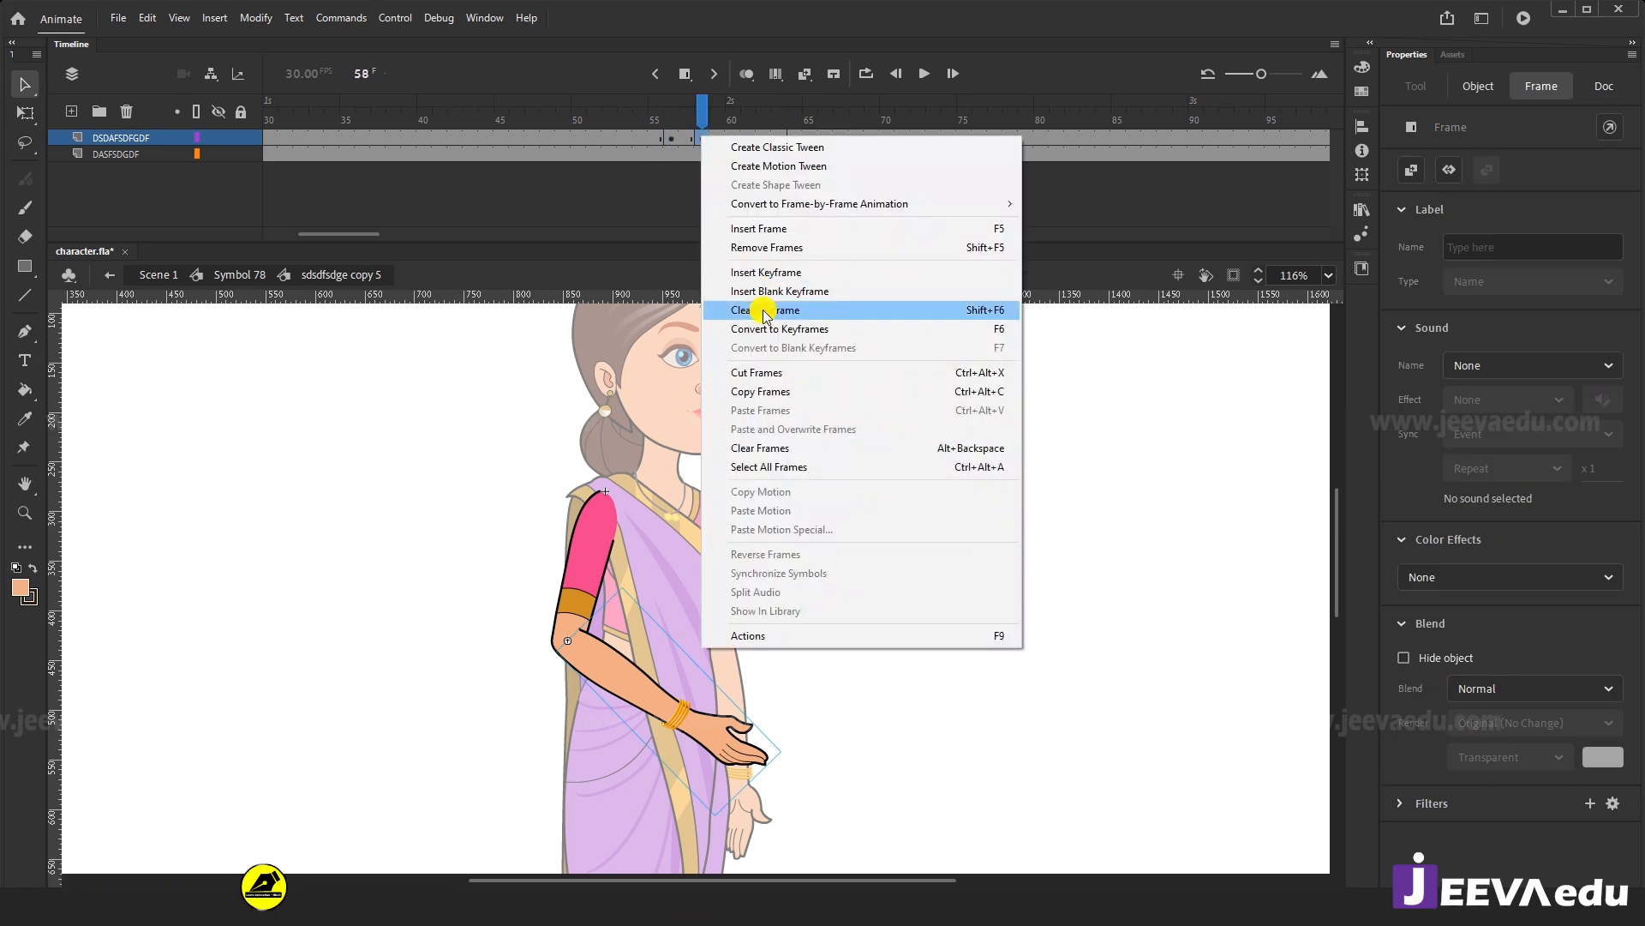
left_click(766, 312)
Create a classic tween on the forearm between frames 56 and 64, and rotate the forearm up in front of the chest at frame 64.
right_click(718, 139)
left_click(737, 147)
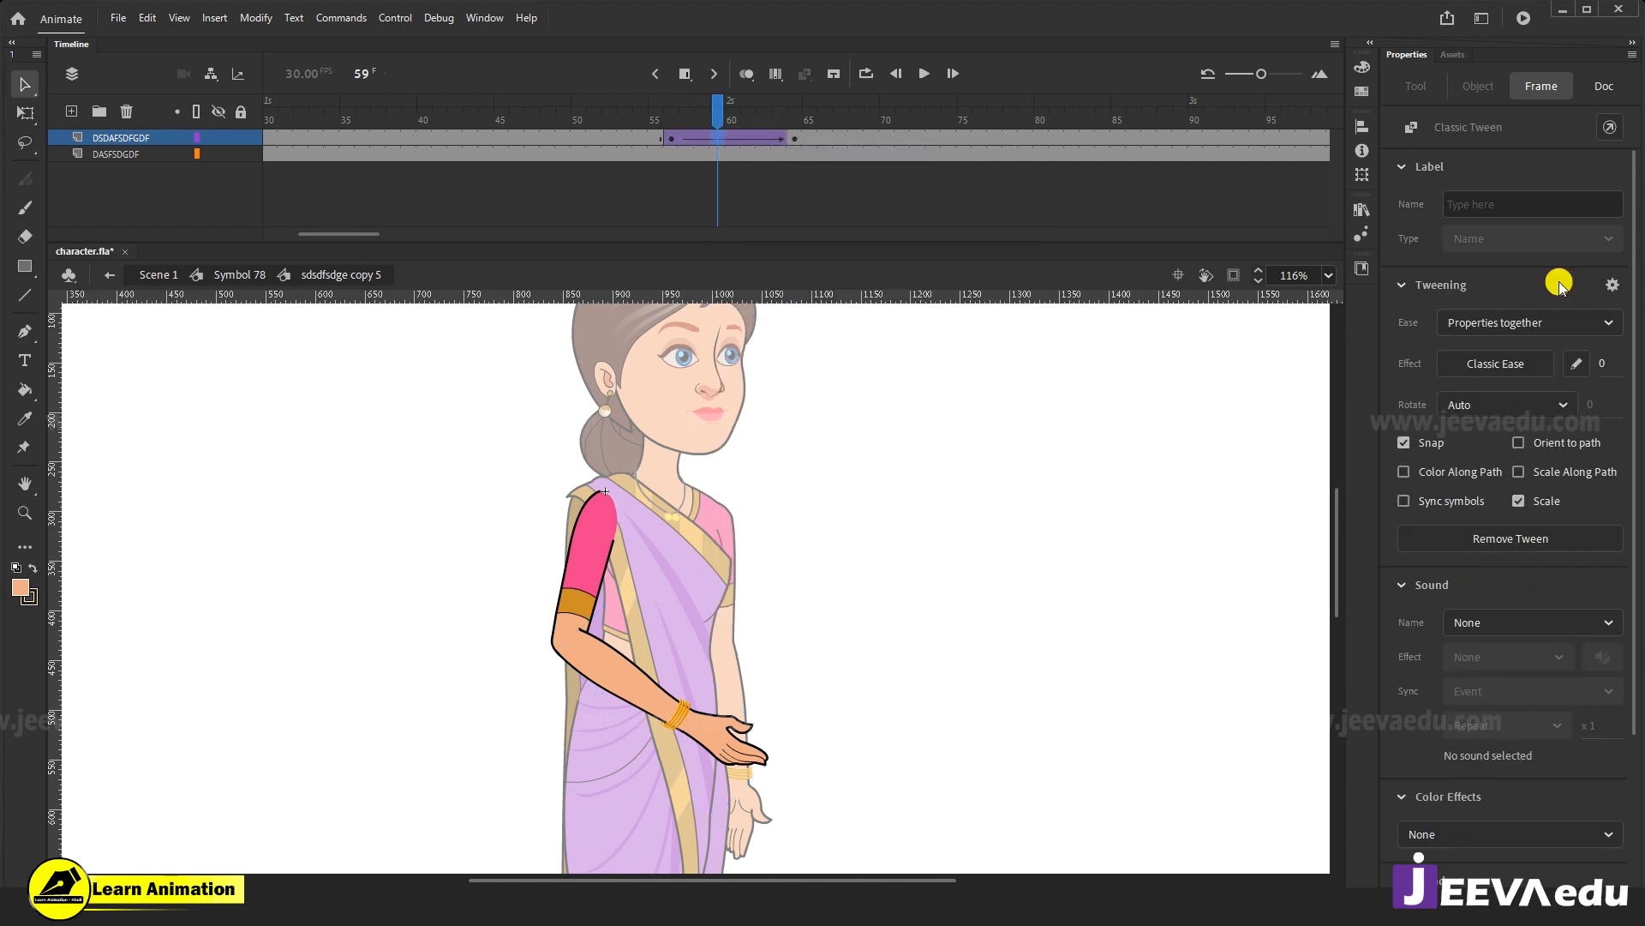
left_click(794, 142)
left_click(783, 761)
key("q")
left_click_drag(782, 760, 757, 508)
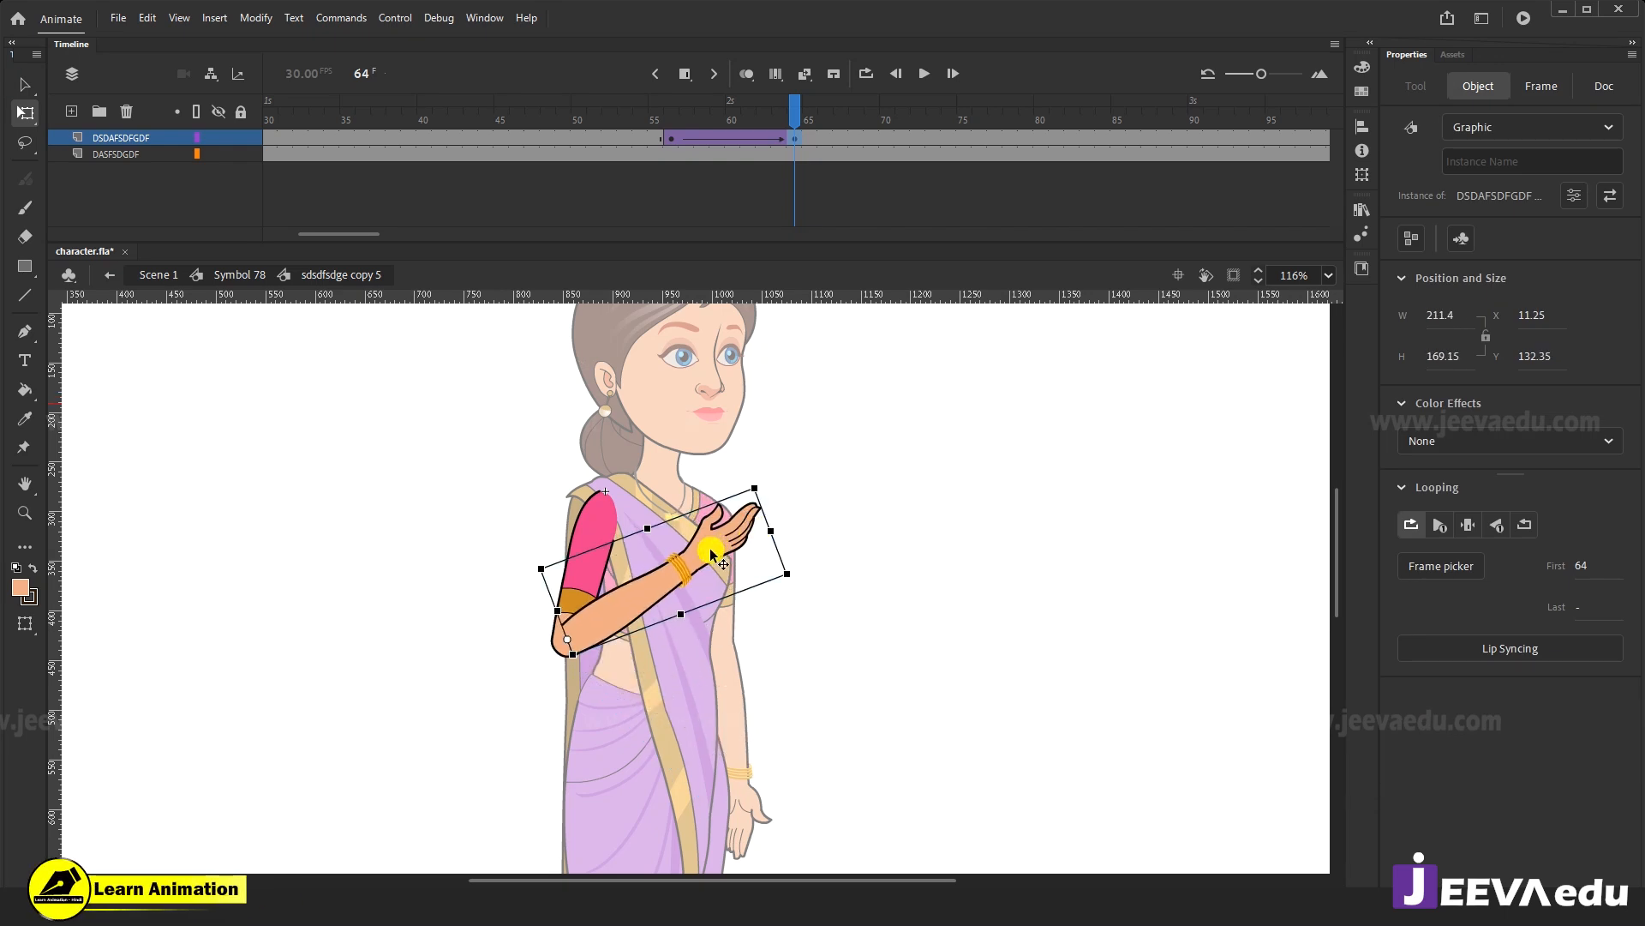
Return to Symbol 78, preview the raised forearm's motion up to frame 64, and examine the raised hand up close.
double_click(360, 658)
left_click_drag(782, 121, 794, 171)
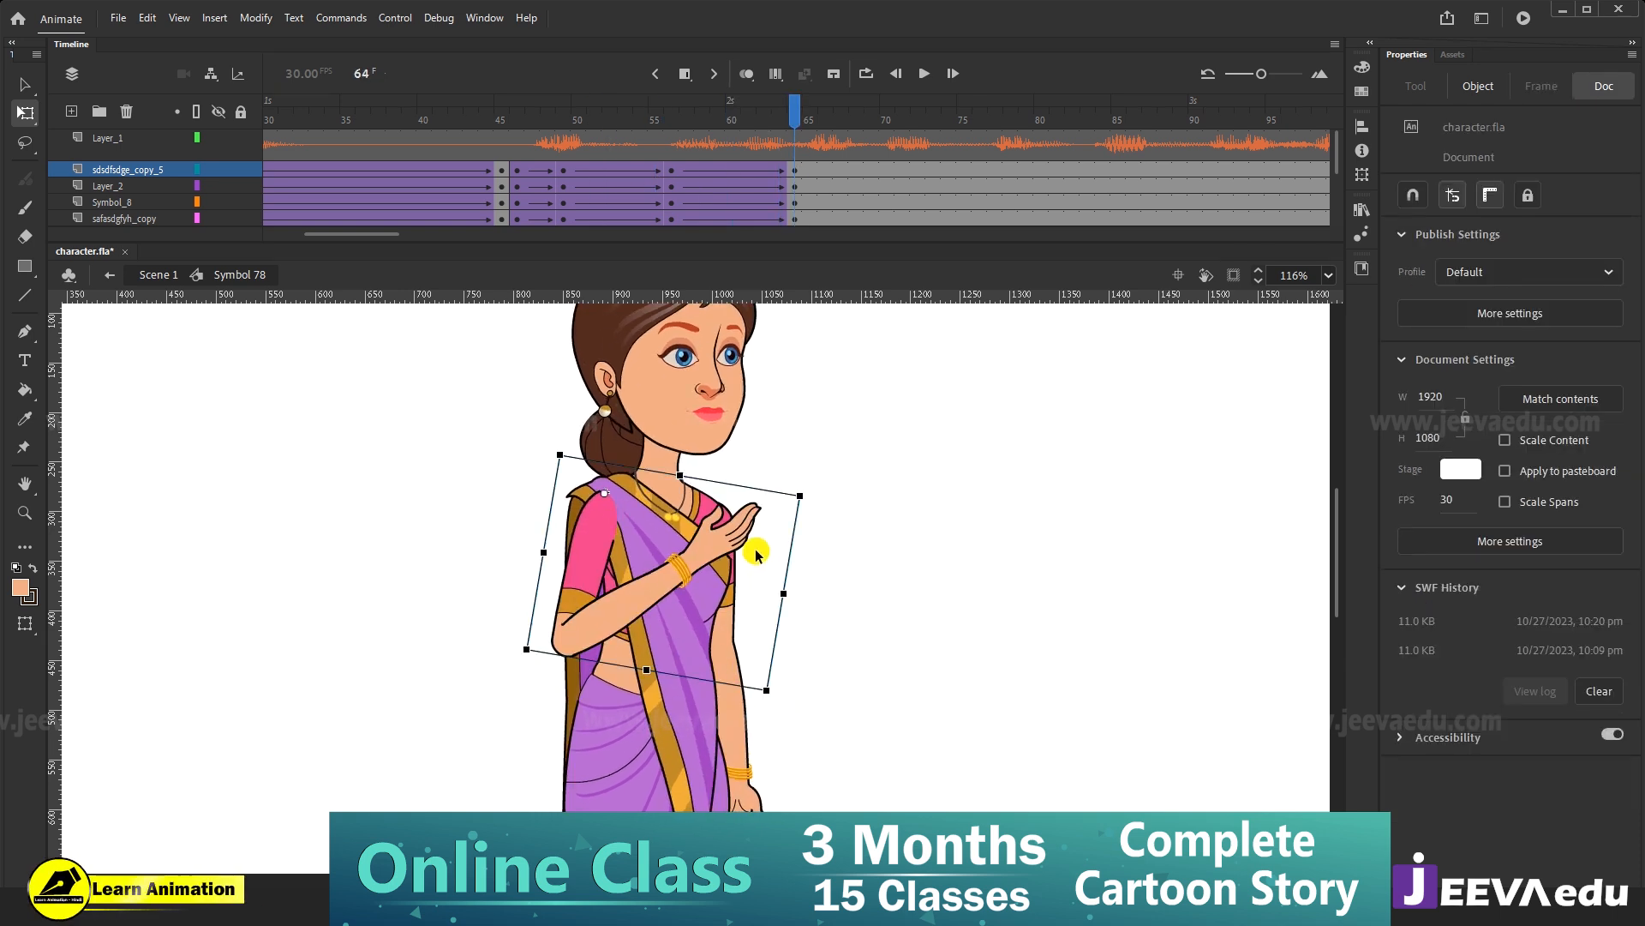
key("z")
left_click(720, 554)
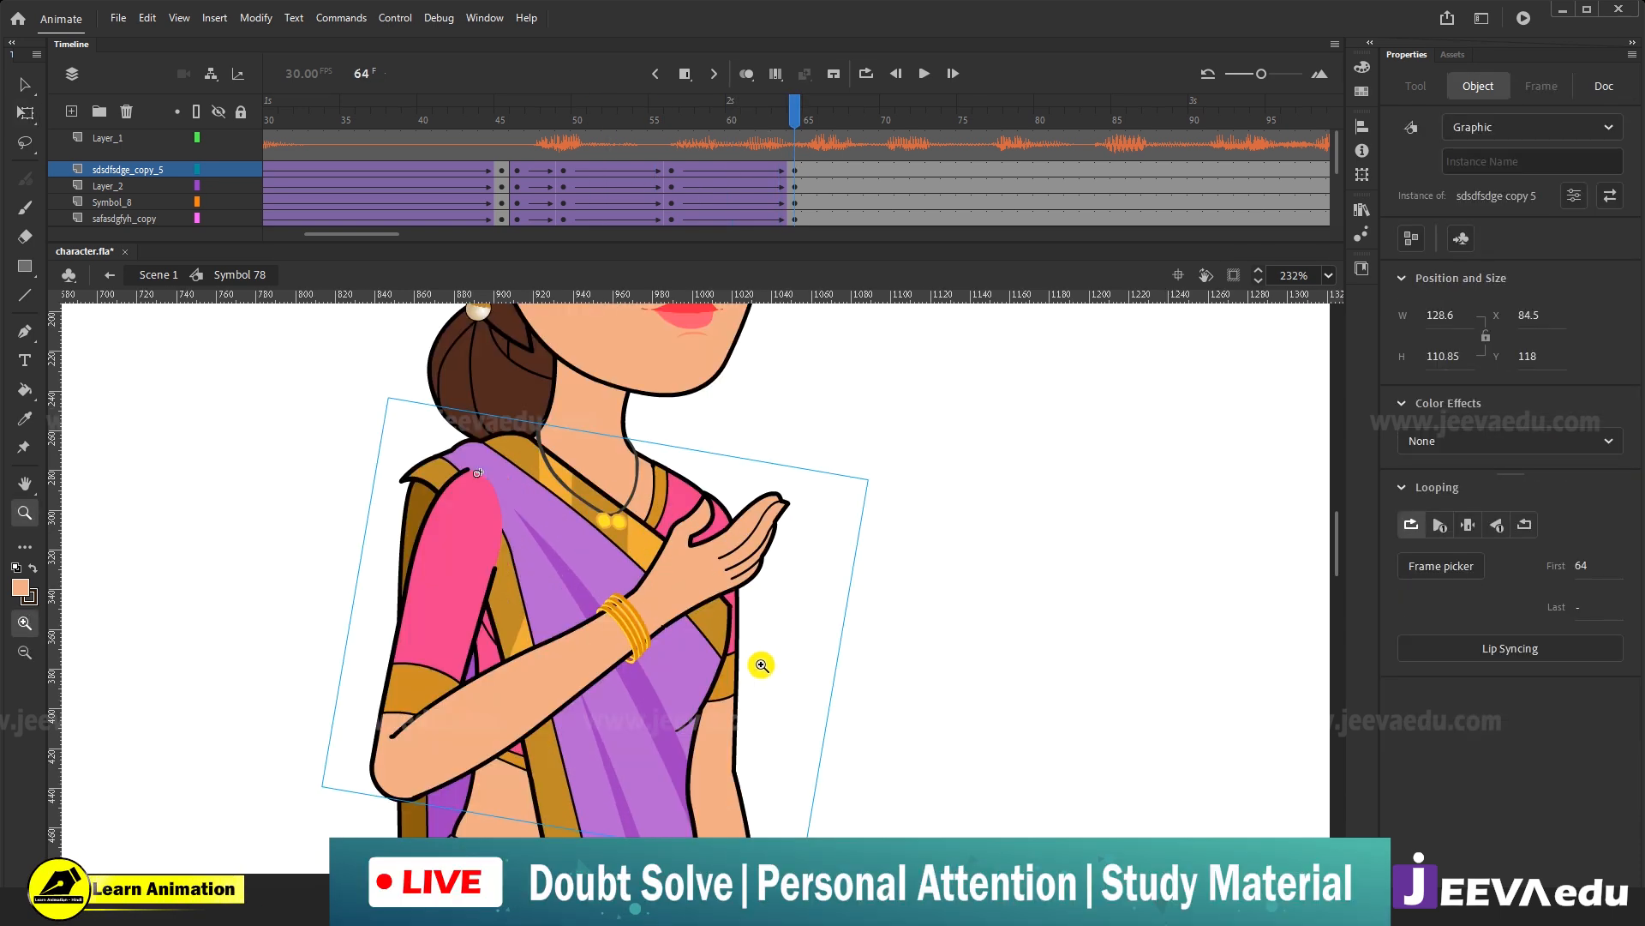
key("v")
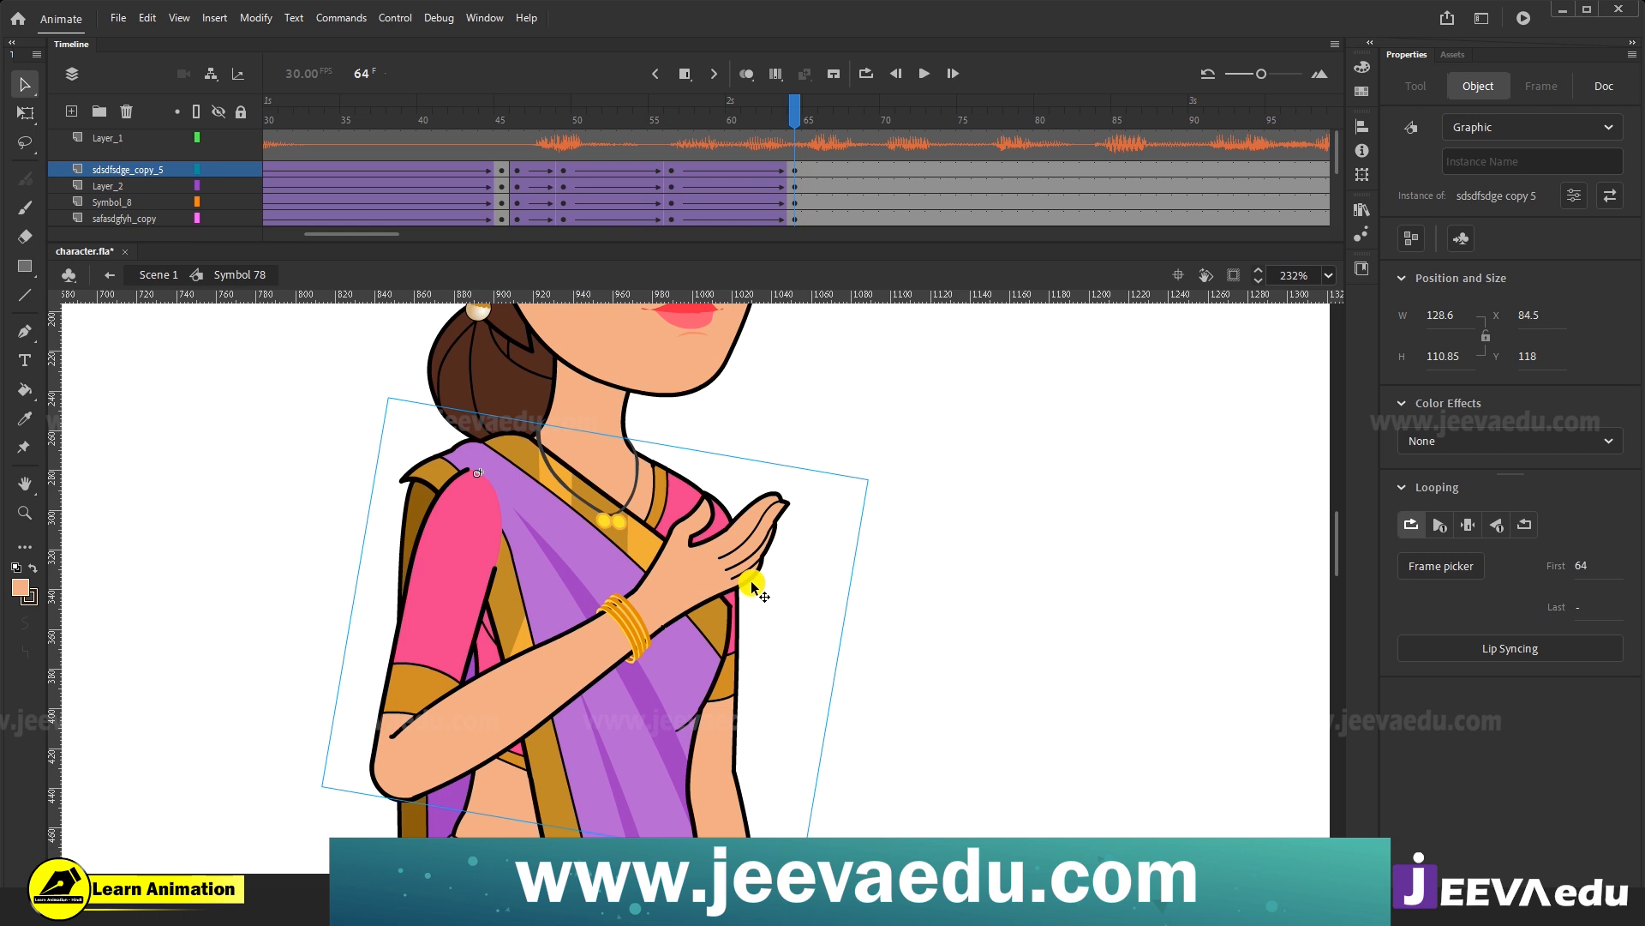
Open the forearm symbol nested inside the arm symbol and insert a keyframe for the hand at frame 64.
double_click(716, 574)
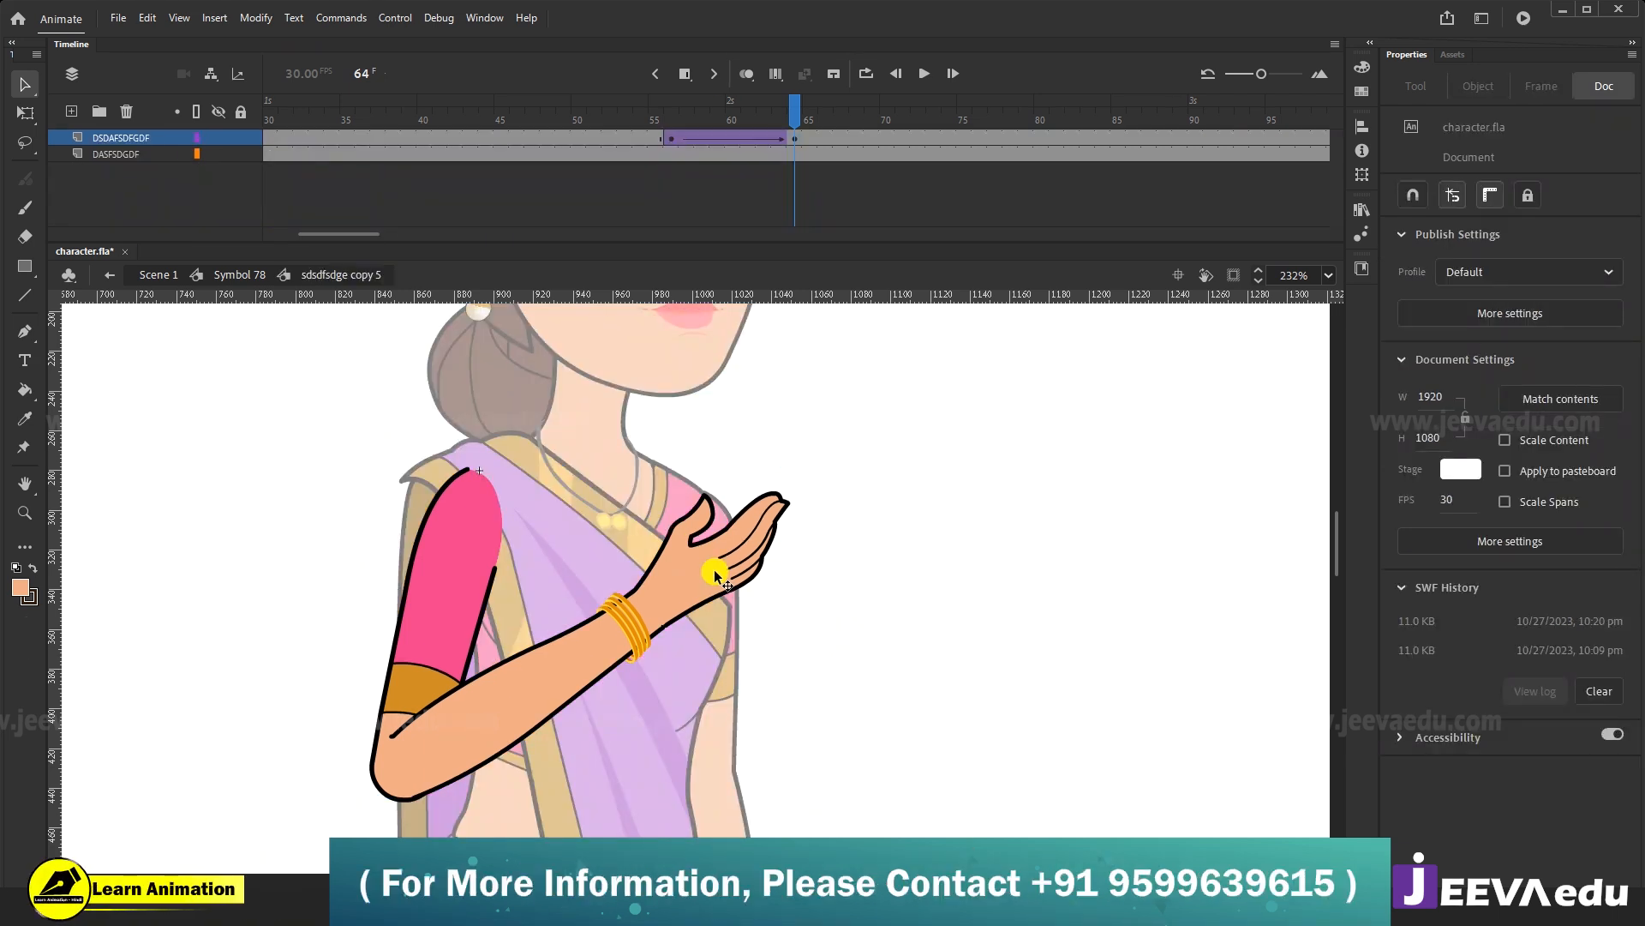
left_click(717, 574)
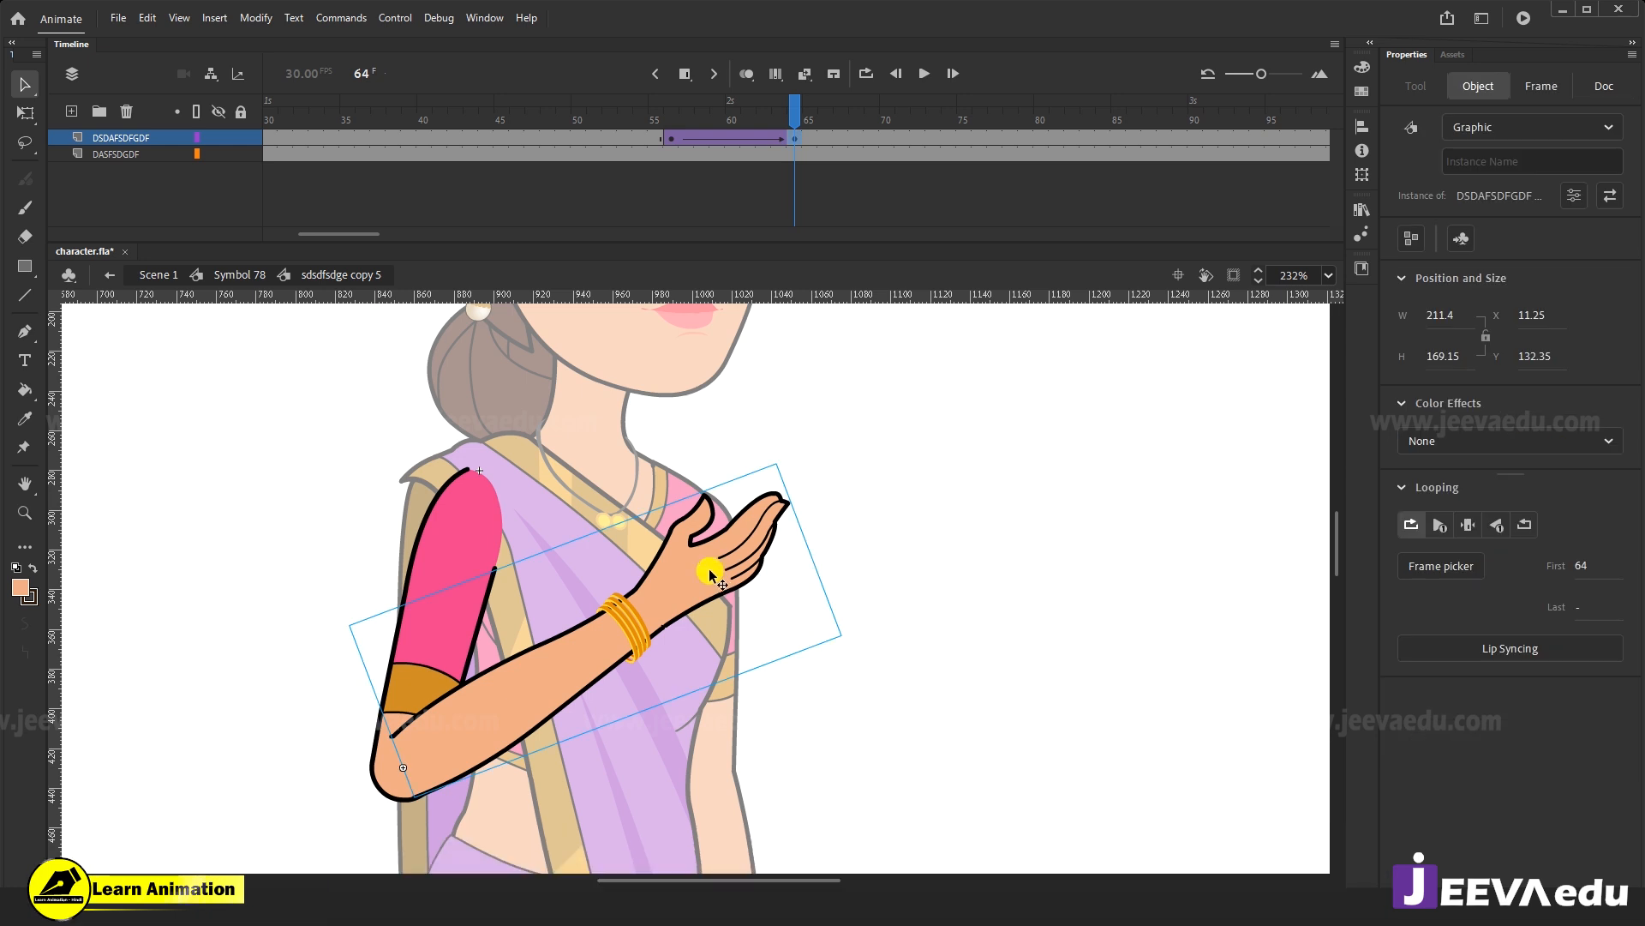
double_click(729, 537)
left_click(733, 561)
key("F6")
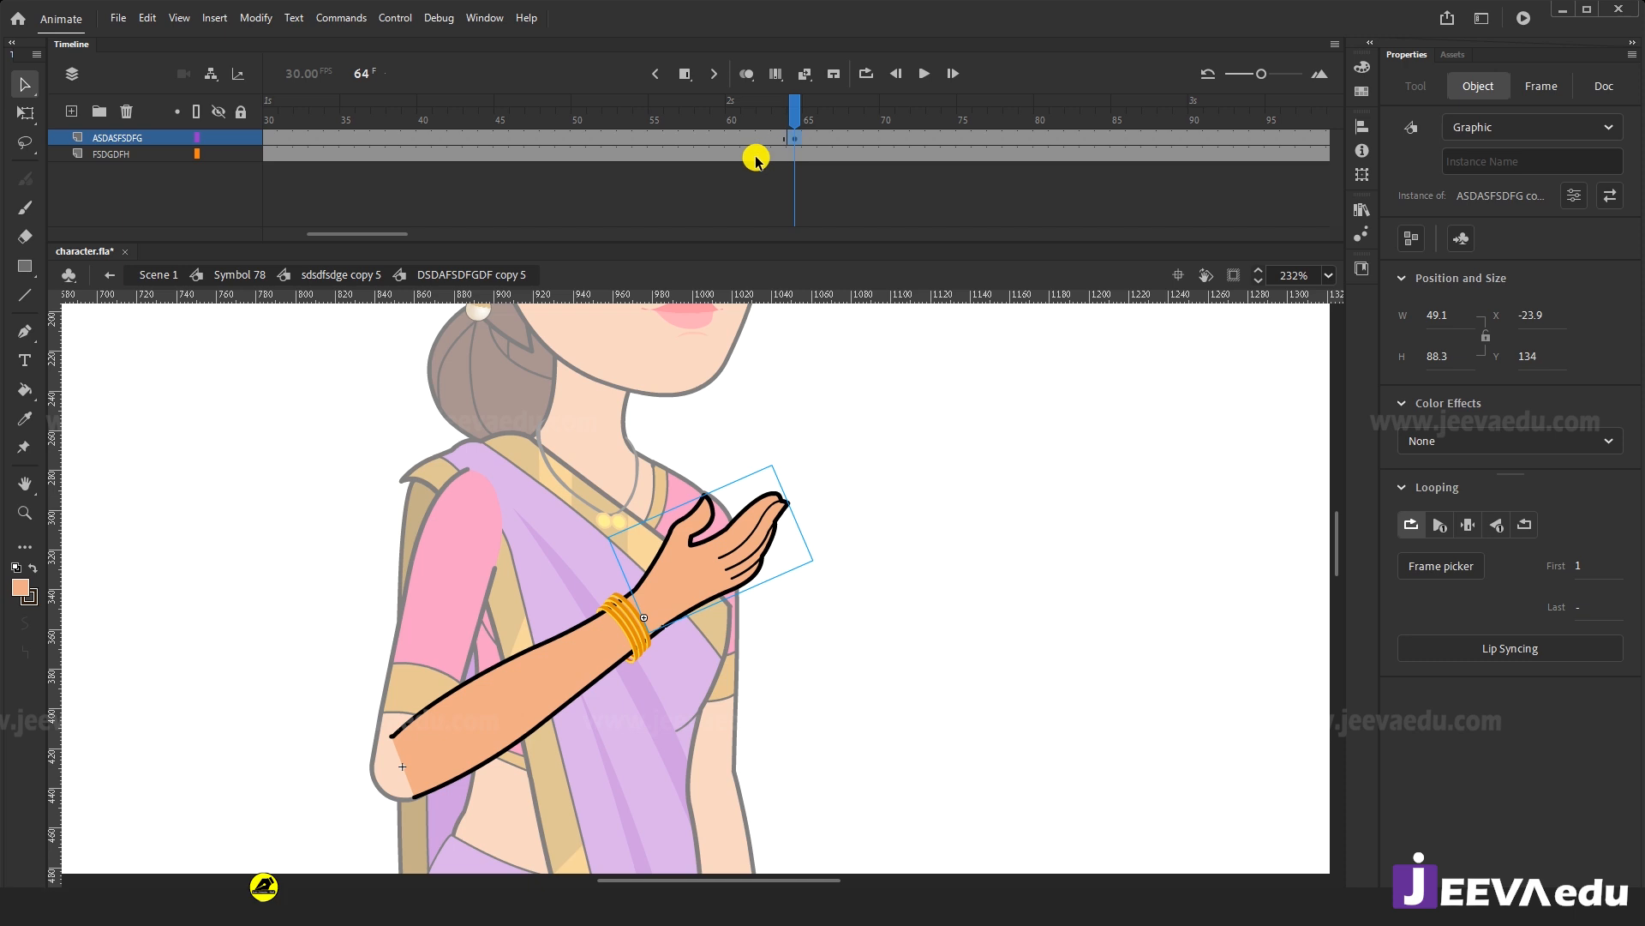
Insert a hand keyframe at frame 56 and create a classic tween with Classic Ease-Out up to frame 64.
left_click(688, 139)
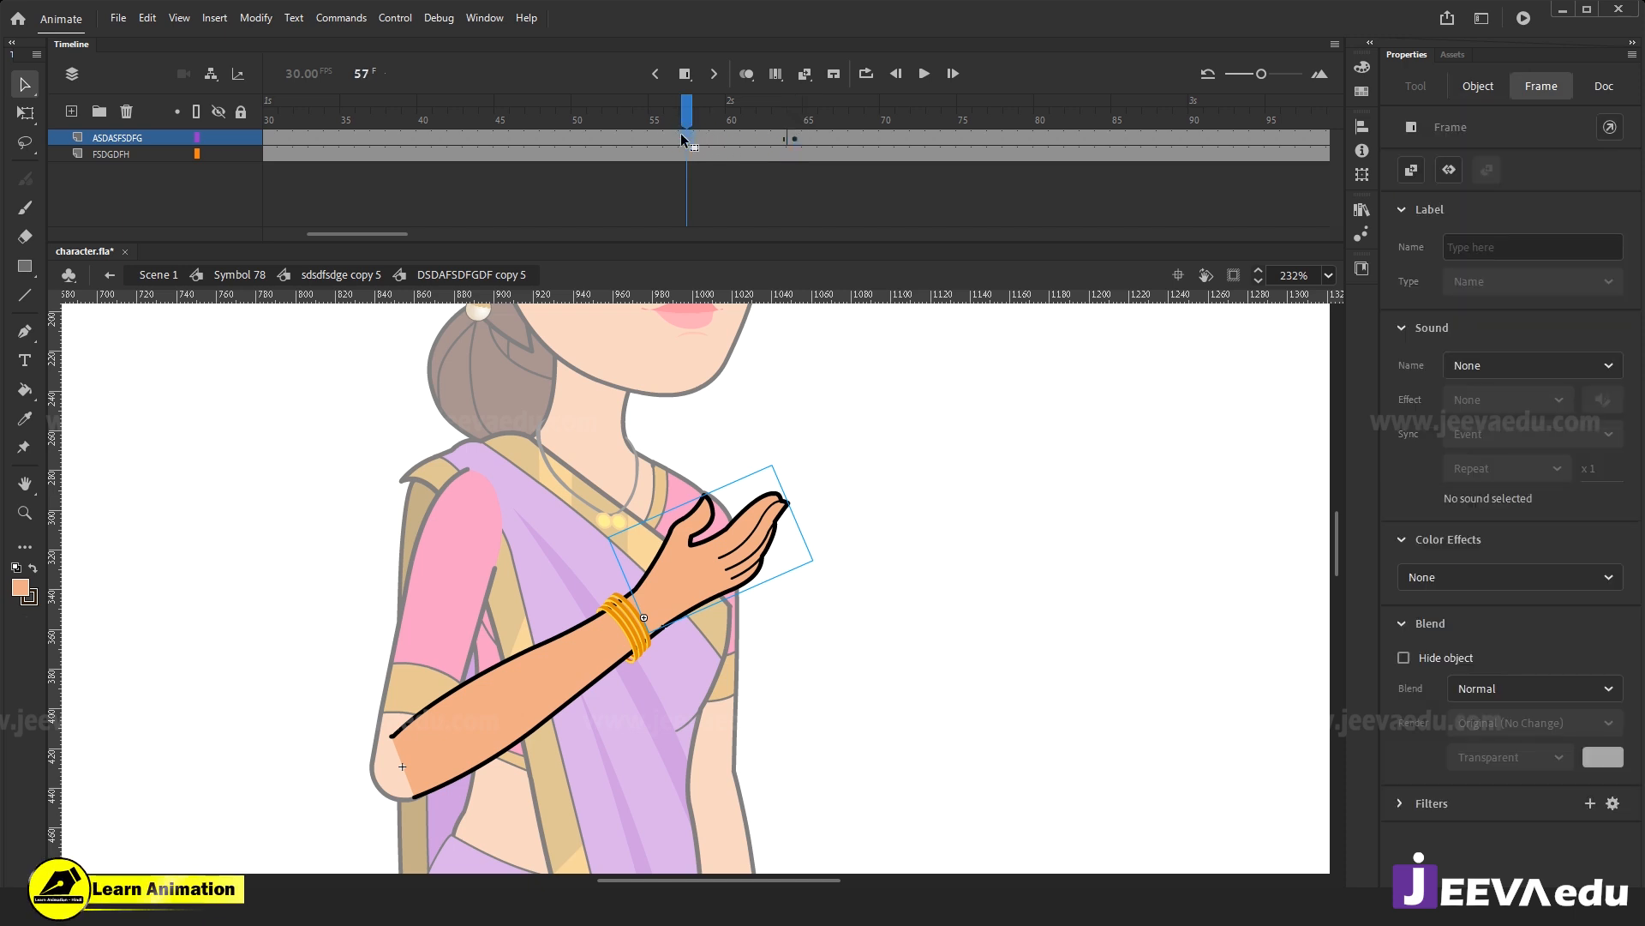
left_click(673, 137)
key("F6")
right_click(708, 137)
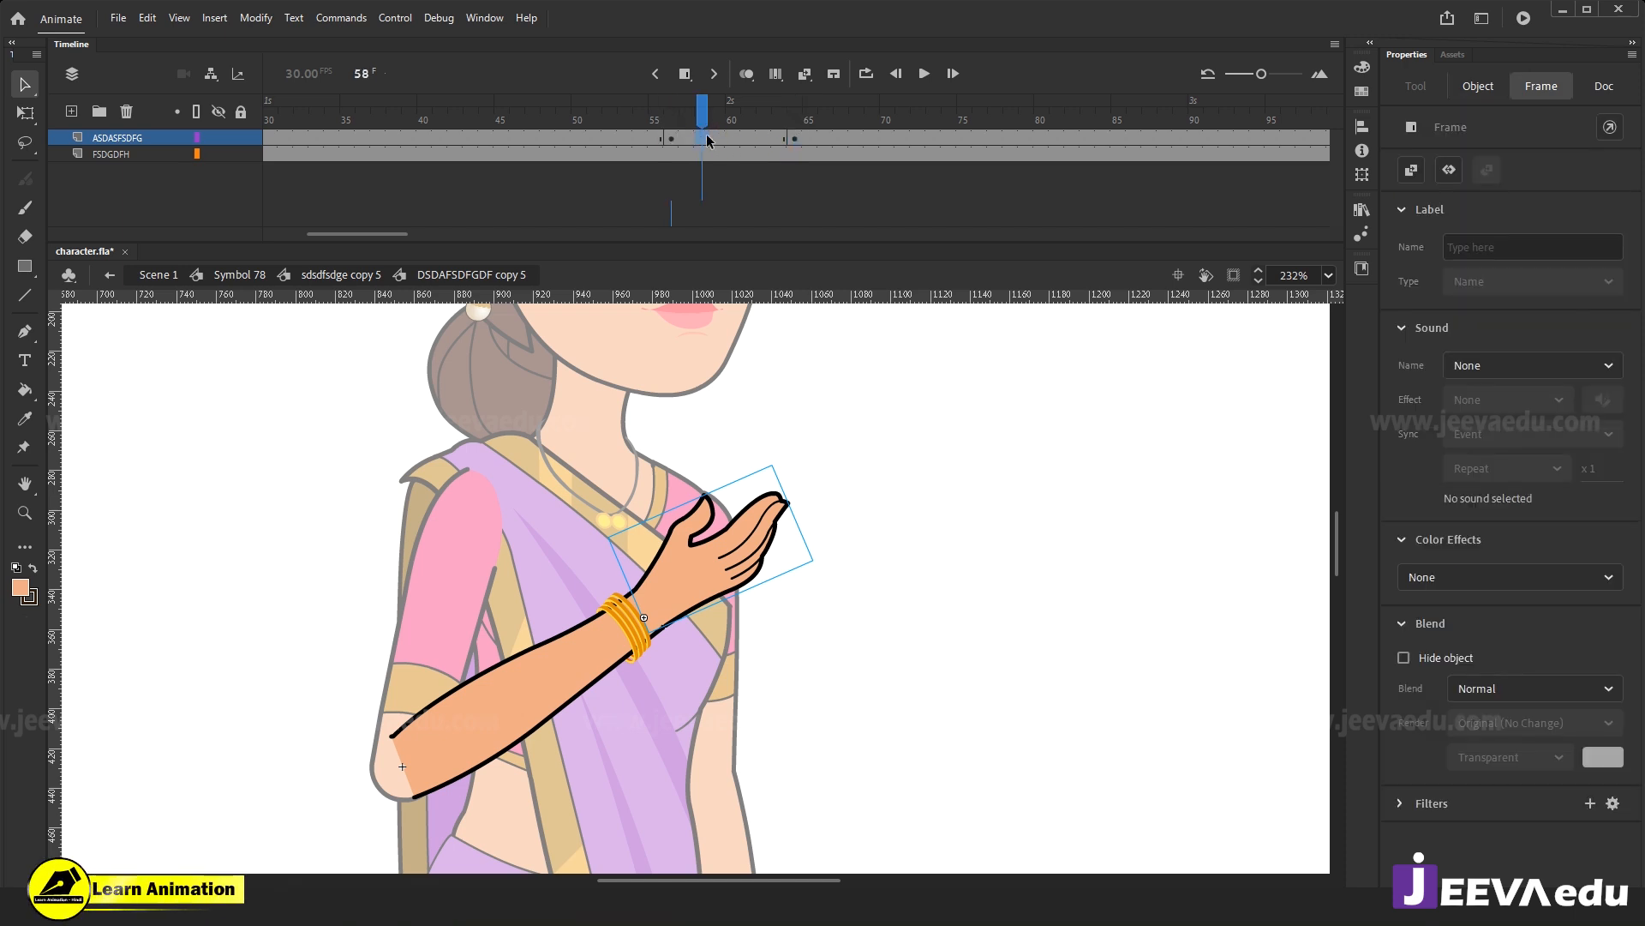
left_click(748, 148)
left_click_drag(1605, 363, 1599, 306)
left_click(795, 137)
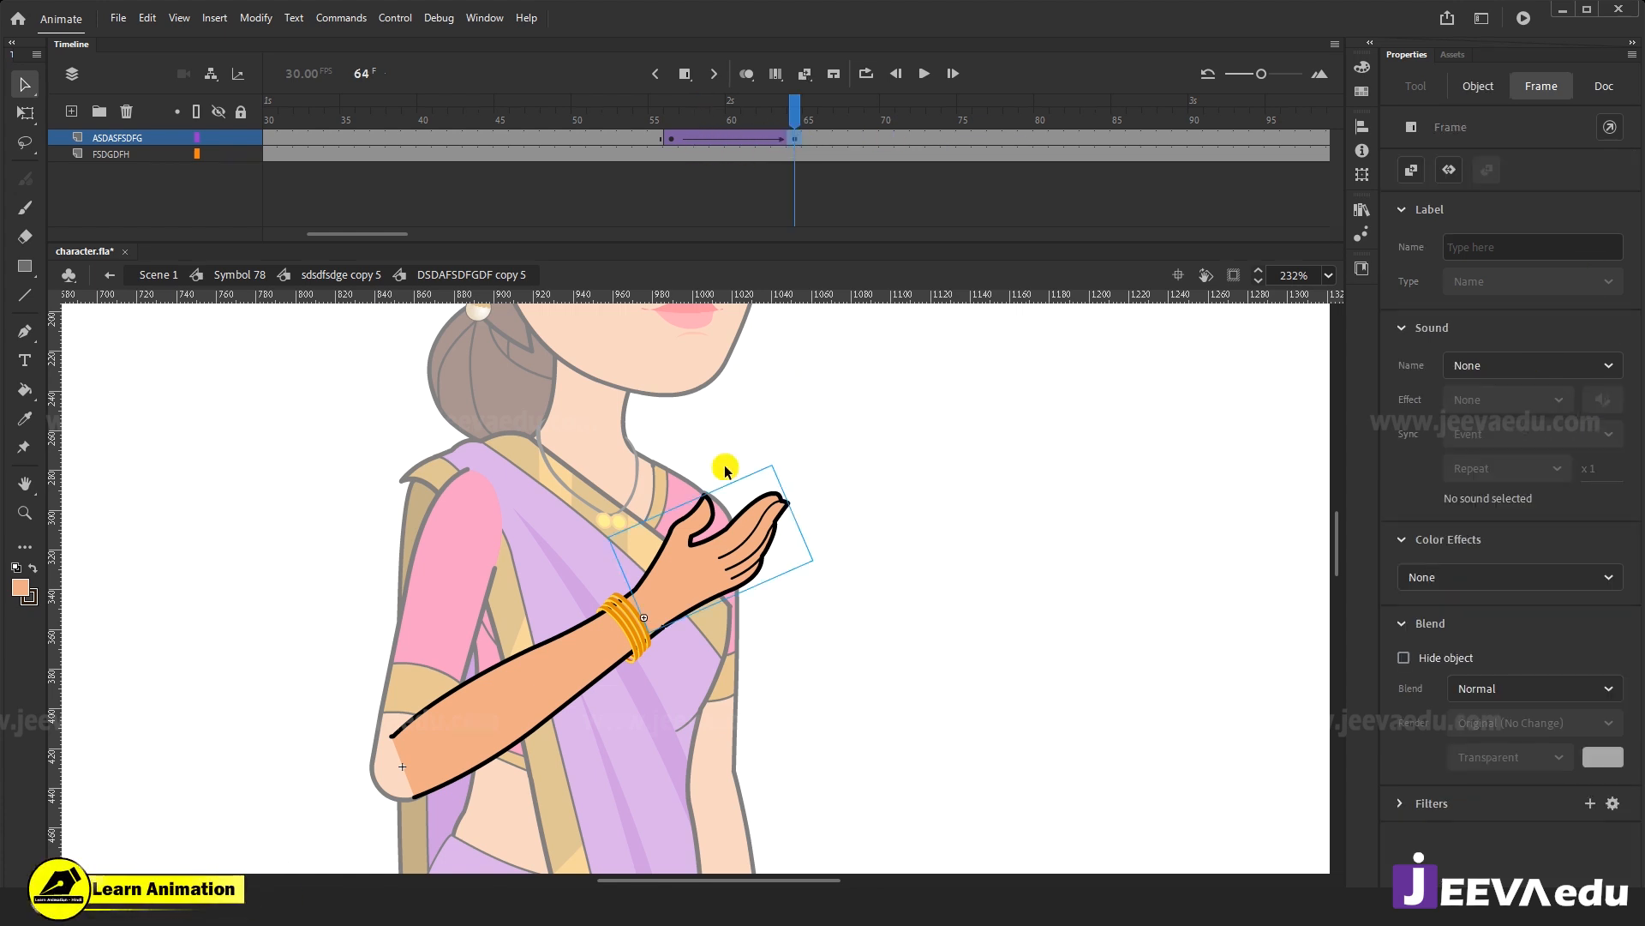
left_click(722, 134)
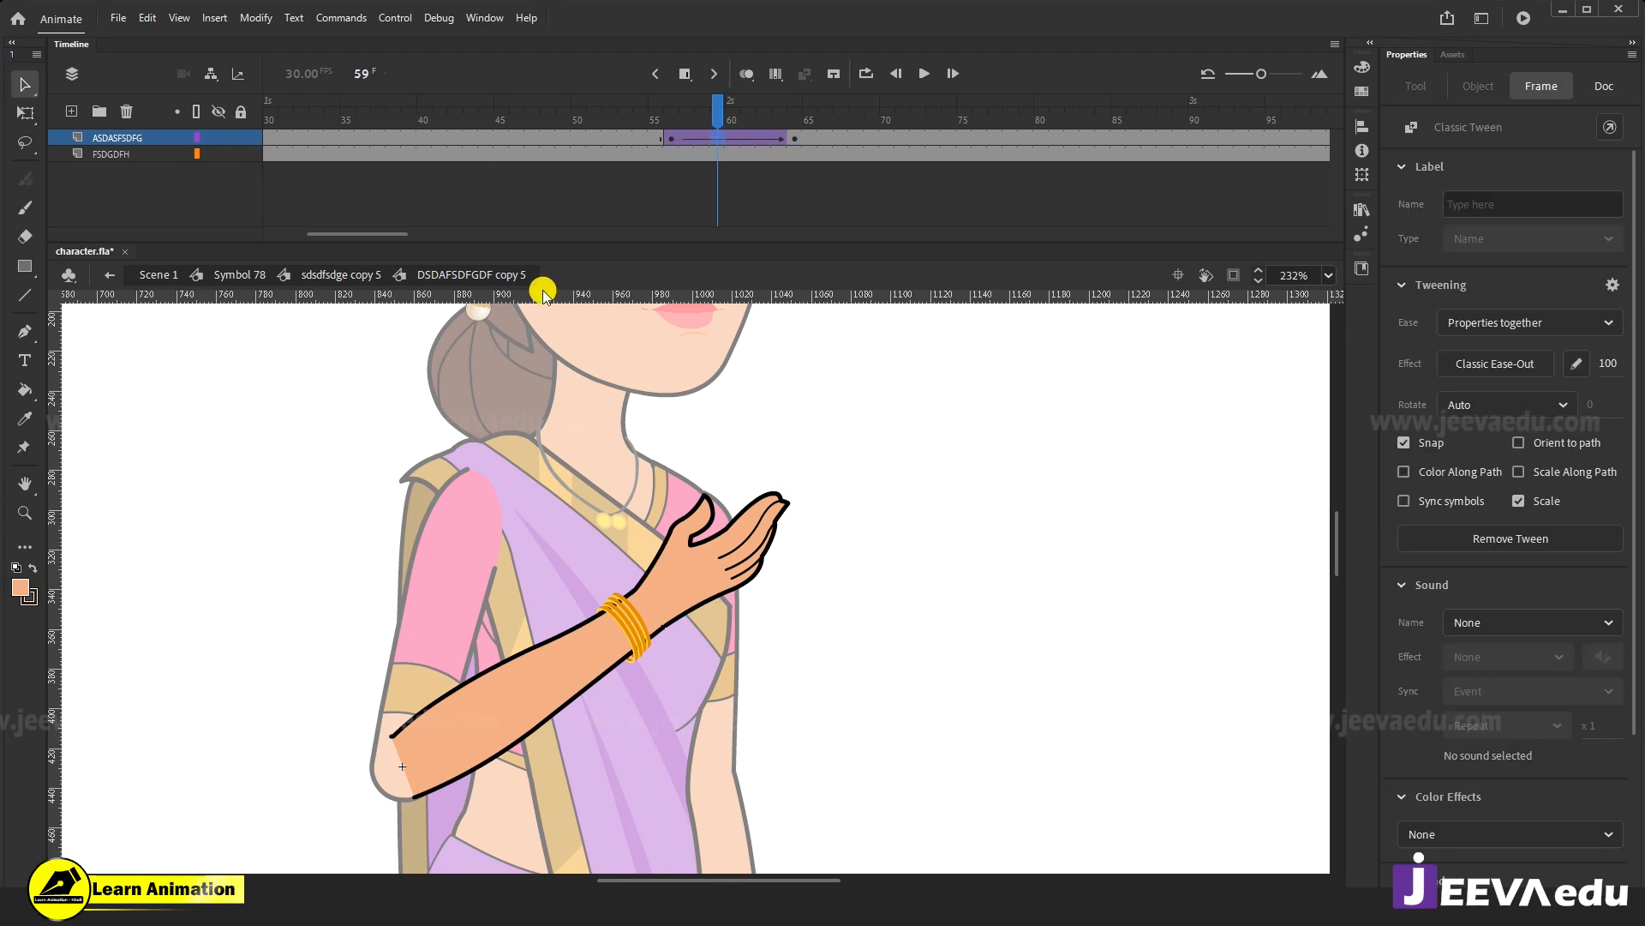
Add a new layer above the hand layer and set the Classic Brush fill to red.
left_click(848, 447)
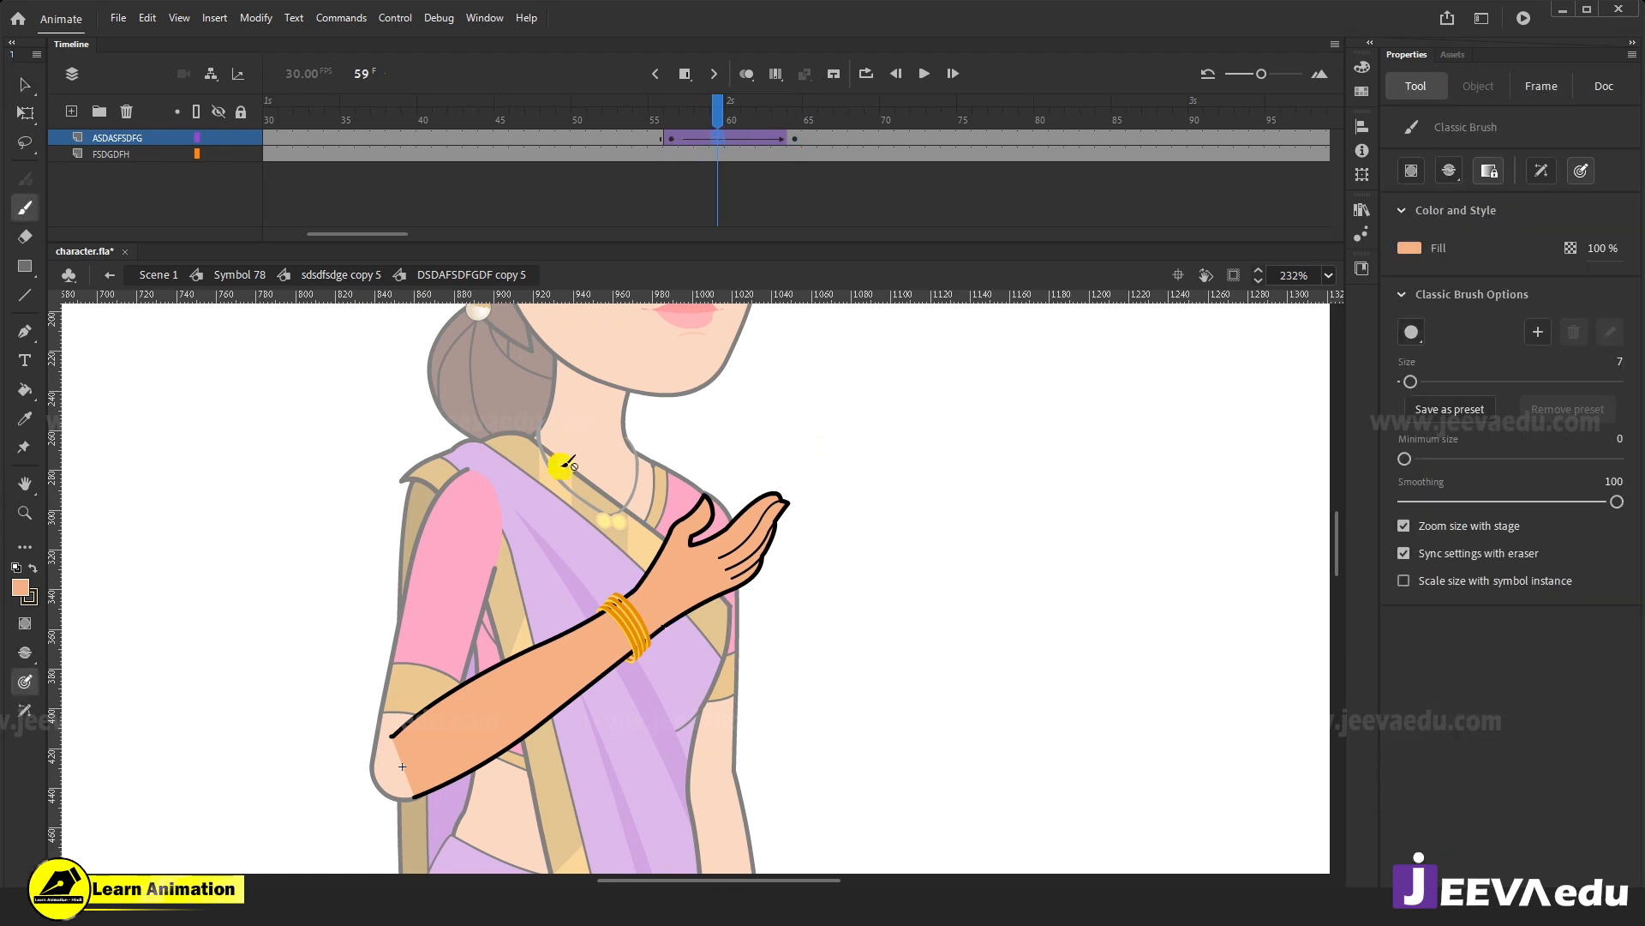
left_click(68, 112)
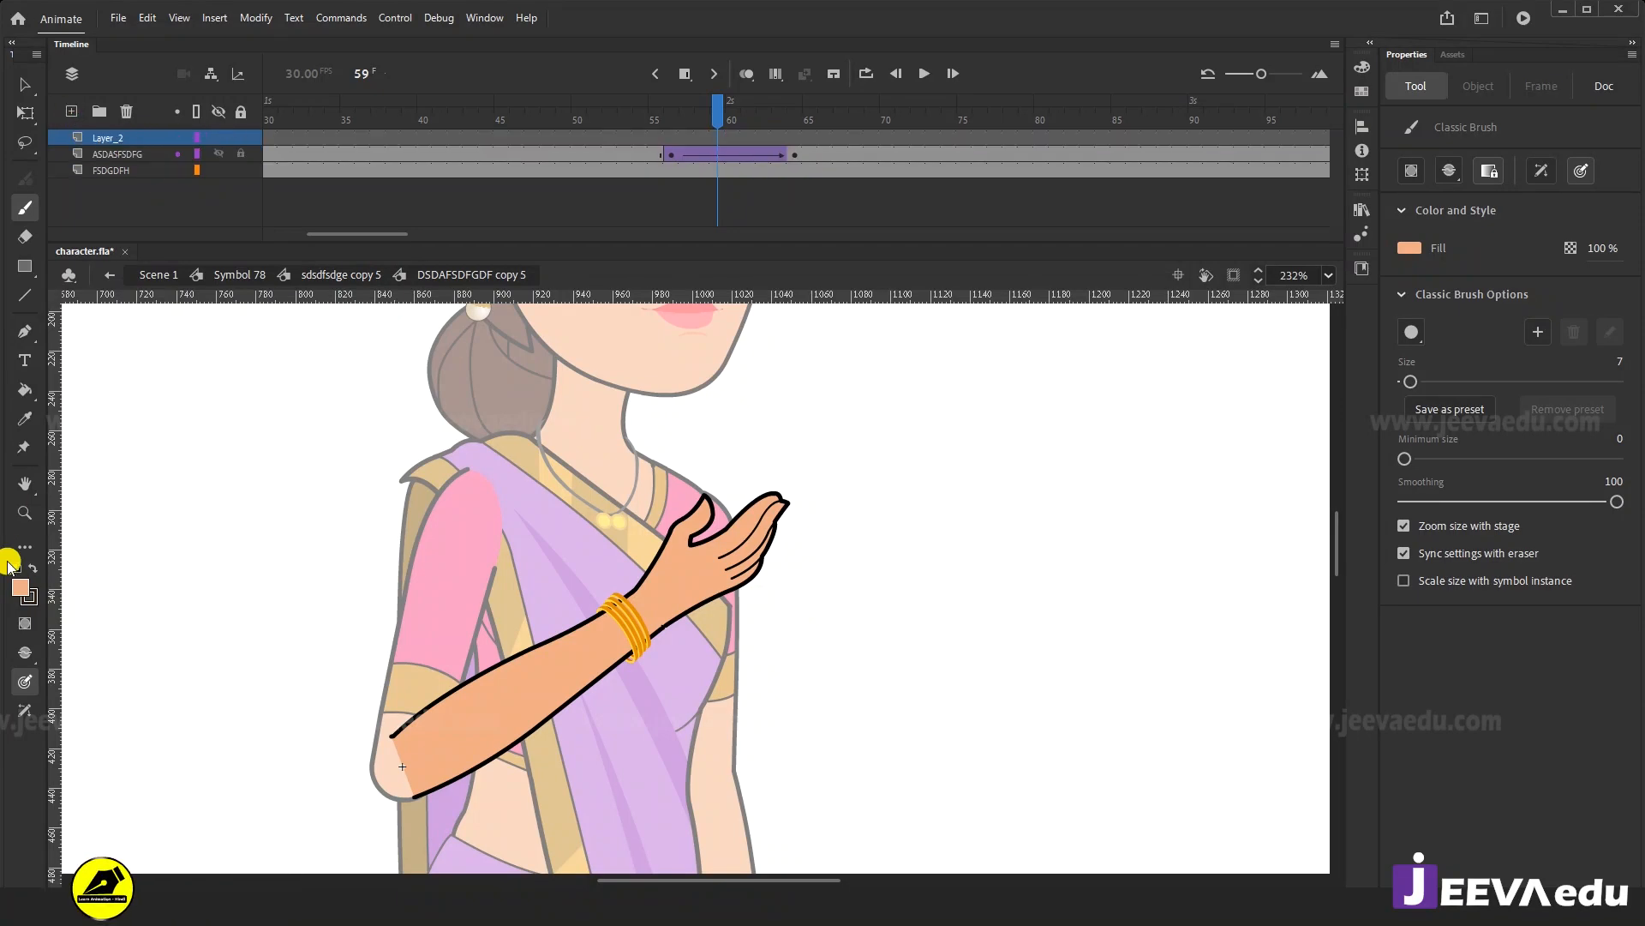
left_click(20, 587)
left_click(96, 725)
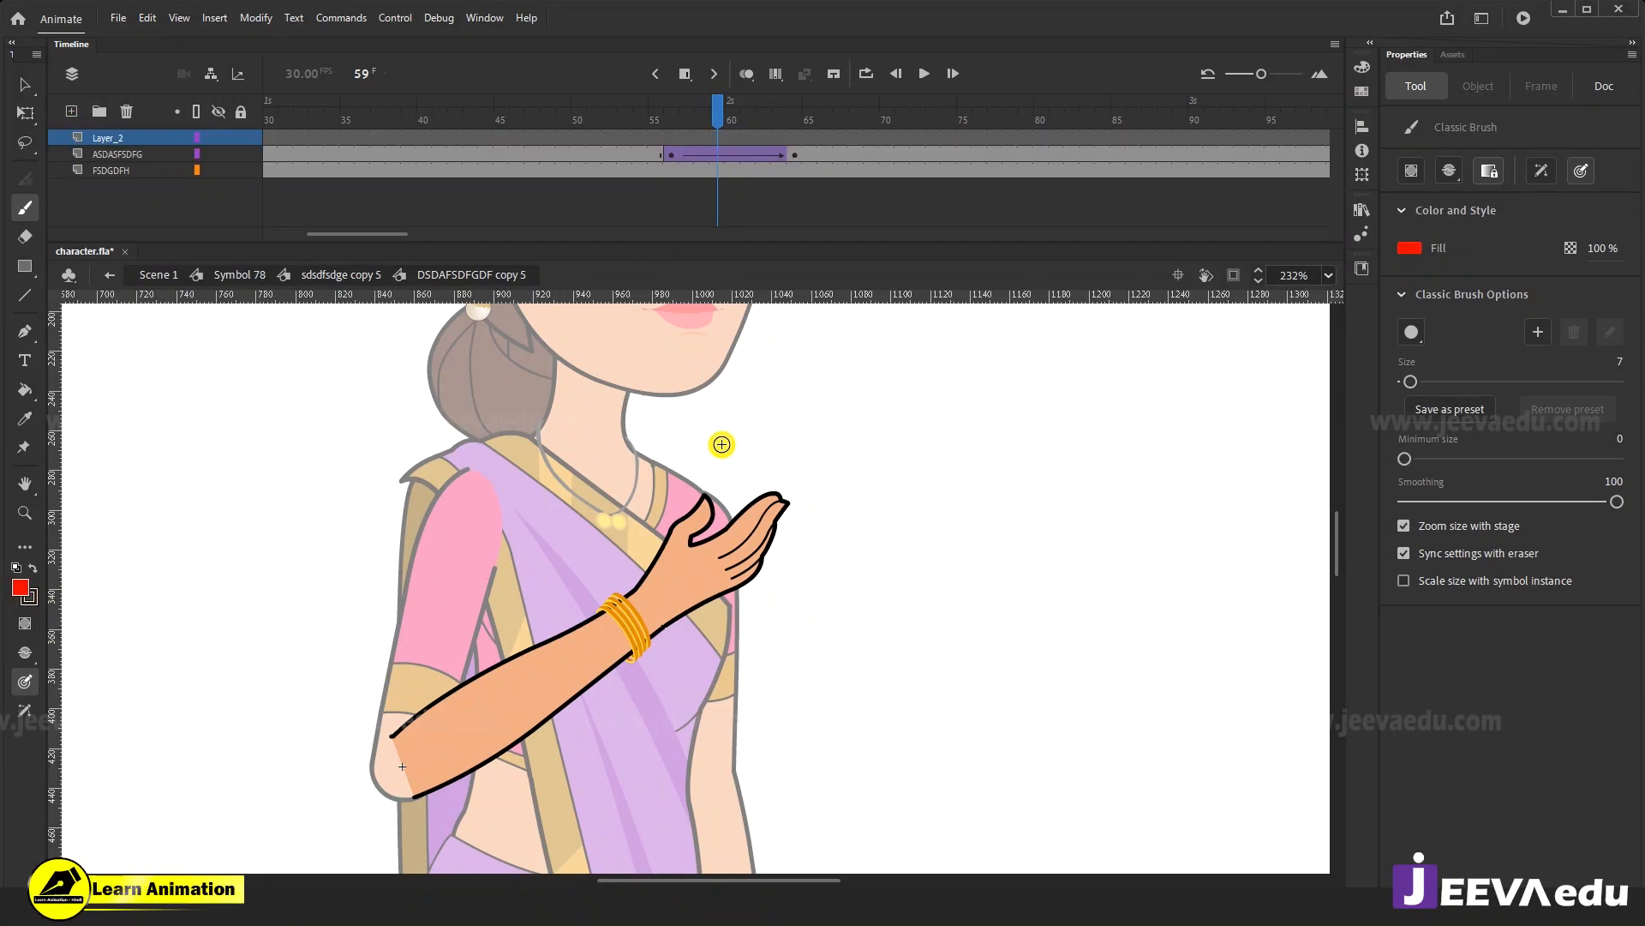
Sketch a red timing arrow with division marks and a return curve beside the hand, and delete the annotation layer.
left_click_drag(717, 439, 1060, 423)
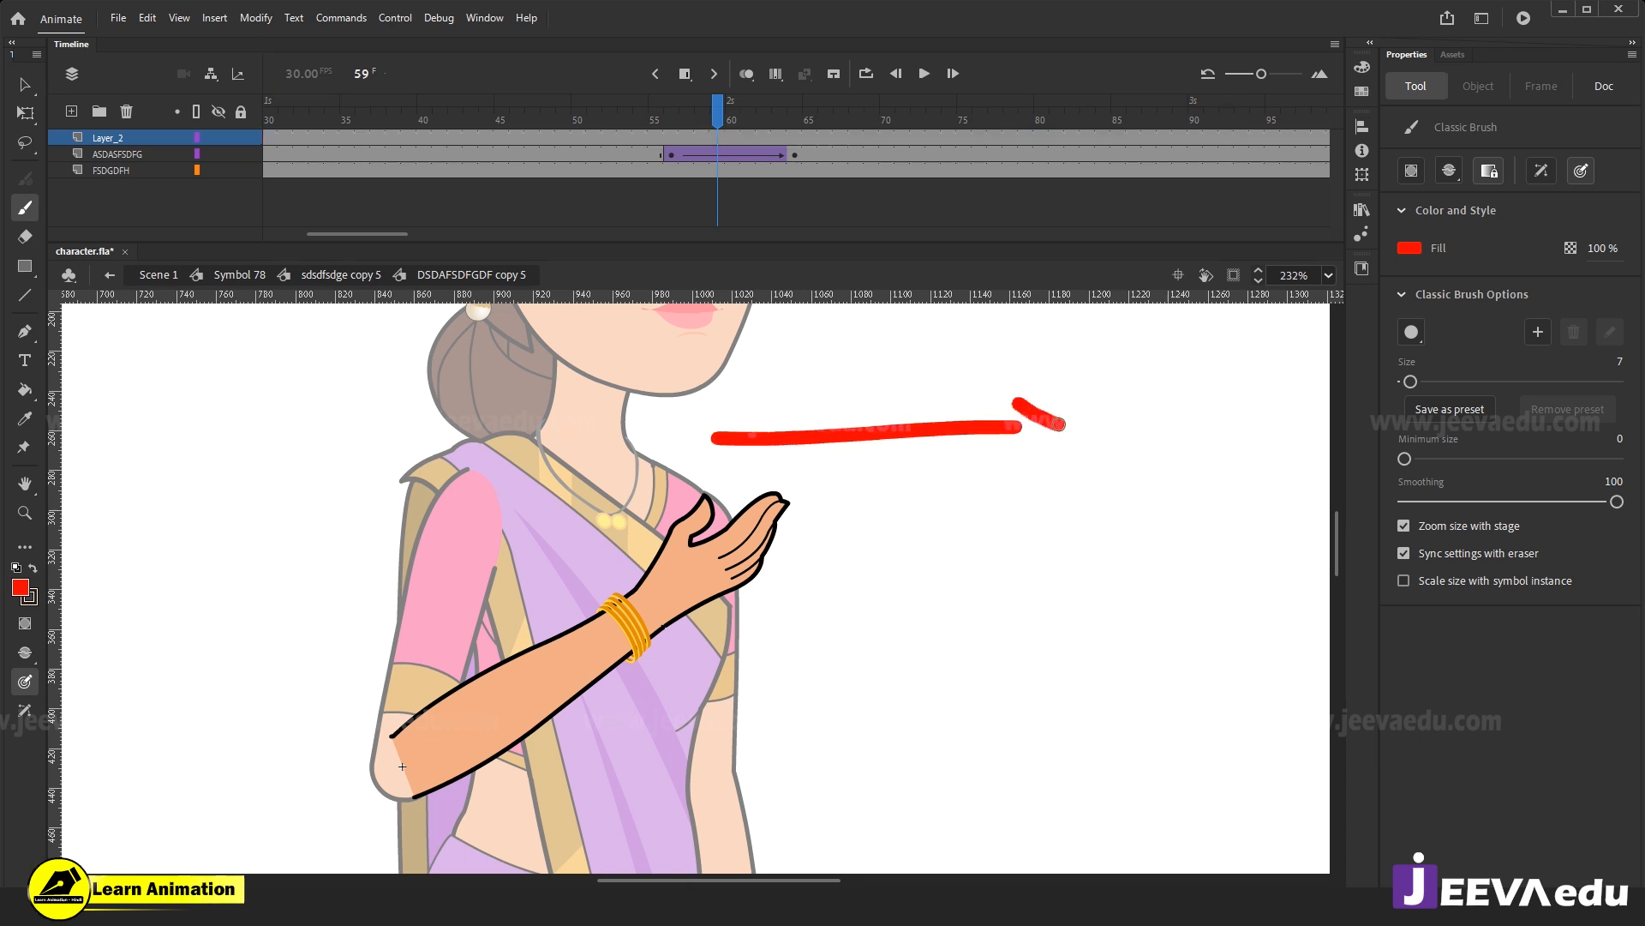
left_click_drag(720, 408, 720, 463)
mouse_move(805, 408)
left_mouse_down()
mouse_move(808, 492)
mouse_move(887, 499)
mouse_move(1035, 460)
left_mouse_up()
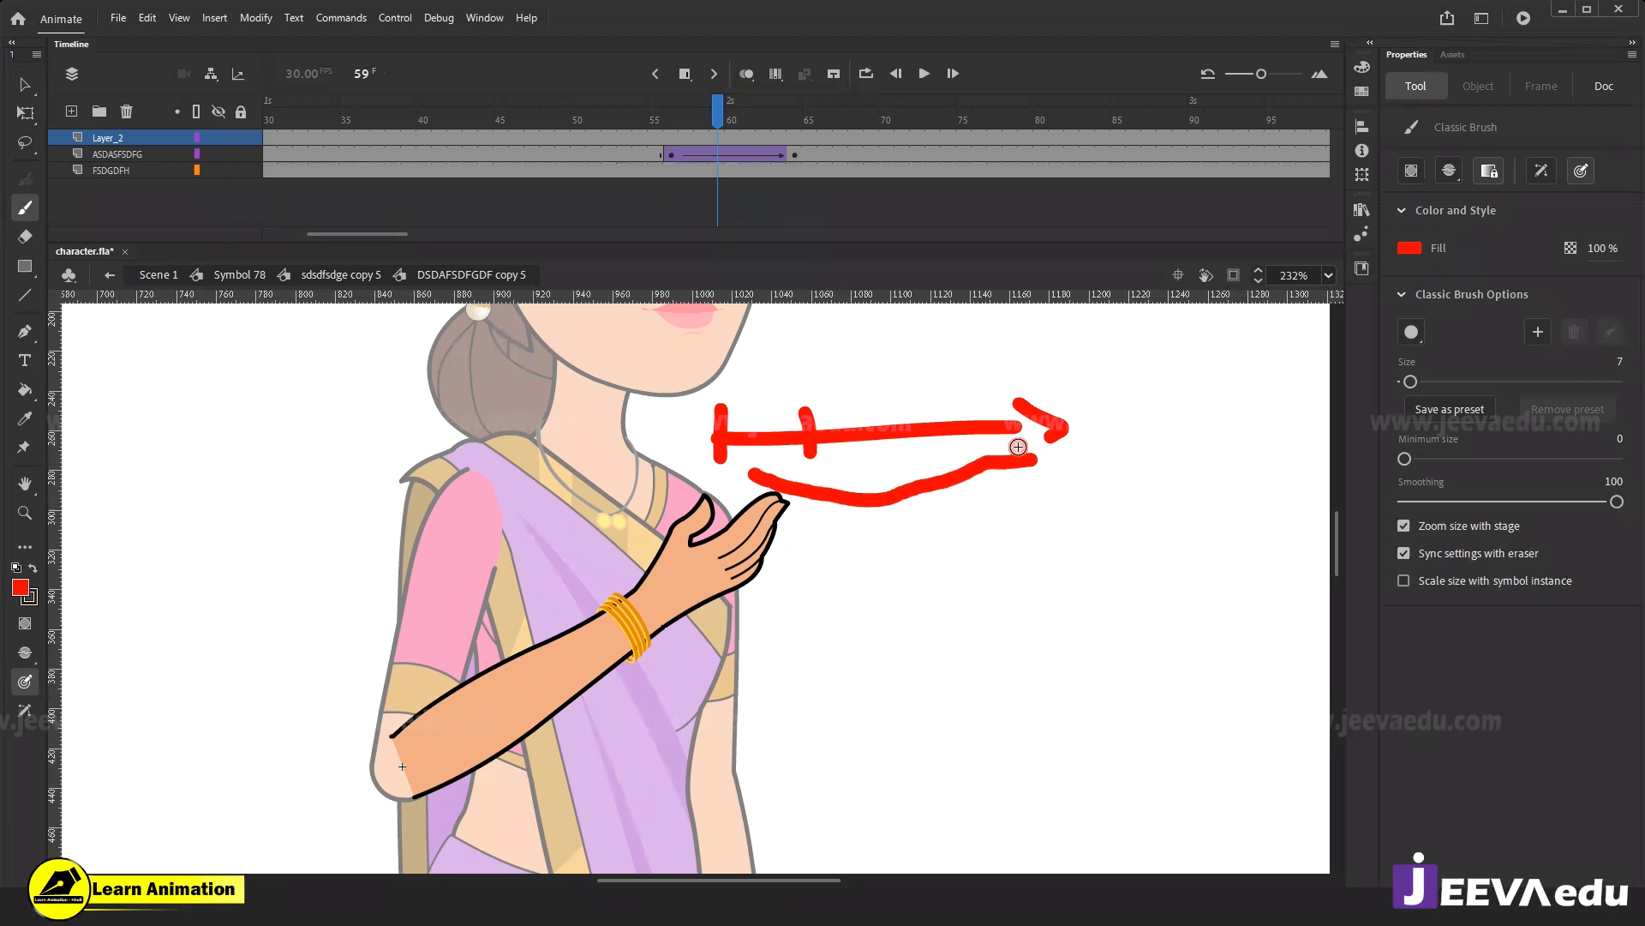
left_click_drag(785, 451, 787, 462)
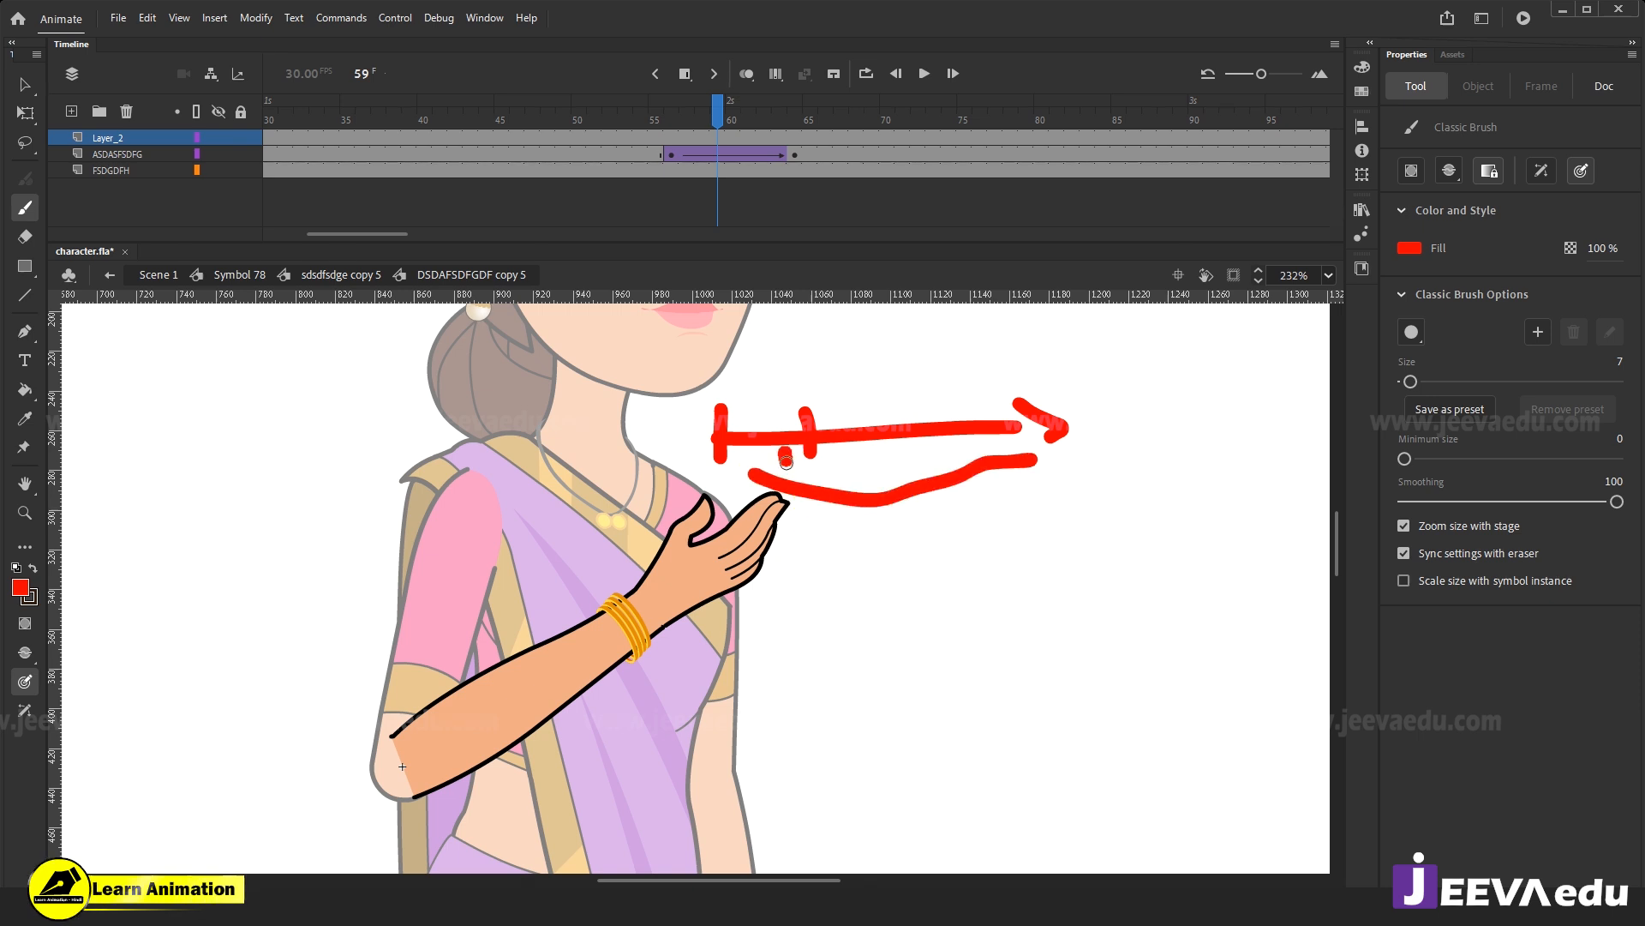
left_click_drag(705, 118, 687, 129)
left_click(696, 126)
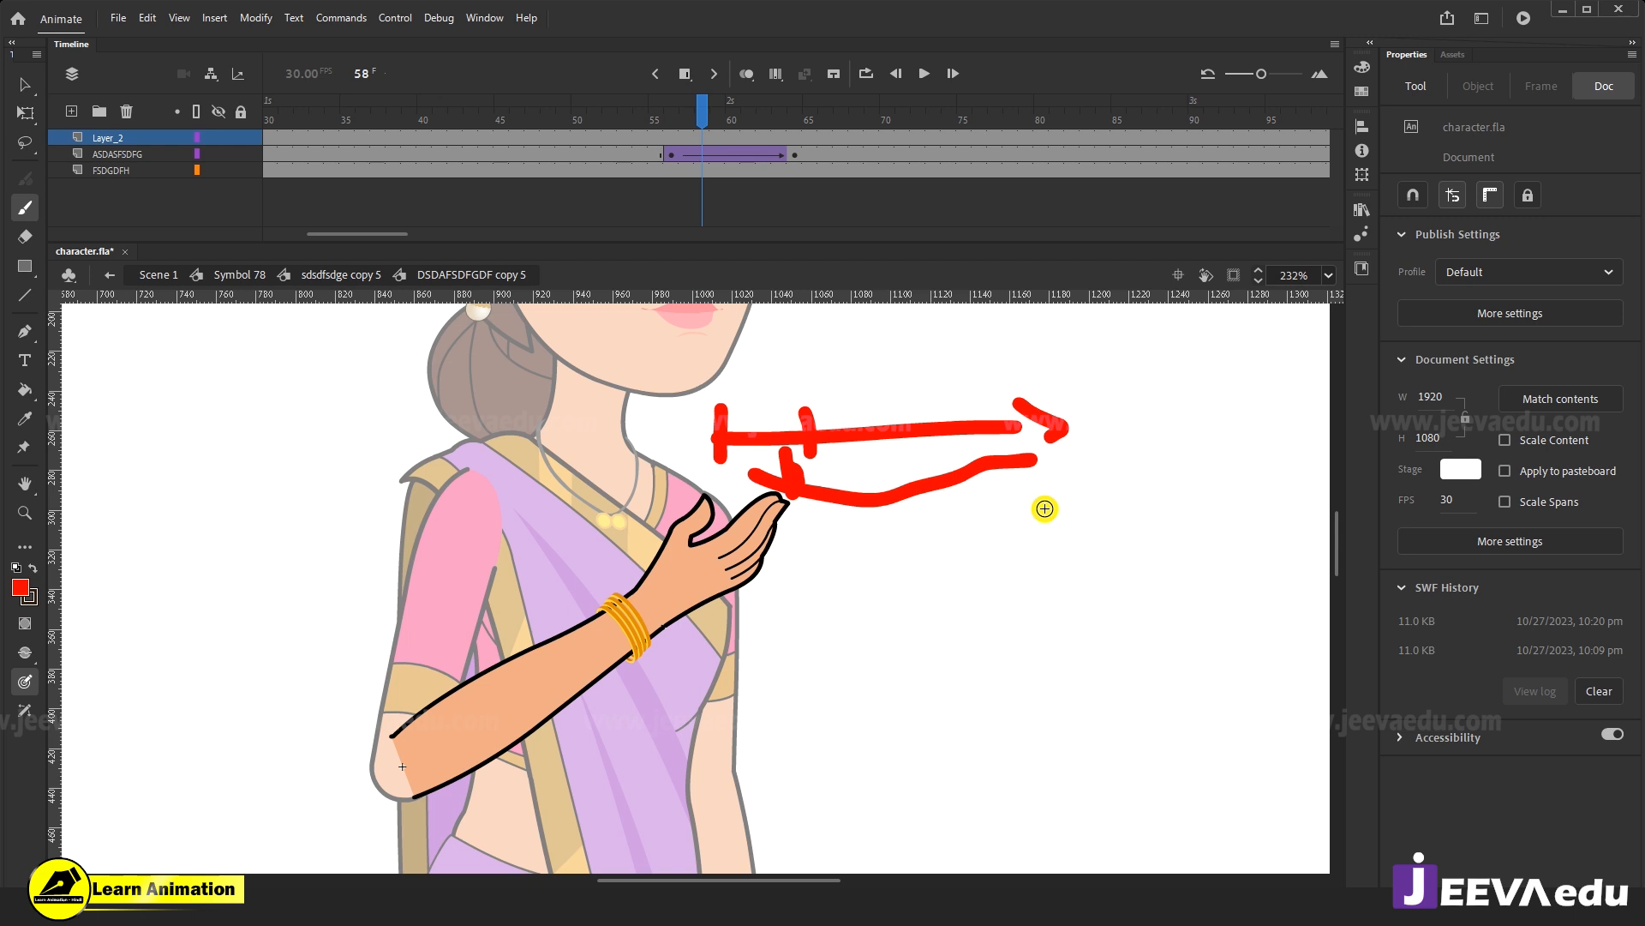
left_click_drag(1020, 488, 1022, 491)
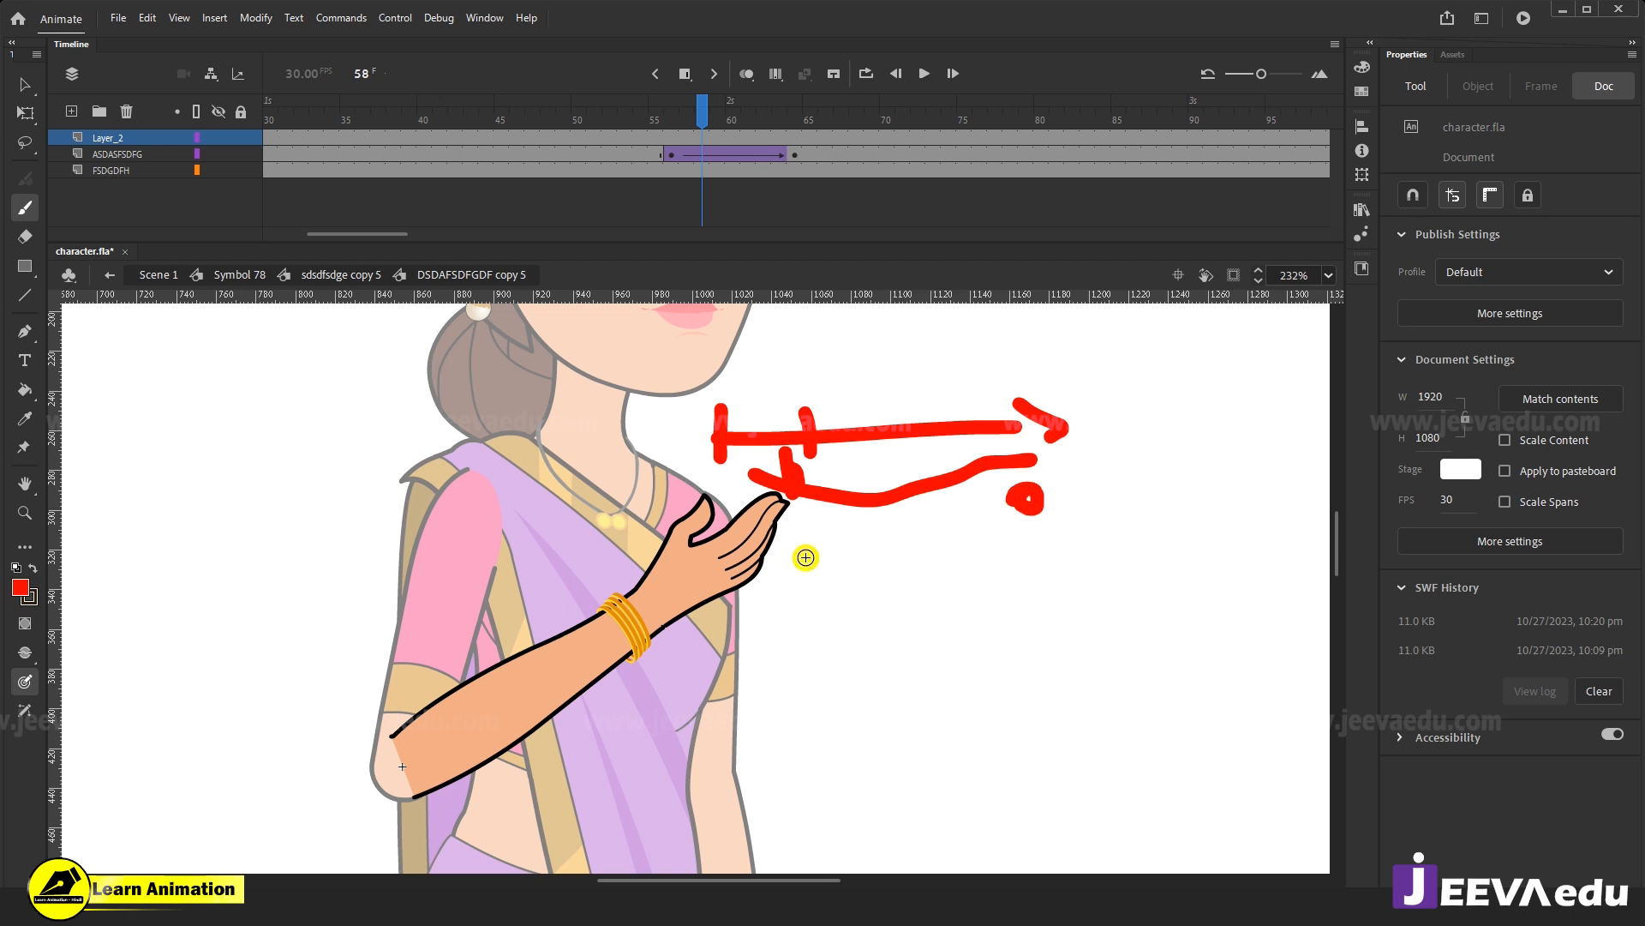
mouse_move(761, 513)
left_mouse_down()
mouse_move(758, 573)
mouse_move(821, 537)
mouse_move(842, 561)
left_mouse_up()
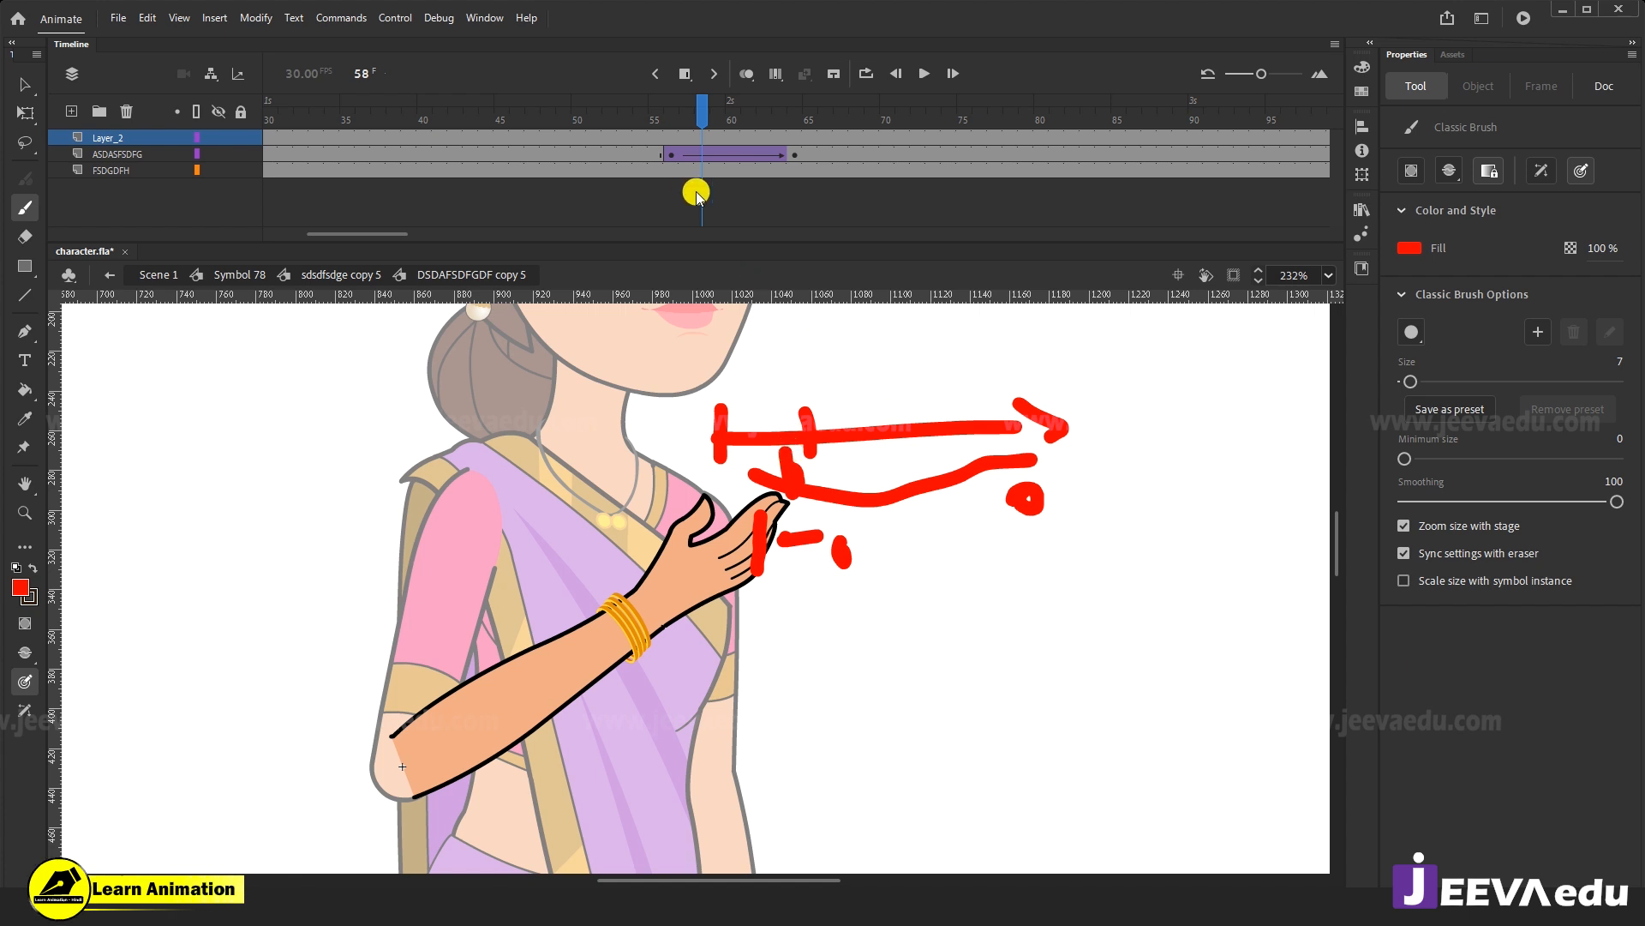
left_click_drag(963, 392, 966, 450)
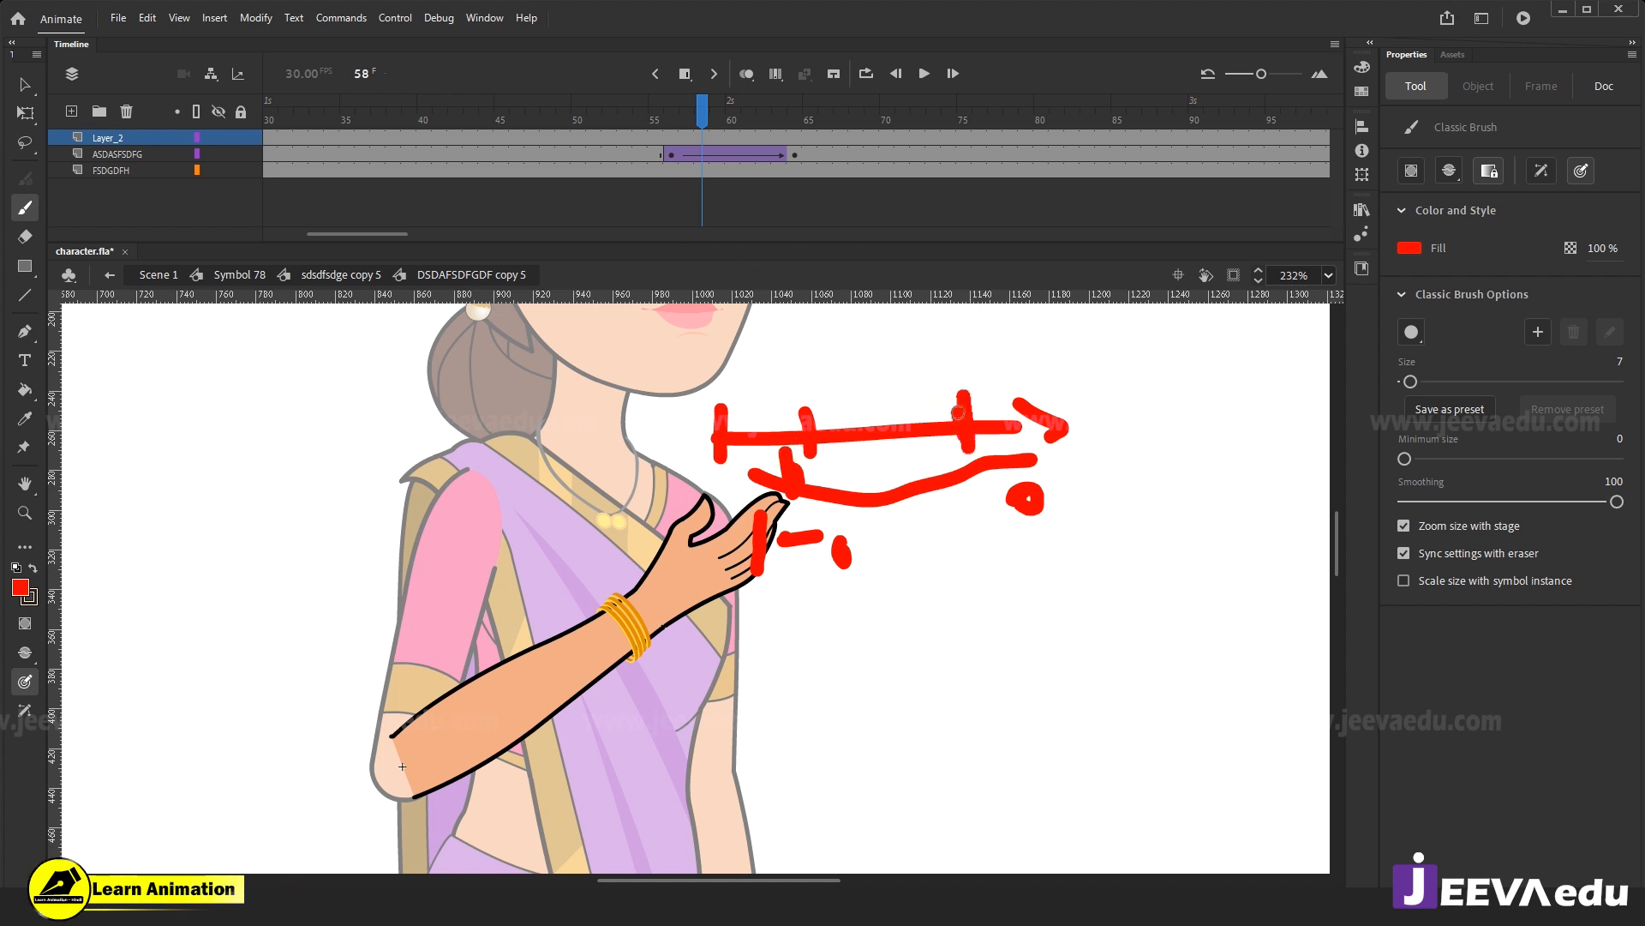
left_click(99, 138)
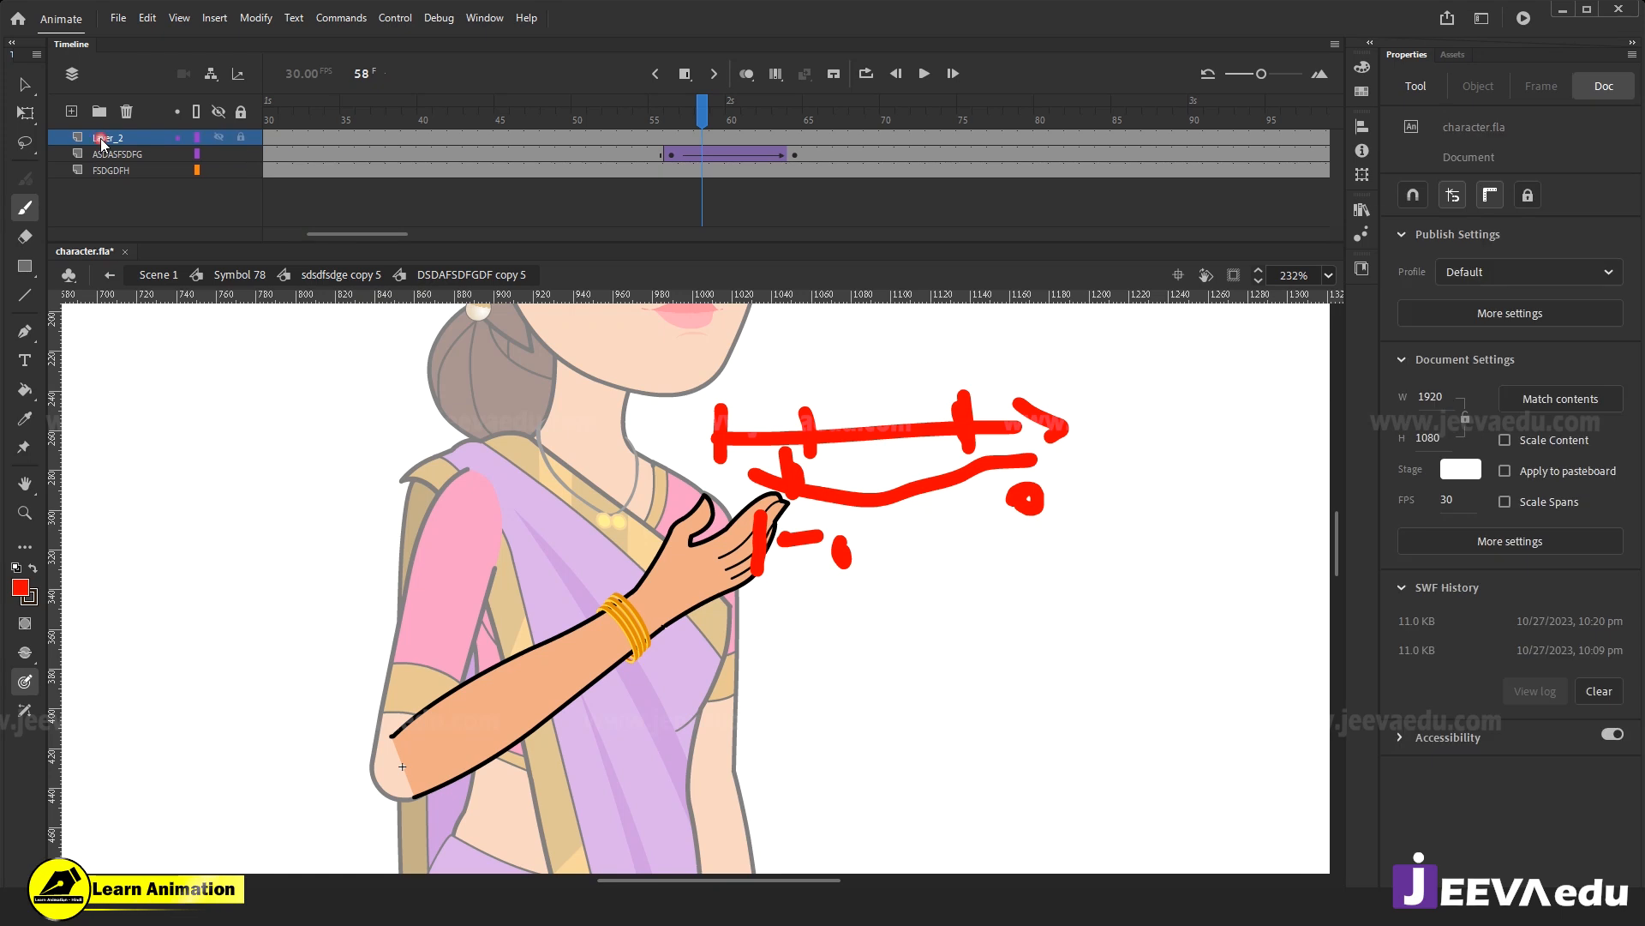
left_click(128, 112)
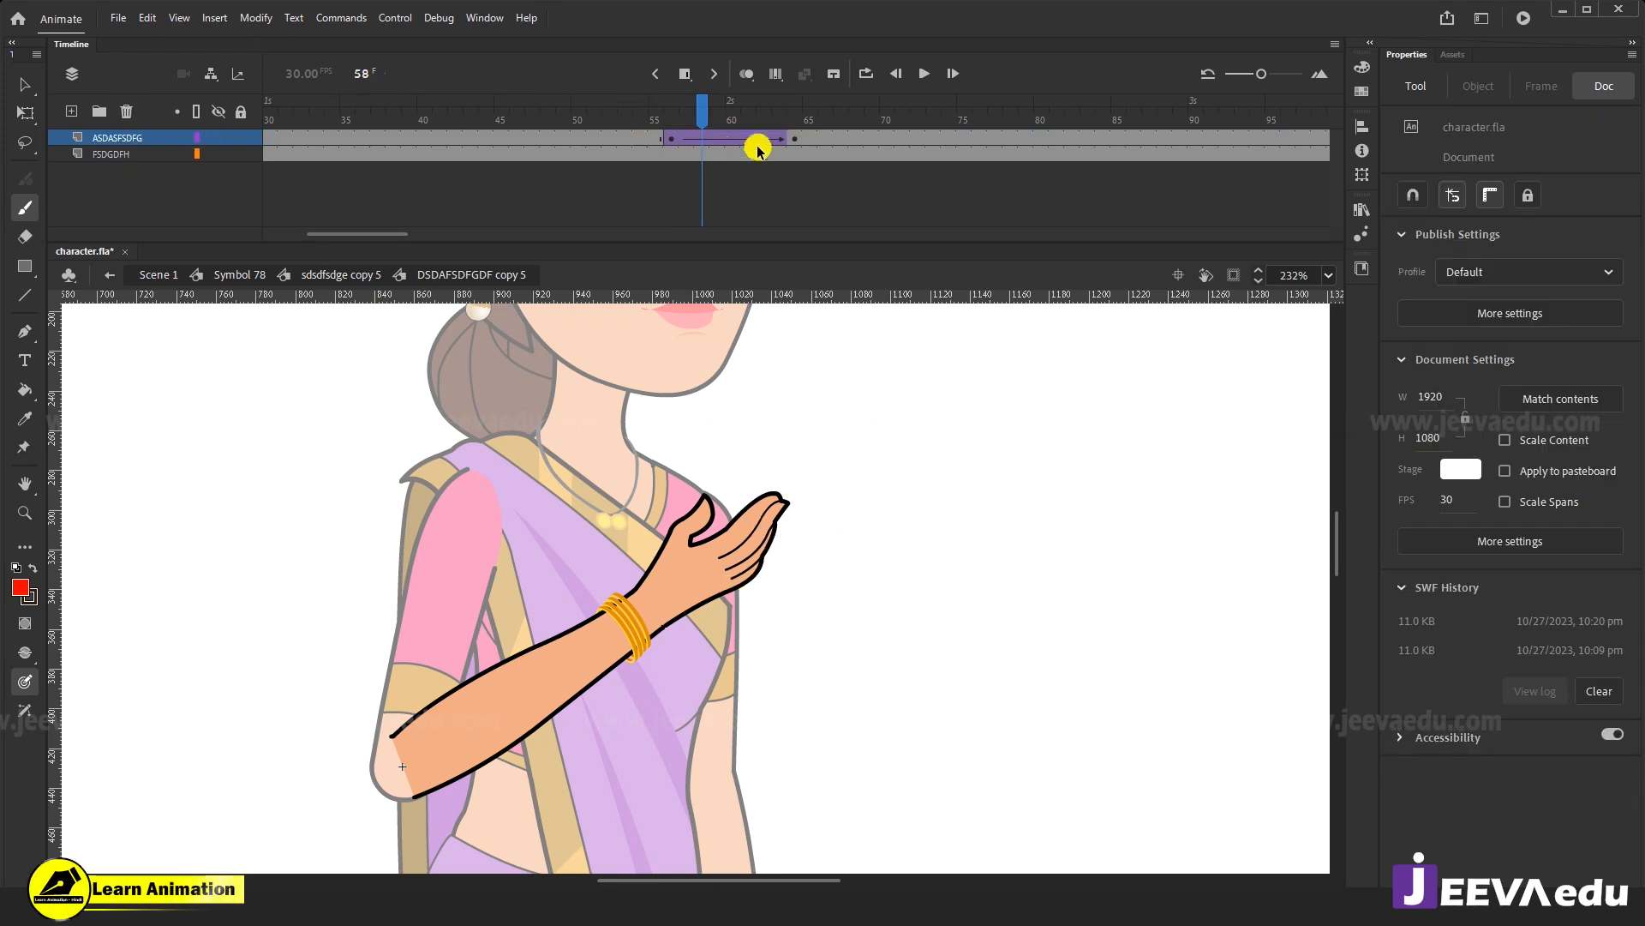
Open the hand symbol from frame 64 of the forearm symbol and extend its single-frame layer along the timeline.
left_click(792, 147)
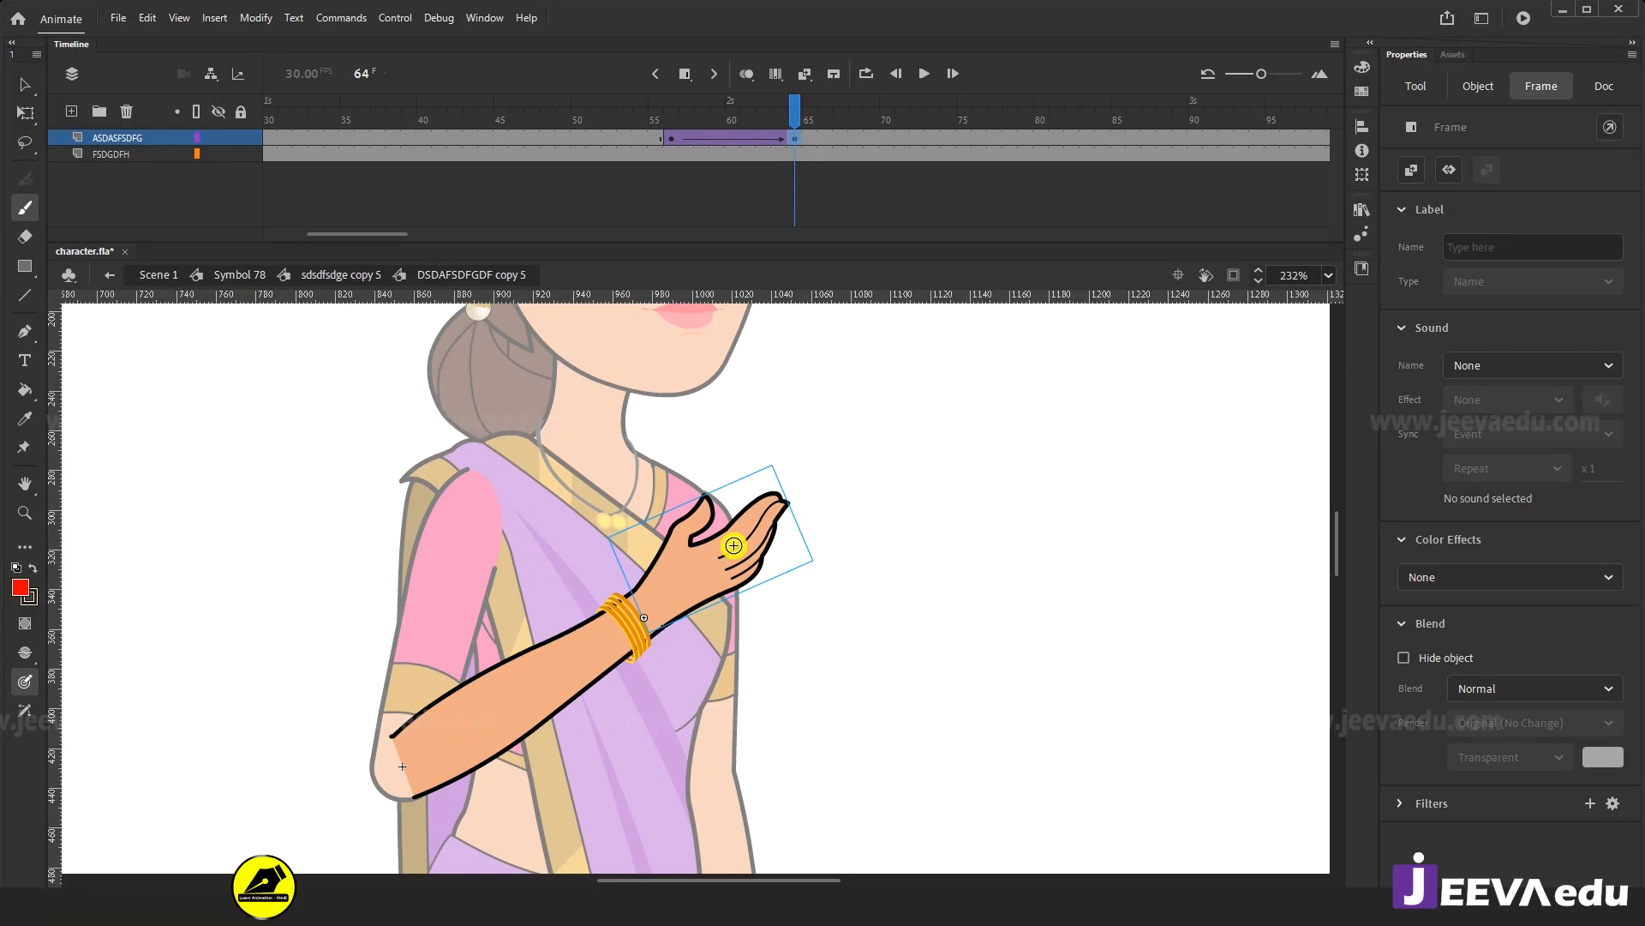
key("v")
left_click(736, 550)
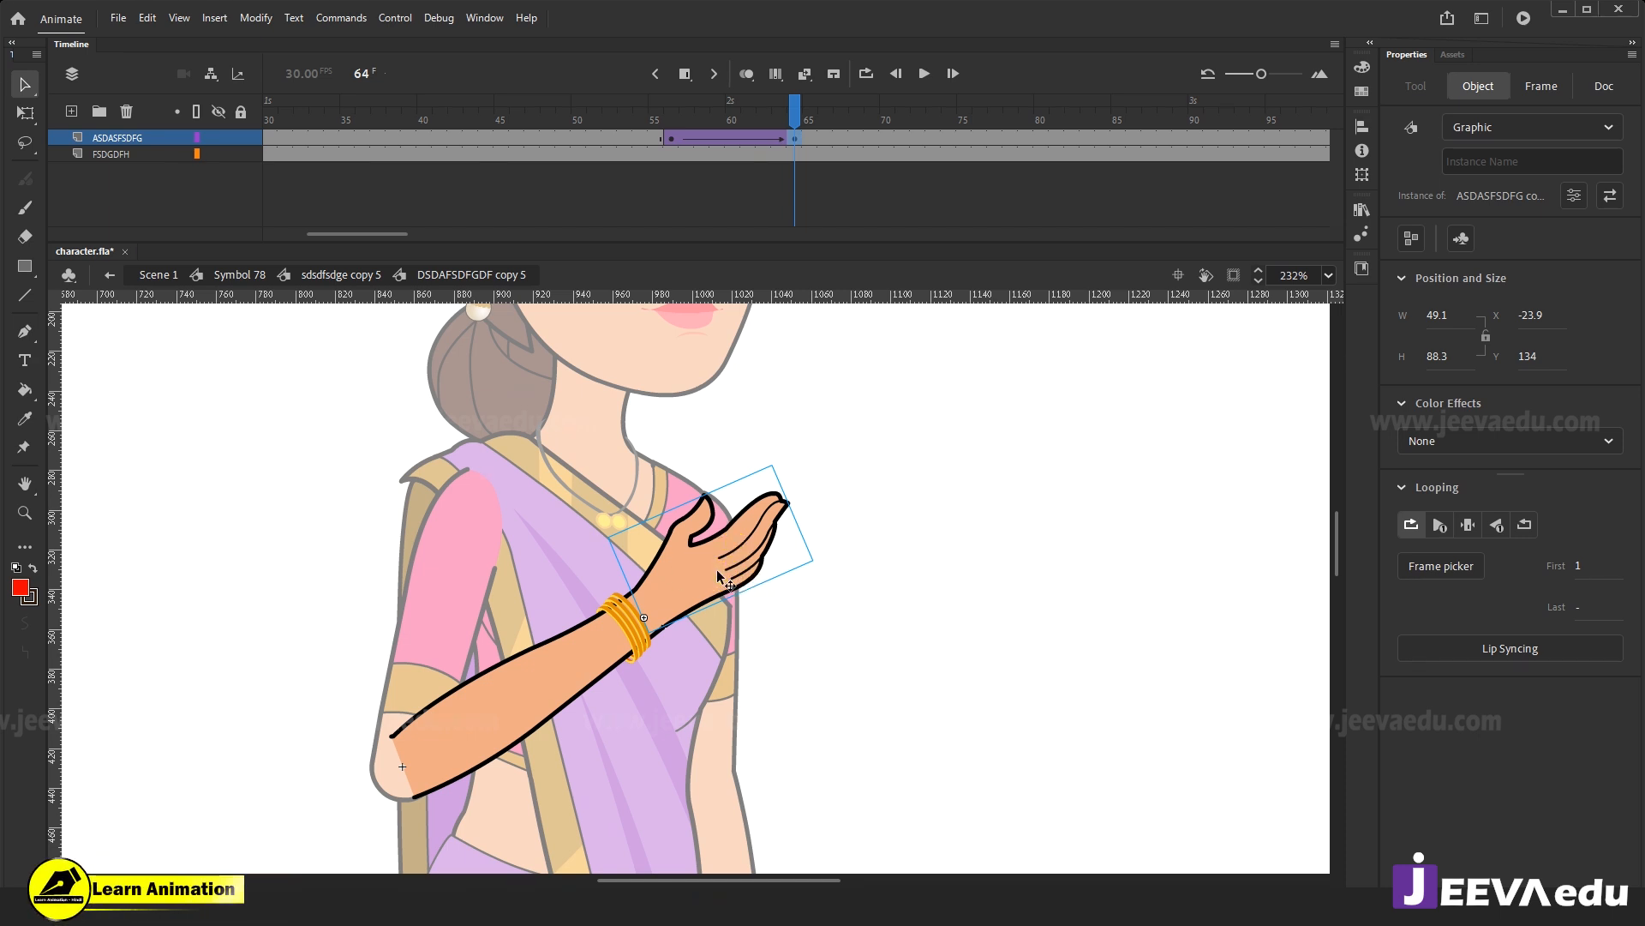
double_click(728, 621)
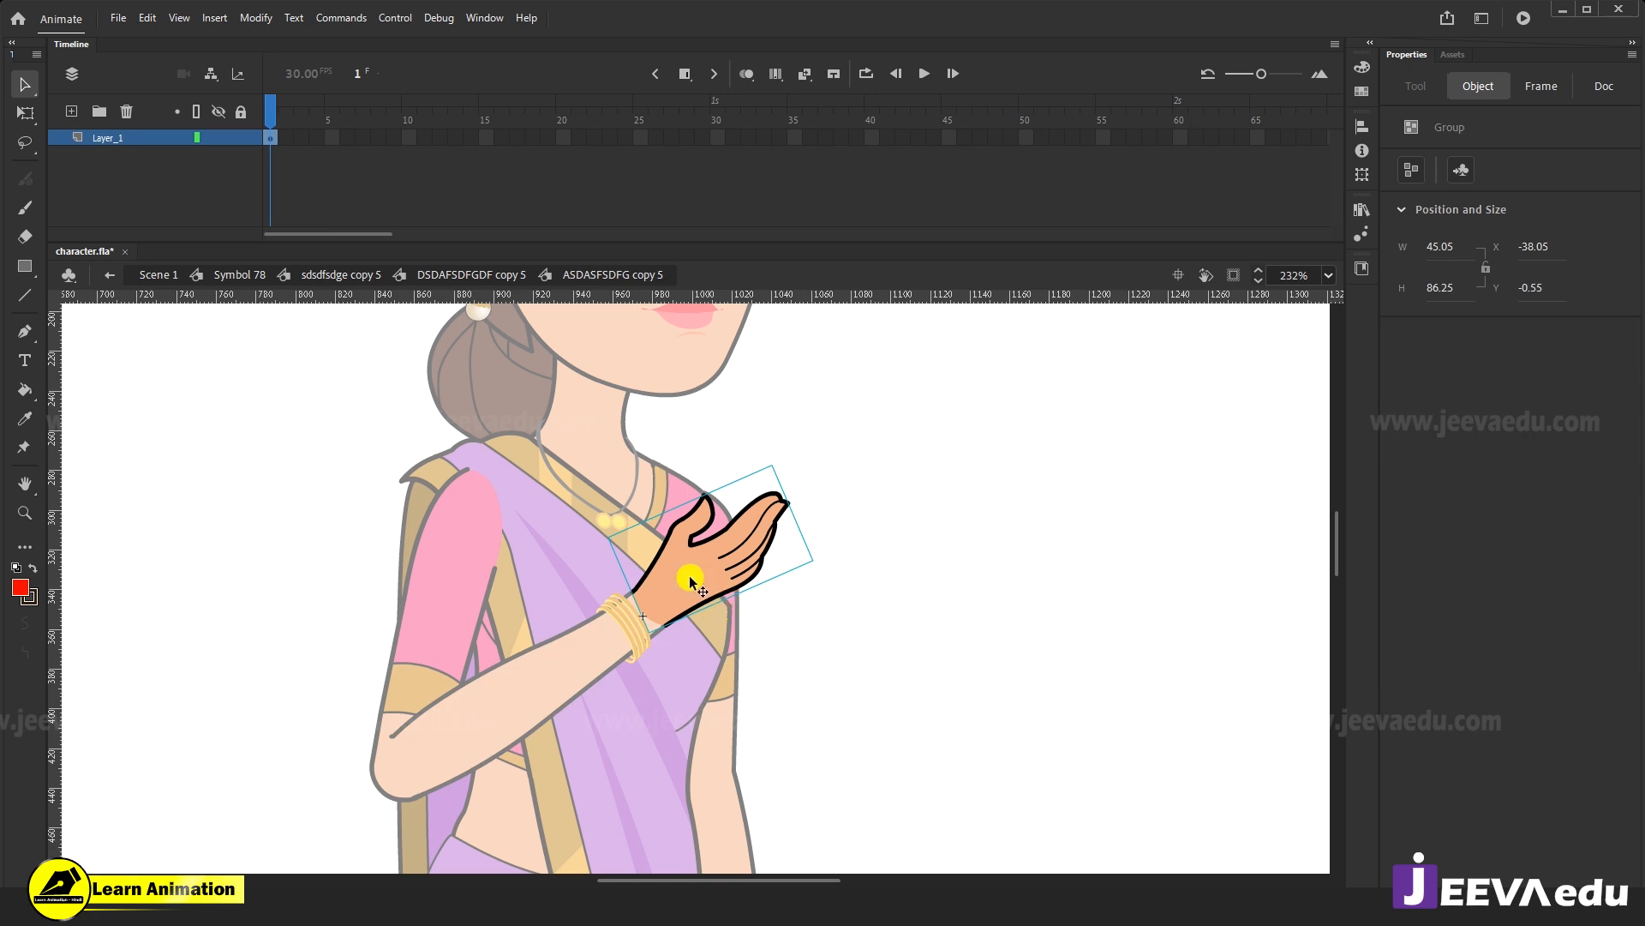
double_click(470, 456)
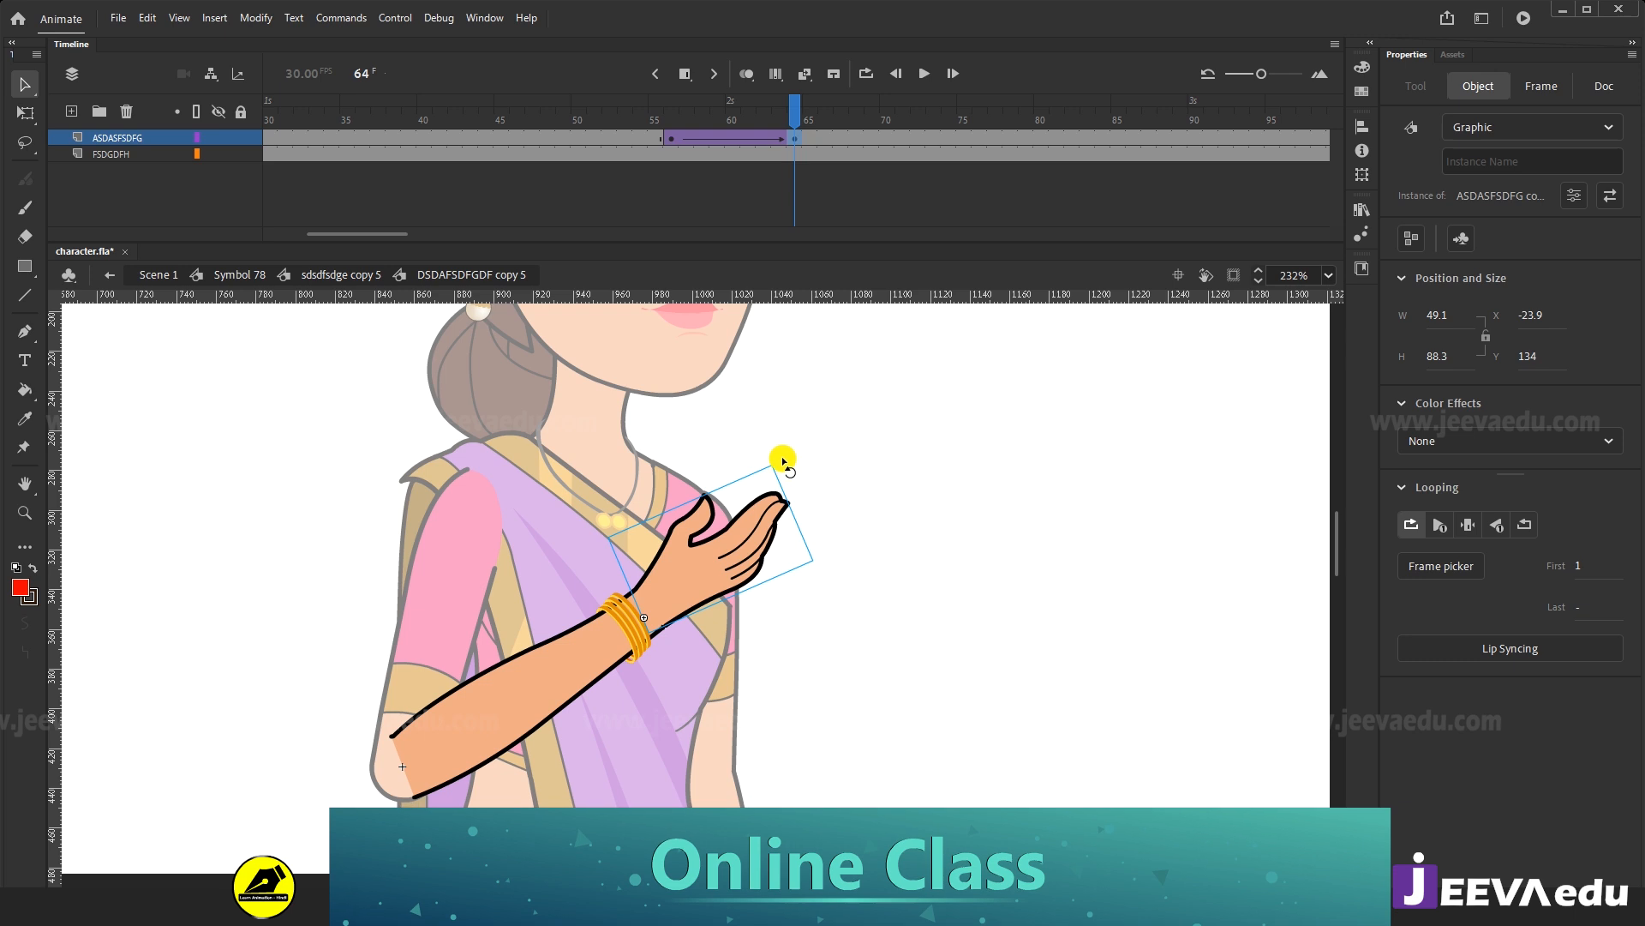
key("q")
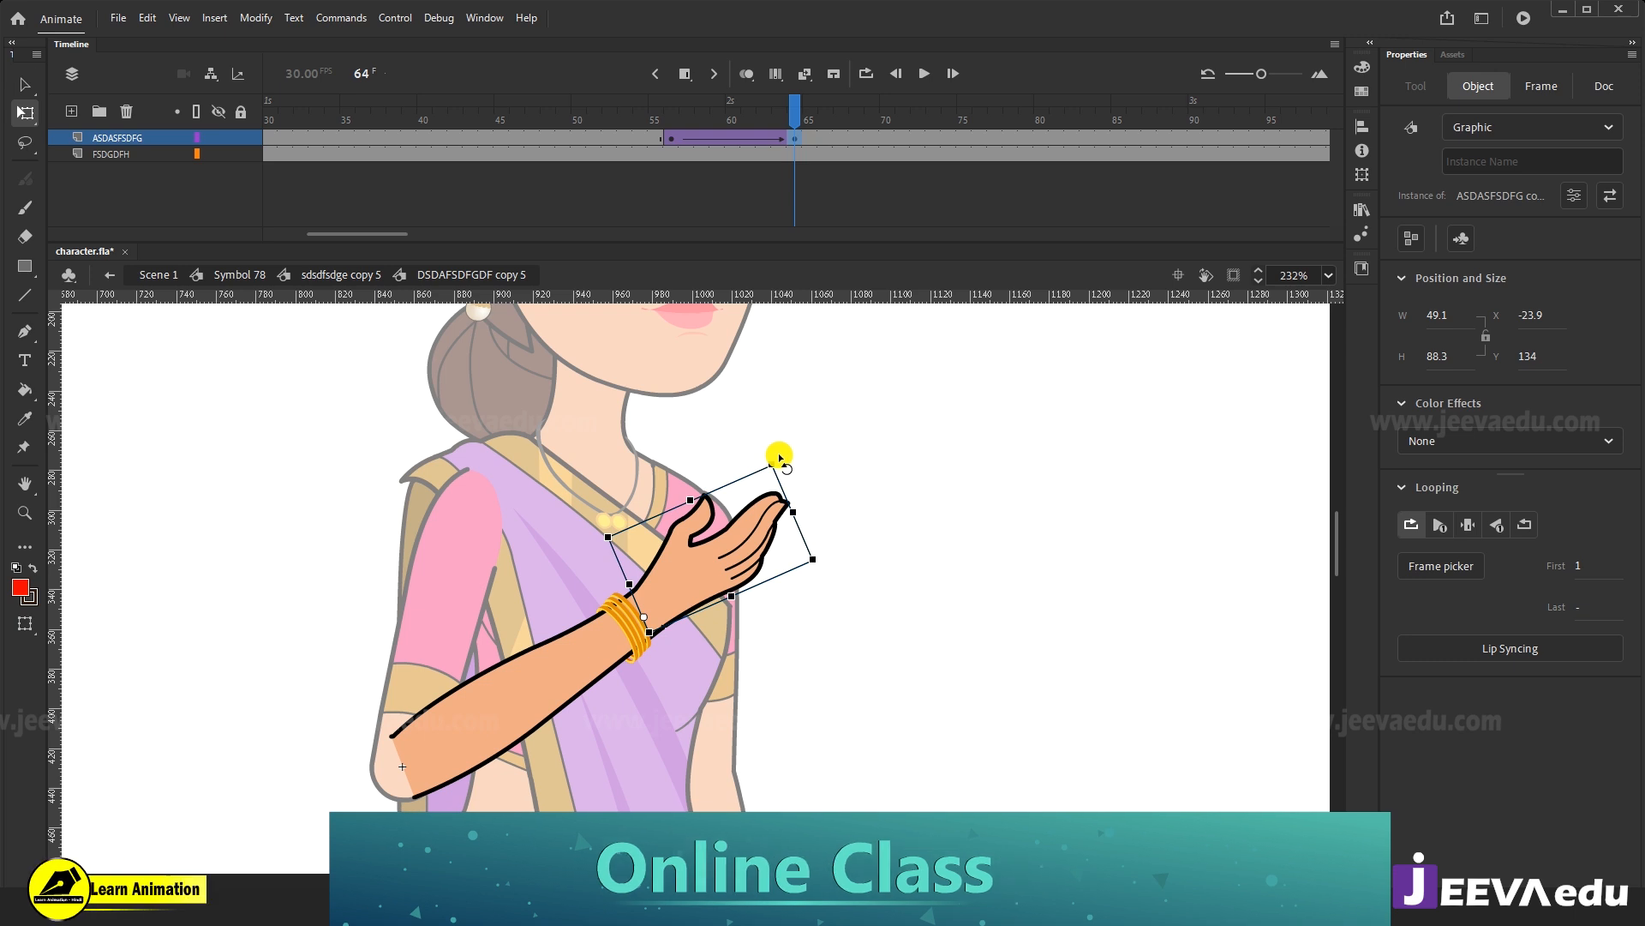
double_click(737, 558)
left_click(704, 584)
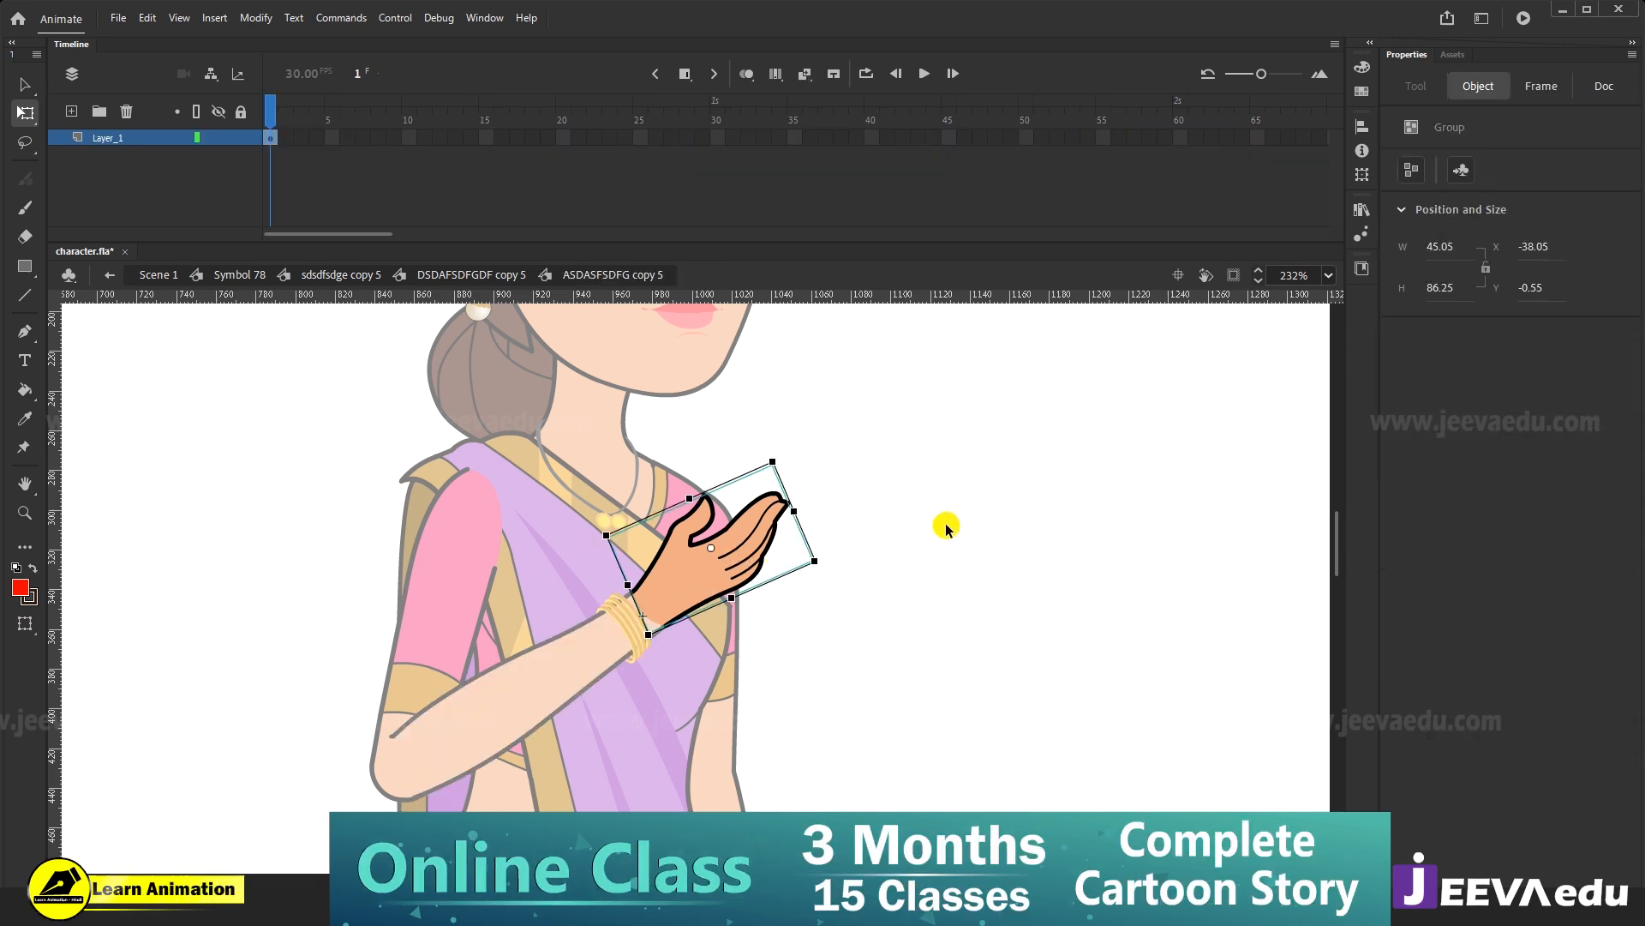
left_click_drag(551, 137, 267, 175)
key("F5")
Convert the hand group to a graphic symbol that plays a single frame, and return to the forearm symbol.
left_click(689, 566)
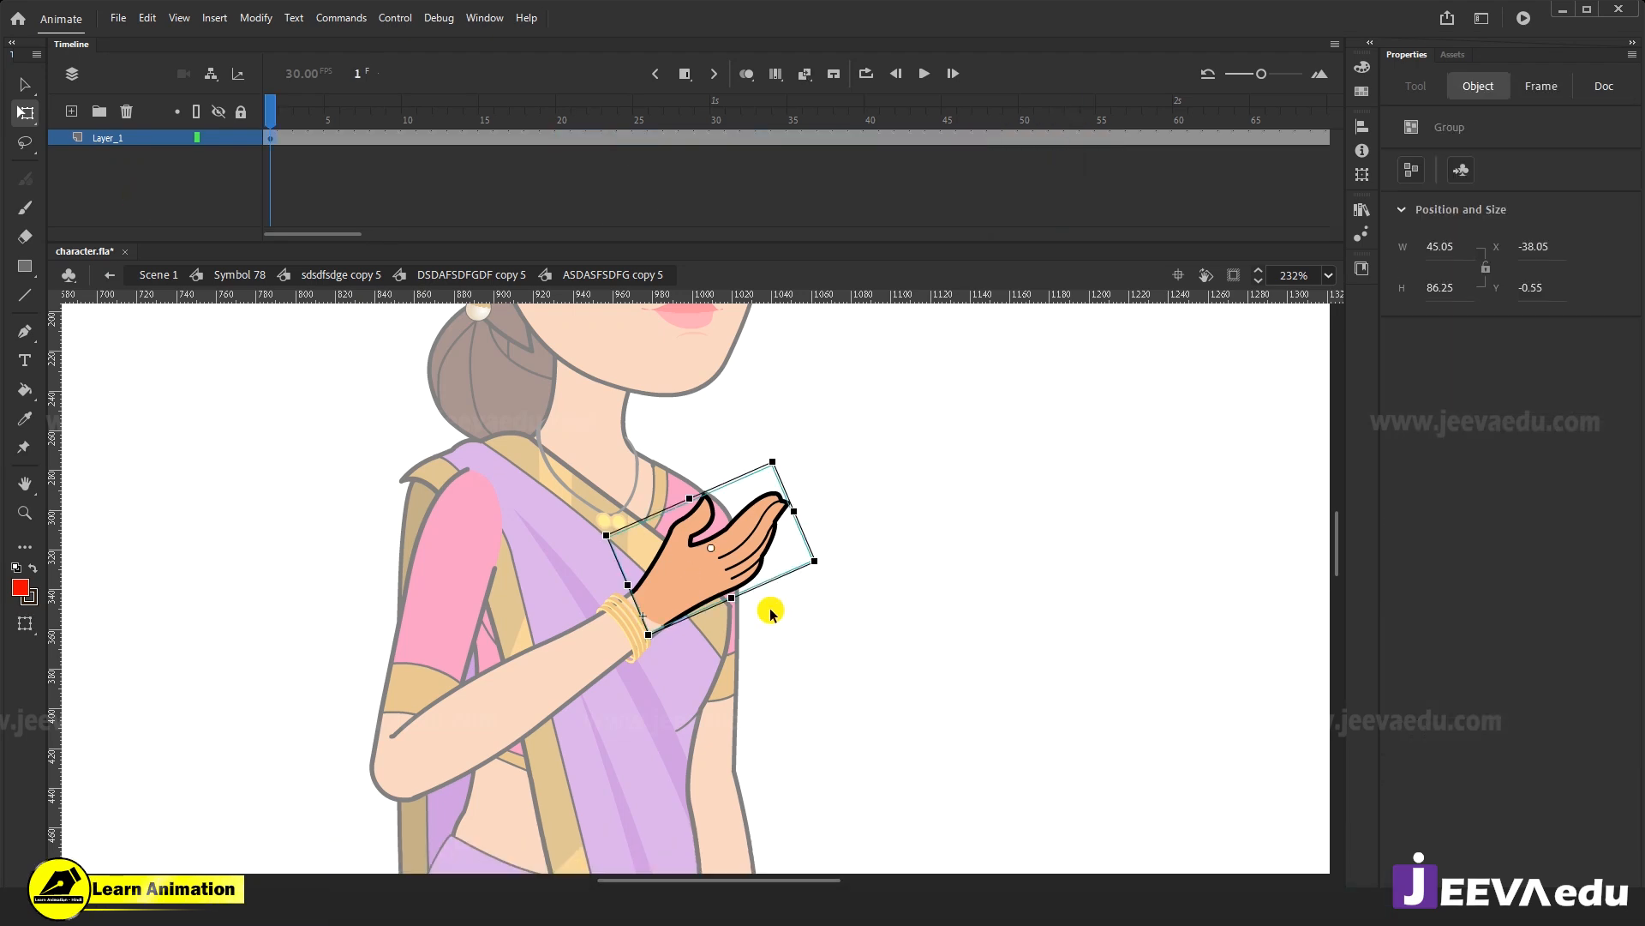
key("F8")
left_click(955, 169)
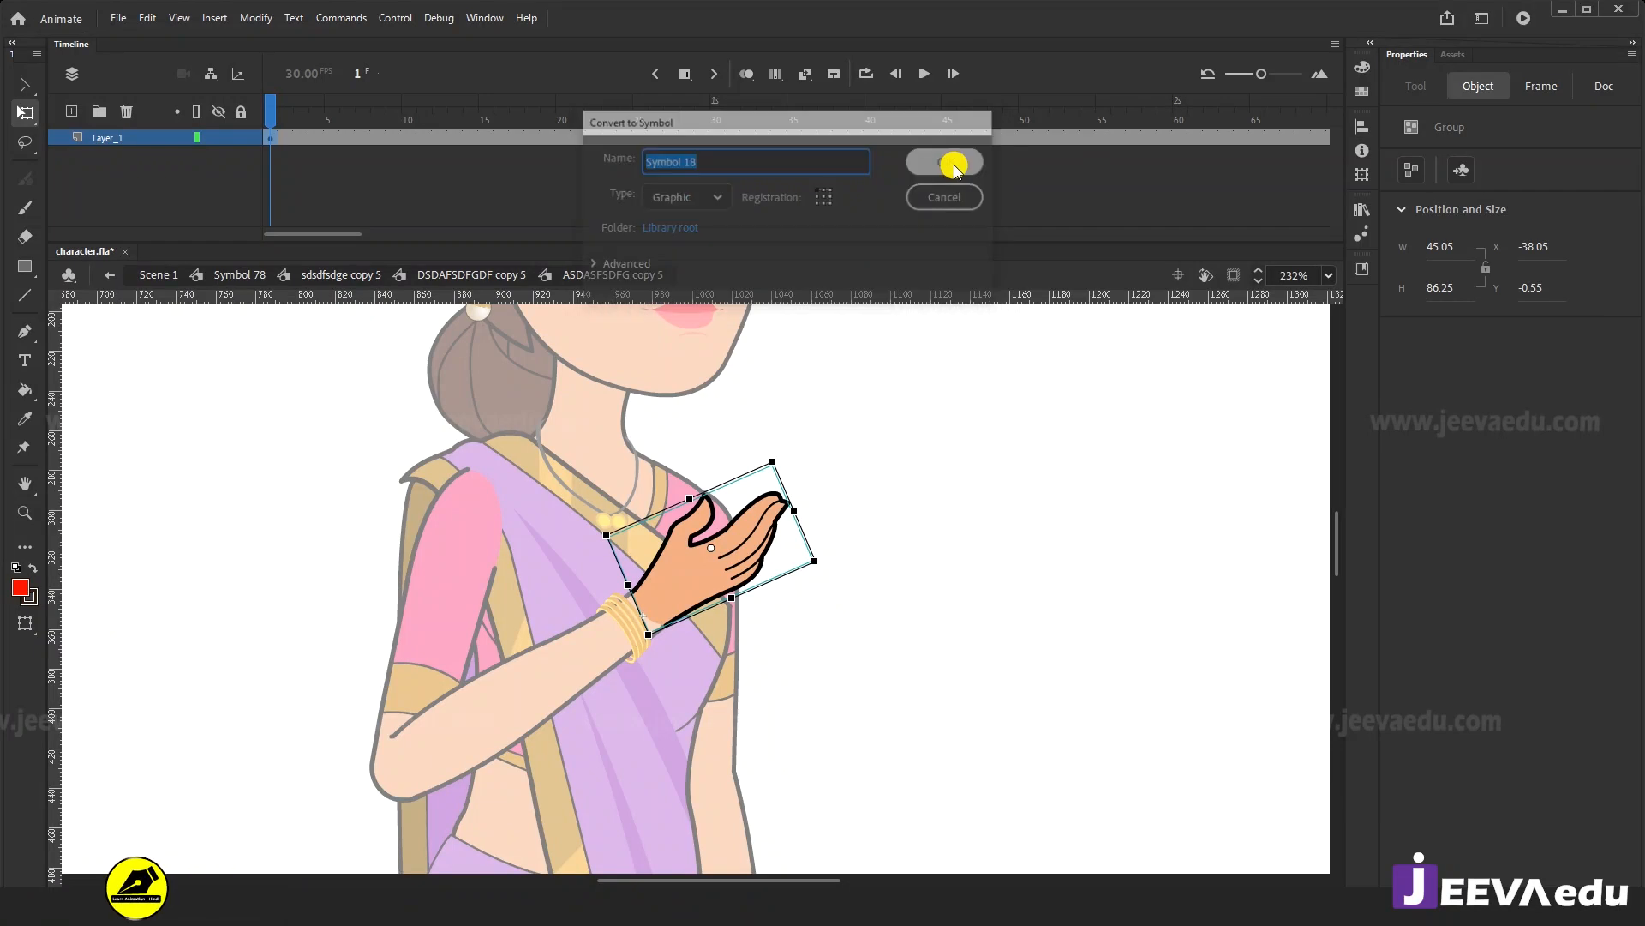
left_click(1468, 525)
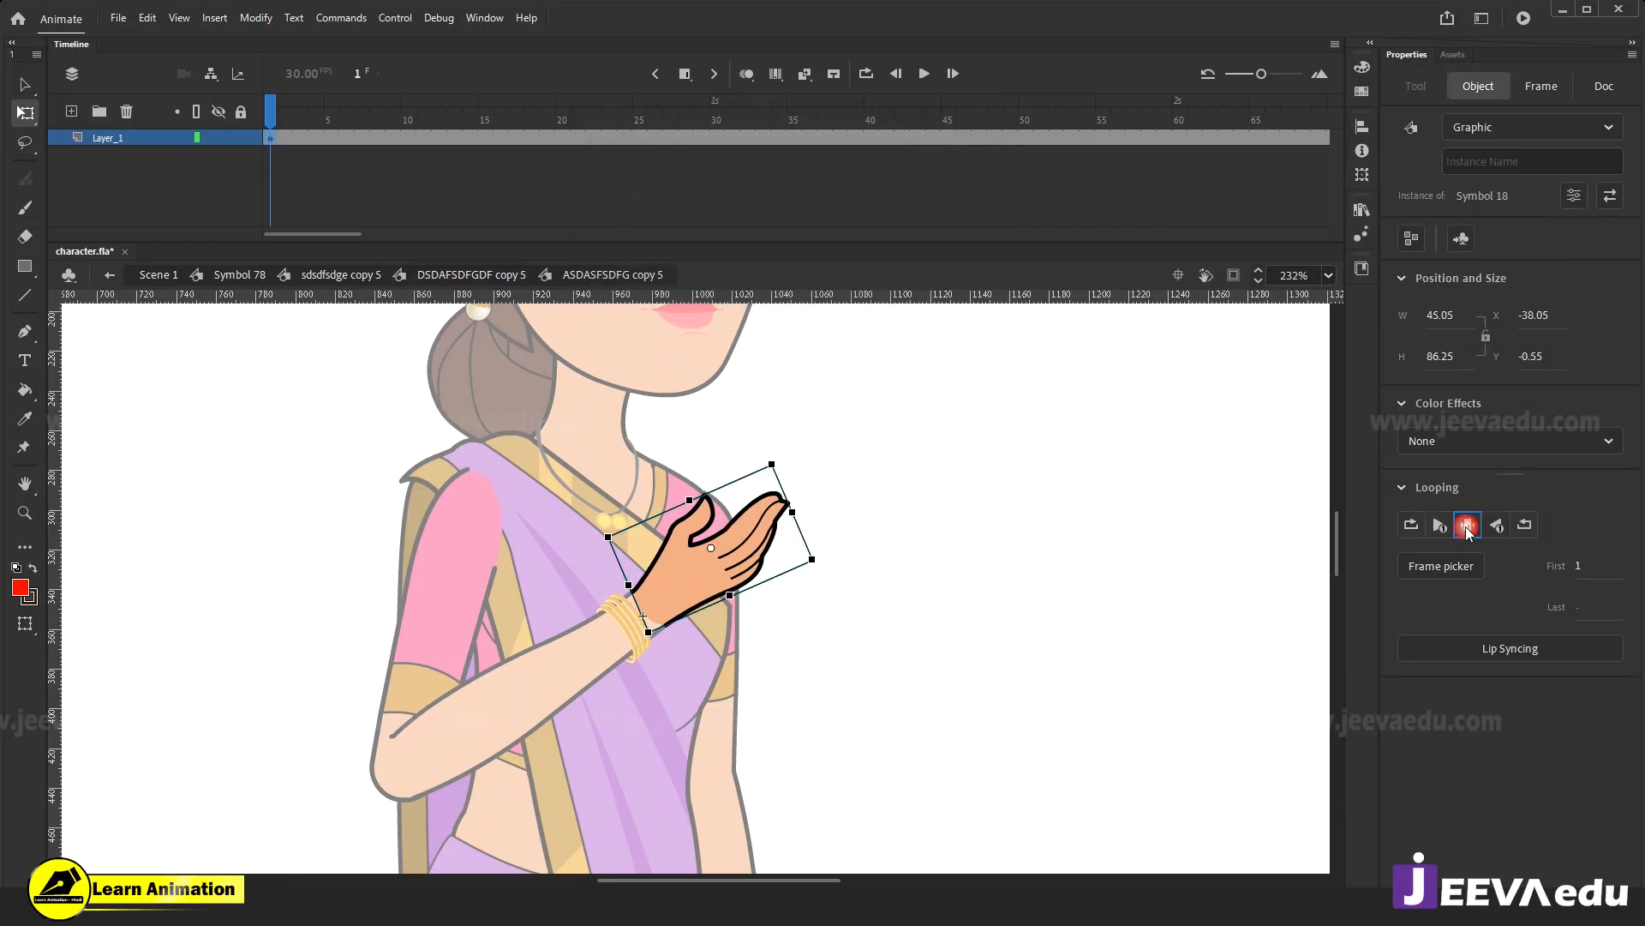
double_click(857, 693)
Select all frames in the forearm symbol and synchronize their symbols.
left_click(794, 140)
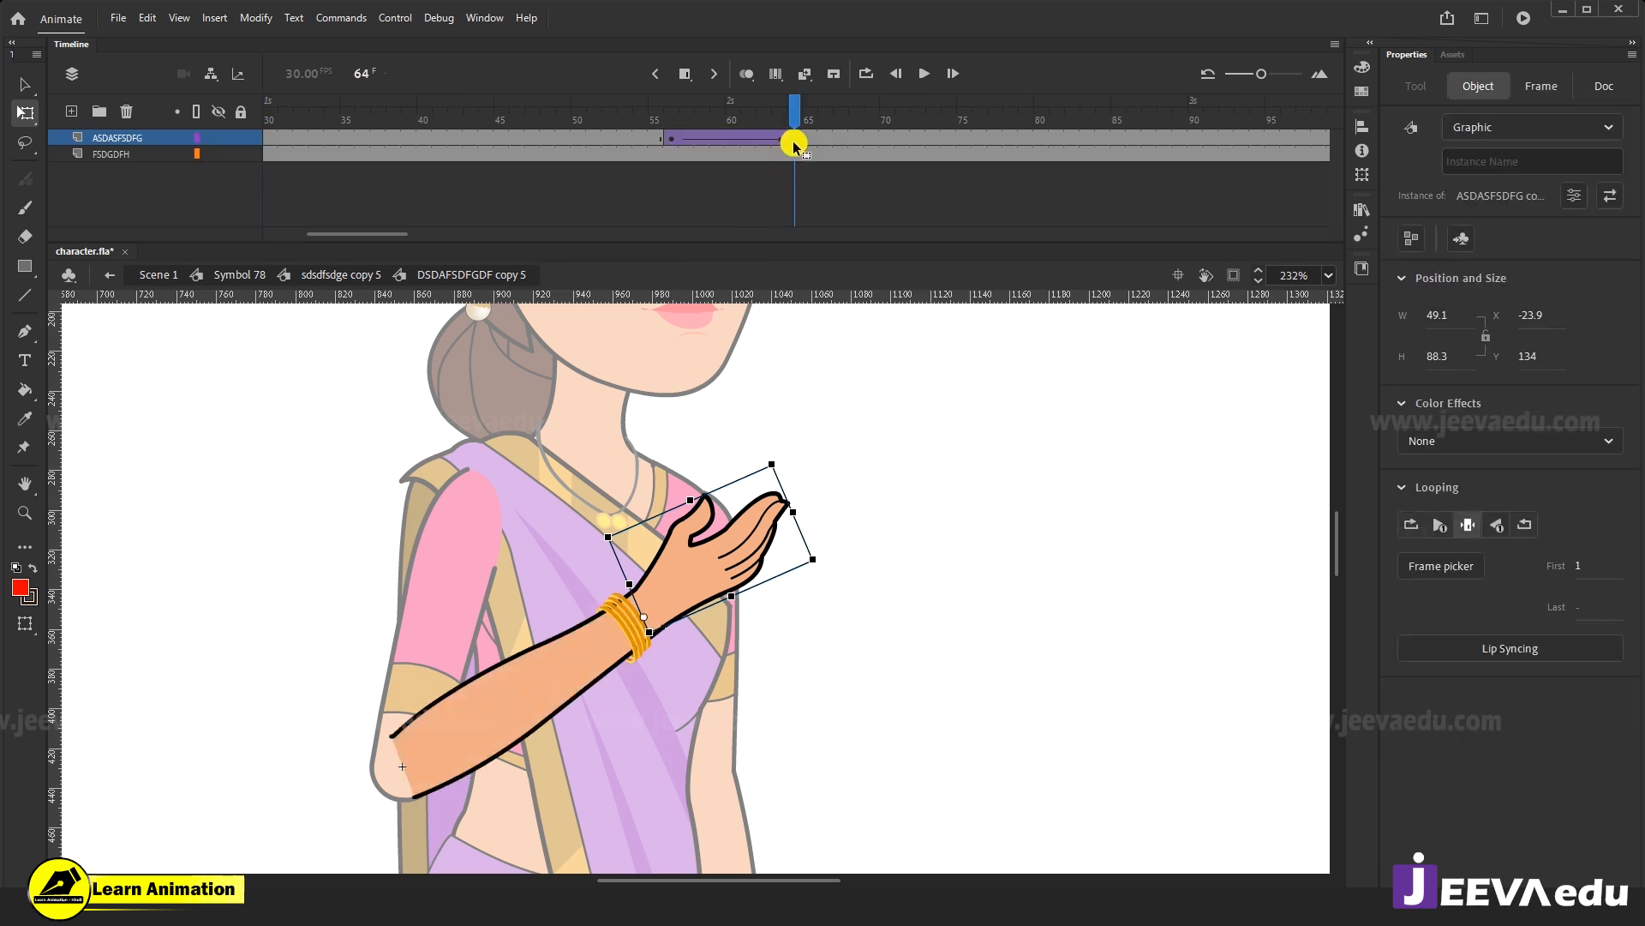
right_click(796, 144)
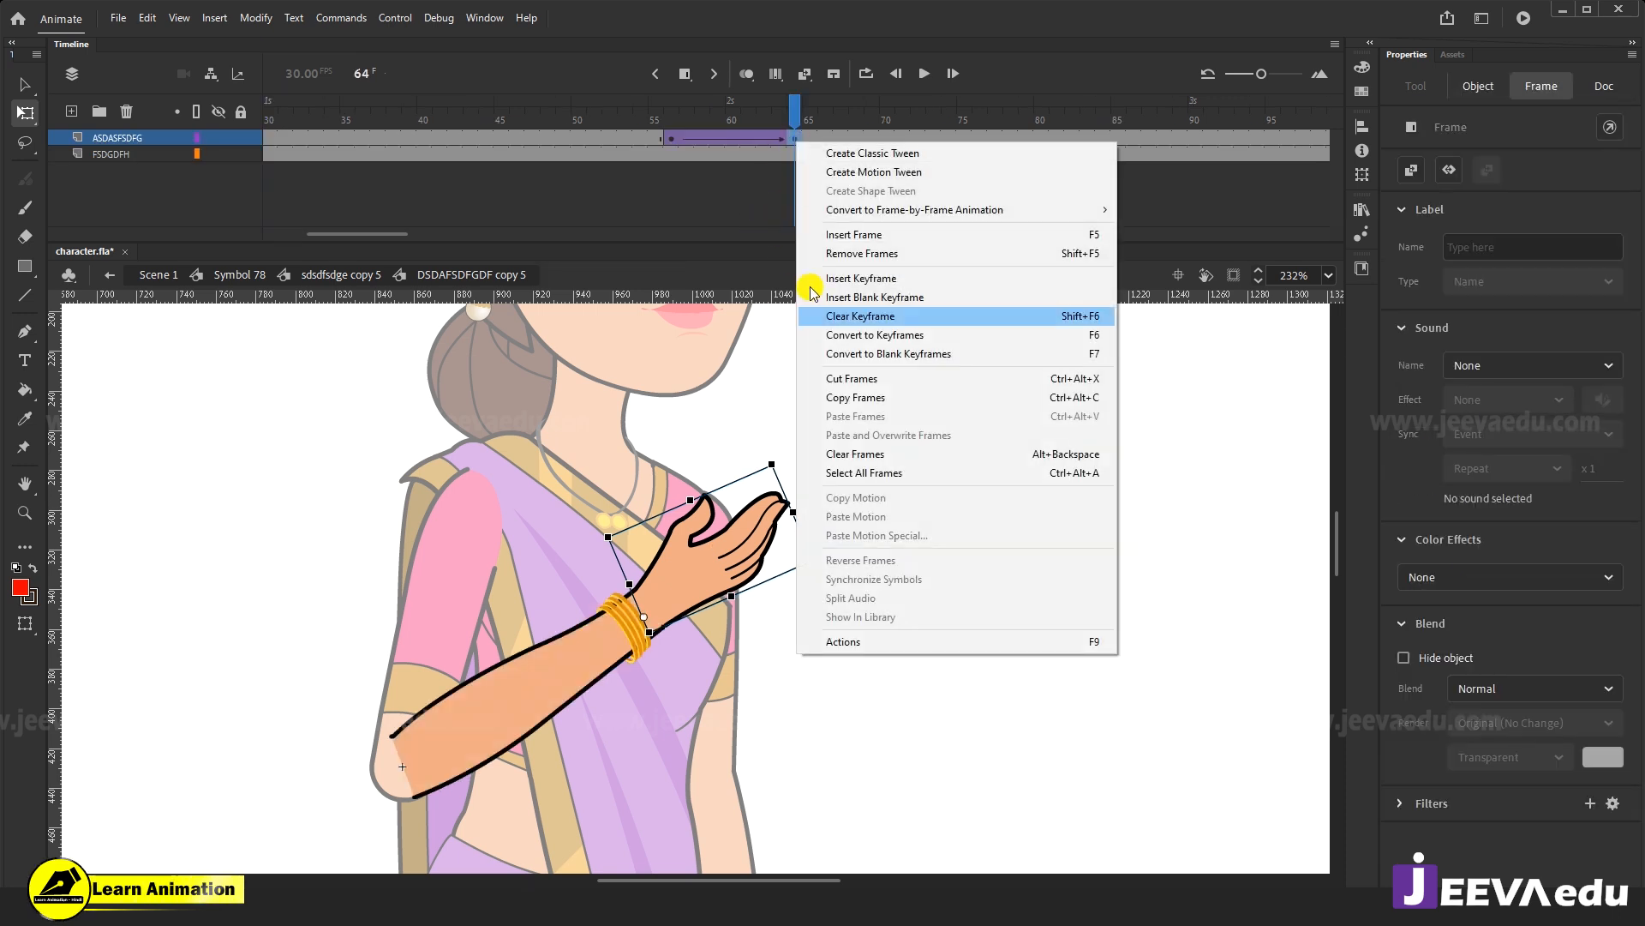
left_click(857, 474)
right_click(795, 157)
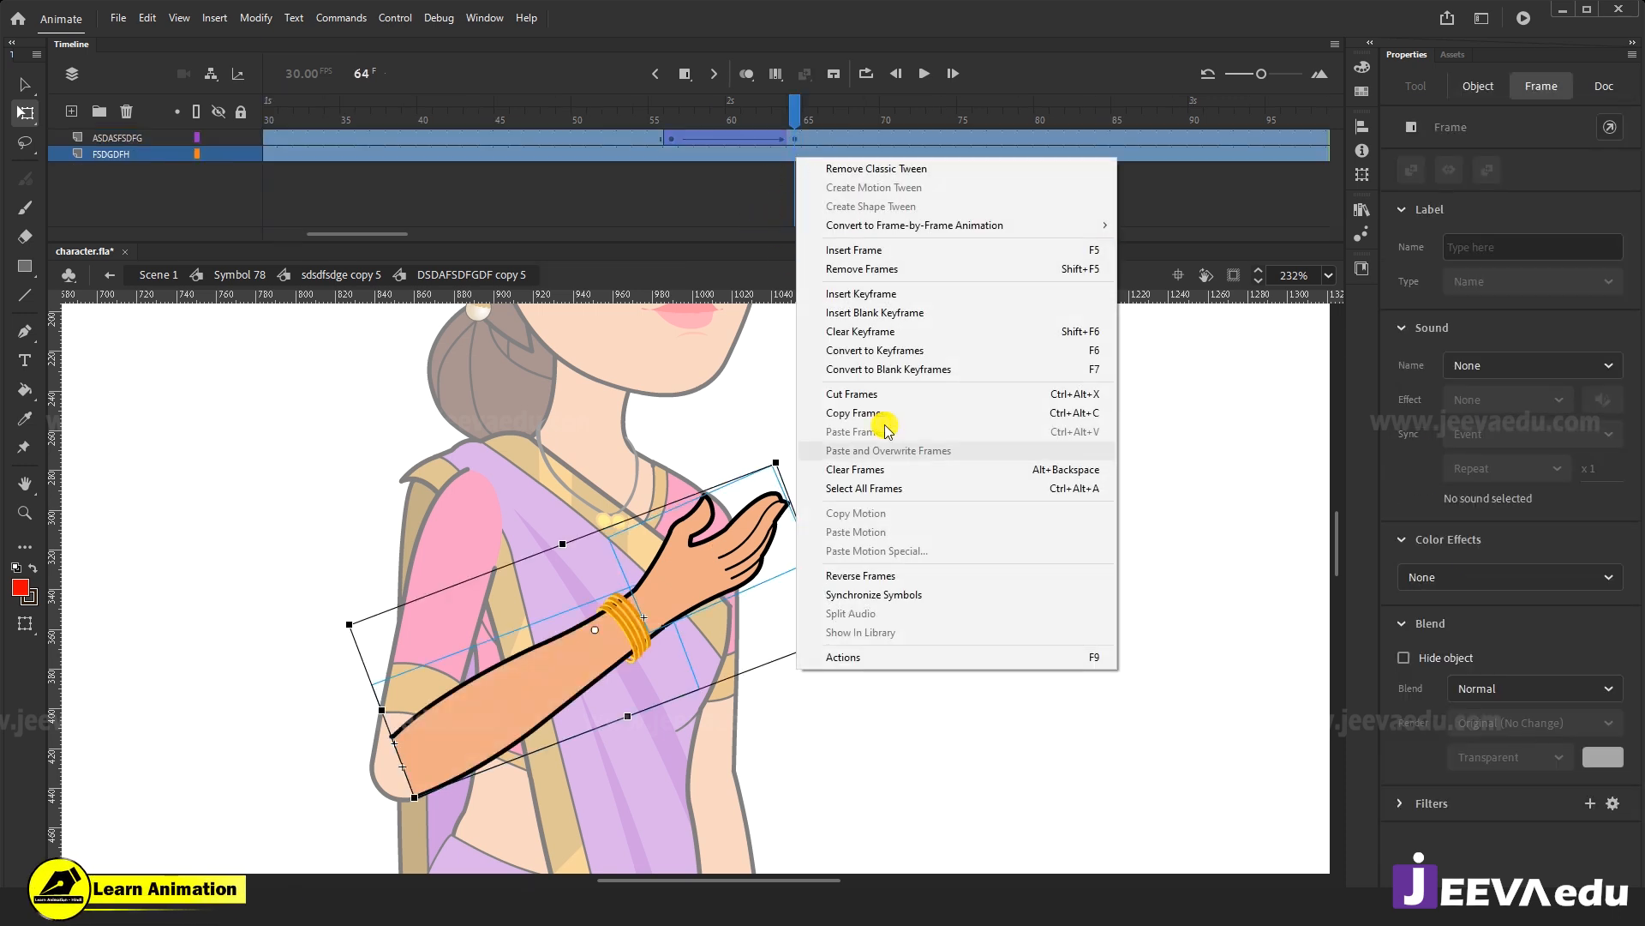
left_click(905, 594)
left_click(795, 112)
Check which frame the hand symbol opens at from frame 64, return to the forearm symbol and go to frame 58.
left_click(741, 565)
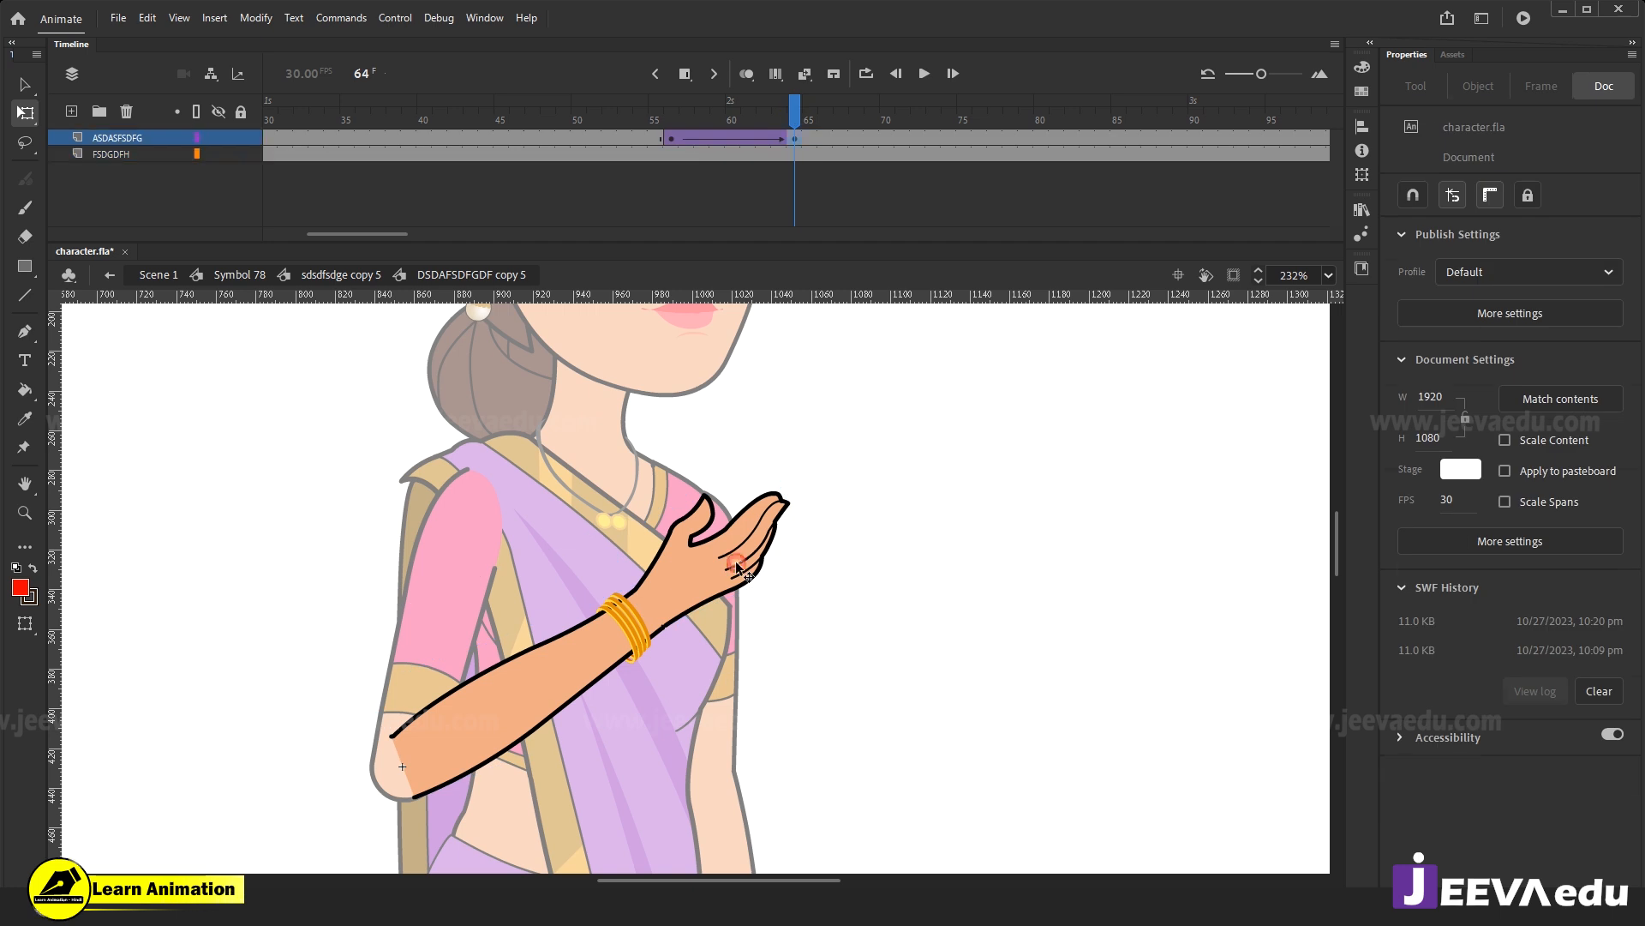
left_click(788, 113)
key("ctrl+e")
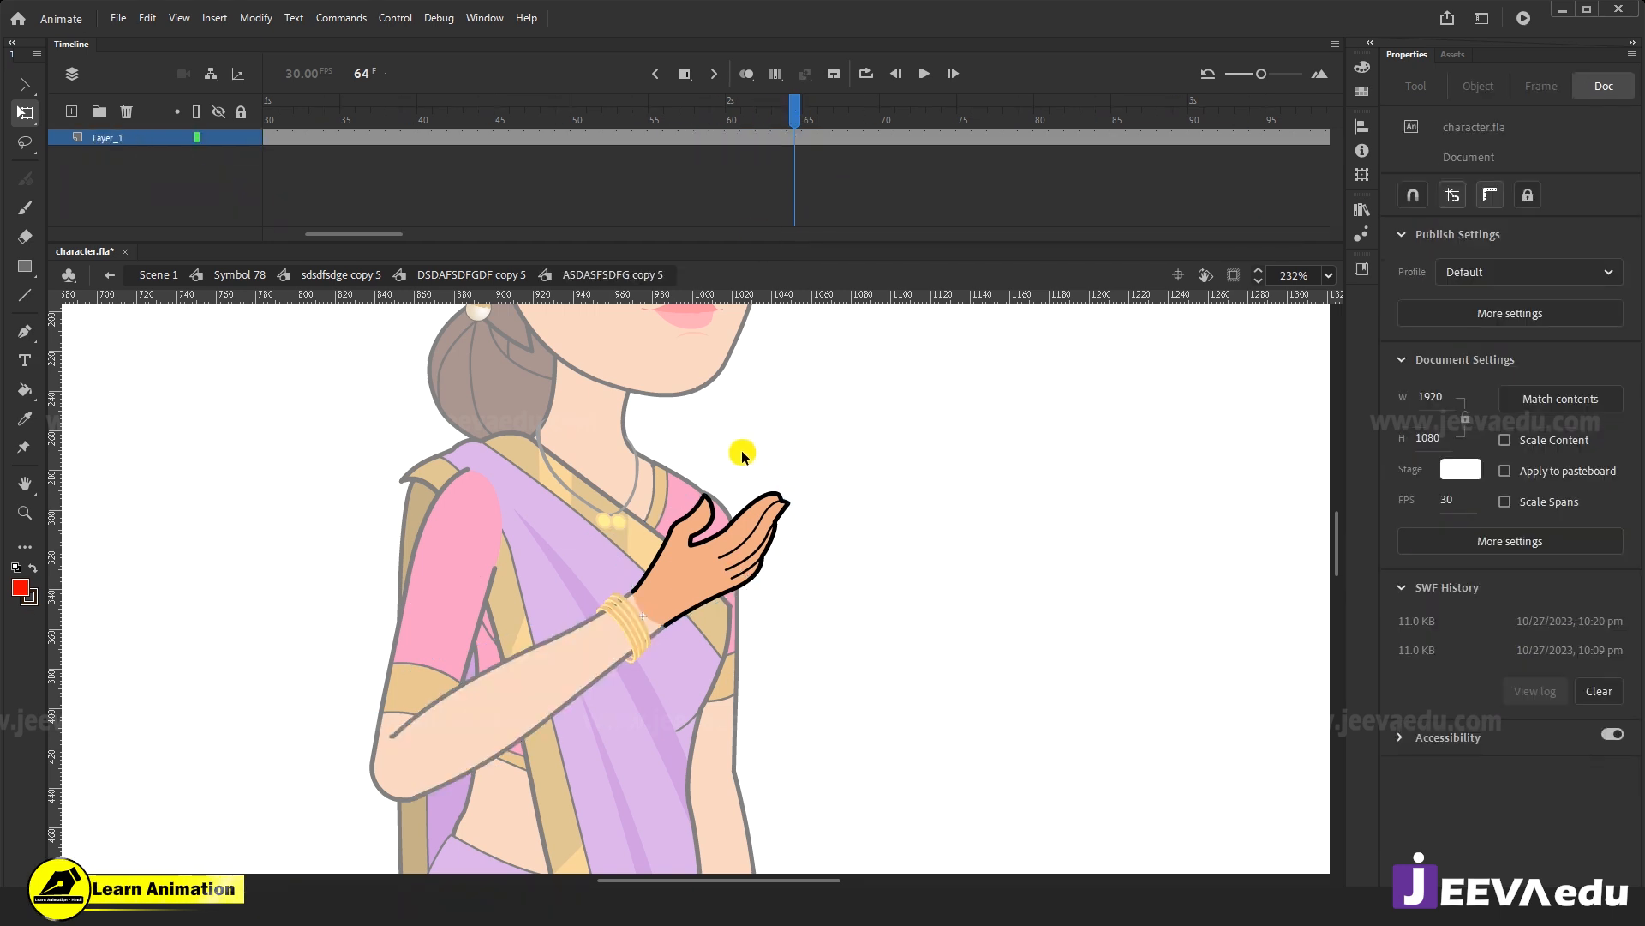
left_click(495, 274)
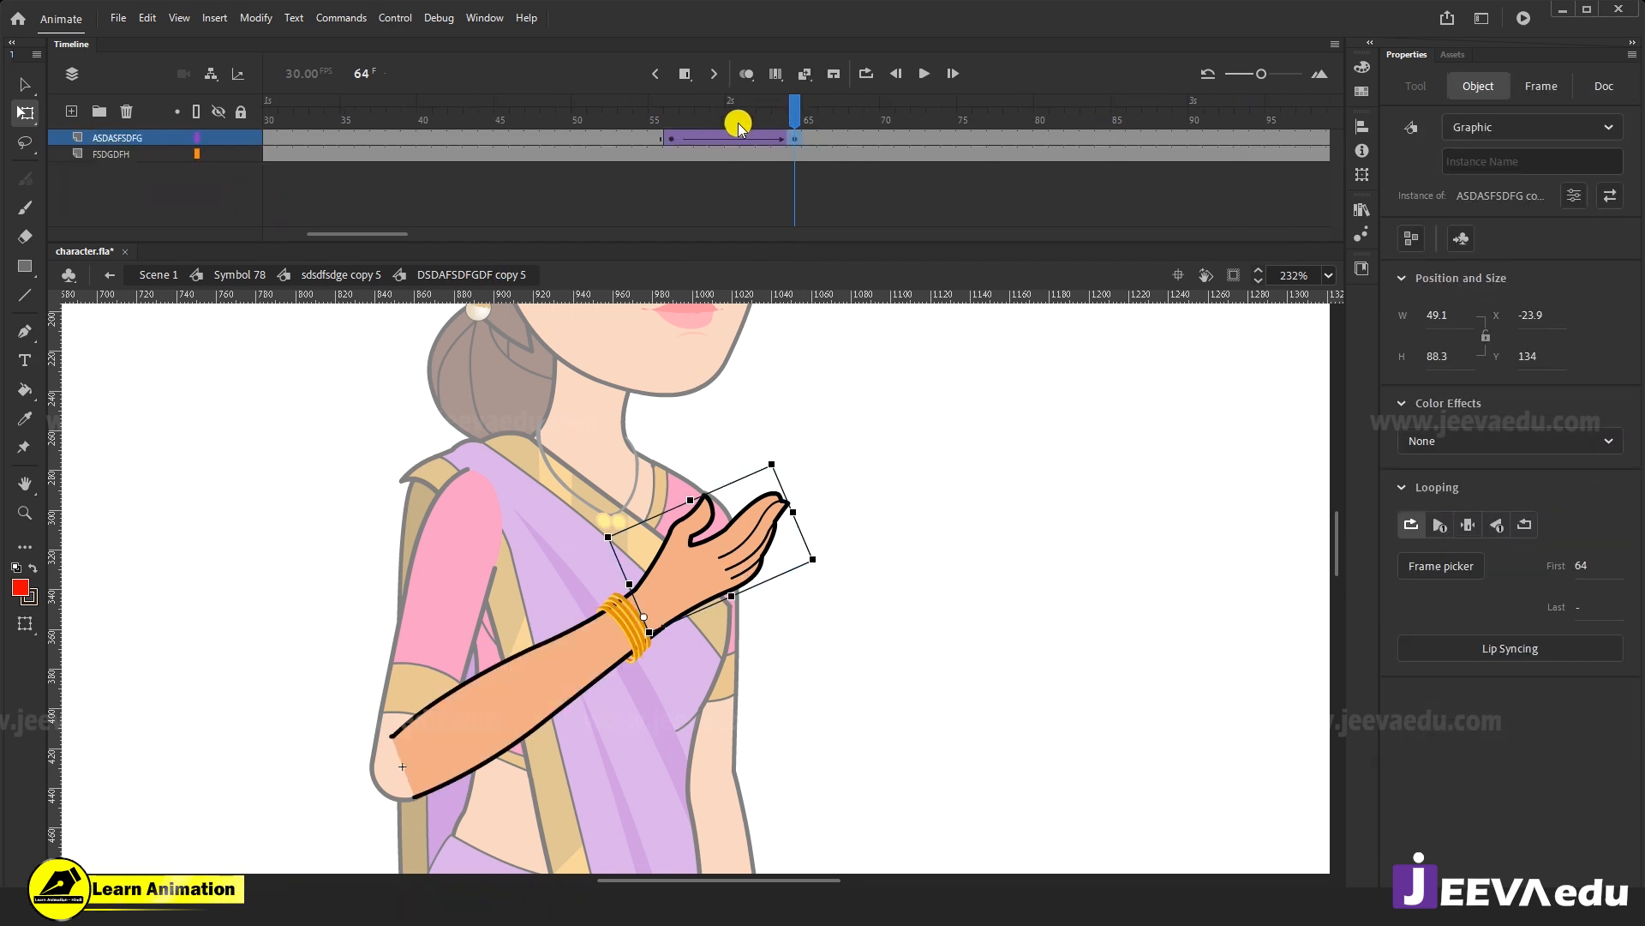
left_click_drag(727, 118, 705, 125)
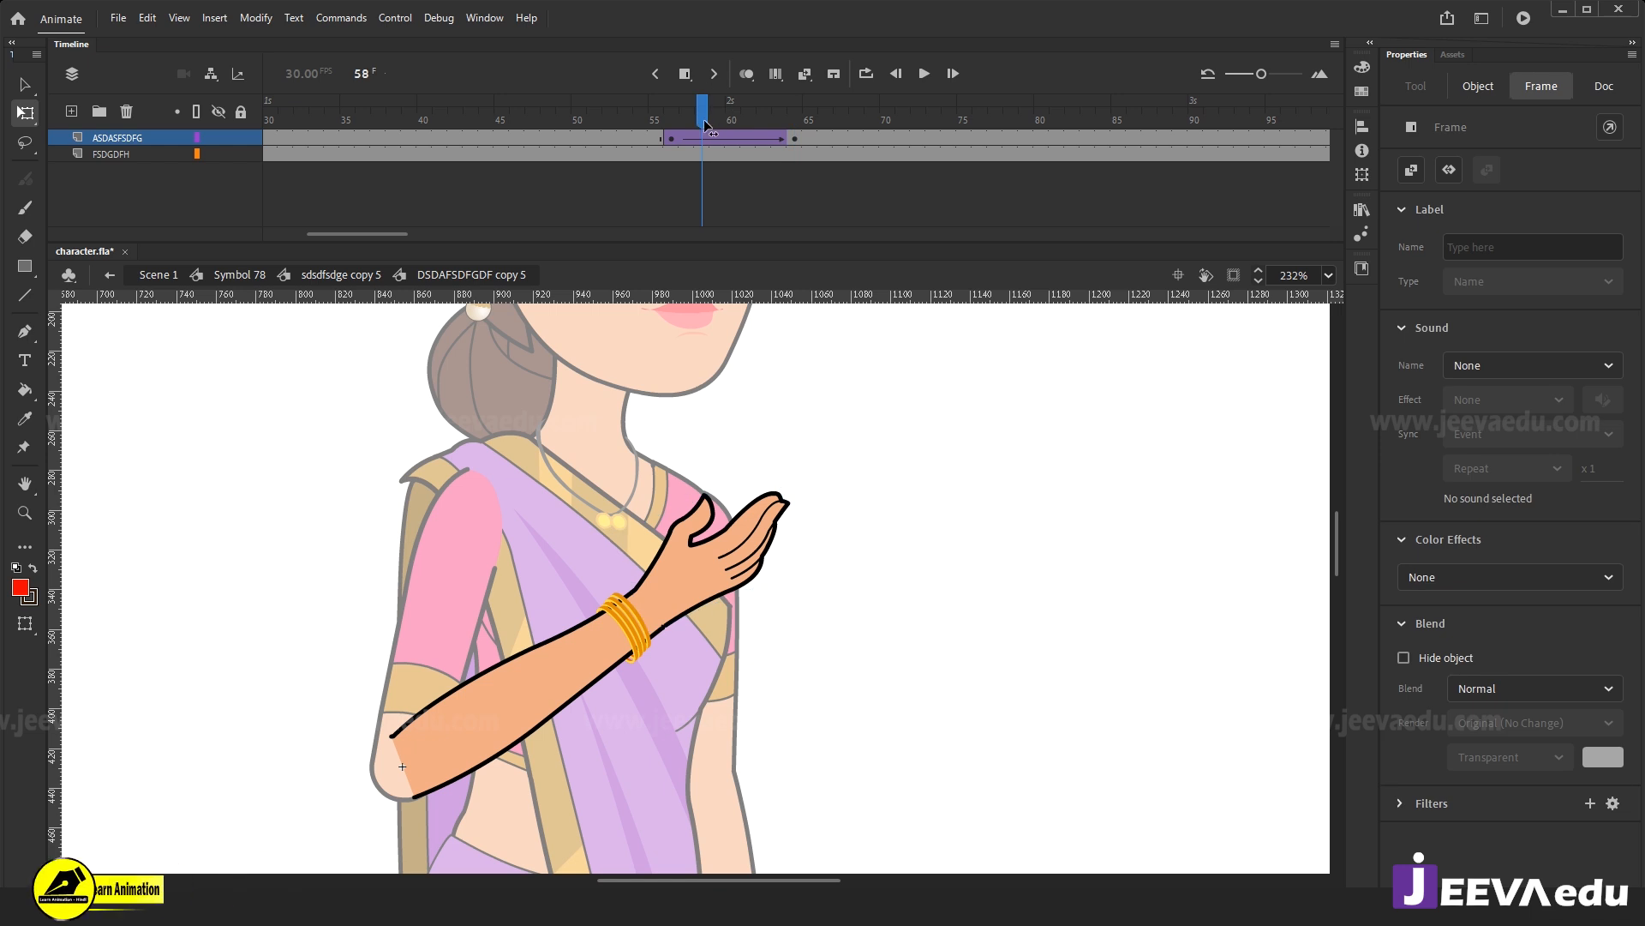
Insert a keyframe at frame 58 inside the hand symbol and set its hand graphic to play a single frame, first frame 1.
left_click(793, 137)
key("ctrl+e")
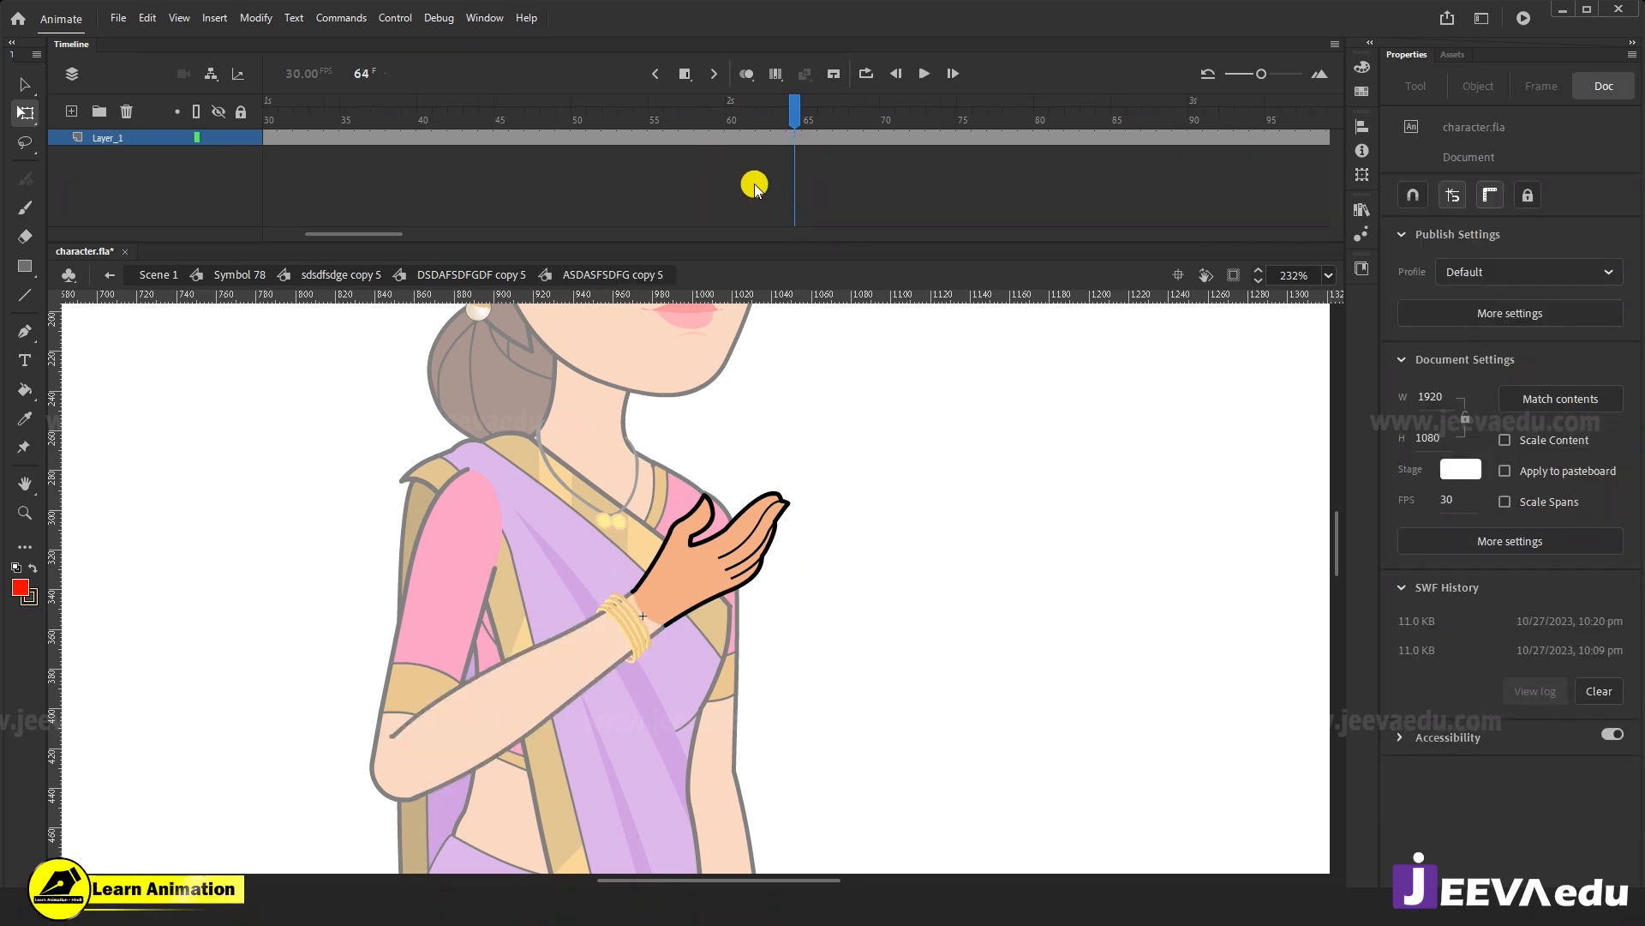
left_click(698, 141)
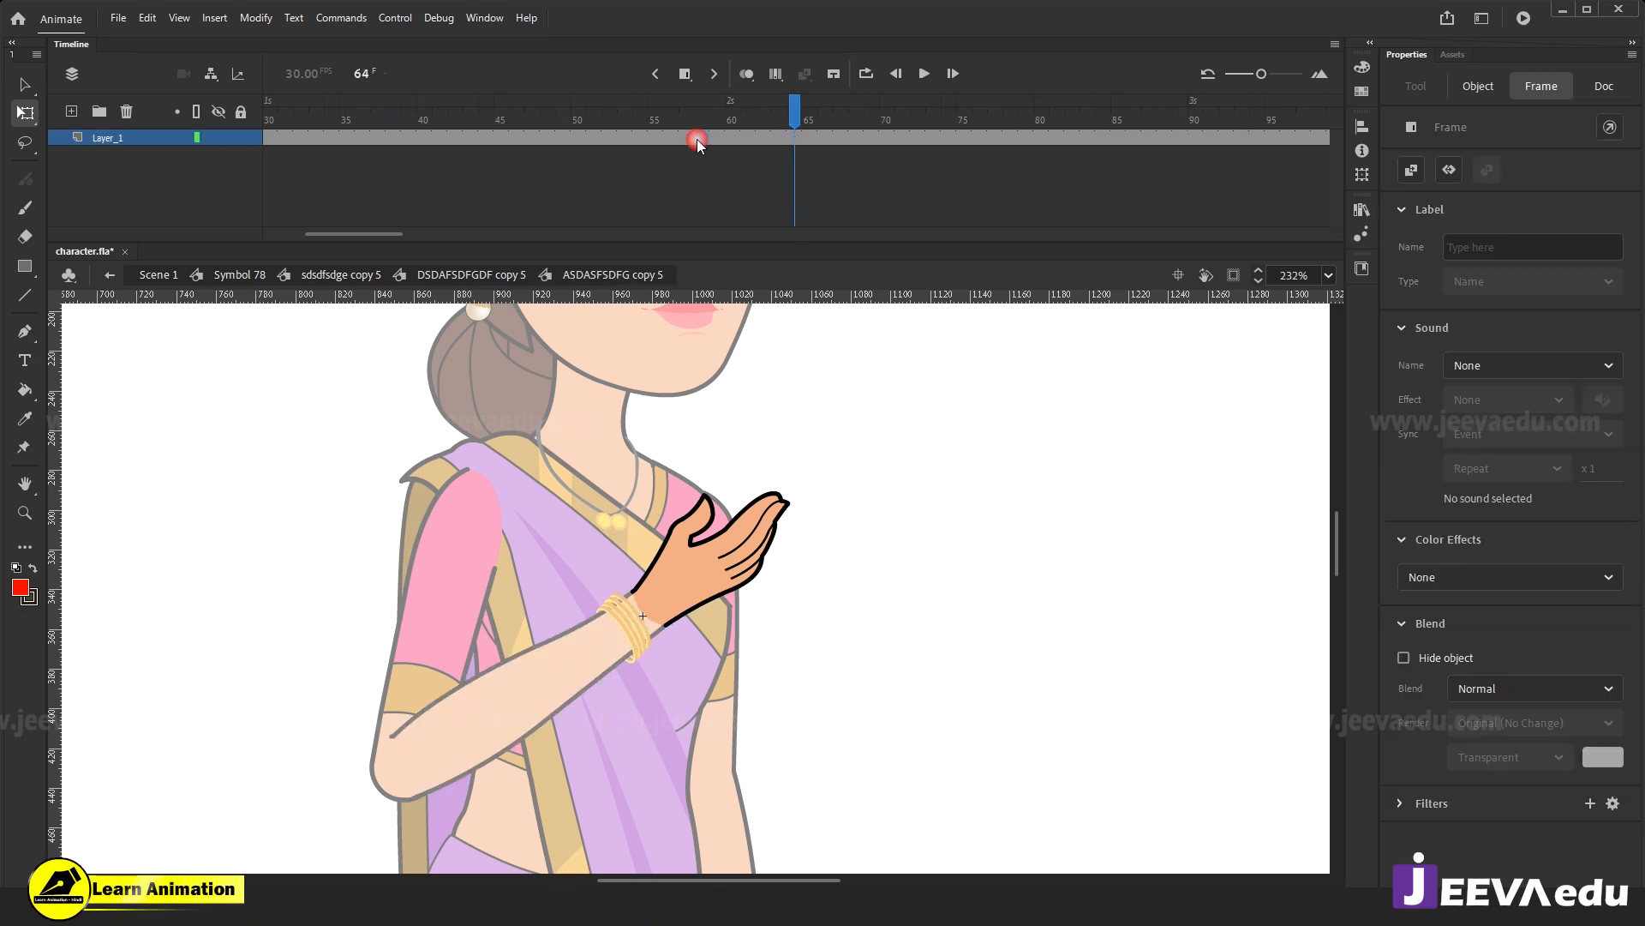
key("F6")
left_click(751, 567)
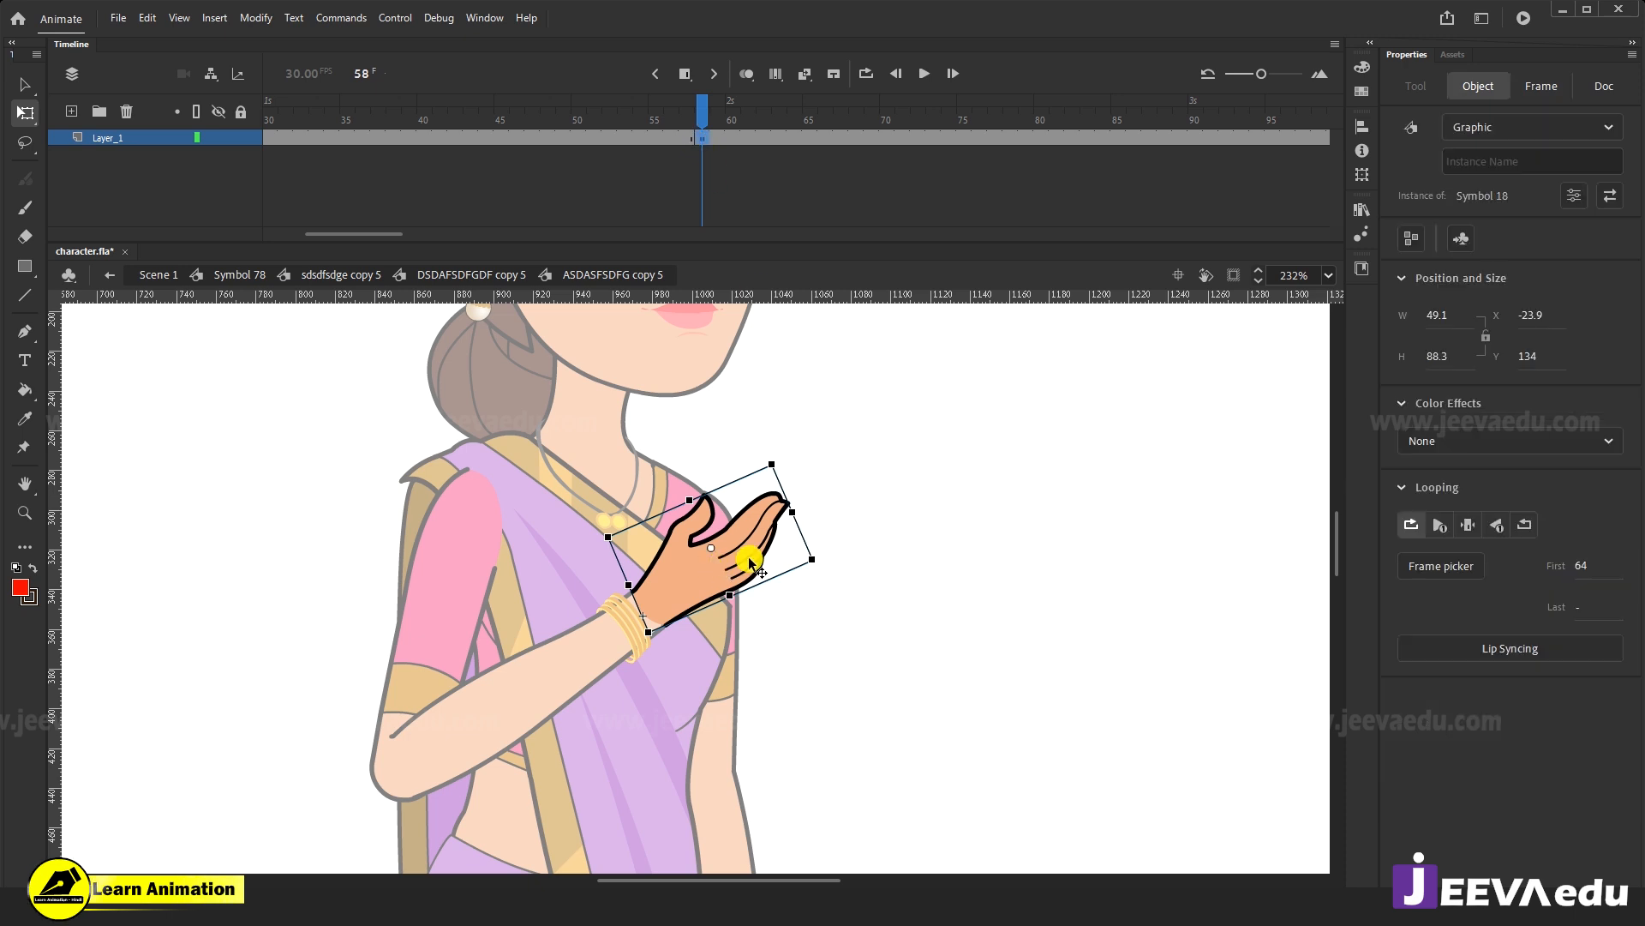
left_click(1443, 567)
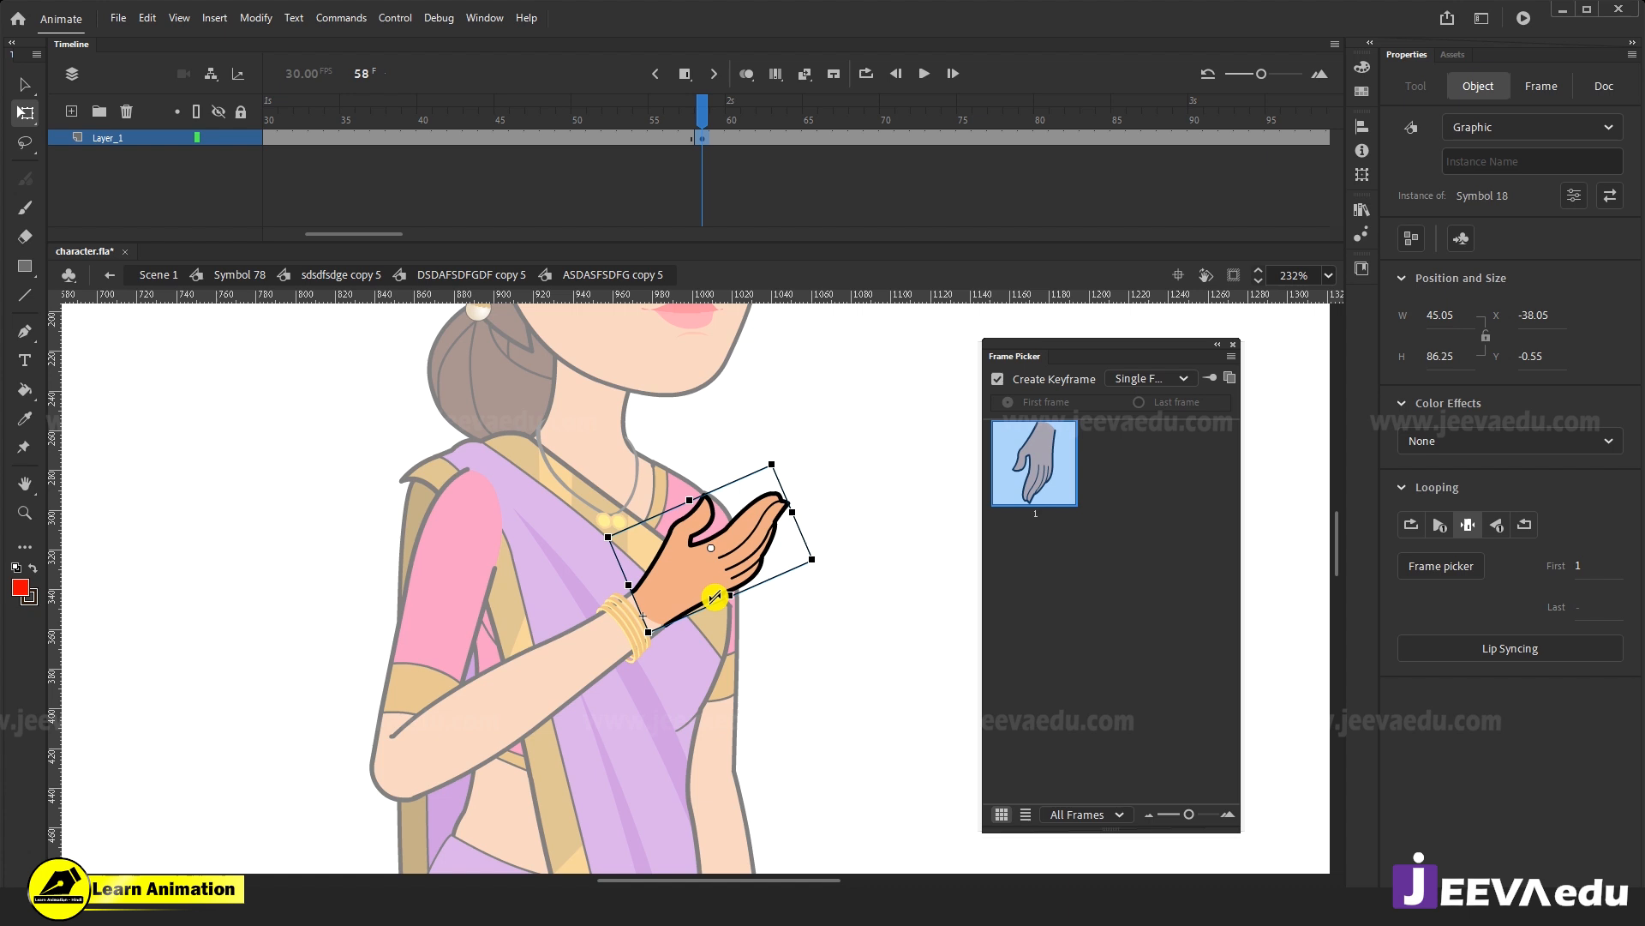
left_click(766, 621)
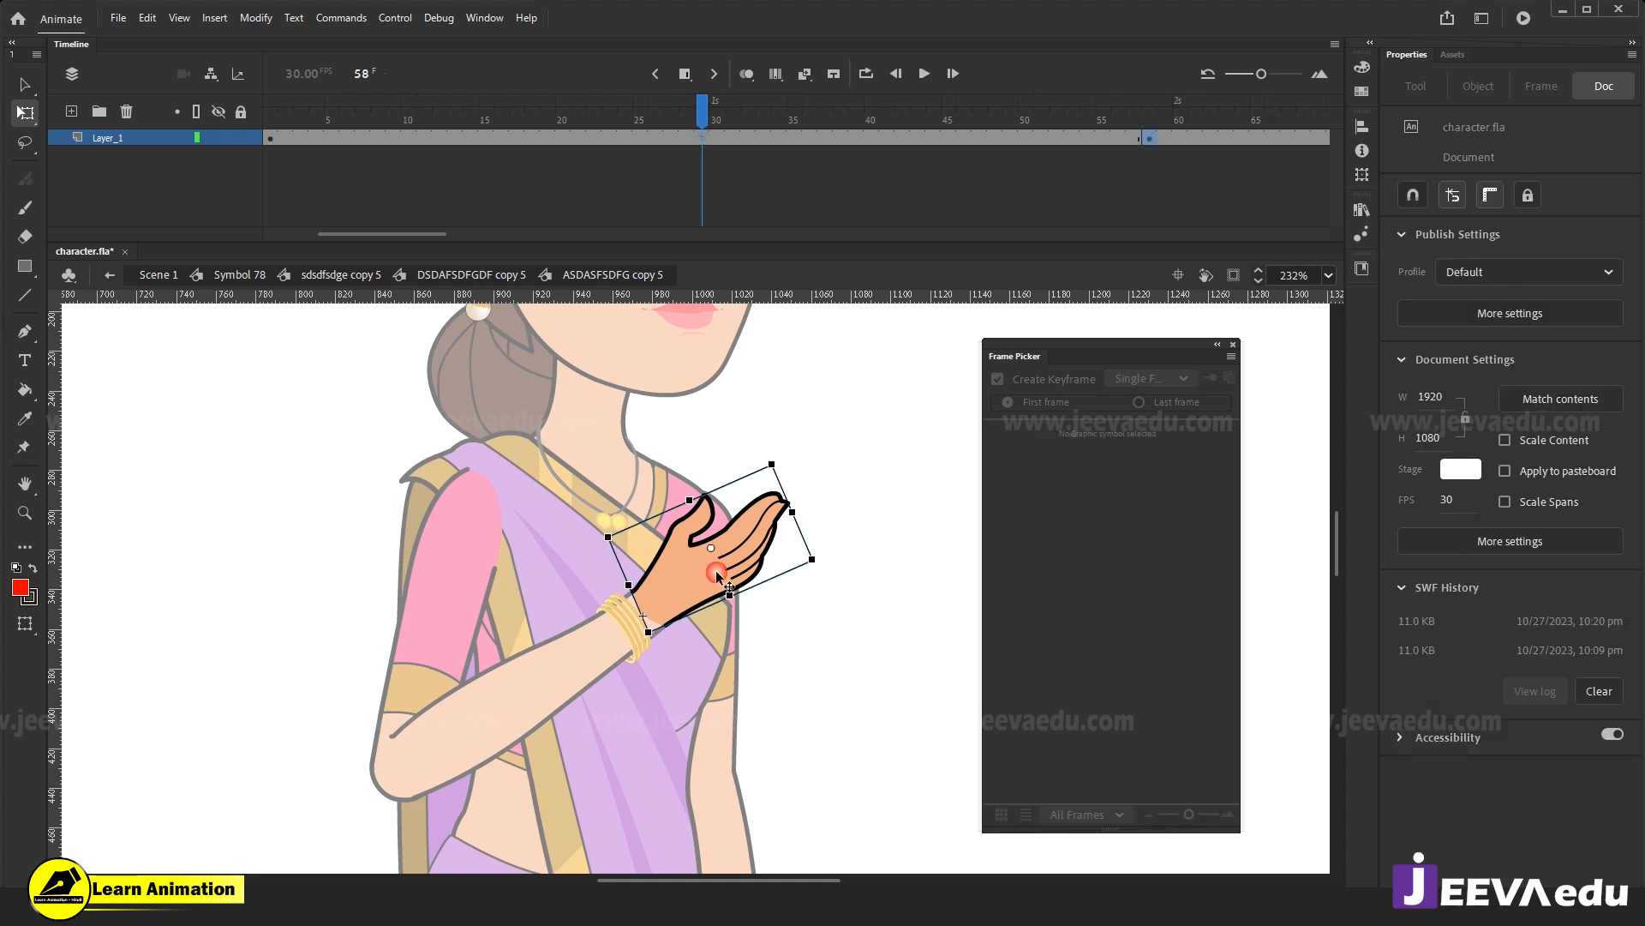
Open the nested hand graphic for editing and insert a keyframe at frame 2.
double_click(717, 569)
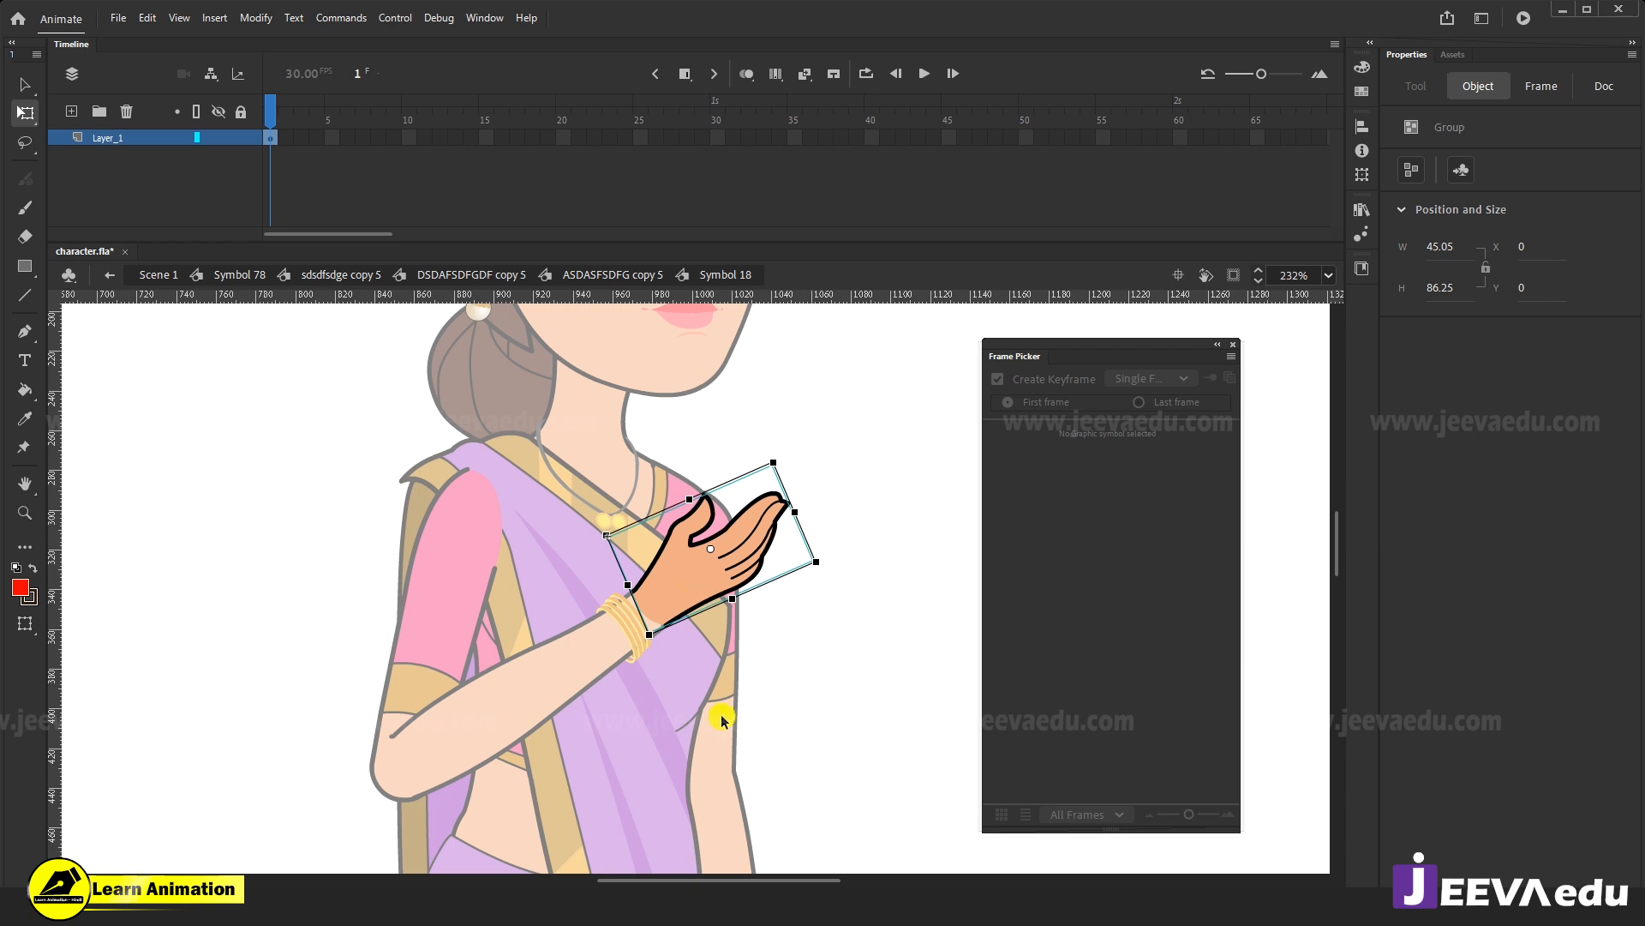
left_click_drag(751, 708, 732, 668)
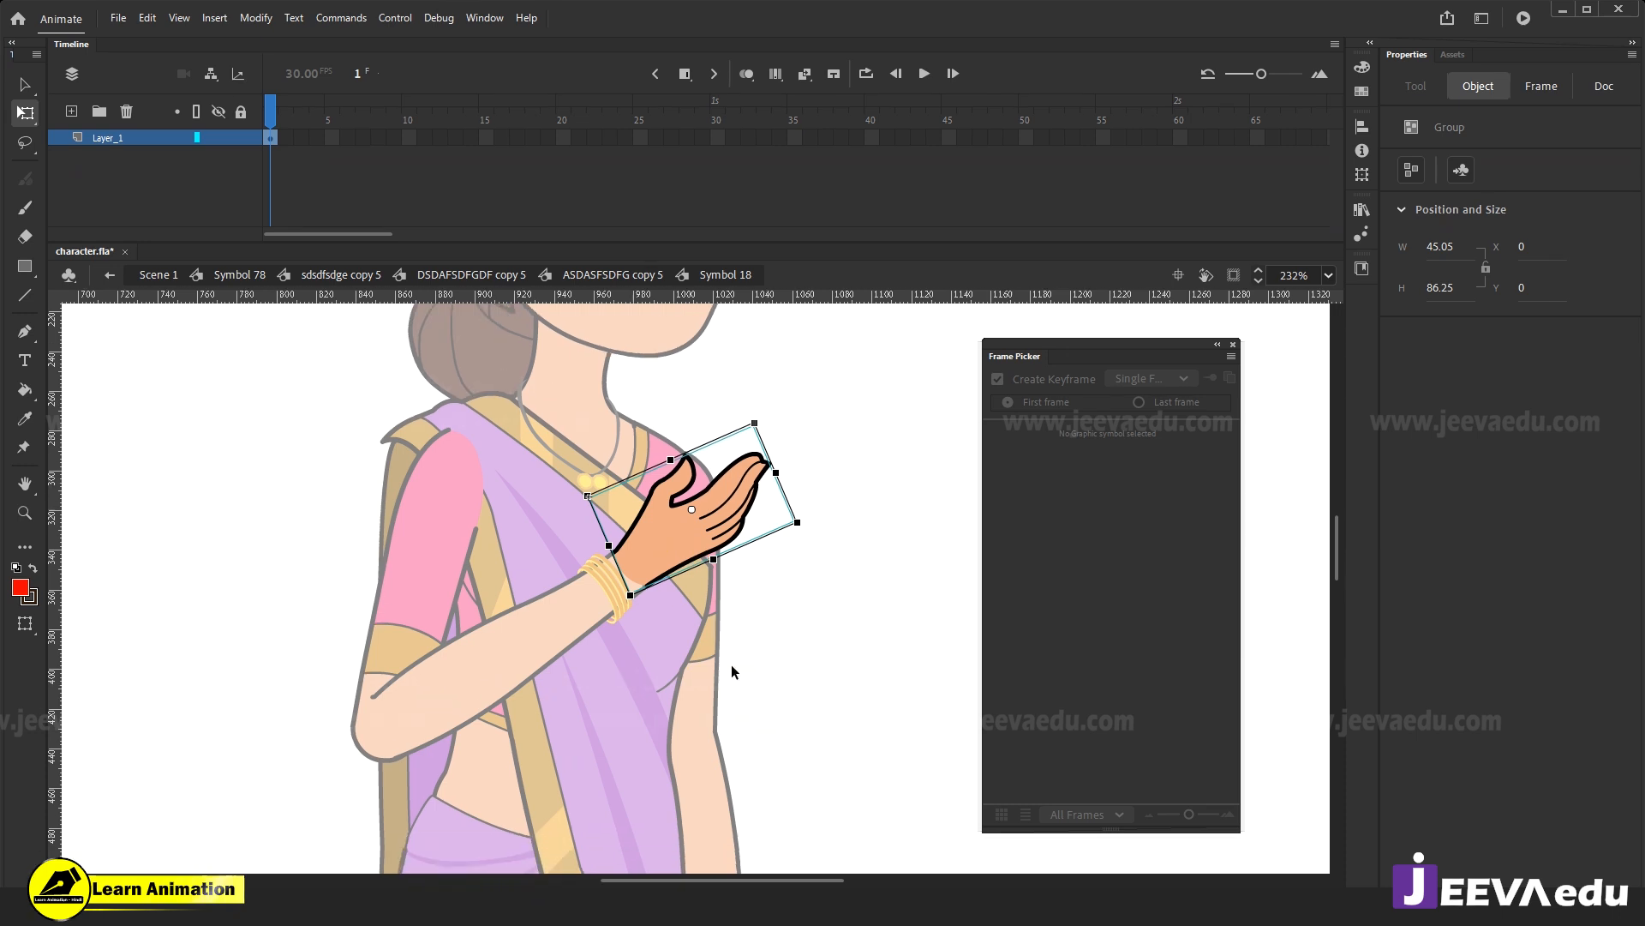
left_click(281, 138)
left_click_drag(771, 665, 763, 661)
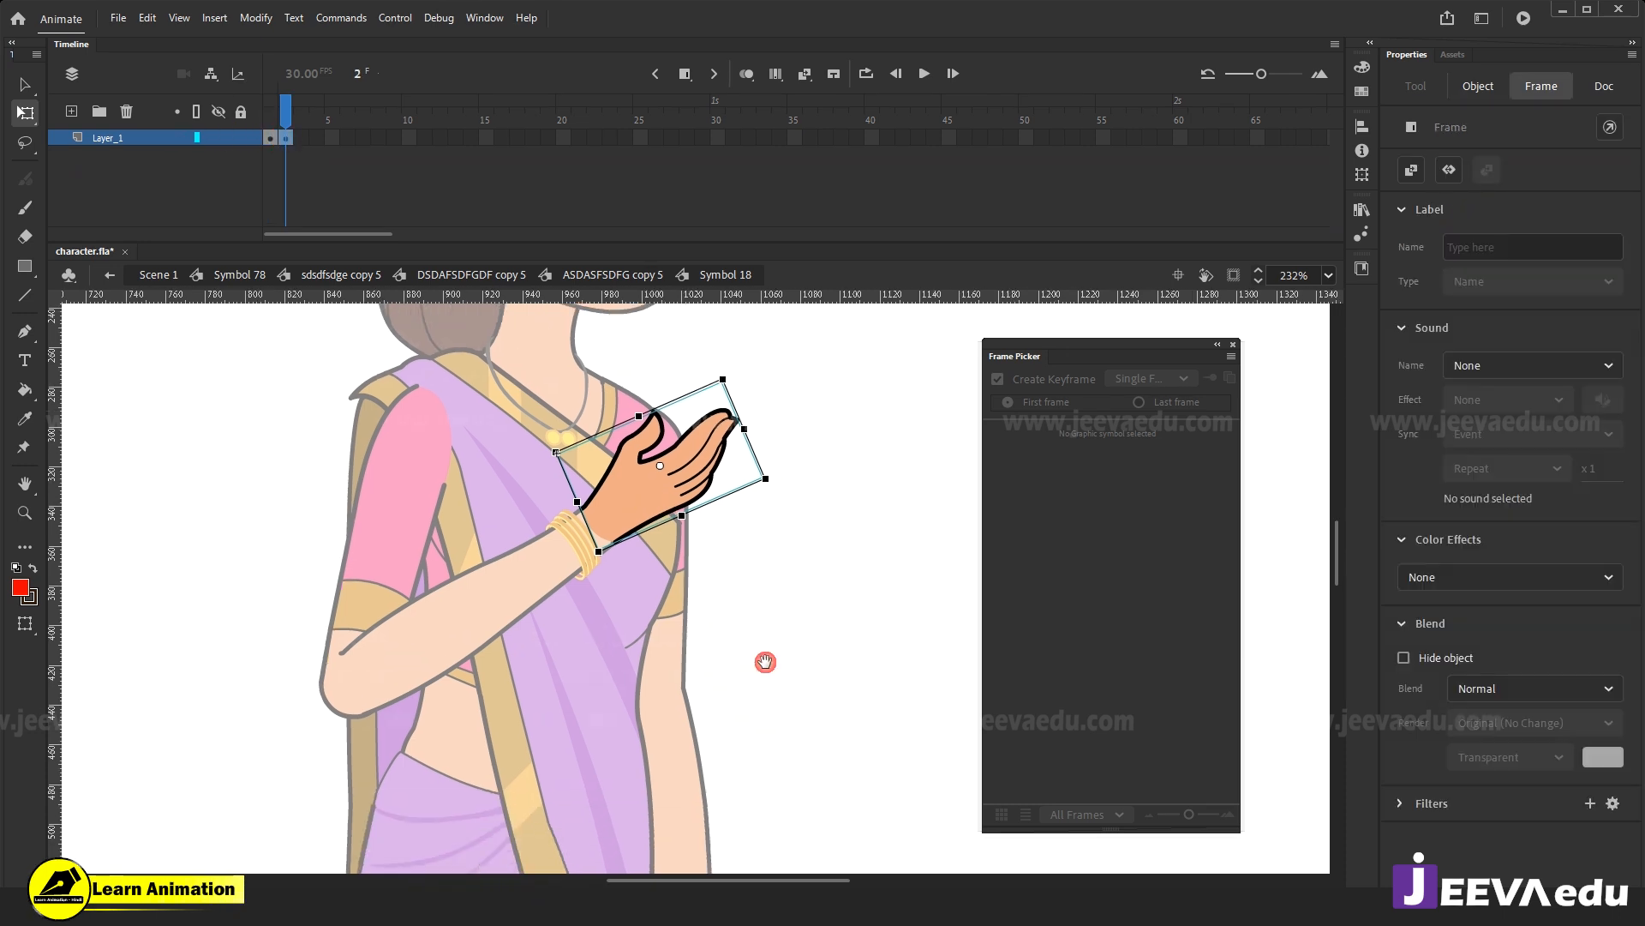
Sketch a pointing hand with an extended index finger and curled fingers beside the open hand using the Paint Brush, and dismiss the Frame Picker.
left_click(646, 712)
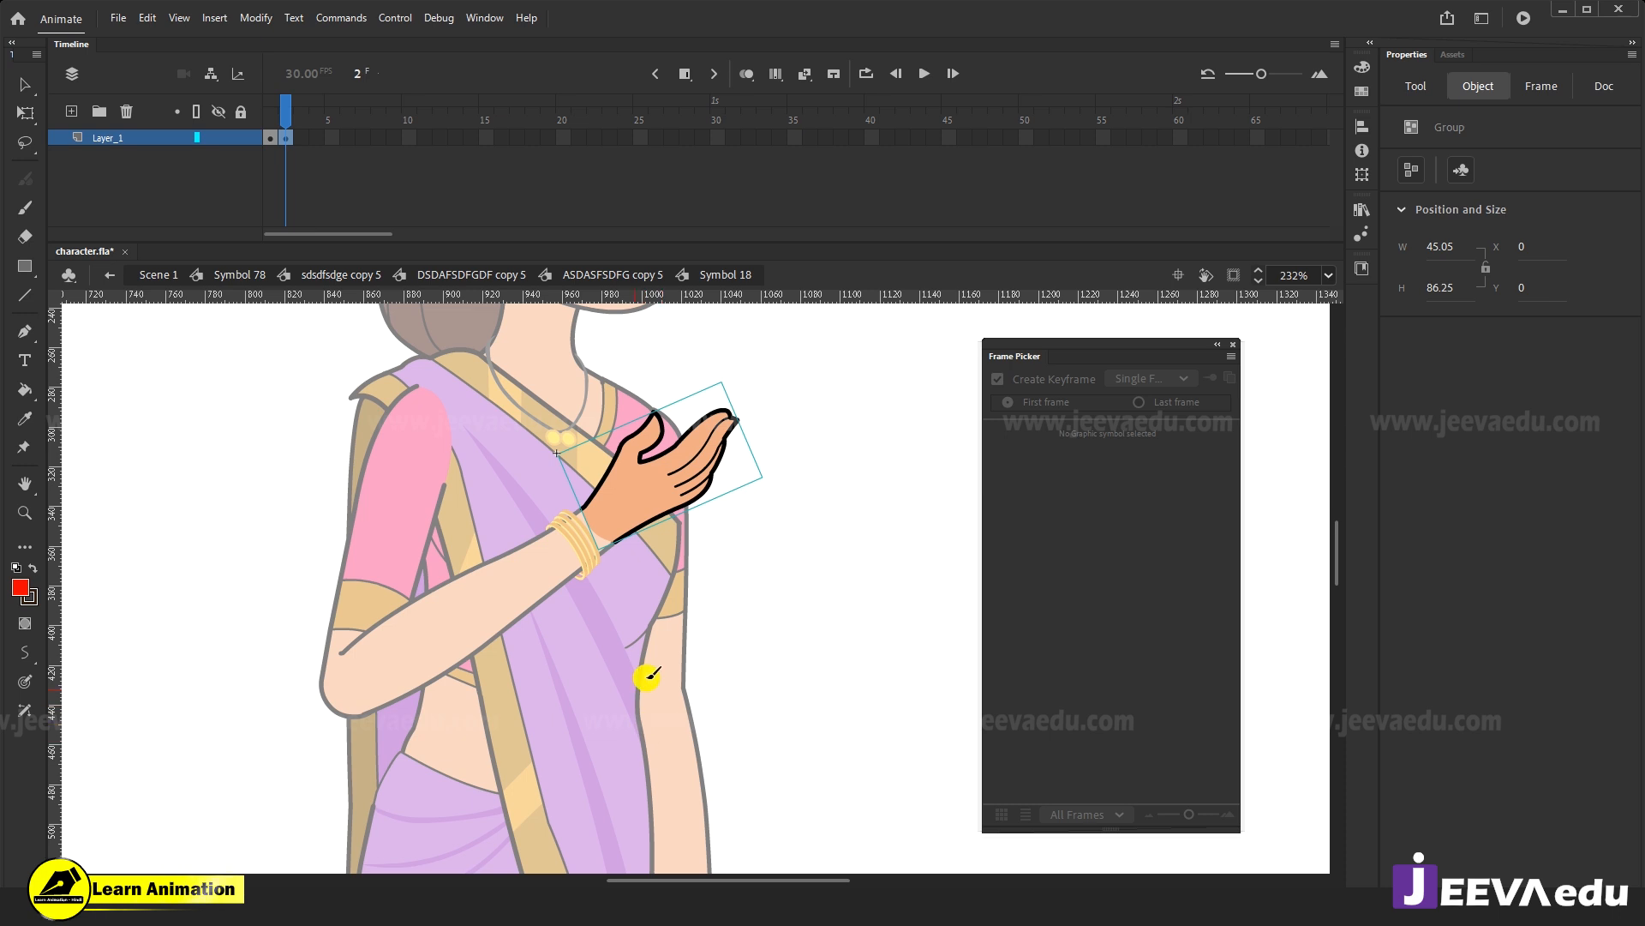
left_click(648, 677)
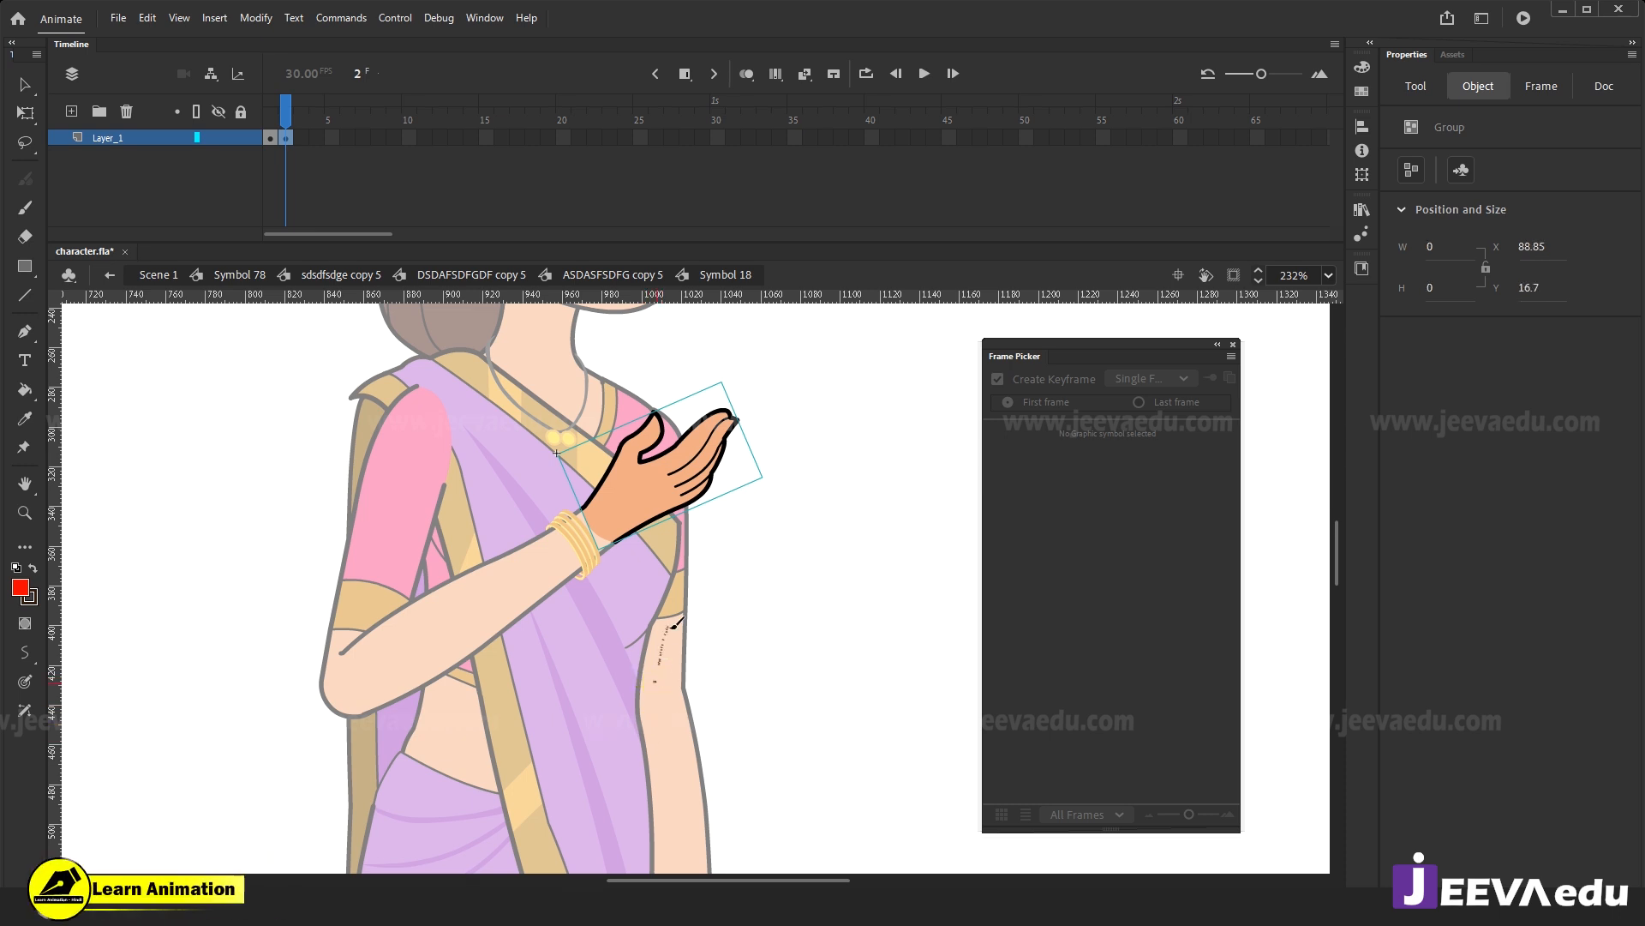
left_click_drag(719, 577, 781, 548)
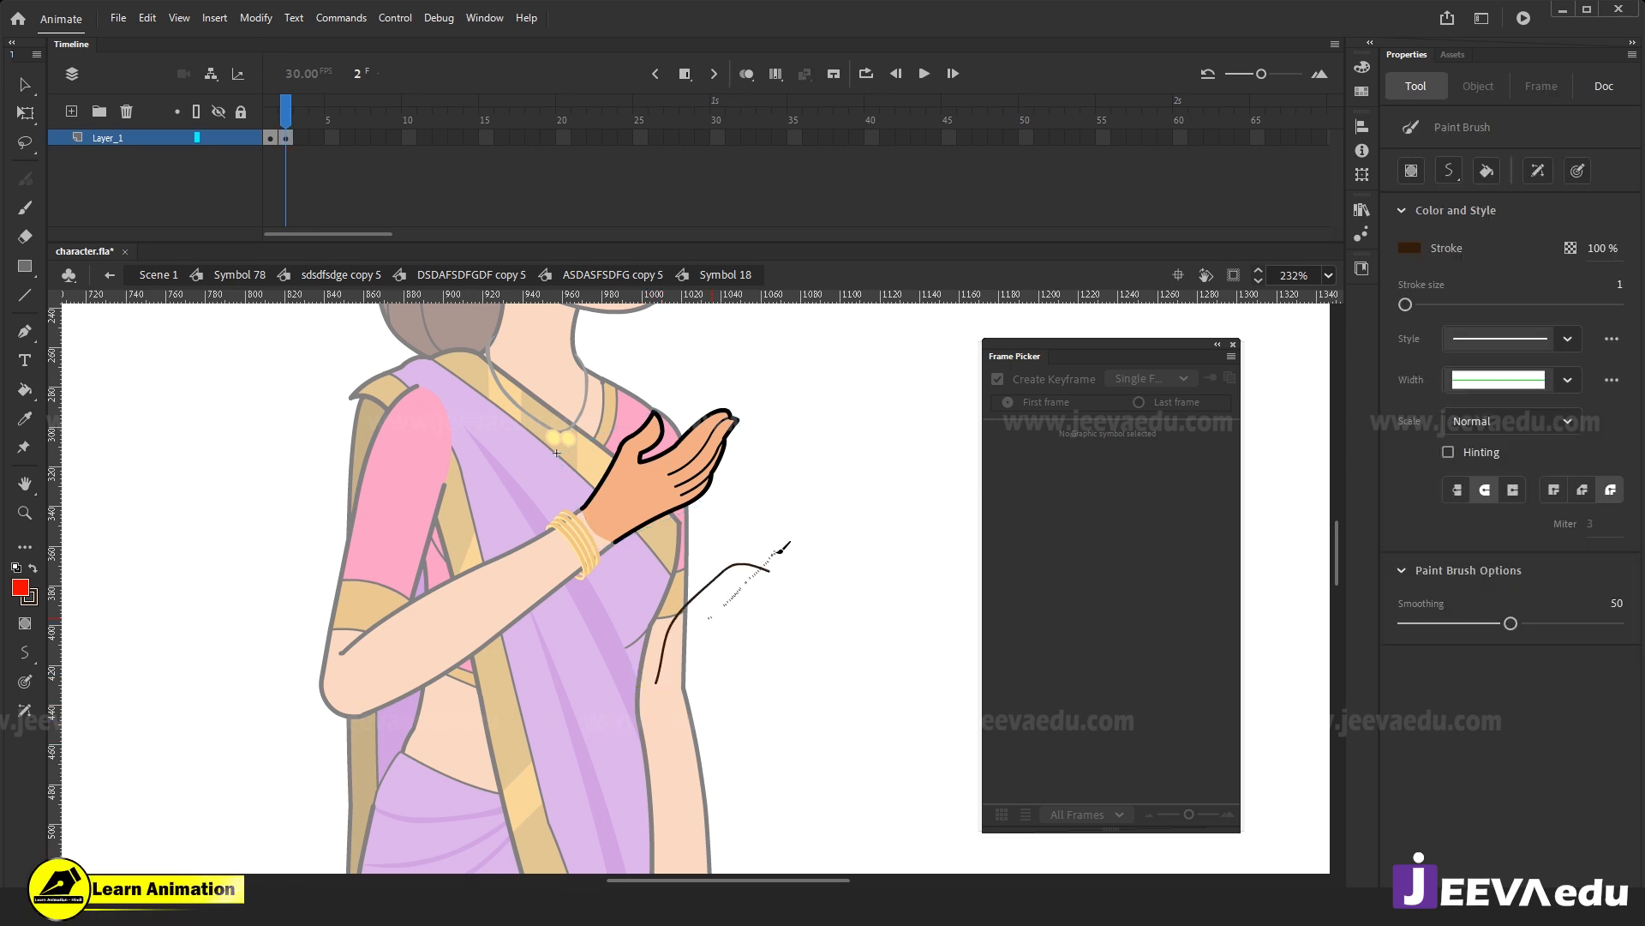
left_click_drag(862, 487, 862, 487)
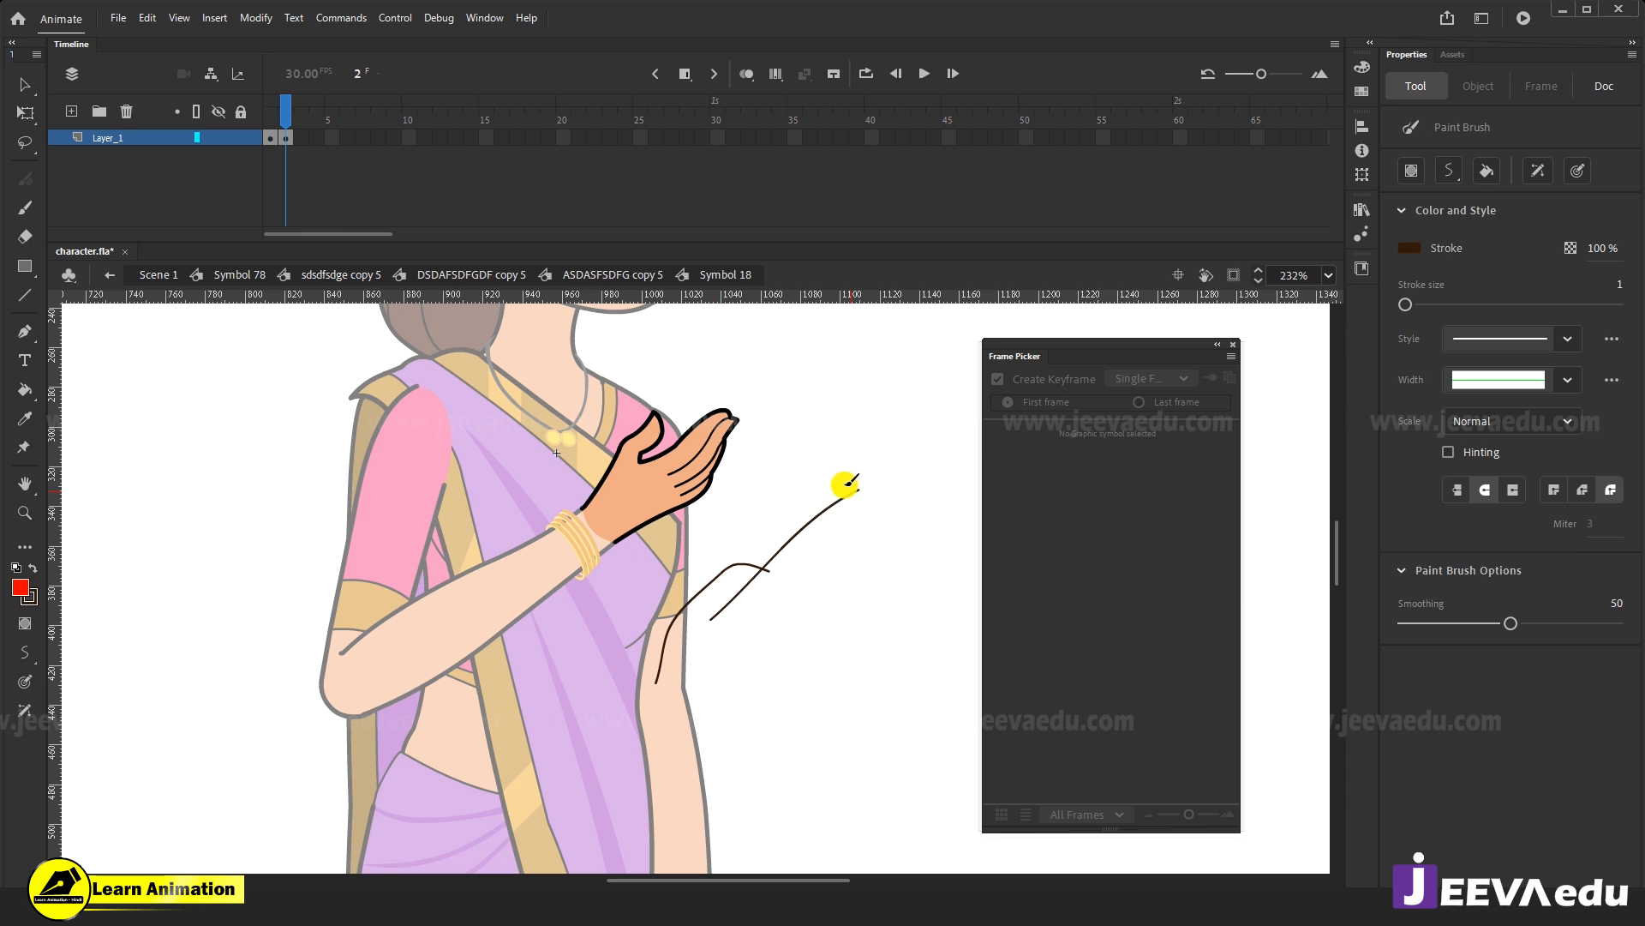
left_click_drag(788, 601, 837, 681)
left_click_drag(734, 731, 718, 742)
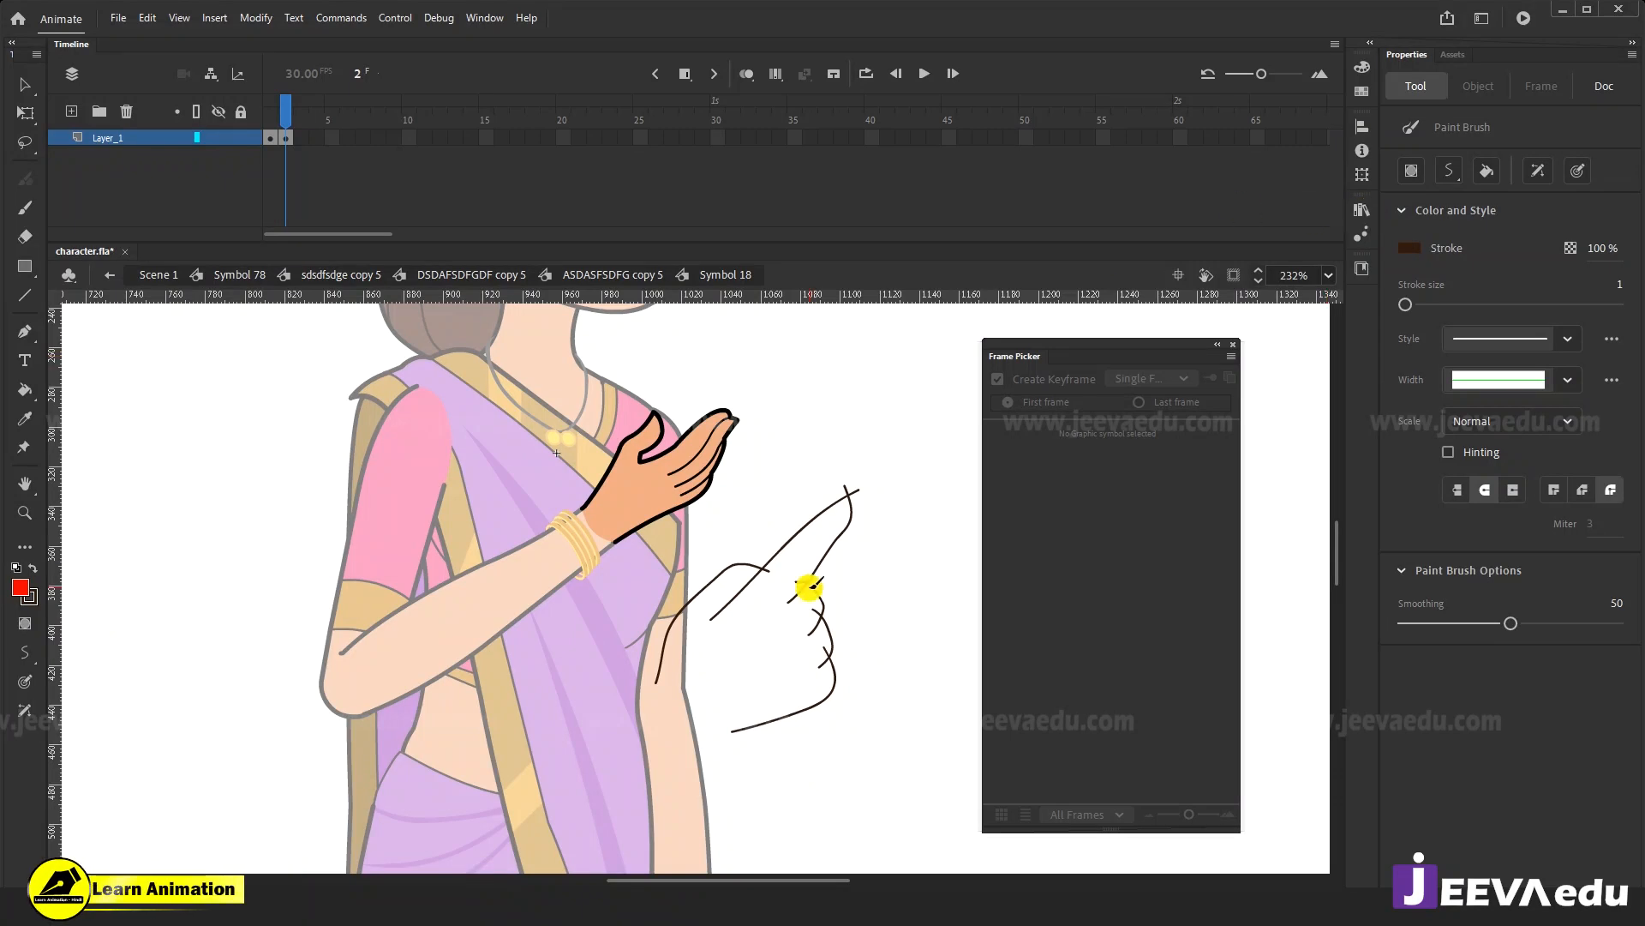
left_click(1231, 348)
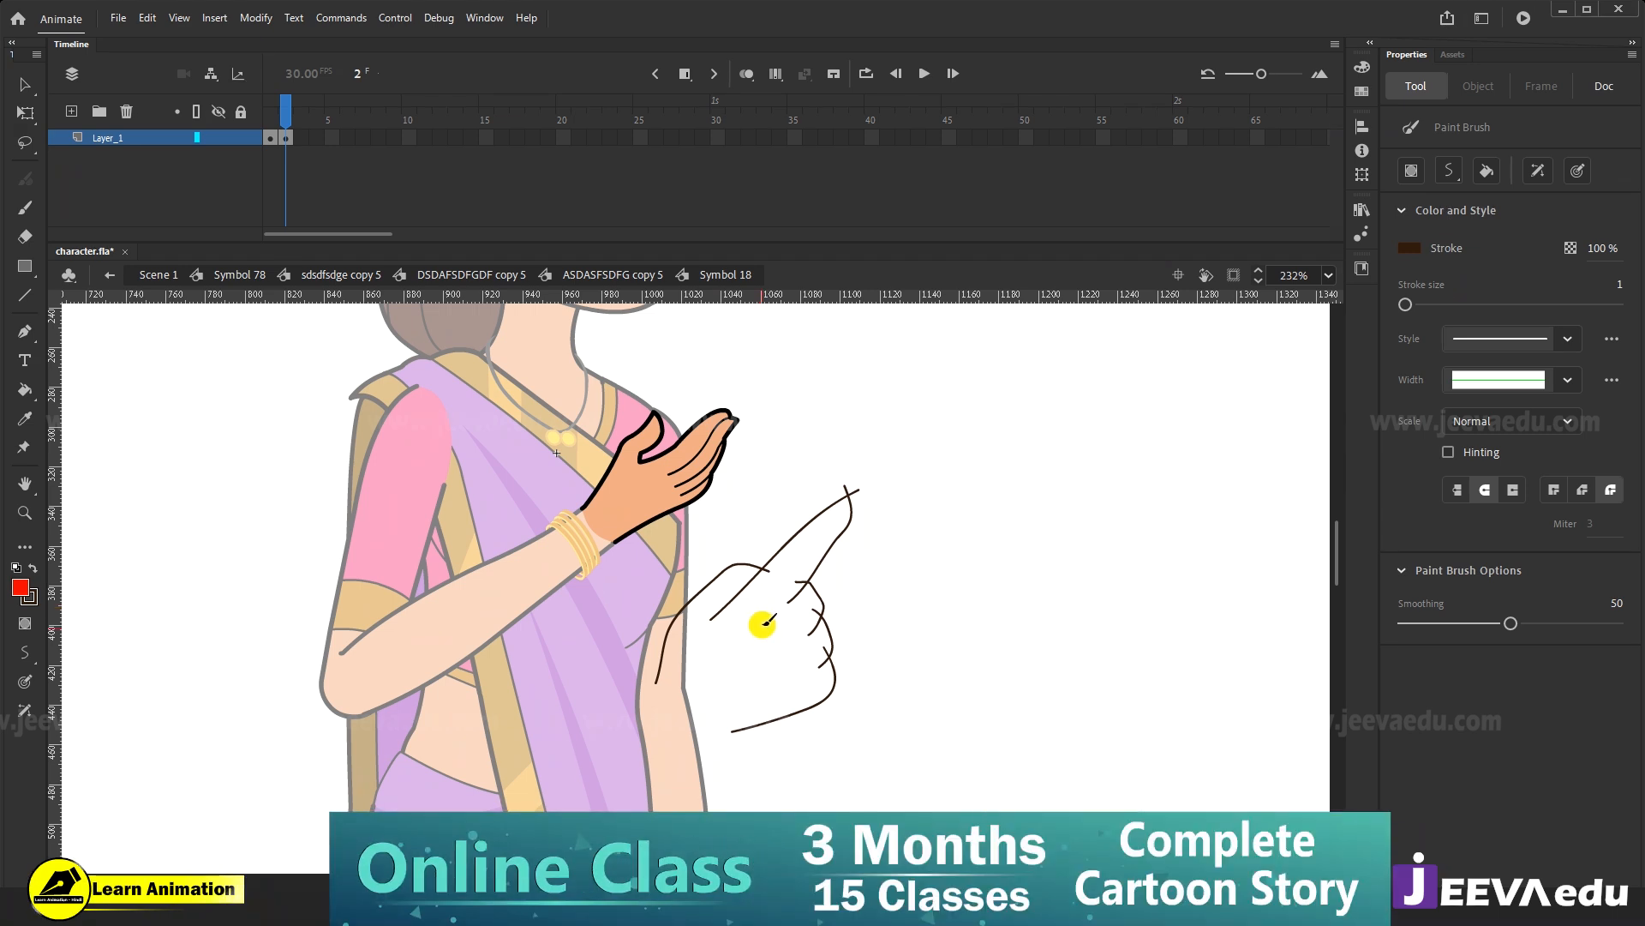
Delete the overshooting line ends at the fingertip and first knuckle of the pointing hand.
key("v")
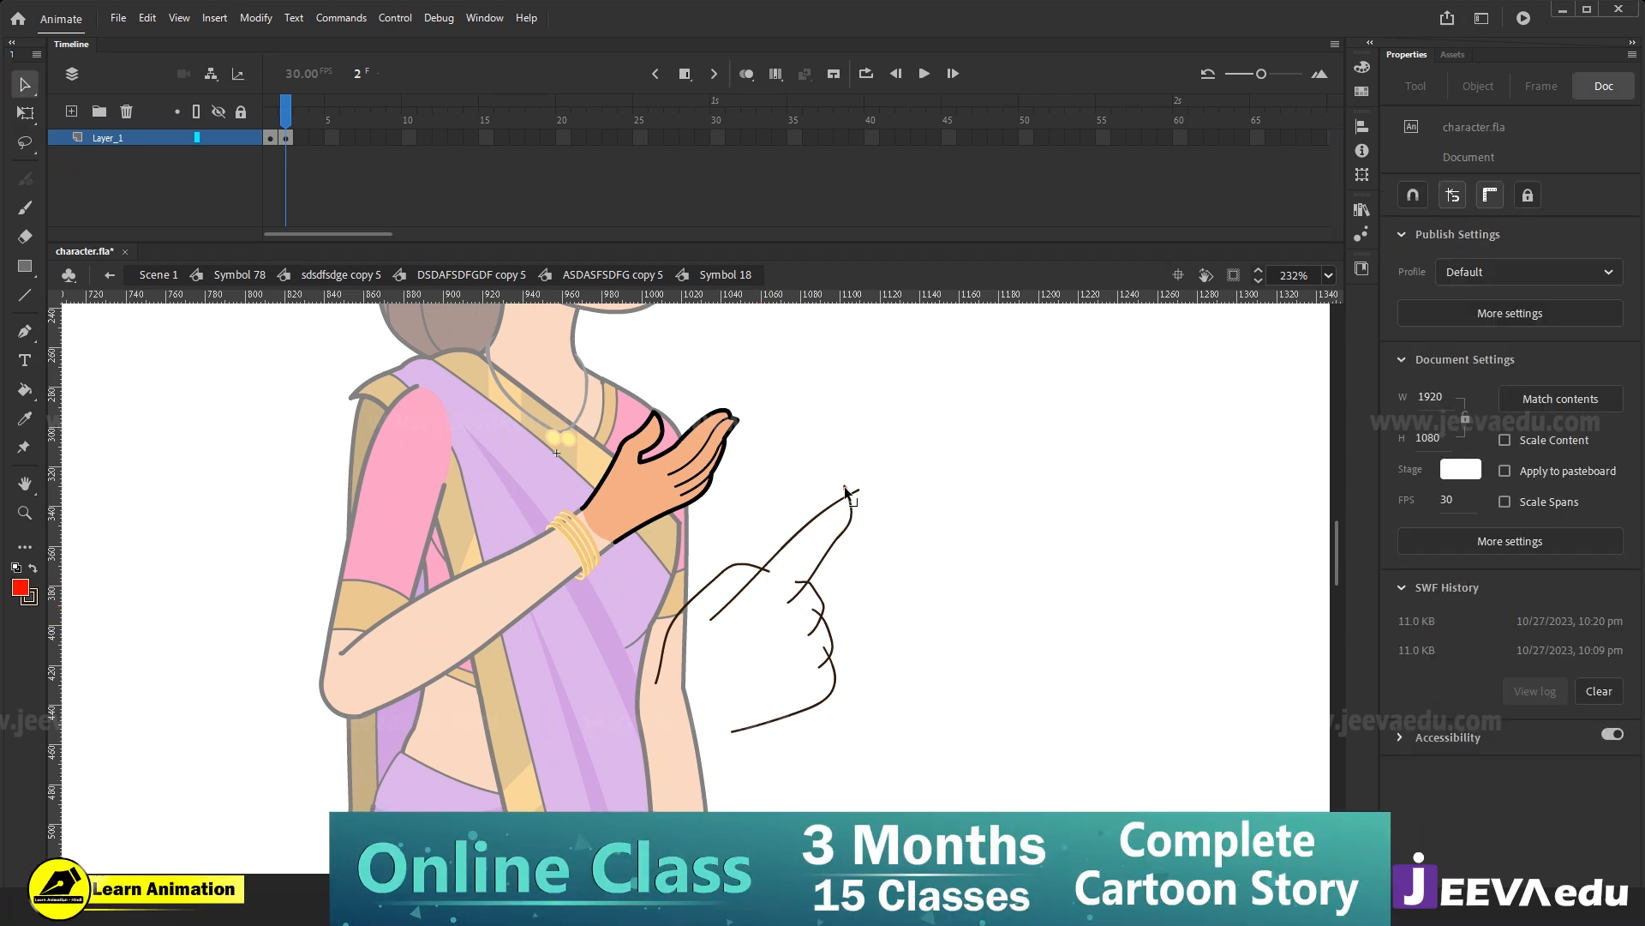
left_click(847, 494)
key("Delete")
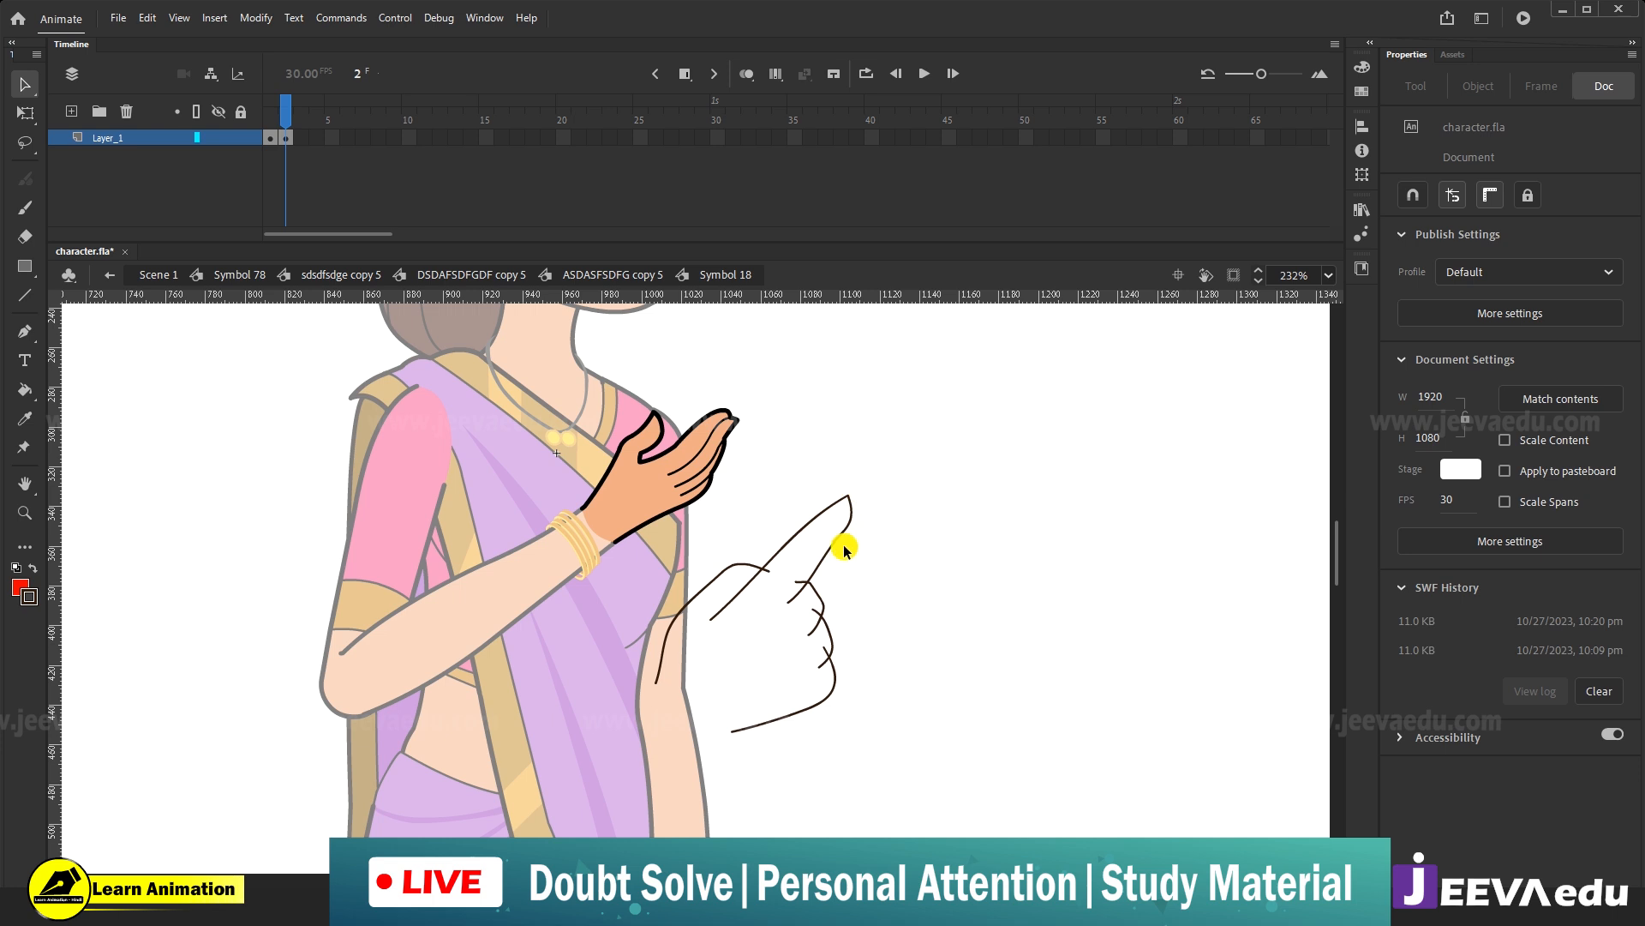
left_click(798, 584)
key("Delete")
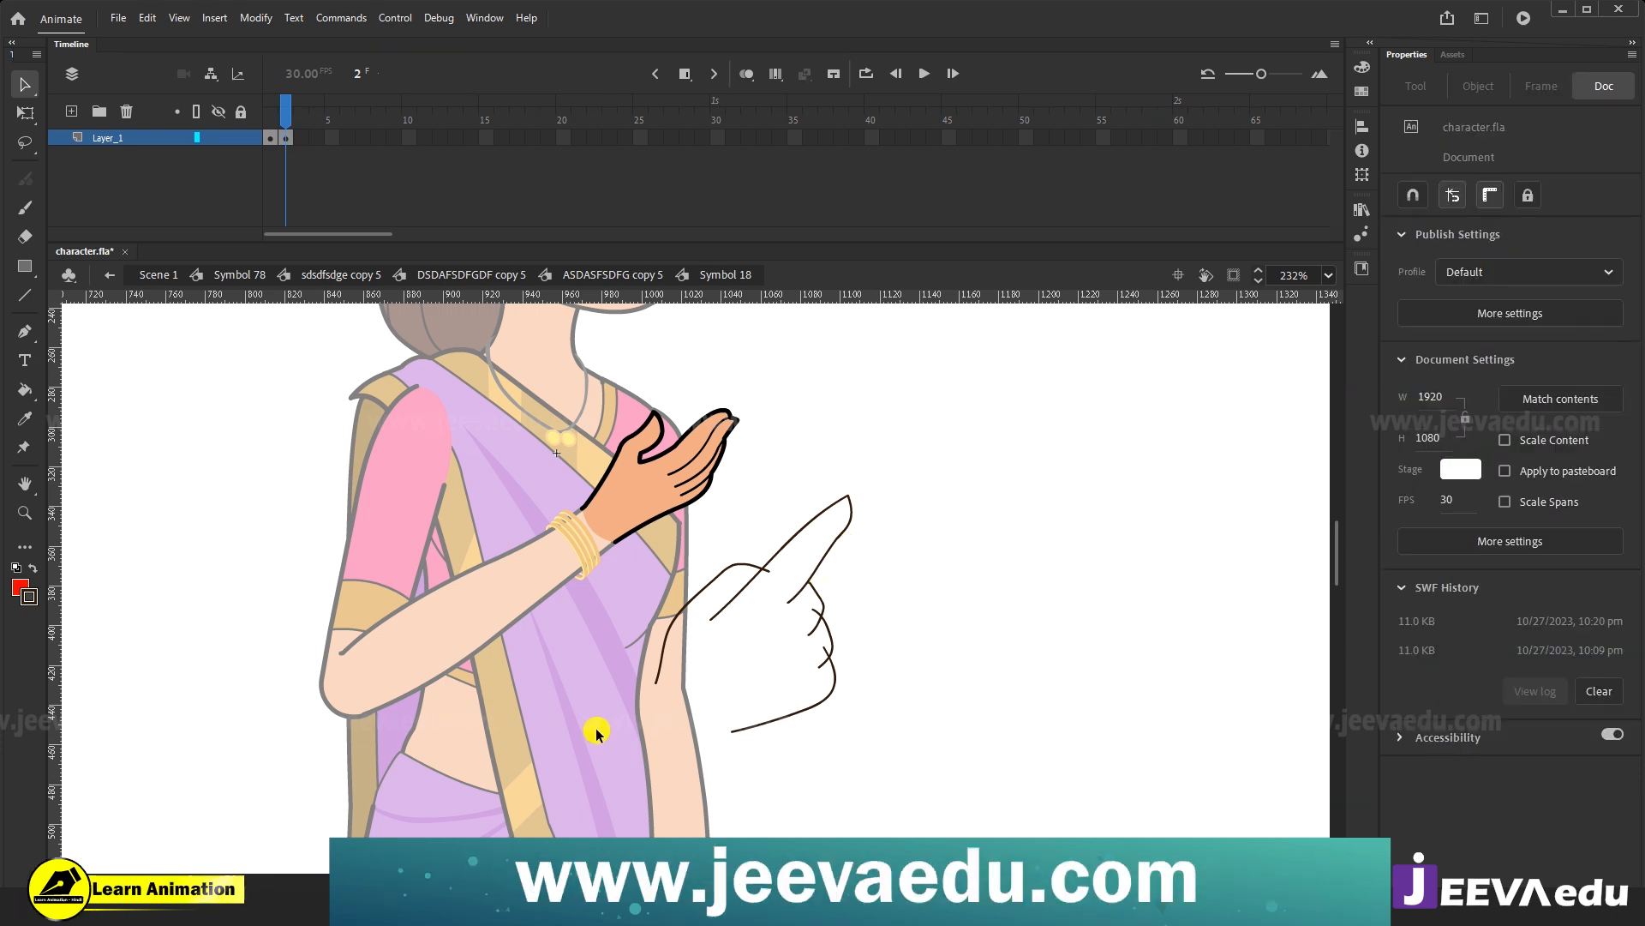
Extend the outline ends at the wrist of the pointing hand so they meet, and remove the excess line.
left_click_drag(674, 742, 687, 736)
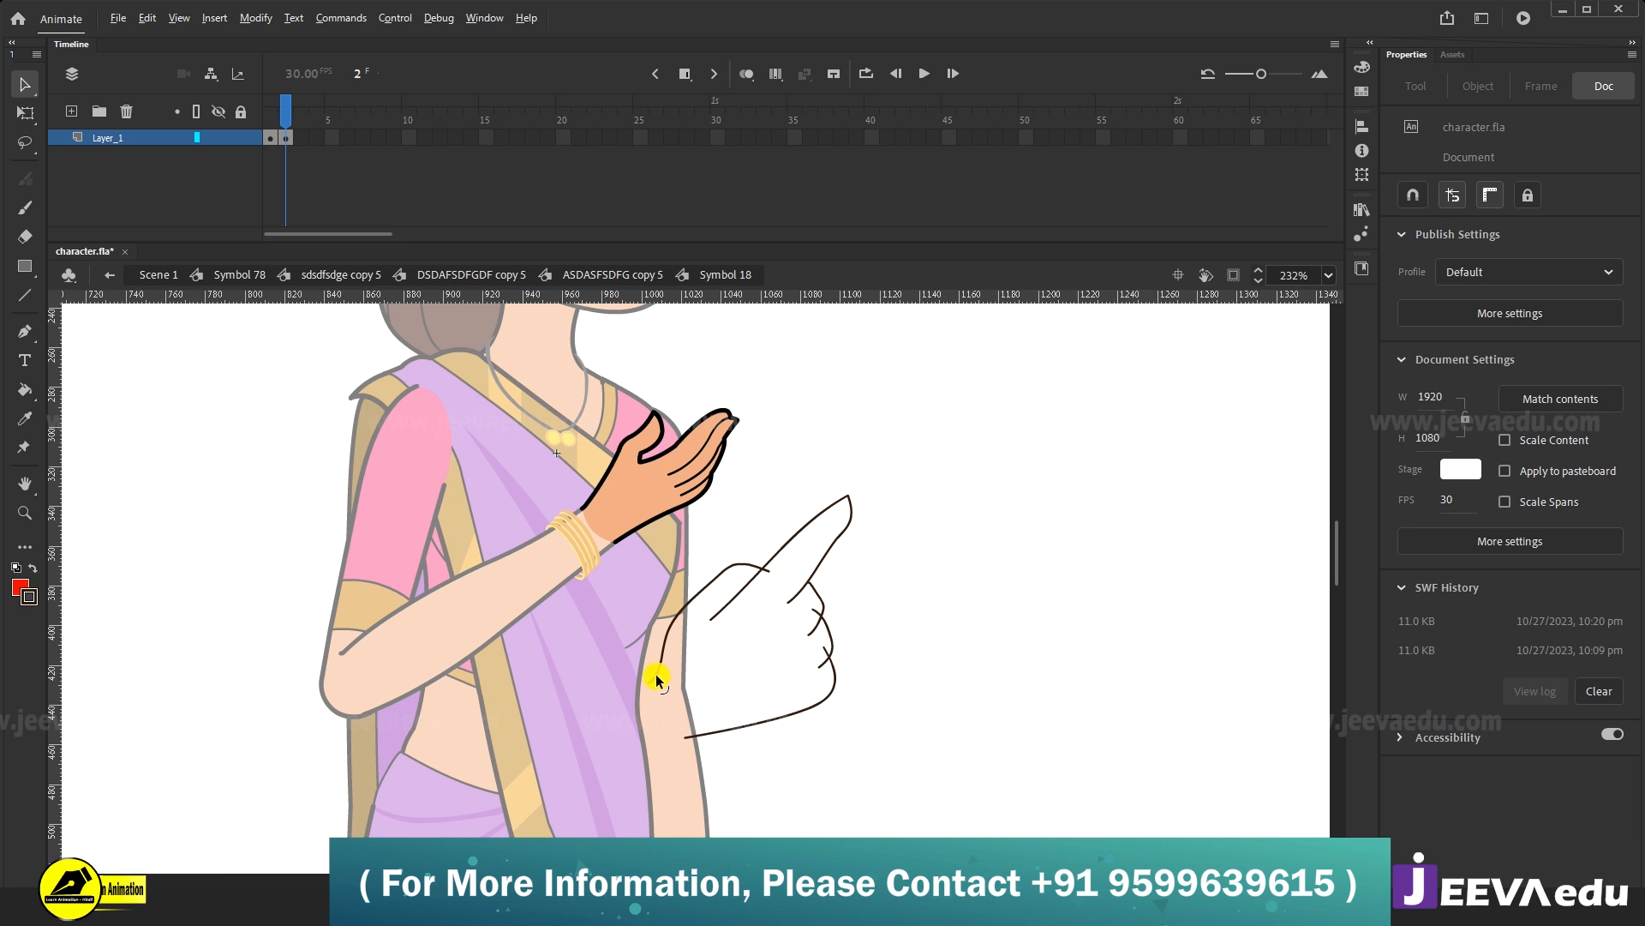
left_click_drag(646, 679, 641, 671)
left_click(696, 746)
key("Delete")
left_click_drag(696, 733, 679, 738)
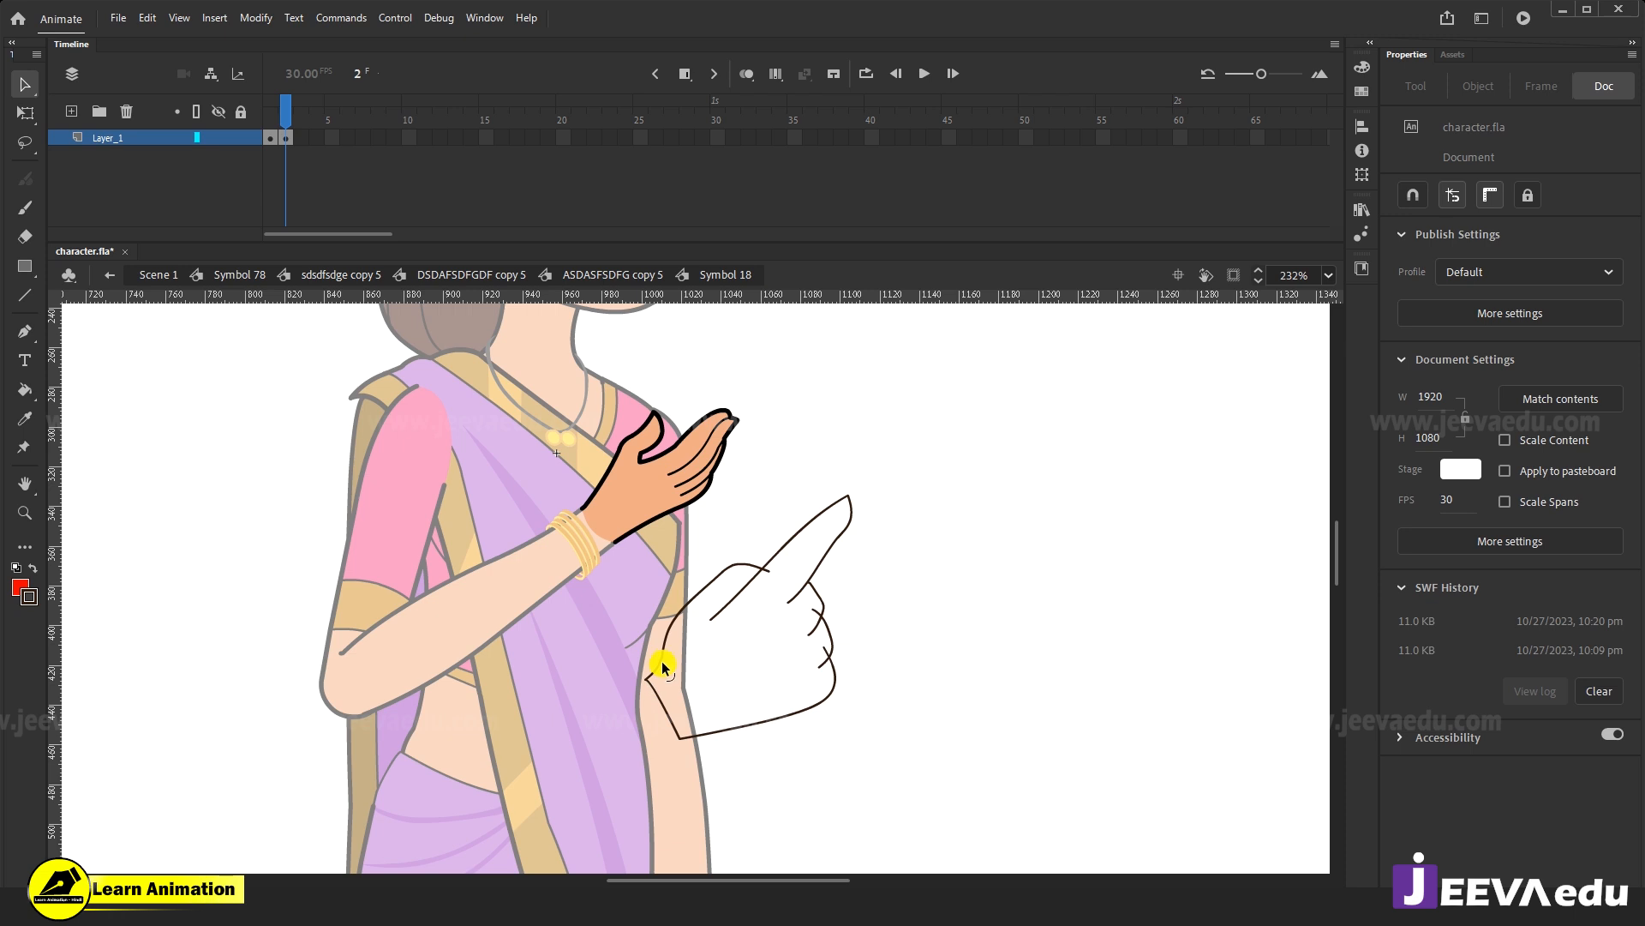
Sample the skin color from the open hand and fill the pointing hand with it.
key("i")
left_click(647, 496)
left_click(742, 634)
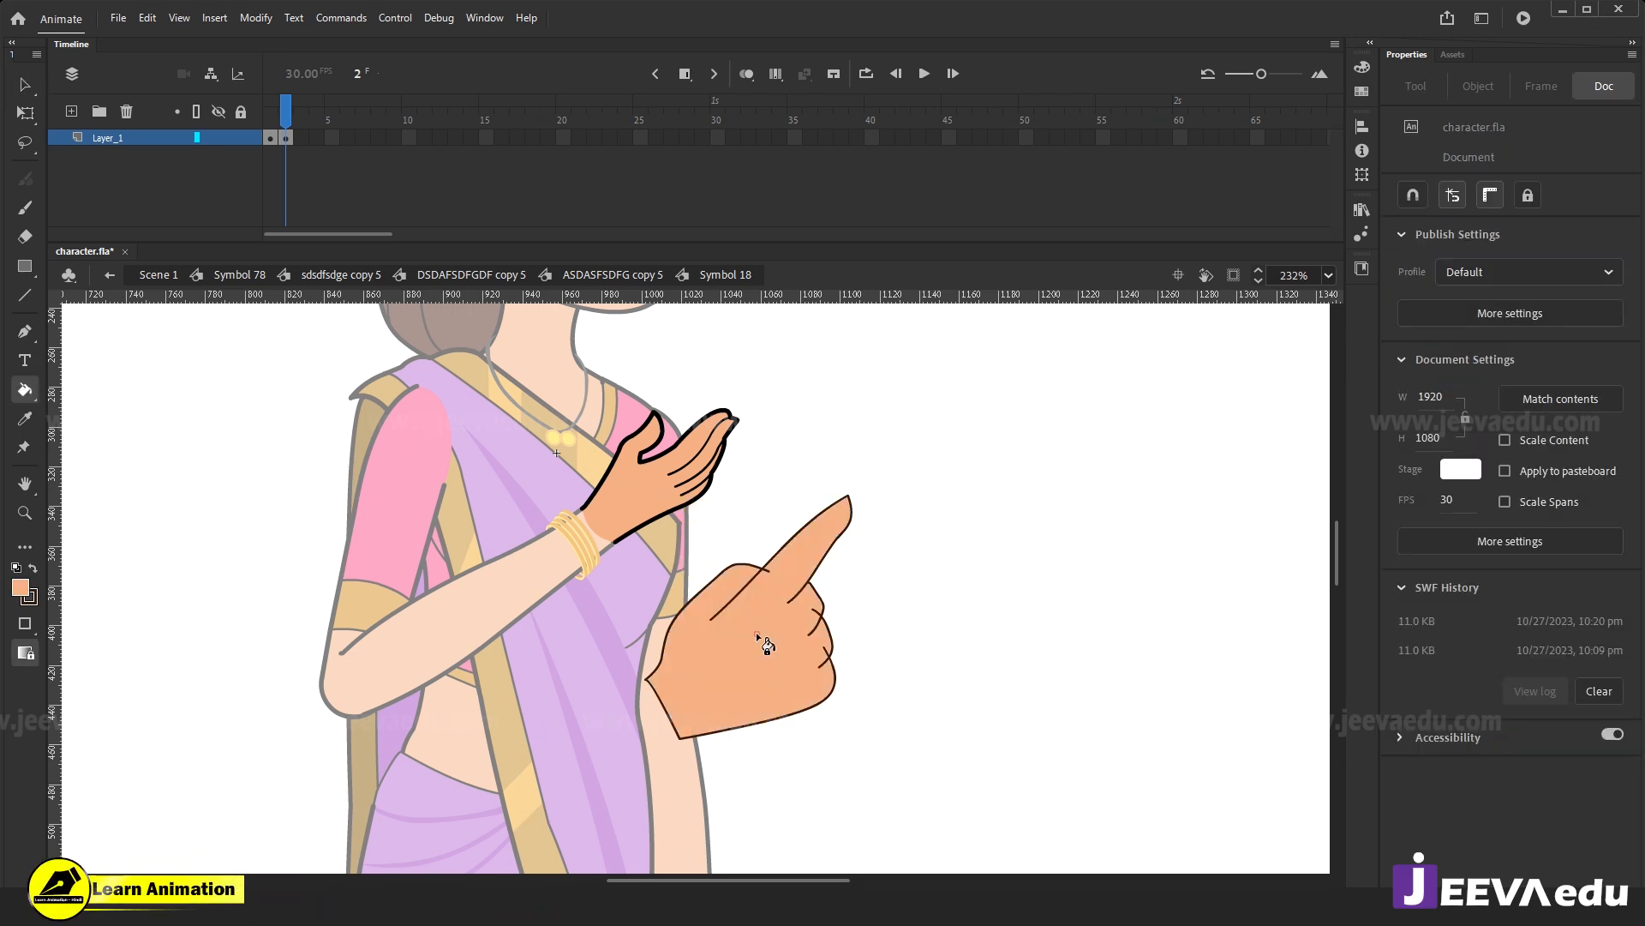
Trim the stray line ends around the index finger base and knuckles of the pointing hand.
key("z")
left_click(757, 636)
key("v")
left_click(730, 473)
key("Delete")
left_click(779, 538)
left_click(813, 547)
key("Delete")
left_click(839, 627)
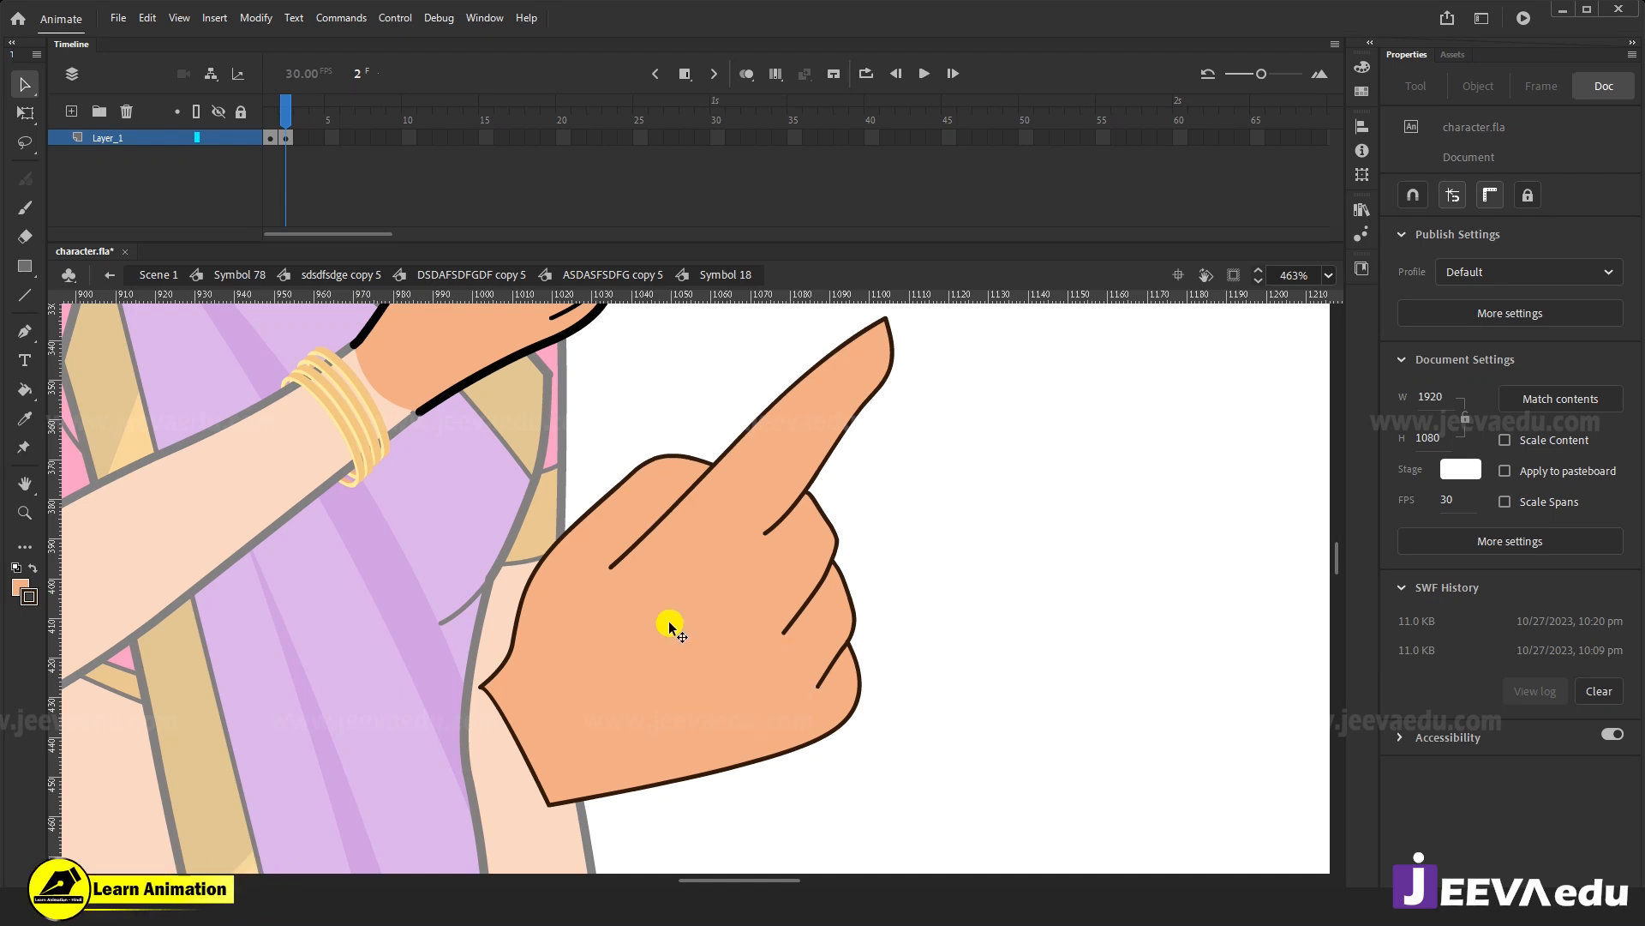
Reshape the sharp index fingertip into a rounded end and delete the leftover line pieces.
left_click_drag(687, 538, 679, 612)
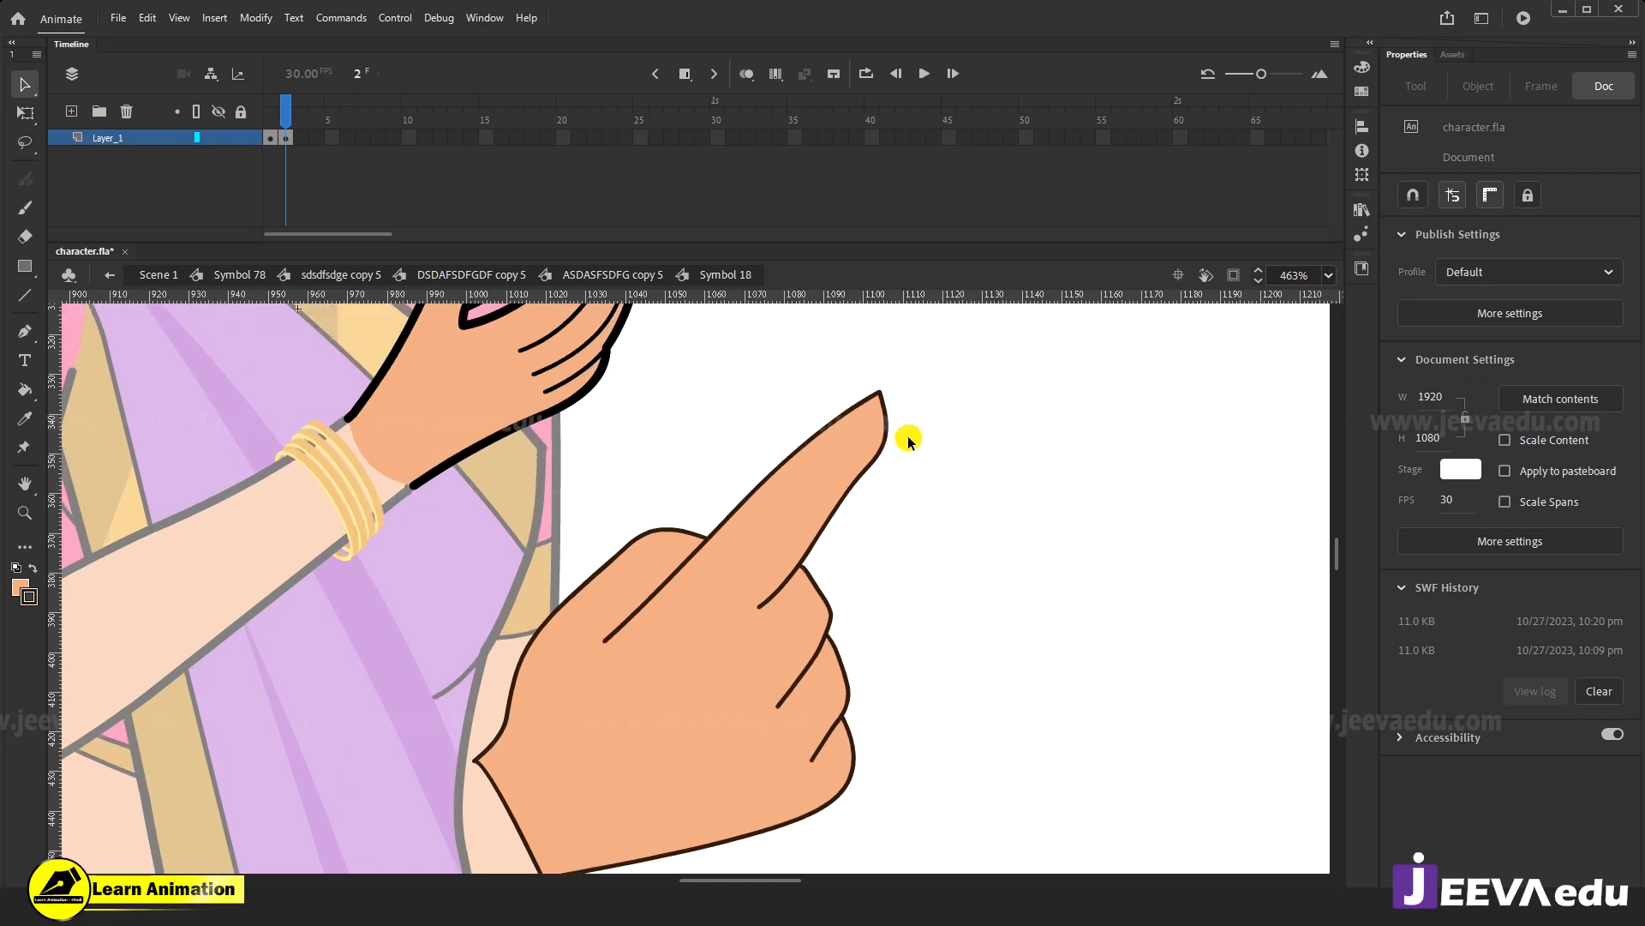
left_click_drag(888, 429, 896, 409)
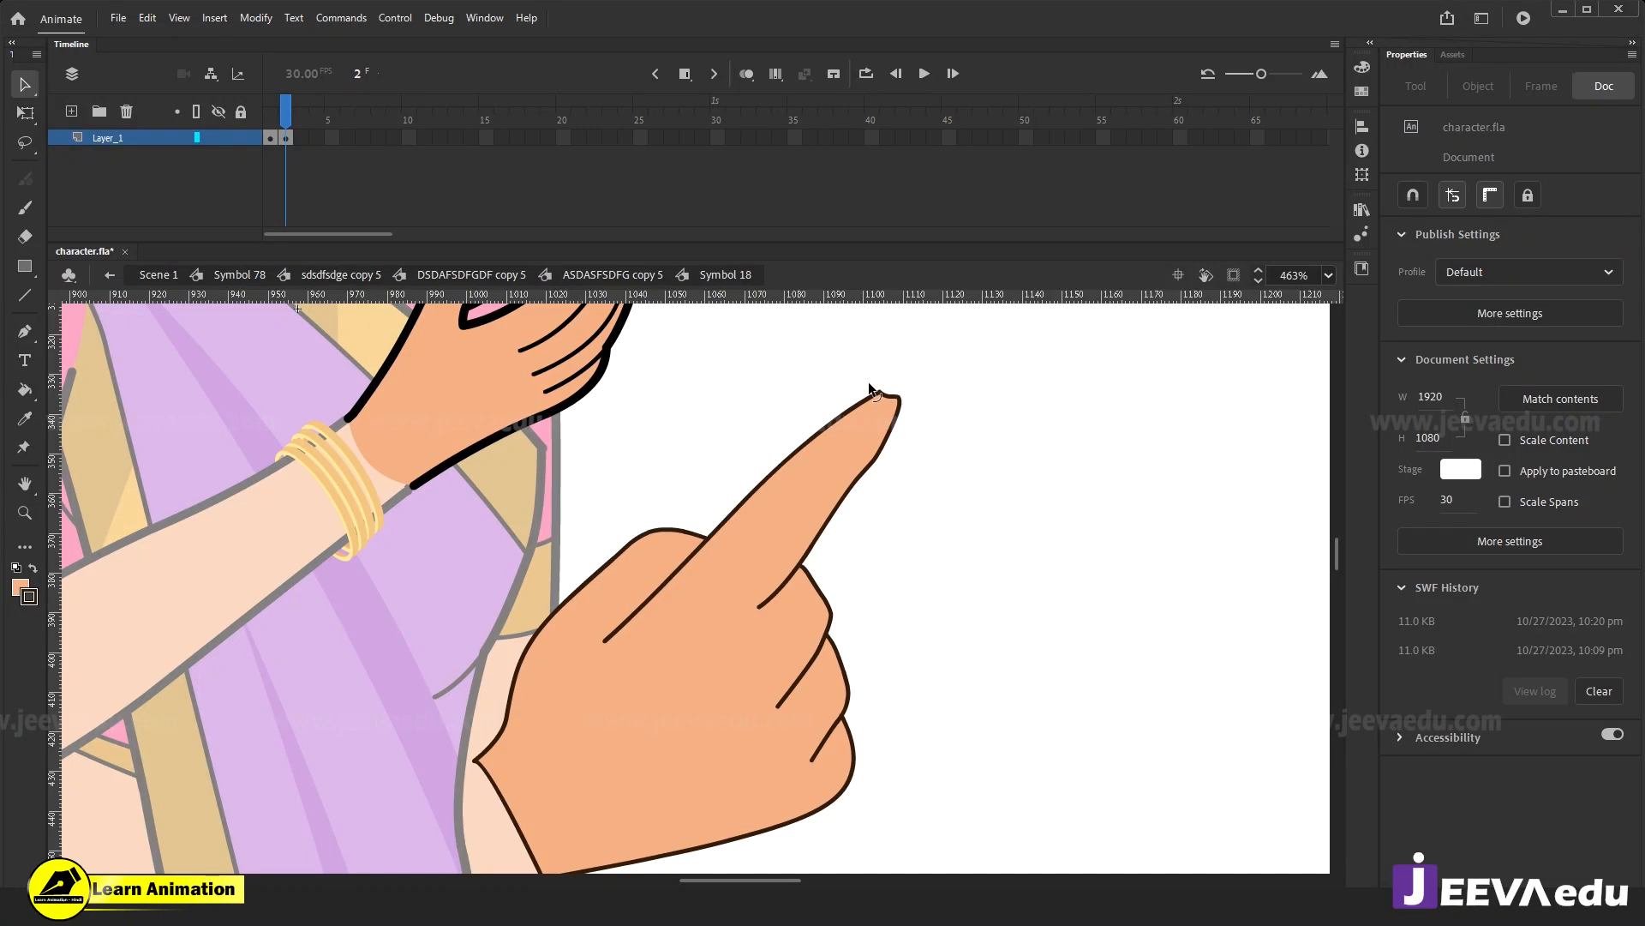
left_click_drag(856, 397, 898, 473)
left_click(899, 463)
key("Delete")
left_click(894, 429)
key("Delete")
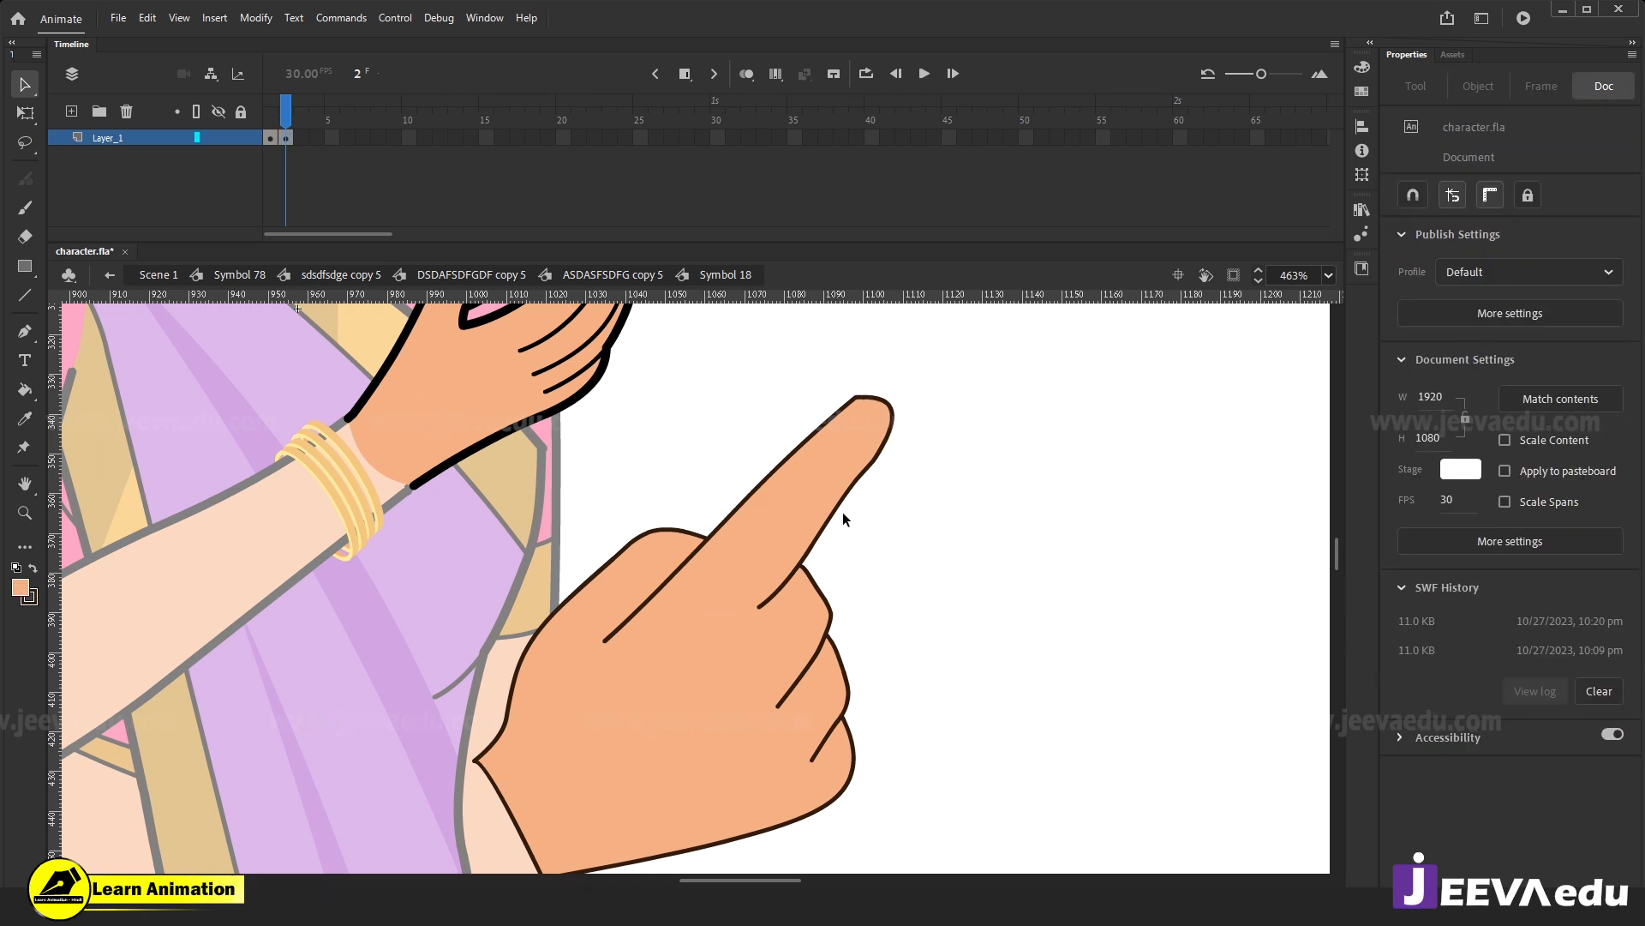
Adjust the length of the index finger and straighten its edges.
key("z")
left_click(706, 683, "alt")
left_click_drag(711, 683, 798, 689)
key("v")
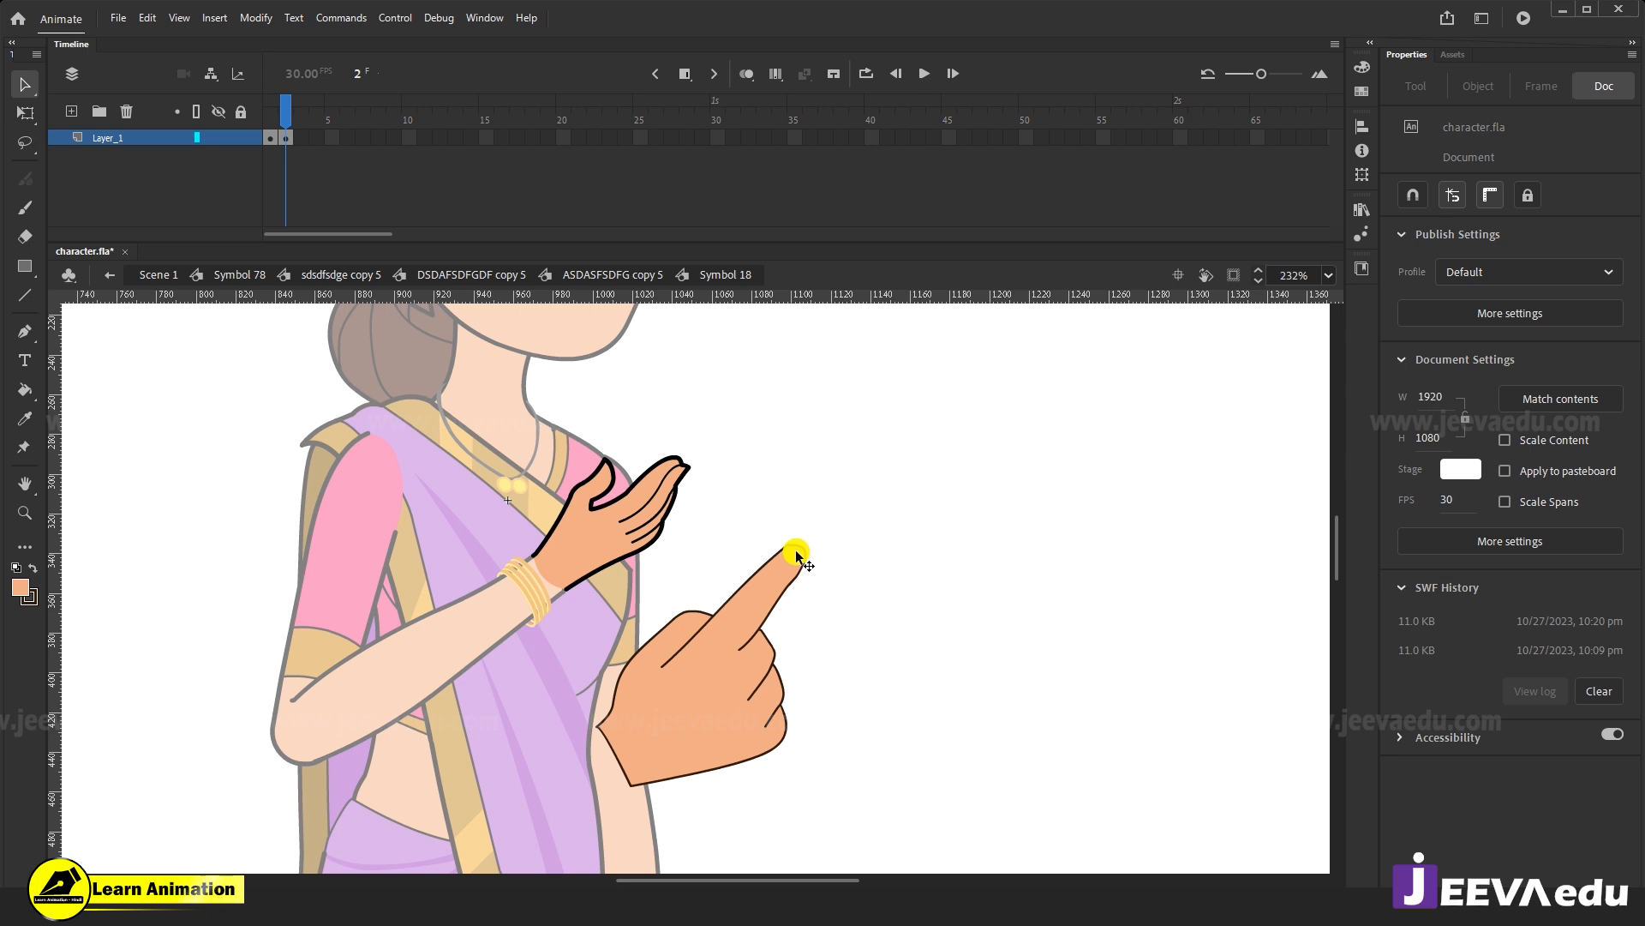
left_click(734, 600)
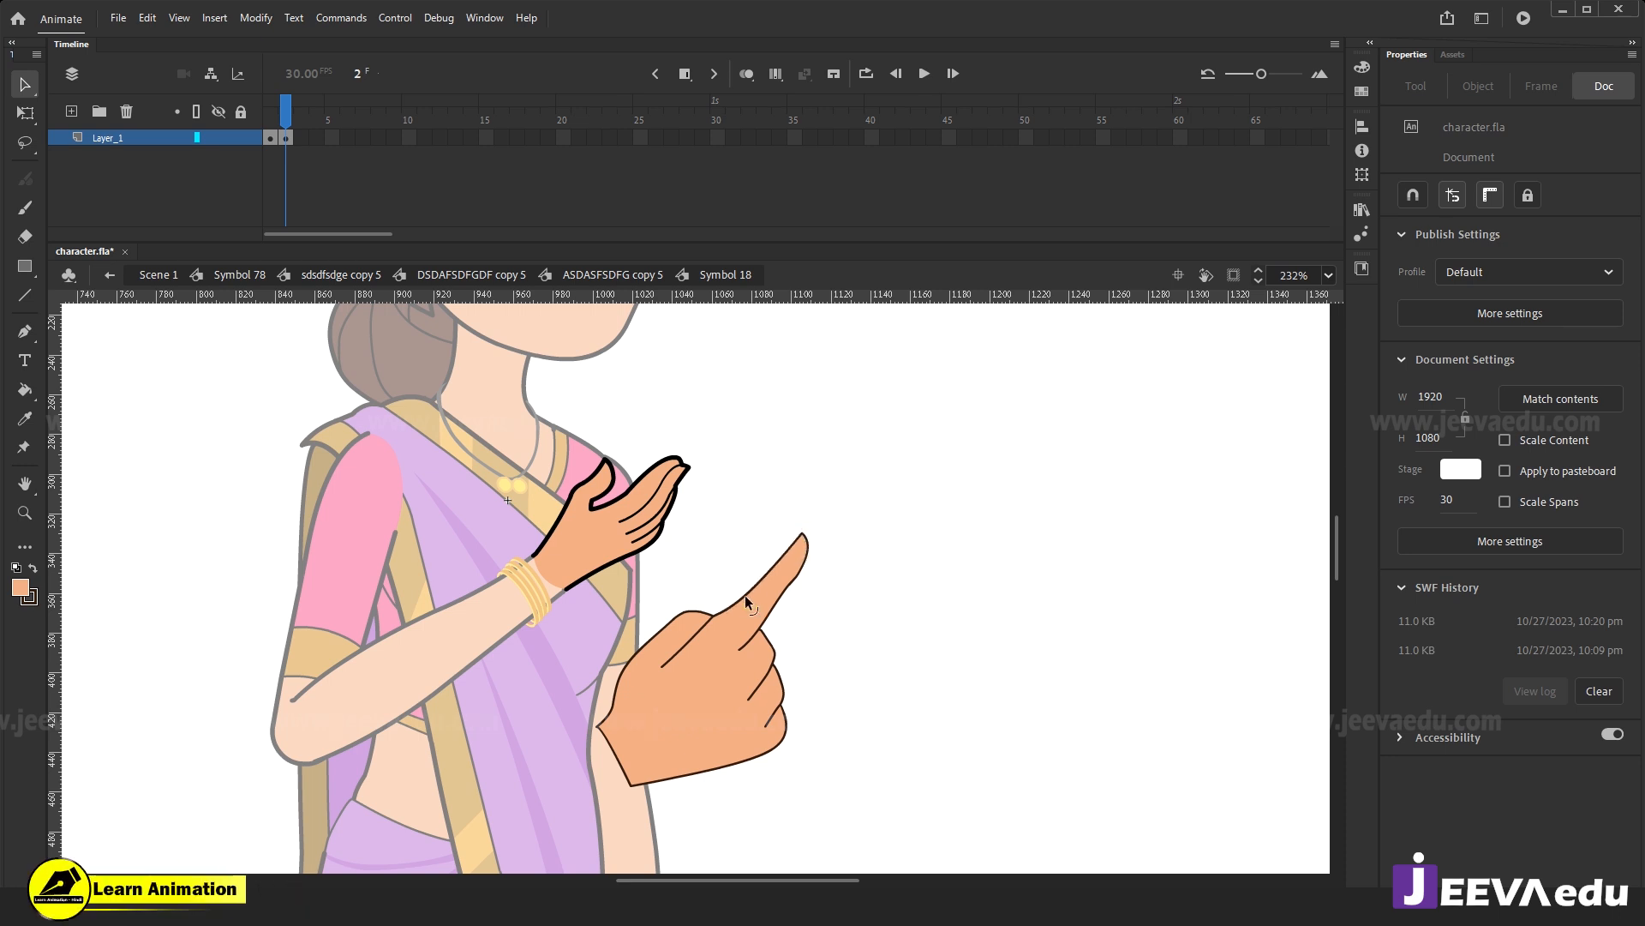
left_click_drag(732, 604, 808, 581)
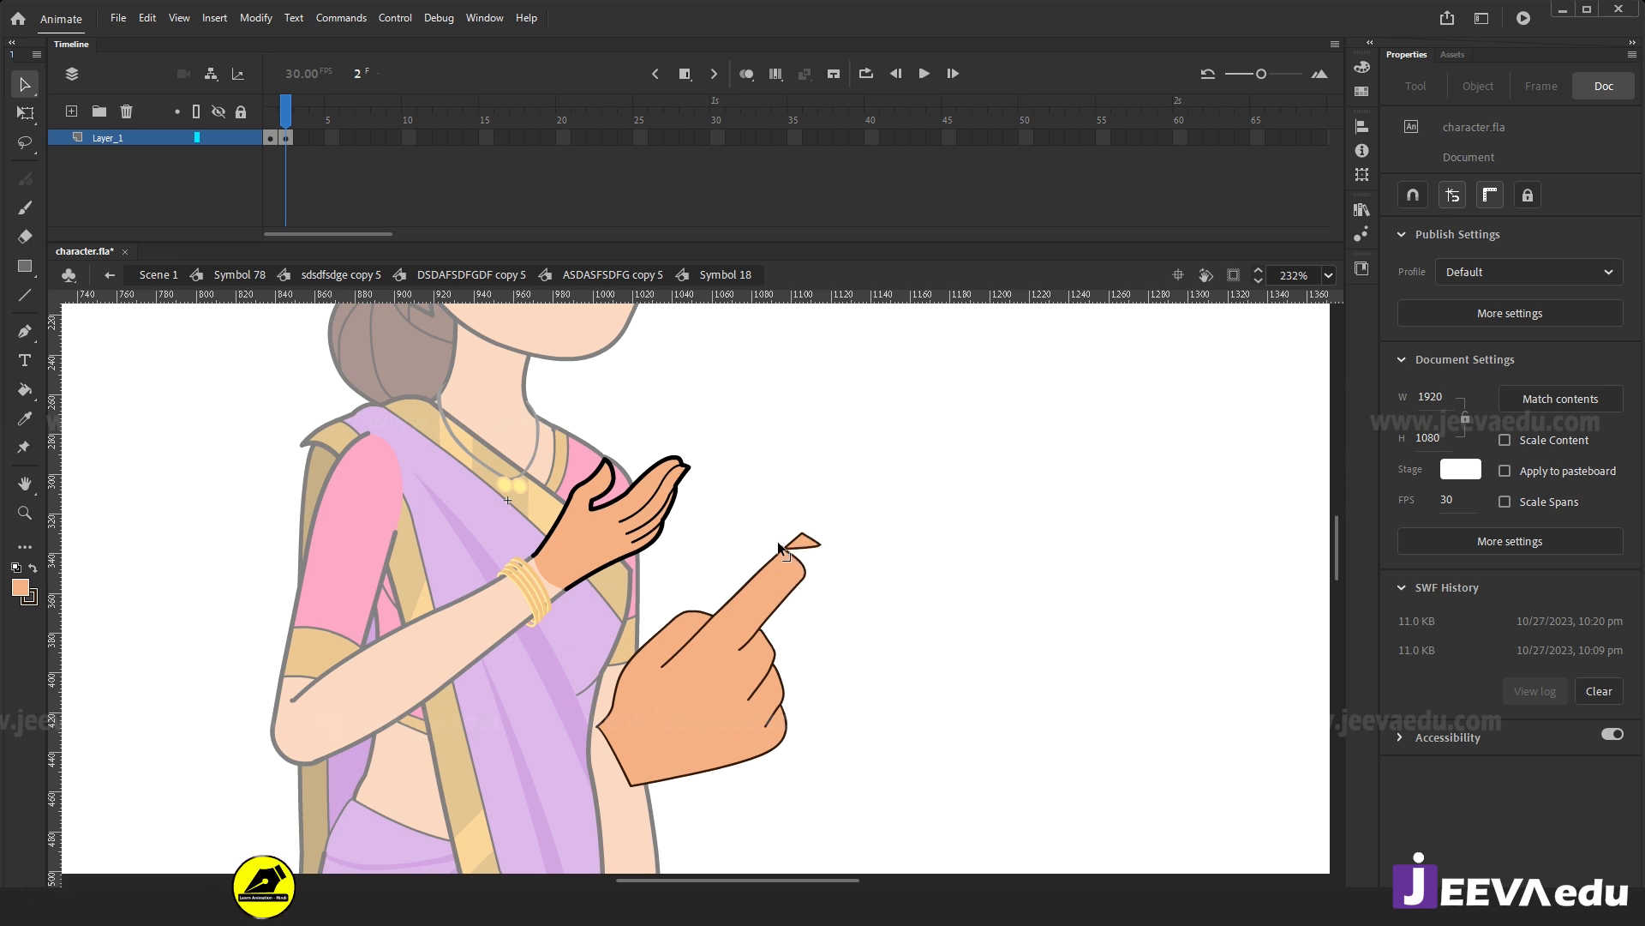
Delete the leftover fragment at the index fingertip and reshape the tip into a smooth rounded end.
left_click(790, 548)
key("Delete")
left_click(791, 544)
key("Delete")
left_click(786, 548)
key("Delete")
left_click(780, 550)
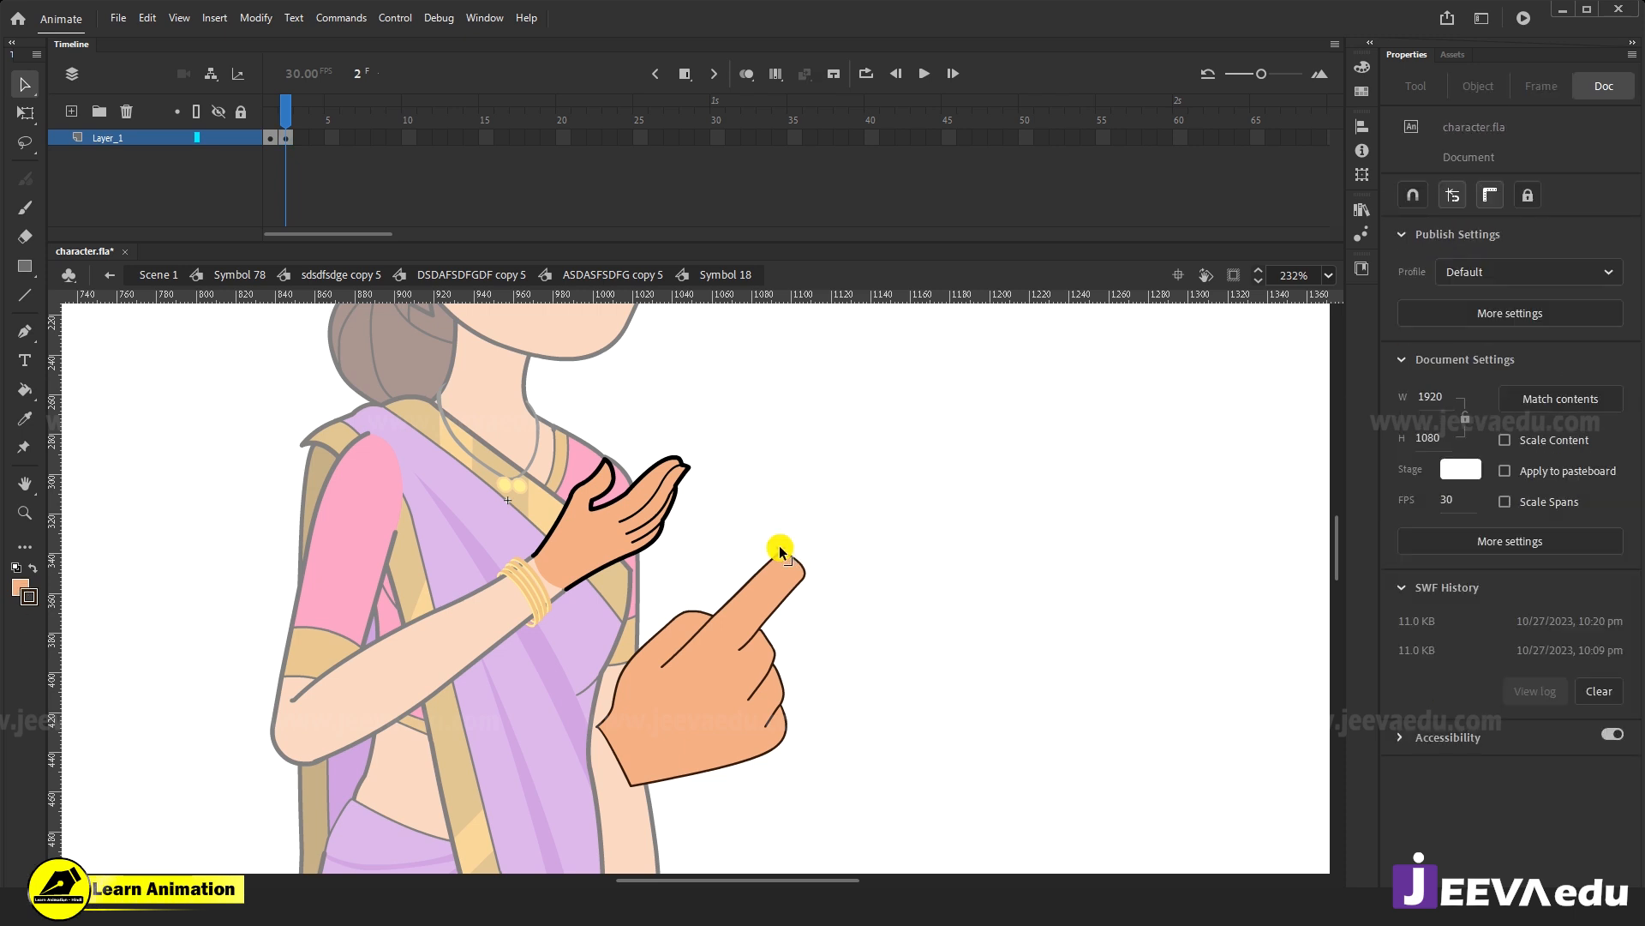
left_click(789, 557)
mouse_move(784, 551)
left_mouse_down()
mouse_move(820, 561)
mouse_move(800, 556)
left_mouse_up()
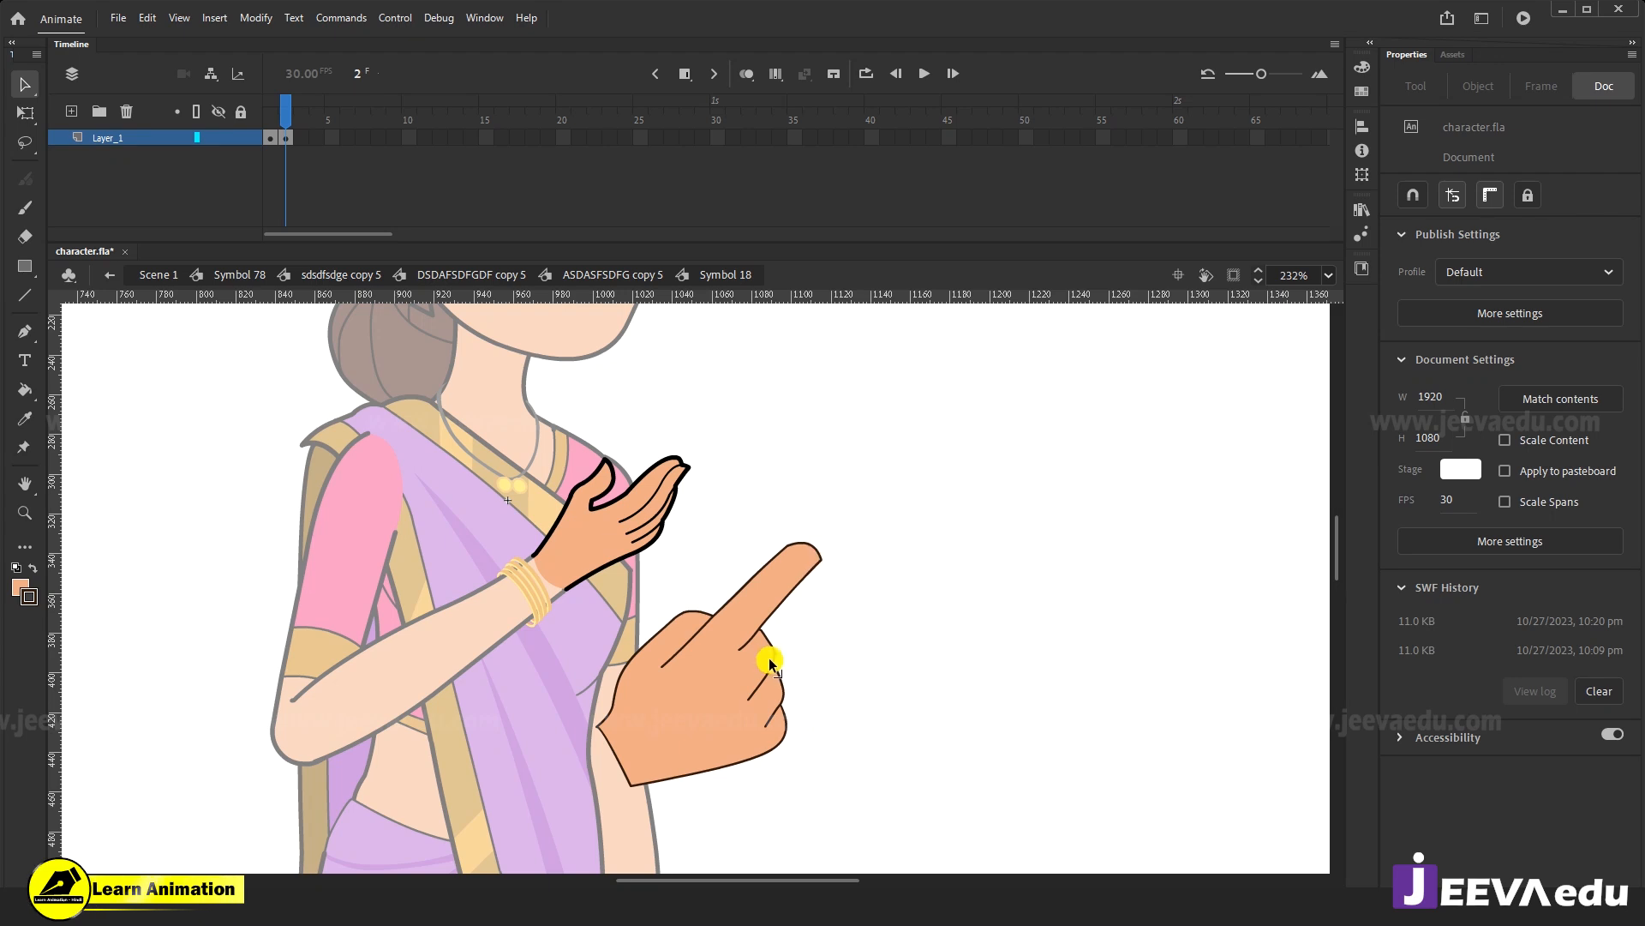
Break apart the open hand on frame 2, select its lower outline and set the stroke color to black.
key("z")
left_click(645, 535)
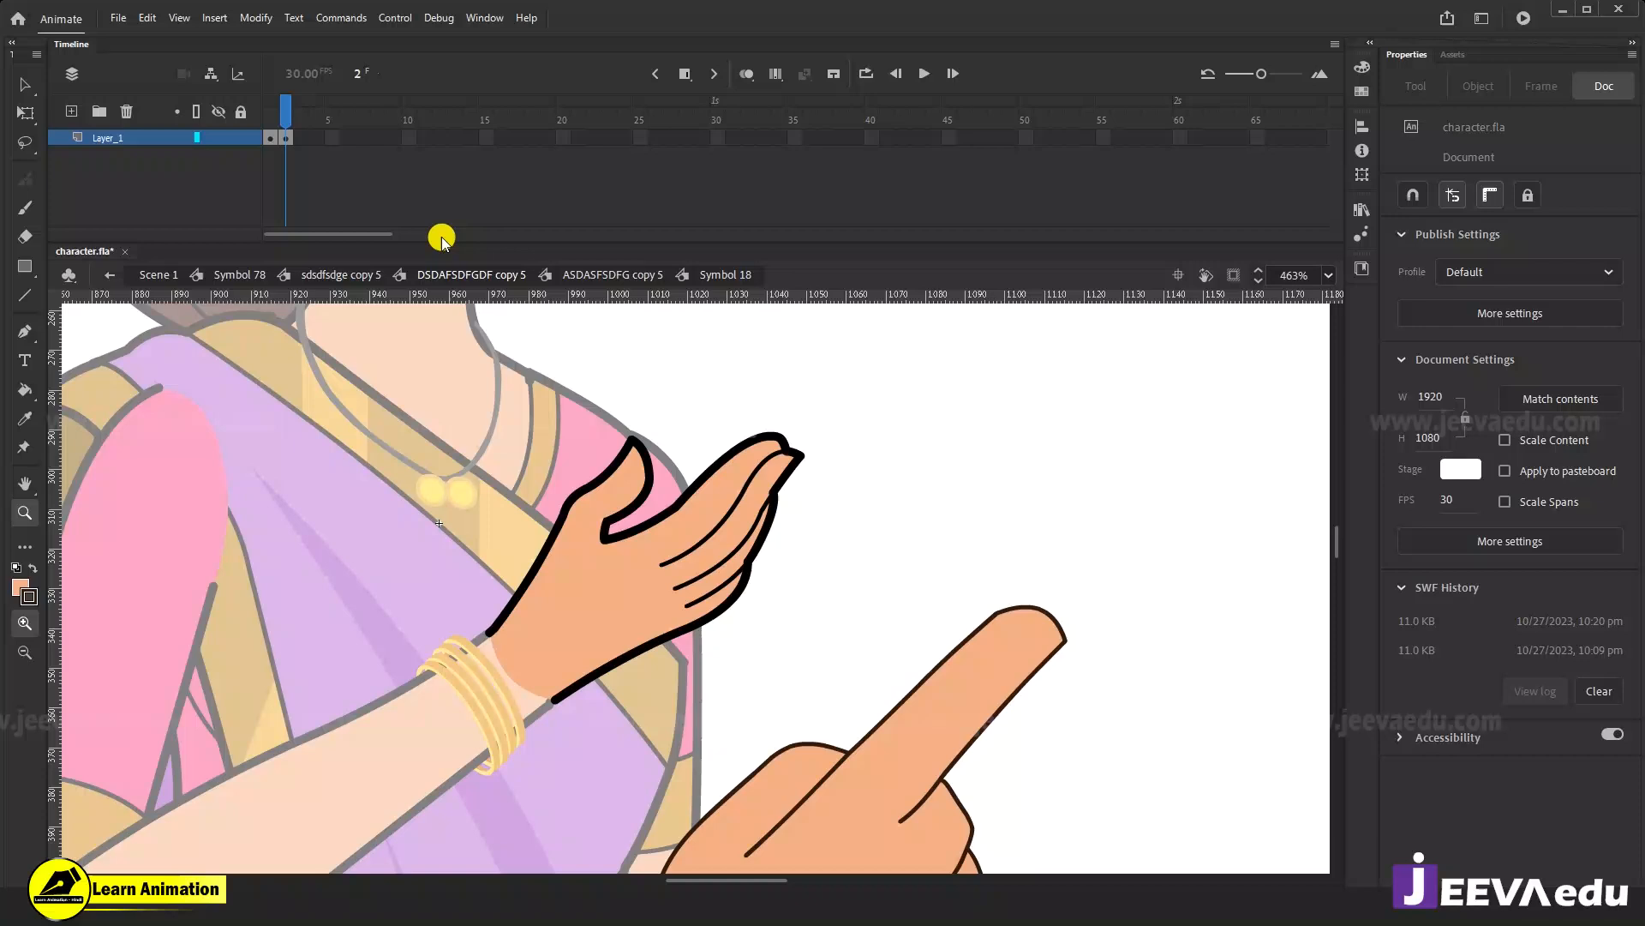
key("v")
left_click(699, 616)
key("ctrl+b")
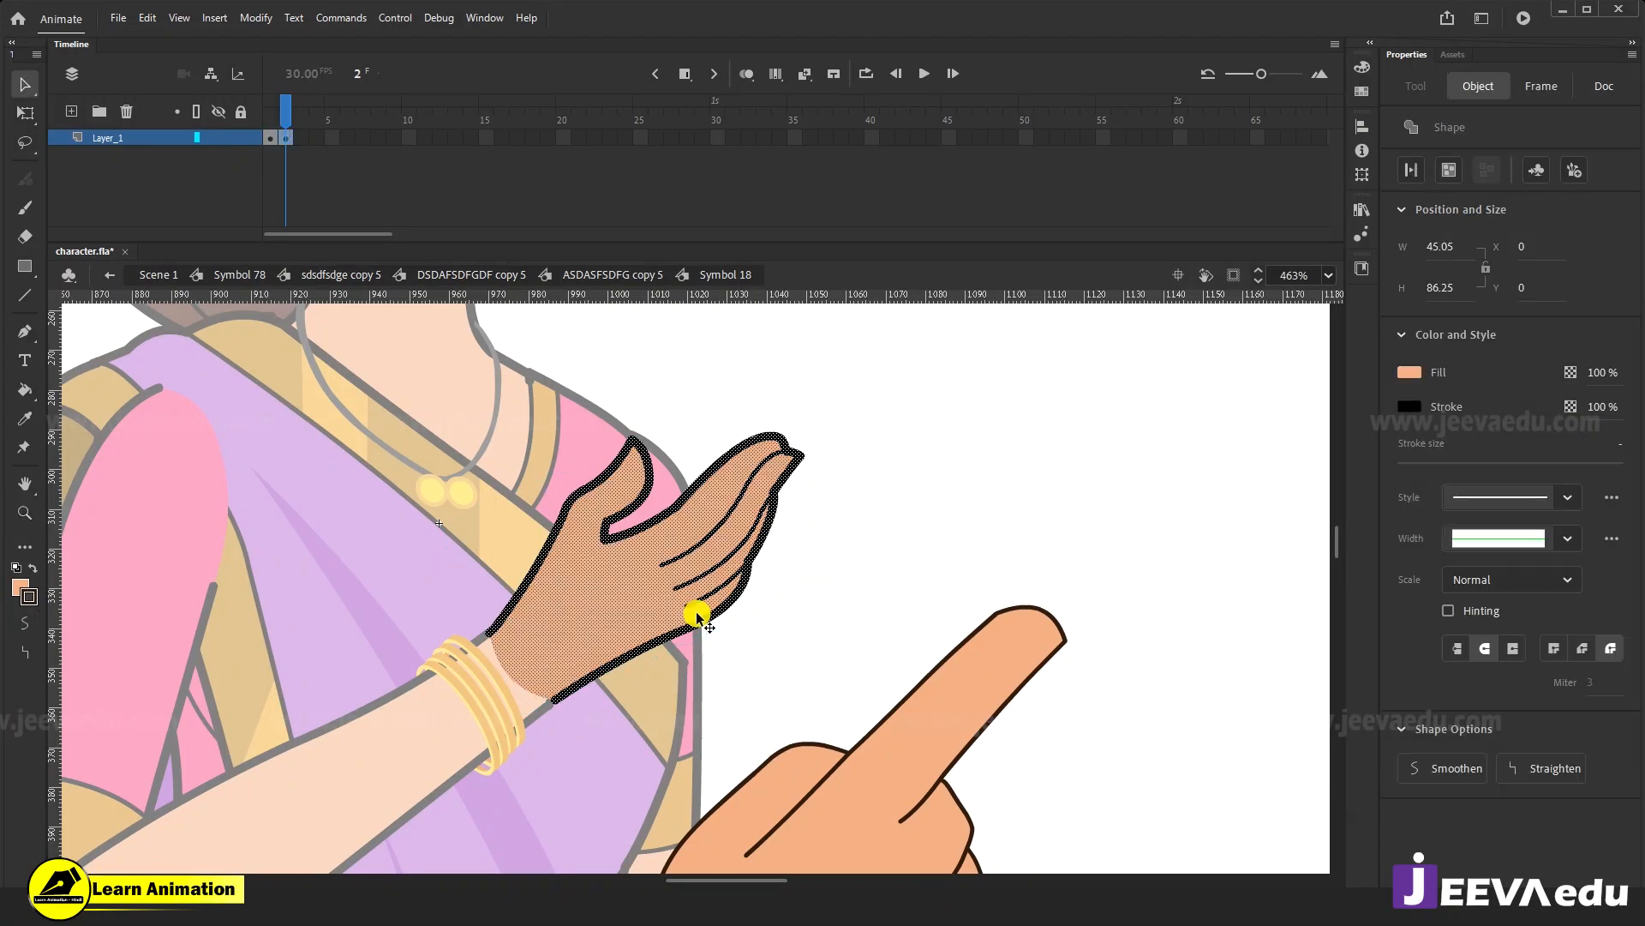
left_click(761, 640)
left_click(736, 606)
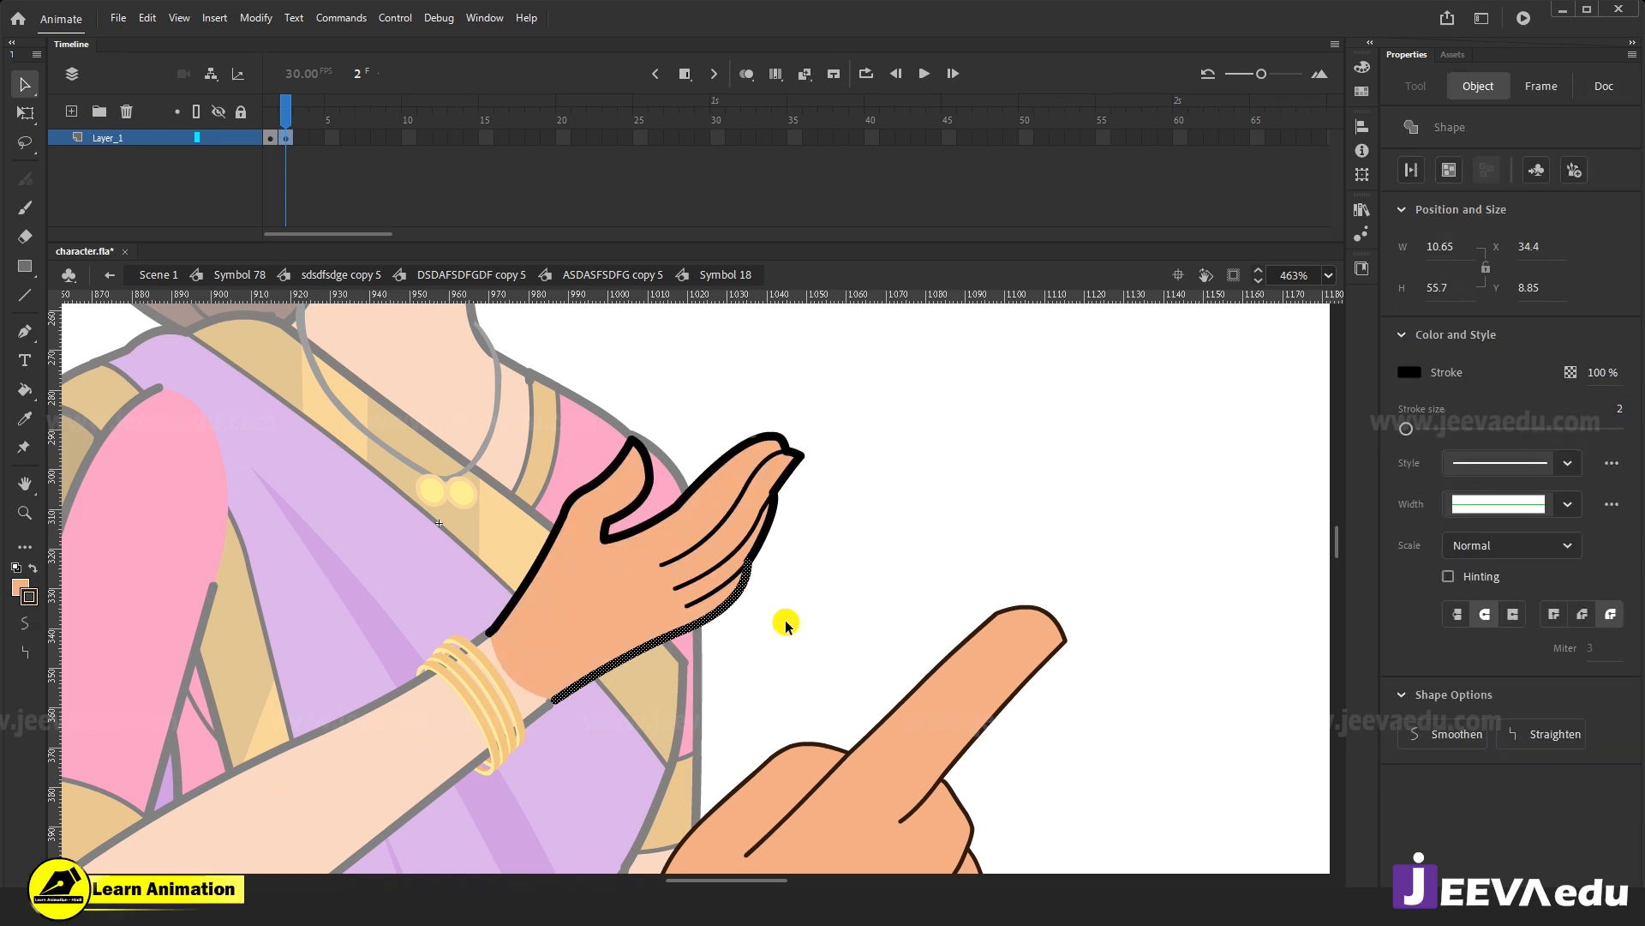
left_click(32, 609)
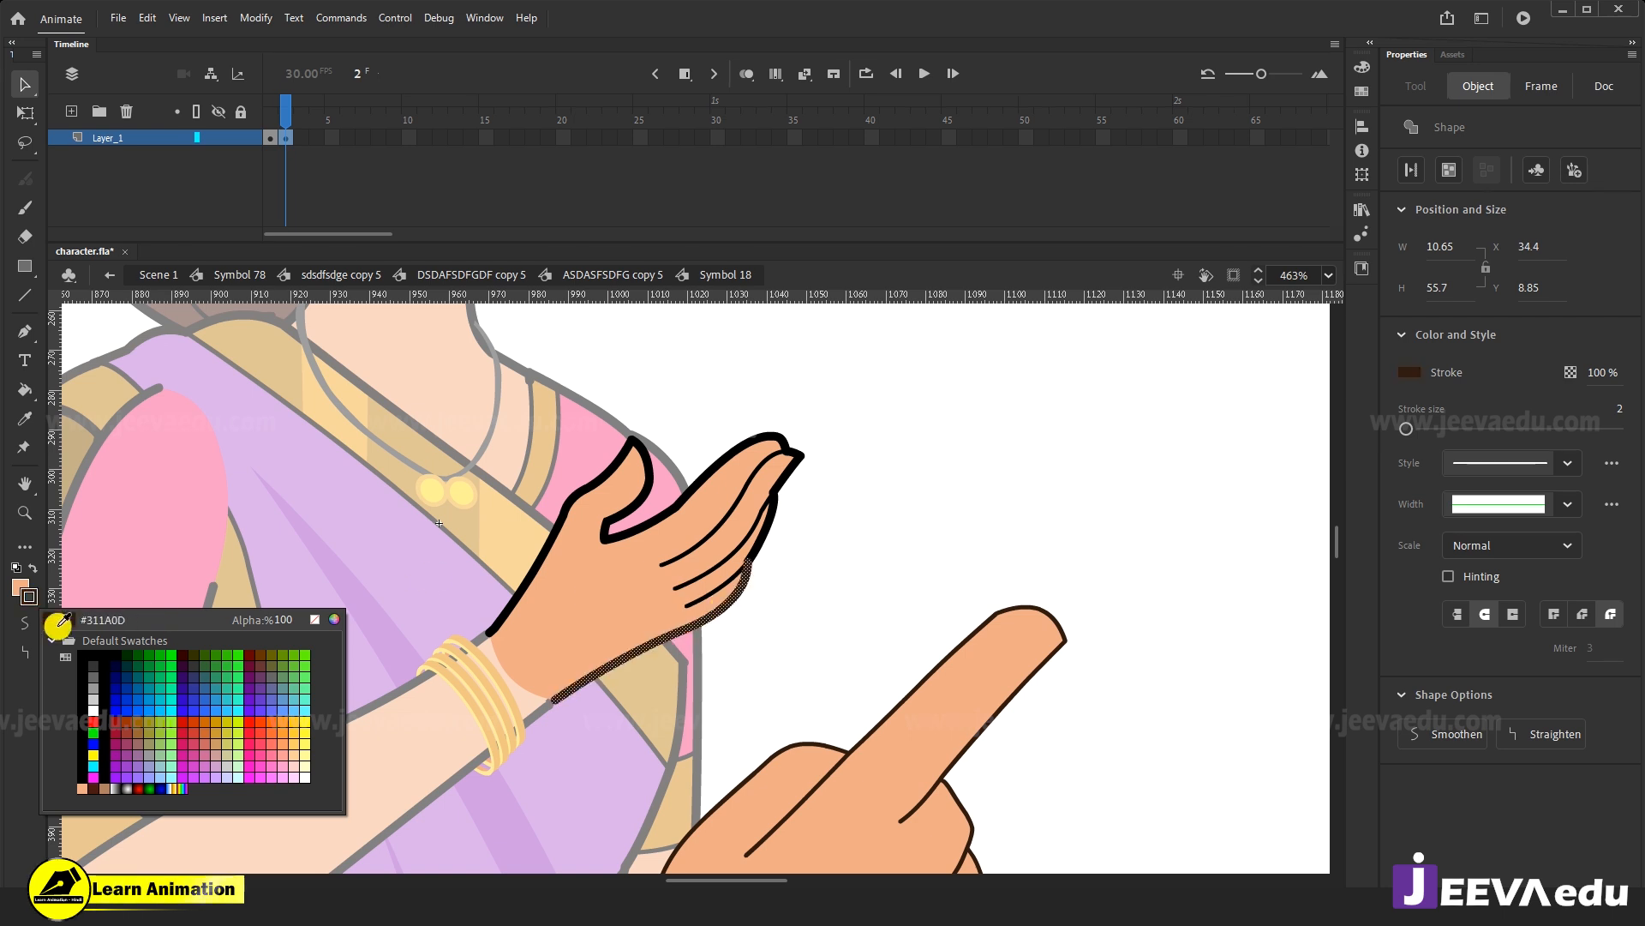
left_click(81, 660)
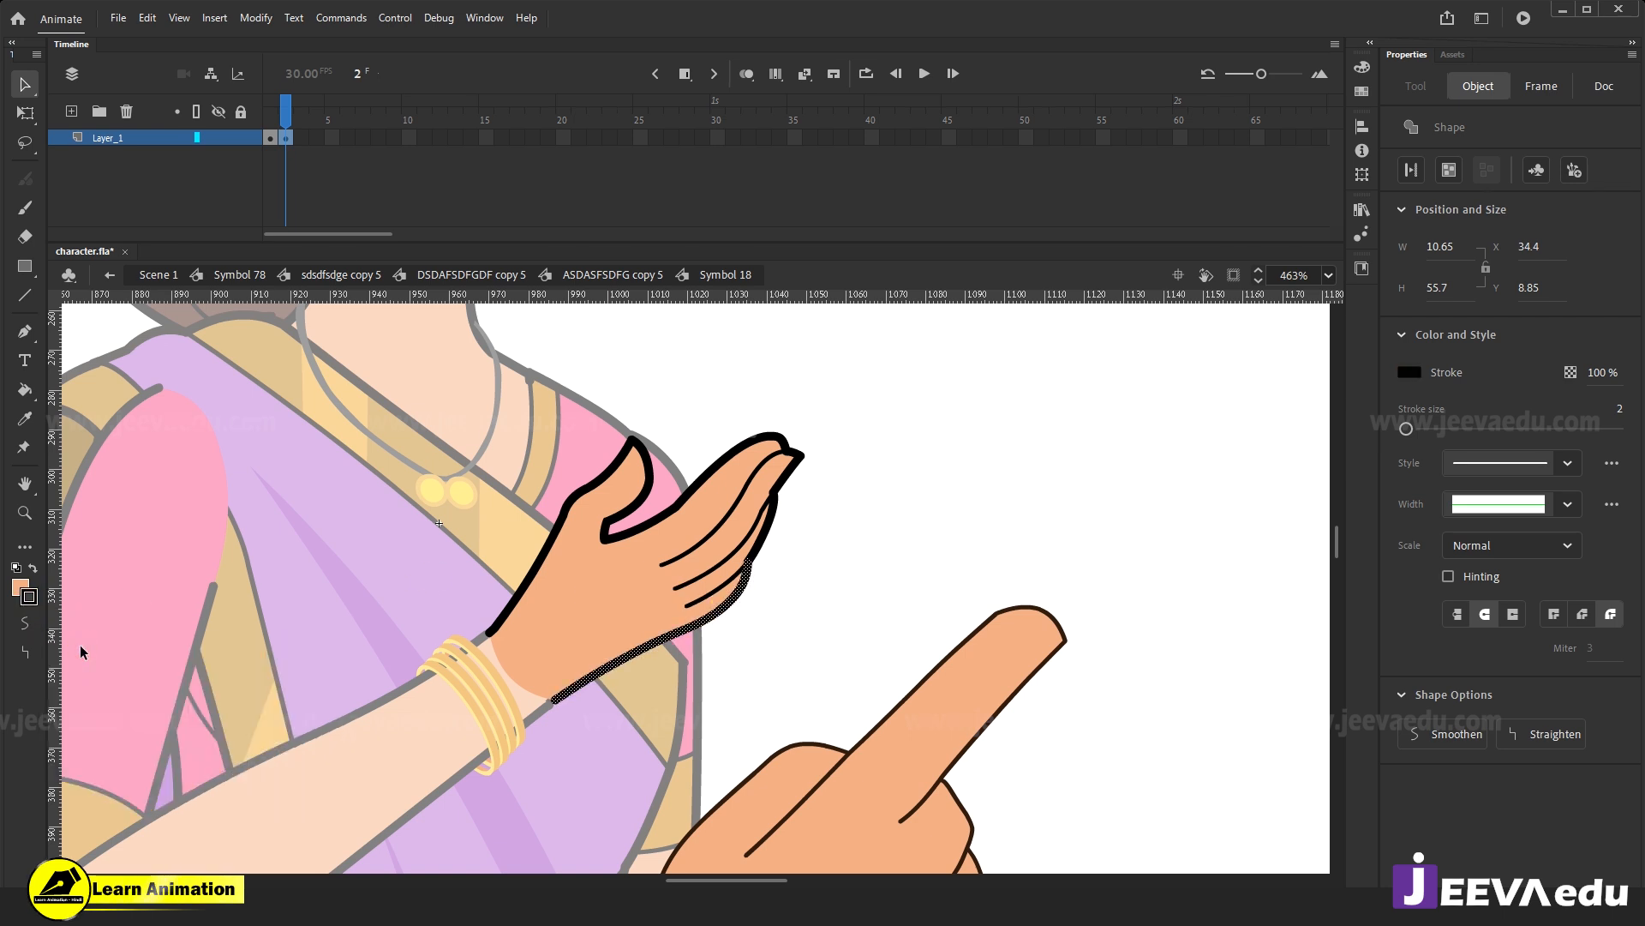
left_click_drag(888, 597, 877, 468)
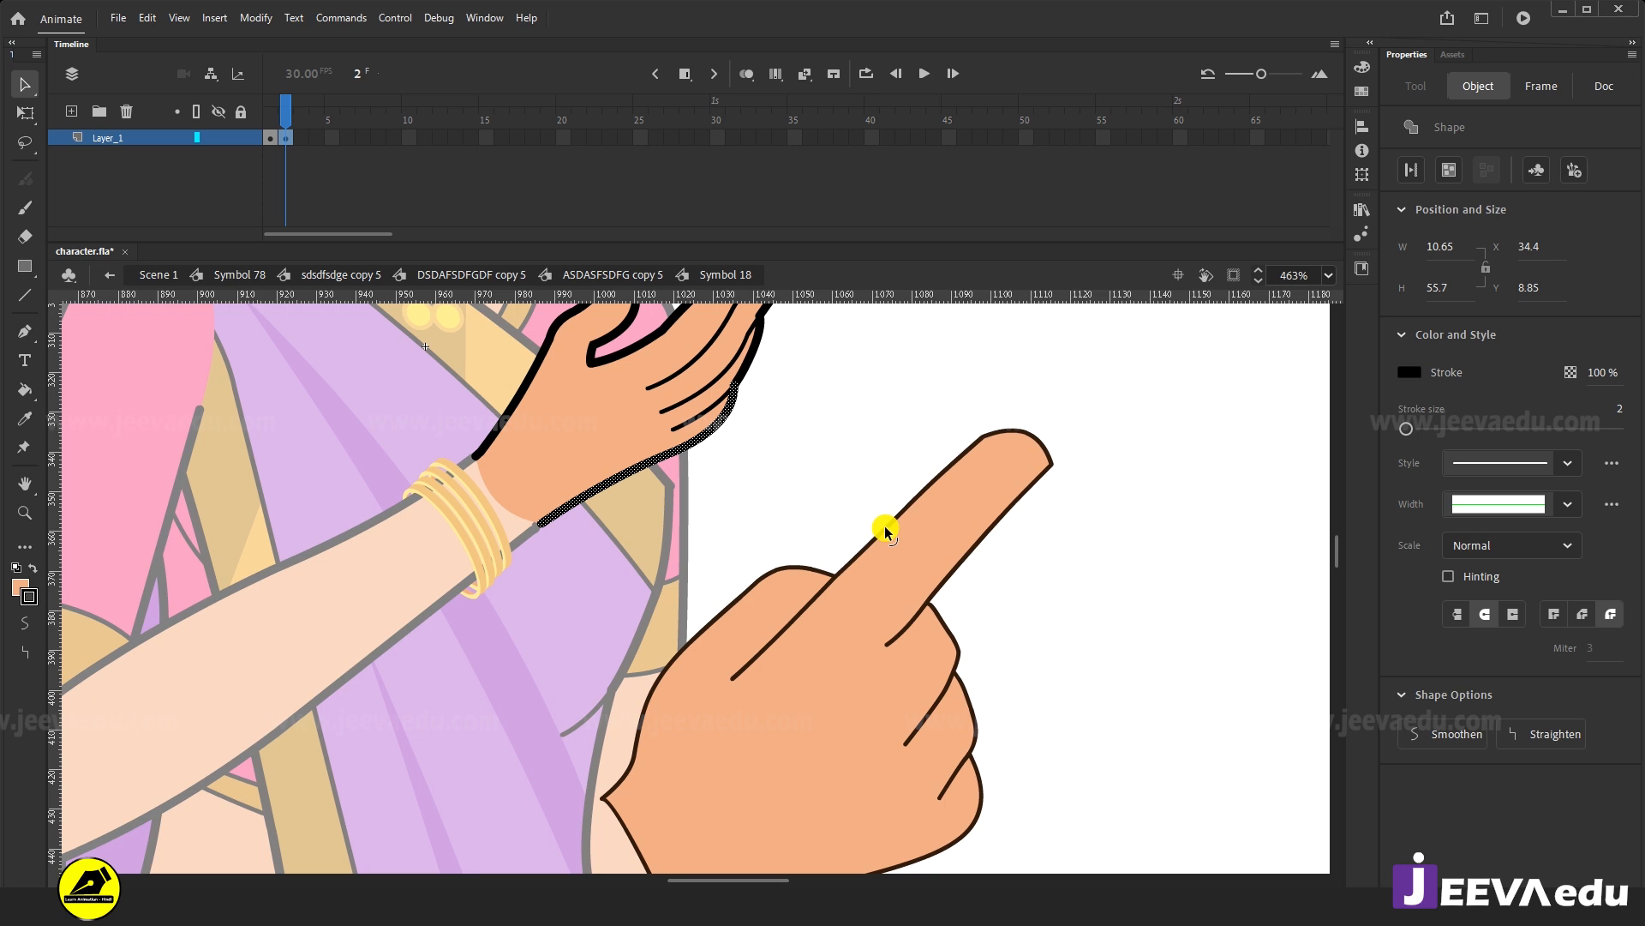
Recolor the entire pointing hand outline to black with the Ink Bottle tool.
double_click(886, 531)
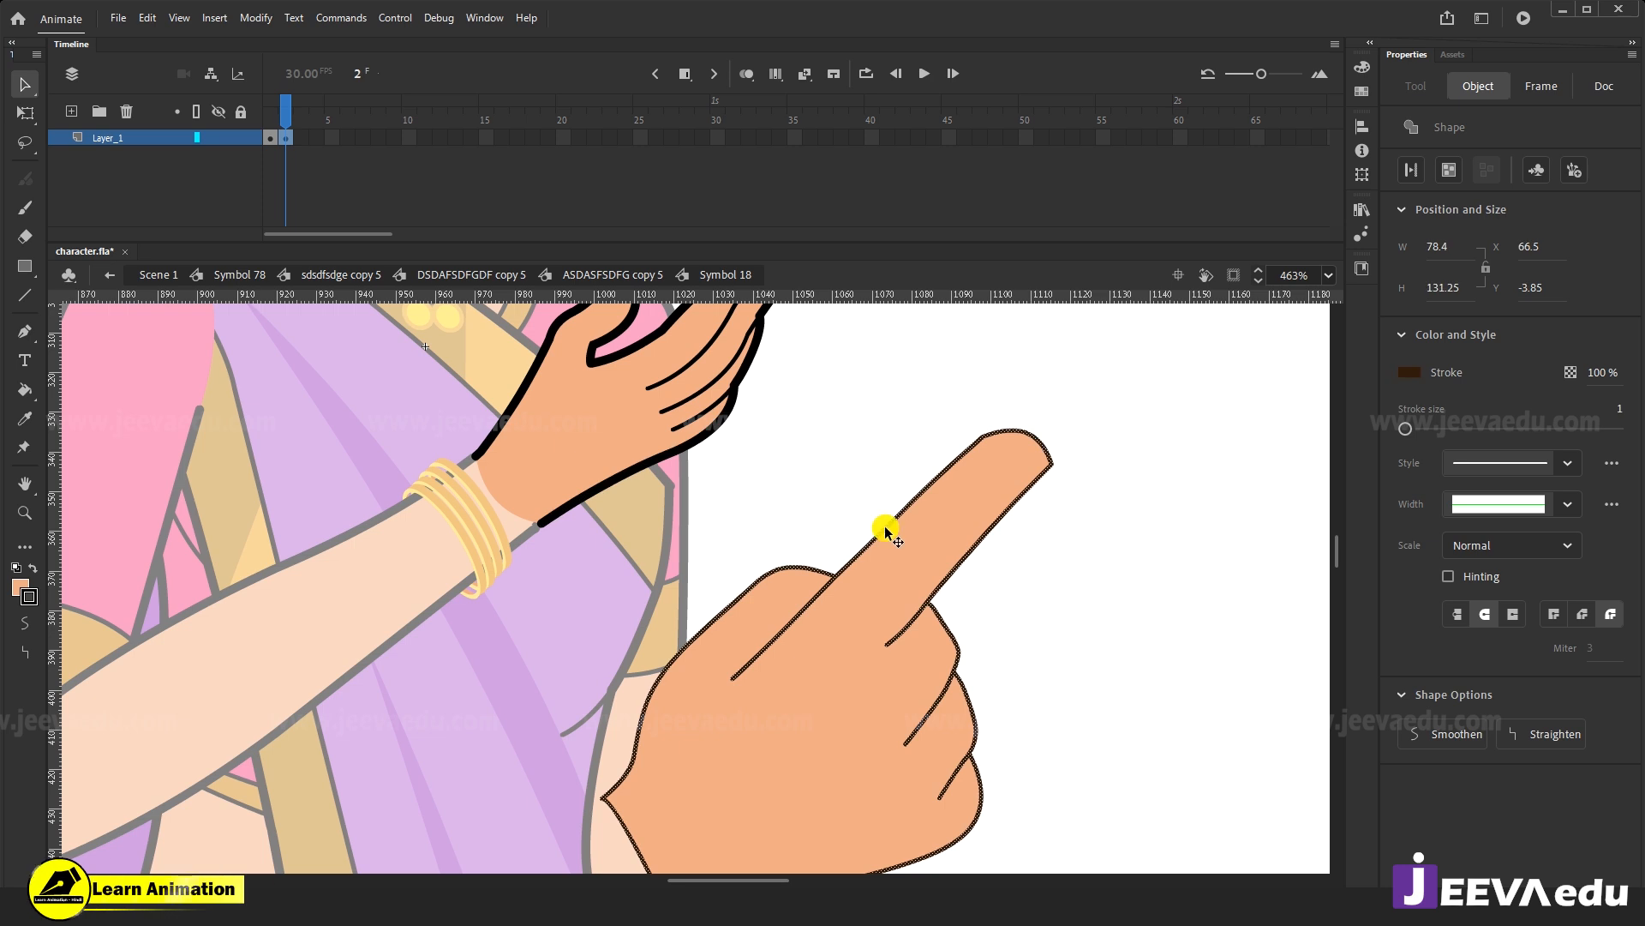
key("k")
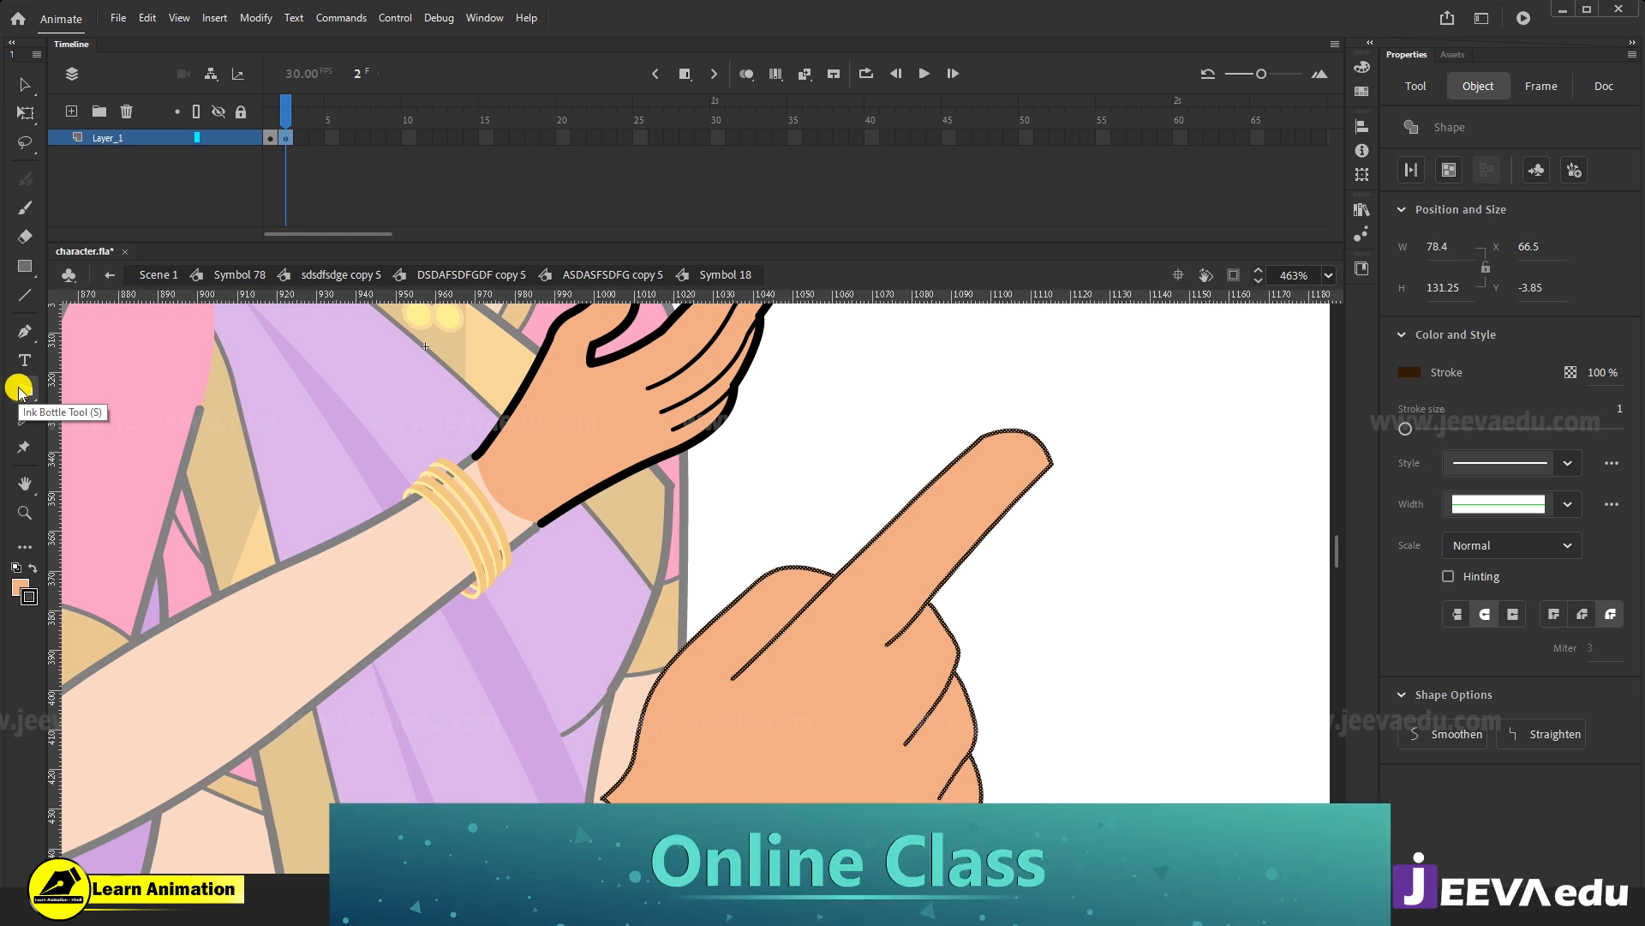
left_click(907, 508)
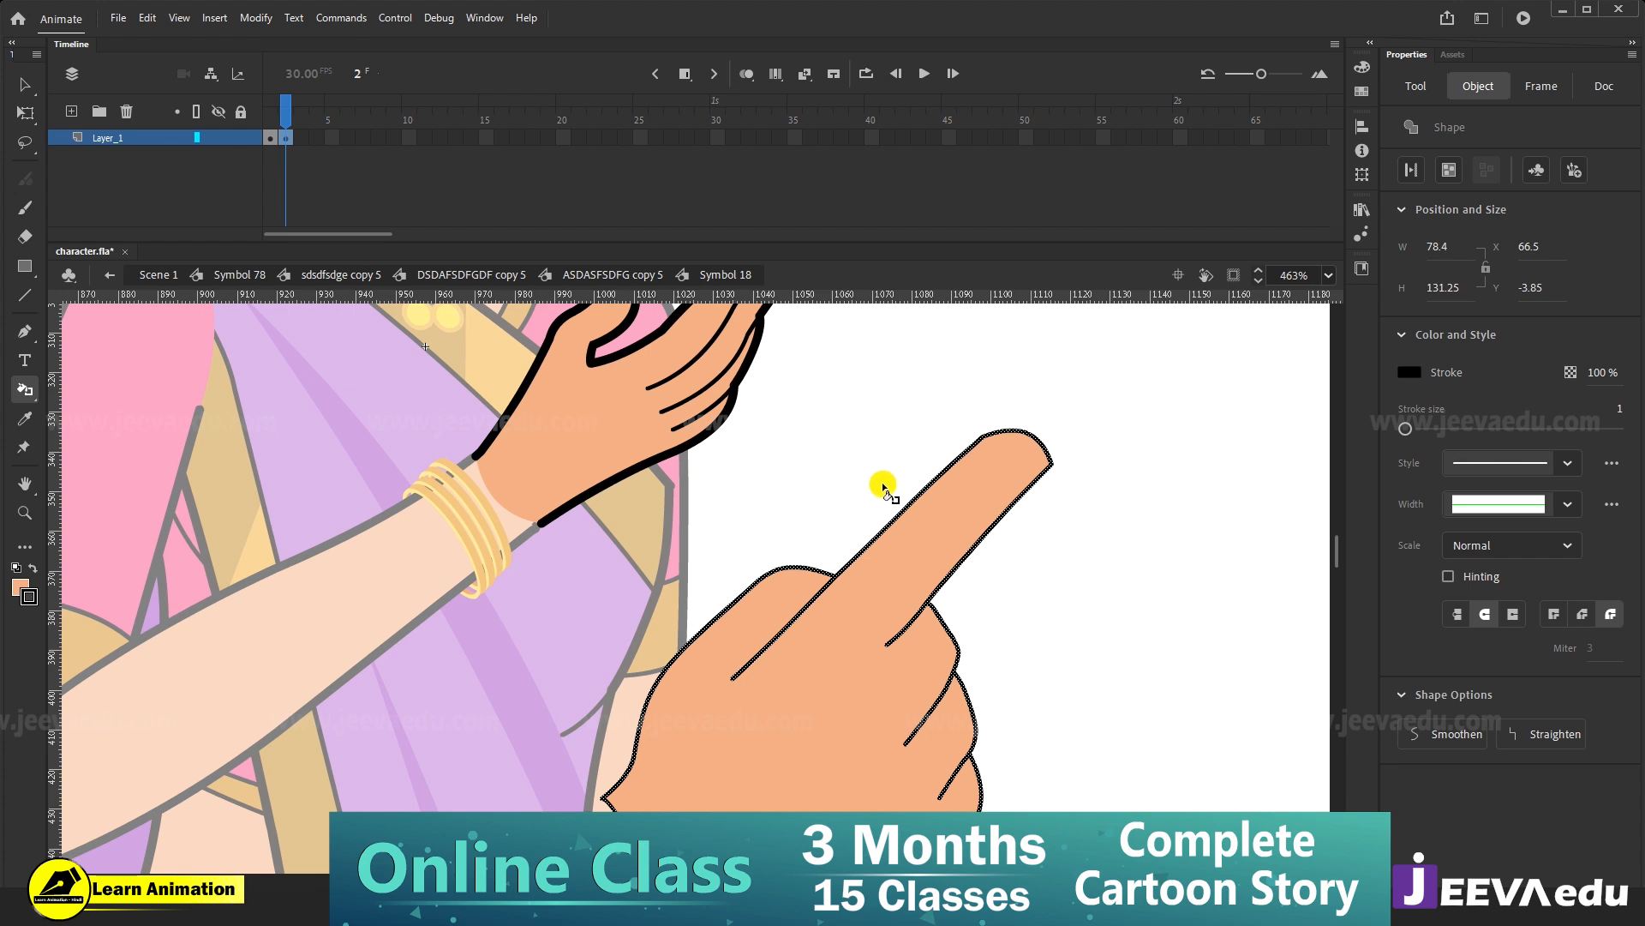
Set the stroke size of the pointing hand's full outline to 2.
key("v")
left_click(863, 470)
double_click(913, 500)
left_click(1623, 413)
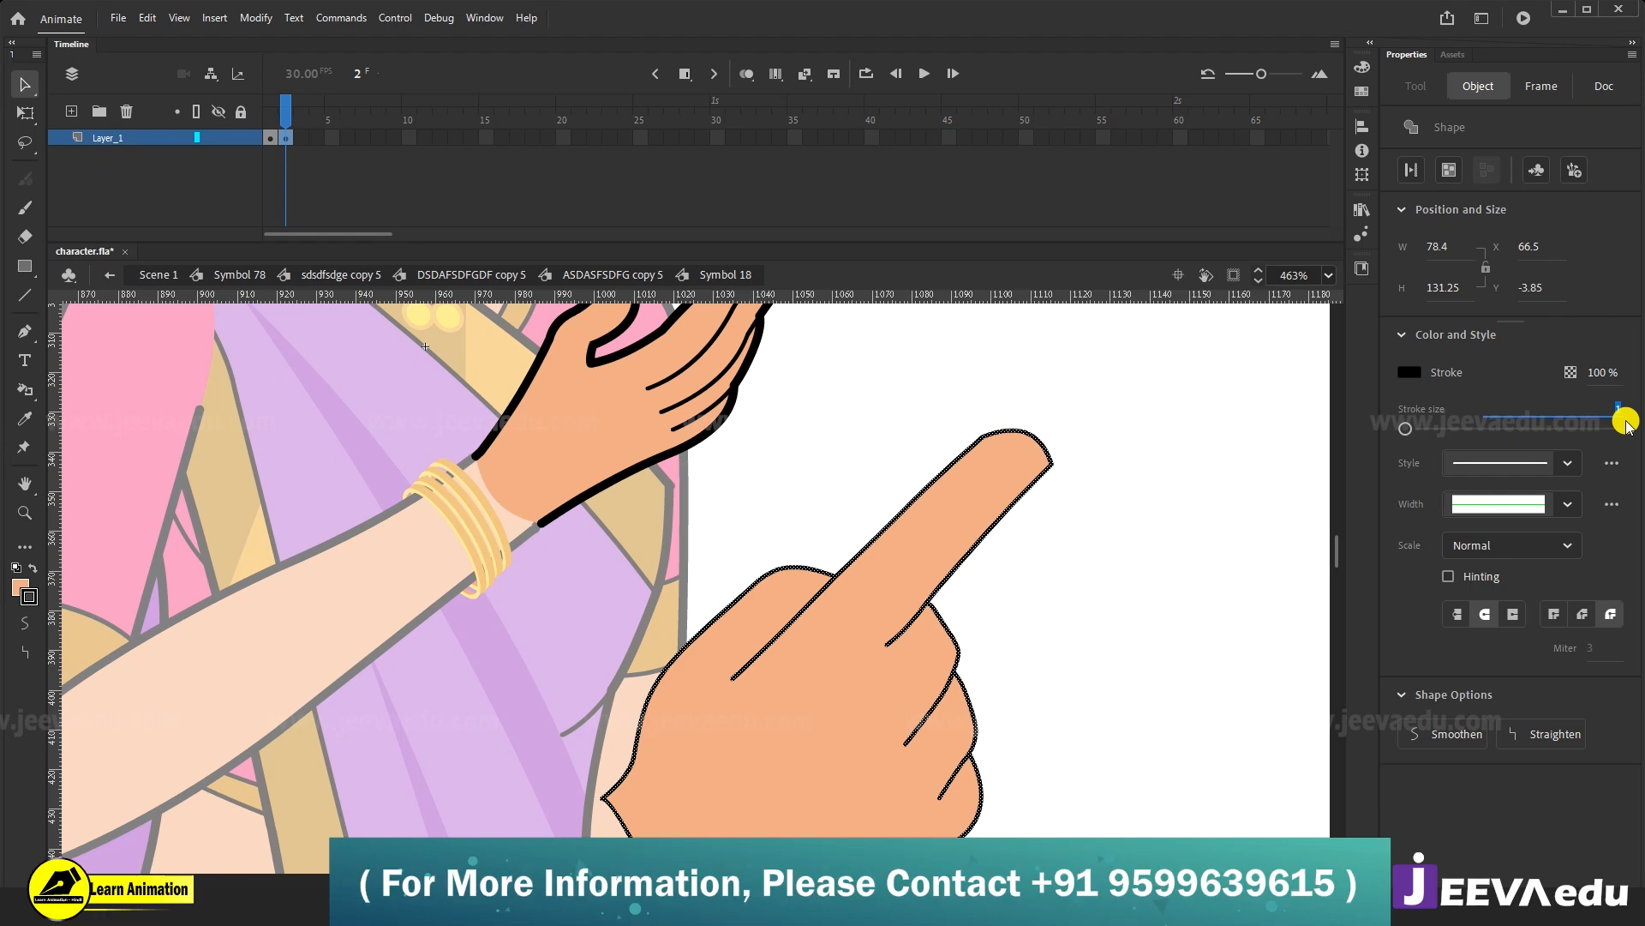
type("2")
key("Return")
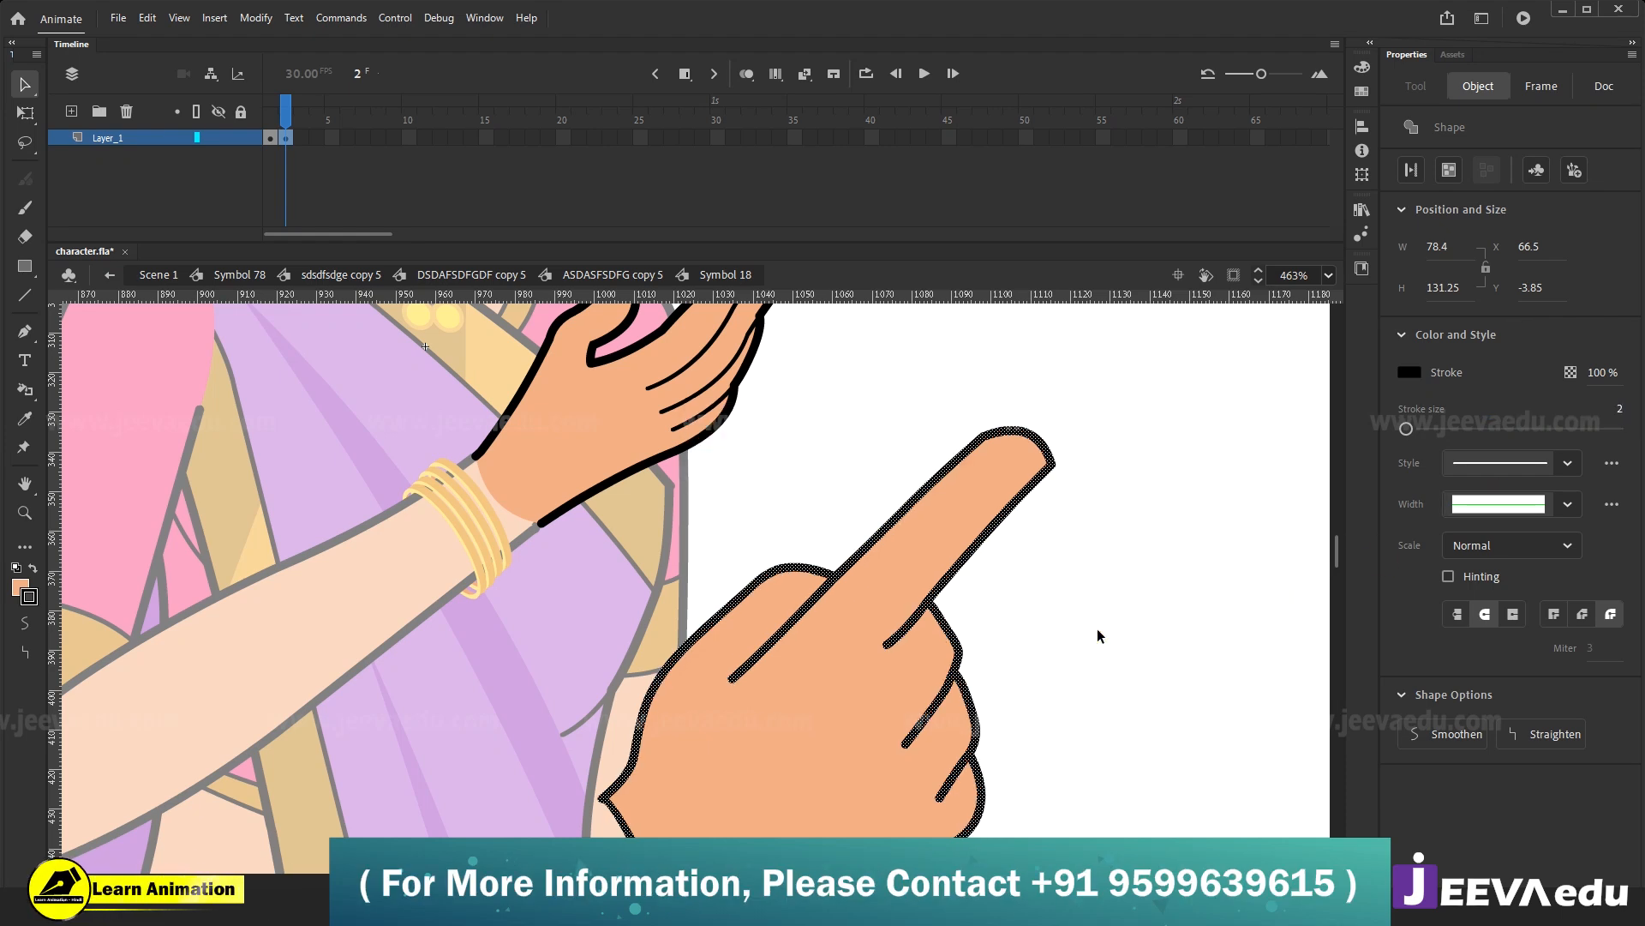
left_click(816, 446)
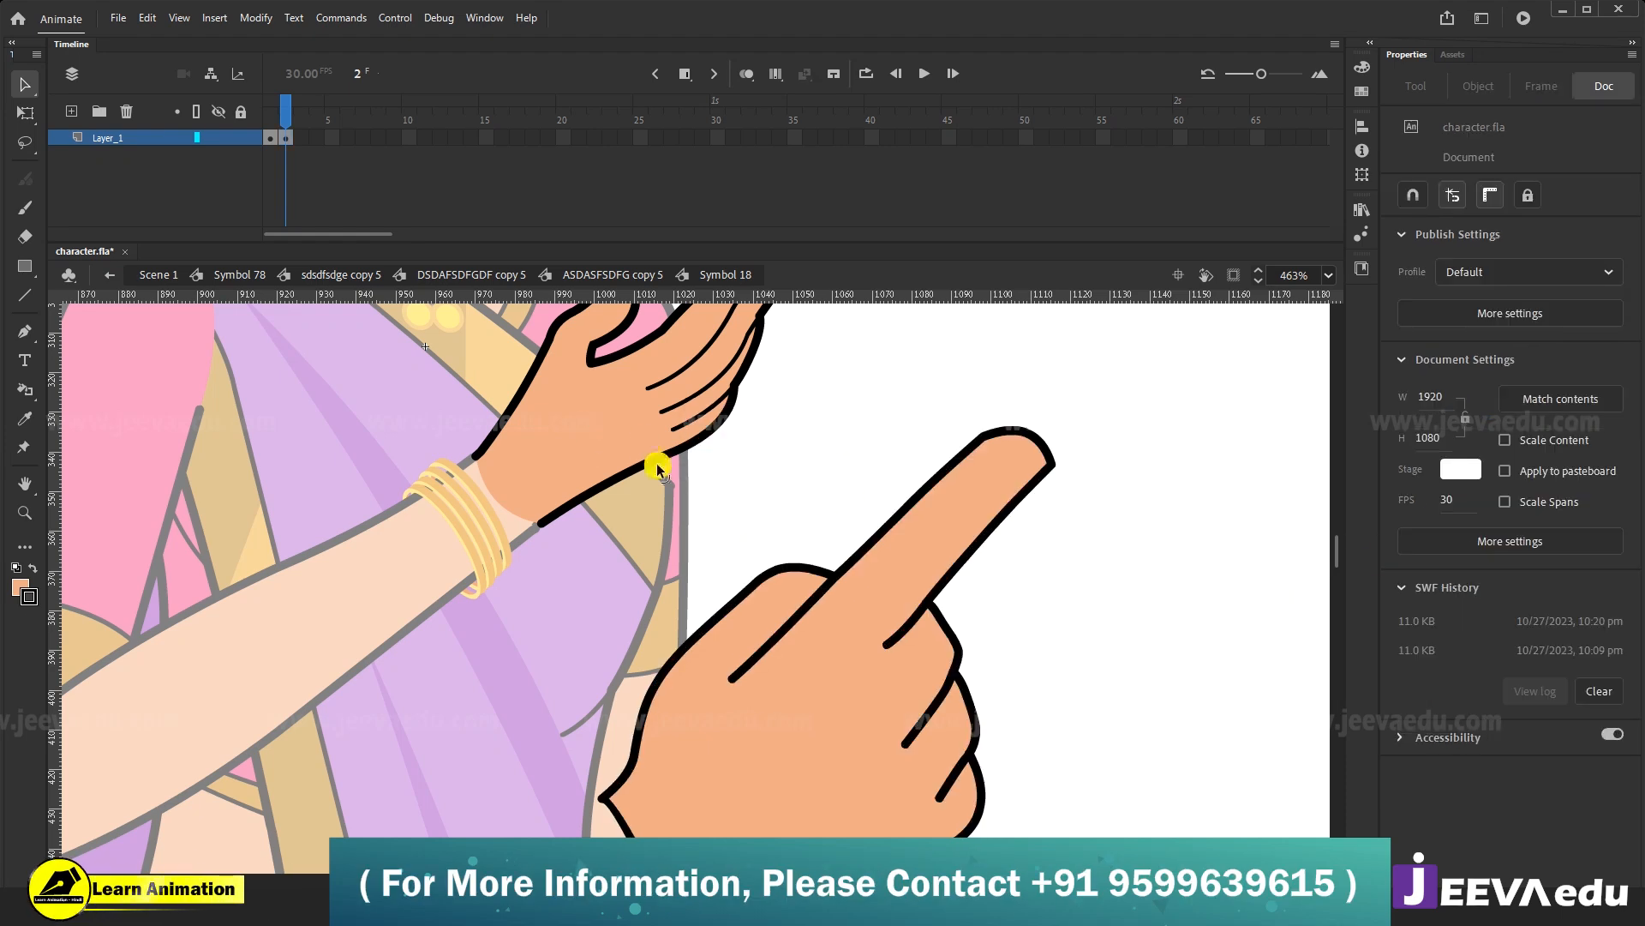
Try a thinner stroke on the three short finger crease lines of the pointing hand.
left_click(896, 634)
left_click(924, 733, "shift")
left_click(949, 782, "shift")
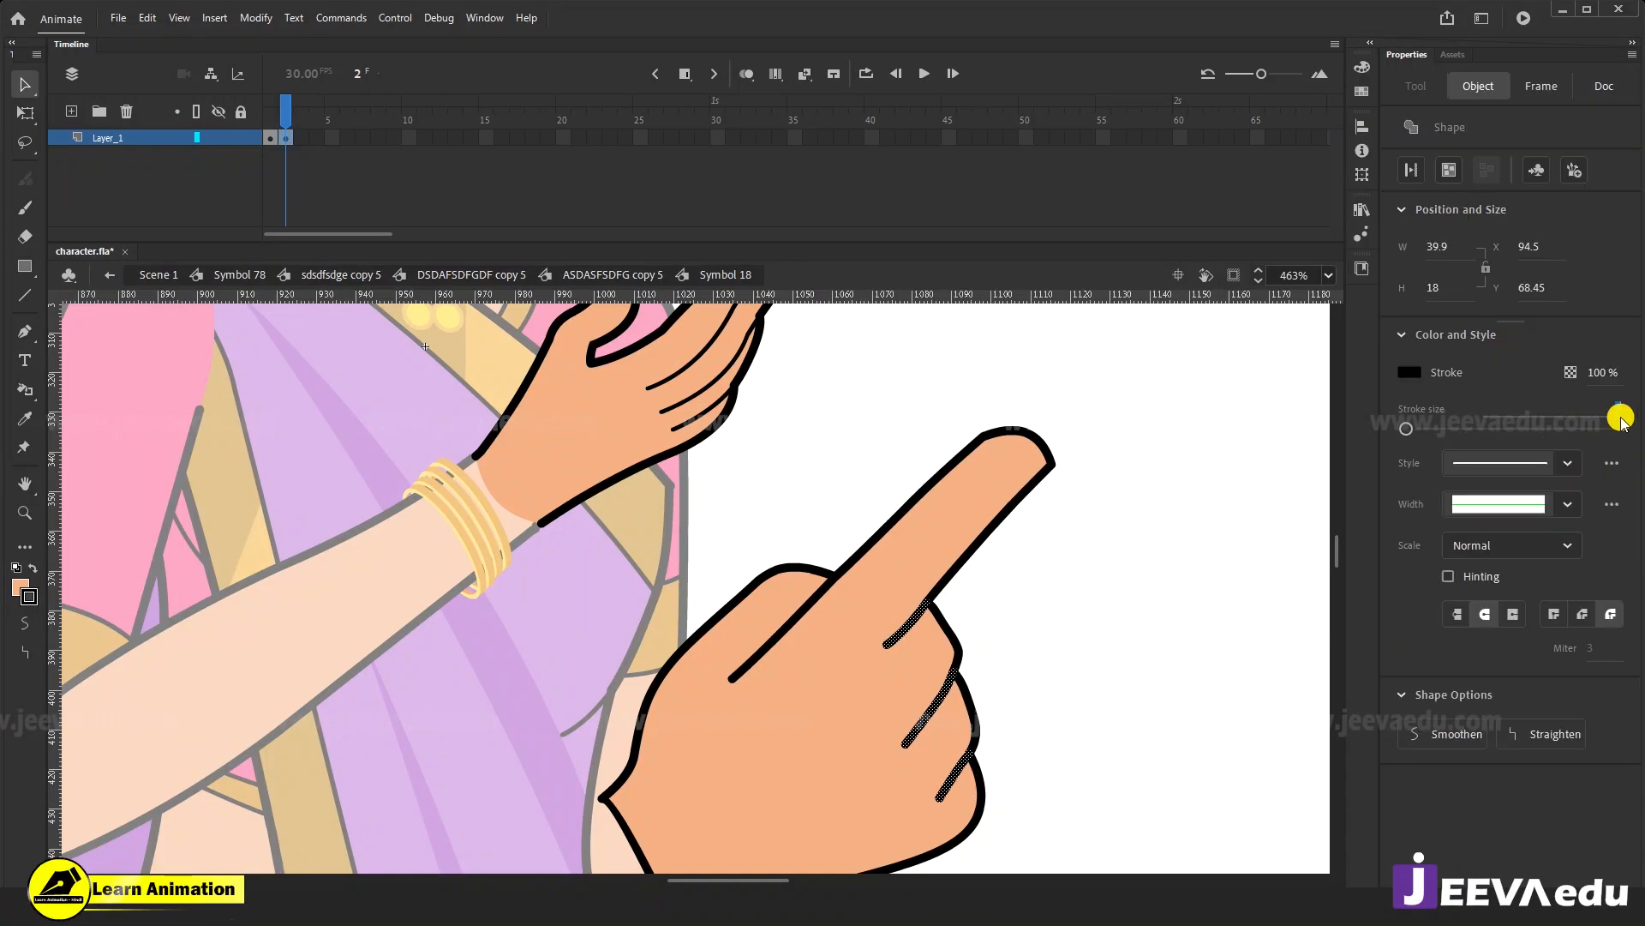
left_click(1069, 712)
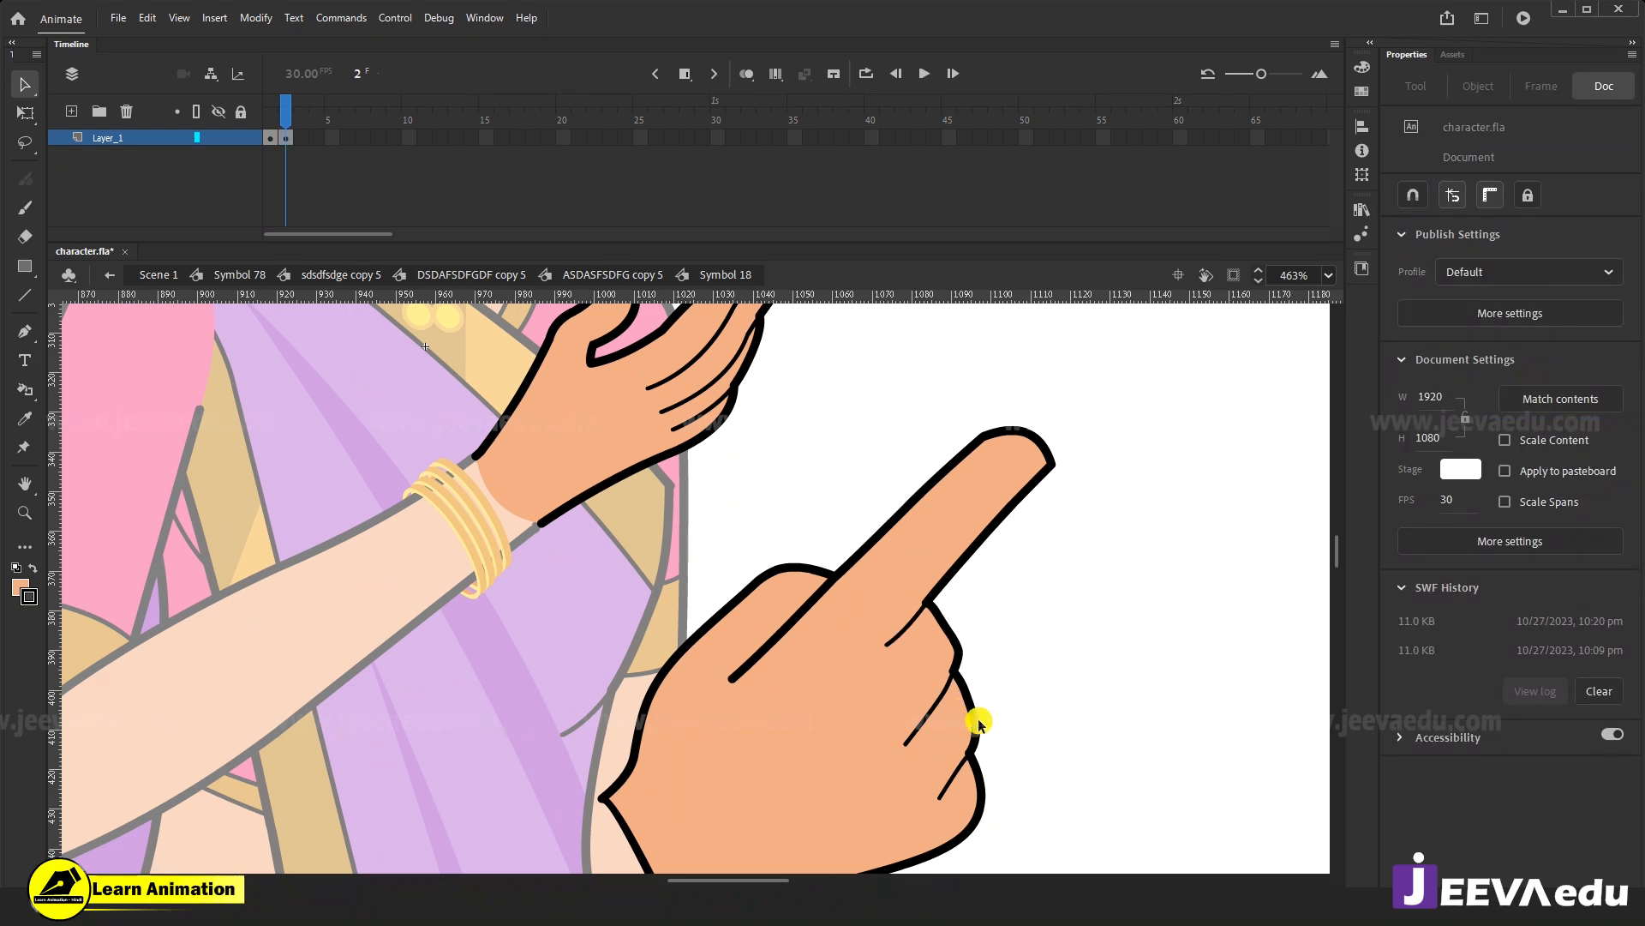
key("ctrl+z")
key("ctrl+z")
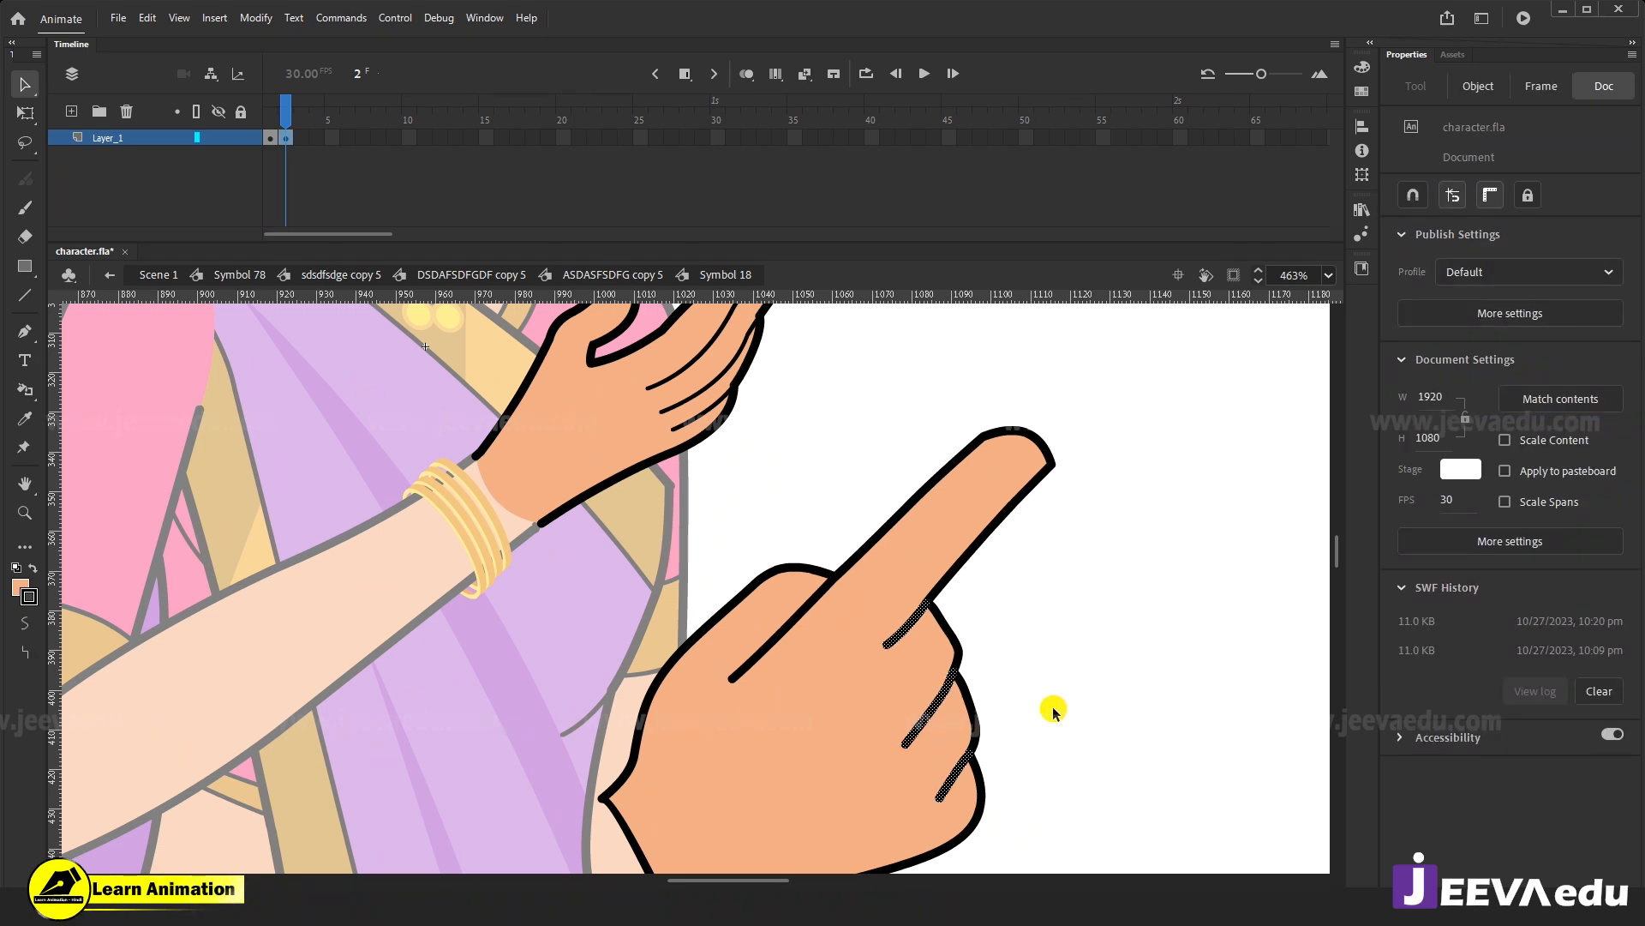
Try a Classic Brush stroke in the empty area beside the pointing hand and undo it.
key("z")
left_click(697, 672, "alt")
left_click_drag(770, 645, 818, 703)
key("v")
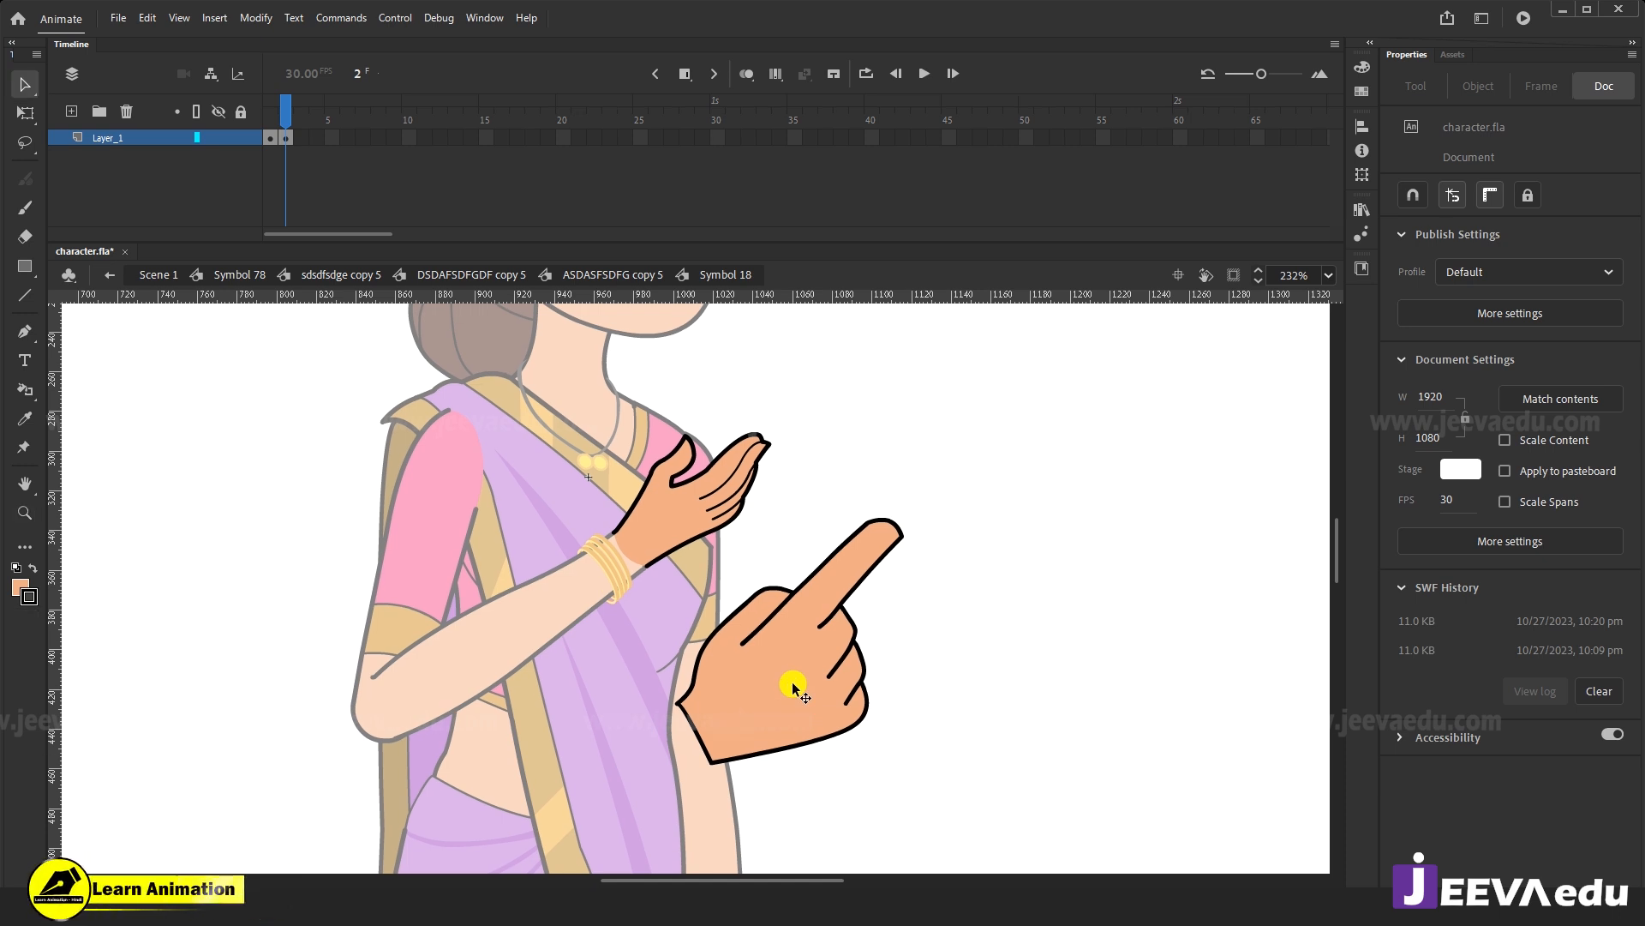
key("b")
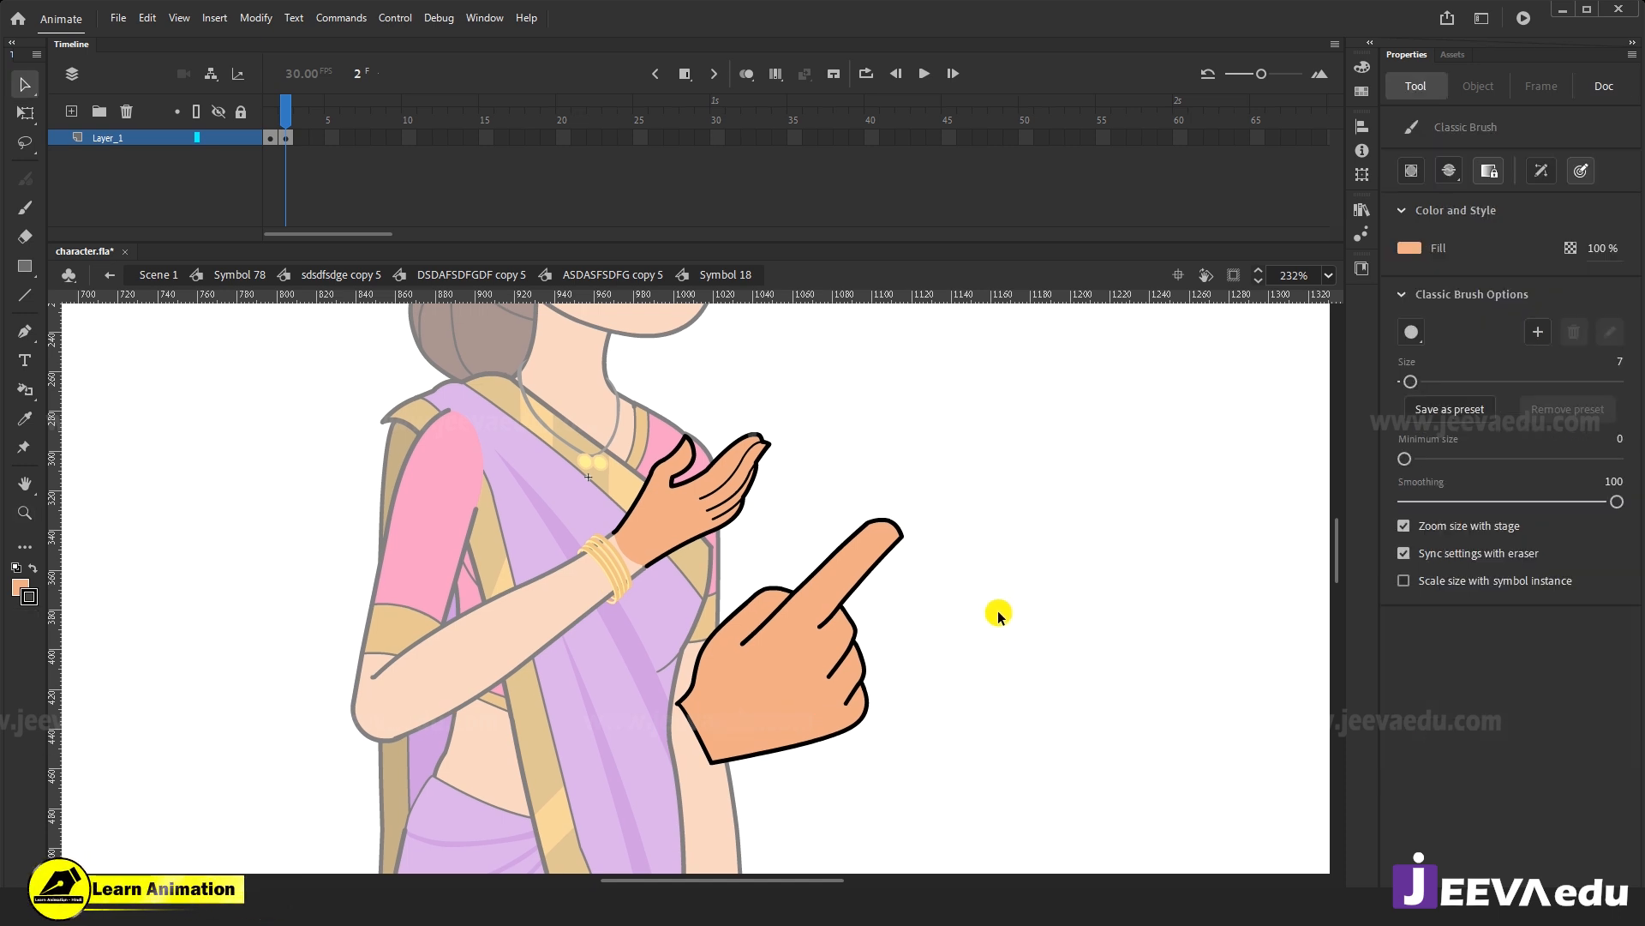
mouse_move(985, 606)
left_mouse_down()
mouse_move(1050, 519)
mouse_move(1105, 494)
left_mouse_up()
key("ctrl+z")
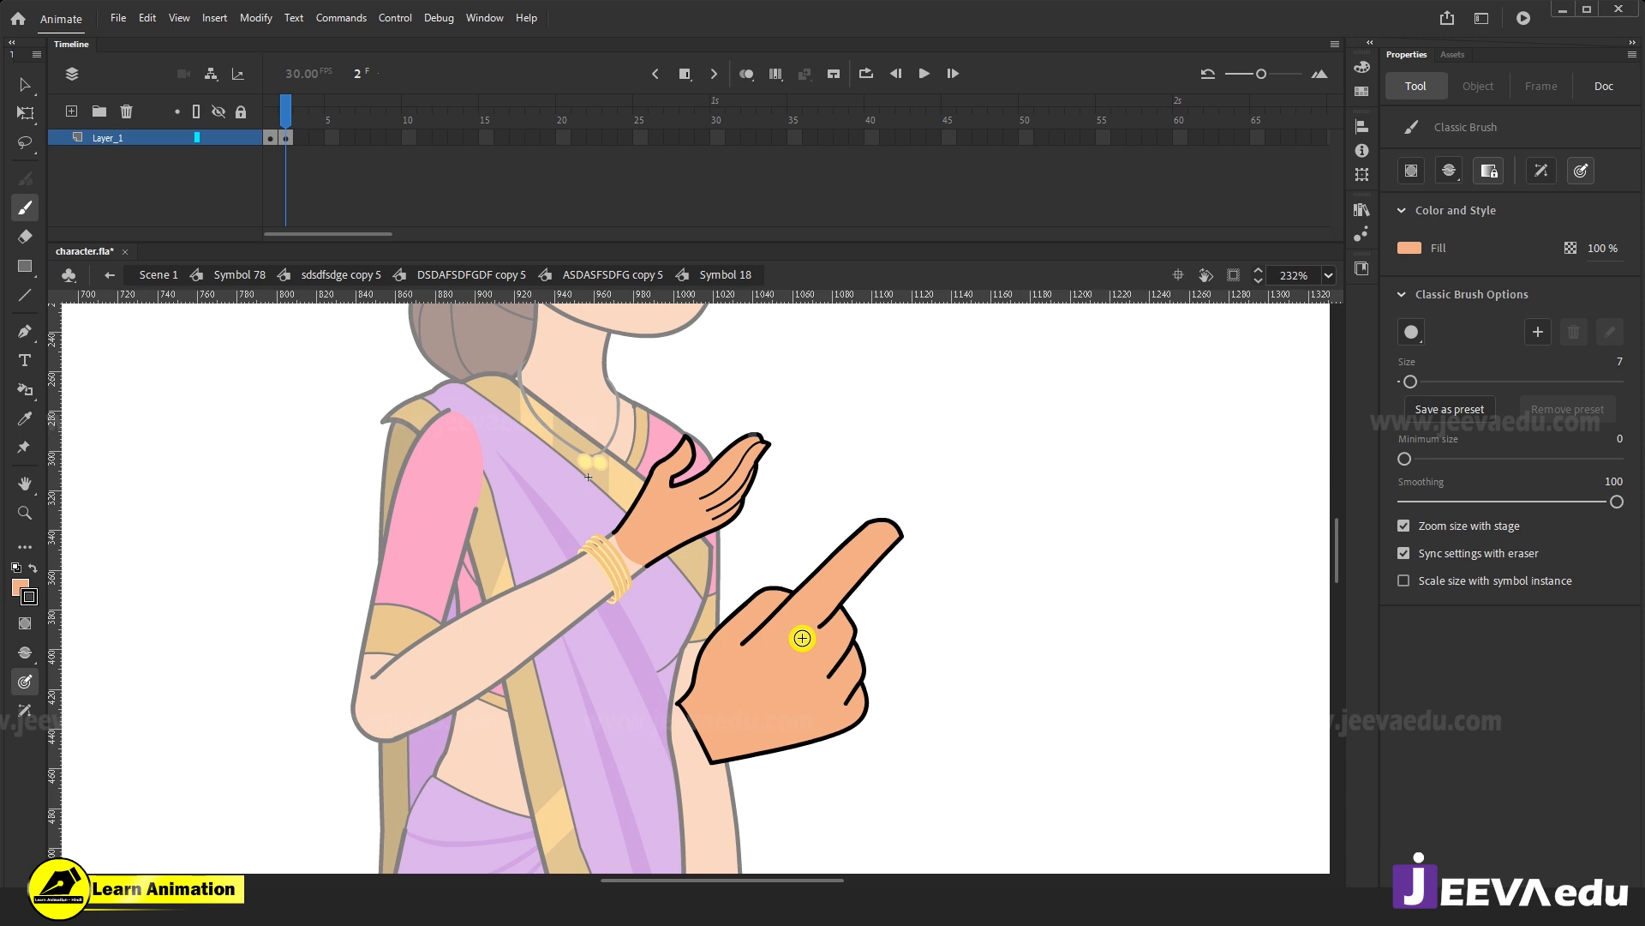
Sketch a second pointing hand beside the first with the Paint Brush, including the extended index finger, curled fingers, palm edge and wrist.
key("y")
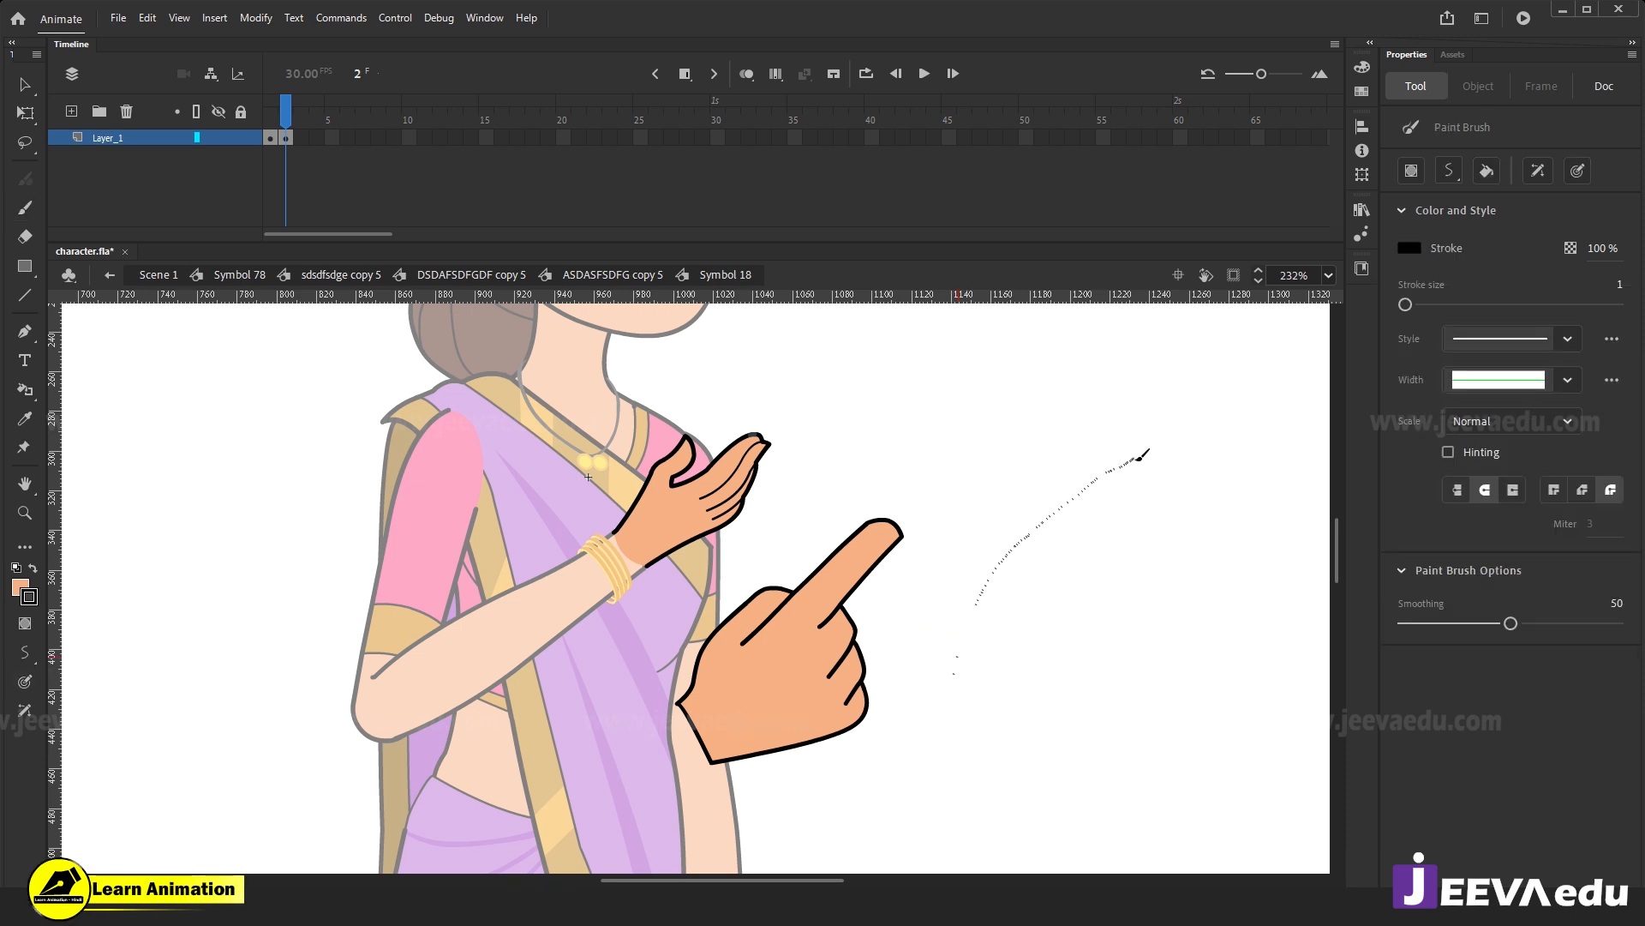
left_click_drag(1181, 453, 1180, 452)
key("ctrl+z")
mouse_move(929, 698)
left_mouse_down()
mouse_move(1007, 582)
mouse_move(1087, 577)
left_mouse_up()
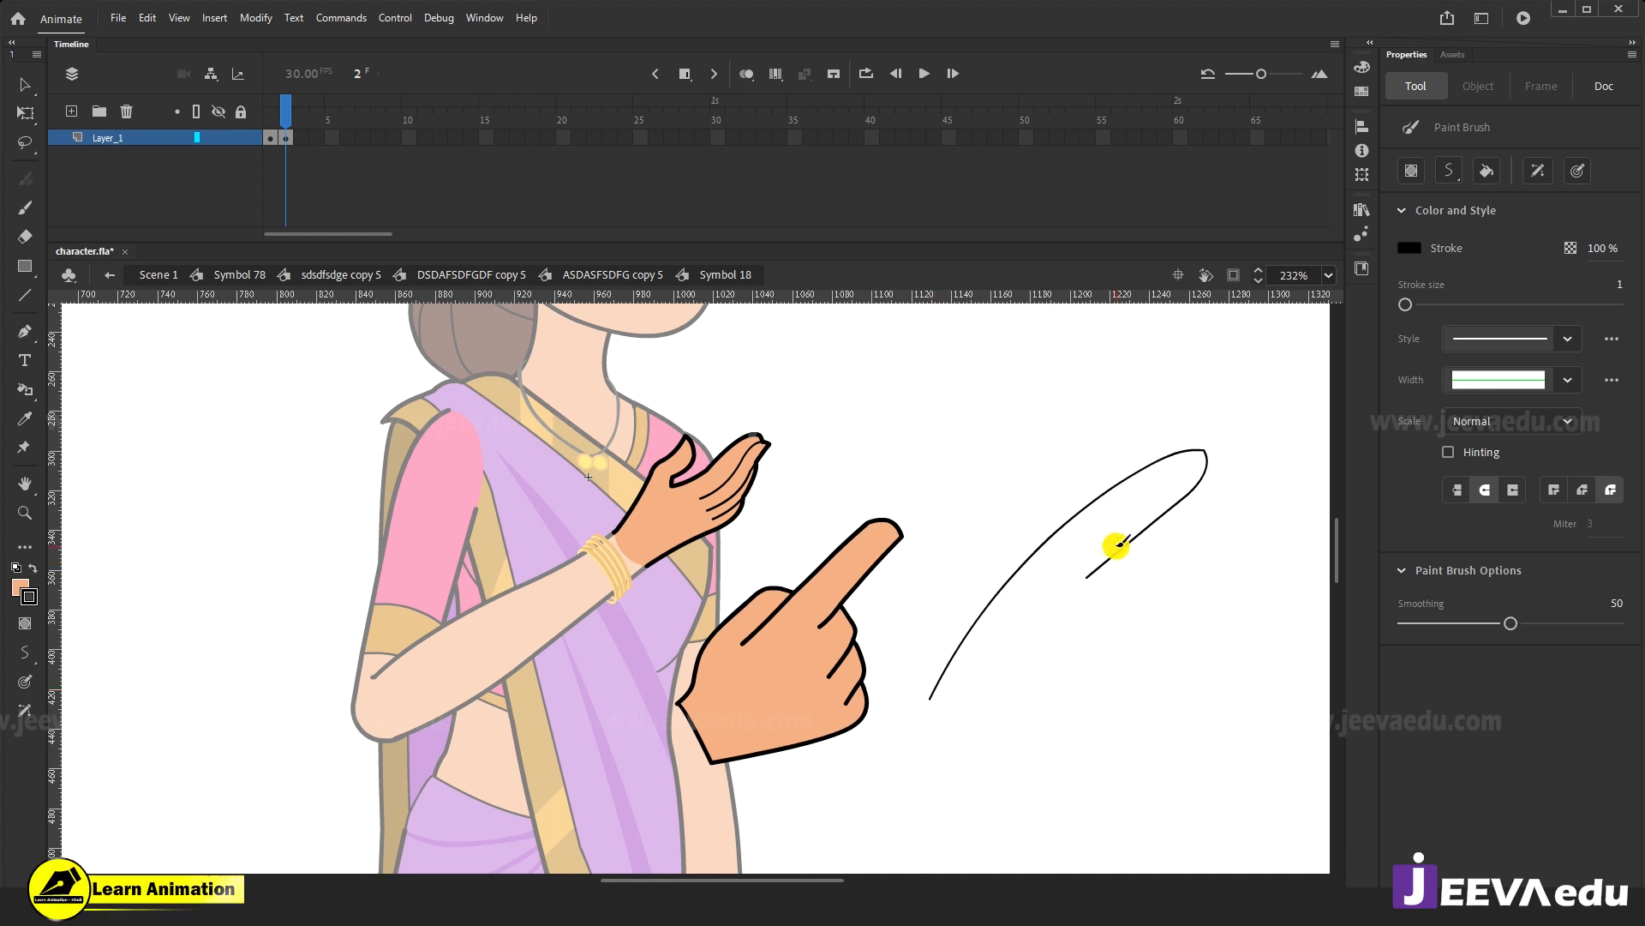
left_click_drag(1119, 618, 1118, 622)
left_click_drag(1128, 679, 1135, 657)
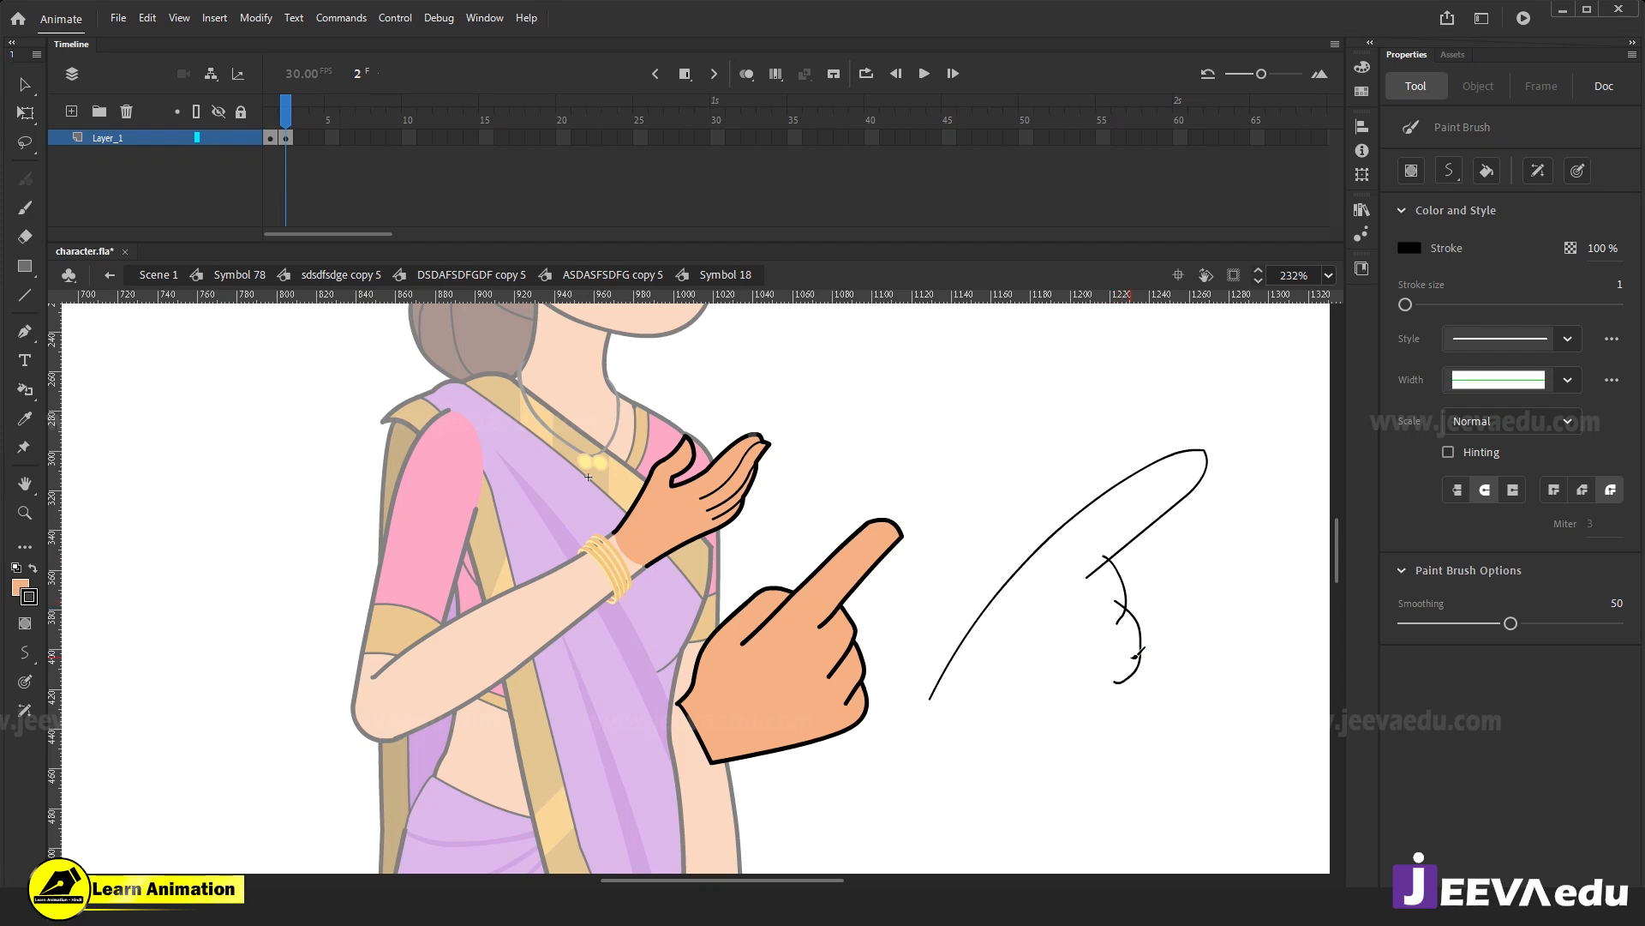
mouse_move(1074, 764)
left_mouse_down()
mouse_move(998, 743)
mouse_move(1029, 782)
left_mouse_up()
Join the loose line ends at the wrist of the sketched hand to close its outline and smooth the wrist edge.
key("v")
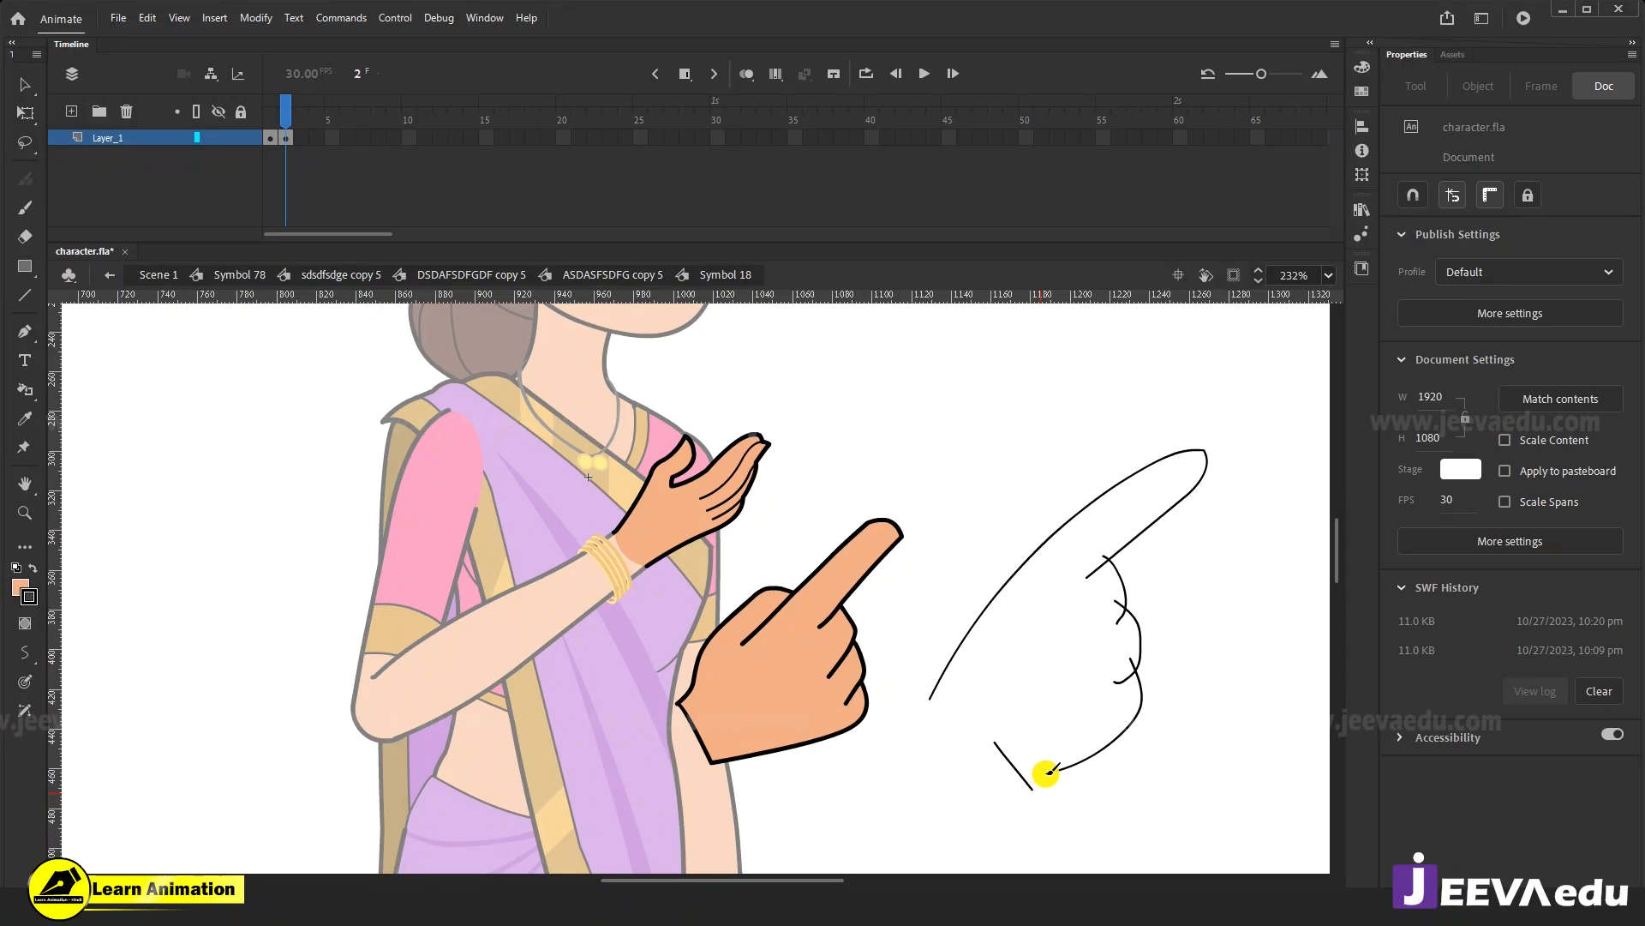
left_click(1011, 787)
left_click(1031, 794)
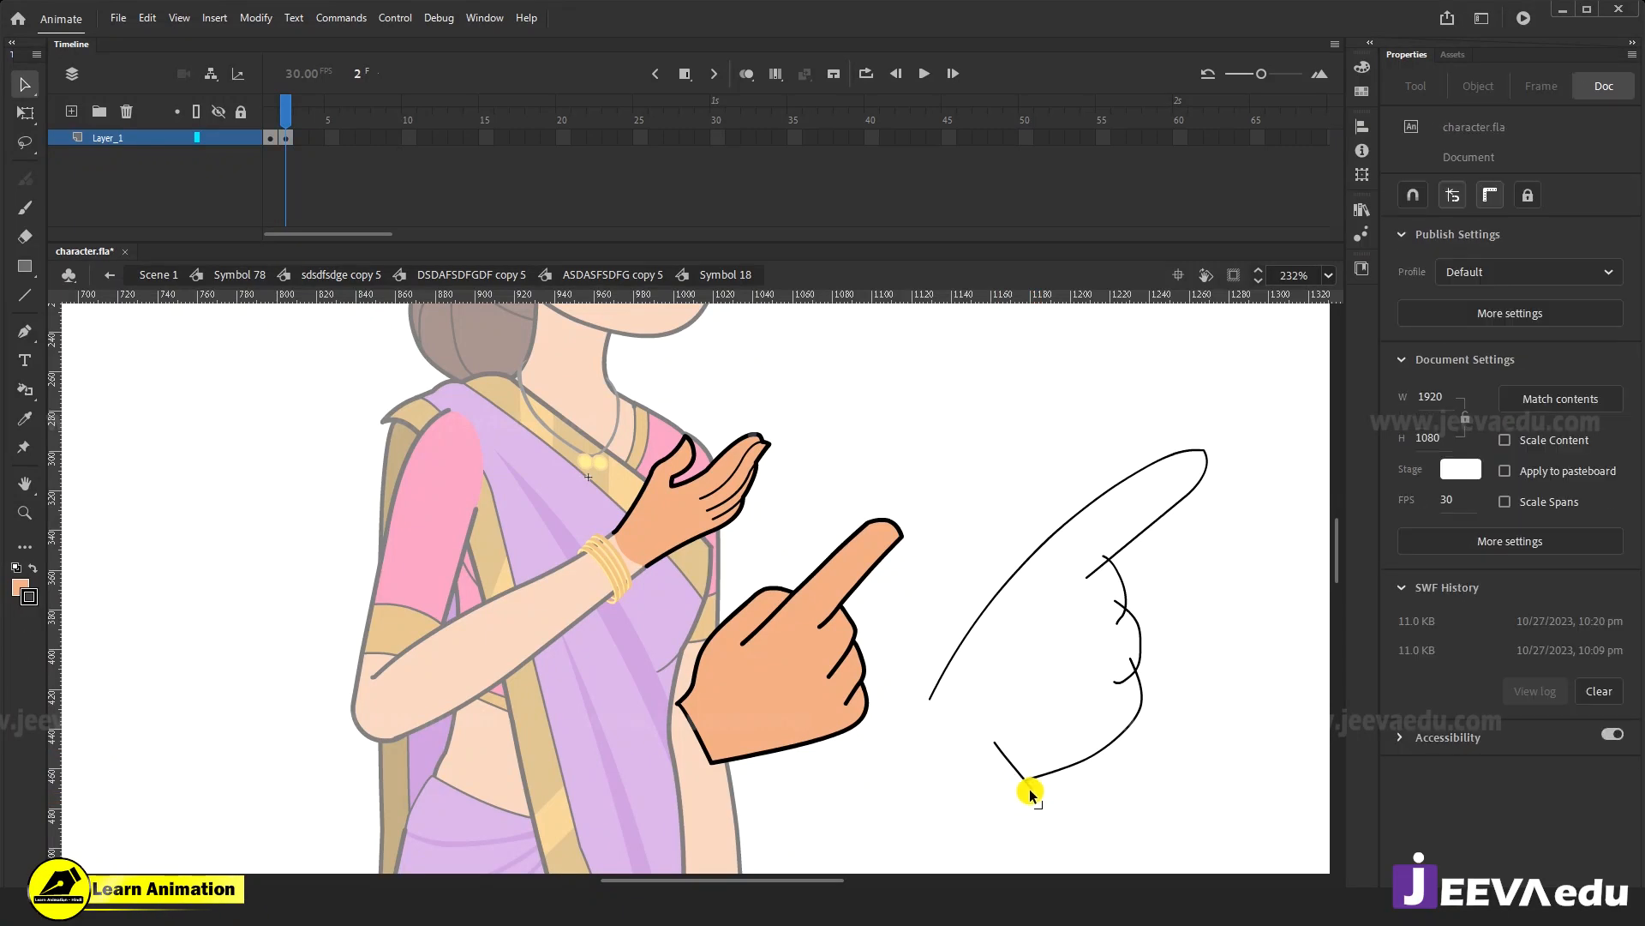
left_click(920, 677)
mouse_move(920, 677)
left_mouse_down()
mouse_move(925, 730)
mouse_move(1006, 757)
mouse_move(974, 787)
left_mouse_up()
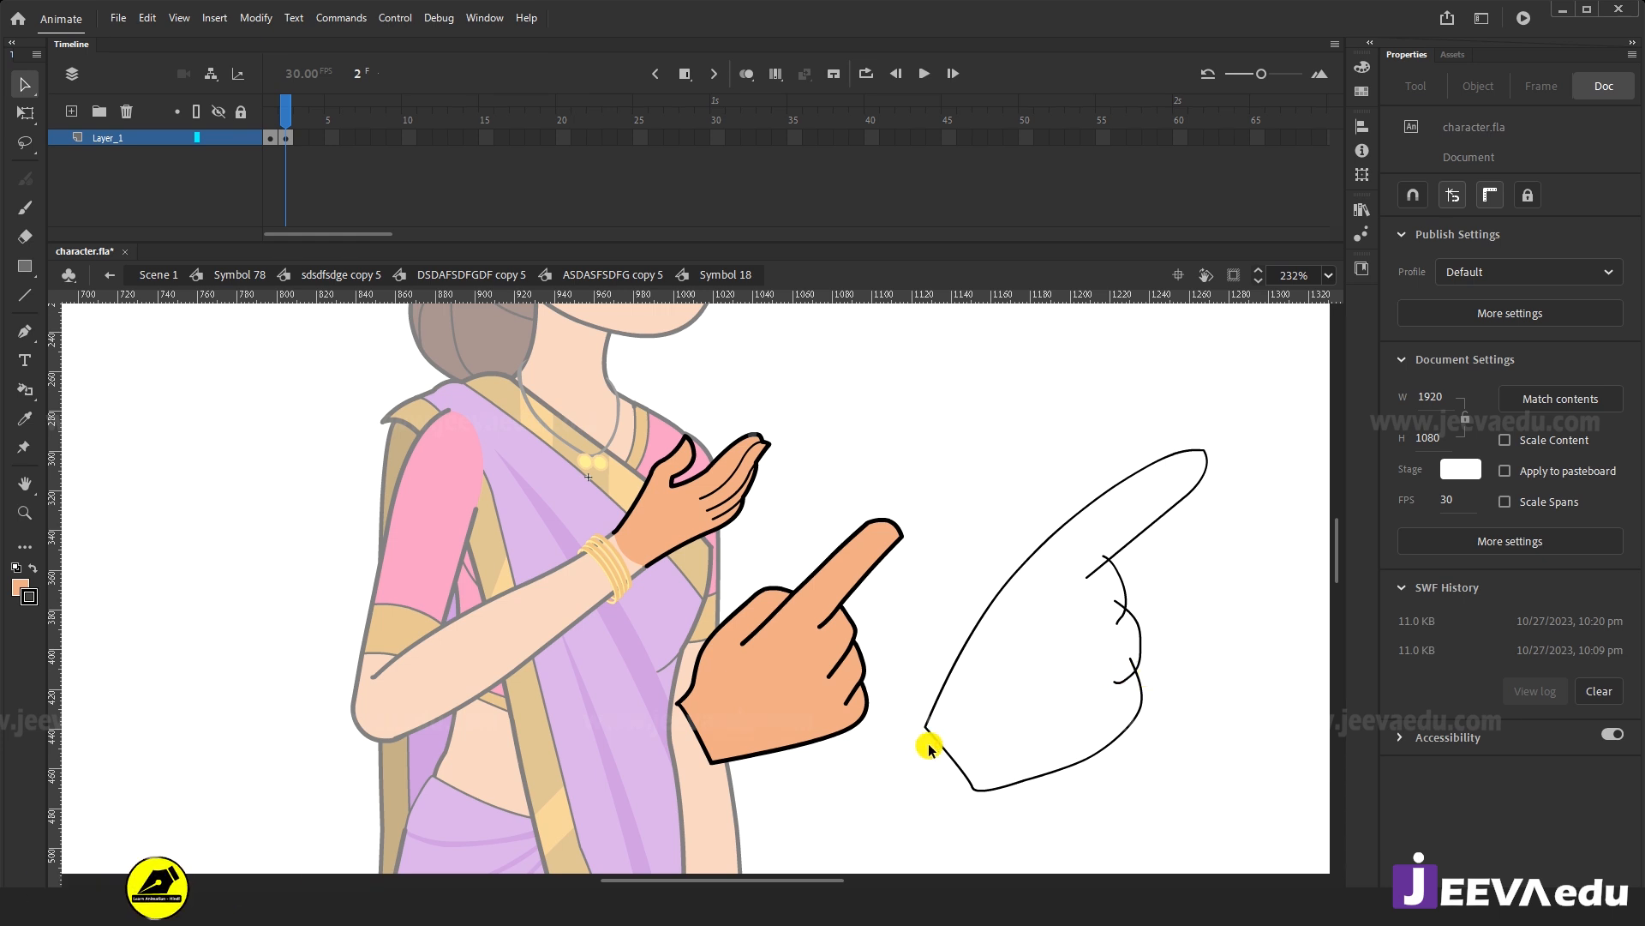
left_click(948, 764)
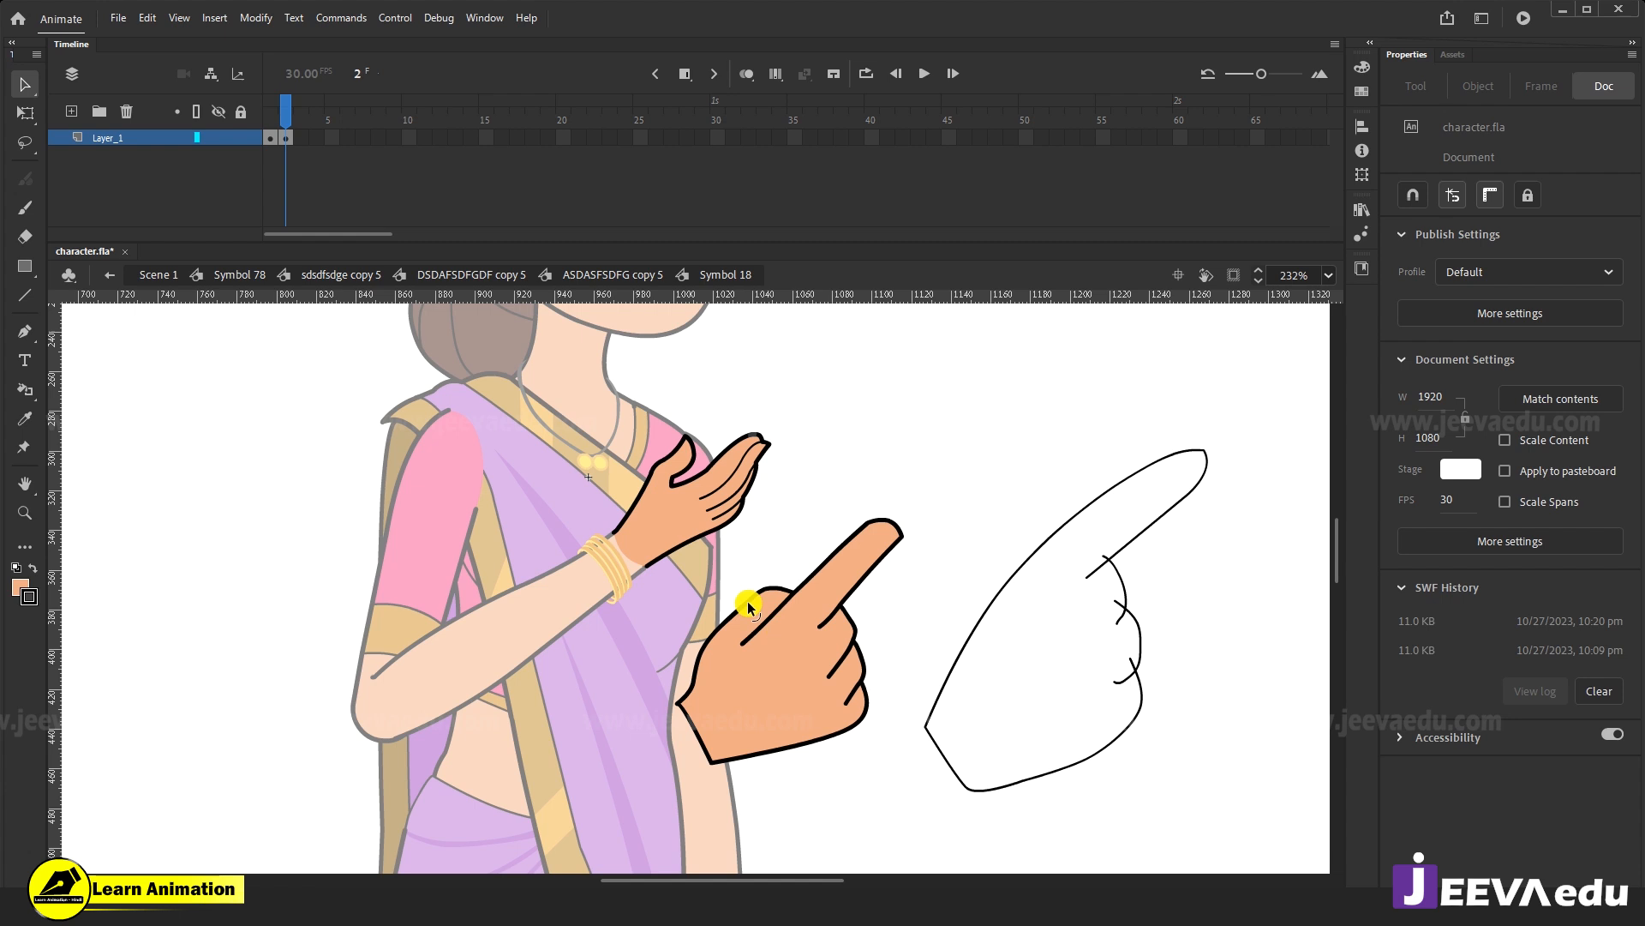
Delete the overshooting line stubs at the sketched hand's upper two knuckles and extend both finger creases into the palm.
left_click(1103, 558)
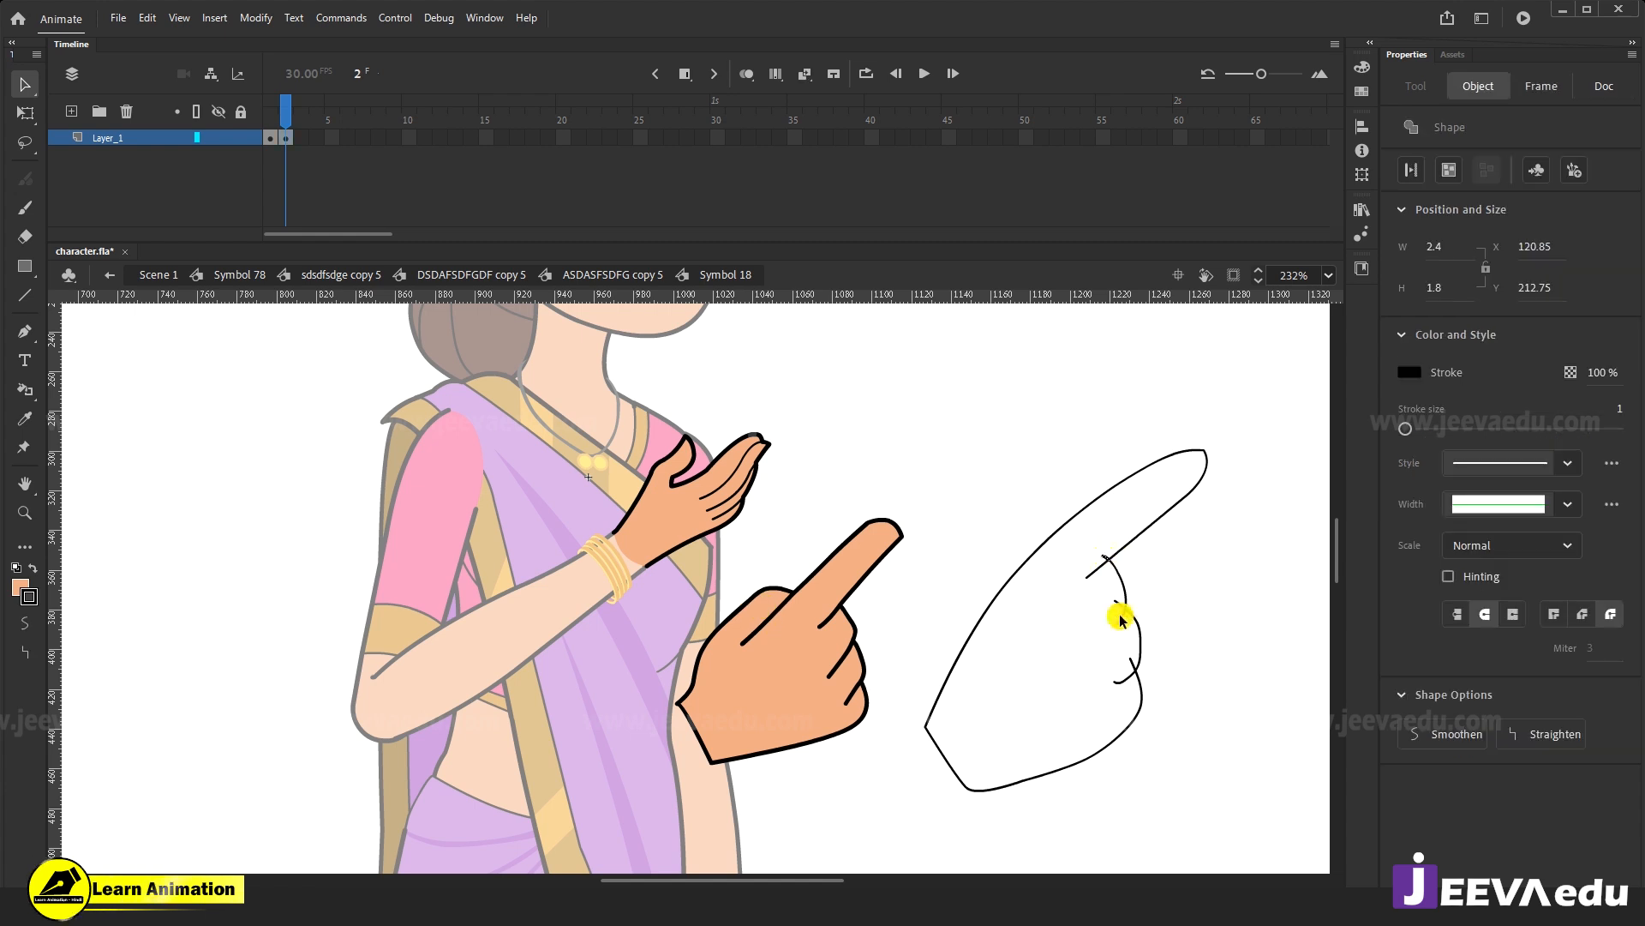
left_click(1116, 568)
left_click(1119, 606)
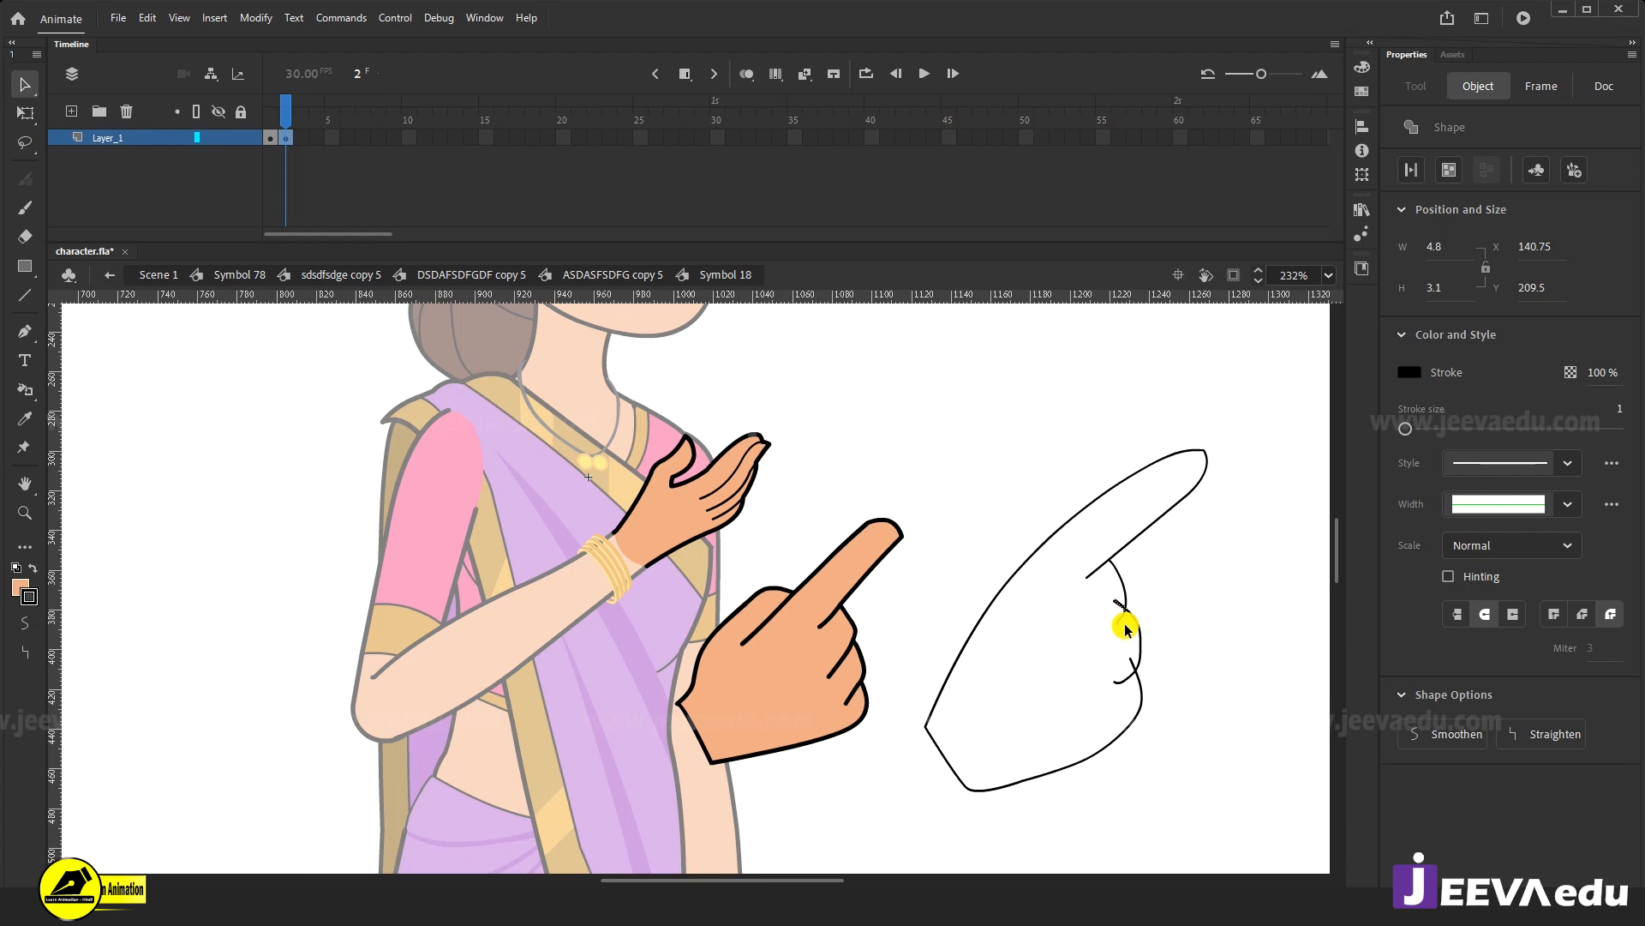
left_click(1160, 580)
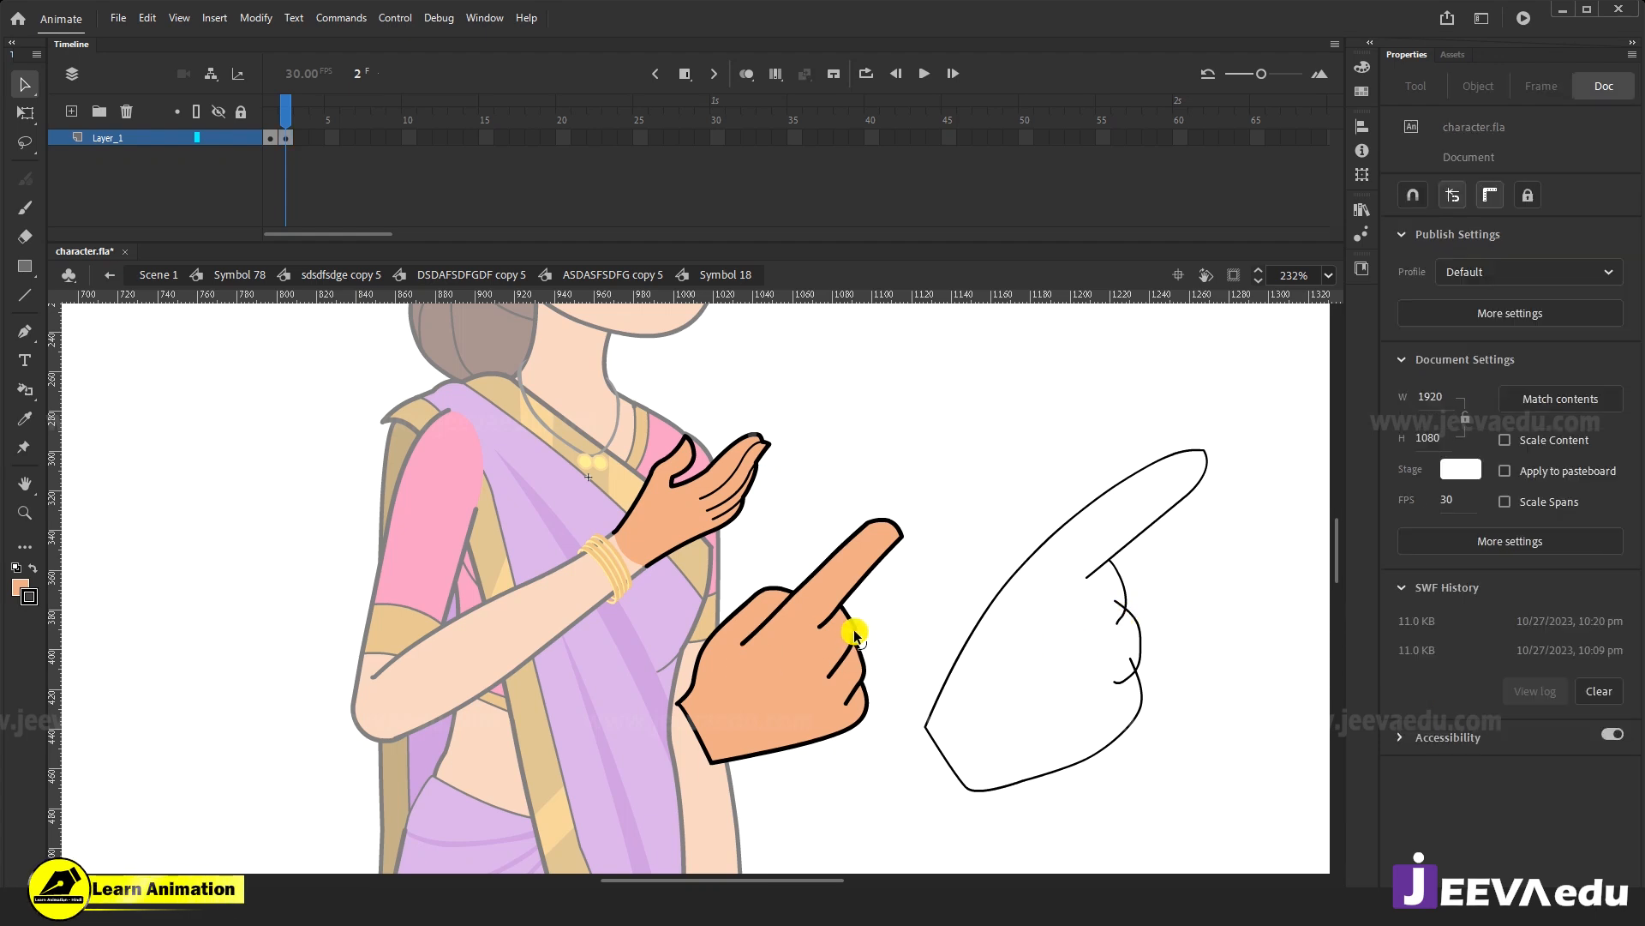
left_click(1121, 617)
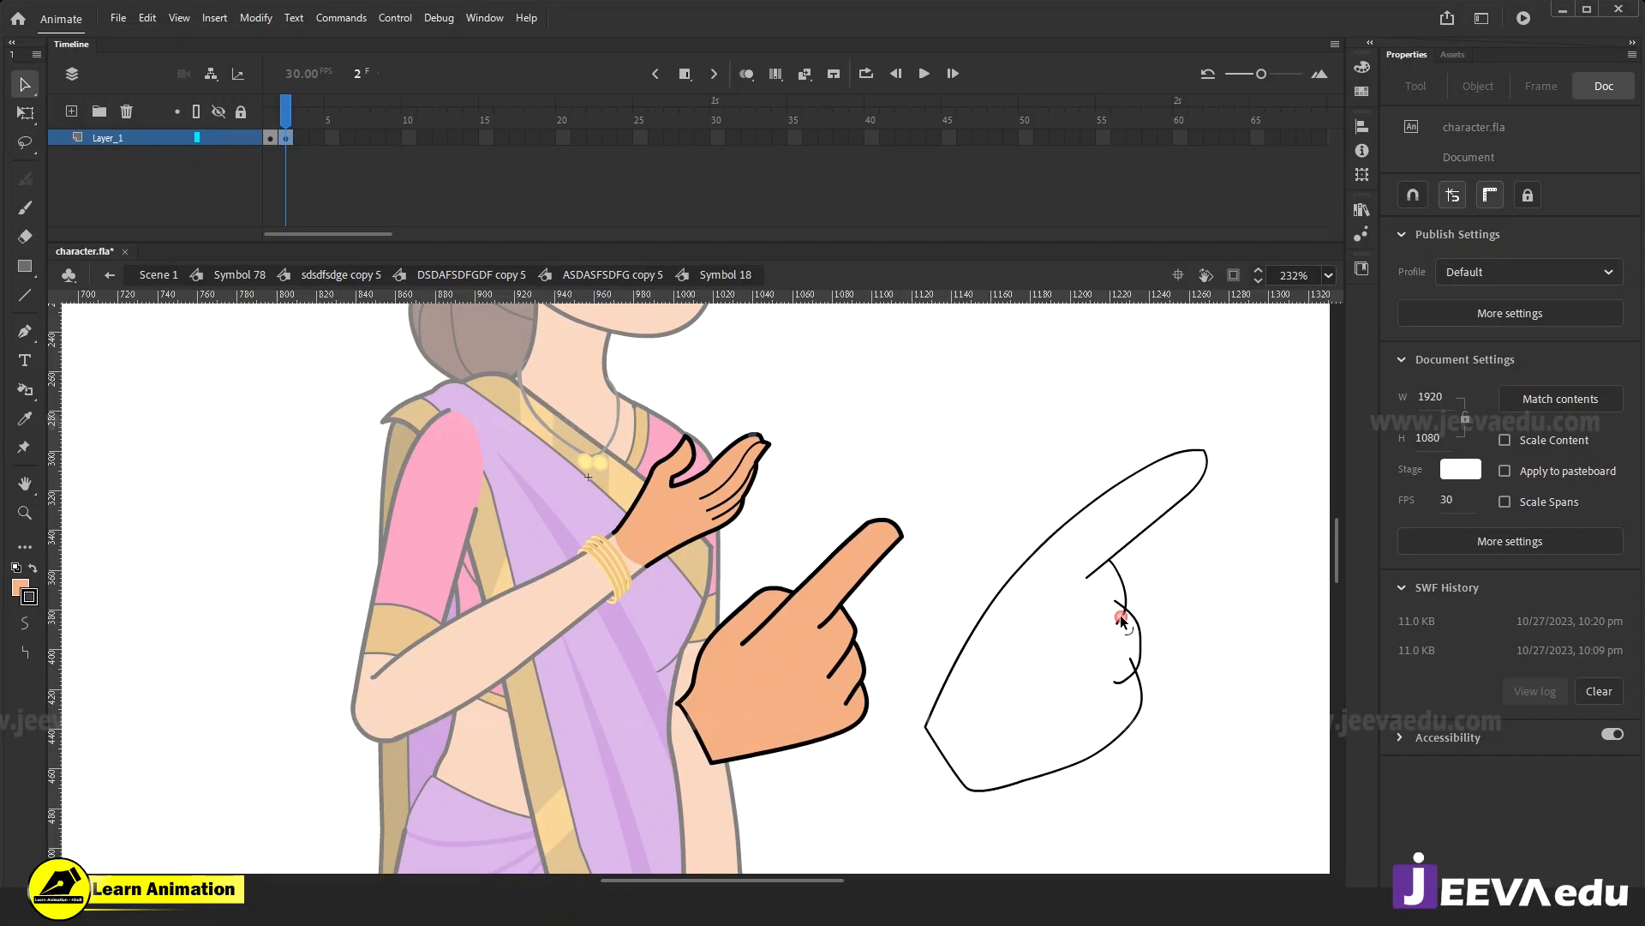
key("Delete")
left_click_drag(1088, 579, 1069, 625)
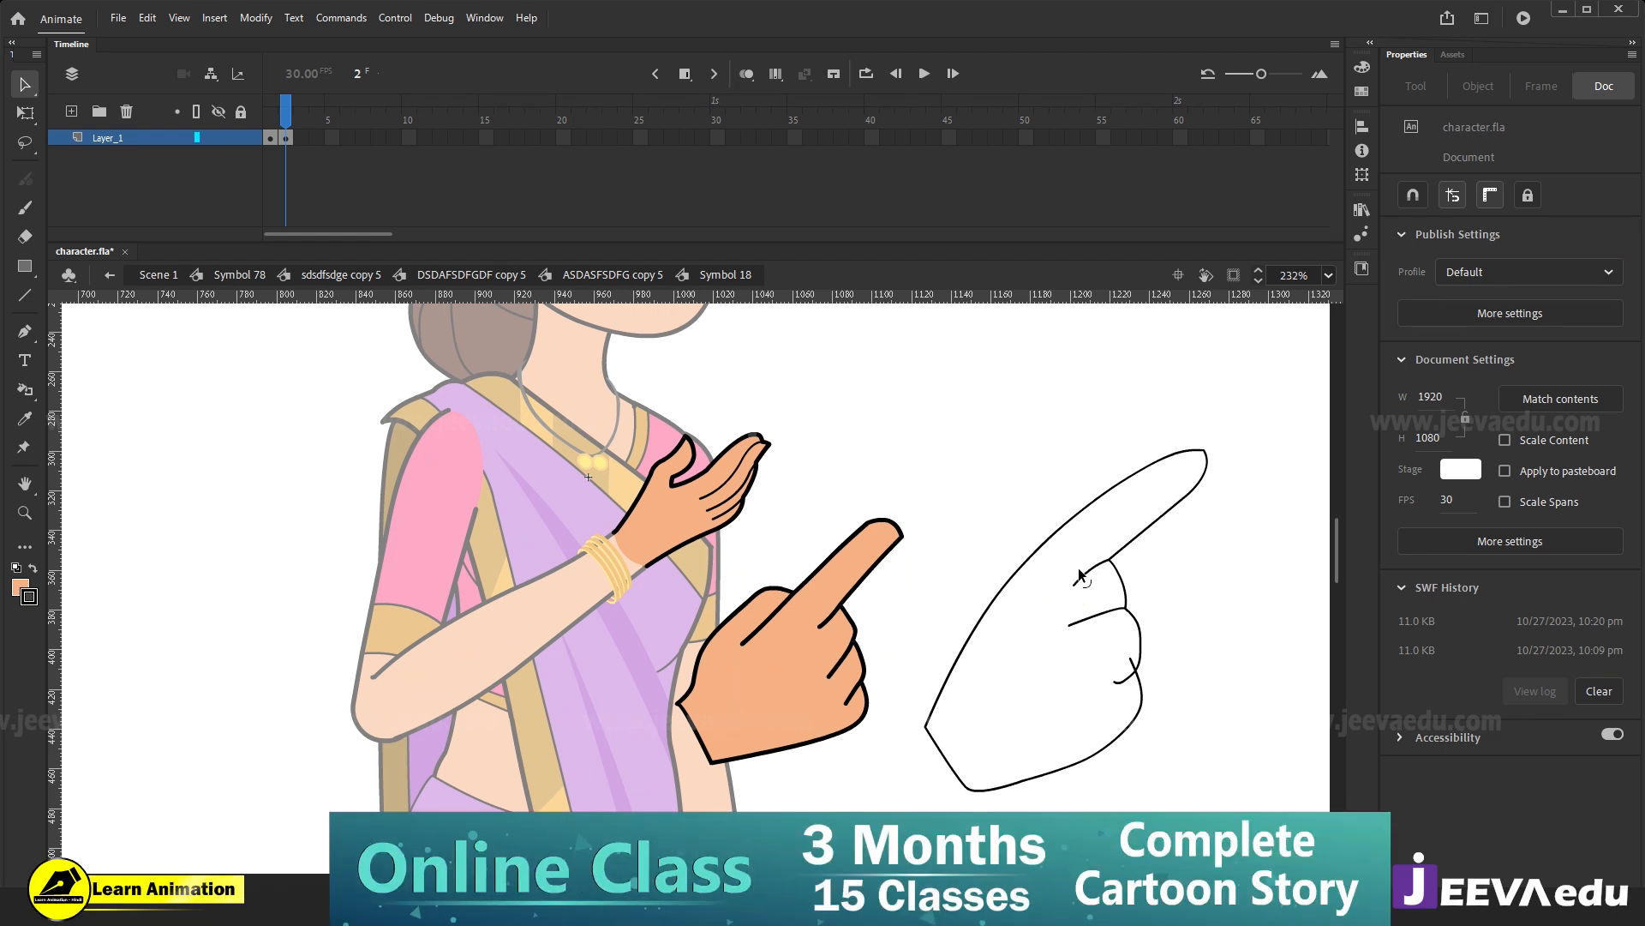
left_click_drag(1080, 576, 1052, 581)
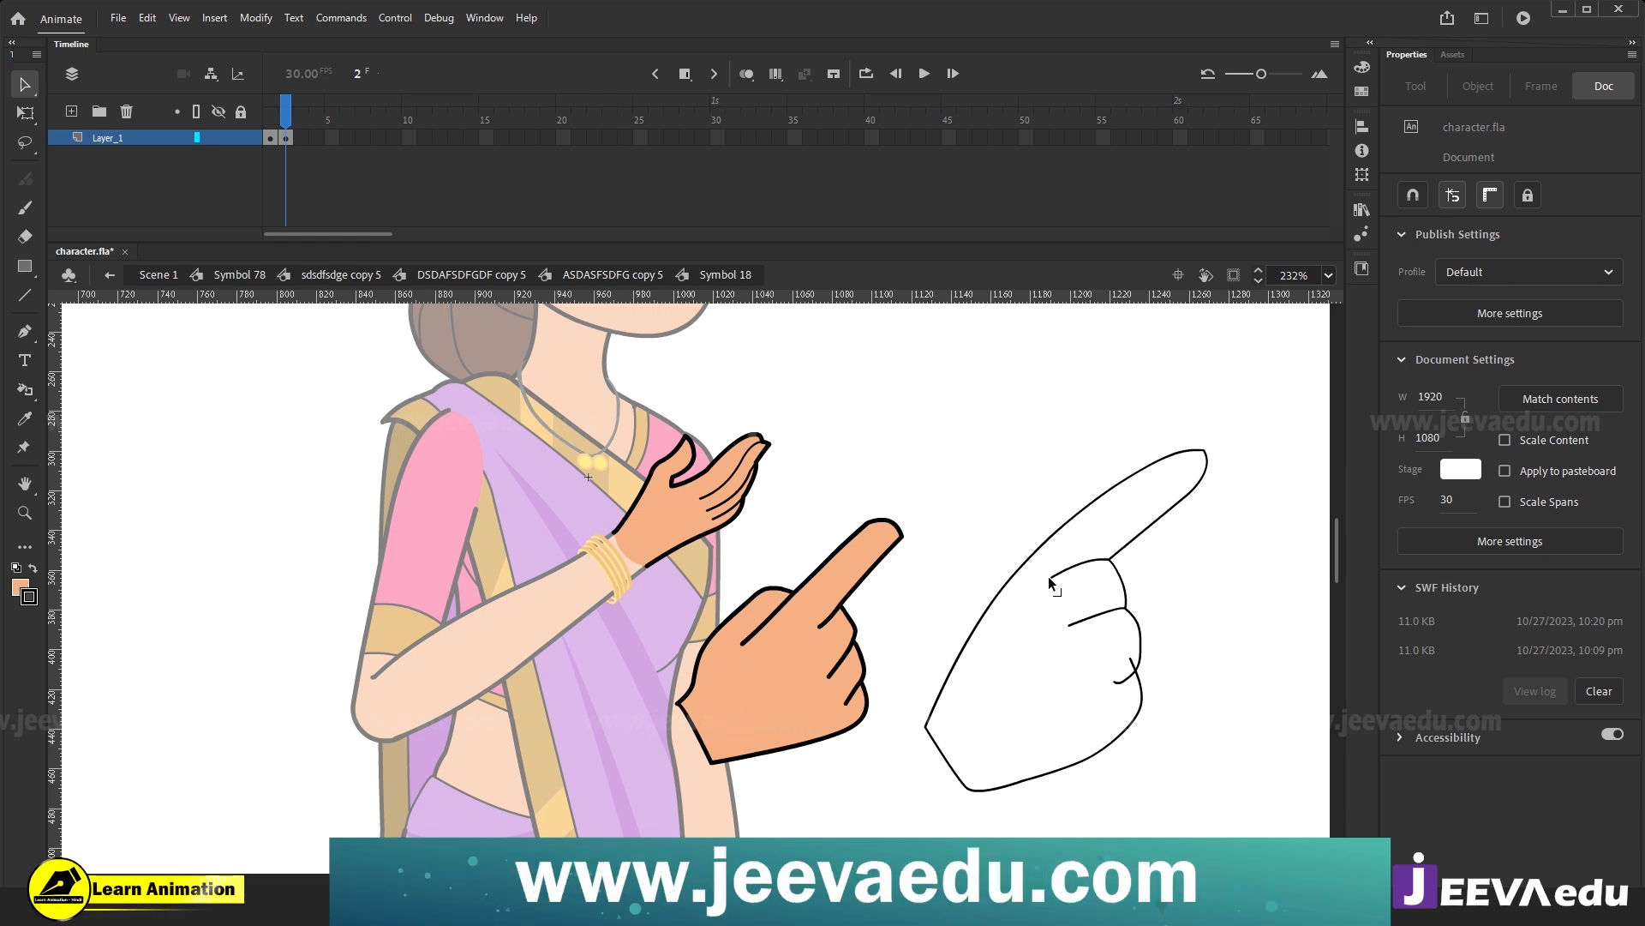
left_click(1050, 578)
Delete the overshooting stubs at the sketched hand's lowest knuckle and extend that finger crease into the palm.
left_click(1122, 682)
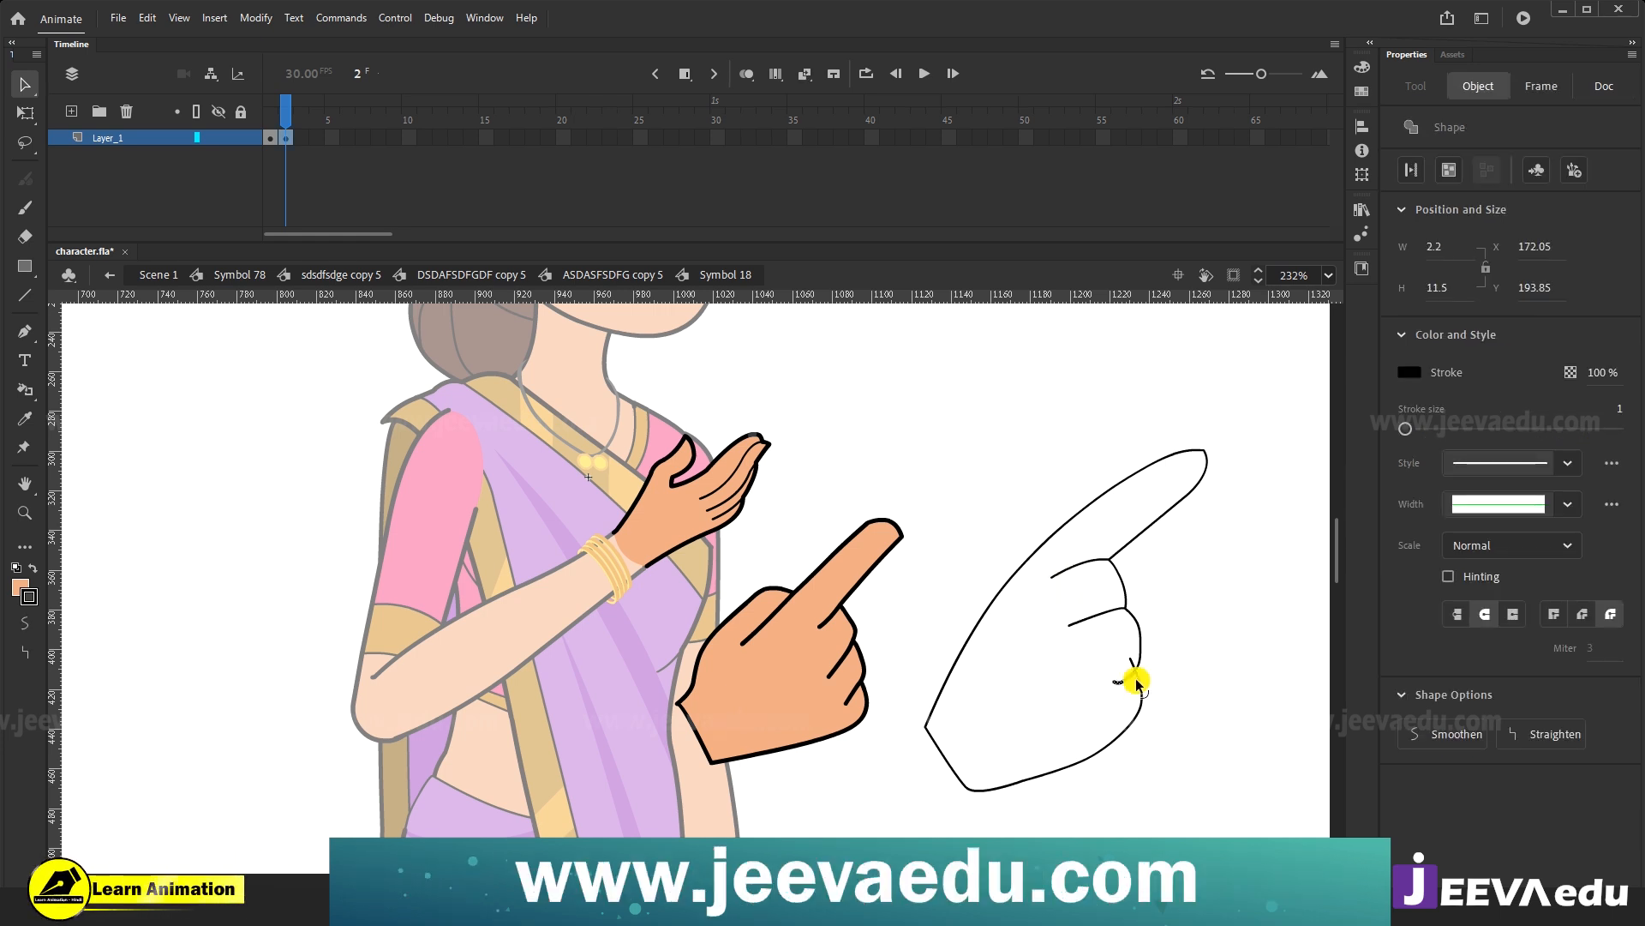
key("Delete")
left_click_drag(1132, 664, 1074, 683)
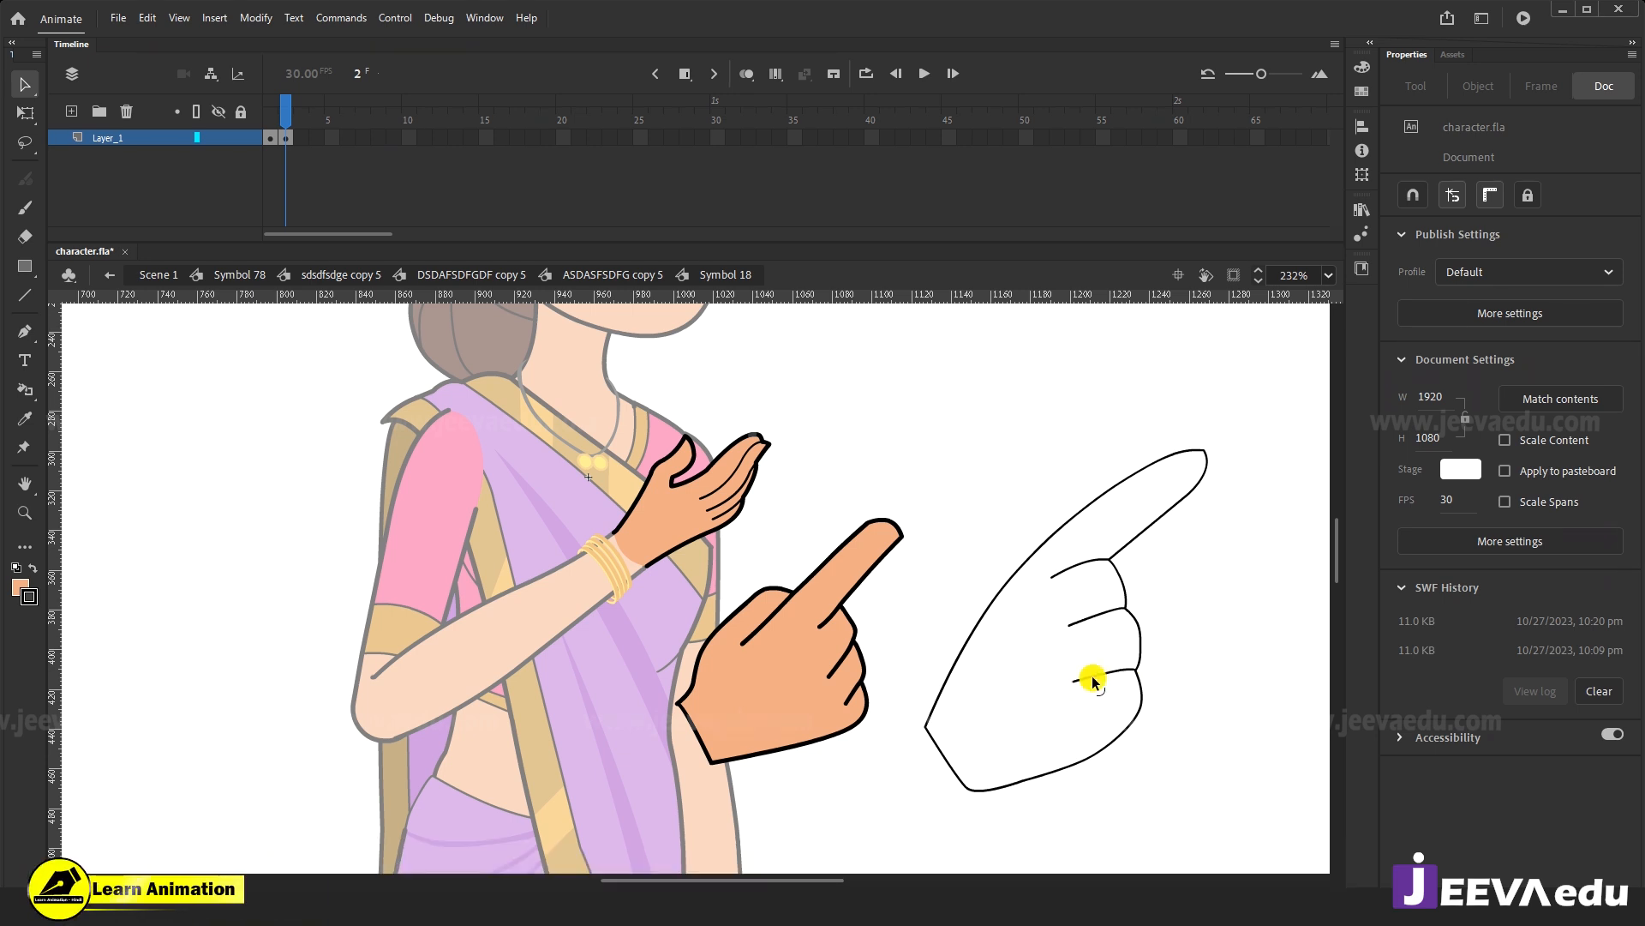
Reshape the palm's lower edge and wrist corner of the sketched hand, and draw a short line inside the lowest finger.
left_click_drag(1056, 715, 926, 671)
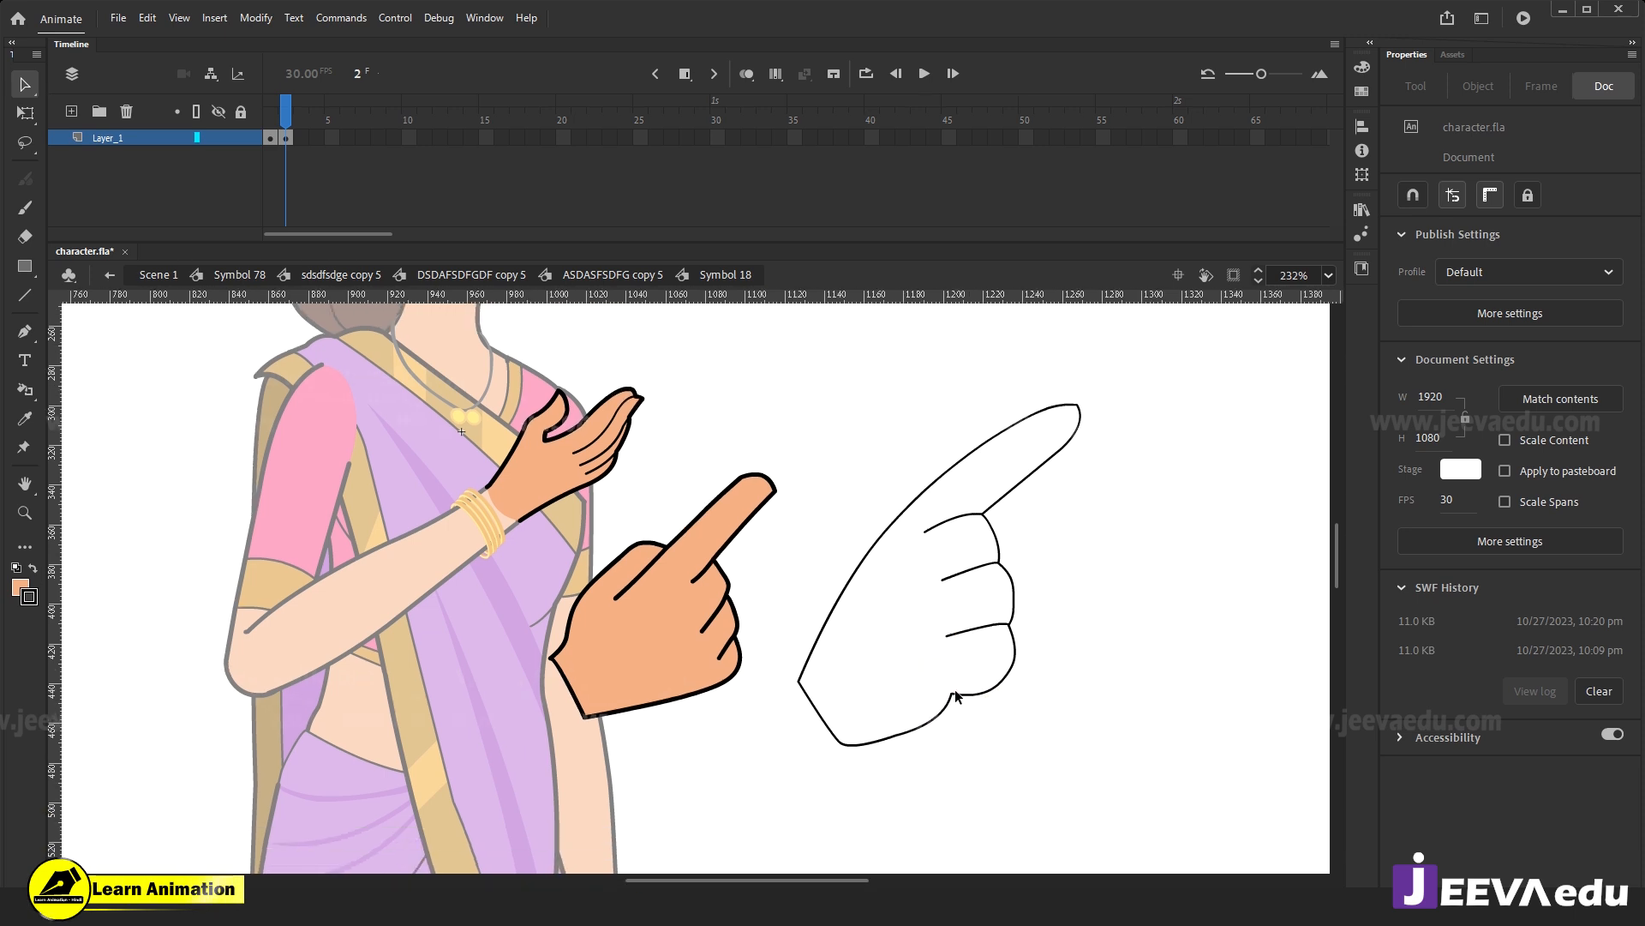
left_click_drag(842, 746, 827, 755)
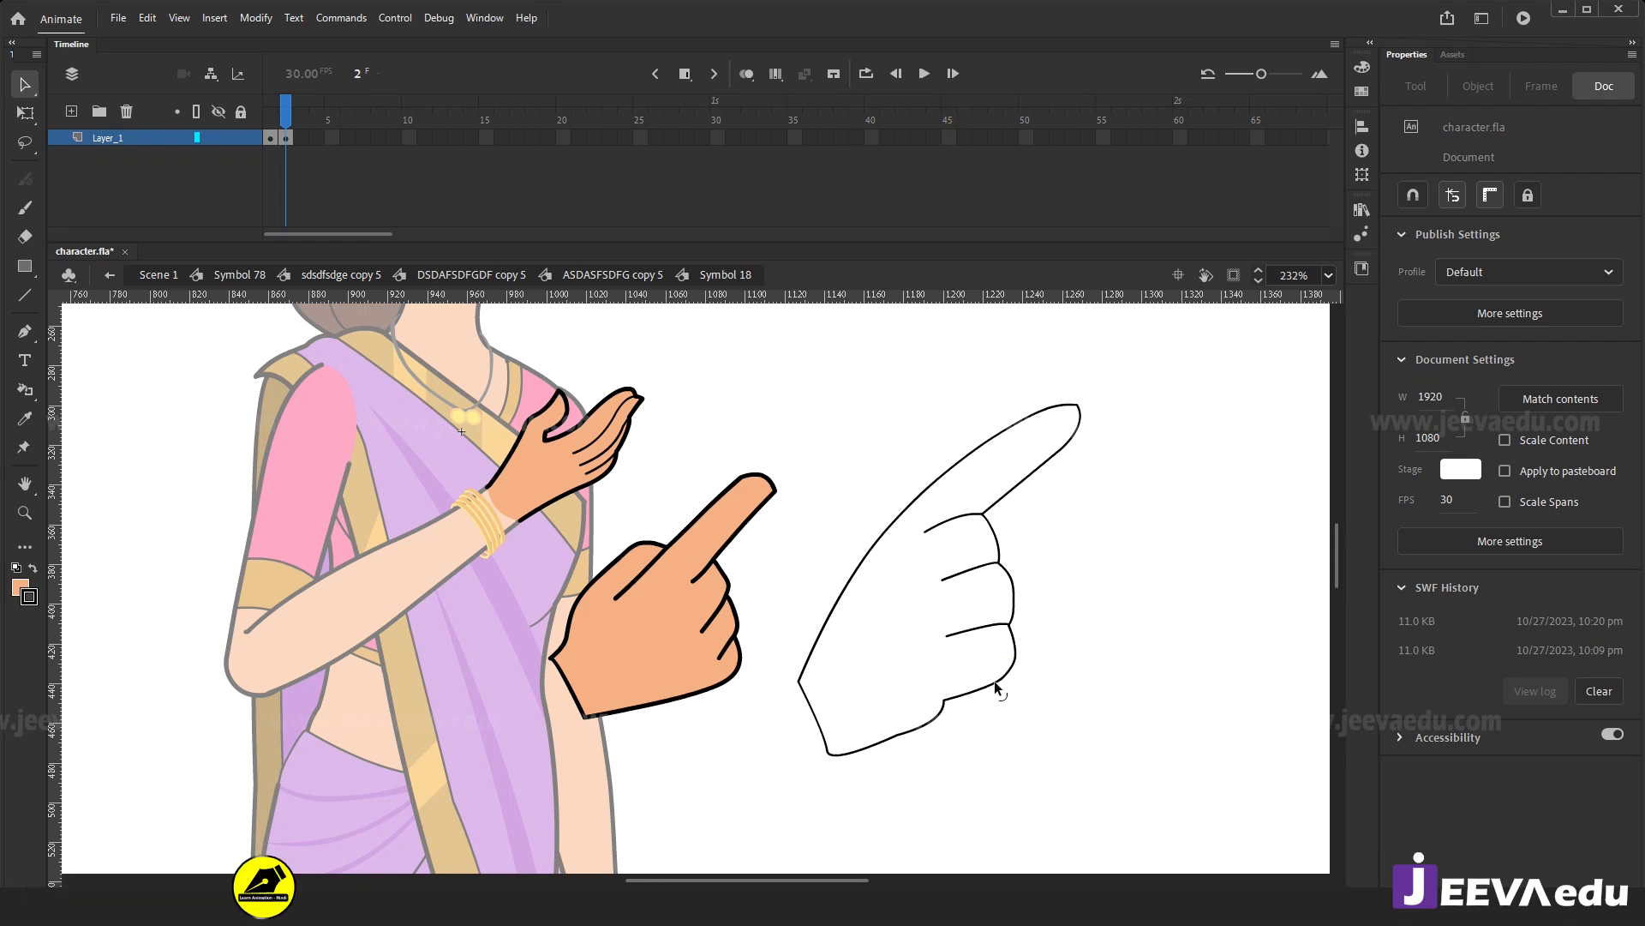
key("n")
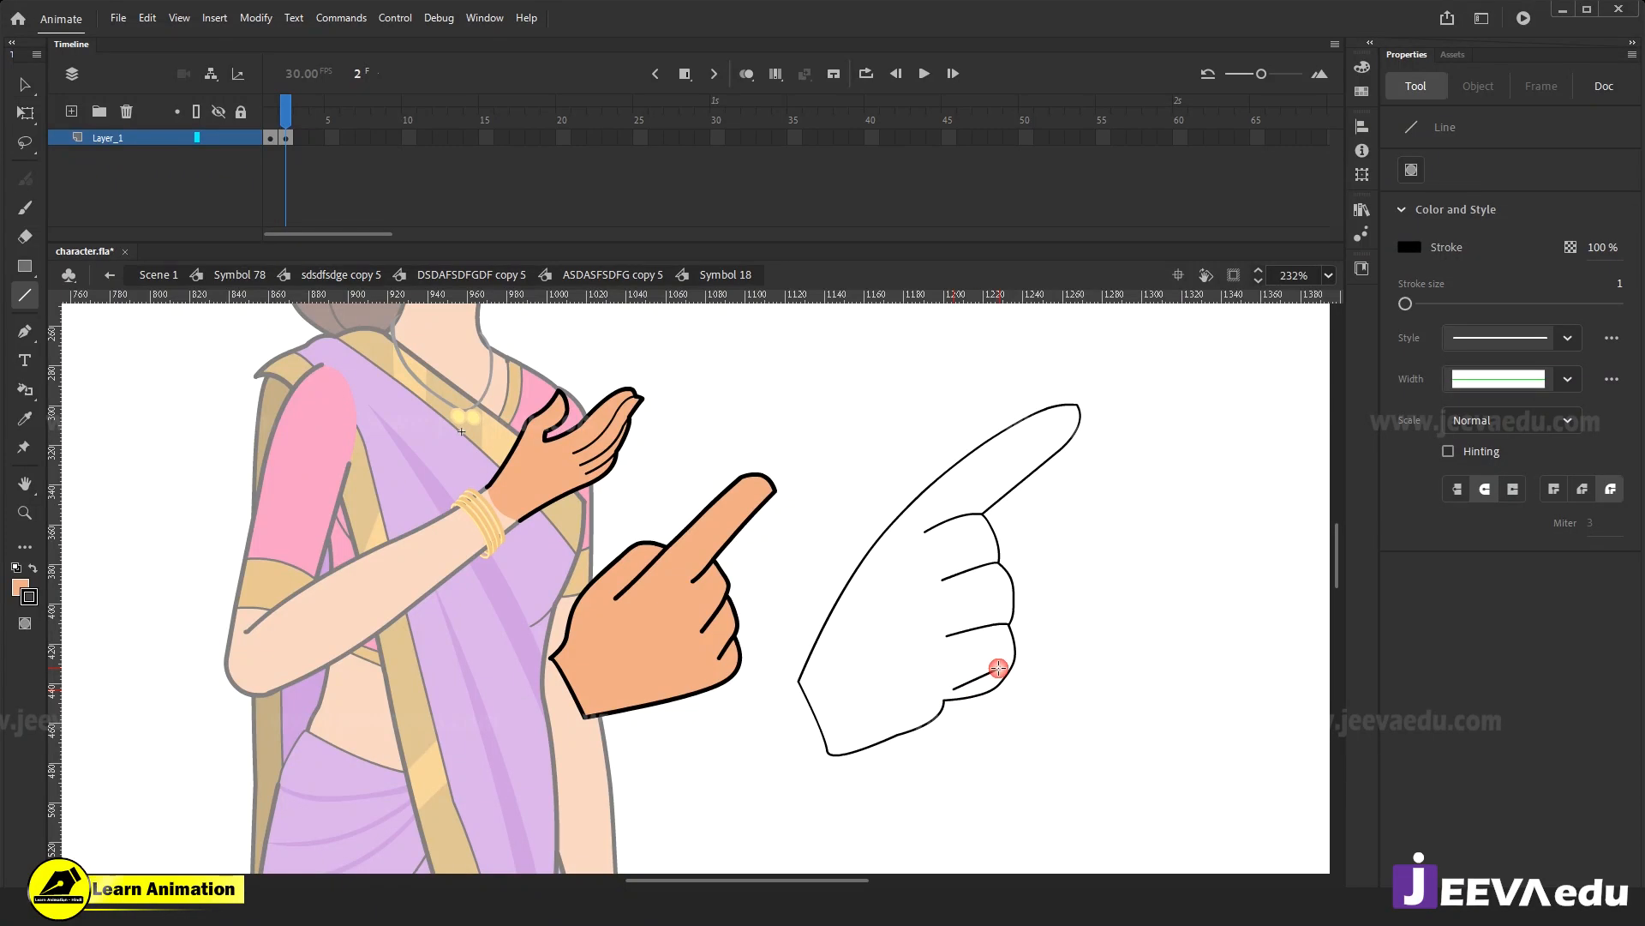
Remove the stray stroke segment below the little finger and smooth the lower palm outline of the large hand.
key("v")
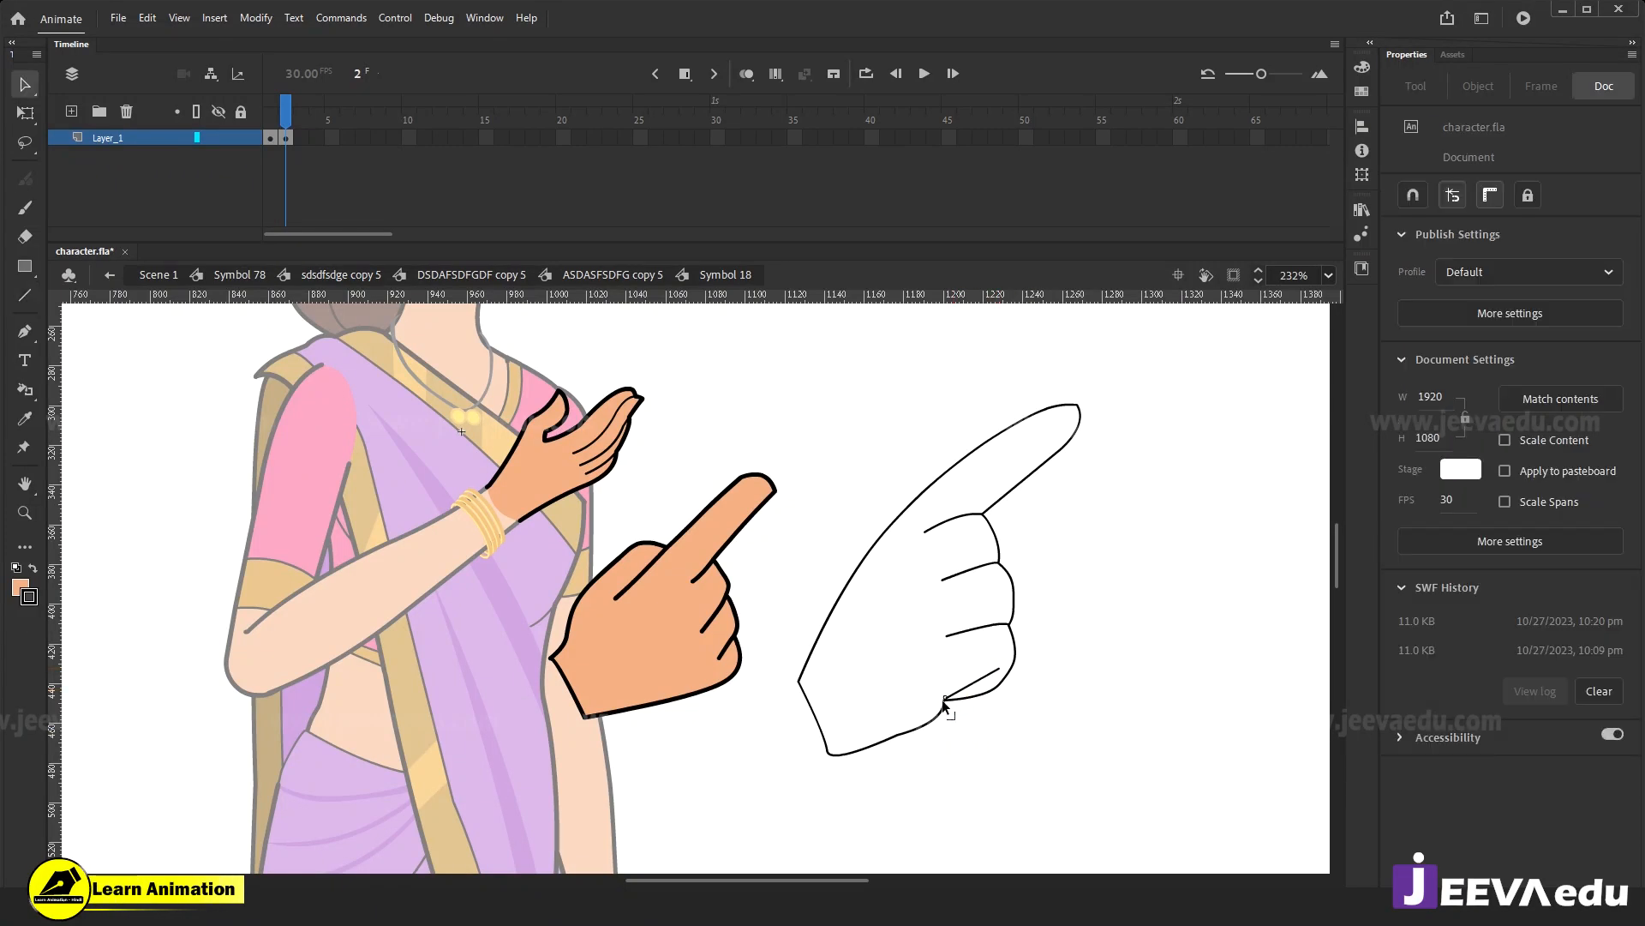
left_click(939, 709)
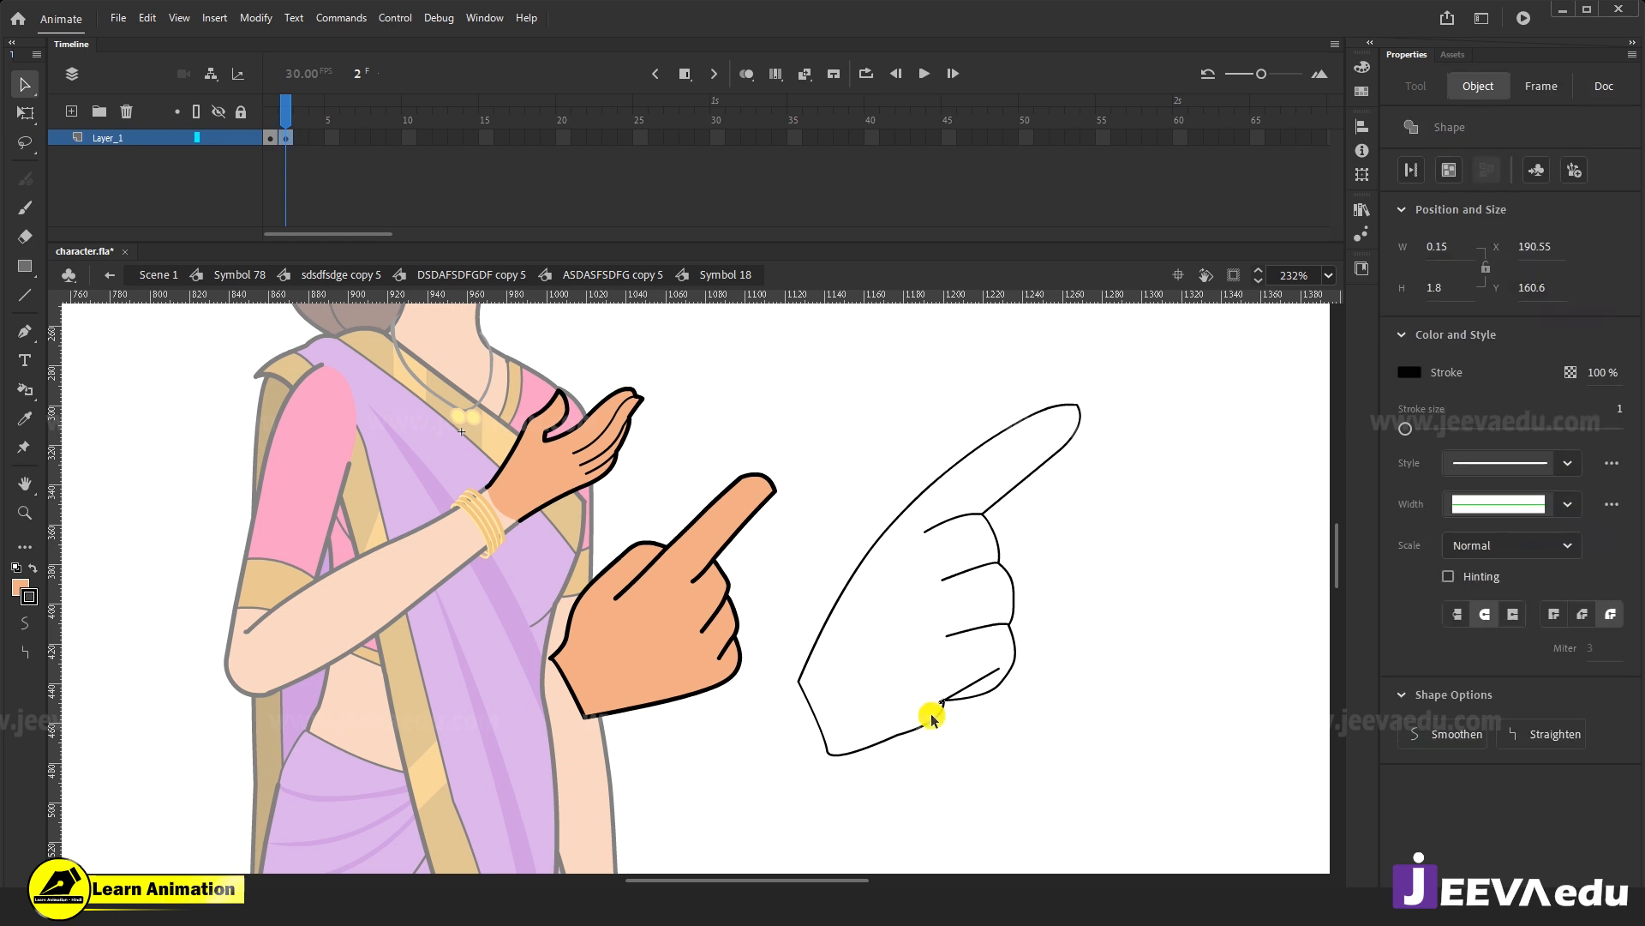
left_click(997, 690)
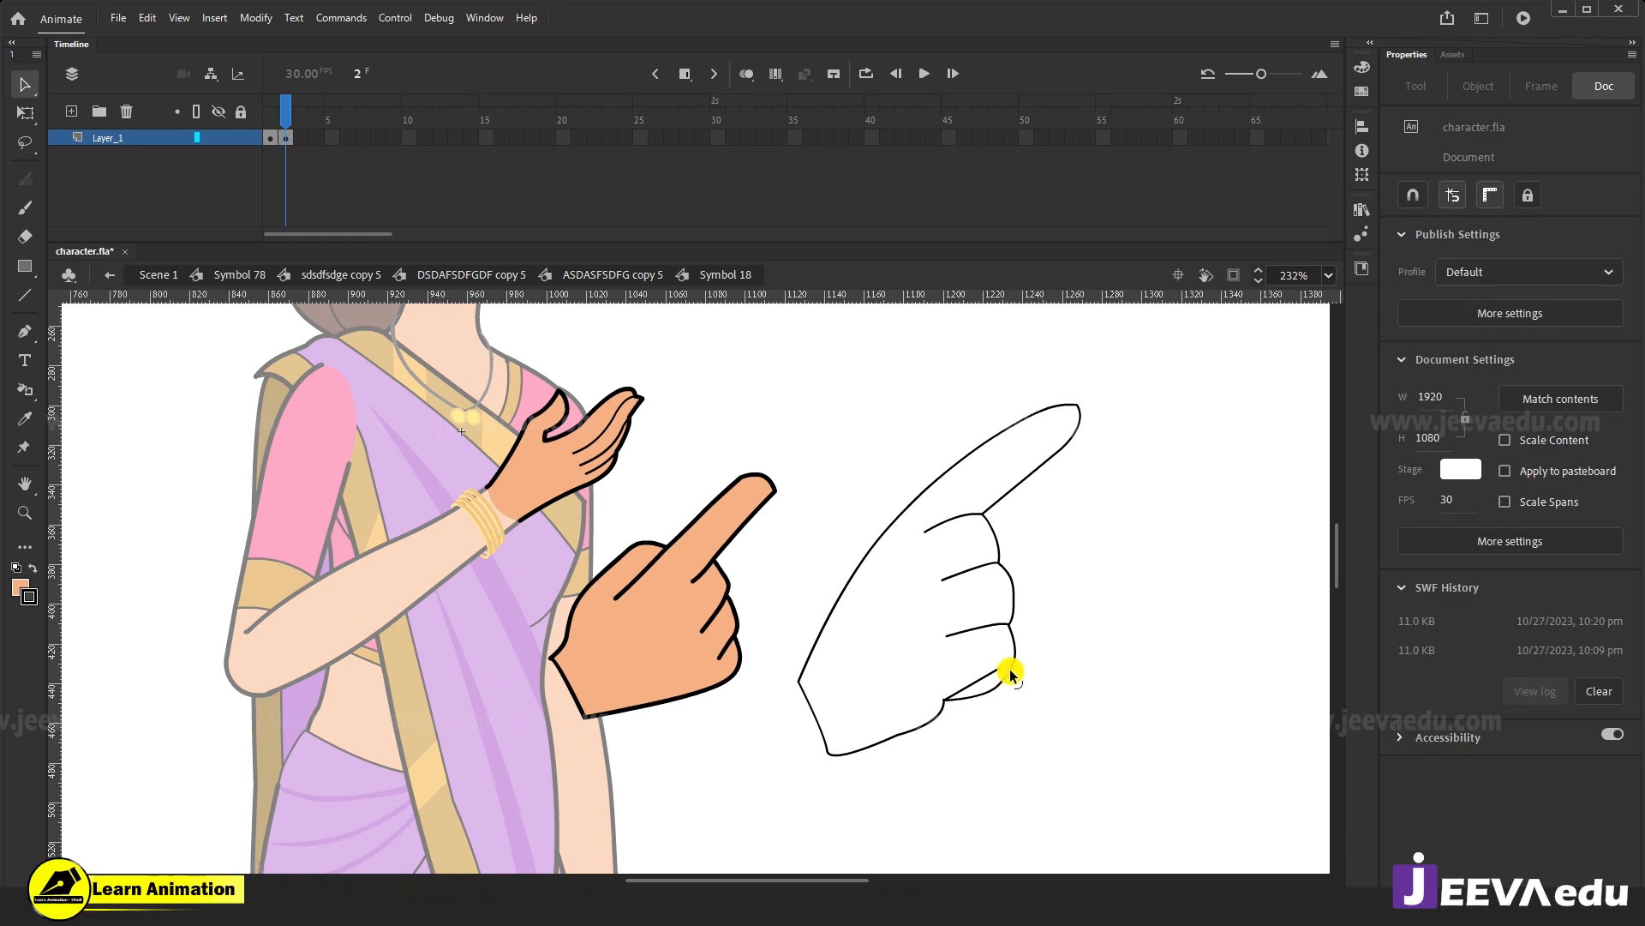
left_click_drag(894, 735, 892, 744)
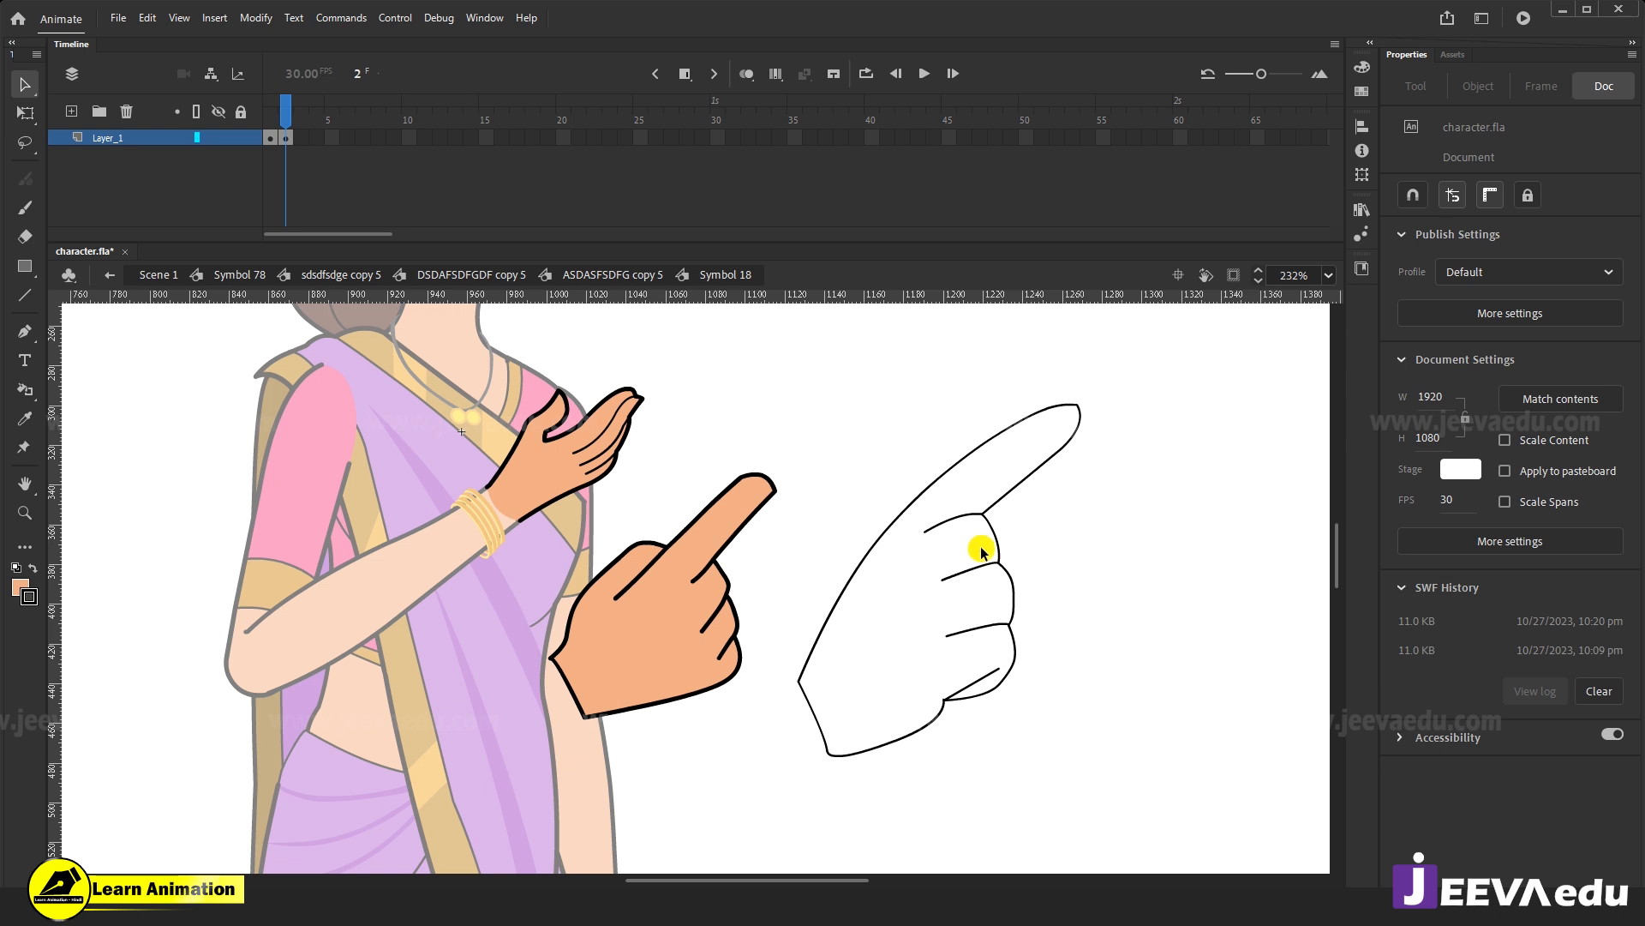
left_click_drag(925, 729, 914, 730)
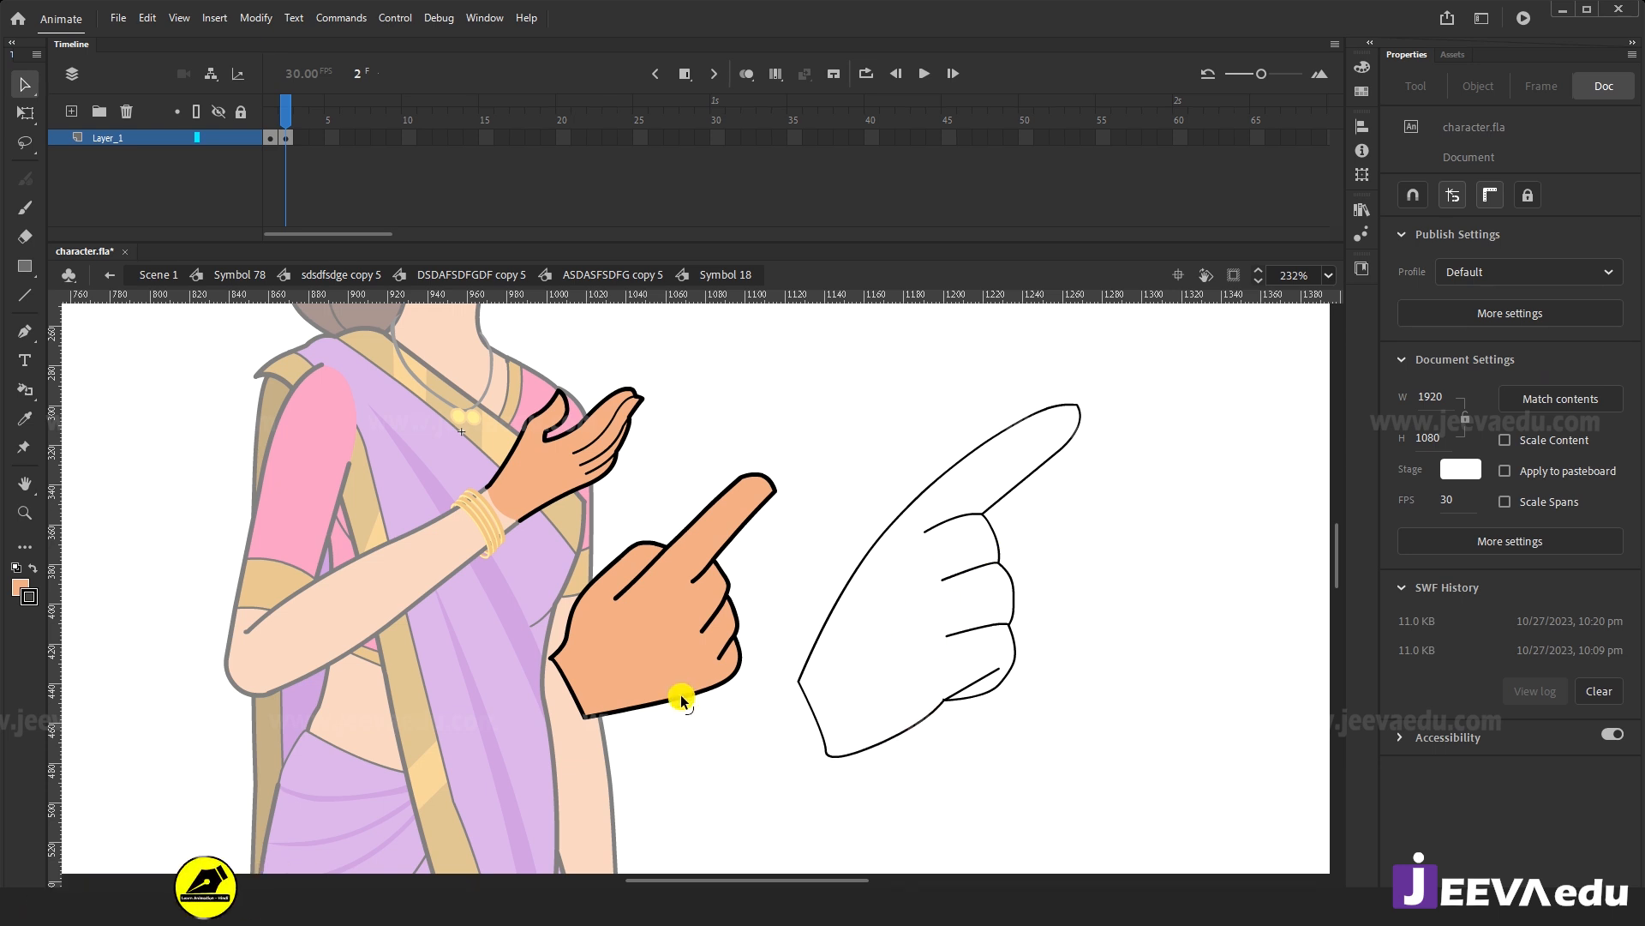
Fill the large hand outline with the peach skin colour and set its stroke size to 2.
key("k")
left_click(906, 659)
key("v")
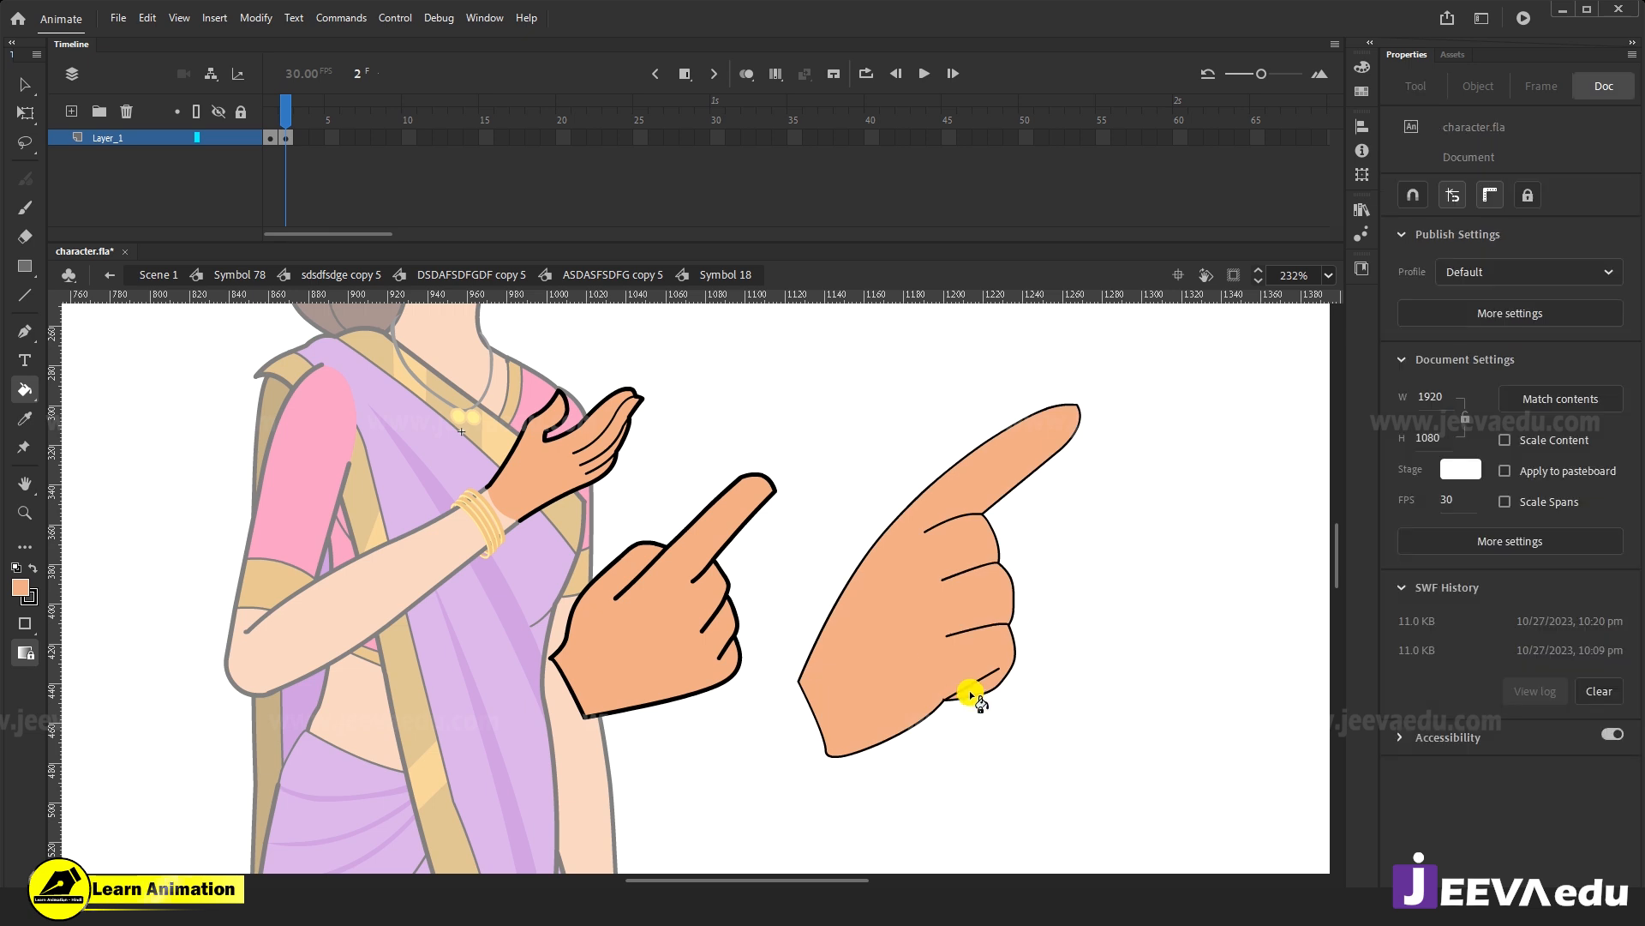
double_click(964, 695)
left_click(1616, 412)
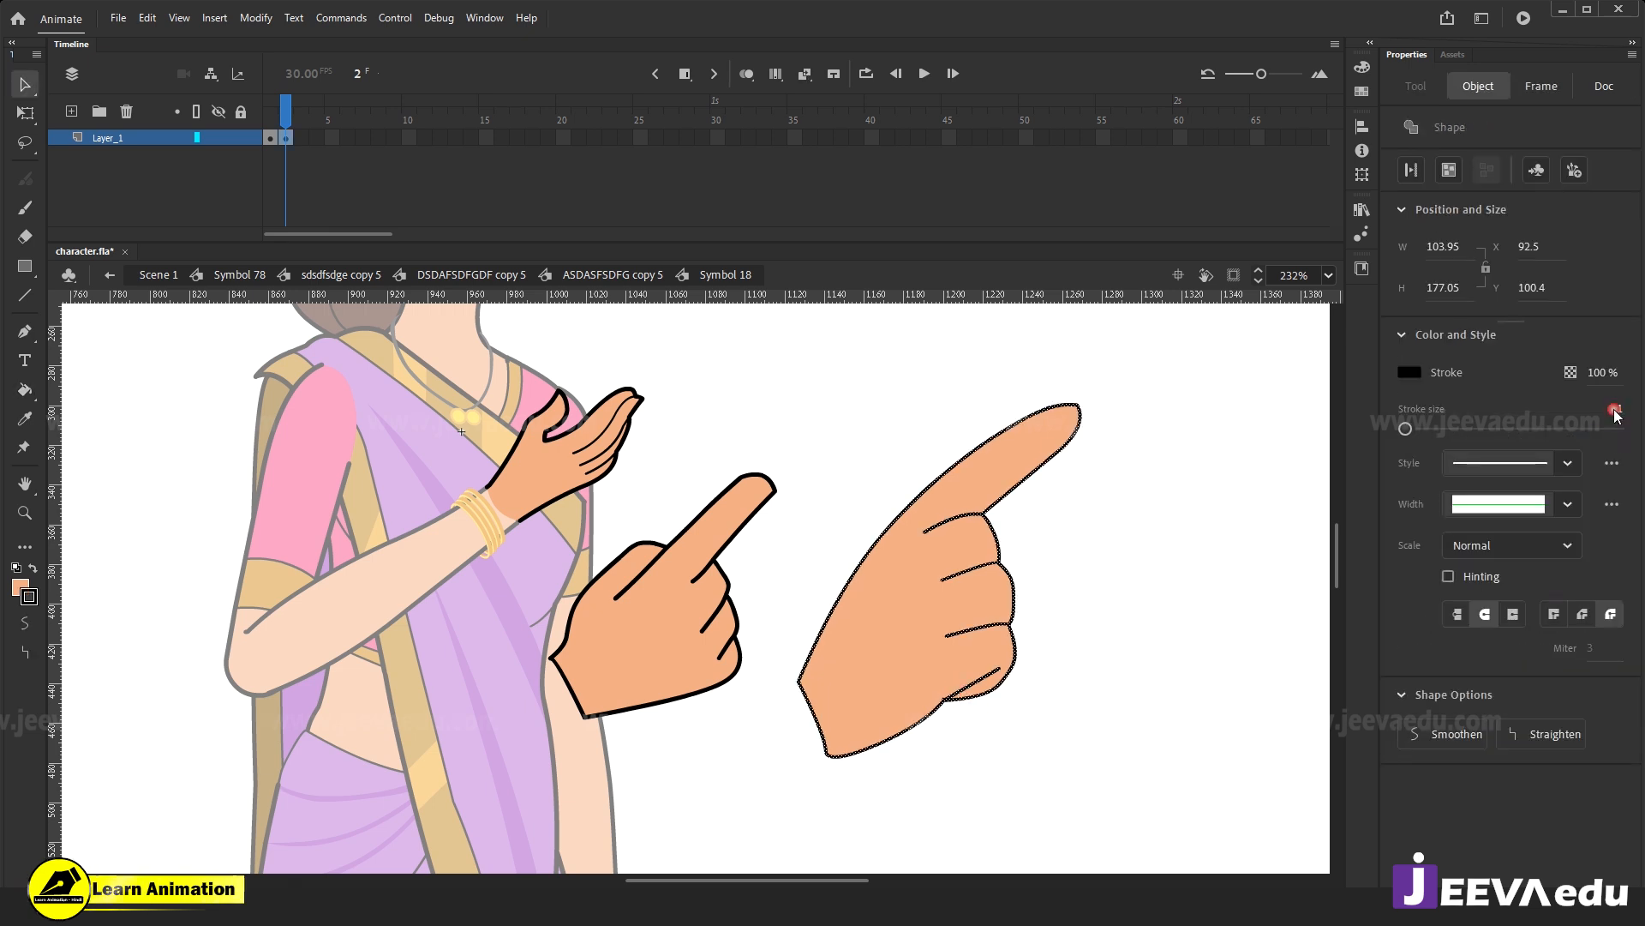
type("2")
left_click(1124, 577)
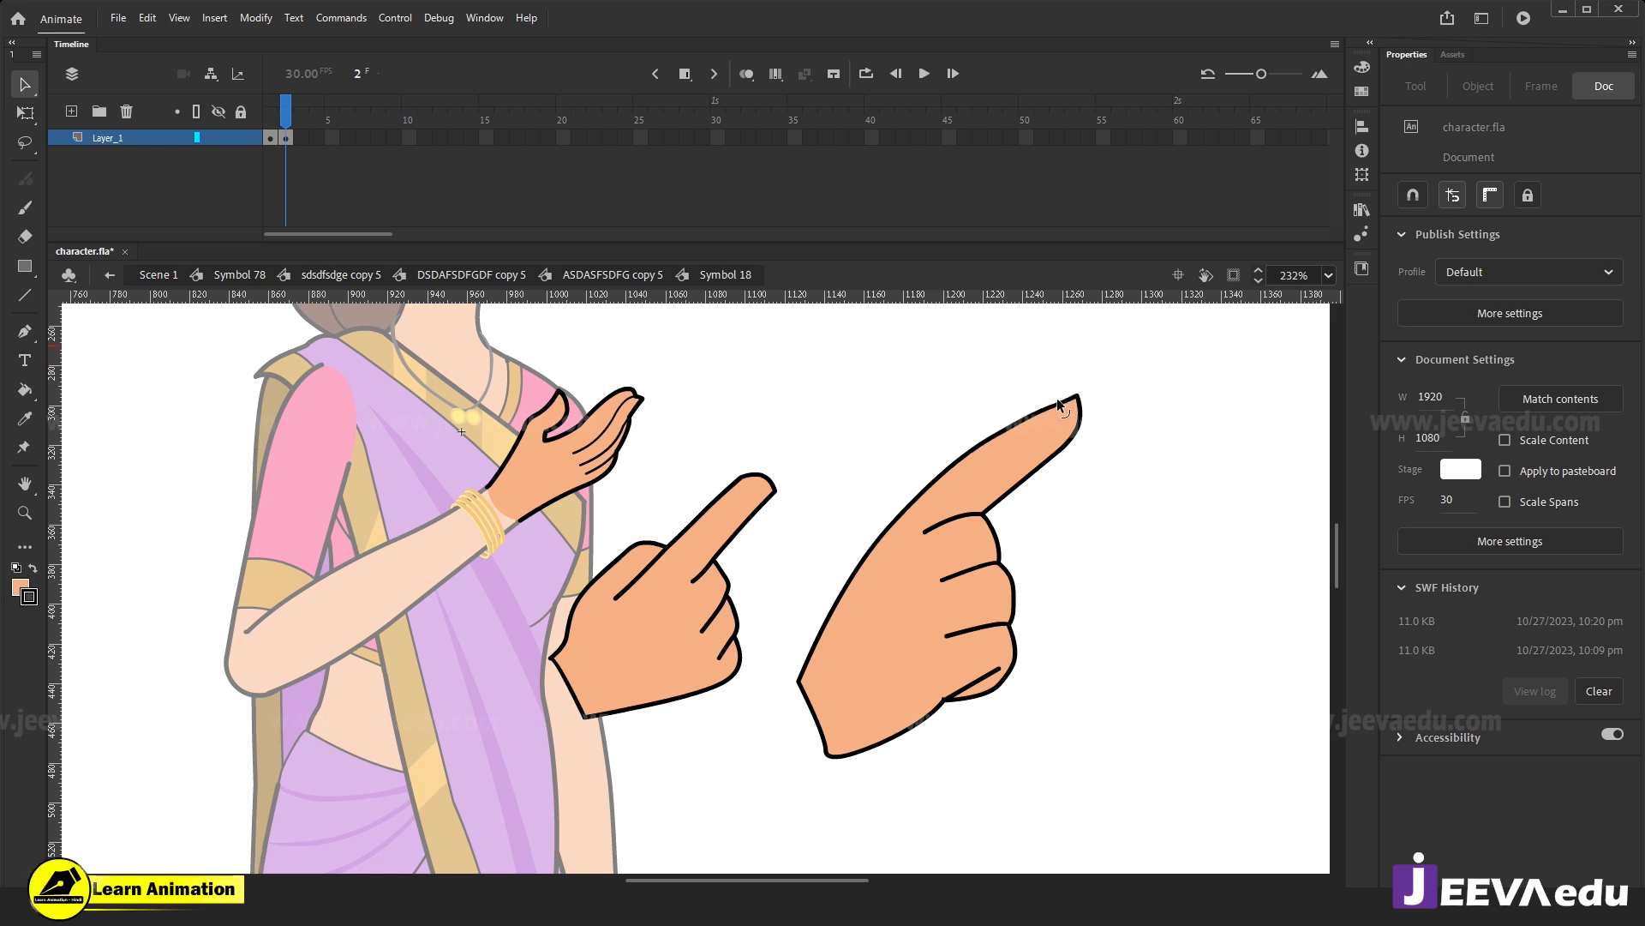
Adjust the corner of the large hand's index fingertip and apply a black stroke colour to the whole hand.
left_click(1073, 394)
double_click(934, 631)
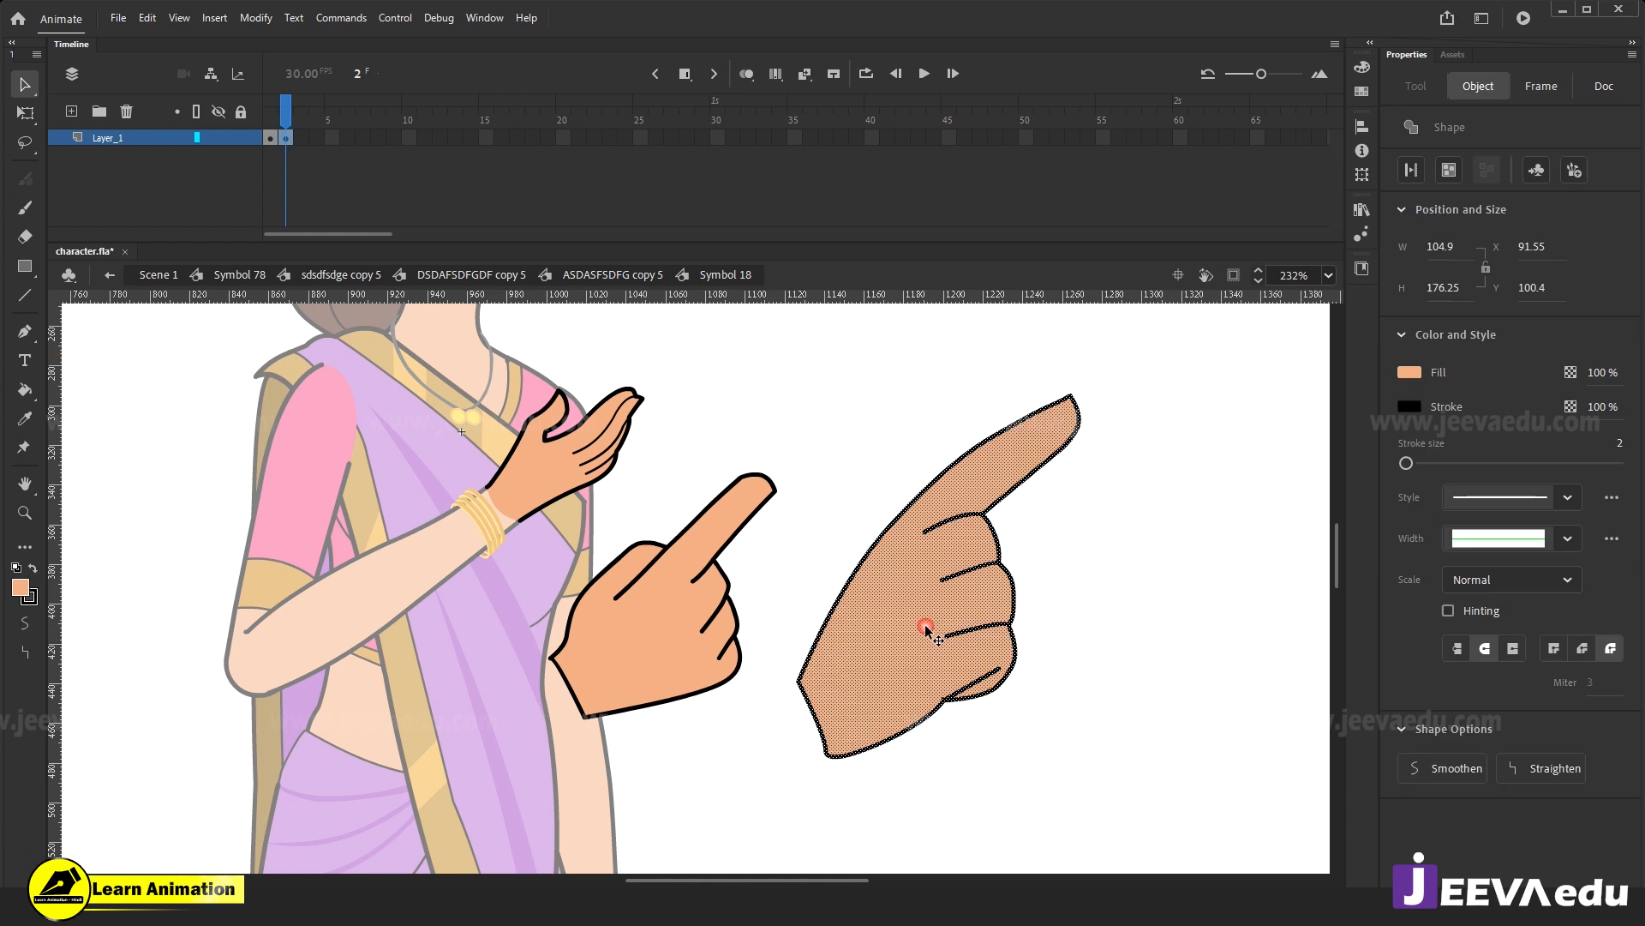
left_click(30, 596)
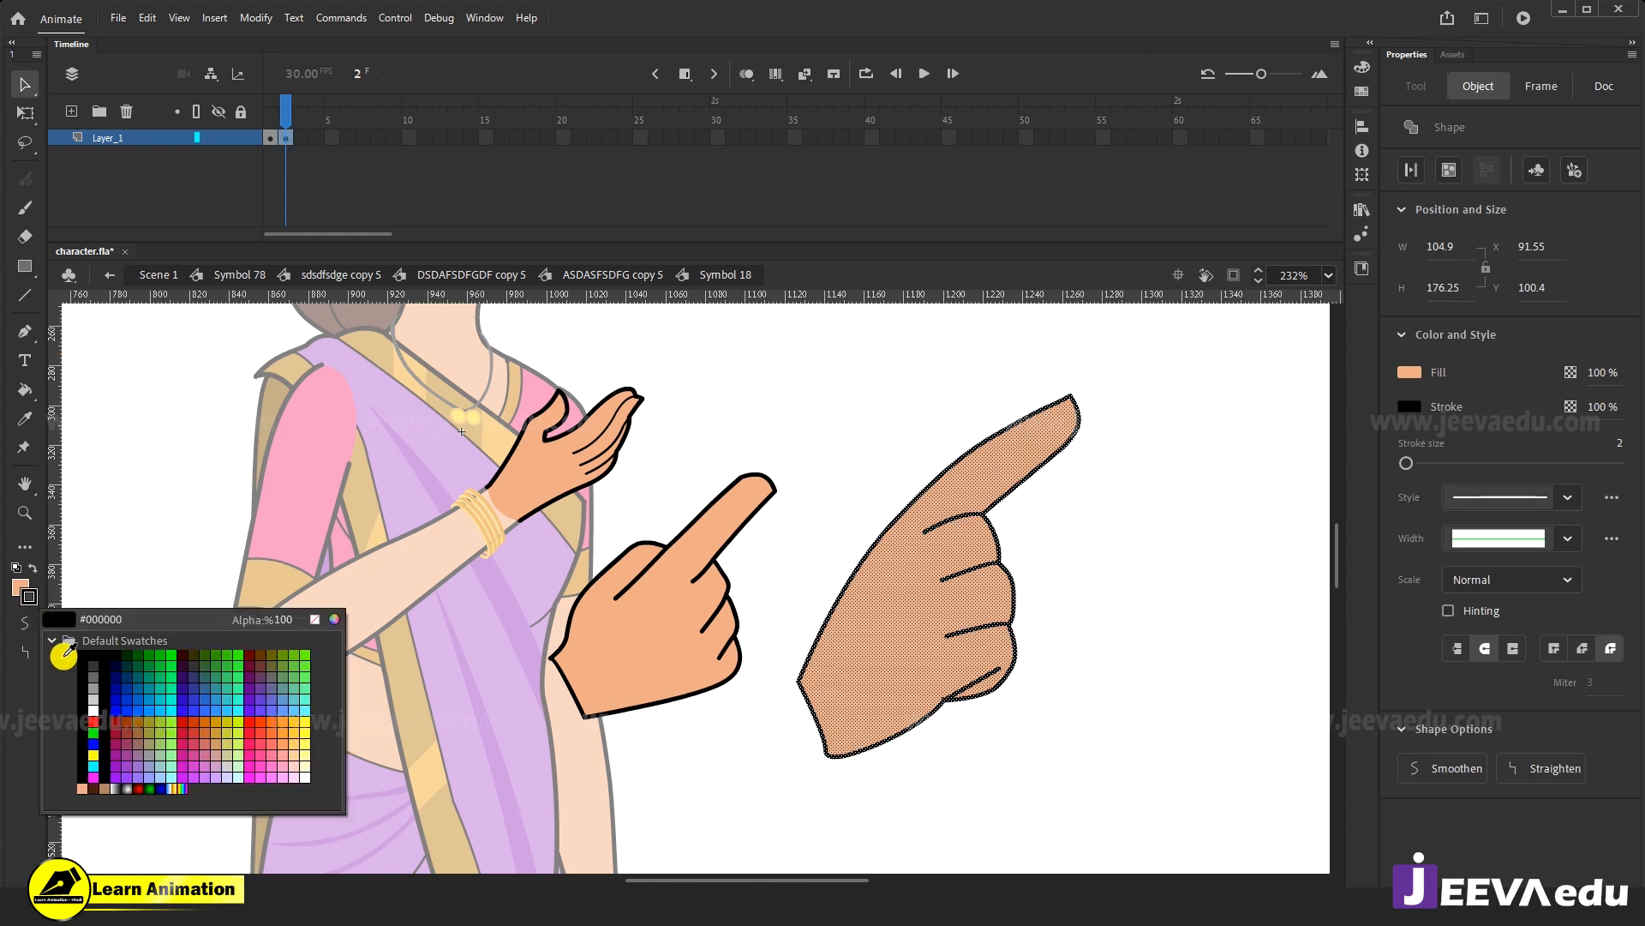
left_click(83, 667)
left_click(935, 650)
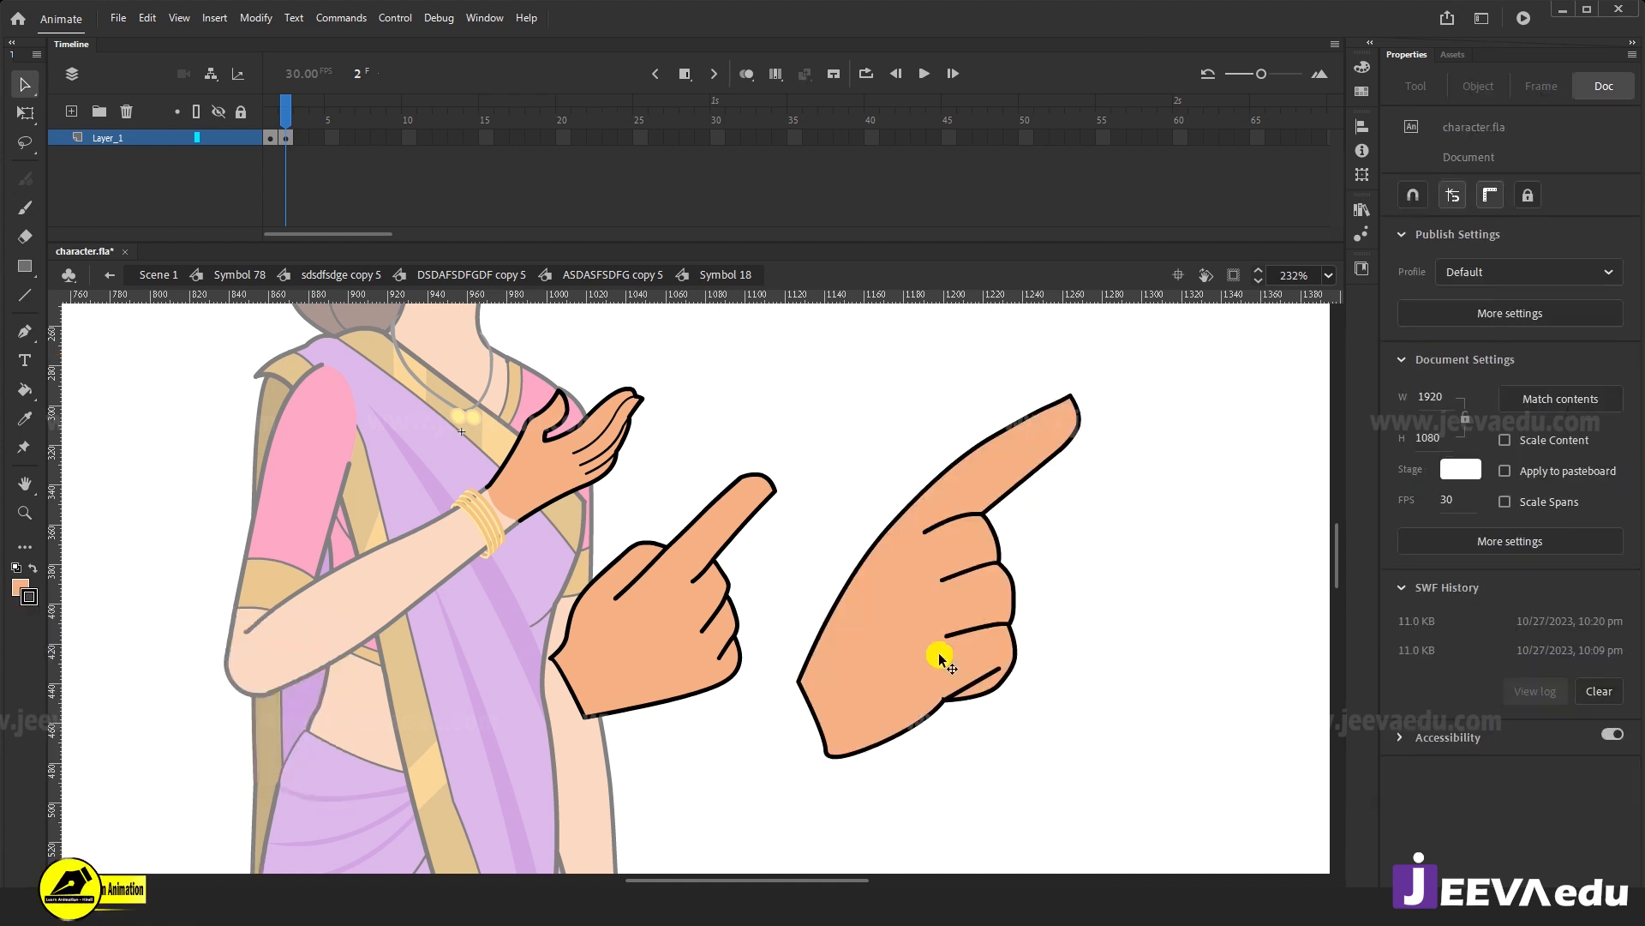
Delete the outline across the large hand's wrist opening, adjust its lower corner, and group the hand's fill and strokes.
left_click(923, 635)
left_click(805, 745)
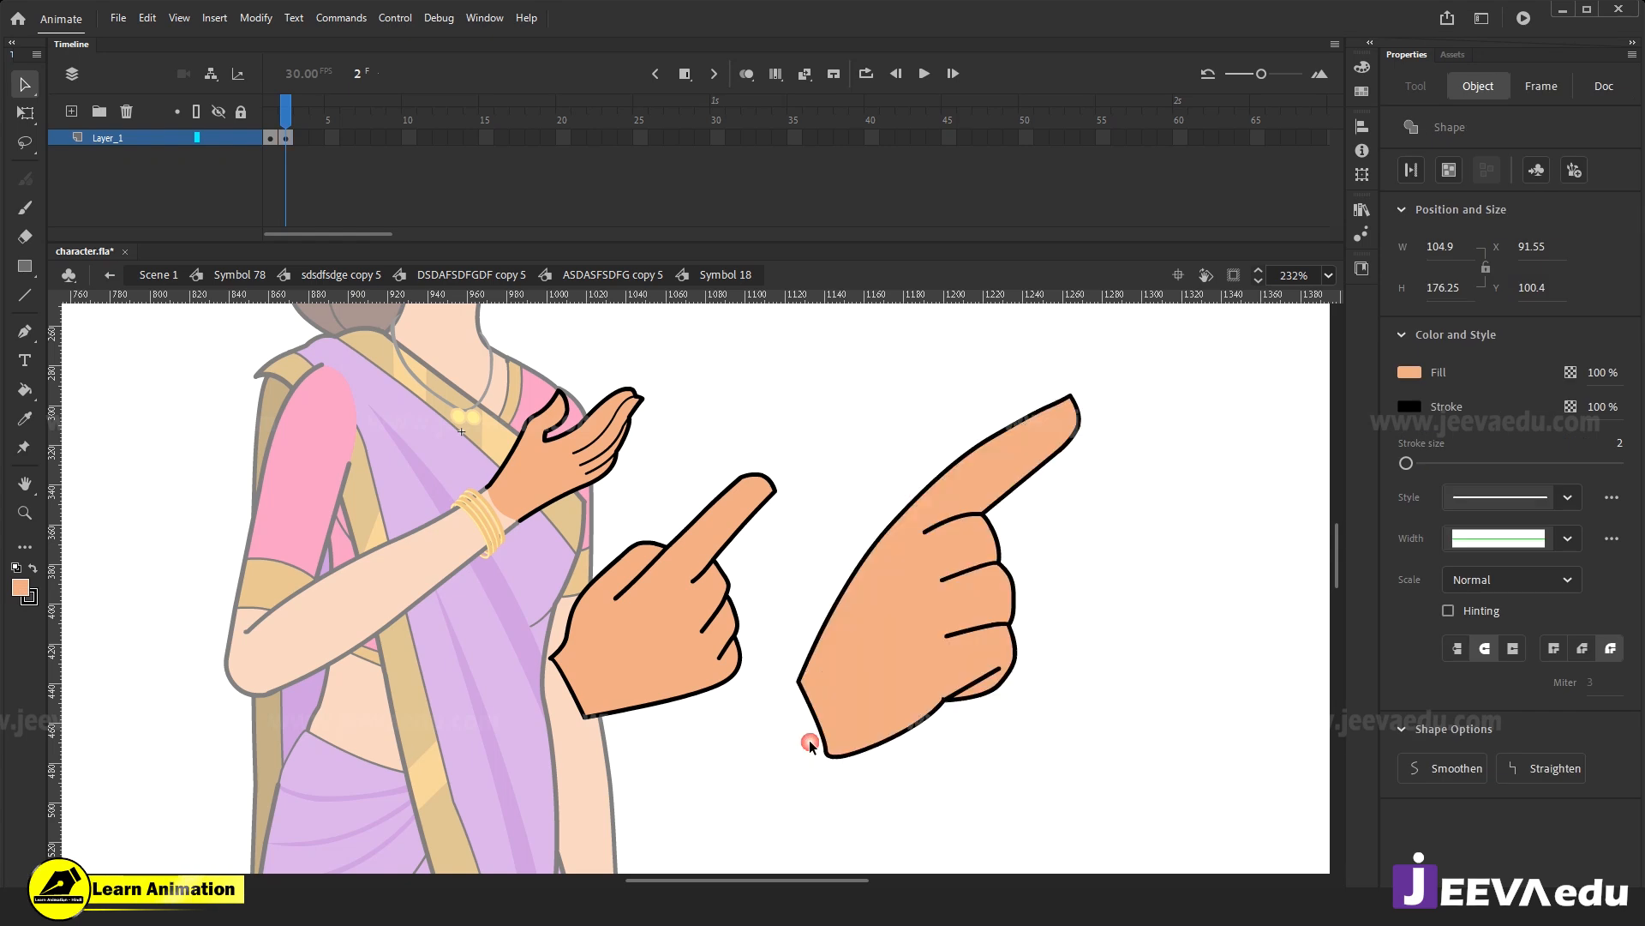
left_click(814, 724)
left_click(818, 756)
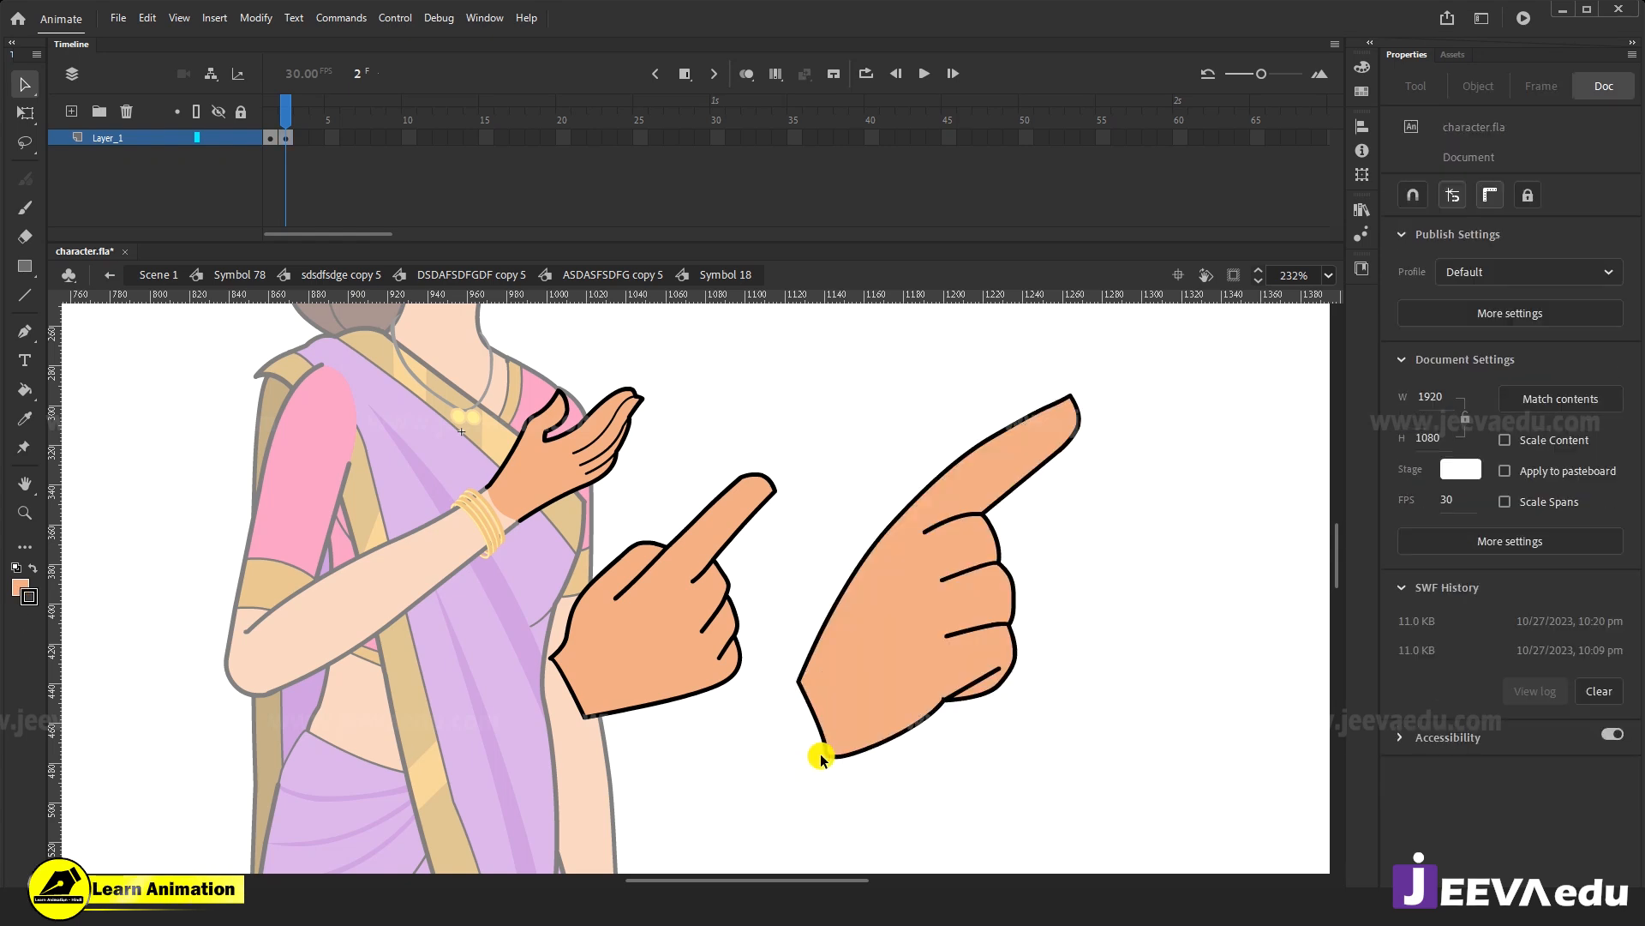
left_click(823, 742)
left_click(830, 757)
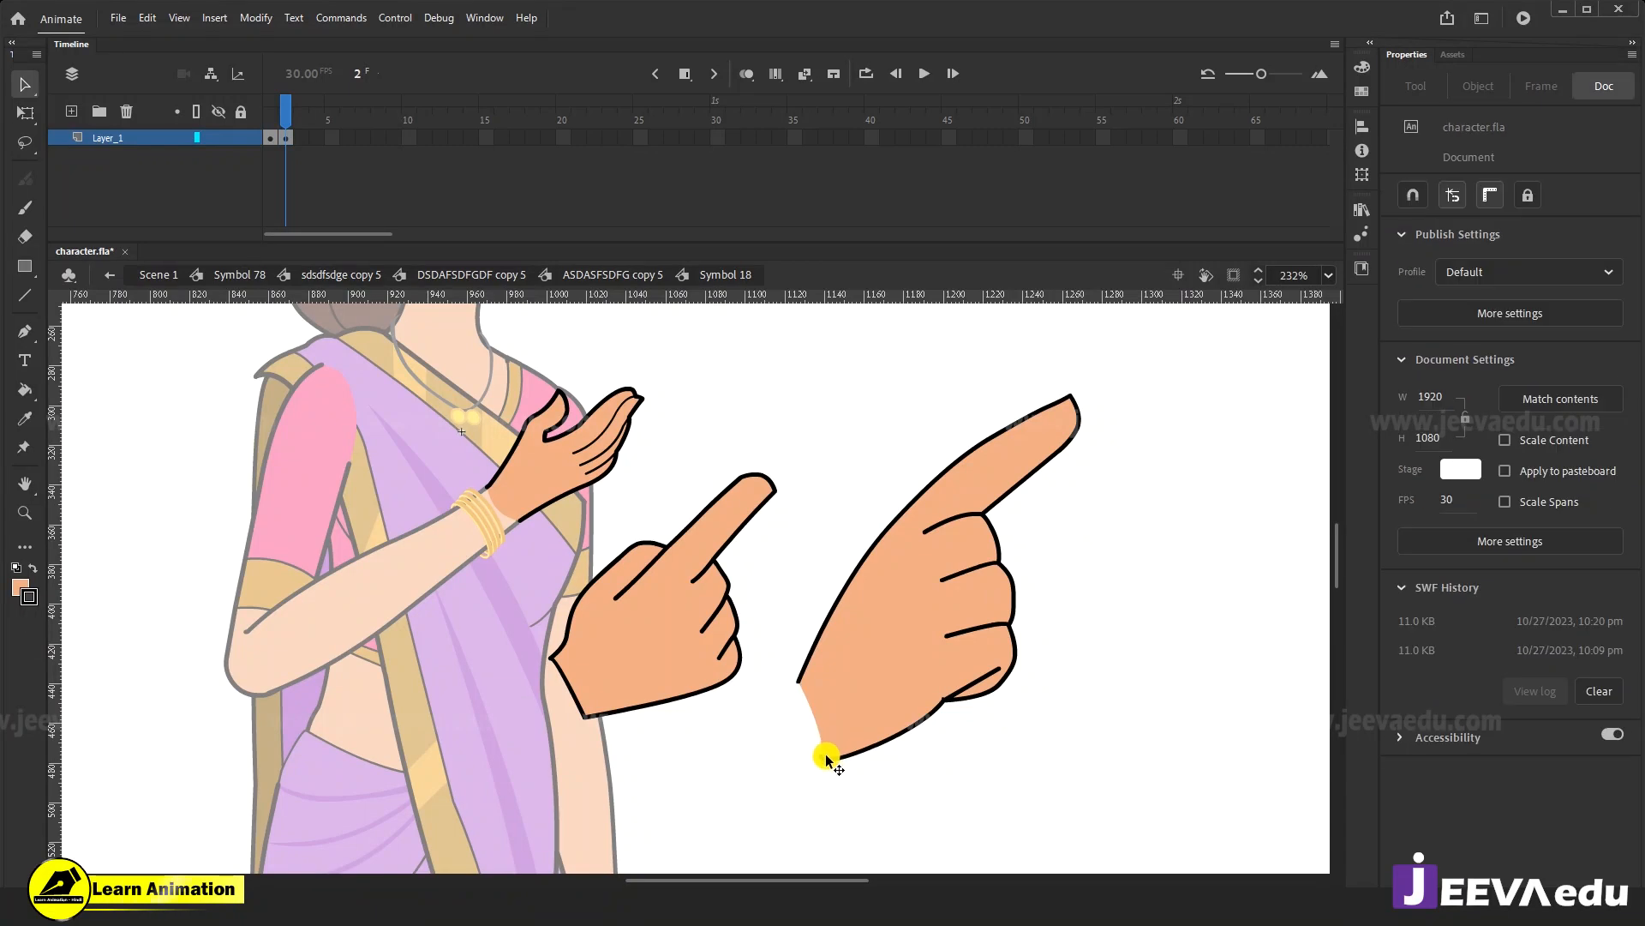
double_click(883, 667)
key("ctrl+g")
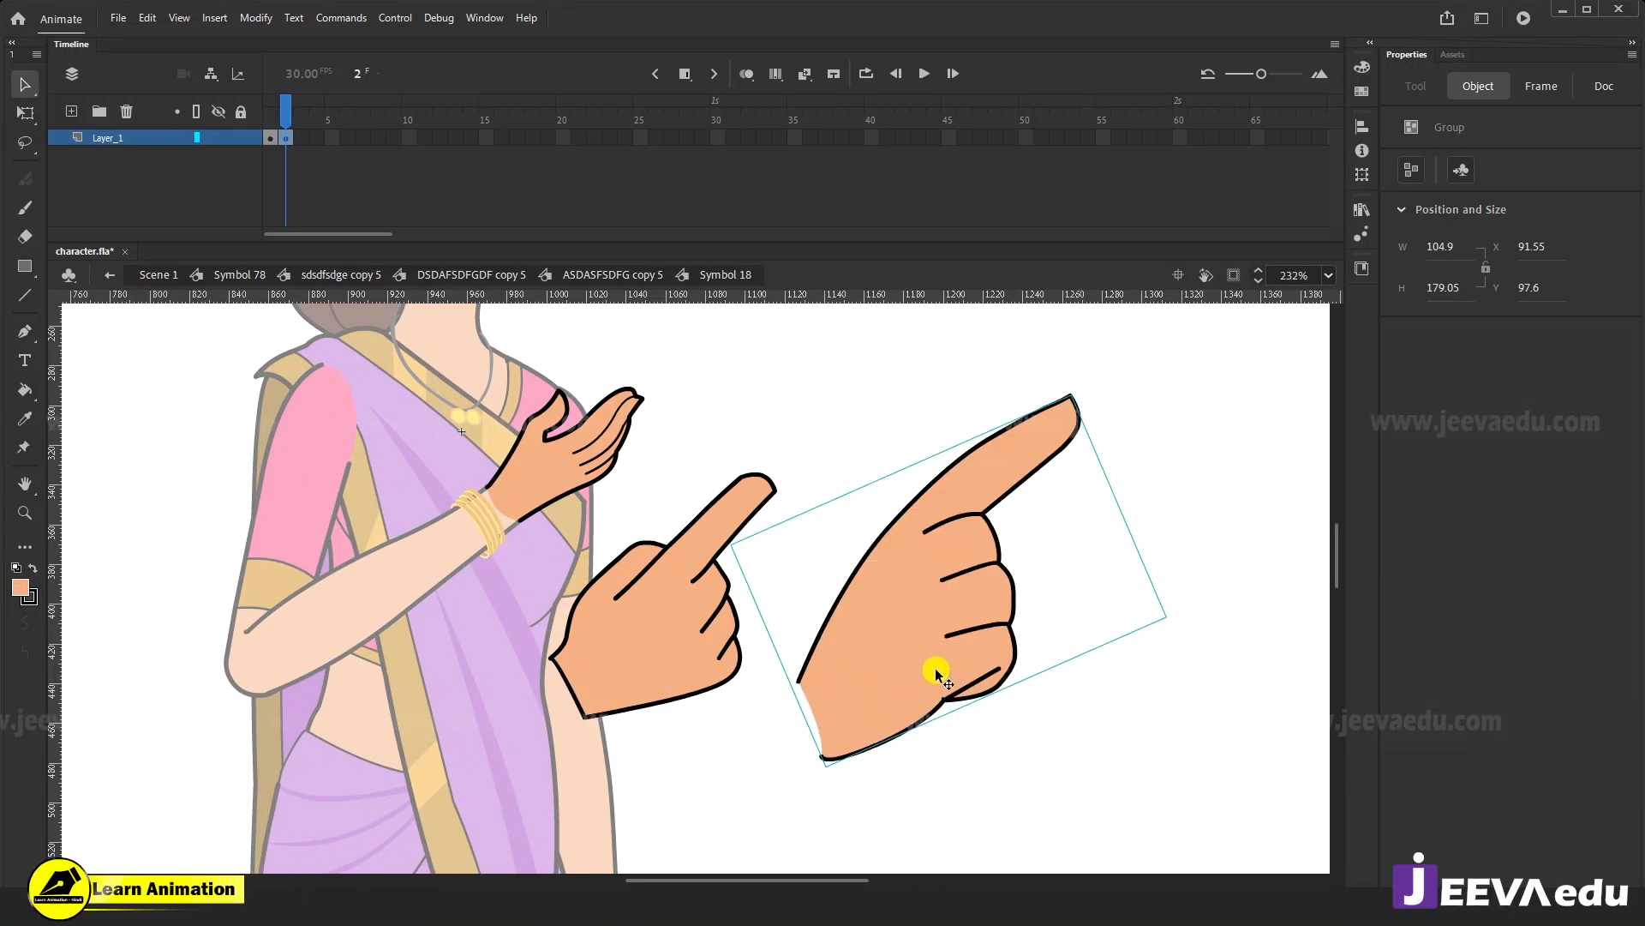
Delete the smaller pointing hand that stands between the character and the new hand.
left_click(620, 663)
double_click(660, 671)
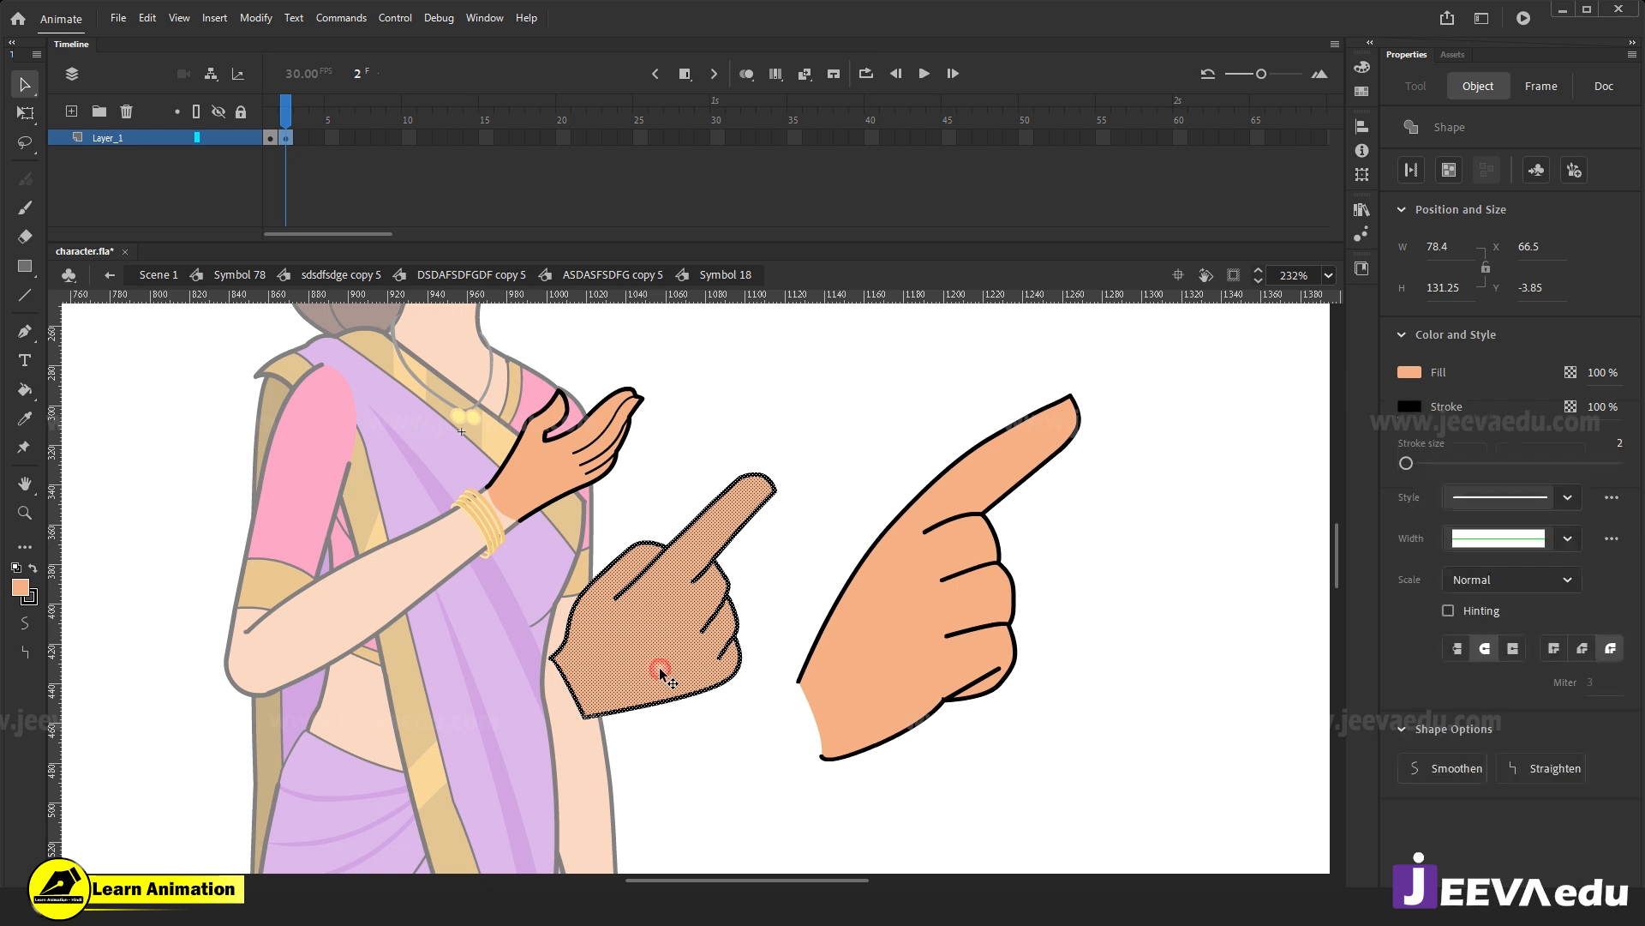
key("Delete")
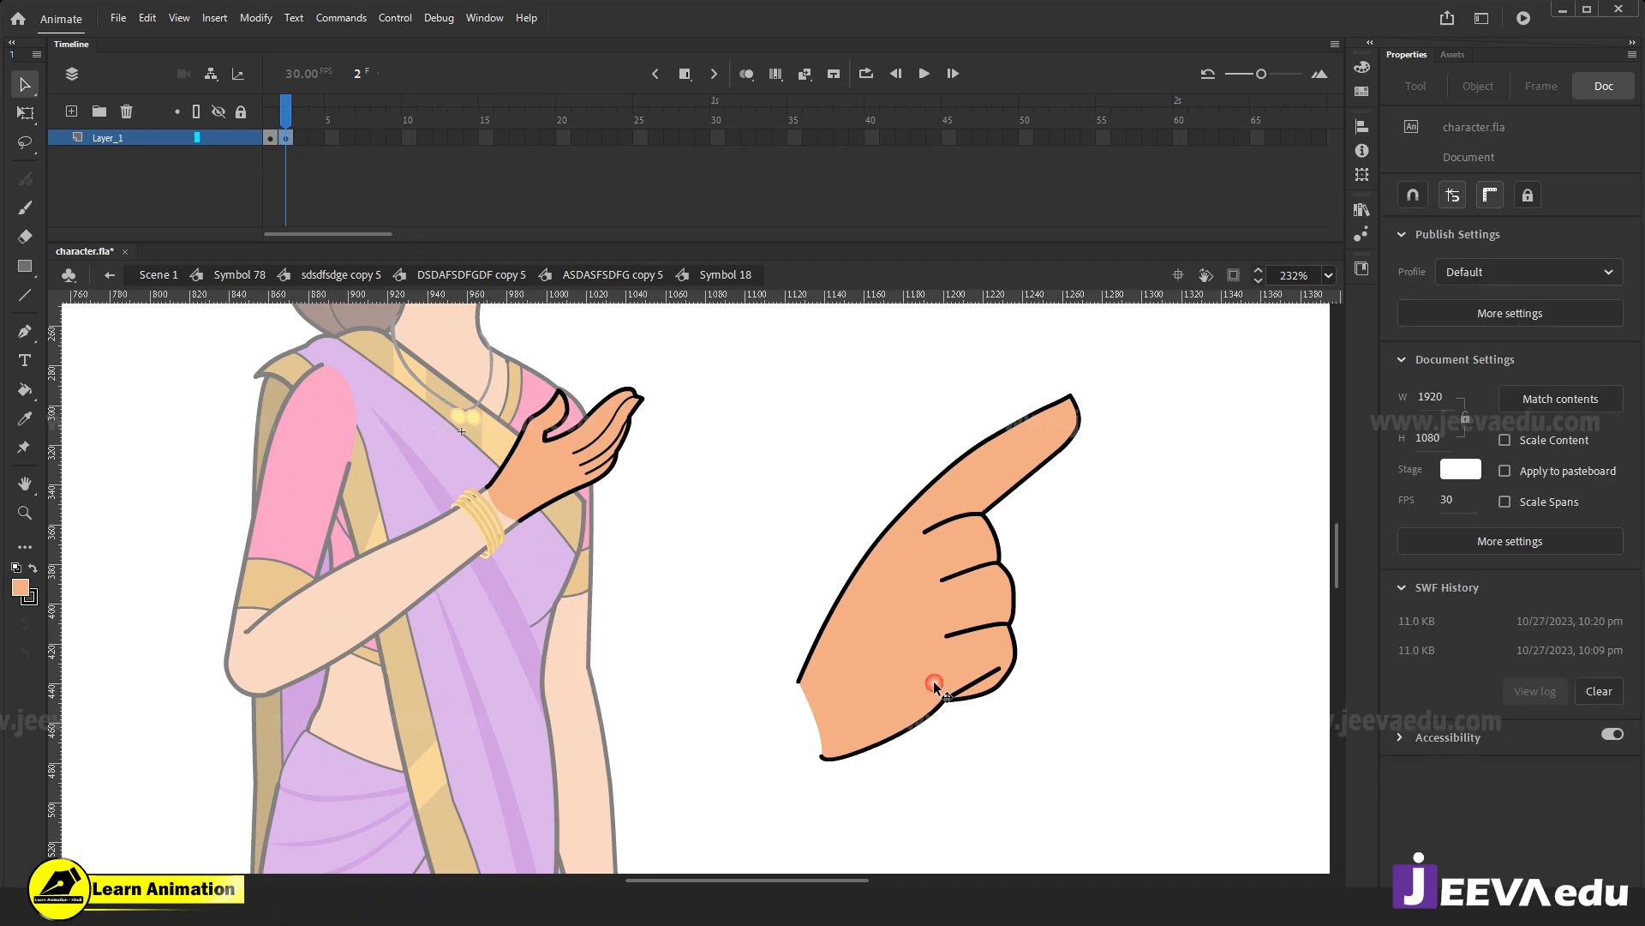
Move the grouped hand next to the character and shrink it to about 58 × 100.
left_click(907, 707)
left_click_drag(902, 711, 631, 692)
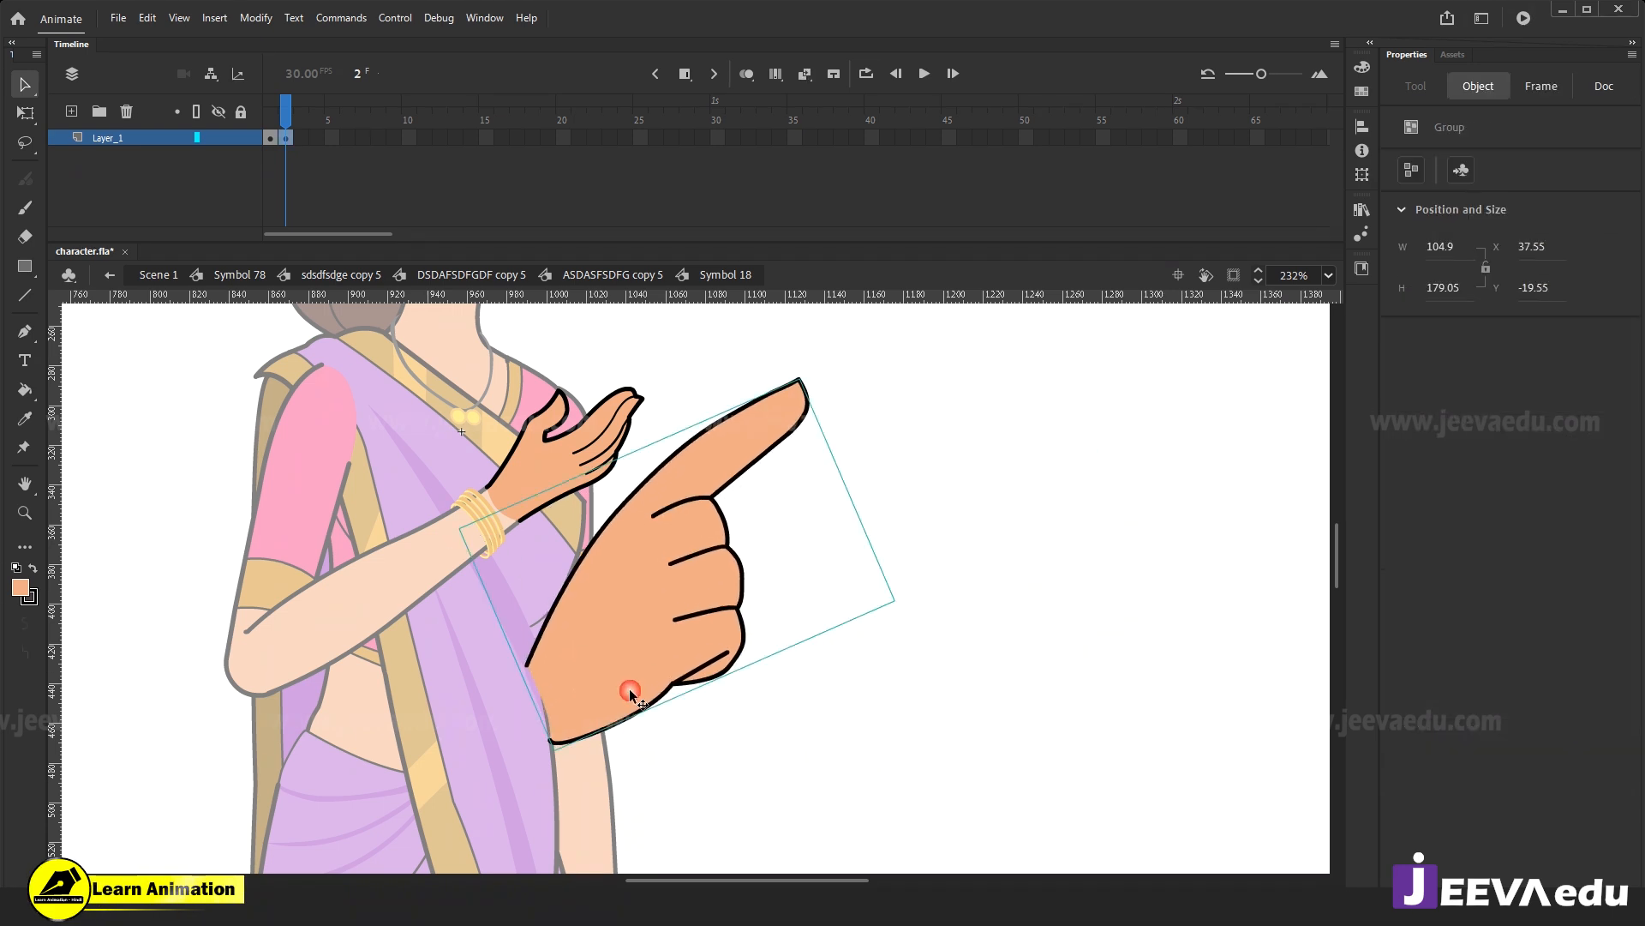
key("q")
left_click_drag(803, 374, 737, 451)
left_click(687, 619)
Place the grouped pointing hand over the open hand so its wrist meets the bangled forearm.
key("z")
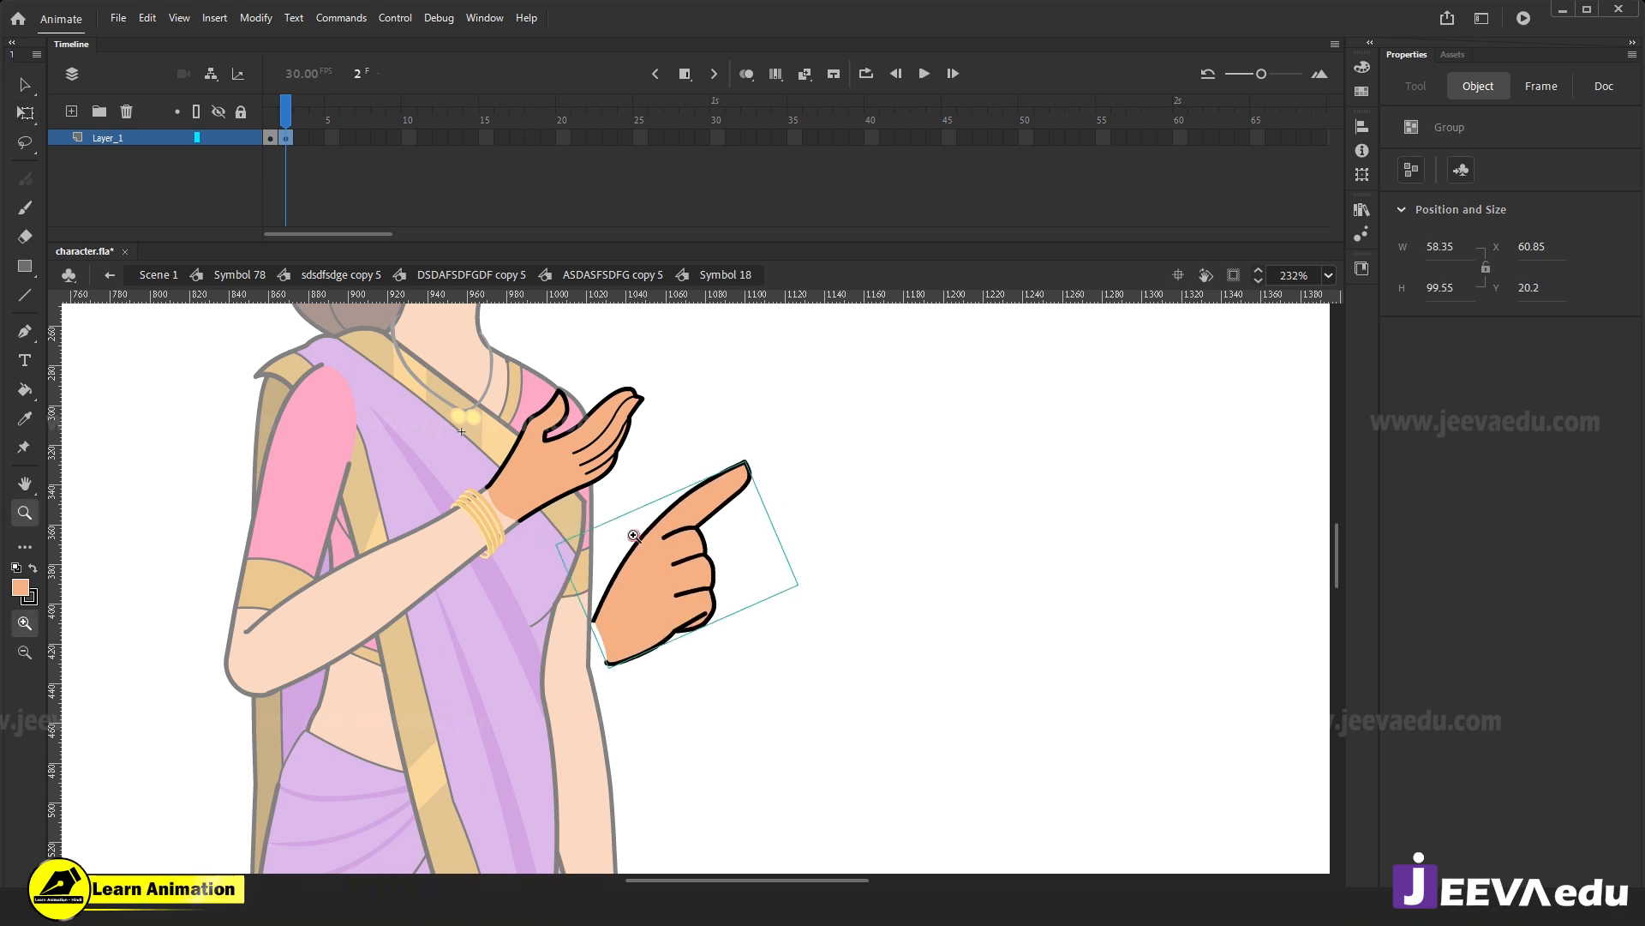
left_click(629, 533)
left_click_drag(754, 688, 786, 712)
key("v")
left_click_drag(789, 781, 598, 517)
left_click(650, 606)
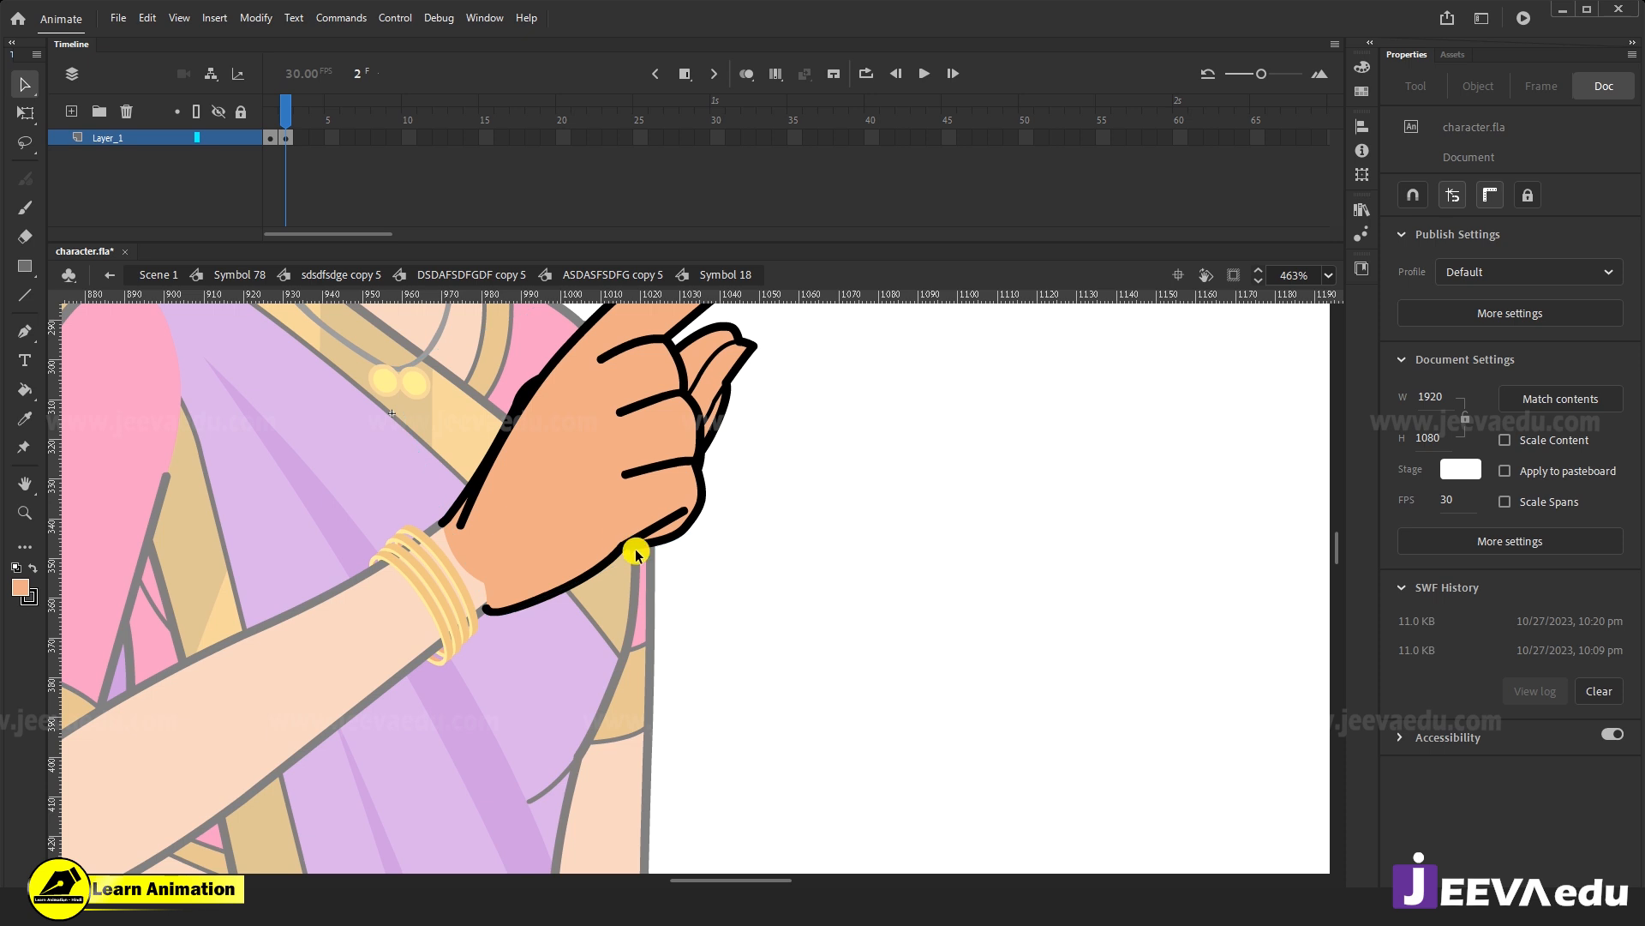
left_click(631, 536, "alt")
left_click(671, 578)
key("v")
mouse_move(685, 602)
left_mouse_down()
mouse_move(786, 771)
mouse_move(678, 620)
mouse_move(678, 592)
left_mouse_up()
key("z")
left_click(701, 605, "alt")
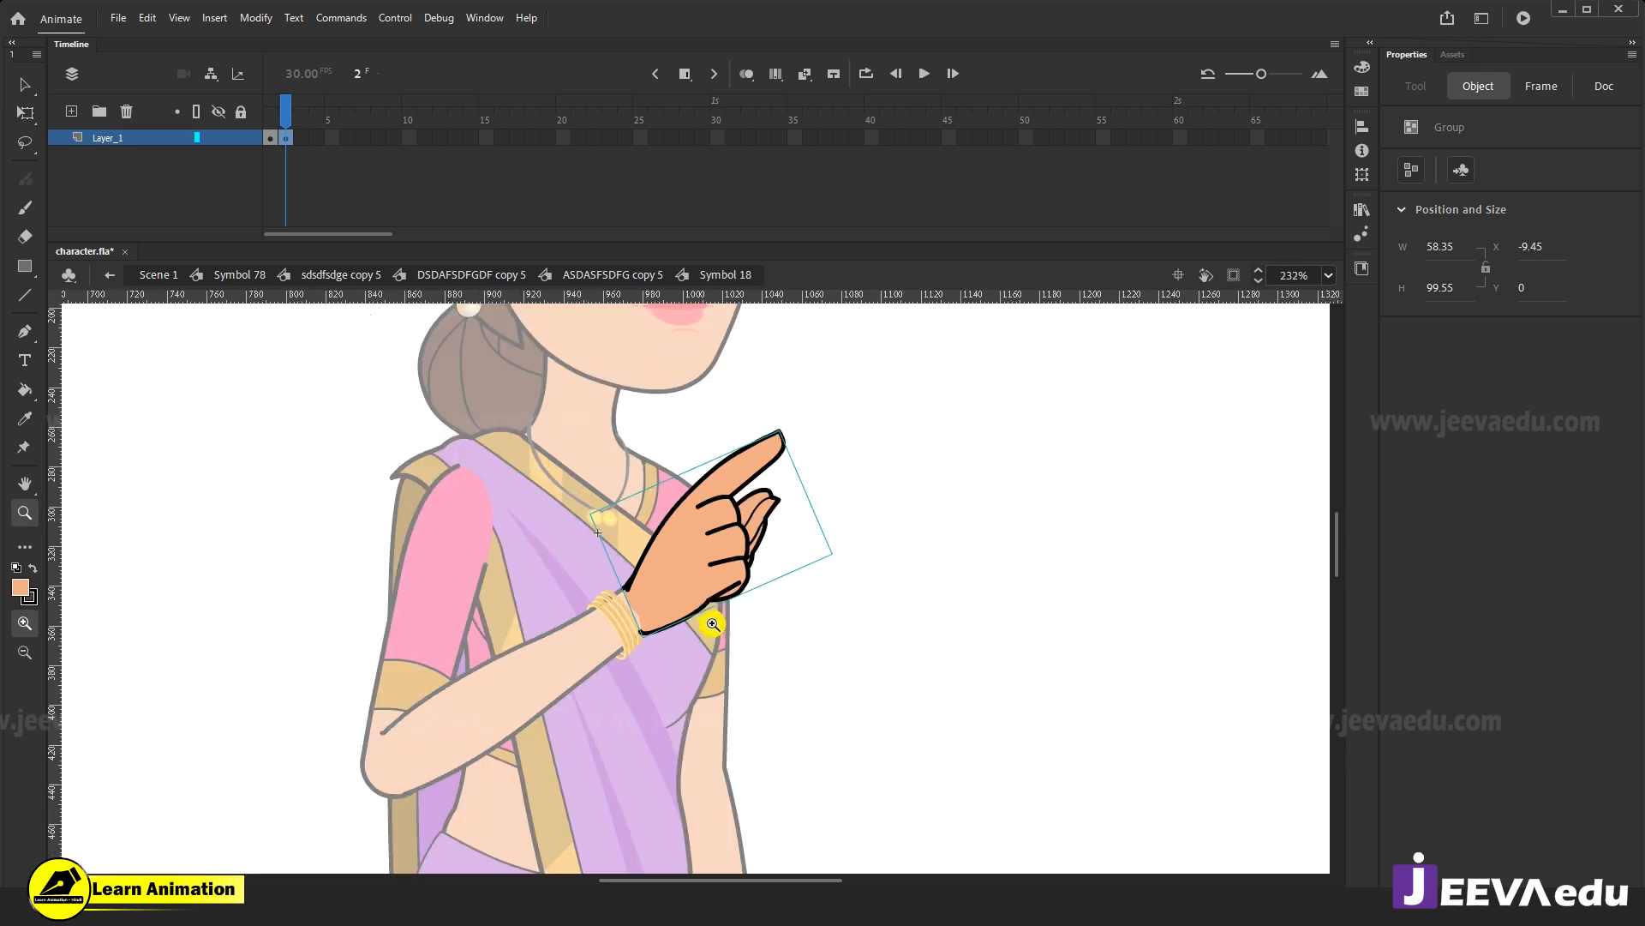
Scale the pointing hand down to about 52 × 89 and realign it with the wrist.
left_click(694, 586)
key("q")
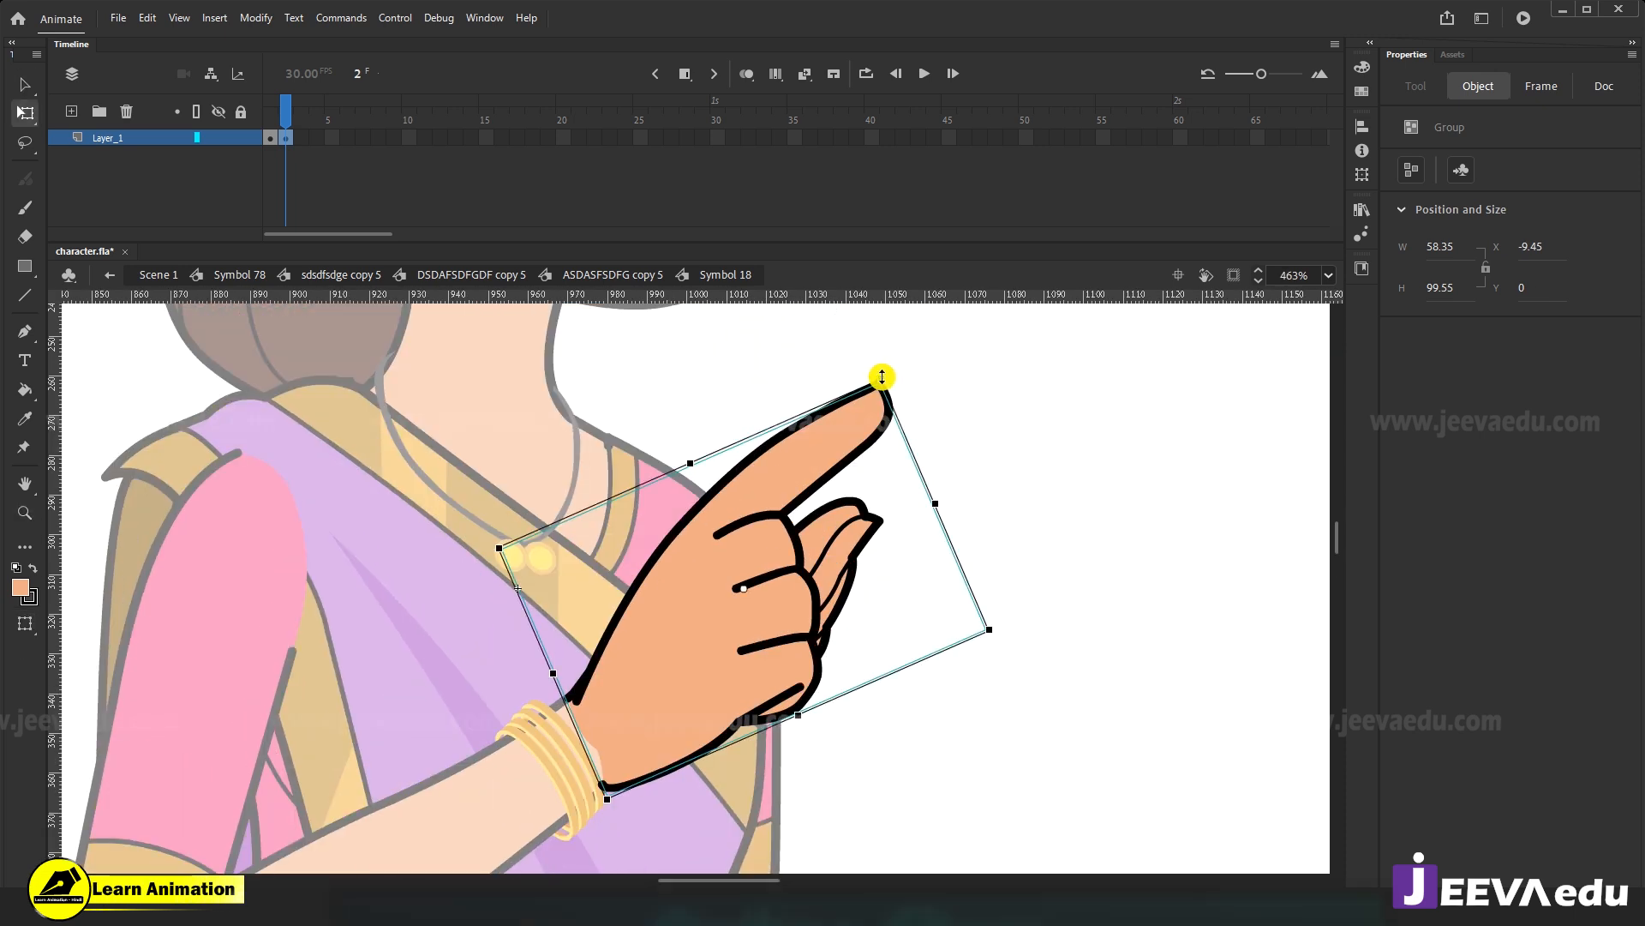
left_click_drag(876, 392, 859, 404)
key("v")
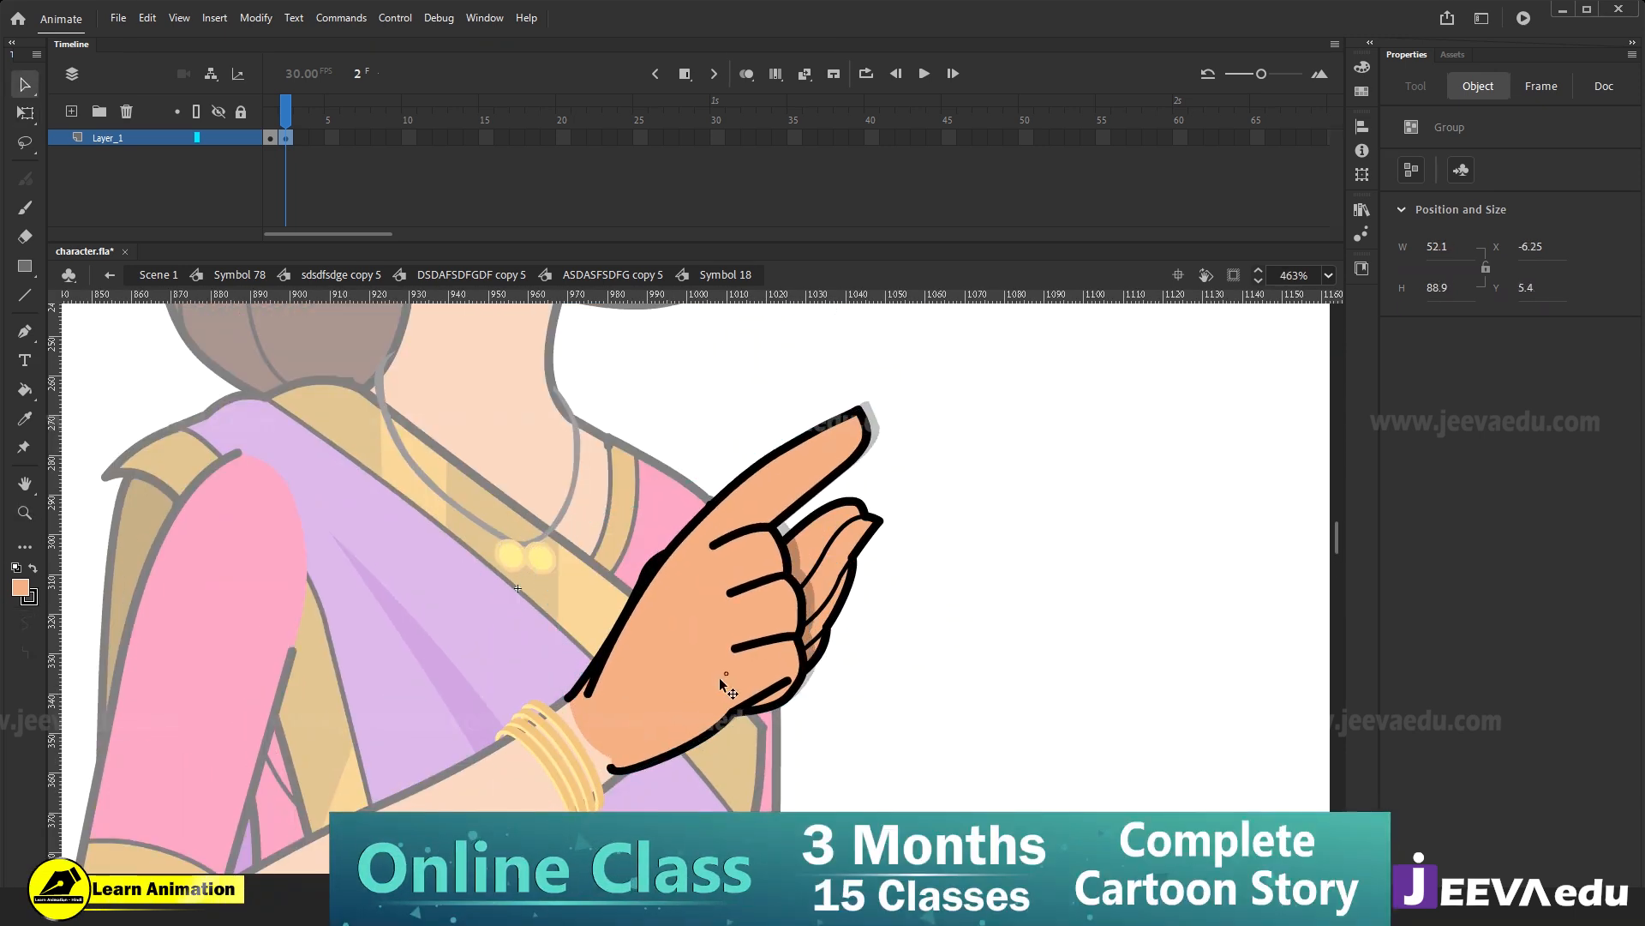
left_click_drag(718, 680, 719, 681)
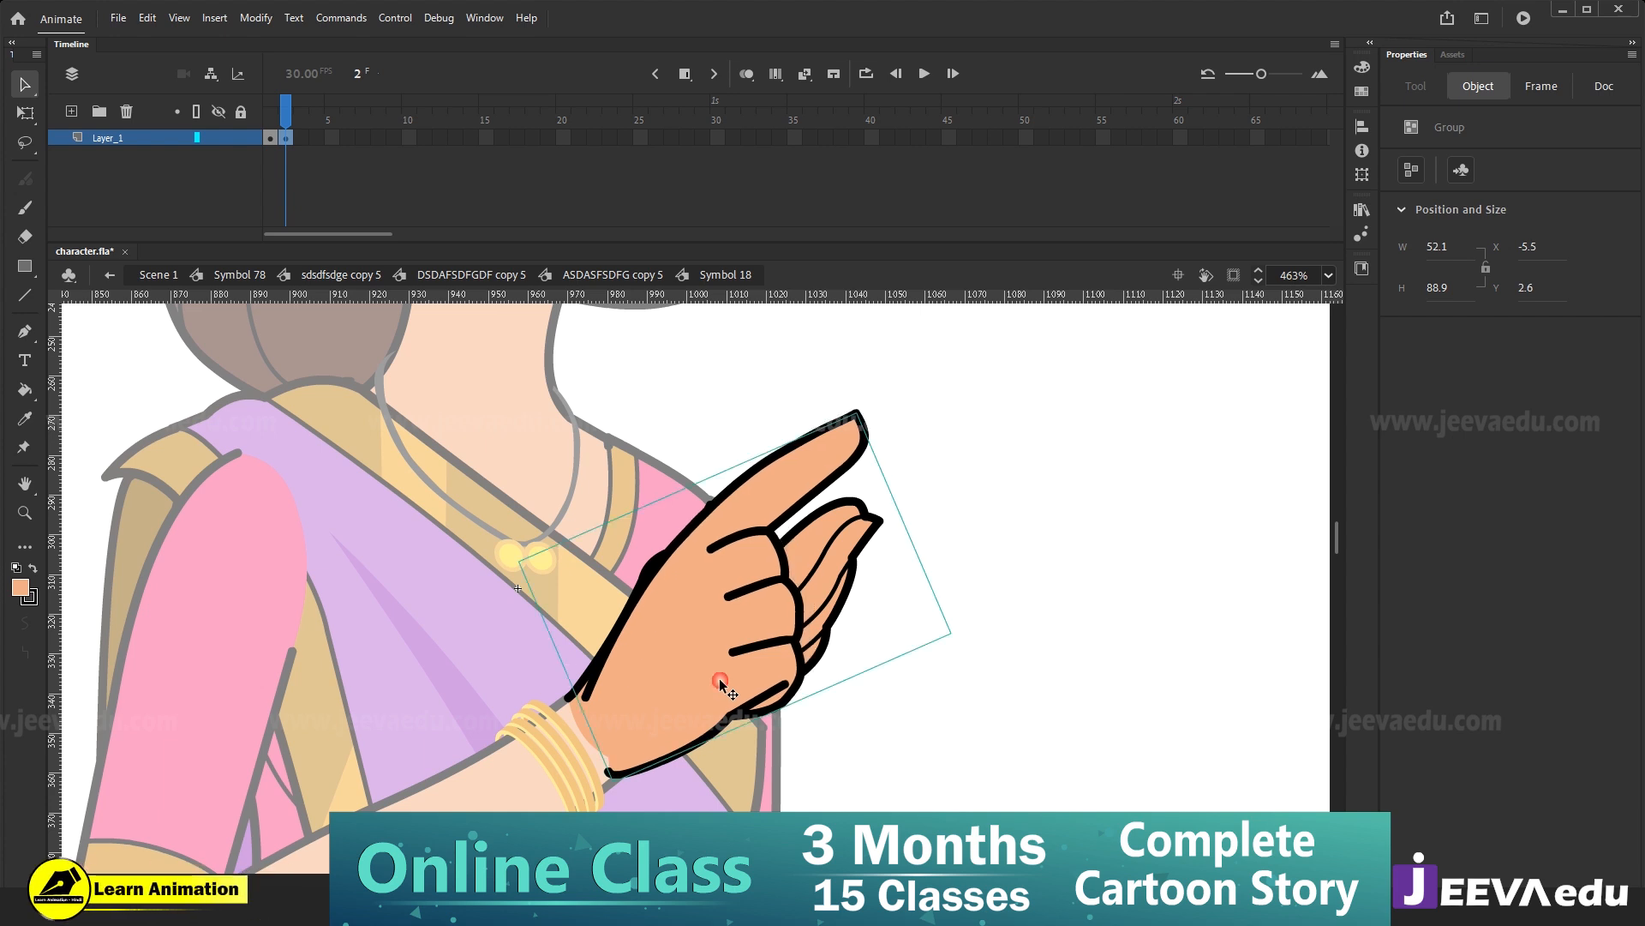
Scale the pointing hand to 98% and shift it back onto the wrist.
key("ctrl+alt+s")
type("98")
key("Return")
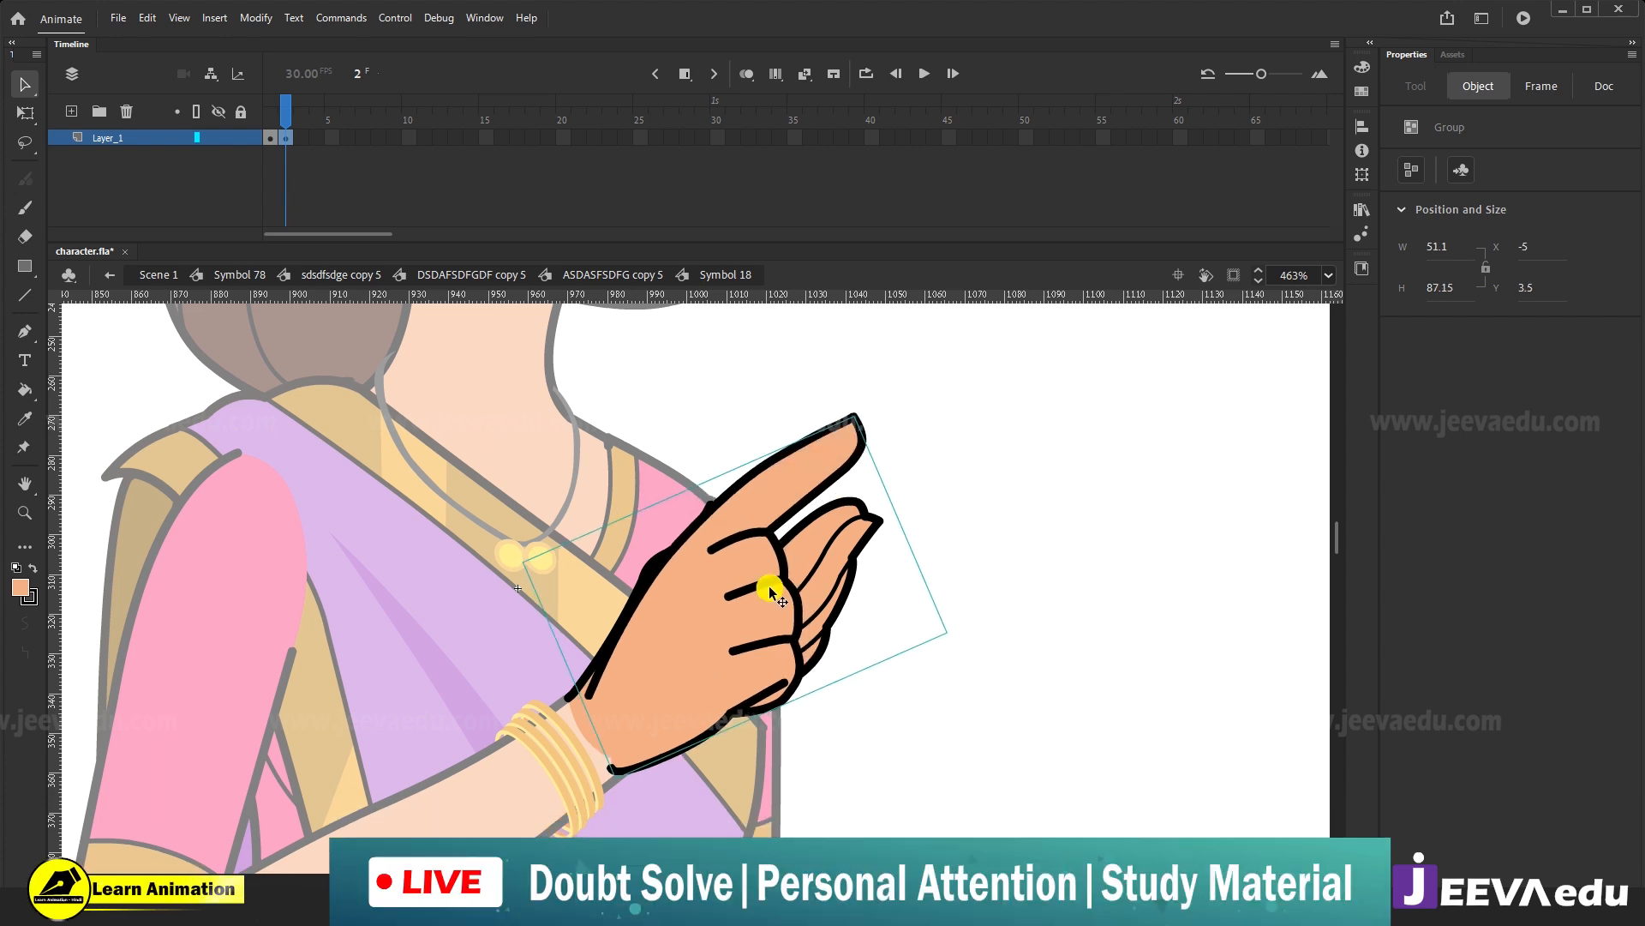
left_click_drag(688, 680, 694, 677)
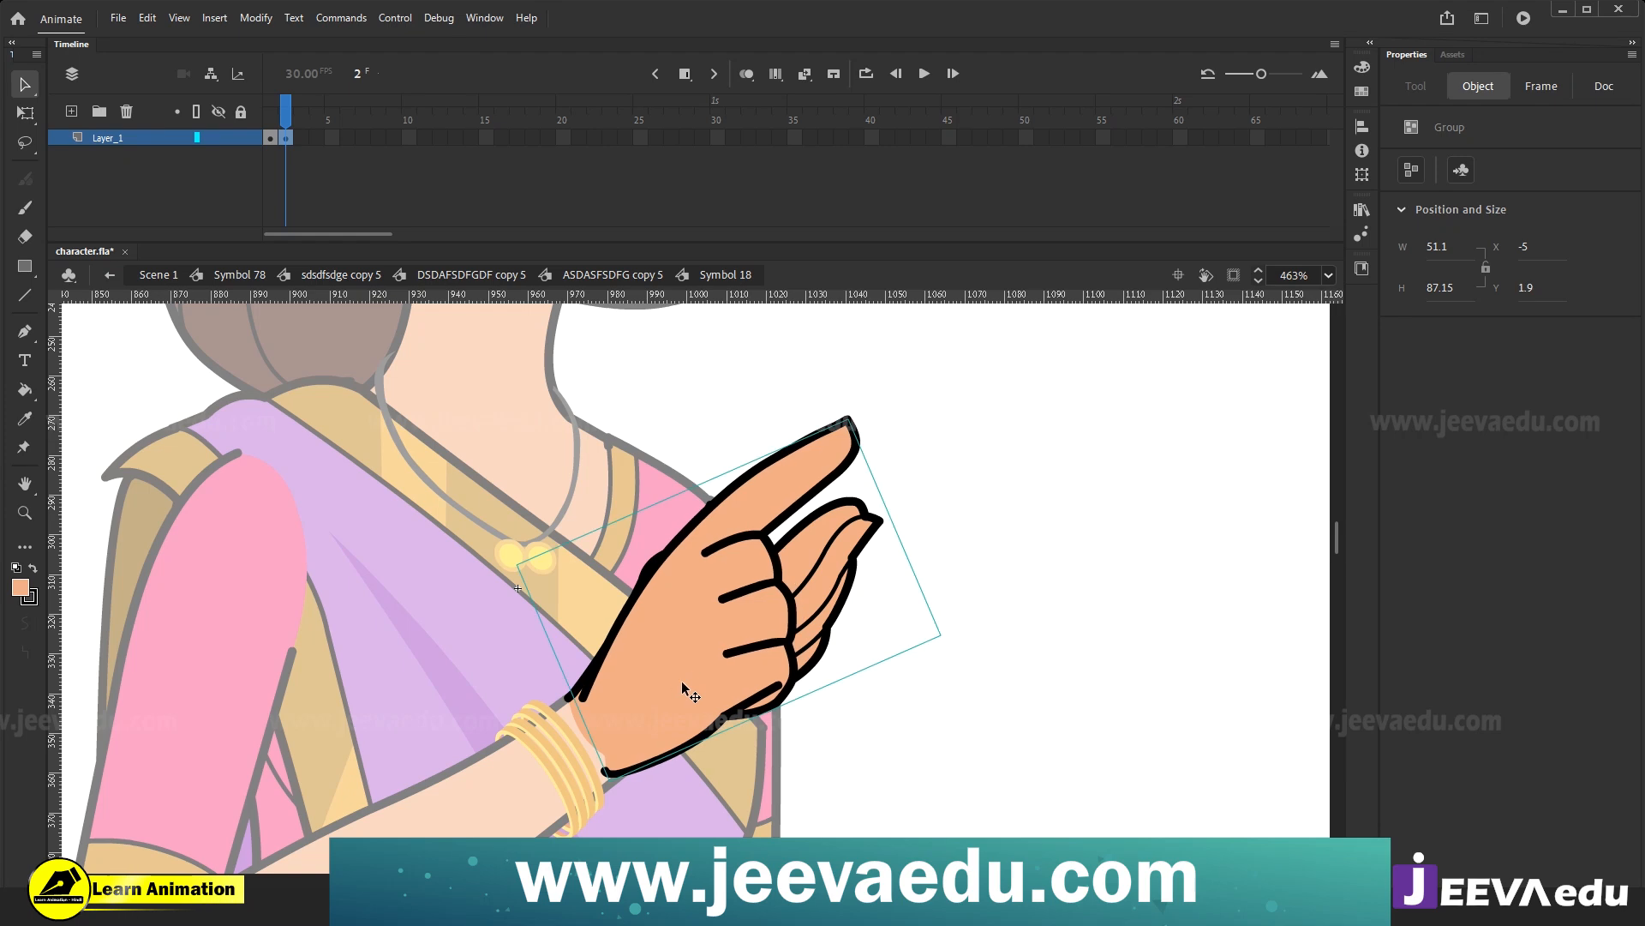
Scale the pointing hand down slightly to about 50 × 85 and nudge it up and left onto the wrist.
key("ctrl+alt+s")
type("9")
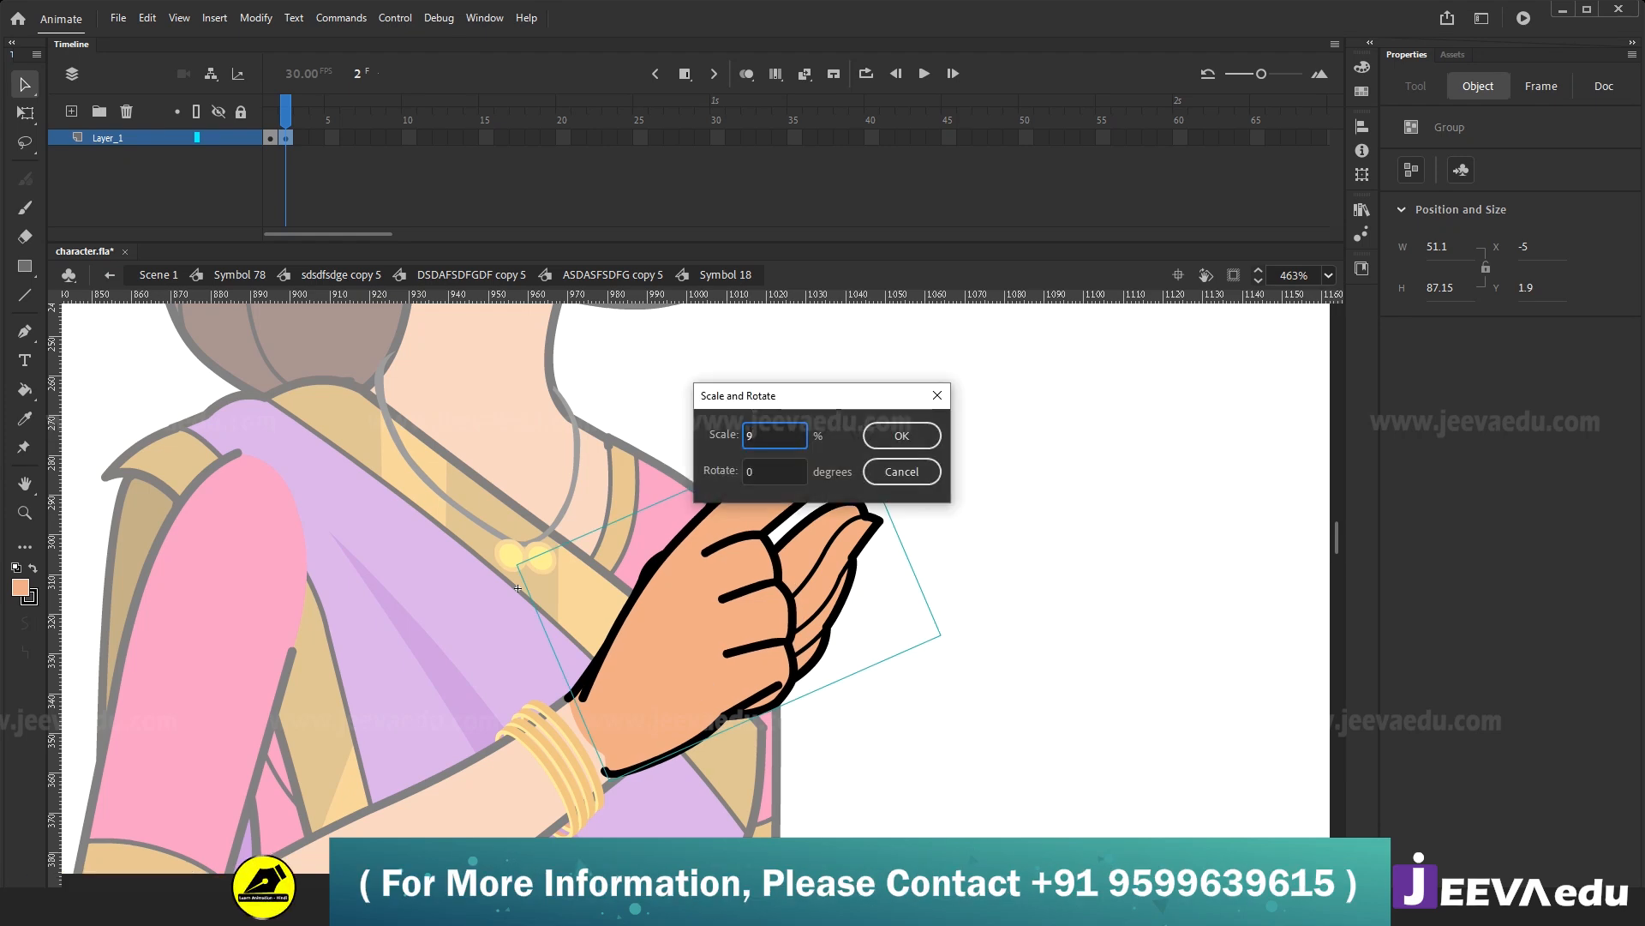
key("Return")
key("Up")
key("Left")
key("Left")
key("Left")
key("Left")
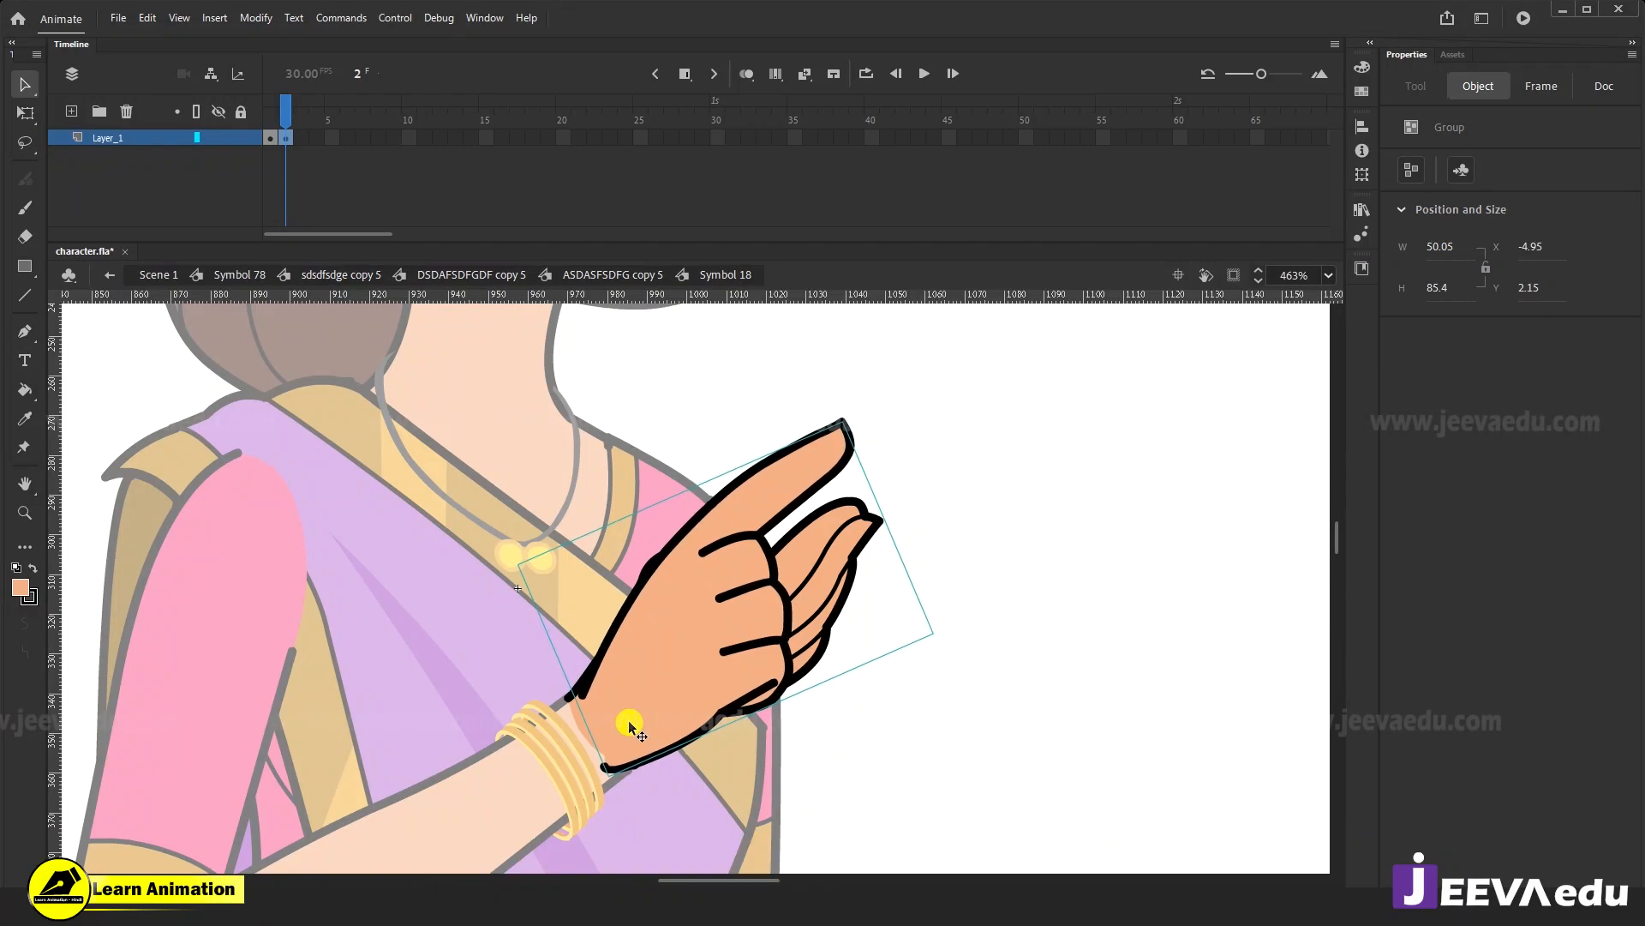
Delete the old open hand drawing behind the pointing hand, keeping the grouped hand.
key("z")
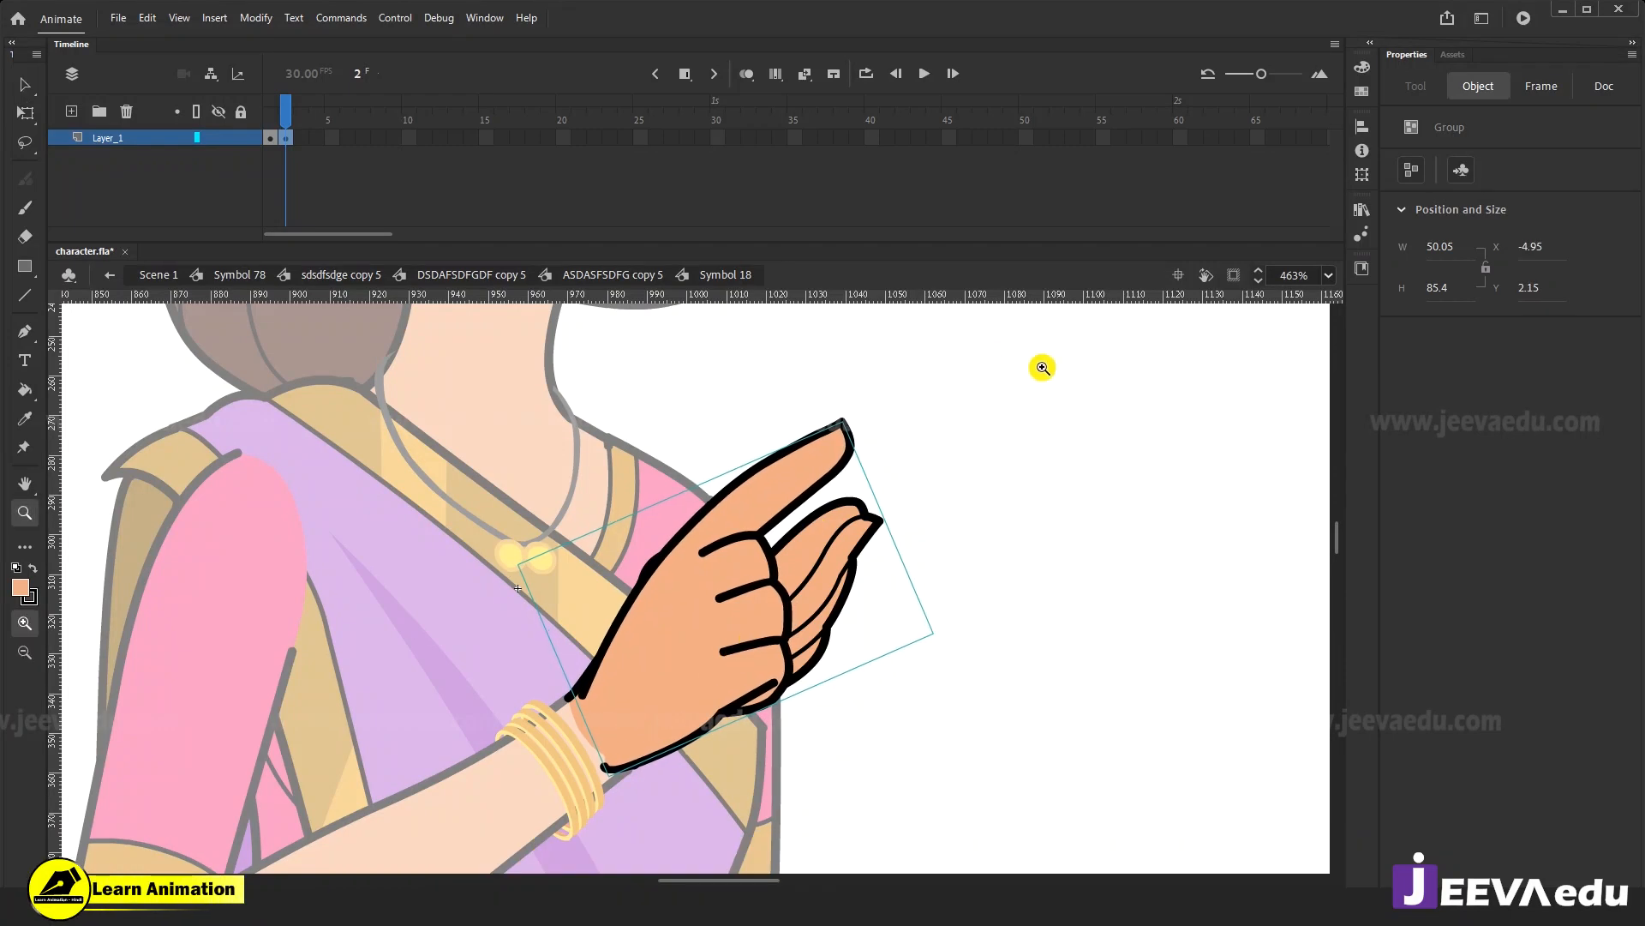
key("v")
left_click_drag(1083, 345, 460, 815)
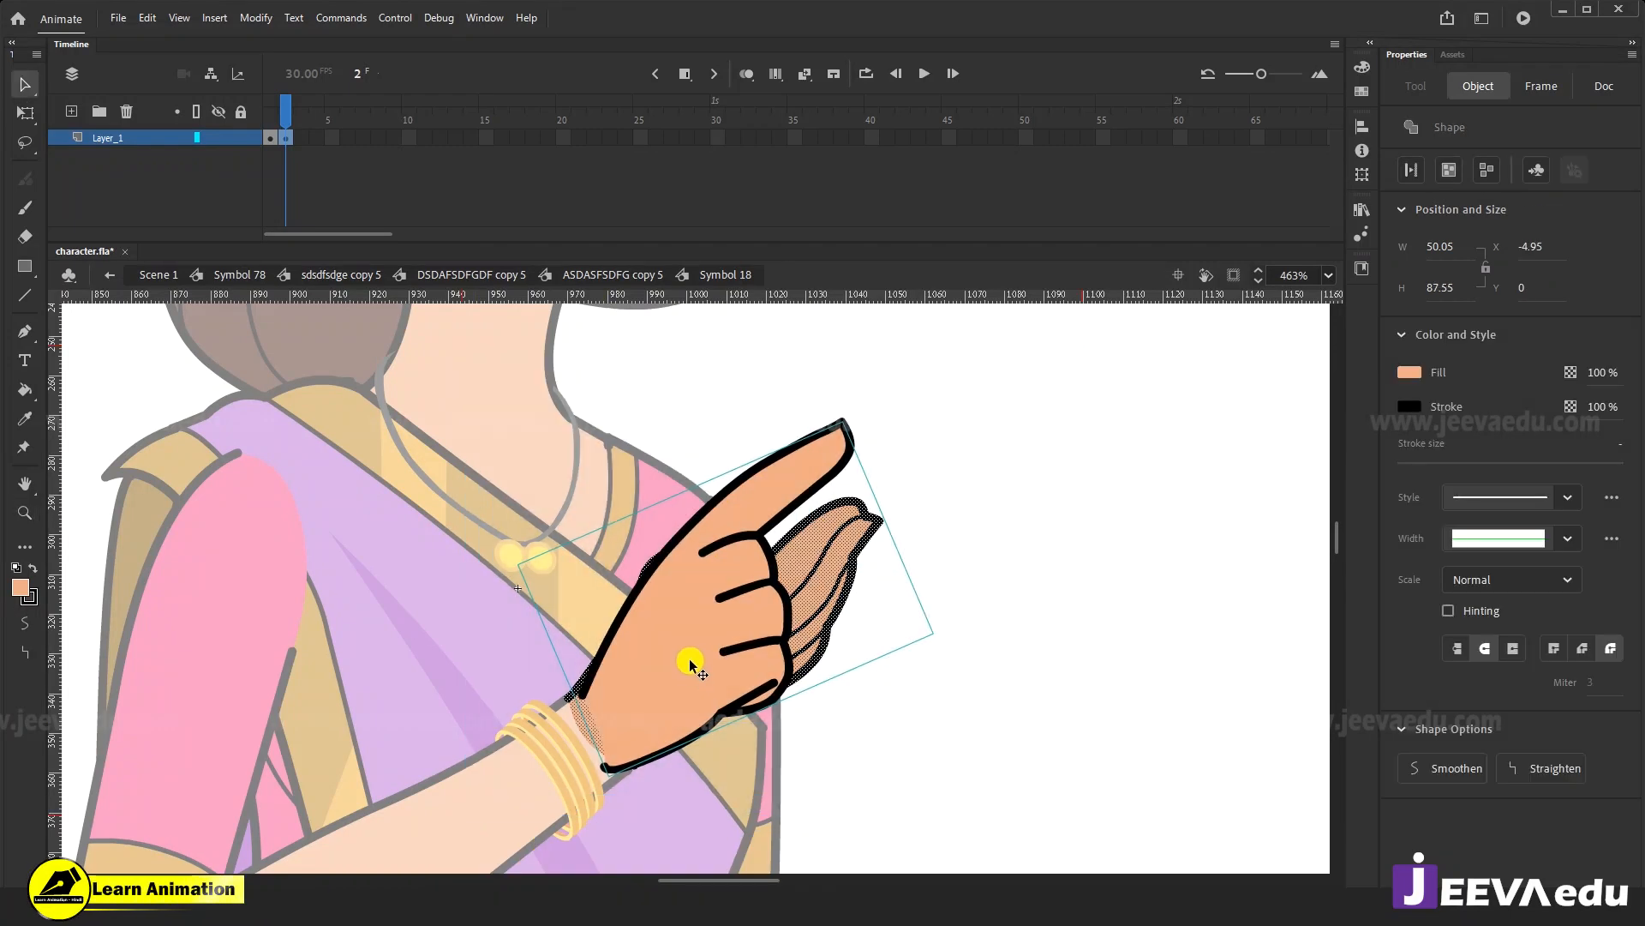
key("Delete")
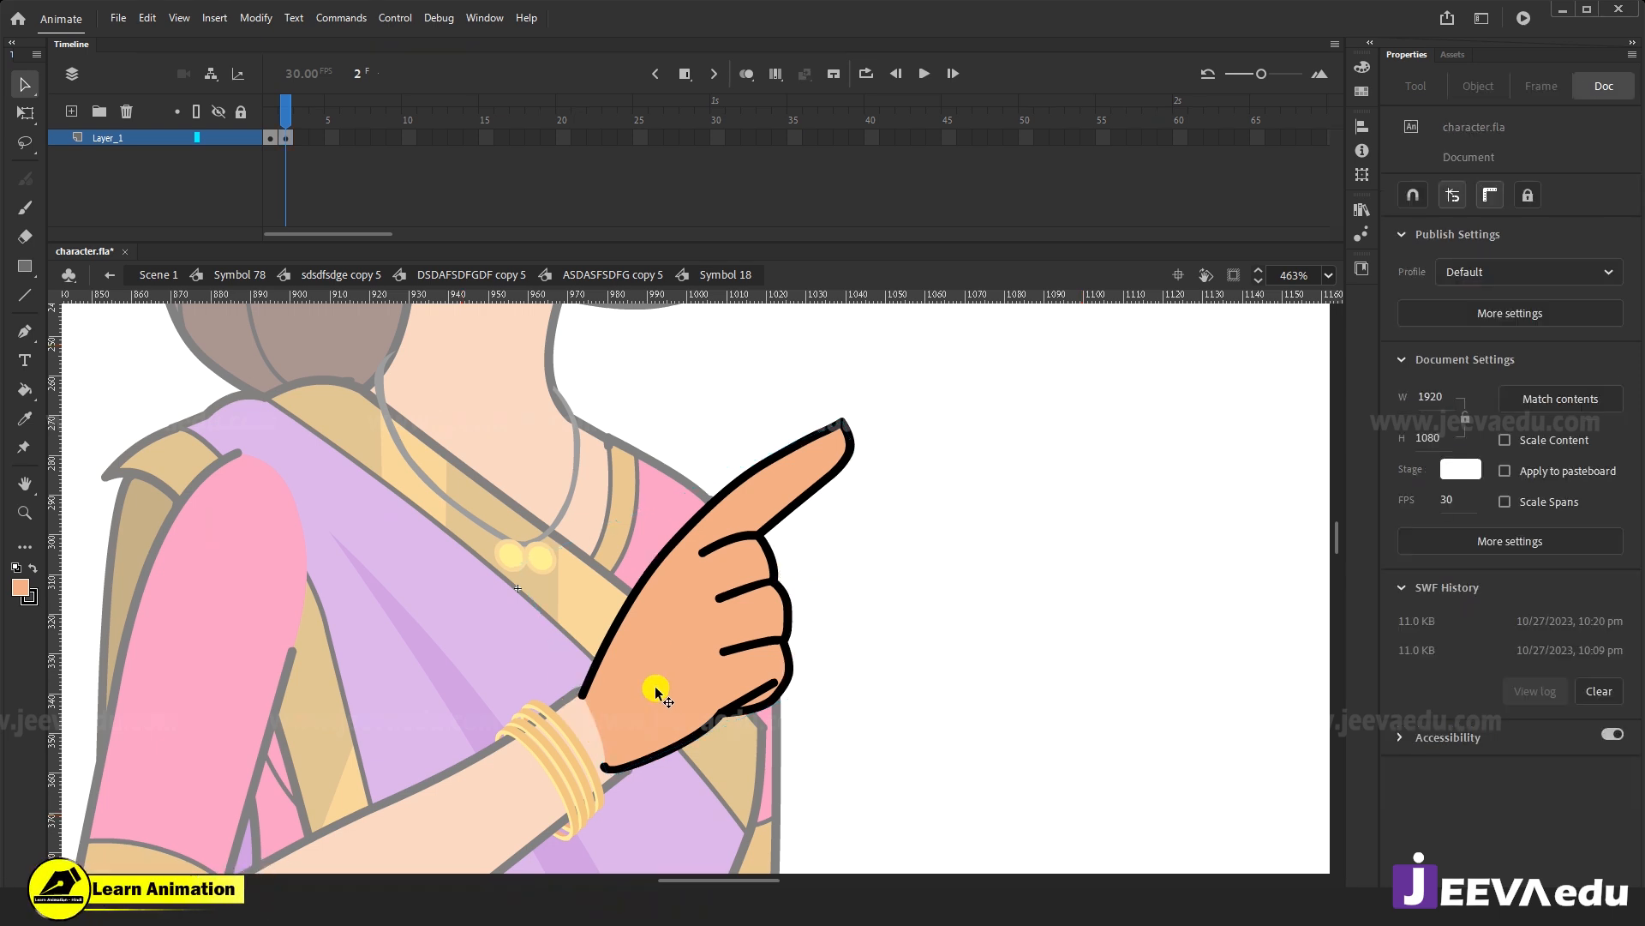
Open the hand group for editing and trim the excess outline end at the lower wrist.
key("z")
left_click(592, 698)
key("v")
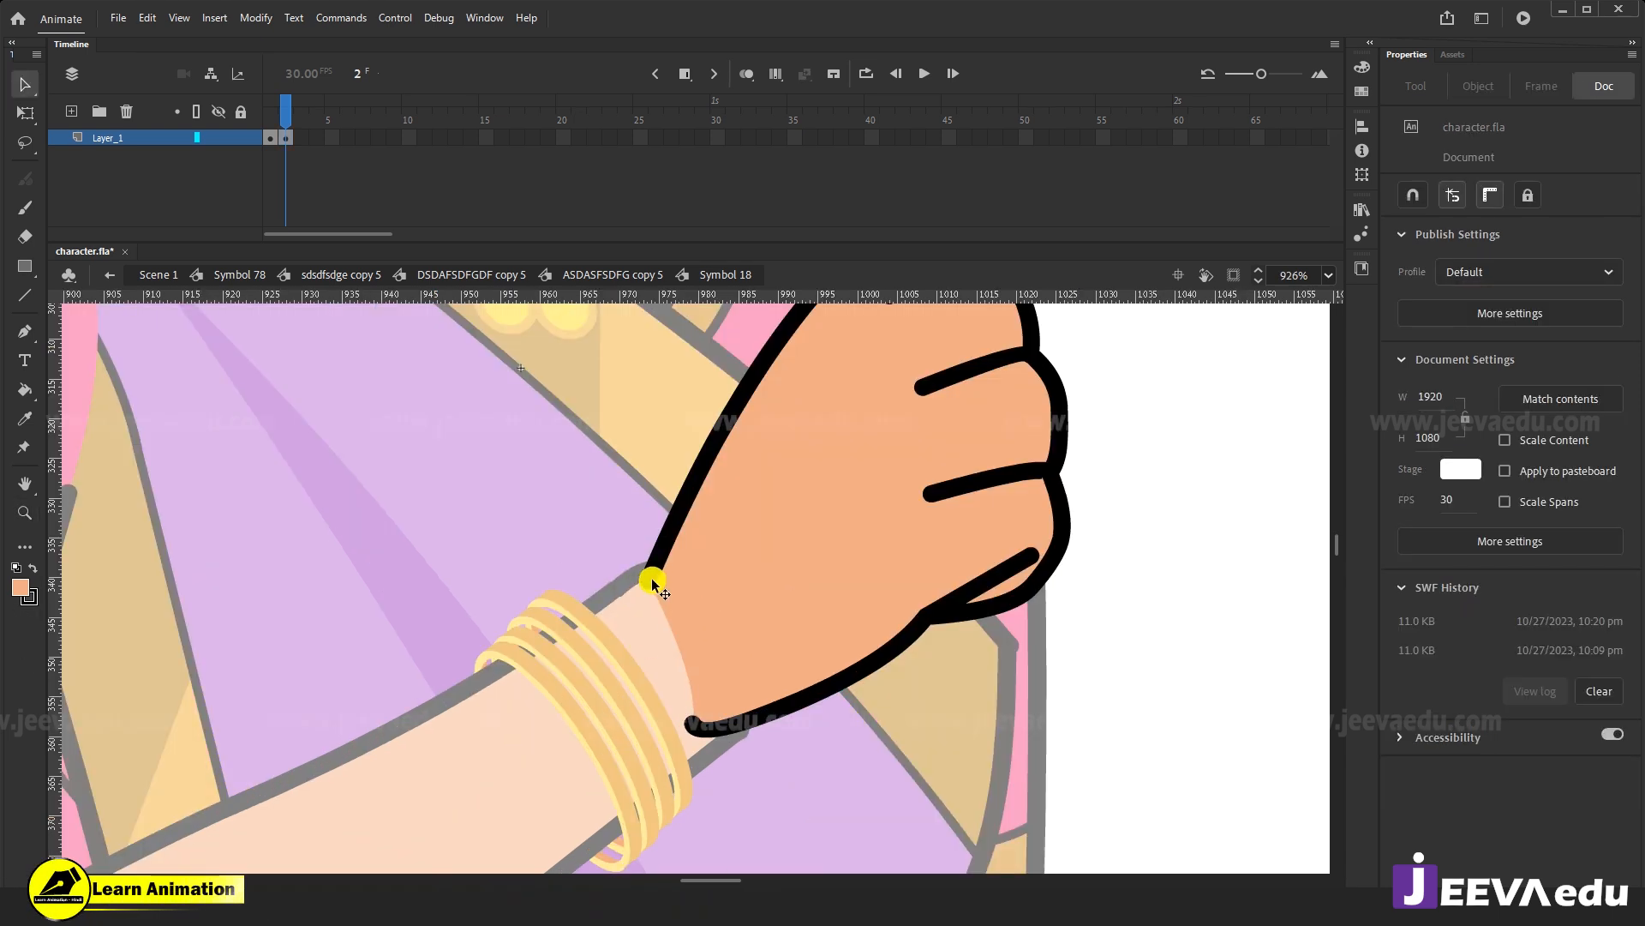
double_click(694, 727)
left_click(723, 780)
left_click_drag(694, 726, 713, 760)
key("Delete")
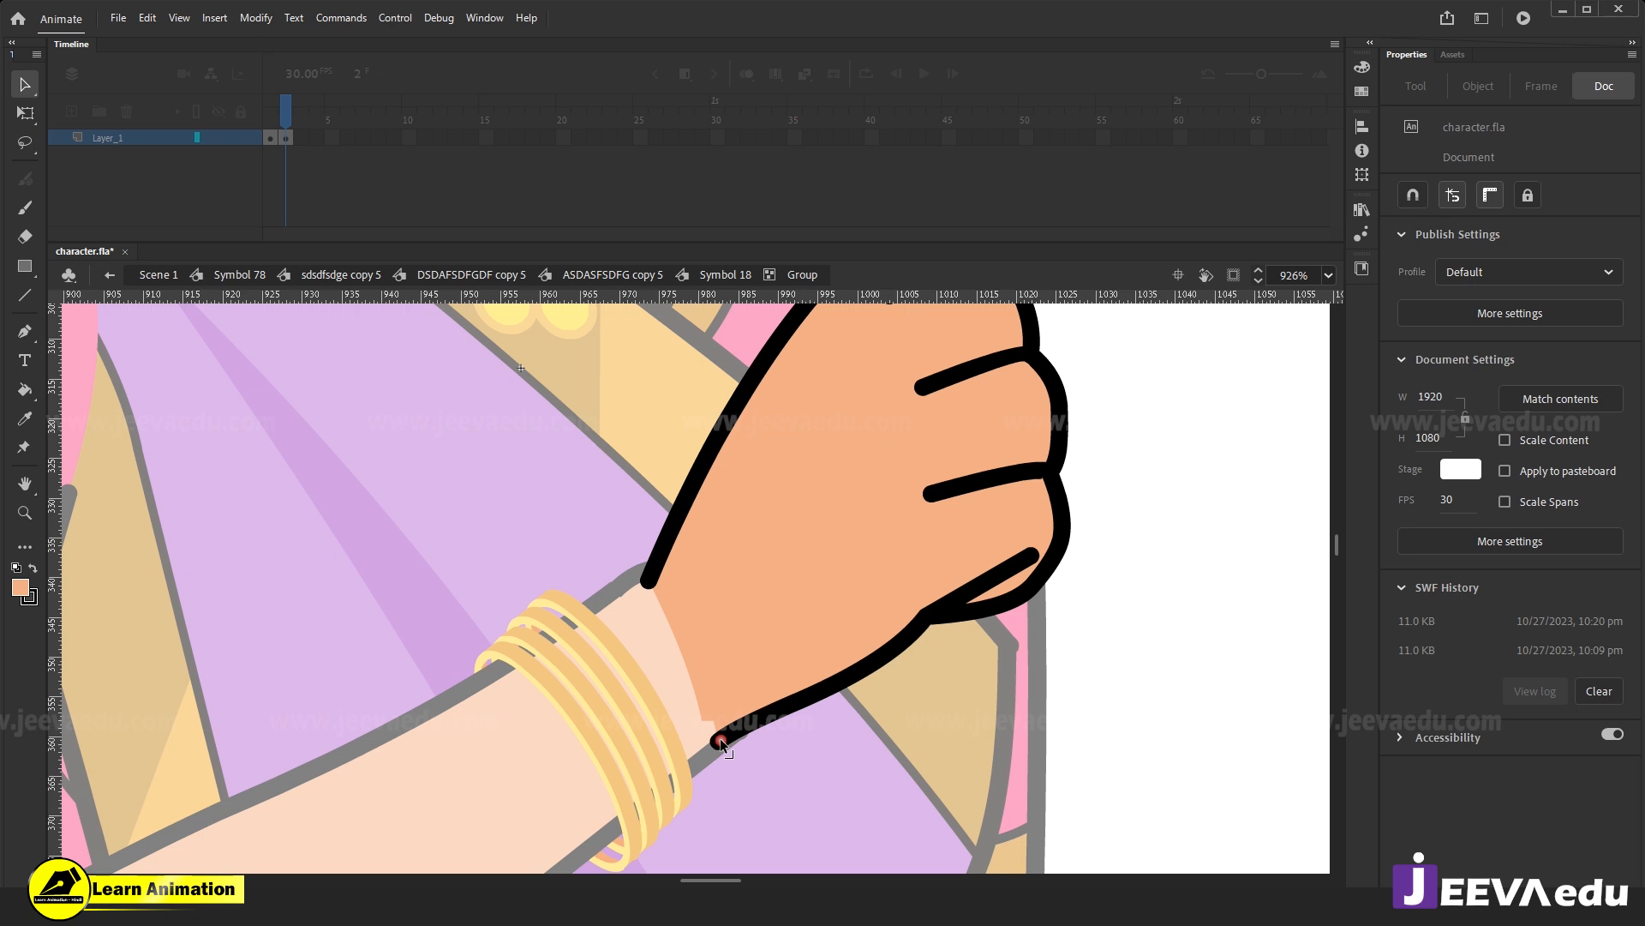
Bend the lower palm outline slightly and pull the upper wrist end out to meet the forearm's outline.
left_click_drag(756, 728, 756, 734)
left_click_drag(629, 578, 624, 579)
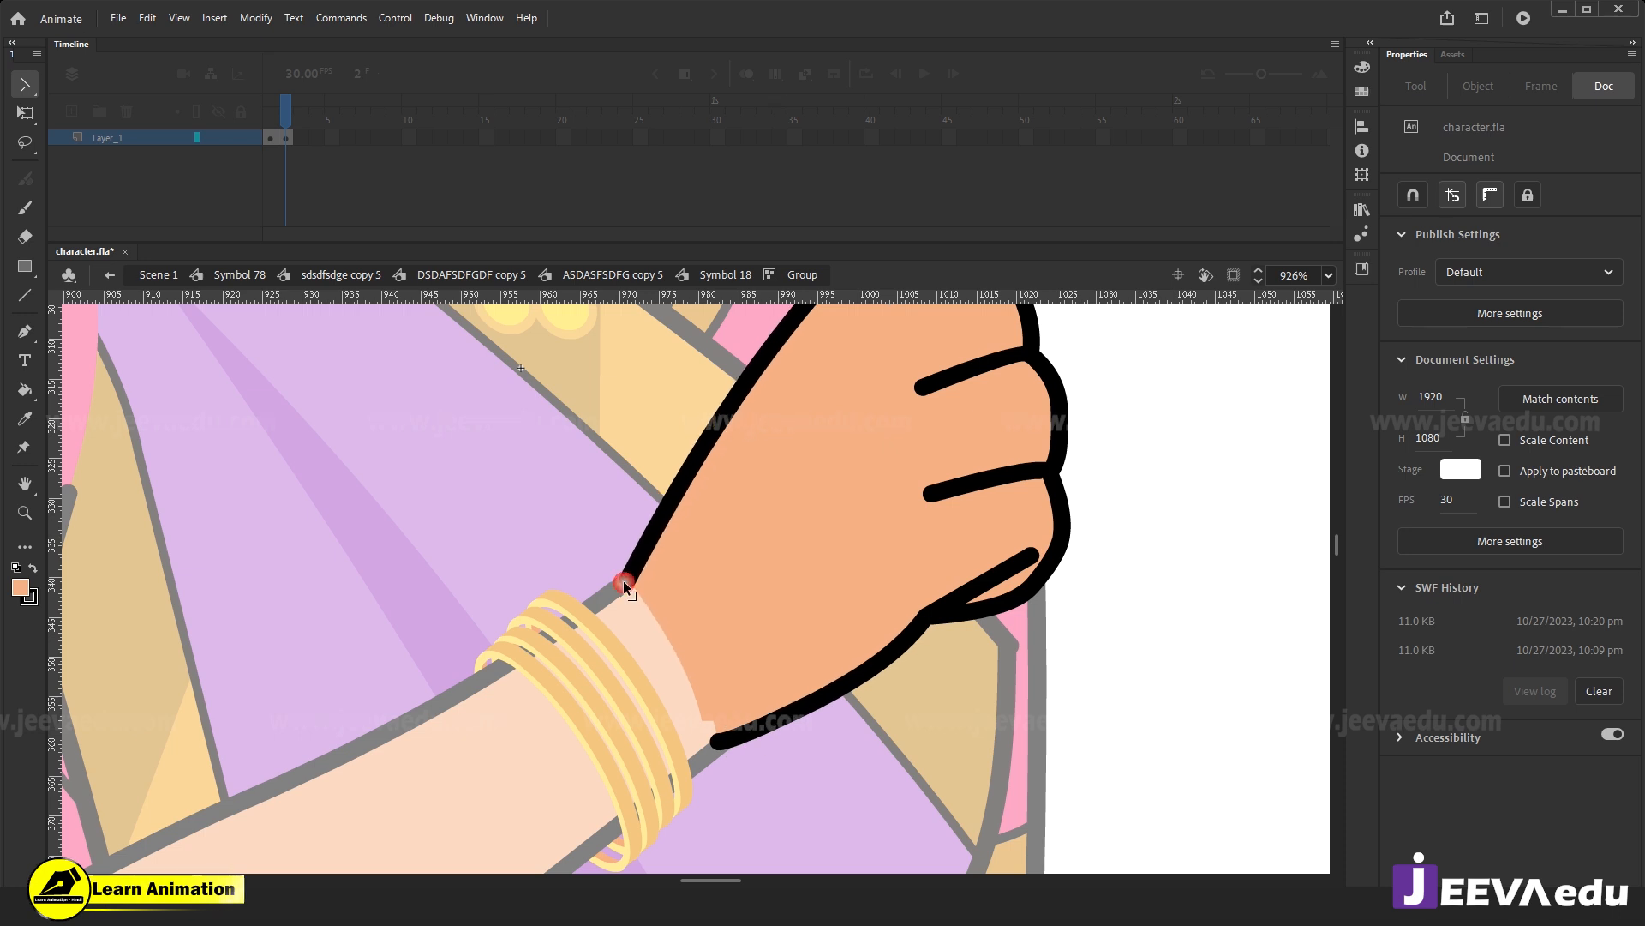
left_click(684, 602, "alt")
left_click(685, 603, "alt")
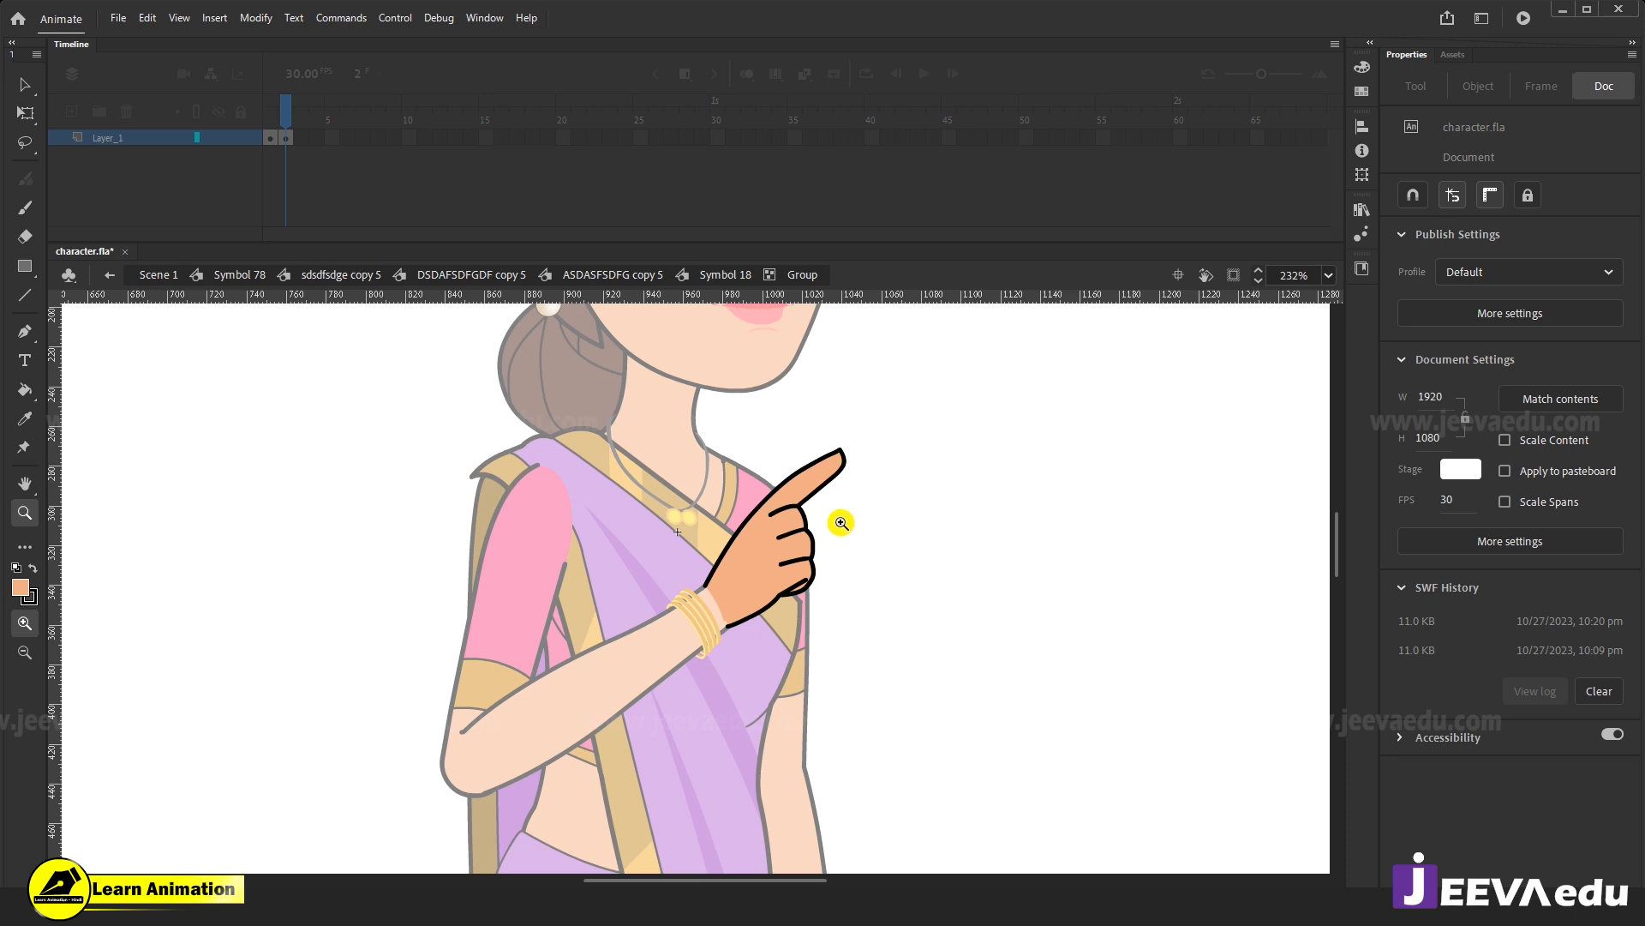
Return to Symbol 18, scale the pointing hand in frame 2 to 98%, and nudge it slightly to realign with the wrist.
key("v")
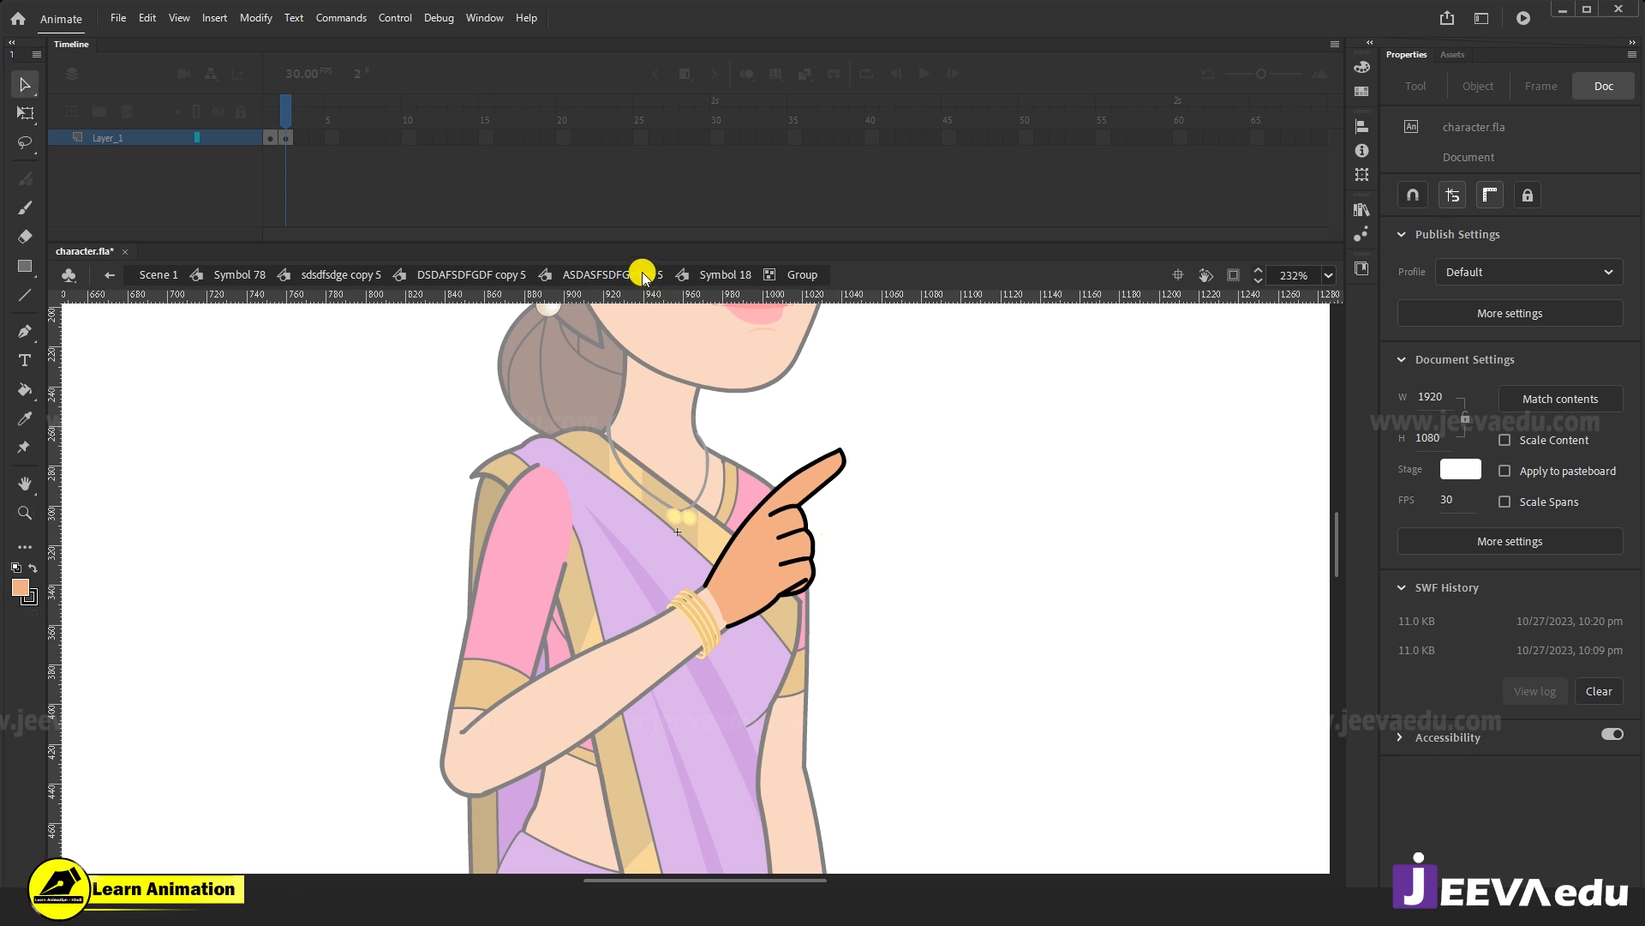
left_click(711, 275)
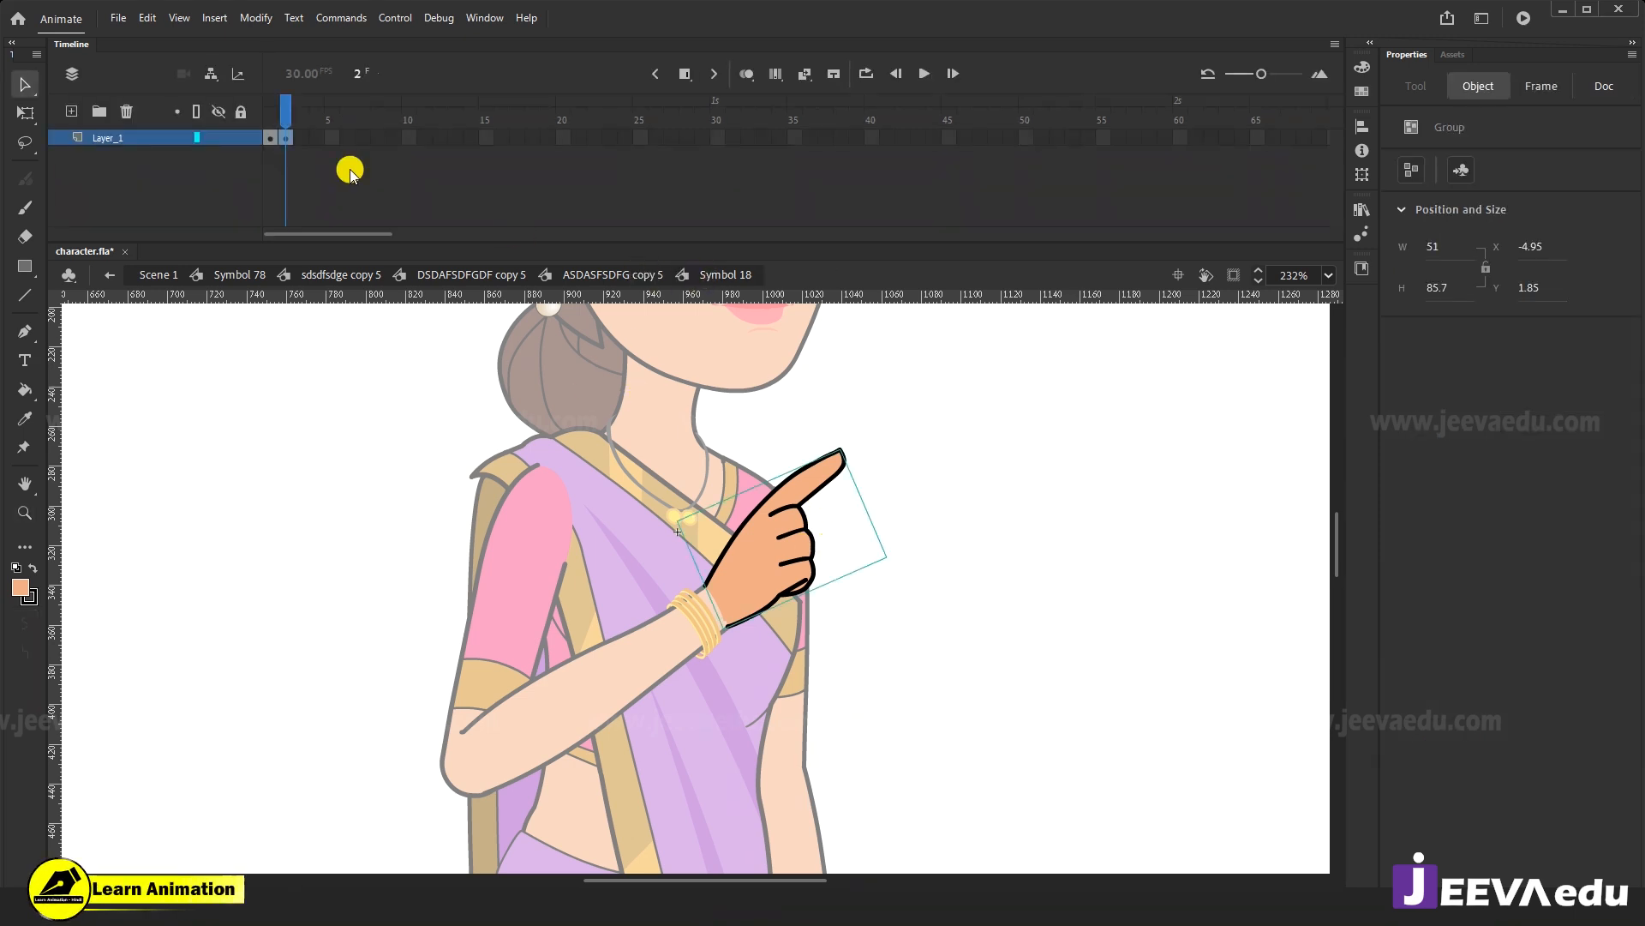
left_click(273, 119)
left_click(289, 124)
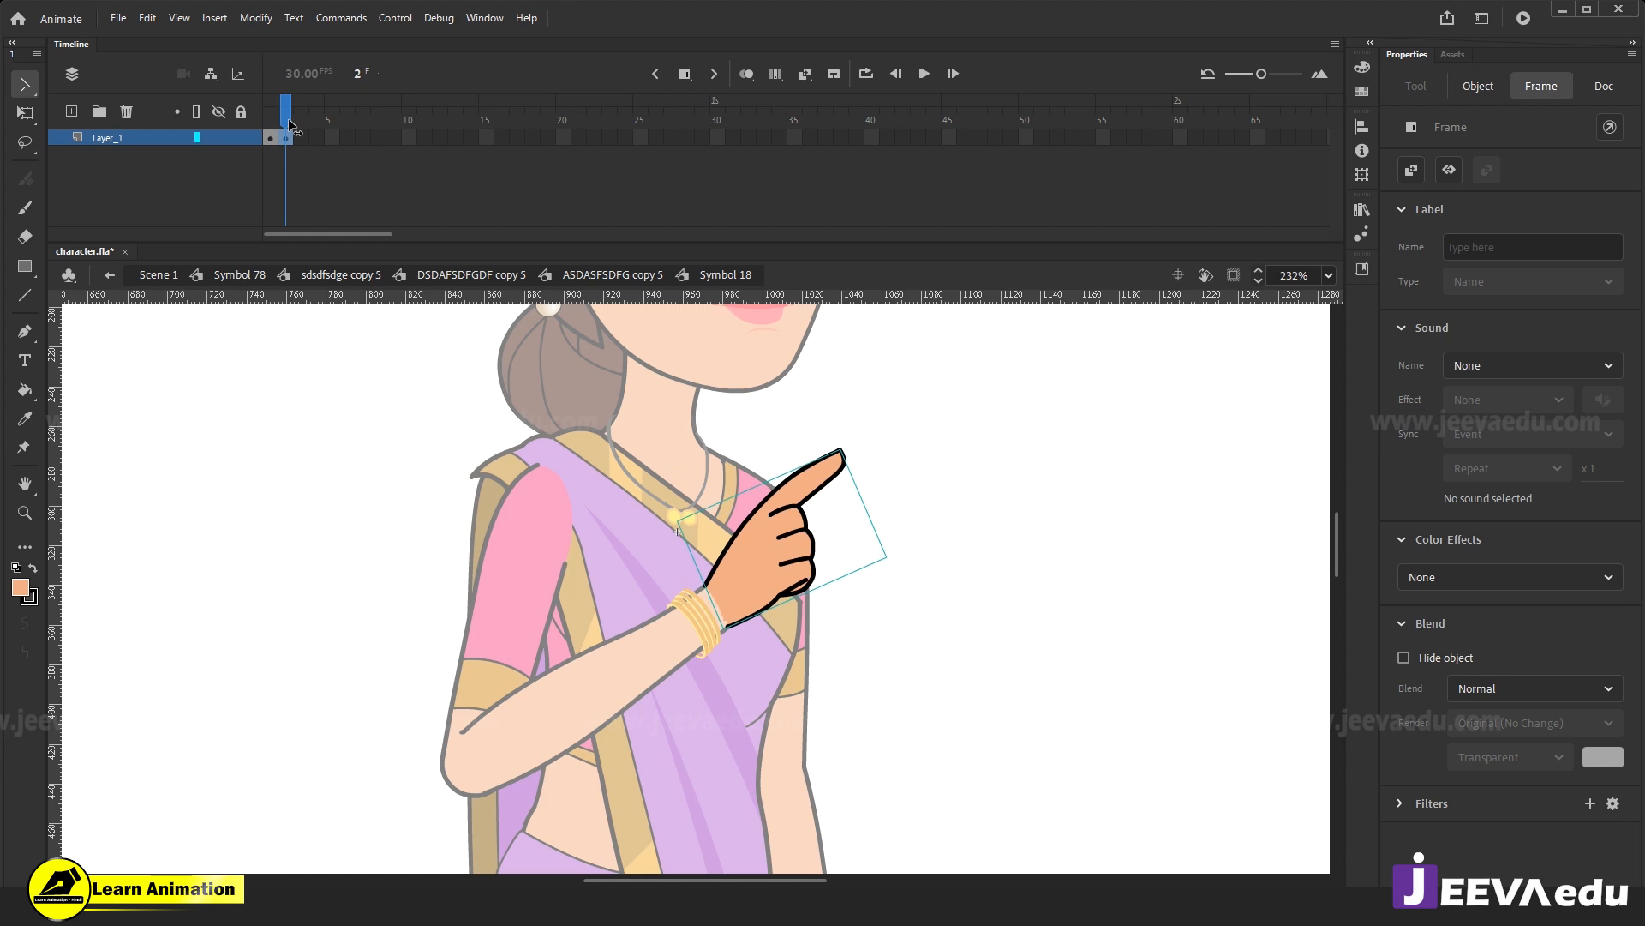
left_click(272, 126)
left_click(291, 128)
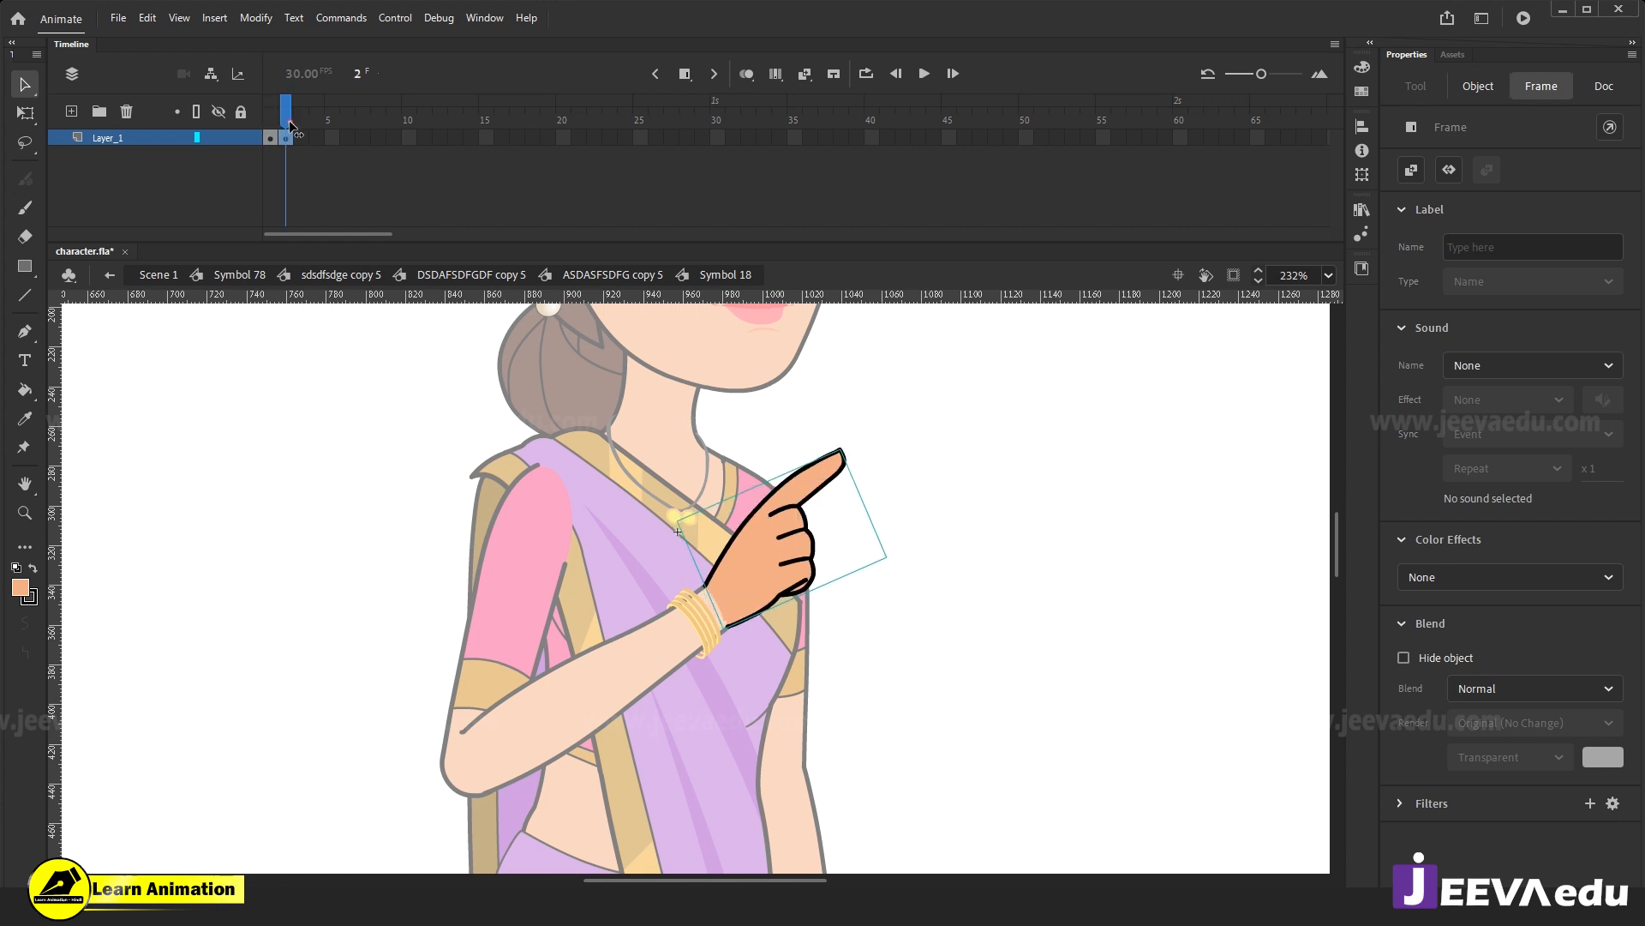
left_click(780, 524)
key("z")
left_click(805, 624)
key("ctrl+alt+s")
type("98")
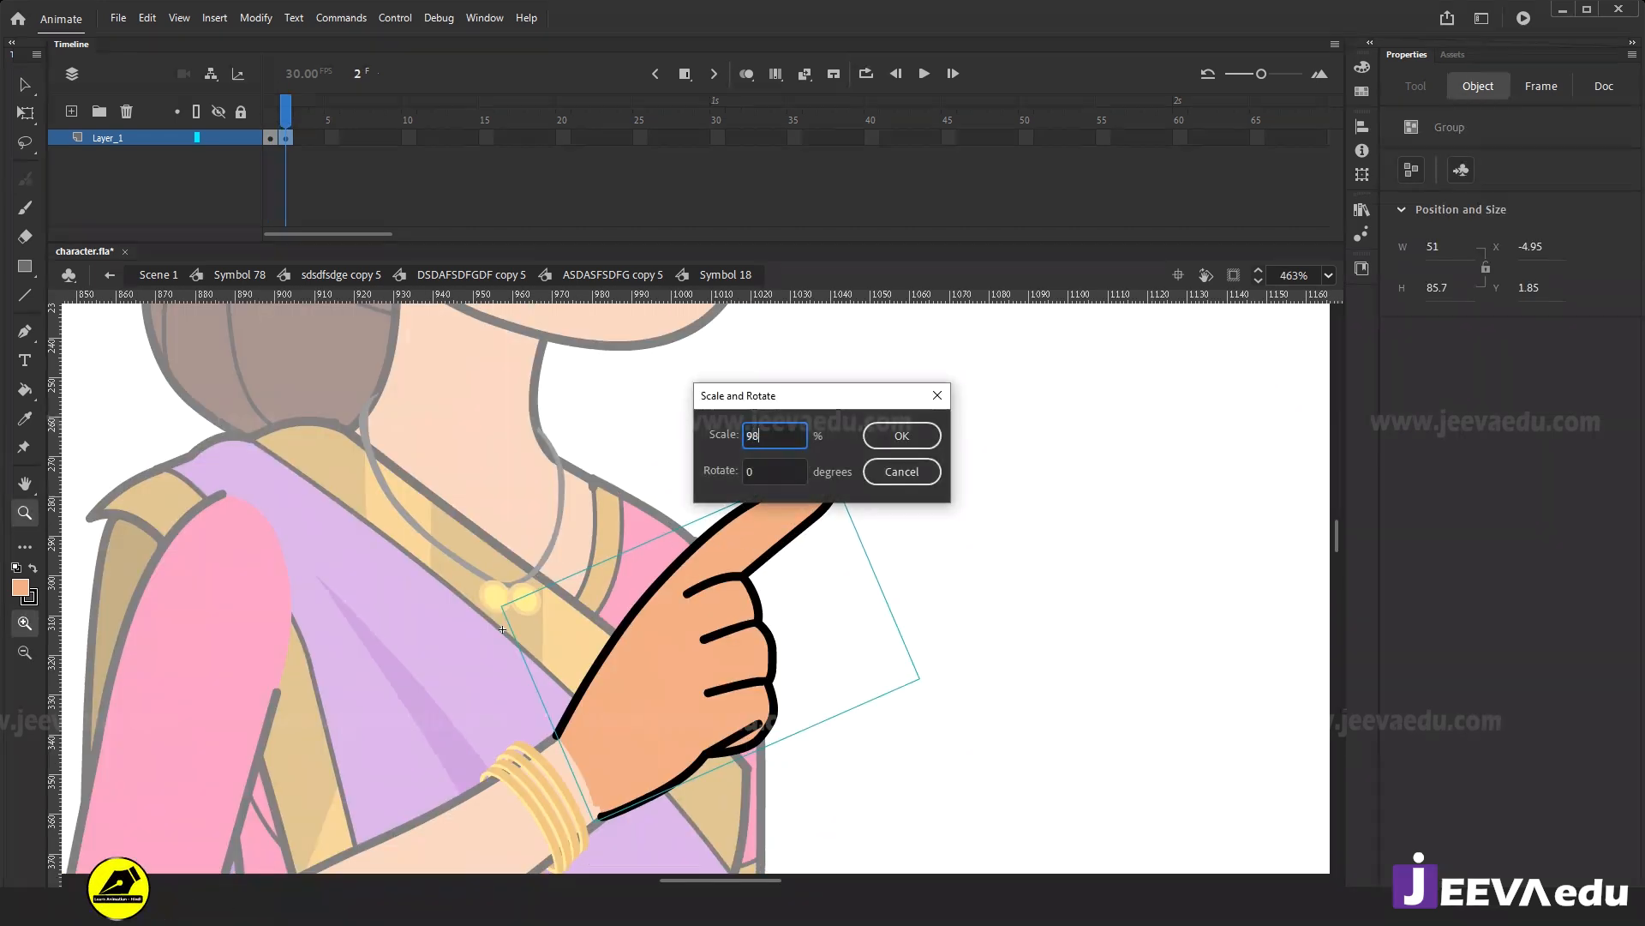
key("Return")
key("Left")
key("Left")
key("Down")
key("Down")
key("Down")
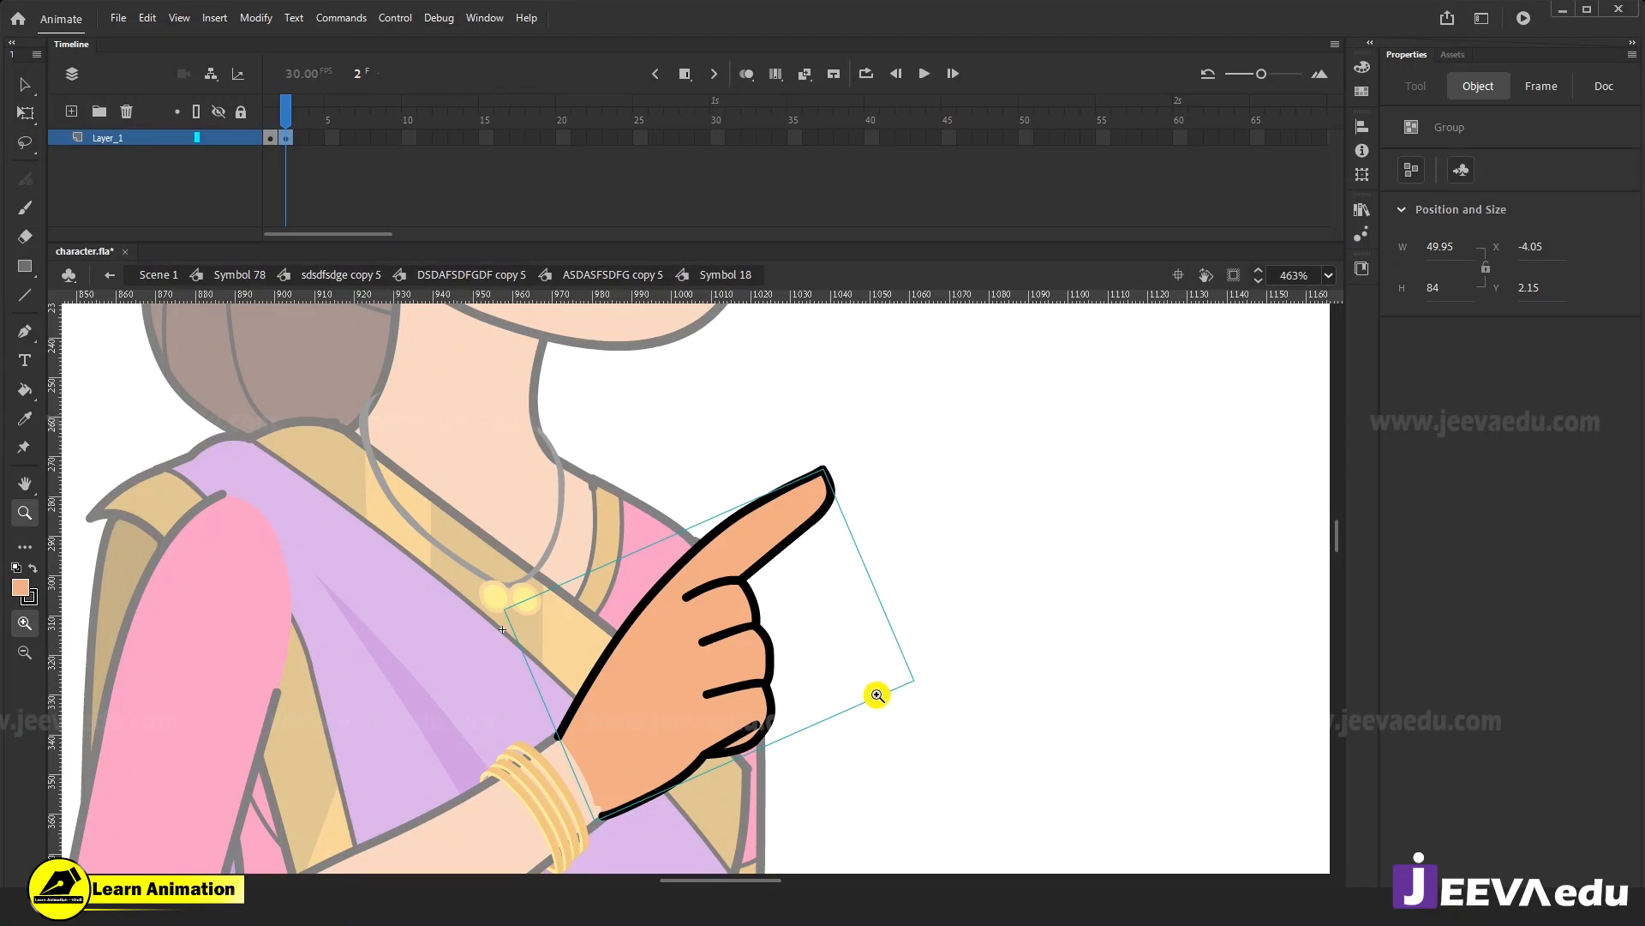
Return to ASDASFSDFG copy 5 and insert a keyframe at frame 58 for the hand pose switch.
left_click(557, 275)
left_click(751, 659, "alt")
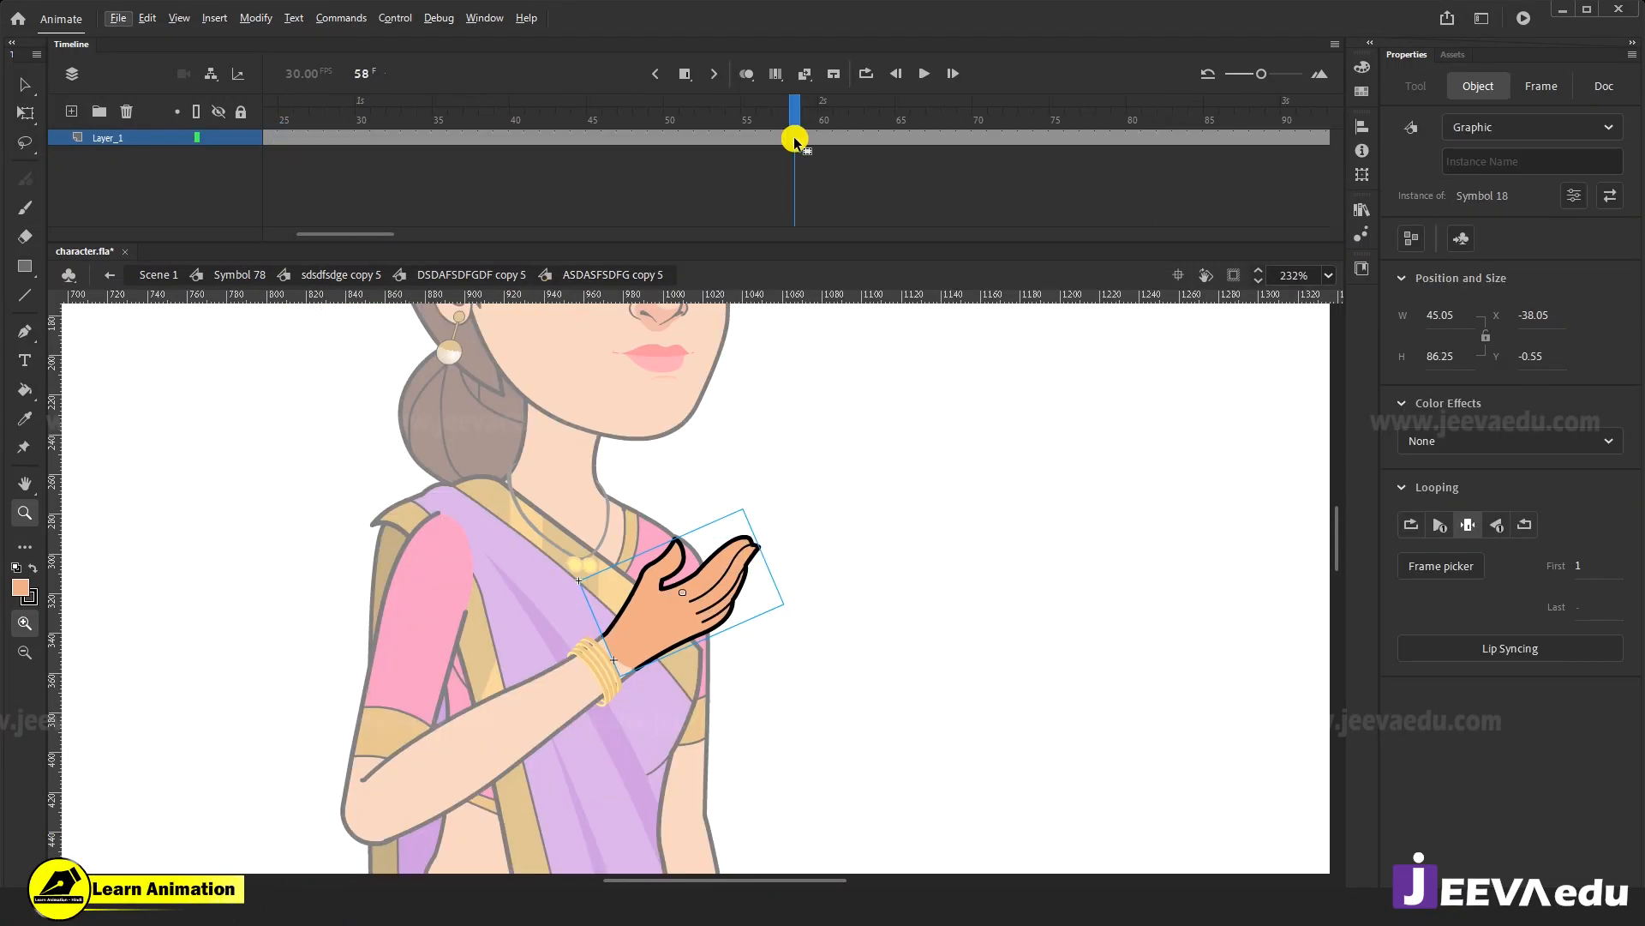
key("alt+v")
left_click(712, 634)
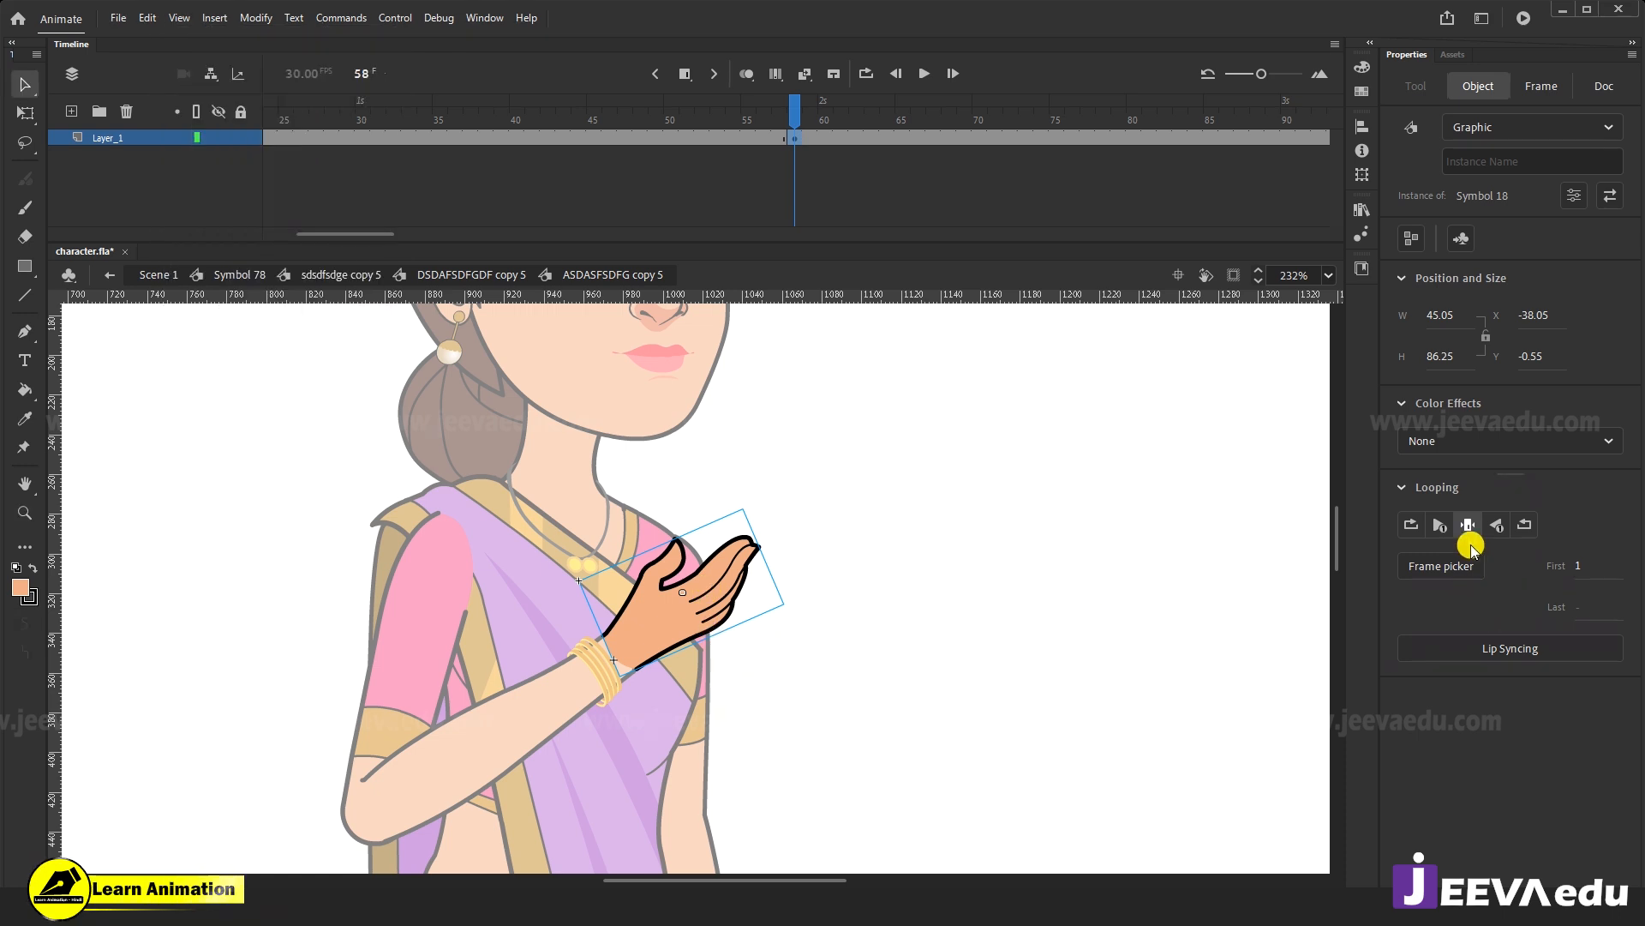
left_click(786, 141)
left_click(788, 149)
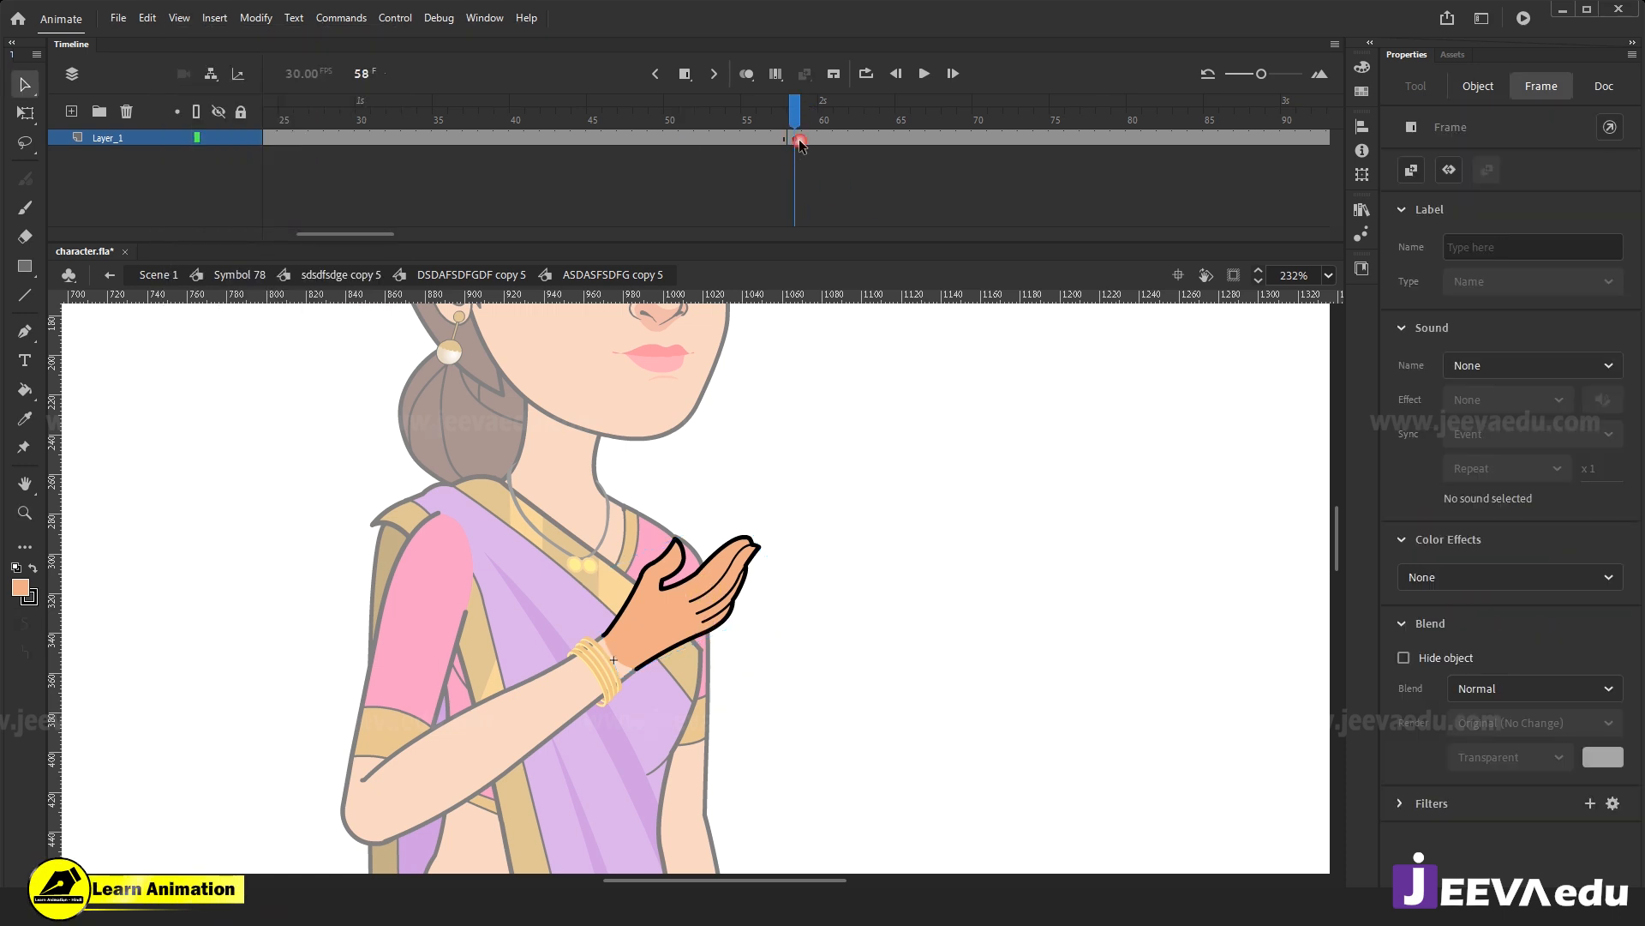
Set the hand instance at frame 58 to display frame 2, the pointing pose, using the Frame Picker.
left_click(656, 616)
left_click(1447, 572)
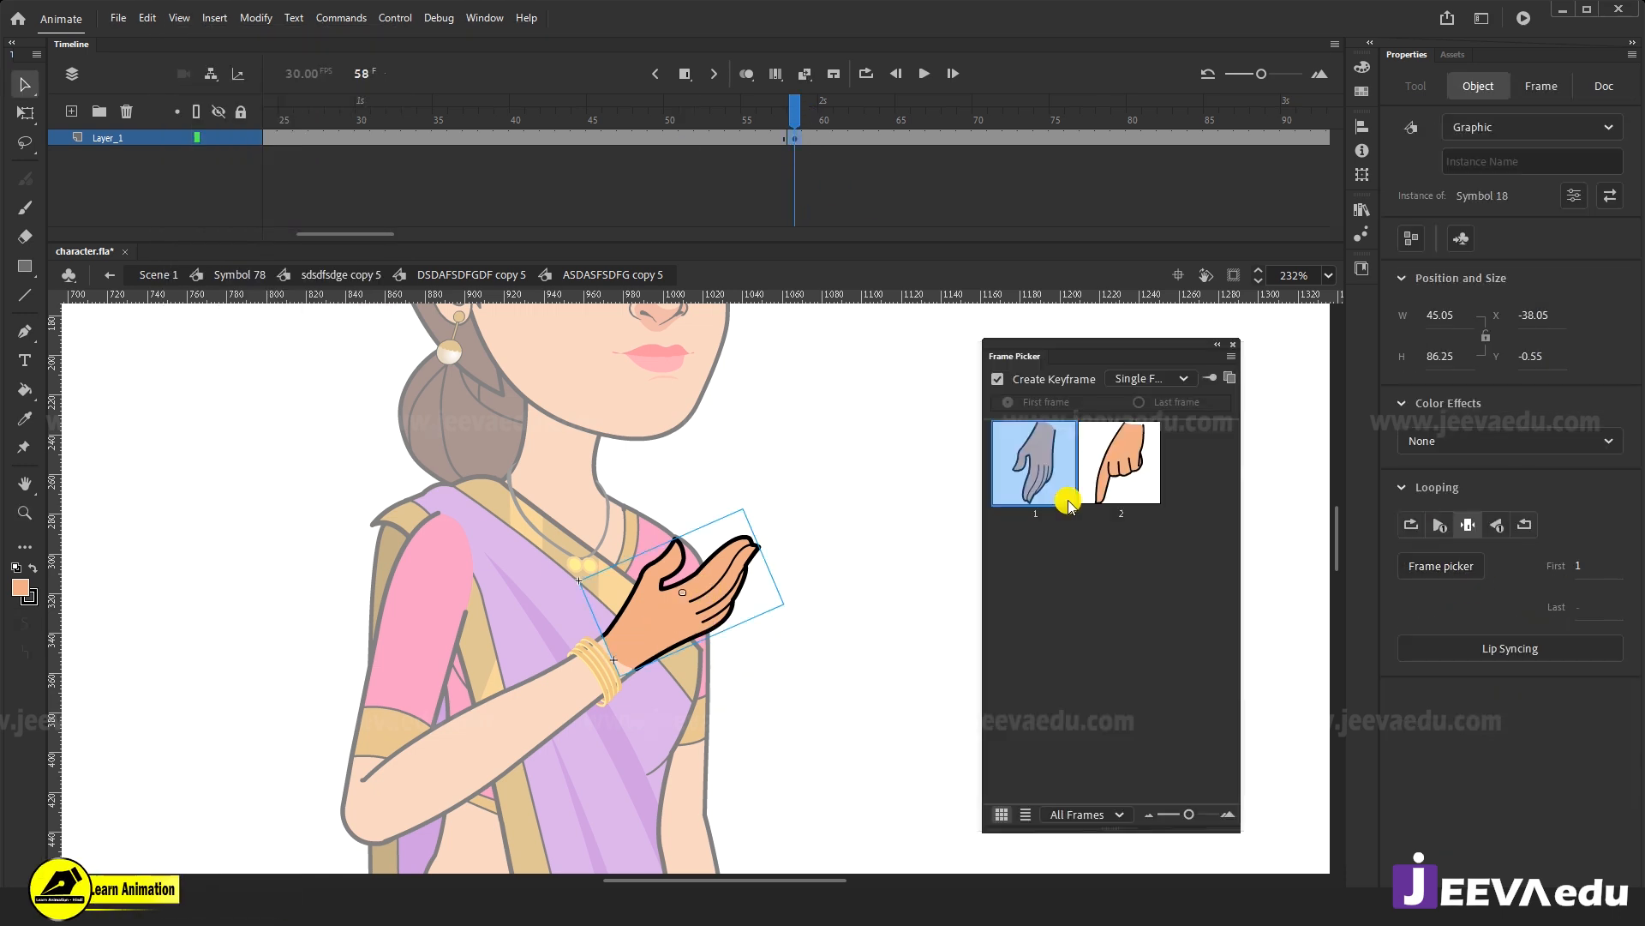
left_click(1148, 485)
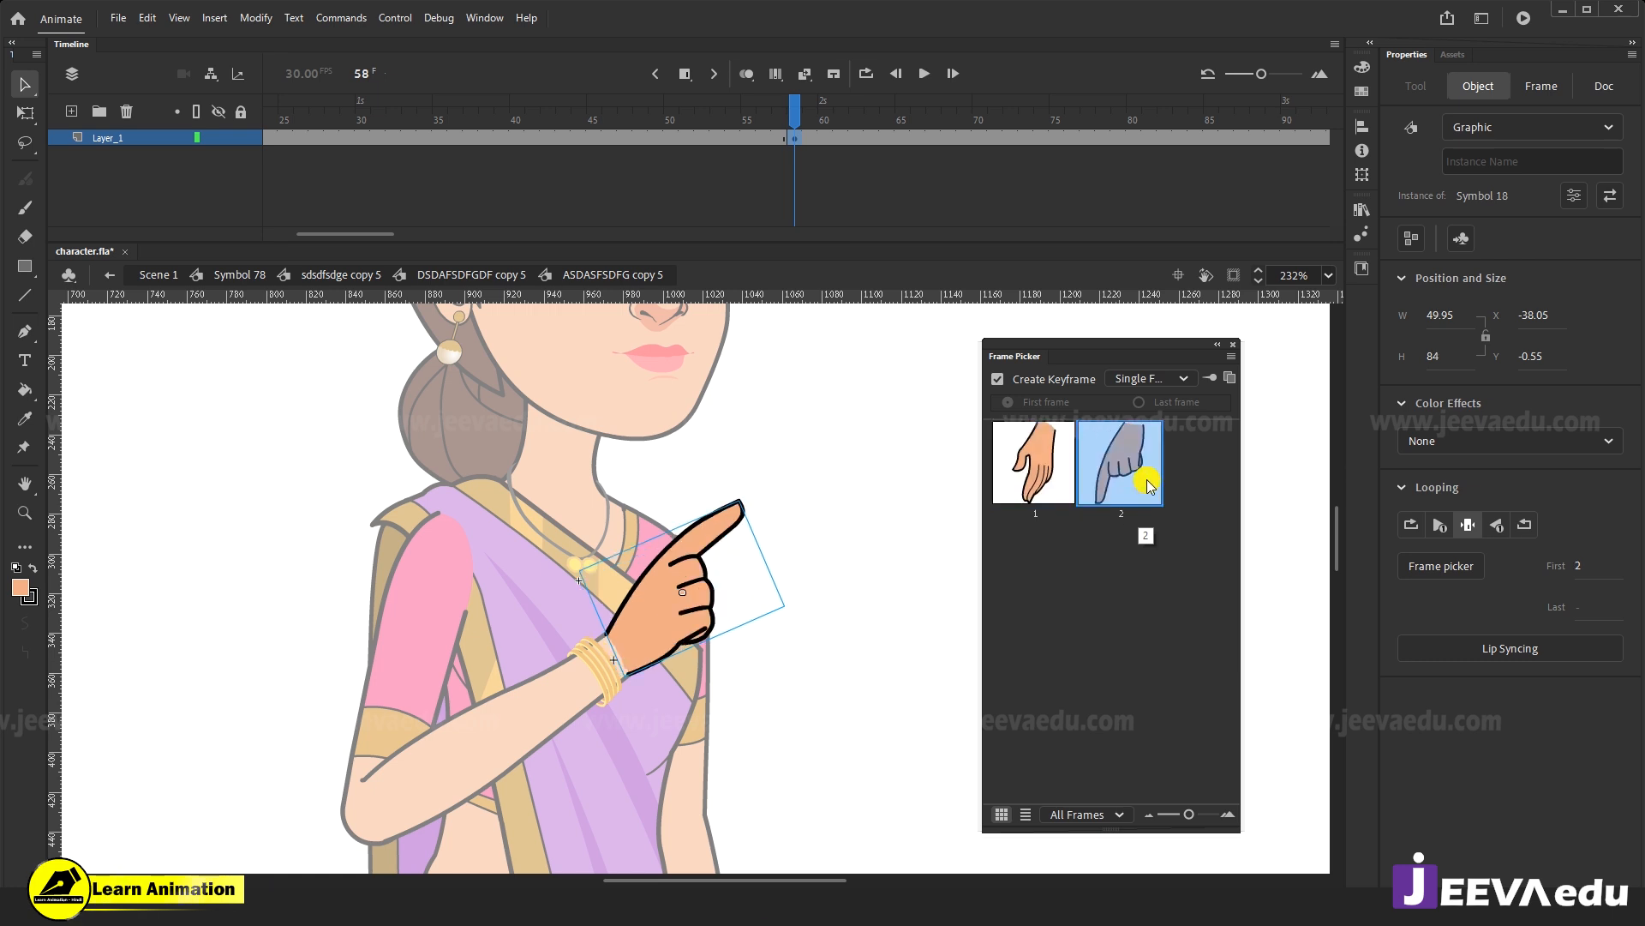
left_click(1234, 347)
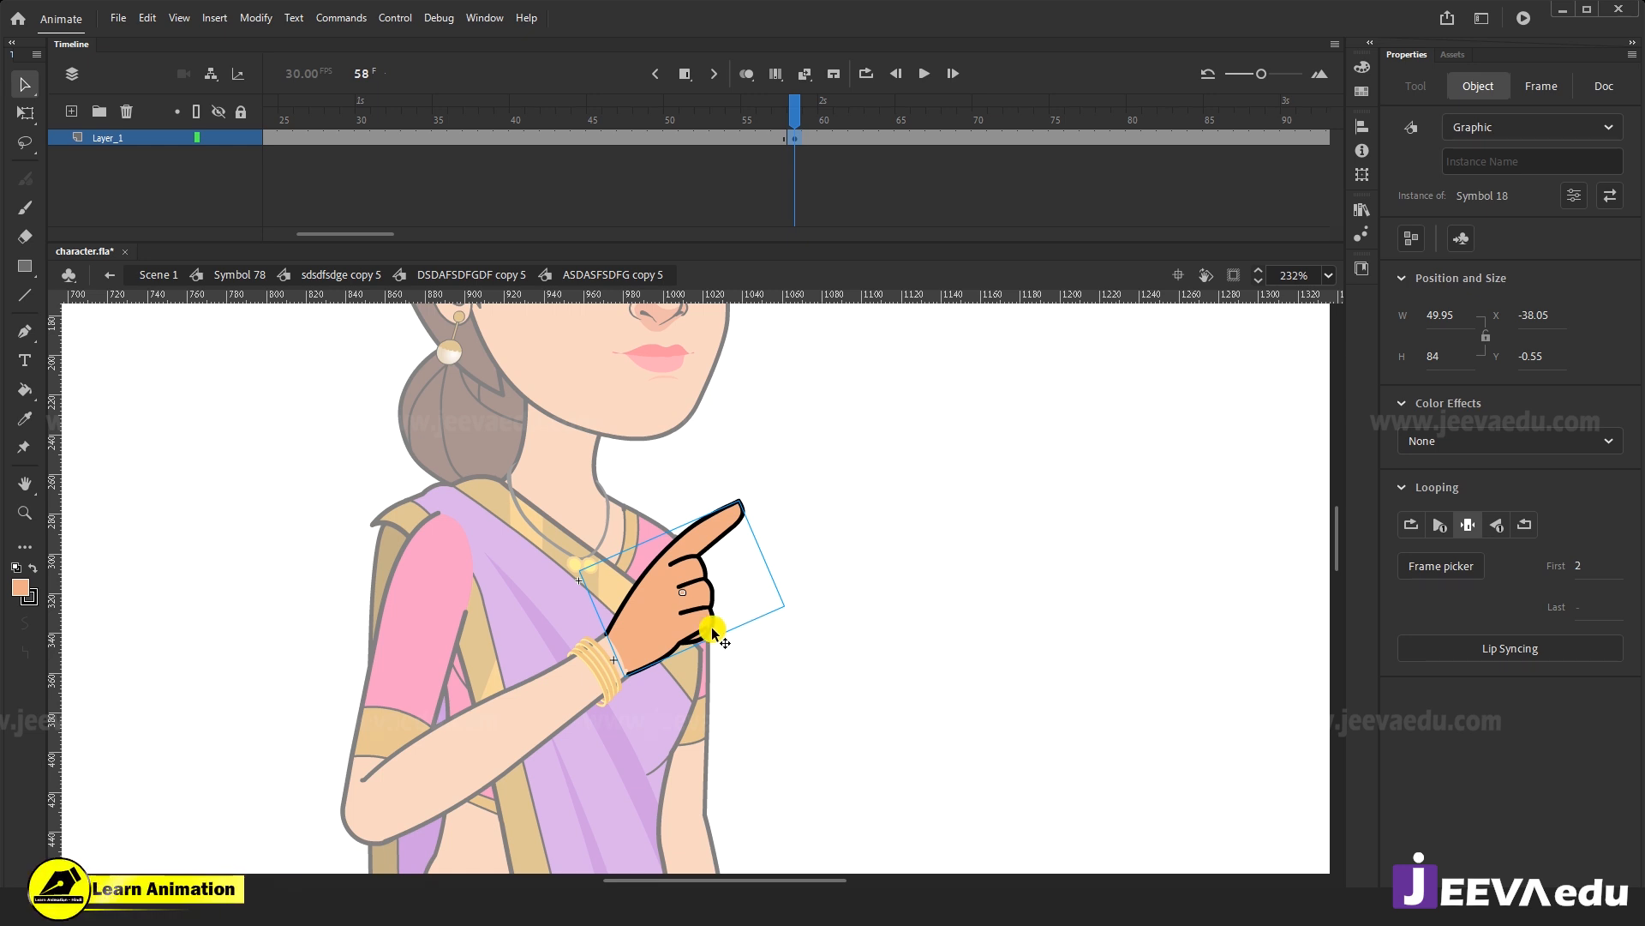
Compare the hand's frame 58 keyframe inside ASDASFSDFG copy 5 with the wrist tween ending at frame 64 in DSDAFSDFGDF copy 5.
left_click(468, 274)
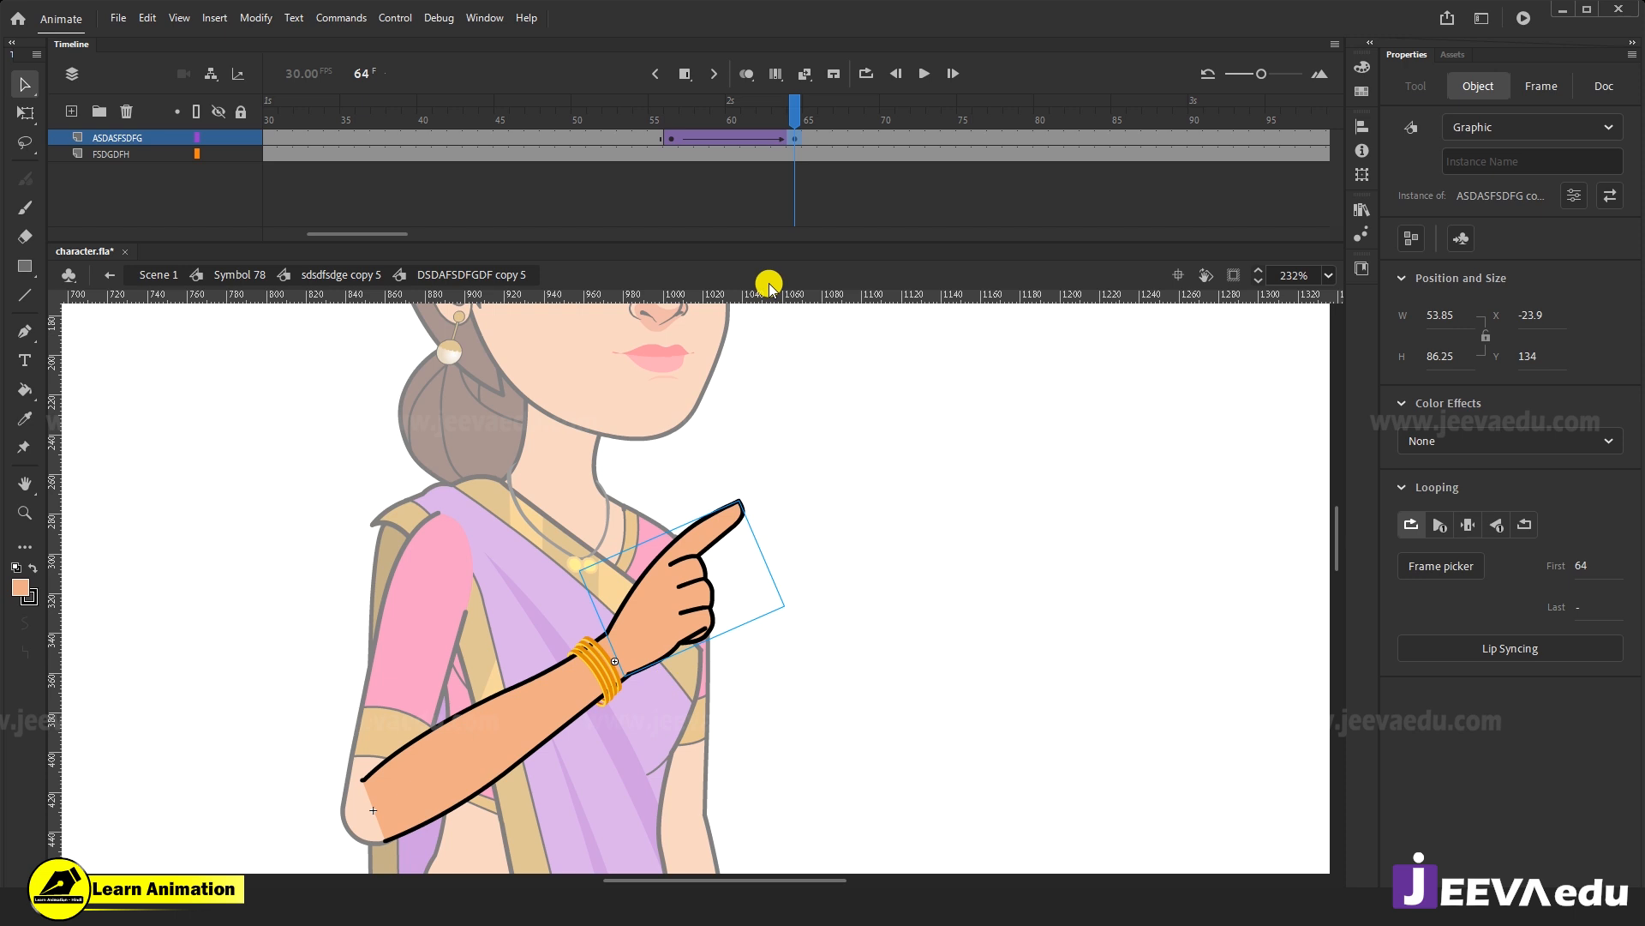
mouse_move(775, 119)
left_mouse_down()
mouse_move(671, 126)
mouse_move(783, 138)
left_mouse_up()
left_click(794, 139)
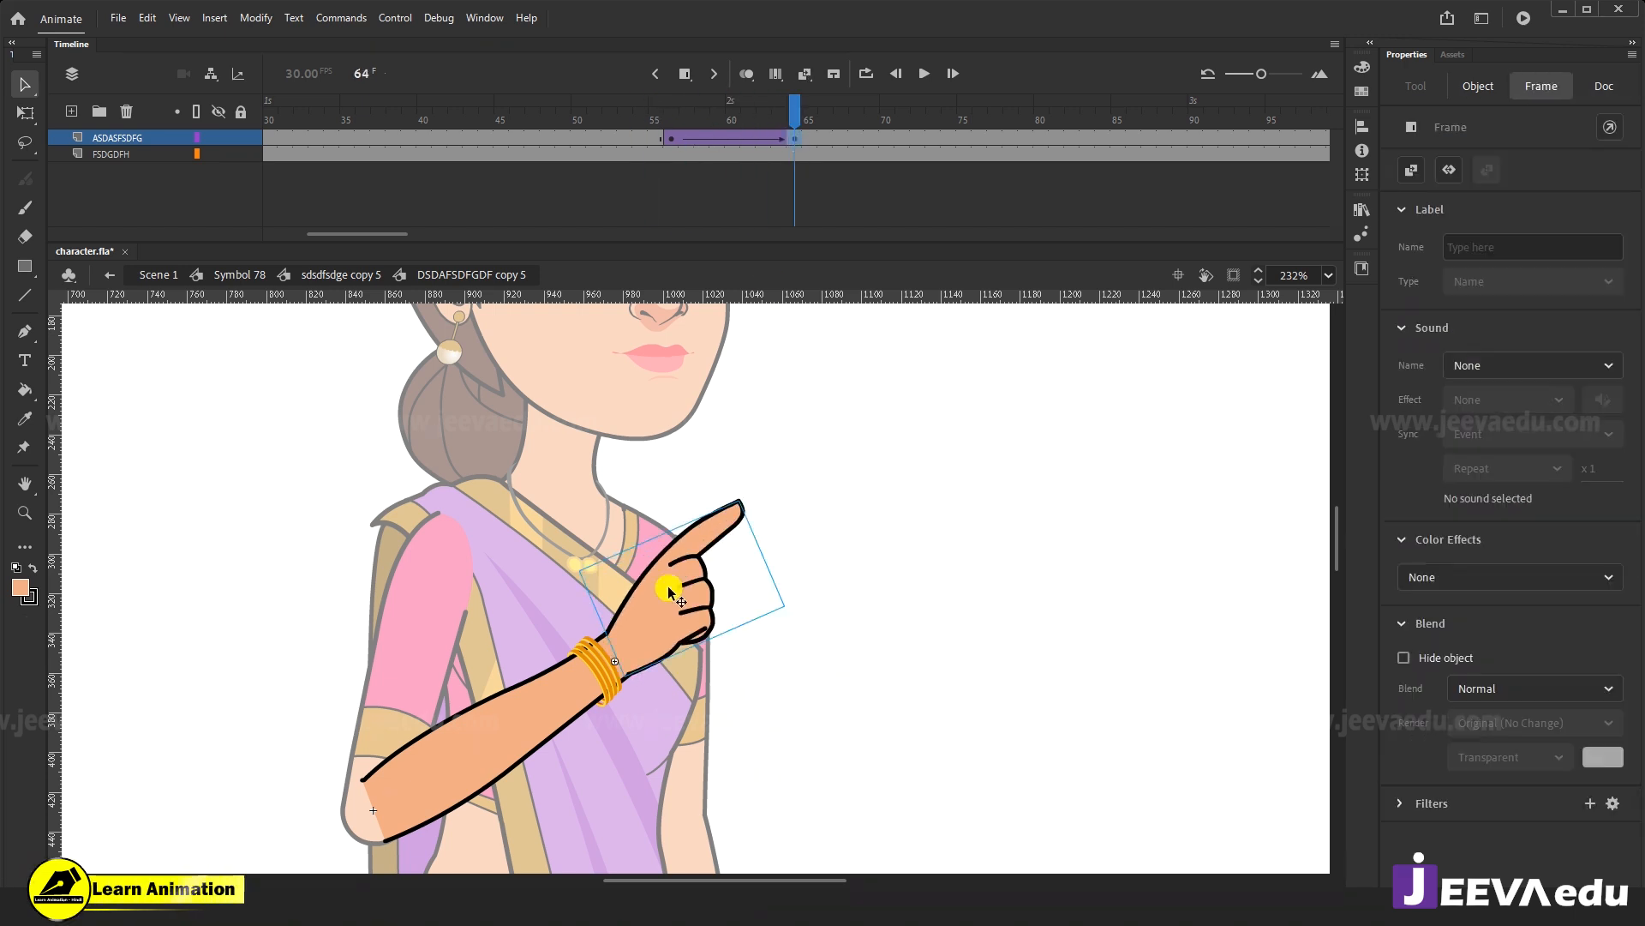
left_click(696, 621)
key("q")
double_click(691, 621)
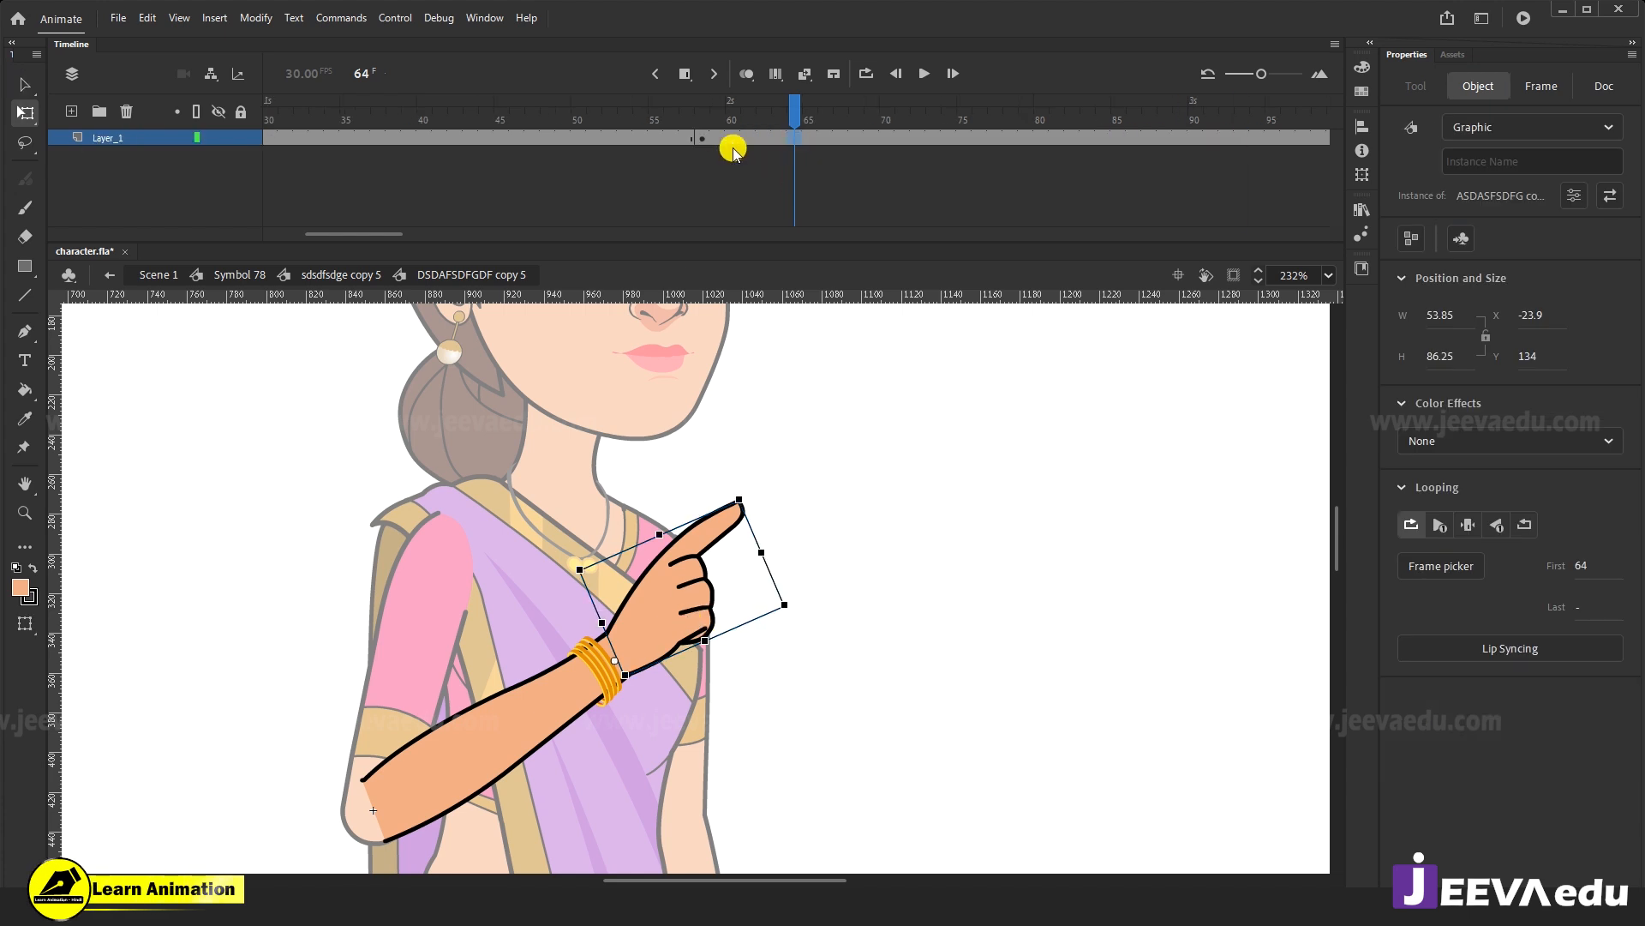
left_click(703, 137)
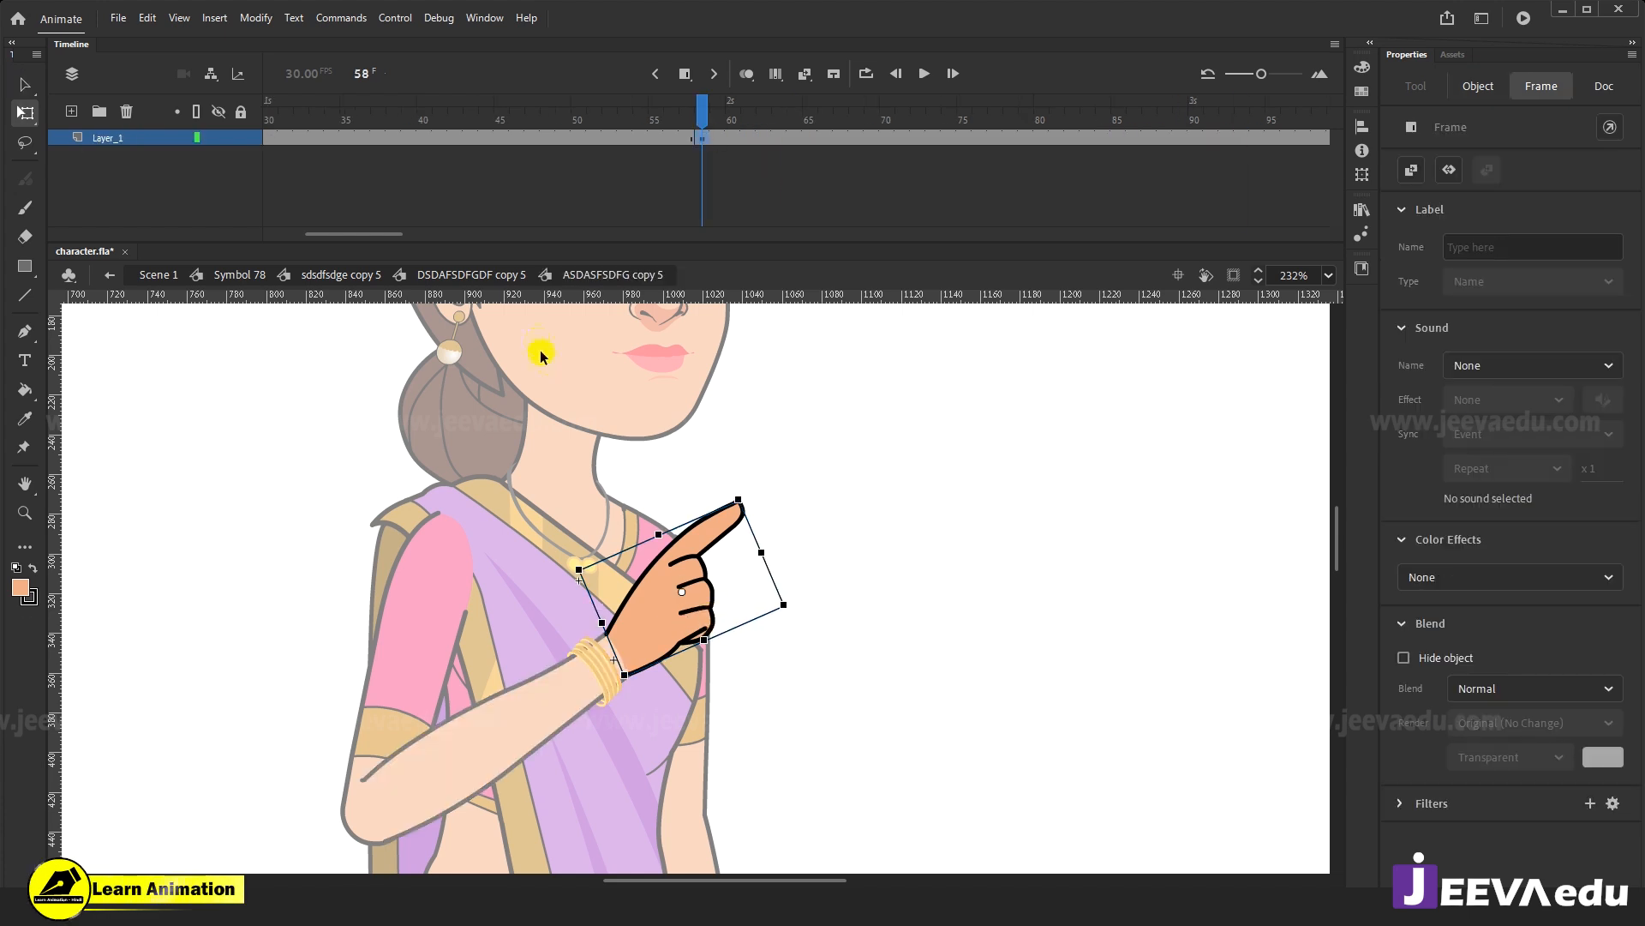
left_click(486, 276)
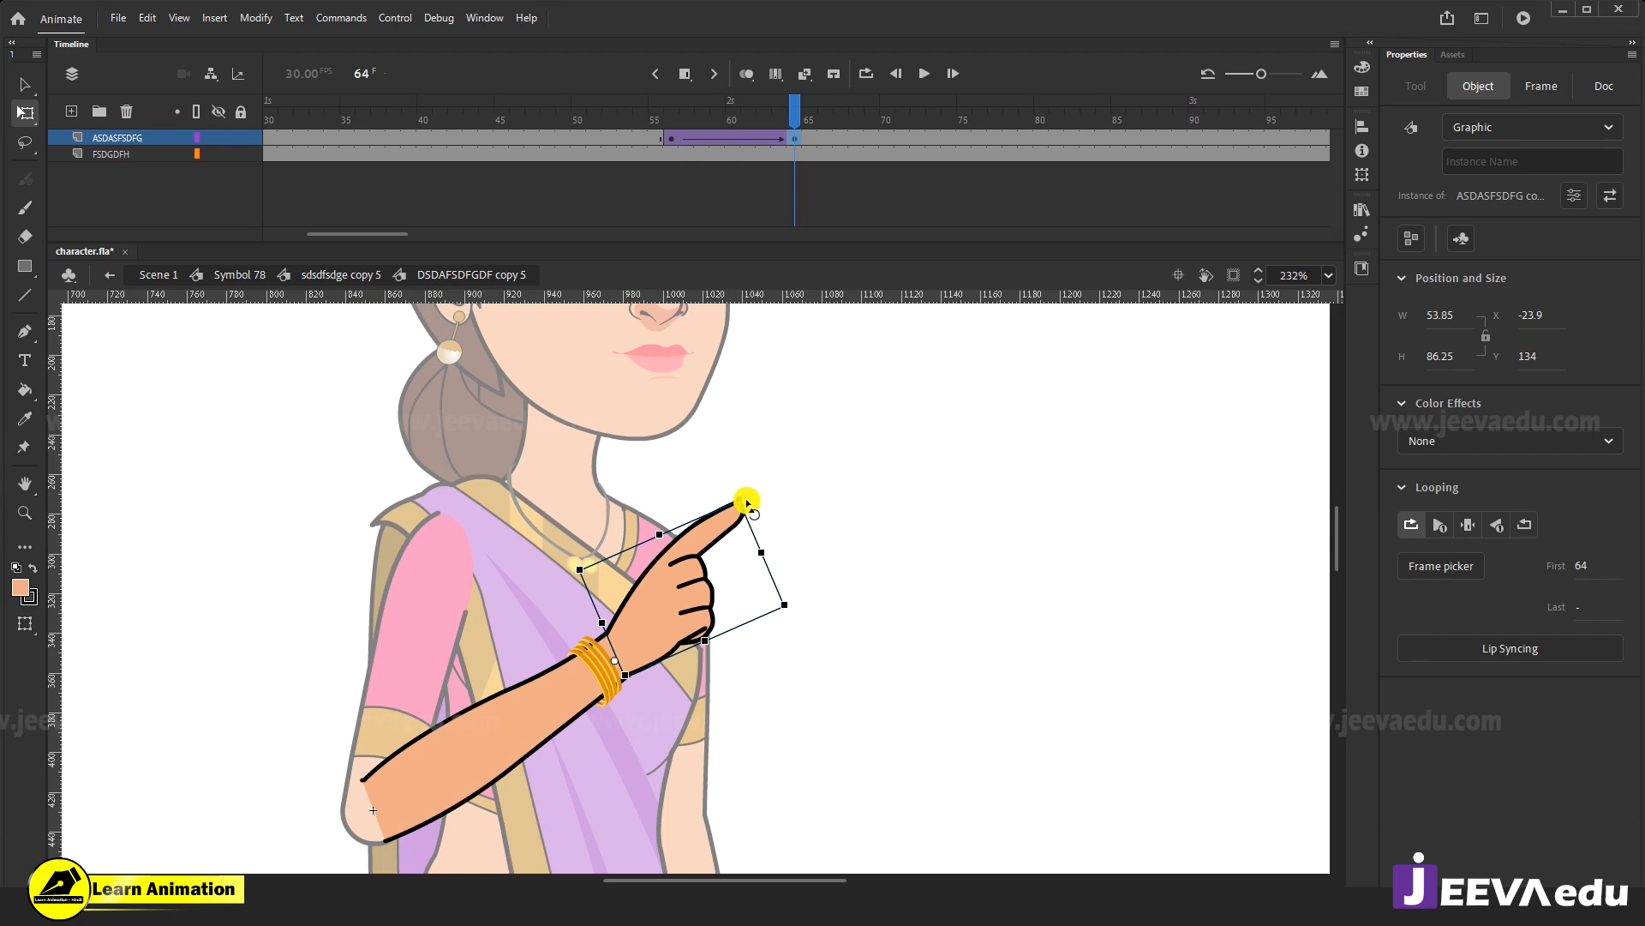
Rotate the pointing hand counterclockwise around the wrist at frame 64 so the index finger points more upward, and scrub the tween.
left_click_drag(749, 497, 713, 482)
left_click_drag(780, 122, 790, 178)
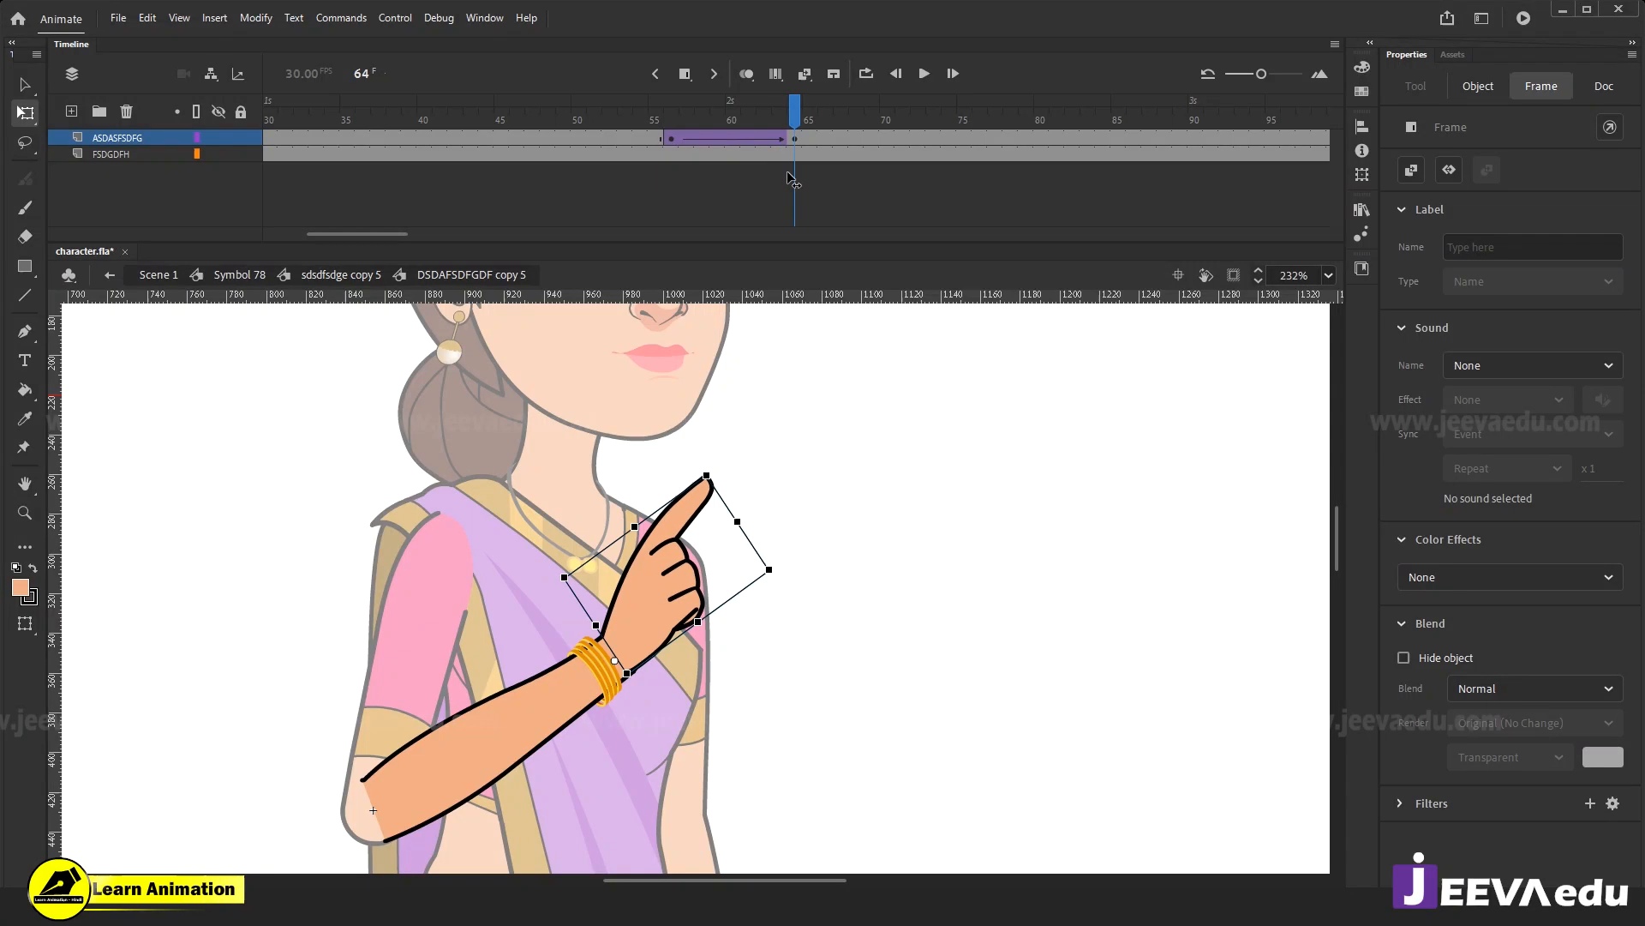
left_click(789, 177)
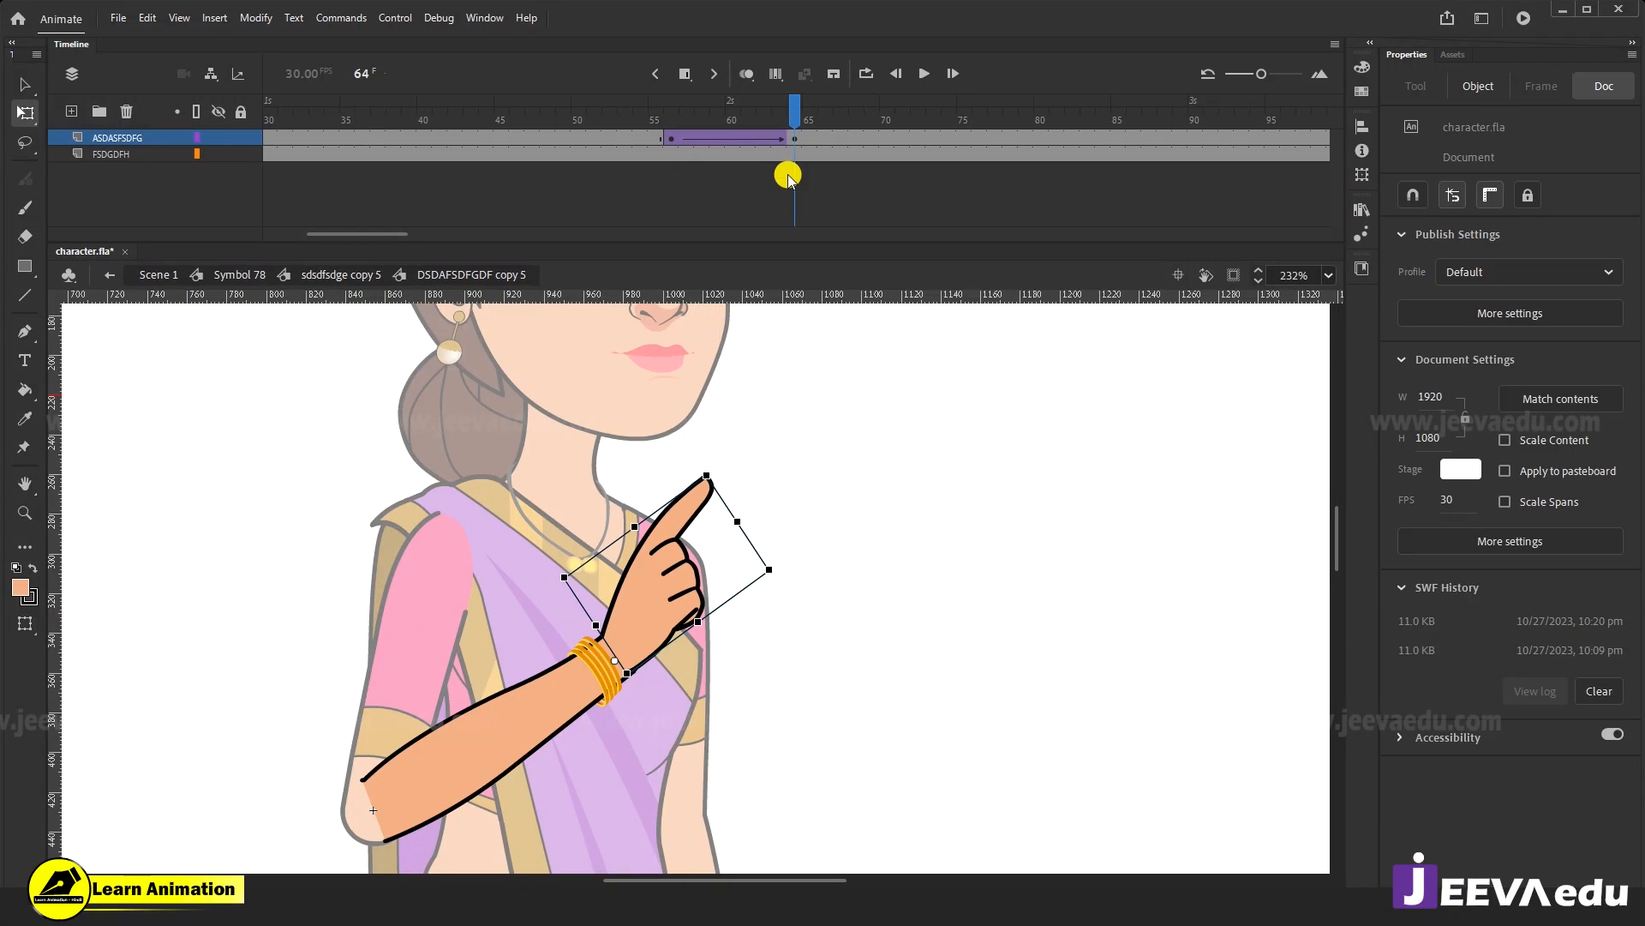
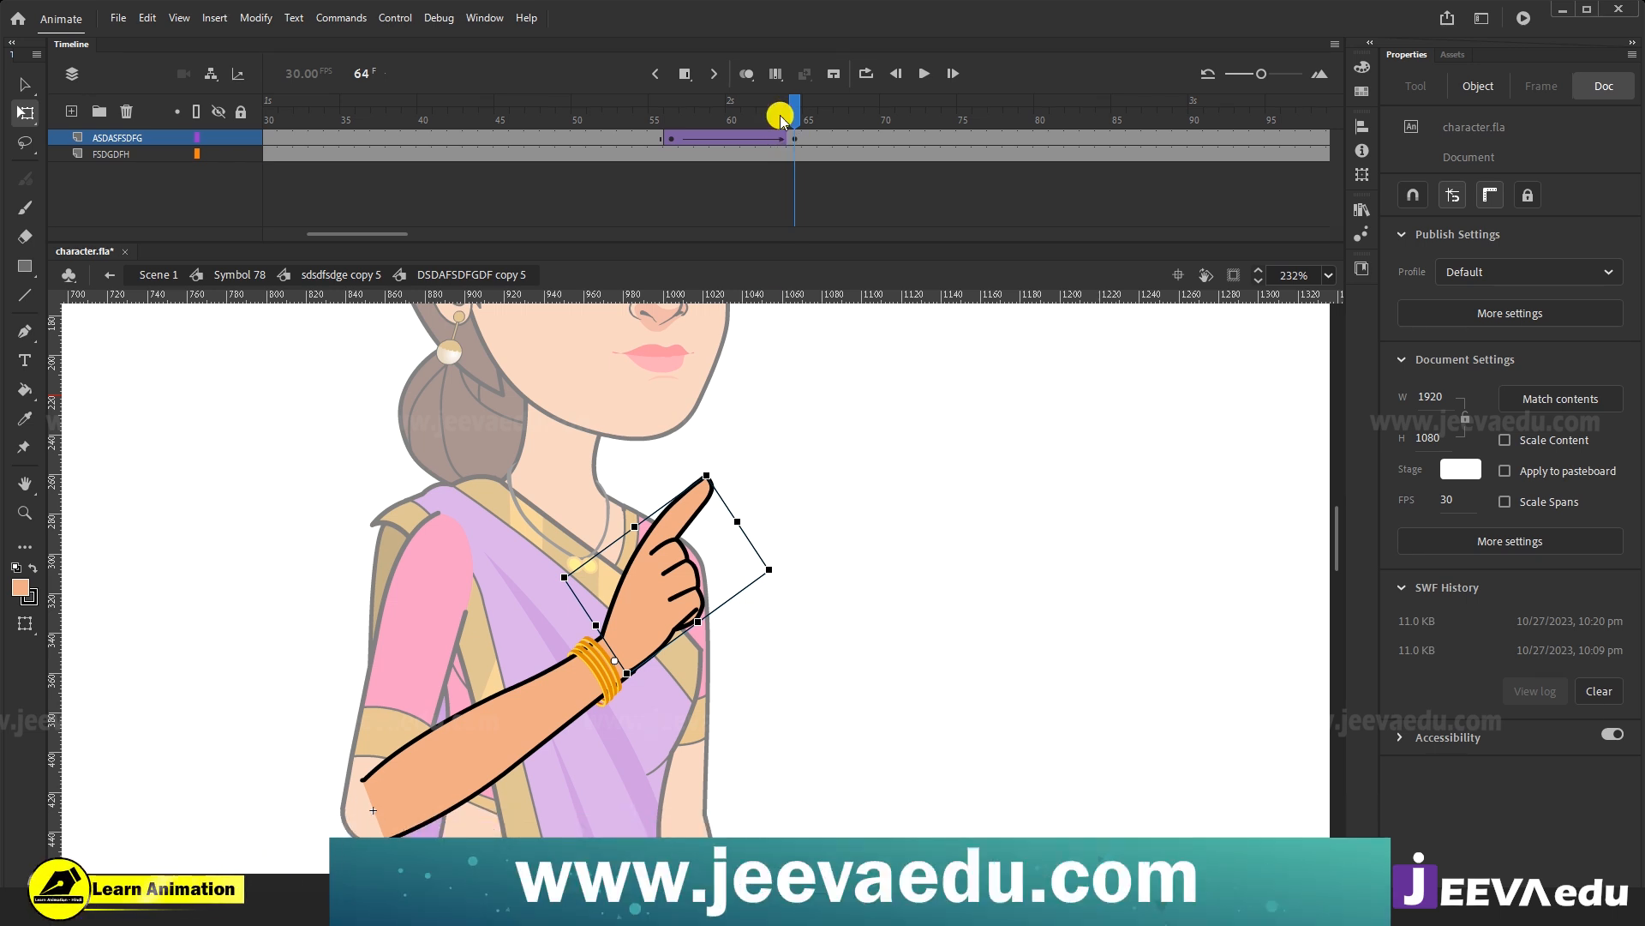
left_click_drag(780, 118, 654, 153)
left_click(798, 147)
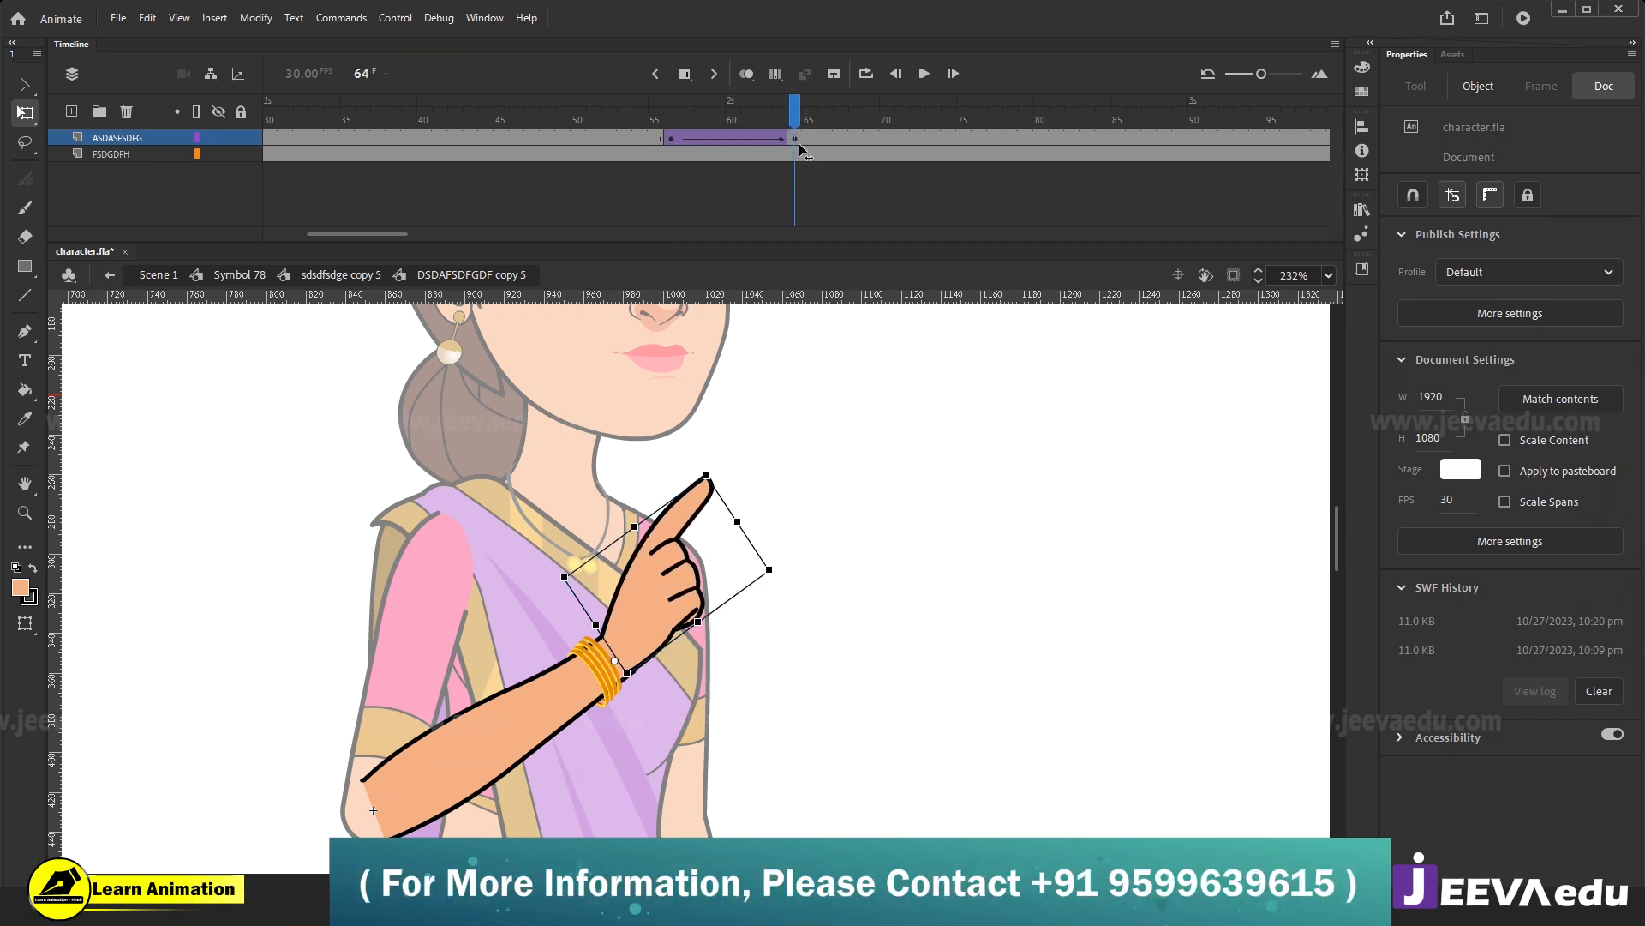
mouse_move(803, 152)
left_mouse_down()
mouse_move(672, 148)
mouse_move(795, 146)
left_mouse_up()
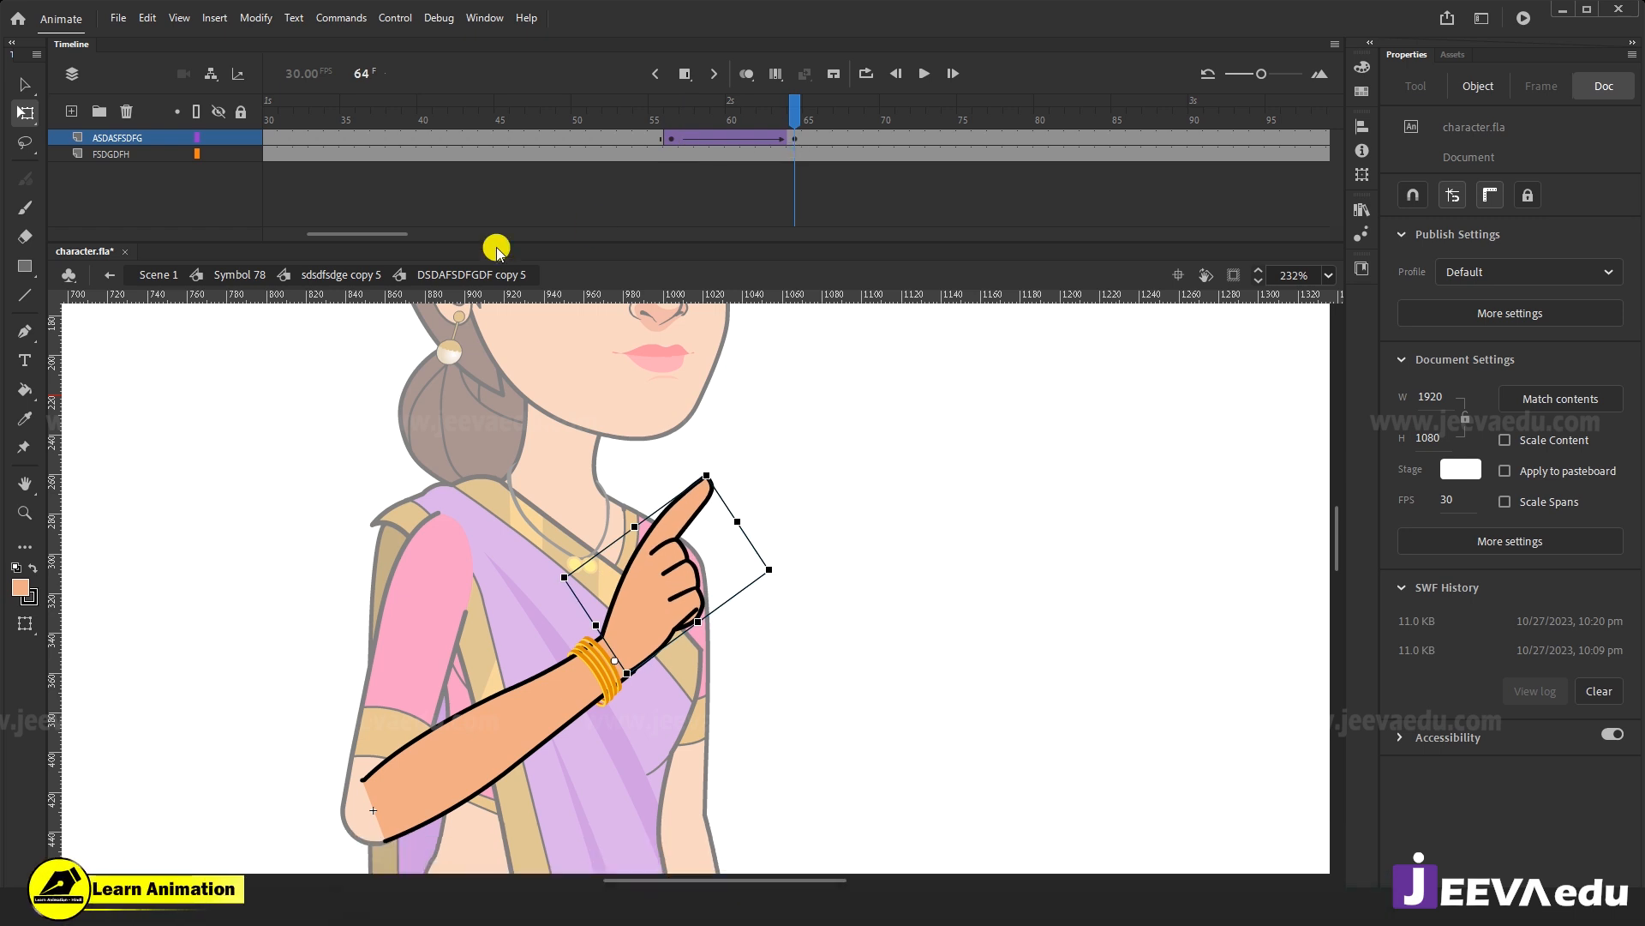
Return to Symbol 78, play back the arm gesture from about frame 46, and scrub the pose transition up to frame 64.
left_click(335, 274)
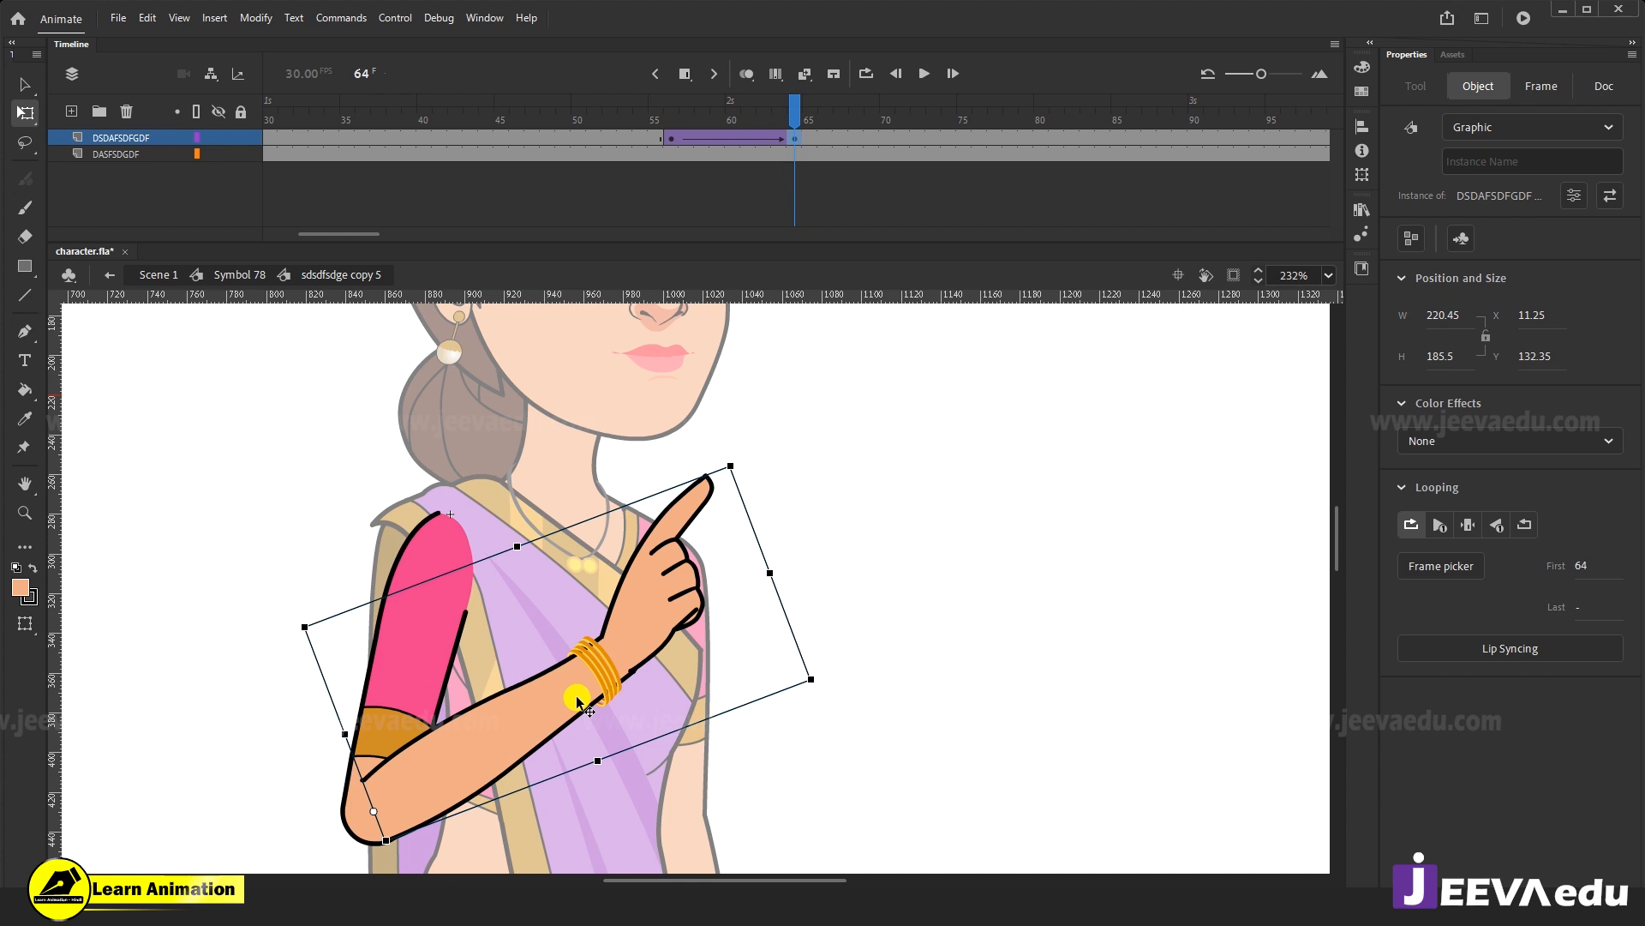
left_click(240, 275)
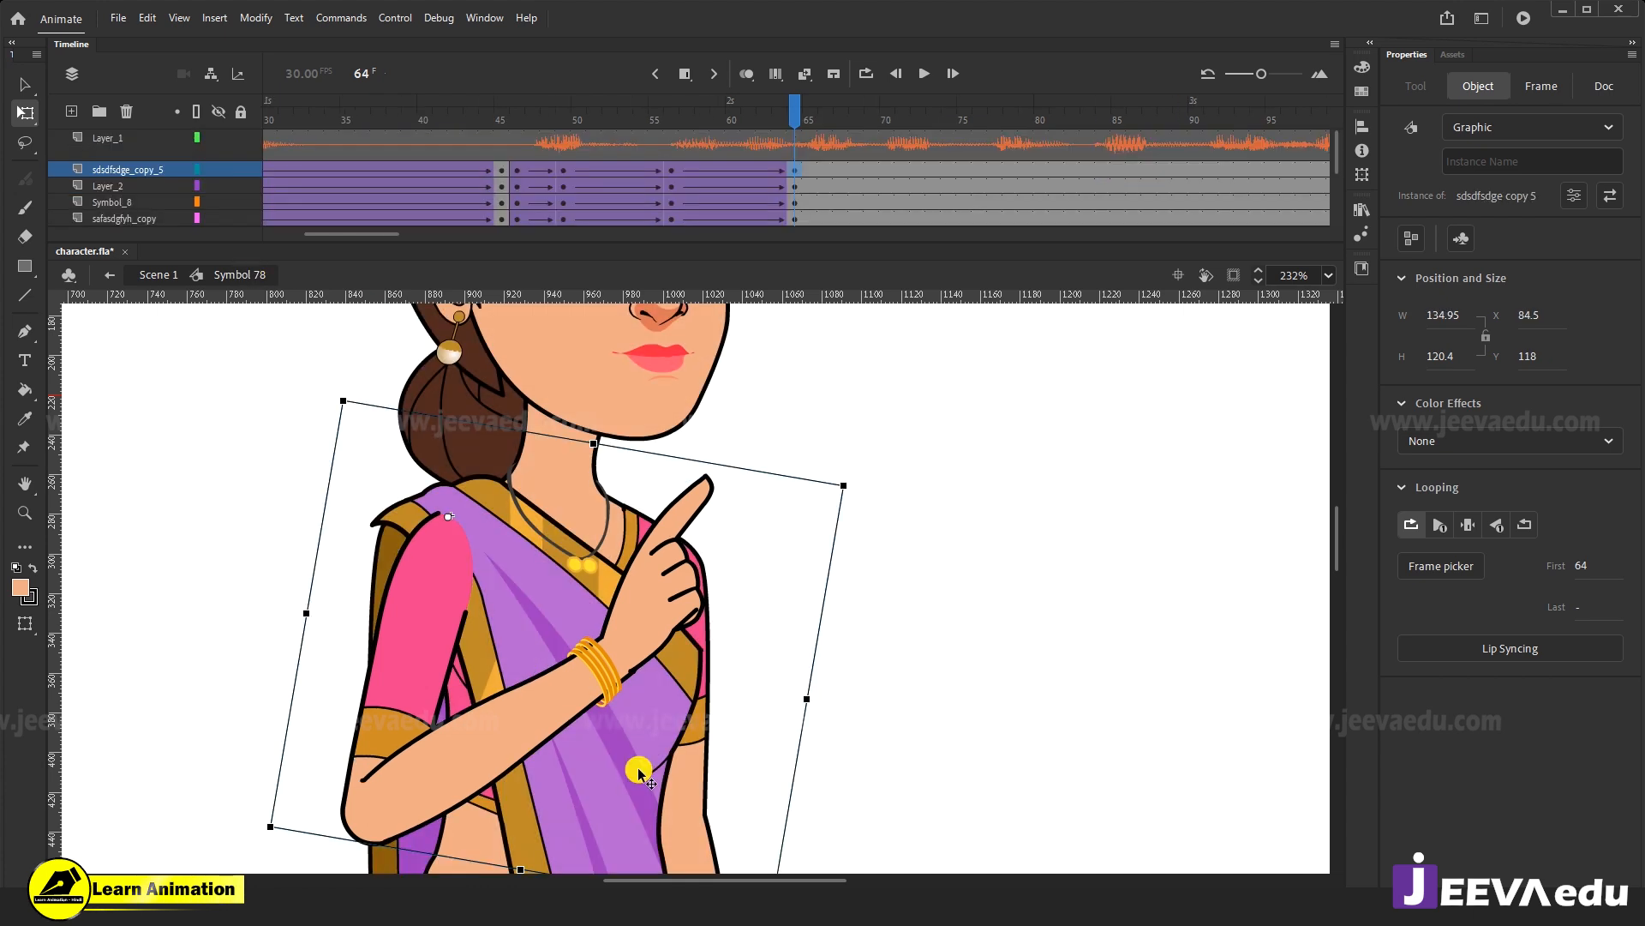
key("z")
left_click(645, 769, "alt")
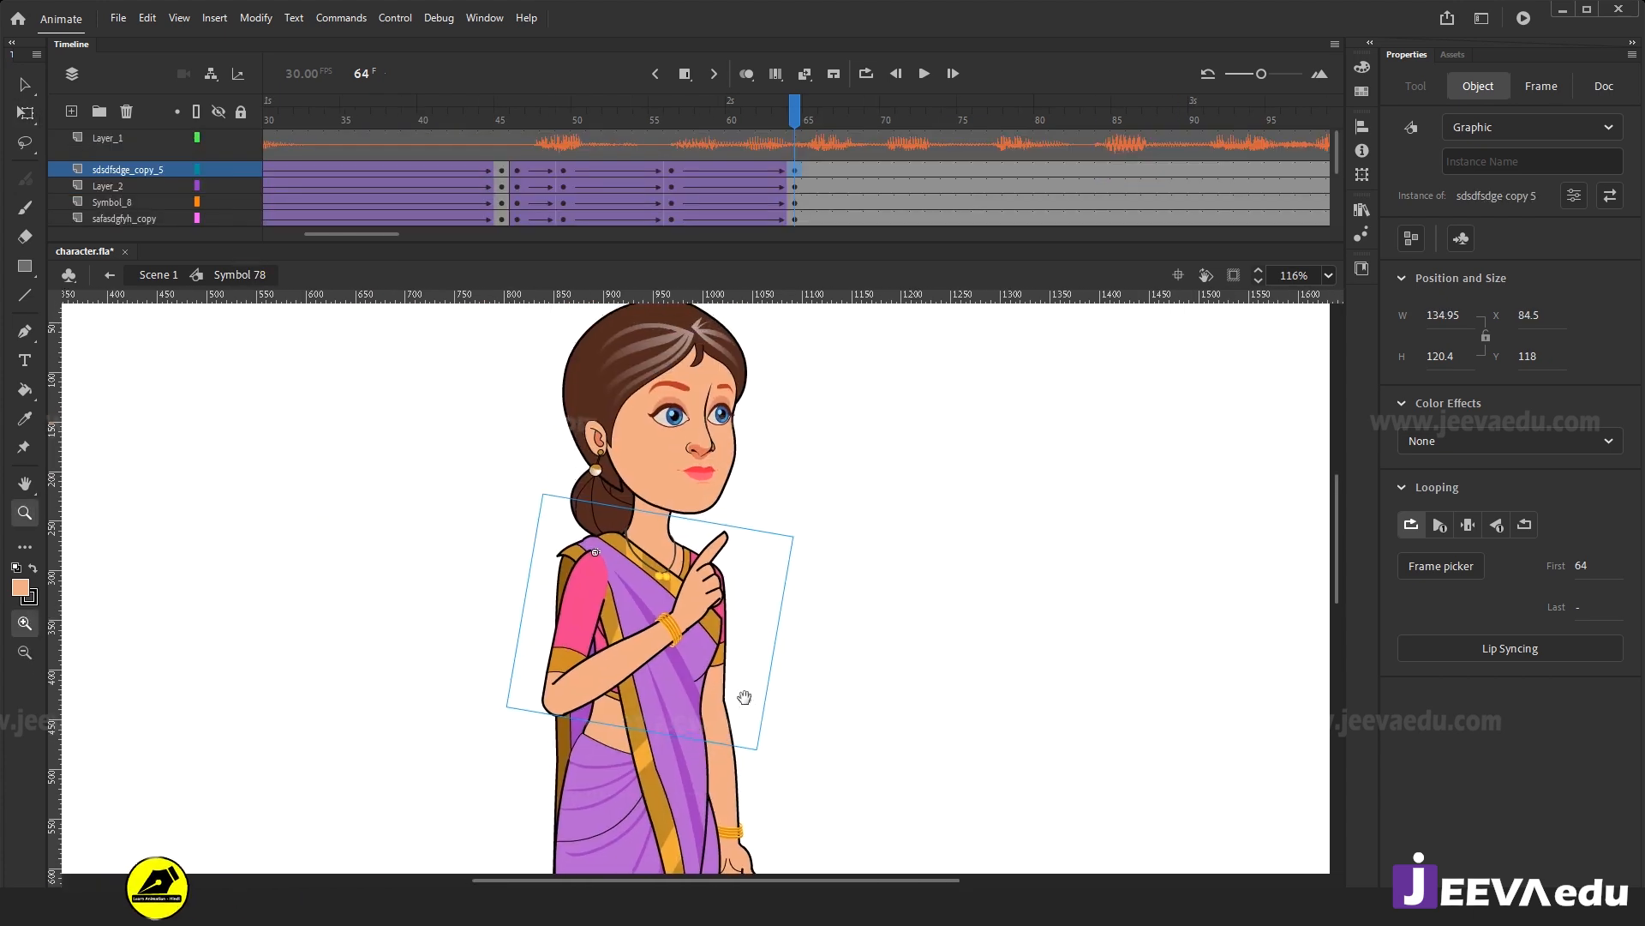
left_click_drag(793, 116, 517, 169)
key("Return")
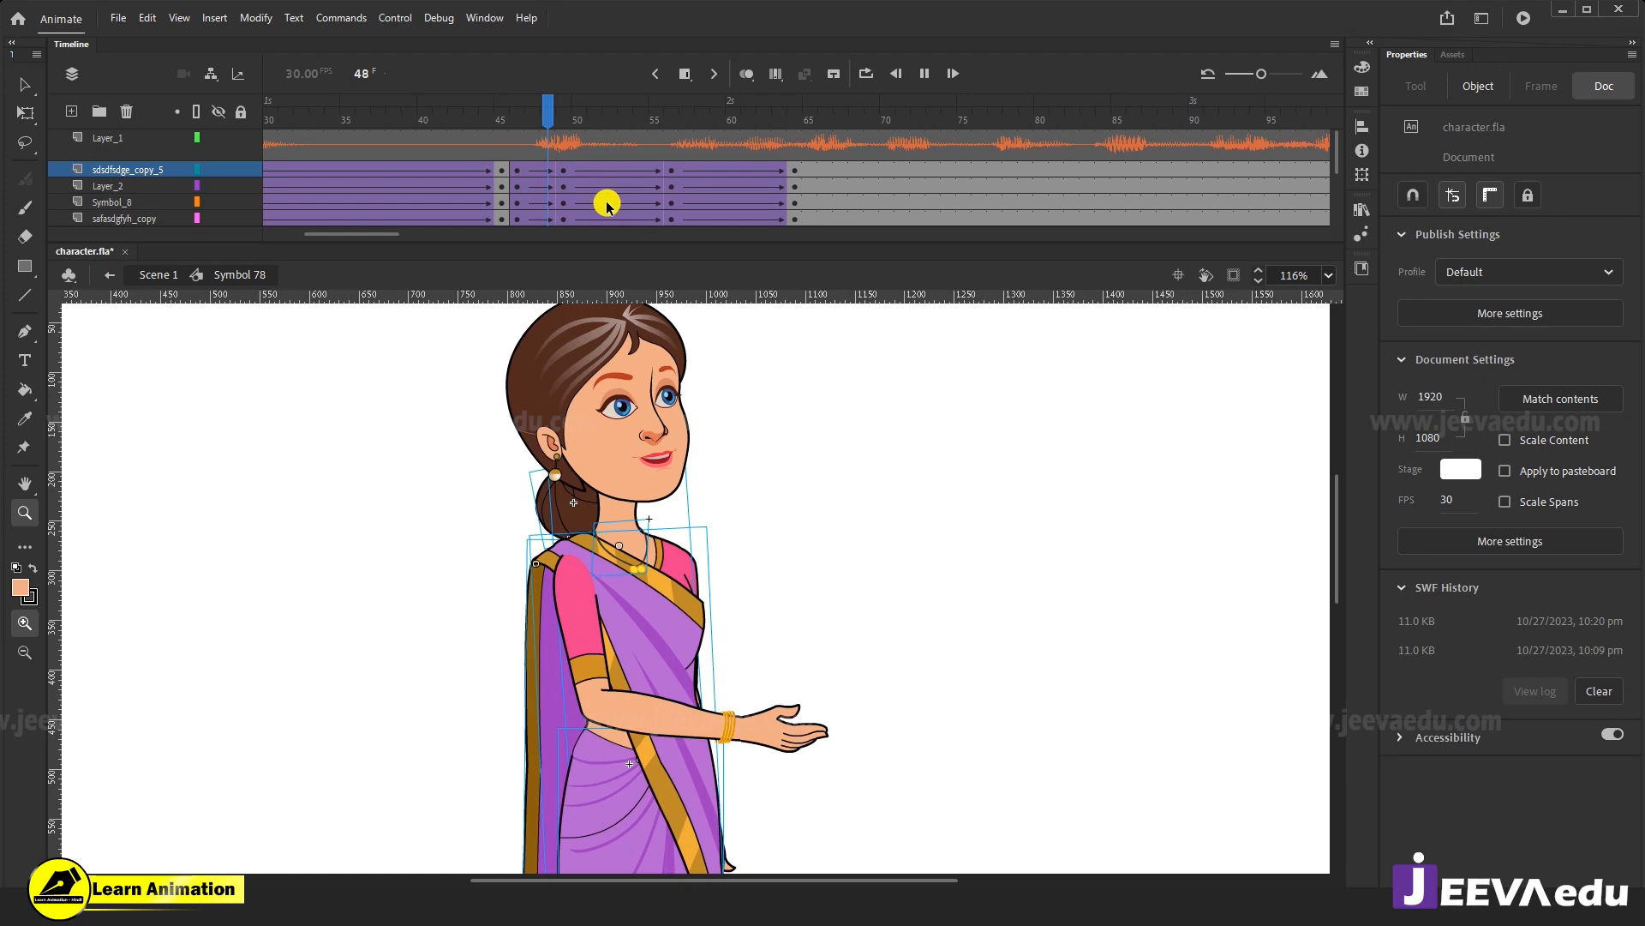
key("Return")
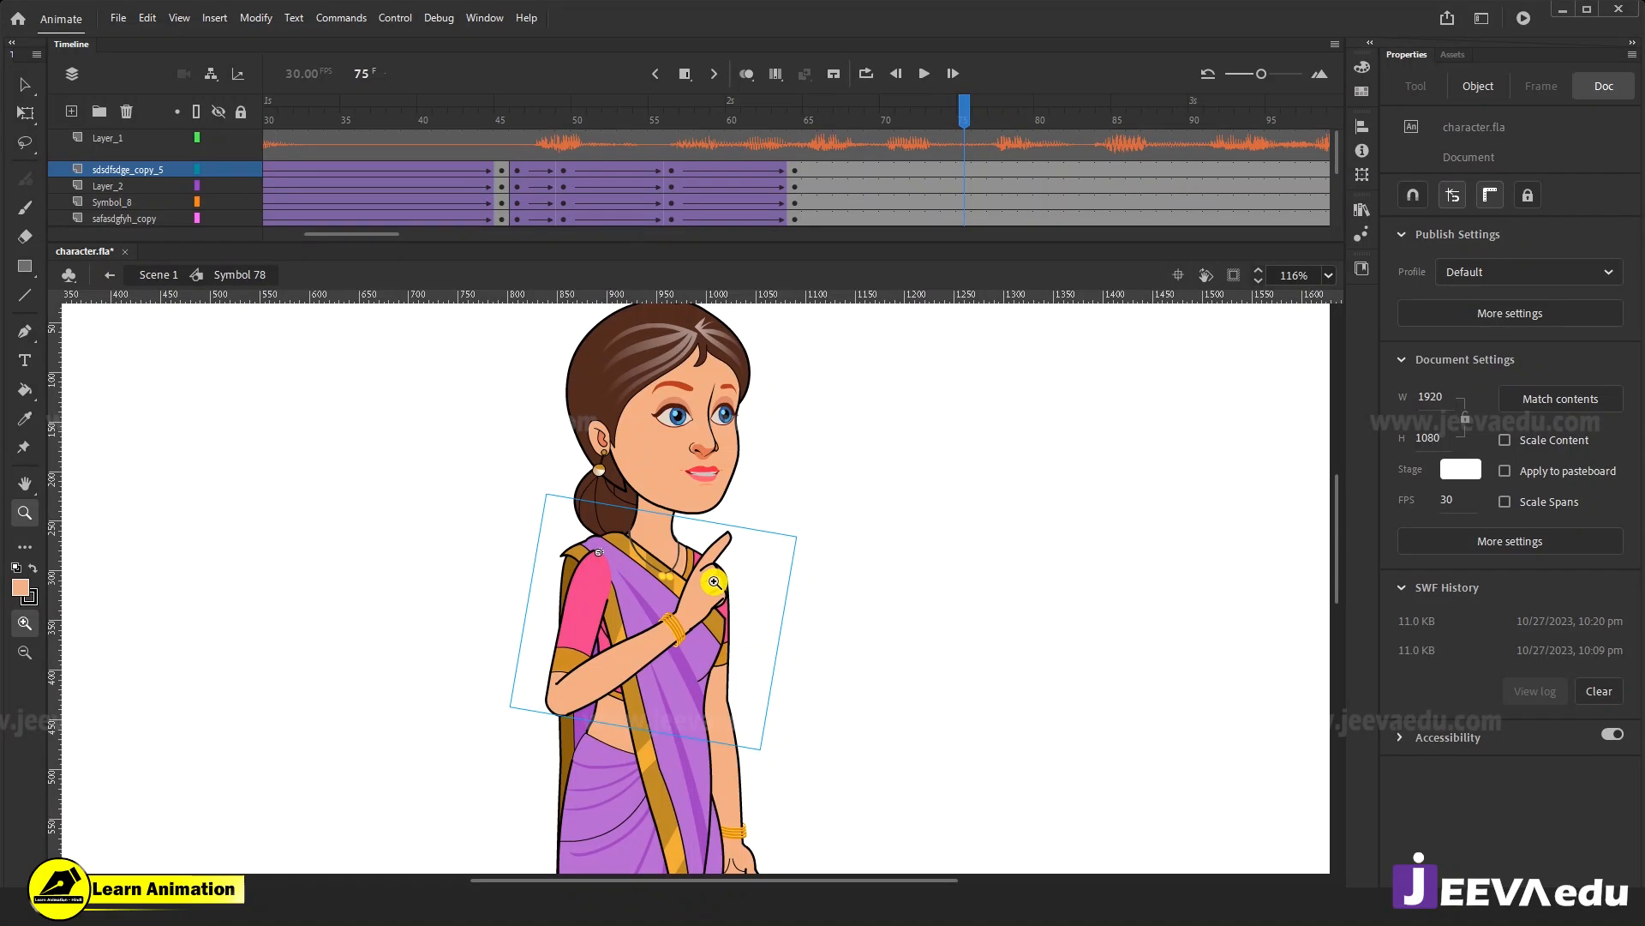
left_click_drag(964, 107, 530, 176)
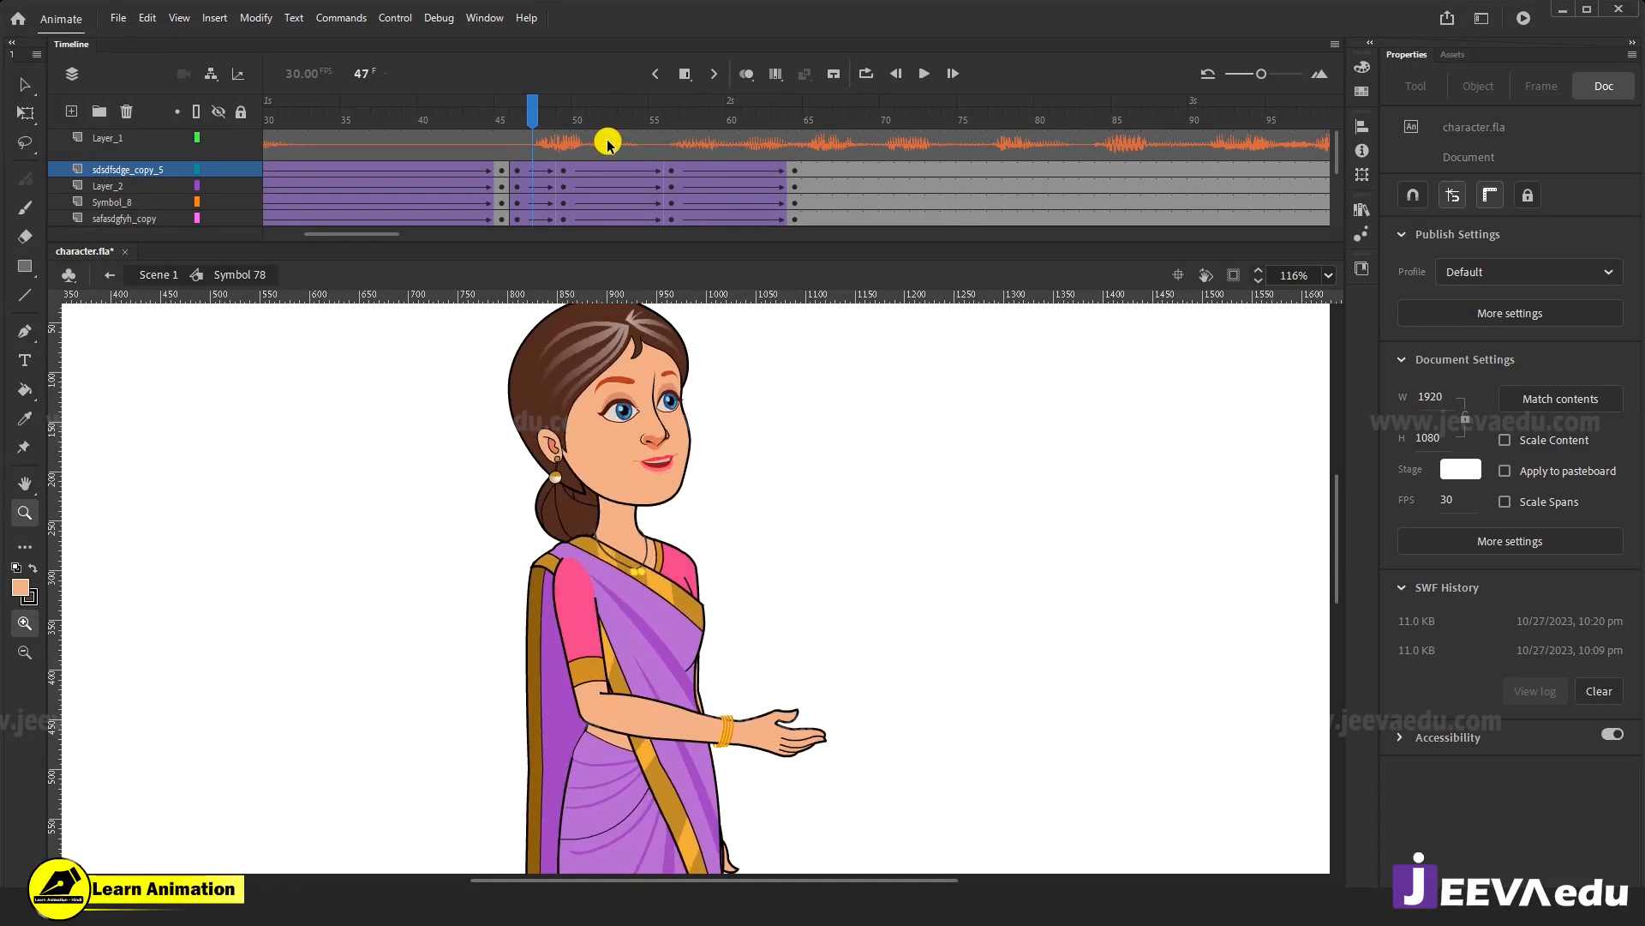
key("Return")
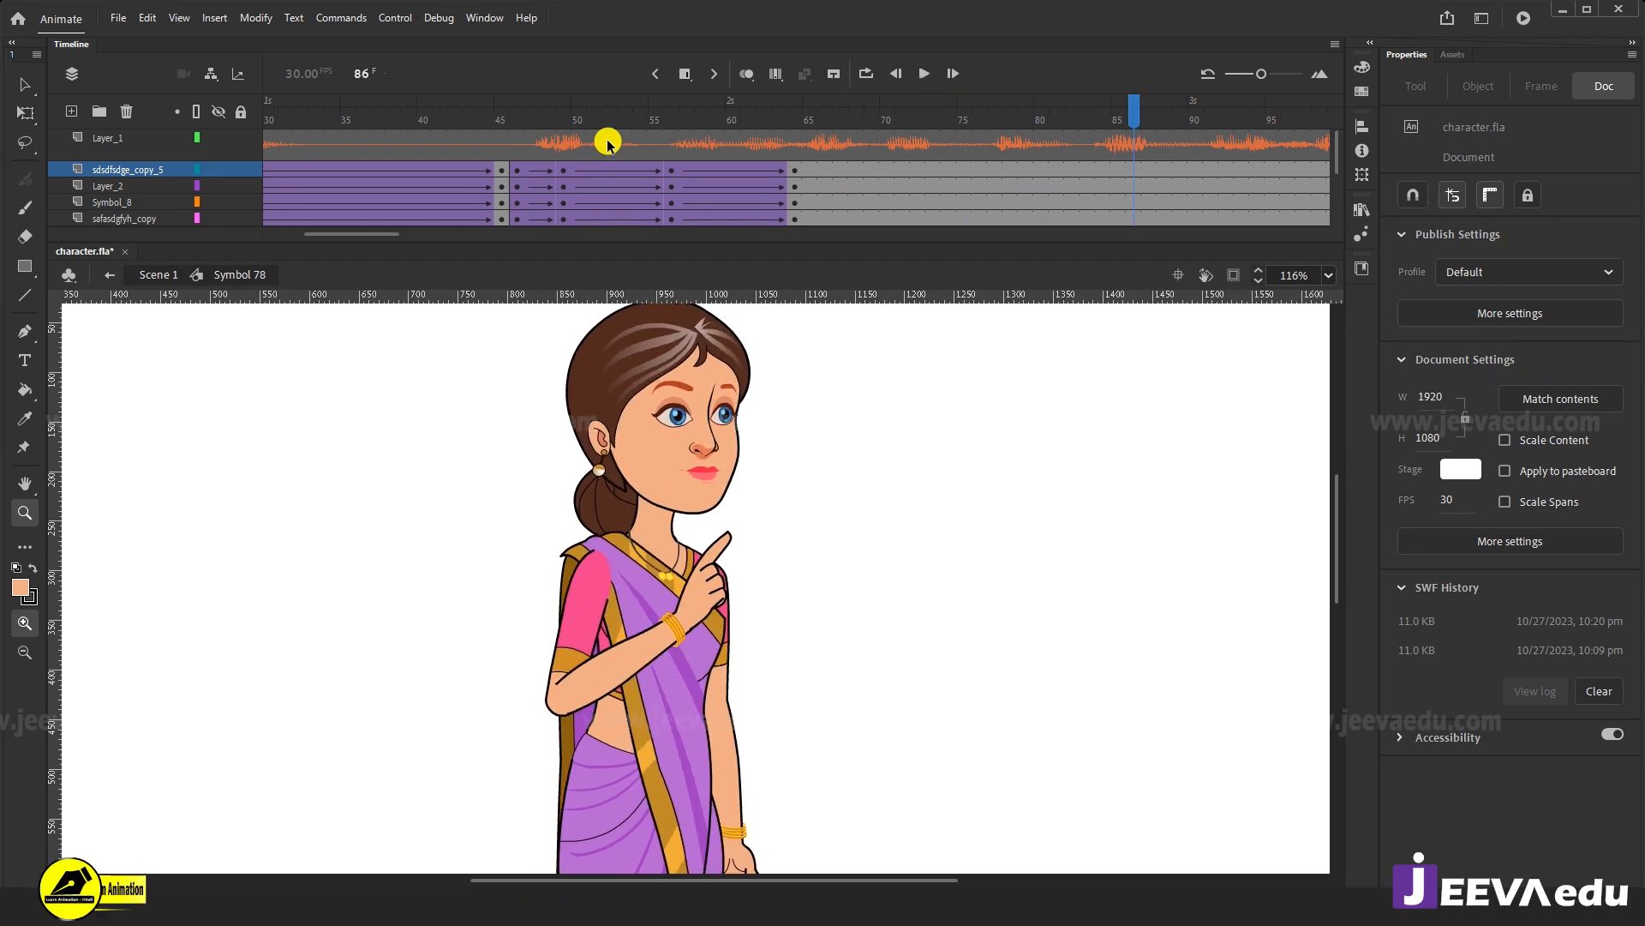
mouse_move(750, 115)
left_mouse_down()
mouse_move(677, 159)
mouse_move(751, 146)
mouse_move(673, 160)
mouse_move(719, 173)
left_mouse_up()
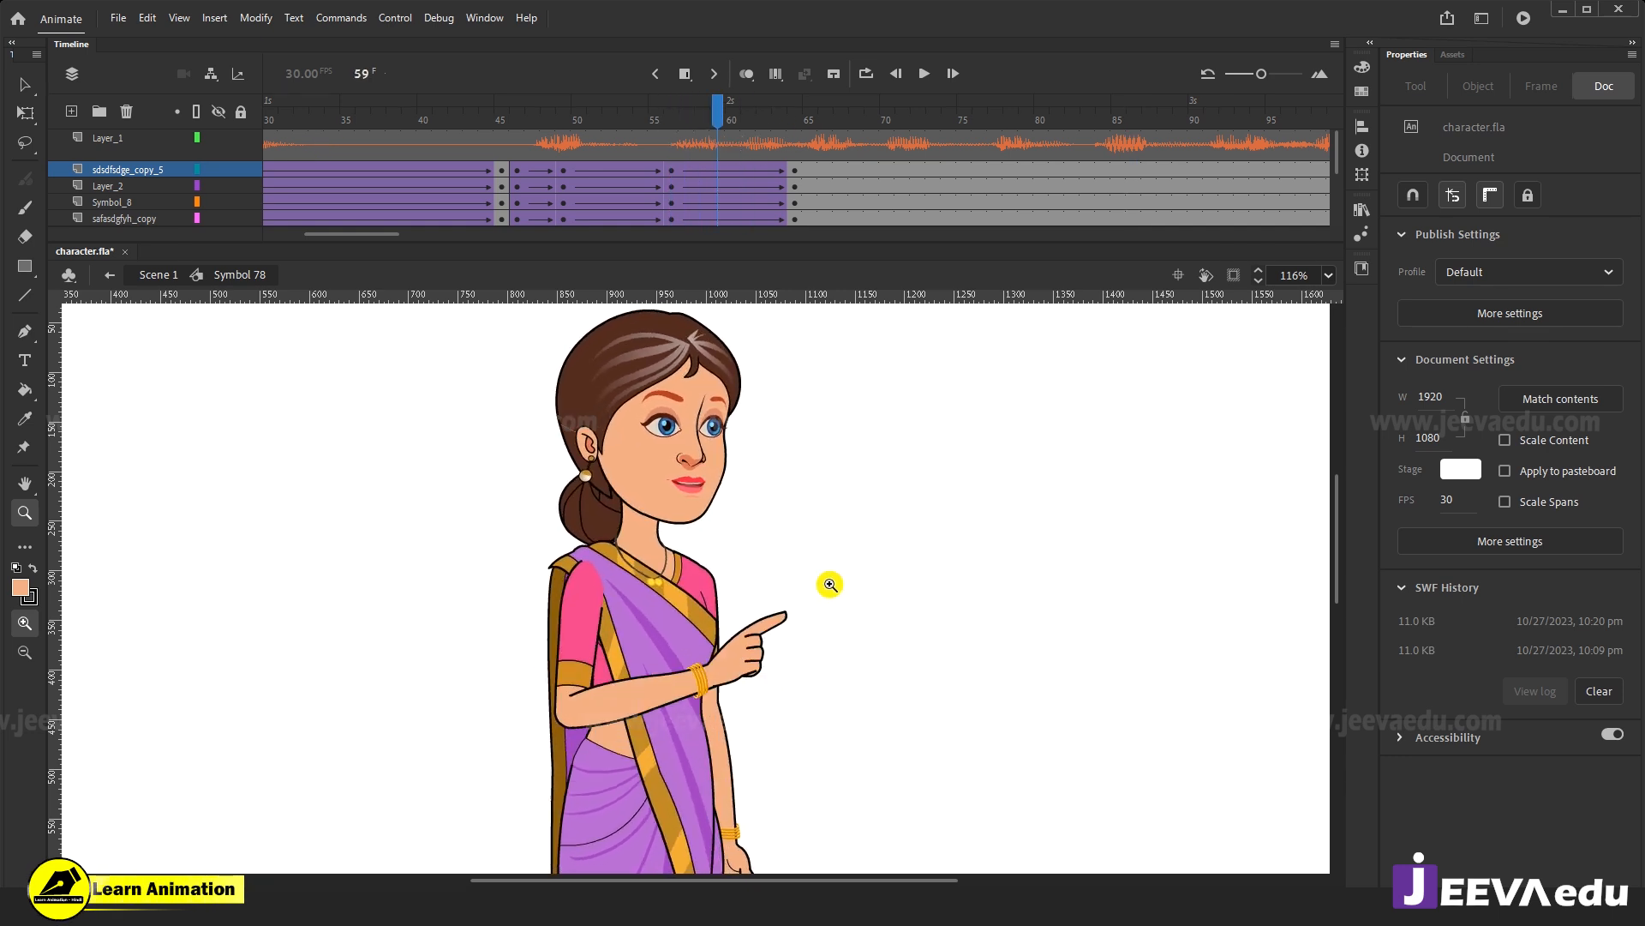
left_click_drag(734, 165, 793, 203)
left_click(761, 720, "alt")
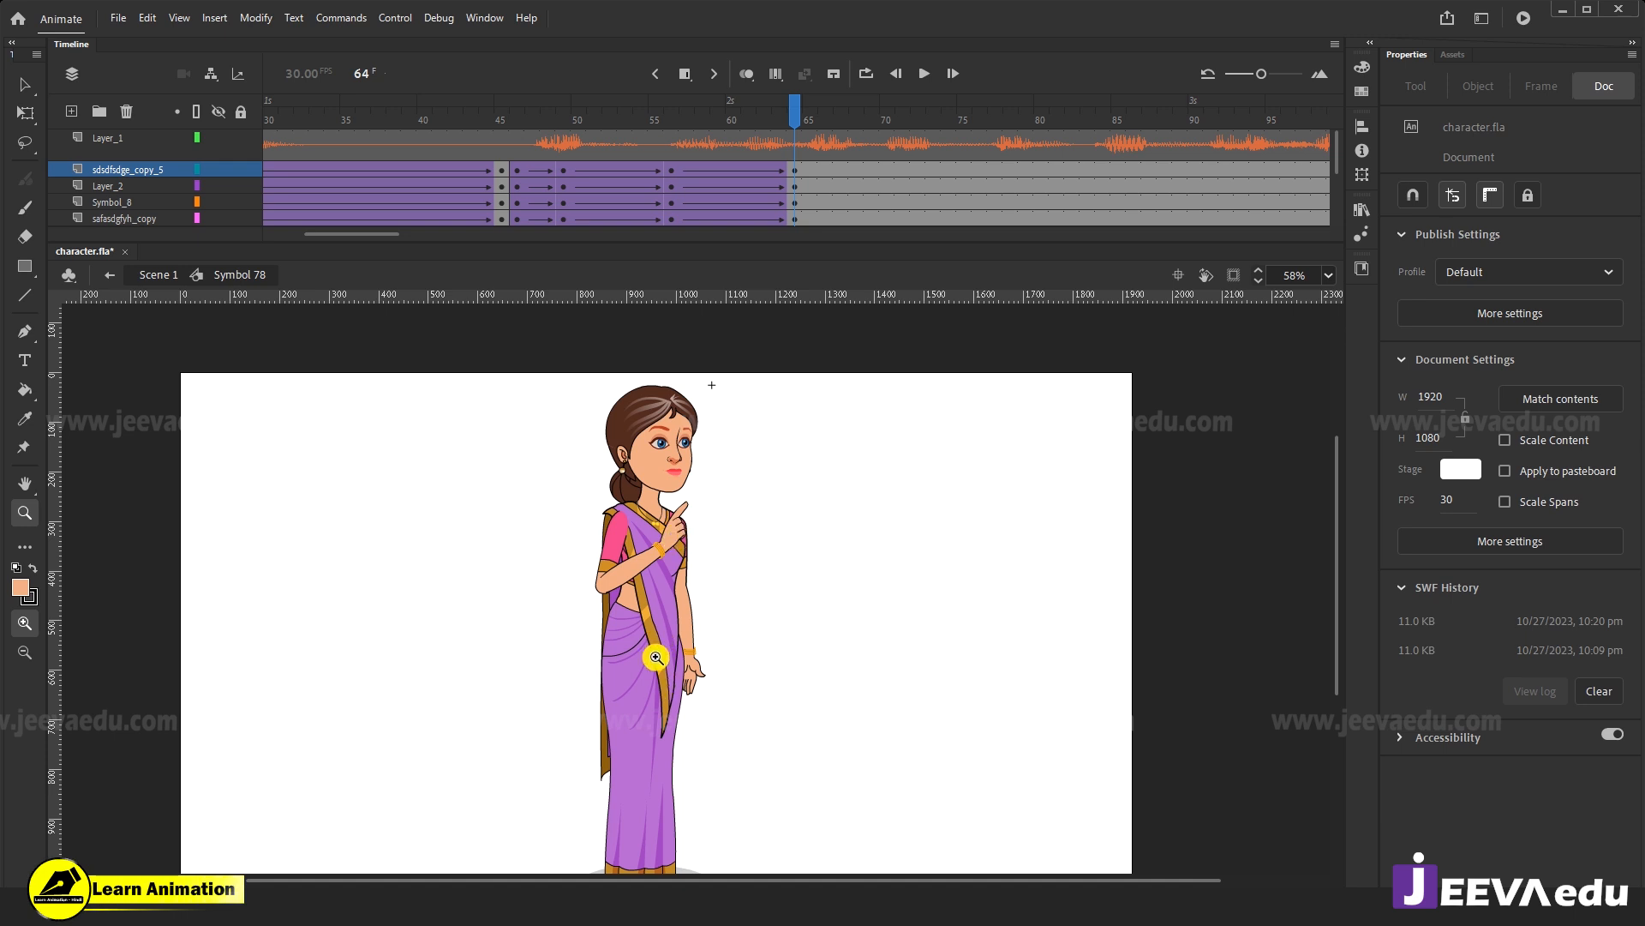
left_click_drag(665, 176, 799, 202)
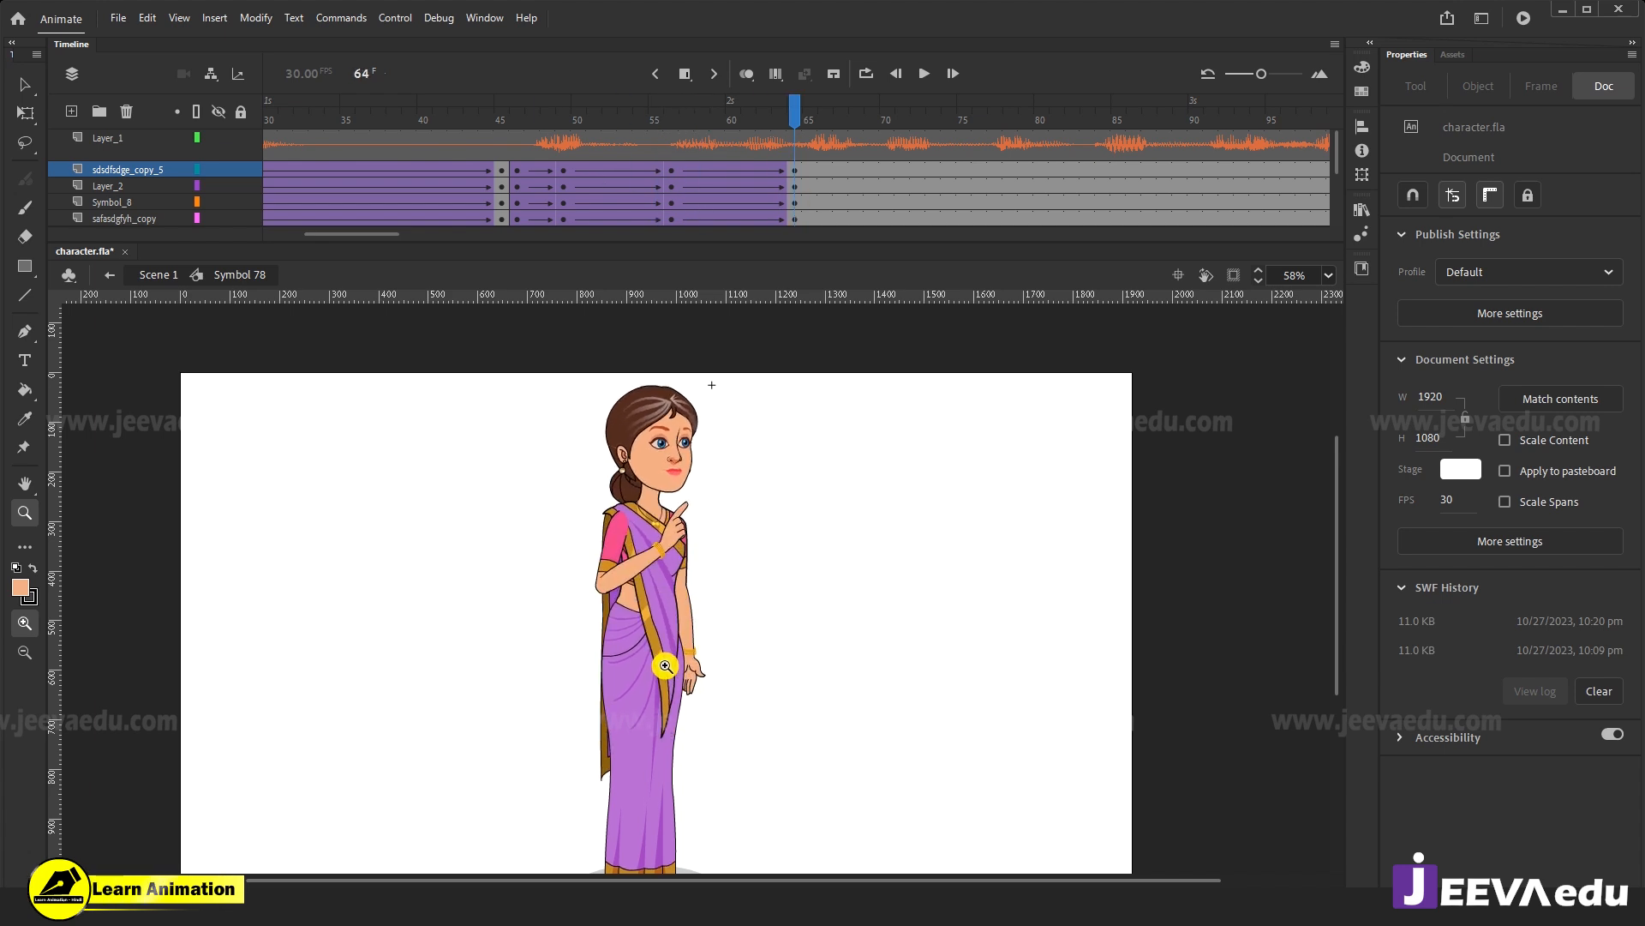
Rotate the draped sari torso piece on the safasdgfyh_copy layer at frame 64 into a more upright position, and scrub the change.
left_click(666, 668)
key("v")
left_click(713, 654)
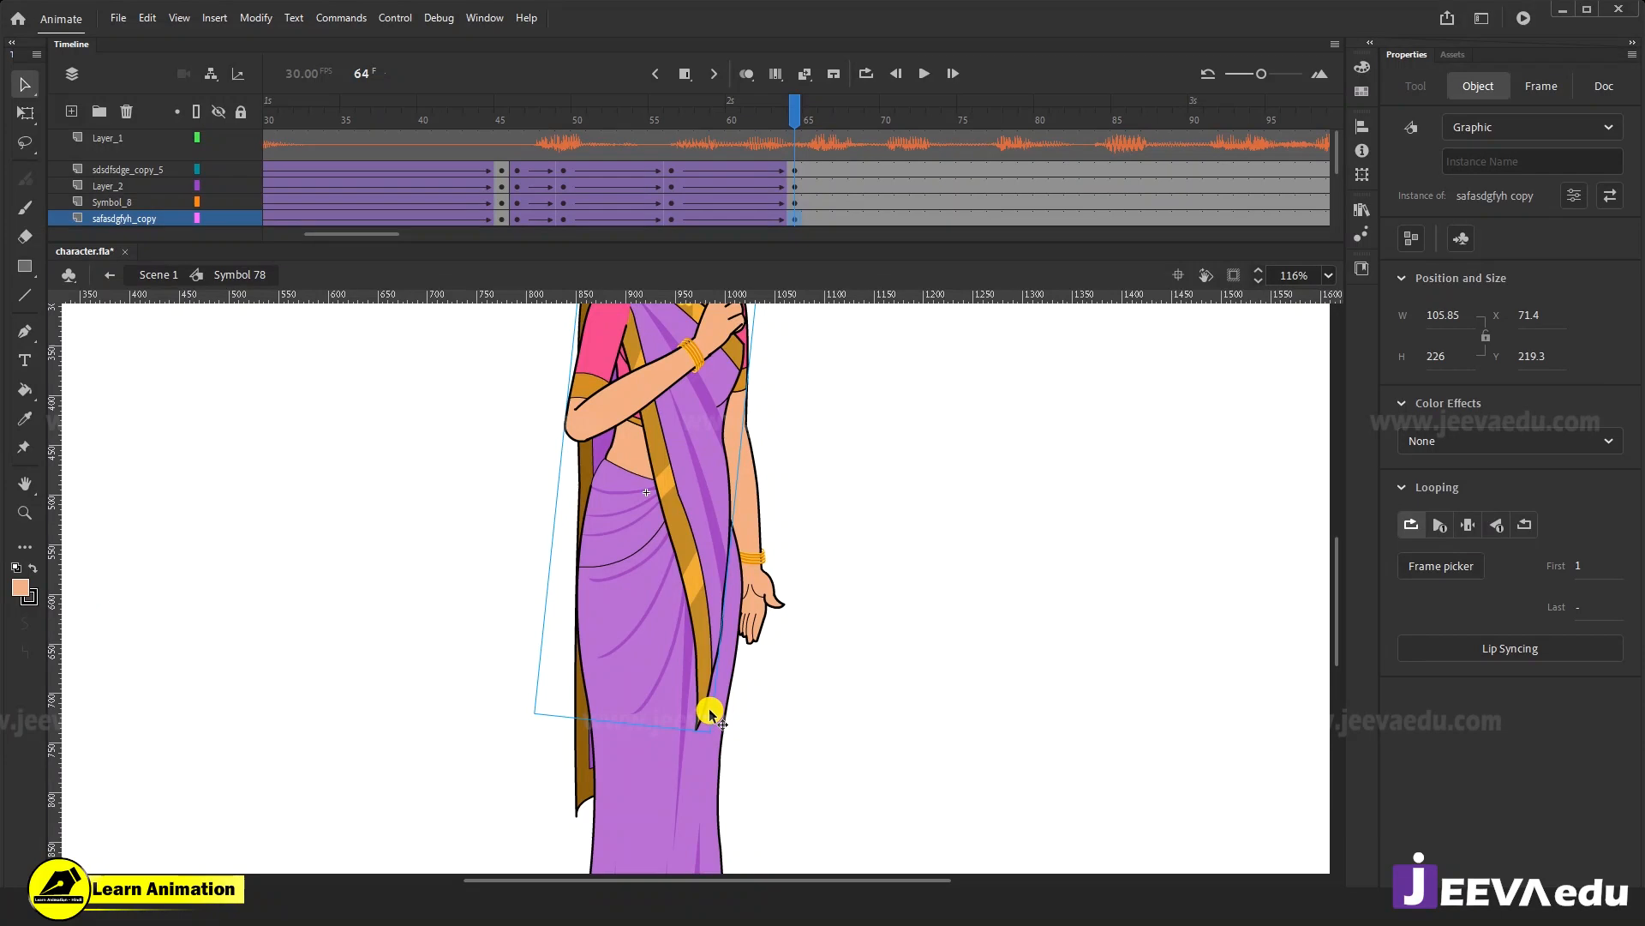
key("q")
left_click_drag(734, 540, 742, 617)
left_click(591, 446)
left_click_drag(713, 800, 744, 804)
key("z")
left_click(713, 551, "alt")
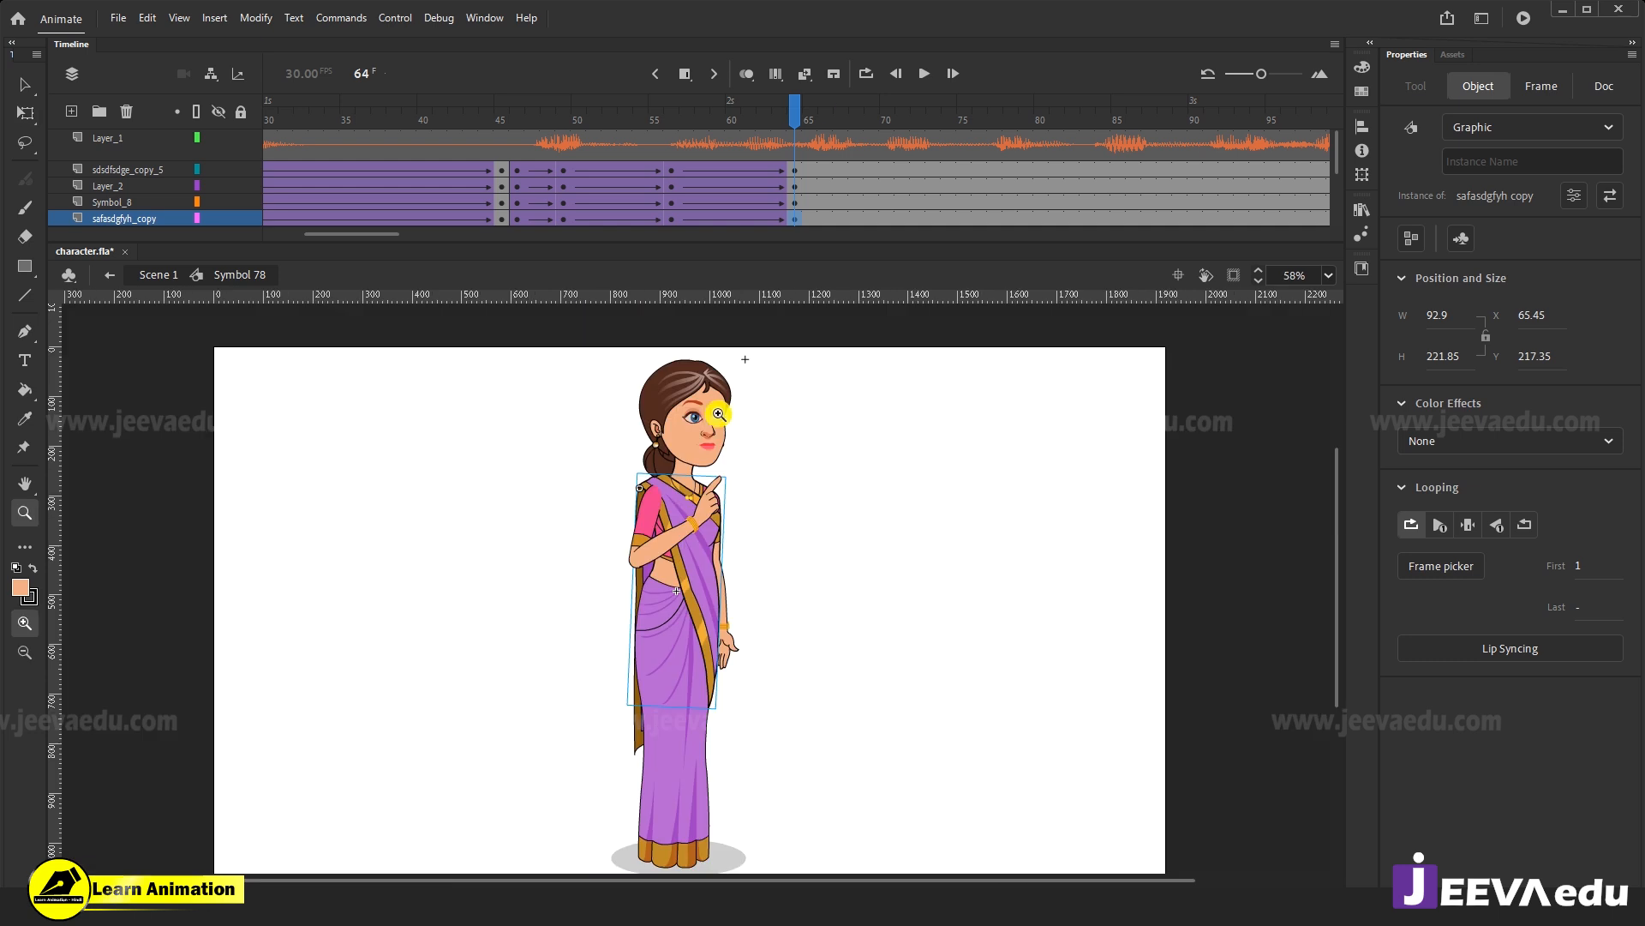
left_click_drag(802, 103, 798, 249)
left_click(745, 662)
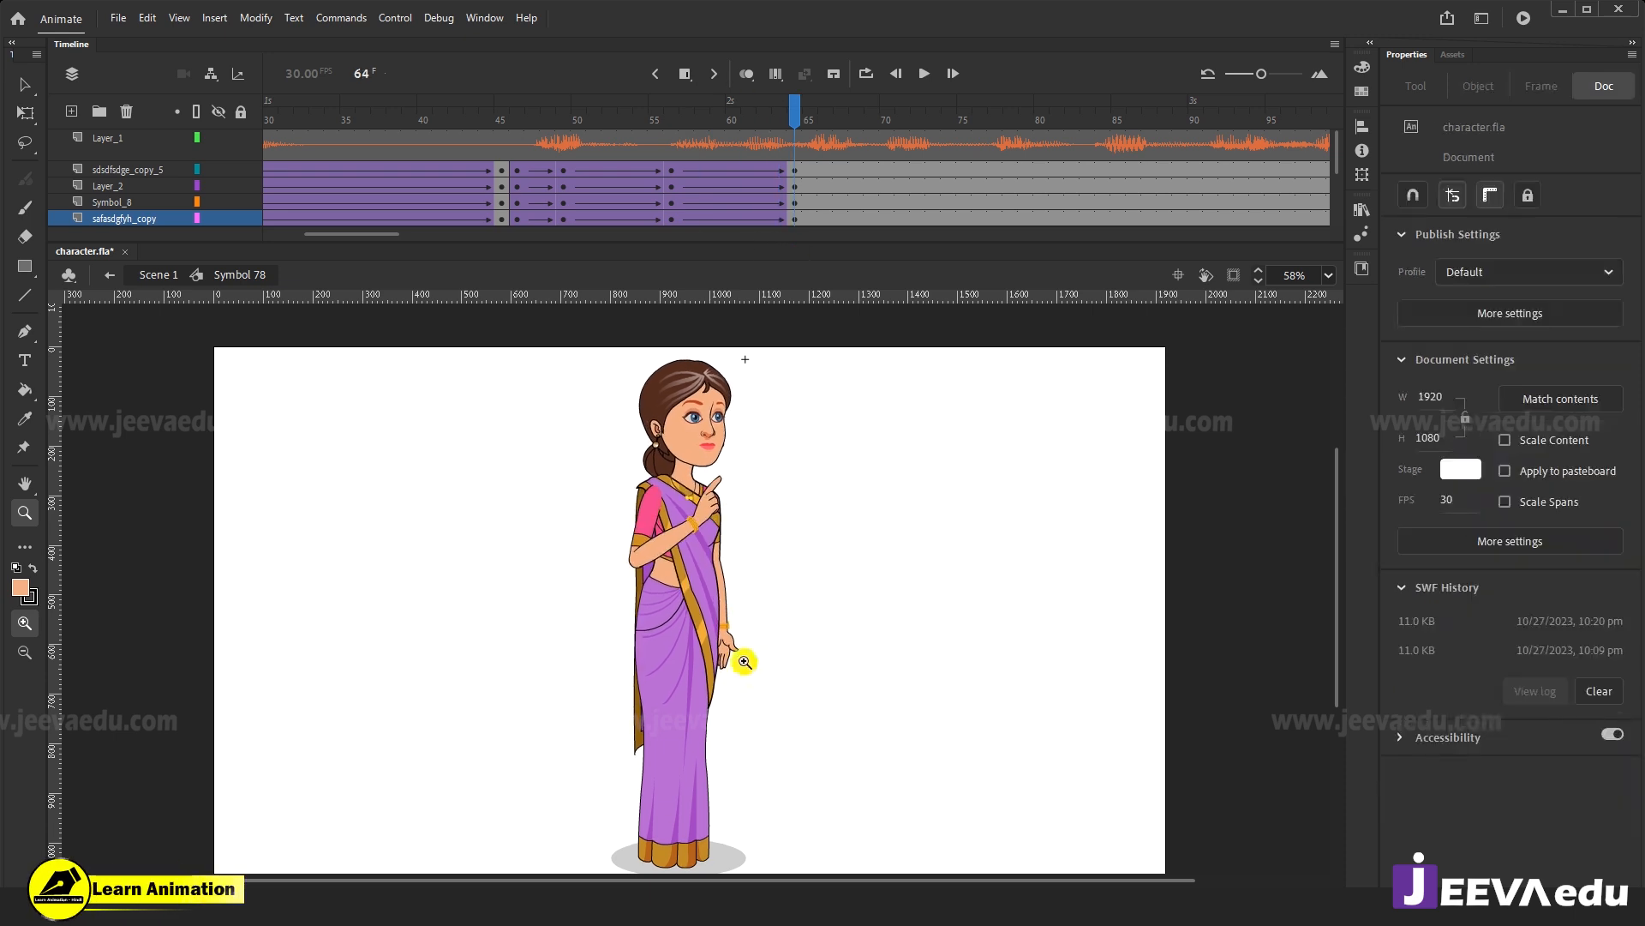
Rotate the hanging arm on the sfsdgdfhy_copy_4 layer slightly away from the body at frame 64, and scrub the upper-body motion.
left_click(740, 656)
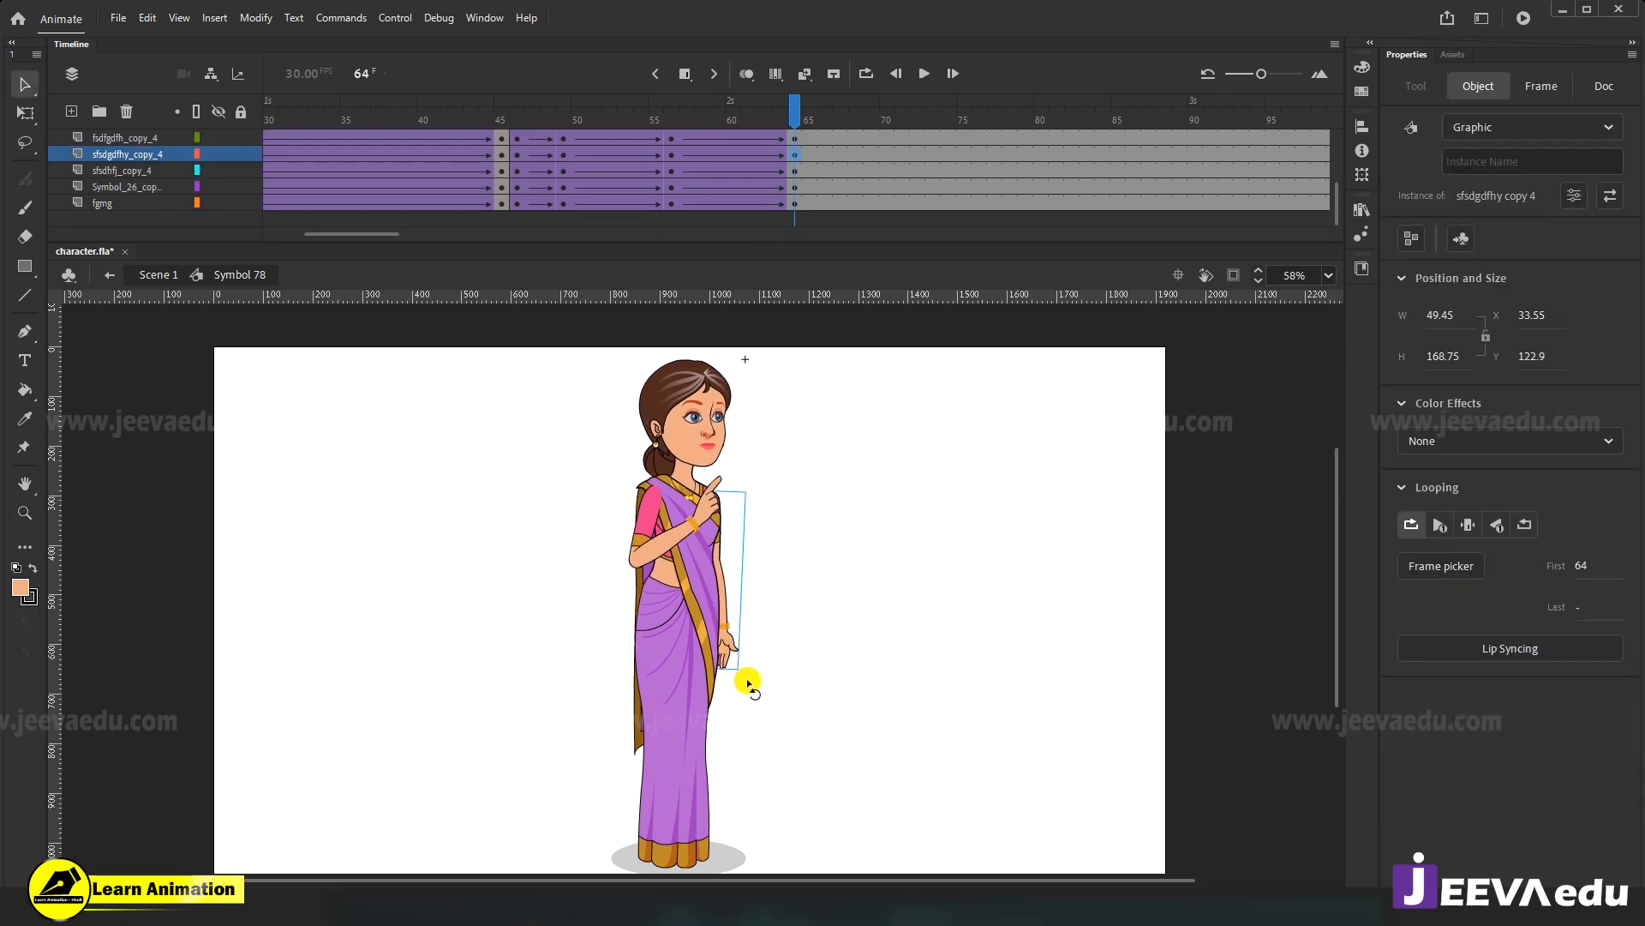
key("q")
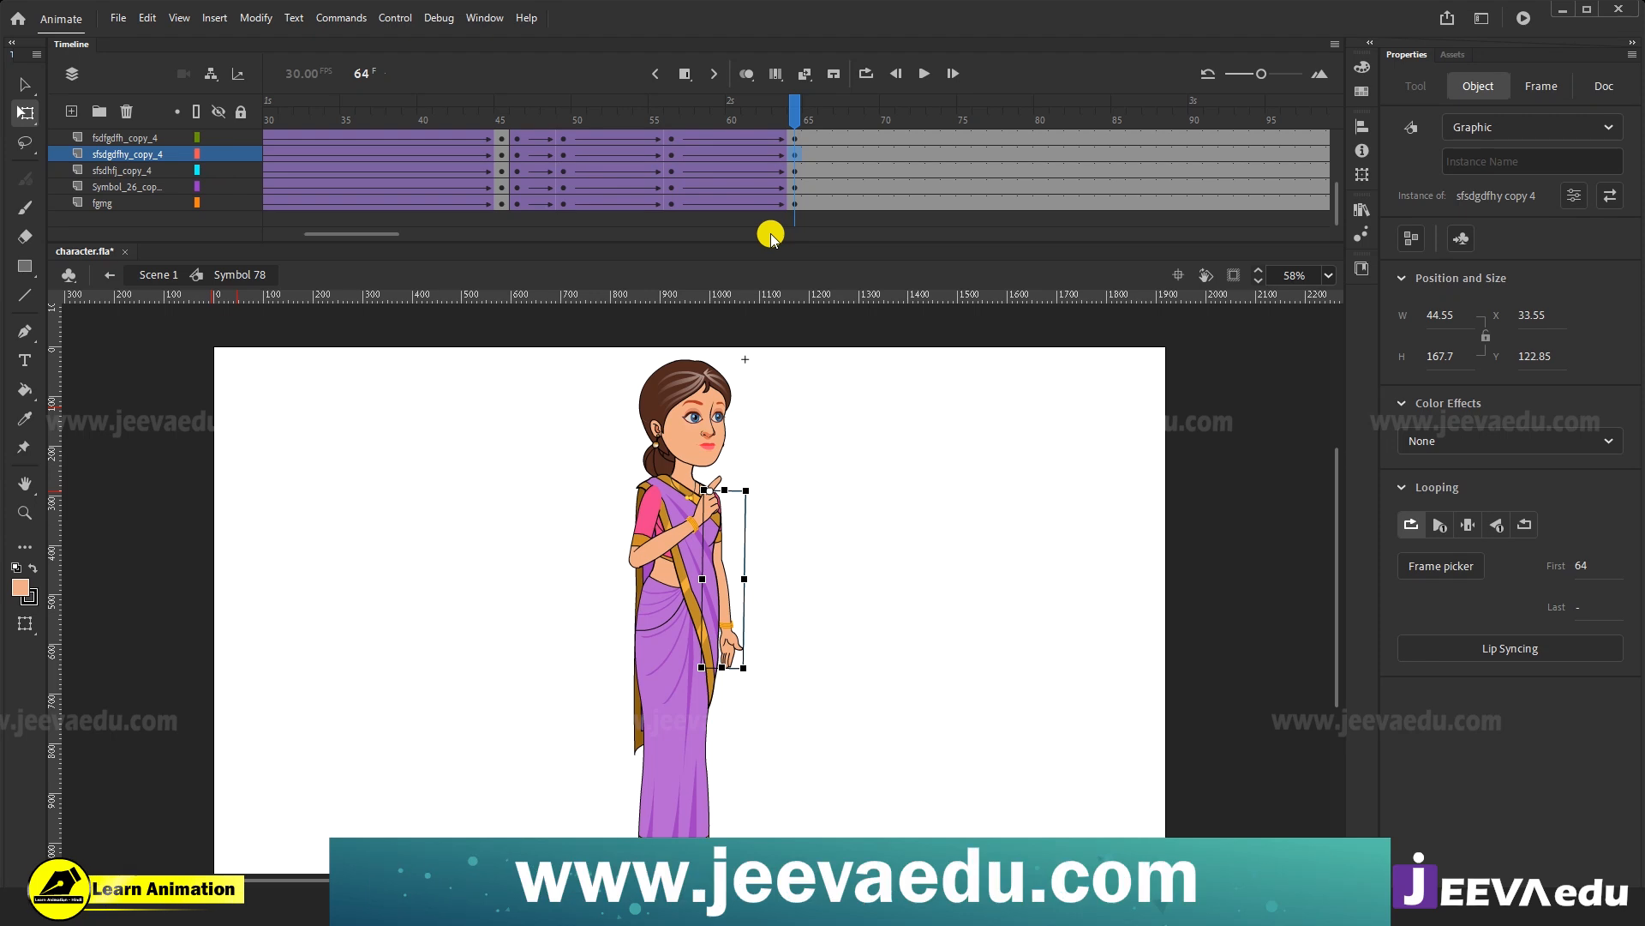
key("z")
left_click(698, 450)
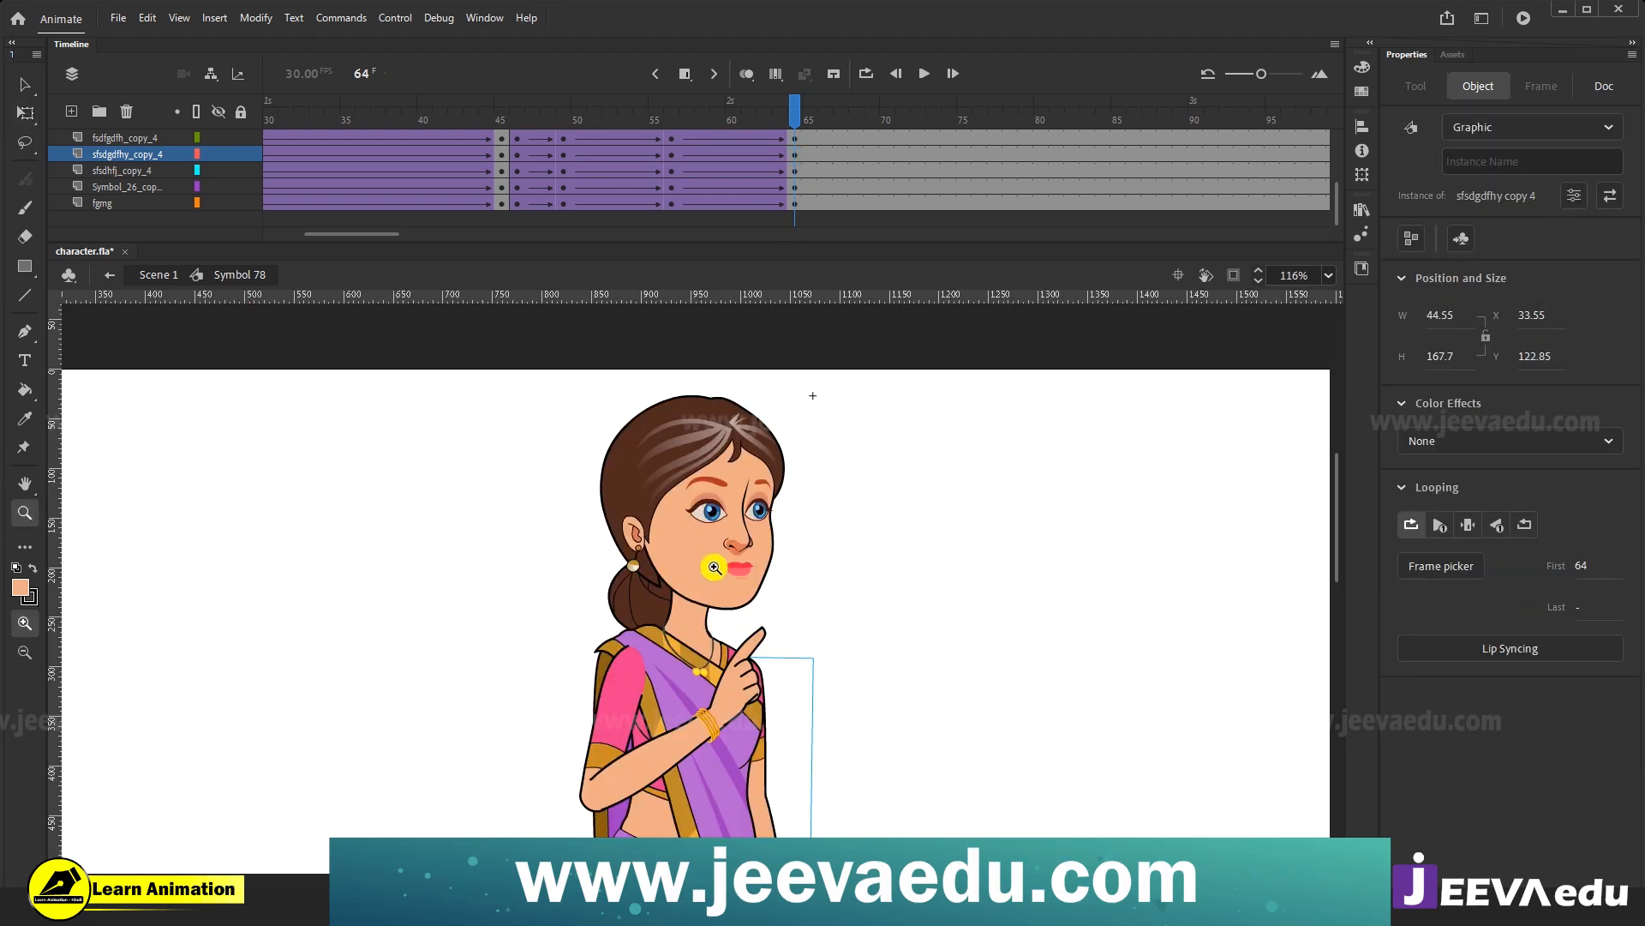
left_click_drag(771, 106, 795, 178)
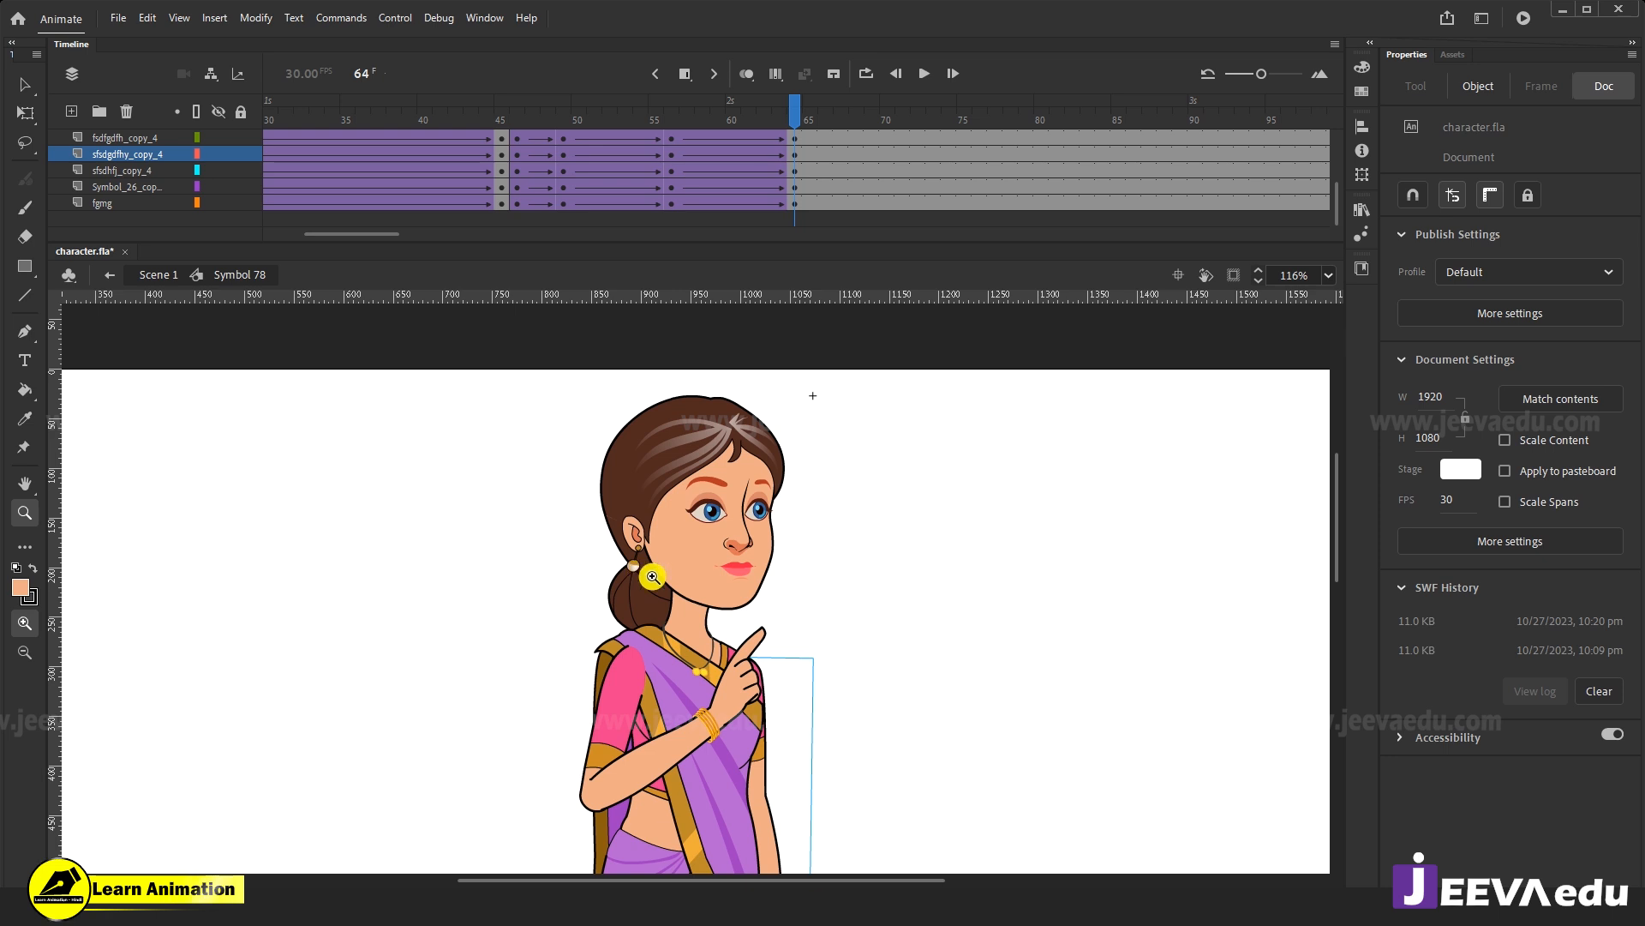
left_click(671, 138)
left_click_drag(686, 110, 806, 152)
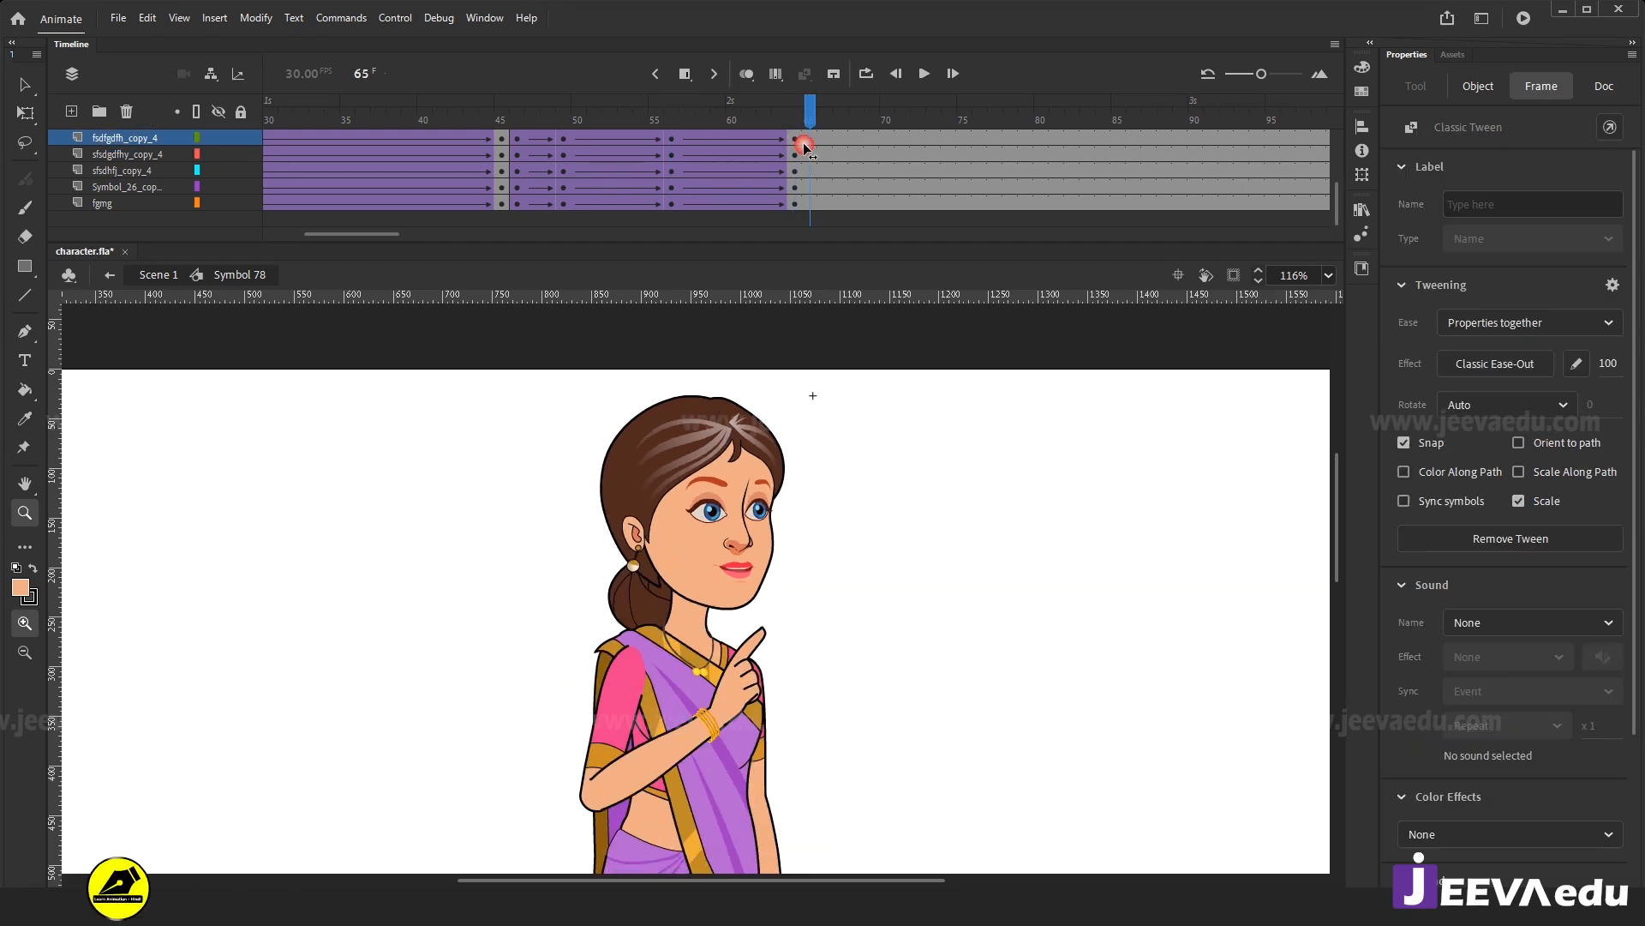
left_click(806, 147)
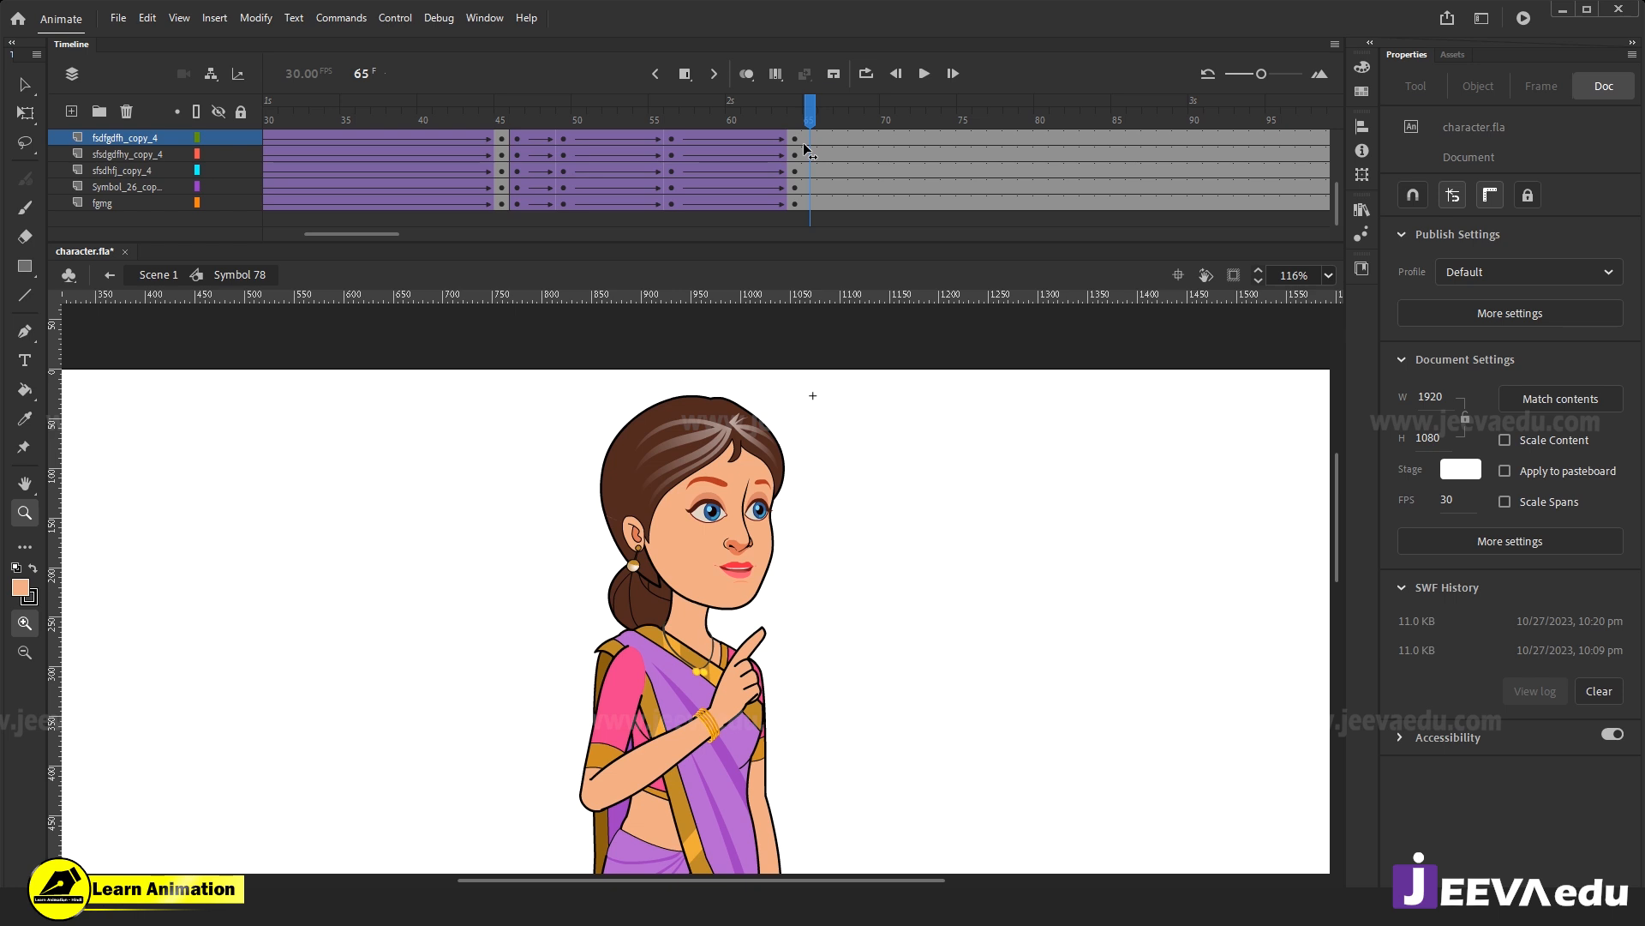
Inside head Symbol 79, keyframe all layers at frames 56 and 64 and join them with classic tweens at ease-out 100.
left_click(792, 178)
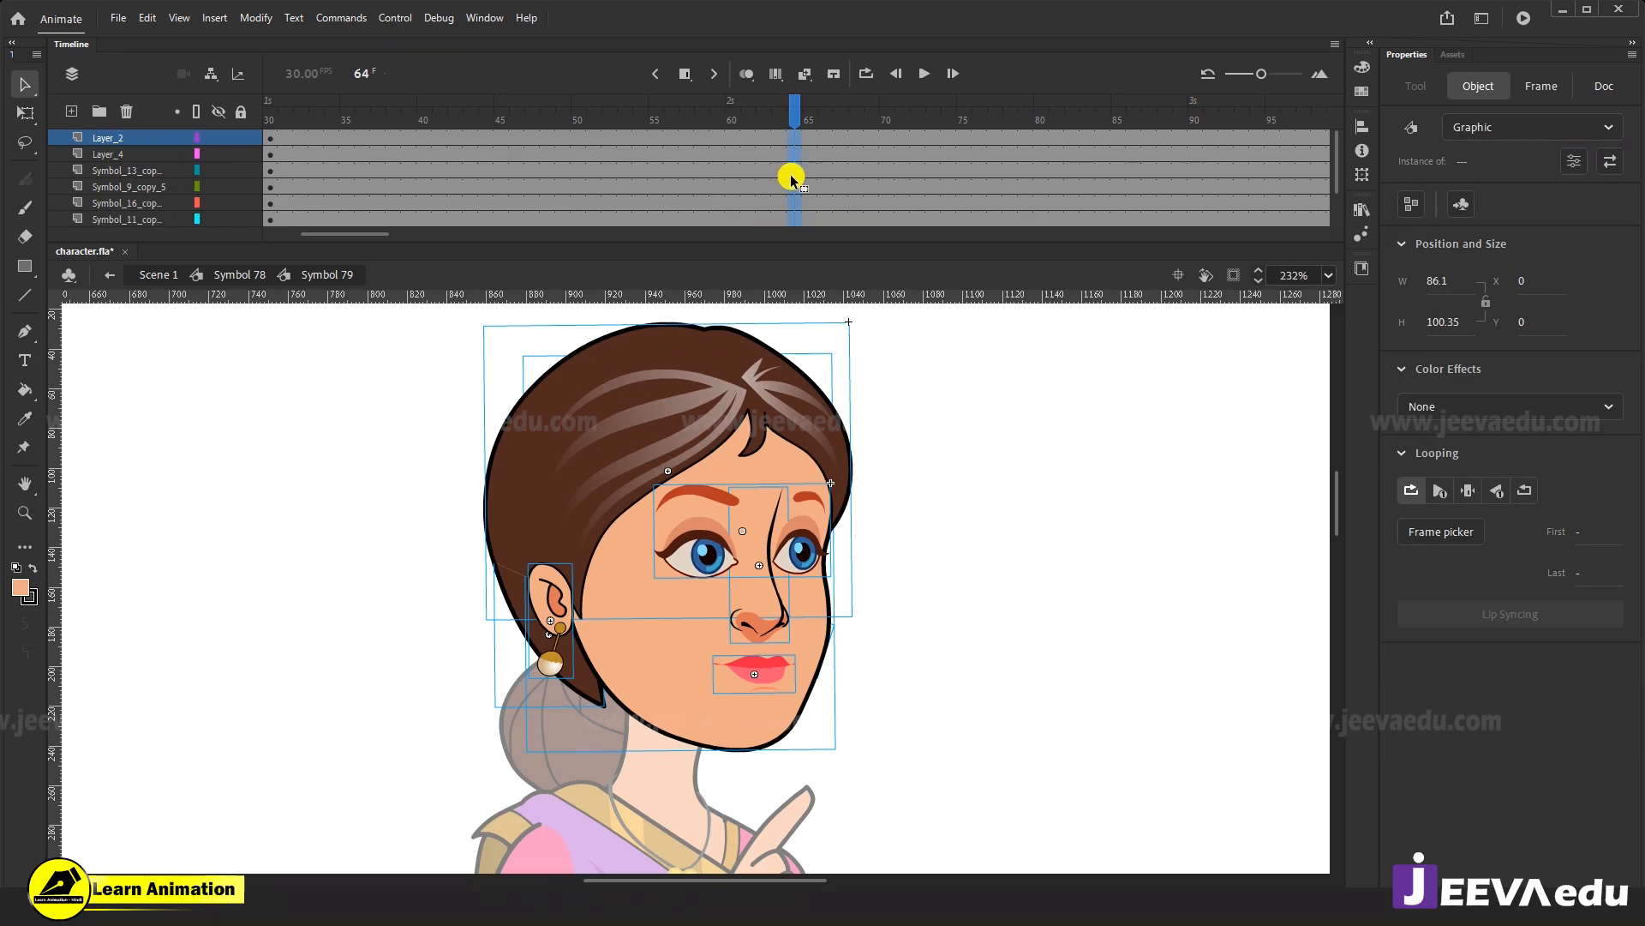
left_click(670, 145)
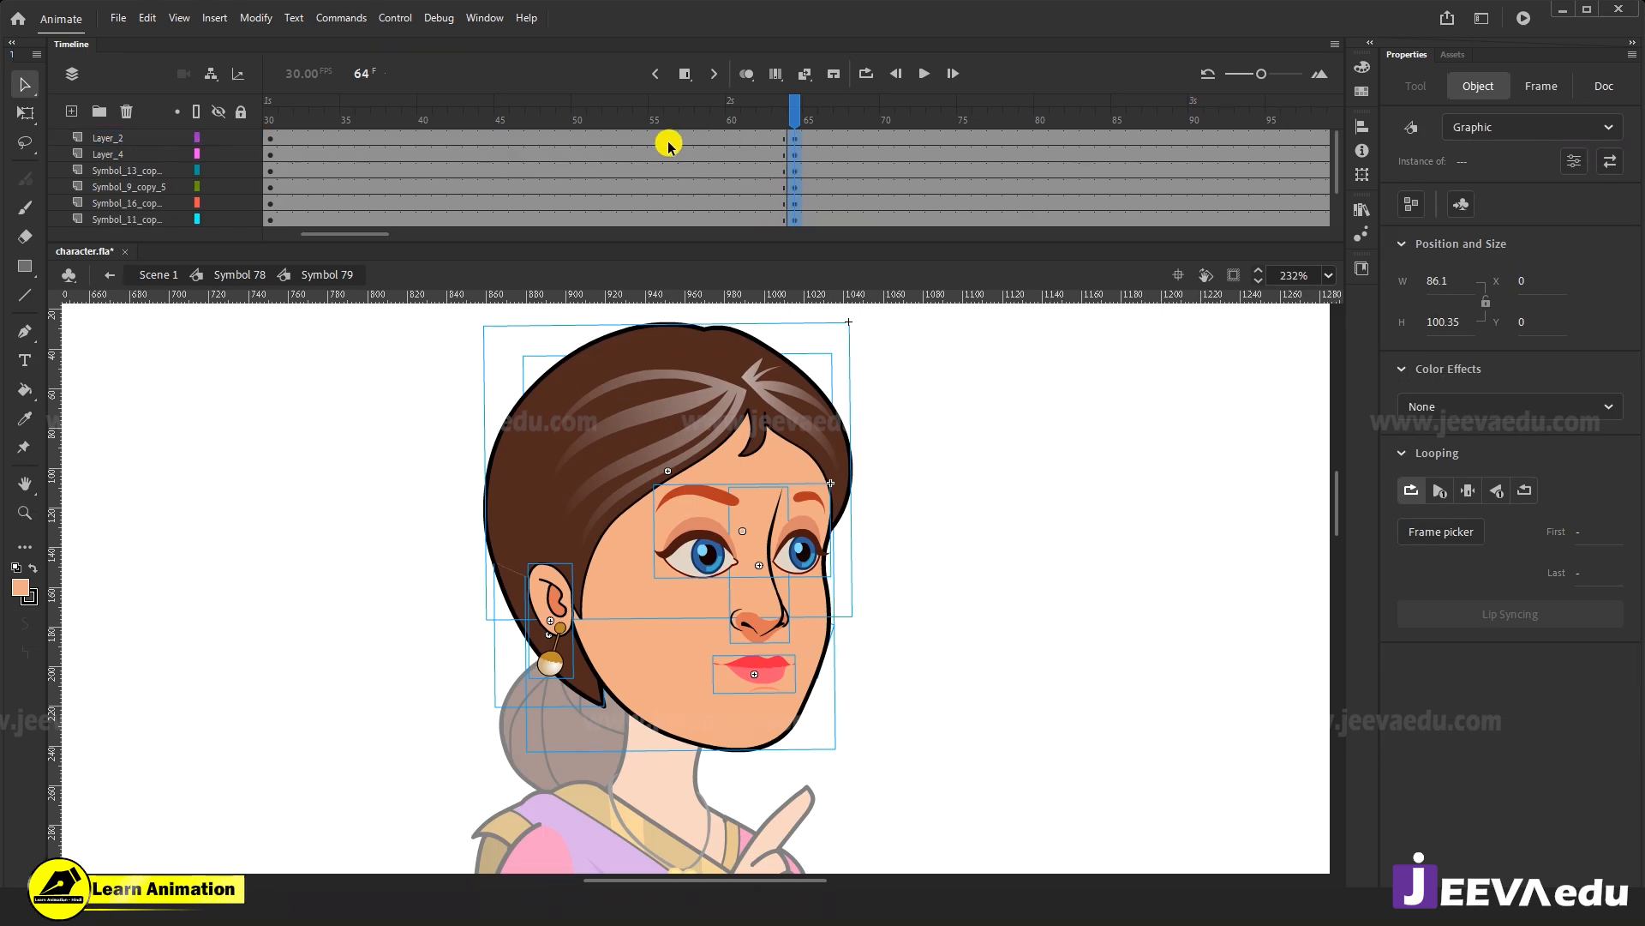
left_click(674, 137)
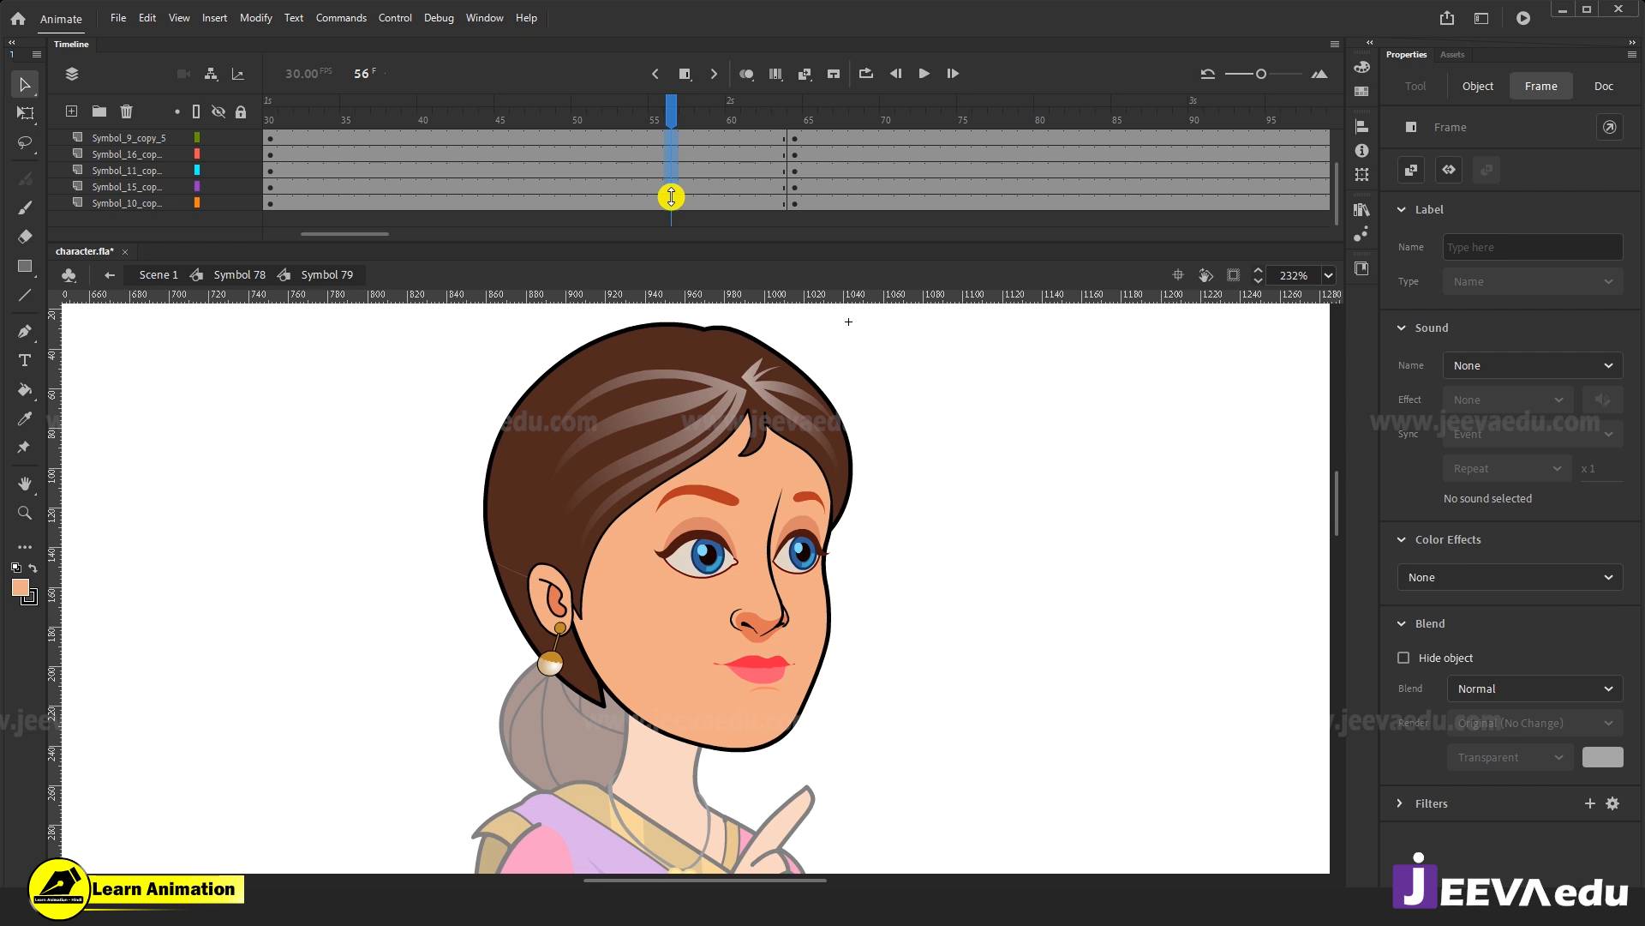
left_click_drag(671, 203, 716, 299)
right_click(711, 170)
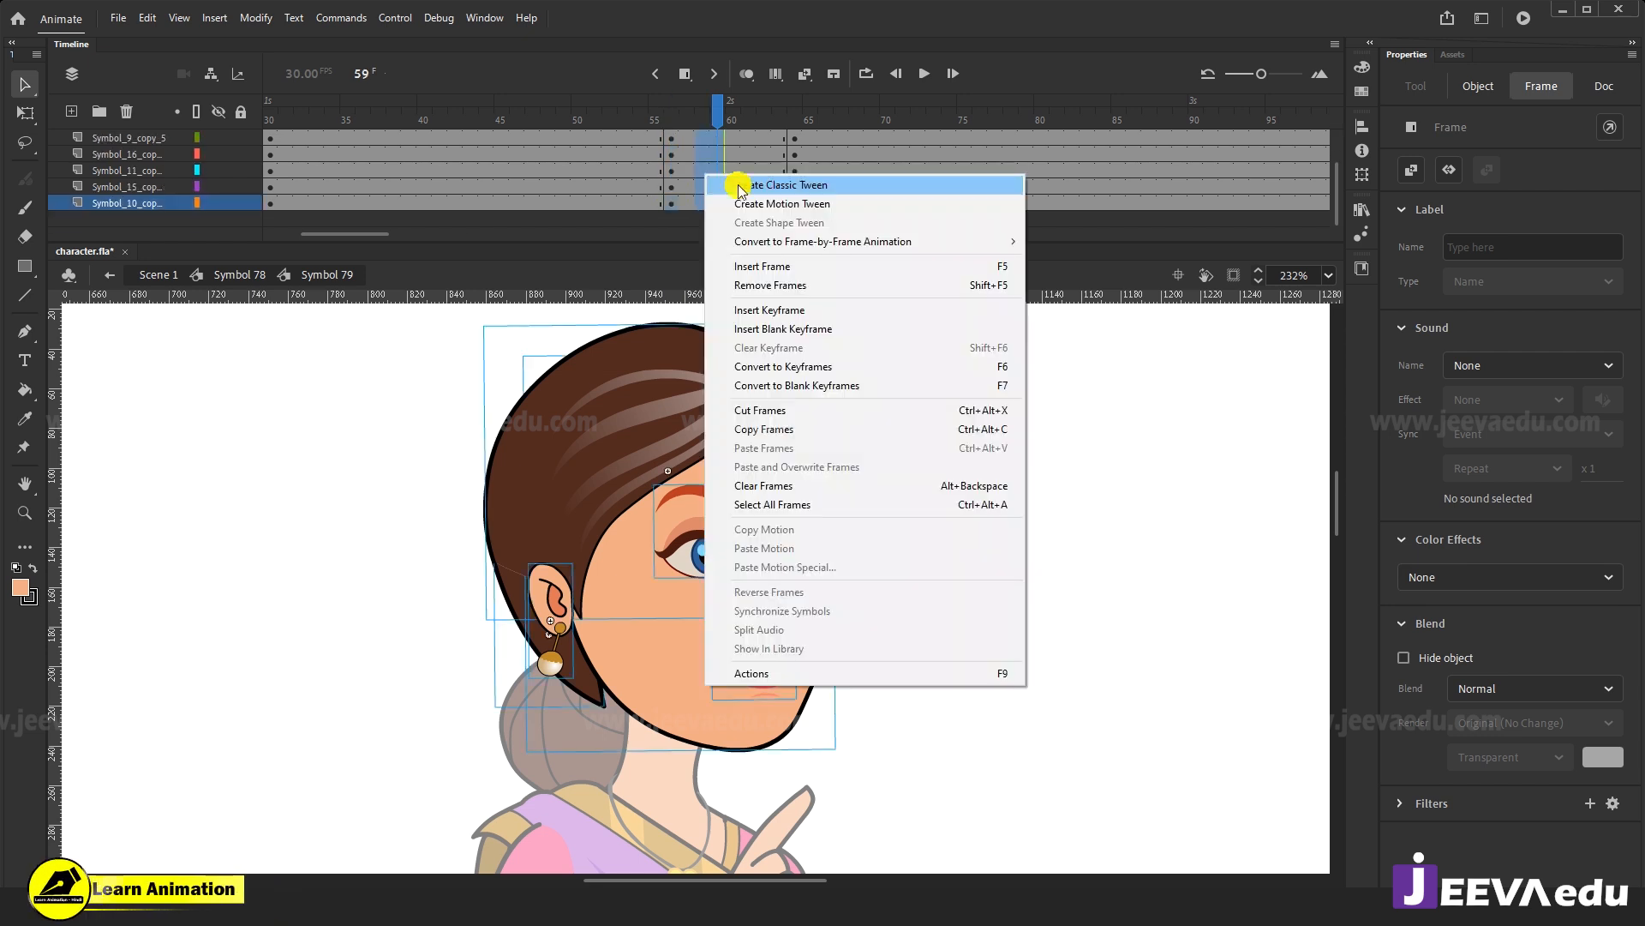
left_click(728, 176)
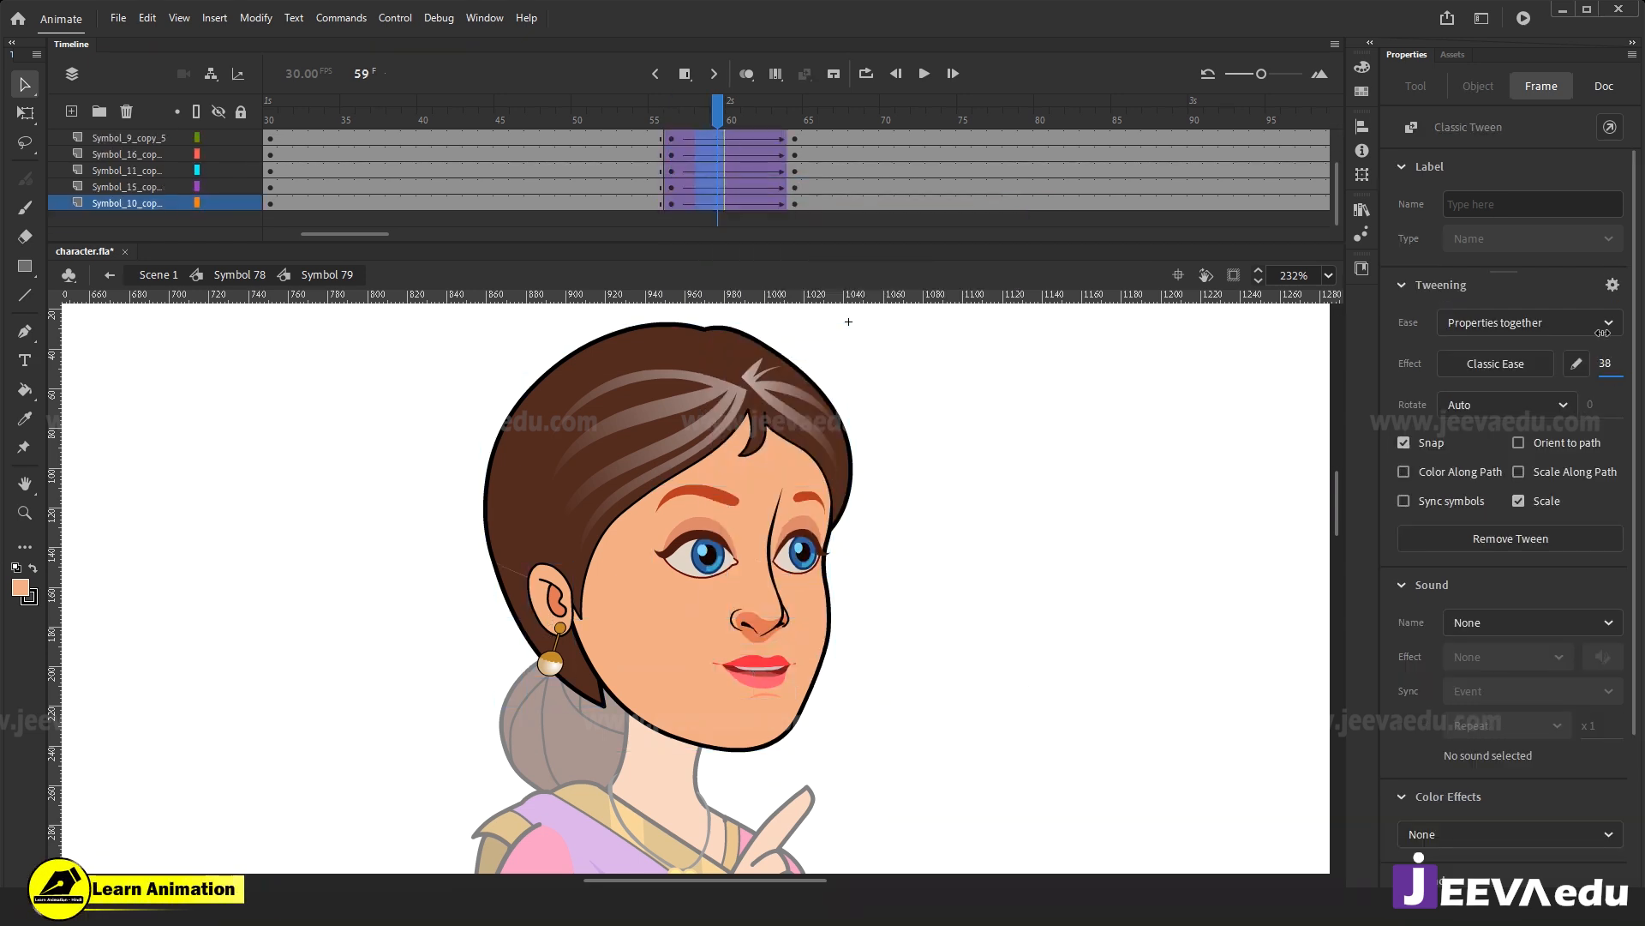
Shift the eyes, nose and lips together slightly down on the face at frame 64.
left_click(787, 137)
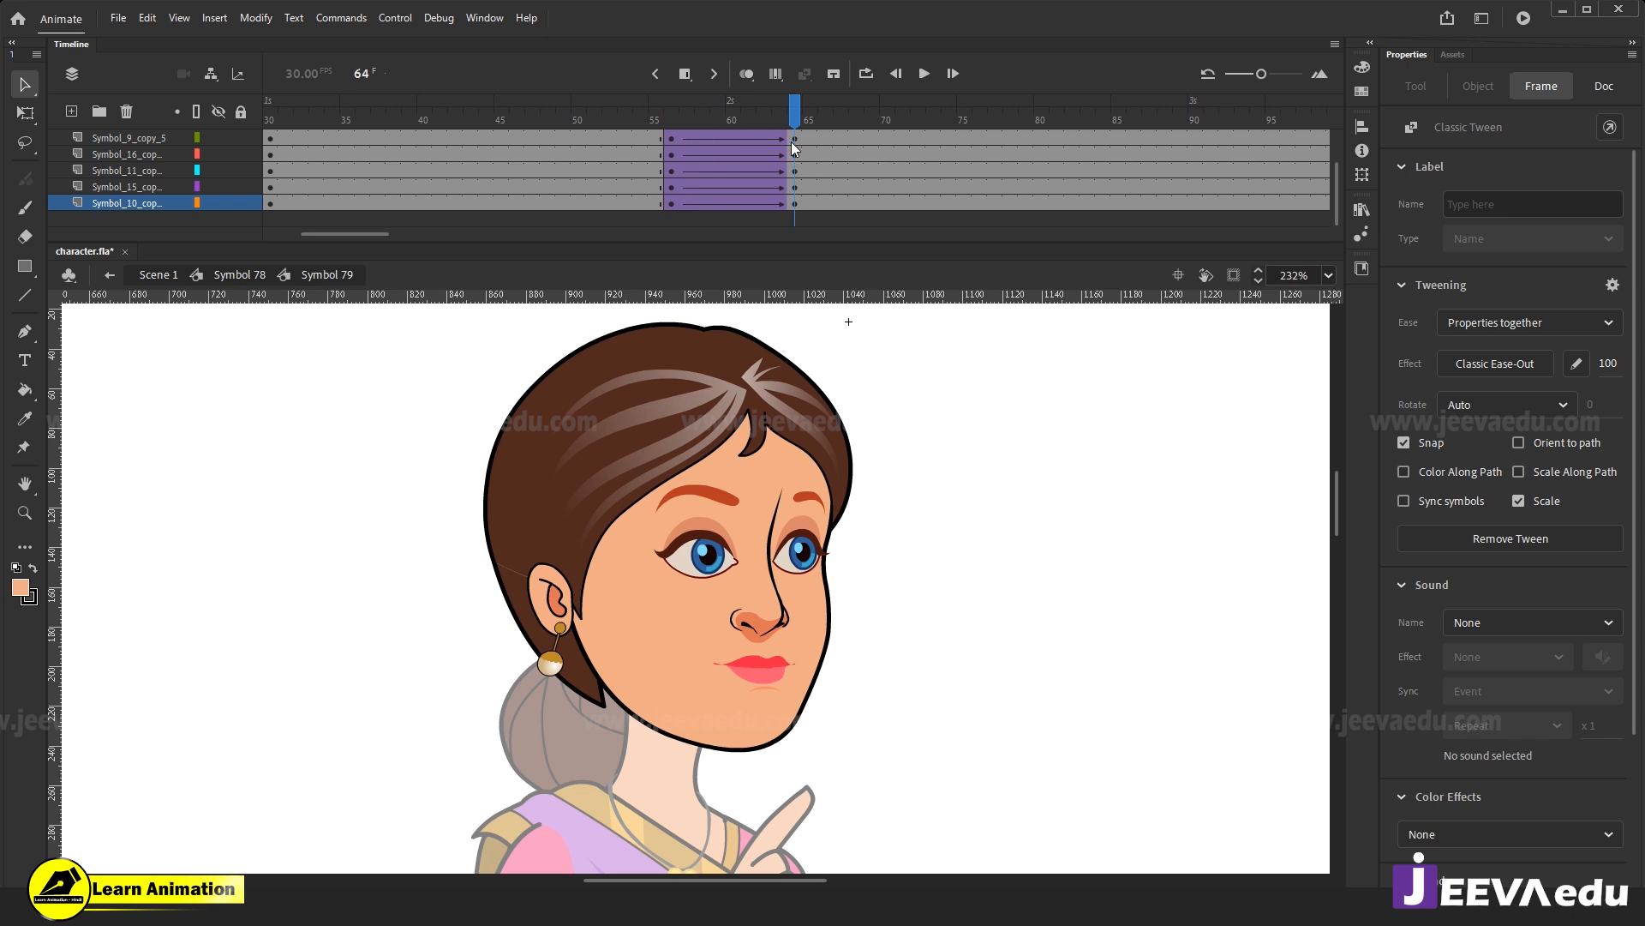
left_click(719, 557)
left_click(758, 668)
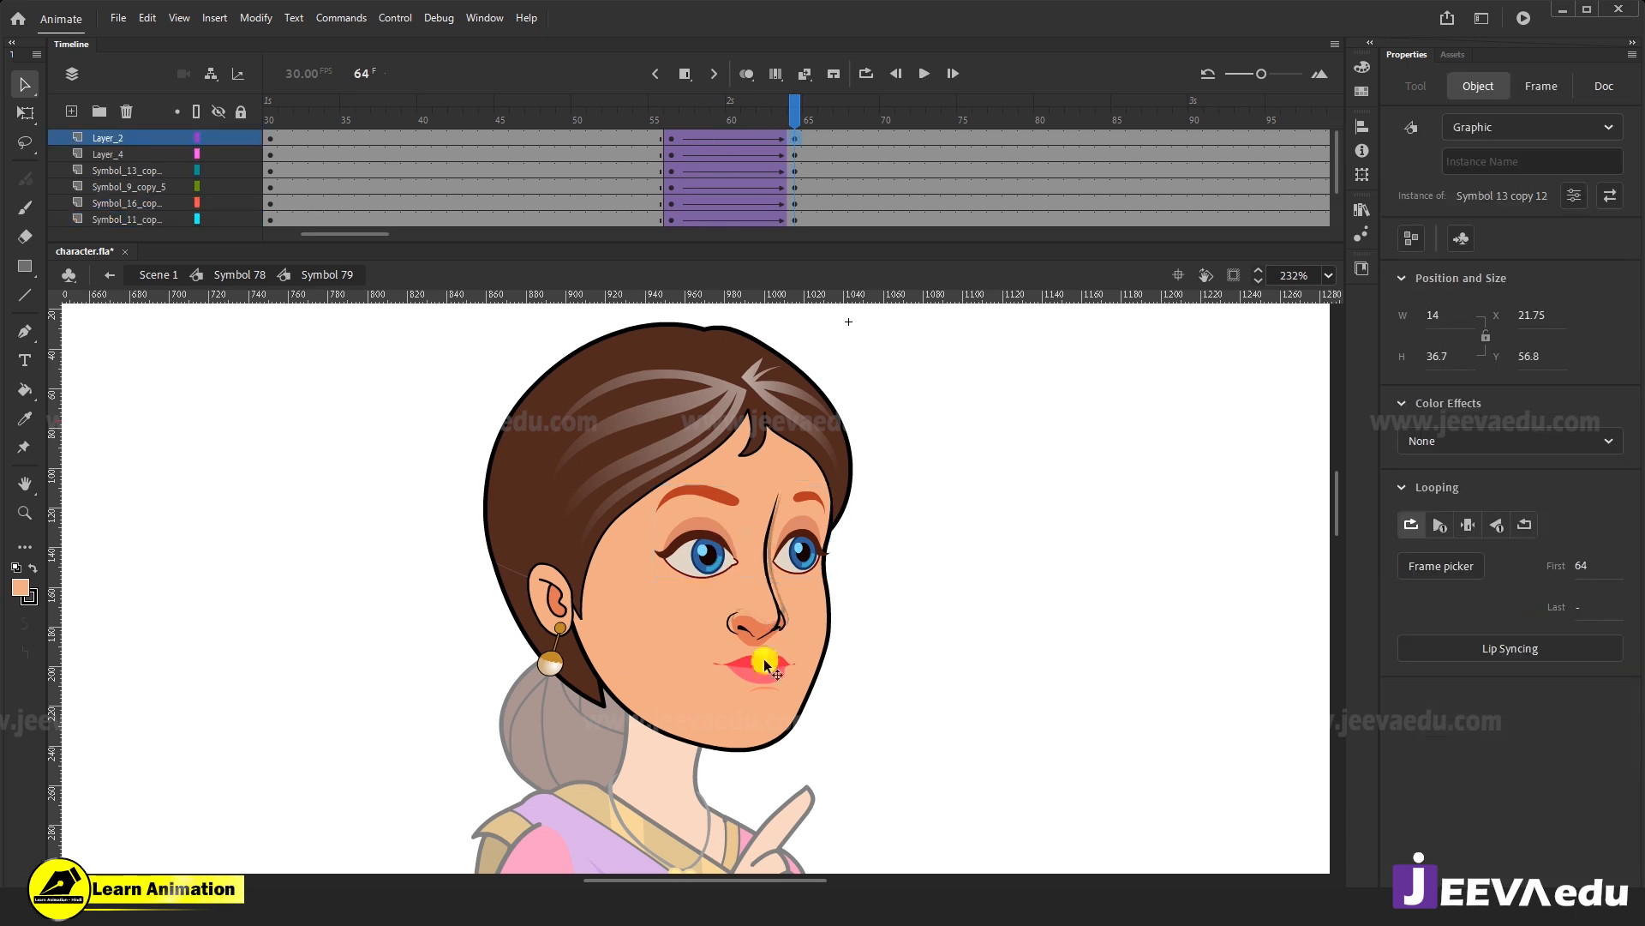
left_click(754, 617)
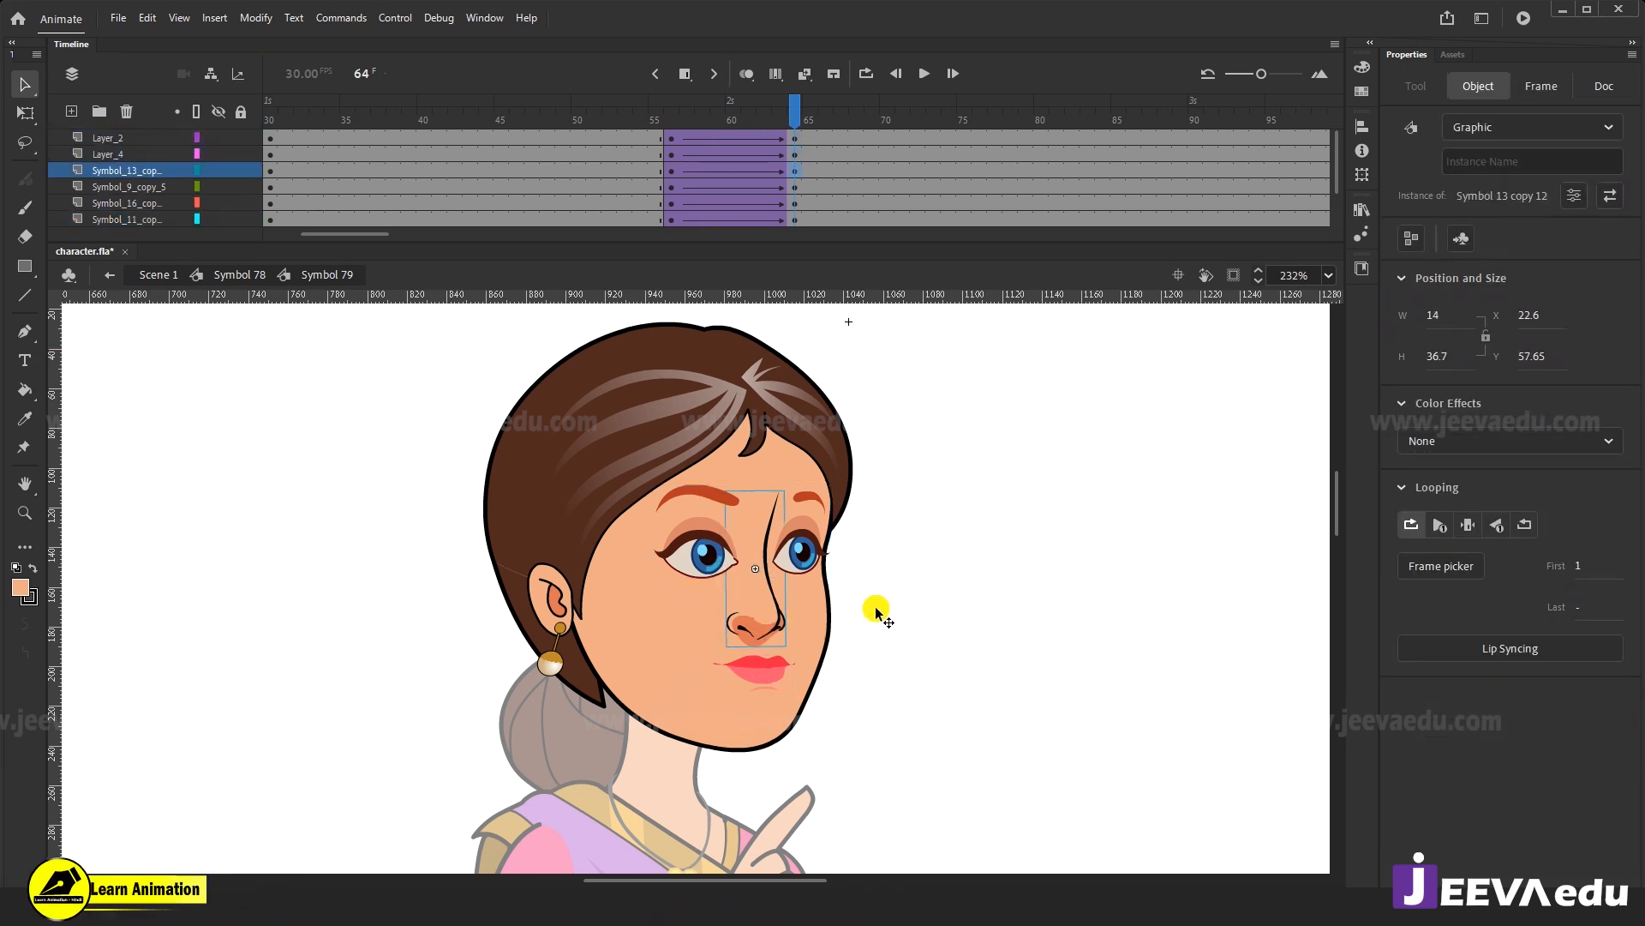
left_click(738, 568, "shift")
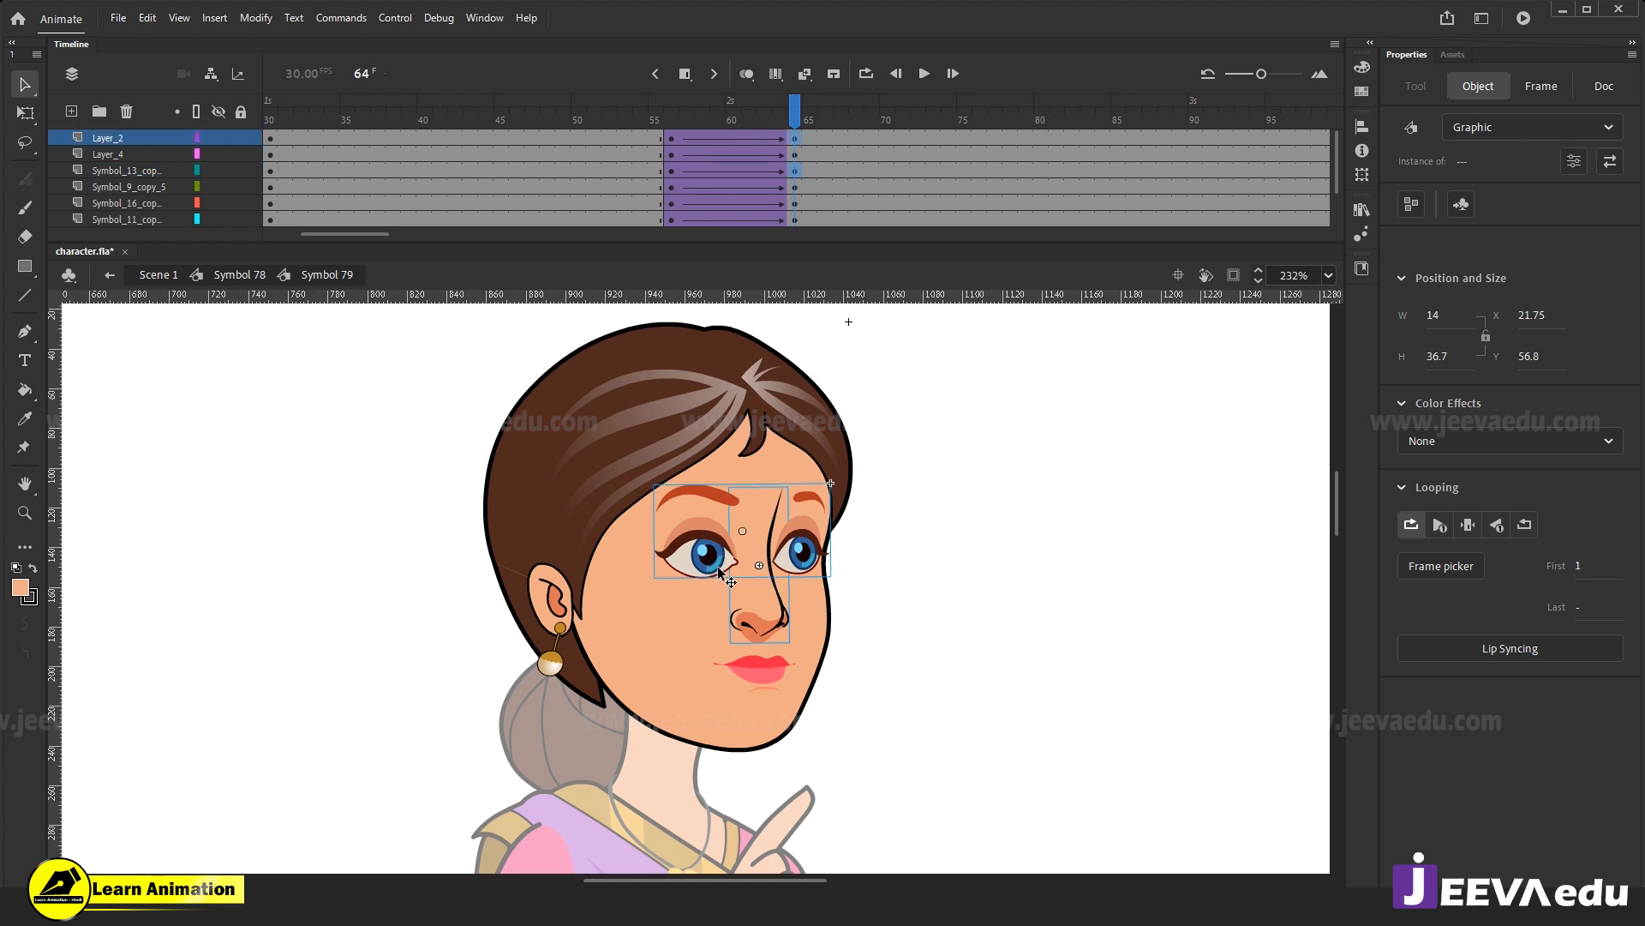
left_click(773, 672, "shift")
left_click_drag(773, 672, 787, 661)
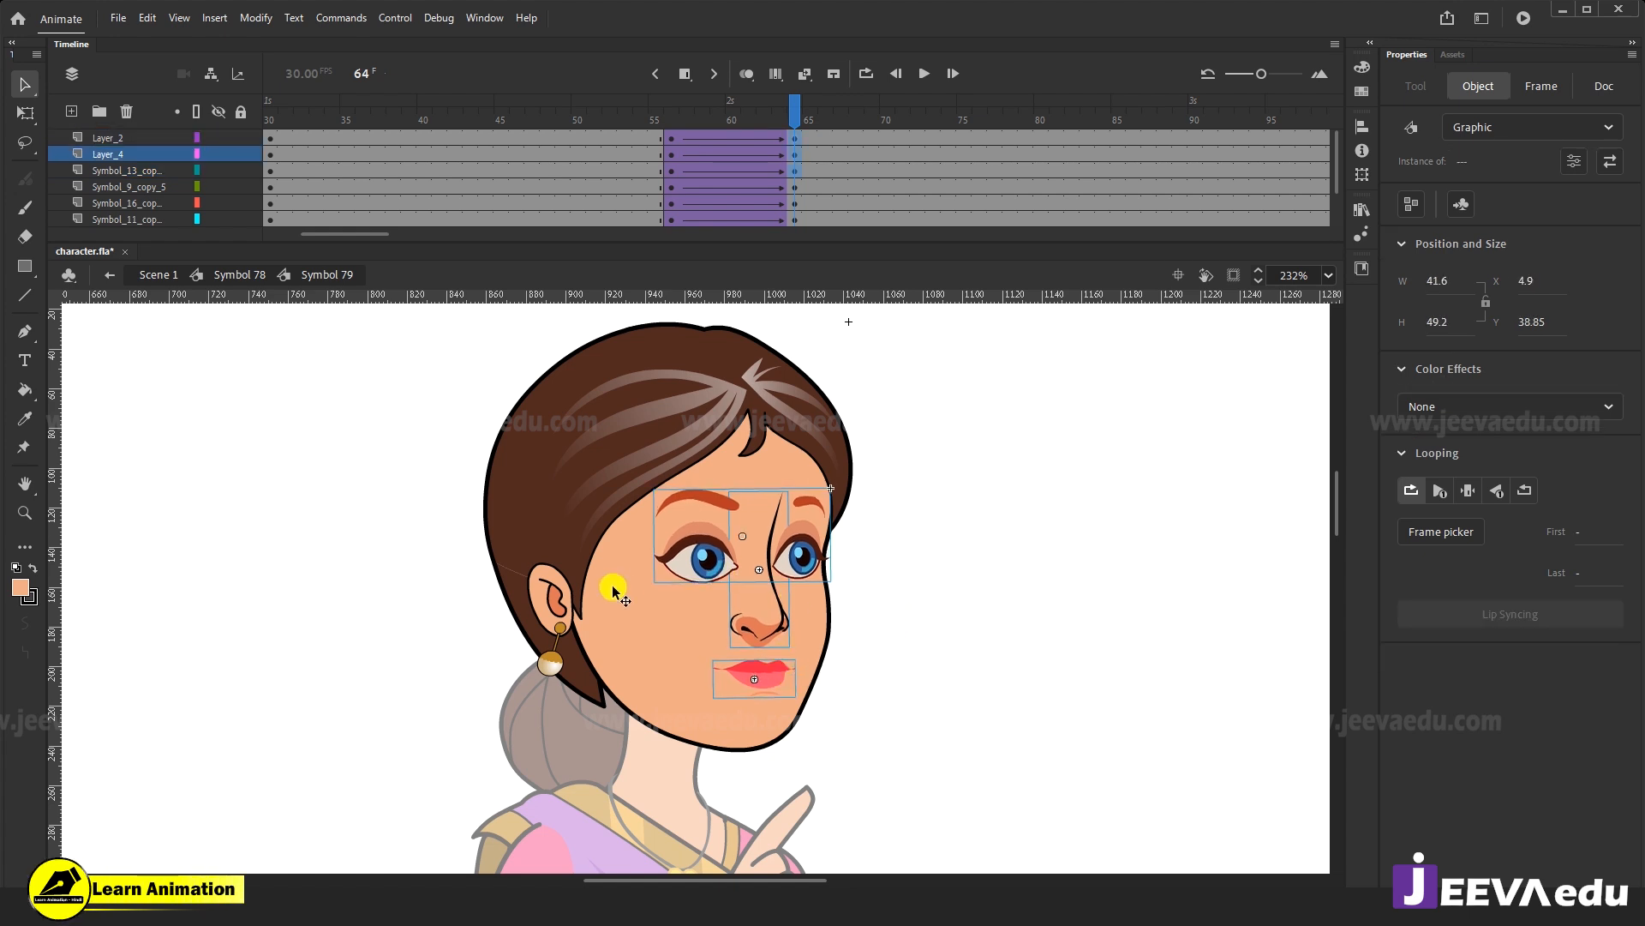
Inside ear symbol Symbol 9 copy 5, keyframe the earring on Layer_3 at frames 56 and 64 and create a classic tween between them.
left_click(552, 620)
double_click(555, 660)
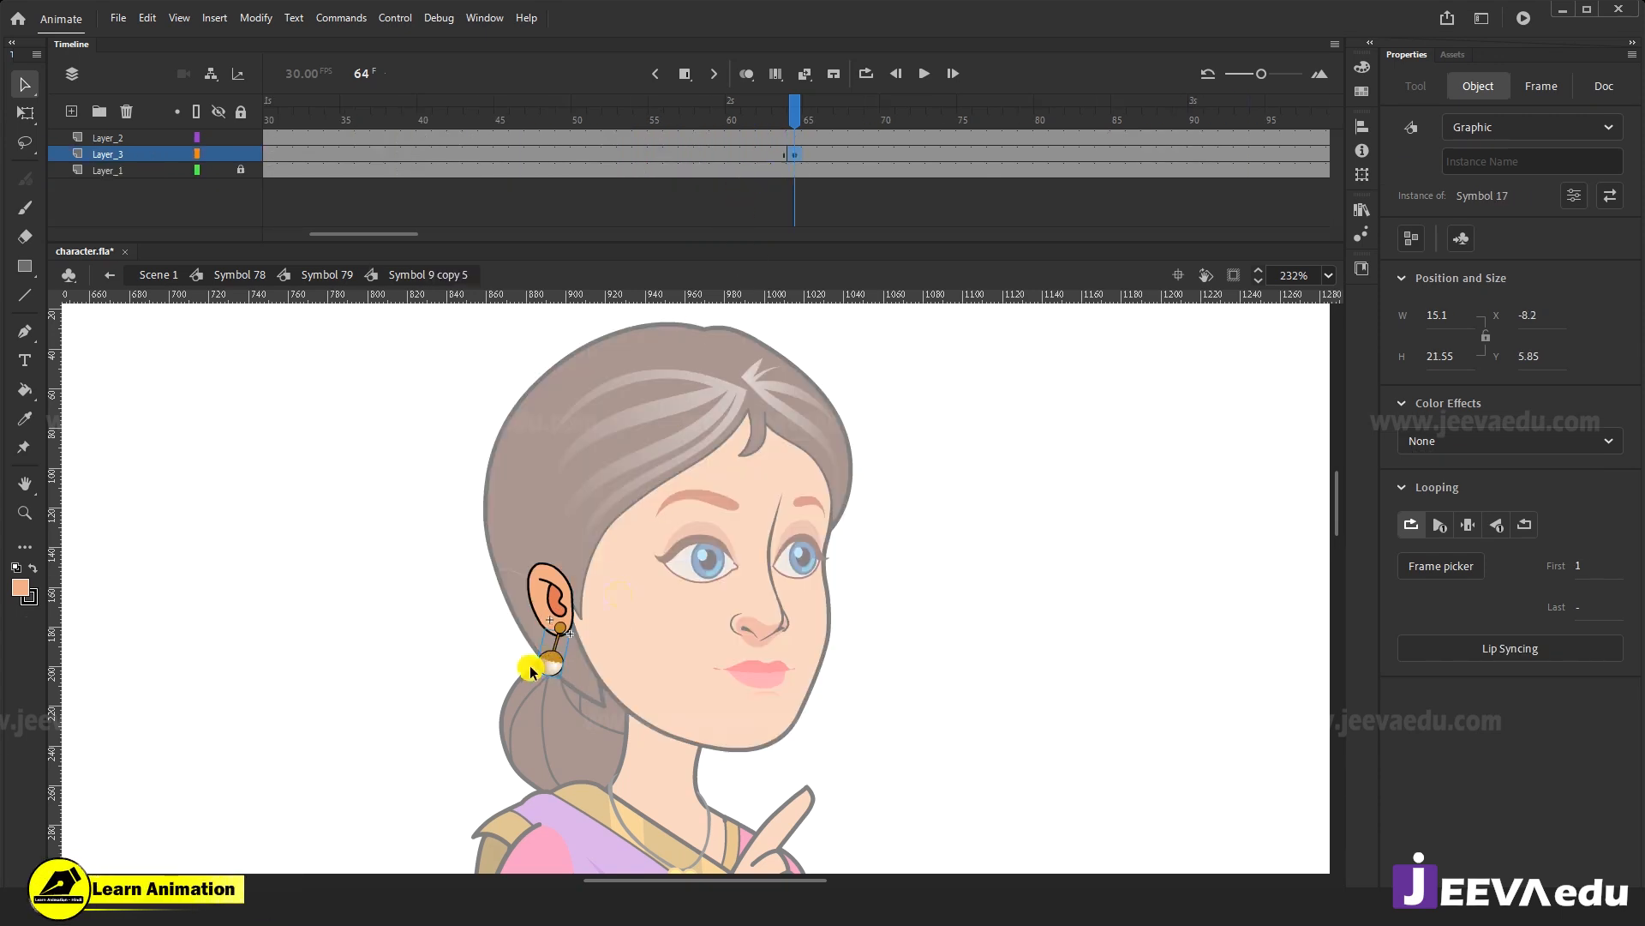
key("z")
left_click_drag(519, 561, 608, 695)
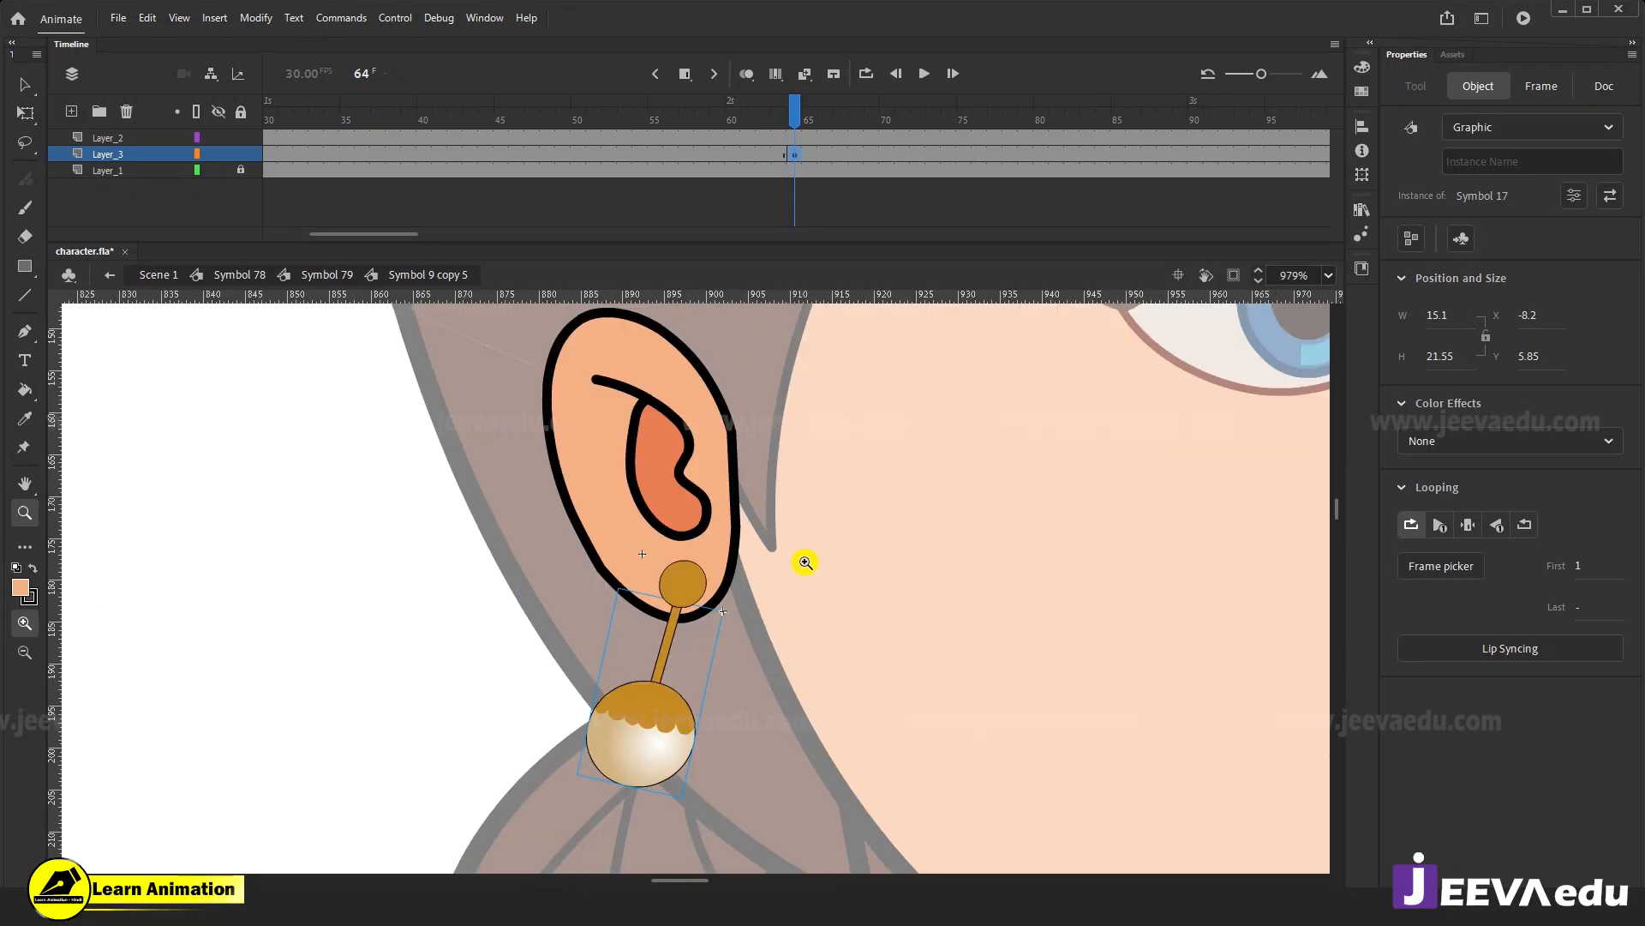
left_click(671, 154)
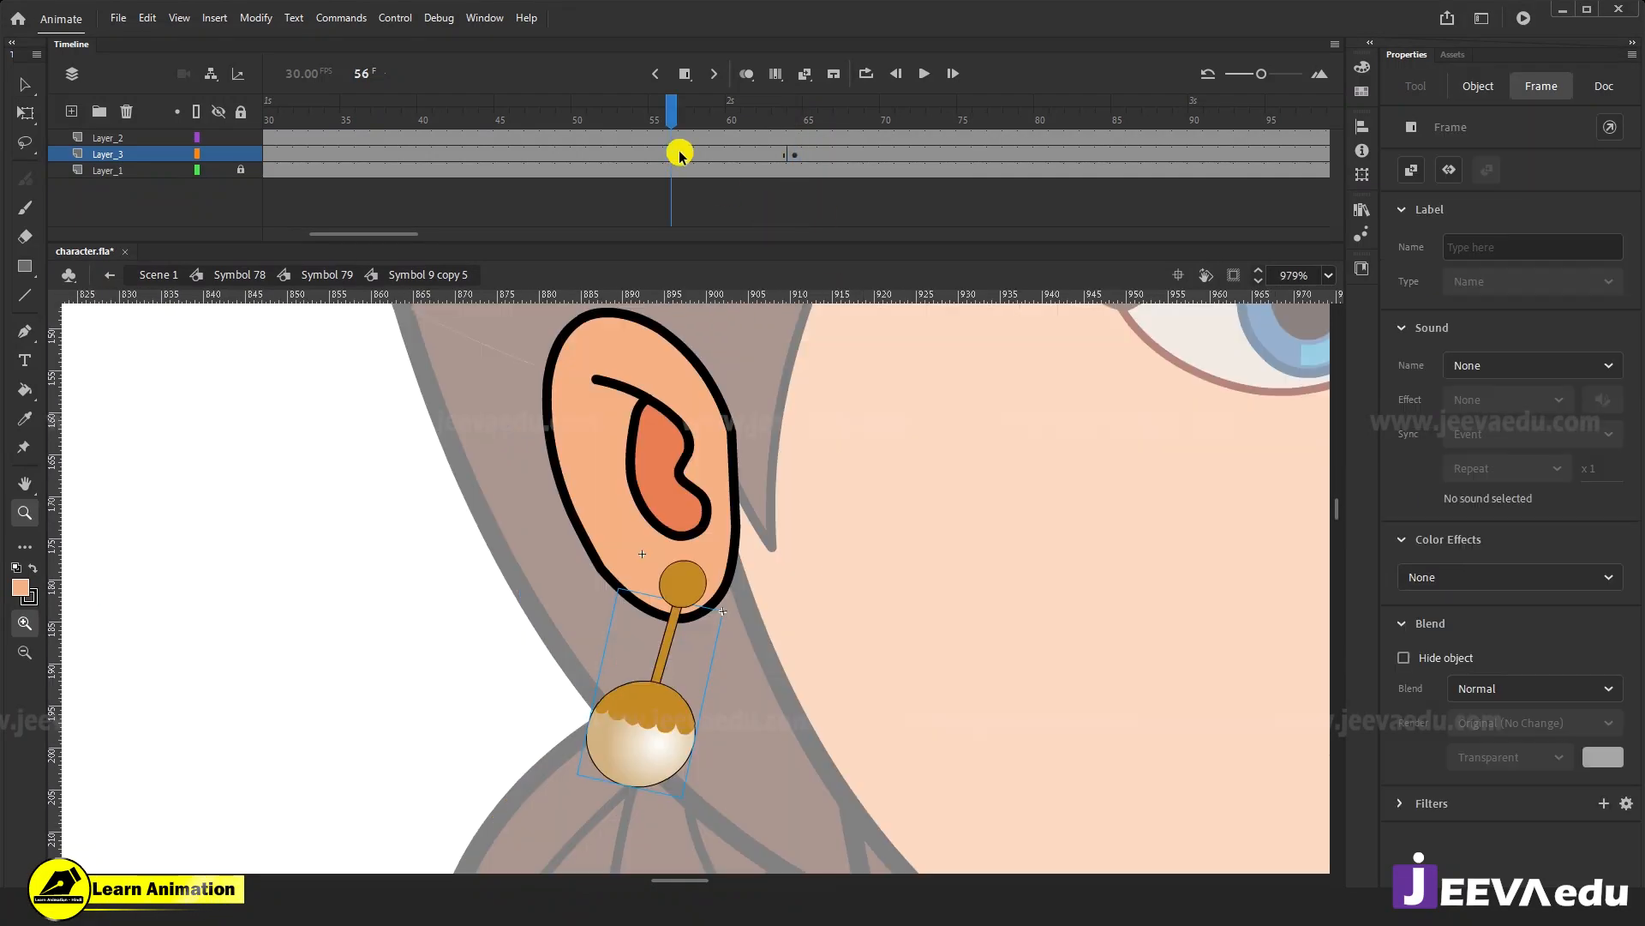
right_click(705, 156)
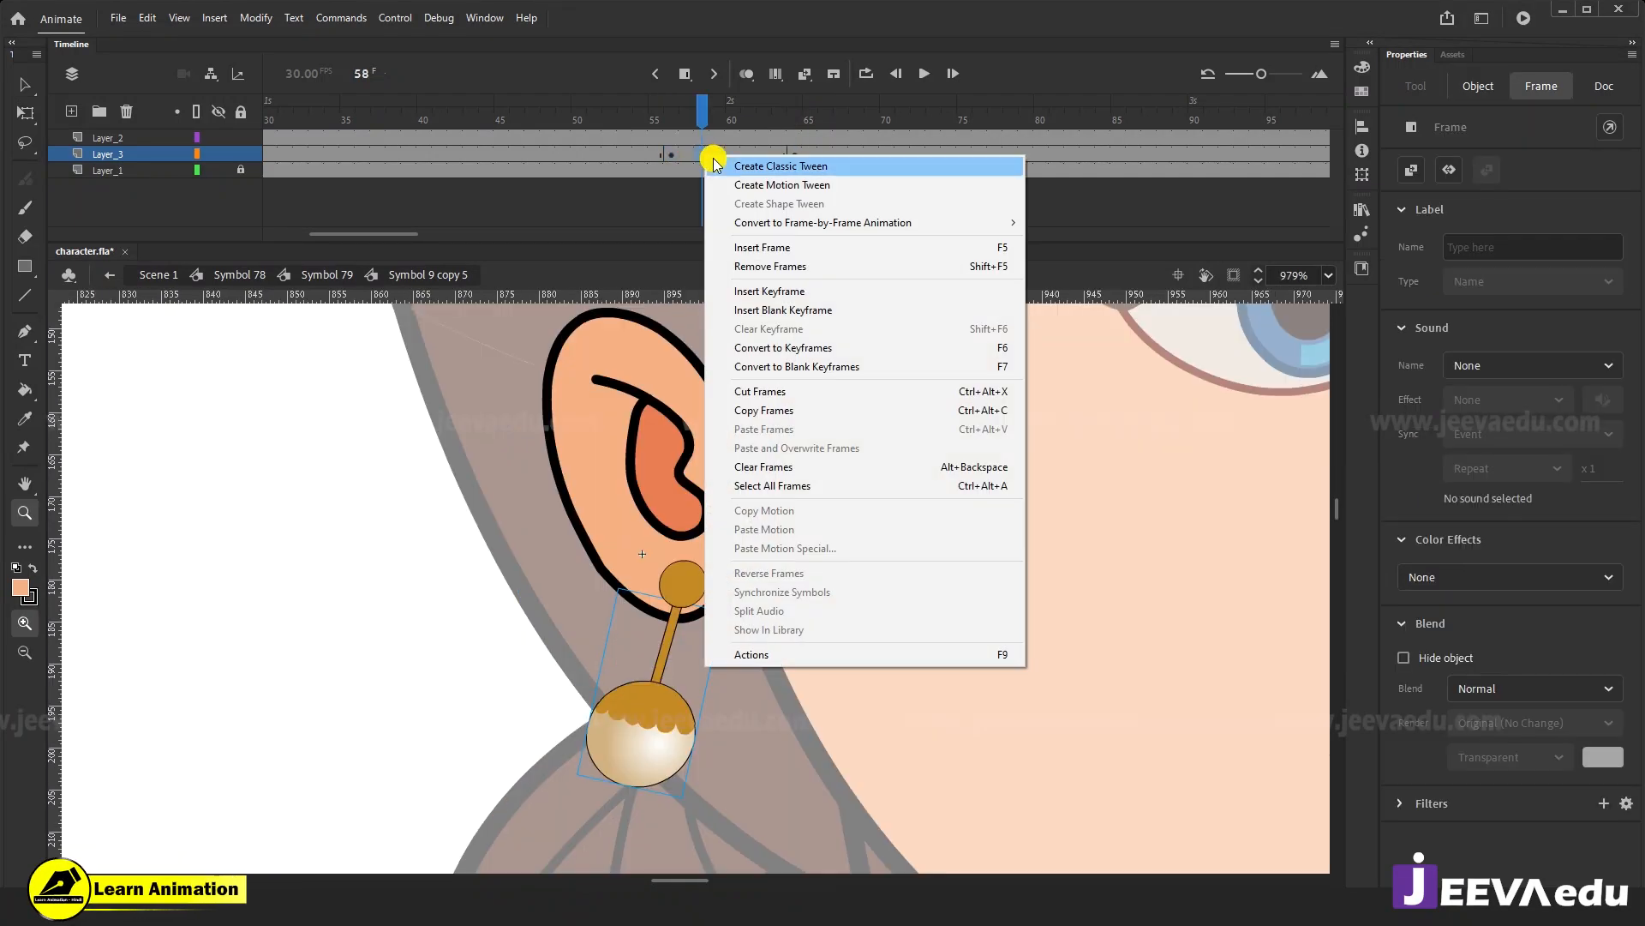
left_click(719, 166)
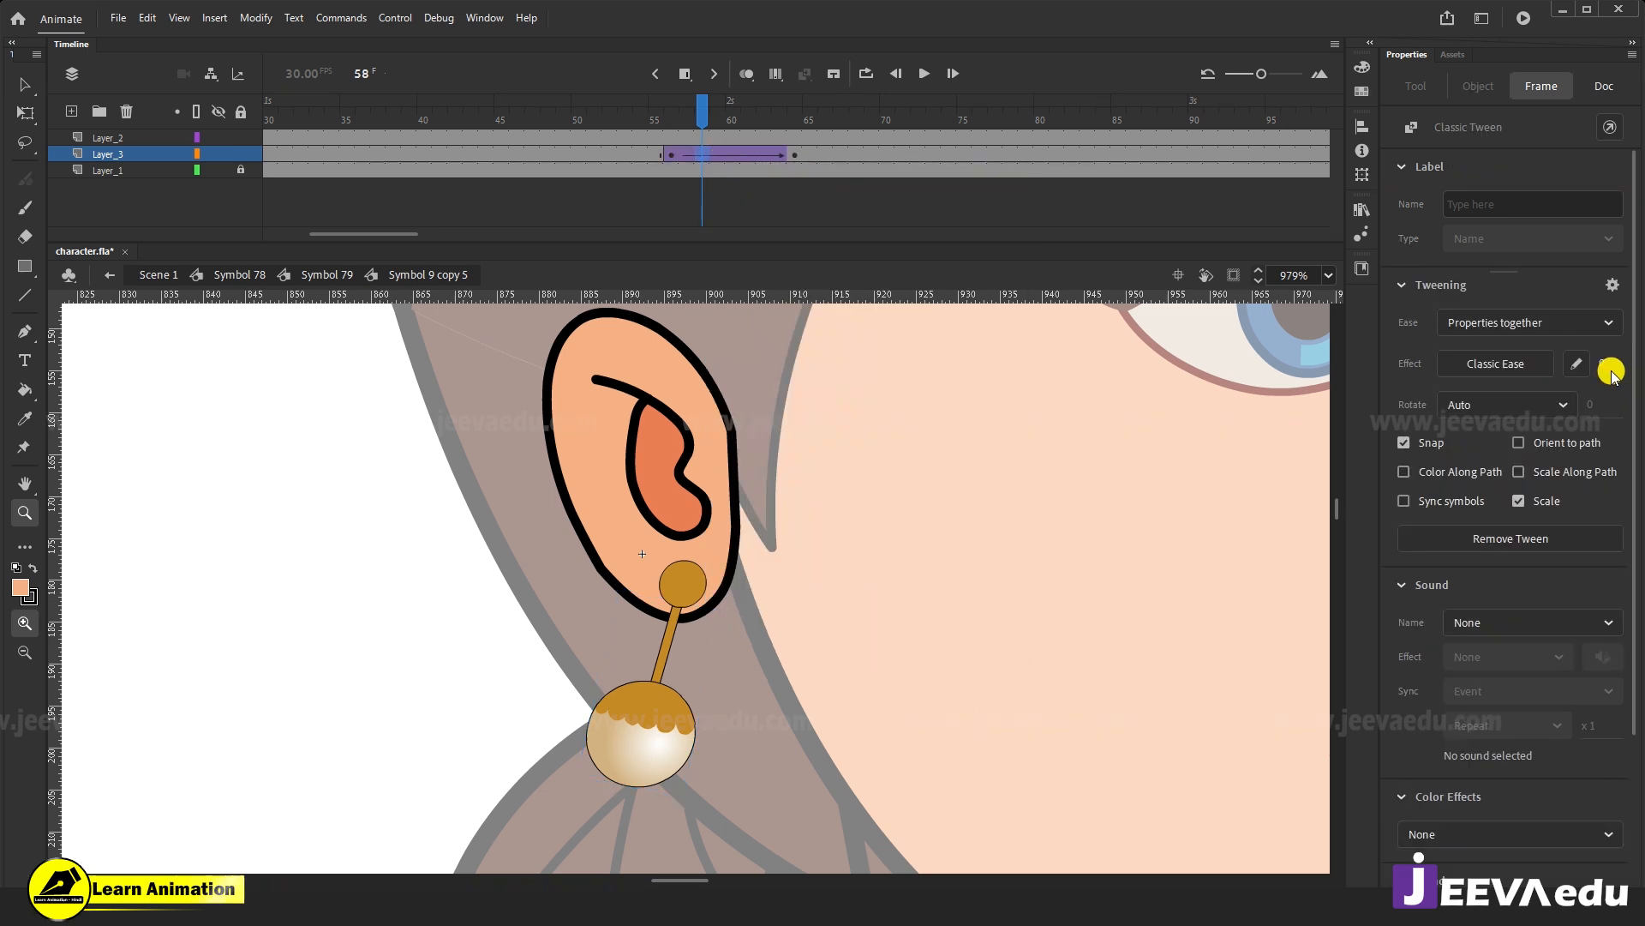
Rotate the hanging earring counterclockwise around its top at frame 64 until it hangs nearly vertical, and return to Symbol 79.
left_click(795, 155)
key("q")
left_click_drag(686, 801, 764, 820)
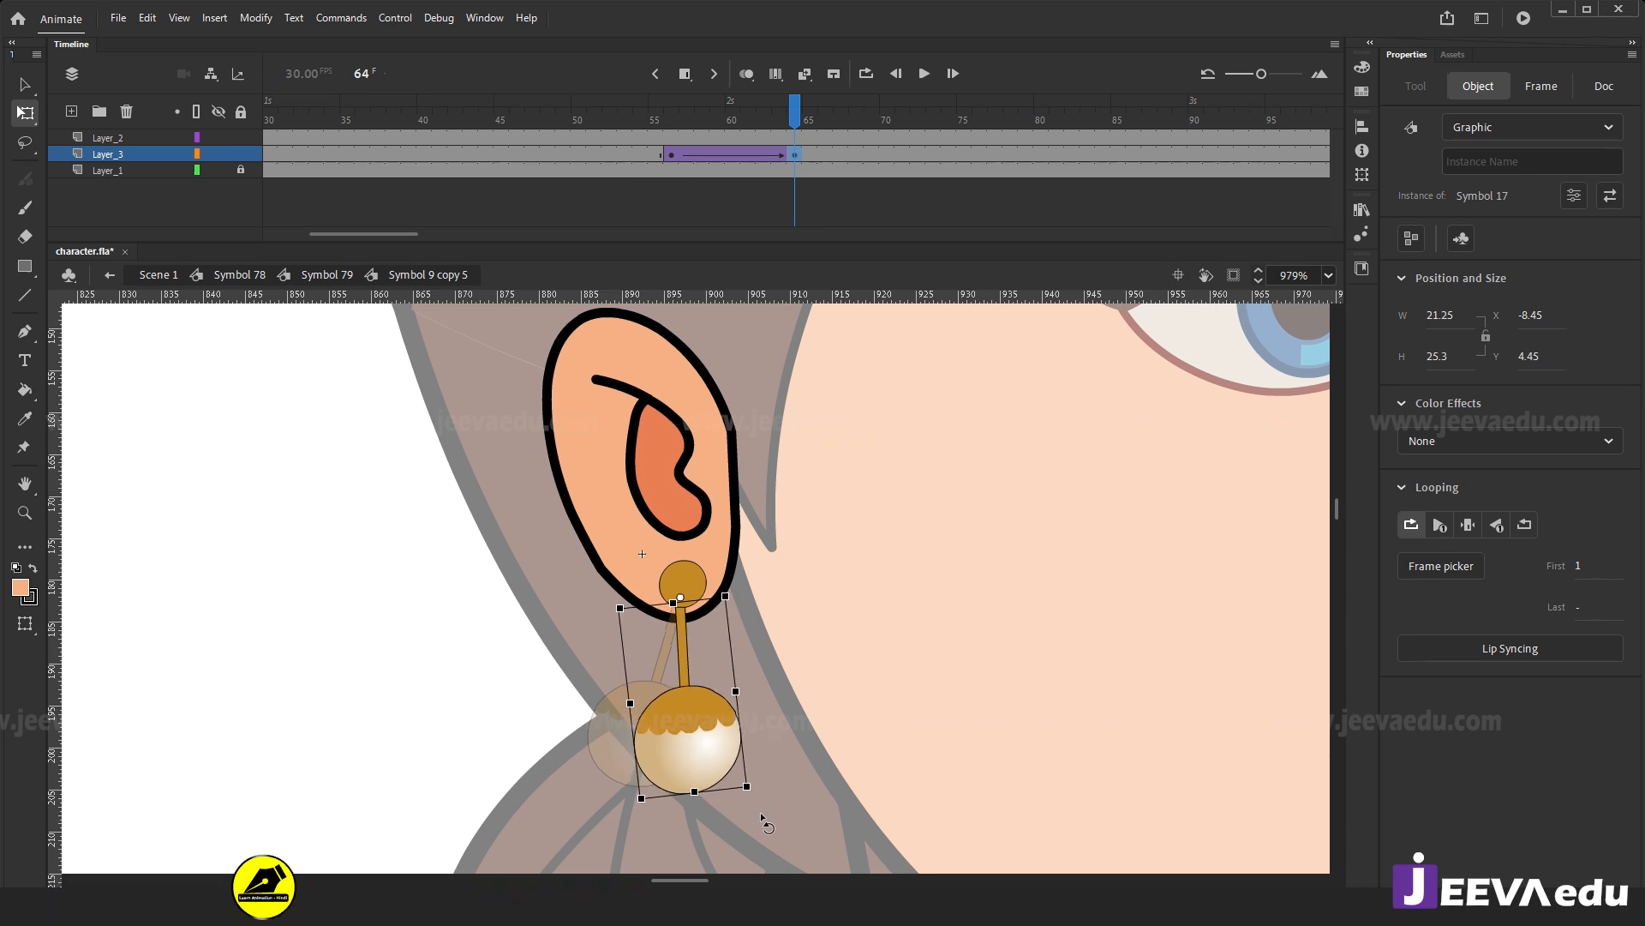
left_click(770, 703, "alt")
left_click(767, 704, "alt")
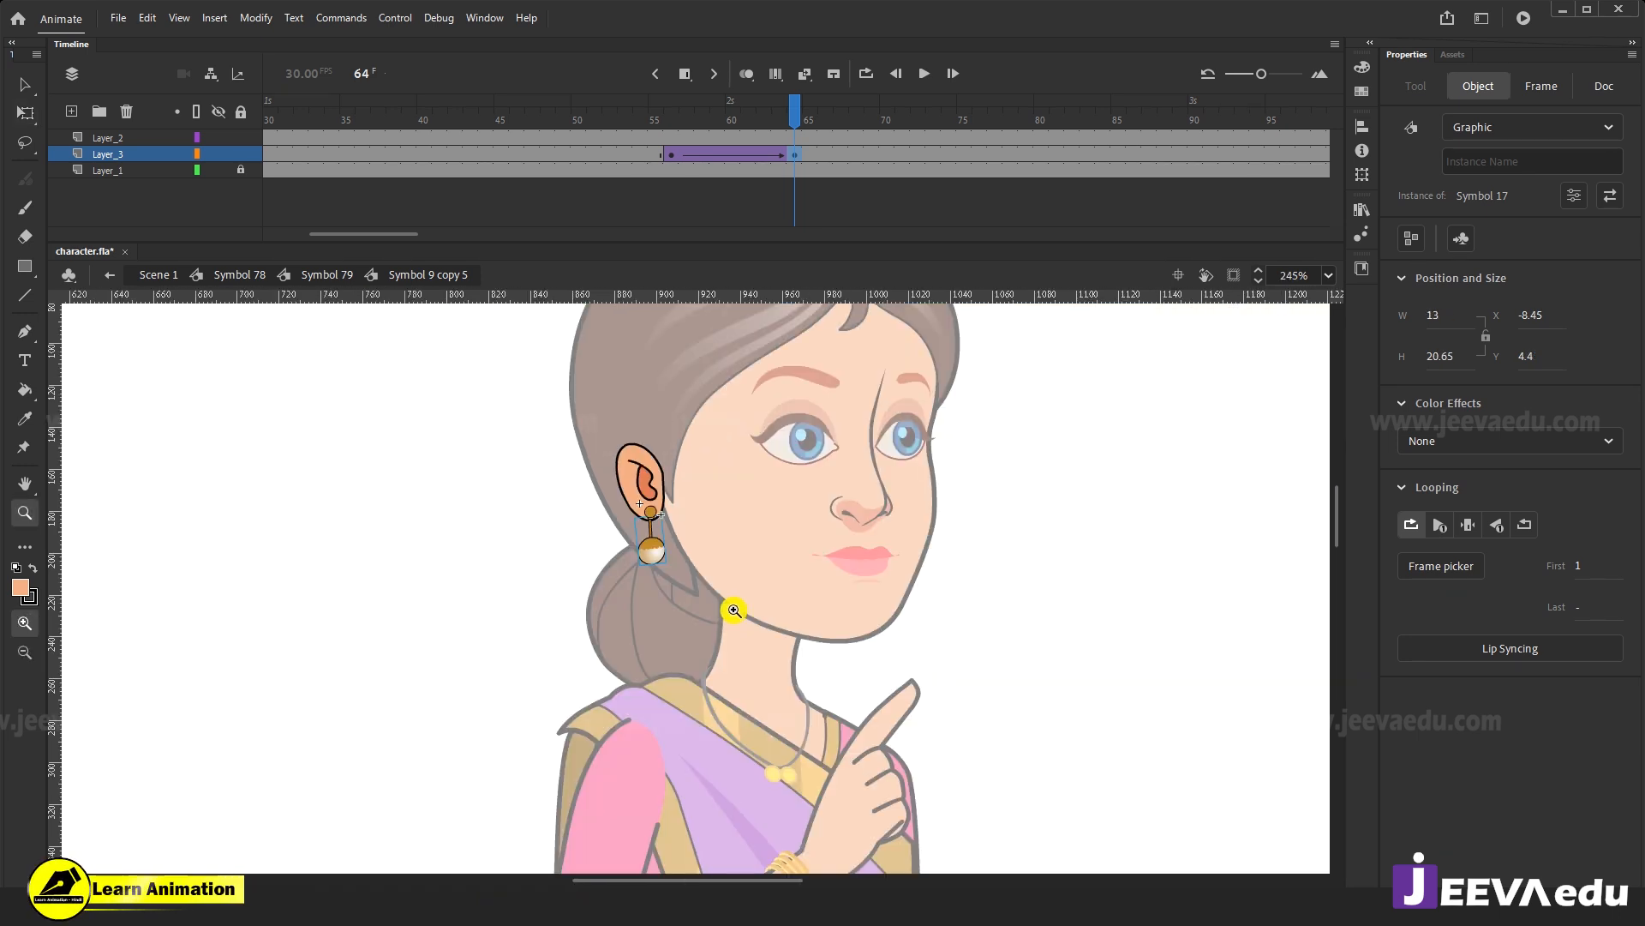
key("q")
left_click_drag(673, 573, 673, 577)
key("v")
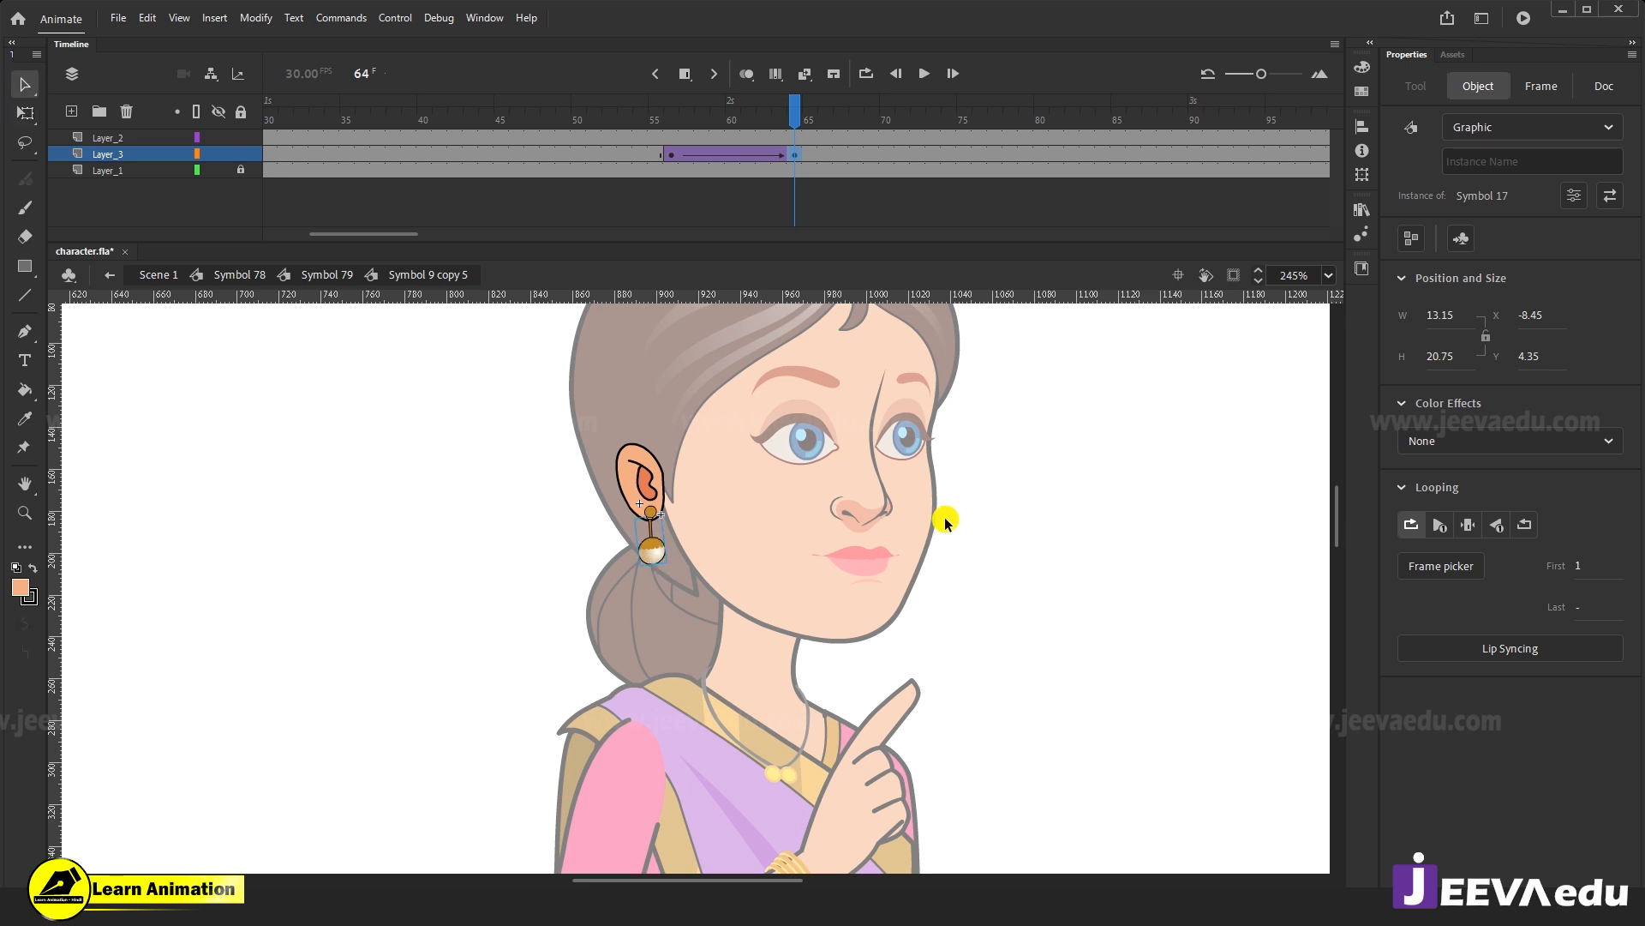
double_click(568, 576)
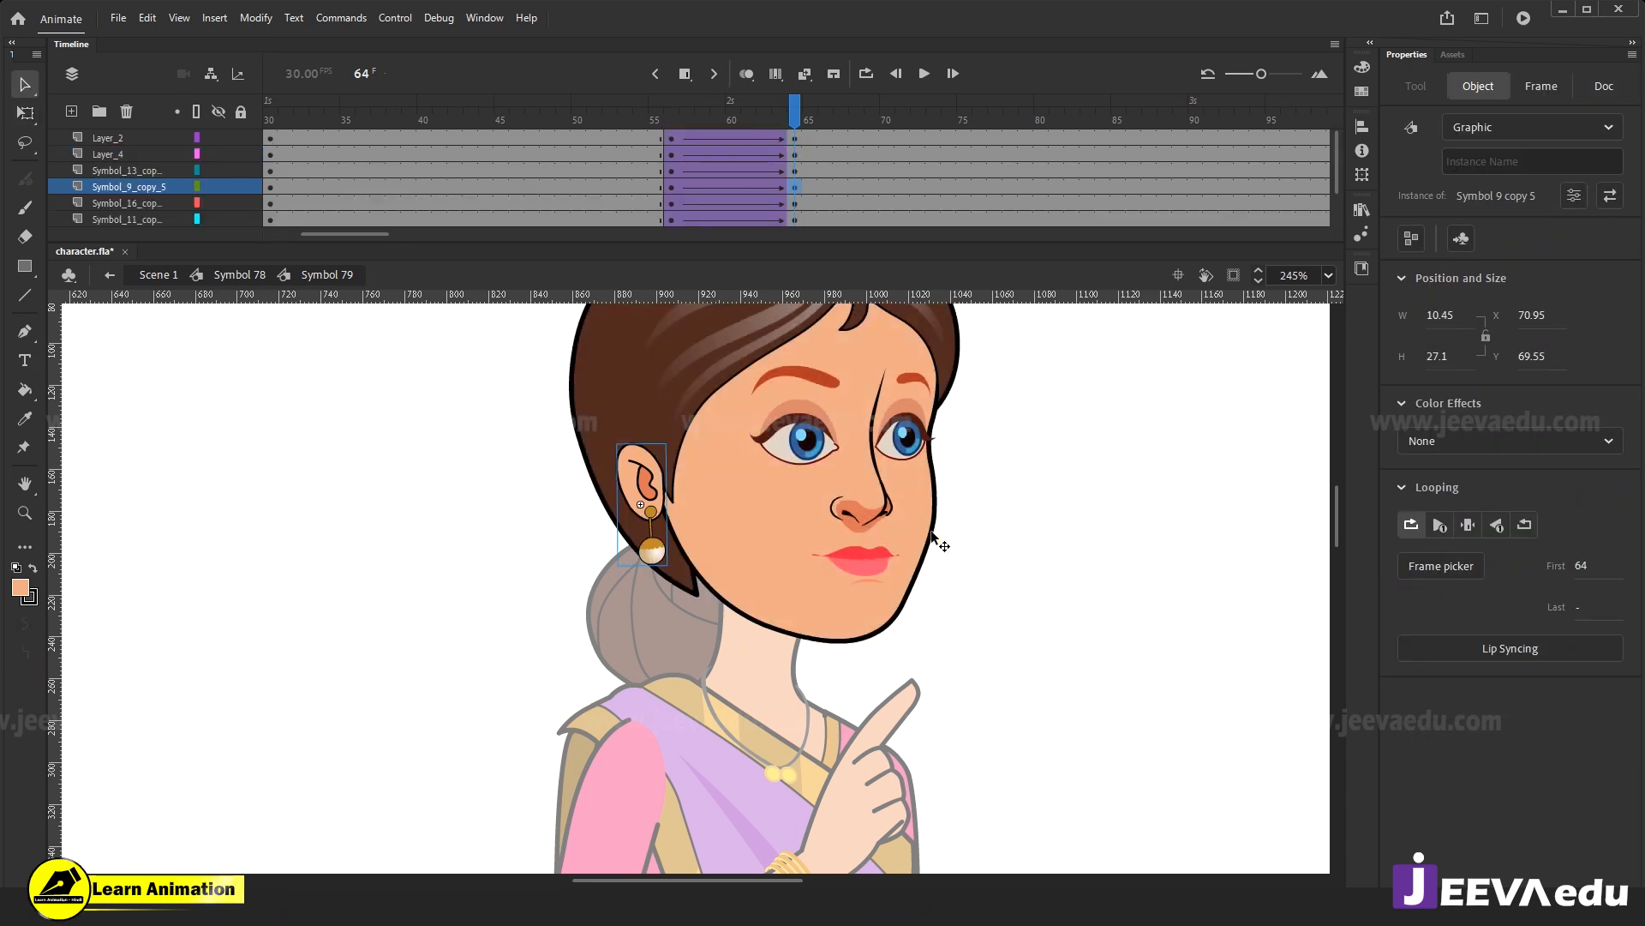
Hide the face shape layer and rotate the far earring counterclockwise around its top at frame 64, swinging it outward past the cheek.
left_click(932, 533)
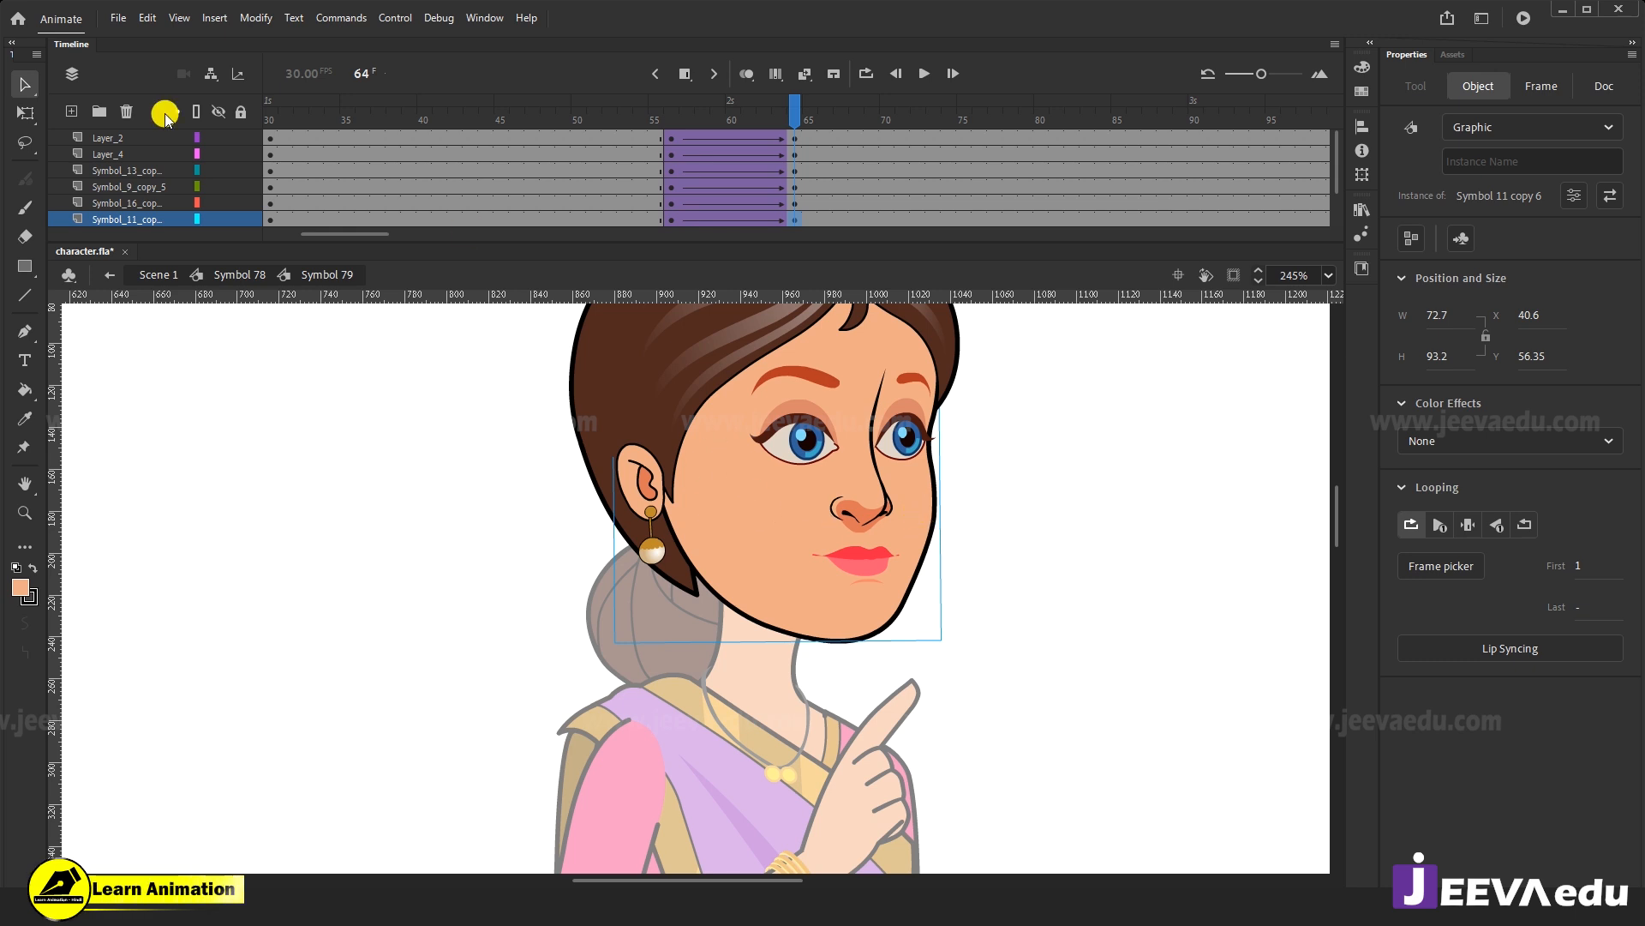
left_click(199, 220)
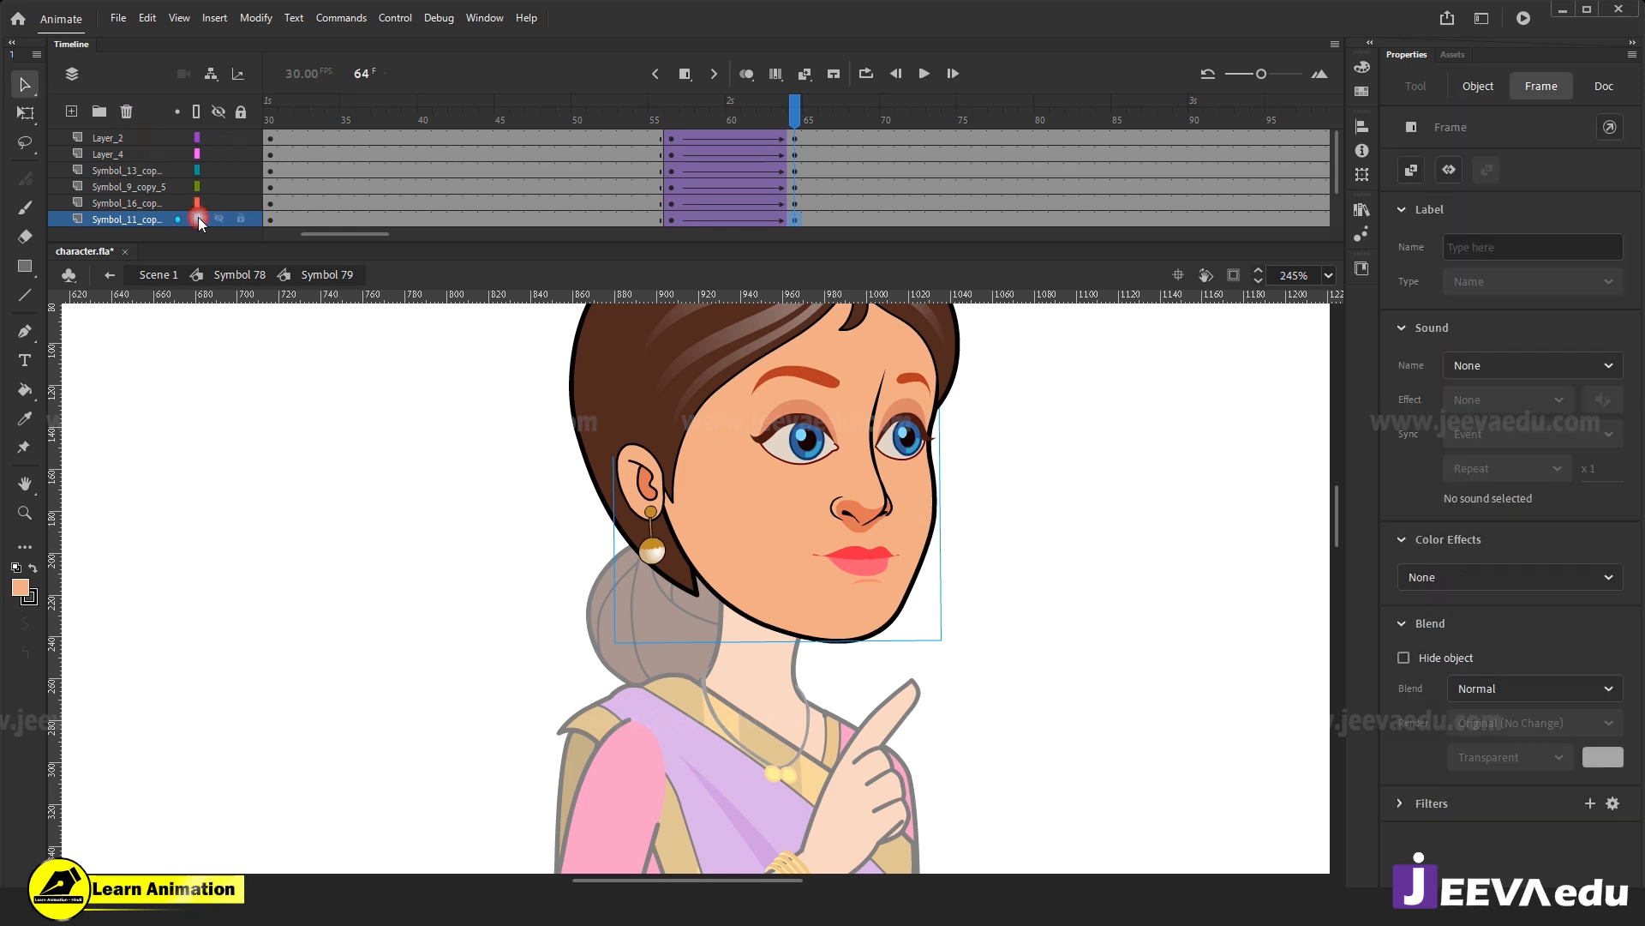
left_click(198, 220)
left_click(220, 220)
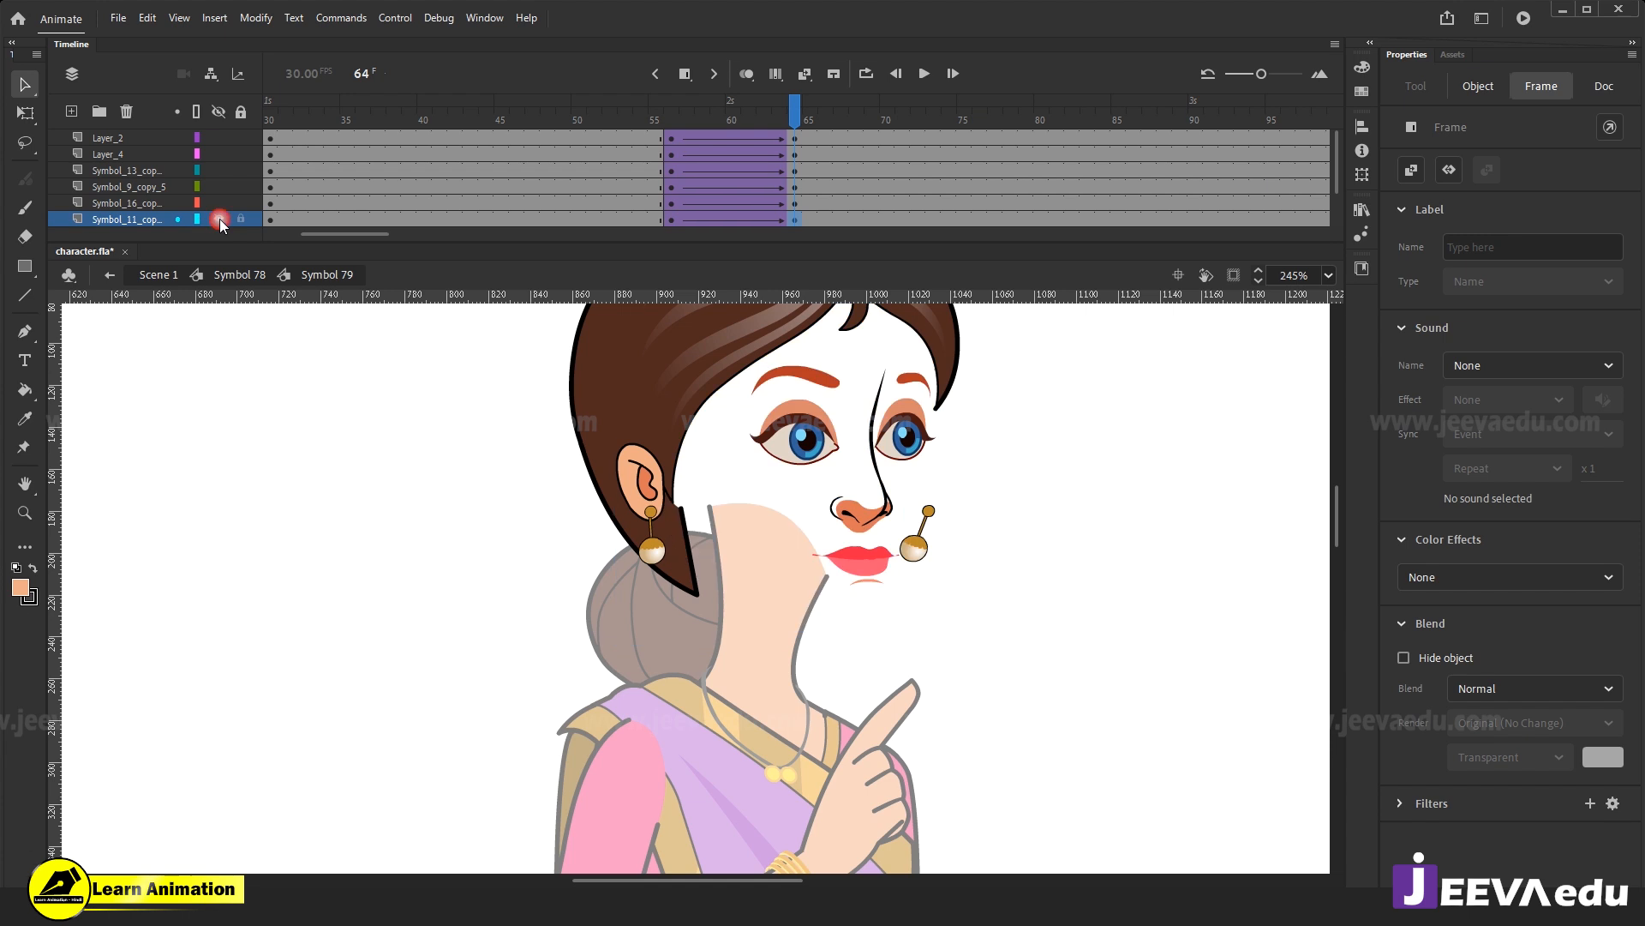
left_click(919, 549)
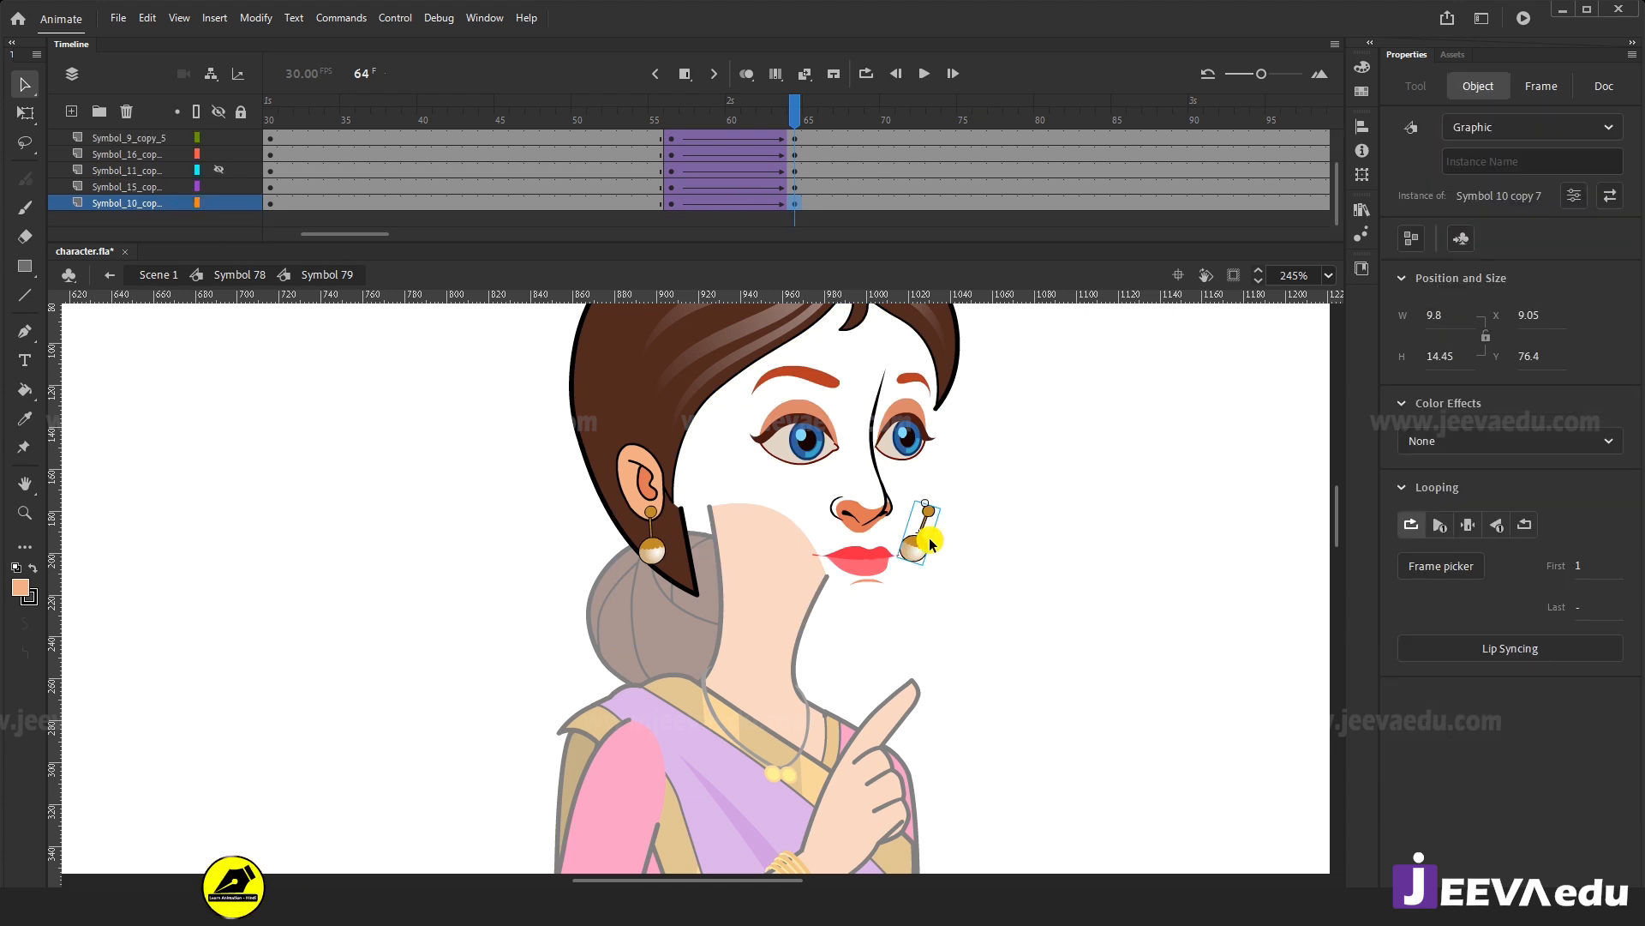
key("q")
left_click_drag(933, 582, 971, 584)
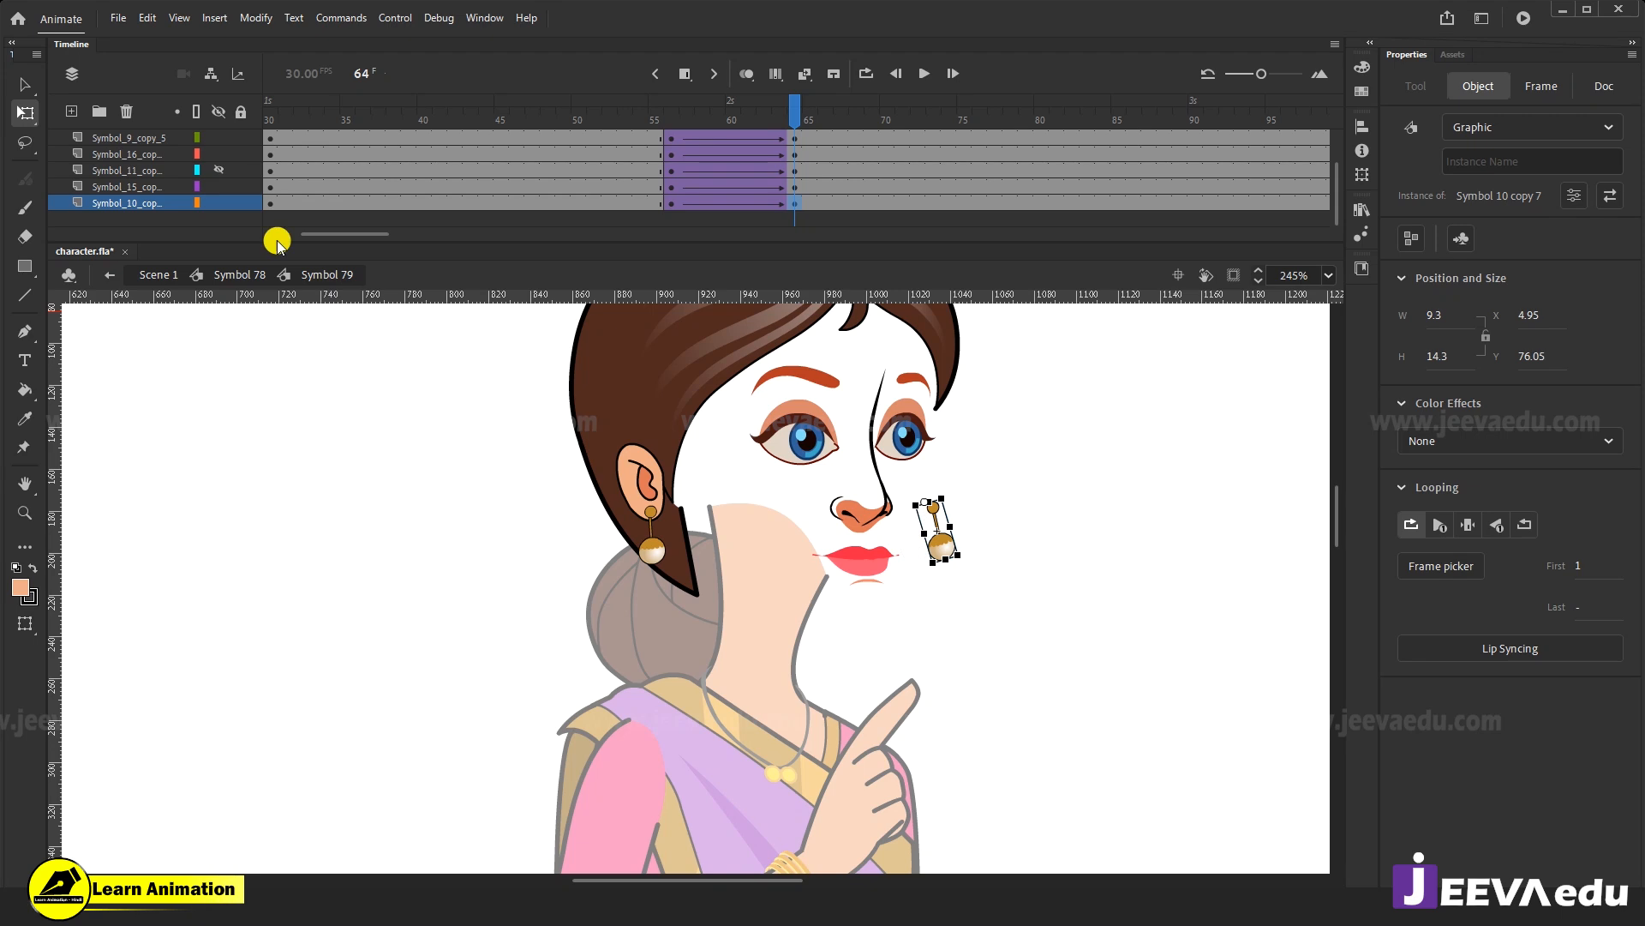
Show the face layer again, rotate the far earring slightly back toward the cheek at frame 64, and scrub the head tween.
left_click(220, 168)
left_click(1040, 603)
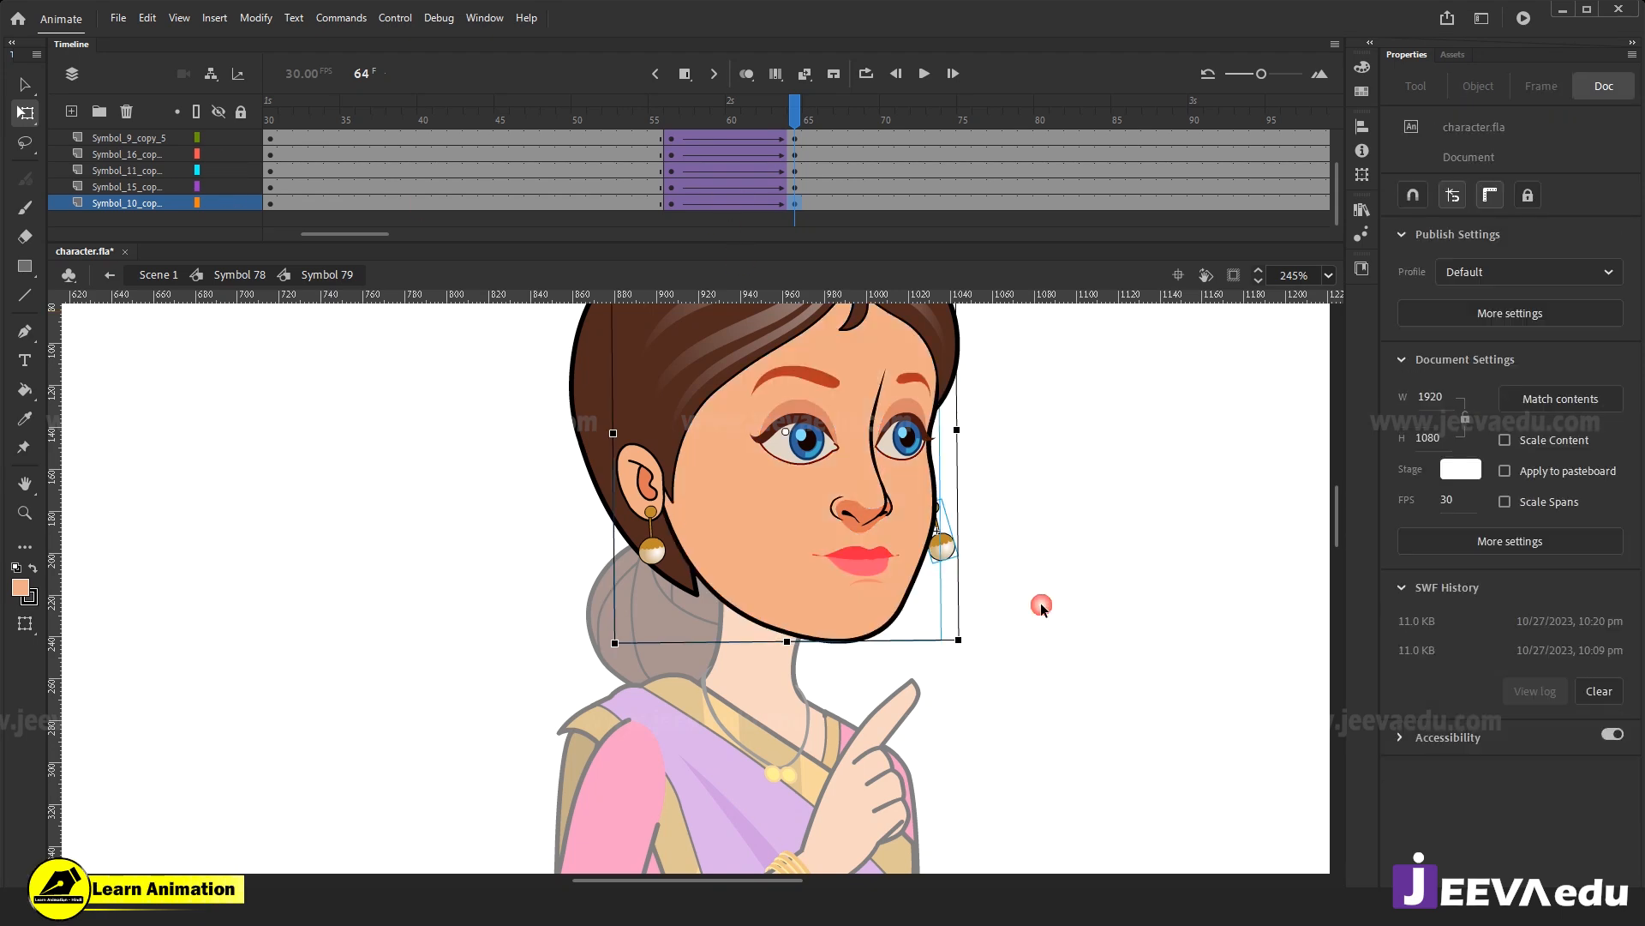
left_click(943, 551)
left_click_drag(963, 572, 958, 581)
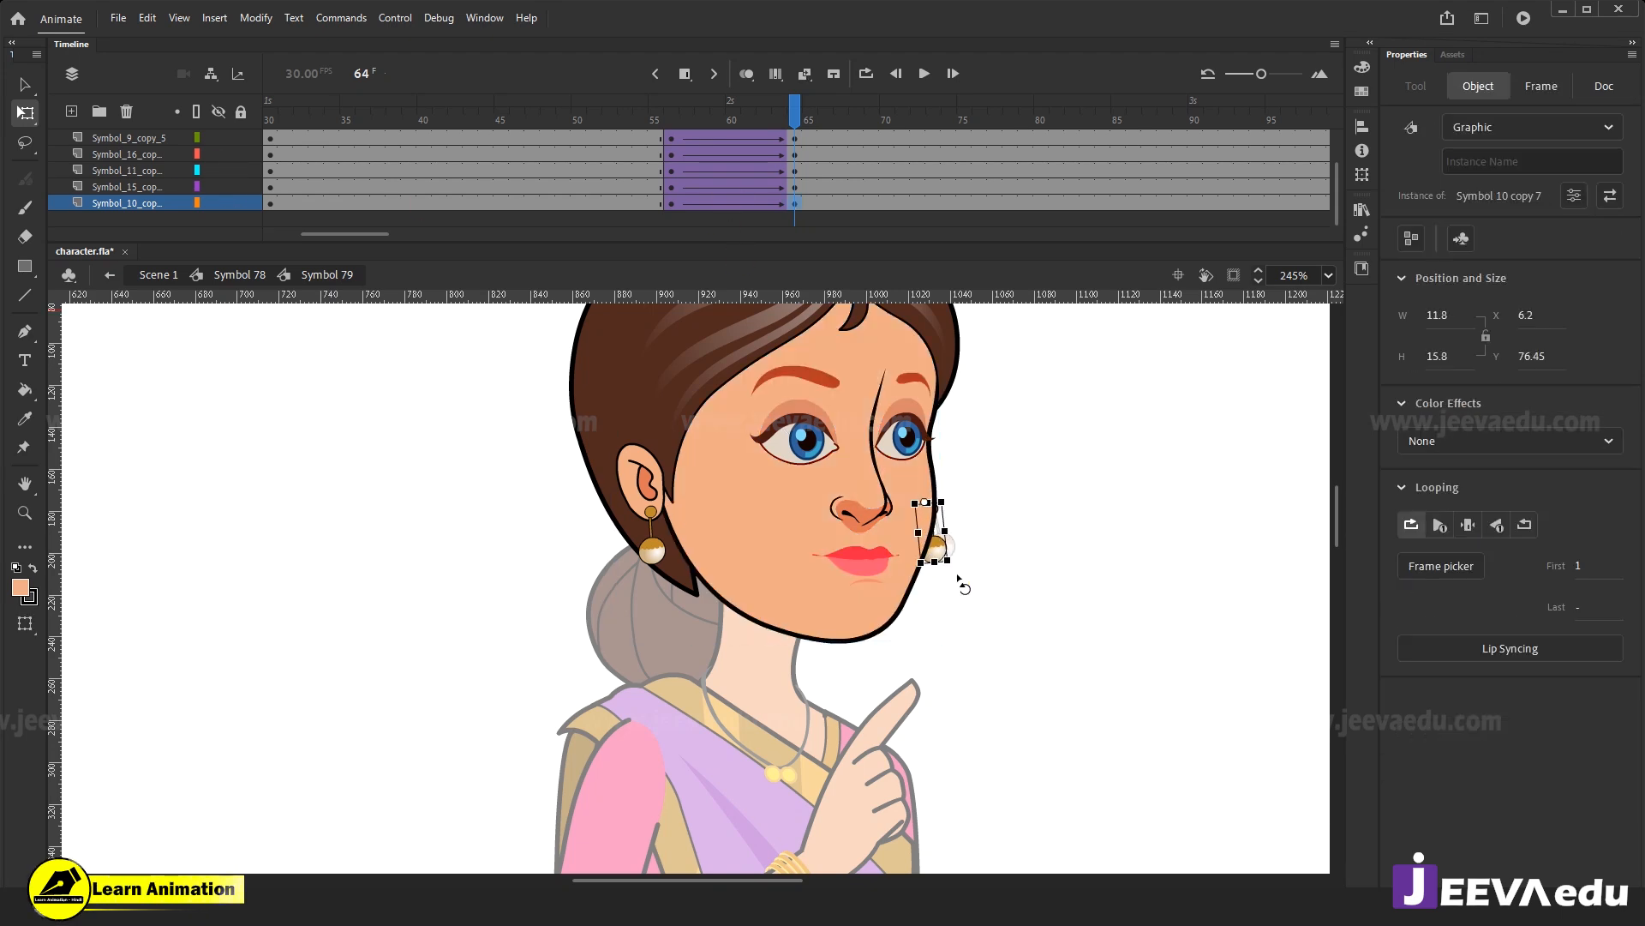
left_click_drag(775, 116, 794, 161)
left_click_drag(806, 477, 796, 623)
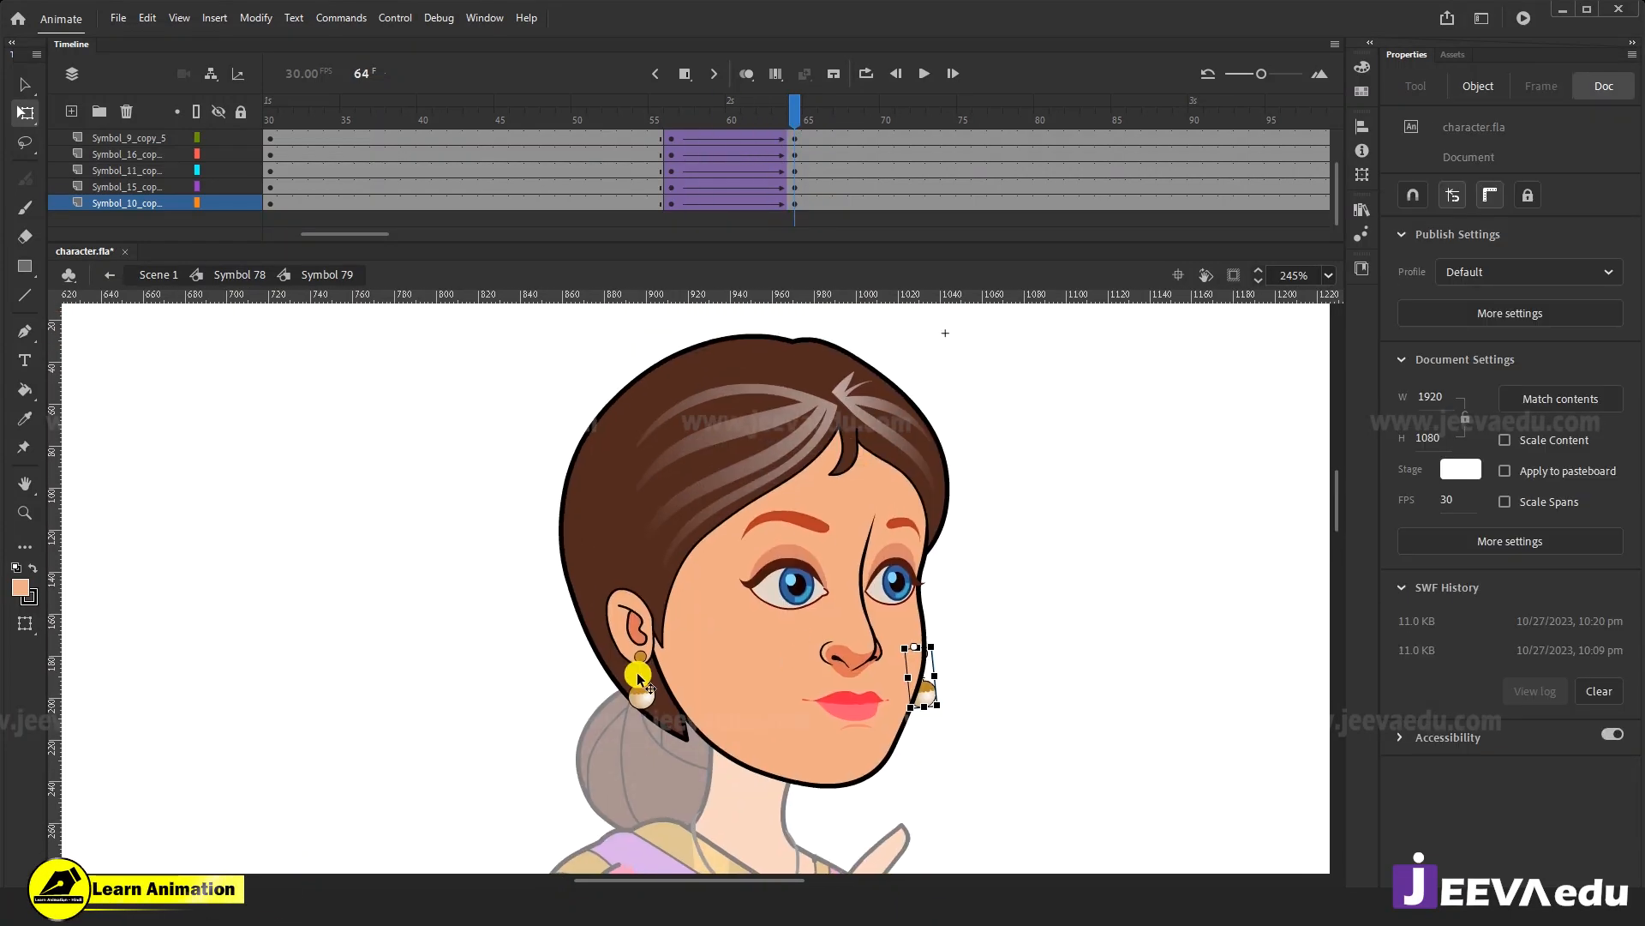
Return to Symbol 78 and scrub the combined head, earring and arm motion leading to frame 64.
left_click(244, 274)
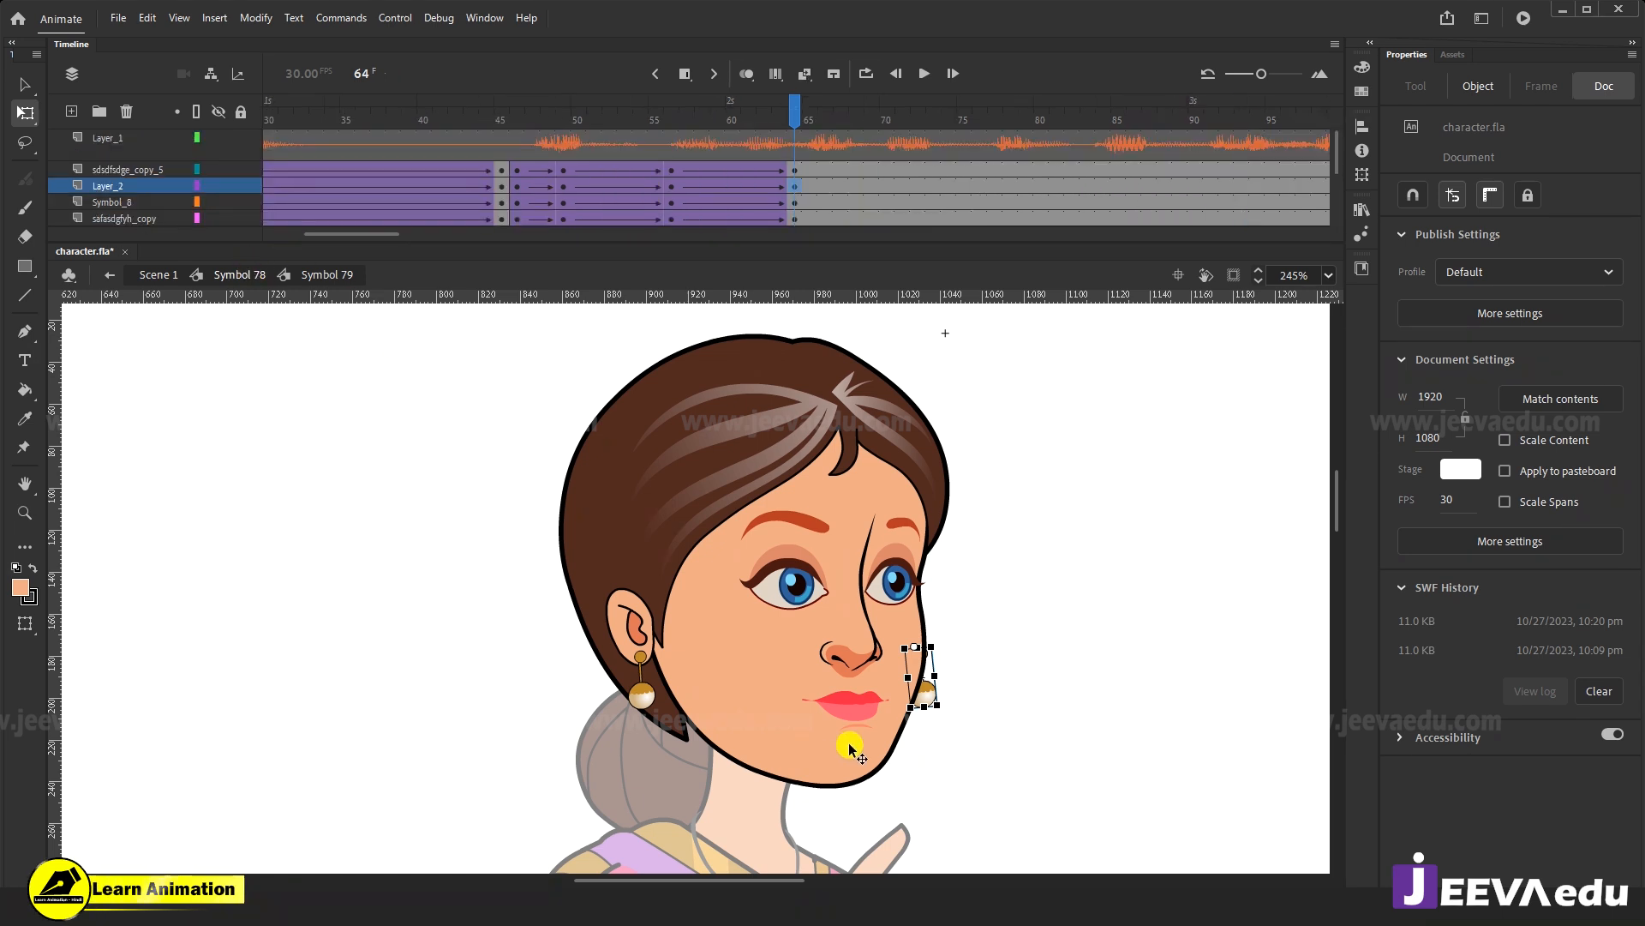
key("z")
key("ctrl+minus")
left_click_drag(764, 115, 779, 203)
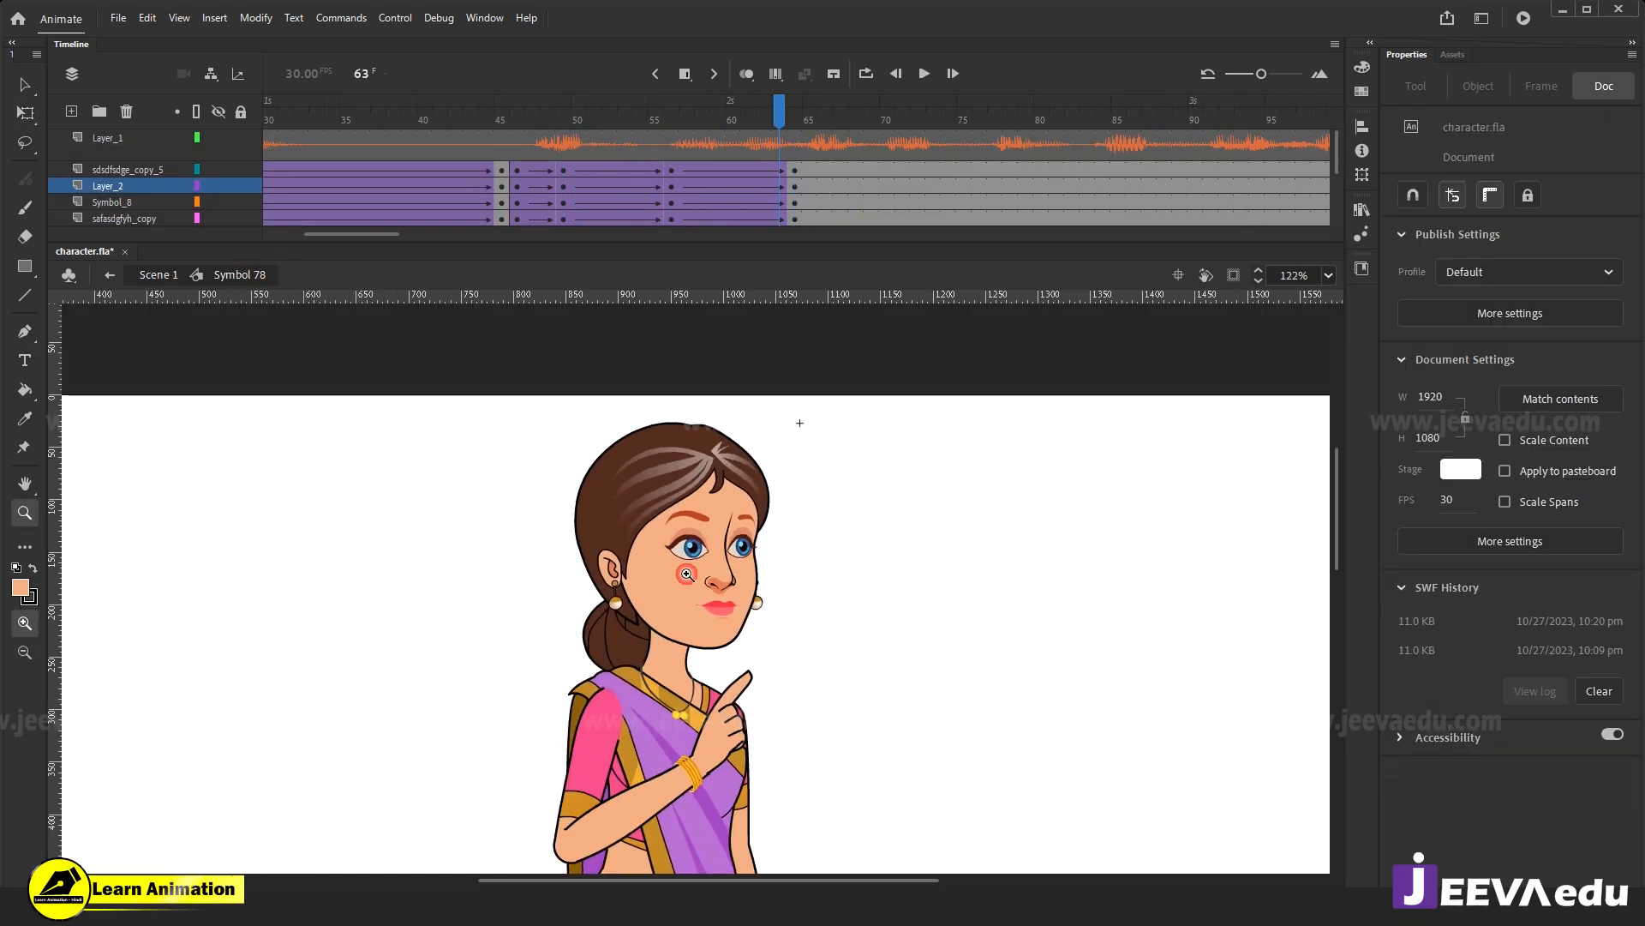
Examine the face, earrings and arm close up and at full figure across frames 62 to 71.
left_click(693, 572)
scroll(752, 600, "down", 1)
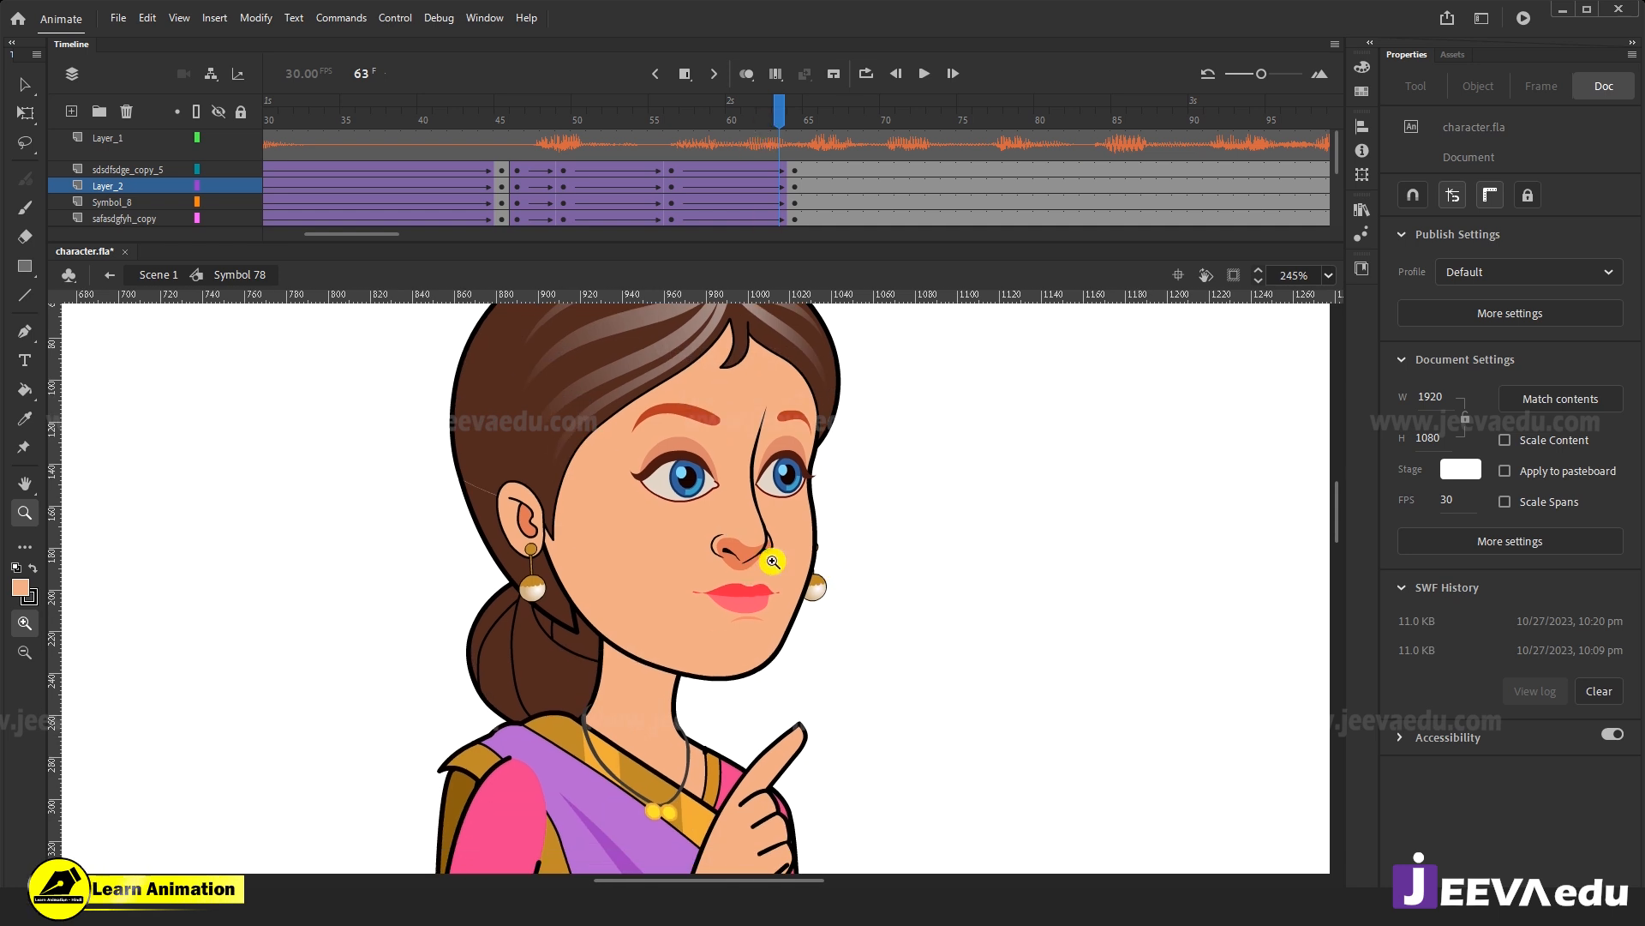
left_click_drag(658, 120, 900, 195)
left_click(899, 190)
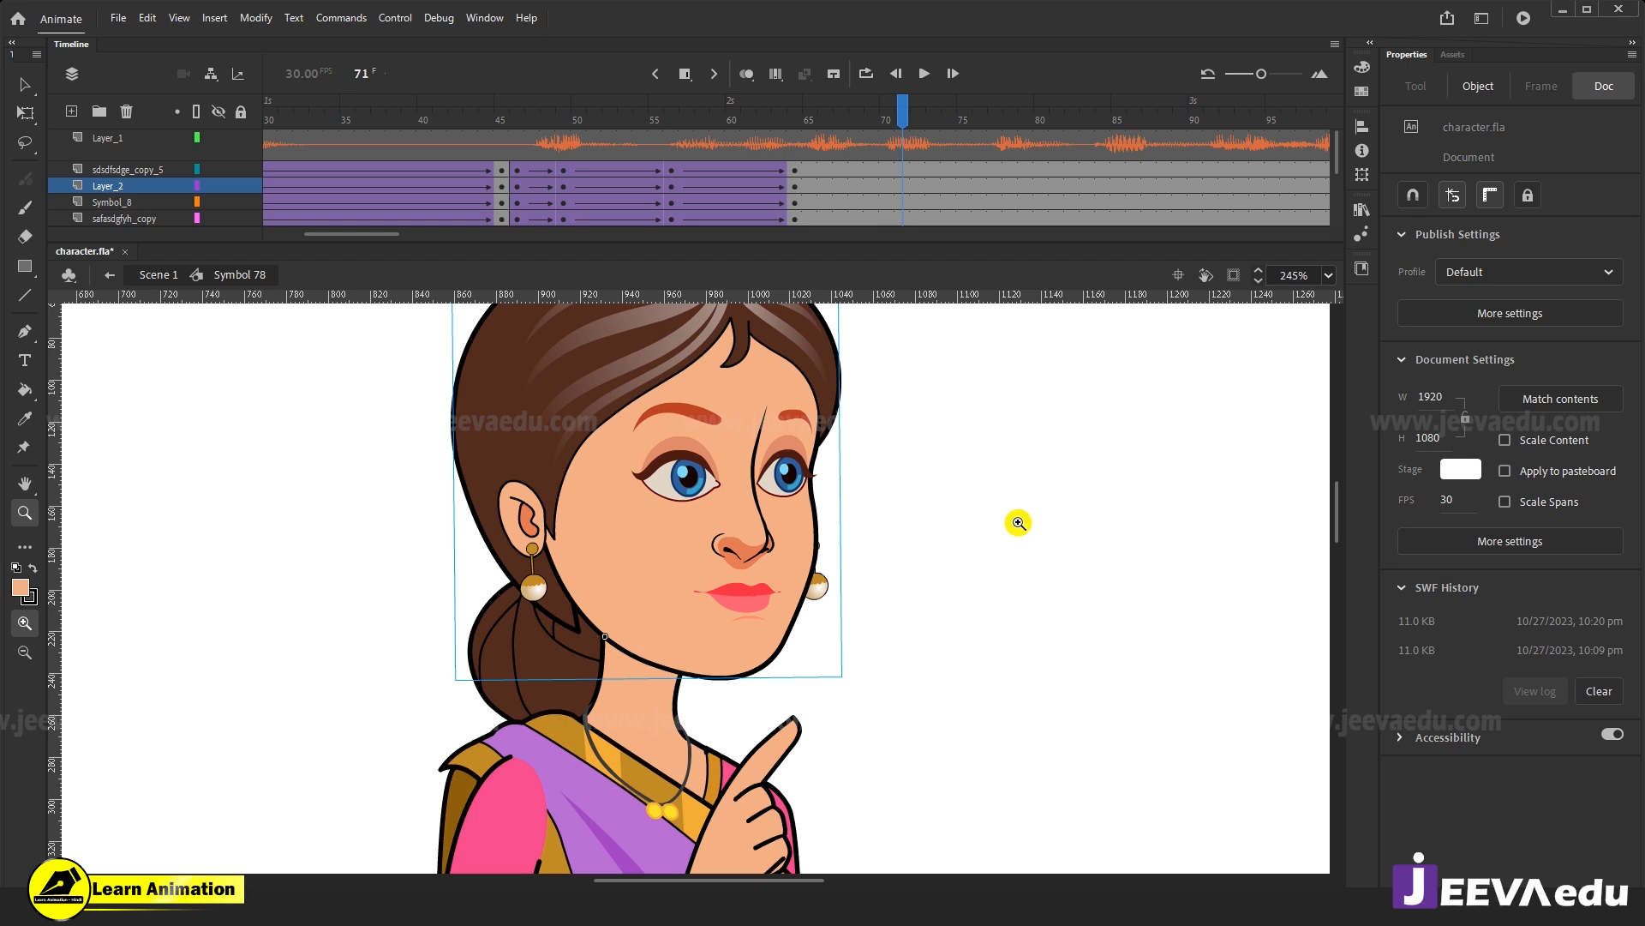
left_click(744, 625, "alt")
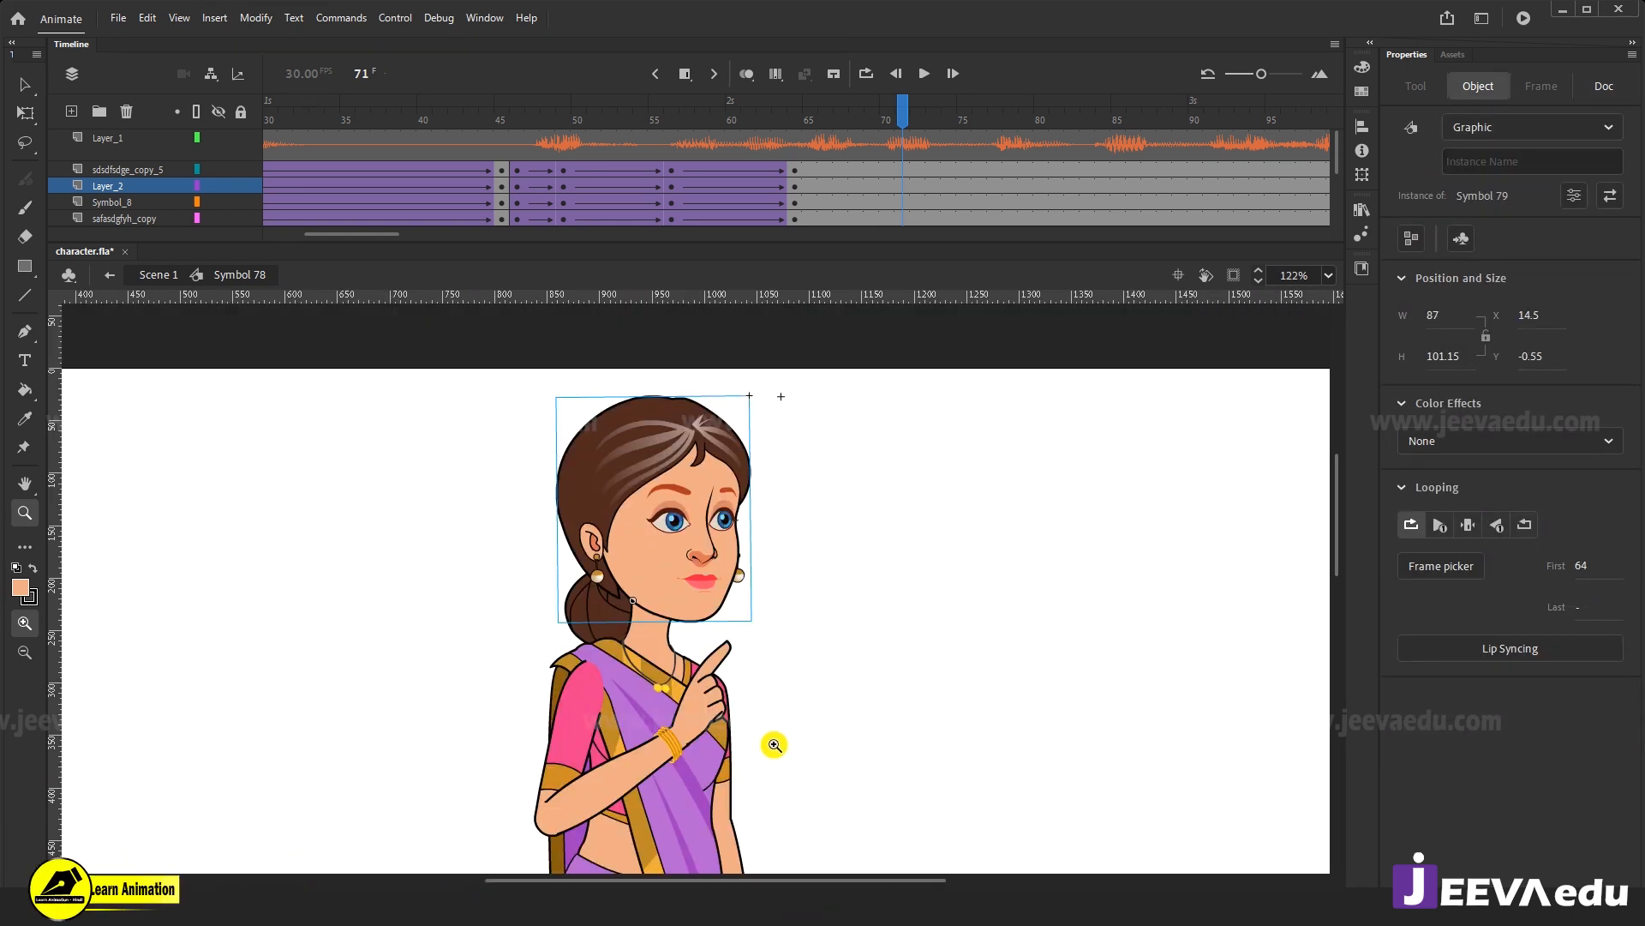
left_click(753, 611, "alt")
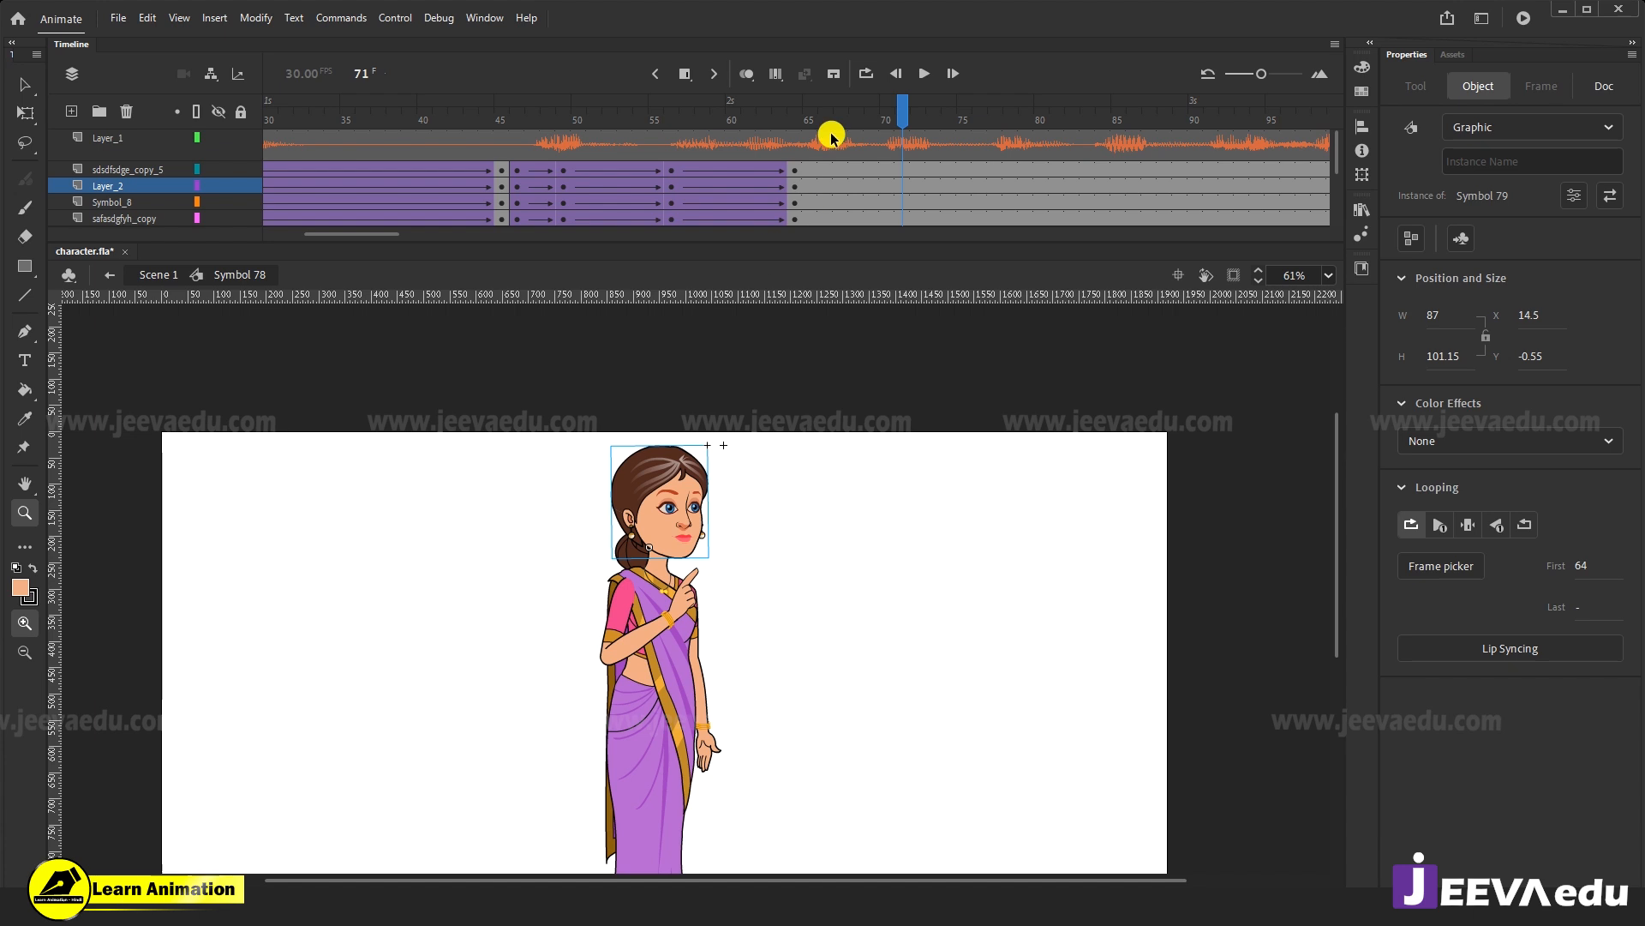
left_click(765, 152)
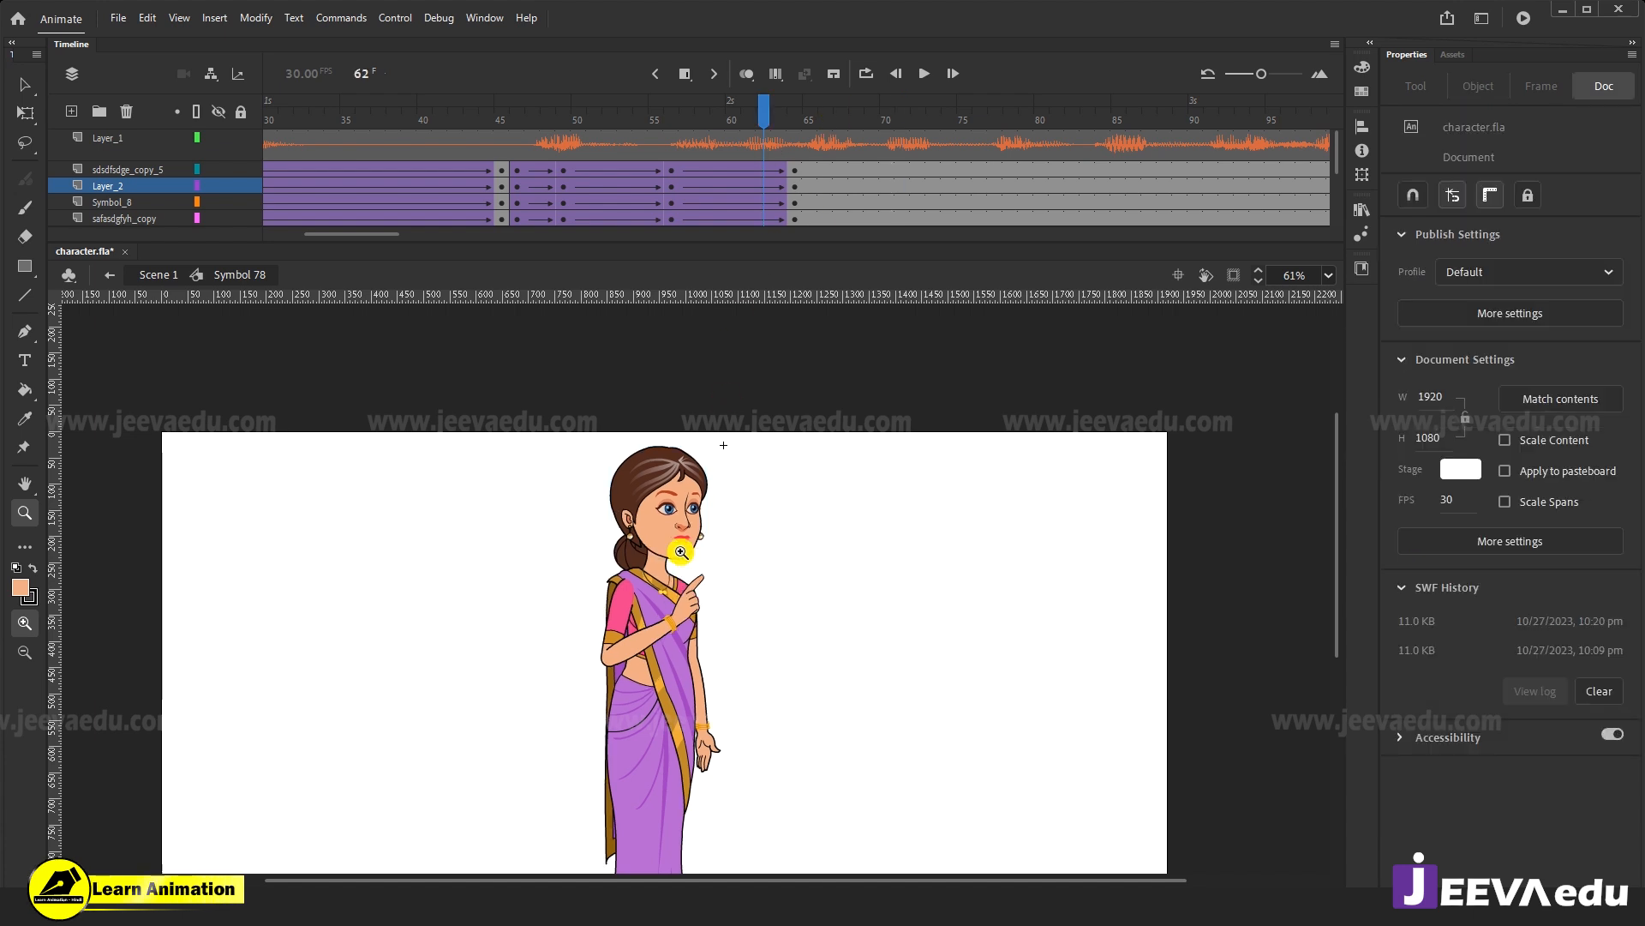
left_click_drag(731, 147, 818, 180)
left_click(810, 170)
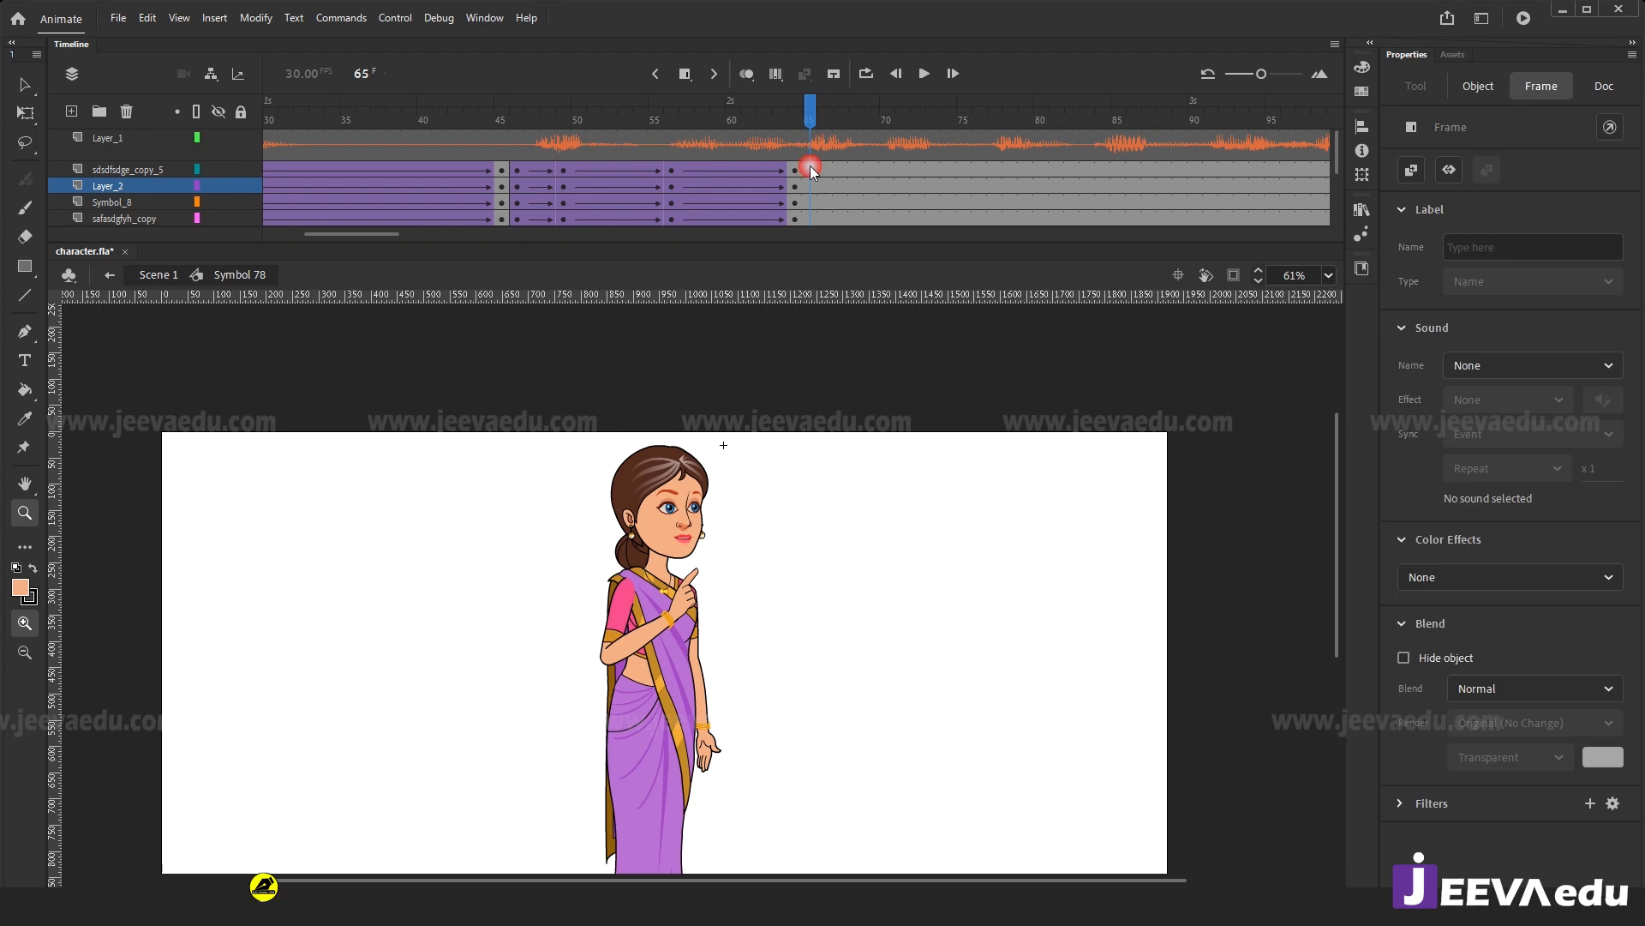
Scrub through the earlier gestures from frame 8 to about frame 45 to review the poses against the audio waveform.
mouse_move(392, 233)
left_mouse_down()
mouse_move(363, 236)
mouse_move(382, 233)
left_mouse_up()
left_click_drag(628, 119, 640, 175)
left_click(377, 275)
left_click_drag(384, 235, 327, 232)
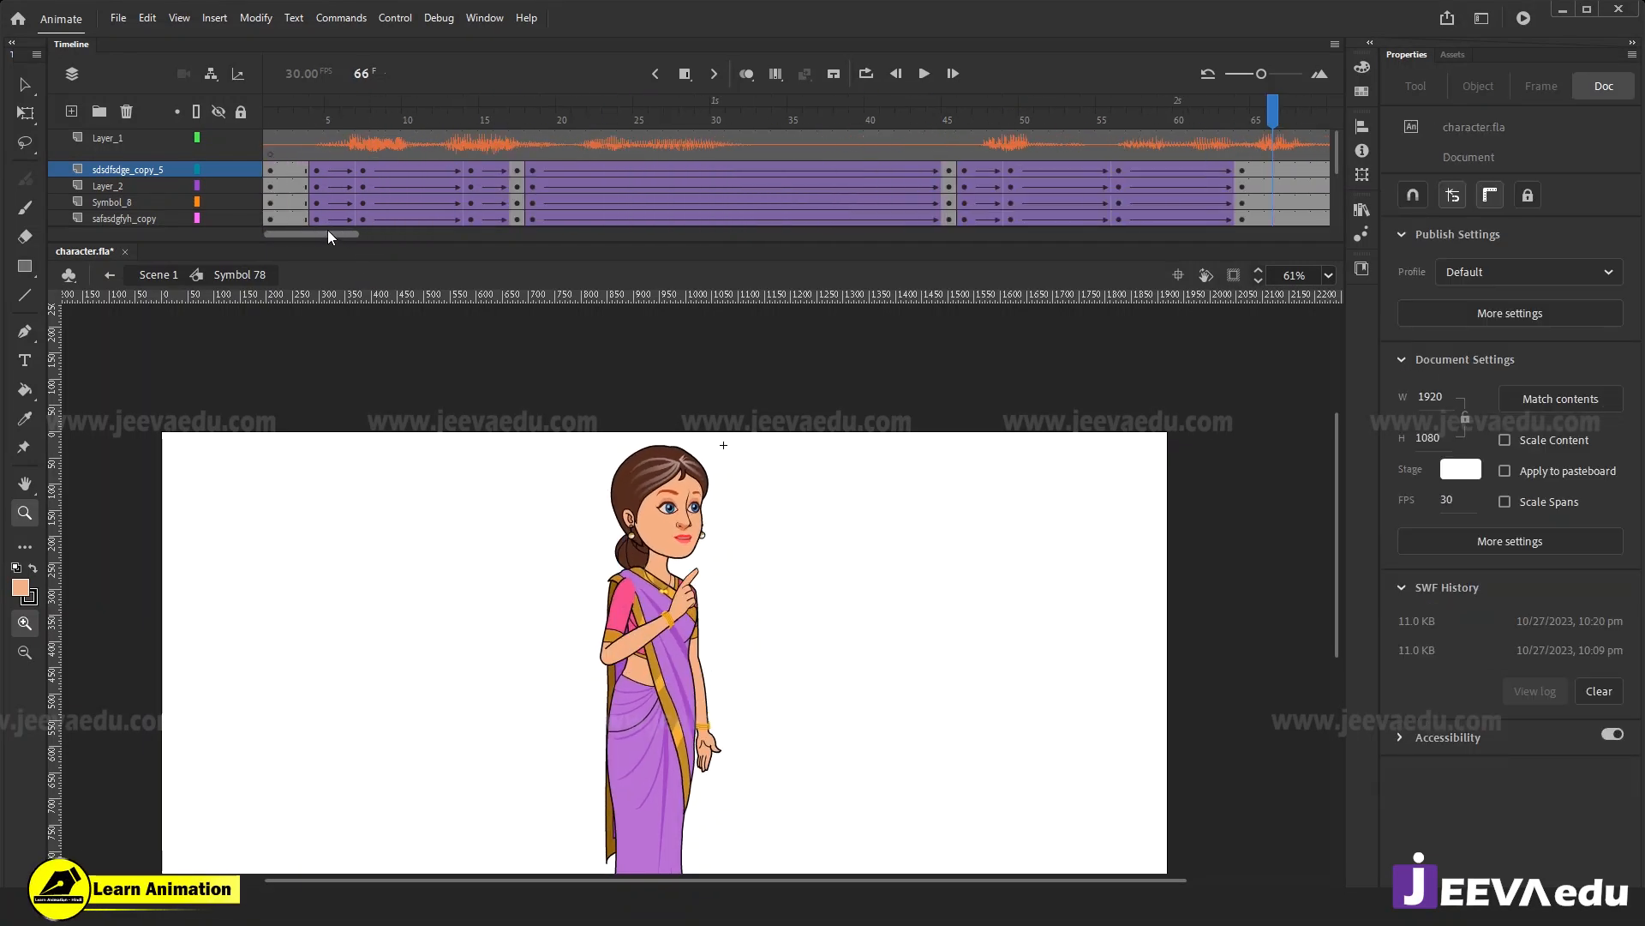
left_click(373, 143)
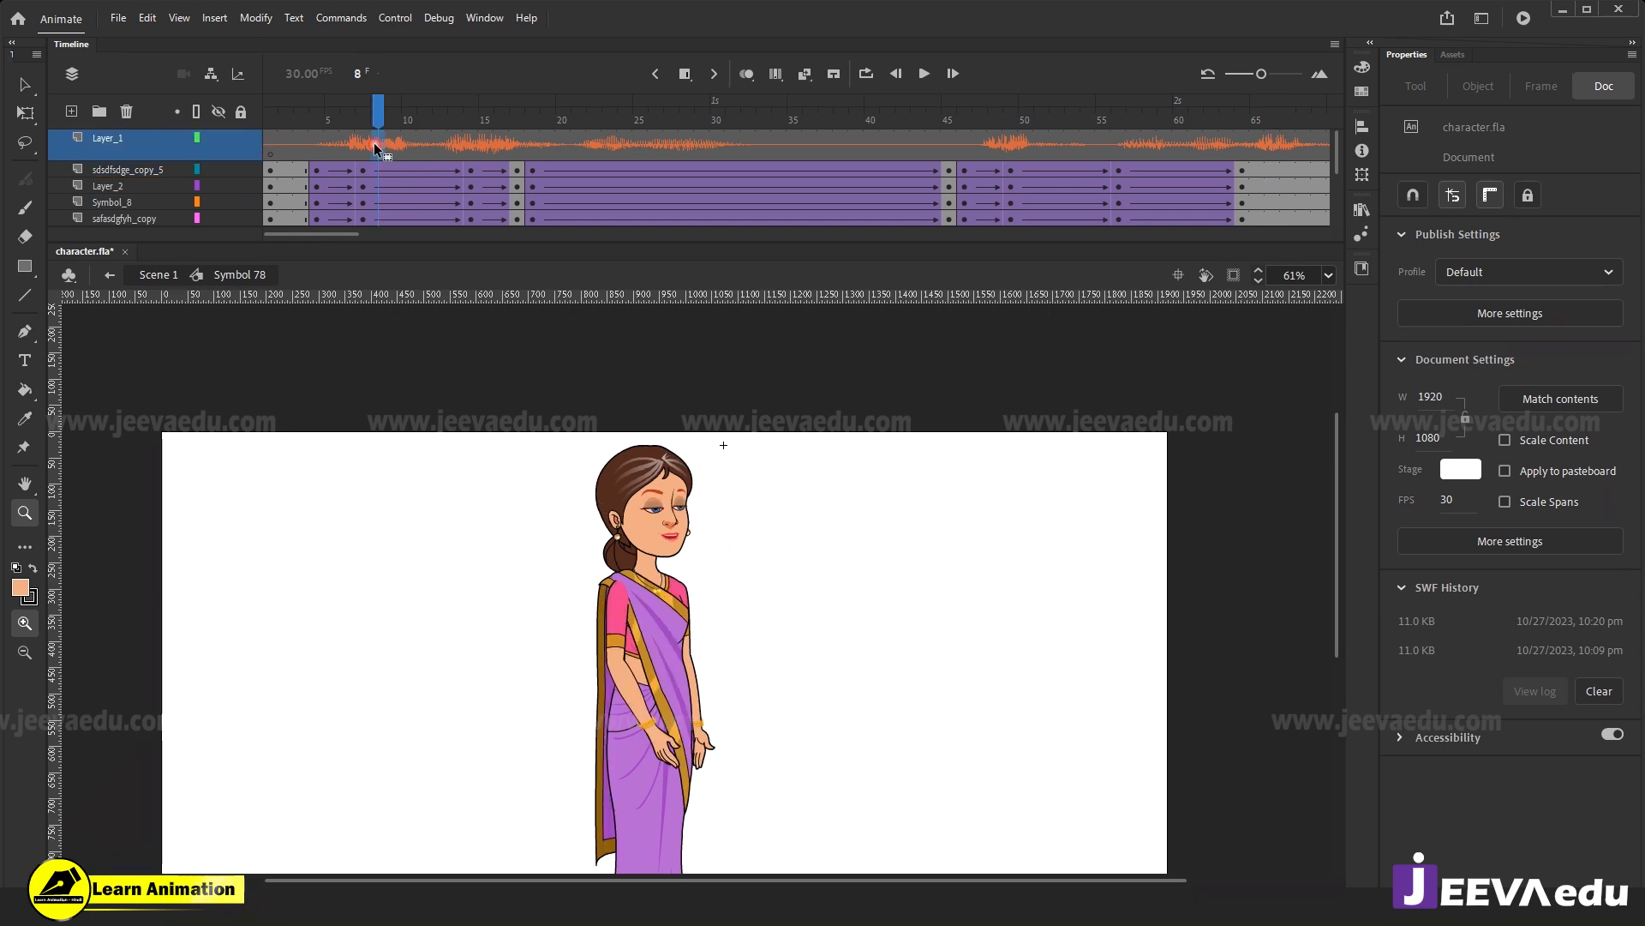
left_click_drag(374, 125, 503, 148)
left_click(522, 176)
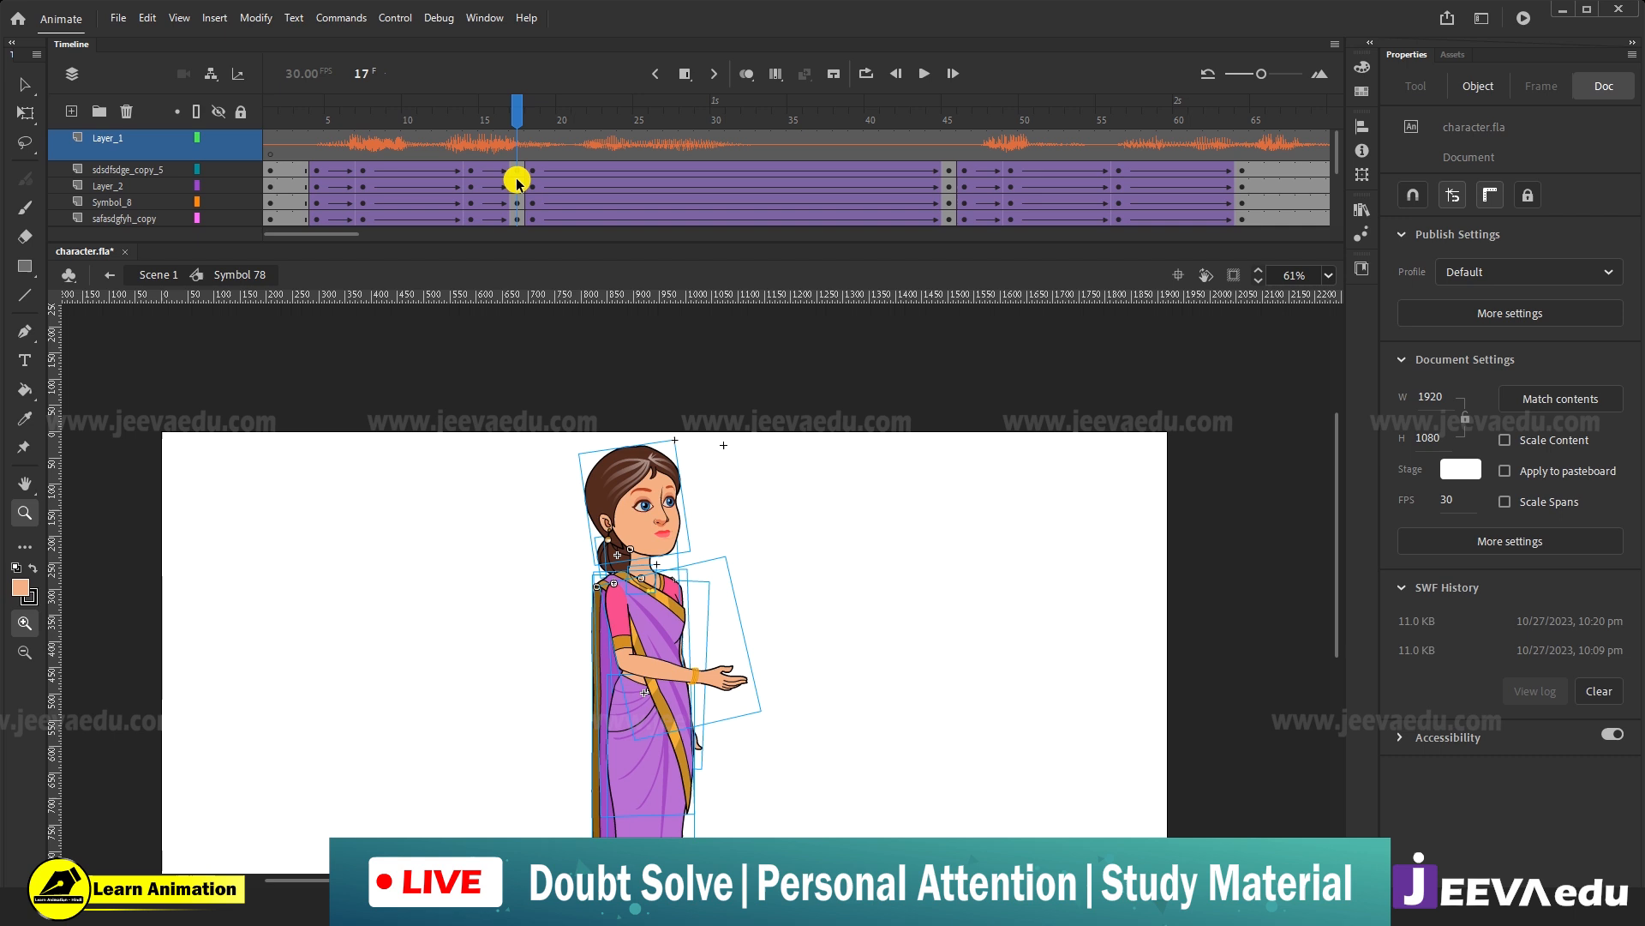
left_click_drag(512, 106, 953, 184)
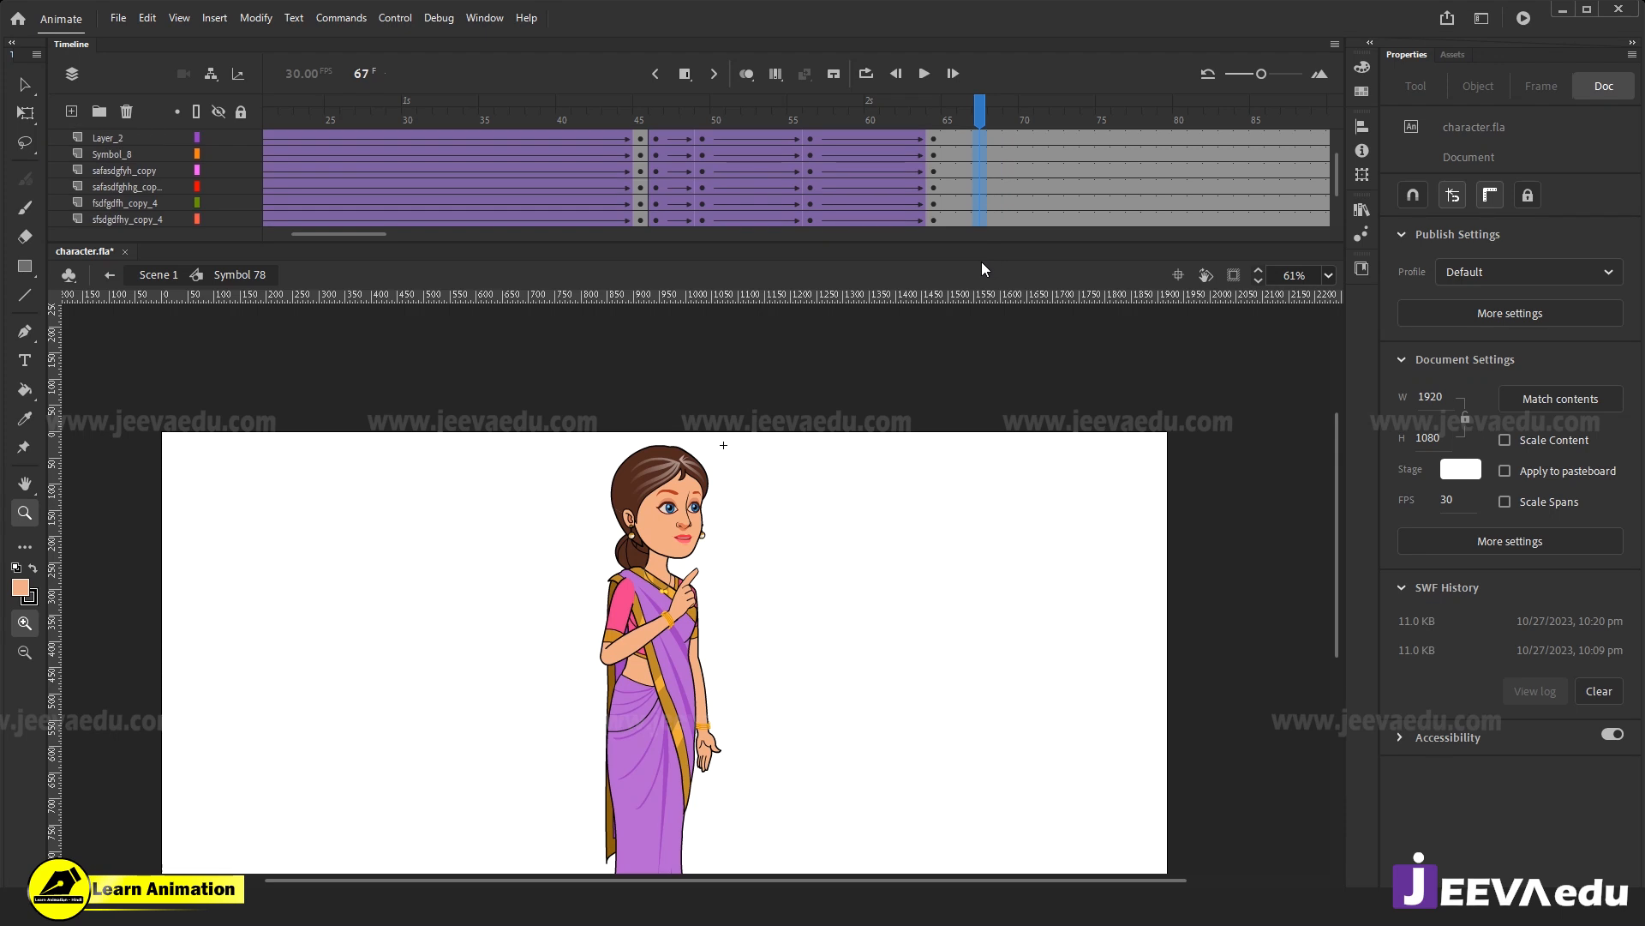
Insert keyframes at frame 67 on all character layers and create classic tweens between frames 64 and 67.
left_click(978, 202)
left_click_drag(958, 171, 949, 261)
right_click(951, 200)
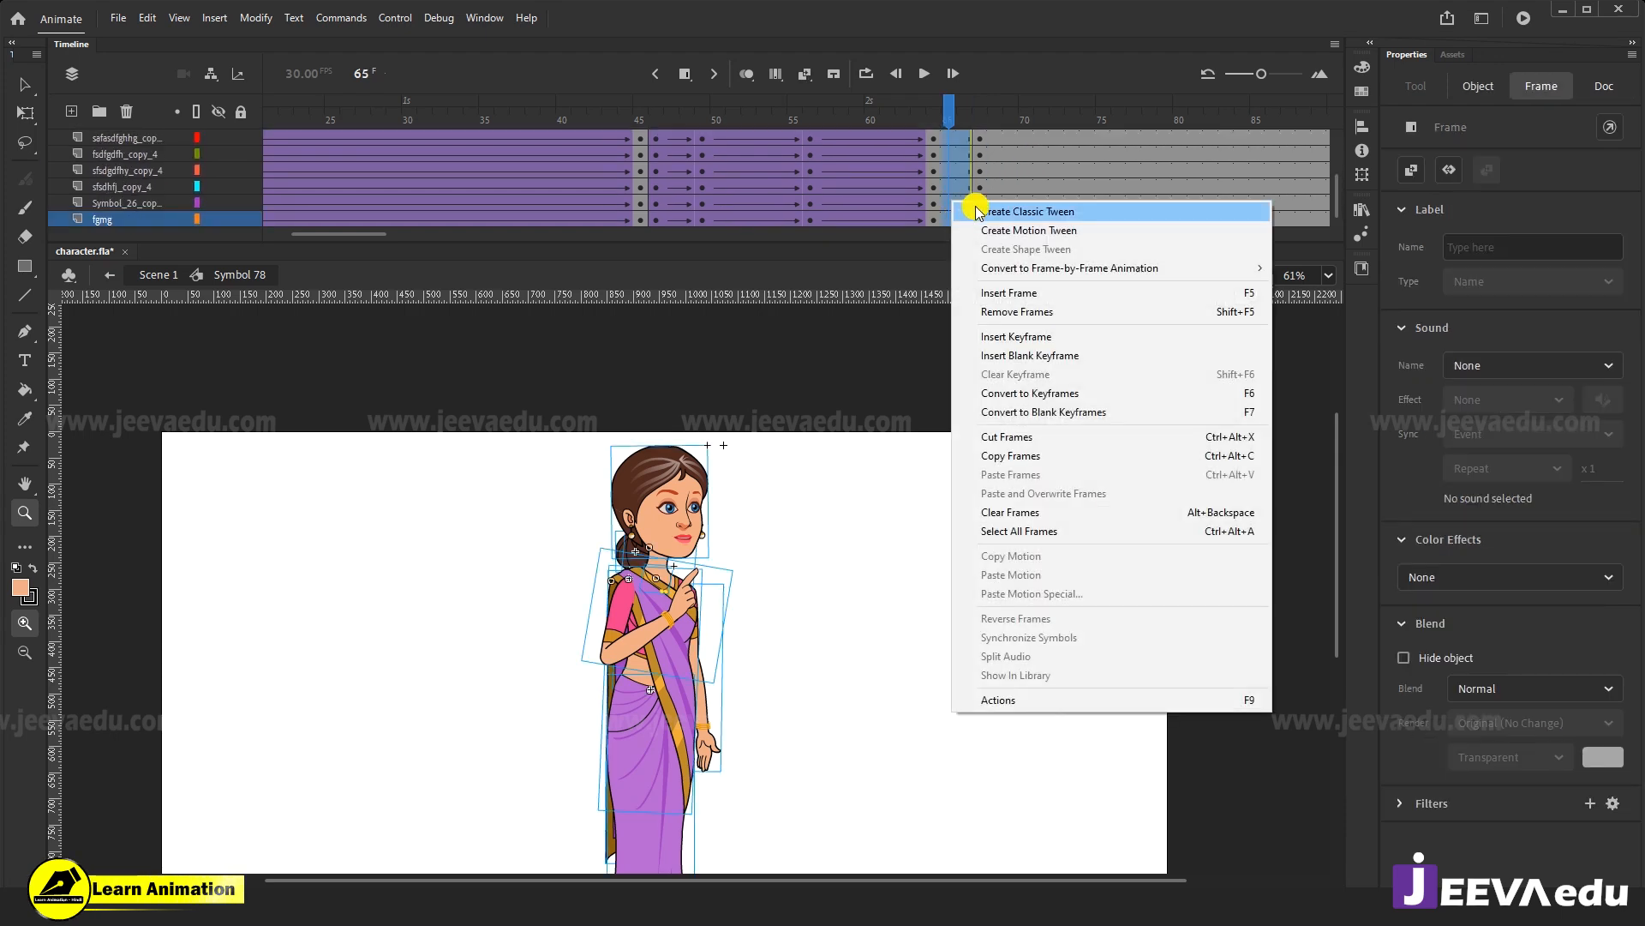
left_click(974, 209)
Select the character's upper body at frame 67, set its pivot at the waist, and rotate it slightly counterclockwise.
scroll(973, 167, "up", 3)
left_click(979, 127)
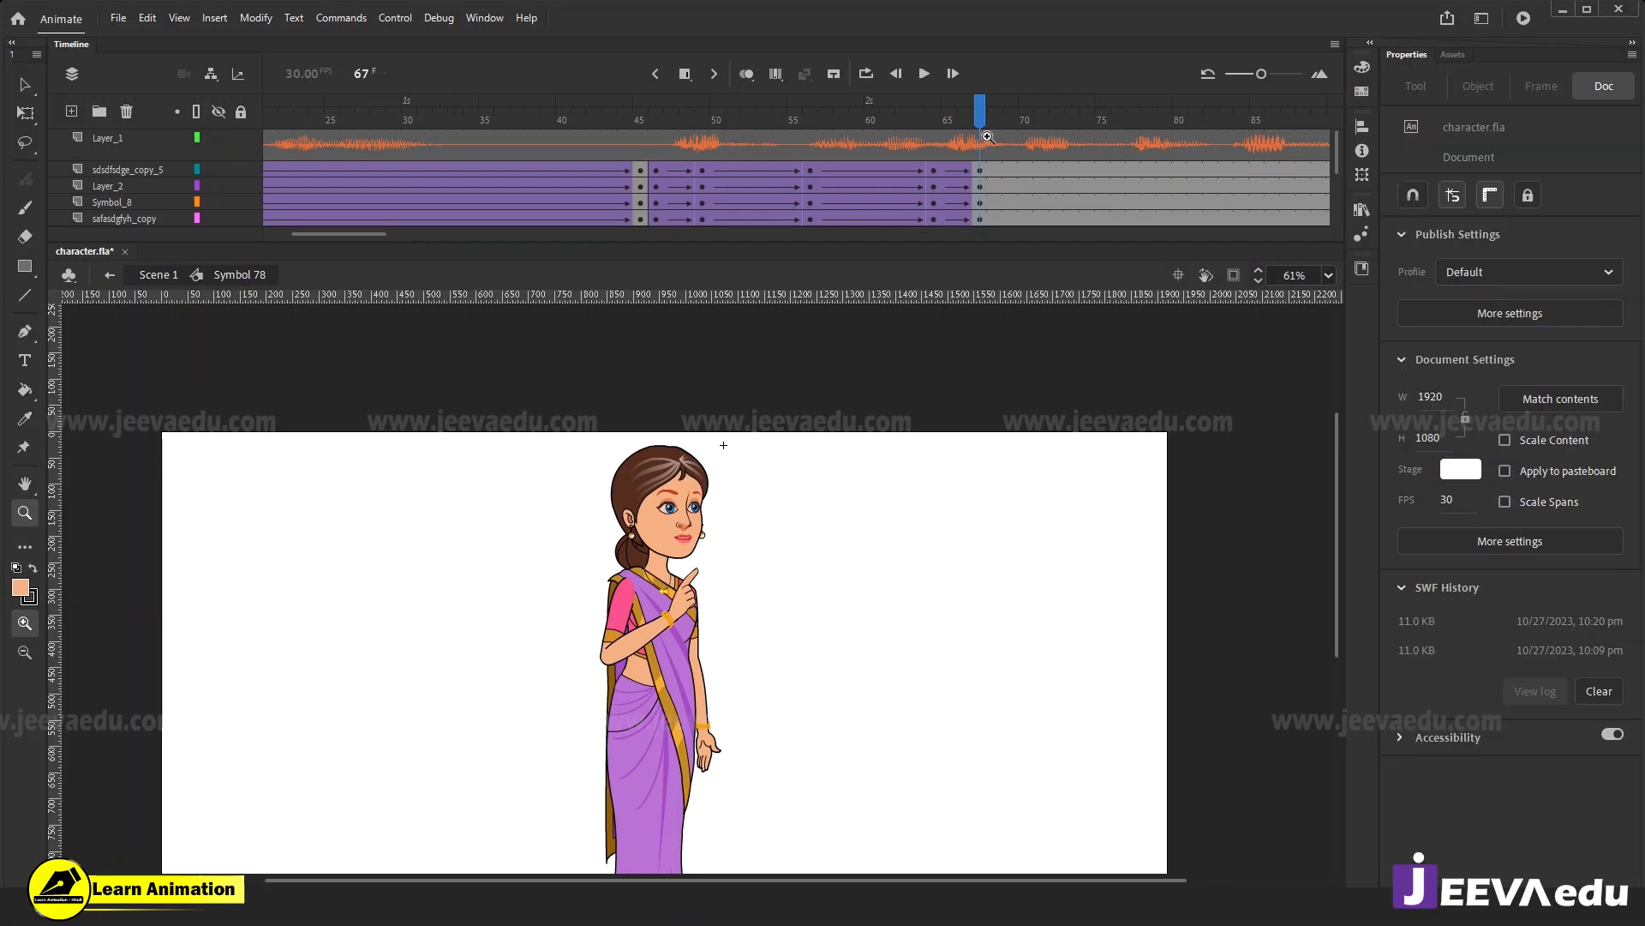
key("v")
left_click_drag(557, 461, 734, 616)
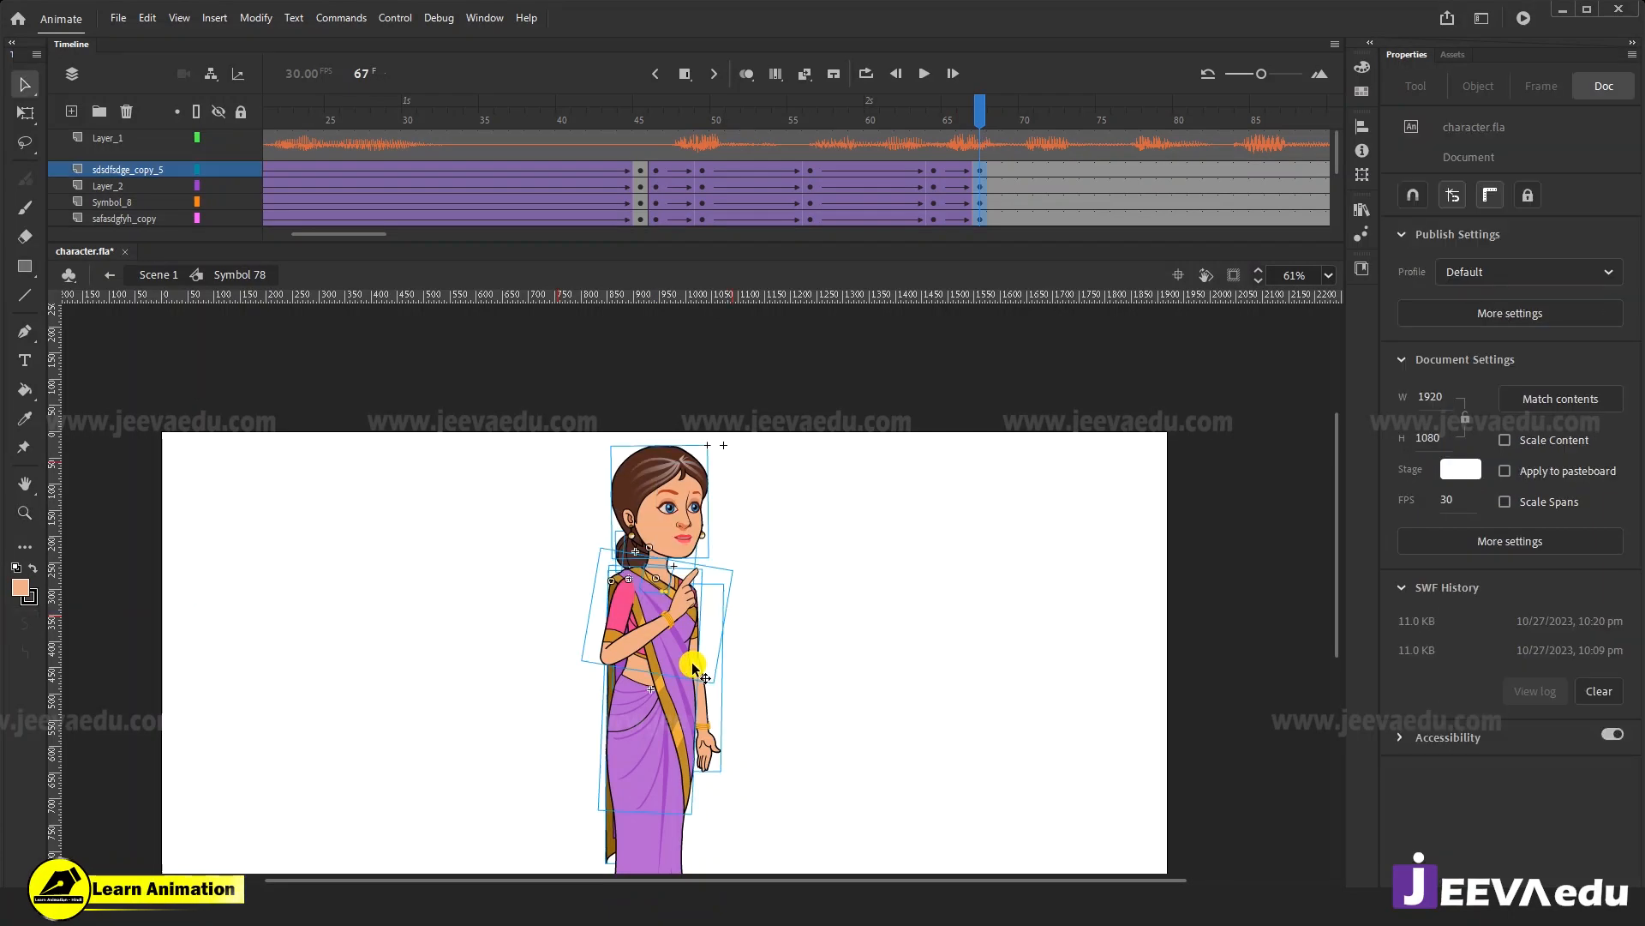
key("z")
left_click(654, 636)
left_click_drag(660, 658, 649, 747)
key("q")
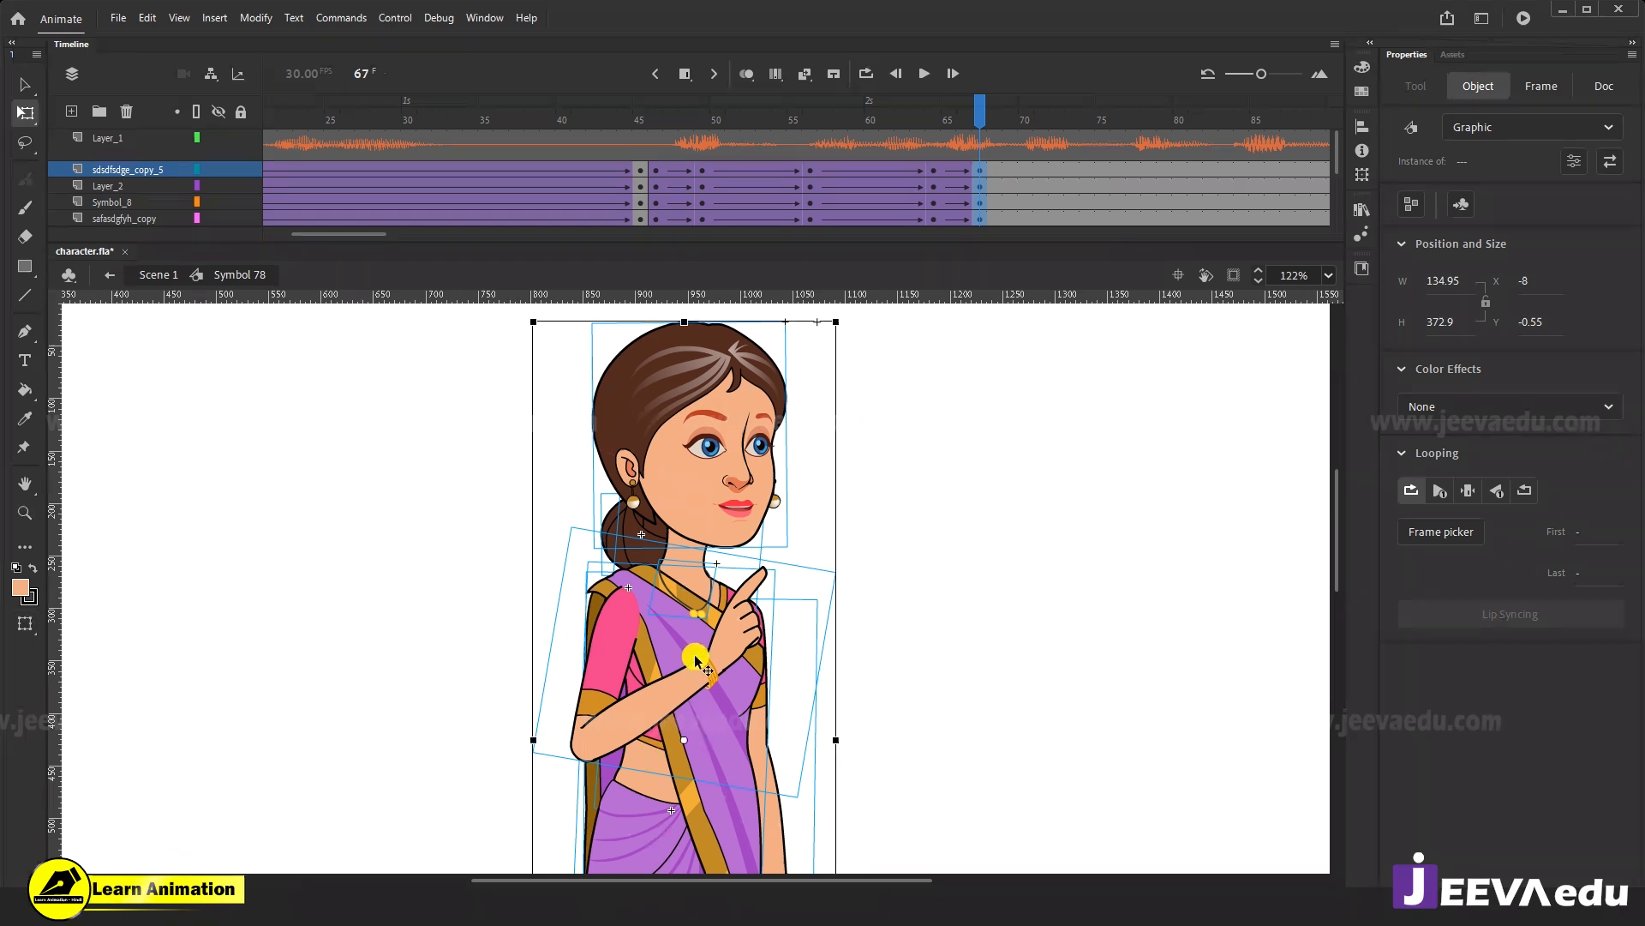
left_click_drag(683, 739, 671, 805)
left_click_drag(846, 324, 837, 305)
left_click(917, 444)
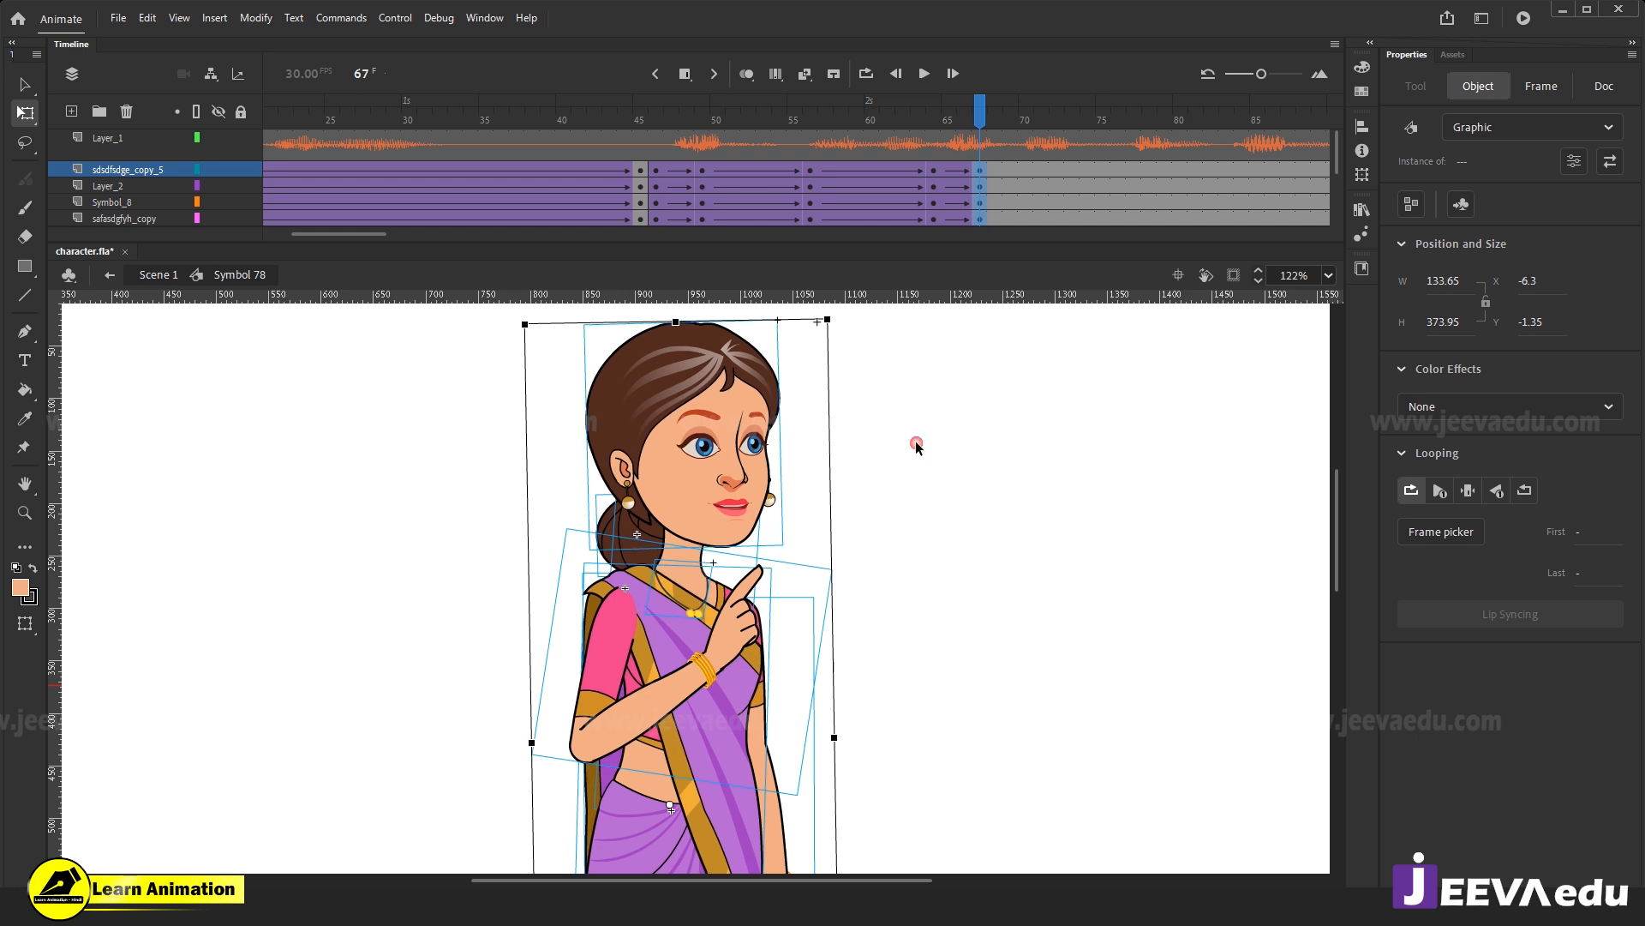
Rotate the head and hair bun together slightly counterclockwise around the neck at frame 67 and scrub the change.
left_click(713, 497)
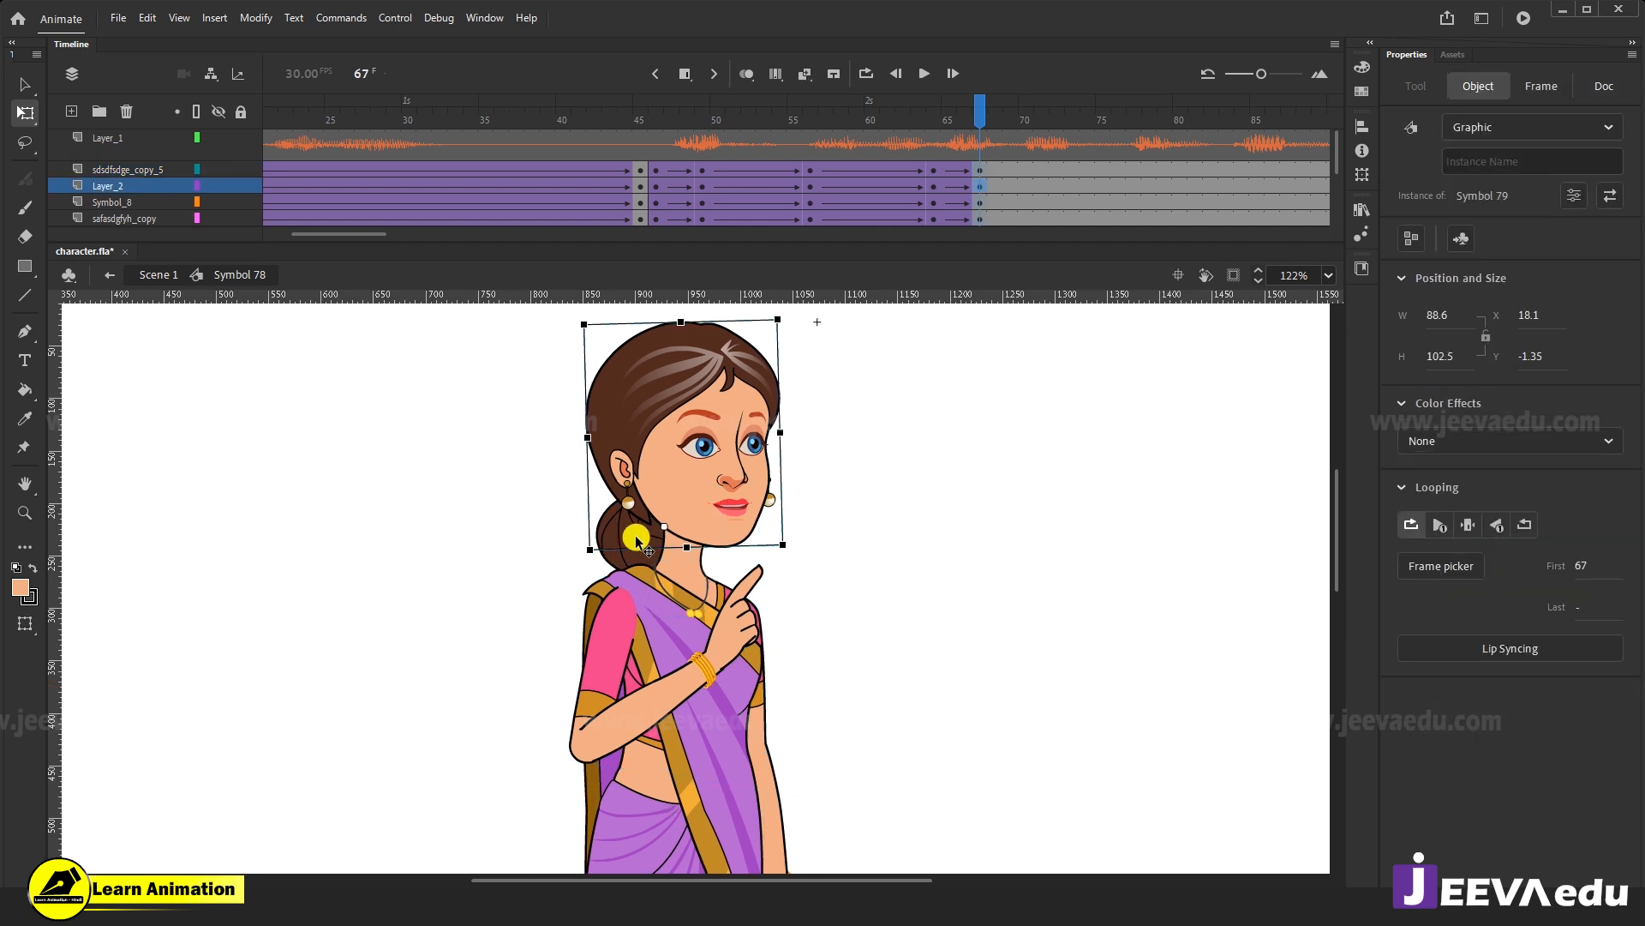
left_click(635, 536)
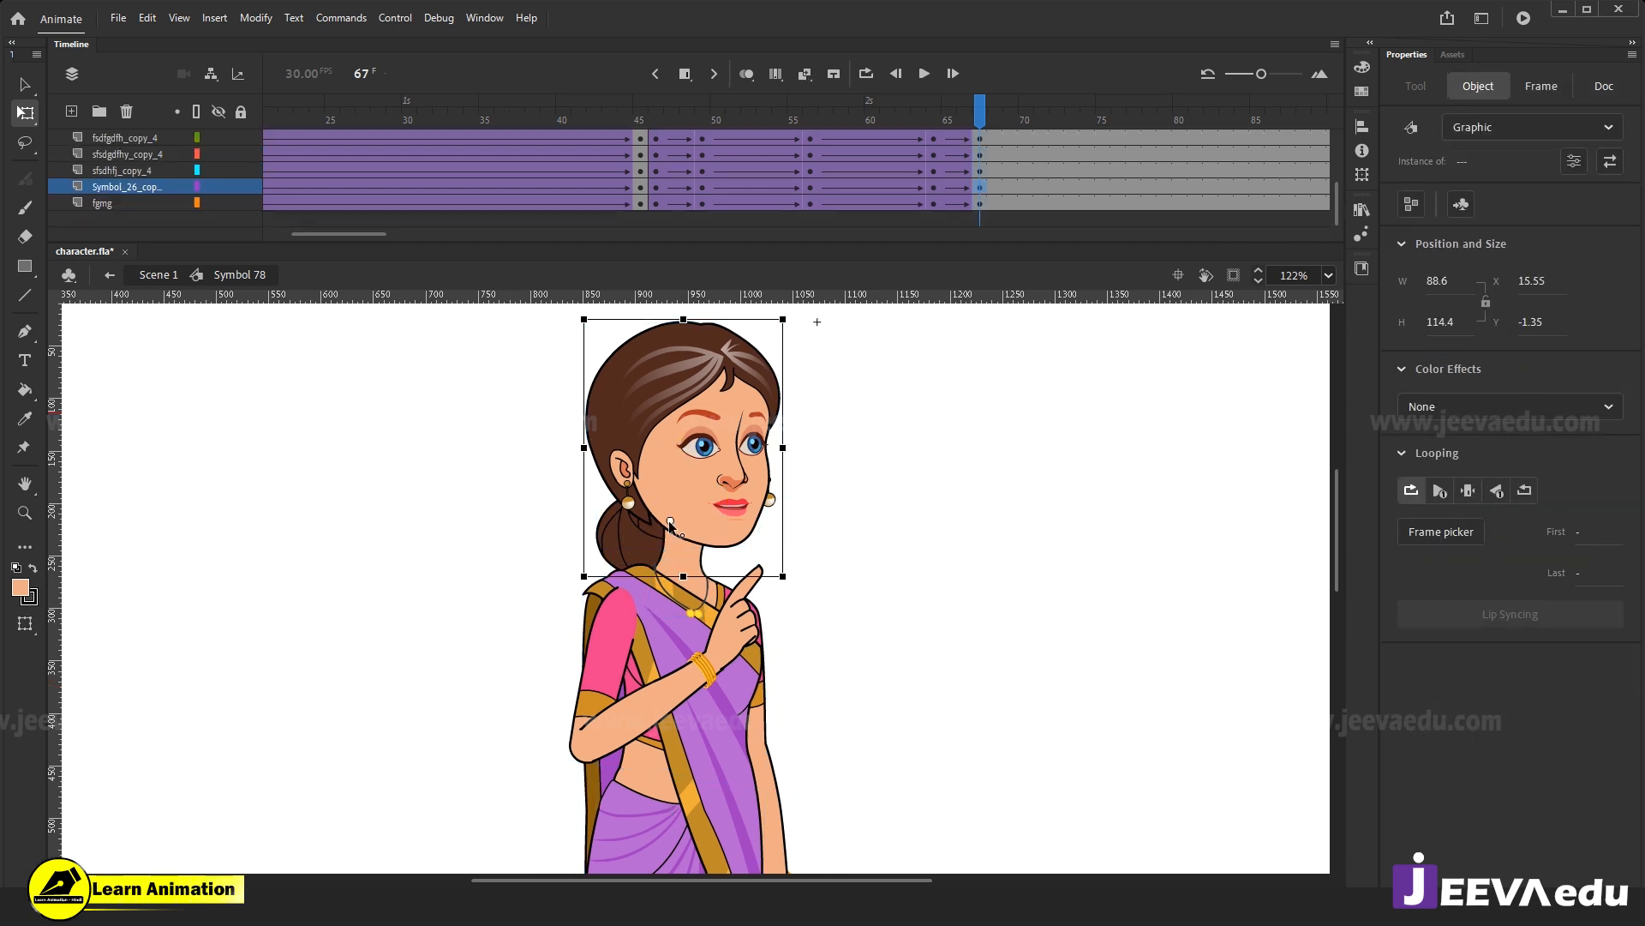
left_click_drag(670, 525, 666, 529)
left_click_drag(799, 321, 793, 311)
left_click(856, 471)
left_click_drag(963, 106, 984, 147)
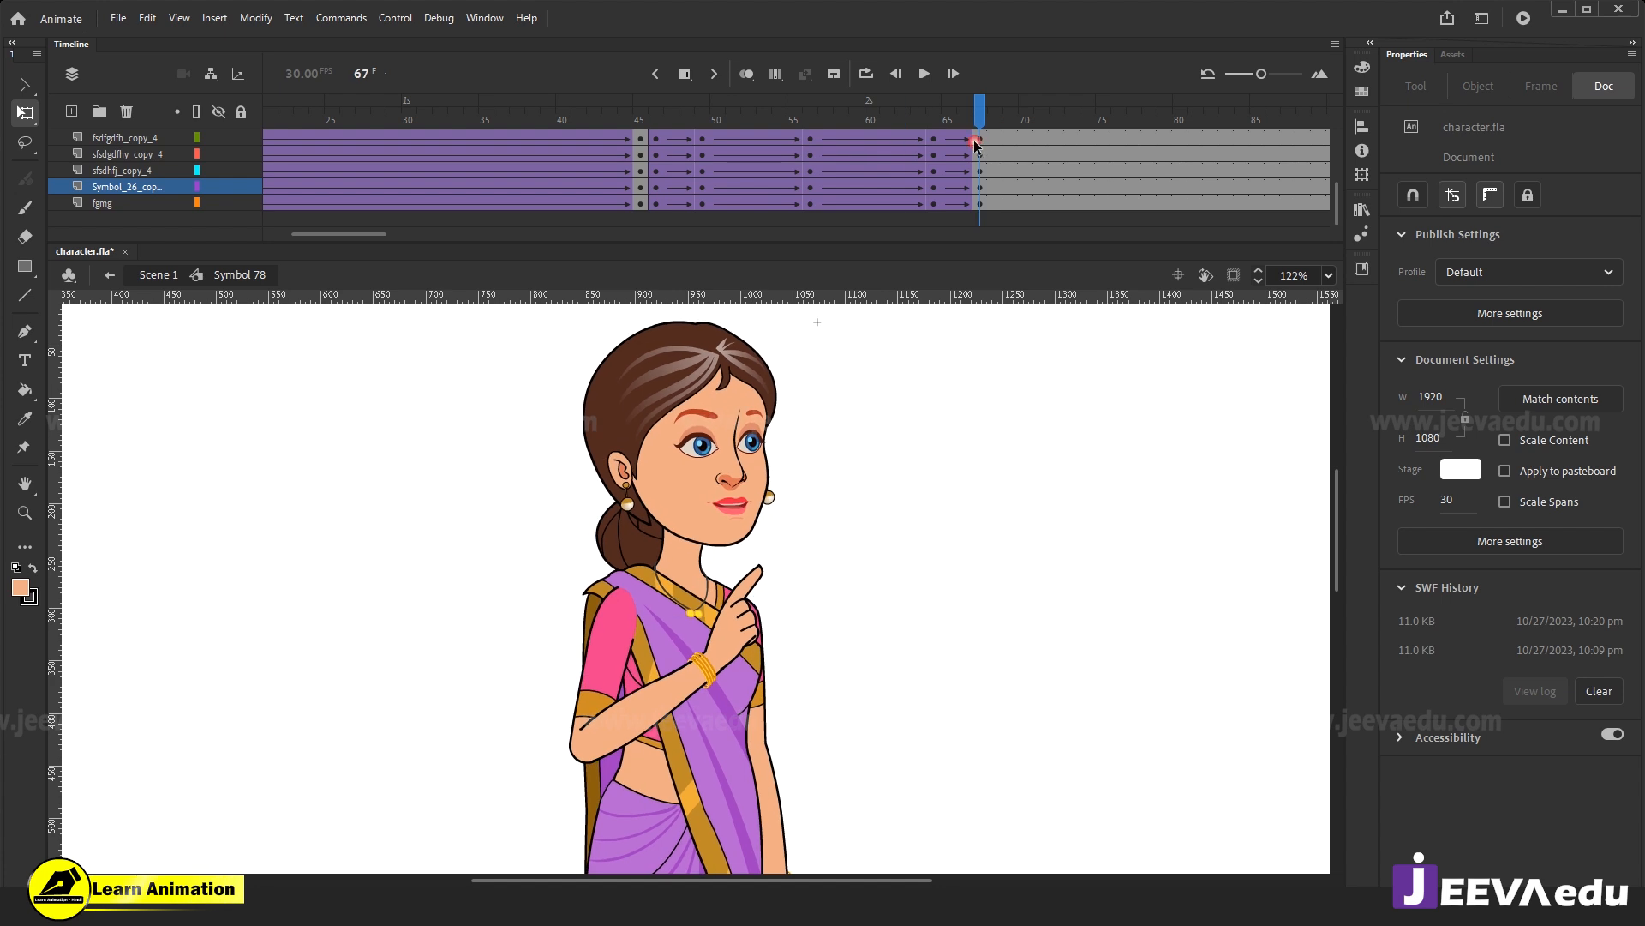
Rotate the raised pointing arm slightly clockwise around its shoulder at frame 67.
left_click_drag(815, 683, 810, 616)
left_click(743, 588)
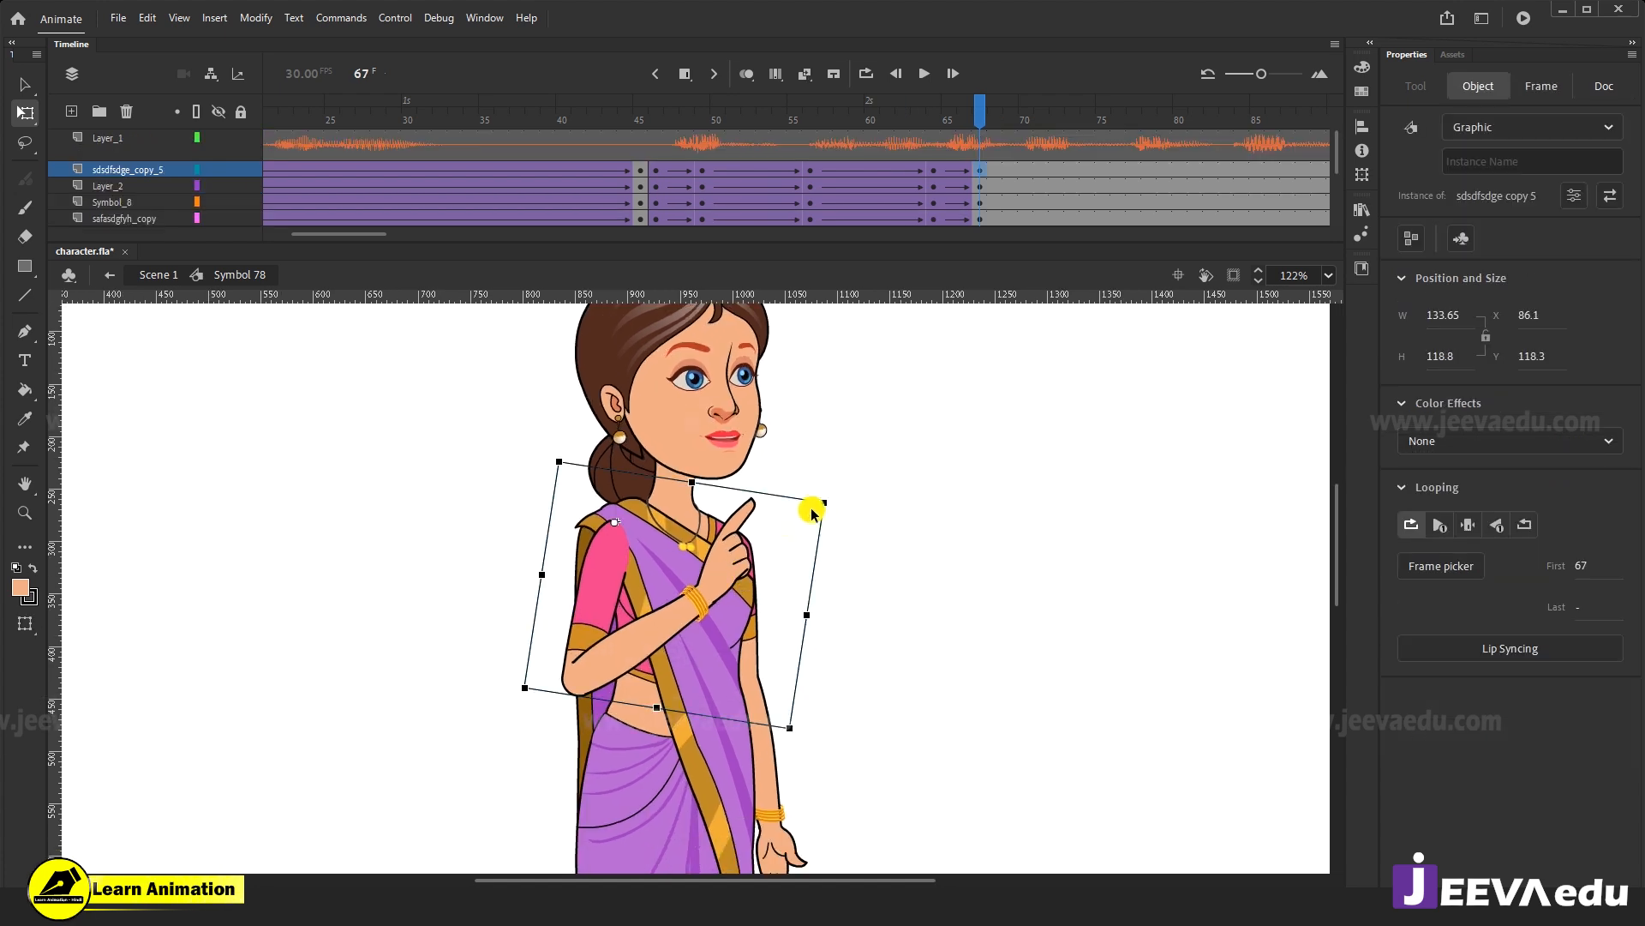
left_click_drag(827, 498, 832, 501)
left_click_drag(875, 614, 837, 485)
Rotate the hanging arm very slightly clockwise around its shoulder at frame 67.
left_click(741, 737)
left_click_drag(784, 782, 782, 782)
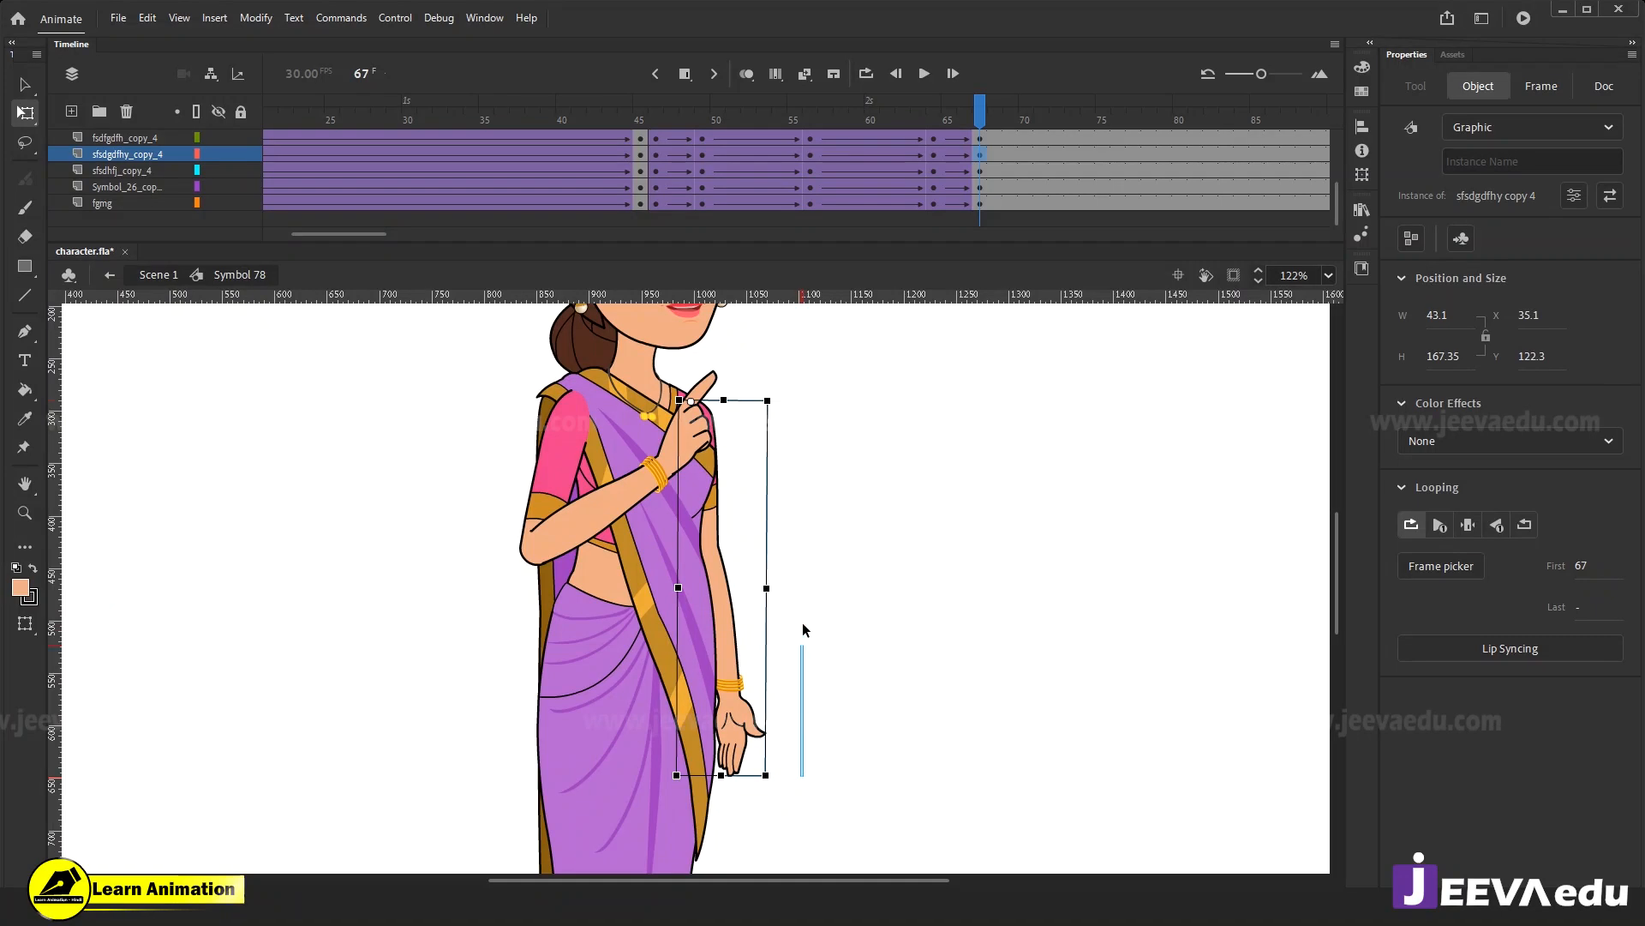
left_click(800, 595)
left_click_drag(734, 688, 755, 597)
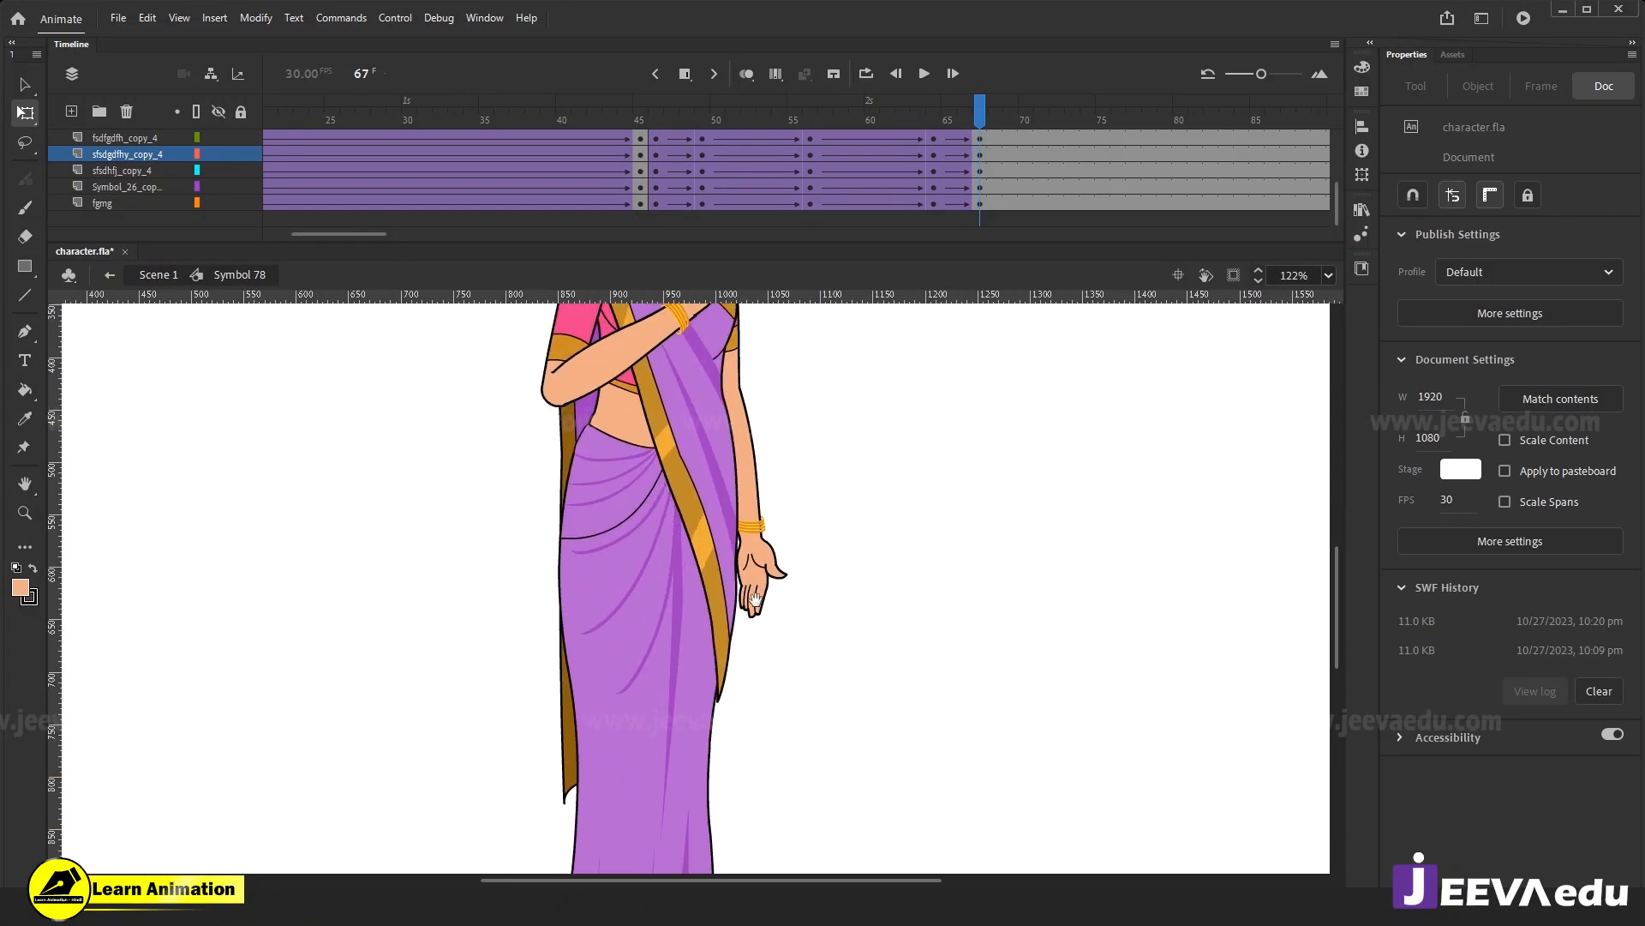
Compare frame 64 with frame 67, then rotate the sari's back drape slightly clockwise at frame 67 to swing it outward.
left_click_drag(917, 138, 933, 205)
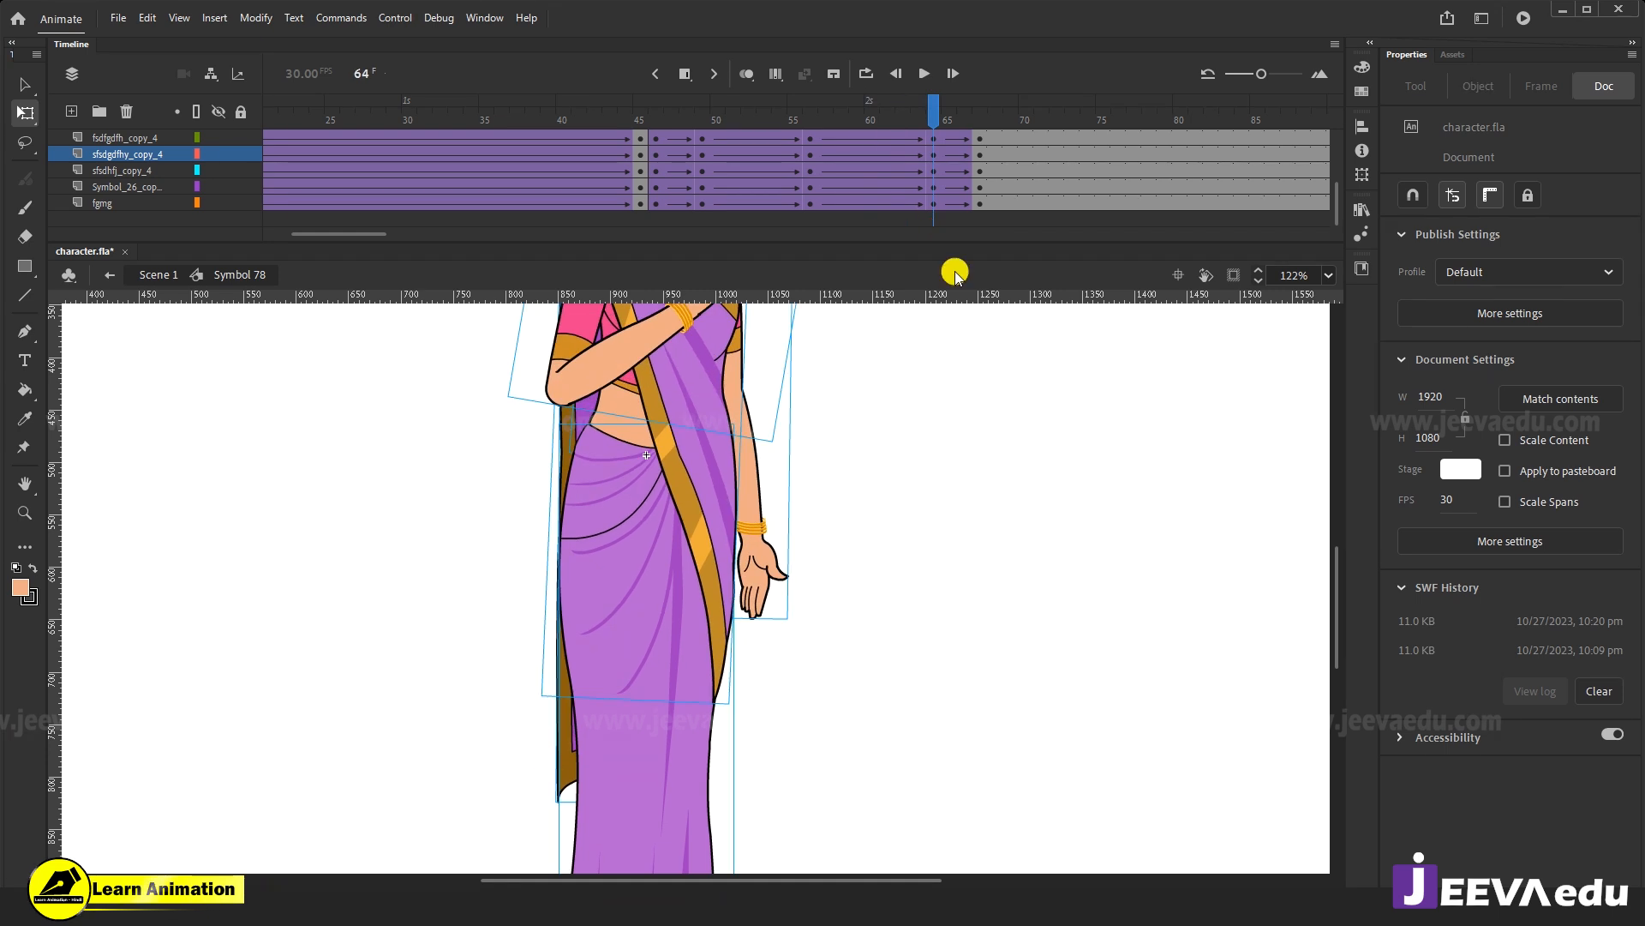
left_click(980, 134)
left_click(564, 793)
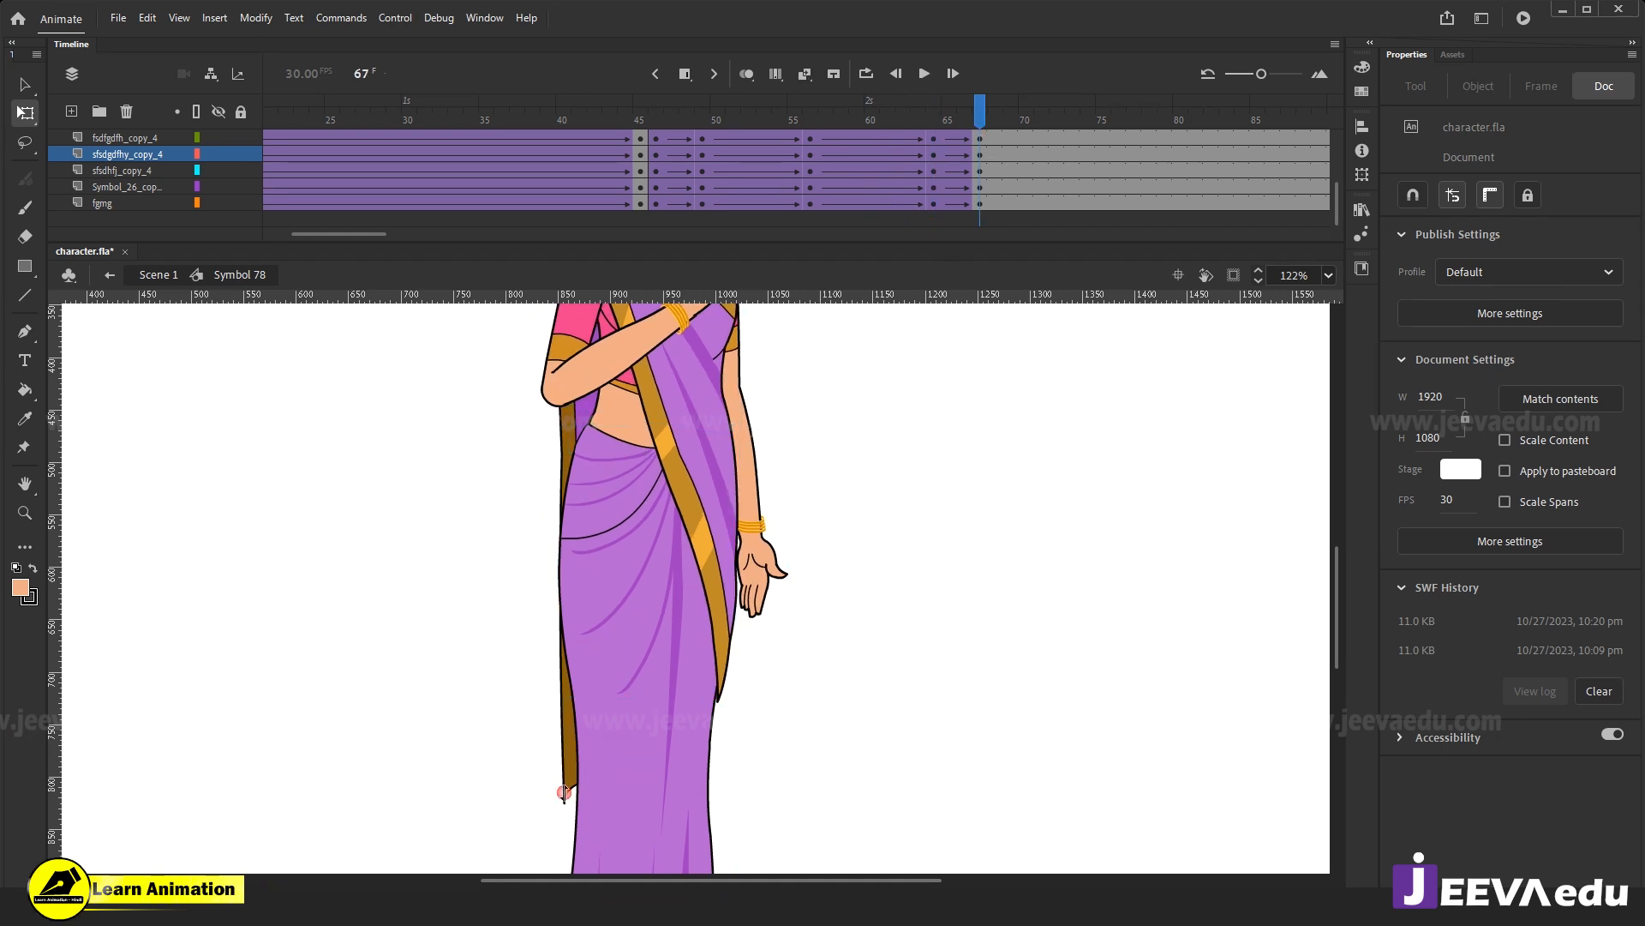
left_click_drag(553, 819, 551, 814)
Hide Layer_1, play the gesture from about frame 46, and scrub the motion leading into frame 67.
key("z")
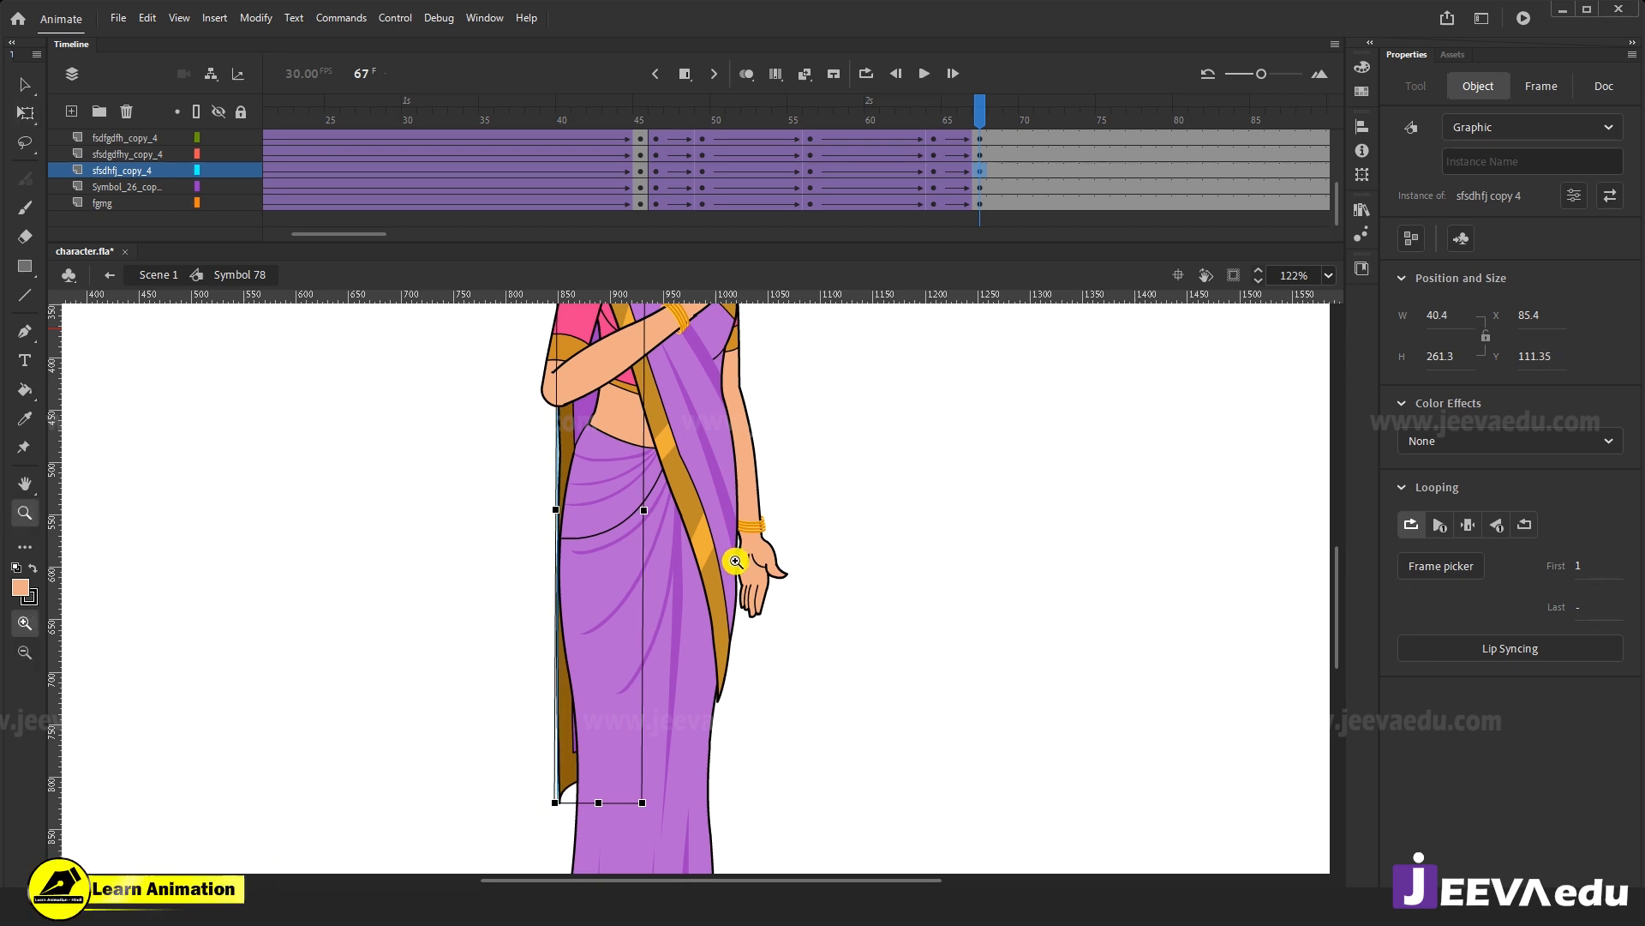
left_click(735, 561, "alt")
left_click_drag(815, 598, 847, 651)
scroll(857, 120, "up", 3)
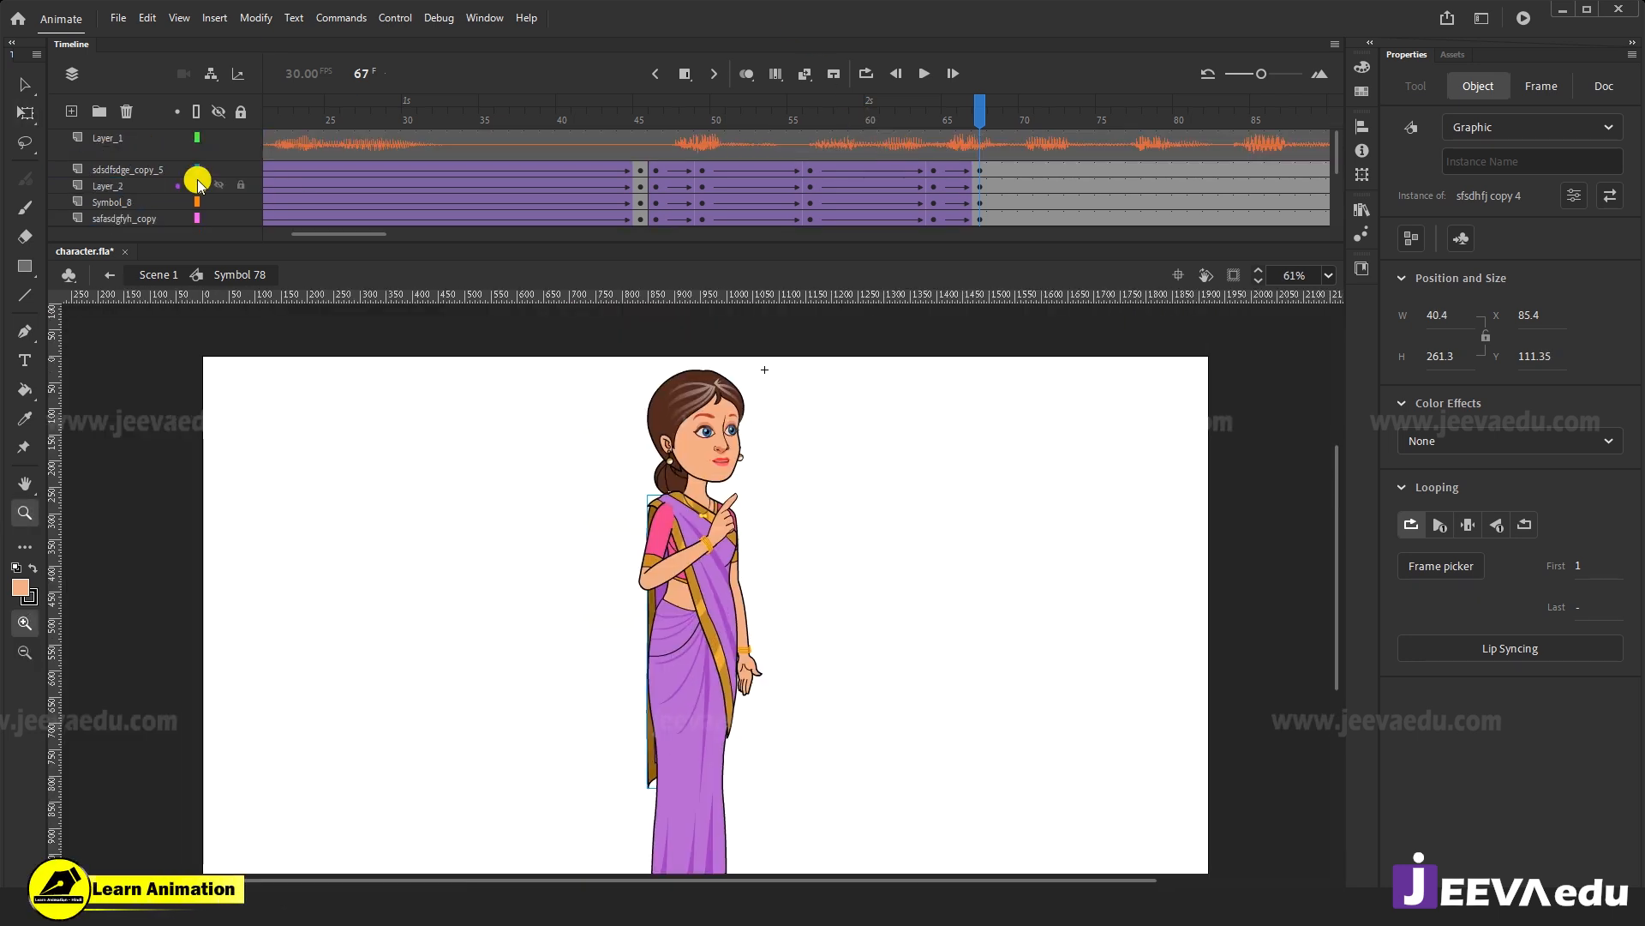
left_click(215, 146)
left_click_drag(1001, 135, 664, 185)
key("Return")
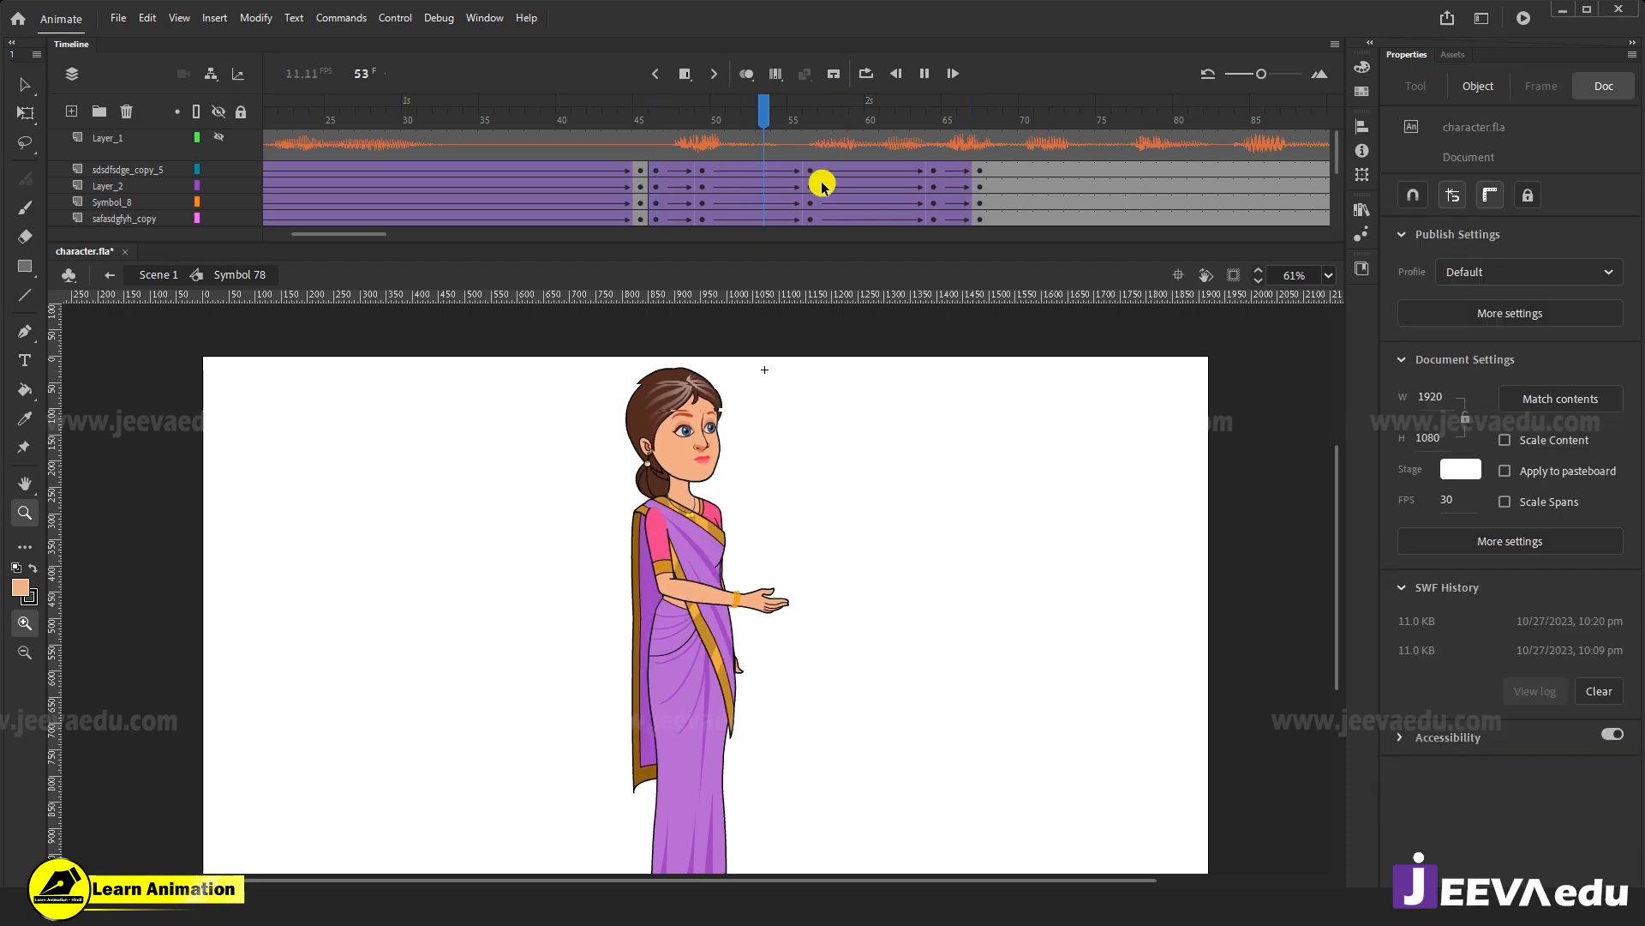
key("Return")
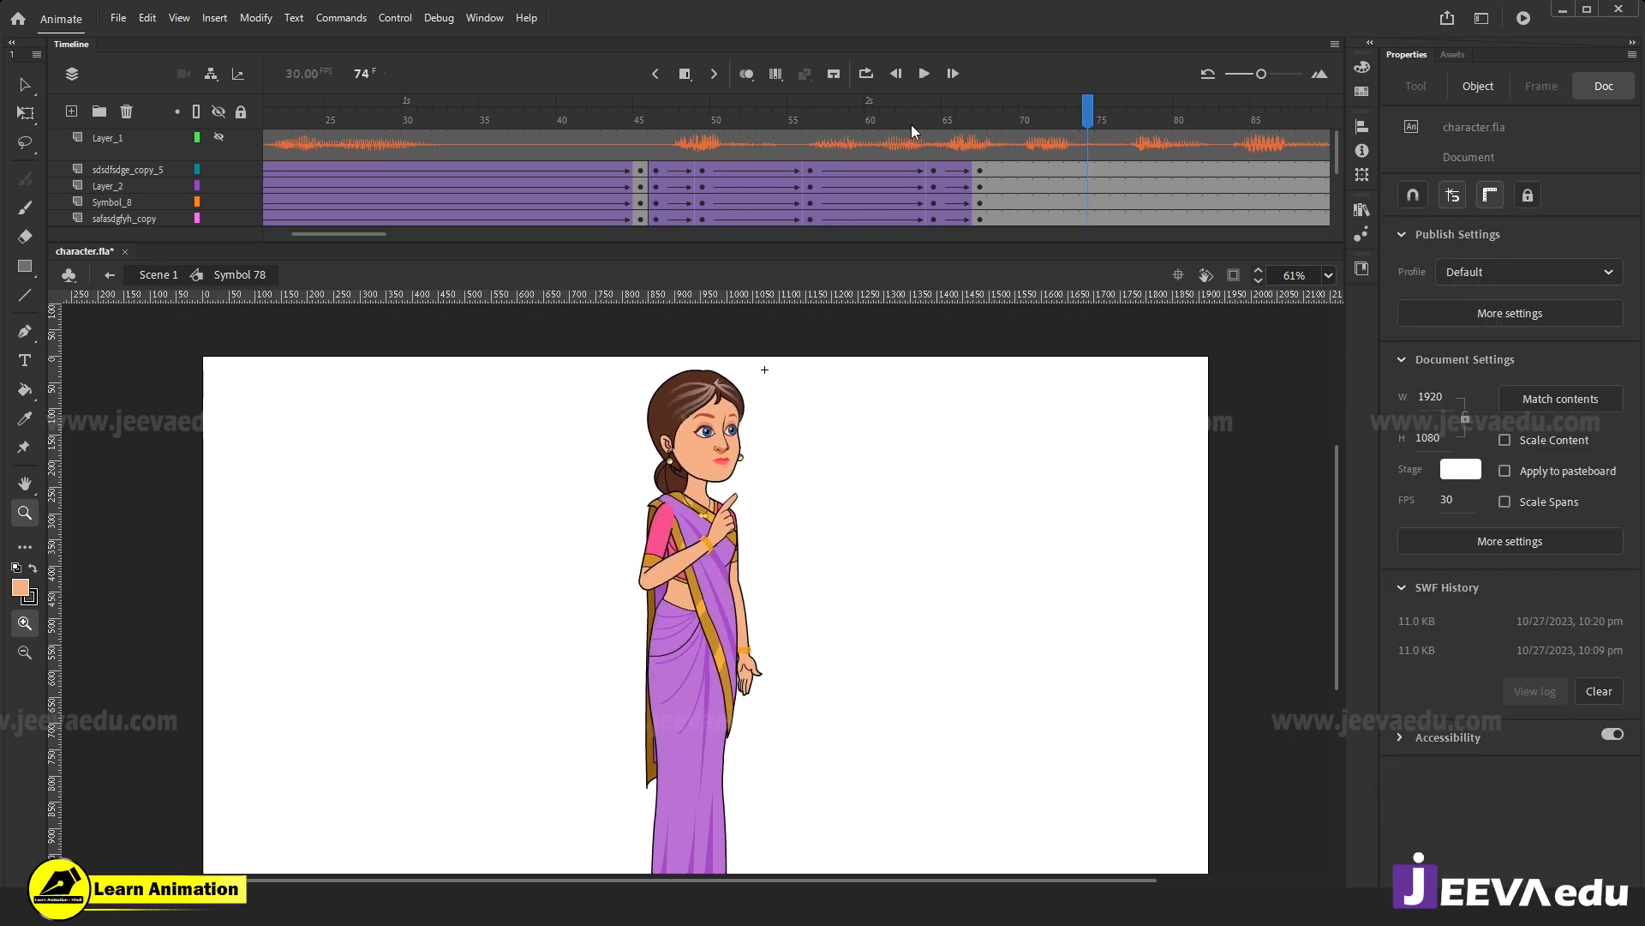
left_click_drag(765, 121, 1051, 177)
left_click_drag(1013, 122, 960, 187)
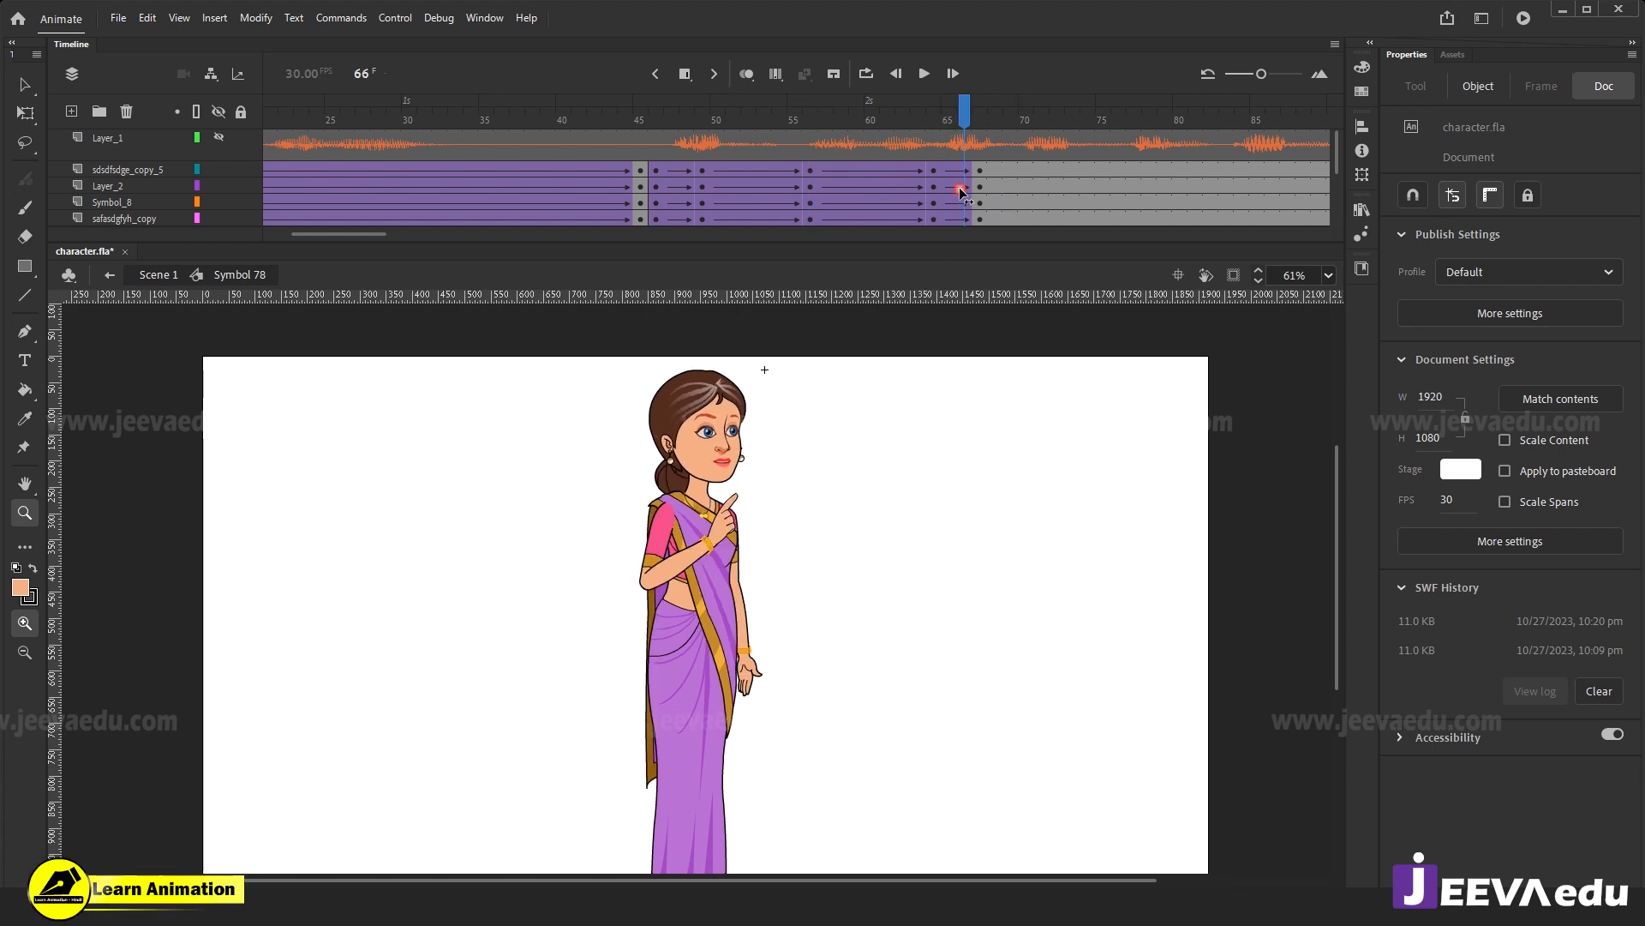
left_click_drag(967, 118, 840, 125)
Insert keyframes at frame 68 on all character layers.
left_click_drag(893, 179, 769, 279)
key("F6")
scroll(790, 183, "up", 3)
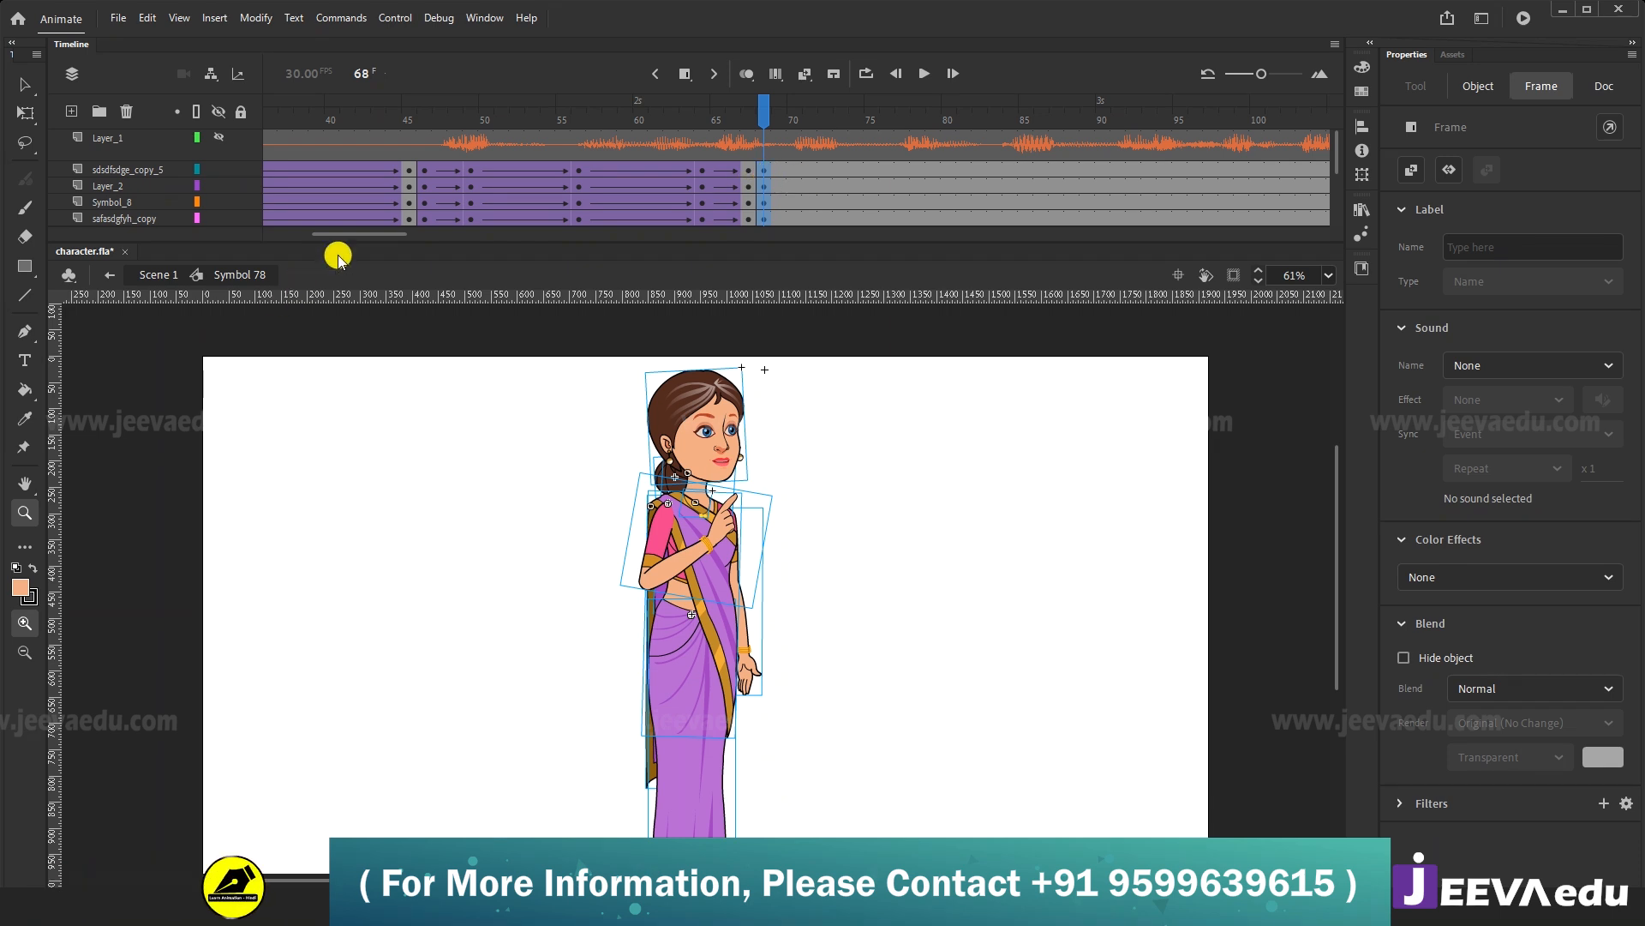
Play on from frame 68, insert keyframes at frame 90 on the character layers, and create classic tweens between frames 68 and 90.
left_click_drag(359, 230, 384, 235)
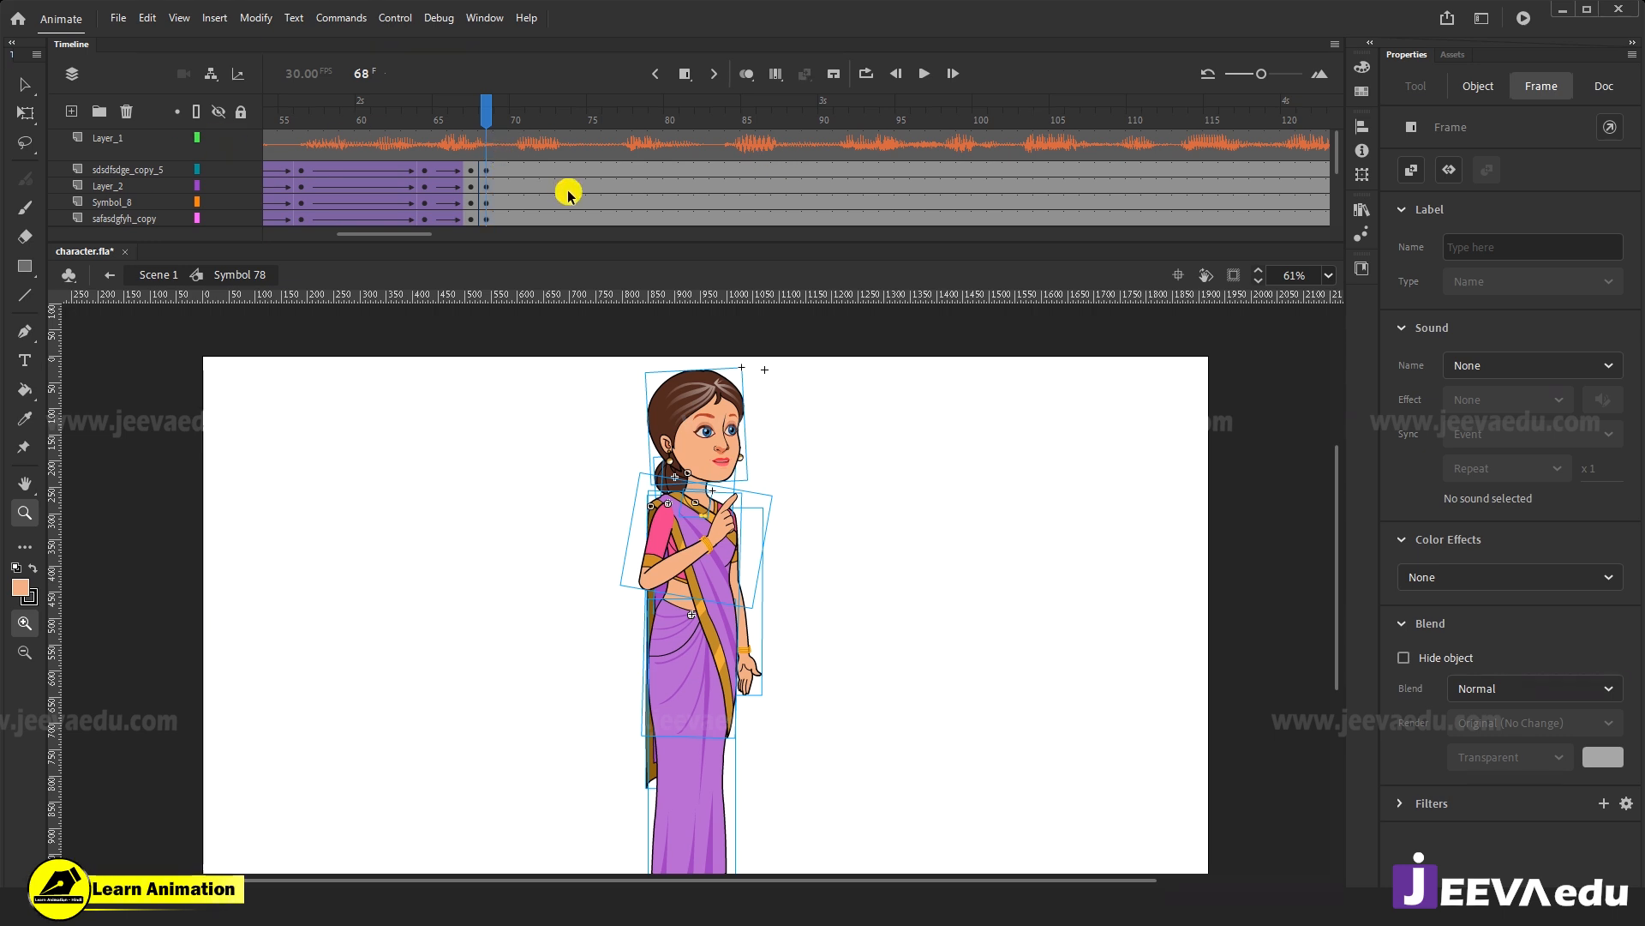
key("Return")
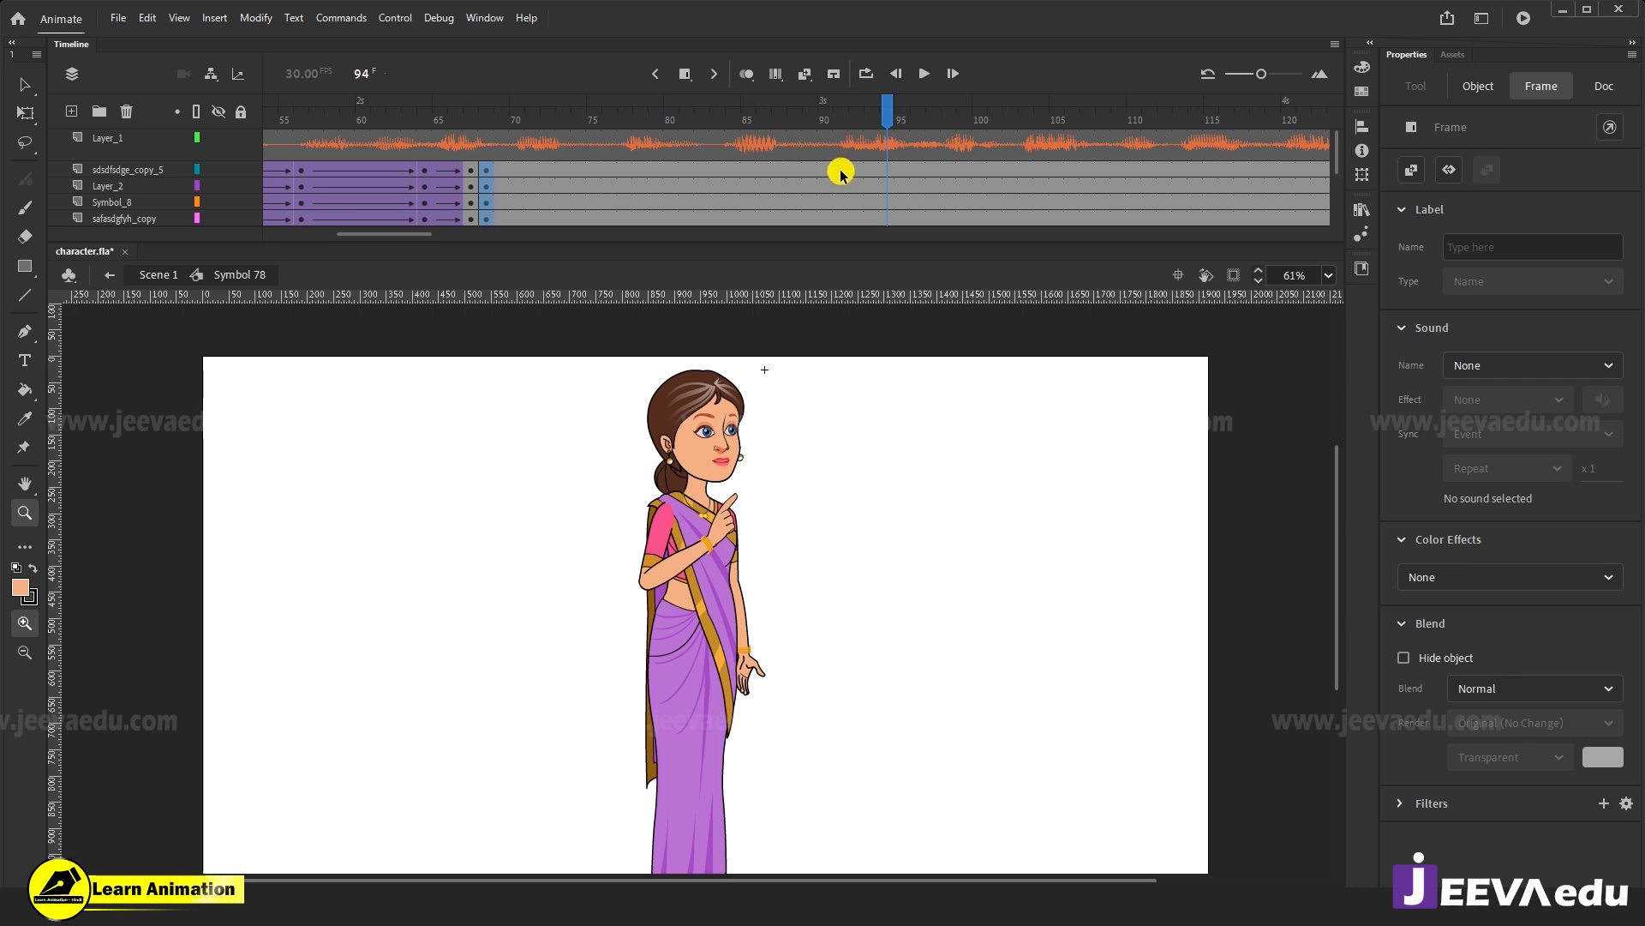
left_click(840, 147)
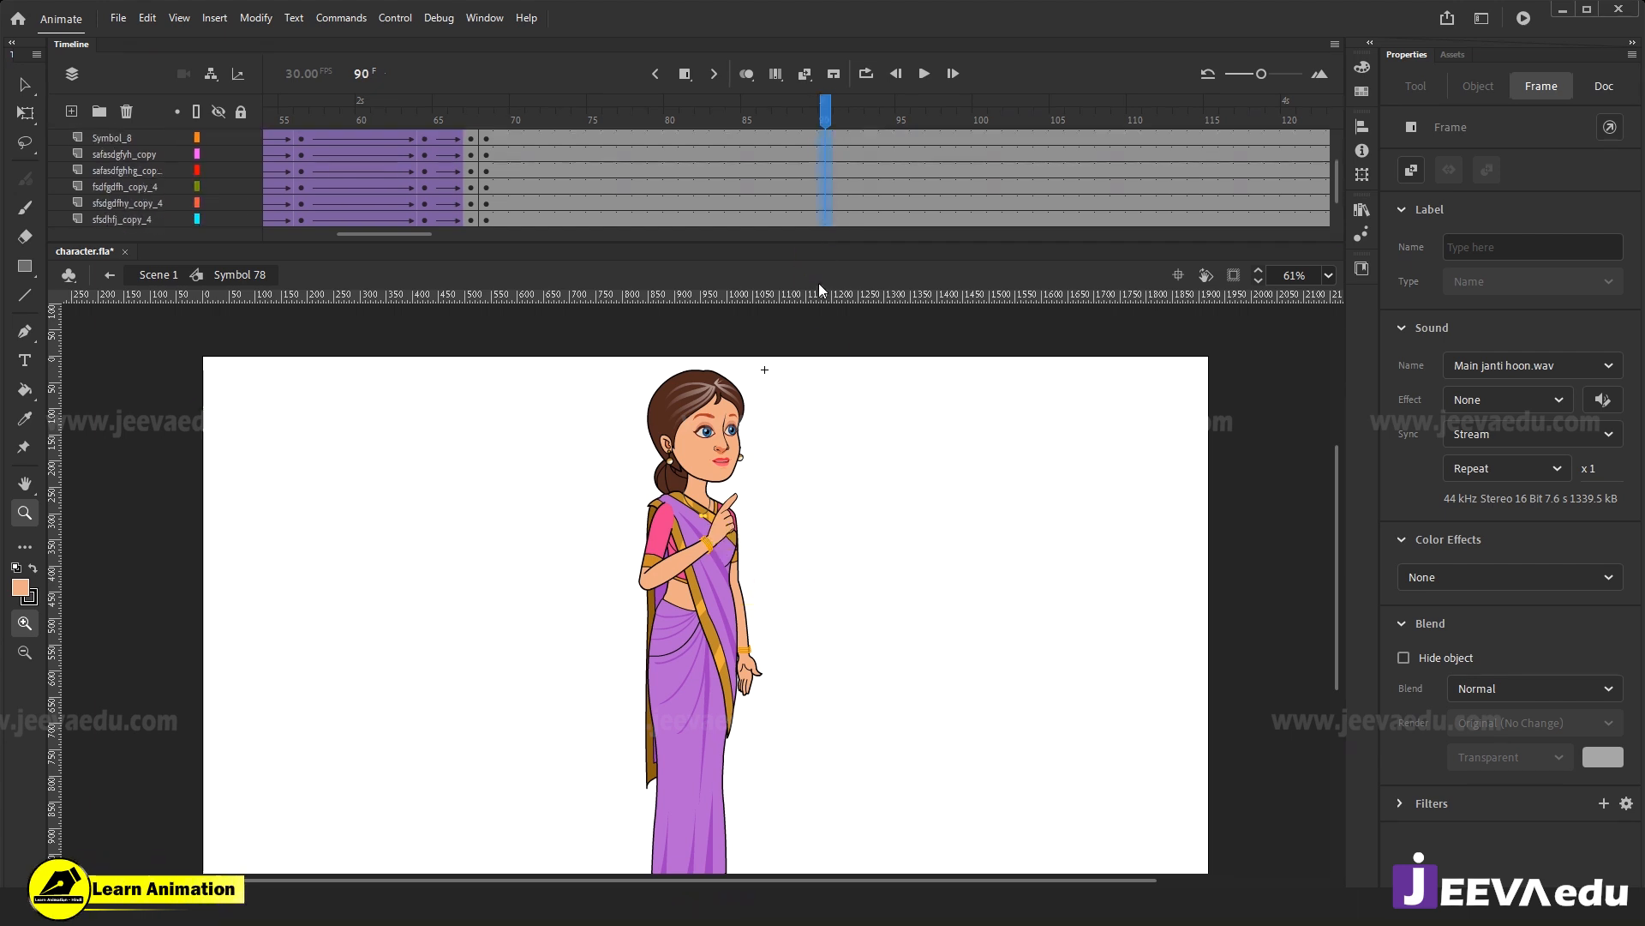
left_click(810, 185)
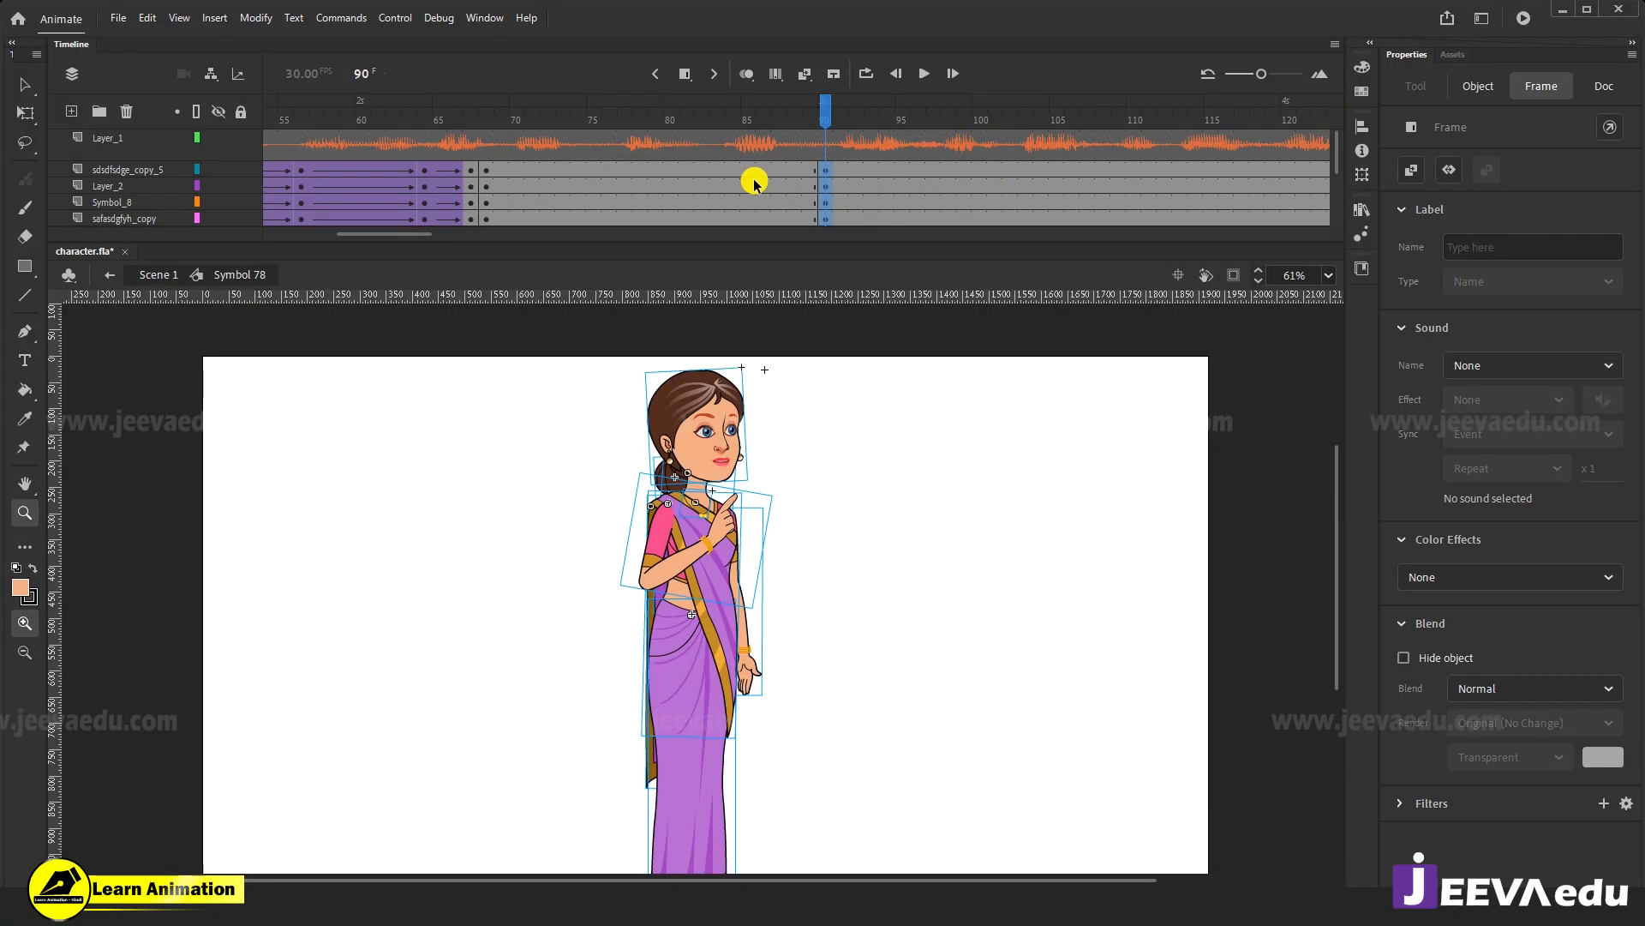
left_click_drag(762, 174, 707, 247)
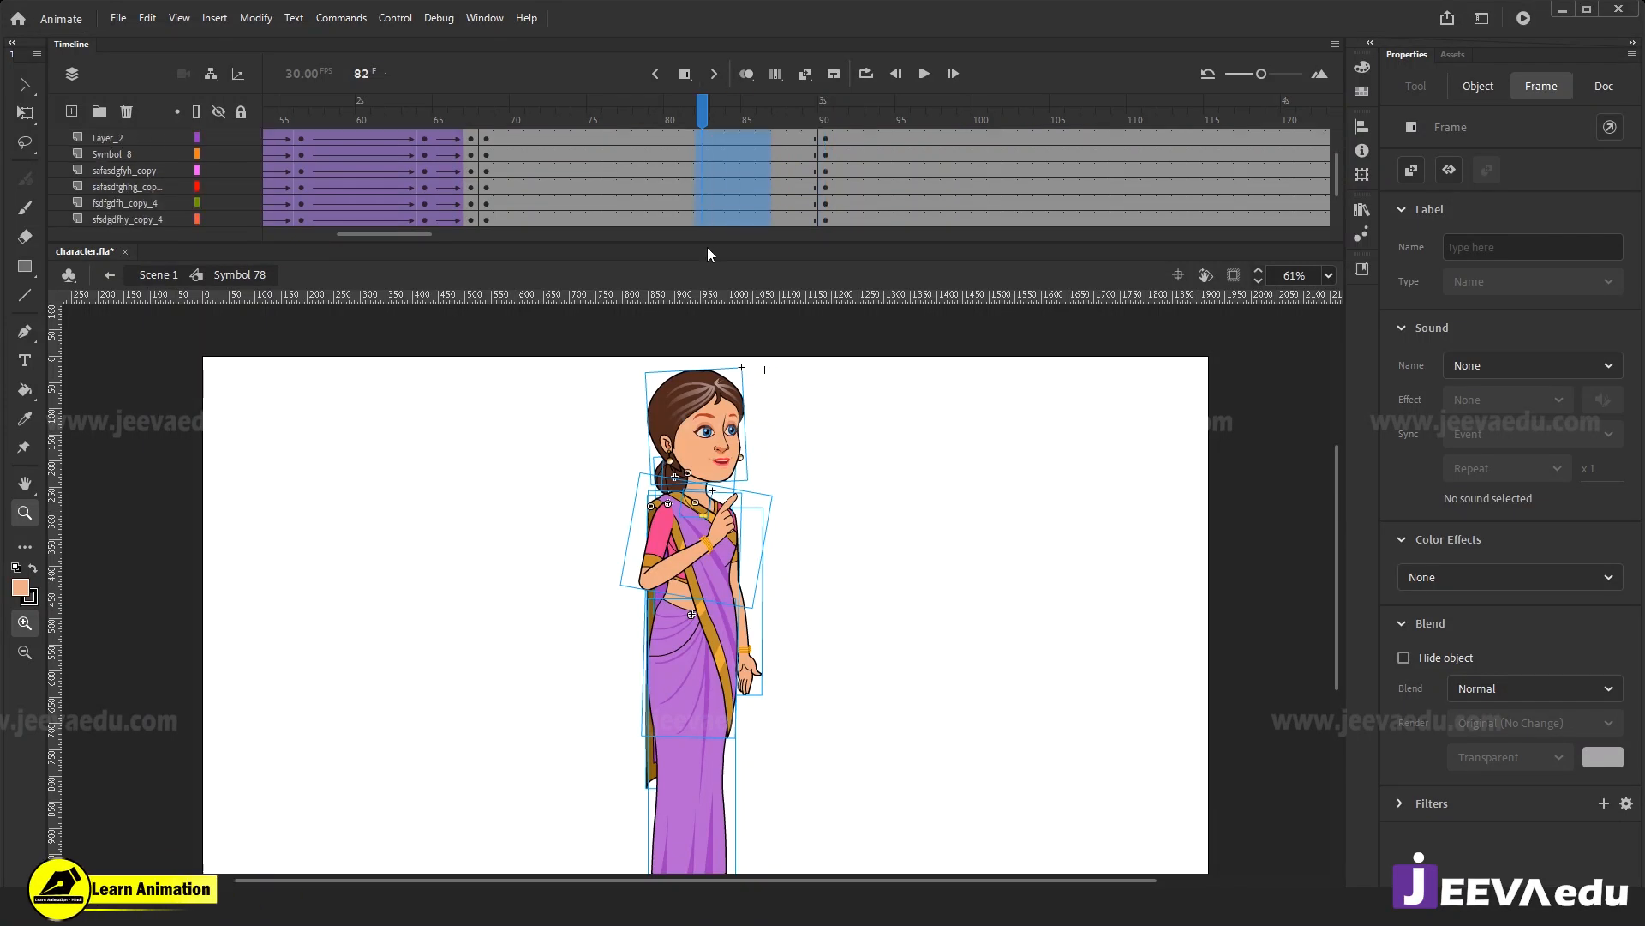
right_click(740, 166)
left_click(780, 180)
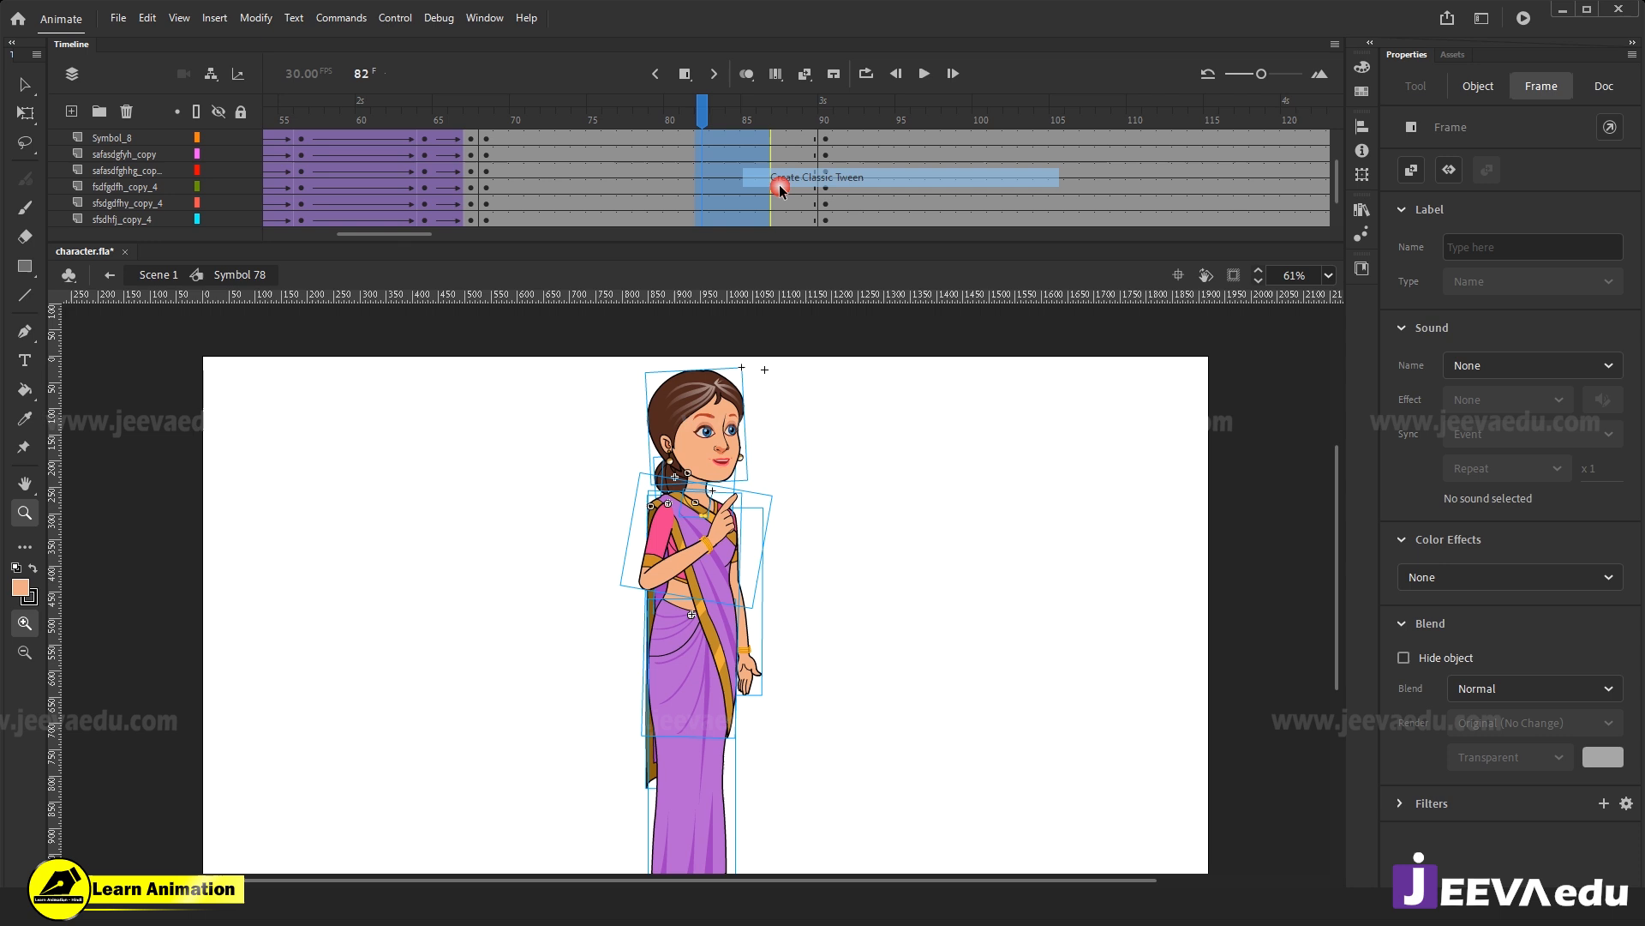
Set the ease of the frame 68–90 tweens to 100, and rotate the upper-body parts slightly counterclockwise at frame 90.
scroll(610, 202, "up", 2)
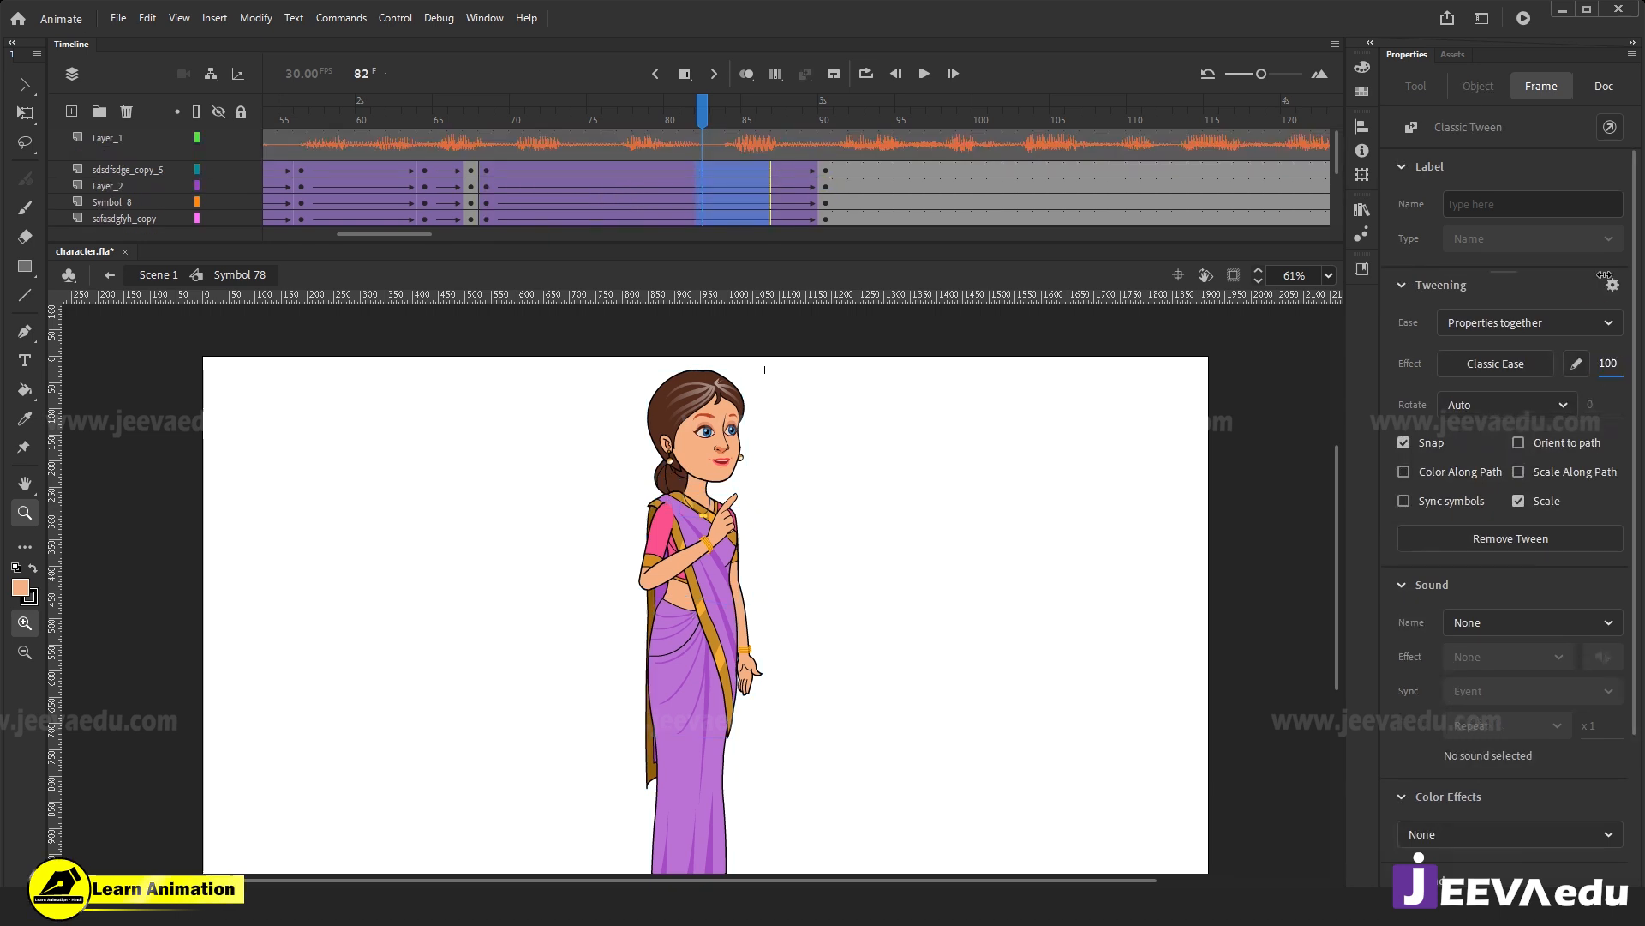
left_click_drag(782, 112, 827, 152)
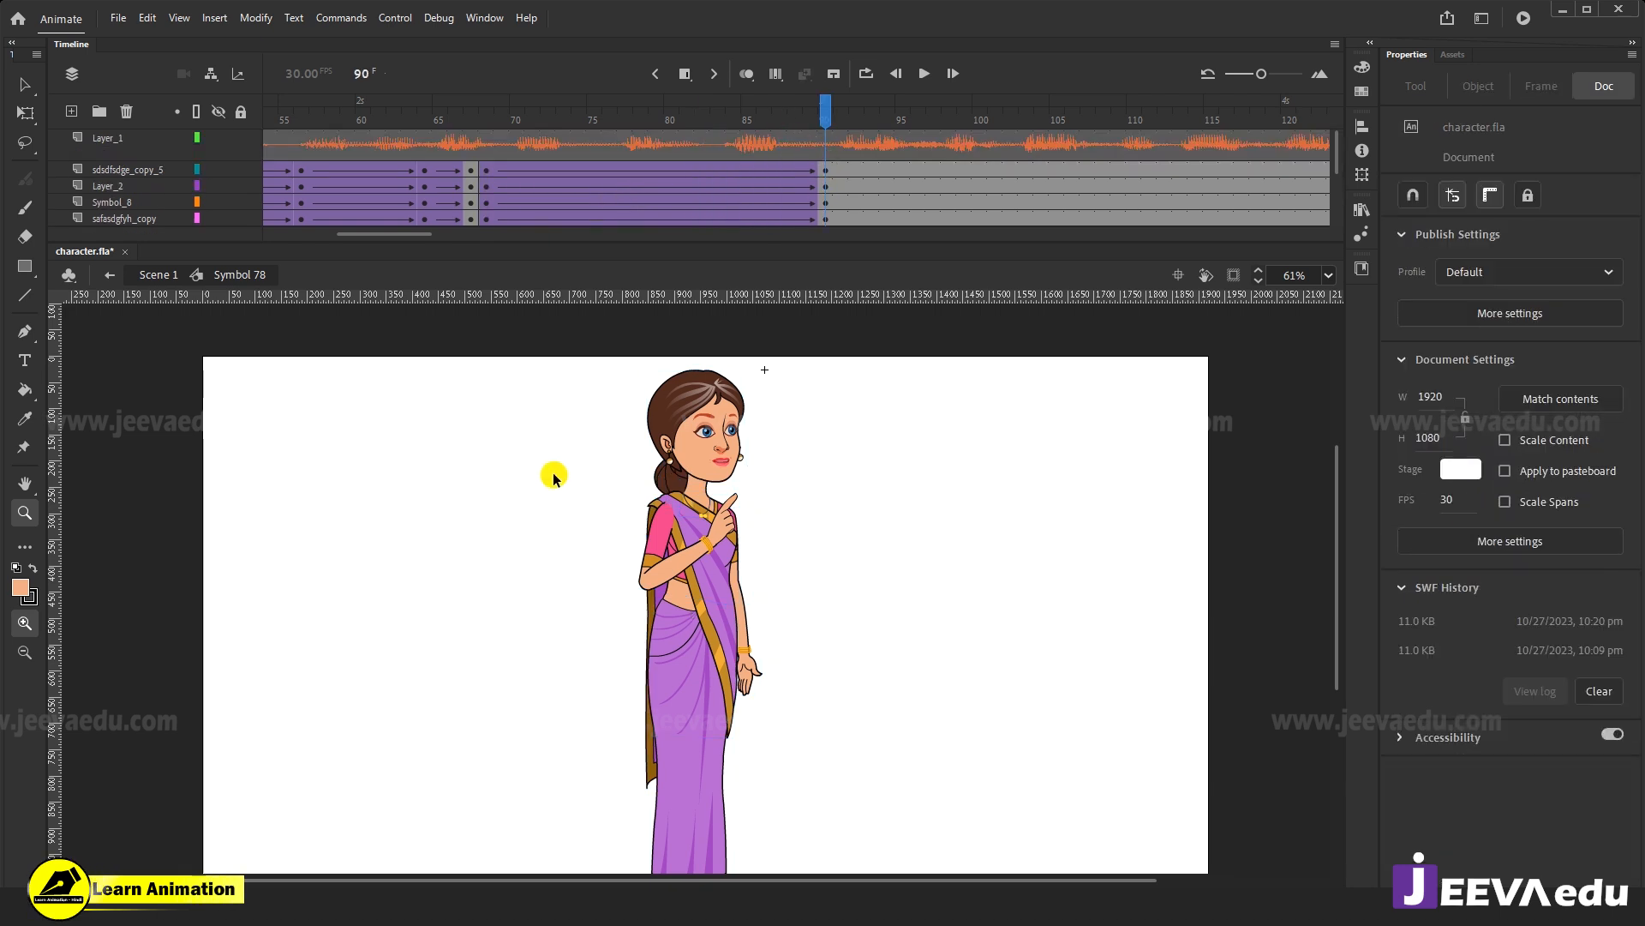
key("v")
left_click_drag(604, 381, 781, 533)
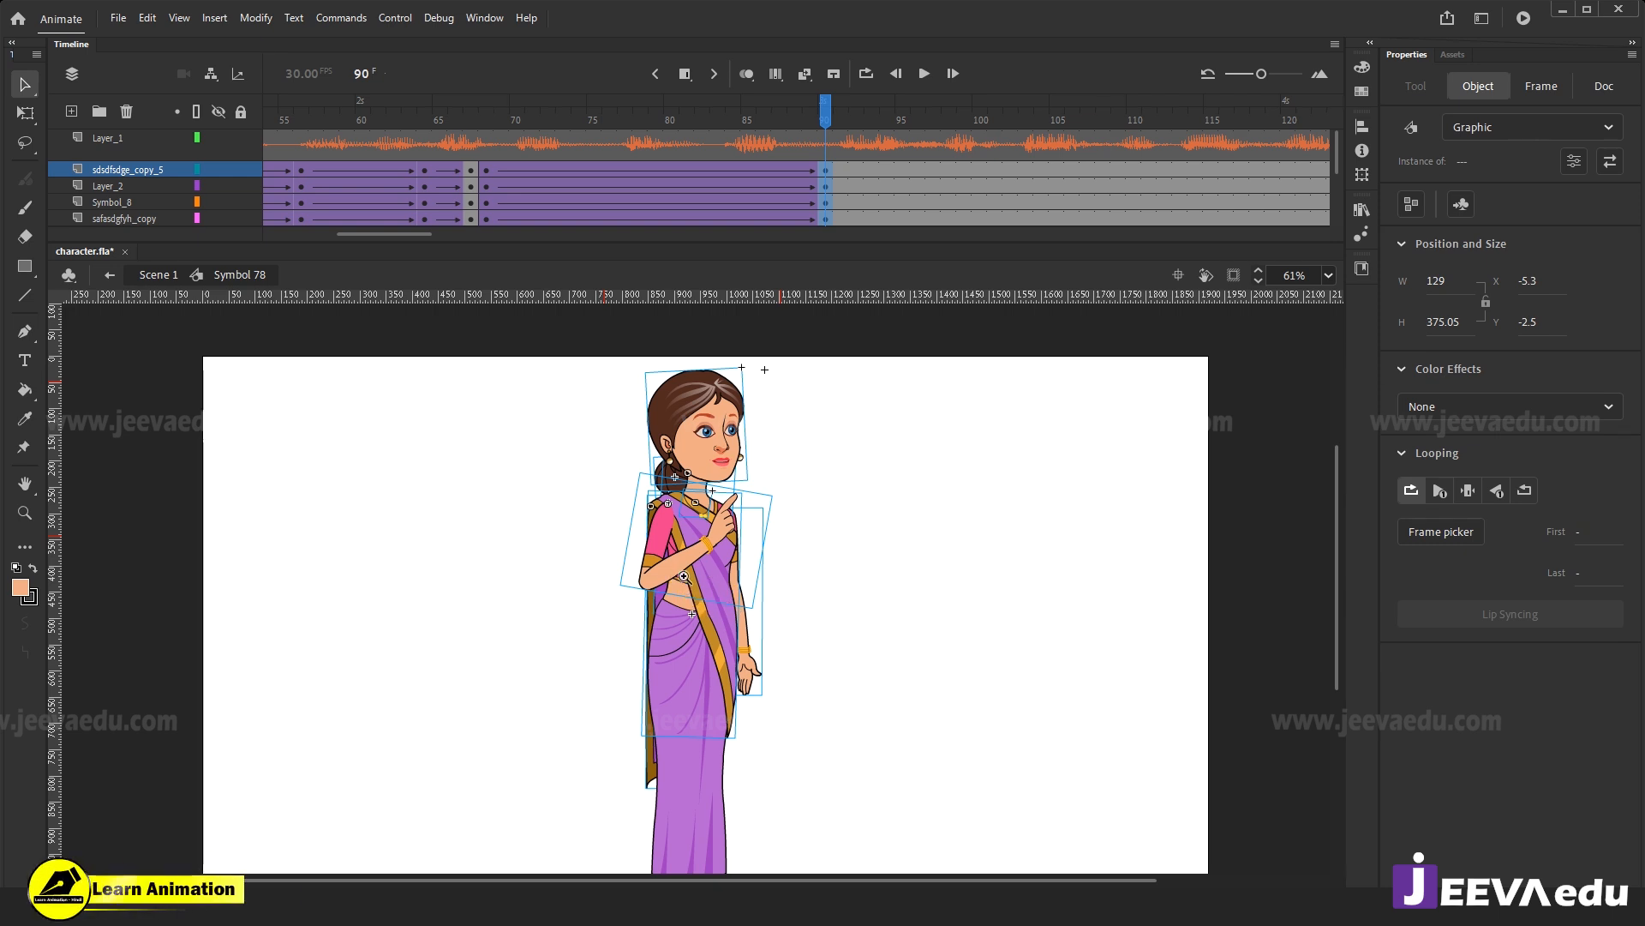
key("q")
key("ctrl+=")
left_click_drag(727, 597, 725, 662)
left_click_drag(820, 473, 798, 626)
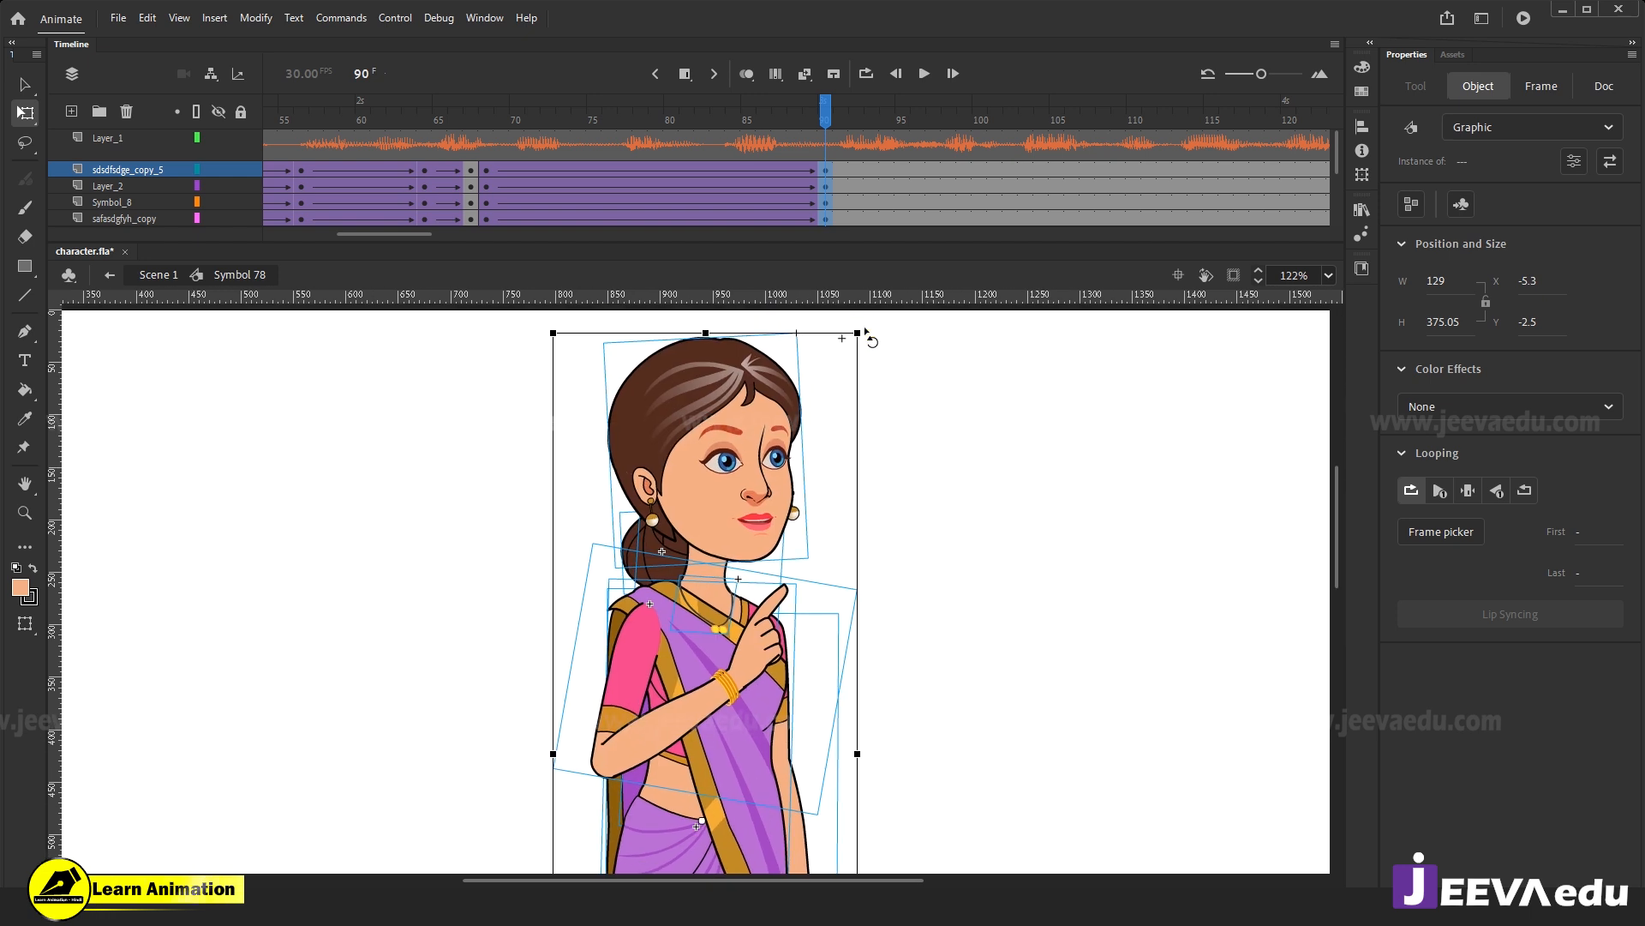
left_click_drag(866, 328, 866, 328)
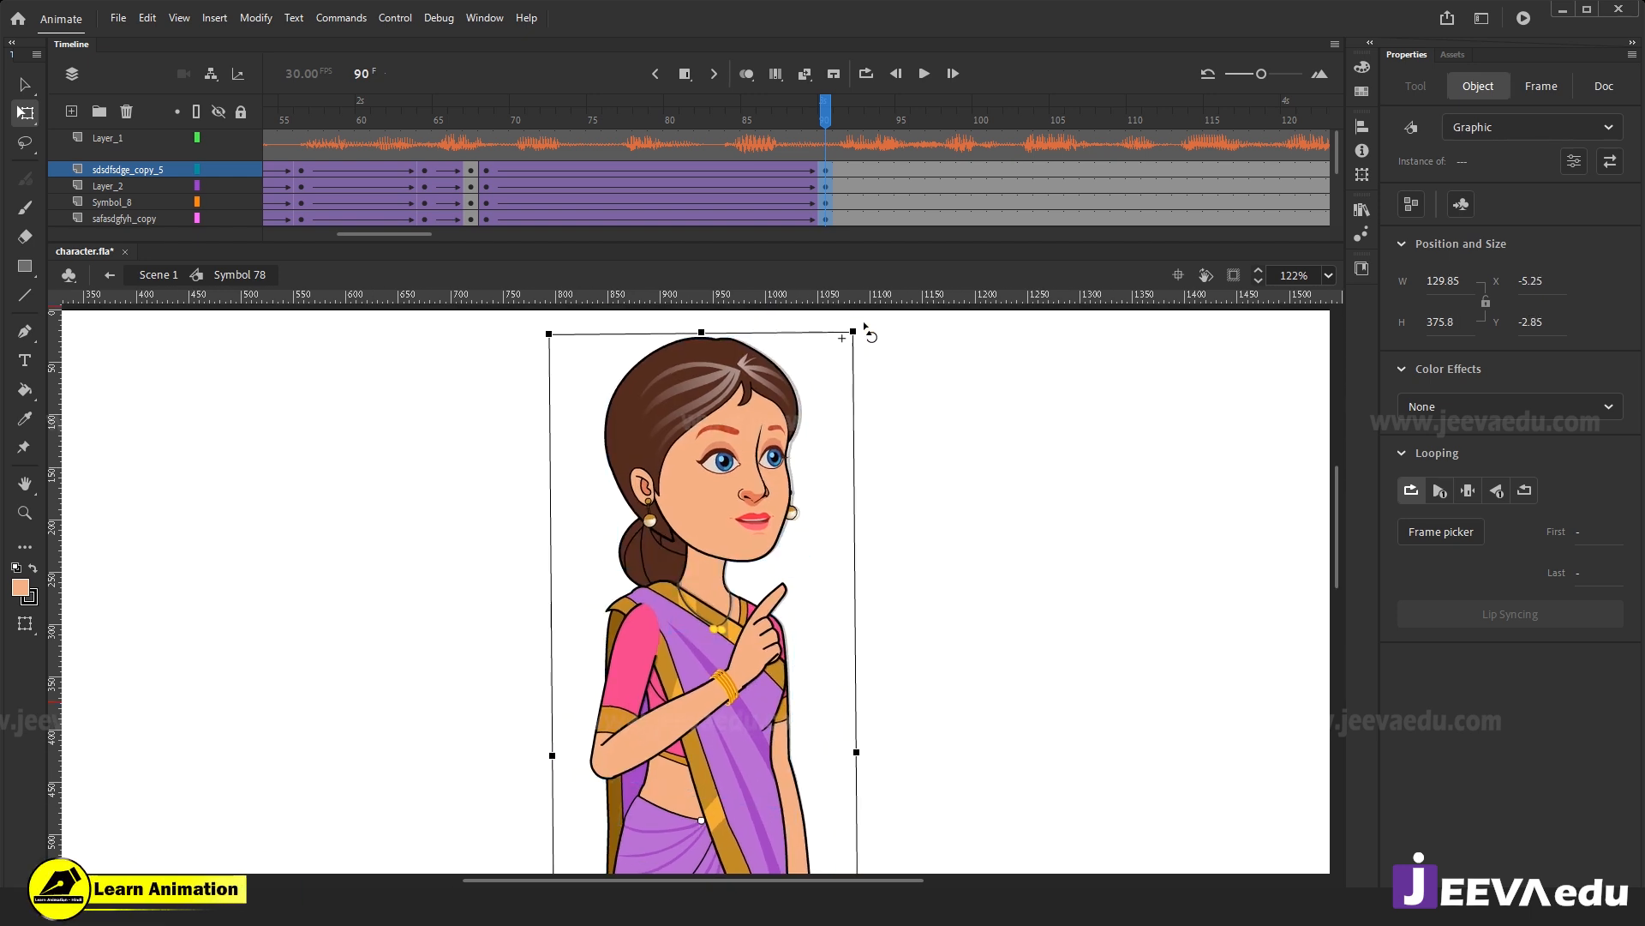
left_click_drag(864, 321, 863, 318)
left_click_drag(812, 95, 823, 221)
left_click_drag(824, 769, 818, 643)
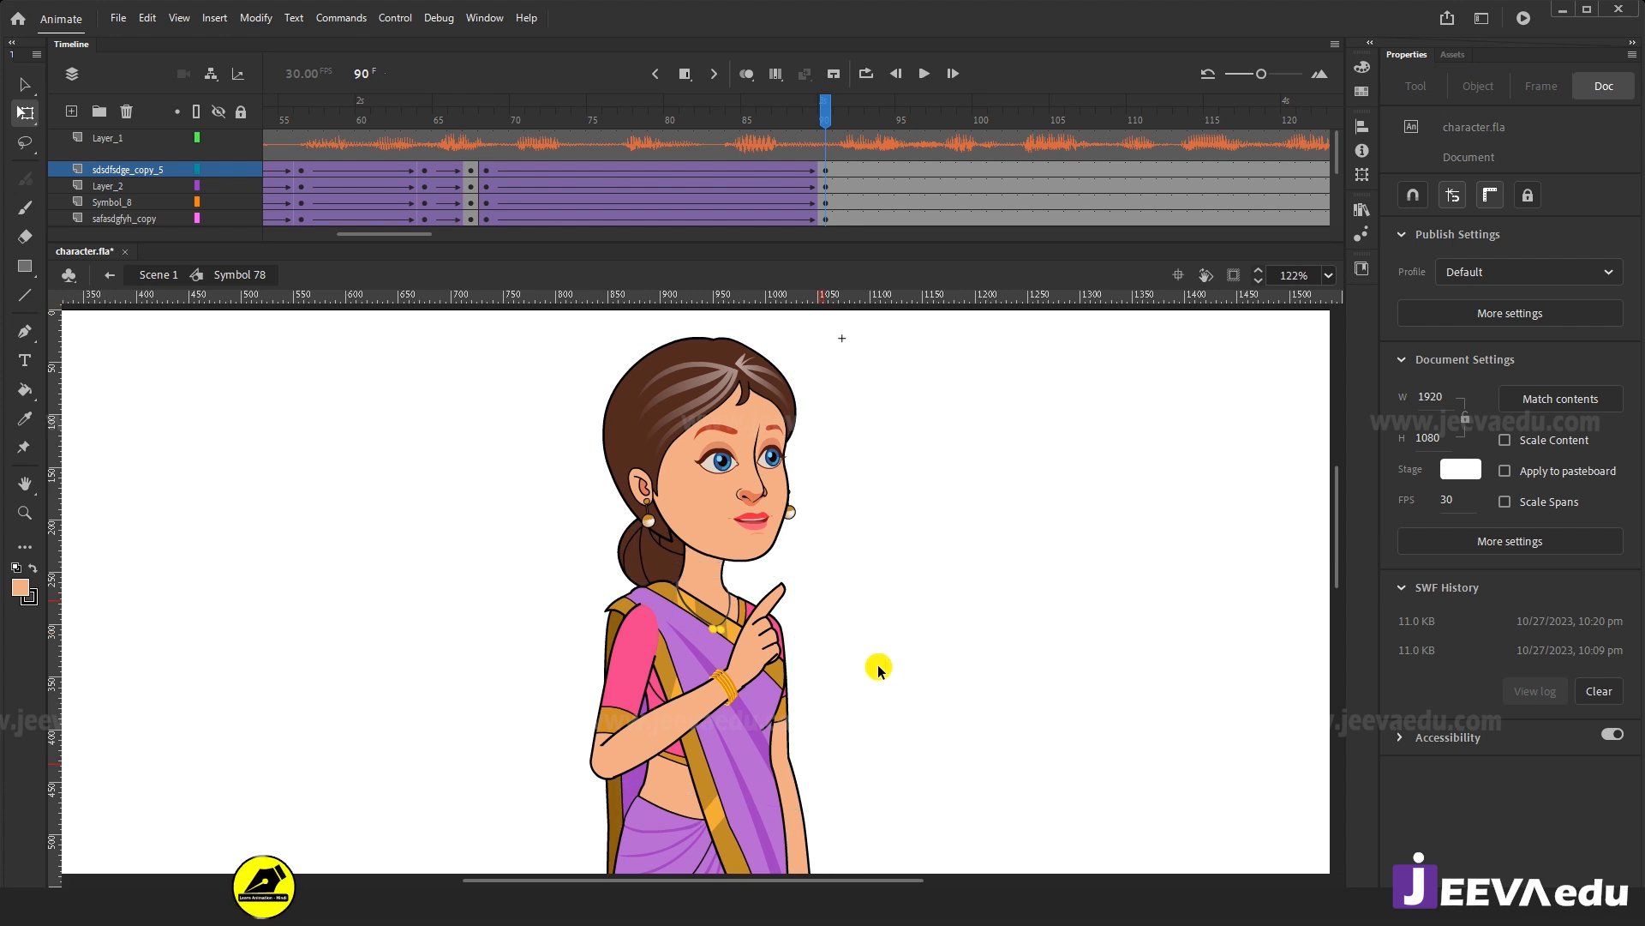
Rotate the sari's back drape slightly clockwise at frame 90 to swing it outward, and check the front drape.
key("z")
left_click(656, 716, "alt")
left_click(691, 685)
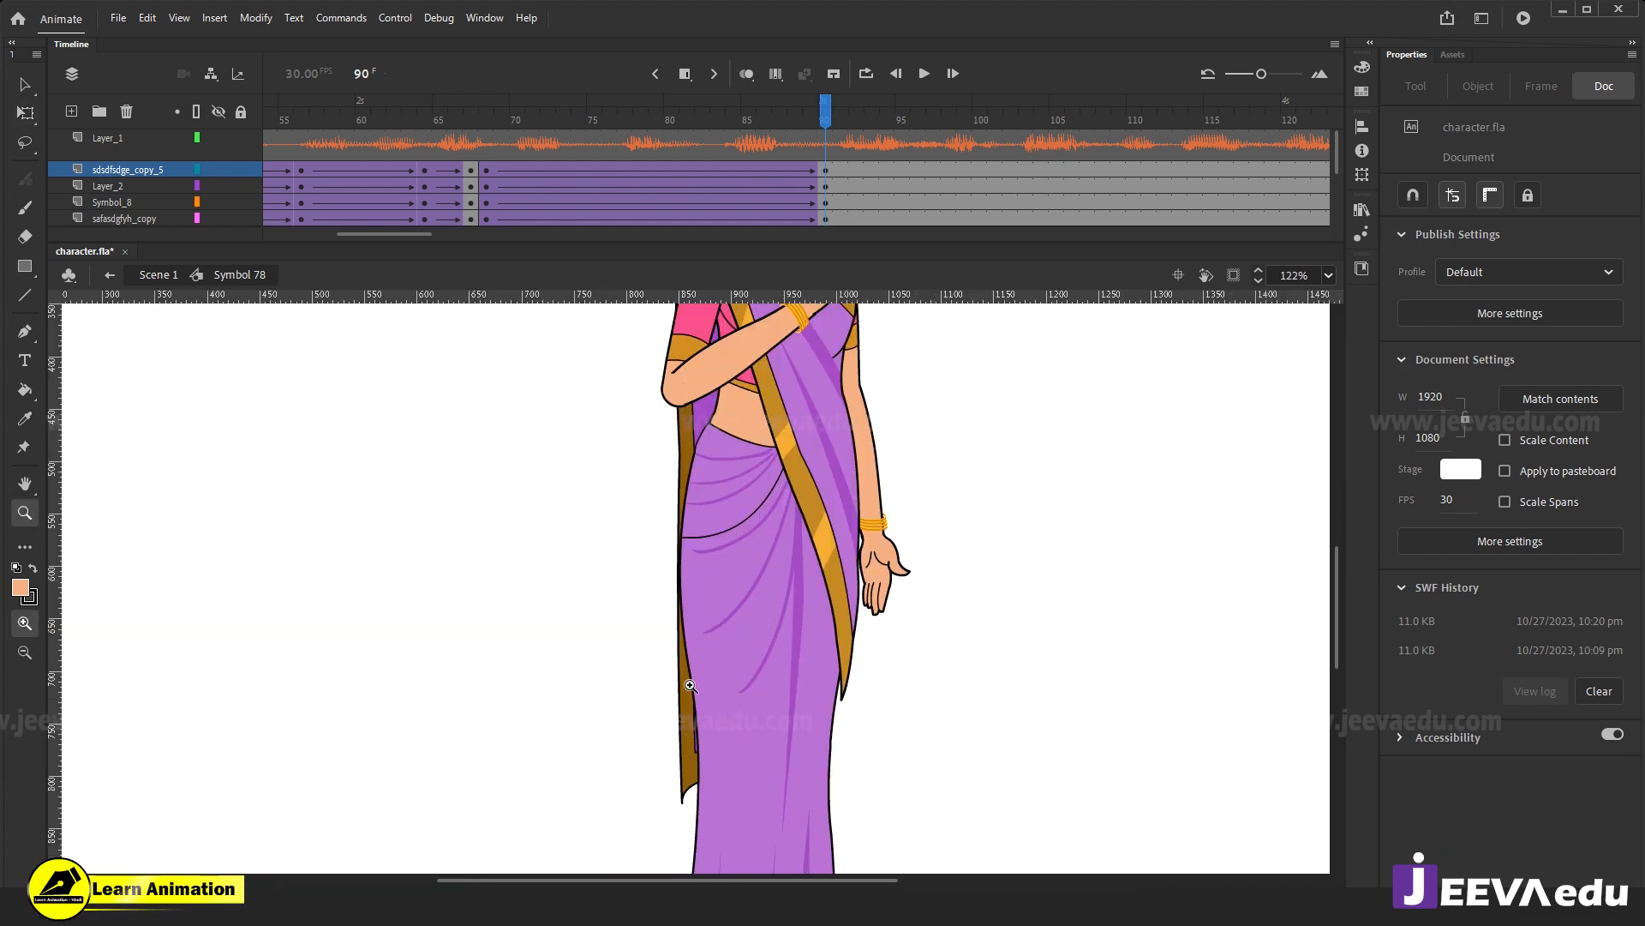
key("q")
left_click(688, 776)
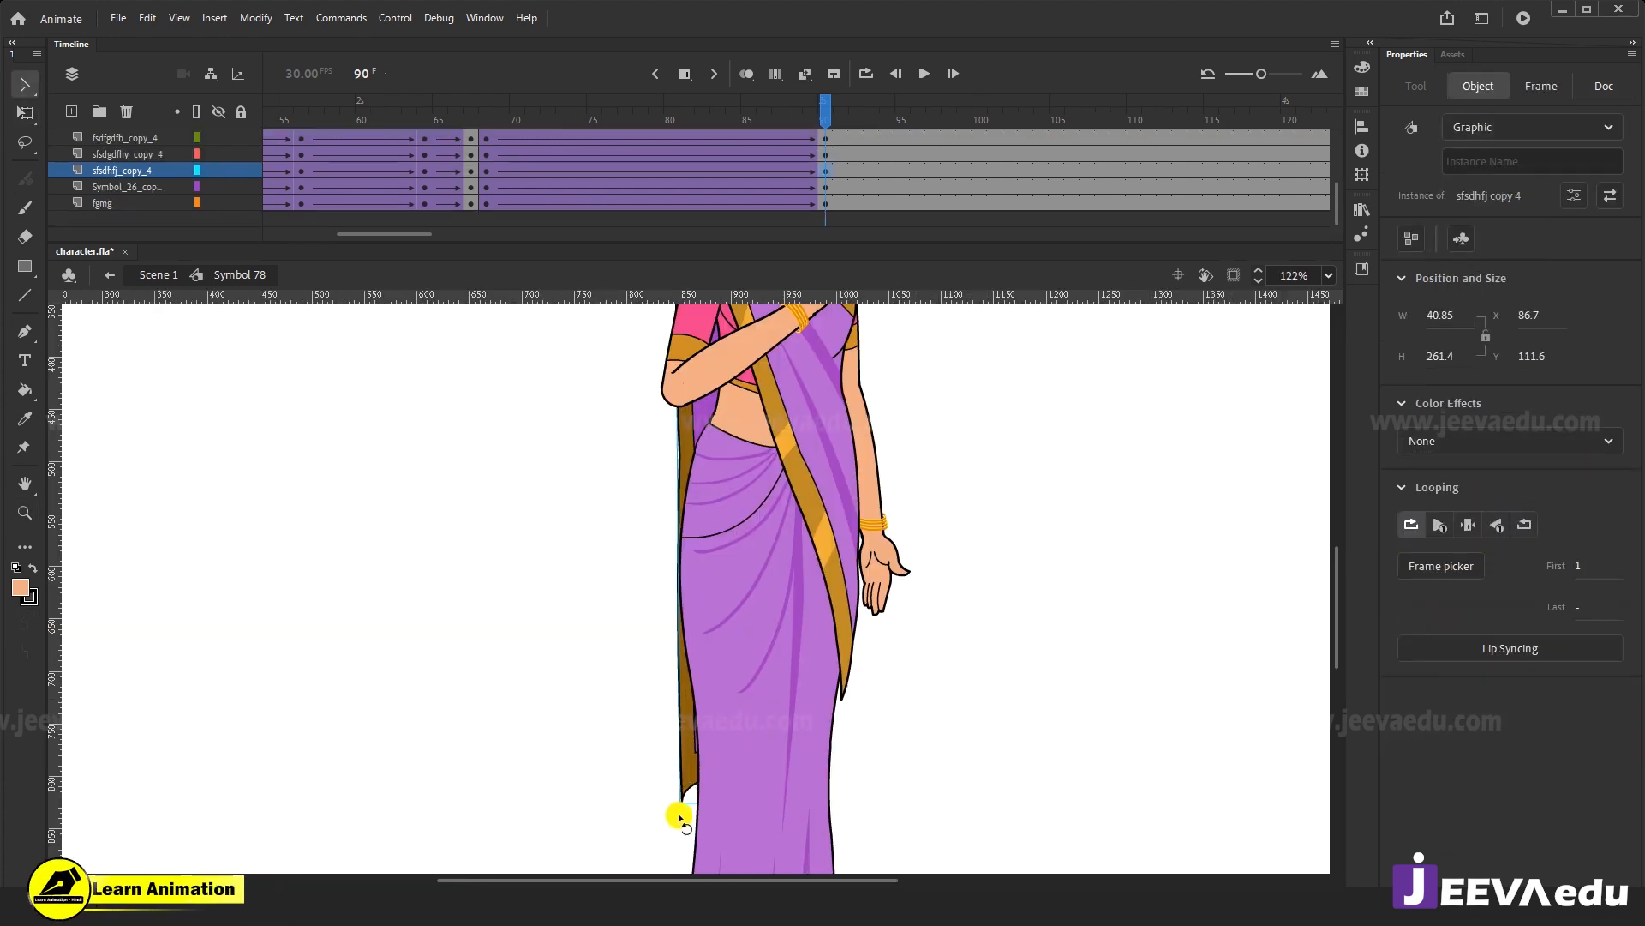
left_click_drag(676, 815, 672, 814)
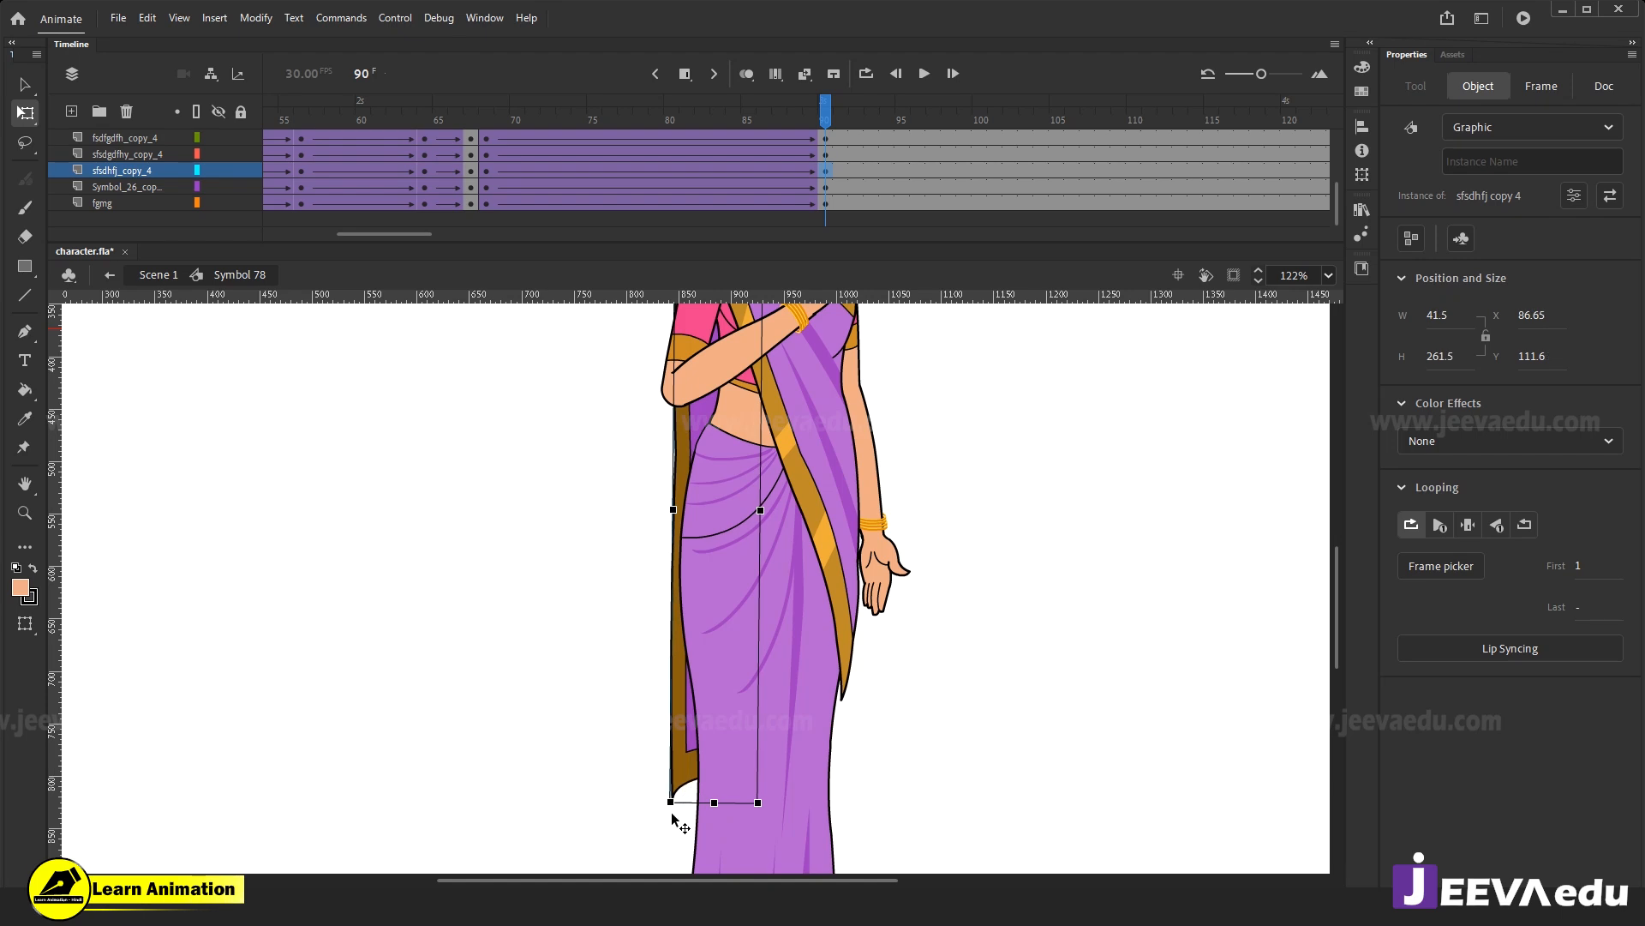
left_click(843, 620)
left_click_drag(882, 583, 864, 828)
left_click_drag(871, 694, 849, 834)
left_click_drag(848, 665, 853, 726)
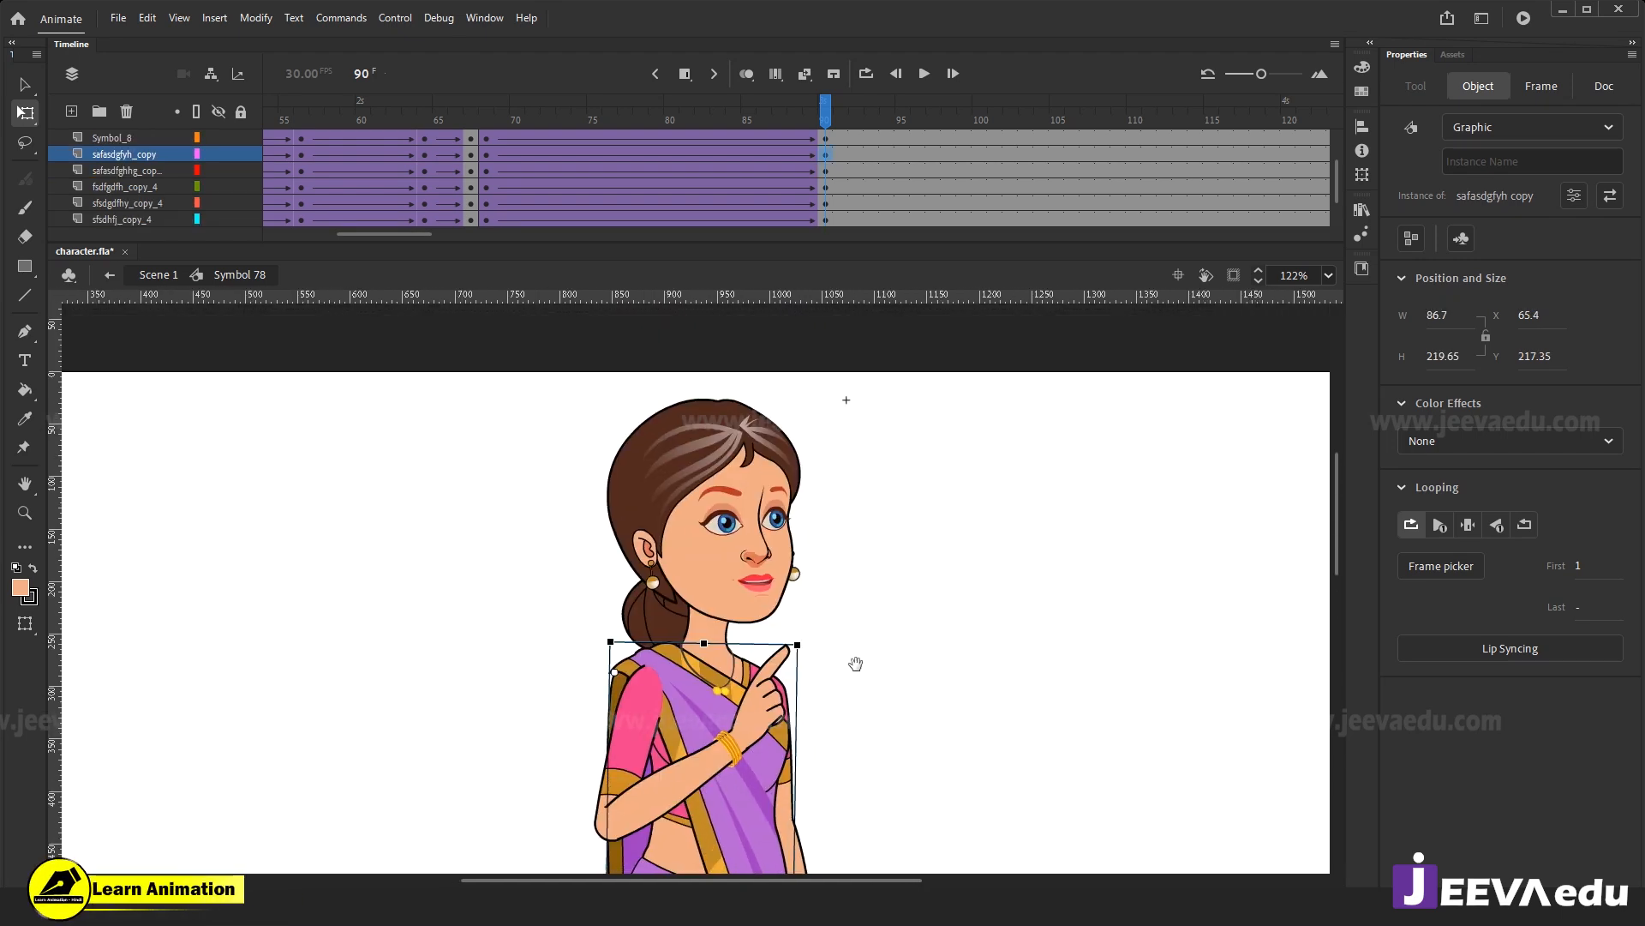
Rotate the raised arm slightly clockwise at frame 90, and check the lowered arm against the new pose.
key("v")
left_click(735, 630)
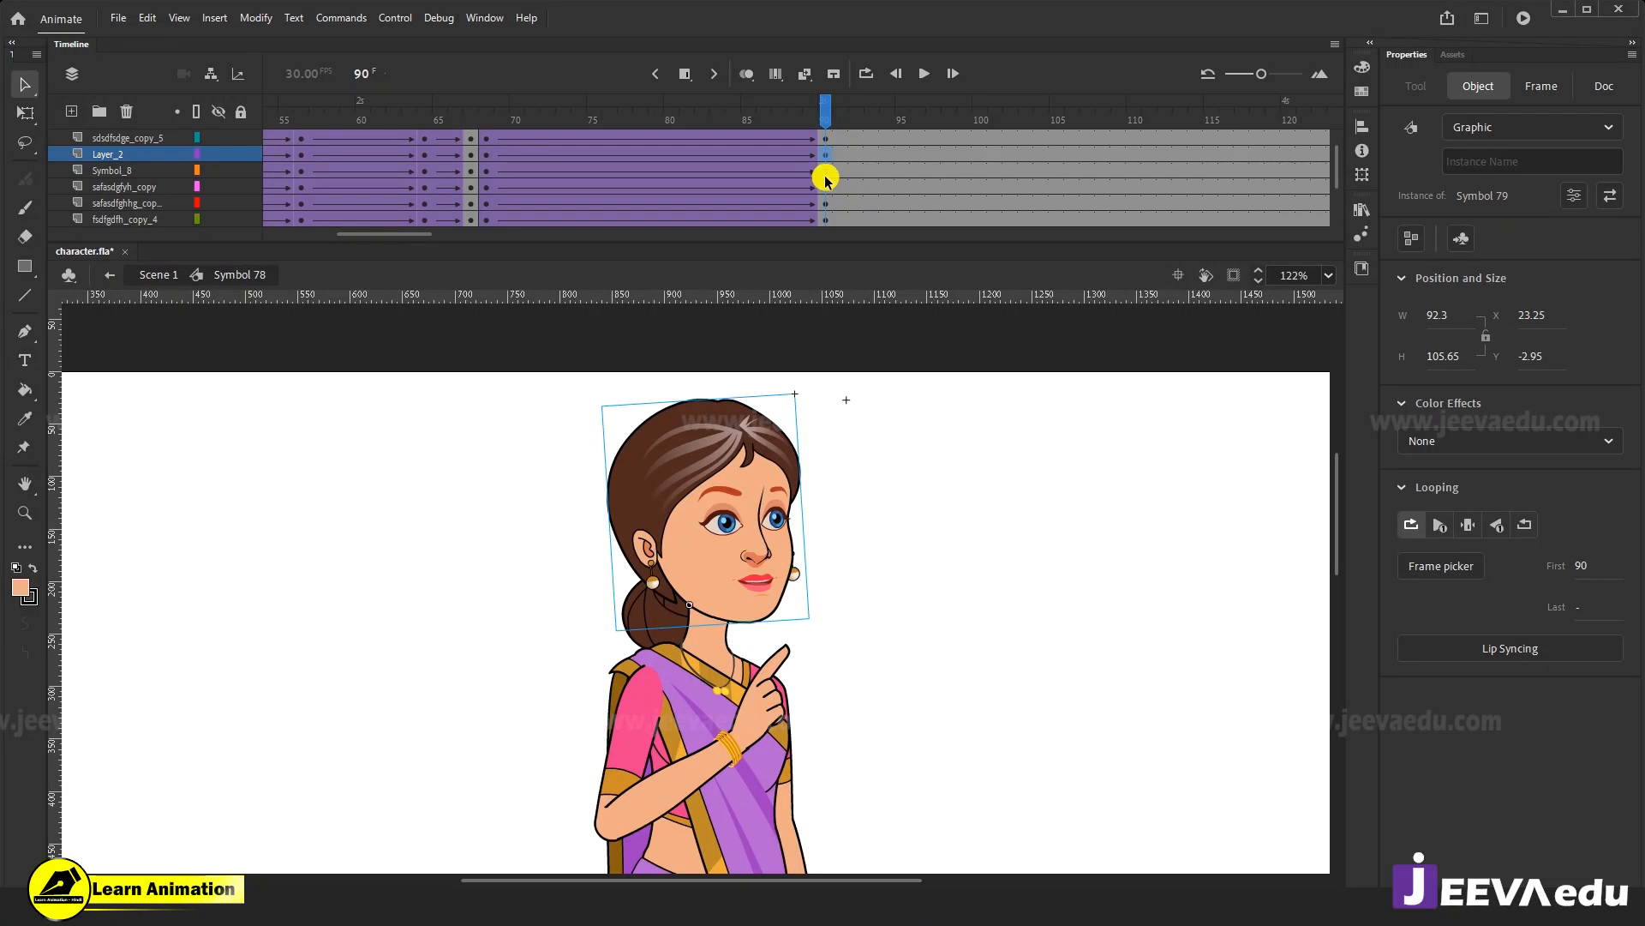
left_click_drag(643, 154, 830, 180)
left_click(821, 663)
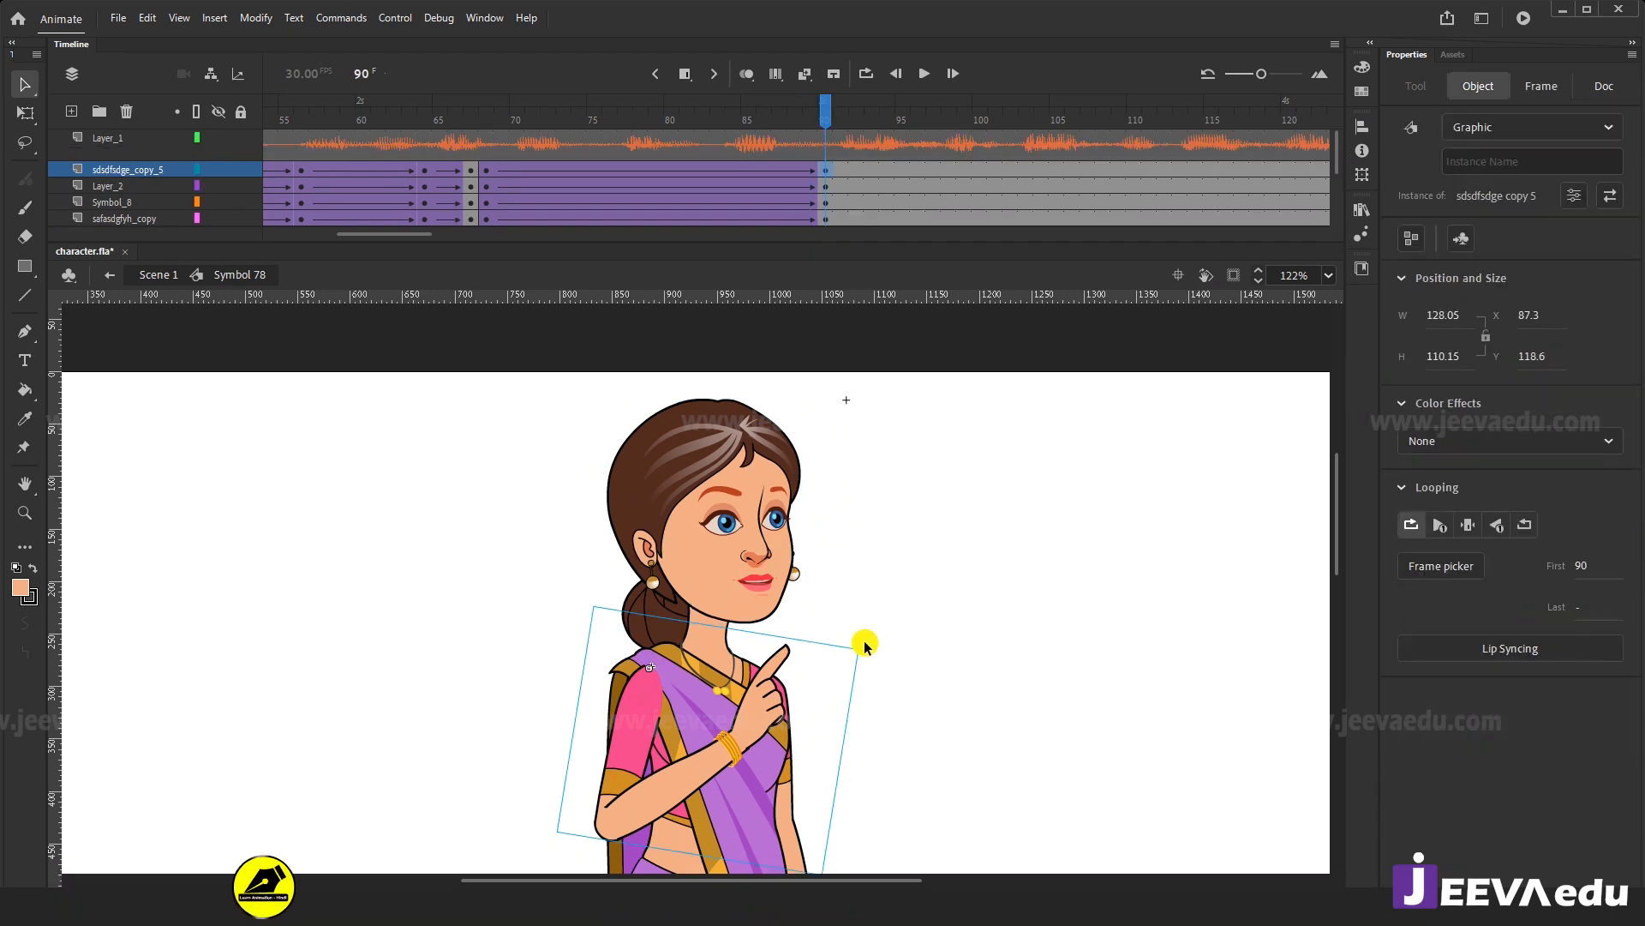
key("q")
left_click_drag(869, 651, 824, 579)
scroll(831, 557, "down", 4)
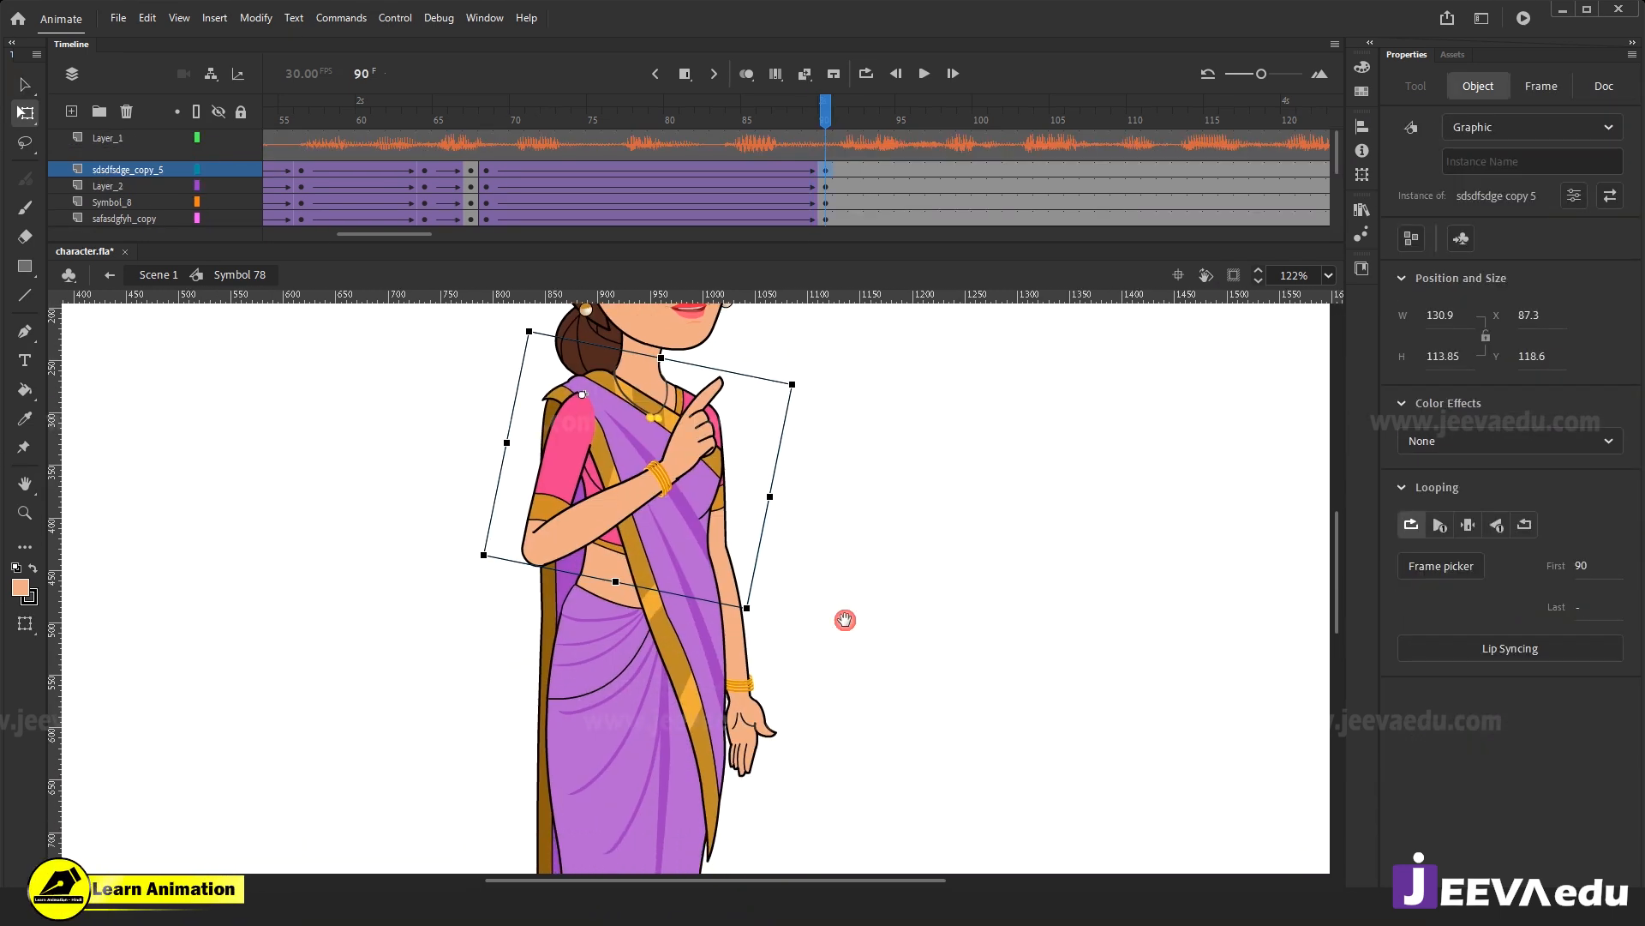
left_click(753, 760)
mouse_move(821, 140)
left_mouse_down()
mouse_move(585, 139)
mouse_move(822, 157)
left_mouse_up()
left_click_drag(791, 459, 827, 685)
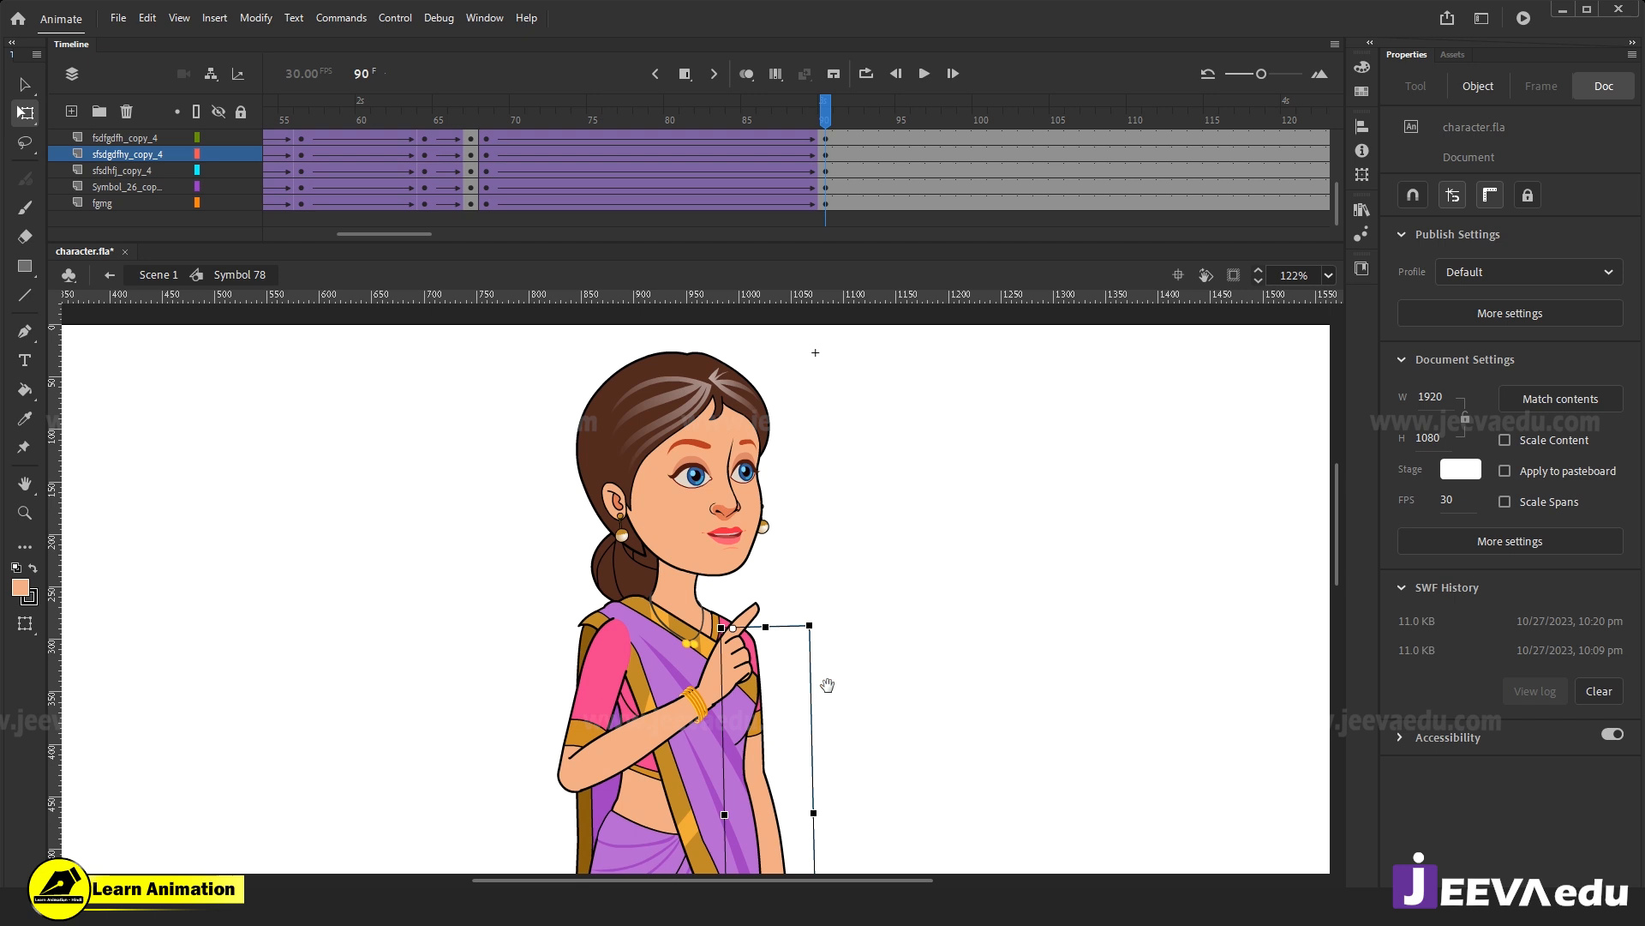
scroll(397, 184, "up", 4)
Examine the character's face closely at frame 68 and at frame 46.
left_click(486, 170)
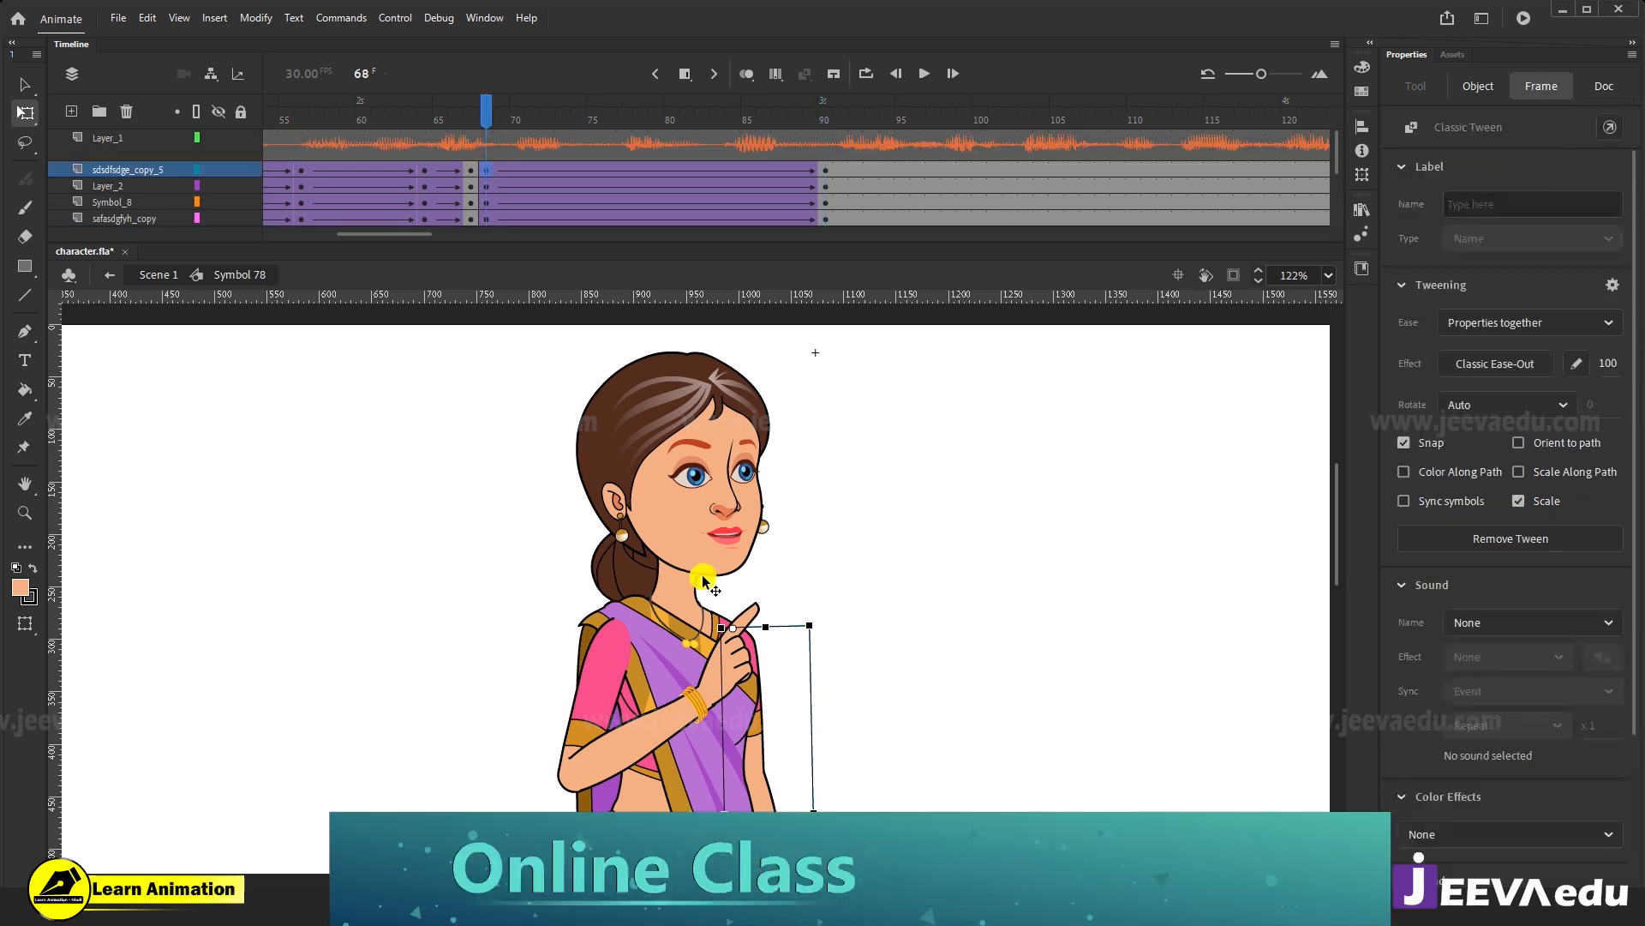
key("ctrl+space")
left_click(734, 543)
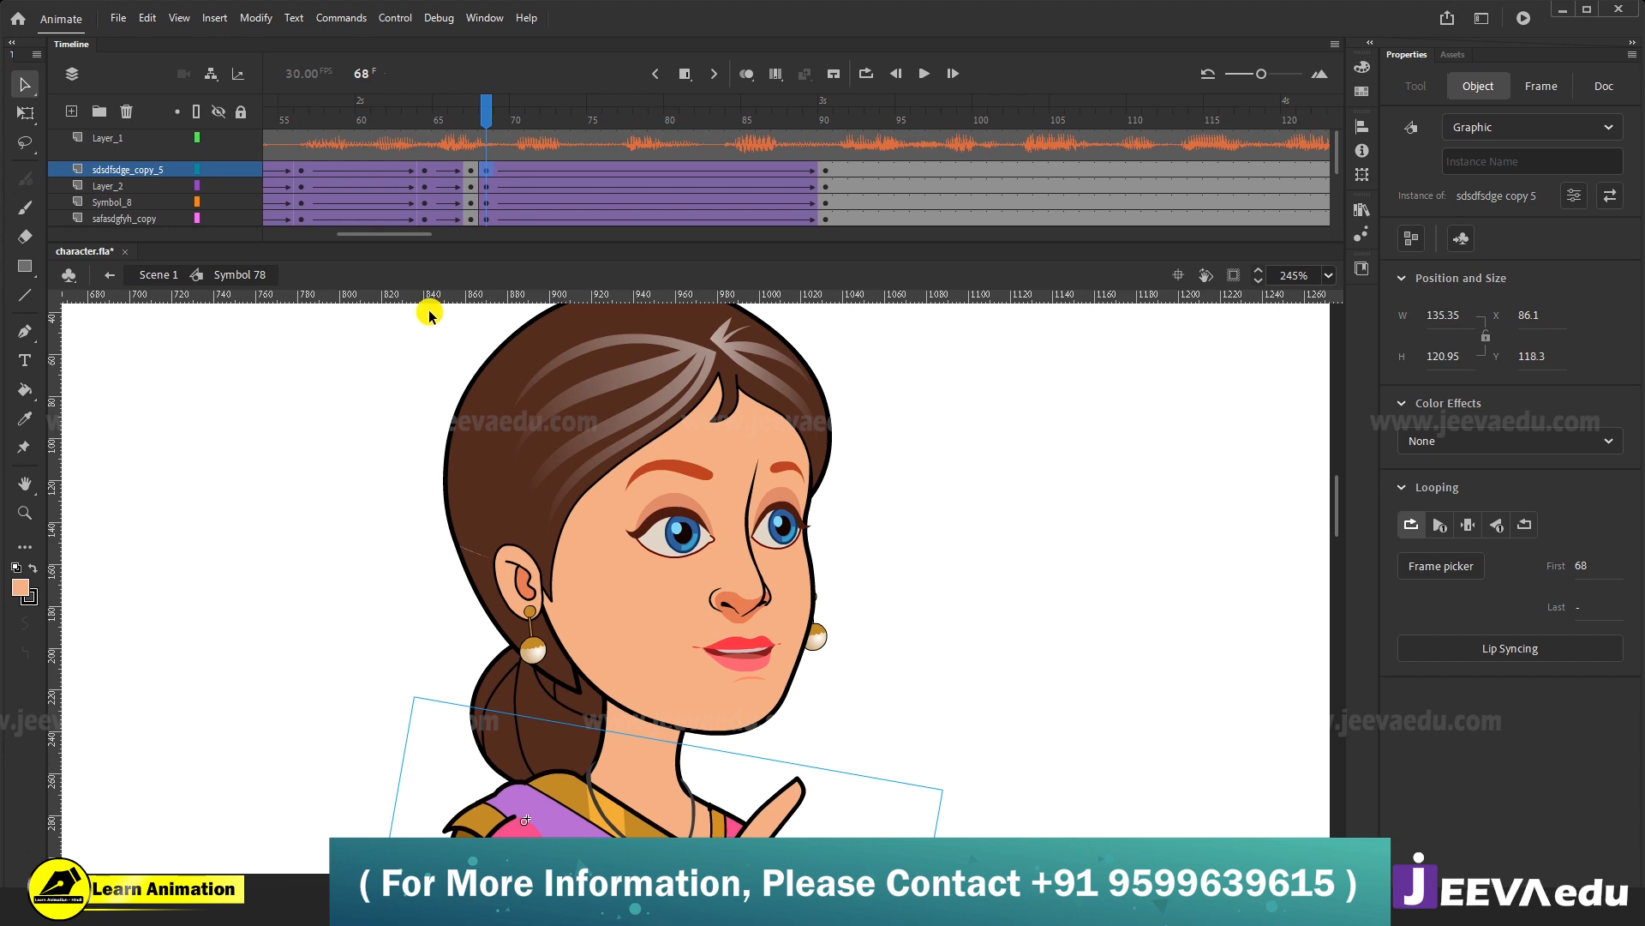
left_click_drag(404, 233, 379, 234)
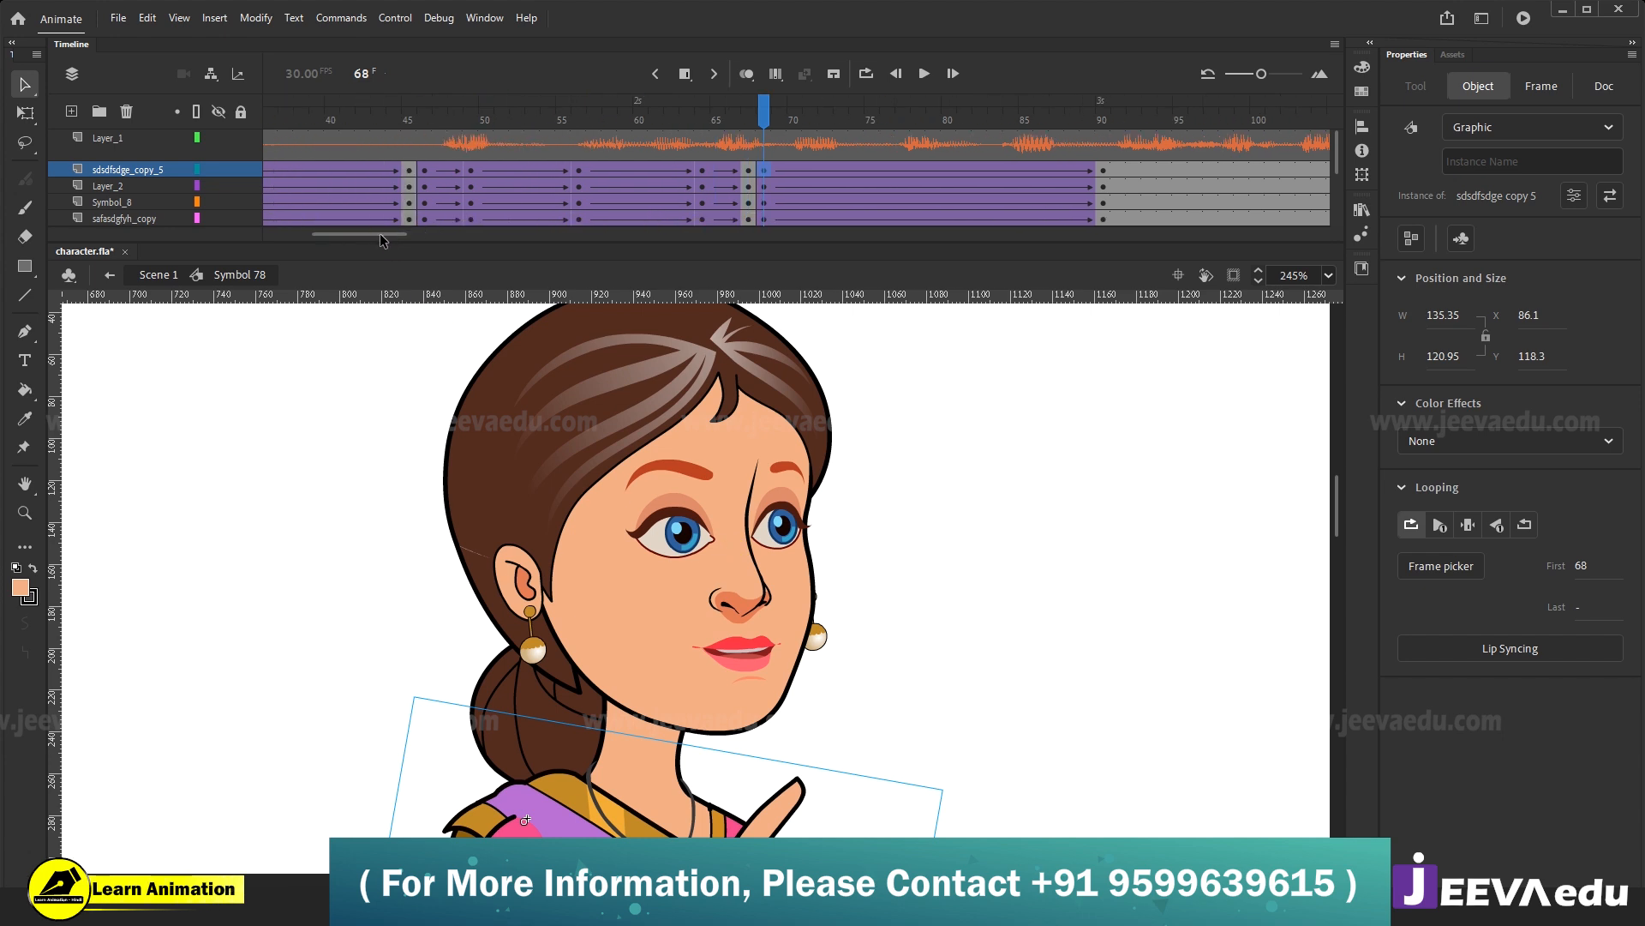
left_click(433, 149)
left_click(424, 167)
key("z")
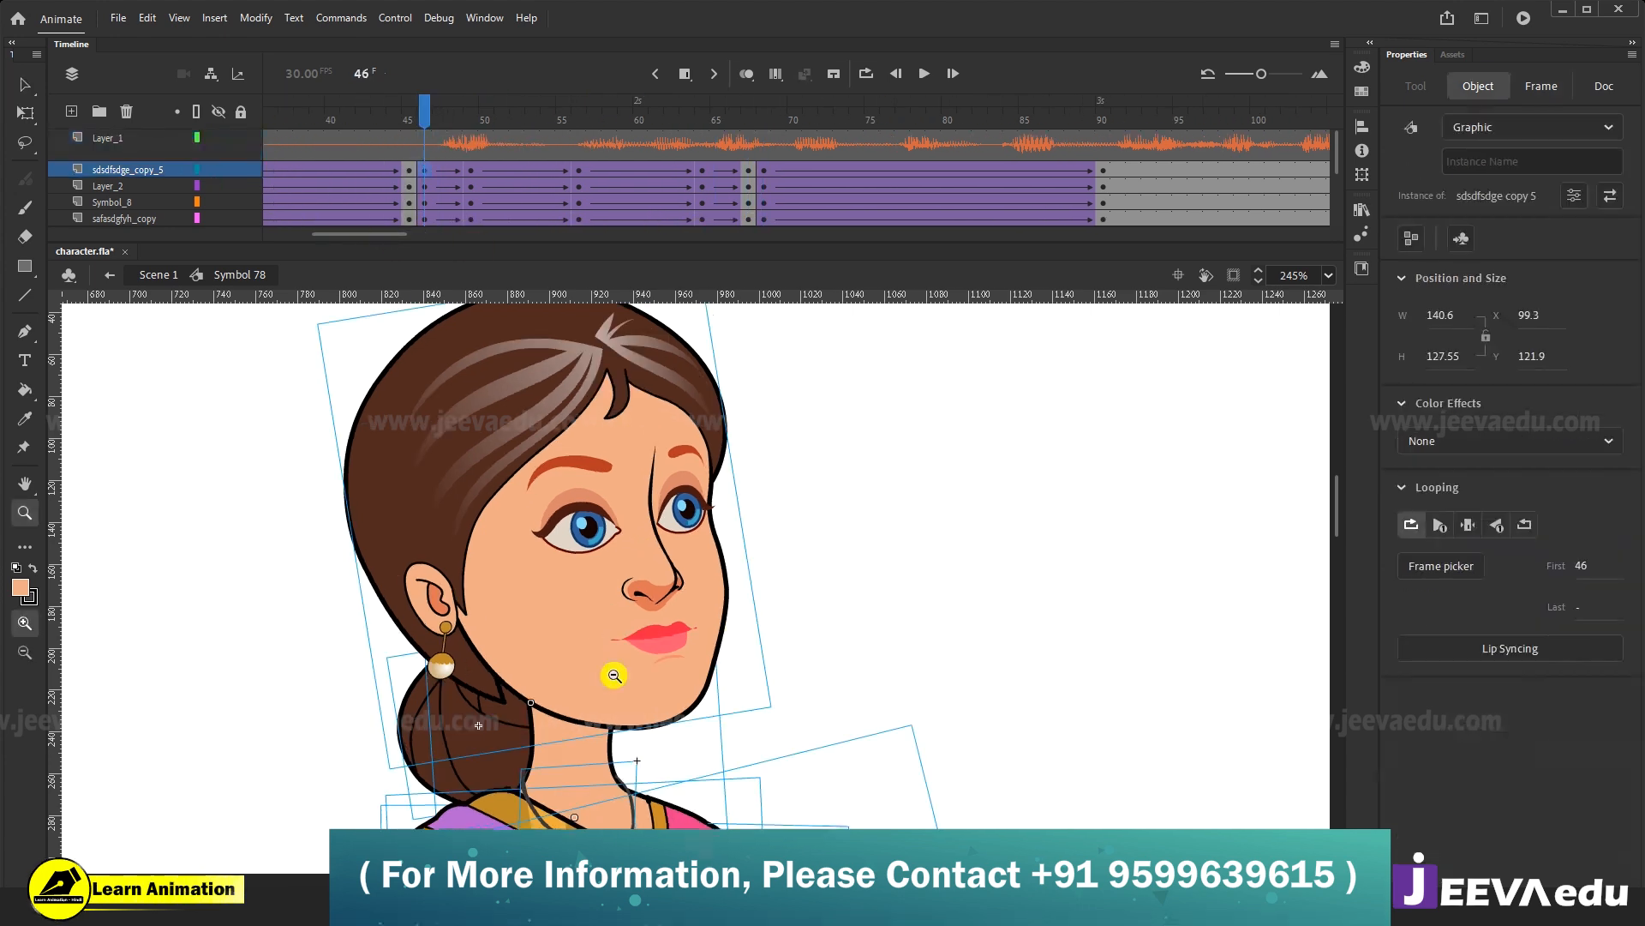
left_click(614, 675, "alt")
left_click(722, 698, "alt")
left_click_drag(700, 641, 617, 587)
Compare the character's poses and facial expressions at keyframes 49, 56 and 64.
left_click_drag(430, 112, 583, 168)
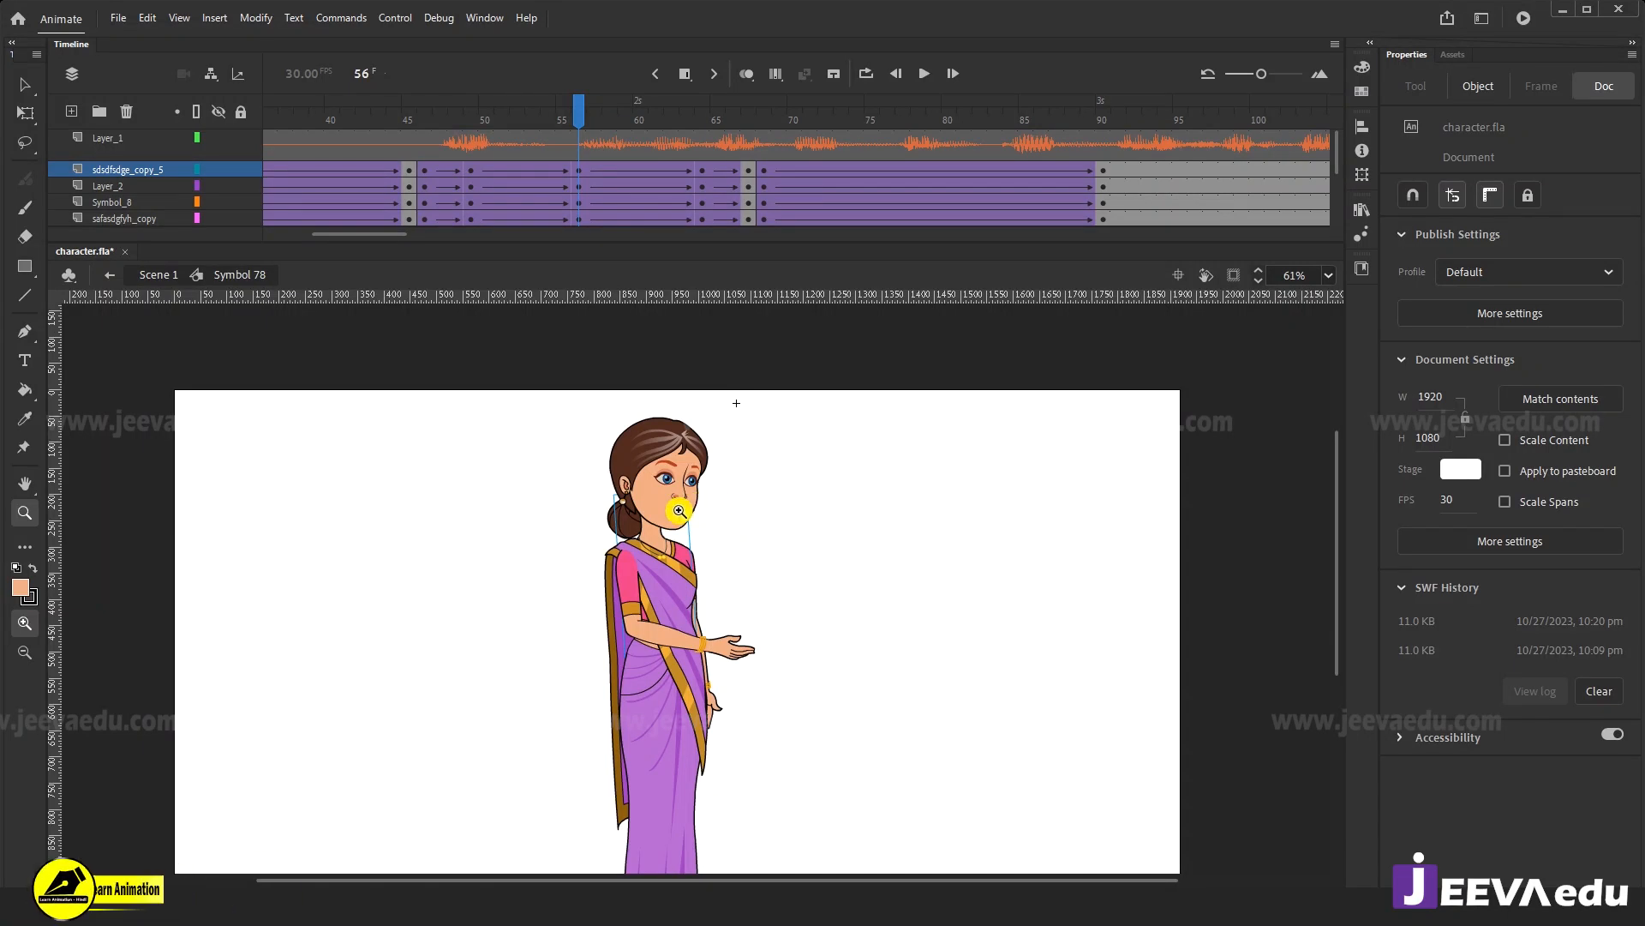
left_click(469, 169)
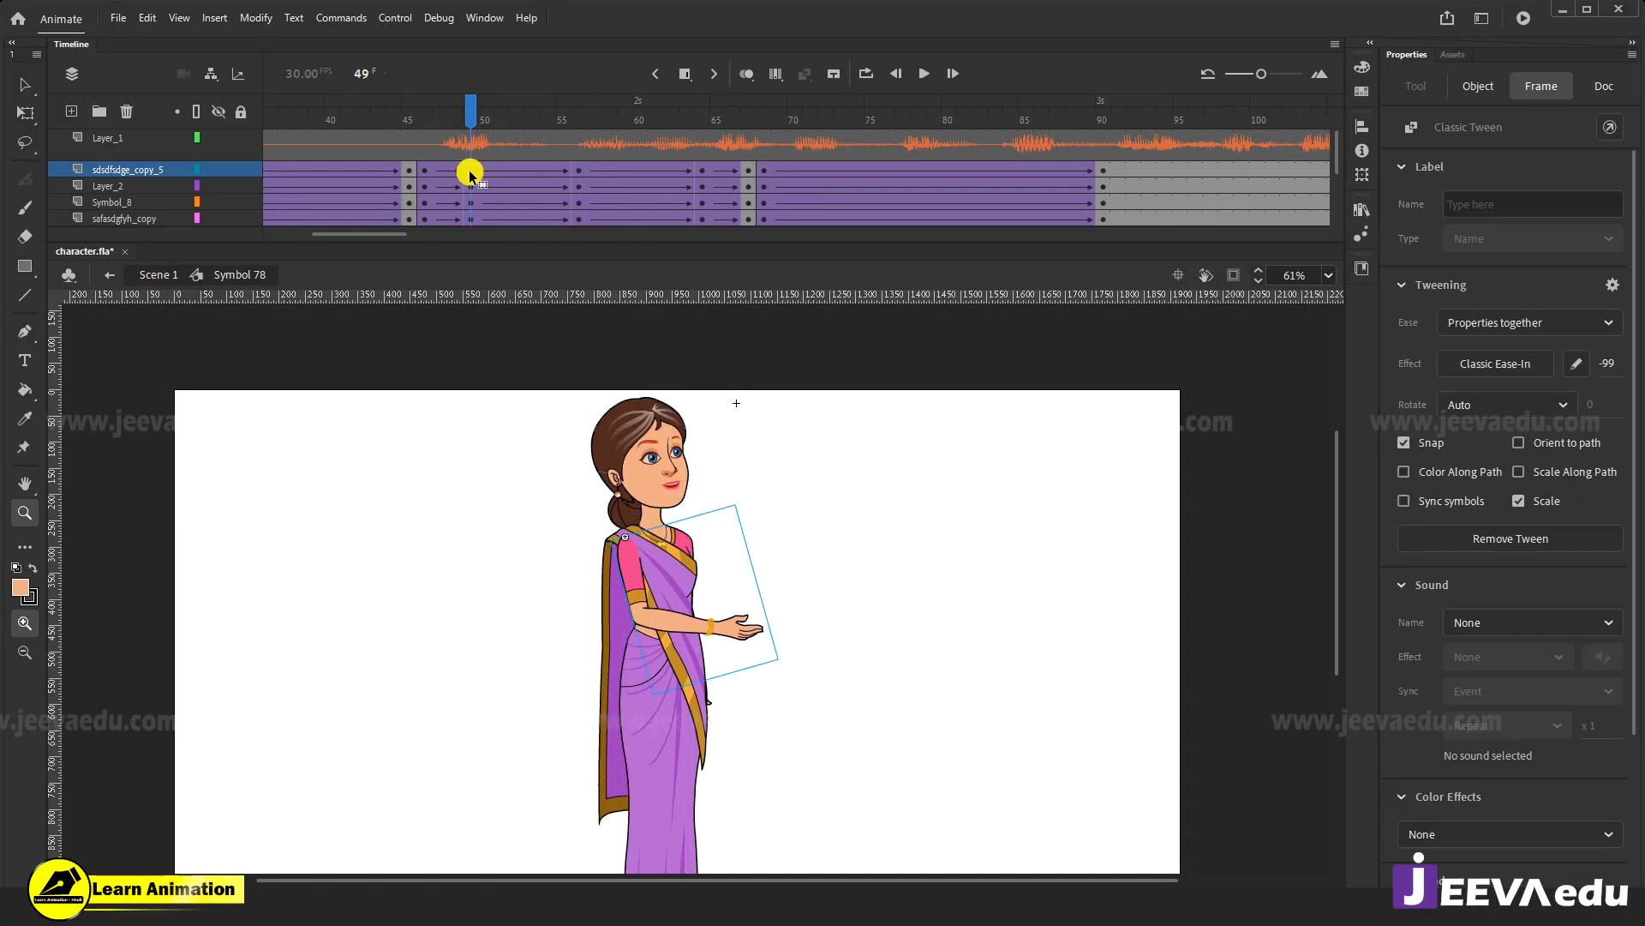
left_click(701, 169)
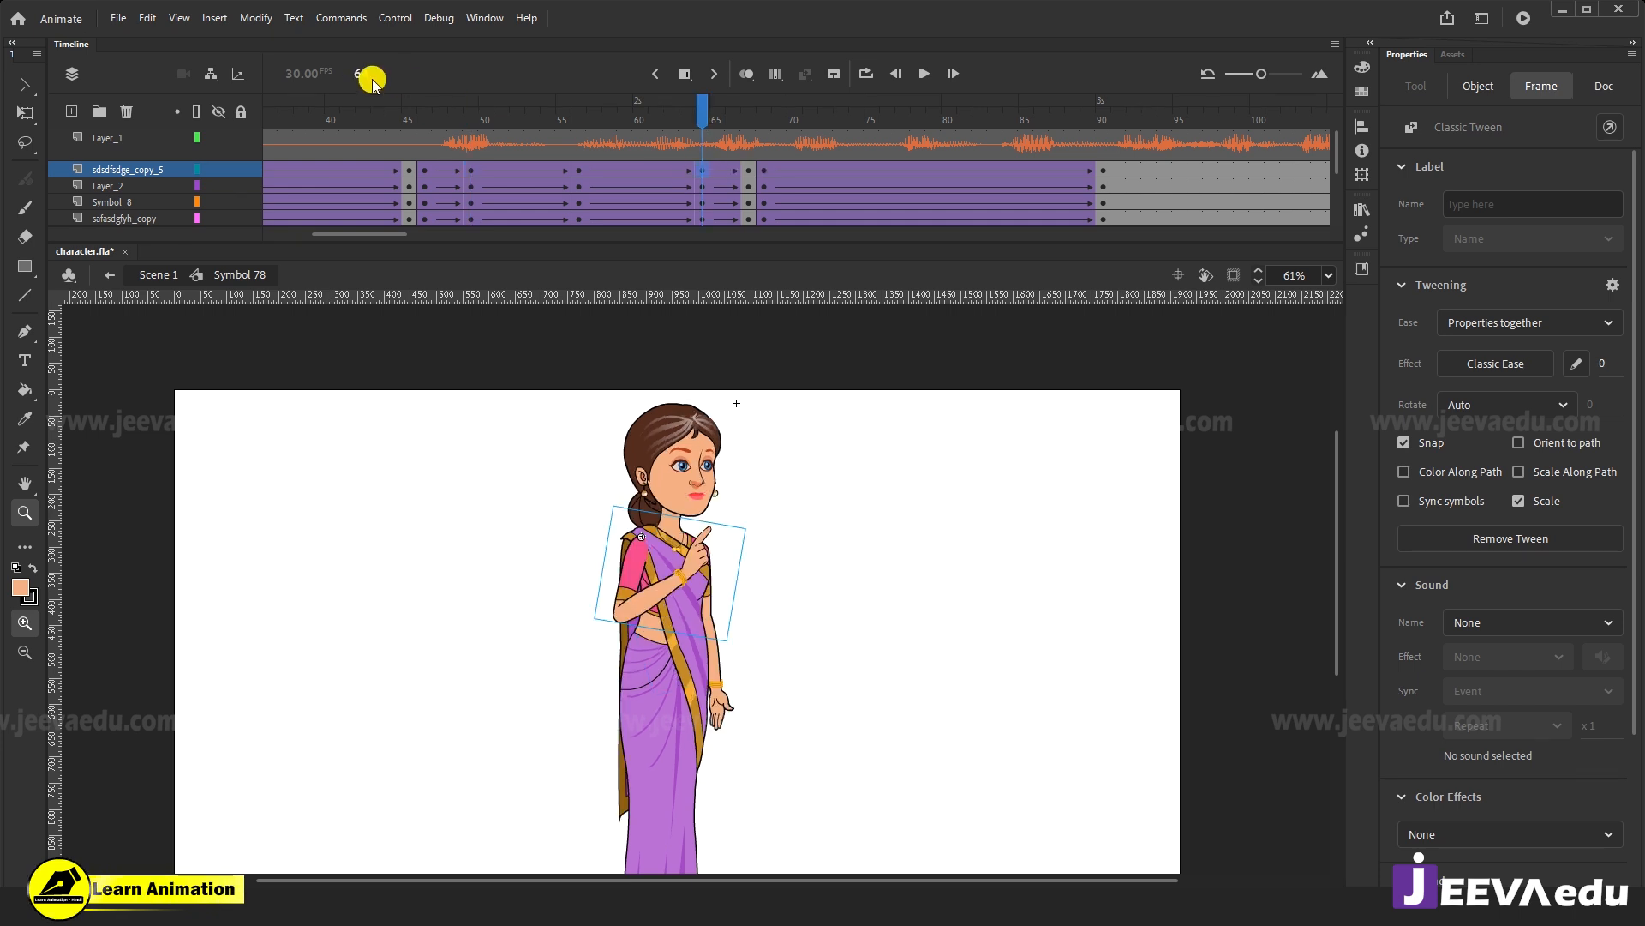
left_click(576, 171)
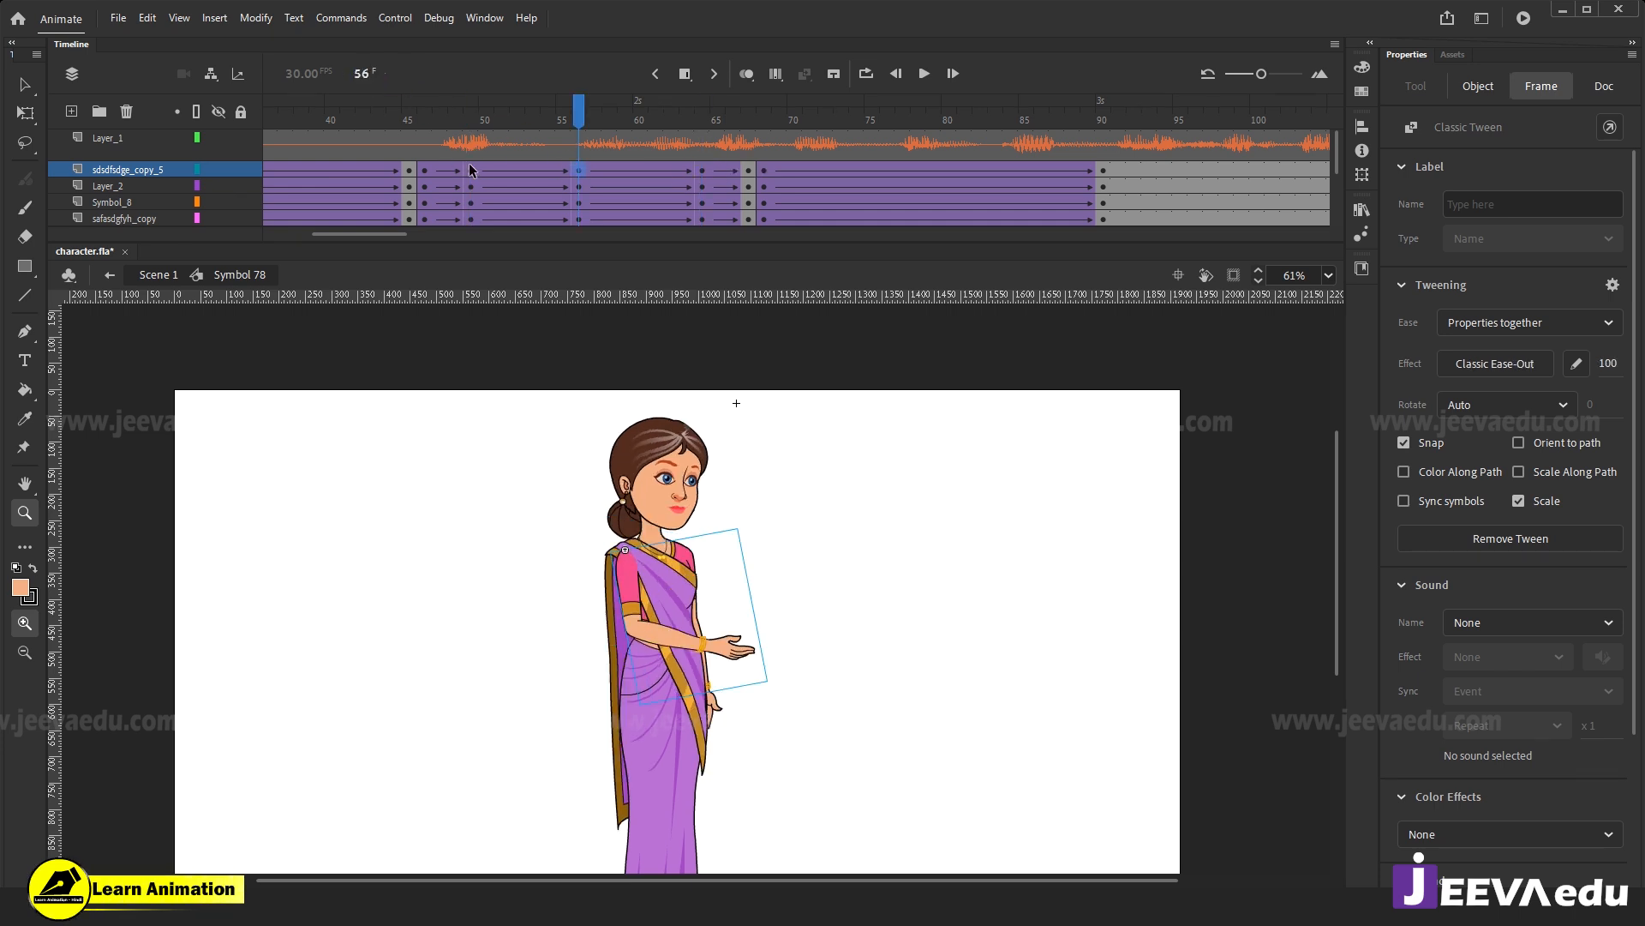
left_click(471, 170)
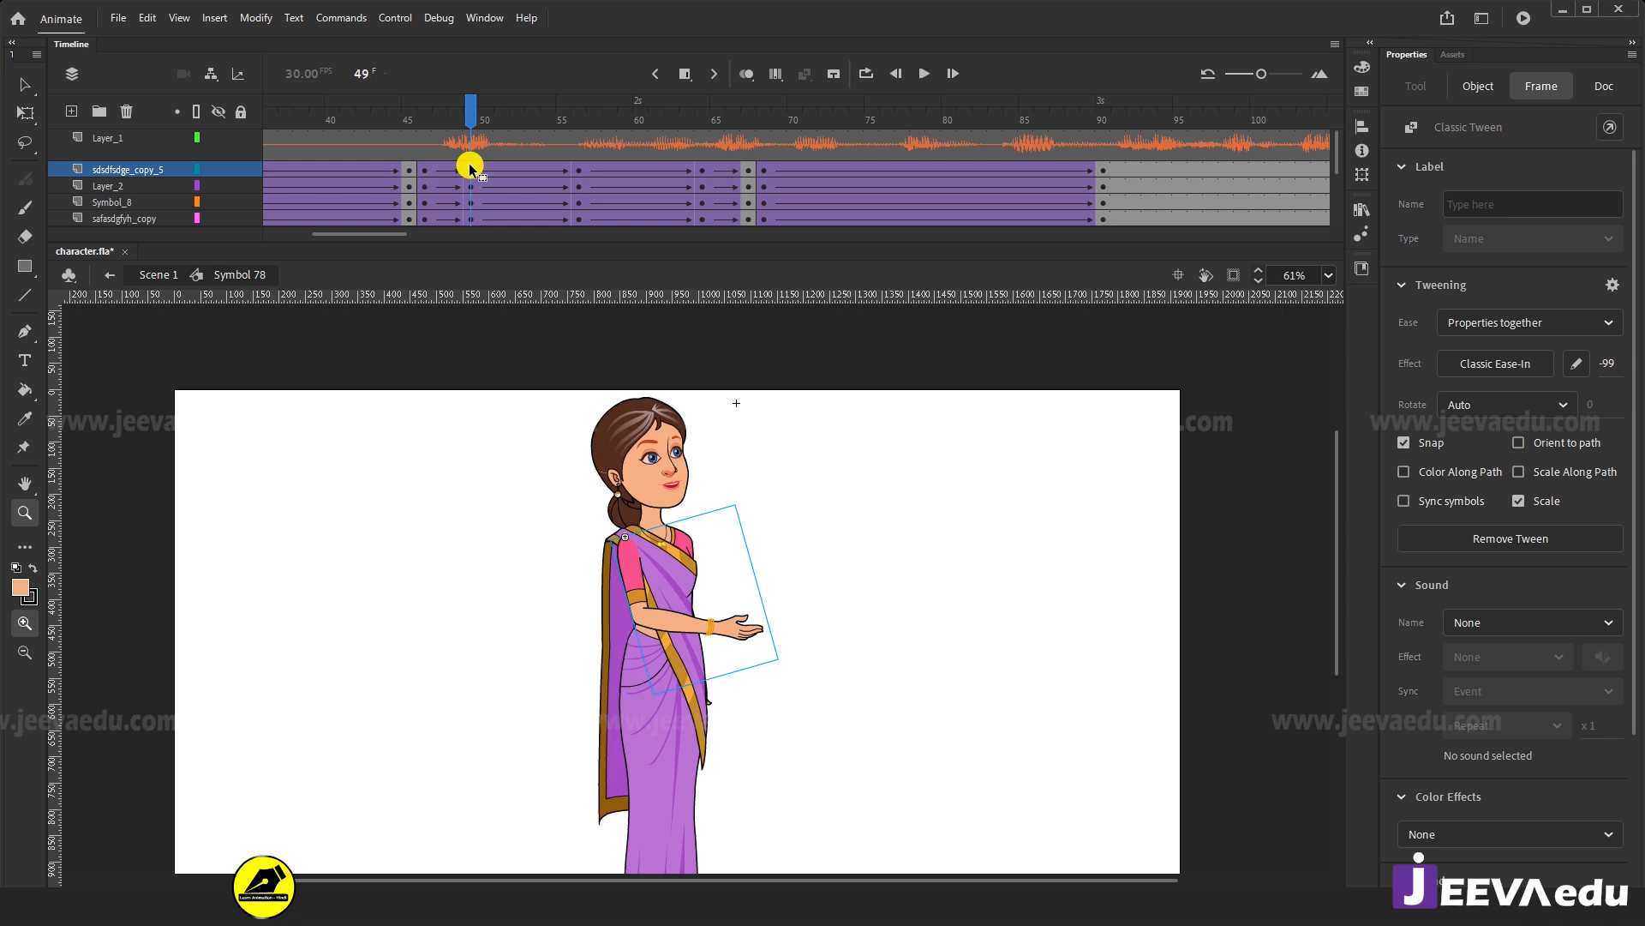
left_click(703, 170)
left_click(578, 170)
Open the head symbol, Symbol 79, at frame 56 and compare the face with frame 49.
key("v")
double_click(673, 505)
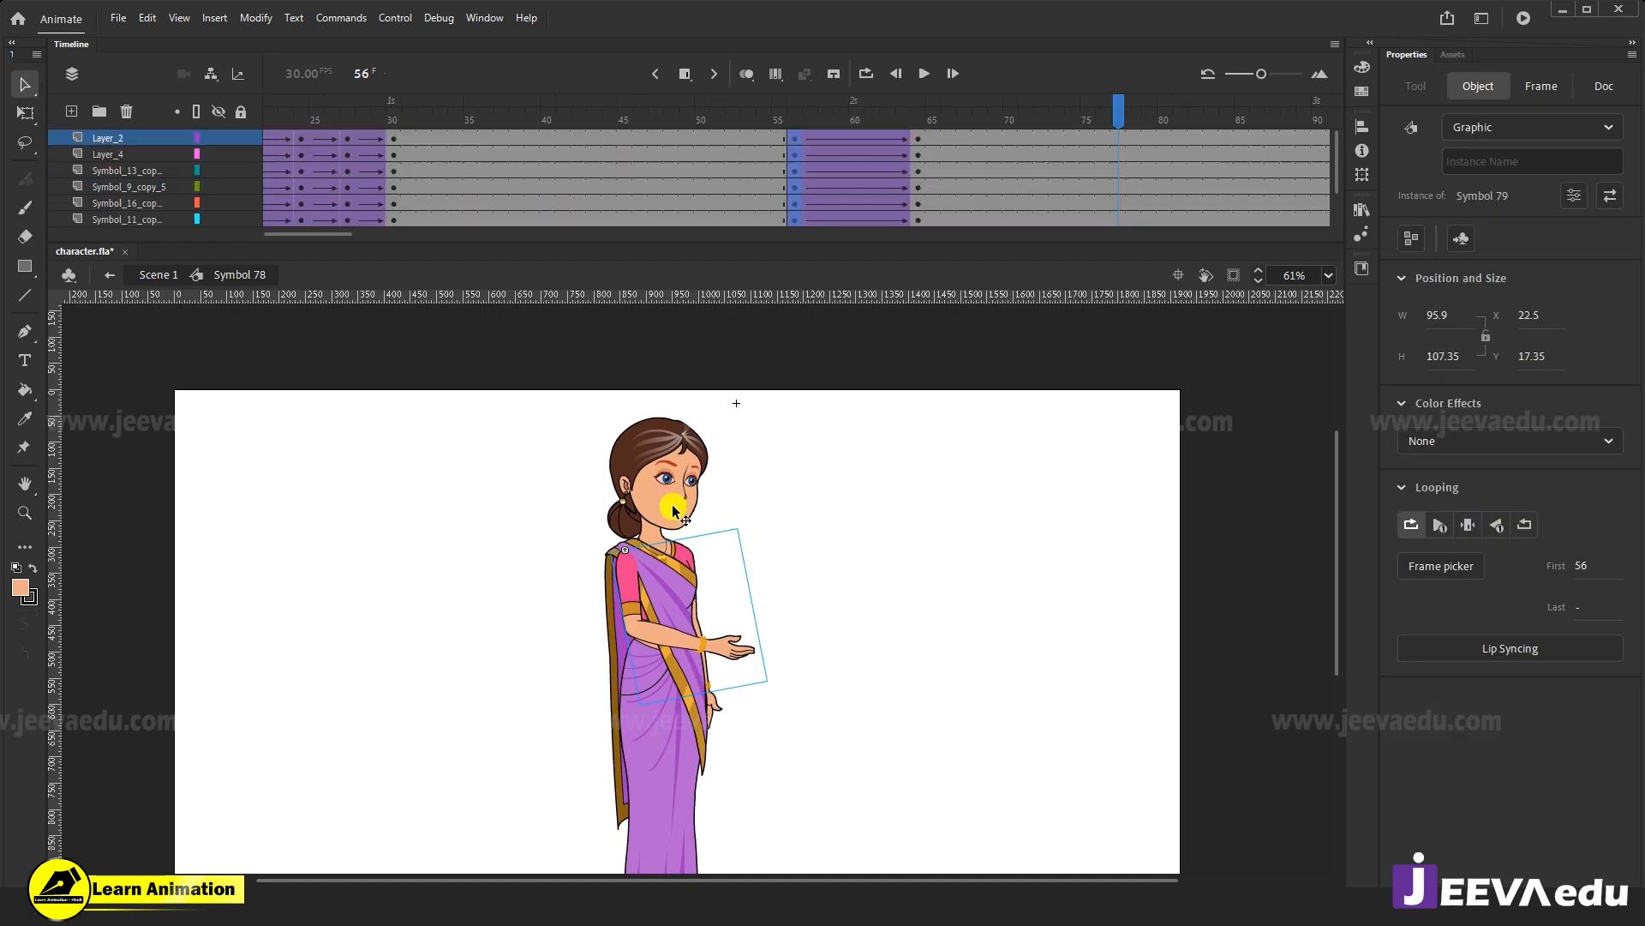
key("z")
left_click(675, 506)
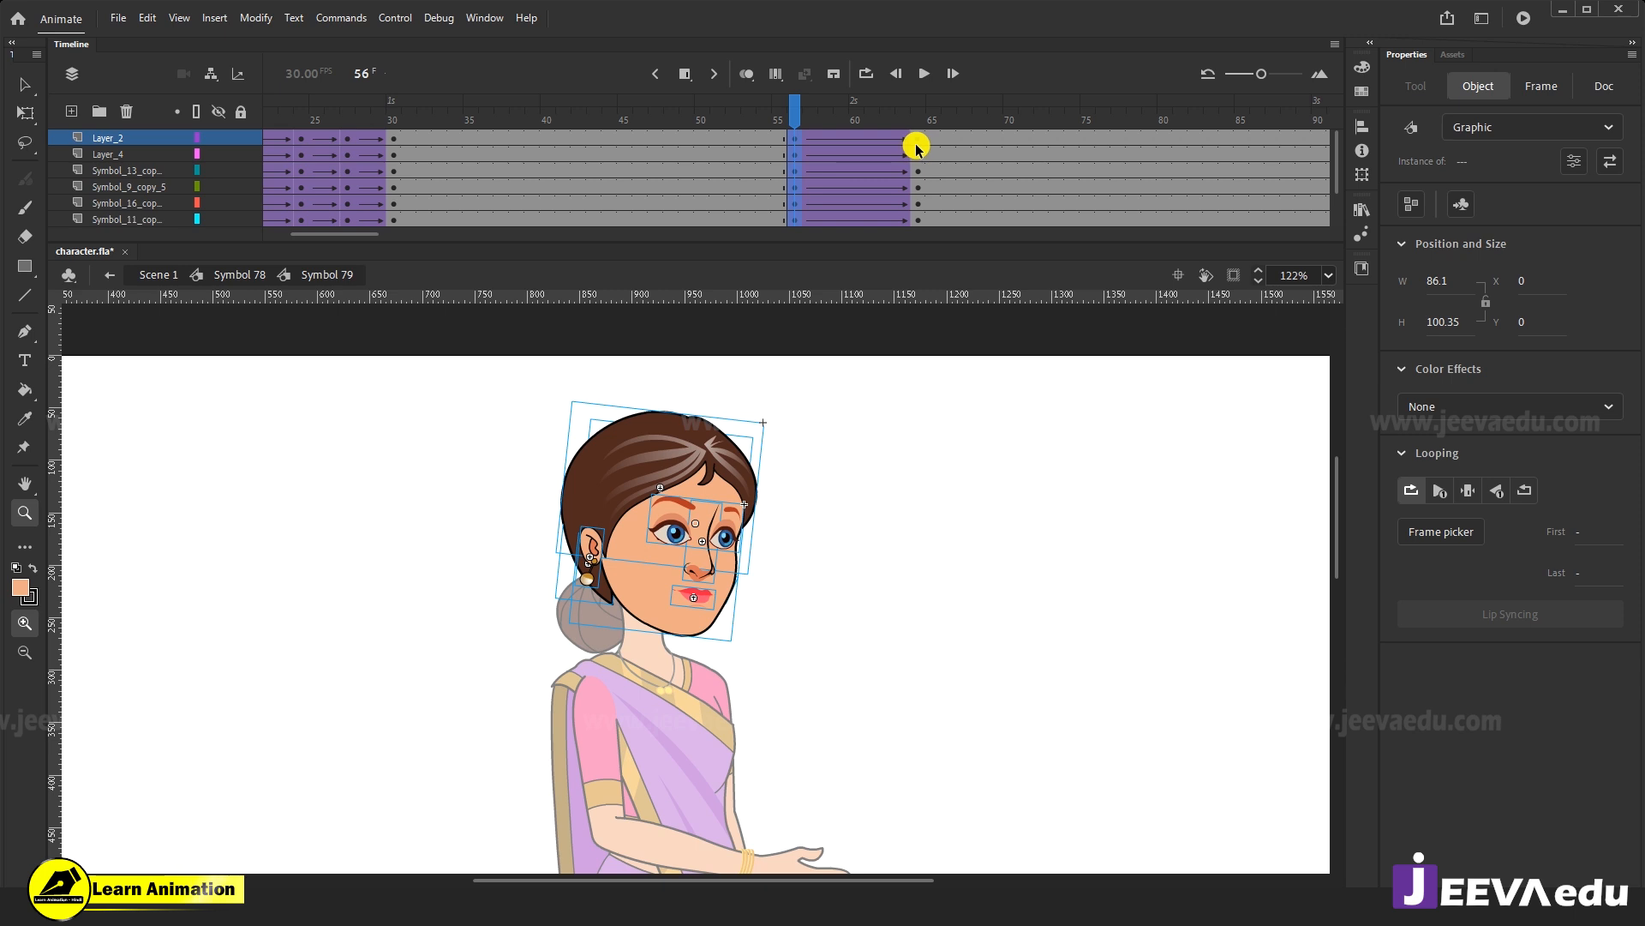
left_click_drag(806, 121, 796, 155)
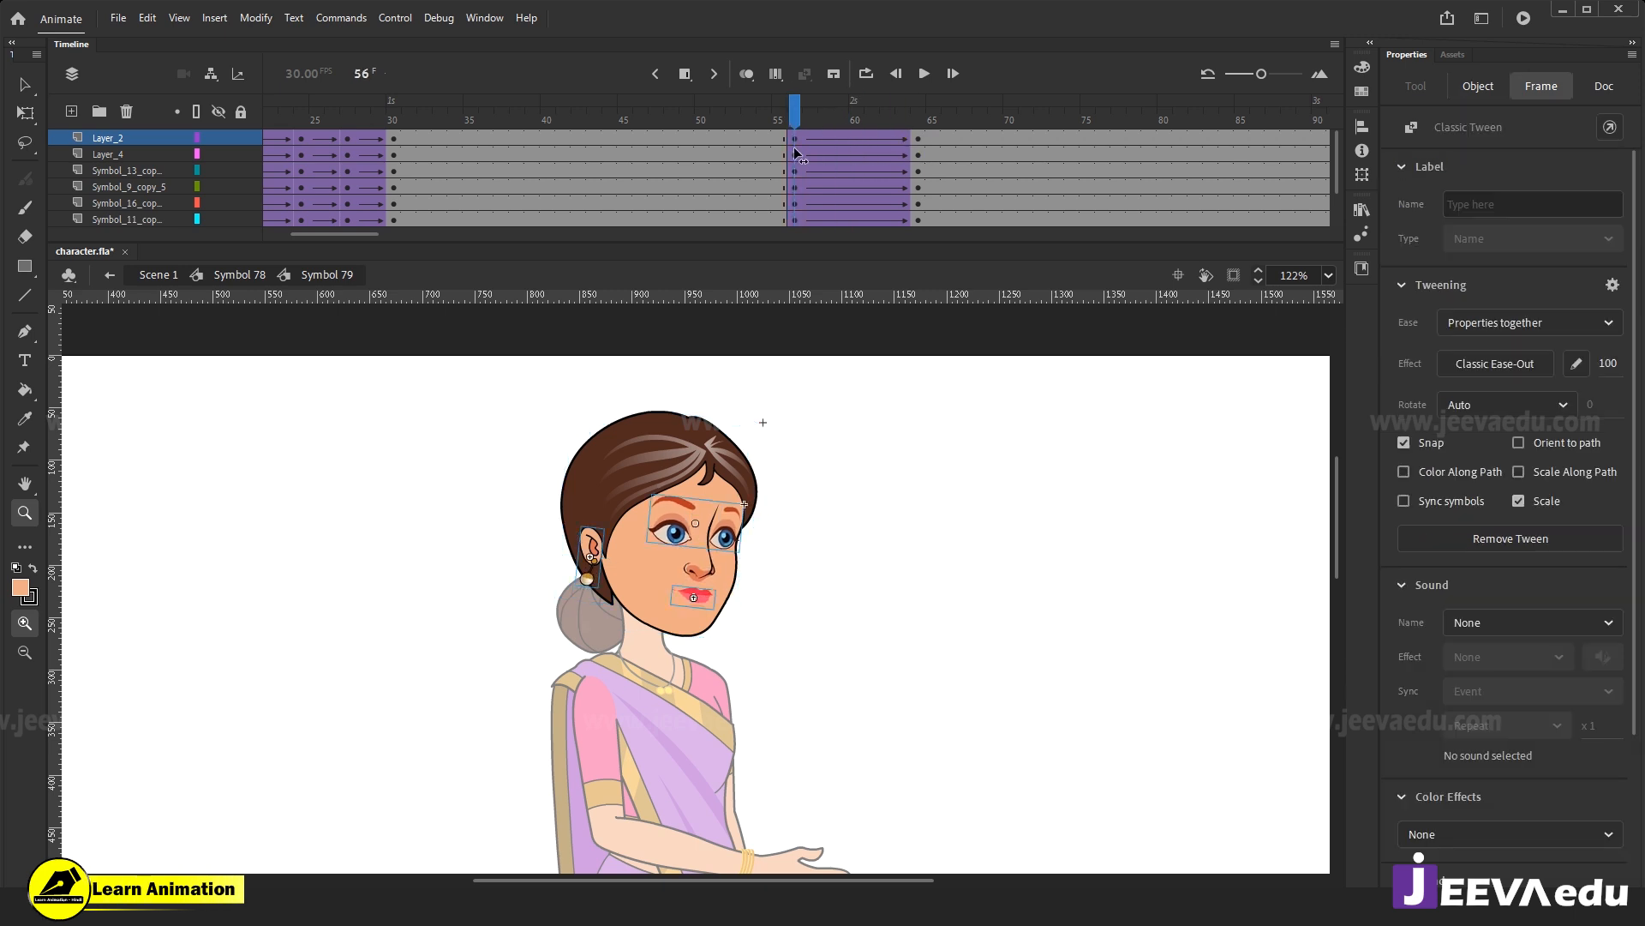
left_click(682, 131)
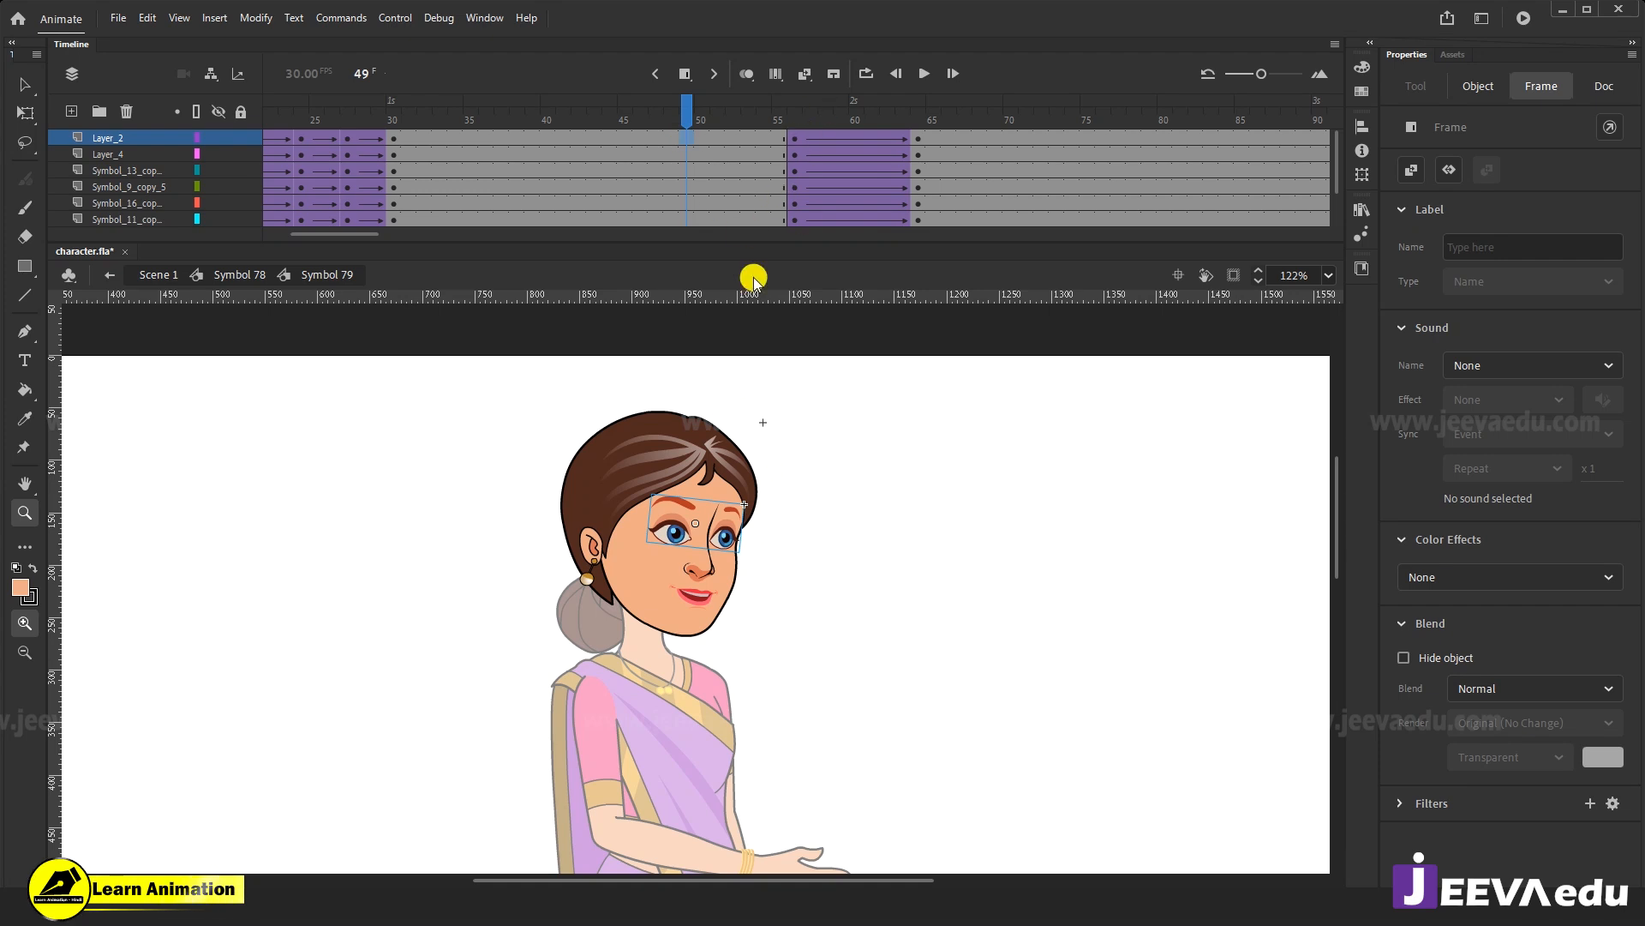
left_click(795, 127)
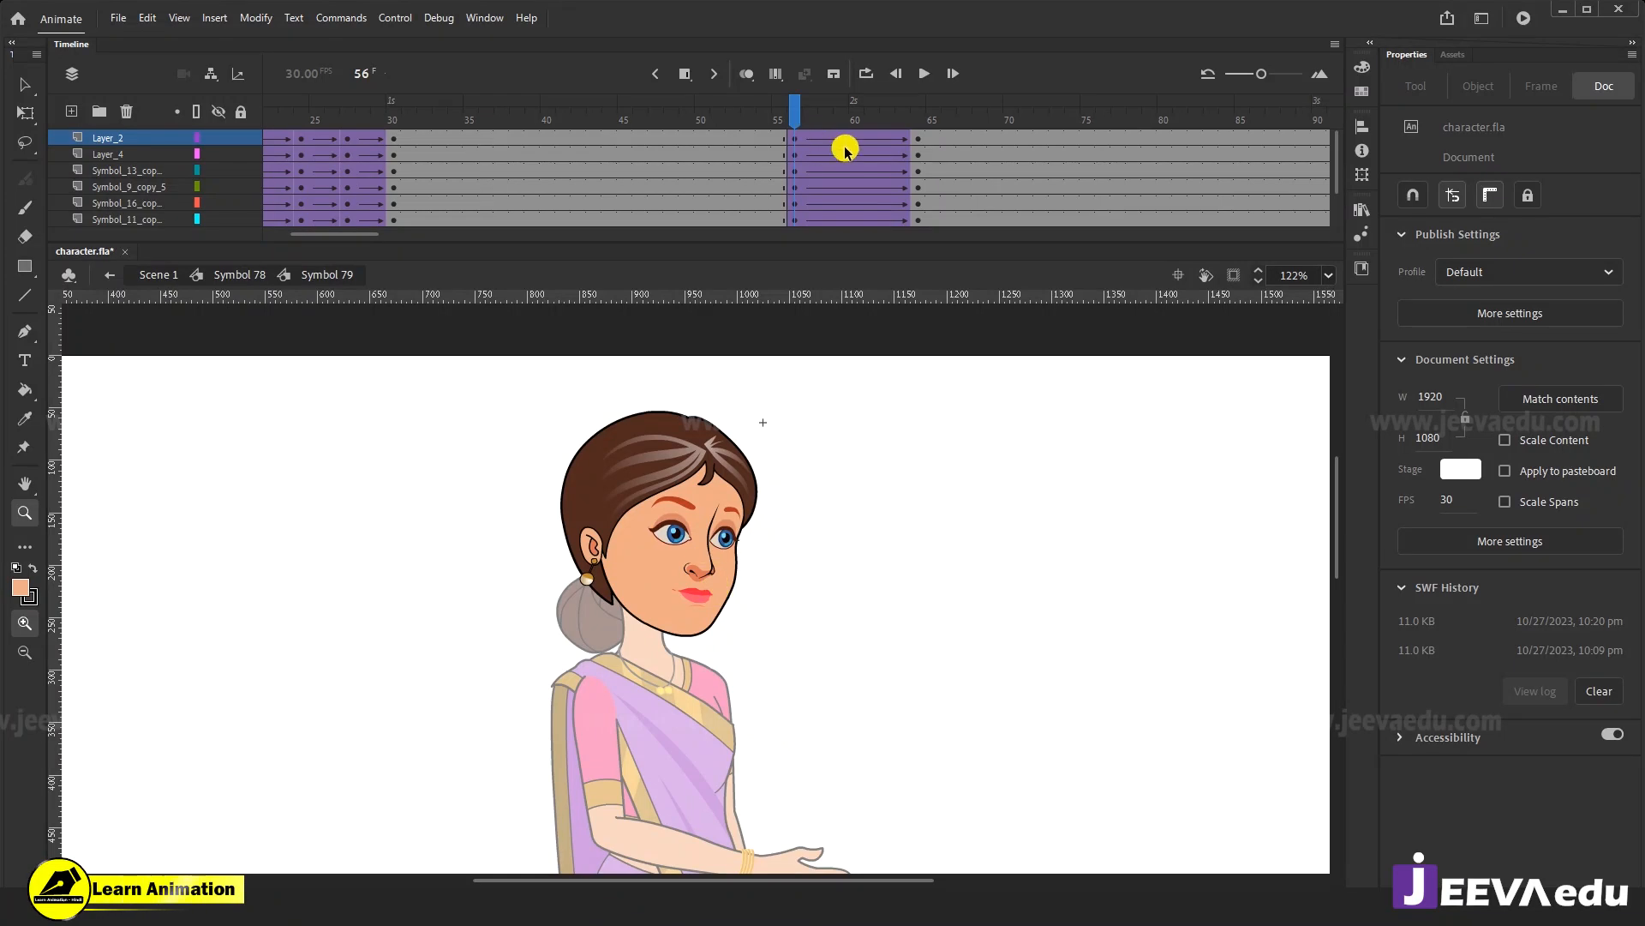
Open the eyes, Symbol 1, insert a keyframe at frame 56 on its uppermost layer, and inspect the keyframes at frames 5 to 15.
left_click(695, 566)
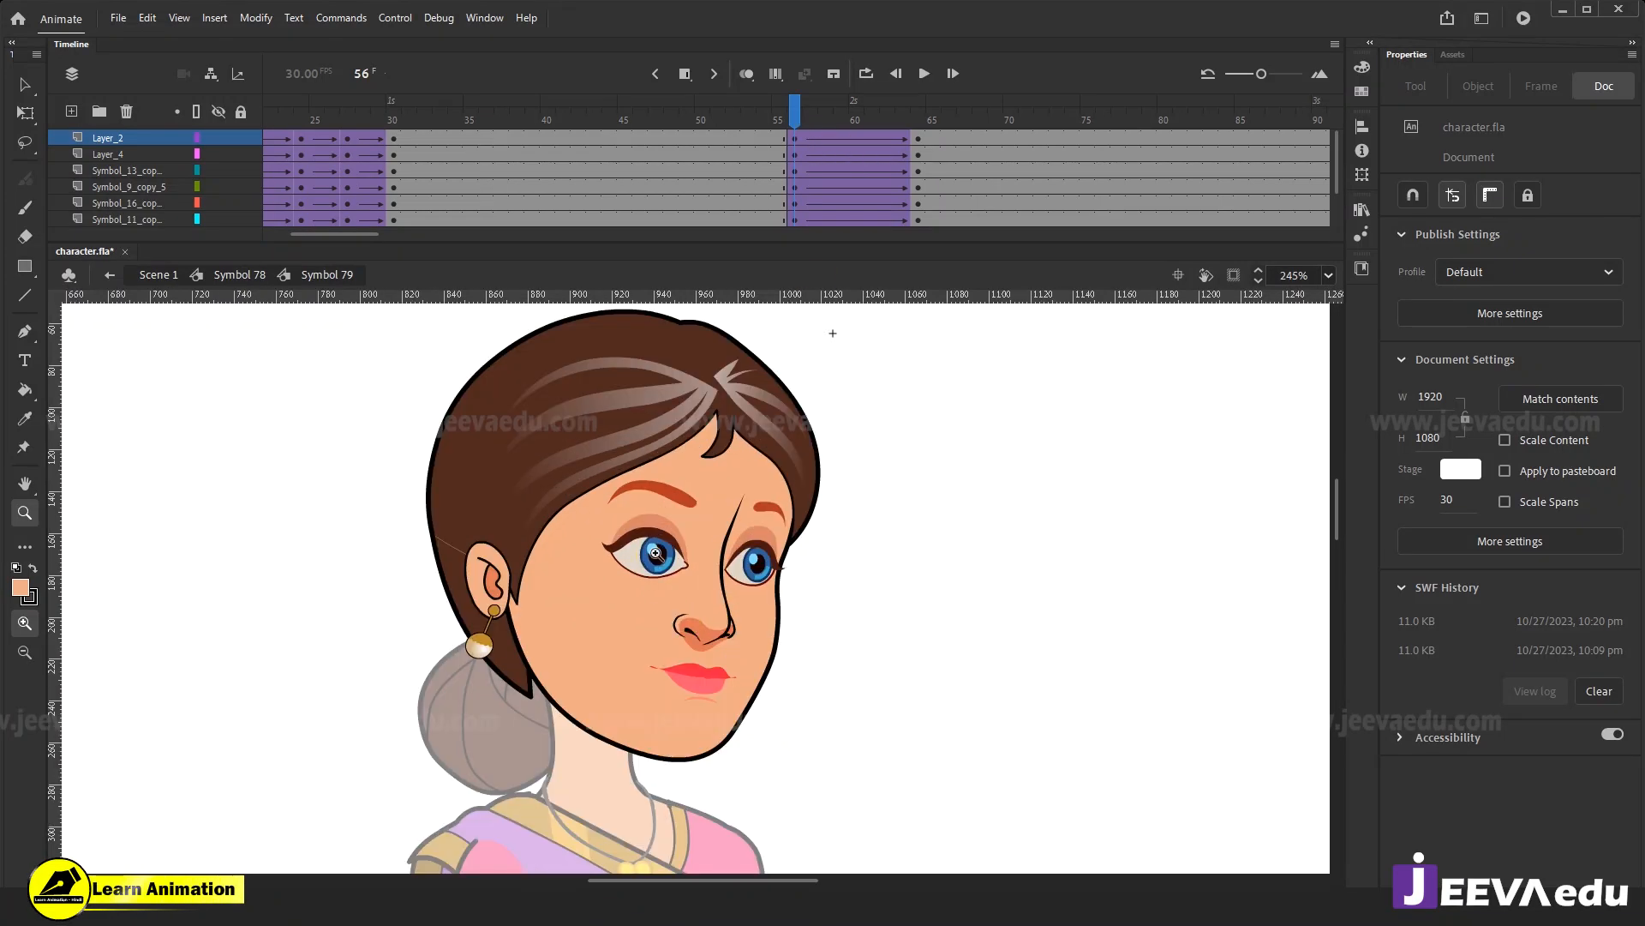
key("v")
left_click(671, 558)
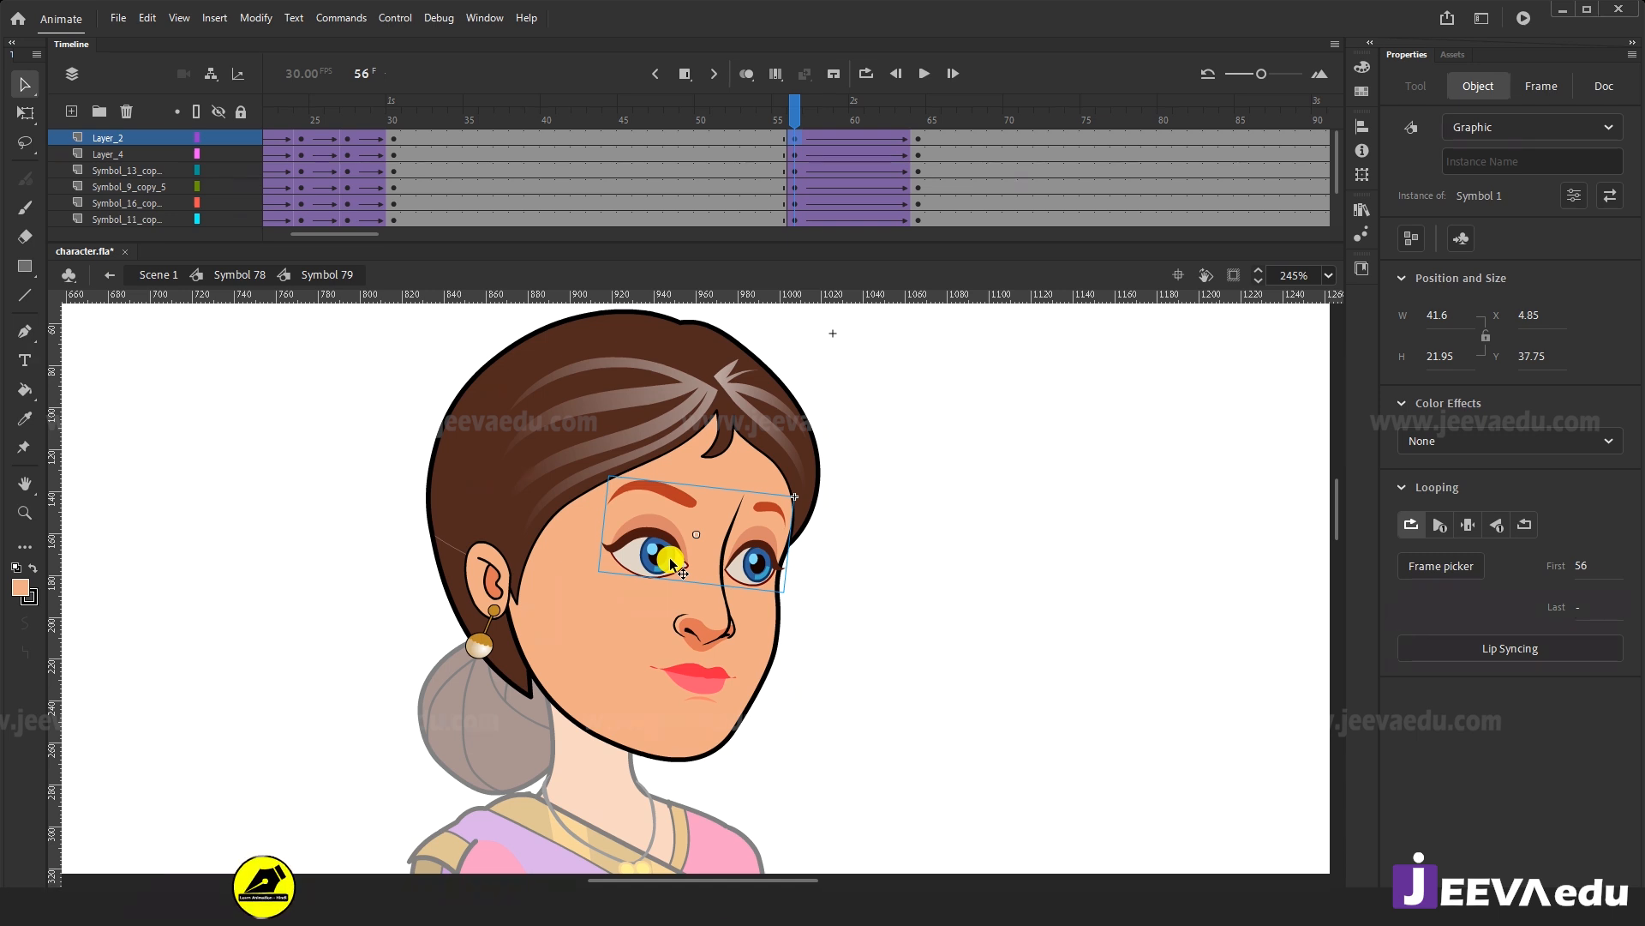
double_click(669, 559)
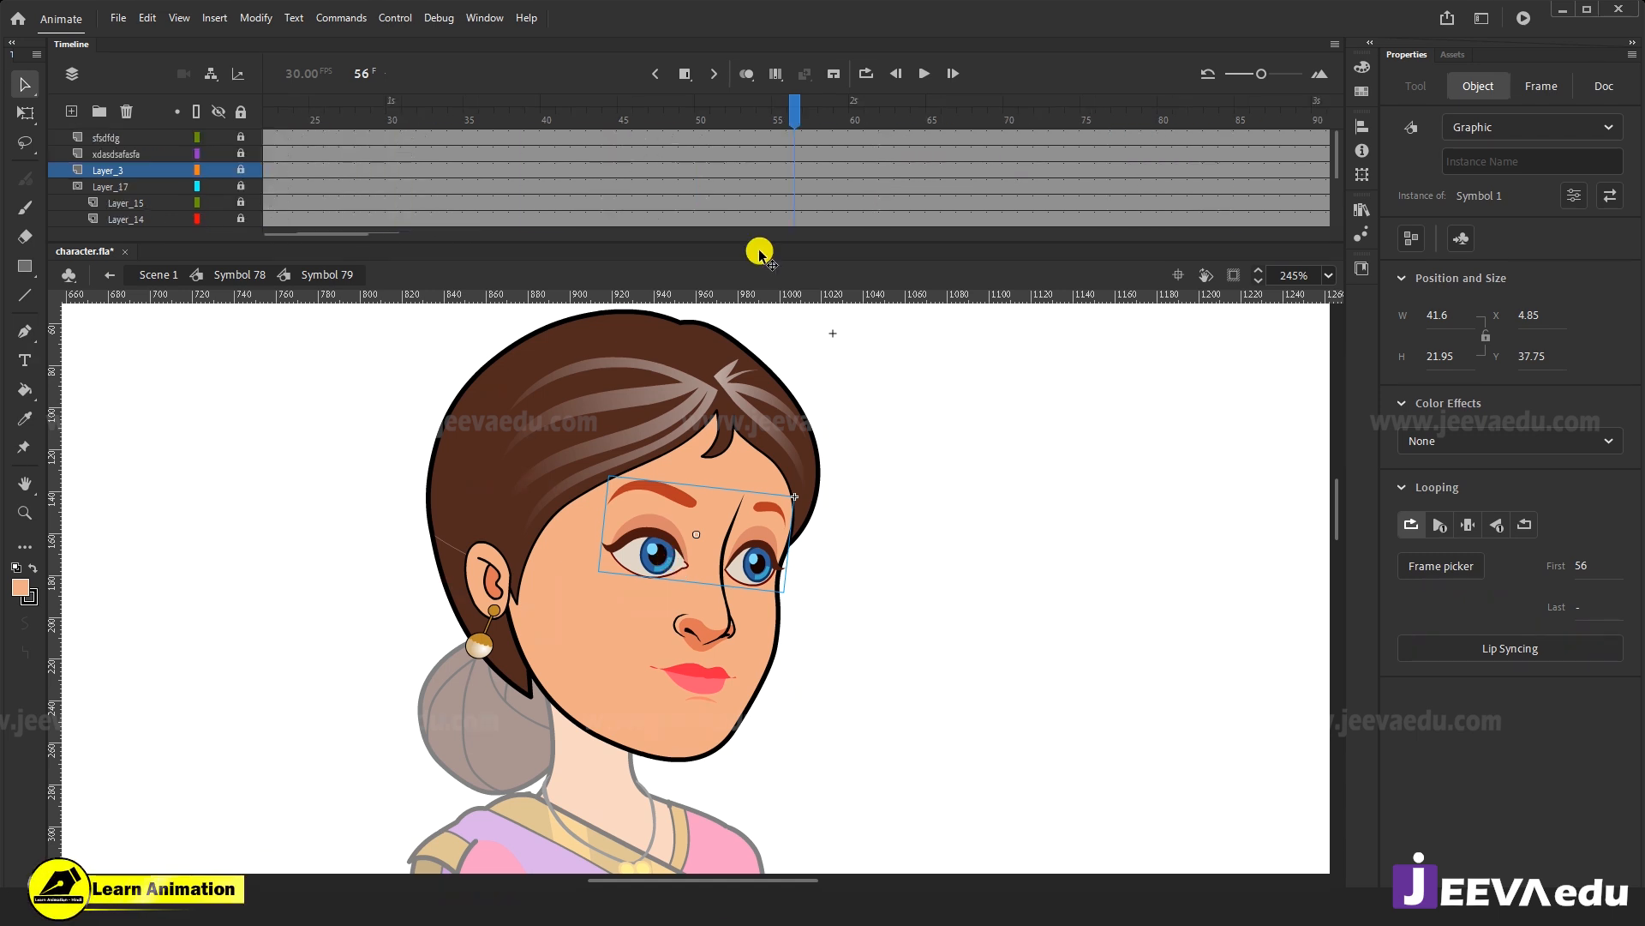
left_click(796, 137)
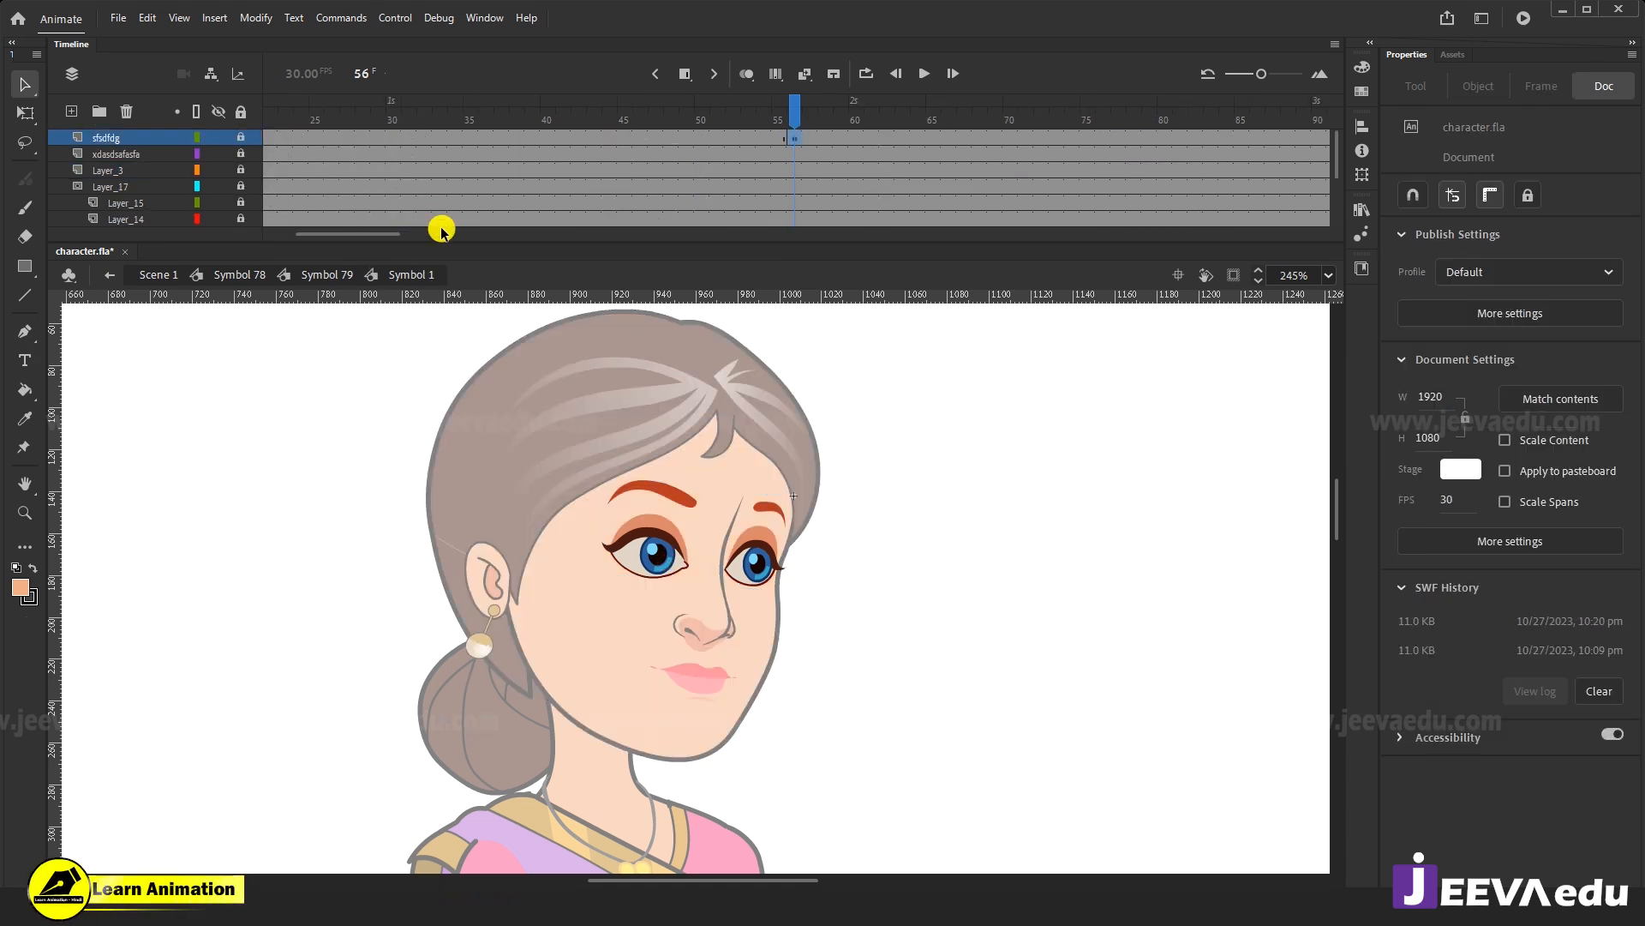
mouse_move(383, 232)
left_mouse_down()
mouse_move(266, 232)
mouse_move(461, 58)
mouse_move(485, 81)
left_mouse_up()
scroll(361, 160, "down", 3)
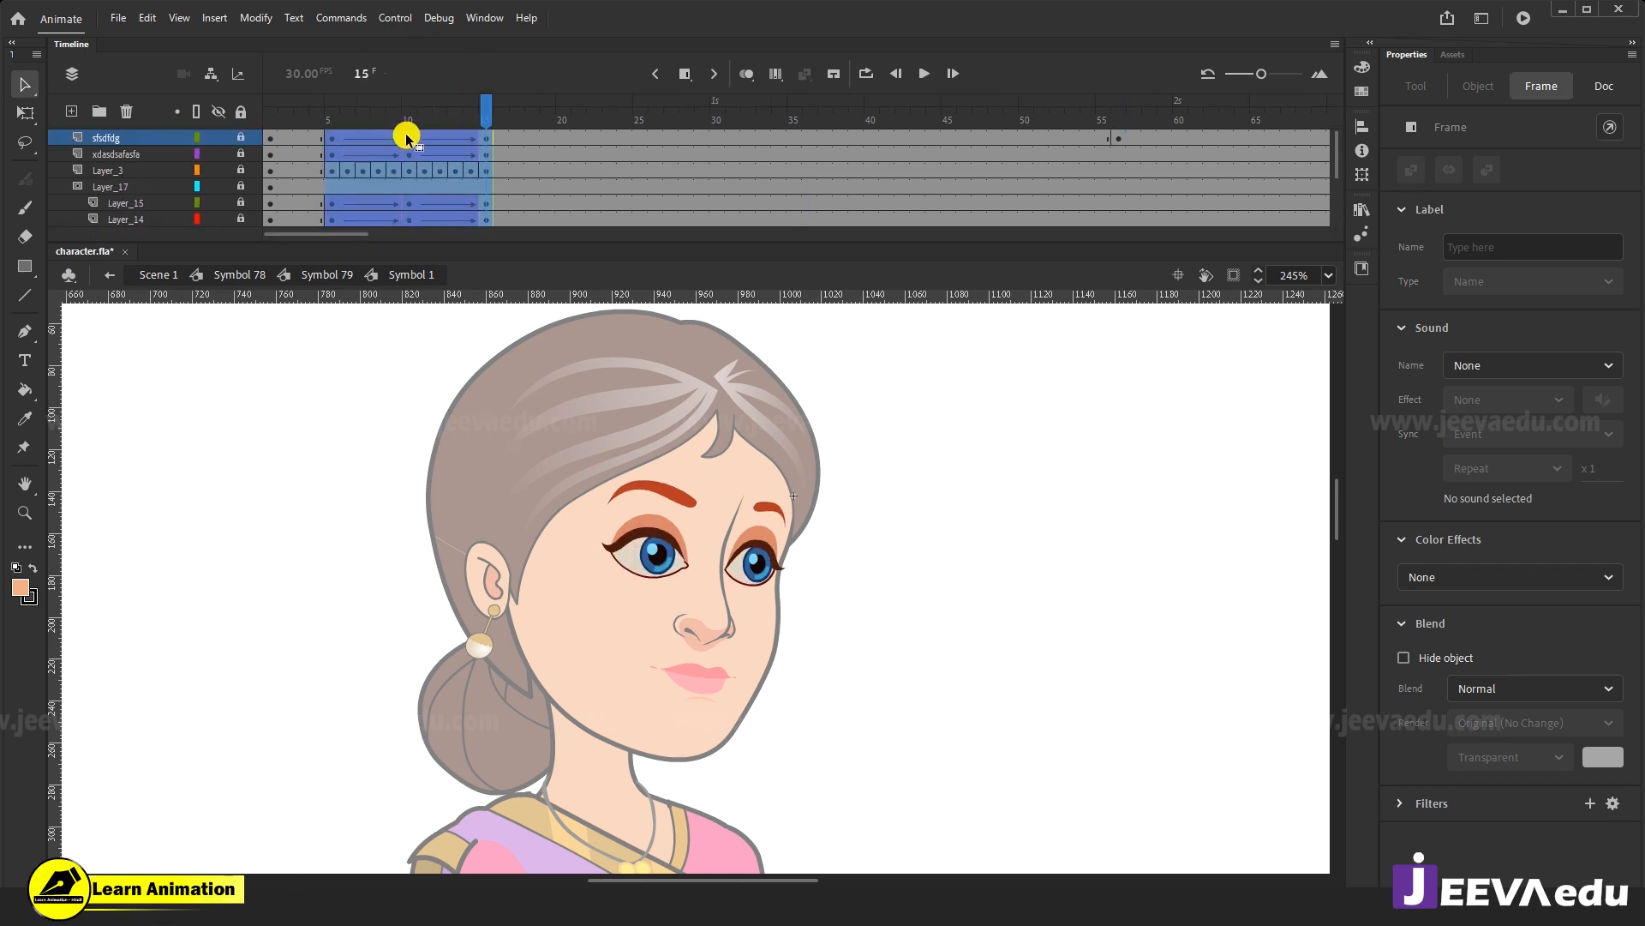
left_click_drag(407, 140, 516, 144)
Return to Symbol 79, review the face from frame 56 to 64, and go back to Symbol 78.
left_click(306, 275)
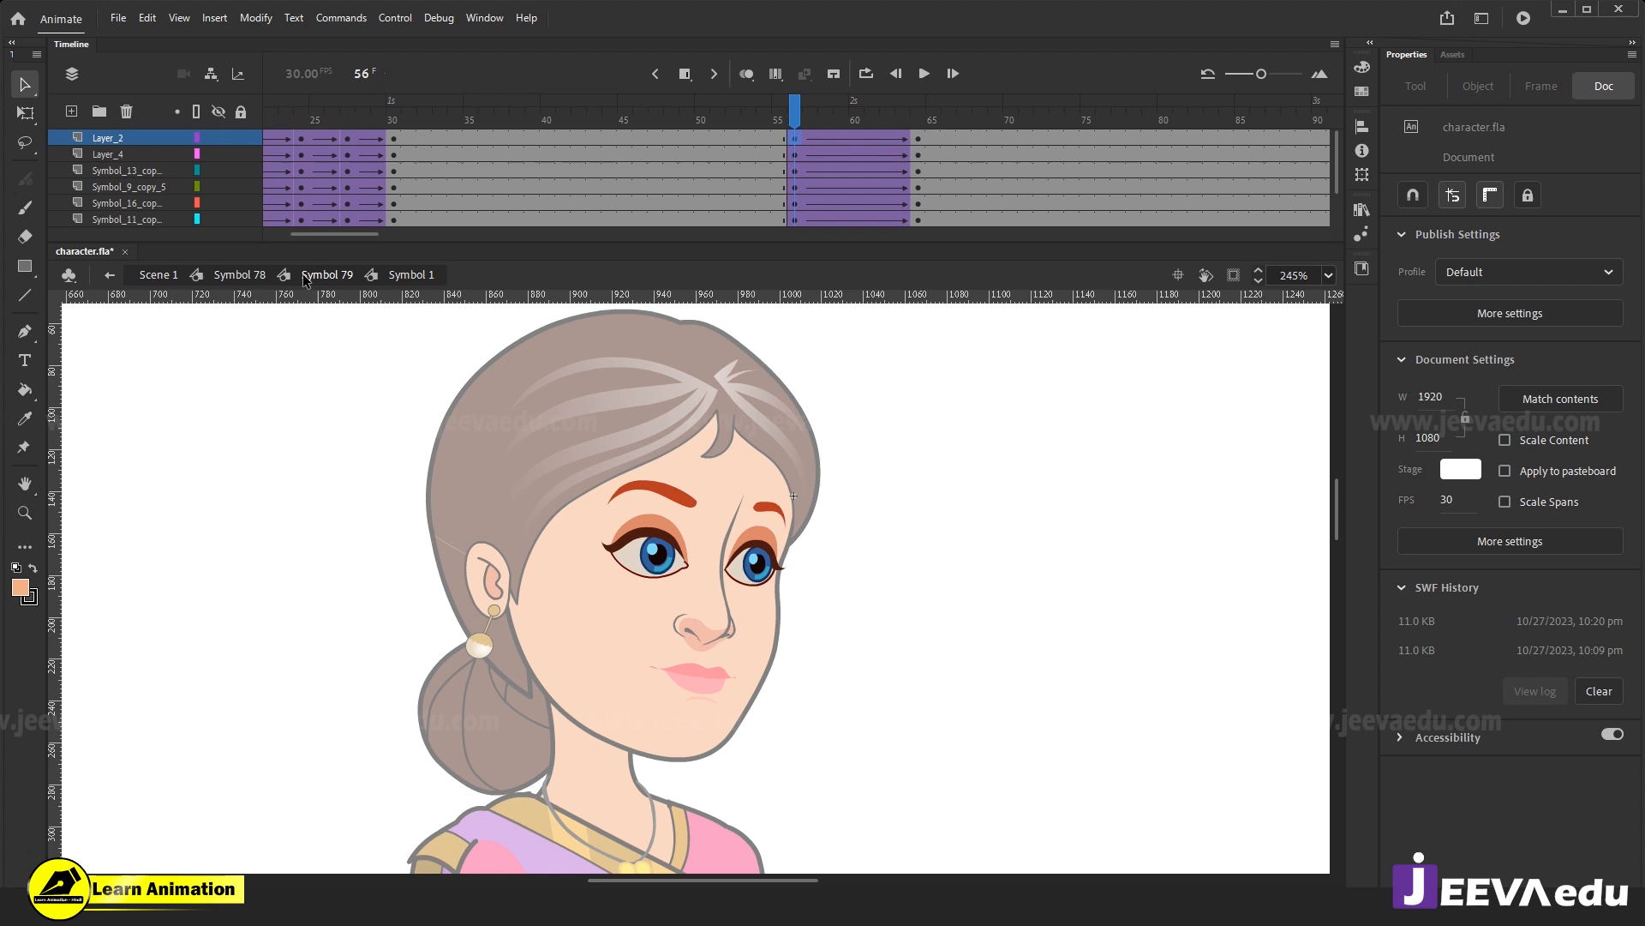
left_click_drag(785, 112, 926, 154)
left_click(219, 307)
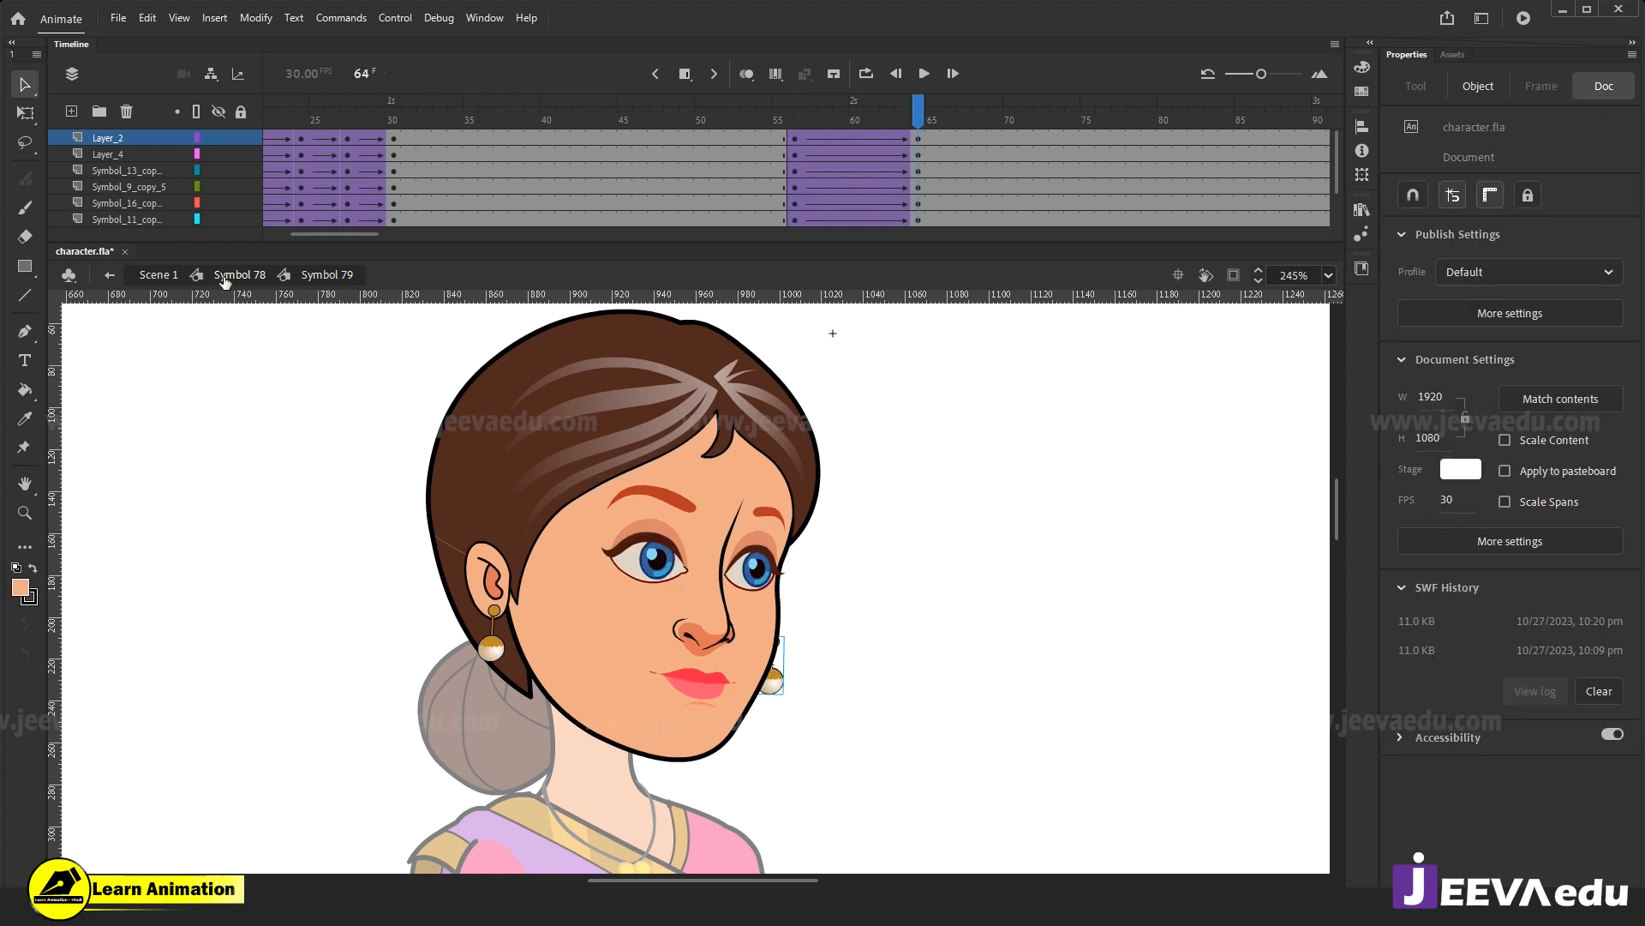
Return to Symbol 78 and compare the head pose and facial expression at frames 49 and 56.
left_click(223, 278)
left_click_drag(795, 112, 799, 178)
left_click(744, 647)
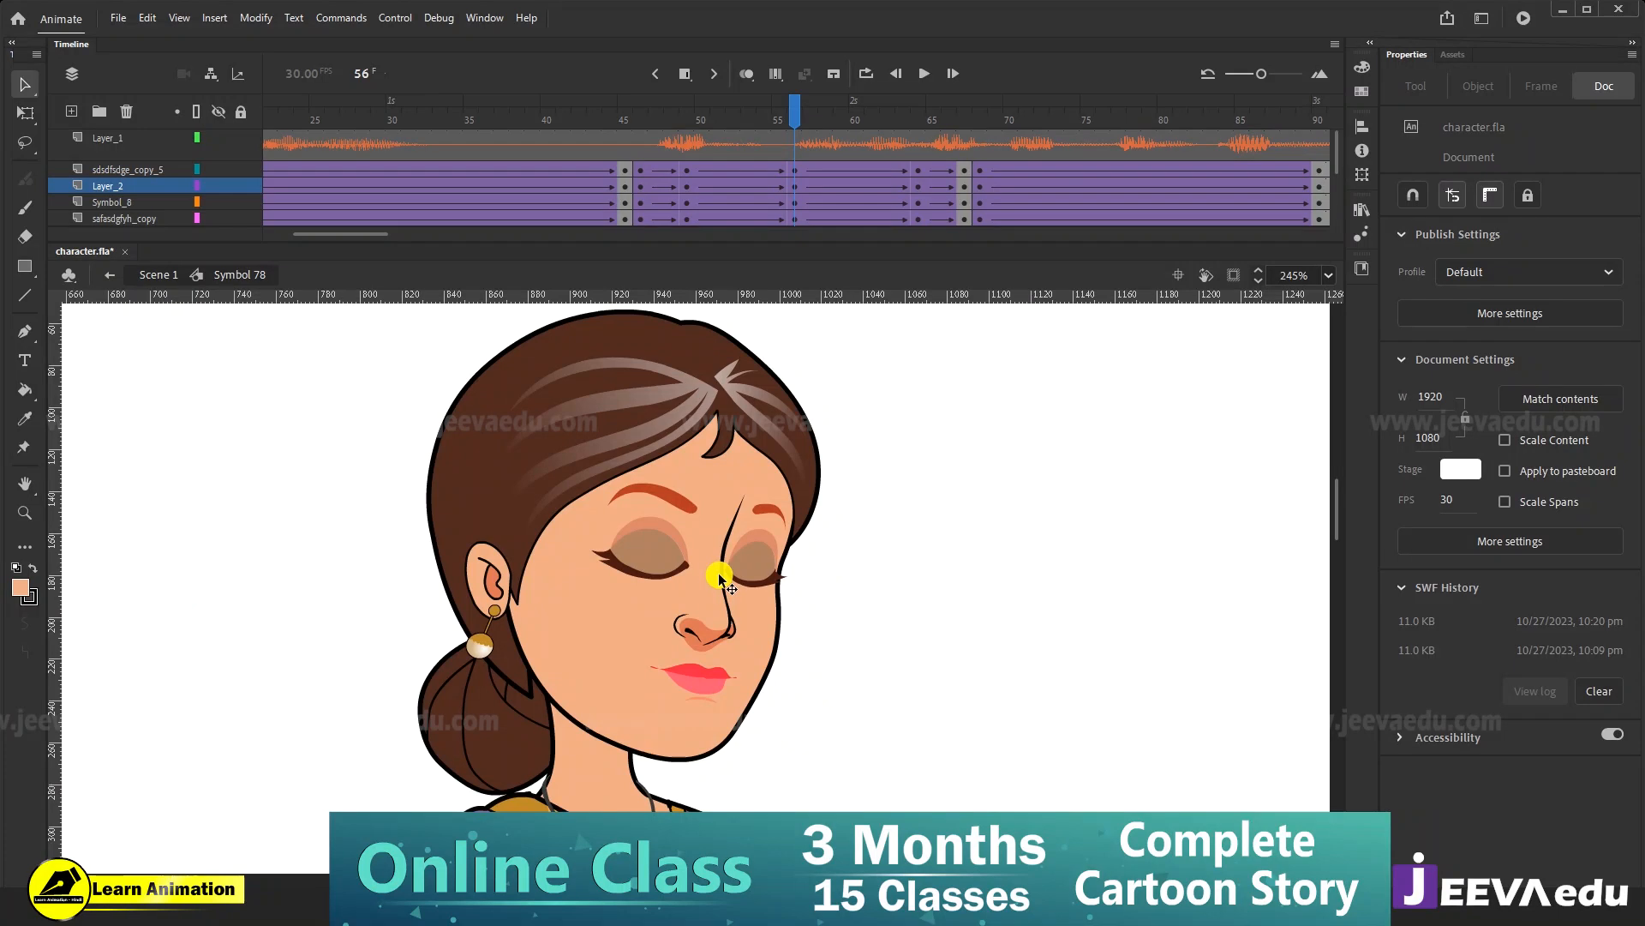
double_click(717, 601)
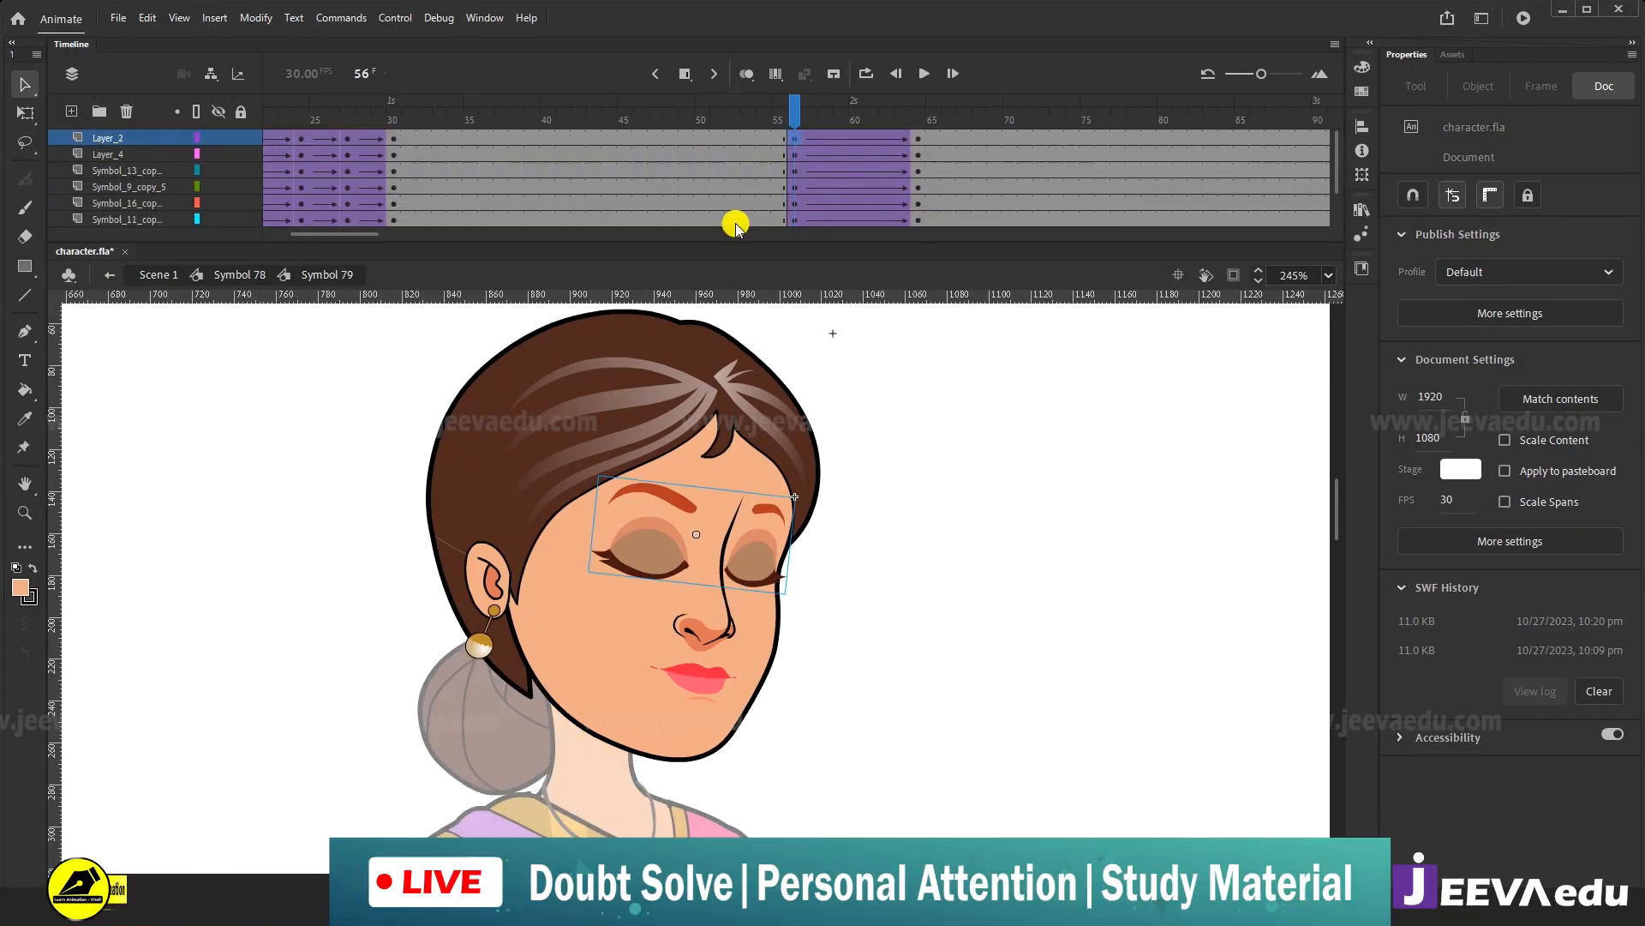
double_click(334, 529)
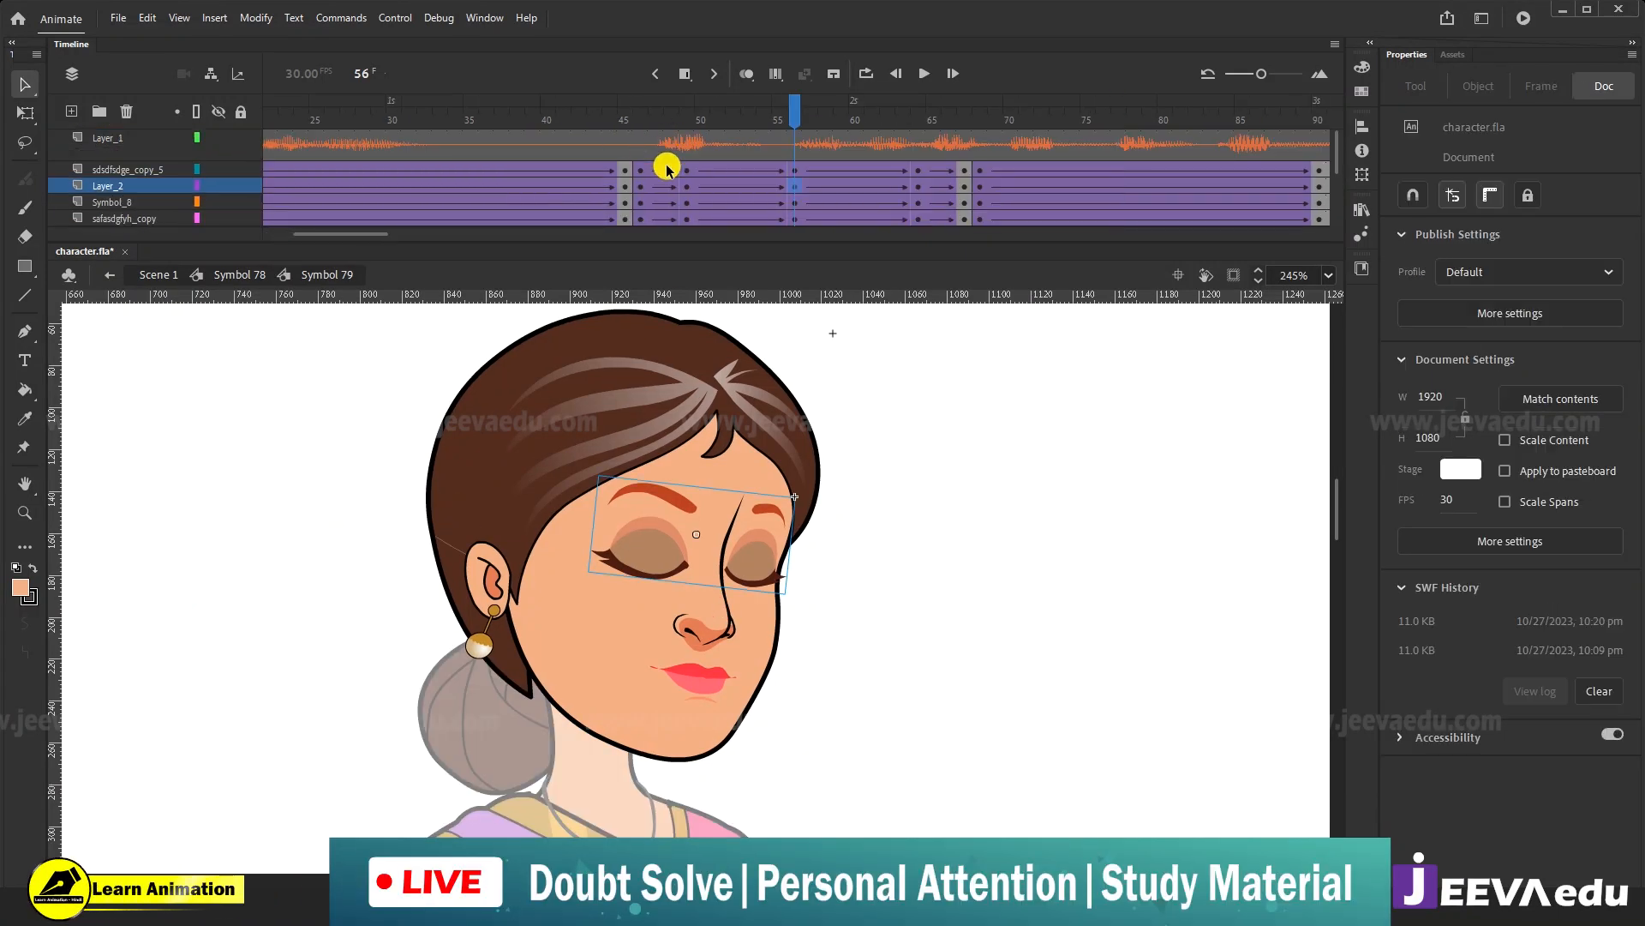
left_click(684, 172)
left_click(686, 171)
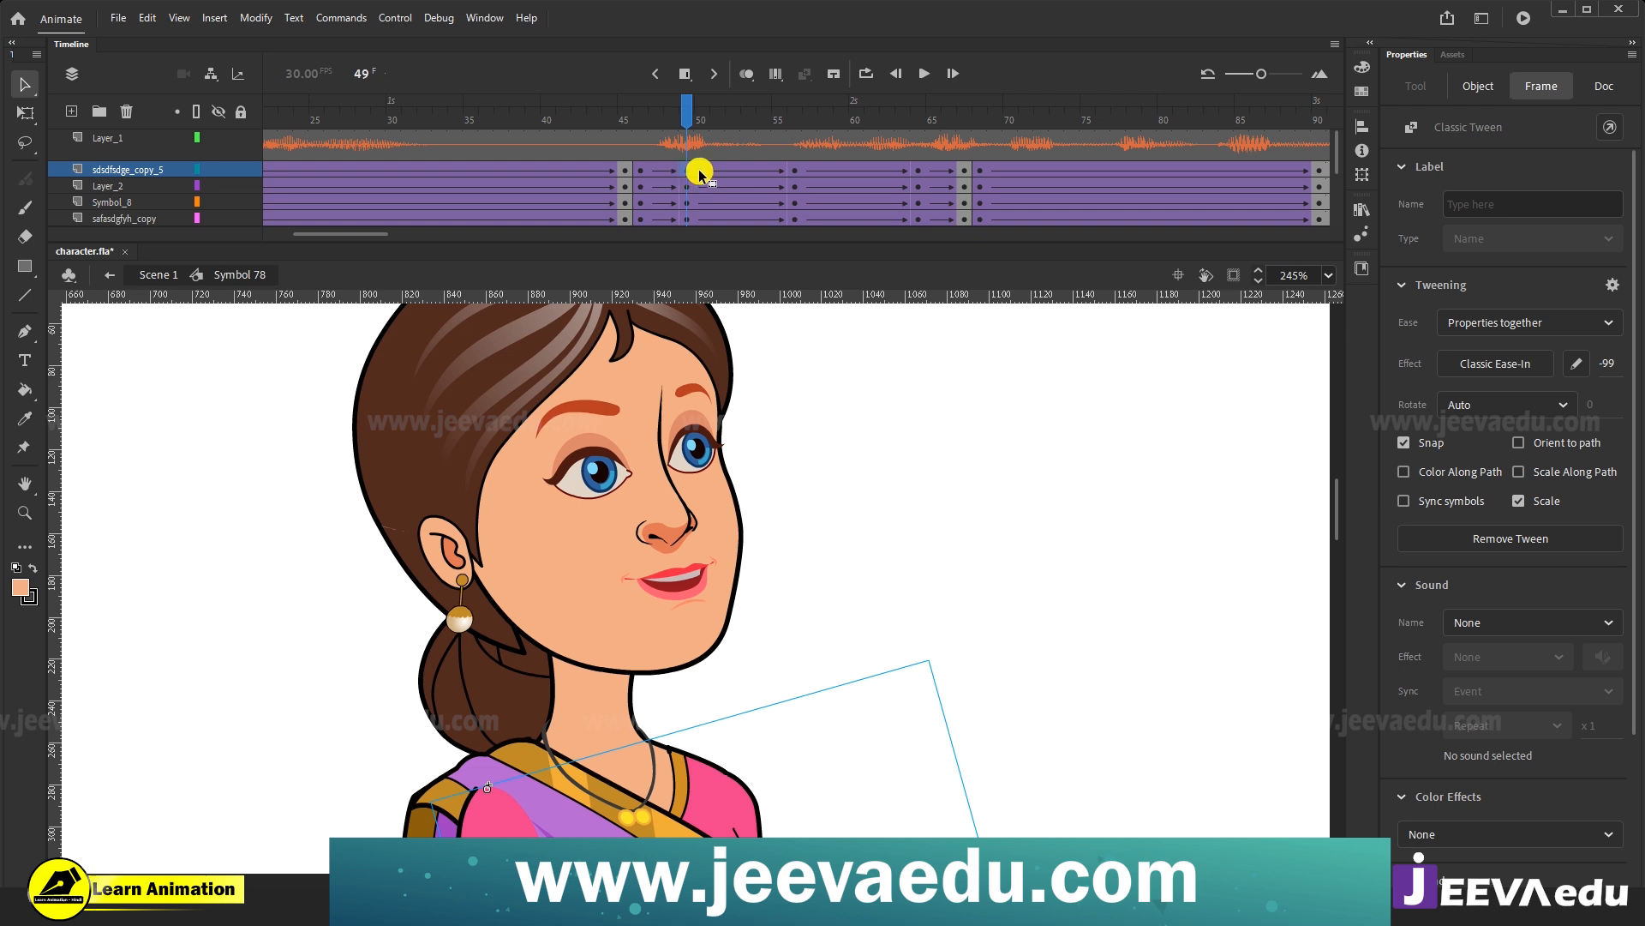
left_click(797, 172)
Open Symbol 79, insert keyframes at frame 49 on all layers, and create classic tweens to frame 56 with Classic Ease-In at -100.
left_click(681, 591)
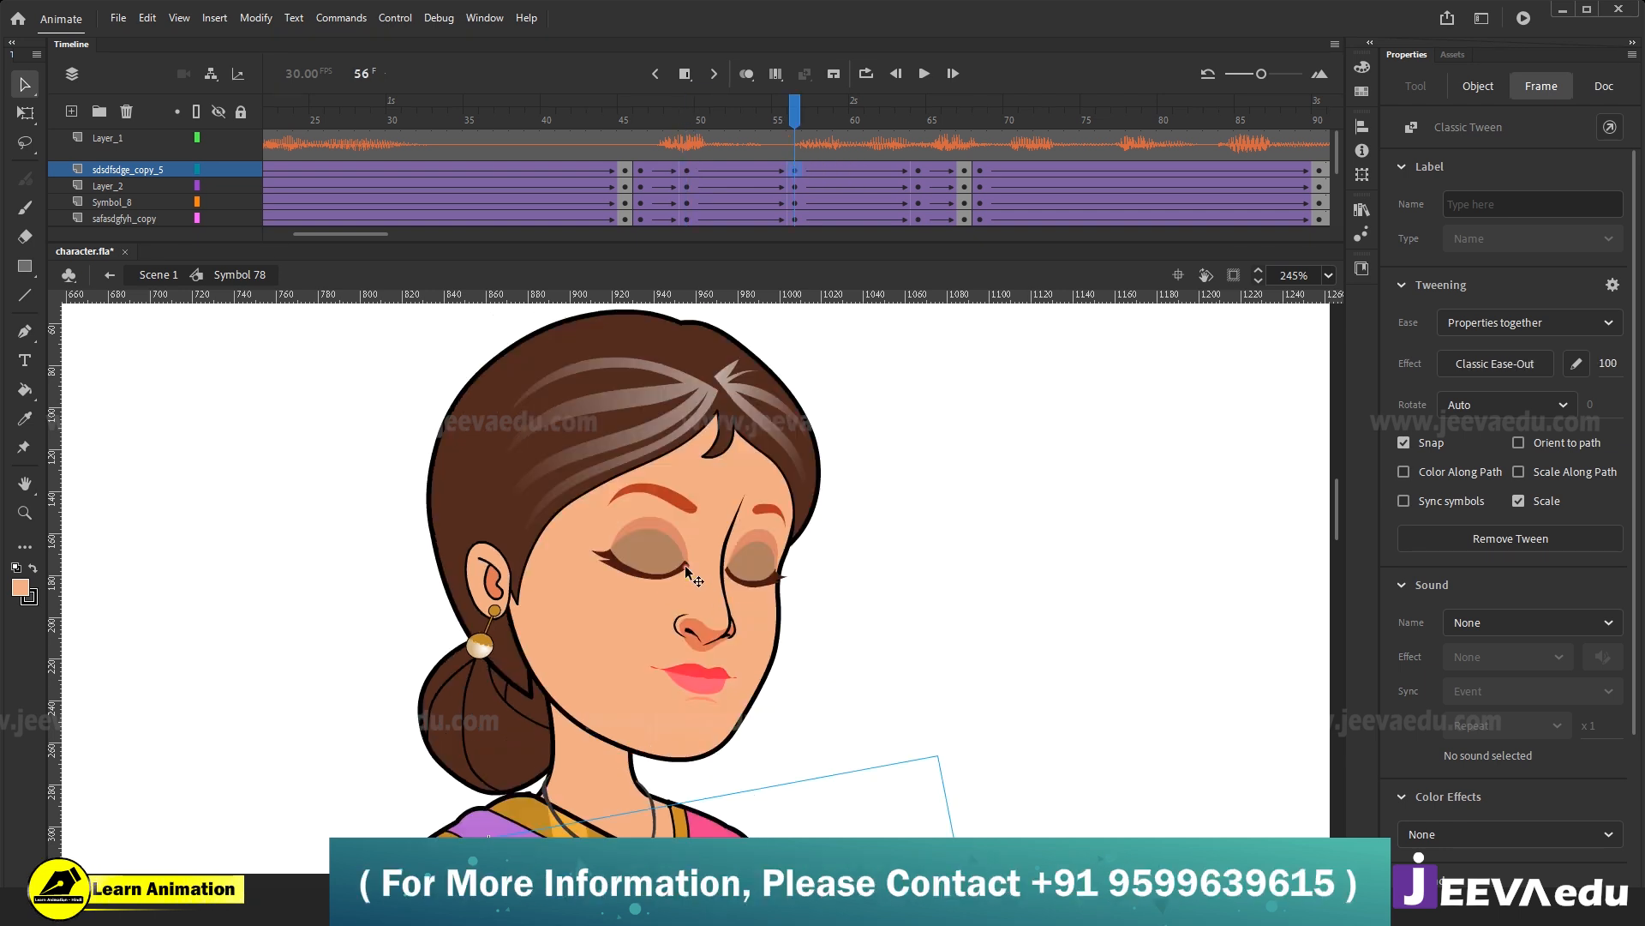
left_click(671, 133)
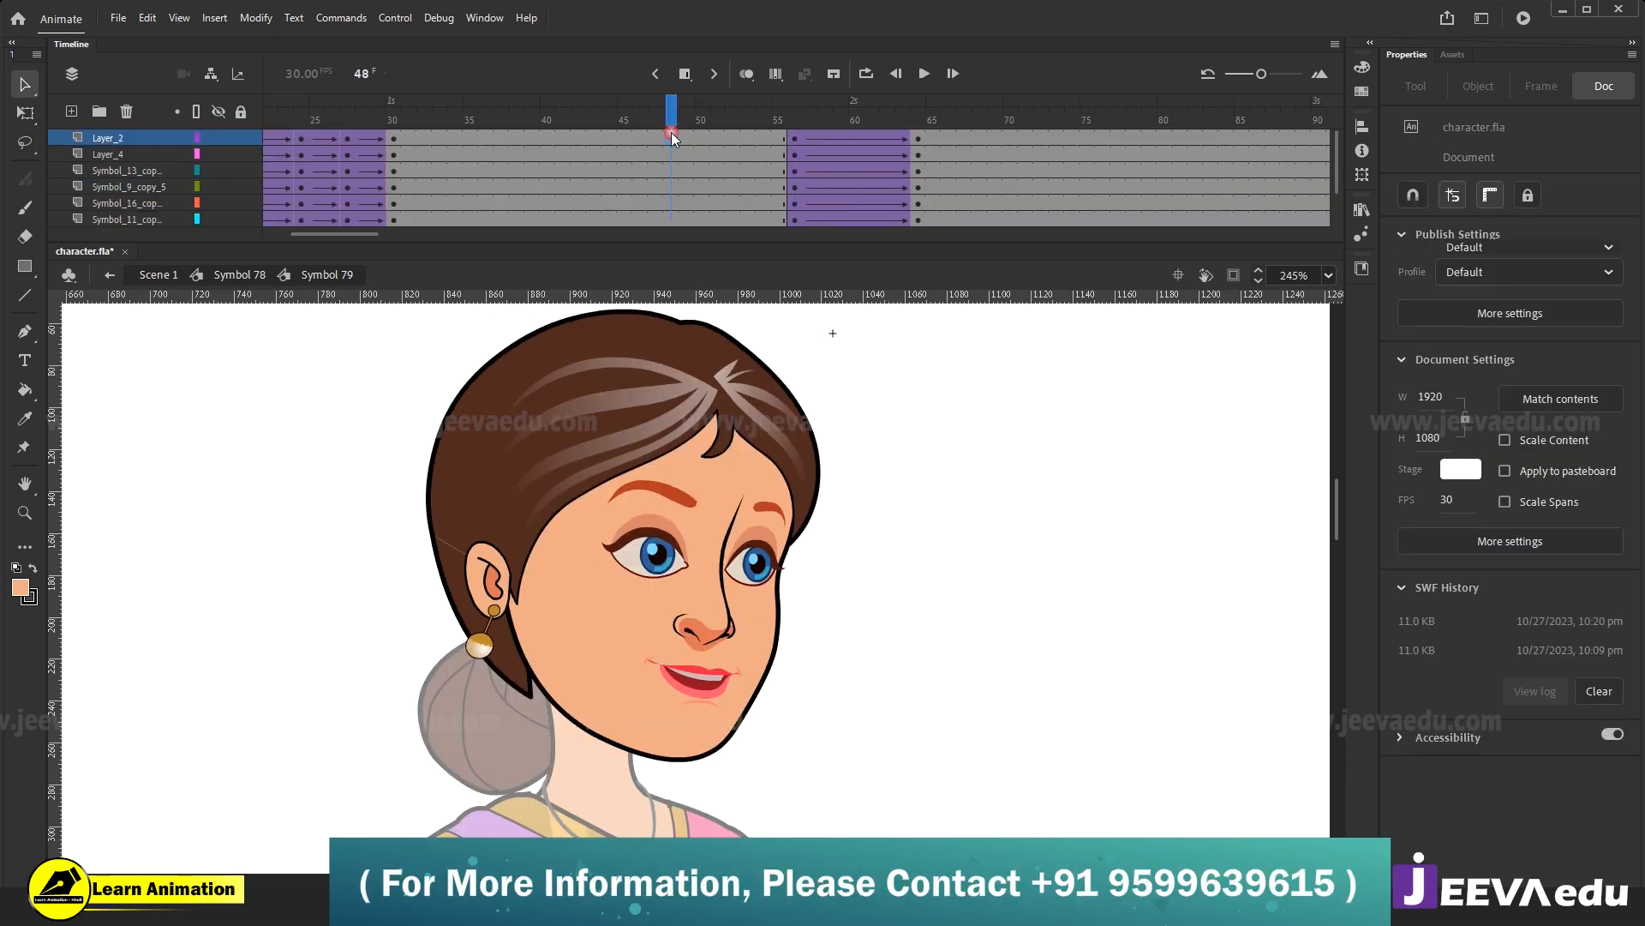
left_click_drag(685, 135, 690, 279)
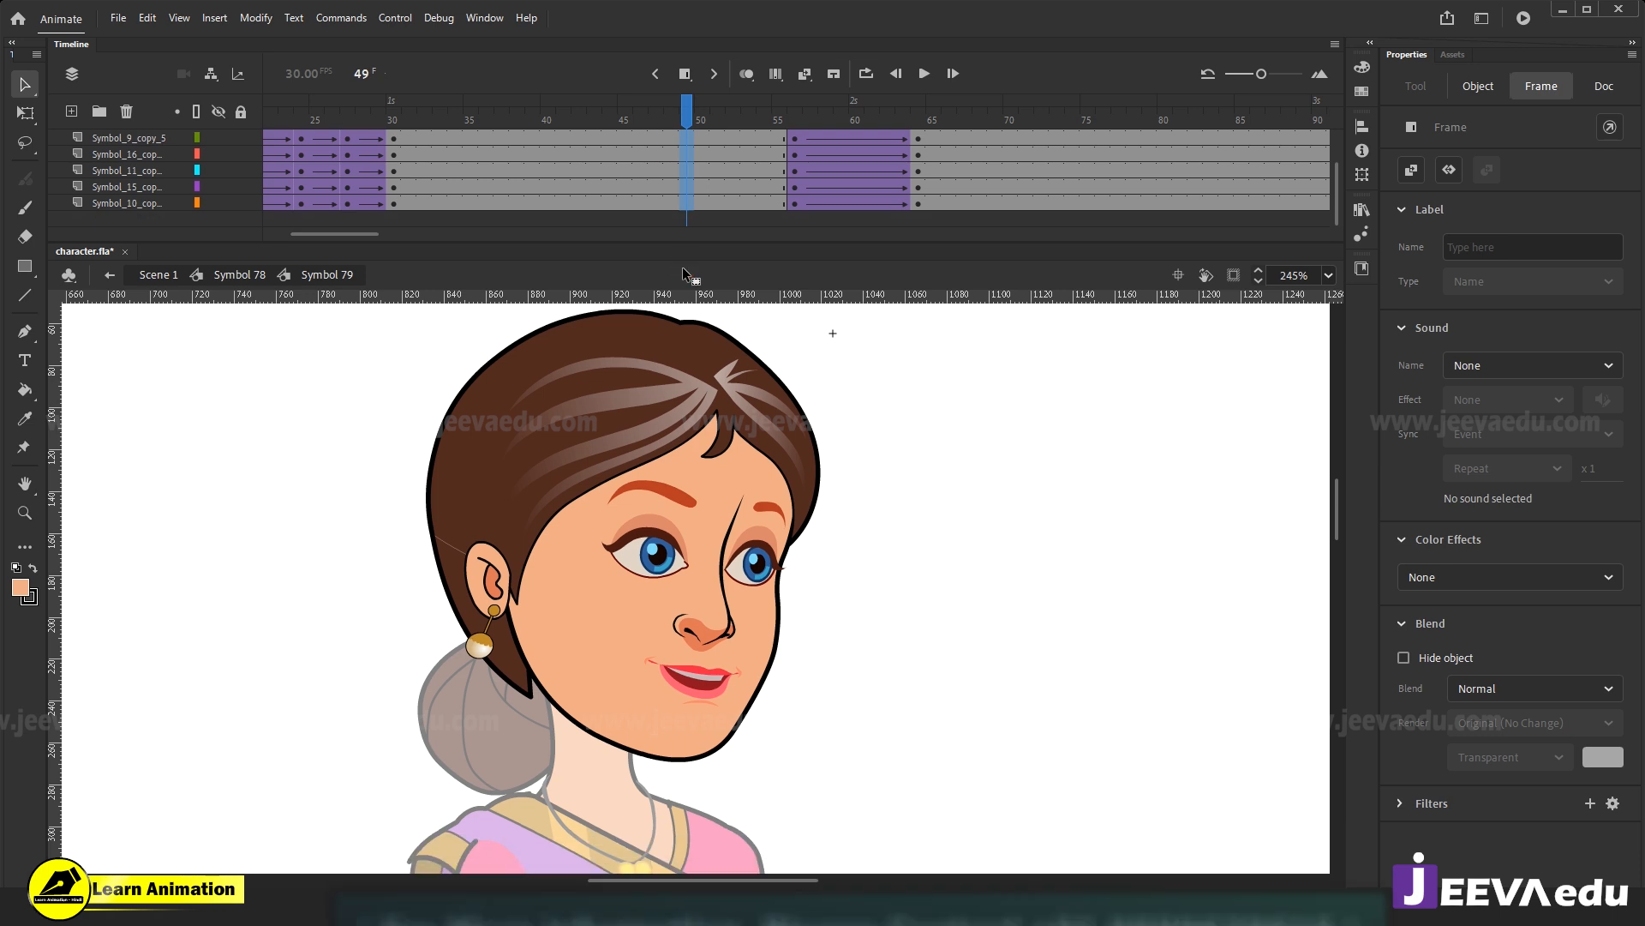
key("F6")
right_click(690, 159)
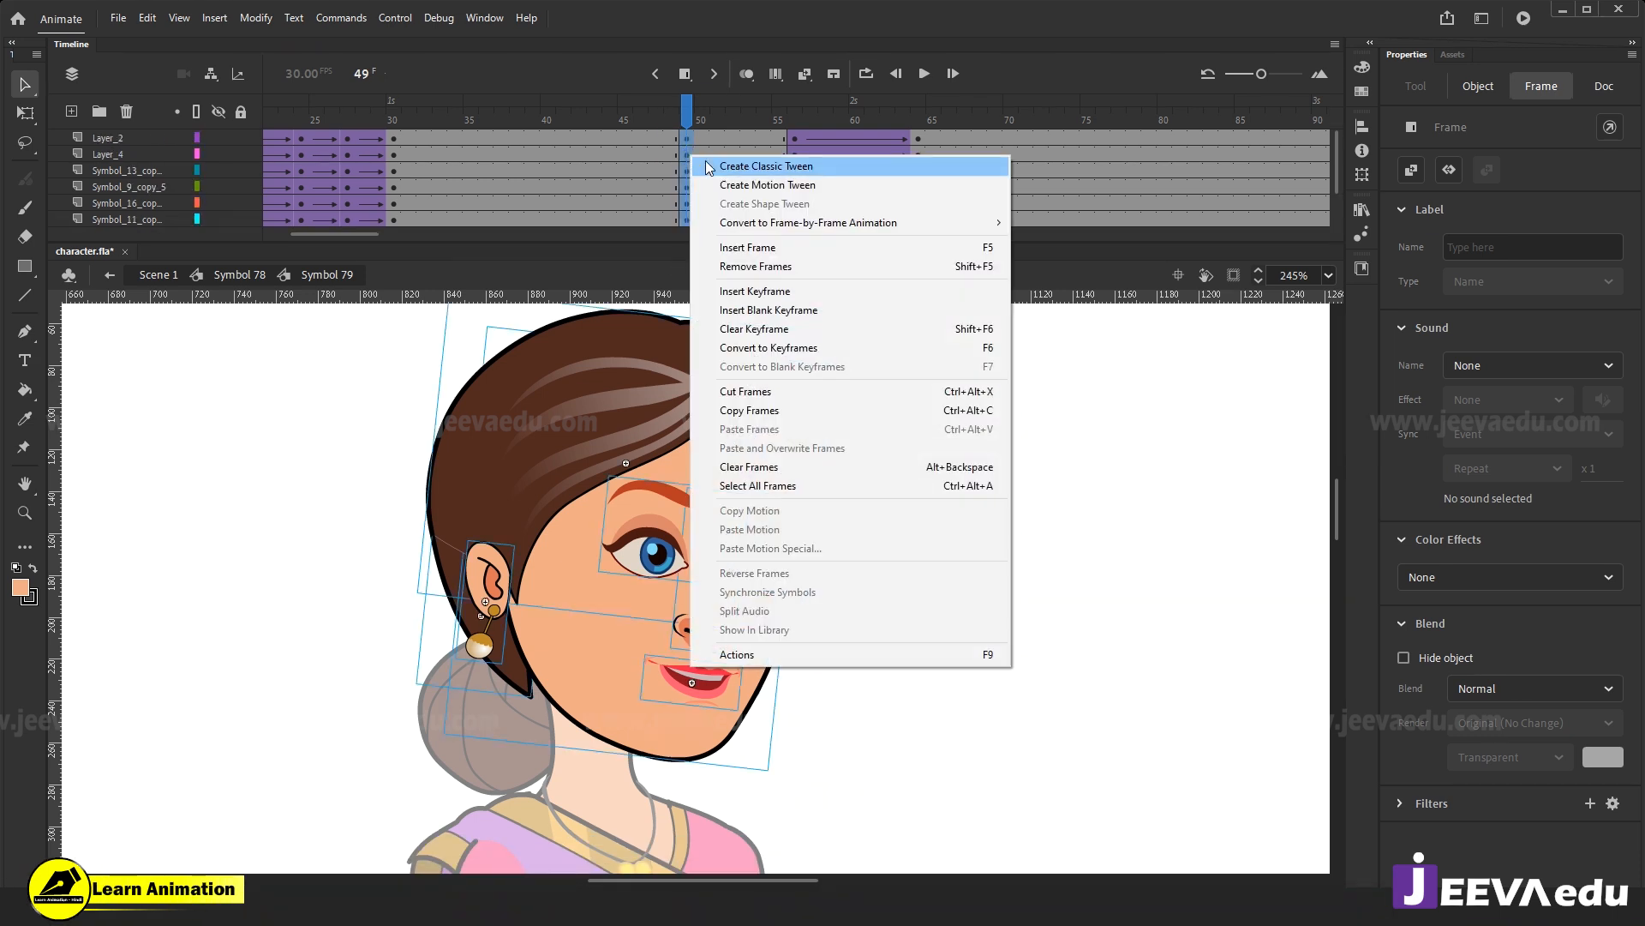
left_click(705, 164)
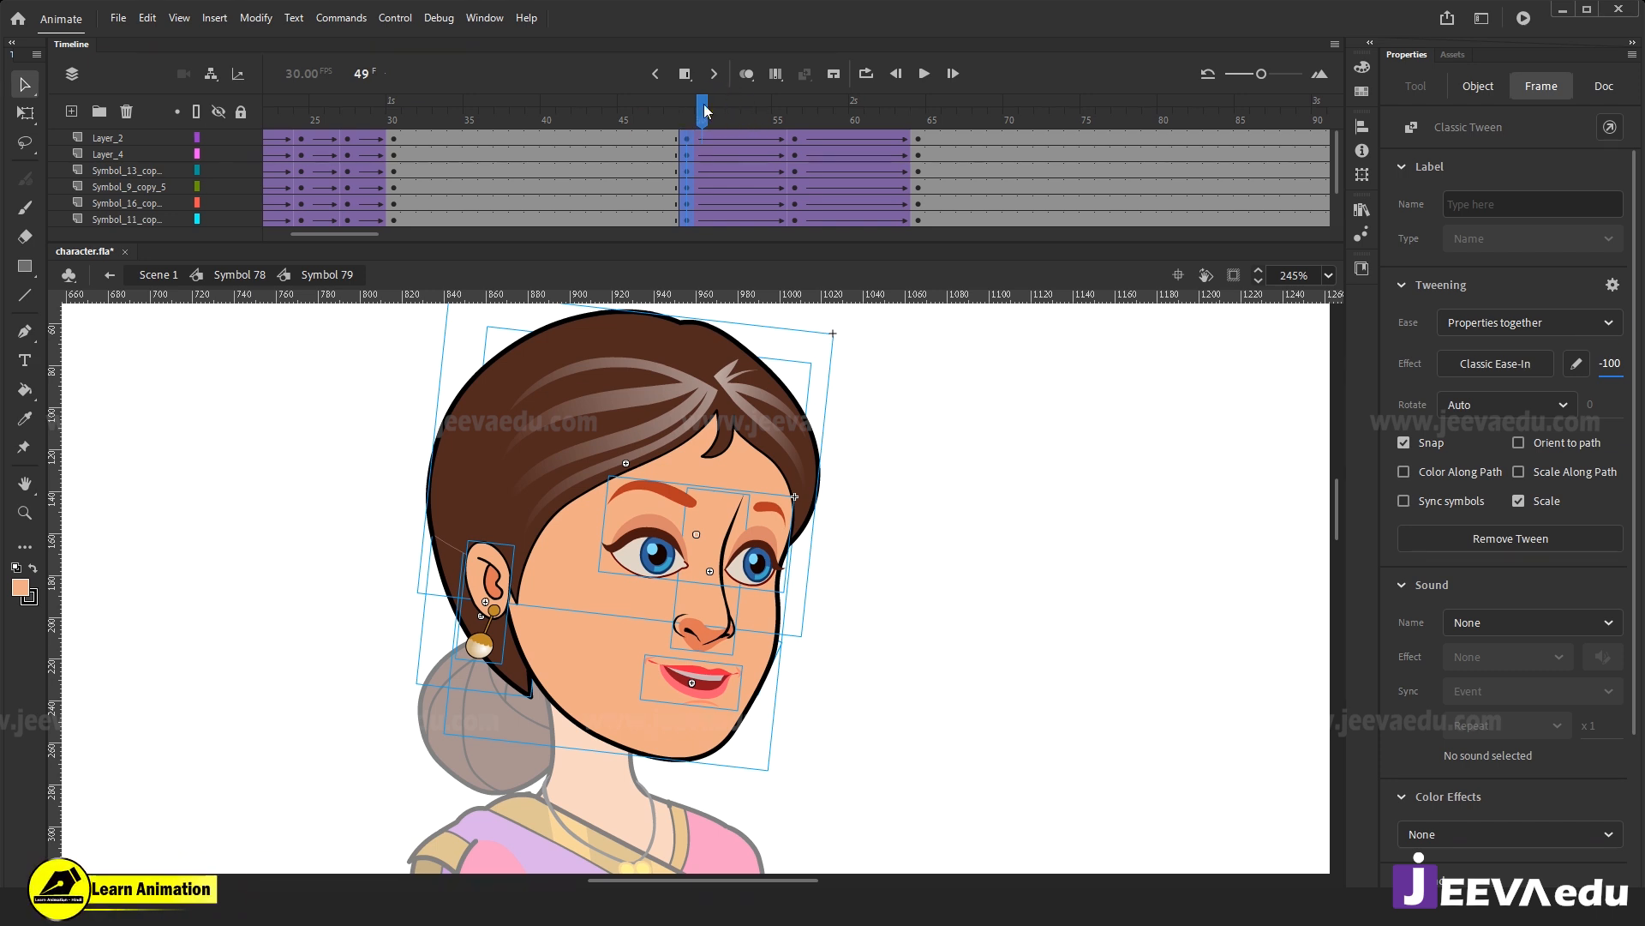
At frame 56, move the eyes, nose and mouth together down the face to a Y position of 44.15.
left_click_drag(704, 112, 794, 112)
left_click(687, 651)
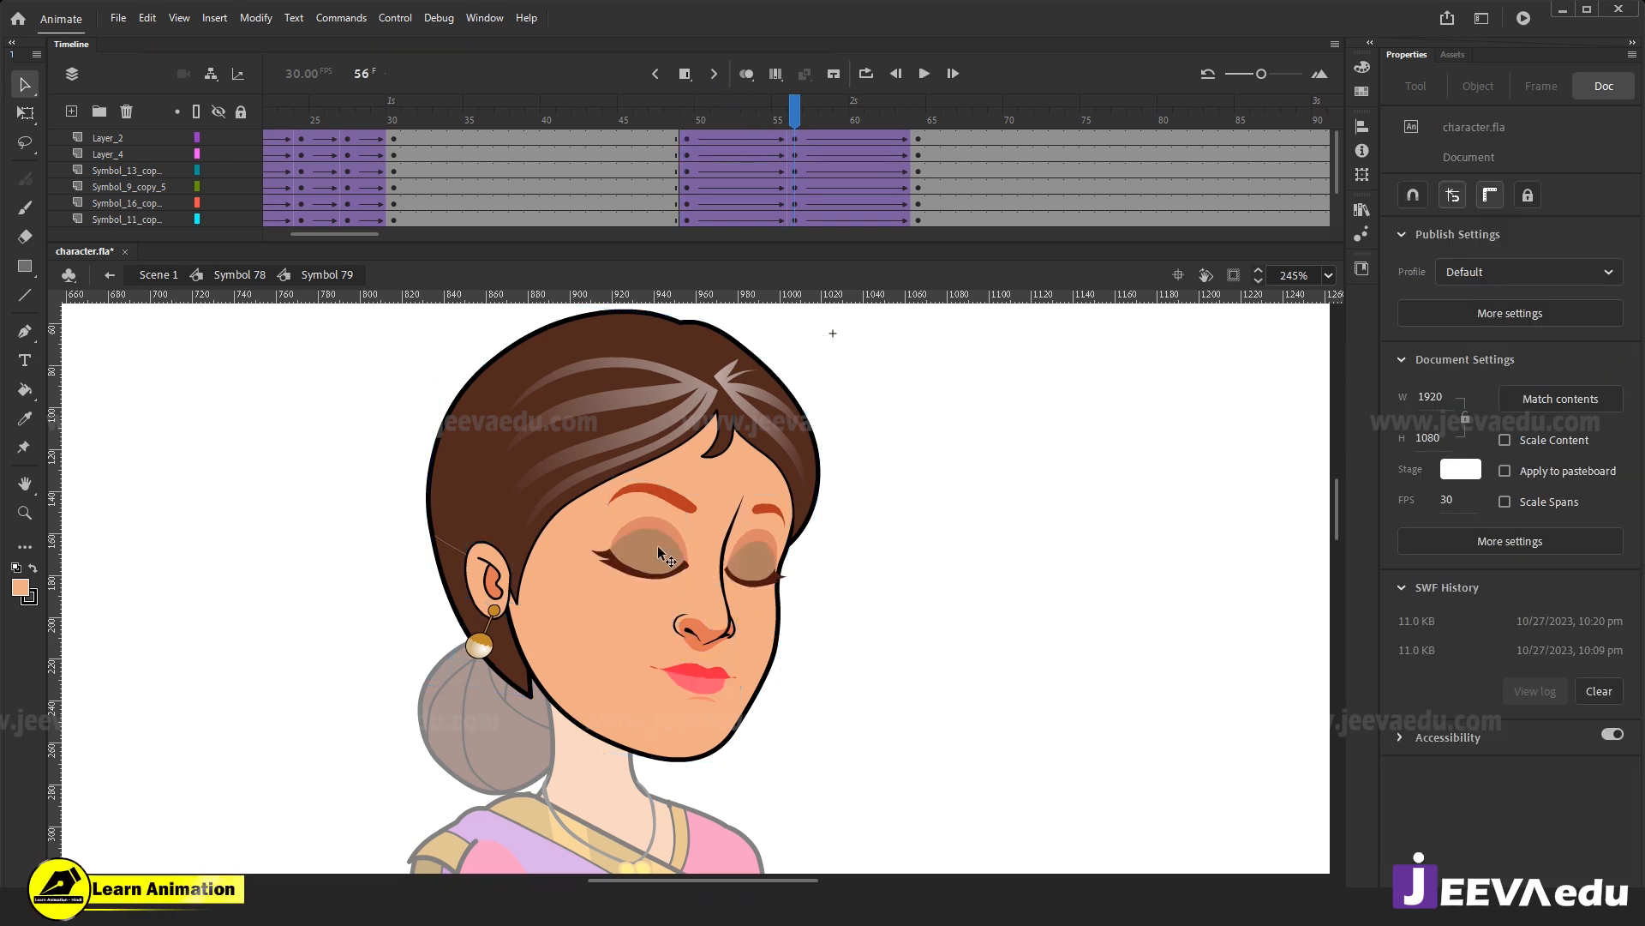
left_click(720, 578)
left_click(722, 626, "shift")
left_click(707, 683, "shift")
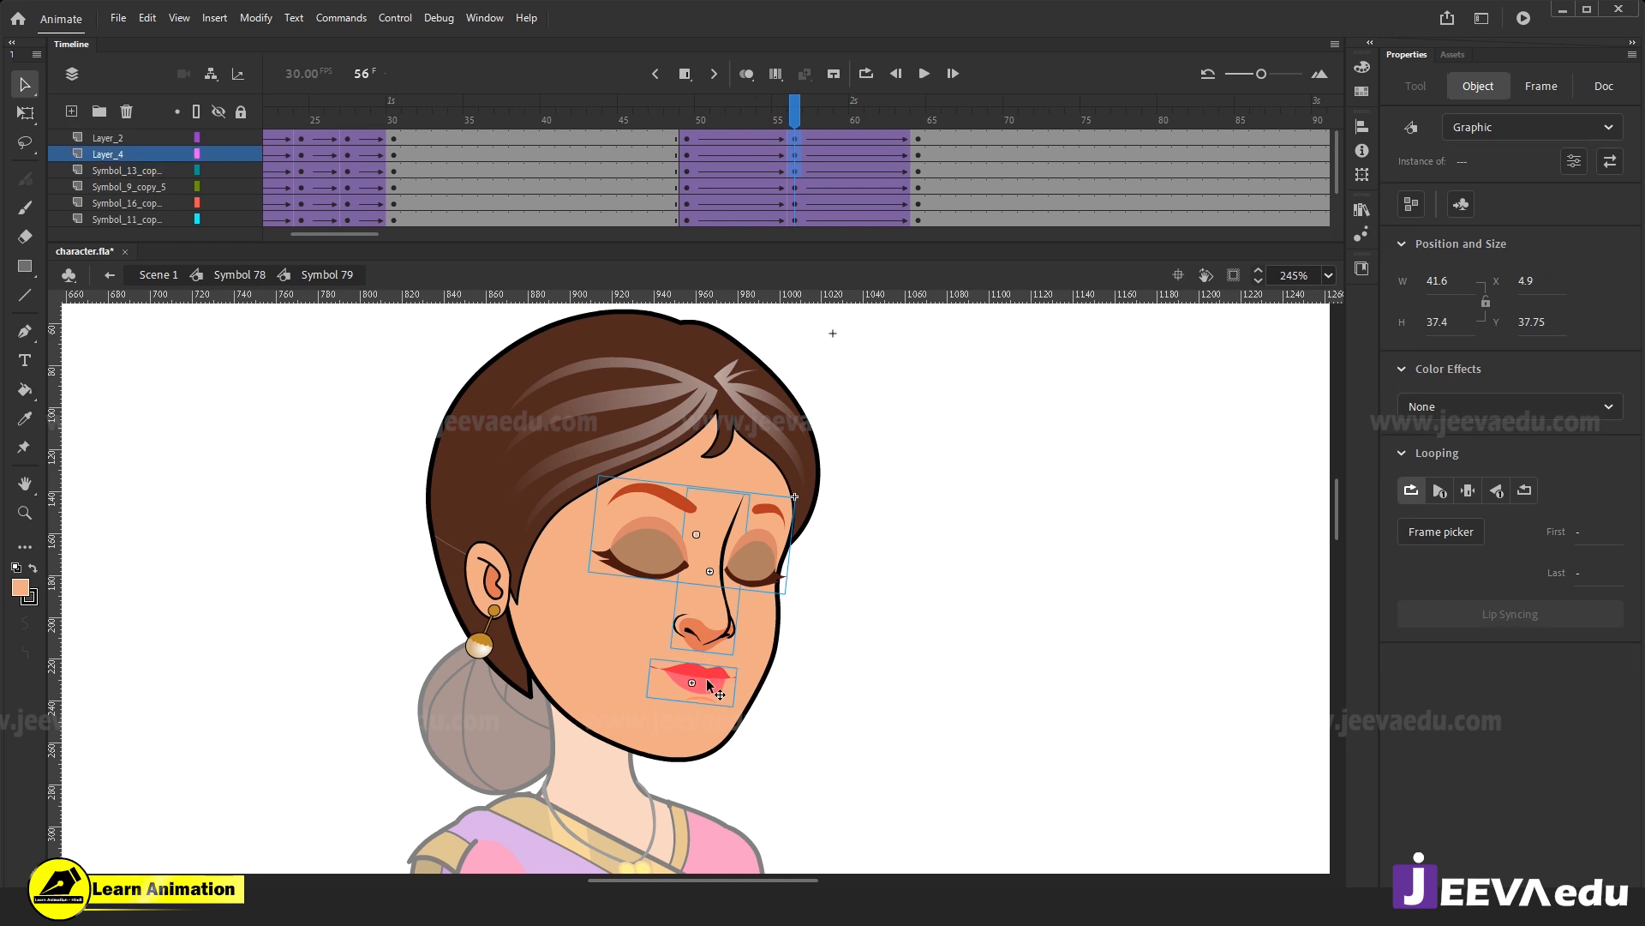
key("Down")
key("Down")
key("Down")
key("Down")
key("Down")
key("Down")
key("Down")
key("Down")
key("Down")
key("Down")
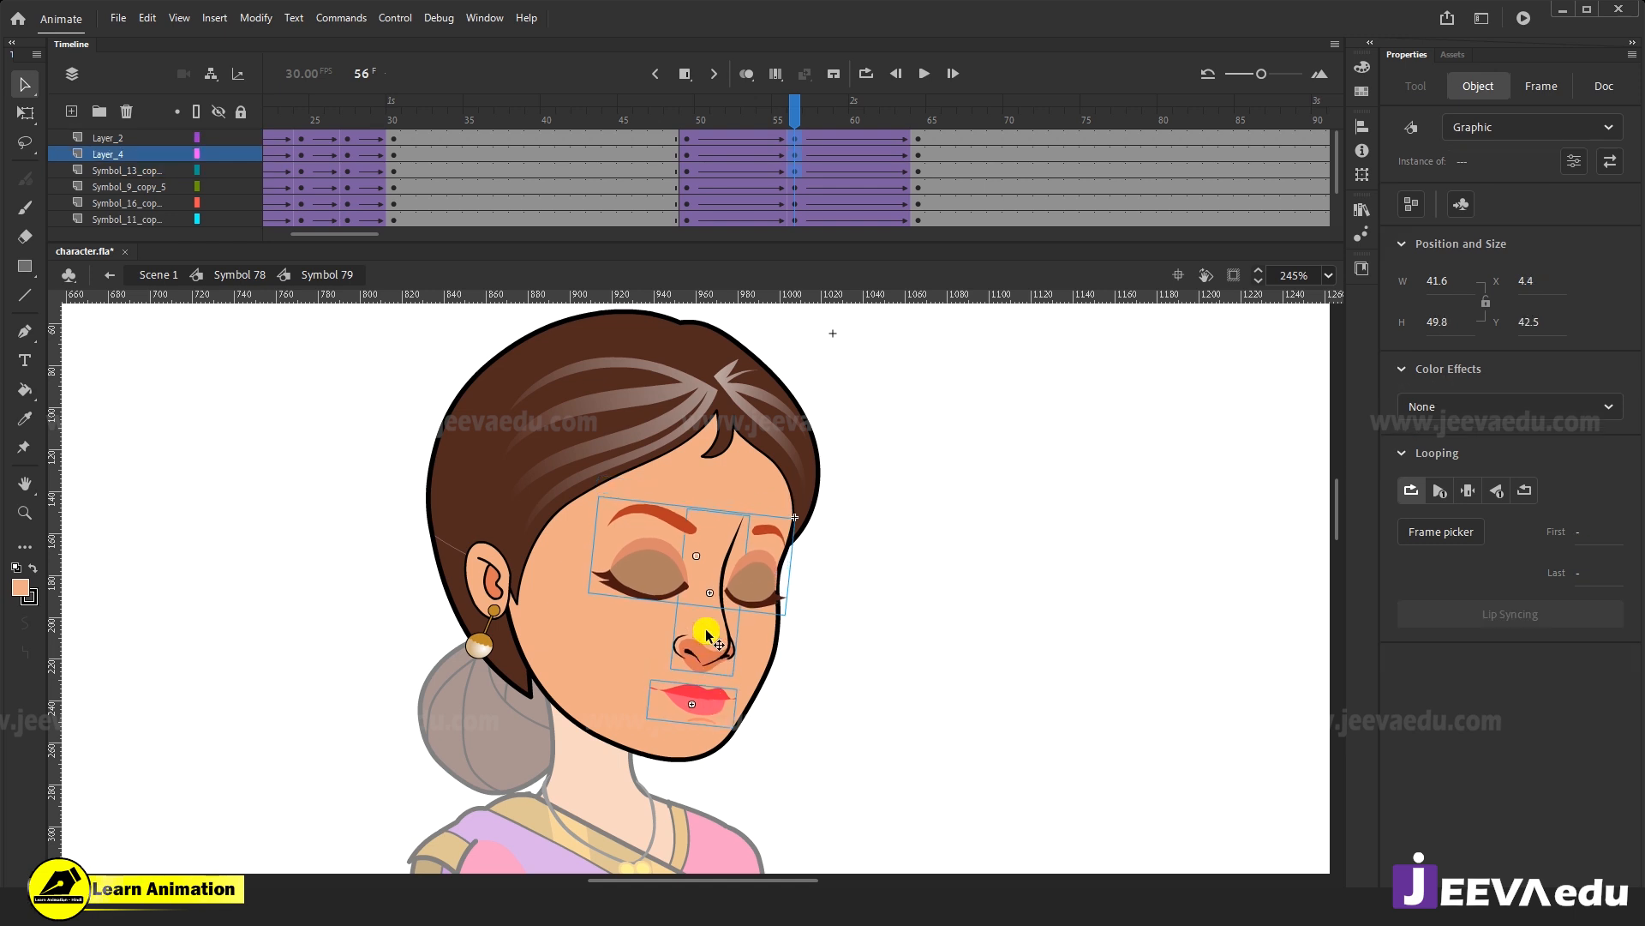
key("Down")
key("Down")
key("Down")
key("Down")
key("Down")
key("Down")
key("Down")
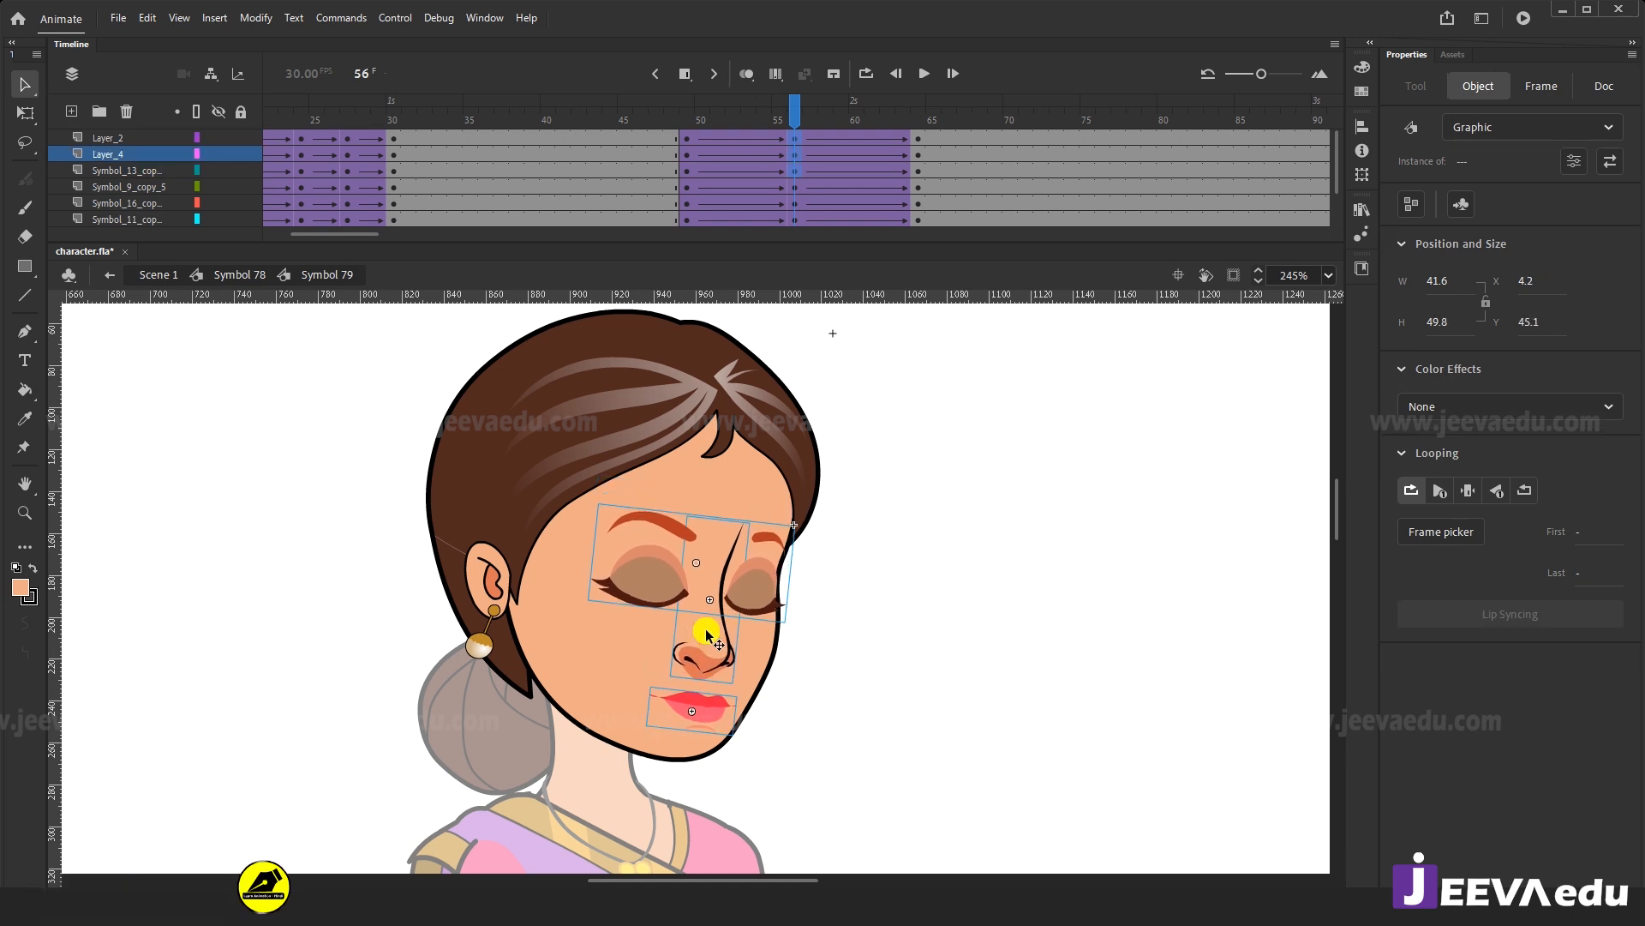
key("Up")
key("Up")
key("Up")
key("Up")
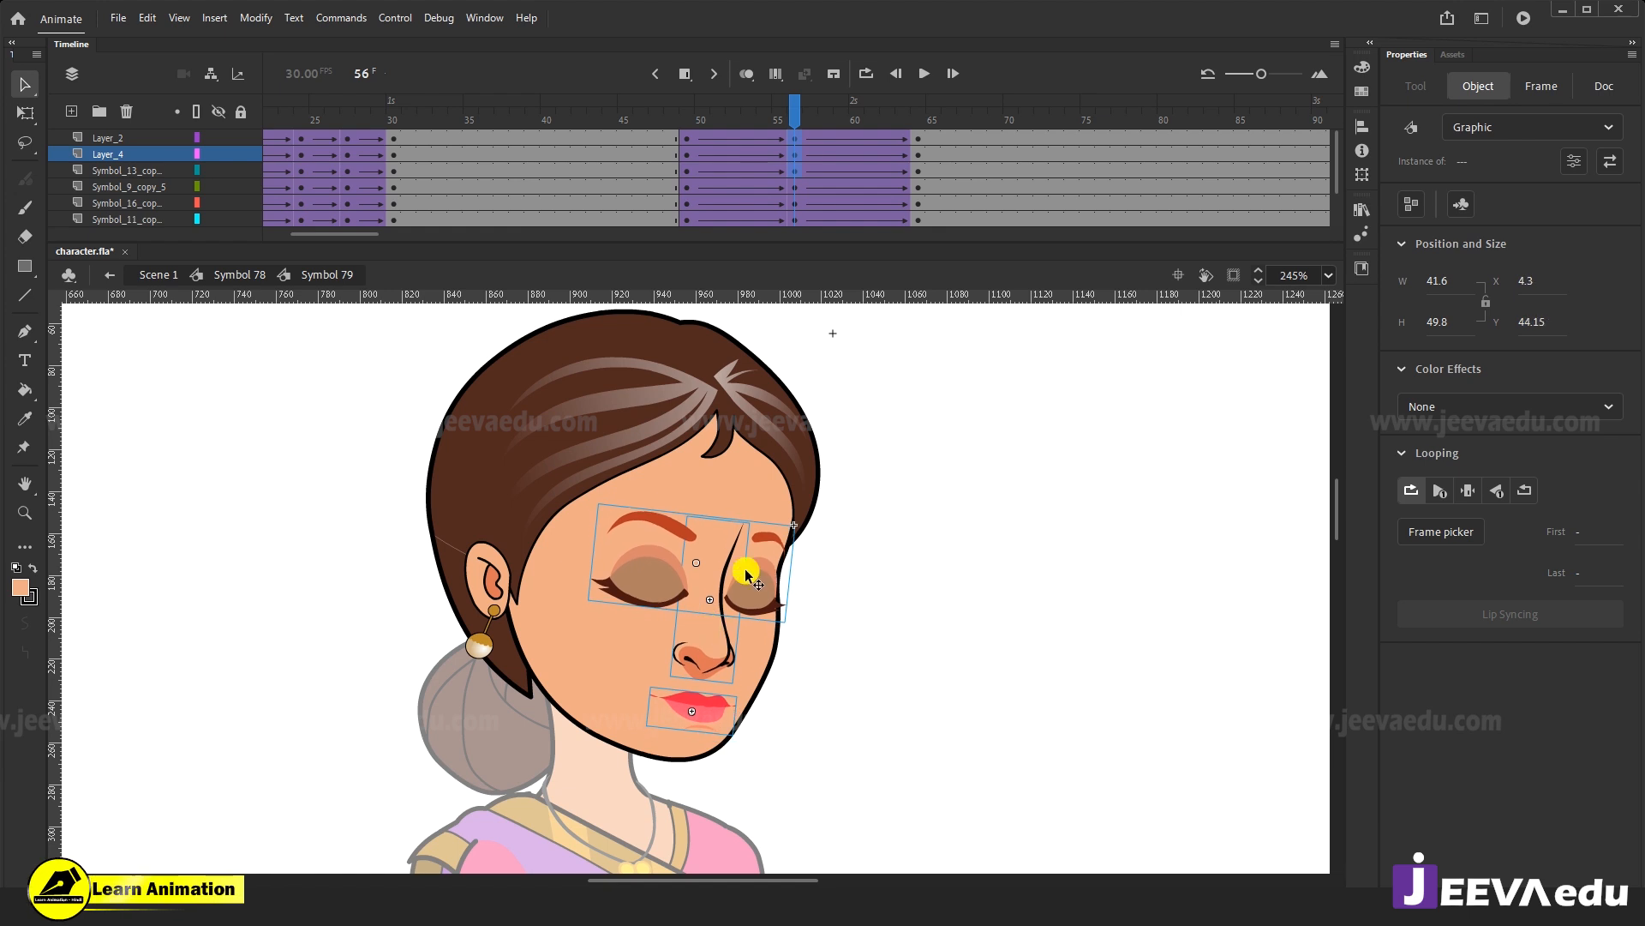
Review the face motion up to frame 64, then return to Symbol 78 and check the head movement between frames 50 and 64.
left_click_drag(790, 112, 918, 175)
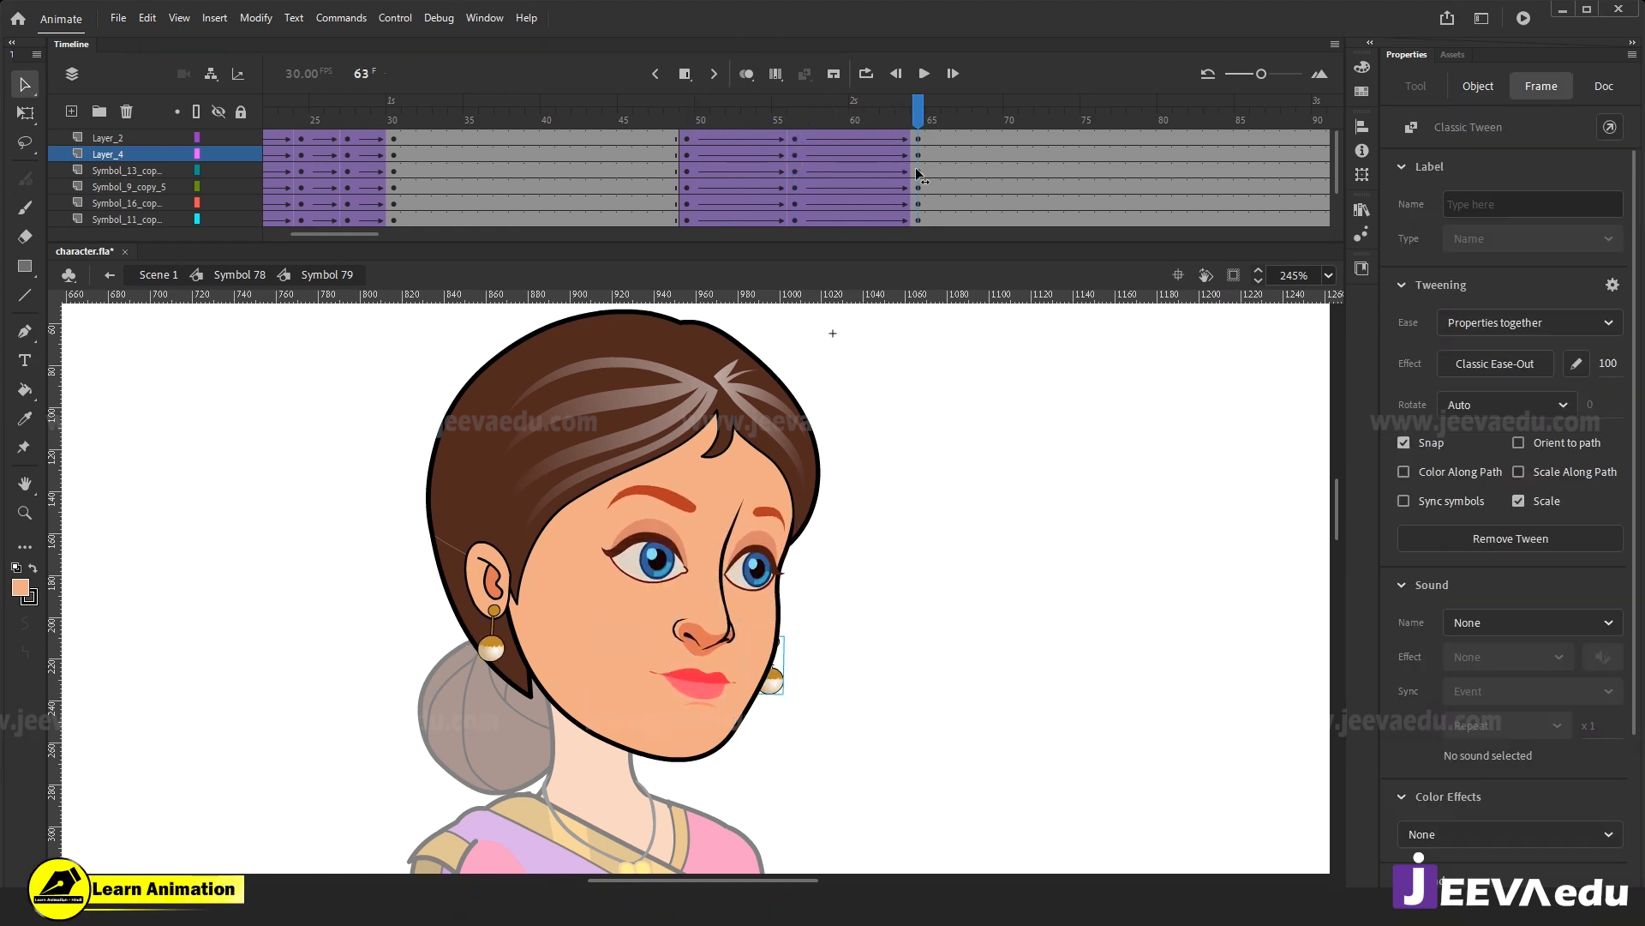
left_click(251, 275)
left_click_drag(794, 106, 701, 190)
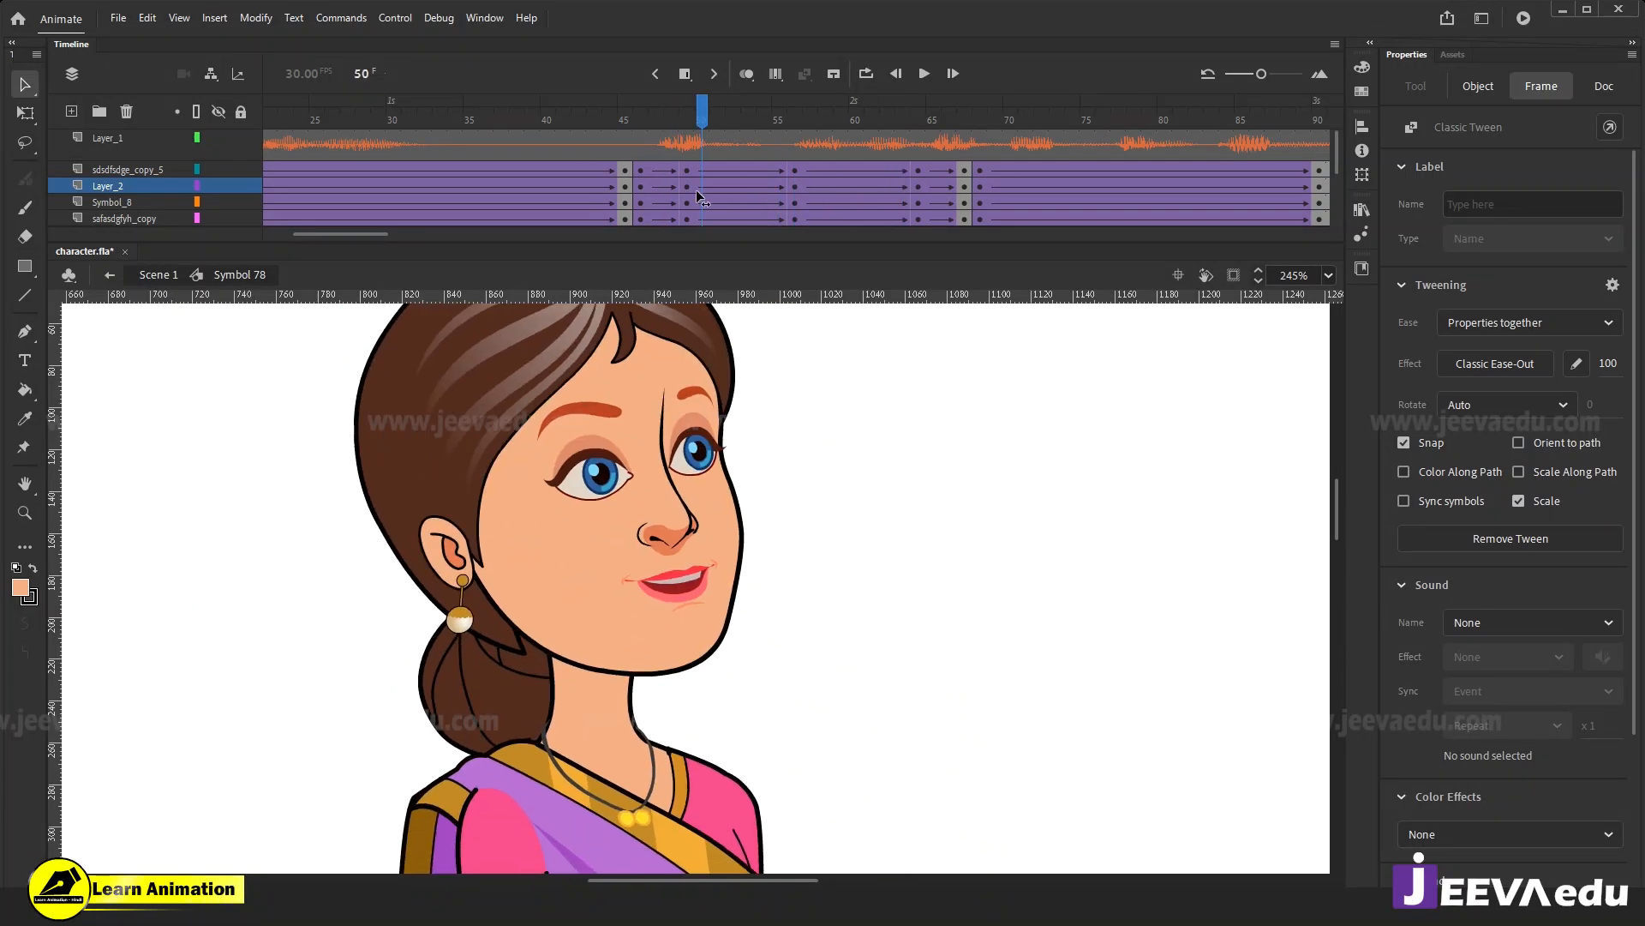
left_click_drag(697, 190, 921, 159)
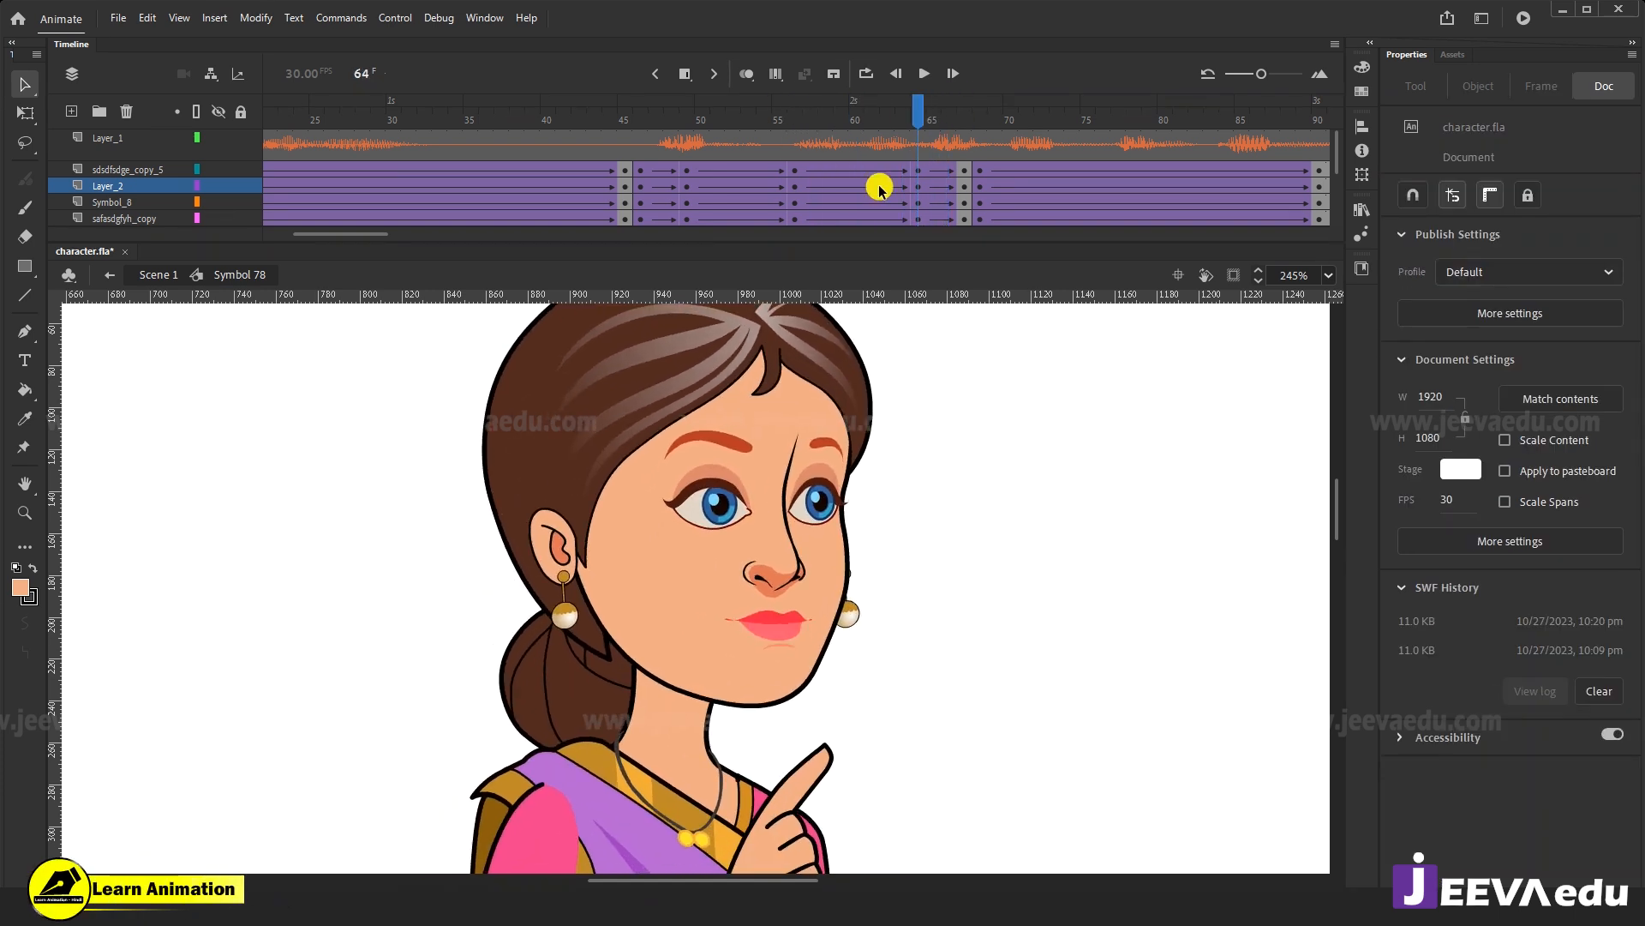
Open the head symbol, Symbol 79, at frame 68 and insert a keyframe there on Layer_2.
key("z")
left_click(809, 610, "alt")
left_click_drag(891, 626, 787, 628)
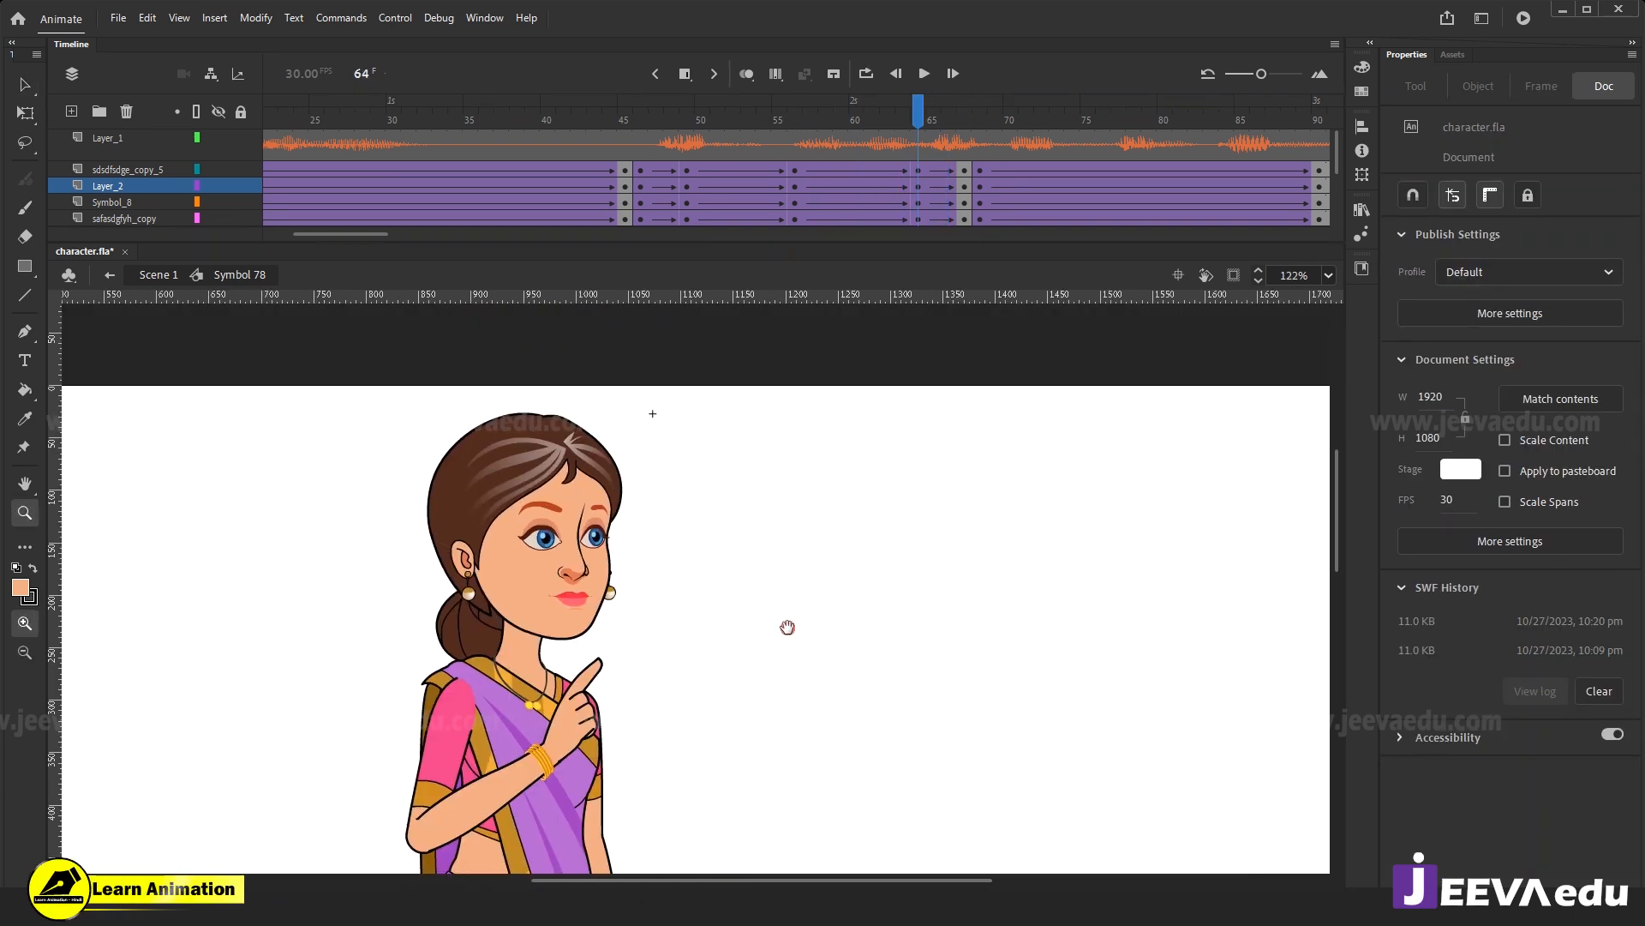
left_click(974, 173)
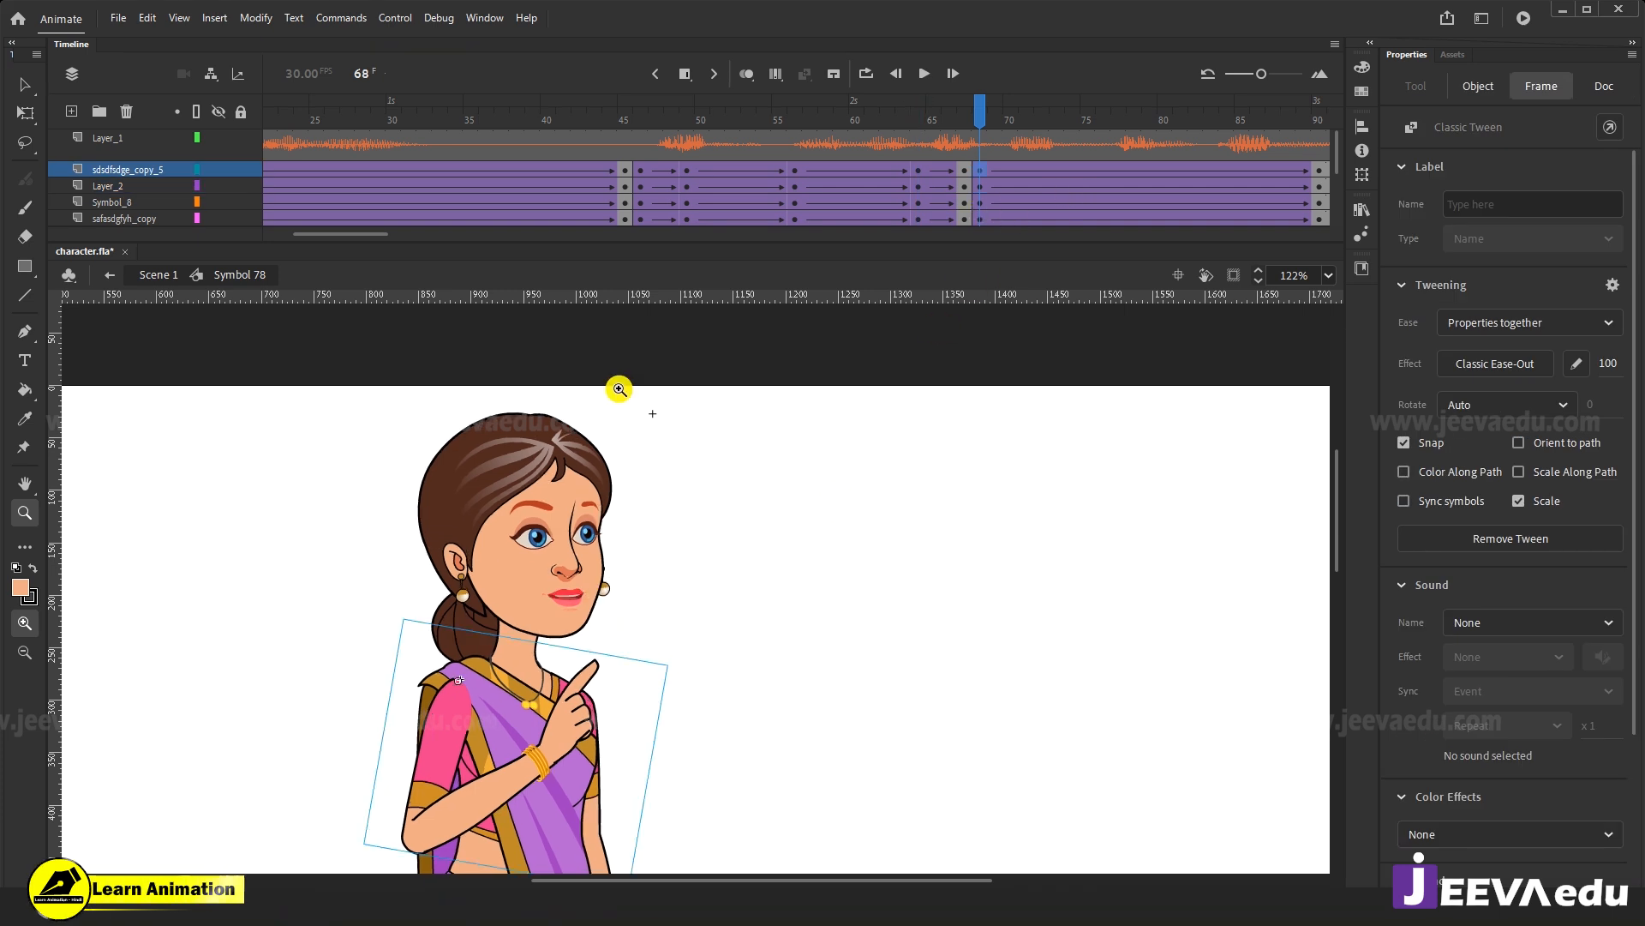
left_click(552, 547)
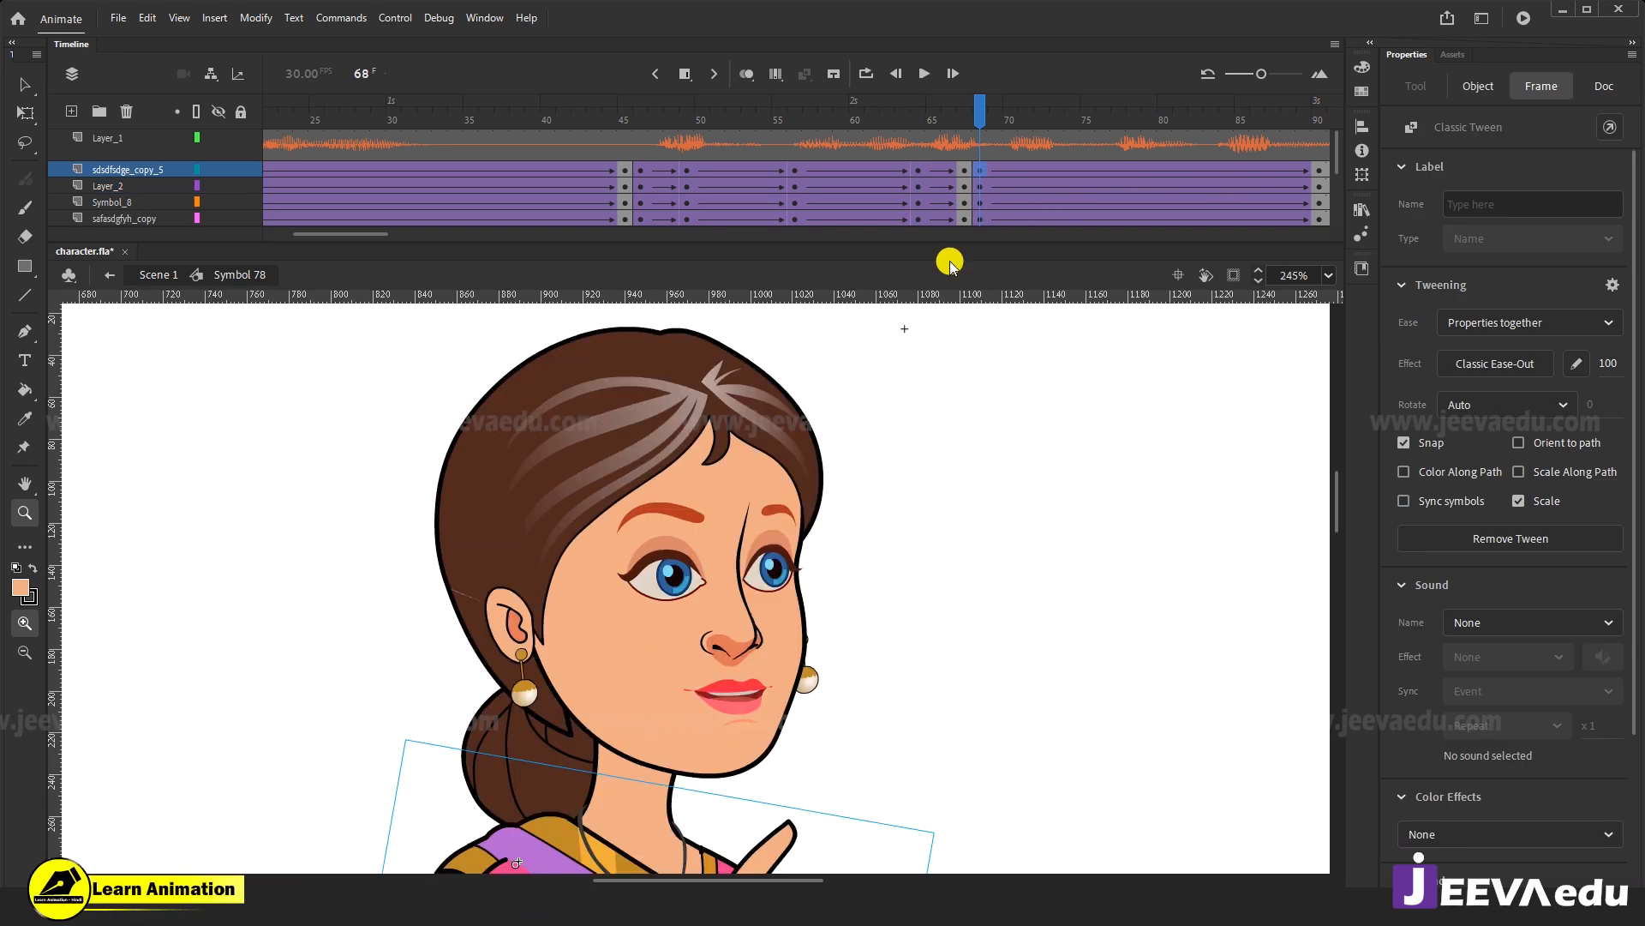
key("v")
double_click(721, 490)
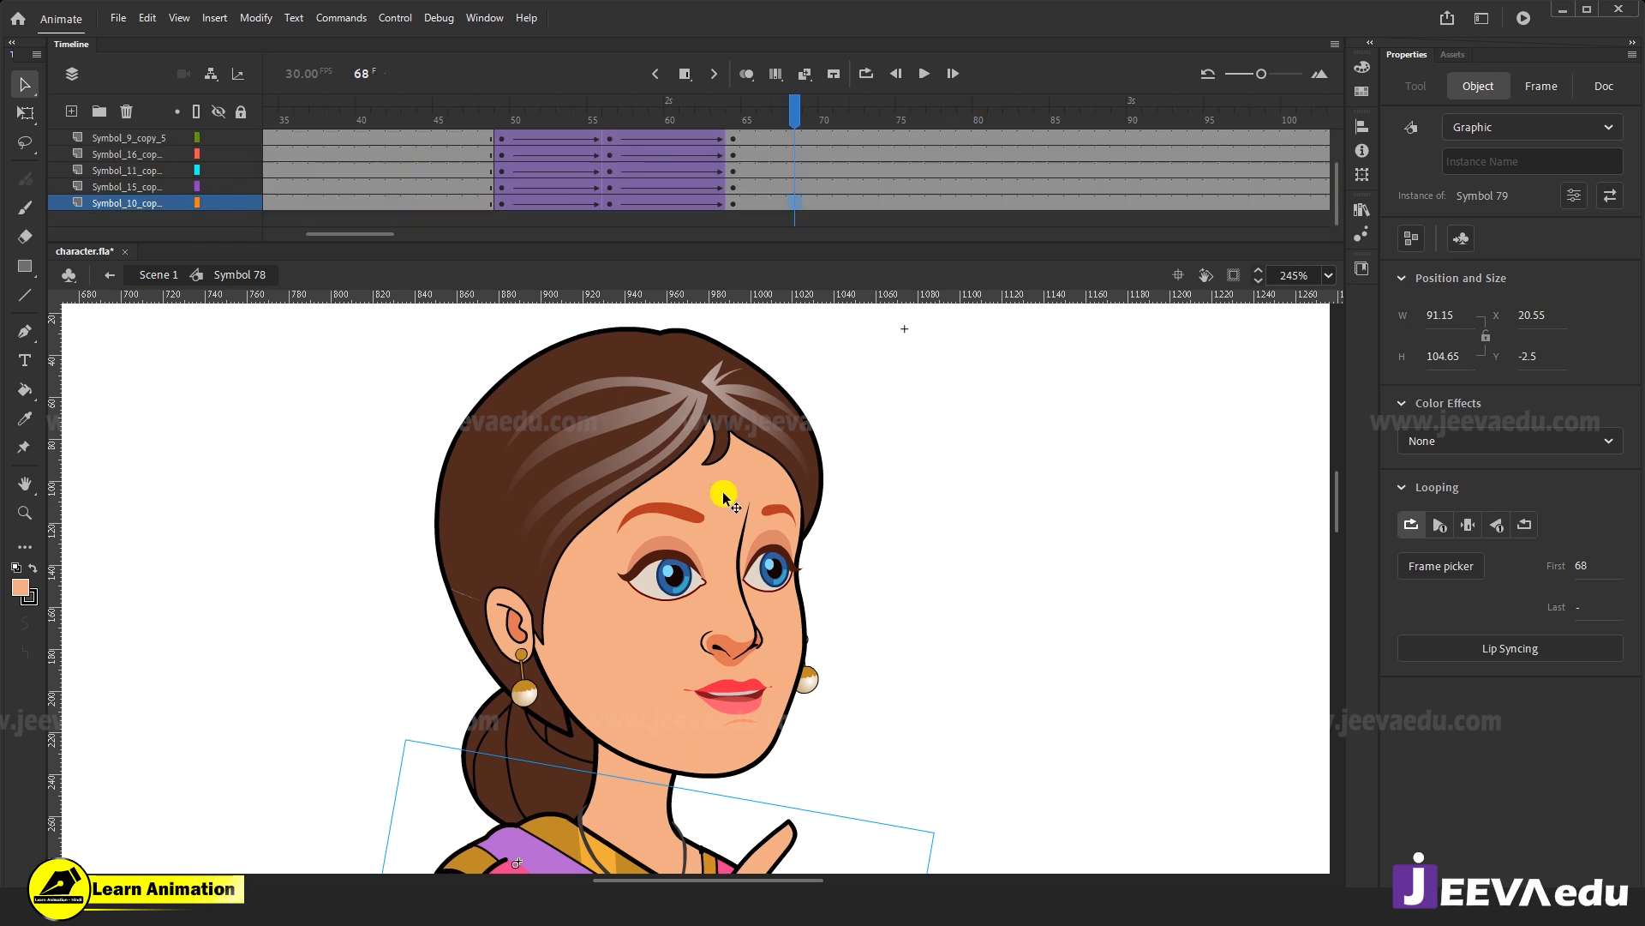
scroll(786, 143, "up", 1)
left_click(795, 142)
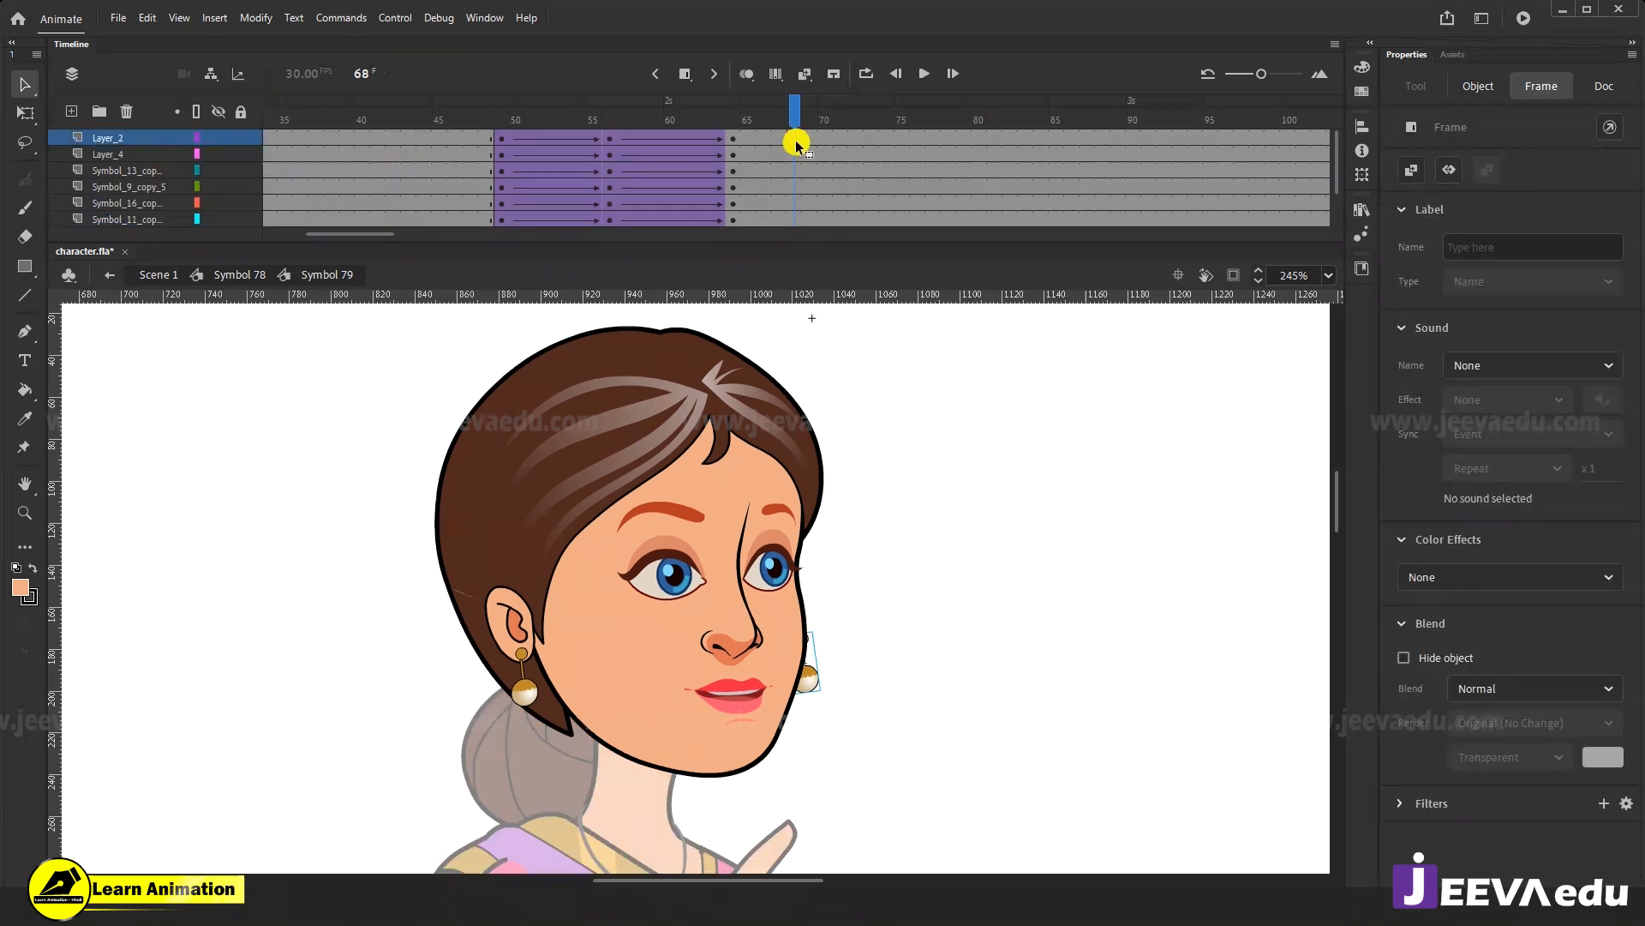
key("F6")
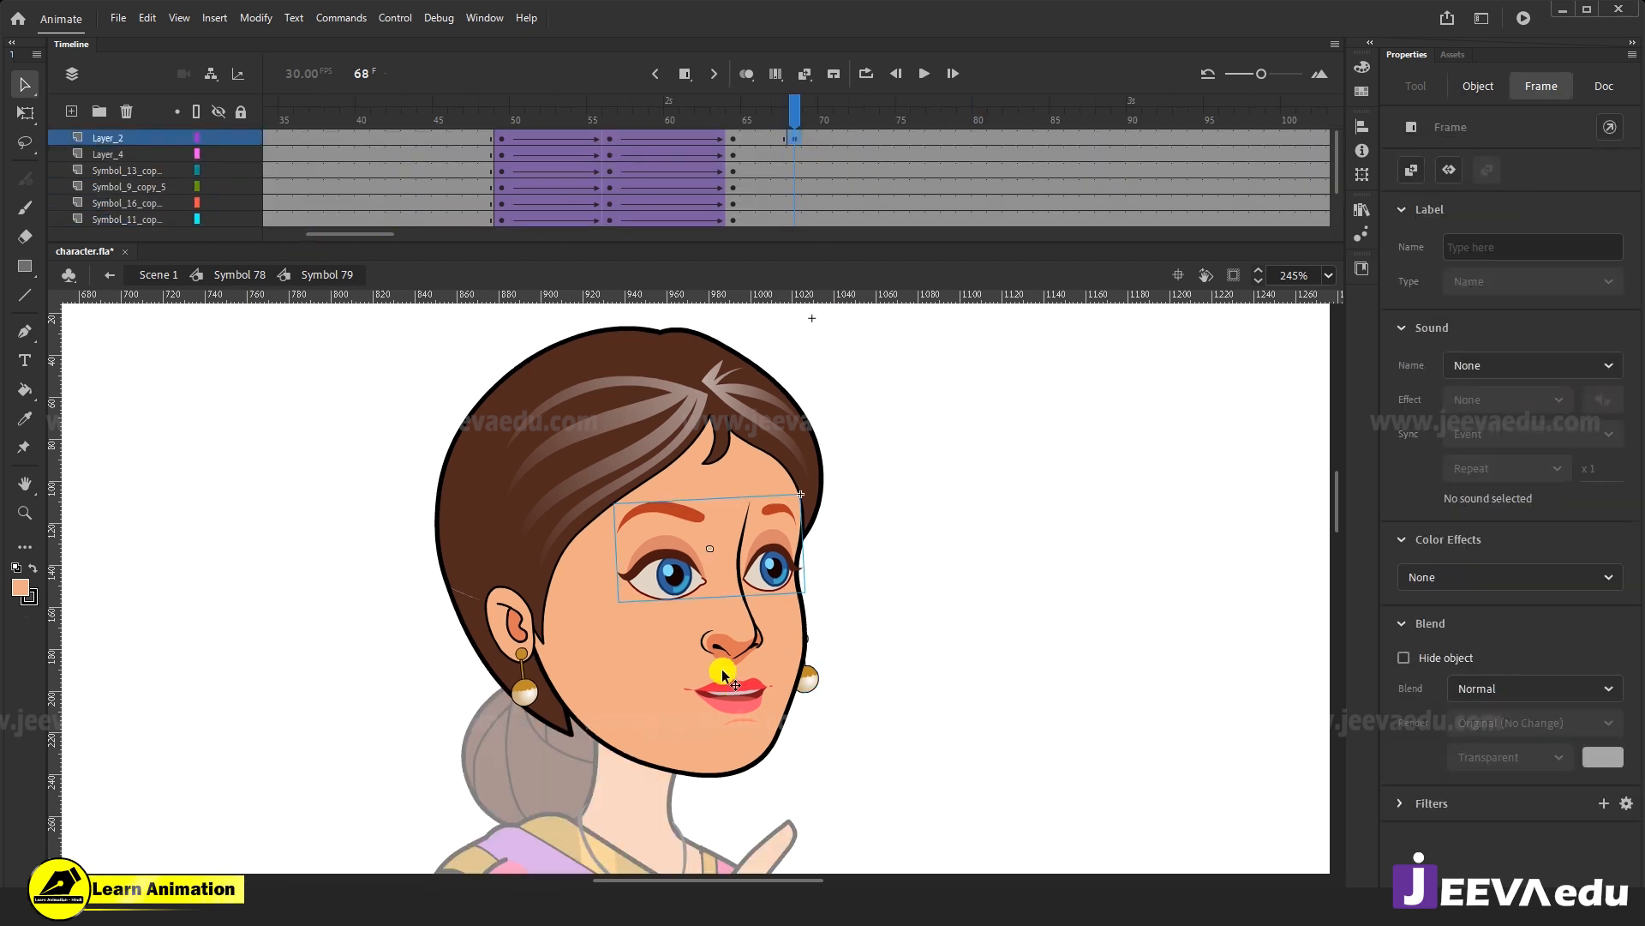
Check the earlier head keyframes around frame 18, and insert keyframes at frame 68 on the layers below Layer_2.
left_click_drag(363, 233, 337, 234)
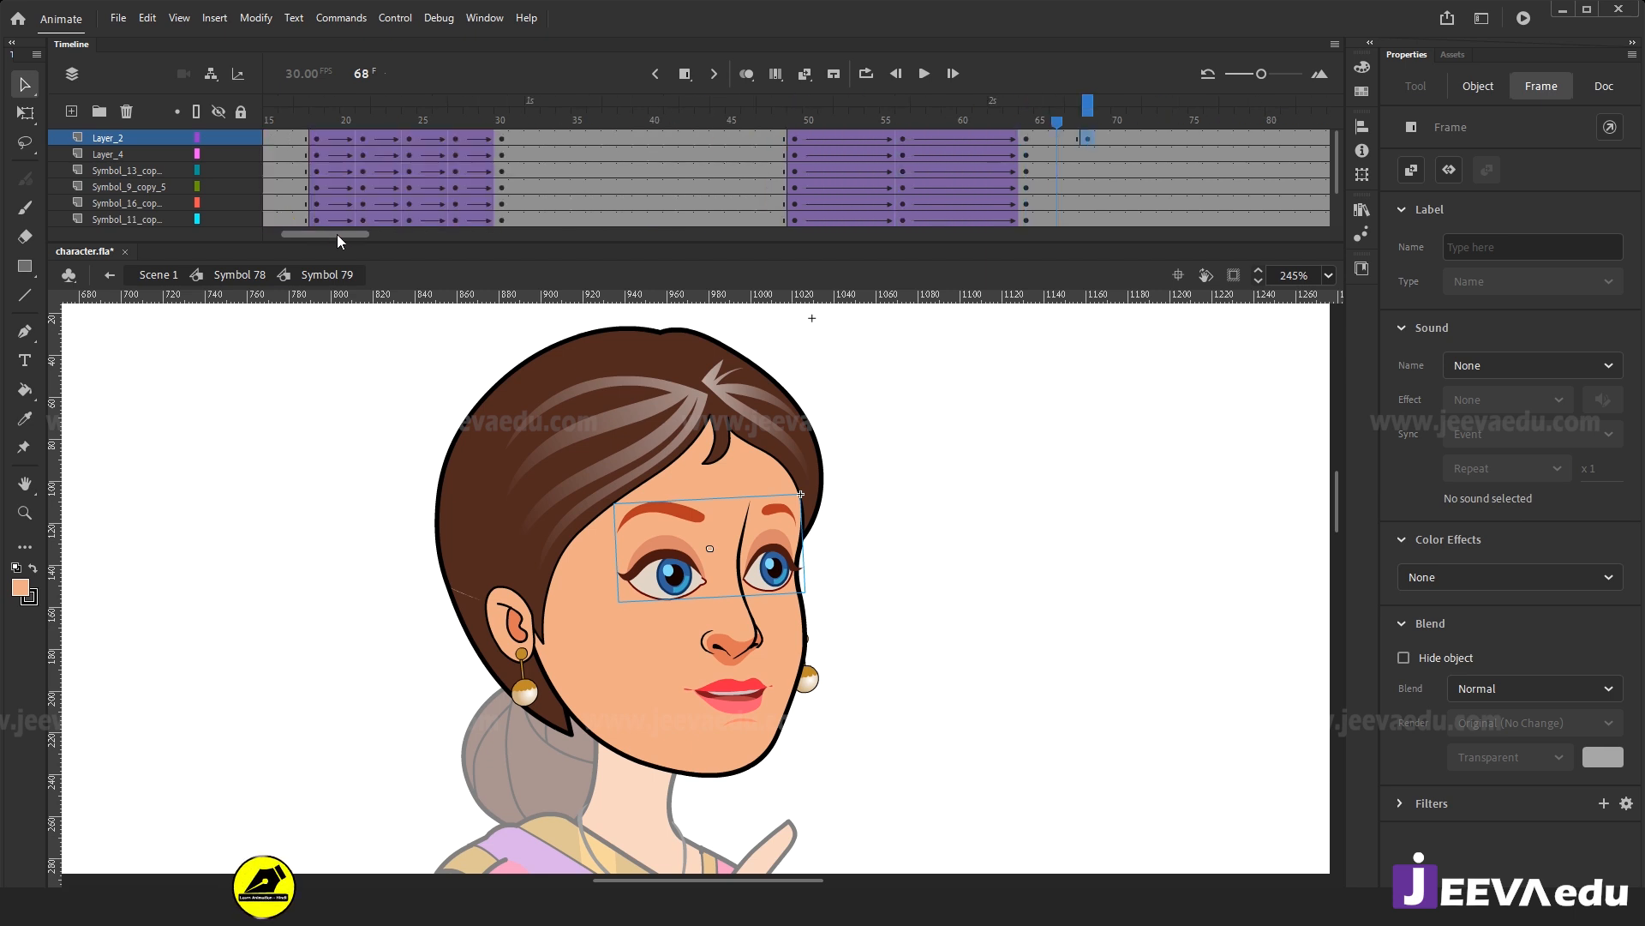
left_click(339, 123)
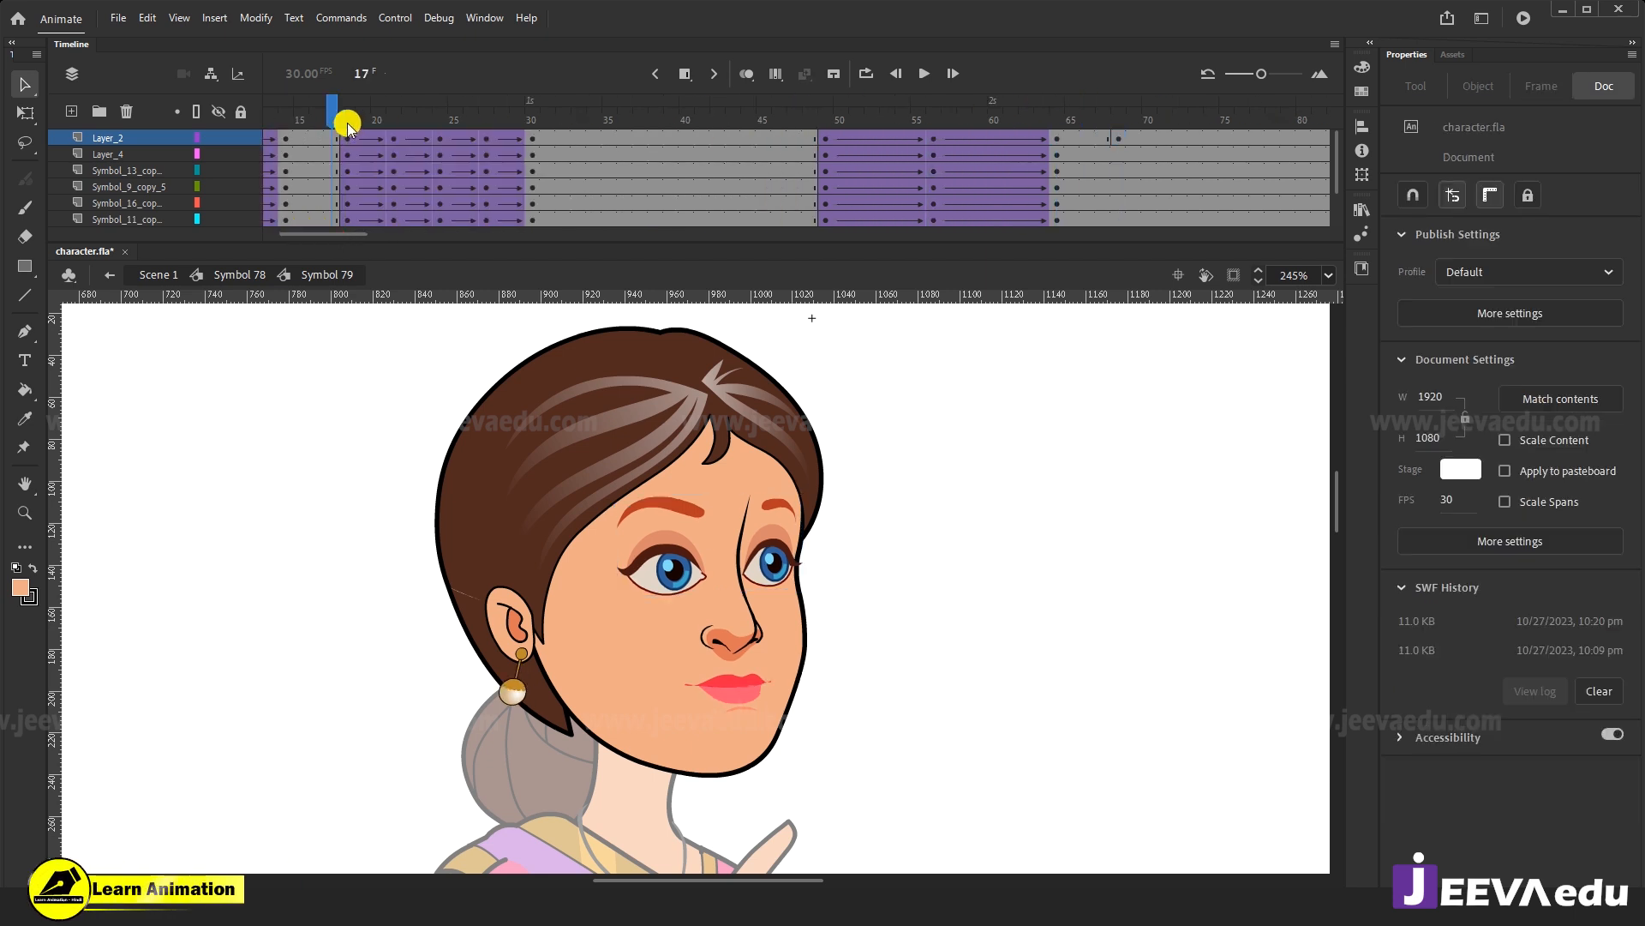
left_click(371, 141)
left_click(354, 142)
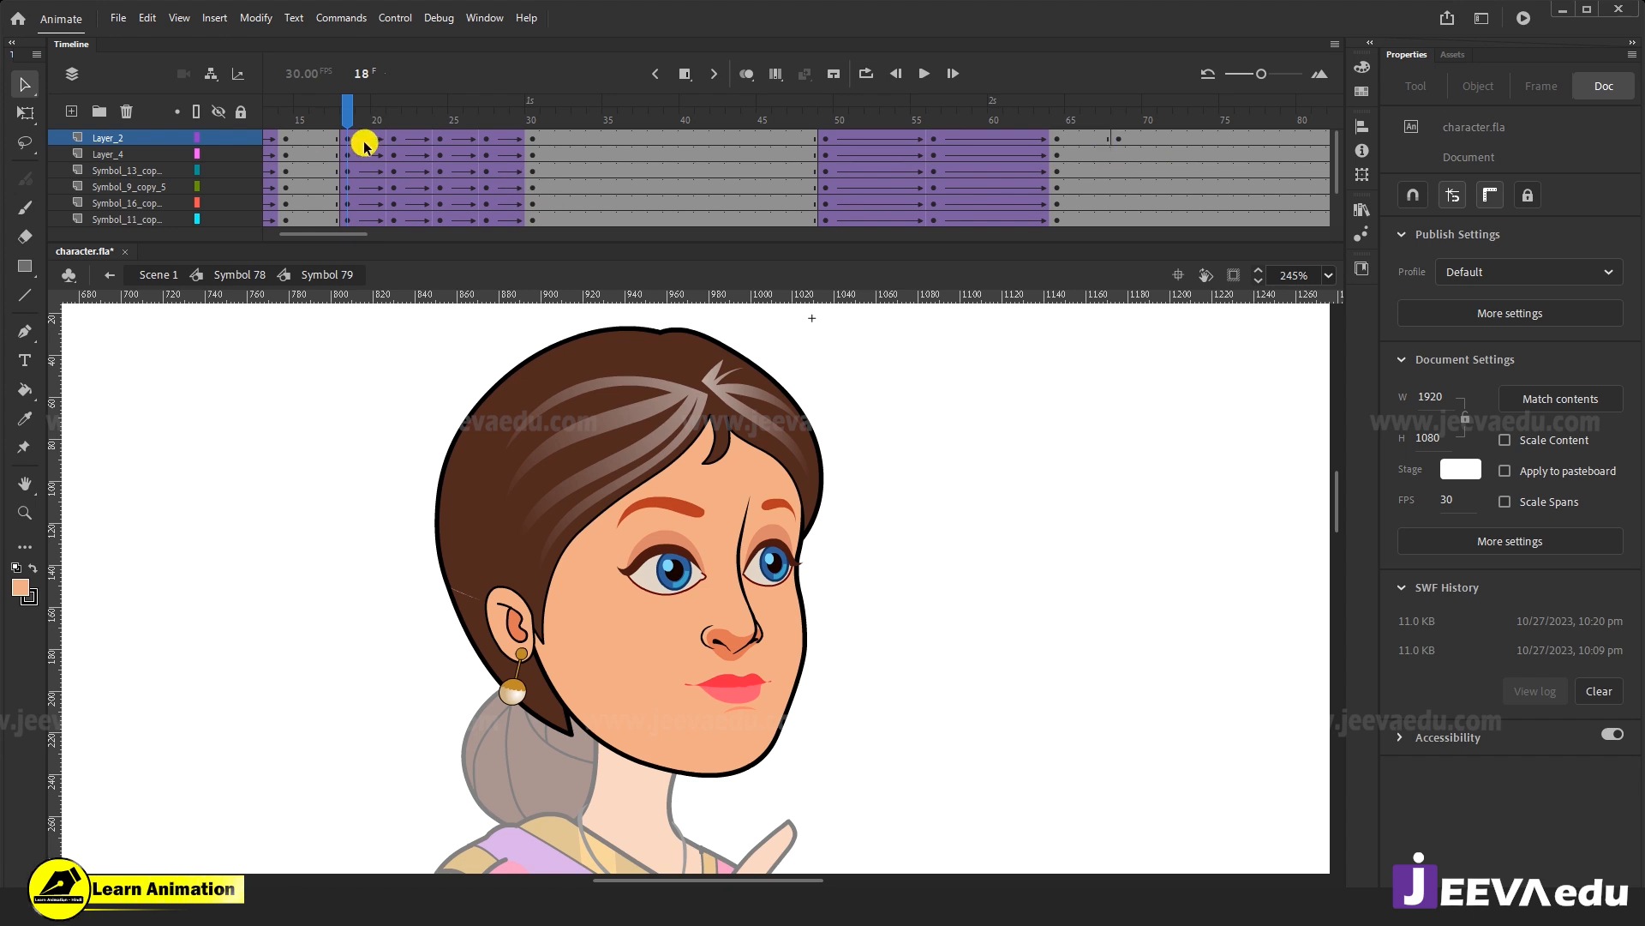
left_click(1118, 139)
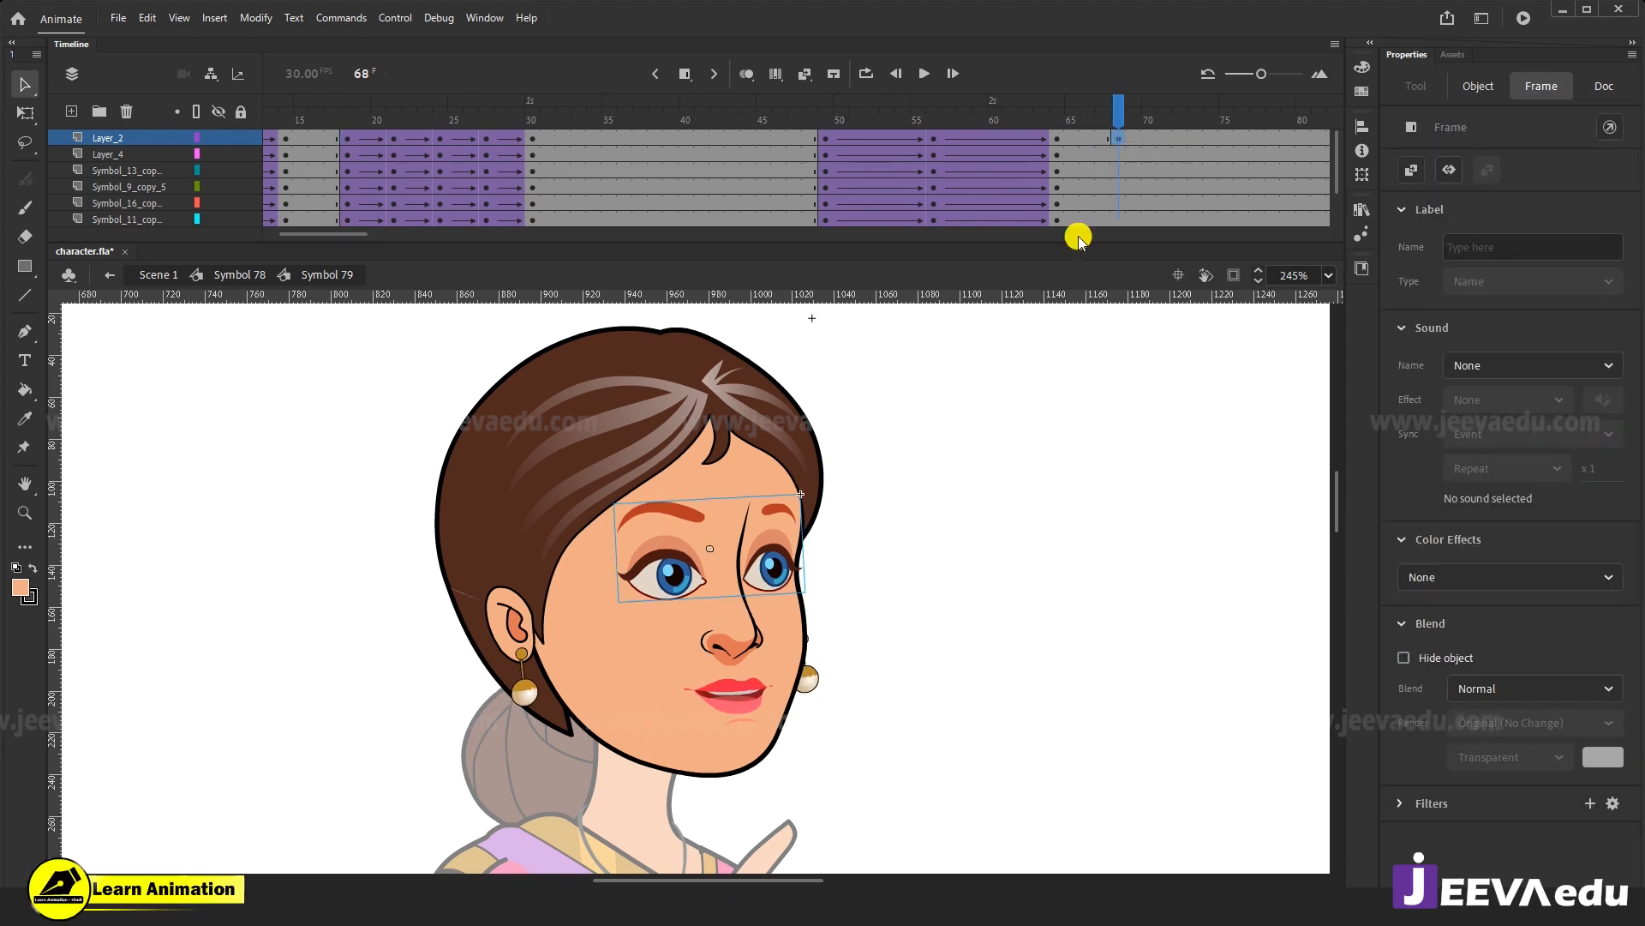
left_click_drag(1117, 144, 1114, 248)
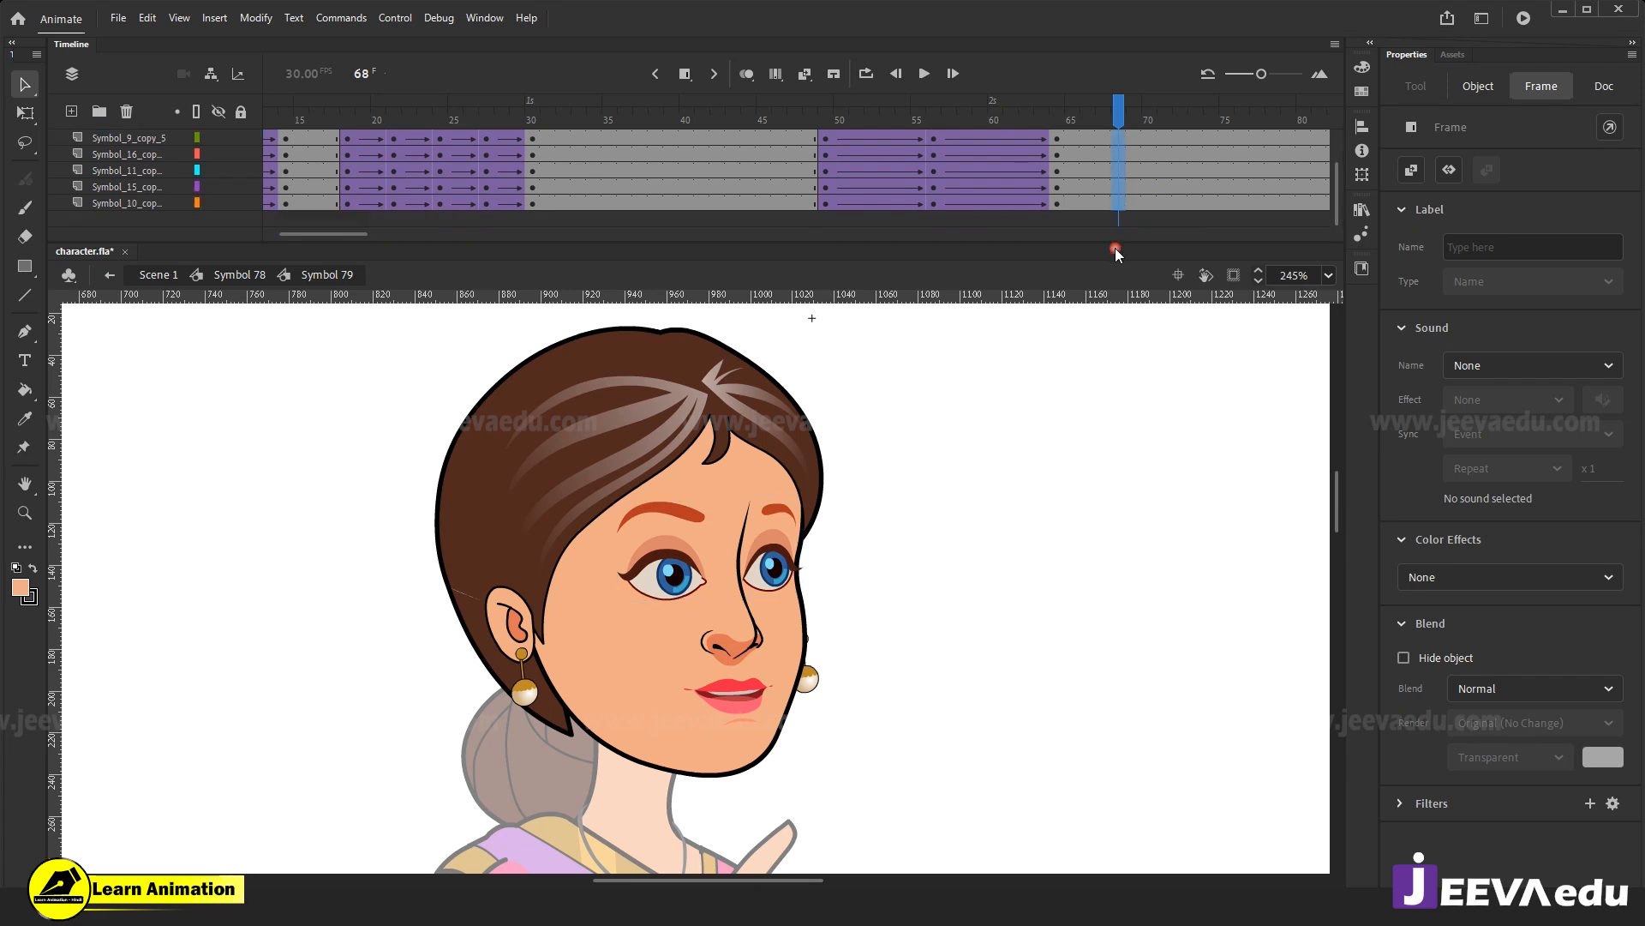
left_click_drag(346, 240, 382, 244)
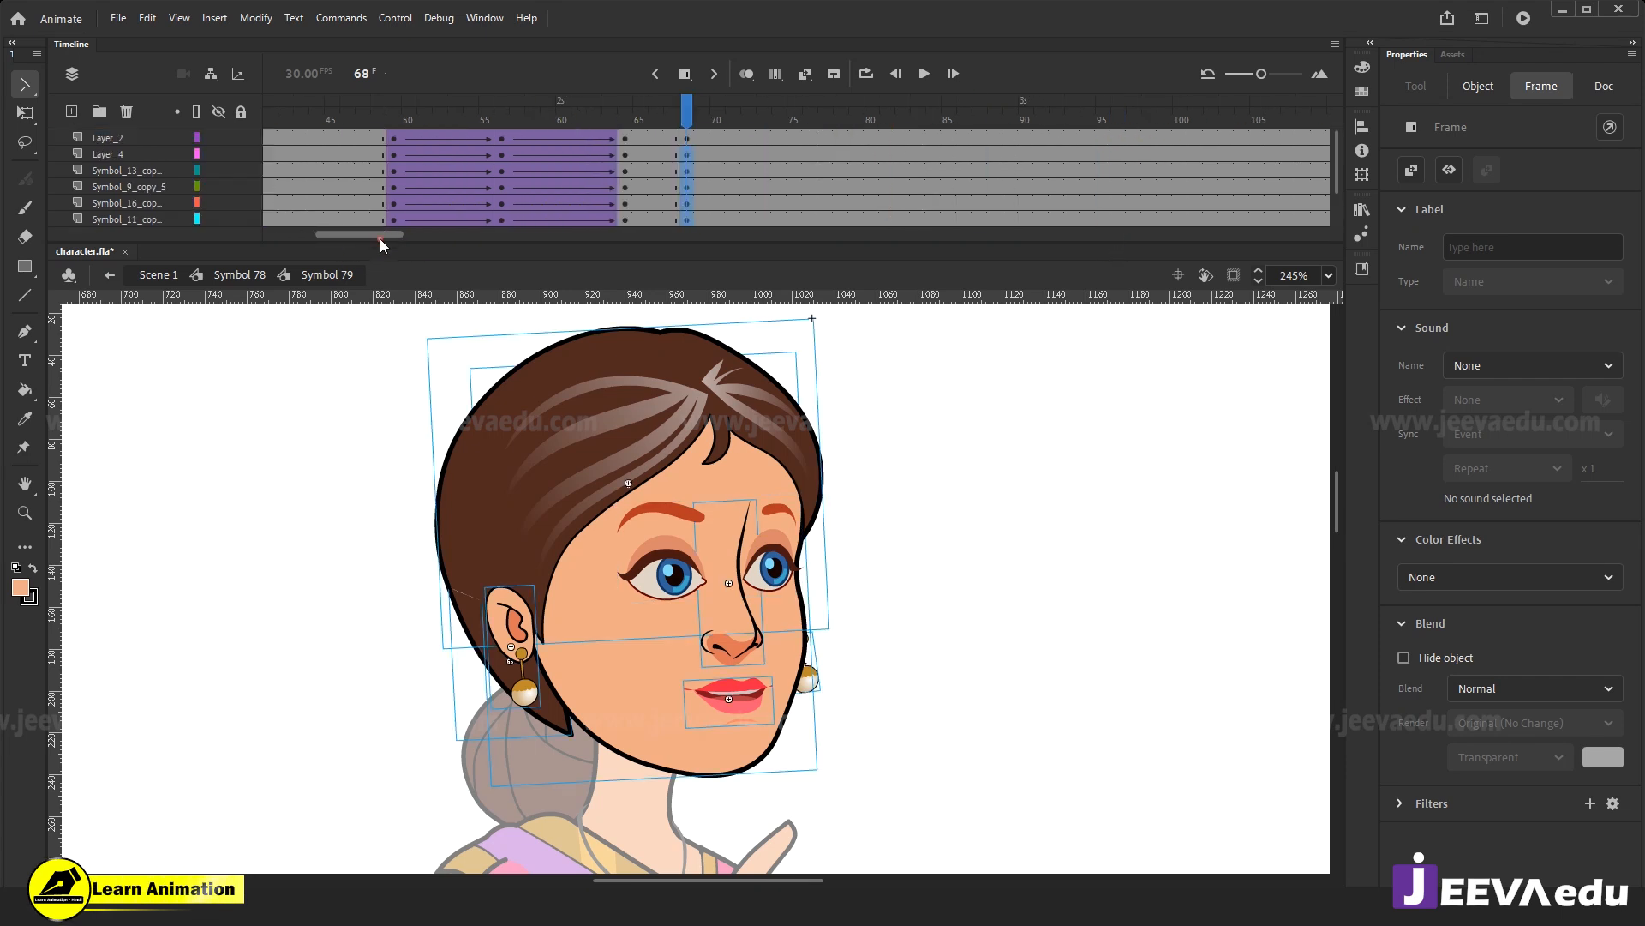
Insert keyframes at frames 71 and 74 on all head layers and create classic tweens between frames 68 and 74.
left_click_drag(733, 137, 732, 274)
key("F6")
left_click_drag(778, 204, 755, 103)
key("F6")
right_click(736, 154)
left_click(781, 161)
At frame 71, move the eyes, nose and mouth together slightly down to a Y position of 39.7.
left_click(735, 113)
left_click(908, 632)
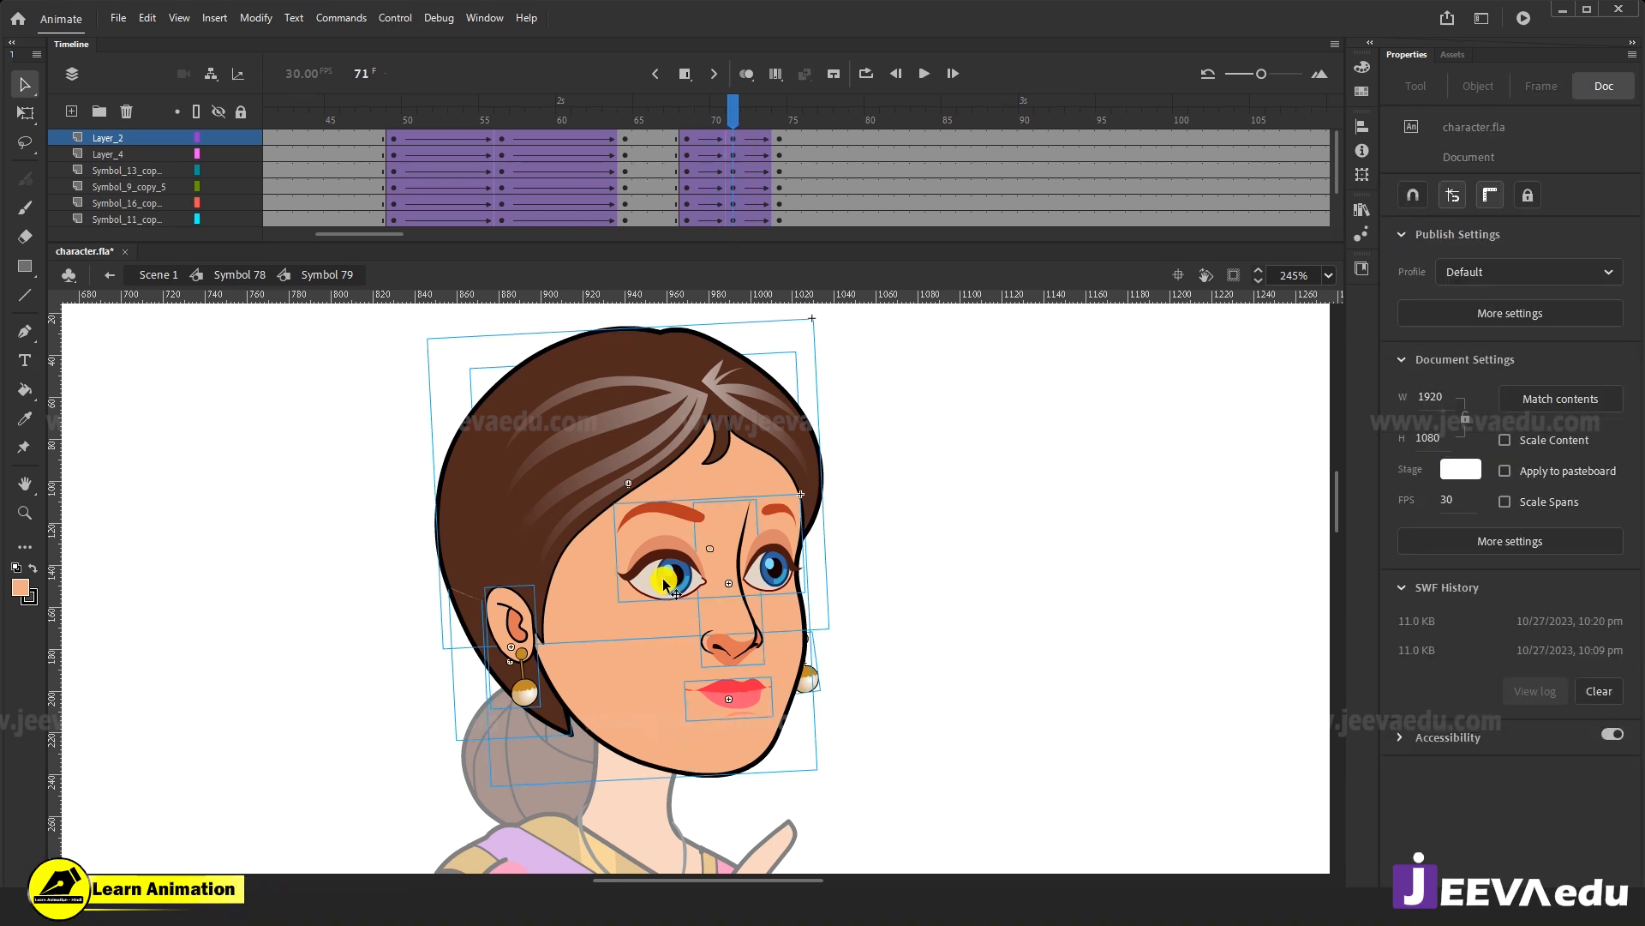
left_click(733, 656)
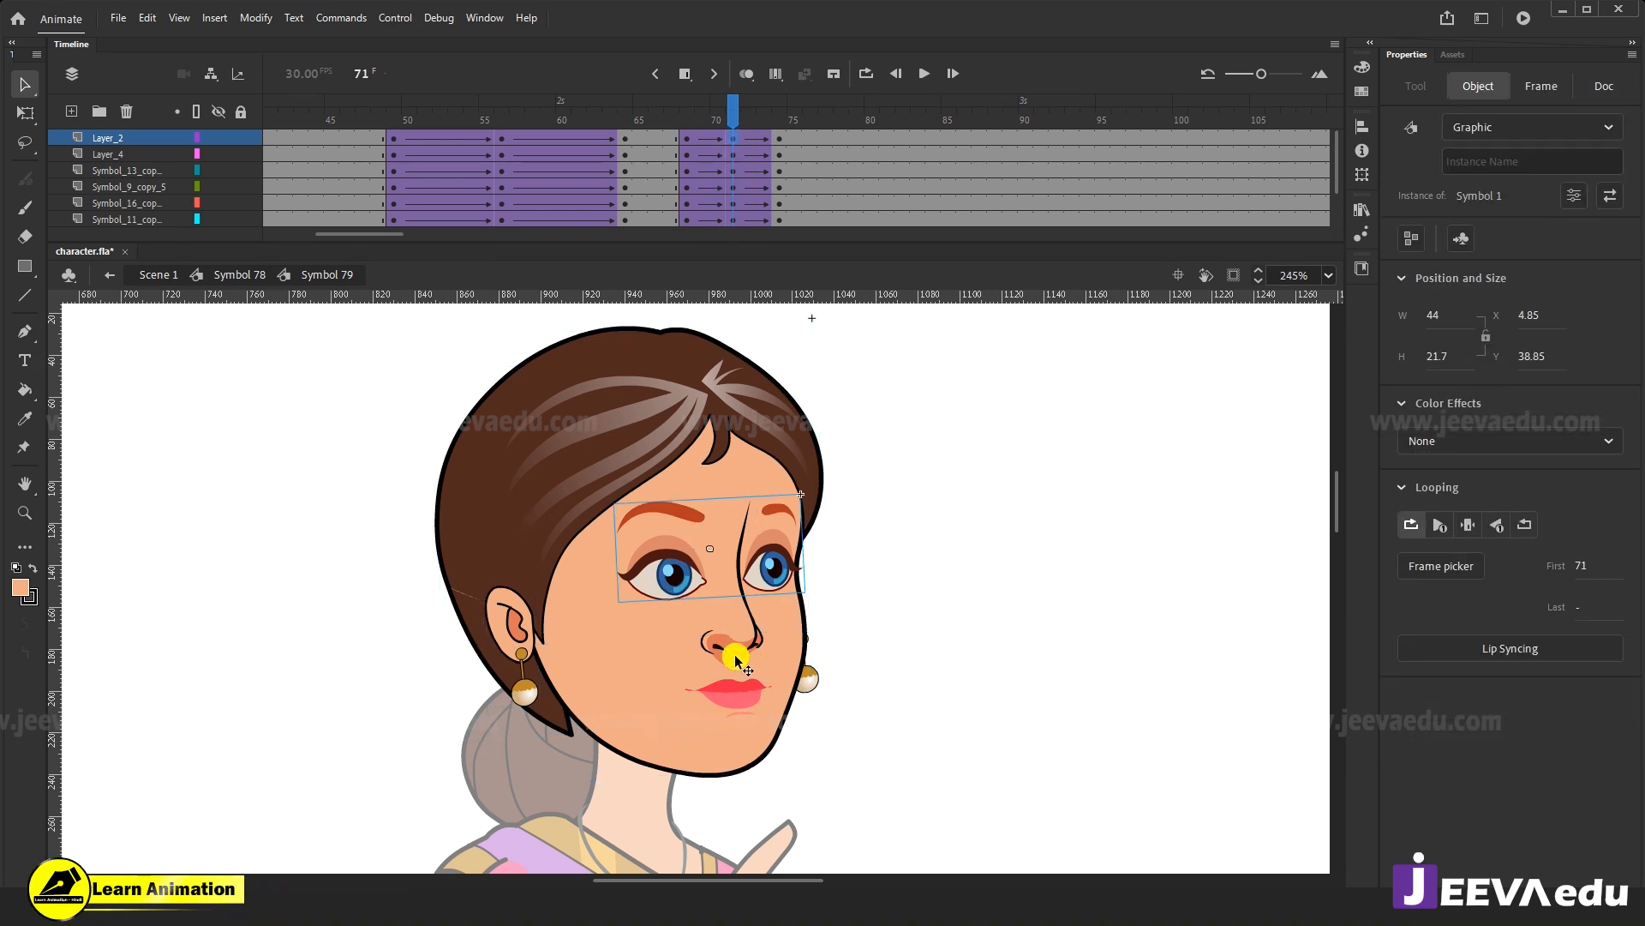
left_click(738, 697)
left_click_drag(738, 690, 738, 692)
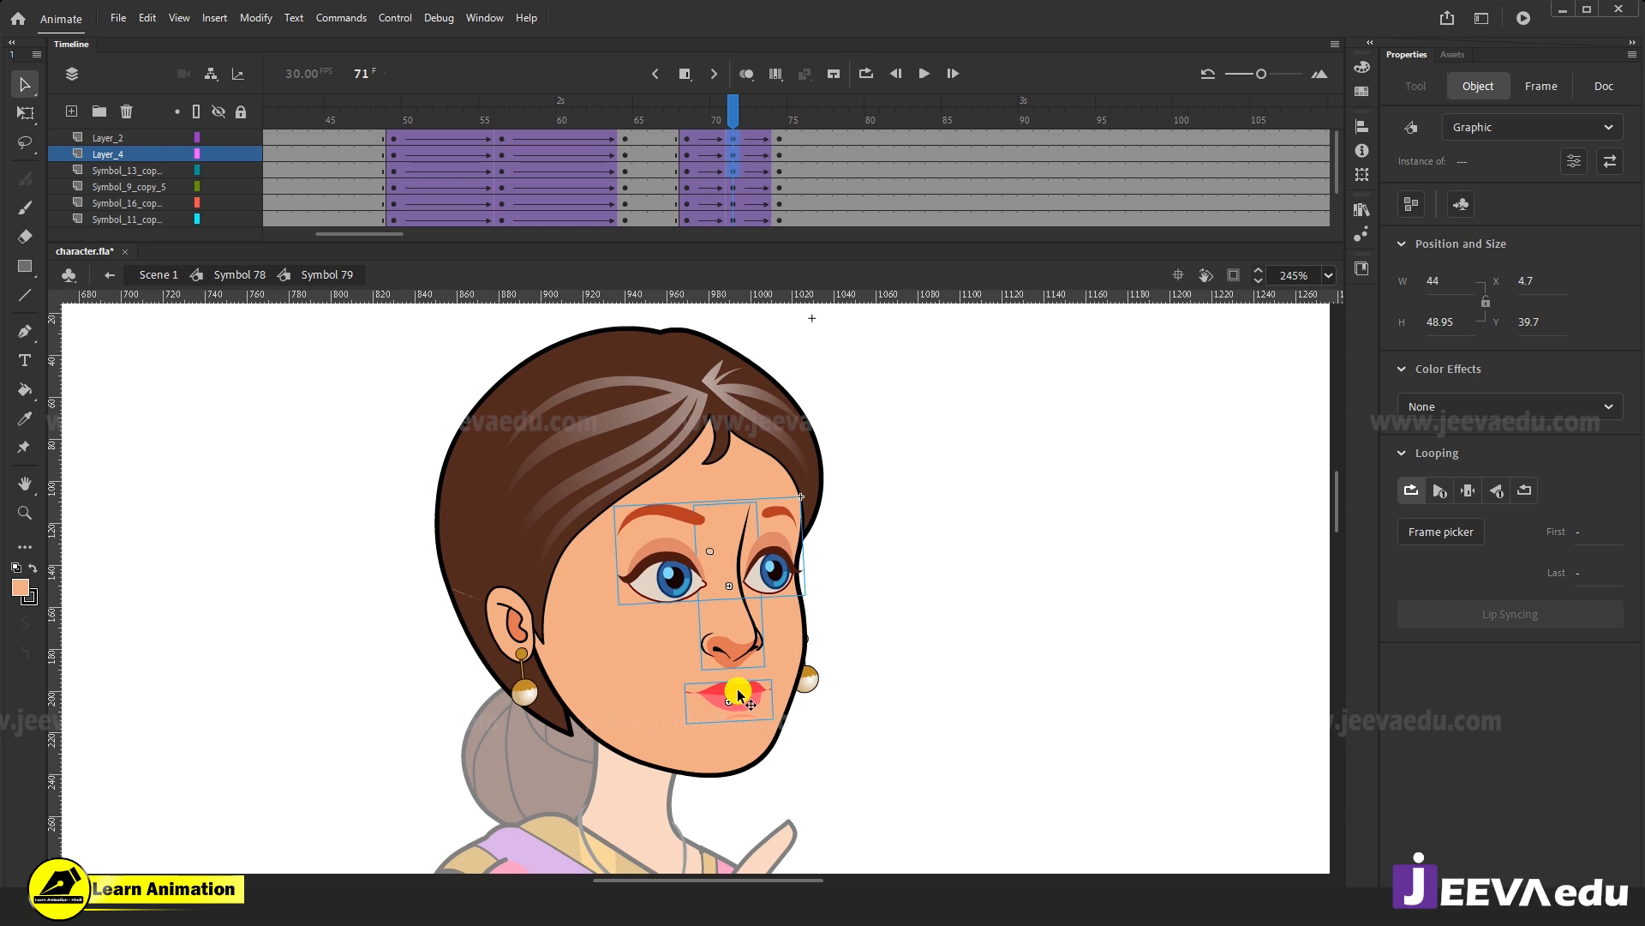
Duplicate the tweened frames 68 to 74 on all head layers so the motion repeats from frames 74 and 80.
key(".")
key(".")
scroll(704, 208, "down", 1)
left_click_drag(691, 204, 776, 53)
left_click_drag(713, 140, 783, 139)
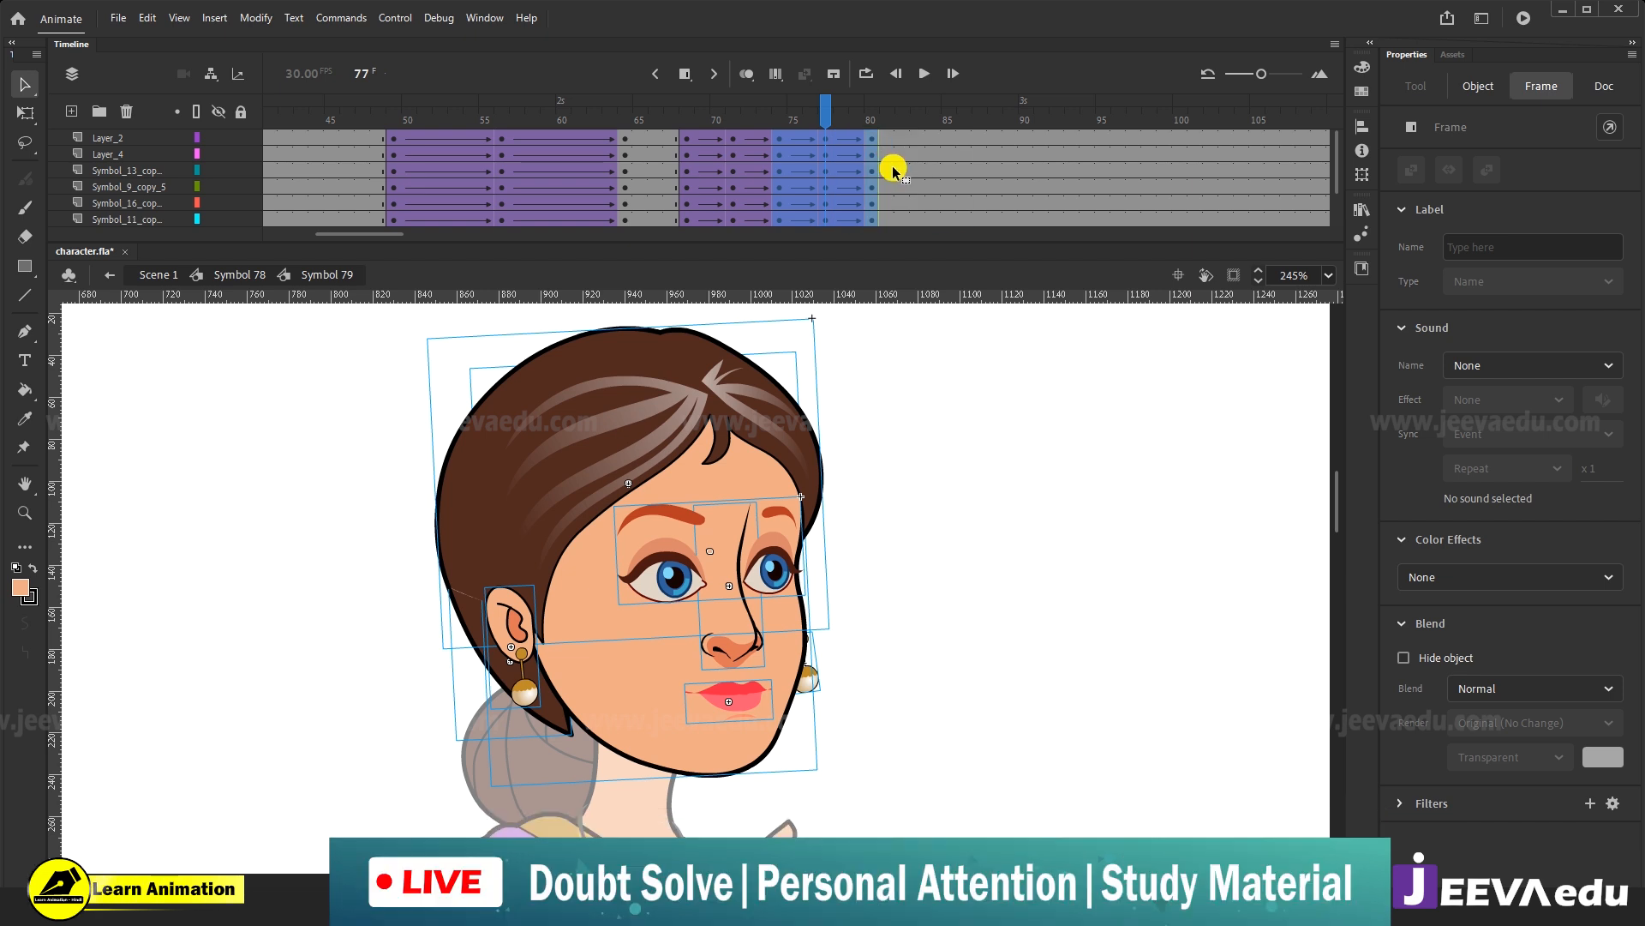
left_click_drag(893, 172, 889, 167)
Check the mouth symbol's looping first-frame values at frames 83 and 71.
left_click_drag(882, 107, 917, 123)
left_click(896, 617)
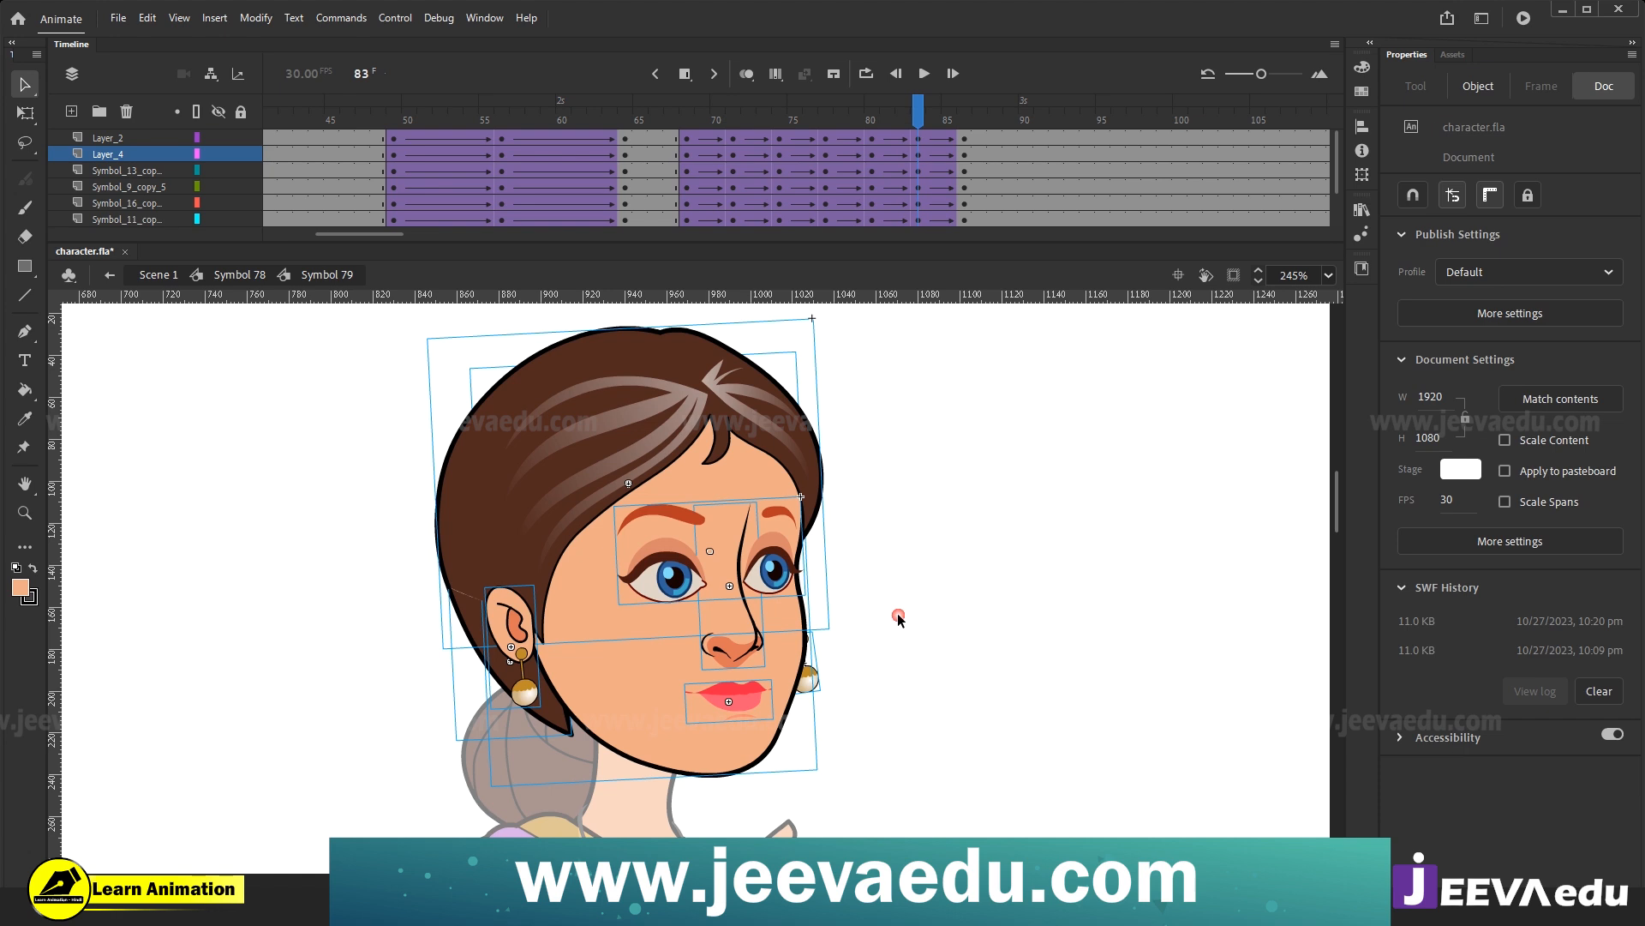
left_click(739, 707)
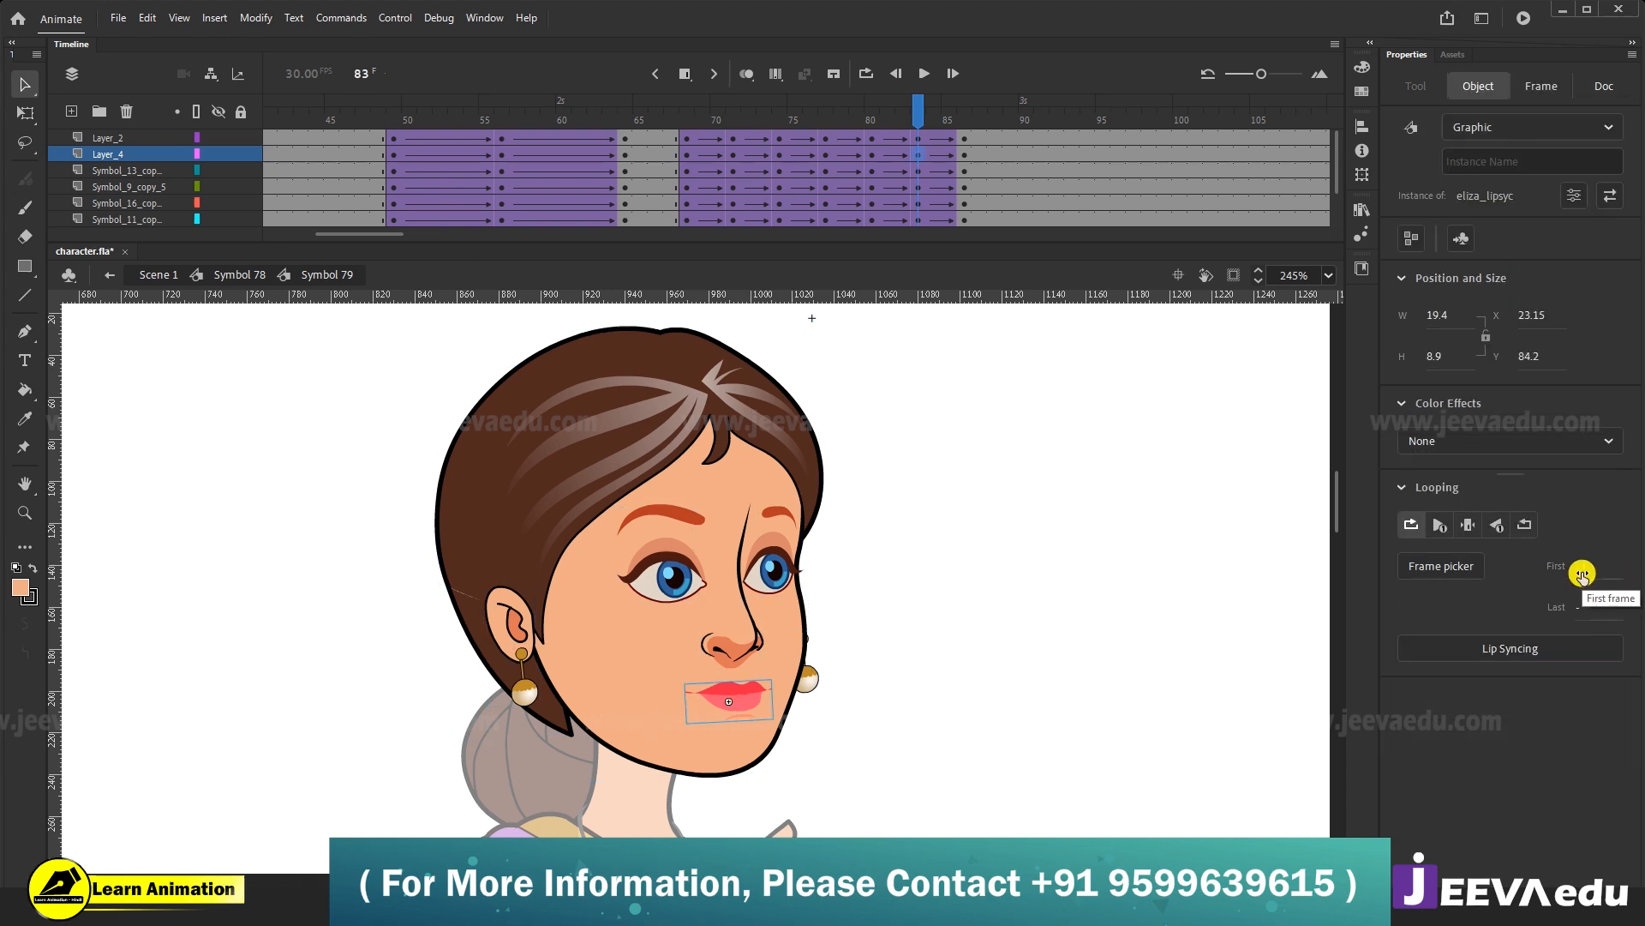
left_click(731, 137)
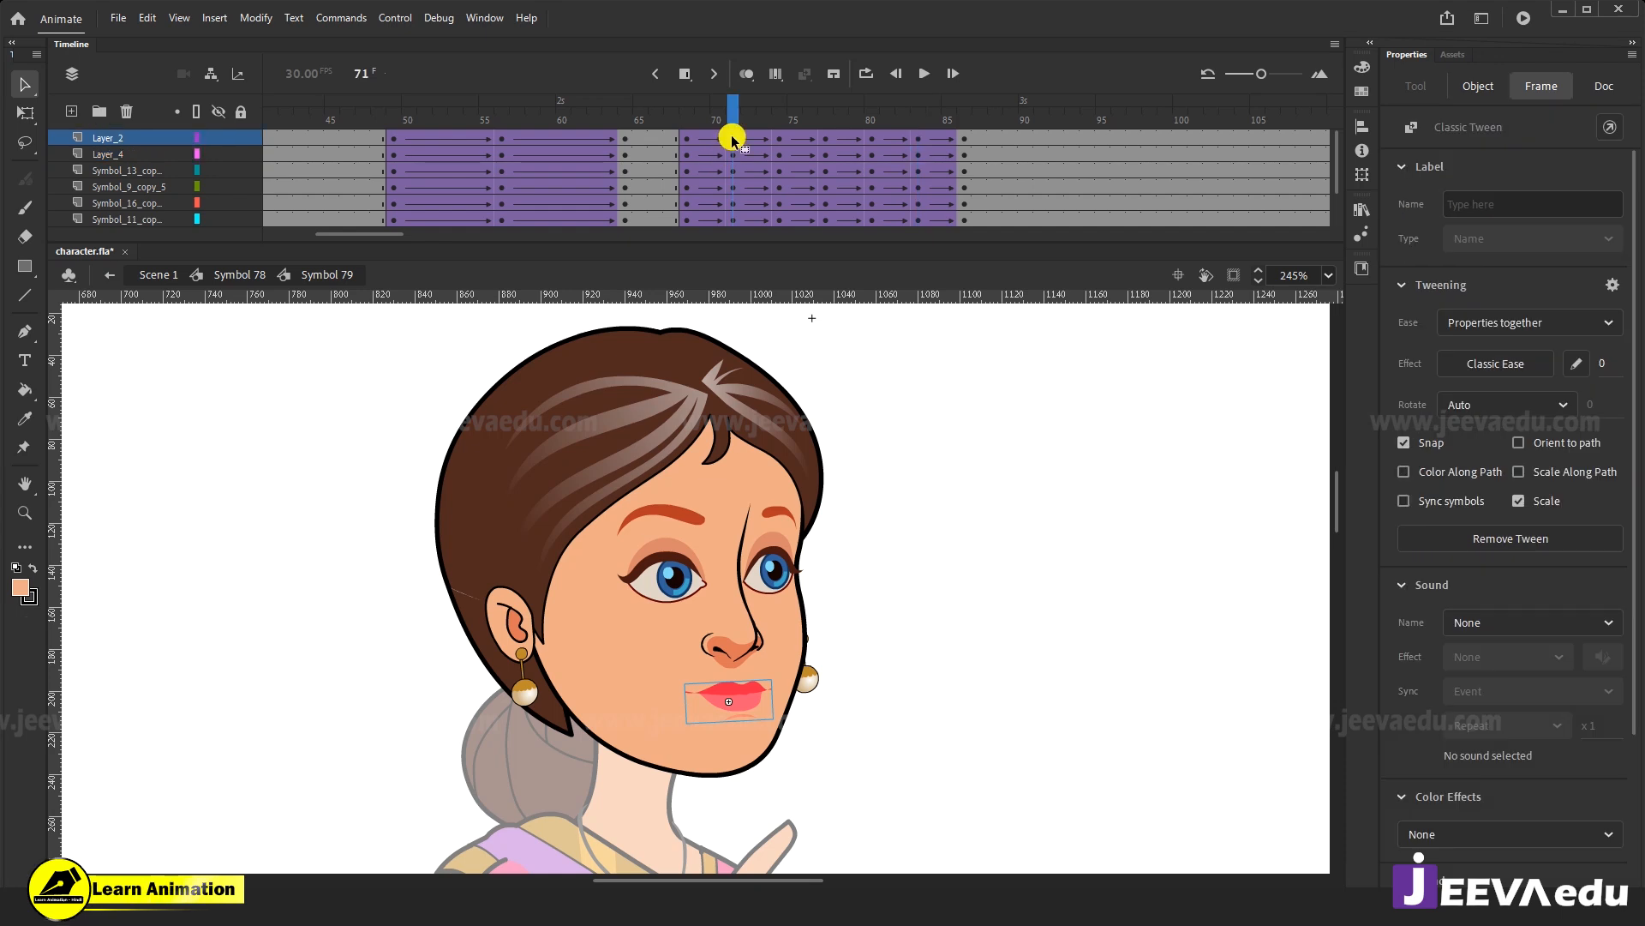
left_click(742, 694)
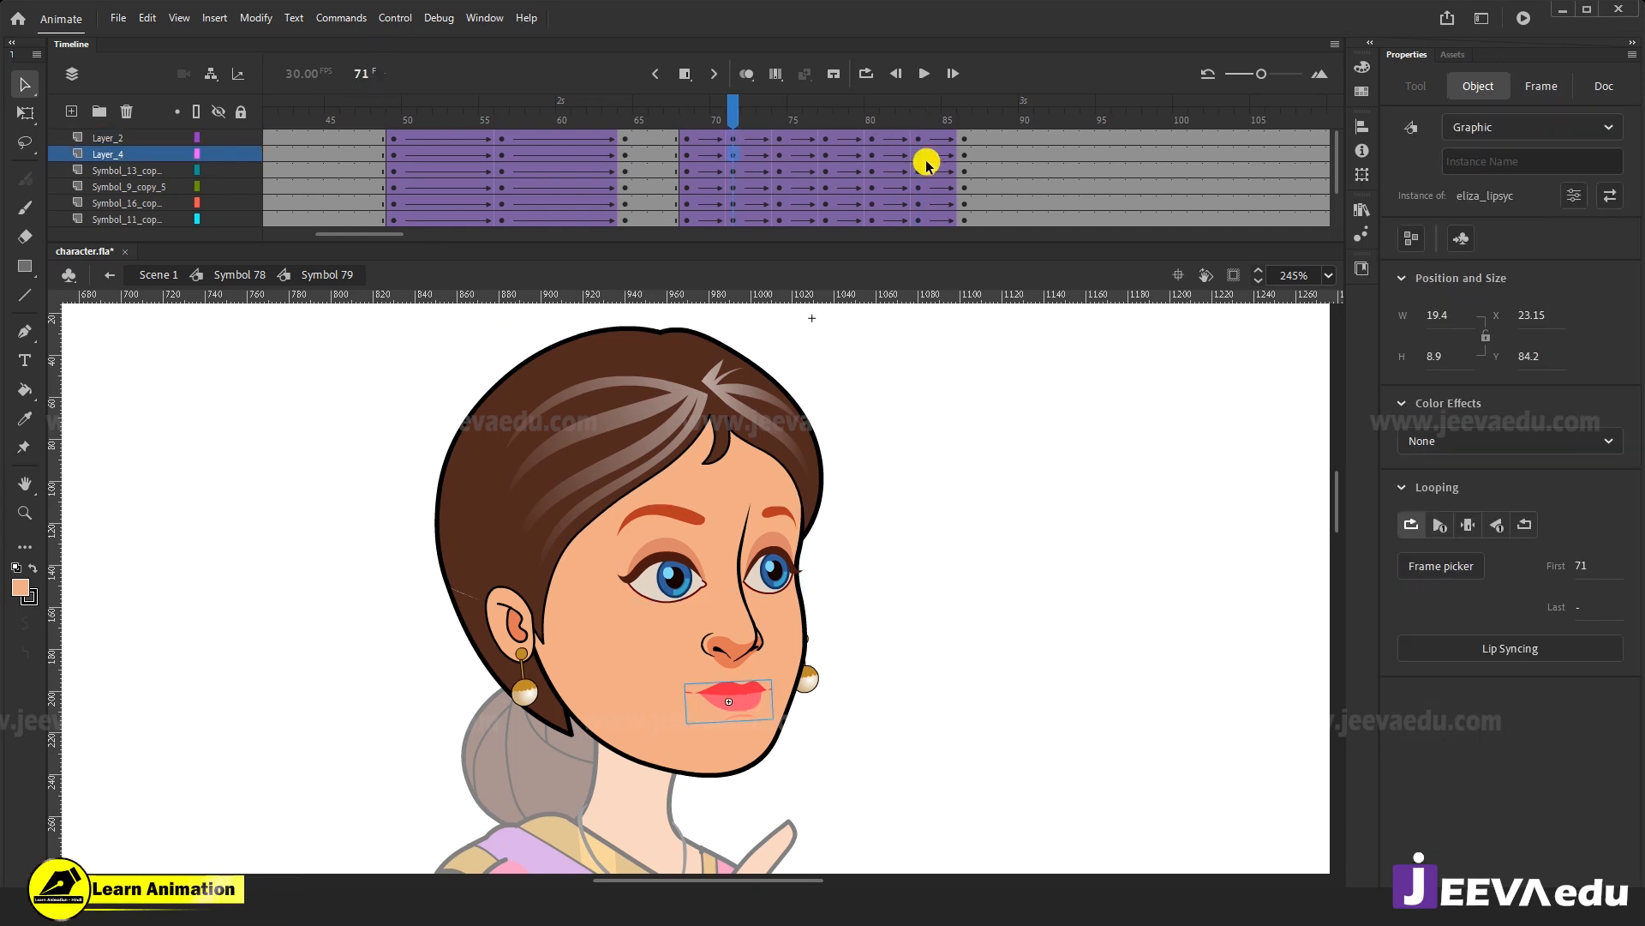
Select all frames in Symbol 79, synchronize their symbols, and recheck the mouth's first-frame value at frame 83.
left_click(994, 186)
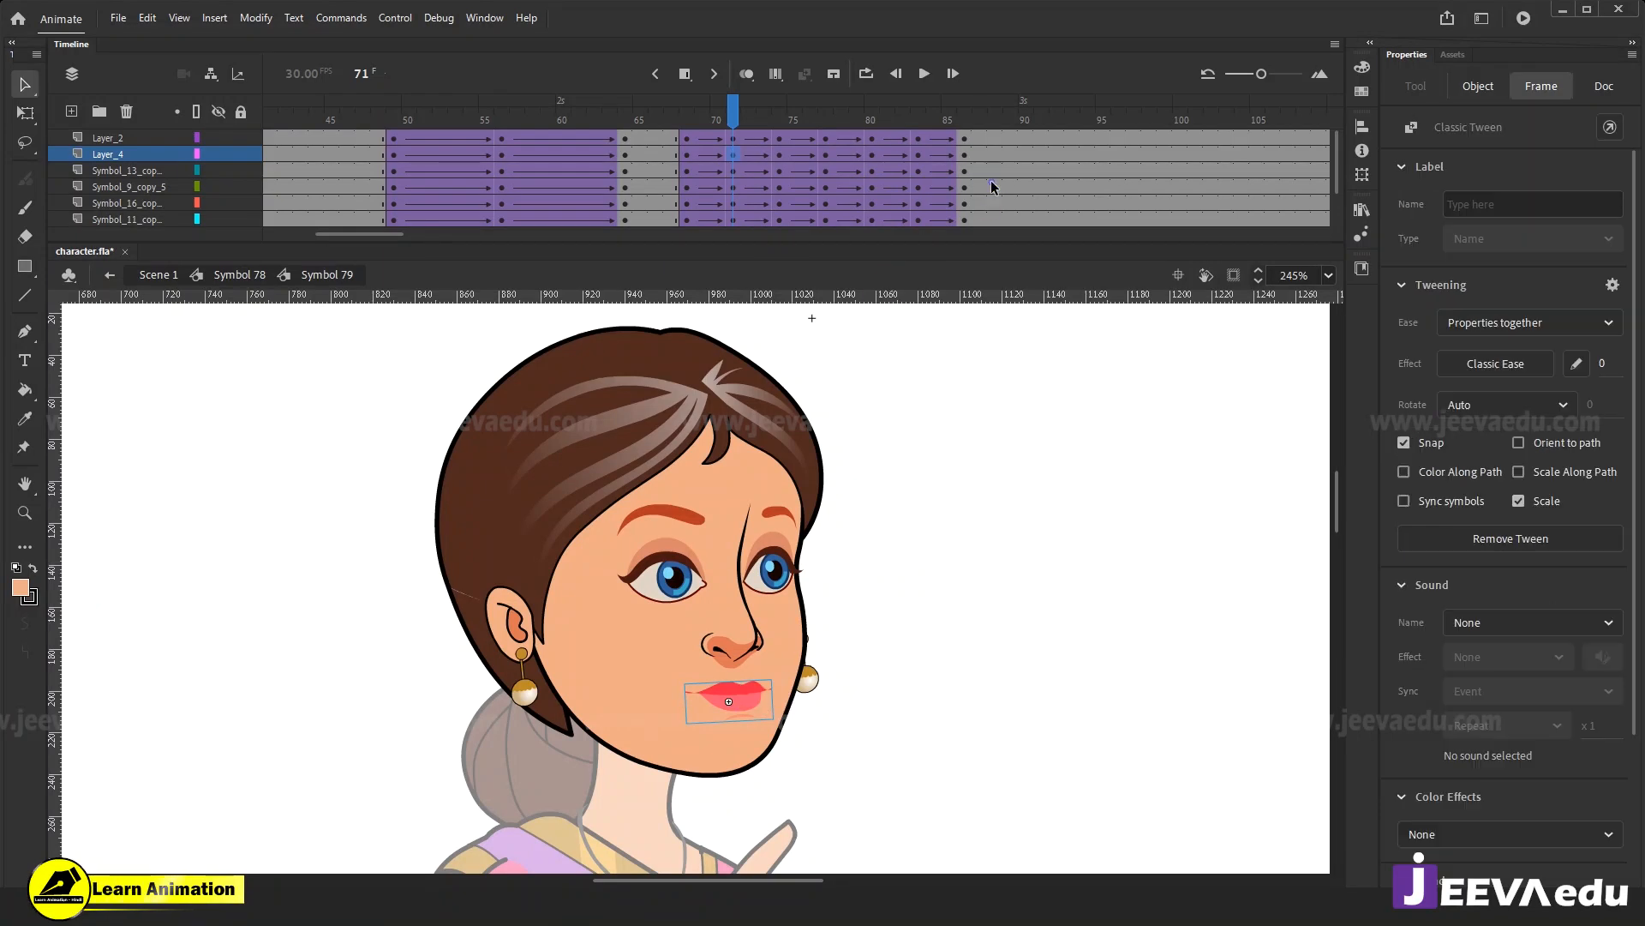
right_click(994, 185)
left_click(1067, 512)
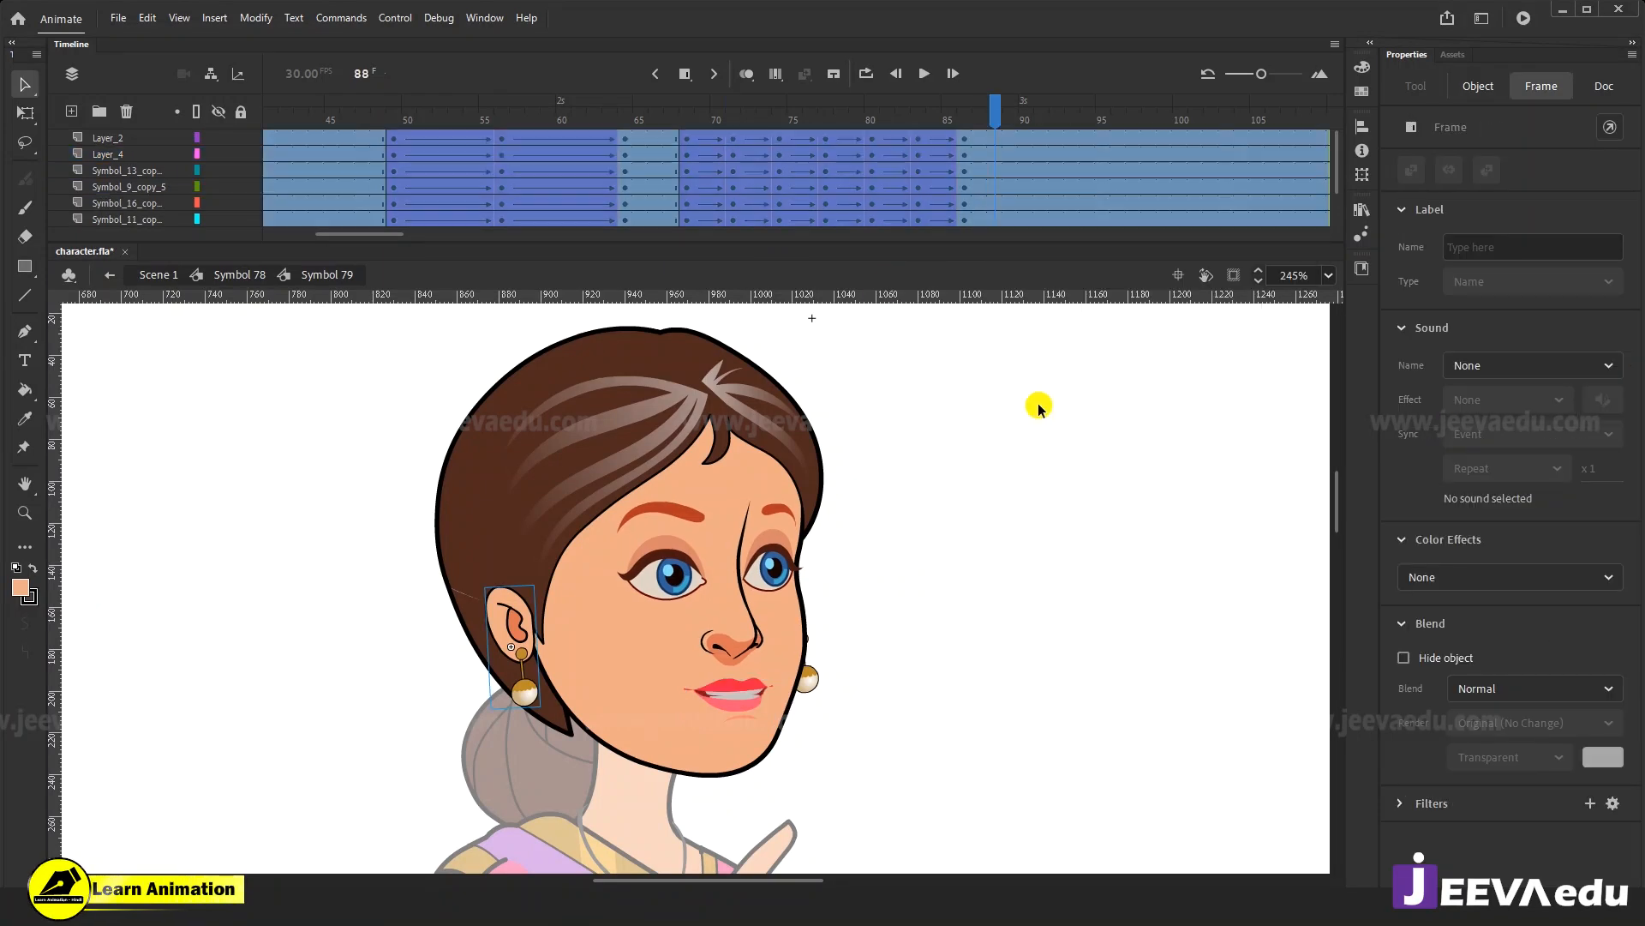
right_click(971, 168)
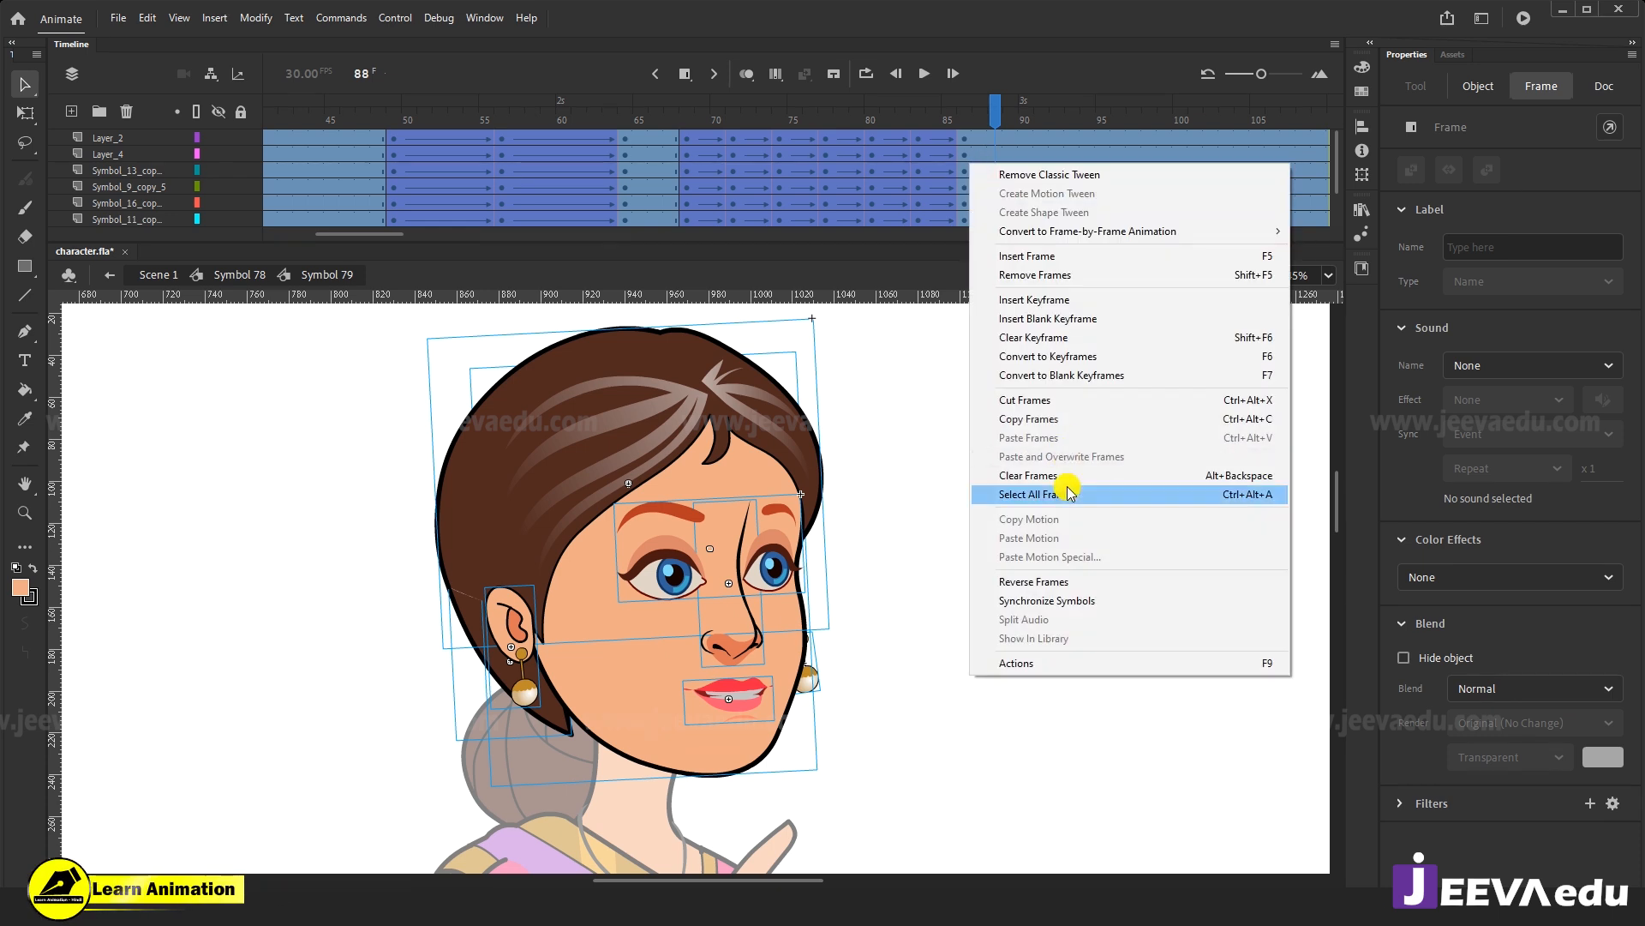
left_click(1062, 602)
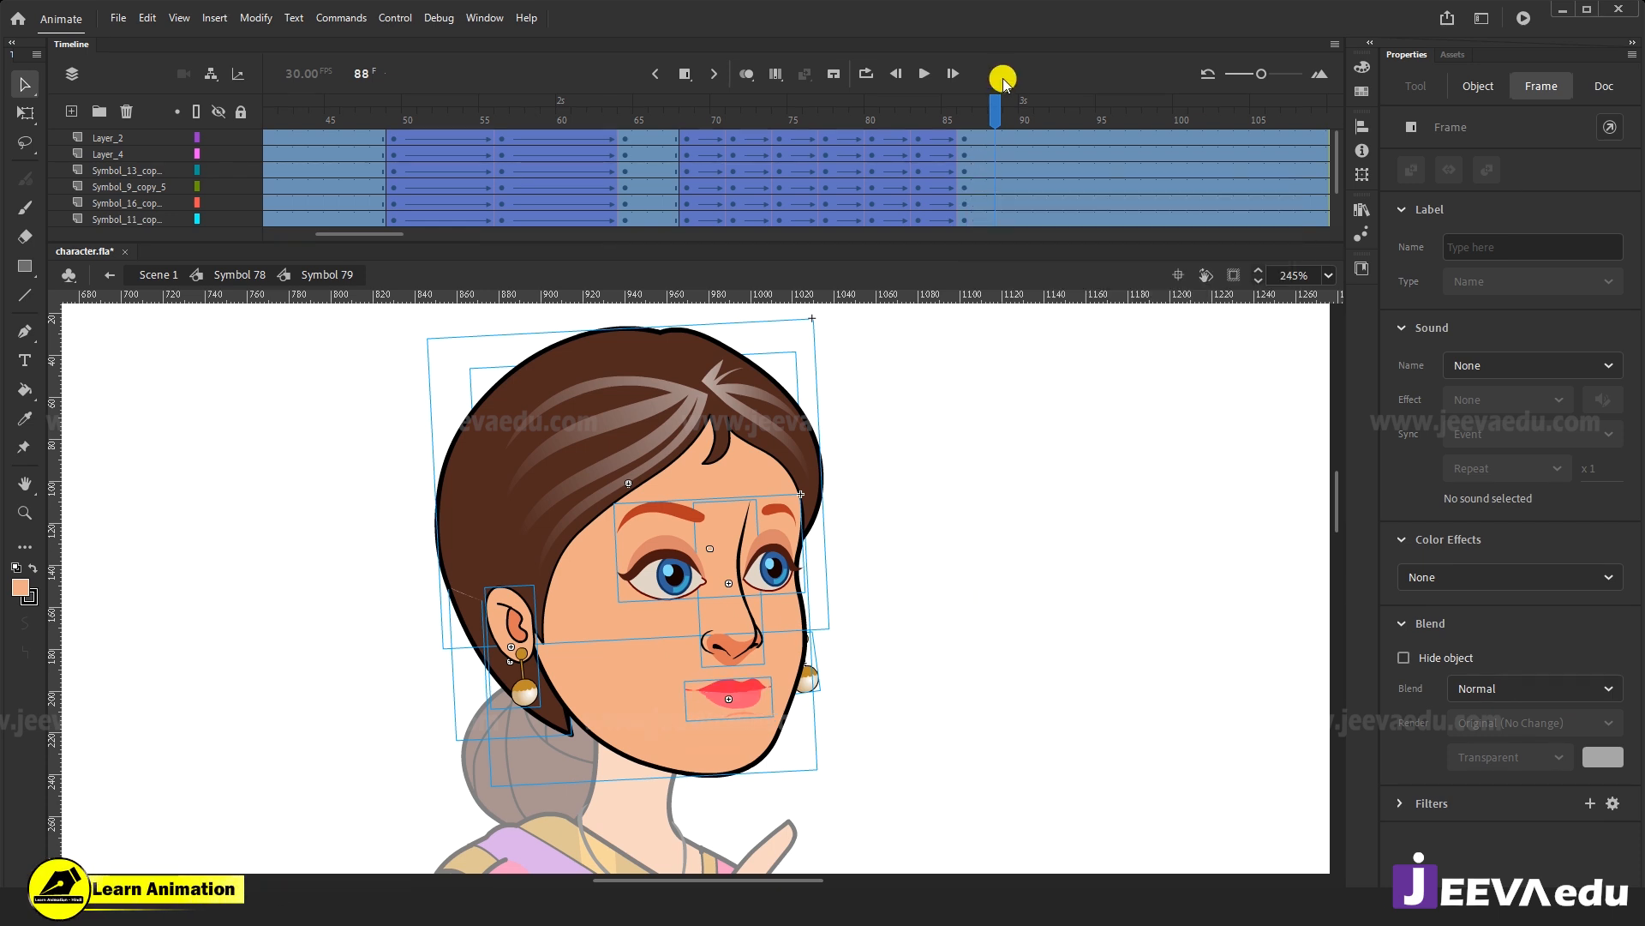
left_click(929, 153)
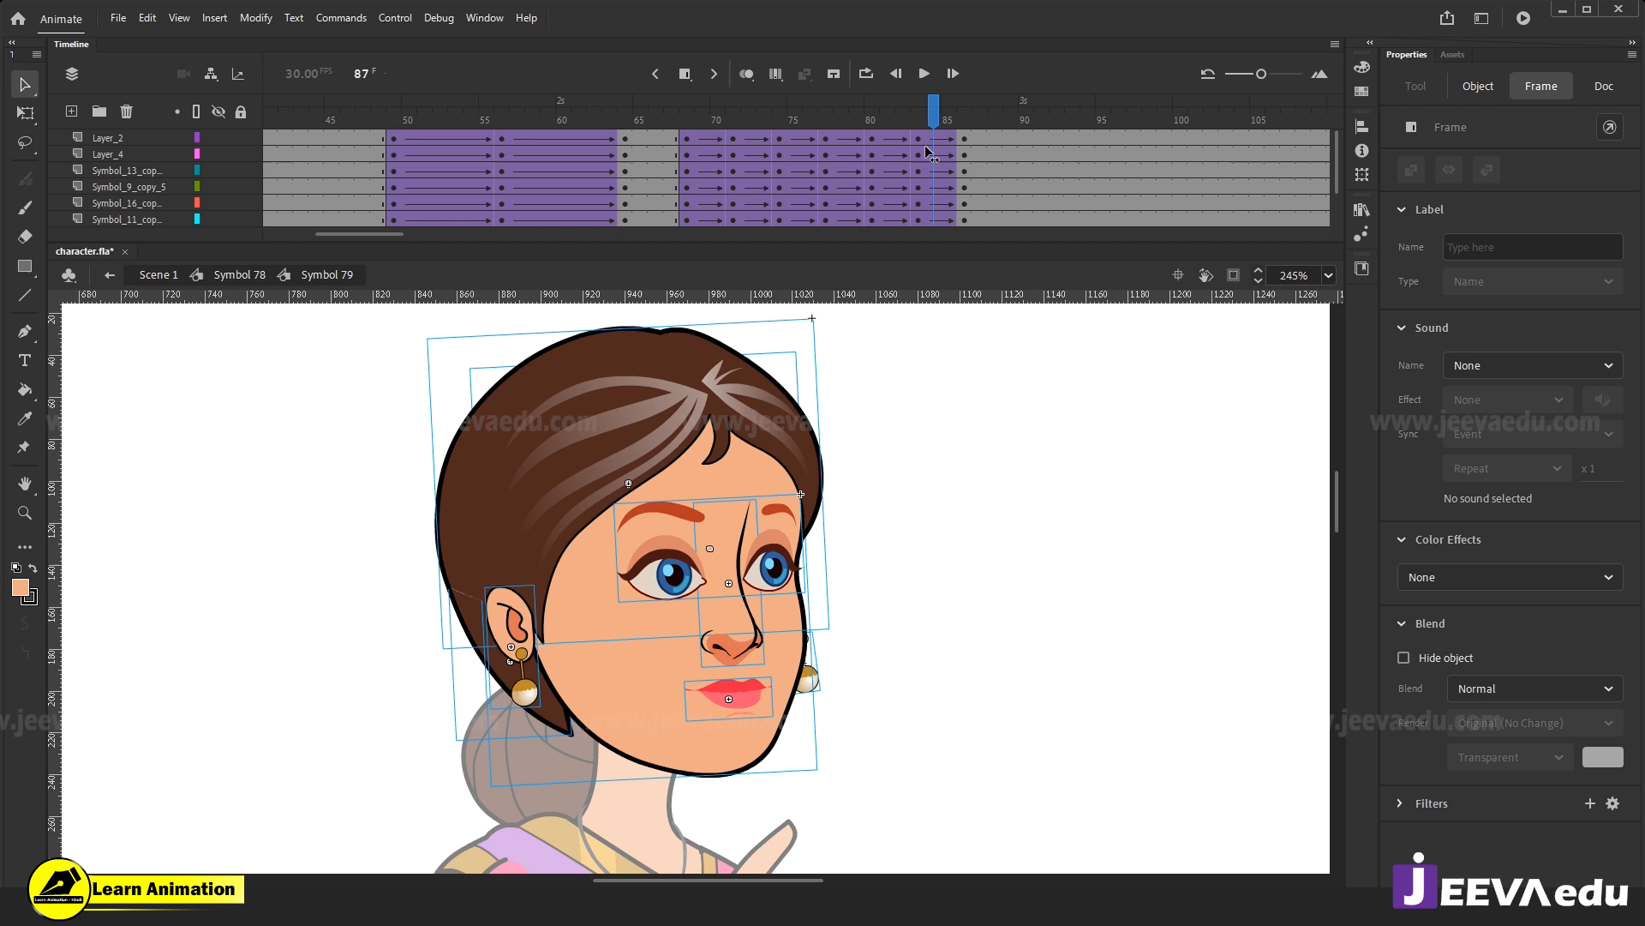
left_click(927, 153)
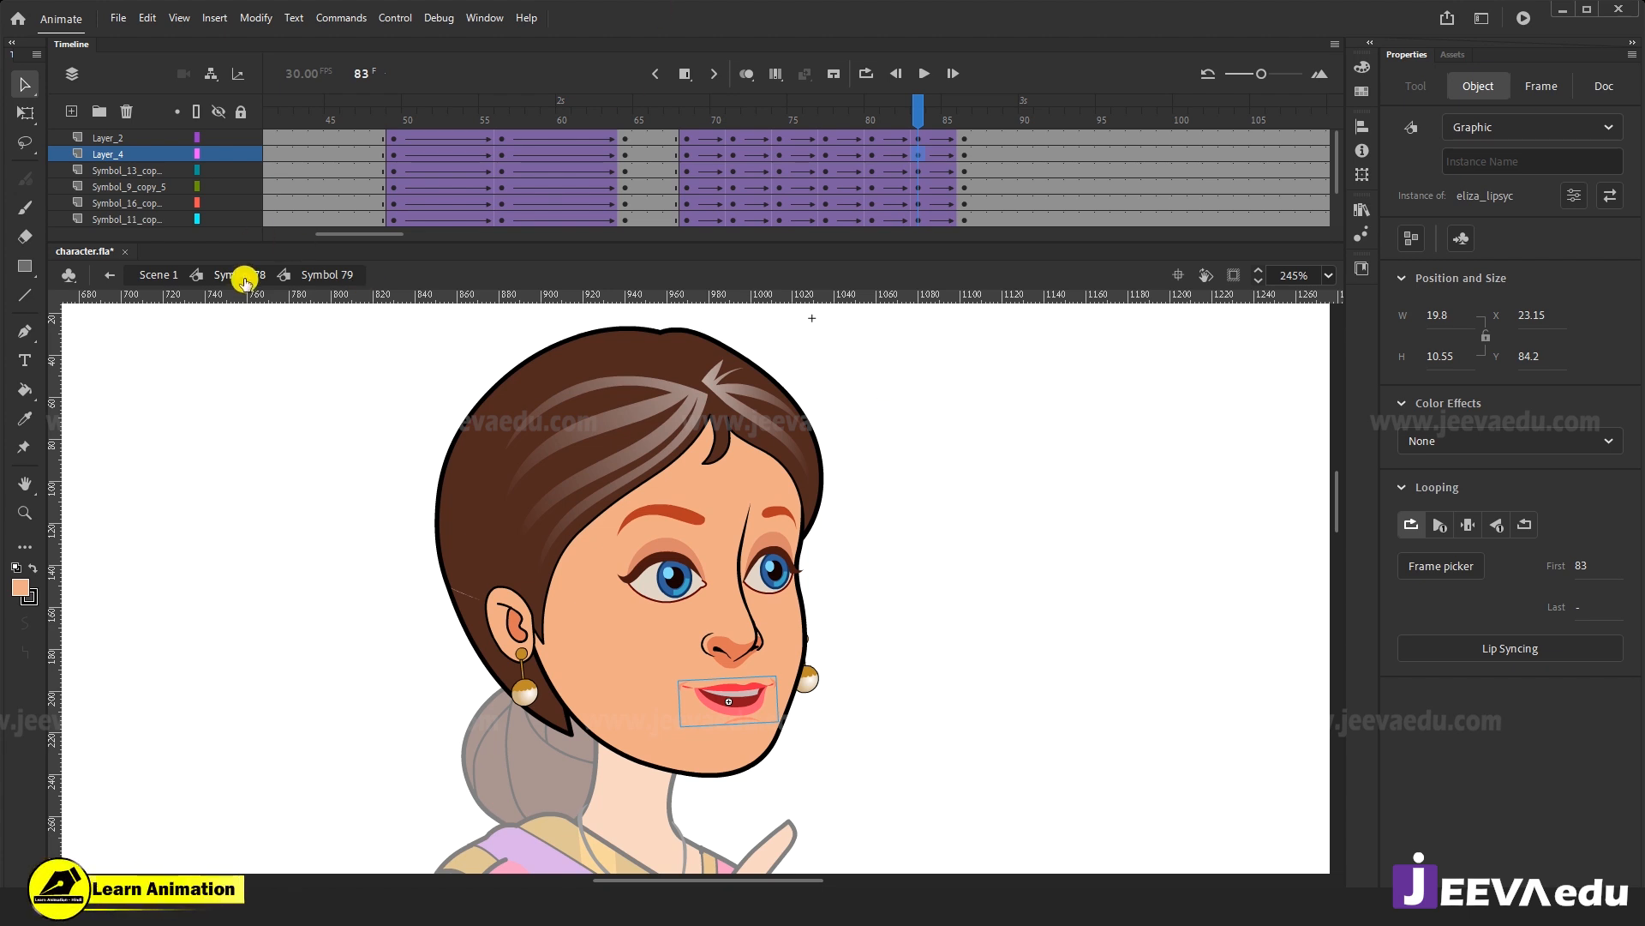
Preview the head's nodding in Symbol 79, and return to Symbol 78 to review the motion up to frame 90.
left_click_drag(957, 120, 815, 209)
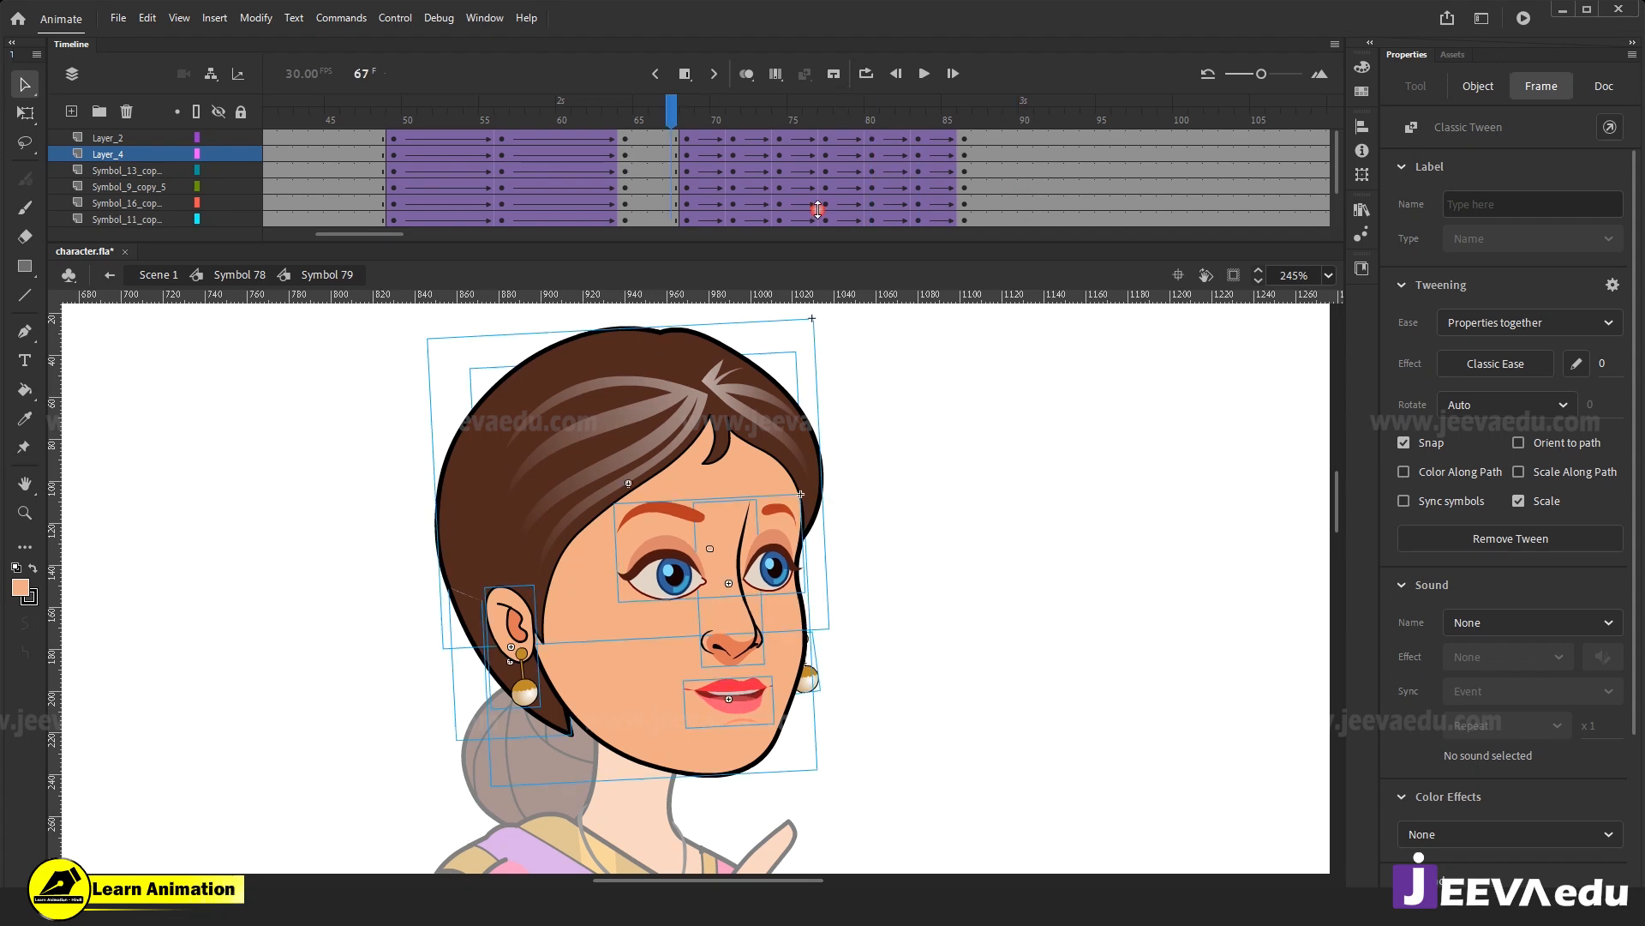
left_click(225, 277)
left_click_drag(789, 120, 1146, 206)
left_click(617, 800)
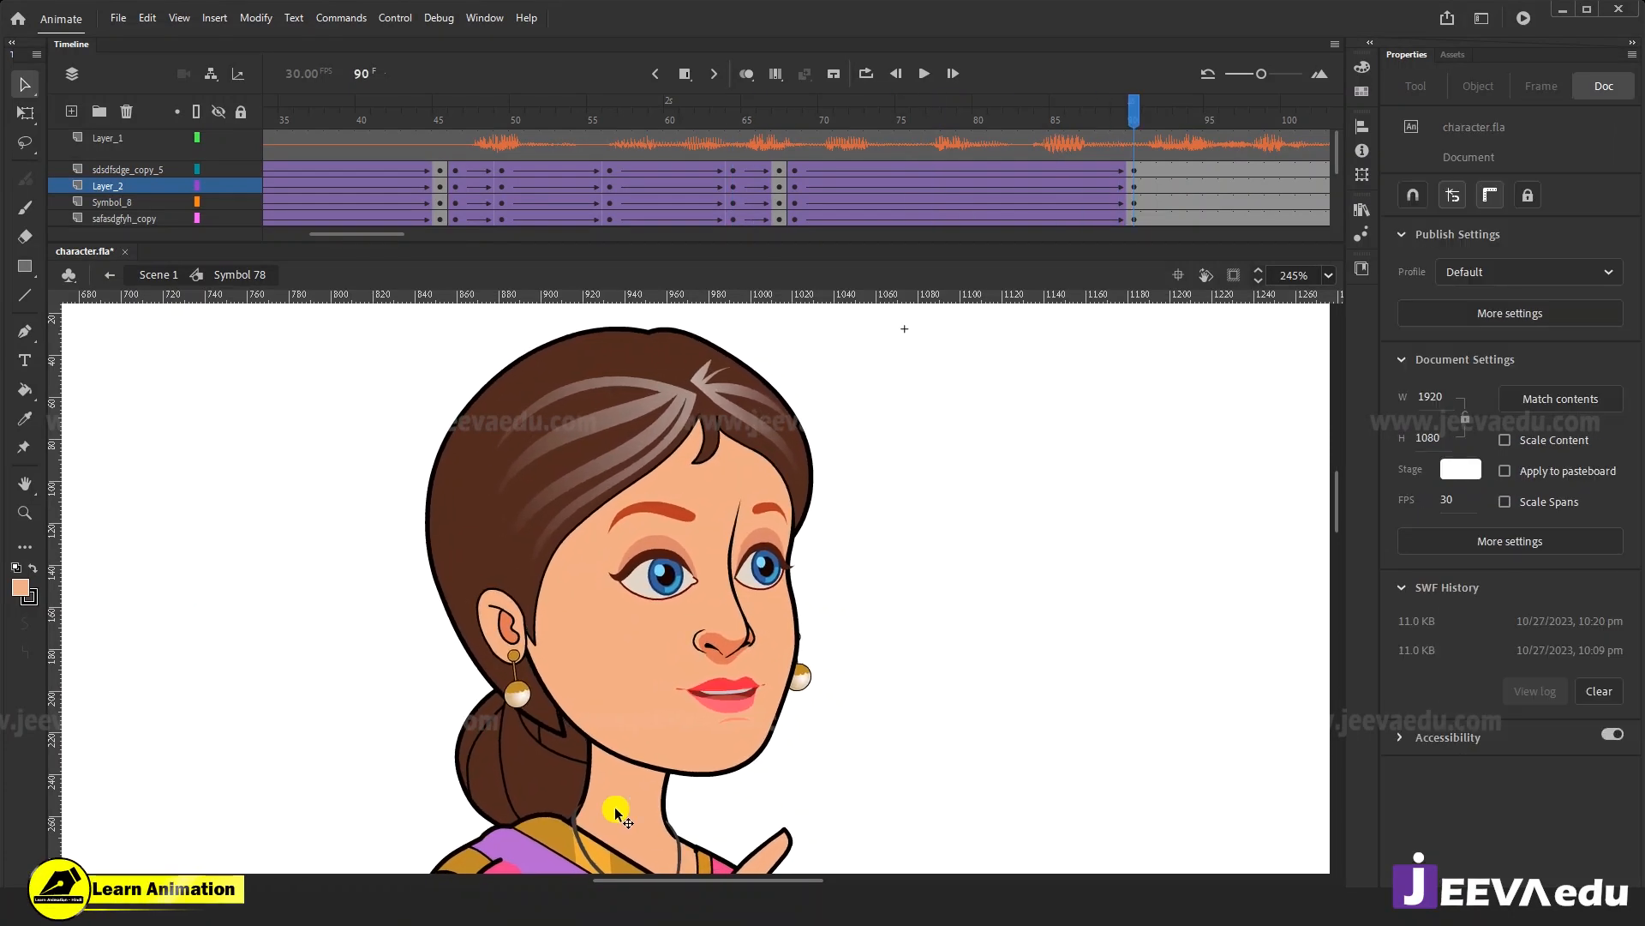
left_click_drag(1106, 135, 995, 189)
left_click_drag(879, 205, 1136, 209)
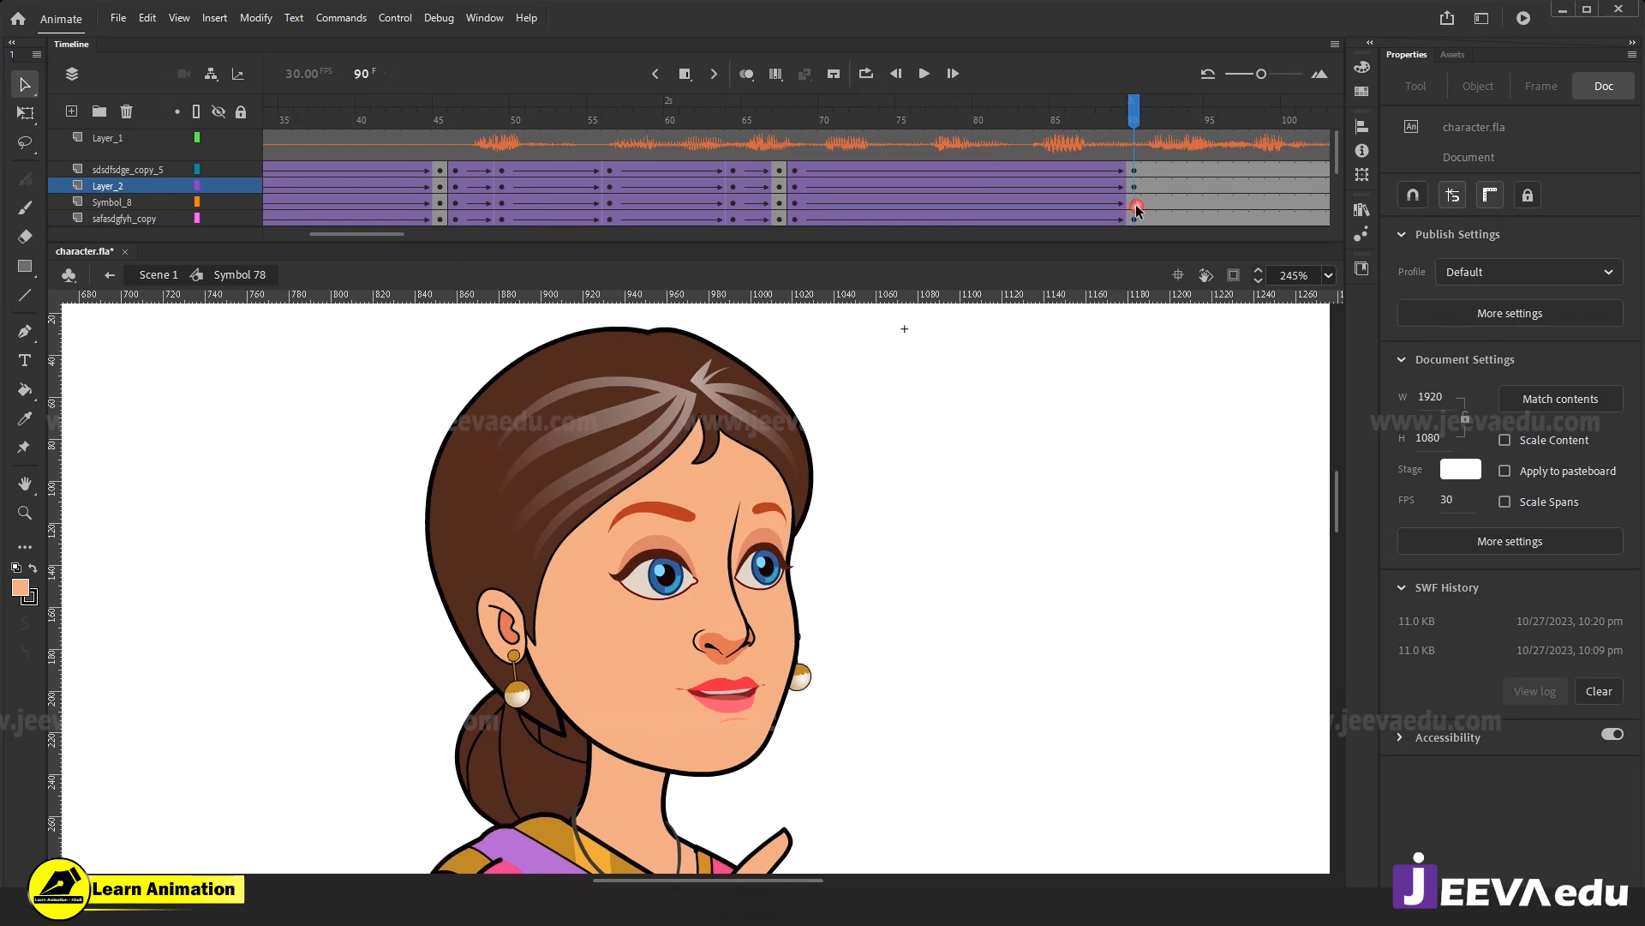
At frame 90, rotate the head and hair bun together slightly counter-clockwise around the base of the neck.
left_click(653, 727)
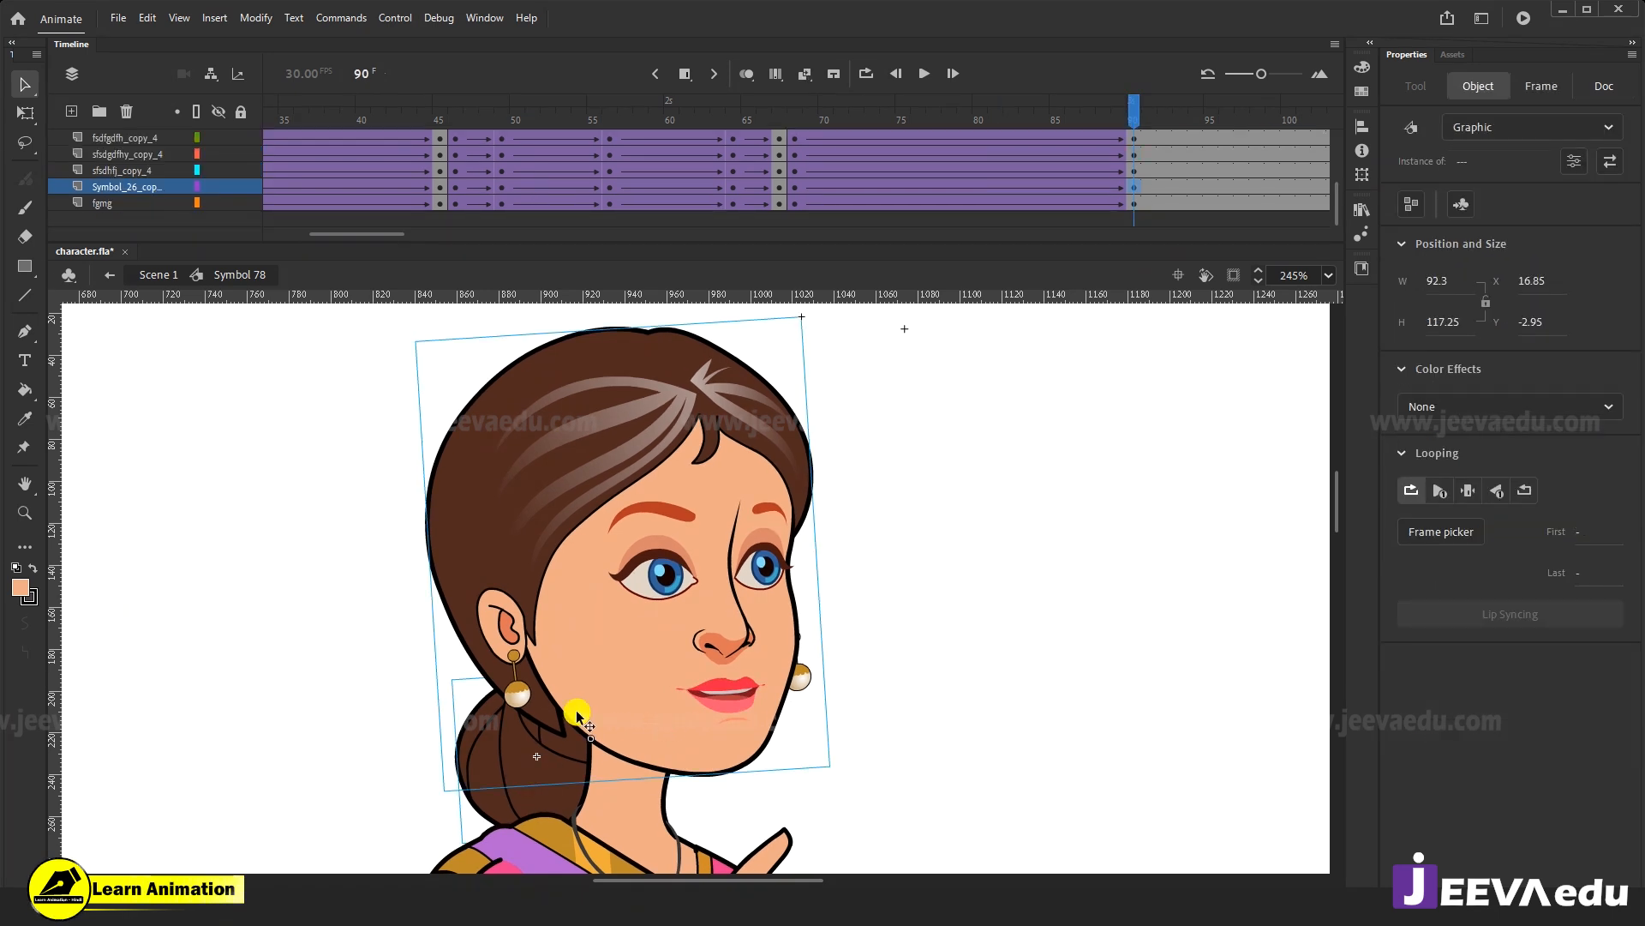
key("q")
left_click_drag(591, 744, 590, 745)
left_click_drag(847, 323, 838, 311)
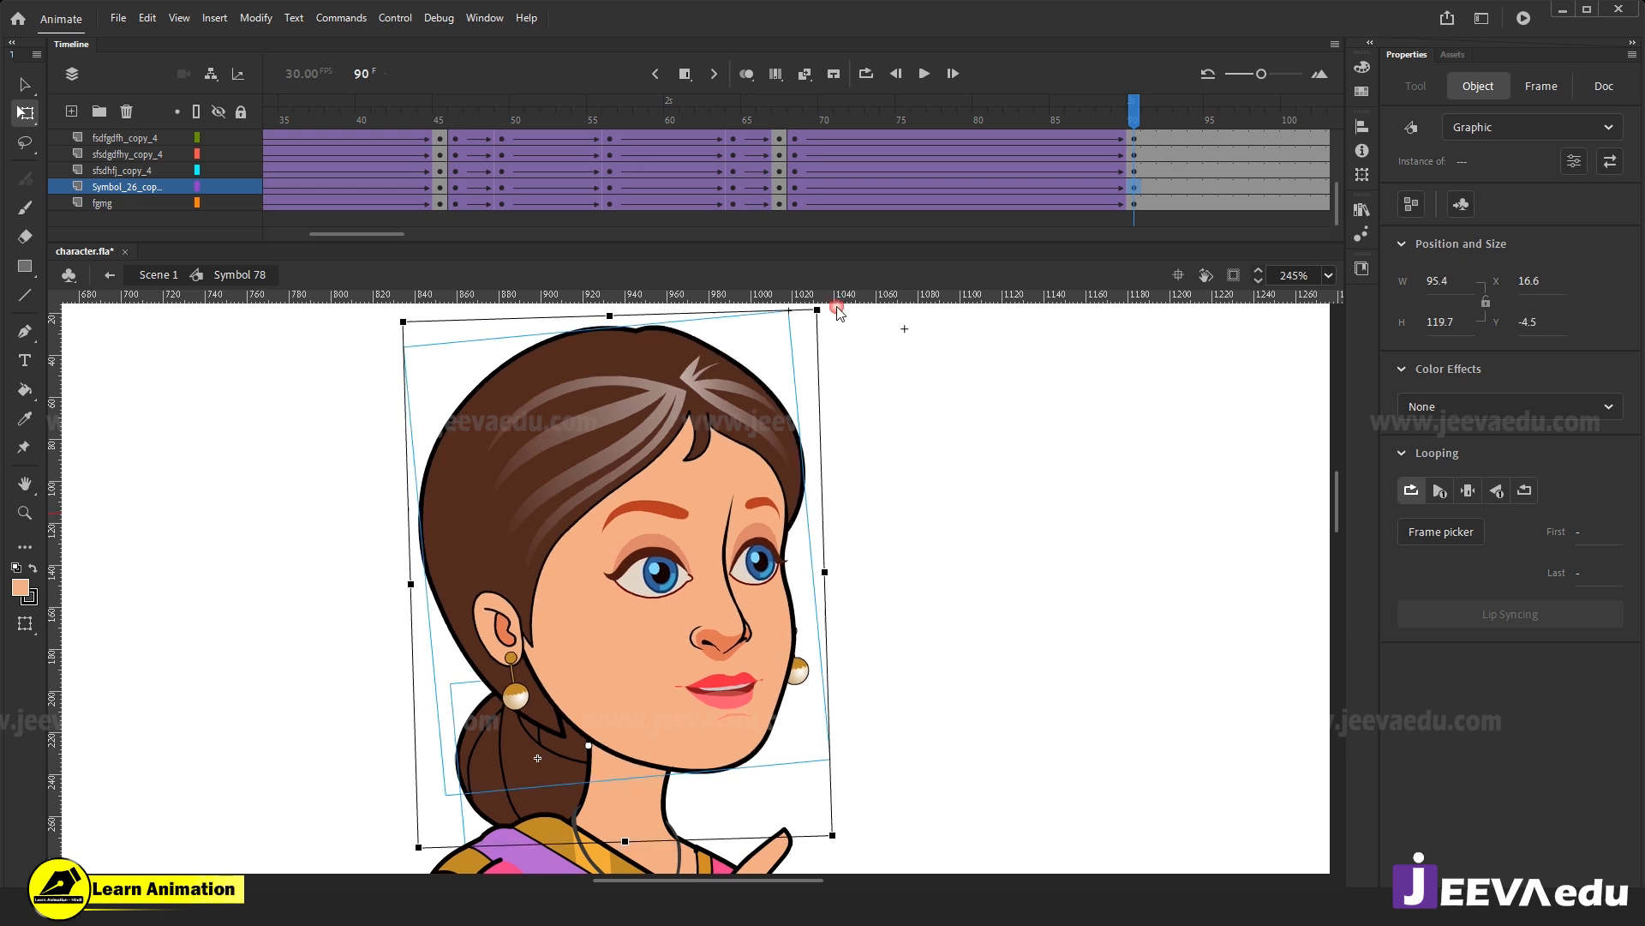
left_click_drag(1117, 115, 1134, 183)
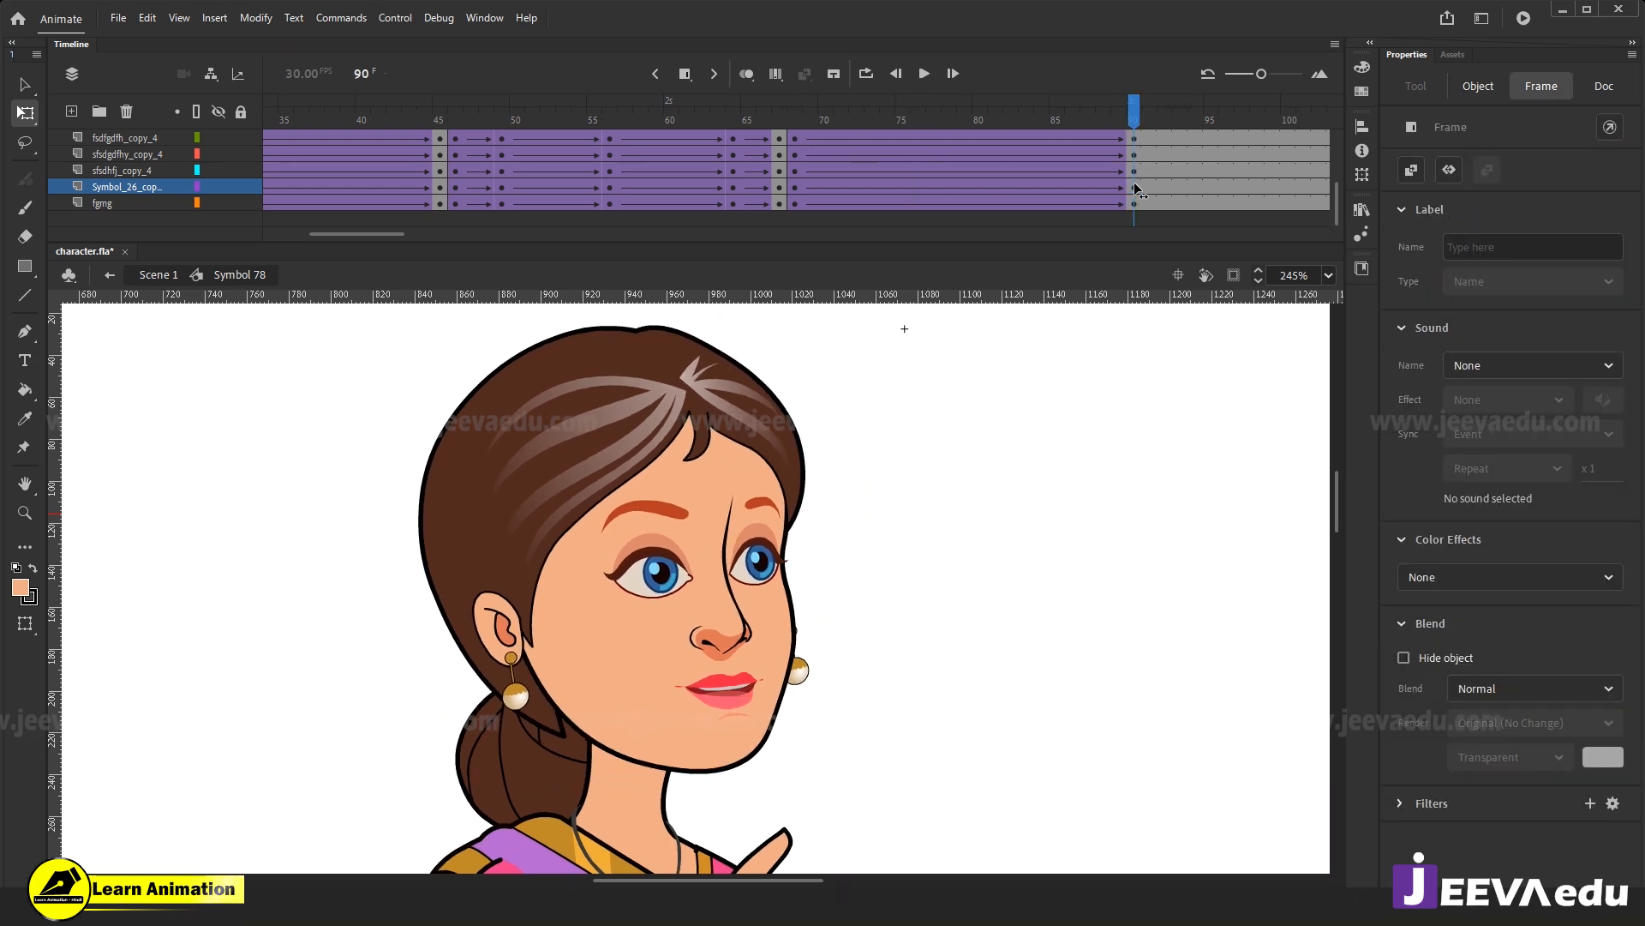
Play the audio onward from frame 90, and insert keyframes at frame 91 on all character layers below Layer_1.
key("z")
left_click(760, 709, "alt")
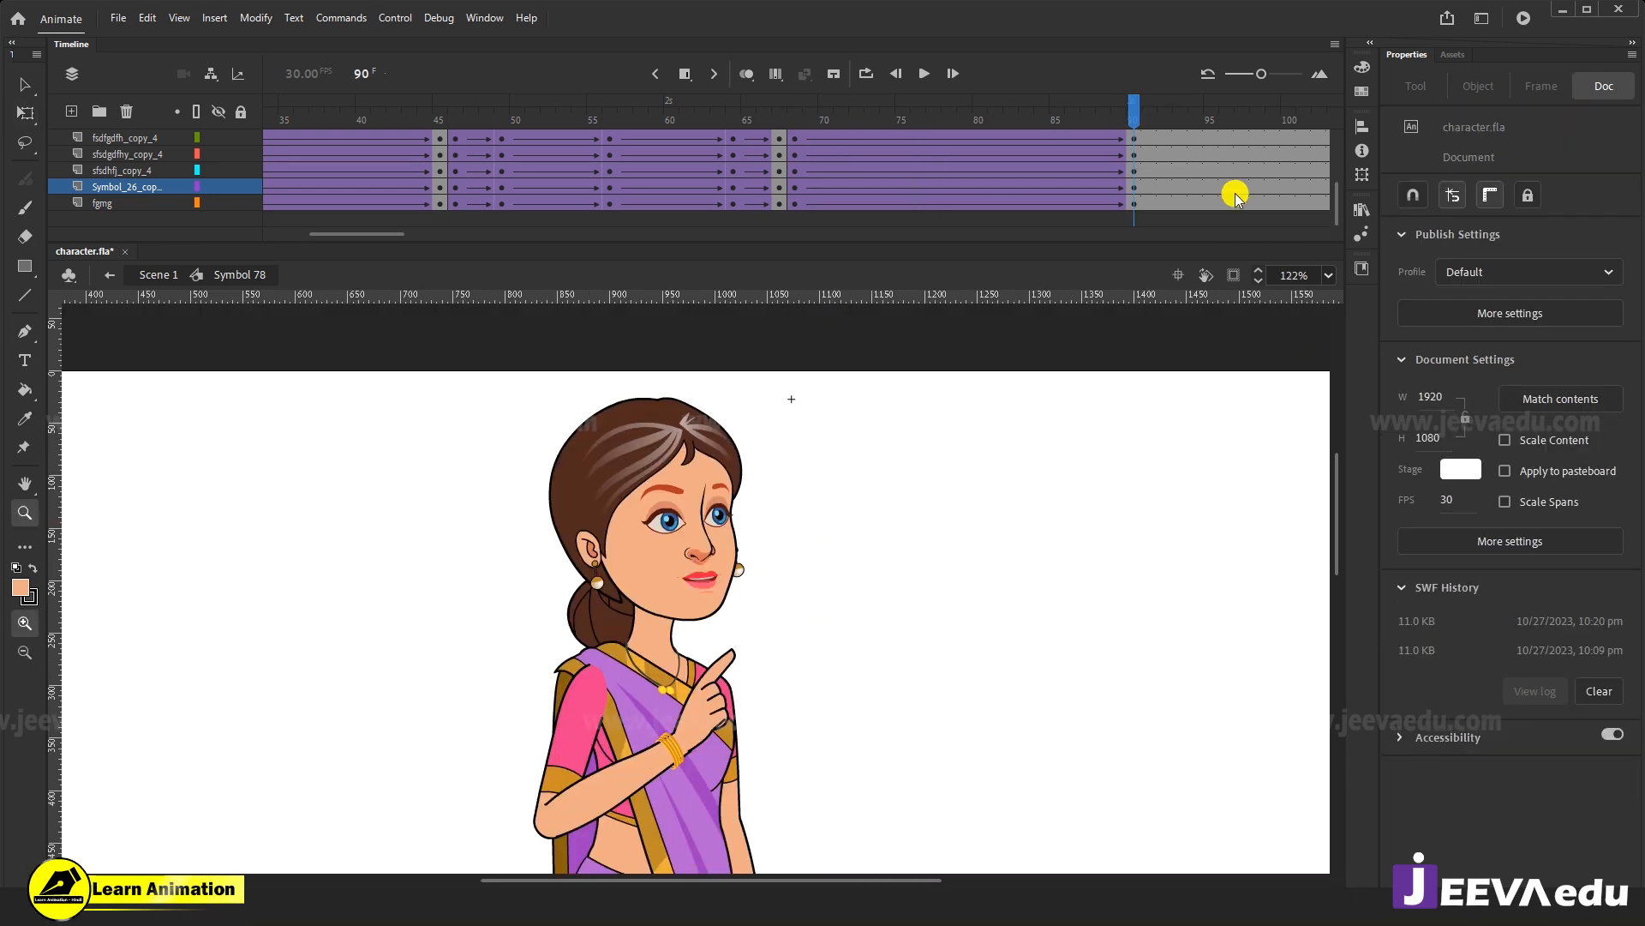
scroll(1157, 158, "up", 3)
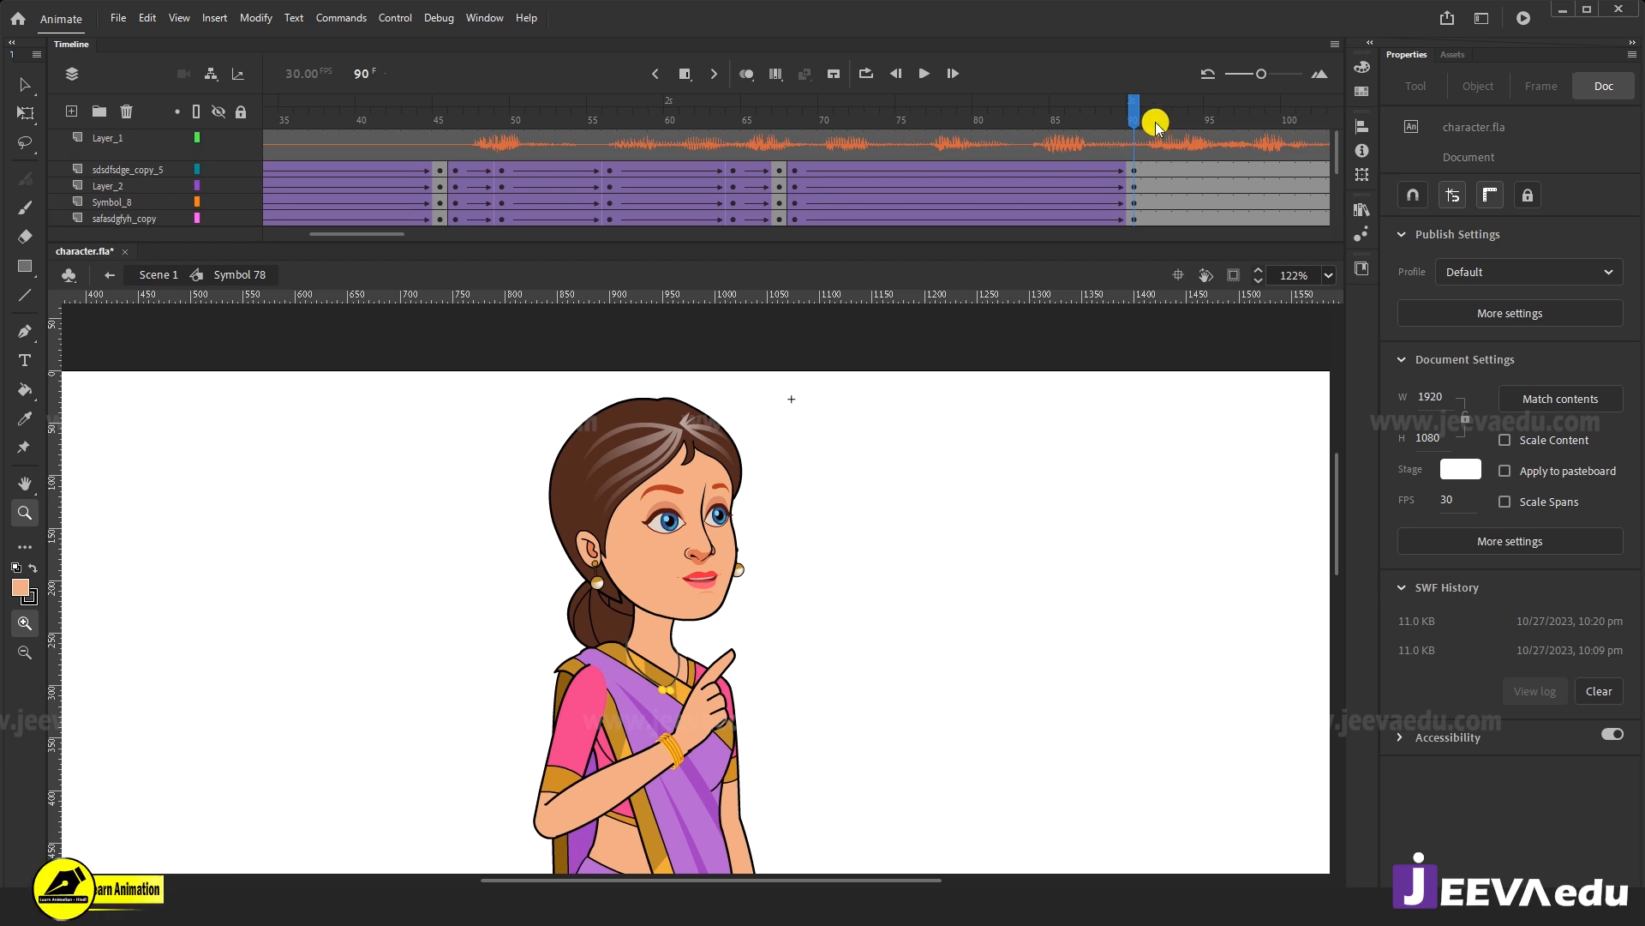
key("Return")
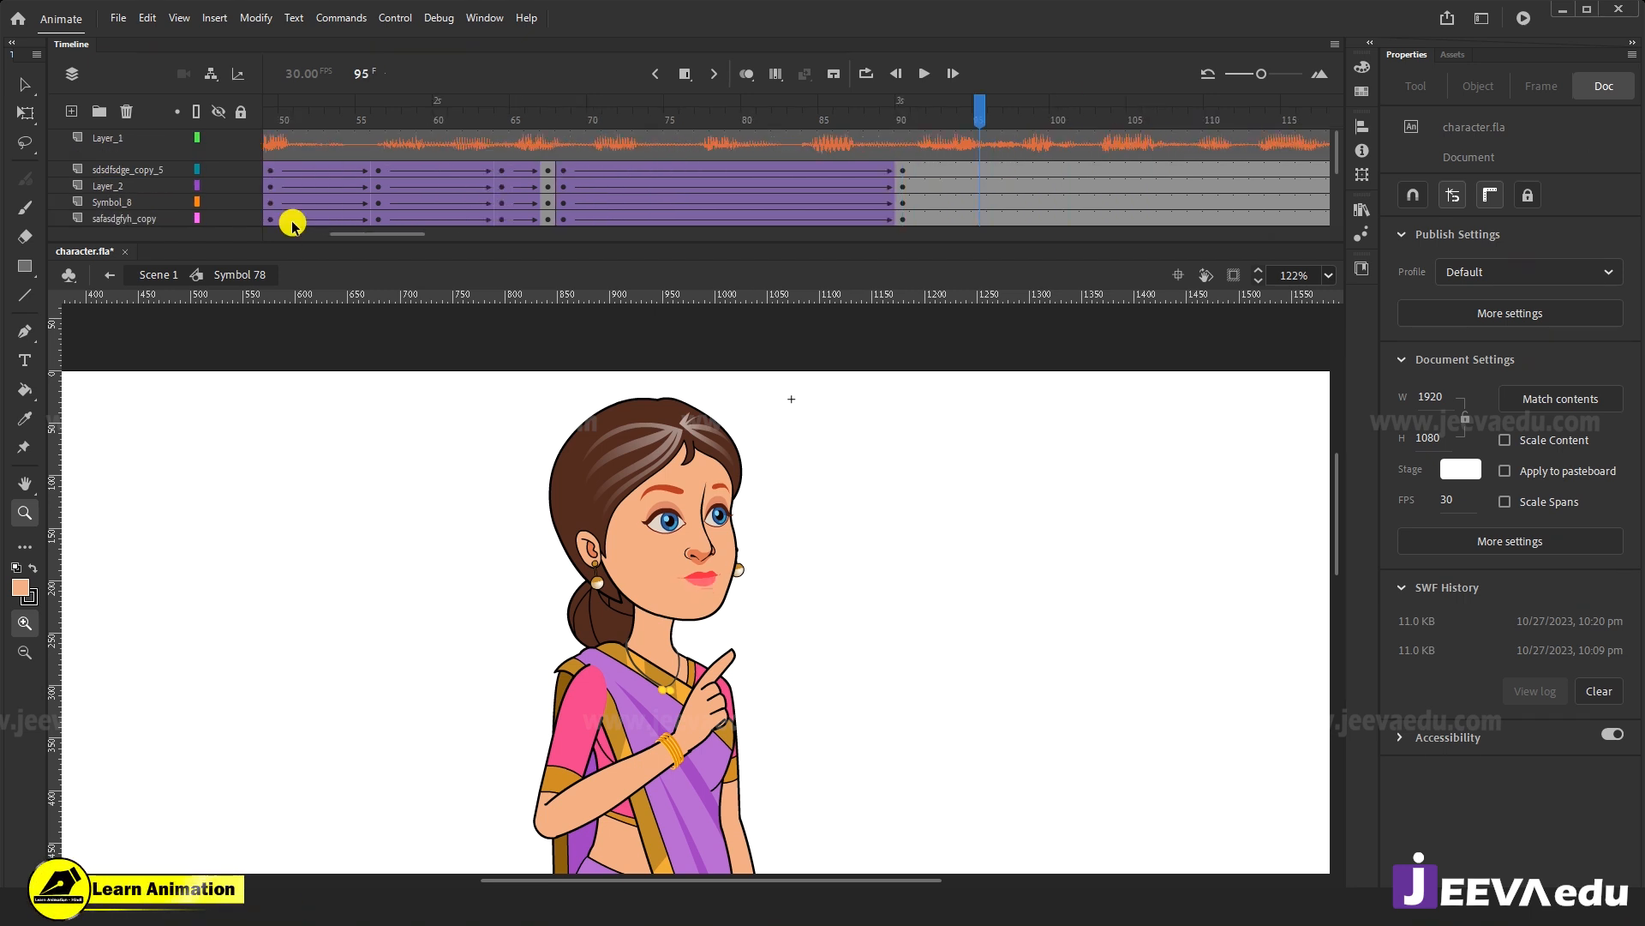
left_click_drag(349, 232, 393, 235)
left_click_drag(466, 112, 626, 175)
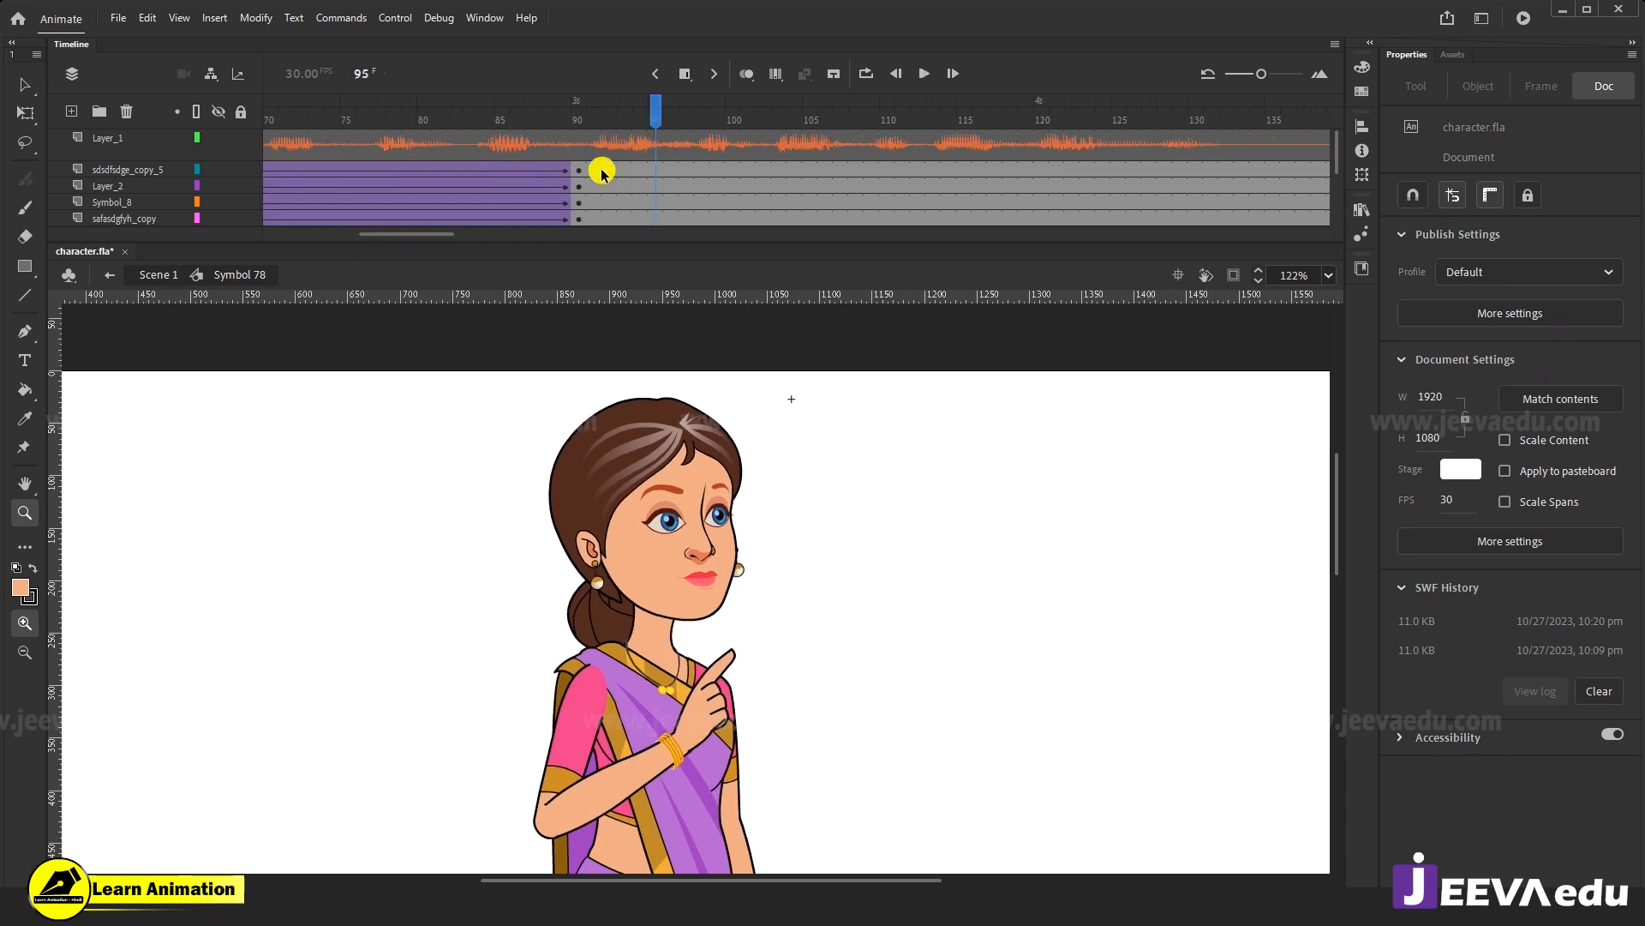
left_click_drag(598, 254, 595, 270)
scroll(638, 167, "up", 3)
key("F6")
Insert keyframes at frames 95 and 103 on all character layers.
left_click_drag(647, 175, 650, 271)
scroll(754, 171, "up", 5)
key("F6")
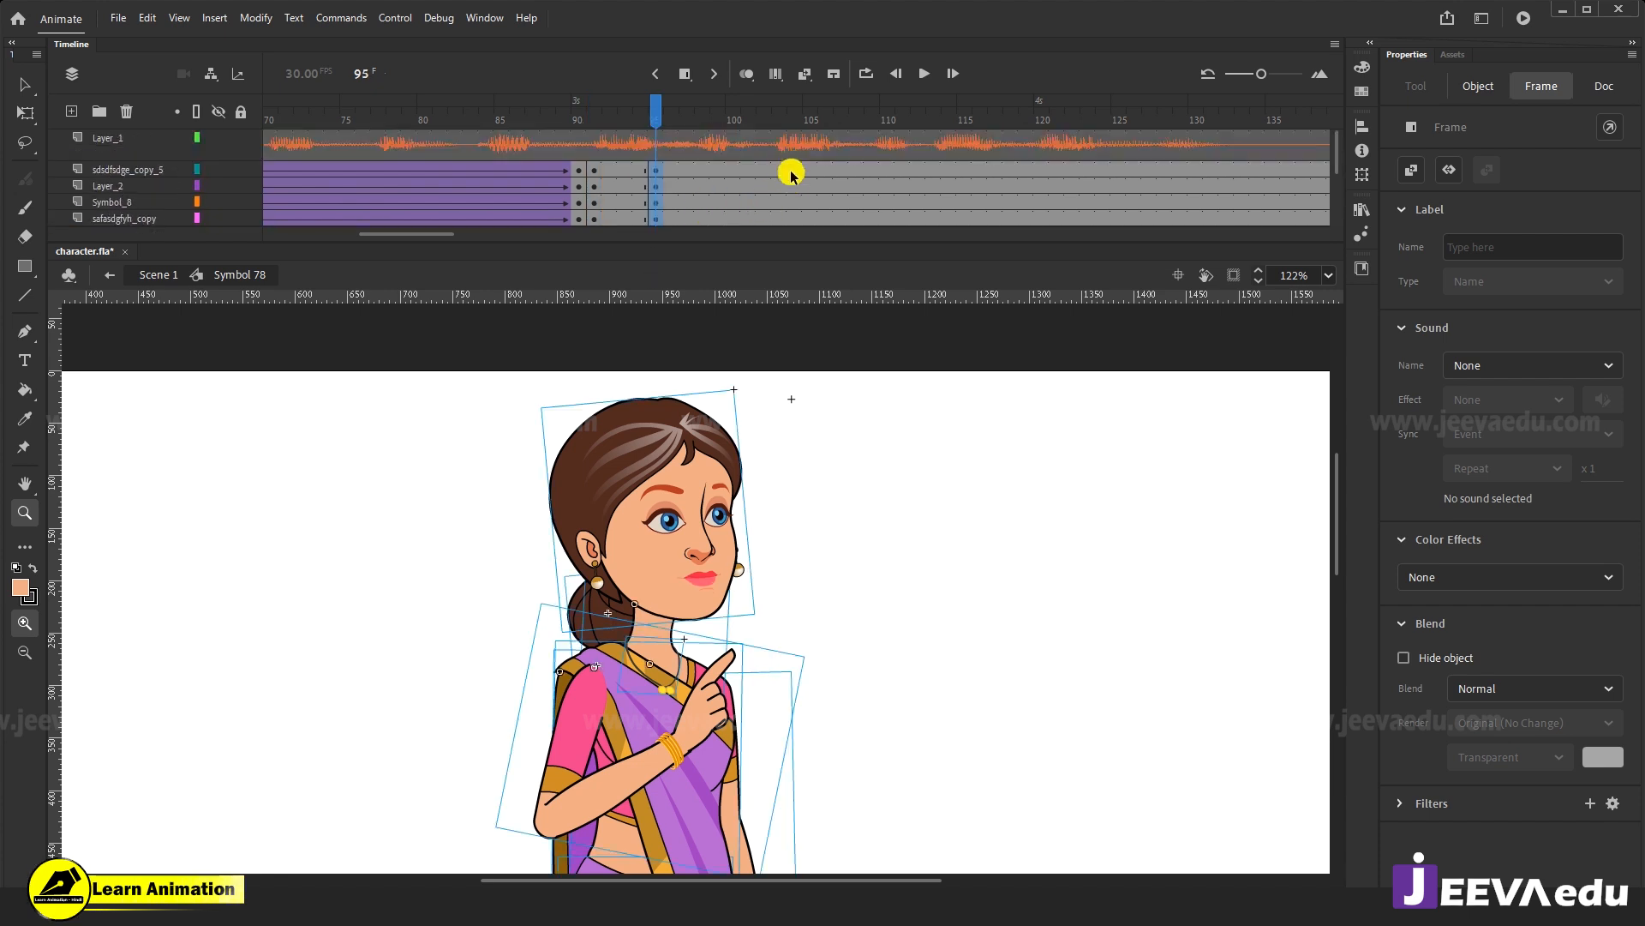
left_click_drag(780, 169, 776, 225)
key("F6")
Create classic tweens on all character layers between the keyframes at frames 91, 95 and 103.
scroll(774, 219, "up", 5)
left_click_drag(646, 166, 683, 286)
right_click(661, 181)
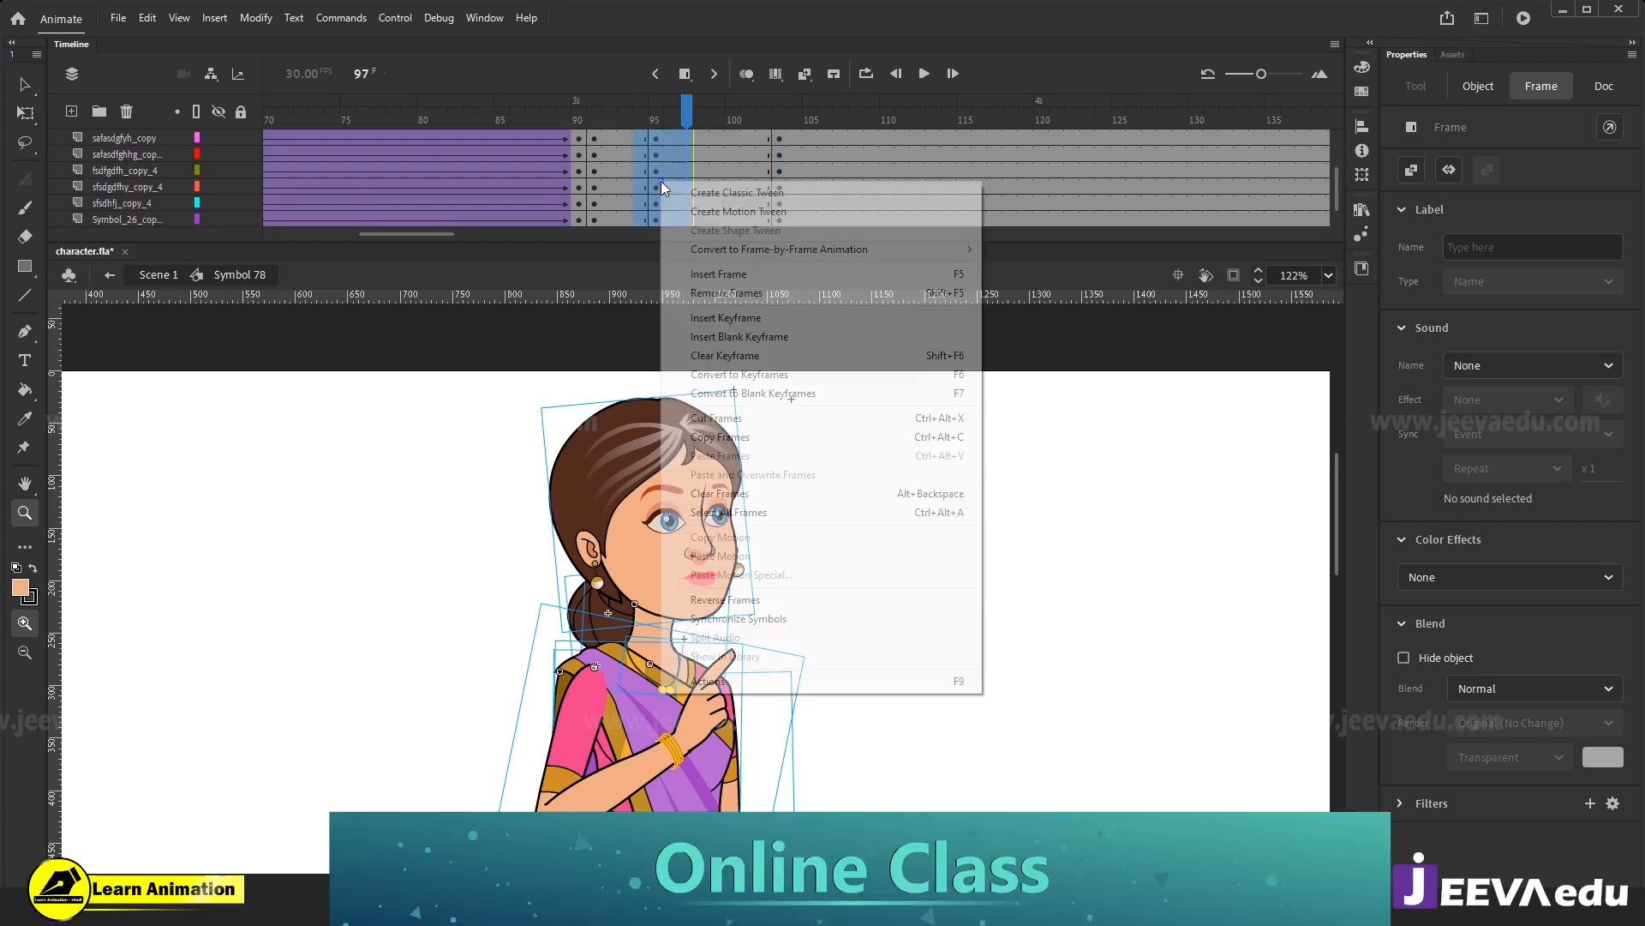
left_click(686, 192)
left_click_drag(728, 157, 735, 316)
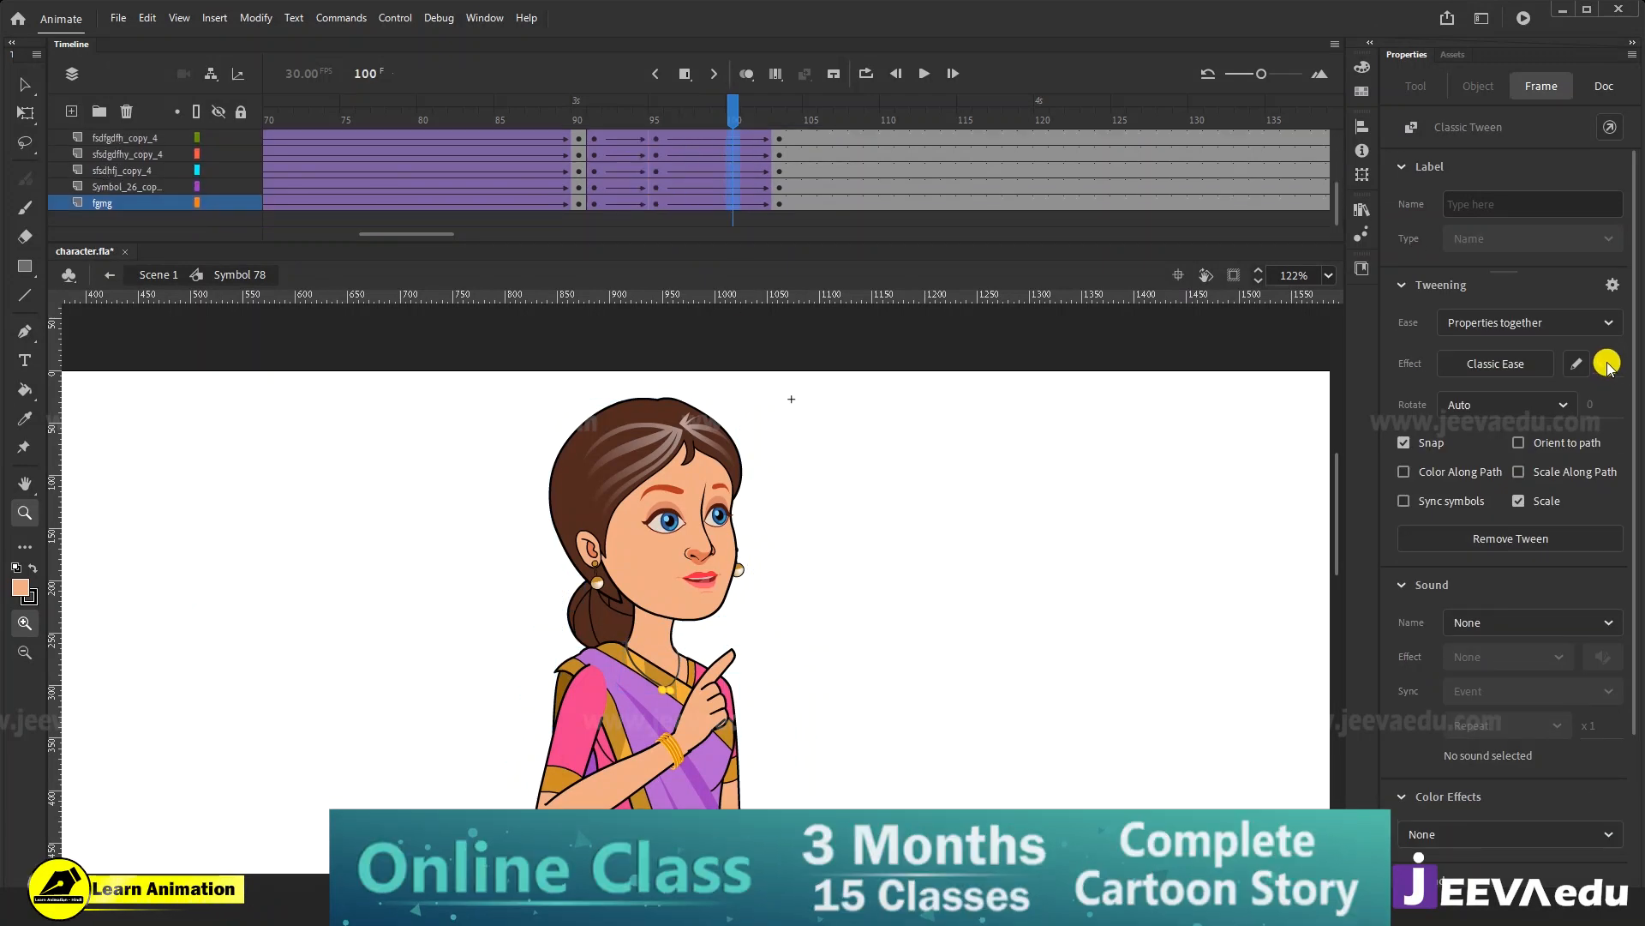
scroll(750, 159, "up", 3)
At frame 95, select the upper-body parts including the head and arms, and rotate them slightly clockwise to lean the character forward.
left_click_drag(733, 121, 655, 181)
left_click(622, 659, "alt")
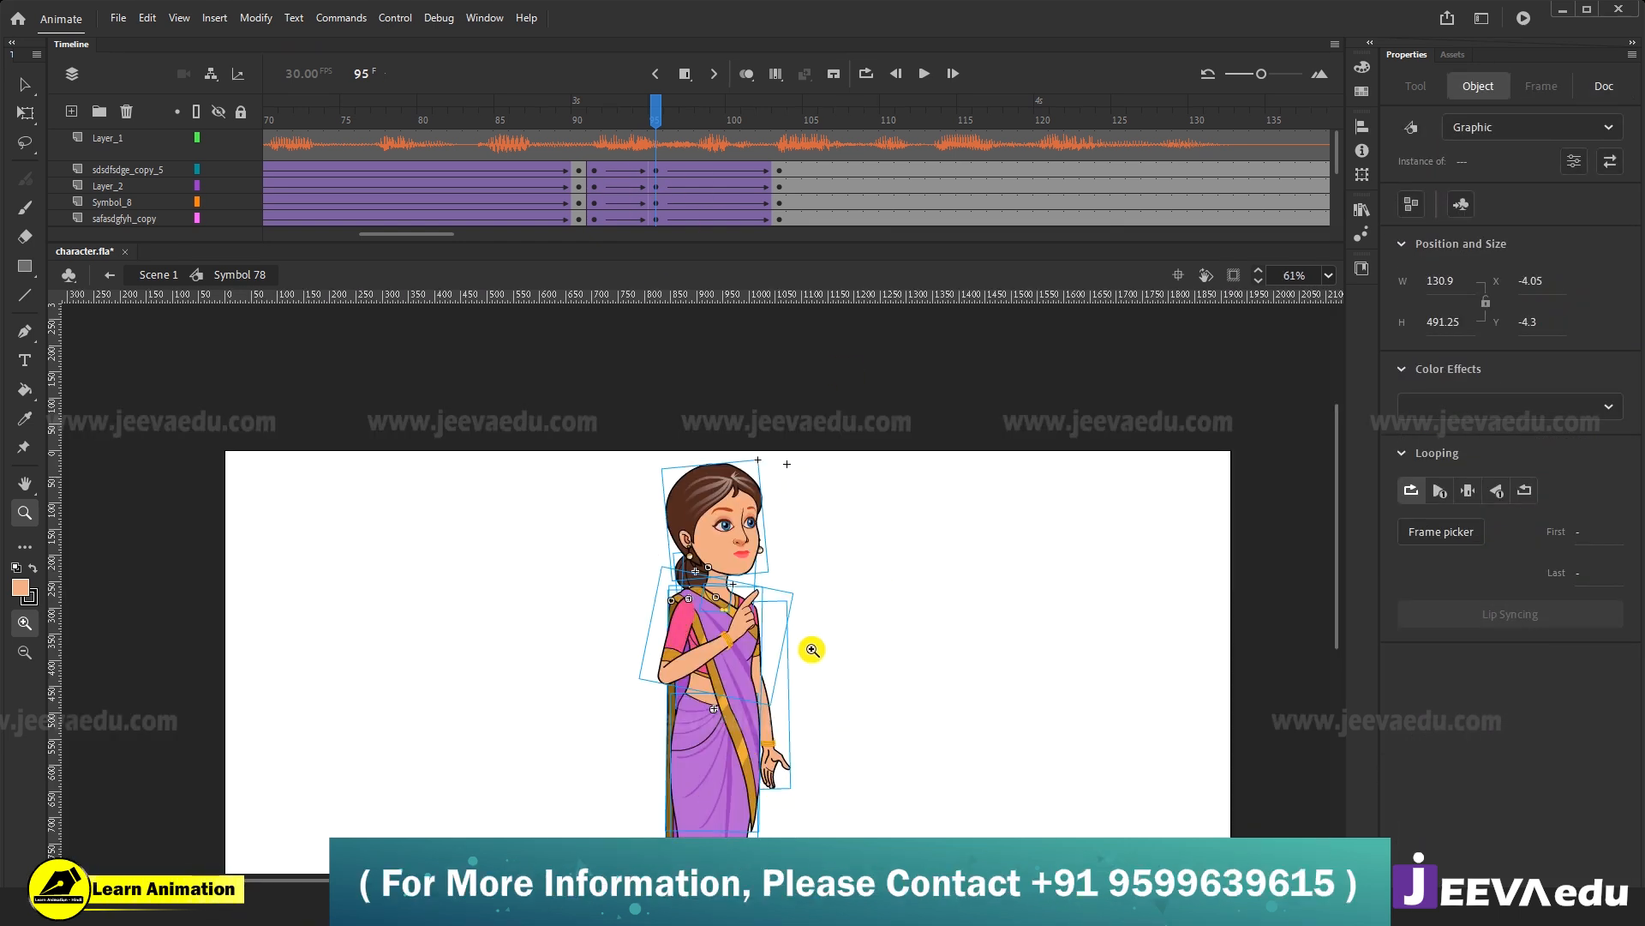
key("v")
left_click(654, 593)
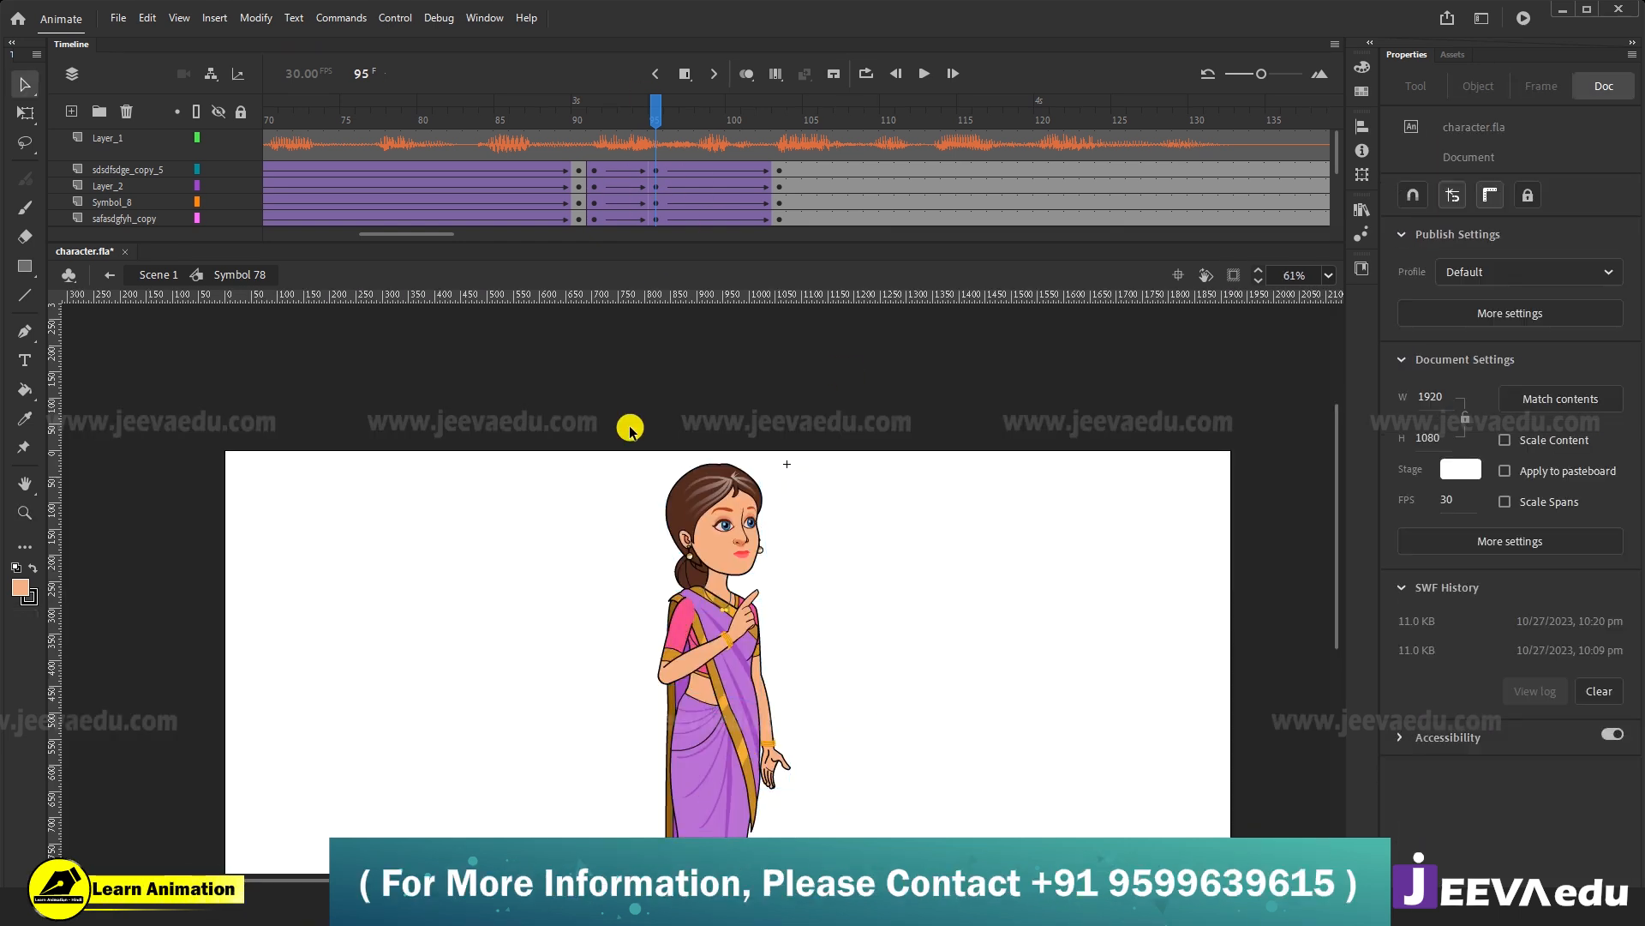
left_click_drag(625, 503, 787, 639)
key("z")
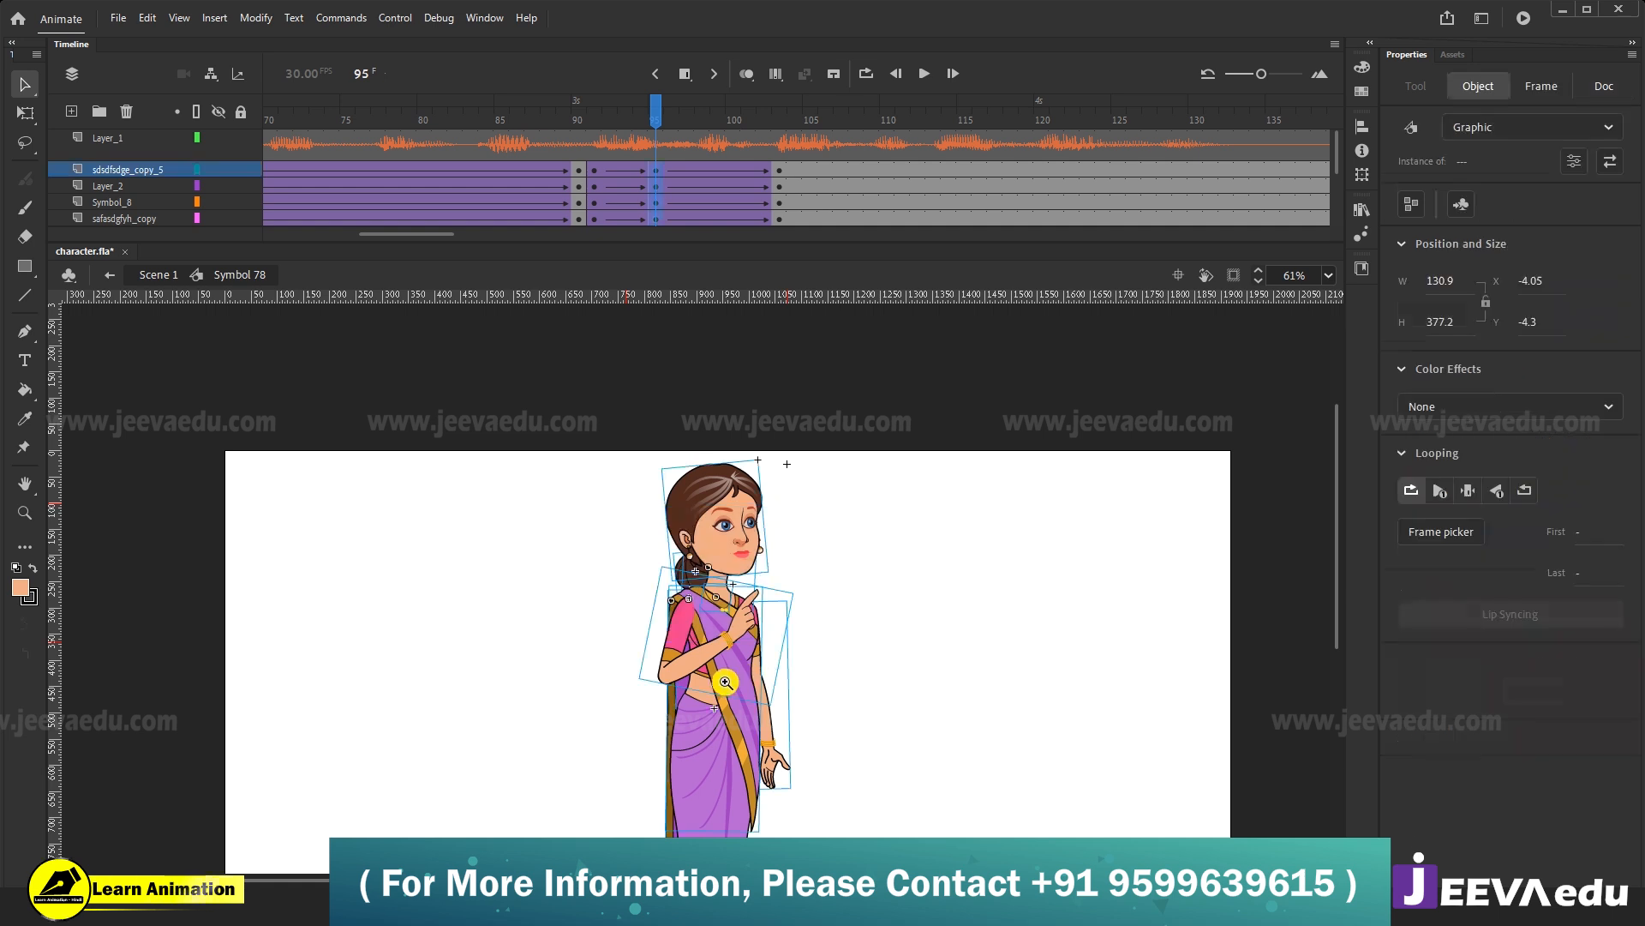
left_click(735, 670)
key("q")
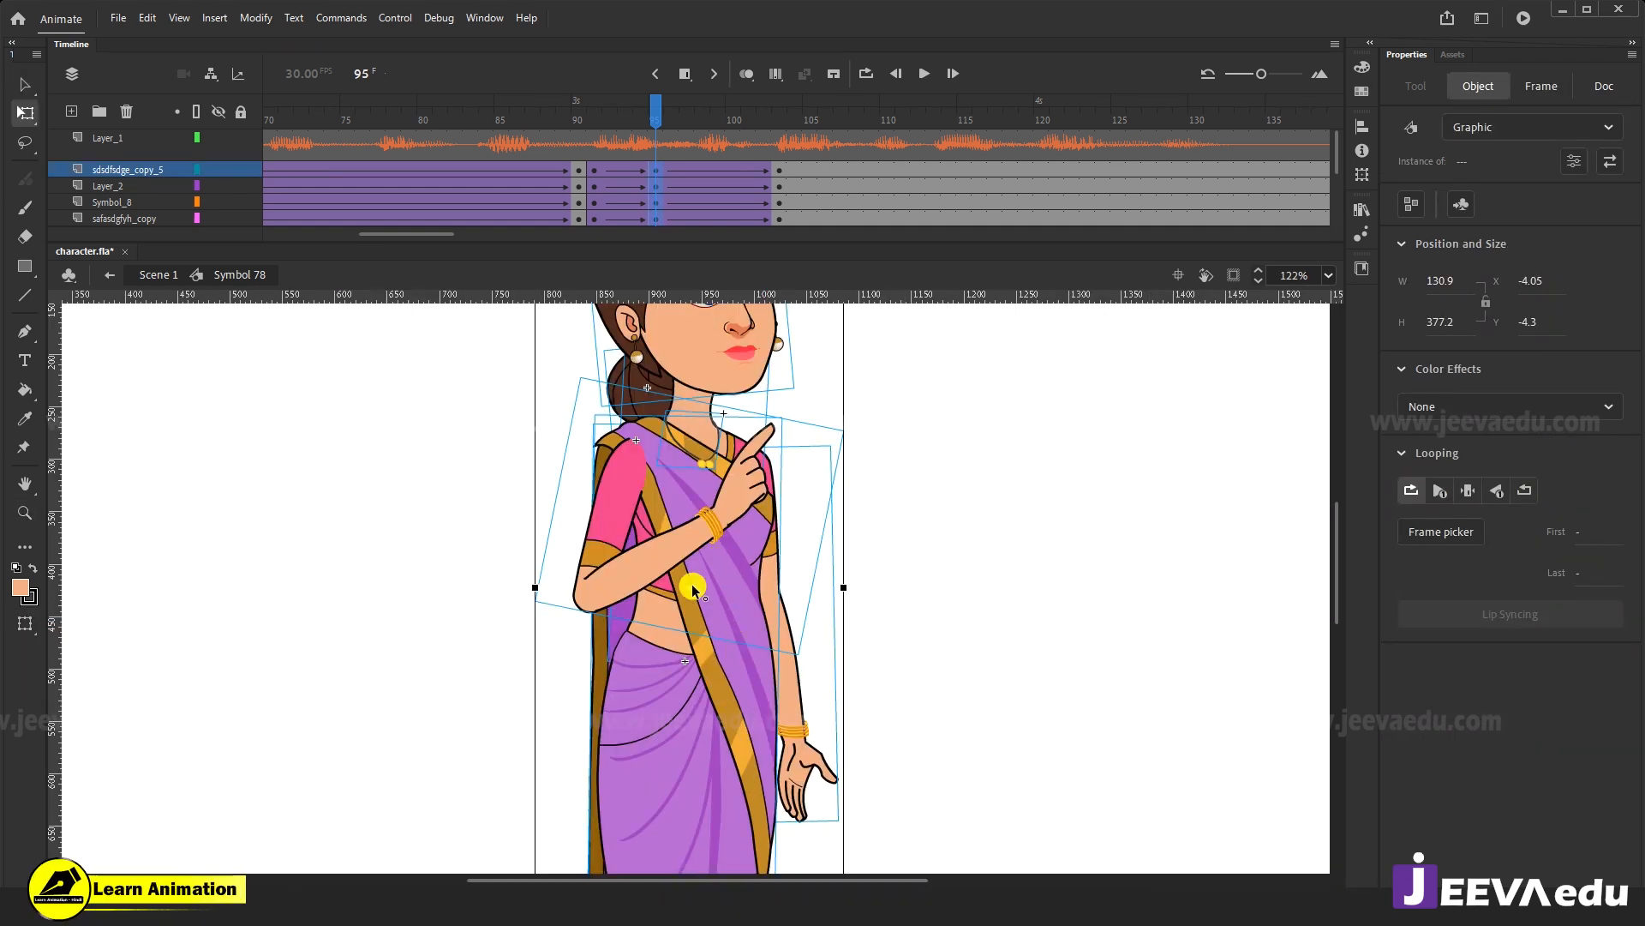
left_click_drag(754, 578, 736, 765)
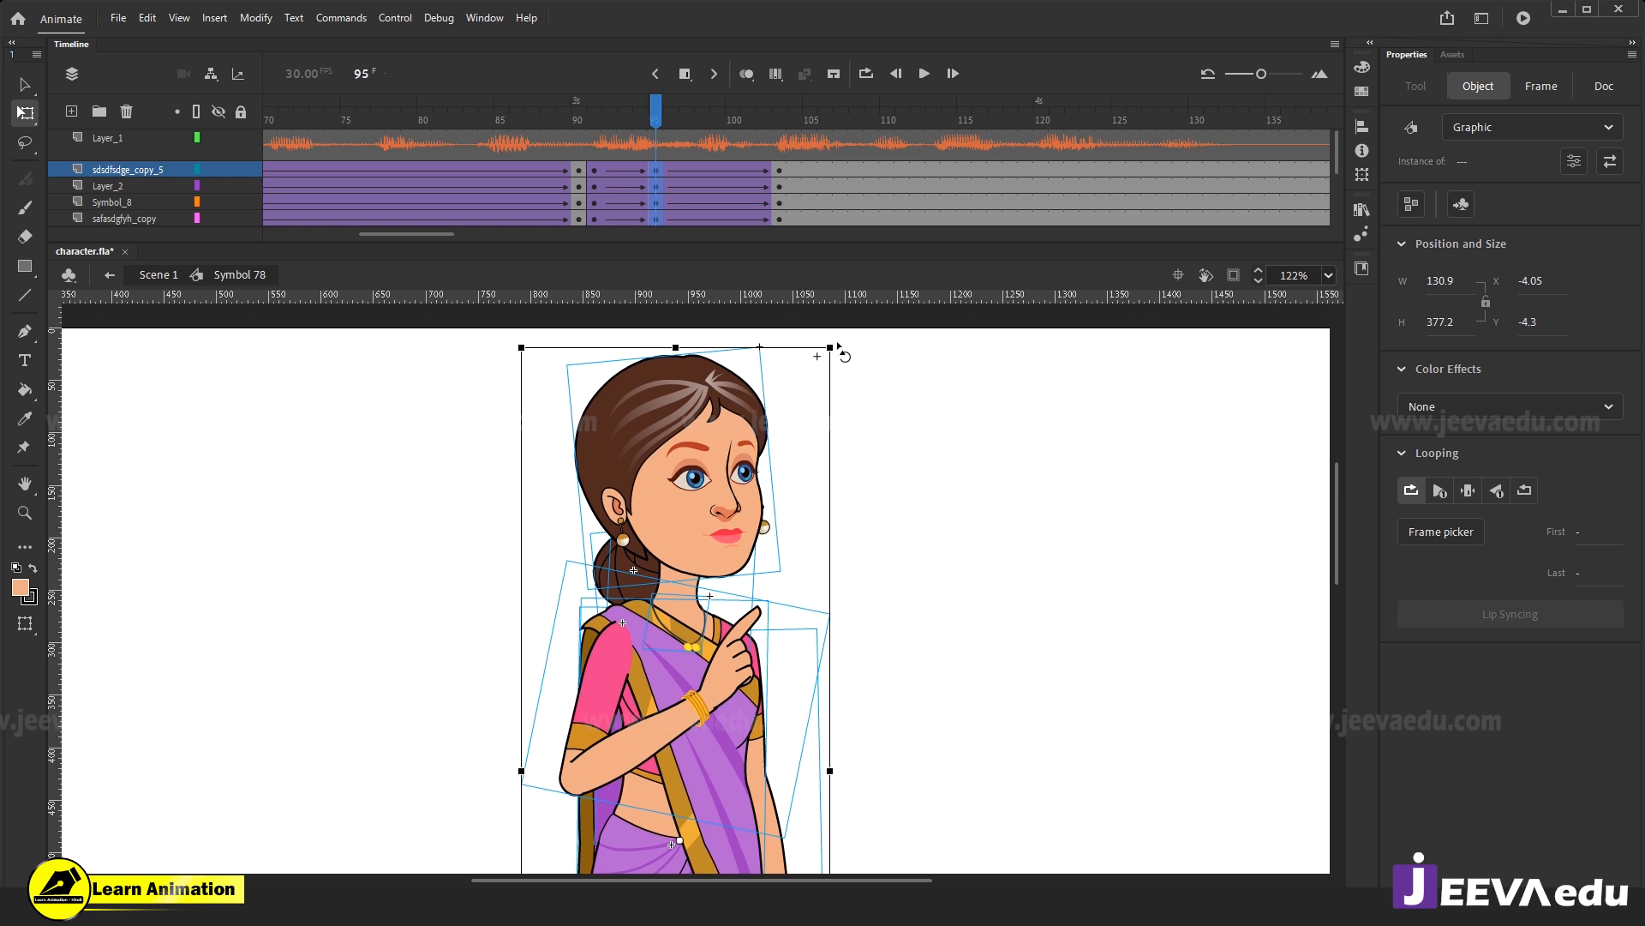
left_click_drag(843, 346, 851, 352)
left_click(927, 598)
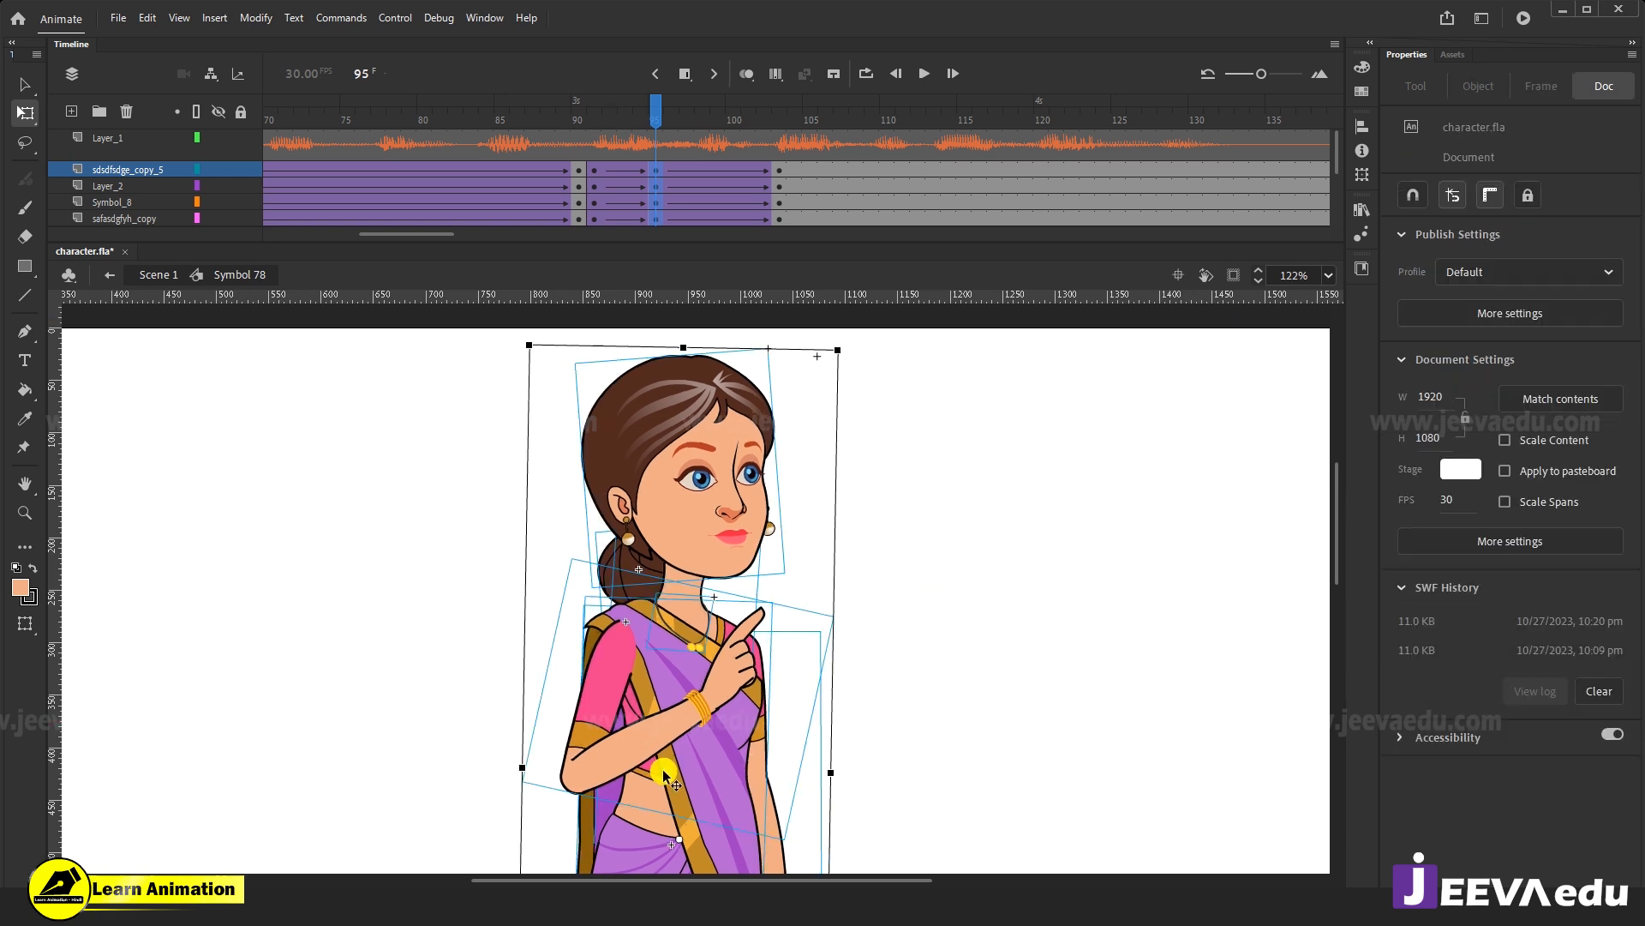
At frame 95, rotate the saree's hanging back drape slightly counter-clockwise so its lower end moves toward the skirt.
key("z")
left_click_drag(678, 789, 697, 383)
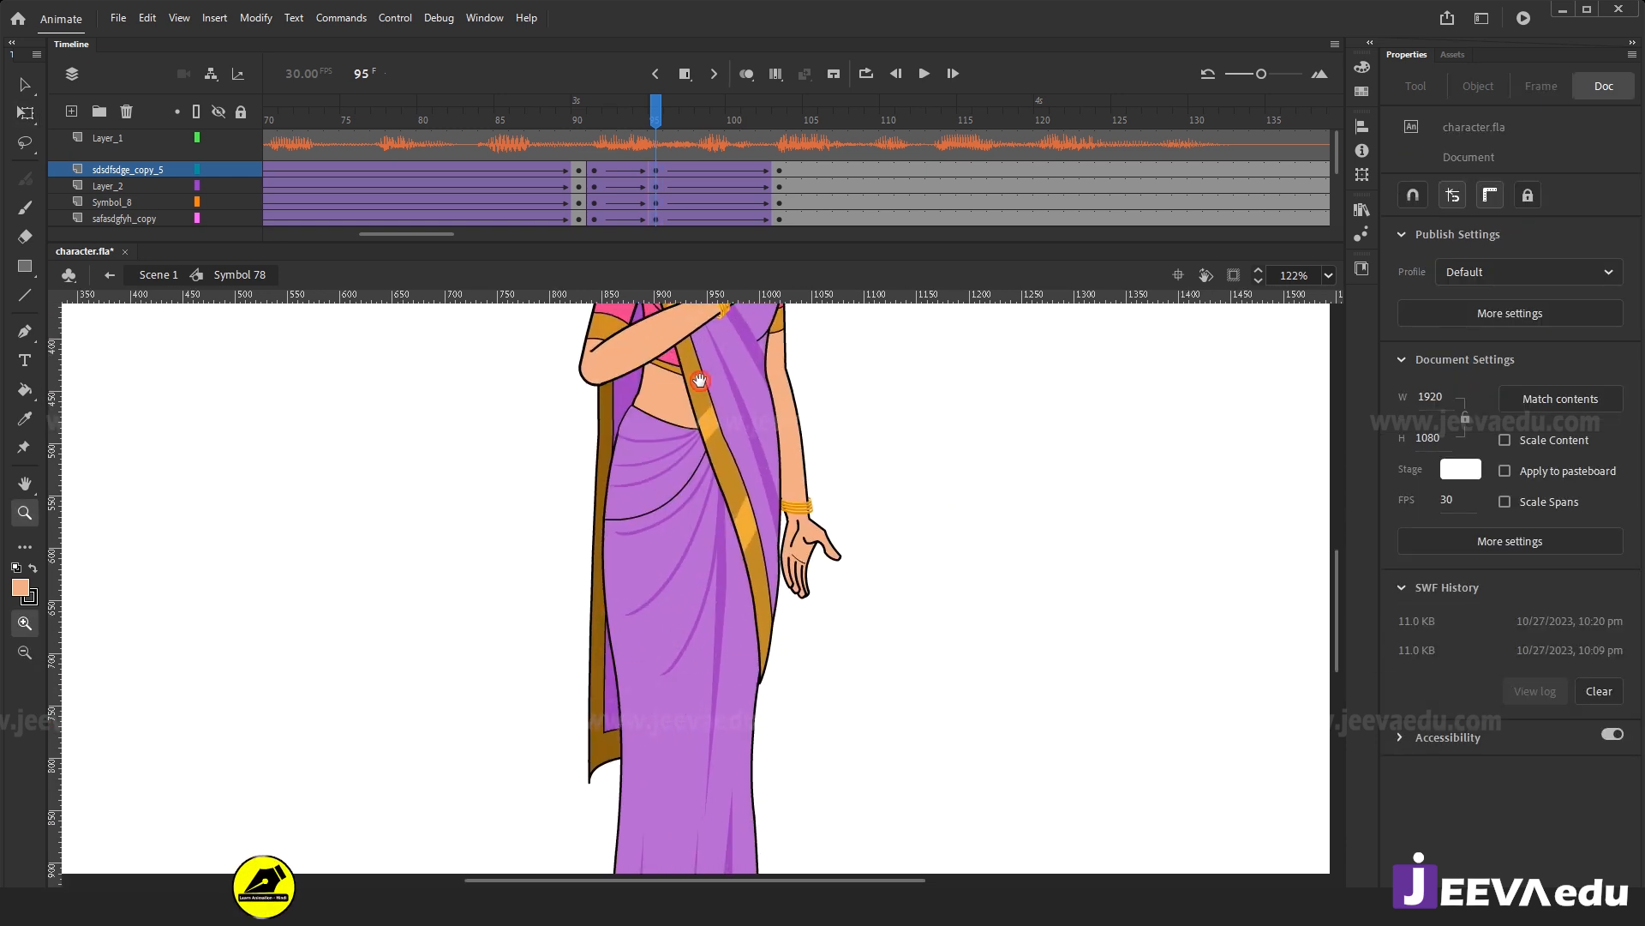
left_click(603, 746)
left_click(699, 637, "alt")
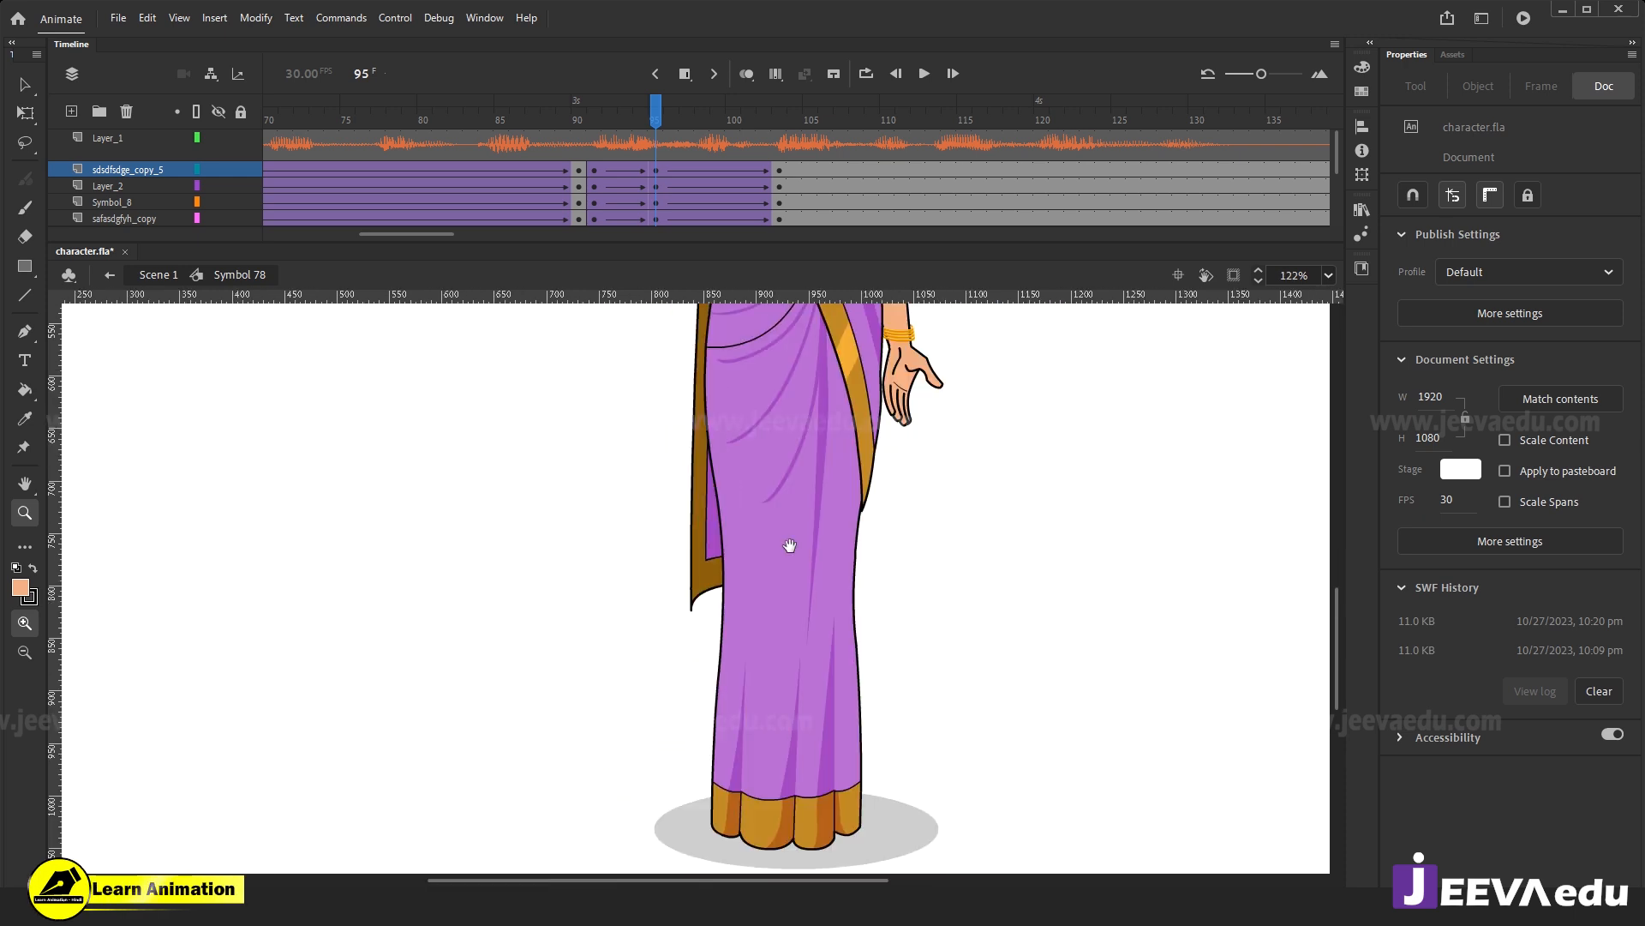
left_click_drag(790, 545, 727, 733)
key("v")
left_click(645, 767)
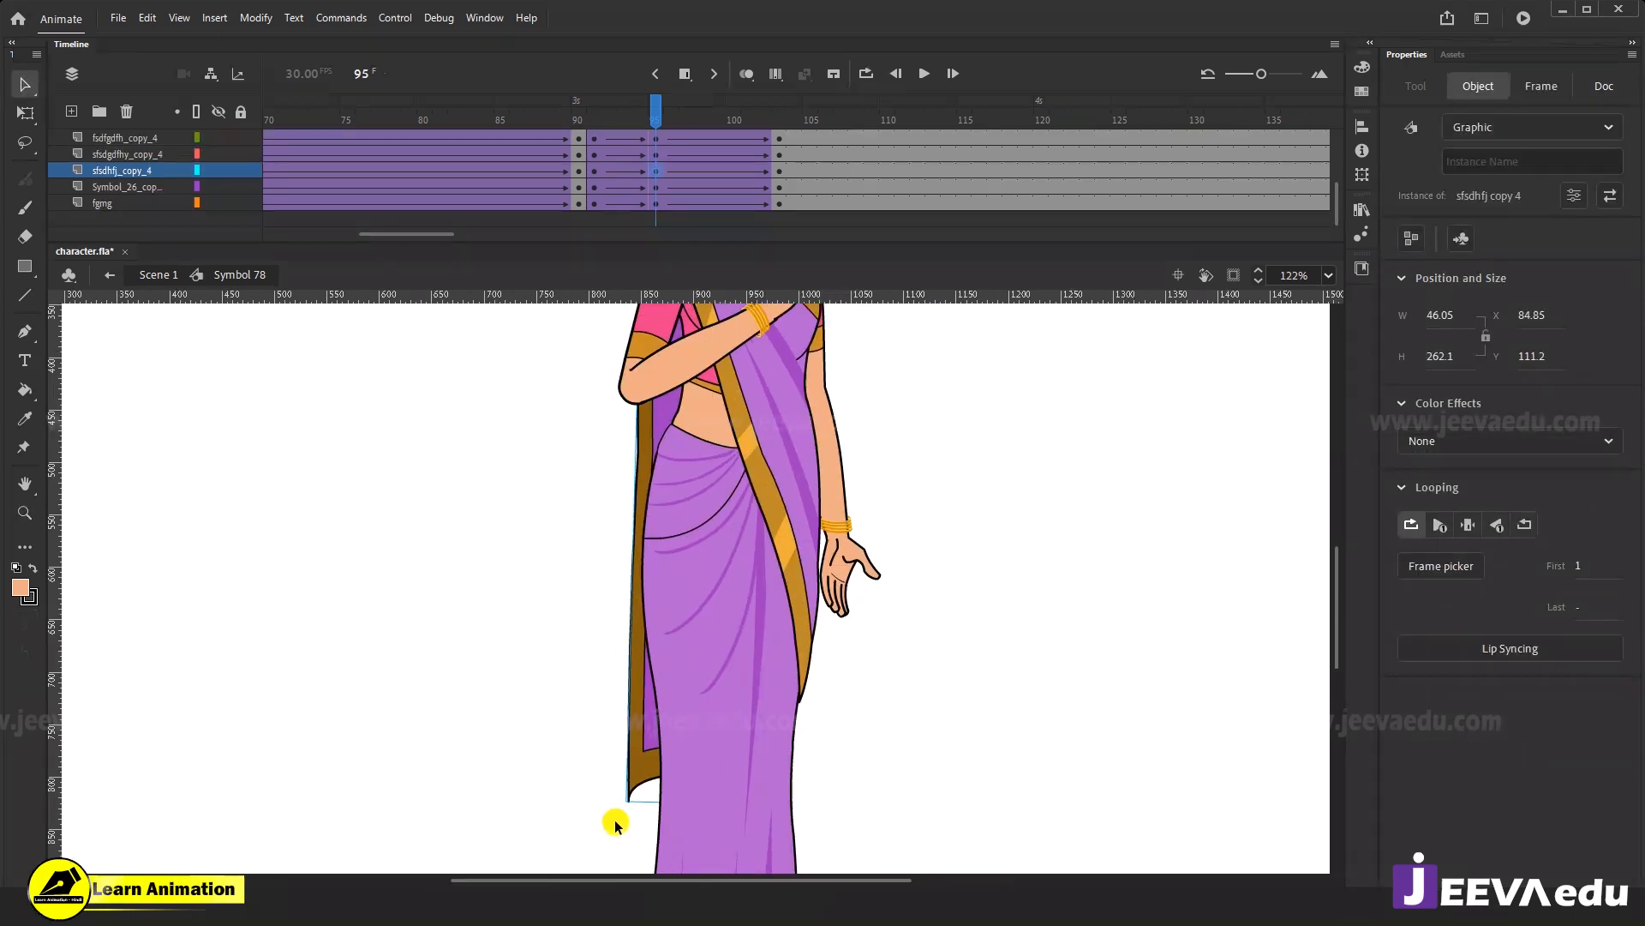
key("q")
left_click_drag(624, 816, 634, 828)
Select the lowered arm at frame 95 and compare the pose with frame 91.
left_click(820, 394)
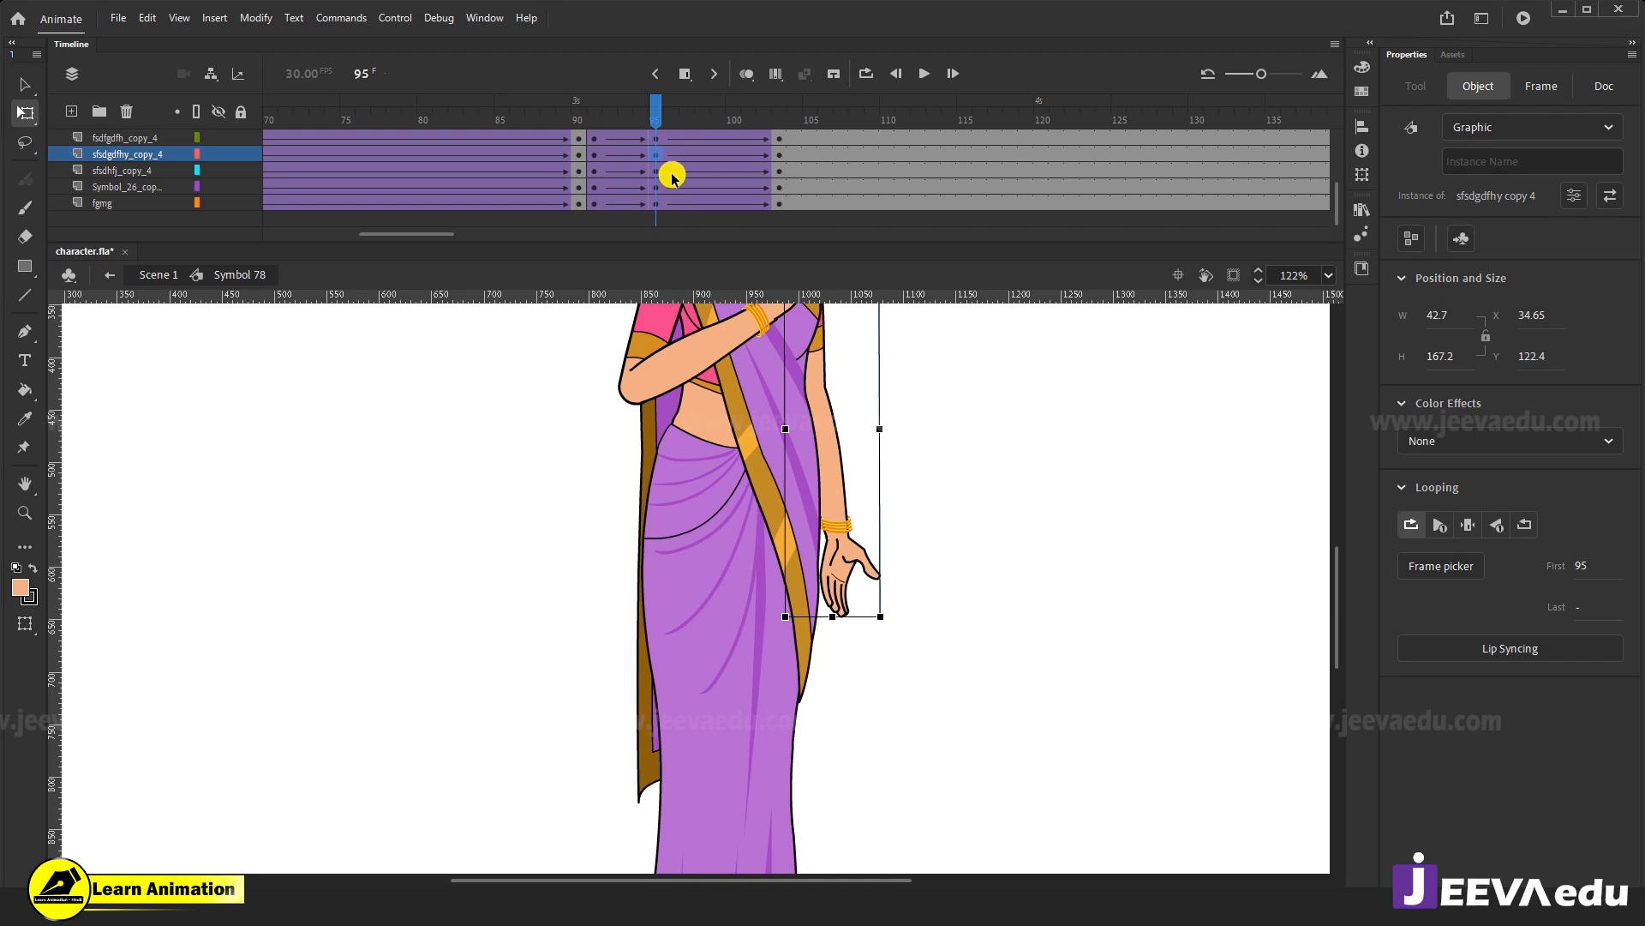
left_click(597, 137)
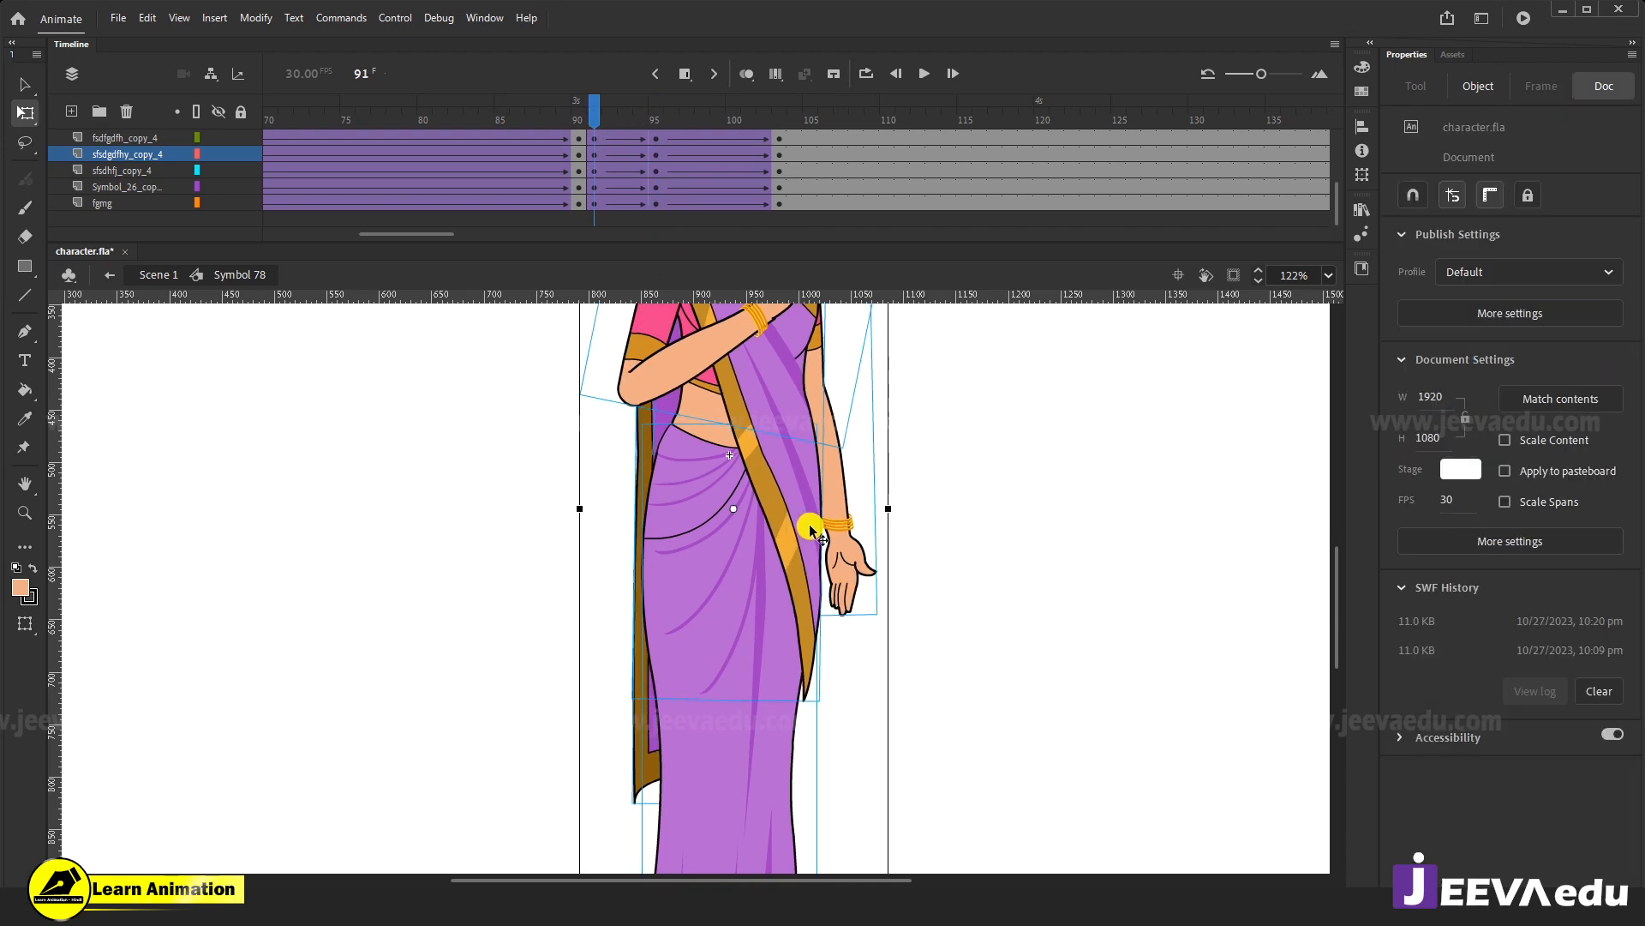
left_click_drag(591, 111, 664, 133)
left_click(661, 137)
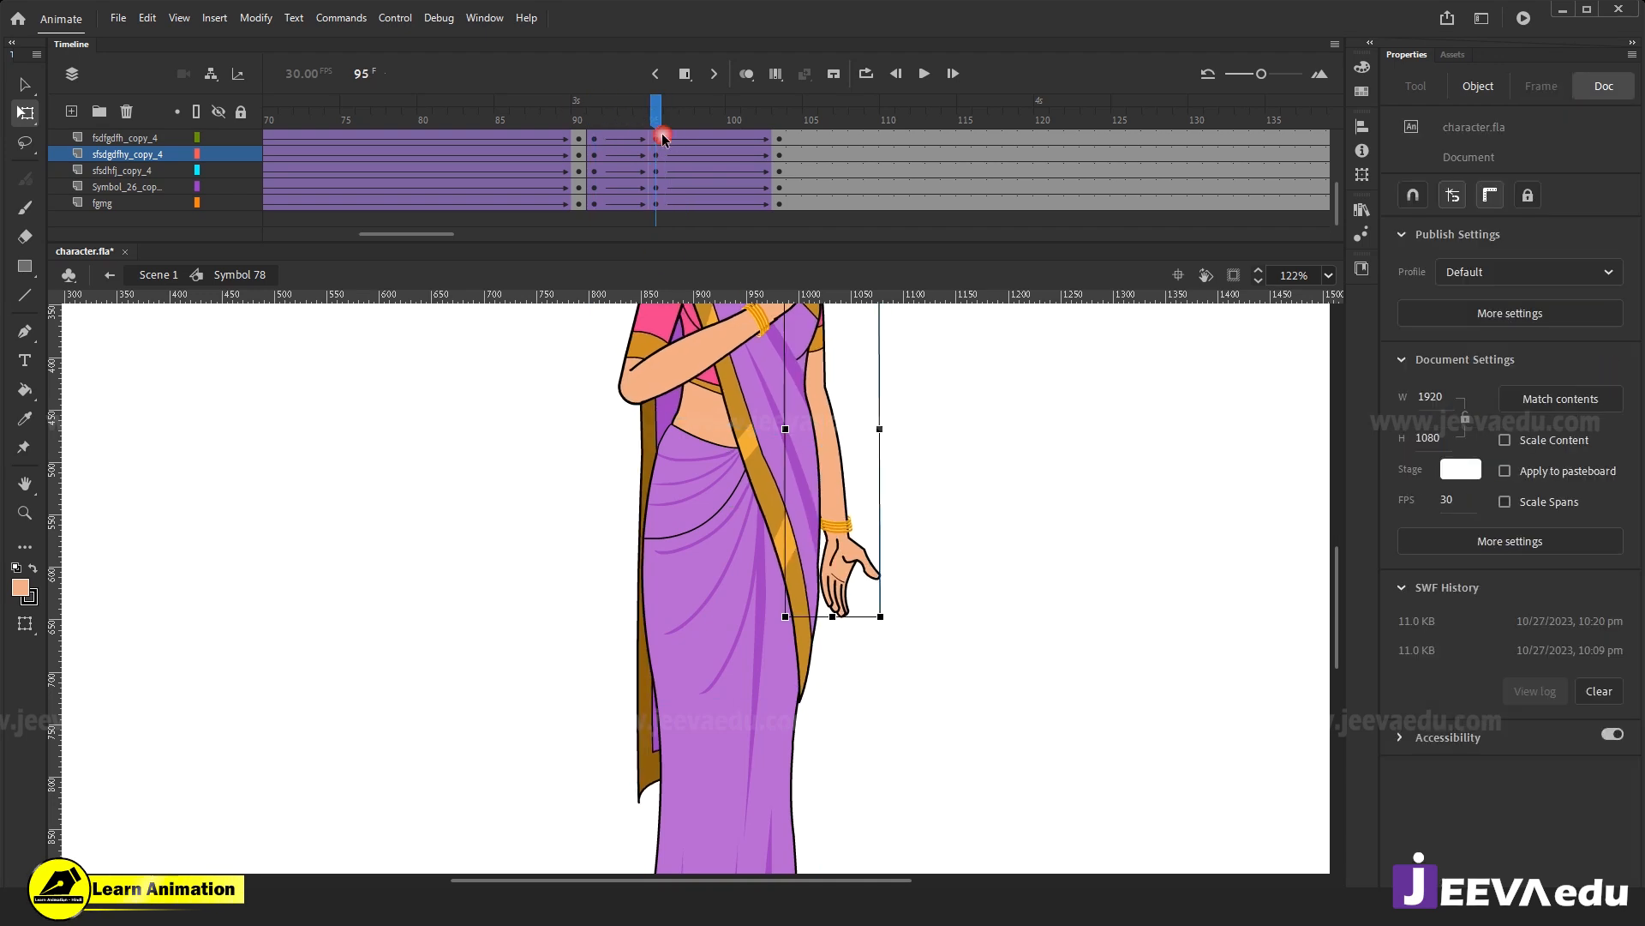
Inside the lowered arm's nested symbols, clear the hand layer's keyframe at frame 92.
double_click(845, 571)
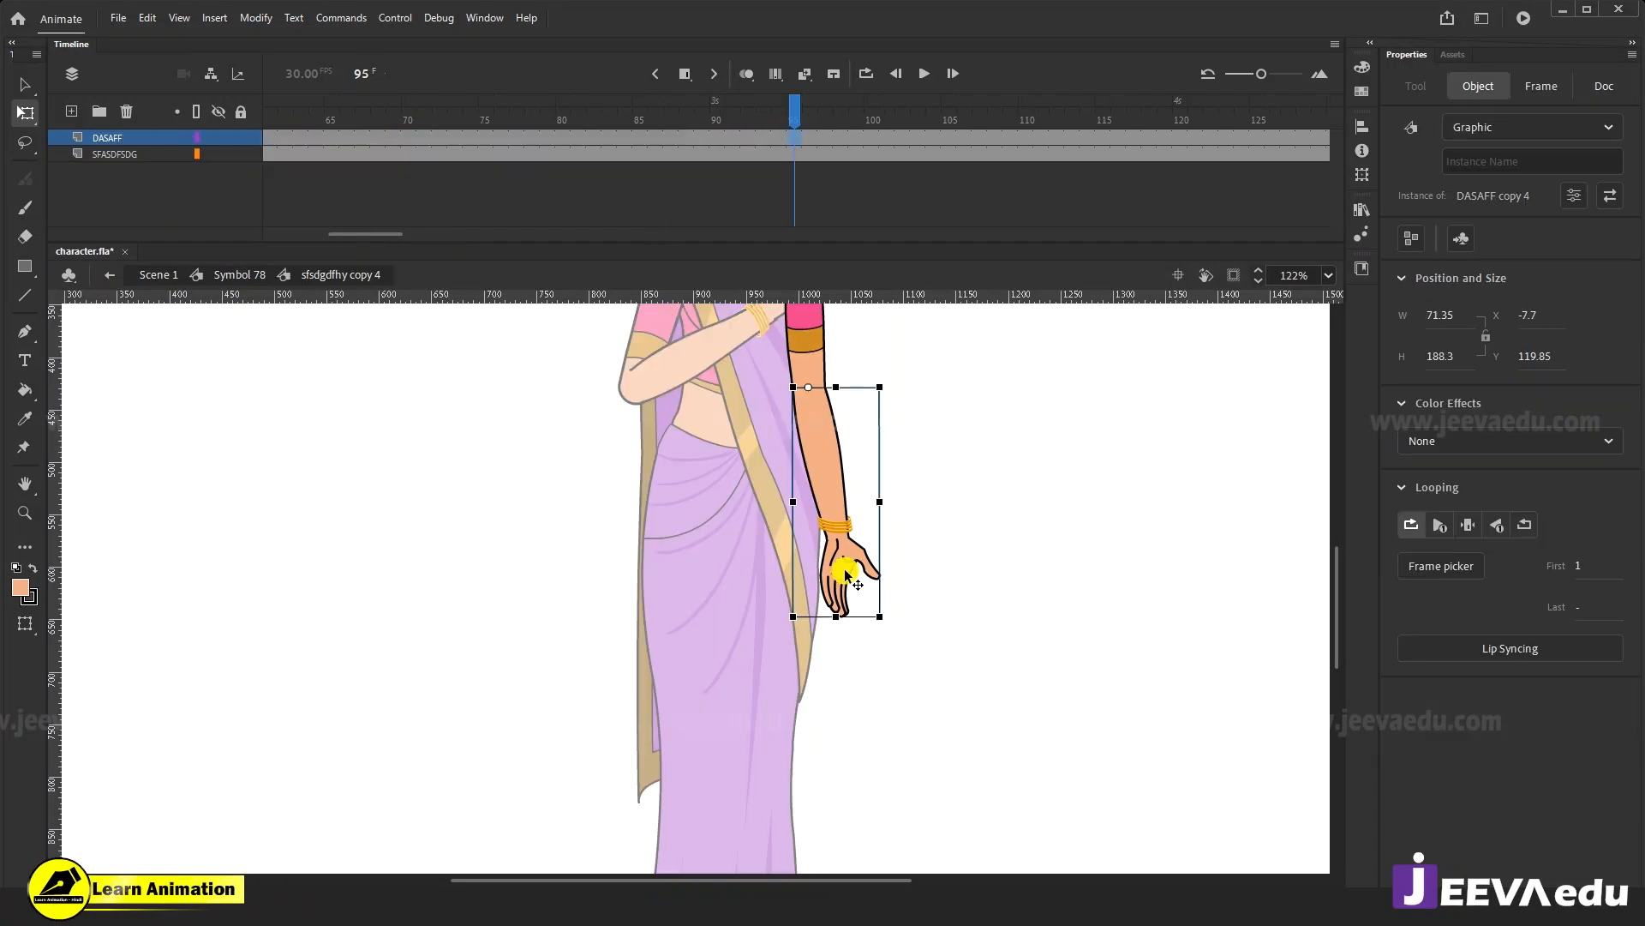
double_click(845, 568)
left_click_drag(723, 133, 750, 139)
right_click(749, 137)
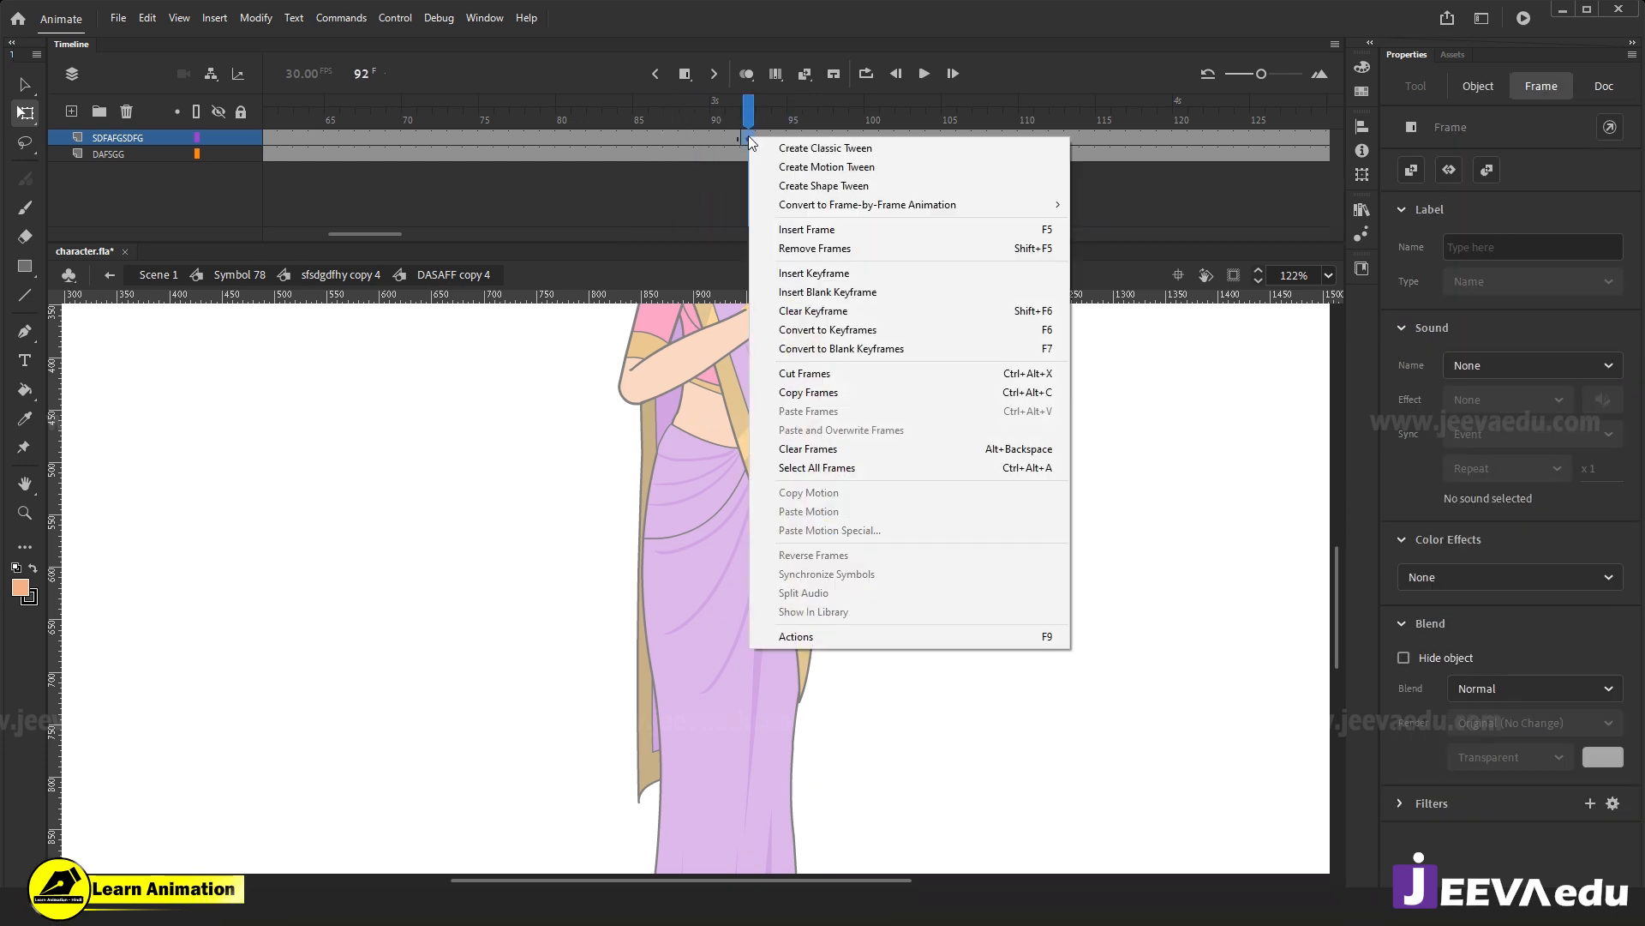
left_click(806, 317)
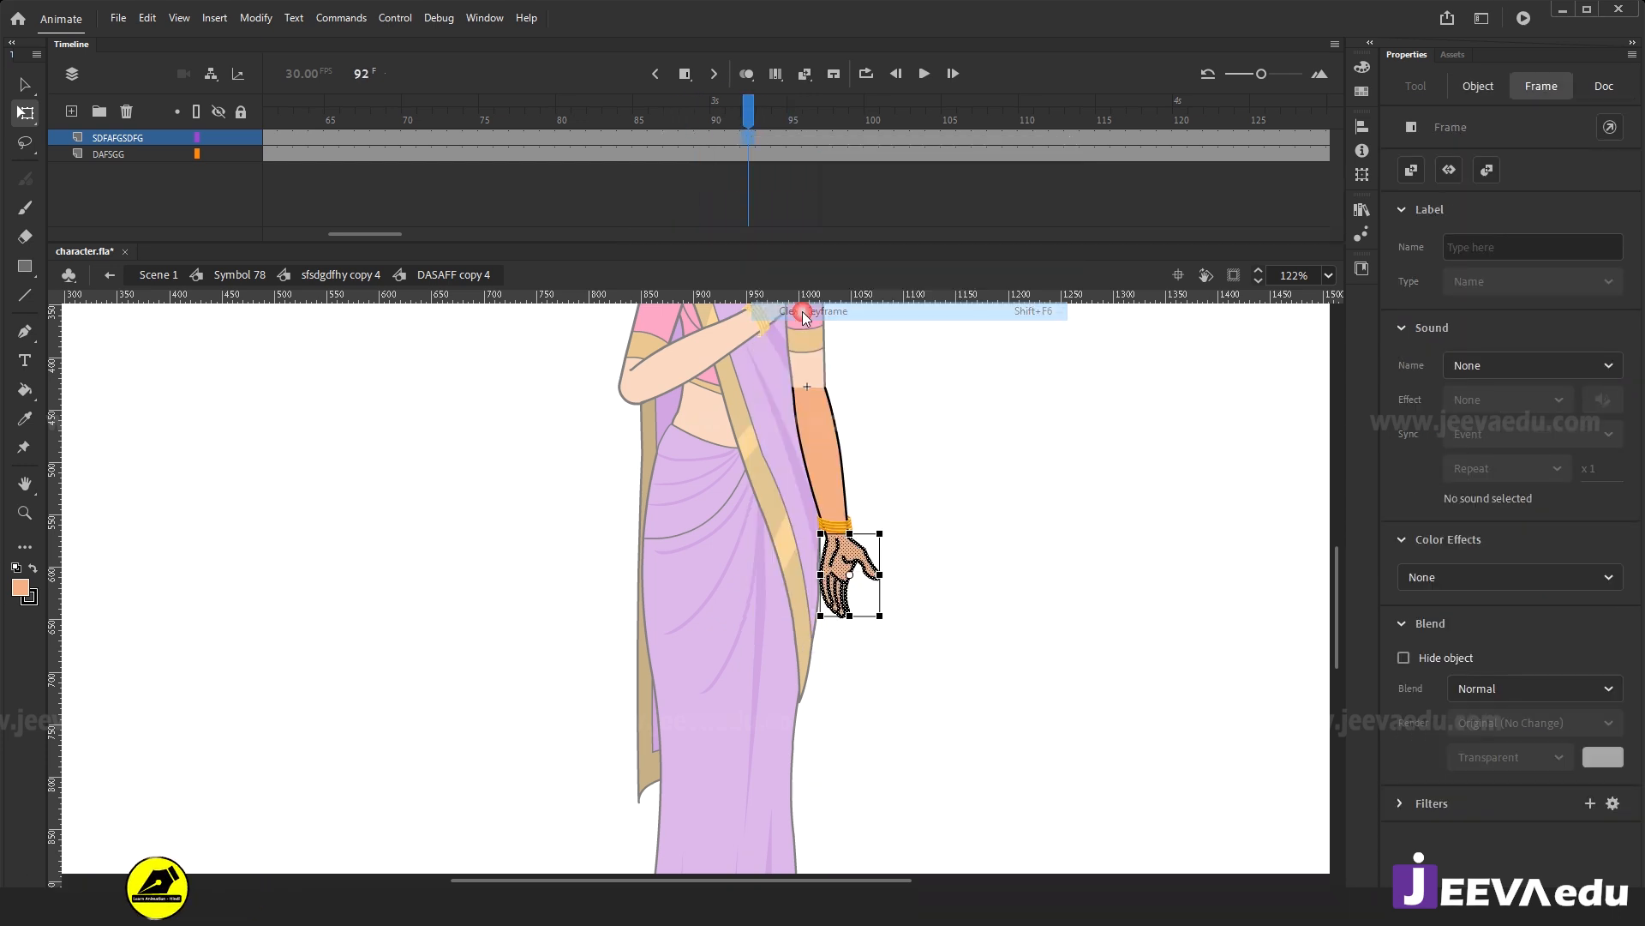
Inspect the lowered hand's nested symbol at frame 92, then return to Symbol 78.
left_click(335, 274)
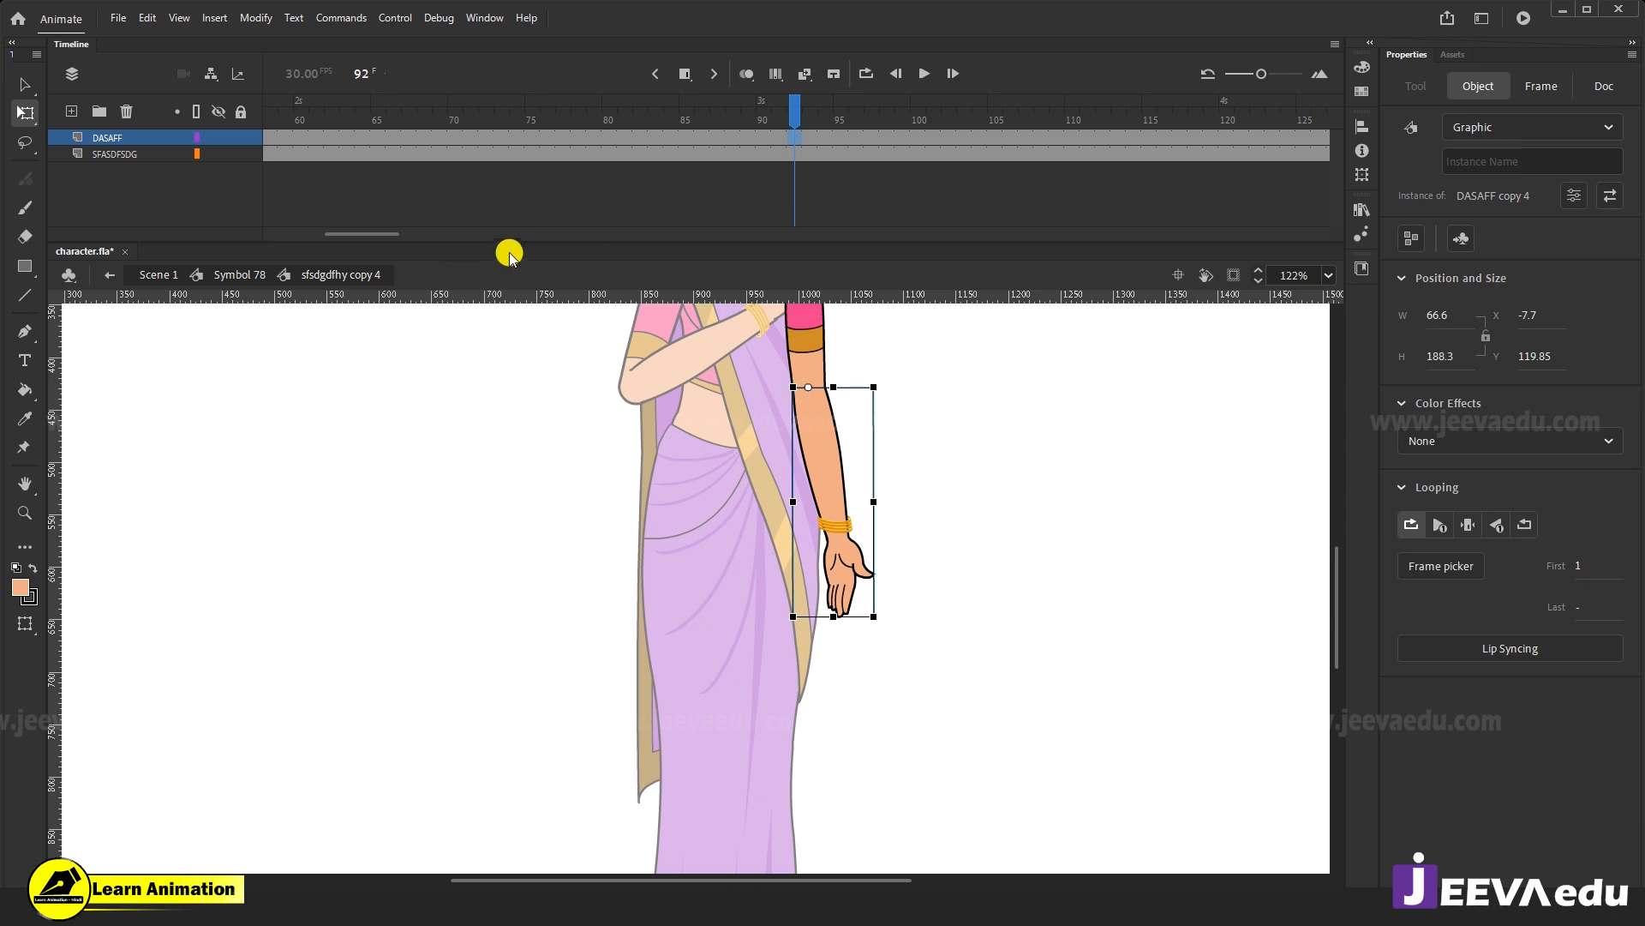
left_click(853, 569)
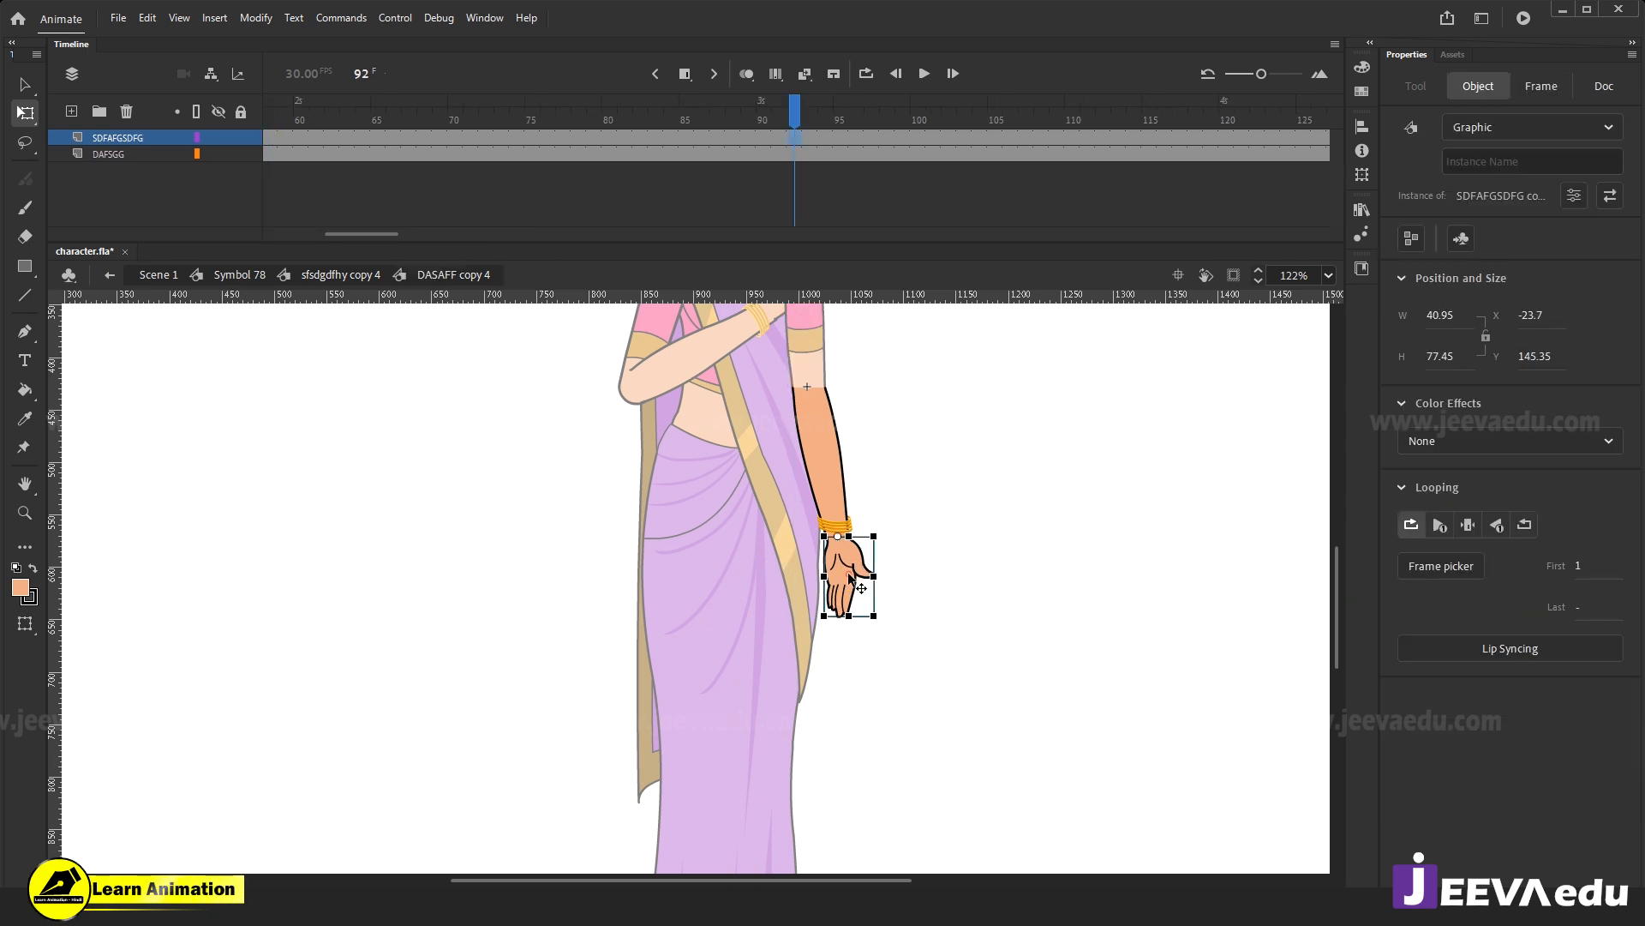
double_click(853, 570)
left_click(852, 576)
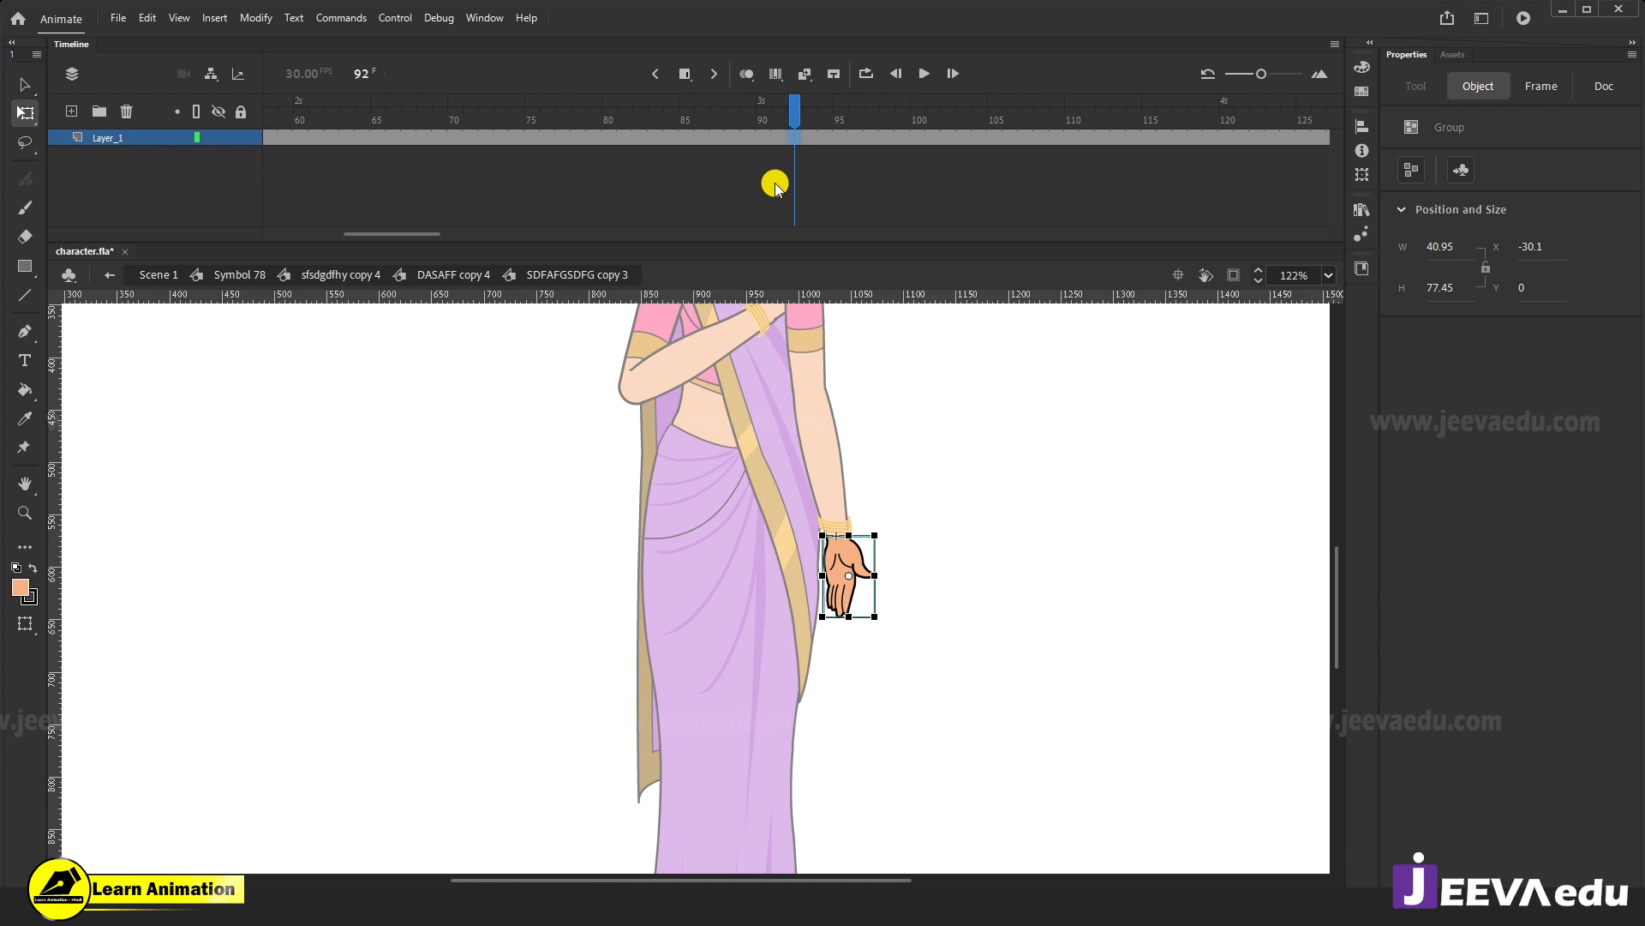
left_click(453, 274)
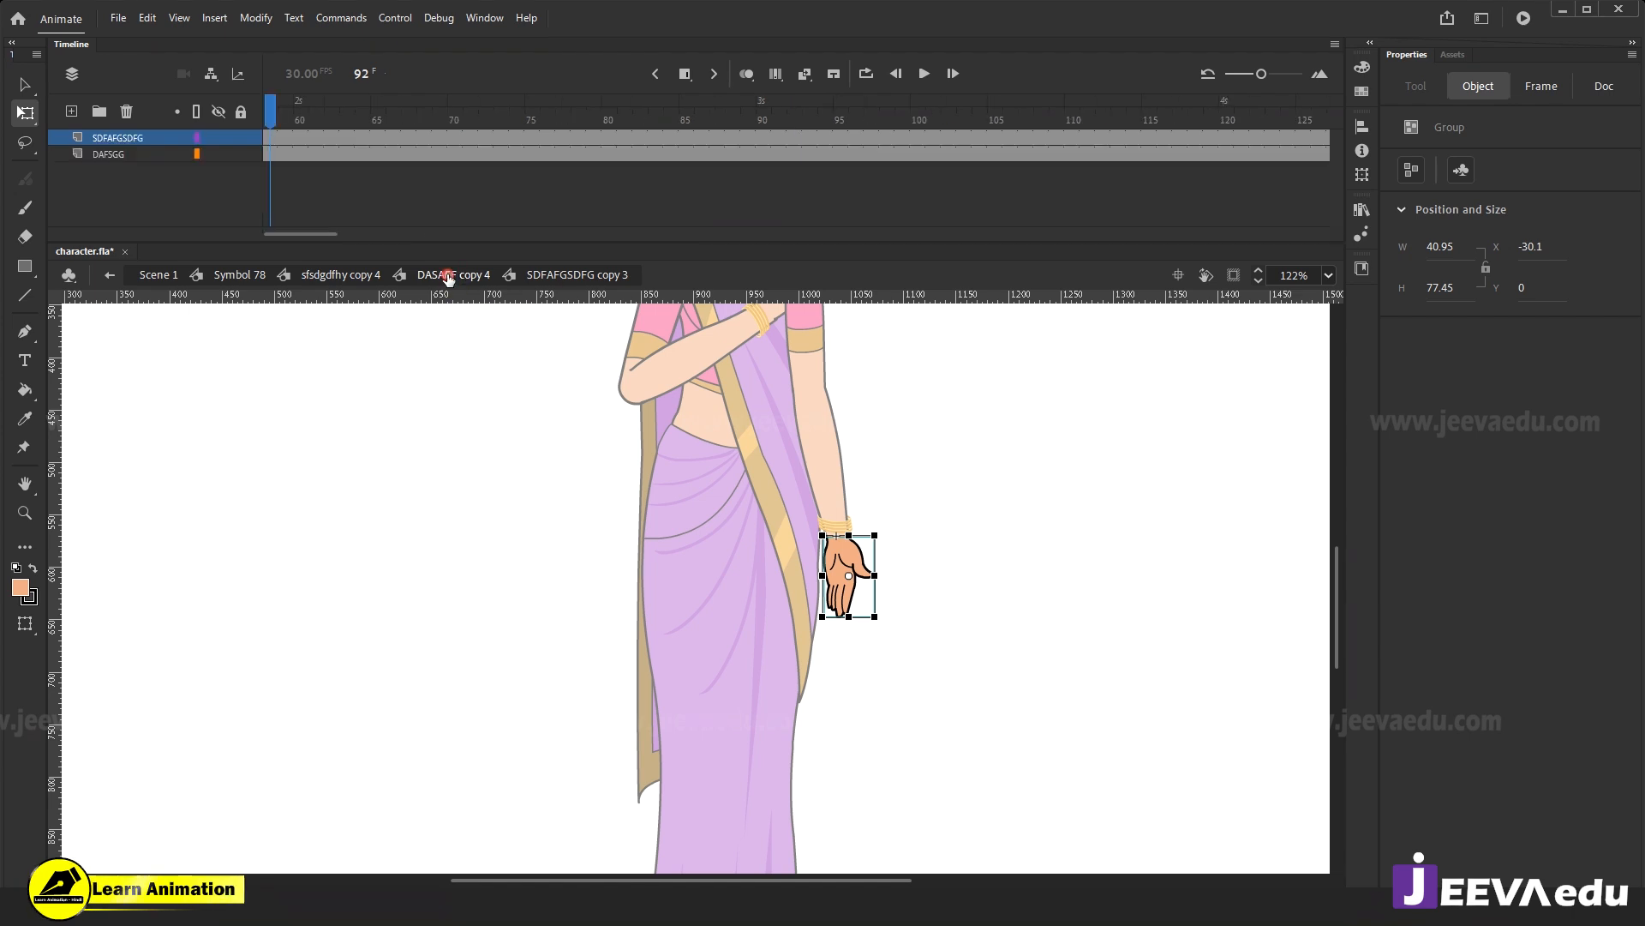
left_click(340, 274)
left_click(240, 274)
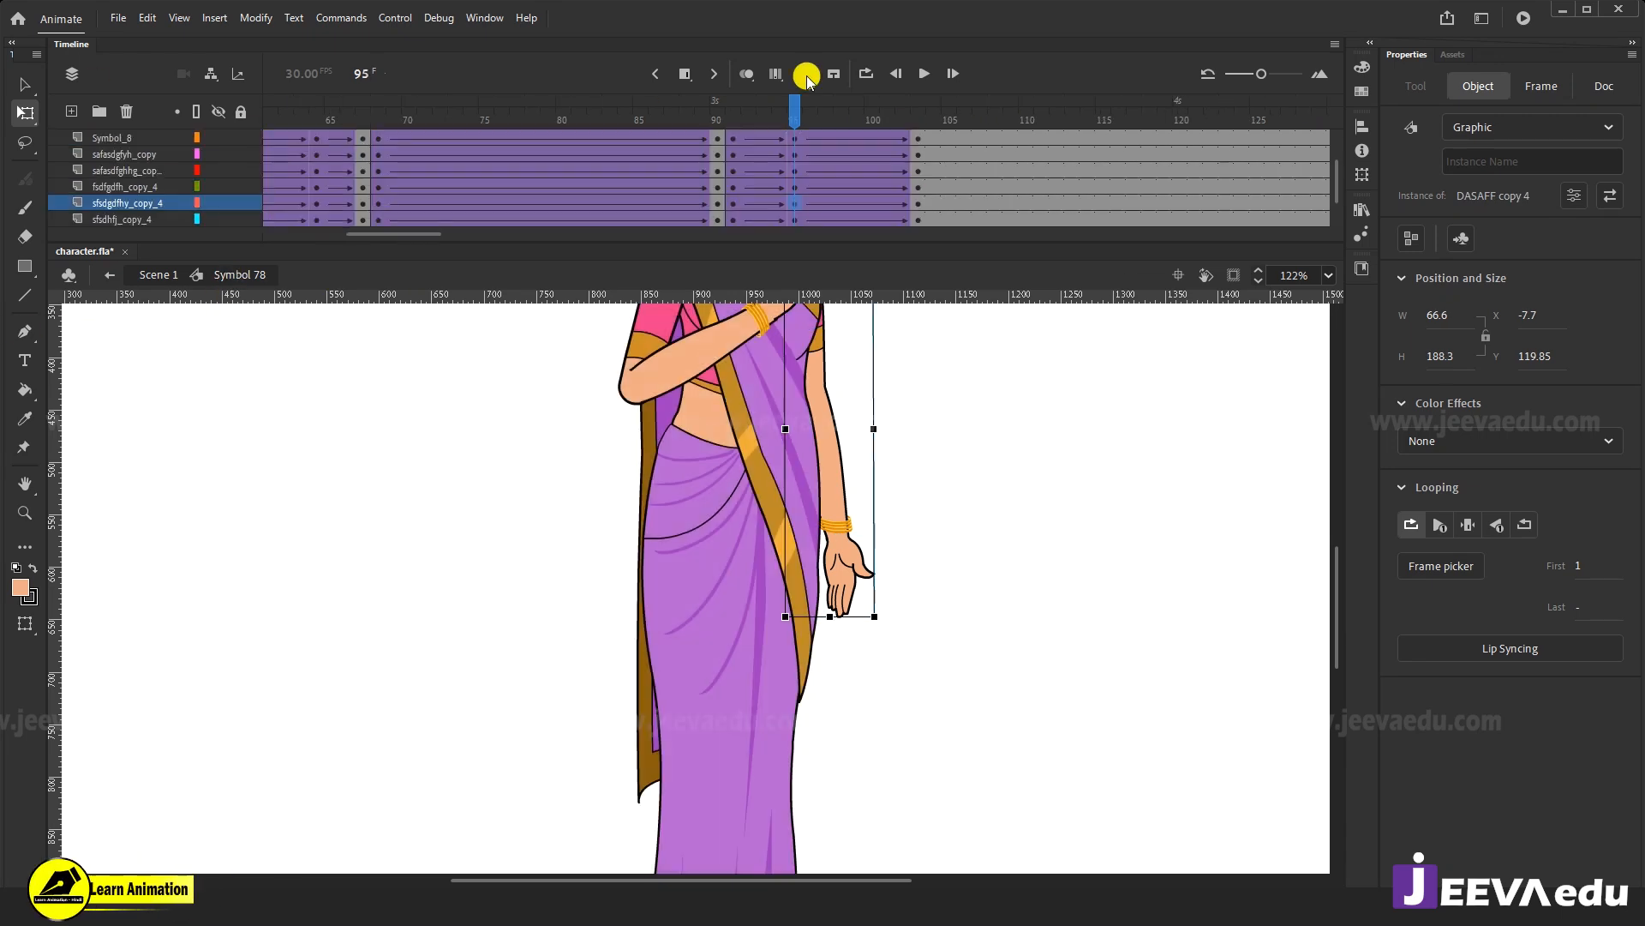
At frame 103, select the upper-body parts including head and arms, and rotate them slightly counter-clockwise about the waist to lean the character back.
left_click(721, 138)
left_click_drag(722, 139, 922, 182)
left_click_drag(739, 583, 755, 742)
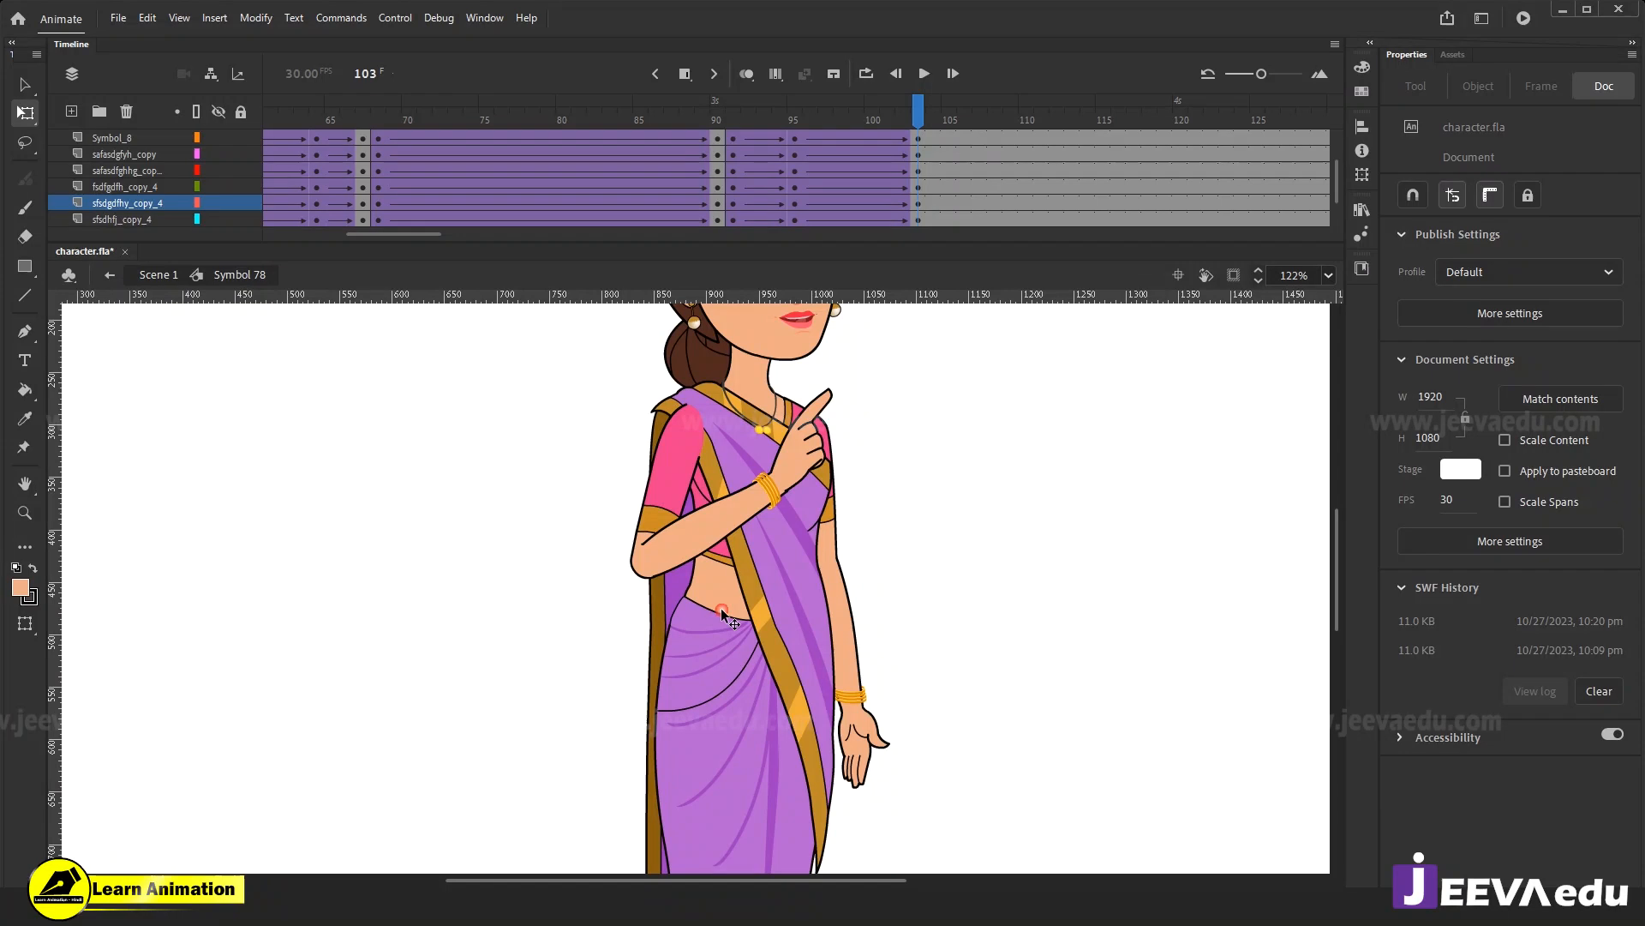
key("z")
left_click(728, 615, "alt")
key("v")
left_click_drag(633, 363, 801, 521)
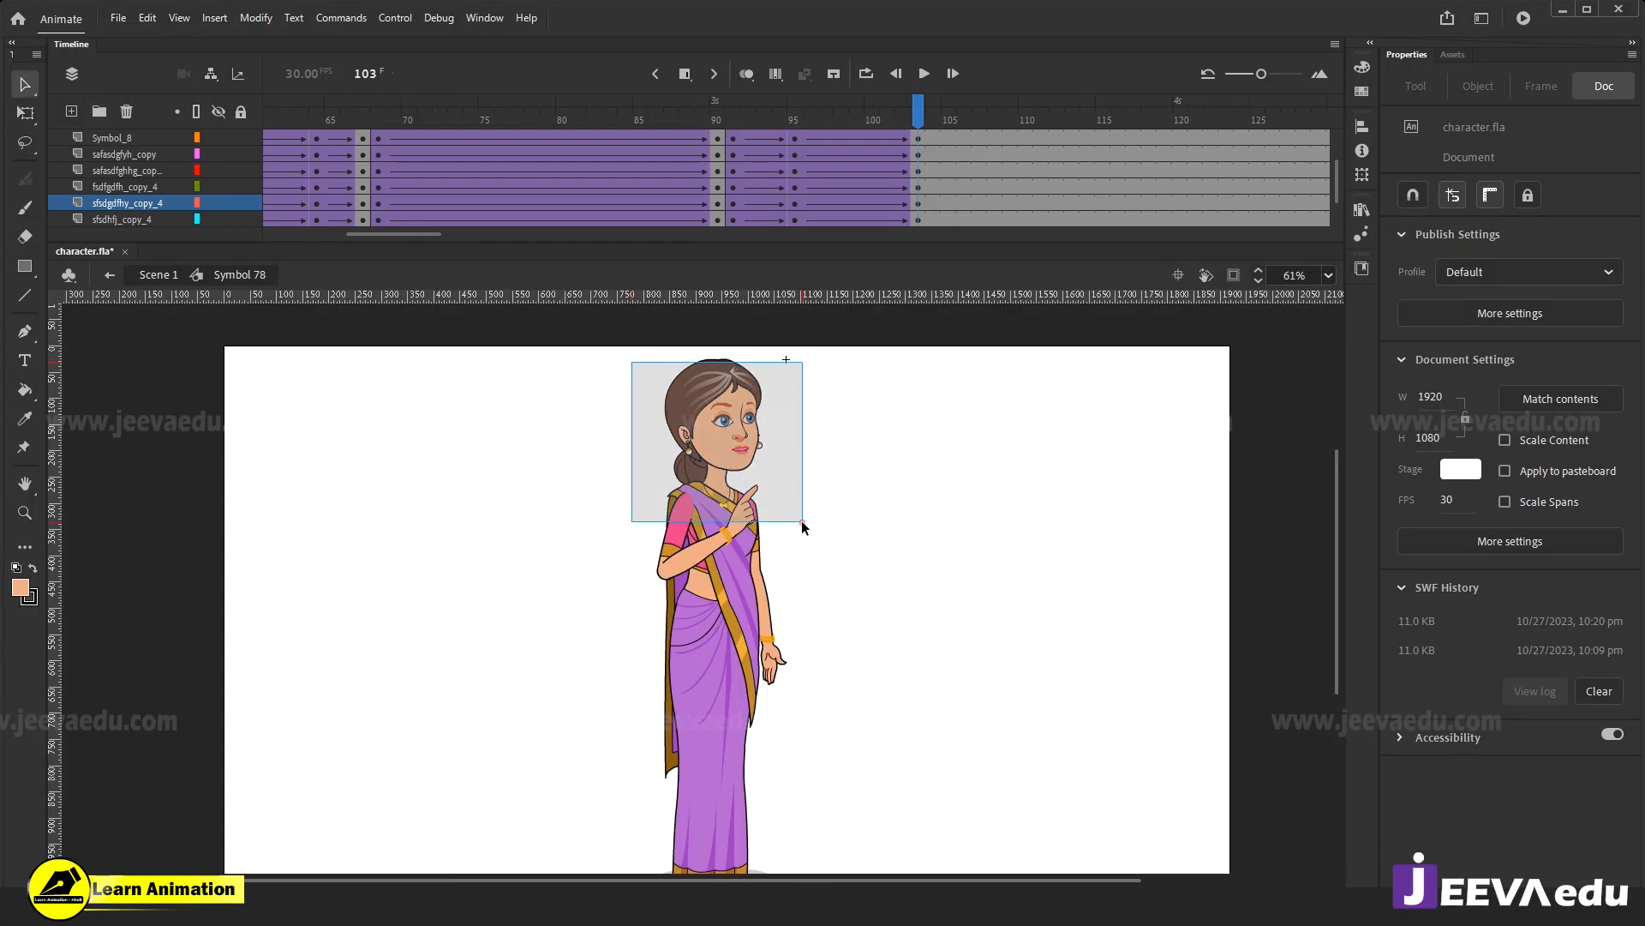
key("q")
left_click_drag(722, 561, 720, 605)
left_click_drag(792, 348, 781, 346)
left_click_drag(893, 115, 918, 206)
At frame 103, rotate the saree's hanging back drape clockwise so its lower end swings away from the skirt.
left_click(830, 696)
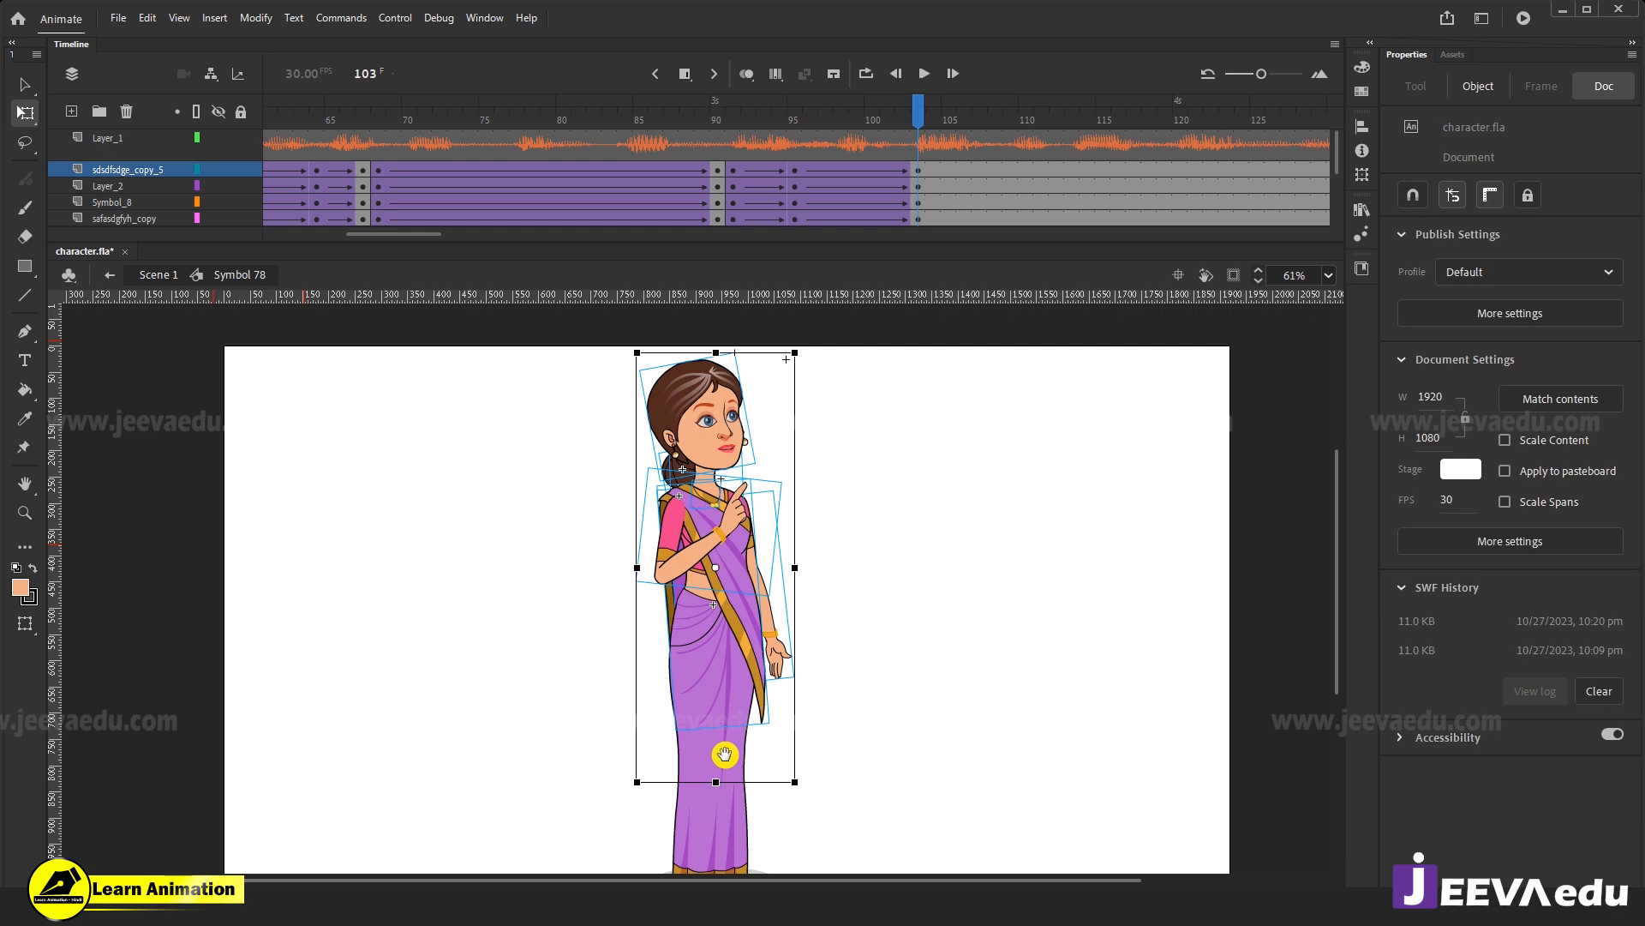
left_click(668, 593)
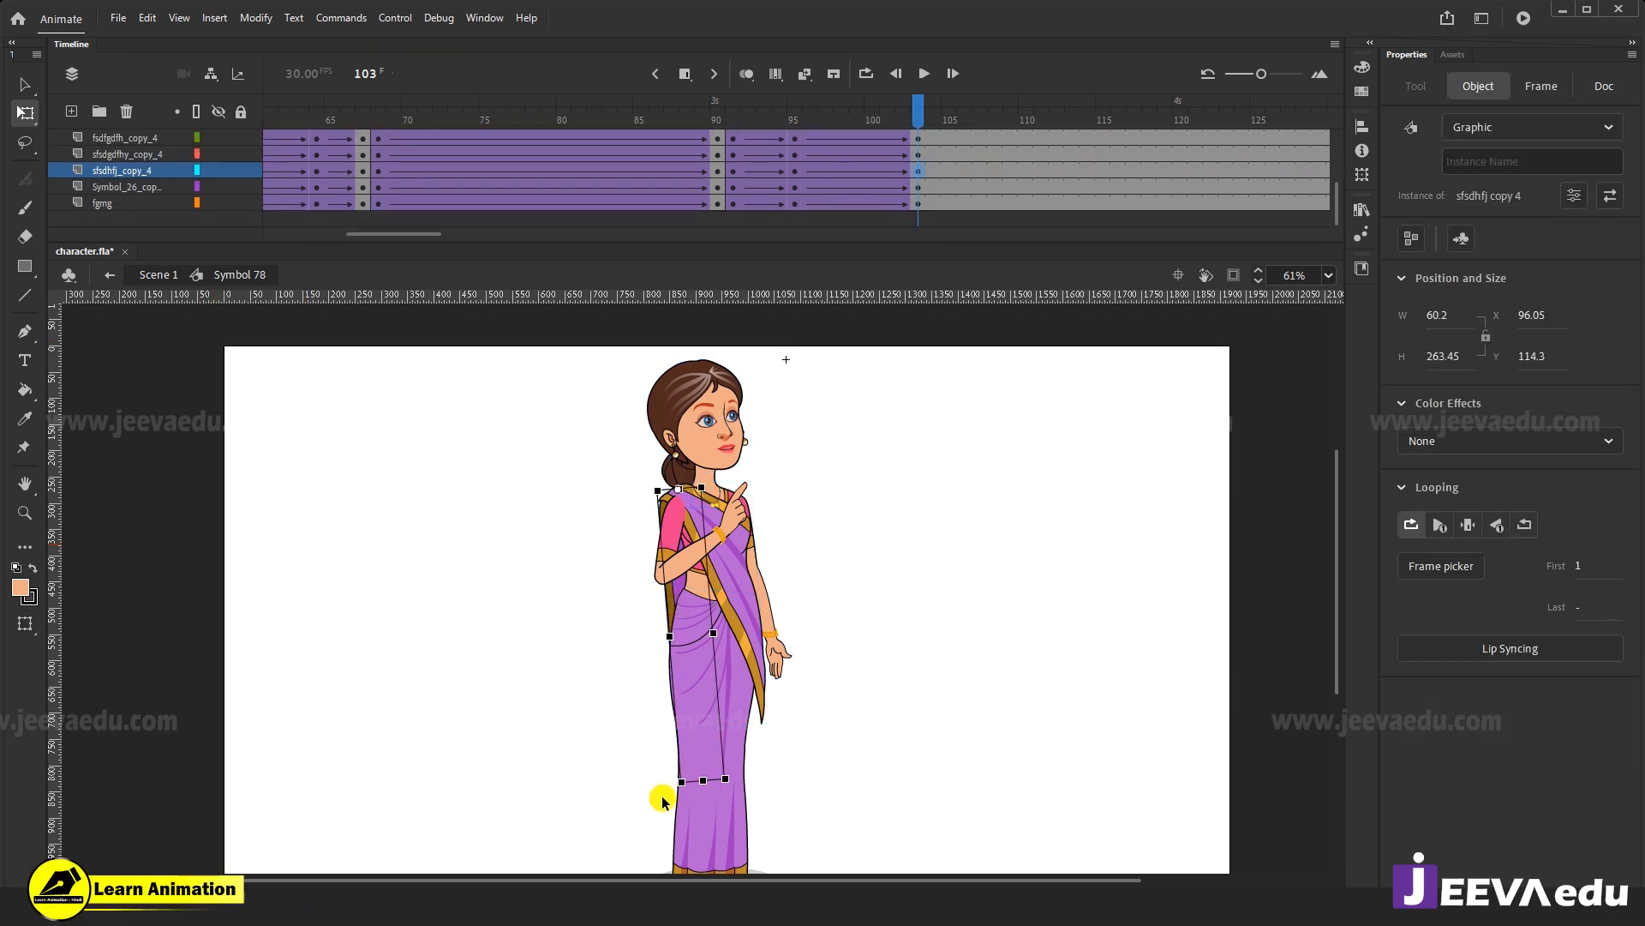
left_click_drag(673, 797, 632, 789)
At frame 103, rotate the raised arm counter-clockwise toward the chin and the lowered arm clockwise toward the body.
left_click(739, 514)
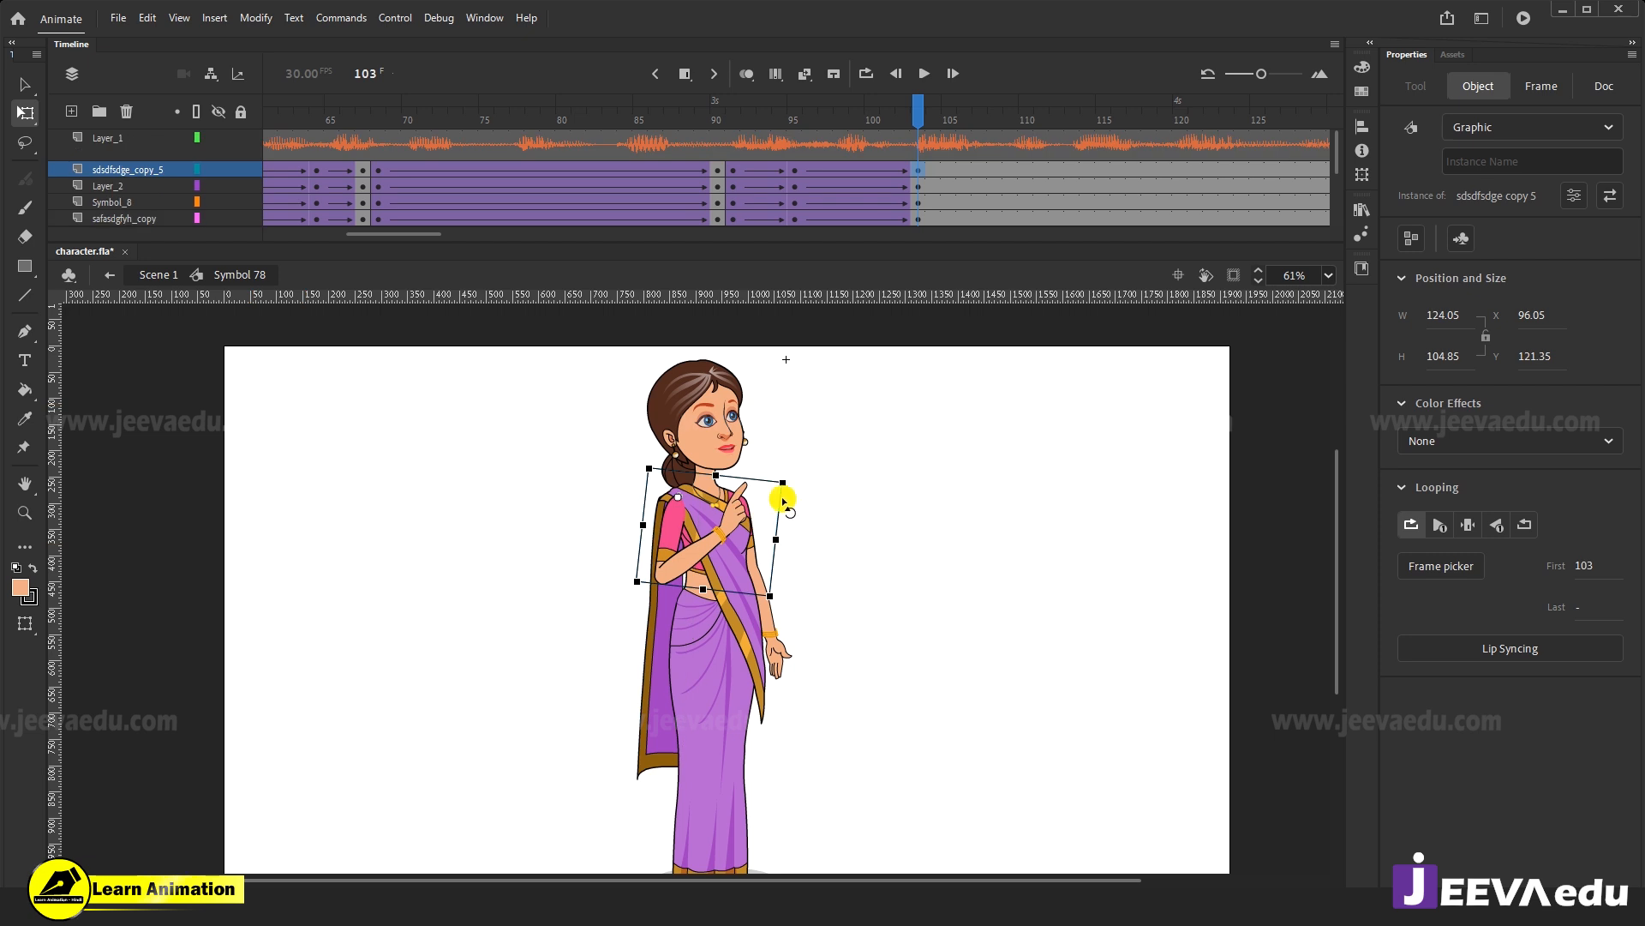
left_click_drag(783, 452, 770, 447)
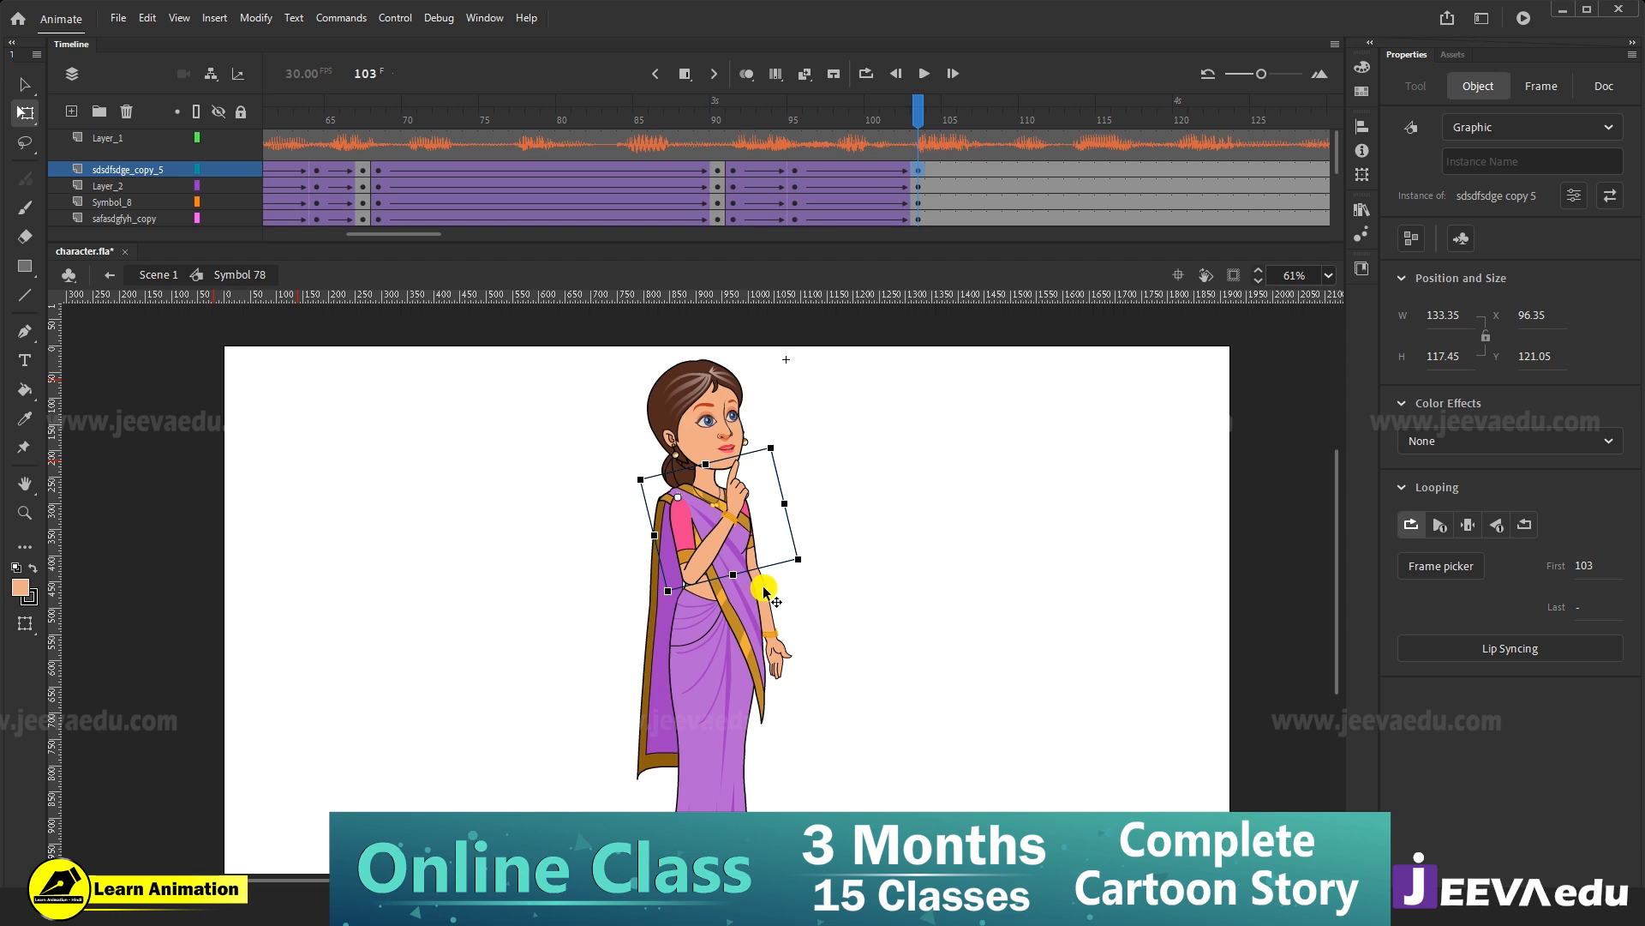
left_click(775, 645)
left_click_drag(800, 677, 775, 696)
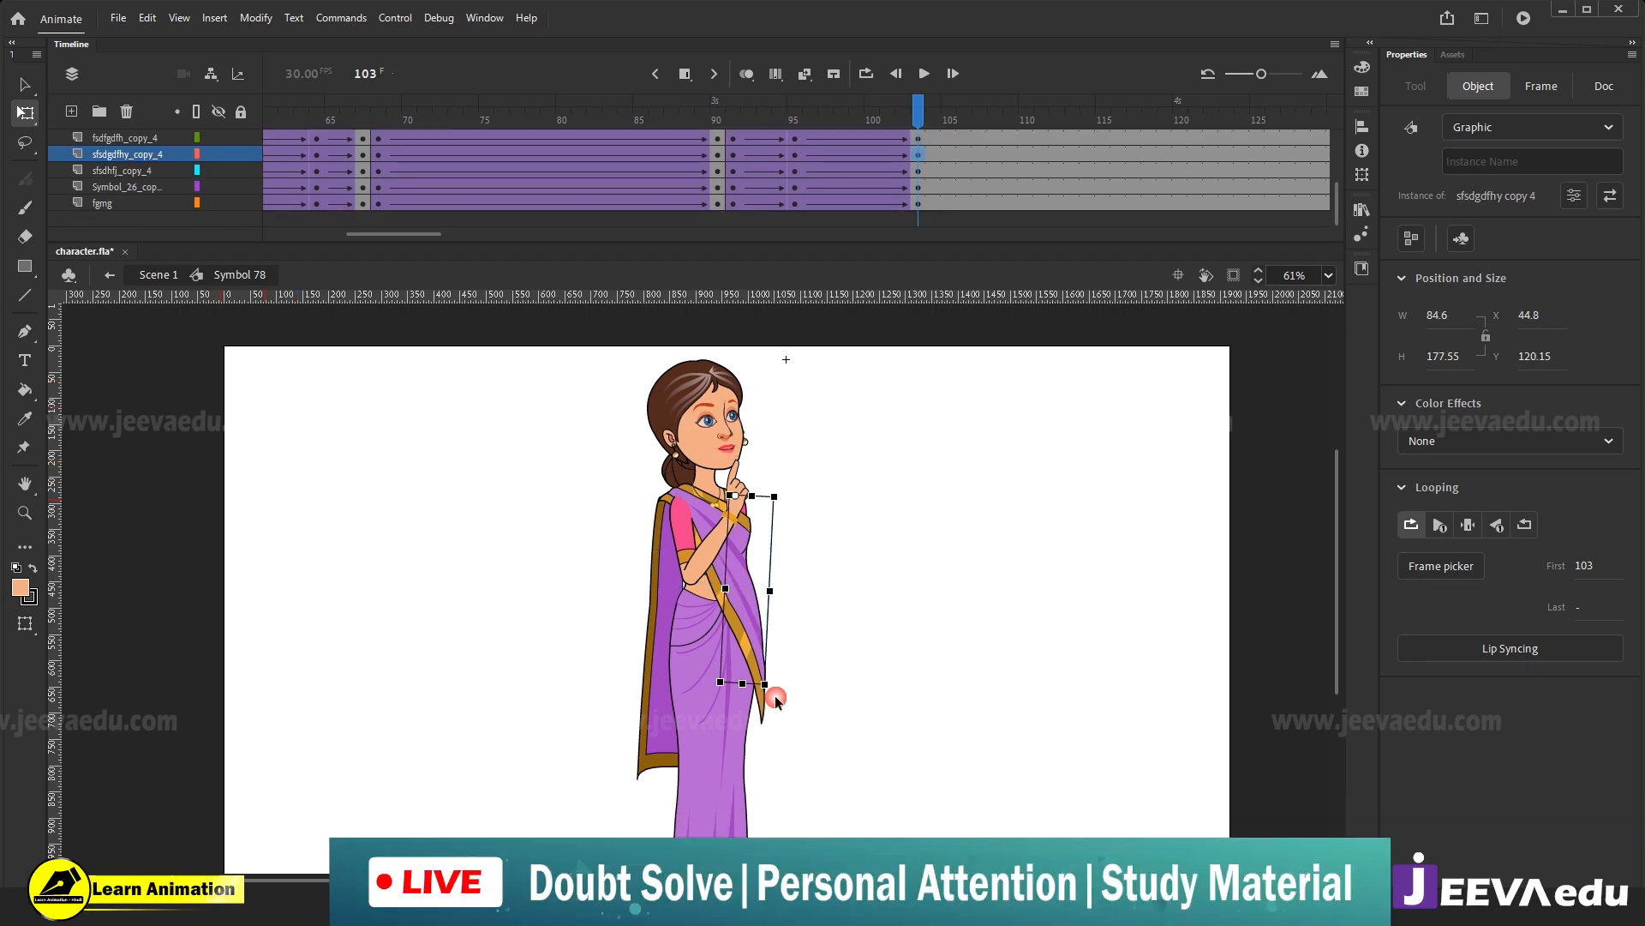
Inside the raised arm symbol, add forearm keyframes at frames 103 and 95, and create a classic tween between them.
left_click(701, 566)
left_click(795, 184)
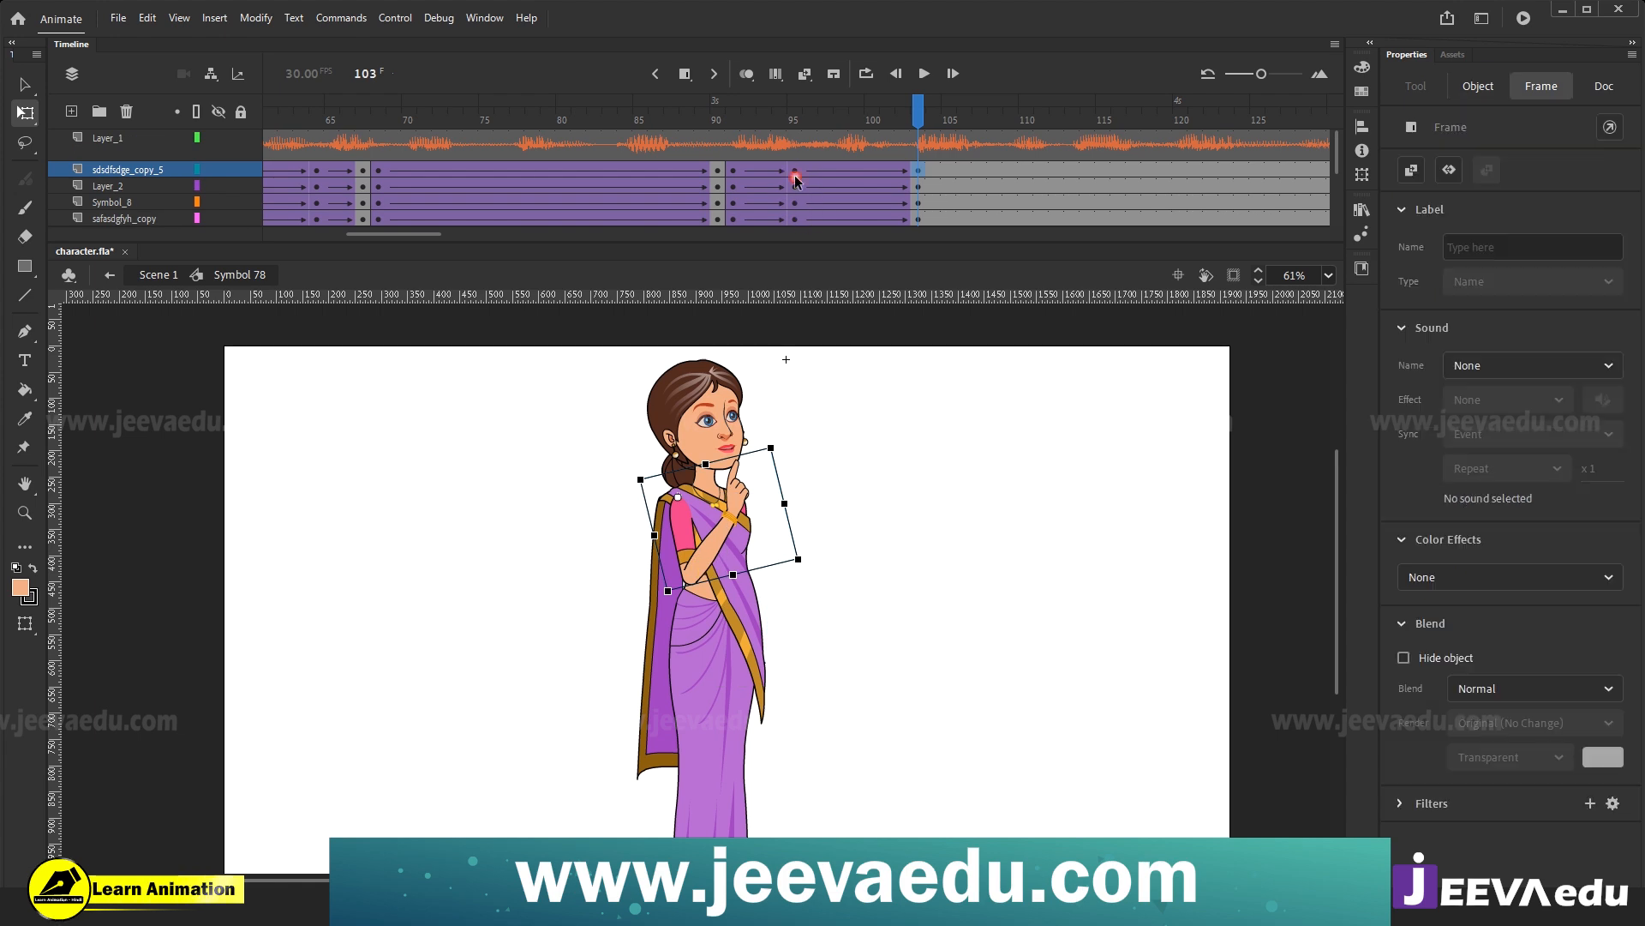
left_click(919, 171)
double_click(741, 518)
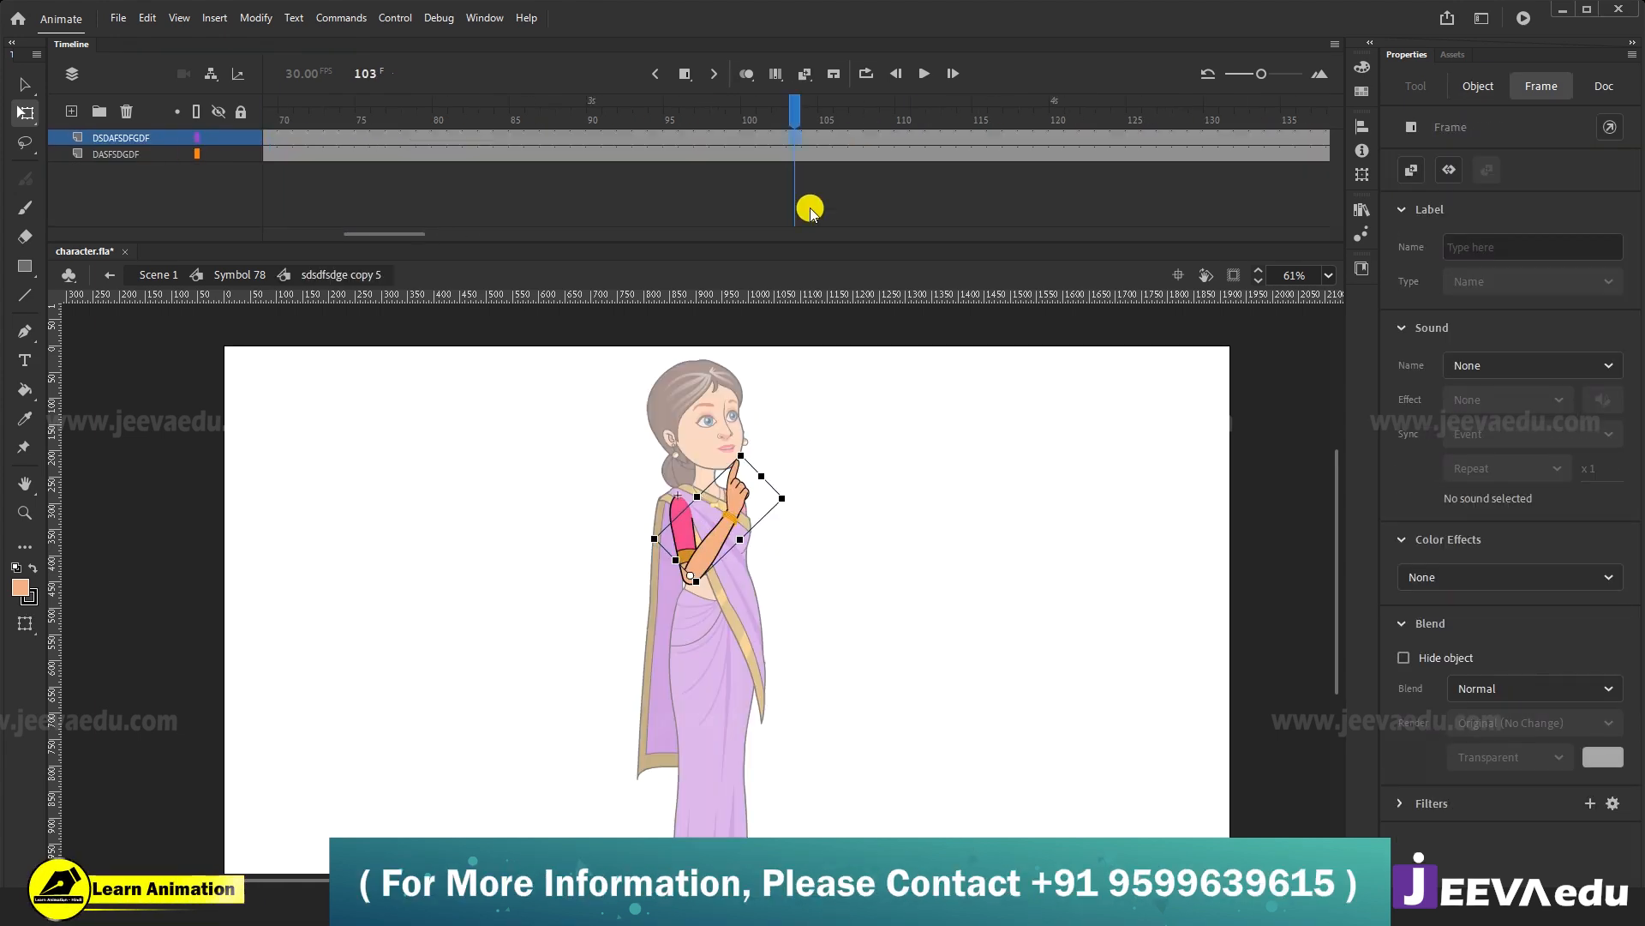
left_click(671, 137)
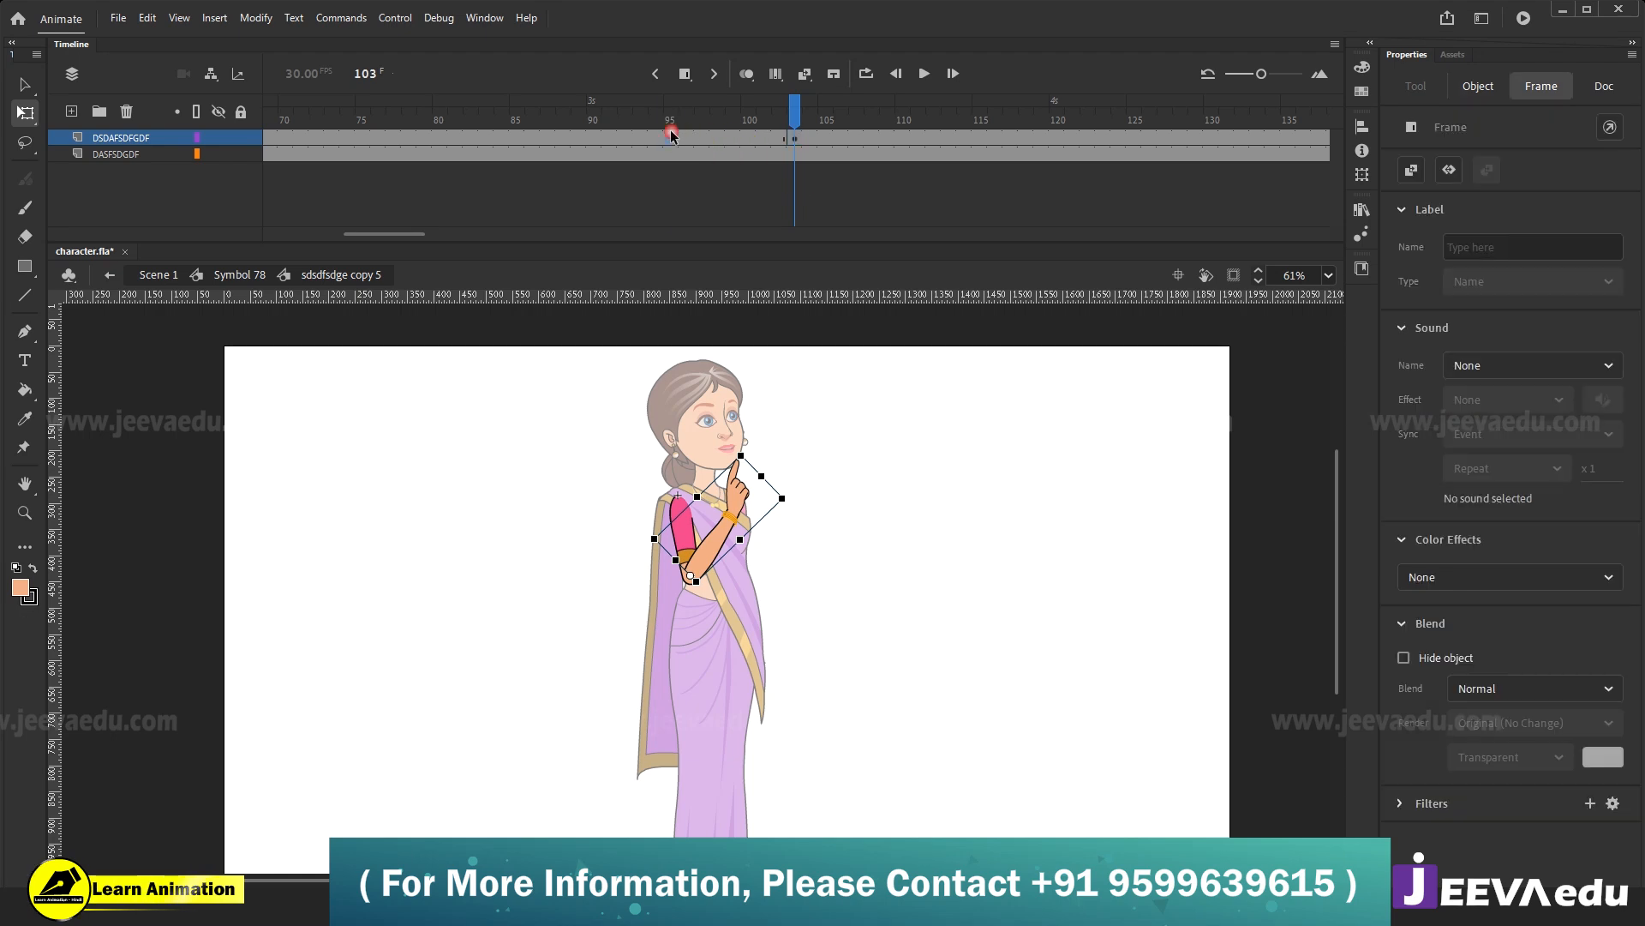
right_click(719, 140)
left_click(738, 137)
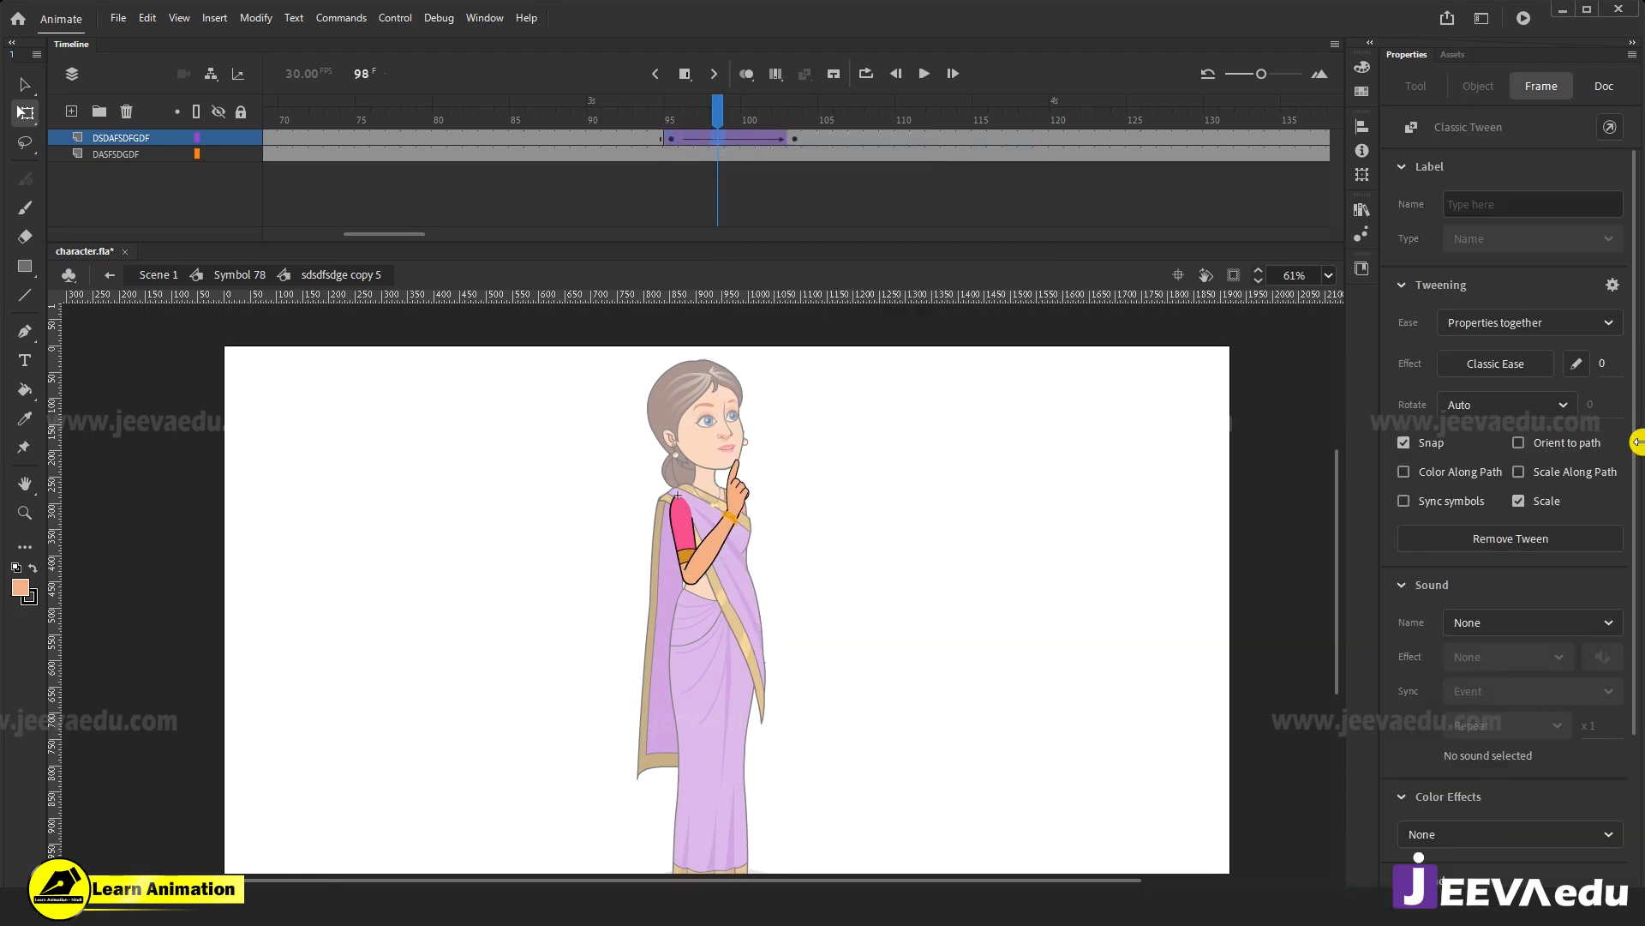
At frame 103, rotate the forearm clockwise until it points forward almost horizontally, and return to Symbol 78.
left_click(795, 138)
left_click_drag(802, 515, 842, 588)
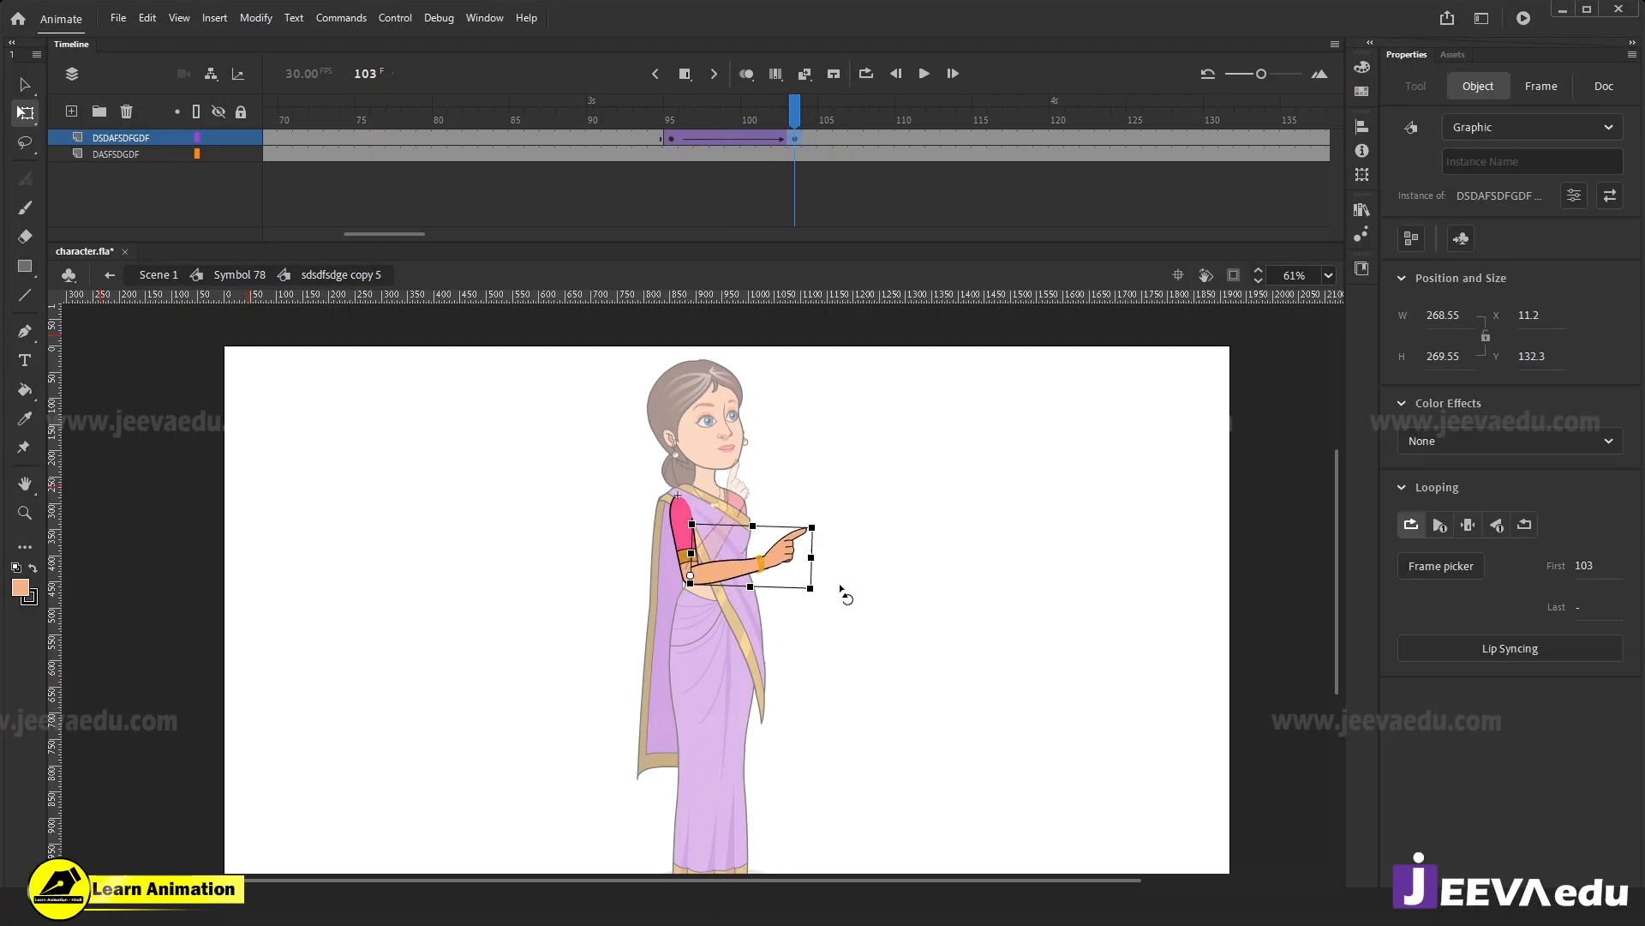
left_click_drag(793, 119, 786, 180)
left_click(471, 452)
double_click(471, 446)
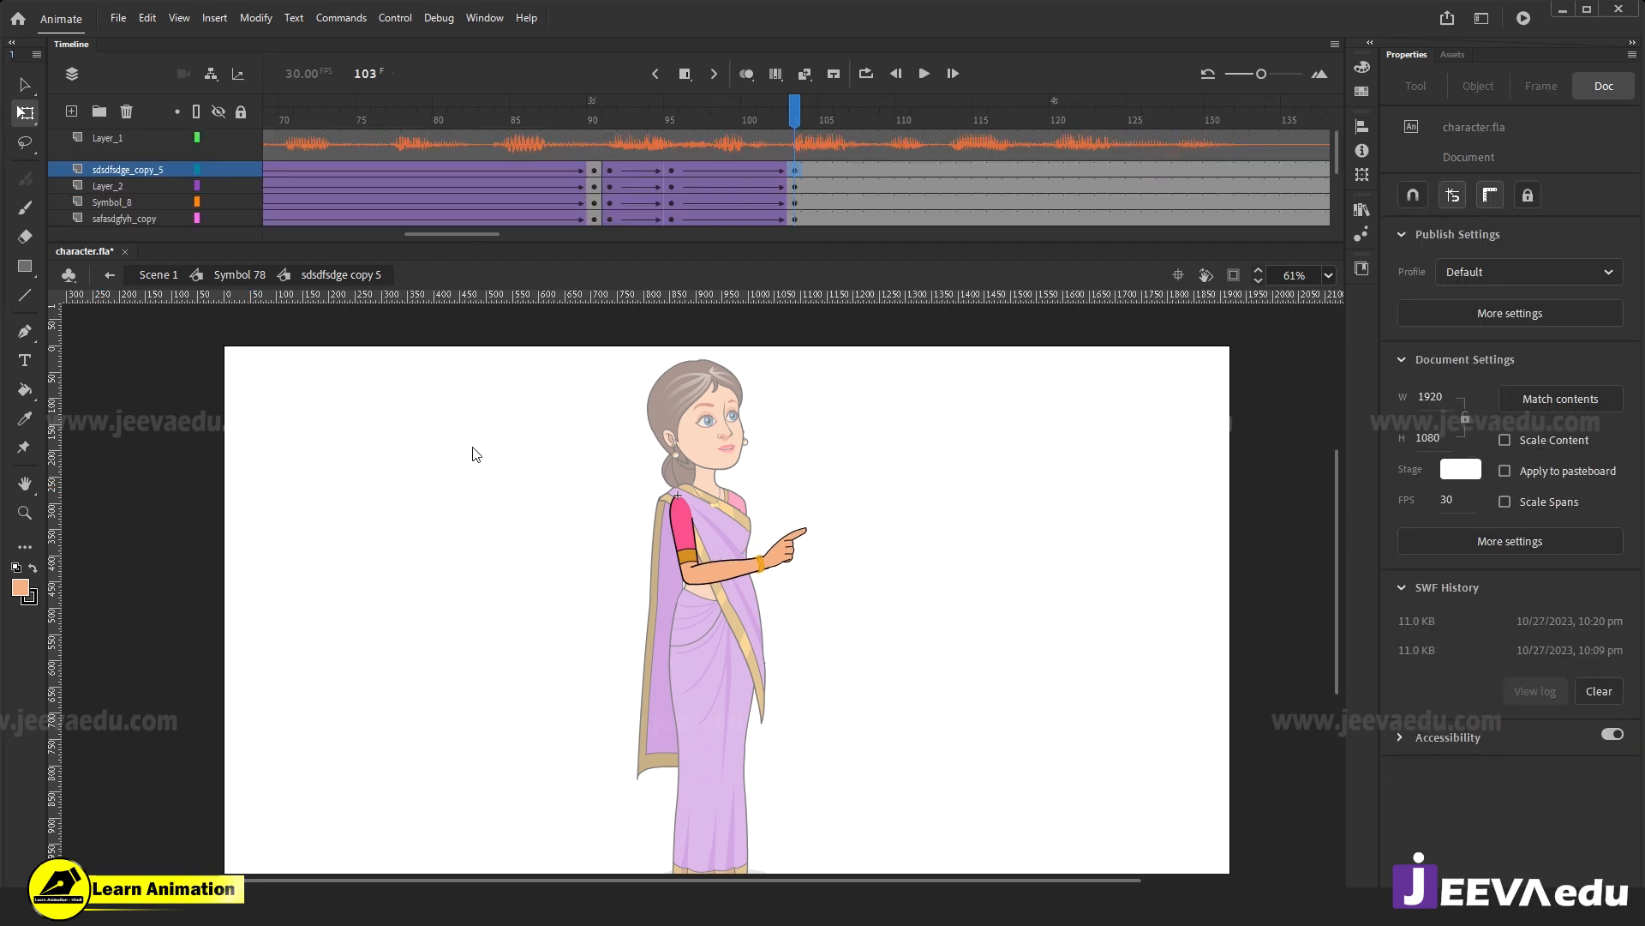
Scrub the pose around frame 103 and rotate the front saree drape slightly clockwise so its tip moves closer to the skirt.
left_click_drag(795, 112, 796, 210)
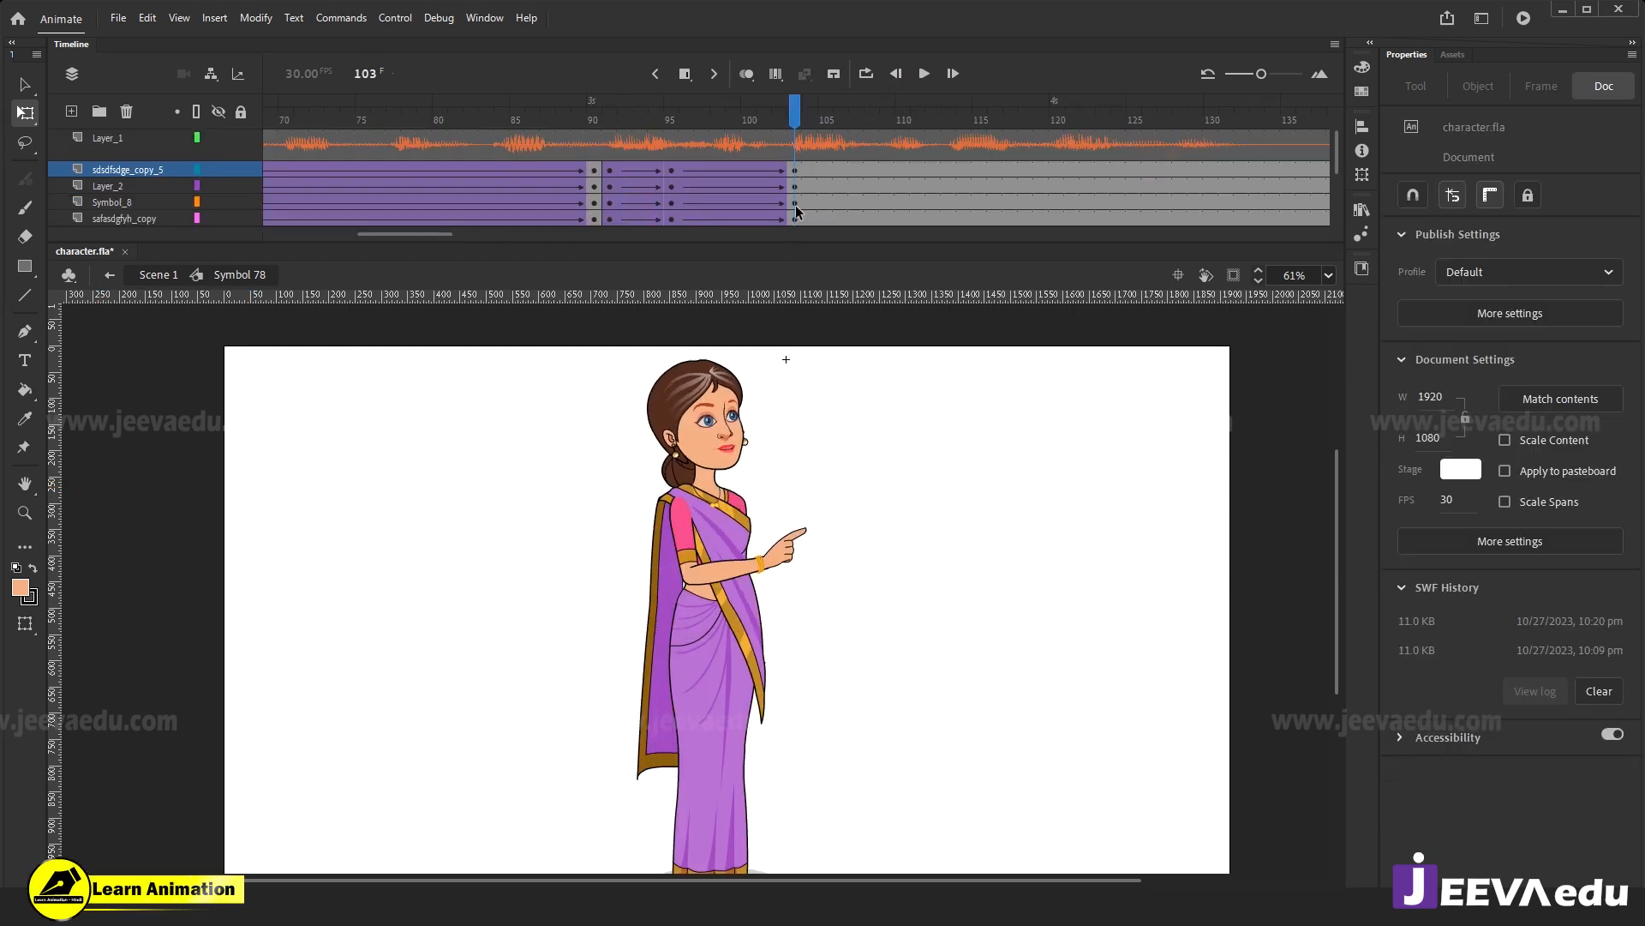
left_click(752, 662)
left_click_drag(780, 735, 772, 739)
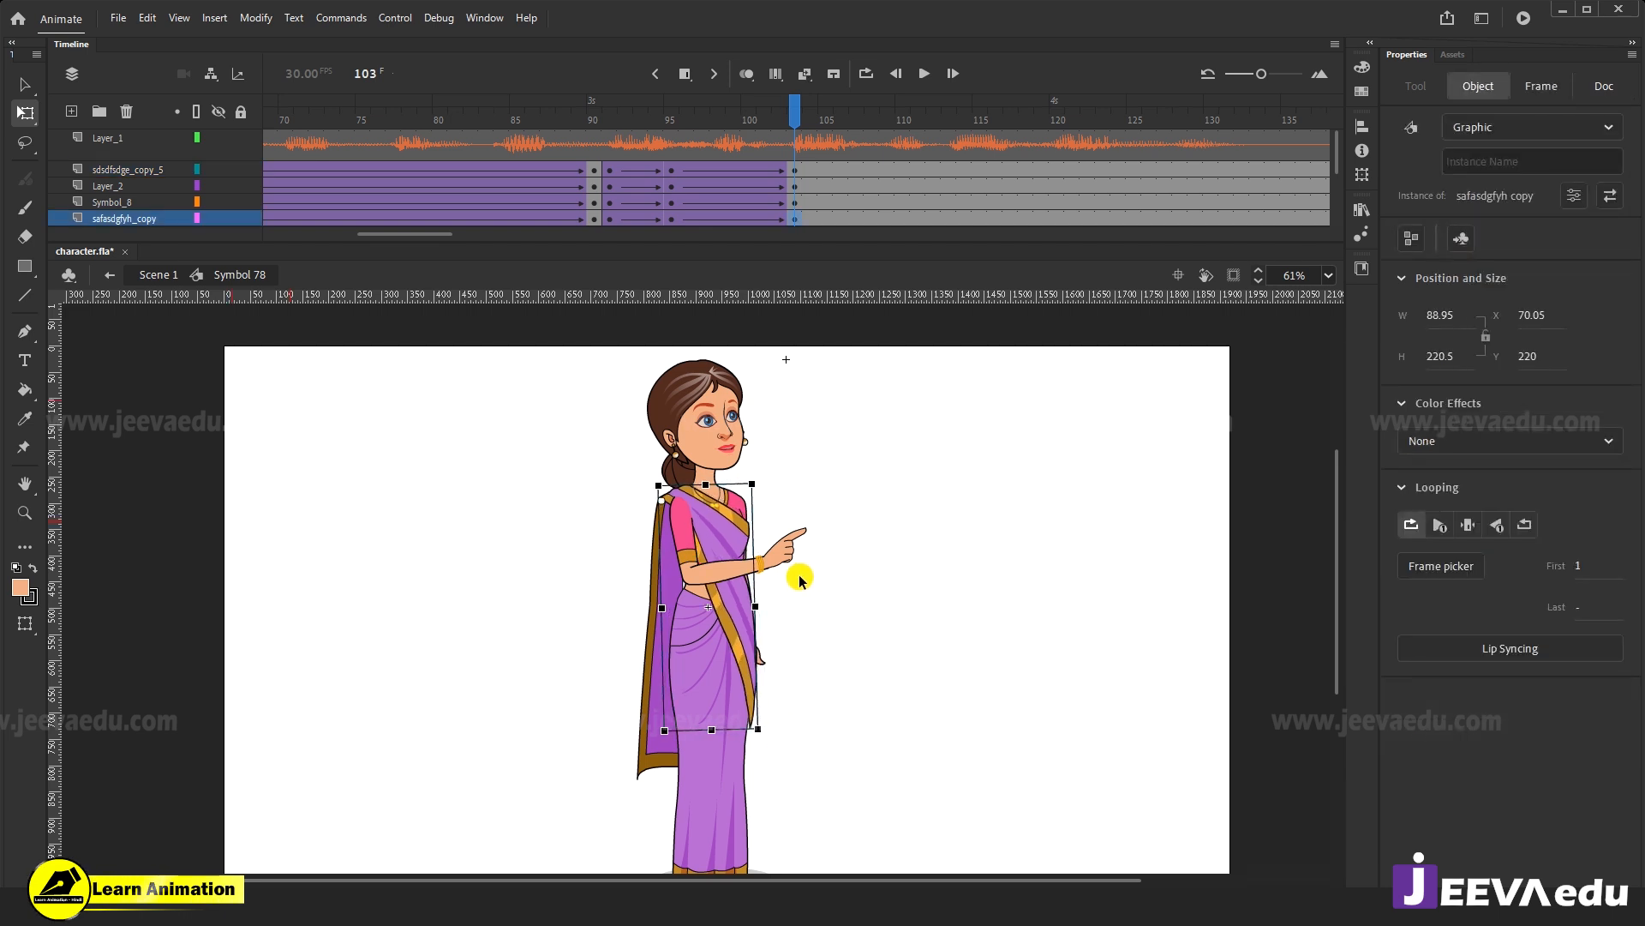
At frame 103, rotate the whole pointing arm slightly clockwise about the shoulder and scrub to check the motion.
left_click(703, 594)
left_click(690, 586)
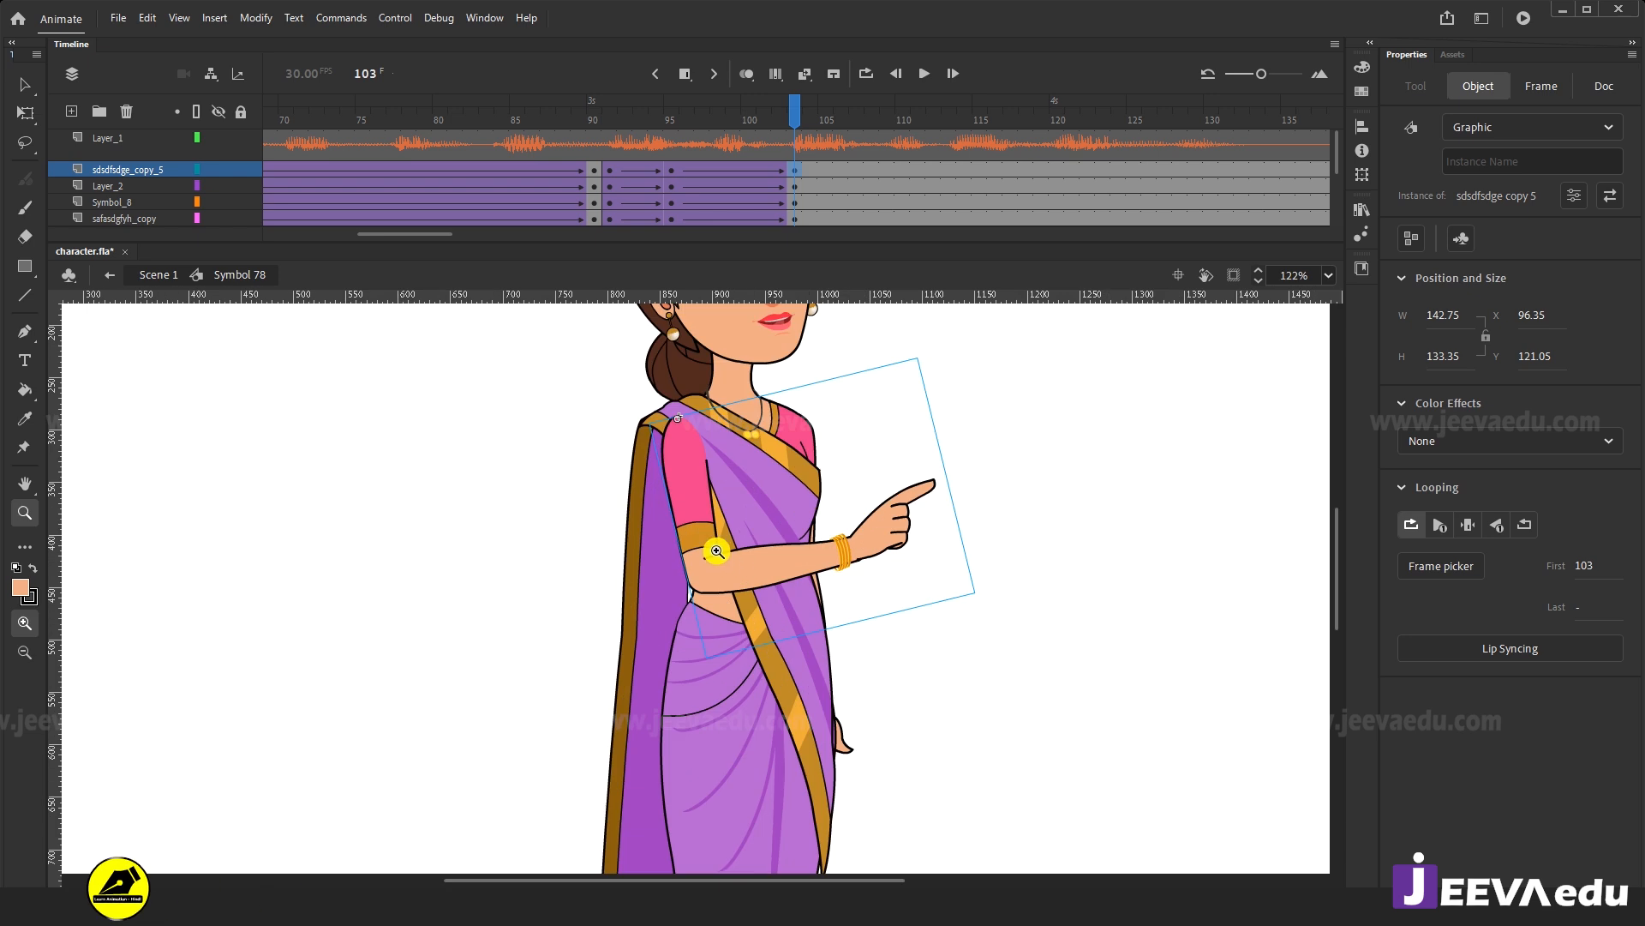
key("q")
mouse_move(988, 597)
left_mouse_down()
mouse_move(974, 624)
mouse_move(979, 606)
left_mouse_up()
left_click_drag(794, 104, 792, 170)
At frame 103, rotate the back drape slightly counter-clockwise to bring its lower end nearer the skirt, and scrub to check the motion.
key("z")
left_click(777, 648, "alt")
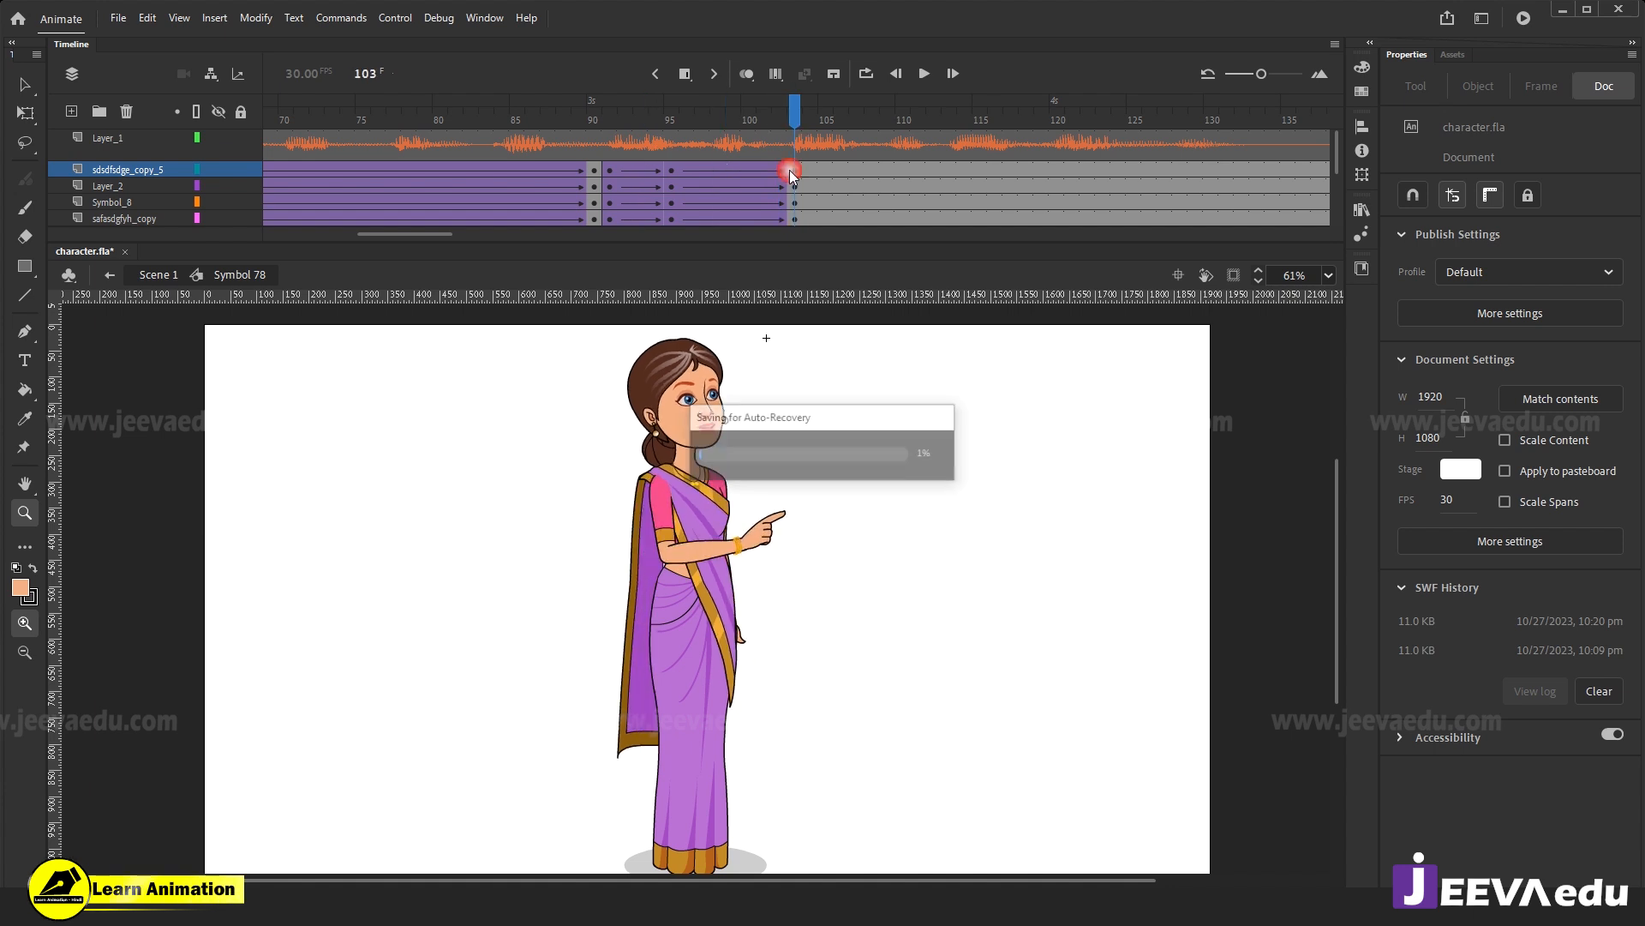
key("v")
left_click(635, 723)
key("q")
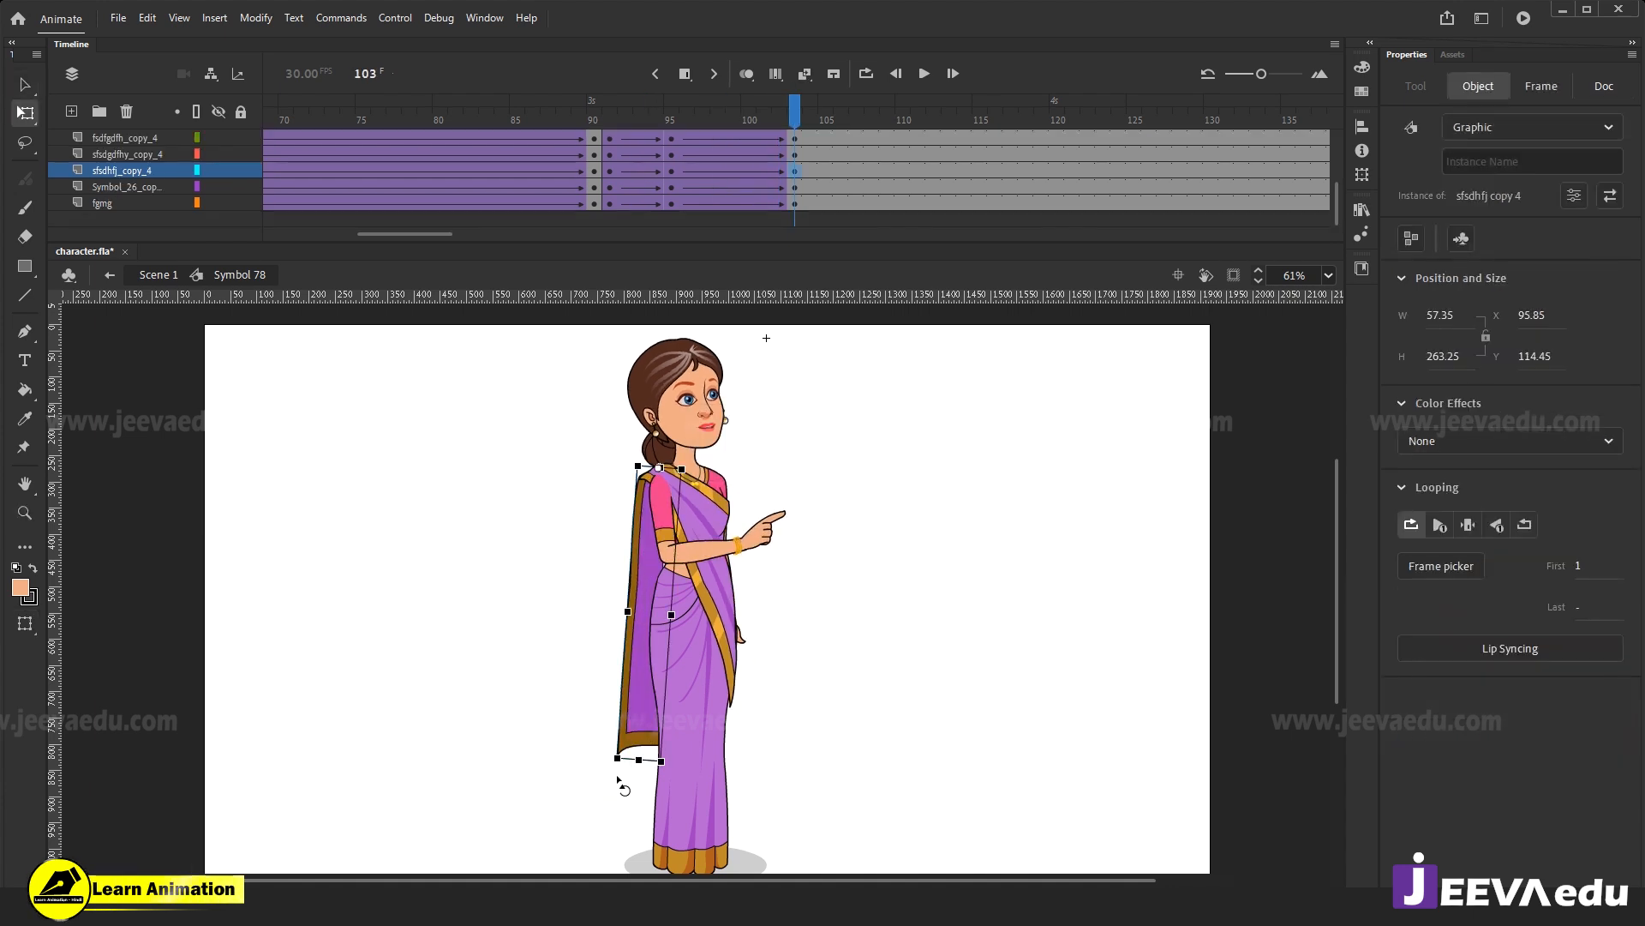
left_click(619, 776)
left_click(624, 752)
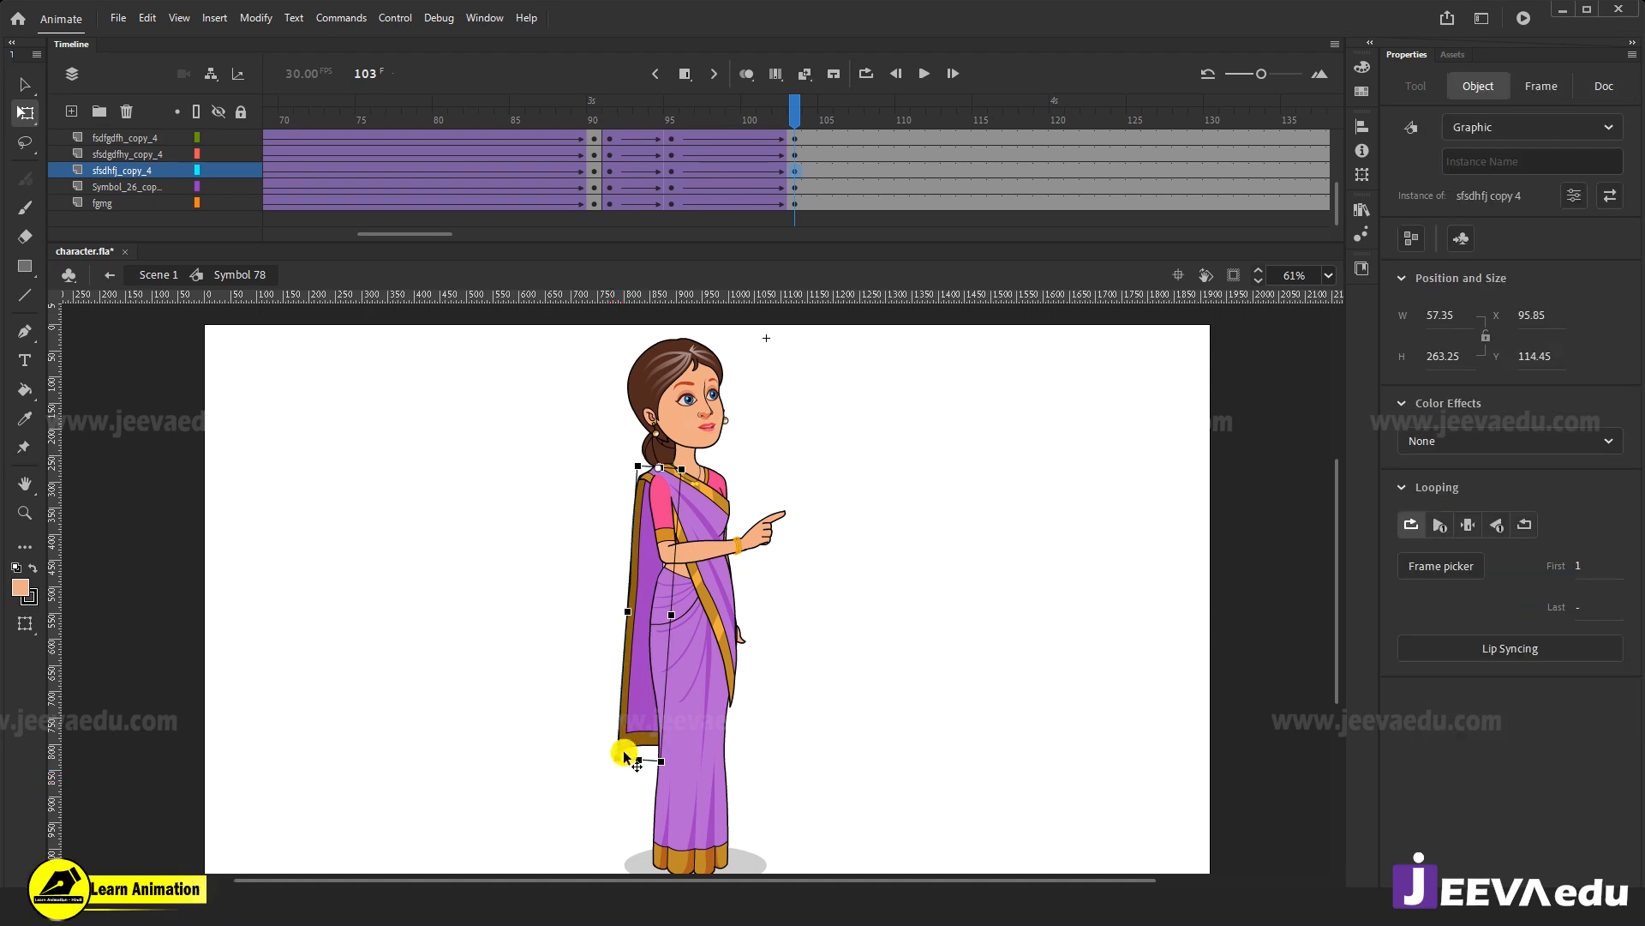
left_click_drag(625, 775, 626, 782)
left_click_drag(777, 111, 793, 154)
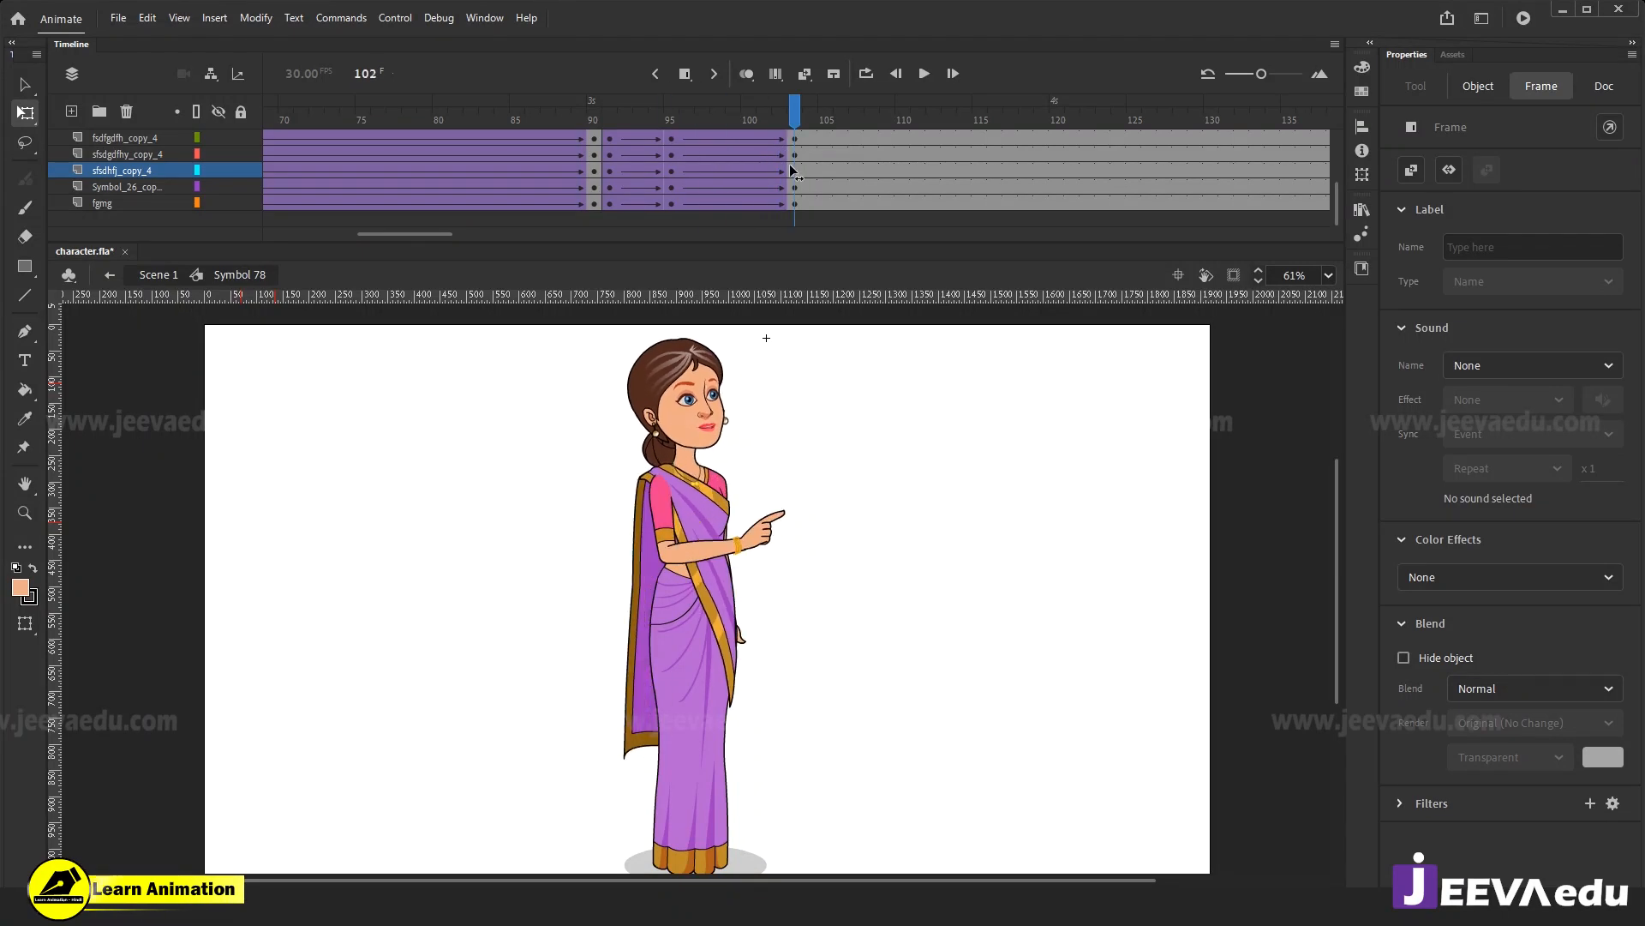
At frame 103, select the head and hair bun together and rotate them slightly clockwise.
left_click(670, 460)
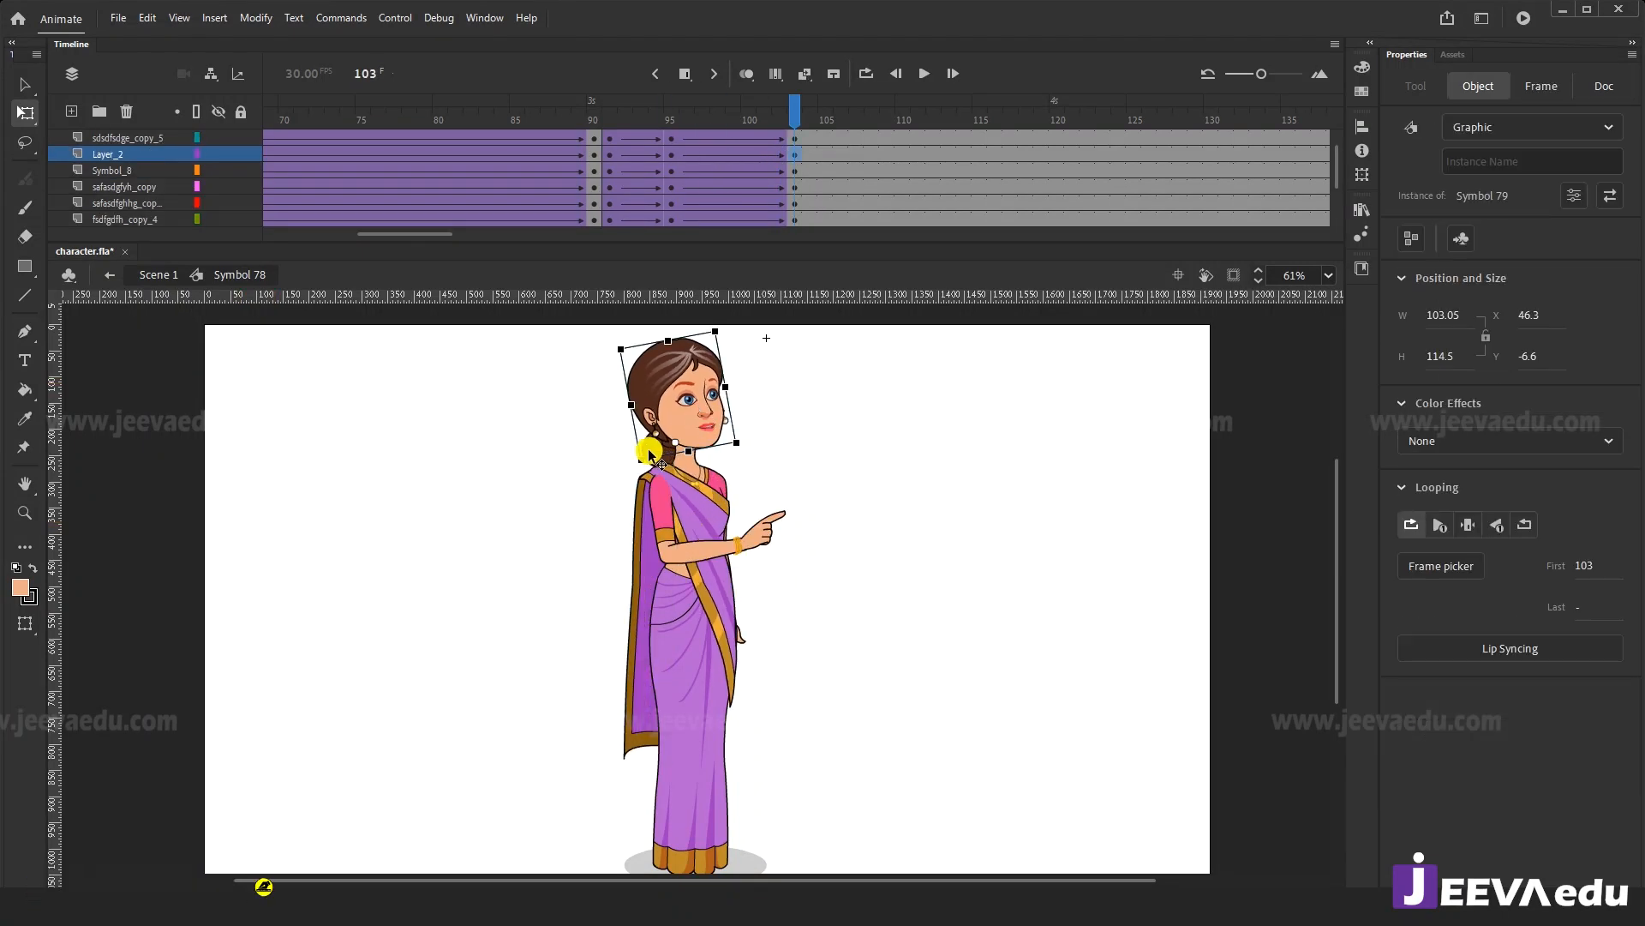
left_click(682, 419)
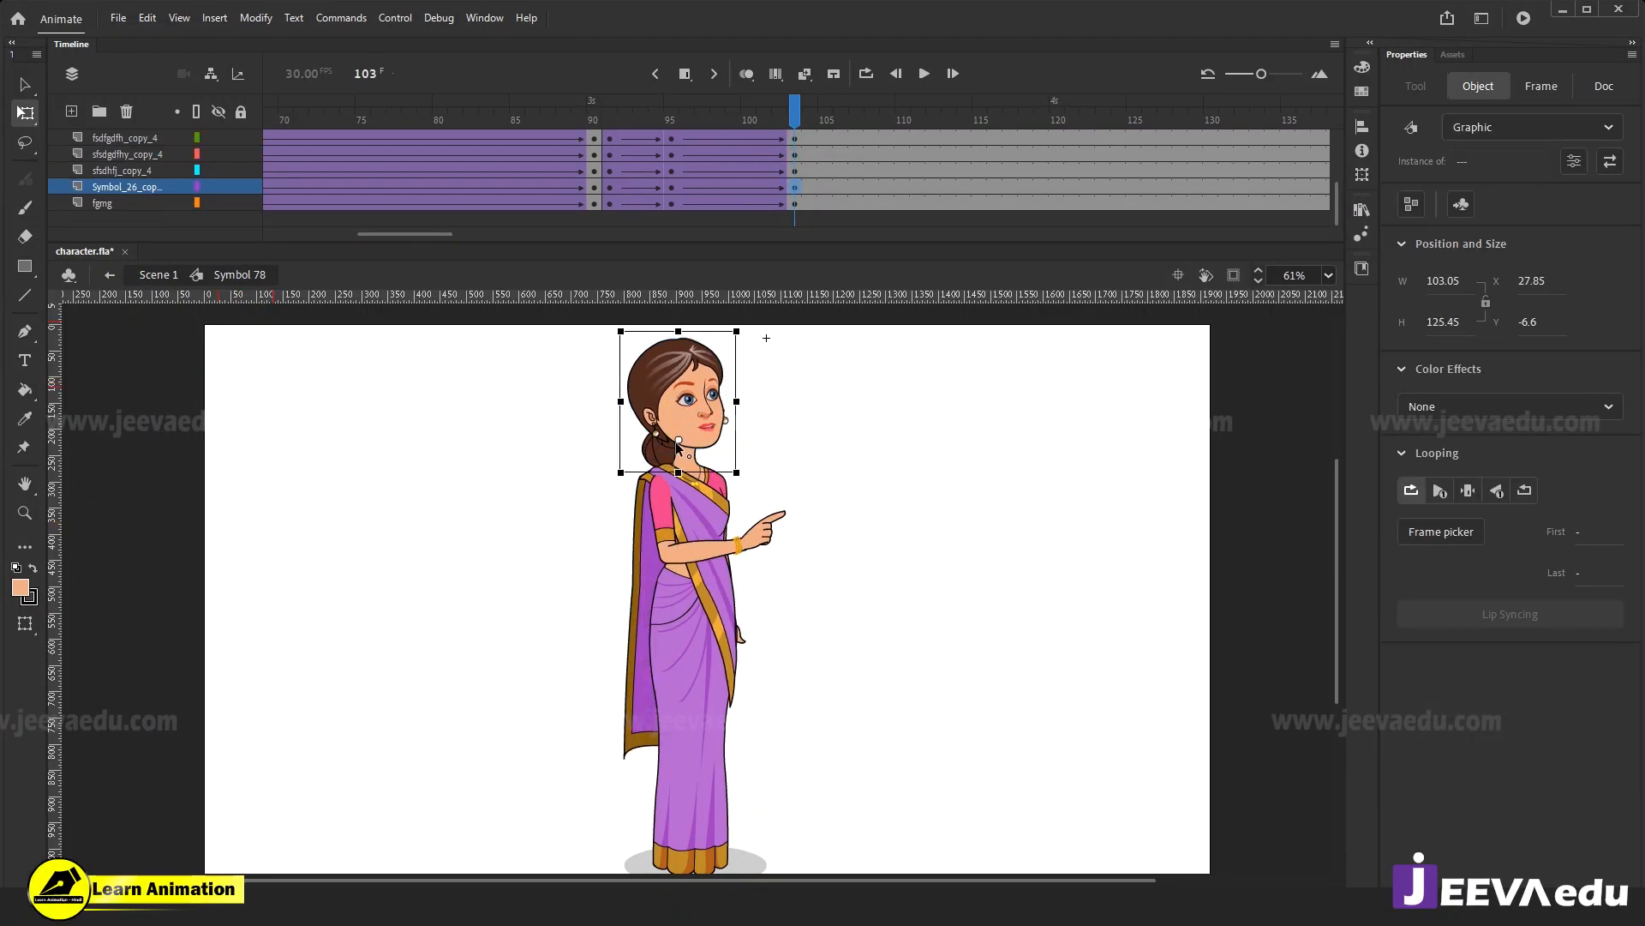
left_click_drag(739, 330, 751, 341)
left_click_drag(752, 120, 788, 155)
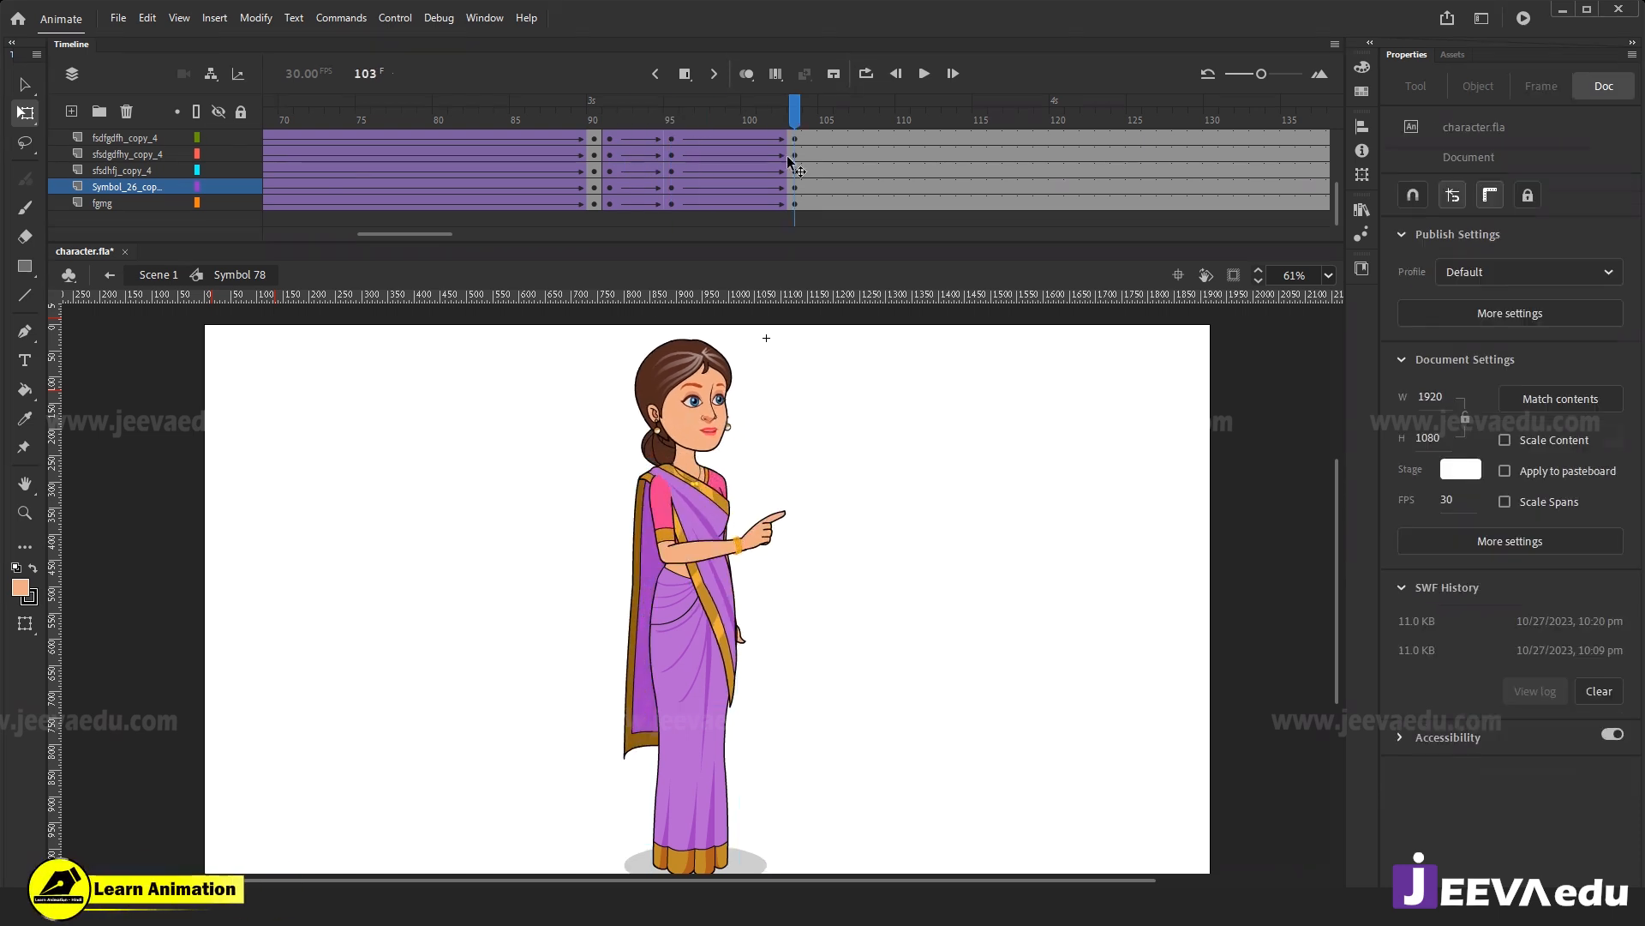
Tilt the head and hair bun a little further clockwise at frame 103, and review the head movement and face.
left_click(691, 384)
left_click(650, 449)
left_click(683, 417)
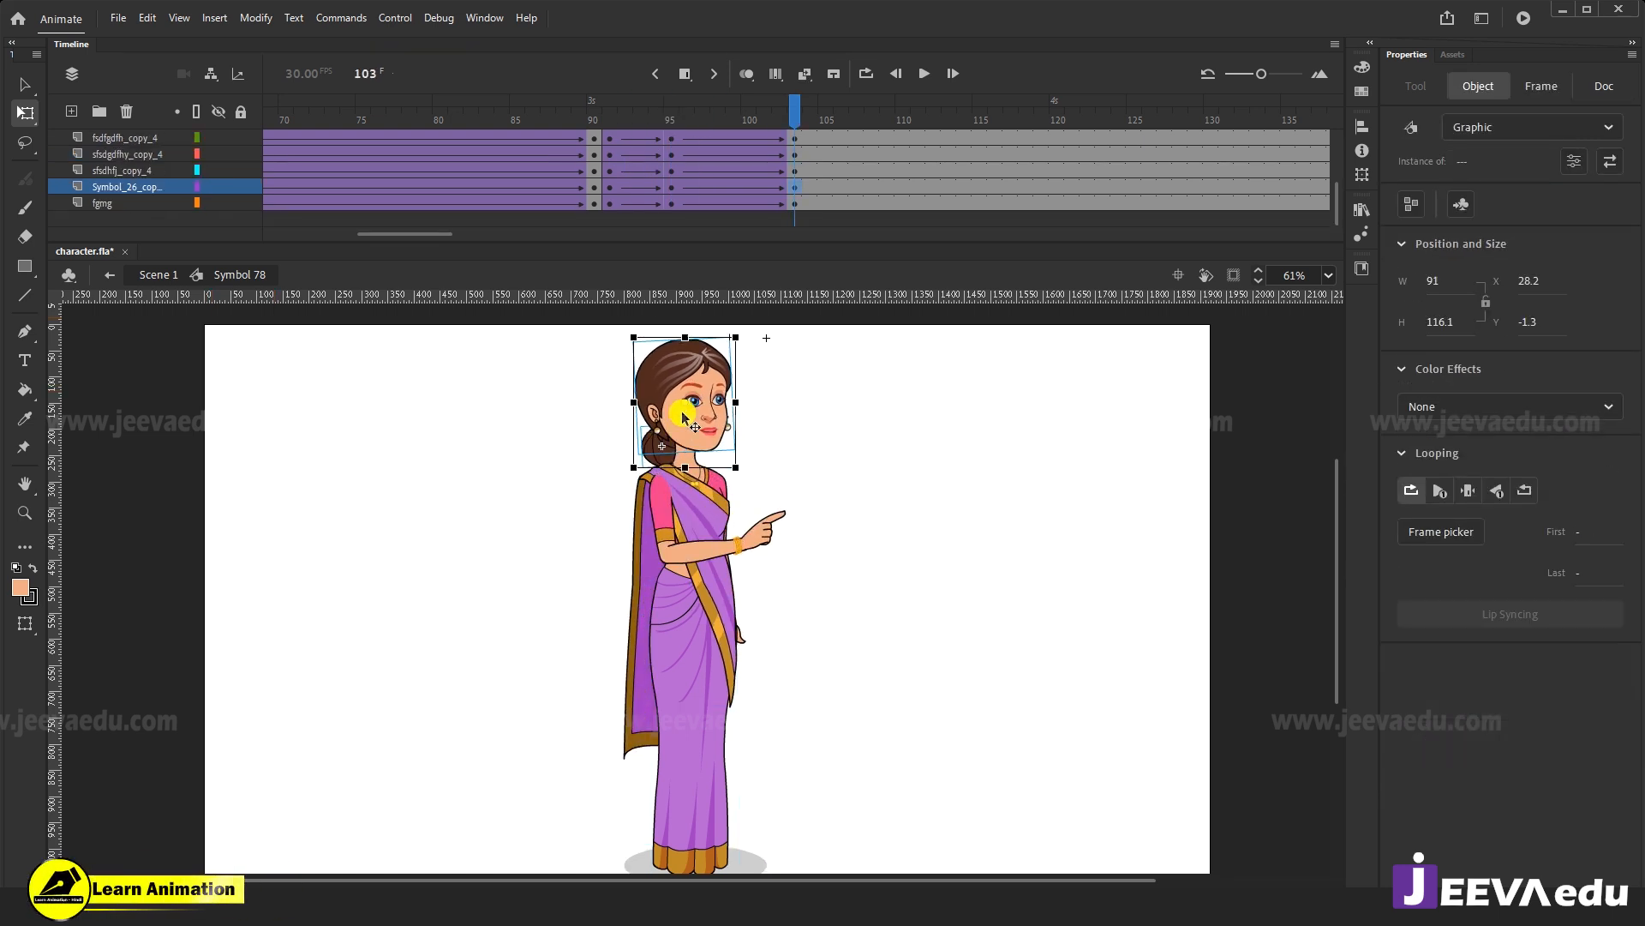
left_click_drag(680, 448, 683, 452)
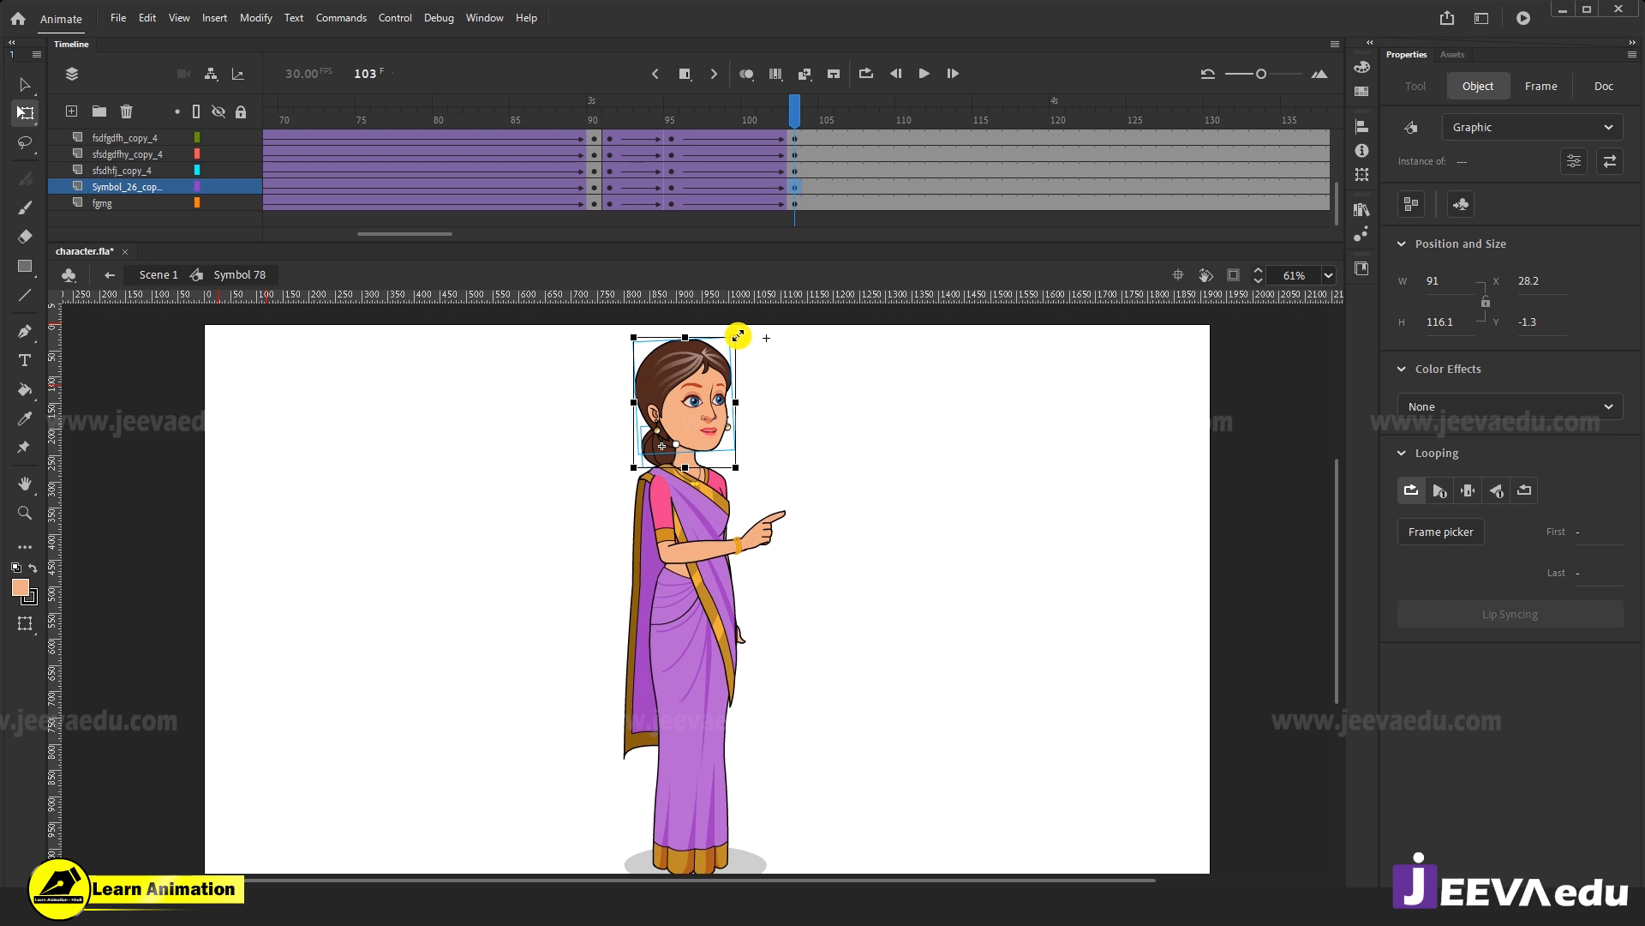
left_click_drag(745, 343, 748, 350)
left_click_drag(685, 125, 799, 186)
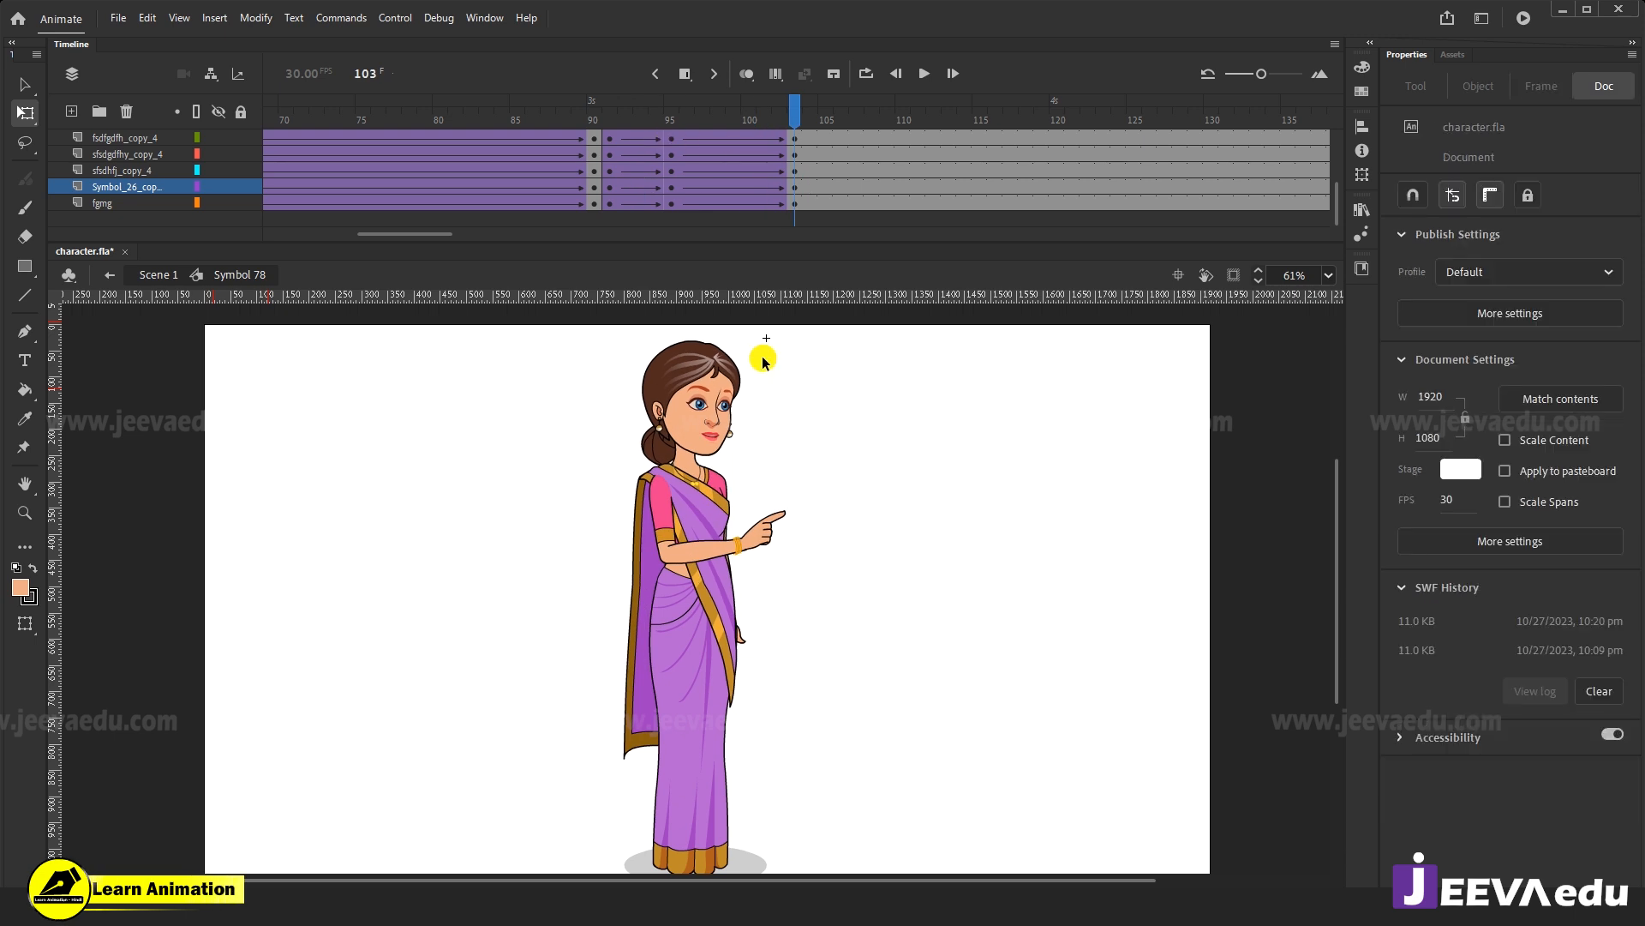
key("z")
left_click(713, 420)
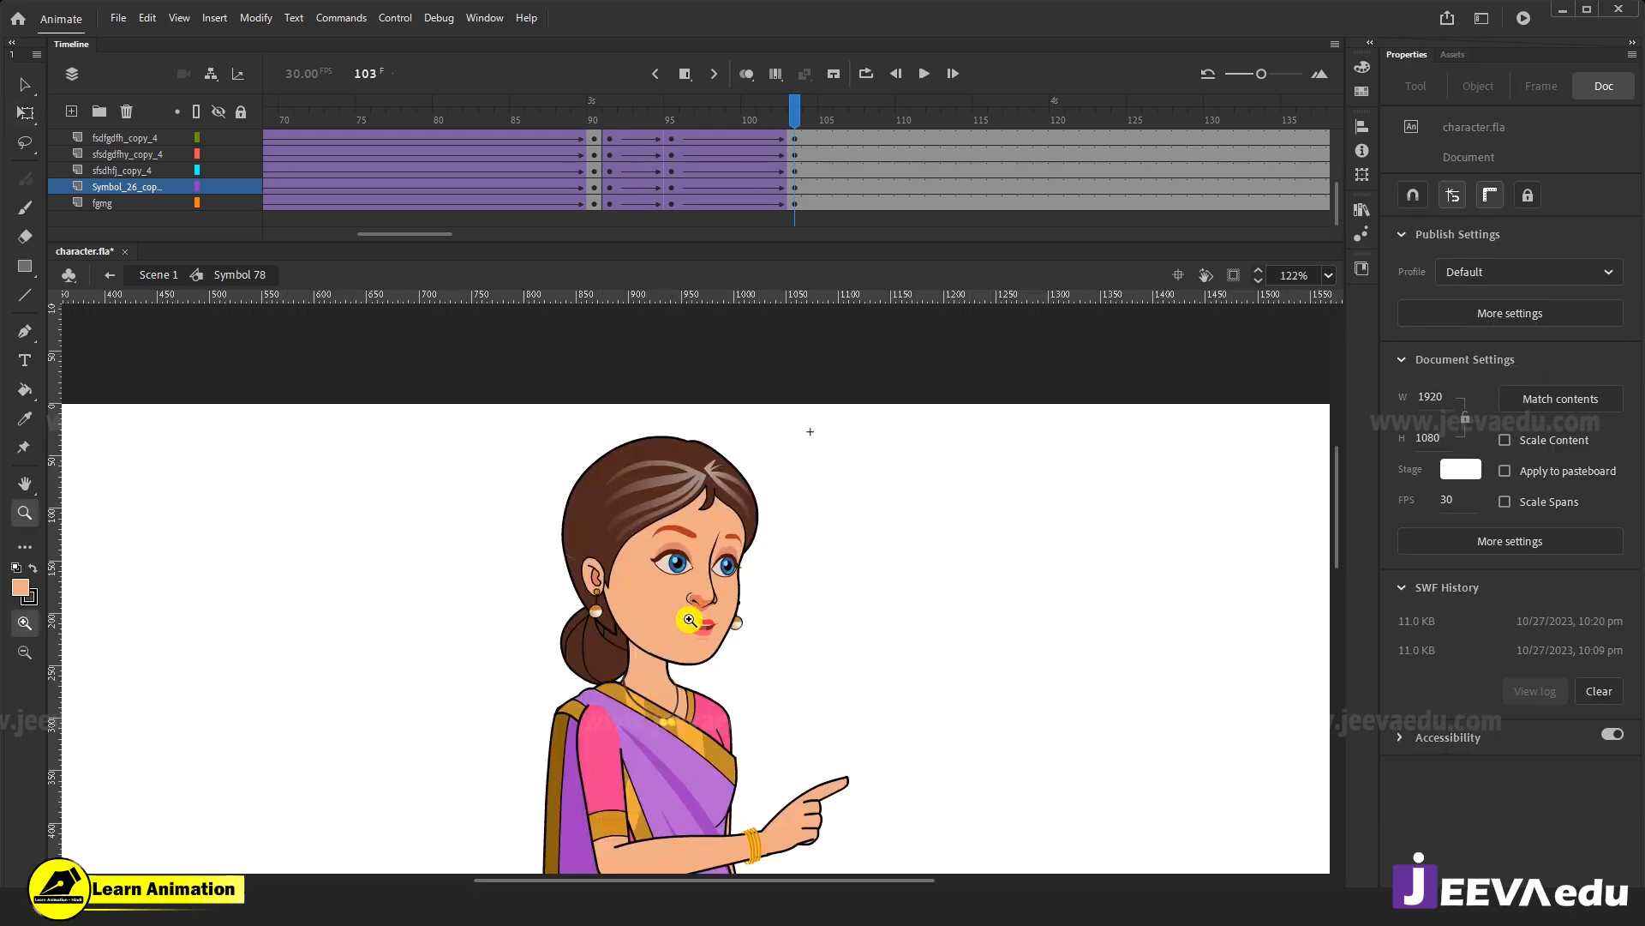
Open the head symbol, add keyframes on all its layers at frames 103 and 95, and create classic tweens between them.
key("v")
left_click(703, 634)
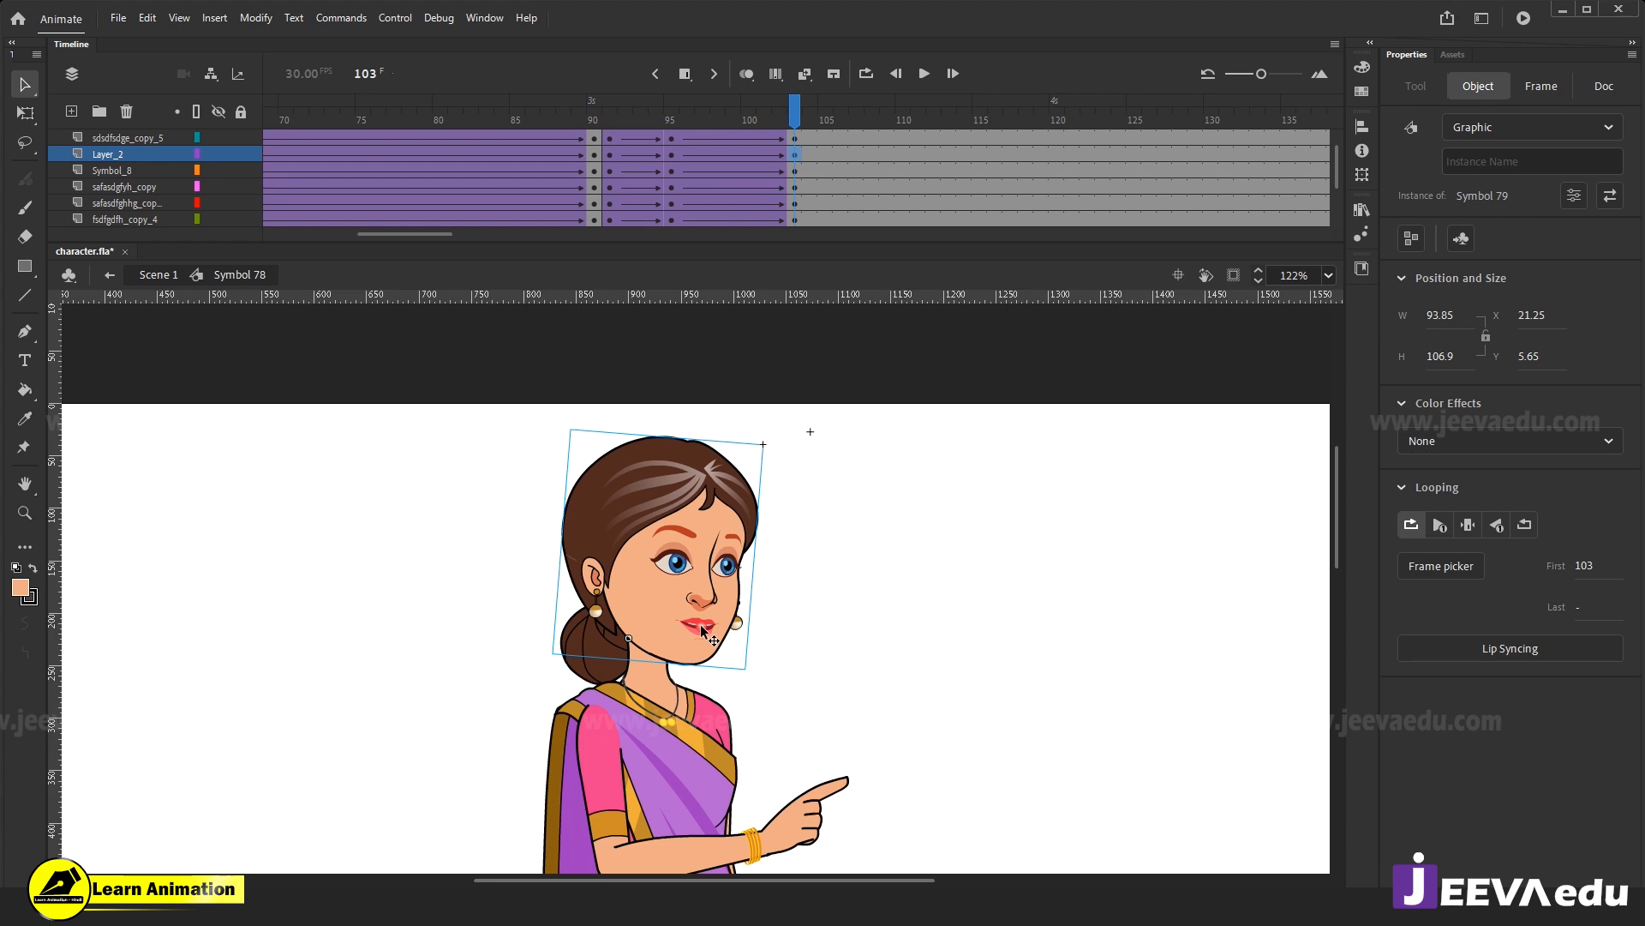
double_click(702, 630)
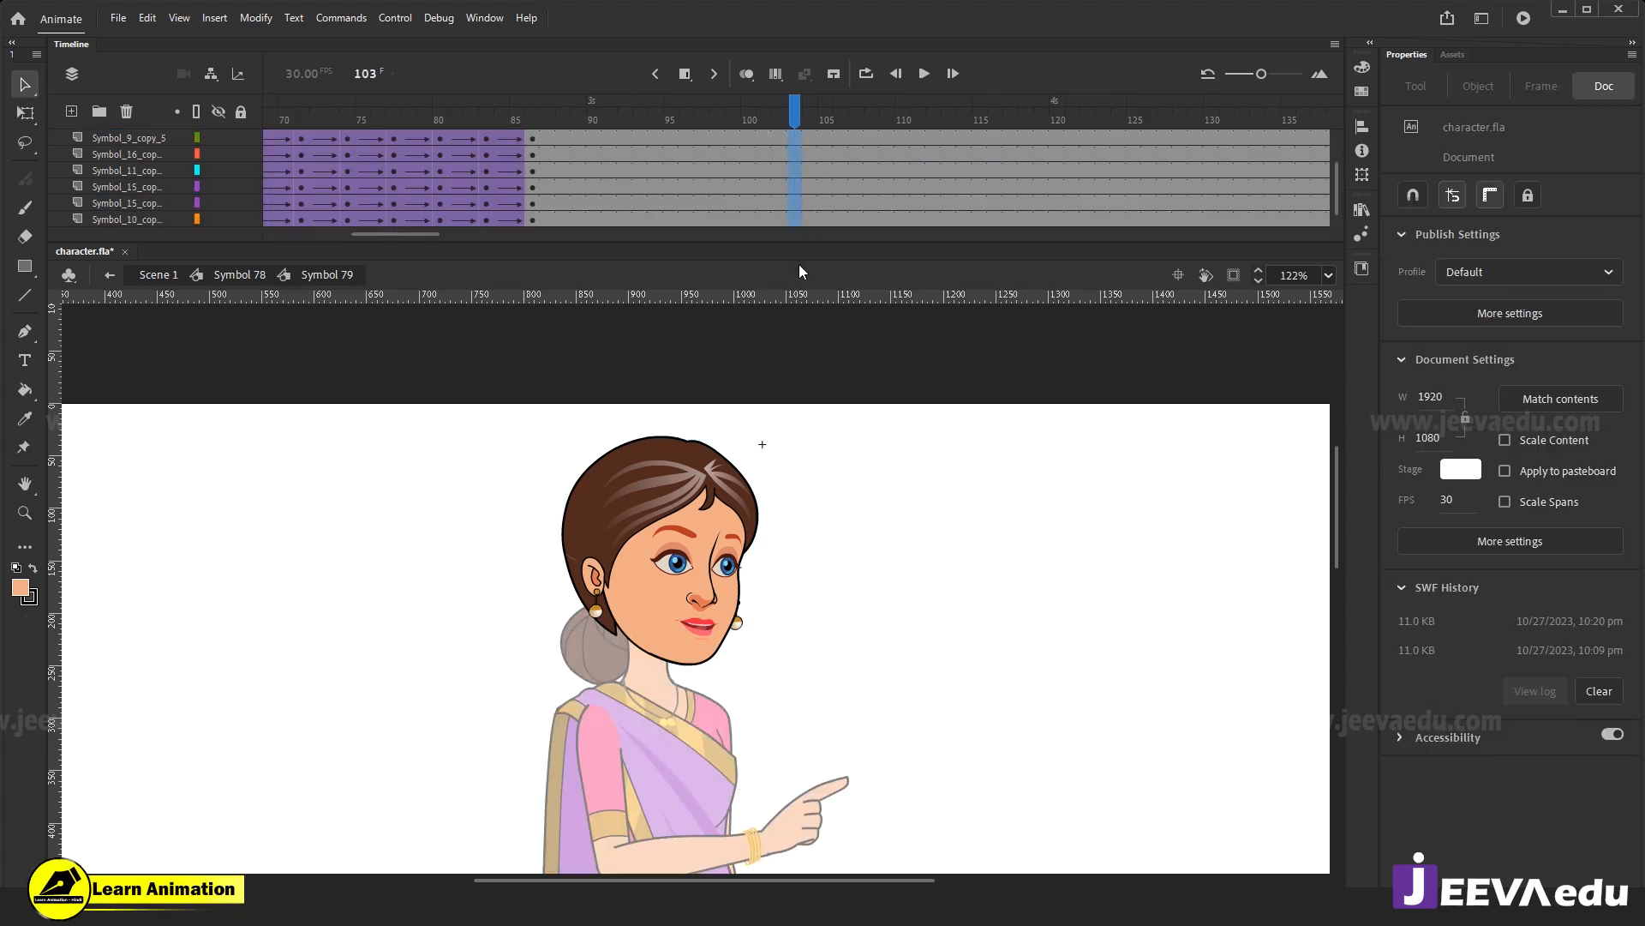
key("F6")
left_click(671, 120)
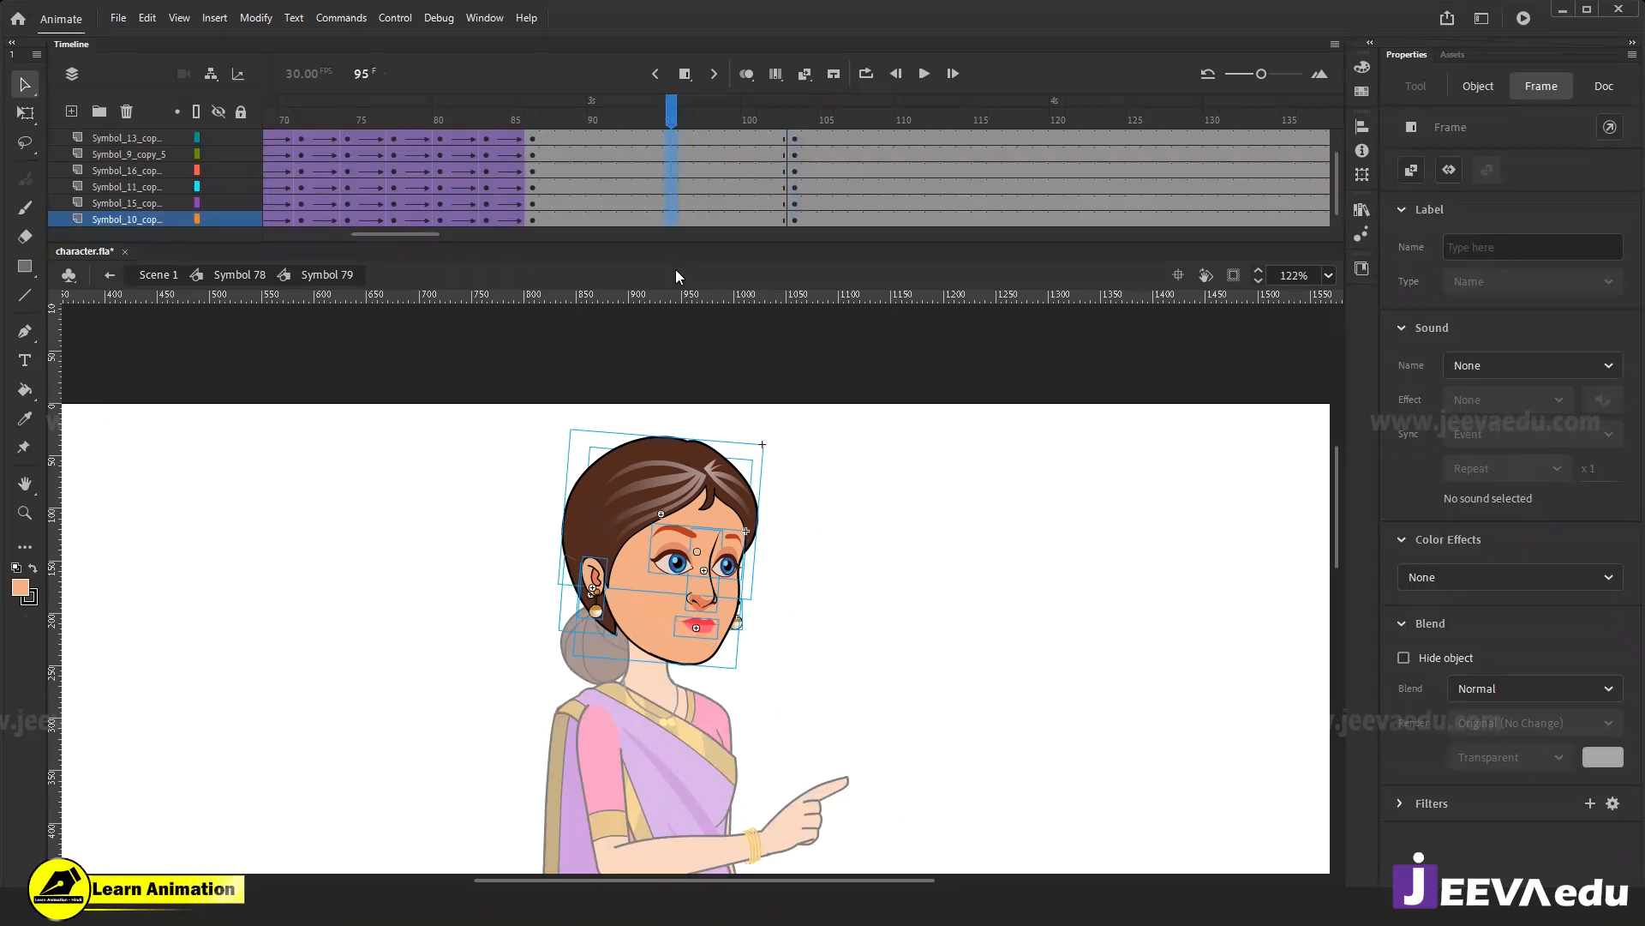
key("F6")
scroll(672, 174, "up", 1)
right_click(673, 161)
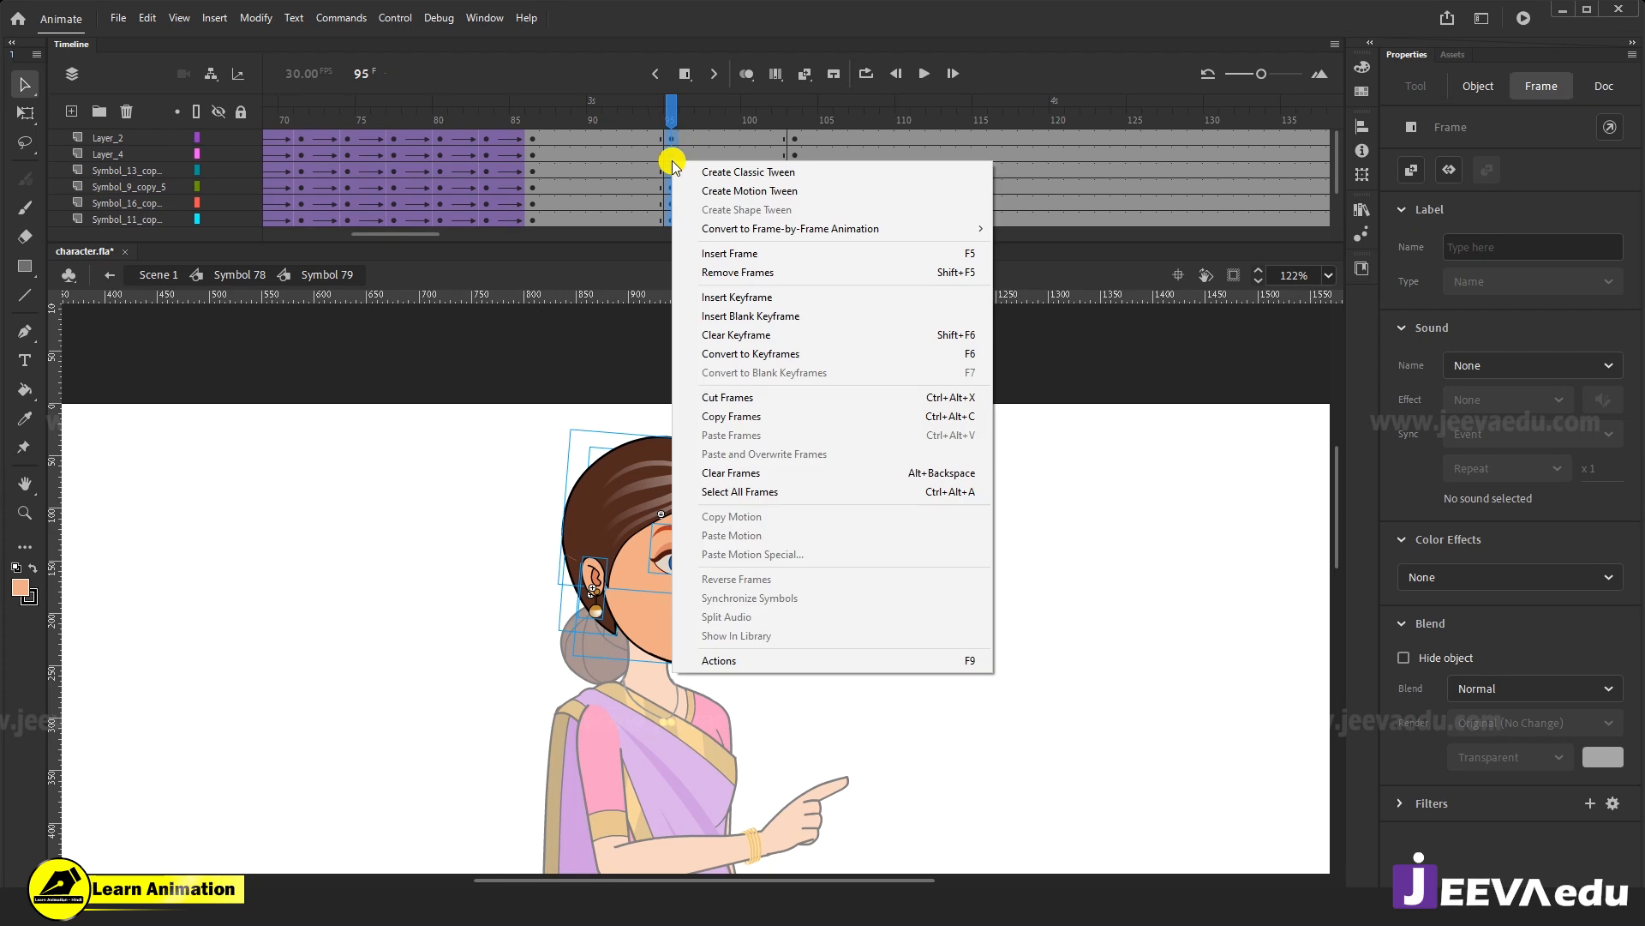
left_click(747, 171)
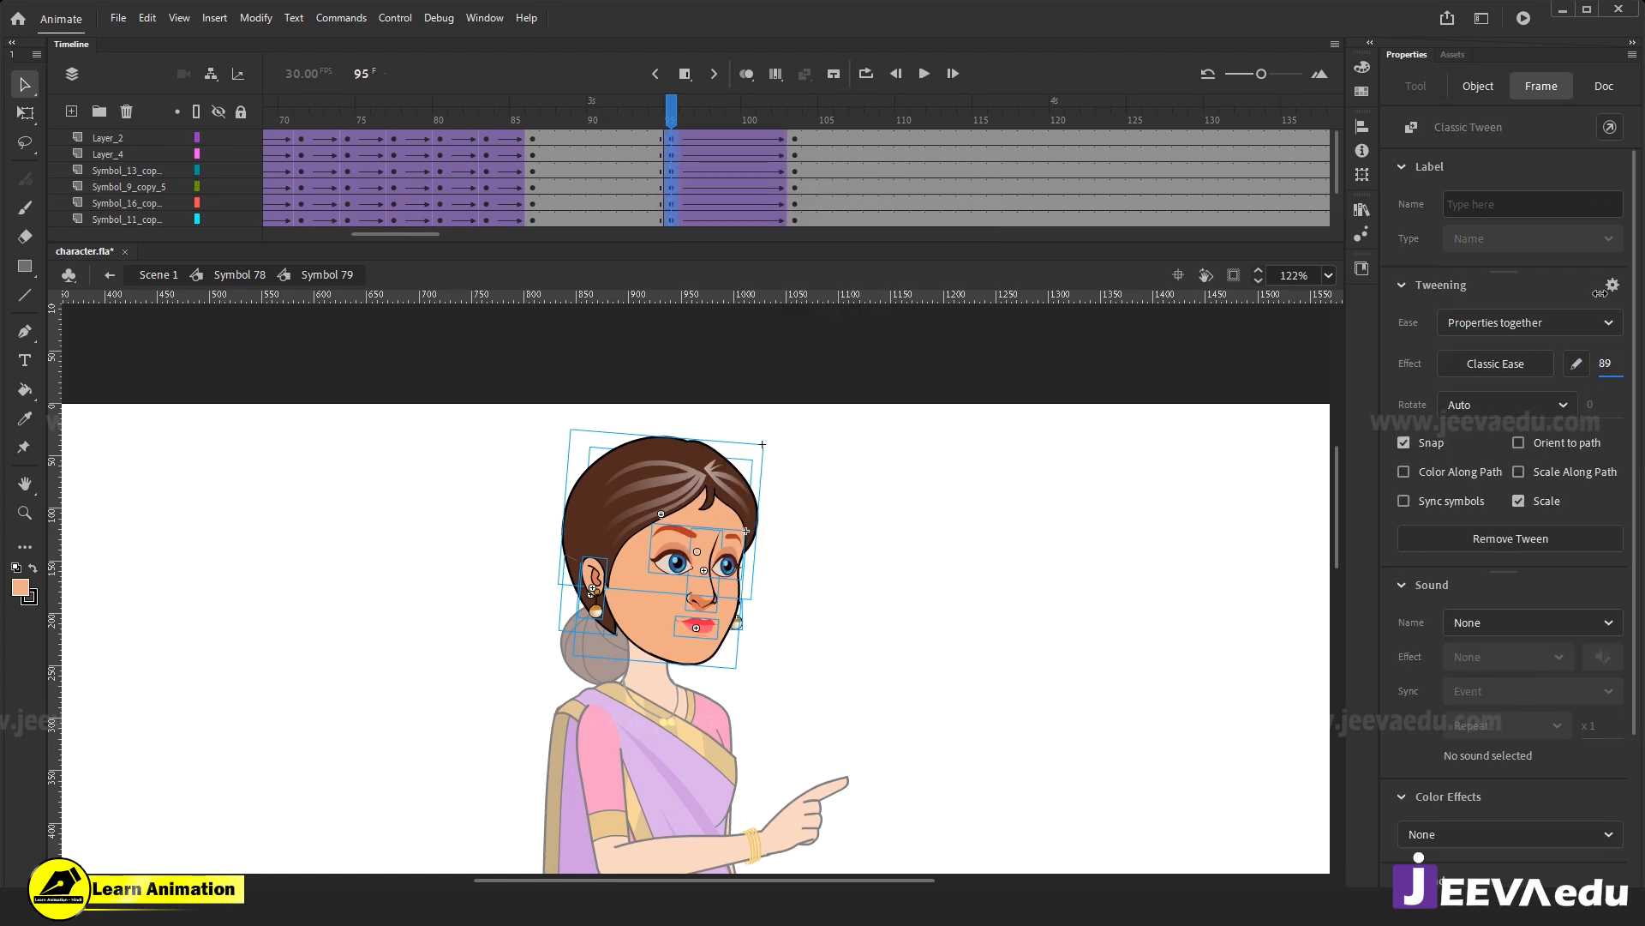
At frame 103, select the eyes, nose and mouth together and nudge them slightly downward on the face.
left_click_drag(783, 104, 795, 127)
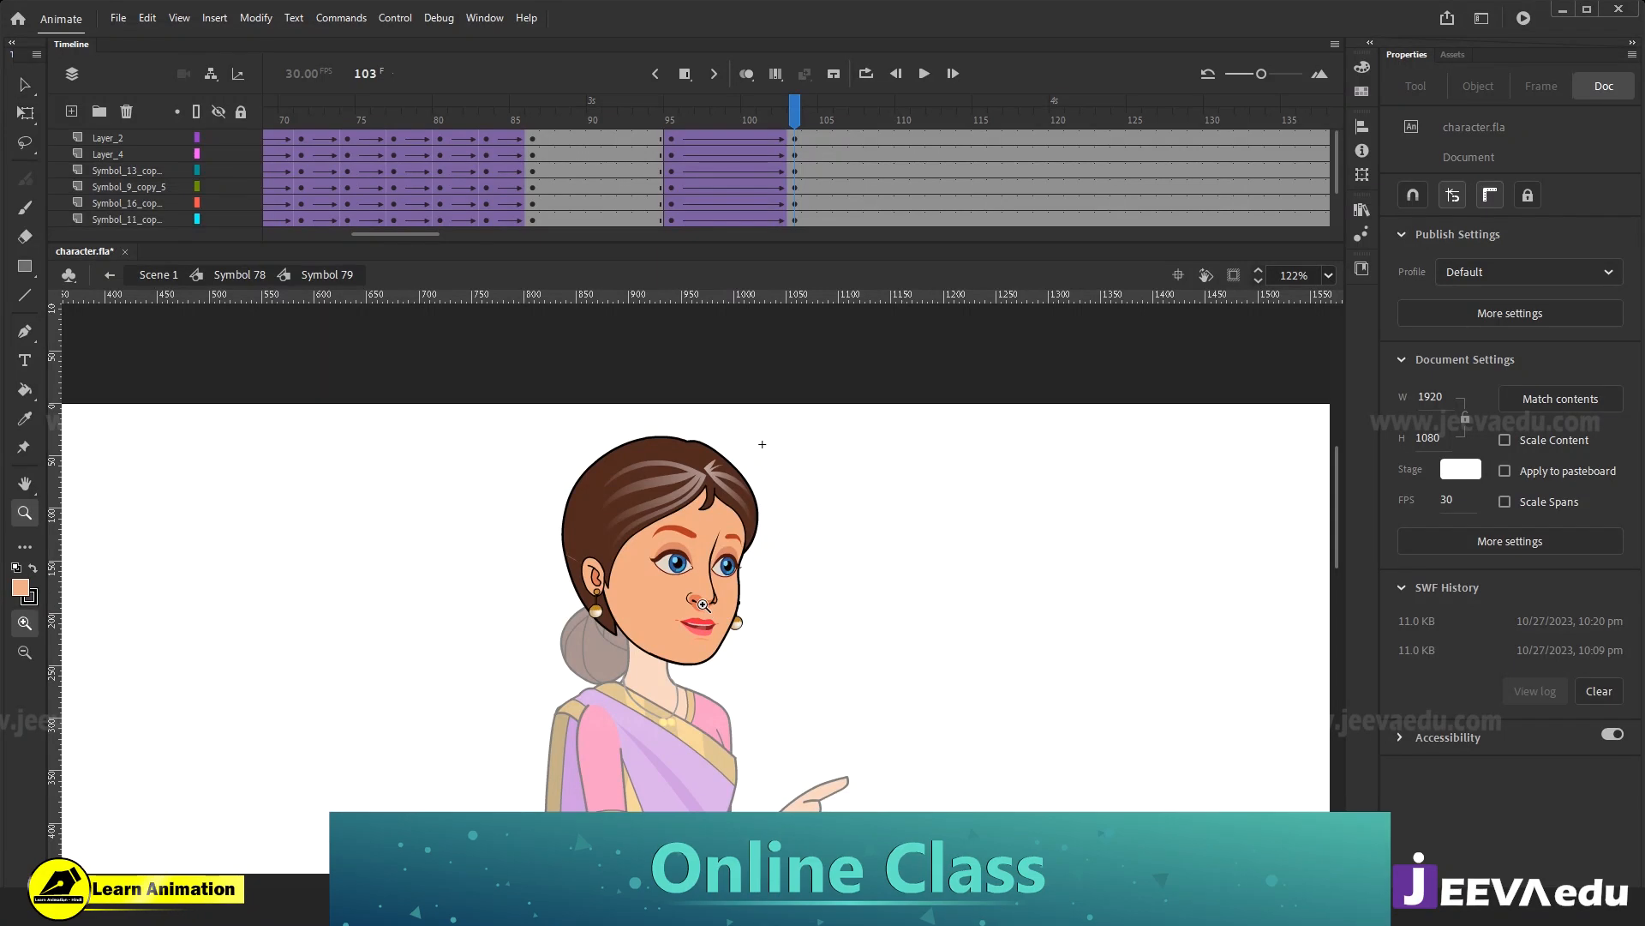
key("ctrl+equal")
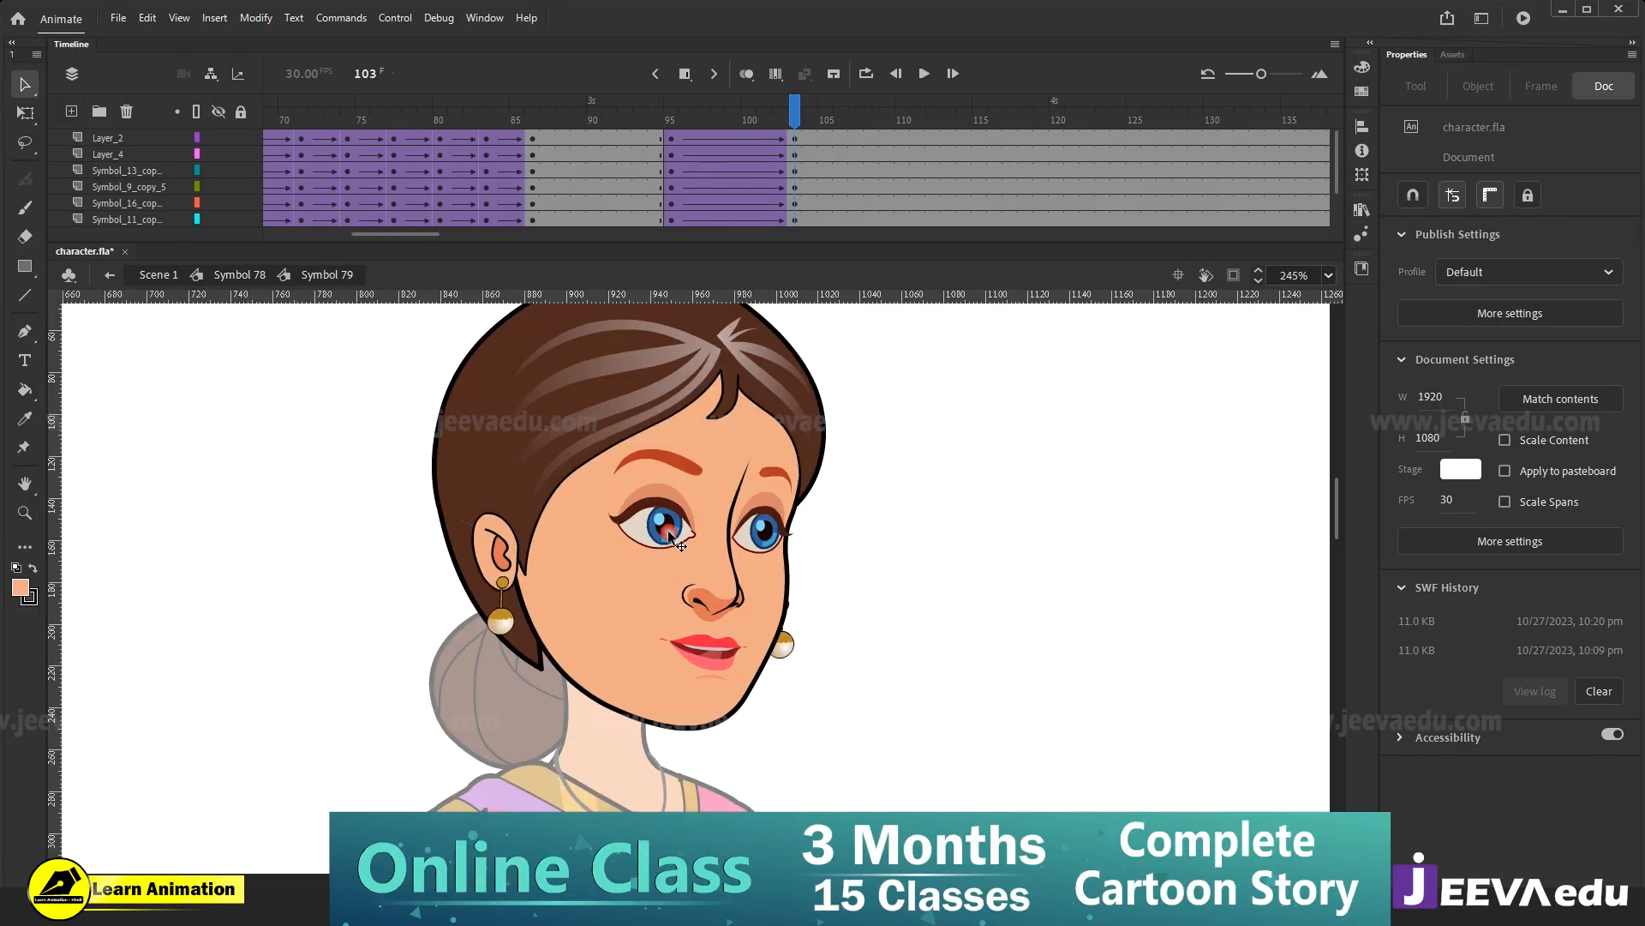
left_click(668, 535)
left_click(718, 607, "shift")
left_click(721, 659, "shift")
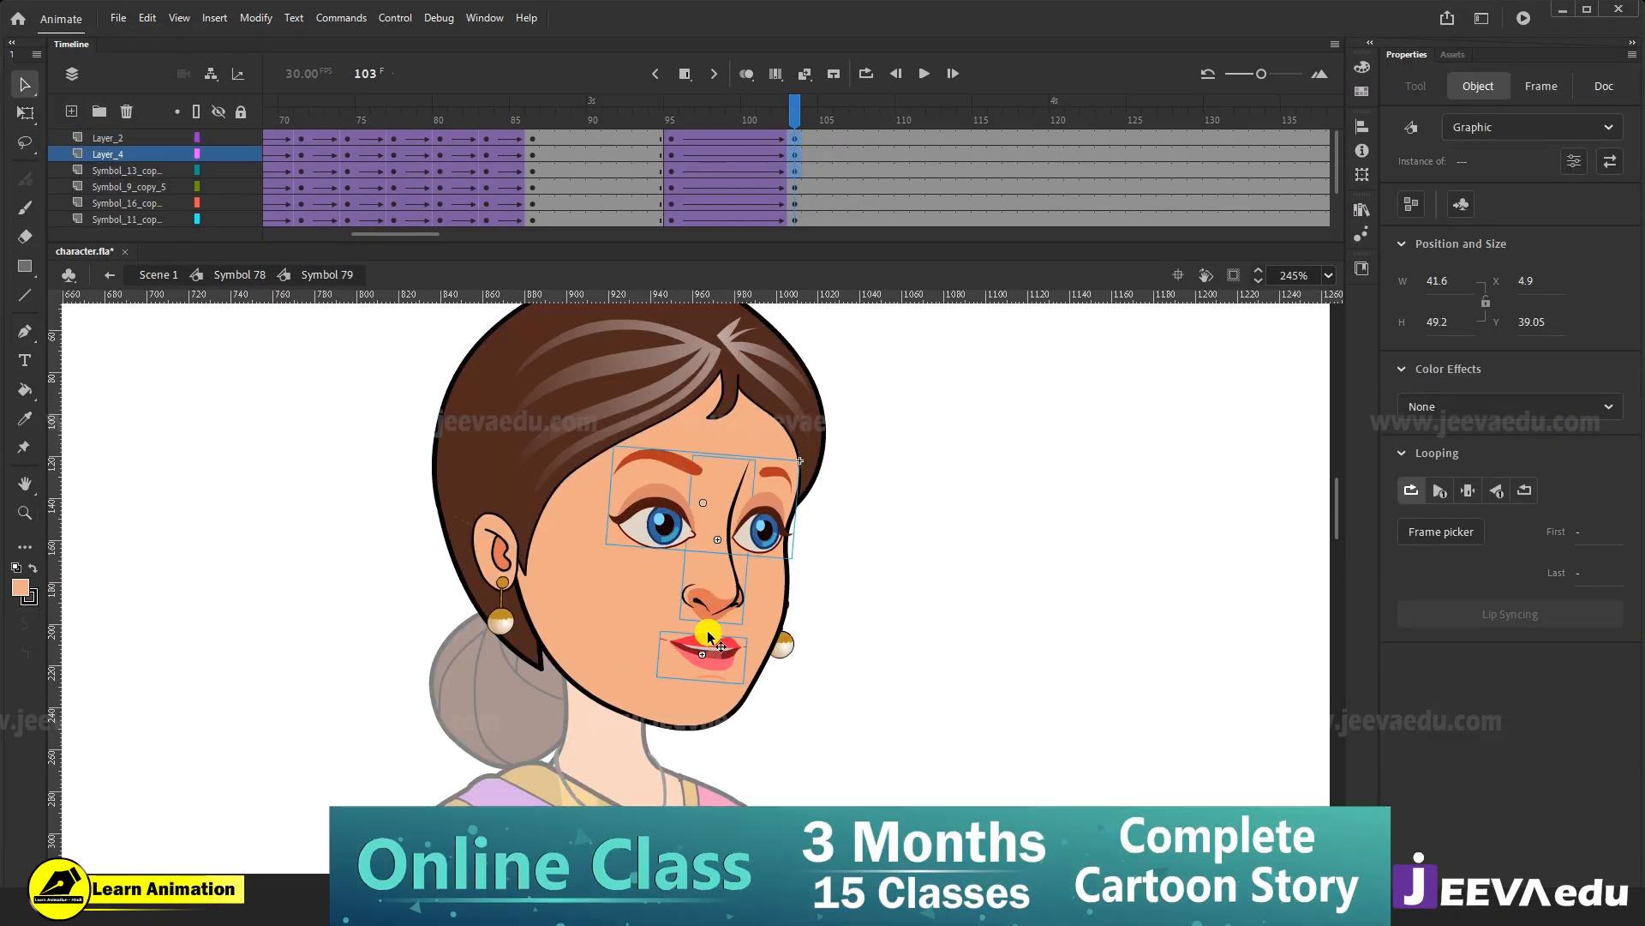
key("Down")
key("Down")
key("Down")
key("Down")
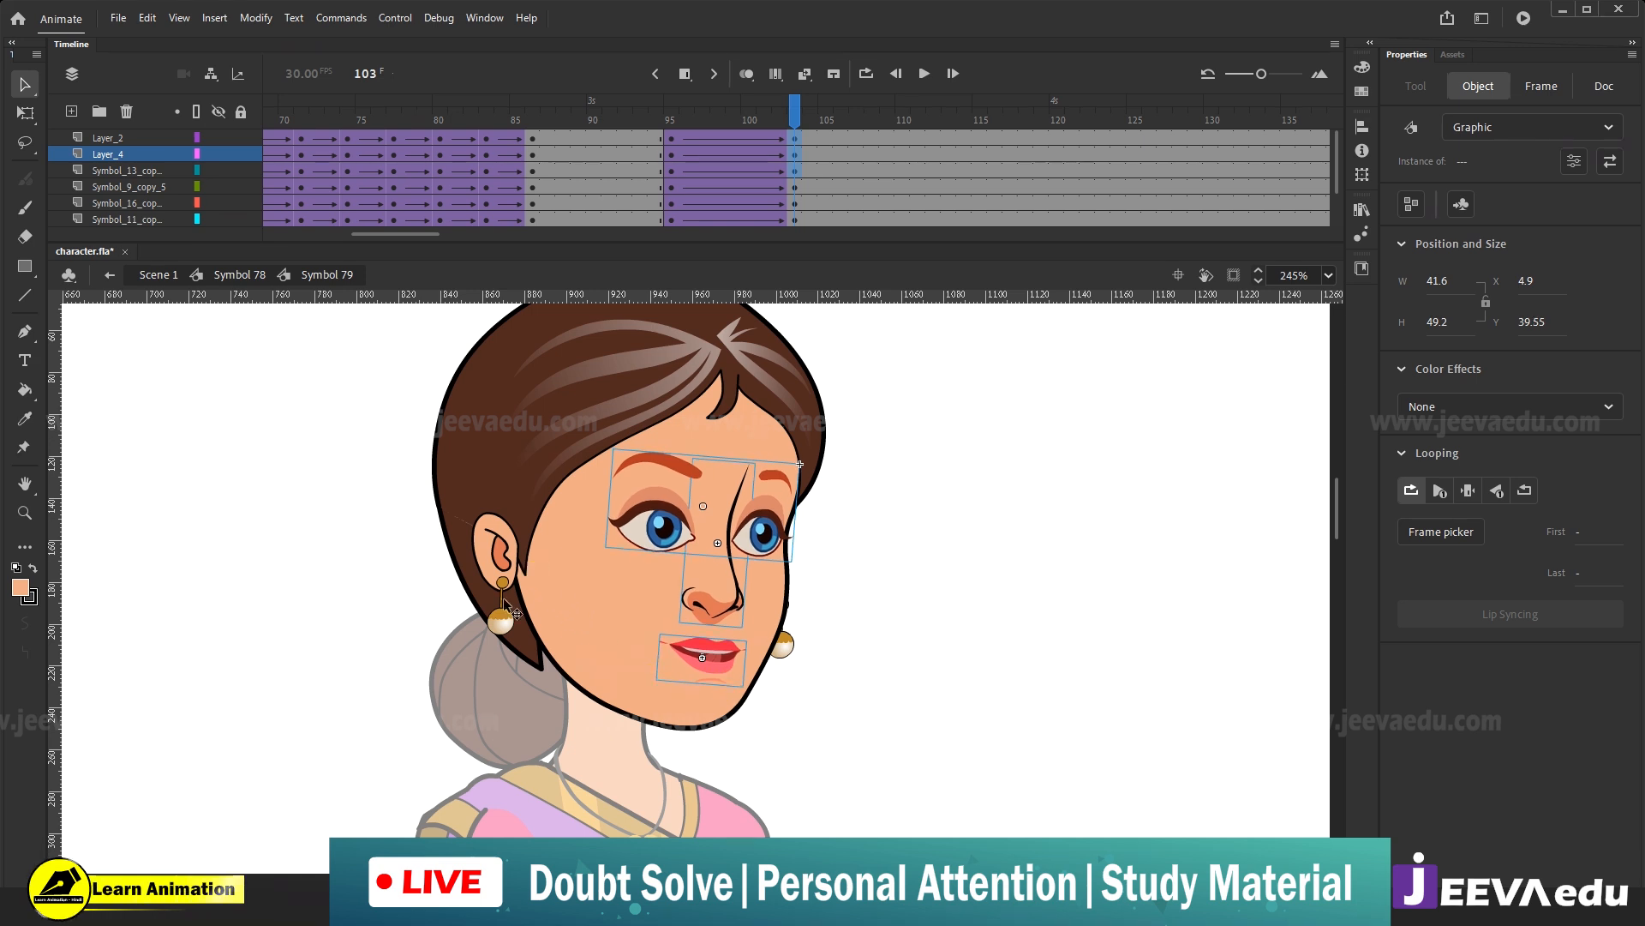
Open the near ear symbol and give its hanging earring a classic tween between frames 95 and 103 with ease 100.
left_click(502, 598)
double_click(501, 621)
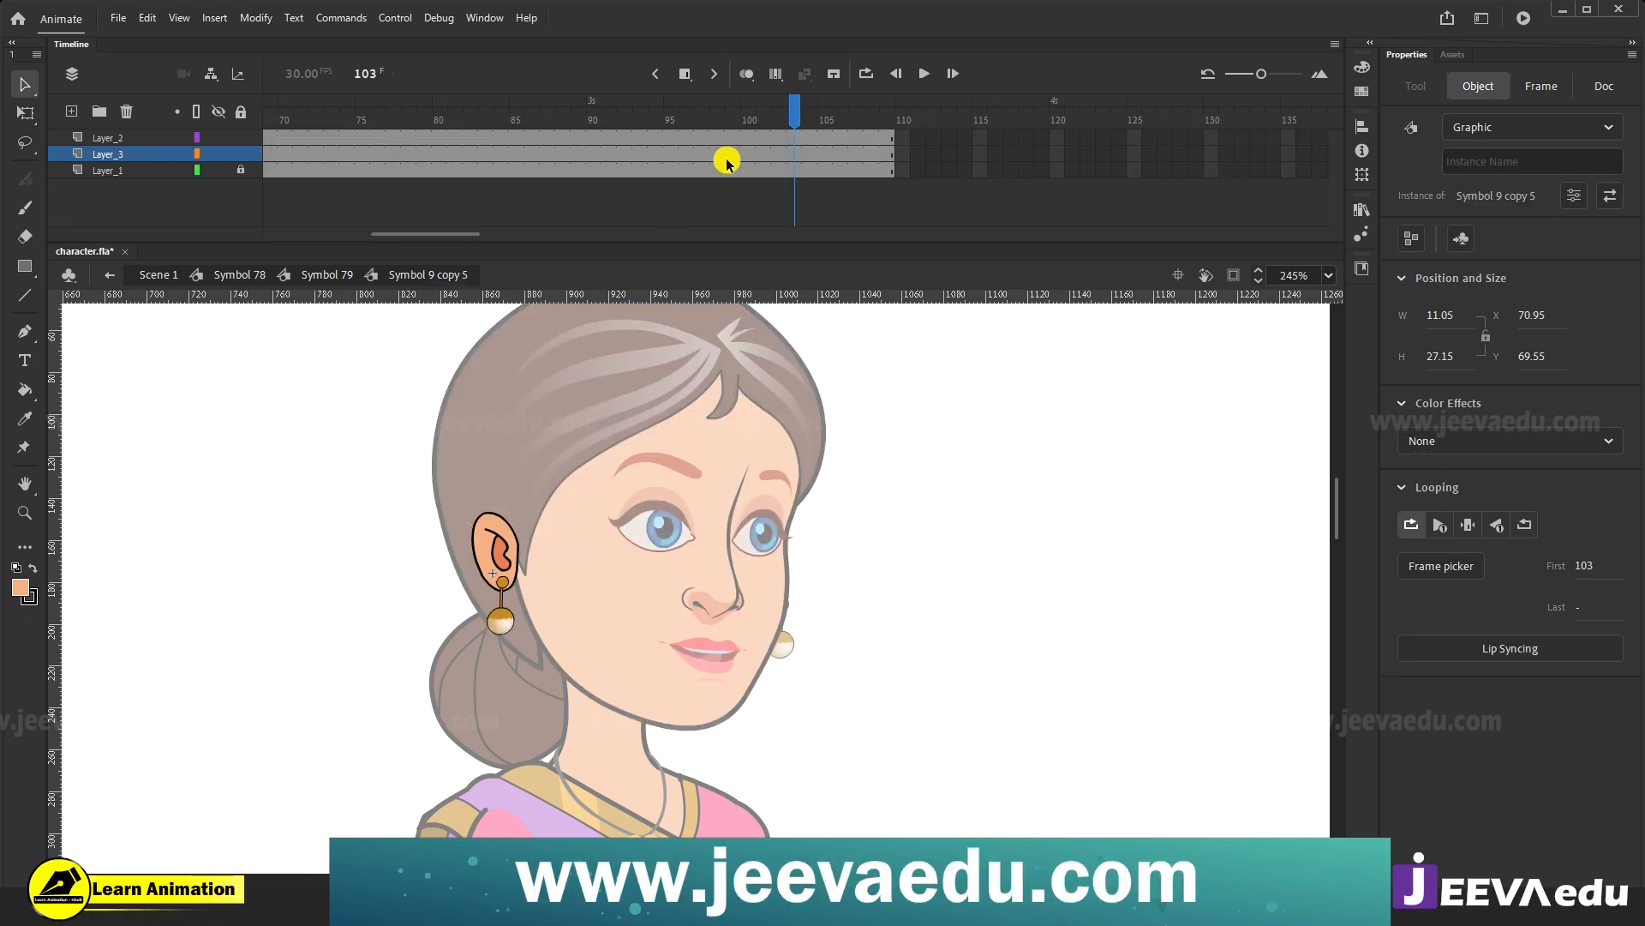
left_click(602, 555)
left_click(504, 621)
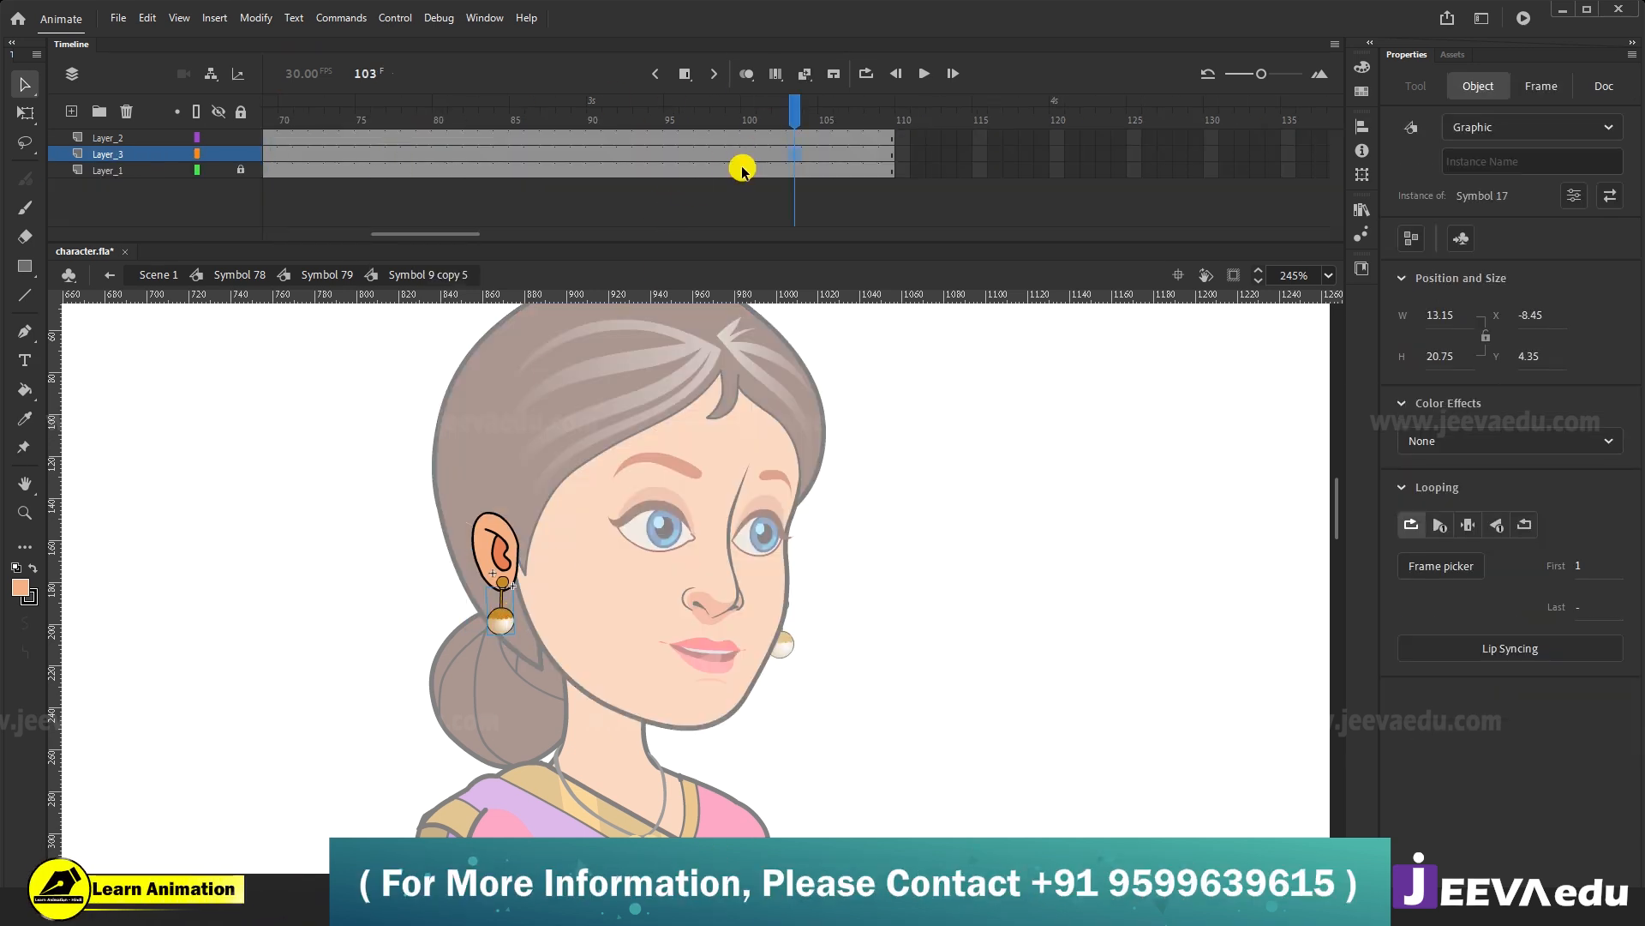
right_click(718, 154)
left_click(771, 194)
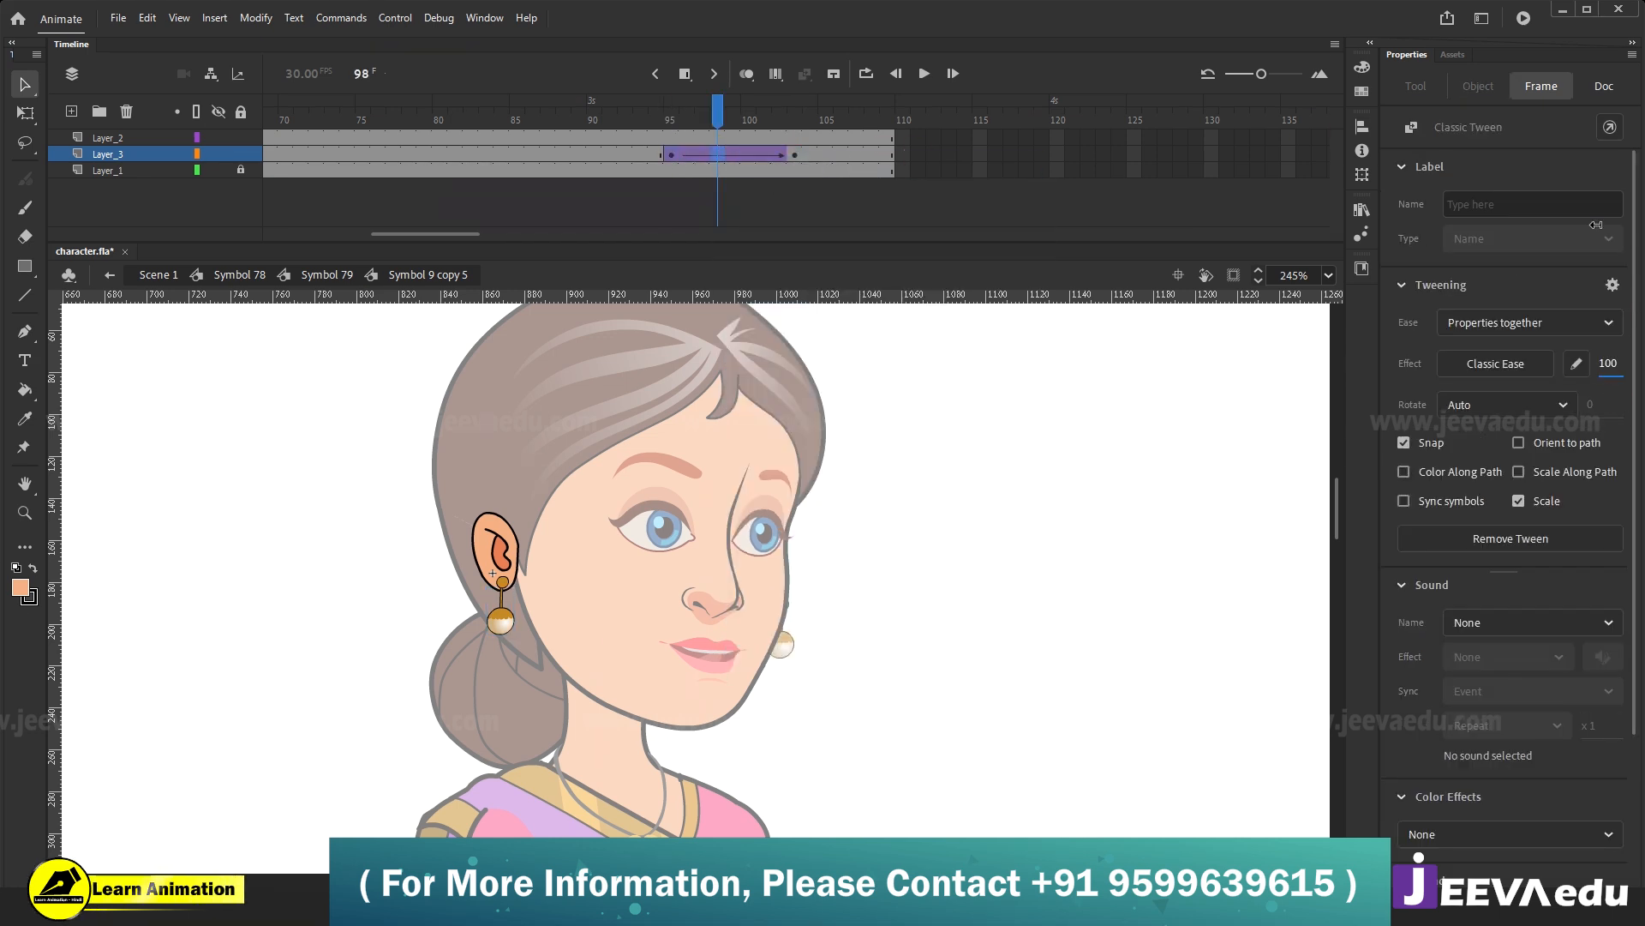
Extend all the ear symbol's layers with frames past frame 135.
left_click(1009, 172)
left_click_drag(1024, 137, 1277, 206)
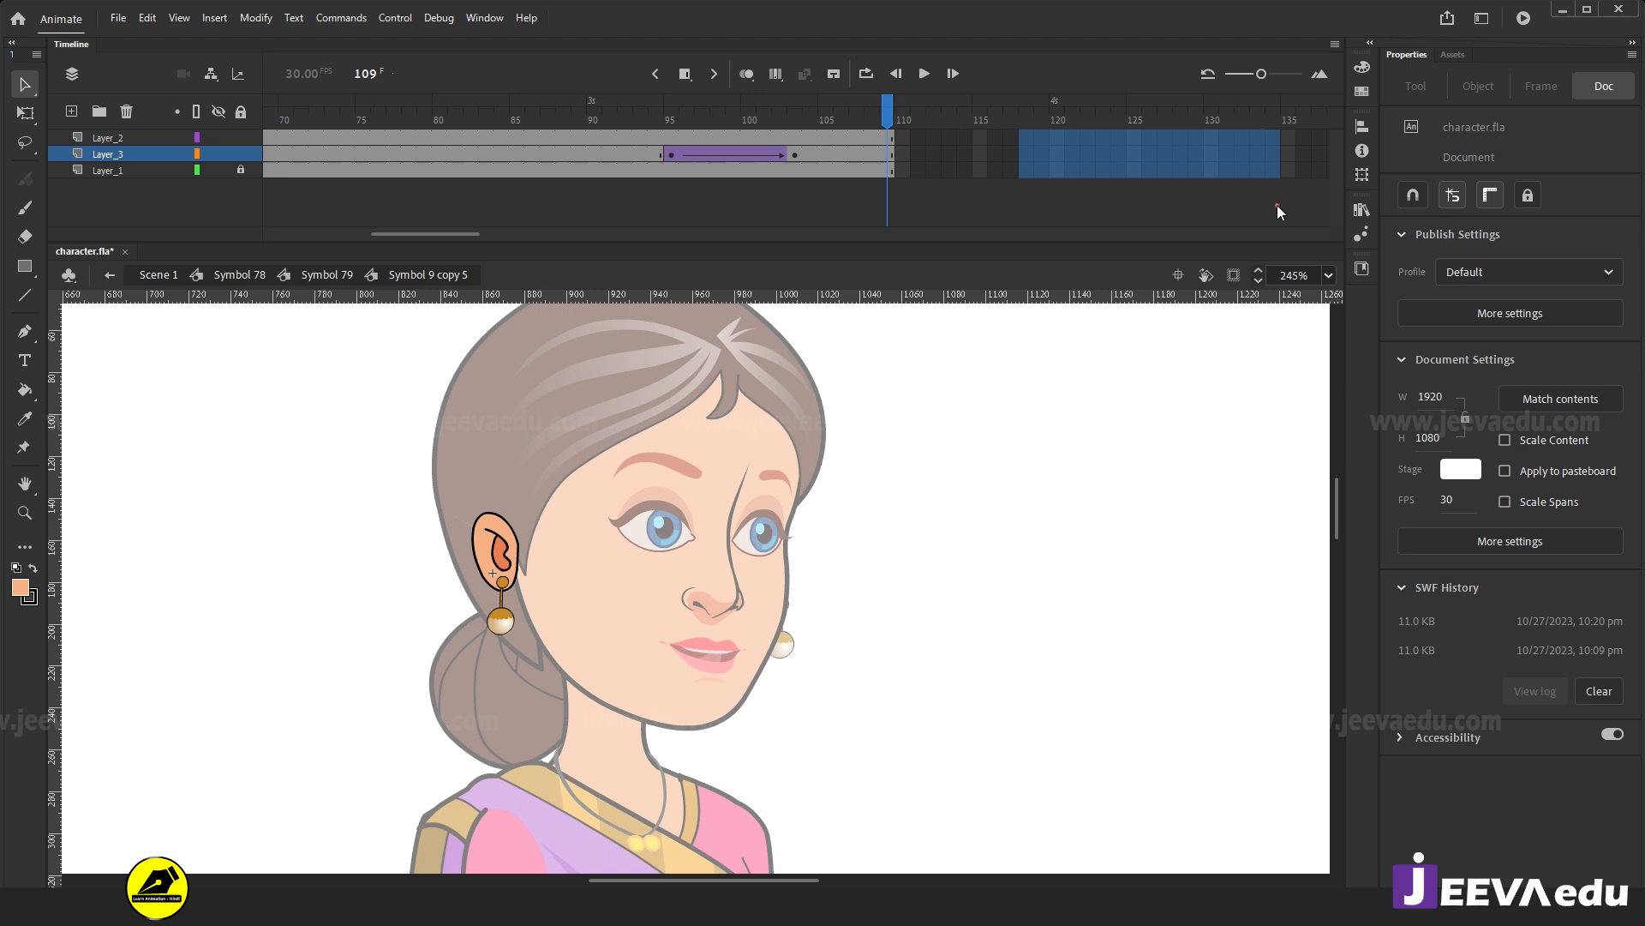
key("F5")
At frame 103, rotate the near ear's hanging earring slightly counter-clockwise in two small adjustments and return to the head symbol.
left_click(795, 156)
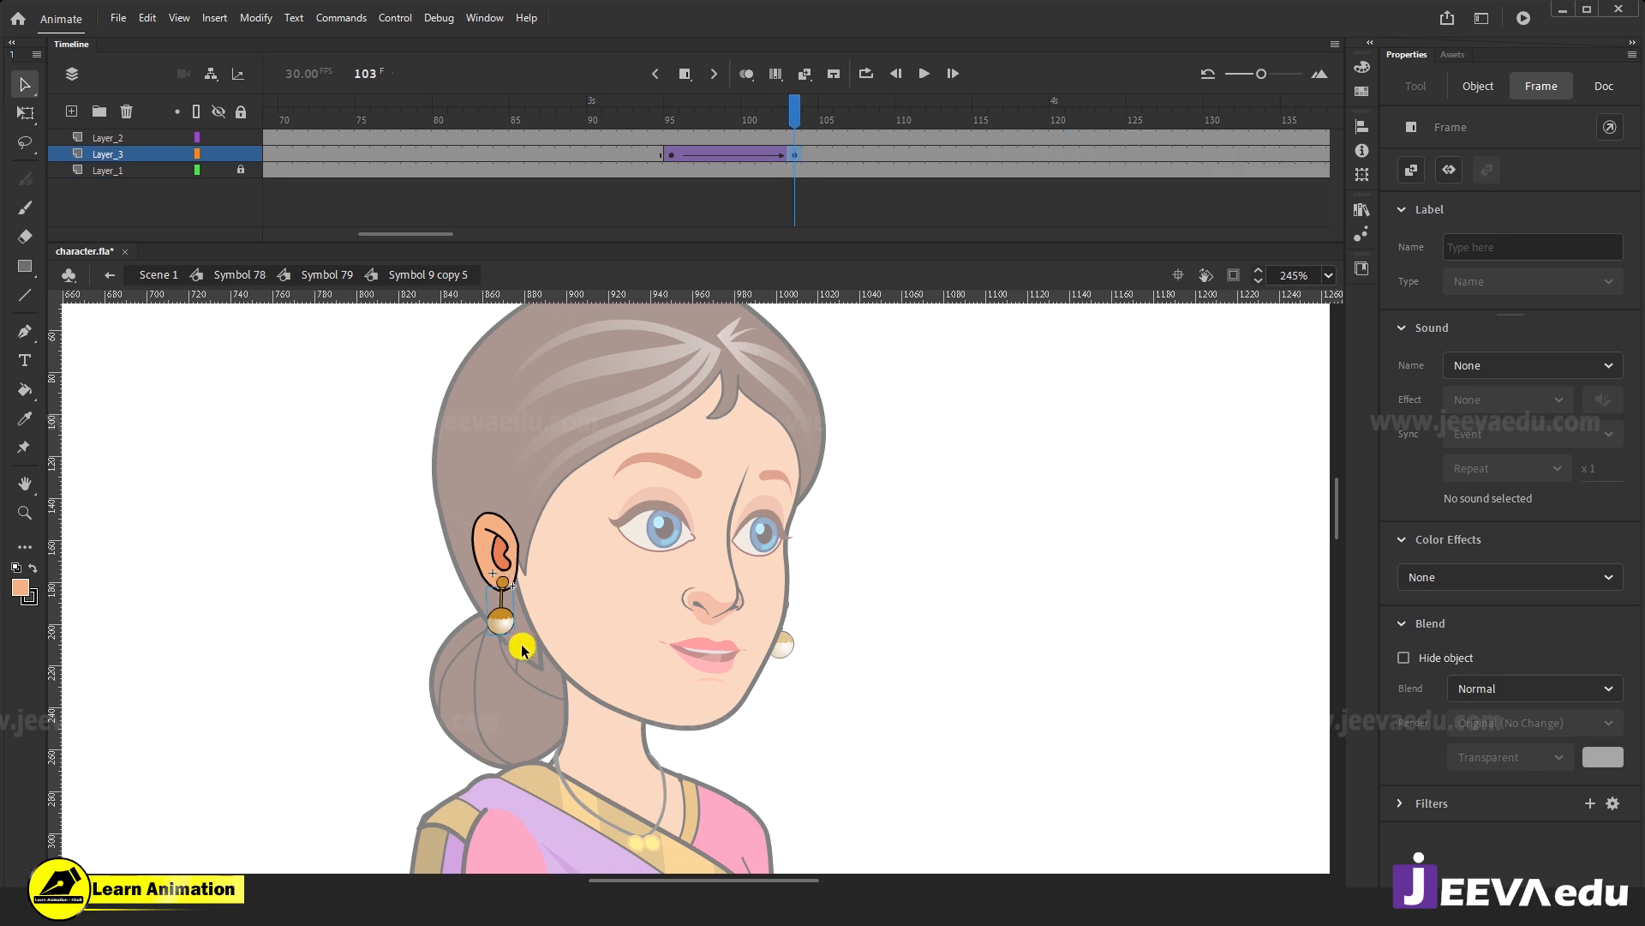
key("q")
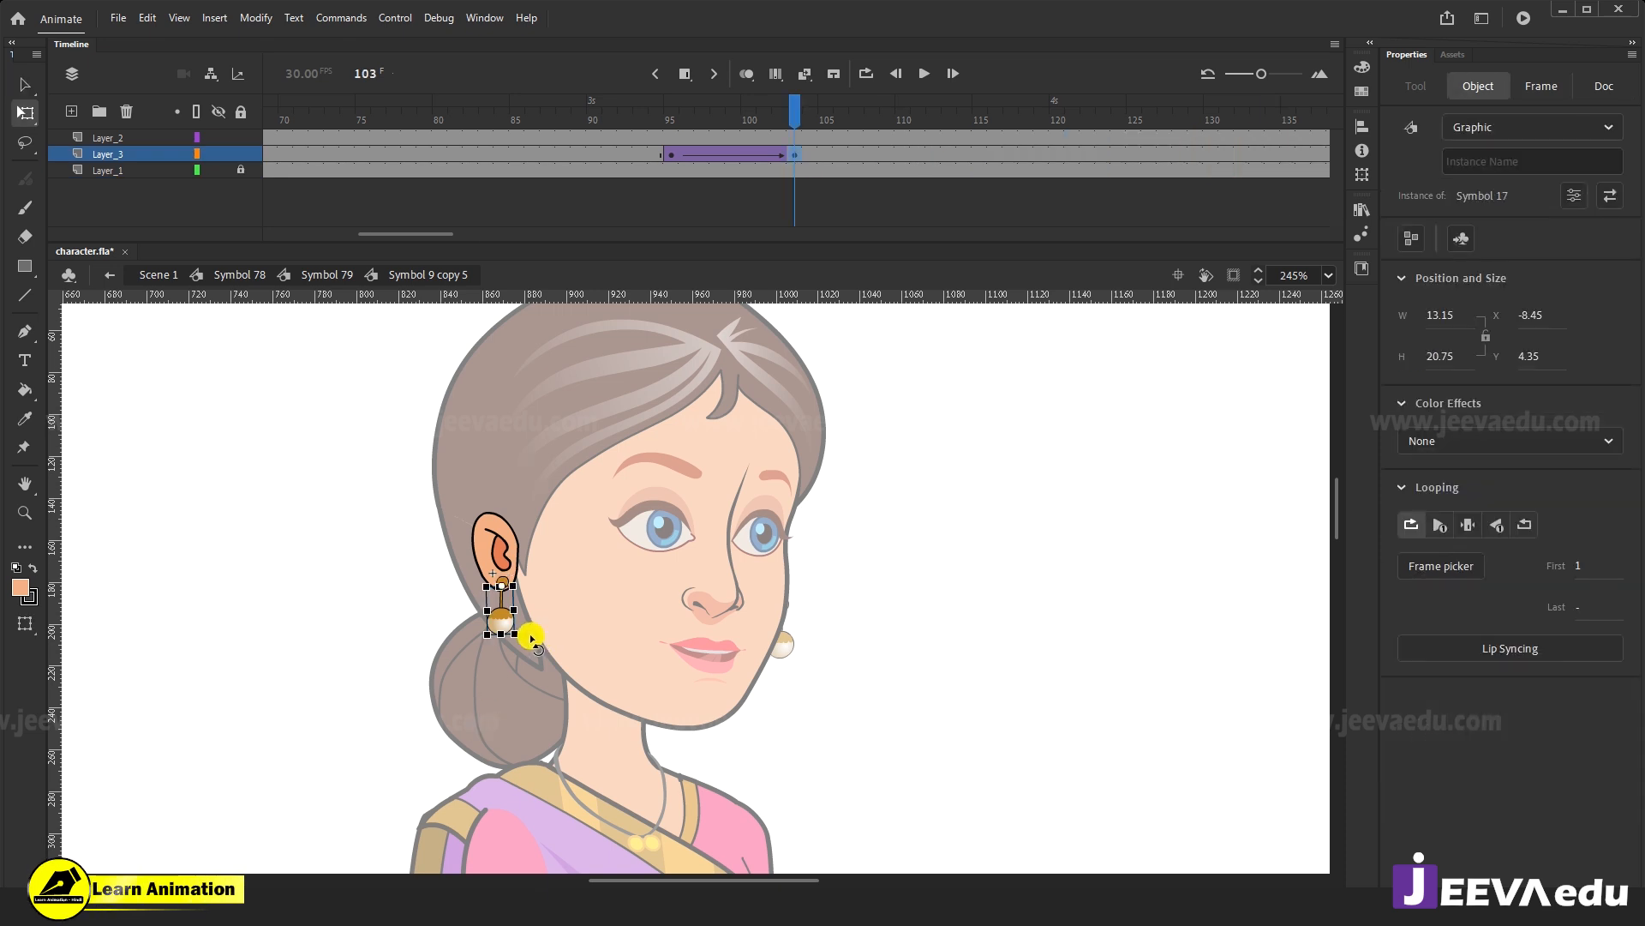
left_click_drag(537, 641, 531, 641)
double_click(360, 587)
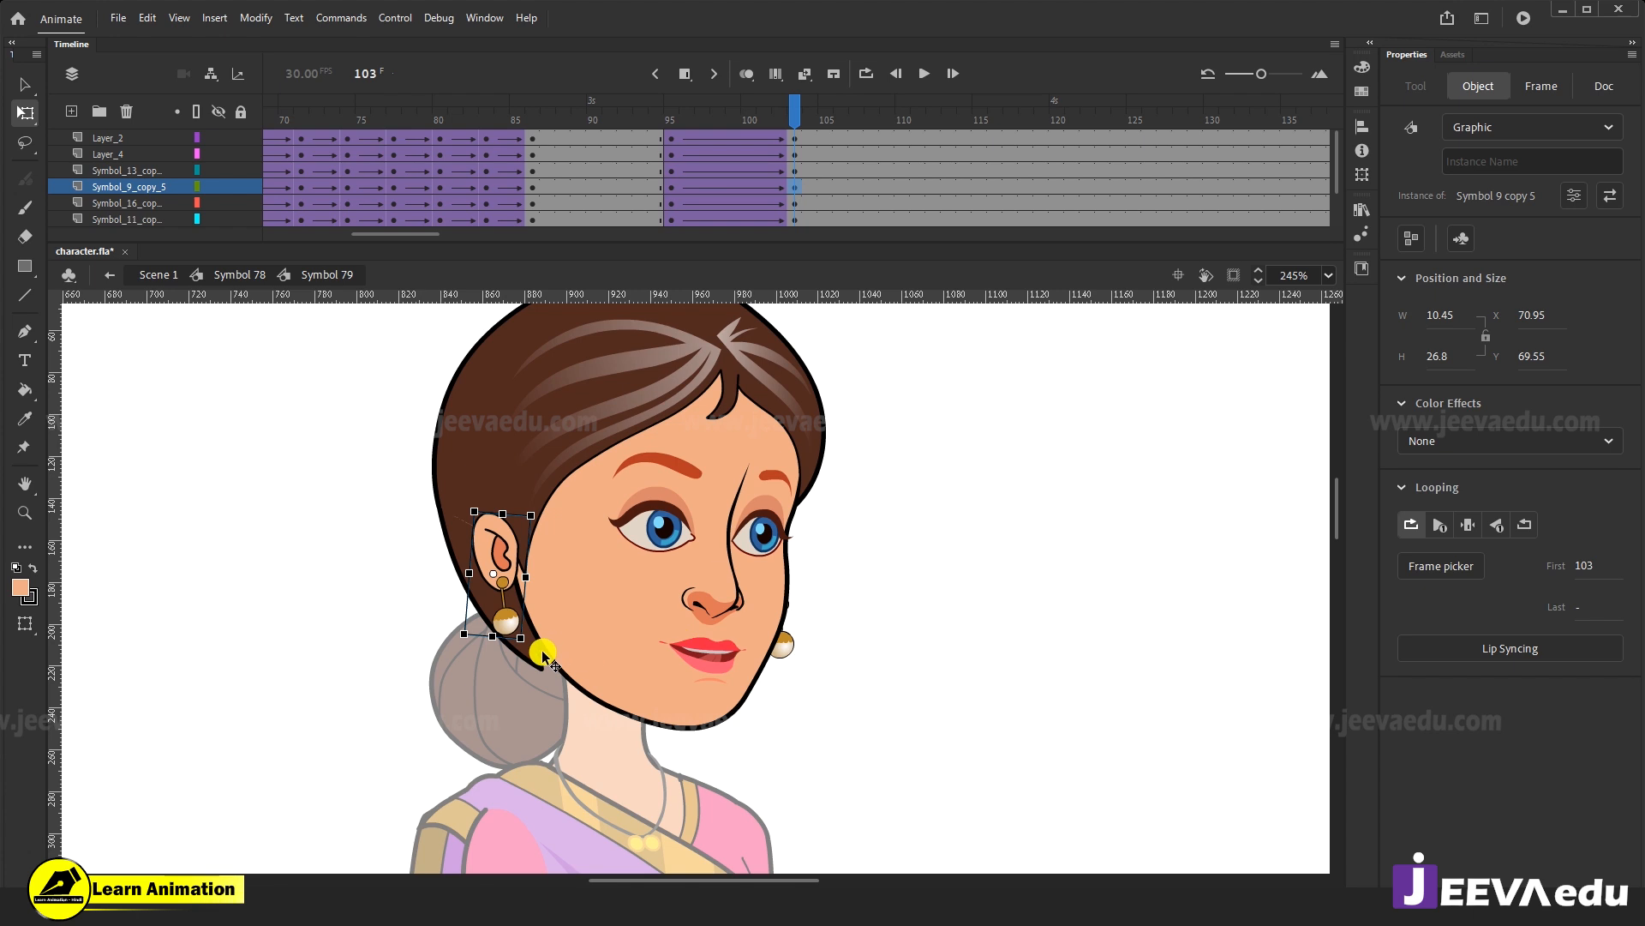
double_click(502, 628)
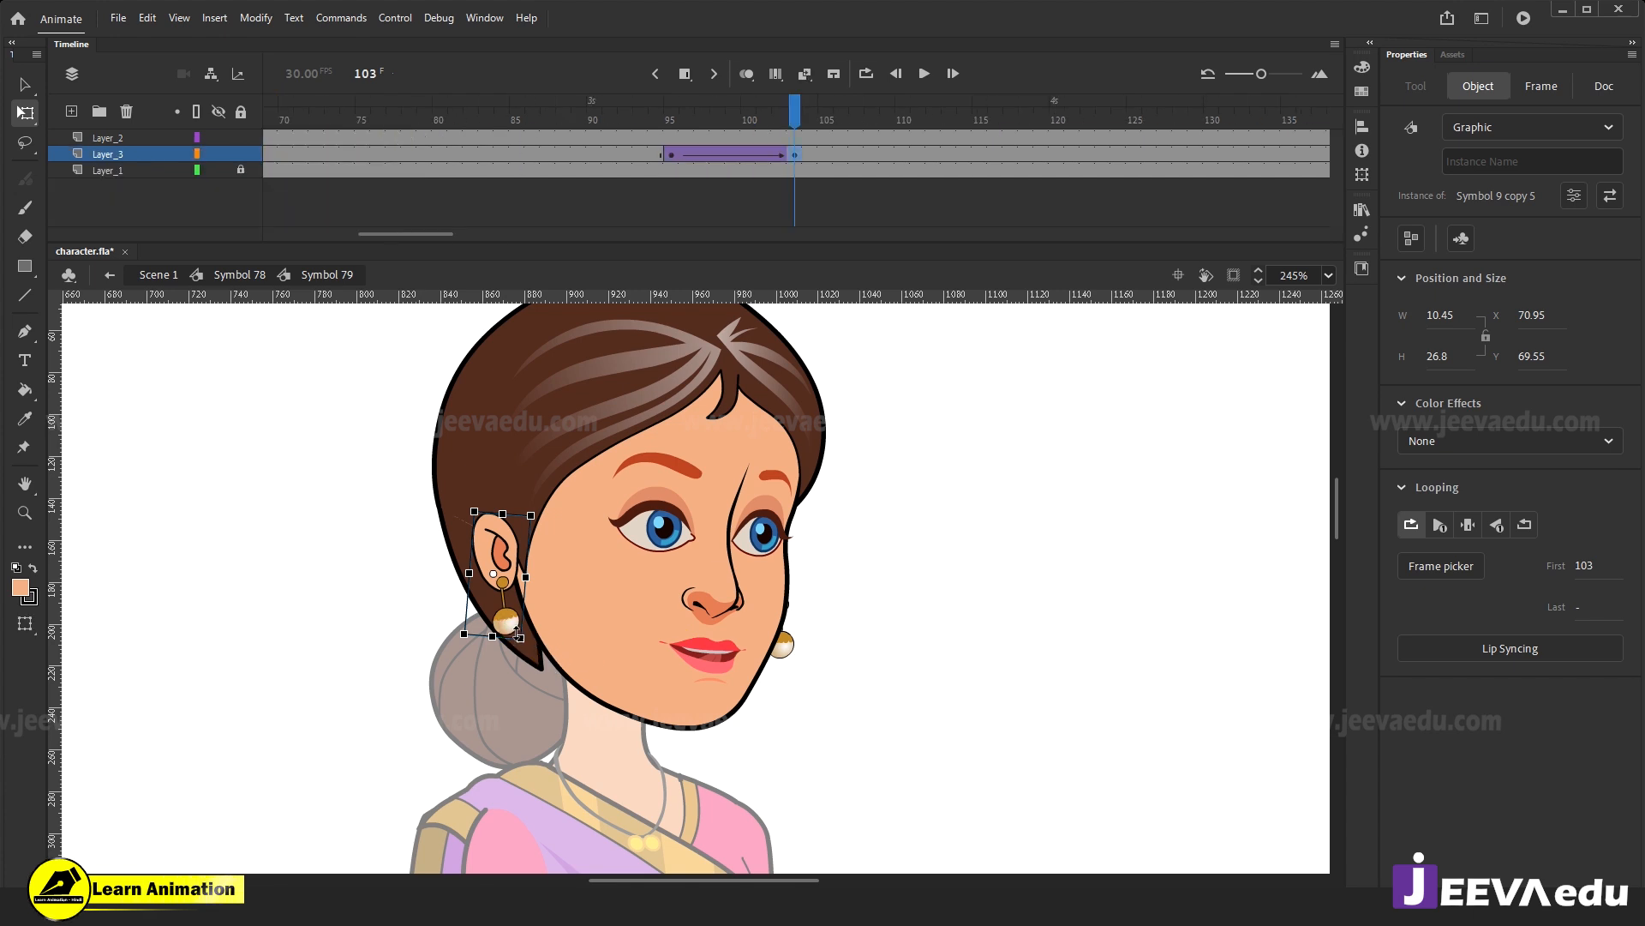
left_click_drag(533, 641, 528, 645)
double_click(790, 672)
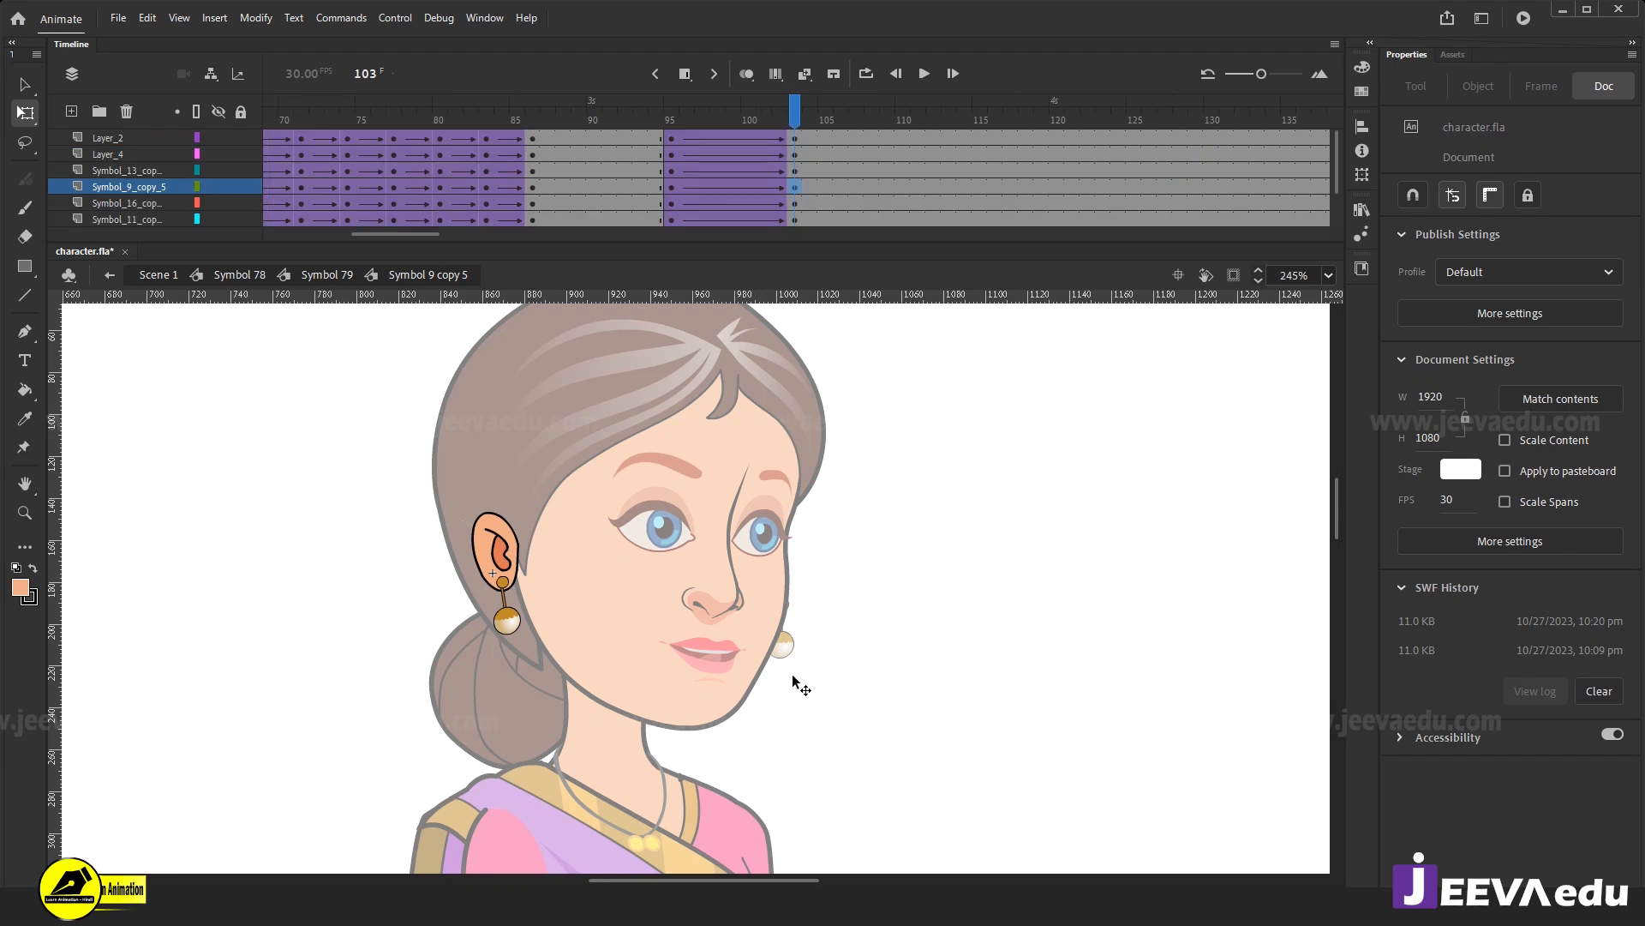
Rotate the far earring slightly counter-clockwise at frame 103, return to Symbol 78, and scrub the timeline to check the face and earrings.
left_click(784, 644)
left_click_drag(804, 674, 815, 678)
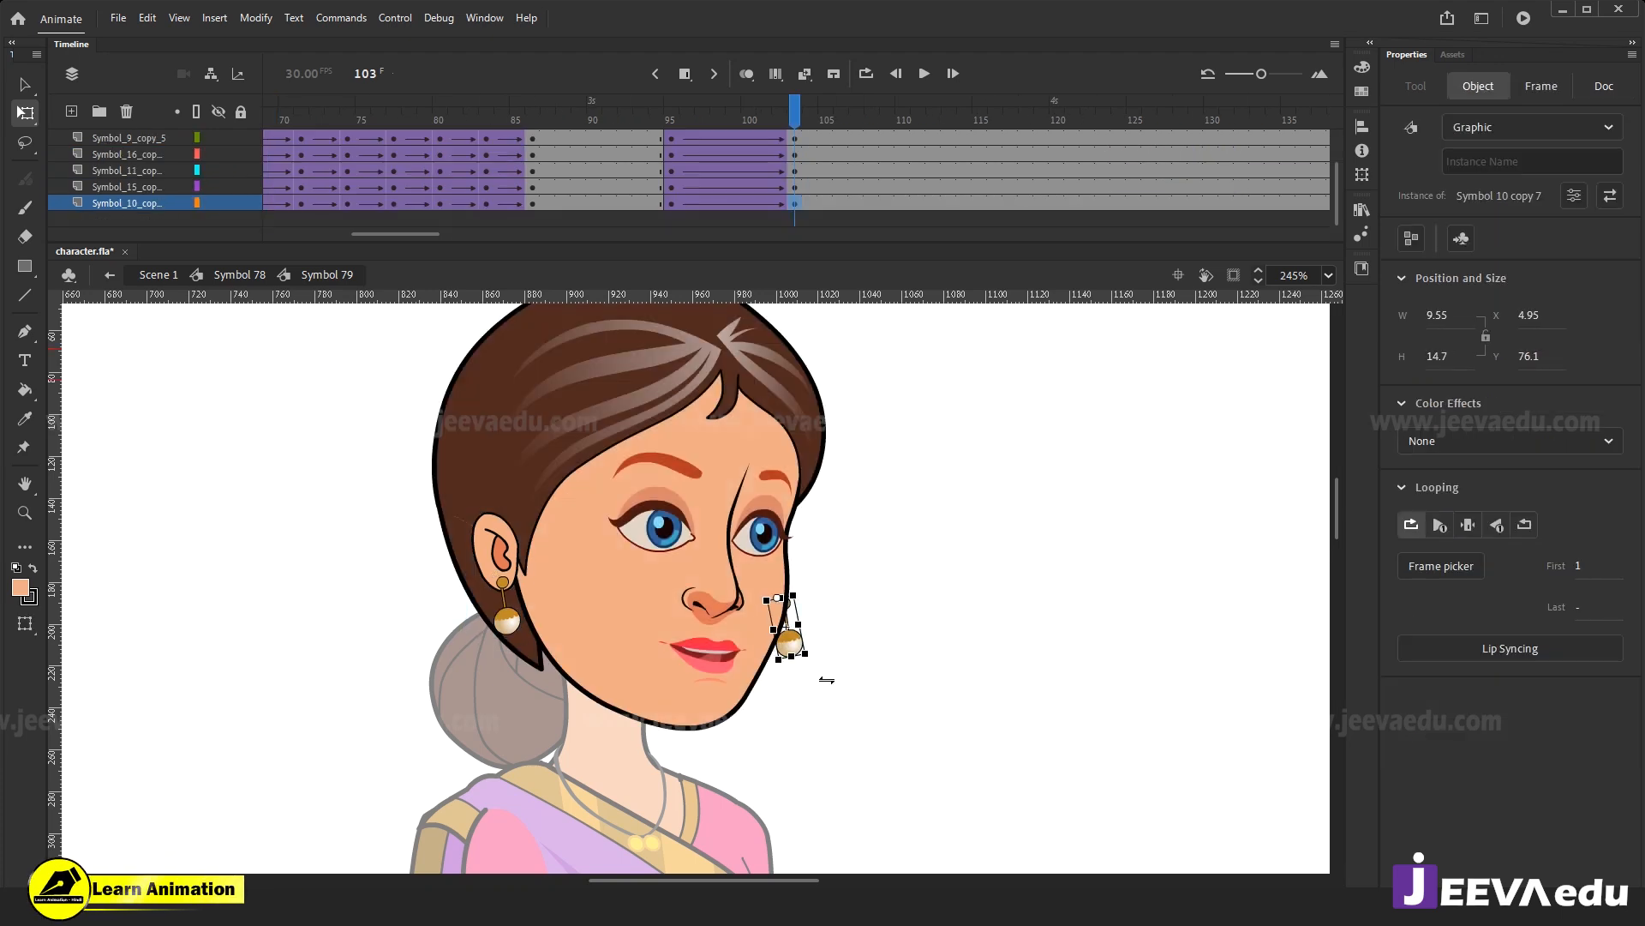
left_click(242, 275)
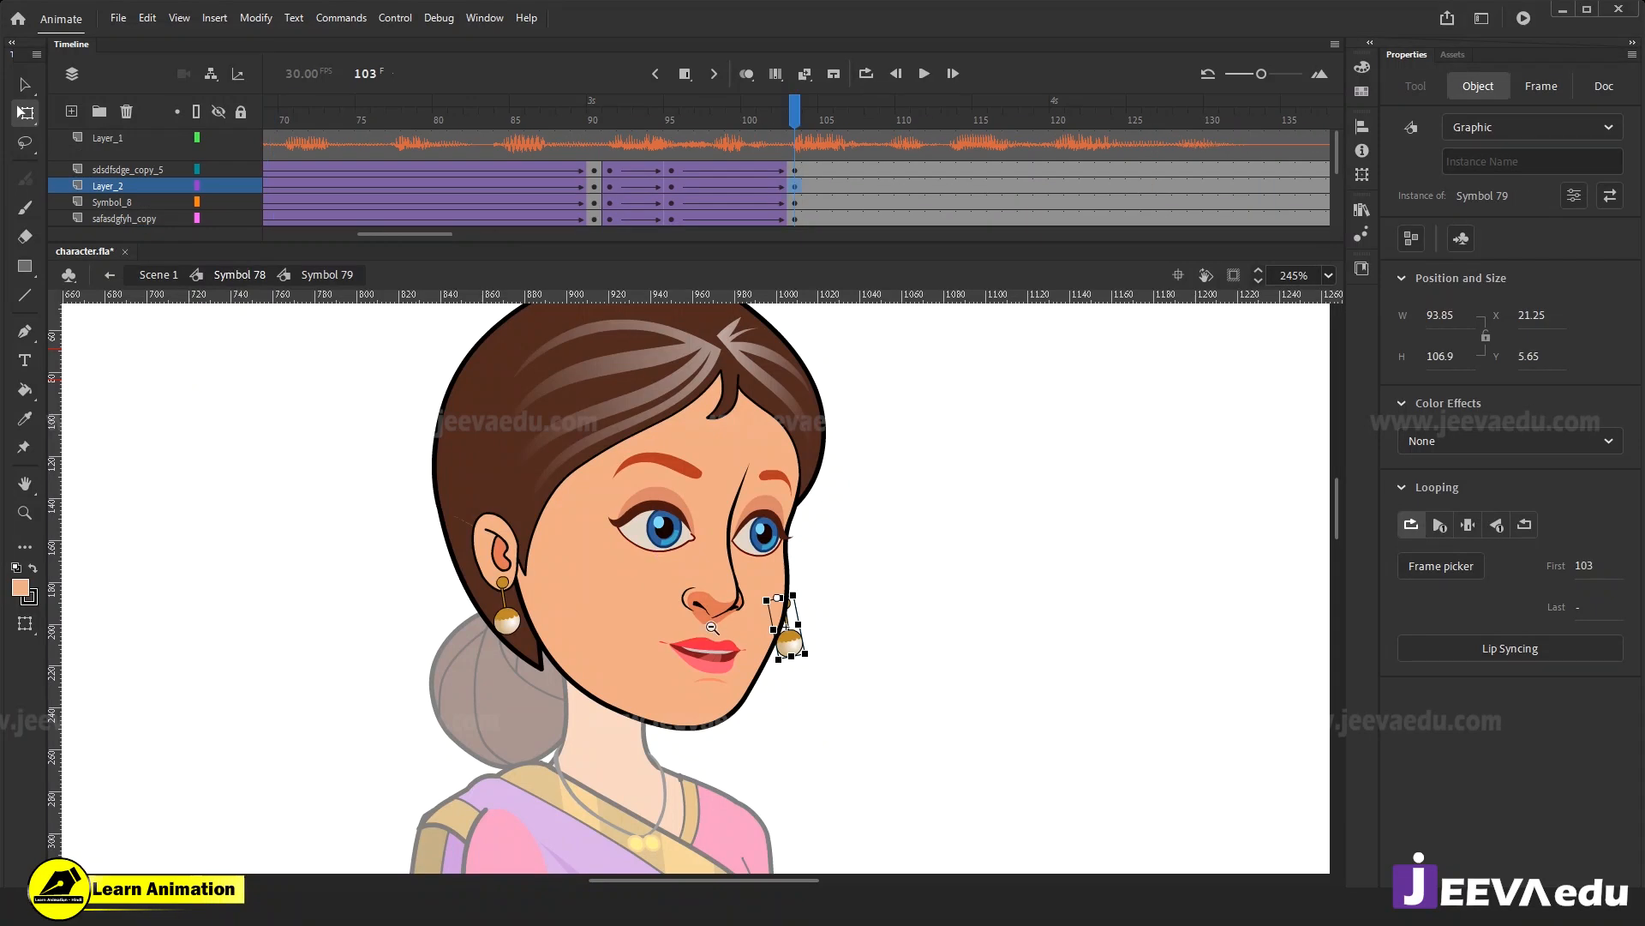
key("ctrl+minus")
key("ctrl+minus")
left_click_drag(779, 700, 779, 695)
left_click_drag(788, 124, 797, 214)
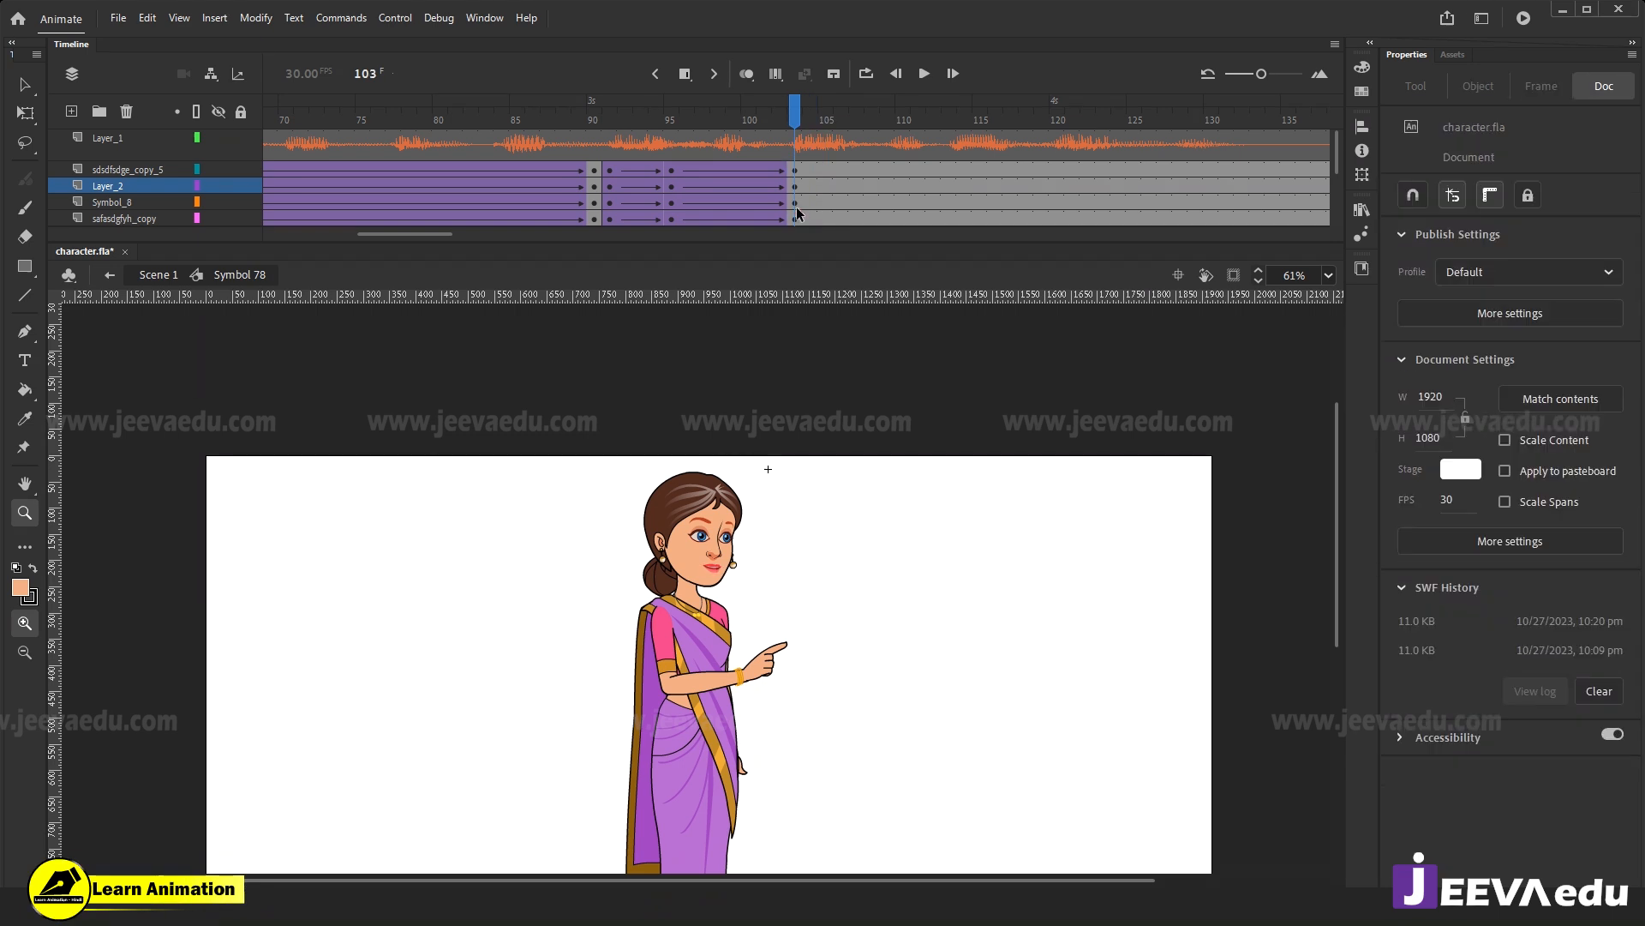
left_click(723, 586)
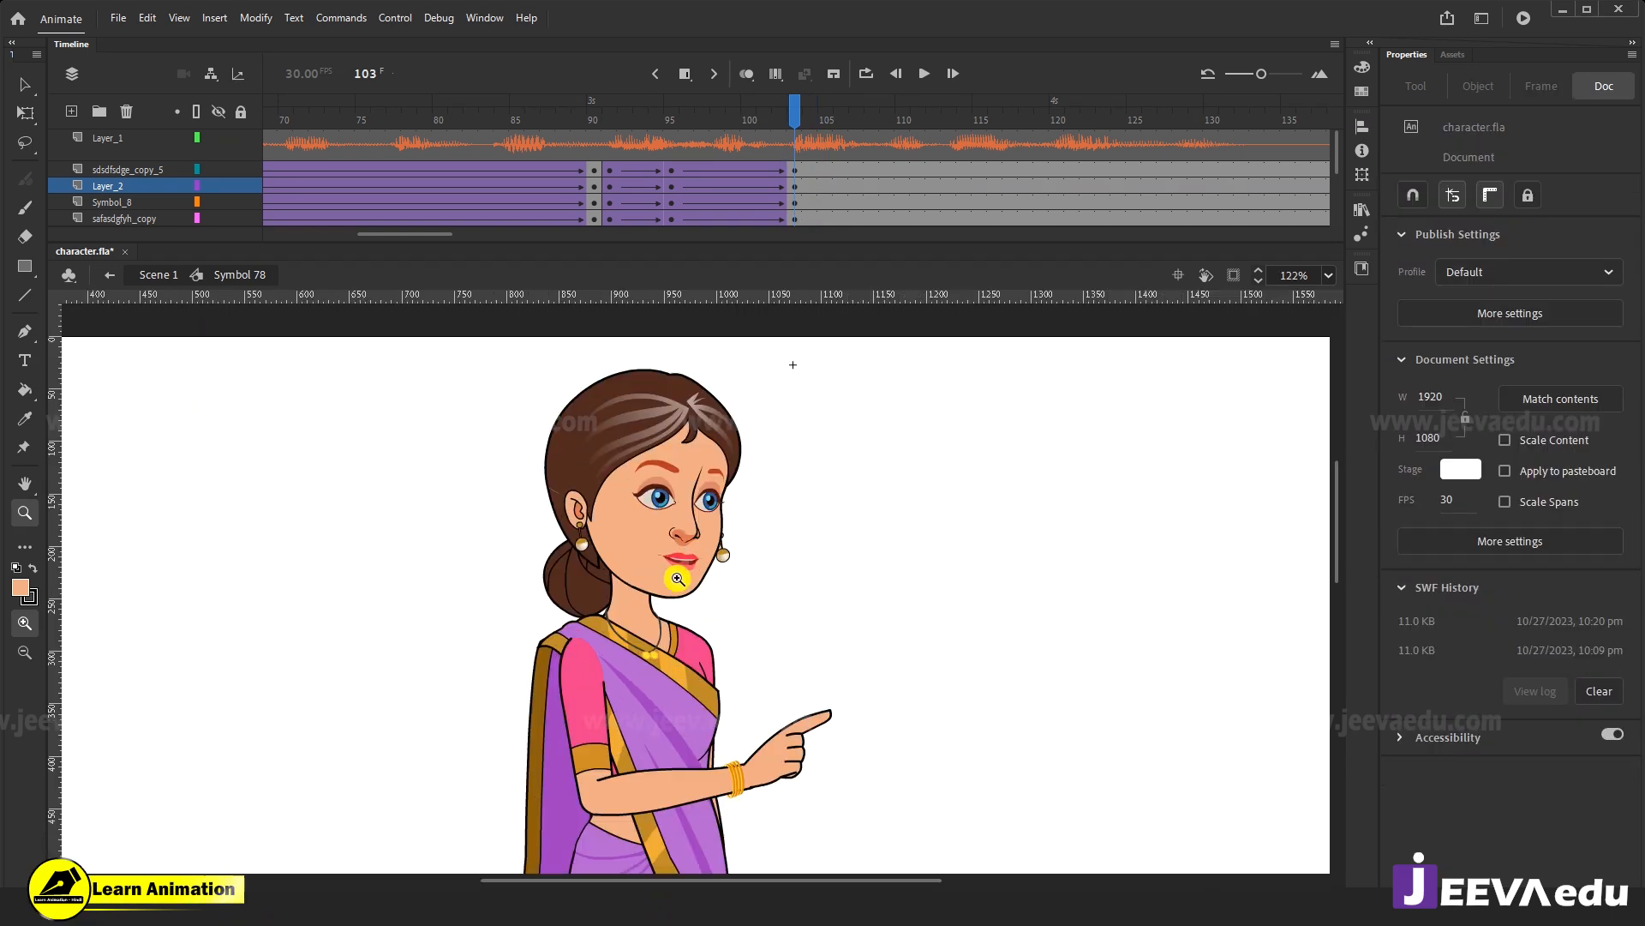
left_click(694, 568)
left_click_drag(734, 626, 758, 665)
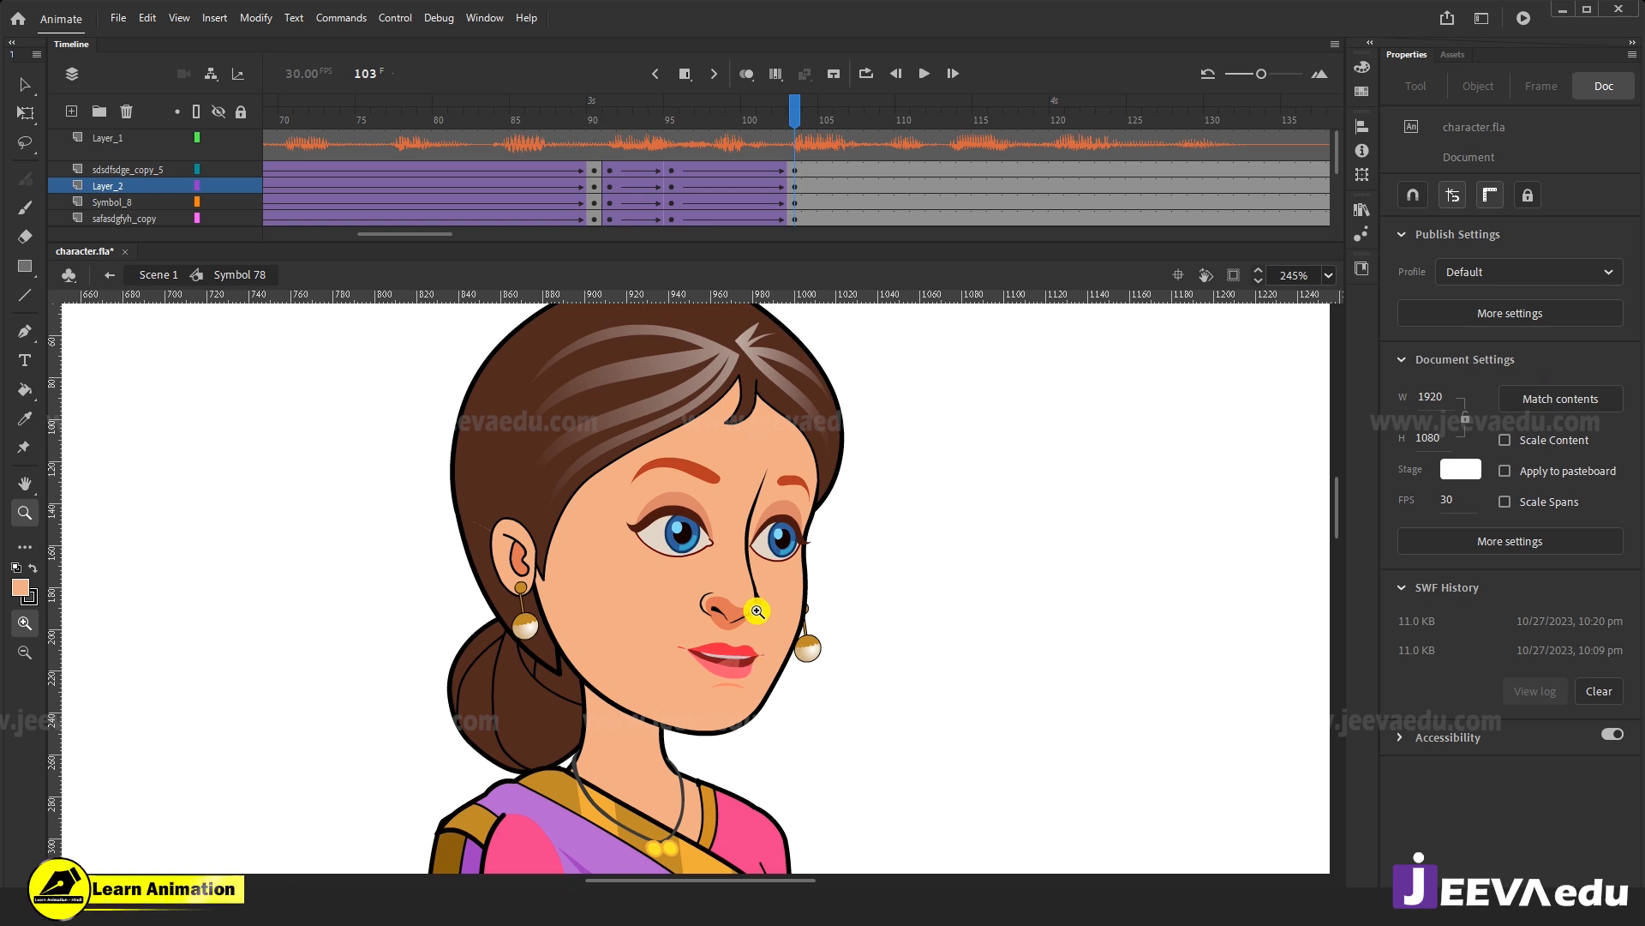
left_click_drag(687, 120, 797, 181)
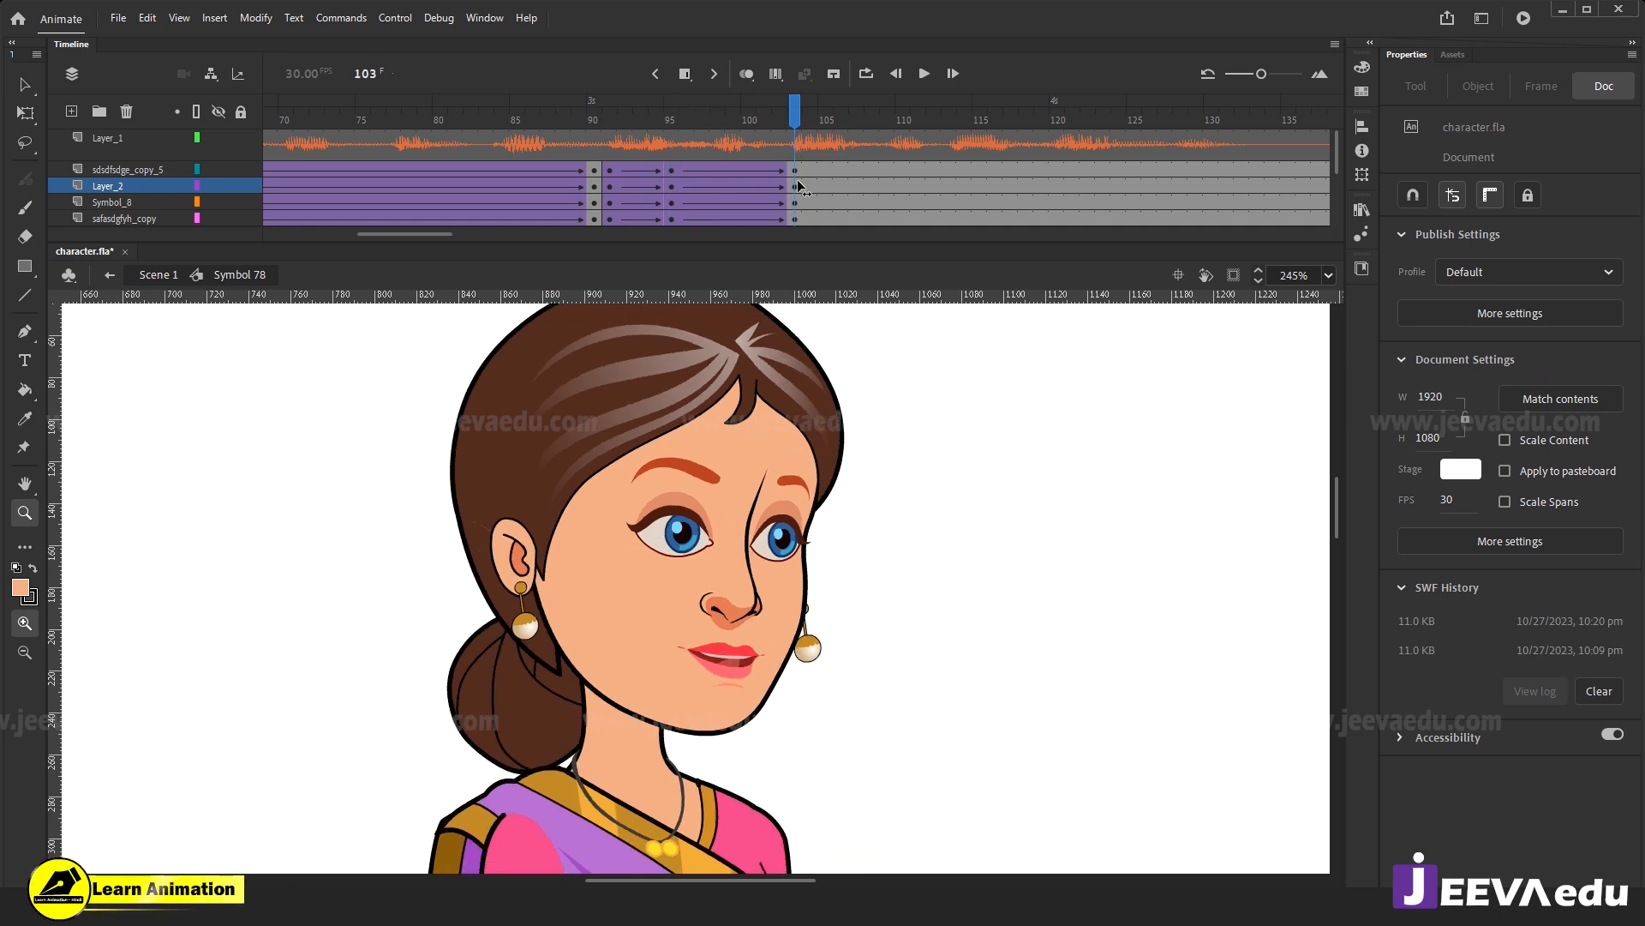
Reopen the head symbol, rotate the far earring clockwise toward the cheek at frame 103, and scrub back in Symbol 78 to check it.
key("v")
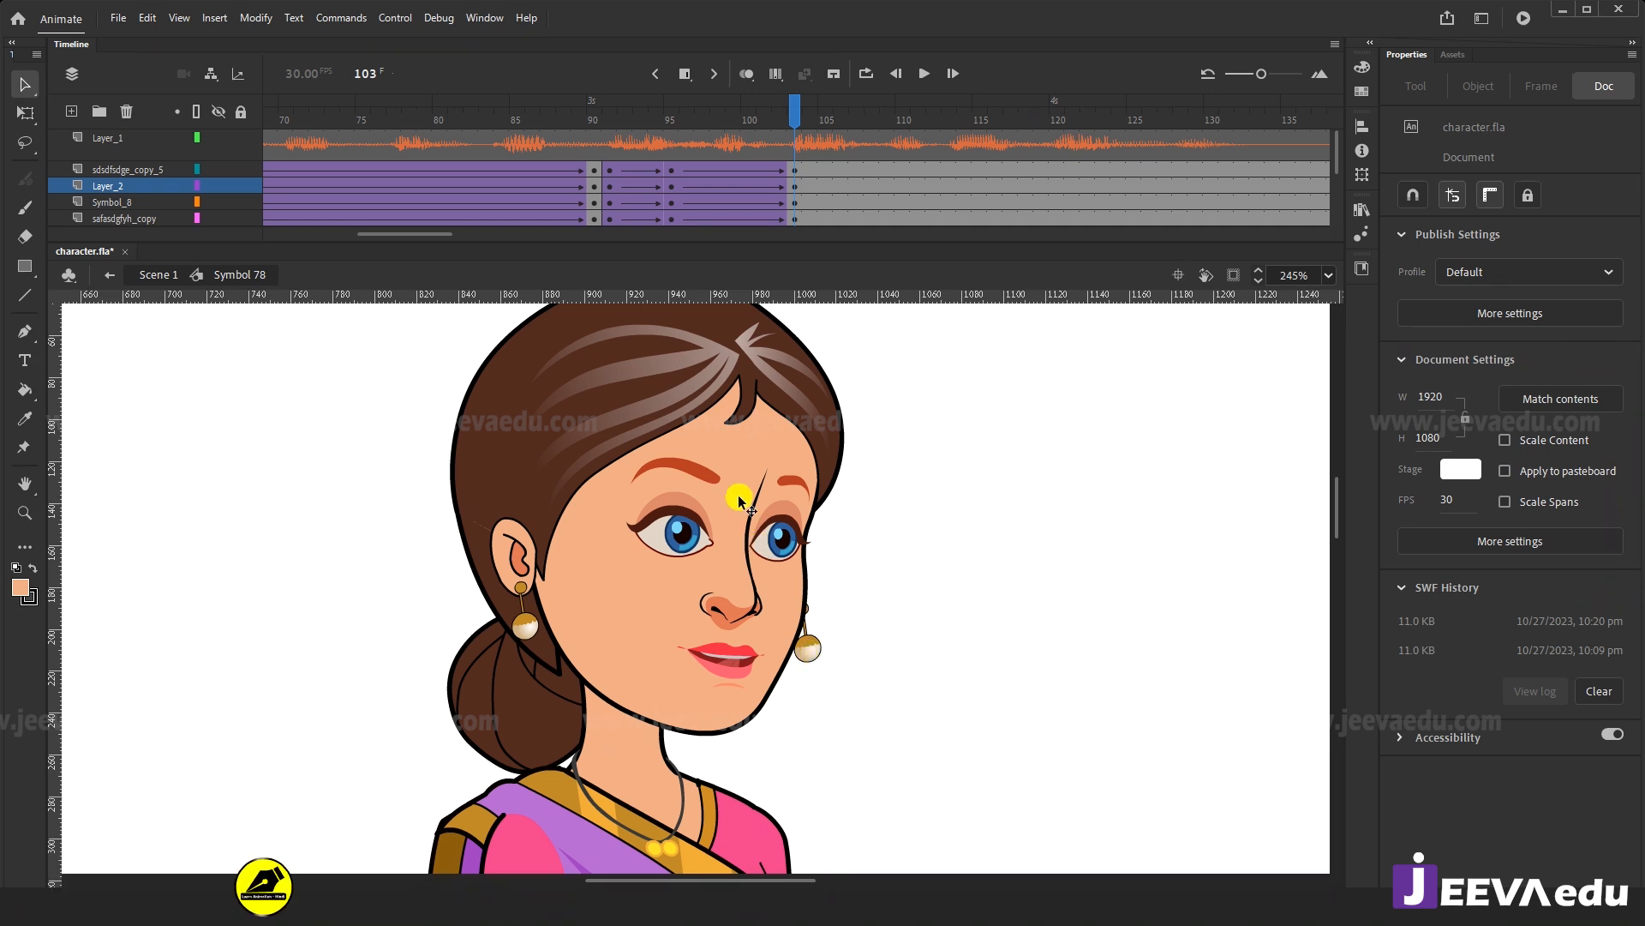
double_click(807, 651)
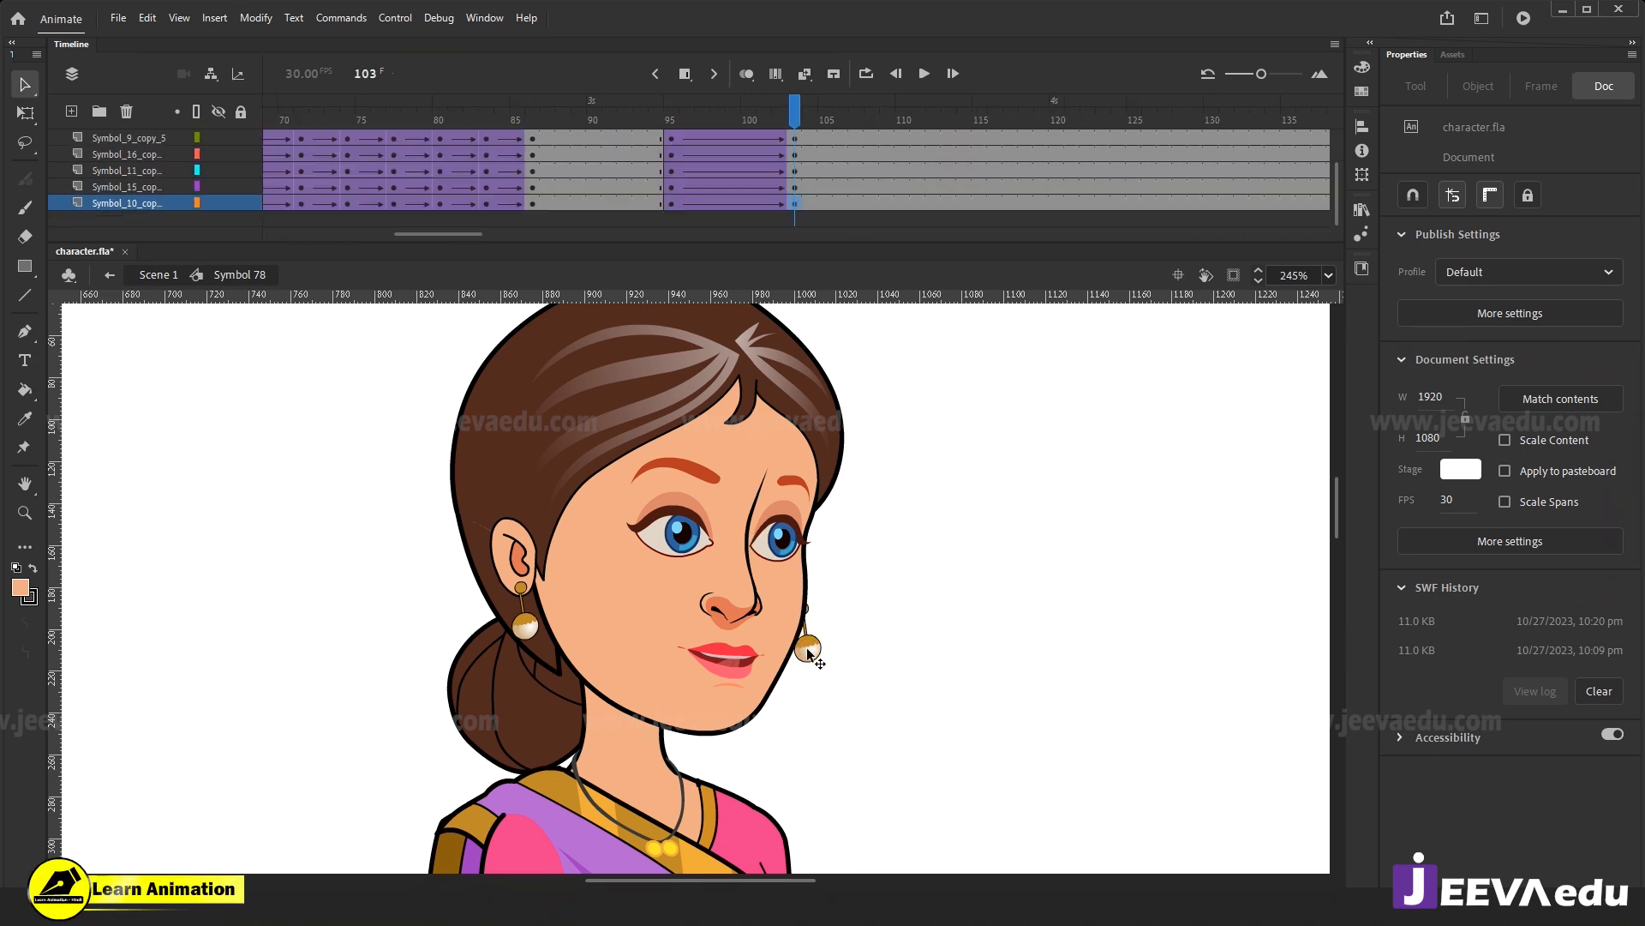
key("q")
left_click_drag(823, 671, 804, 677)
left_click(752, 228)
left_click_drag(745, 112, 766, 187)
left_click(241, 280)
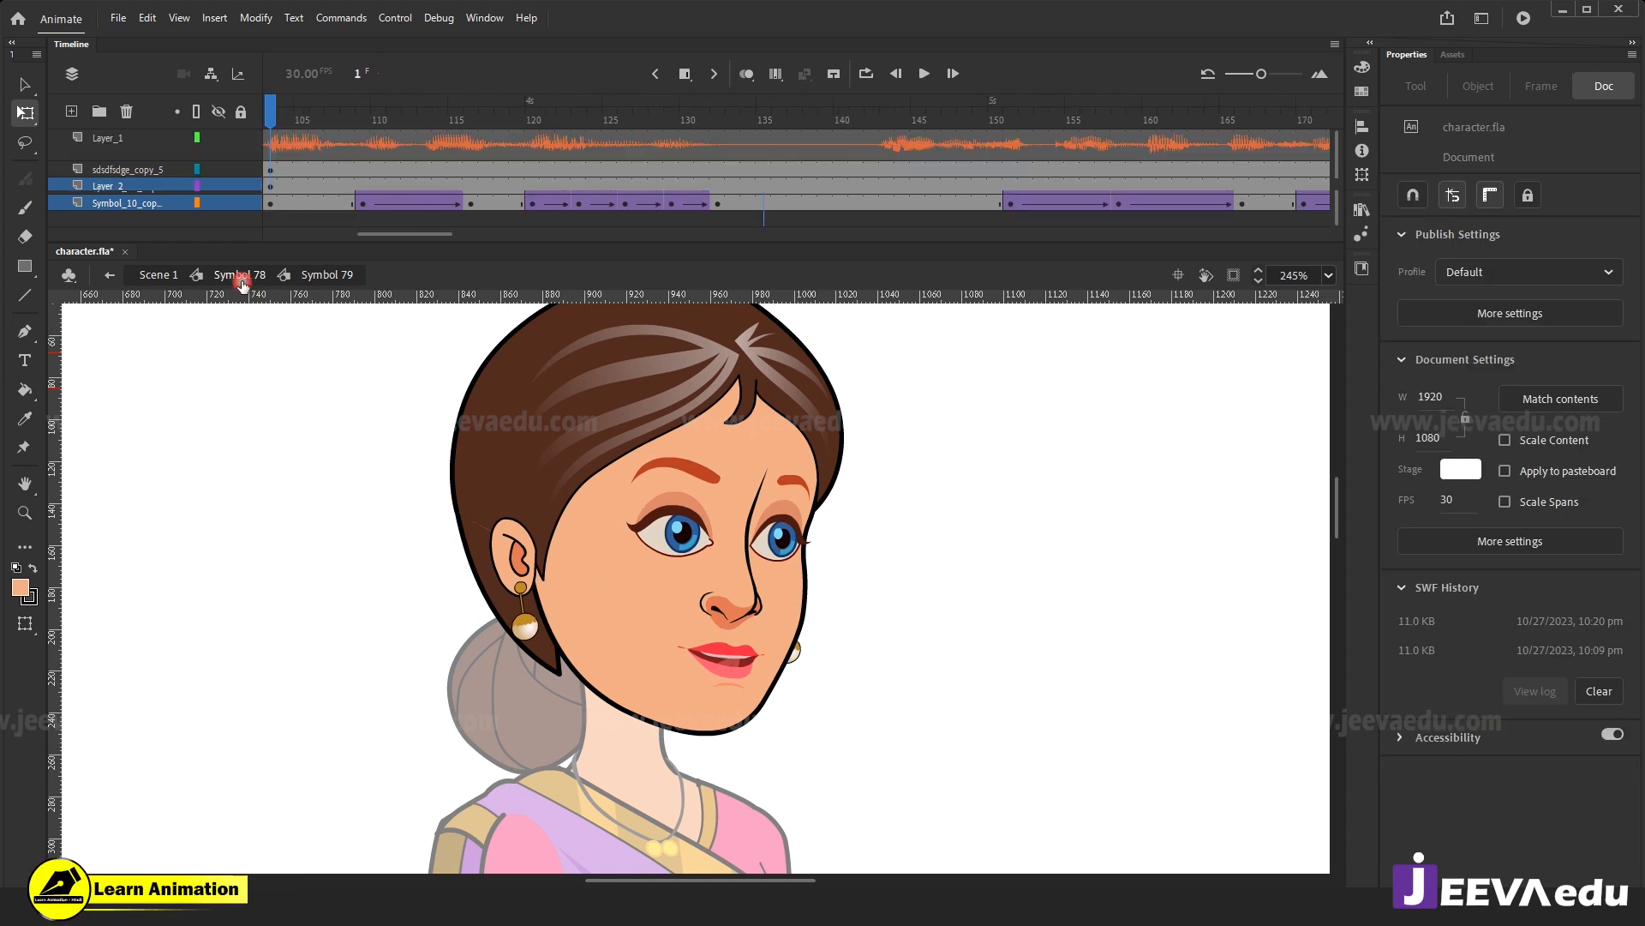
left_click_drag(692, 125, 794, 215)
left_click(868, 694)
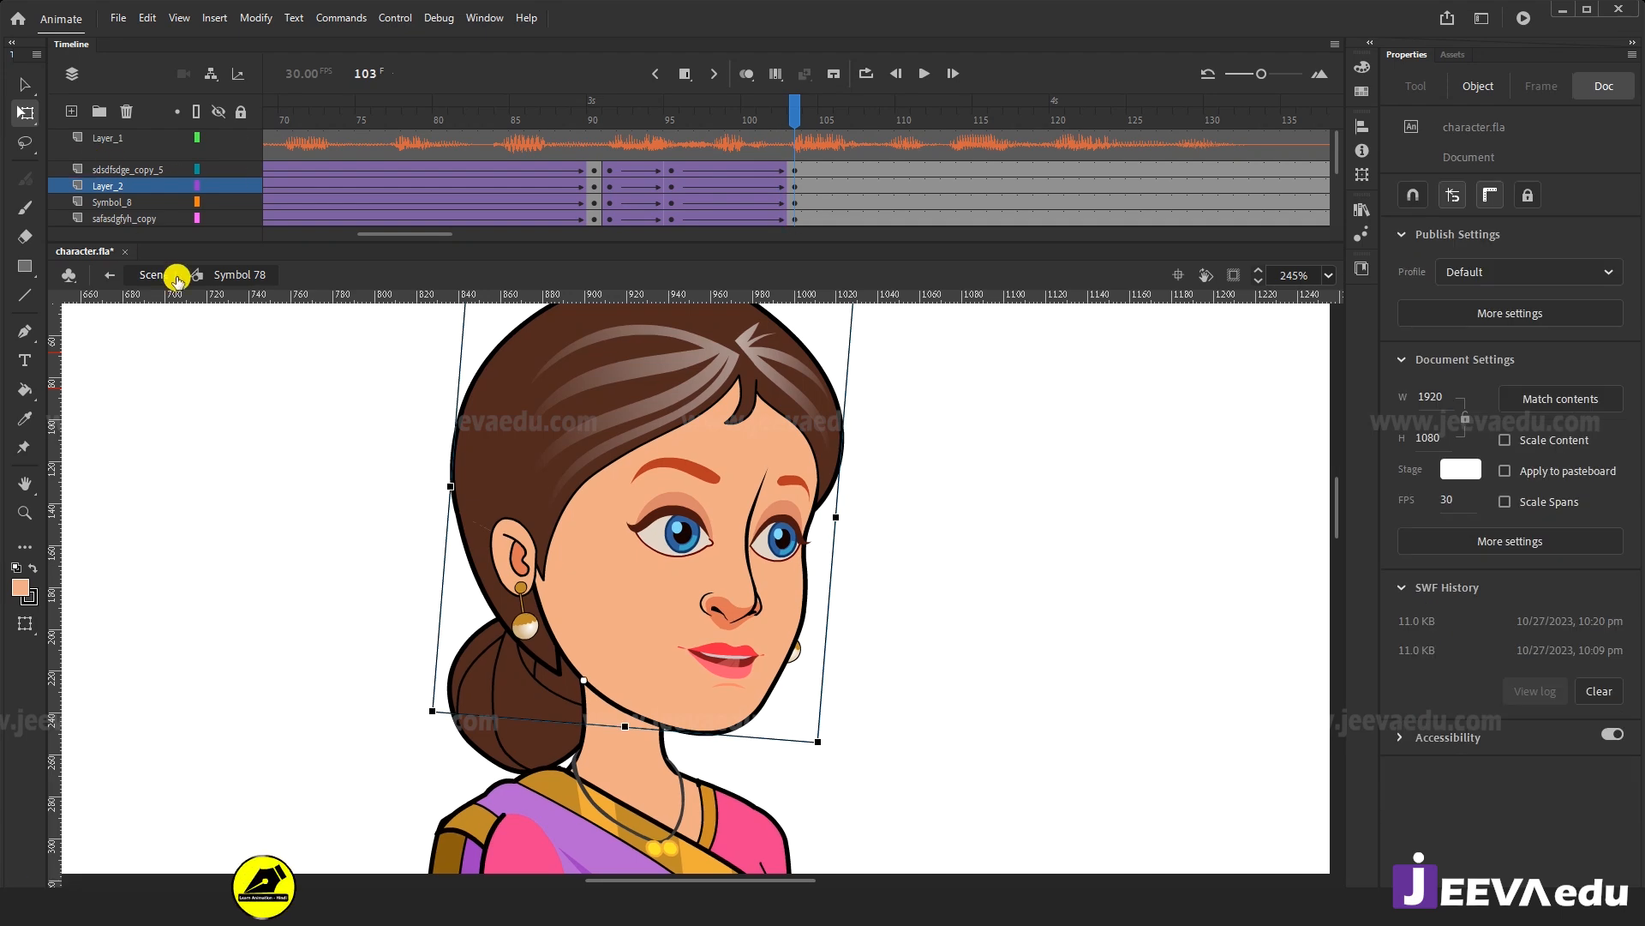
In Symbol 78, add keyframes on the character layers at frame 106 and create classic tweens from frame 103.
key("z")
left_click(769, 696, "alt")
left_click(770, 696, "alt")
left_click(799, 672, "alt")
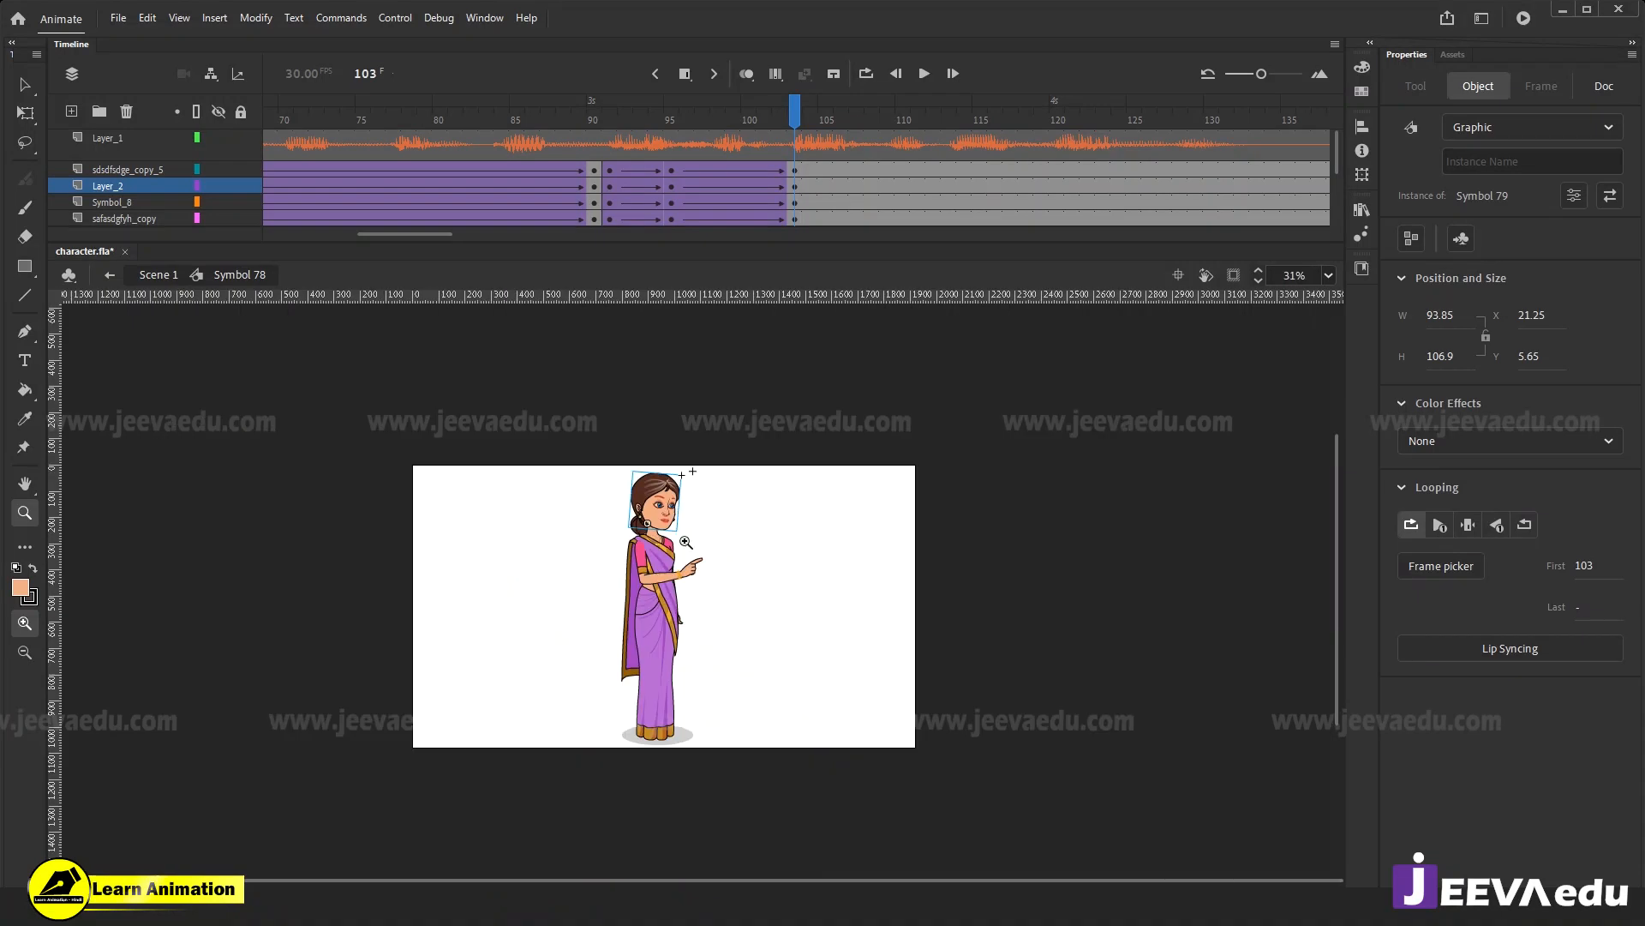
left_click(686, 541)
left_click_drag(780, 108, 844, 265)
key("F6")
scroll(818, 171, "up", 5)
left_click_drag(813, 163, 813, 271)
right_click(814, 178)
left_click(835, 182)
scroll(828, 154, "up", 5)
left_click(841, 120)
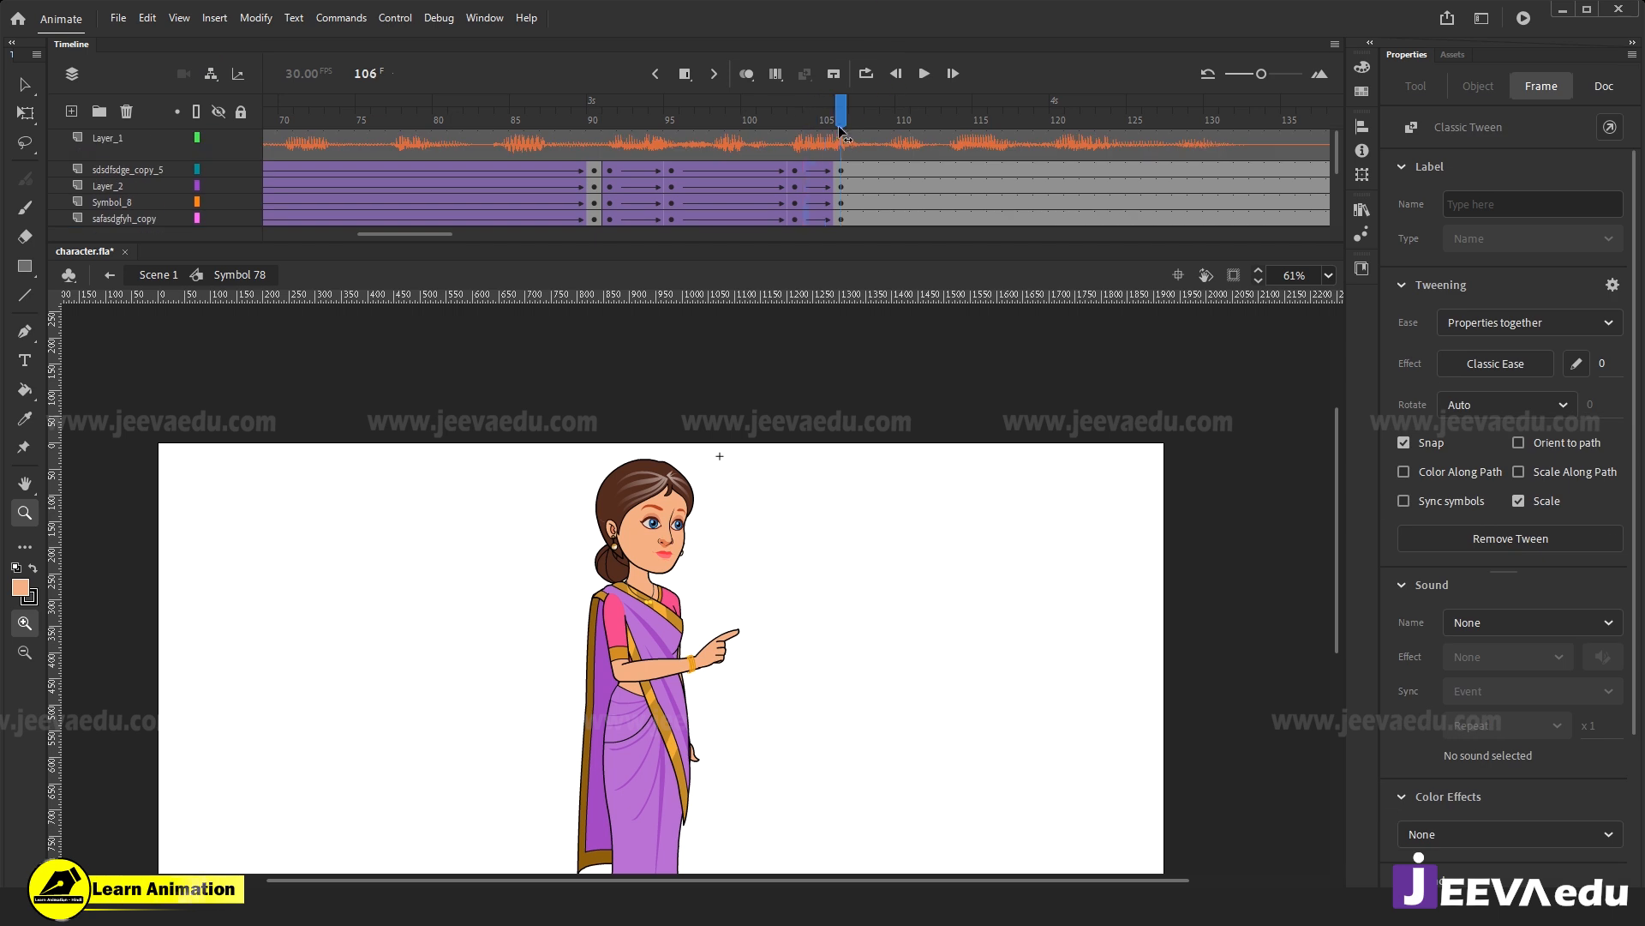
At frame 106, select the upper body with the head, arms and drape and rotate it slightly clockwise about the waist.
key("v")
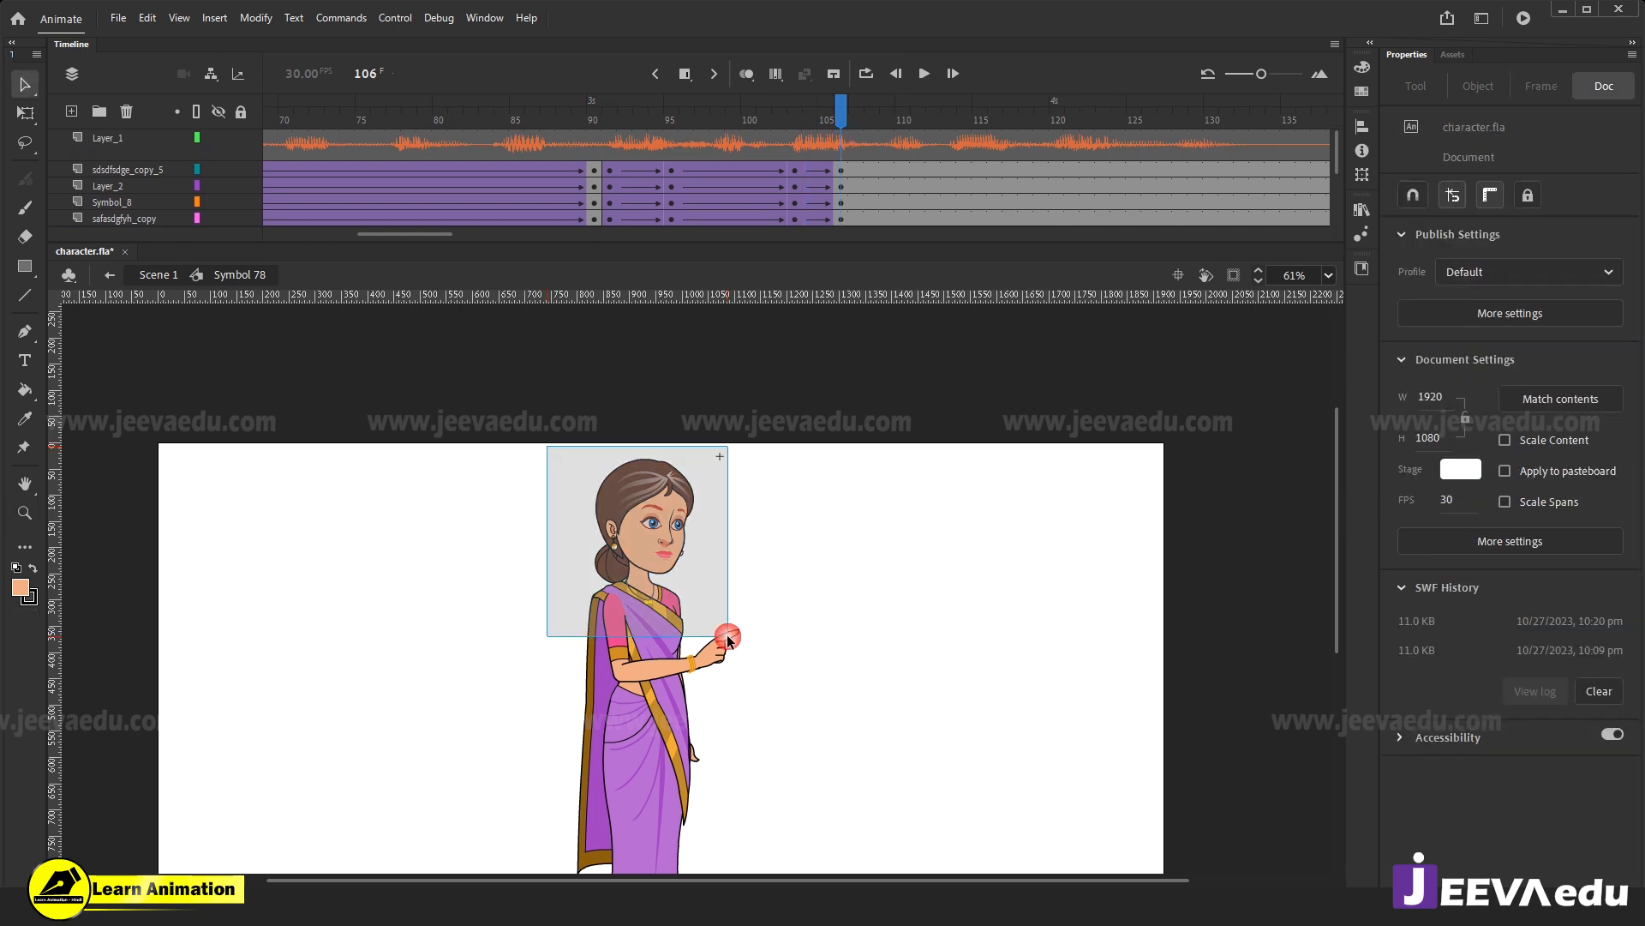
left_click(690, 677)
left_click(653, 655)
key("q")
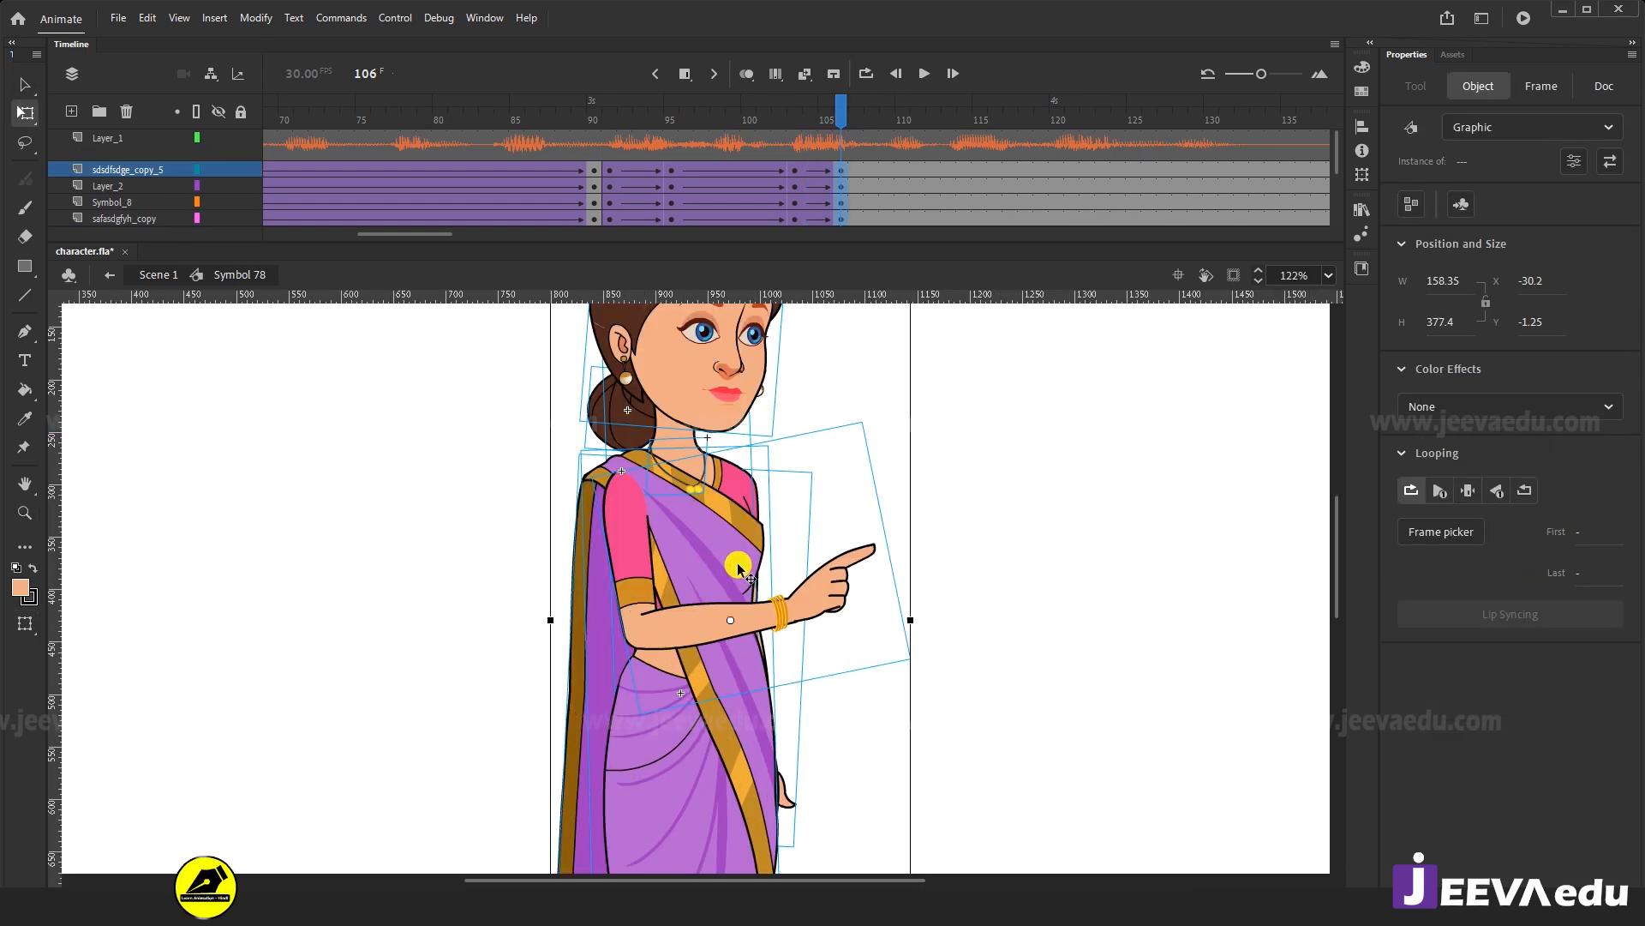
left_click_drag(746, 535, 743, 702)
left_click_drag(923, 363, 926, 367)
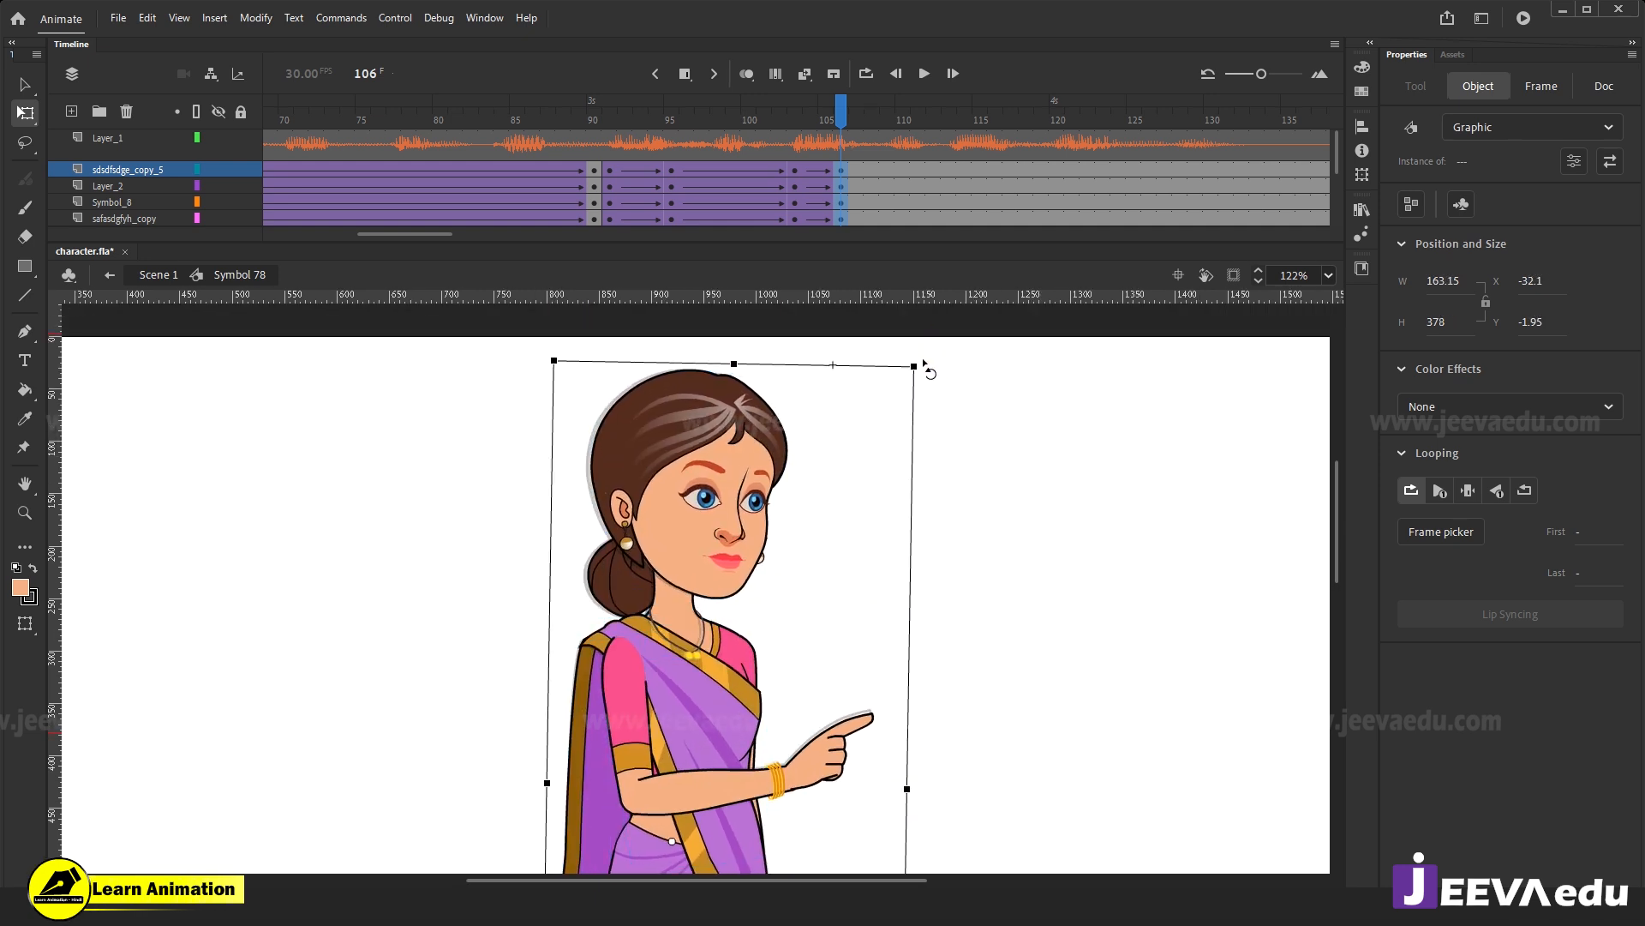
At frame 106, select the head and hair bun together and rotate them slightly counter-clockwise.
left_click(438, 477)
left_click(616, 583)
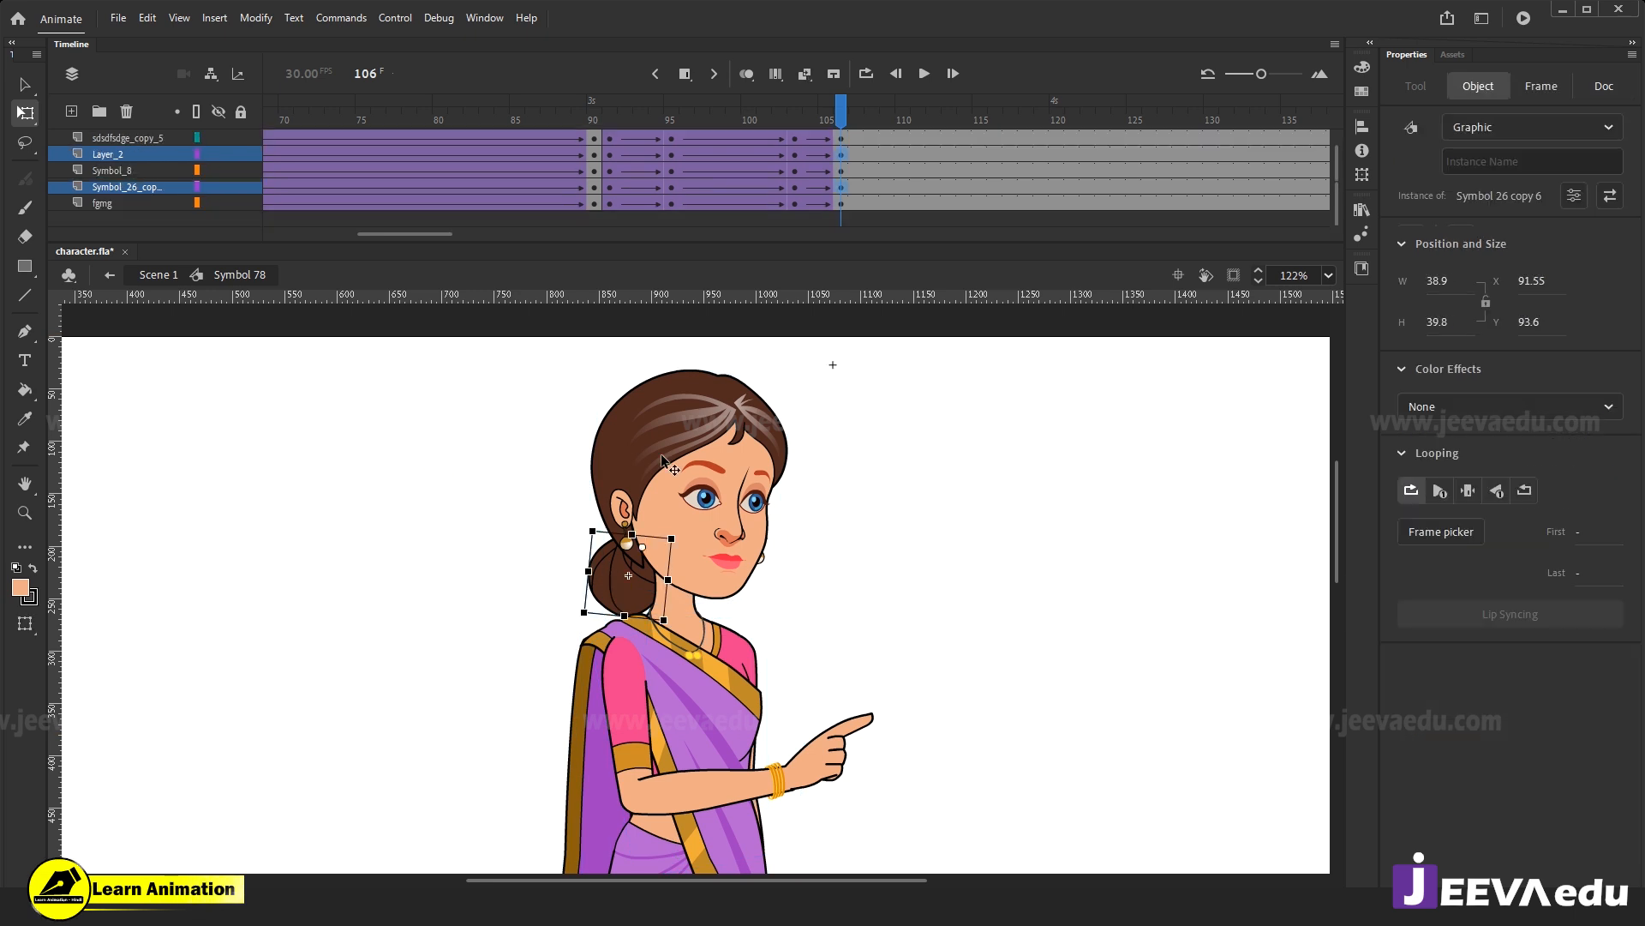
left_click(683, 497)
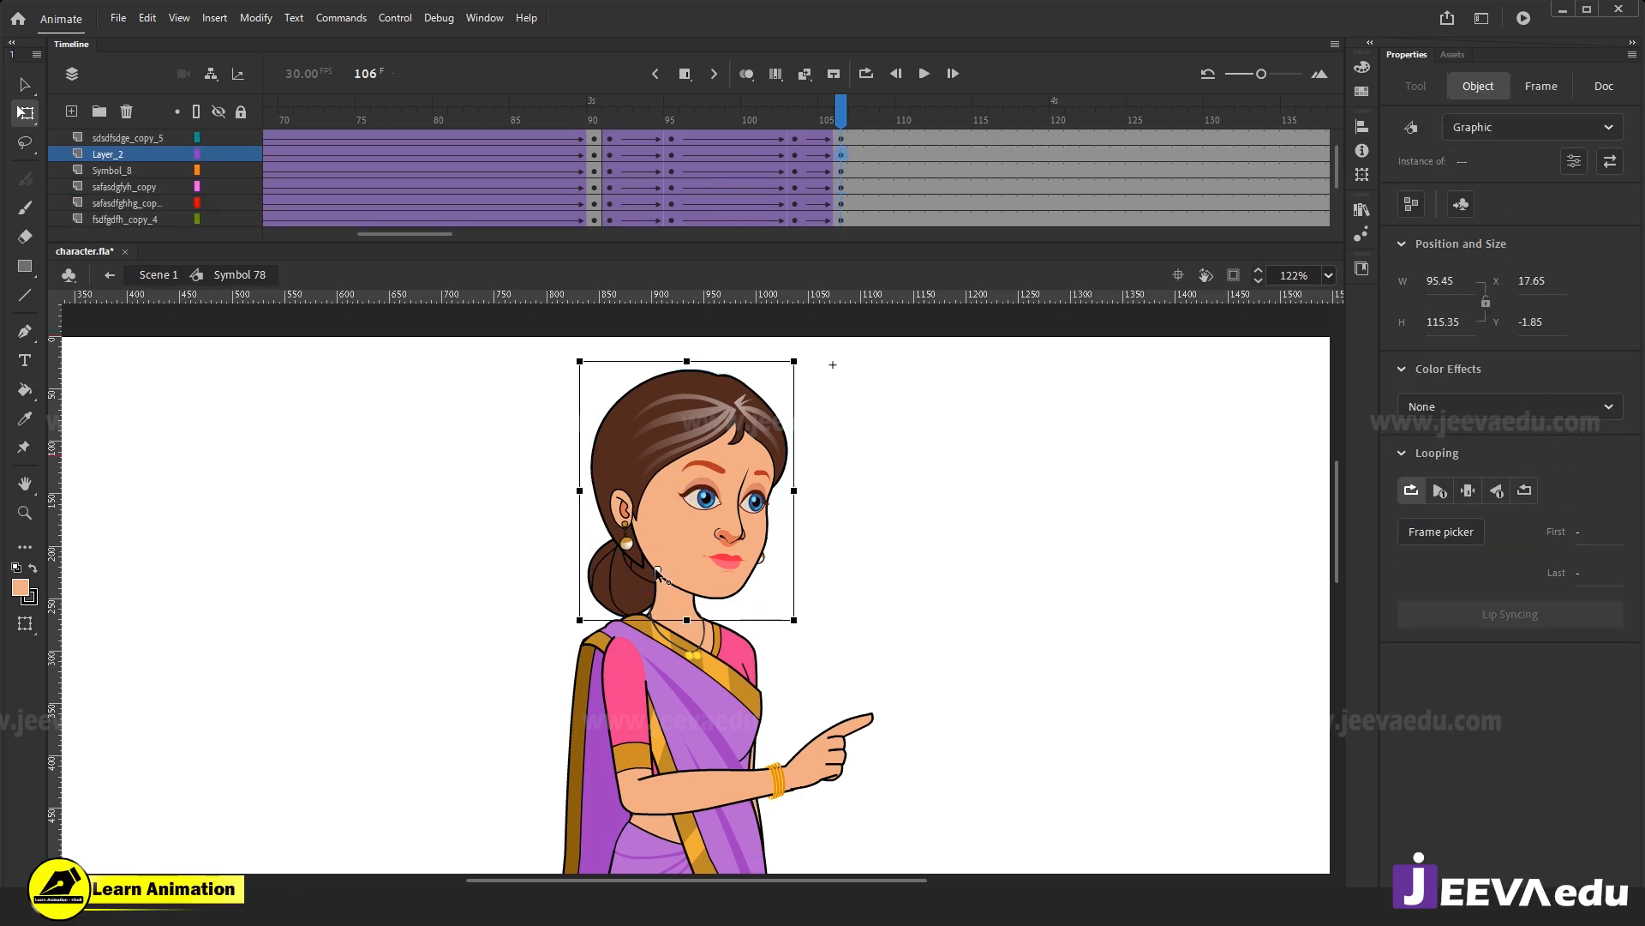
left_click_drag(805, 359, 799, 340)
scroll(866, 568, "down", 3)
scroll(876, 568, "down", 3)
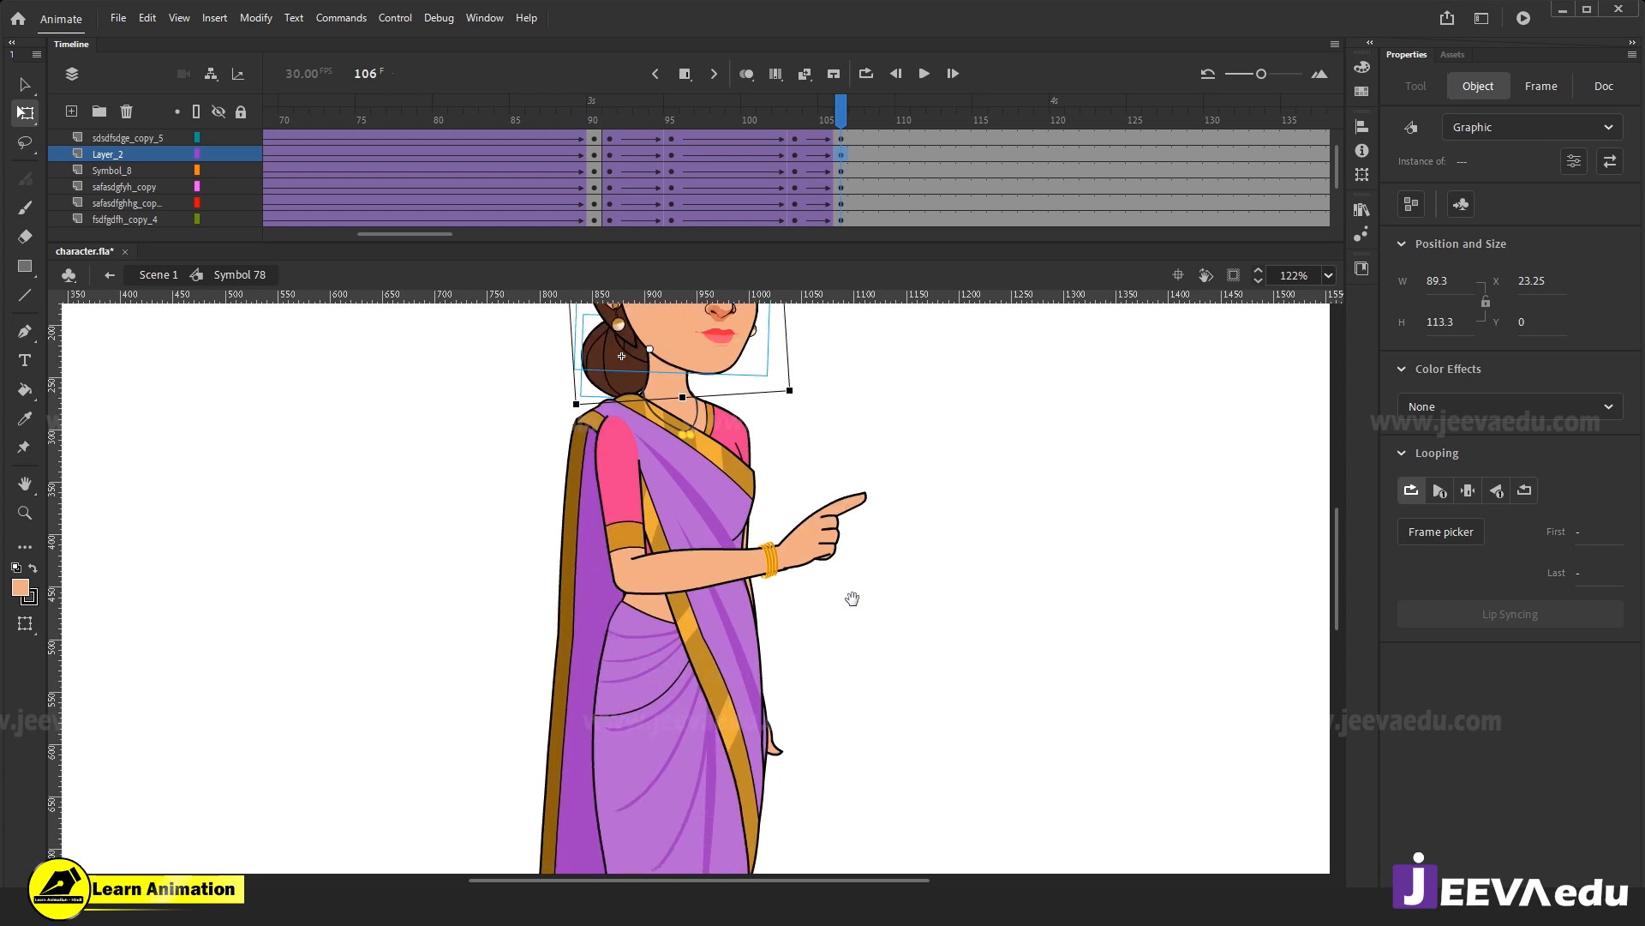
At frame 106, rotate the pointing arm slightly counter-clockwise, adjust the back drape's rotation slightly, and scrub back to frame 103 to check.
left_click(828, 518)
left_click_drag(917, 578, 920, 576)
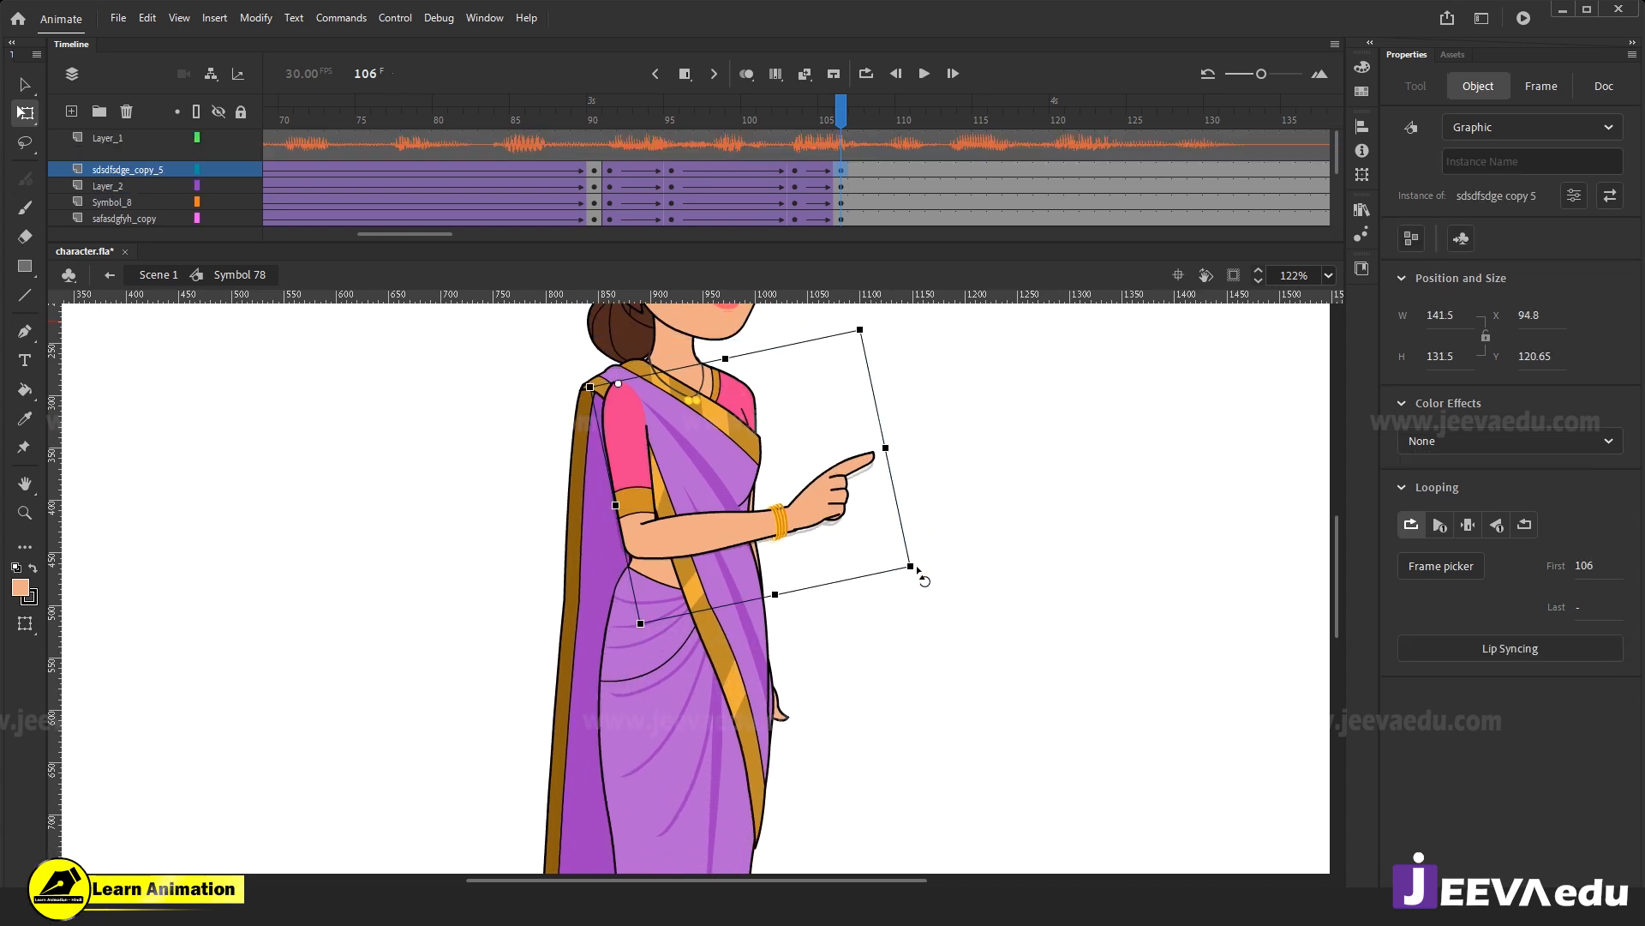
scroll(878, 642, "down", 4)
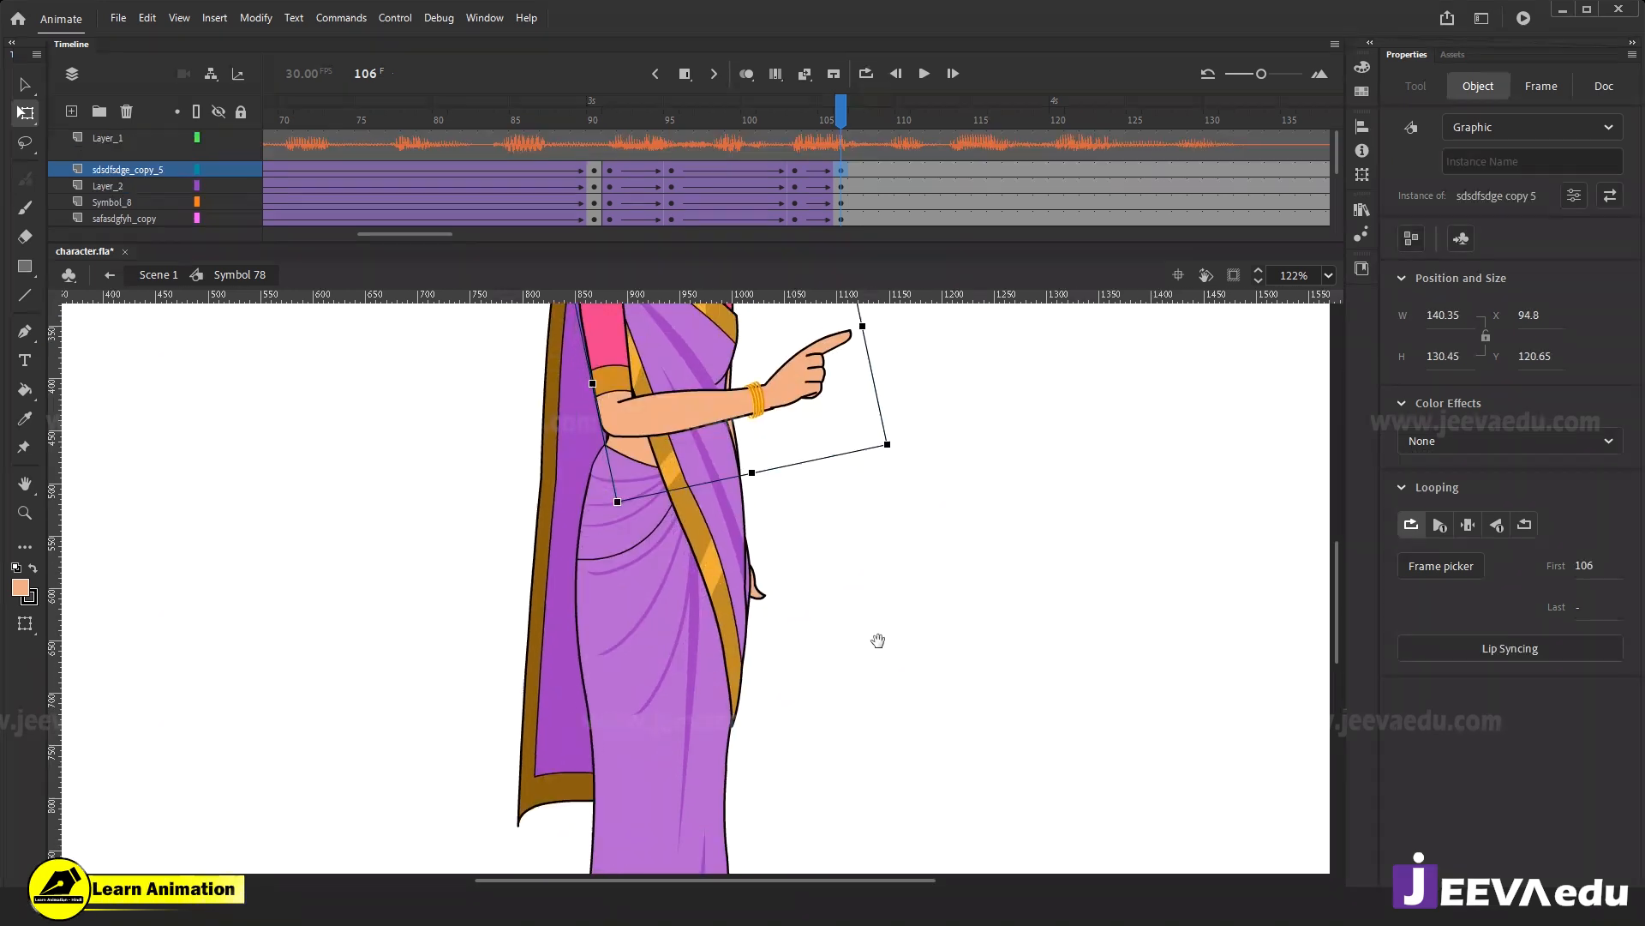
left_click(751, 558)
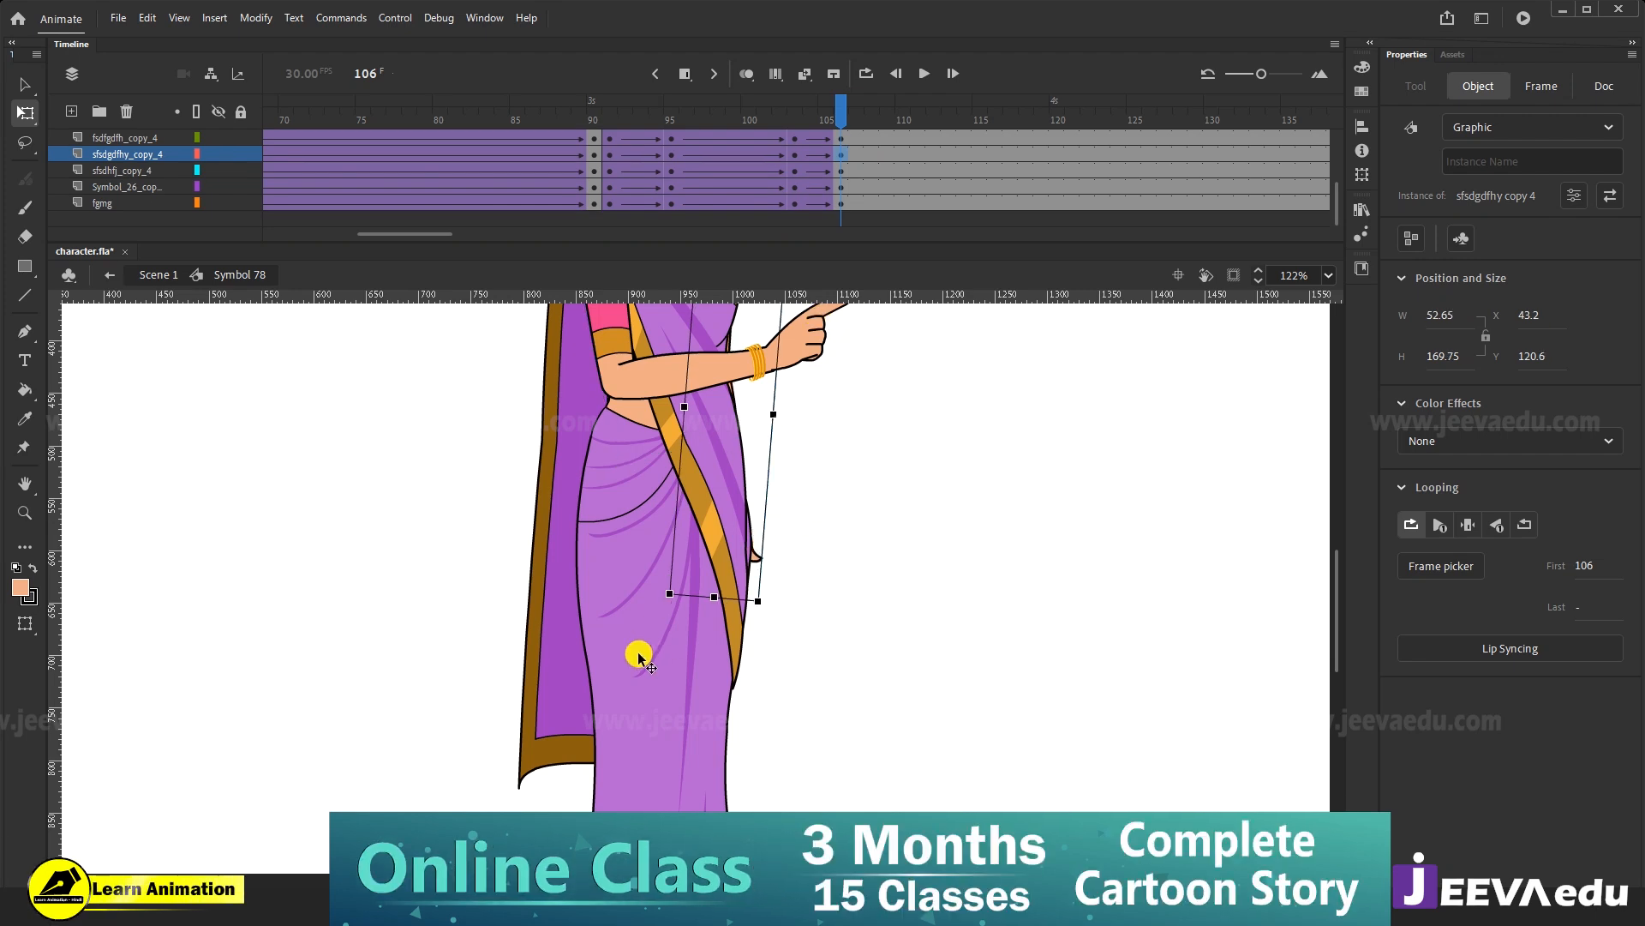
left_click(585, 713)
left_click_drag(512, 804, 516, 811)
key("z")
left_click(781, 428, "alt")
left_click_drag(775, 429, 762, 587)
left_click_drag(775, 520, 772, 488)
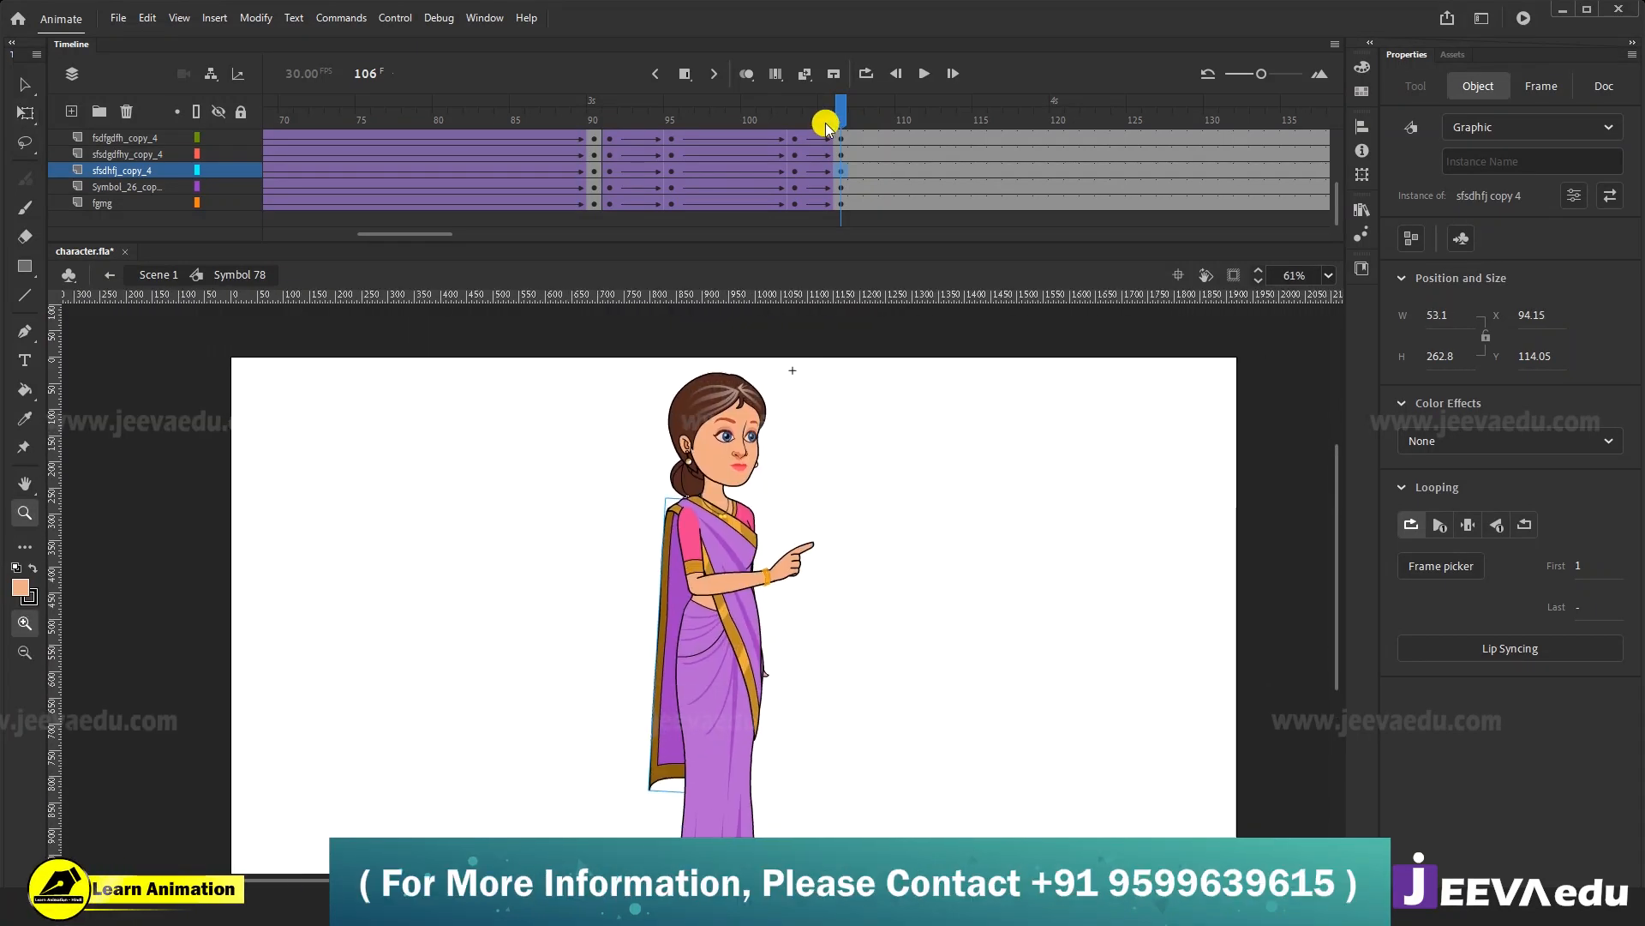
left_click_drag(805, 109, 797, 175)
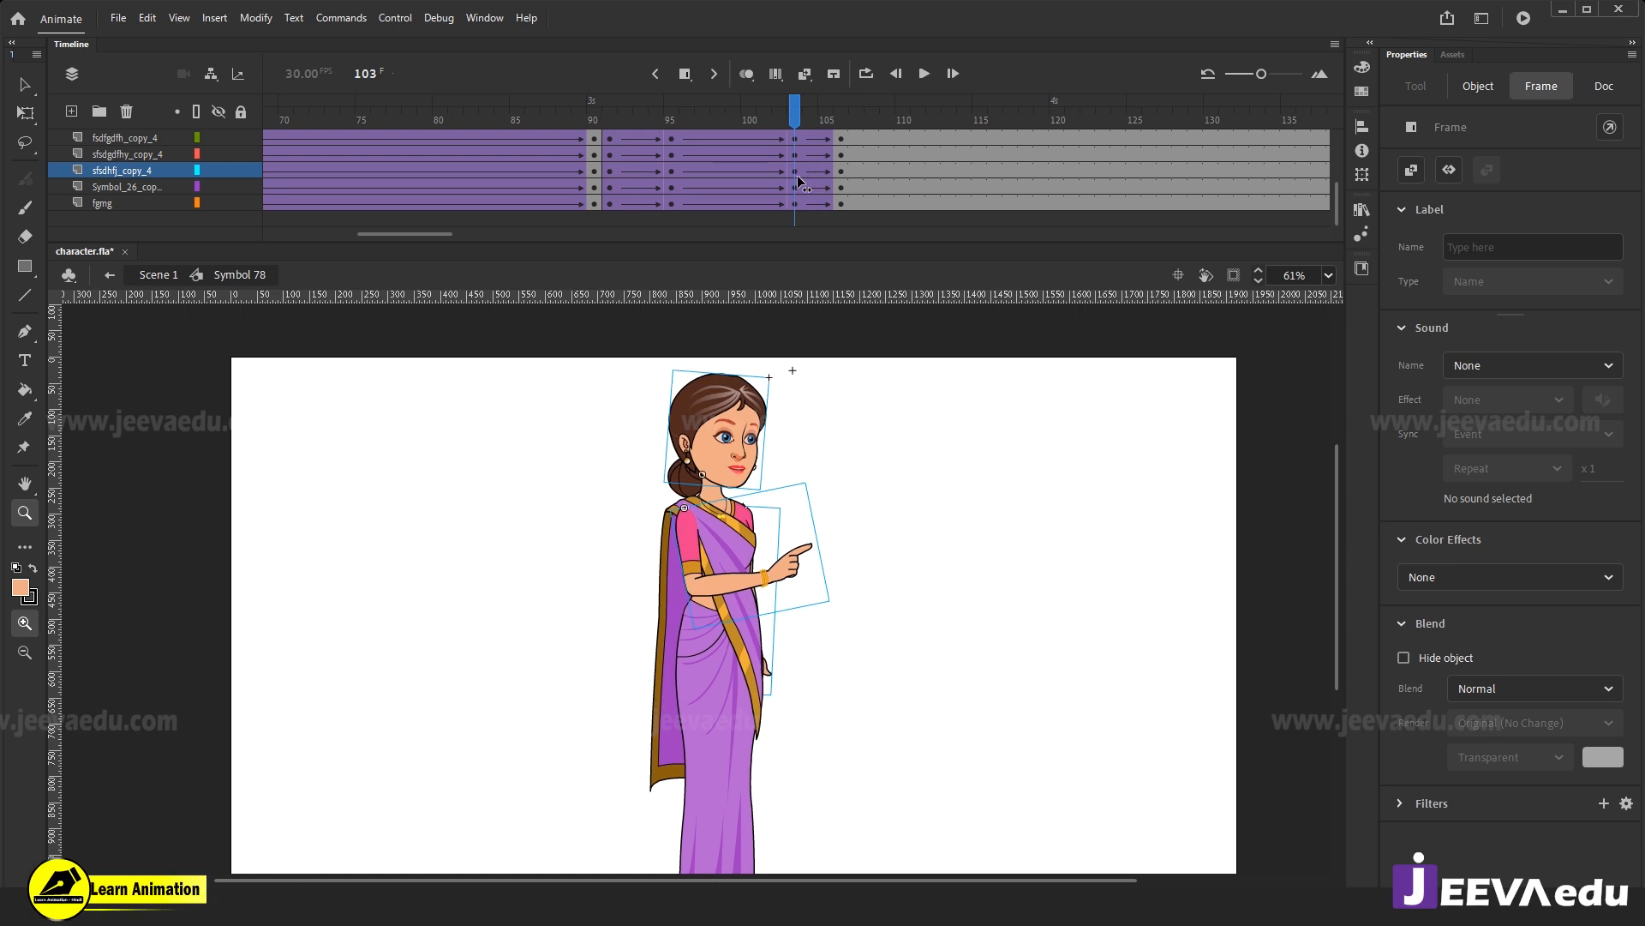
At frame 103, rotate the front sari drape below the waist slightly and compare it with frame 106.
left_click(756, 834)
left_click(740, 656)
key("v")
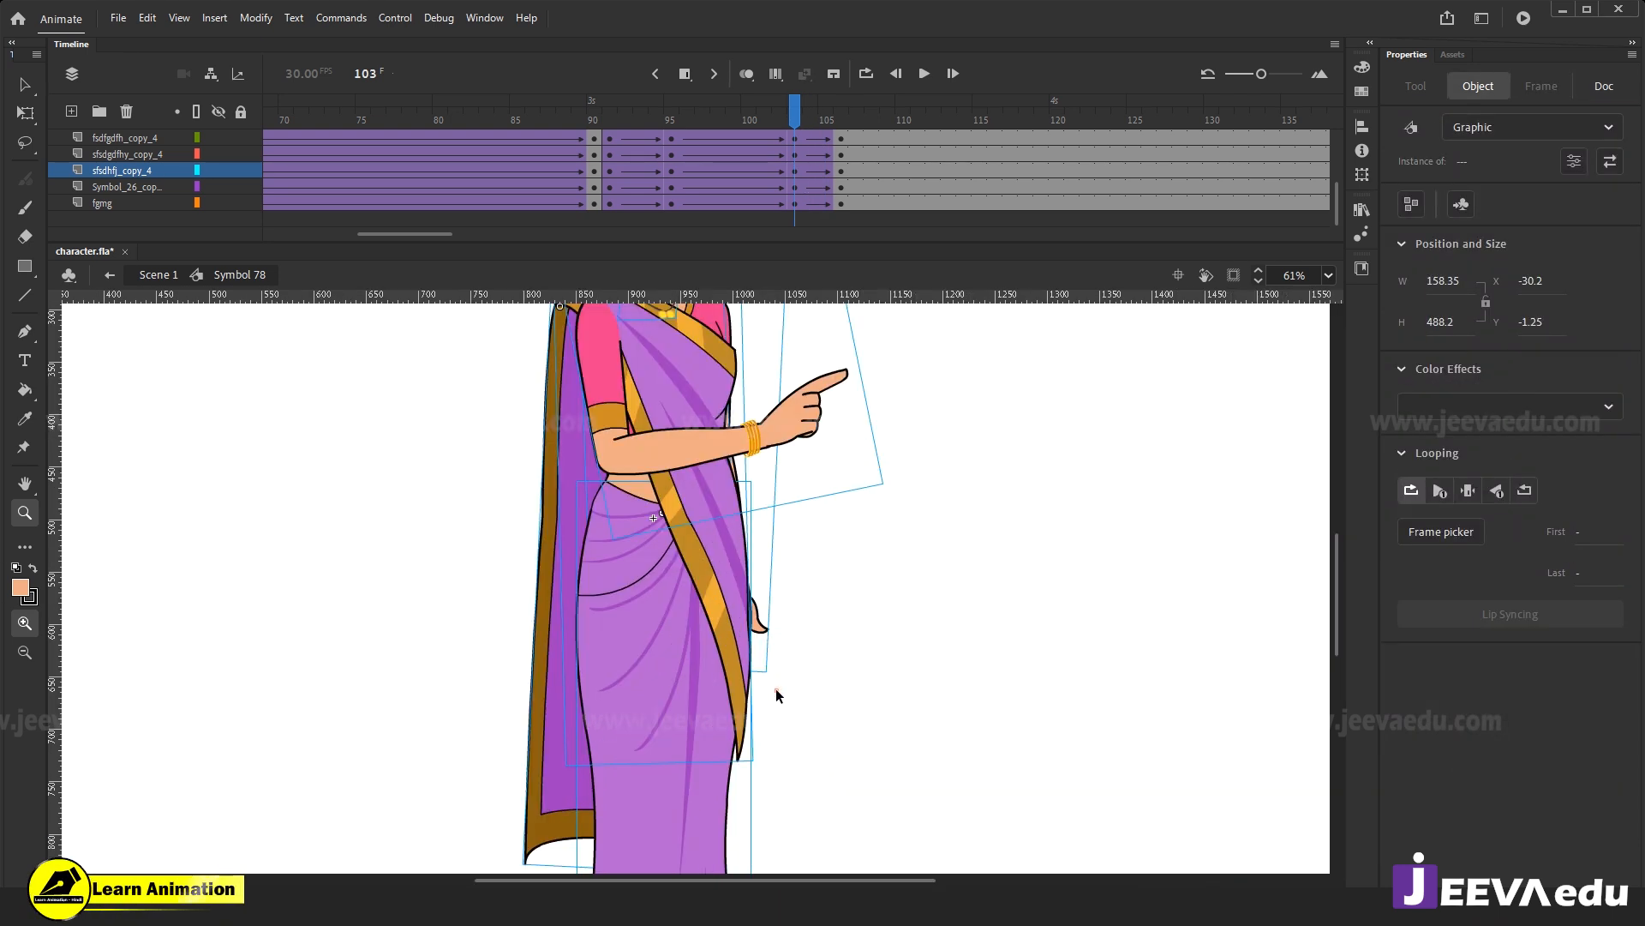
left_click(774, 690)
left_click(729, 693)
key("q")
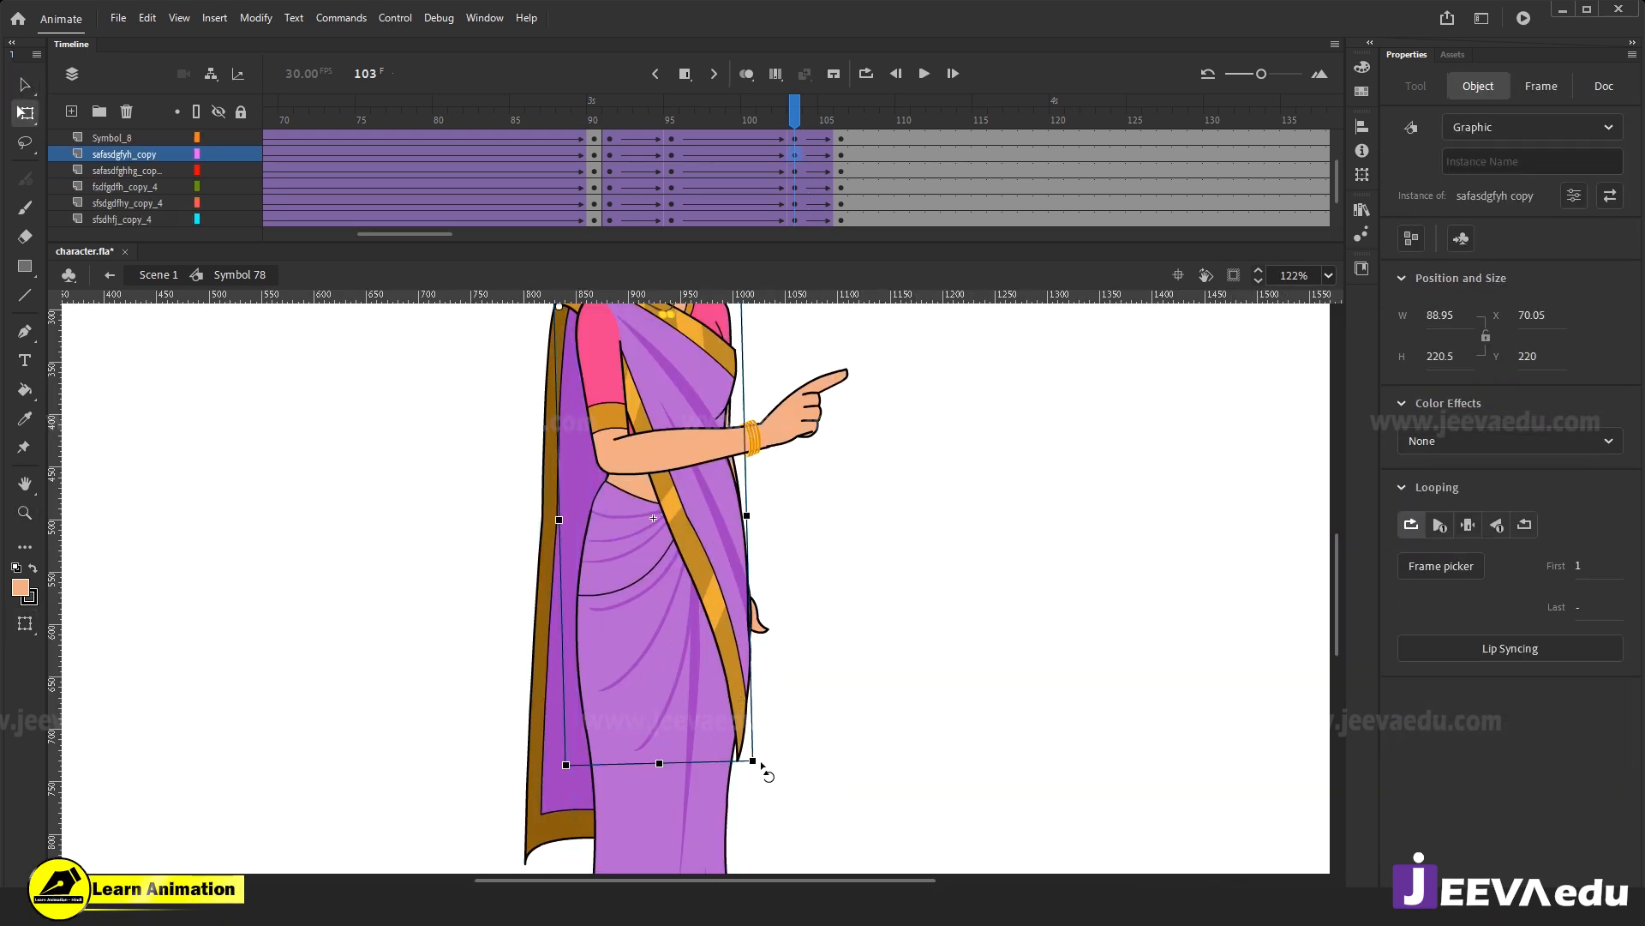
left_click_drag(757, 764, 762, 775)
left_click_drag(786, 109, 847, 128)
left_click(768, 795)
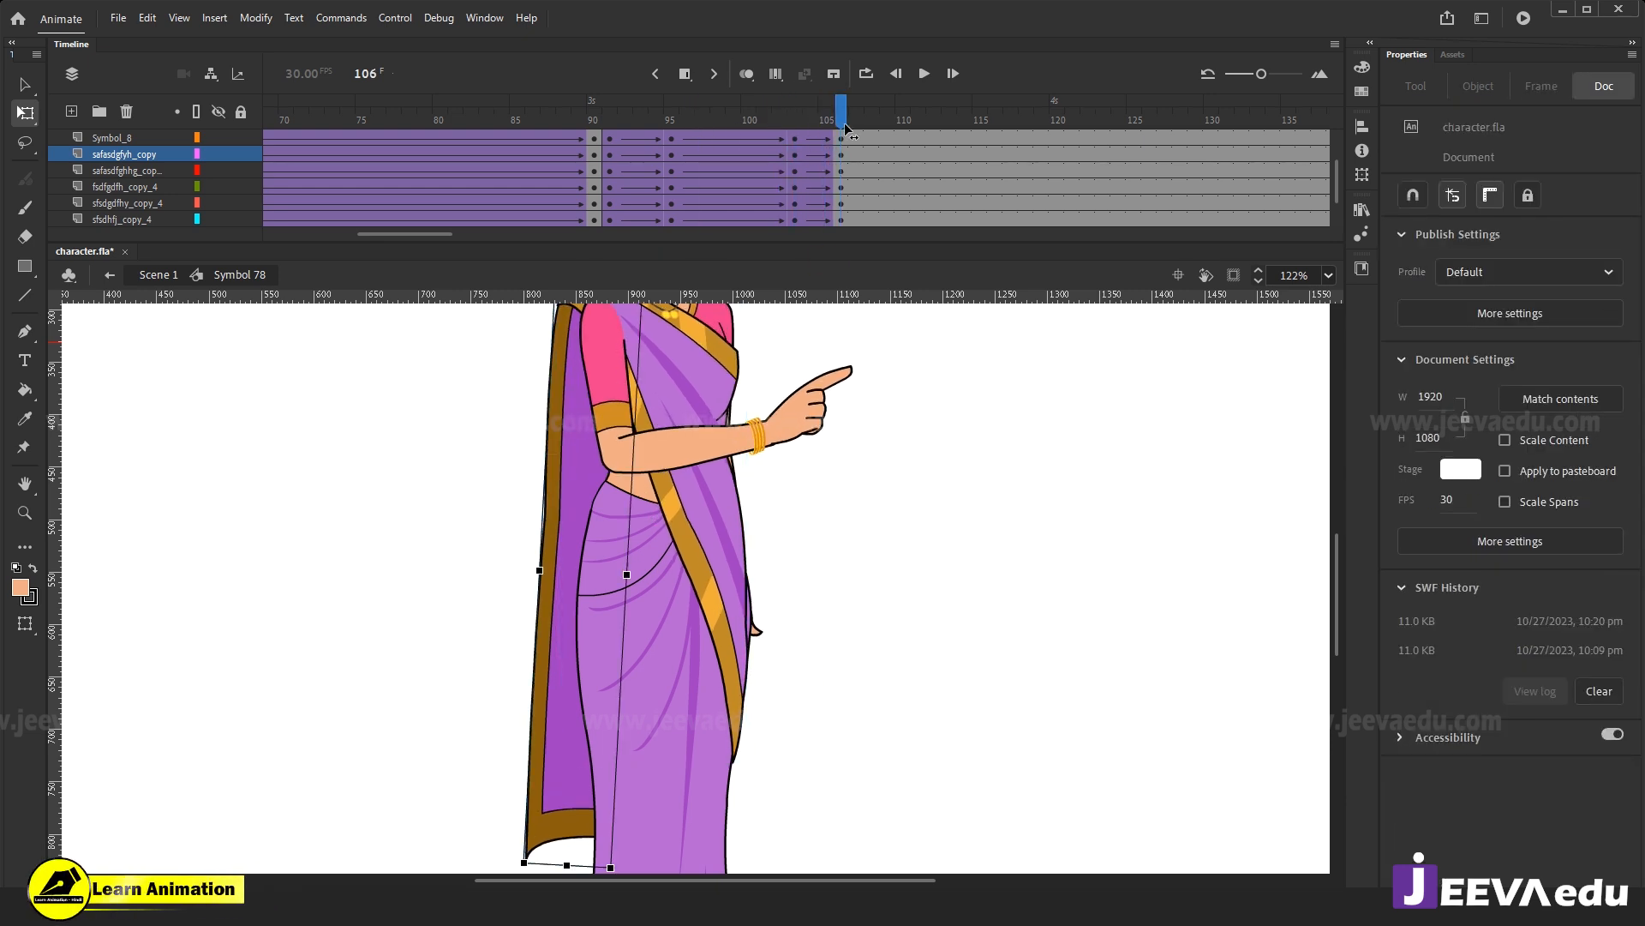
Add keyframes on all the character layers at frame 107 of Symbol 78.
key("z")
left_click(774, 780, "alt")
left_click_drag(801, 523, 833, 691)
scroll(875, 187, "up", 2)
left_click_drag(856, 170, 858, 253)
key("F6")
scroll(880, 167, "up", 3)
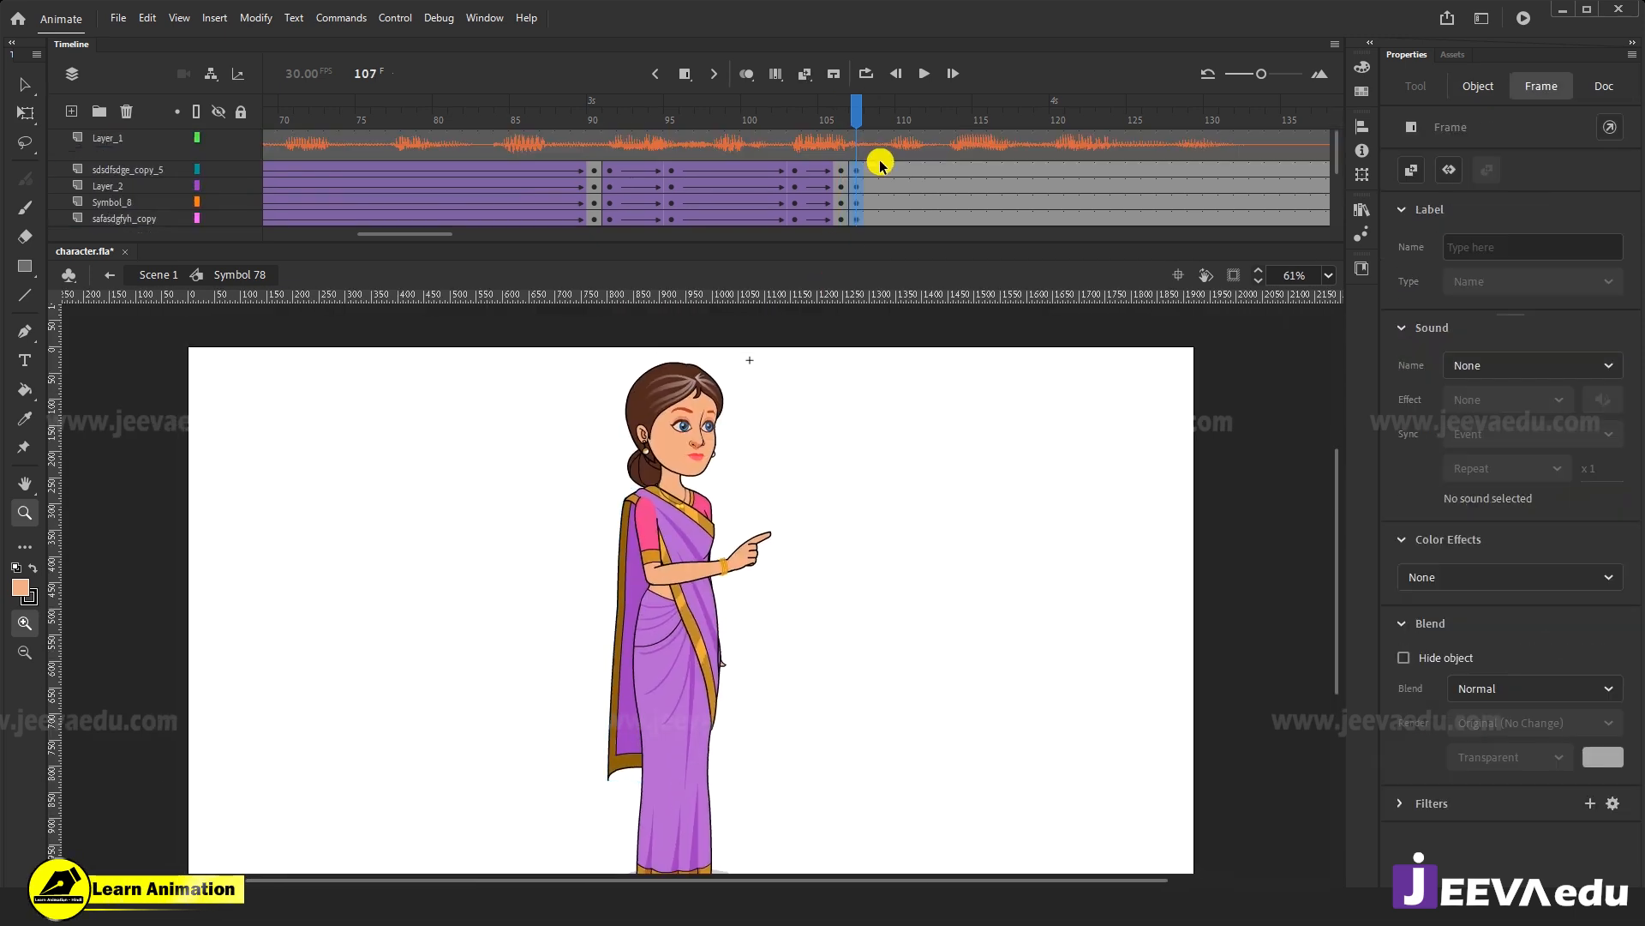
Add keyframes on the character layers at frame 140 and create classic tweens from frame 107.
left_click_drag(410, 231, 450, 233)
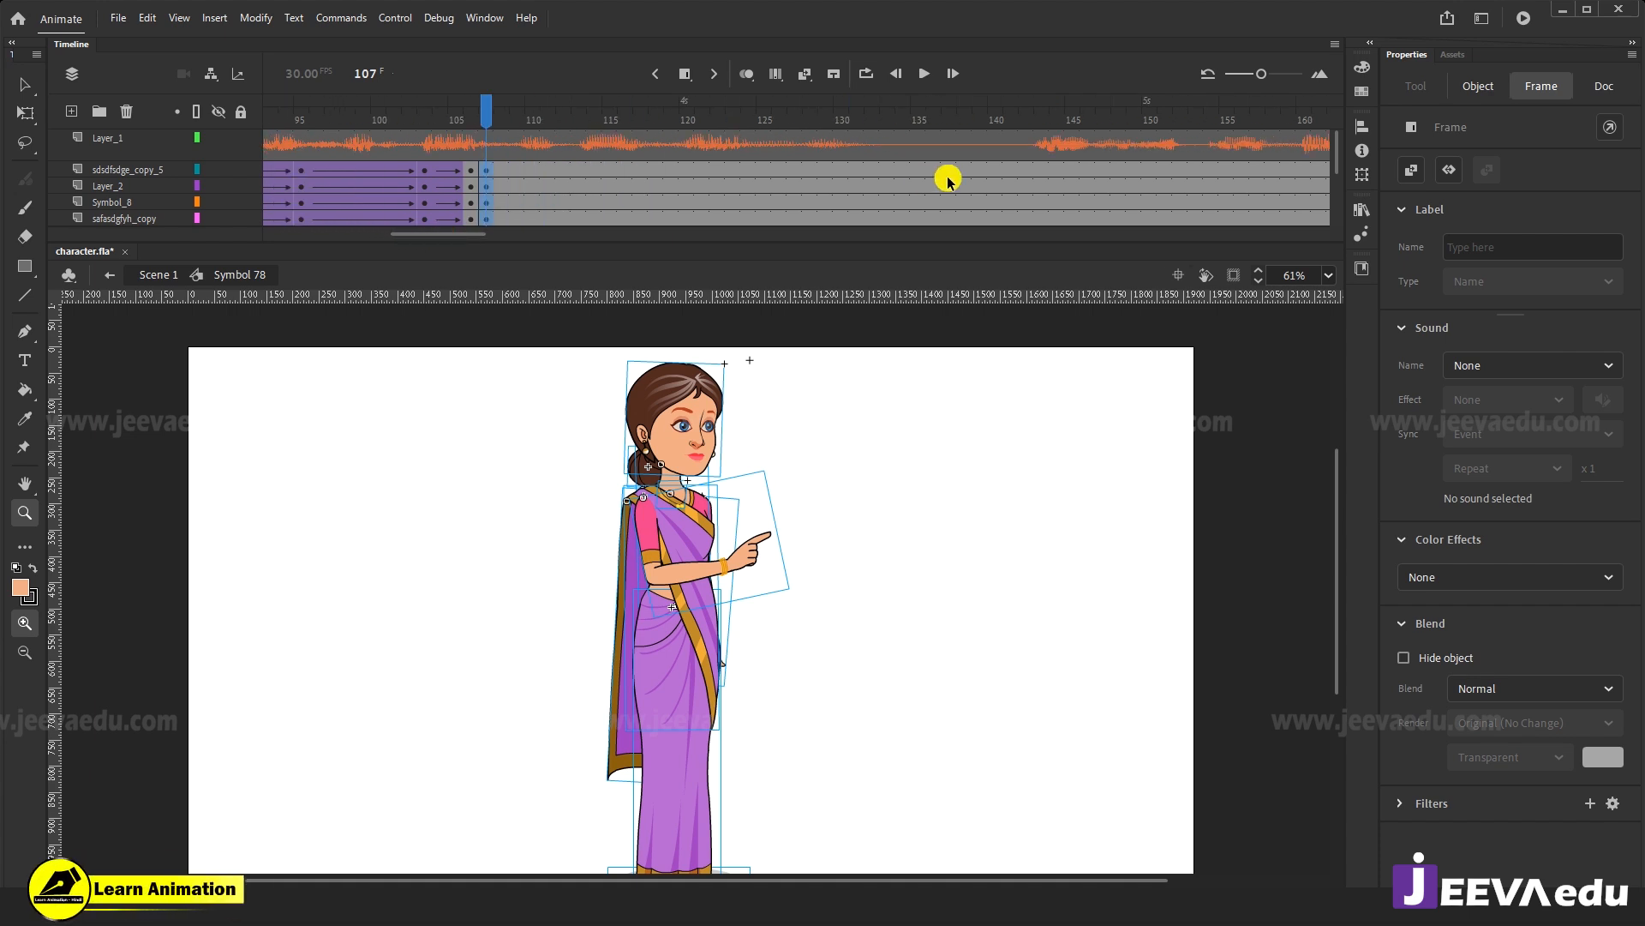
left_click_drag(995, 229, 893, 247)
key("F6")
scroll(949, 175, "up", 3)
right_click(904, 180)
left_click(937, 196)
Play and scrub through the animation around frames 107 to 140 to check the gesture against the audio.
scroll(922, 171, "up", 3)
left_click_drag(898, 118, 337, 201)
key("Return")
key("Return")
left_click_drag(909, 115, 487, 189)
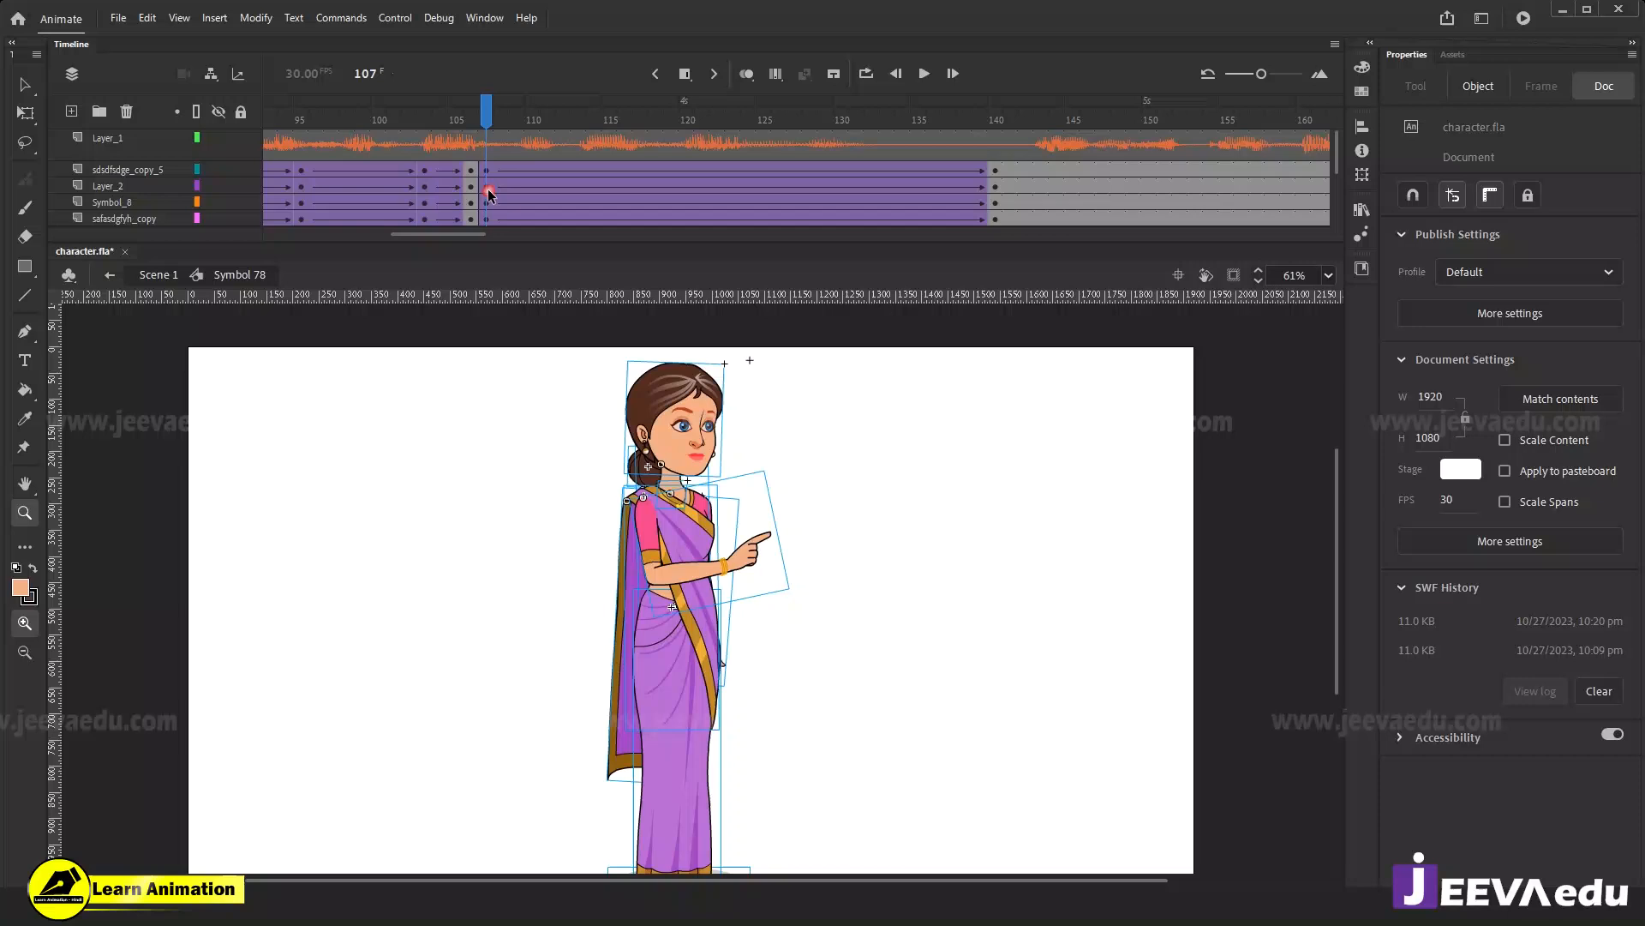
left_click_drag(624, 185, 649, 311)
left_click_drag(669, 111, 486, 111)
left_click(506, 237)
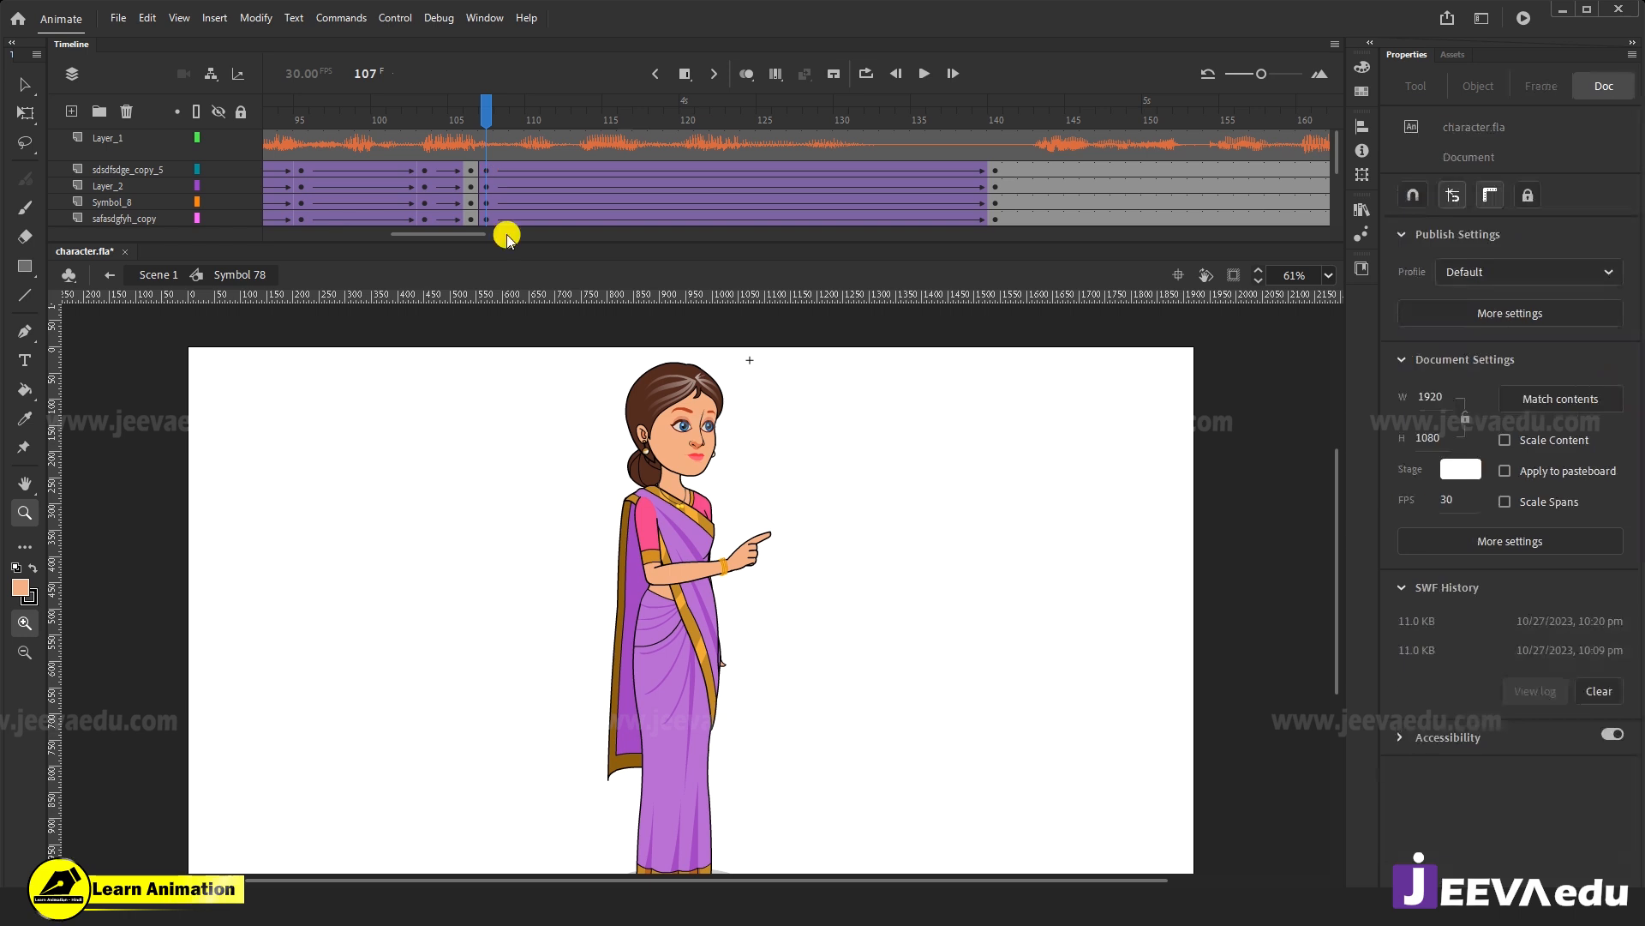
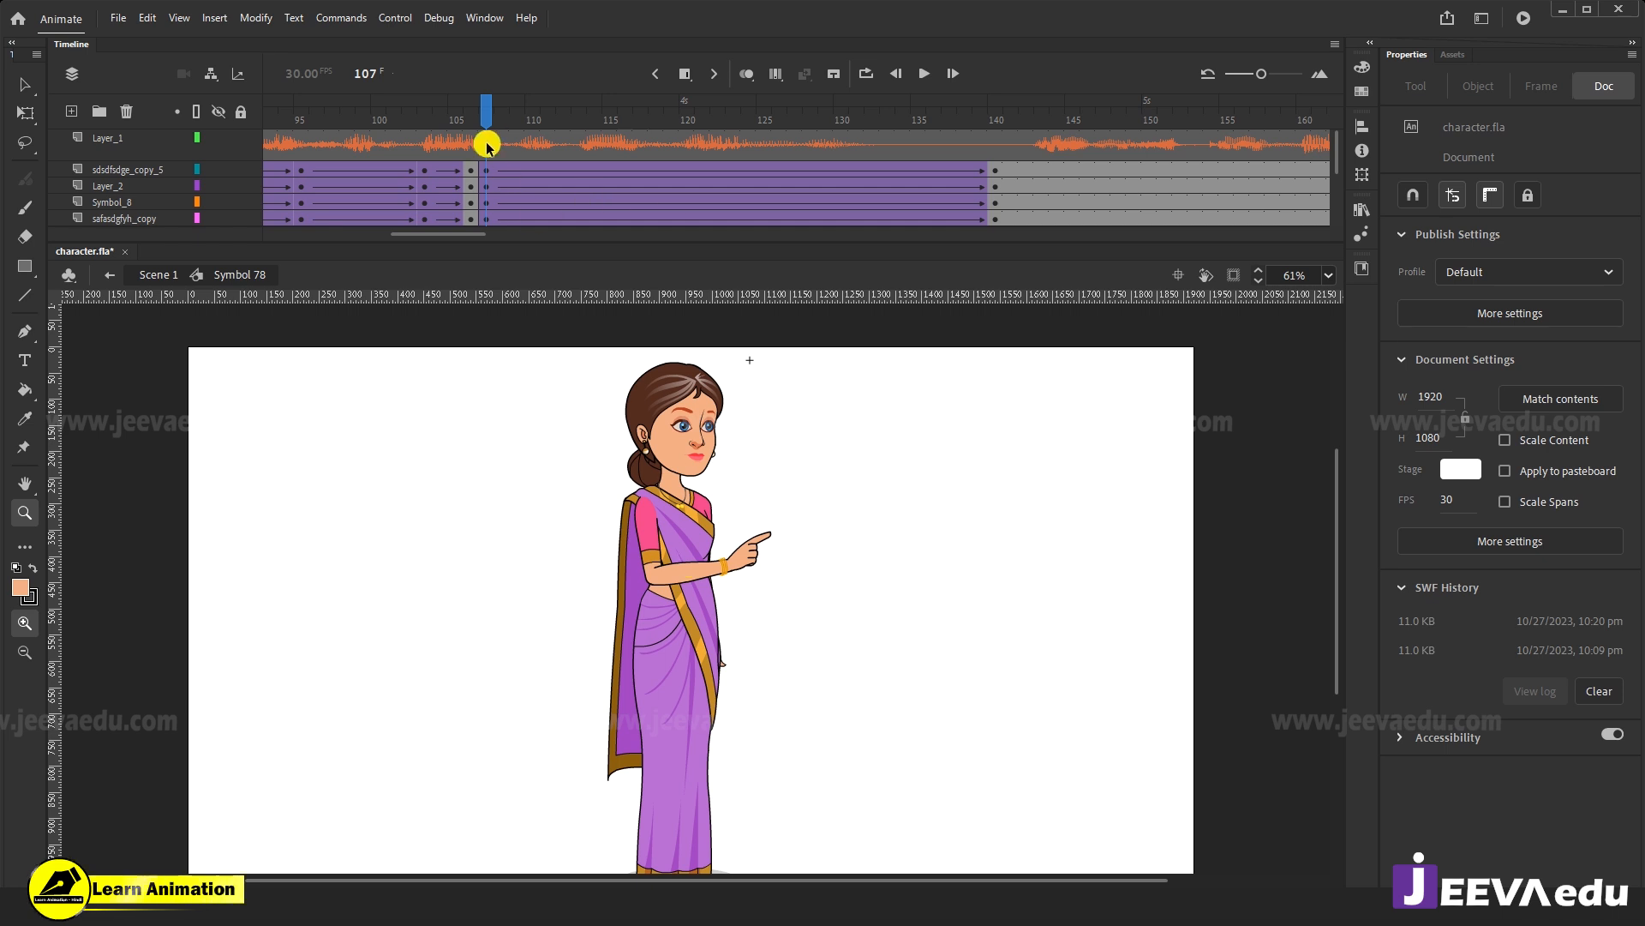
Open the head symbol, Symbol 79, and add keyframes on its layers at frame 107.
left_click(680, 474)
key("v")
double_click(722, 551)
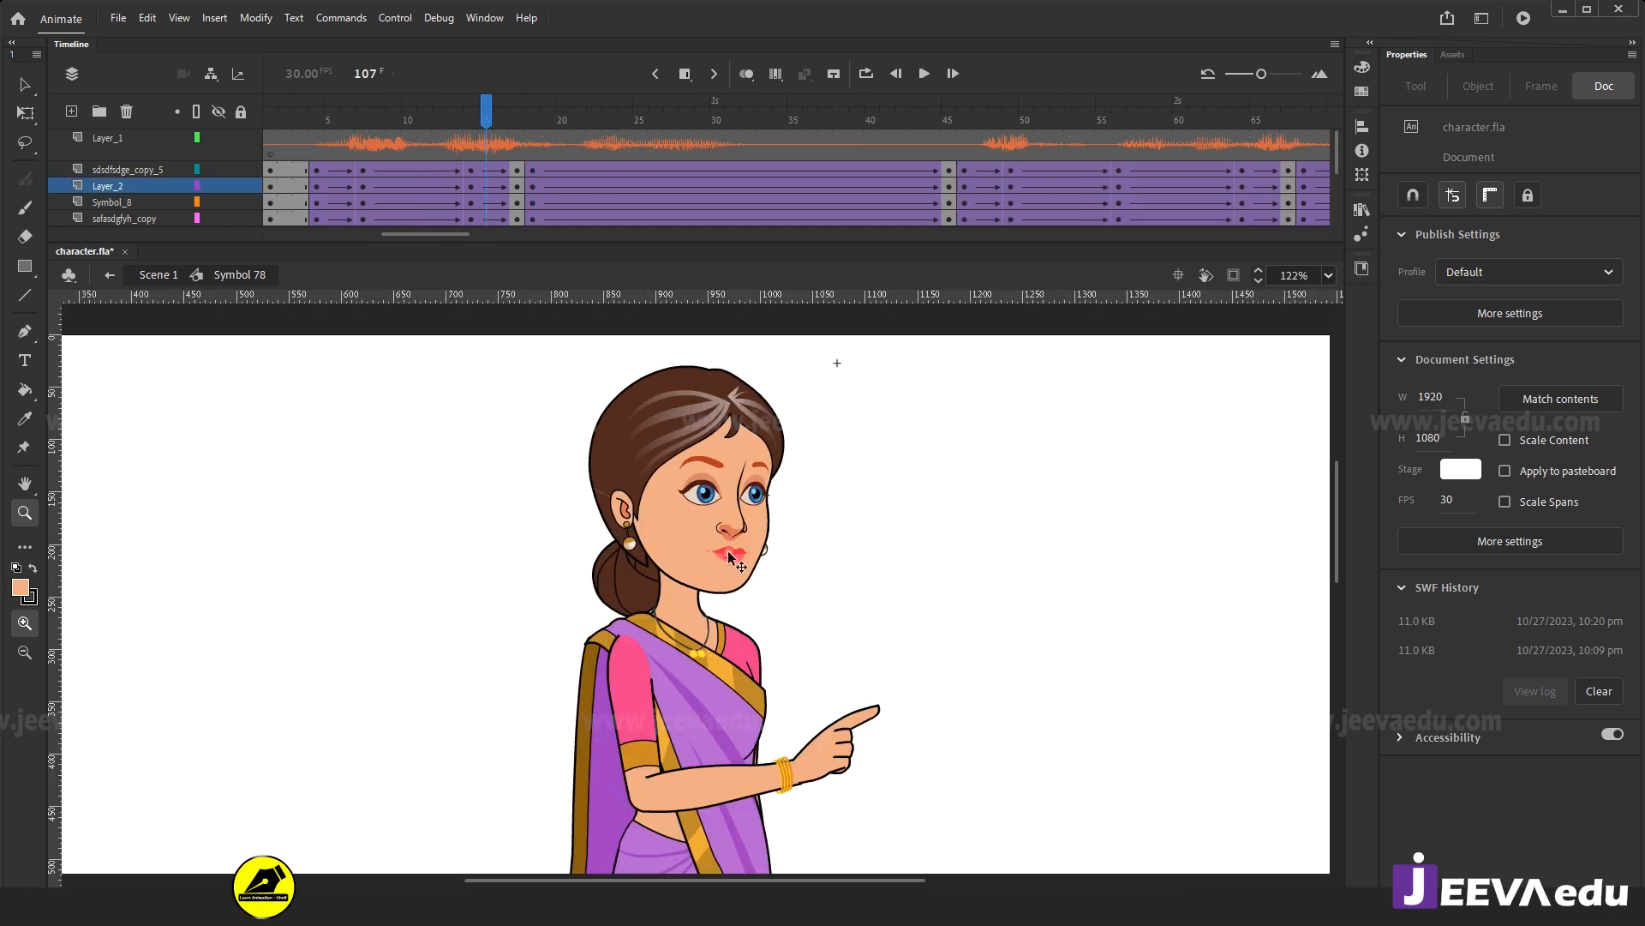
left_click(793, 201)
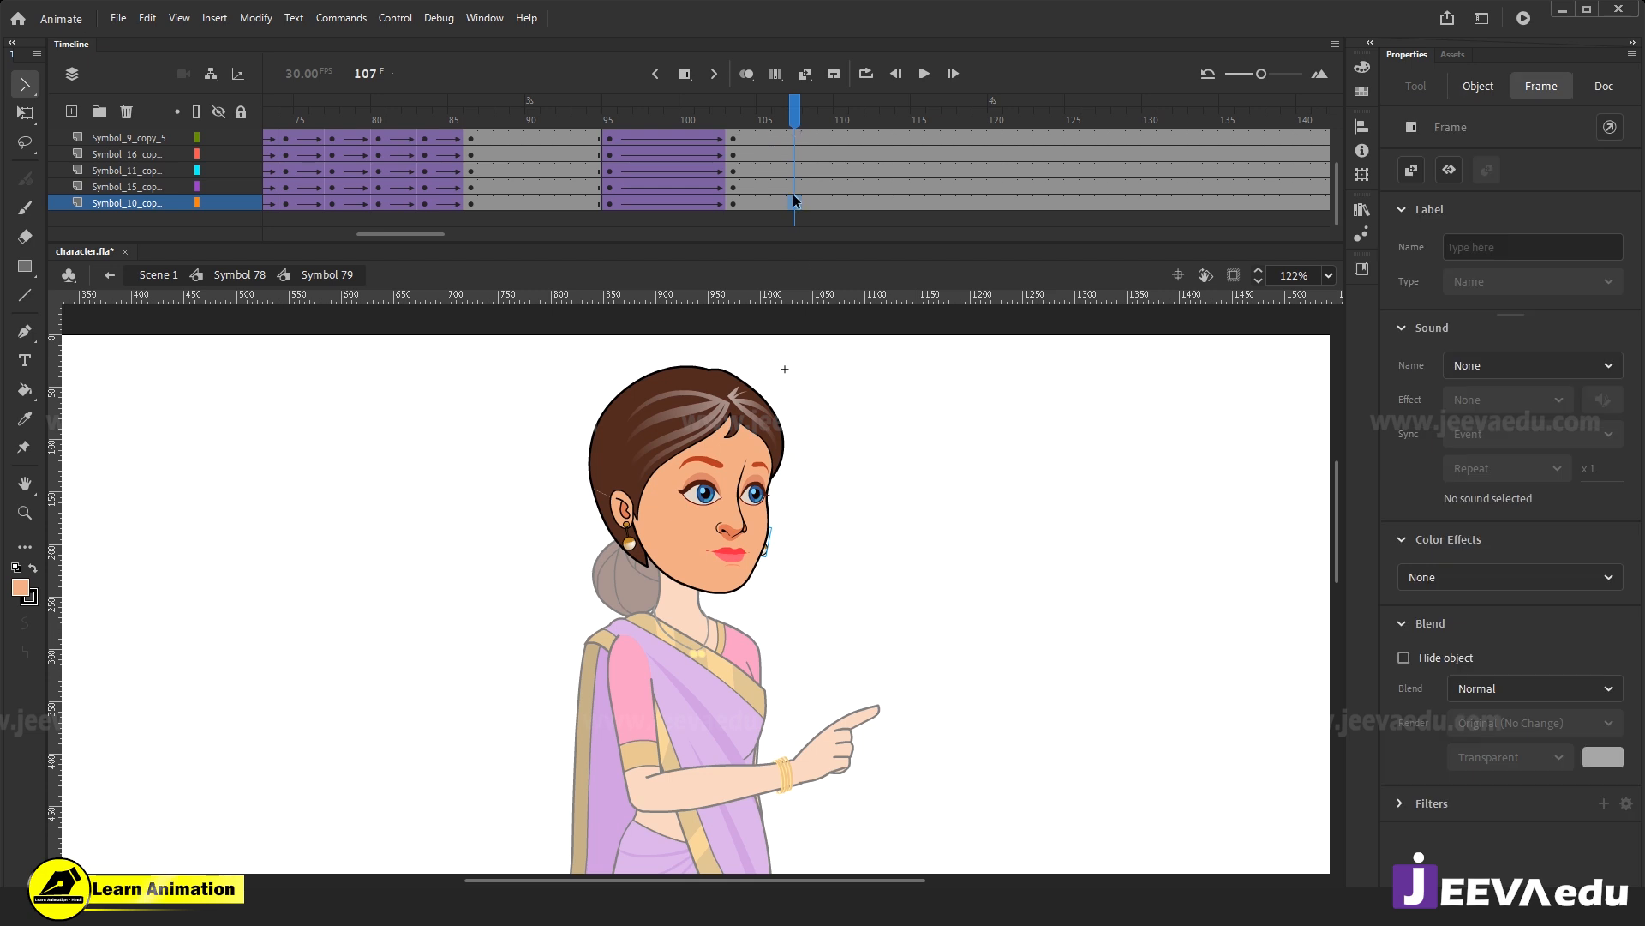
scroll(797, 215, "up", 3)
left_click(794, 137)
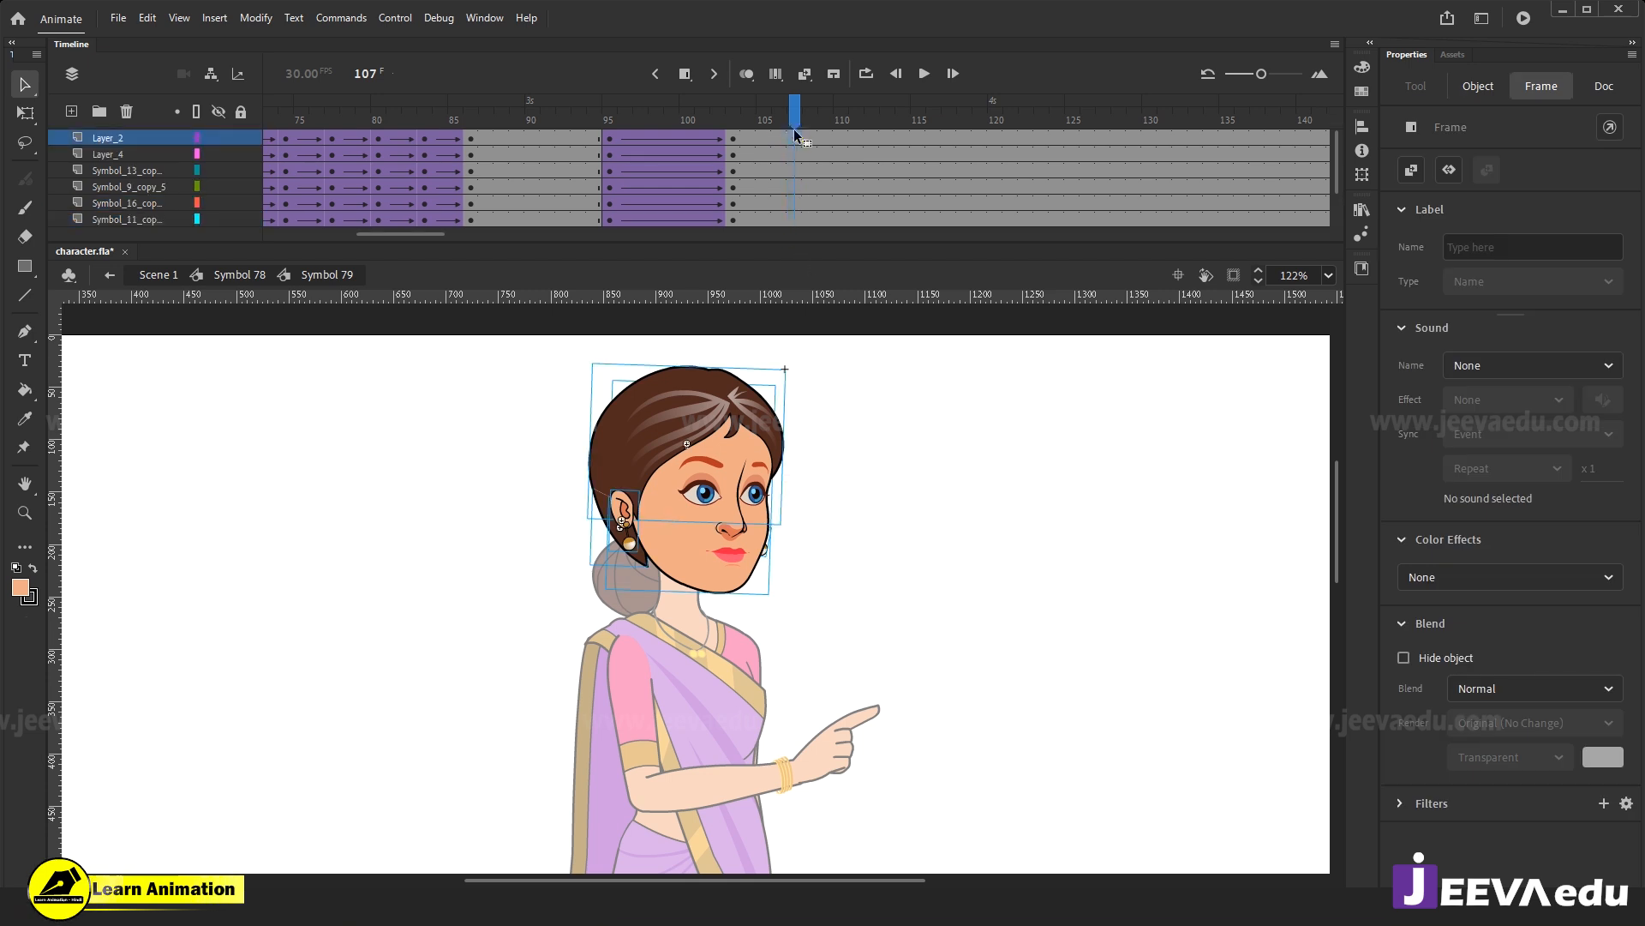
key("F6")
left_click(434, 161)
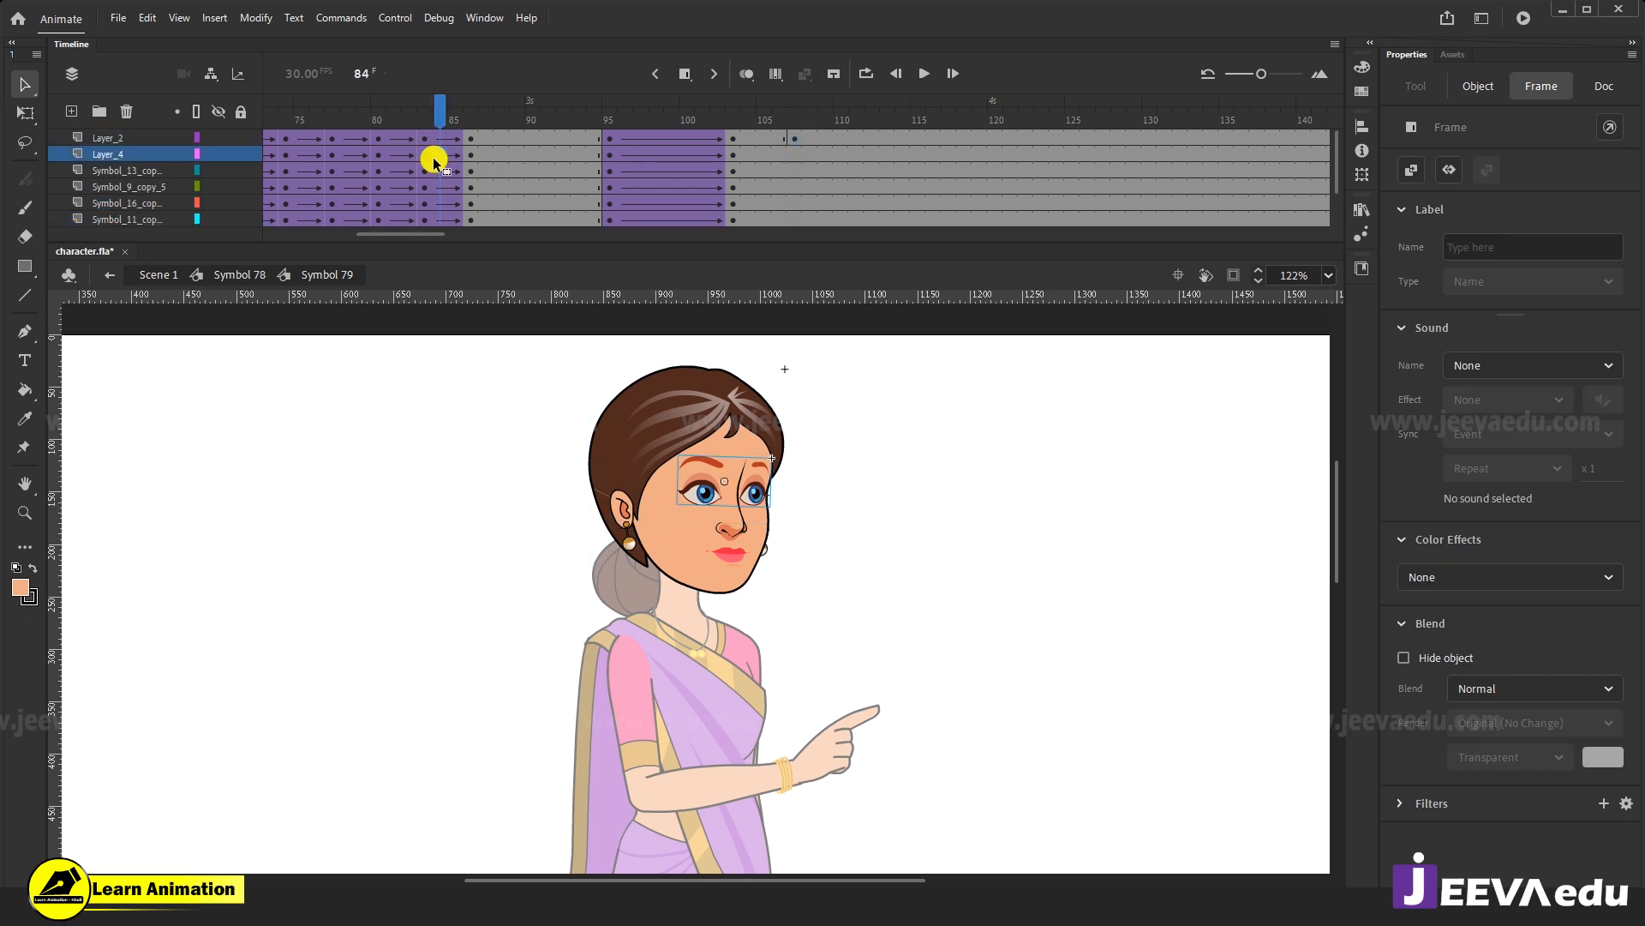
left_click(796, 151)
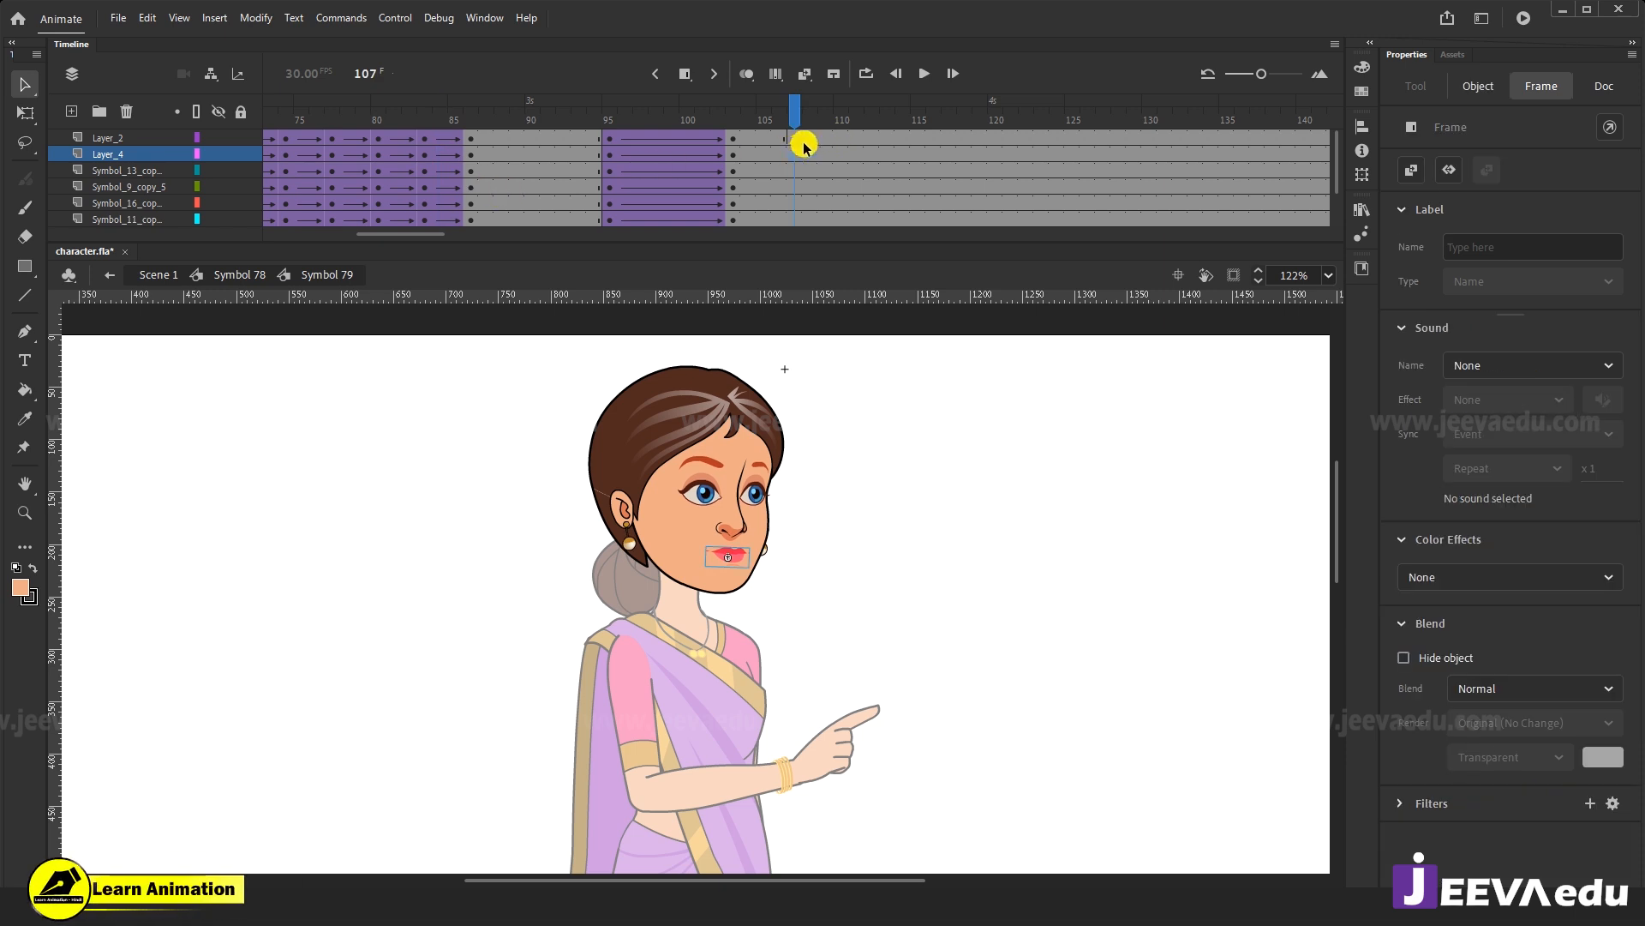
left_click(799, 169)
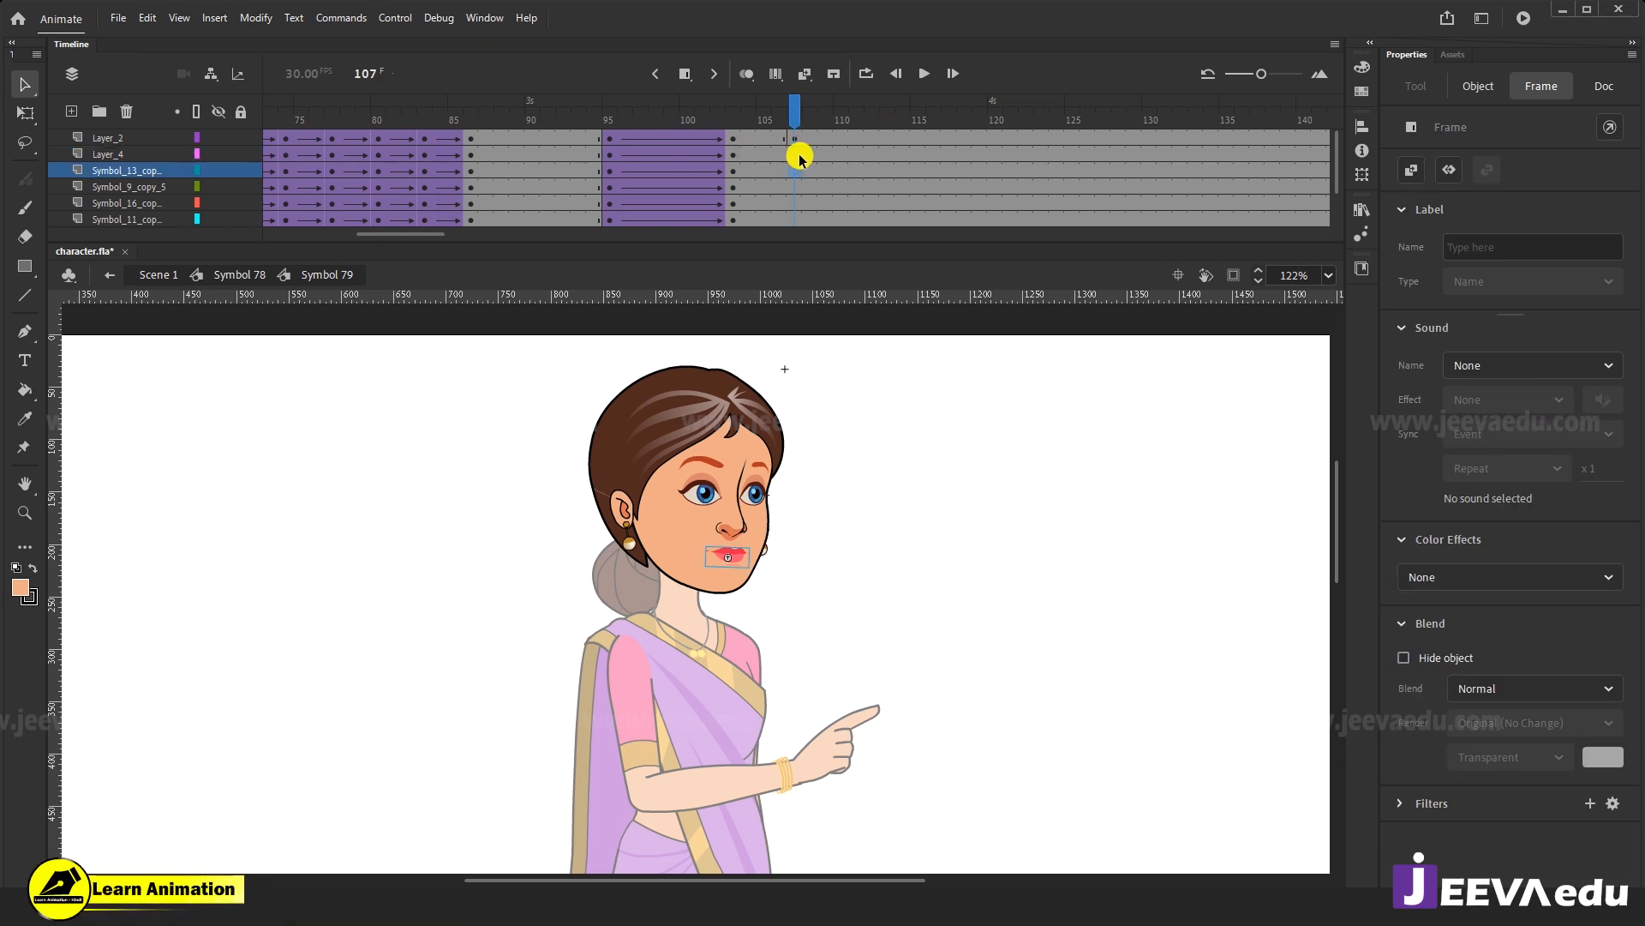
left_click(819, 142)
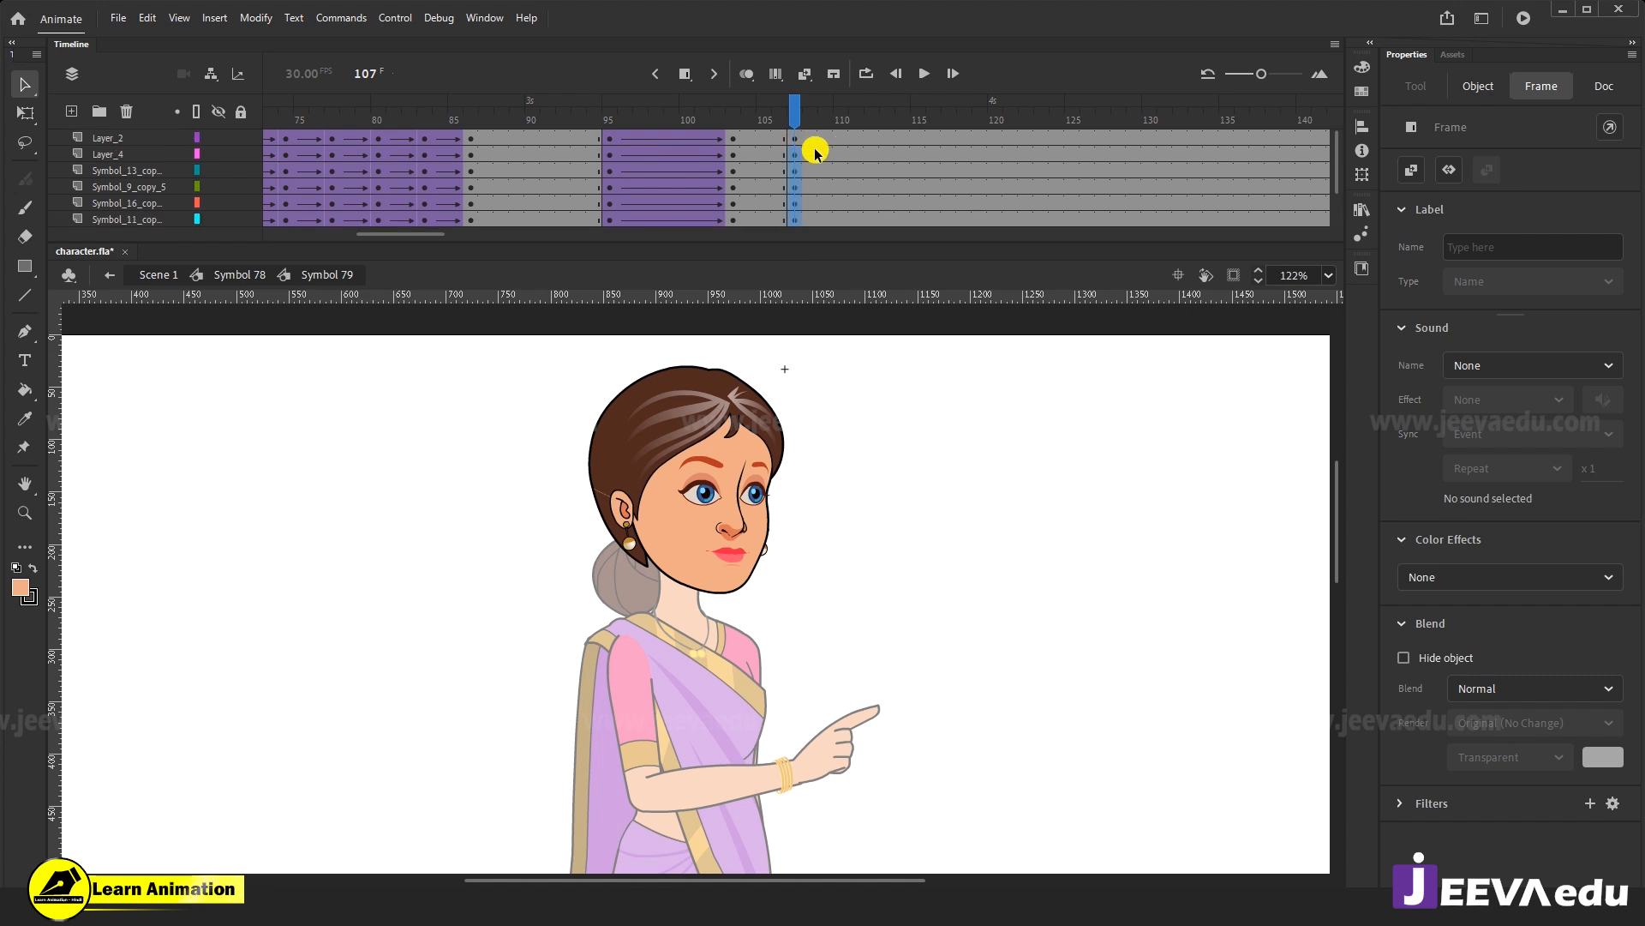
Add keyframes on the head symbol's layers at frames 110 and 113.
left_click_drag(840, 136, 887, 246)
scroll(876, 158, "up", 5)
key("F6")
key("F6")
left_click_drag(809, 192, 852, 91)
right_click(830, 161)
left_click(813, 150)
left_click(853, 168)
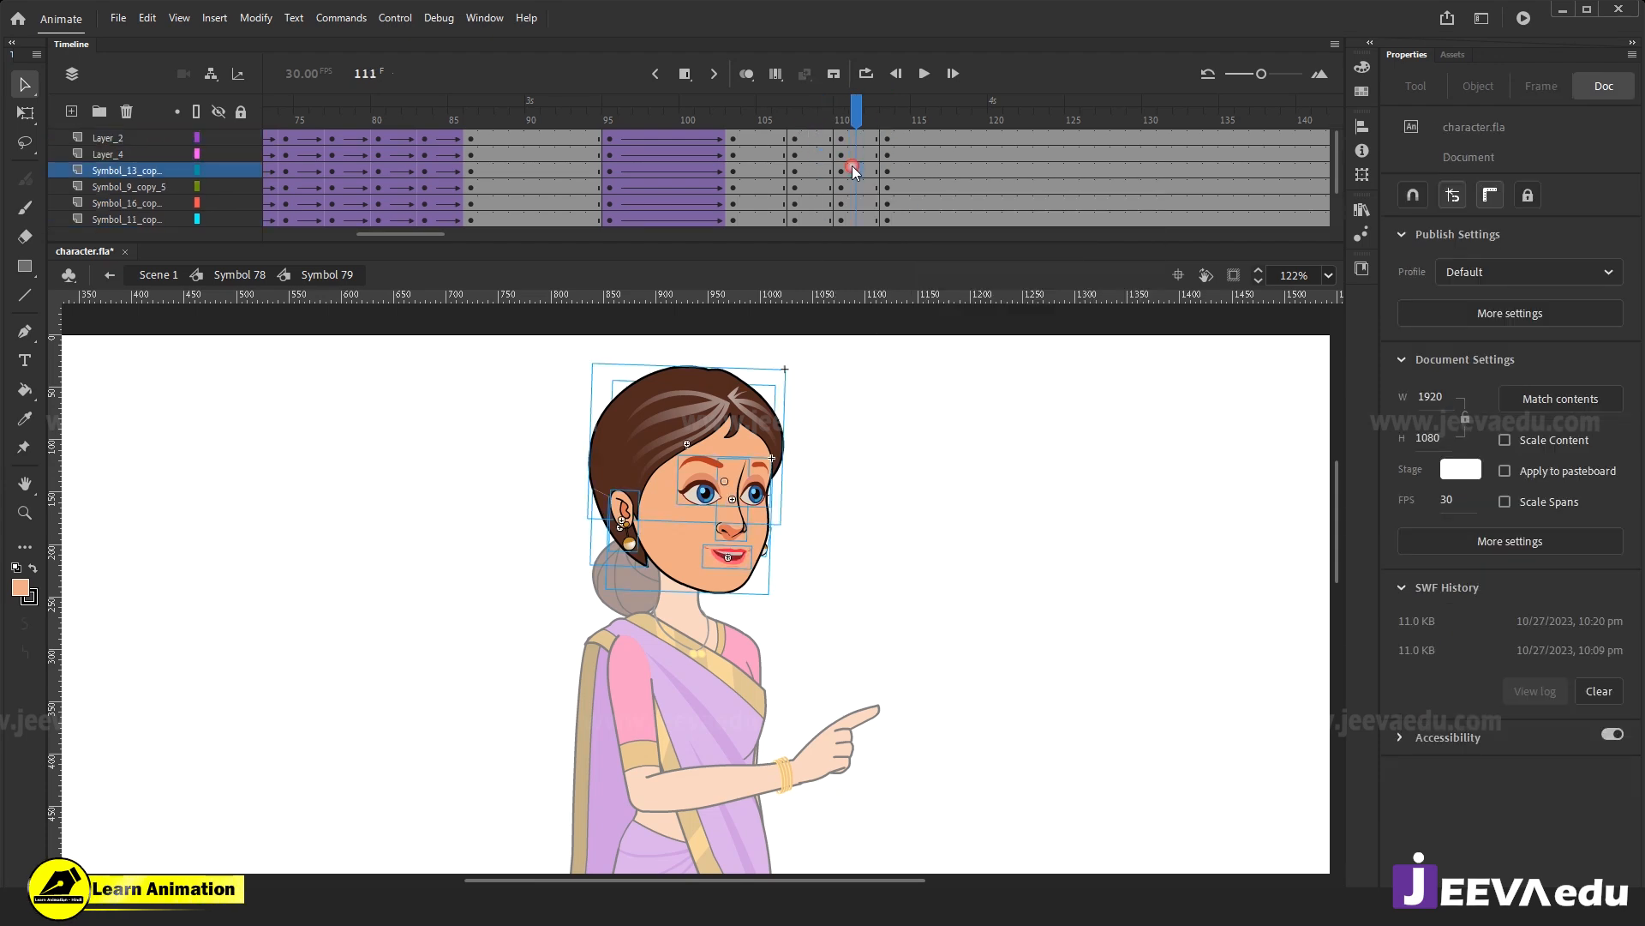
Create classic tweens on the head symbol's layers between frames 107 and 113.
left_click_drag(815, 139, 852, 255)
right_click(828, 163)
left_click(861, 171)
At frame 110 in the head symbol, select the eyes, nose and mouth together and nudge them slightly down.
left_click(846, 120)
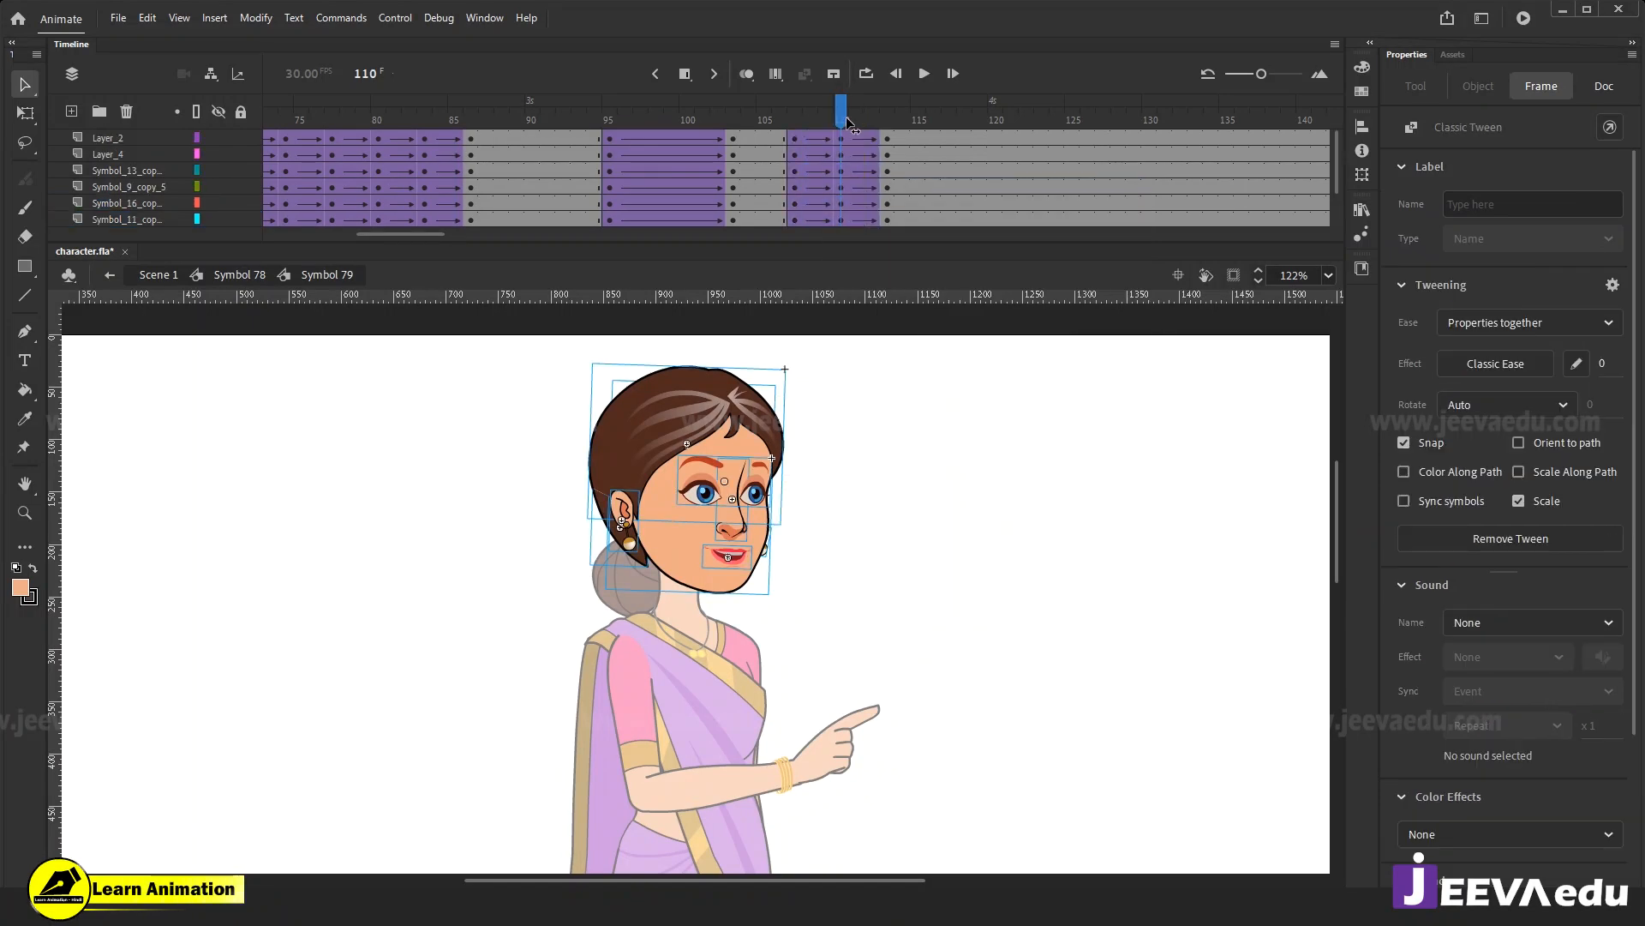
left_click(722, 538)
key("z")
left_click(721, 538)
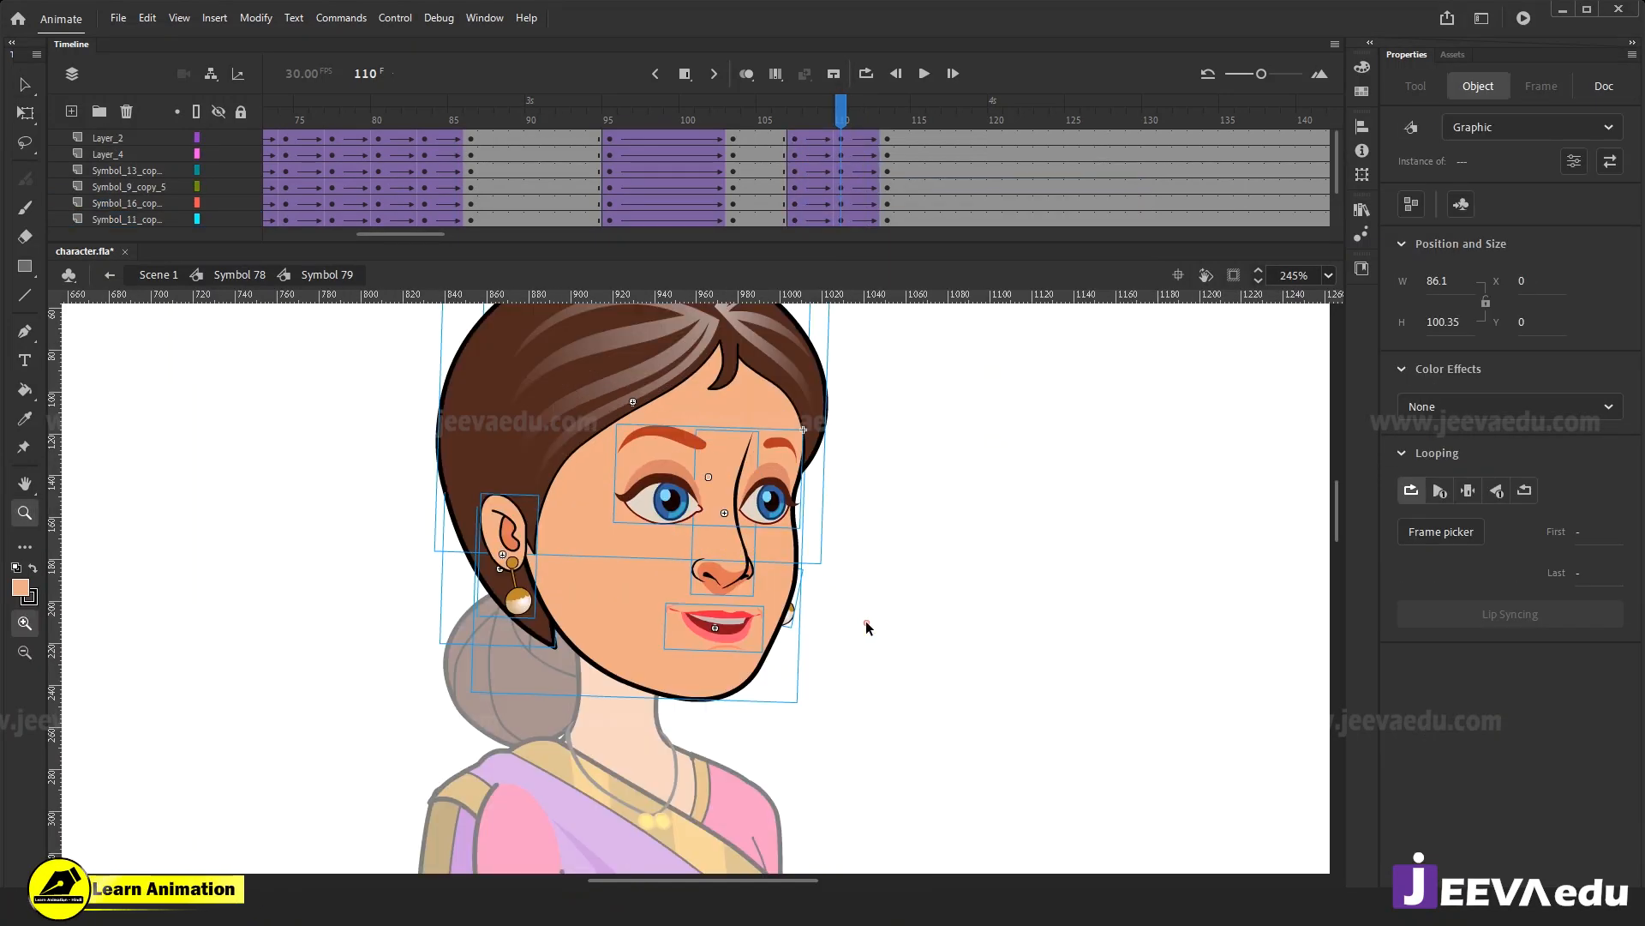
key("v")
left_click(866, 626)
left_click(732, 629)
left_click(683, 502)
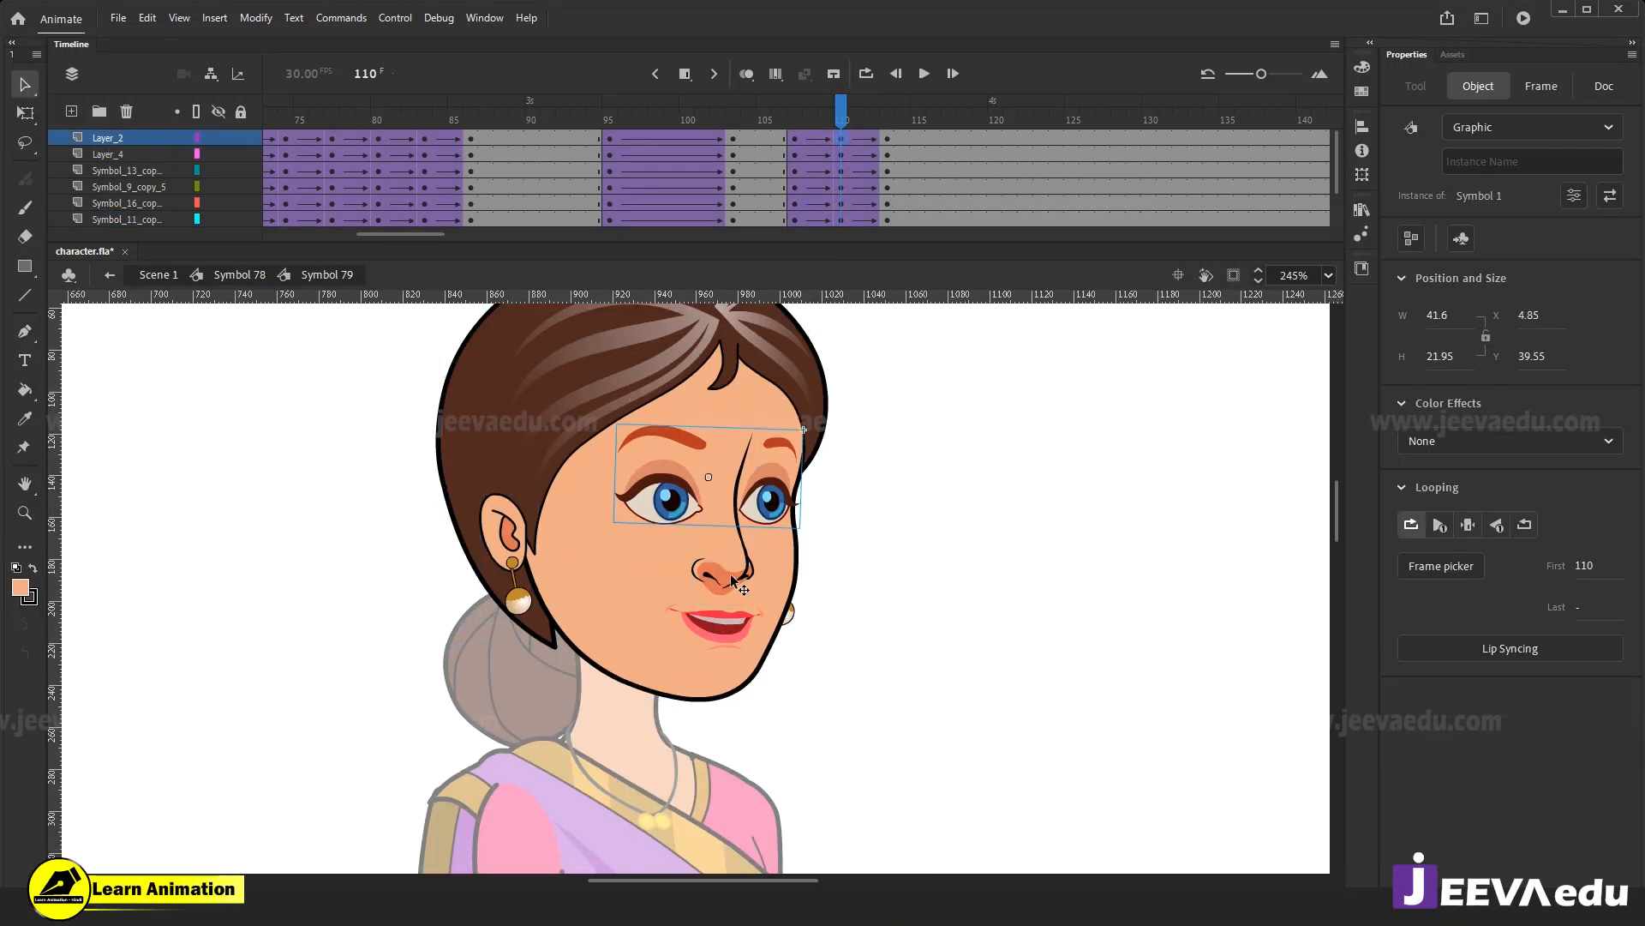
left_click(730, 573, "shift")
left_click(730, 628, "shift")
key("Down")
Scrub through frames 110 to 113 to check the face movement, and select the tweened frames 107 to 113 on the head layers.
left_click_drag(835, 121, 862, 161)
scroll(802, 221, "down", 2)
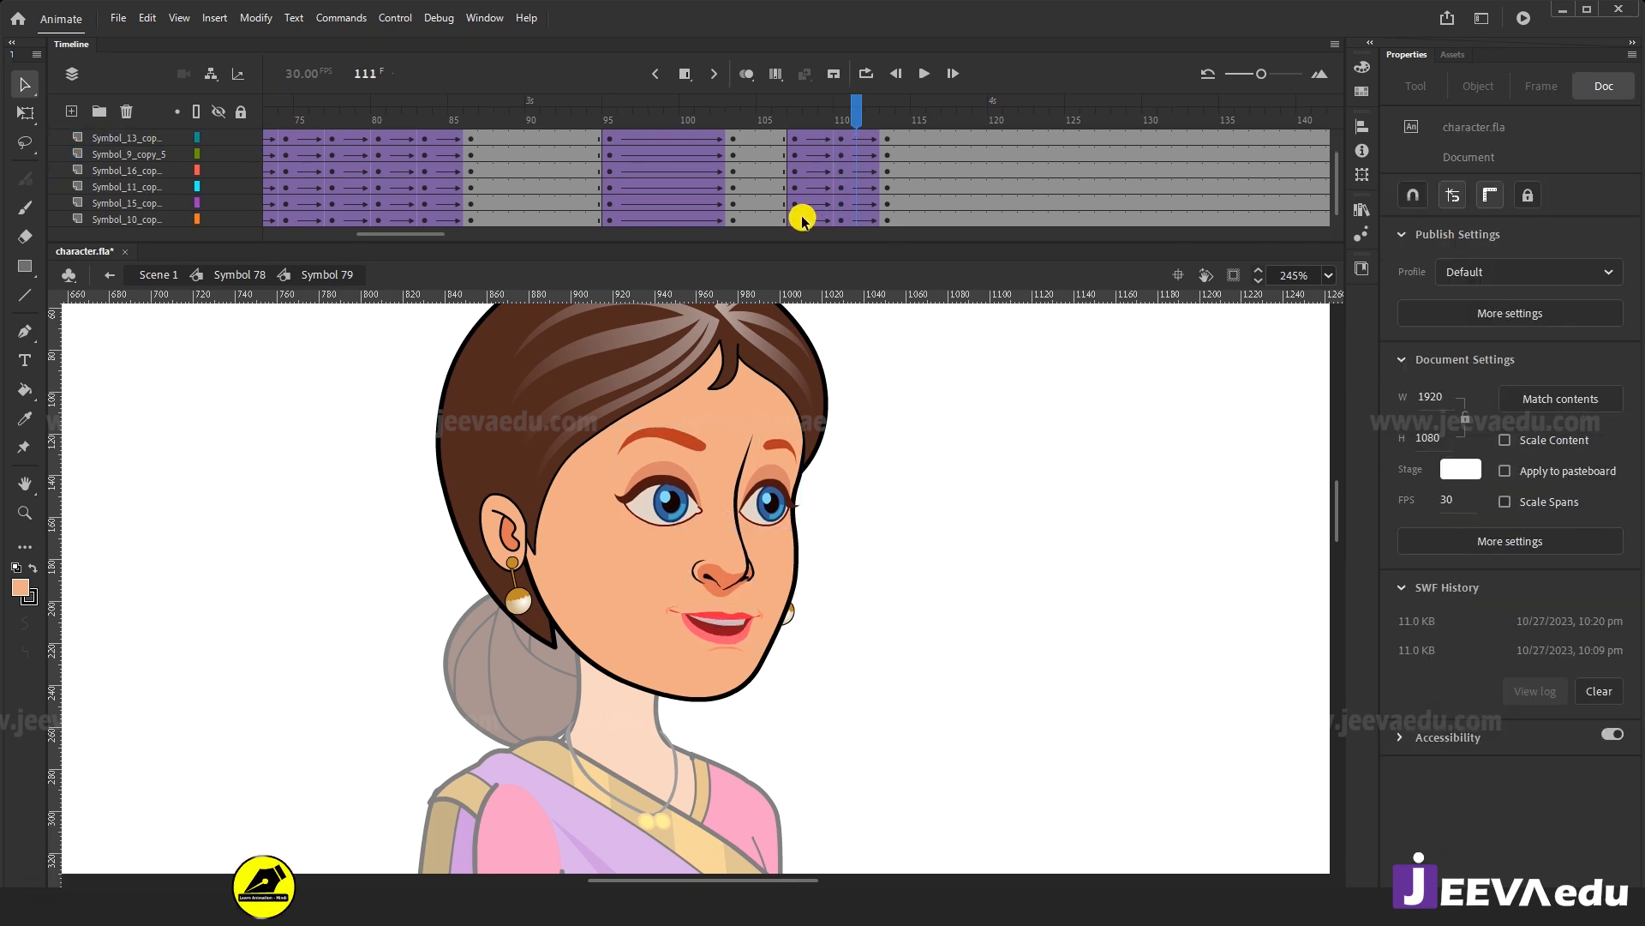
left_click(867, 116)
left_click(881, 108)
left_click_drag(885, 147, 938, 175)
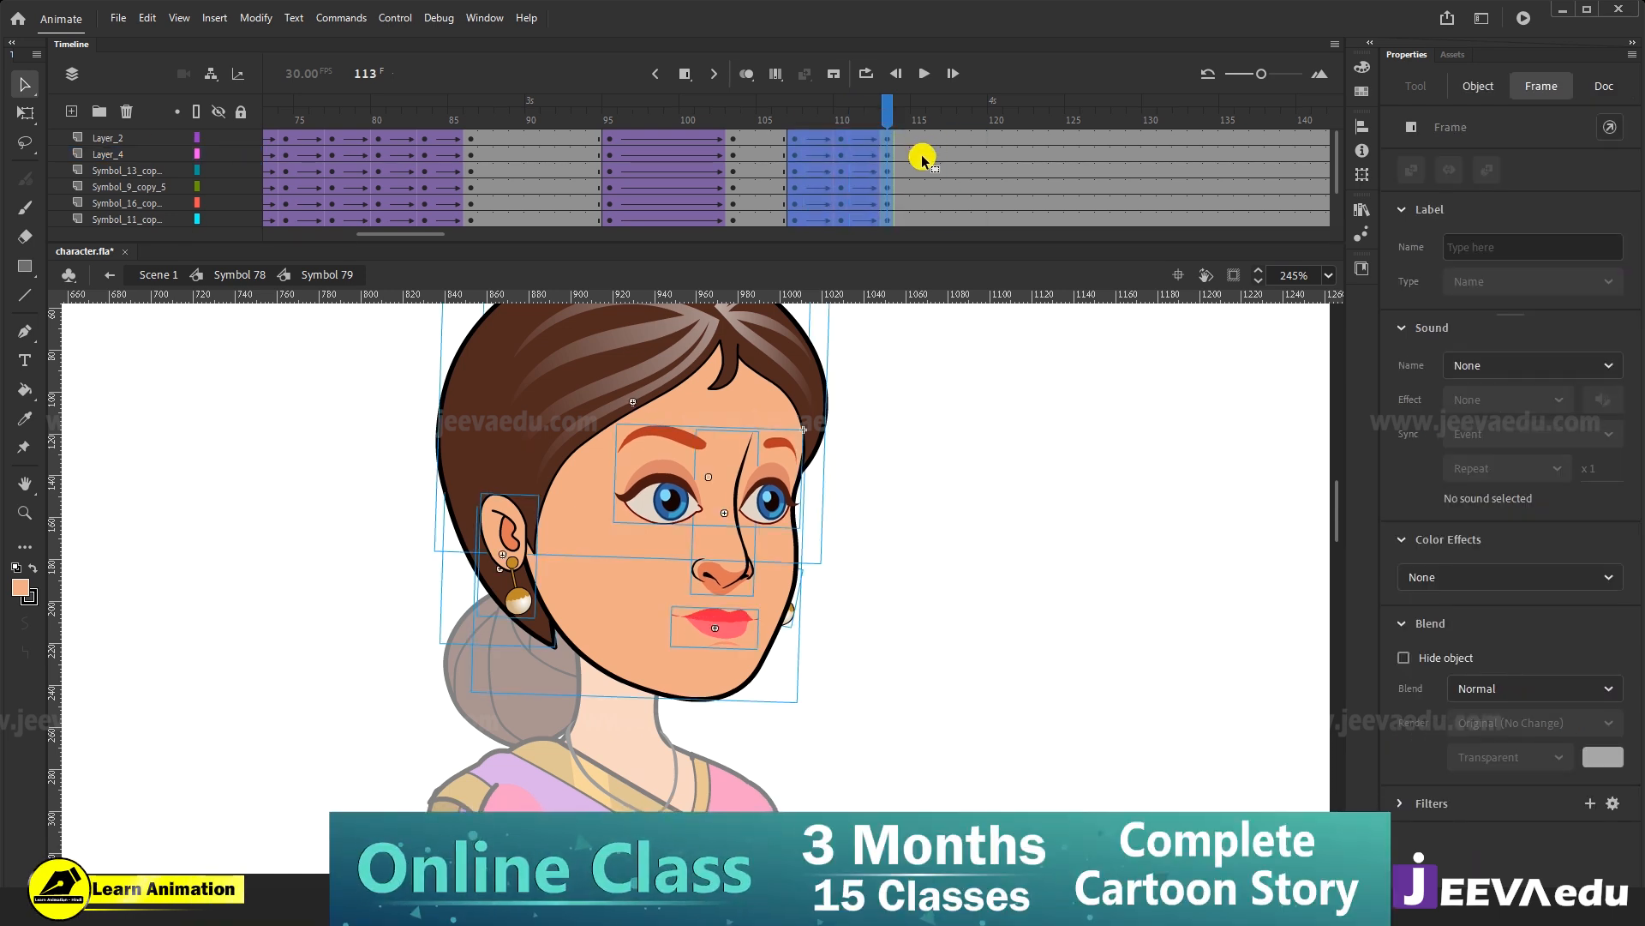
Duplicate the selected head frames so the movement runs to frame 125, and synchronize the symbols across all frames.
left_click_drag(915, 177, 991, 171)
right_click(991, 172)
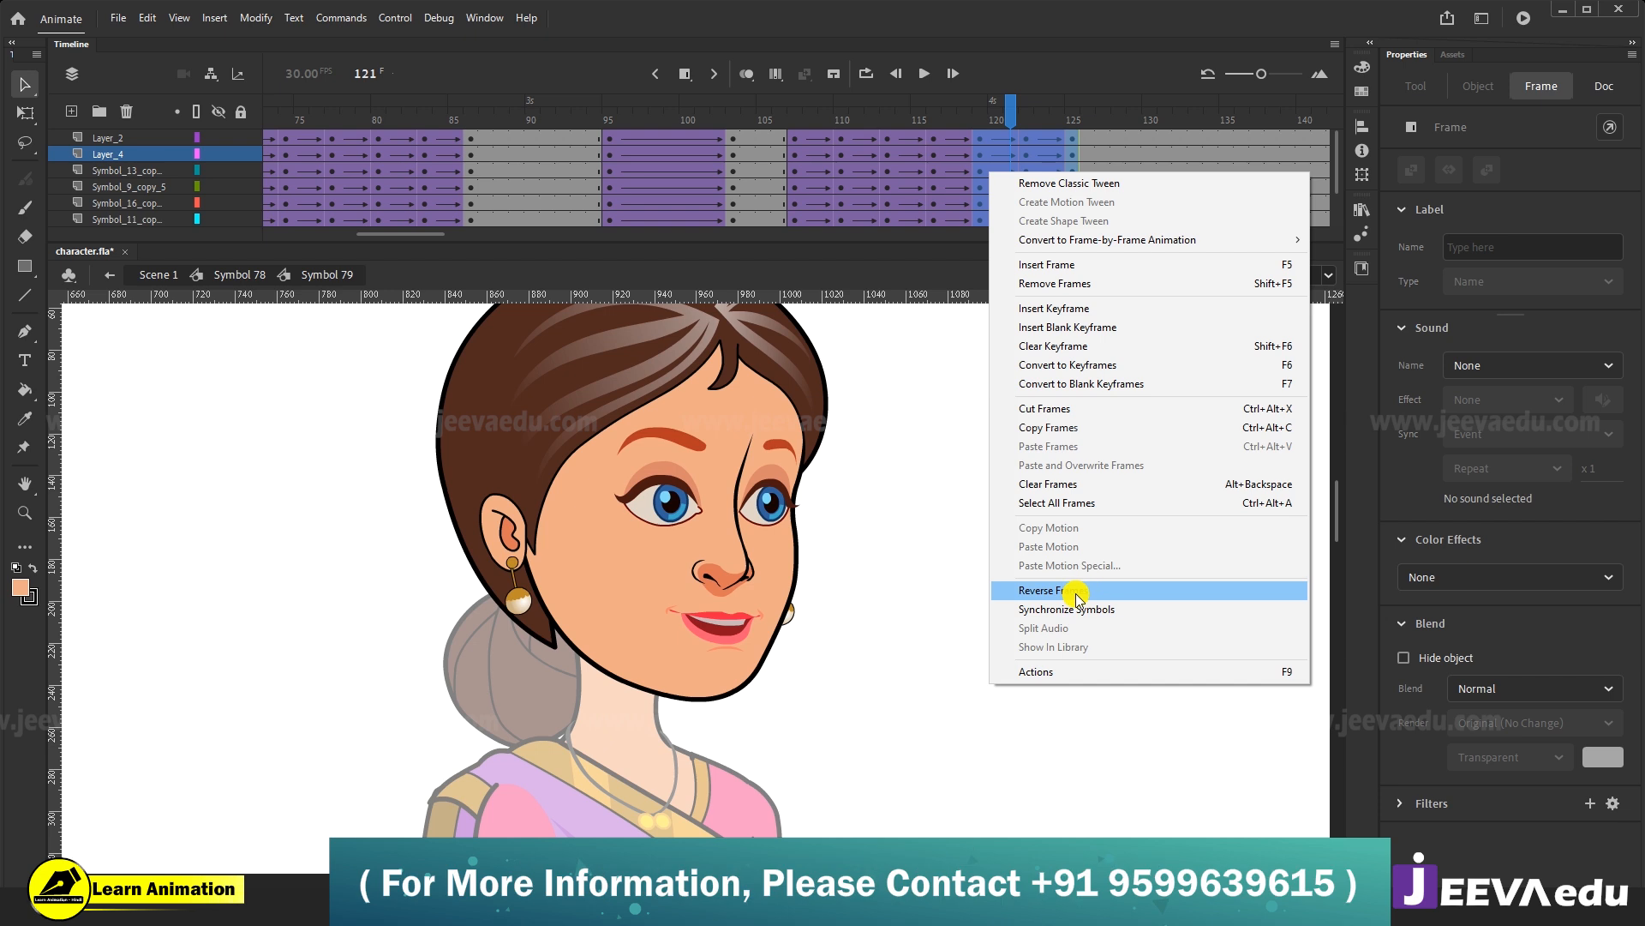
left_click(1087, 506)
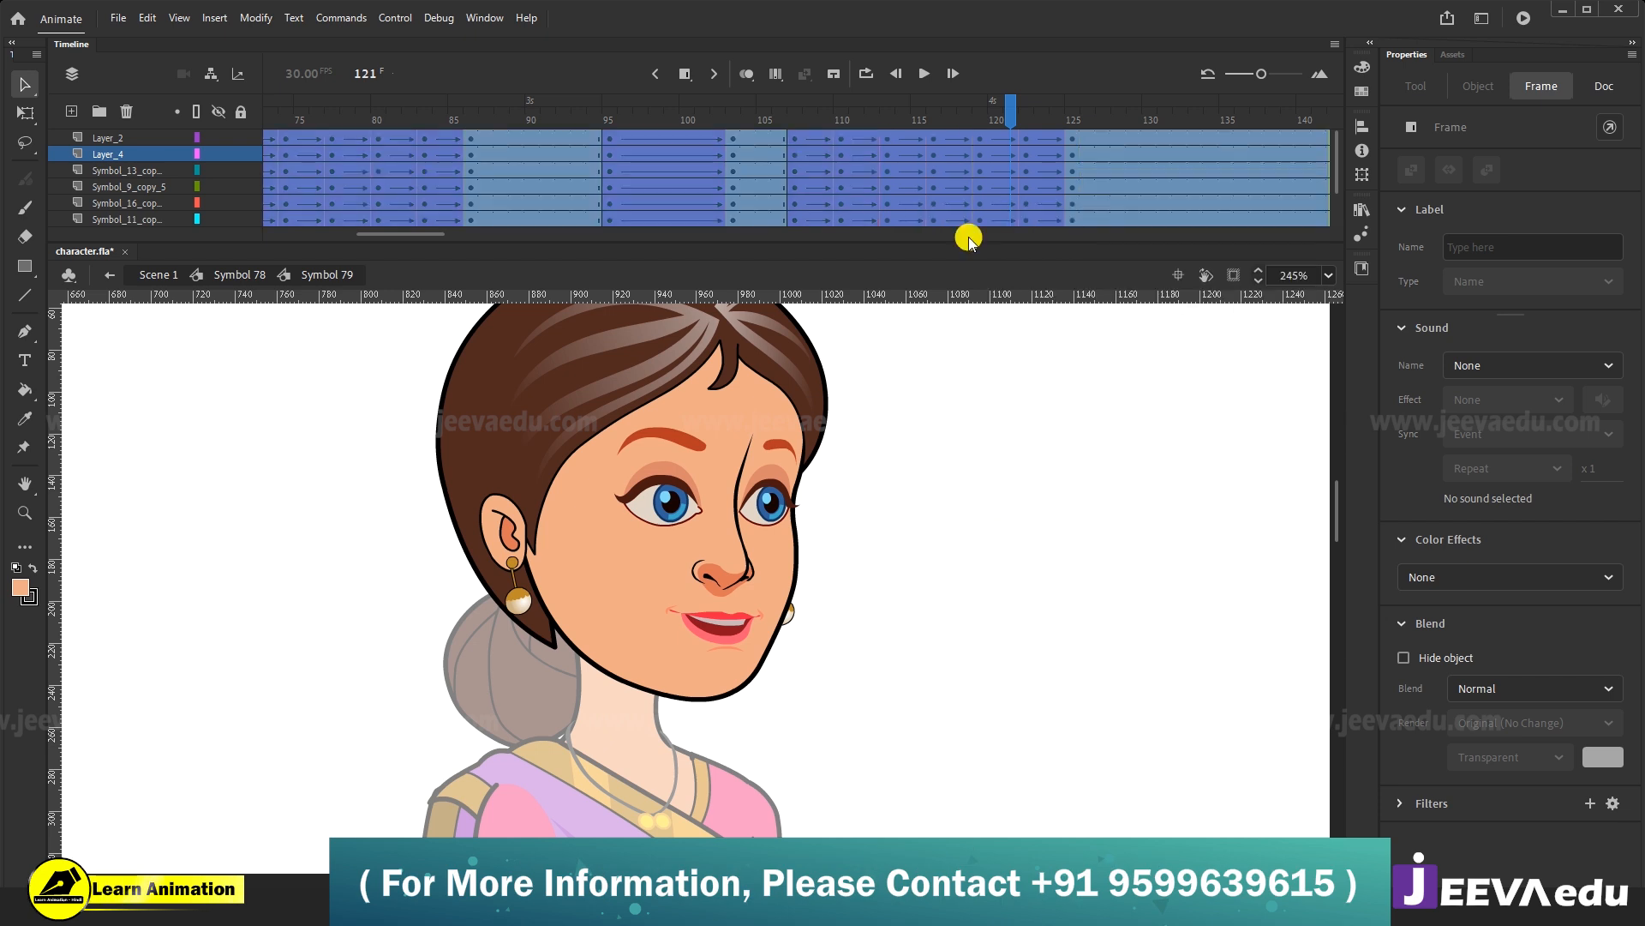
right_click(949, 186)
left_click(1043, 602)
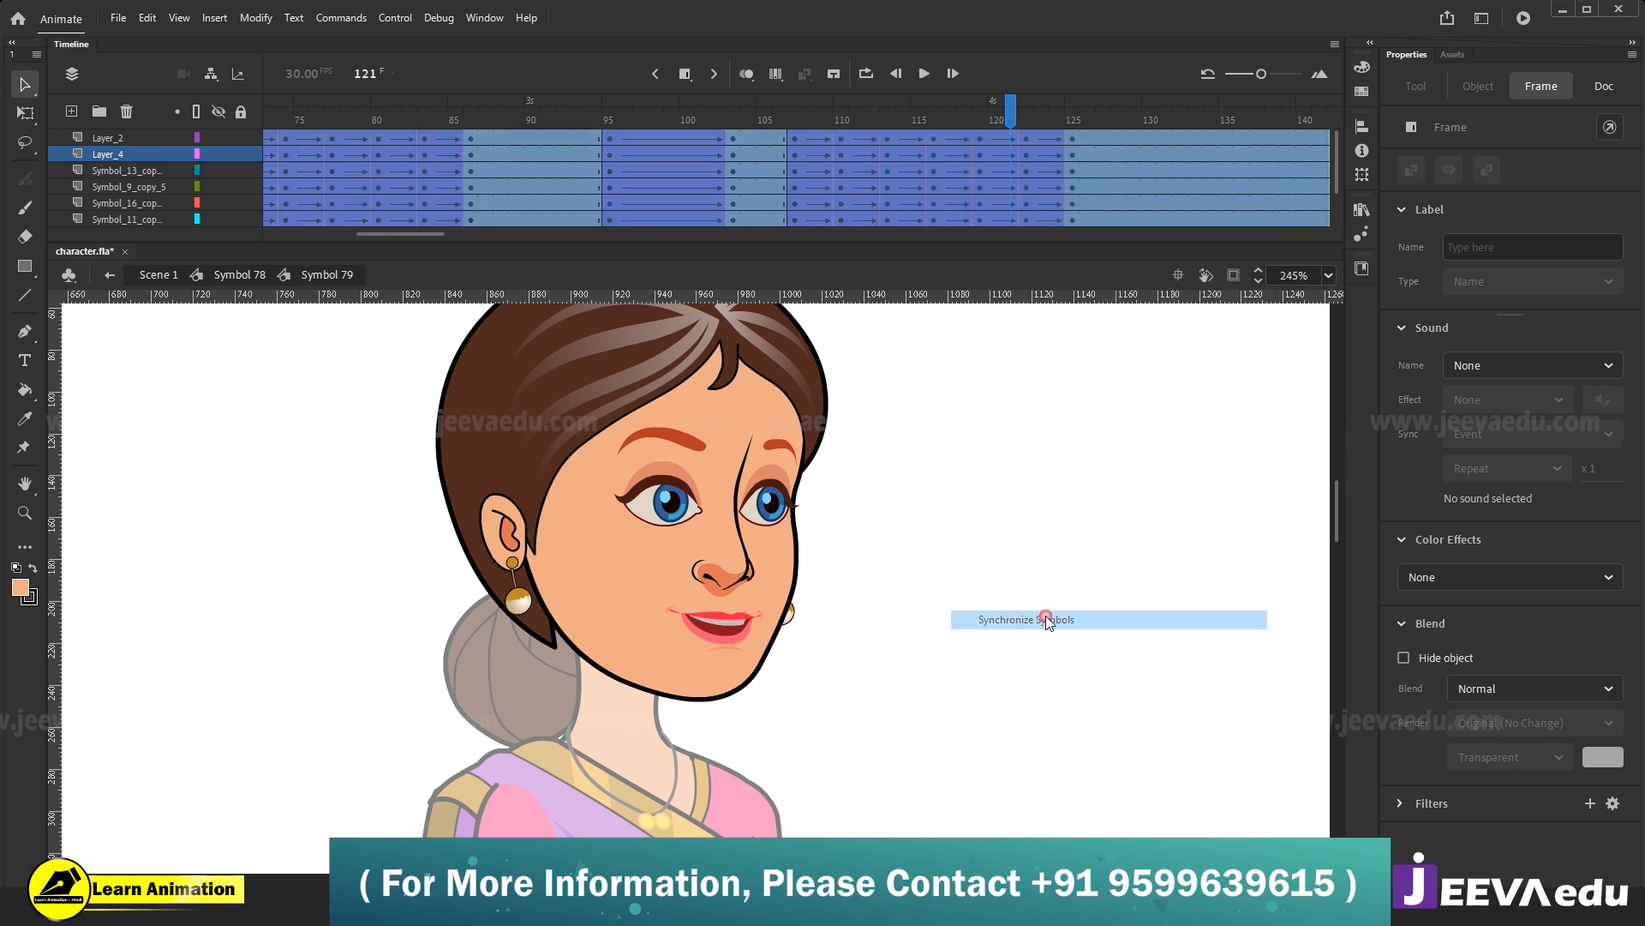
Return to Symbol 78 and play the animation from about frame 121 to review the head movement.
left_click(231, 274)
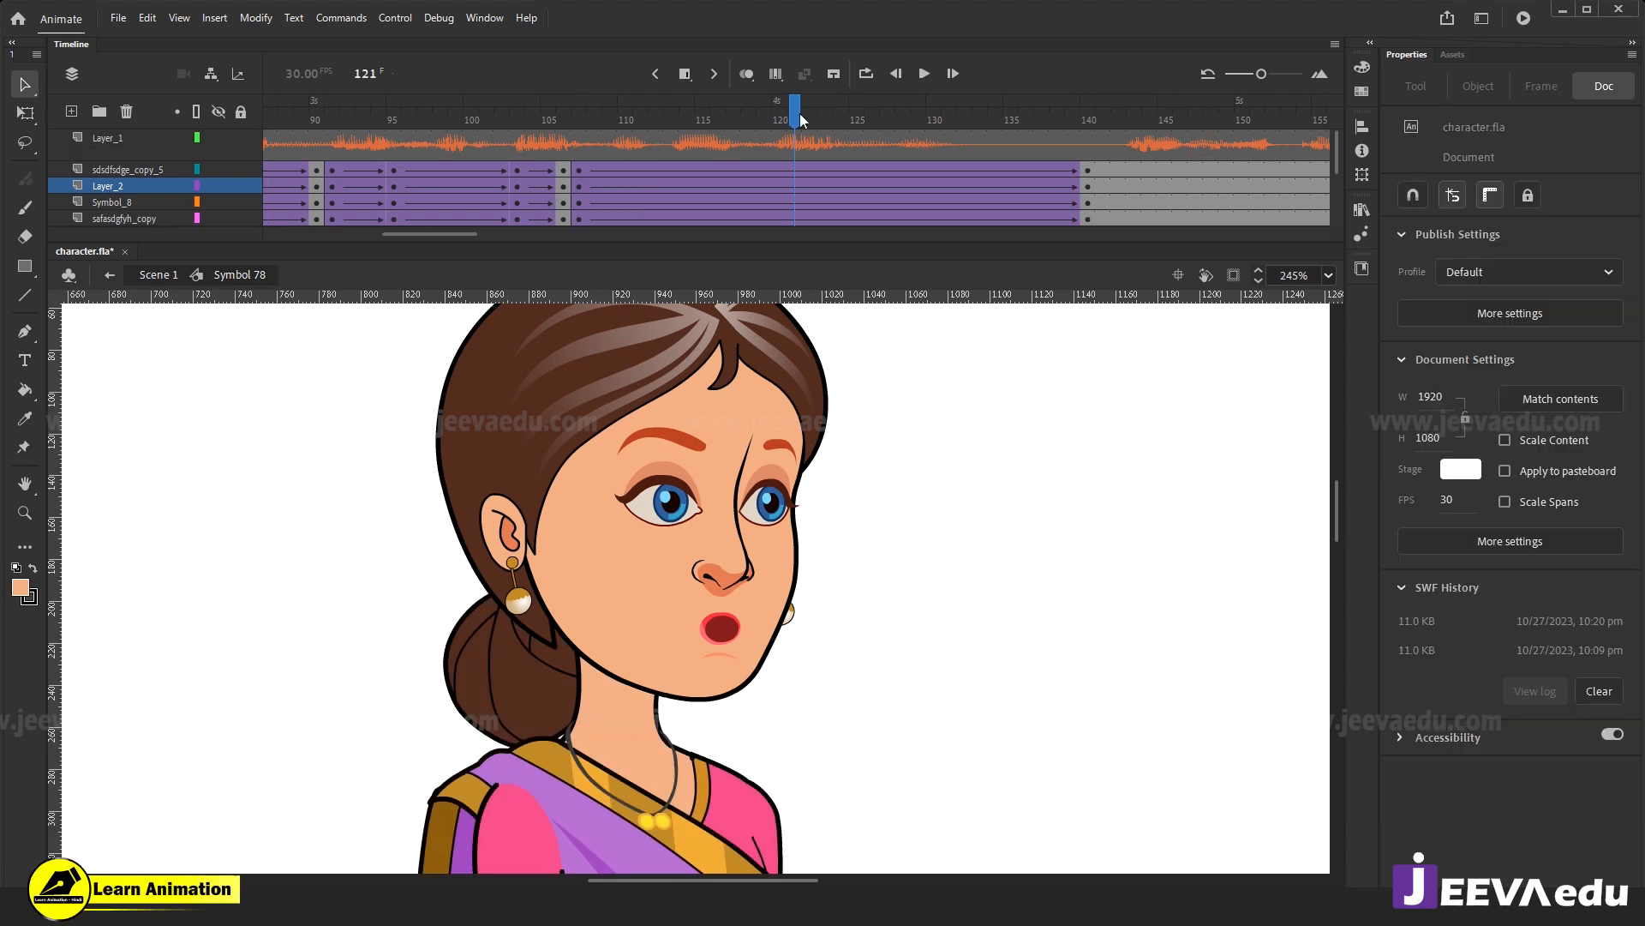
key("Return")
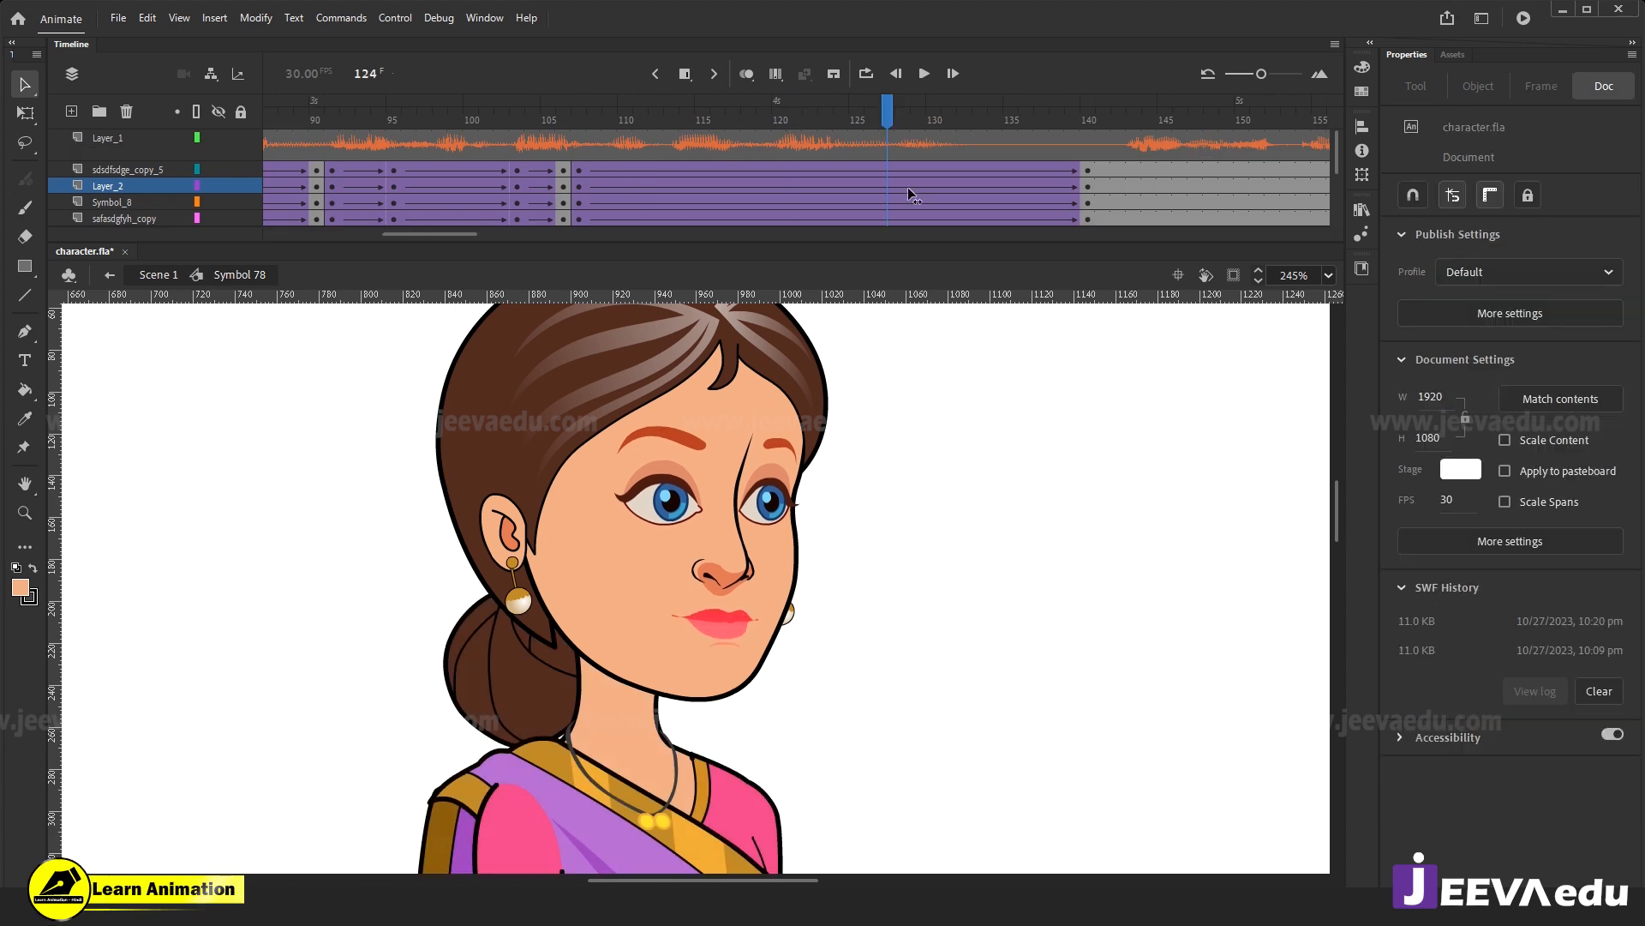
key("z")
left_click(777, 580, "alt")
left_click_drag(774, 694, 819, 558)
left_click(763, 589, "alt")
At frame 140, rotate the upper body slightly backward around a pivot placed at the waist.
left_click_drag(602, 150, 1086, 219)
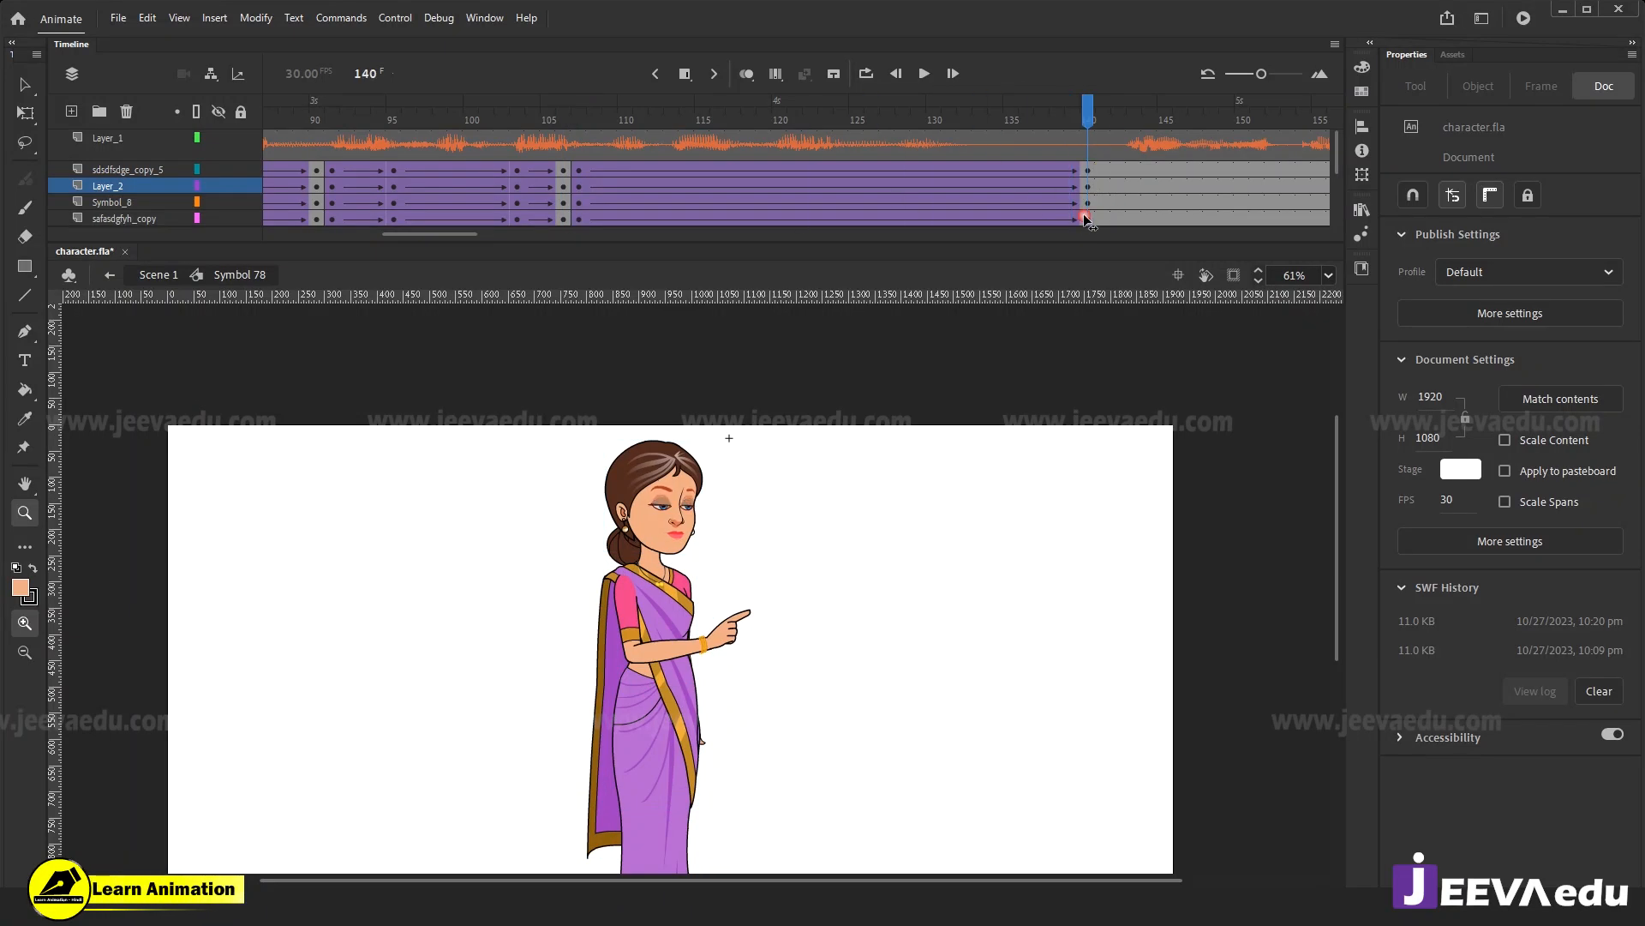
key("v")
left_click_drag(532, 452, 823, 621)
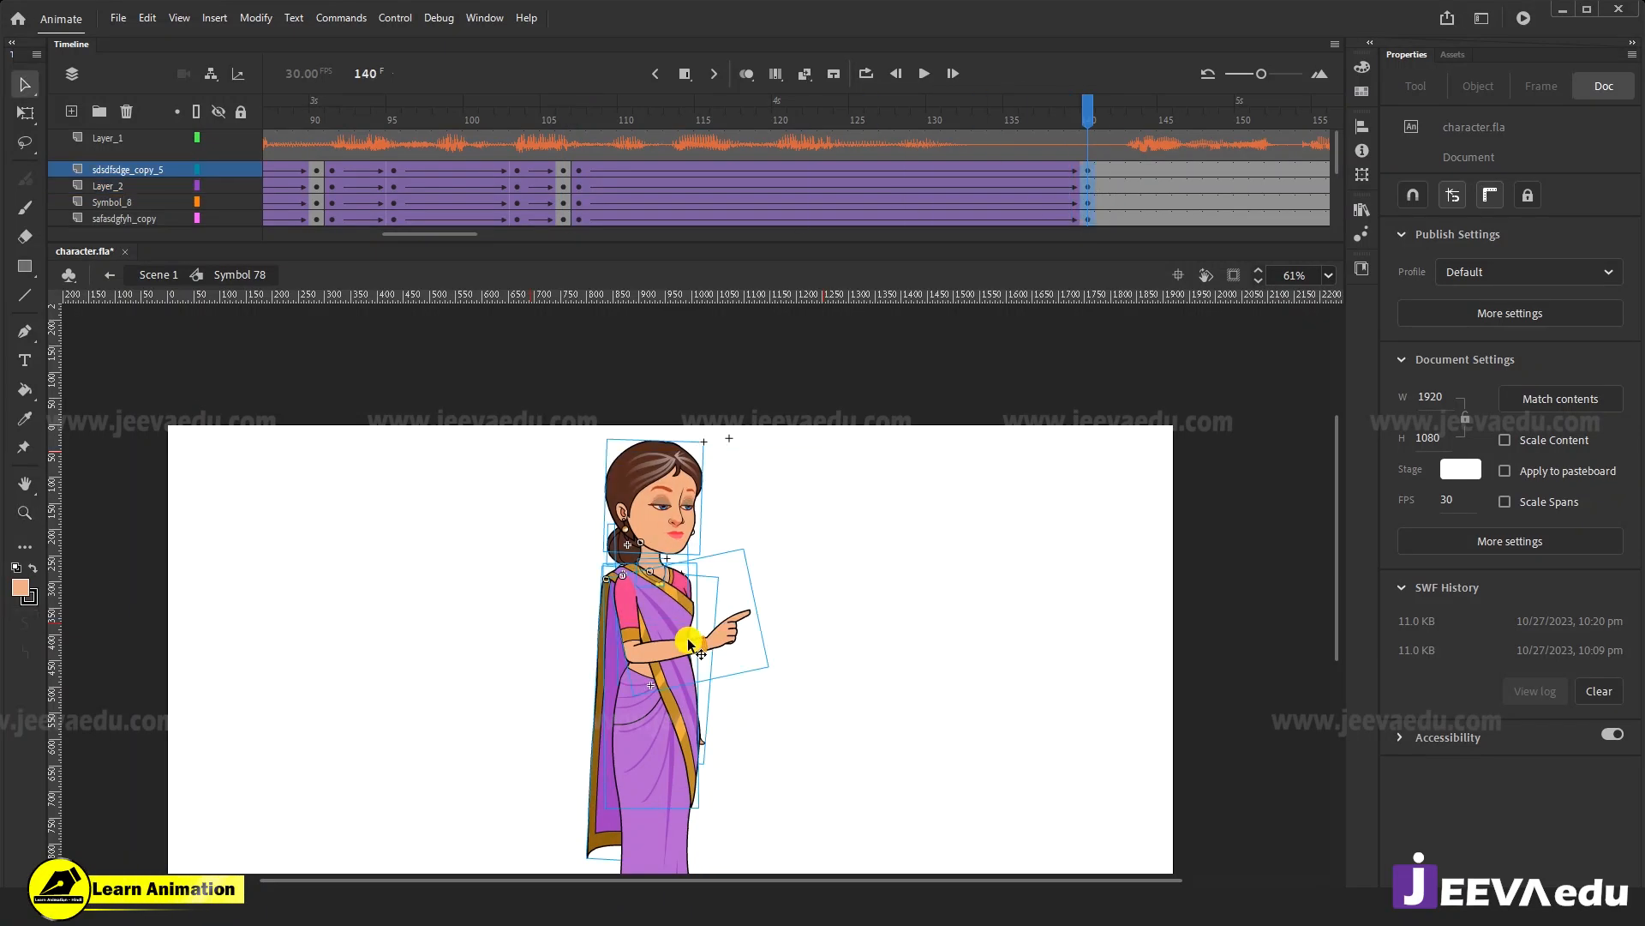
key("q")
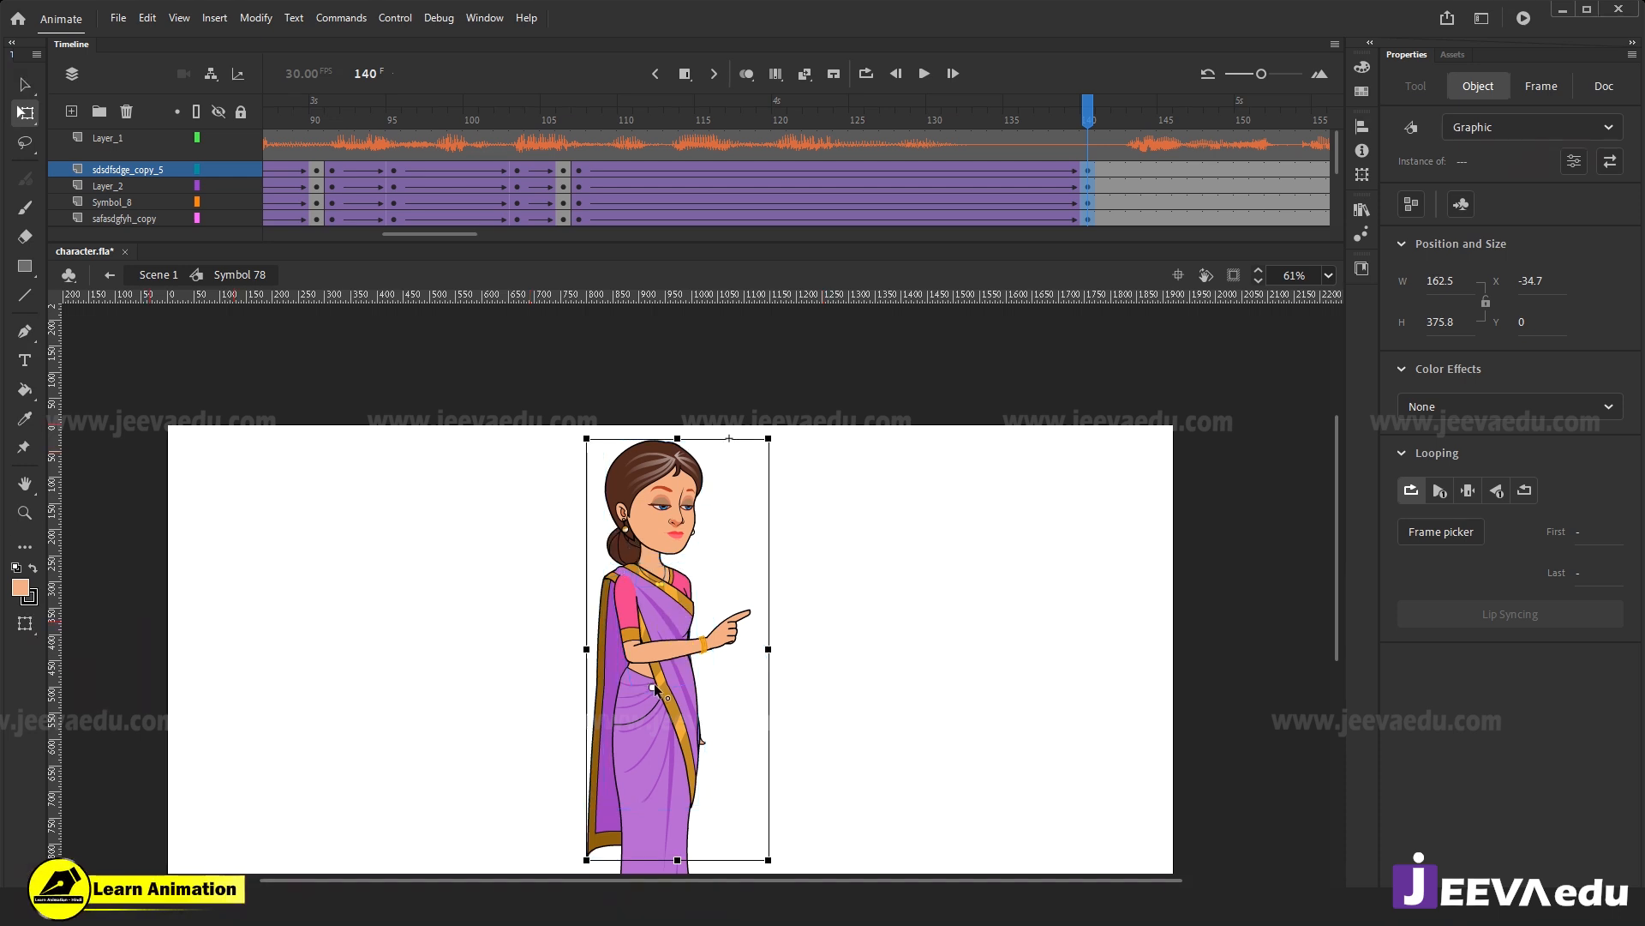
left_click_drag(653, 683, 654, 683)
left_click_drag(827, 542, 839, 465)
left_click_drag(788, 351, 788, 347)
left_click(873, 488)
Preview the body movement, and at frame 140 tilt the head and hair bun slightly backward around a neck pivot.
left_click_drag(1025, 107, 727, 216)
left_click(667, 576)
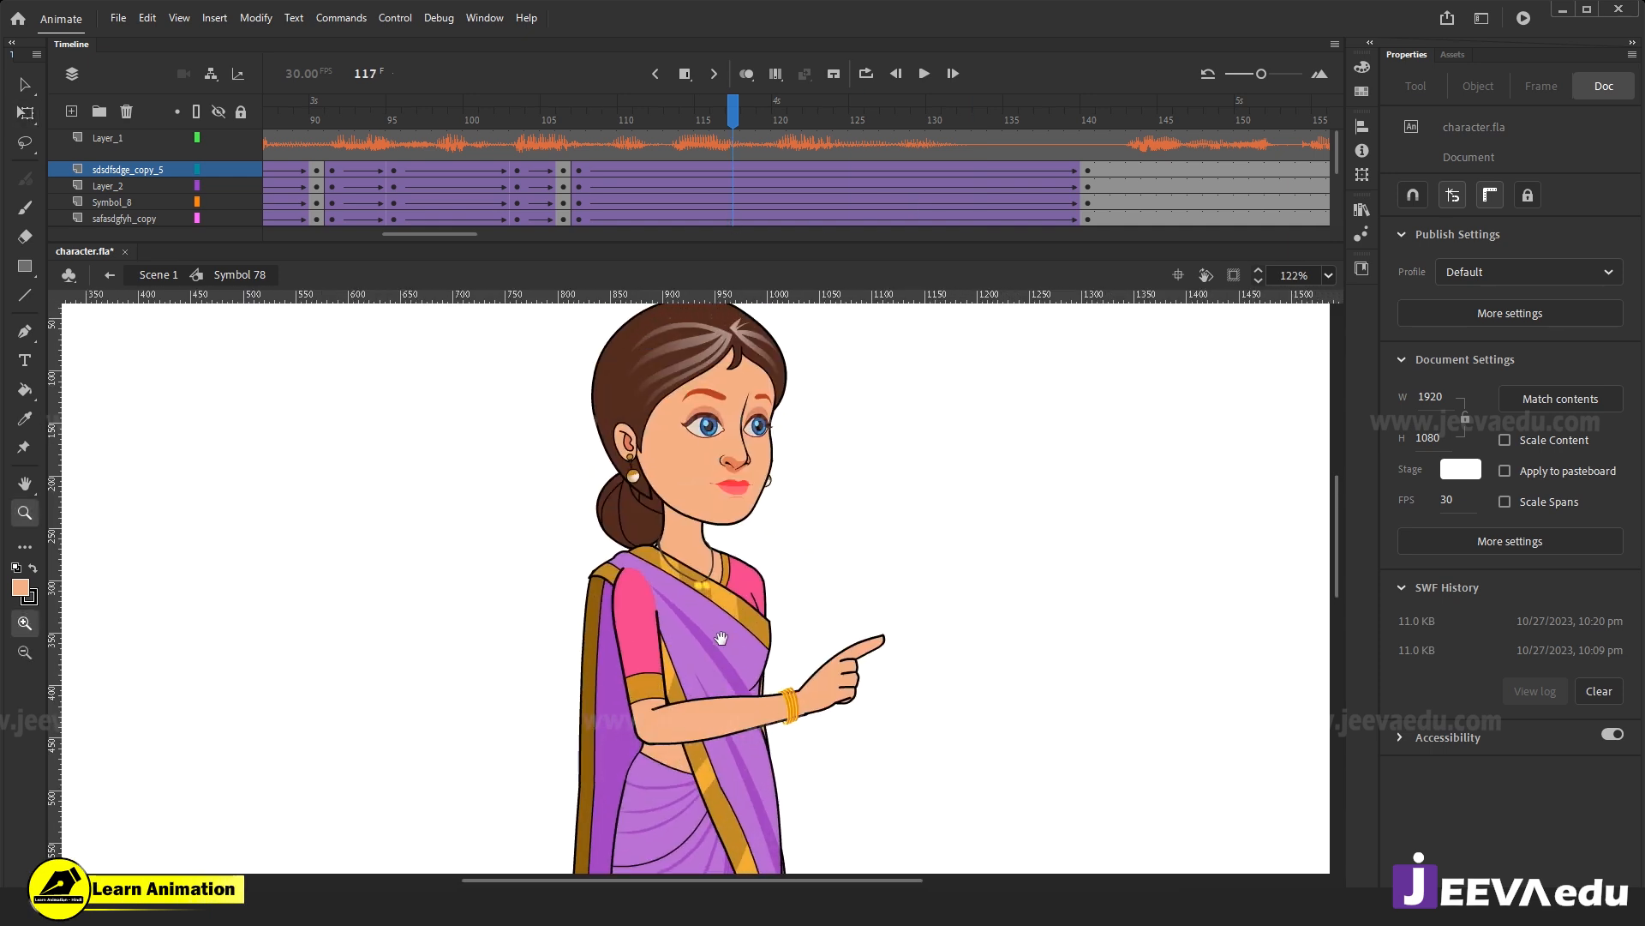
left_click_drag(662, 130, 1087, 152)
left_click(625, 551)
key("q")
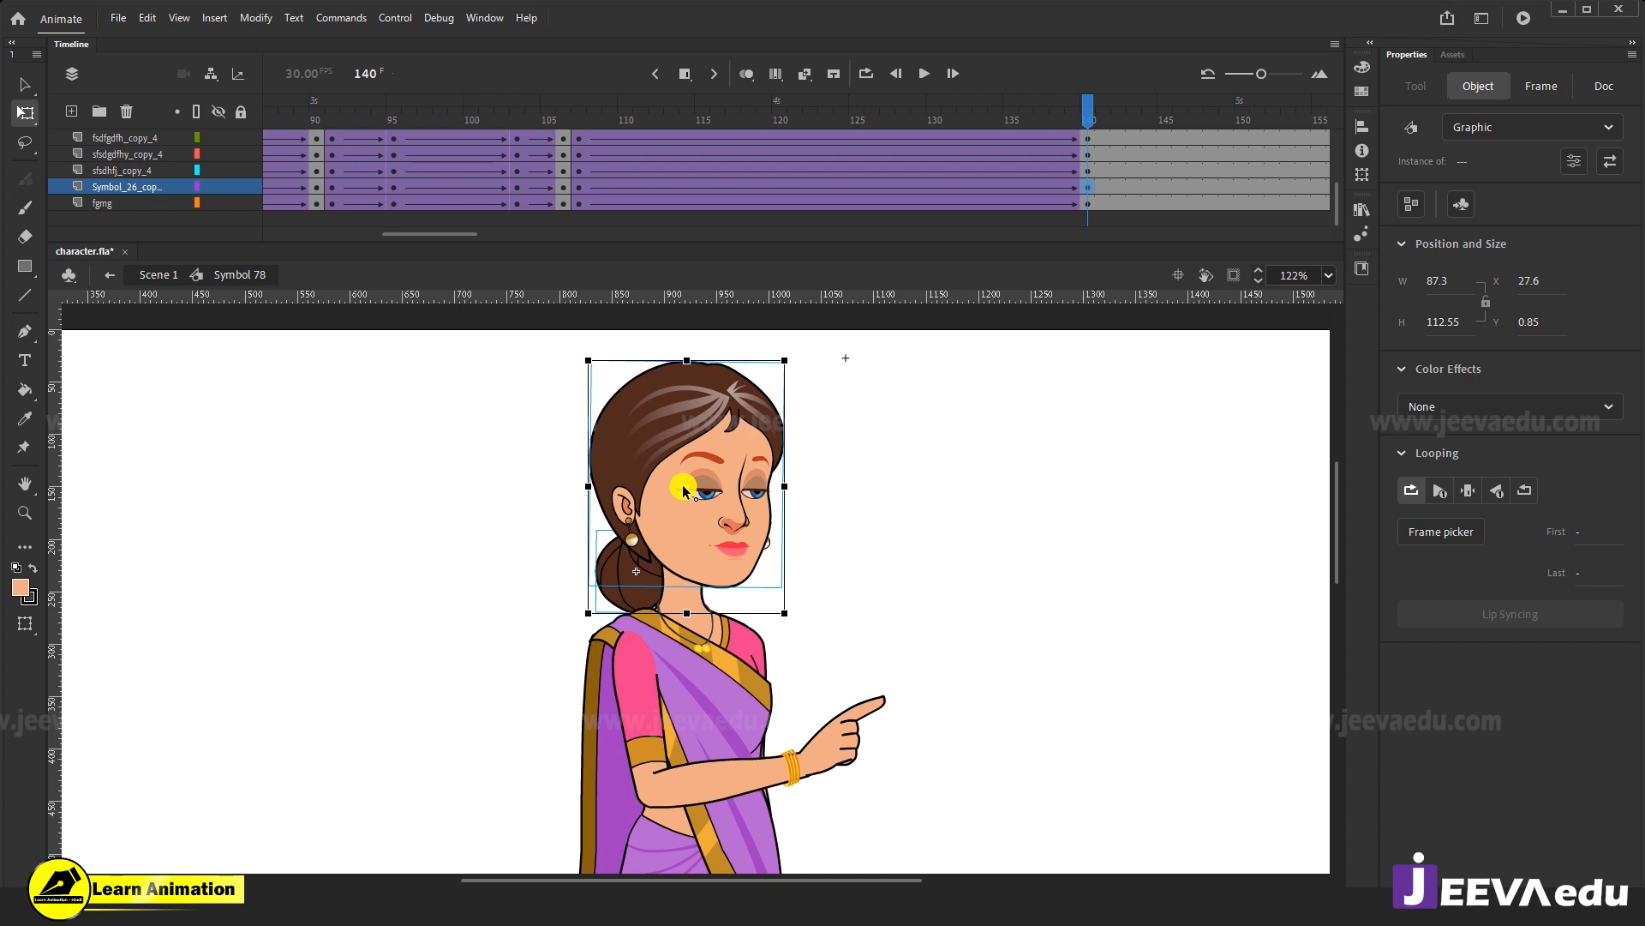
left_click_drag(684, 487, 662, 562)
left_click_drag(802, 367, 797, 364)
Rotate the pointing arm slightly upward and swing the far arm slightly backward at frame 140.
left_click_drag(886, 715, 851, 500)
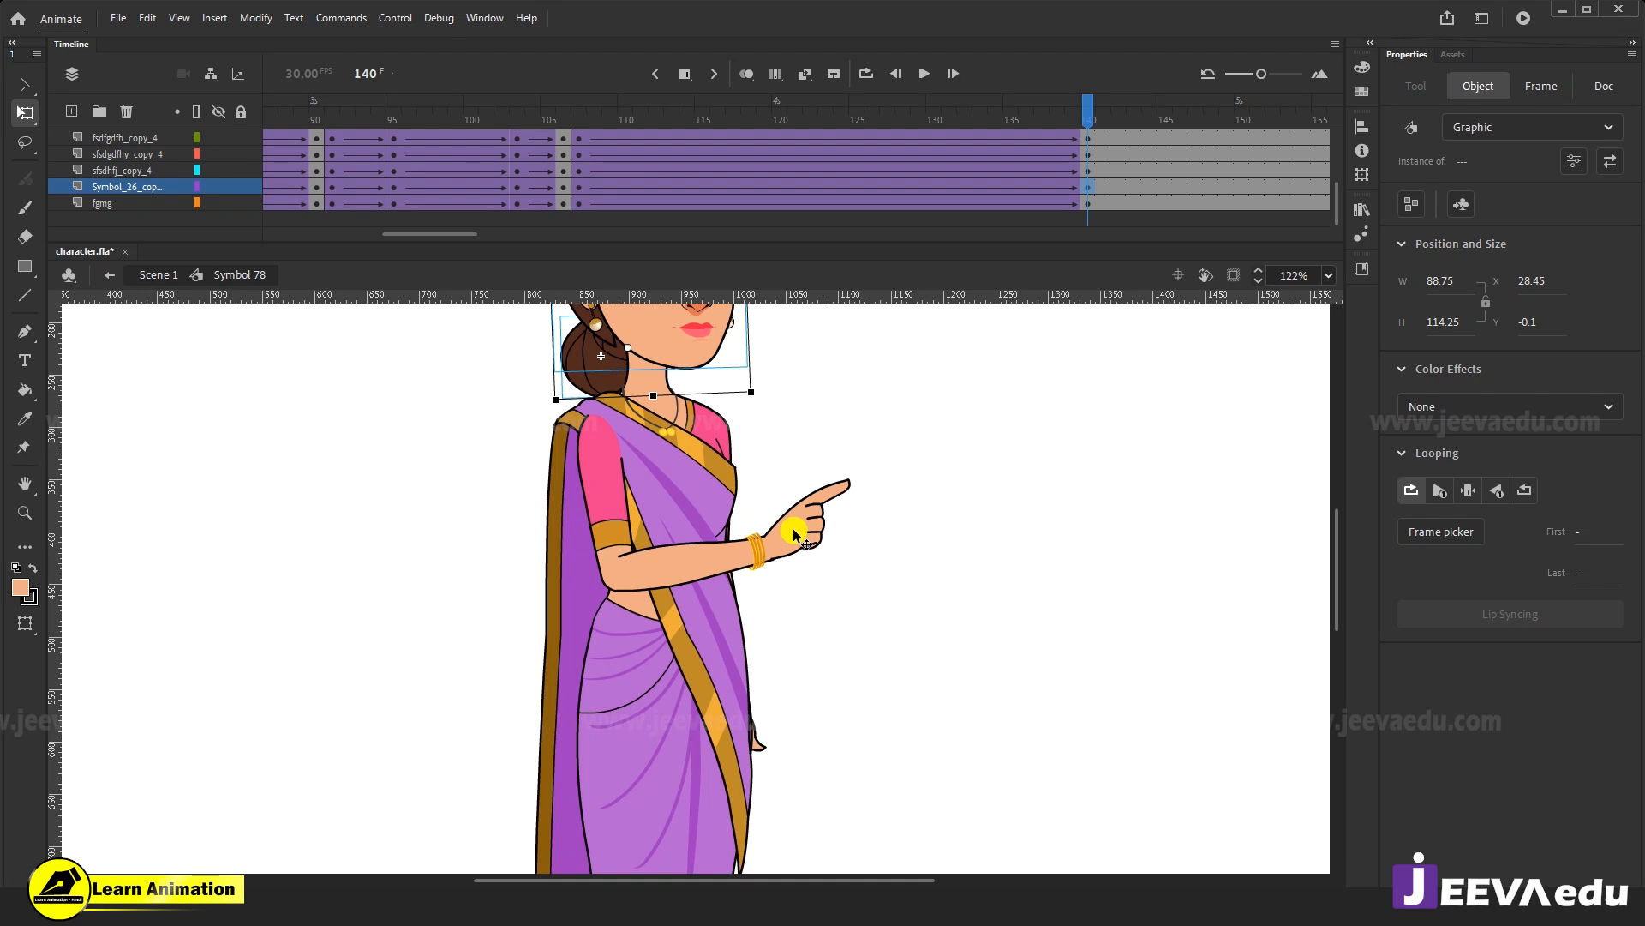
left_click(793, 536)
left_click_drag(899, 591, 899, 590)
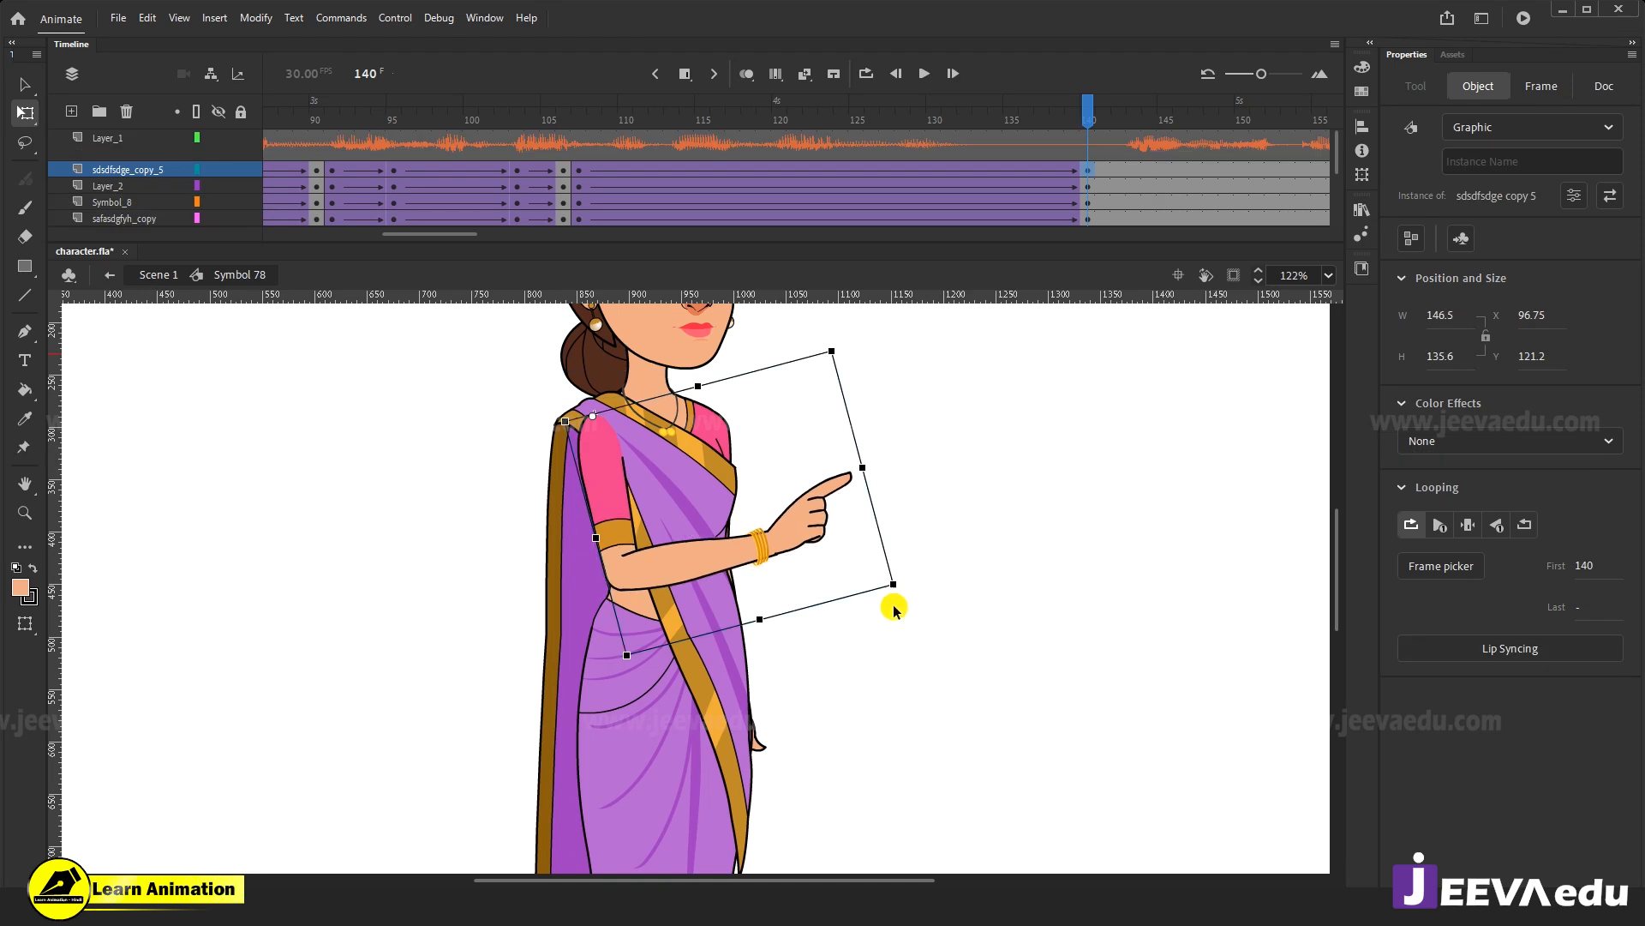
left_click(761, 751)
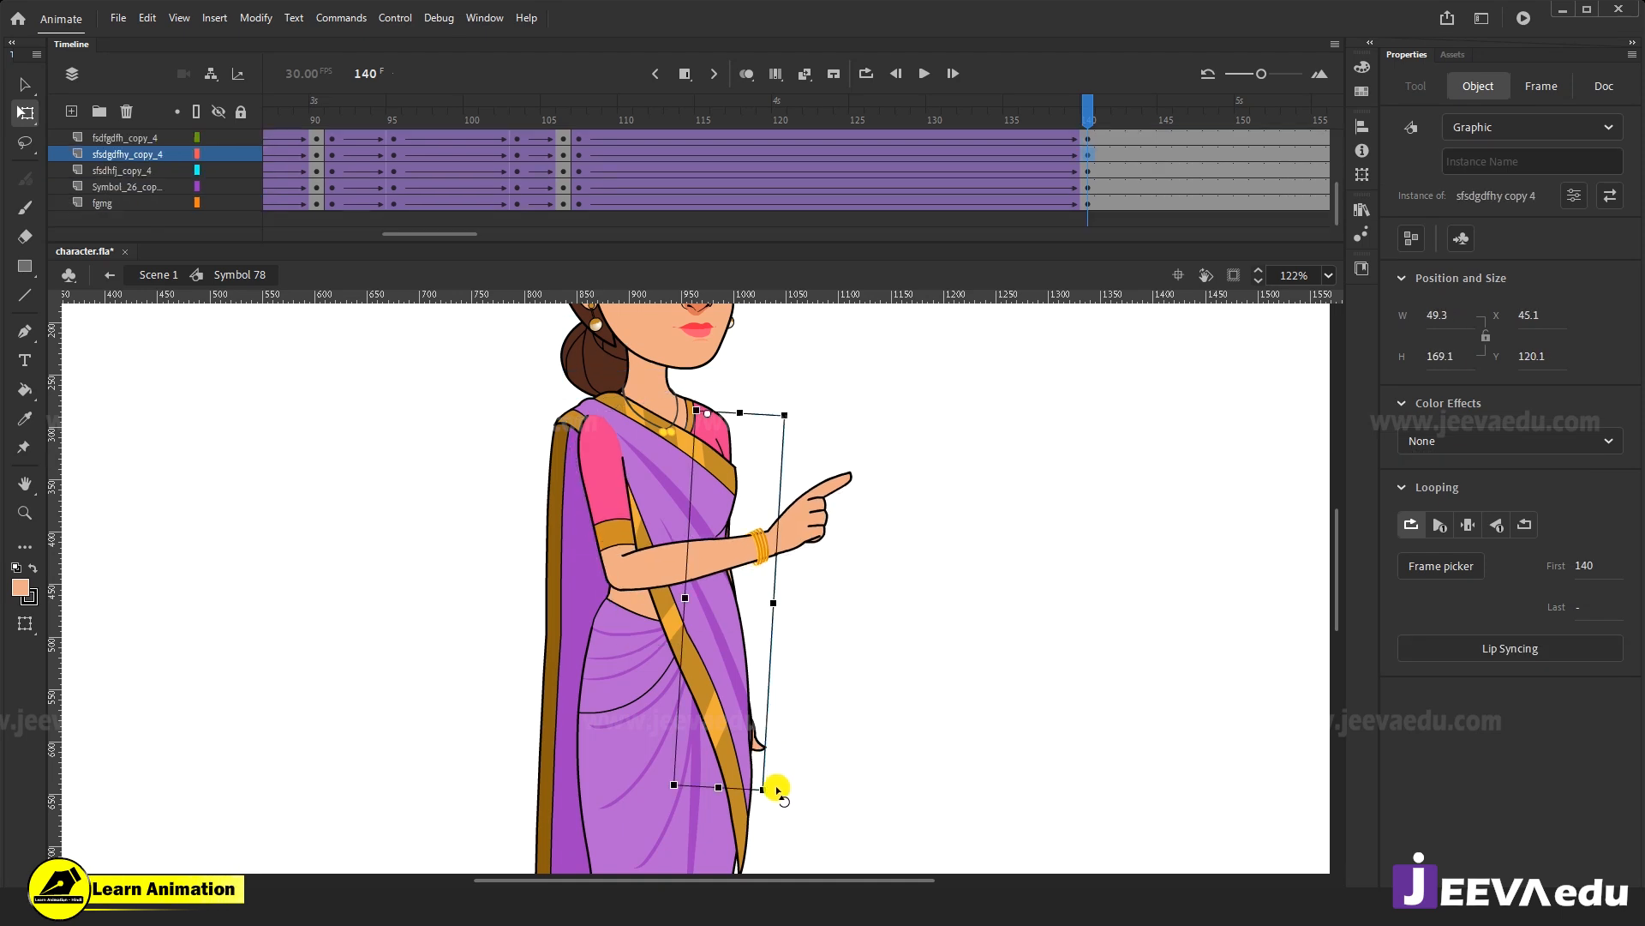
left_click_drag(775, 805, 828, 490)
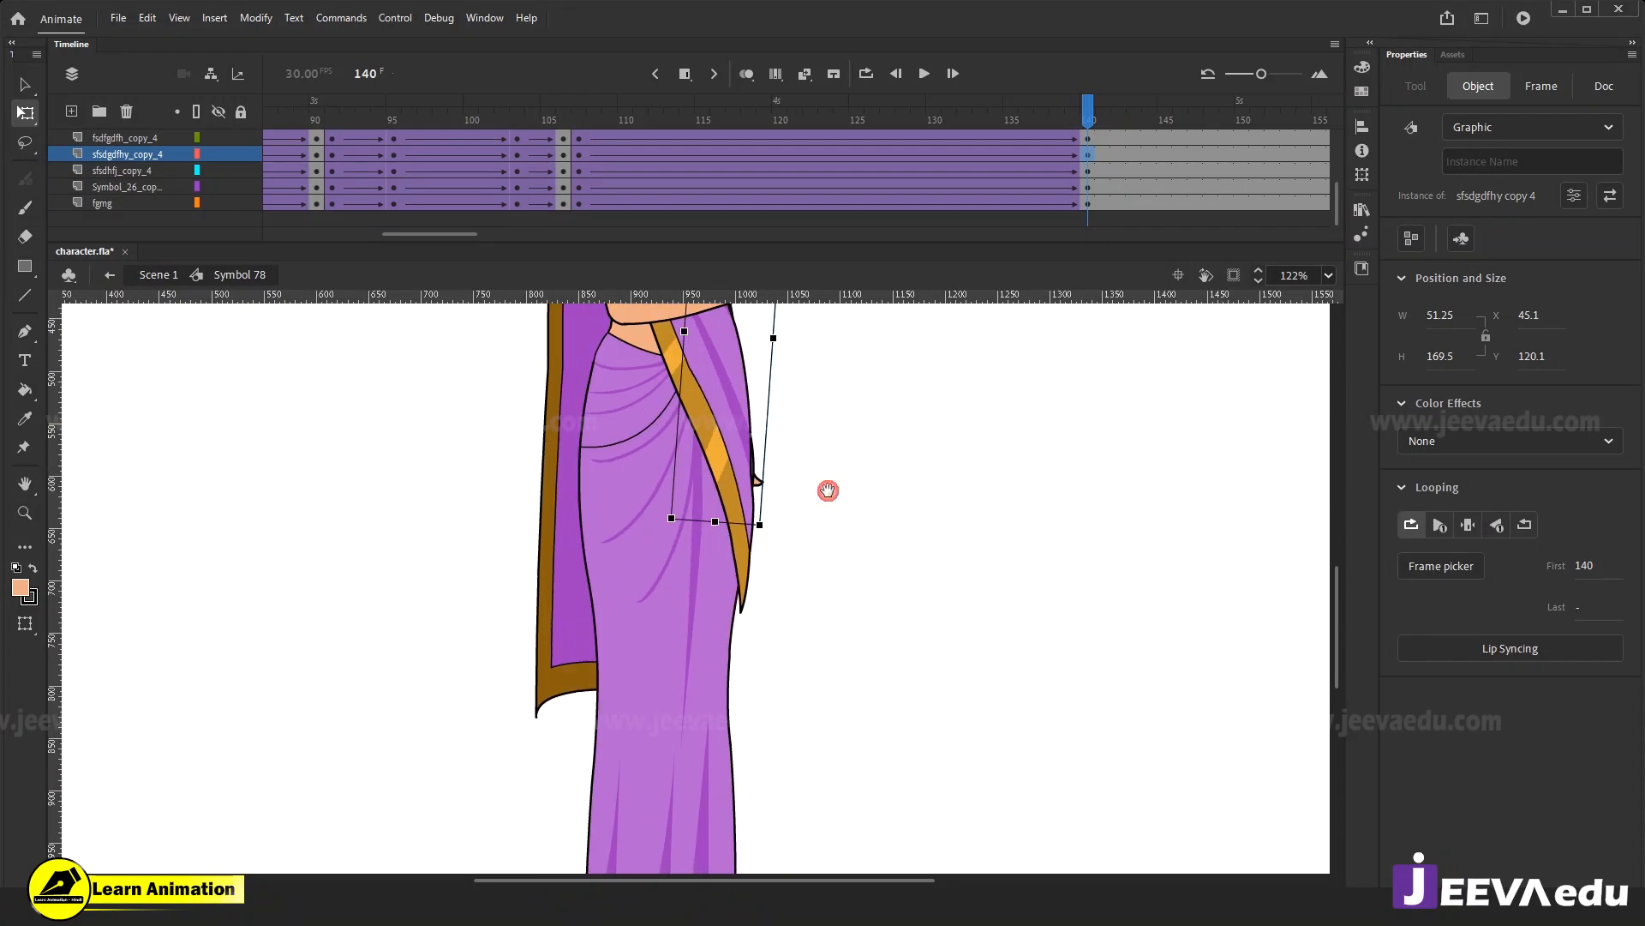
Rotate the saree drape hanging behind the back slightly at frame 140.
left_click(581, 660)
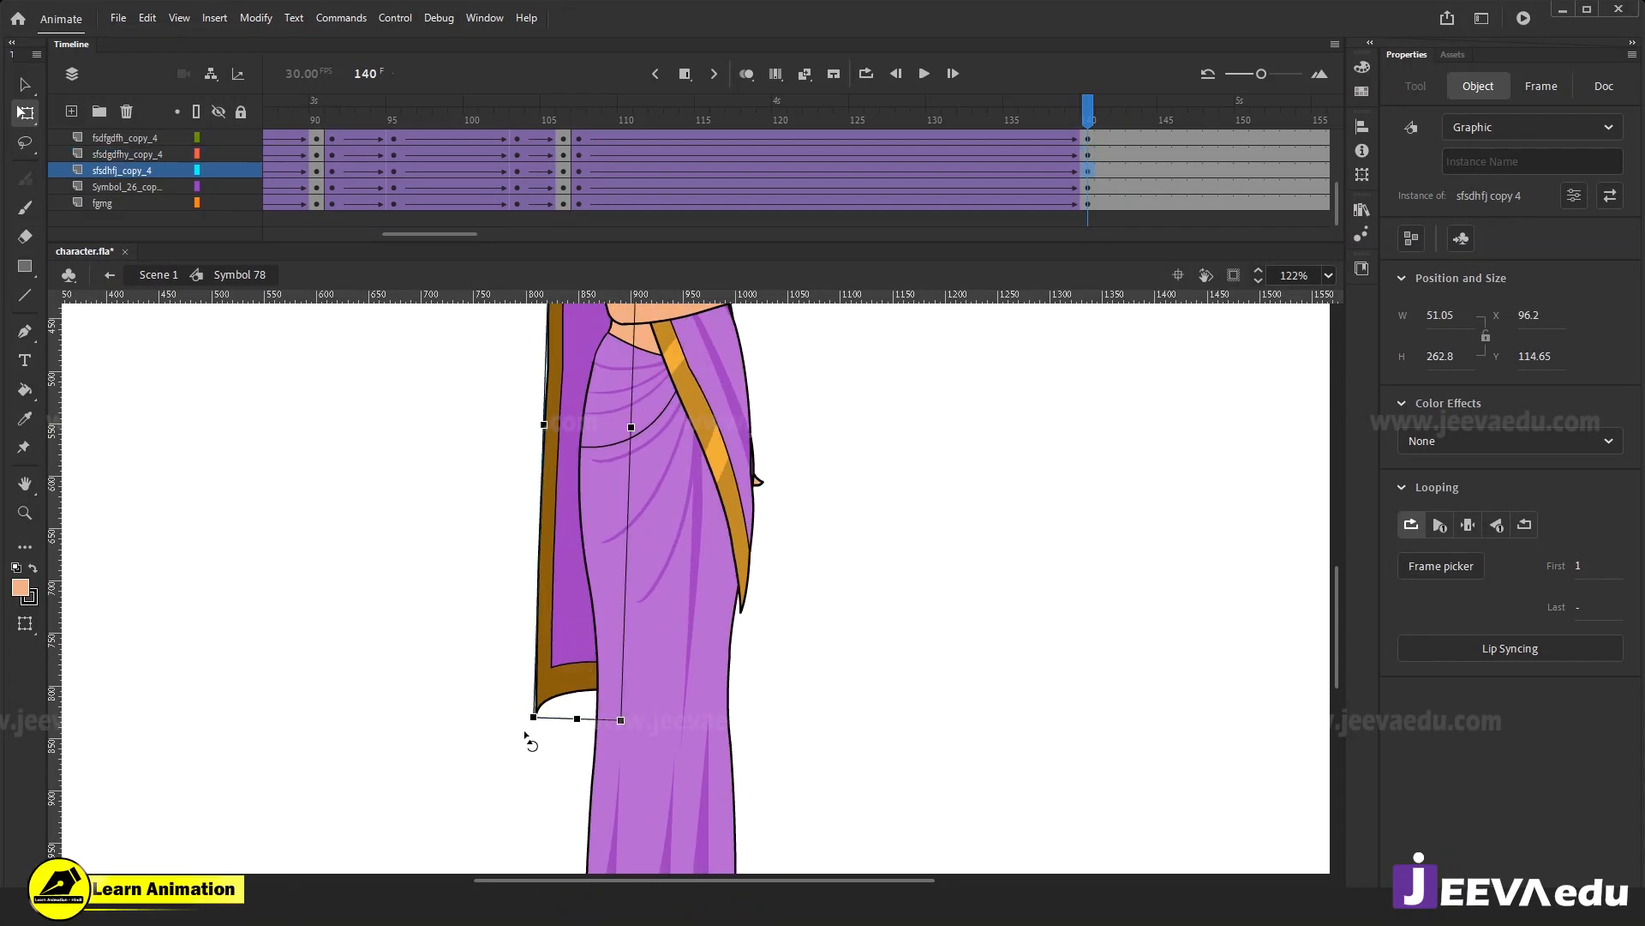
left_click_drag(525, 735, 524, 733)
left_click(757, 488, "alt")
left_click(656, 620)
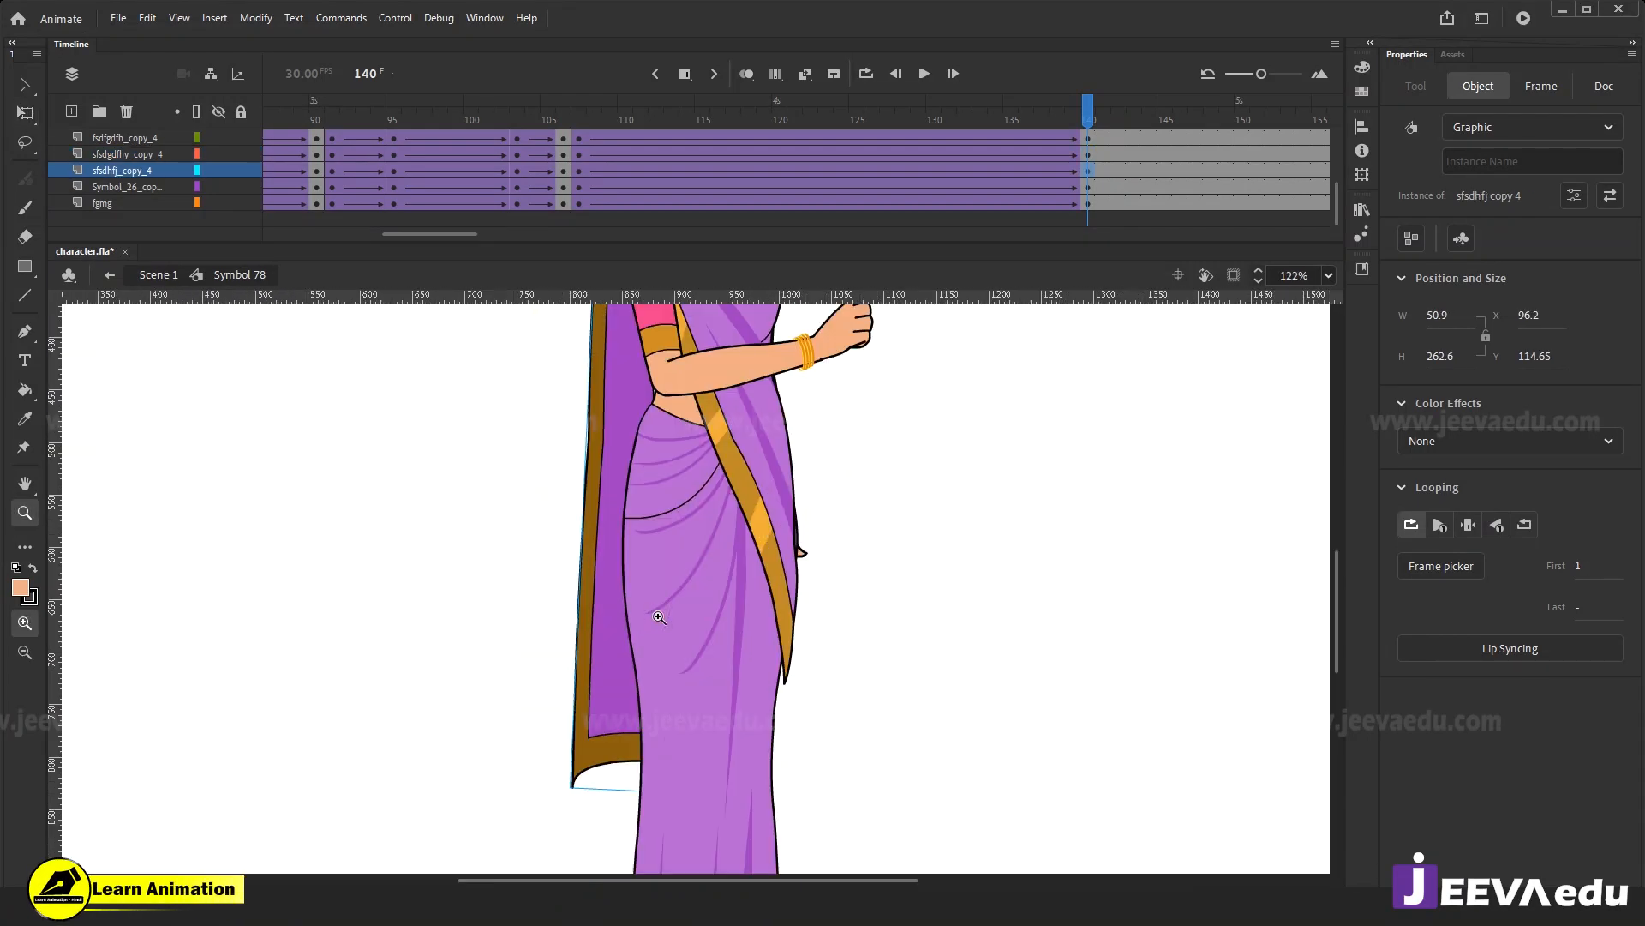
Rotate the saree piece with the gold-edged front fold so it hangs straighter at frame 140.
key("v")
left_click(785, 610)
key("q")
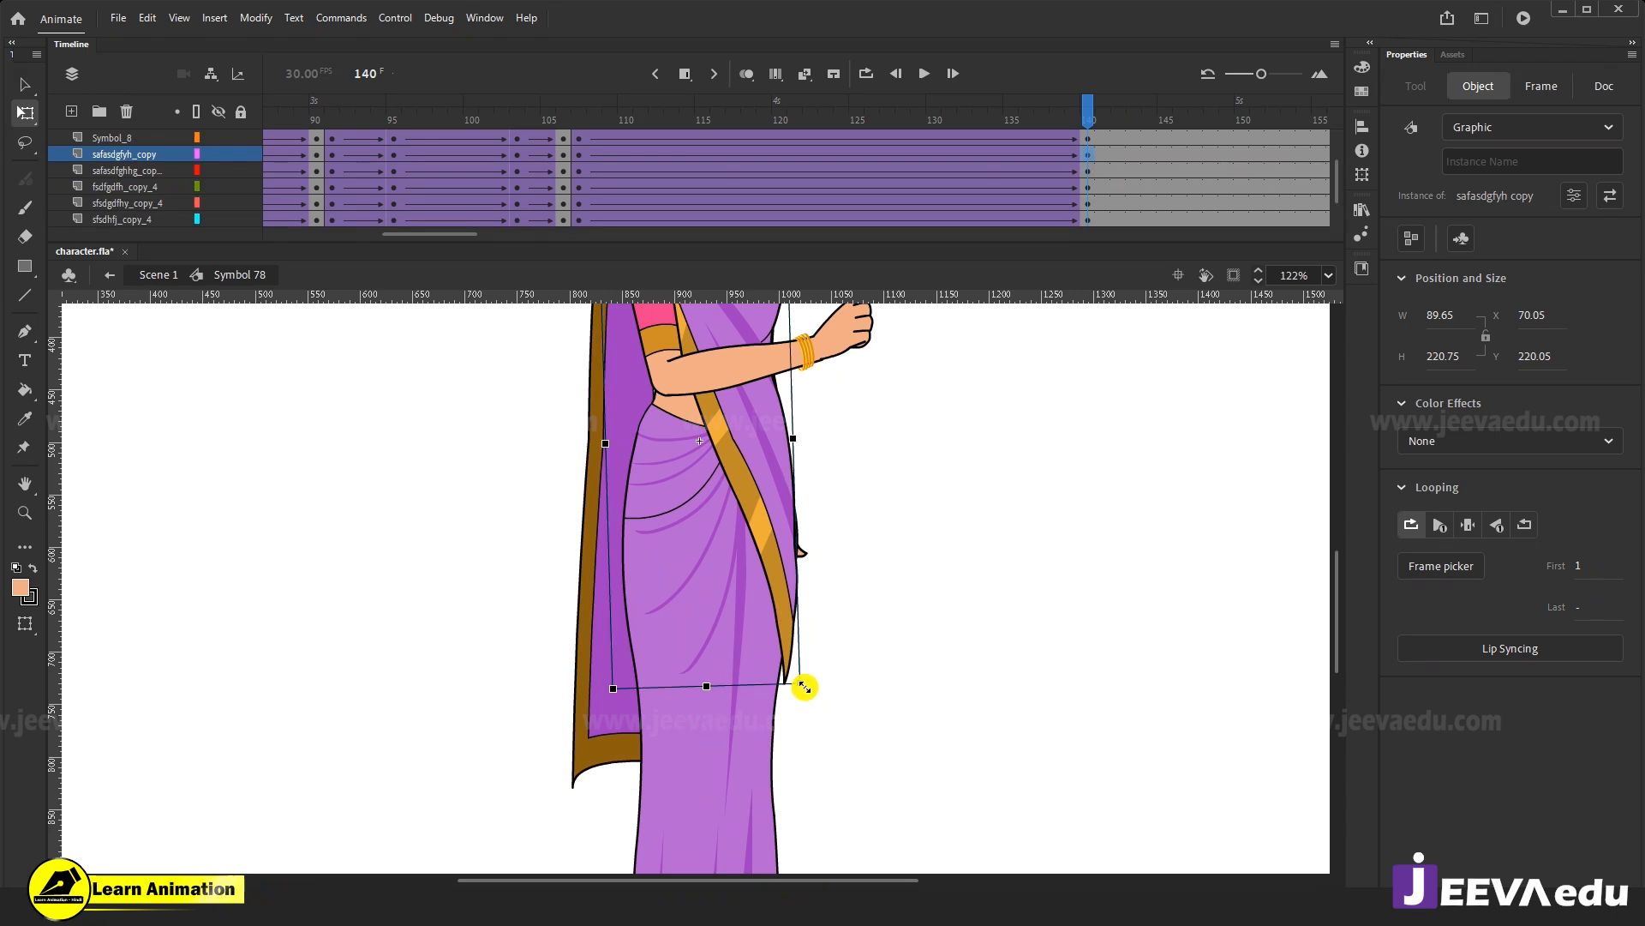
left_click_drag(810, 698, 788, 687)
key("z")
left_click(720, 607, "alt")
left_click(691, 542, "alt")
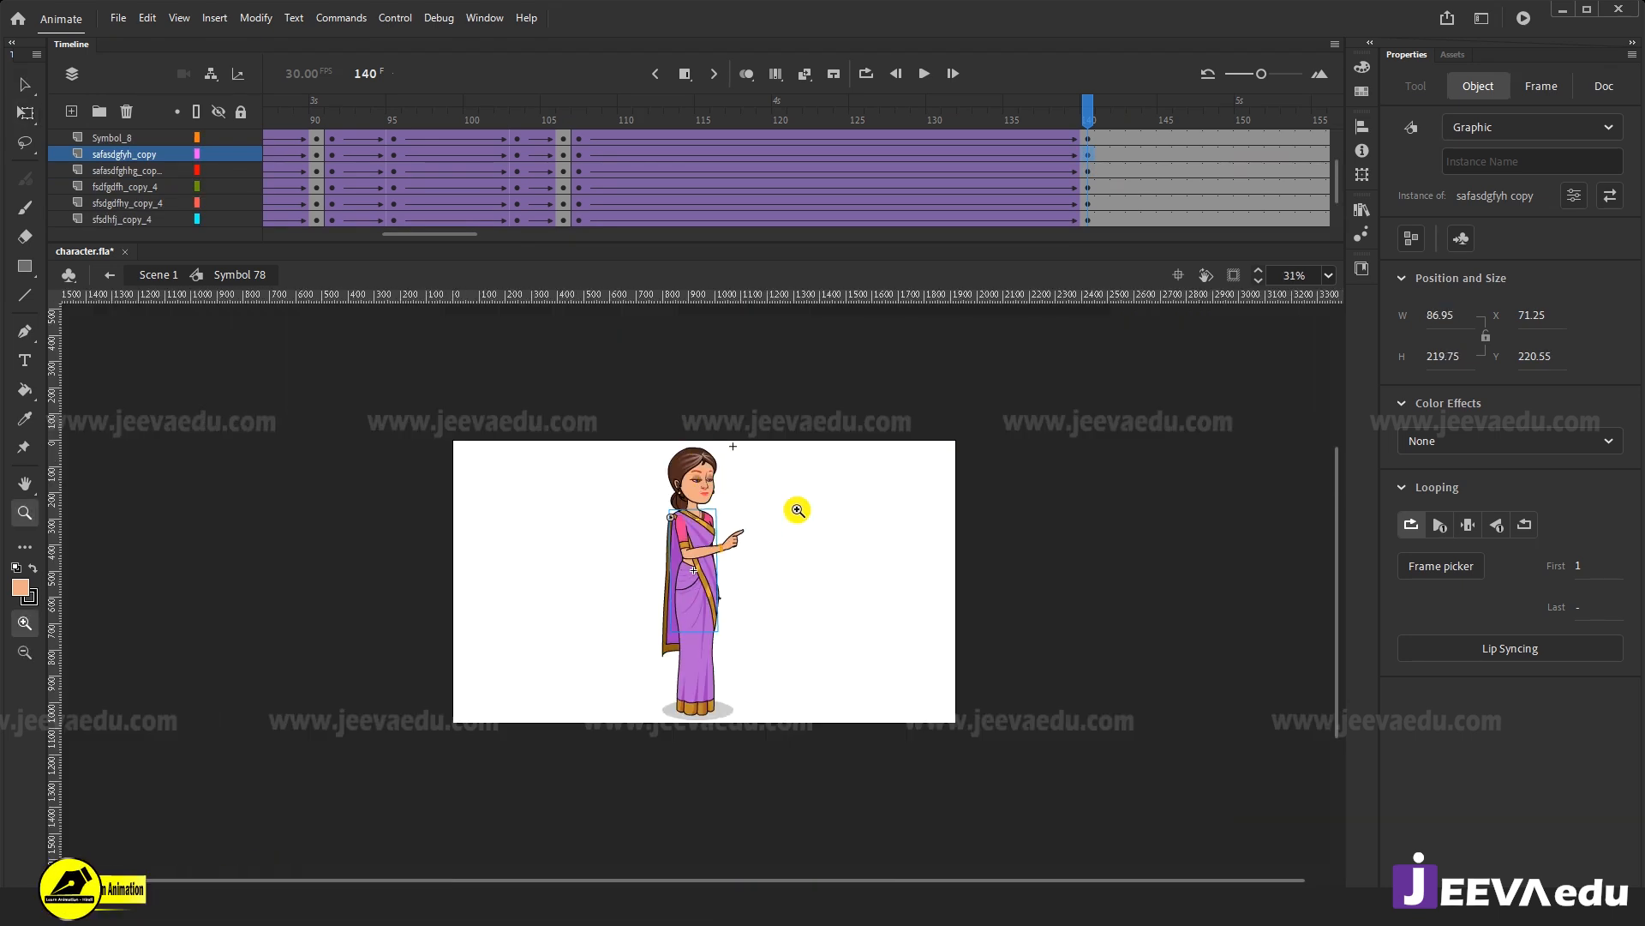
Preview the frames after 140 against the audio, and insert keyframes at frame 141 on all character layers.
left_click(742, 555)
left_click_drag(964, 146, 1130, 180)
left_click(438, 257)
left_click_drag(421, 235, 523, 234)
scroll(763, 136, "up", 2)
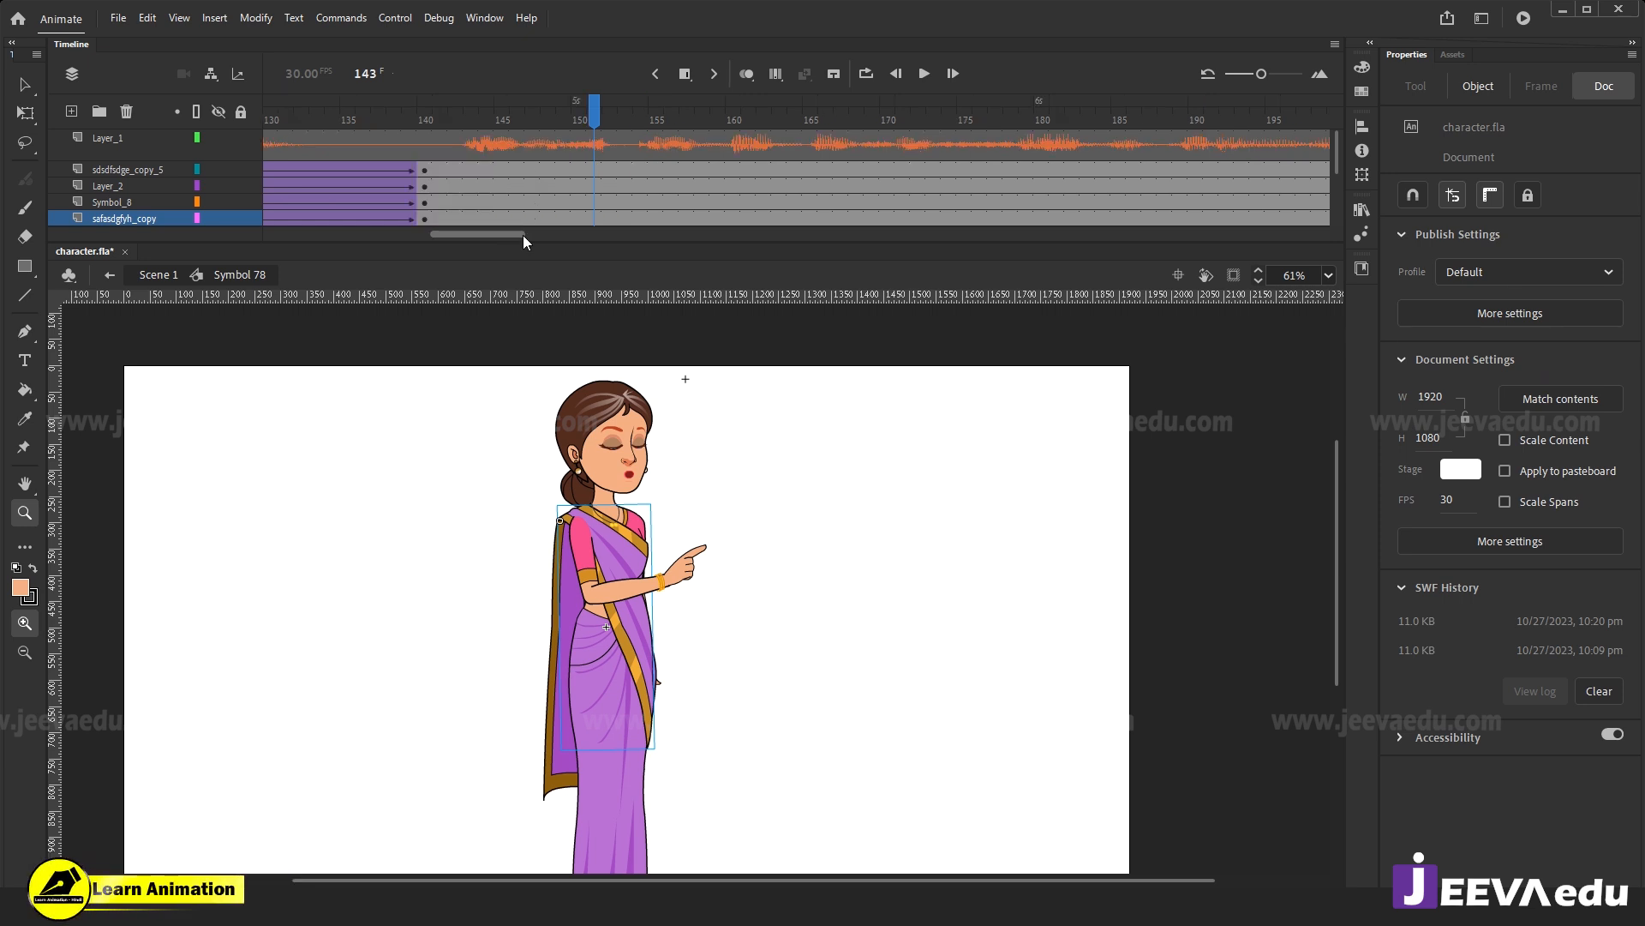
left_click_drag(522, 234, 487, 235)
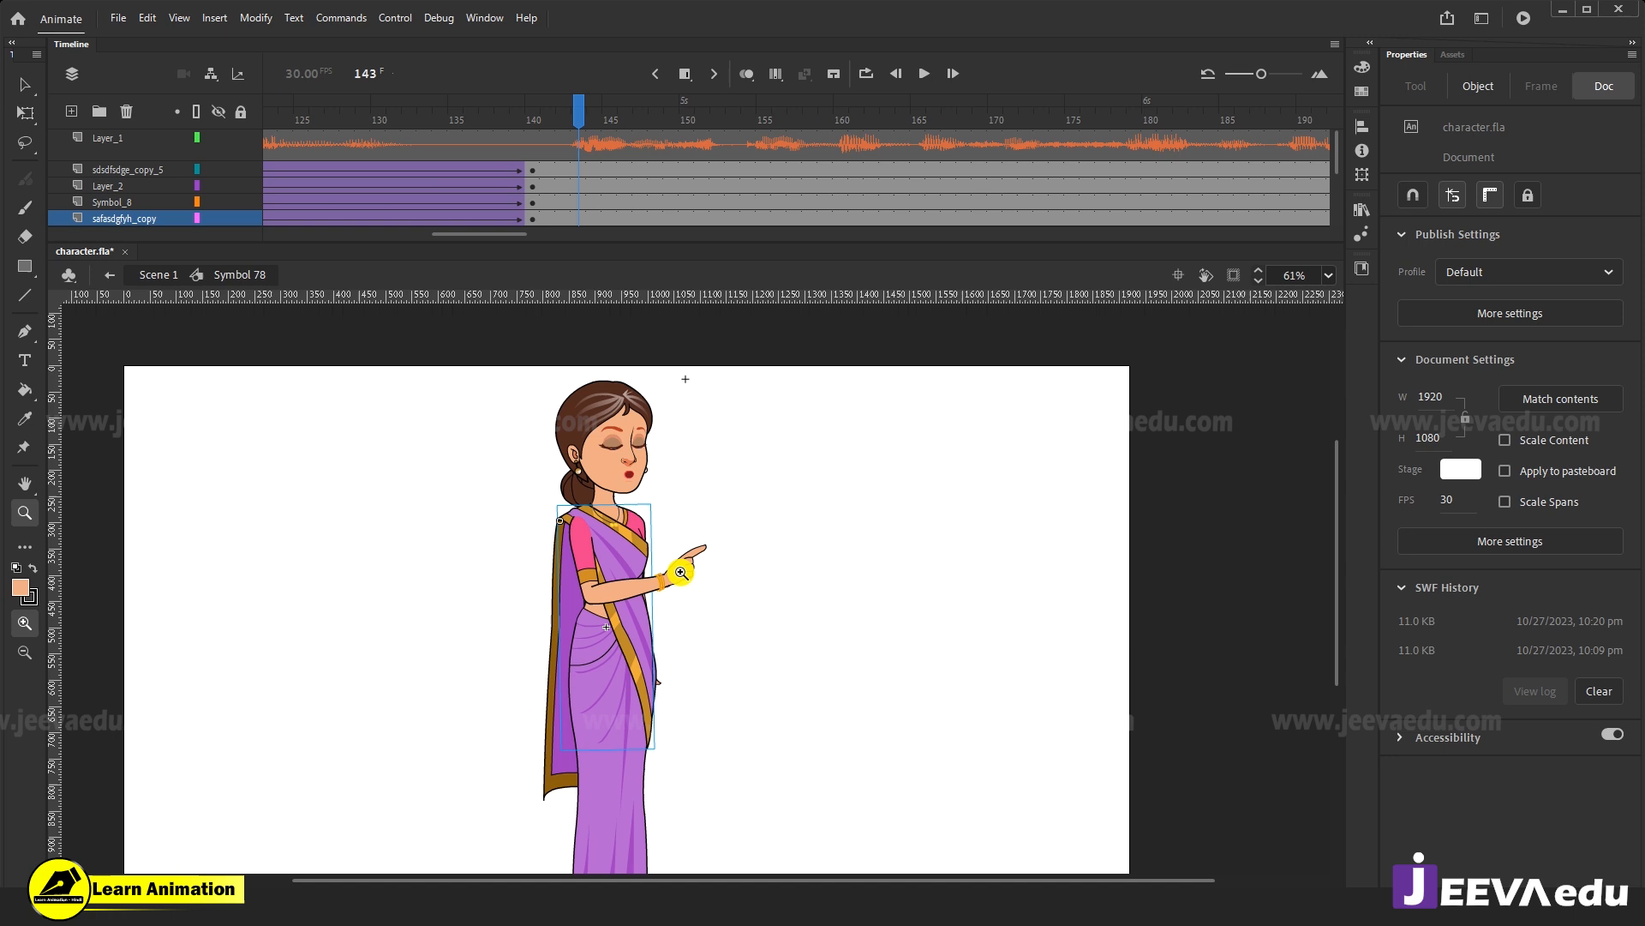
left_click_drag(556, 268, 550, 276)
key("F6")
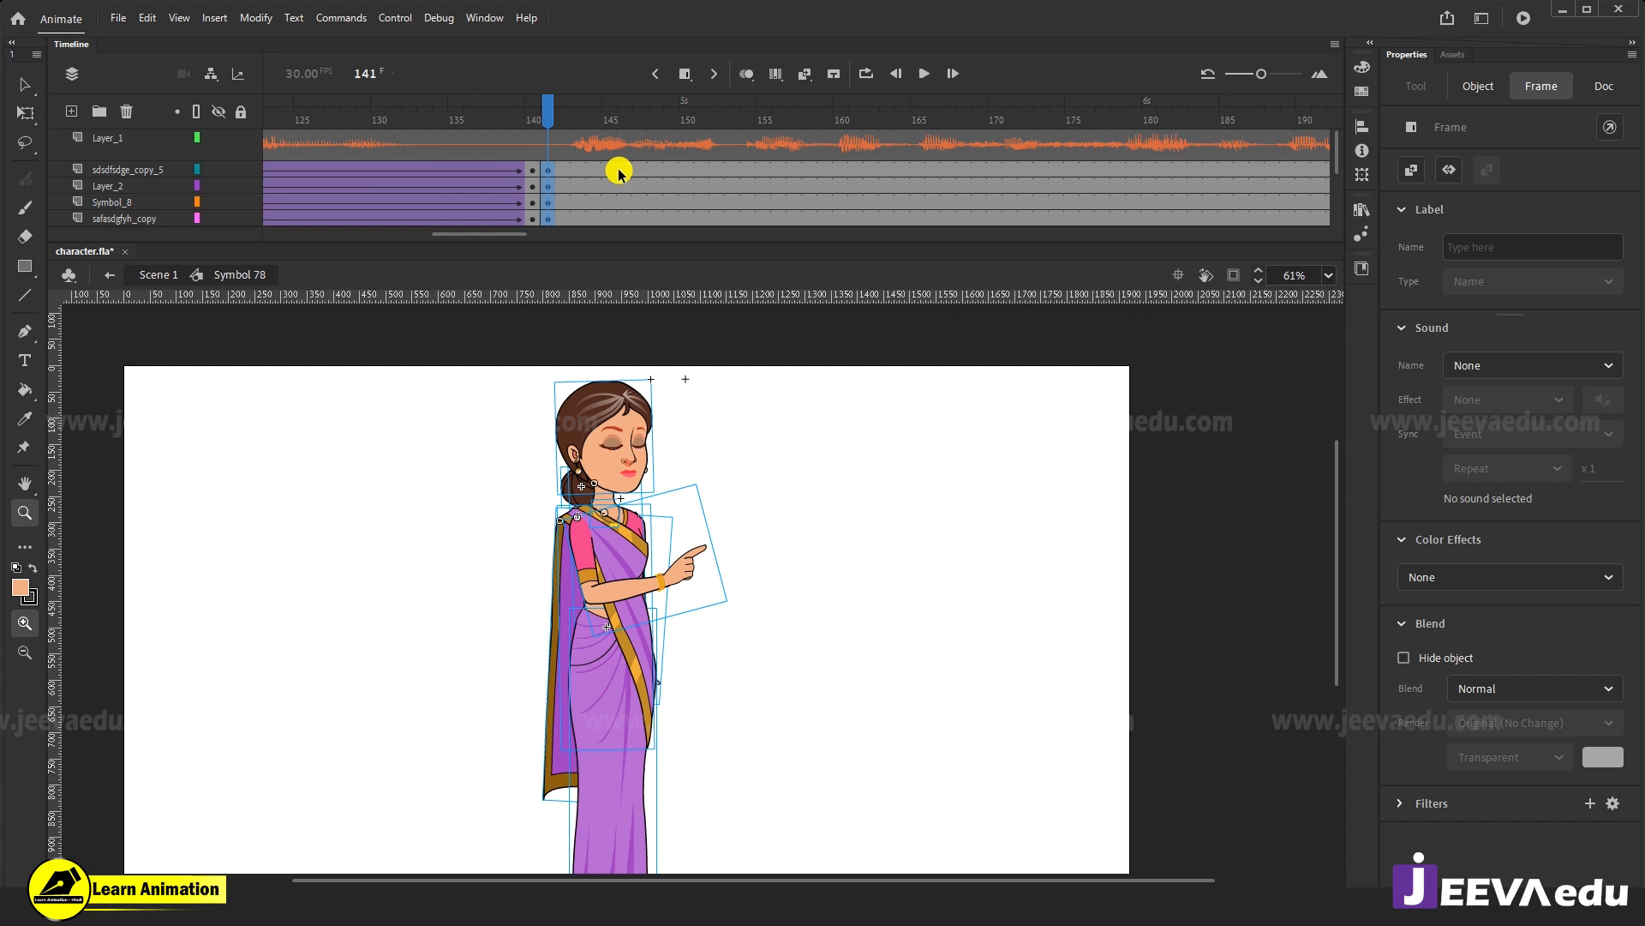
Insert keyframes at frames 144 and 152 on all character layers.
left_click_drag(598, 169, 606, 202)
key("F6")
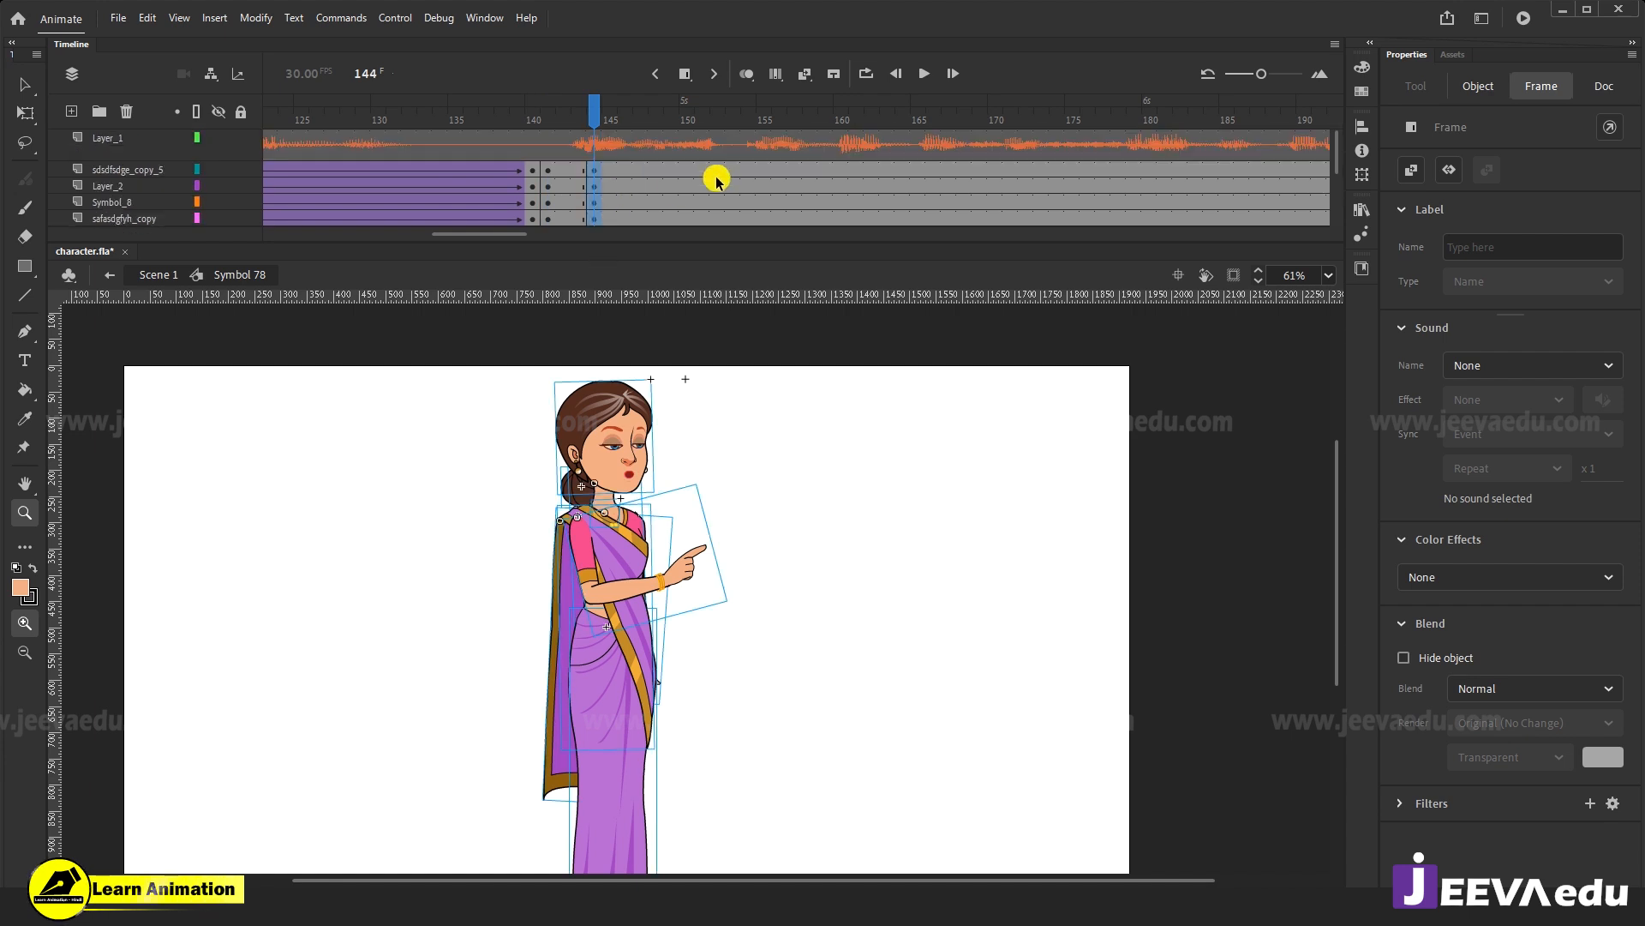
left_click_drag(715, 171, 716, 247)
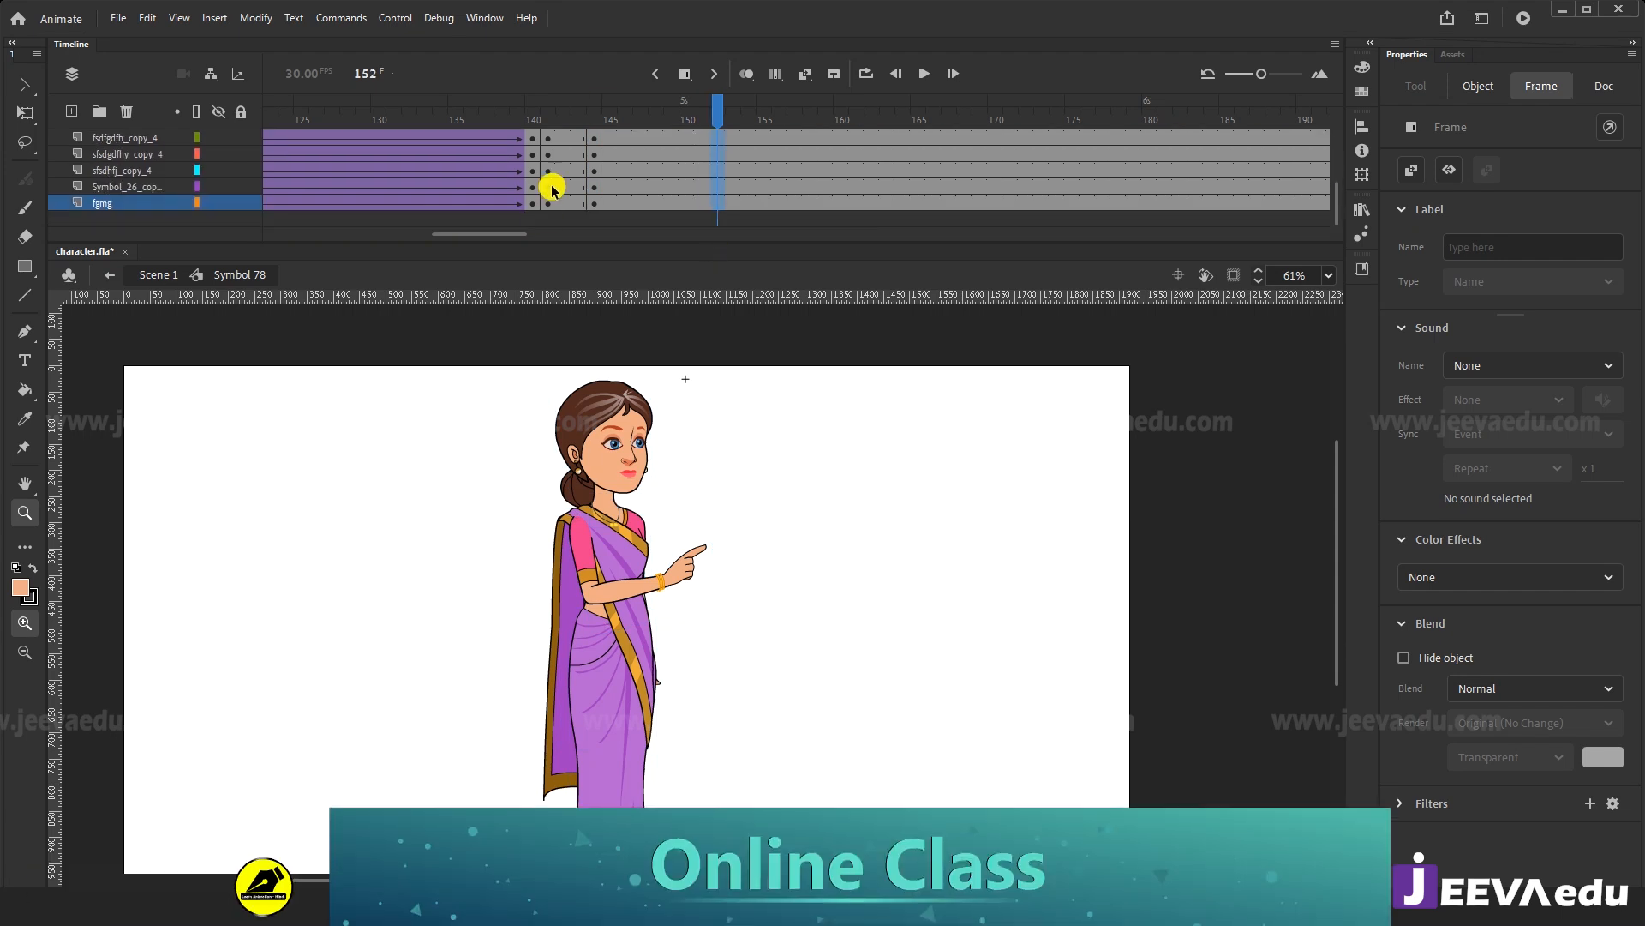
key("F6")
Create classic tweens between the keyframes at 141, 144 and 152 on all character layers.
left_click_drag(518, 233, 483, 234)
scroll(580, 182, "up", 3)
left_click_drag(718, 170, 785, 273)
right_click(767, 175)
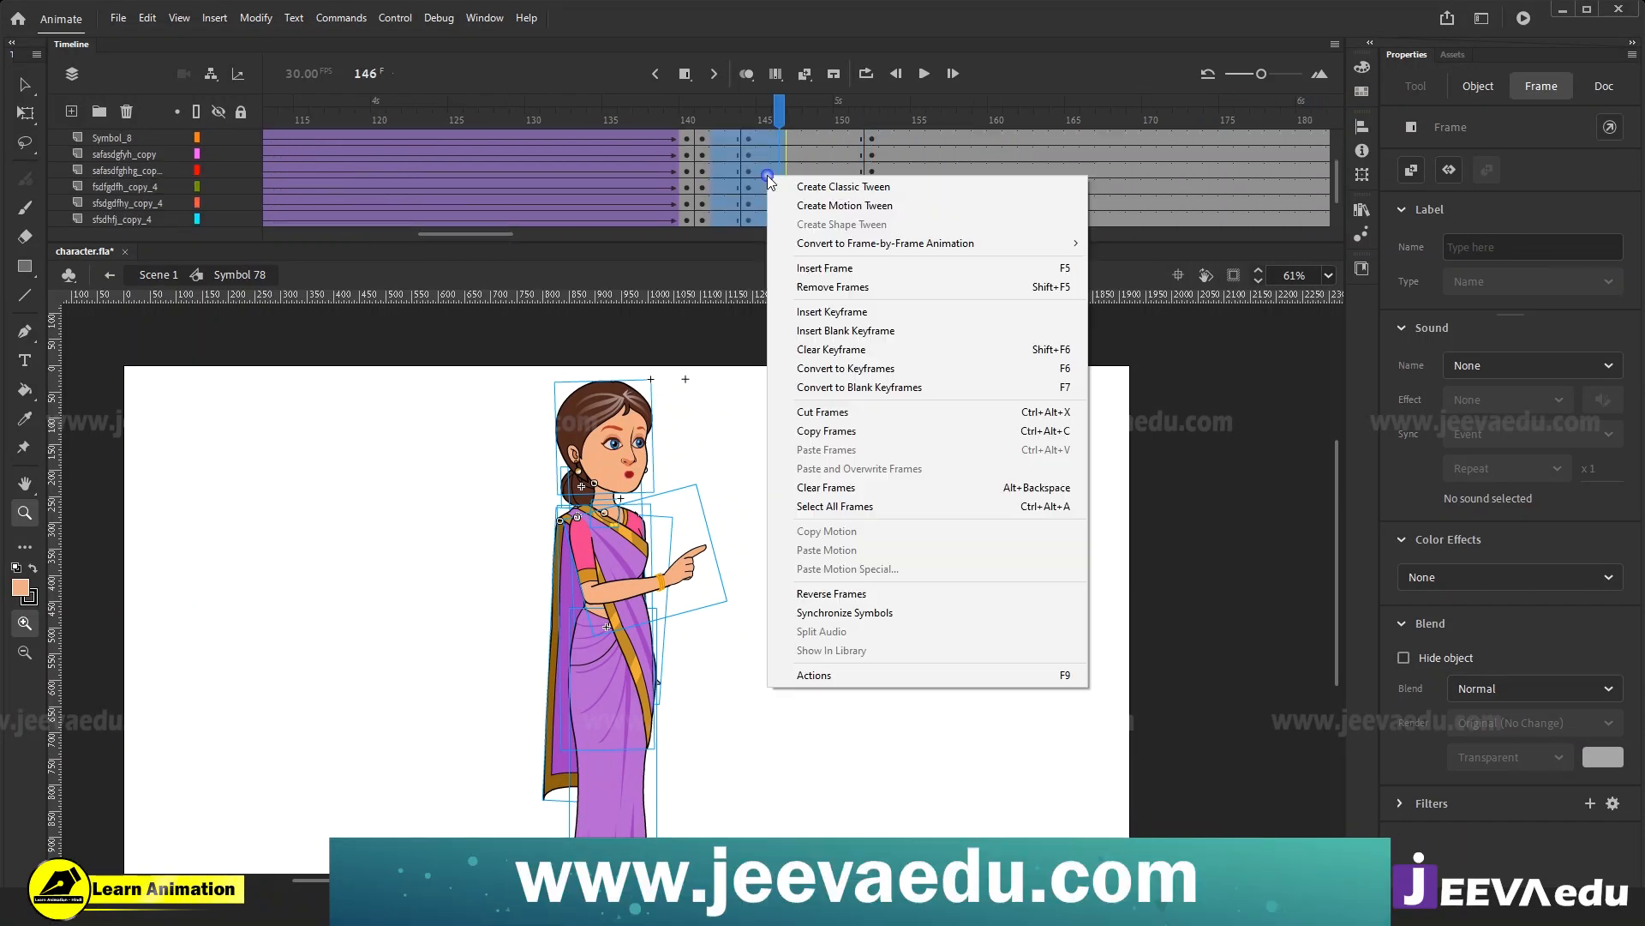
left_click(820, 350)
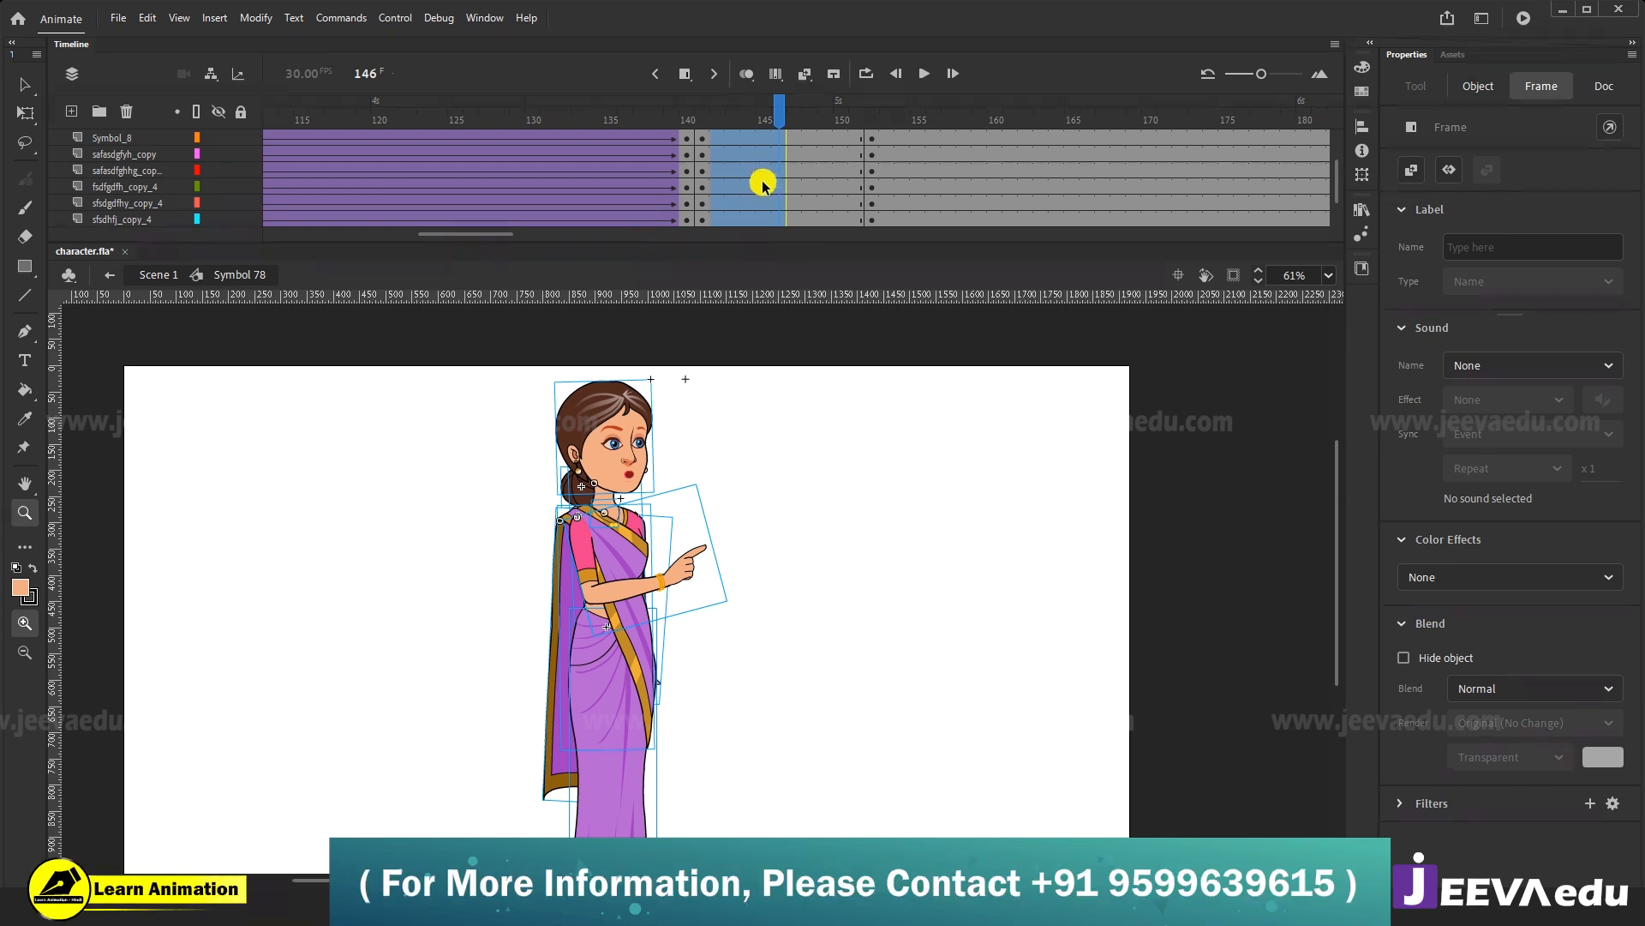
right_click(758, 172)
left_click(823, 172)
Apply a Classic Ease-Out of 100 to the tweens running from frame 144 to 152.
scroll(778, 136, "up", 3)
left_click_drag(826, 151, 821, 290)
left_click(1605, 363)
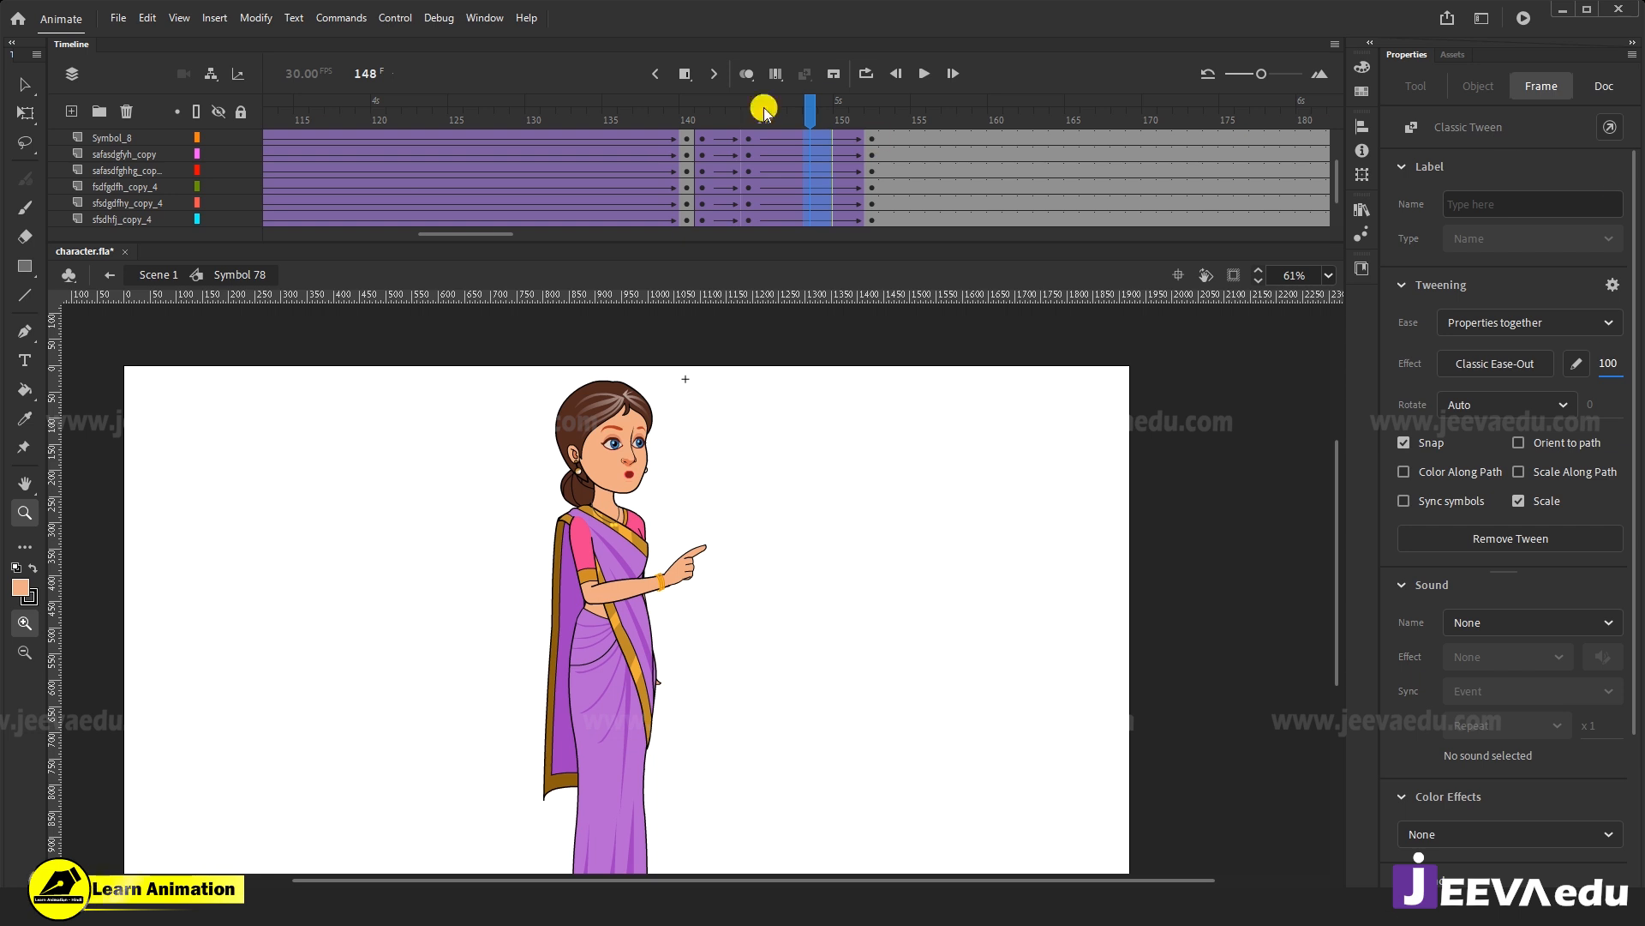
At frame 152, rotate the upper body slightly forward around a pivot at the waist.
left_click_drag(758, 127, 949, 193)
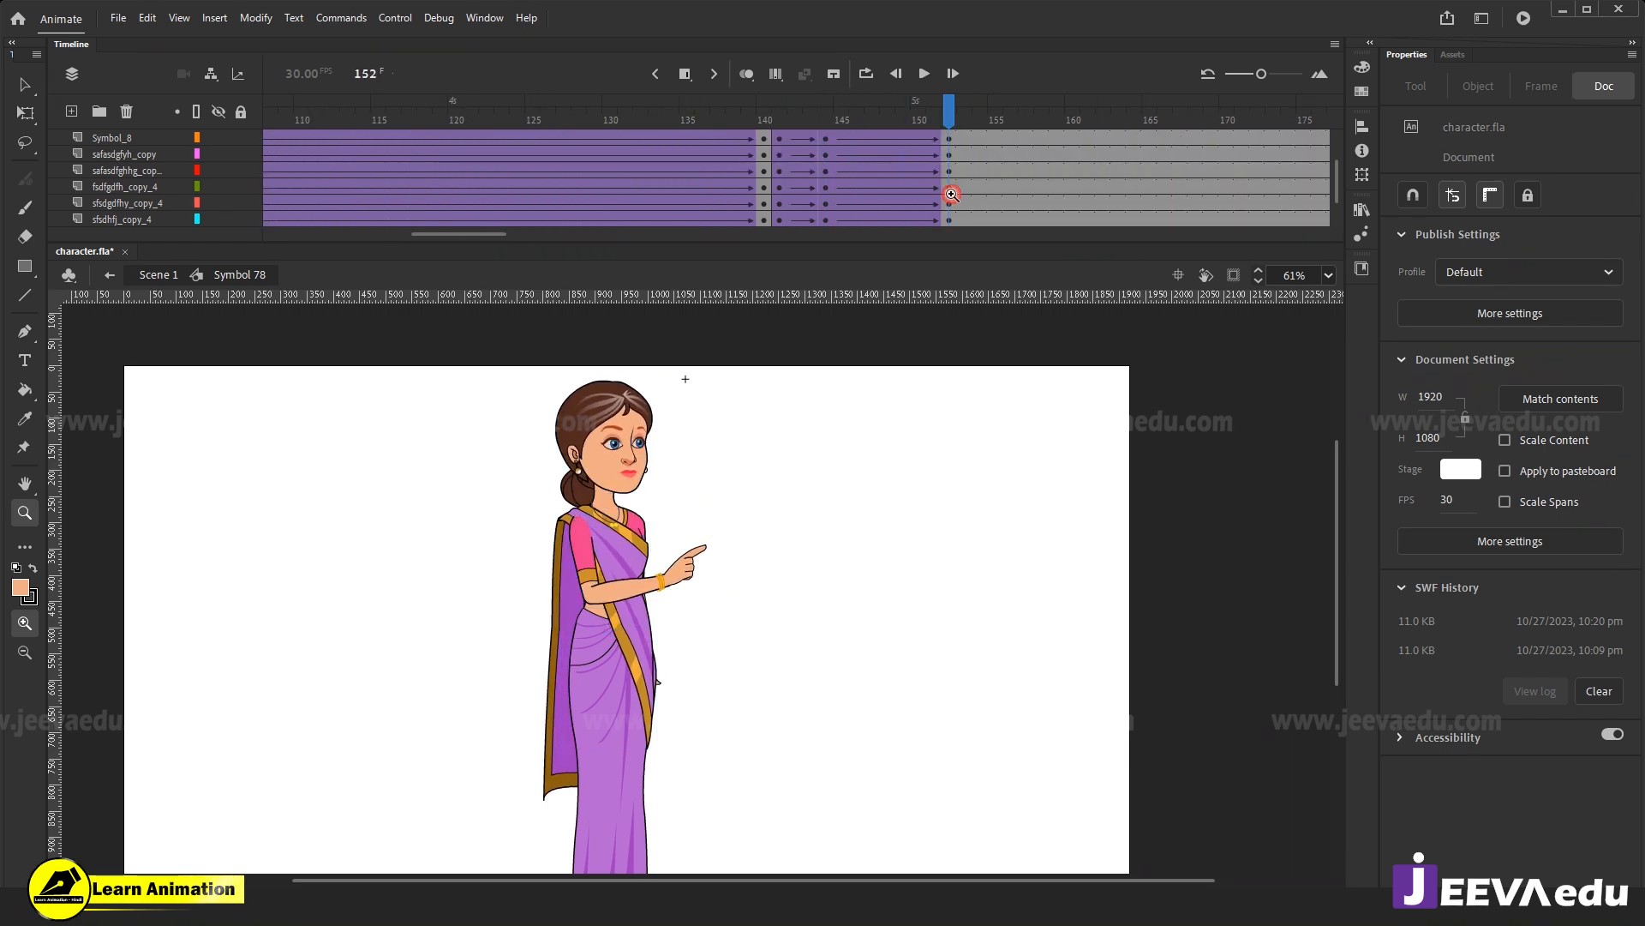
key("v")
left_click_drag(517, 397, 690, 537)
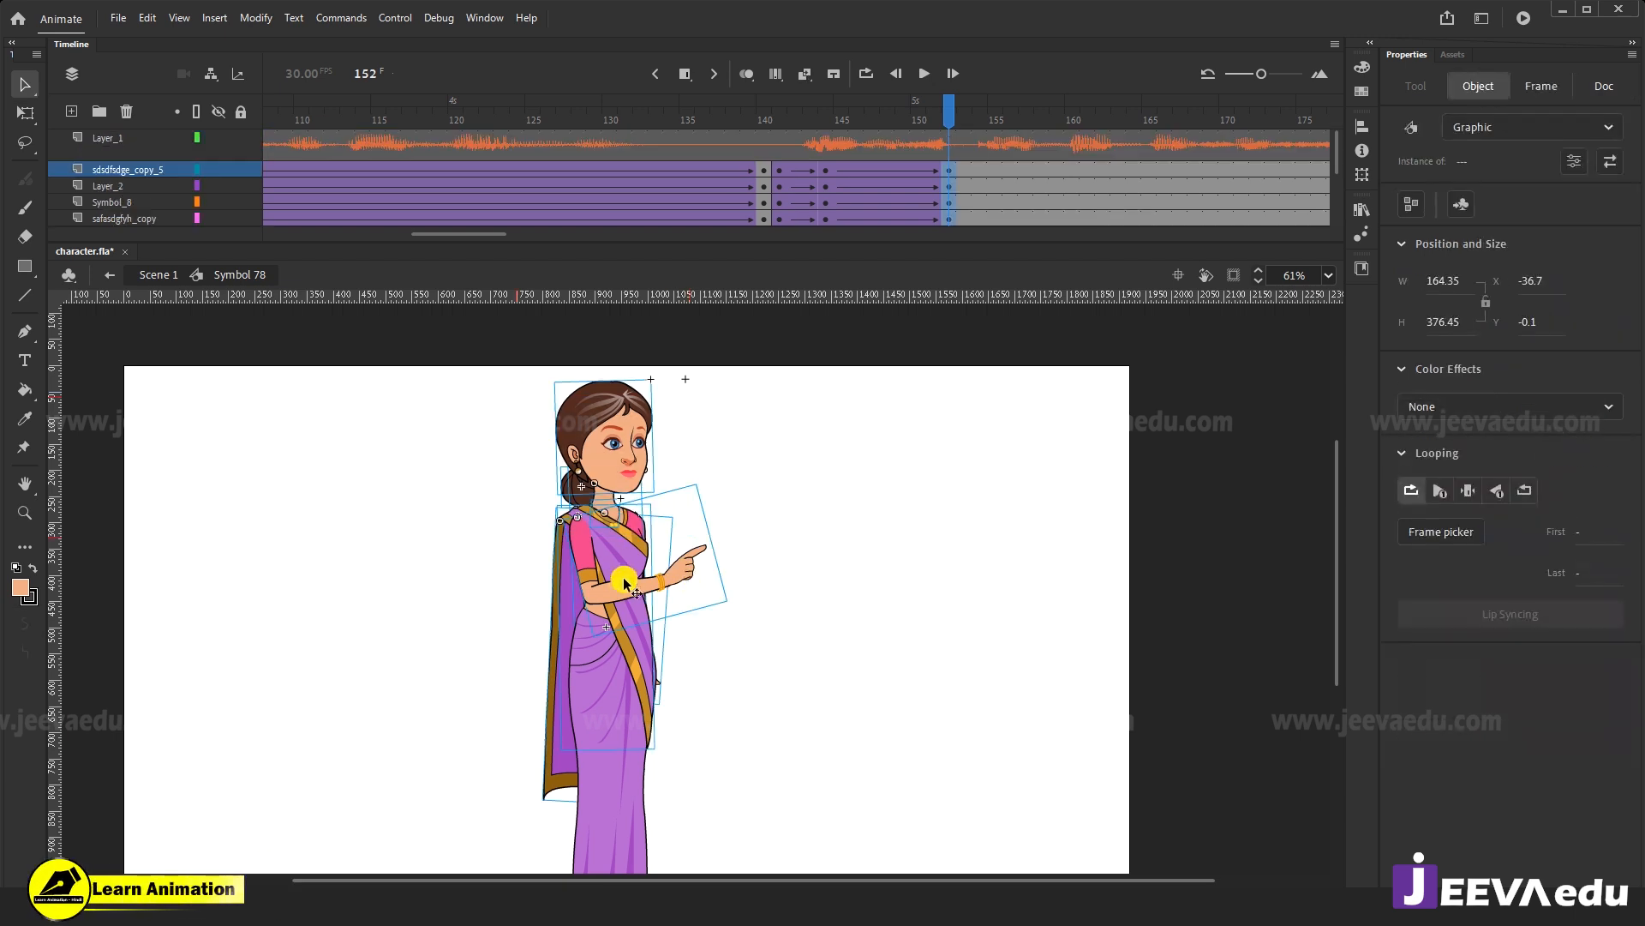
key("q")
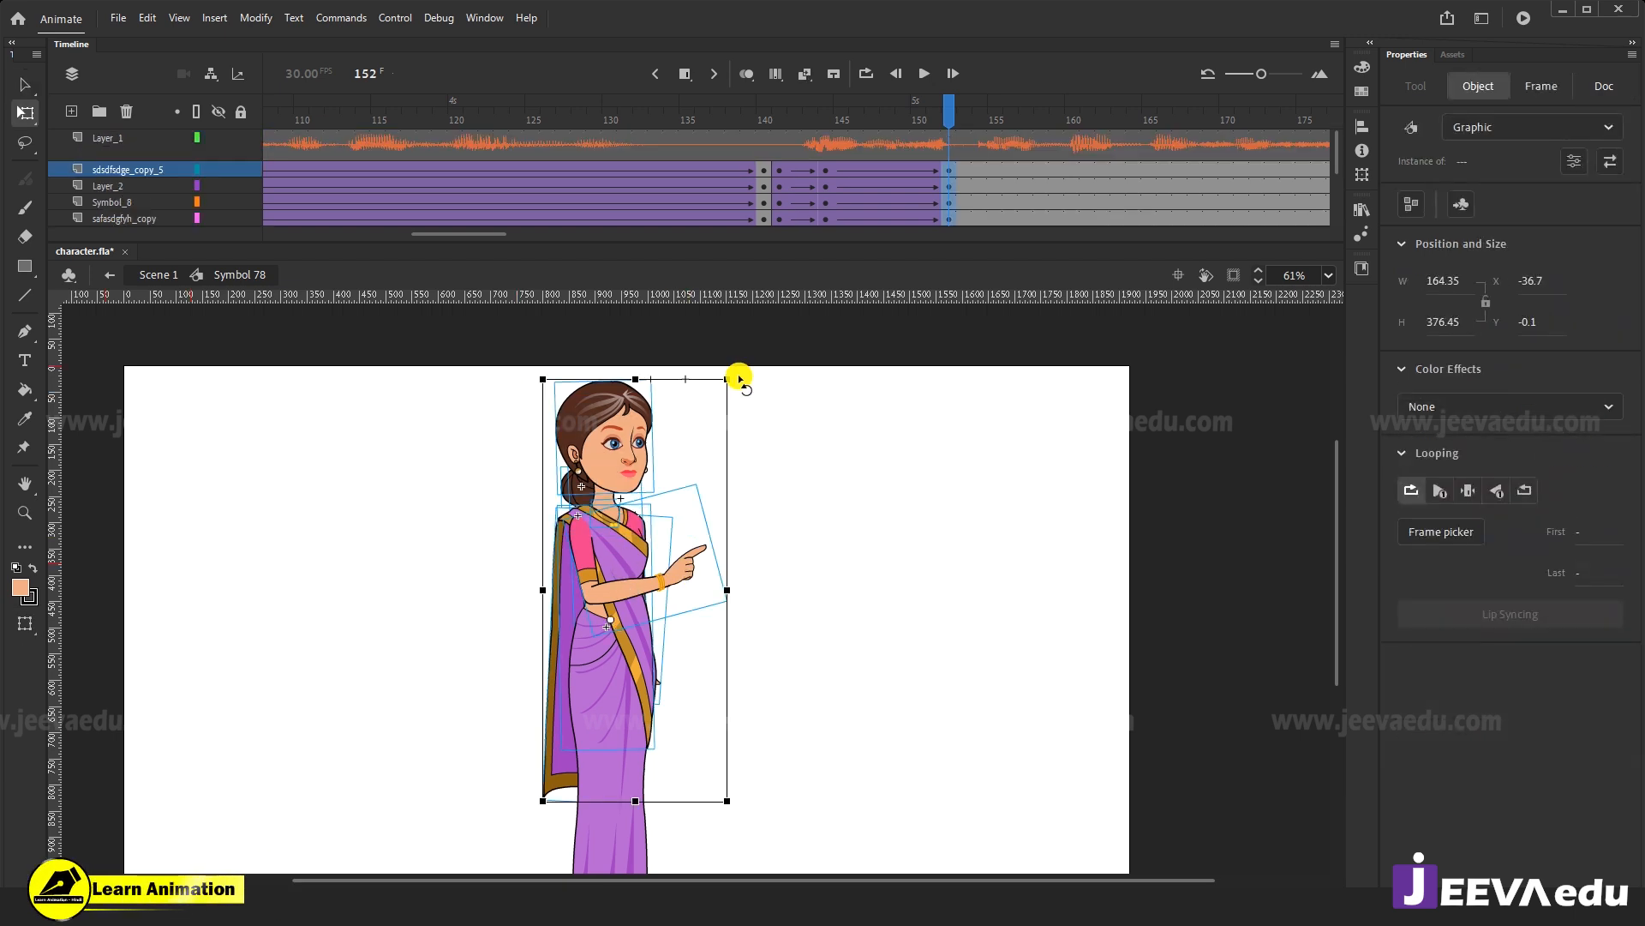
left_click_drag(740, 375, 745, 372)
left_click(649, 515)
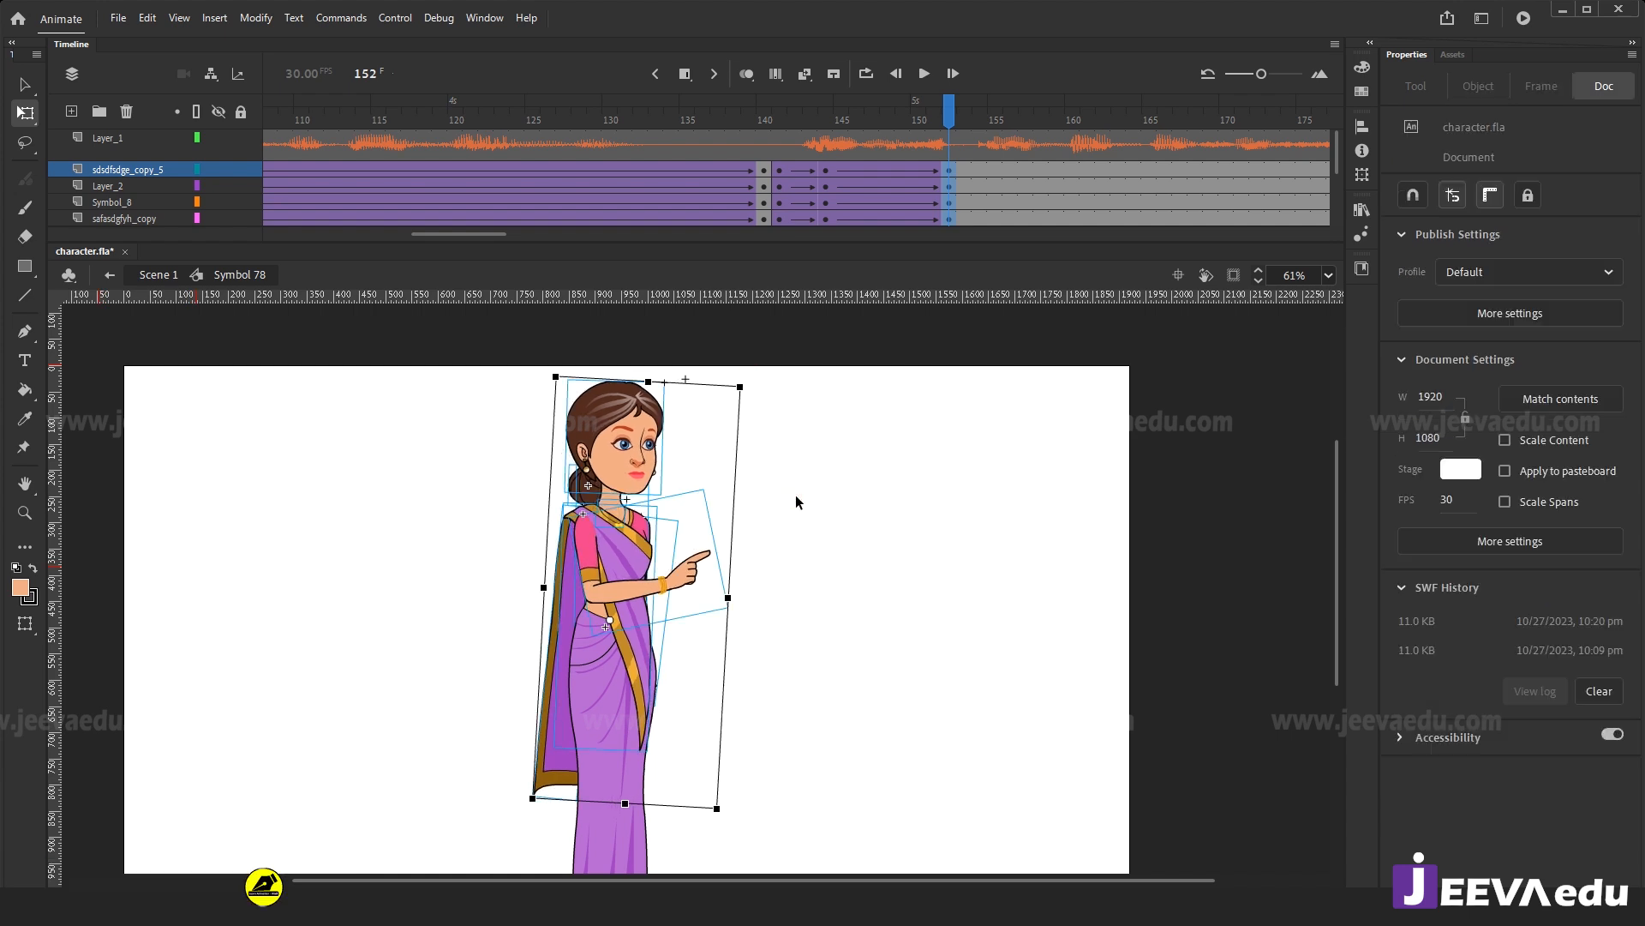
key("z")
left_click(649, 515)
Tilt the head and hair bun backward at frame 152 around a pivot near the base of the neck.
key("v")
left_click(696, 527)
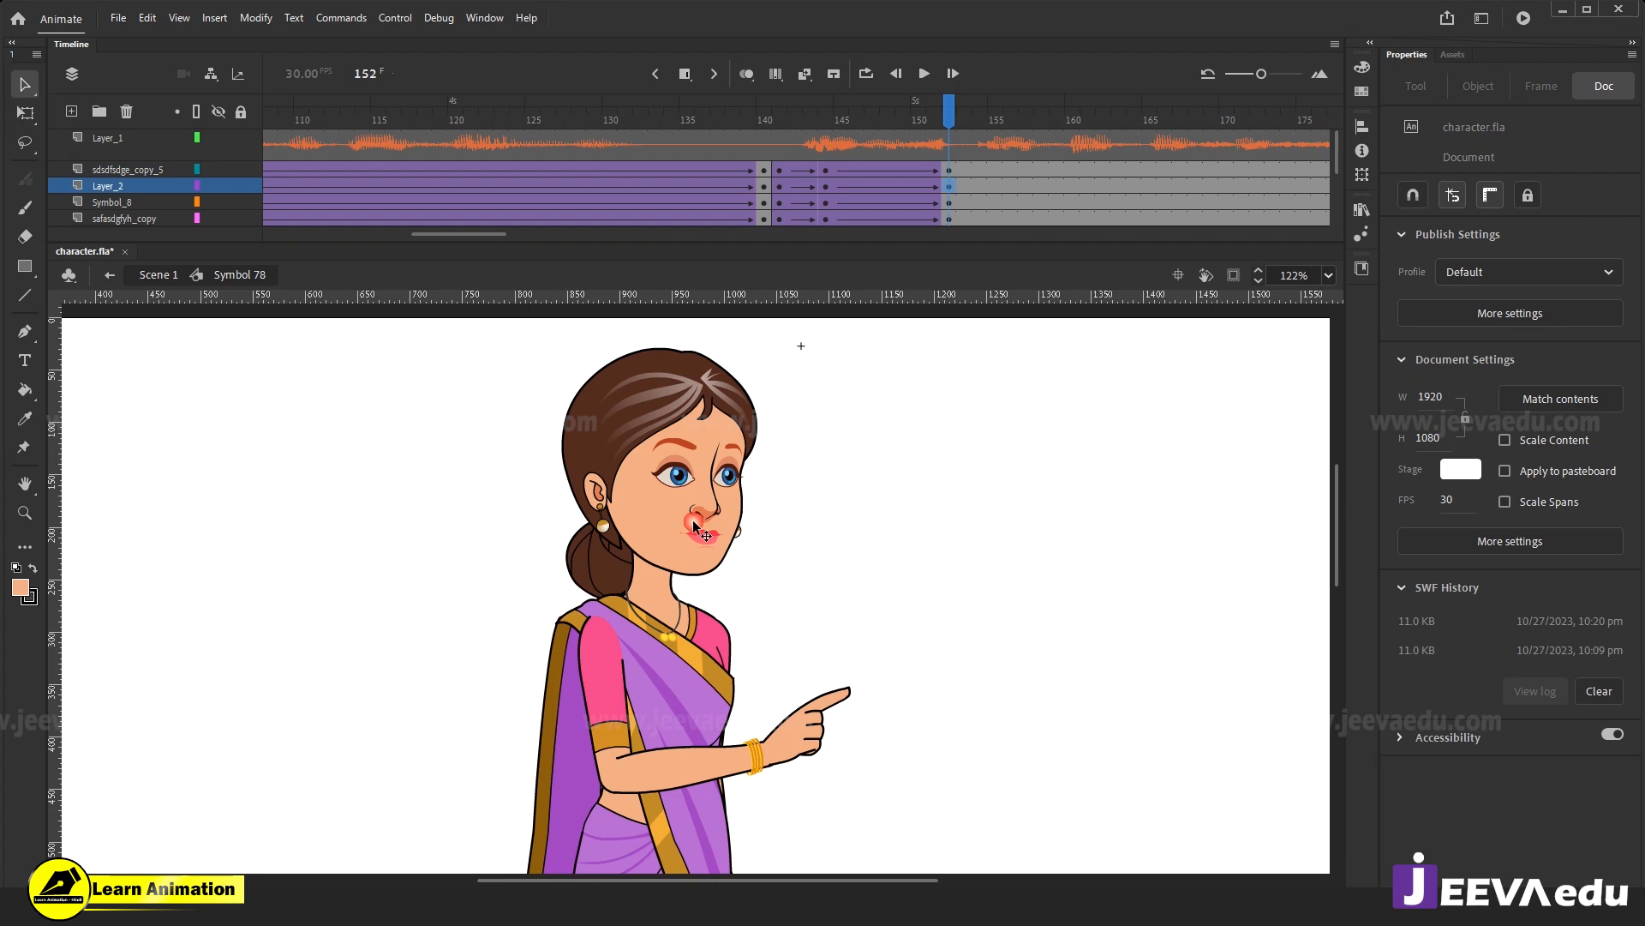
left_click(610, 557, "shift")
key("q")
left_click_drag(658, 473, 633, 555)
left_click_drag(771, 348, 753, 331)
left_click(815, 440)
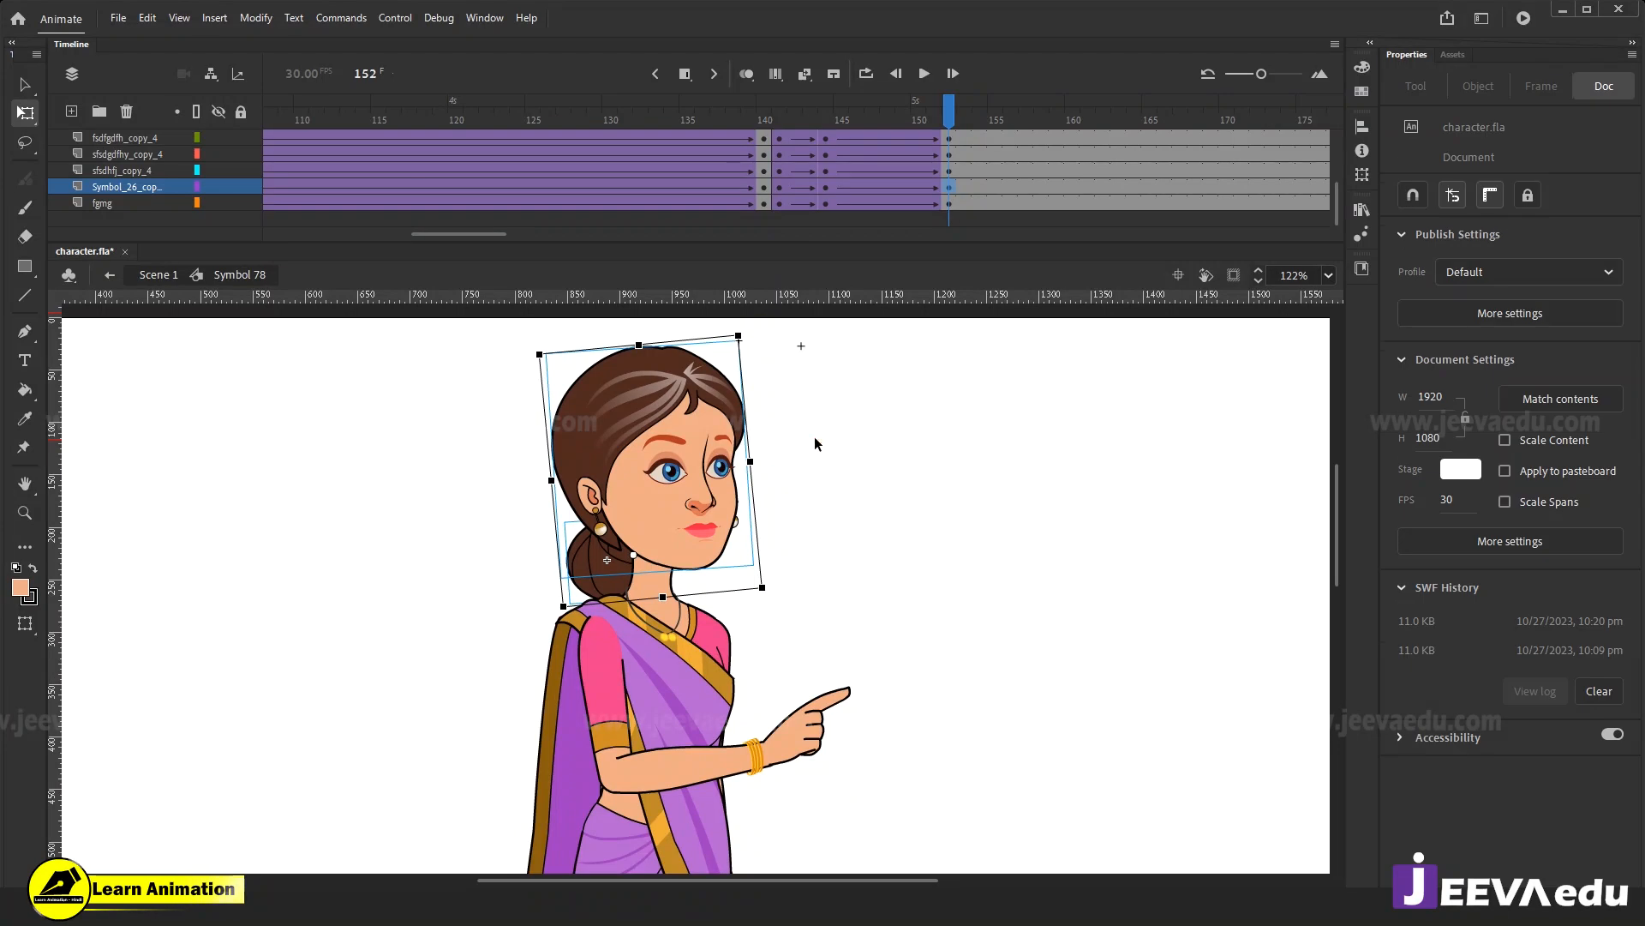
Rotate the hair bun slightly to fit behind the tilted head at frame 152, and check the pose.
left_click(580, 614)
left_click_drag(568, 612, 579, 616)
left_click_drag(942, 115, 949, 180)
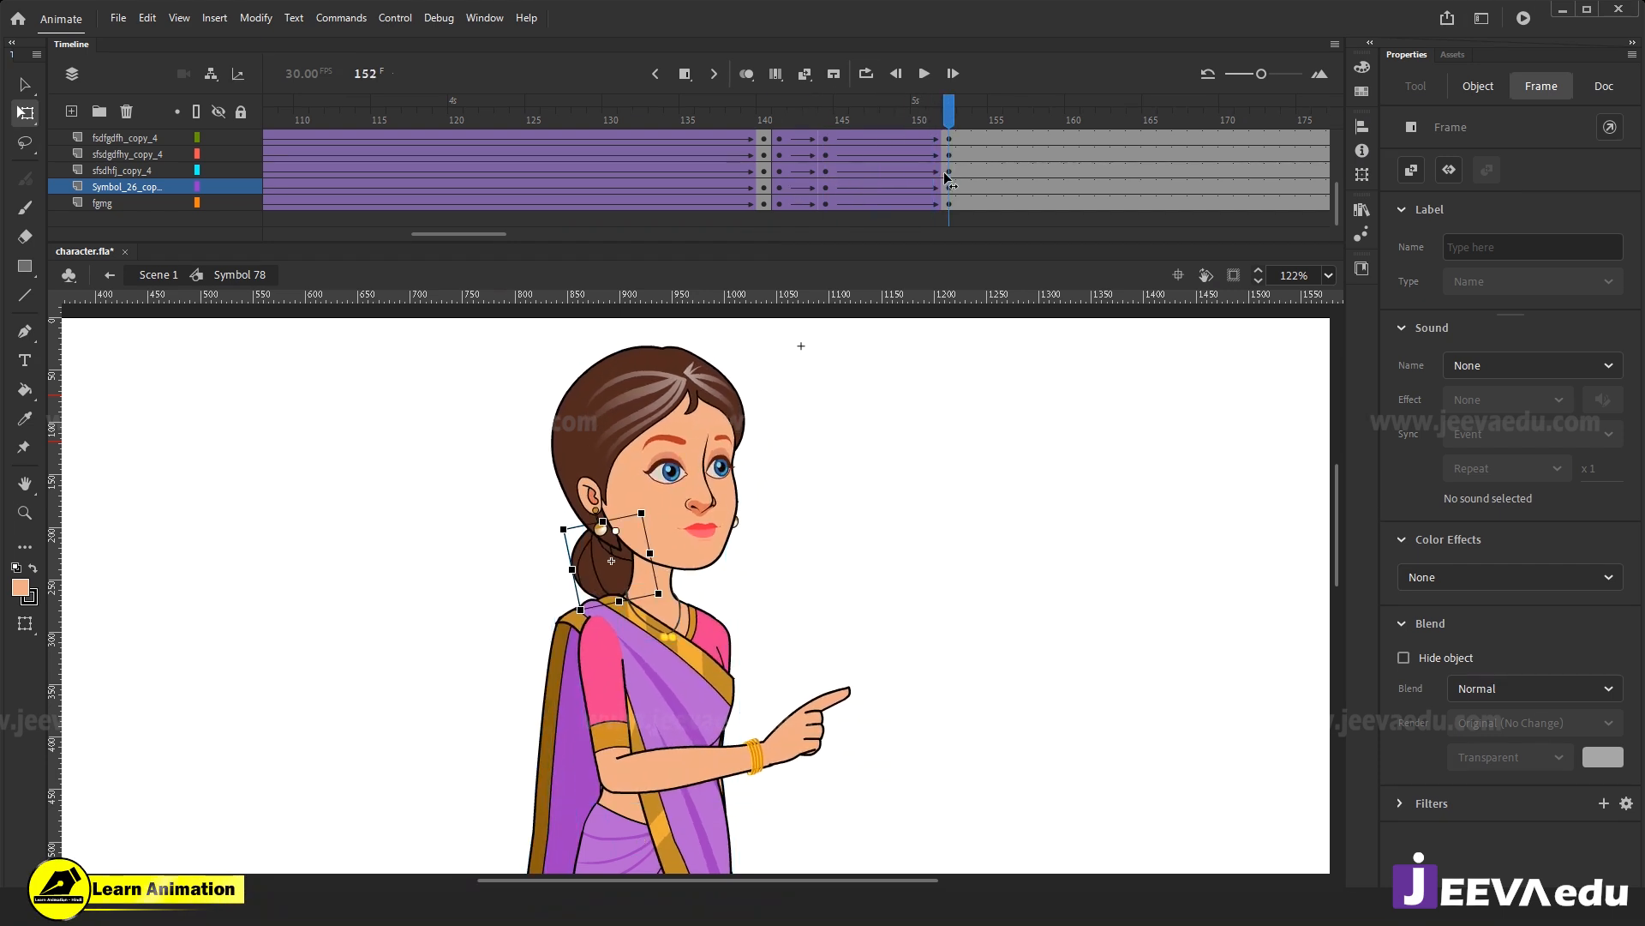
left_click(790, 687)
left_click(621, 601)
scroll(673, 551, "down", 3)
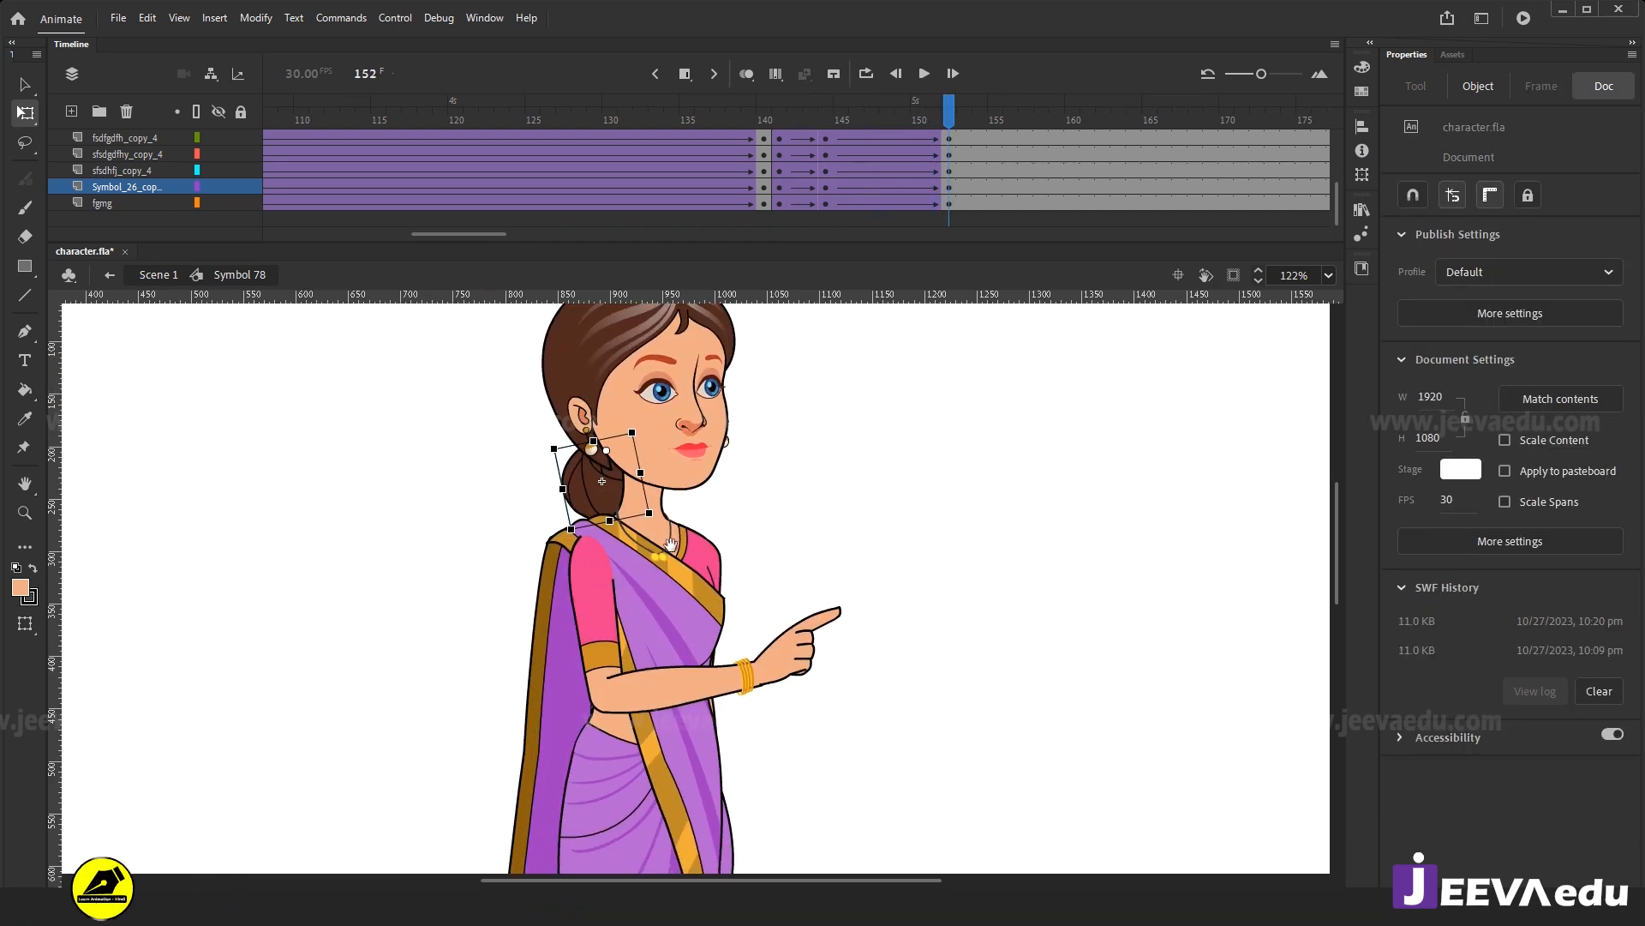
key("z")
left_click(730, 627, "alt")
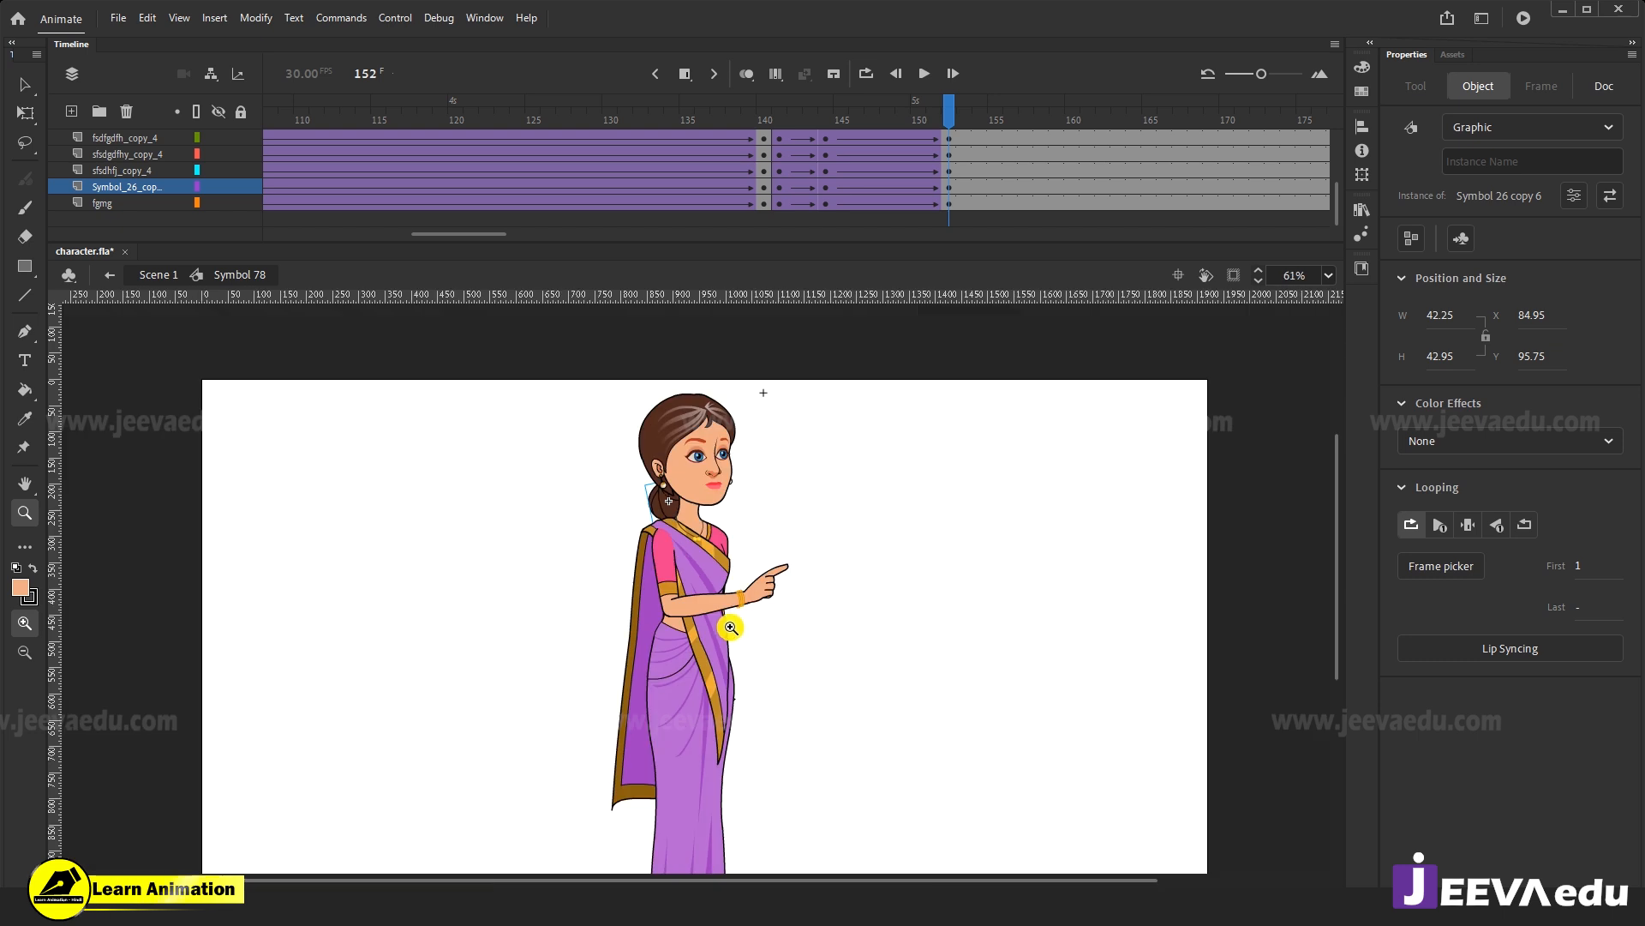
At frame 152, rotate the pointing arm downward around its shoulder and check the motion leading up to it.
key("v")
left_click(750, 603)
key("q")
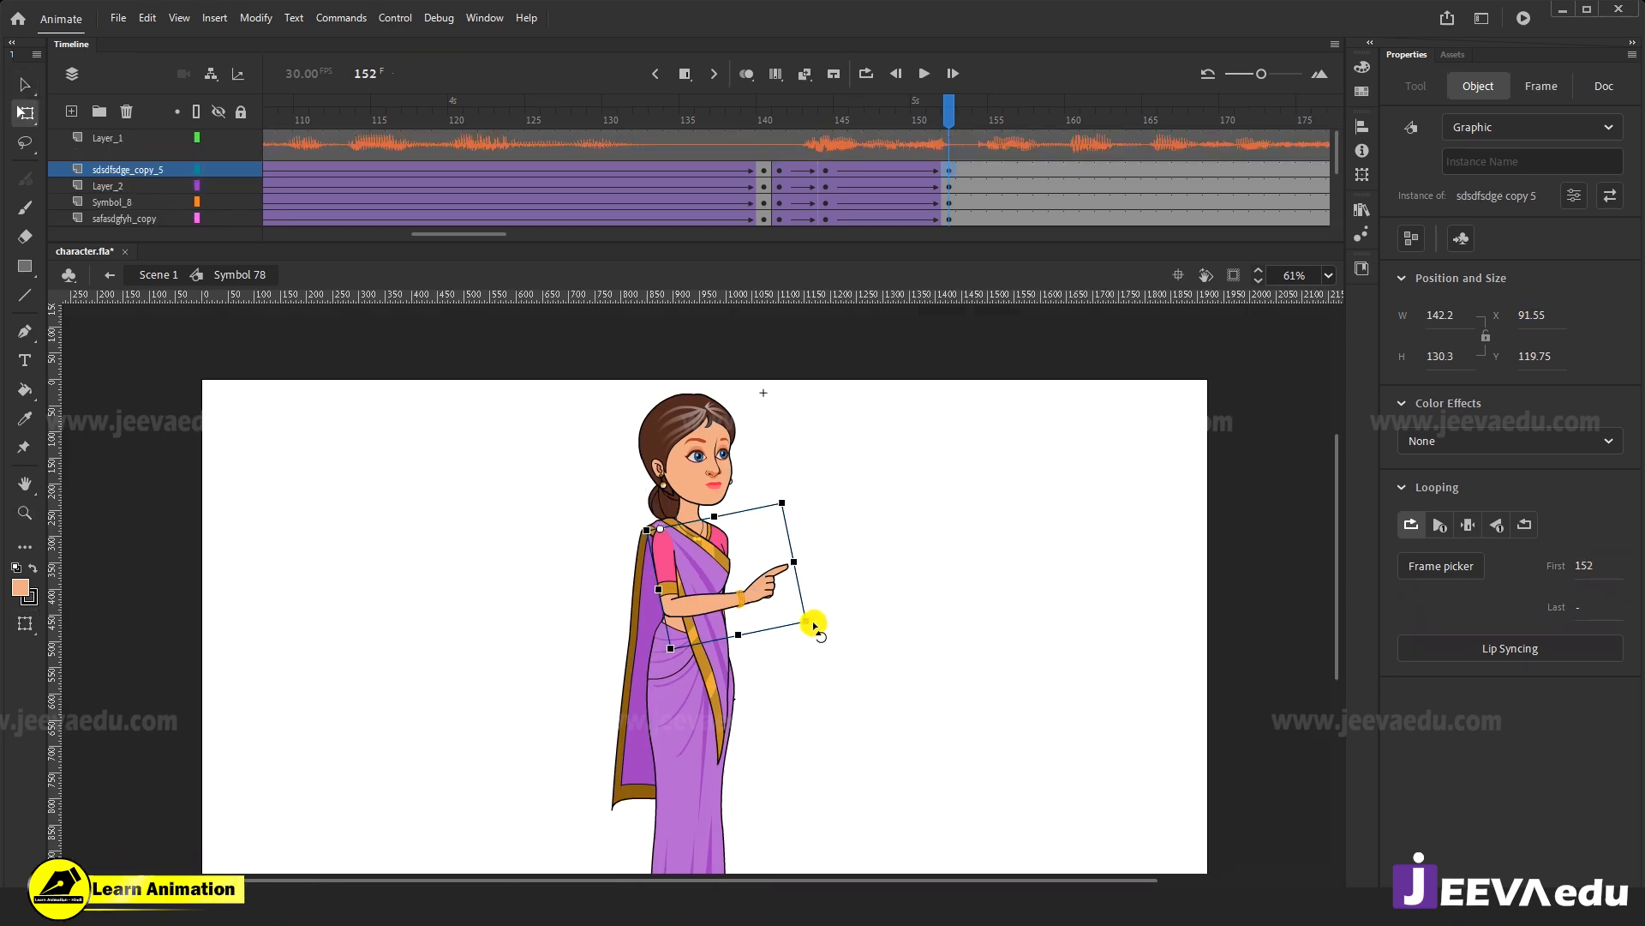
left_click_drag(780, 667, 781, 672)
left_click(826, 168)
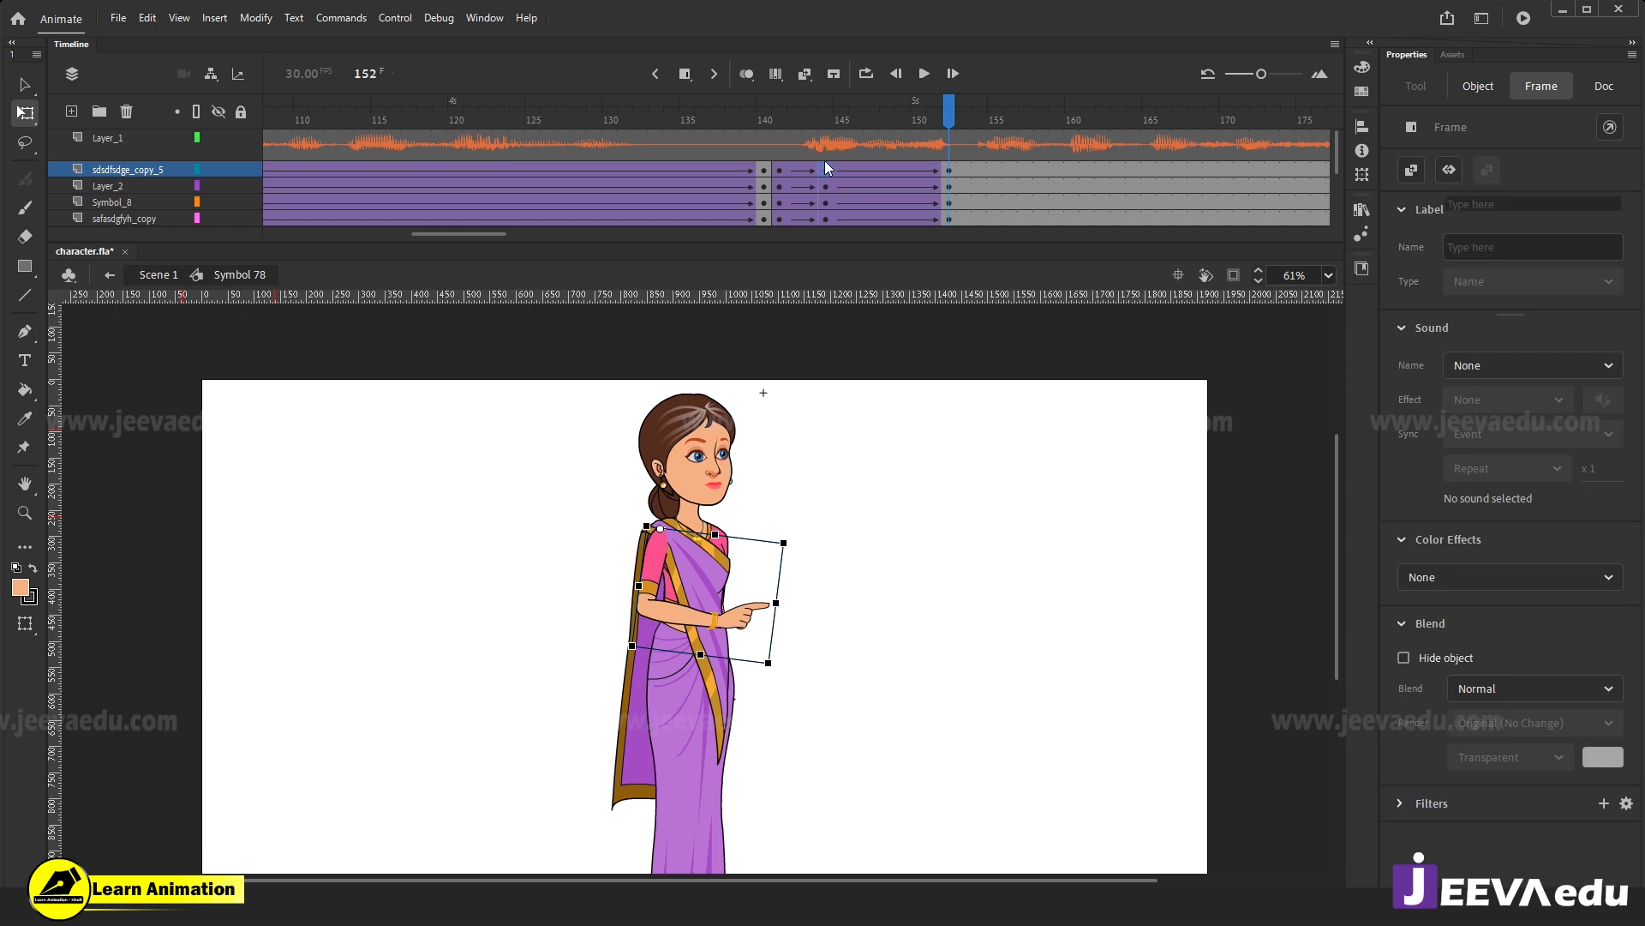
left_click_drag(829, 124, 946, 187)
Inside the near arm's symbol, keyframe the forearm at frames 144 and 152, joined by a classic tween with Classic Ease-Out 100.
left_click(735, 628)
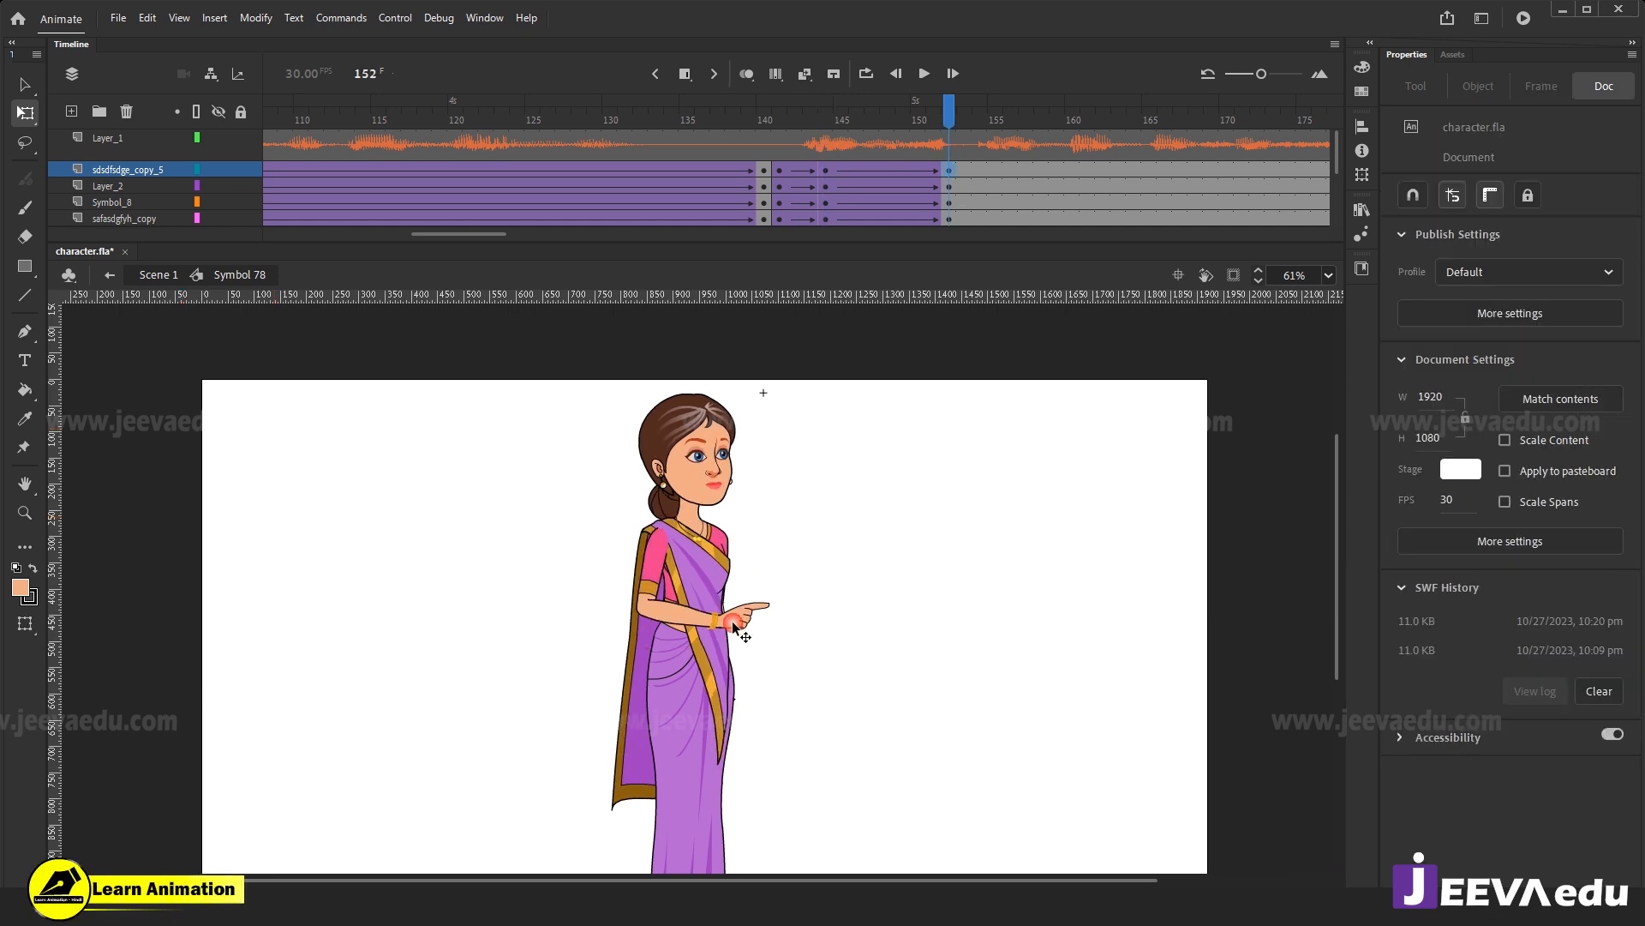
left_click(734, 624)
double_click(734, 624)
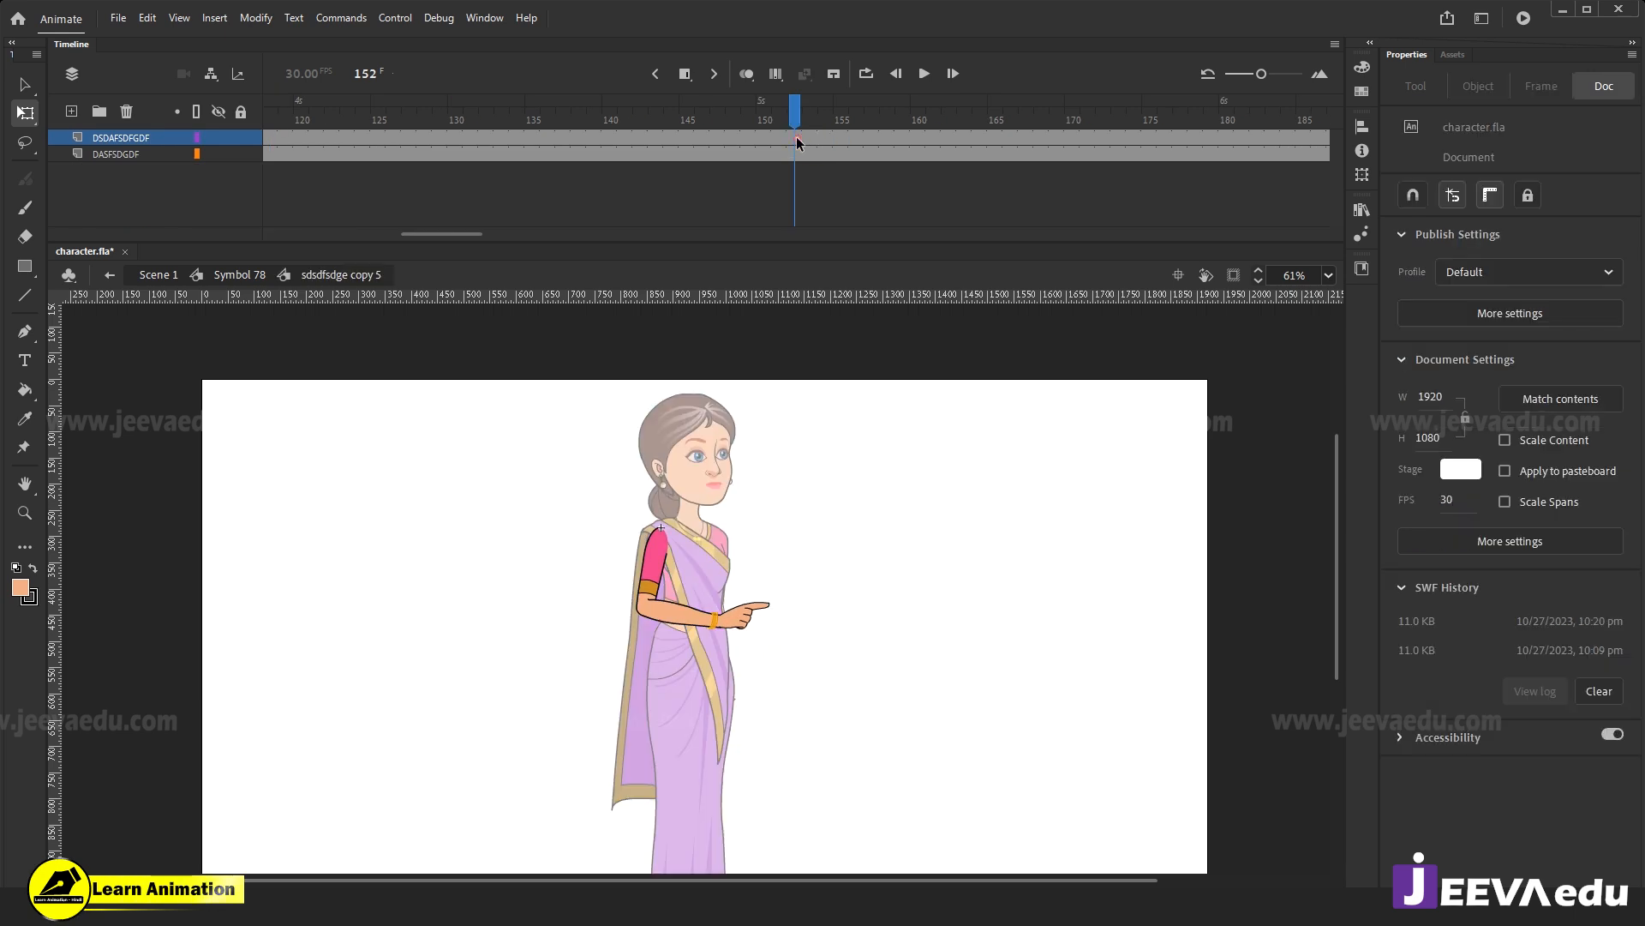
left_click(797, 137)
key("F6")
left_click(671, 138)
right_click(718, 141)
left_click(754, 185)
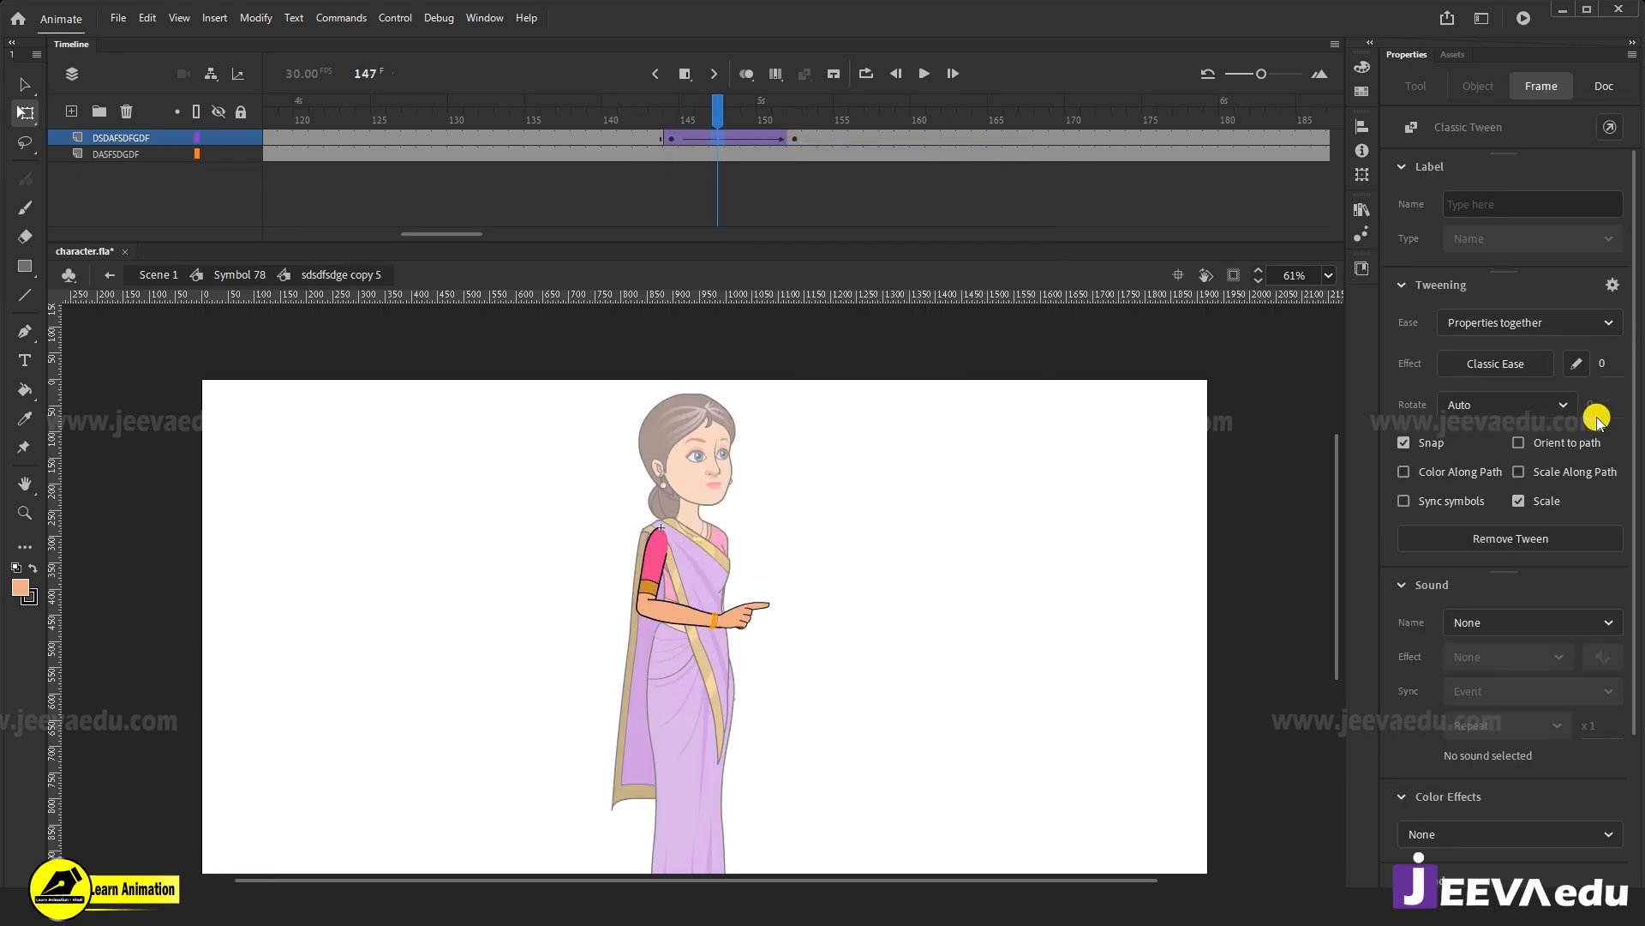
Rotate the forearm down around the elbow at frame 152 so it hangs alongside the body.
left_click(795, 138)
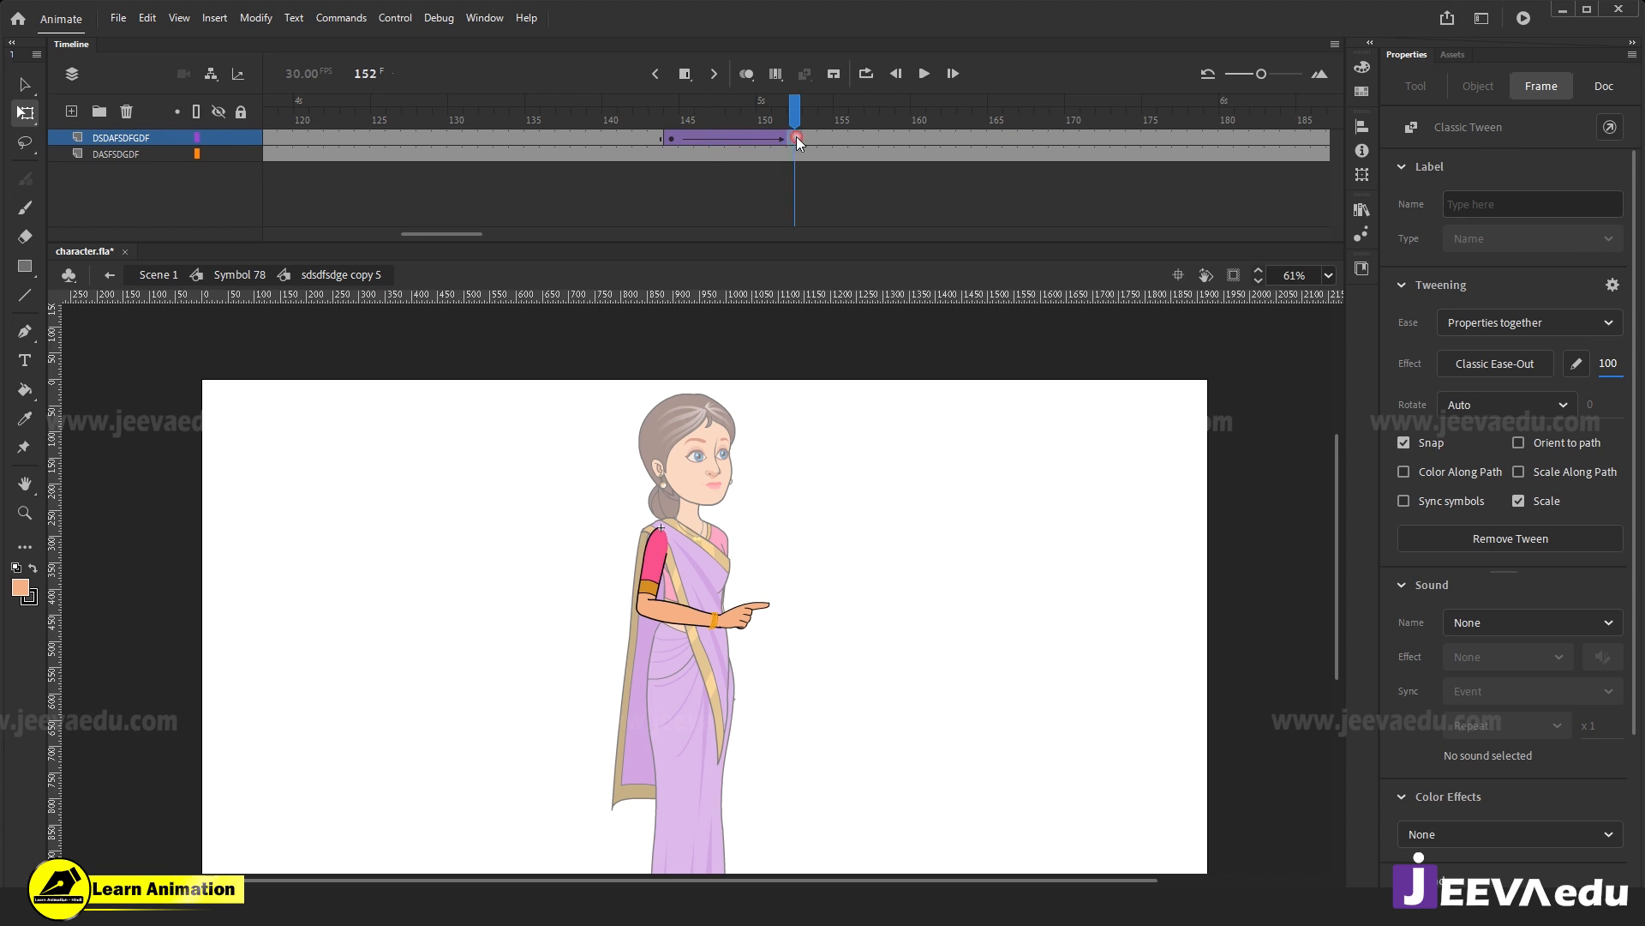
left_click(783, 604)
left_click_drag(730, 727, 682, 723)
Inside the forearm symbol, keyframe the hand layer at frames 144 and 152 and create a classic tween between them.
key("z")
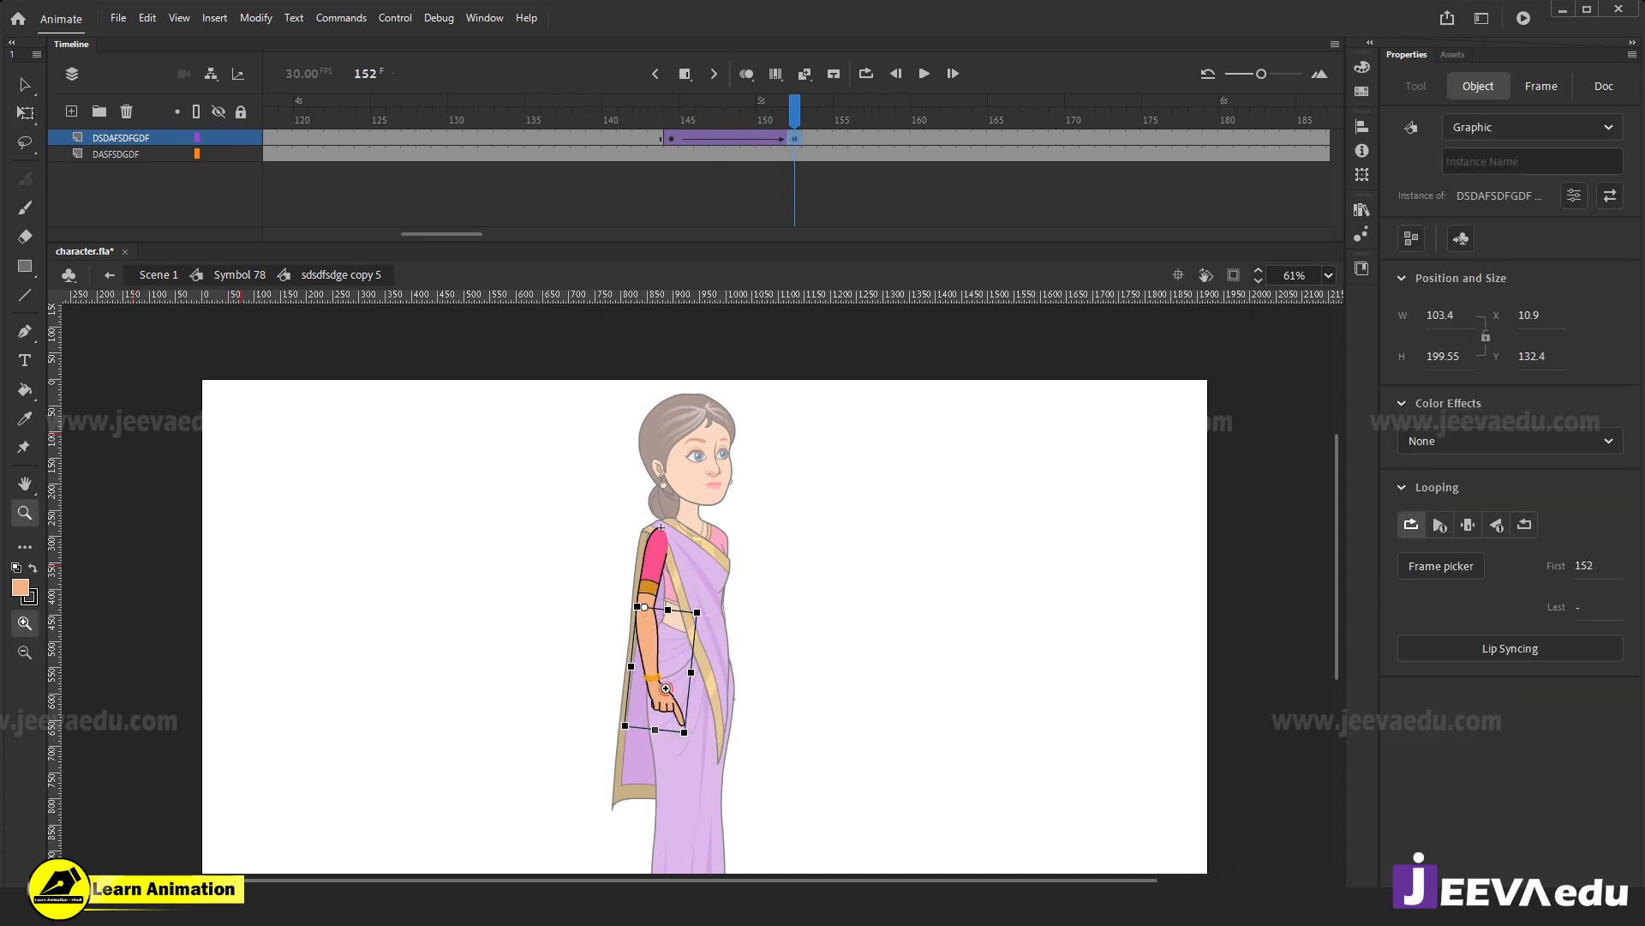
left_click(682, 723)
left_click(693, 617)
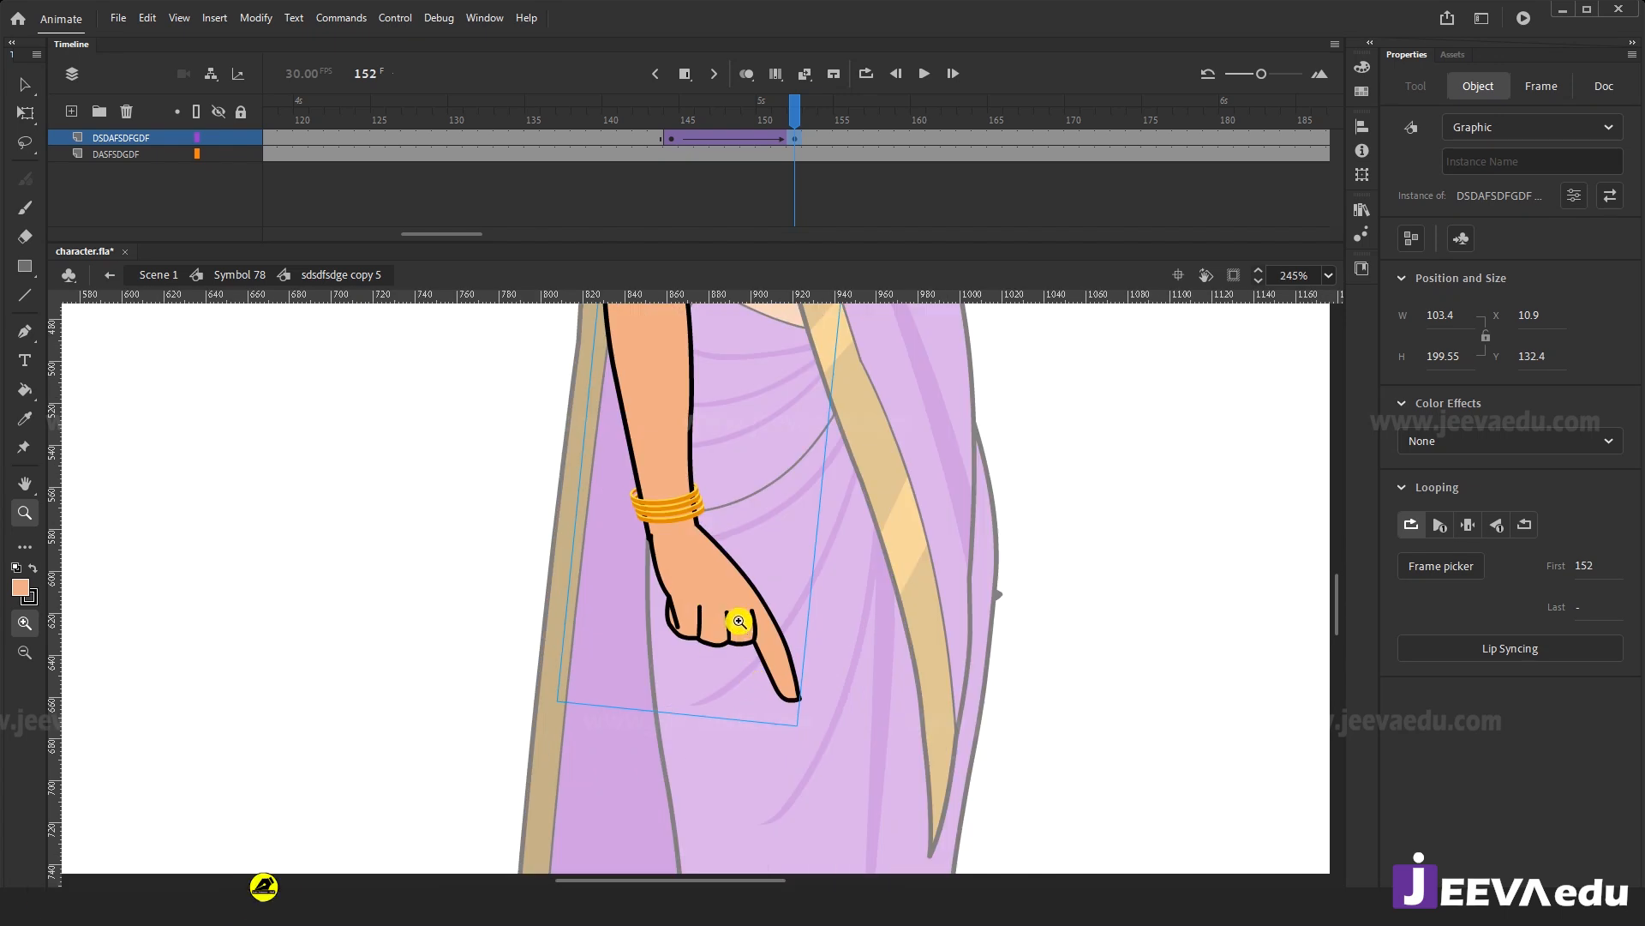
key("v")
double_click(739, 626)
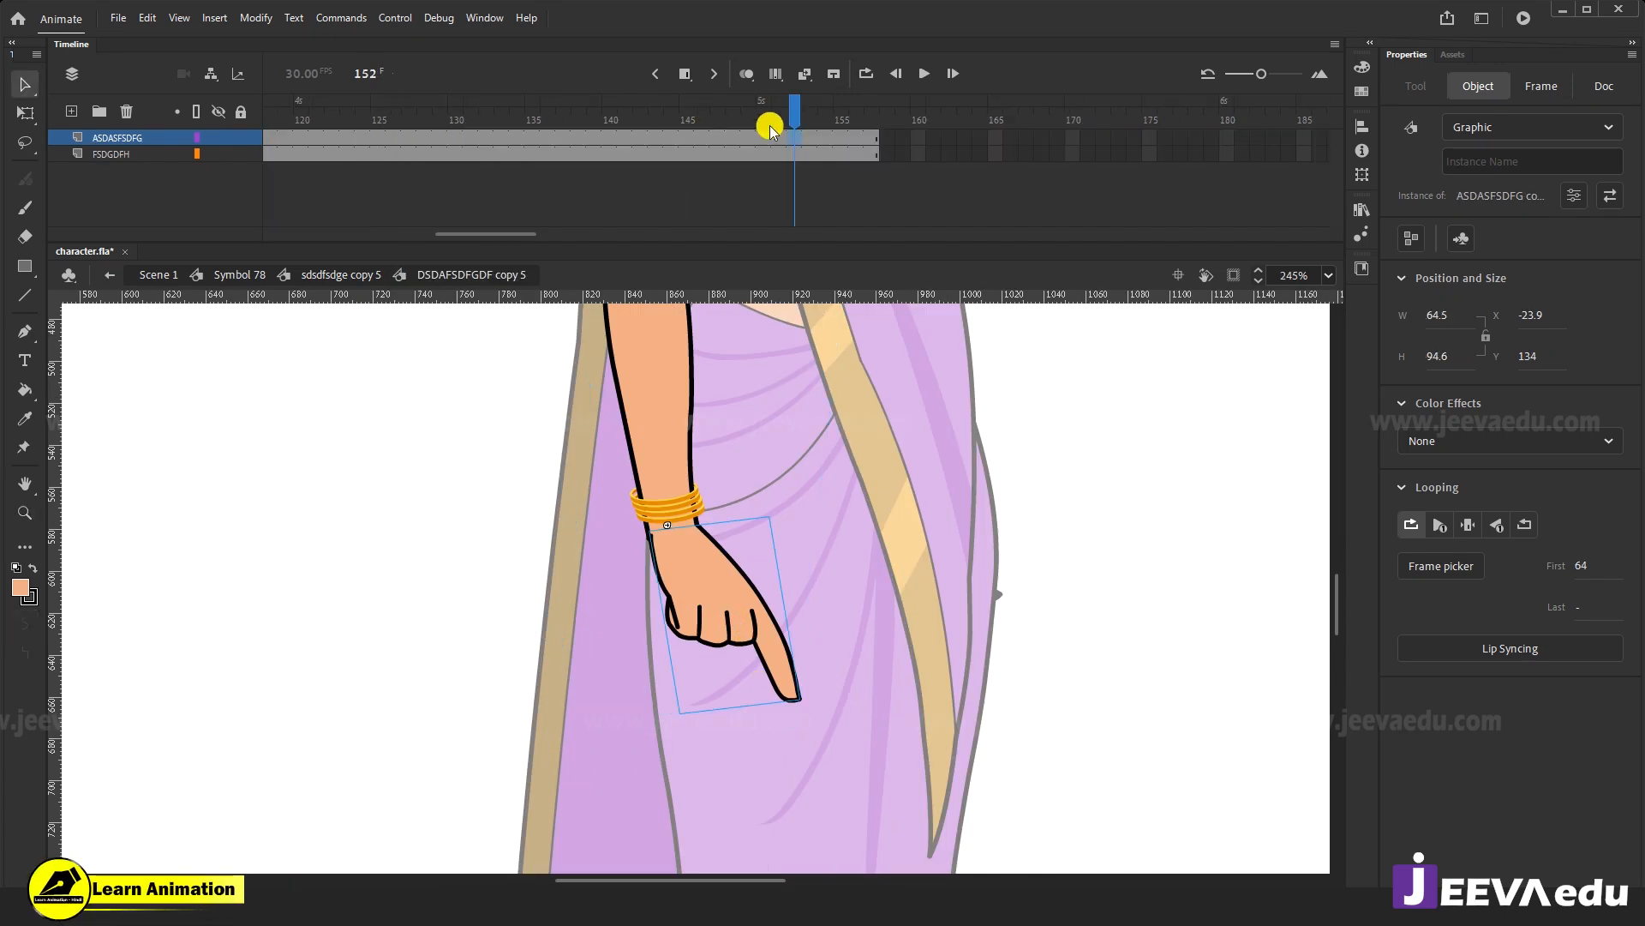
left_click(677, 138)
right_click(717, 138)
left_click(745, 151)
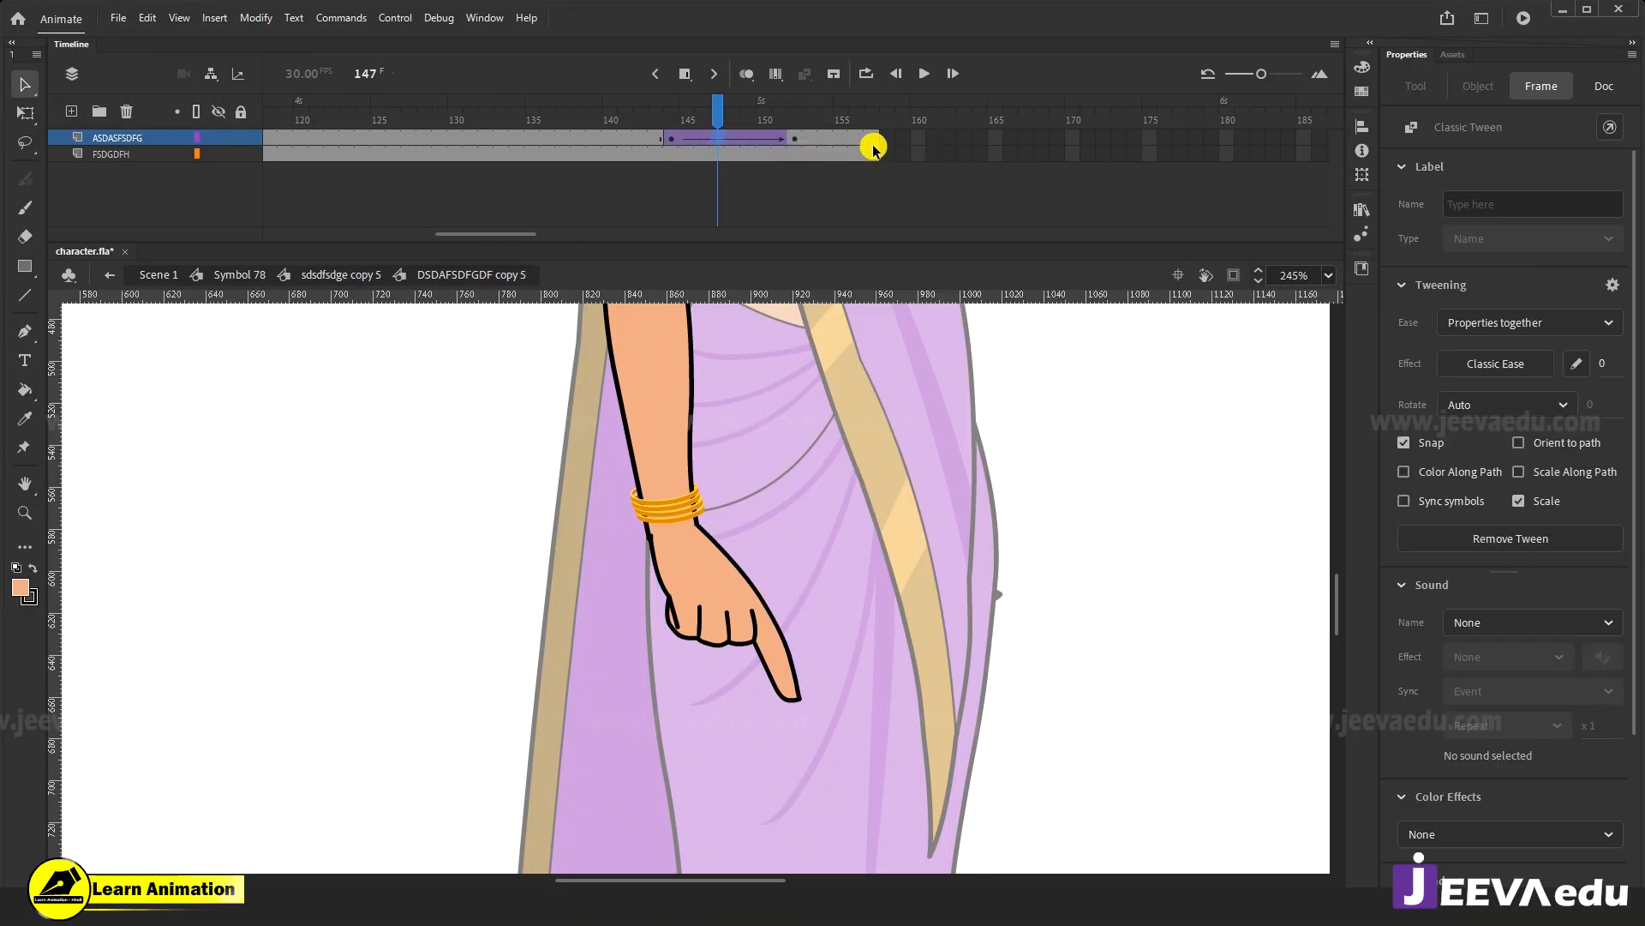
Extend both forearm symbol layers beyond frame 157 and apply a Classic Ease-Out of 100 to the hand tween.
left_click_drag(881, 147, 1083, 231)
key("F5")
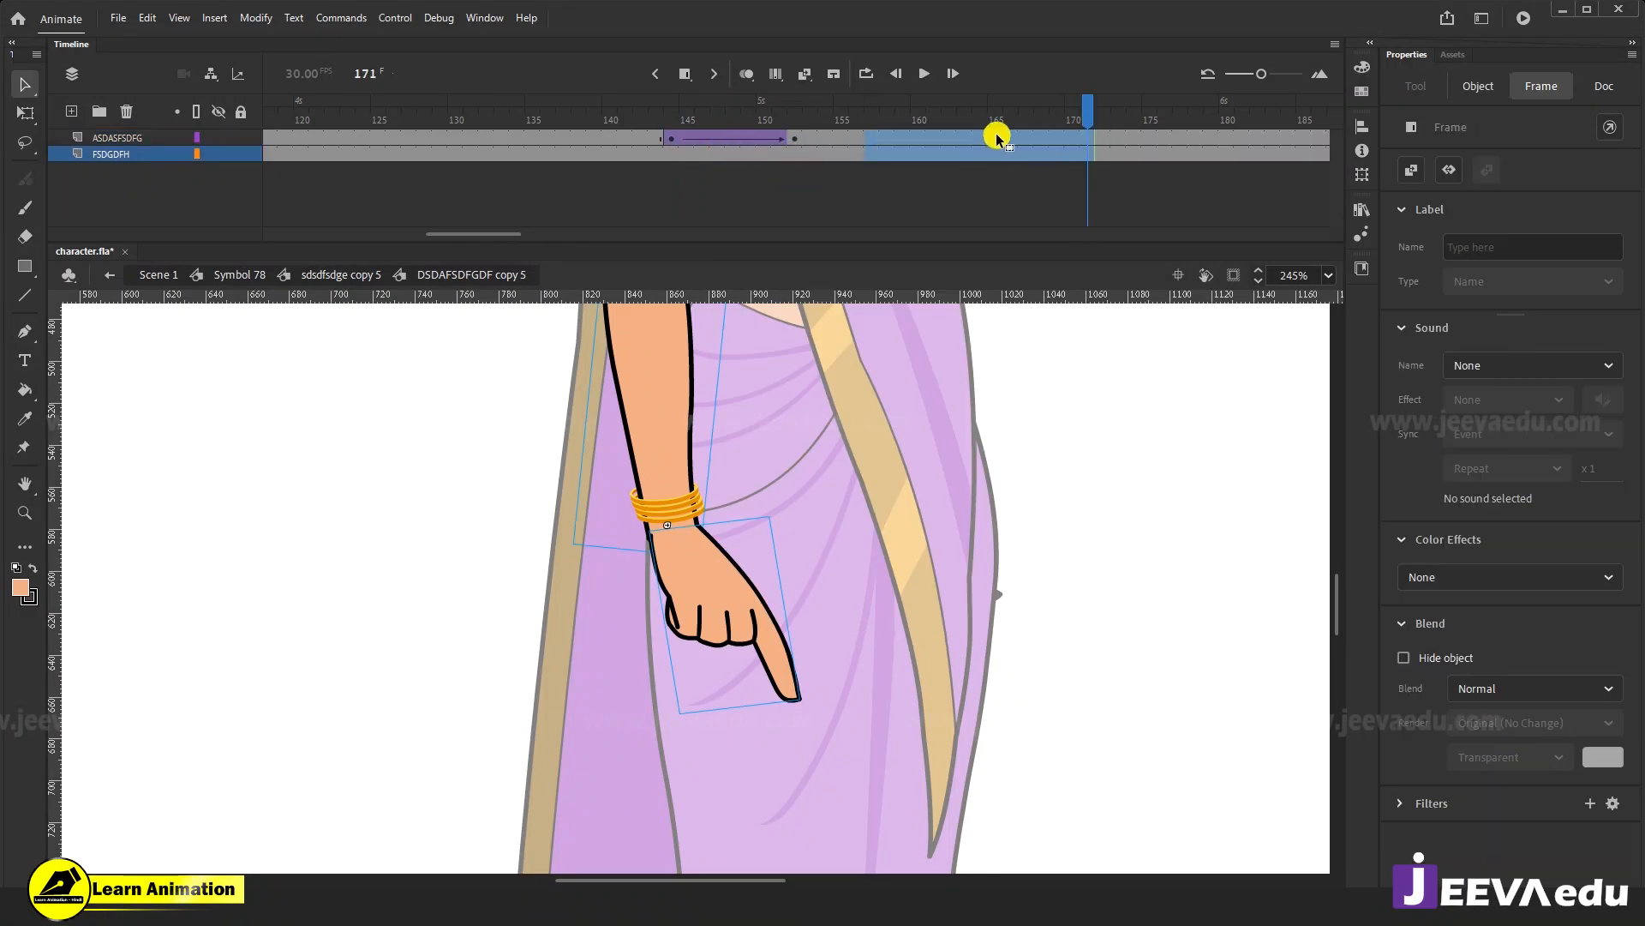
left_click(748, 138)
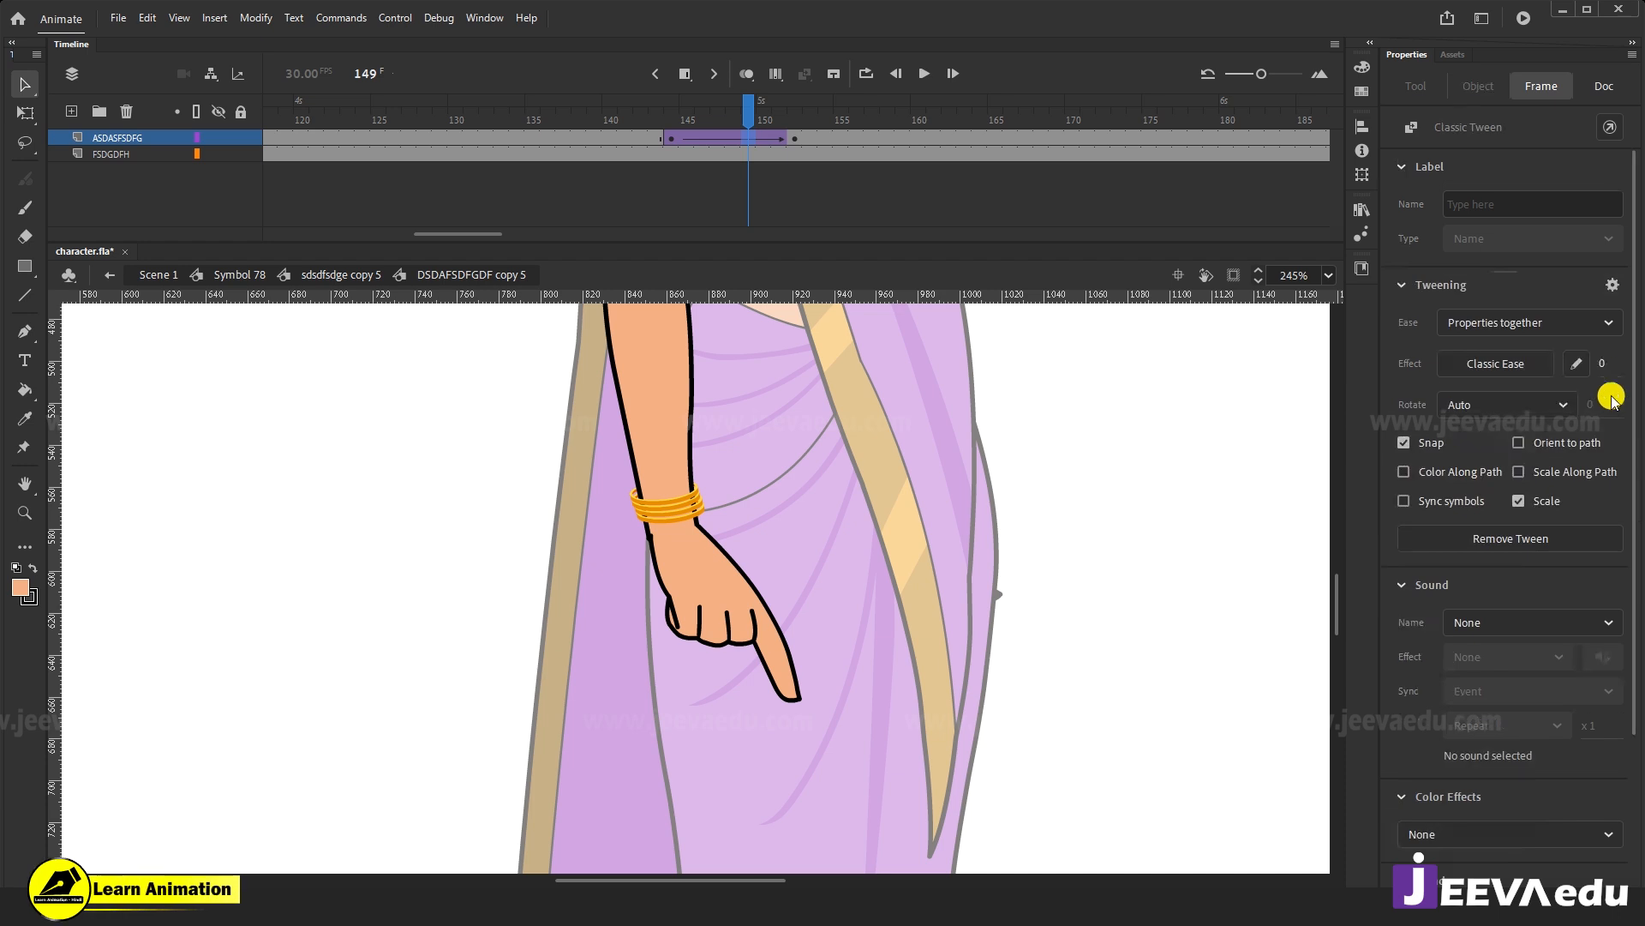
left_click(694, 138)
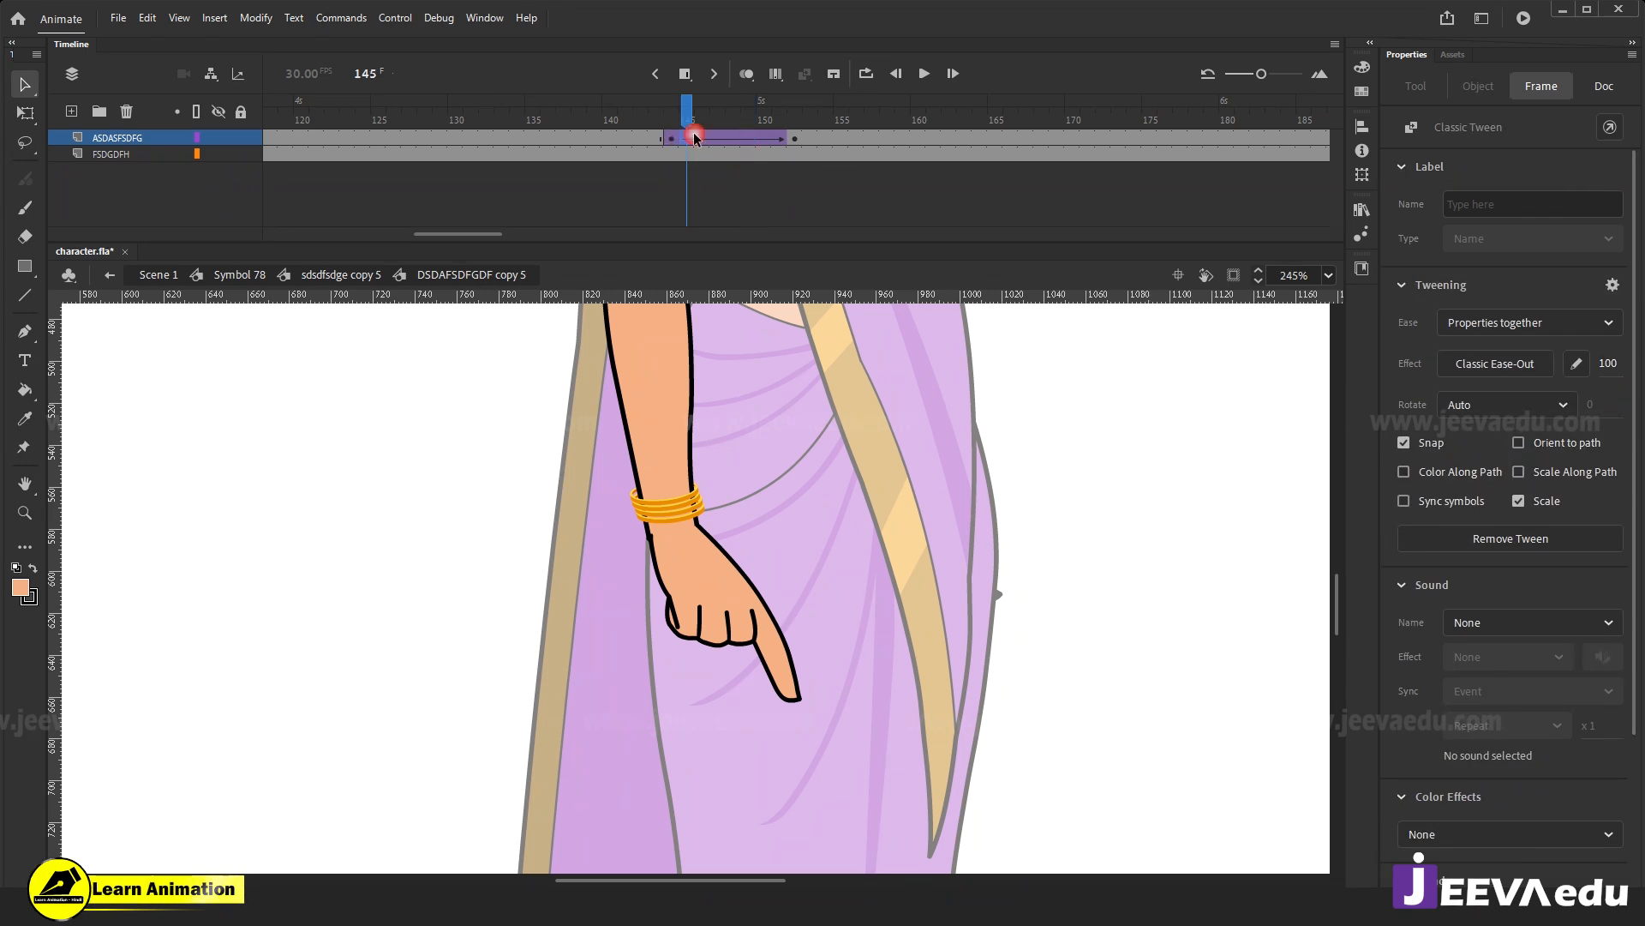
left_click(701, 138)
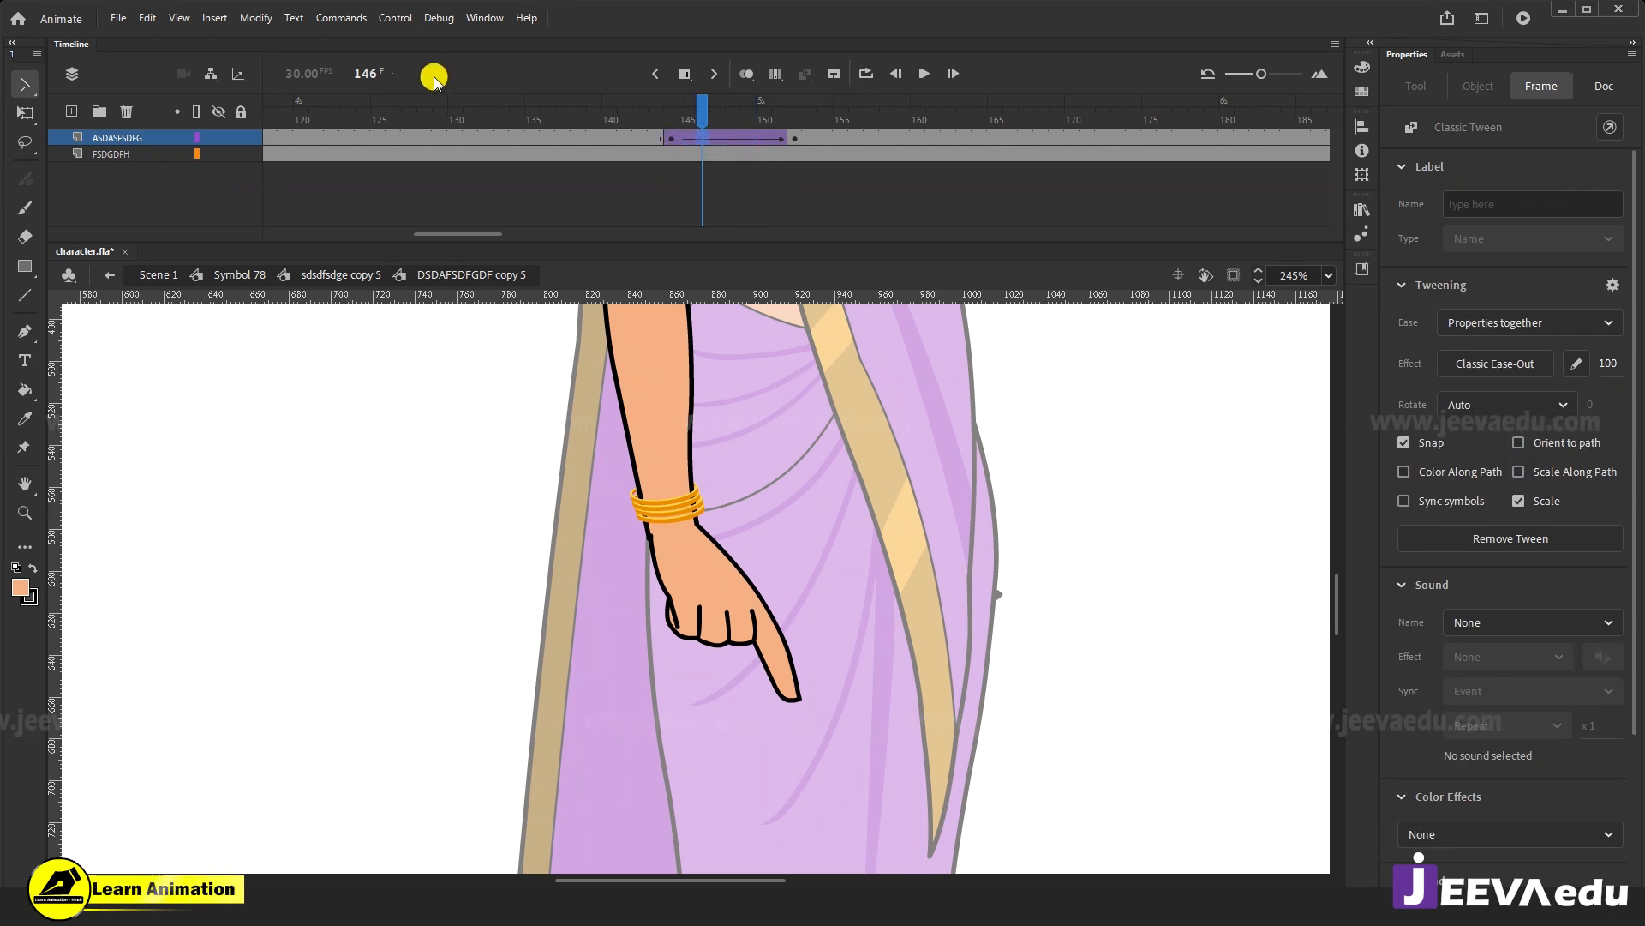
Inside the hand symbol, insert a keyframe at frame 146 and swap the pointing hand for the open hand, frame 1.
left_click(795, 138)
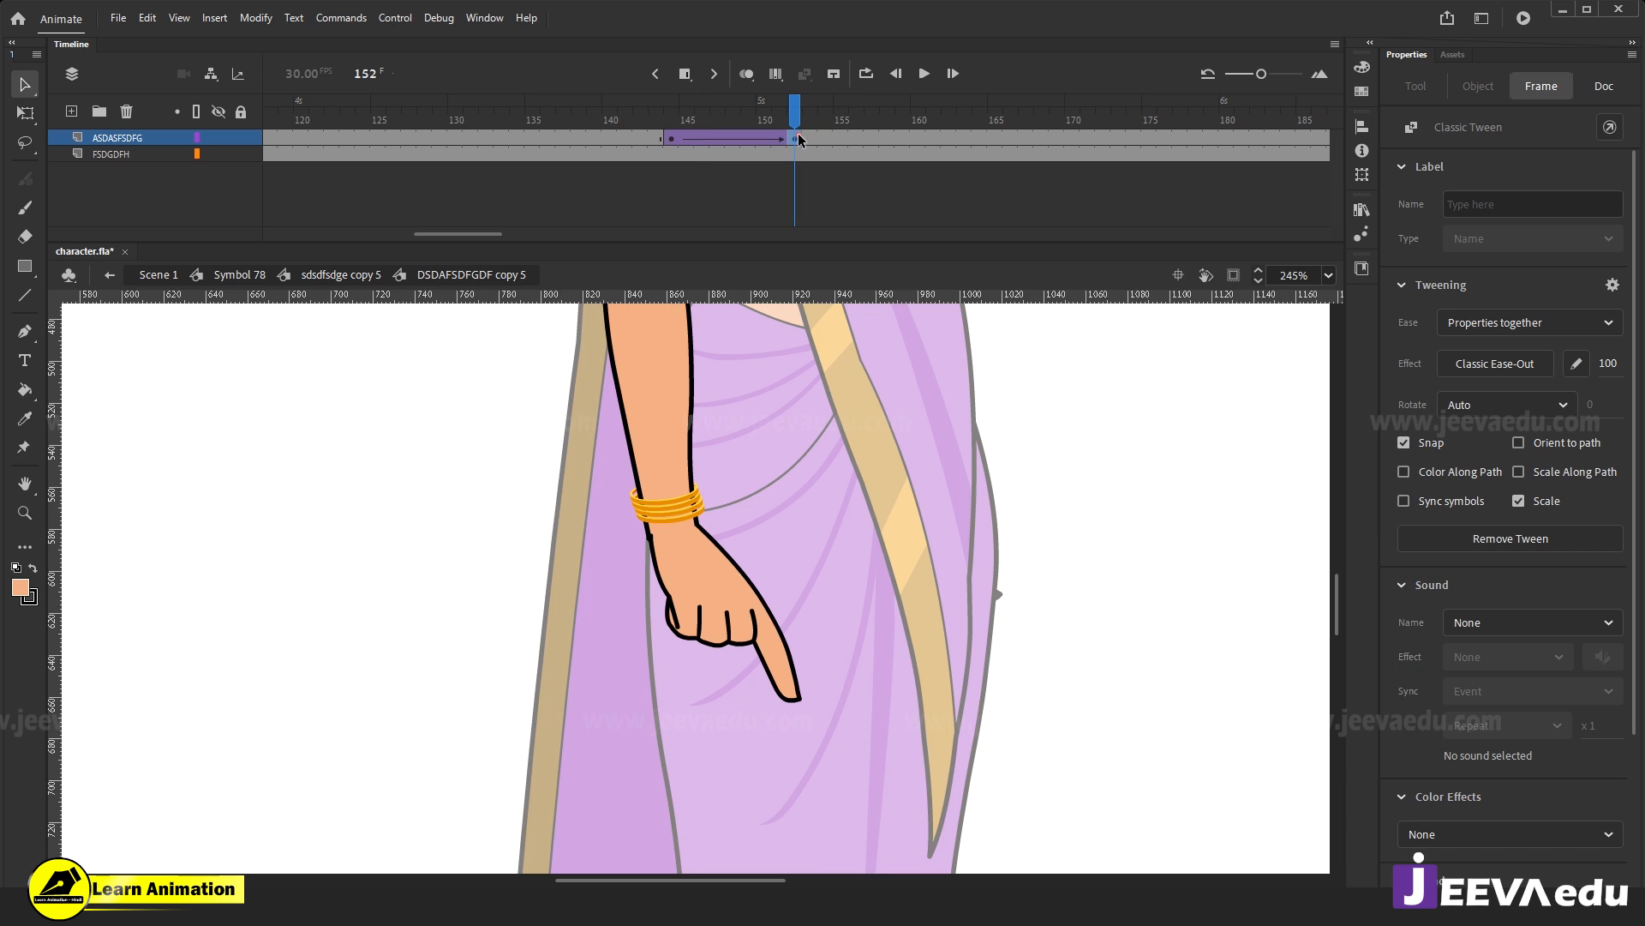
double_click(725, 630)
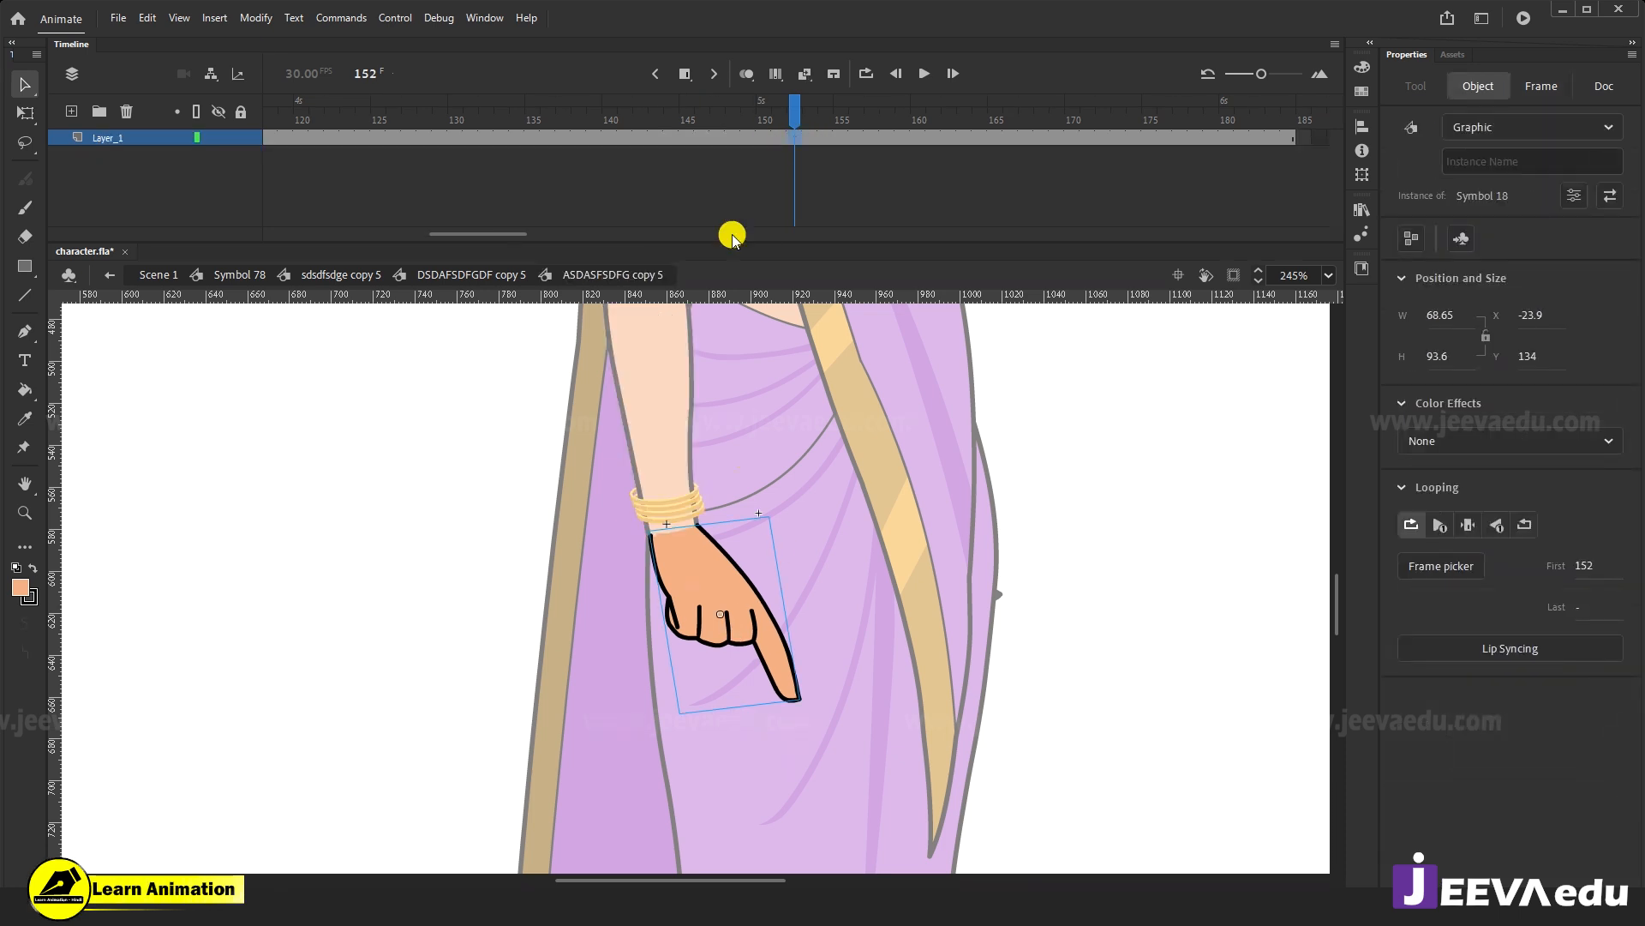
left_click(726, 133)
left_click(700, 138)
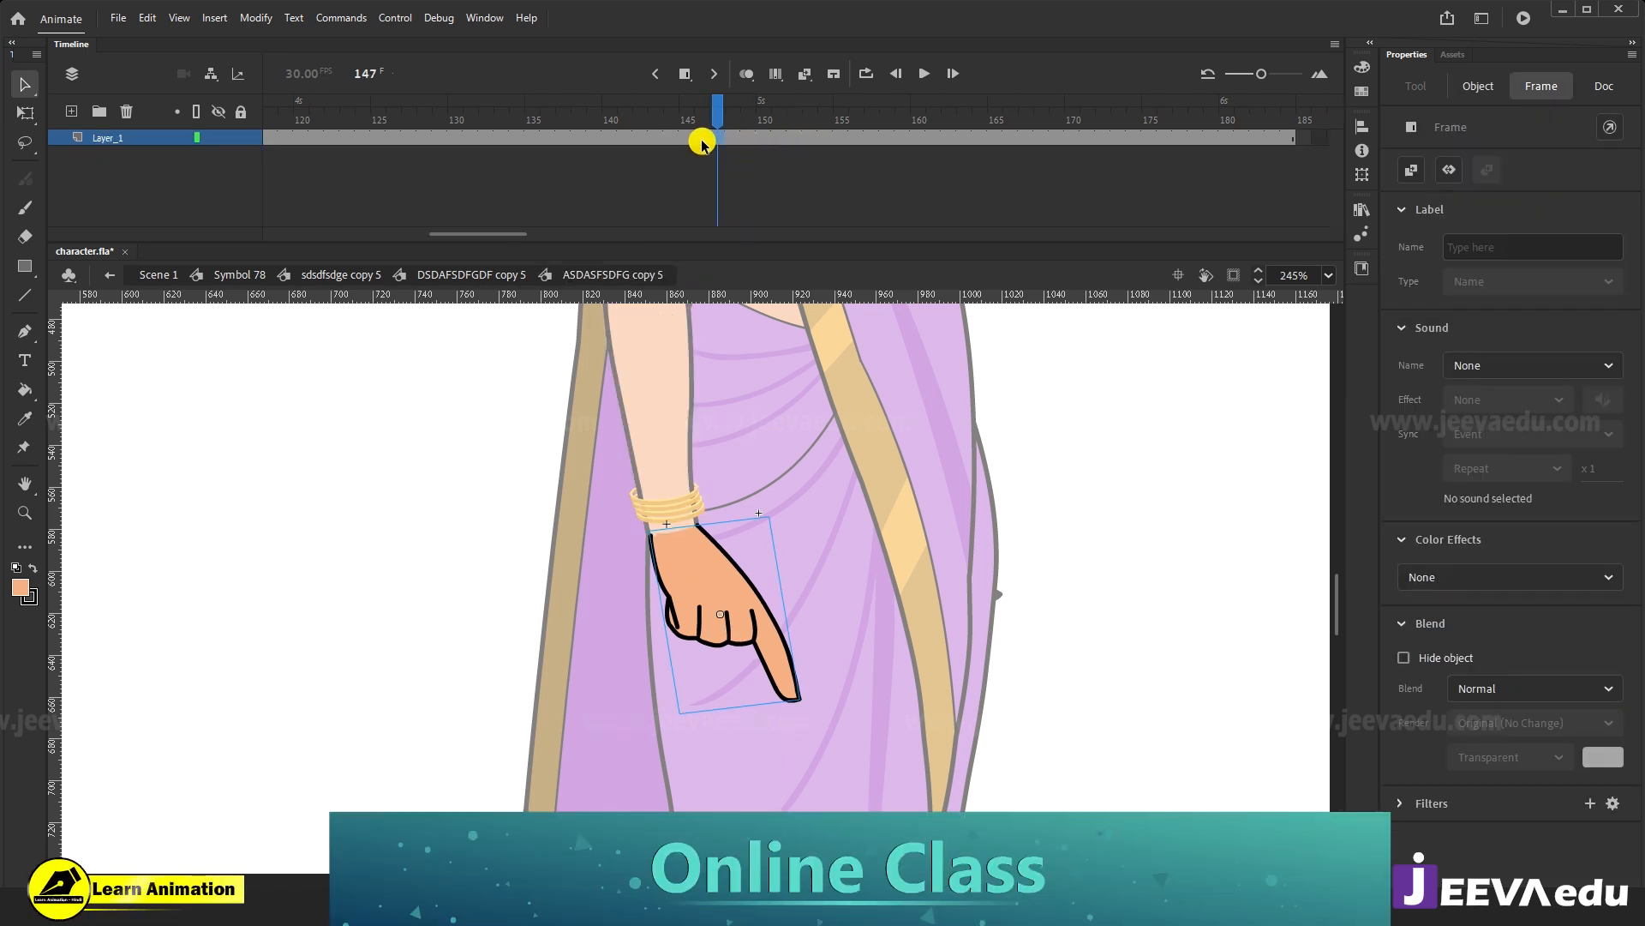
left_click(701, 137)
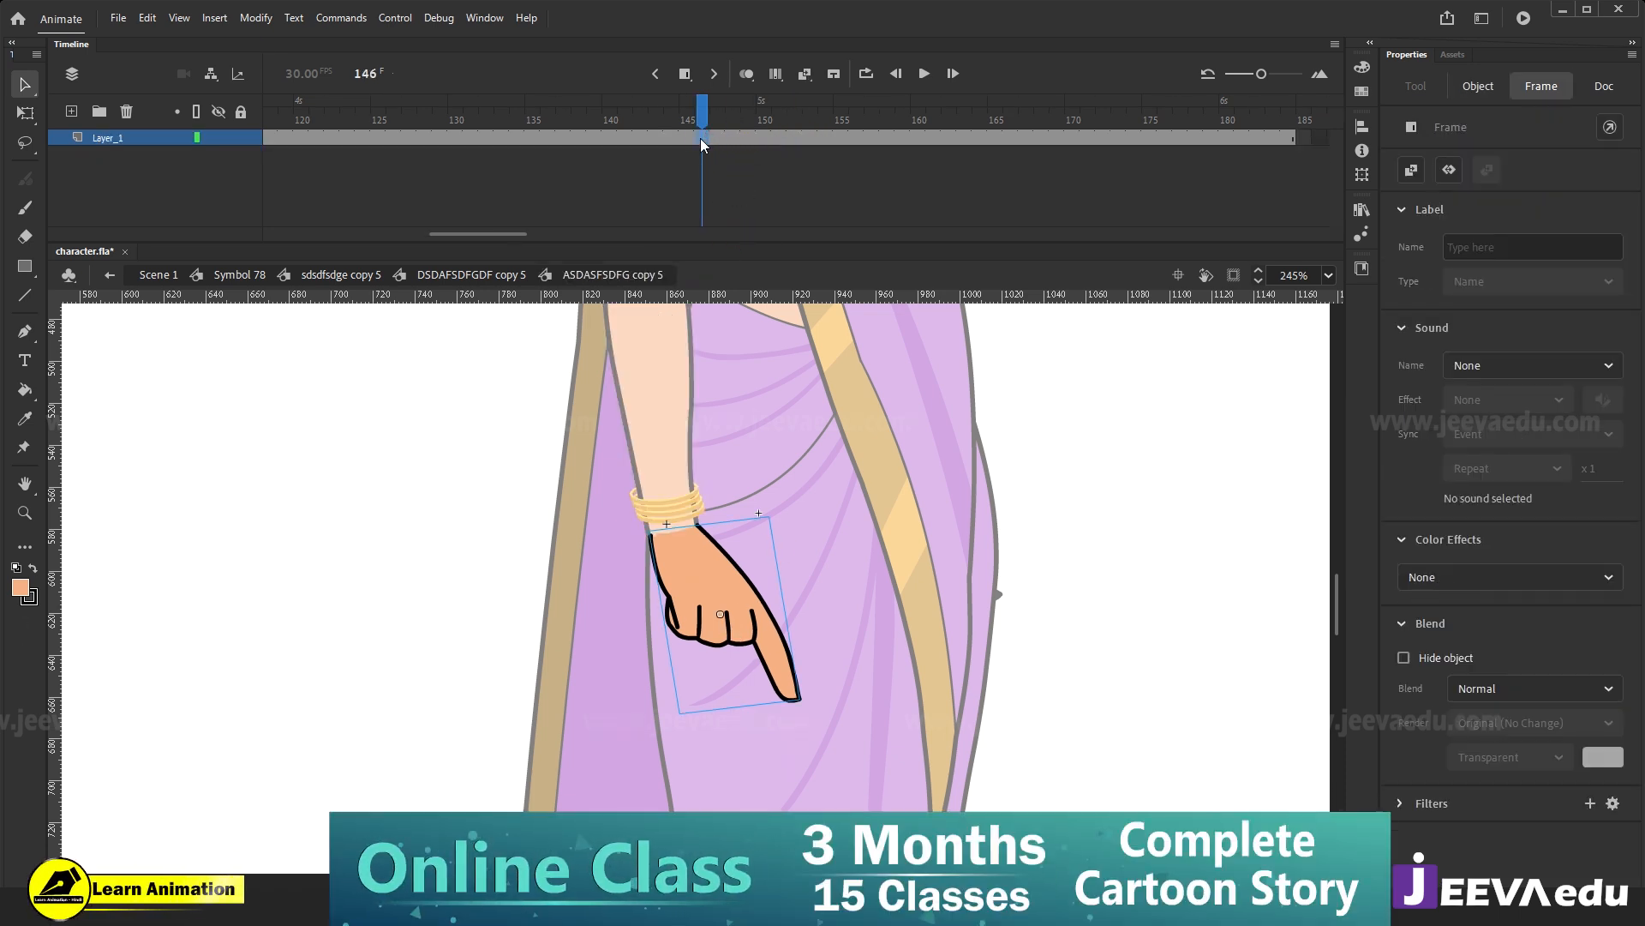
left_click(724, 618)
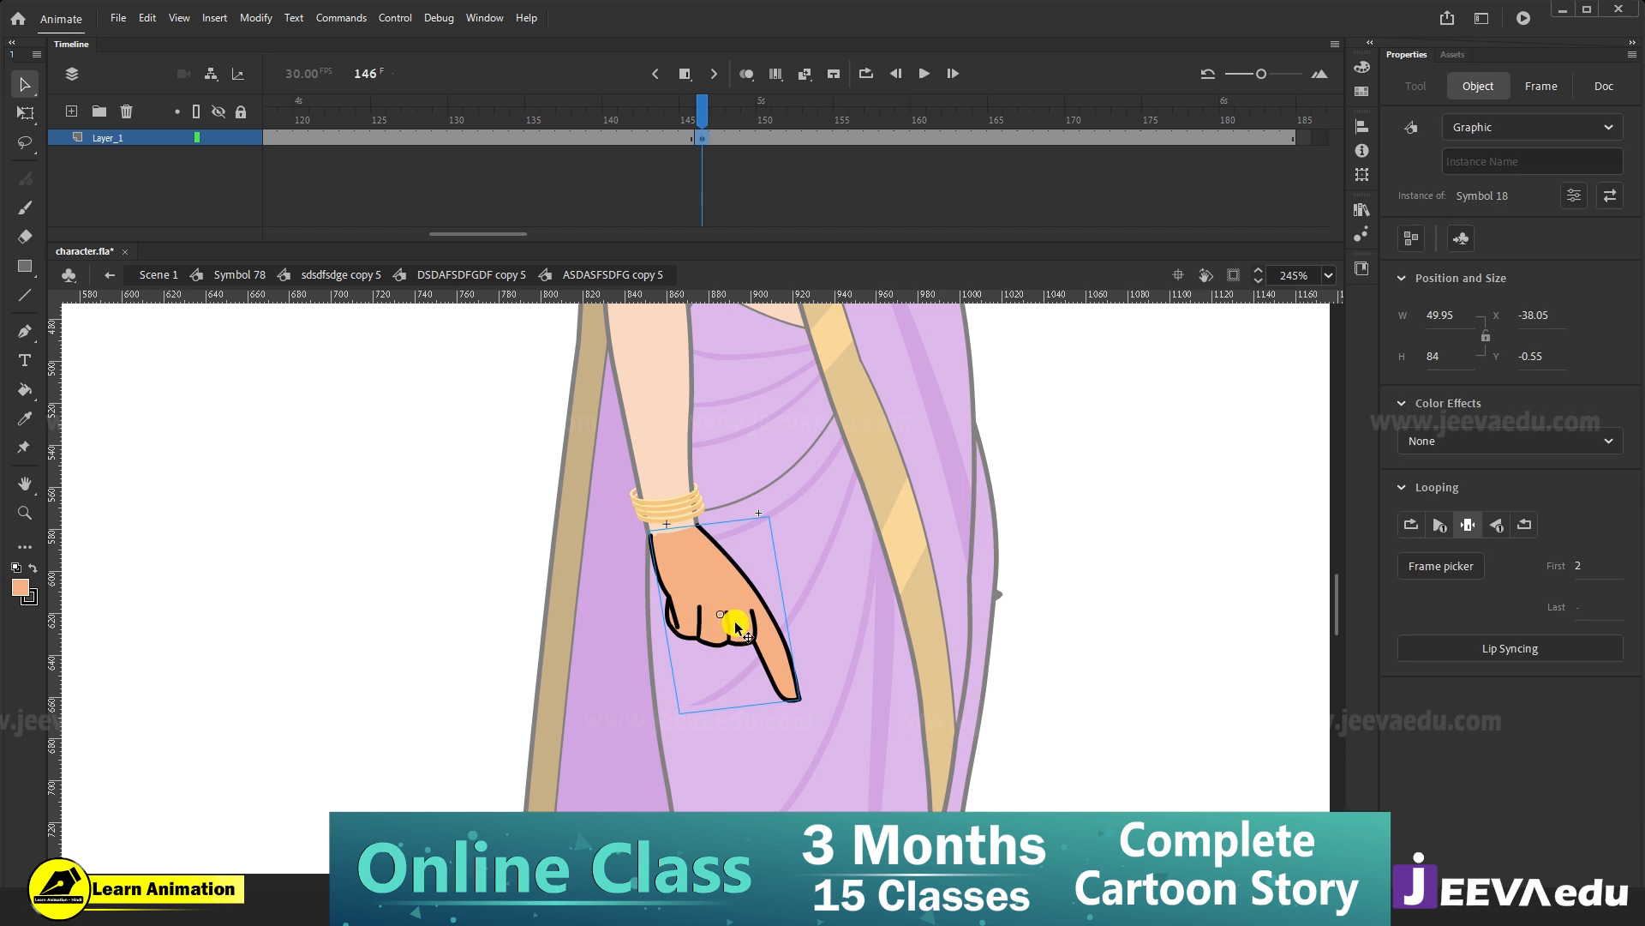
left_click(1438, 566)
left_click(1037, 463)
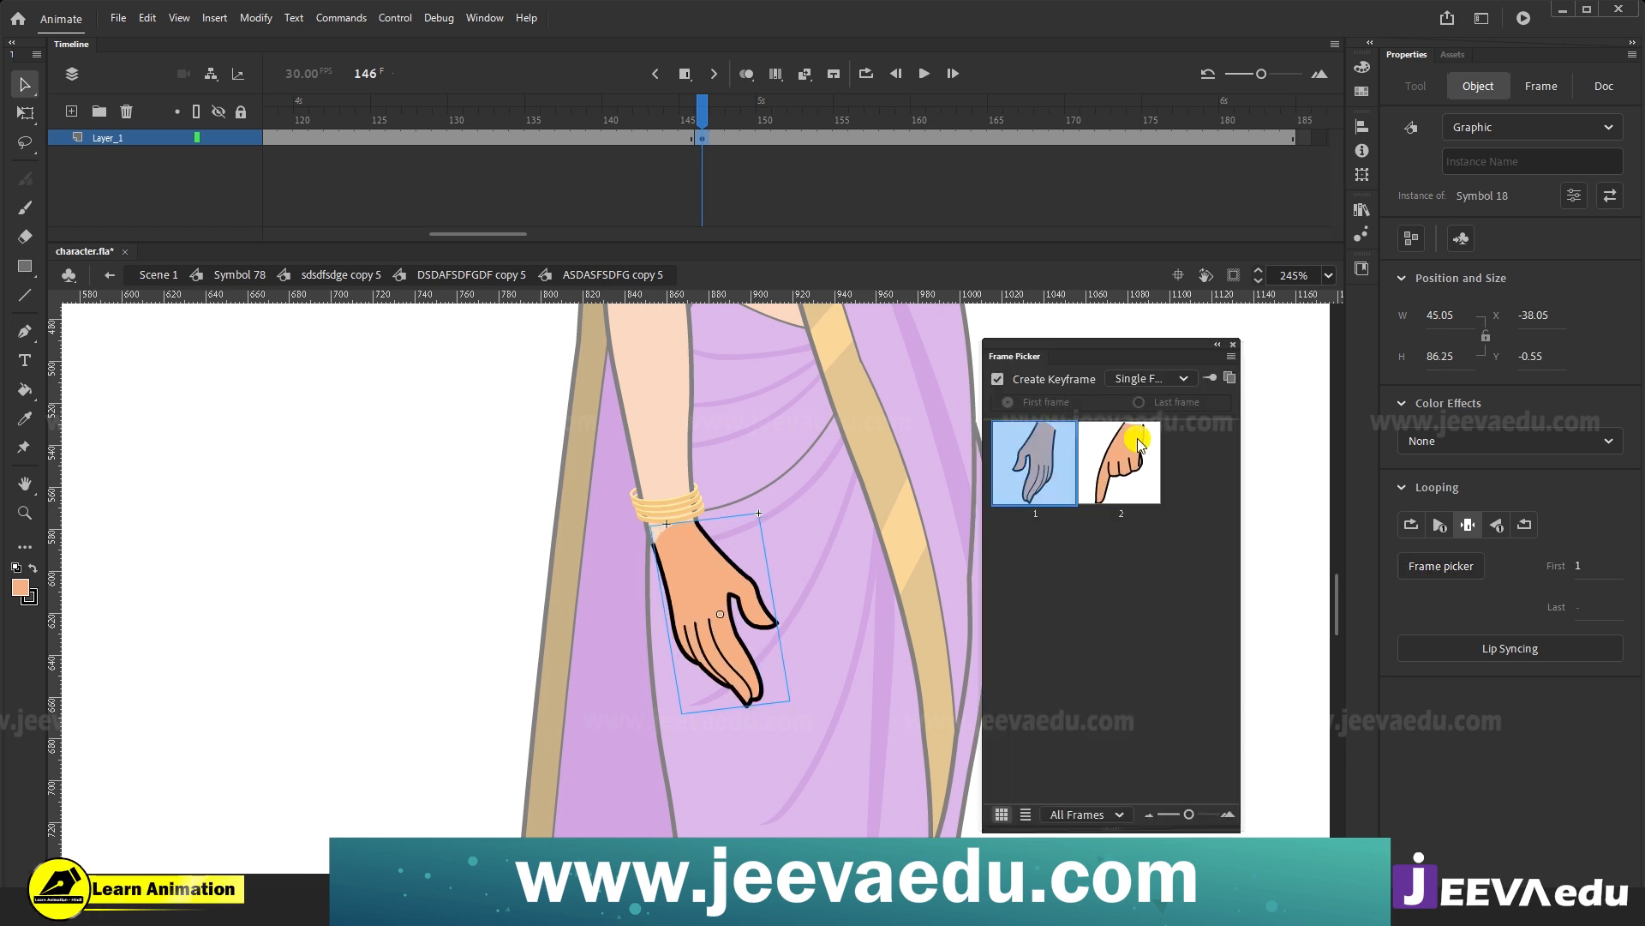
left_click(1228, 347)
Rotate the open hand clockwise around the wrist at frame 152 so it hangs straighter, and return to Symbol 78.
left_click(476, 275)
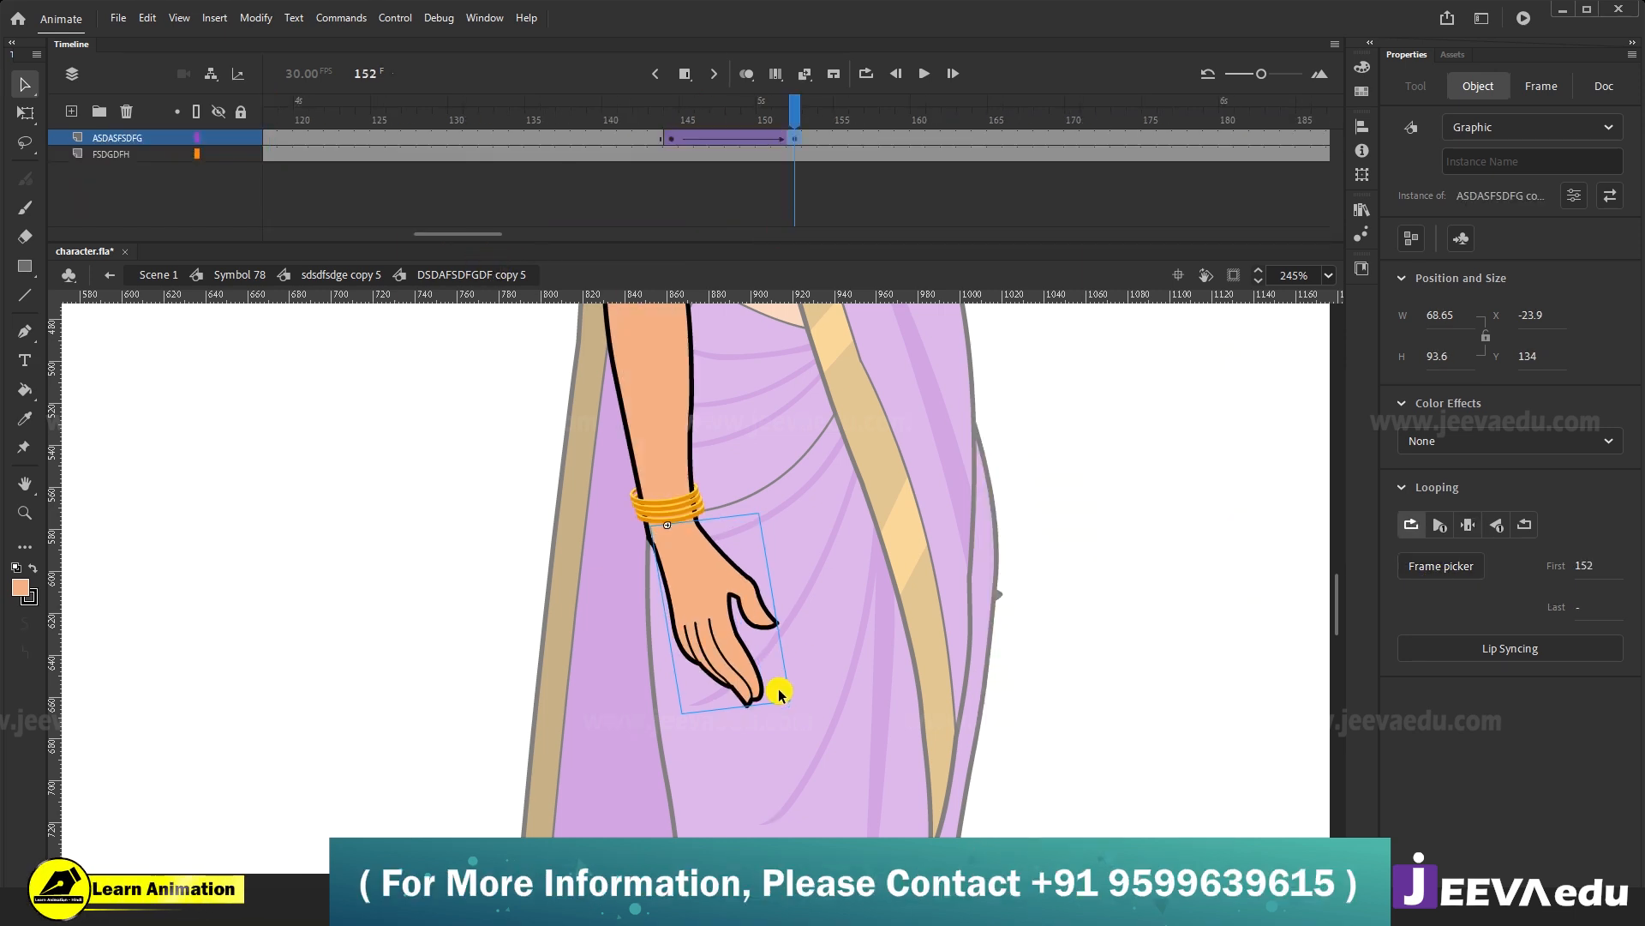
key("q")
left_click_drag(795, 703, 757, 717)
left_click(306, 276)
left_click(239, 274)
Review the full character's arm-lowering motion between frames 144 and 152.
key("z")
left_click(686, 542, "alt")
left_click(685, 541, "alt")
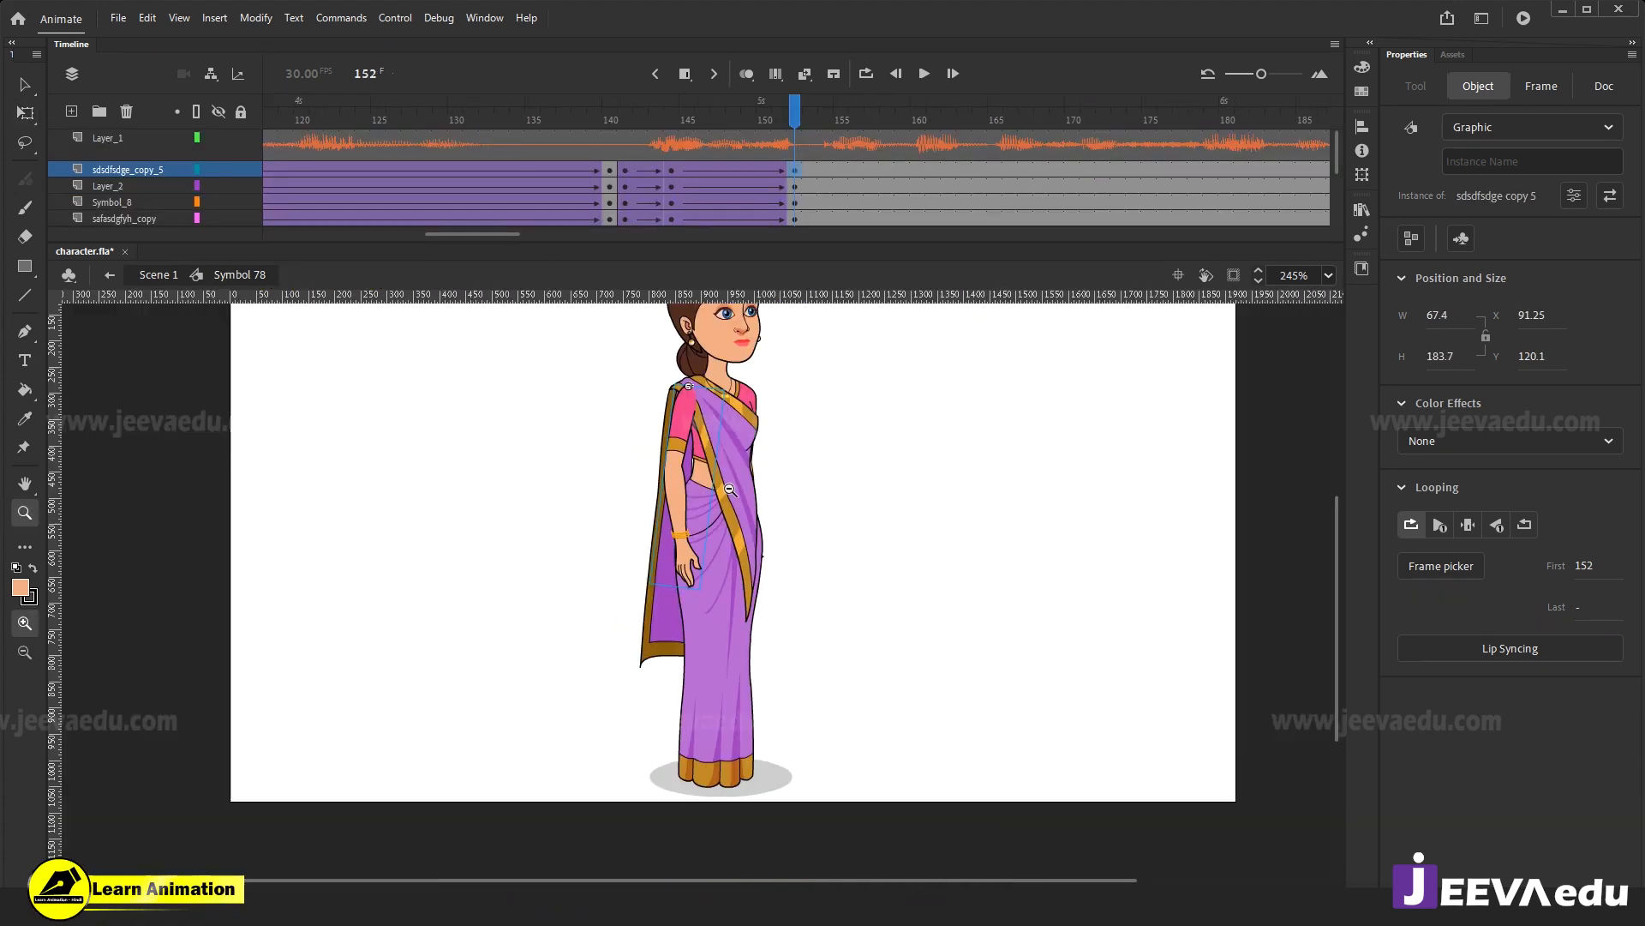
left_click(719, 479, "alt")
left_click_drag(761, 122, 672, 138)
left_click_drag(614, 454, 790, 812)
left_click_drag(806, 593, 805, 638)
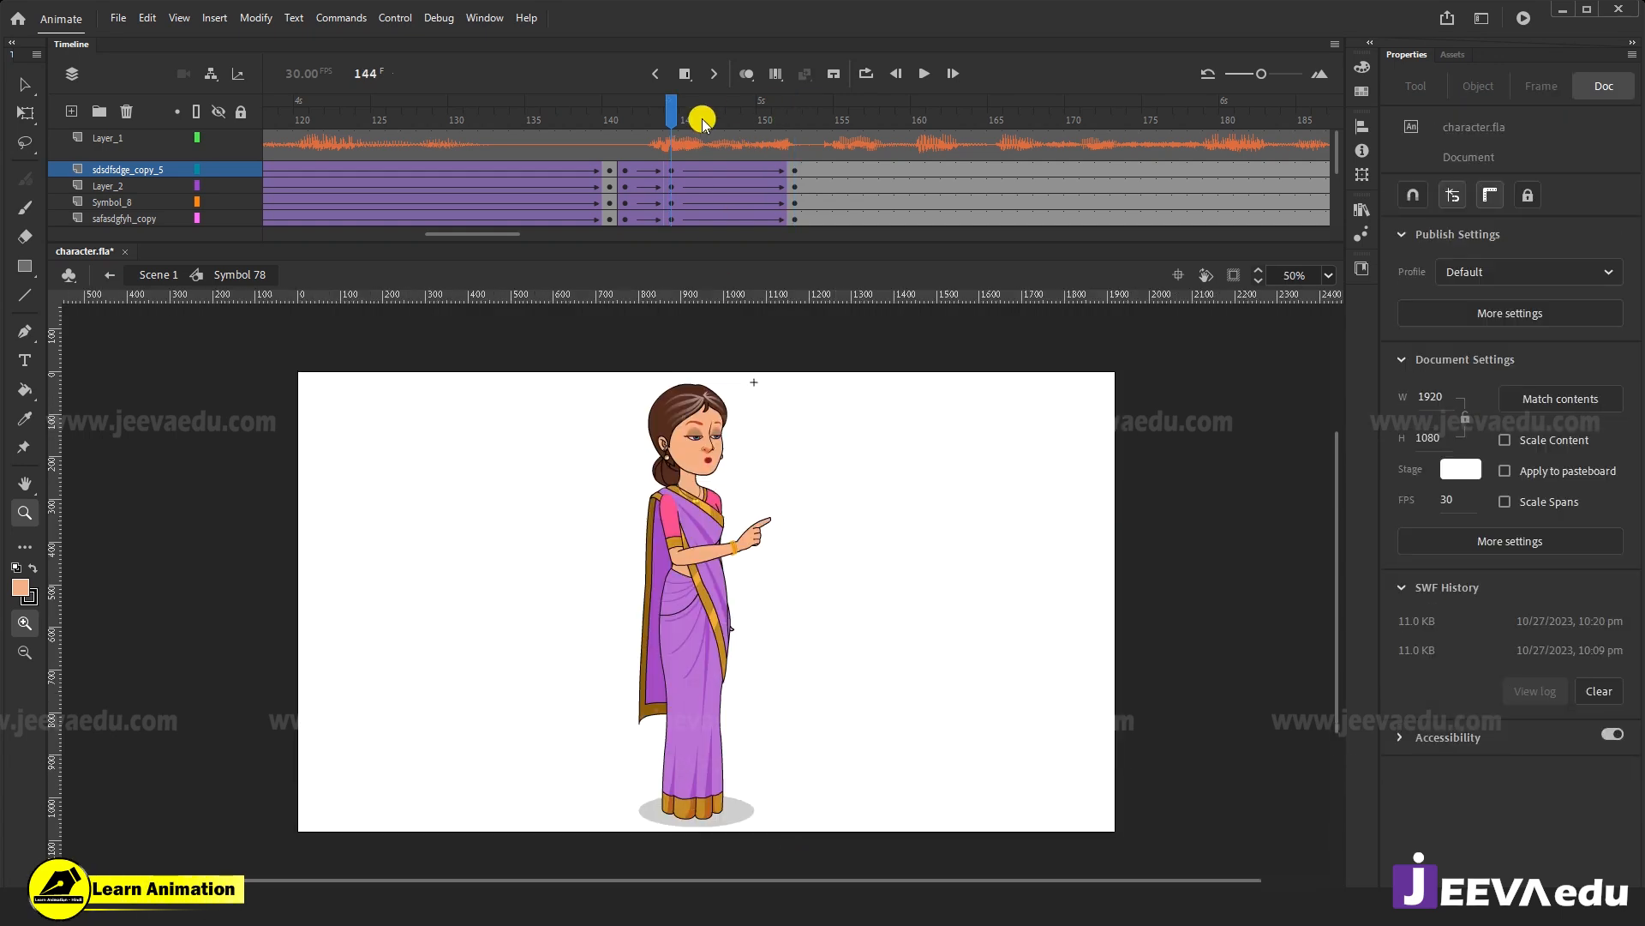
left_click_drag(701, 121, 790, 150)
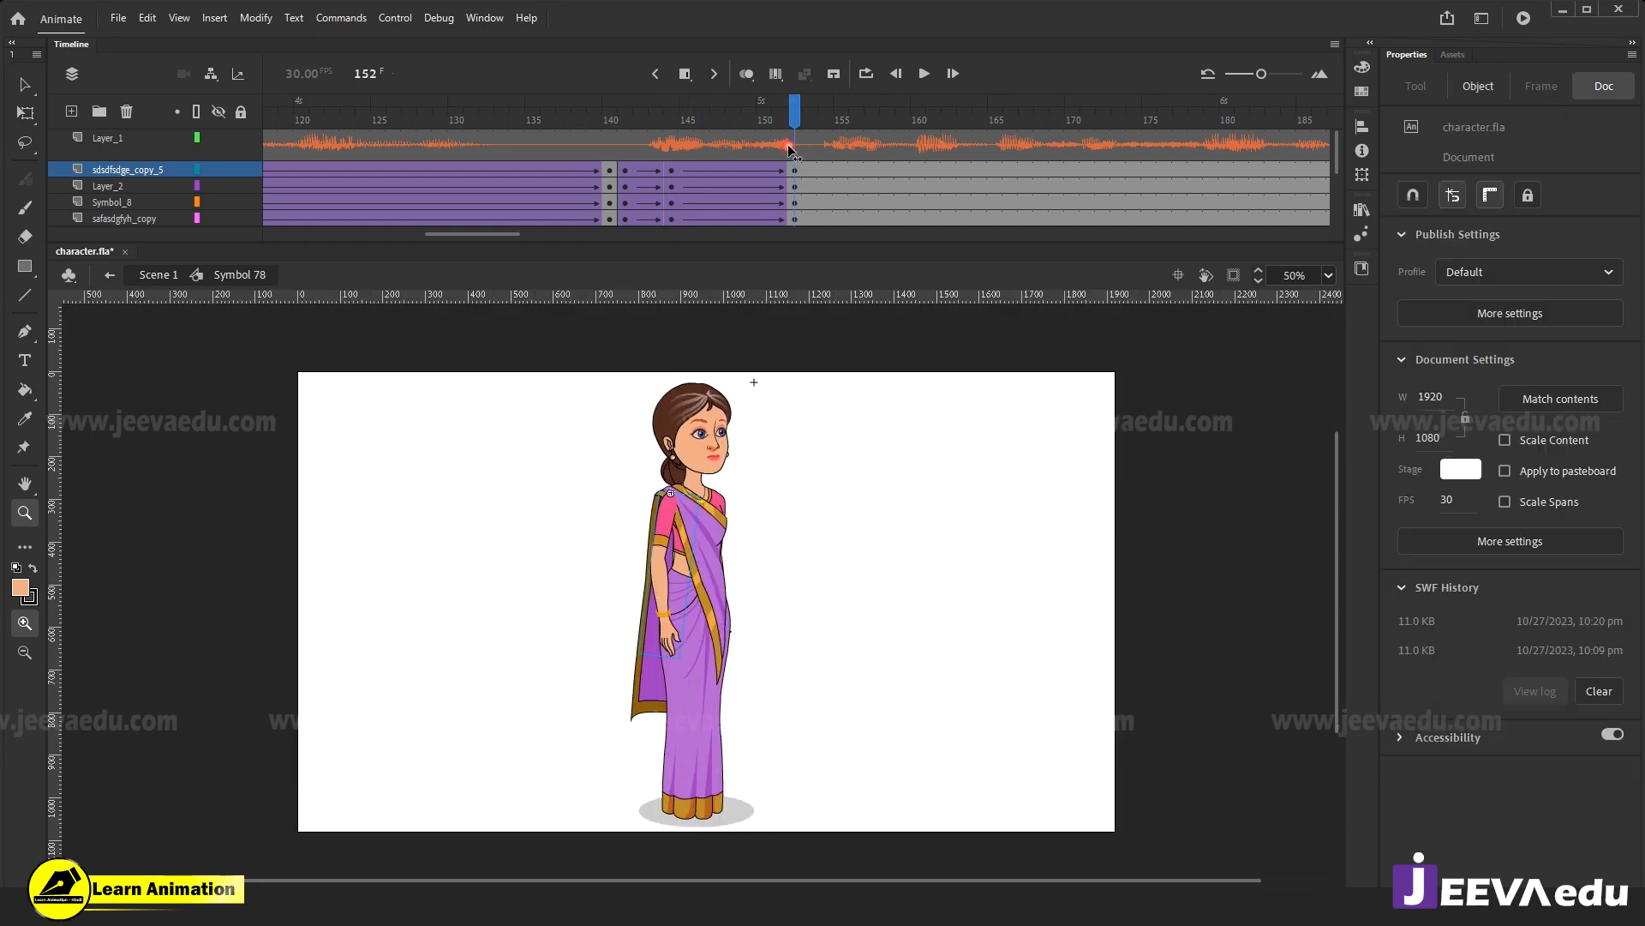
At frame 152, rotate the sari's hanging back end to nearly vertical and slightly adjust the rotation of the front drape.
key("v")
left_click(647, 710)
key("q")
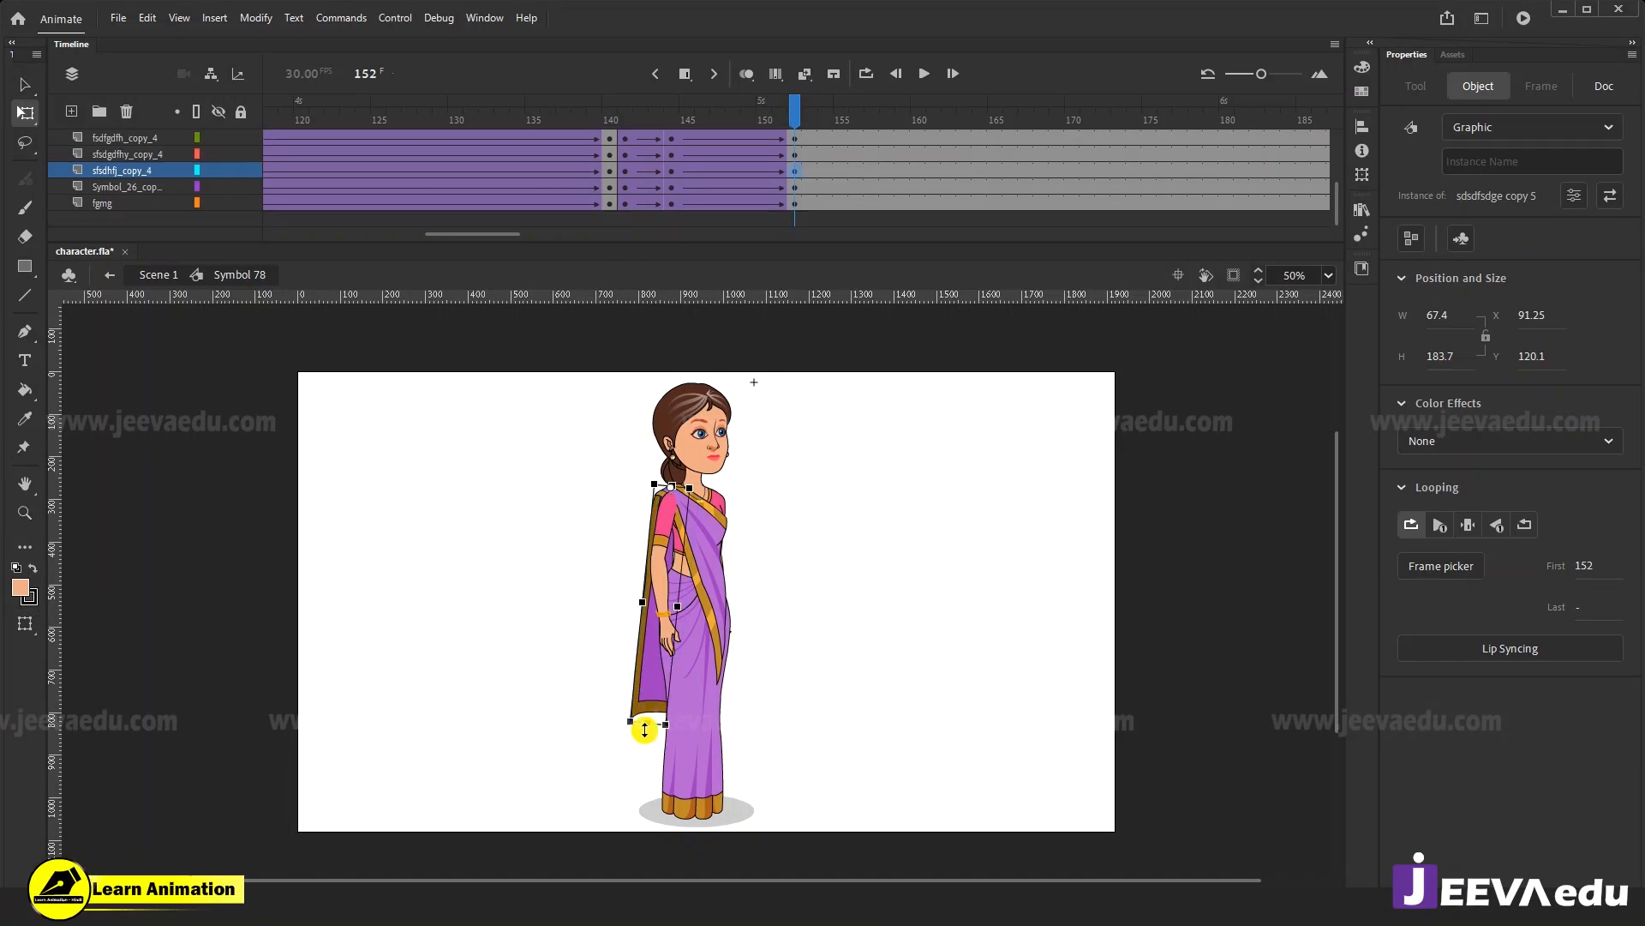
left_click_drag(634, 739, 653, 735)
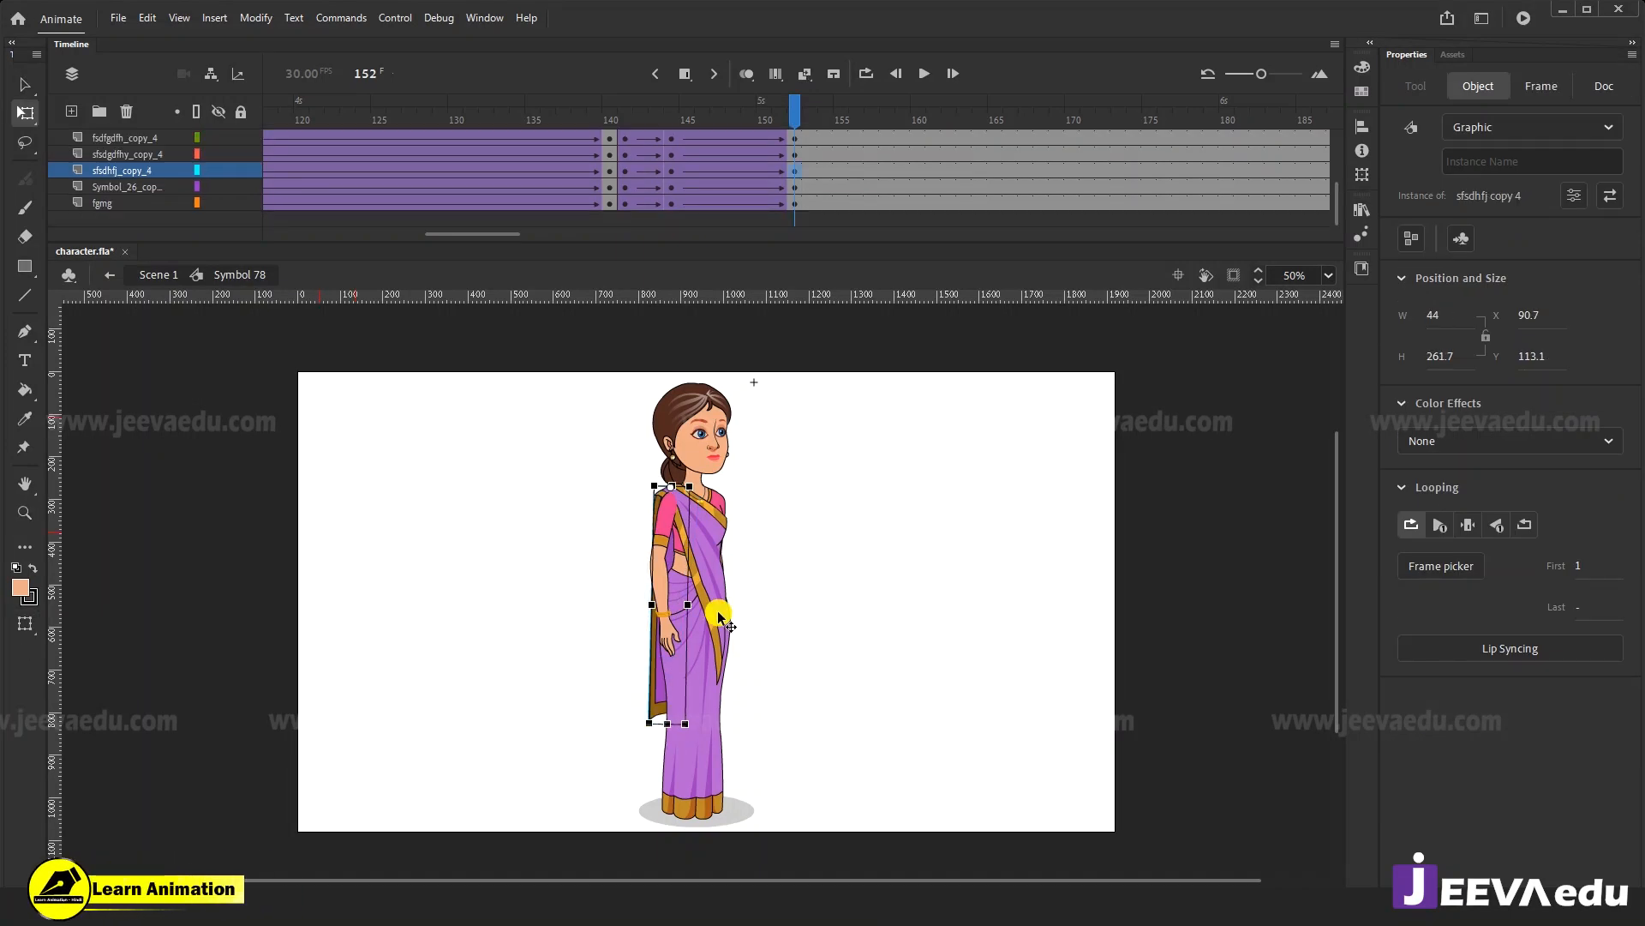
left_click(720, 638)
left_click_drag(734, 701, 739, 696)
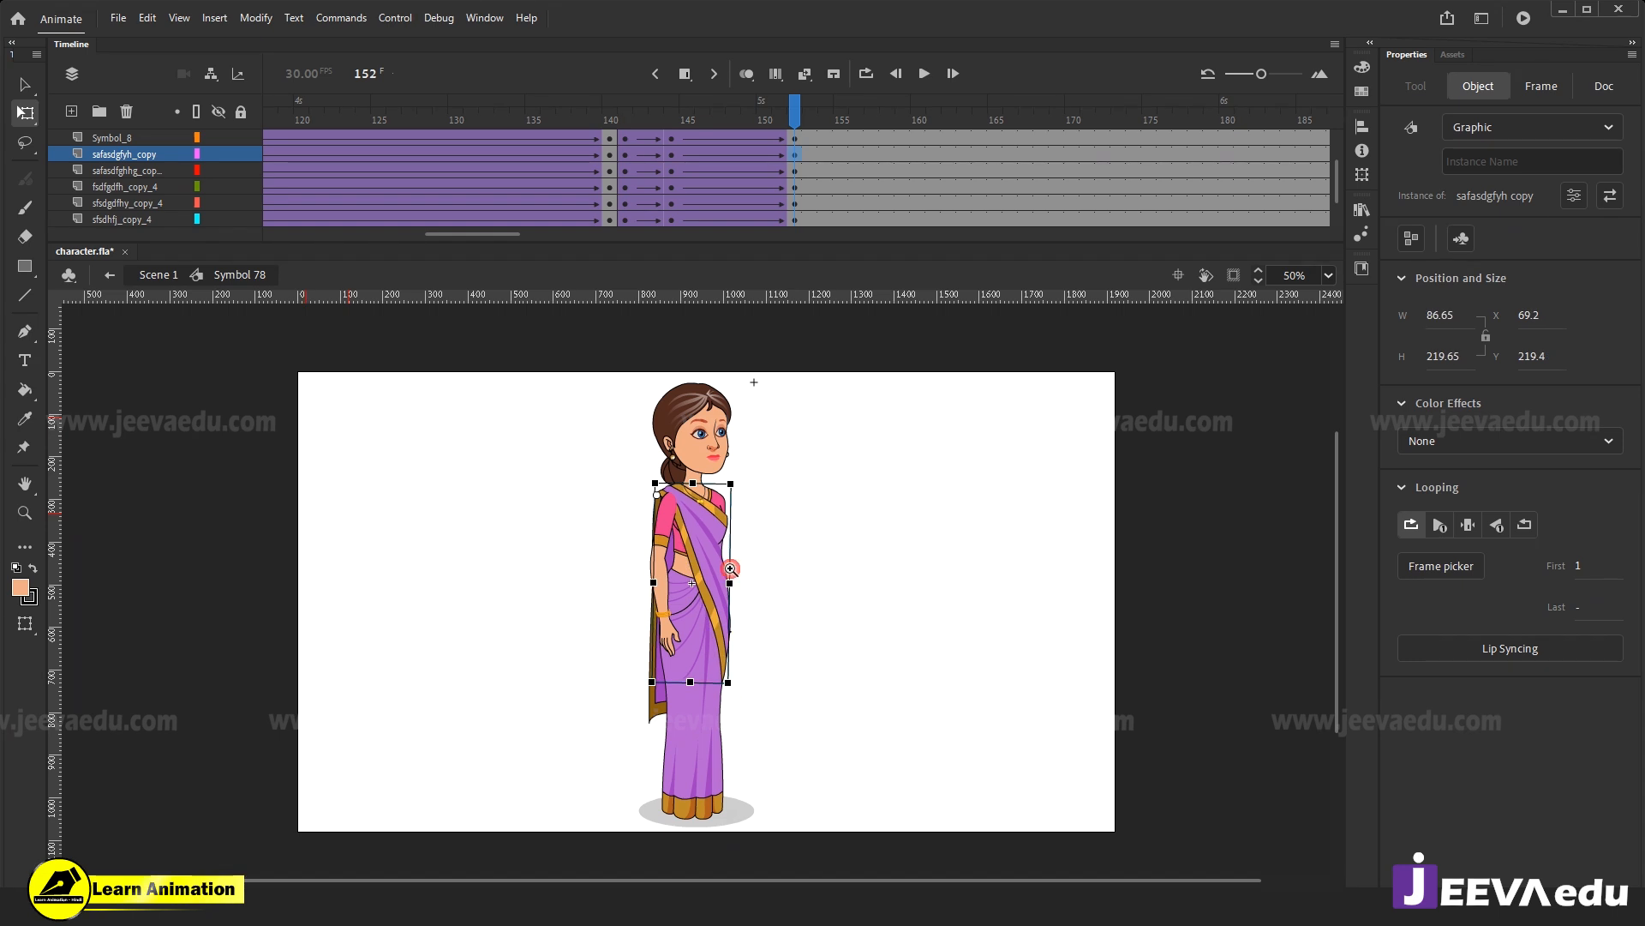
Rotate the far arm forward at frame 152 so its hand shows in front of the sari, and check the motion.
left_click(730, 568)
key("v")
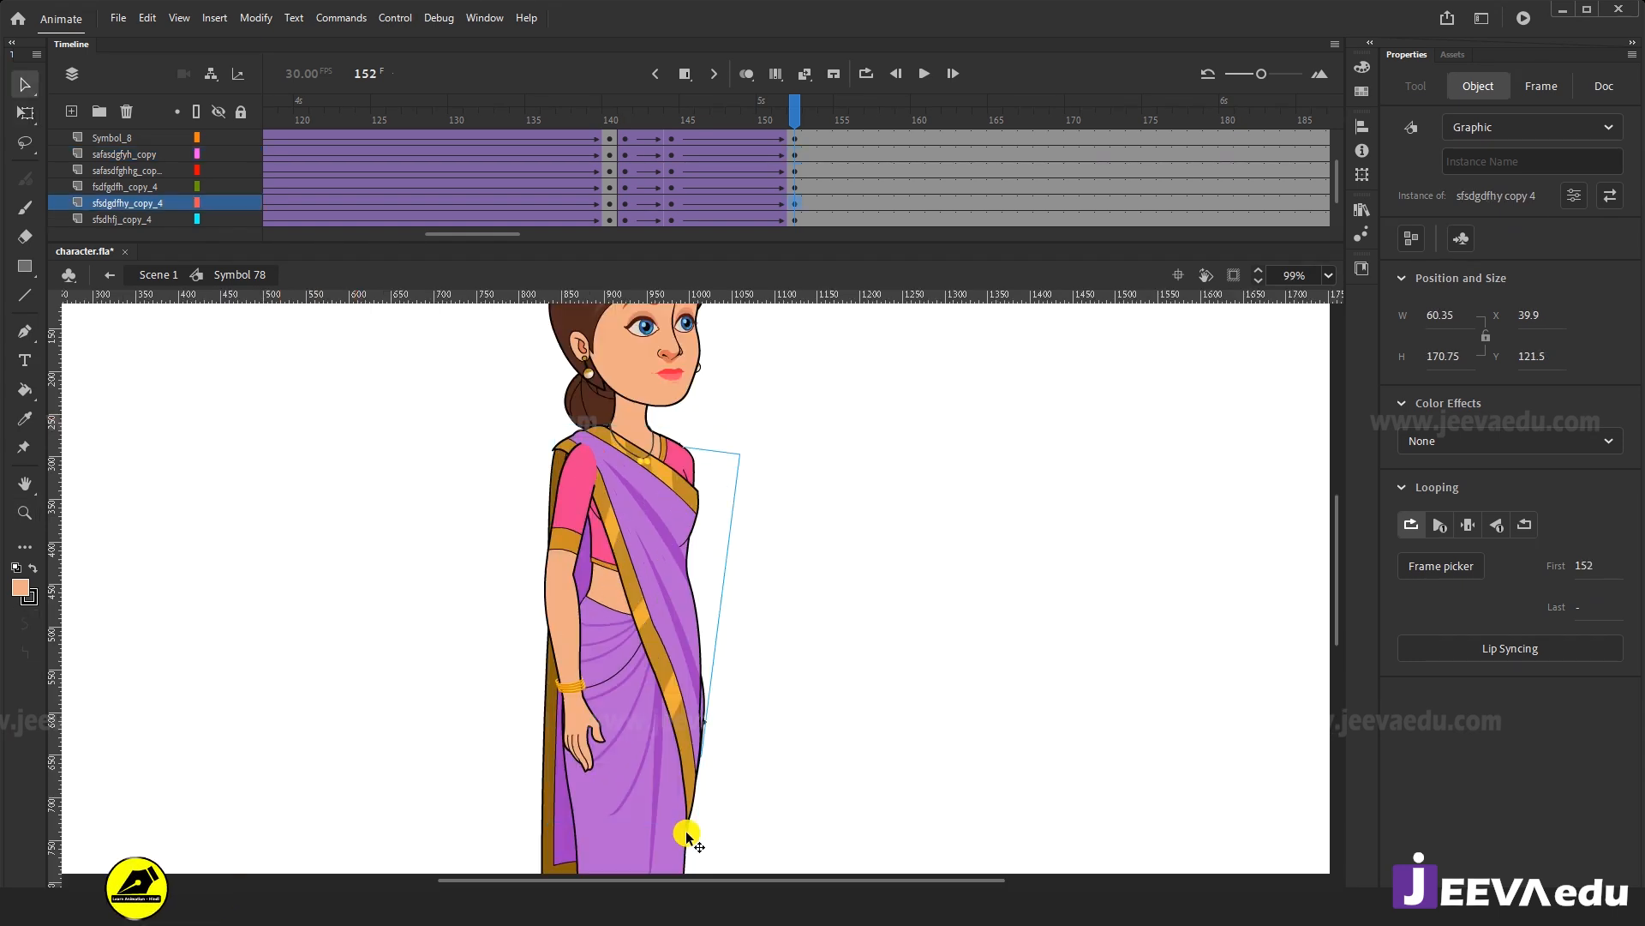
key("q")
left_click_drag(698, 772, 746, 787)
key("ctrl+z")
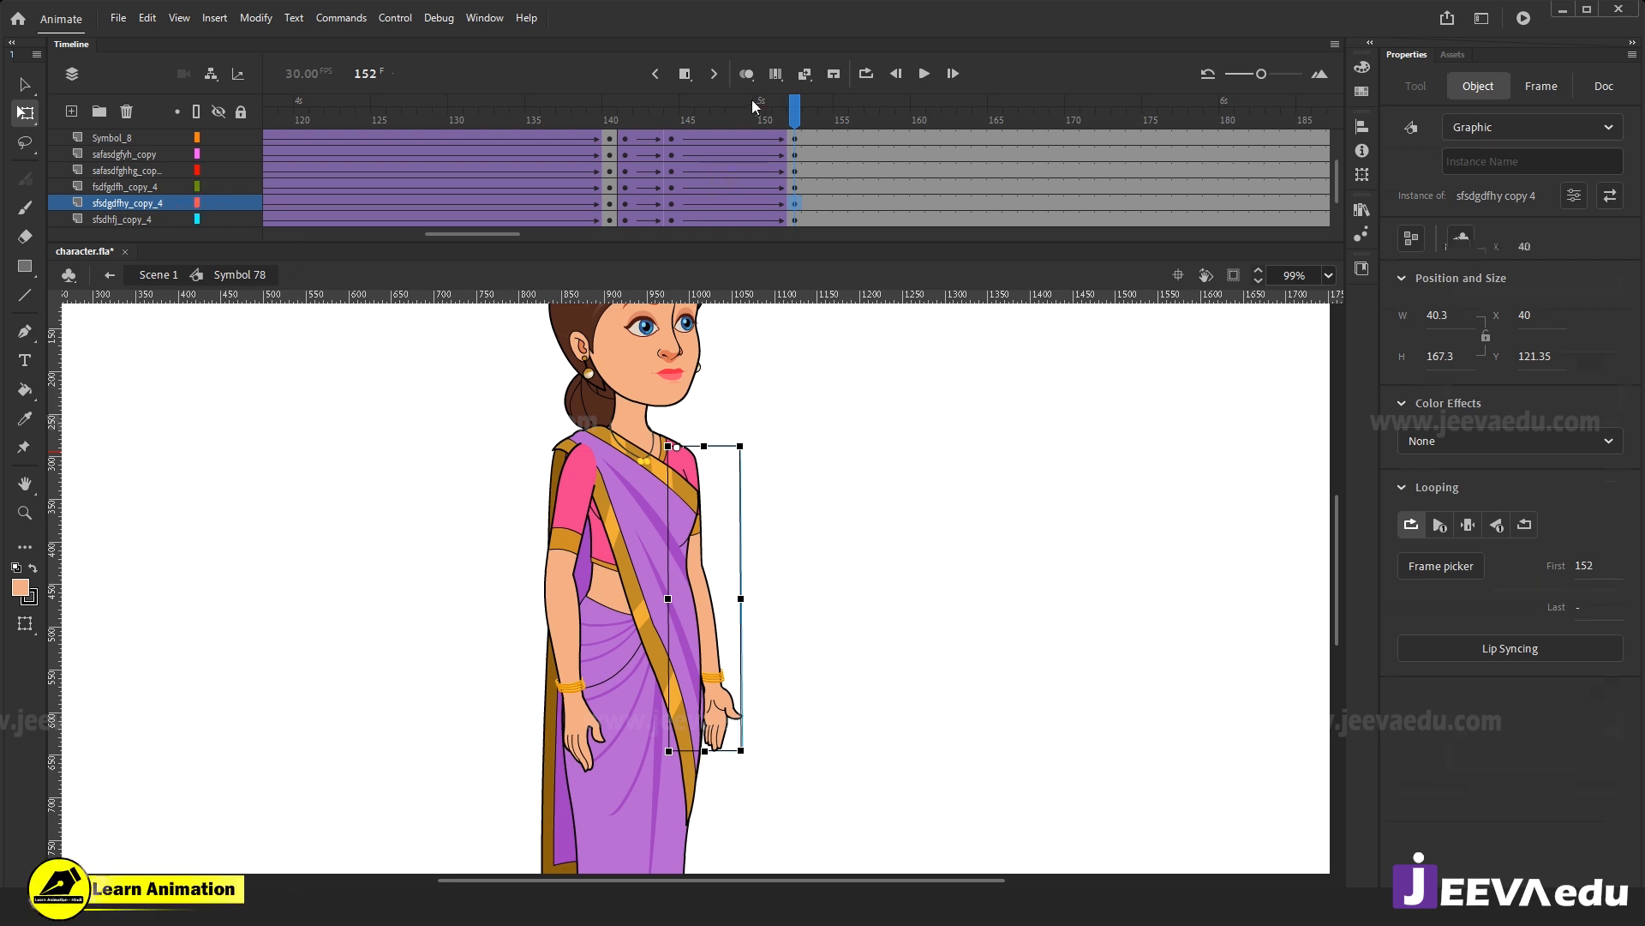
left_click(656, 134)
left_click_drag(685, 135, 797, 184)
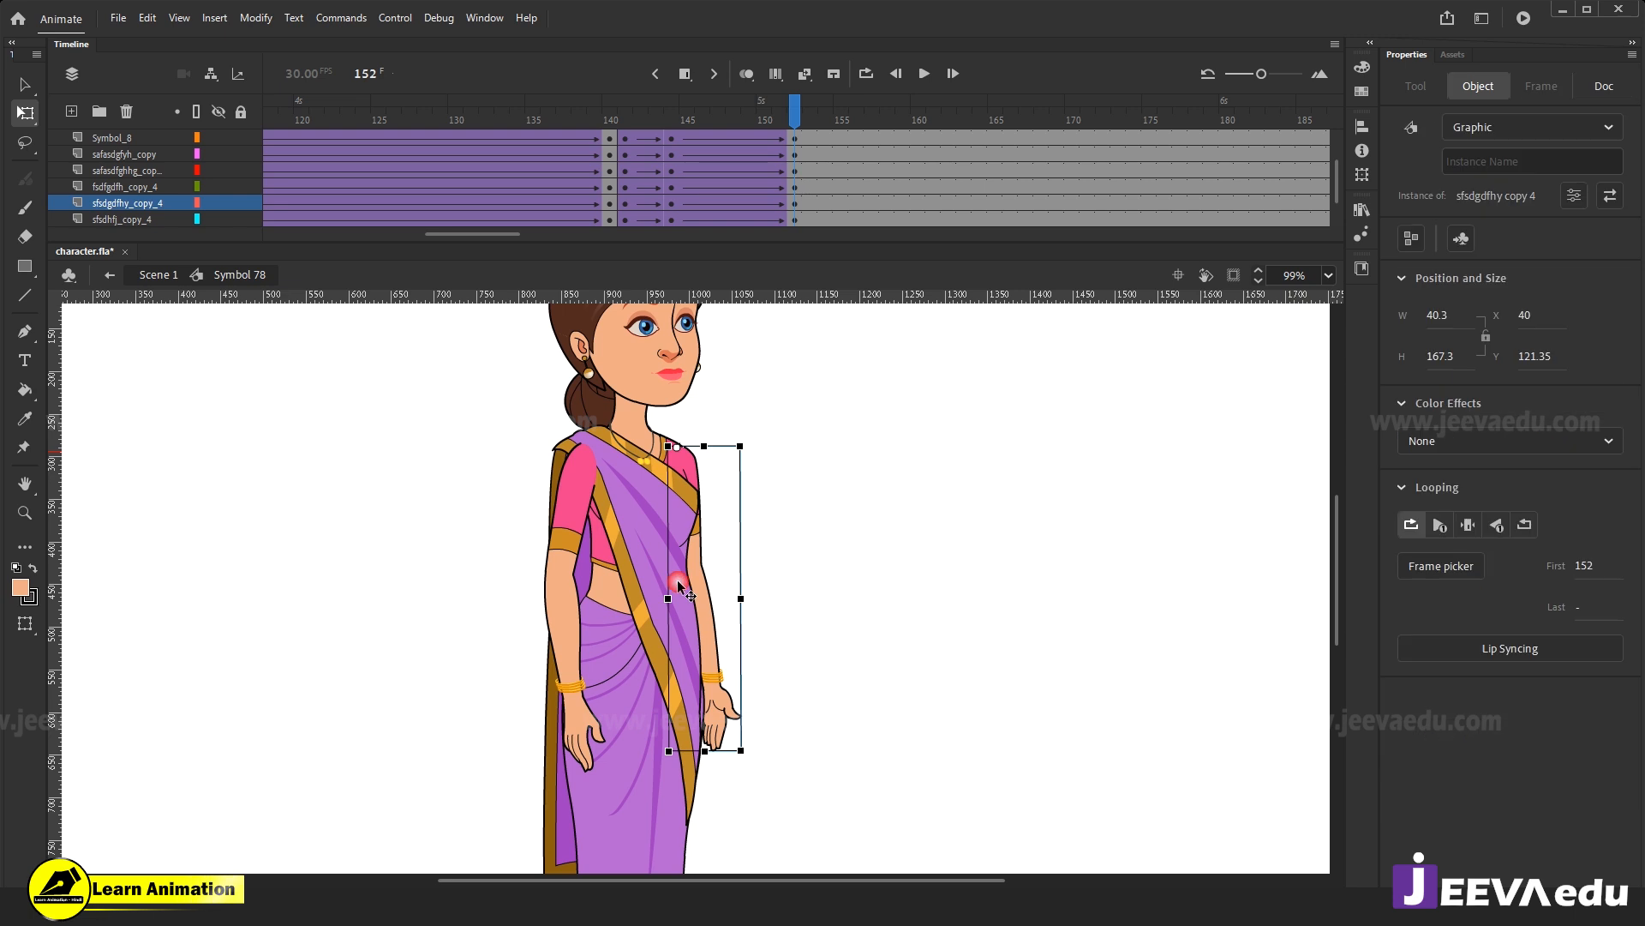
key("z")
left_click(799, 619, "alt")
left_click_drag(741, 131, 780, 157)
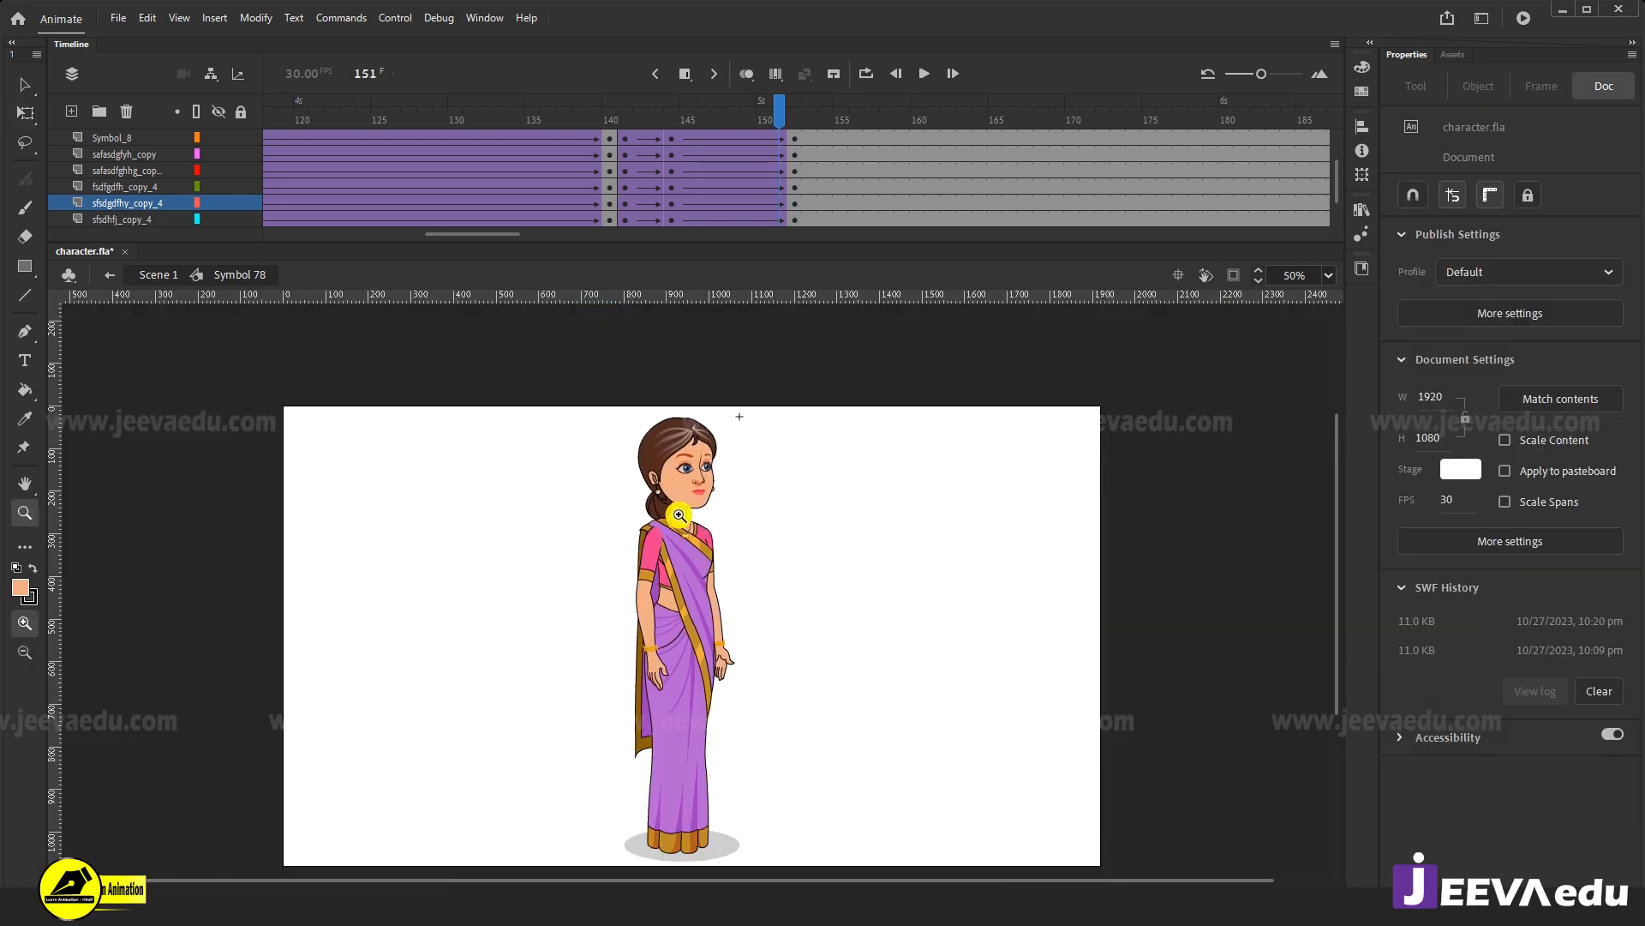
left_click_drag(825, 672, 821, 678)
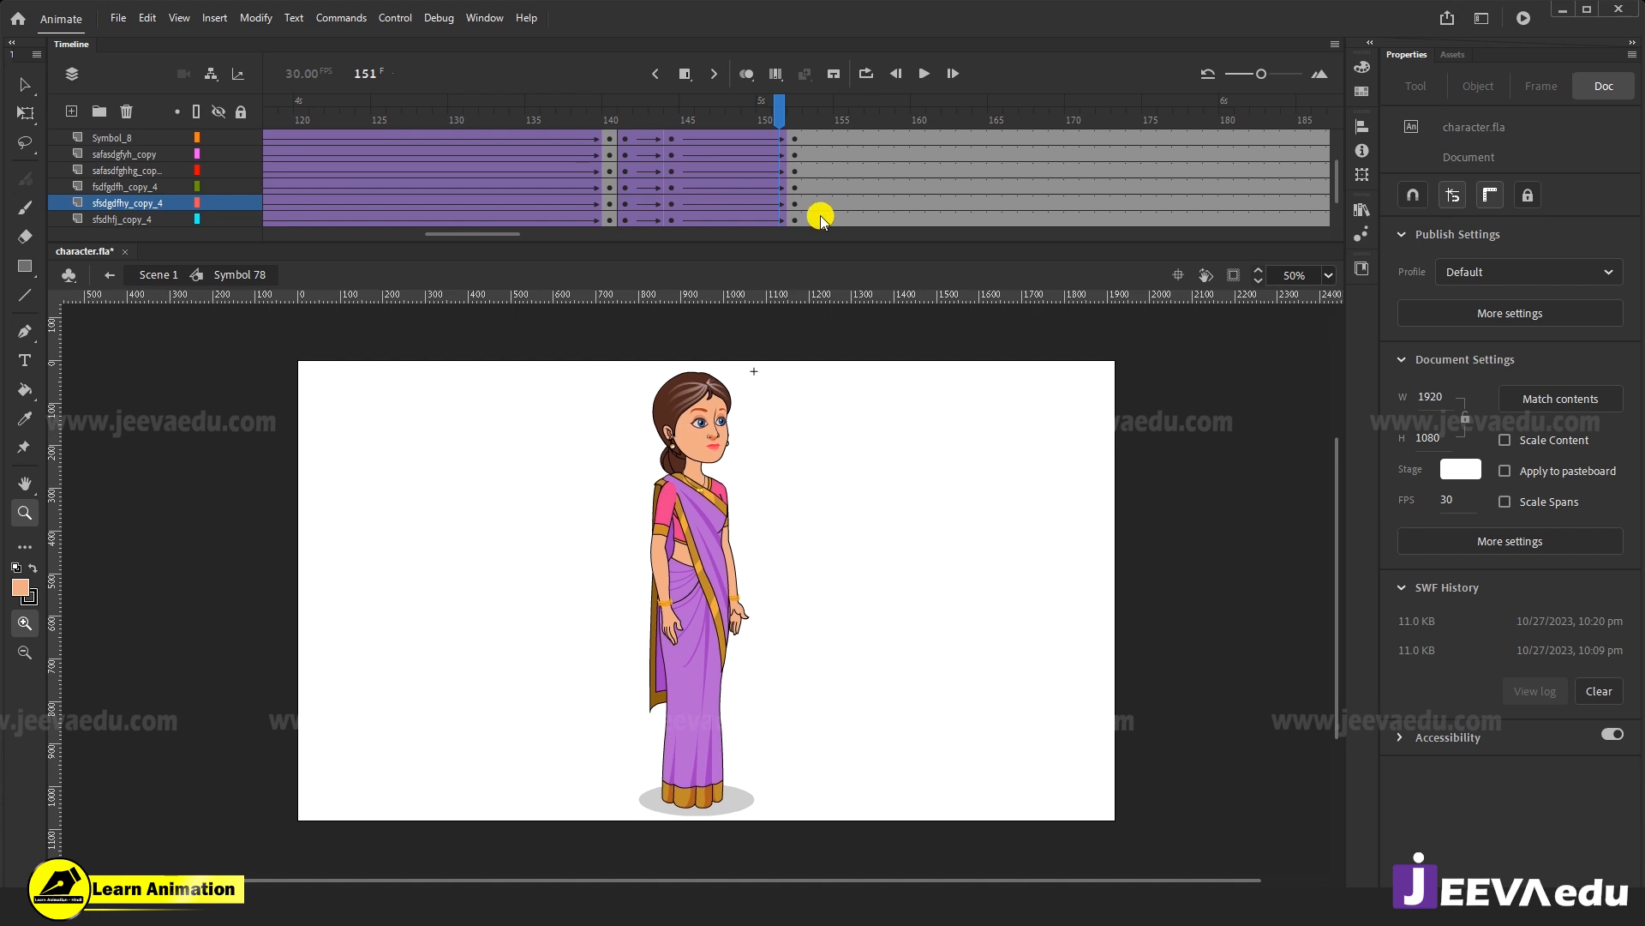
Insert keyframes at frame 156 on all character layers and create classic tweens from frame 152 to 156.
scroll(811, 176, "up", 2)
left_click_drag(815, 116, 856, 252)
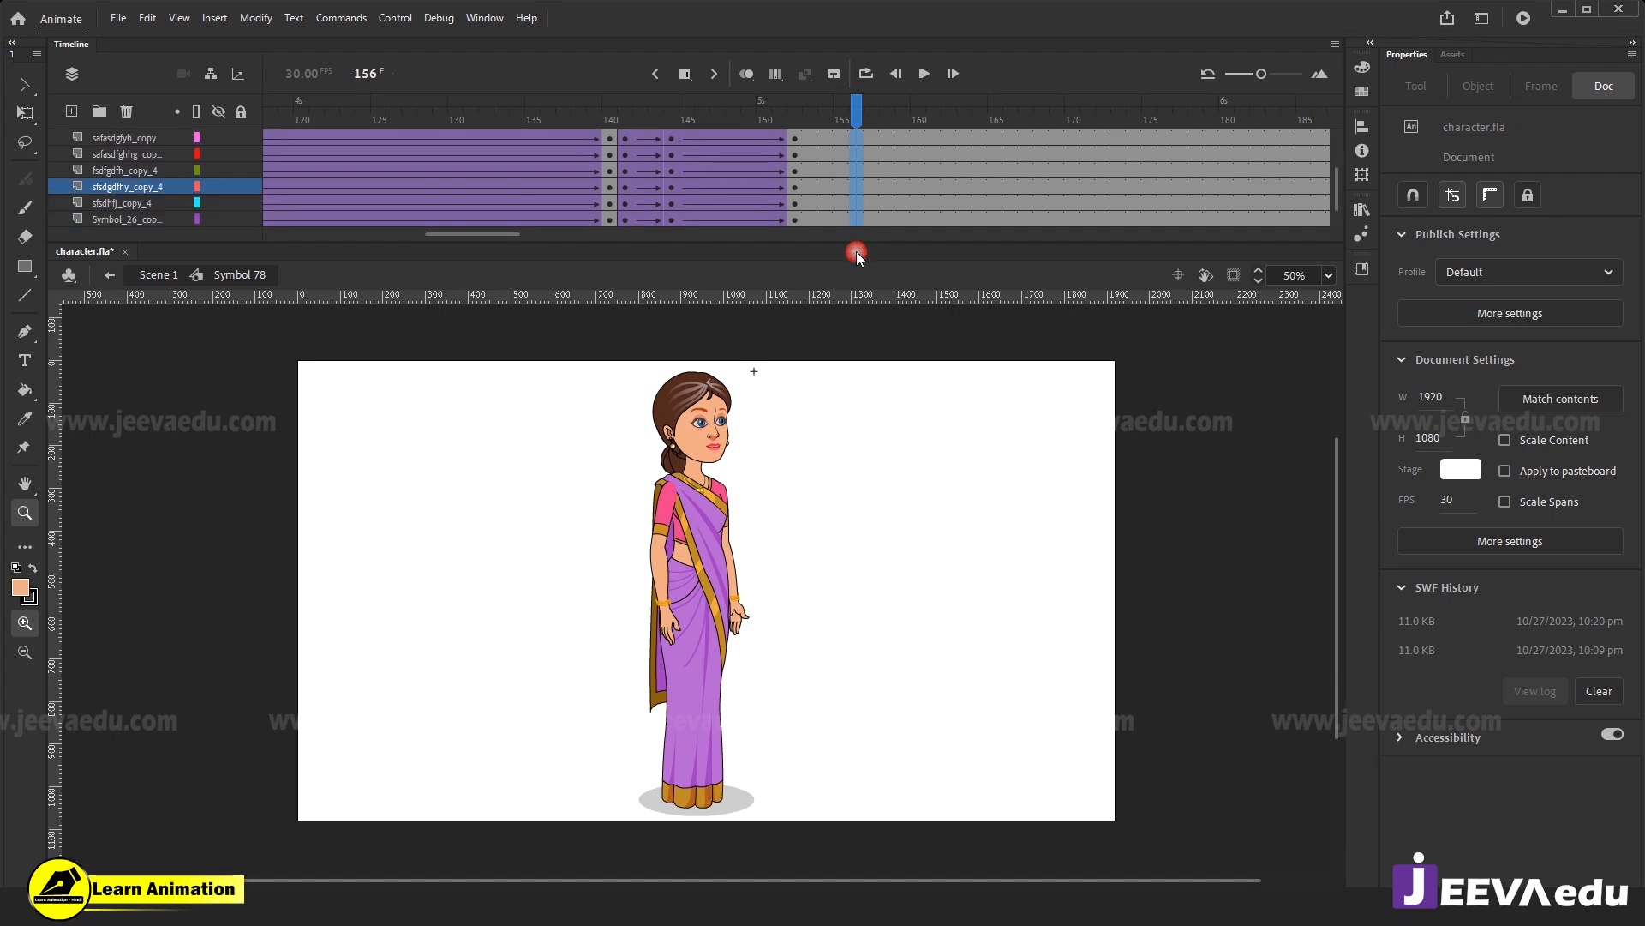
scroll(840, 185, "up", 3)
key("F6")
left_click_drag(815, 171, 815, 297)
right_click(821, 203)
left_click(892, 208)
scroll(840, 169, "up", 5)
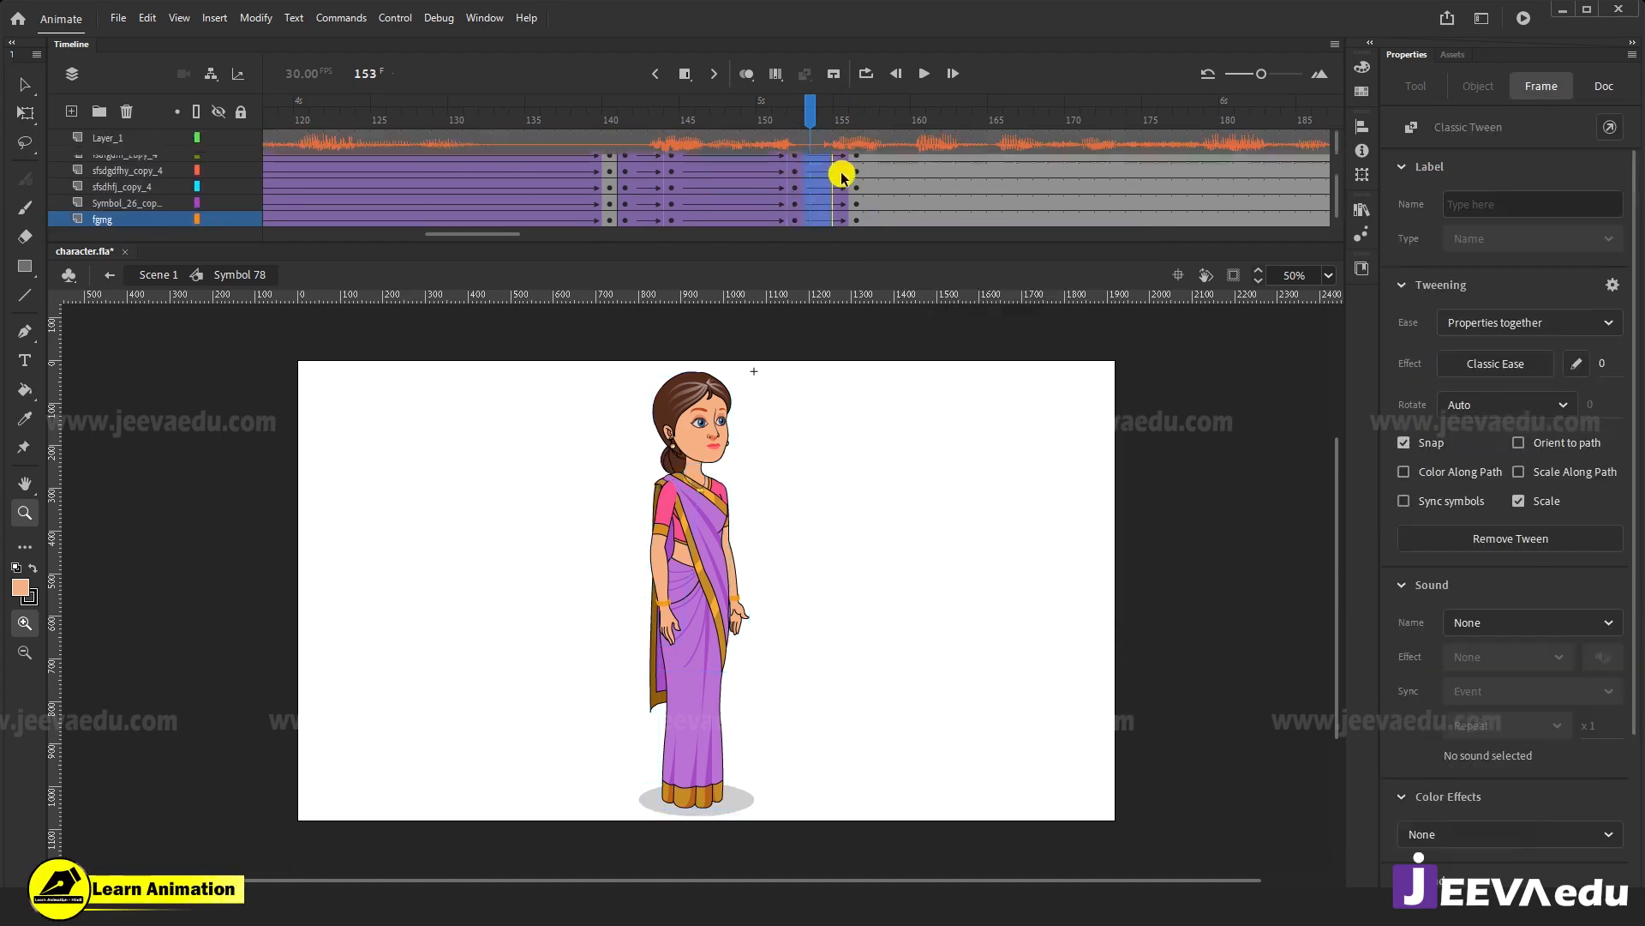
left_click(857, 117)
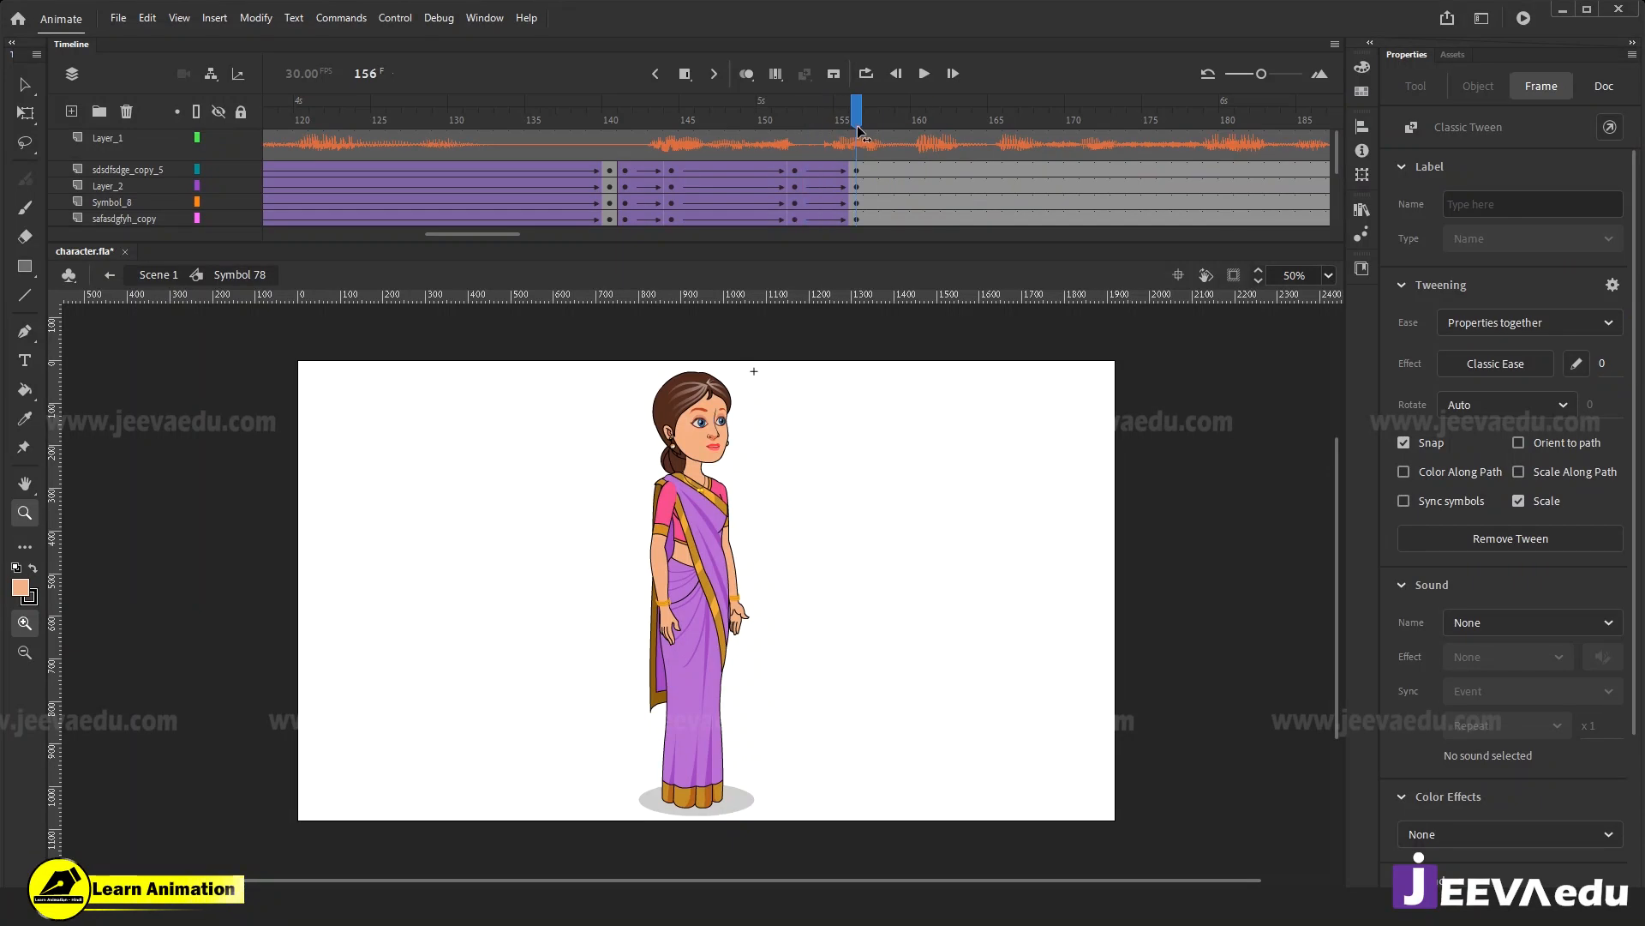
At frame 156, set the whole upper body's pivot at the waist and rotate it slightly backward.
key("v")
left_click_drag(600, 379, 571, 494)
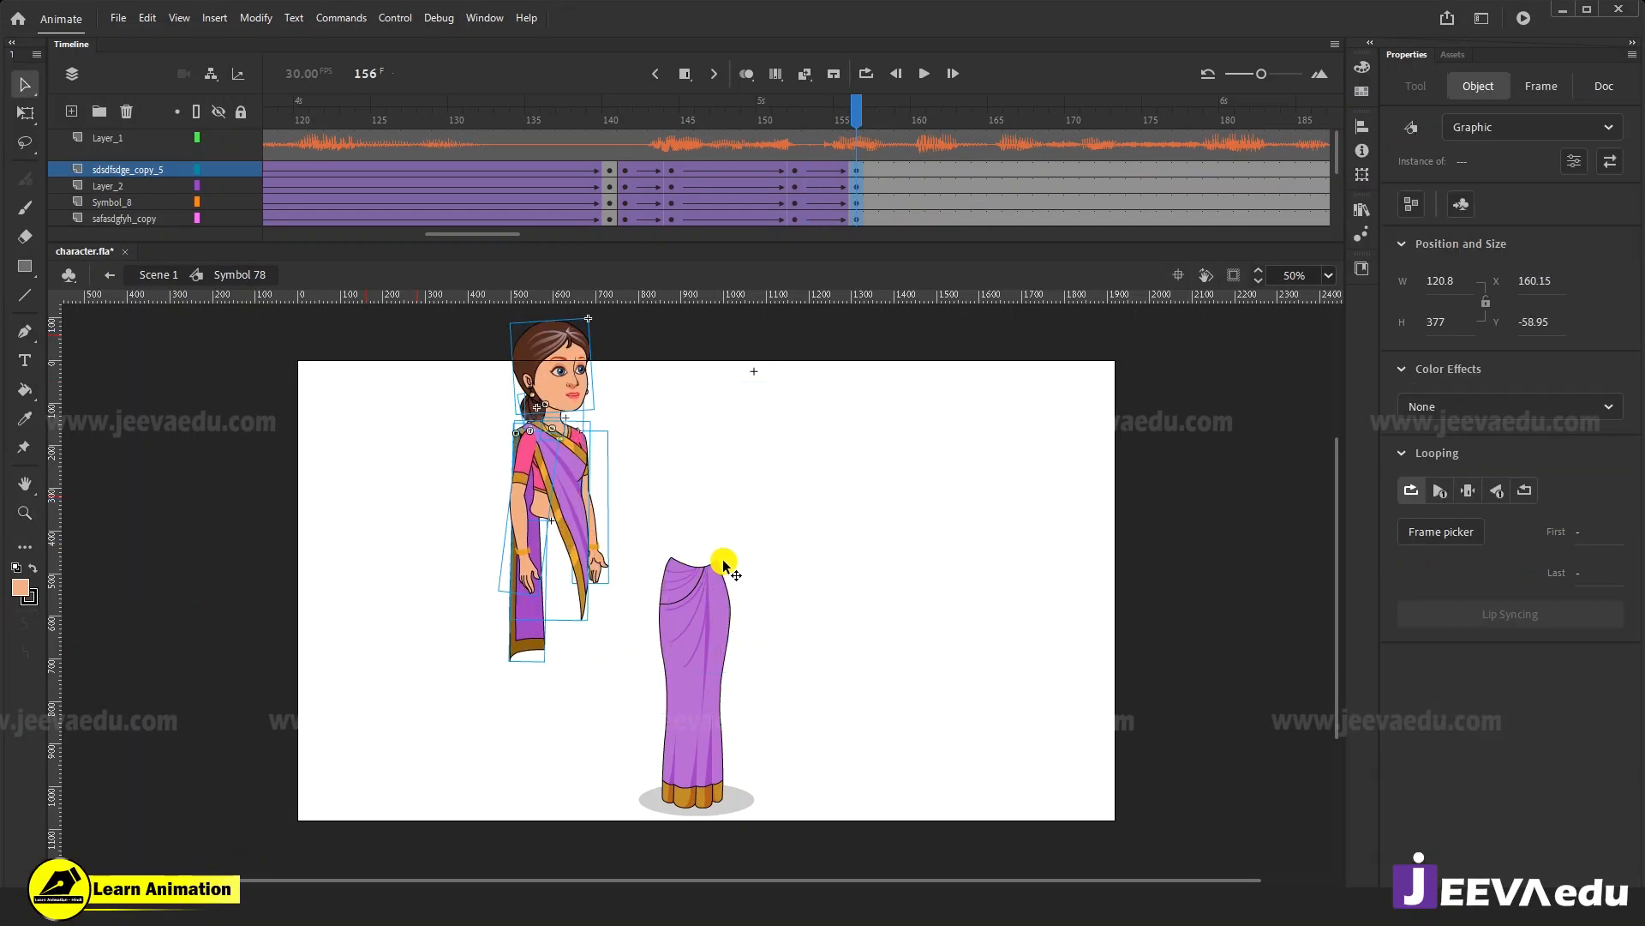
key("ctrl+z")
key("z")
left_click(710, 559)
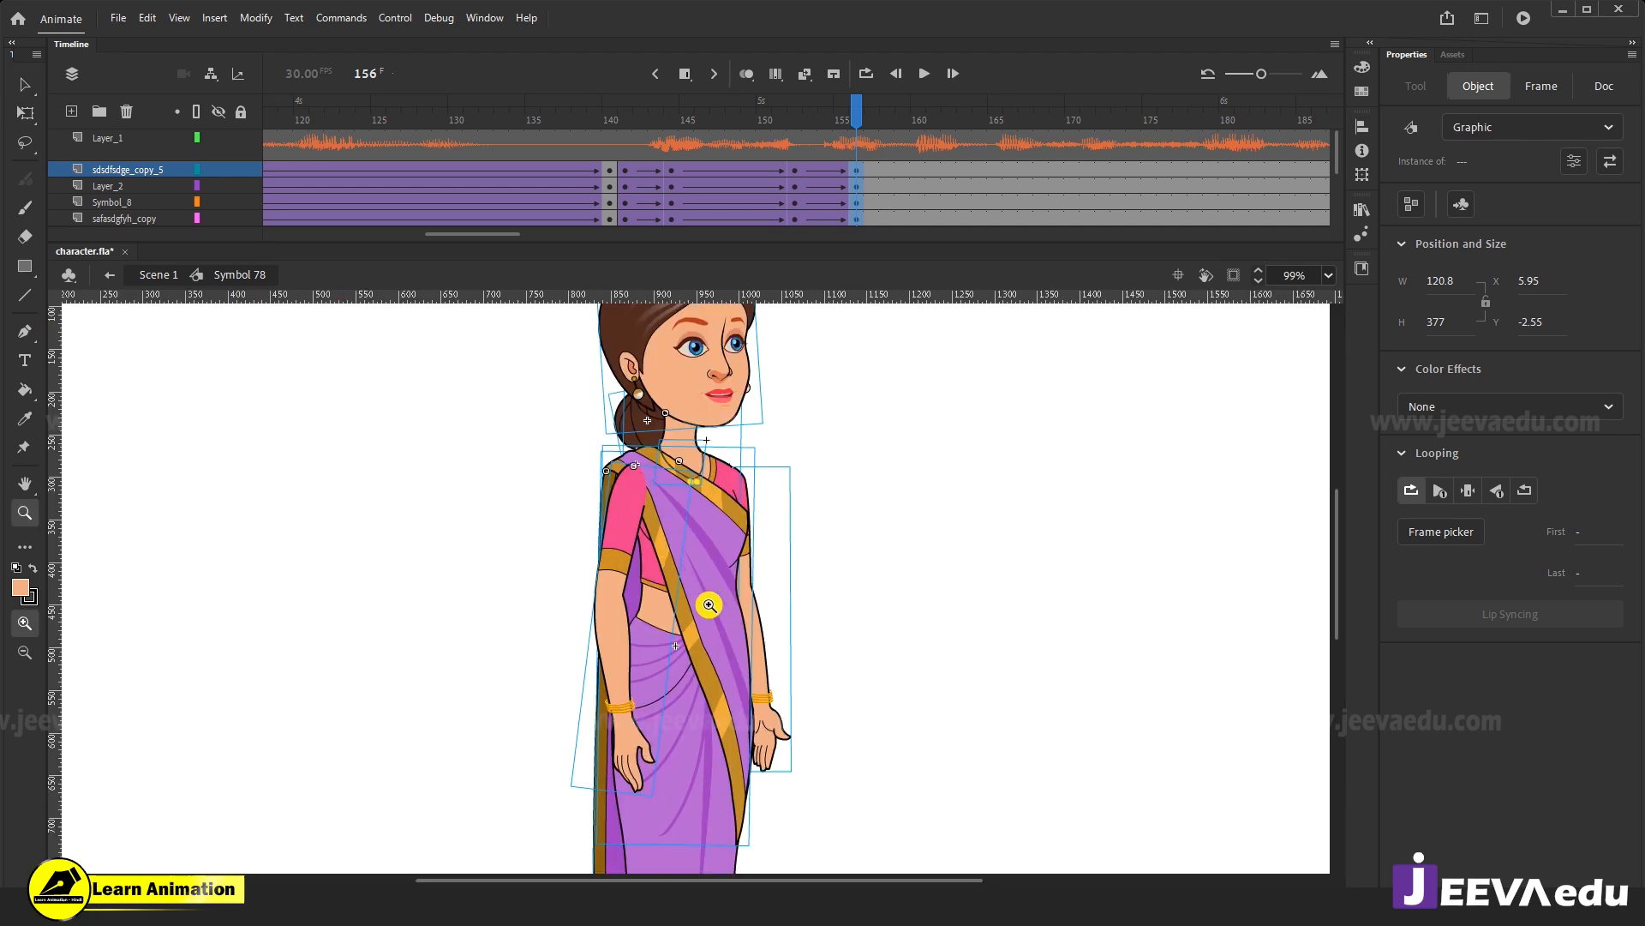
key("q")
left_click_drag(669, 647, 678, 641)
left_click_drag(727, 494, 772, 578)
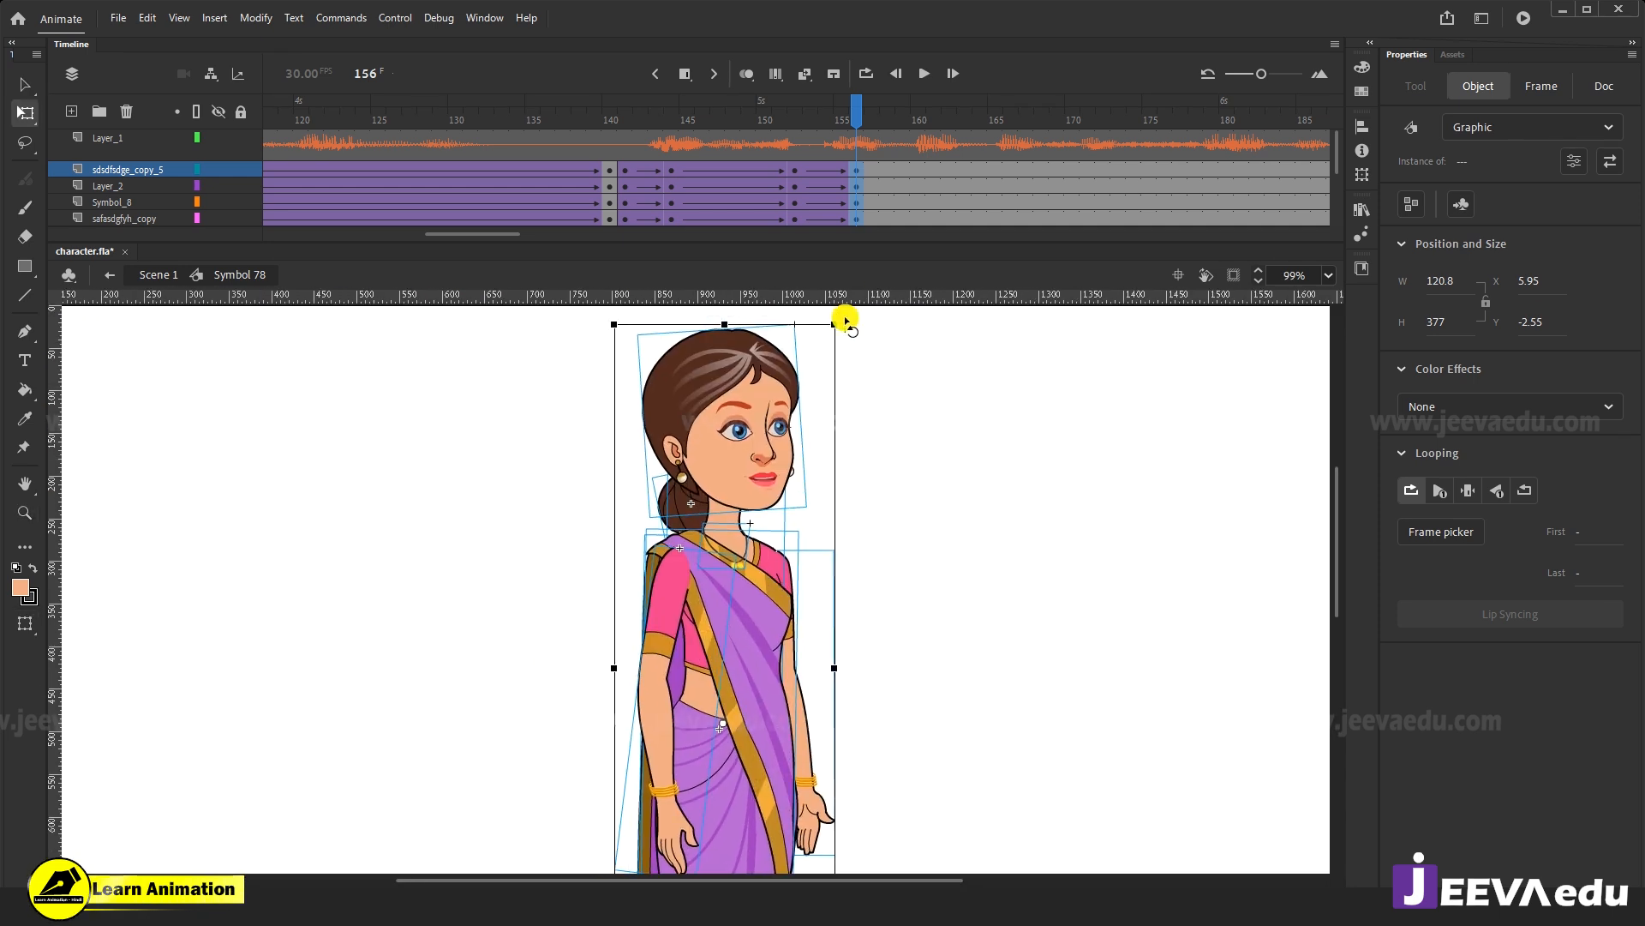
left_click_drag(846, 321, 843, 317)
left_click(843, 318)
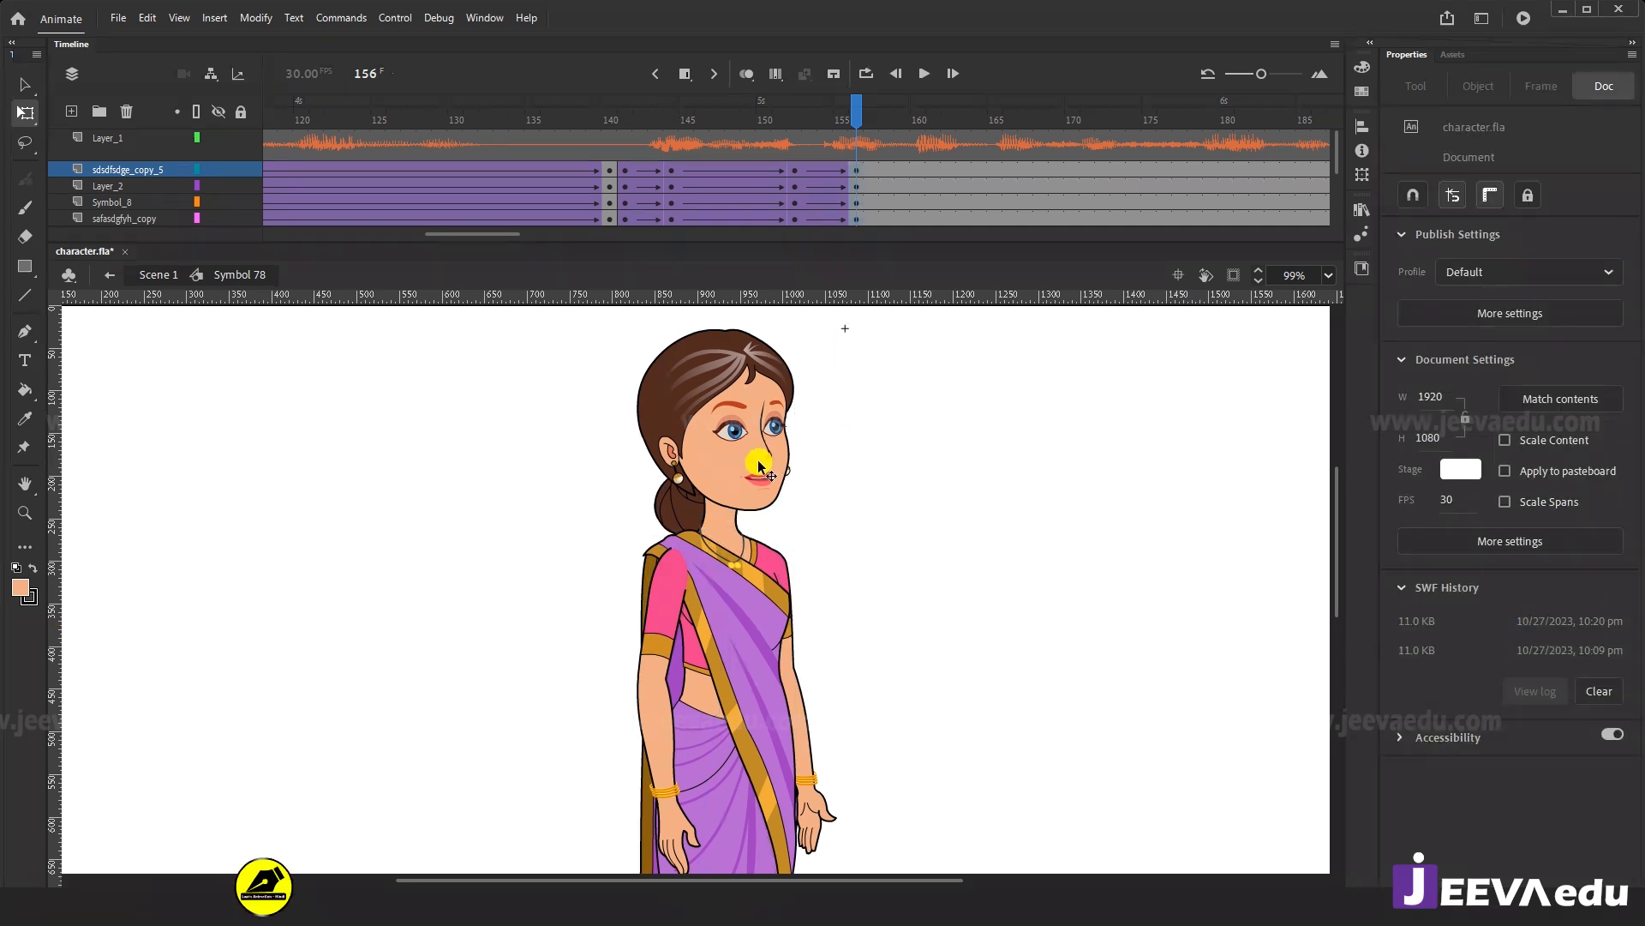
Select the head with the hair bun, move its pivot to the neck and rotate it slightly forward.
left_click(677, 513)
left_click(677, 513, "shift")
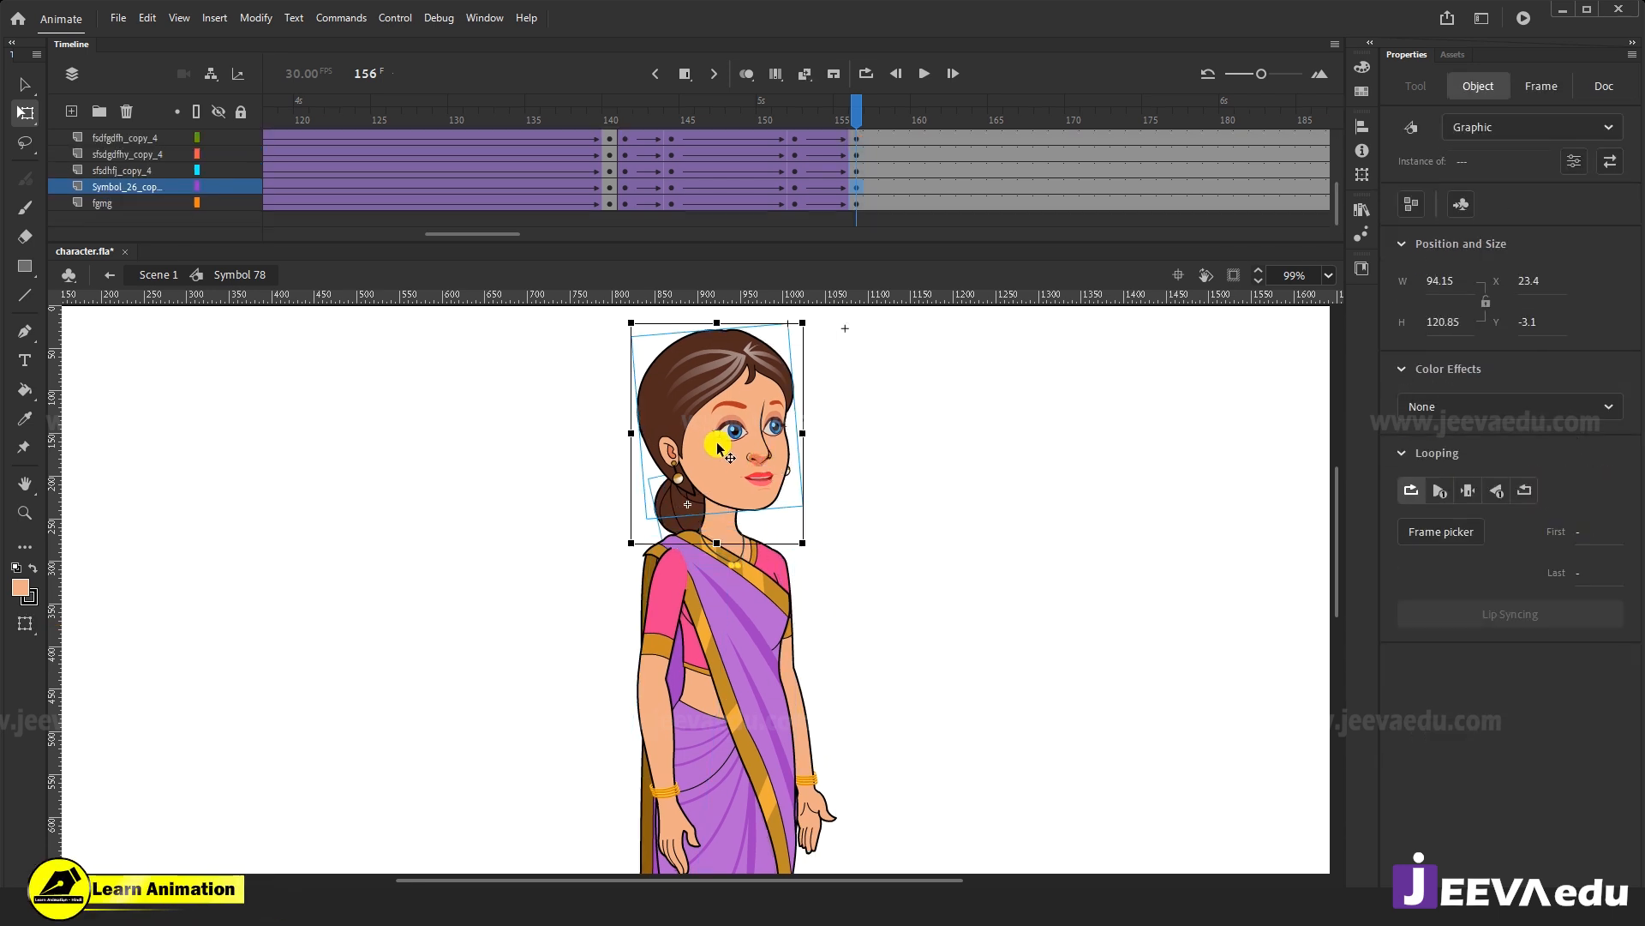
left_click_drag(716, 433, 705, 495)
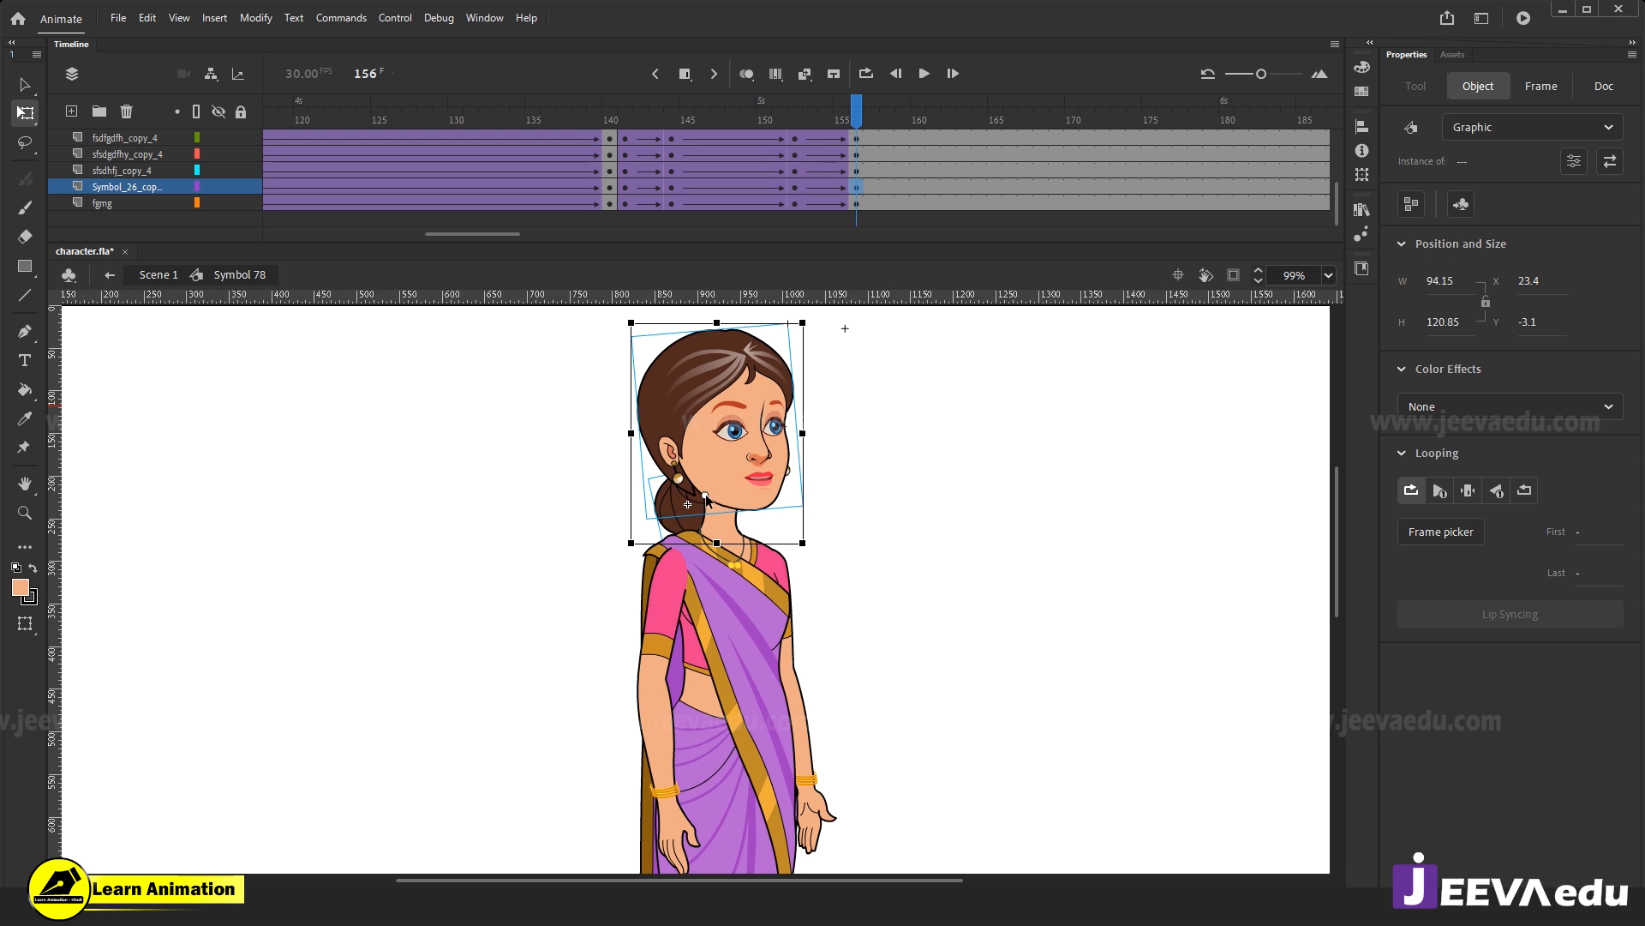
left_click_drag(810, 323, 837, 331)
Rotate both lowered hands slightly and adjust the rotation of the sari's hanging back end at frame 156.
scroll(866, 565, "down", 4)
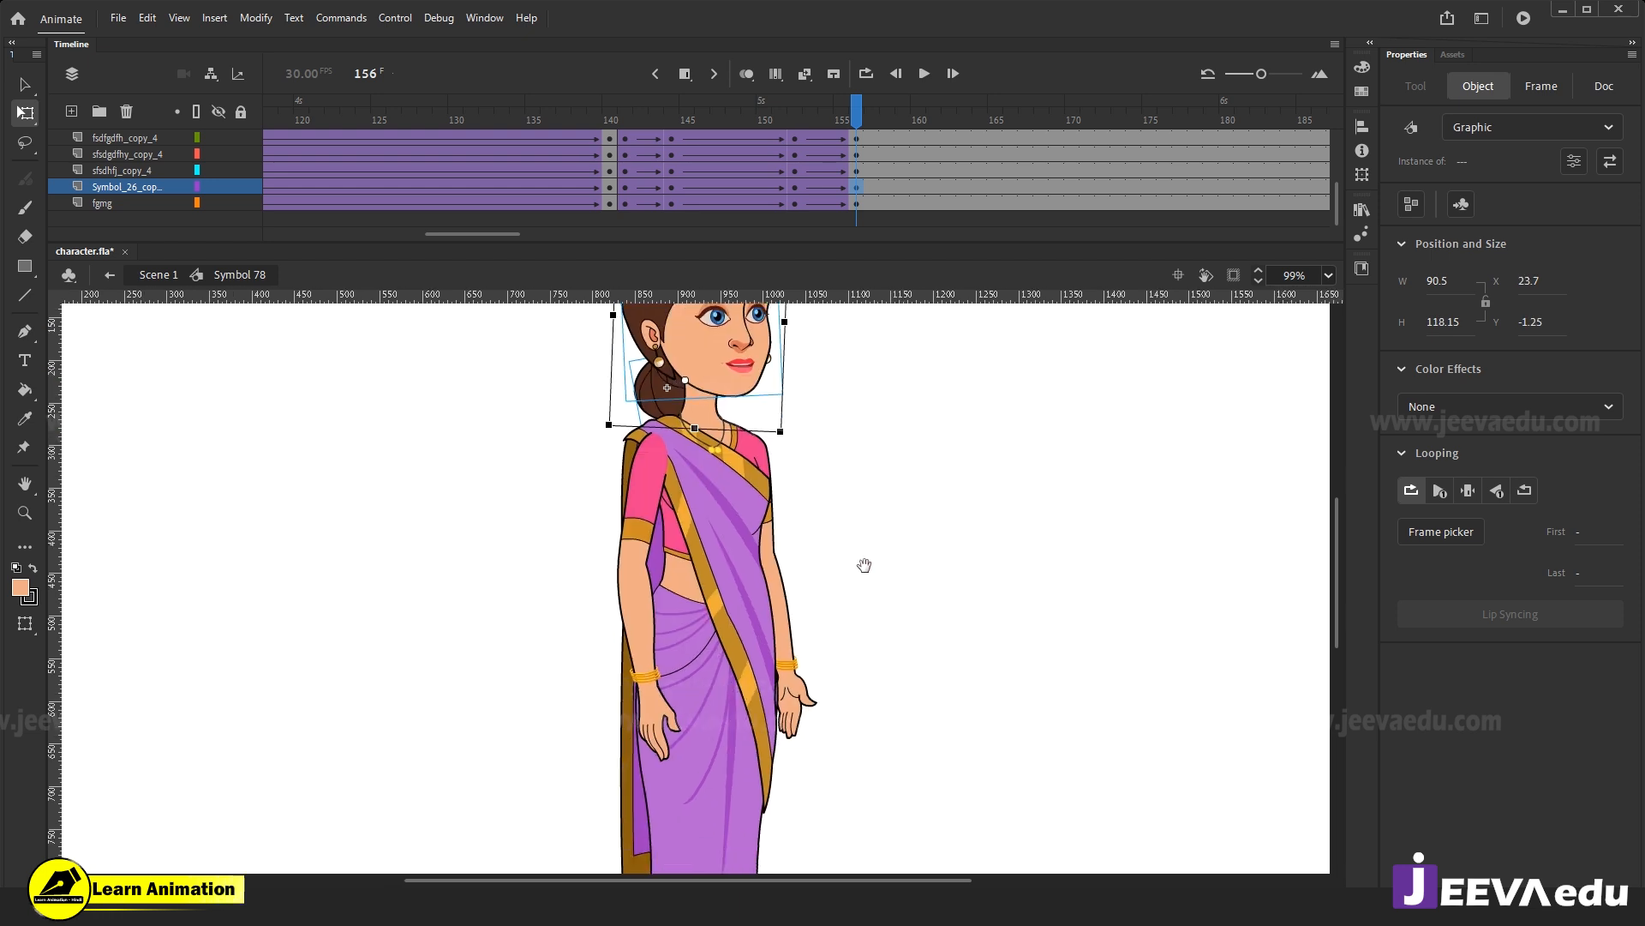
left_click(799, 659)
left_click_drag(829, 683, 822, 685)
left_click(671, 713)
mouse_move(676, 717)
left_mouse_down()
mouse_move(677, 696)
mouse_move(684, 725)
left_mouse_up()
left_click(627, 842)
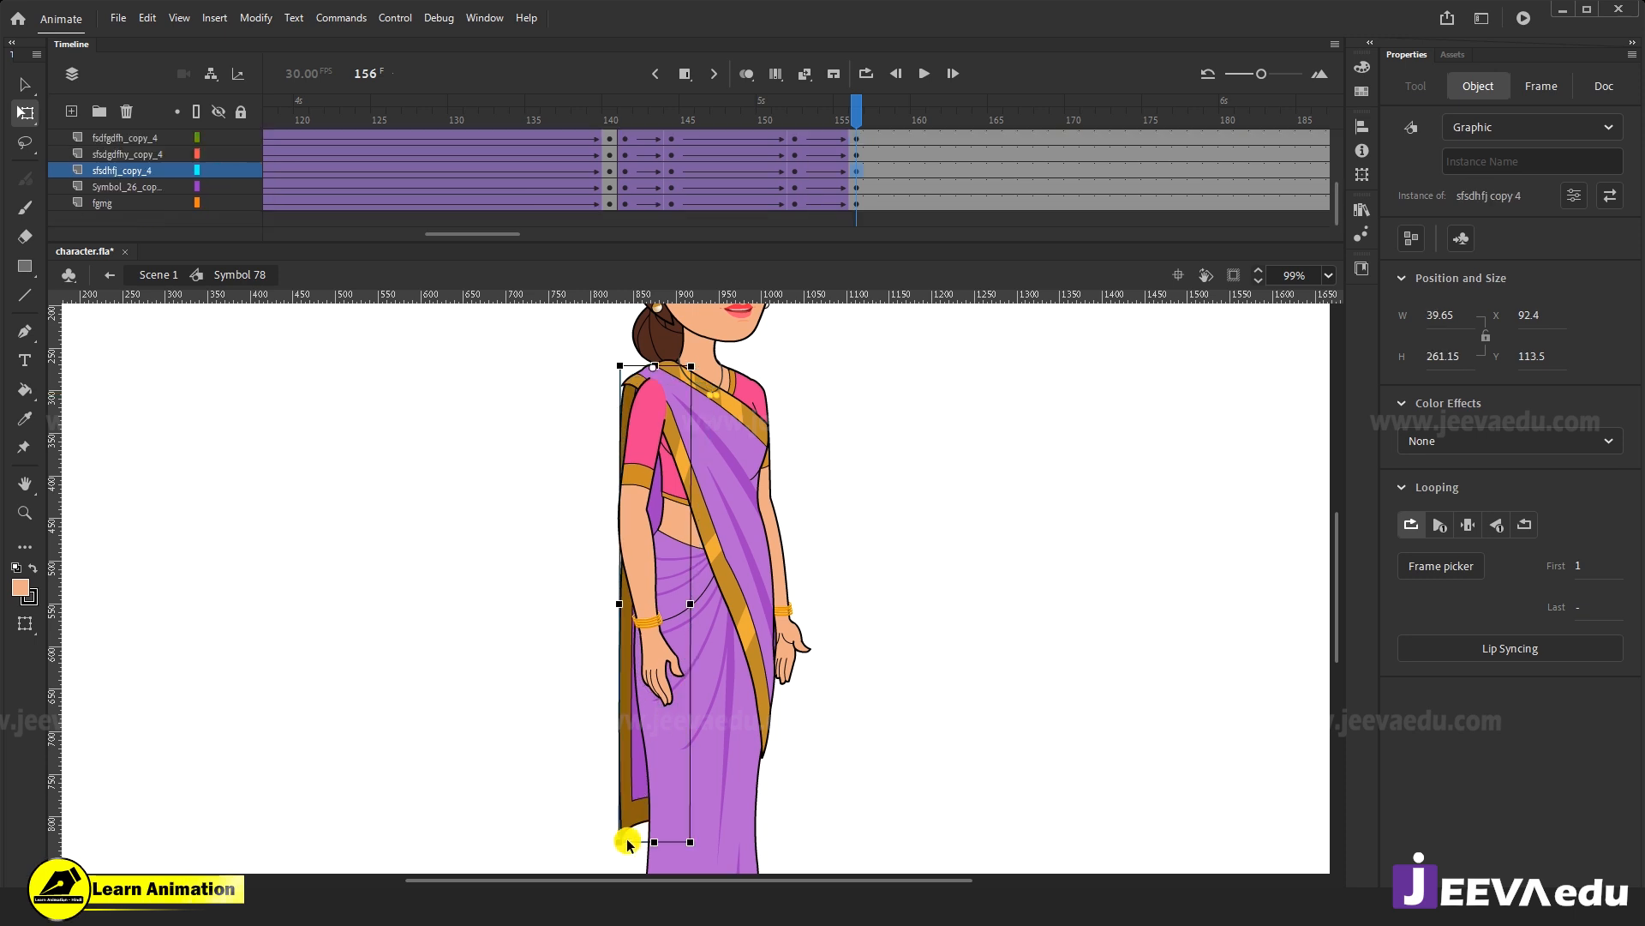
left_click_drag(621, 852, 618, 853)
Review the full character's motion up to frame 156 and inspect the upper body pose.
key("z")
left_click(725, 579, "alt")
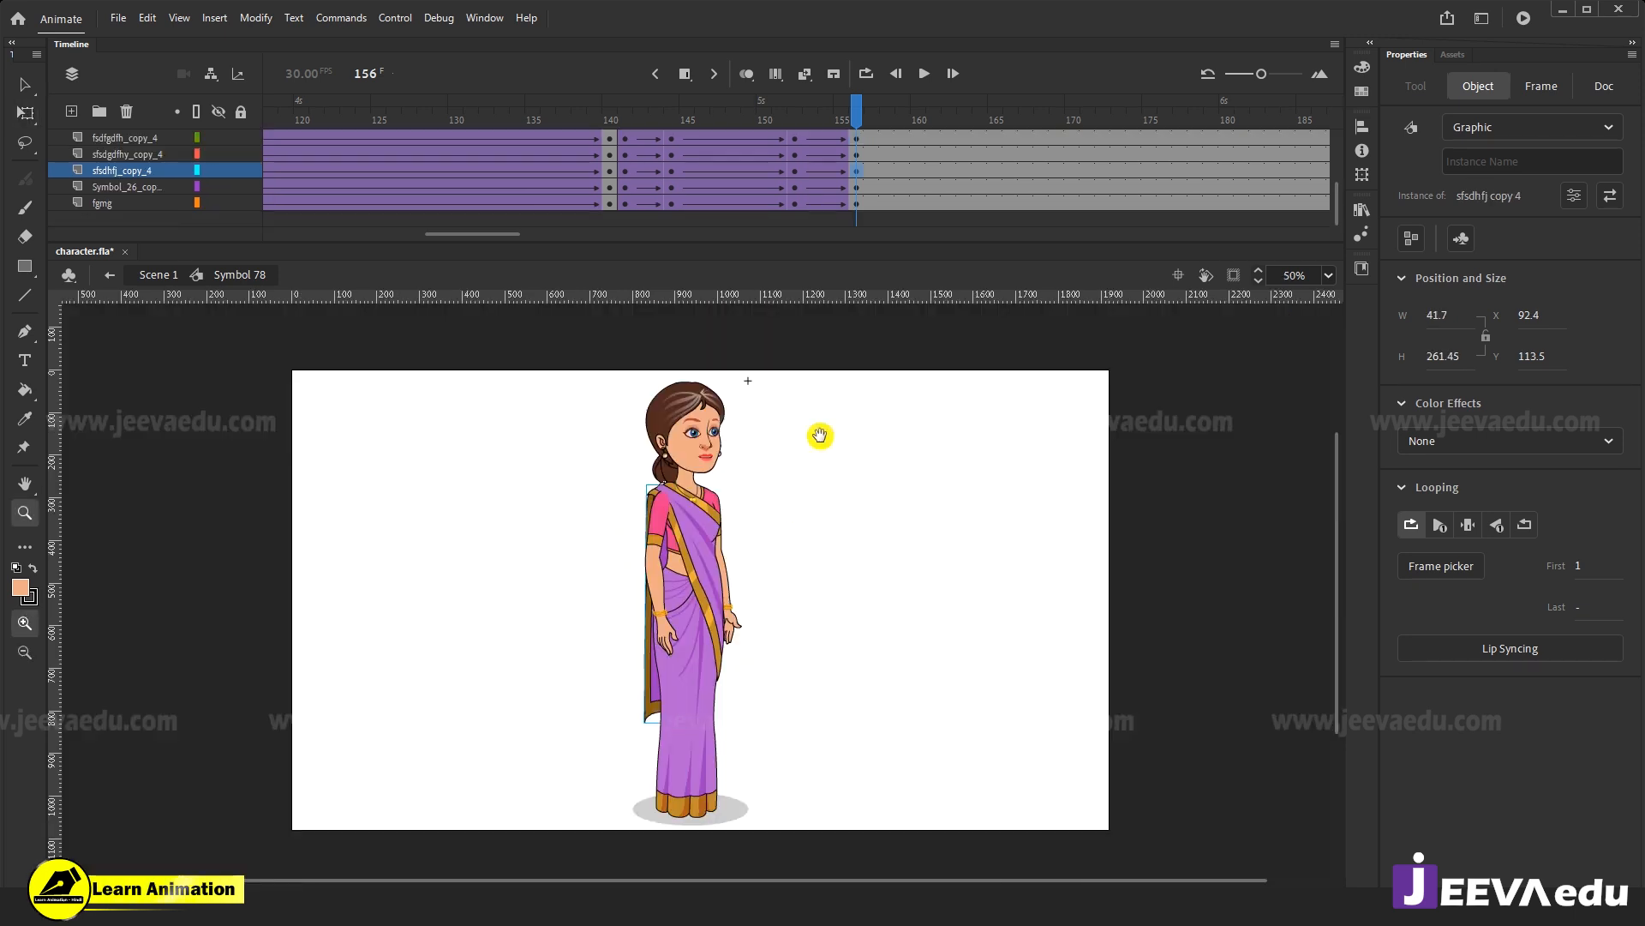
left_click_drag(818, 122, 857, 183)
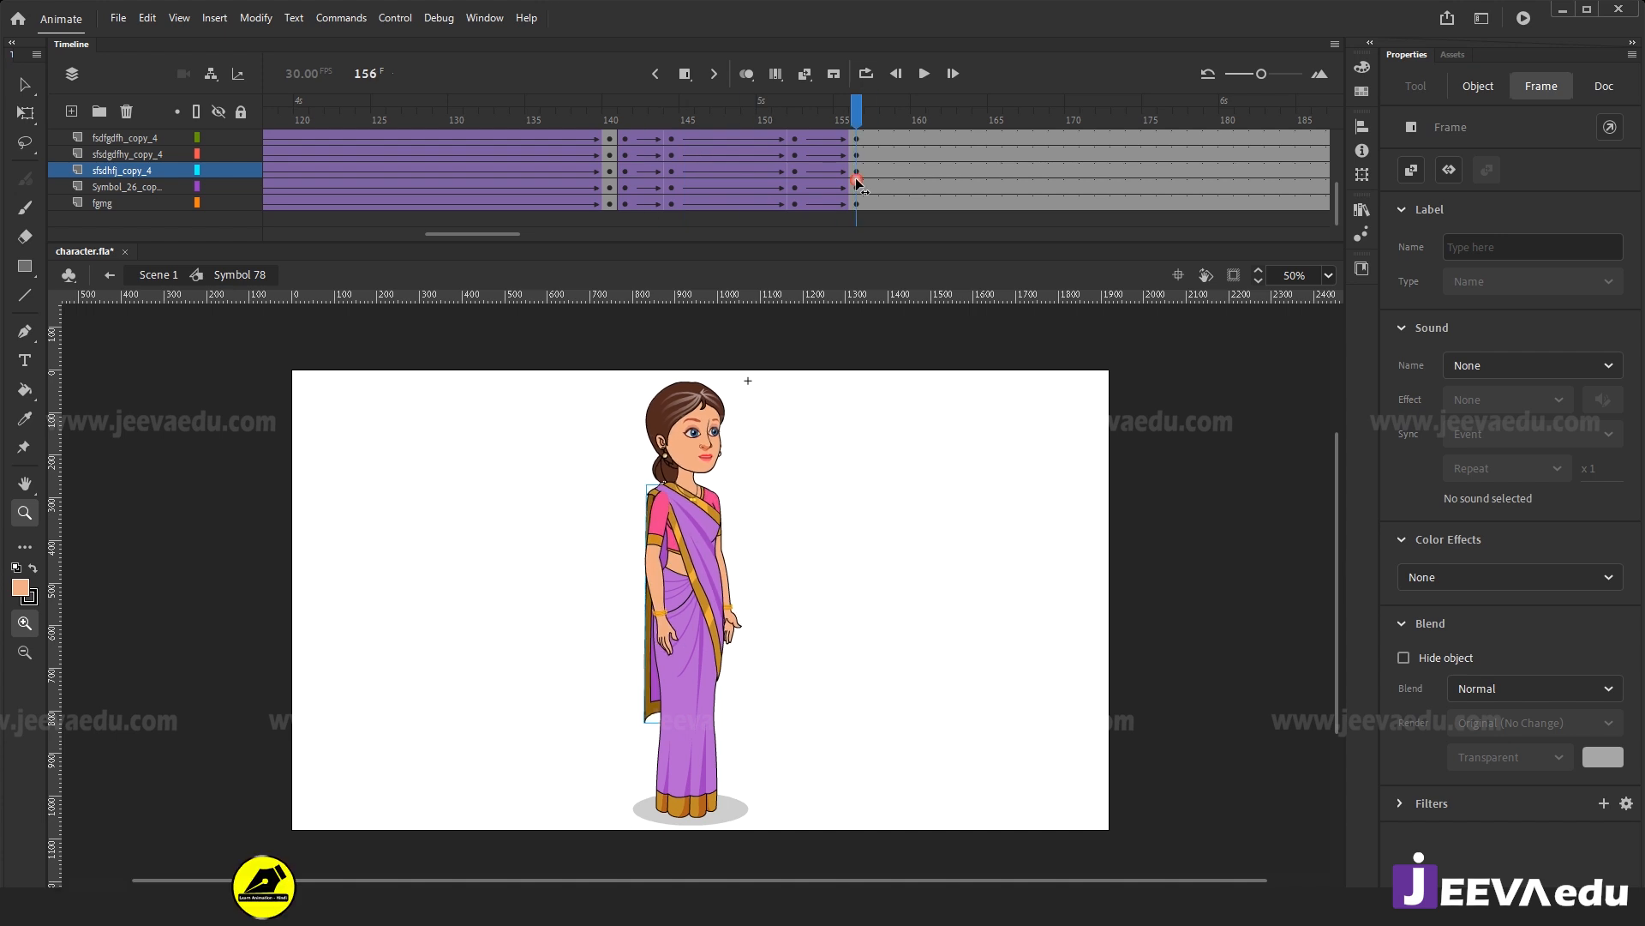
left_click(715, 561)
left_click_drag(739, 473, 777, 555)
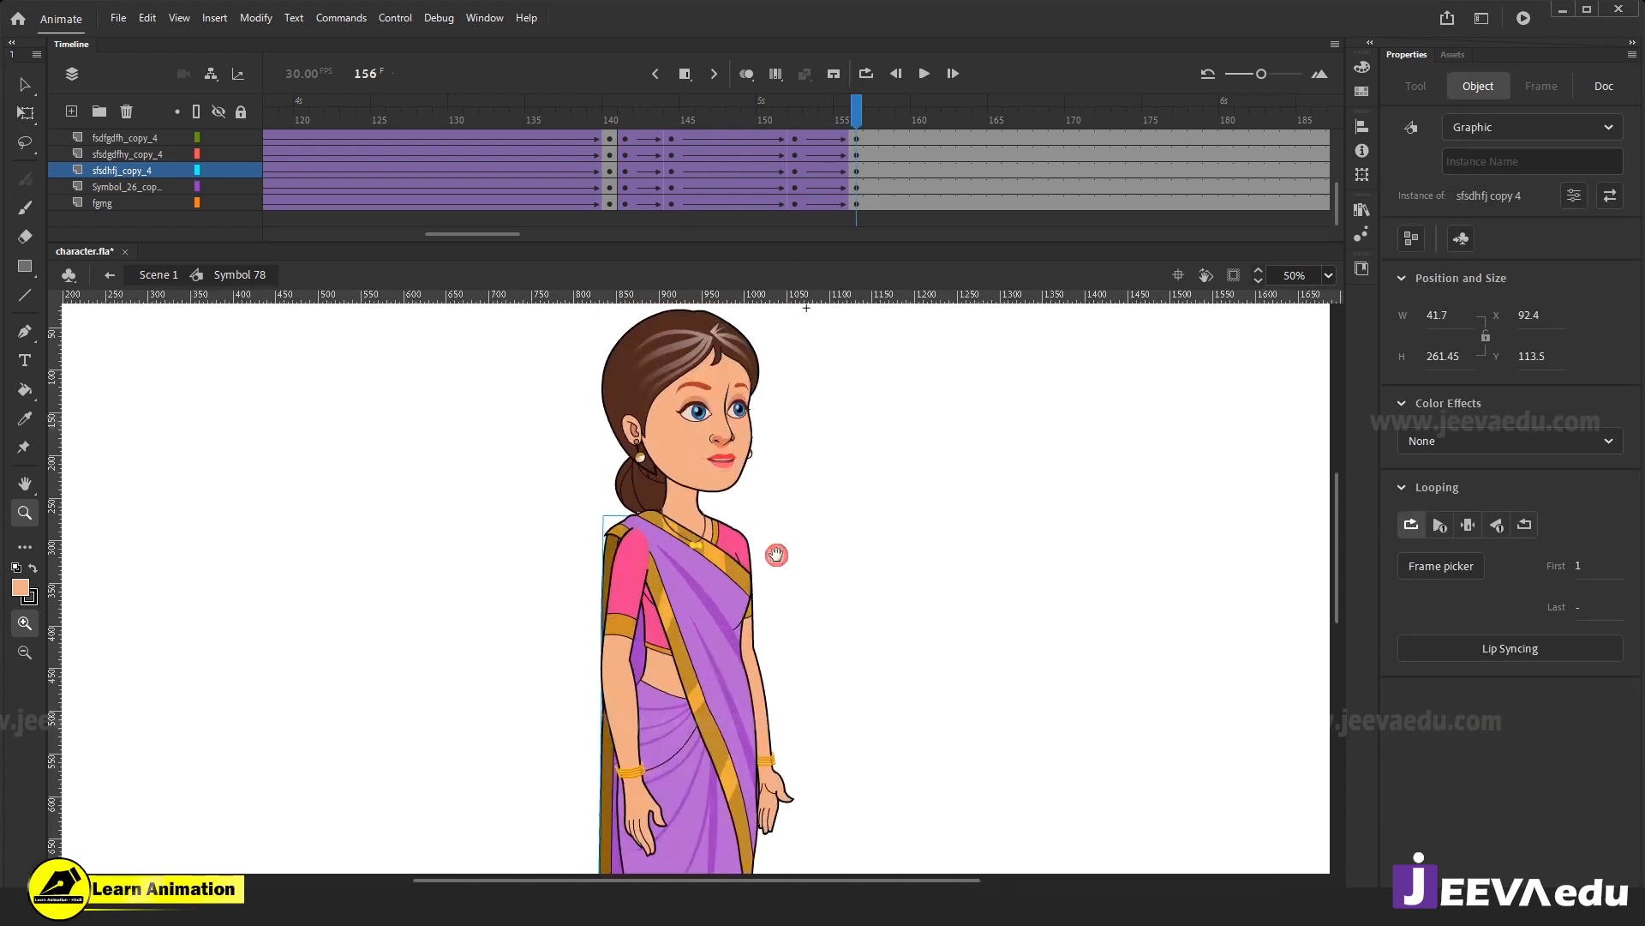
Hide Layer_1 and examine the far hand at the sari's front edge around frame 136.
scroll(683, 183, "up", 3)
left_click(221, 138)
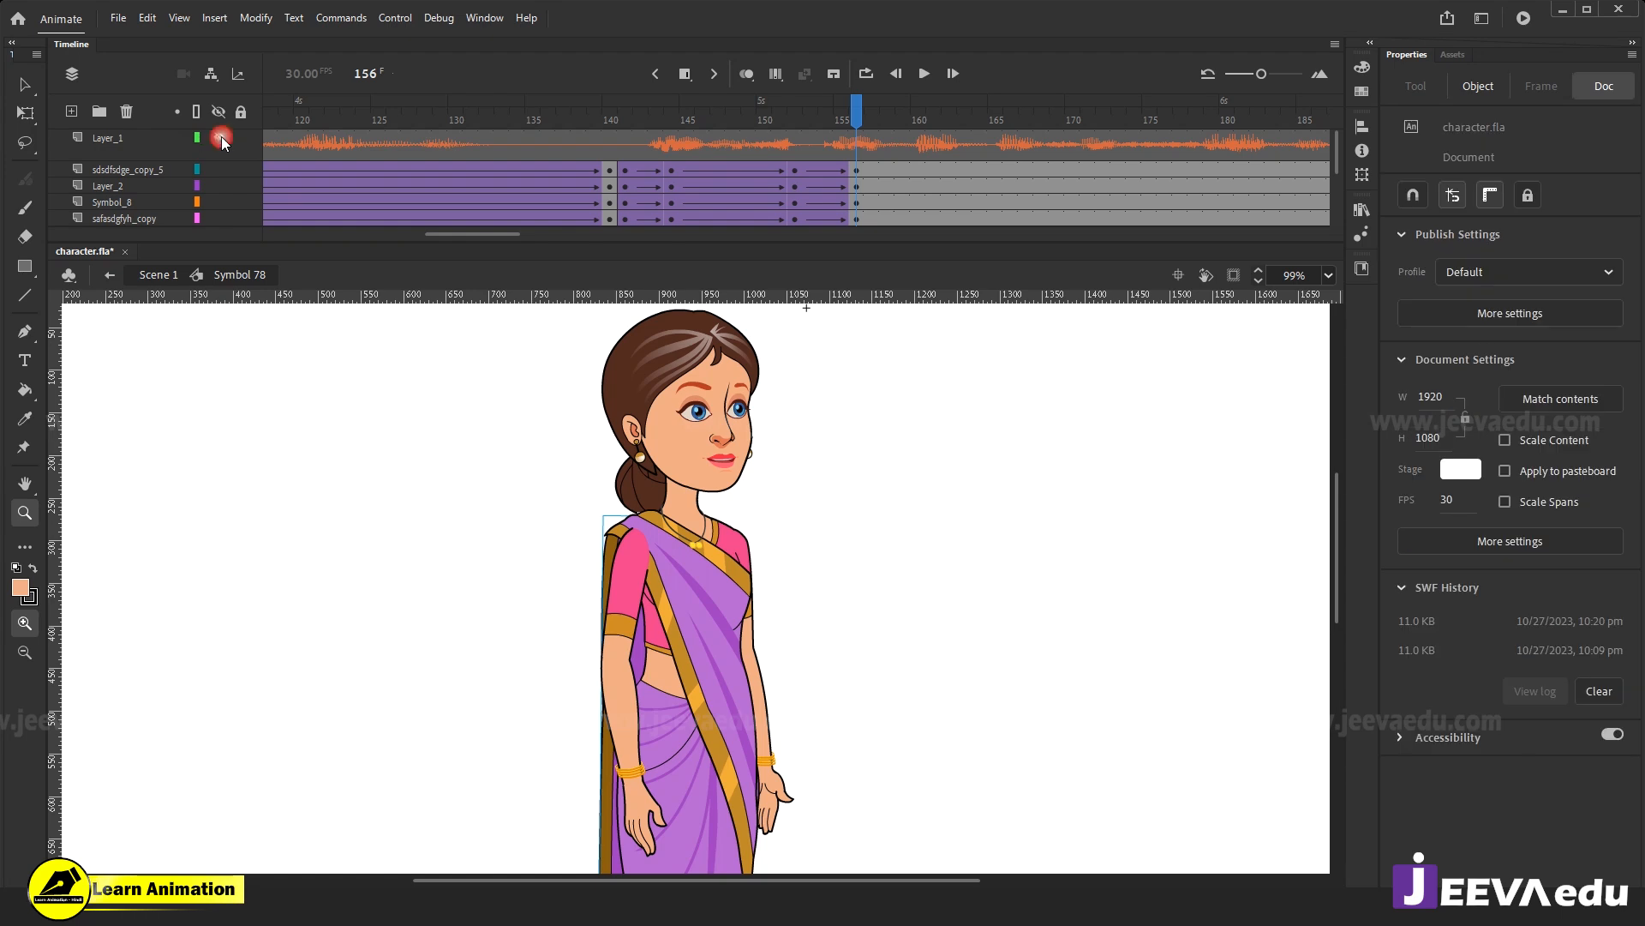
left_click_drag(717, 120, 545, 230)
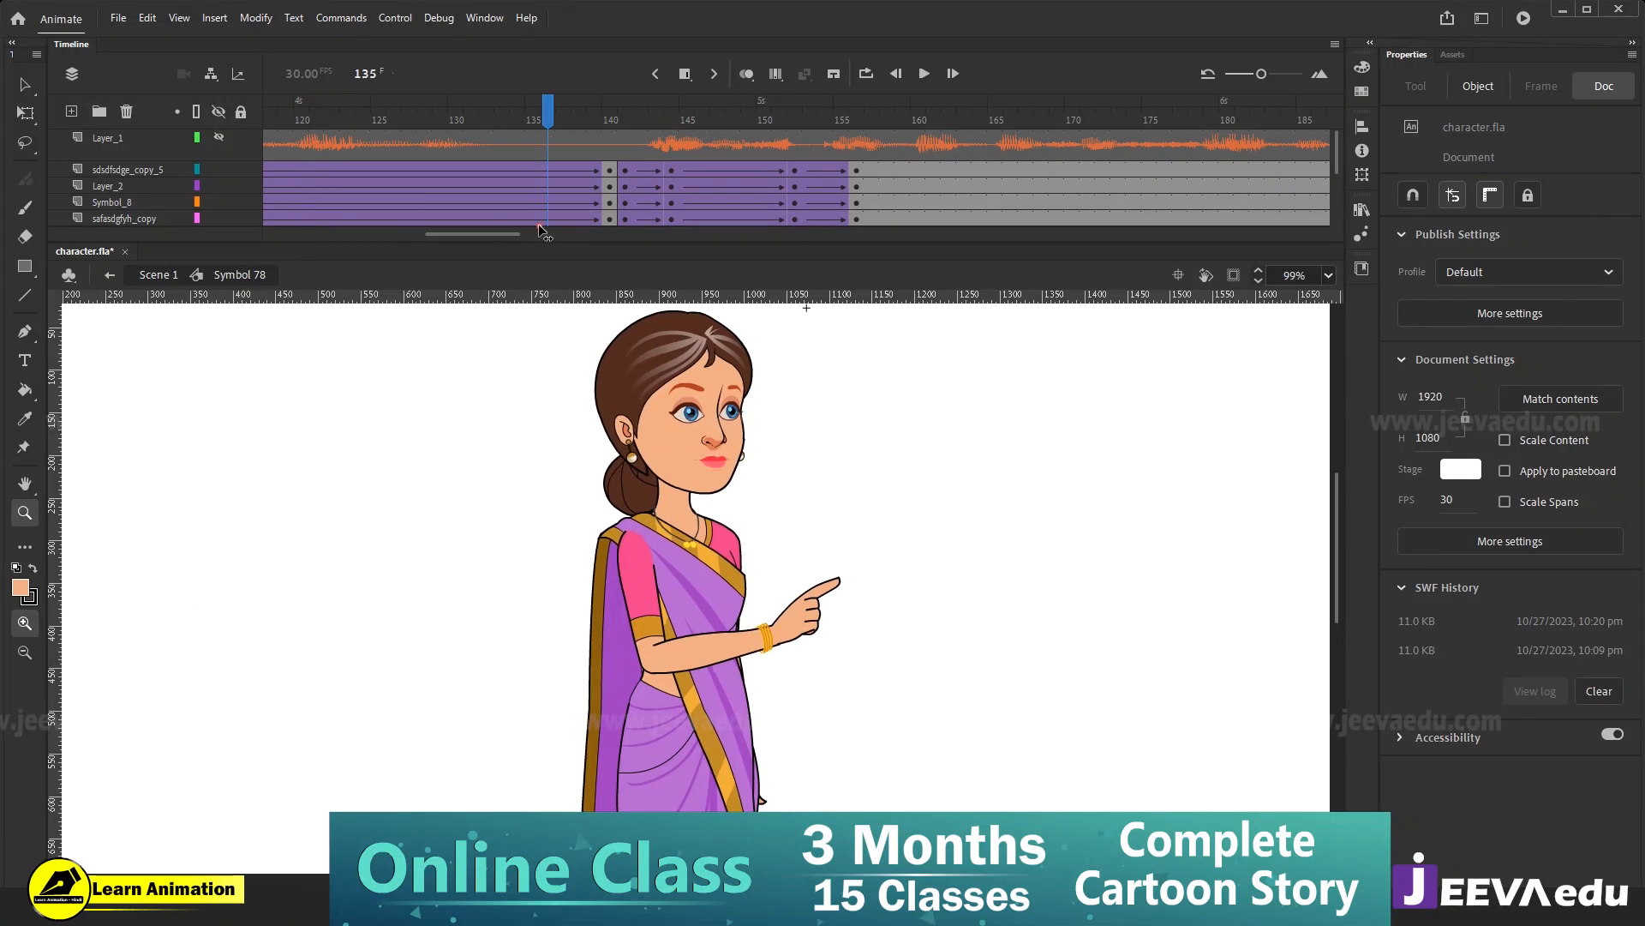
left_click(724, 674, "alt")
left_click(724, 677)
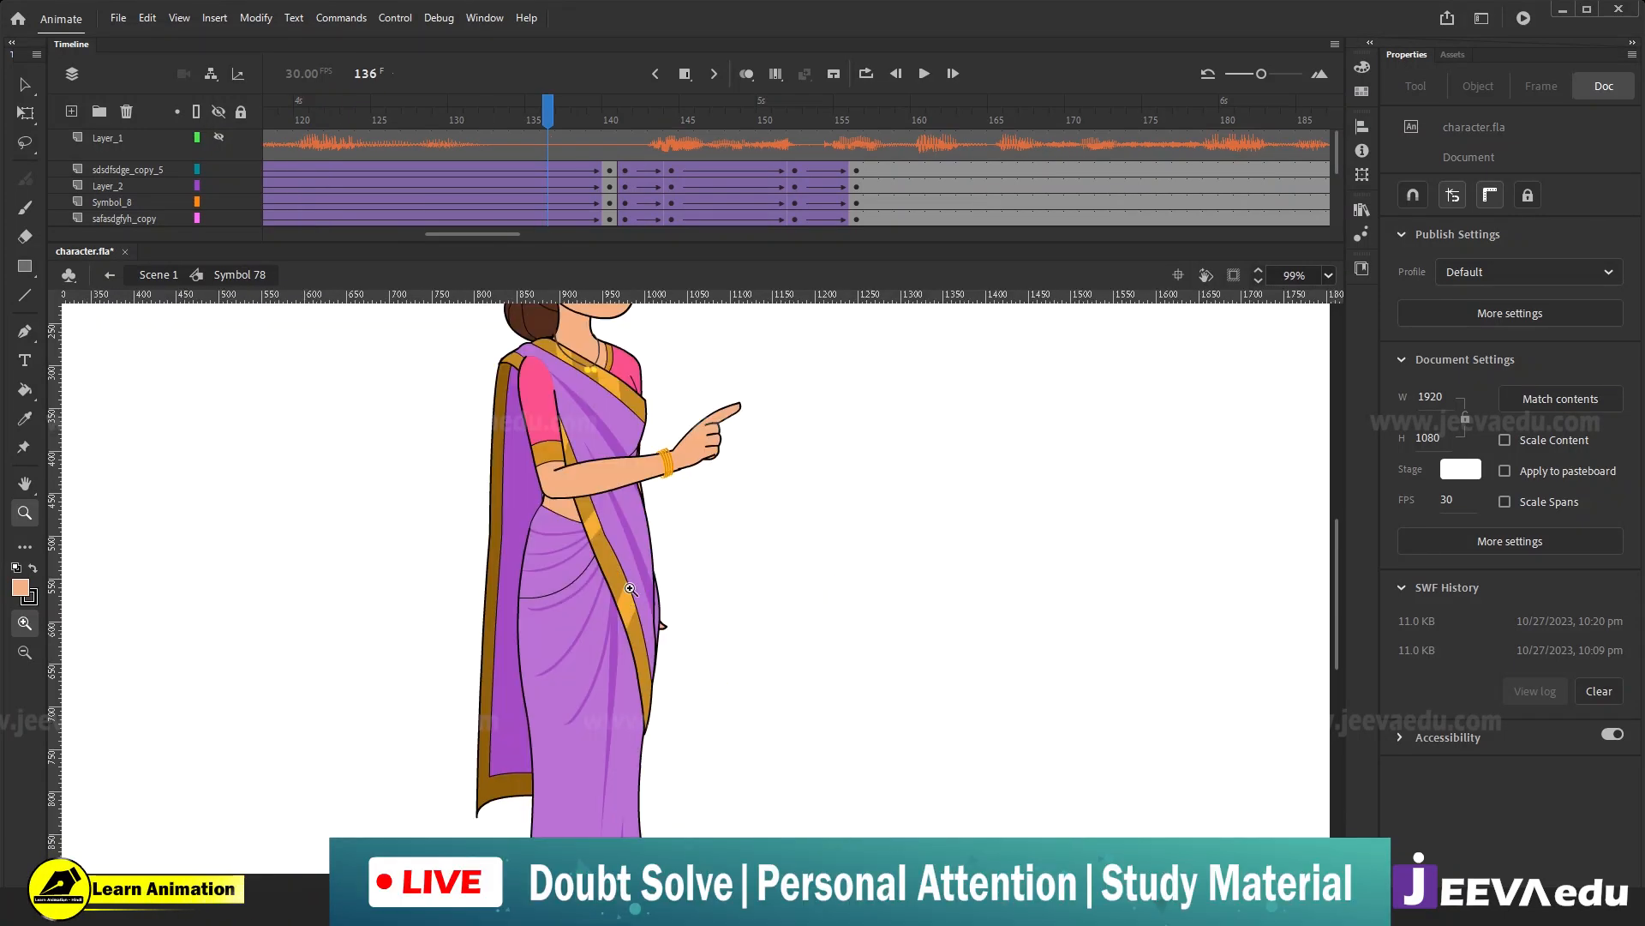
left_click(673, 602)
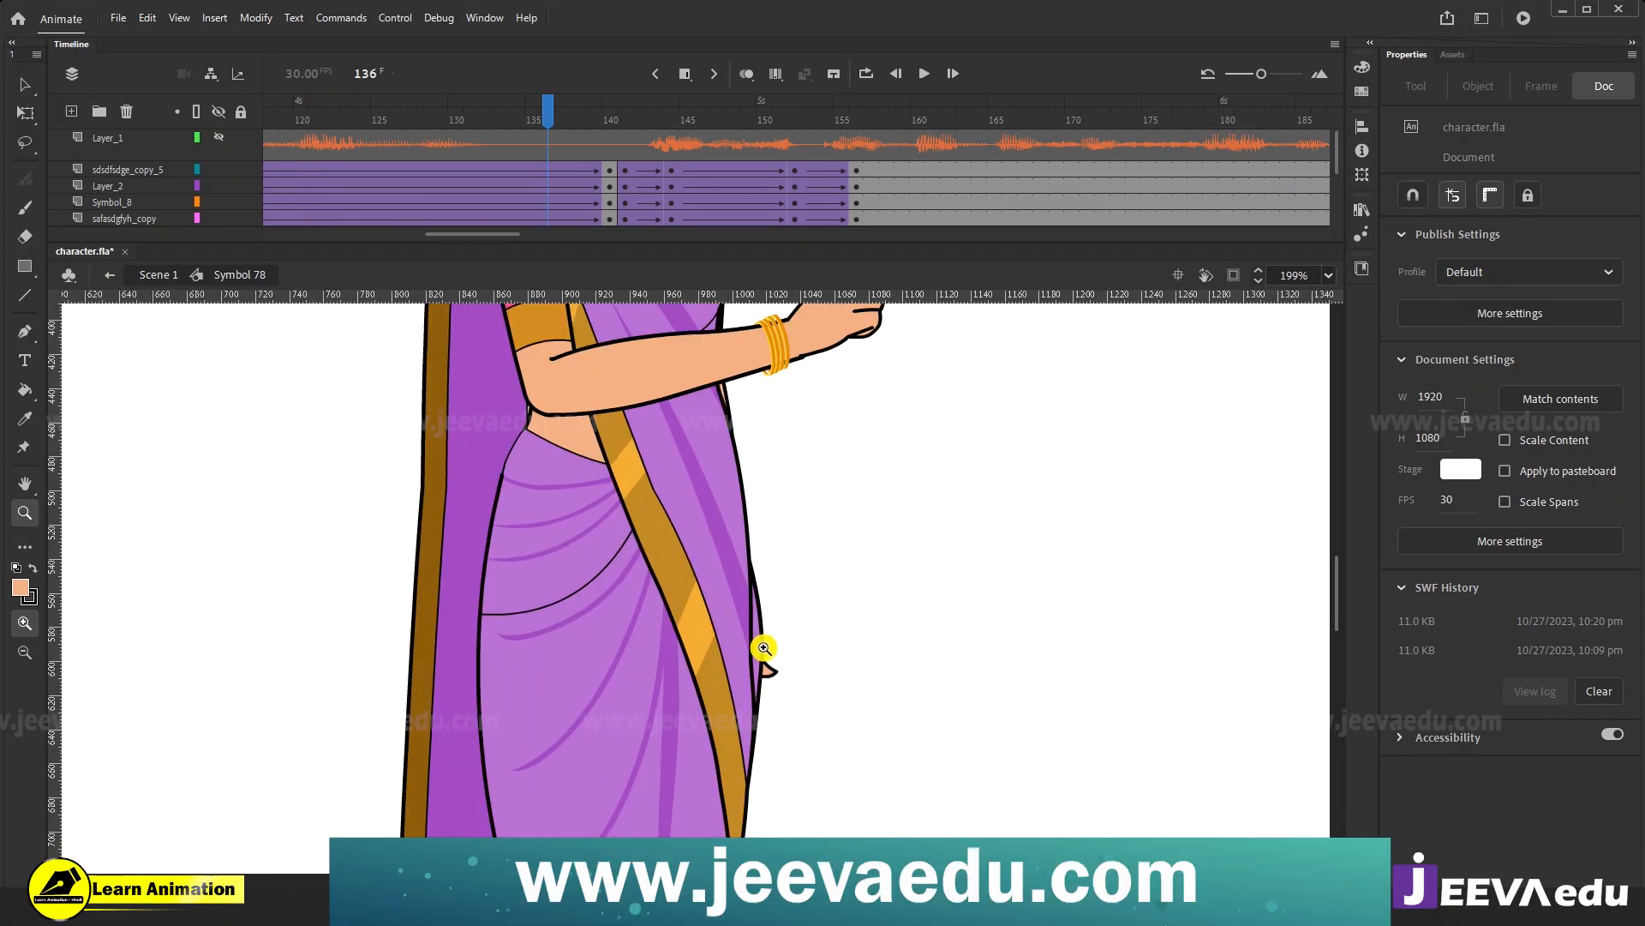
left_click(753, 641)
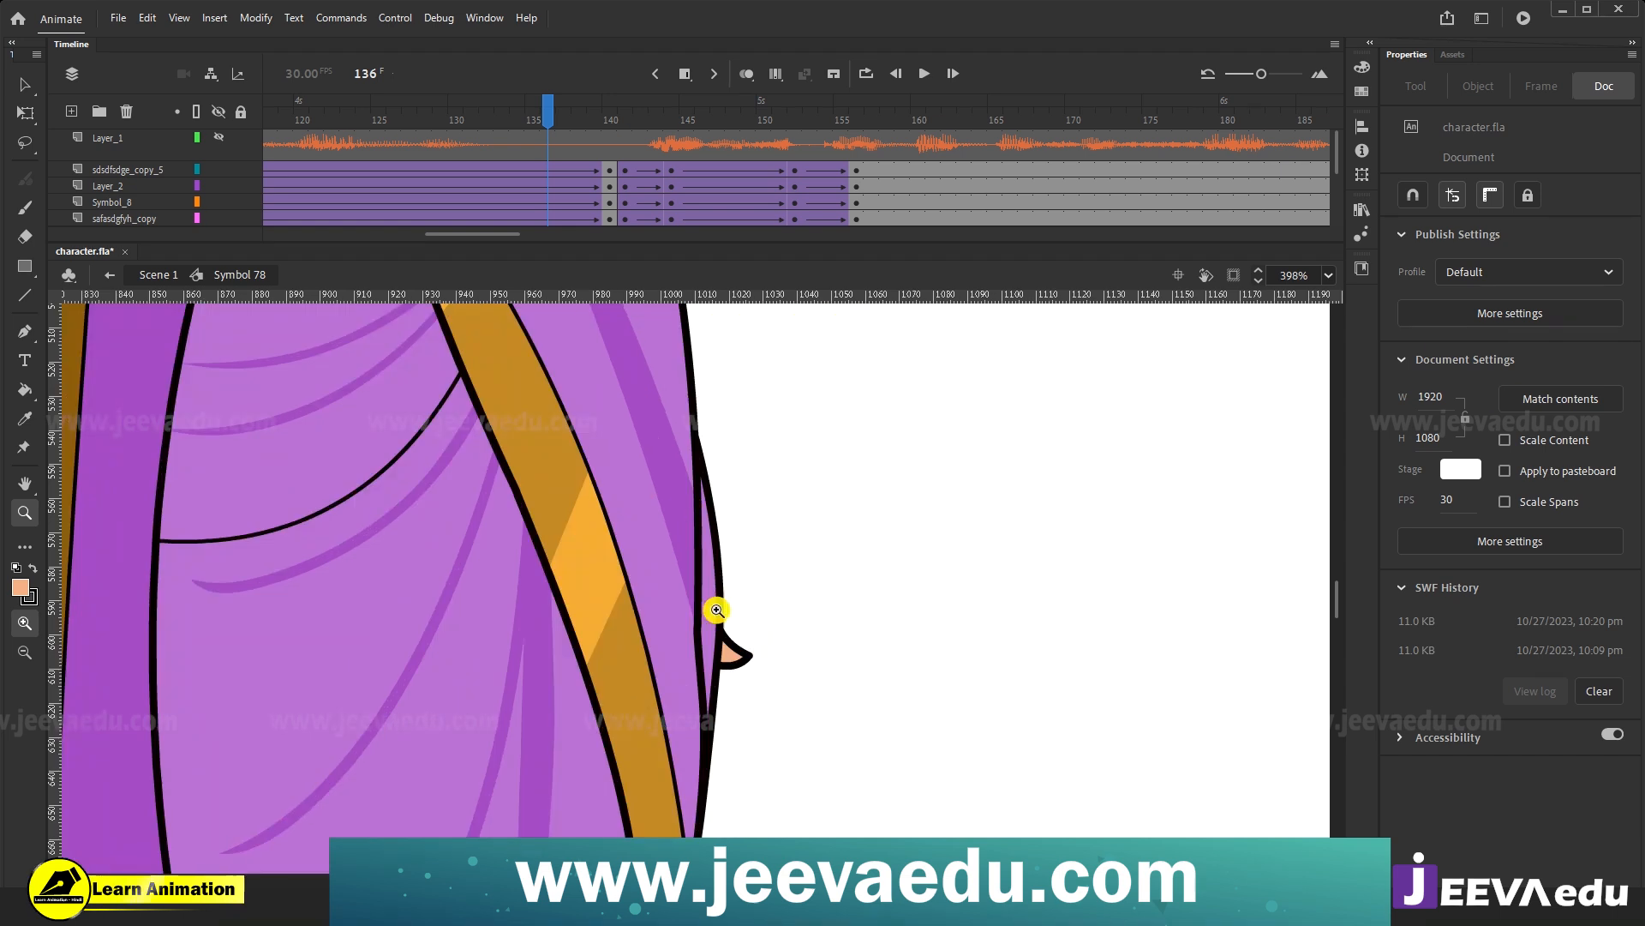
left_click(696, 649, "alt")
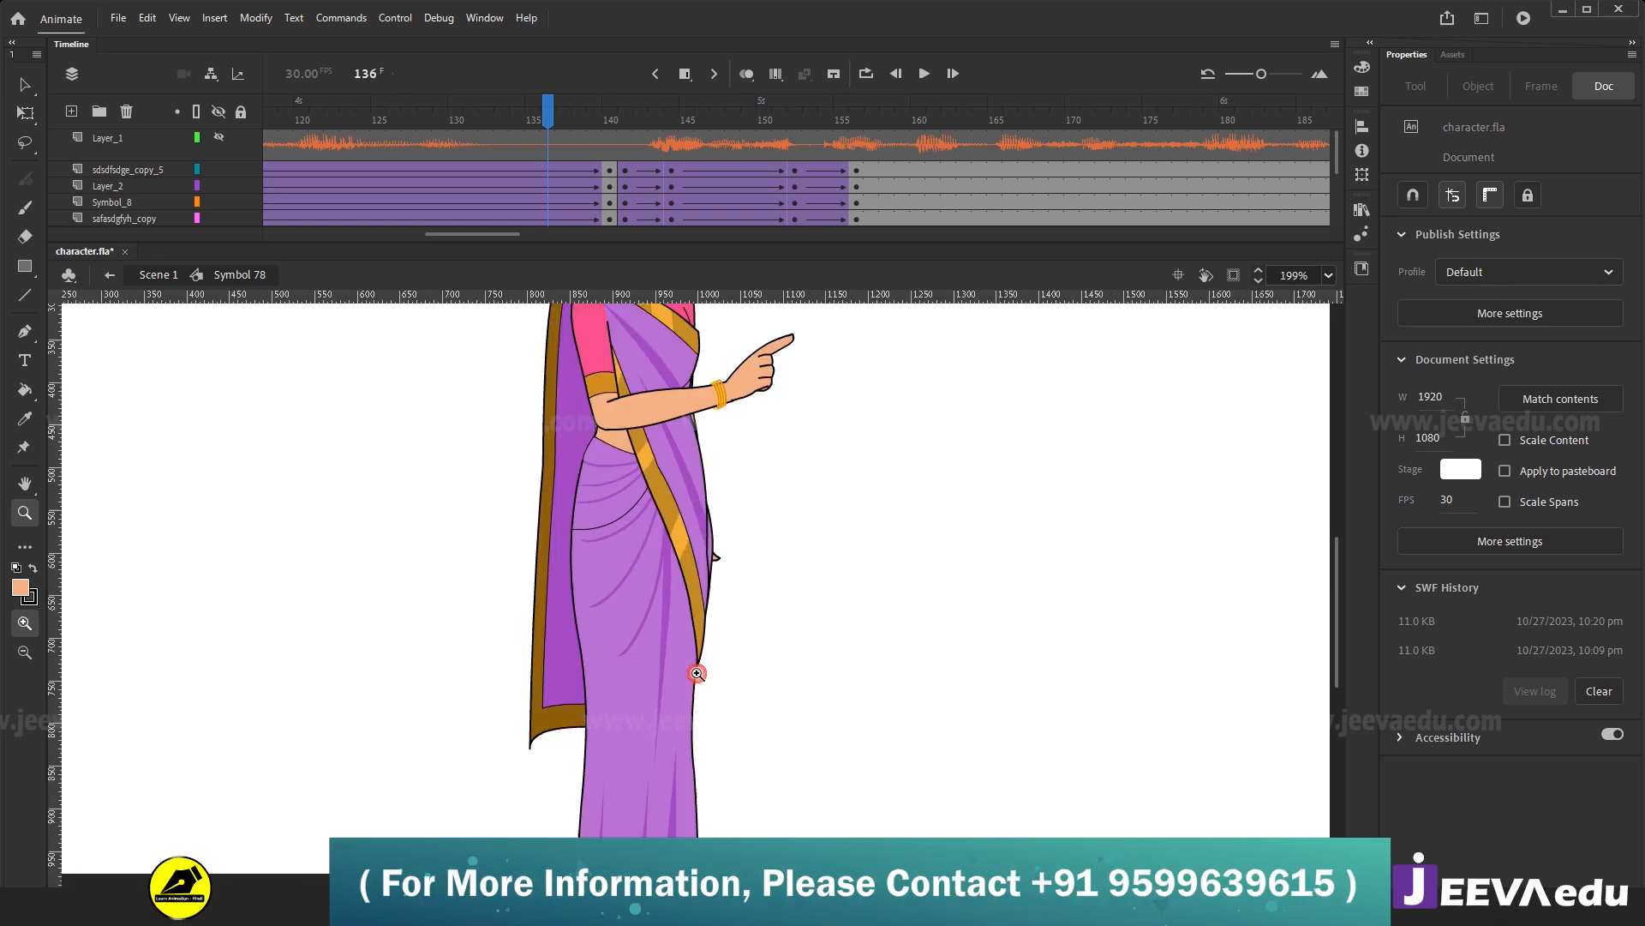
At frame 107, open the sari's front drape symbol and the group inside it for editing.
key("v")
left_click_drag(587, 117, 560, 208)
left_click(738, 570)
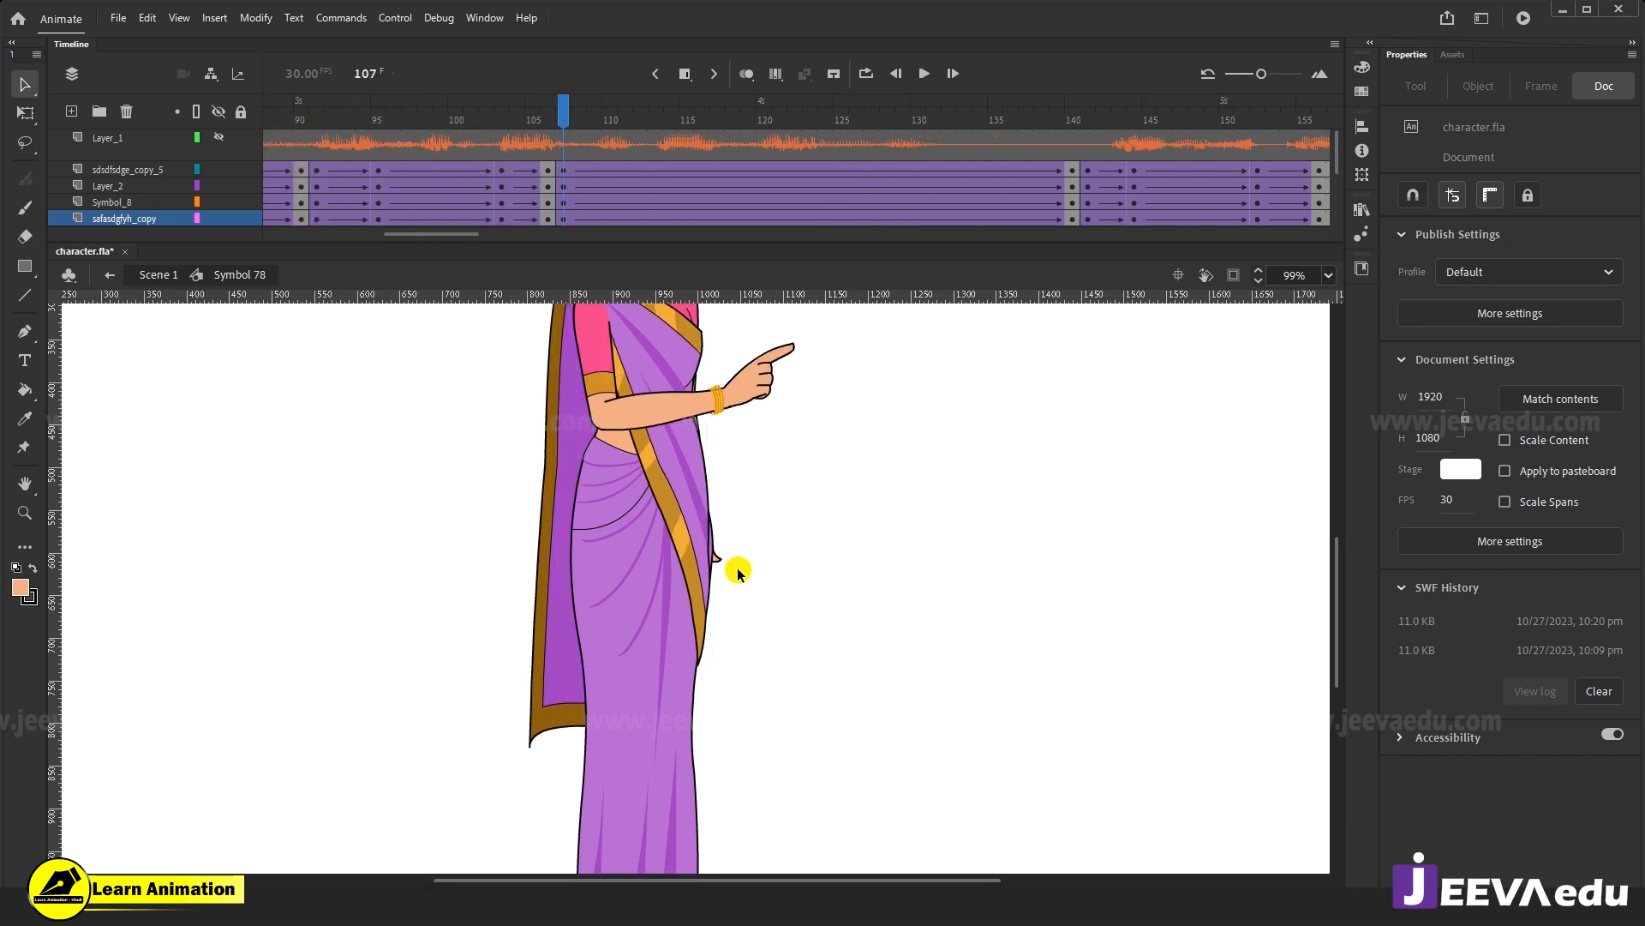
left_click(704, 549)
key("q")
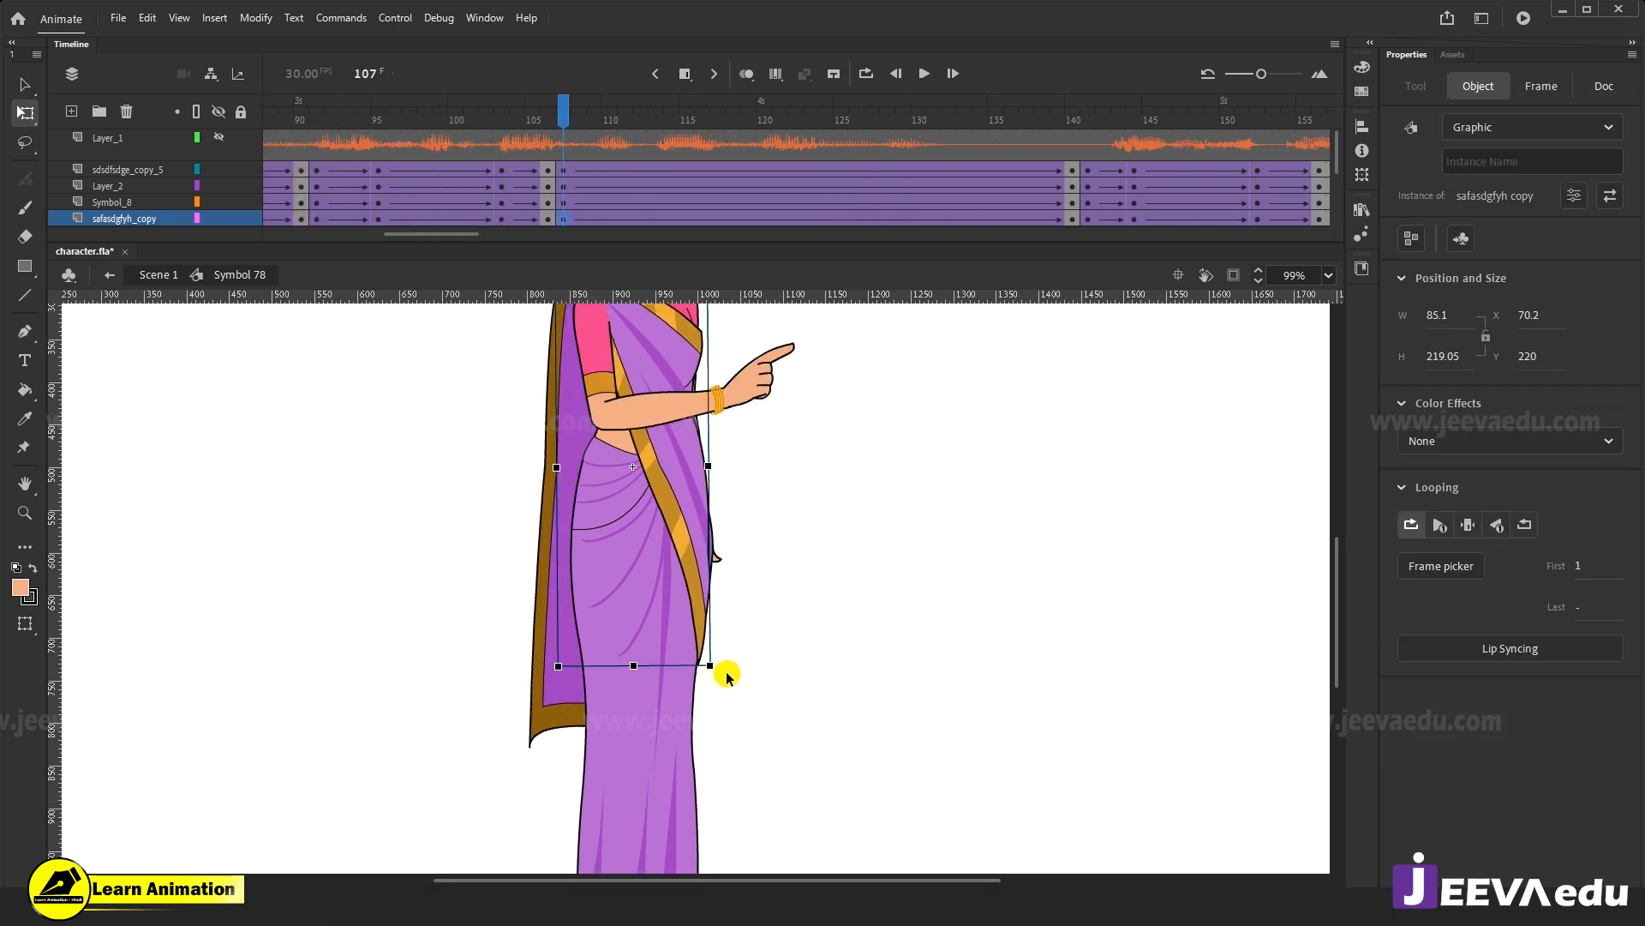
key("z")
left_click(709, 558)
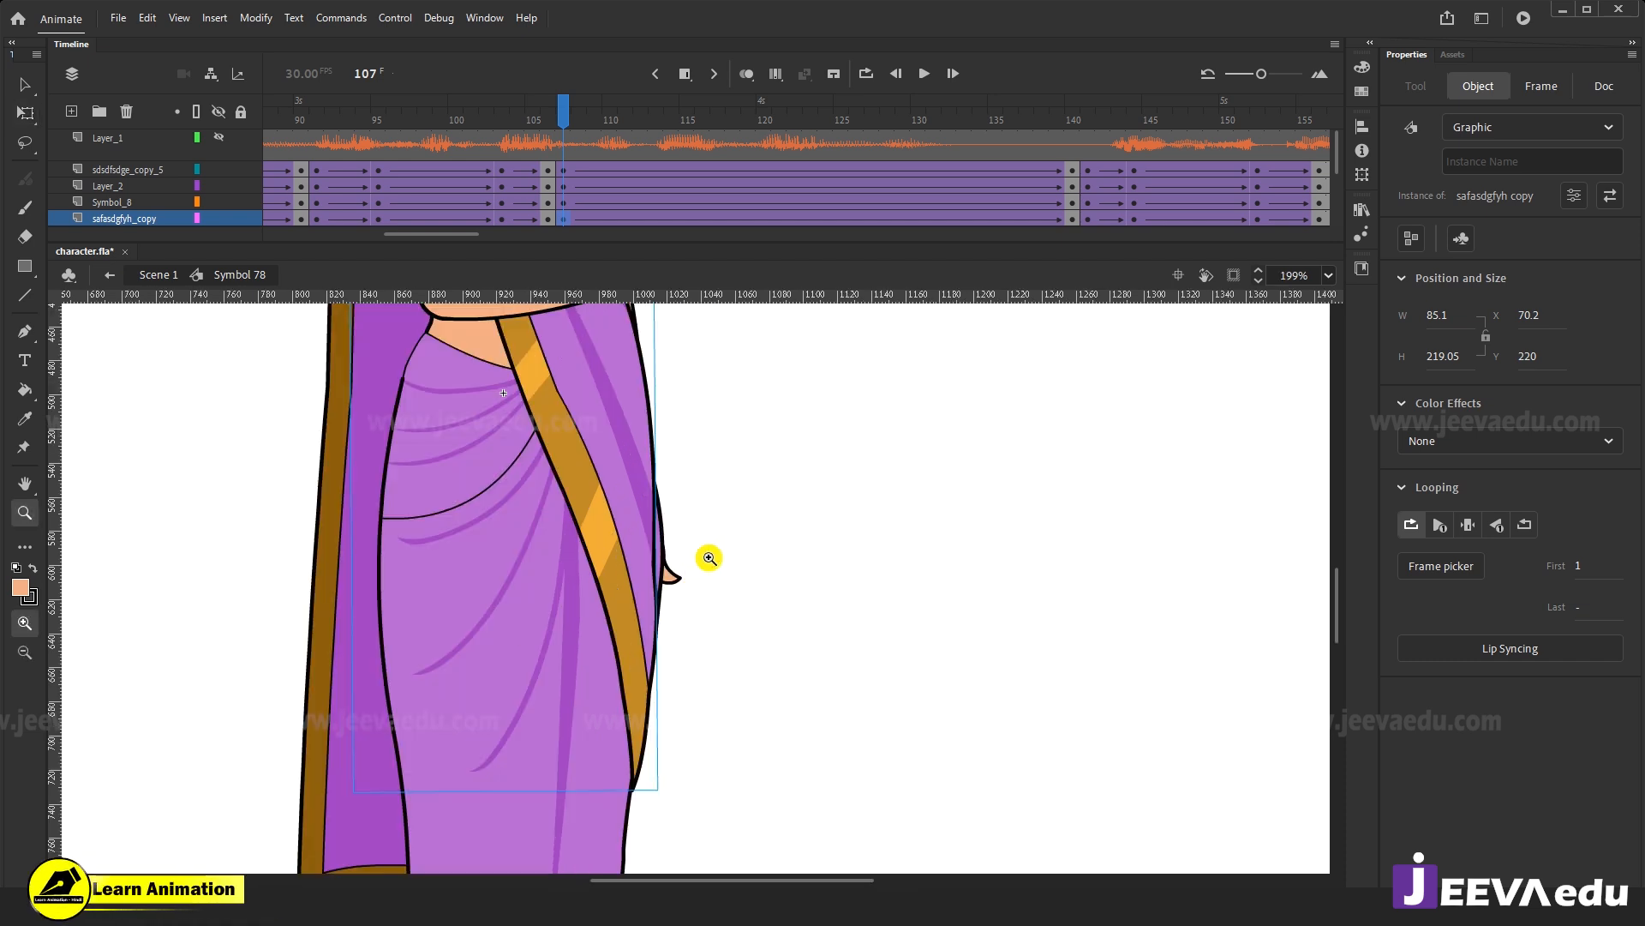
left_click(680, 570)
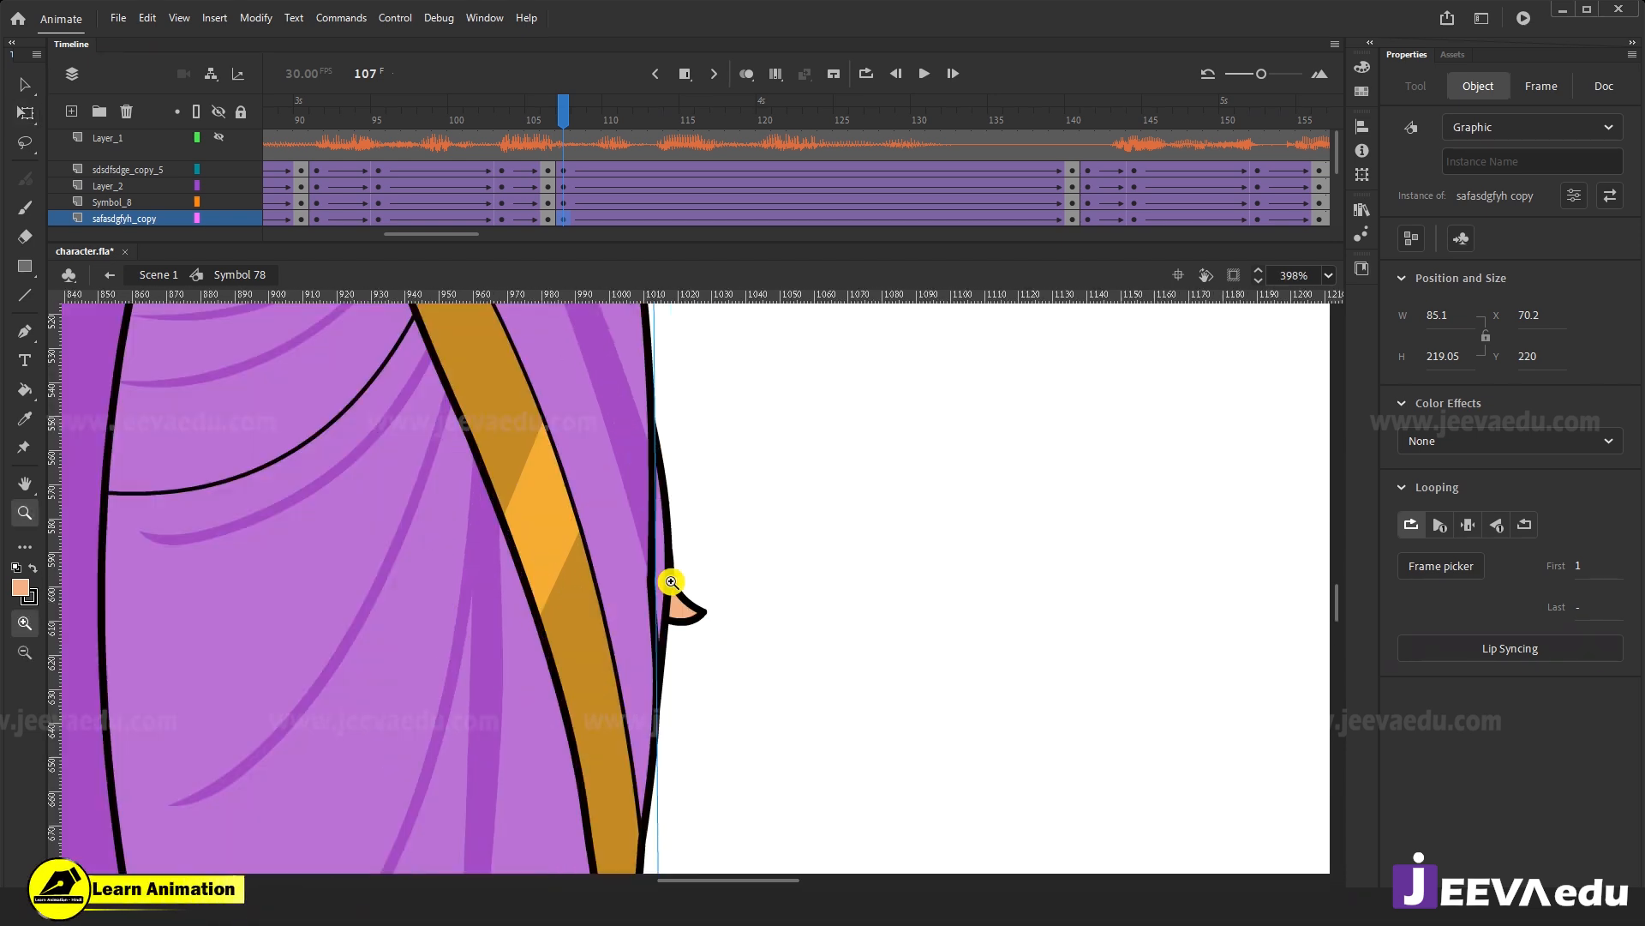
key("v")
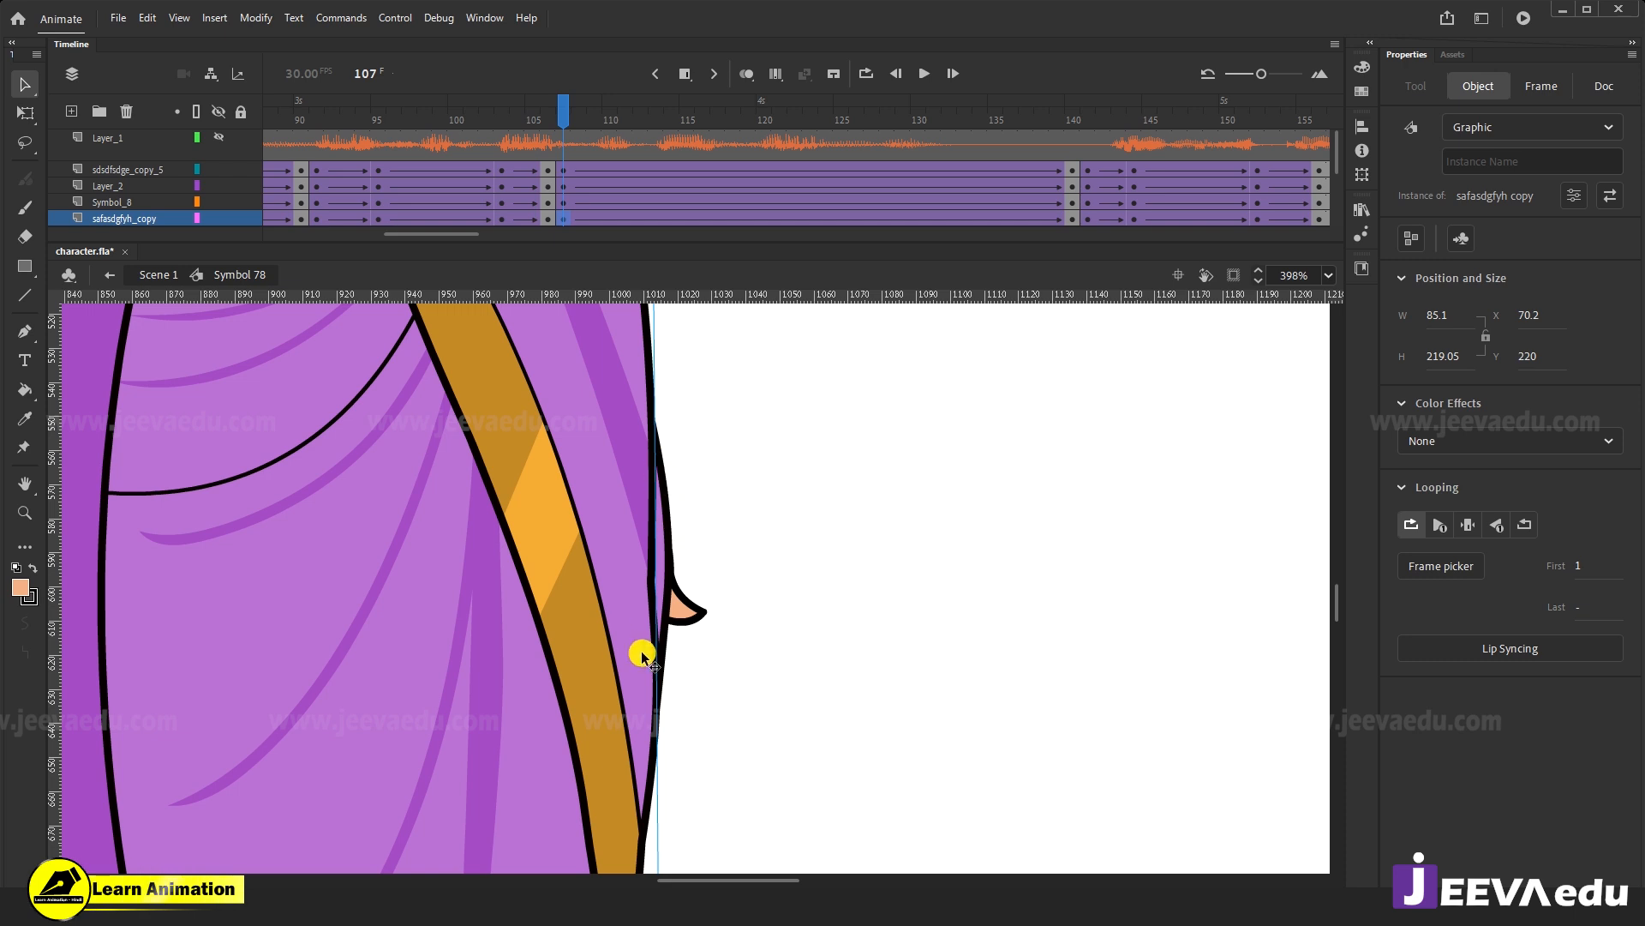
double_click(646, 572)
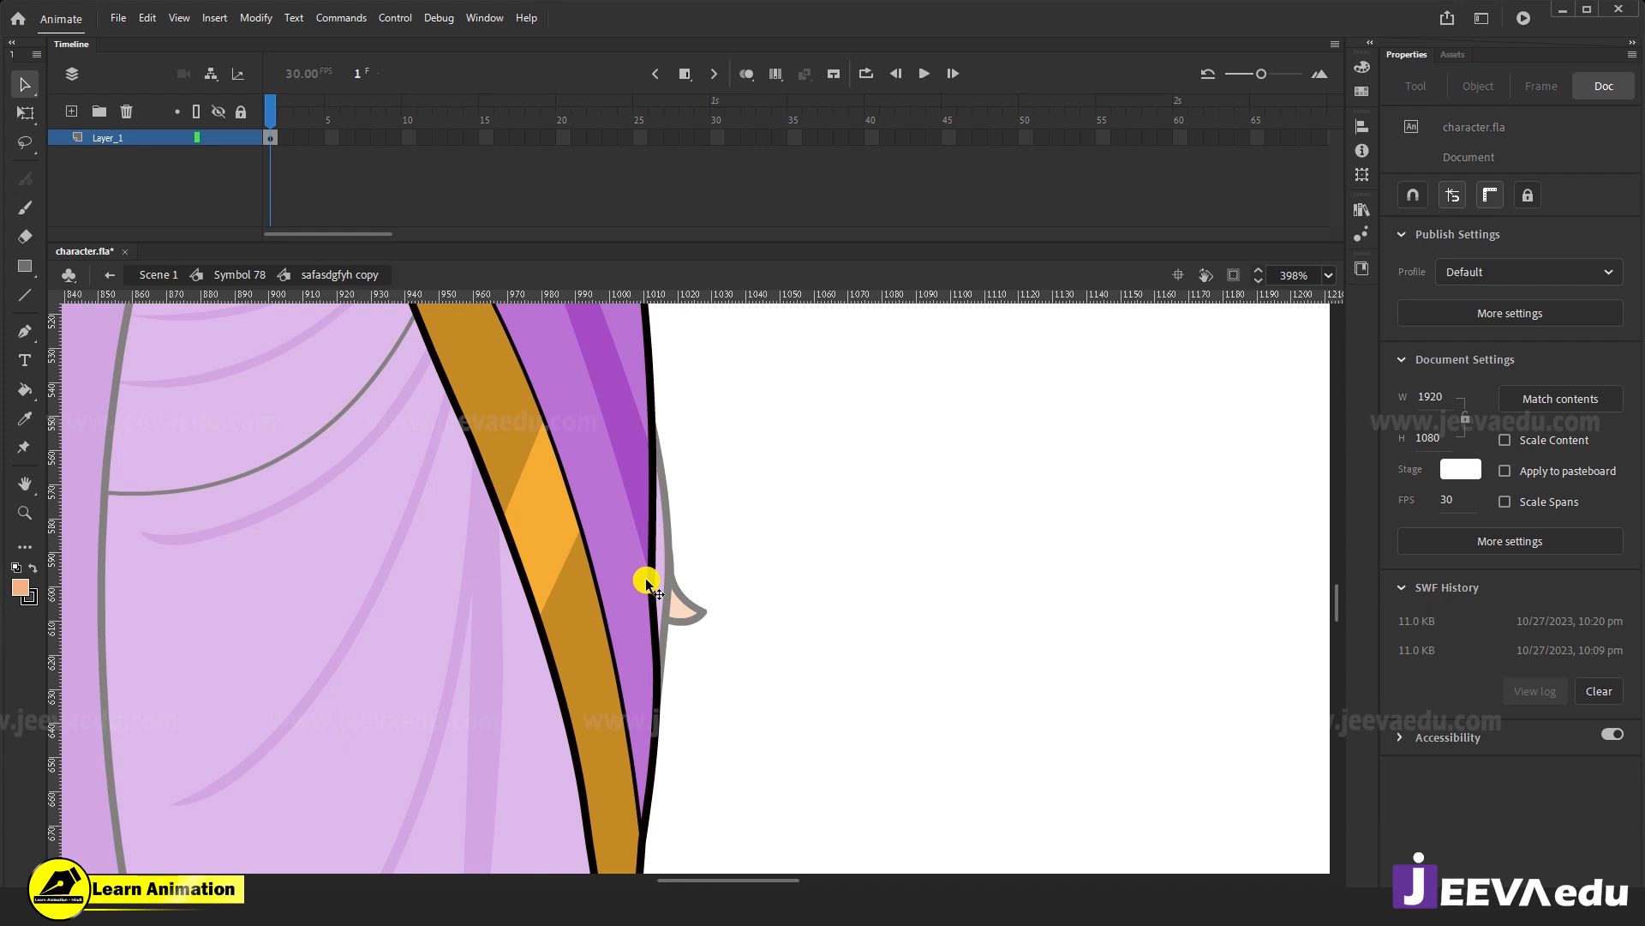
double_click(646, 579)
Reshape the drape's front outline outward into a smooth curve so it covers more of the far hand.
left_click(653, 584)
left_click(680, 587)
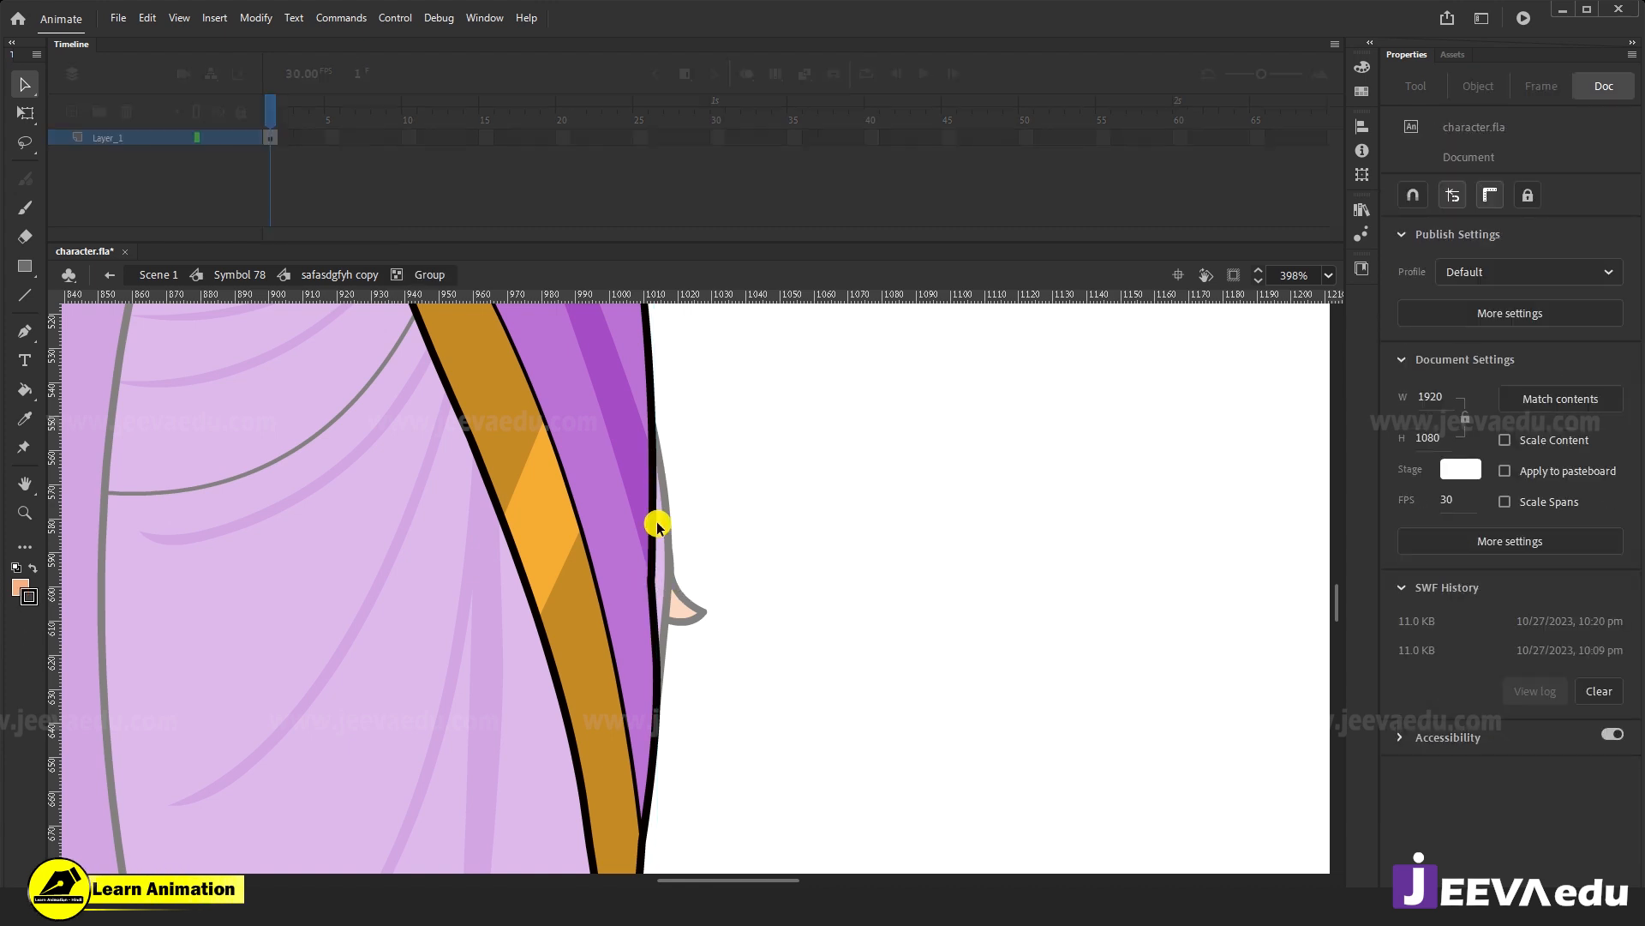
left_click_drag(674, 579, 677, 573)
left_click_drag(677, 482, 673, 449)
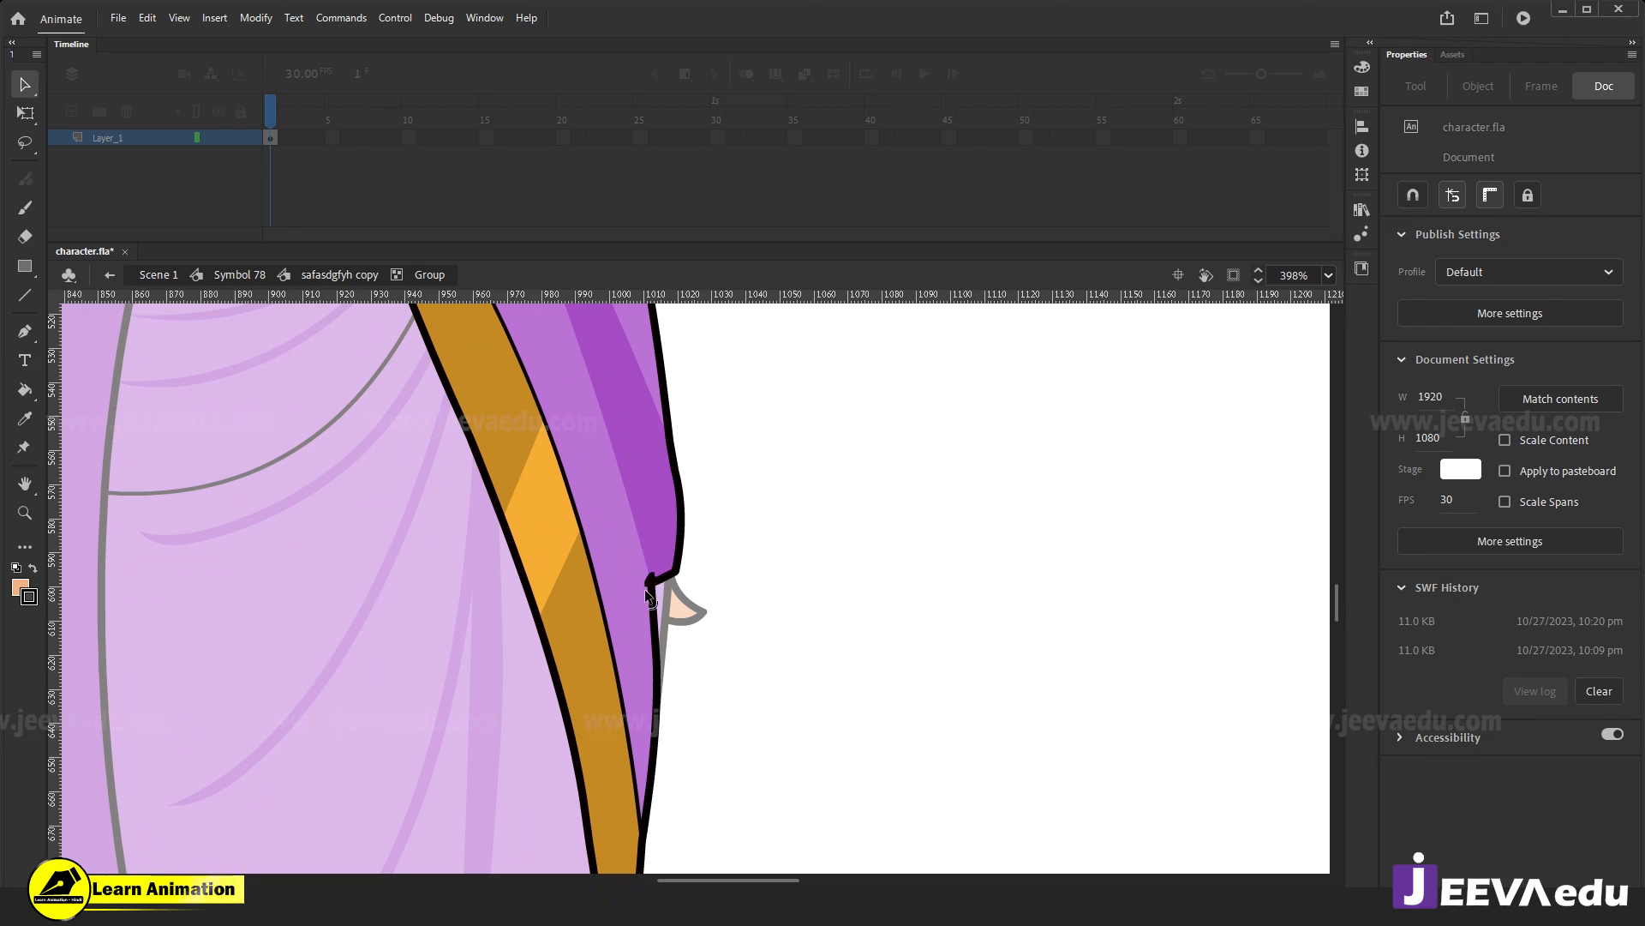
mouse_move(644, 597)
left_mouse_down()
mouse_move(657, 607)
mouse_move(653, 587)
left_mouse_up()
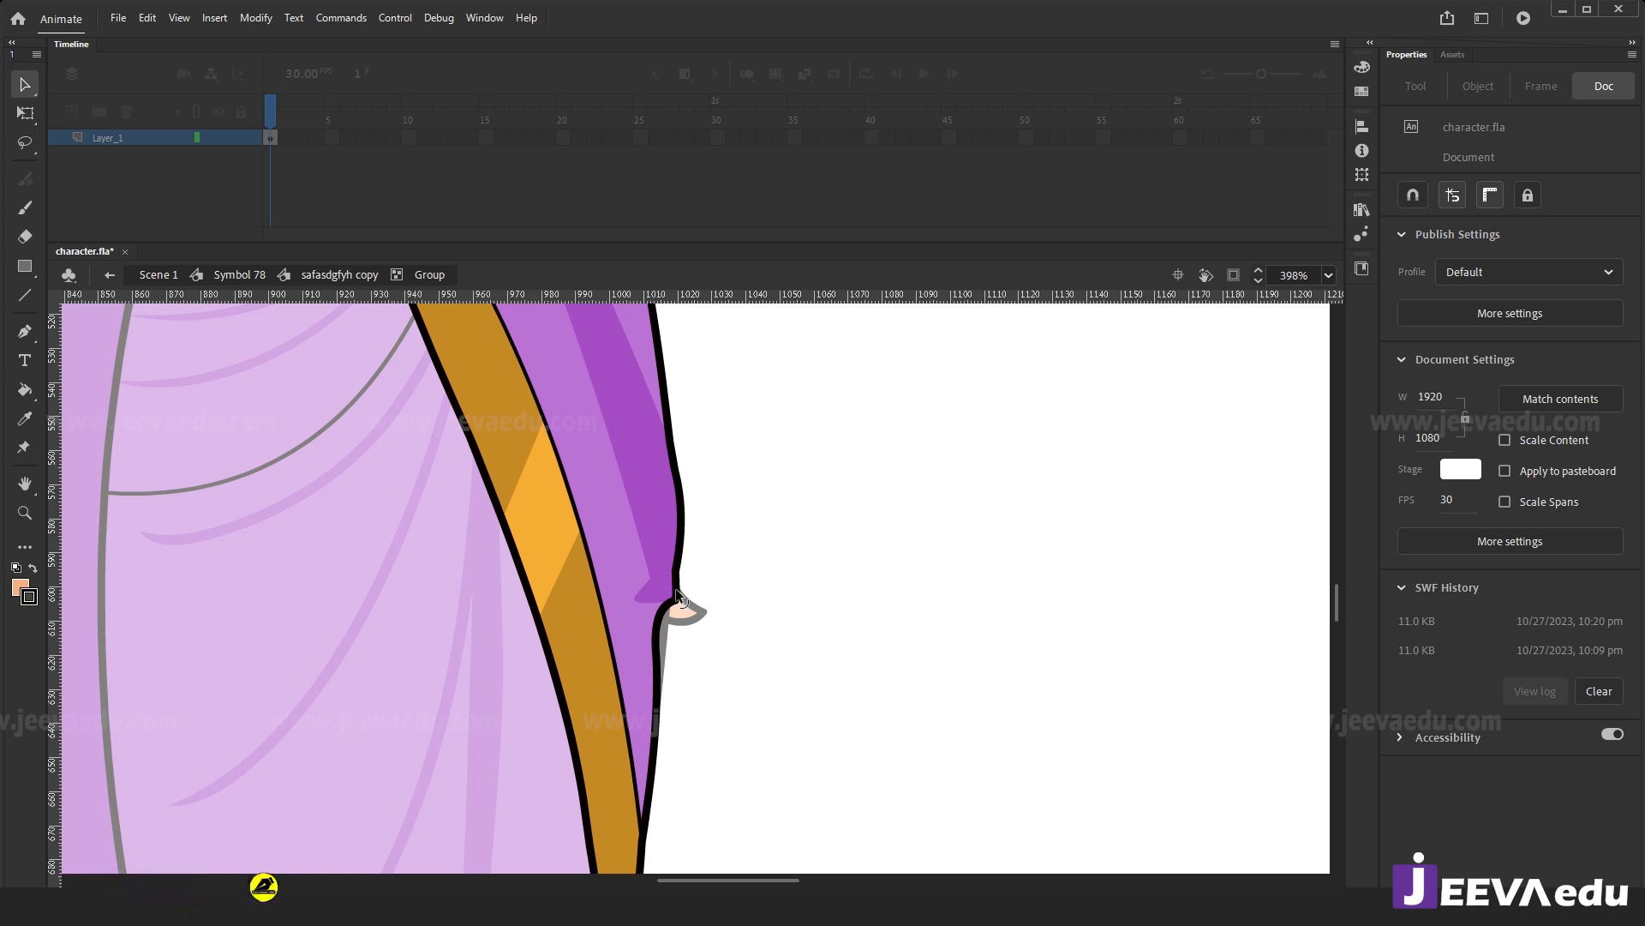
left_click_drag(668, 641, 669, 643)
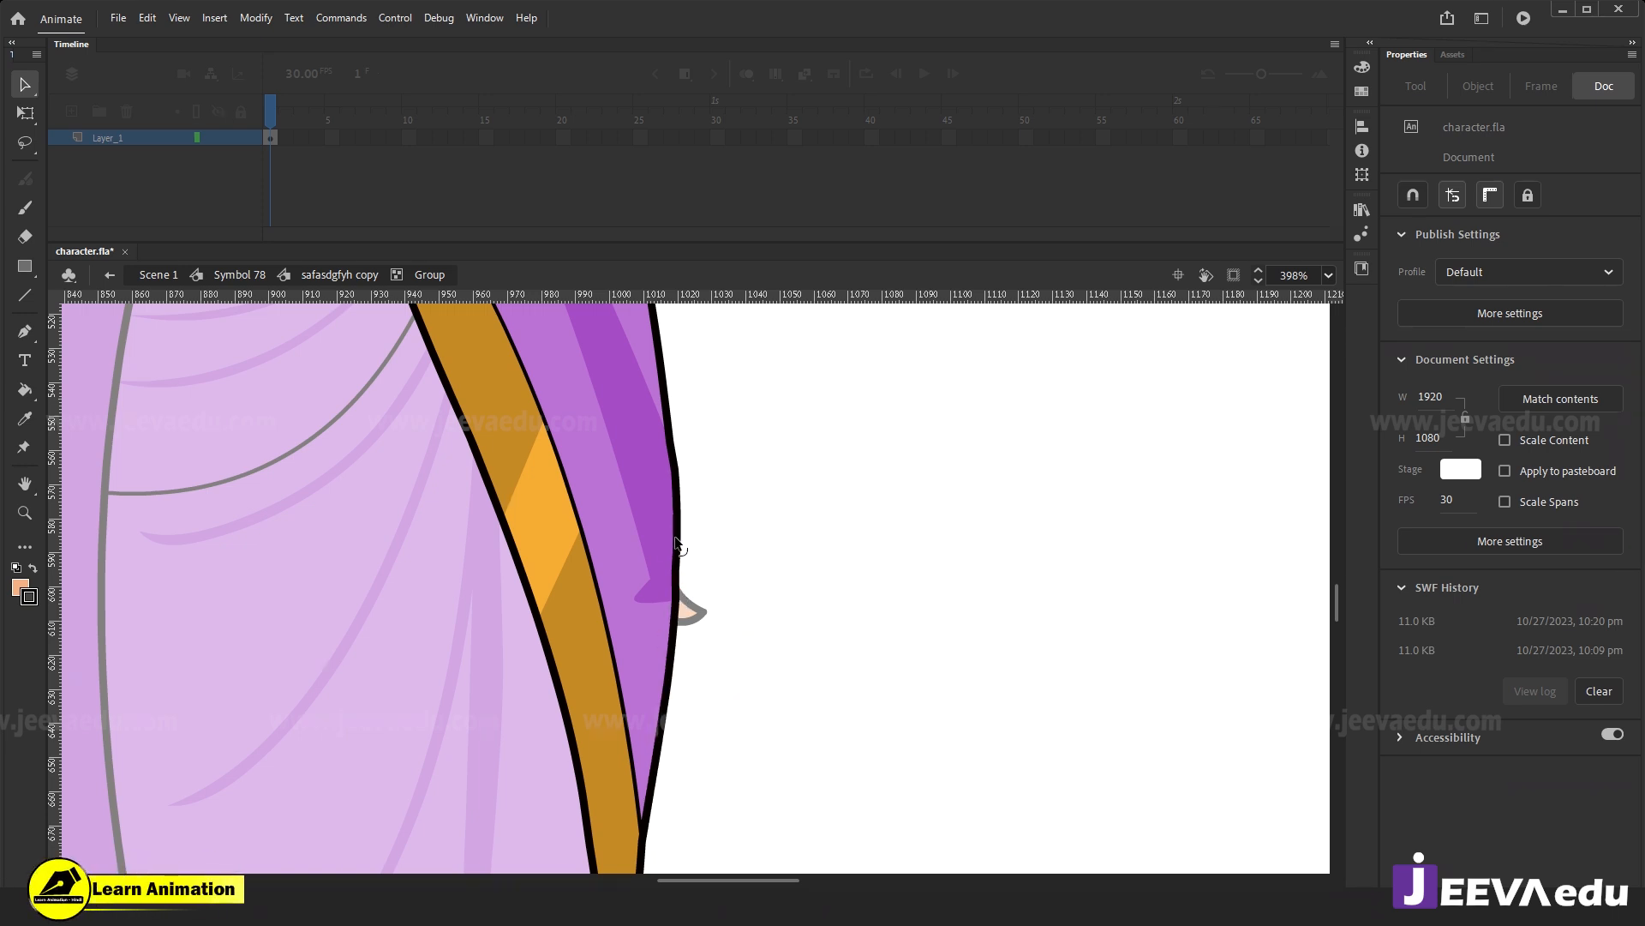
Extend the dark fold to the drape's new front edge and recolour the stray dark patch with the lighter purple.
left_click_drag(650, 581, 699, 657)
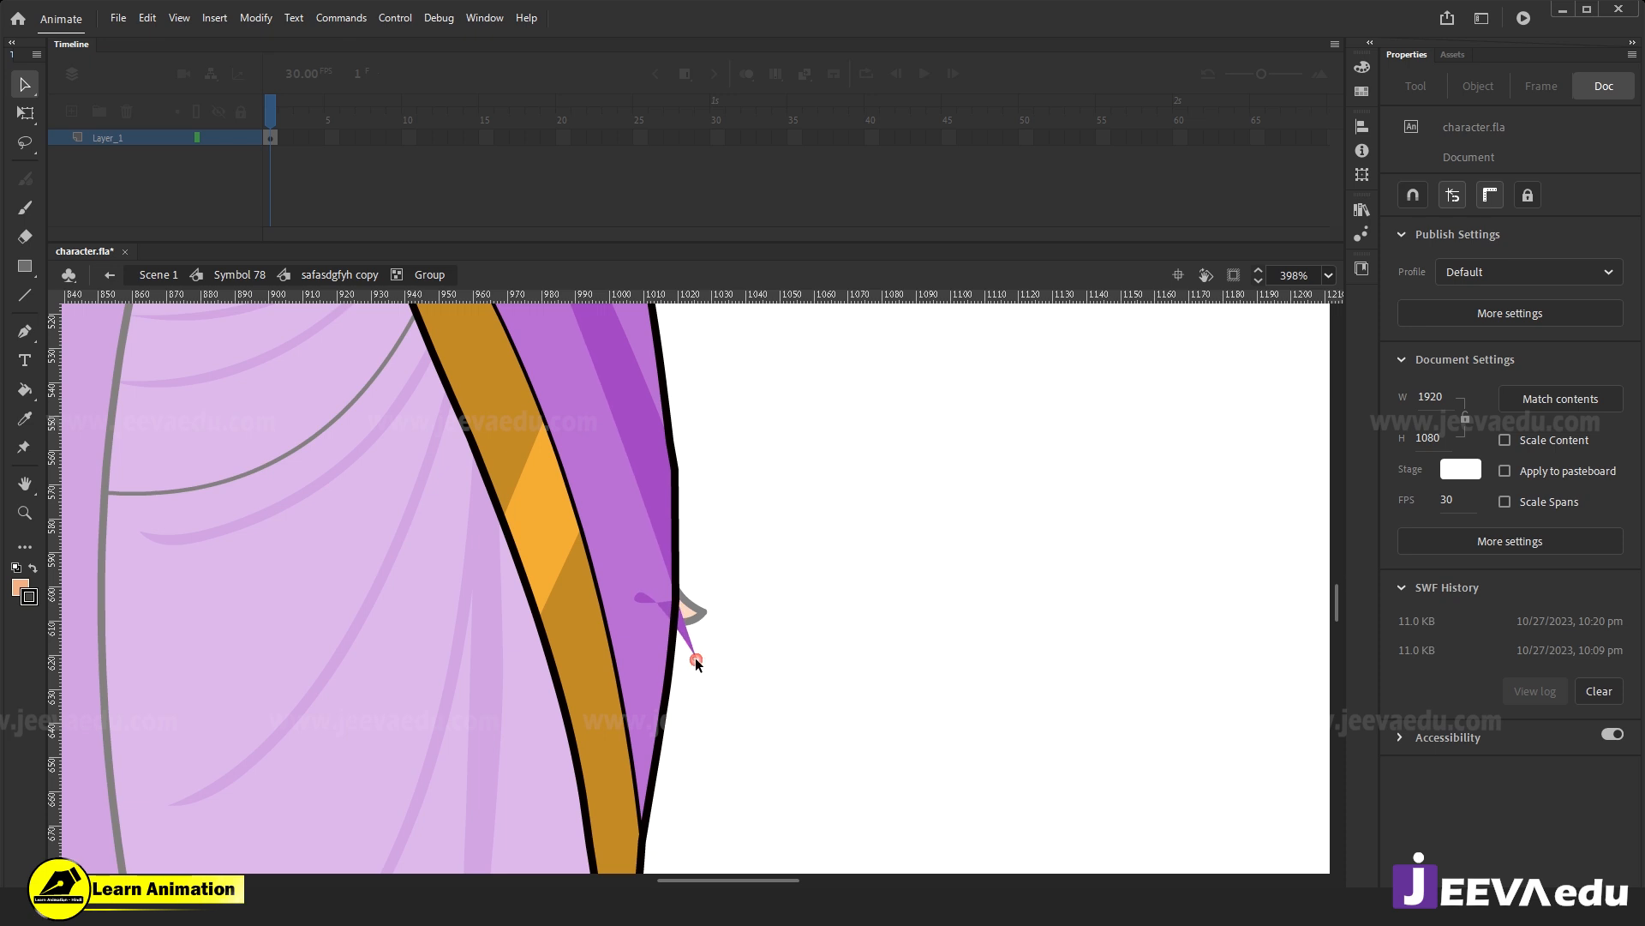
left_click(644, 598)
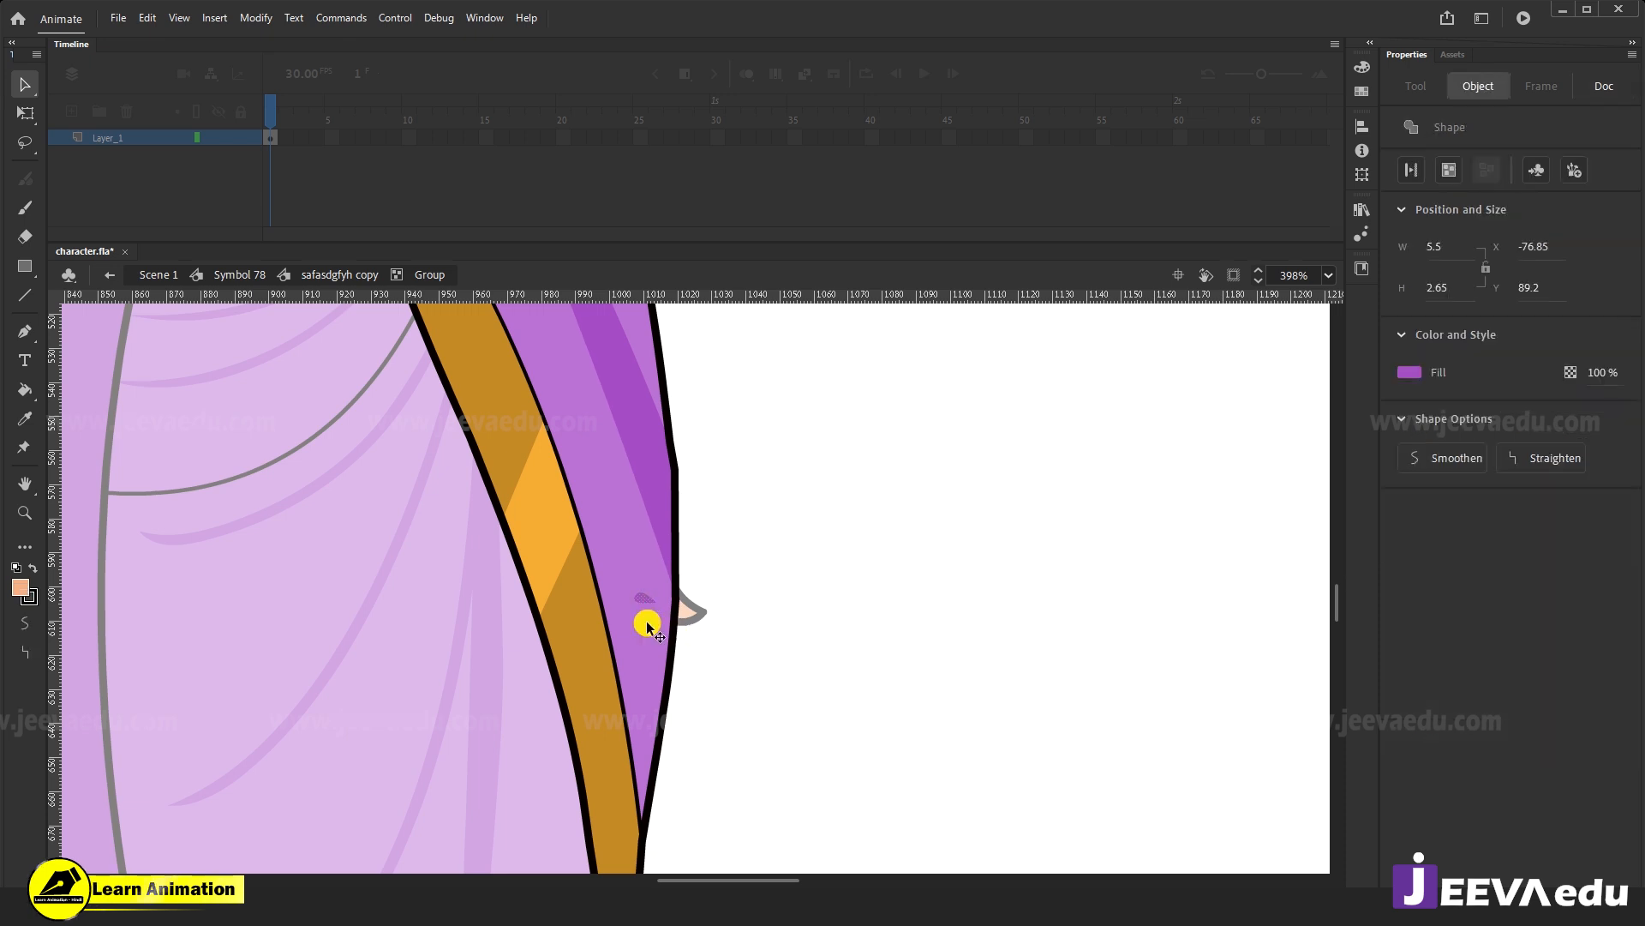
key("i")
left_click(624, 547)
key("v")
left_click(767, 717)
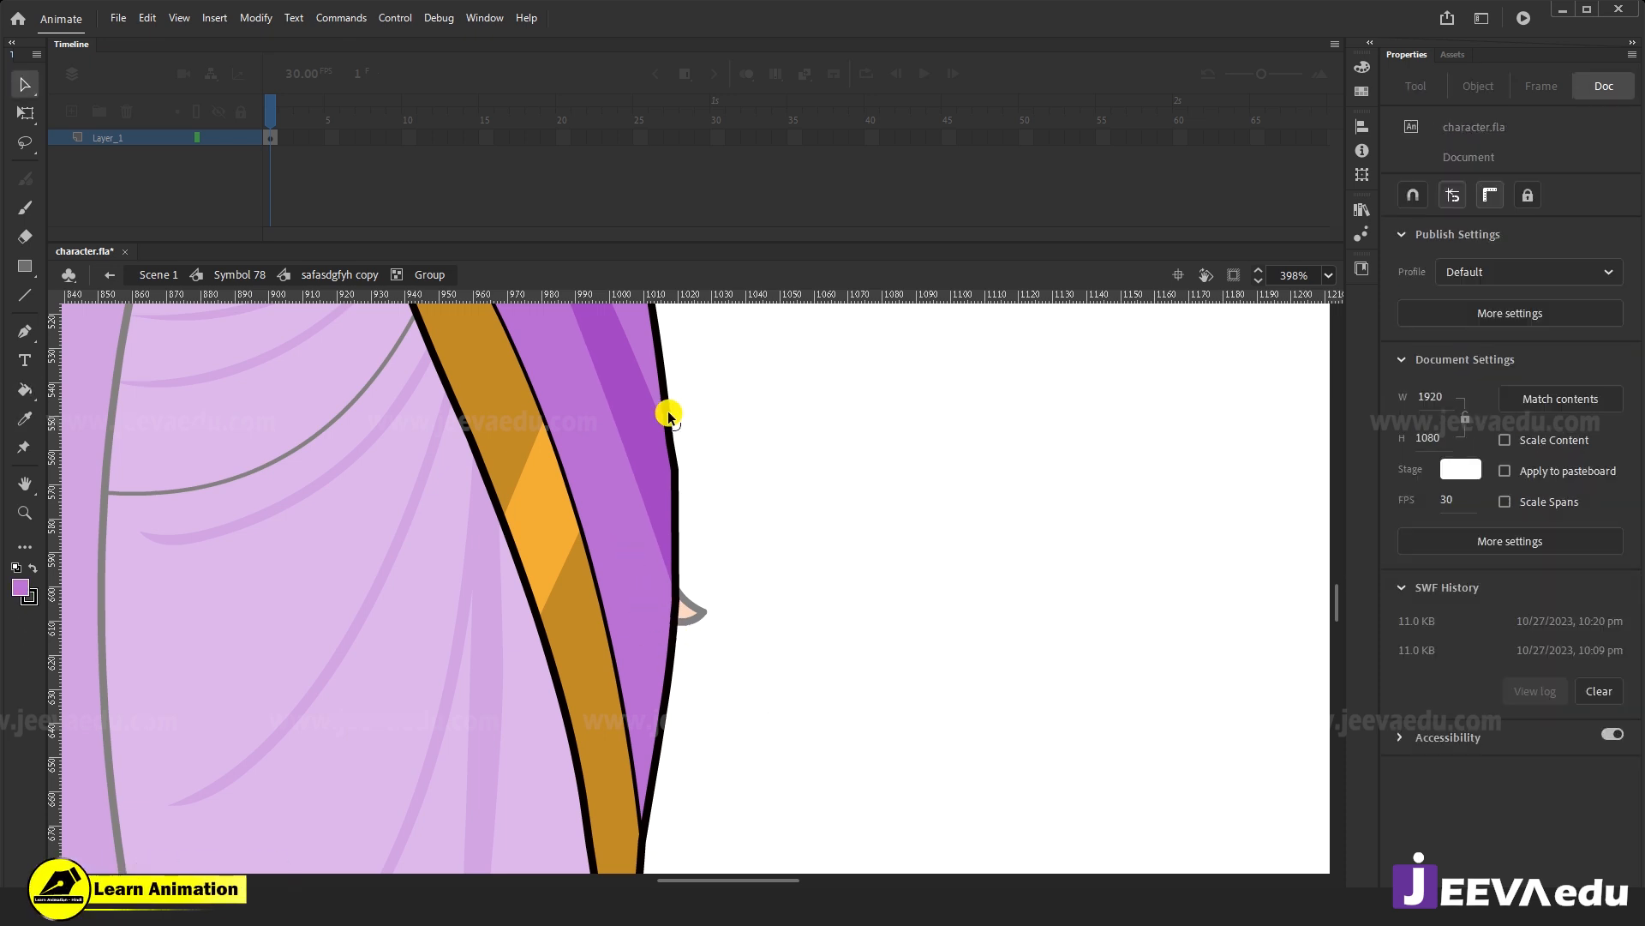
Fine-tune the upper part of the drape's front edge and return to Symbol 78.
left_click_drag(675, 446, 676, 477)
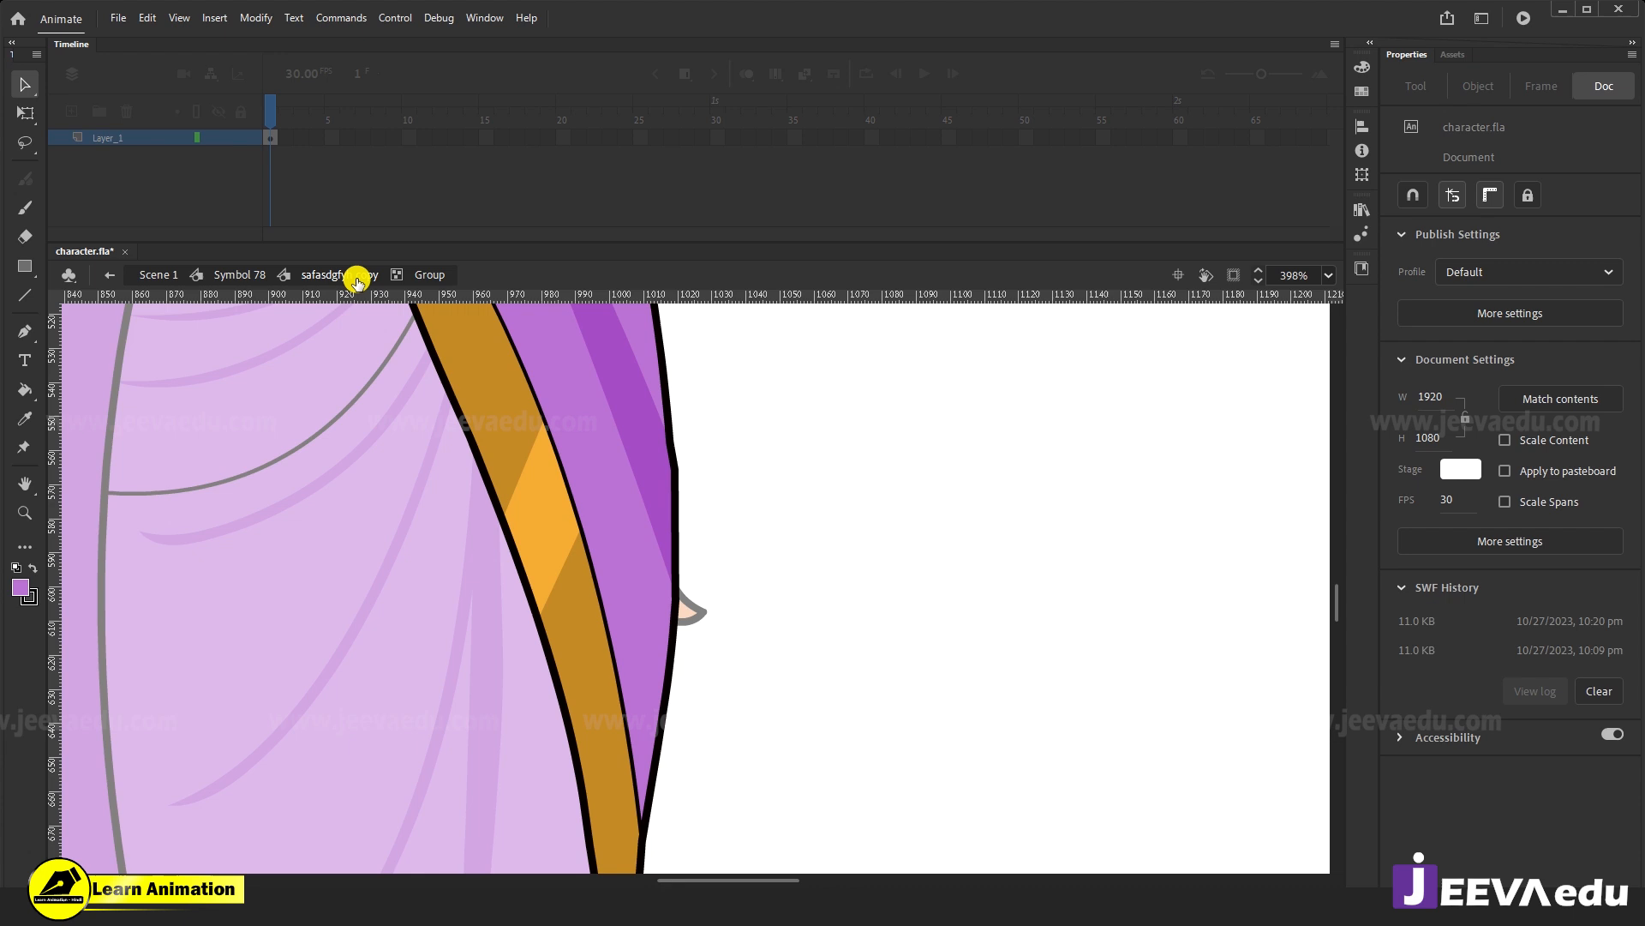
left_click(316, 274)
left_click(223, 274)
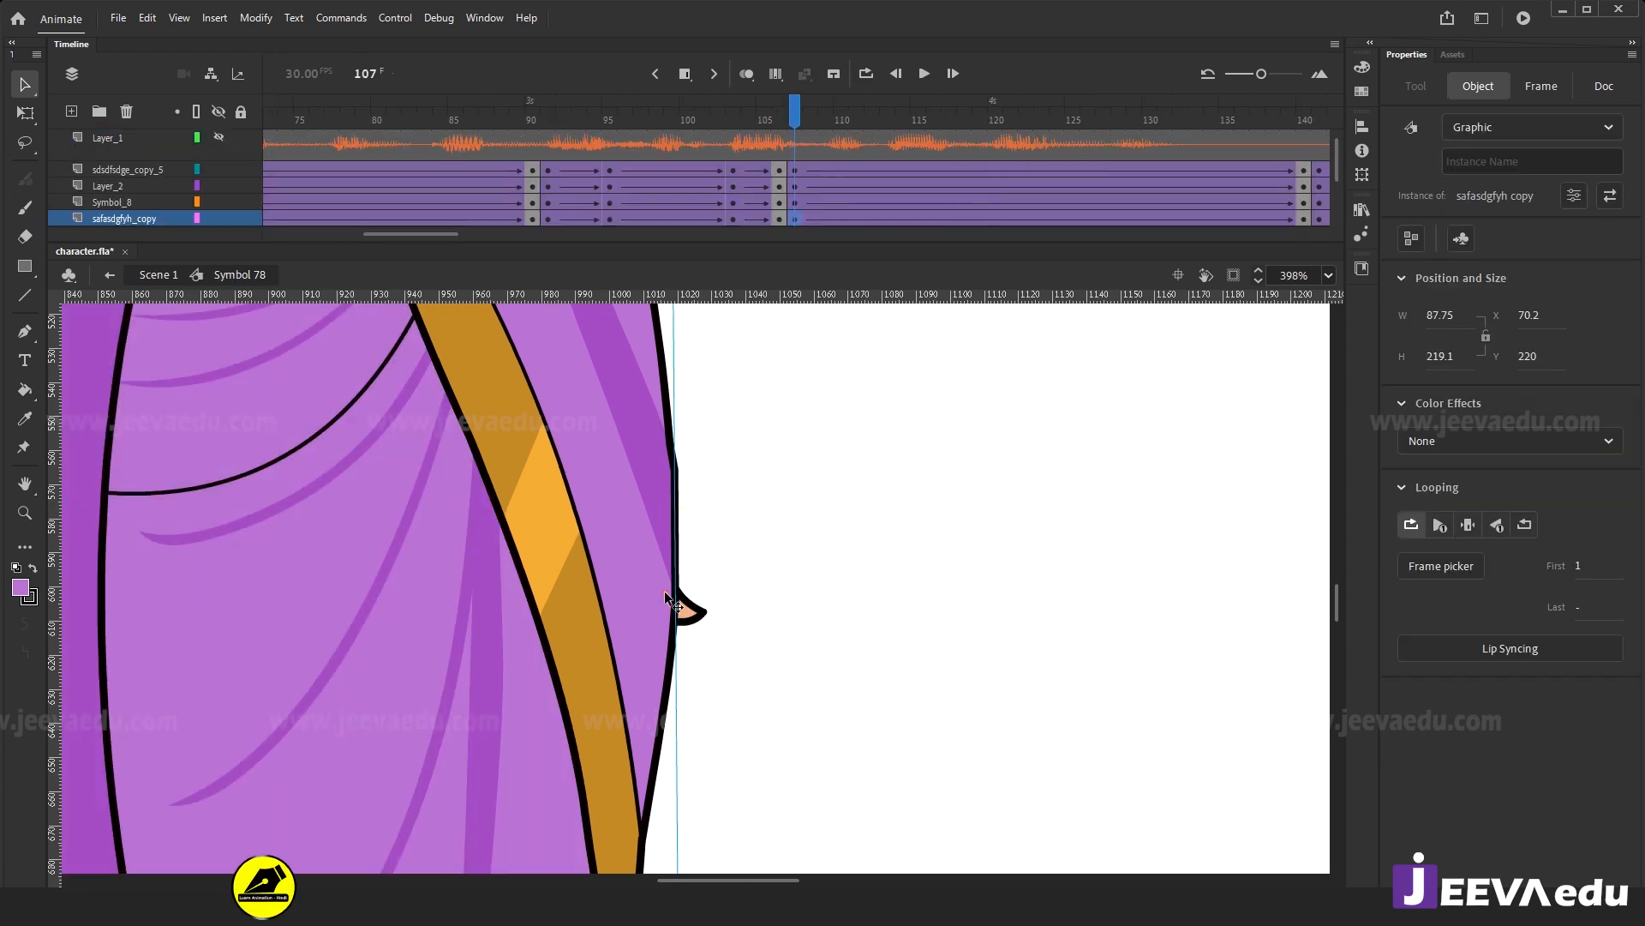
Play the animation from frame 107 to check the widened drape over the far hand.
key("z")
left_click(675, 604, "alt")
left_click(687, 647, "alt")
left_click(795, 189)
key("Return")
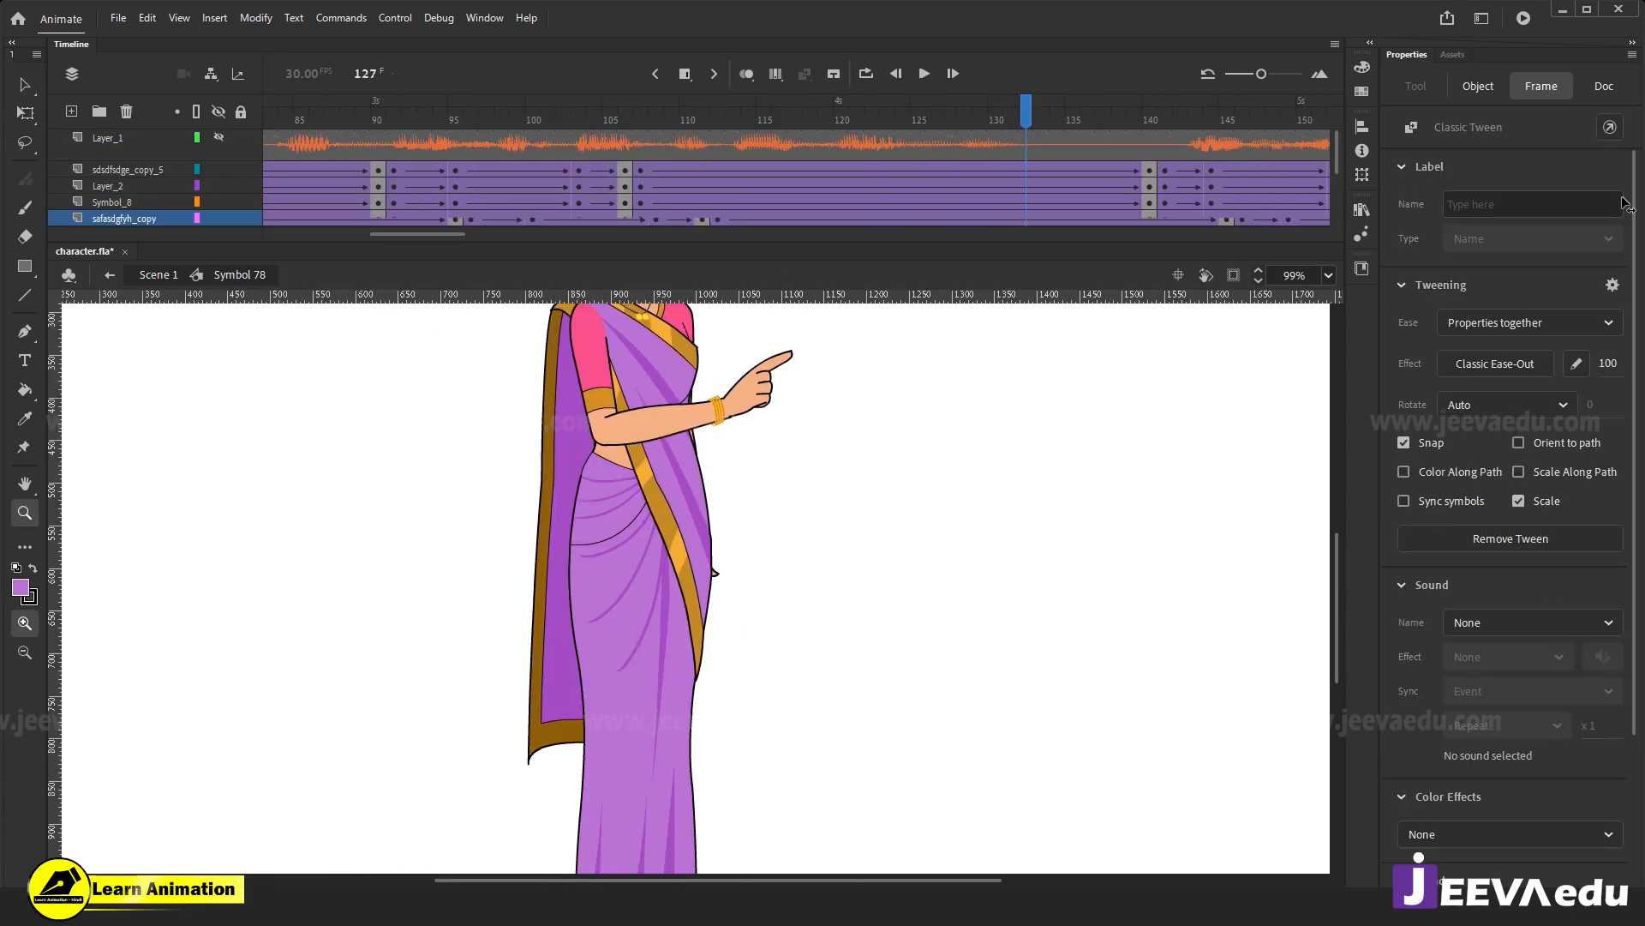
Scrub through the arm-lowering motion up to frame 157 and check the hands, head and body.
left_click_drag(1623, 198, 856, 217)
left_click(731, 576)
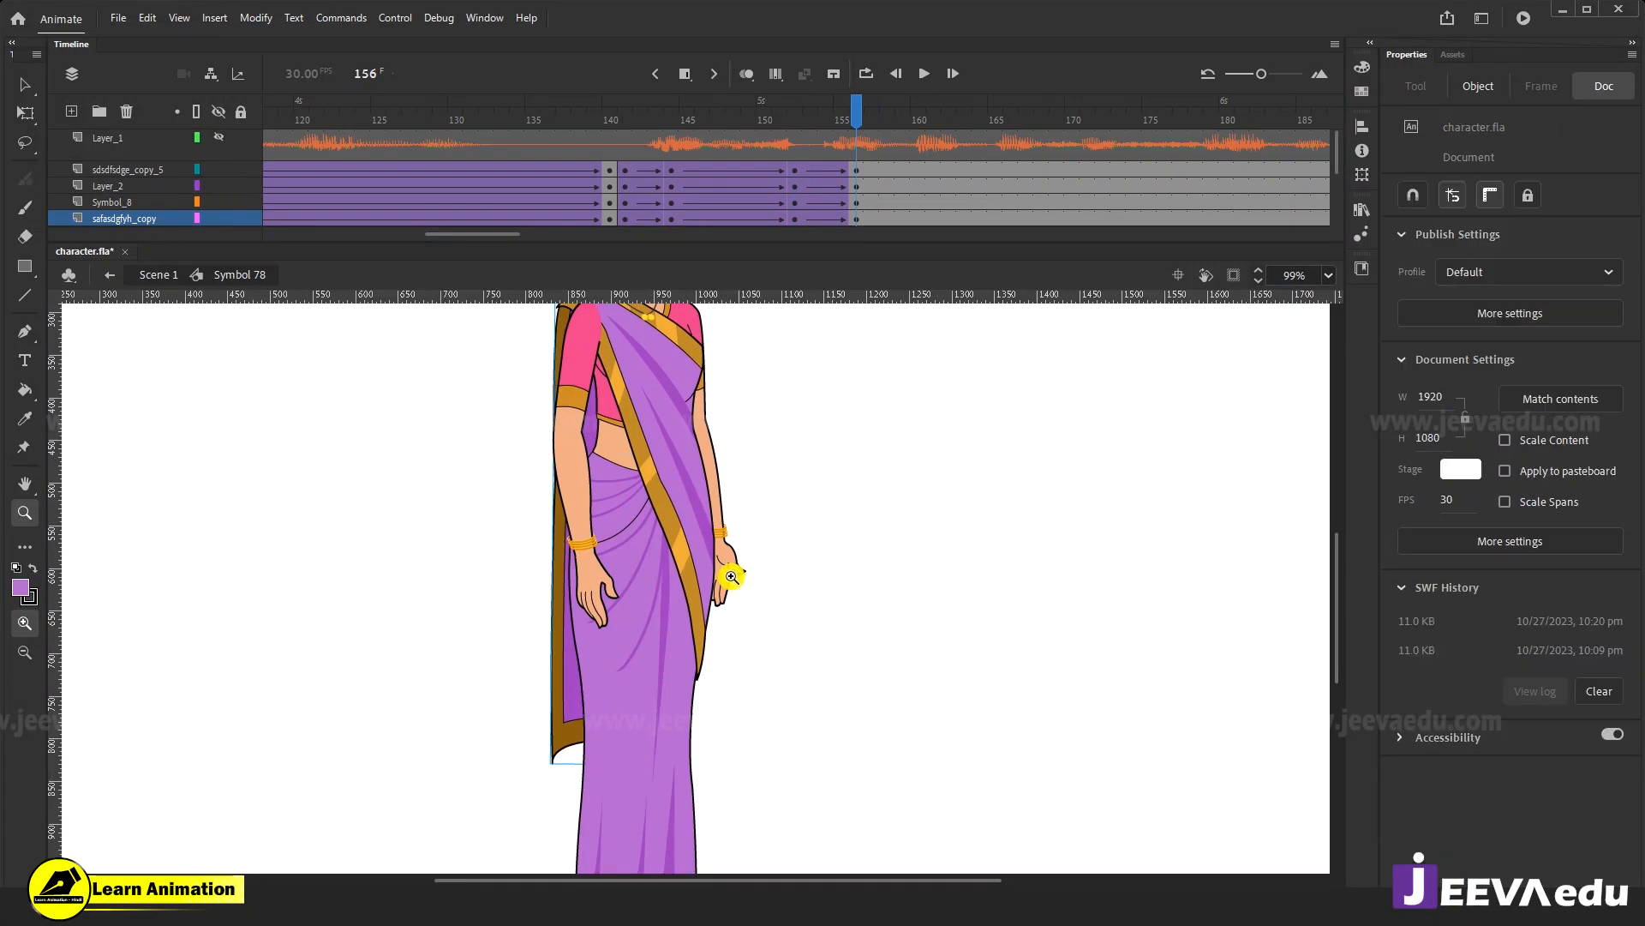
left_click(727, 643, "alt")
left_click_drag(807, 158, 856, 162)
left_click(677, 499)
left_click_drag(749, 130, 873, 269)
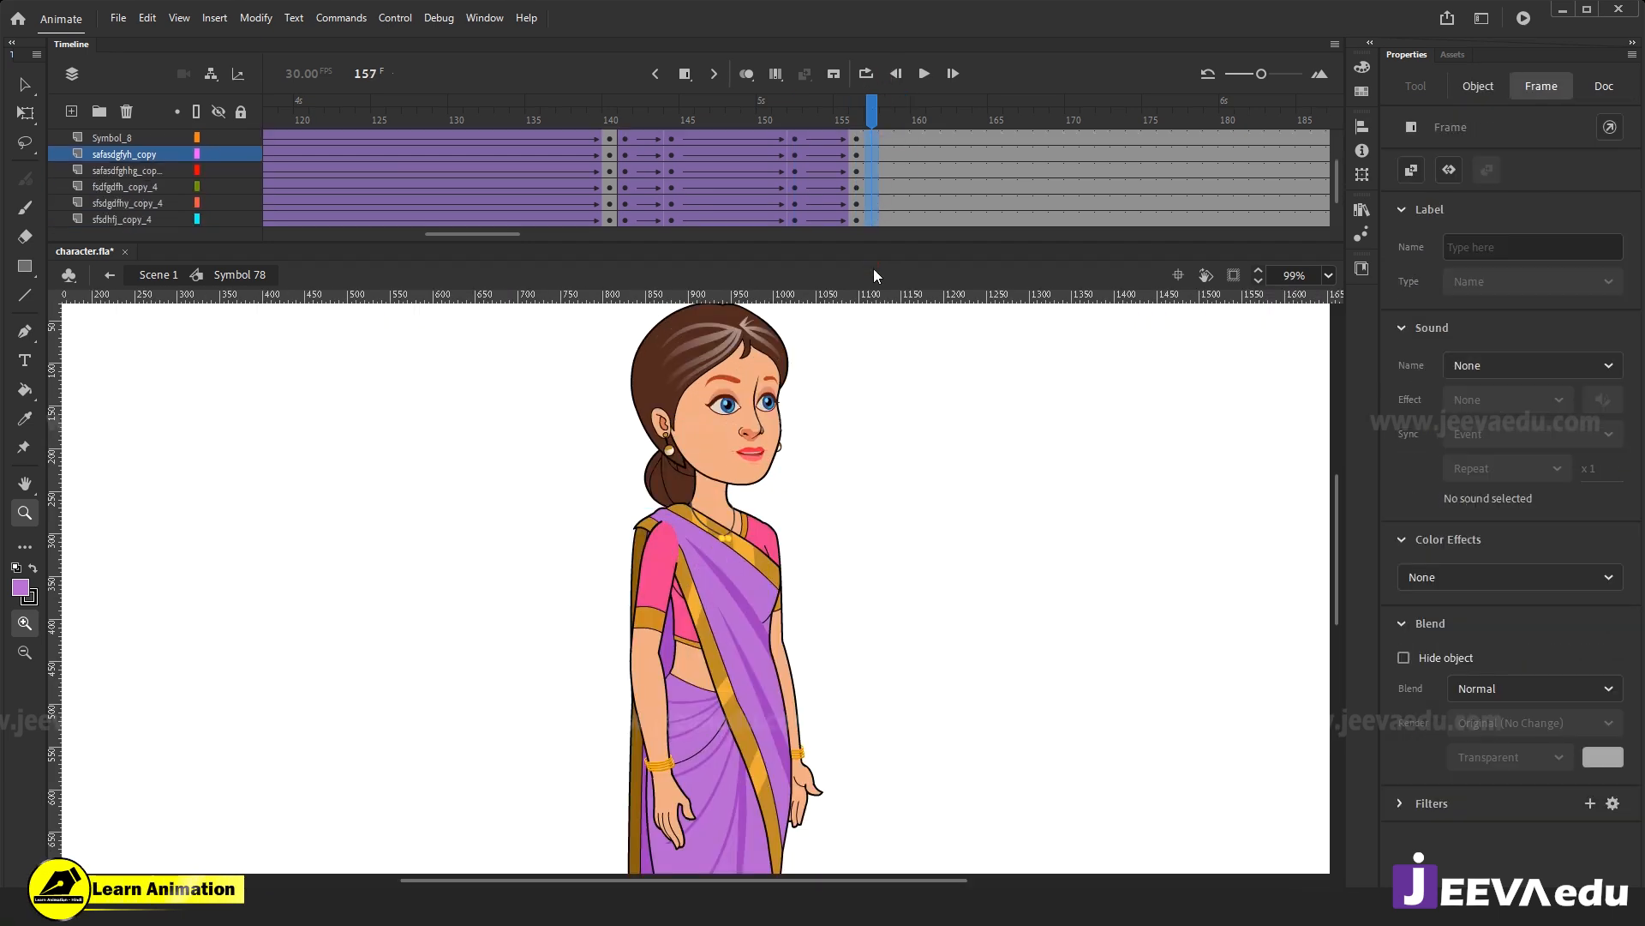
Add keyframes at frame 182 on the character layers, create classic tweens from frame 157 to there, and scrub through to frame 182.
left_click_drag(501, 235, 545, 235)
left_click_drag(770, 187, 764, 255)
key("F6")
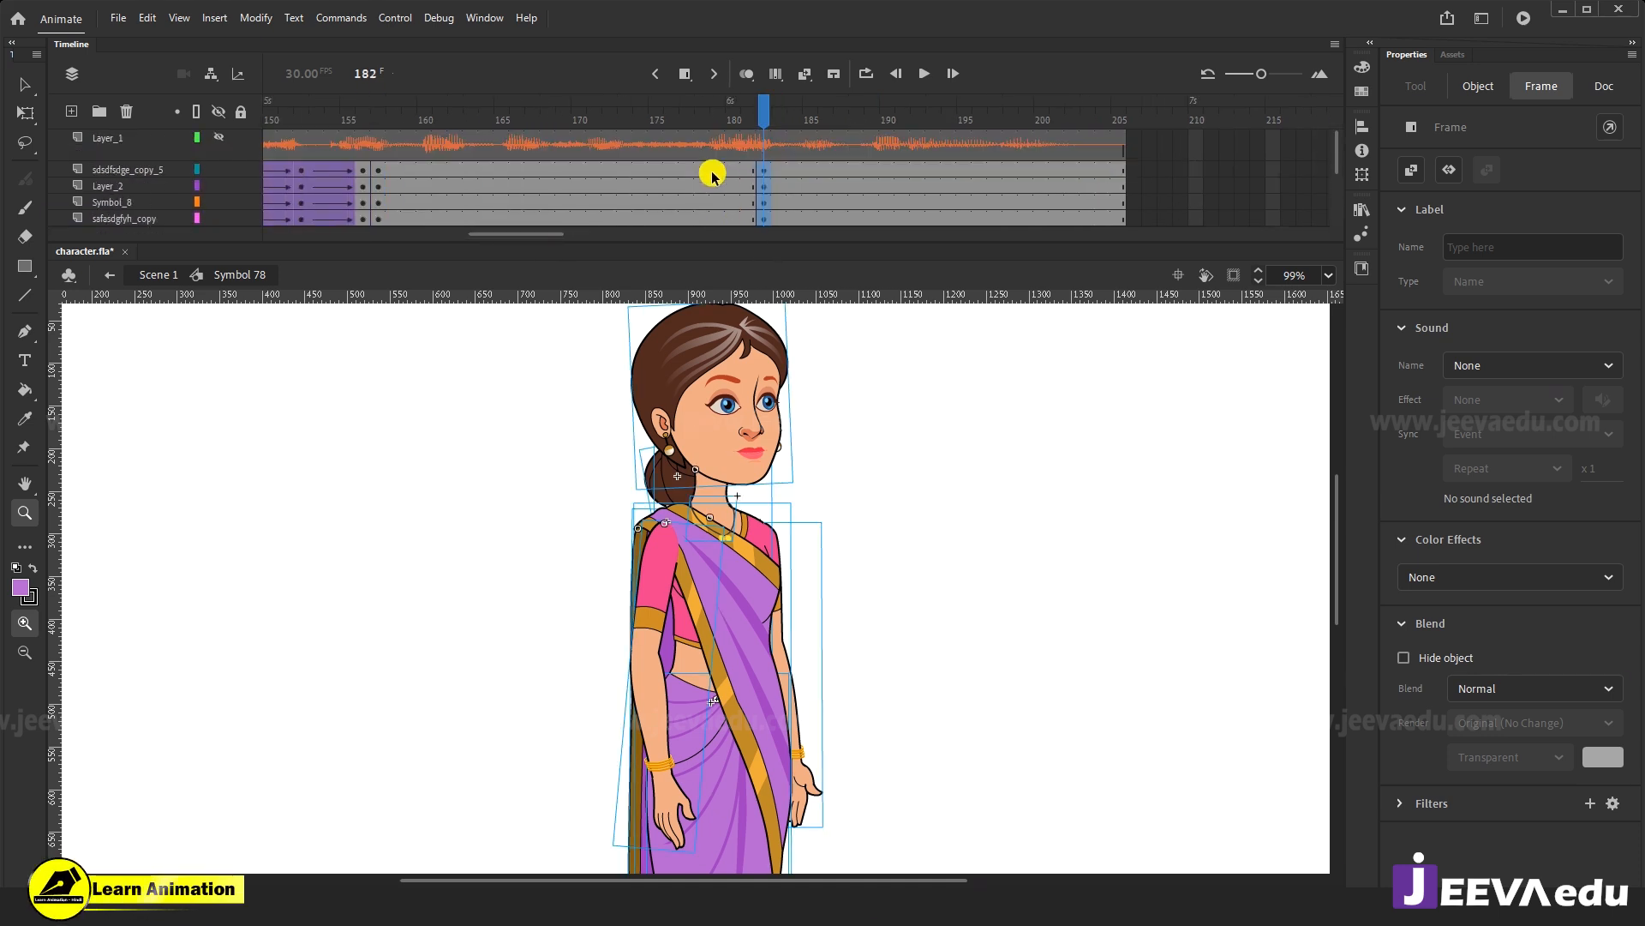
left_click_drag(657, 298, 658, 291)
right_click(682, 148)
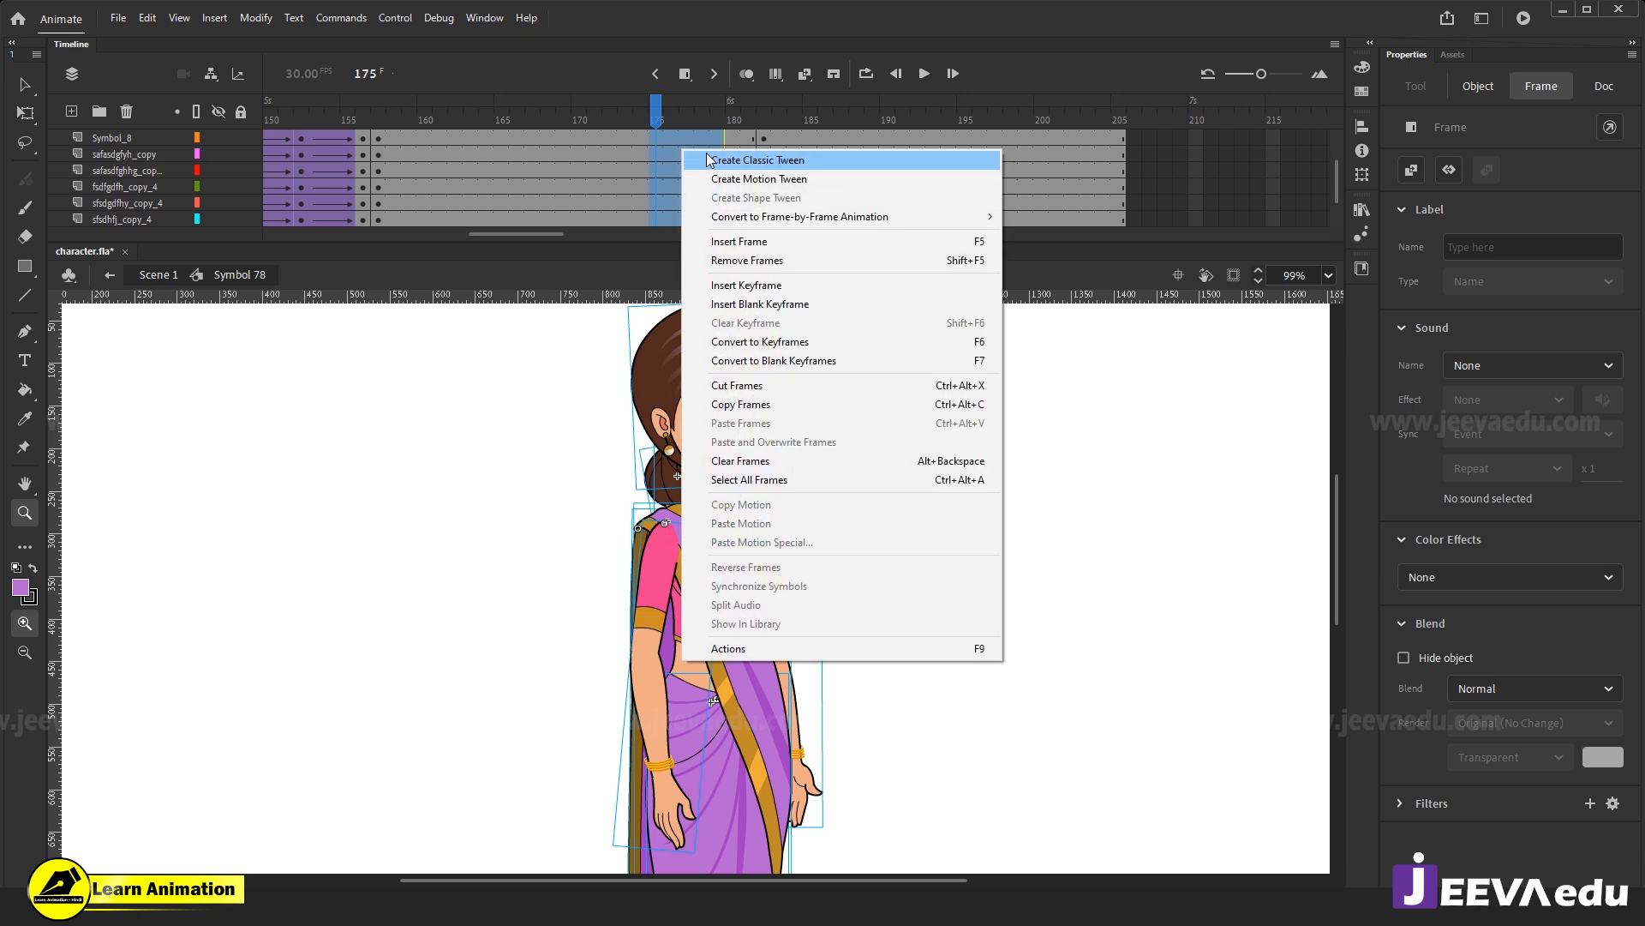
left_click(719, 160)
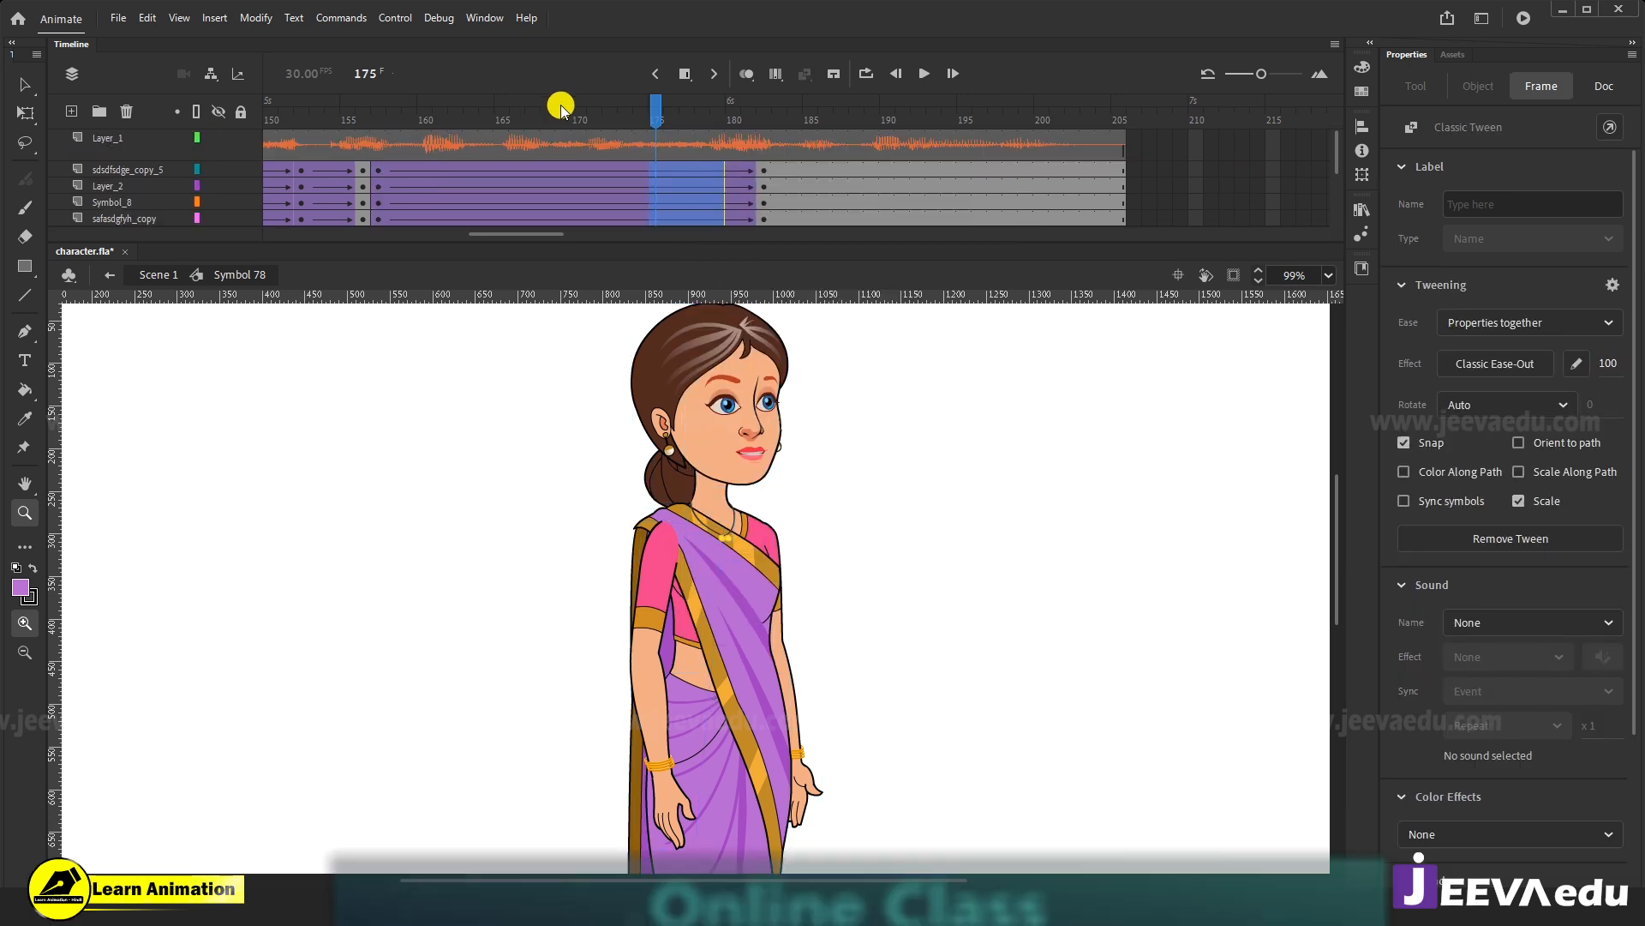
left_click(382, 144)
left_click_drag(380, 144, 1149, 192)
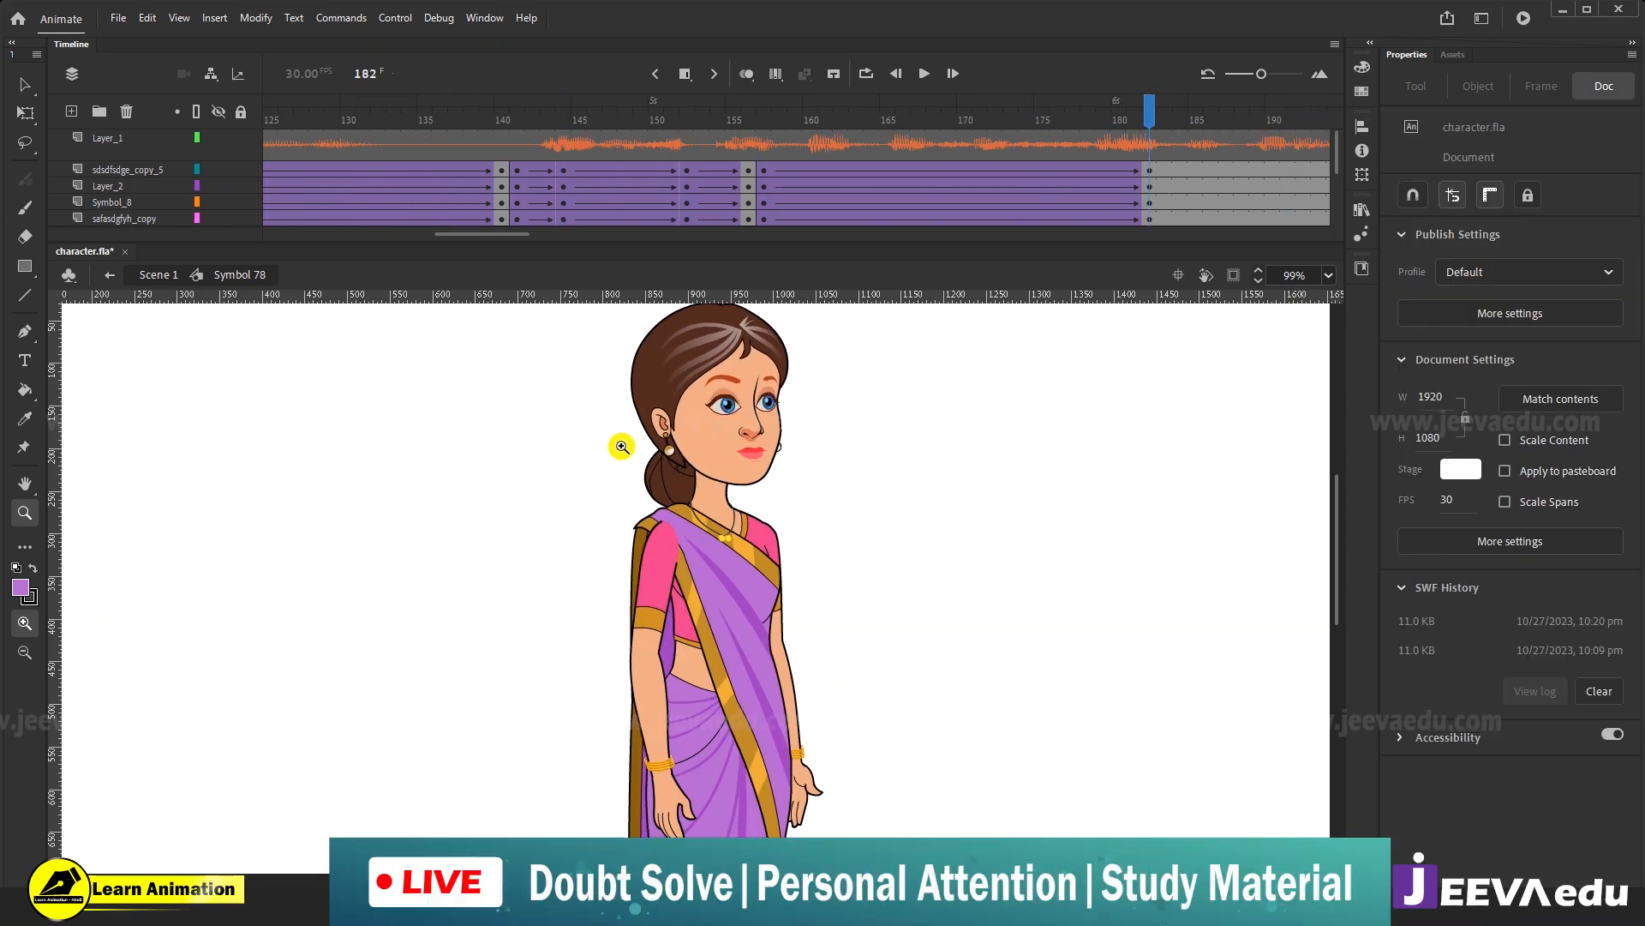
At frame 182, select all the upper-body parts above the legs and rotate them slightly backward about the waist.
key("v")
key("z")
left_click(754, 657, "alt")
key("v")
left_click_drag(592, 416, 767, 570)
key("z")
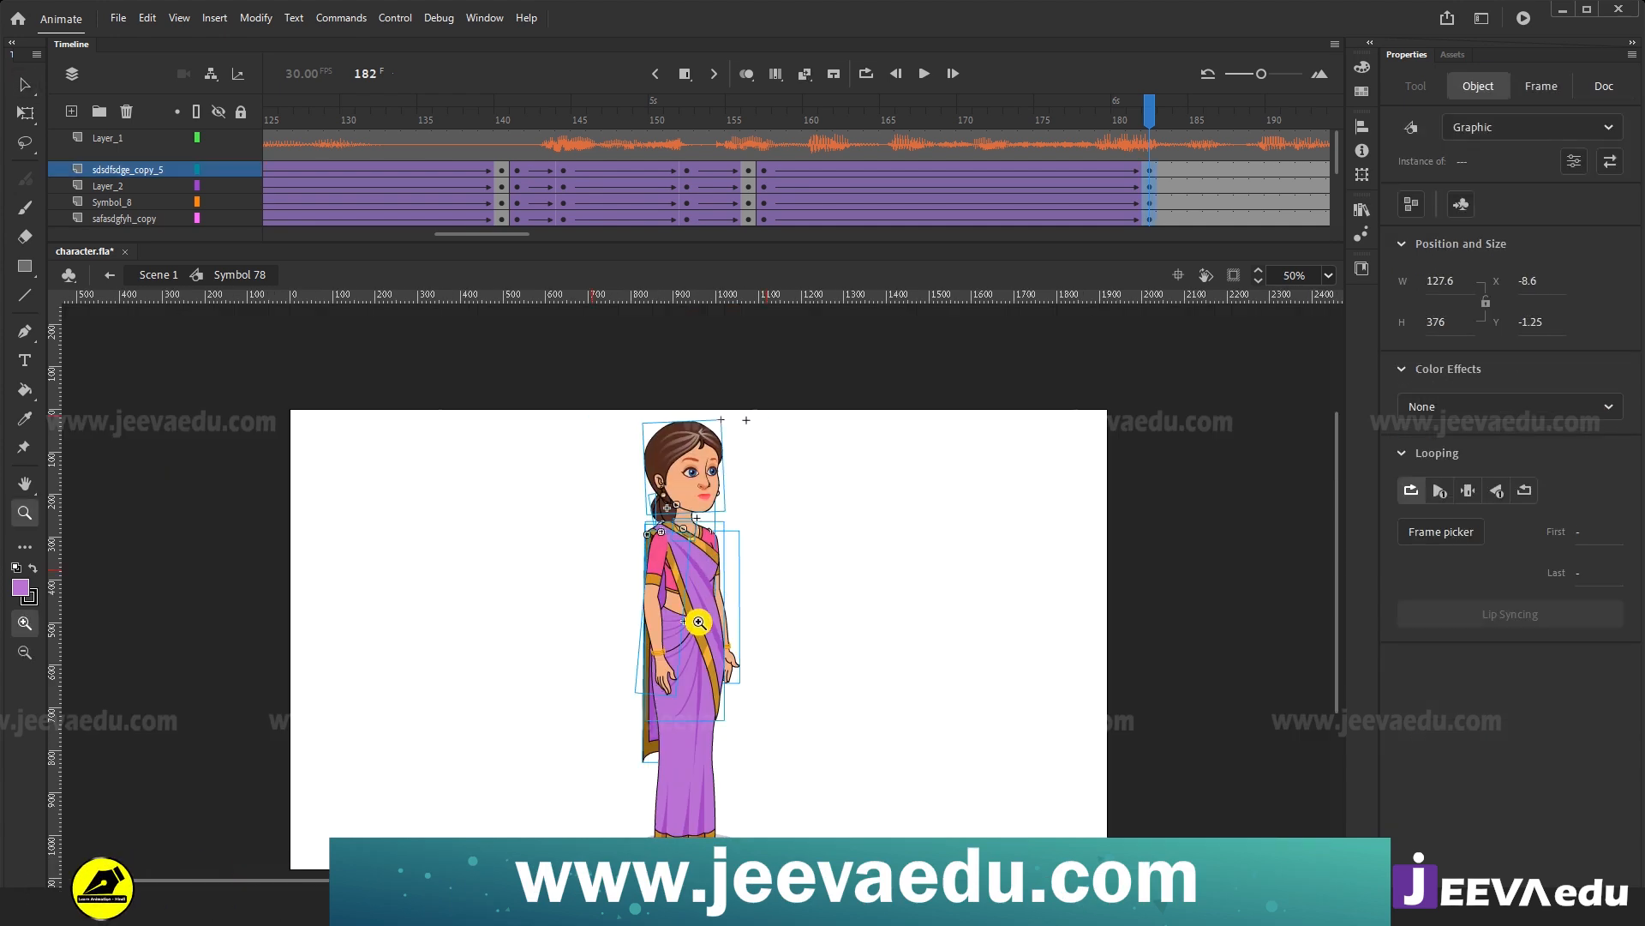
left_click(713, 580)
key("q")
left_click_drag(667, 608, 658, 658)
left_click_drag(746, 556, 752, 664)
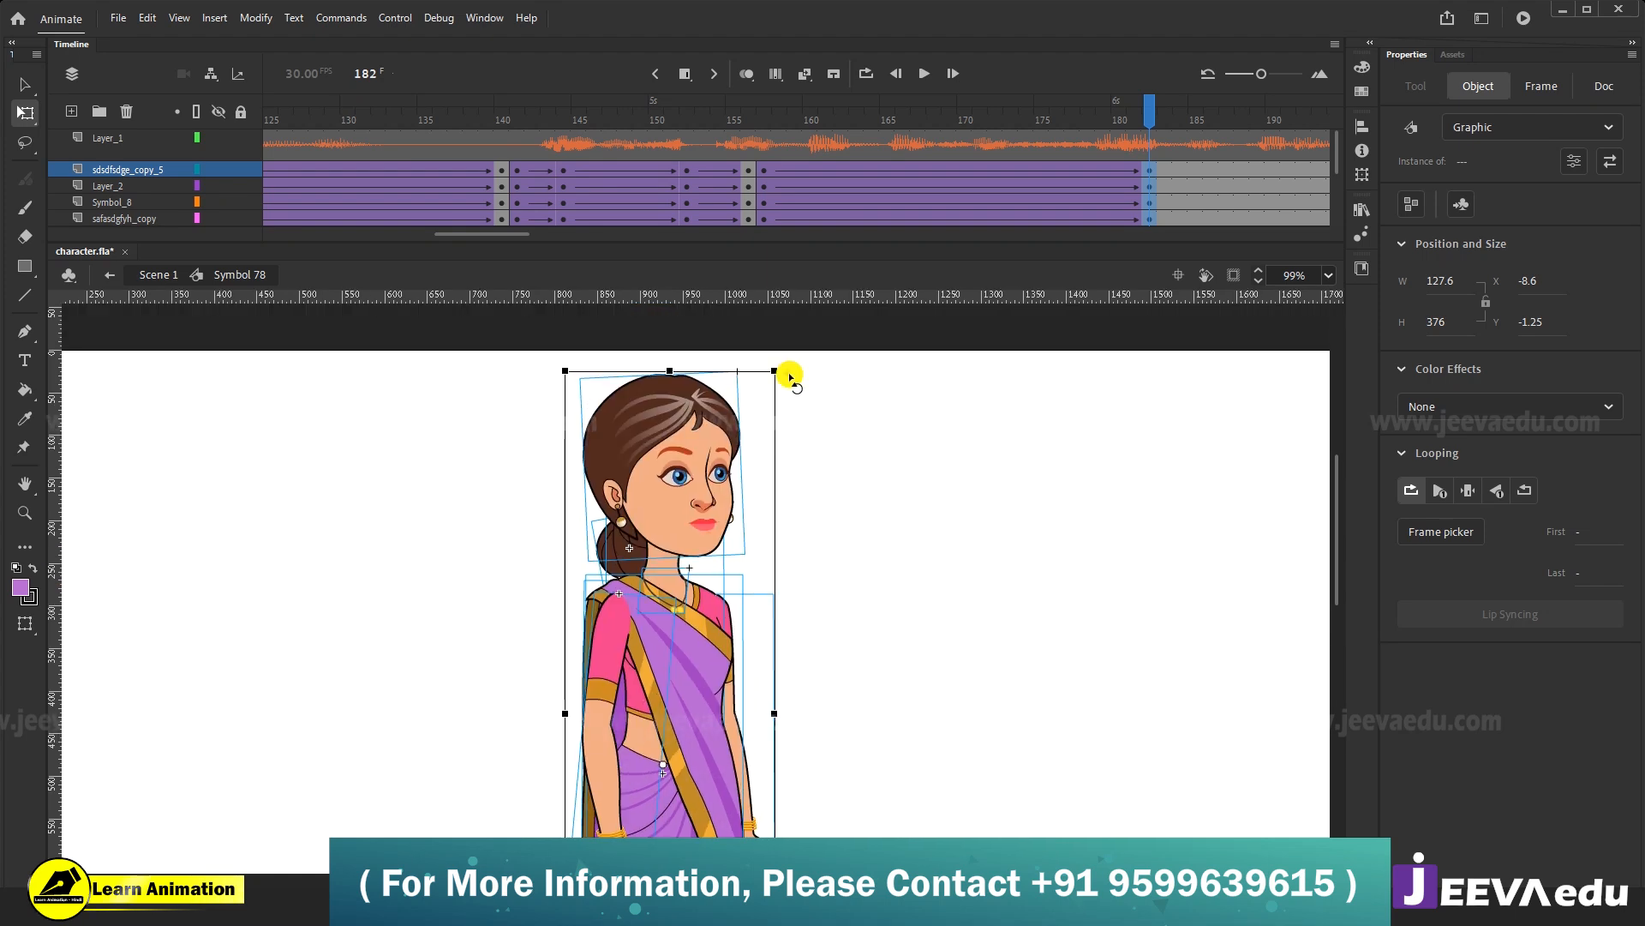
left_click_drag(783, 367, 771, 362)
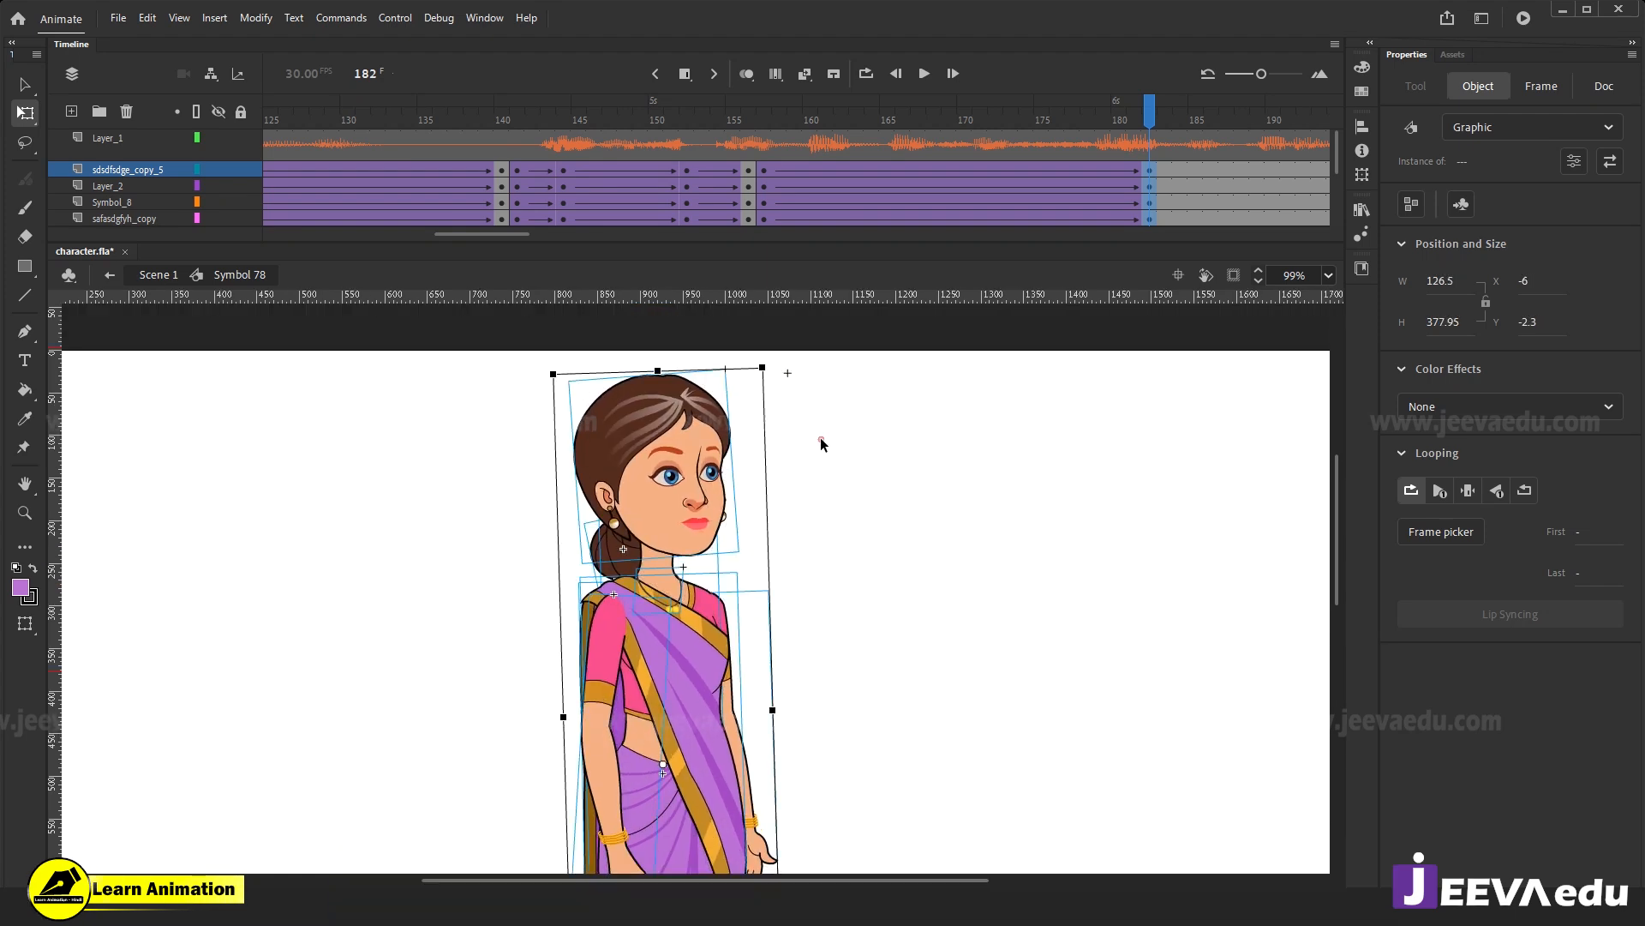
left_click(822, 442)
Select the head together with the hair bun and rotate them slightly backward about the neck.
left_click(628, 551)
left_click(647, 486)
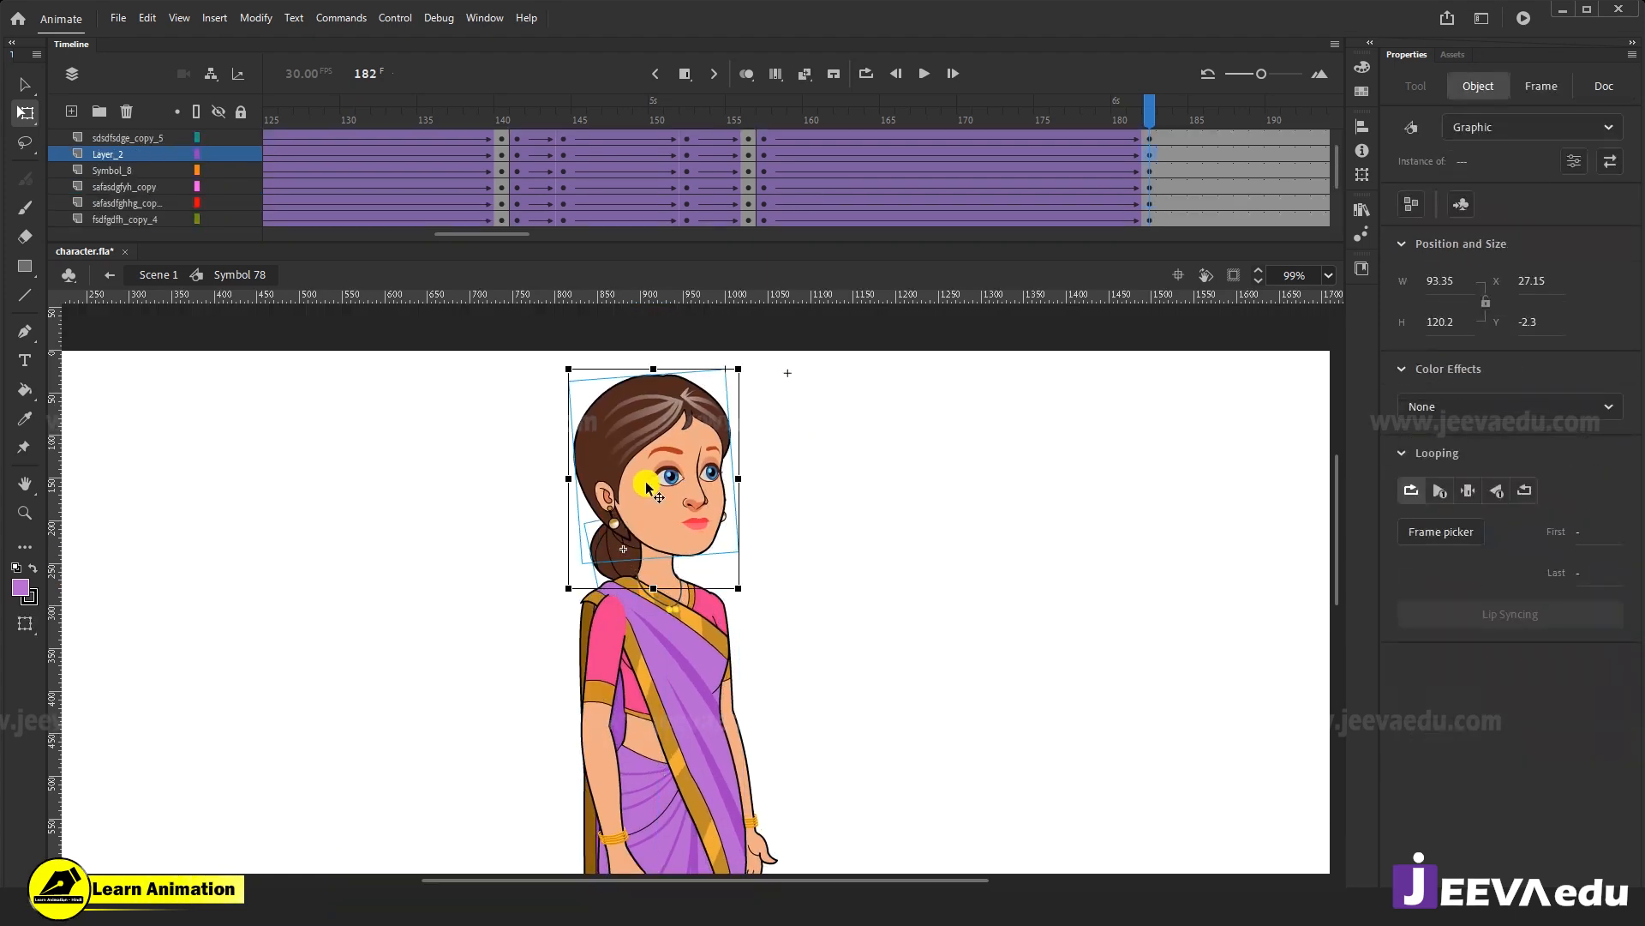
left_click(648, 544)
left_click_drag(748, 370, 735, 363)
Rotate the near arm slightly backward and swing the far arm slightly forward, away from the body.
scroll(775, 558, "down", 3)
left_click(616, 770)
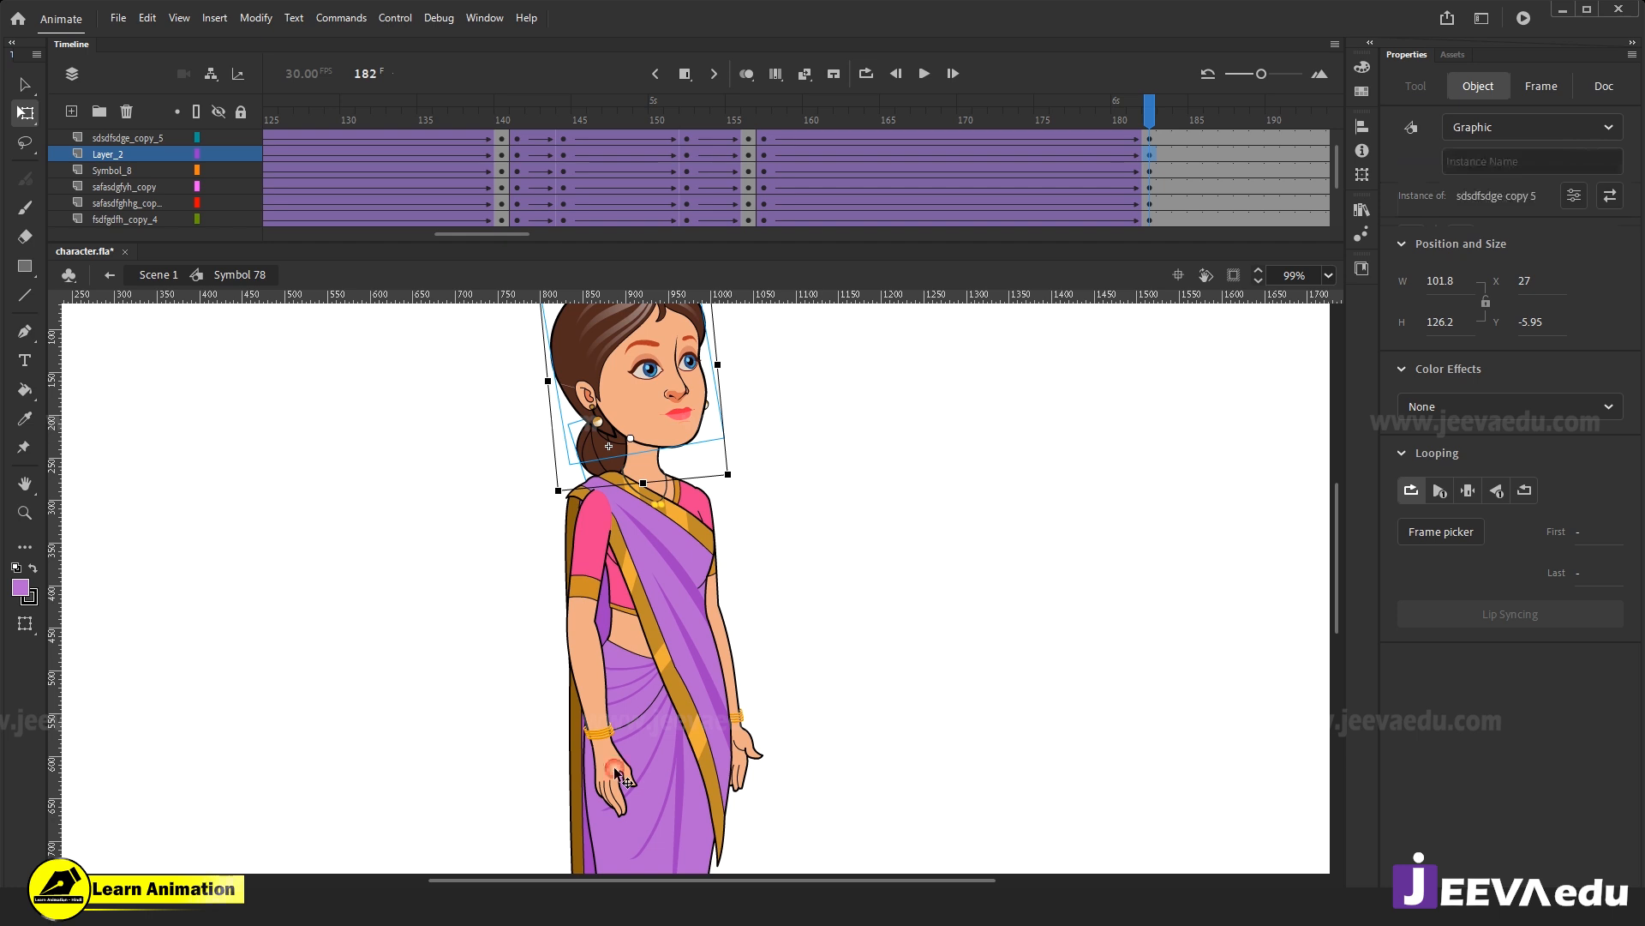
left_click_drag(651, 828, 639, 825)
left_click(751, 763)
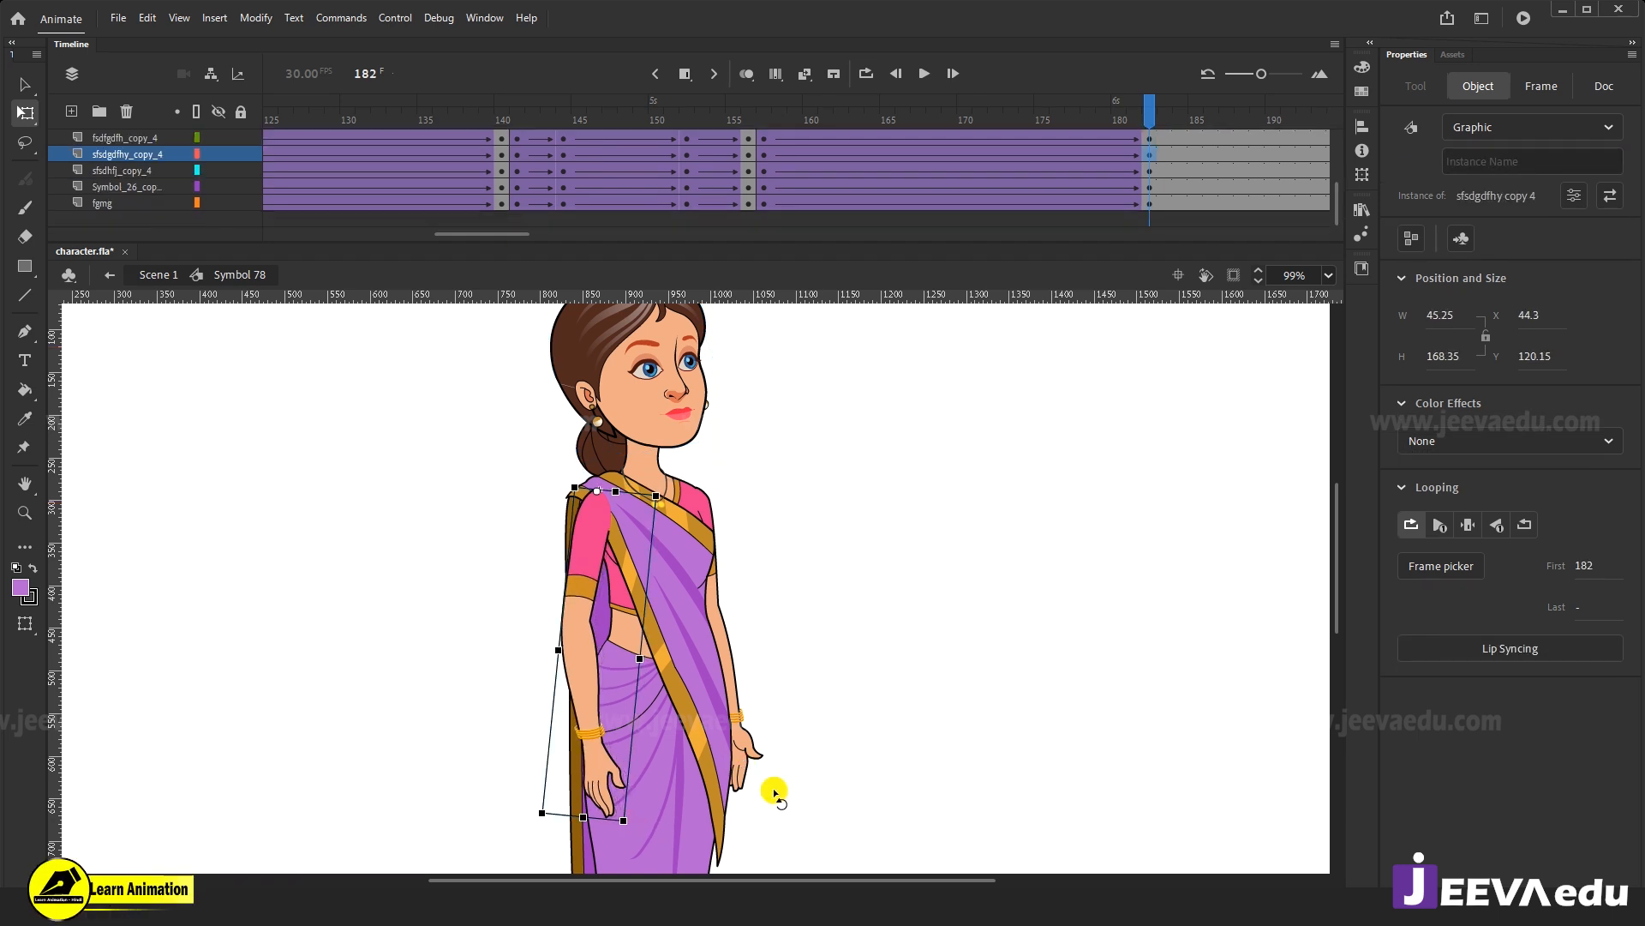
mouse_move(775, 789)
left_mouse_down()
mouse_move(790, 808)
mouse_move(779, 798)
left_mouse_up()
Rotate the front sari drape slightly in toward the body and the hanging back drape slightly outward behind her.
left_click(708, 708)
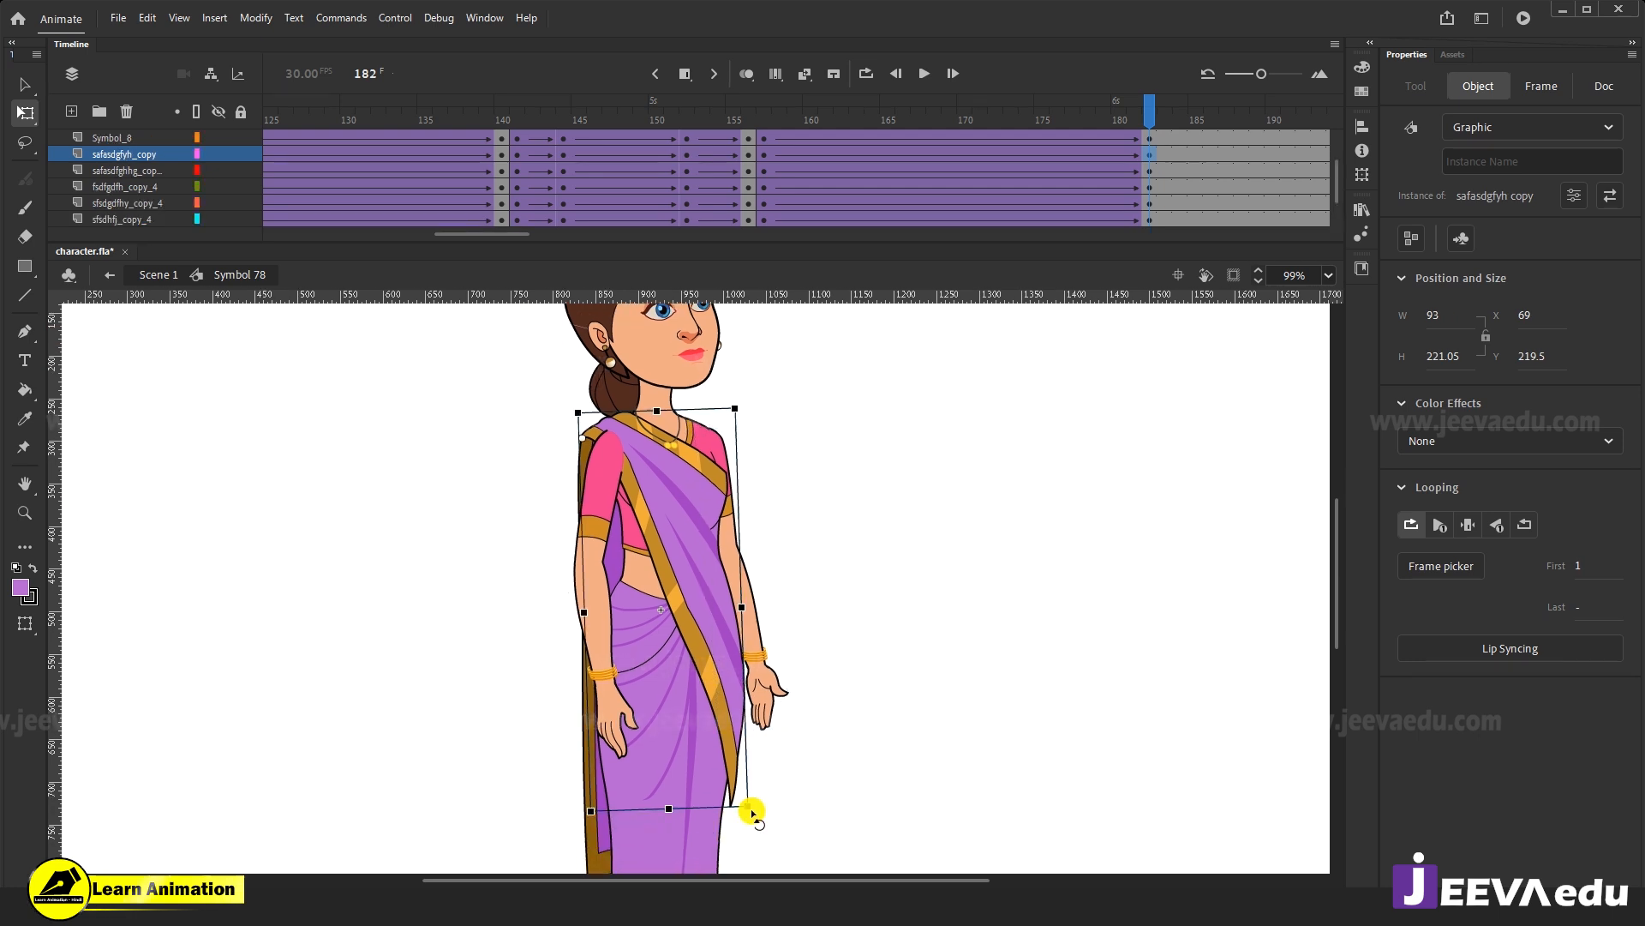
left_click_drag(750, 814, 746, 818)
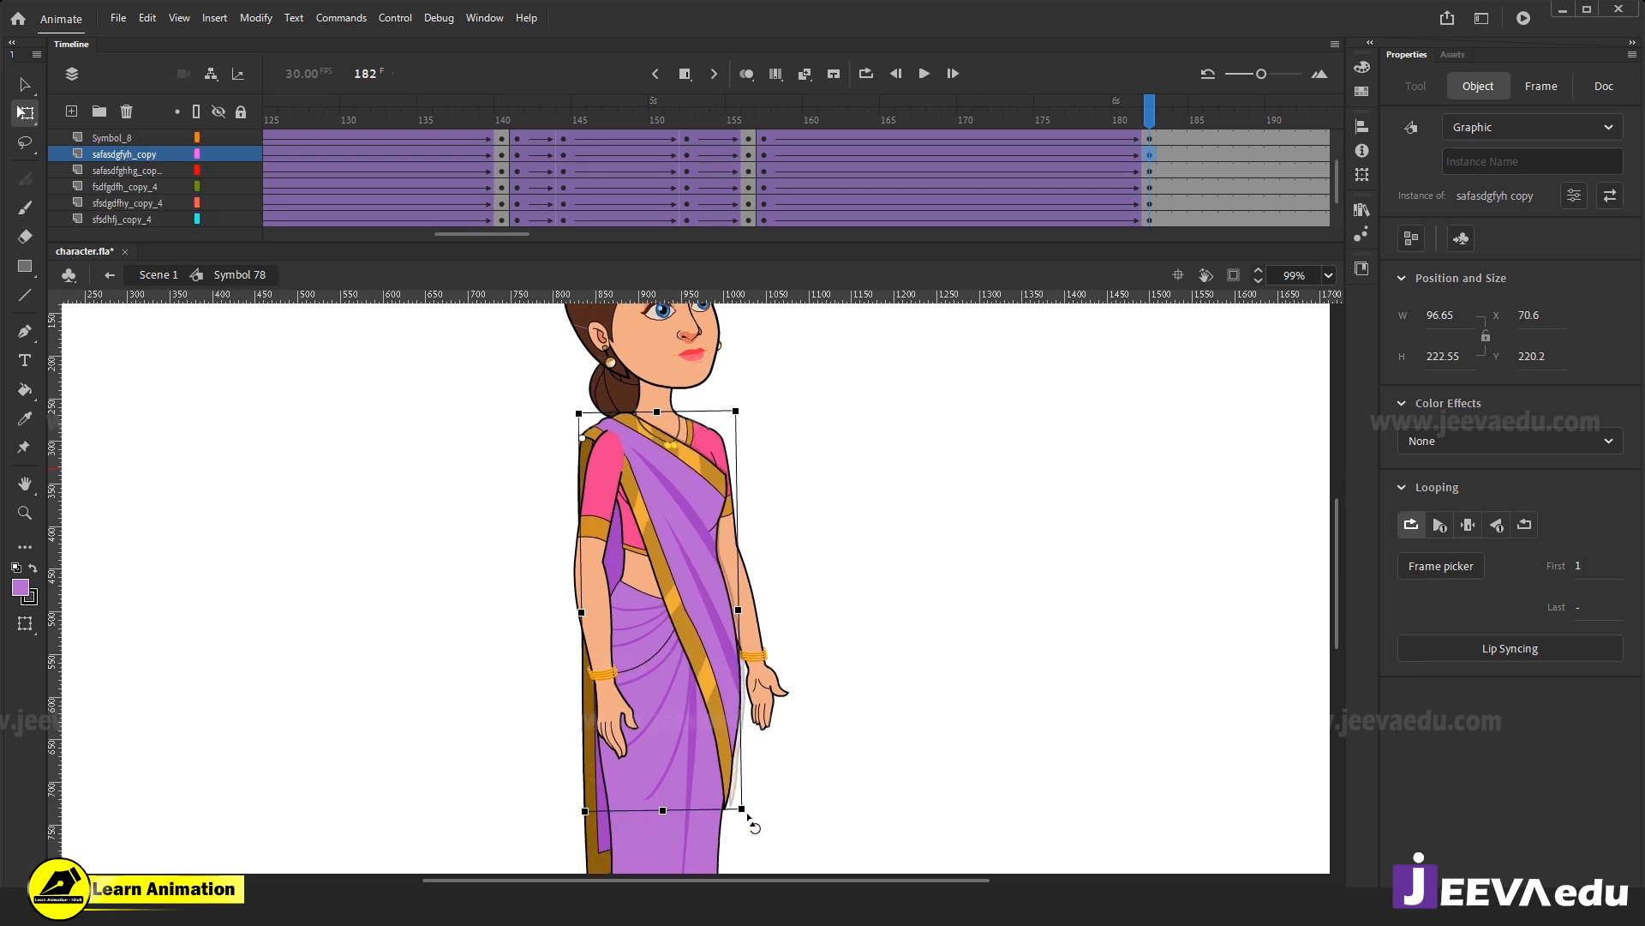
left_click_drag(836, 738, 886, 606)
left_click(647, 741)
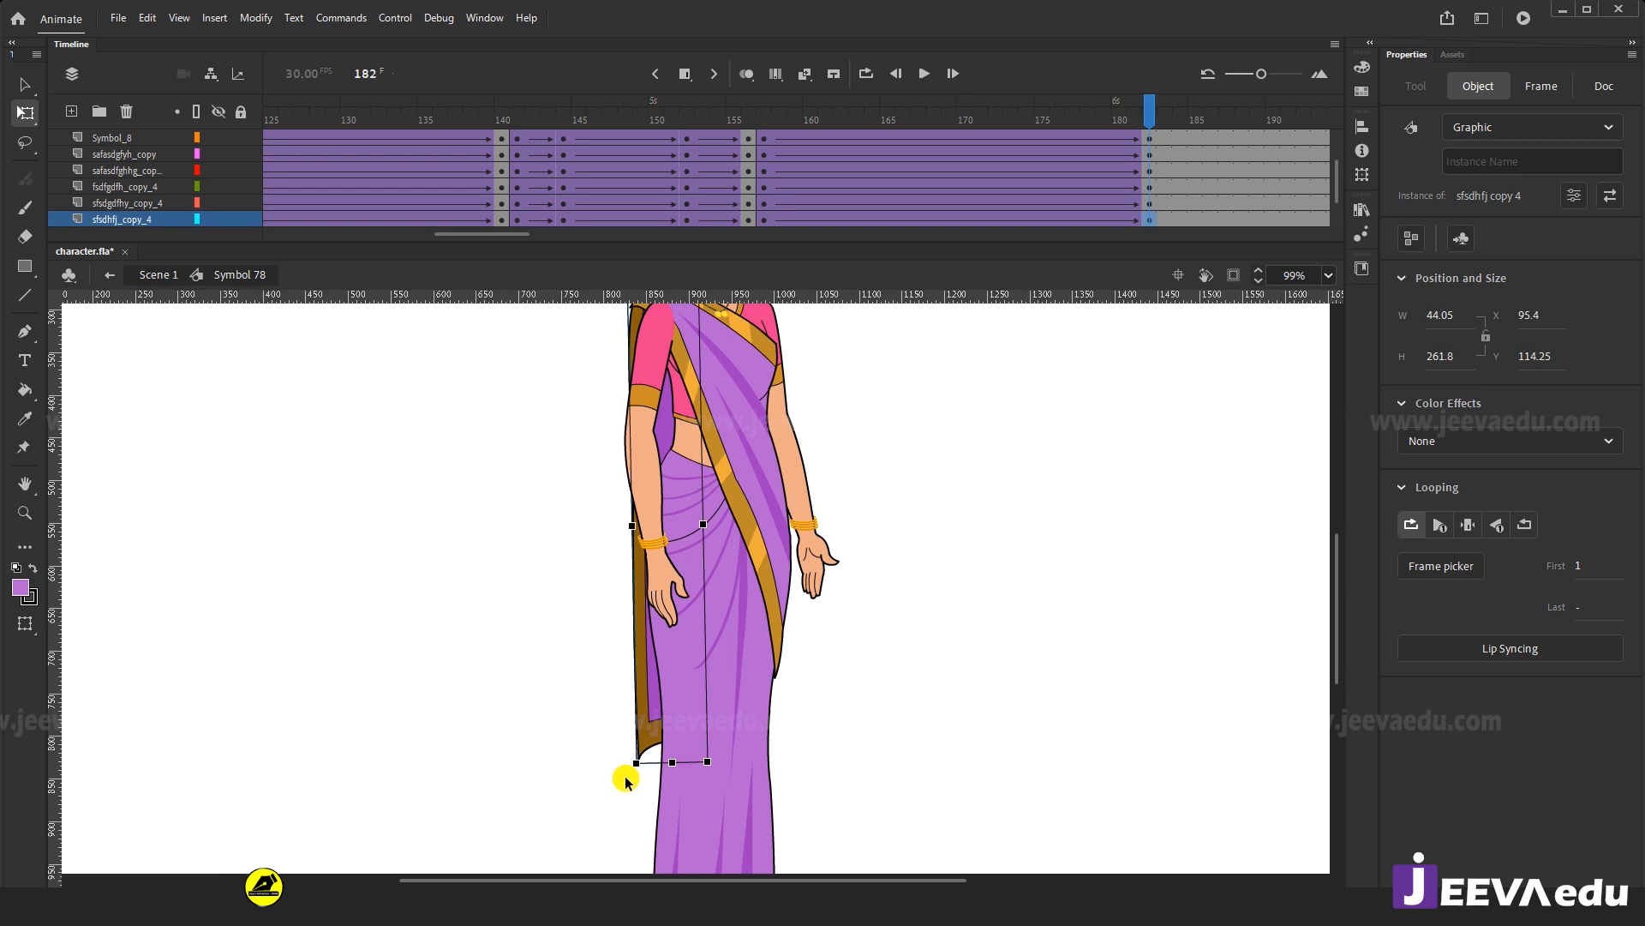
left_click_drag(634, 777, 628, 771)
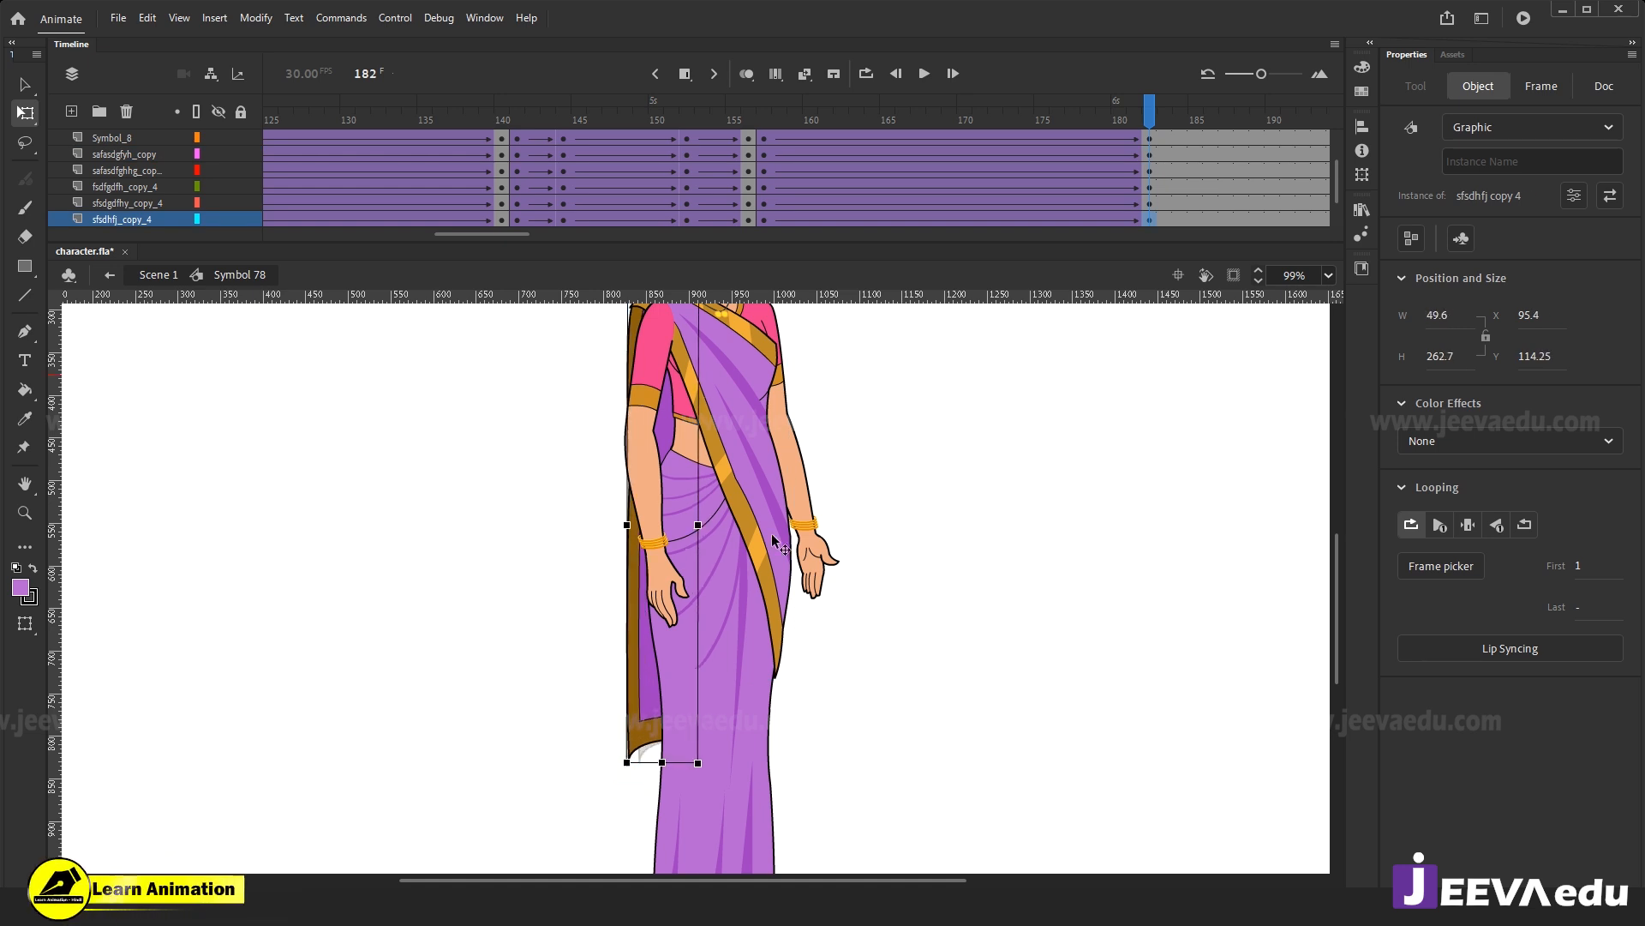
Scrub back through the body tilt to frame 157, open the head symbol Symbol 79, and add keyframes there on its layers.
key("z")
left_click(773, 510, "alt")
left_click_drag(773, 510, 800, 606)
left_click_drag(1067, 115, 755, 169)
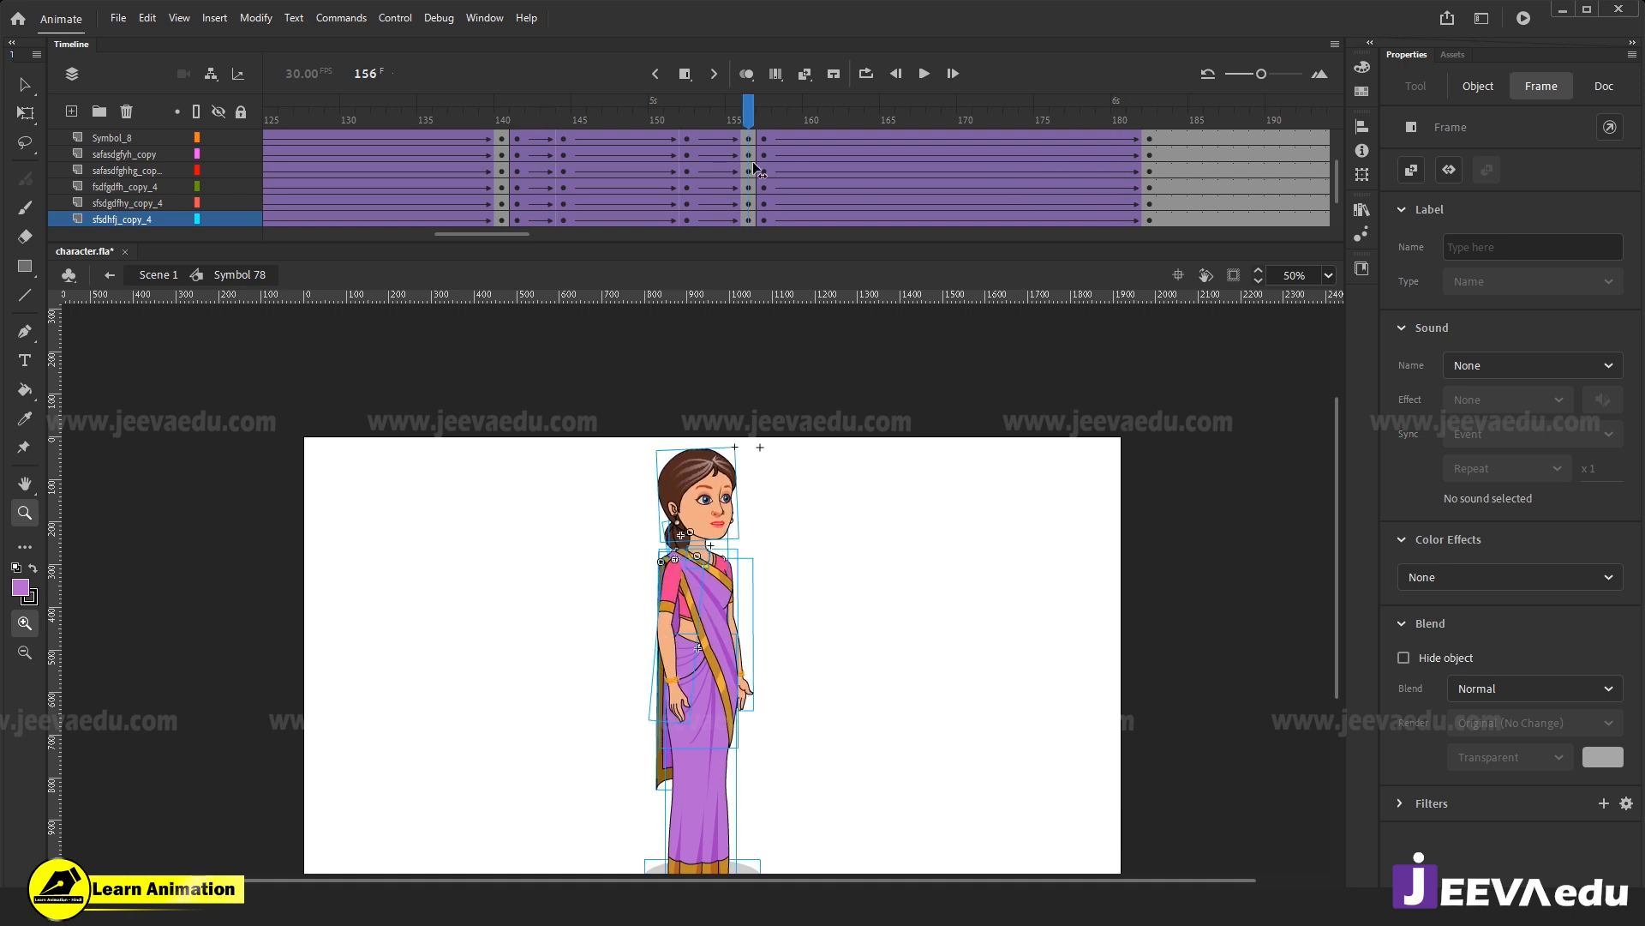
left_click(706, 540)
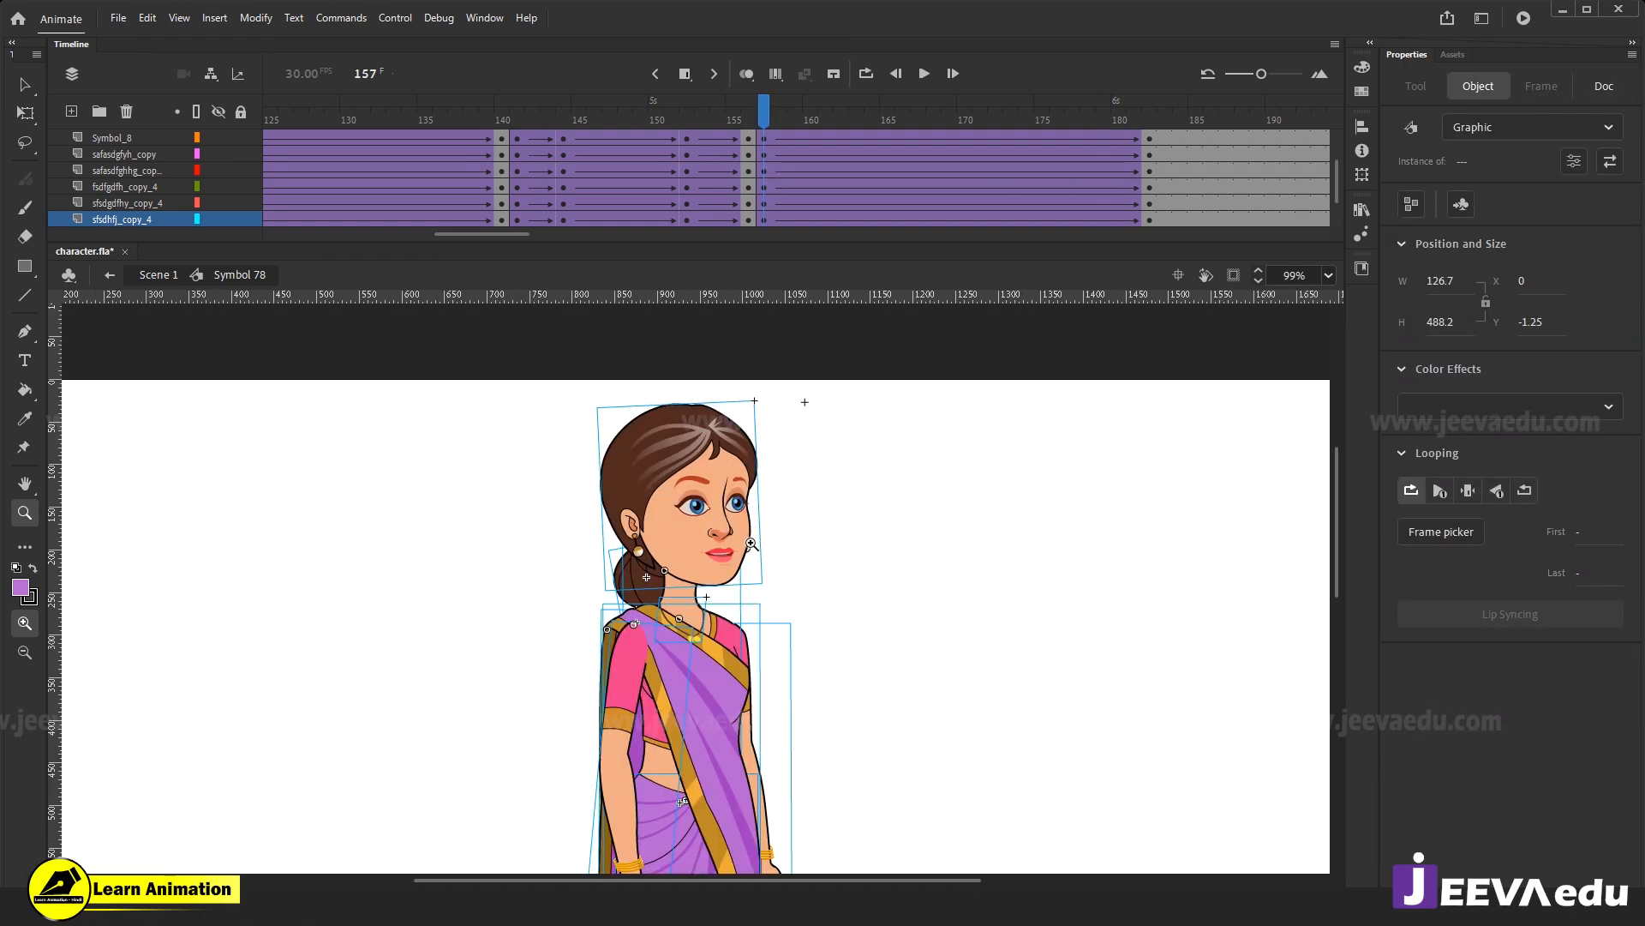
left_click(748, 541)
key("v")
left_click(655, 610)
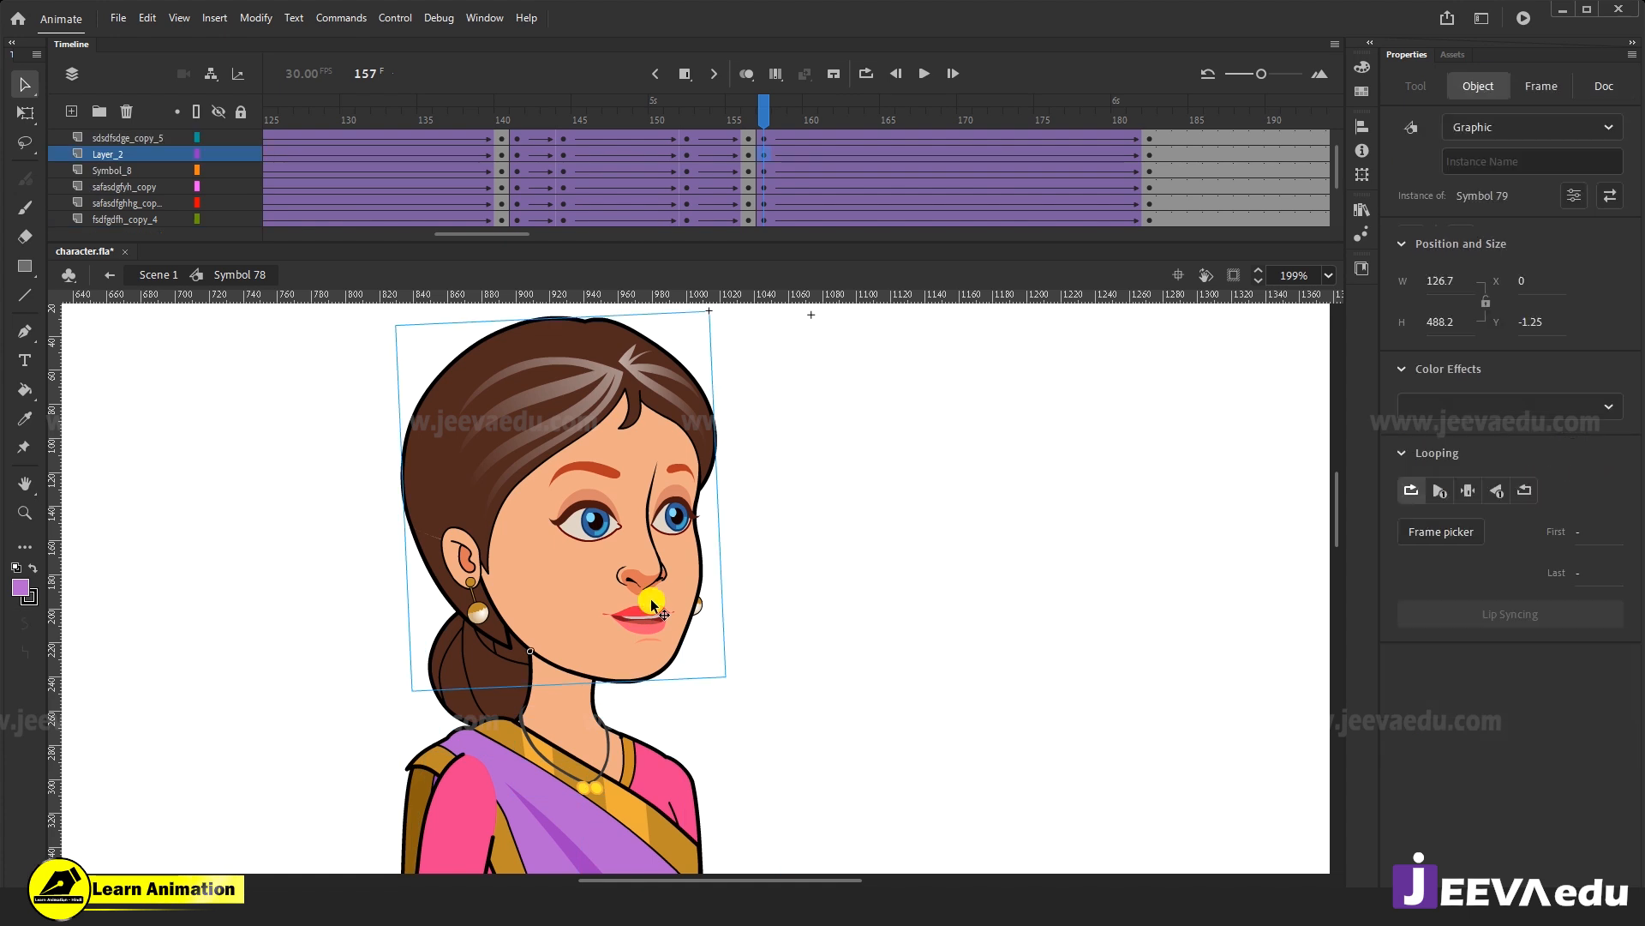
double_click(651, 607)
key("ctrl+a")
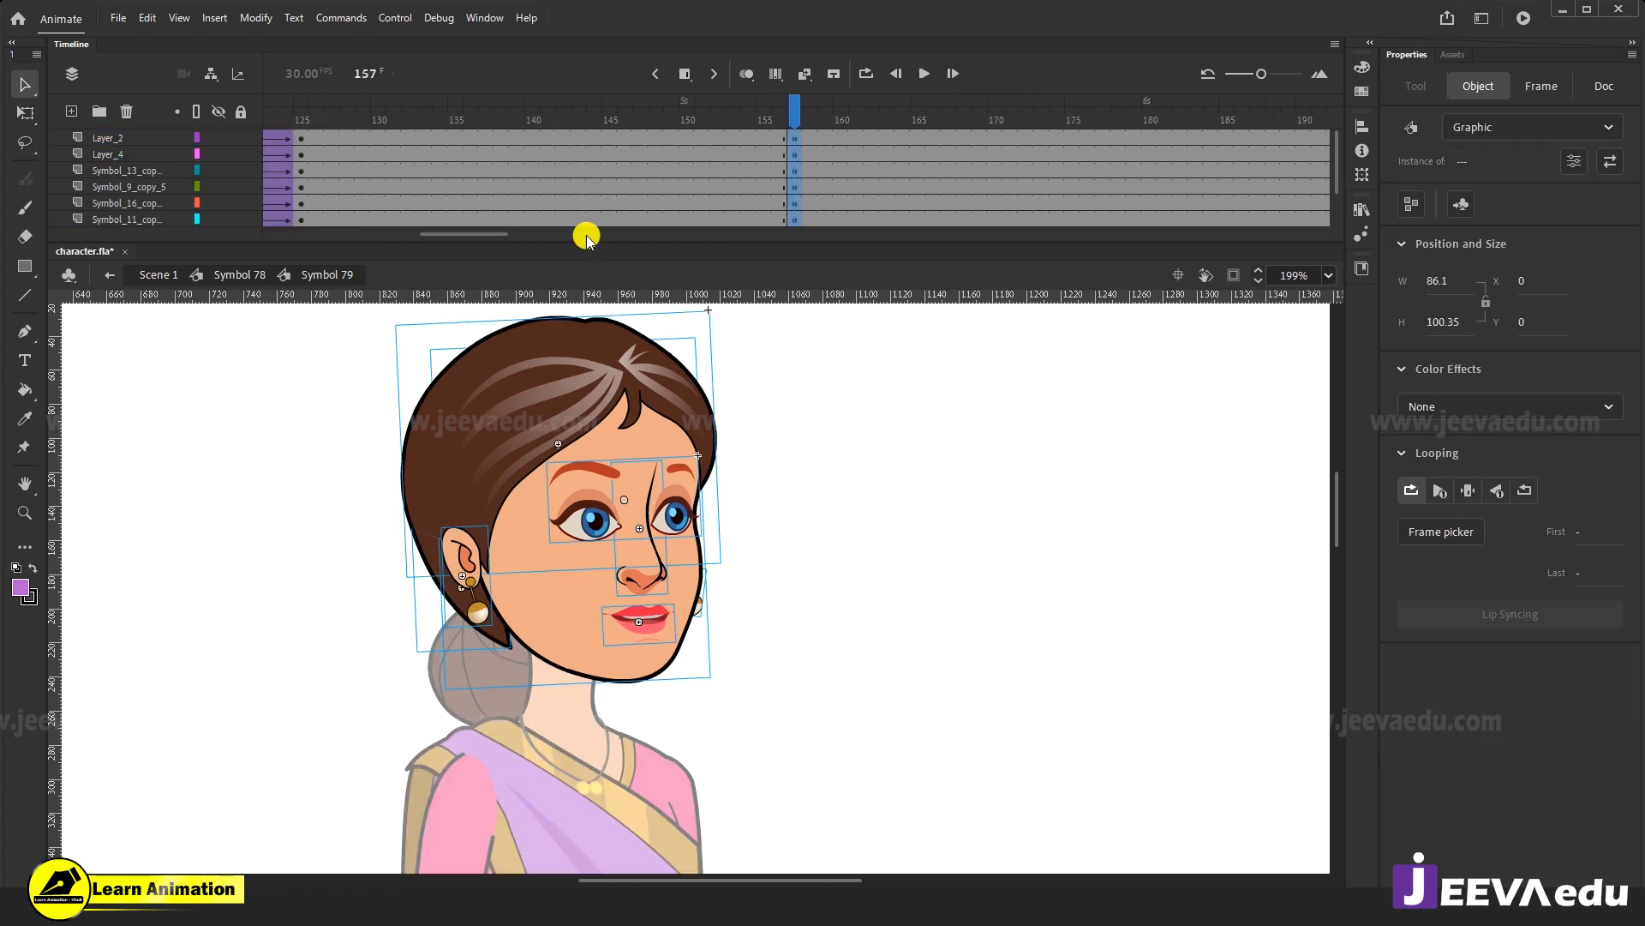
Copy the tweened head-movement frames 107 to 125 on all Symbol 79 layers so that they start at frame 157.
left_click_drag(480, 233, 454, 230)
left_click(495, 165)
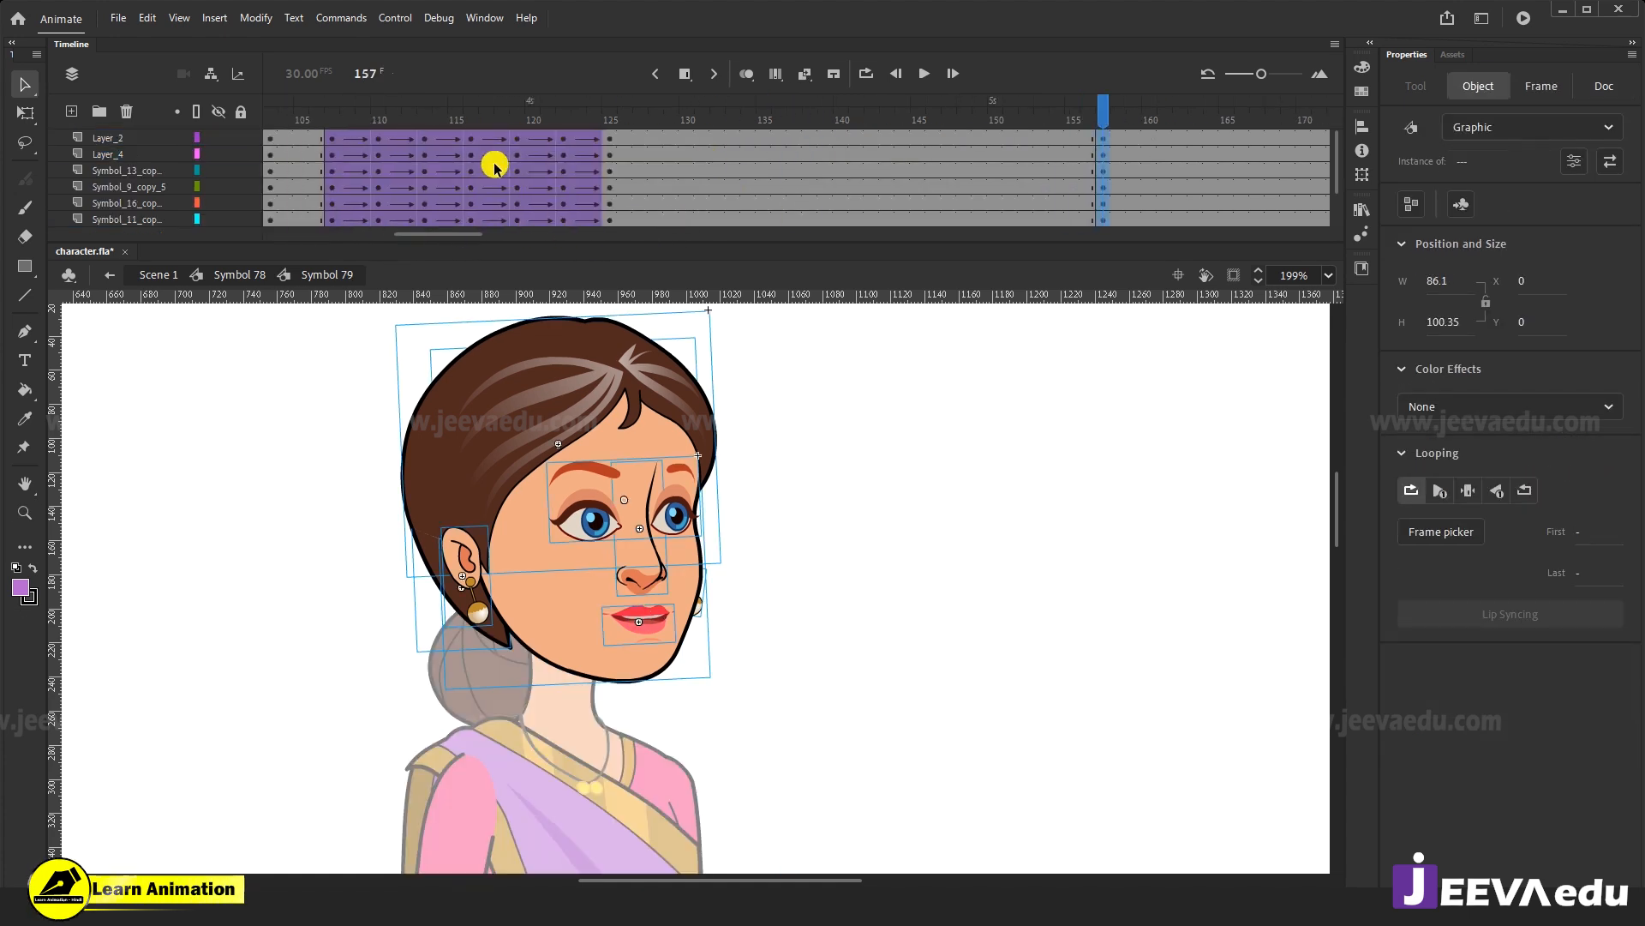
left_click(368, 149)
left_click_drag(411, 116, 637, 160)
scroll(422, 184, "down", 3)
left_click_drag(348, 186, 608, 116)
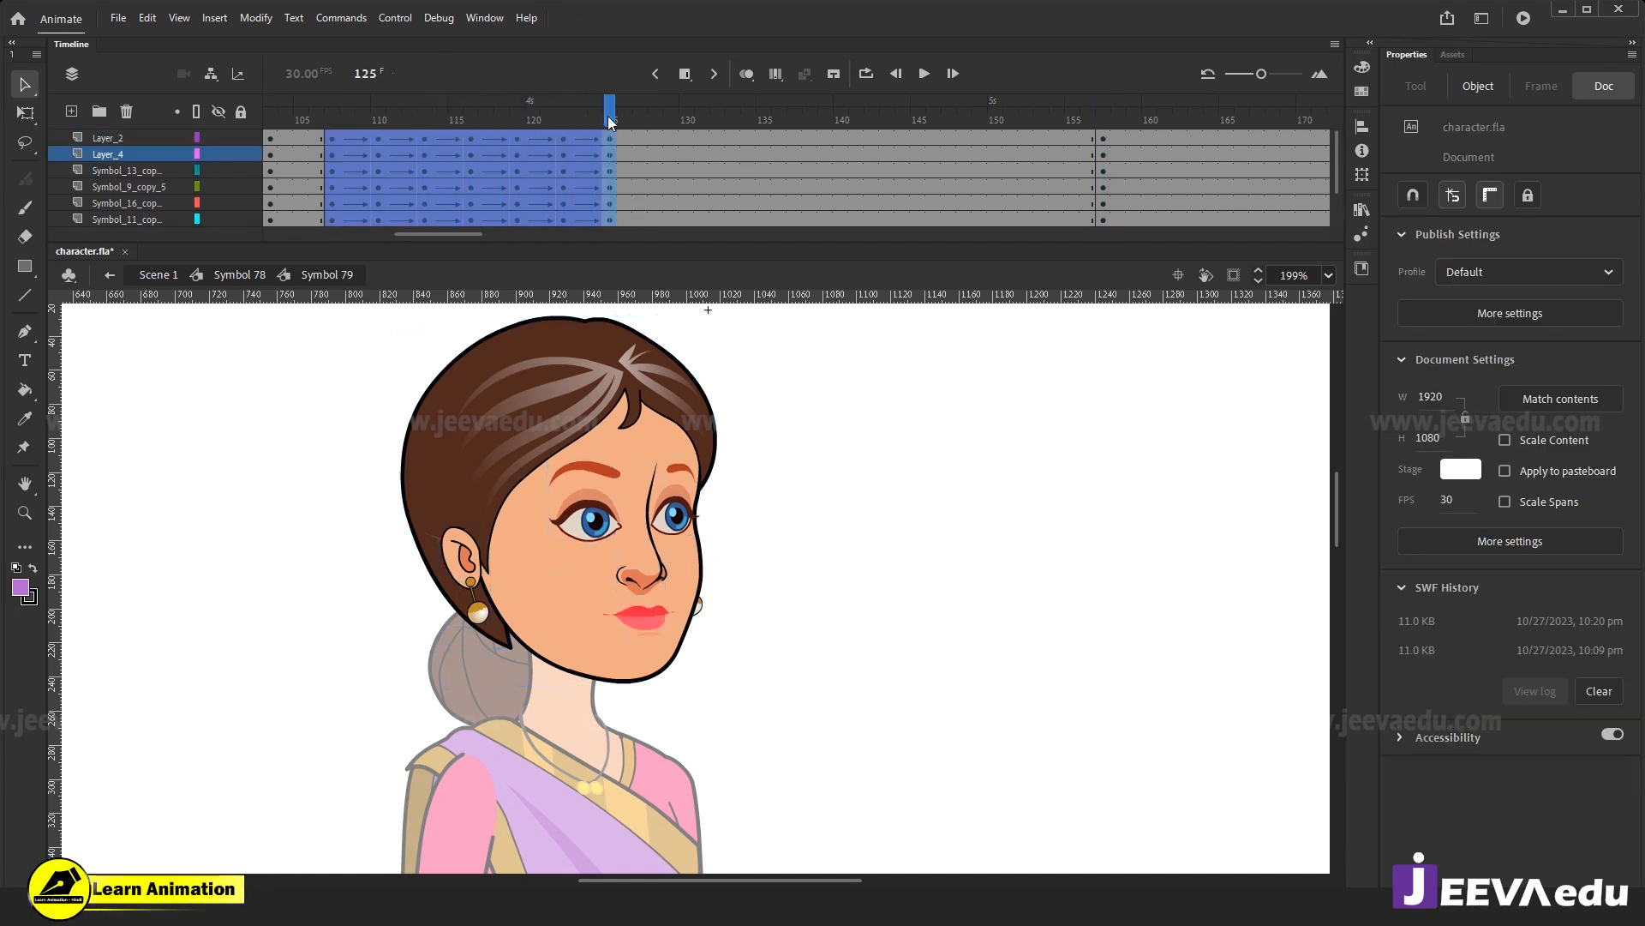
mouse_move(423, 233)
left_mouse_down()
mouse_move(384, 234)
mouse_move(405, 235)
left_mouse_up()
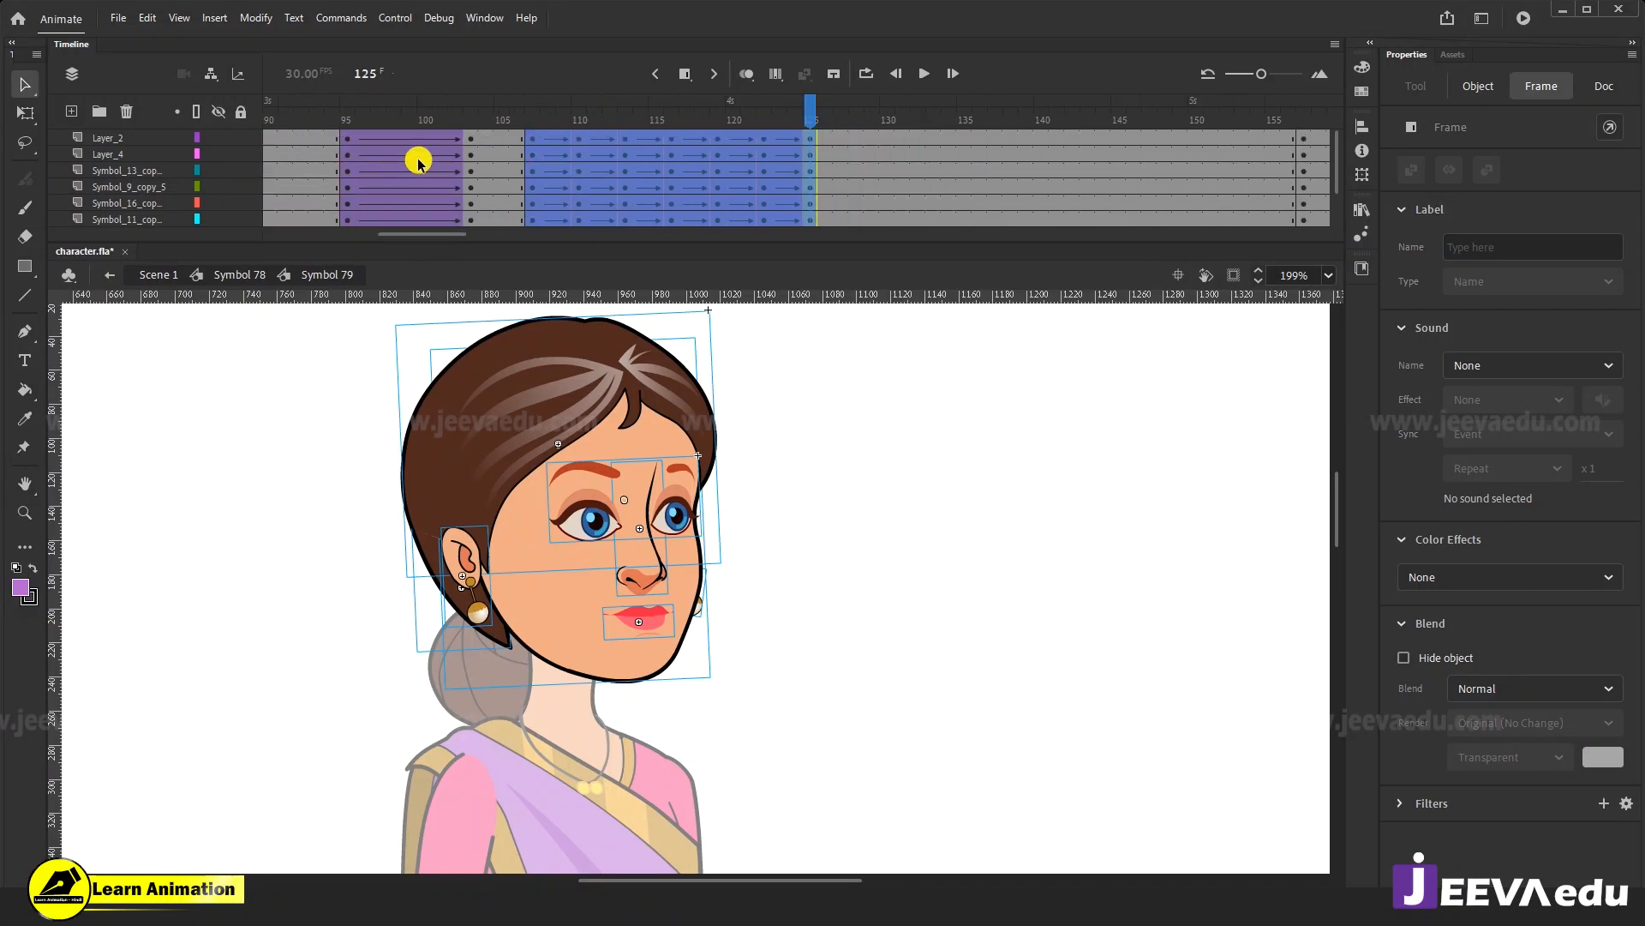
left_click_drag(566, 149, 1025, 137)
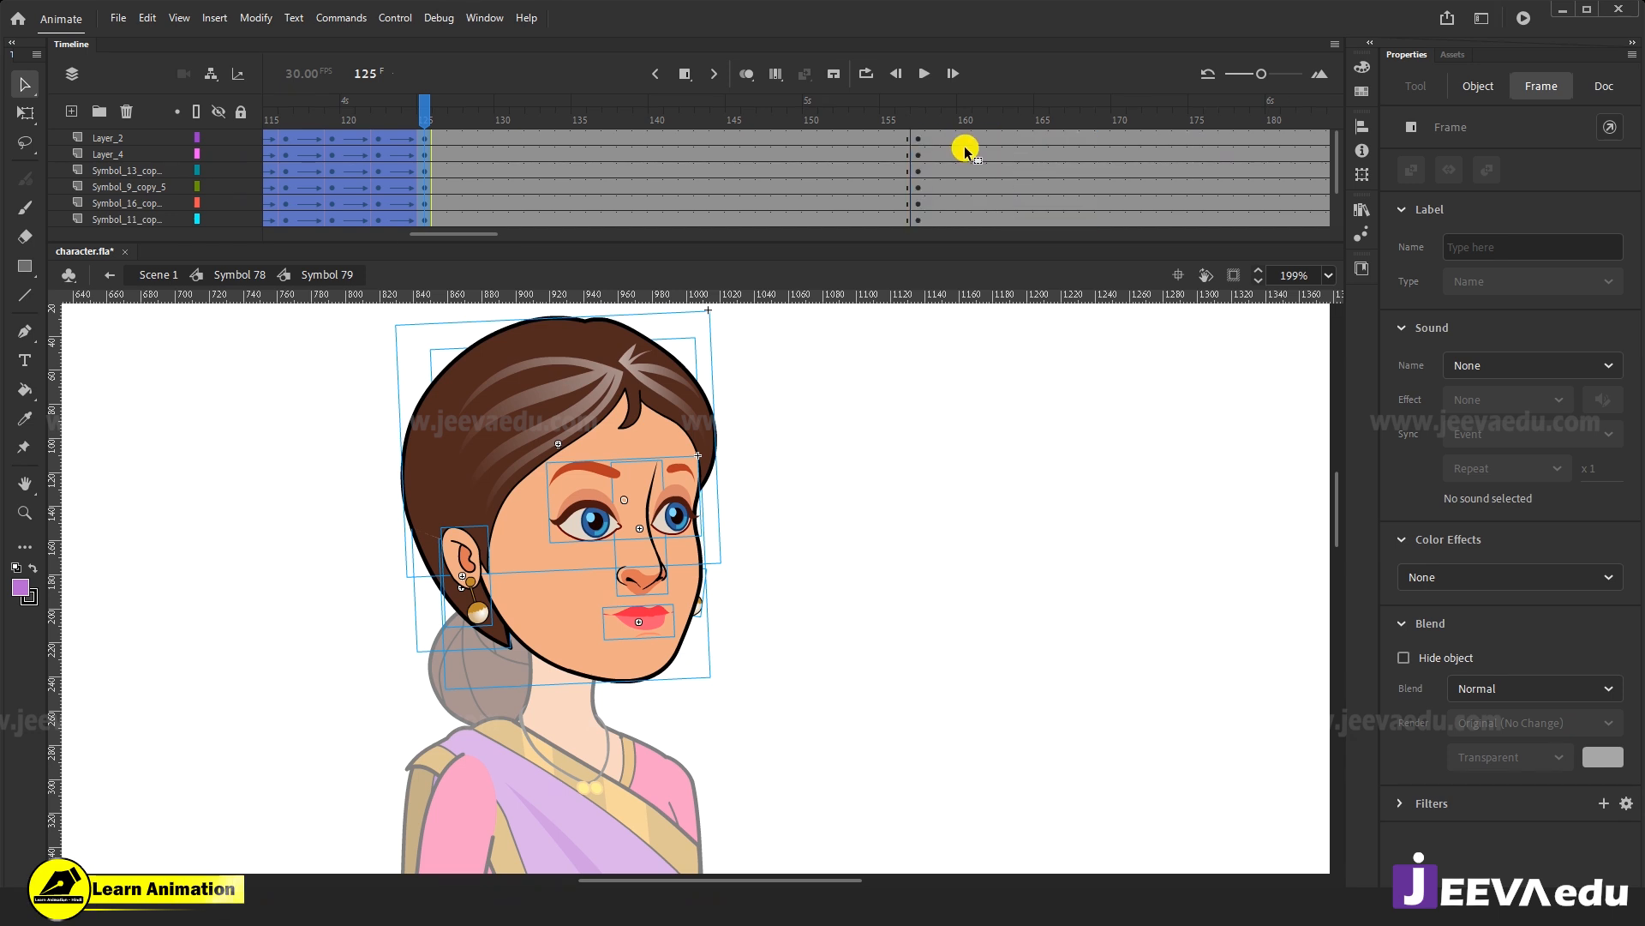
left_click_drag(965, 147, 965, 147)
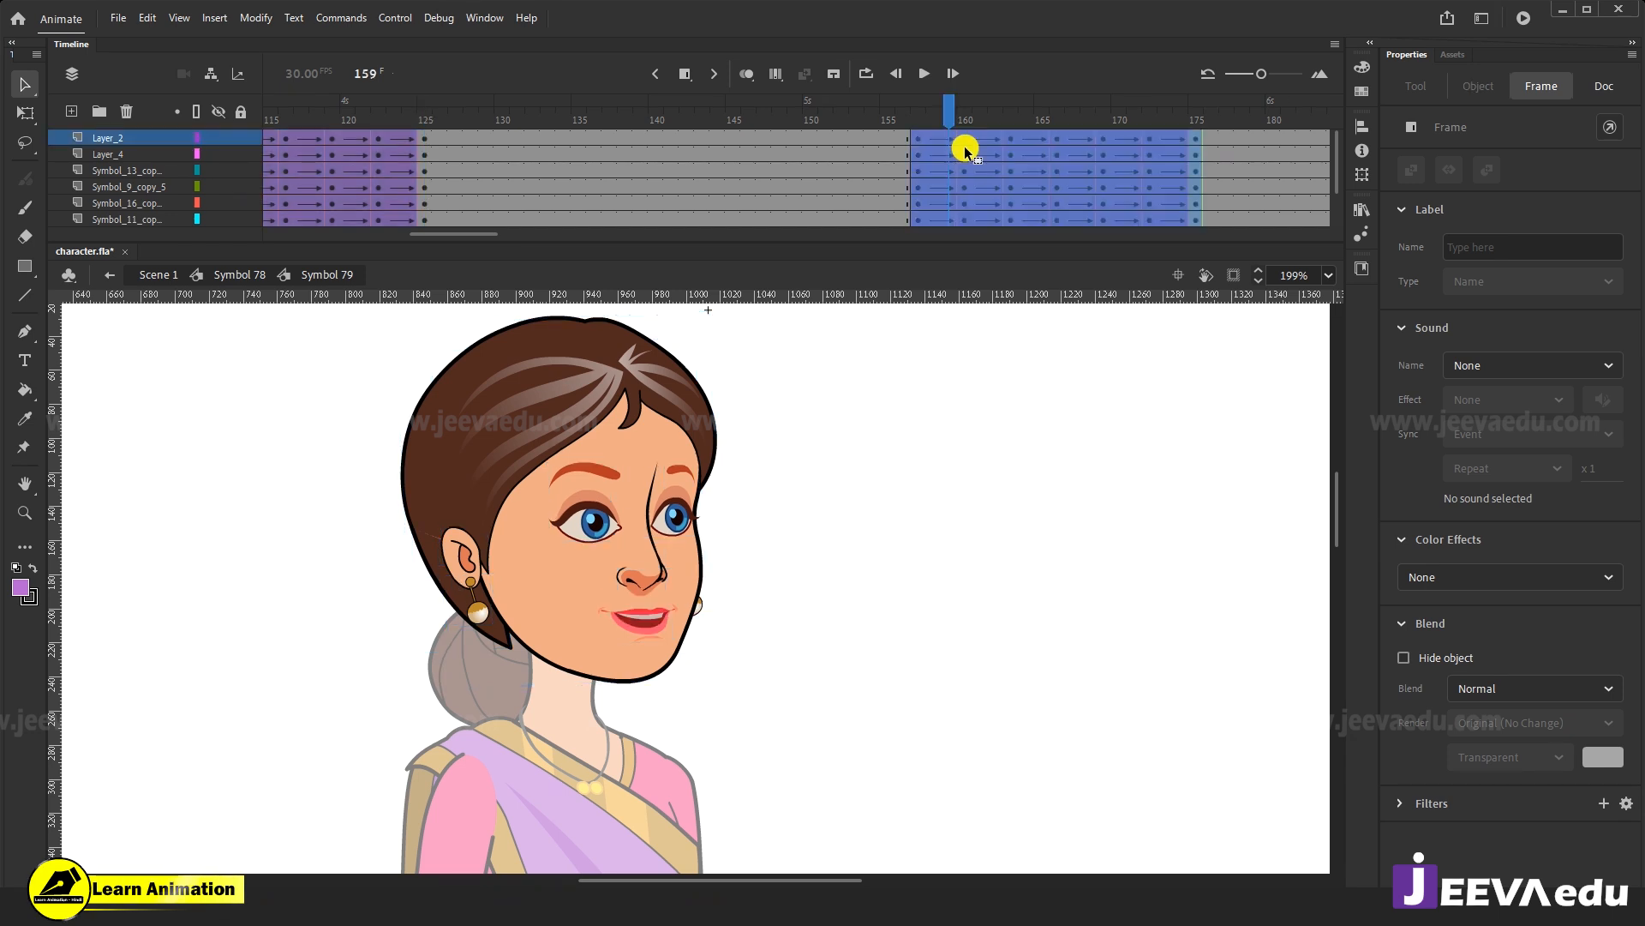
Select all frames in Symbol 79, synchronize their symbols, and return to Symbol 78.
right_click(978, 153)
left_click(1053, 487)
right_click(1004, 198)
left_click(1082, 635)
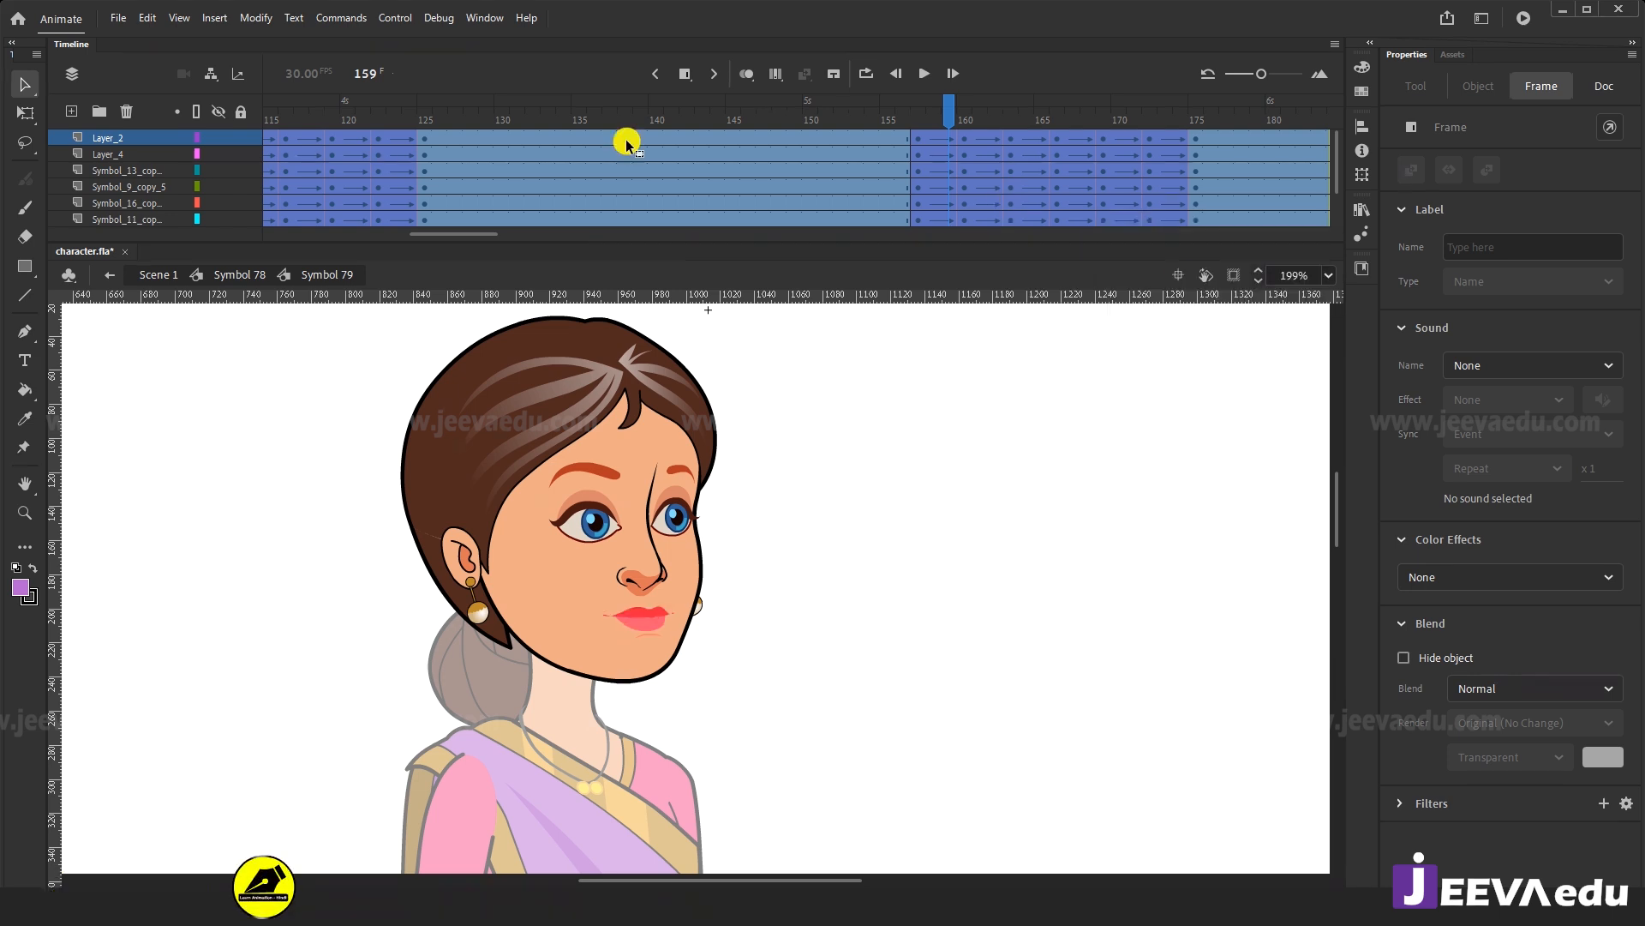
left_click(244, 274)
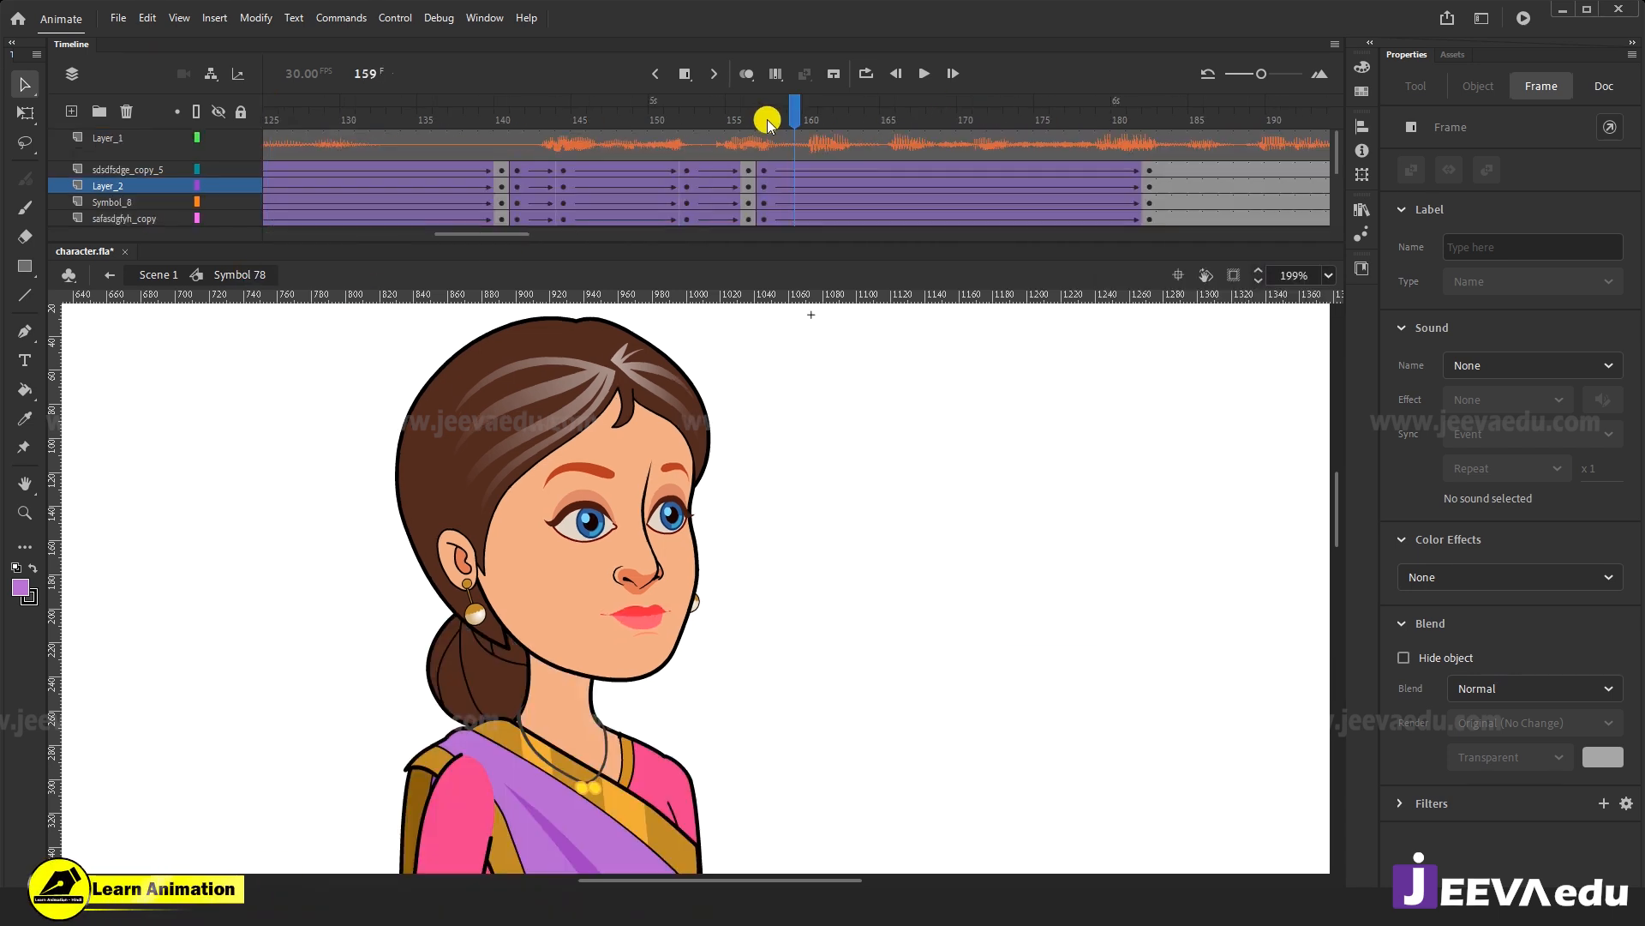
Scrub and play the animation from frame 157 to frame 201 to check the body tilt and facial movement.
left_click_drag(1067, 131, 699, 207)
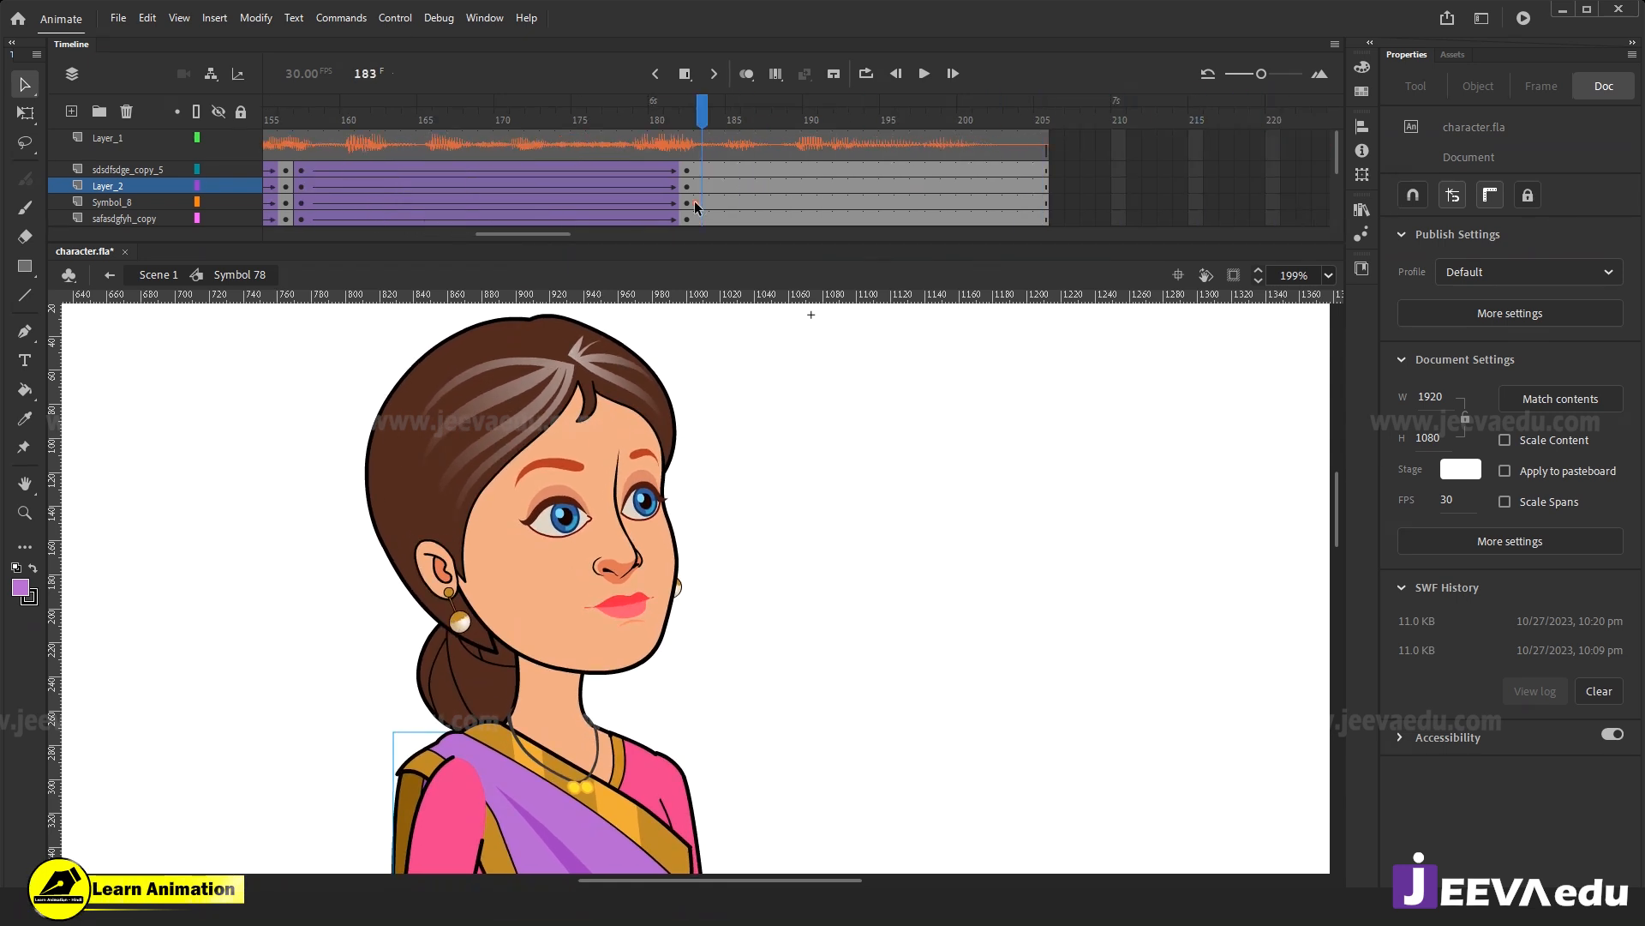
key("z")
left_click(671, 632, "alt")
left_click_drag(776, 689, 805, 578)
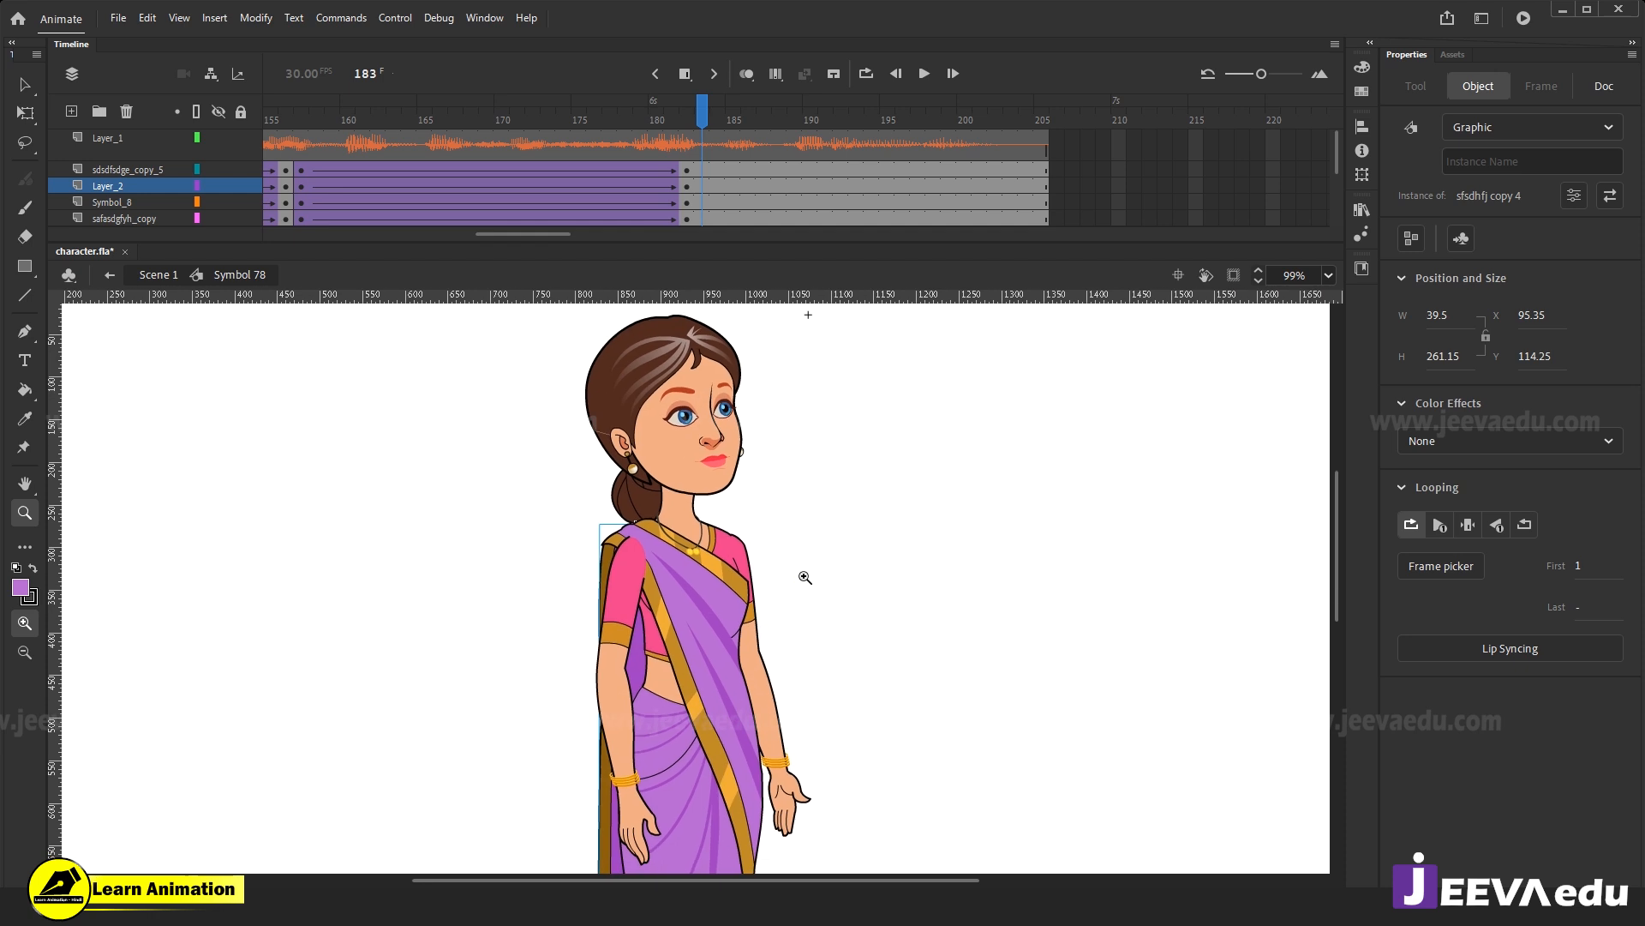
key("Return")
key("Return")
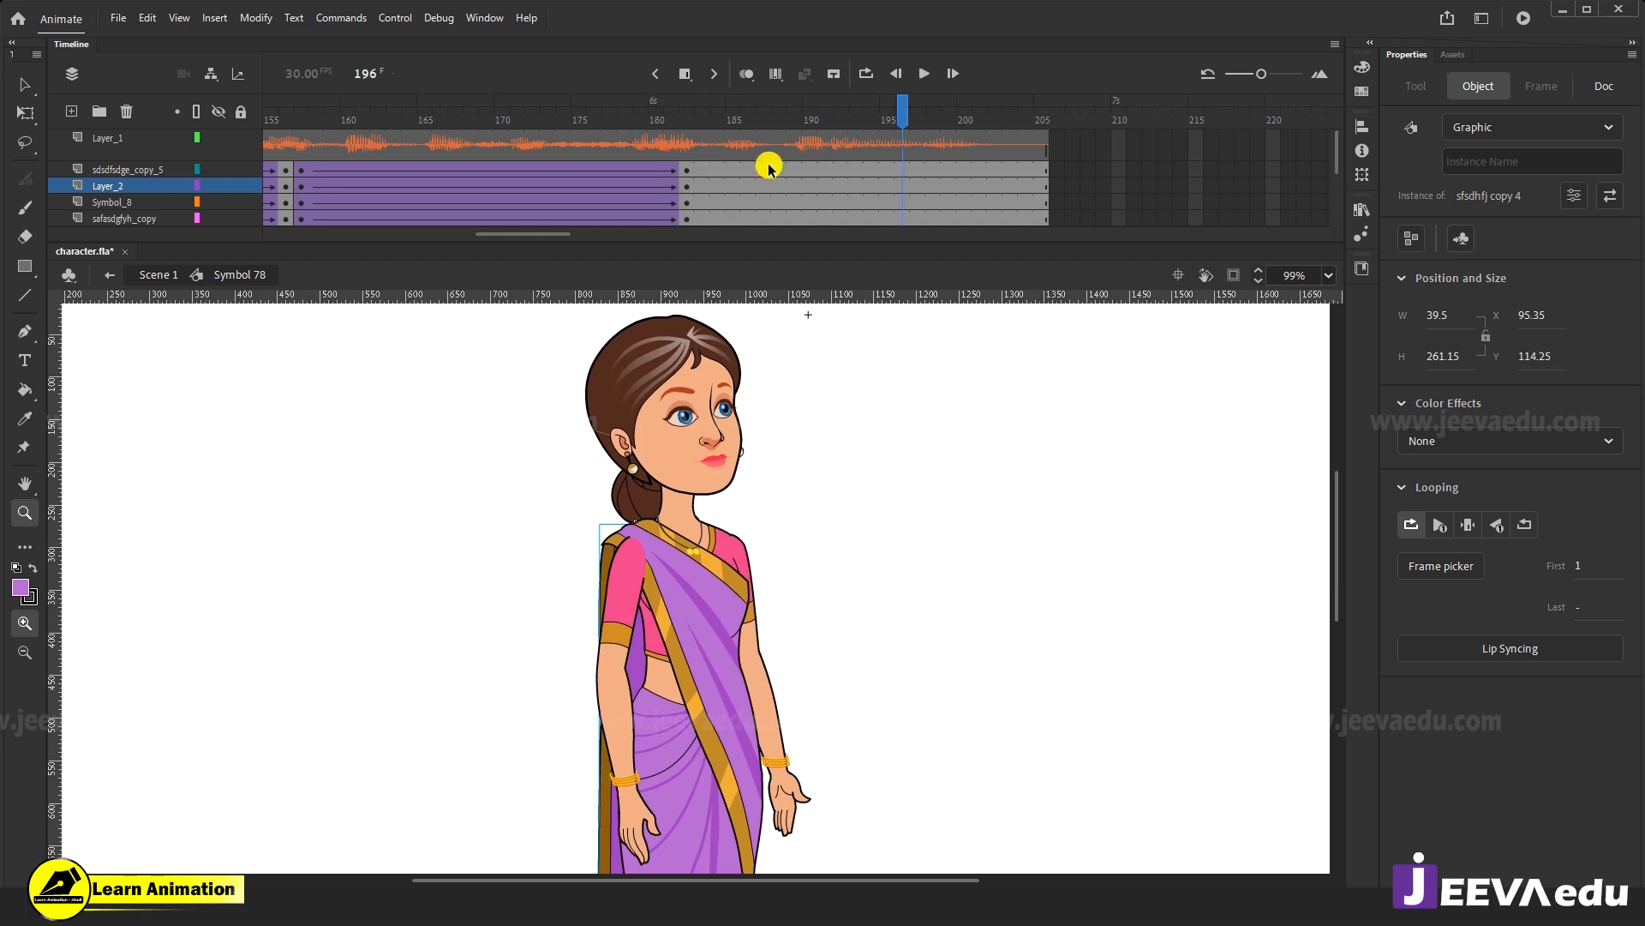
left_click_drag(762, 118, 742, 200)
left_click_drag(503, 232, 475, 234)
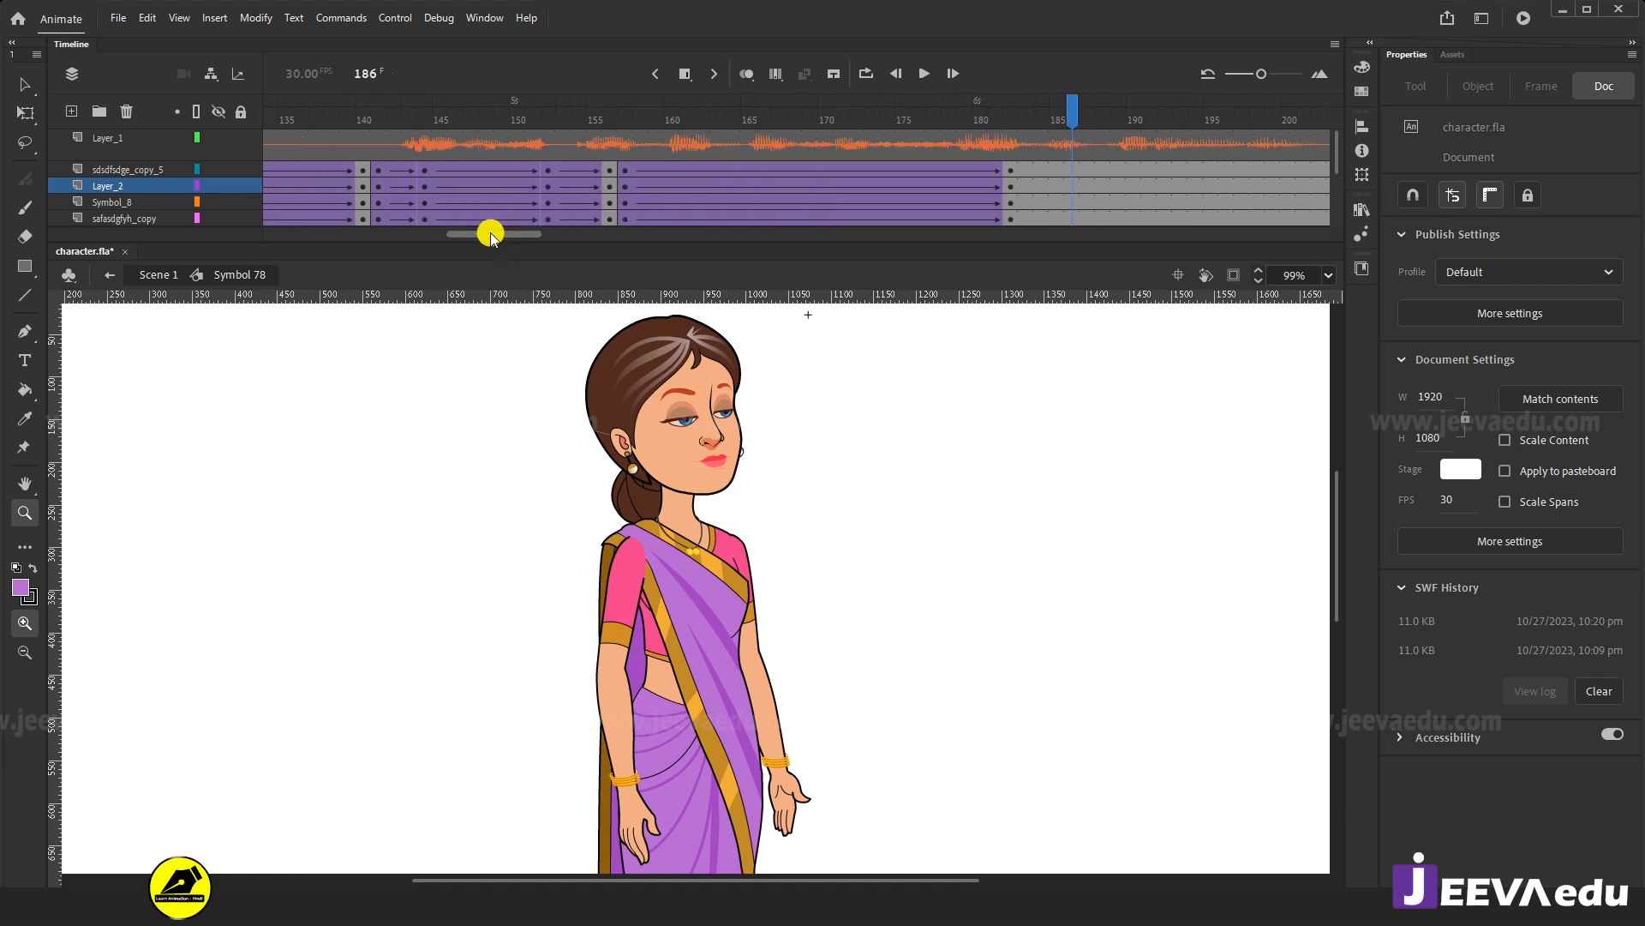
left_click_drag(1006, 118, 1277, 190)
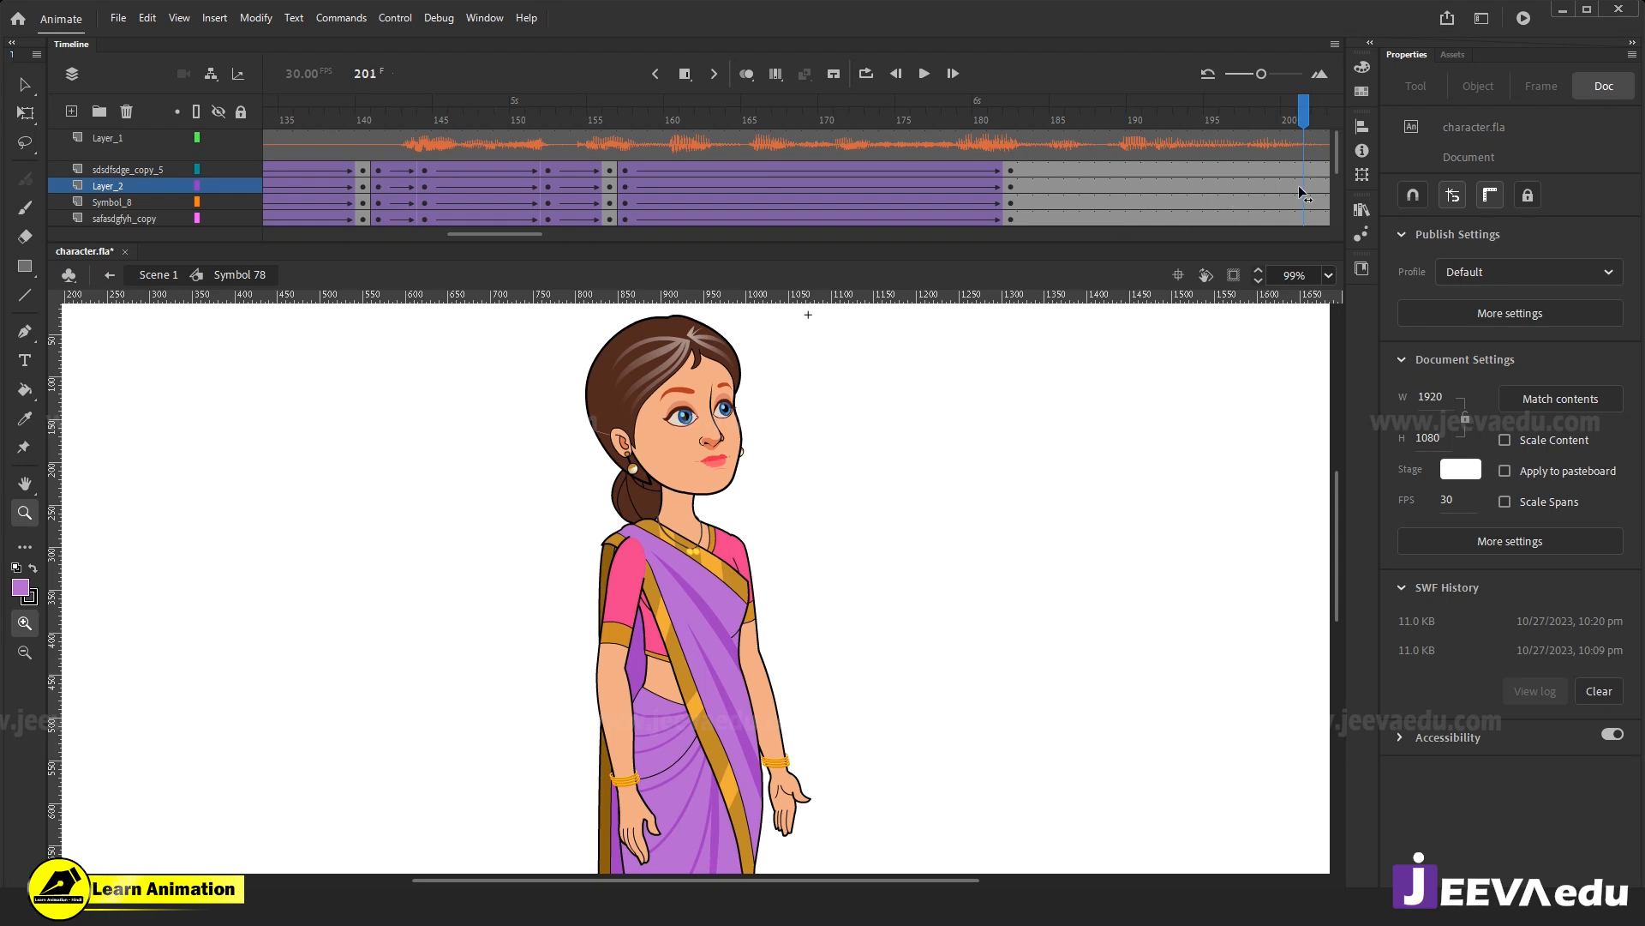
Add keyframes on all character layers at frames 183, 187 and 195.
left_click_drag(530, 236, 551, 233)
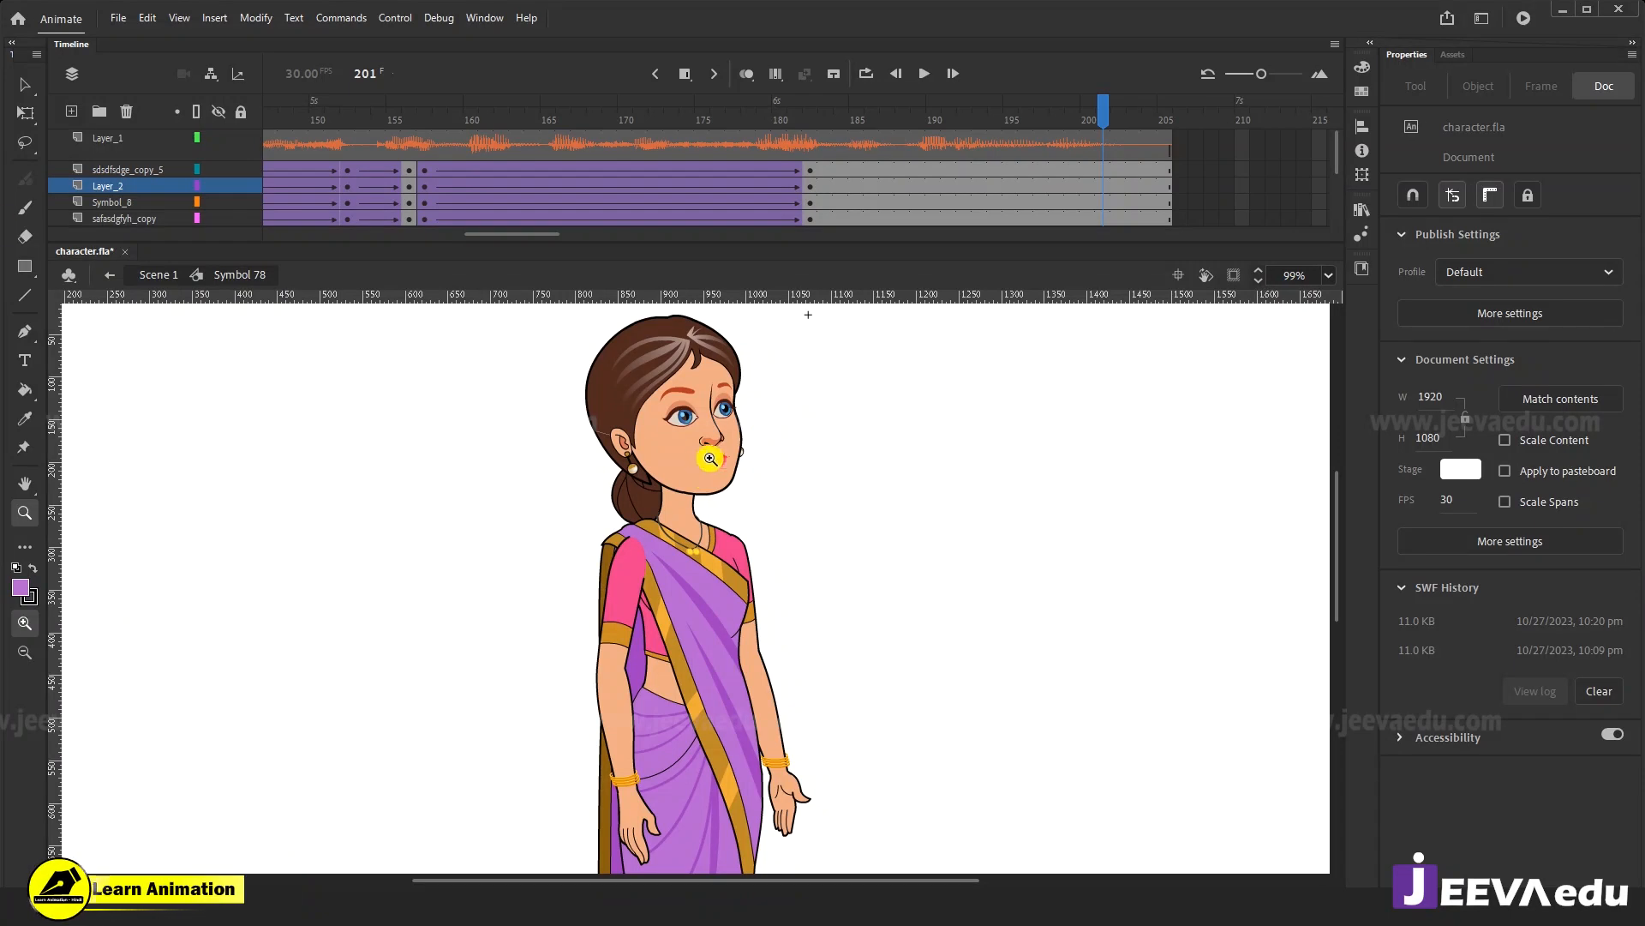
left_click_drag(831, 245, 832, 244)
scroll(866, 176, "up", 1)
key("F6")
left_click(872, 171)
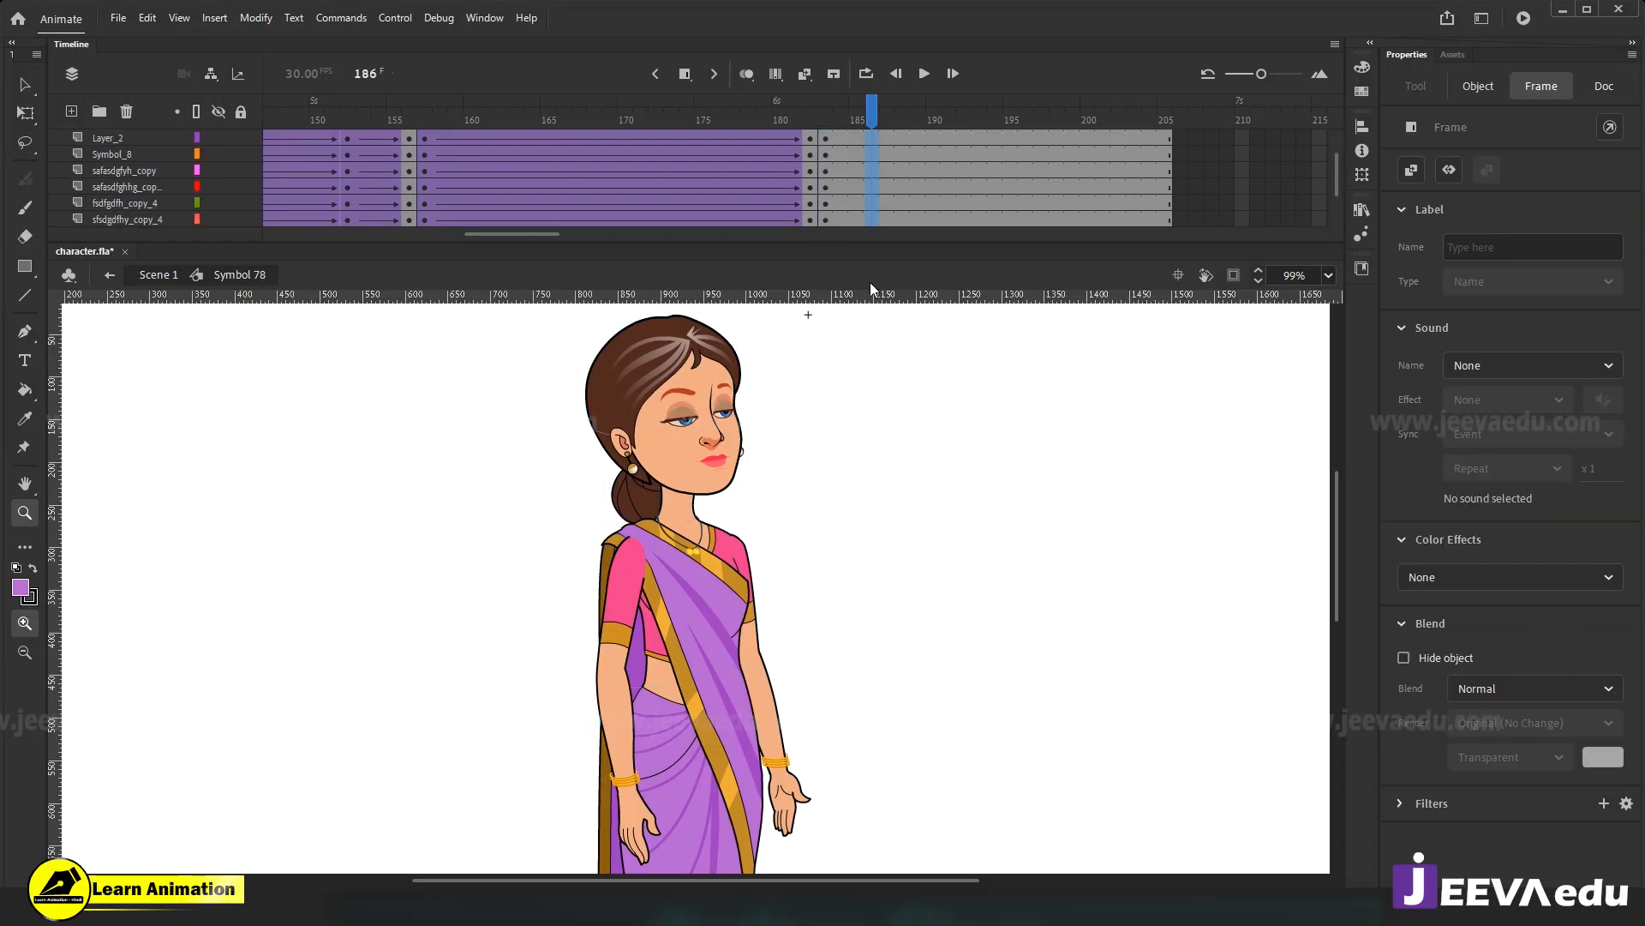
left_click_drag(888, 174, 887, 254)
scroll(903, 154, "up", 1)
key("F6")
left_click_drag(1011, 176, 1015, 250)
scroll(1013, 210, "up", 1)
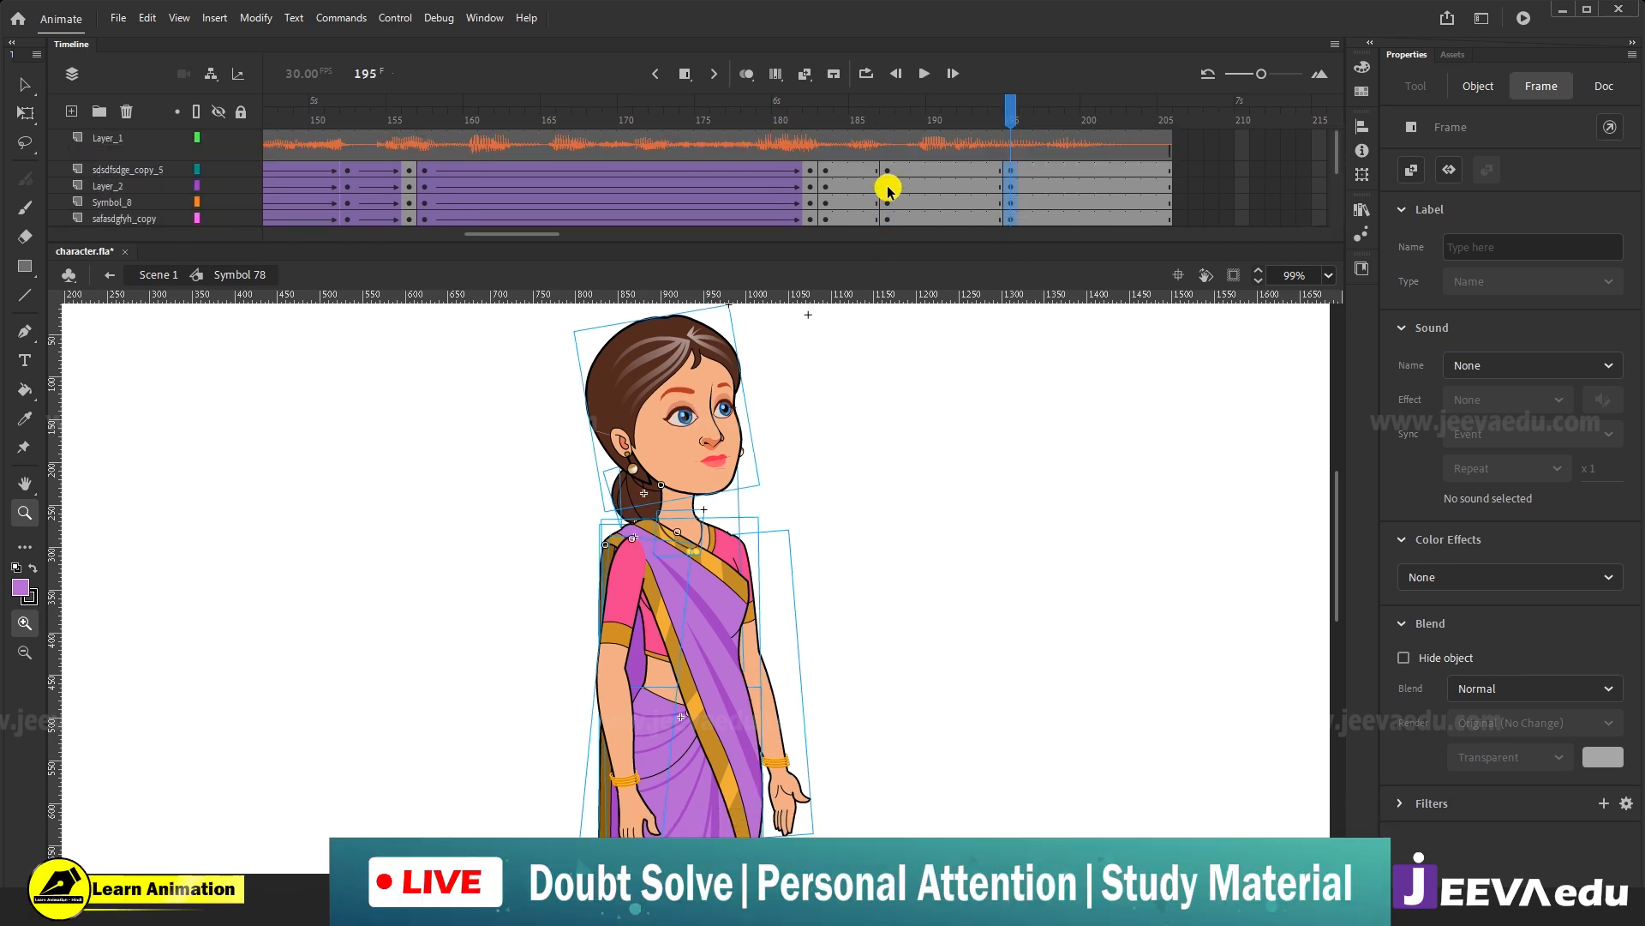
left_click_drag(888, 202, 907, 276)
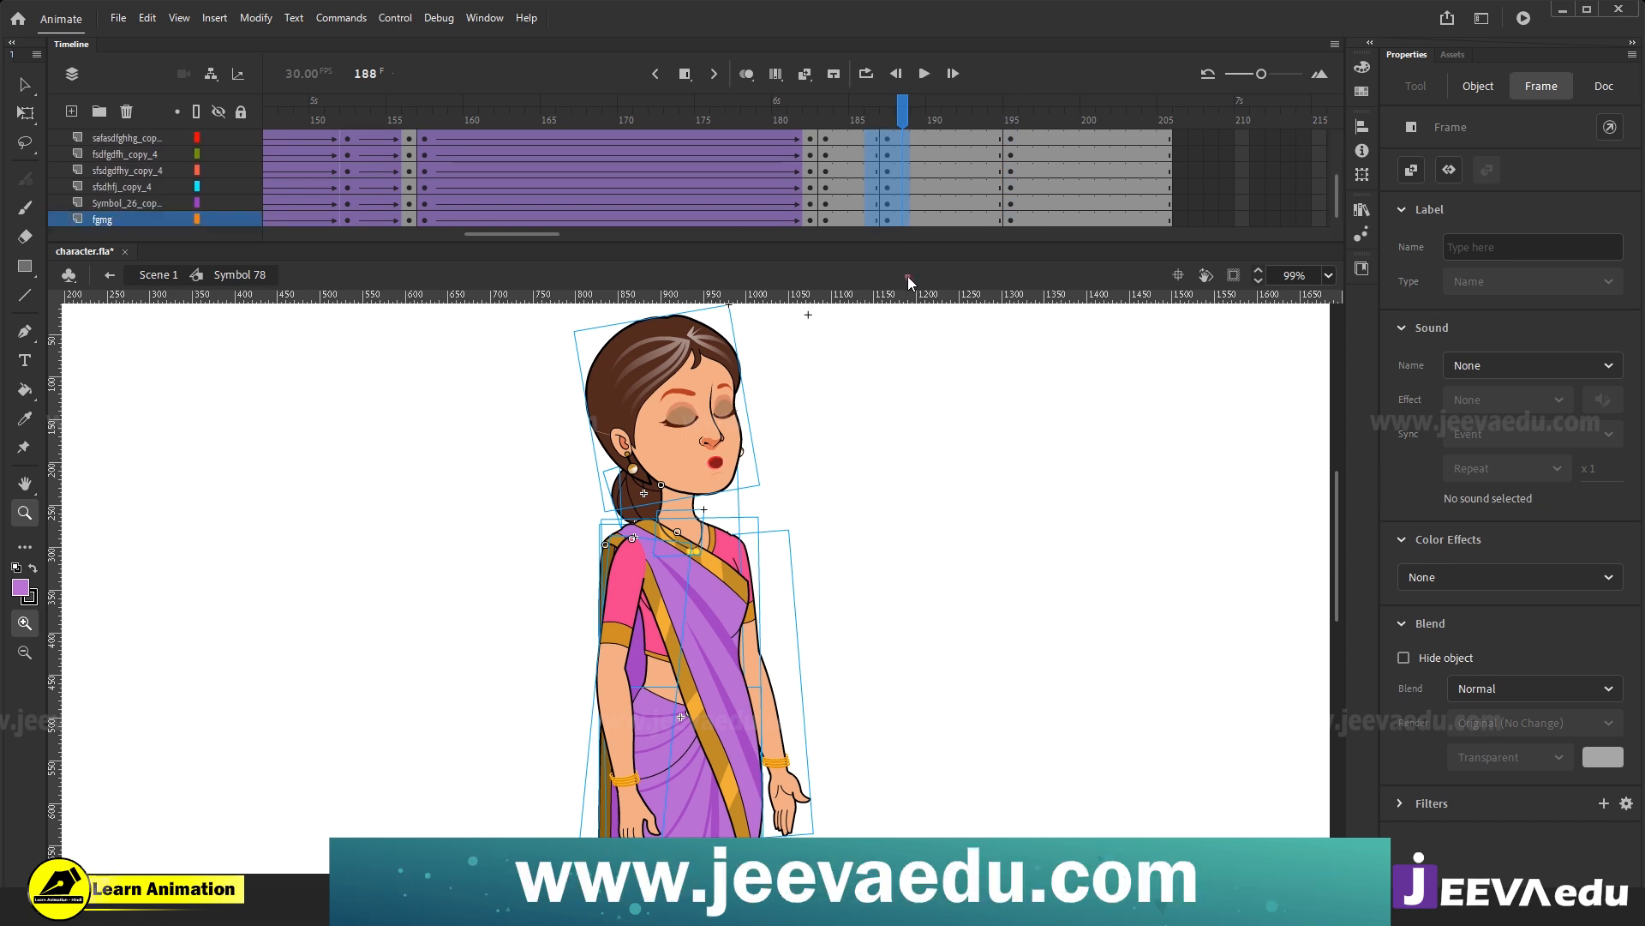
right_click(887, 200)
left_click(856, 170)
scroll(885, 206, "up", 2)
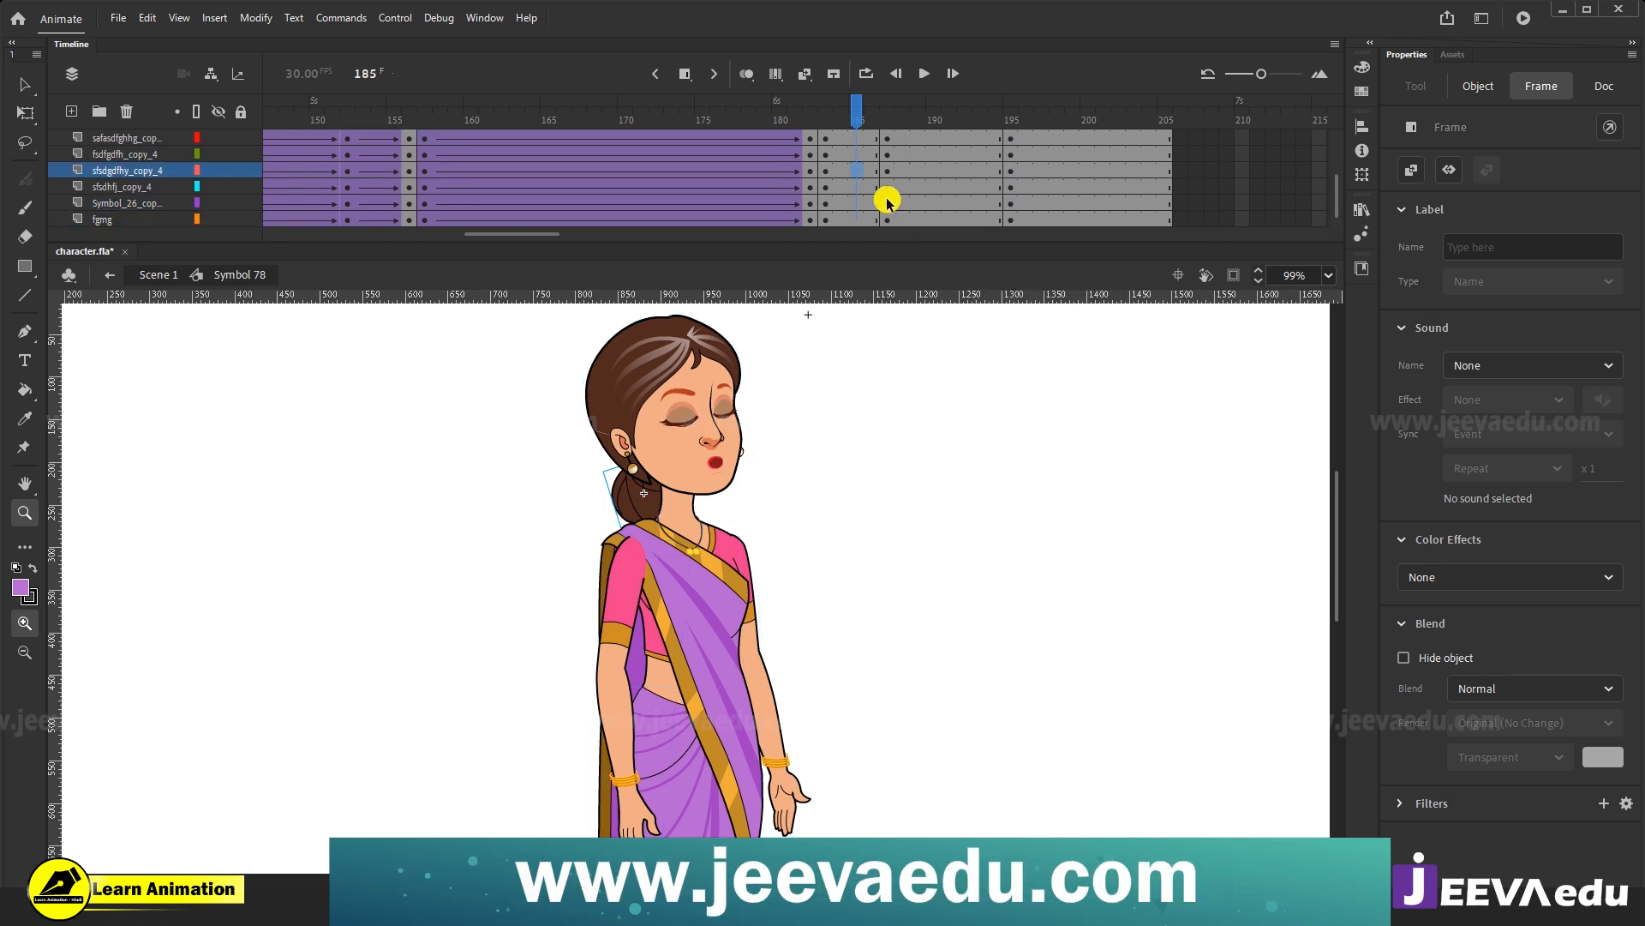
Create classic tweens on all character layers across the keyframe spans from frame 183 to frame 195.
left_click(915, 204)
scroll(883, 201, "up", 1)
left_click_drag(856, 171, 914, 308)
right_click(885, 180)
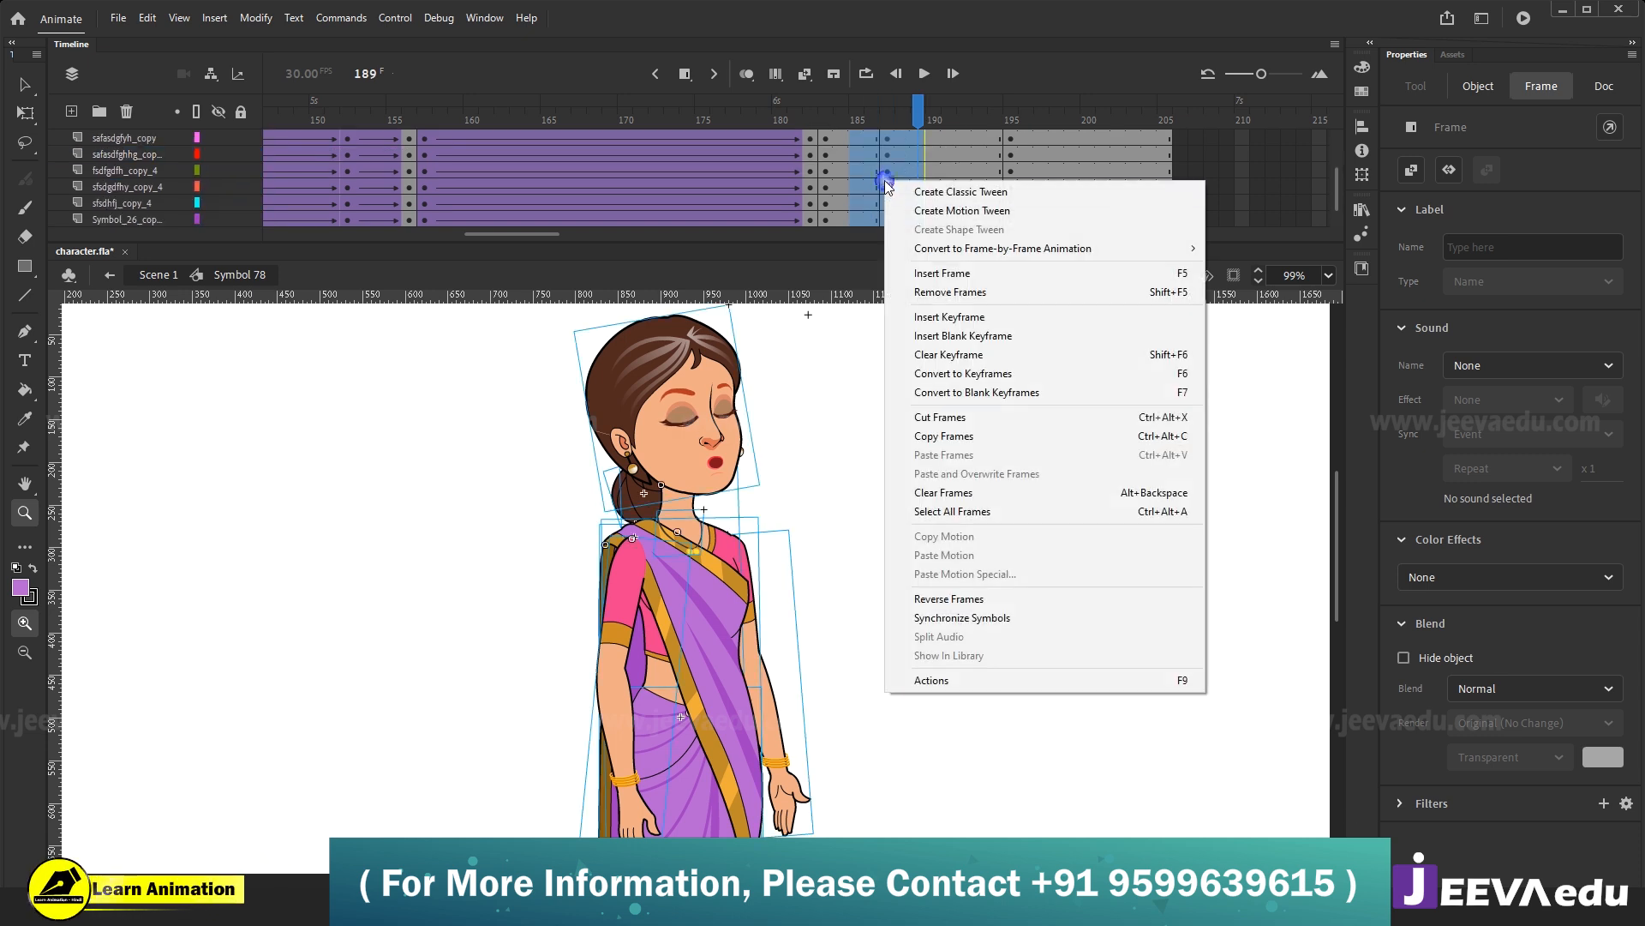
left_click(922, 192)
Select the new classic tweens across the character layers and set their easing to Classic Ease-Out 100.
scroll(943, 168, "up", 2)
left_click(948, 171)
scroll(951, 197, "down", 1)
left_click_drag(956, 280, 956, 281)
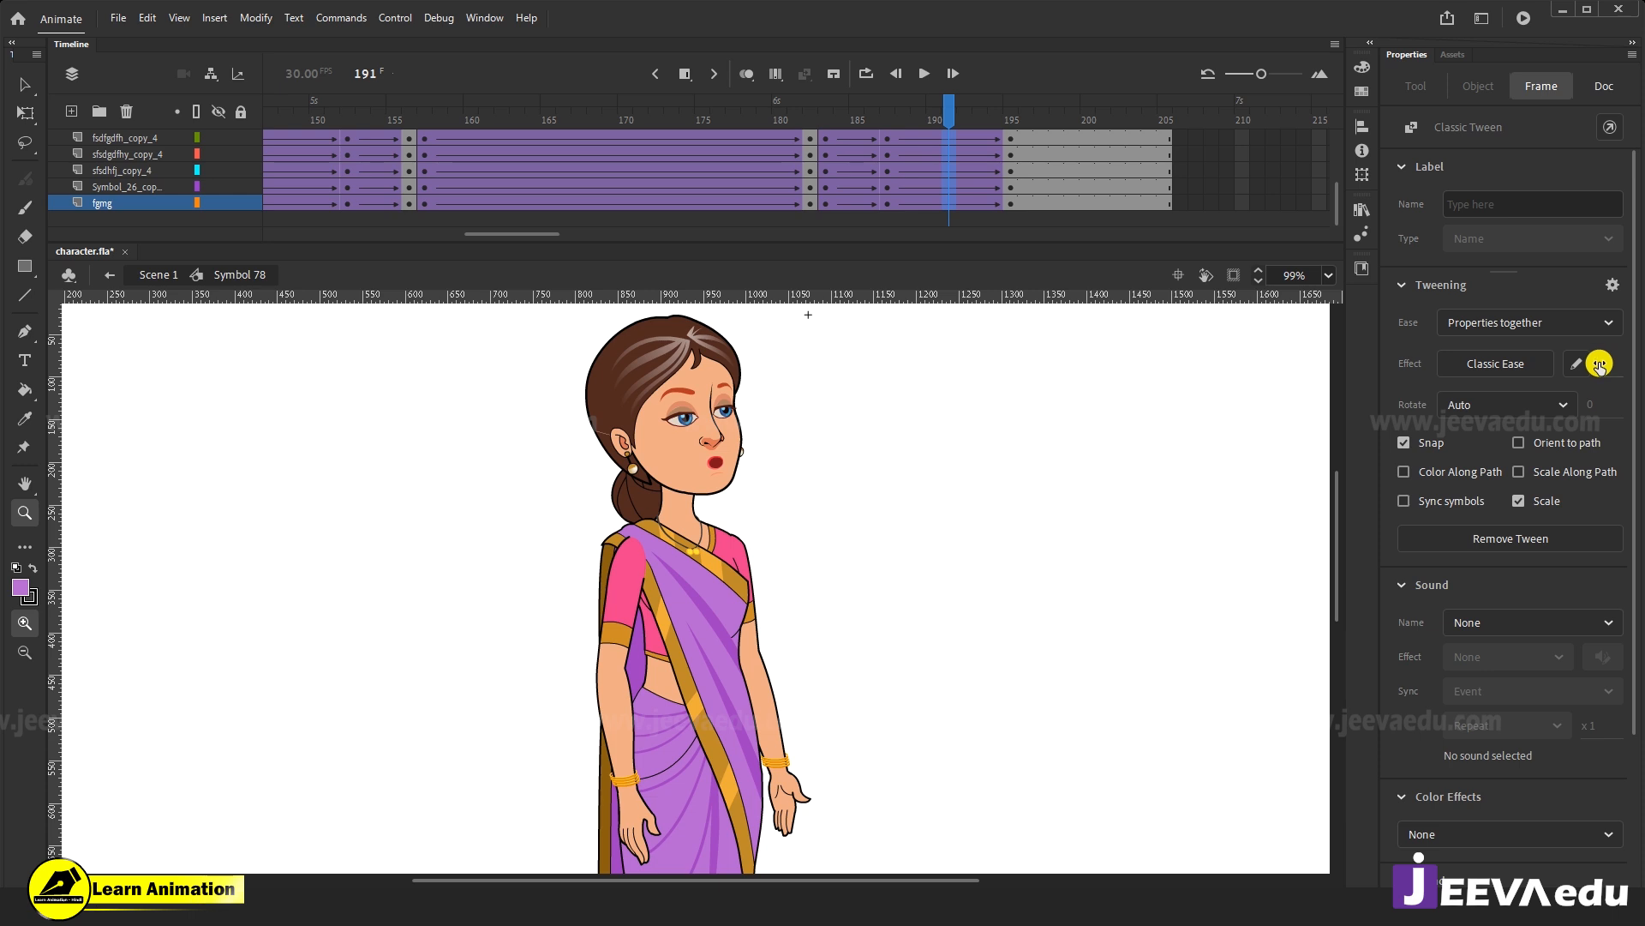
left_click_drag(1606, 107, 1606, 107)
At frame 187, select all upper-body parts, move their pivot to the waist, and rotate them slightly backward.
scroll(947, 167, "up", 8)
left_click_drag(948, 112, 882, 237)
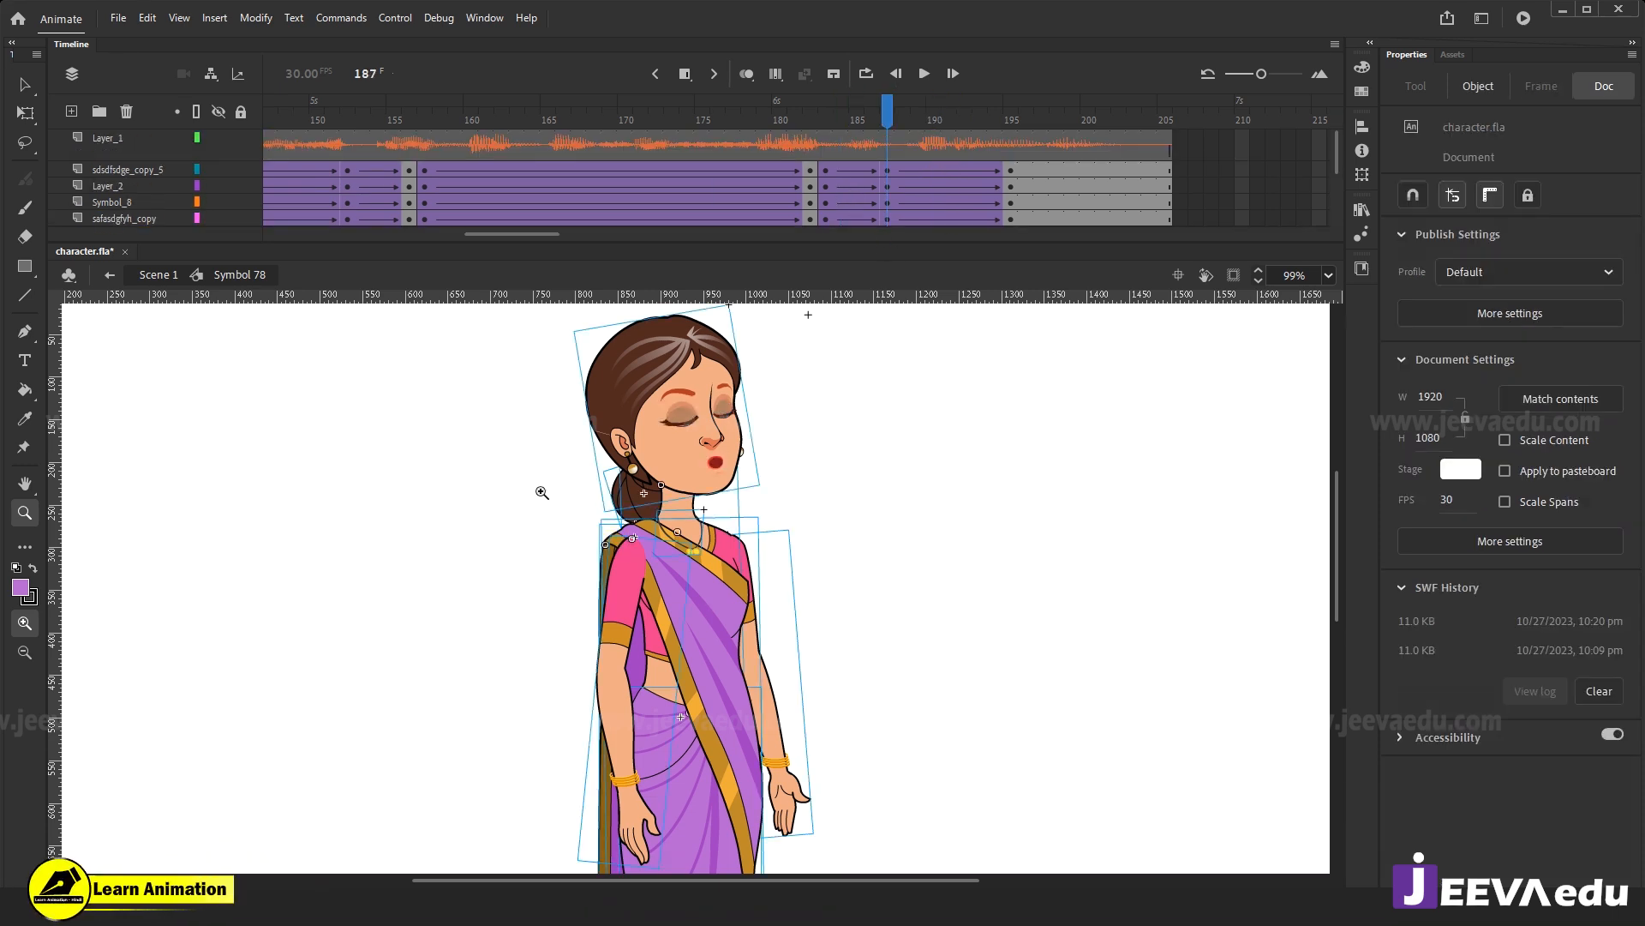
key("v")
left_click(686, 575)
left_click_drag(532, 370, 799, 629)
left_click(683, 591)
key("q")
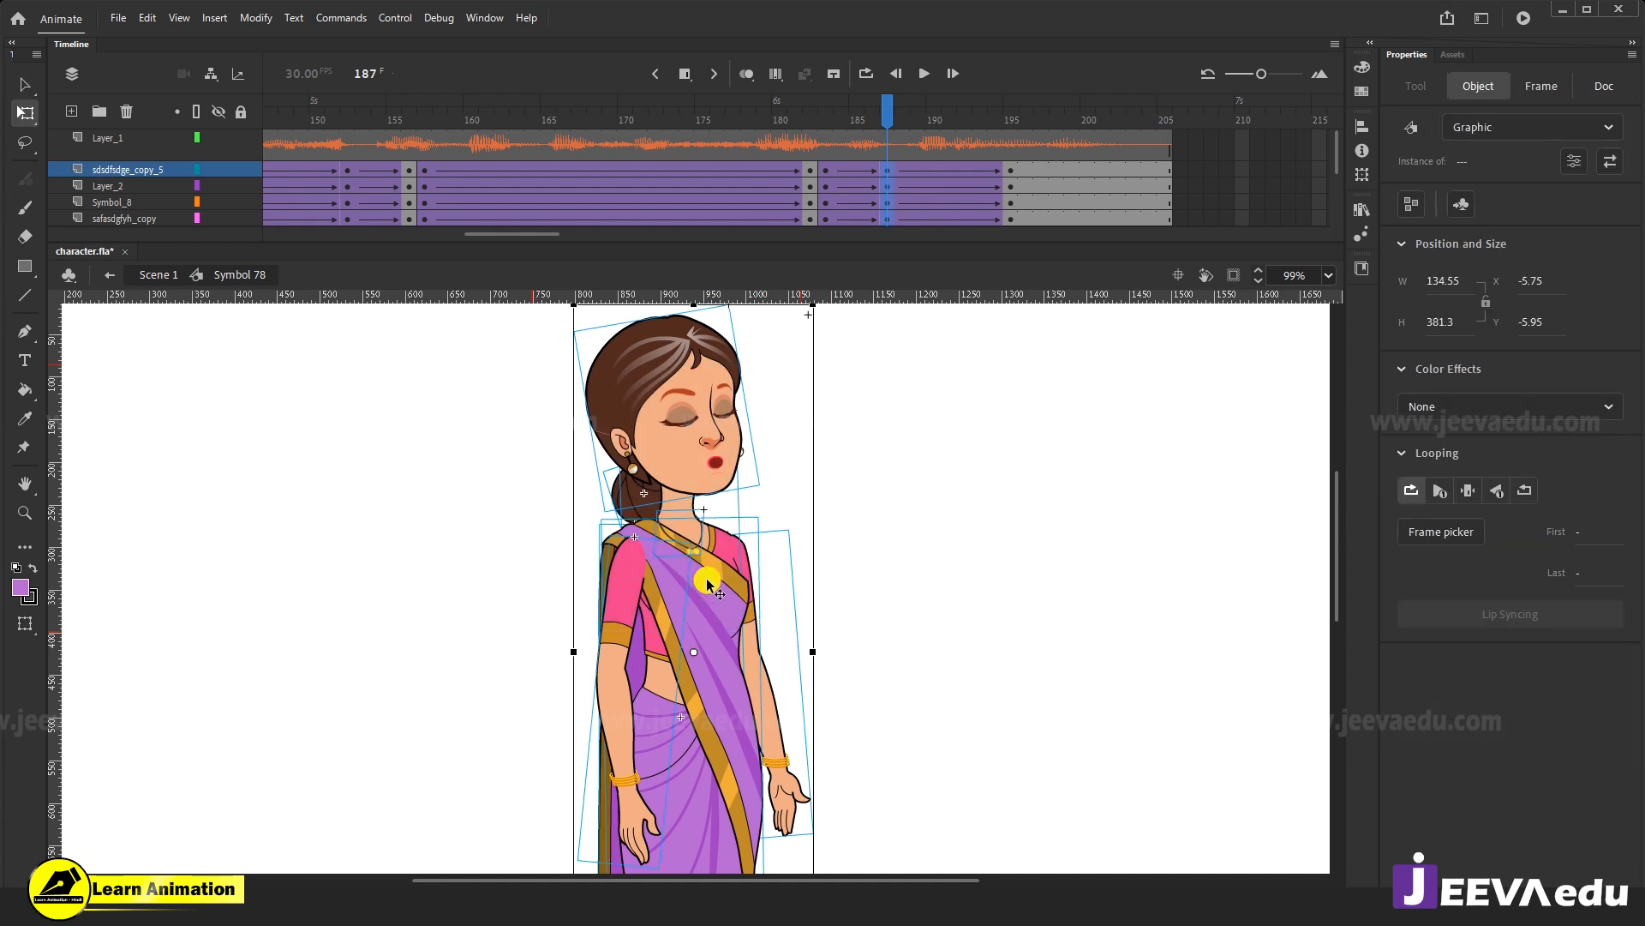
left_click_drag(694, 655, 697, 711)
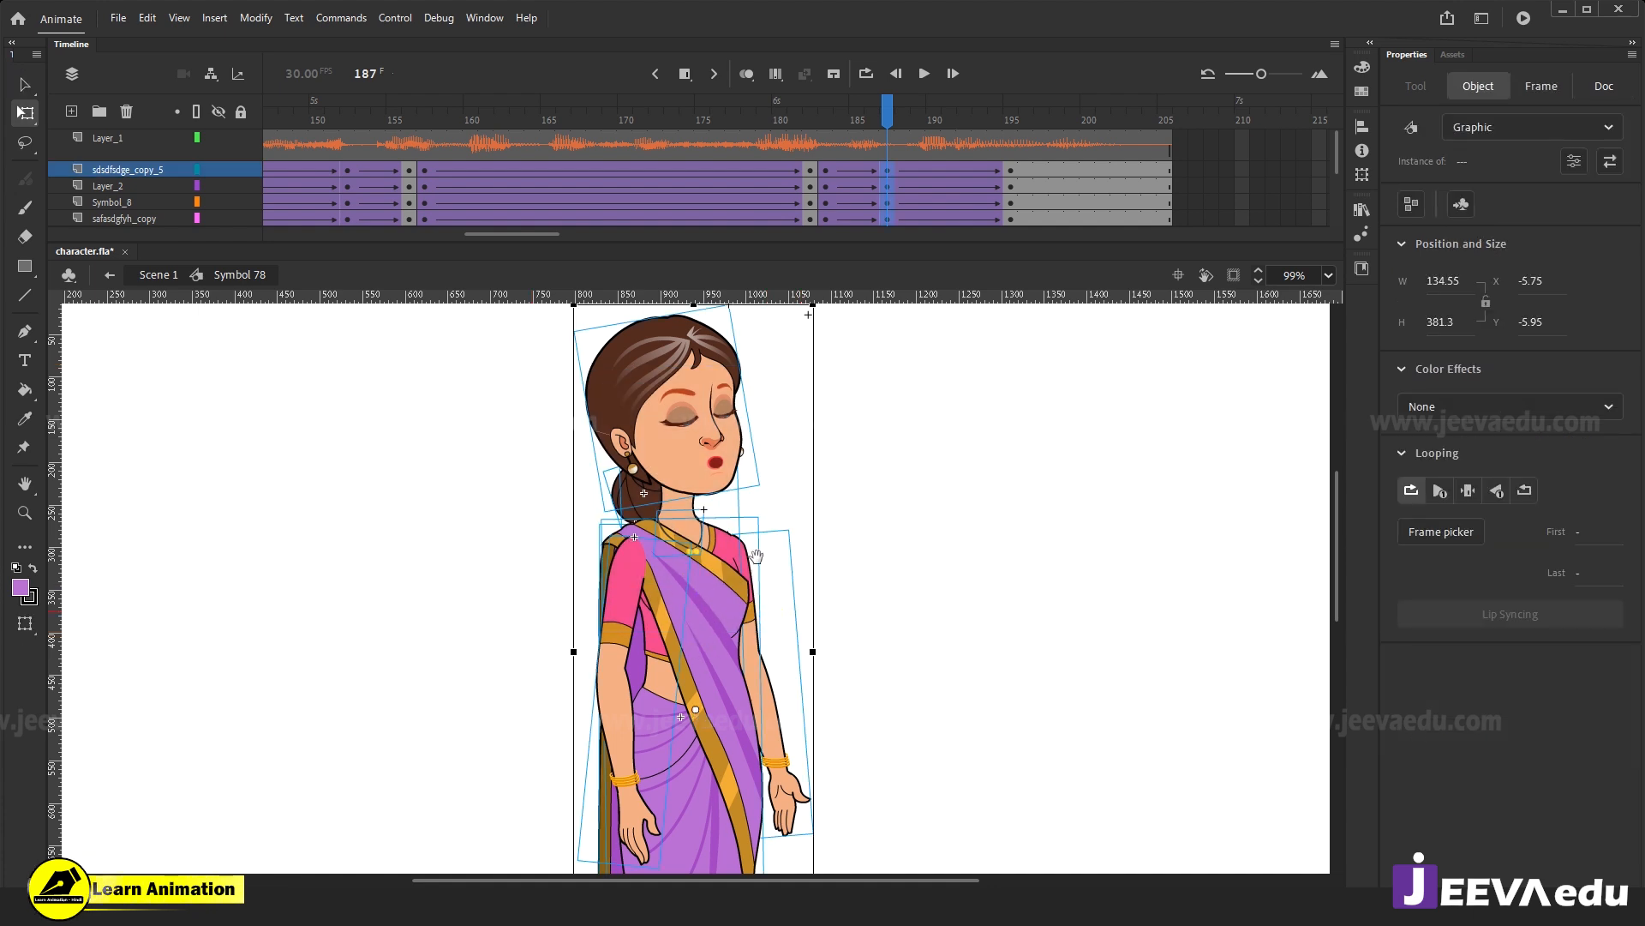
left_click_drag(758, 557, 758, 627)
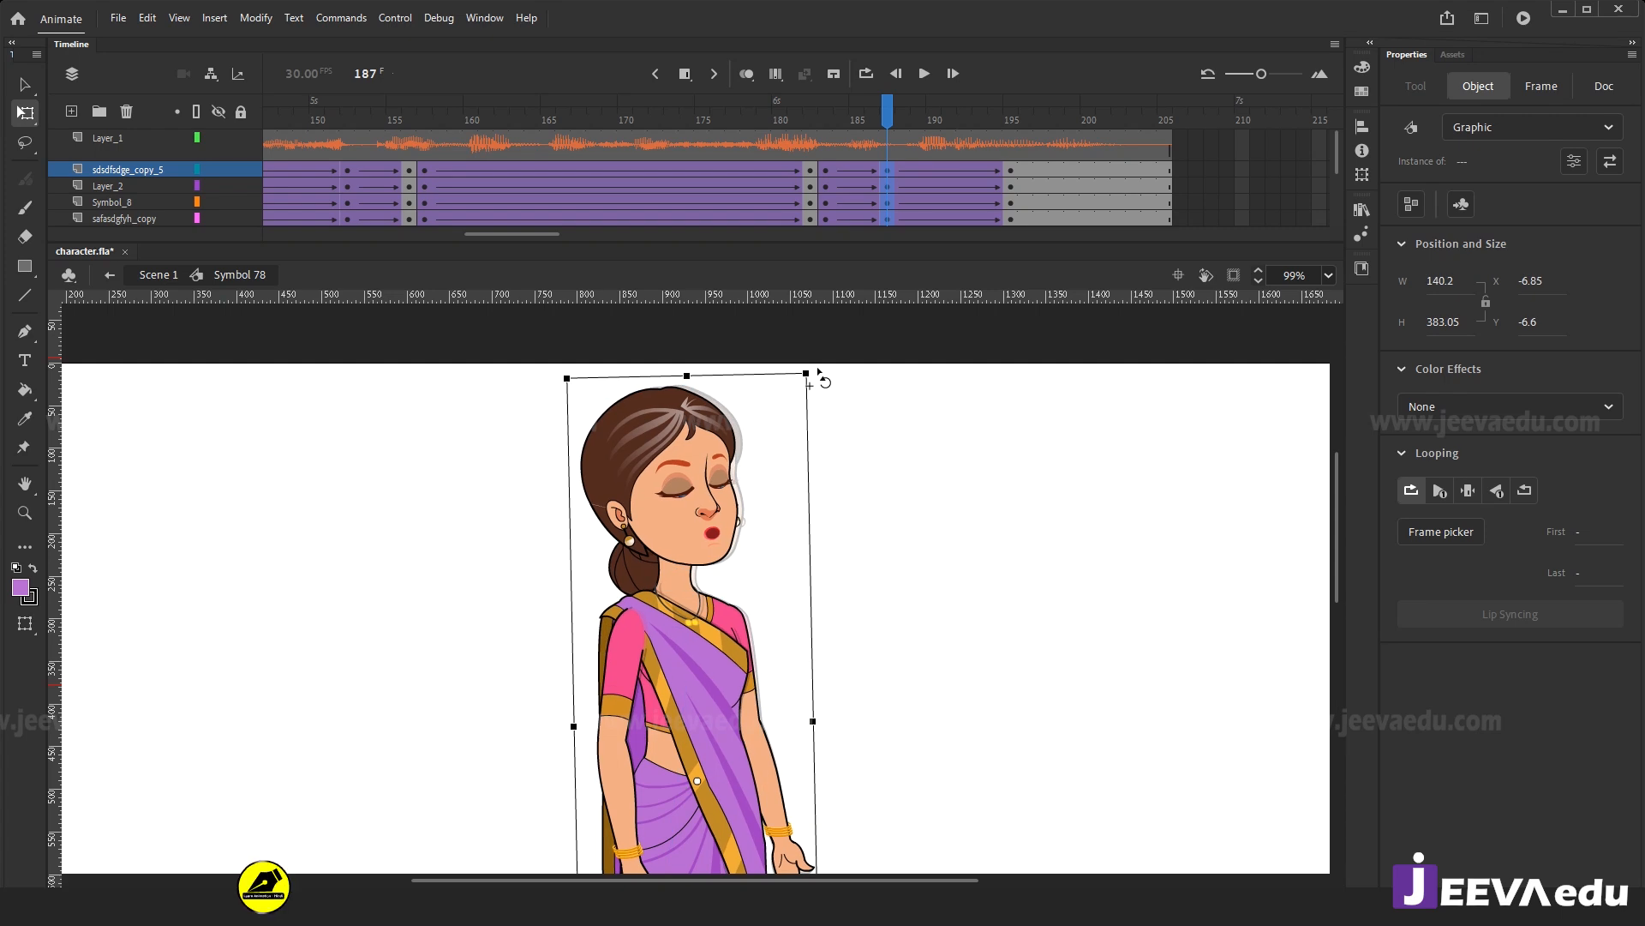
left_click(871, 480)
Fine-tune the arm angles at frame 187, rotating the far arm slightly toward the body.
left_click_drag(880, 754, 881, 649)
left_click(862, 738)
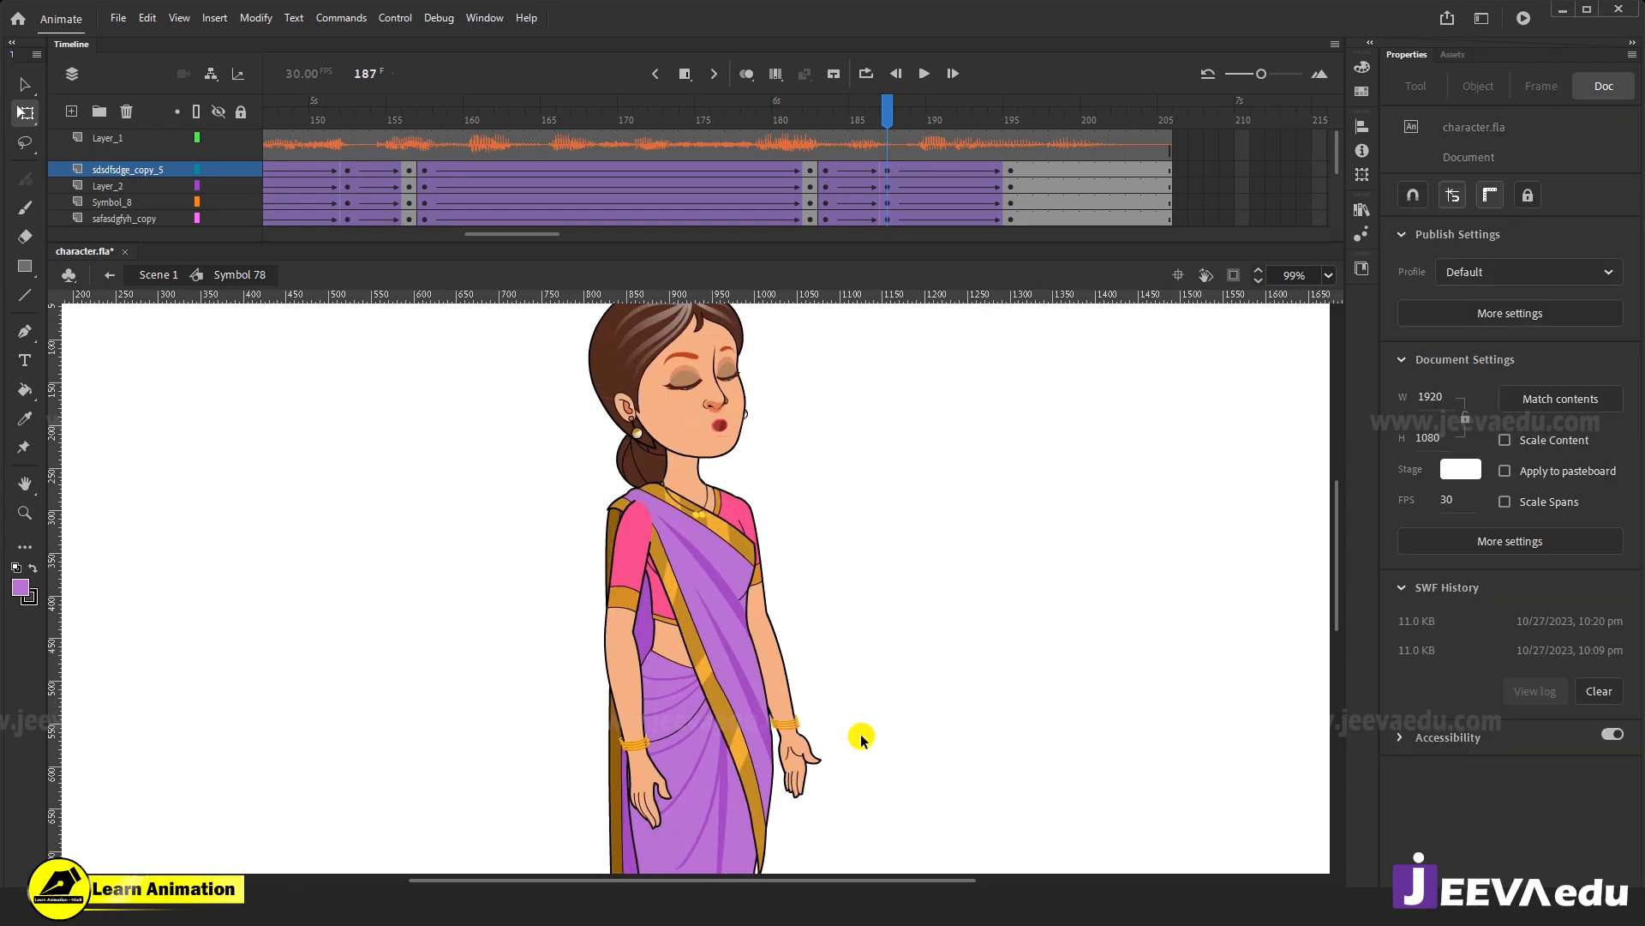
left_click(801, 763)
left_click_drag(837, 783, 828, 799)
left_click_drag(640, 818, 712, 725)
left_click(681, 690)
Rotate the sari's hanging end behind the back and its front drape slightly at frame 187.
left_click(650, 811)
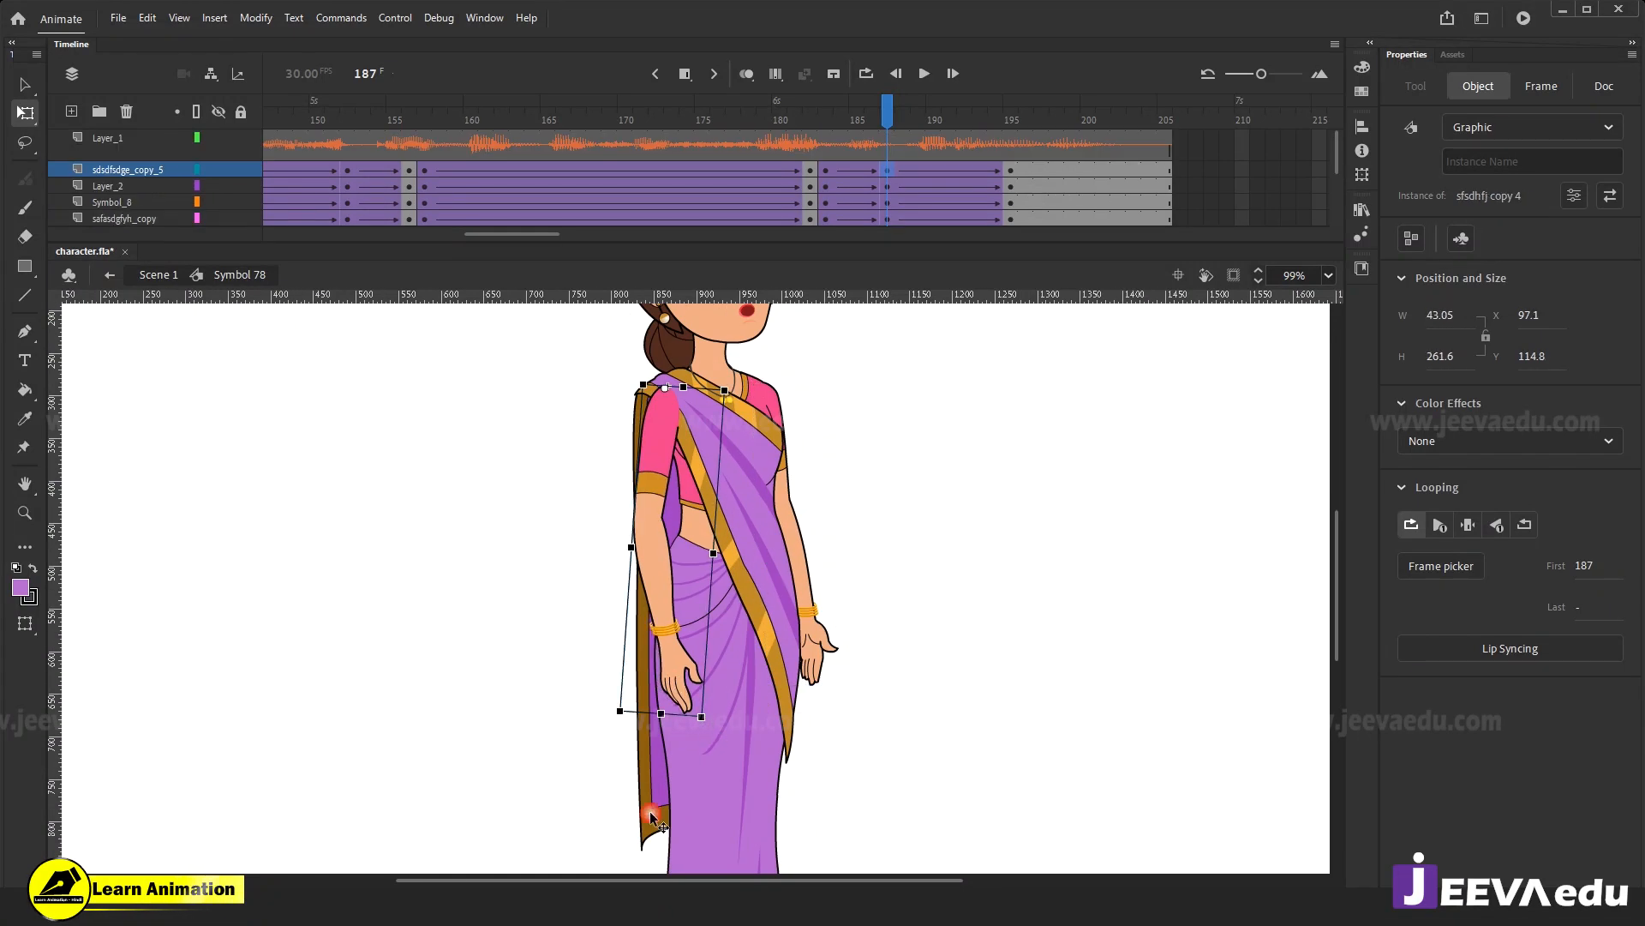
left_click_drag(641, 861, 638, 864)
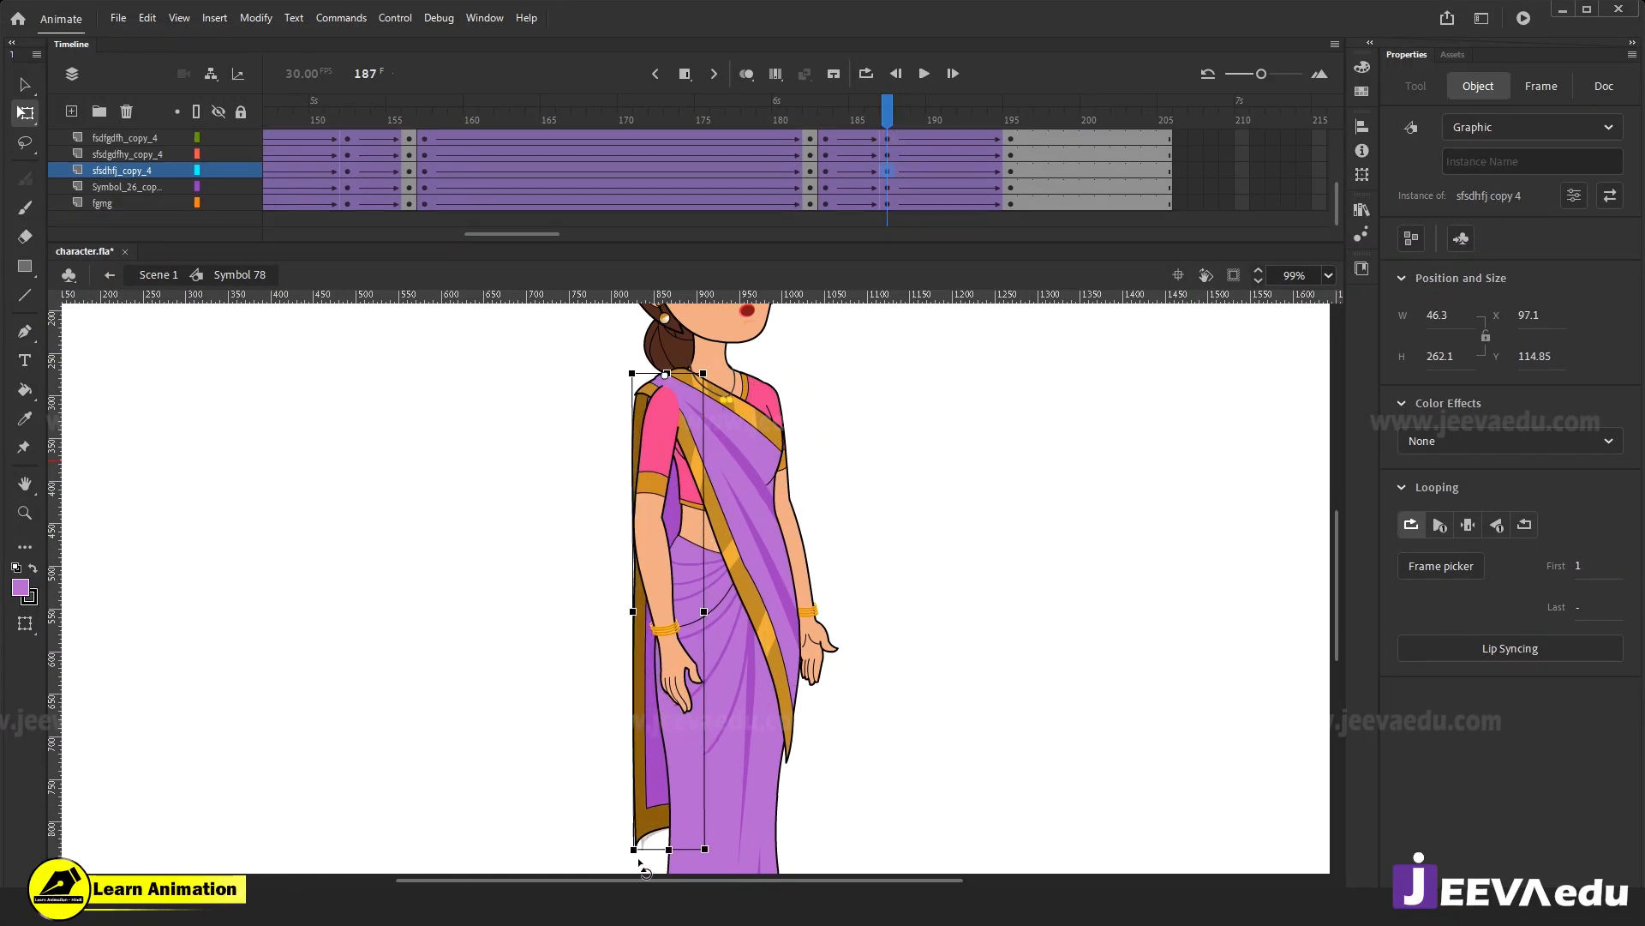
left_click(783, 679)
left_click_drag(809, 771, 804, 774)
left_click_drag(918, 646, 899, 749)
mouse_move(885, 123)
left_mouse_down()
mouse_move(793, 131)
mouse_move(927, 145)
mouse_move(885, 151)
left_mouse_up()
left_click_drag(838, 515, 843, 611)
Select the head and hair bun together and tilt them slightly backward at frame 187.
left_click(659, 547)
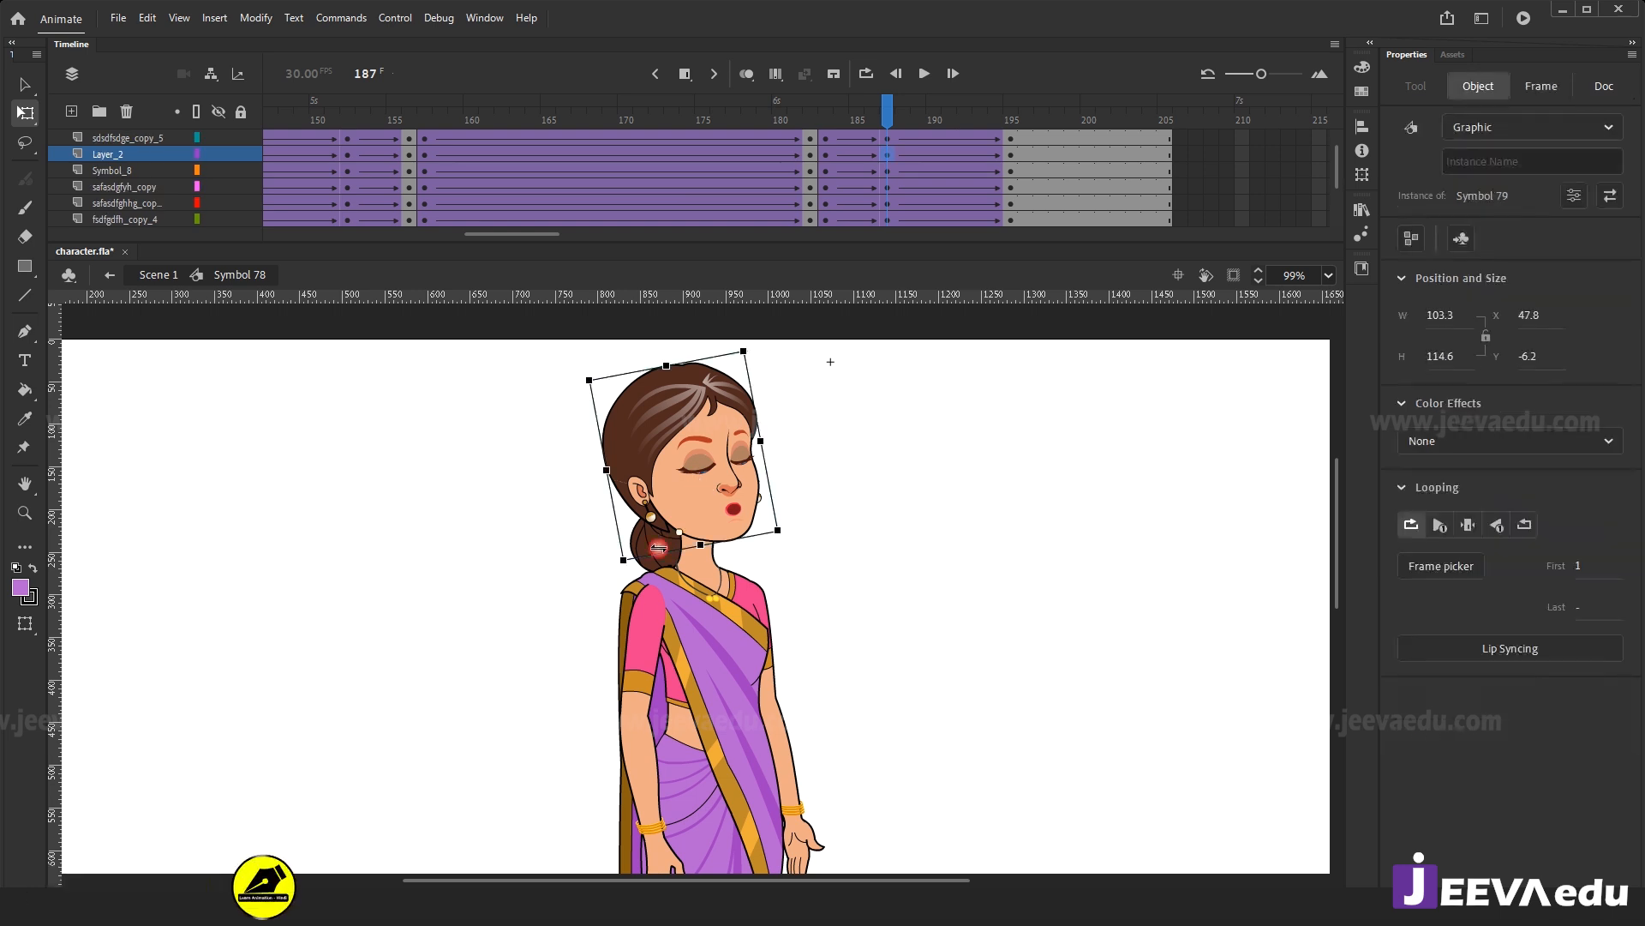
left_click(659, 546)
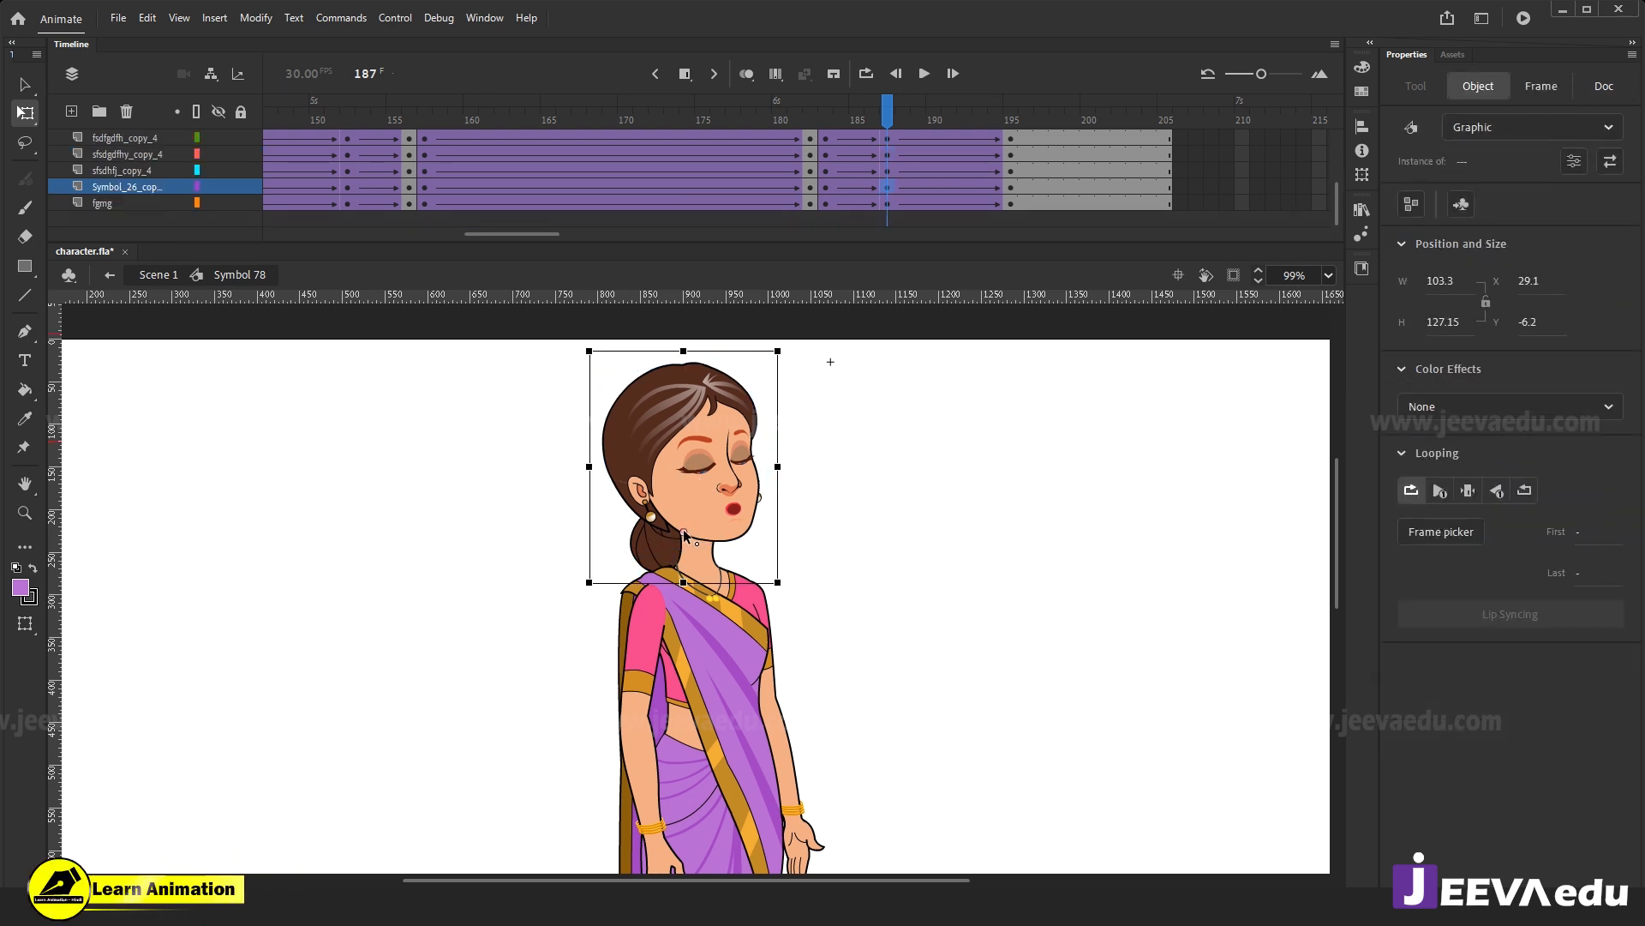
left_click_drag(792, 356, 782, 342)
At frame 195, select all upper-body parts, set their pivot at the waist, and rotate them slightly forward.
left_click_drag(878, 127, 1008, 183)
key("z")
left_click(685, 653, "alt")
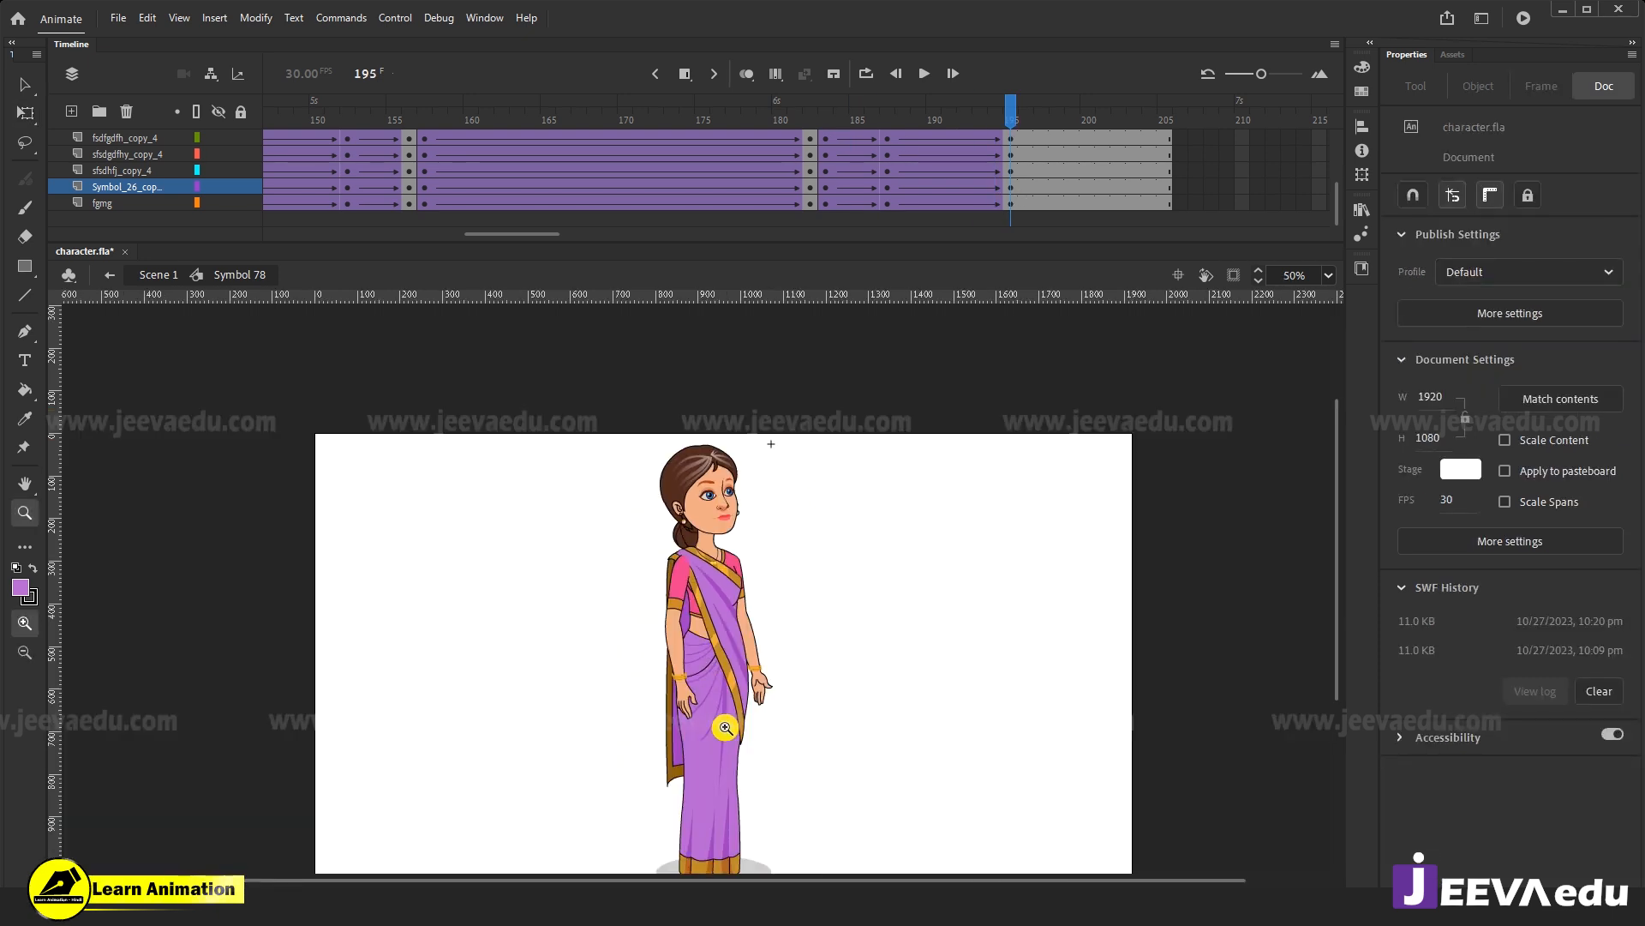
key("v")
left_click(755, 479)
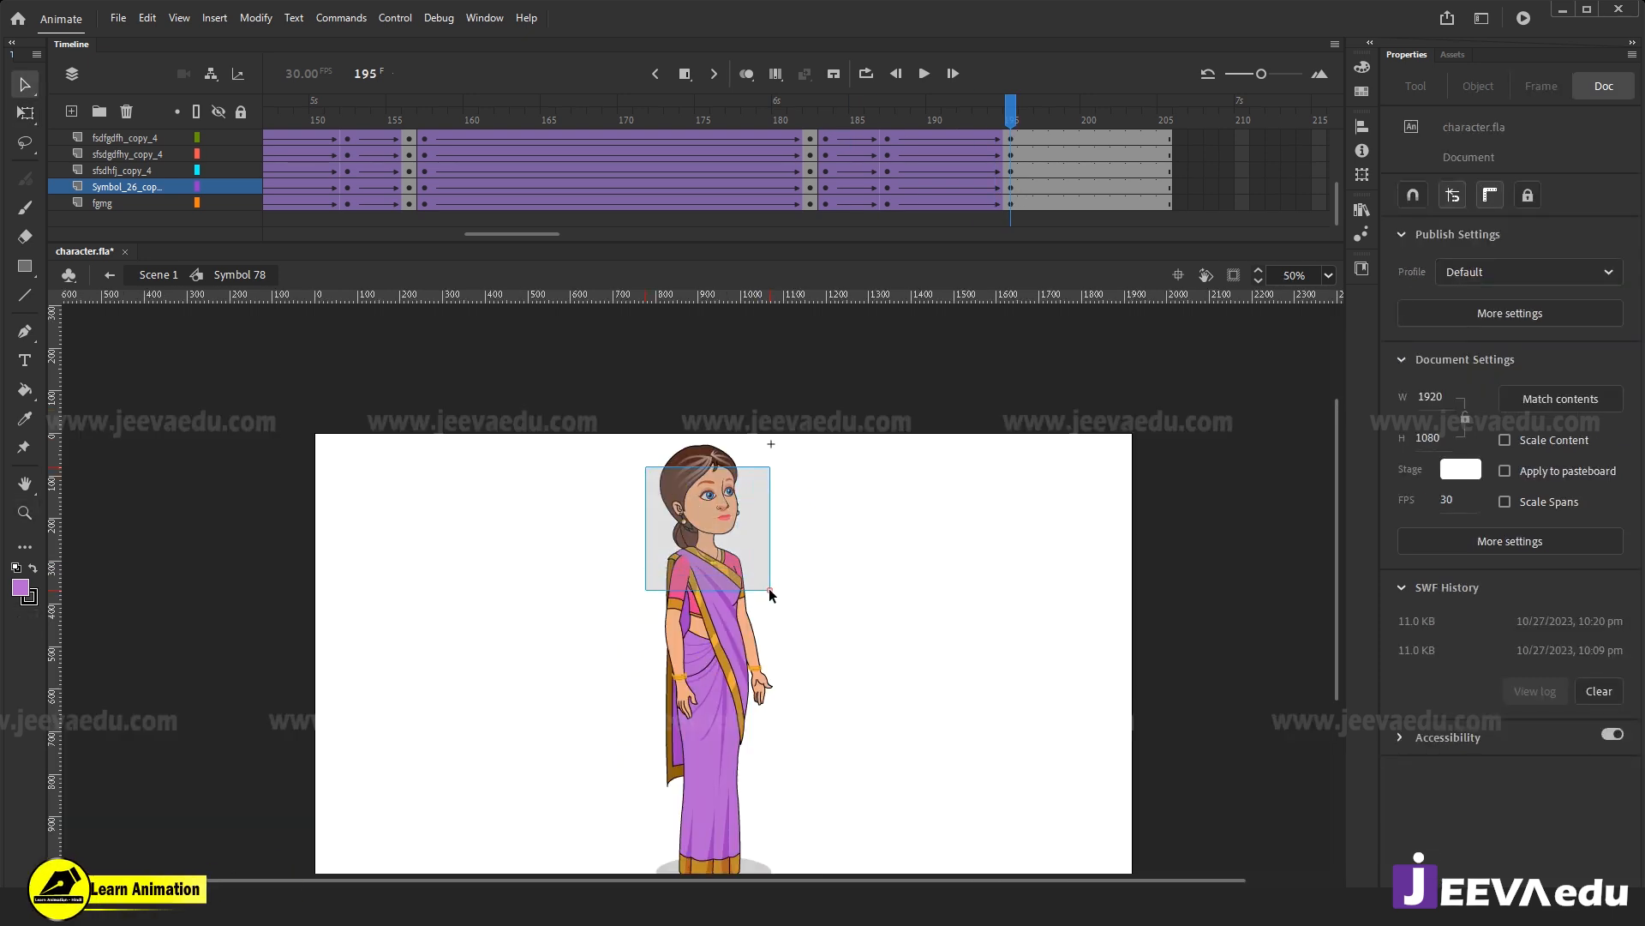
left_click(748, 651)
key("z")
left_click(746, 660)
key("q")
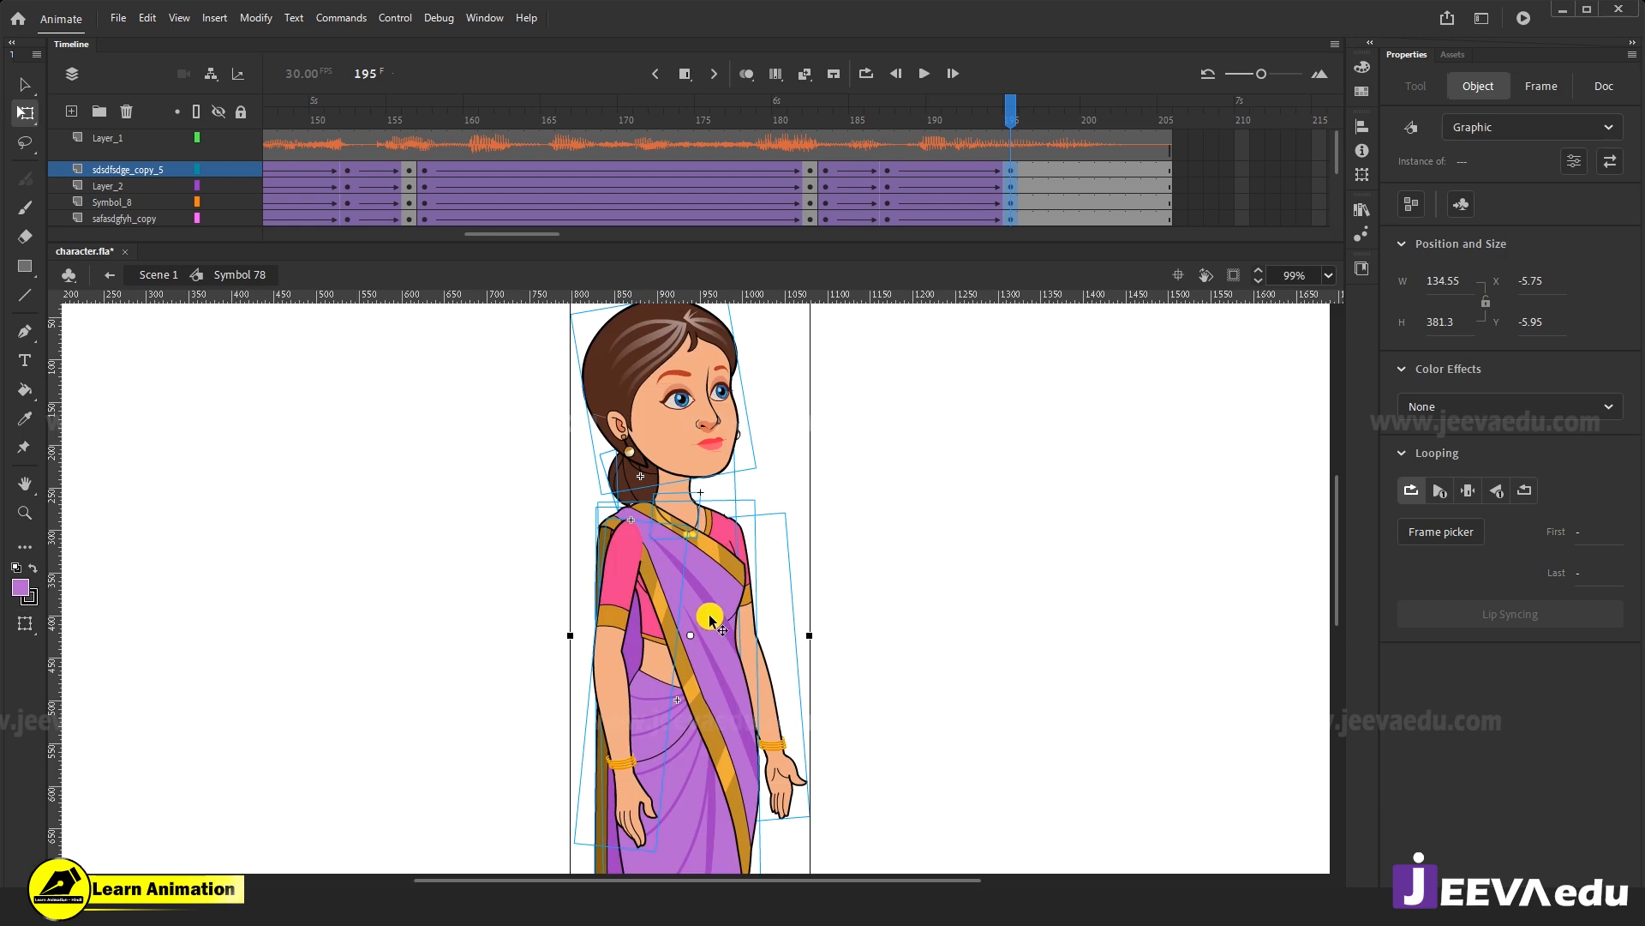
left_click_drag(690, 635, 690, 695)
key("space")
left_click_drag(740, 596, 724, 653)
left_click_drag(803, 343, 817, 359)
left_click(869, 575)
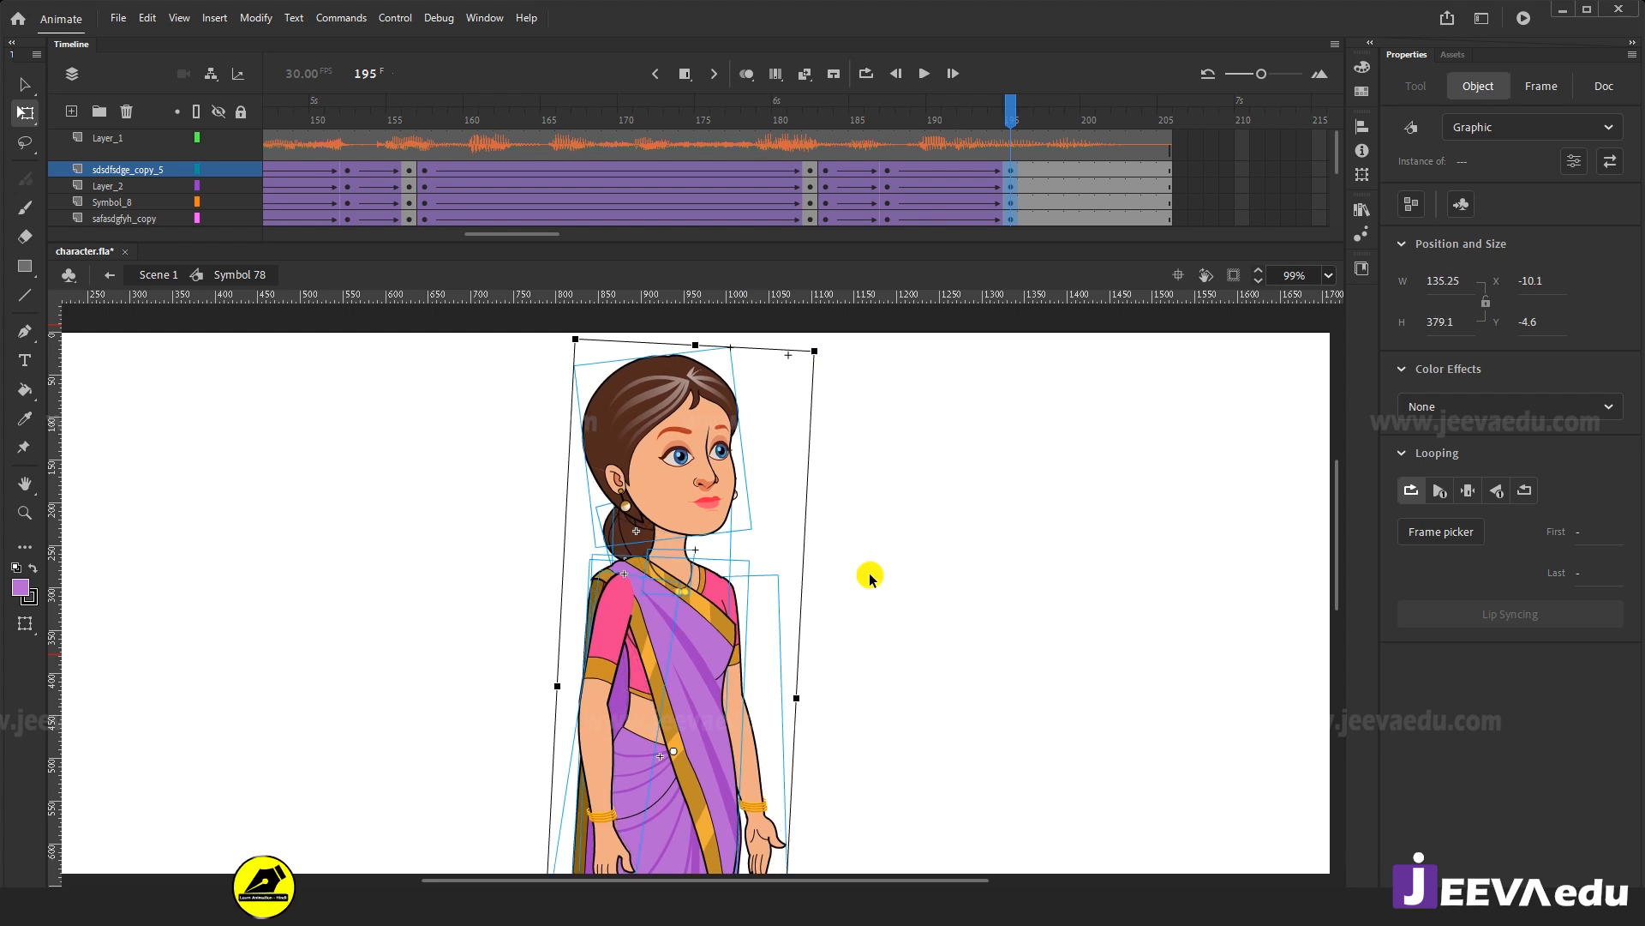
Rotate the head and hair bun forward at frame 195, and adjust the bun's angle behind the neck.
left_click(677, 467)
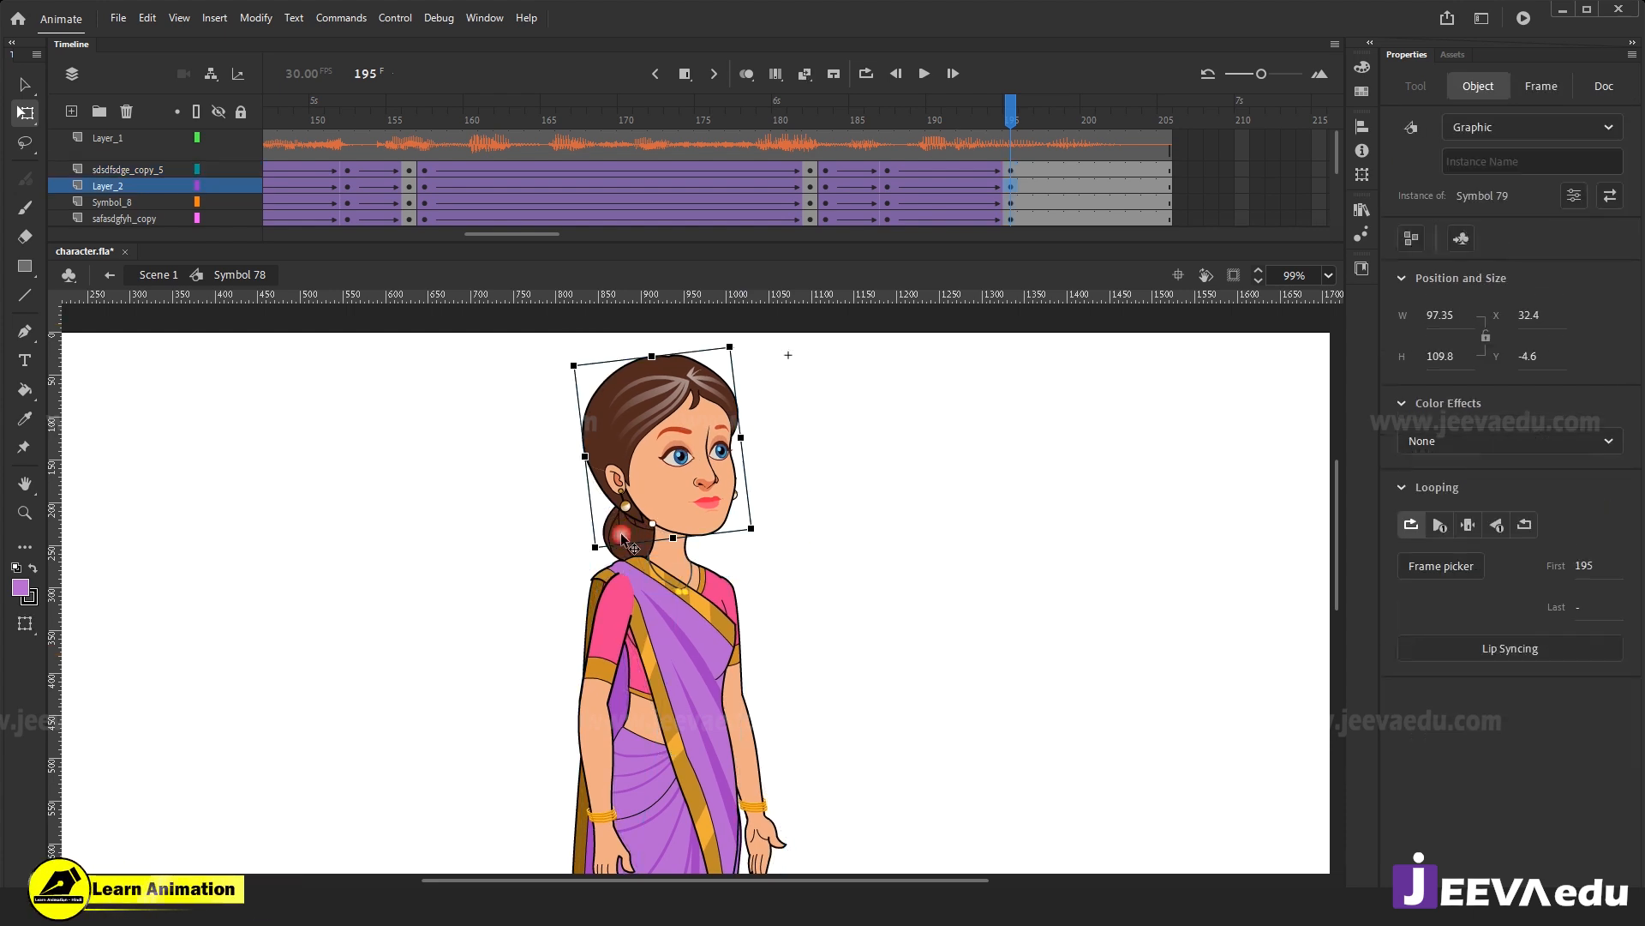
left_click_drag(662, 459, 658, 523)
left_click_drag(754, 347, 777, 377)
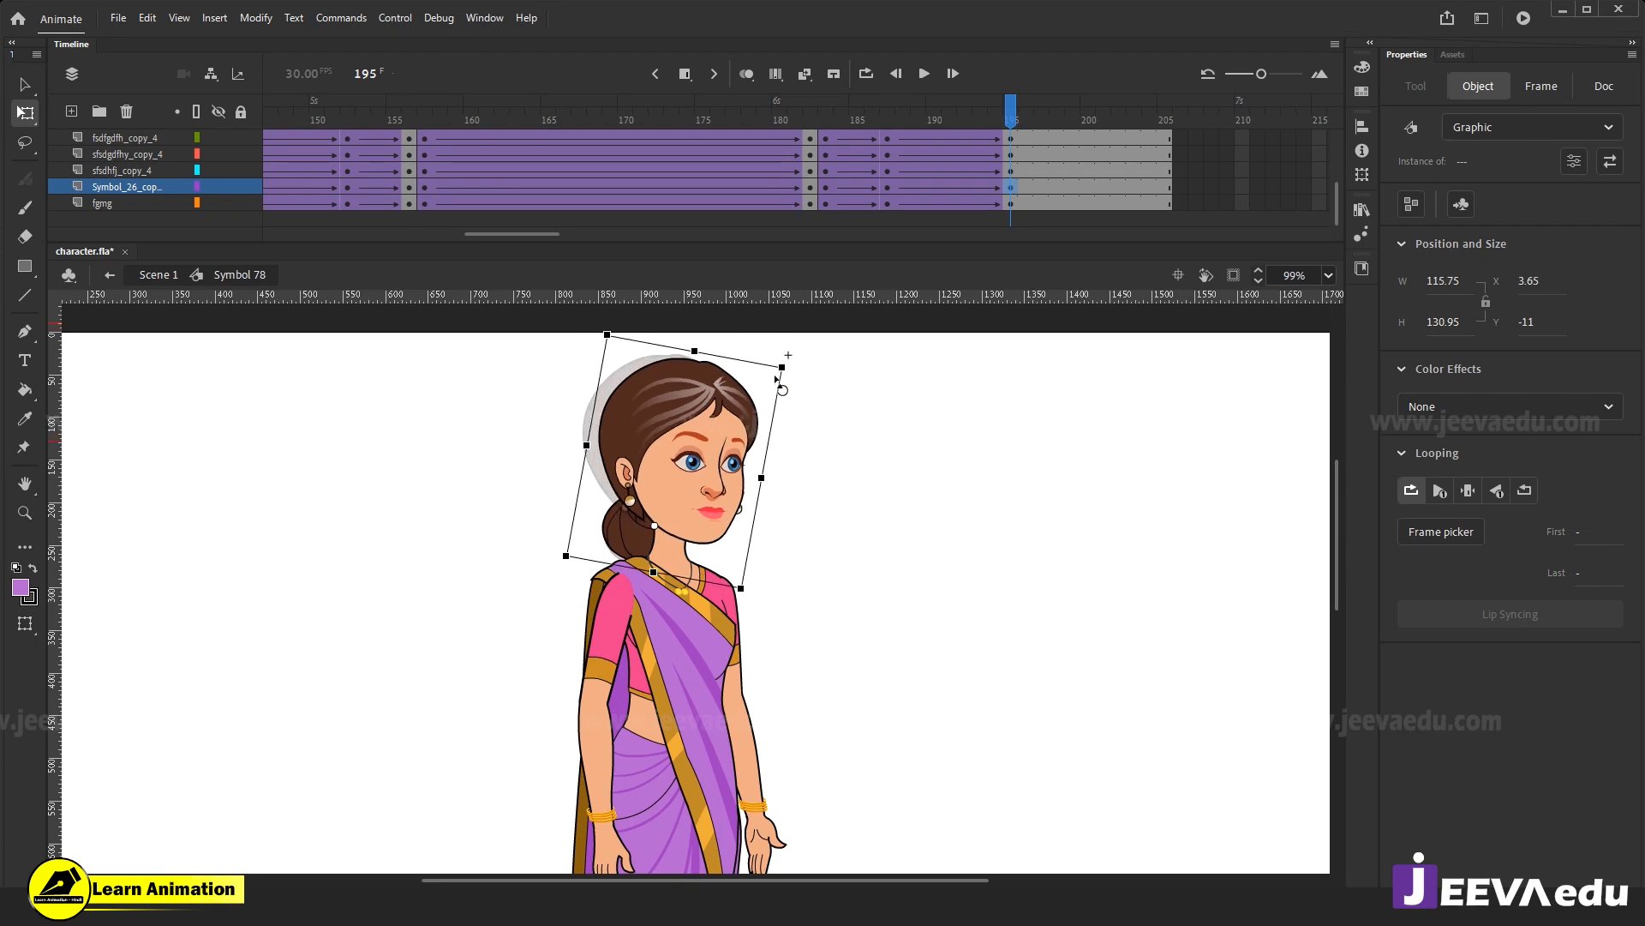
left_click(844, 557)
left_click(648, 552)
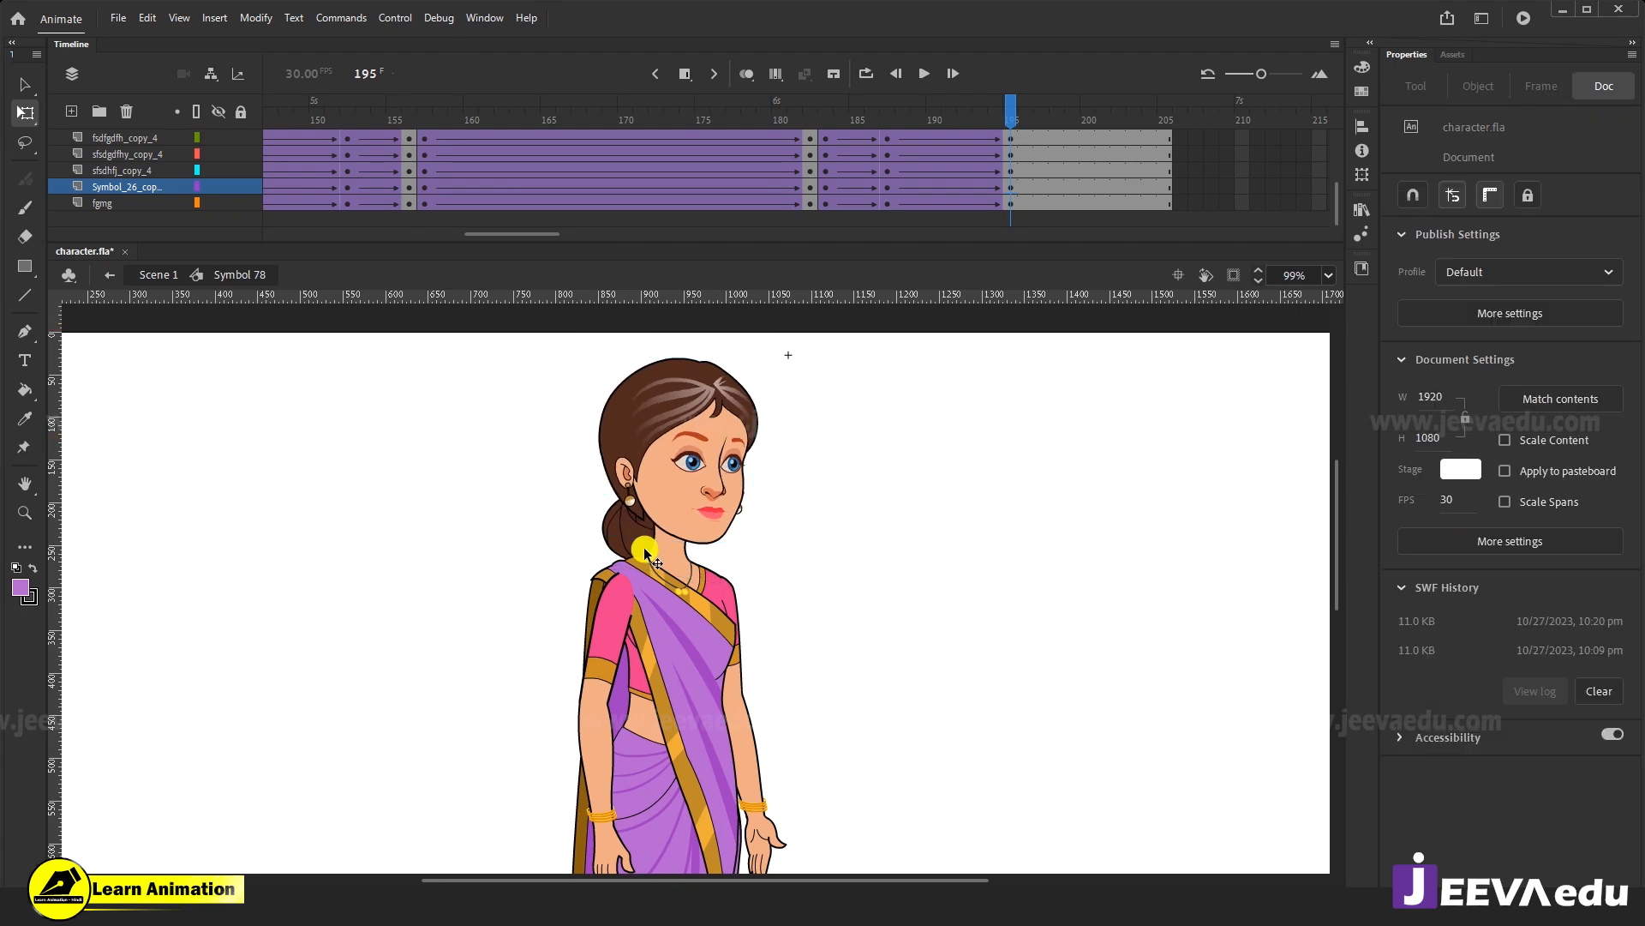
left_click_drag(598, 566, 602, 564)
left_click_drag(1002, 100, 1007, 184)
Rotate the far arm toward the body and the near arm slightly forward at frame 195.
left_click_drag(874, 766, 866, 691)
left_click_drag(775, 630, 785, 645)
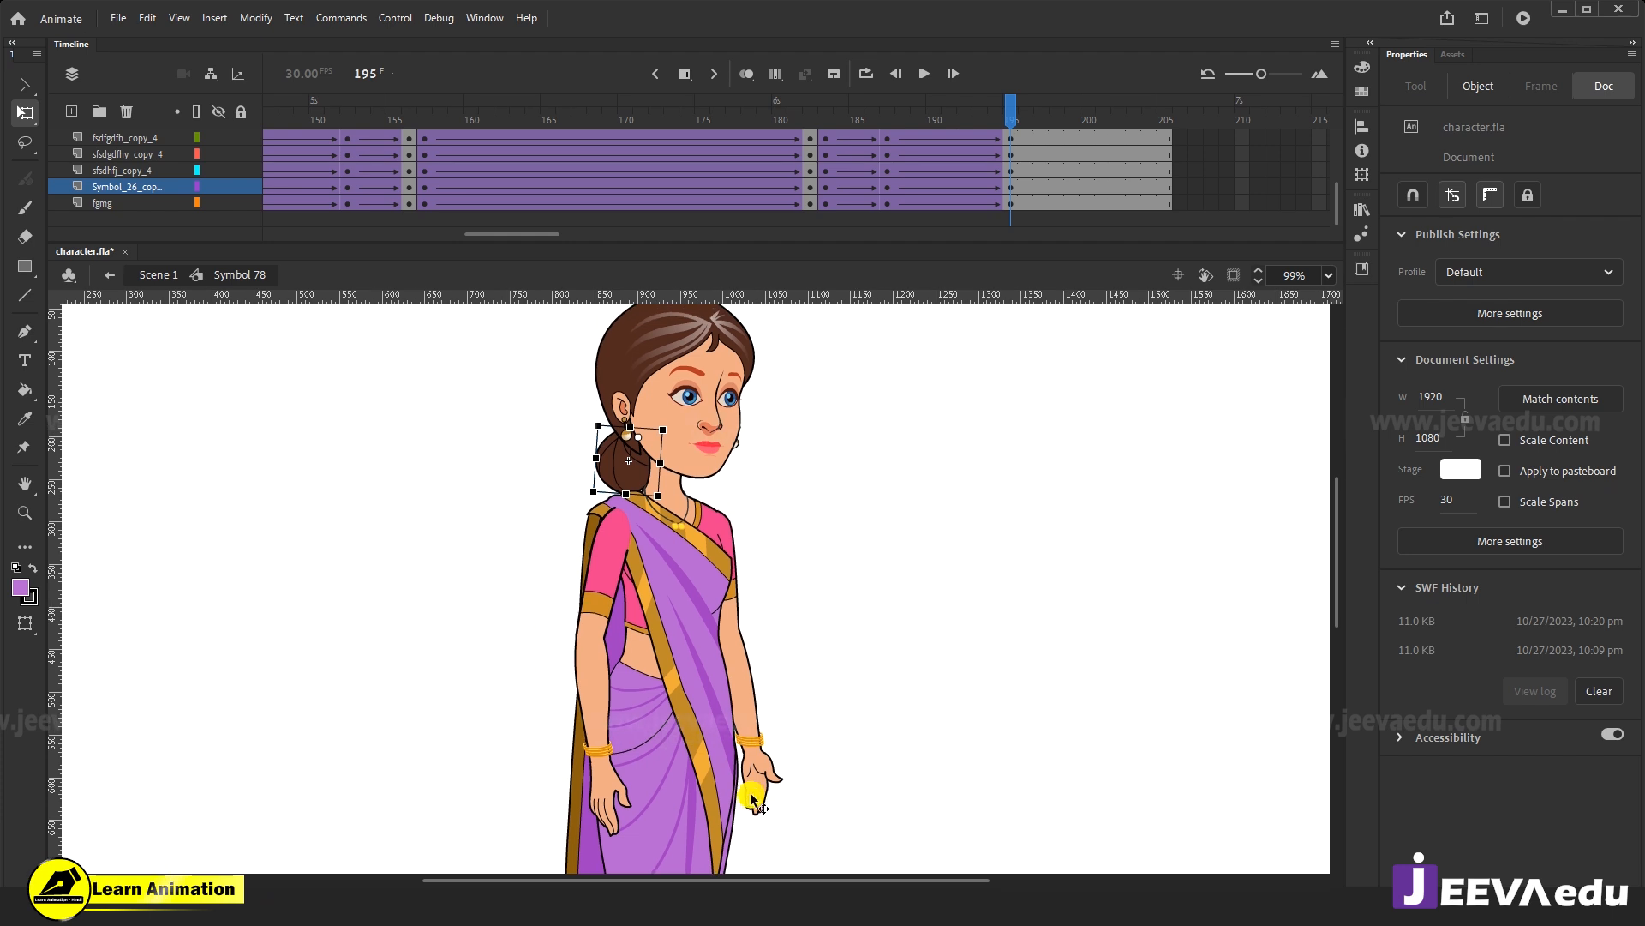
left_click(761, 797)
left_click_drag(793, 824, 767, 786)
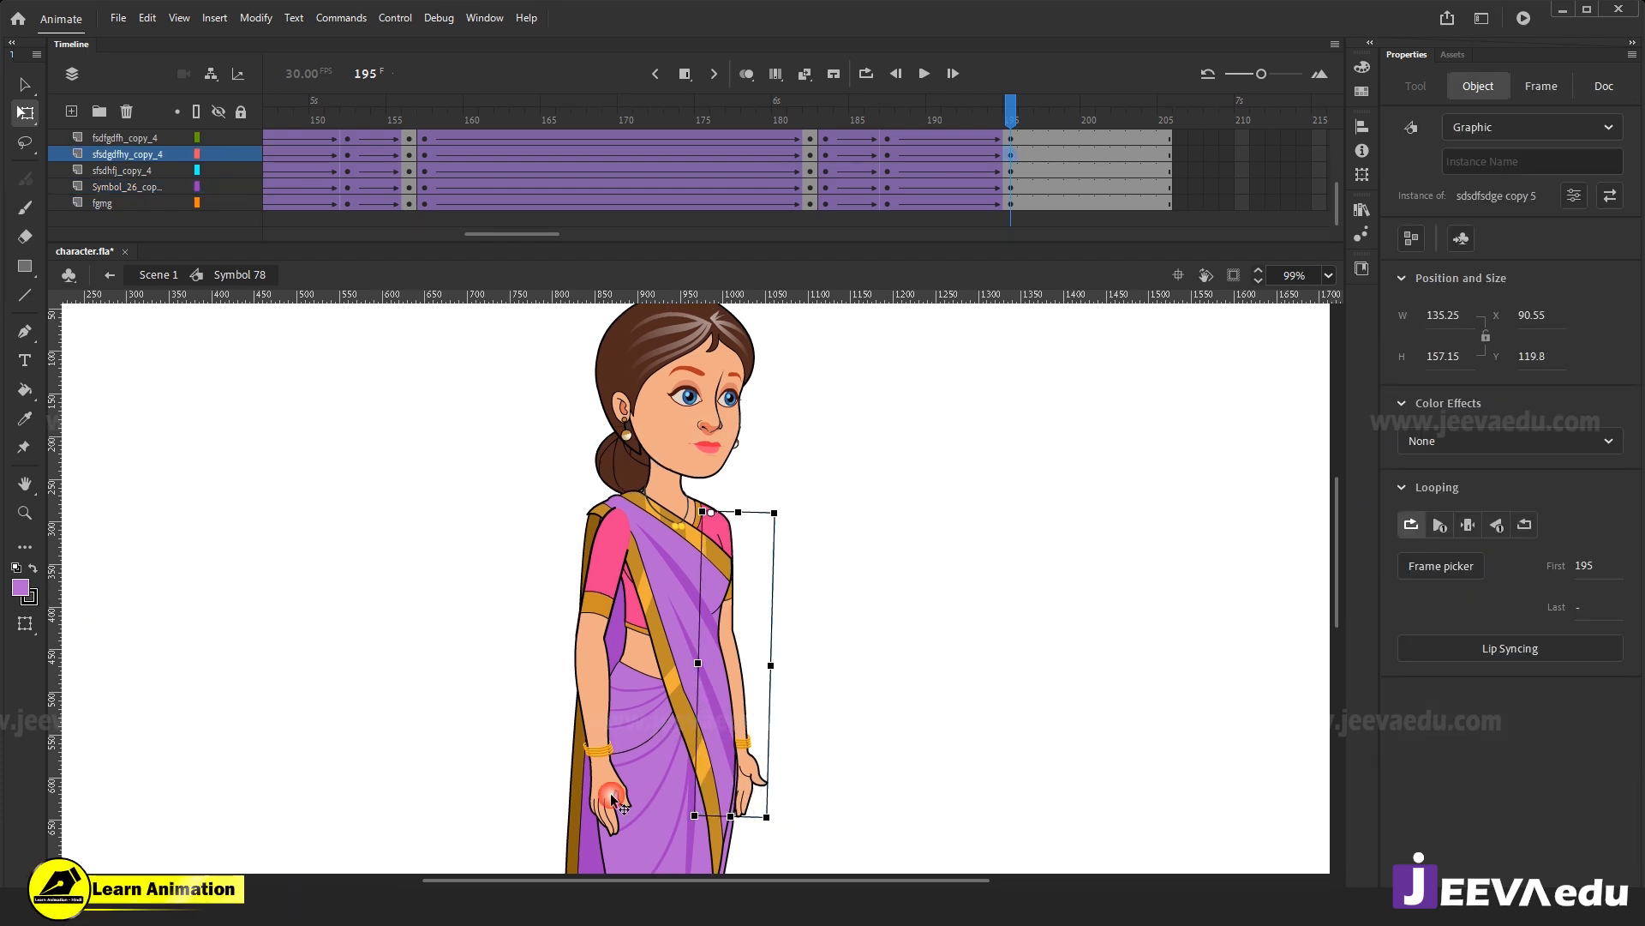
left_click(612, 799)
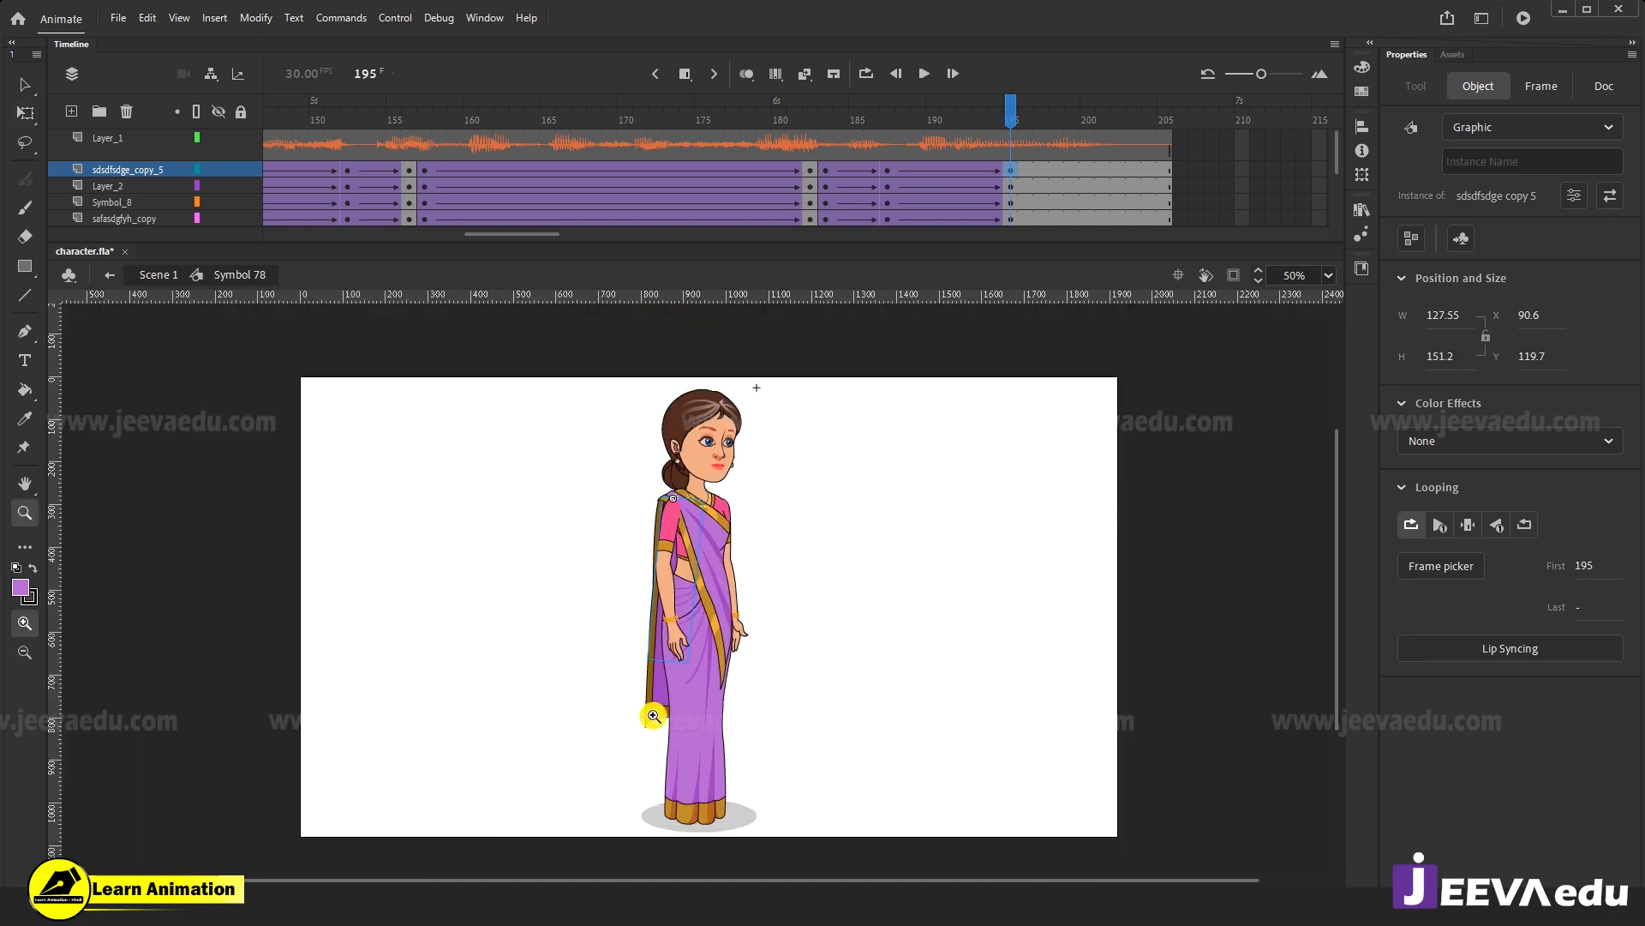
Rotate the sari's hanging end outward behind the body at frame 195.
left_click(656, 712)
key("q")
left_click_drag(649, 738, 648, 741)
left_click_drag(979, 115, 1011, 203)
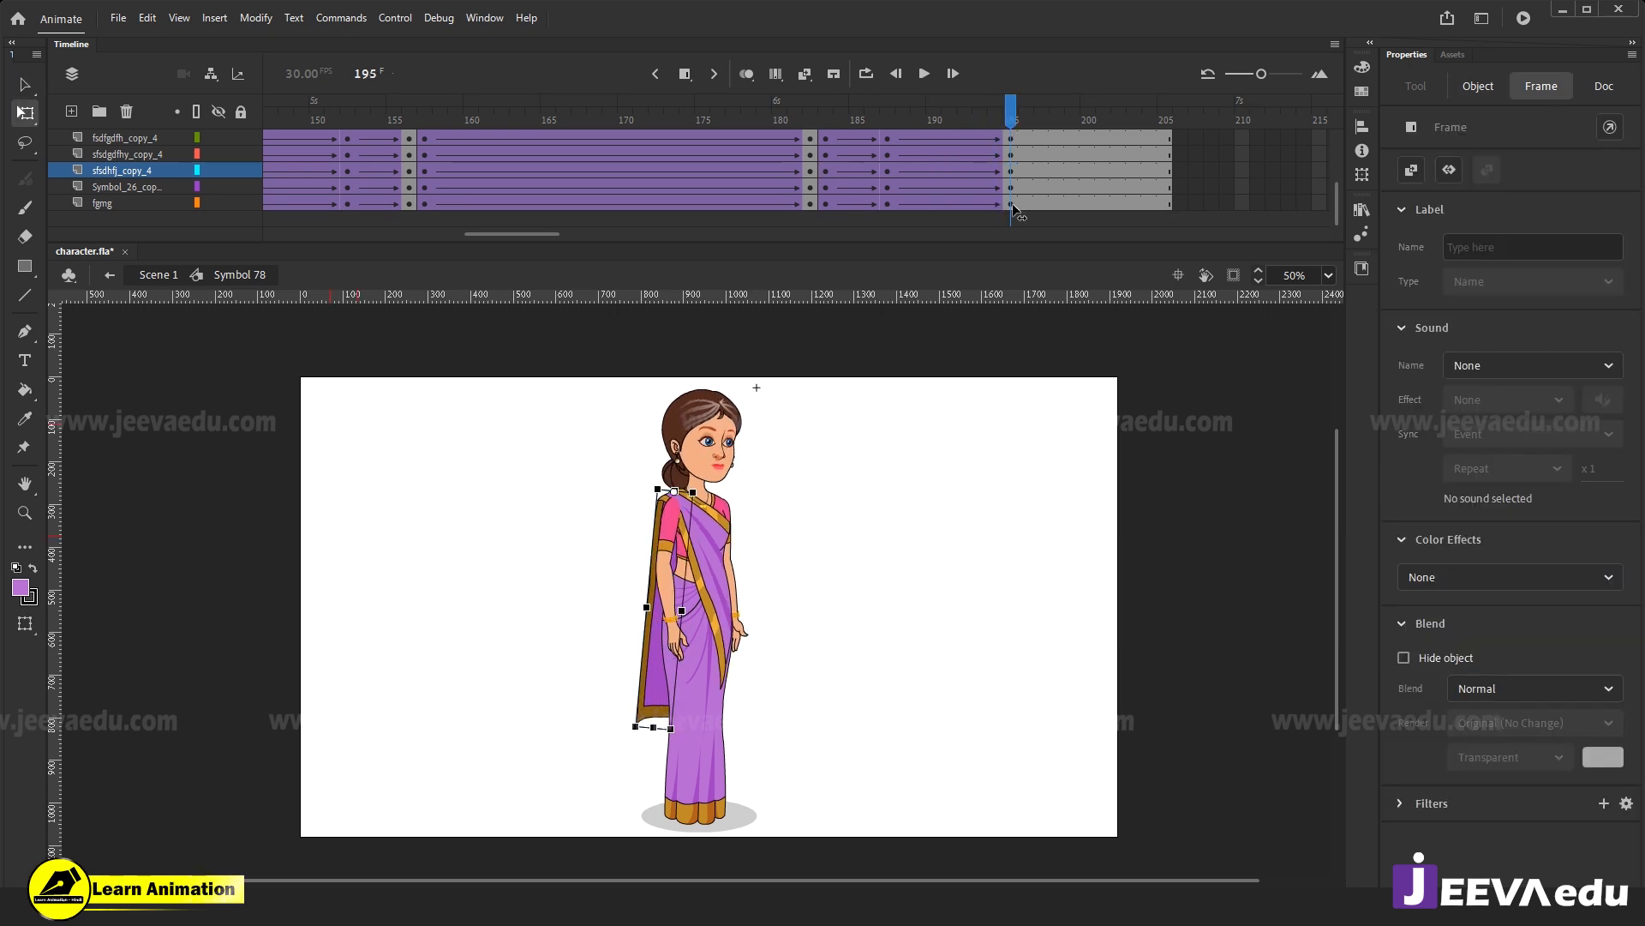
Open the near arm symbol and add forearm keyframes at frames 187 and 195 with a classic tween between them.
key("z")
left_click(635, 571)
left_click_drag(763, 545, 769, 638)
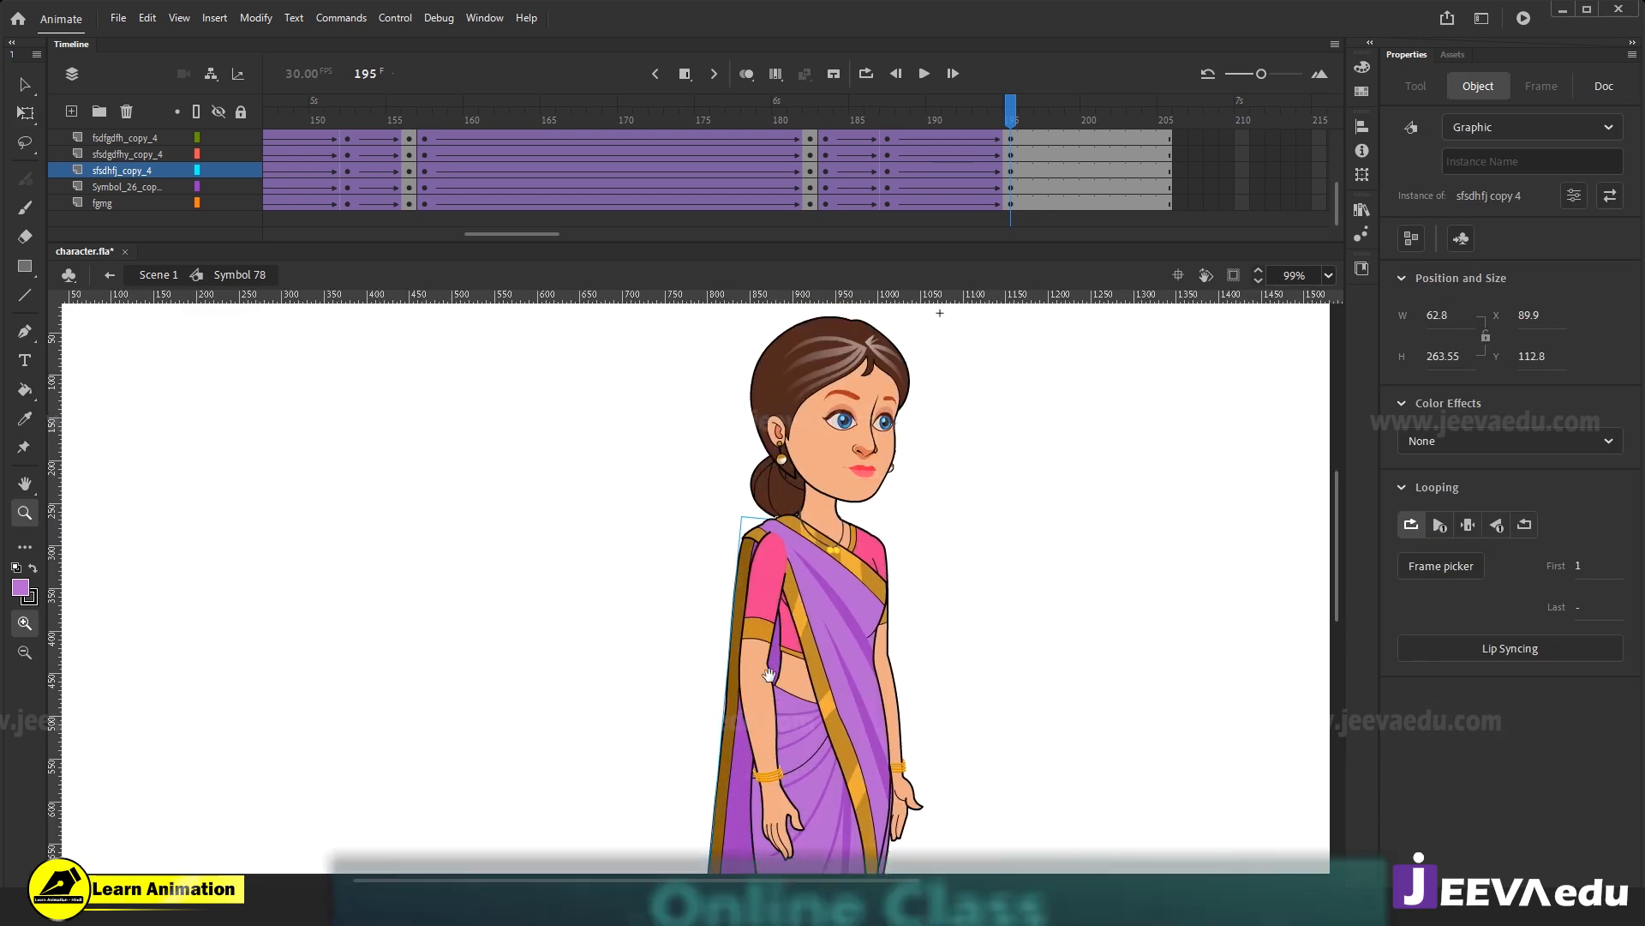
key("v")
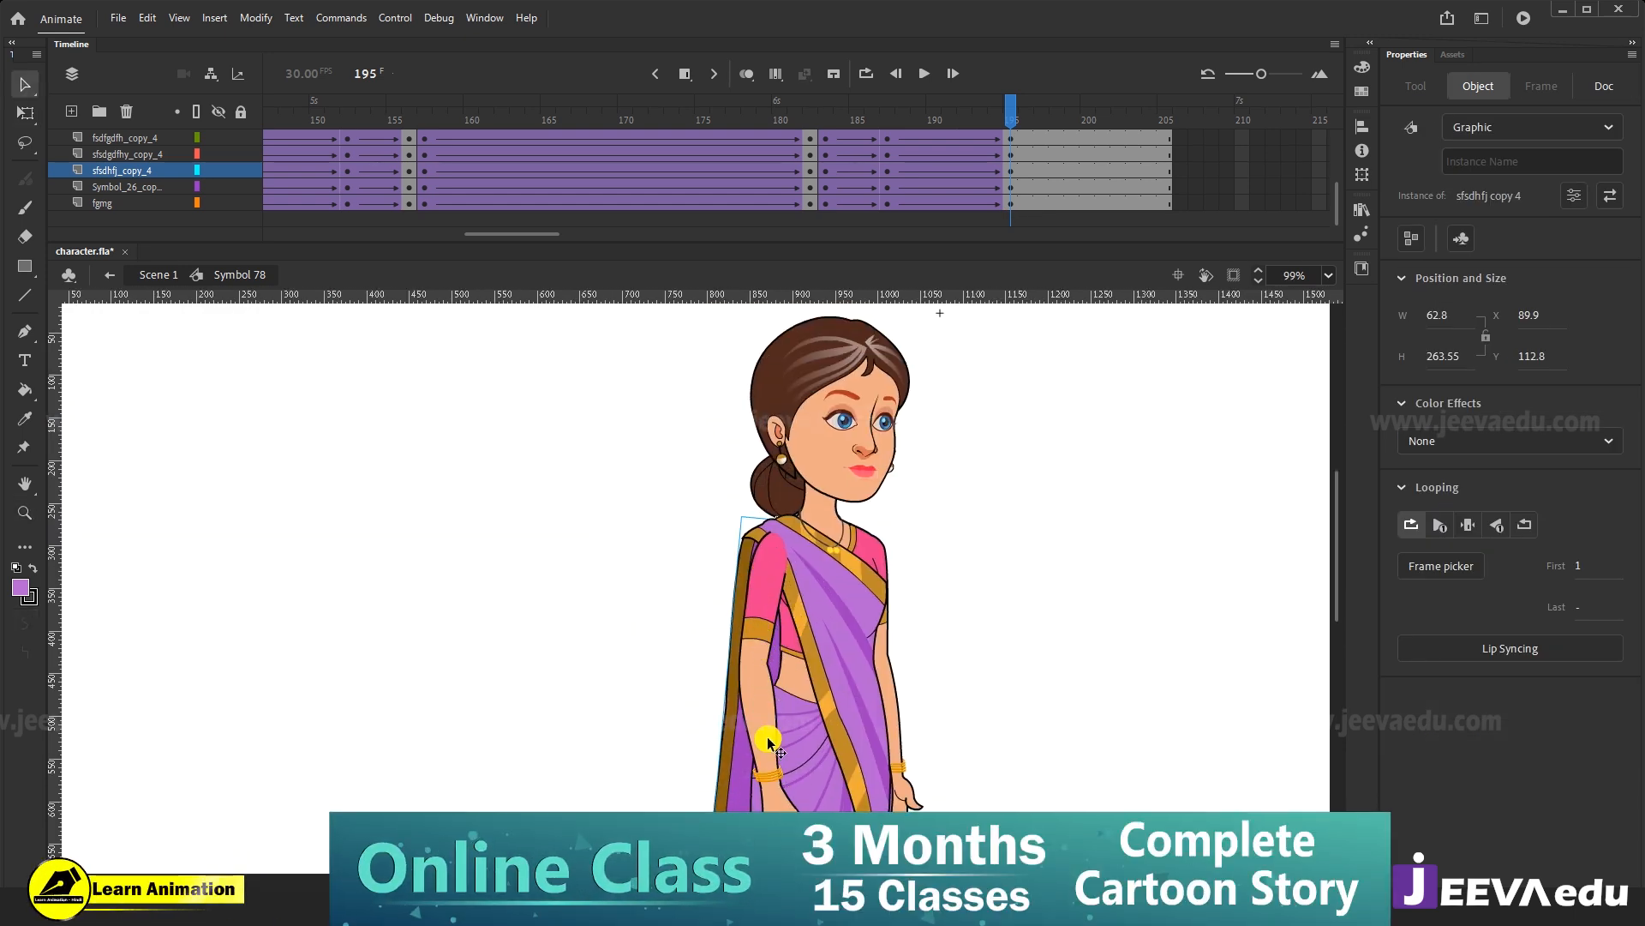
left_click_drag(900, 115, 1011, 120)
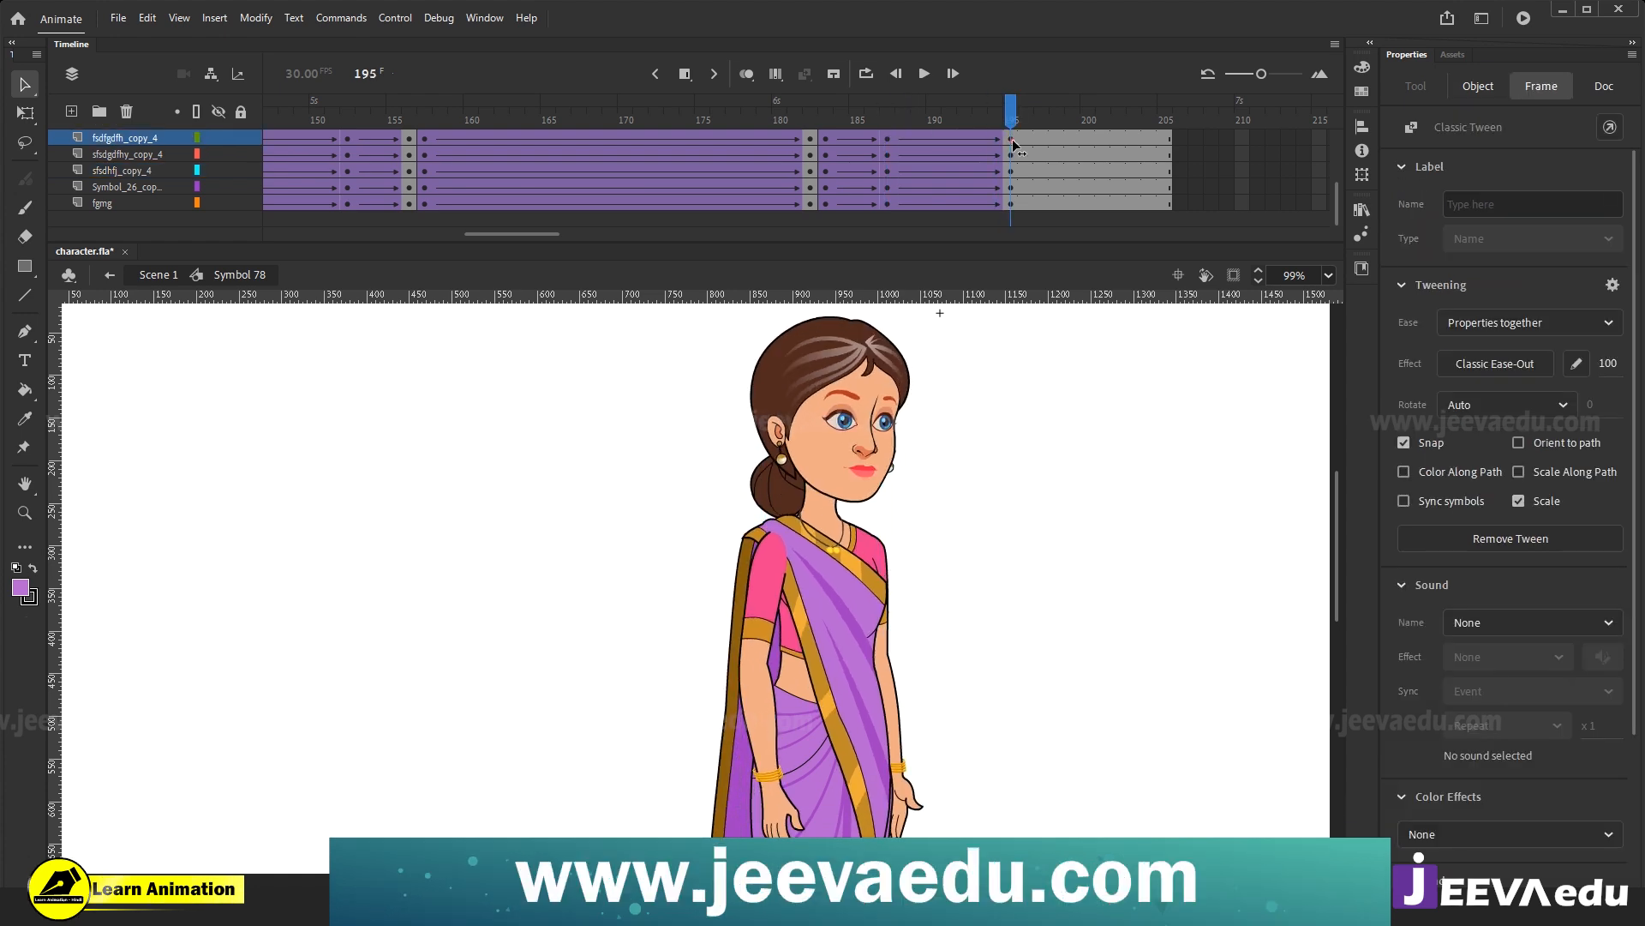
left_click(781, 744)
double_click(768, 725)
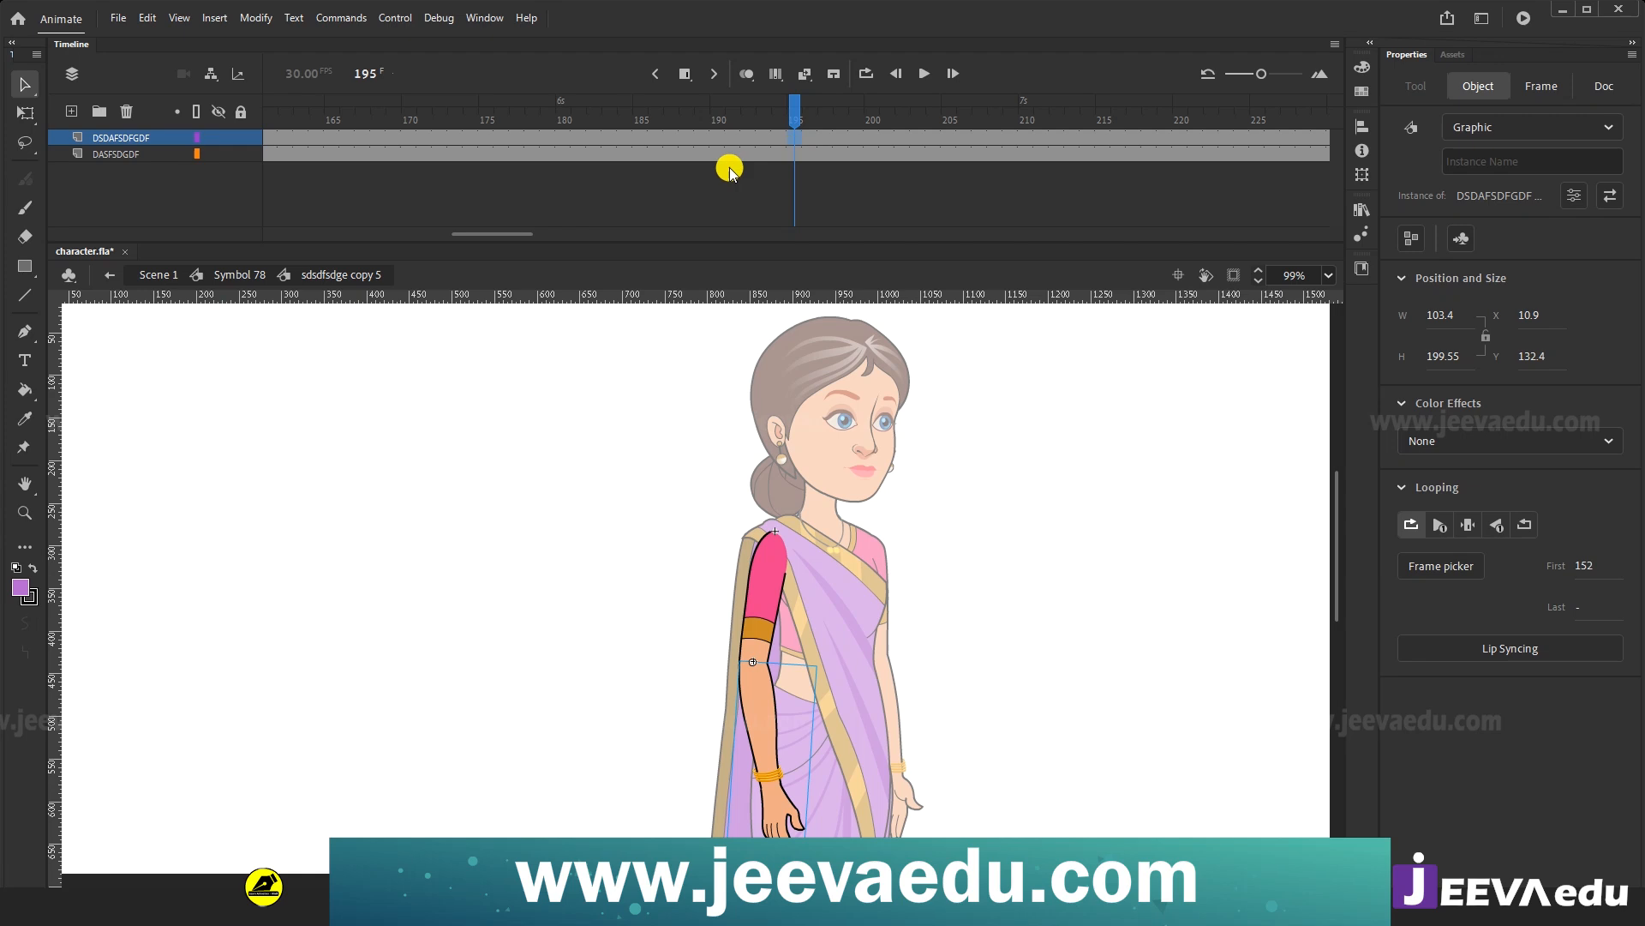
left_click(687, 135)
left_click_drag(694, 136, 671, 138)
right_click(706, 137)
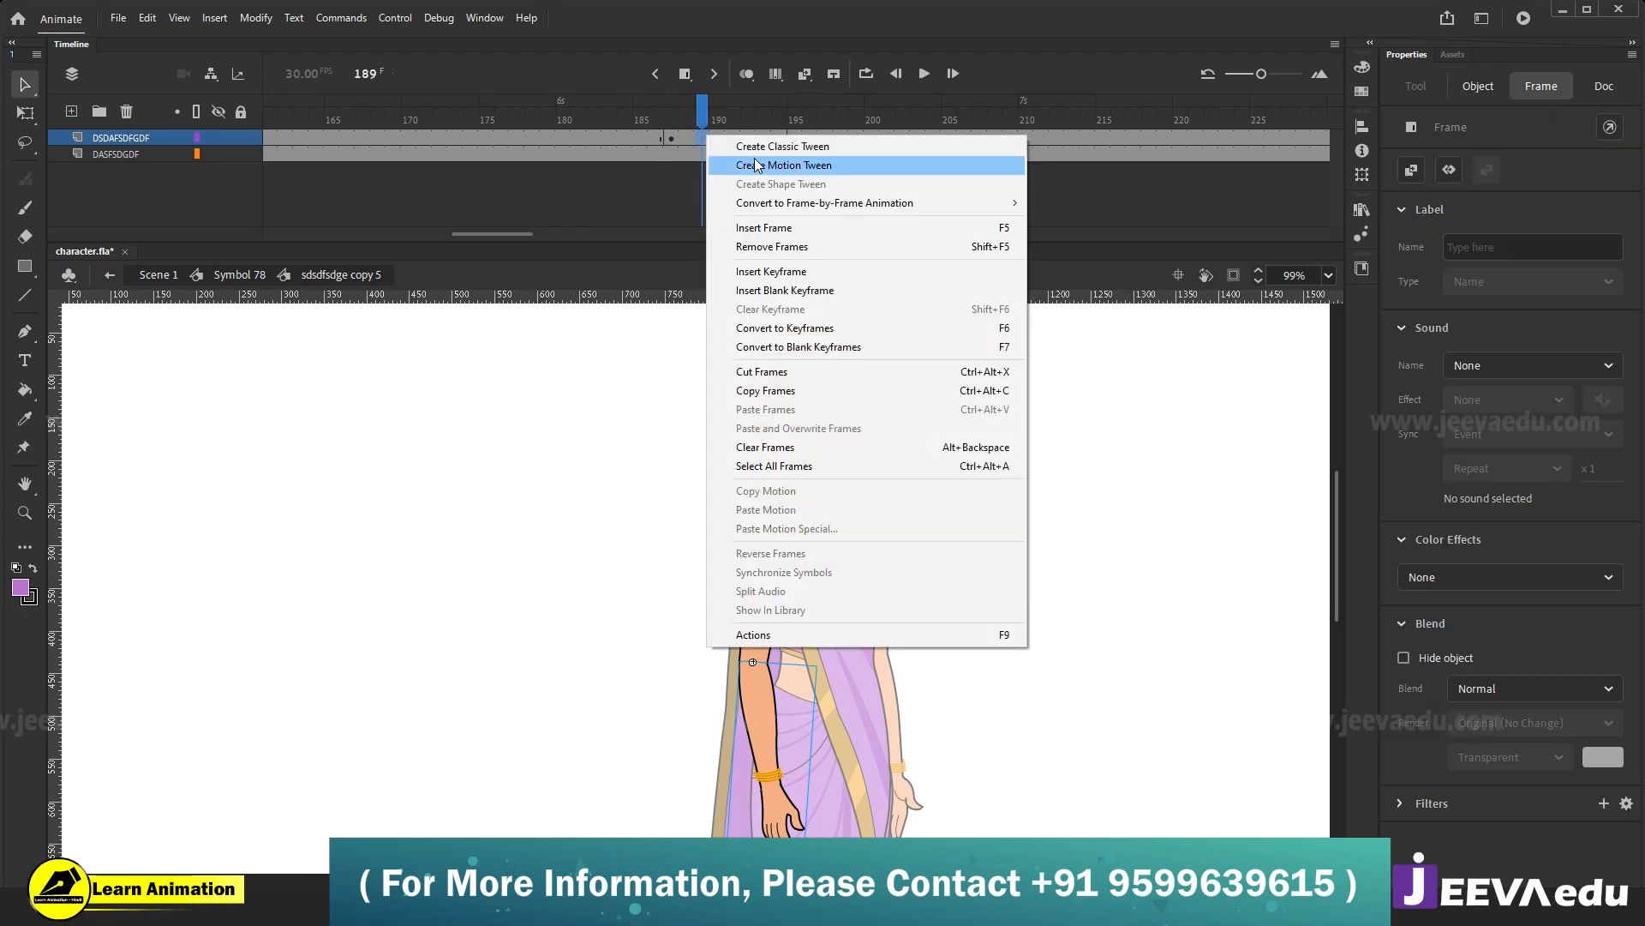
left_click(782, 146)
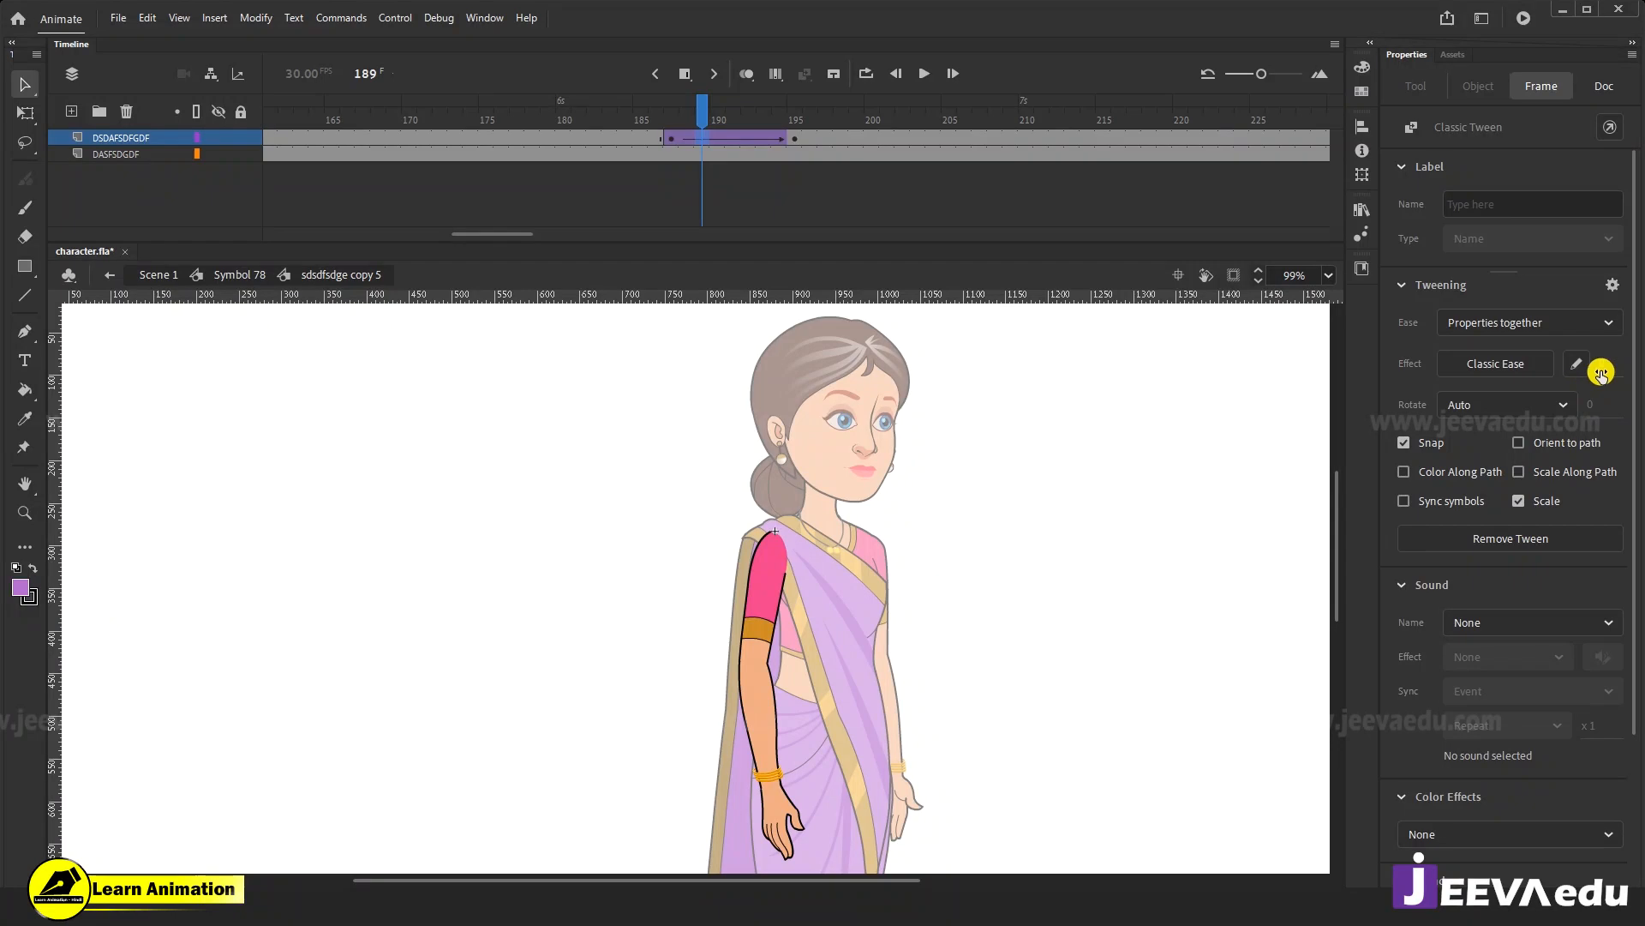
Rotate the near forearm slightly backward at frame 195, return to Symbol 78, and check the arm motion.
left_click(796, 139)
key("q")
left_click_drag(819, 869, 792, 870)
double_click(527, 660)
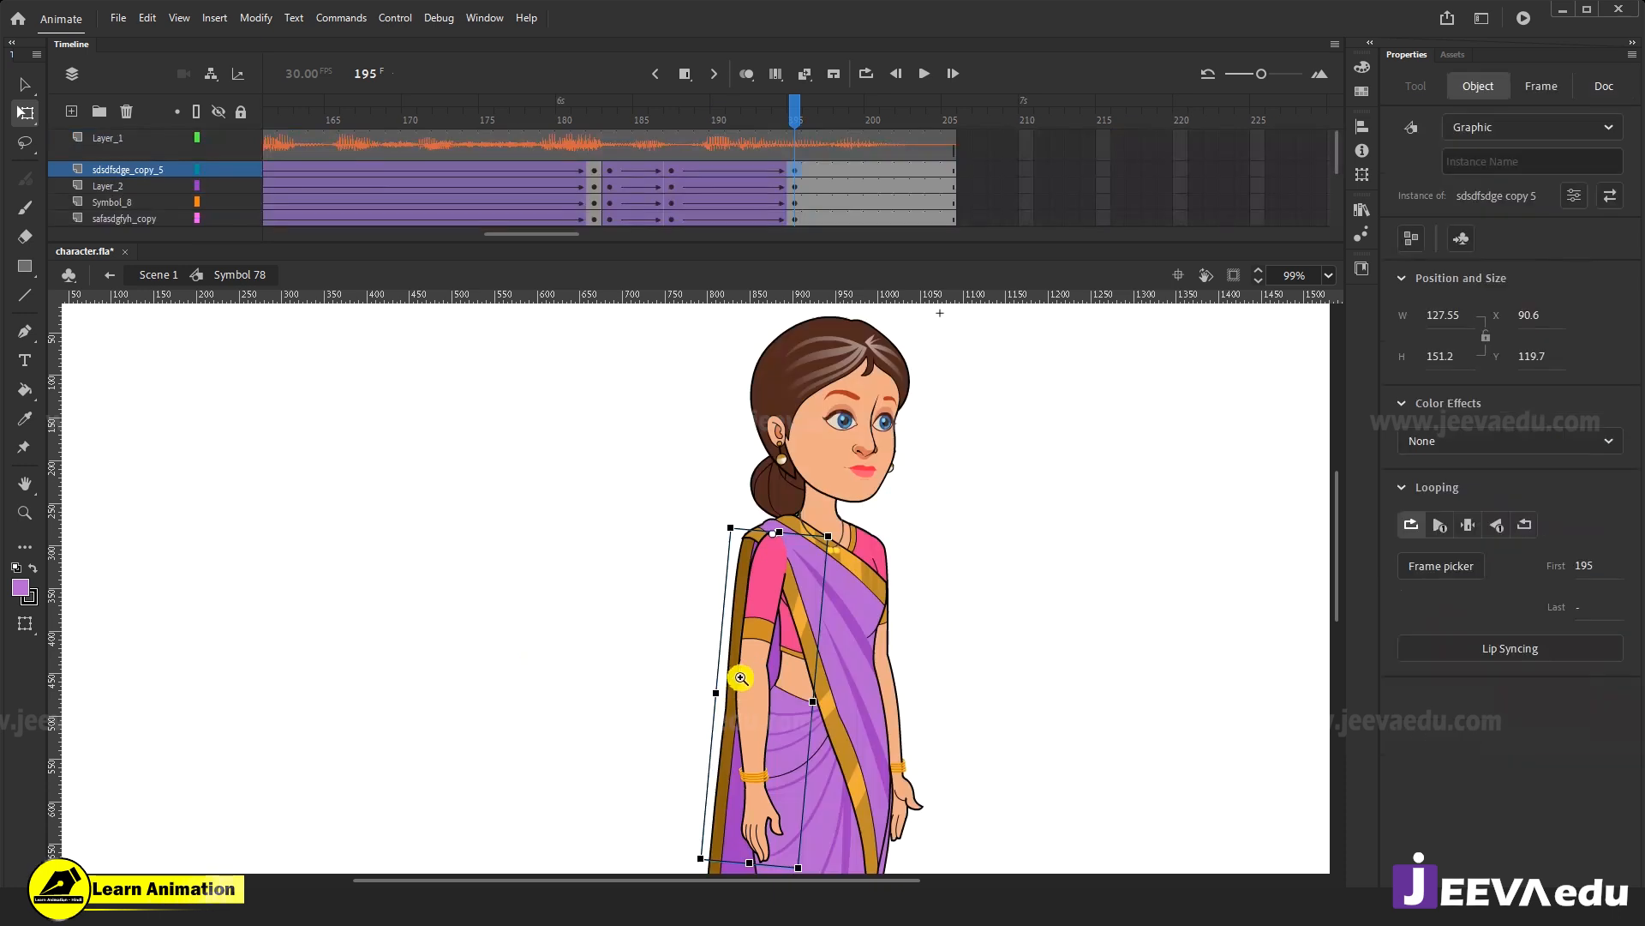
key("z")
left_click(748, 667)
left_click_drag(765, 122, 639, 207)
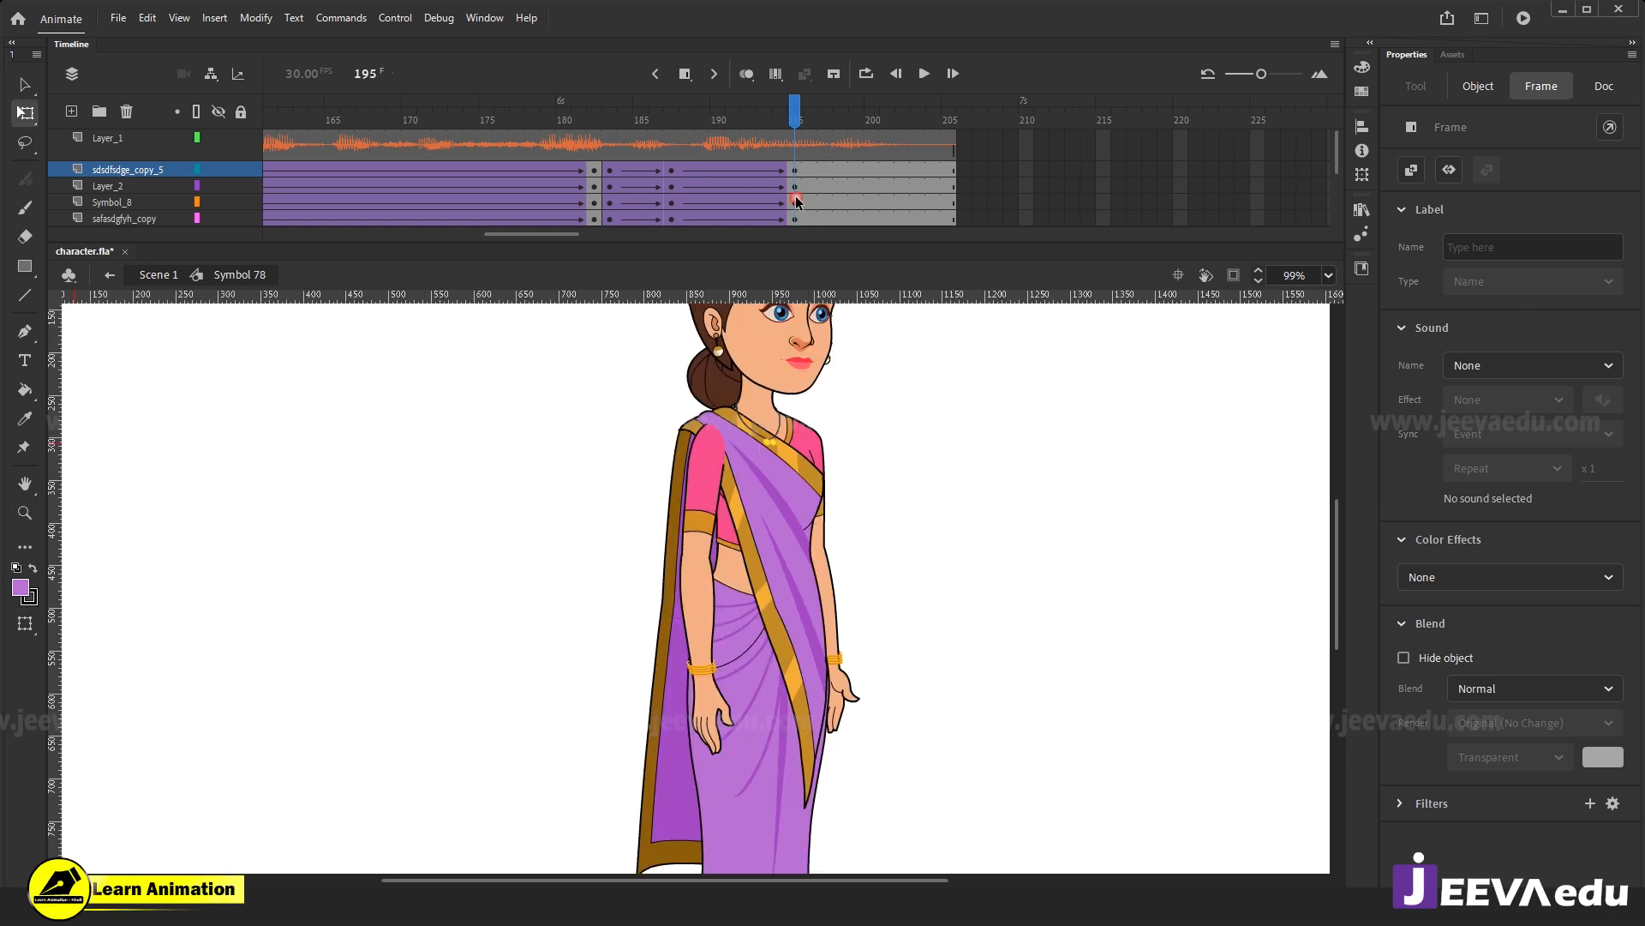
Rotate the whole near arm slightly forward at frame 195 in Symbol 78.
key("v")
left_click(724, 761)
key("q")
left_click_drag(748, 770, 763, 772)
left_click_drag(773, 119, 795, 206)
left_click(738, 211)
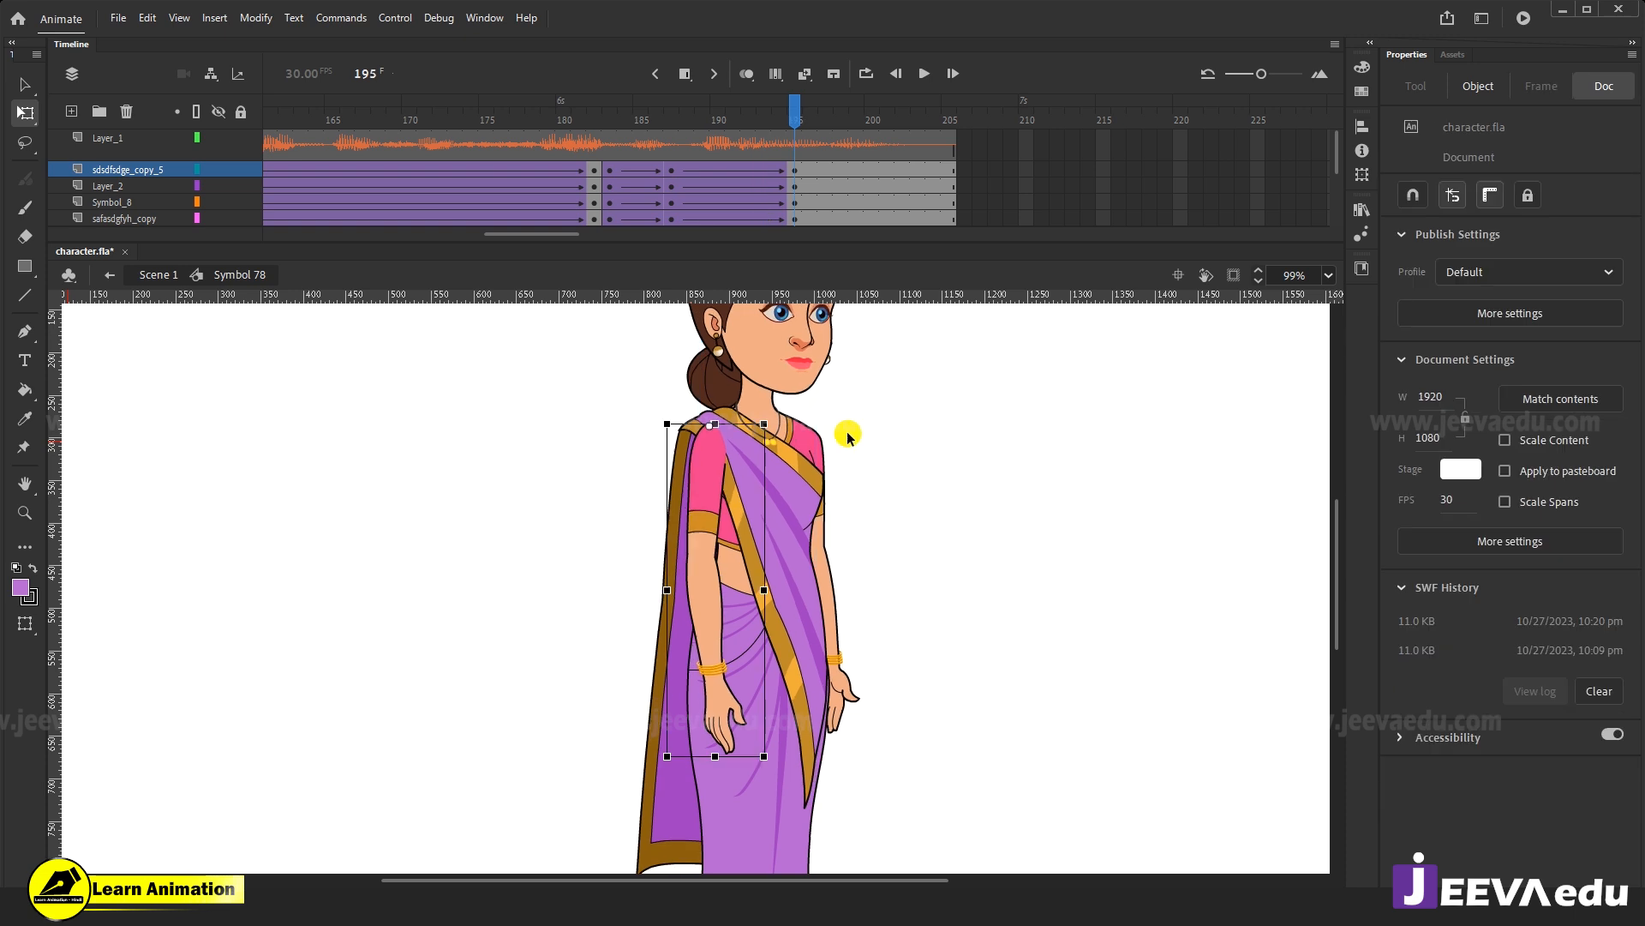
Rotate the far arm slightly away from the body at frame 195, and check the motion from frame 184.
left_click(849, 708)
left_click_drag(793, 120, 797, 178)
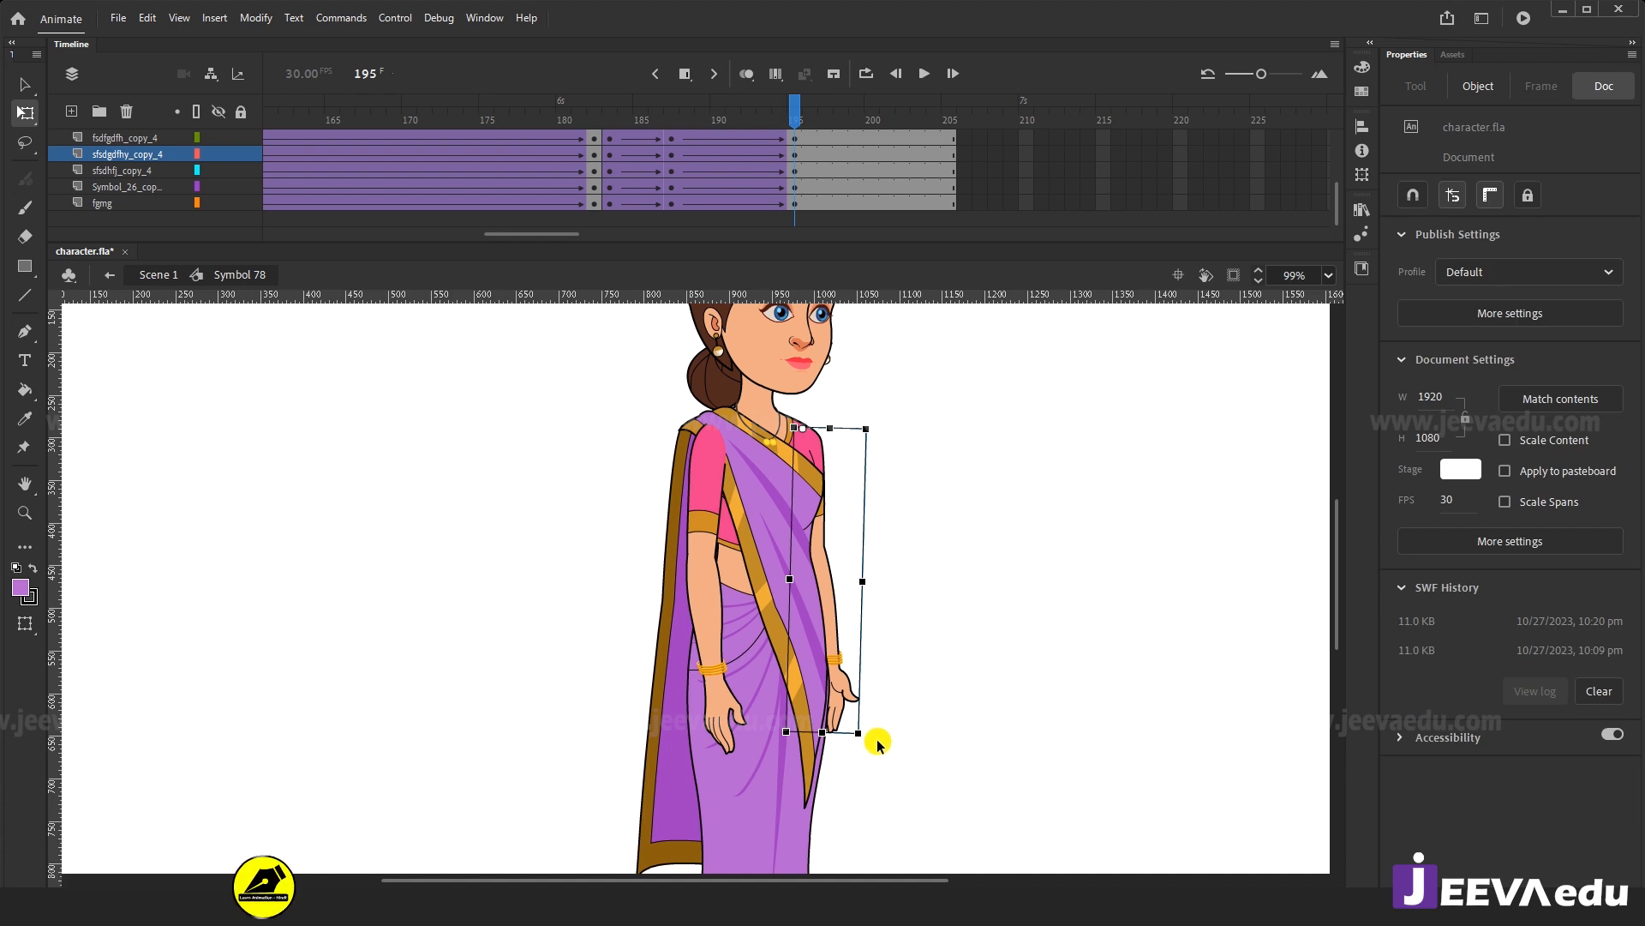
left_click_drag(860, 751, 883, 752)
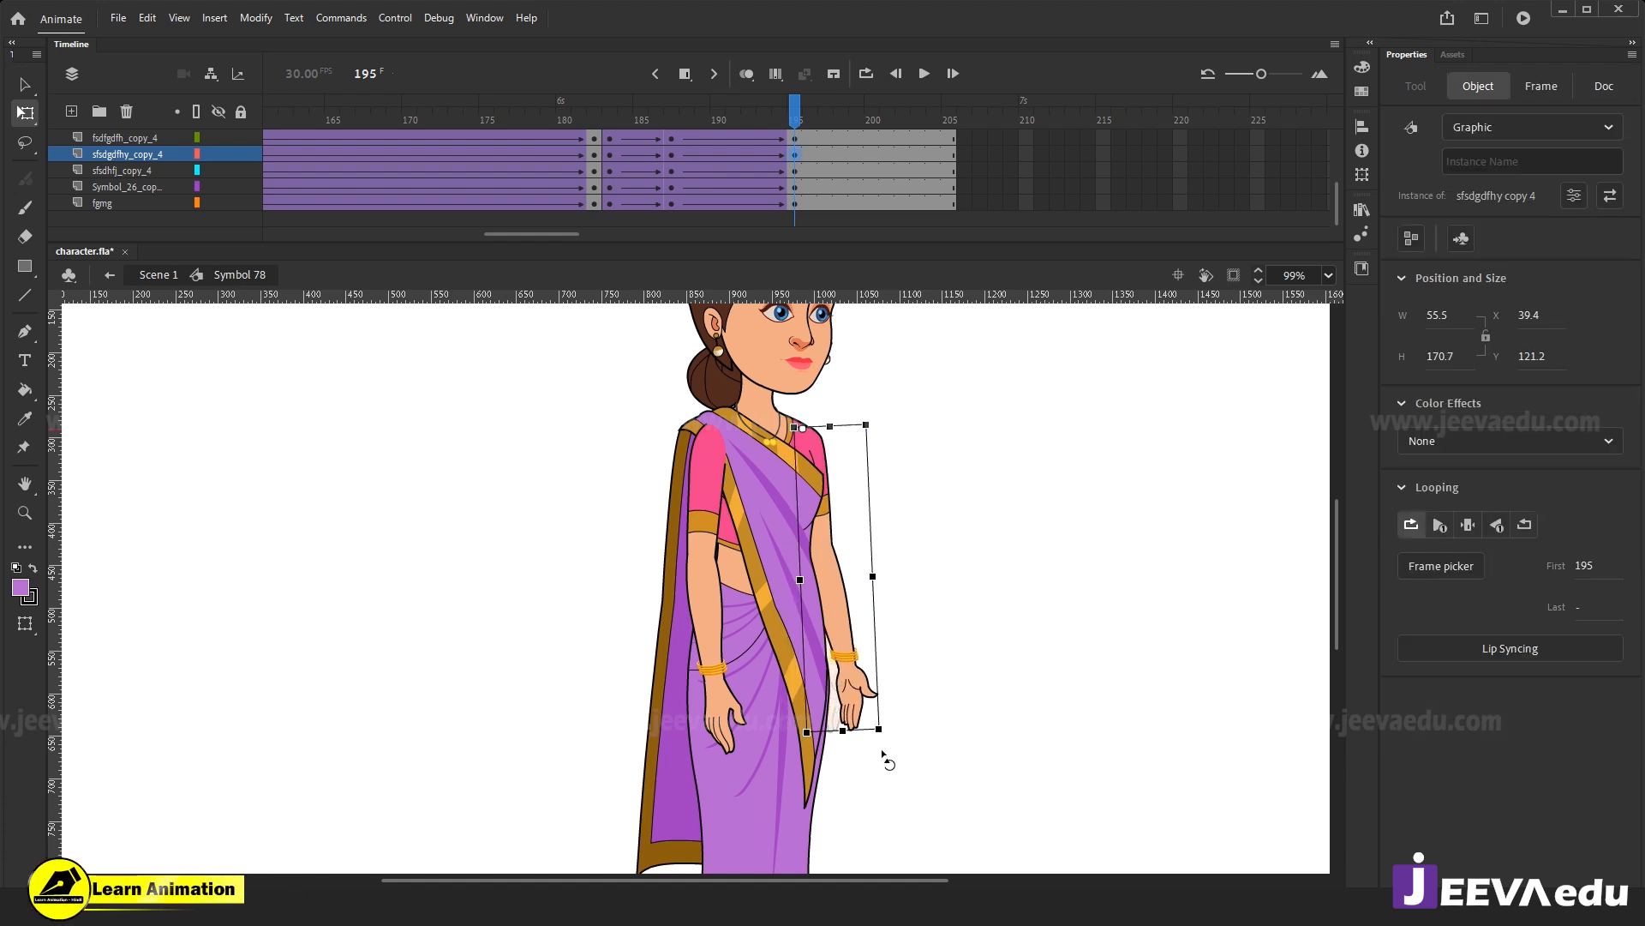
left_click(619, 137)
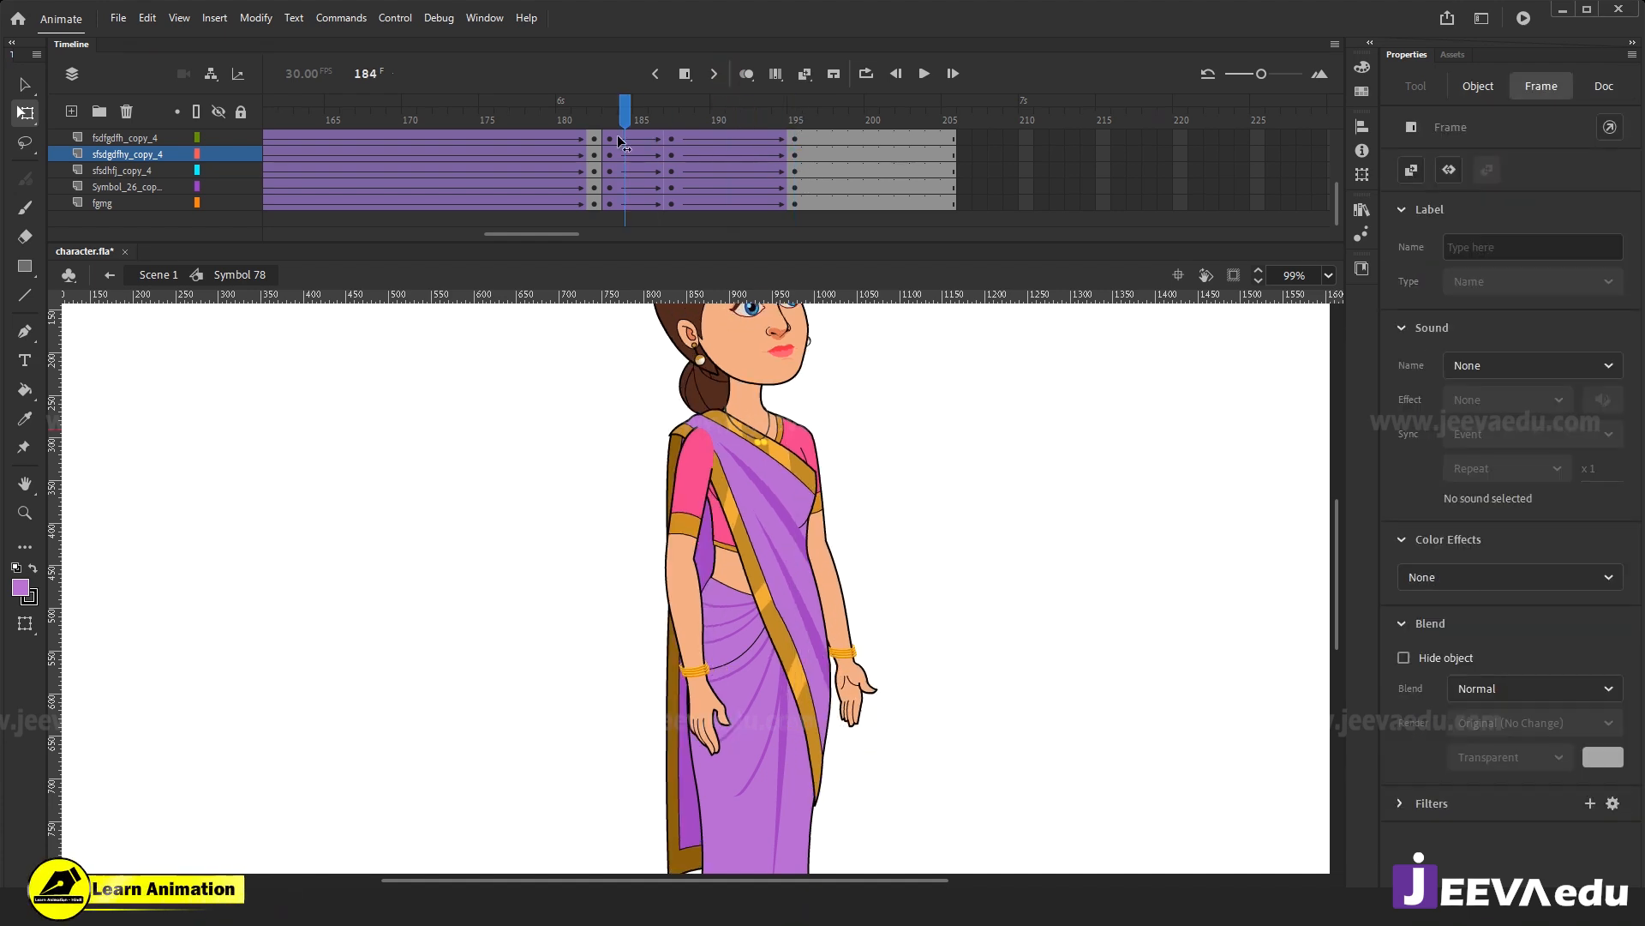
left_click_drag(619, 139, 793, 183)
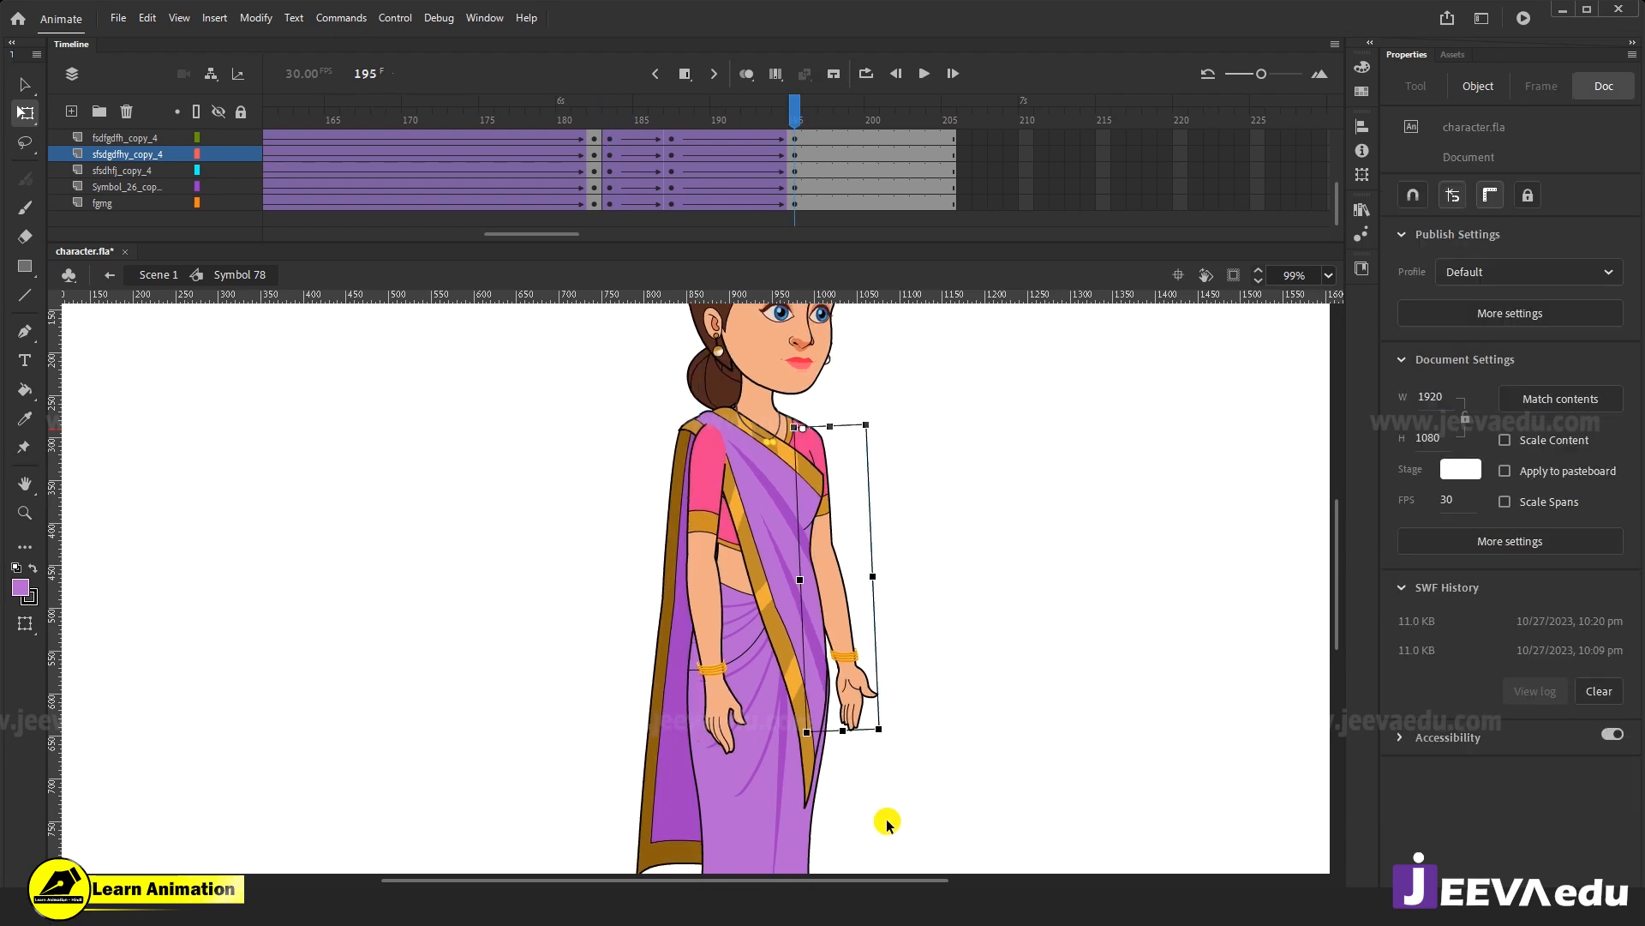
Rotate the near arm slightly backward at frame 195 in Symbol 78, refining the angle against the preceding motion.
left_click(742, 717)
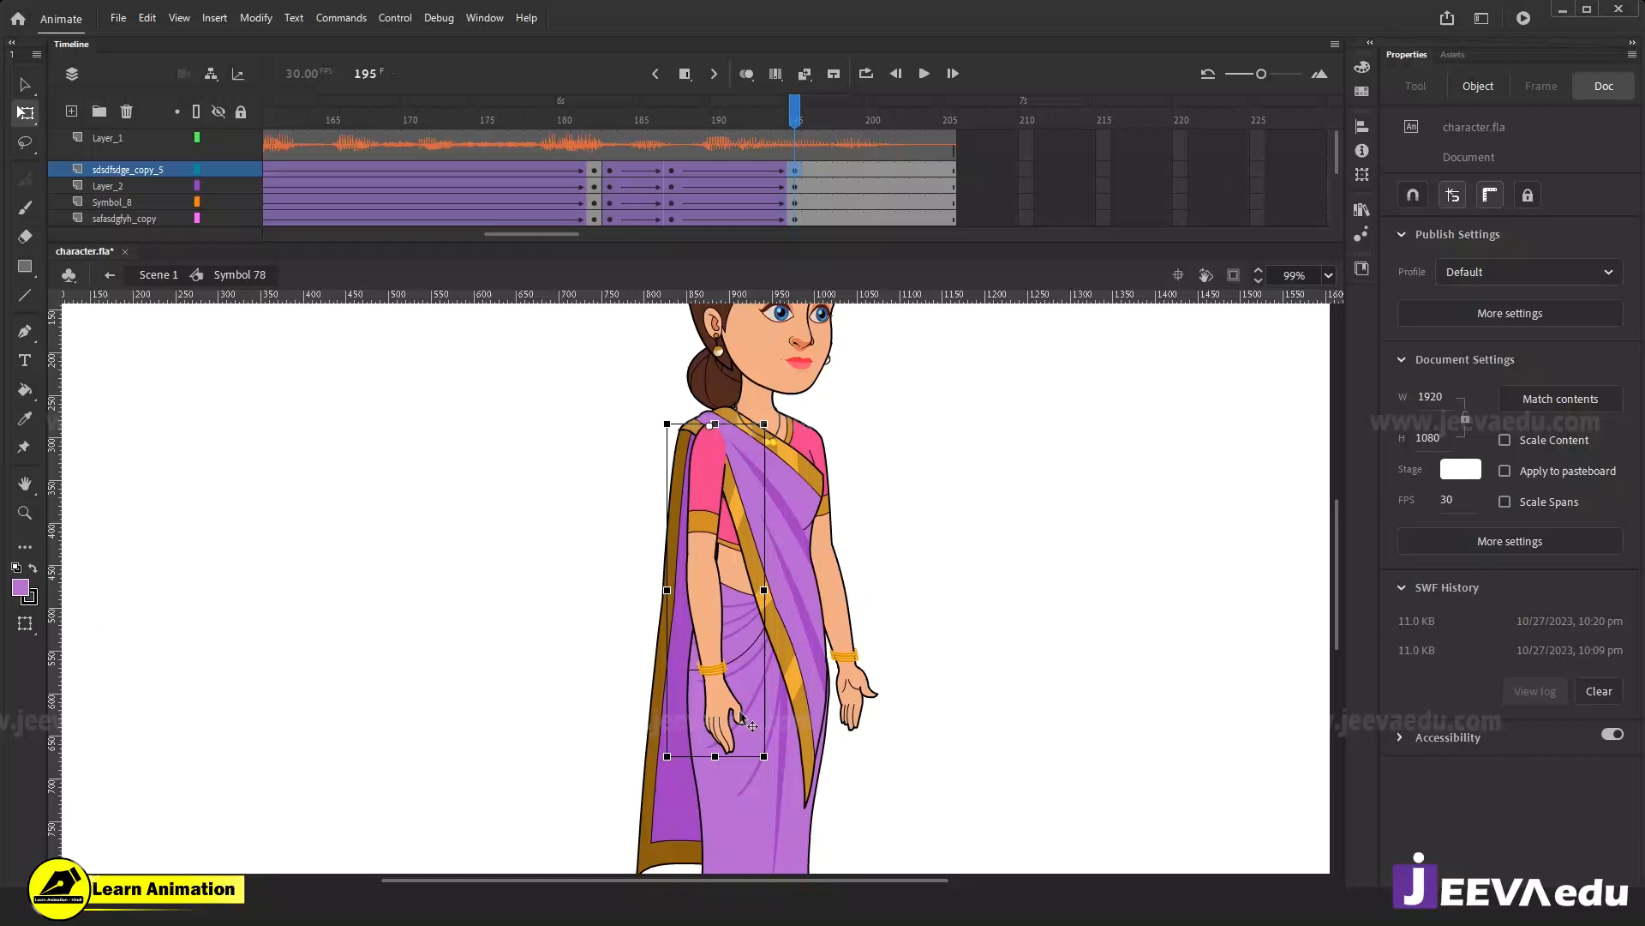
left_click_drag(763, 765, 727, 769)
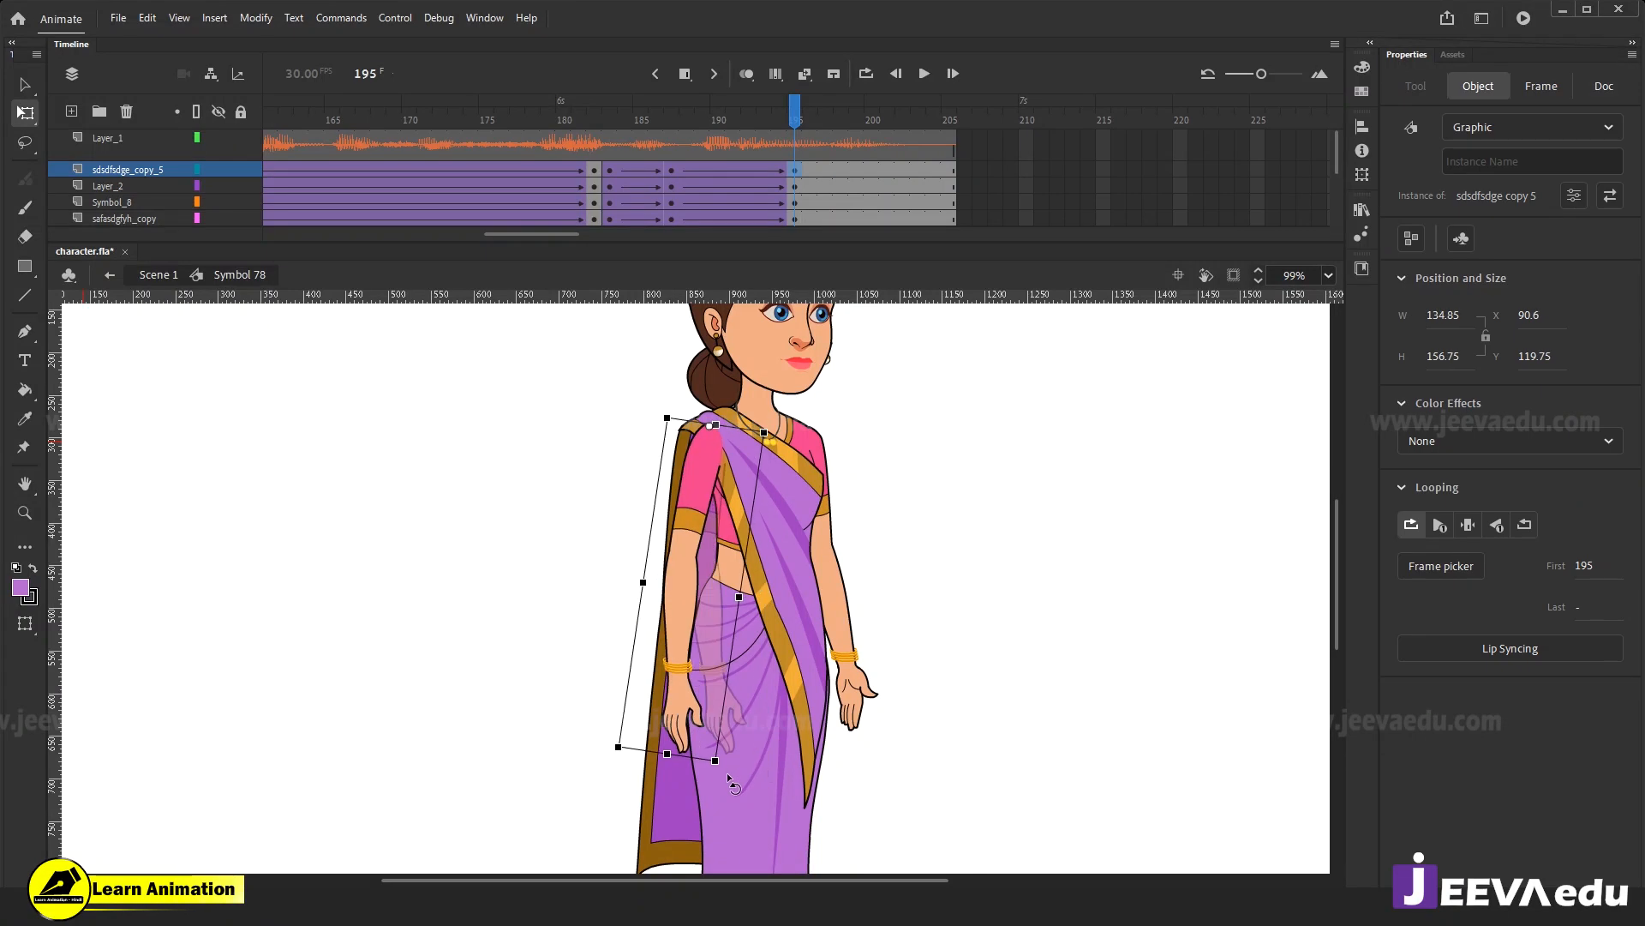
left_click(768, 169)
left_click_drag(680, 134, 799, 191)
left_click(727, 760)
left_click_drag(732, 768, 749, 780)
left_click_drag(789, 101, 794, 176)
left_click(731, 679)
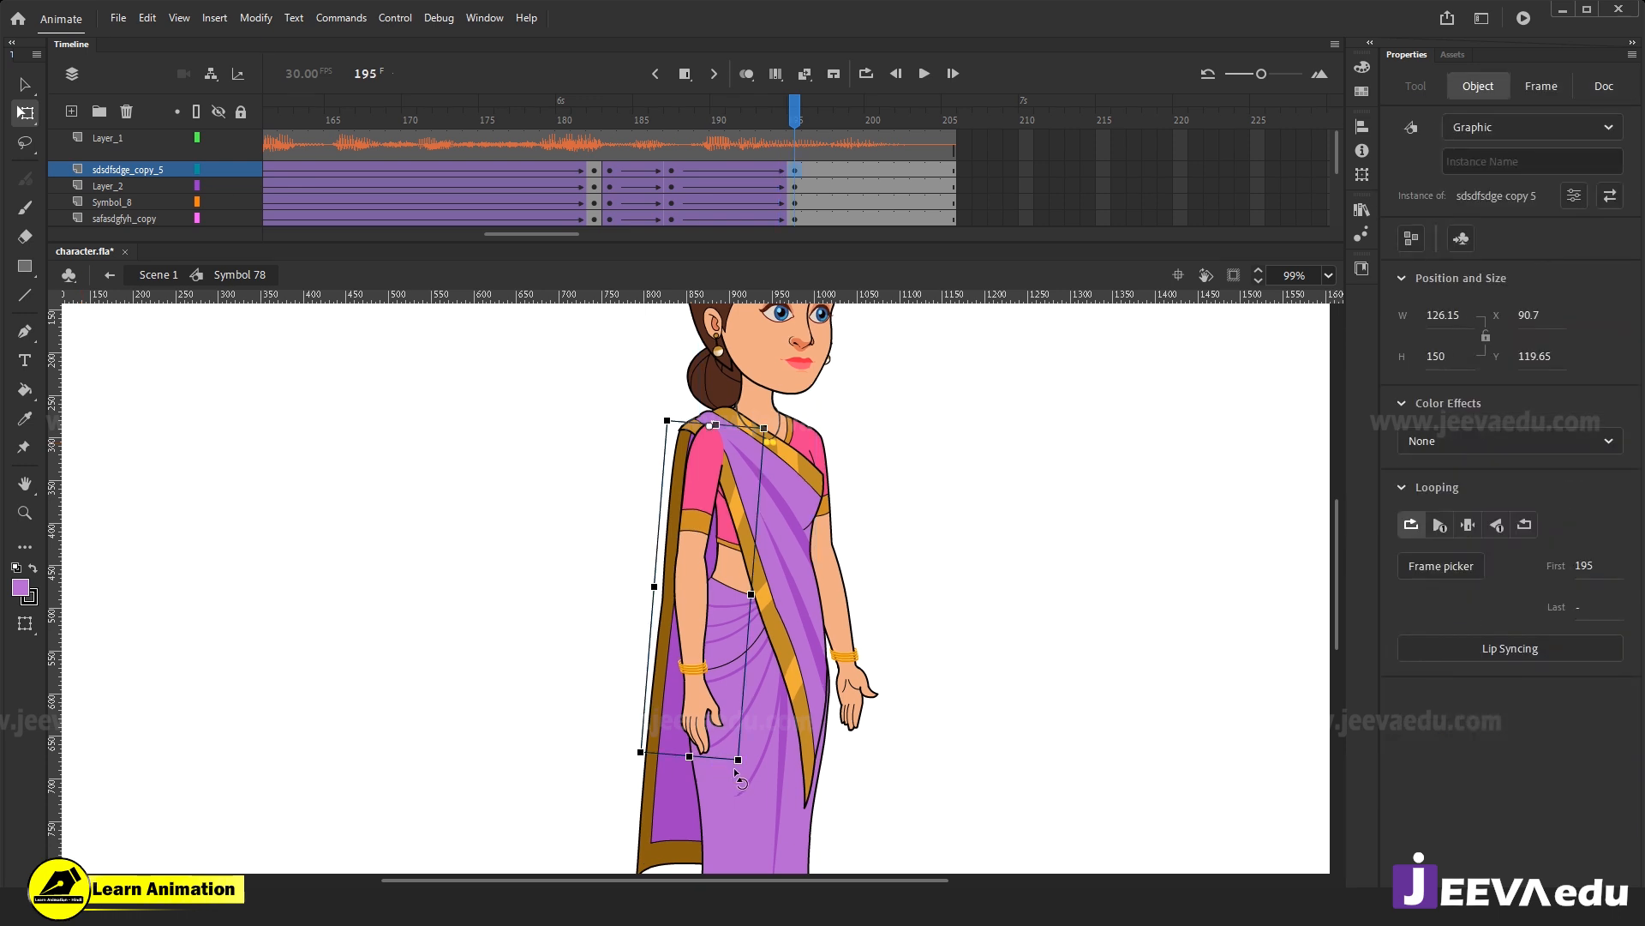
left_click_drag(736, 773, 744, 779)
Rotate the far arm slightly toward the body and the sari's front panel slightly forward at frame 195.
left_click(844, 714)
left_click_drag(881, 734, 879, 756)
left_click(814, 831)
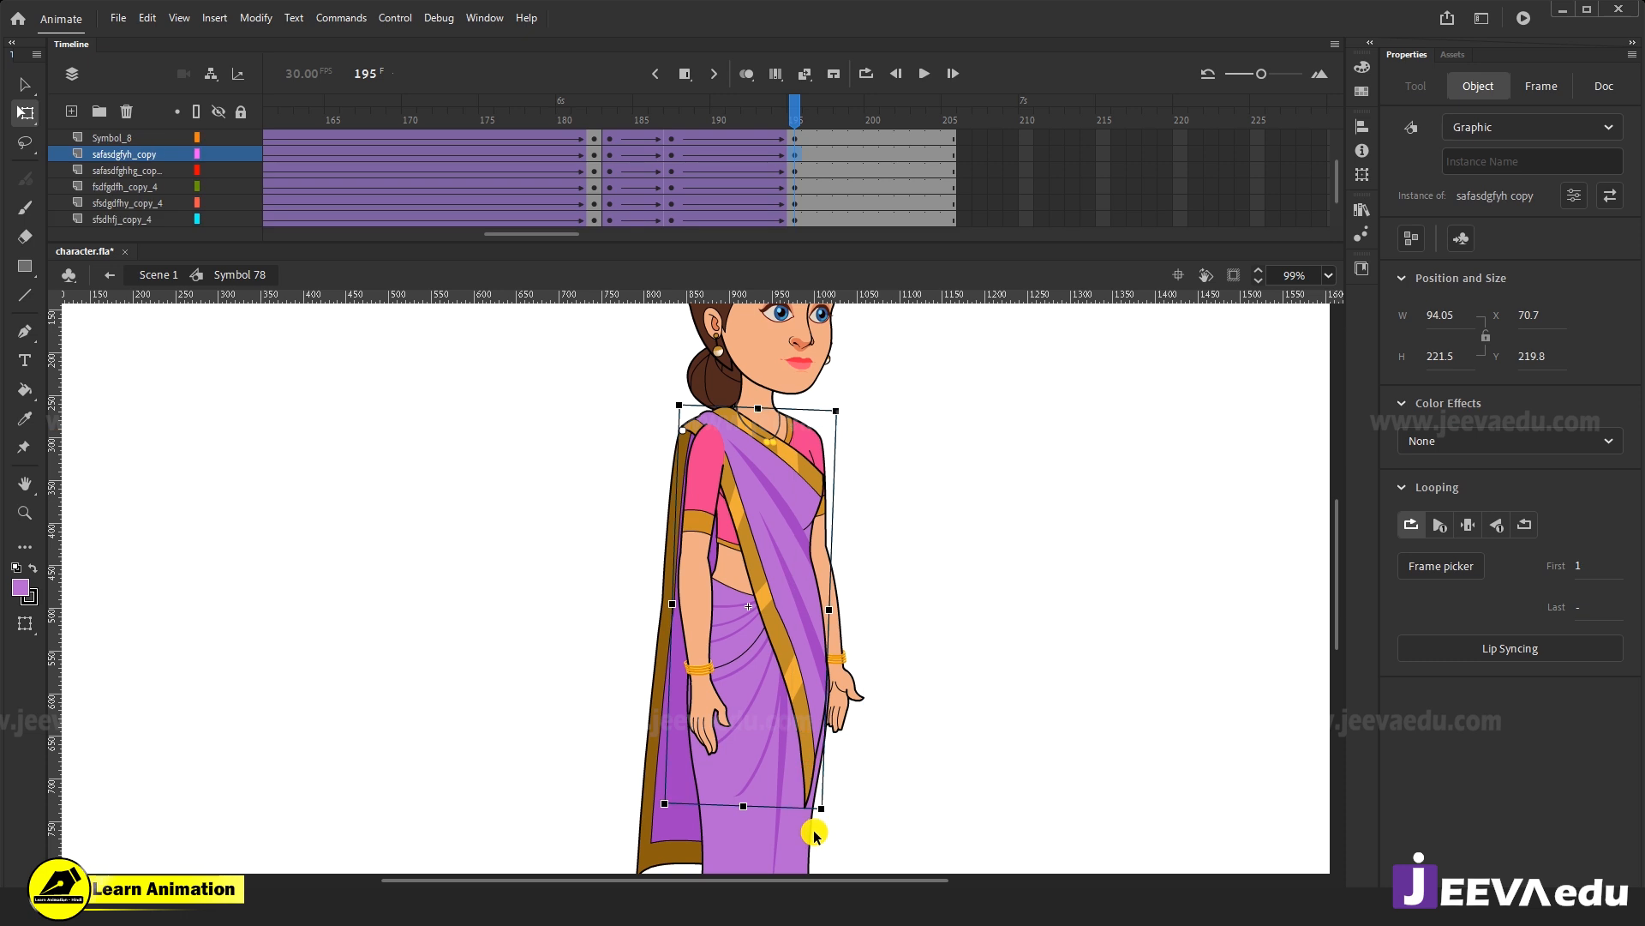
left_click_drag(821, 821, 843, 830)
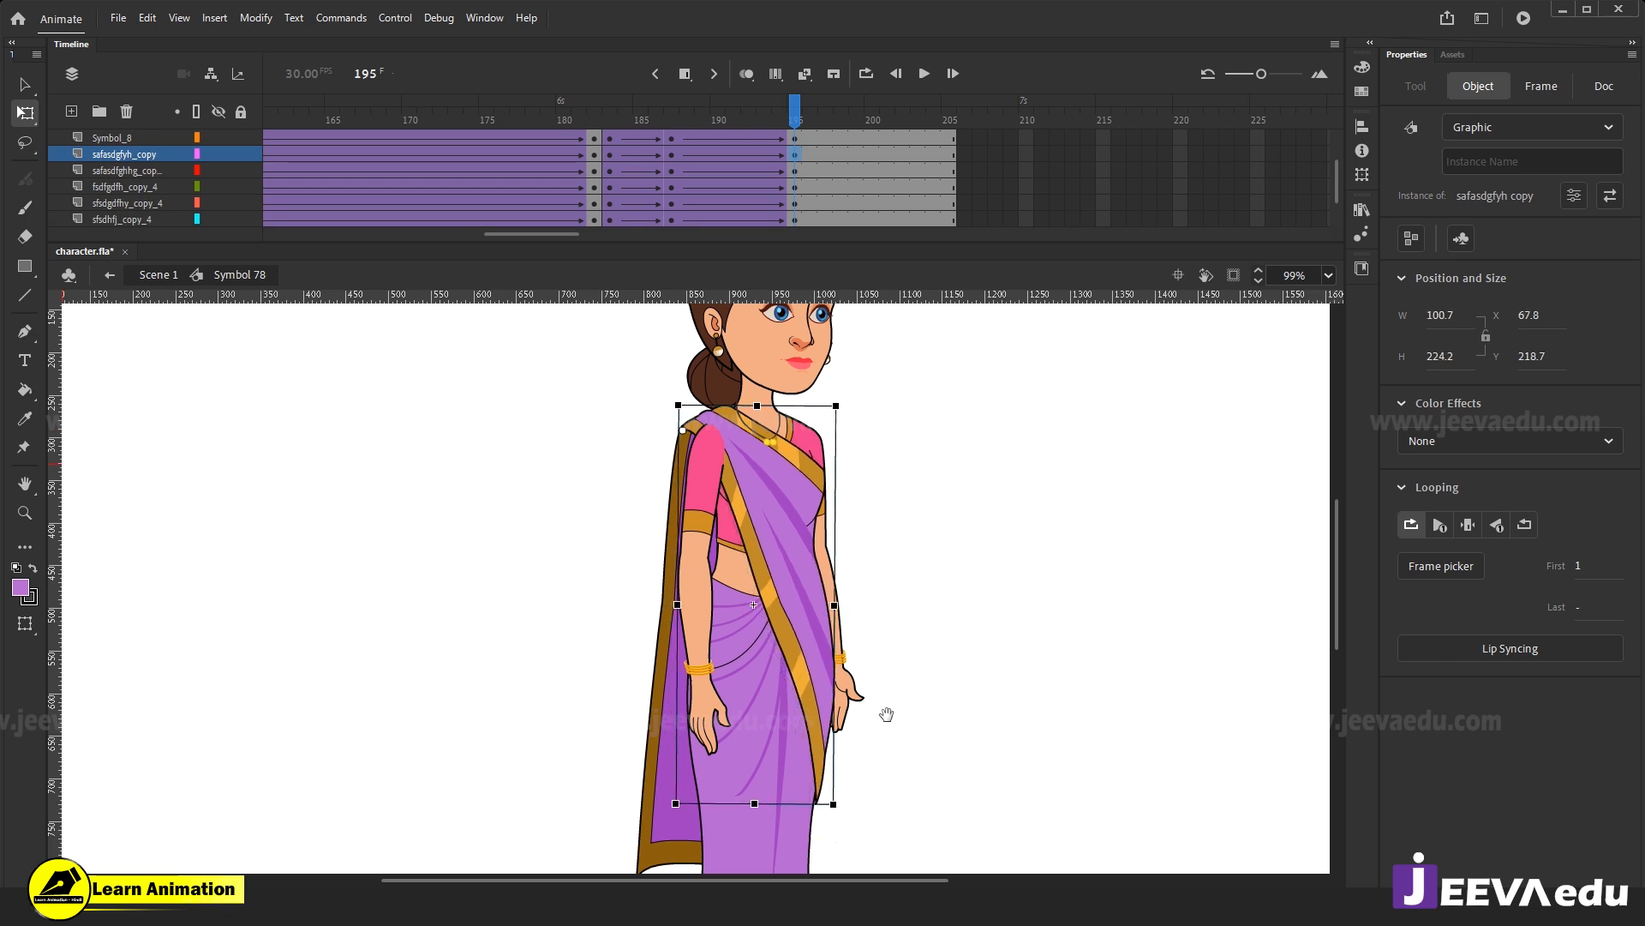
Rotate the sari's hanging back drape slightly at frame 195, and refine its angle after checking the motion.
left_click_drag(886, 708, 878, 599)
left_click(657, 760)
left_click_drag(625, 788, 617, 784)
key("z")
left_click(781, 476, "alt")
left_click_drag(801, 504, 822, 556)
left_click_drag(748, 108, 795, 170)
left_click(733, 726)
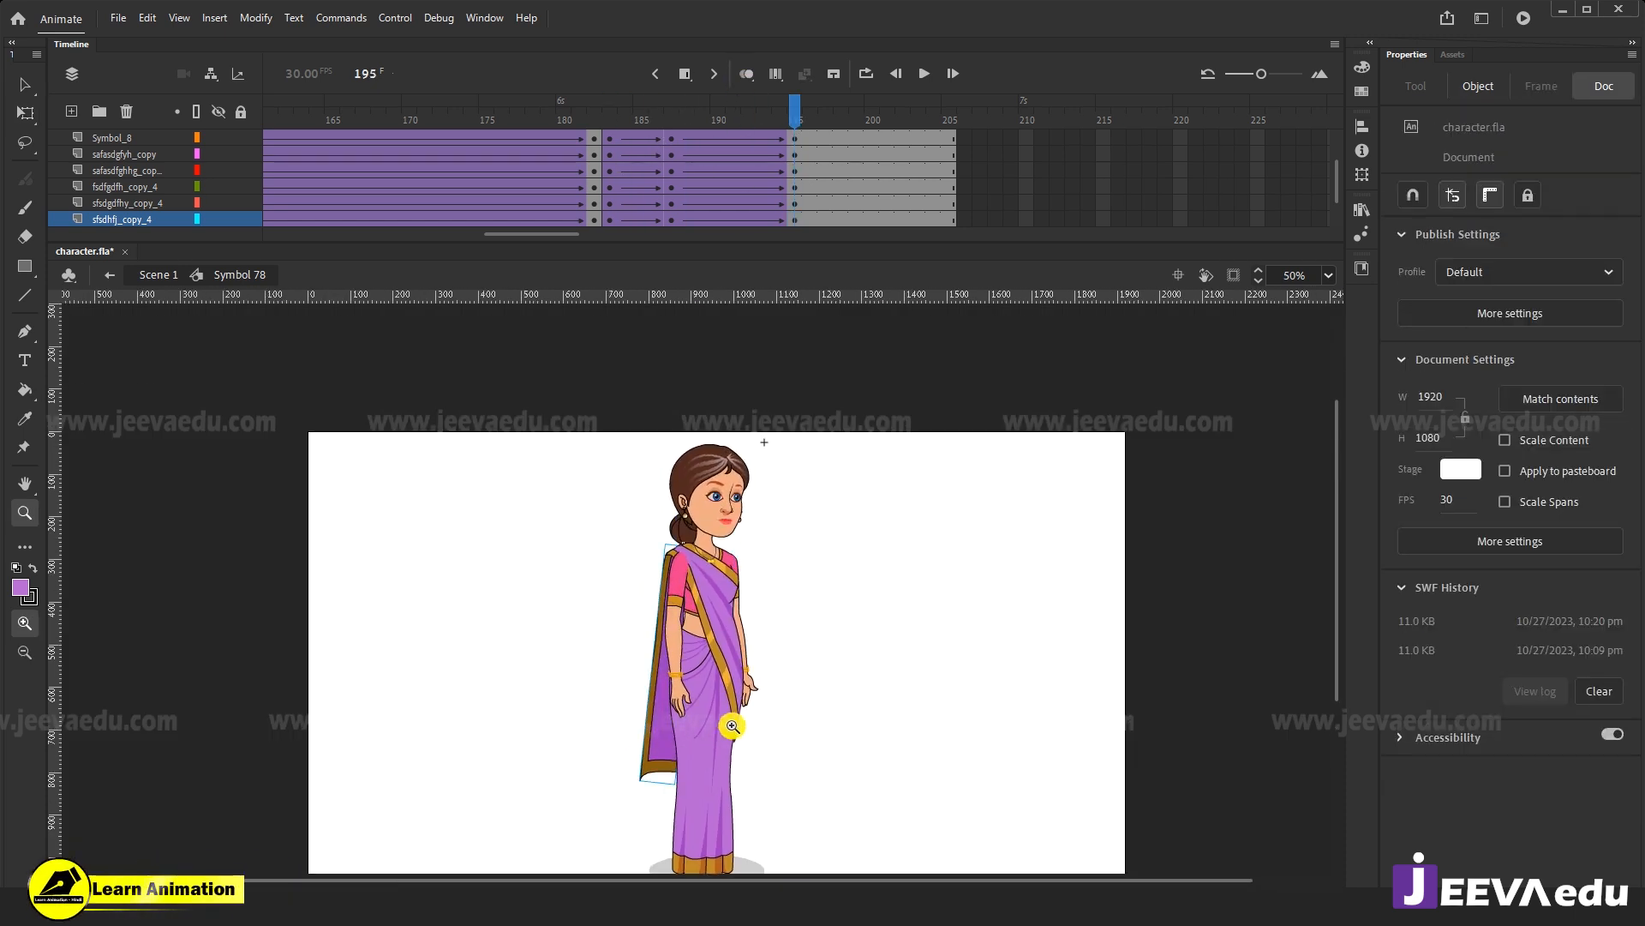
key("q")
left_click(654, 778)
left_click_drag(642, 802, 649, 812)
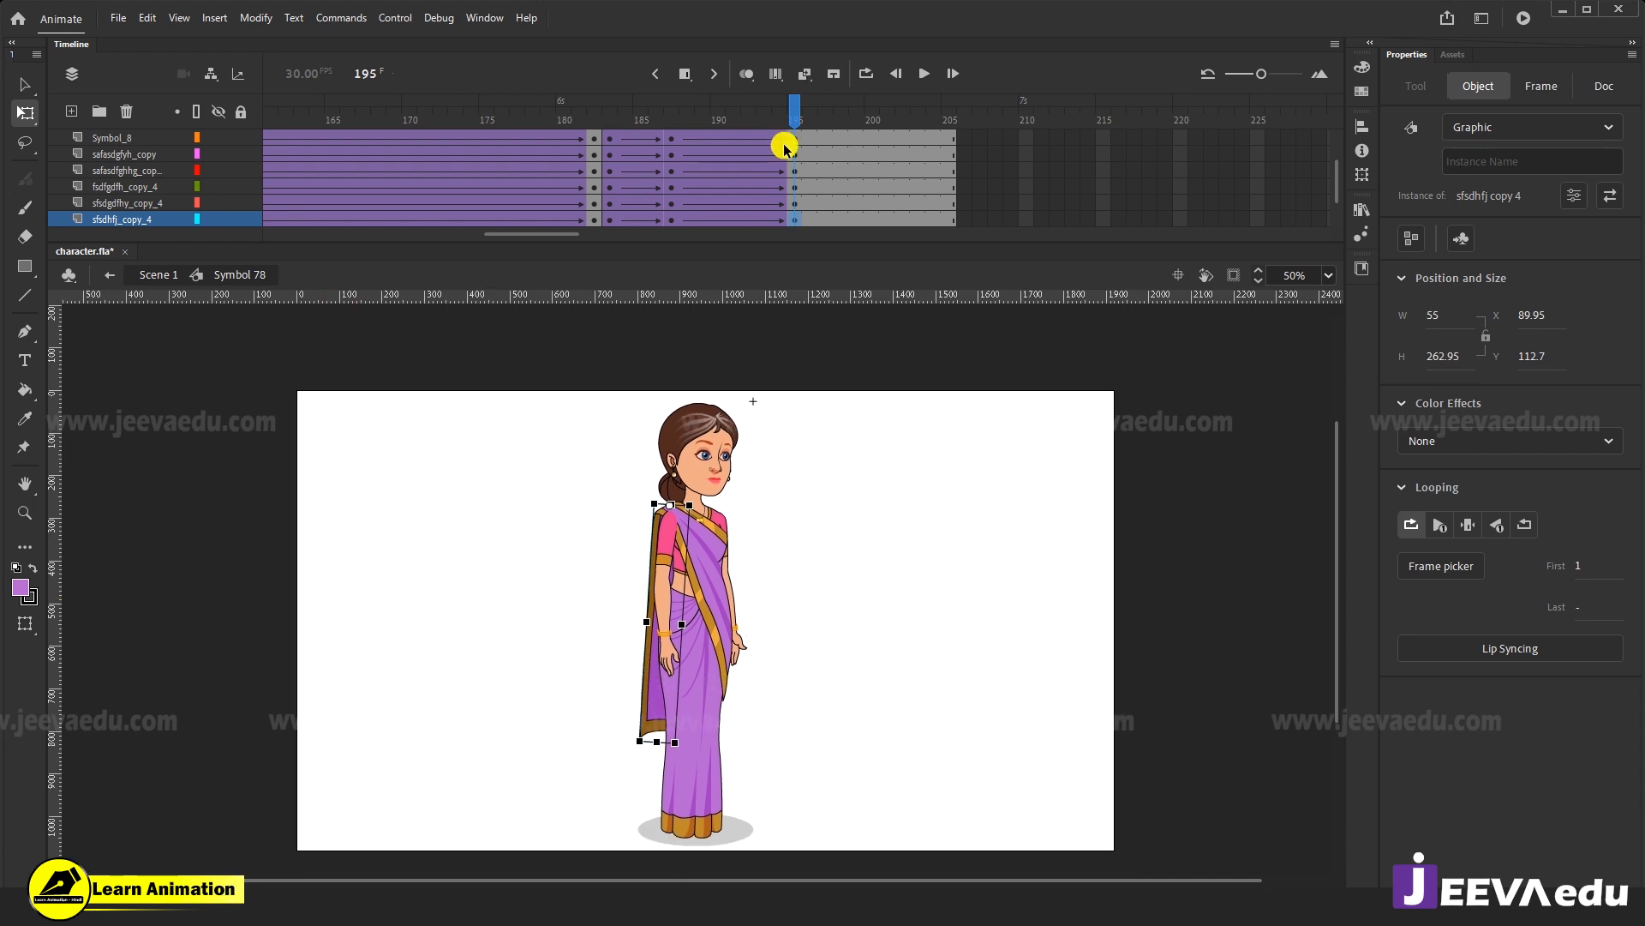
Play the body motion leading up to frame 195 and examine how the arms, sari and head move together.
scroll(792, 116, "up", 2)
left_click_drag(792, 116, 757, 177)
left_click(749, 103)
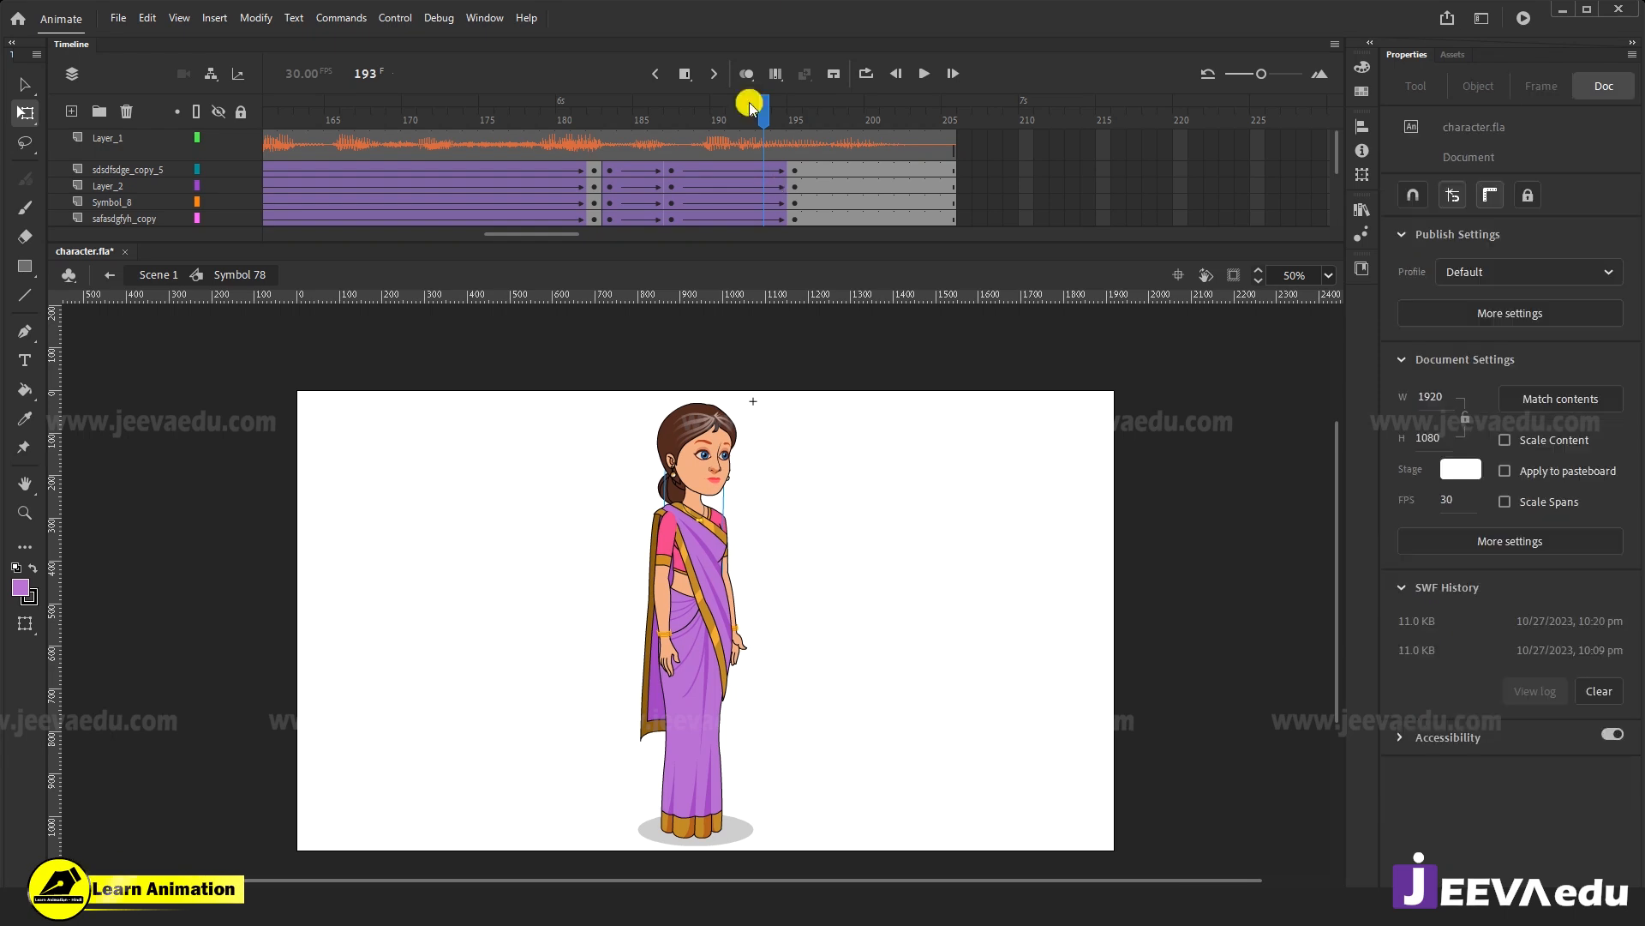
left_click(635, 101)
key("Return")
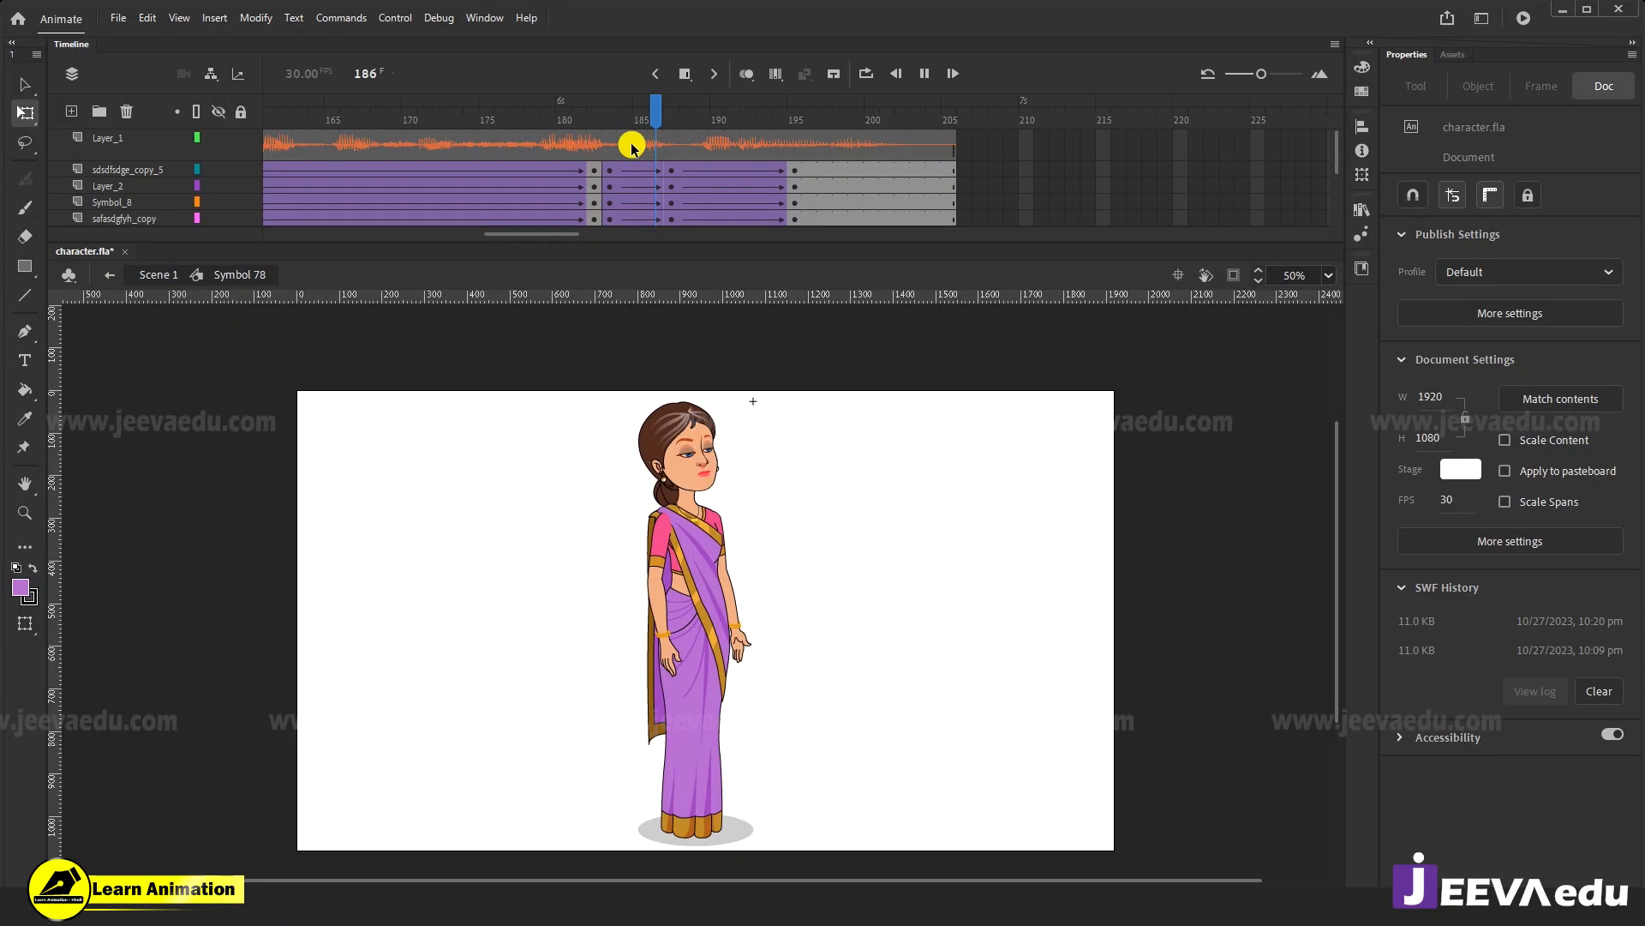
left_click(632, 145)
left_click(577, 137)
left_click(574, 127)
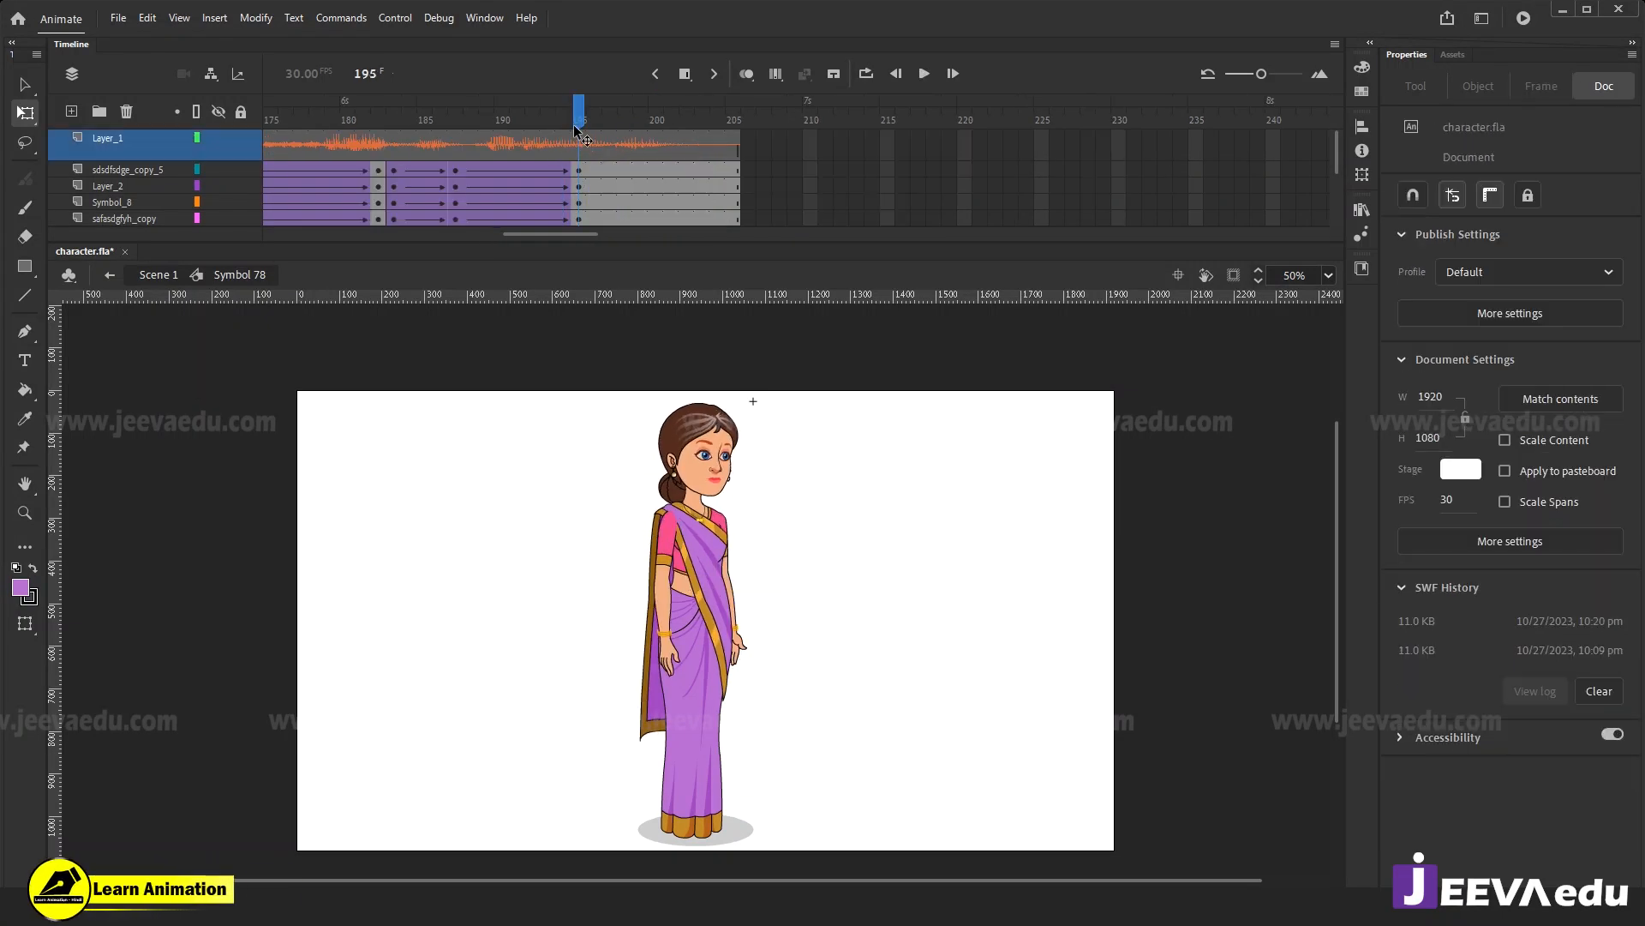
Rotate the head and hair bun together slightly backward at frame 195, and check the motion from frame 187.
left_click(700, 522)
left_click(704, 514)
key("v")
left_click(672, 591)
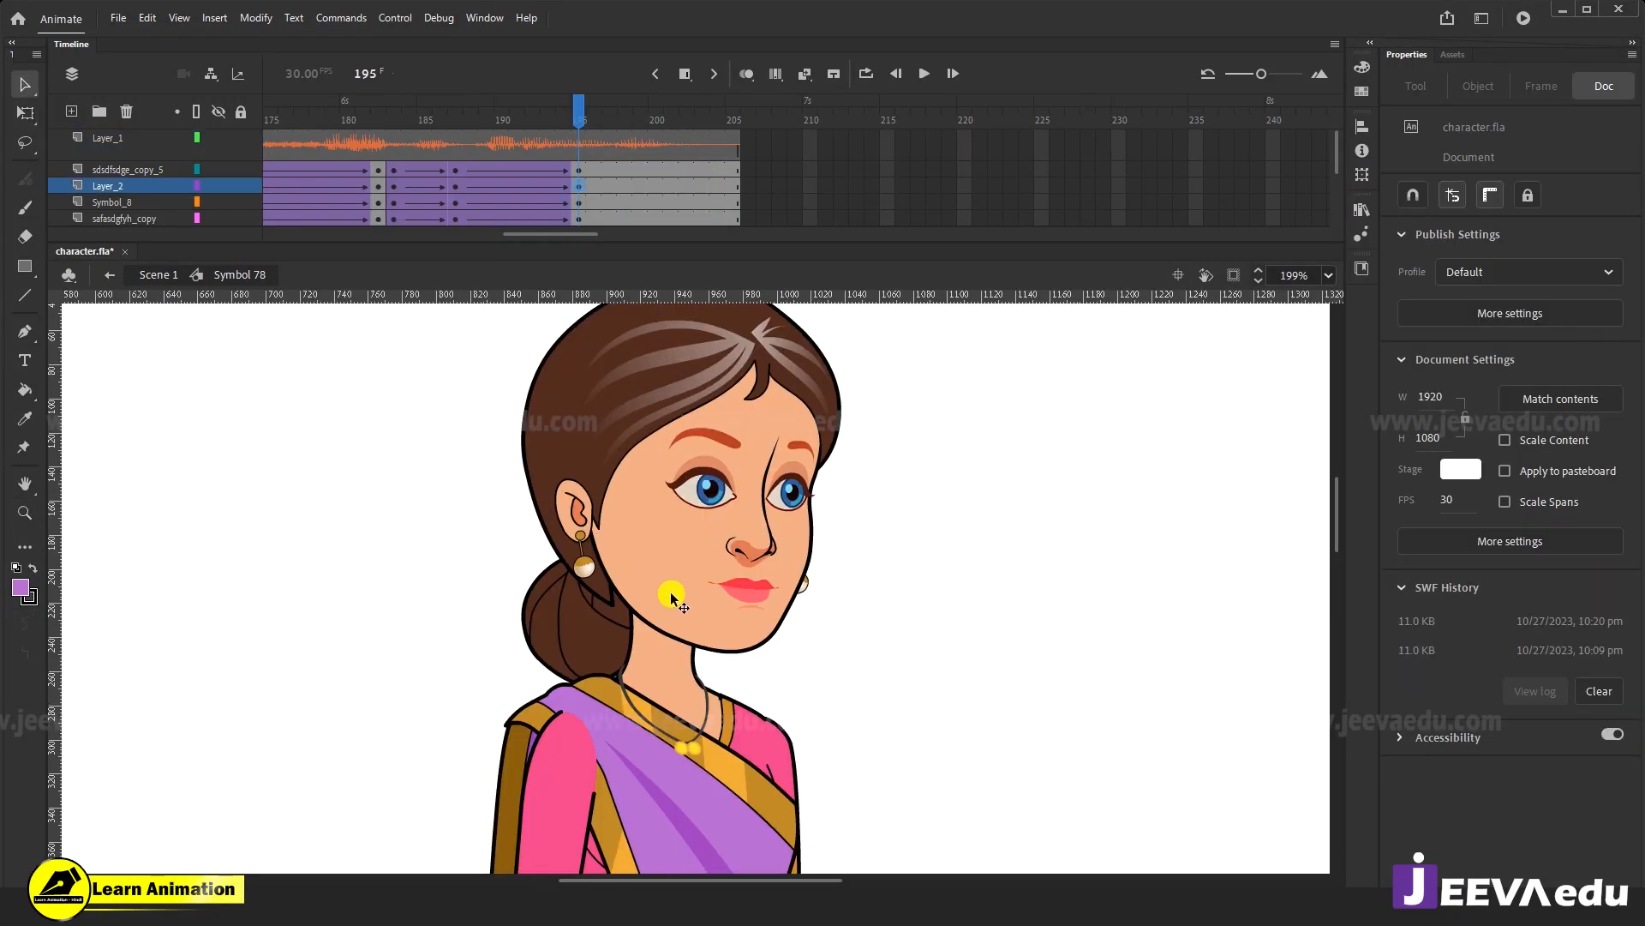
left_click(638, 602, "shift")
key("z")
left_click(677, 618, "alt")
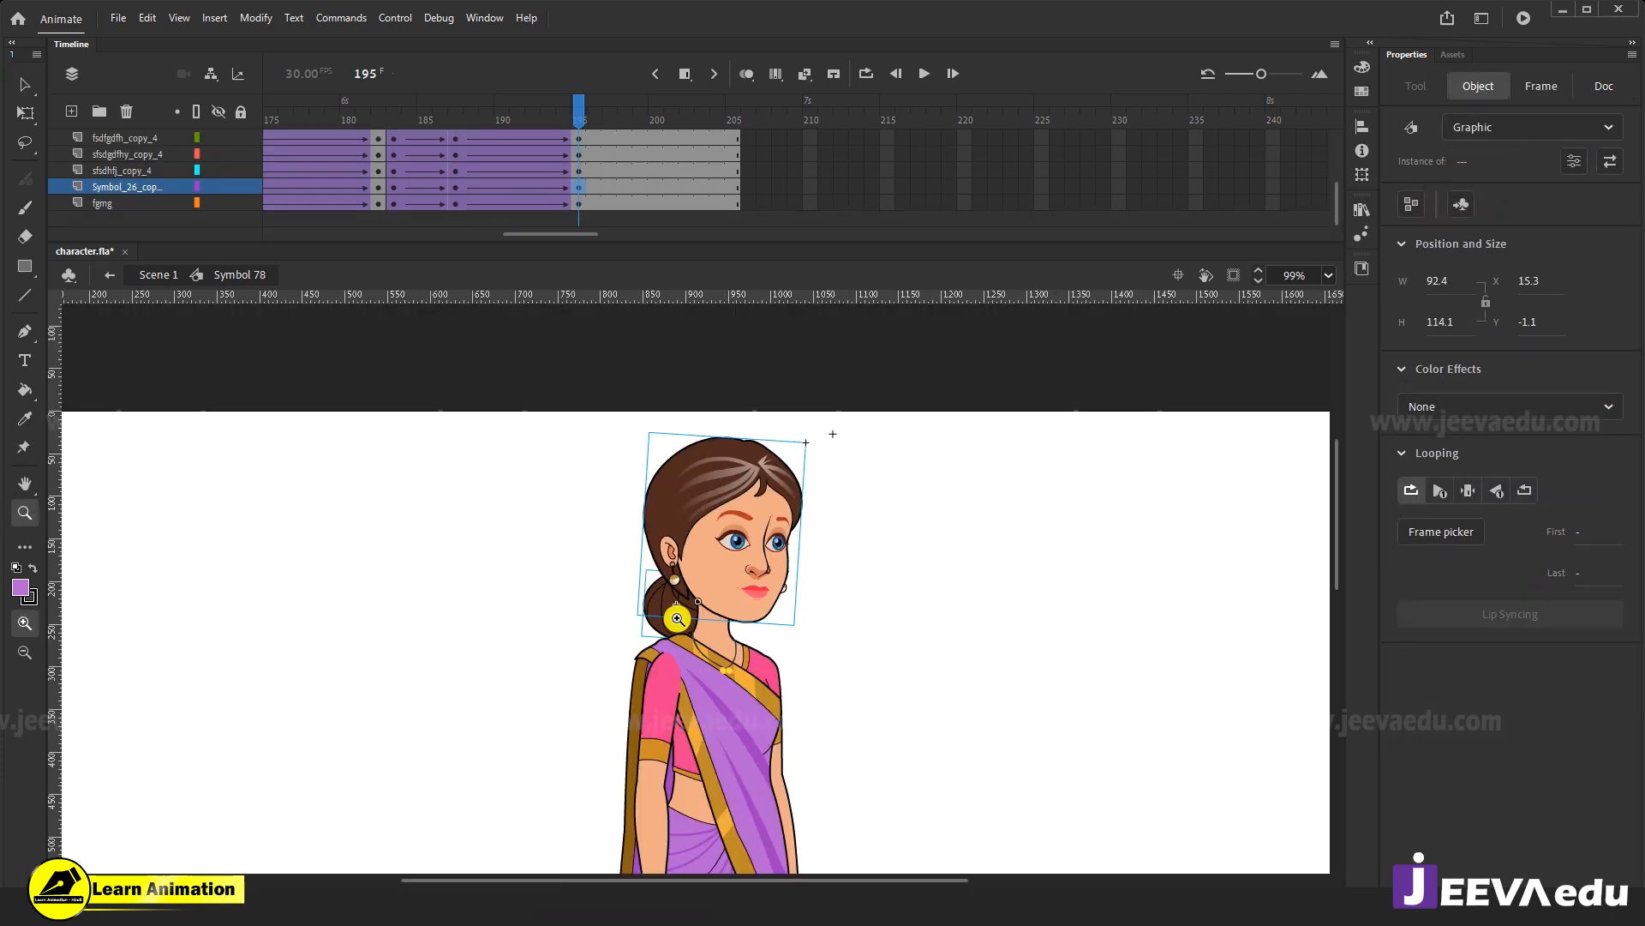
key("q")
left_click_drag(719, 542, 690, 608)
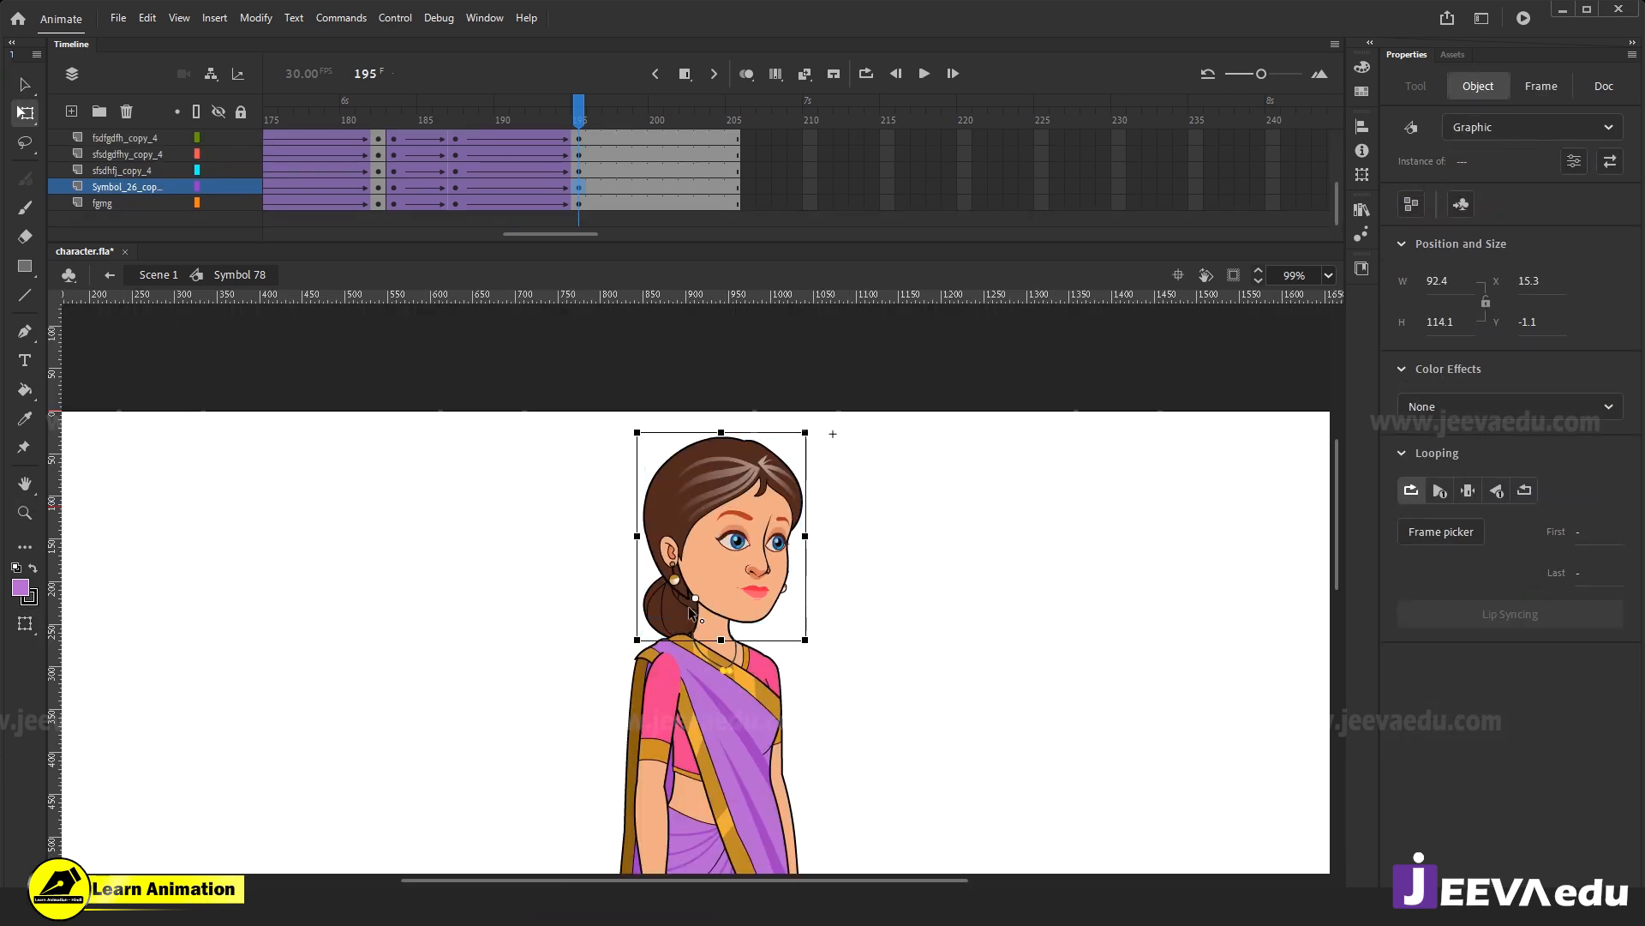
left_click_drag(825, 431, 821, 424)
key("z")
left_click(722, 585)
left_click_drag(579, 121, 574, 164)
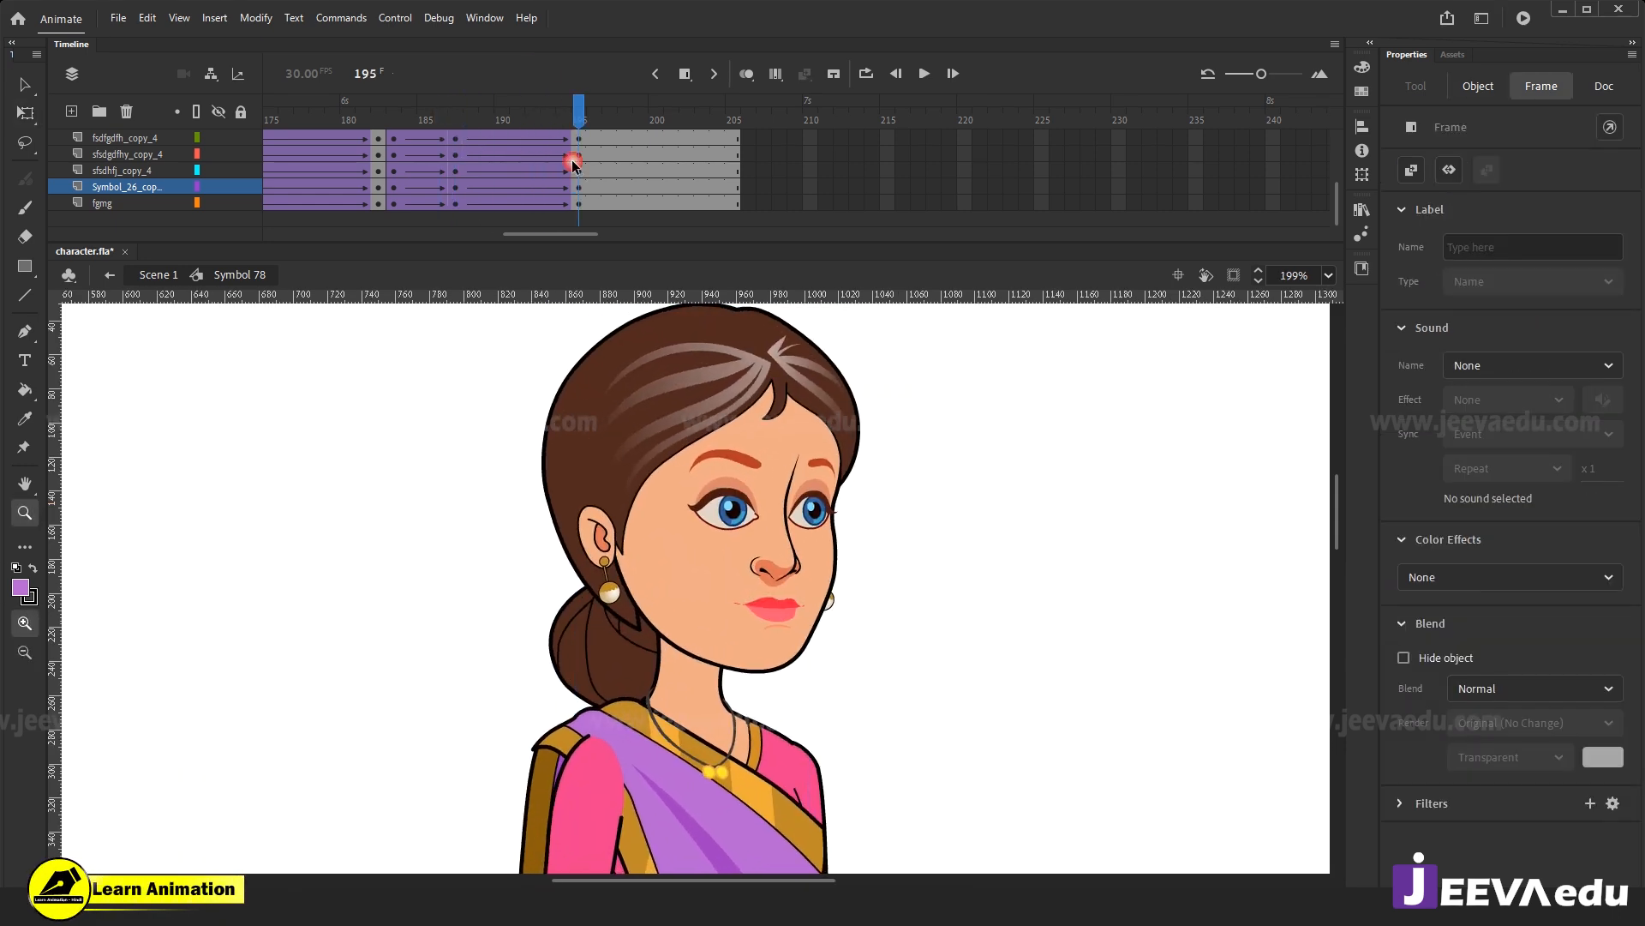
left_click_drag(460, 141, 576, 162)
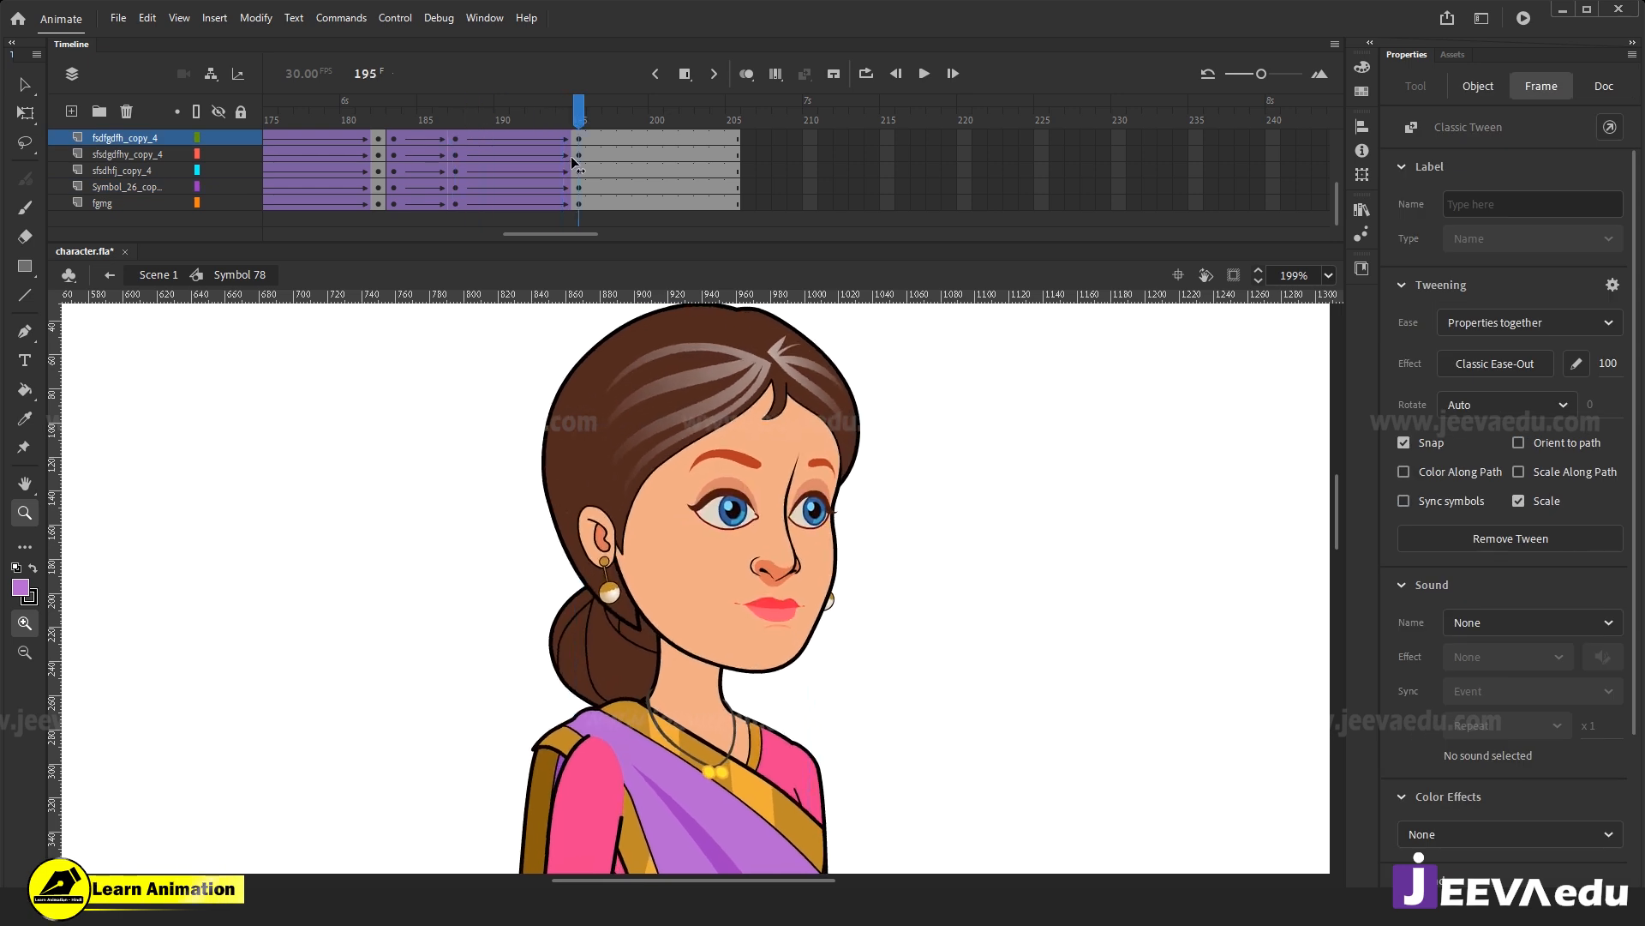
Add keyframes at frame 195 on the layers inside the head symbol, then compare frames 187 and 195 in Symbol 78.
key("v")
left_click(786, 614)
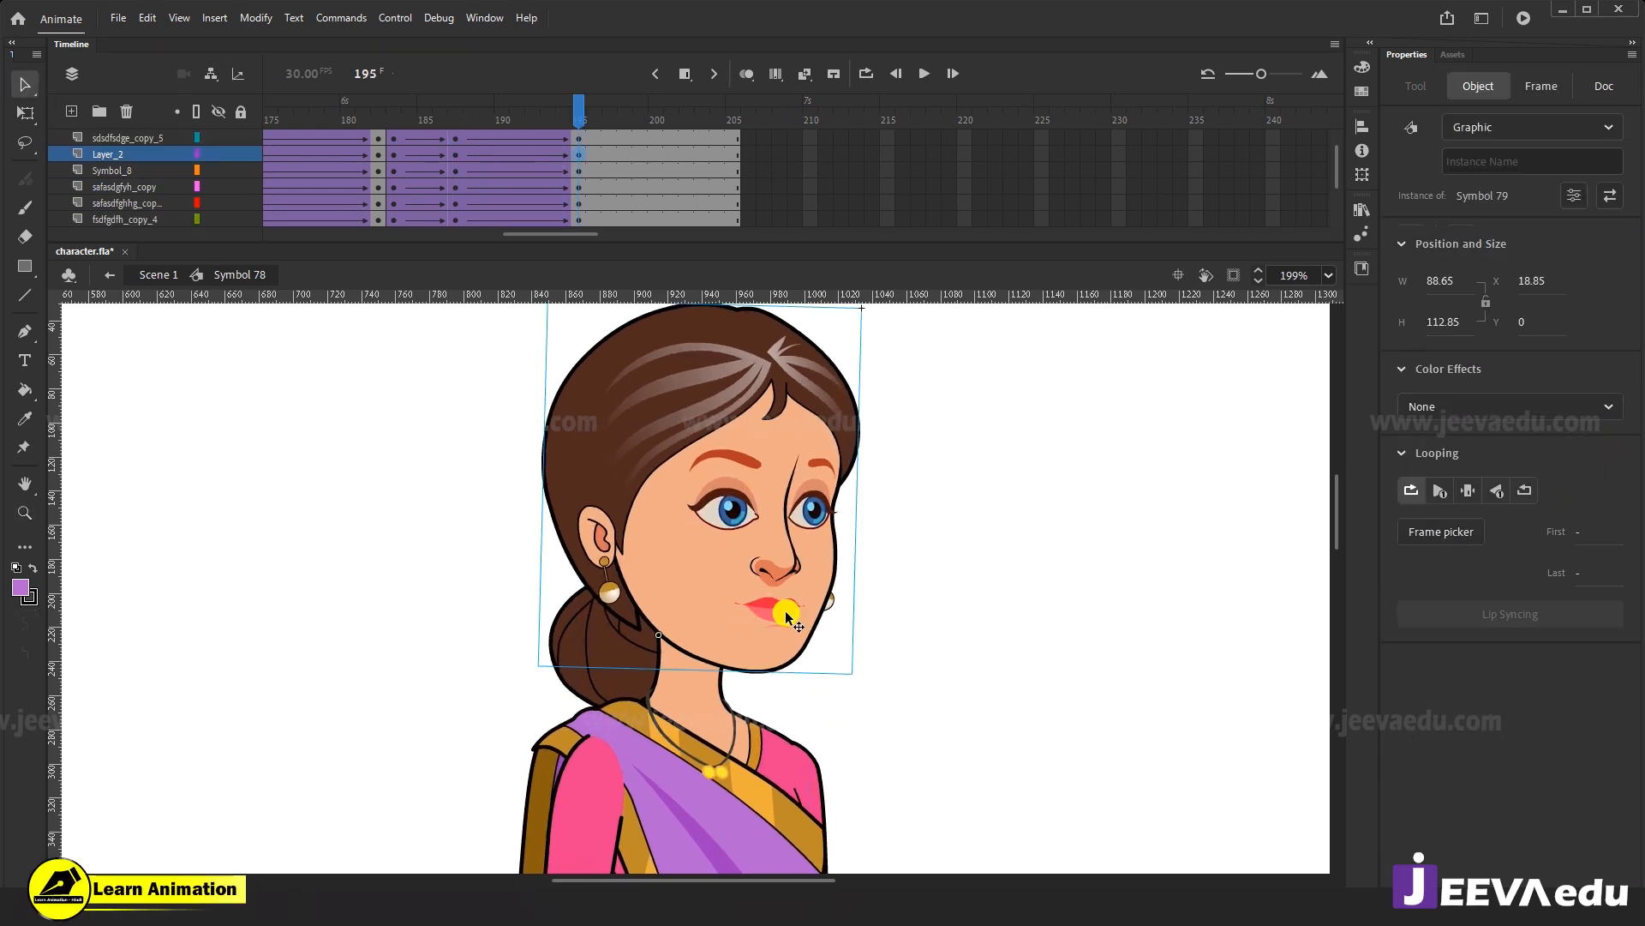
key("ctrl+e")
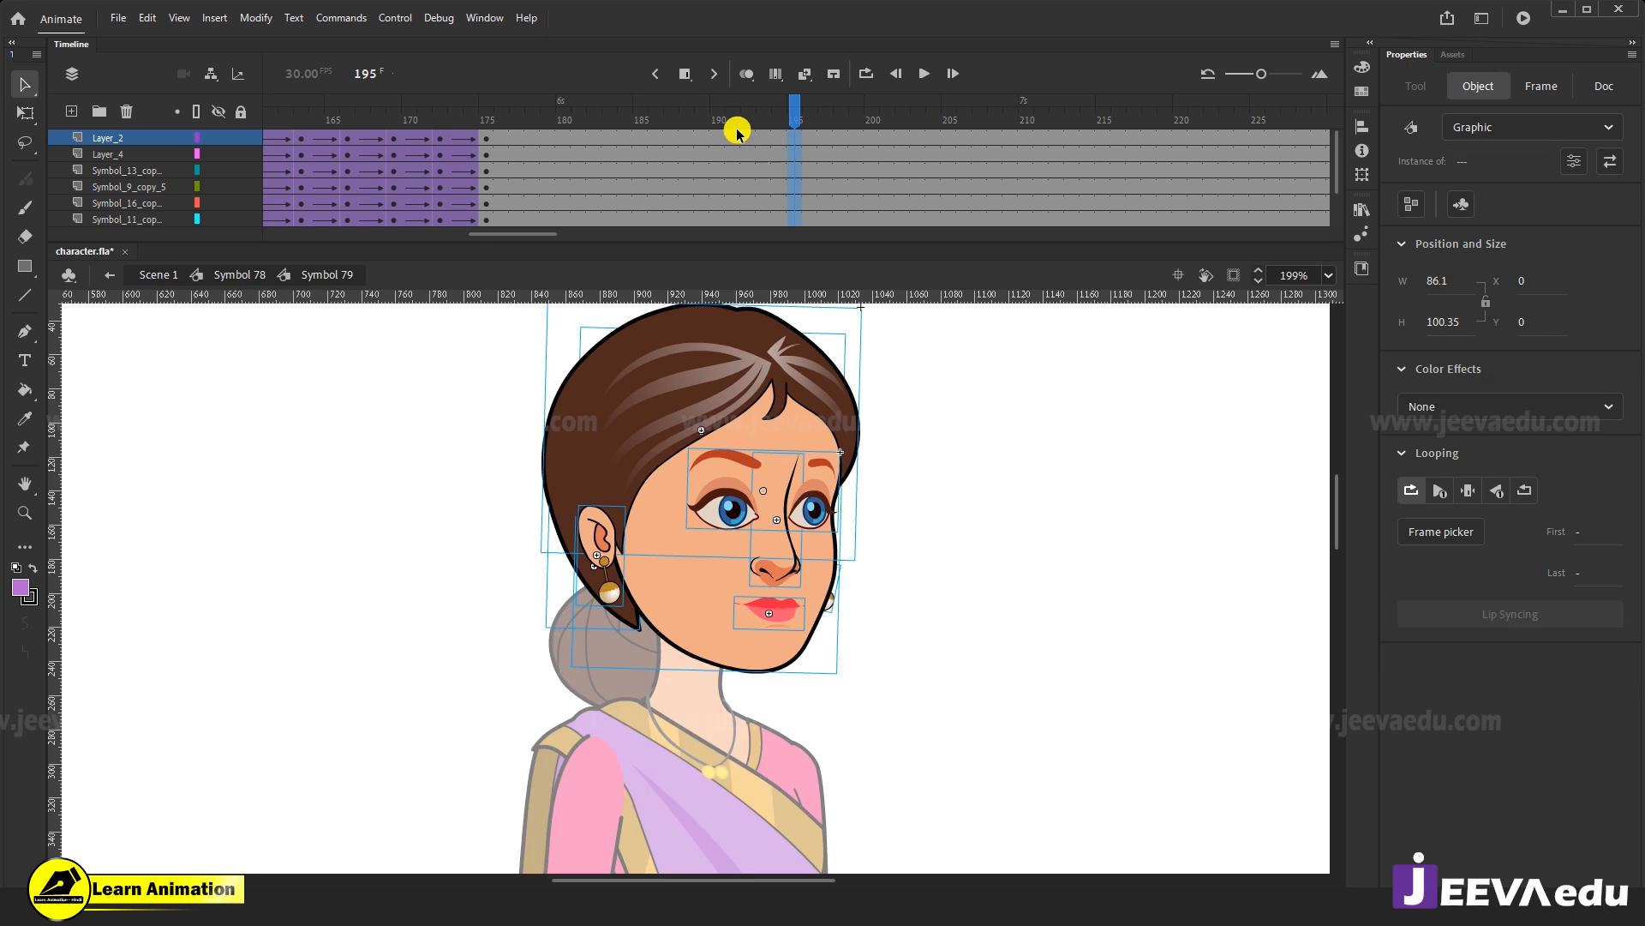
left_click(661, 139)
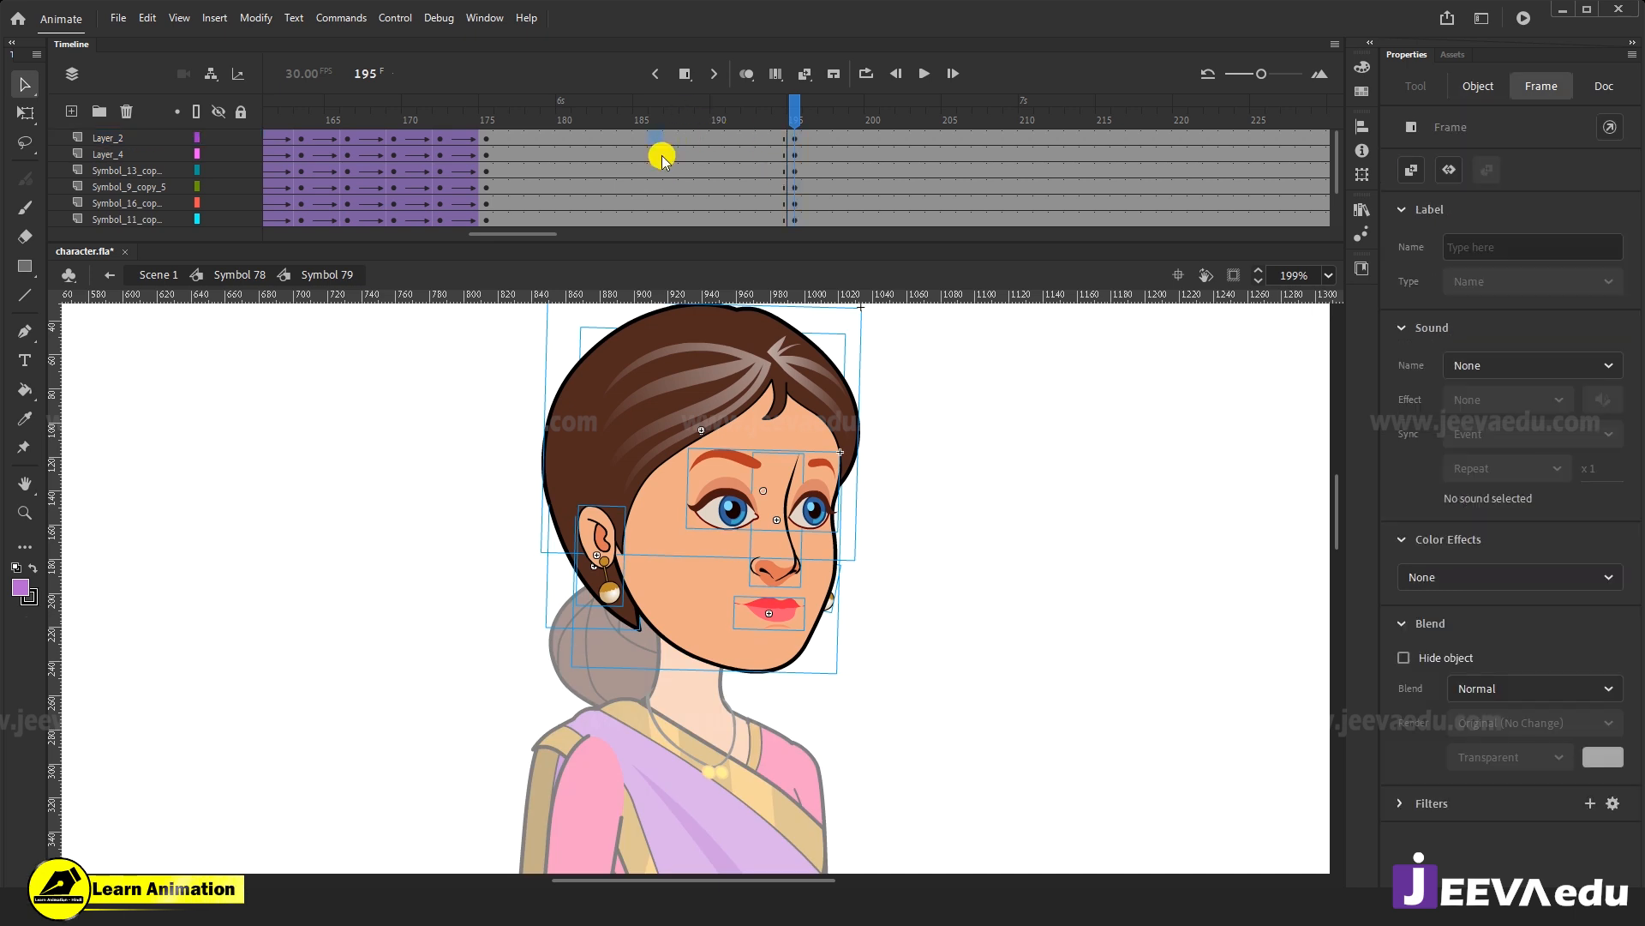
double_click(521, 605)
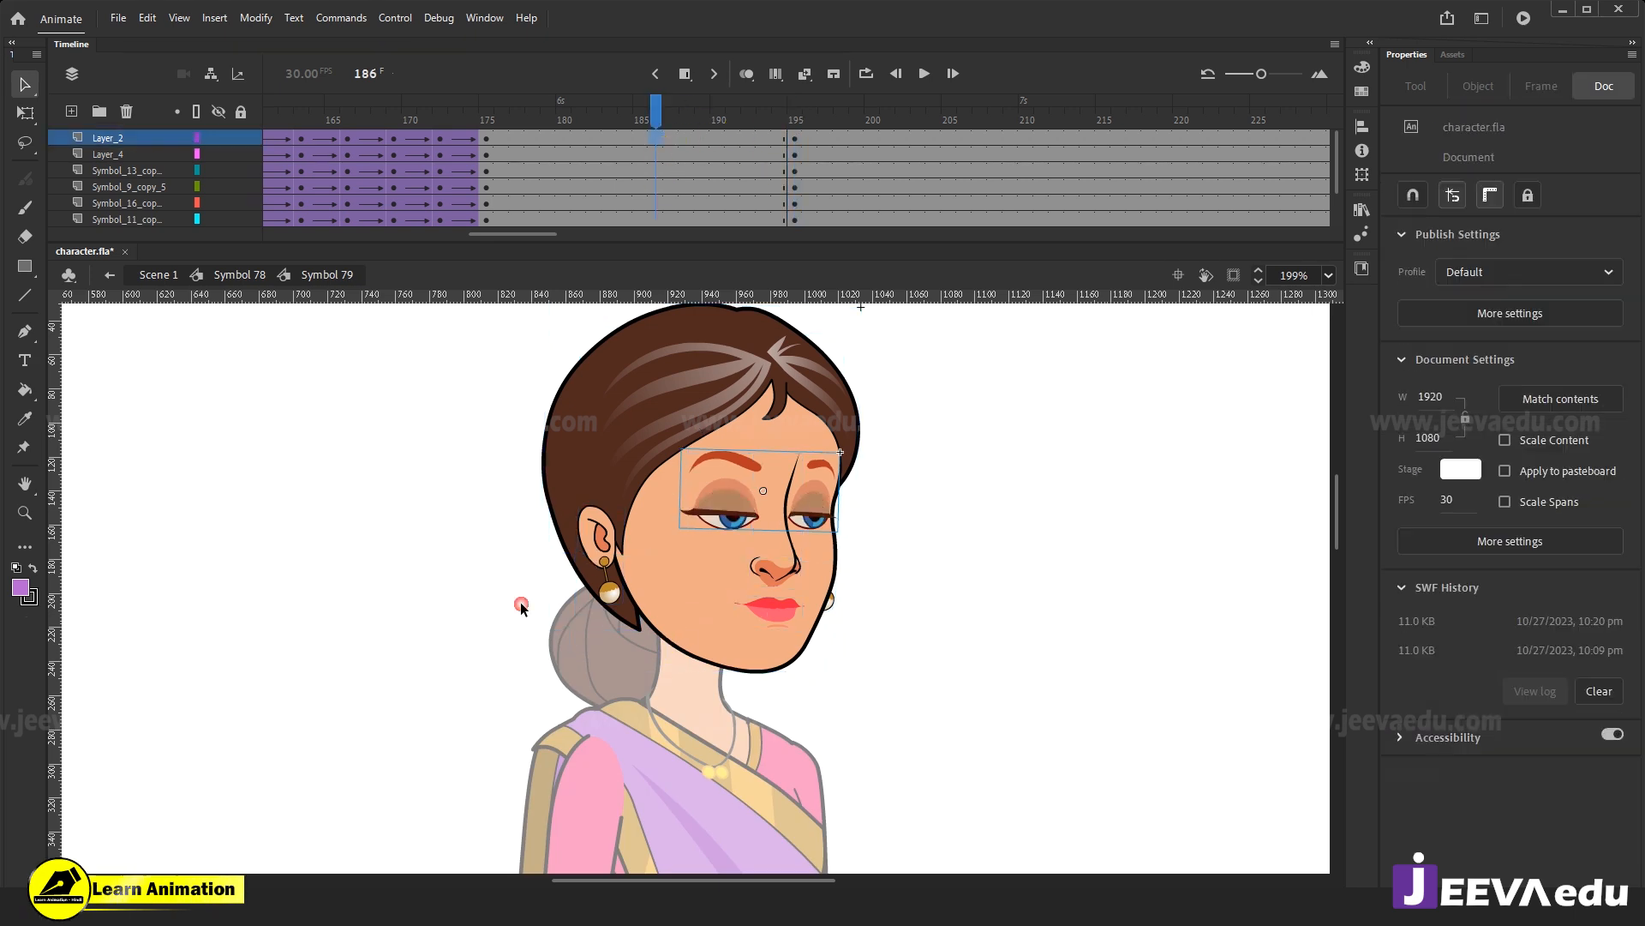
left_click(669, 175)
left_click(670, 172)
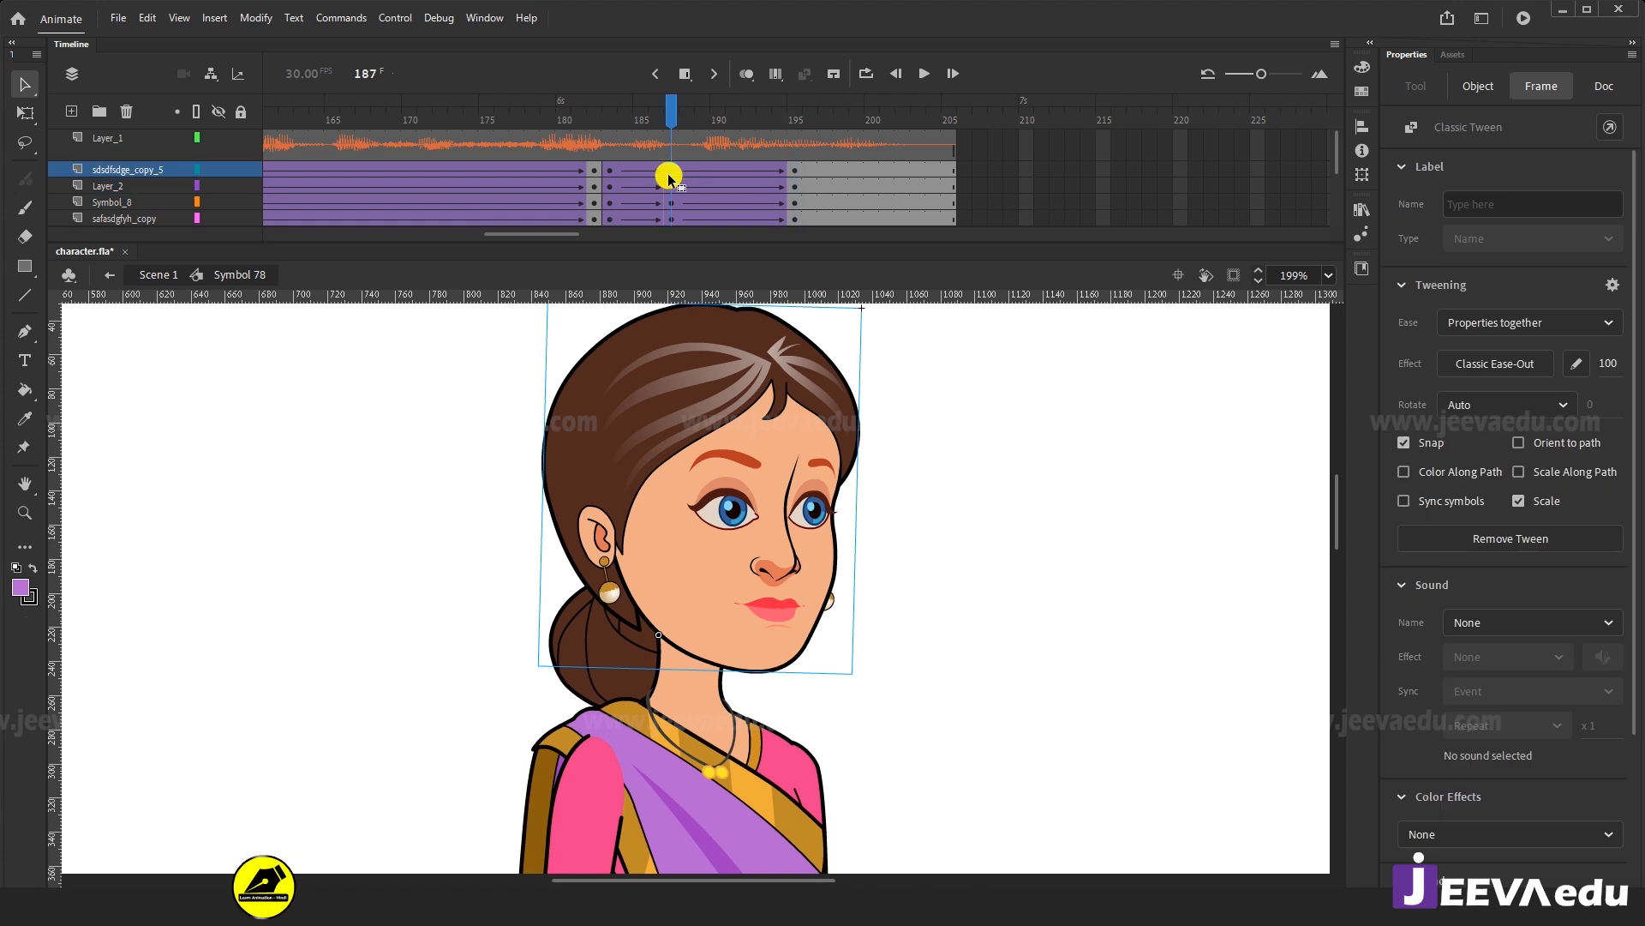
left_click(792, 171)
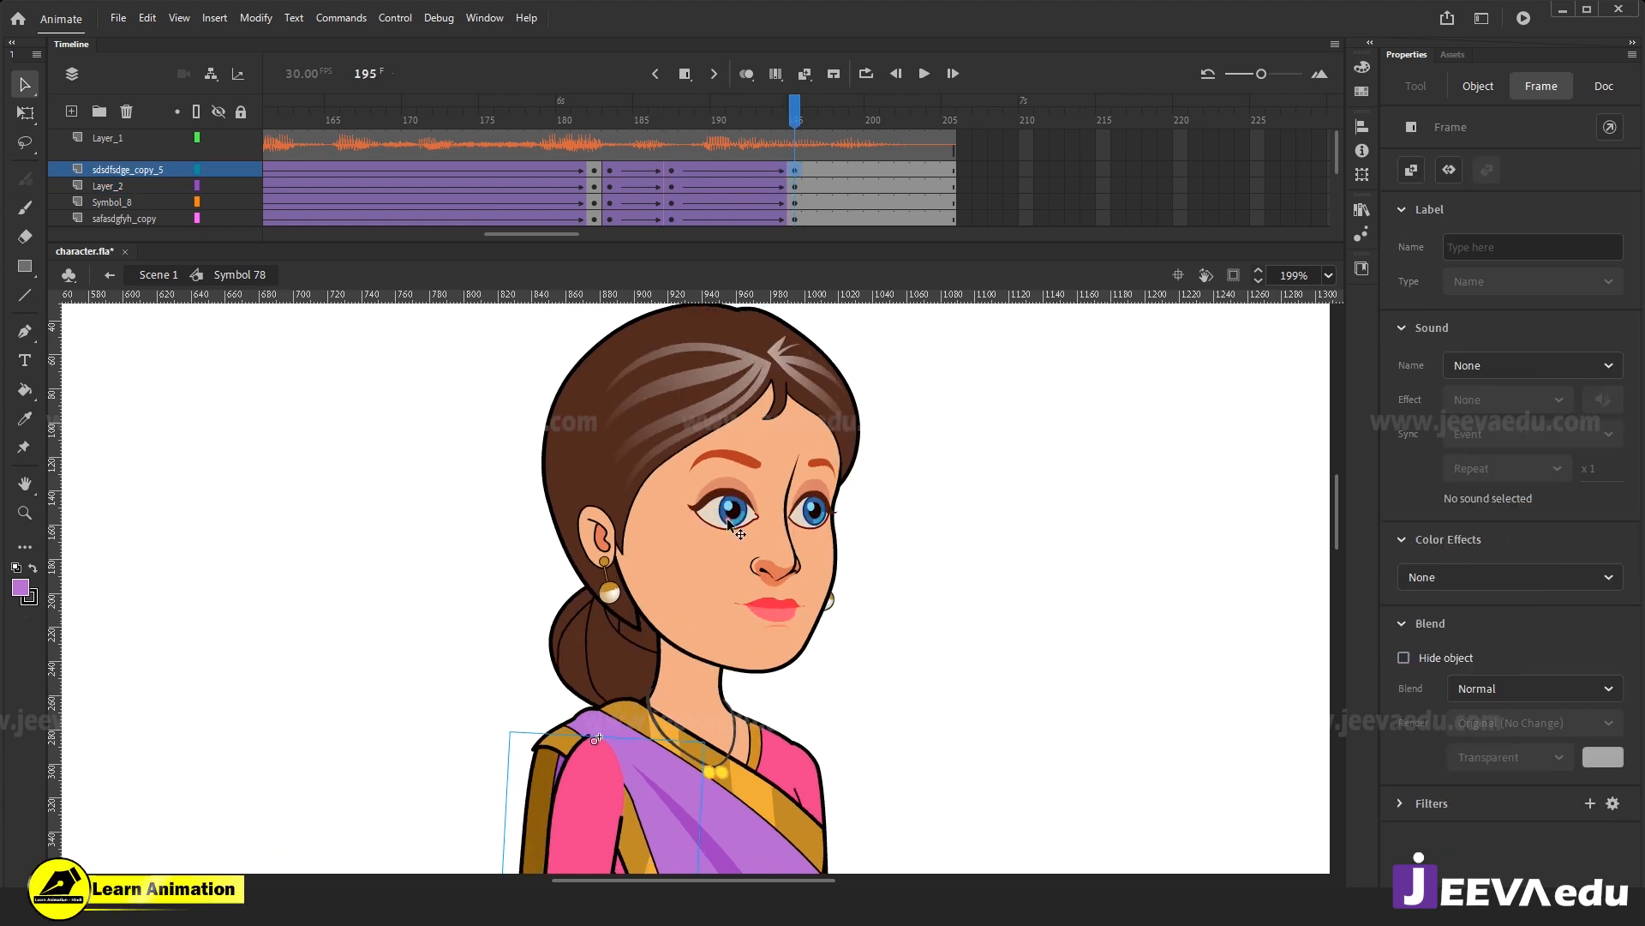
Reopen the head symbol and add keyframes on all its layers at frame 187.
left_click(730, 520)
double_click(730, 520)
left_click(669, 149)
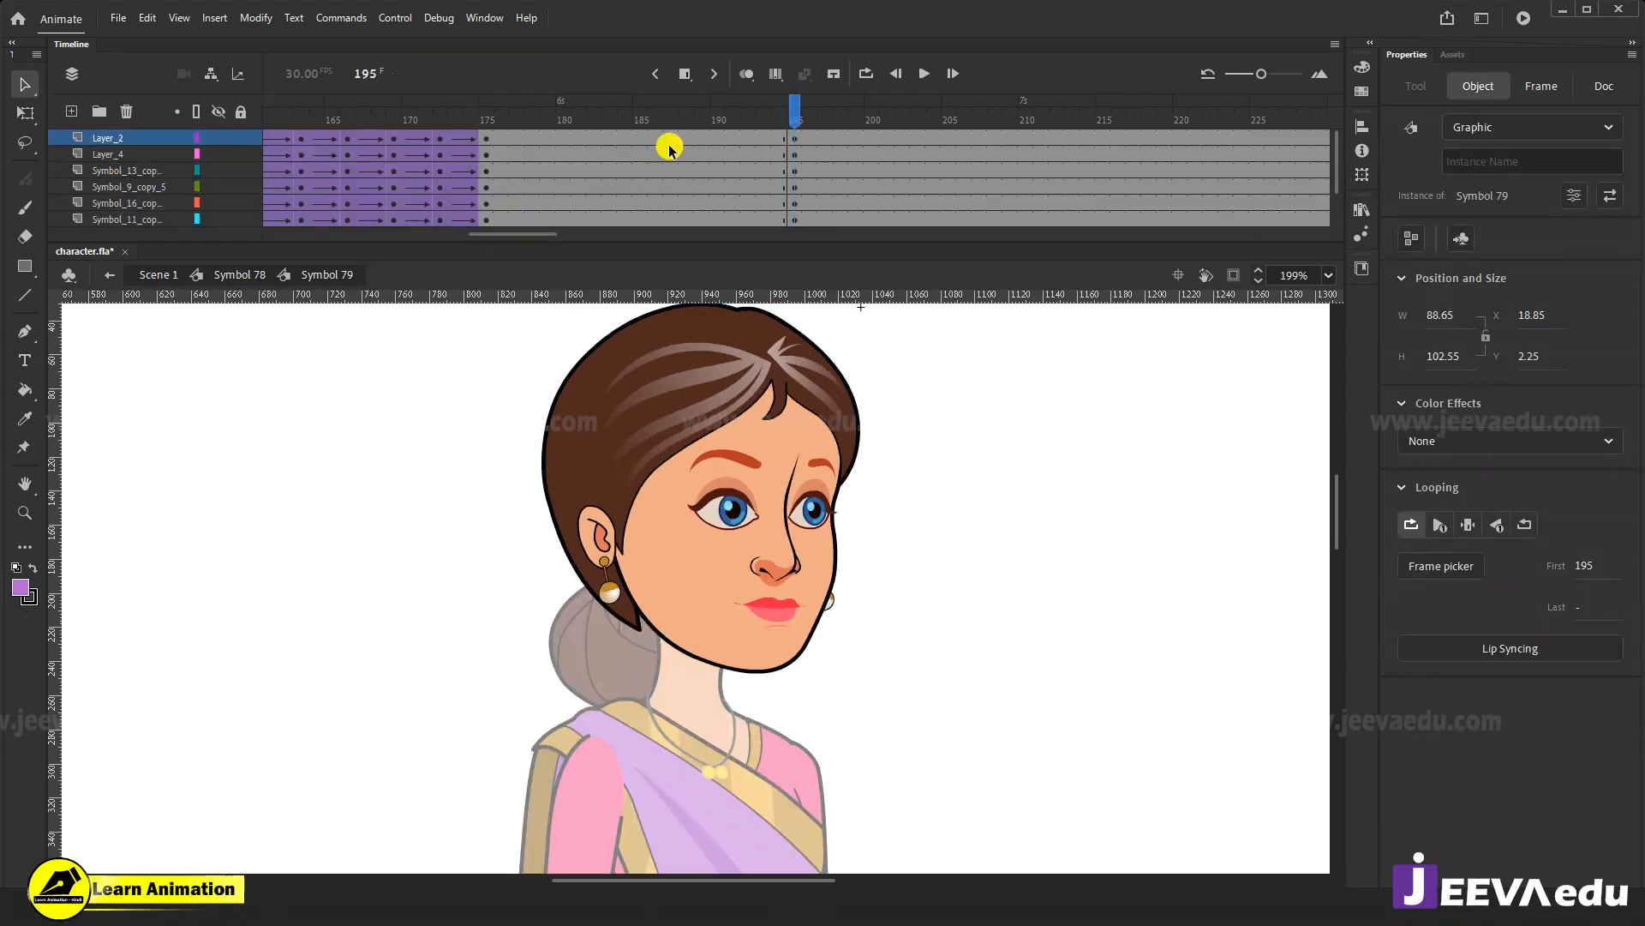
left_click(674, 135)
left_click_drag(670, 152, 670, 253)
key("F6")
scroll(690, 154, "up", 3)
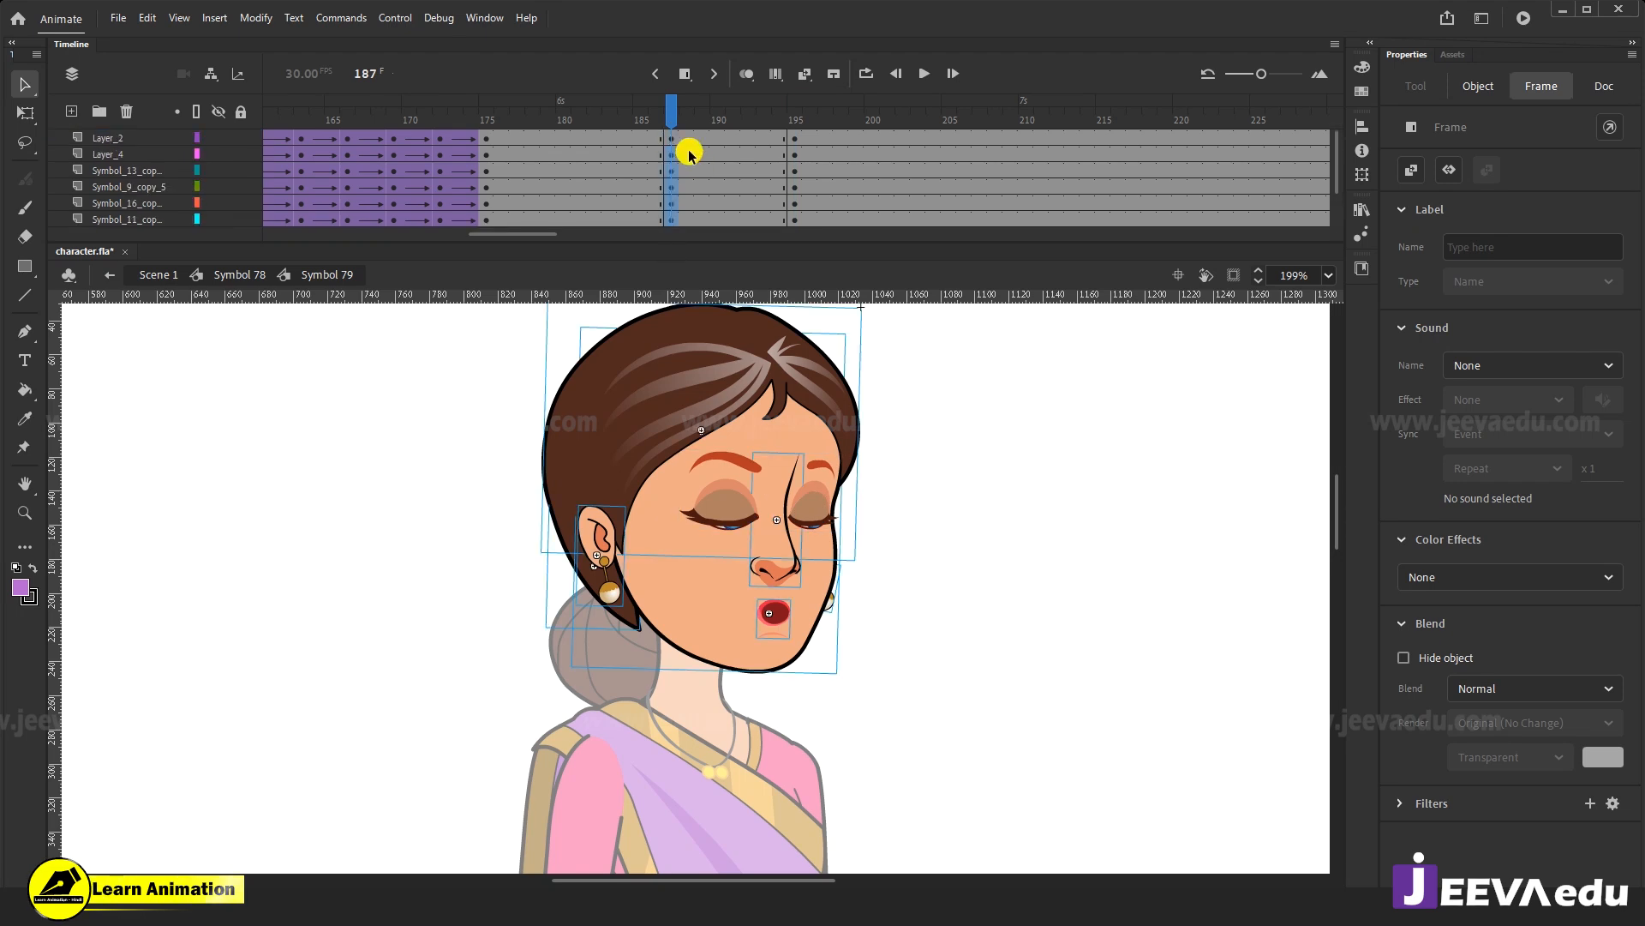
Create classic tweens on all head layers between frames 187 and 195, with the ease set to Classic Ease-Out 100.
left_click_drag(695, 147, 723, 279)
right_click(733, 178)
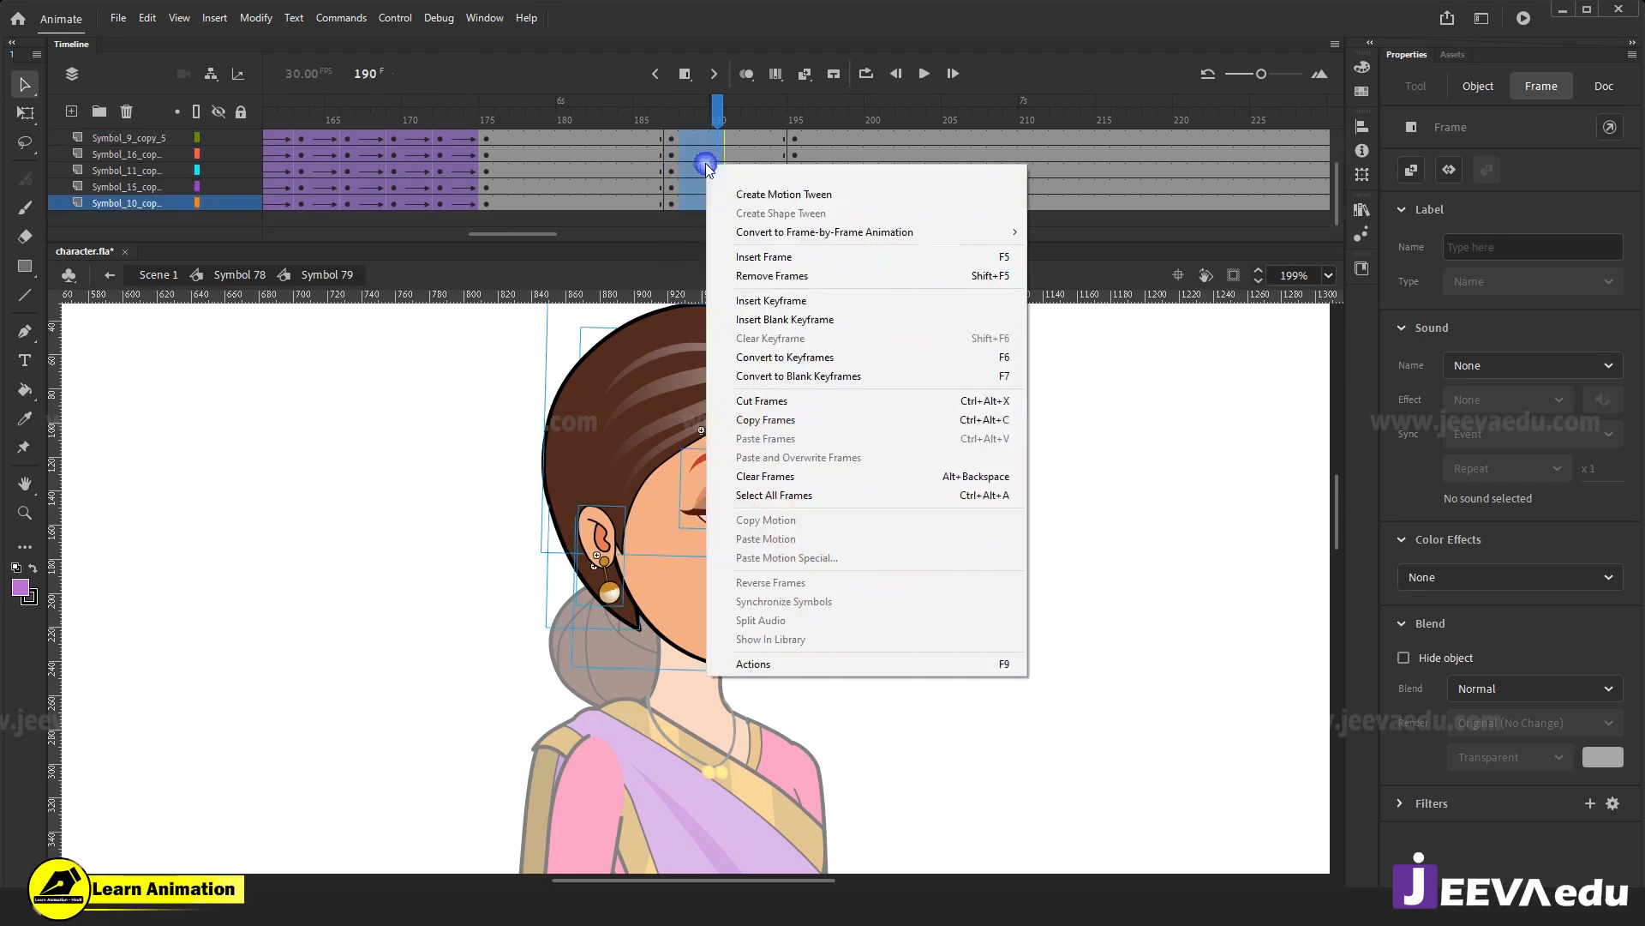
left_click(733, 178)
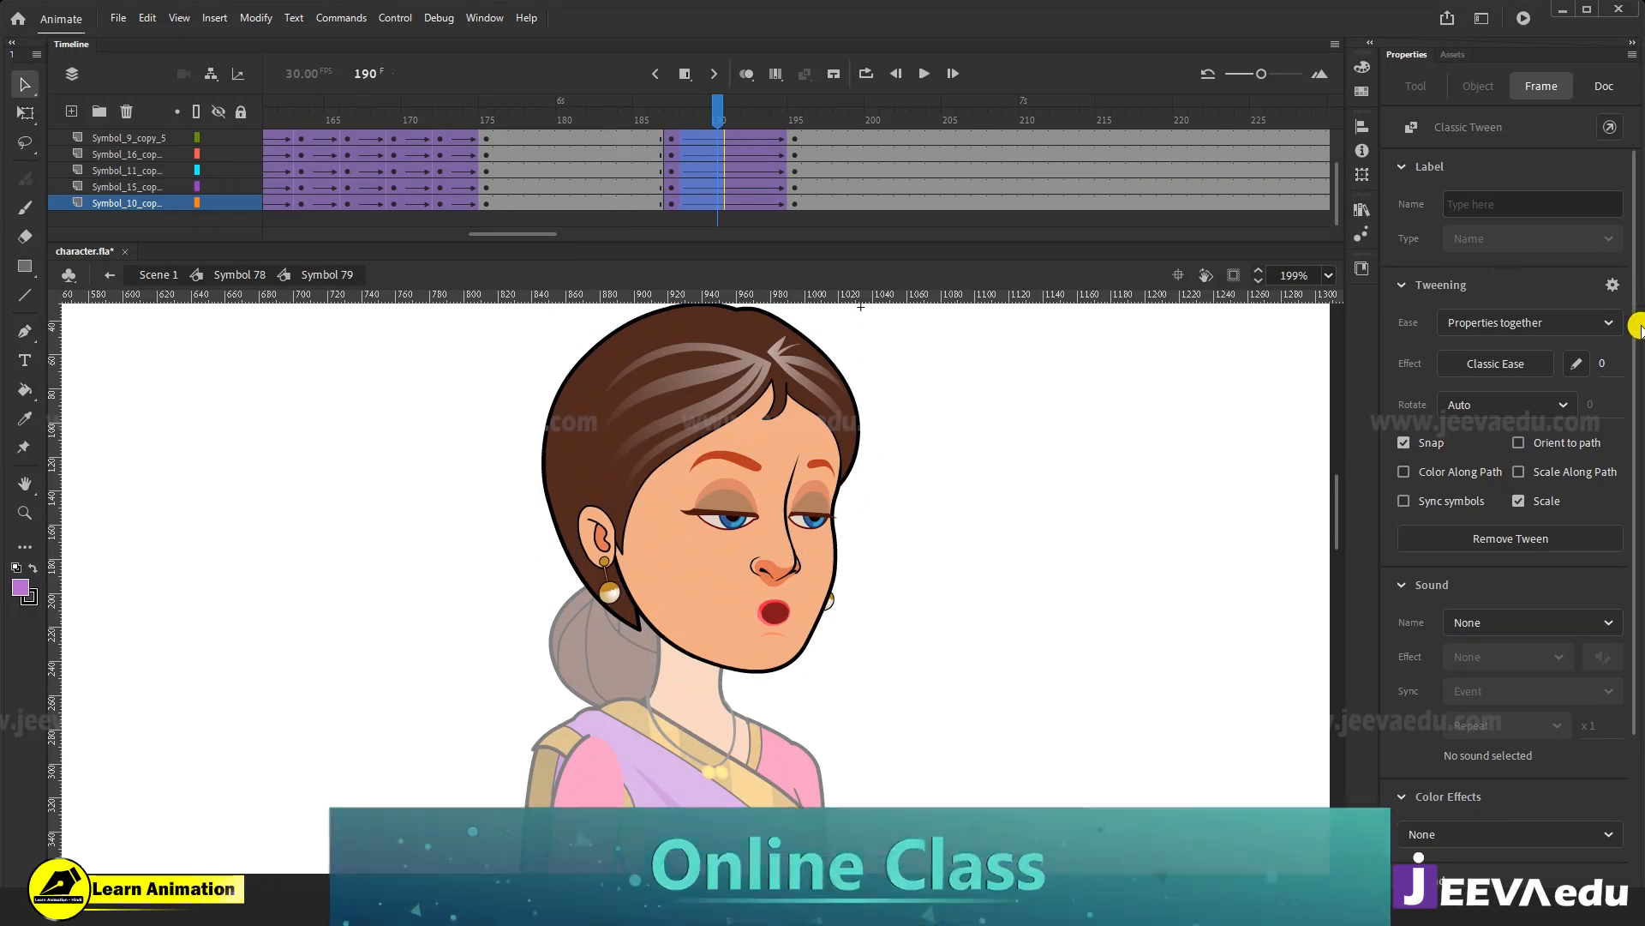
left_click_drag(1603, 364, 1643, 364)
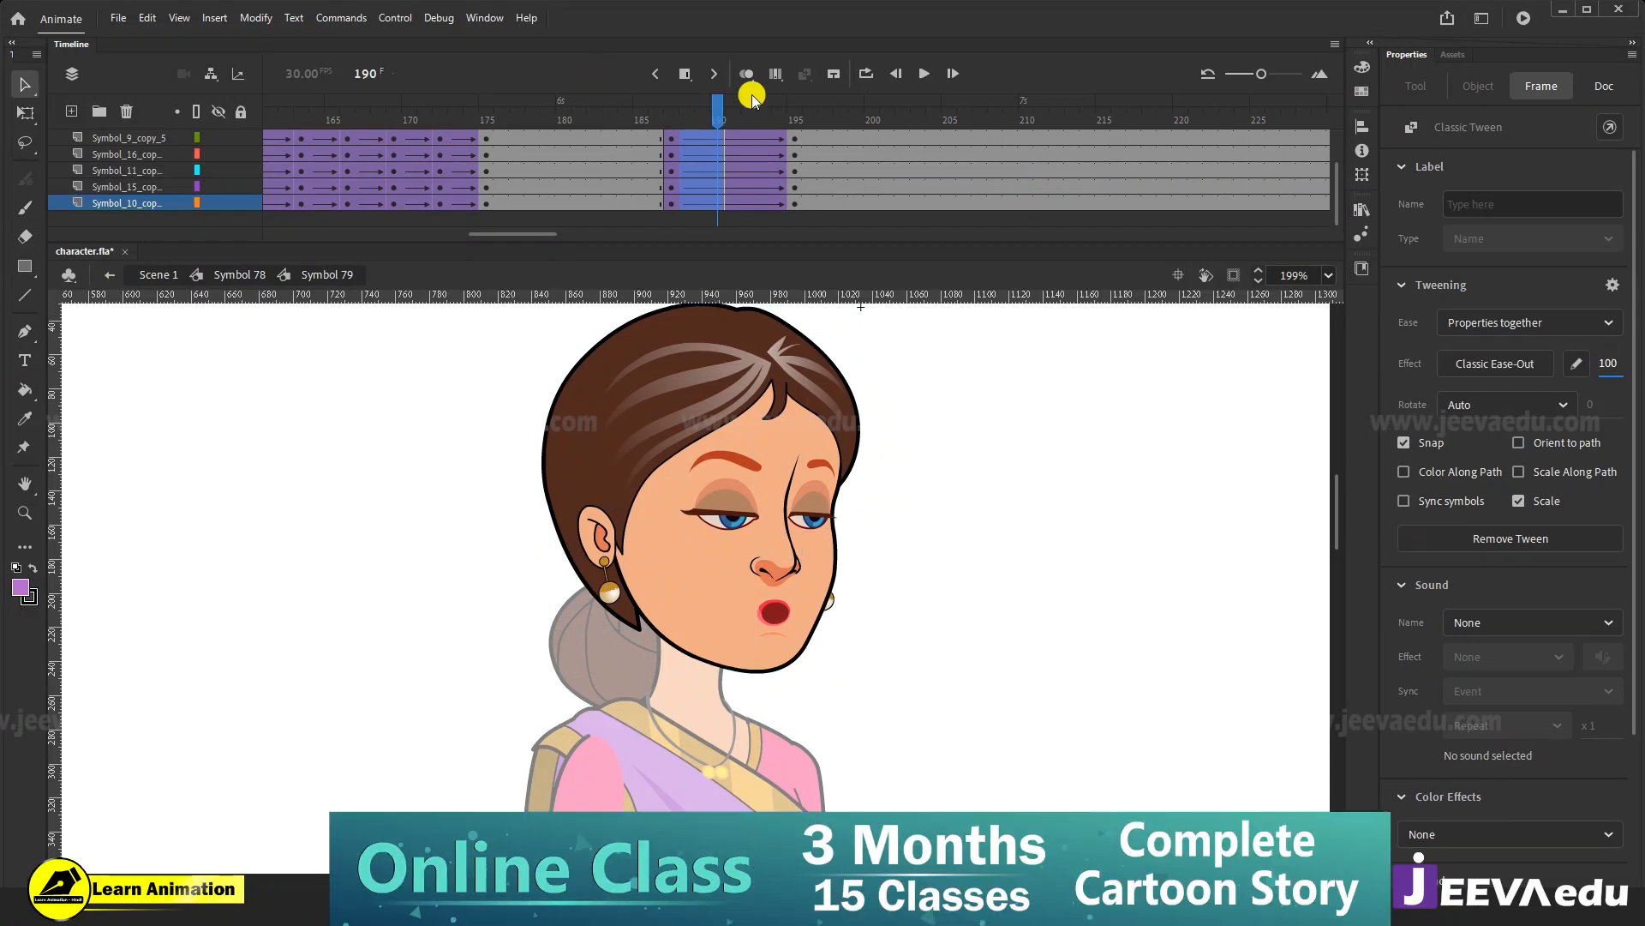
Nudge the eyes, nose and mouth slightly upward together at frame 195 inside the head symbol.
left_click_drag(753, 101, 780, 112)
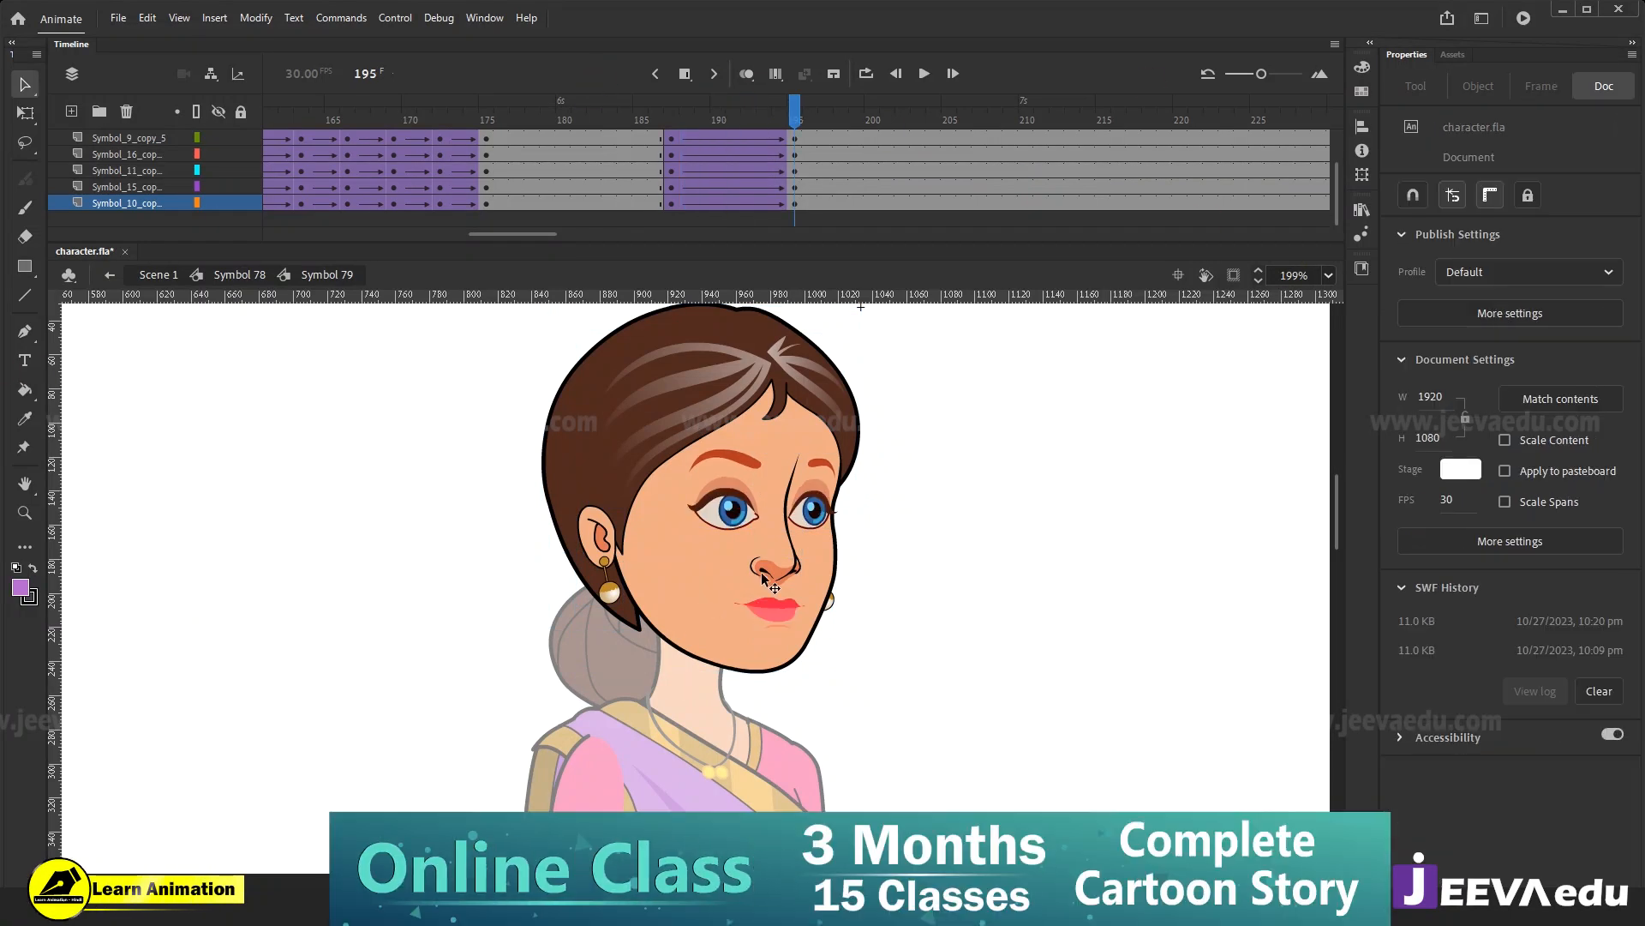
left_click(787, 522)
left_click(783, 607)
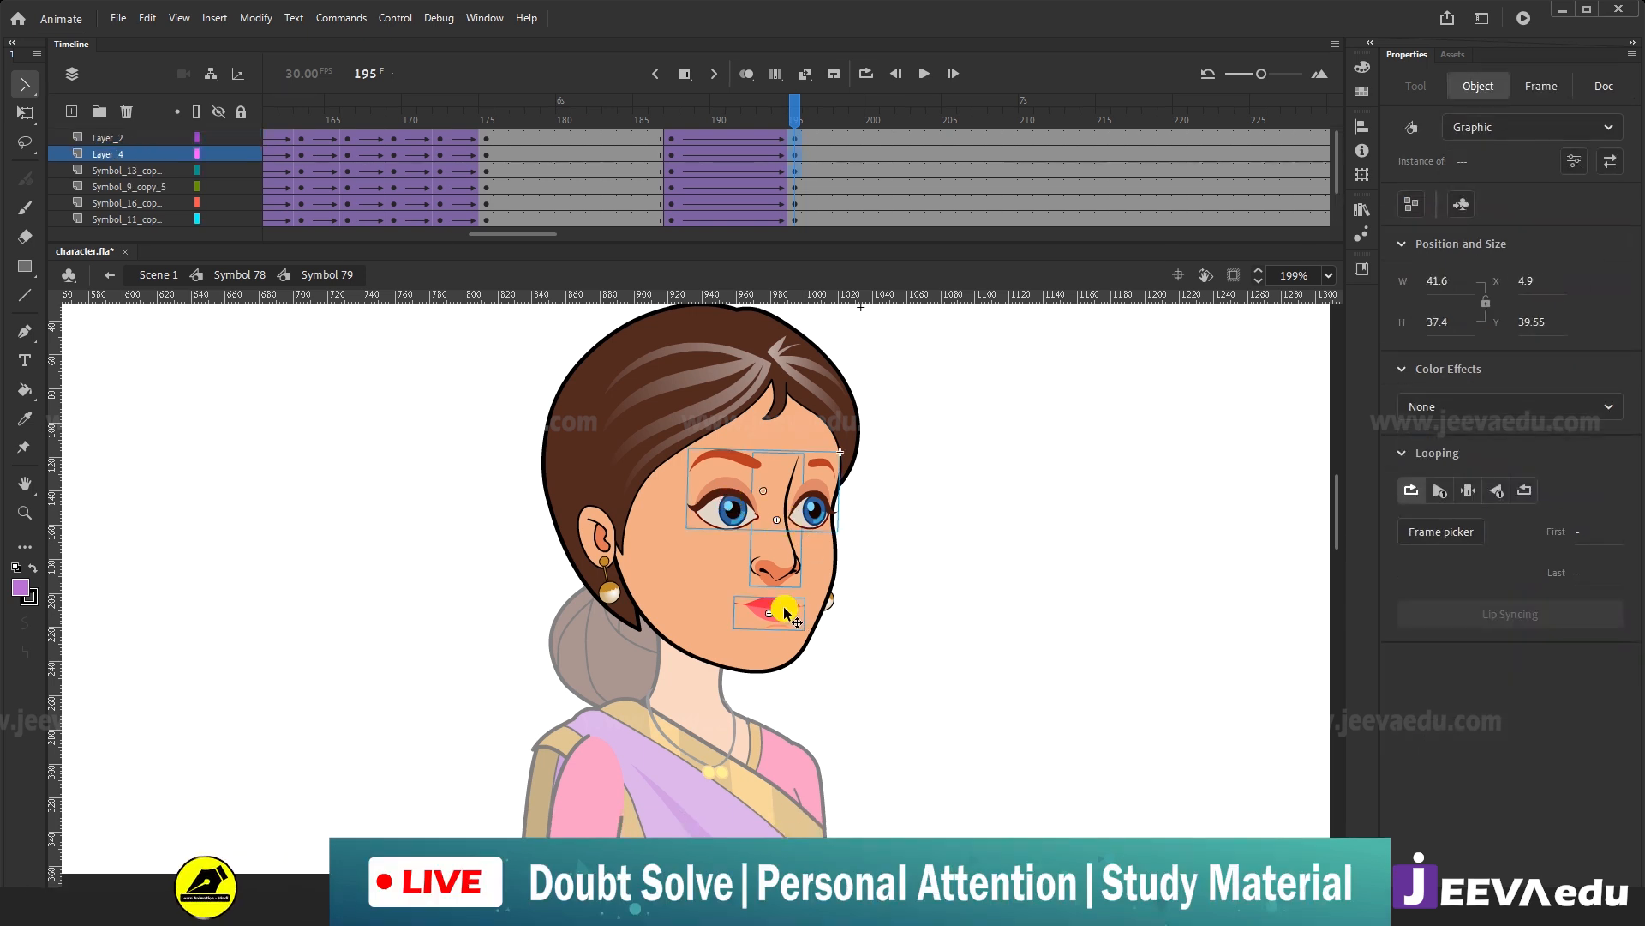
key("Up")
key("Up")
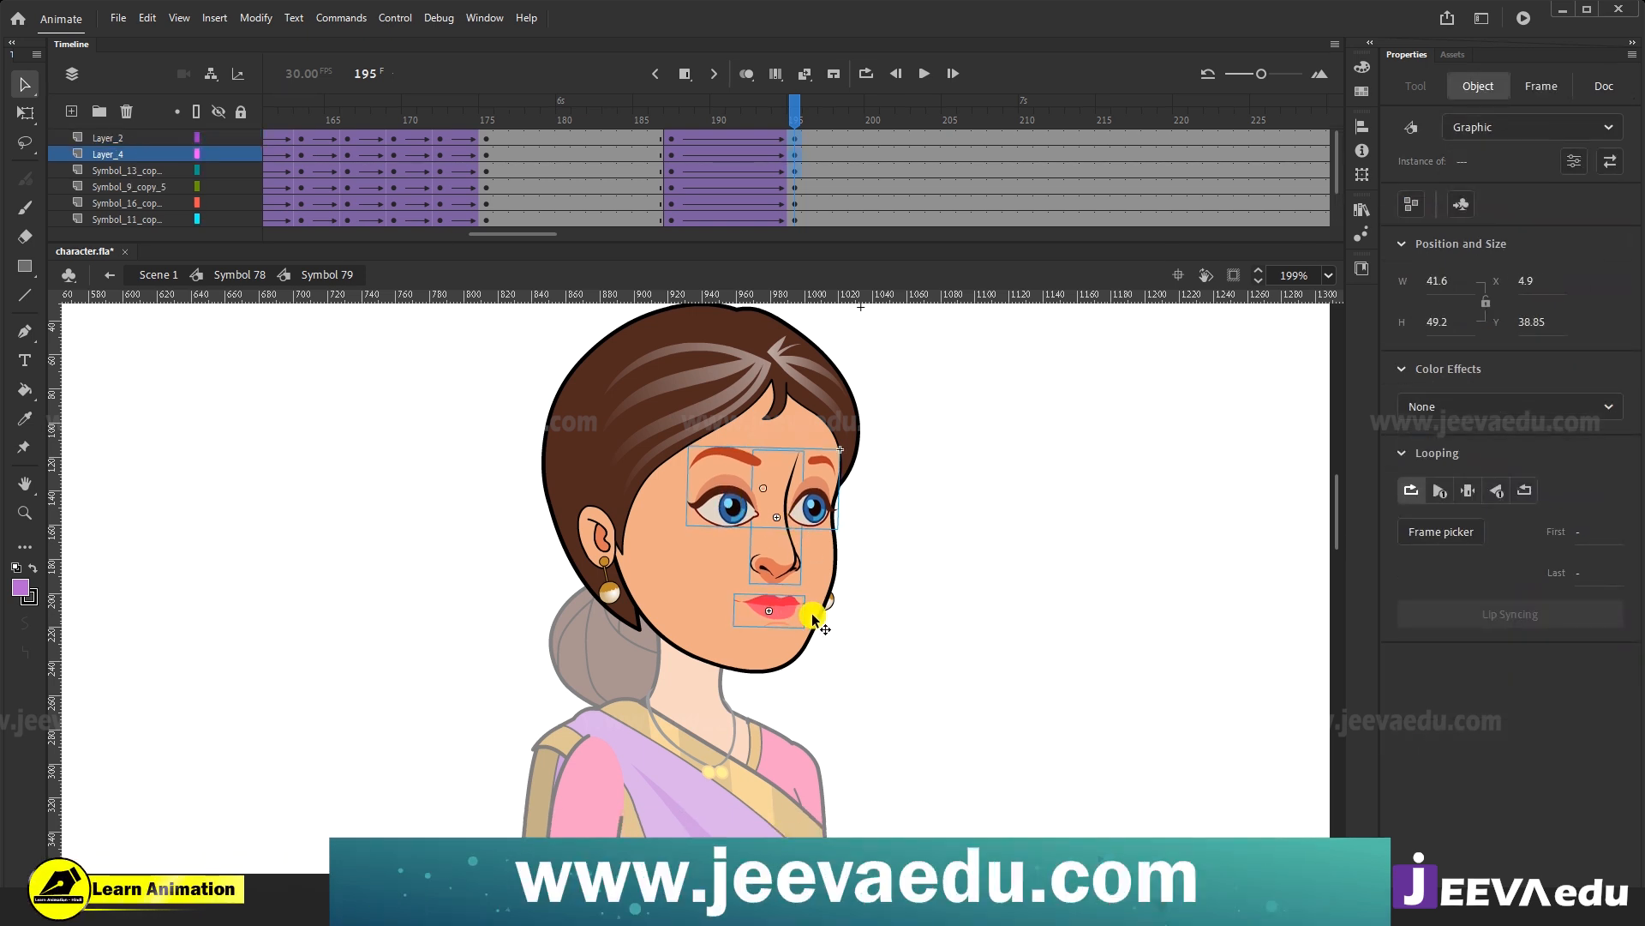
Rotate the far earring slightly inward behind the face at frame 195.
left_click(831, 602)
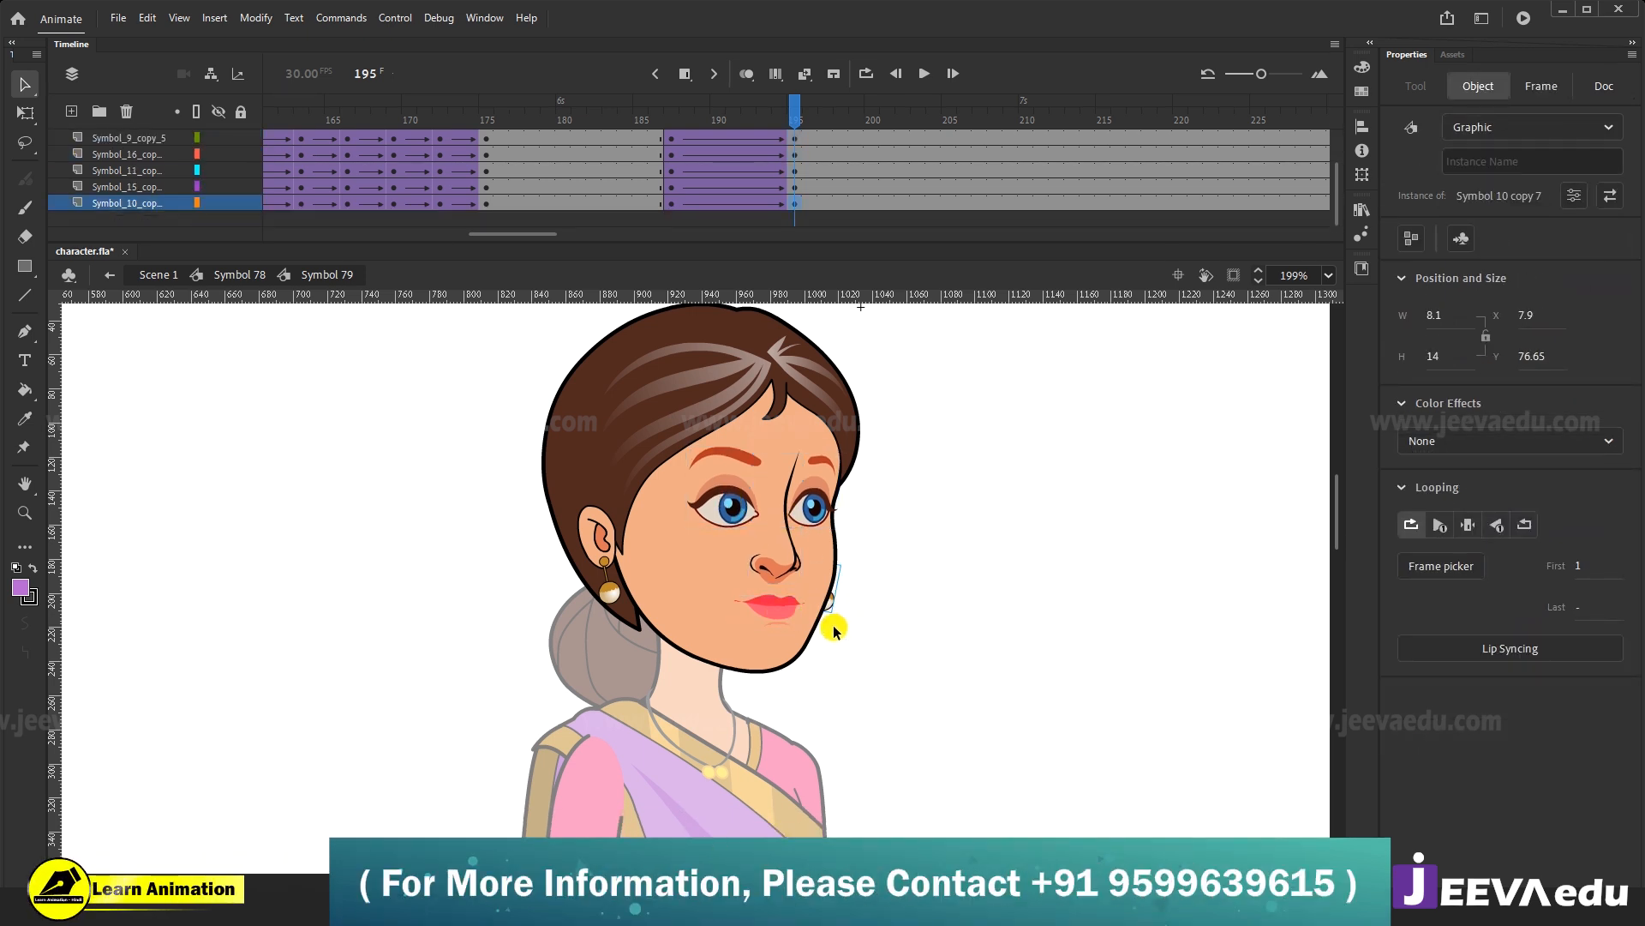
key("q")
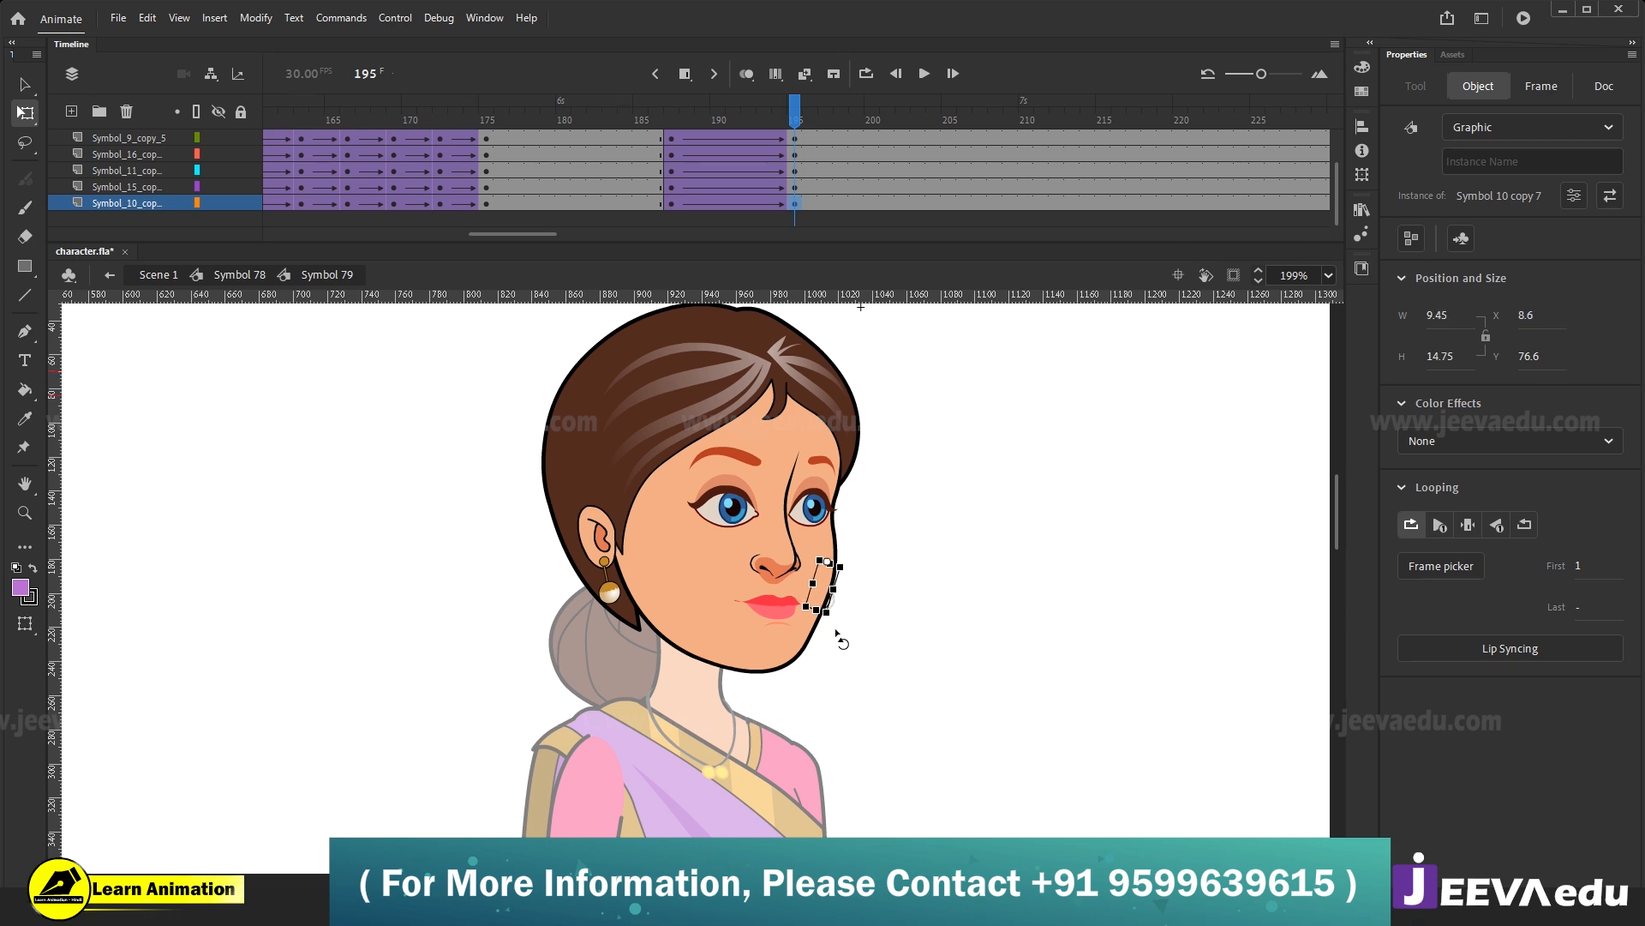
left_click_drag(836, 635, 834, 636)
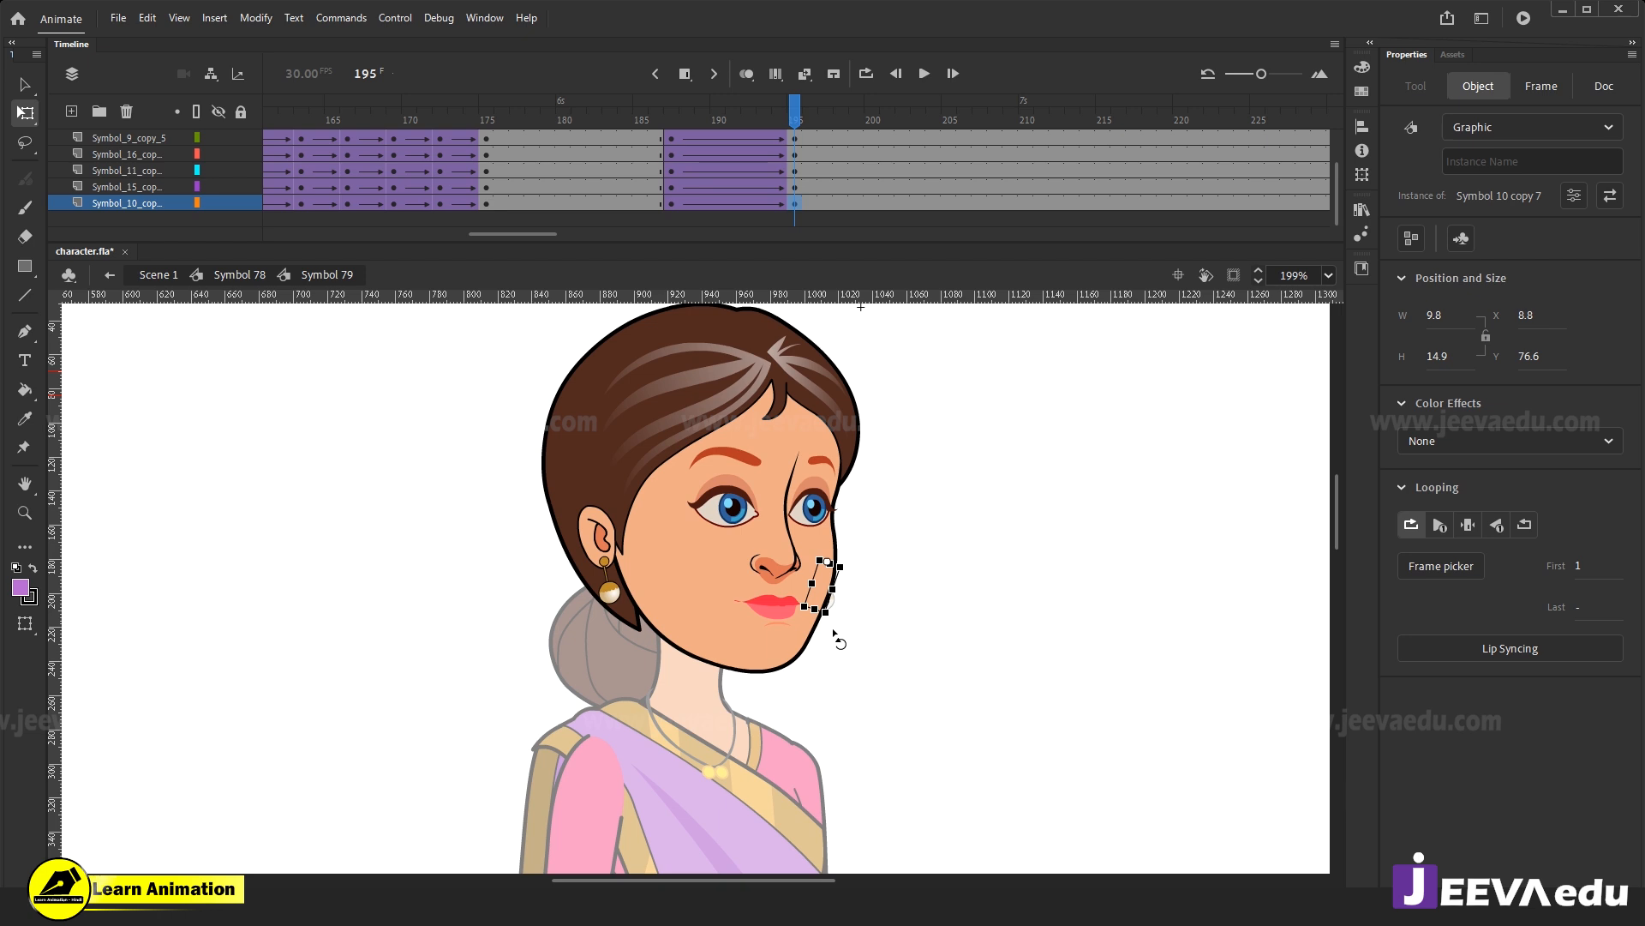
left_click(593, 551)
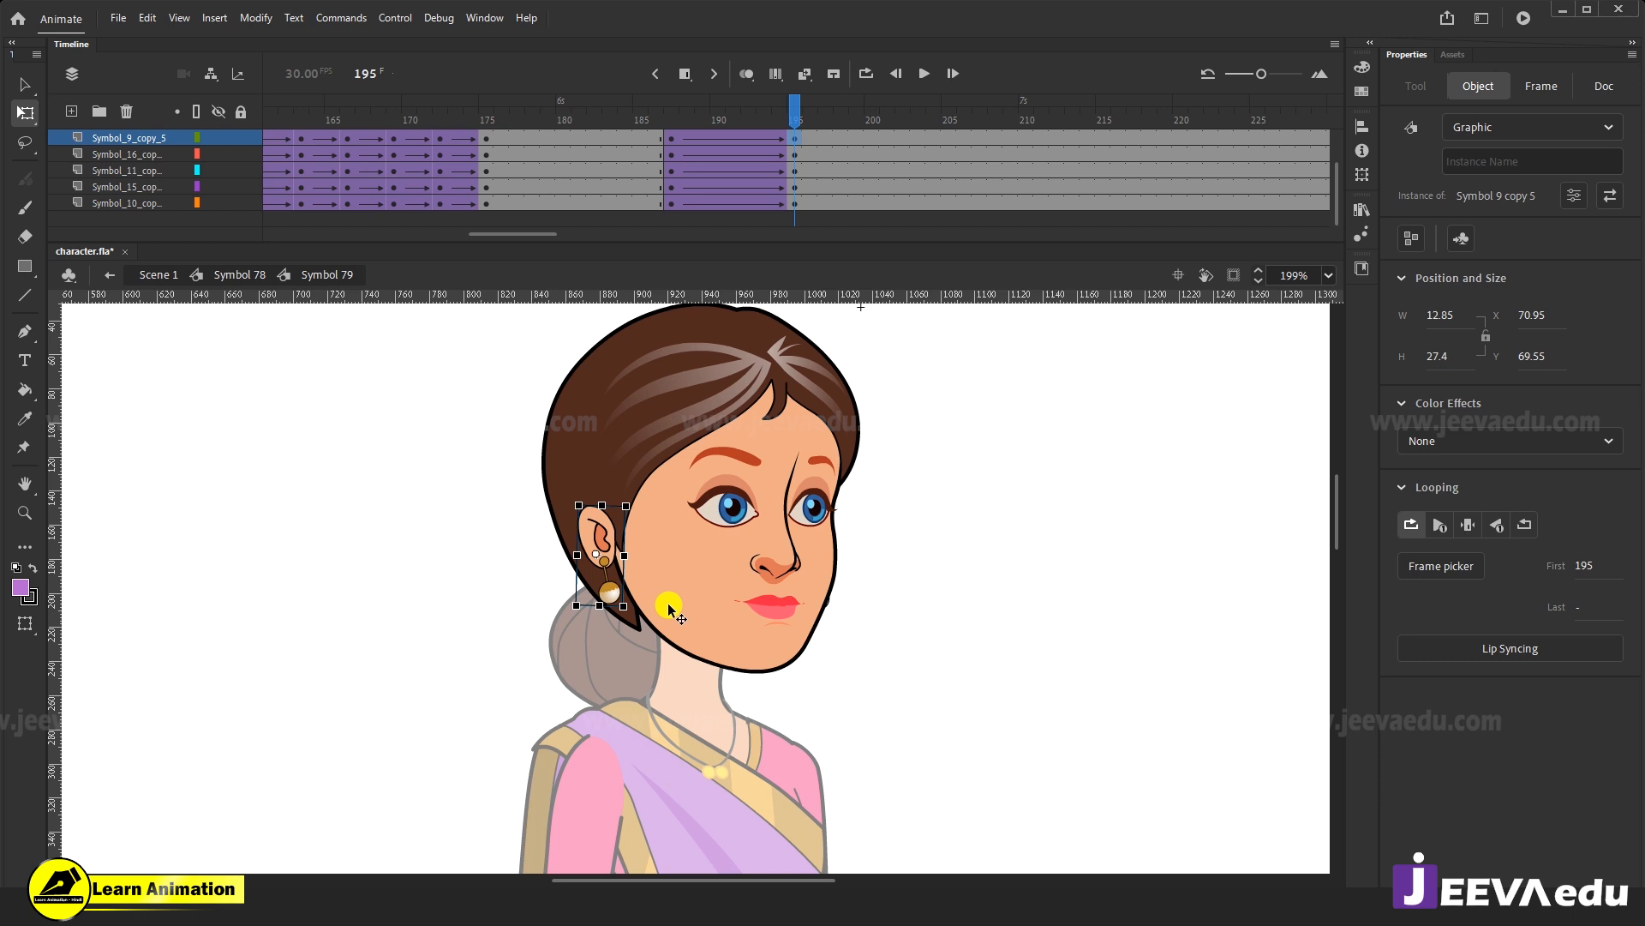
Return to Symbol 78, review the motion around frame 182, and go back to frame 157.
left_click(237, 276)
left_click_drag(776, 102, 985, 204)
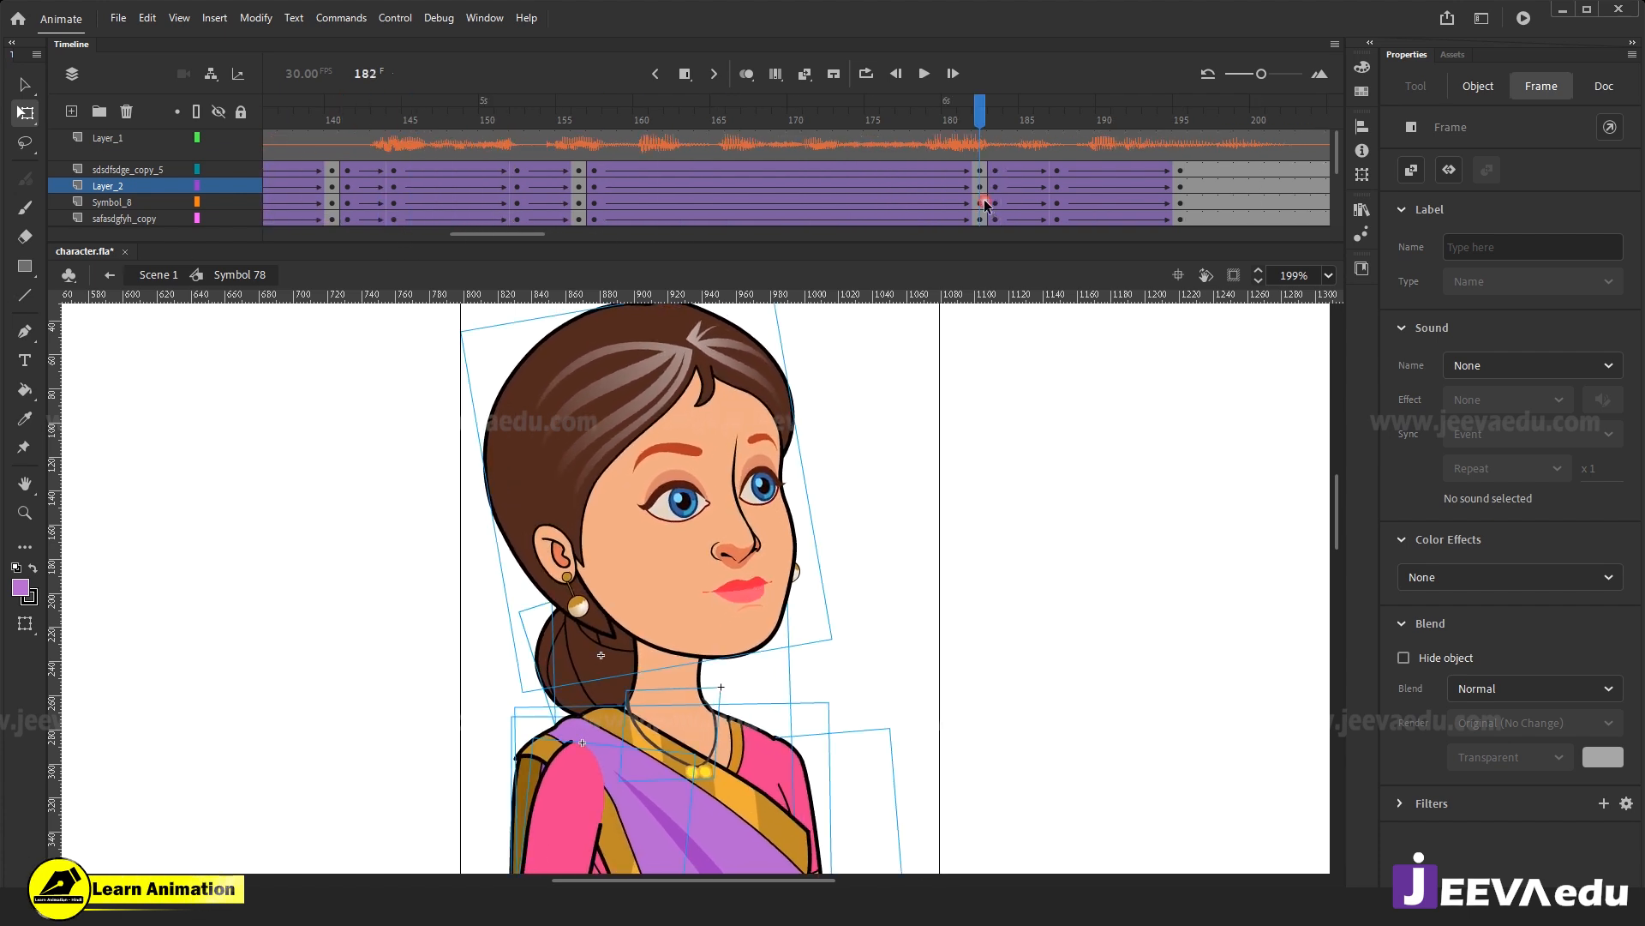
left_click(594, 170)
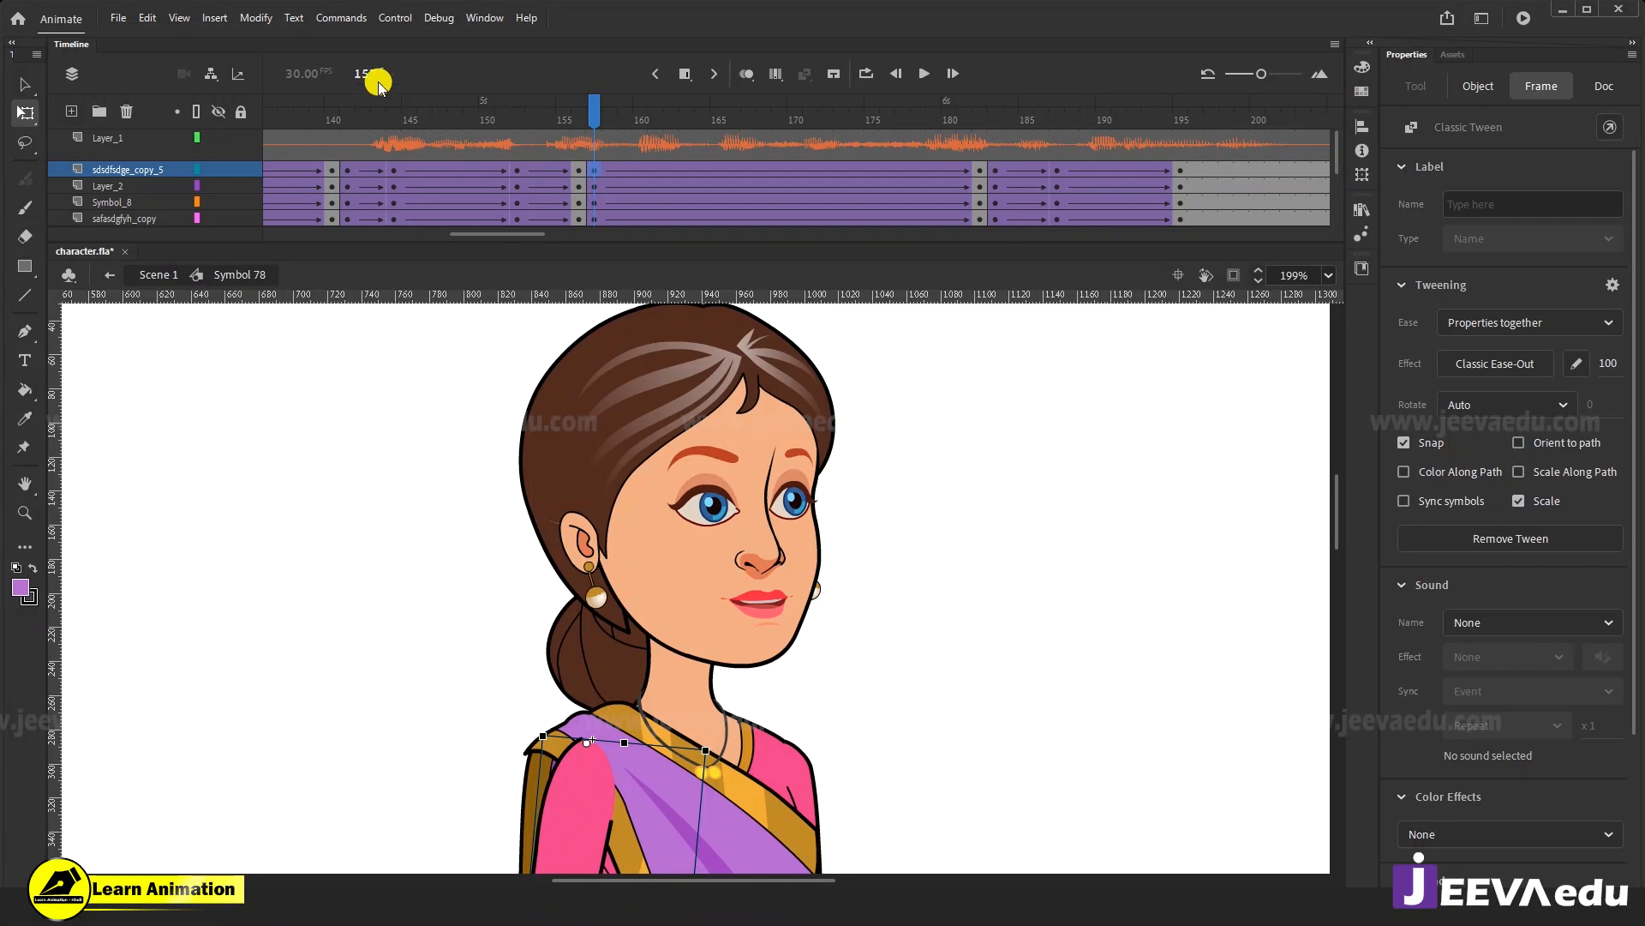
left_click_drag(595, 112, 979, 190)
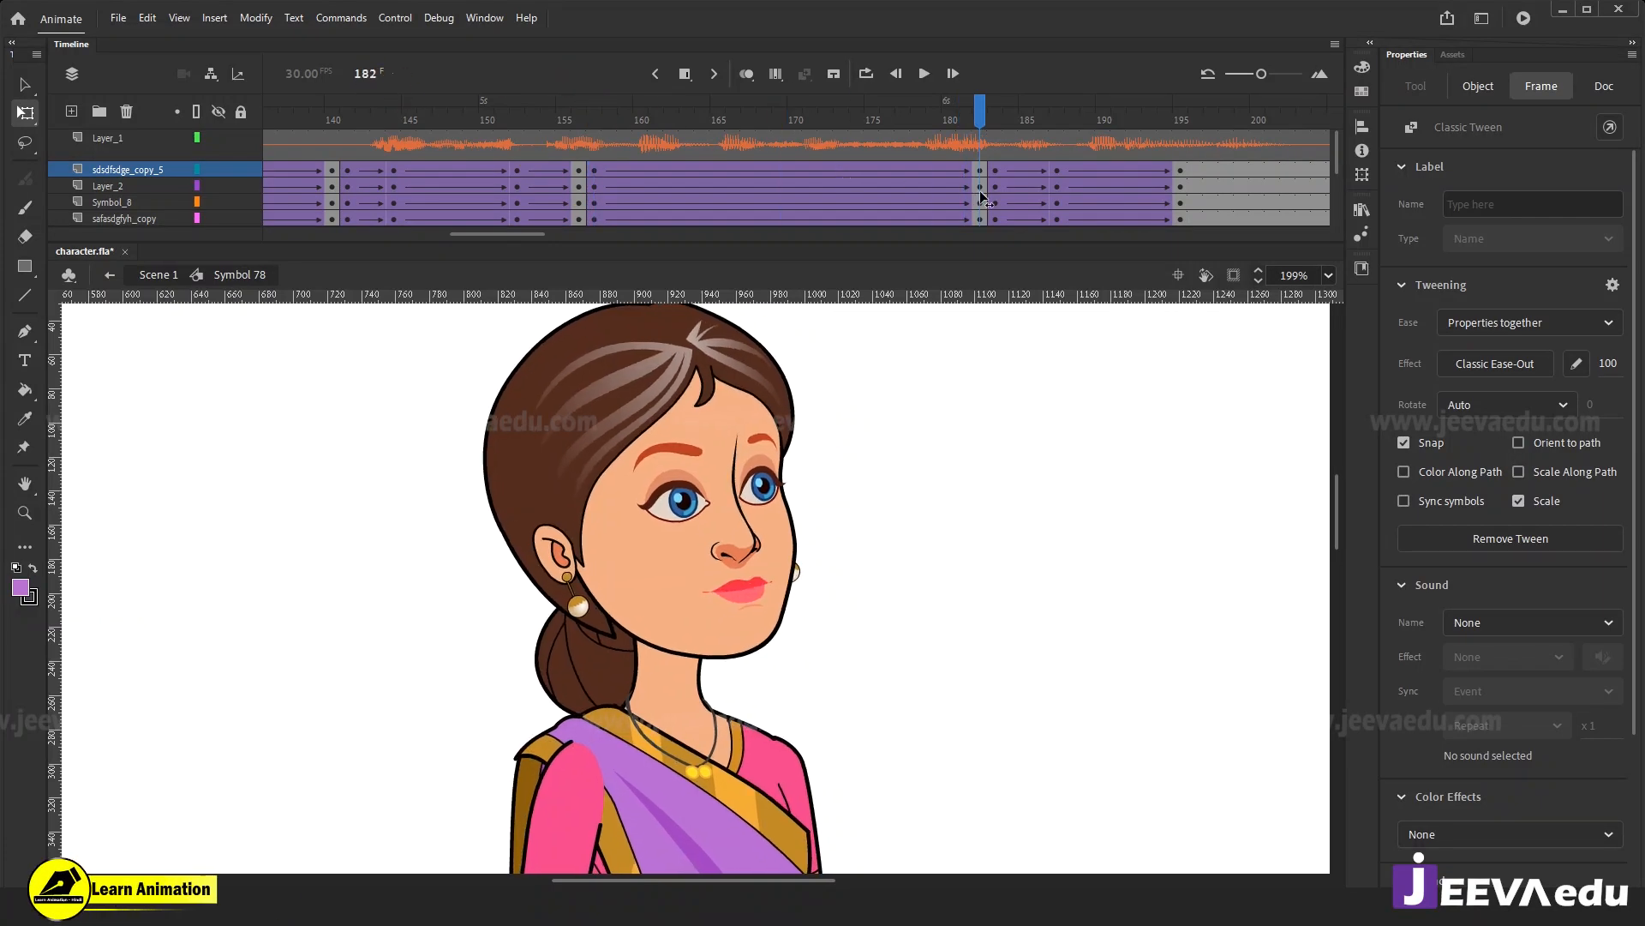
key("v")
double_click(667, 619)
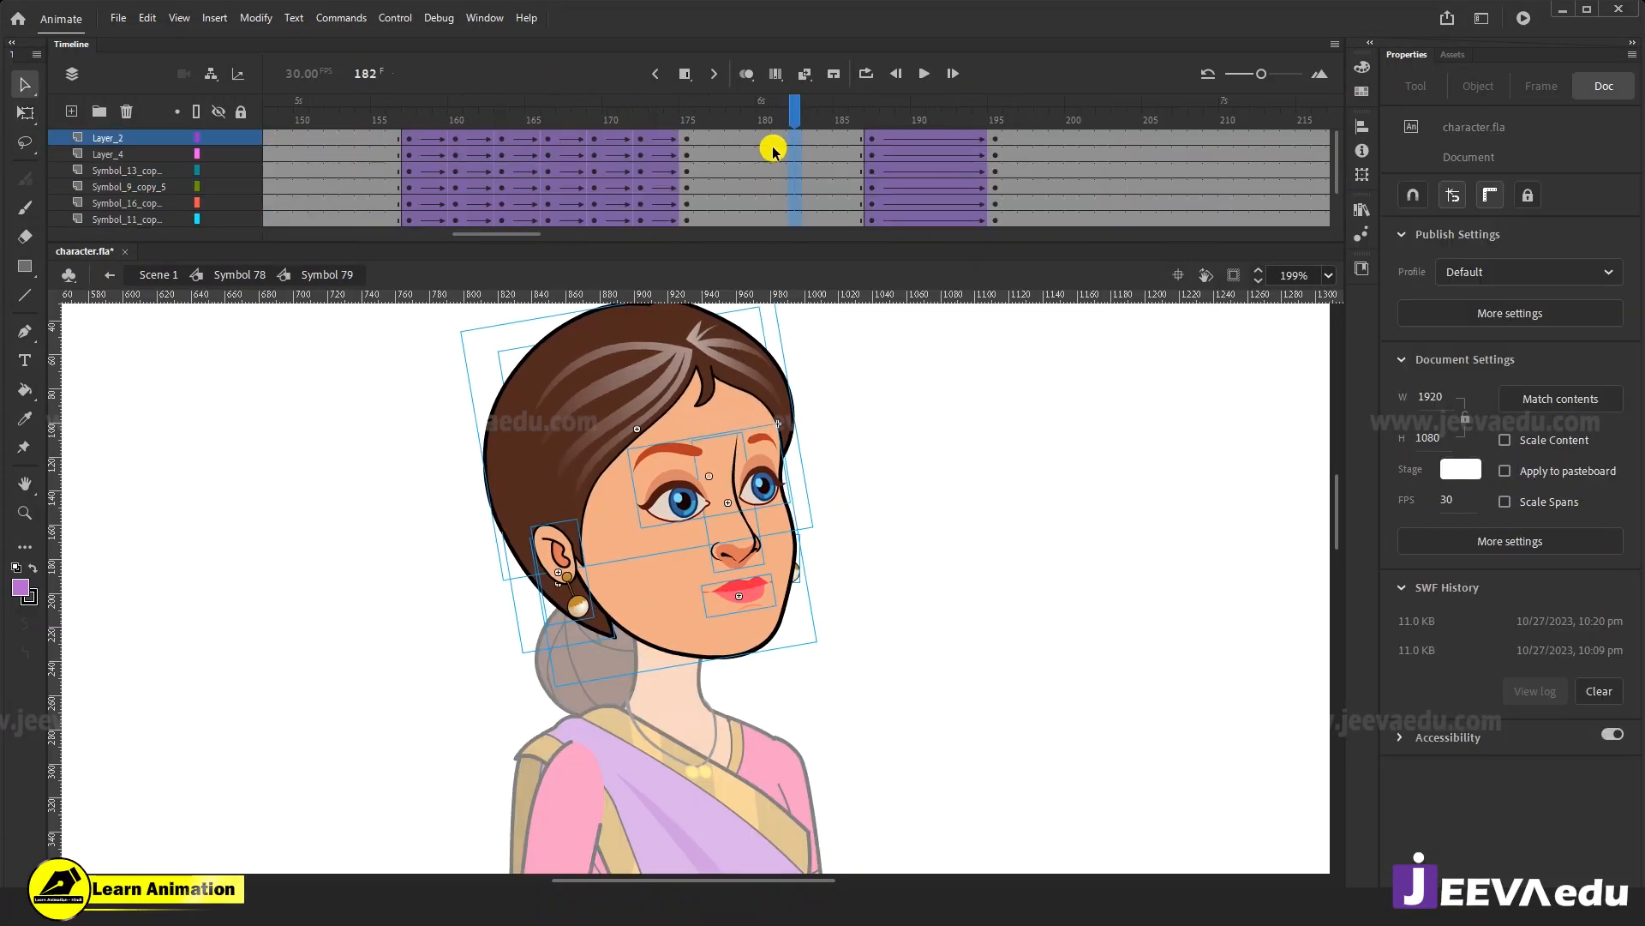
key("F6")
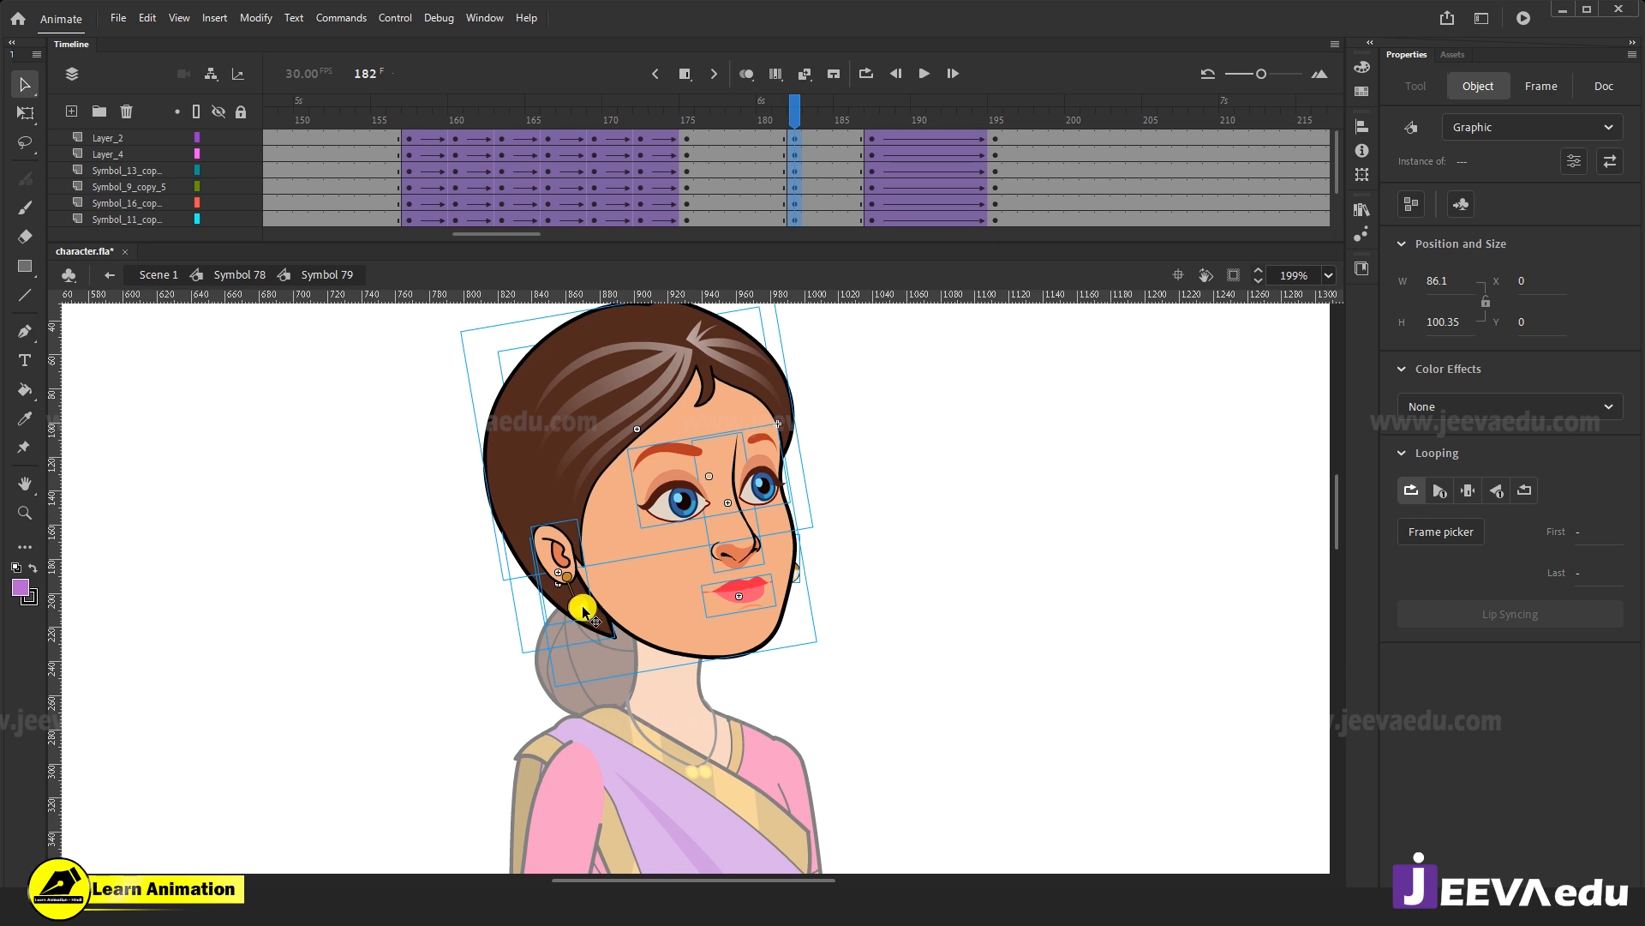
left_click(452, 617)
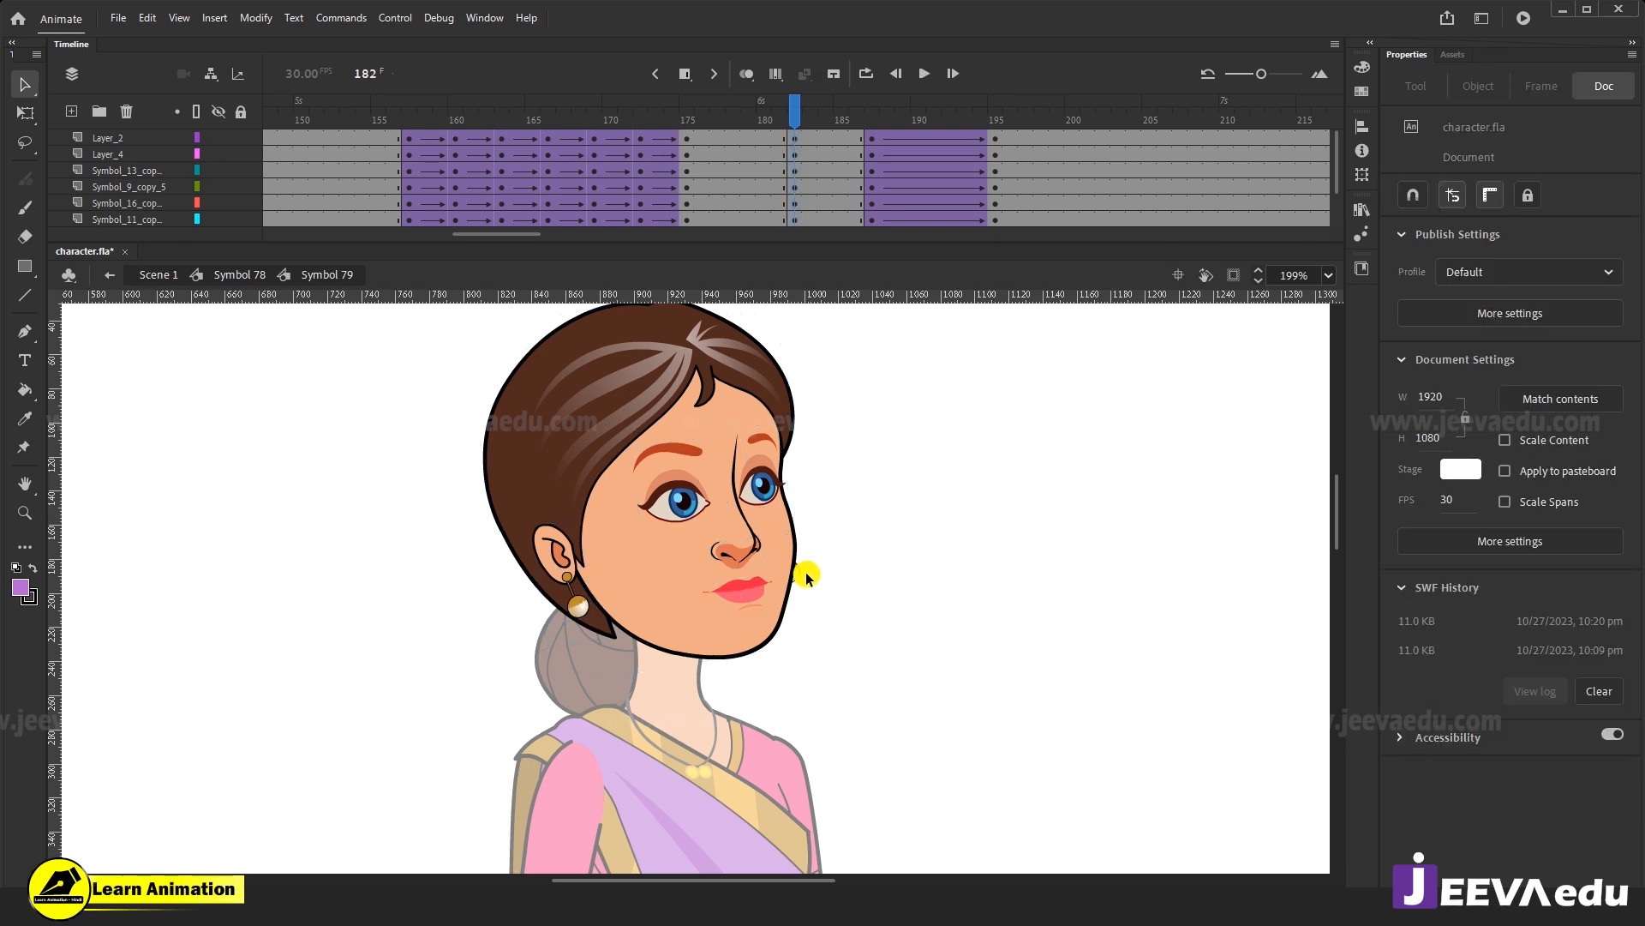
left_click(797, 576)
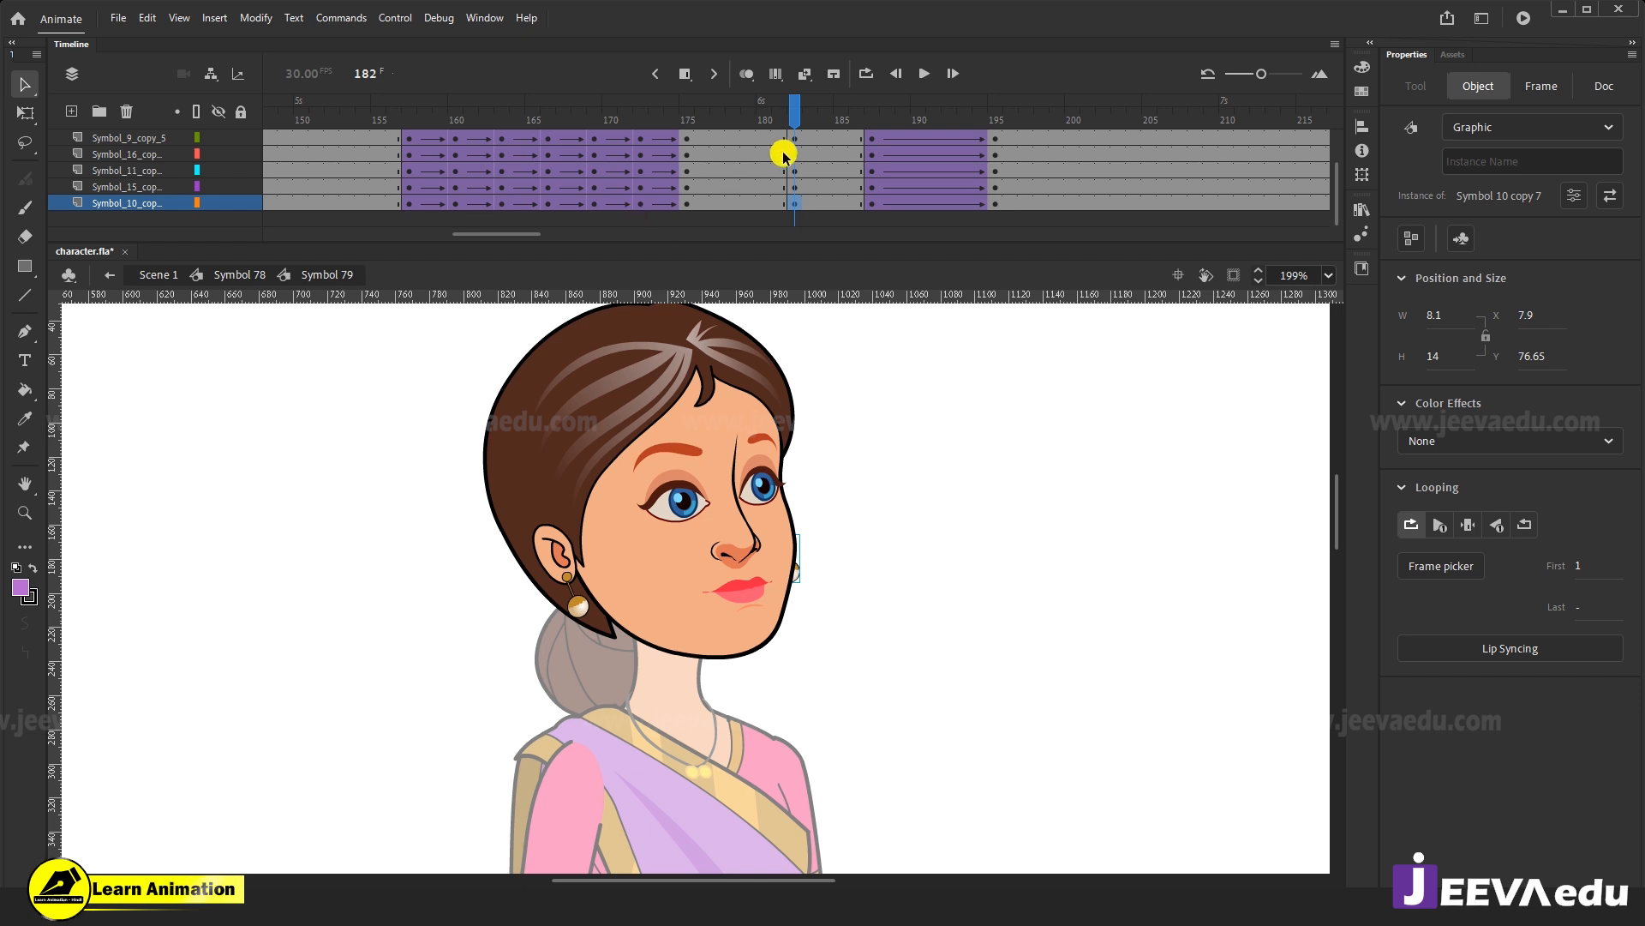
scroll(786, 148, "up", 1)
left_click_drag(790, 139, 787, 227)
right_click(794, 195)
left_click(830, 388)
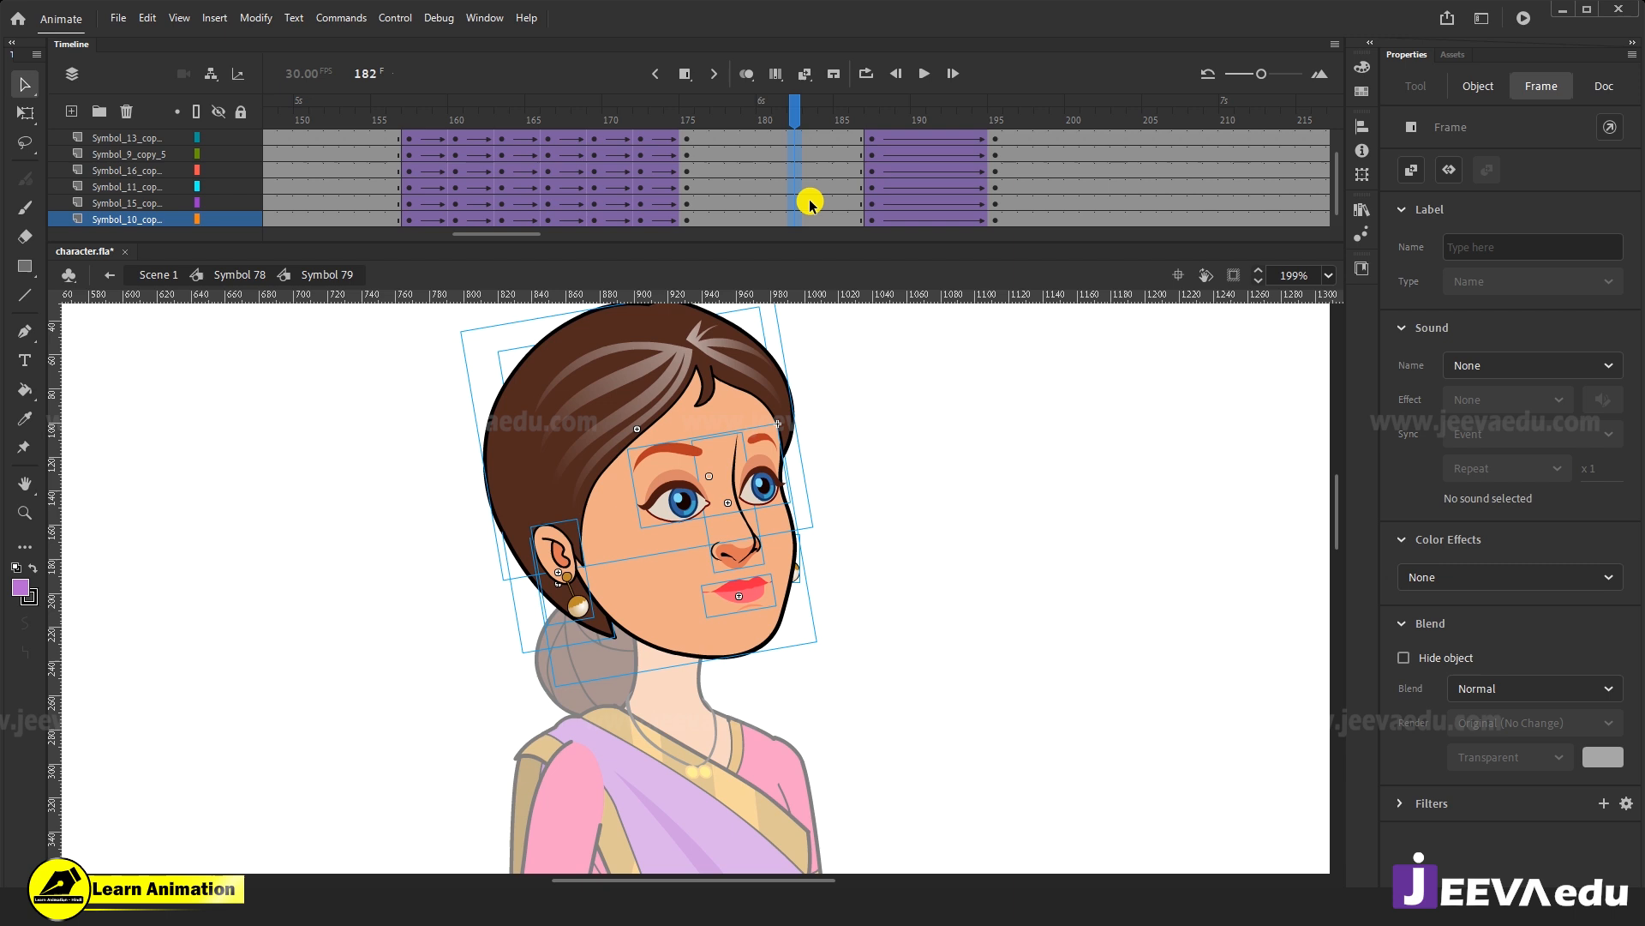
Insert a keyframe at frame 182 on the earring layer inside the near ear symbol and return to Symbol 78.
left_click(491, 624)
left_click(557, 563)
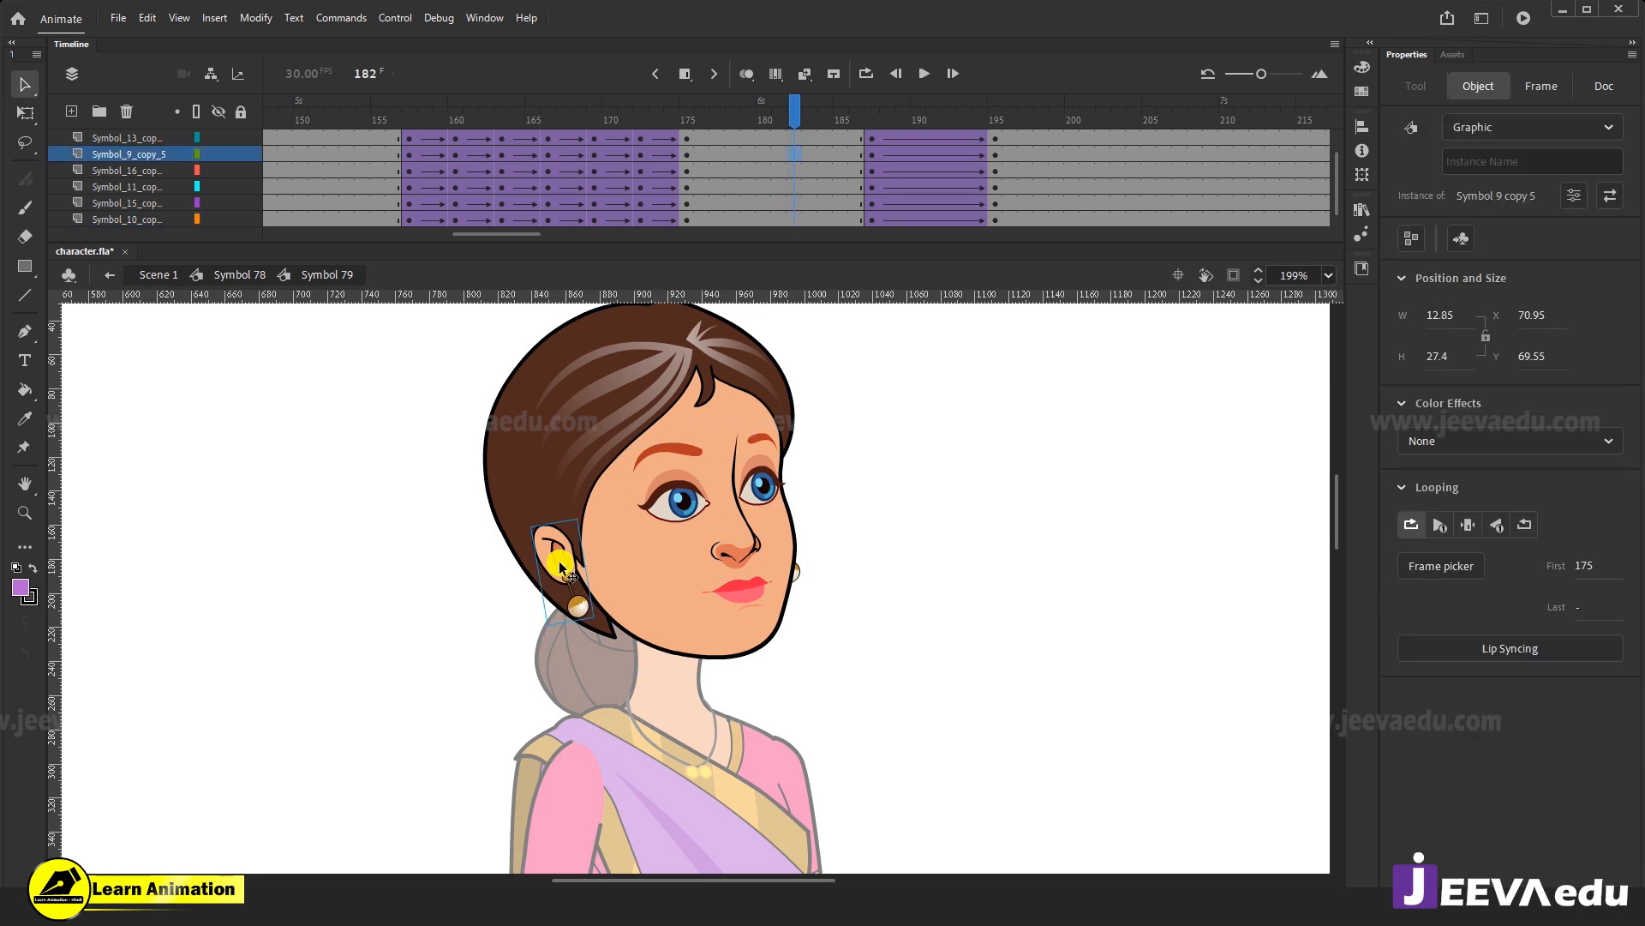
double_click(559, 563)
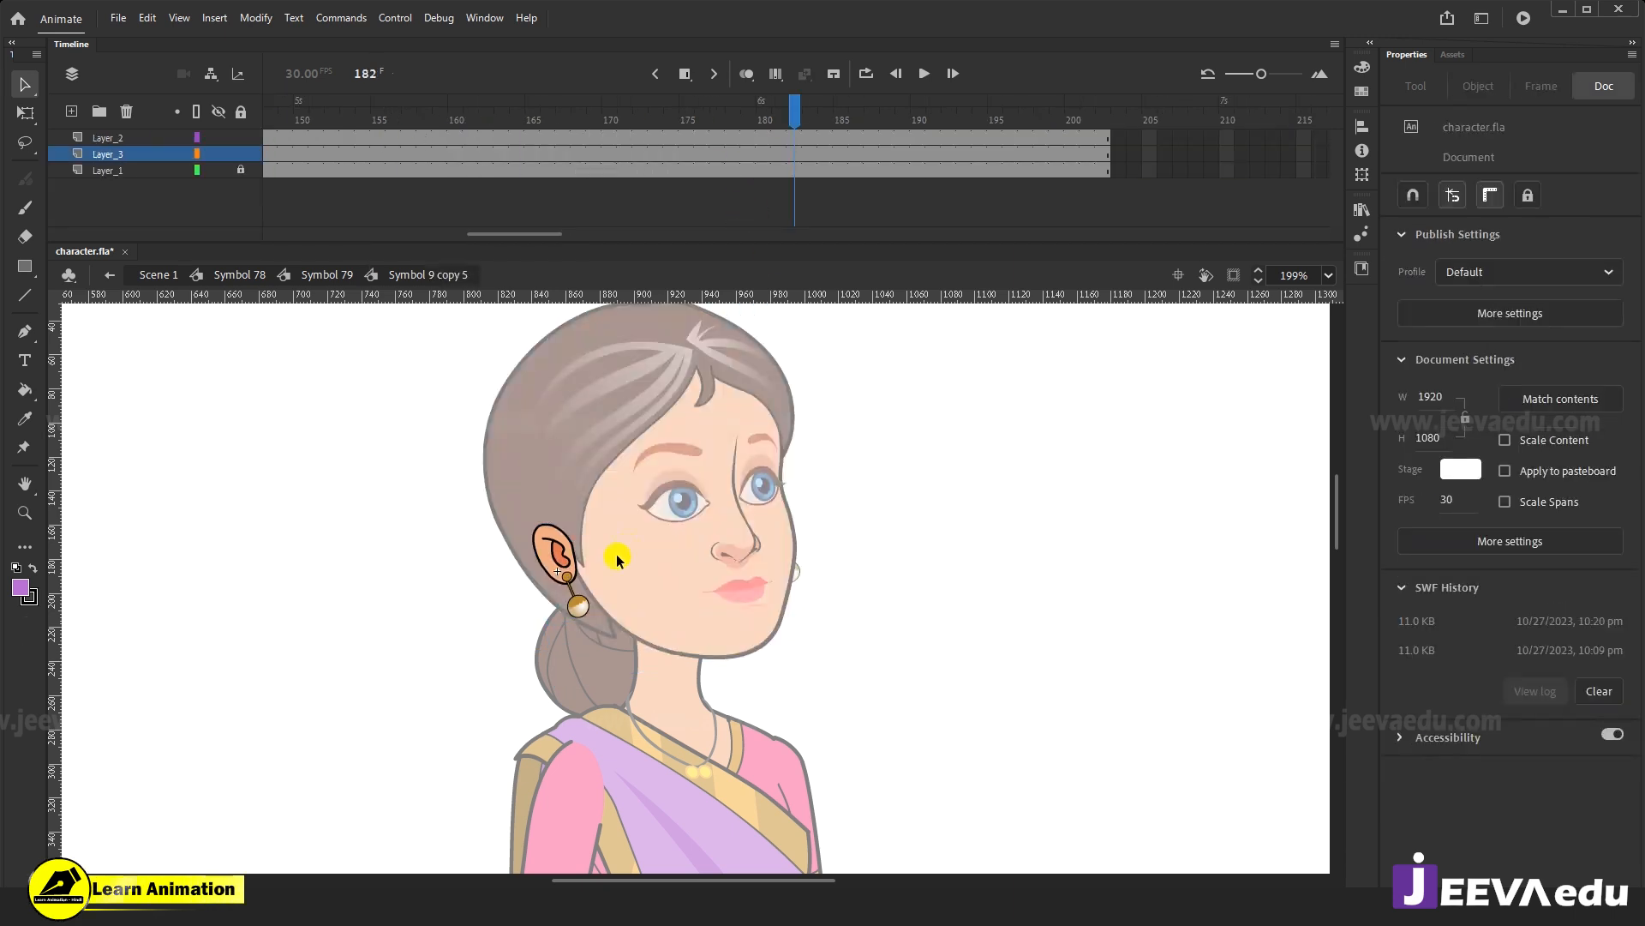
left_click(582, 610)
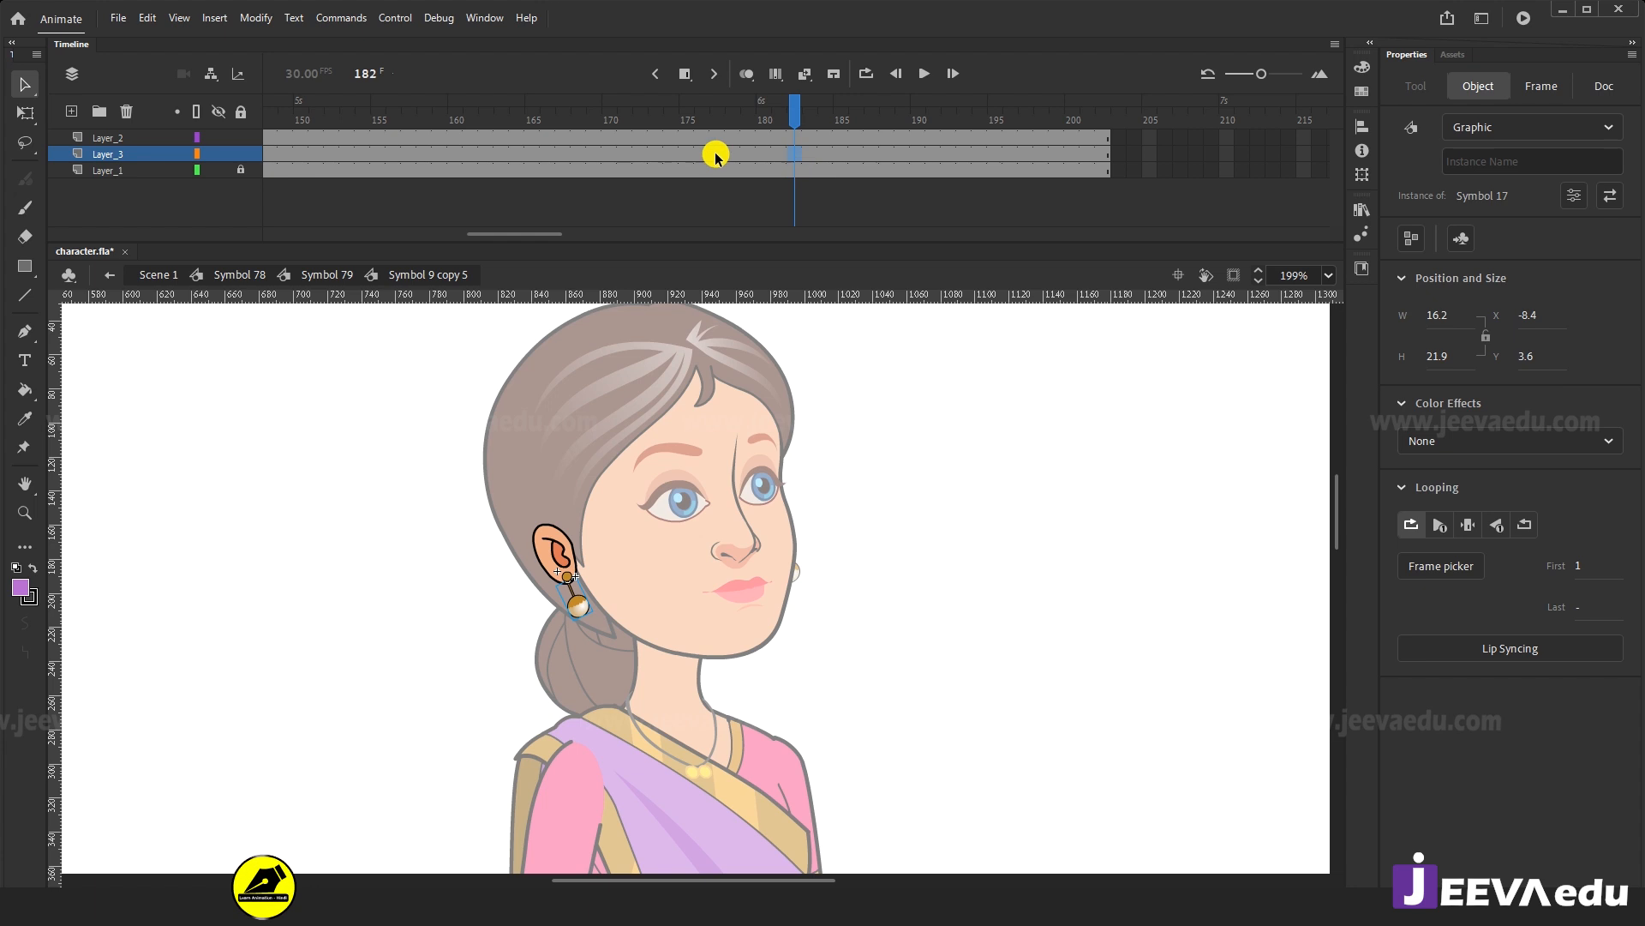
double_click(439, 626)
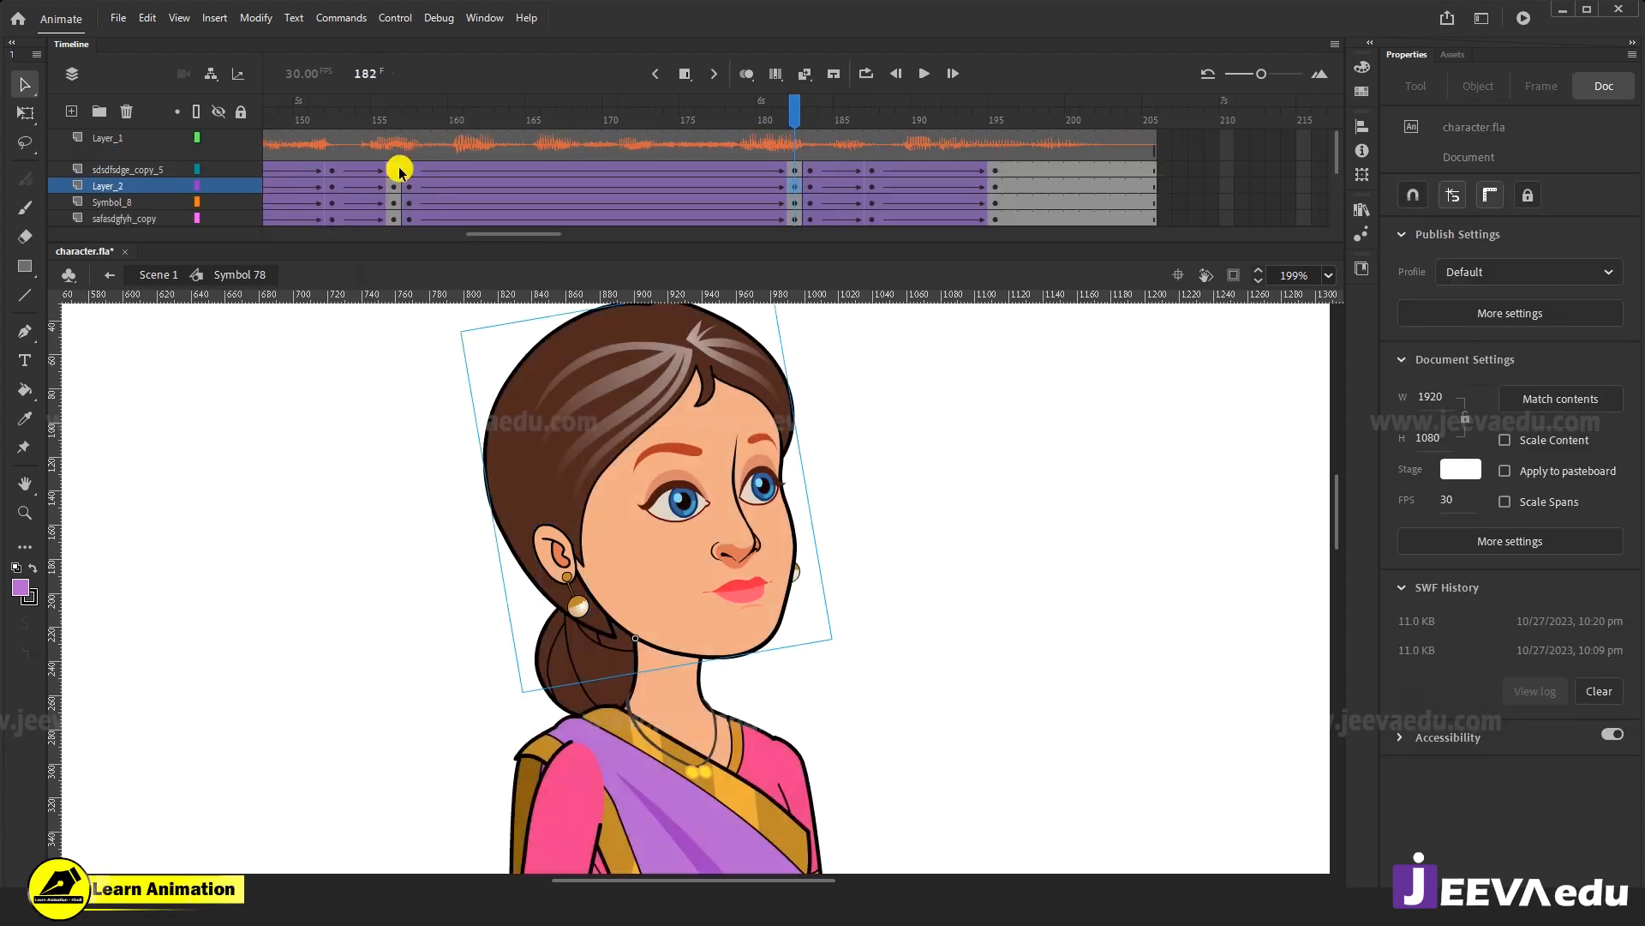
Add an earring keyframe at frame 157 inside the near ear symbol and create an eased classic tween from it to frame 182.
left_click(410, 171)
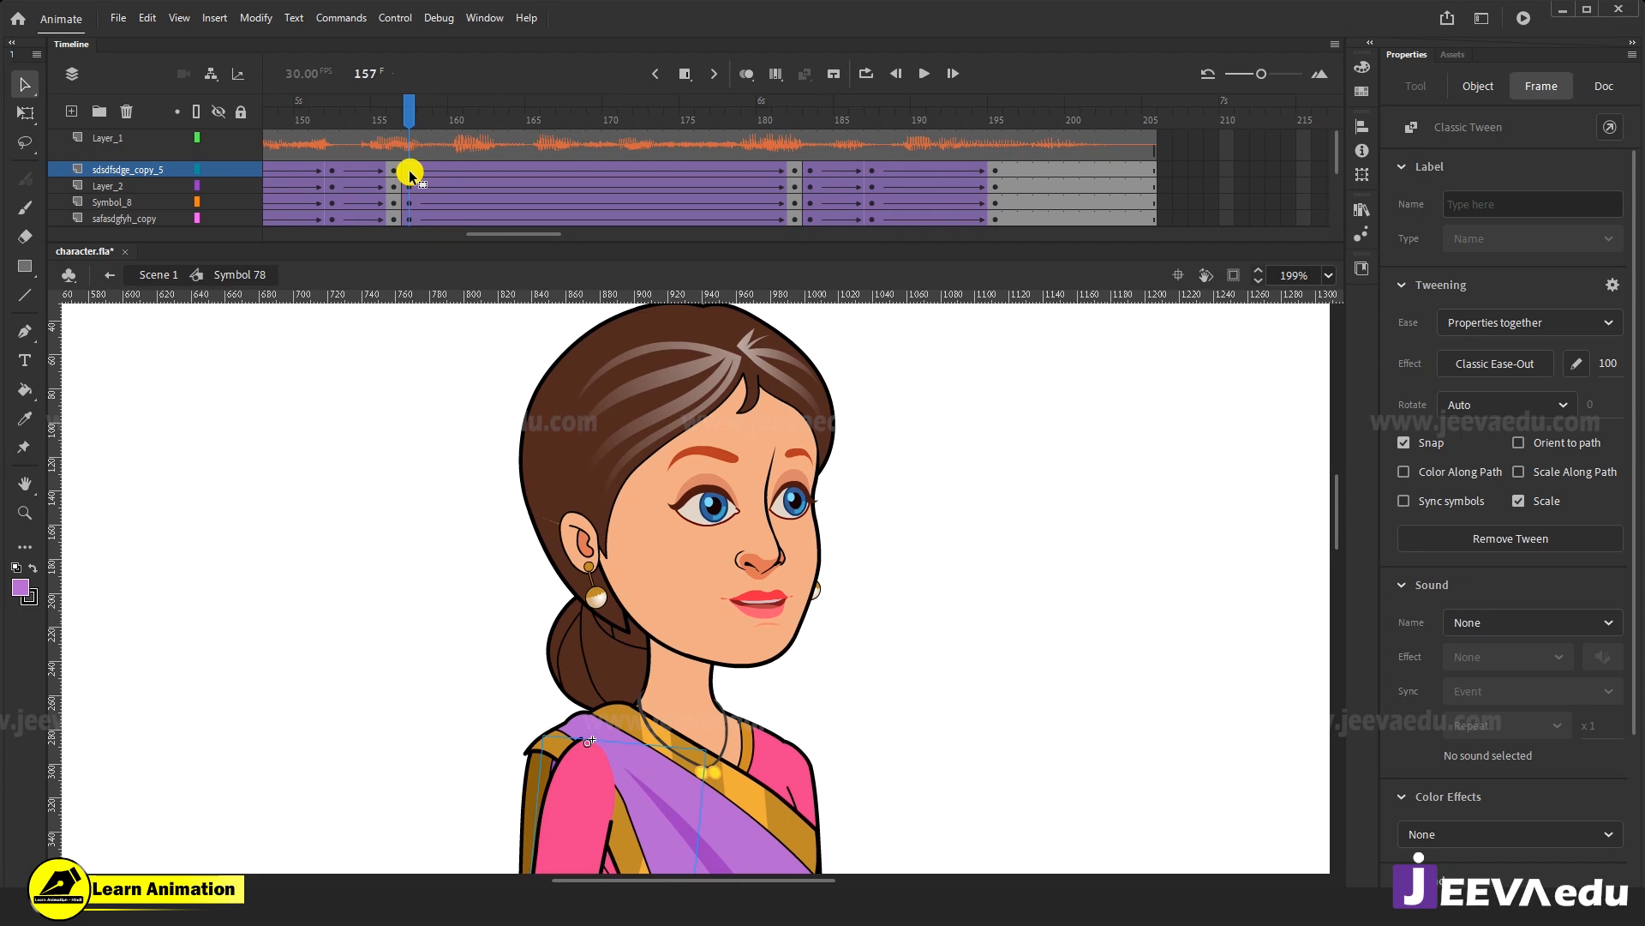
left_click(790, 170)
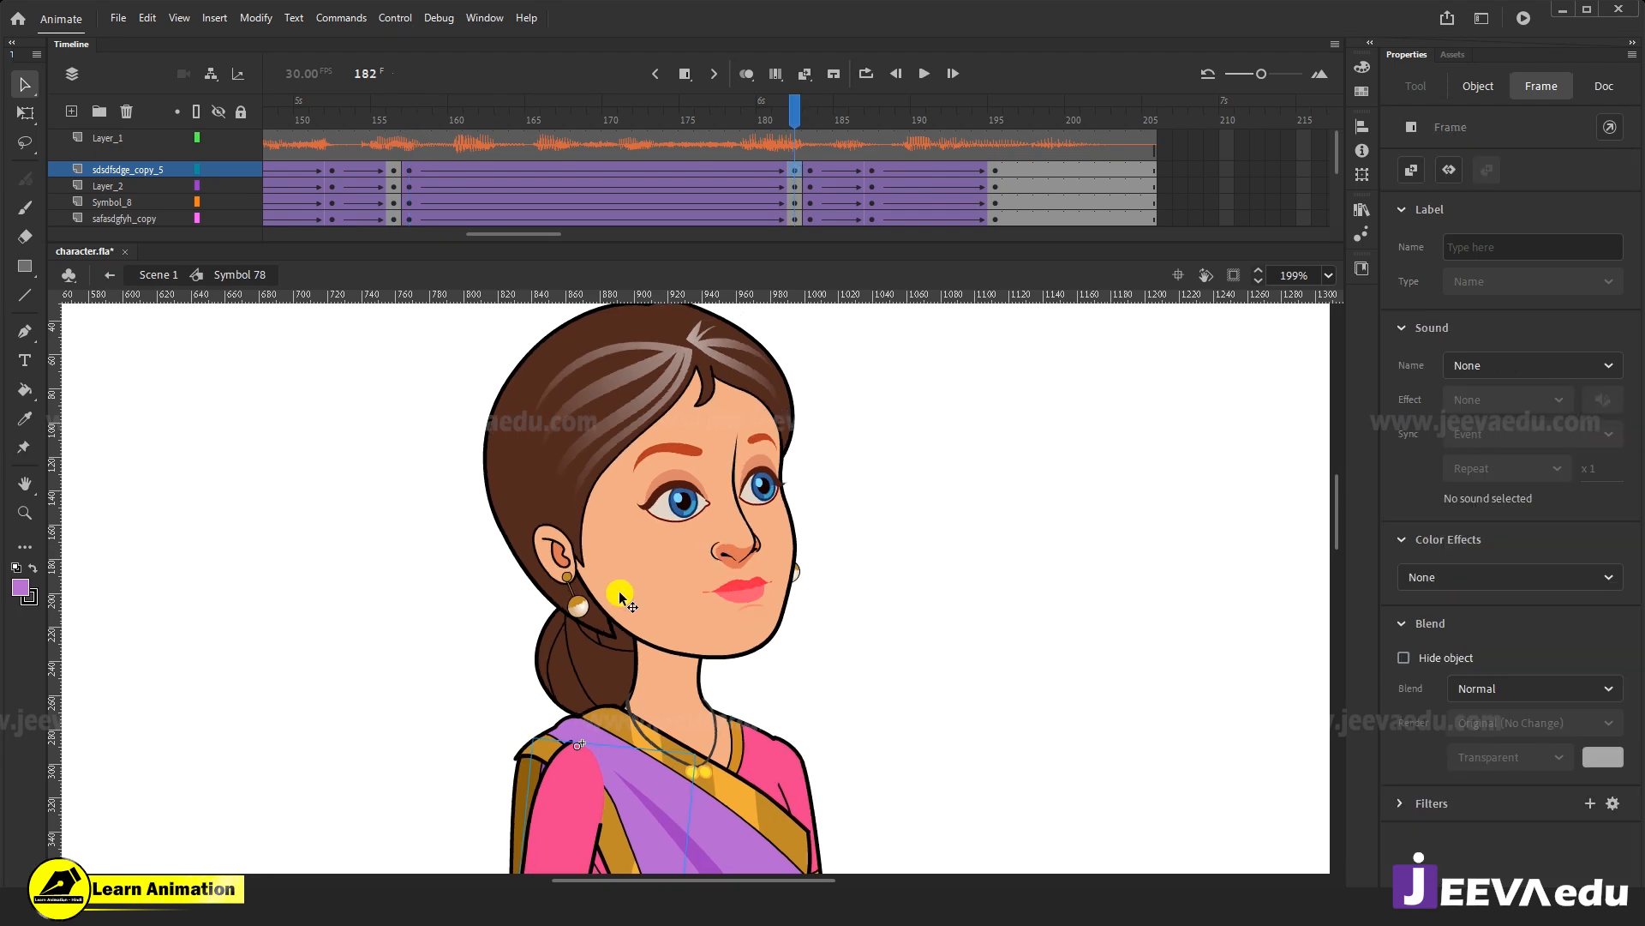
double_click(586, 622)
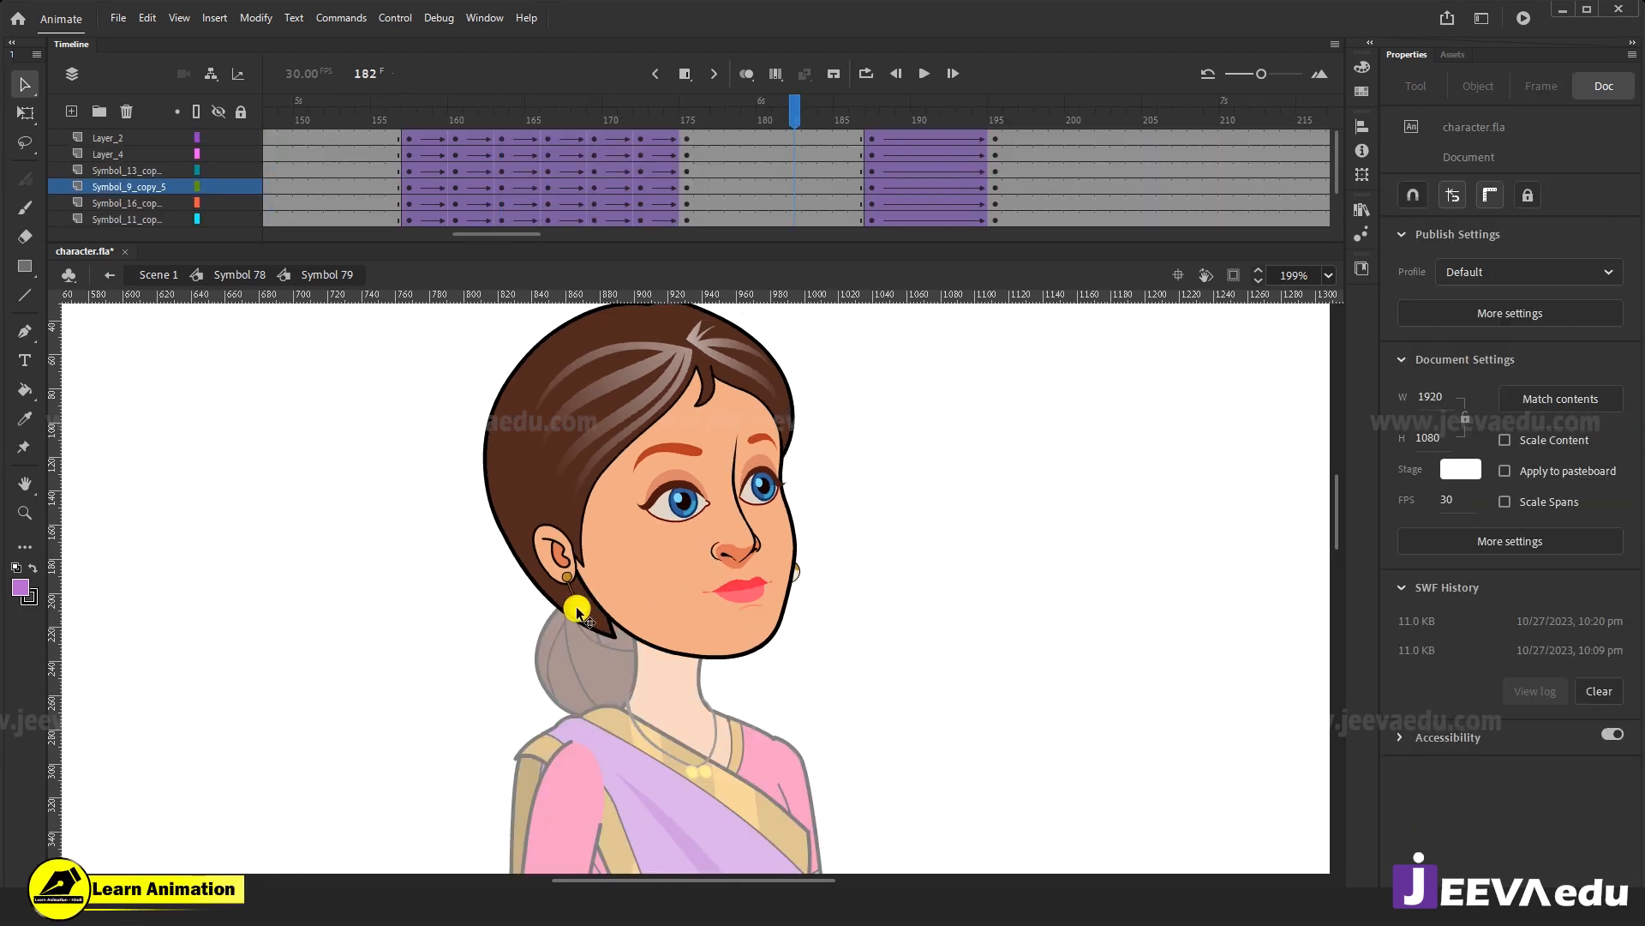
double_click(576, 609)
left_click(503, 154)
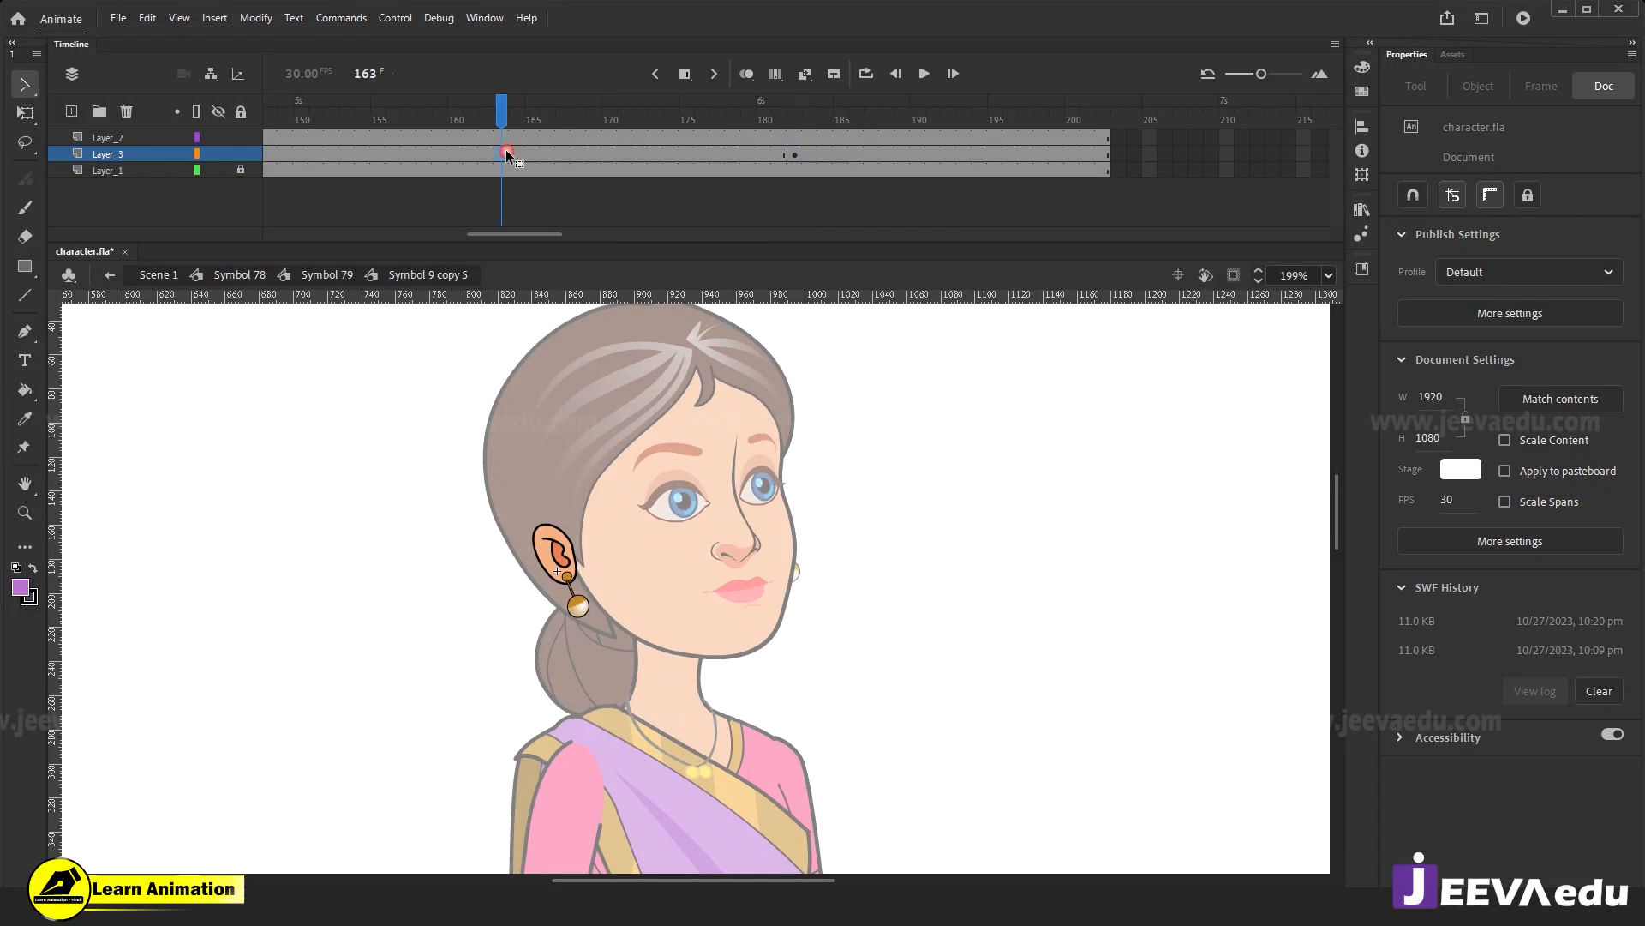
left_click(403, 138)
left_click(403, 153)
key("F6")
right_click(476, 152)
left_click(543, 163)
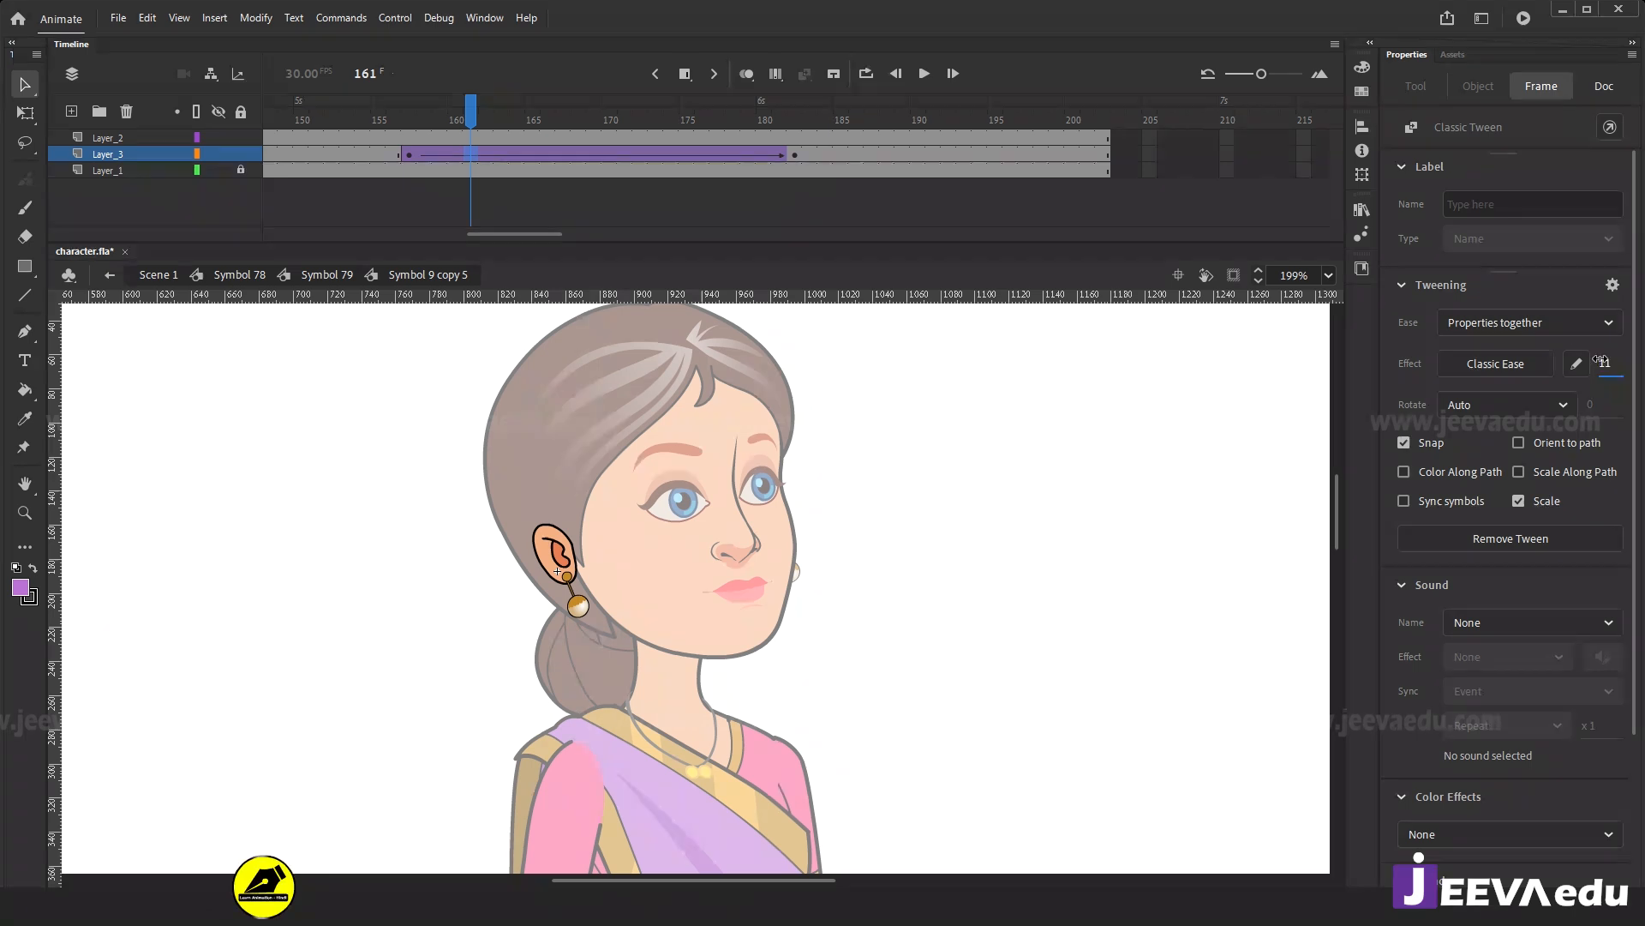
Rotate the near earring at frame 182 so it hangs straight down from the ear, and return to Symbol 78.
left_click(789, 154)
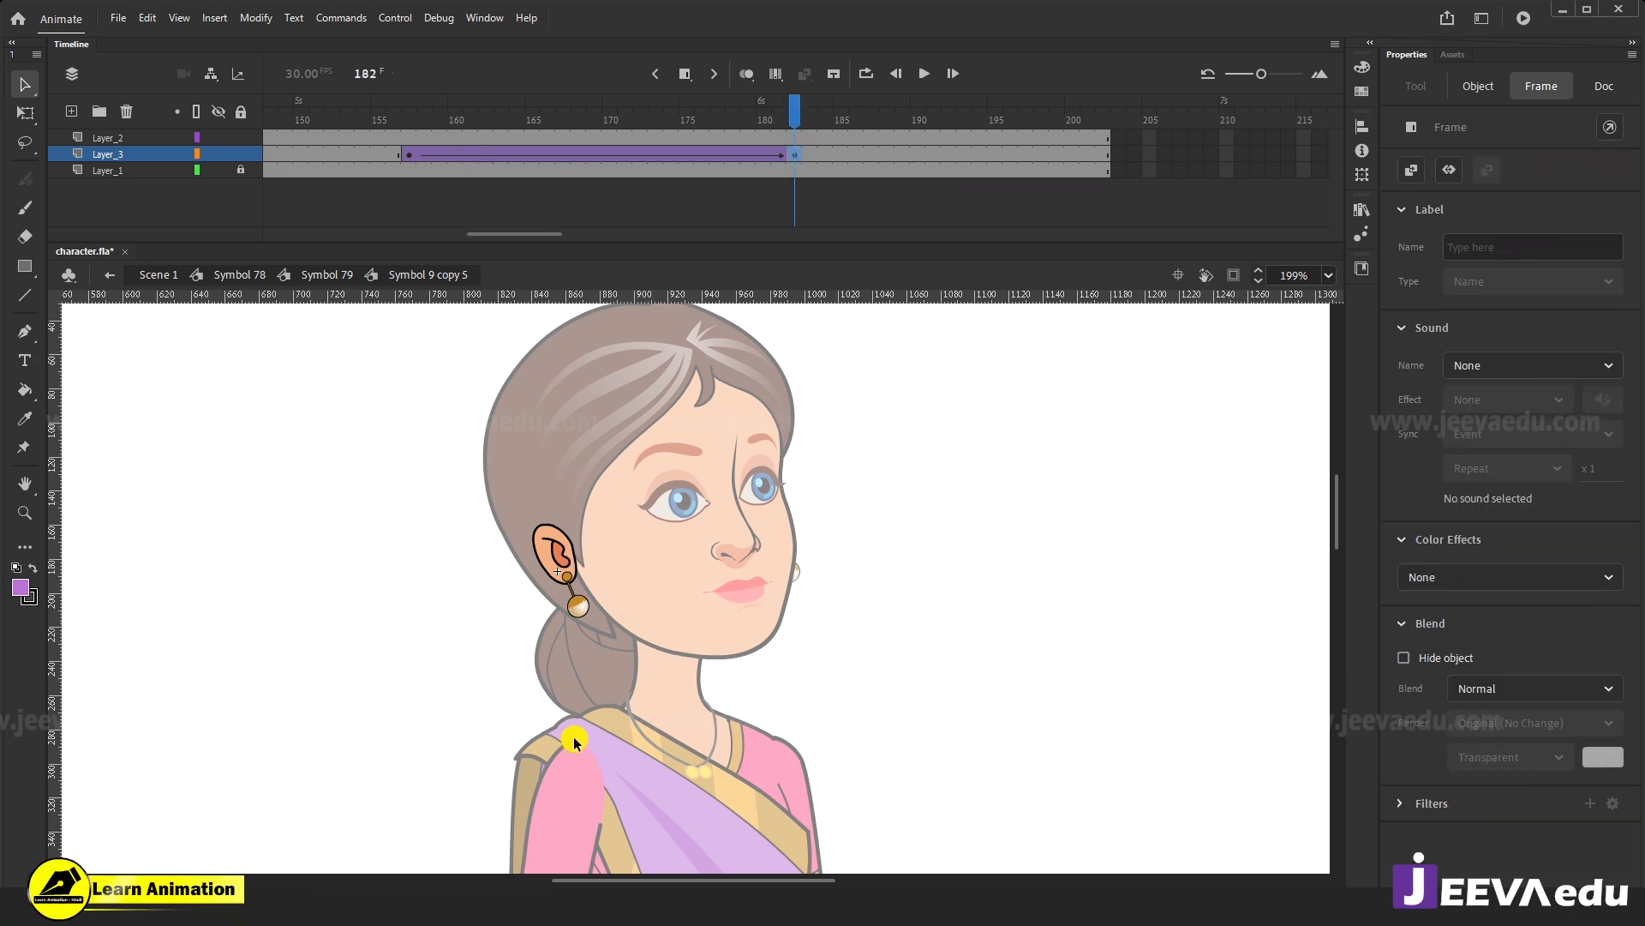
left_click(588, 609)
key("q")
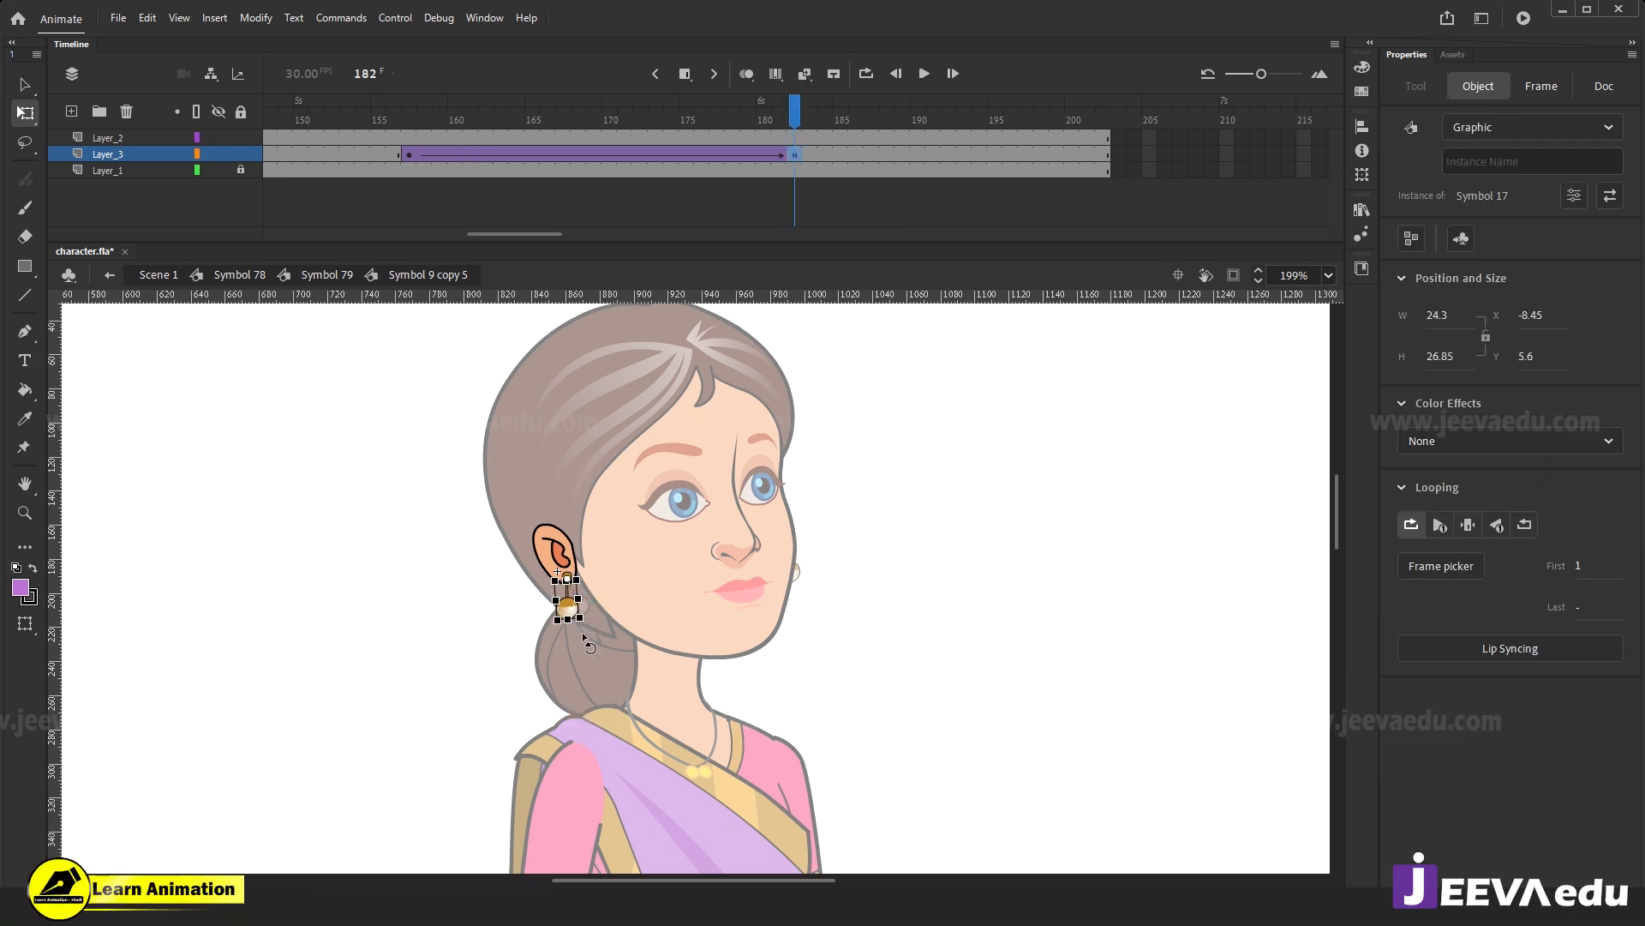
left_click(427, 616)
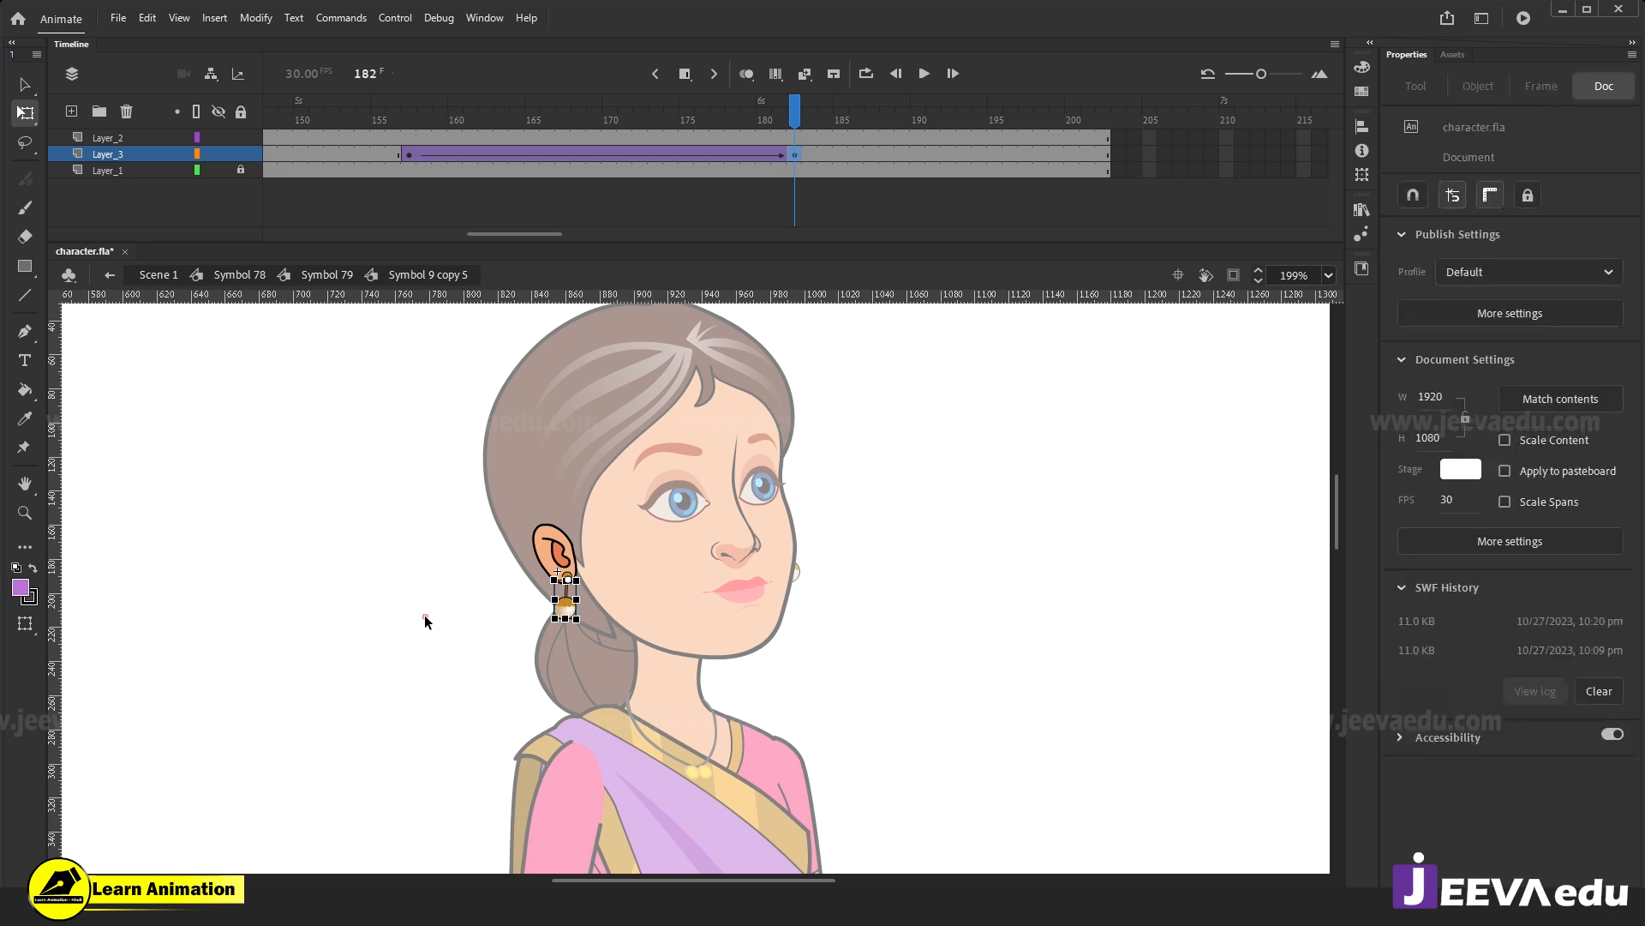
double_click(490, 621)
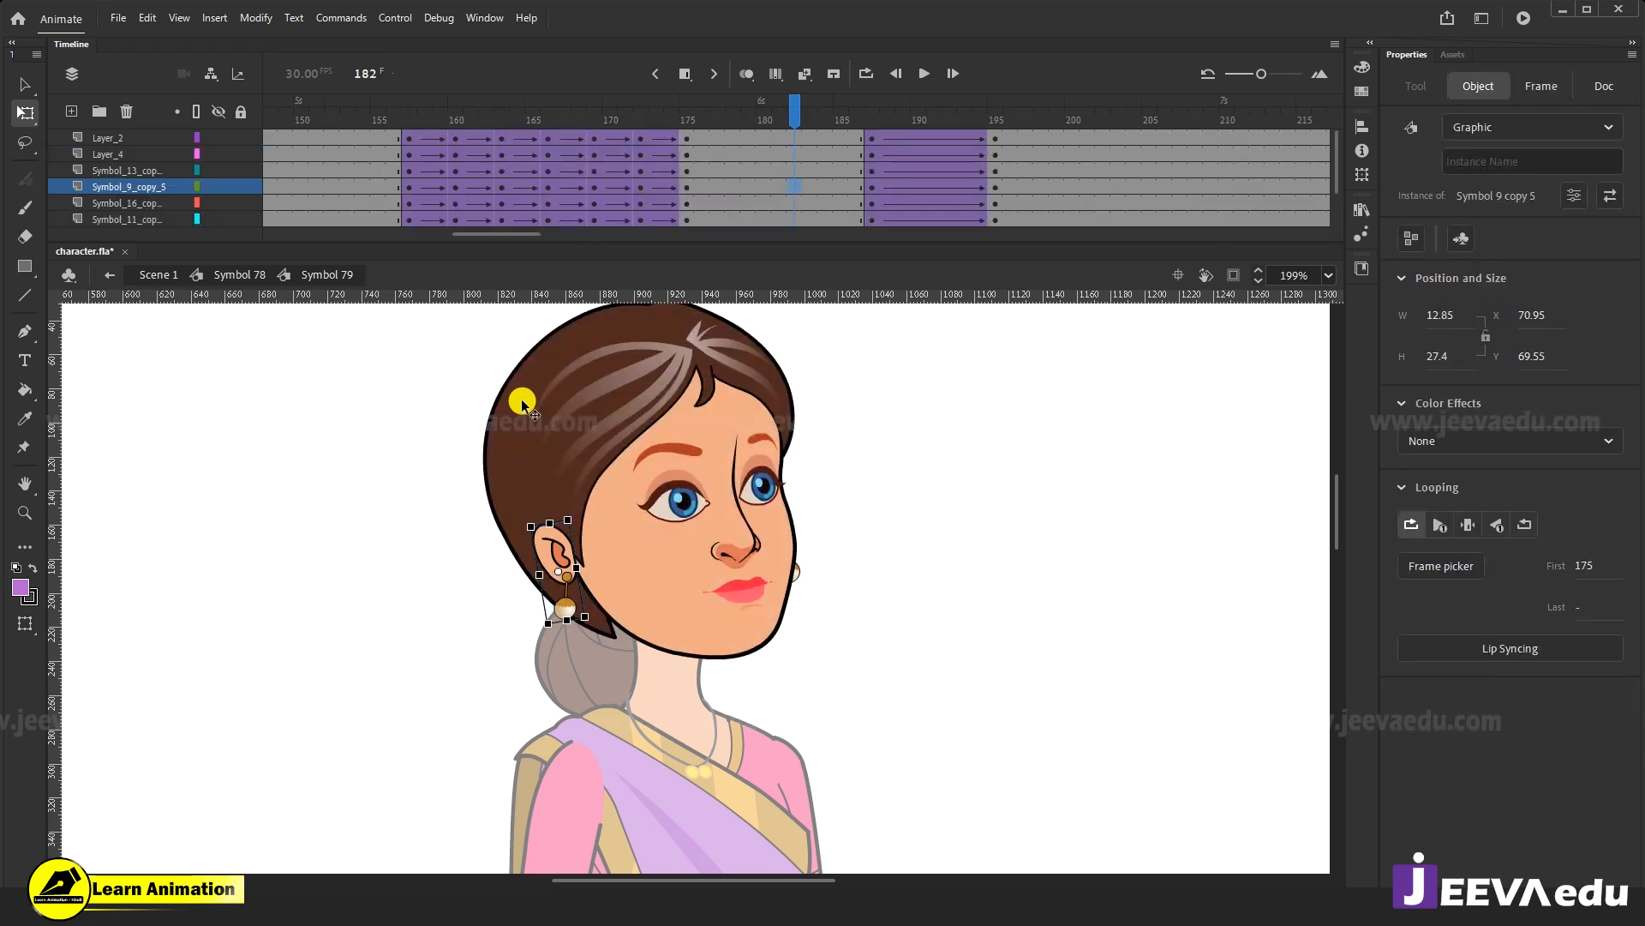
left_click_drag(853, 110, 992, 200)
left_click(240, 274)
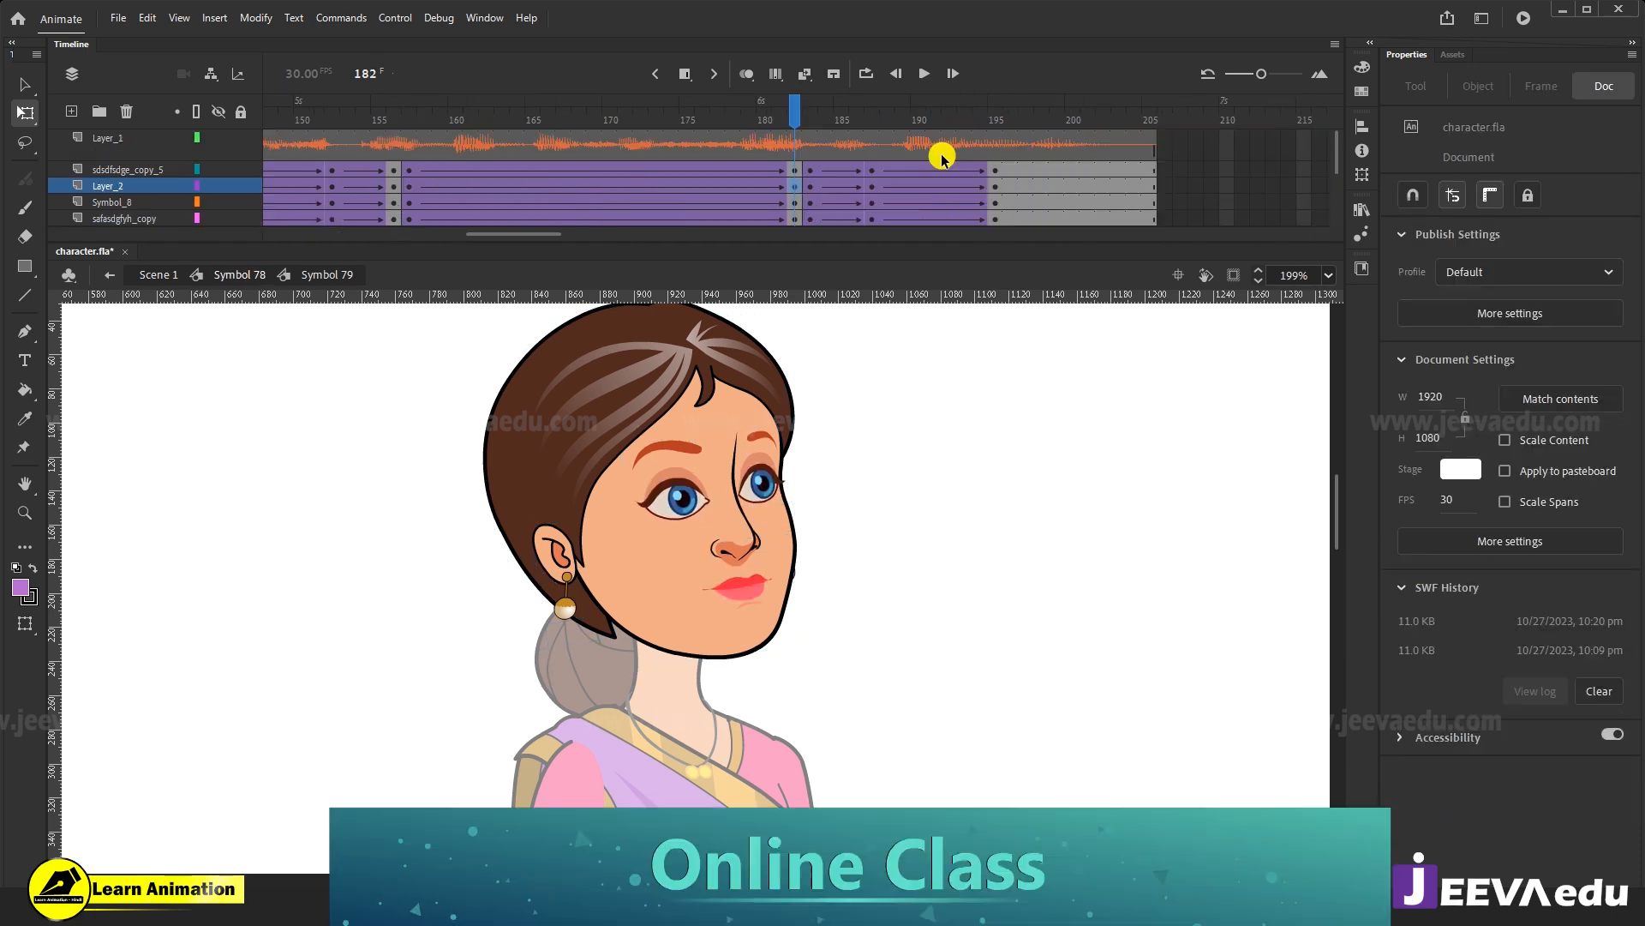
Insert a keyframe at frame 195 on the earring layer inside the near ear symbol and return to the head symbol.
left_click_drag(957, 142, 996, 144)
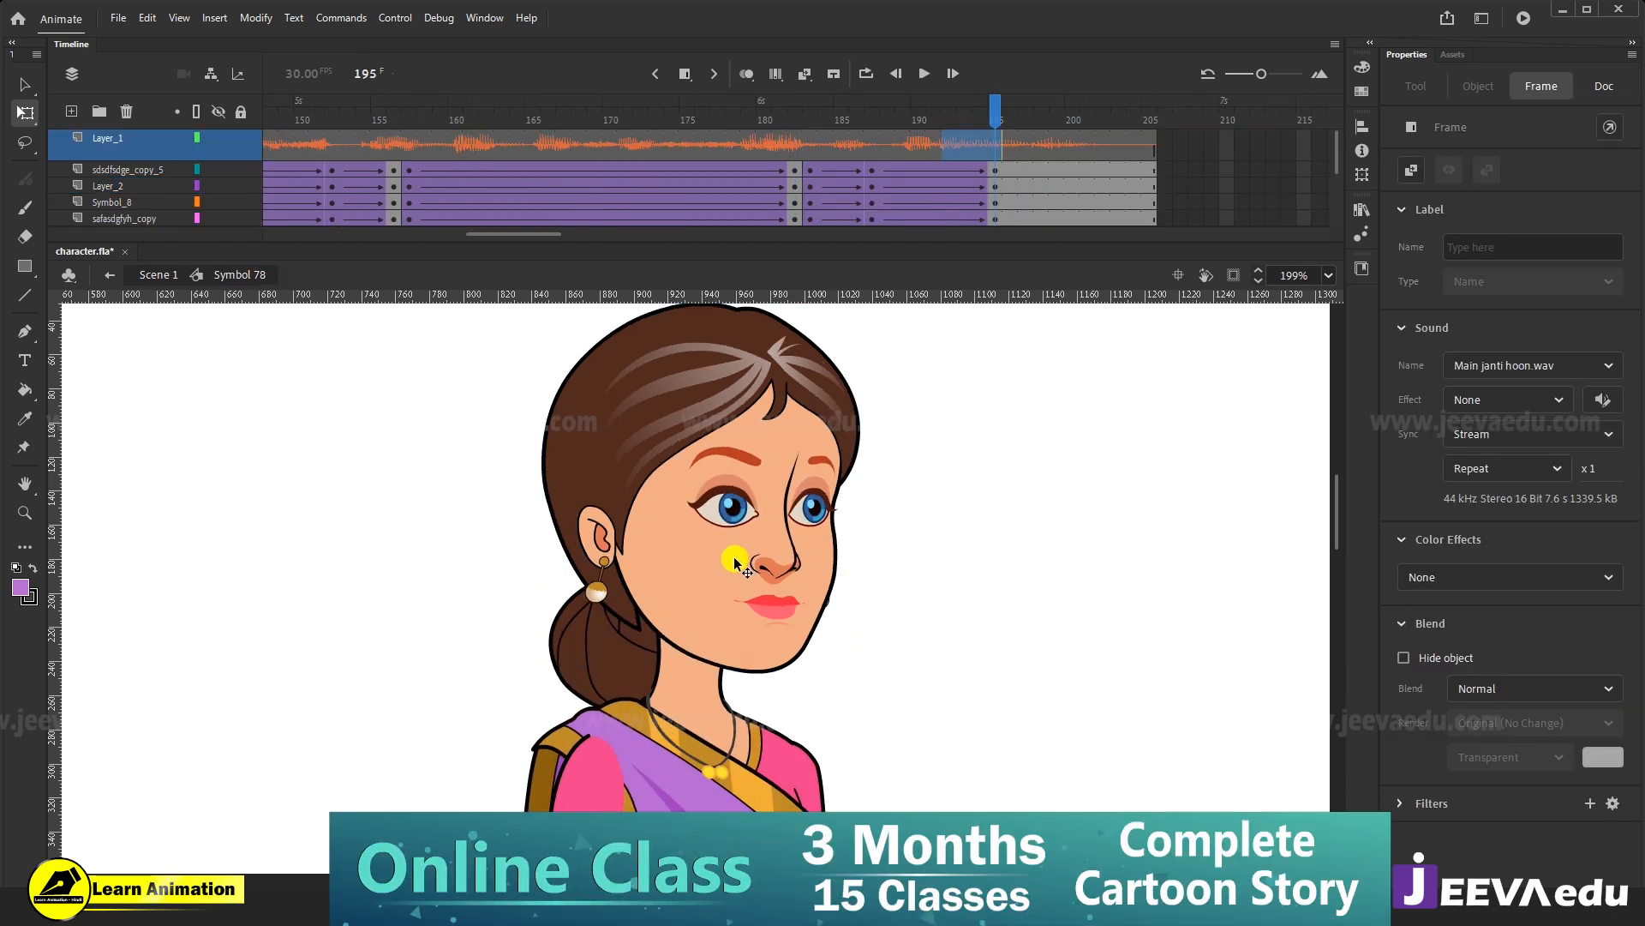
double_click(607, 548)
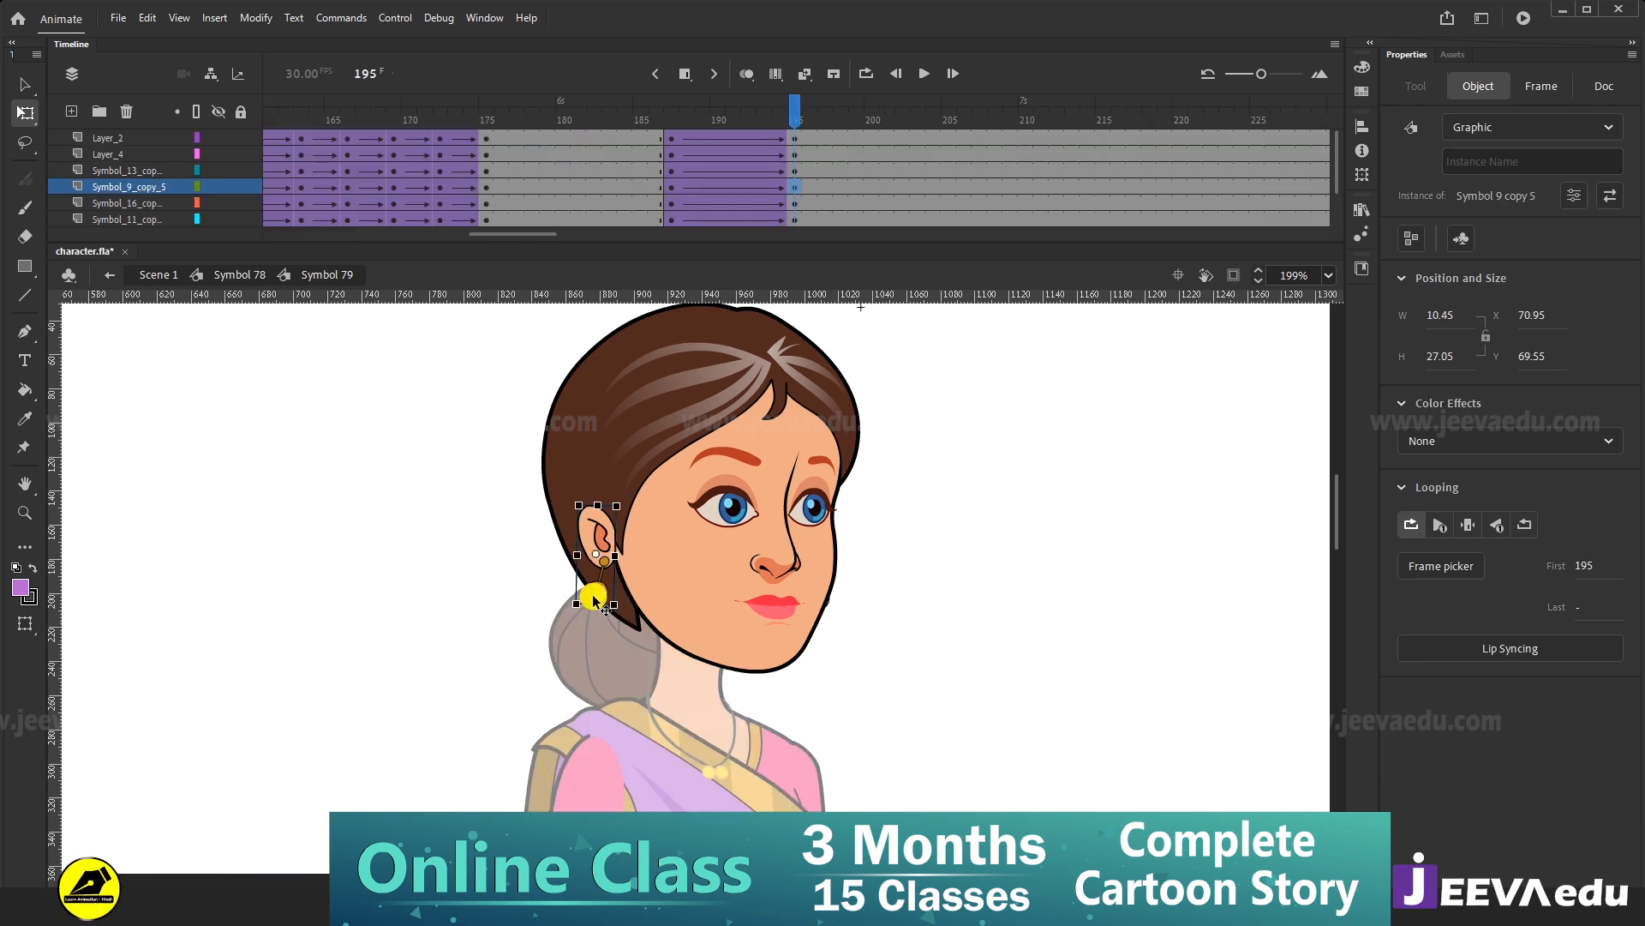
left_click(596, 602)
double_click(596, 601)
left_click(599, 582)
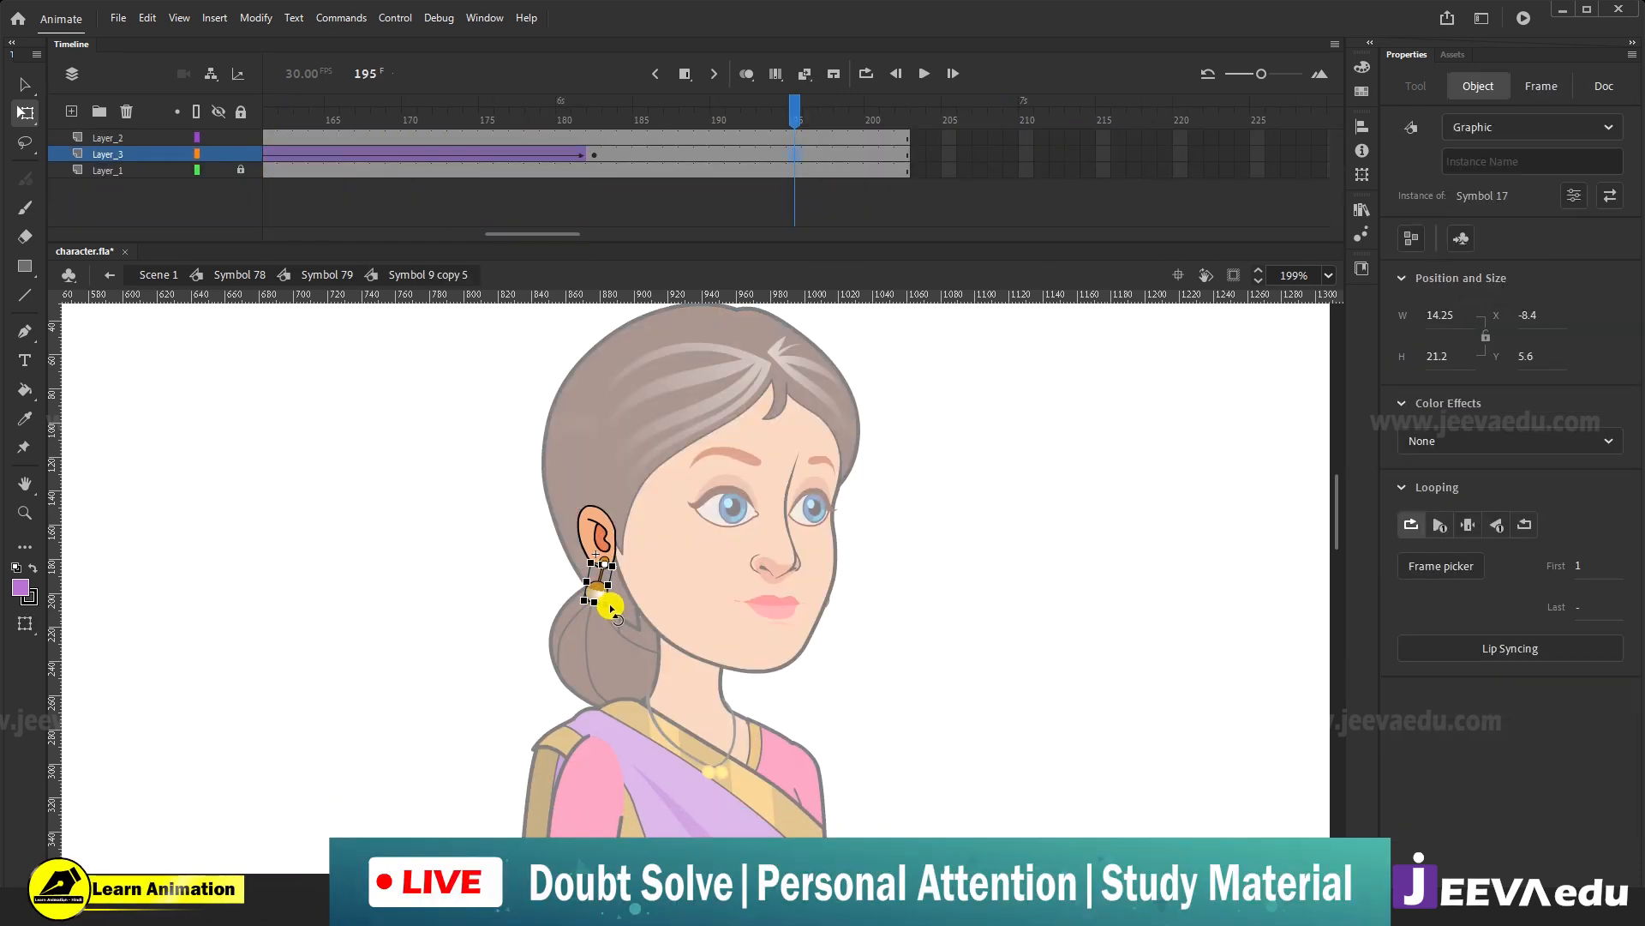
double_click(441, 516)
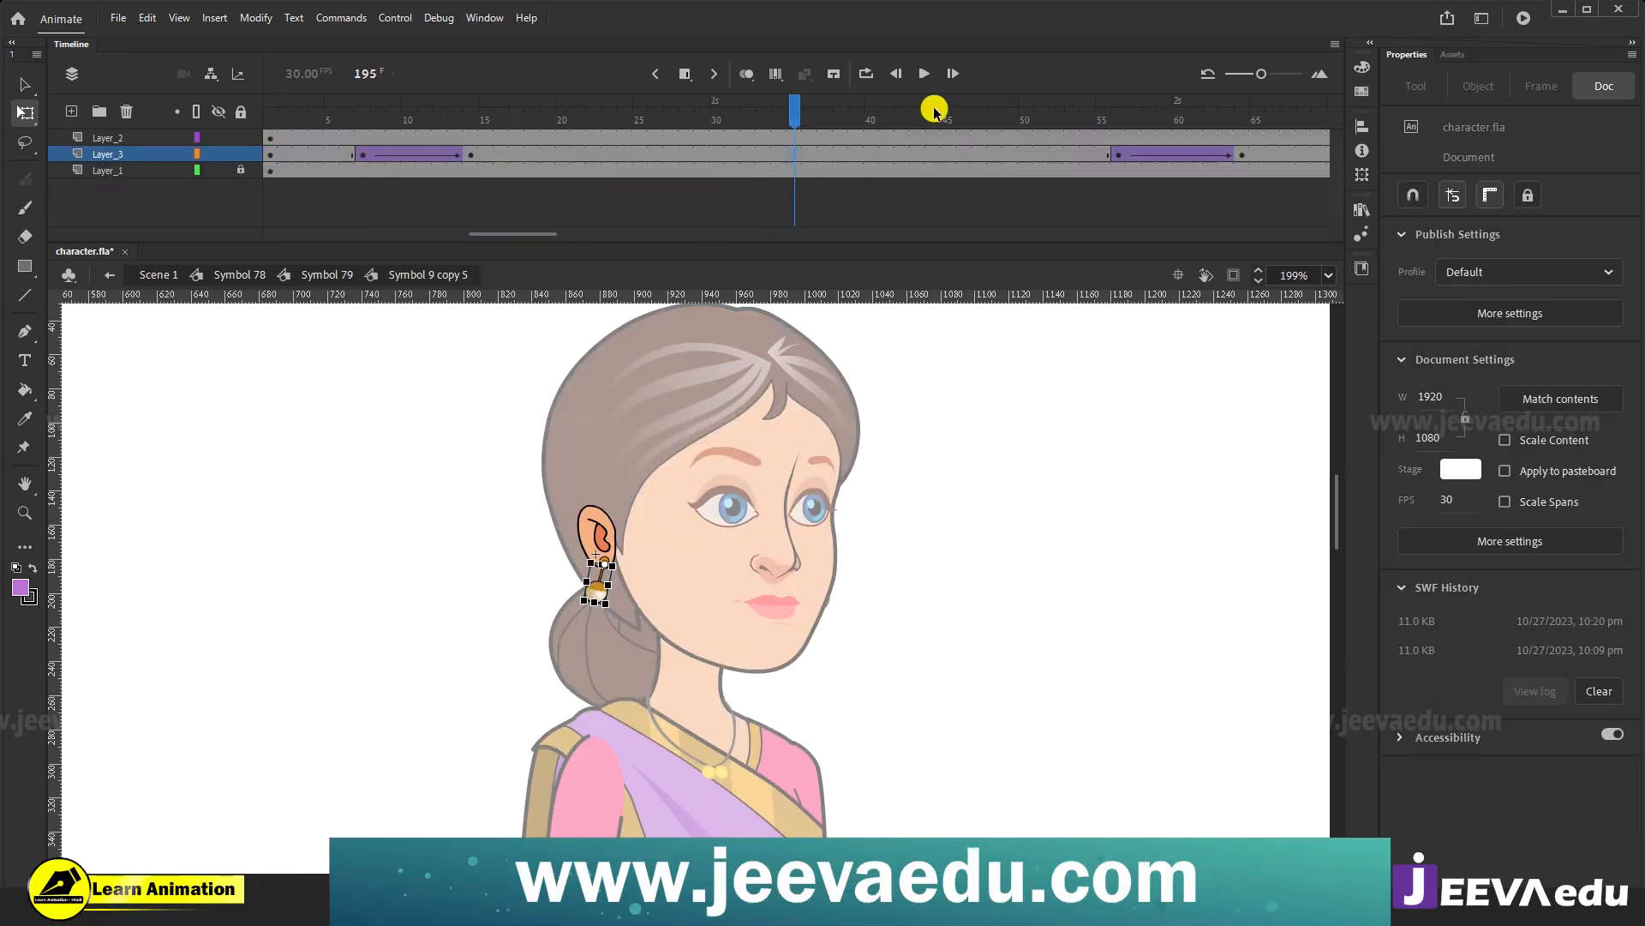
Add an earring keyframe at frame 187 inside the near ear symbol and create an eased classic tween from it to frame 195.
left_click(671, 137)
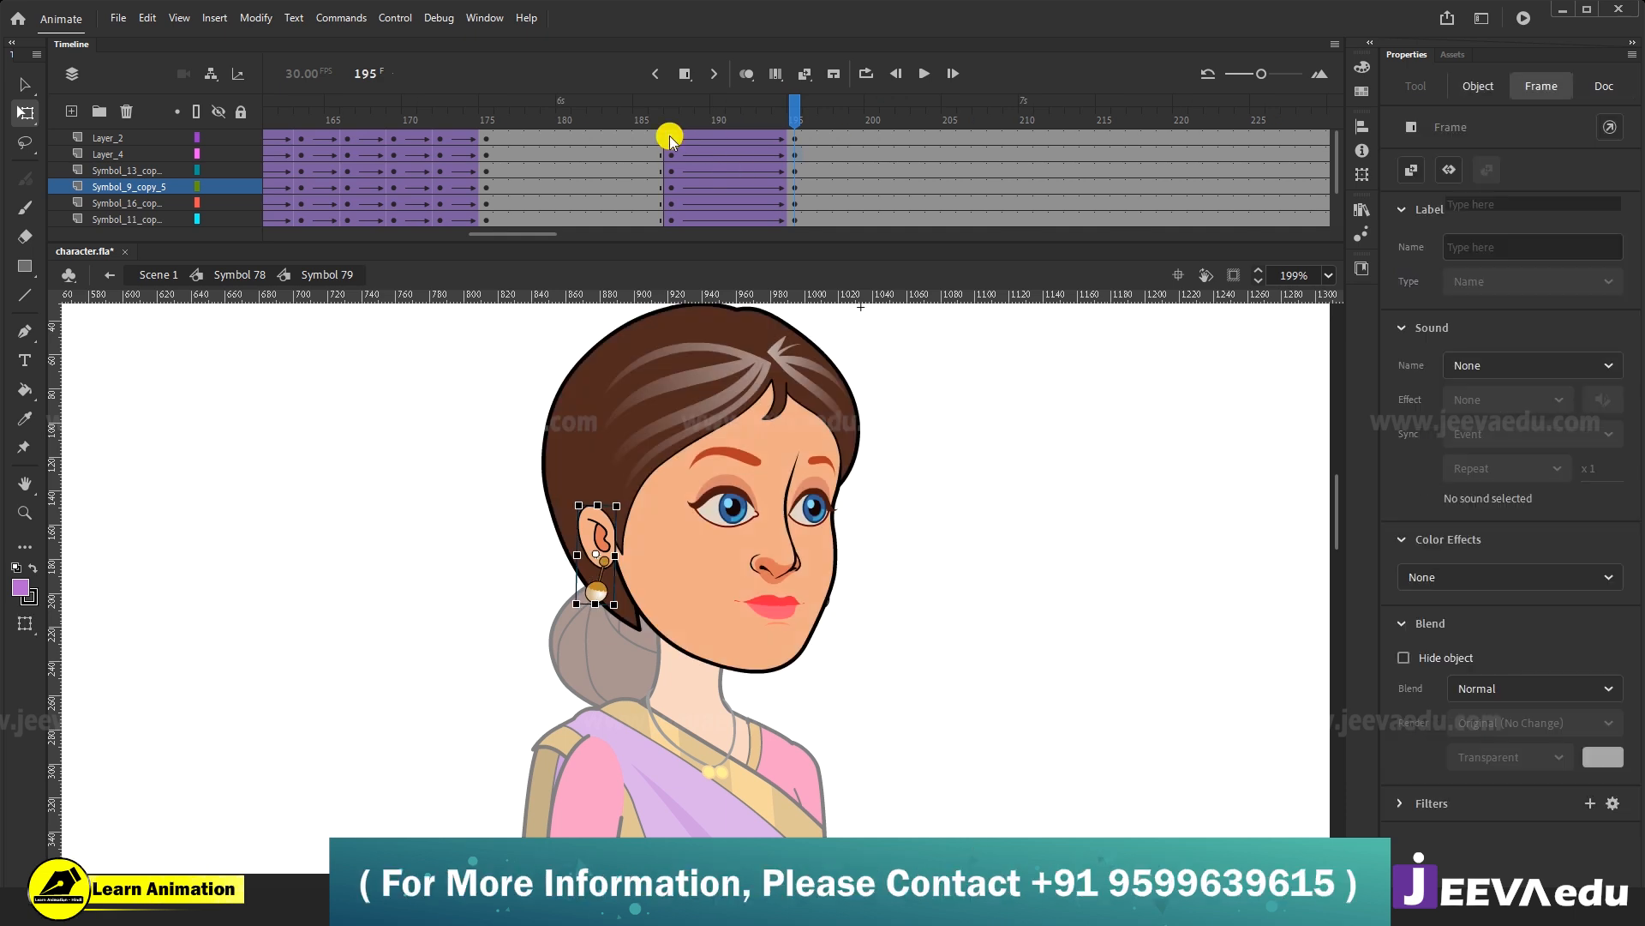
left_click(794, 137)
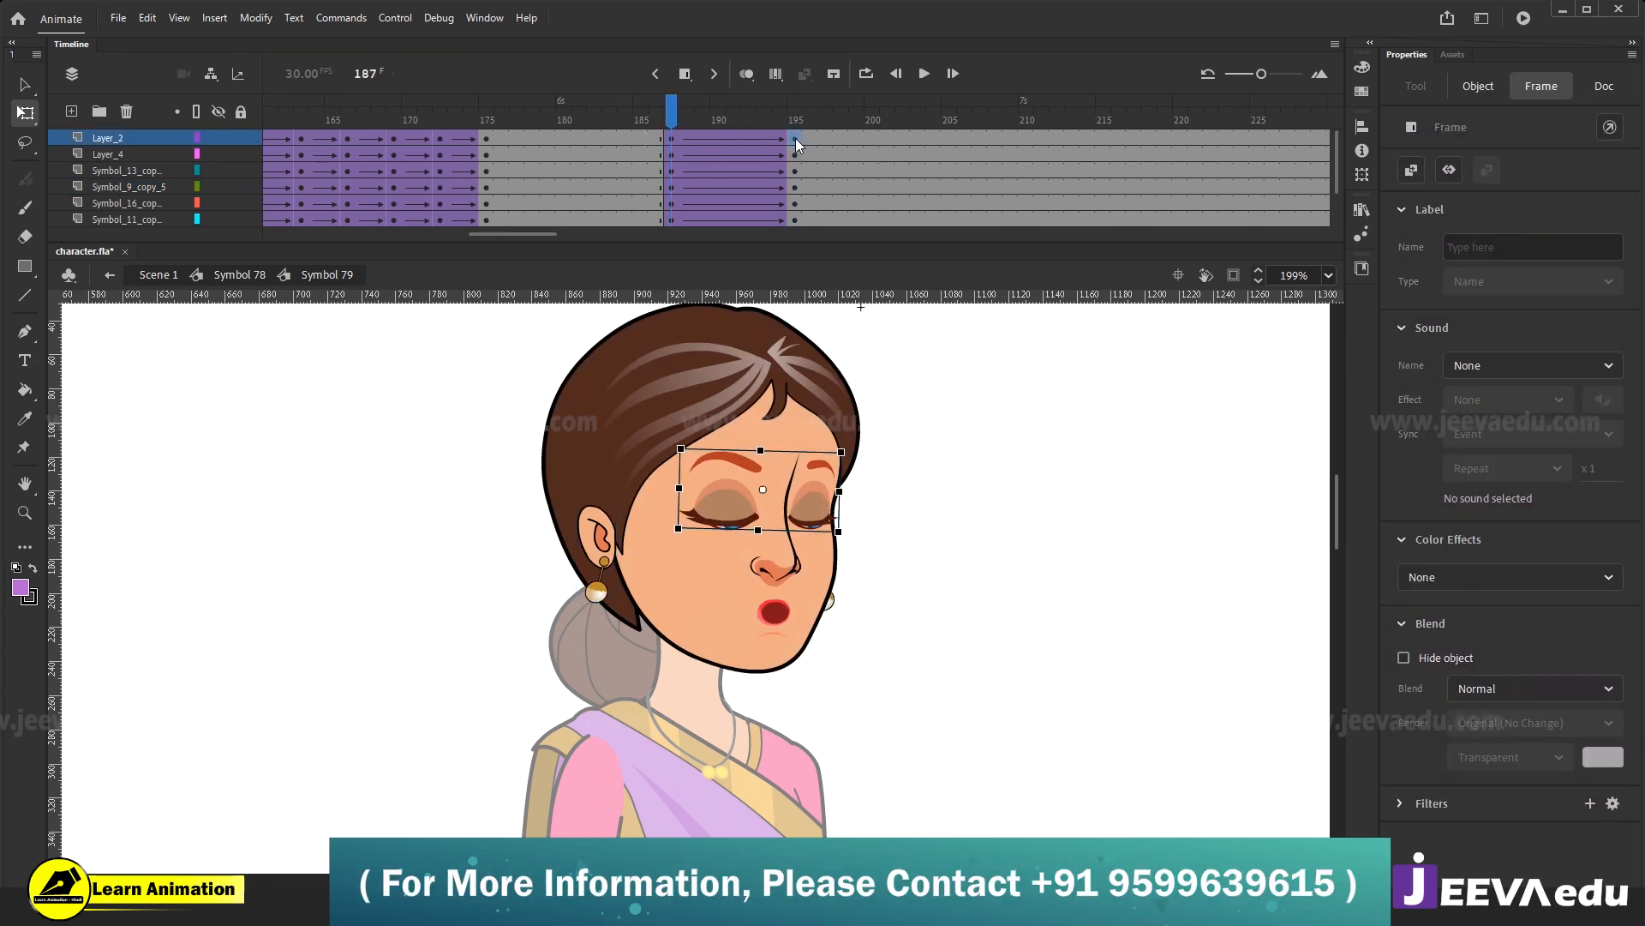
left_click(604, 538)
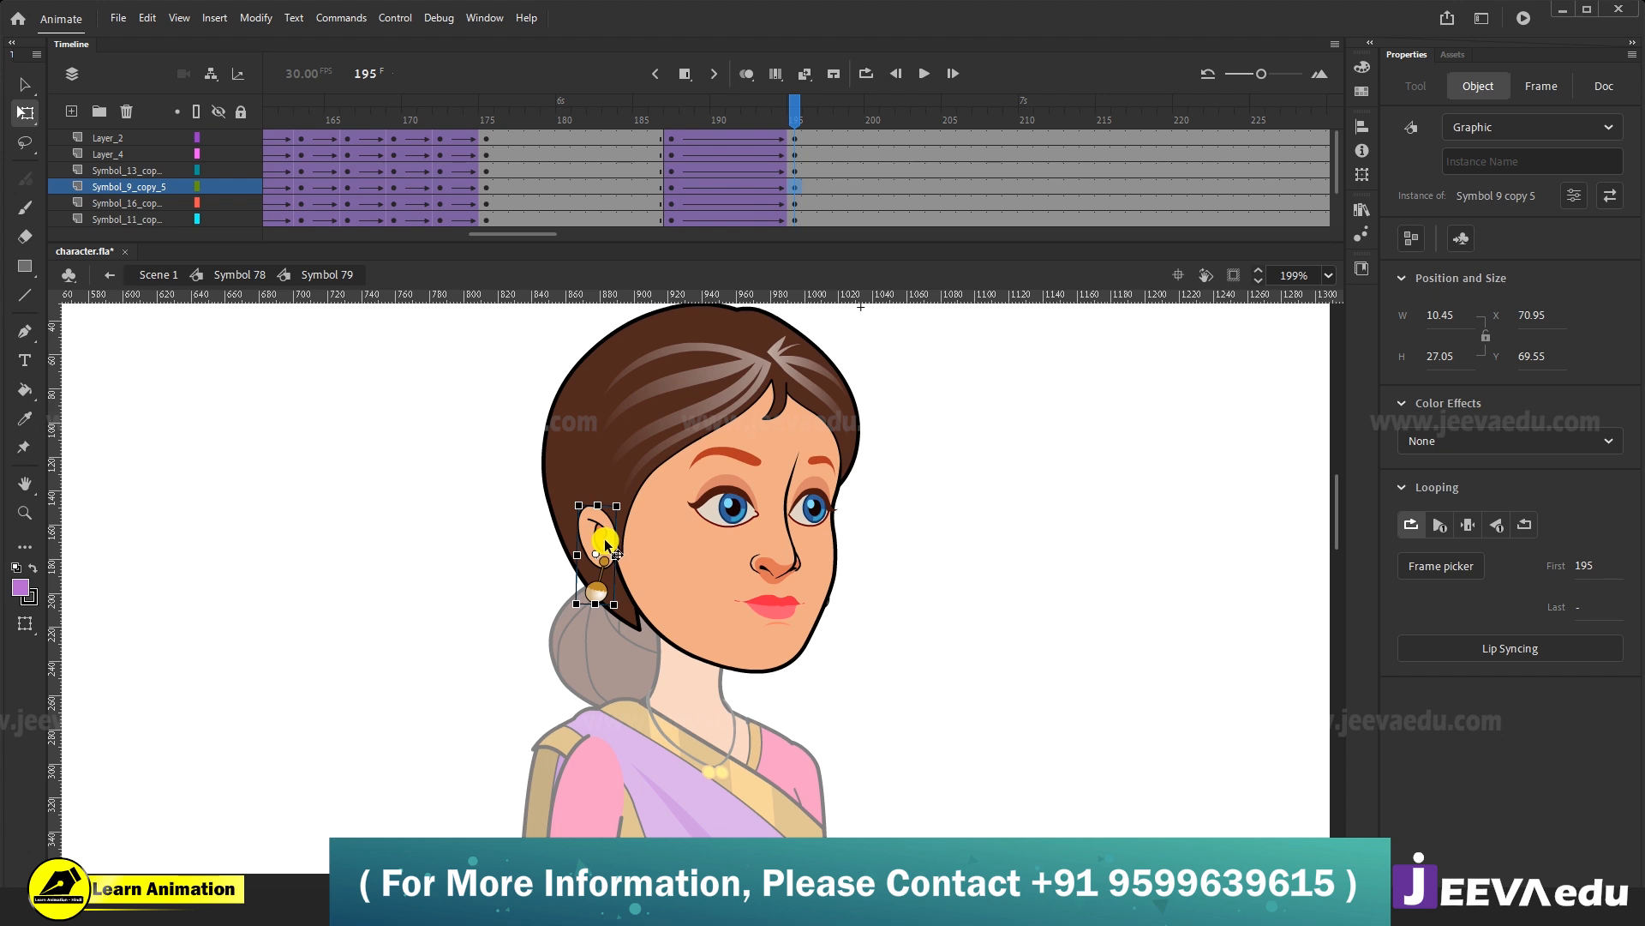
double_click(604, 538)
left_click(679, 154)
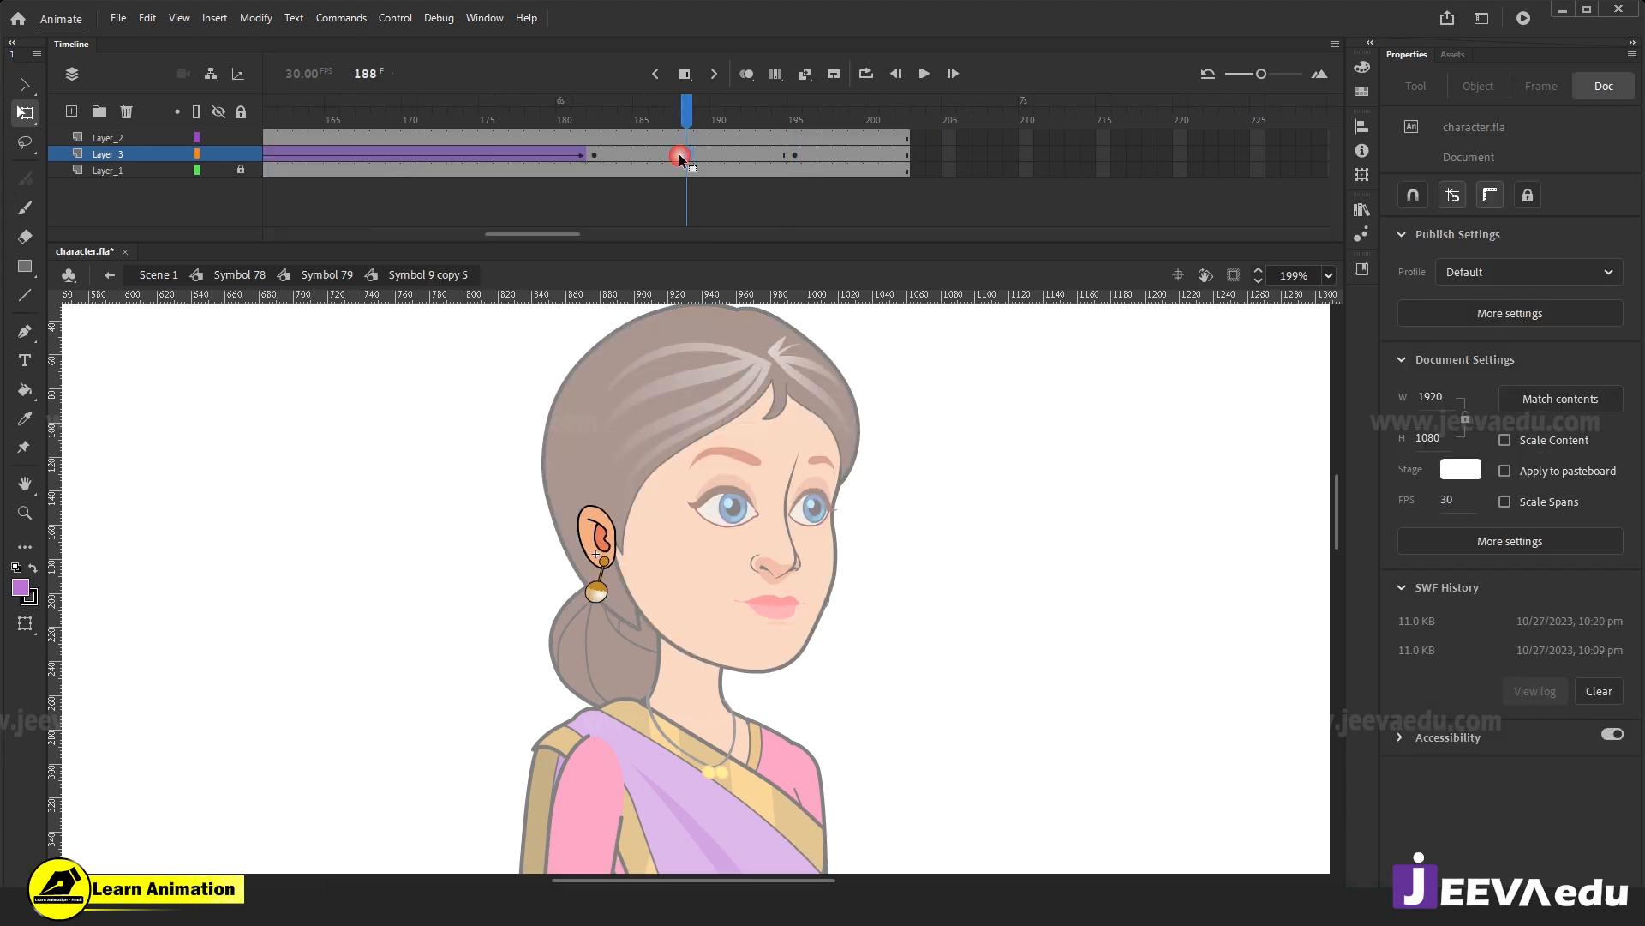
right_click(701, 154)
left_click(736, 161)
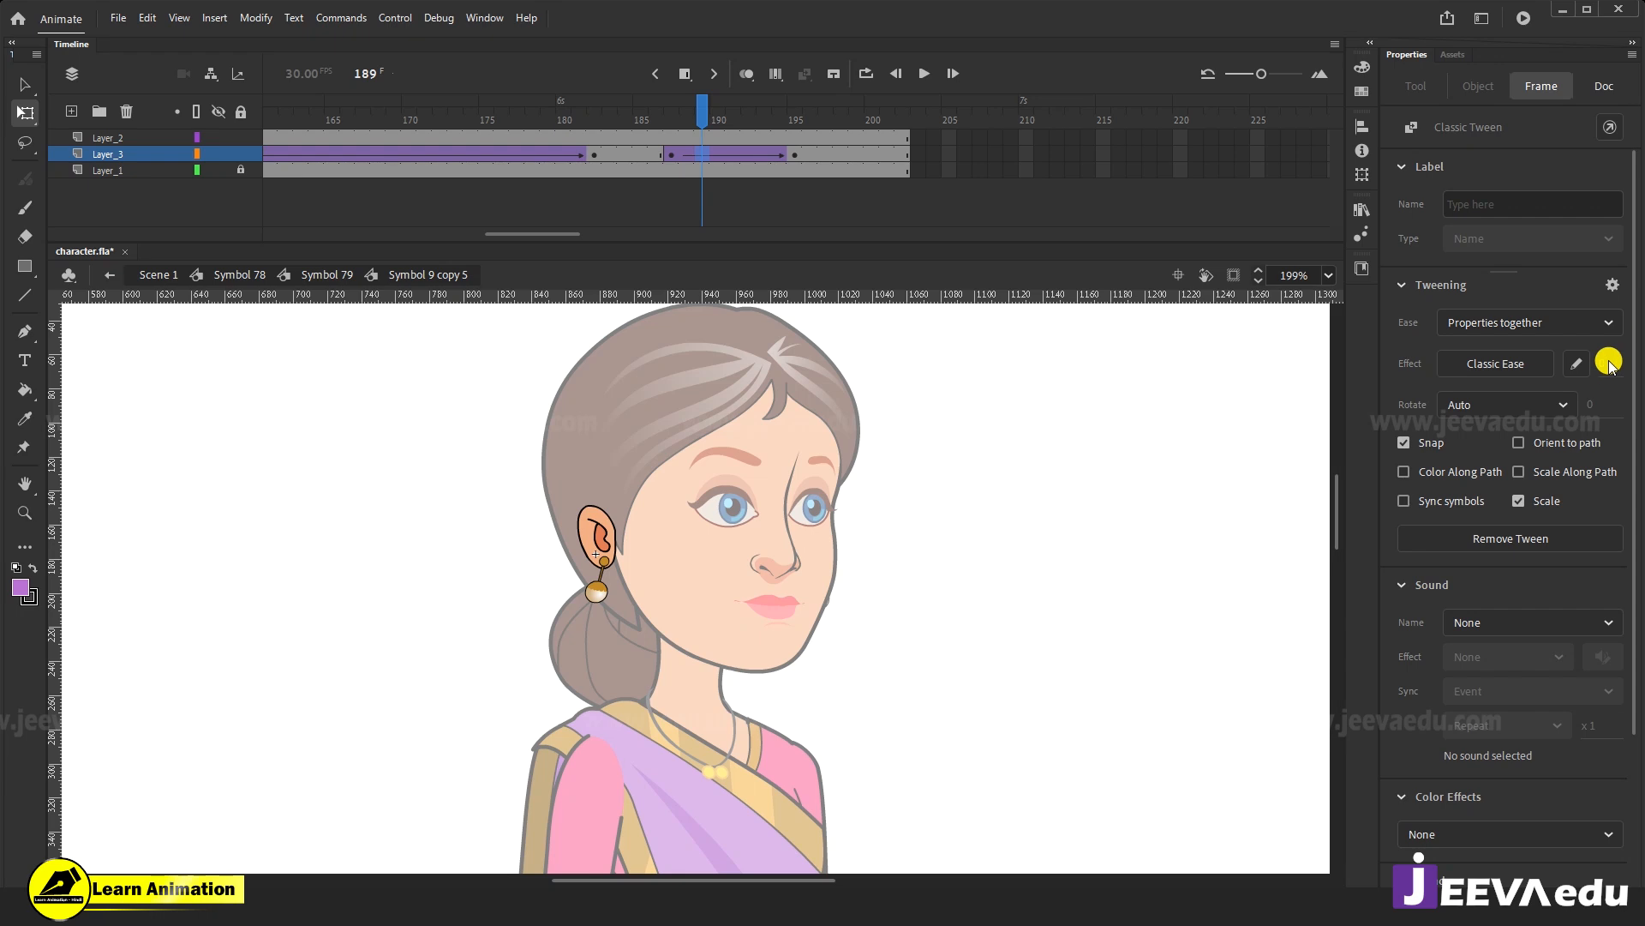
Rotate the near earring slightly toward the face at frame 195 and review the motion from Symbol 78.
left_click(795, 156)
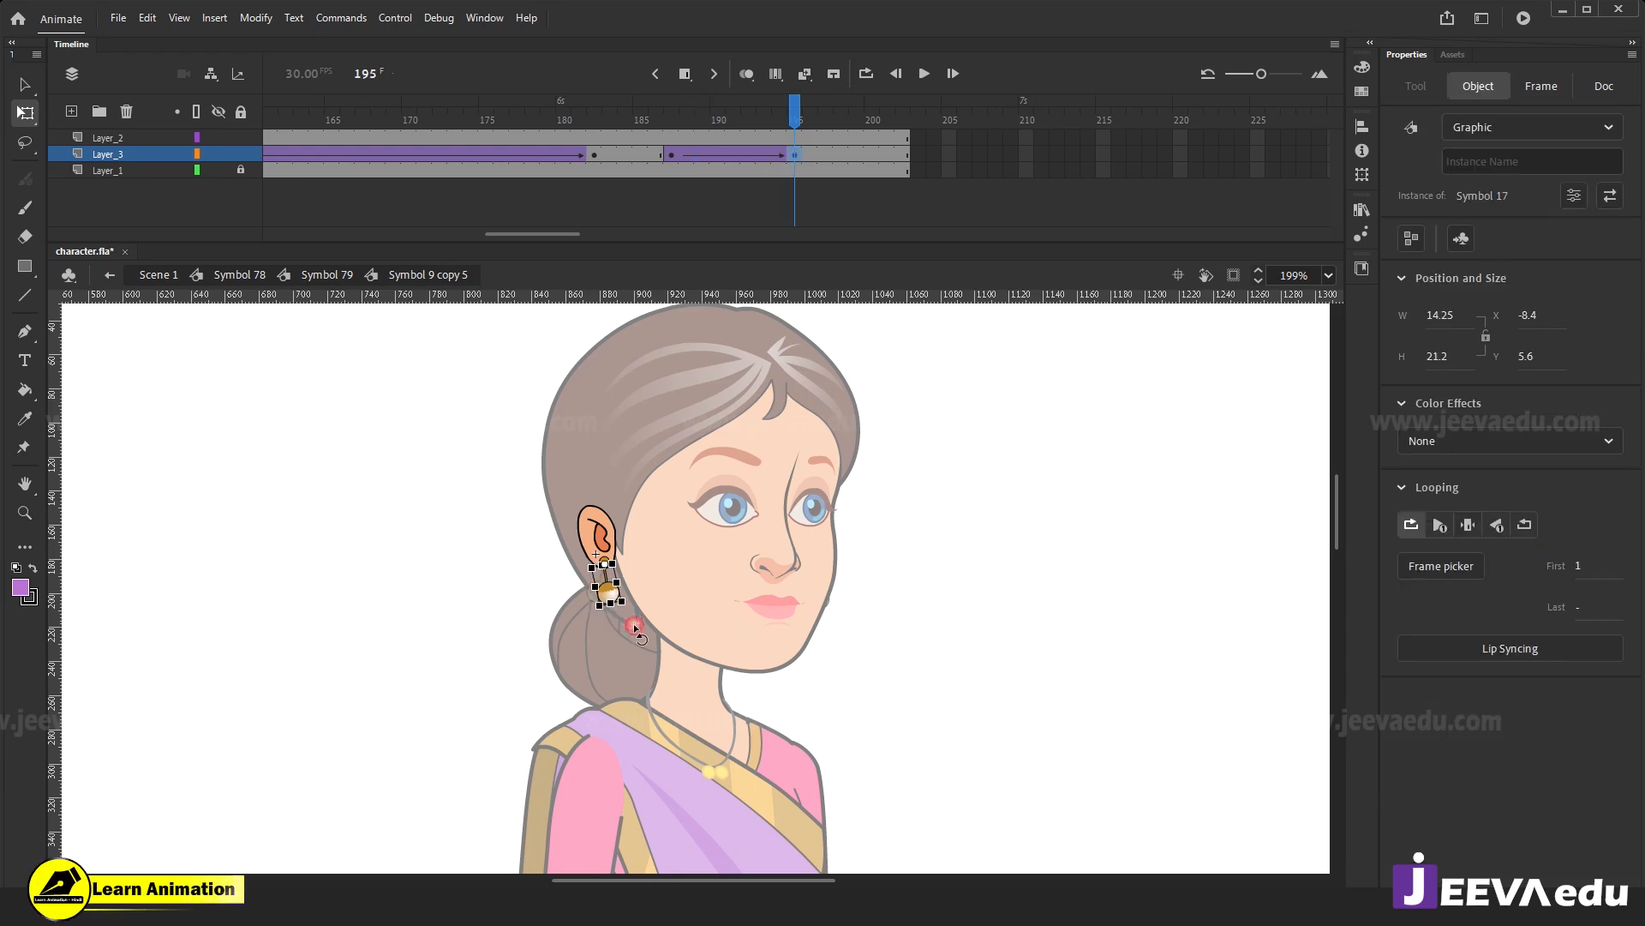
left_click(577, 631)
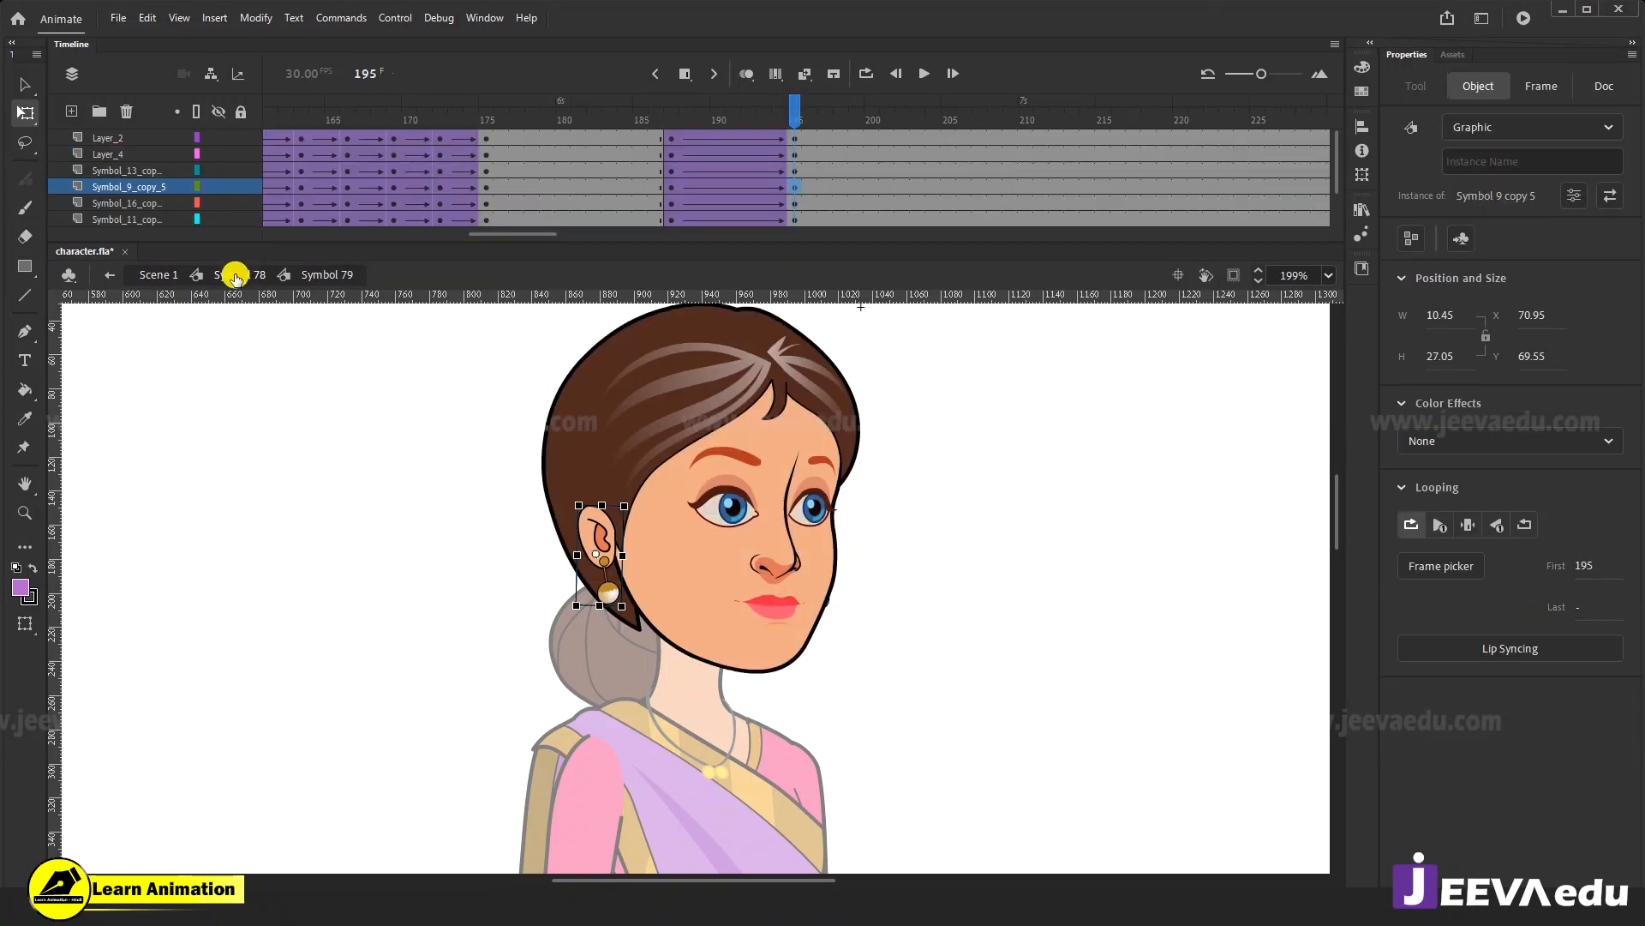
left_click(232, 274)
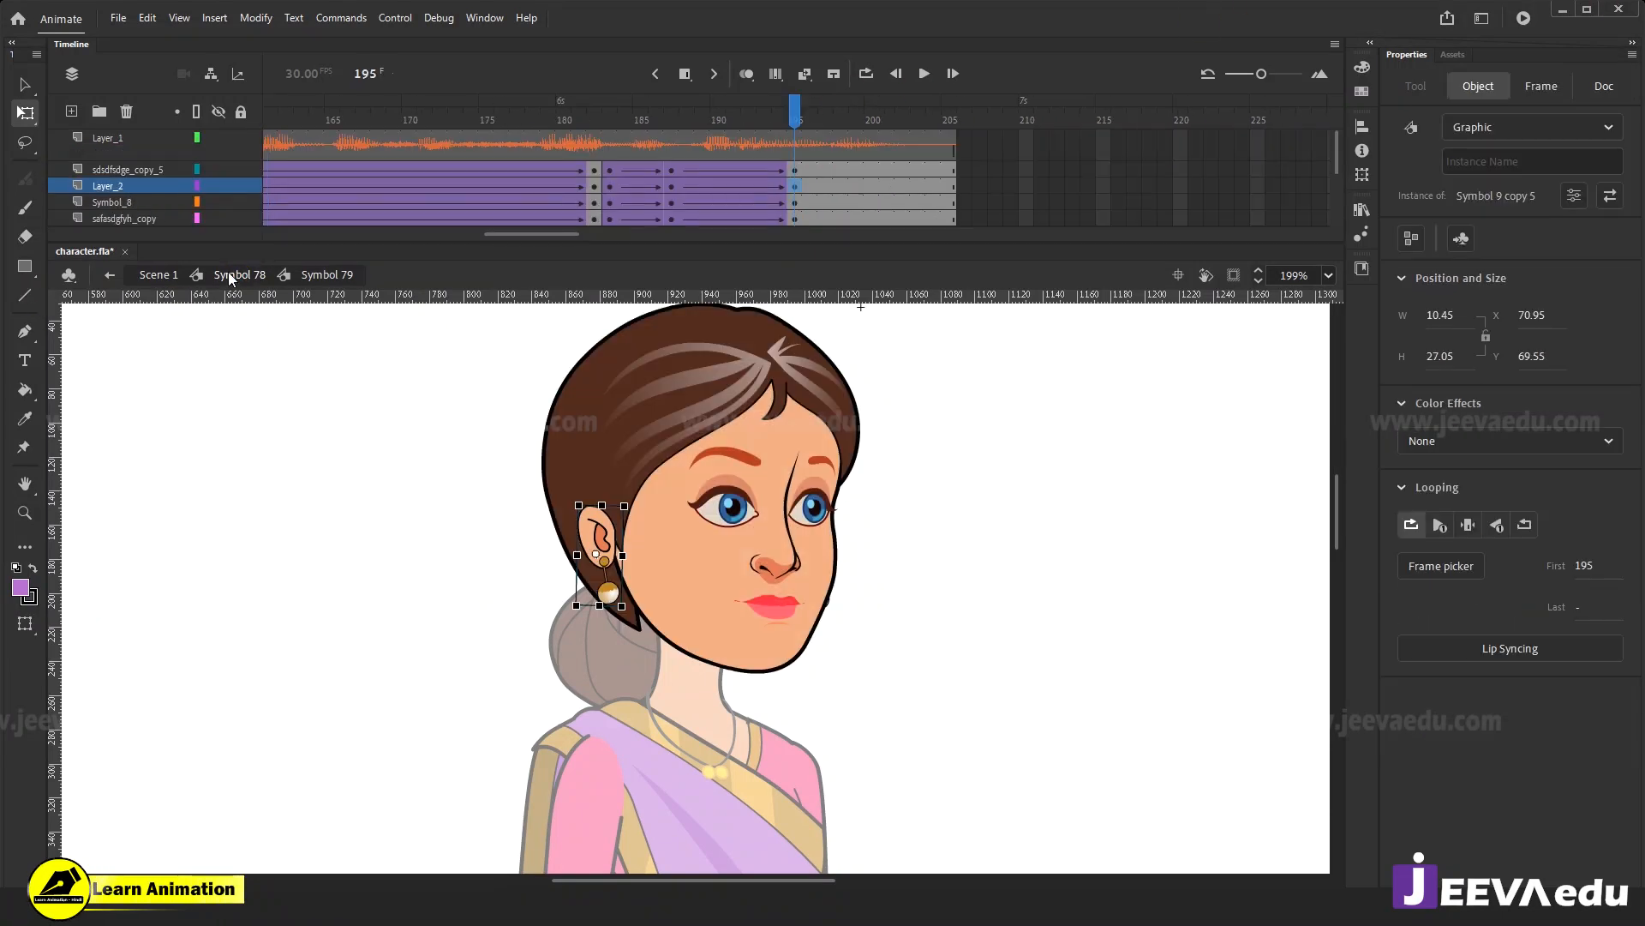
left_click_drag(814, 118, 910, 206)
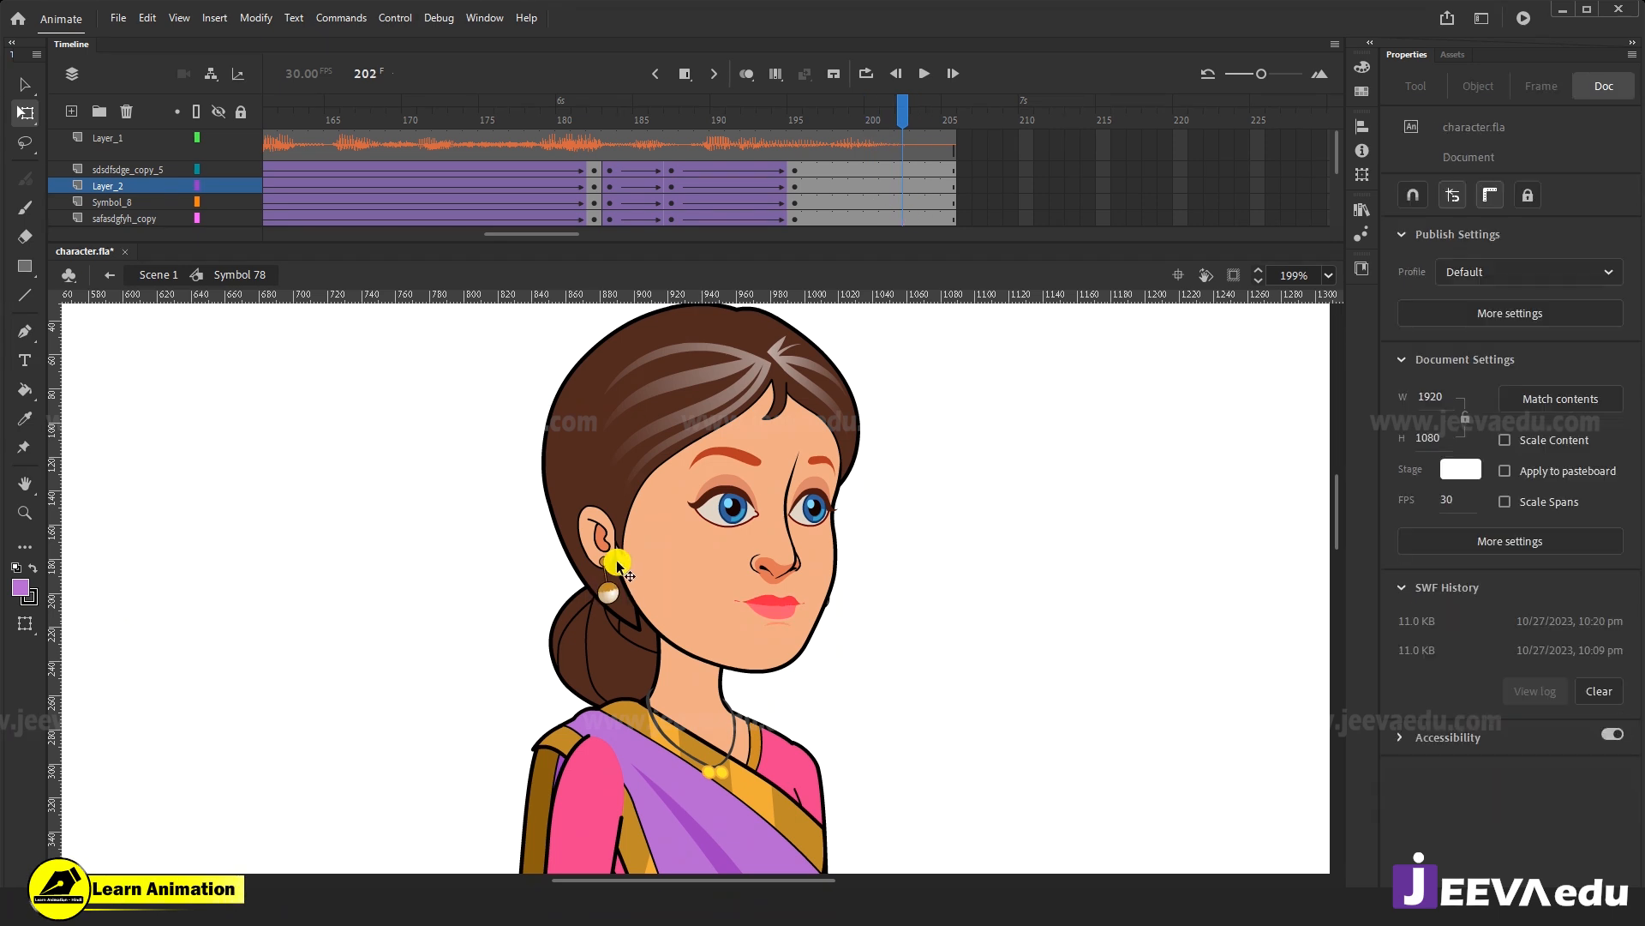
Inspect the layer frames past 205 inside the near ear symbol and return to Symbol 78 to replay the ending.
left_click(869, 119)
key("v")
left_click(608, 545)
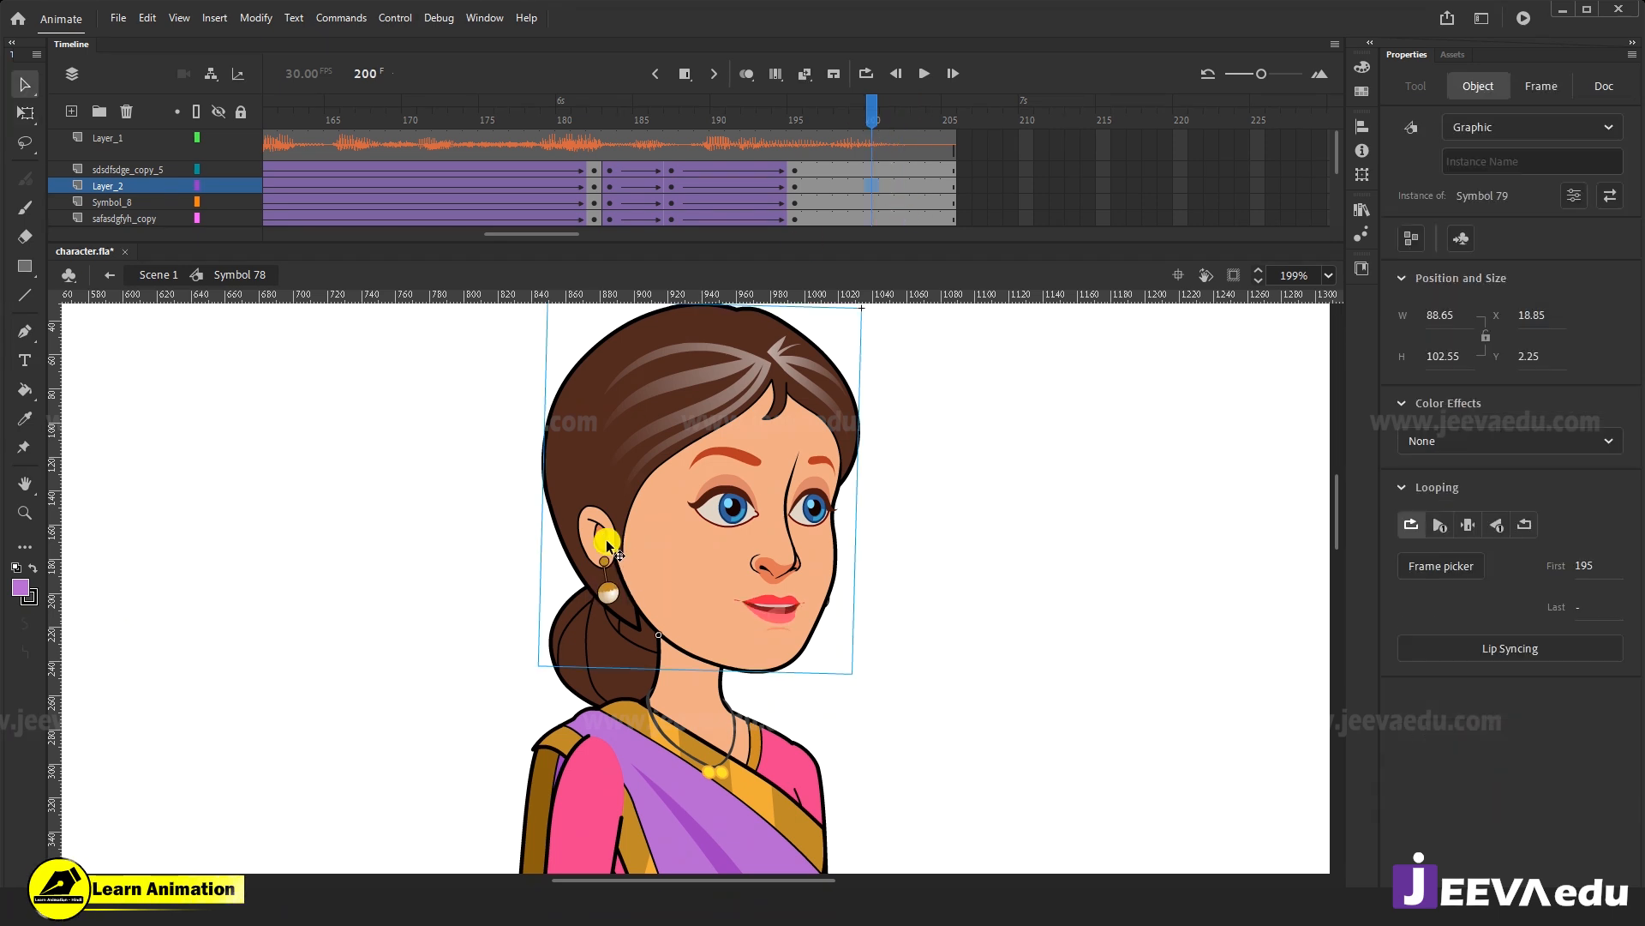
double_click(609, 545)
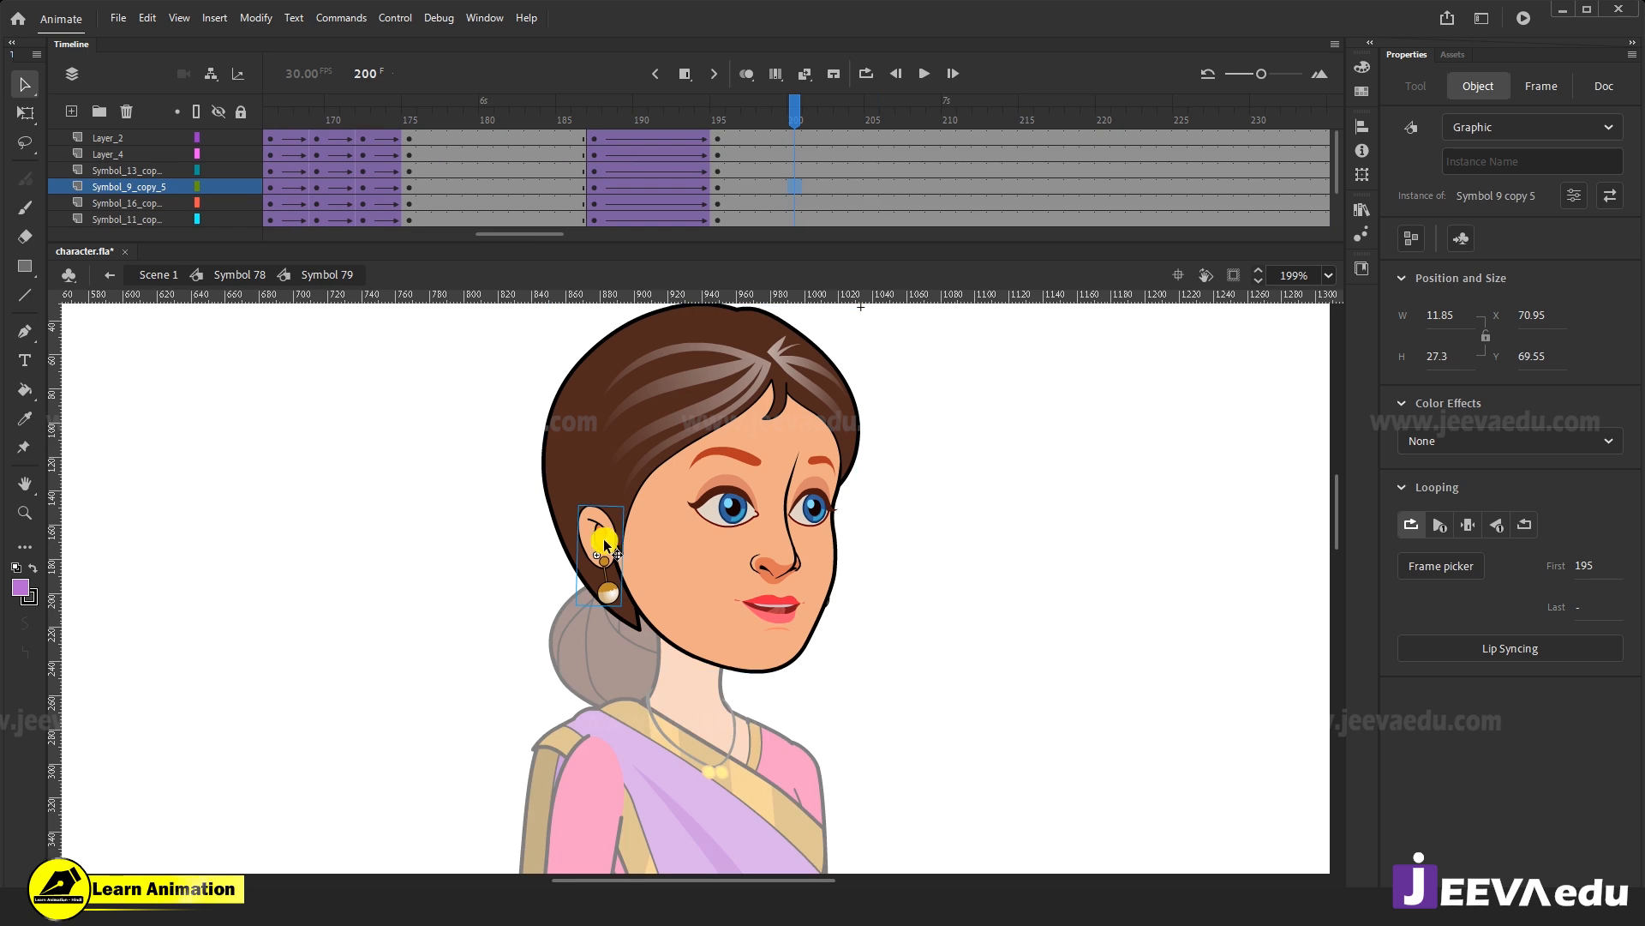
double_click(605, 545)
left_click(892, 159)
left_click_drag(892, 137, 1101, 180)
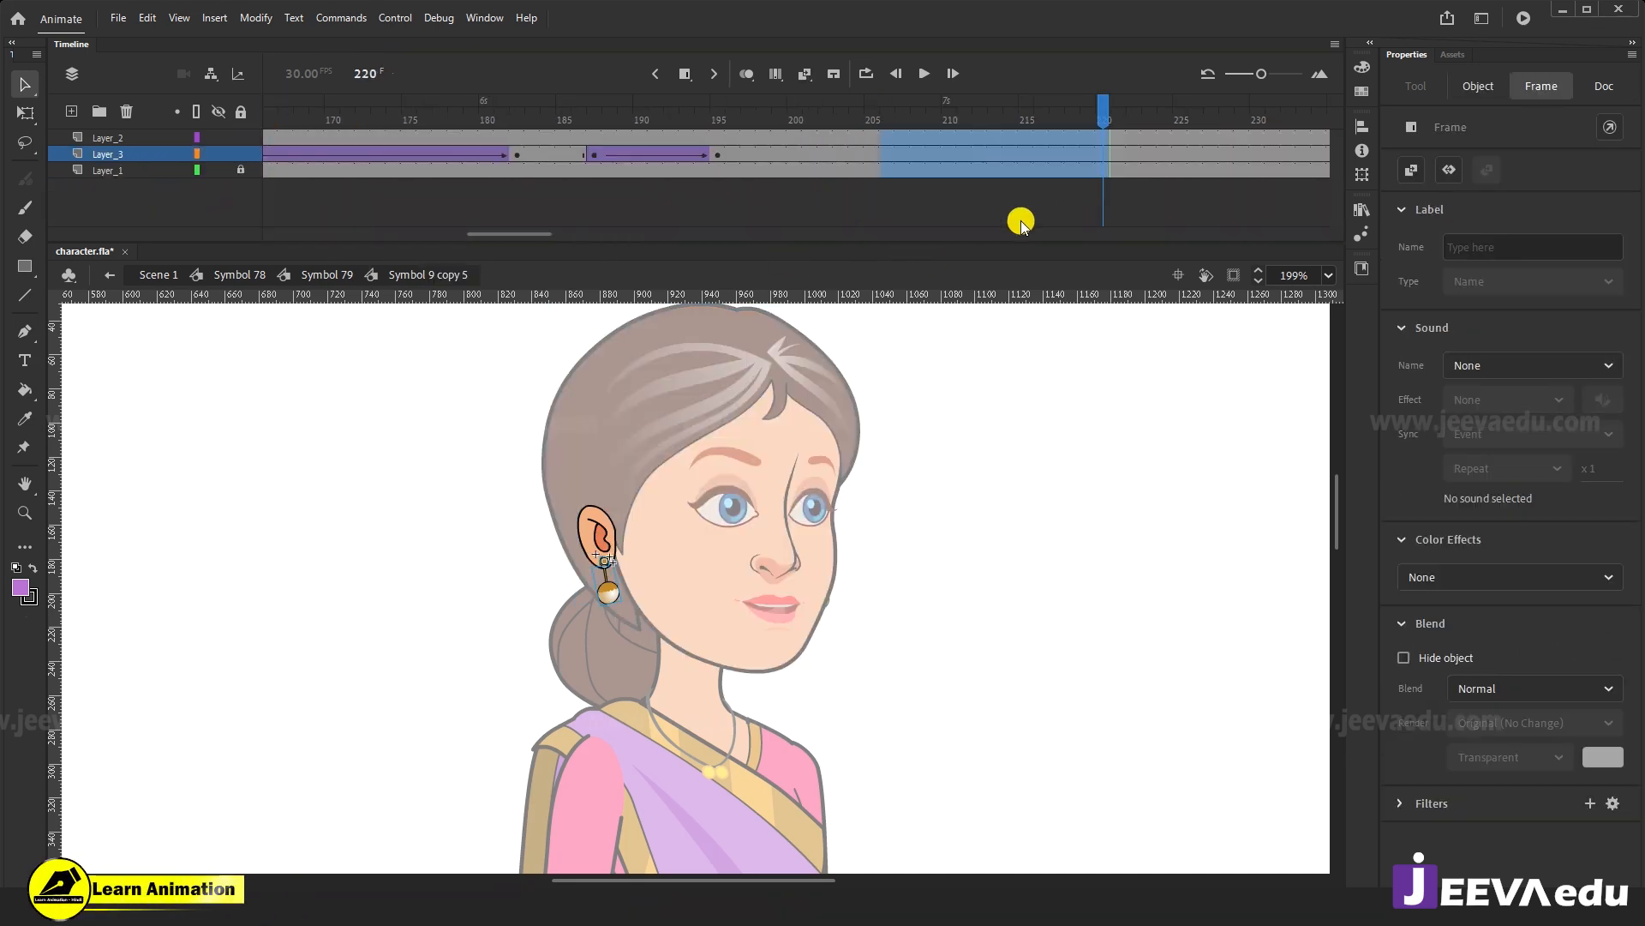
left_click(313, 274)
left_click(233, 275)
key("Return")
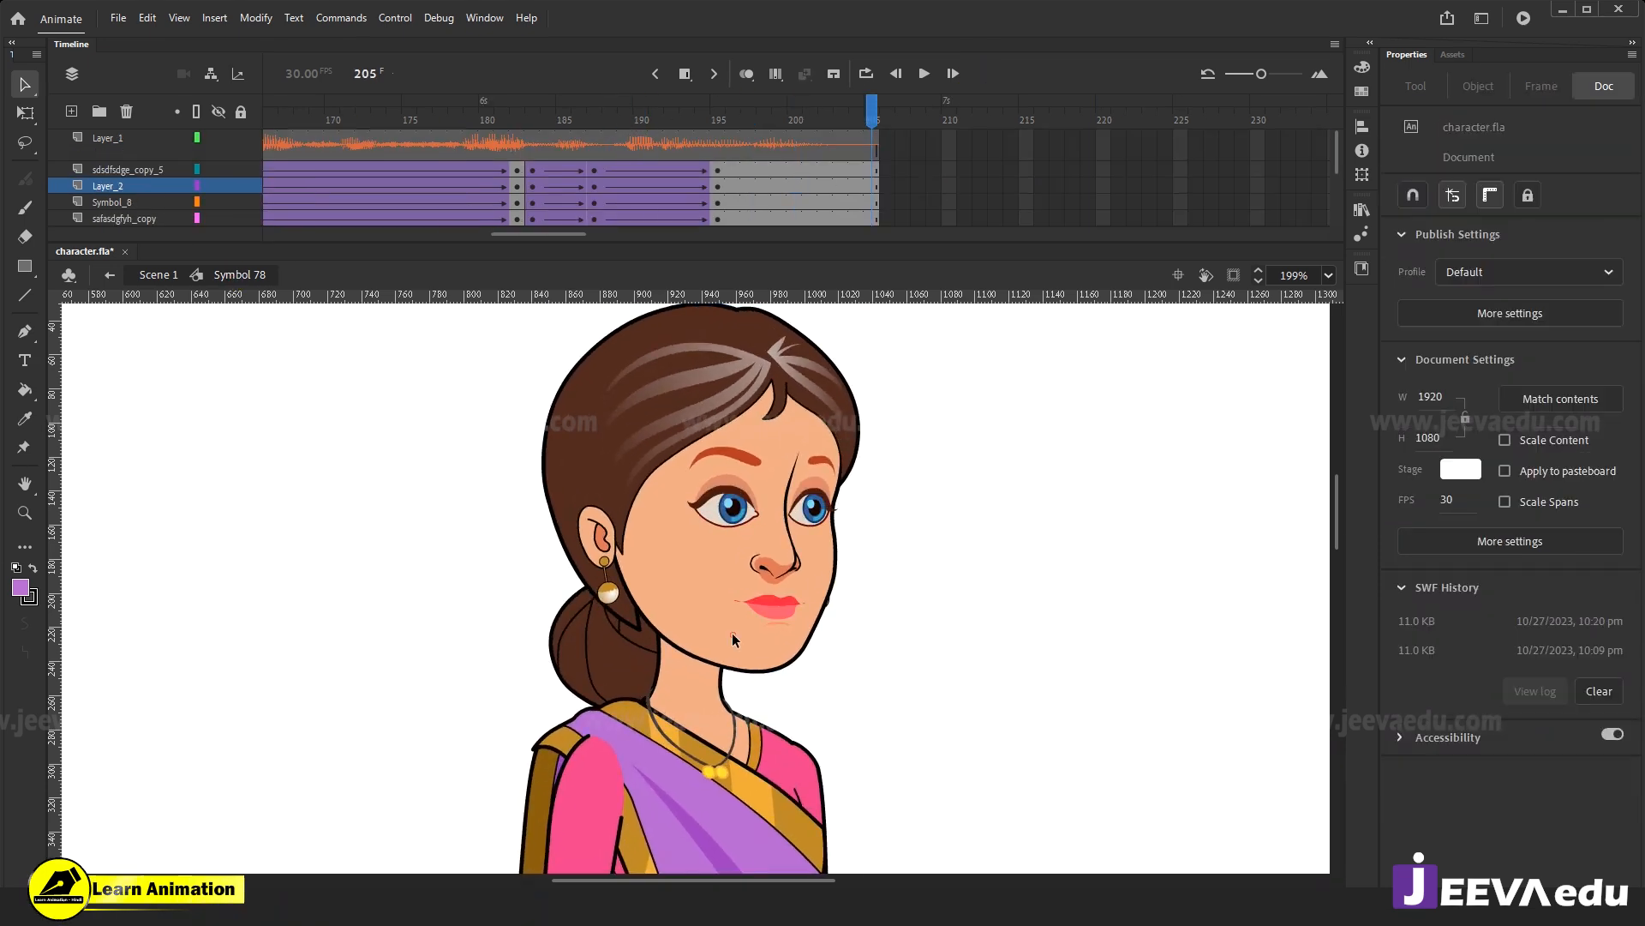
Save a copy of the document to the desktop as "character animation".
key("z")
left_click(733, 639, "alt")
left_click(732, 639, "alt")
left_click(118, 18)
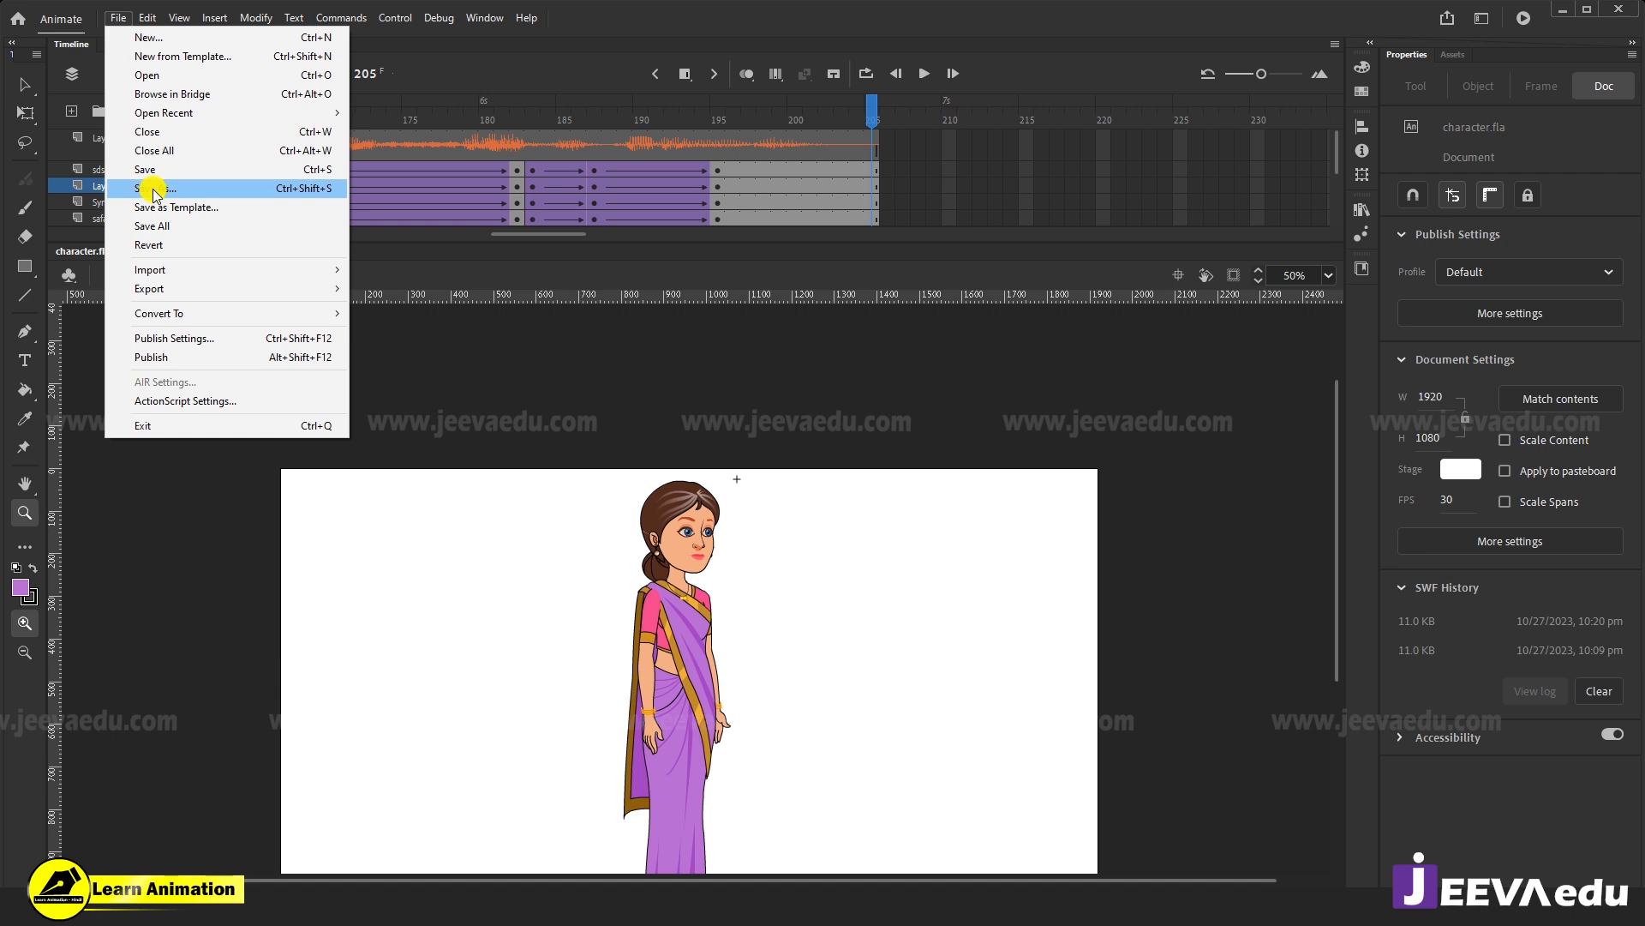
left_click(160, 198)
left_click(89, 174)
left_click(214, 374)
type("aracter animation")
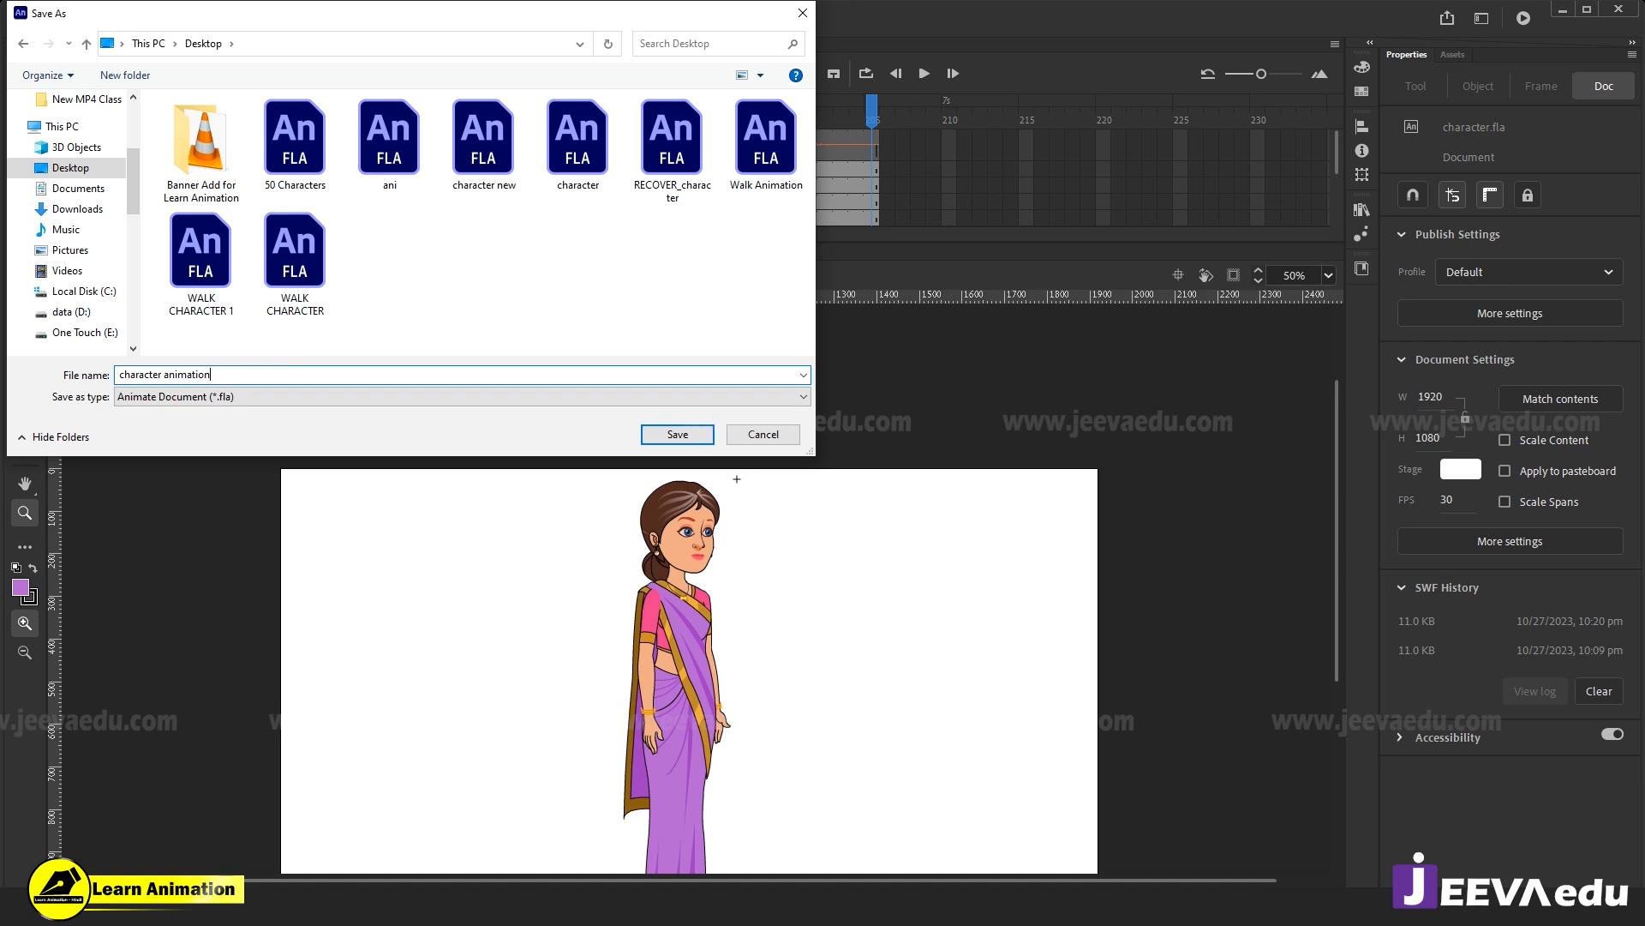
key("Return")
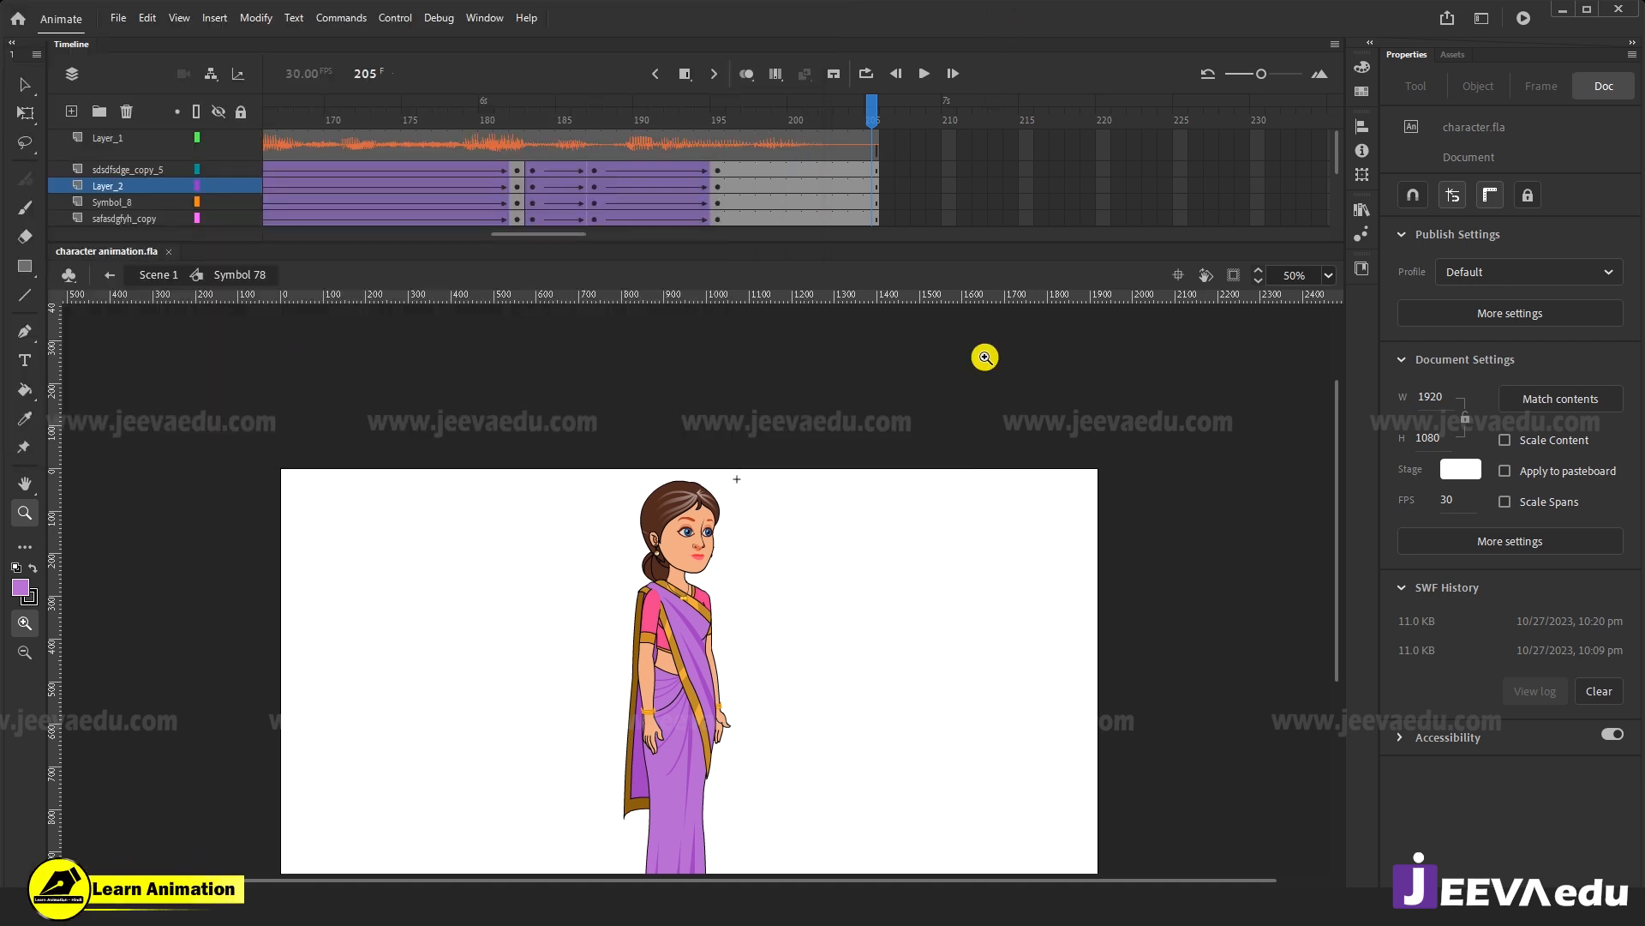
Play the whole animation from frame 1 with the full figure in view.
left_click_drag(550, 232, 229, 234)
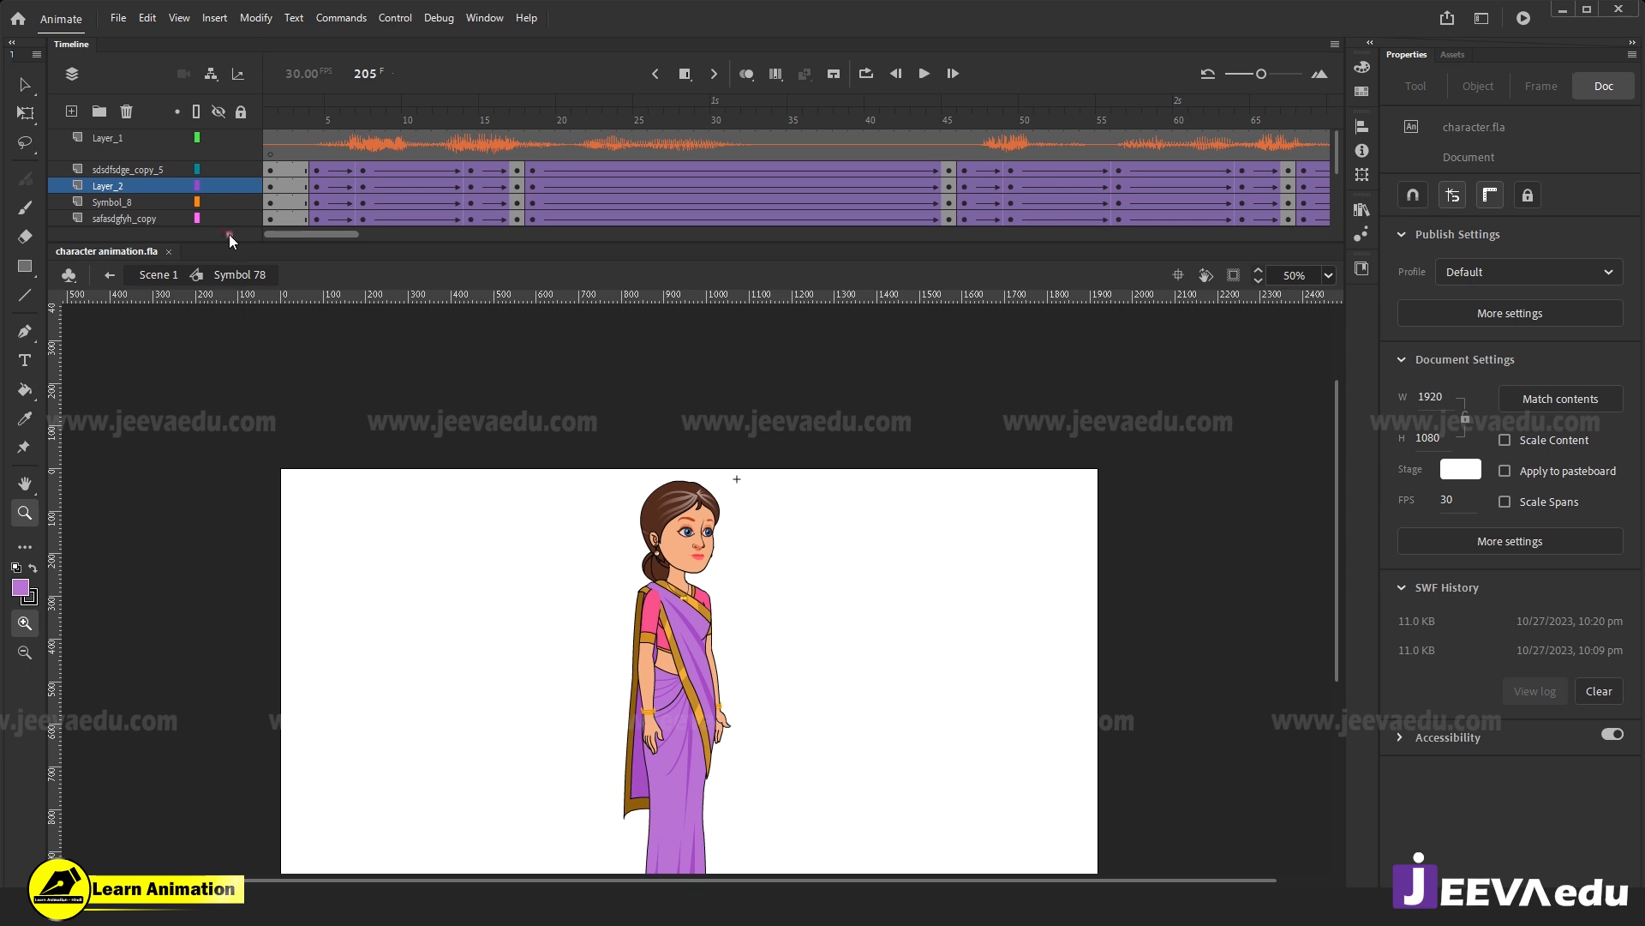
left_click(270, 146)
left_click(716, 656, "alt")
left_click(737, 606)
left_click(738, 606)
left_click_drag(739, 606, 773, 612)
left_click(739, 673, "alt")
left_click_drag(559, 357, 777, 805)
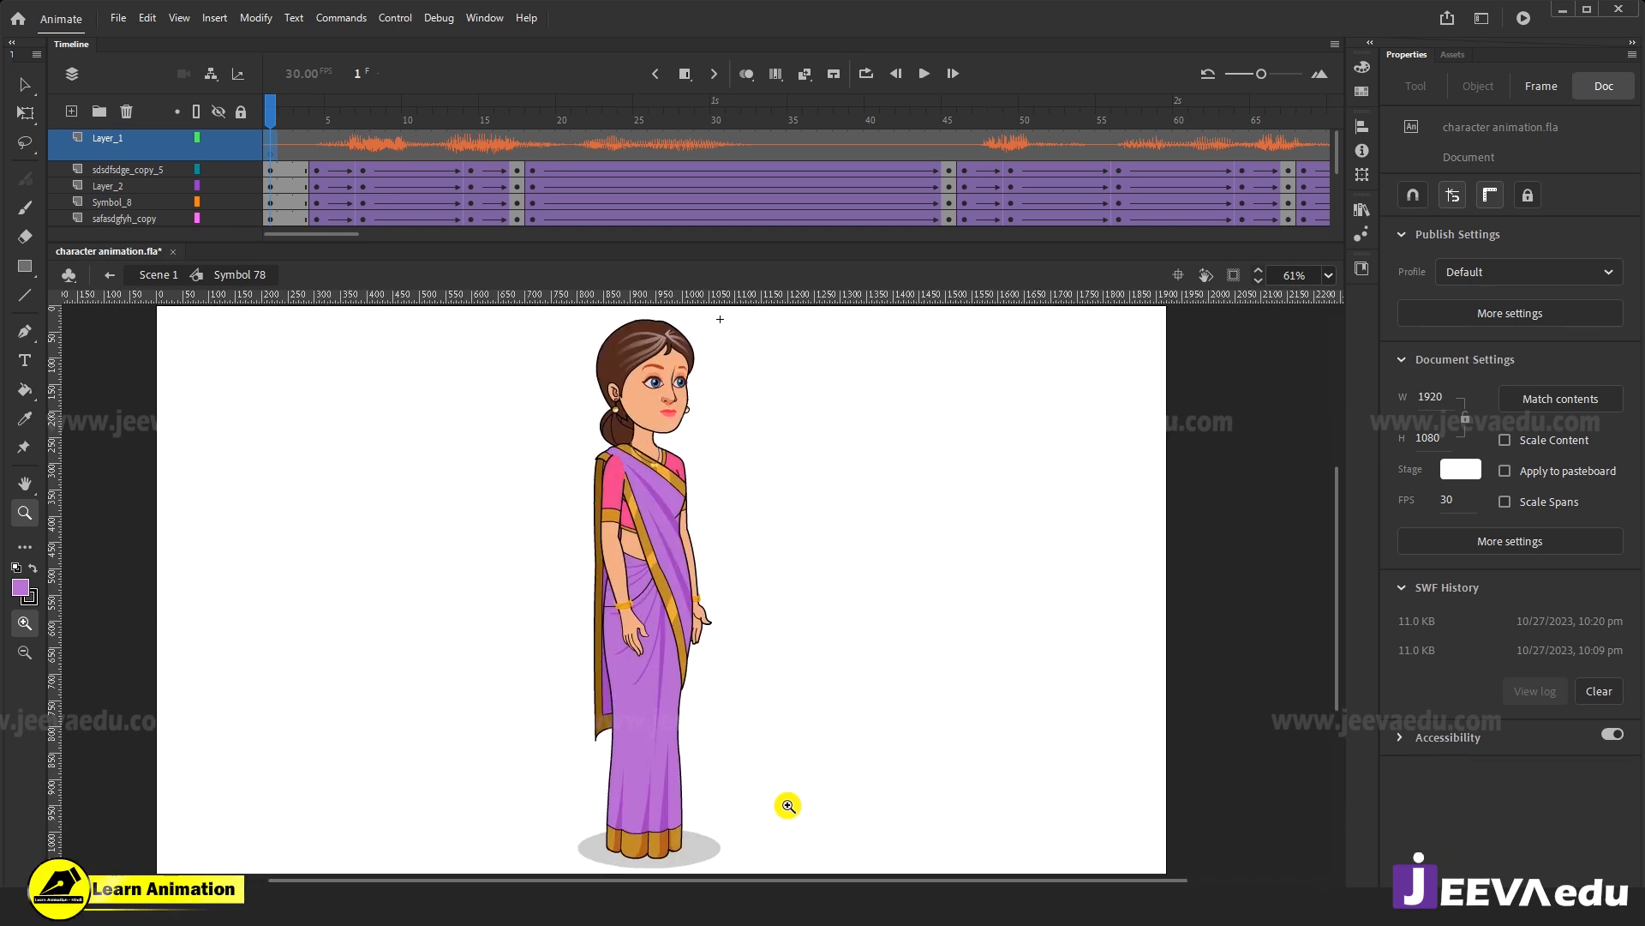
key("Return")
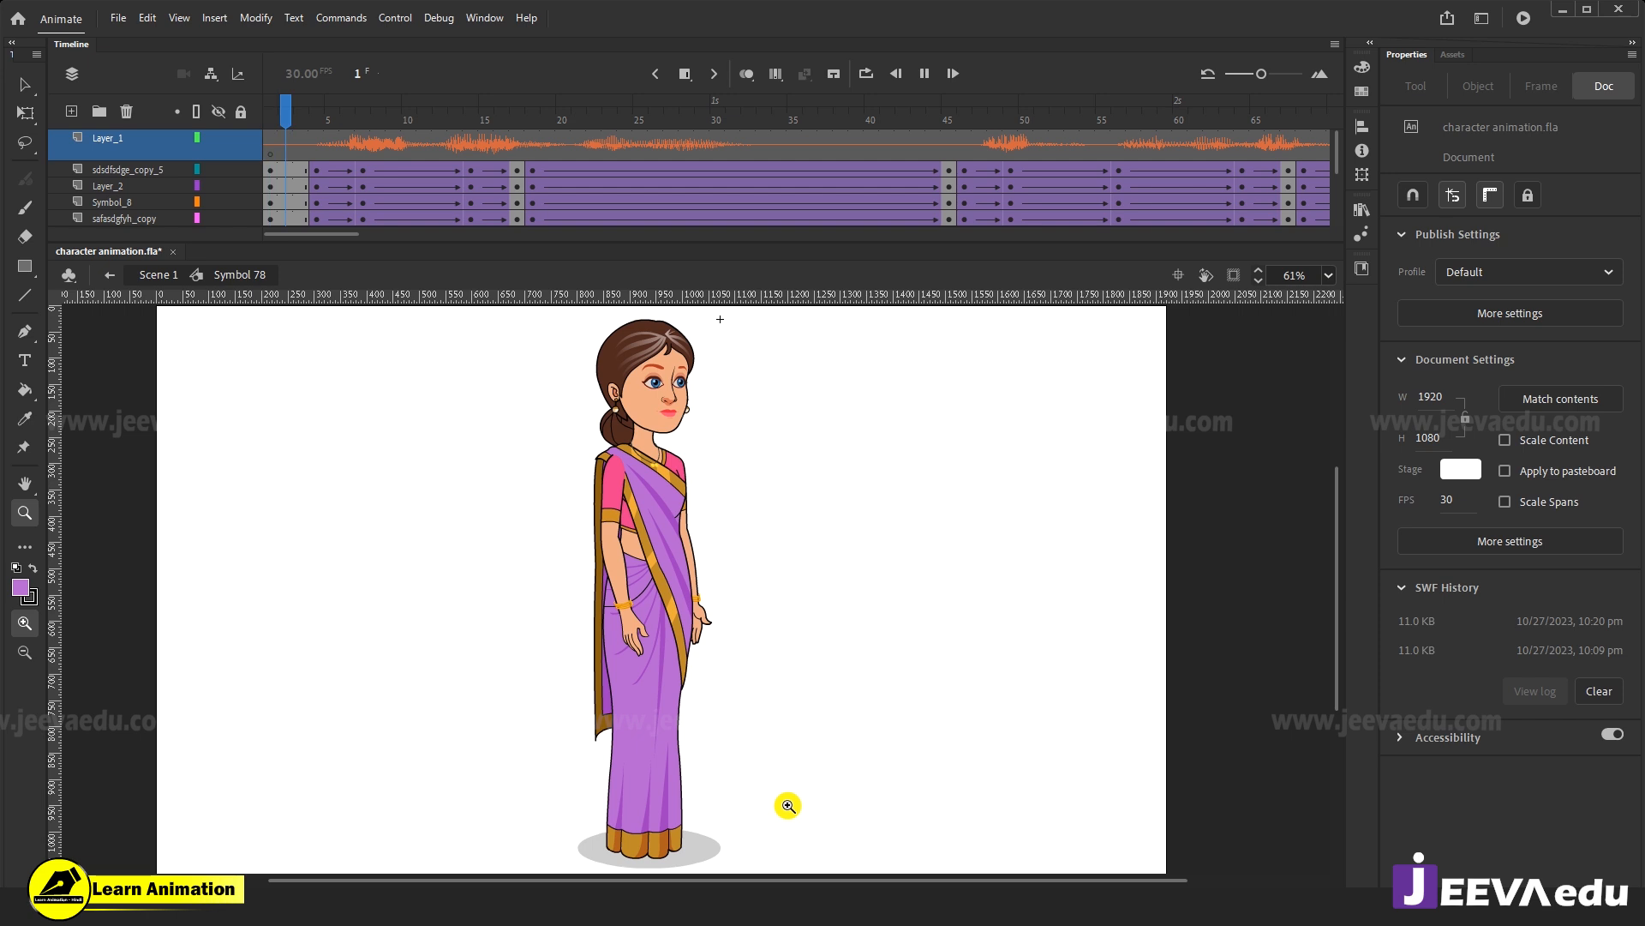
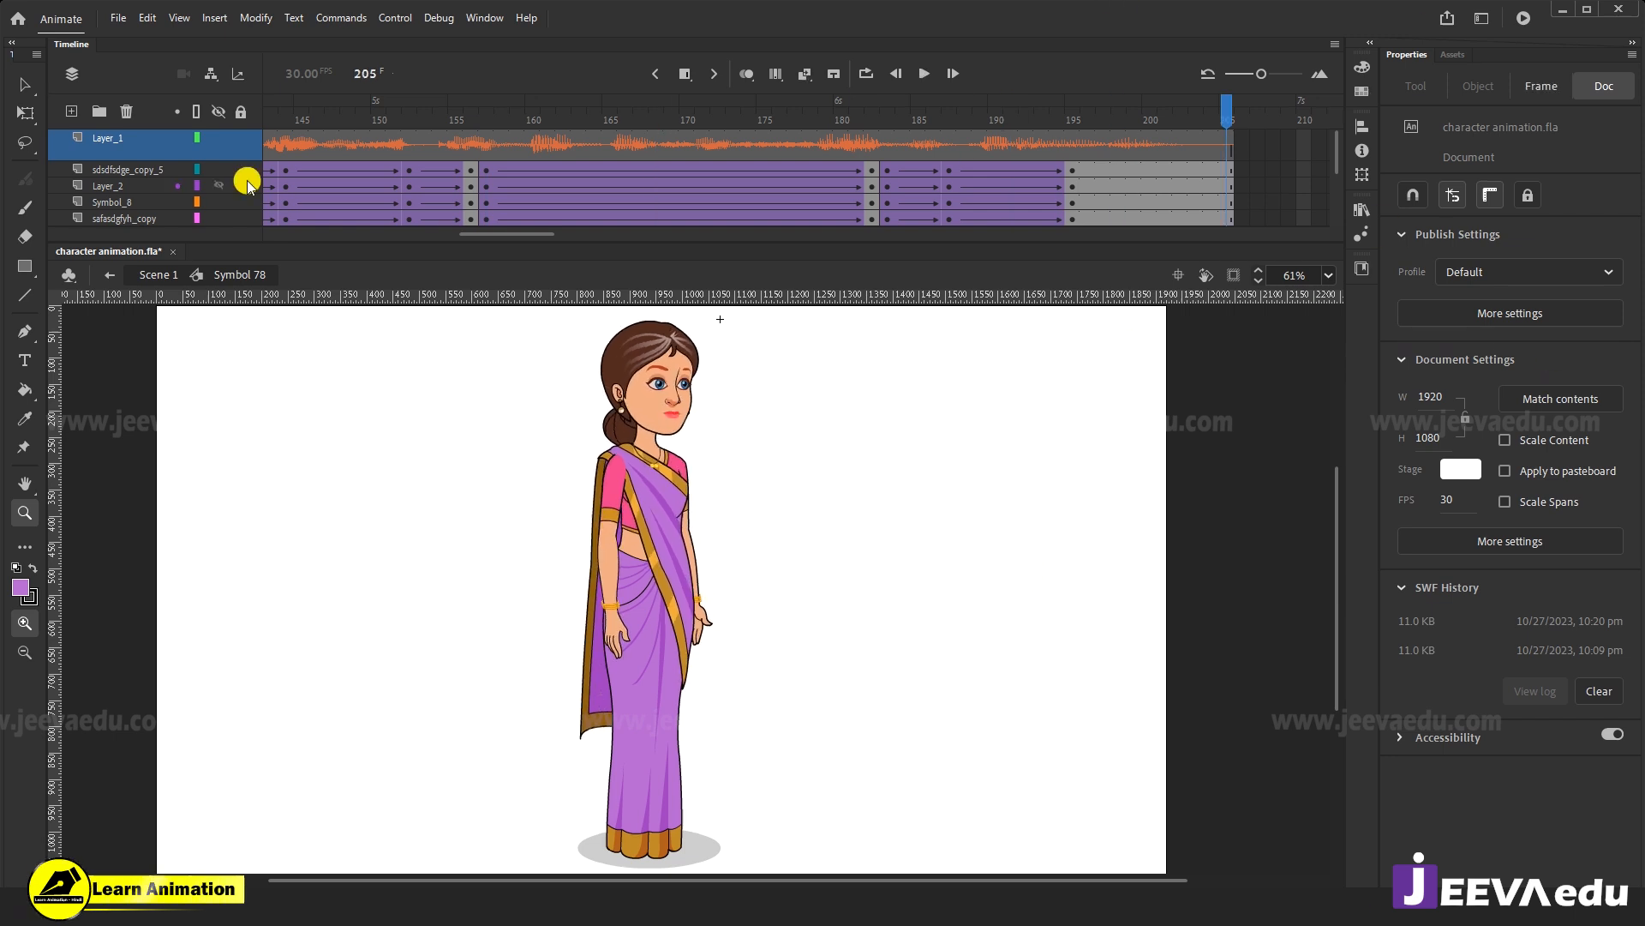
Examine the near arm and the sari at frame 1 to find which layers hold each part.
left_click_drag(500, 233, 254, 230)
left_click(272, 140)
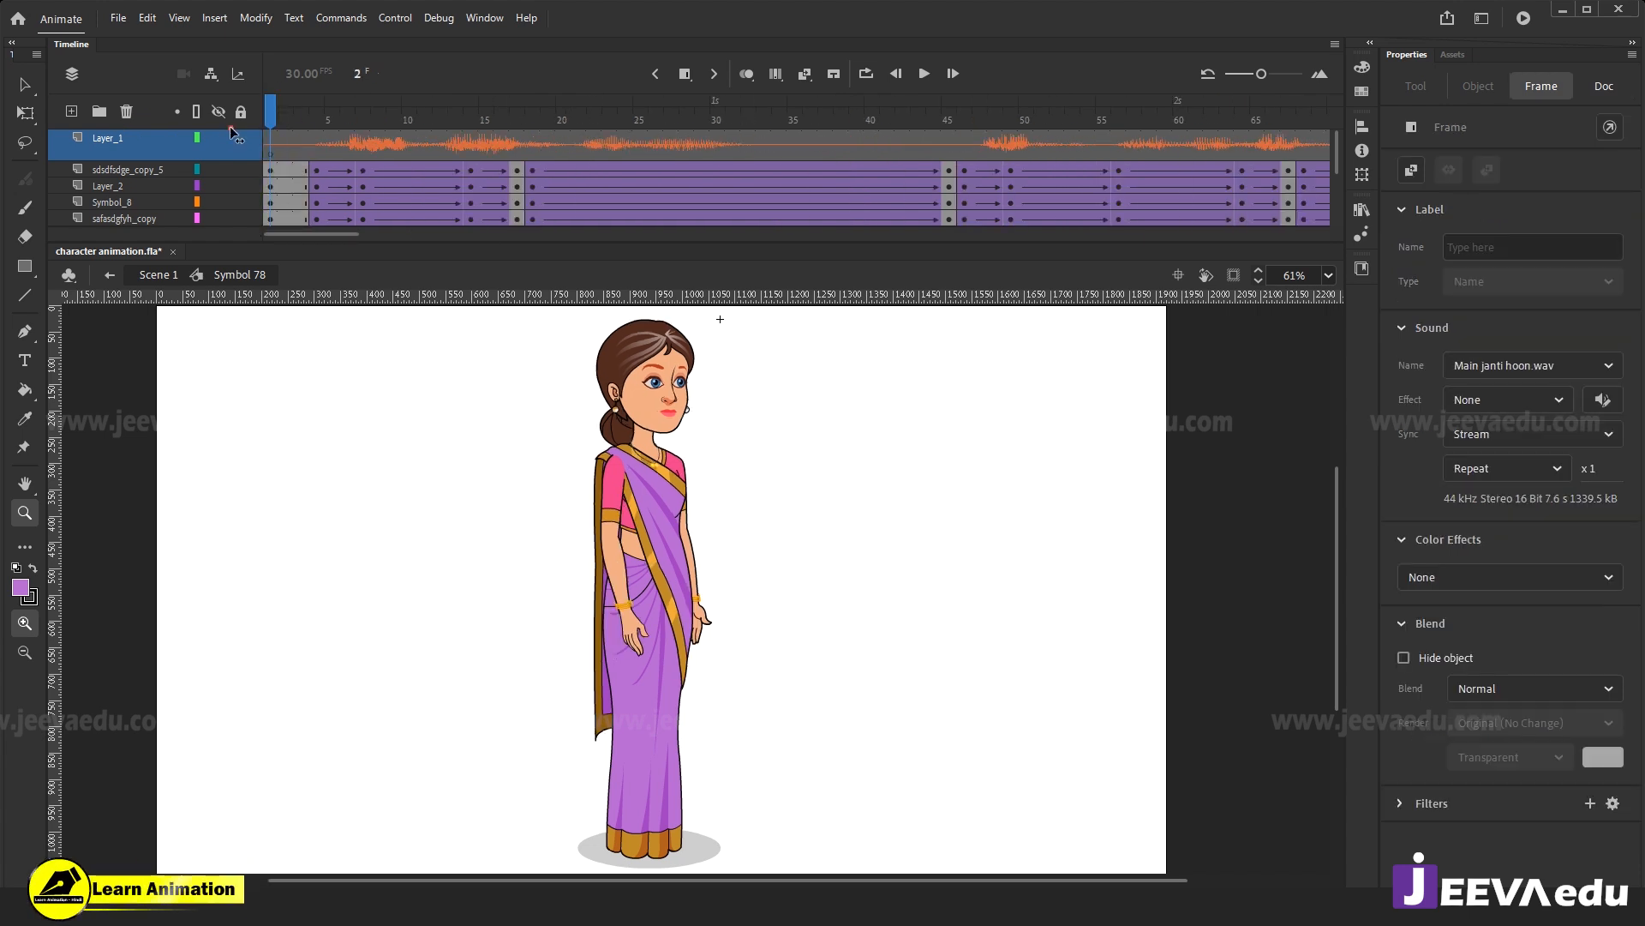
left_click(648, 561)
left_click(638, 524)
key("v")
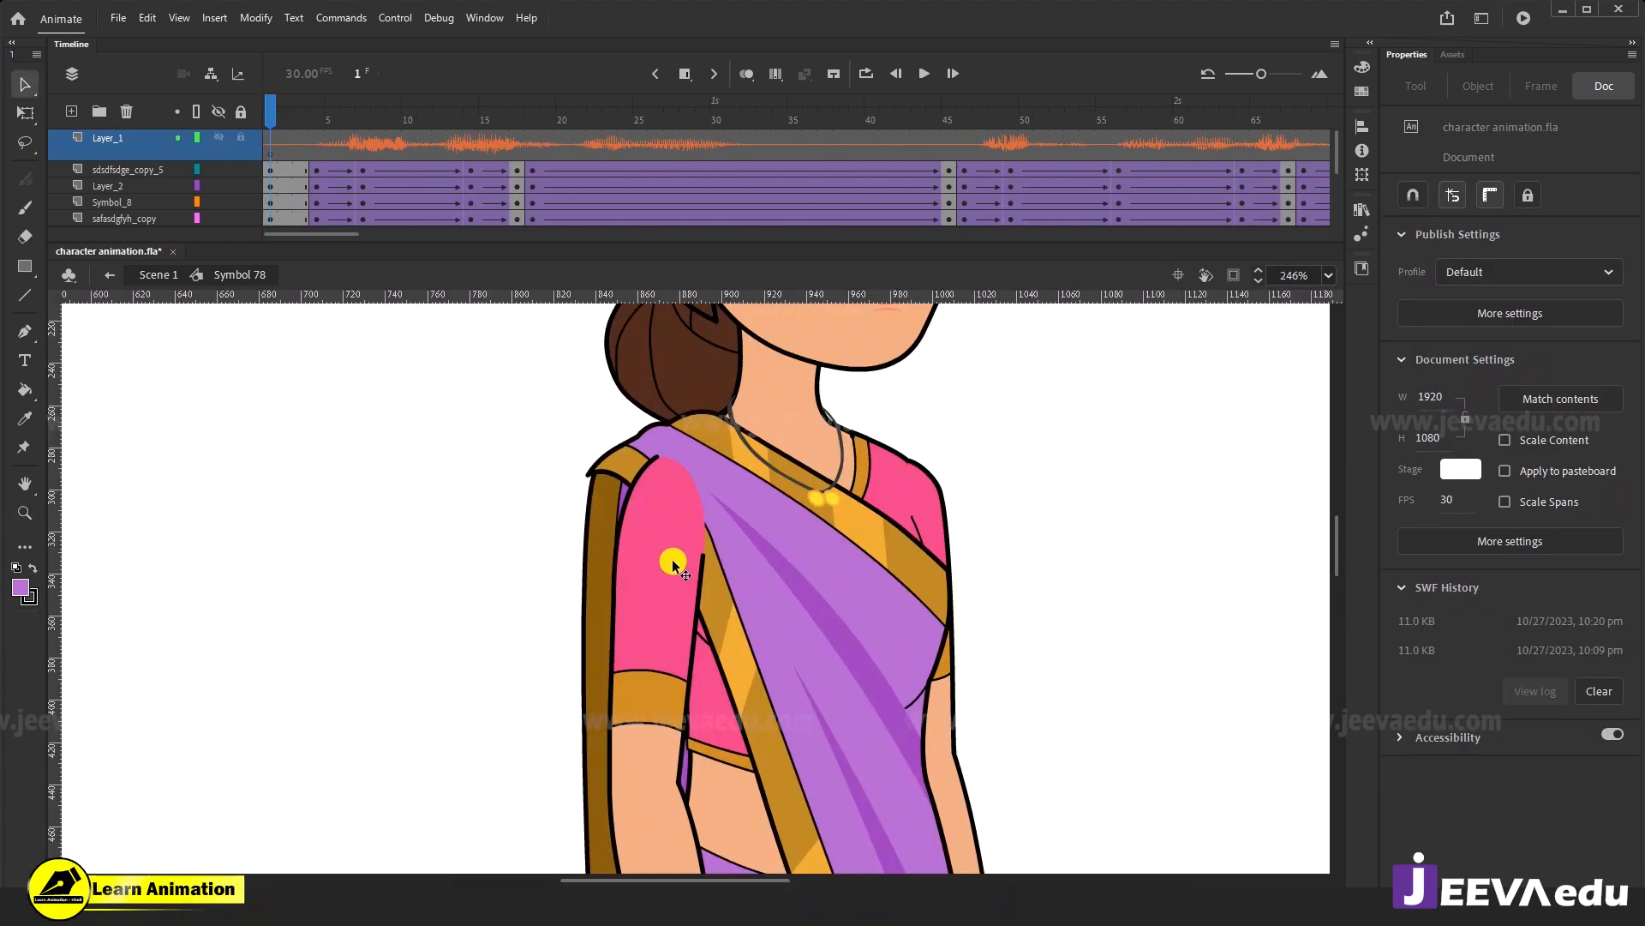
left_click(704, 603)
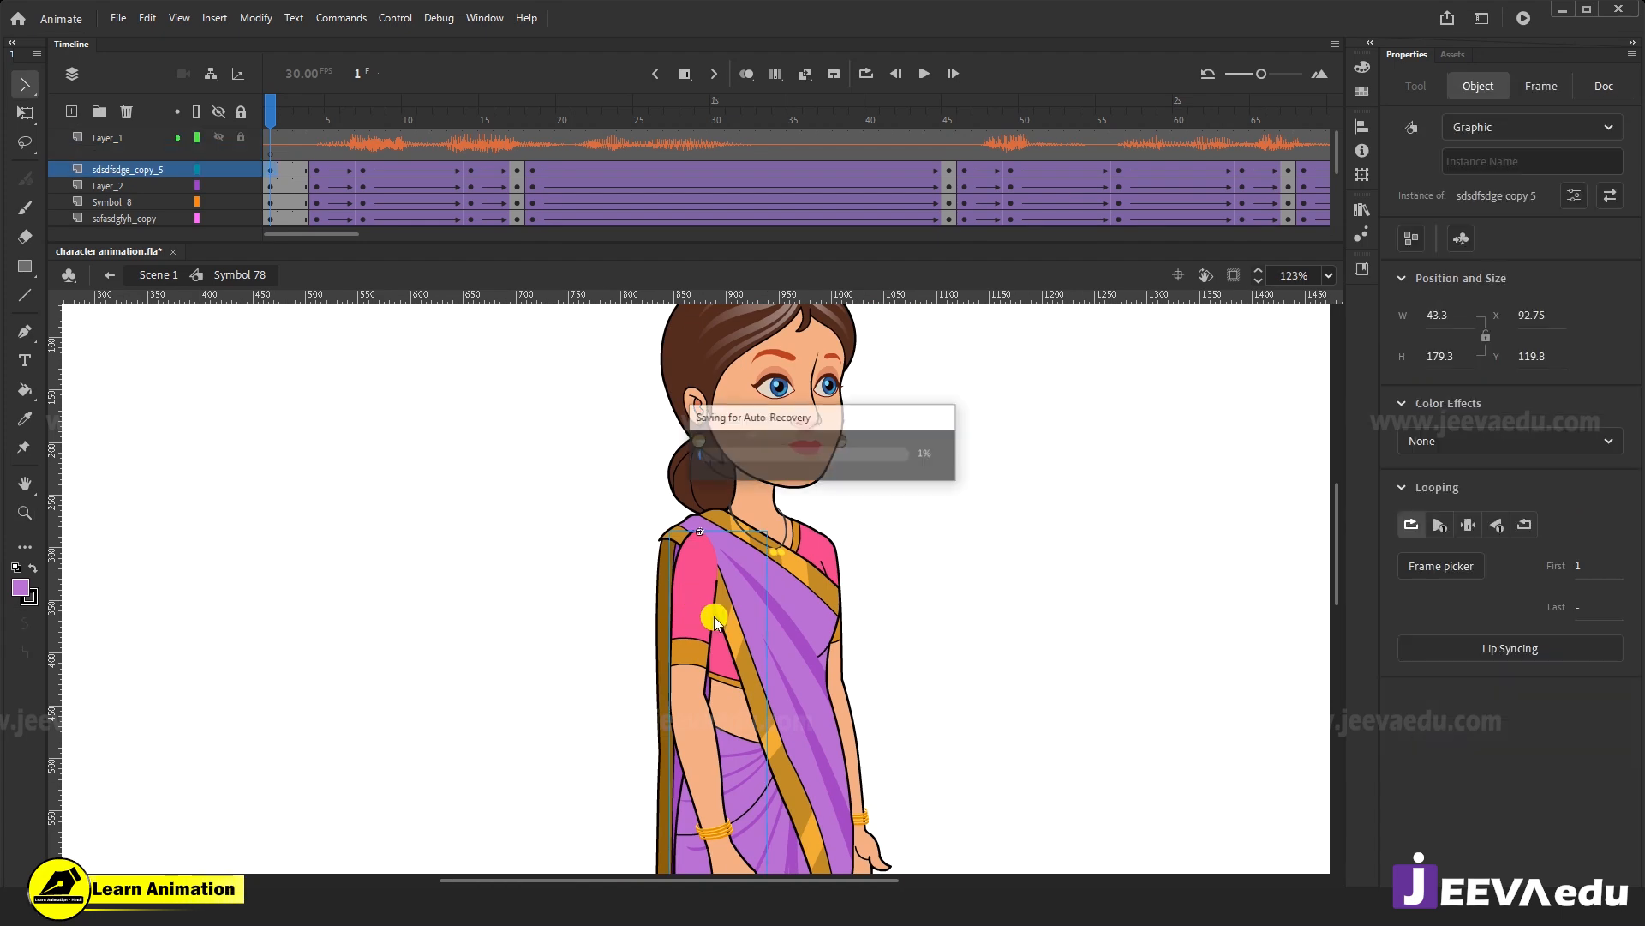
left_click(761, 699)
key("z")
left_click(744, 672, "alt")
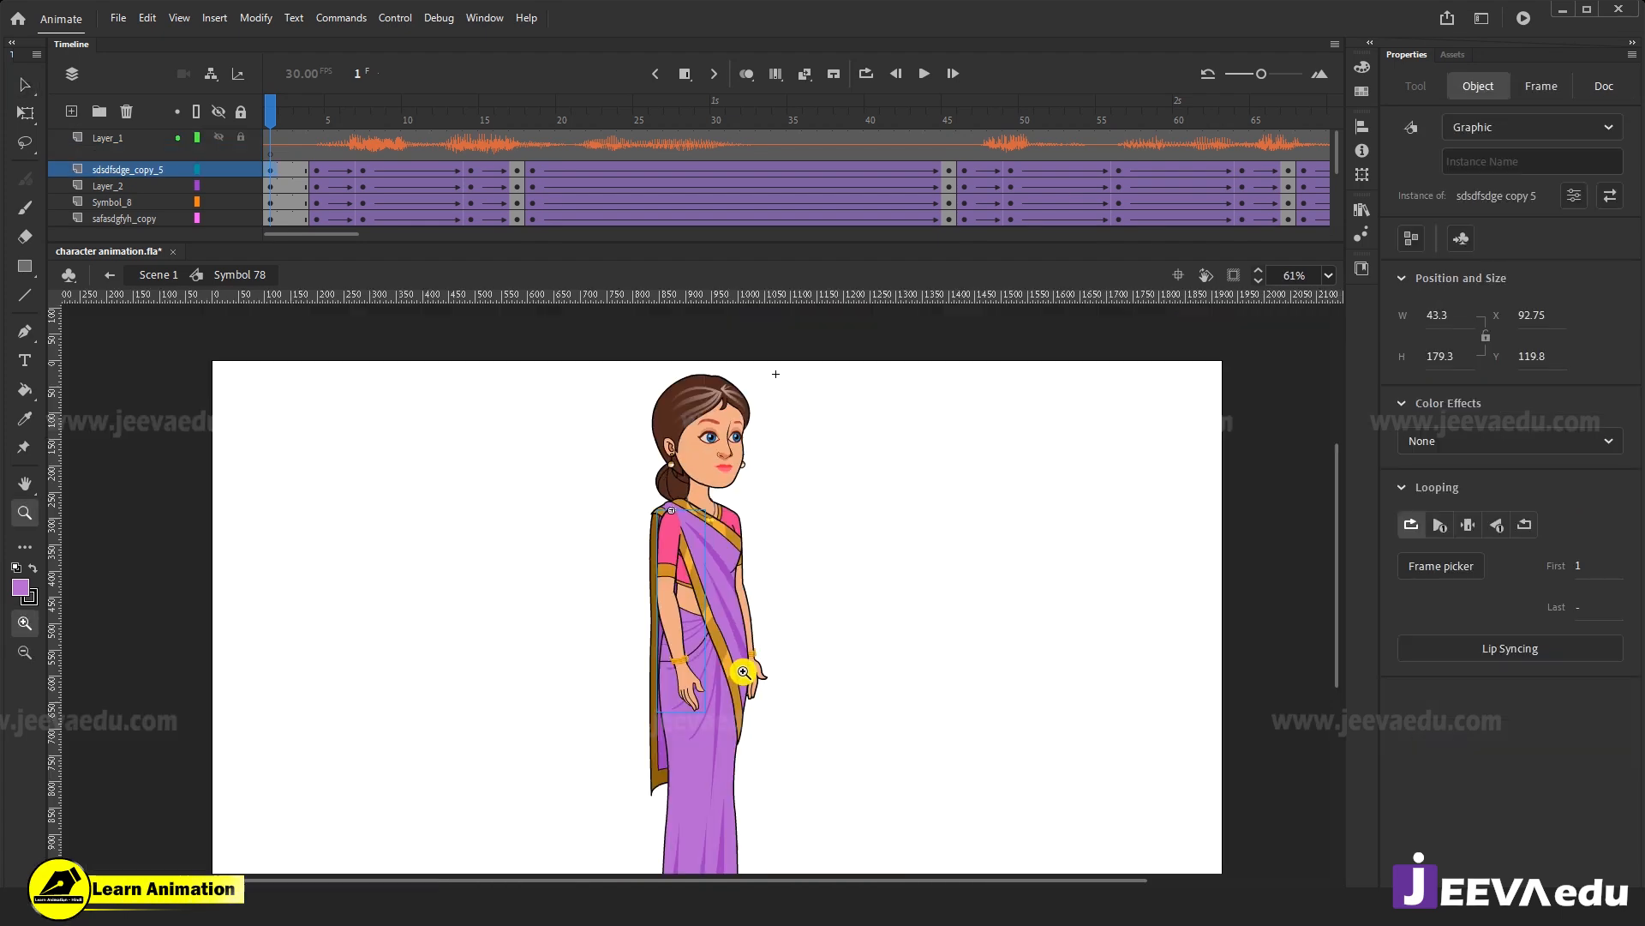
left_click(720, 614)
key("v")
left_click(610, 597)
left_click(608, 597)
left_click(708, 542)
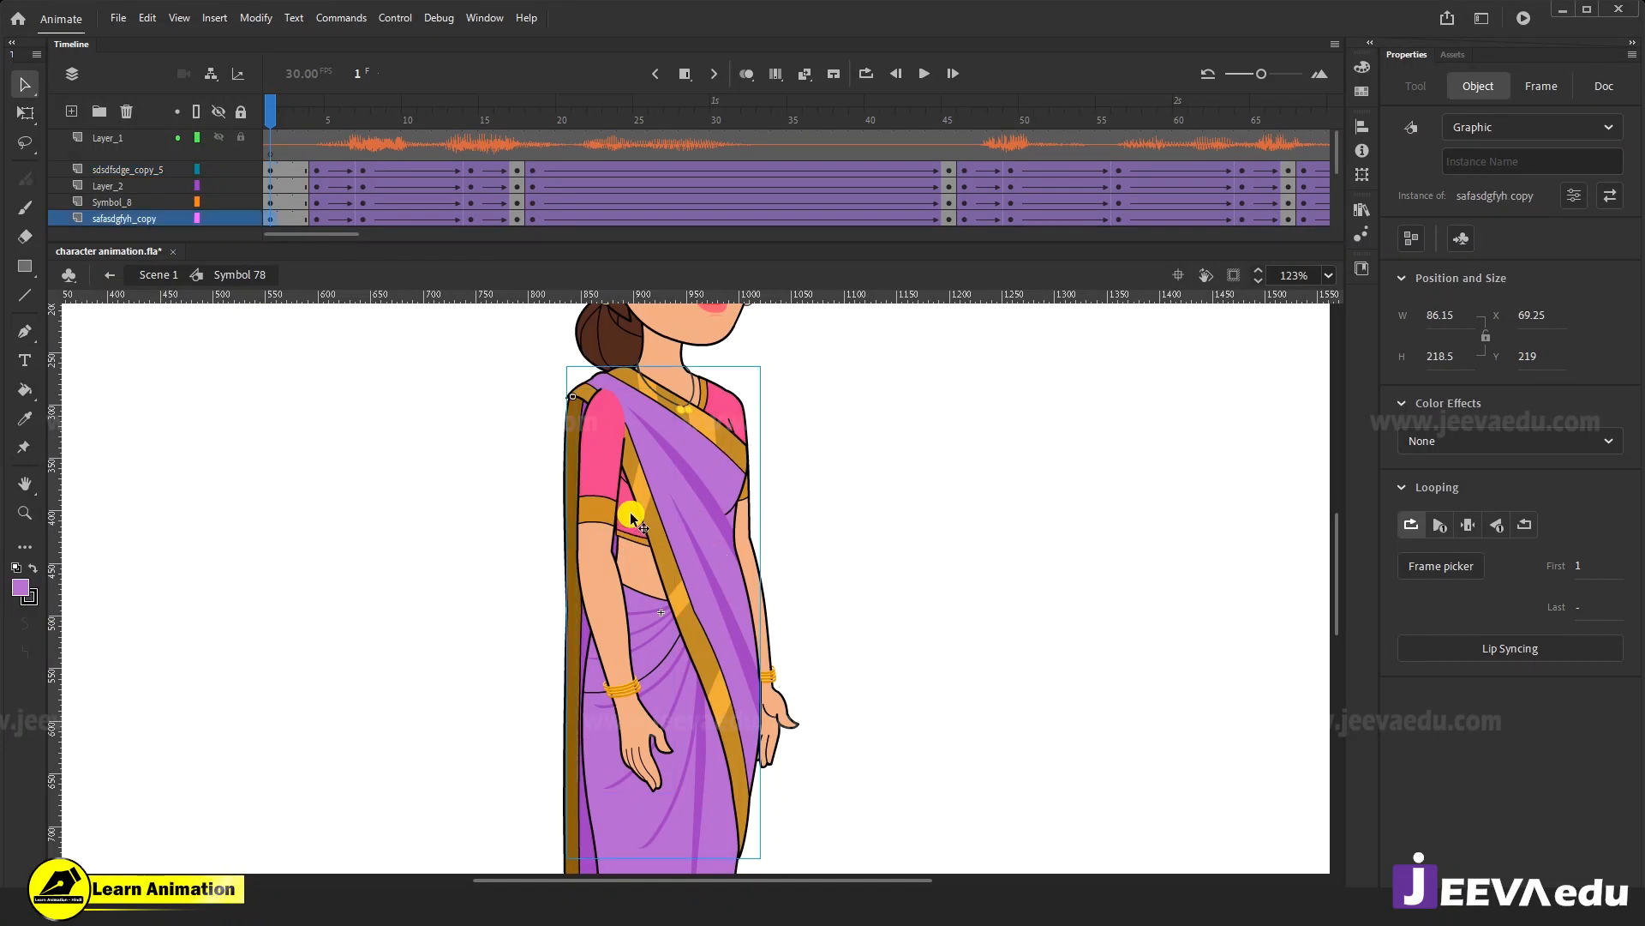
Move the near arm's layer below the safasdgfyh_copy sari layer and scrub the opening frames to check the overlap.
left_click(610, 483)
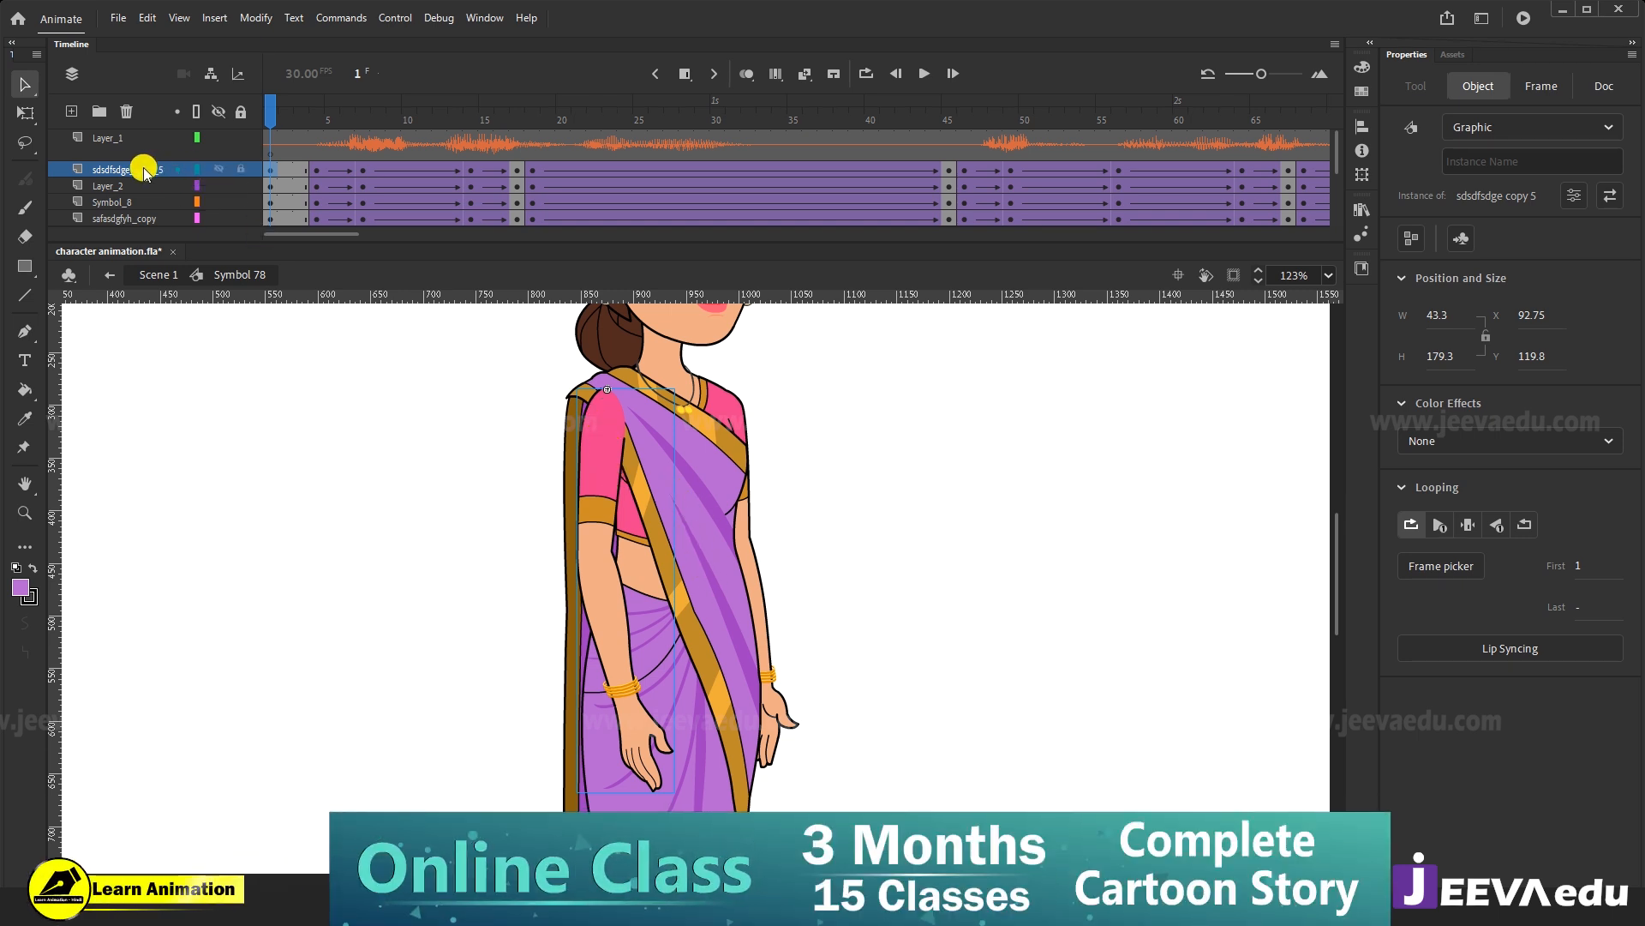
left_click_drag(139, 163, 134, 214)
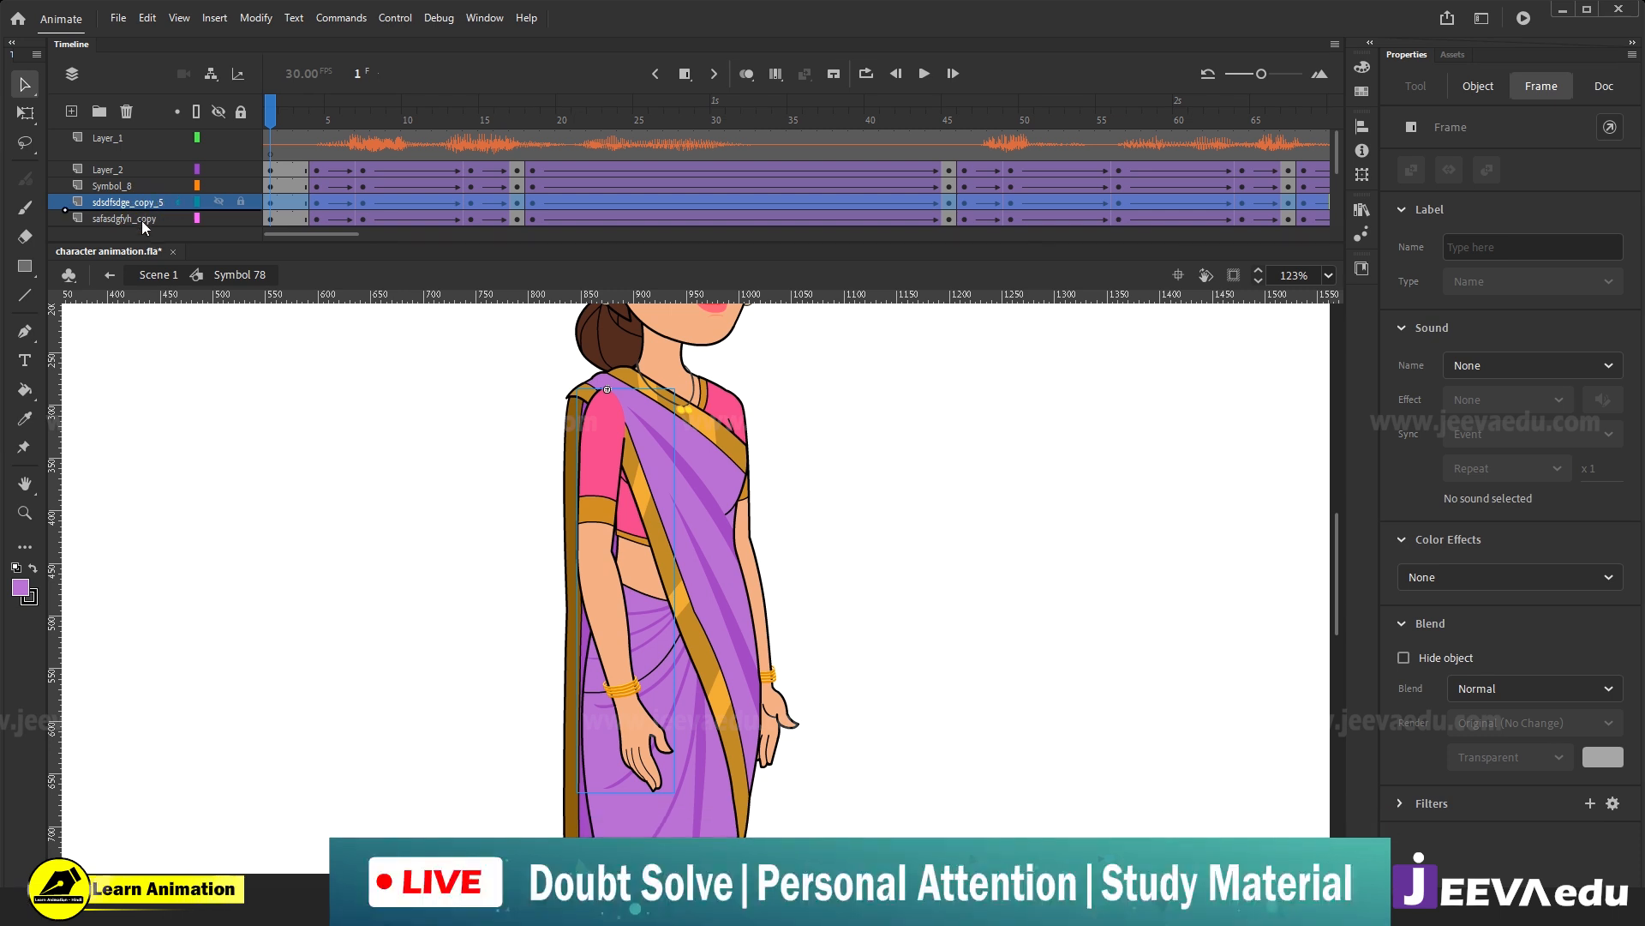
scroll(141, 219, "down", 2)
left_click_drag(151, 233, 158, 168)
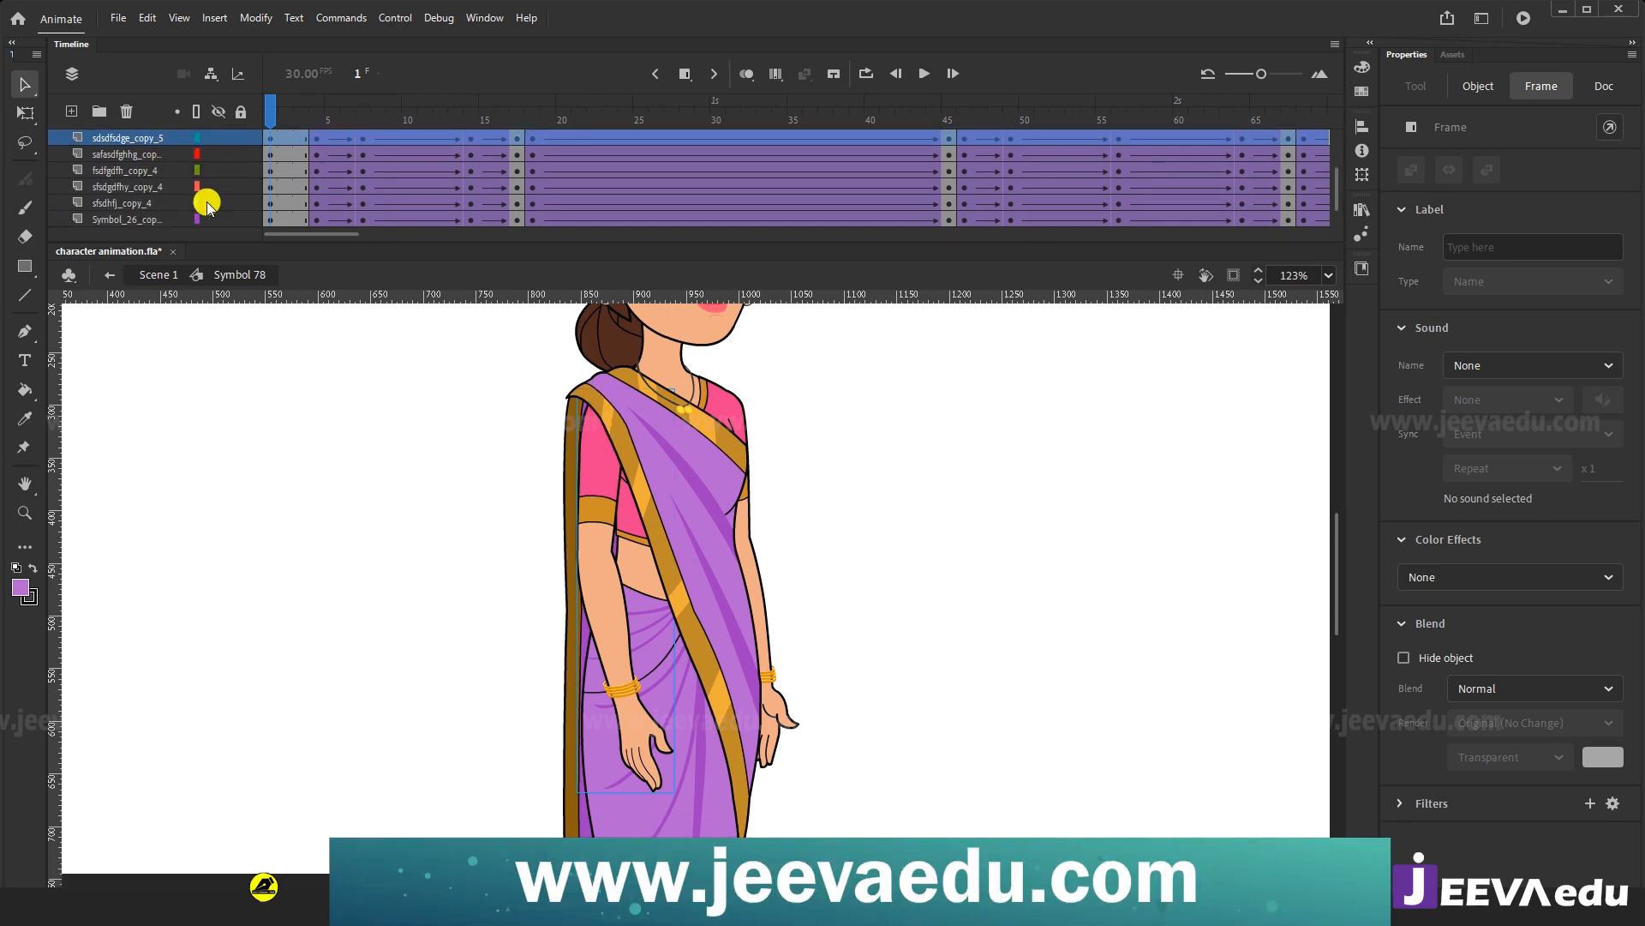
left_click_drag(320, 120, 607, 130)
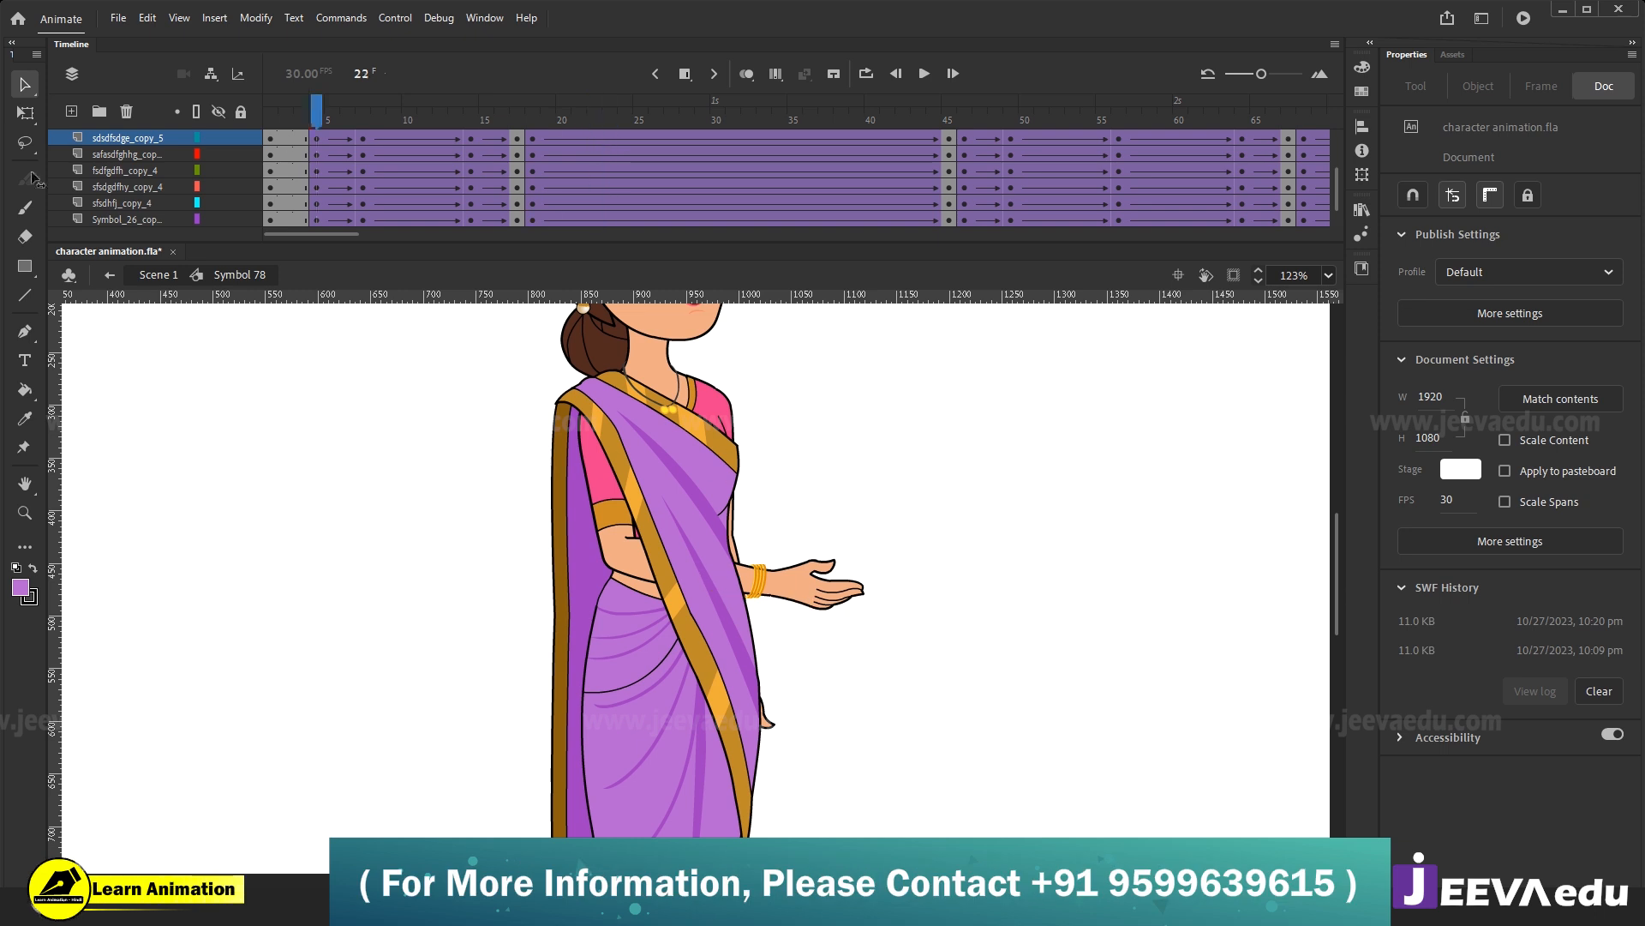
left_click_drag(32, 174, 2, 176)
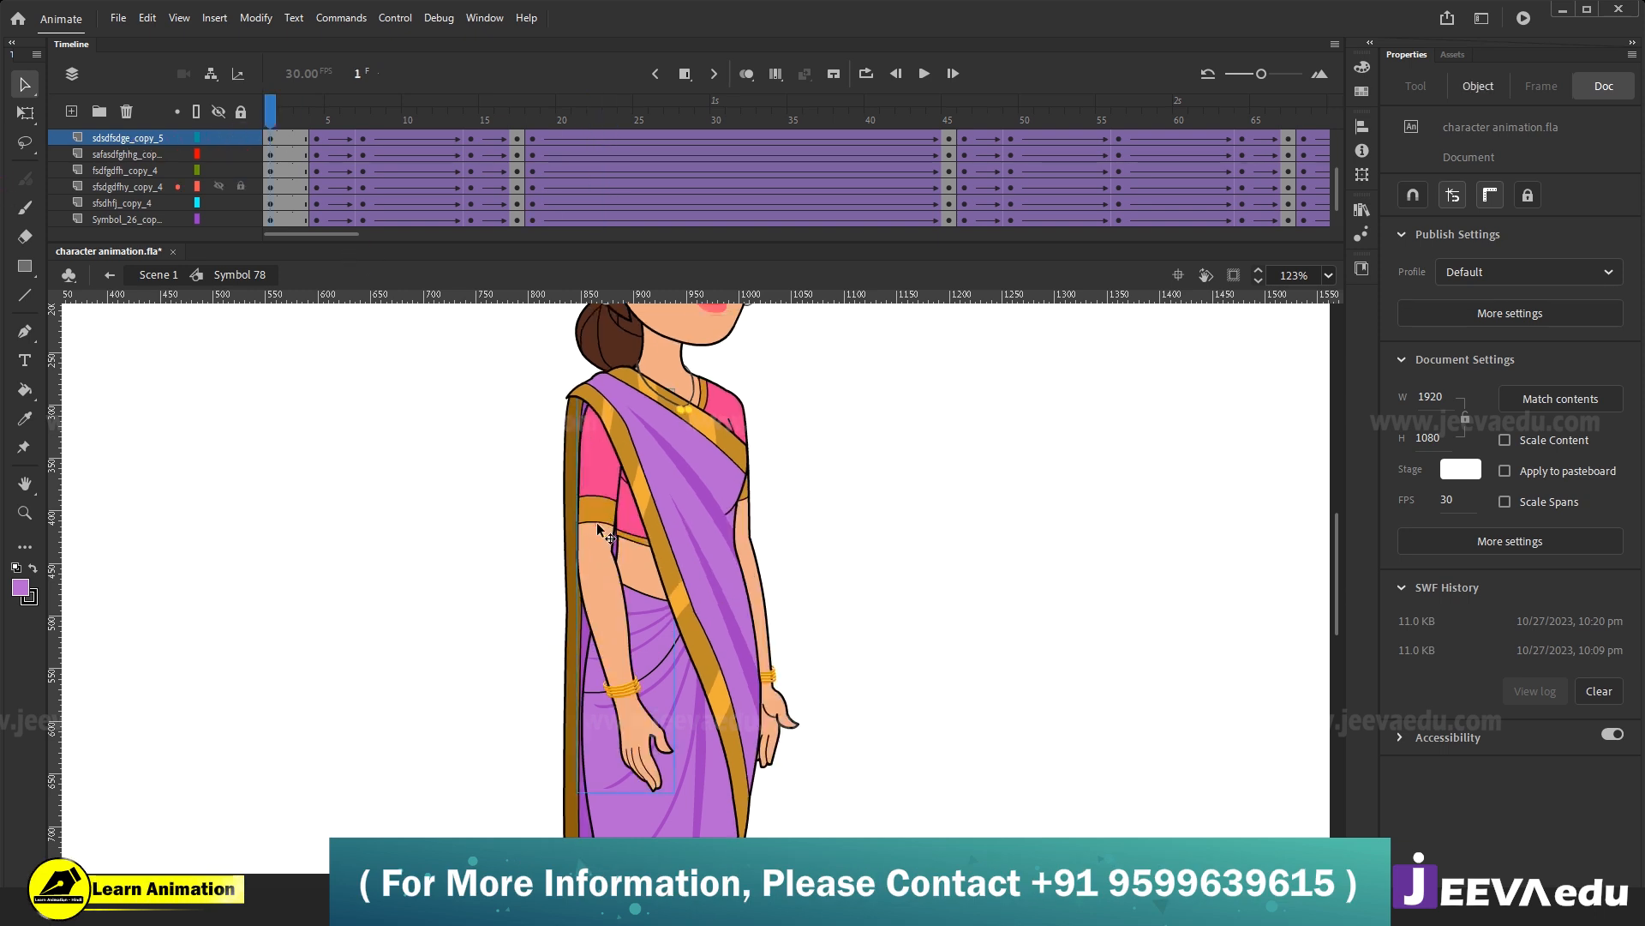
Copy the near arm's layer, sdsdfsdge_copy_5, with all its animation.
scroll(114, 147, "up", 1)
left_click(120, 155)
right_click(125, 154)
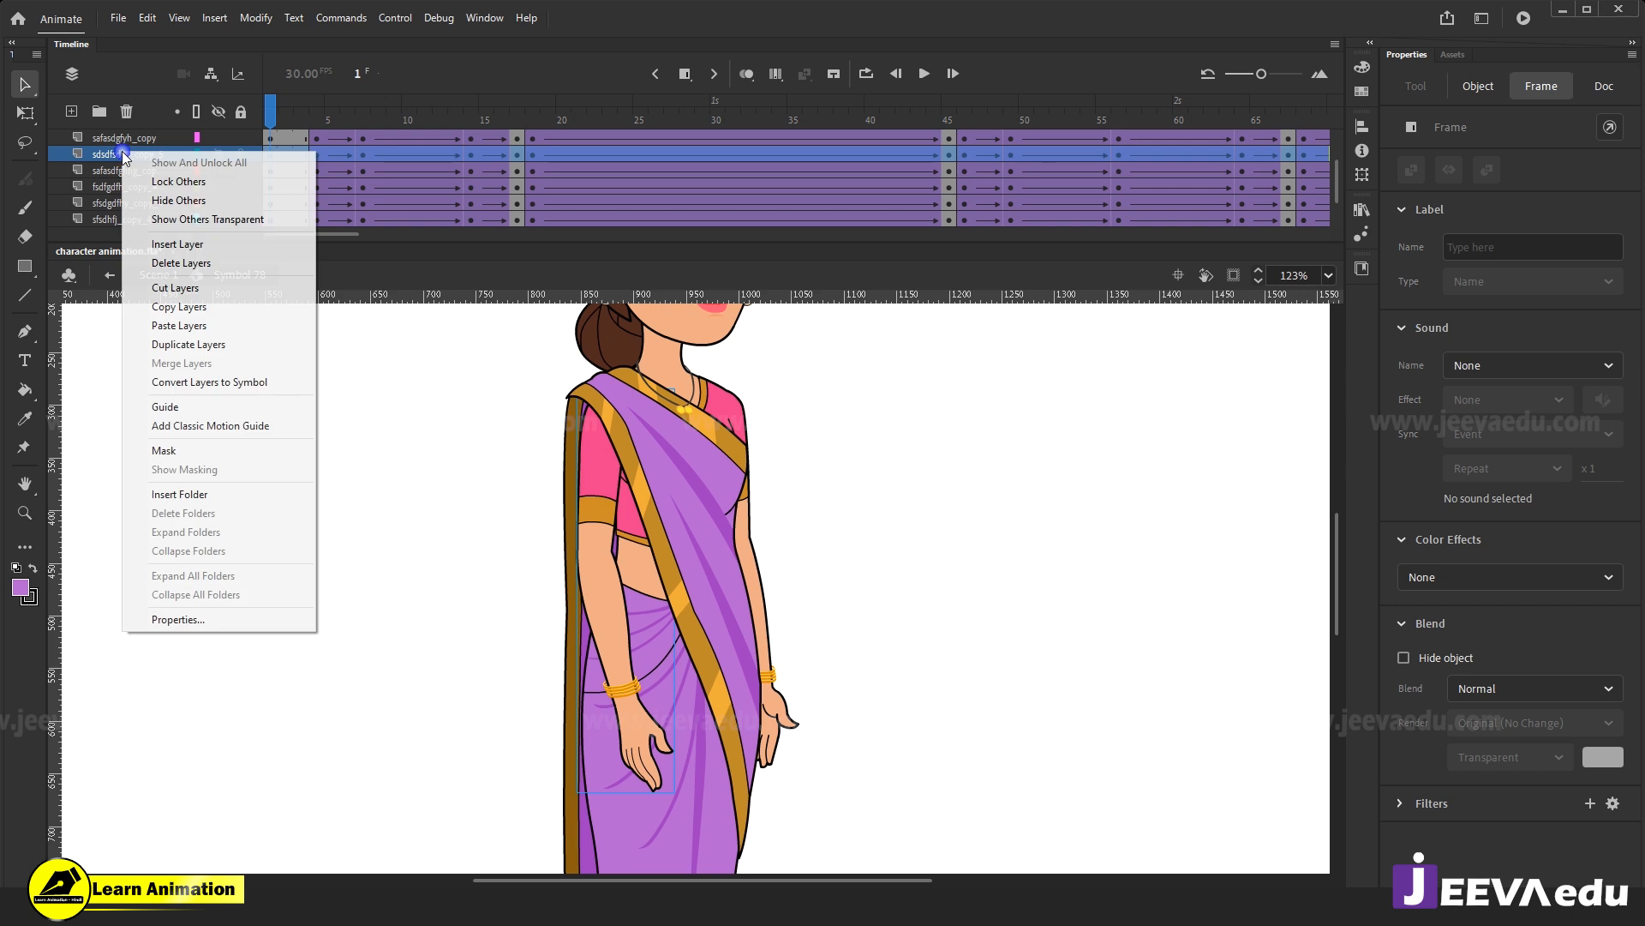
left_click(172, 307)
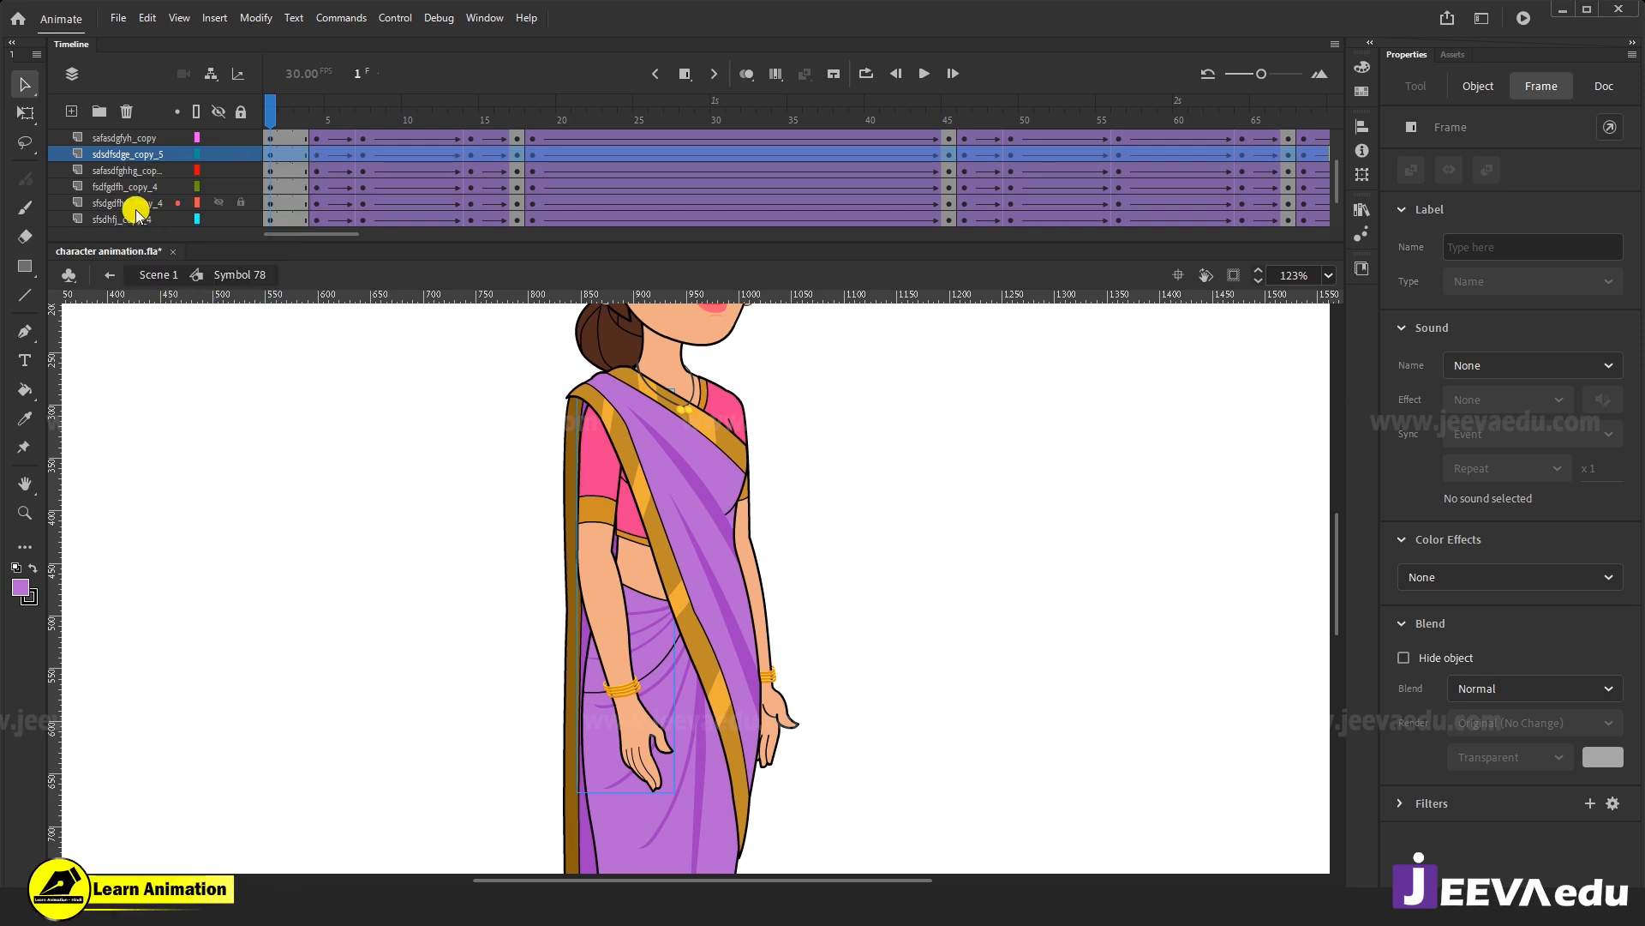
Create a new Full HD character animation document at 1920 x 1080, 30 fps, with ActionScript 3.0 as the platform.
left_click(118, 18)
key("Escape")
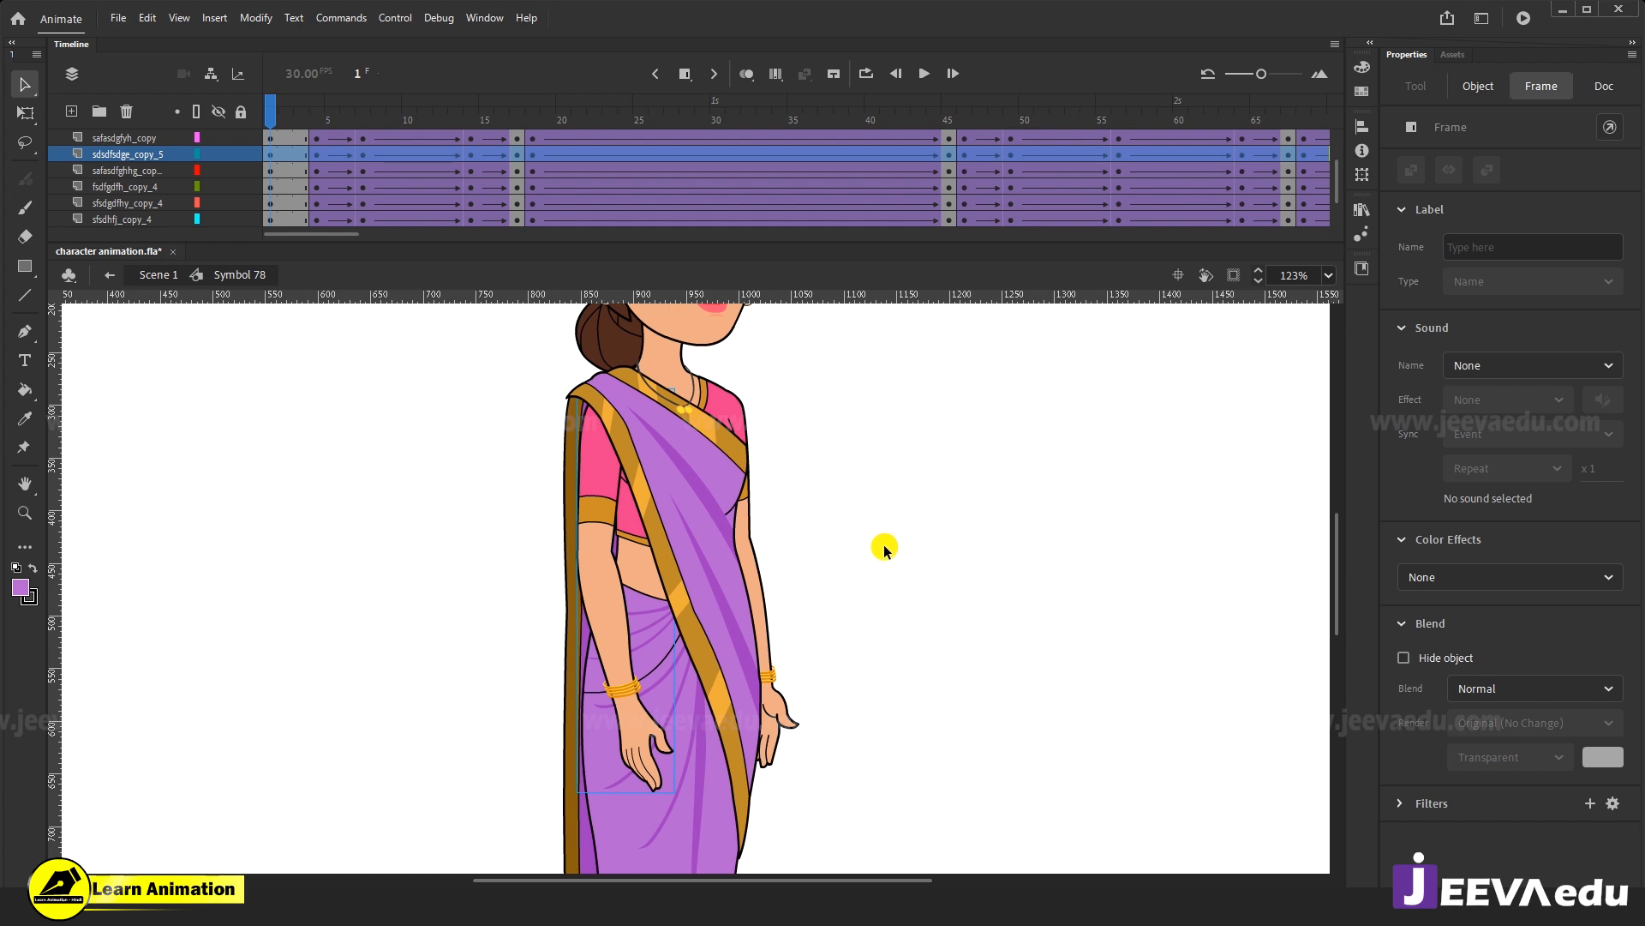
key("ctrl+Return")
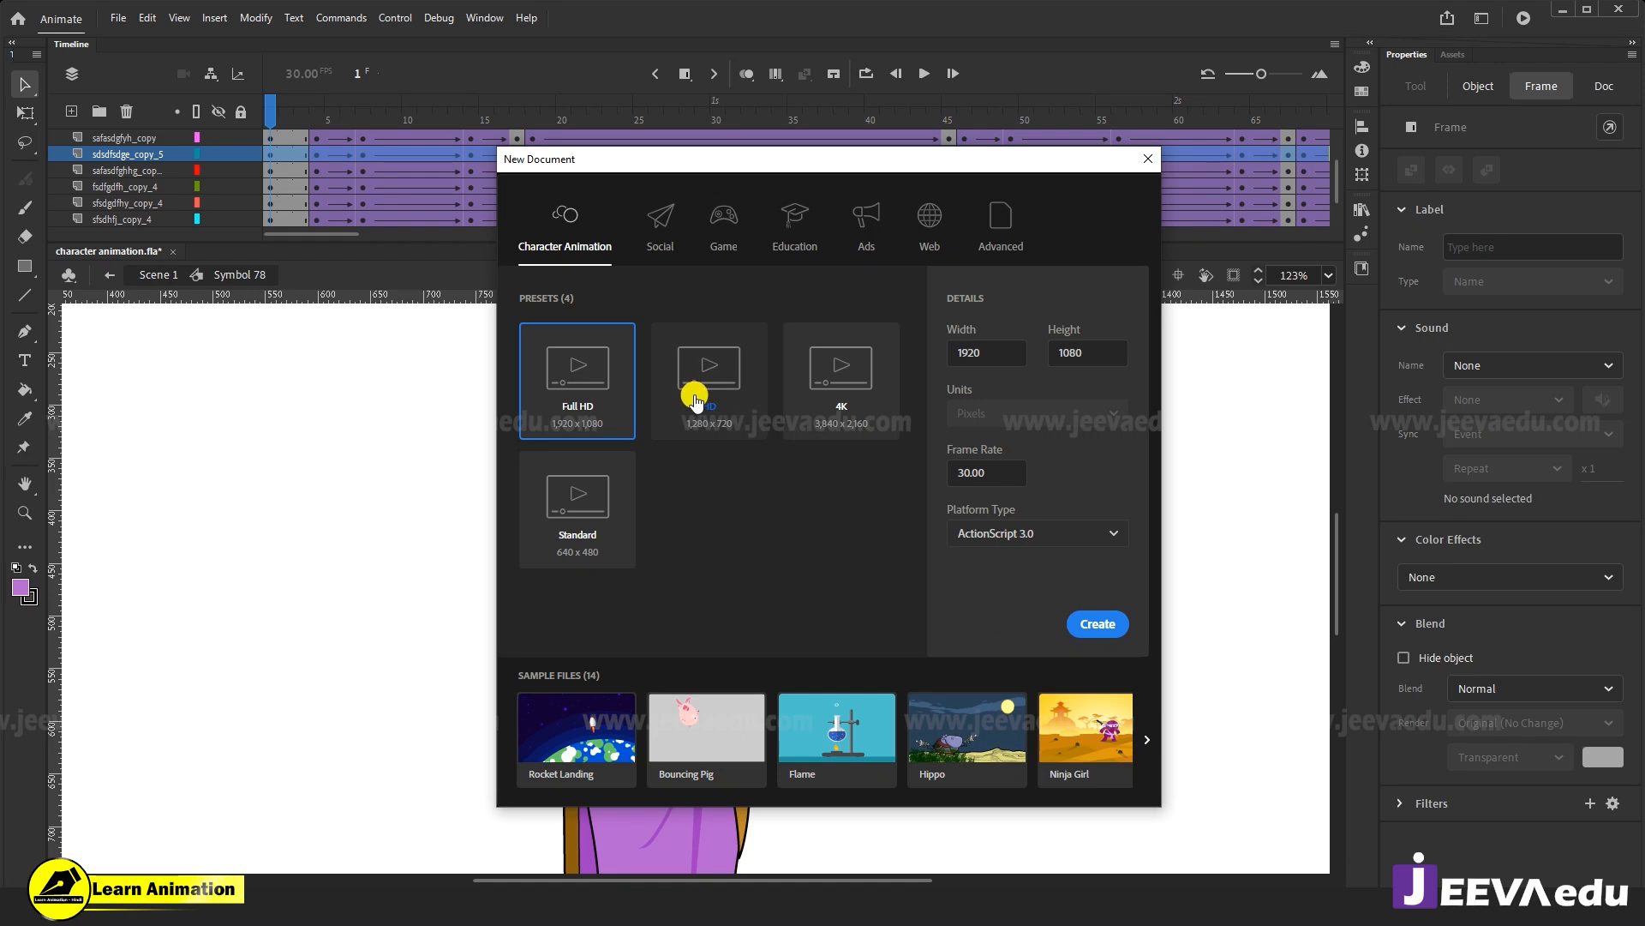
left_click(1089, 626)
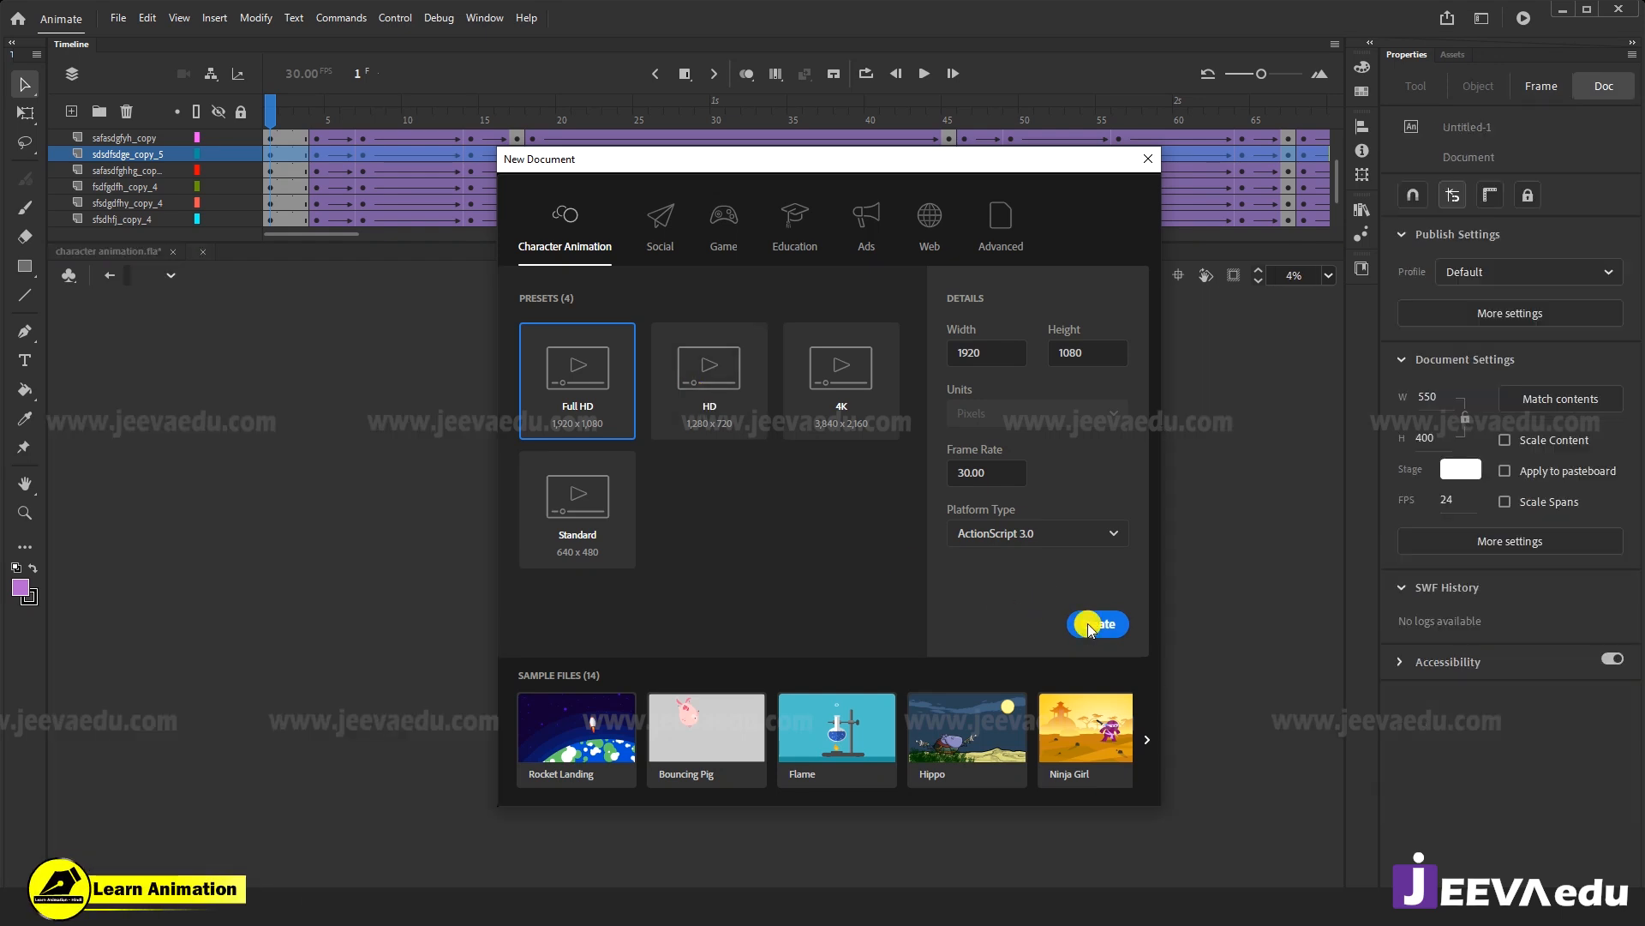
left_click(1106, 623)
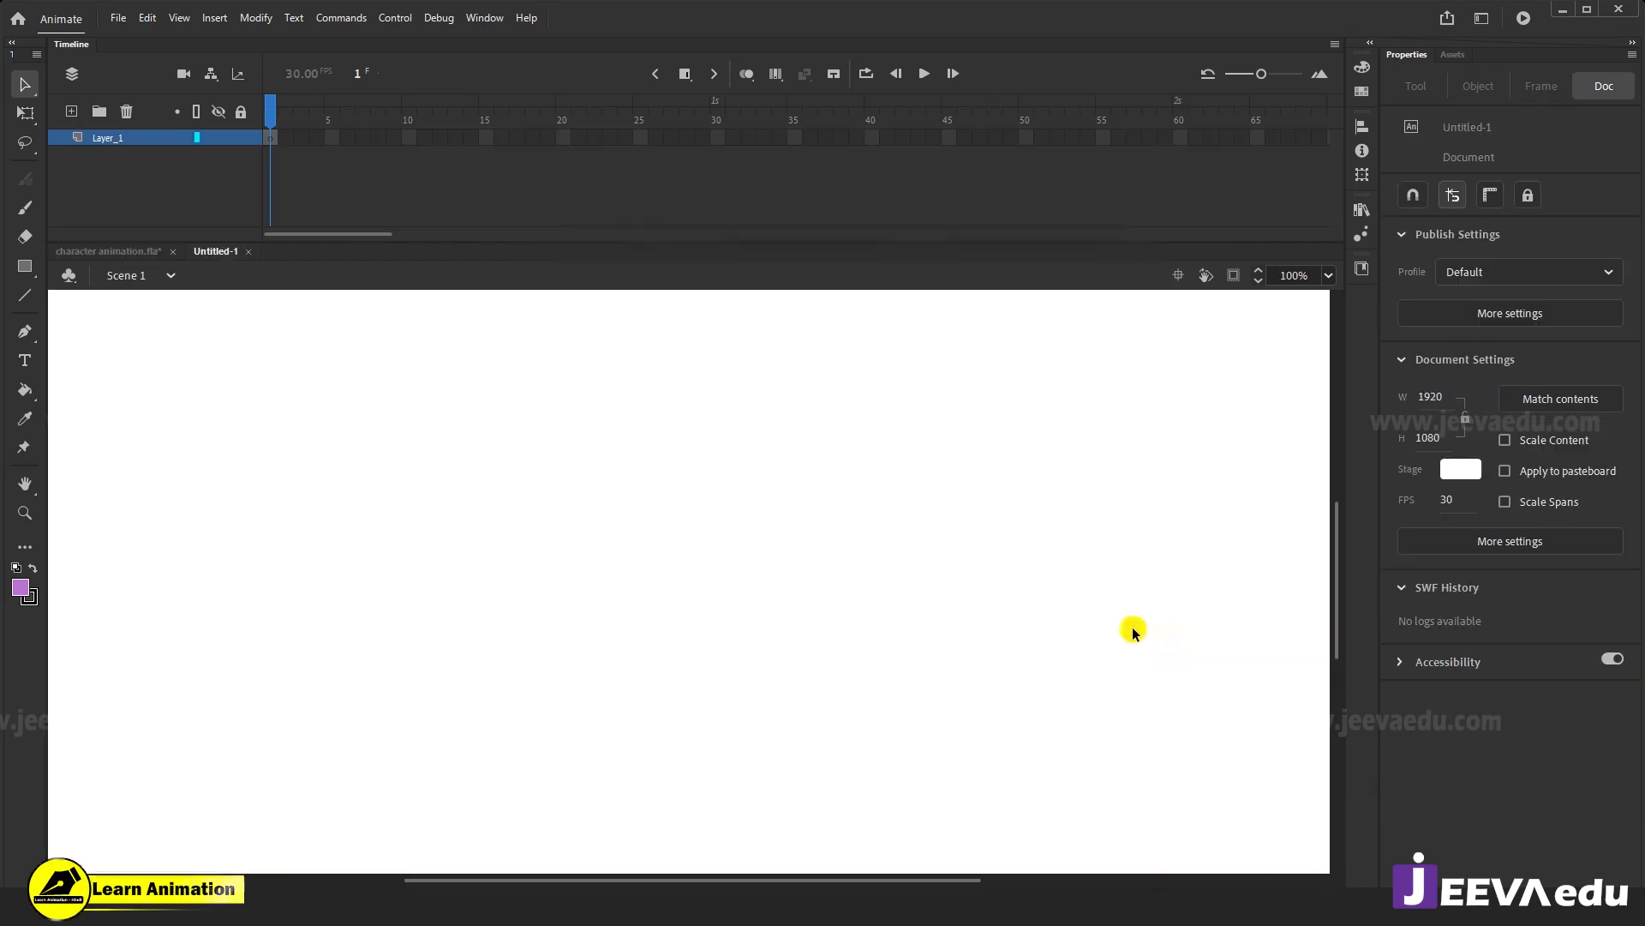
Paste the copied arm layer above Layer_1 in the new document and bring the arm into close view.
key("z")
left_click(599, 587, "alt")
left_click(599, 588, "alt")
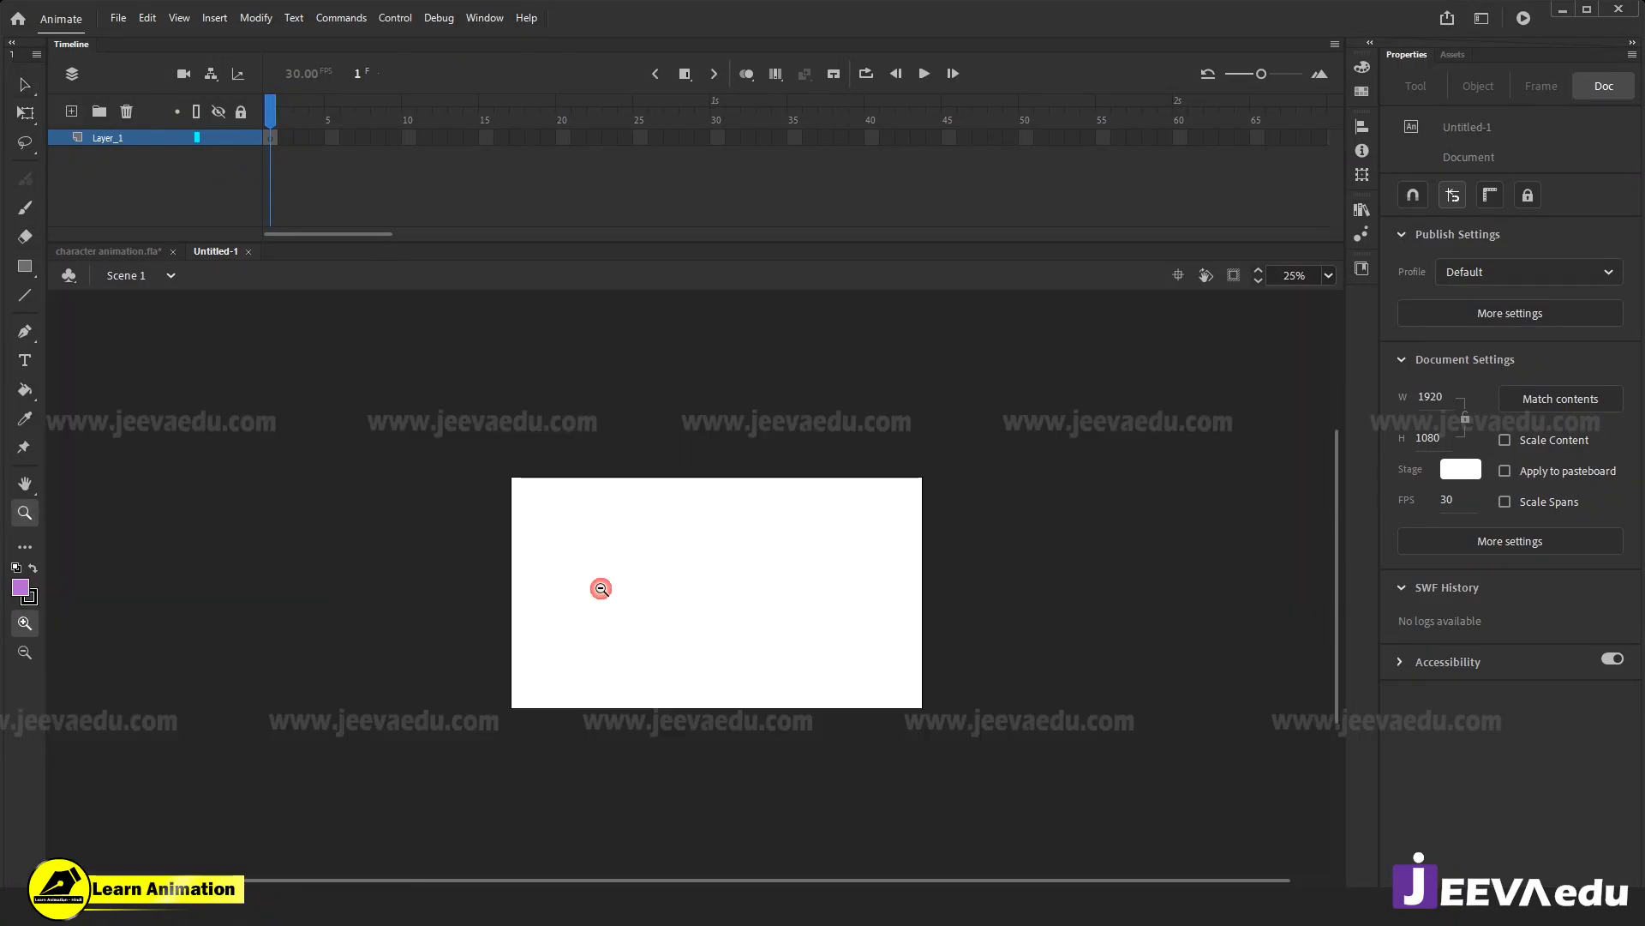
right_click(142, 135)
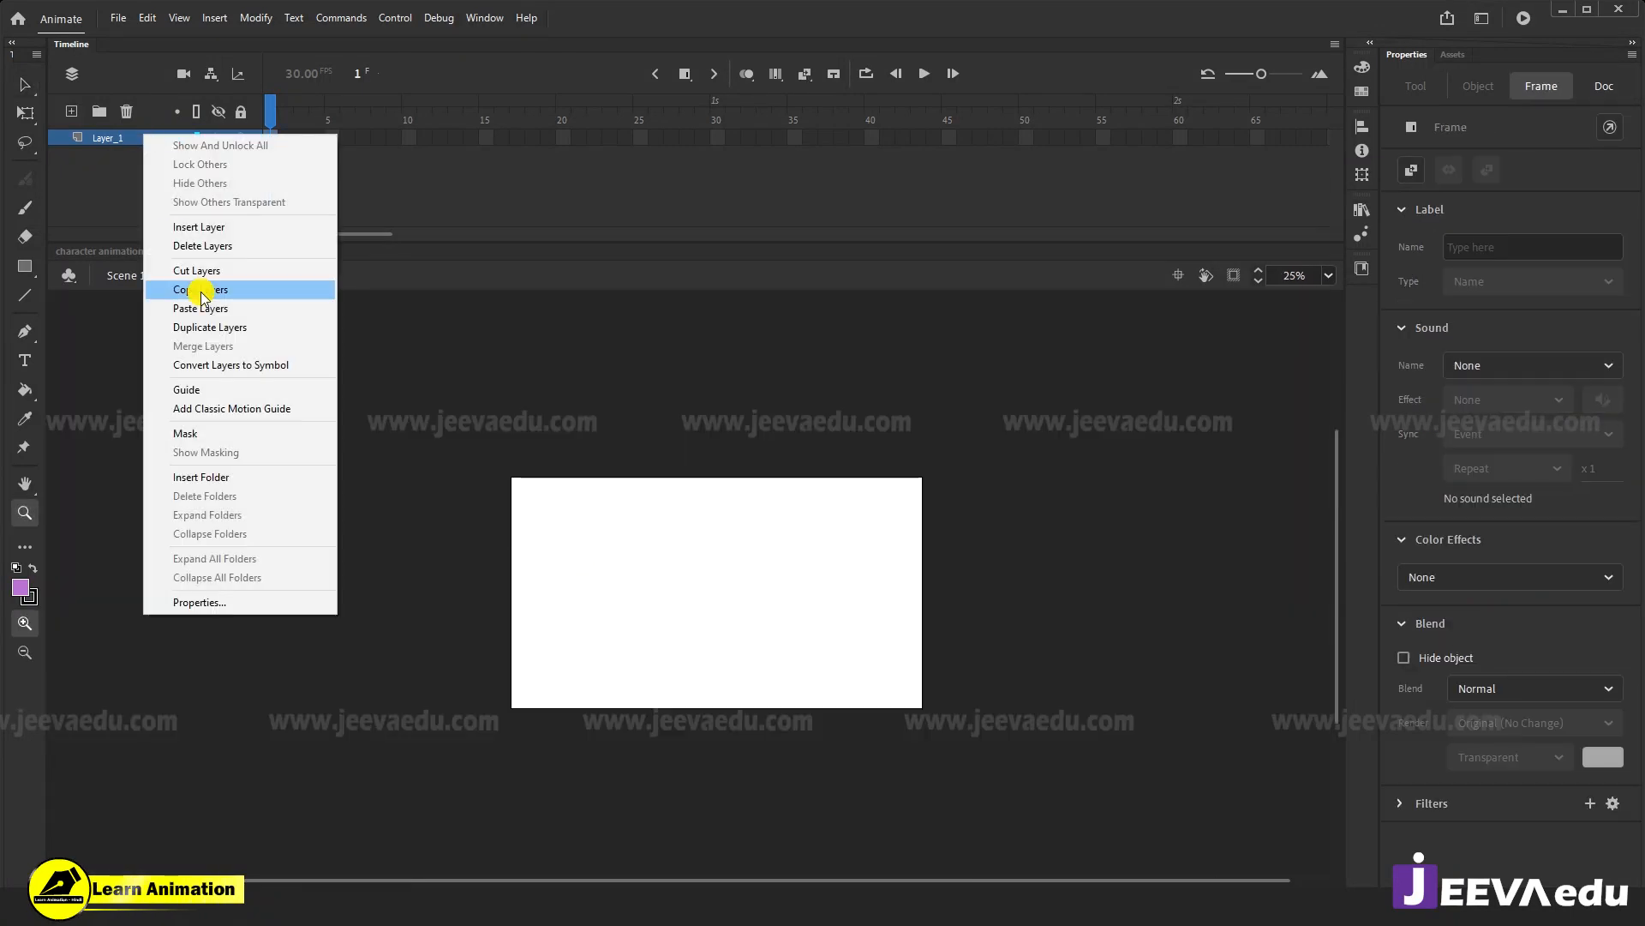
left_click(209, 308)
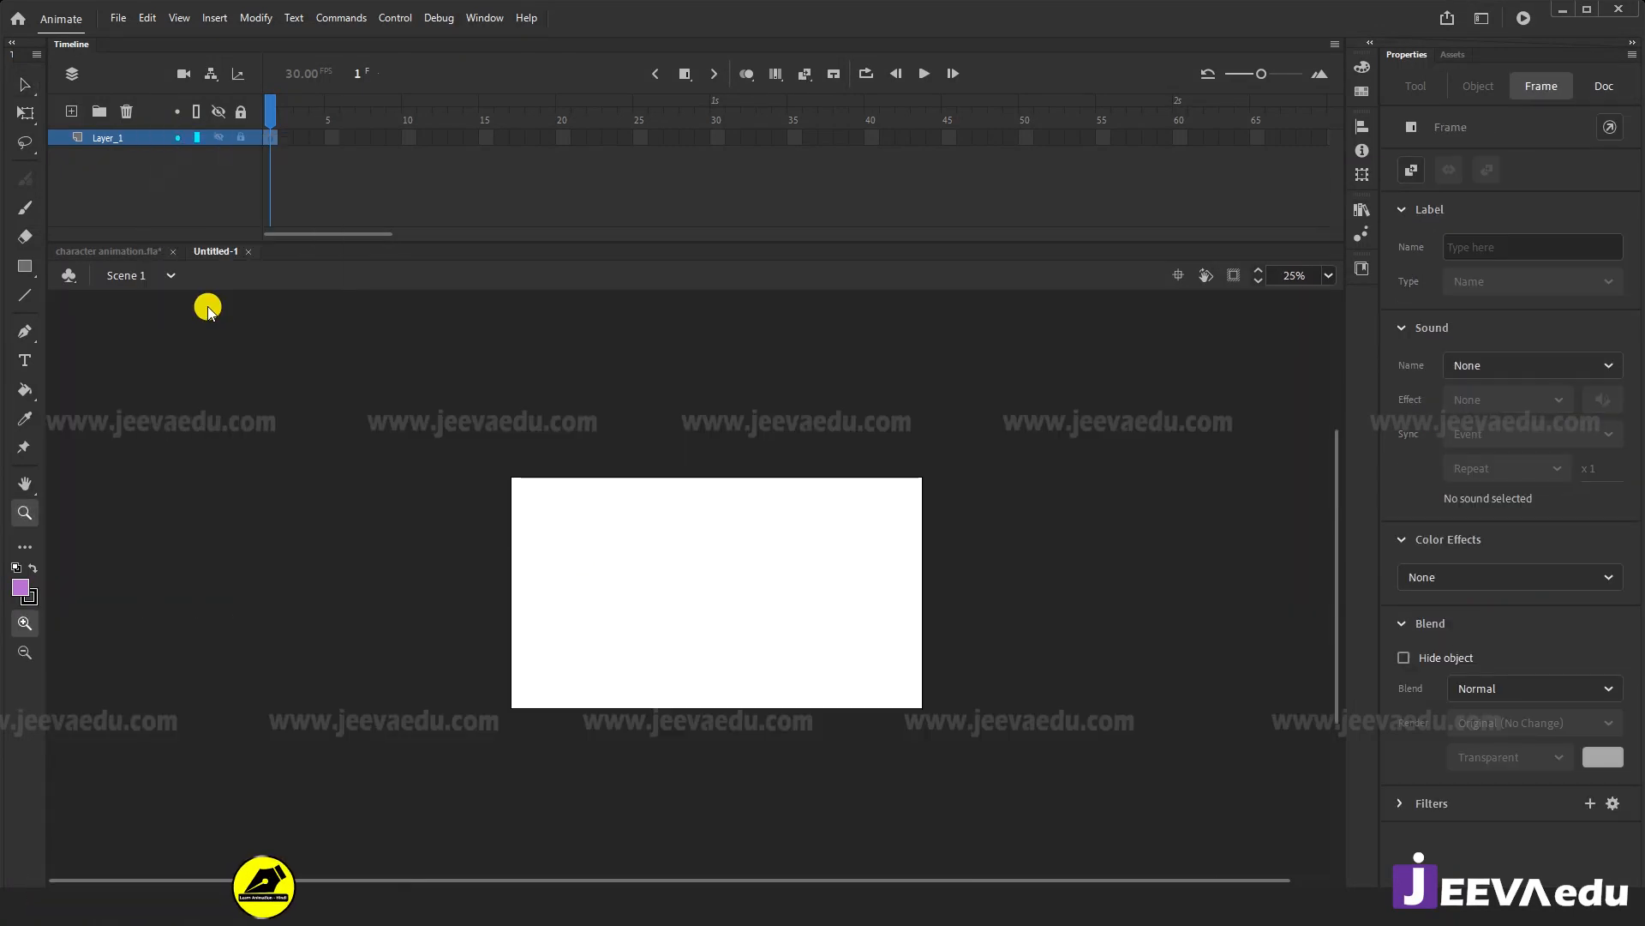
left_click(565, 558)
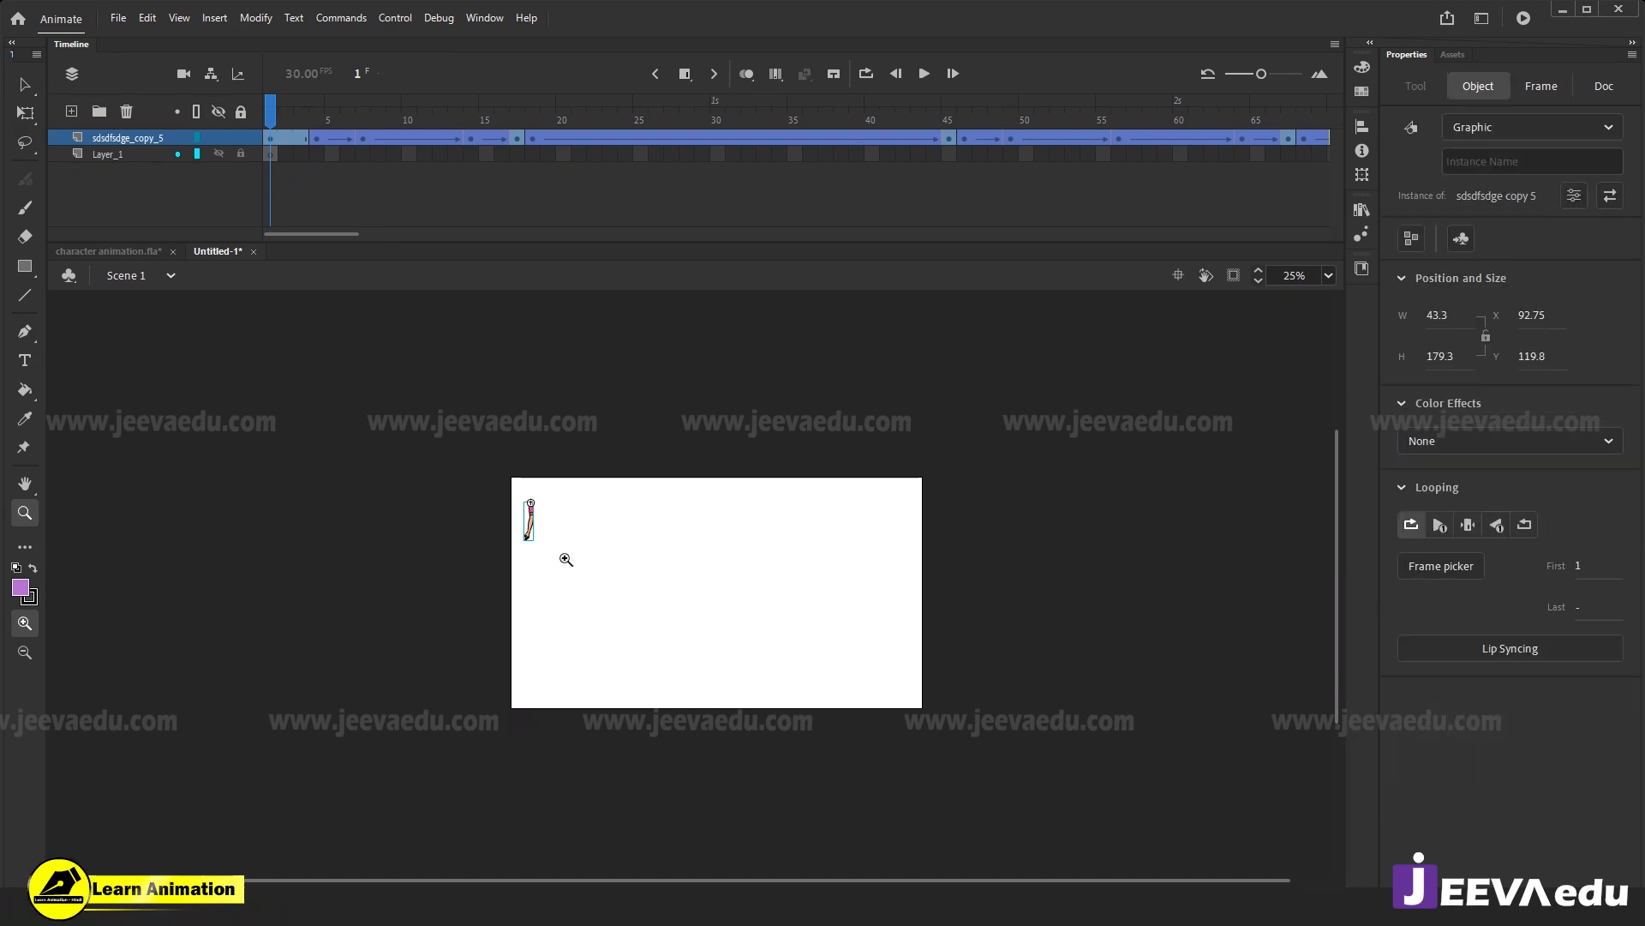
left_click(674, 569)
left_click(293, 576)
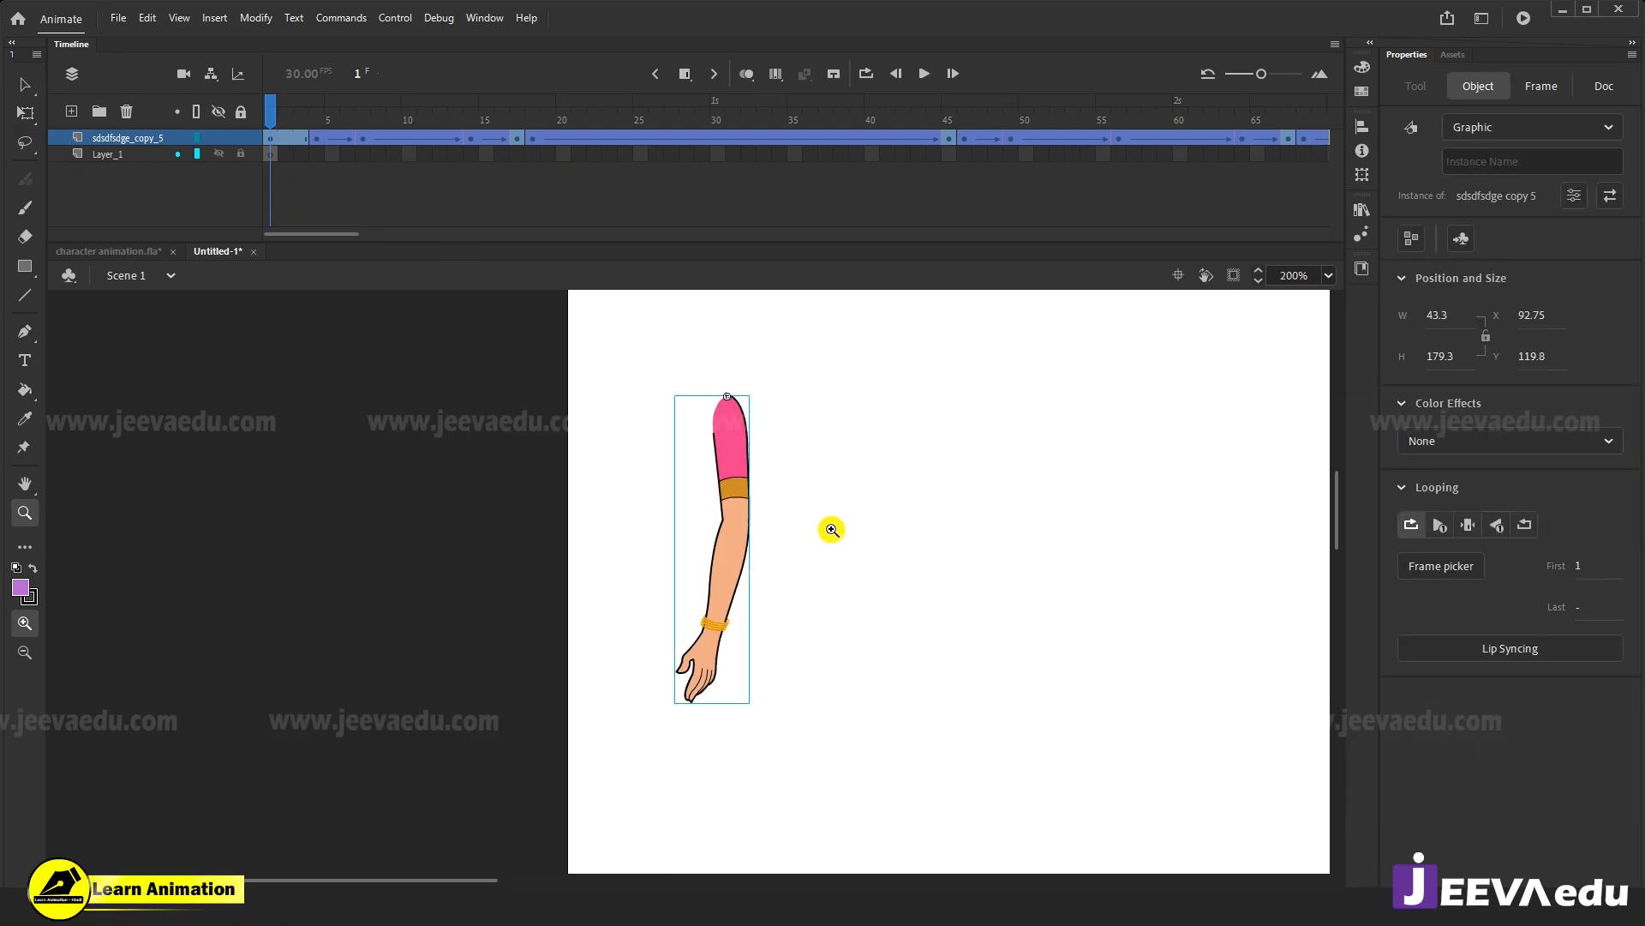
Open the pasted arm symbol for editing, try moving its upper-arm part, and undo the move.
key("v")
double_click(730, 466)
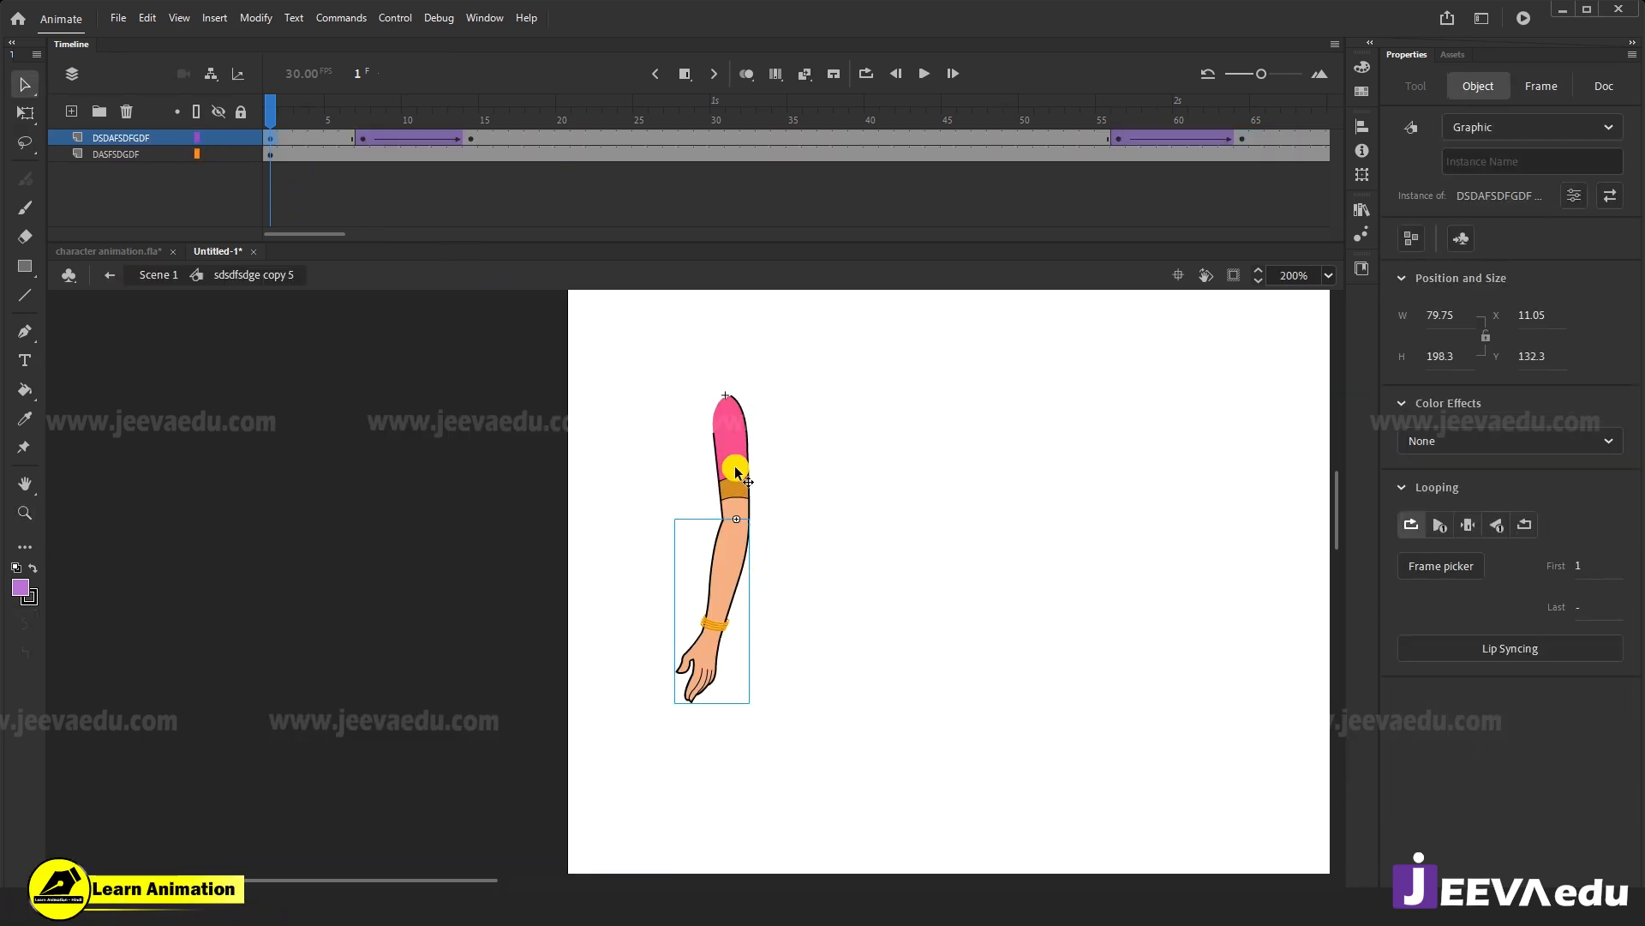
left_click(736, 466)
key("z")
left_click(754, 470)
key("v")
left_click_drag(643, 591, 595, 532)
key("ctrl+z")
Delete the upper-arm layer DASFSDGDF inside the arm symbol, and undo the deletion.
key("z")
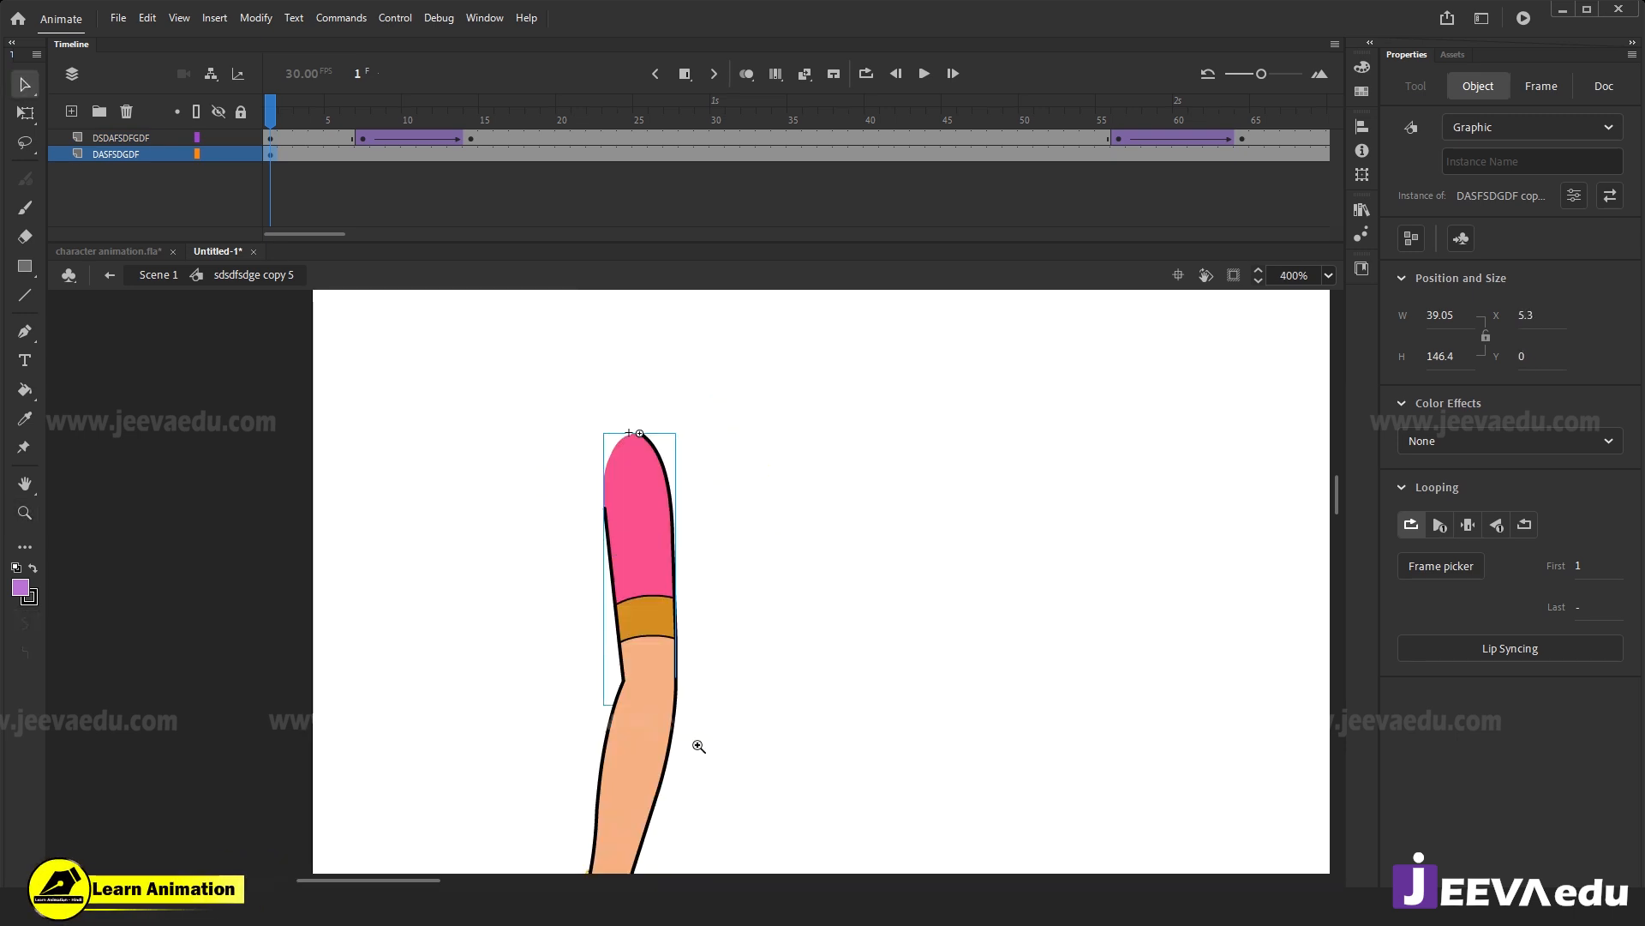
left_click(696, 743, "alt")
key("v")
left_click(670, 604)
left_click(674, 520)
key("z")
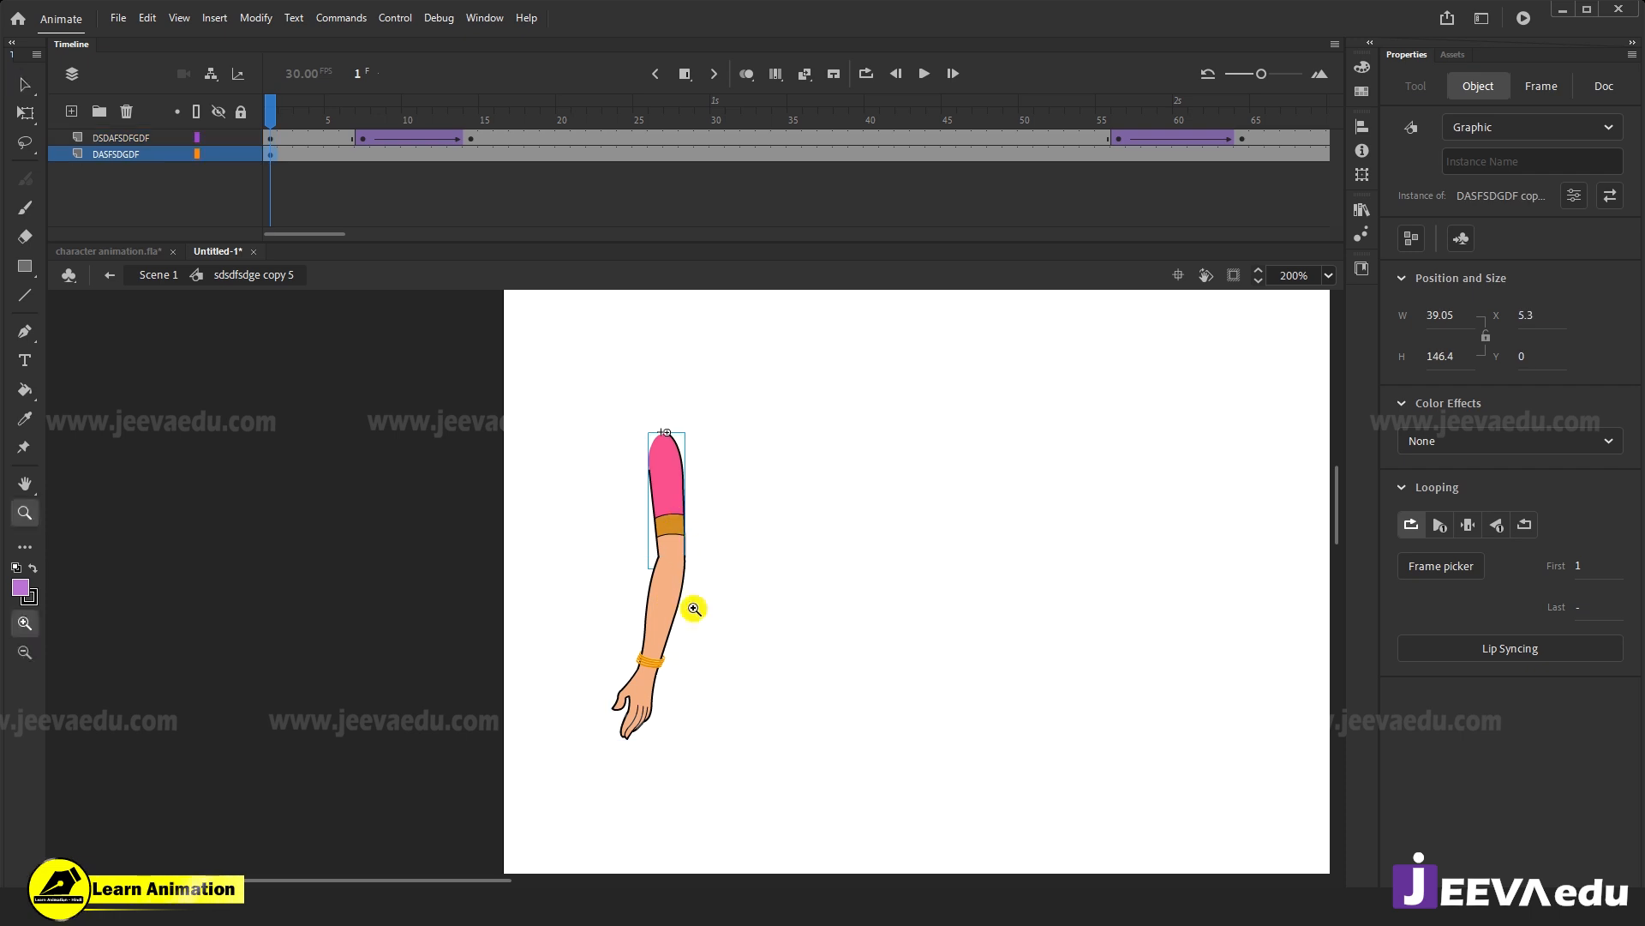
left_click(677, 570)
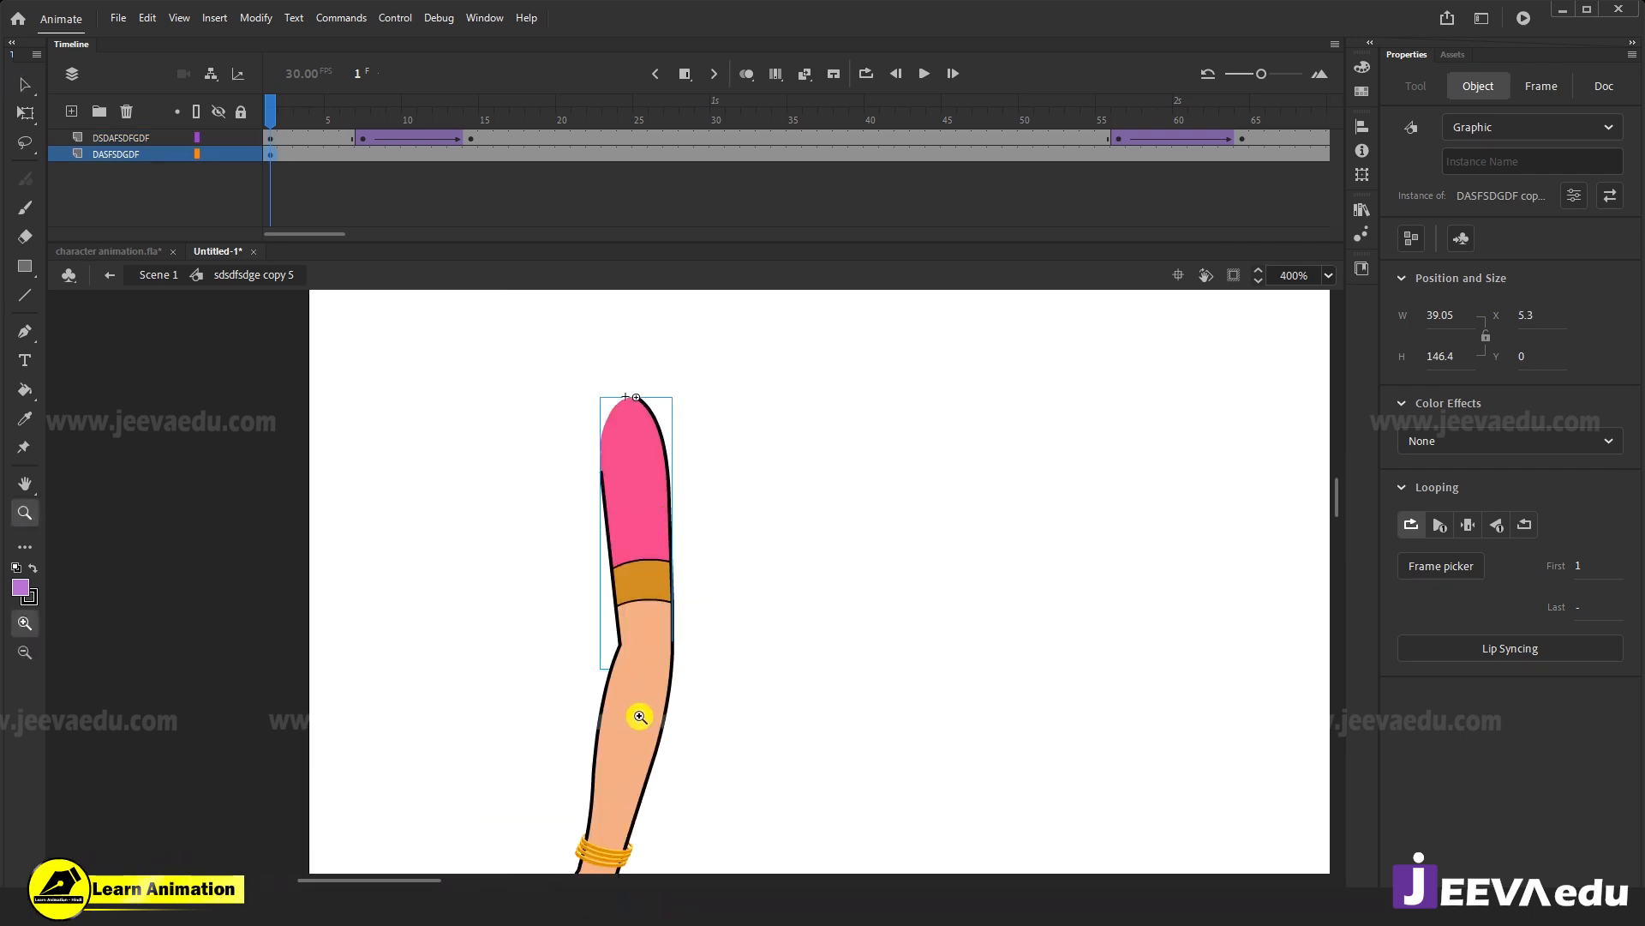
key("v")
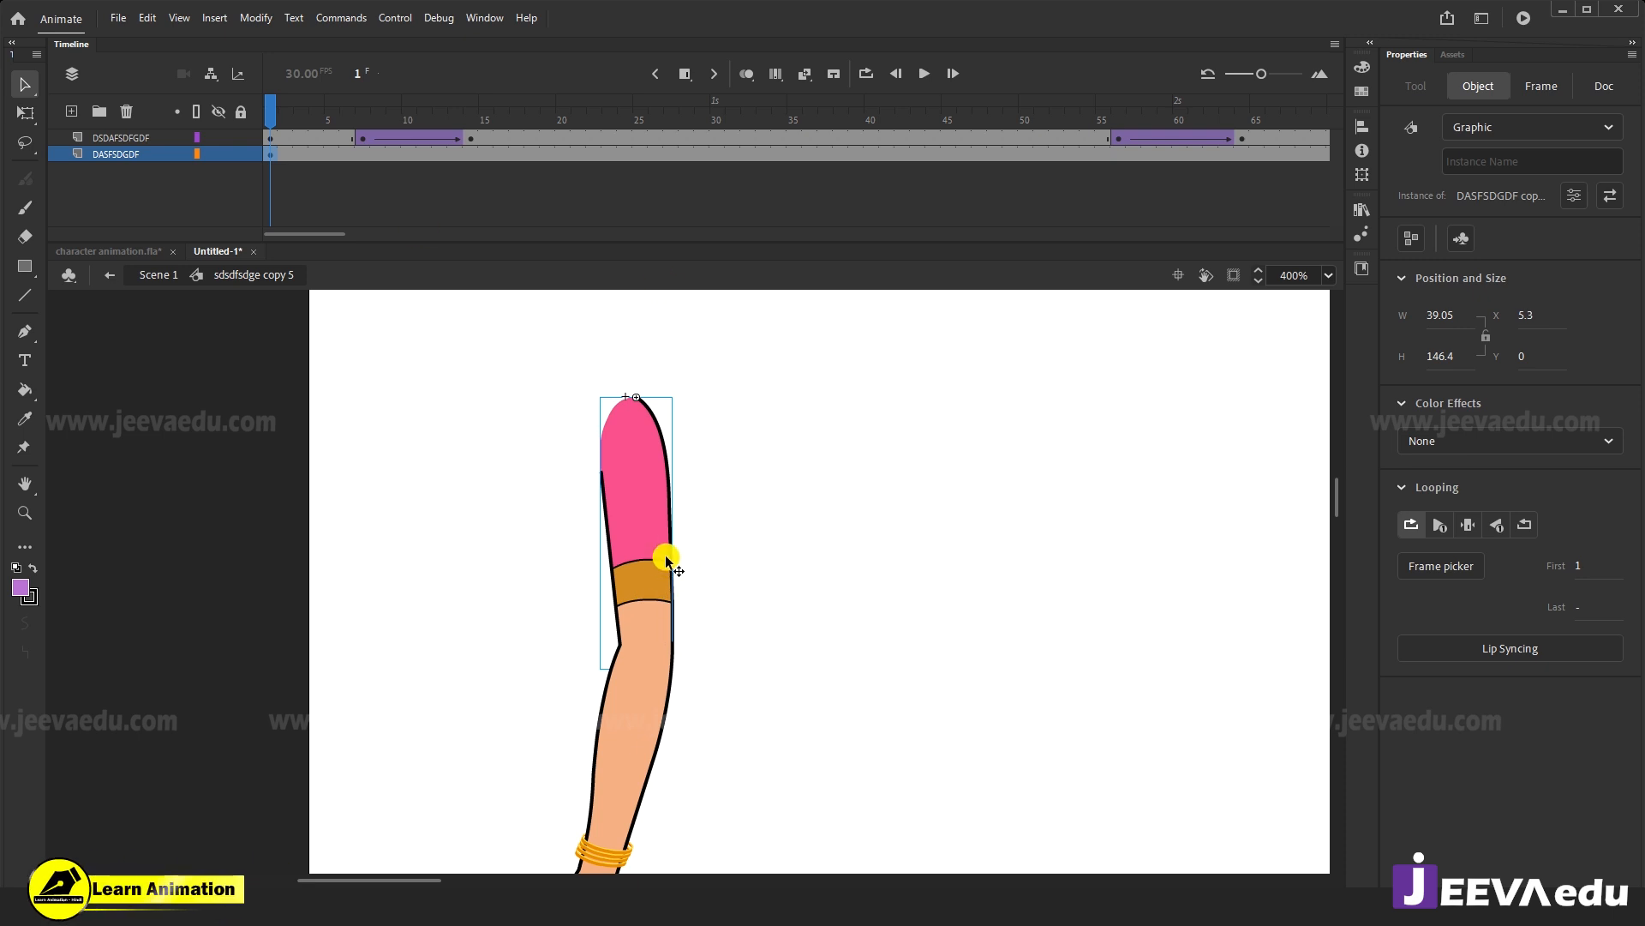
left_click(107, 154)
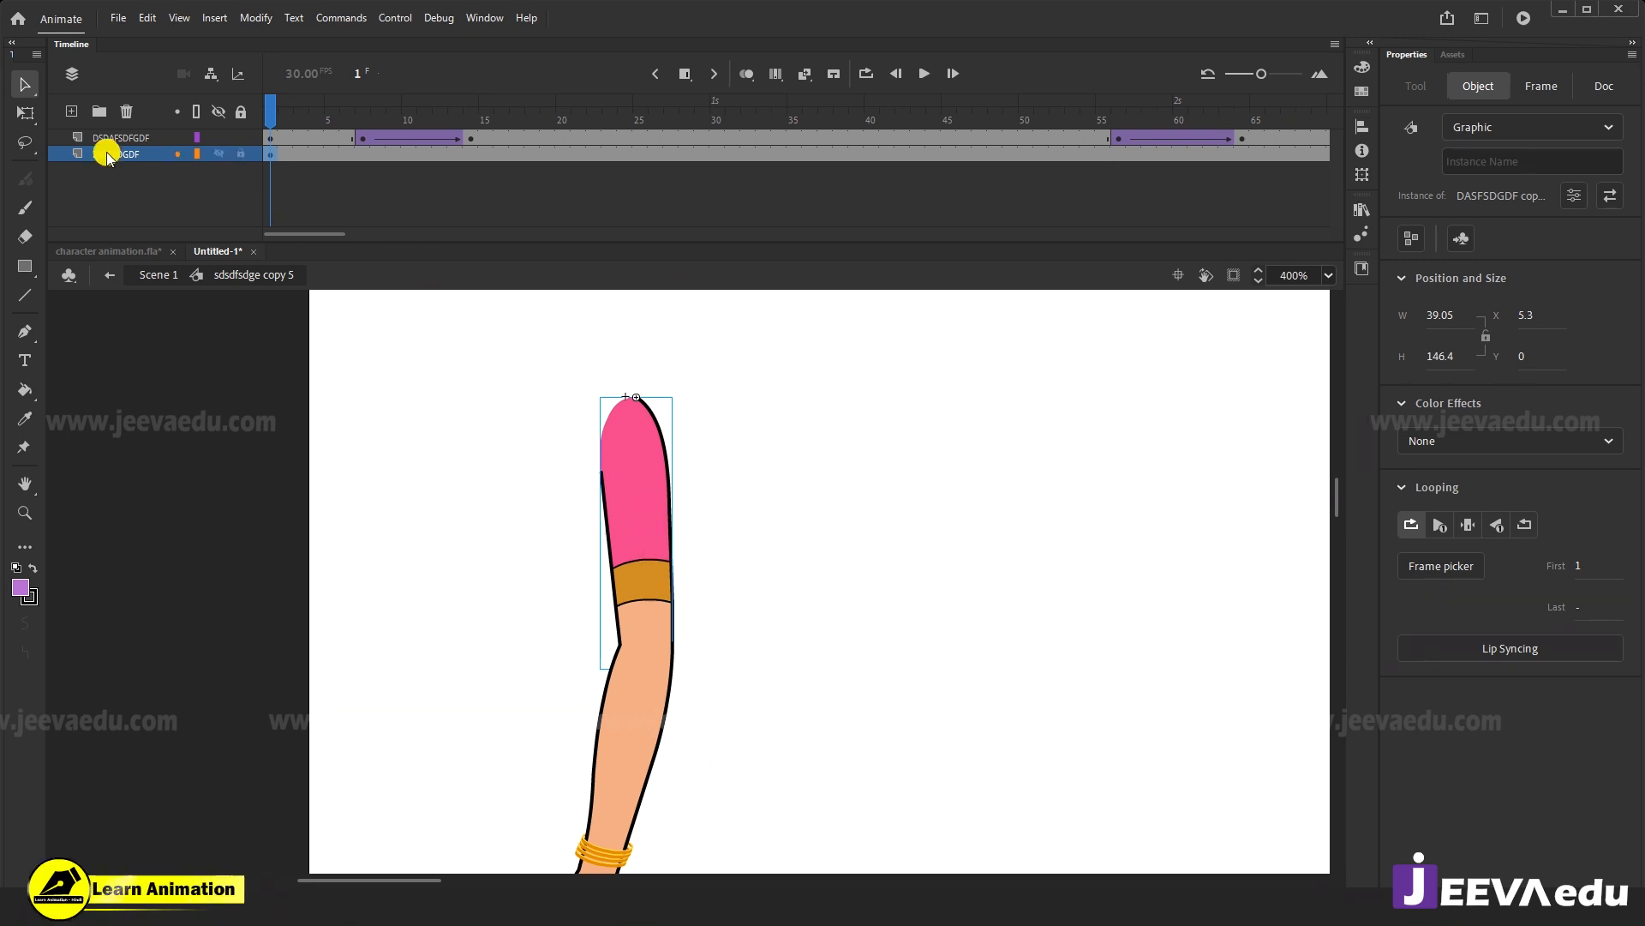
left_click(127, 112)
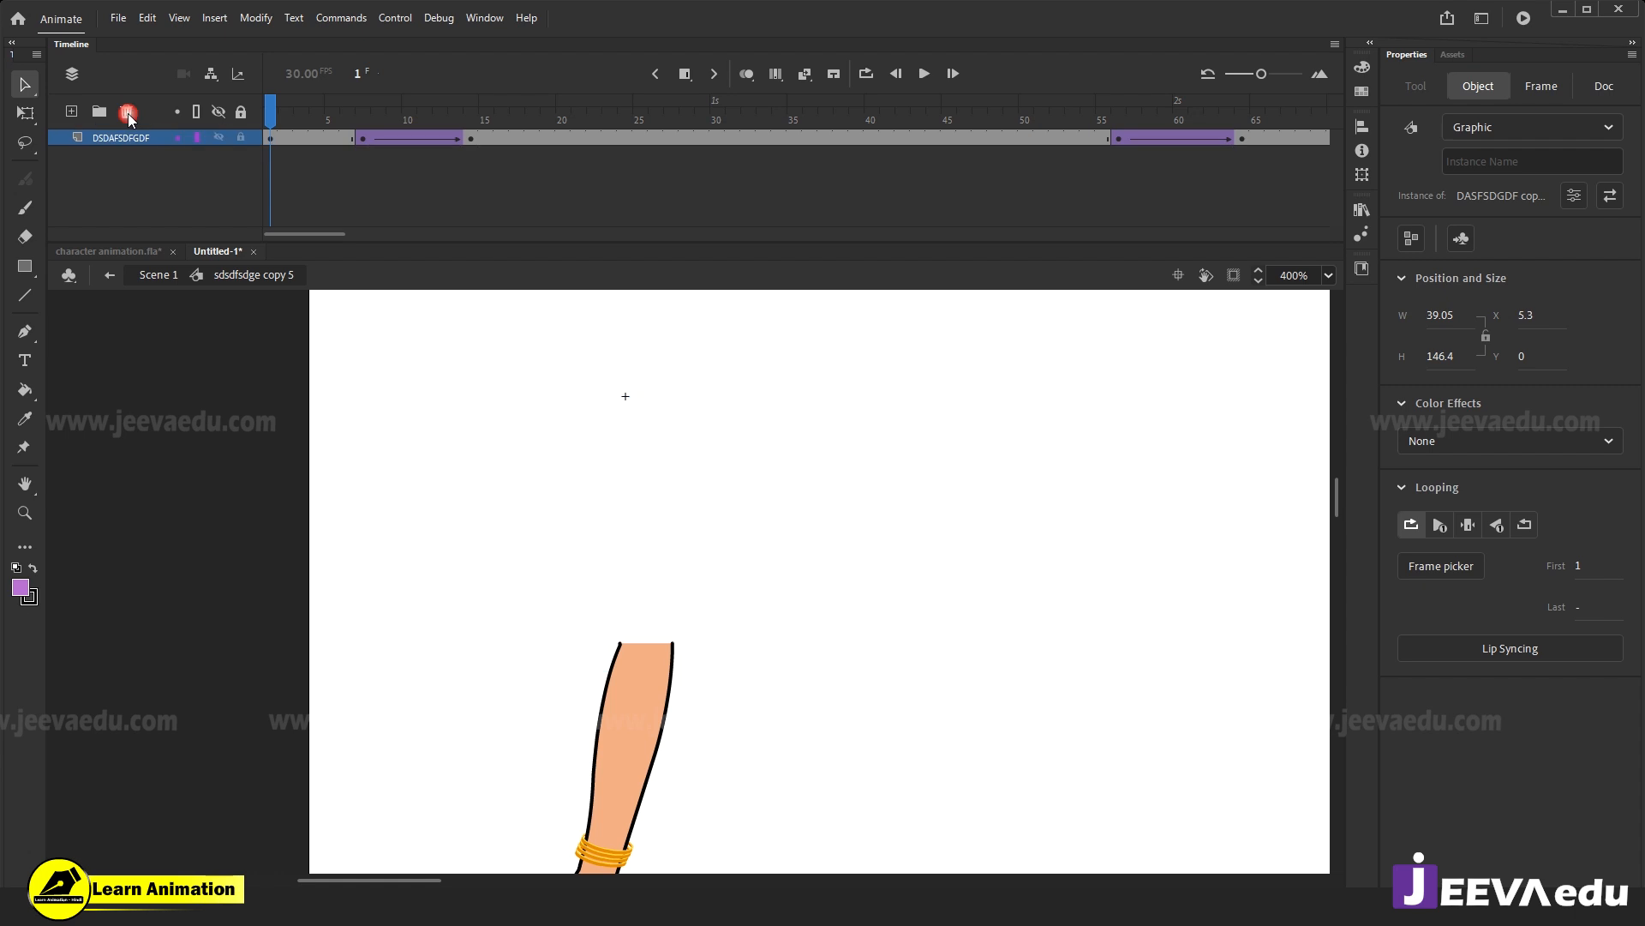
key("ctrl+z")
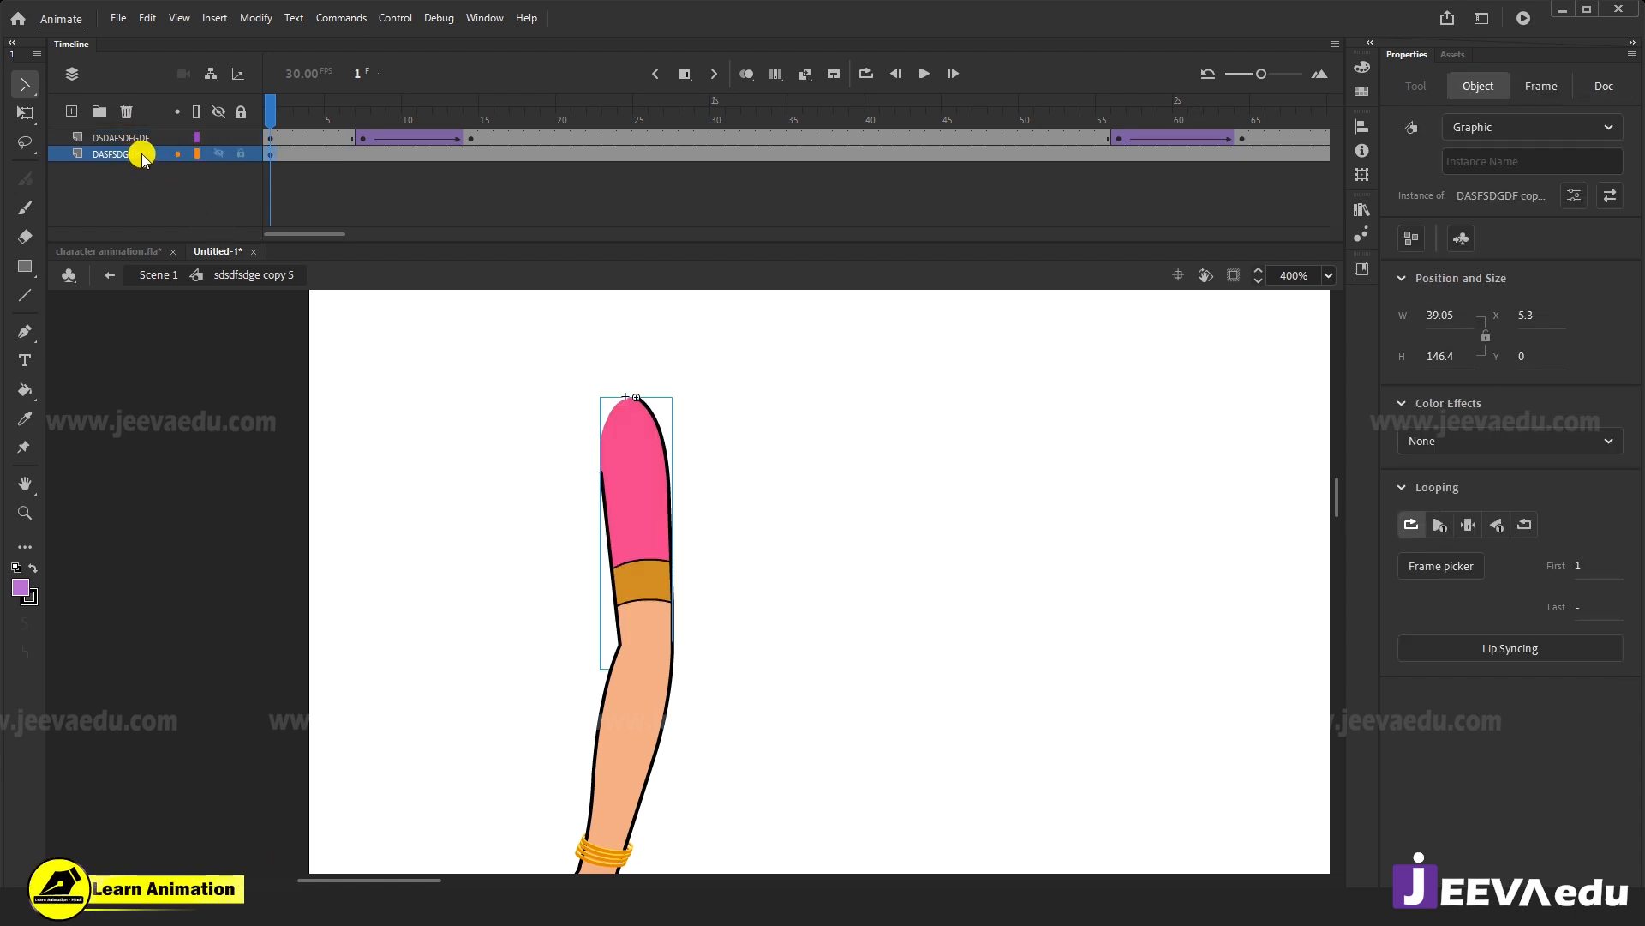
Turn the upper-arm layer DASFSDGDF into a guide layer and return to Scene 1.
right_click(142, 156)
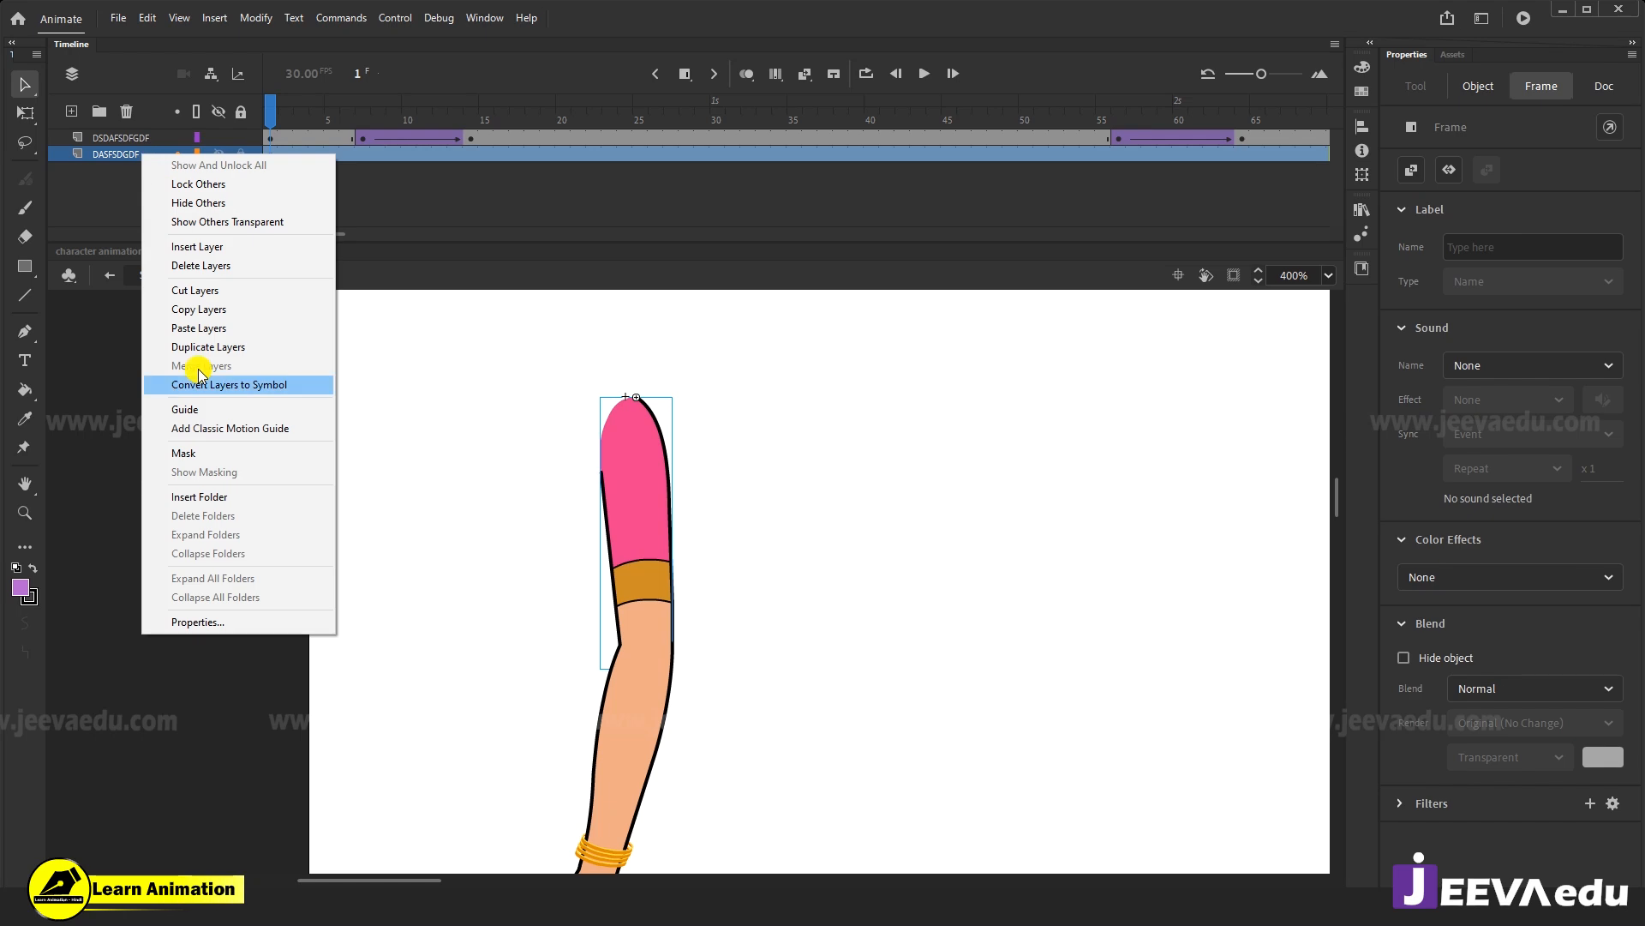
left_click(210, 411)
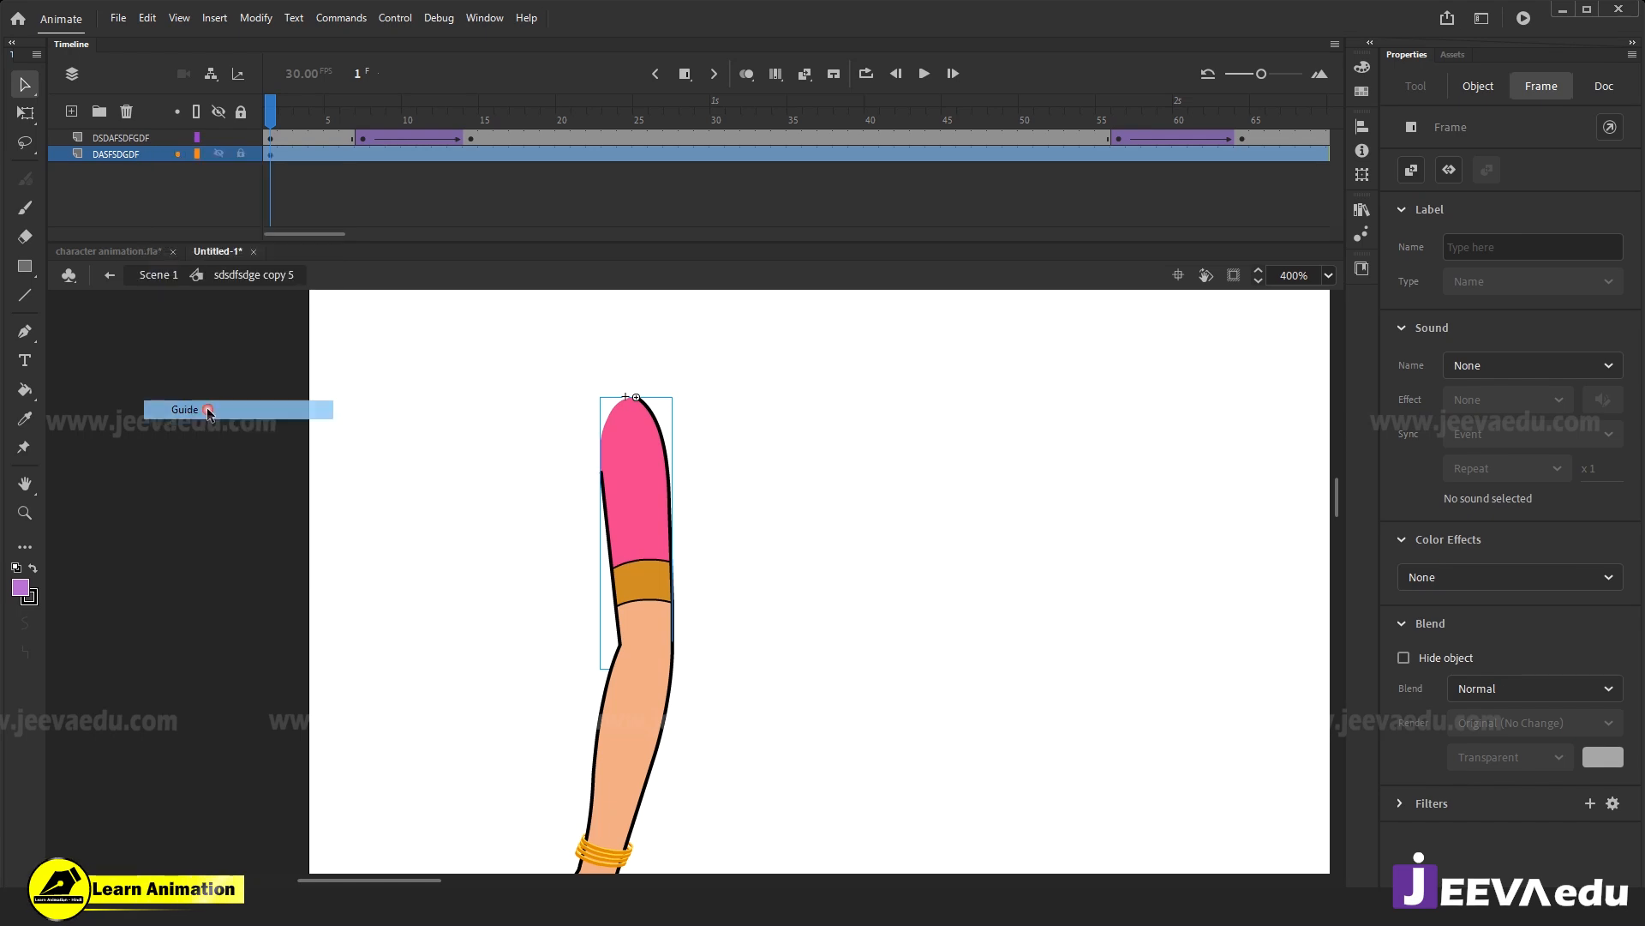
left_click(156, 275)
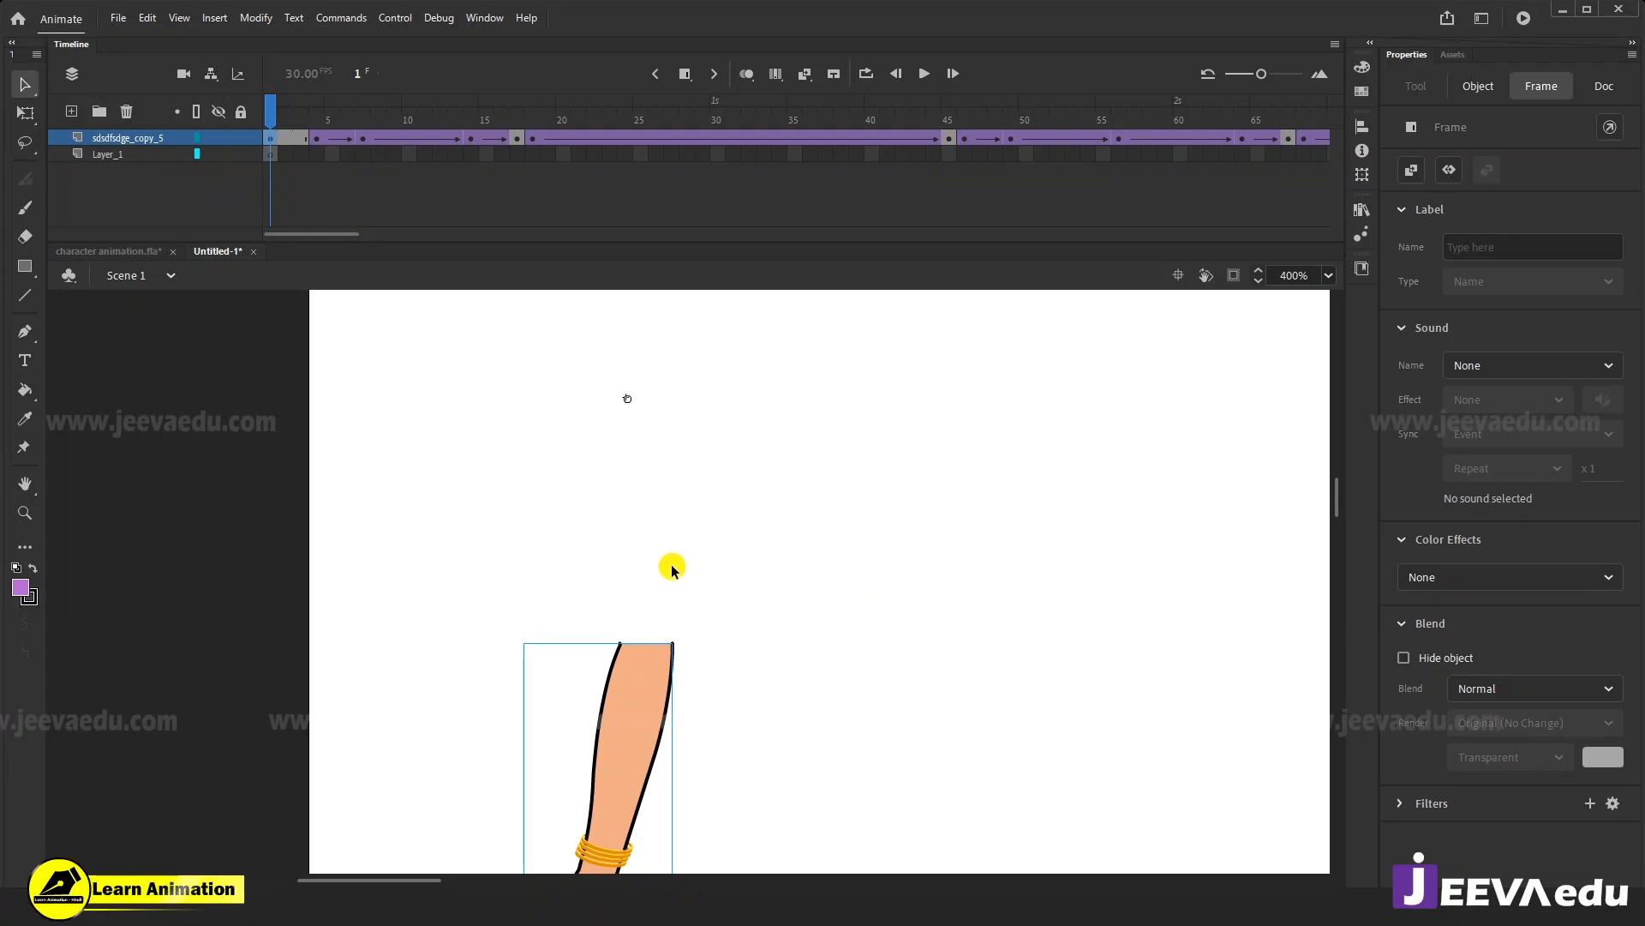
Reopen the arm symbol, check the Guide setting of the upper-arm layer DASFSDGDF, and return to Scene 1.
double_click(660, 671)
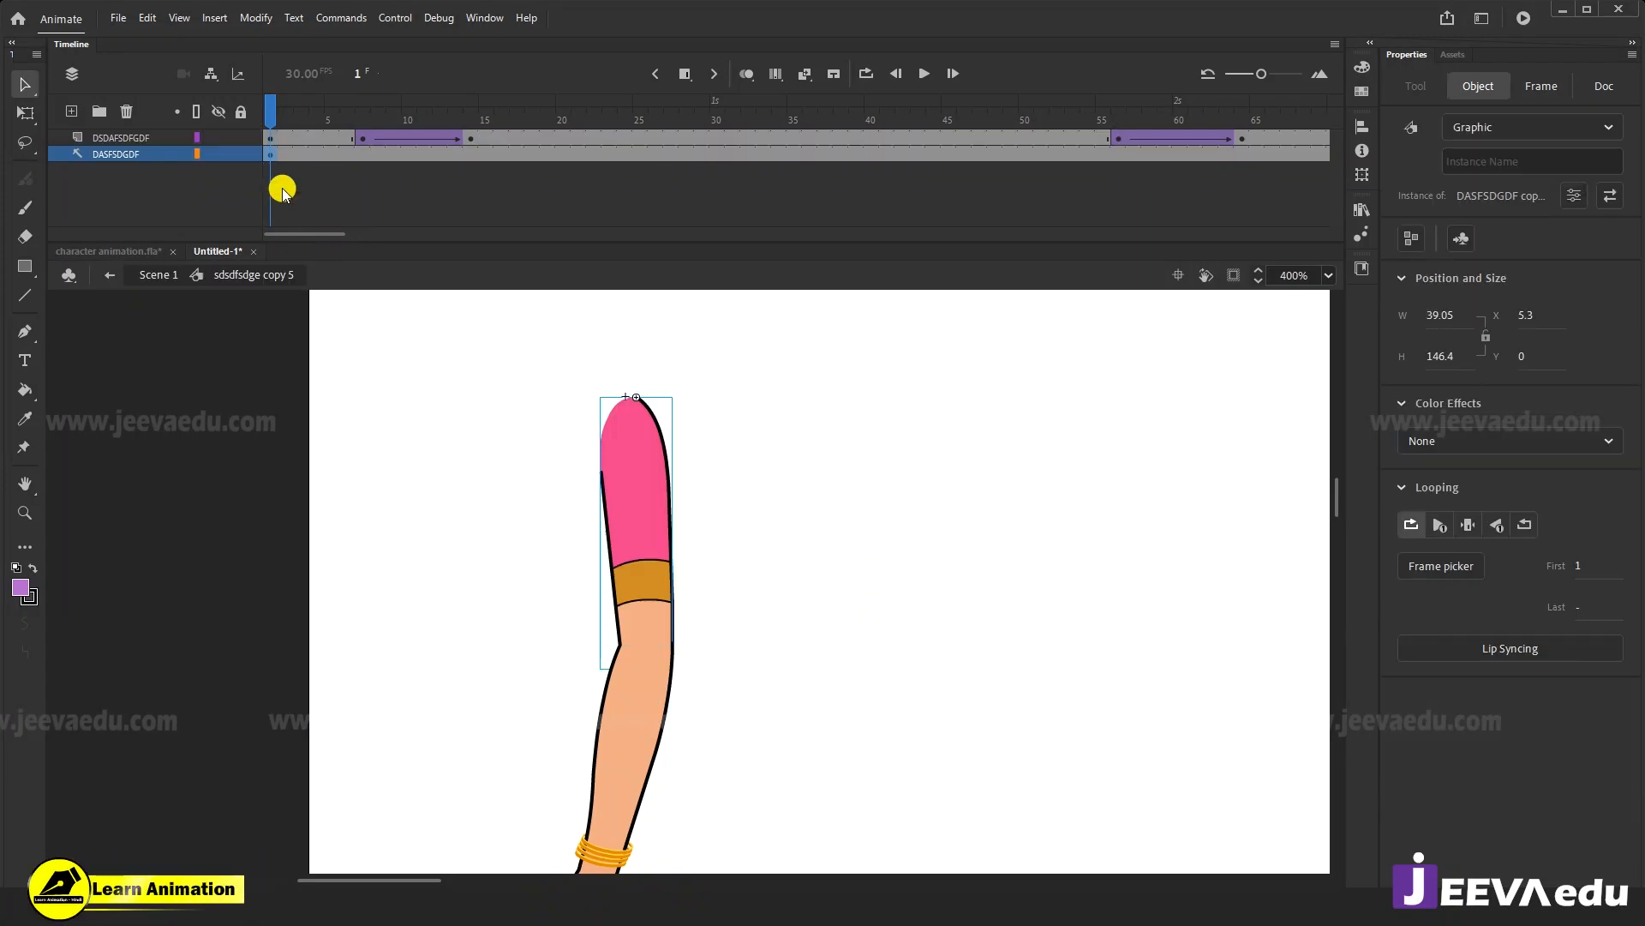
right_click(157, 154)
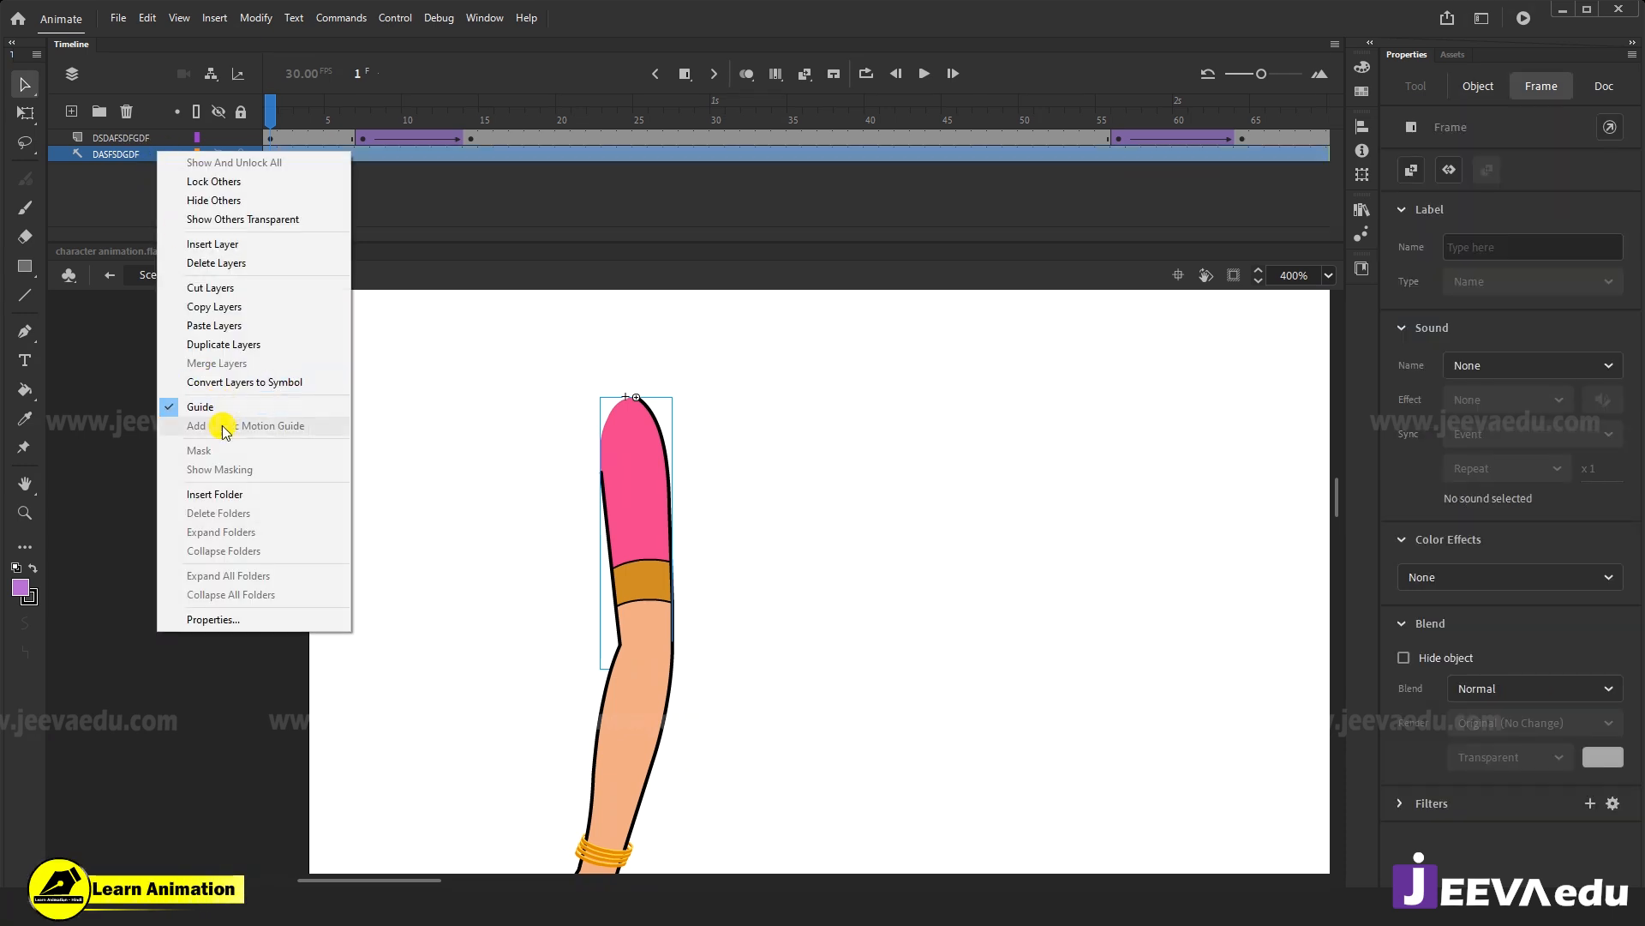
left_click(273, 122)
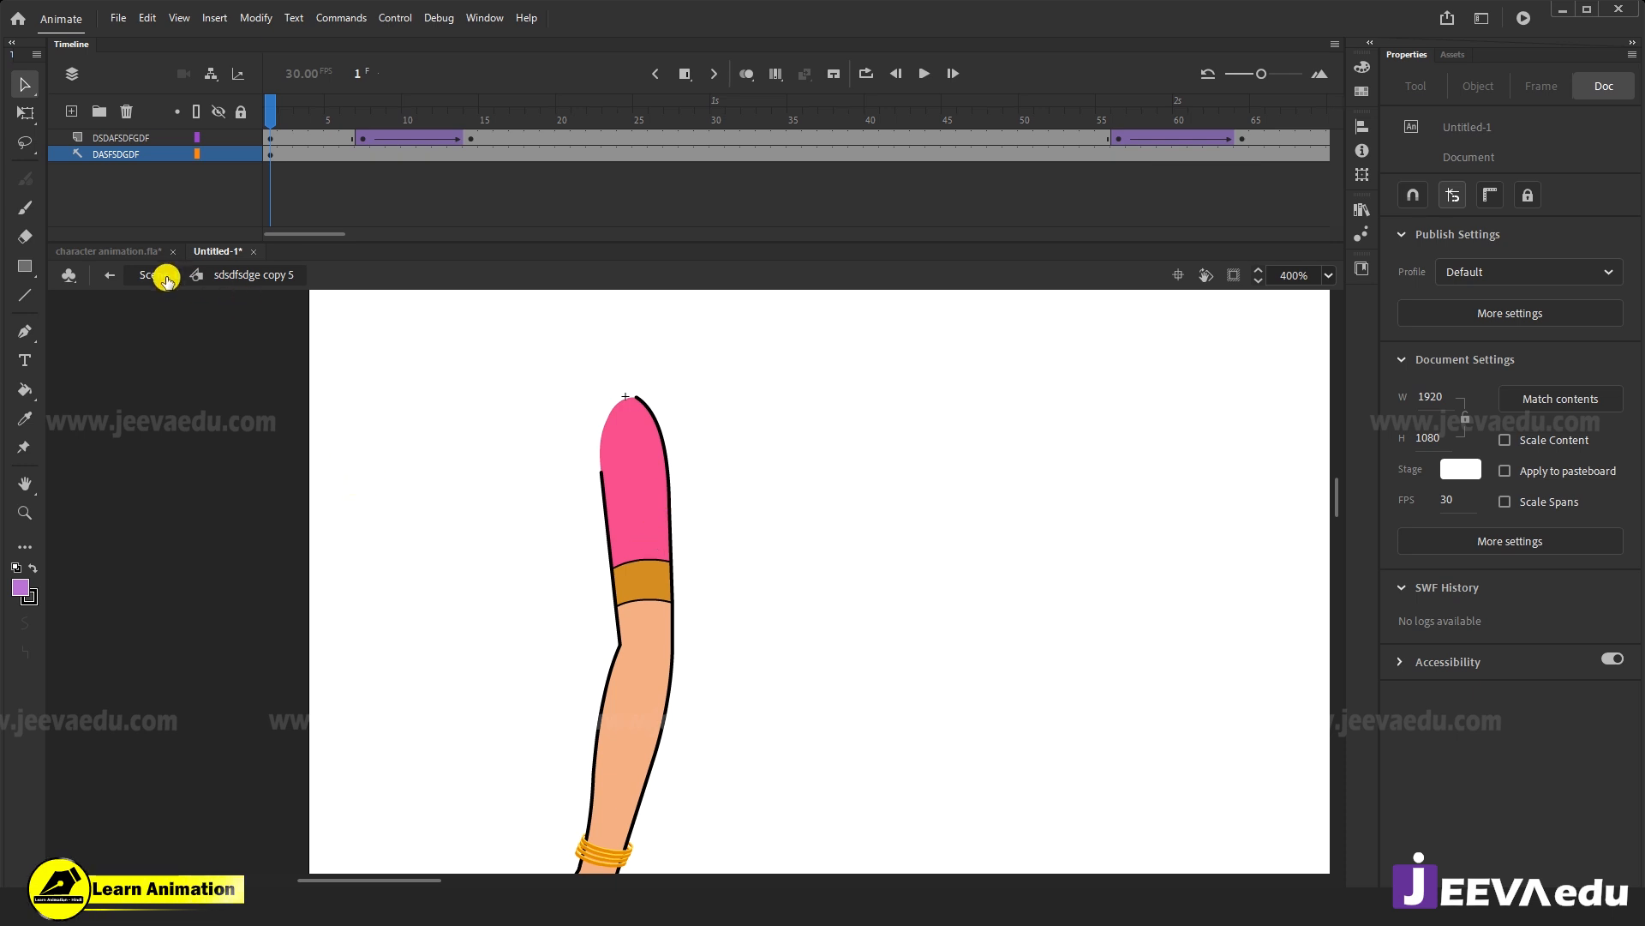
right_click(161, 154)
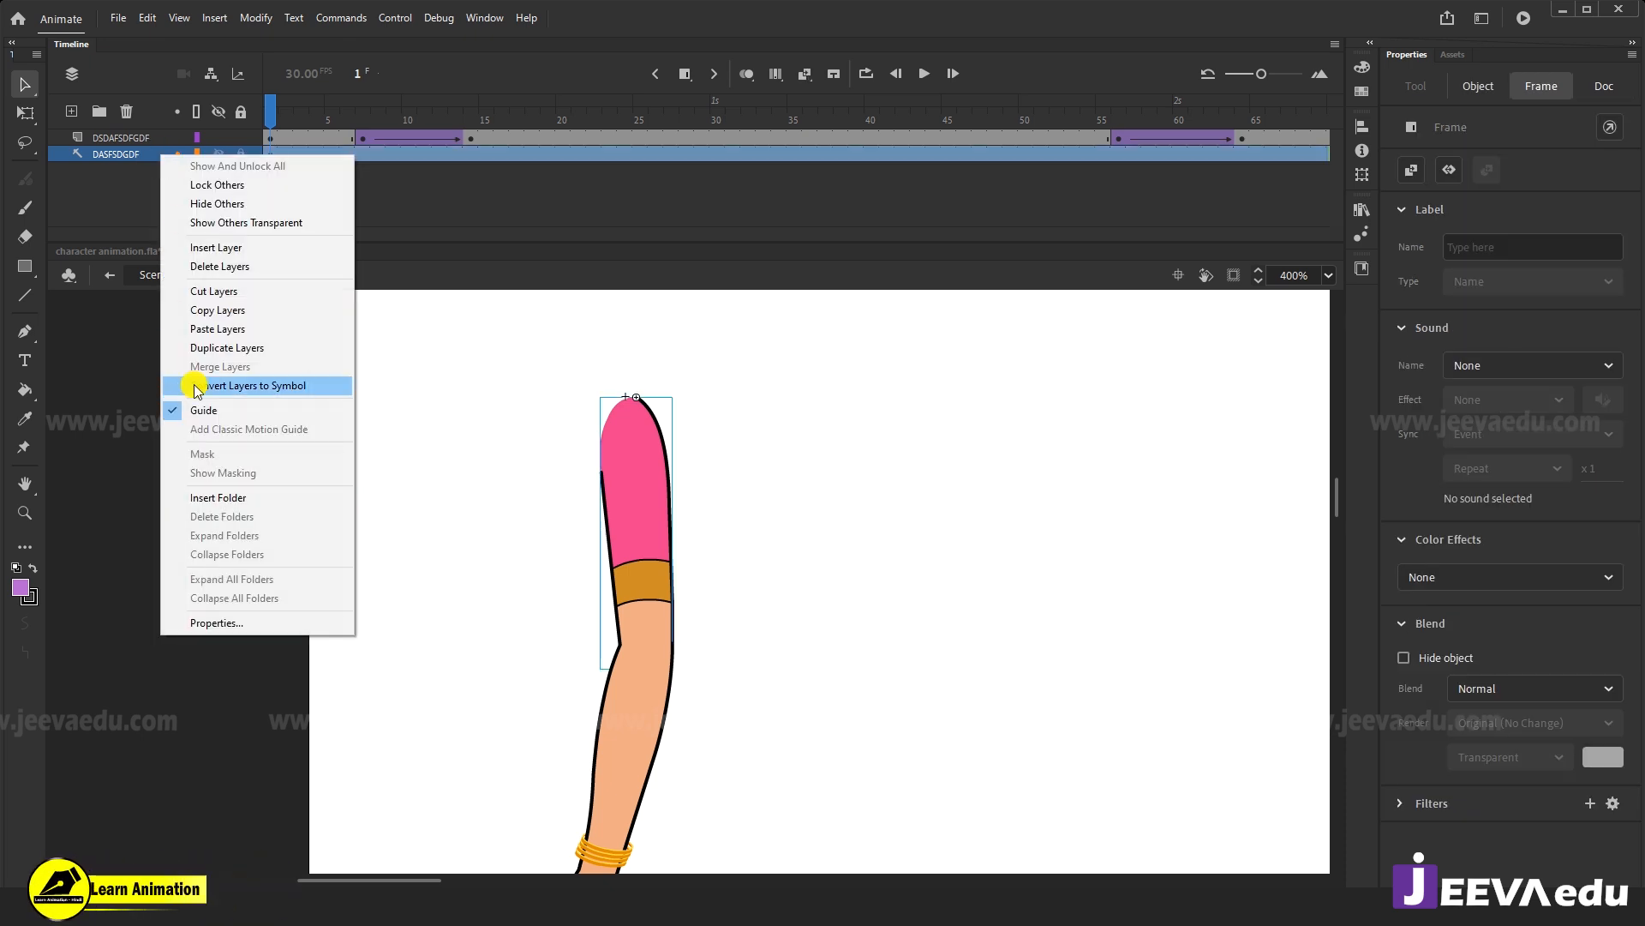
left_click(521, 568)
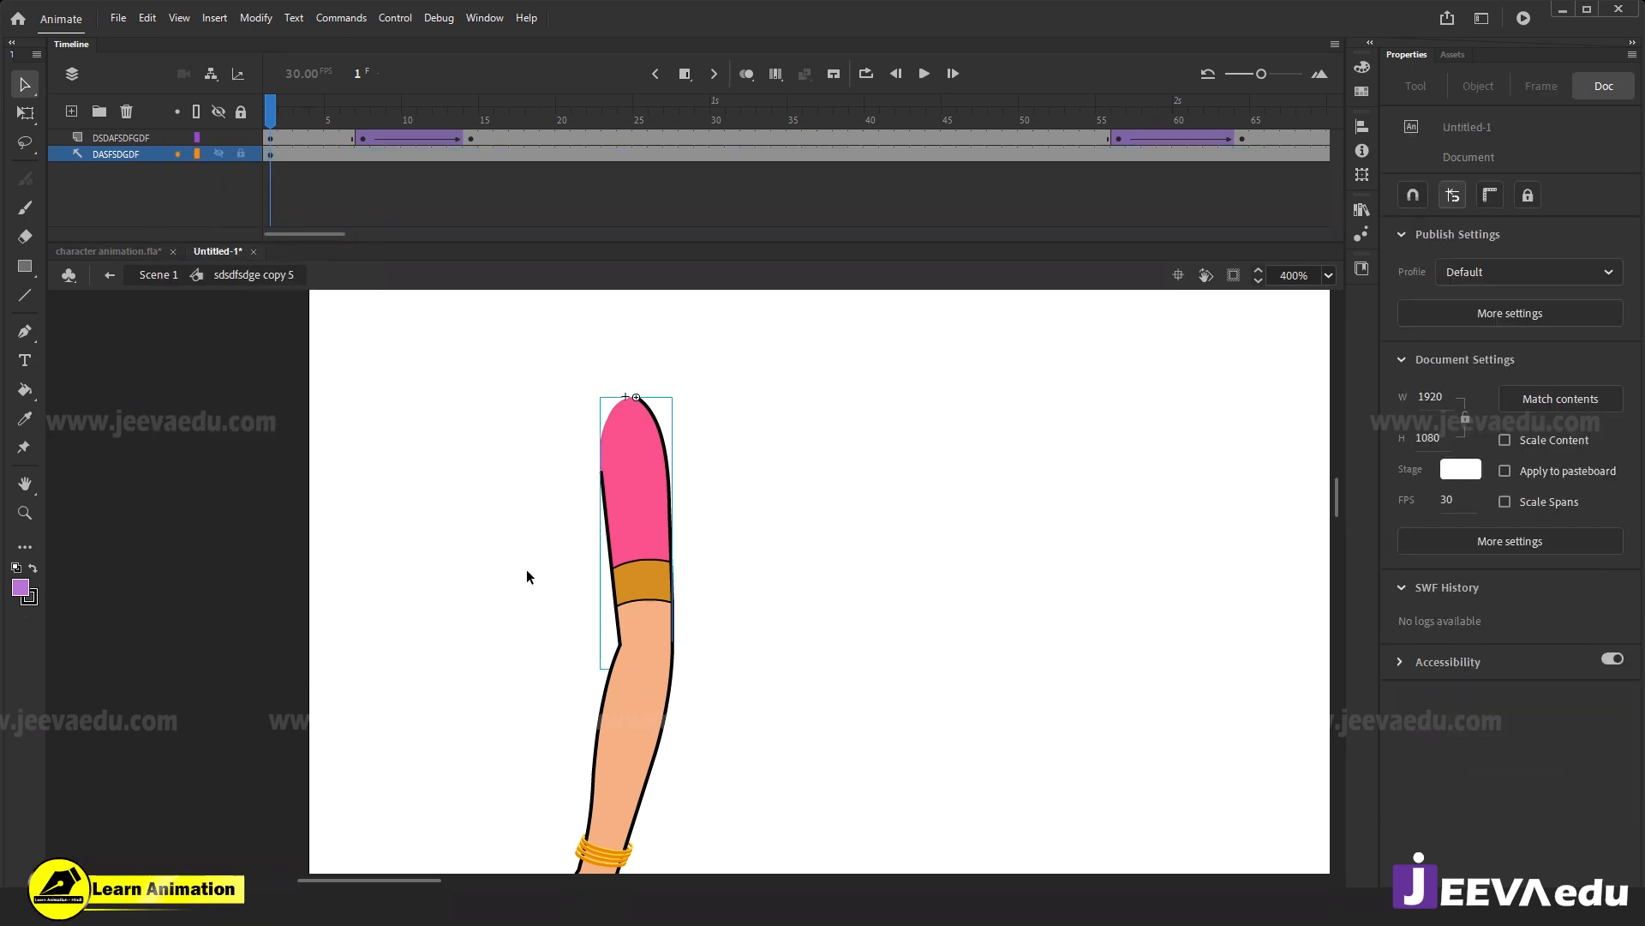
left_click(155, 274)
Copy the modified arm layer sdsdfsdge_copy_5 from the new document's main timeline.
left_click_drag(329, 106, 121, 221)
left_click(138, 139)
right_click(140, 142)
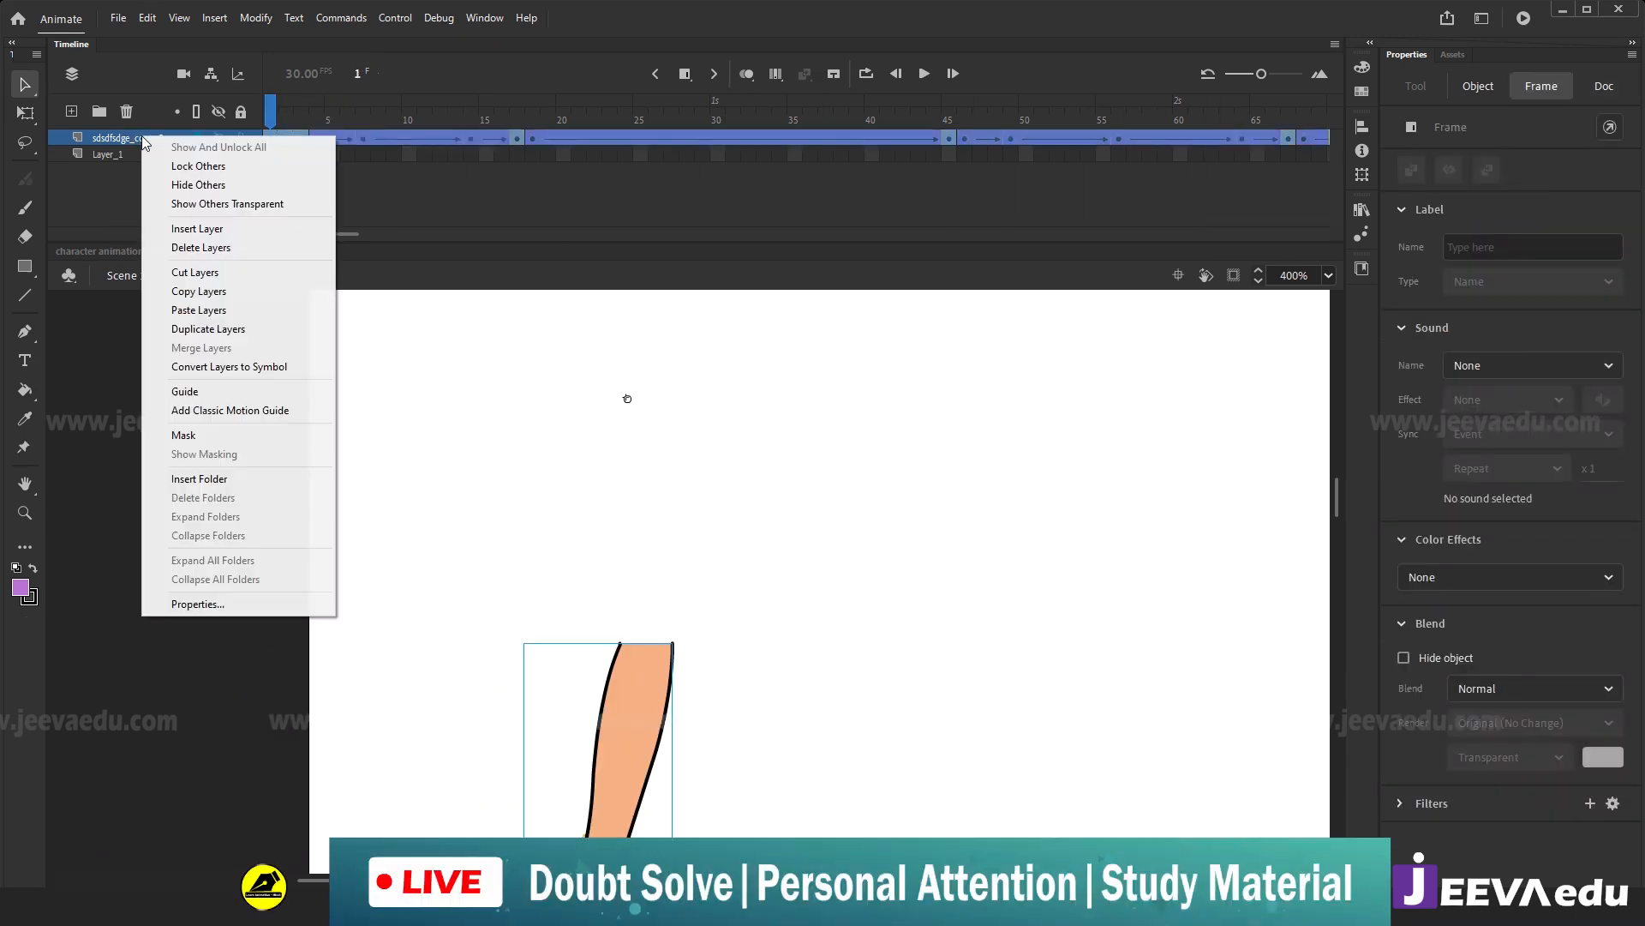
left_click(196, 291)
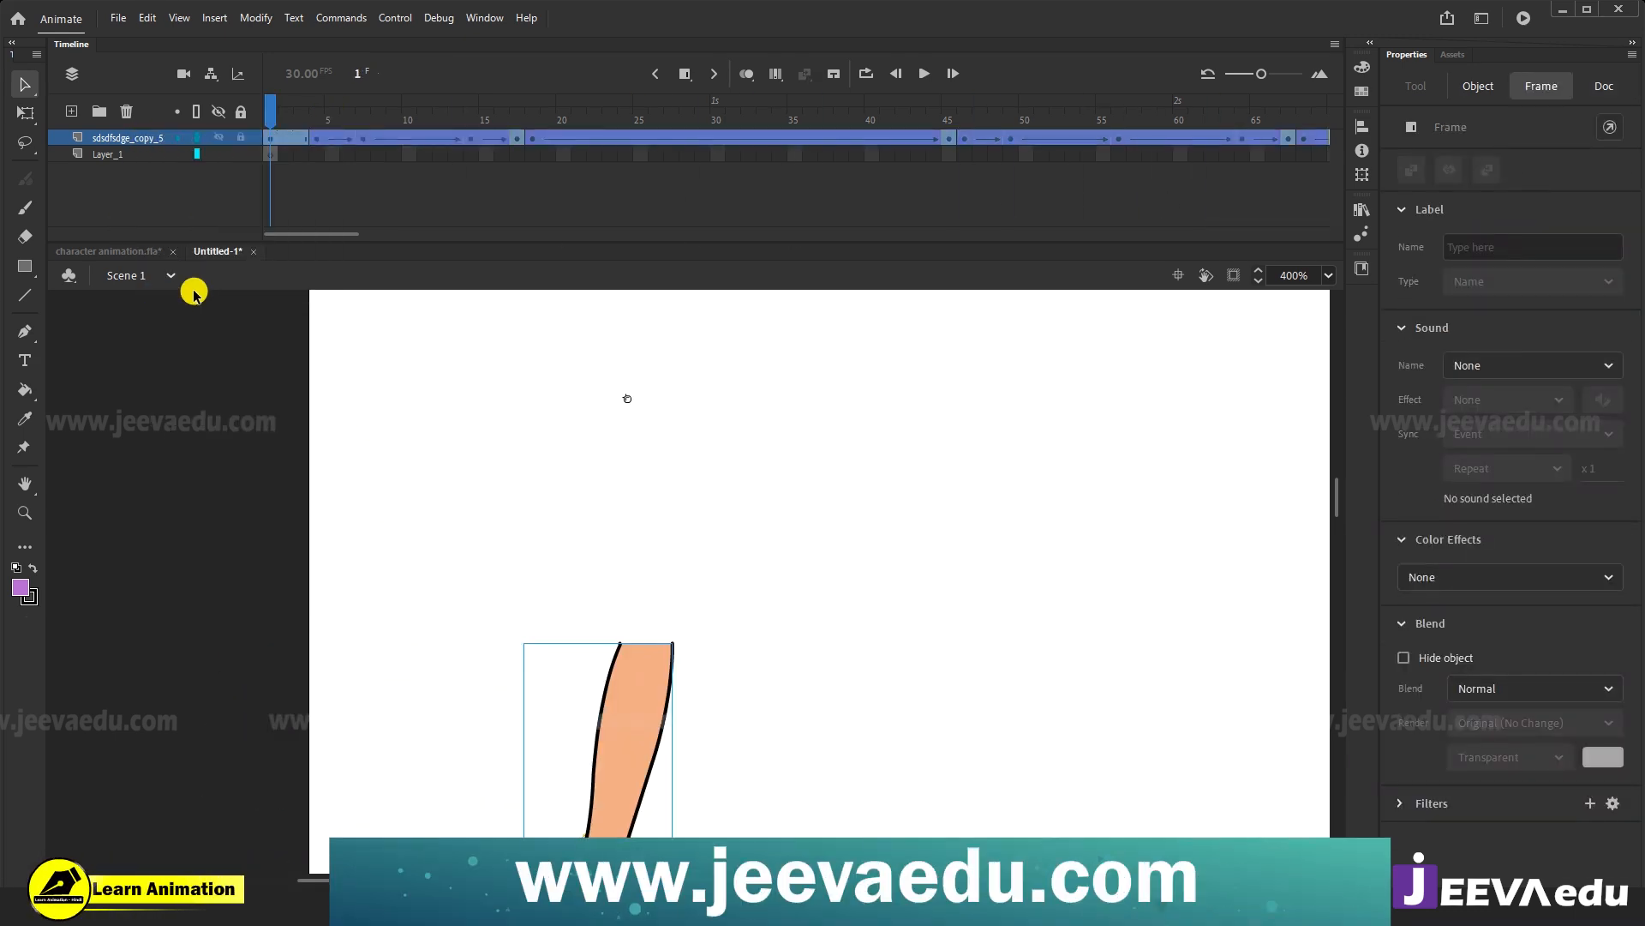
In character animation.fla, hide all layers and paste the arm layer above Layer_2, putting duplicate library items into a folder.
left_click(119, 257)
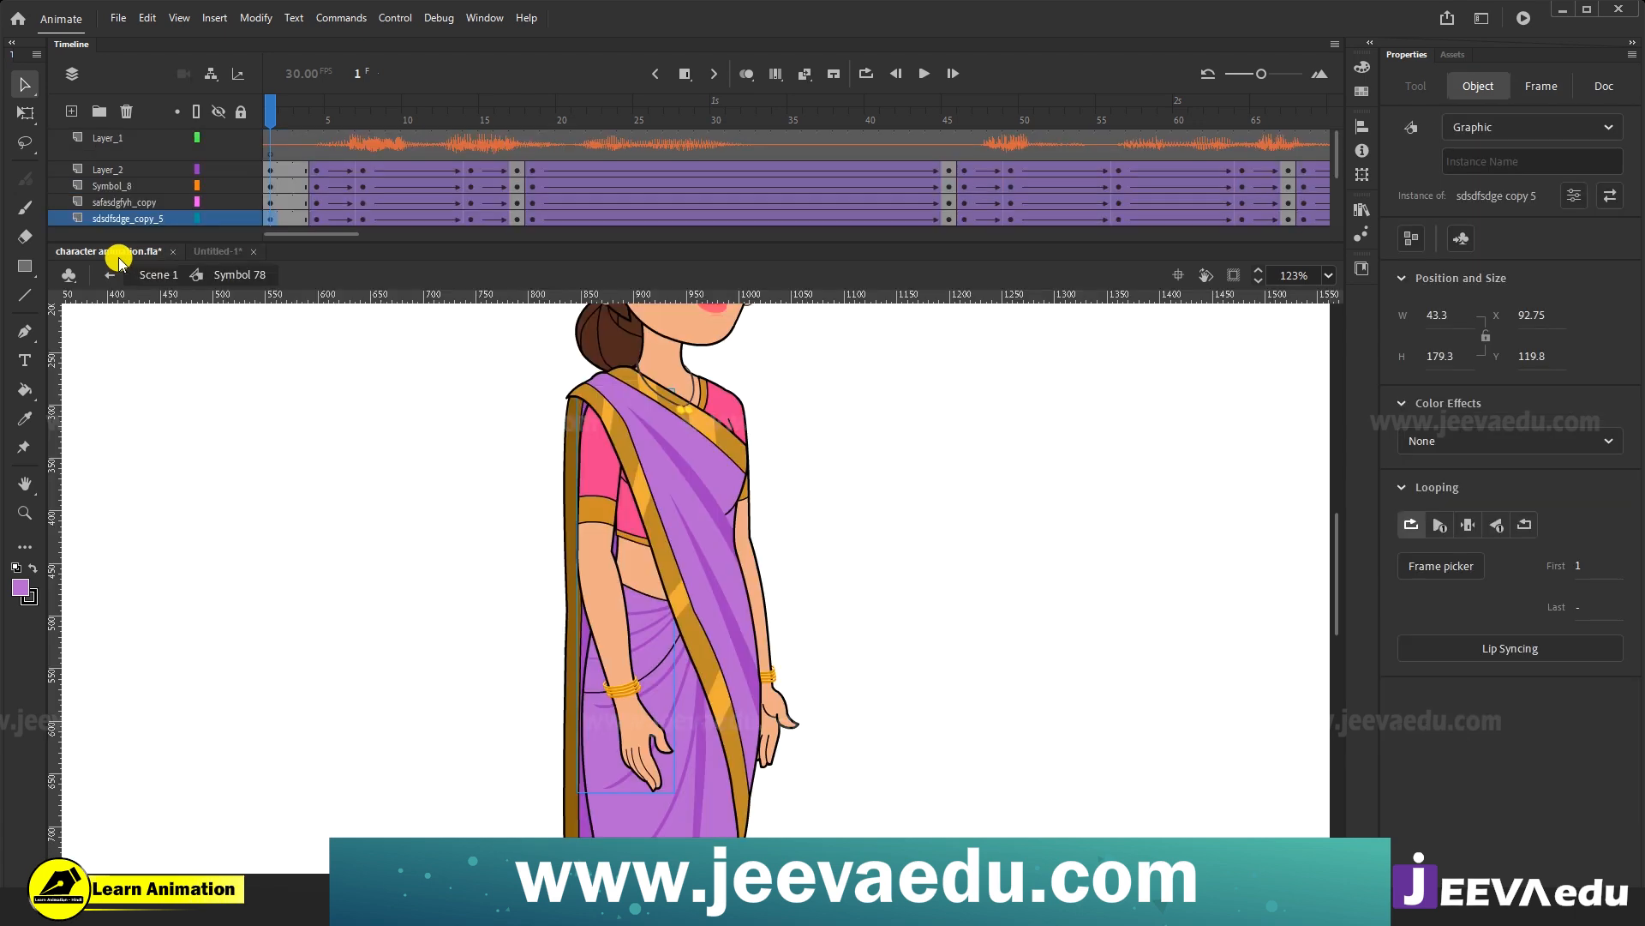
left_click(141, 171)
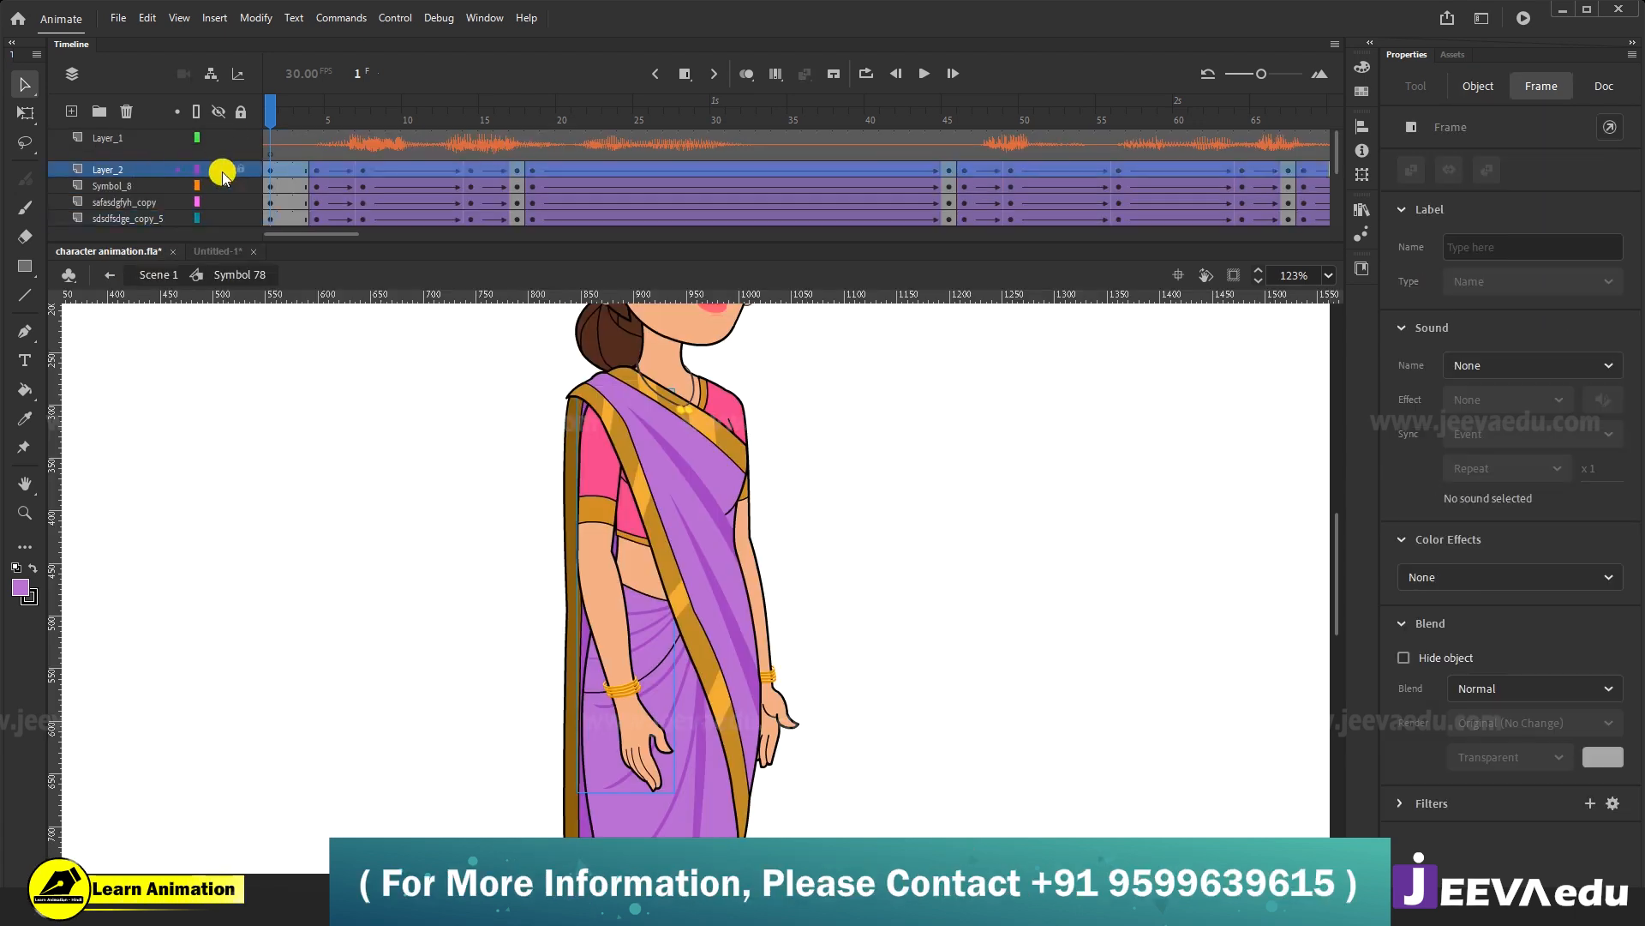
left_click(218, 111)
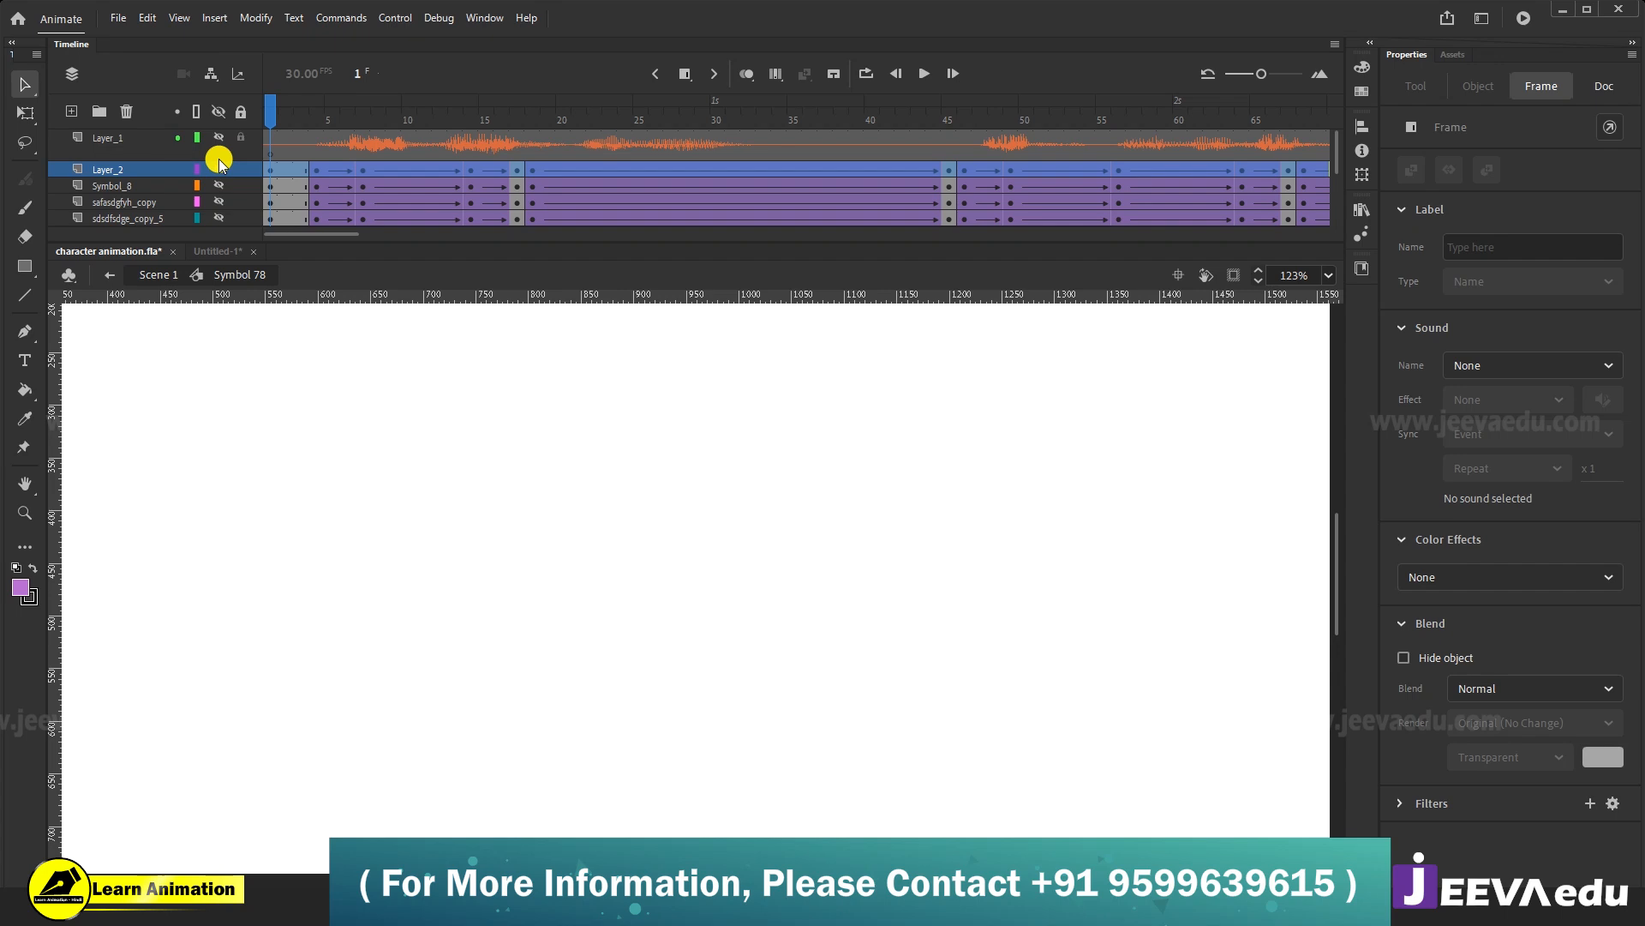
right_click(137, 168)
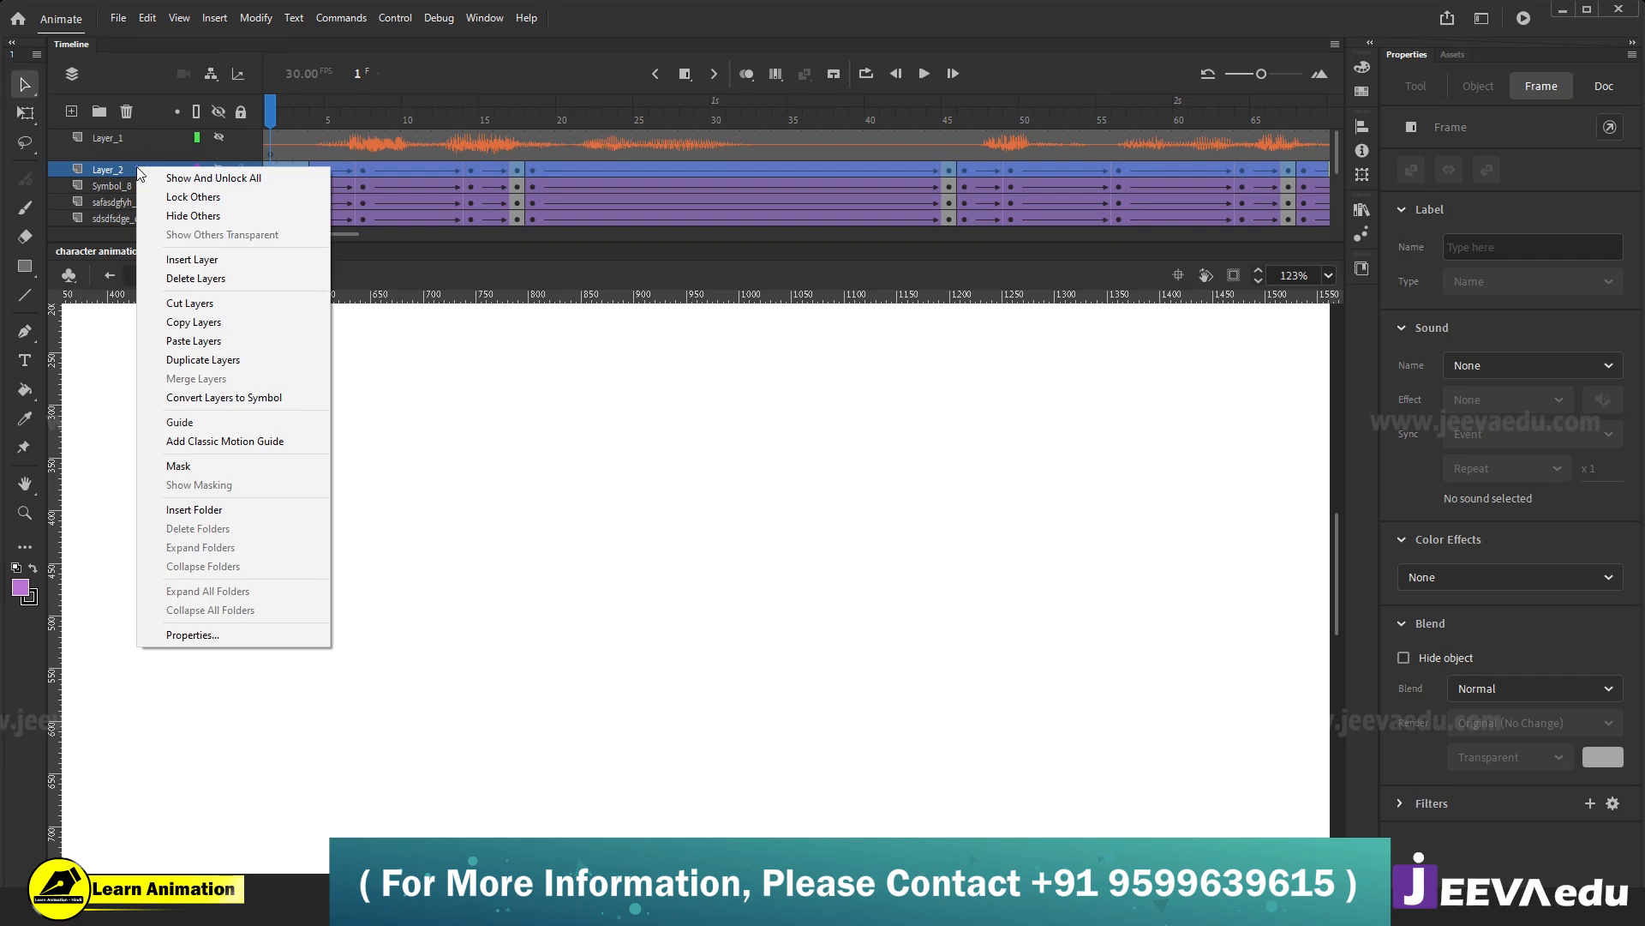
left_click(202, 341)
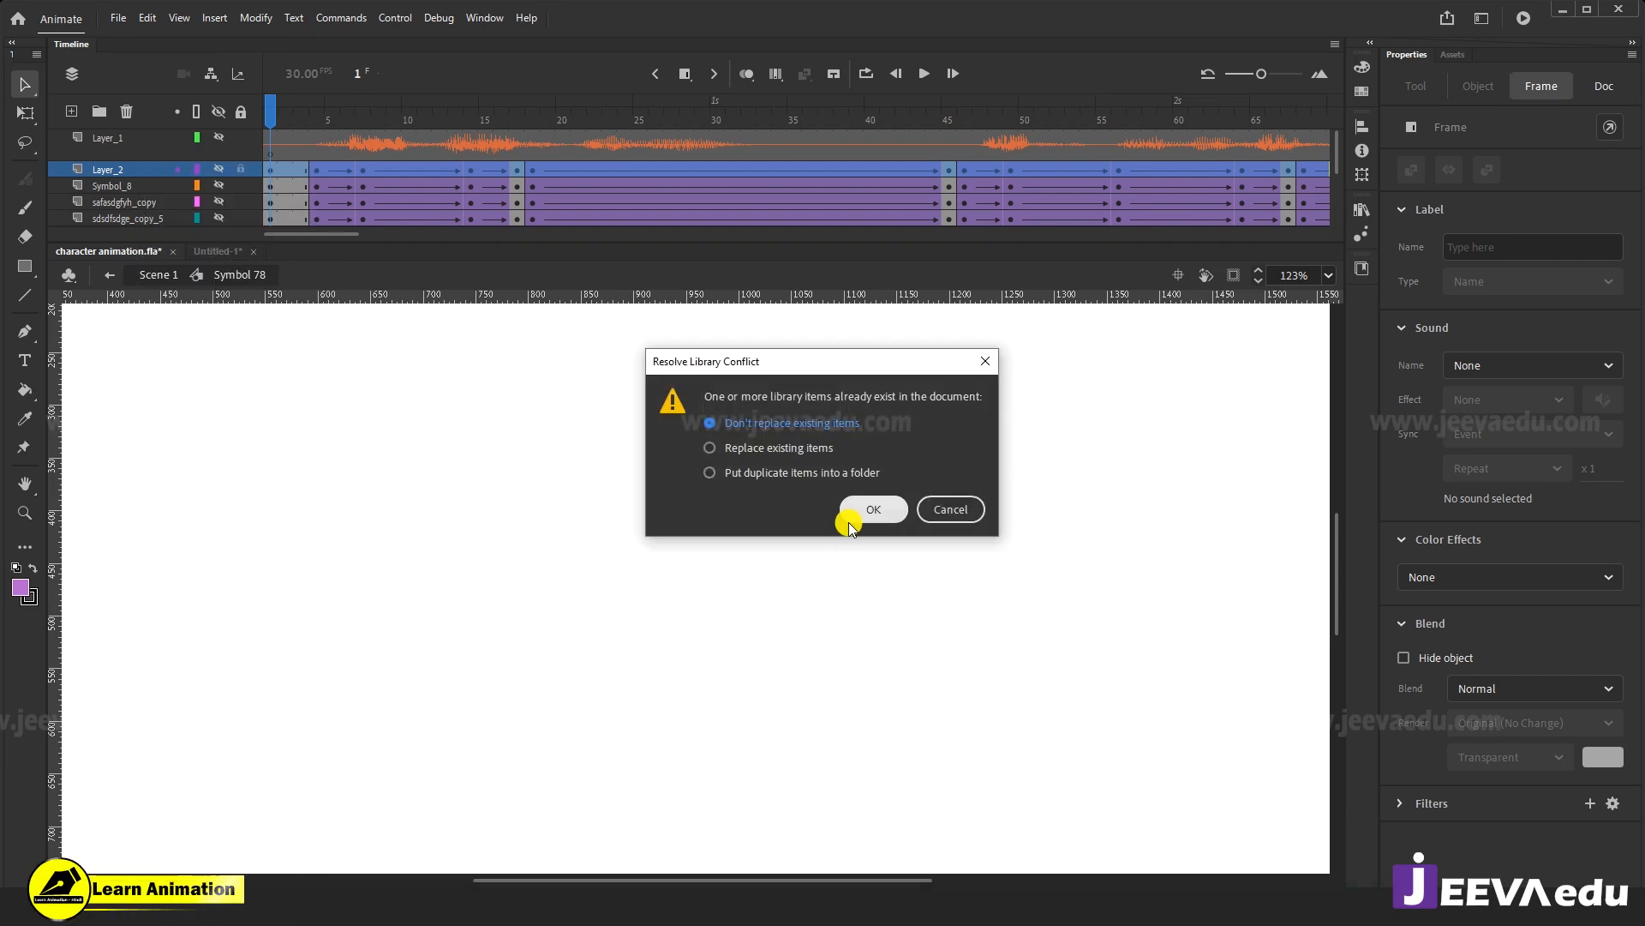
left_click(826, 472)
left_click(872, 508)
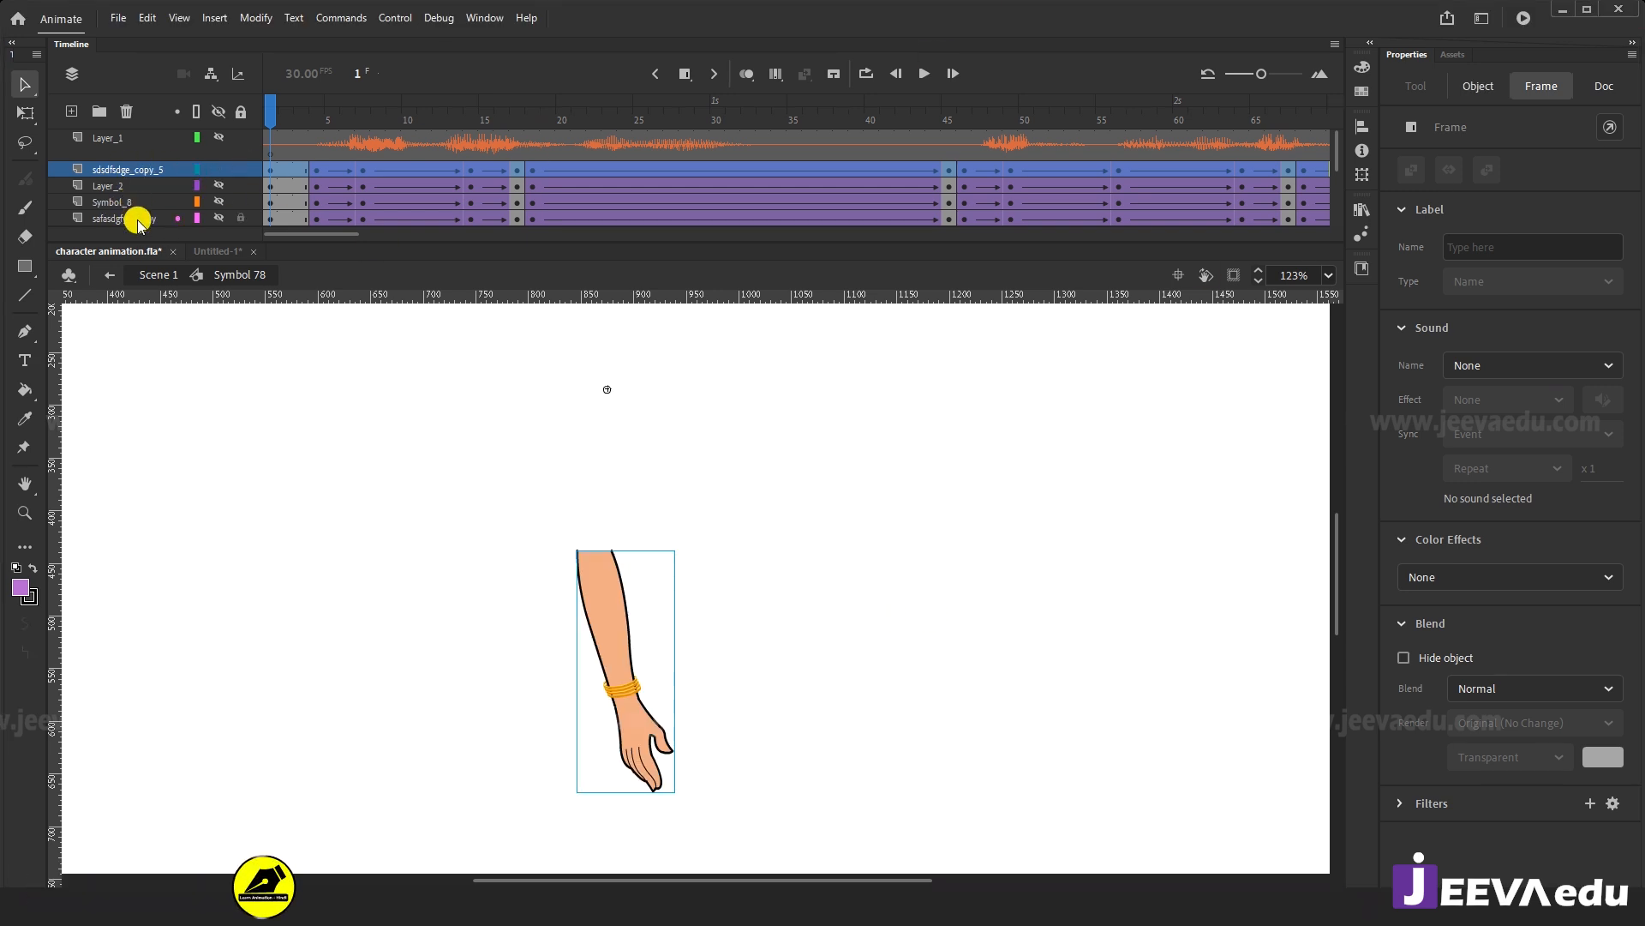
Show all layers again and scrub through the animation to frame 67 to check the arm poses.
left_click_drag(333, 115, 9, 233)
left_click(219, 140, "alt")
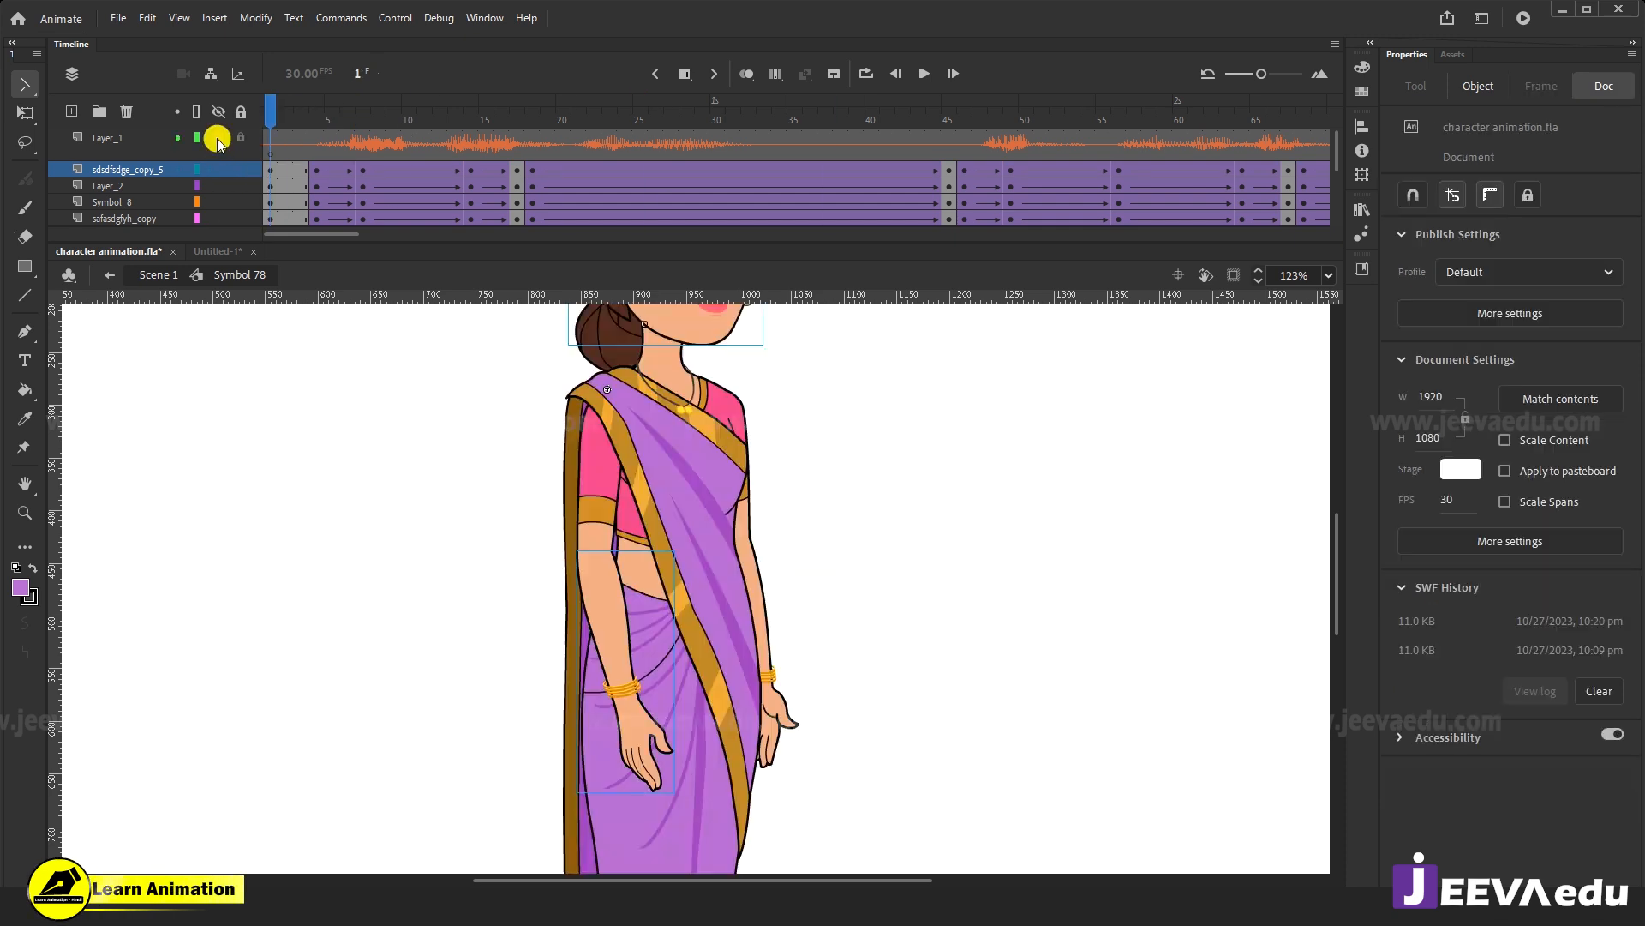
left_click_drag(373, 116, 949, 225)
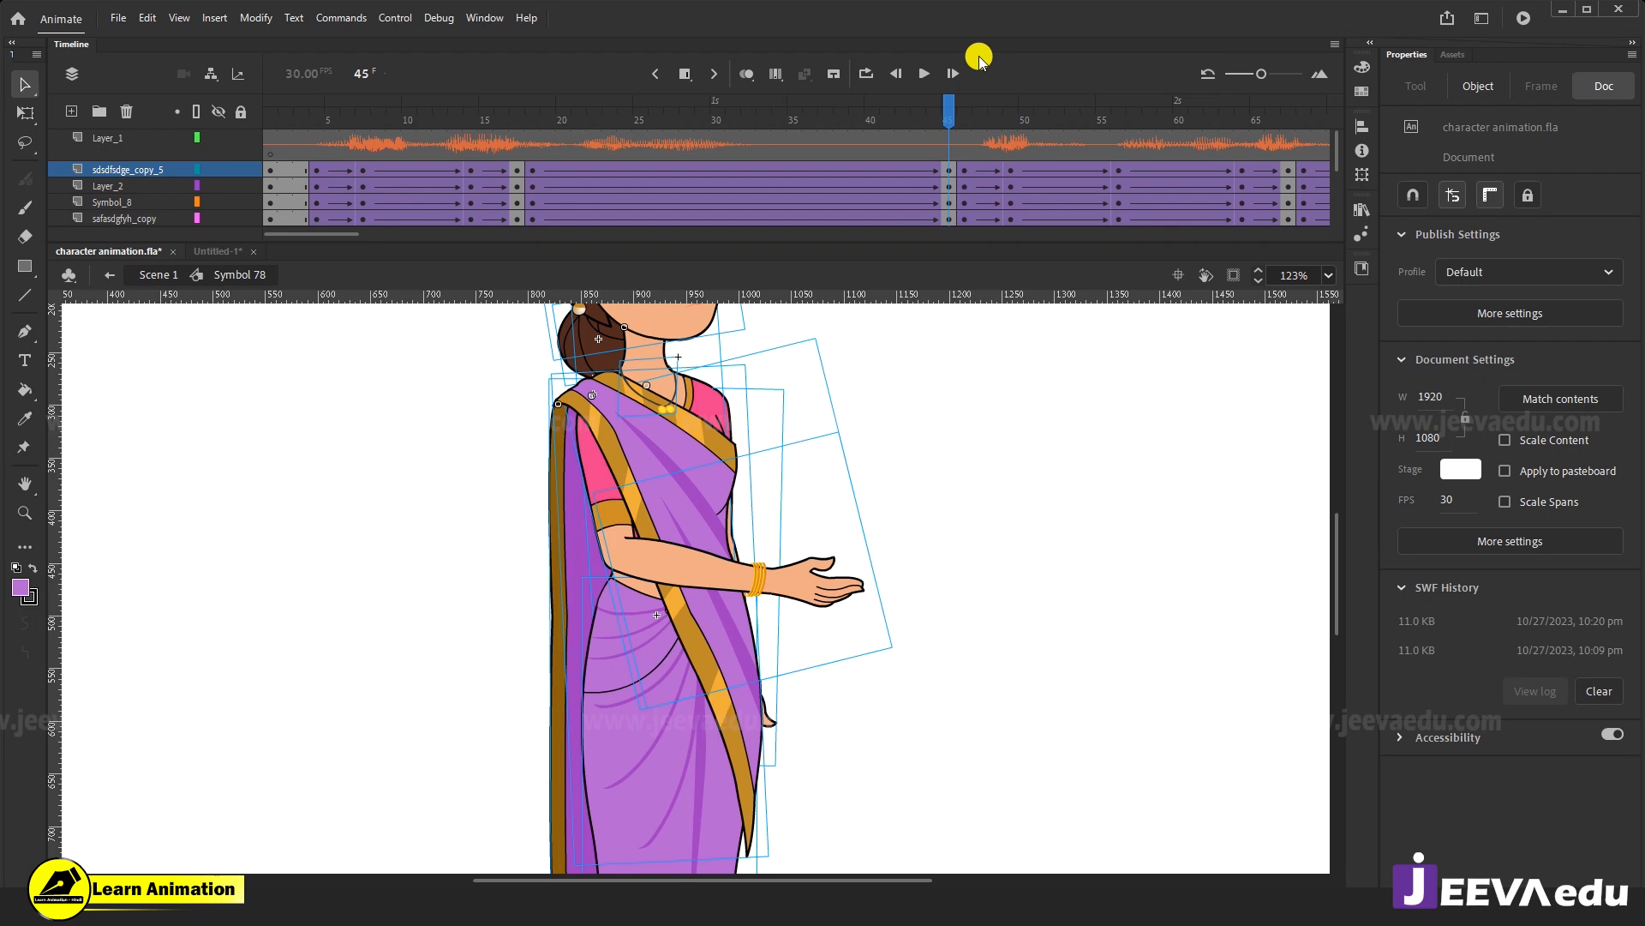
left_click_drag(1006, 131, 1135, 204)
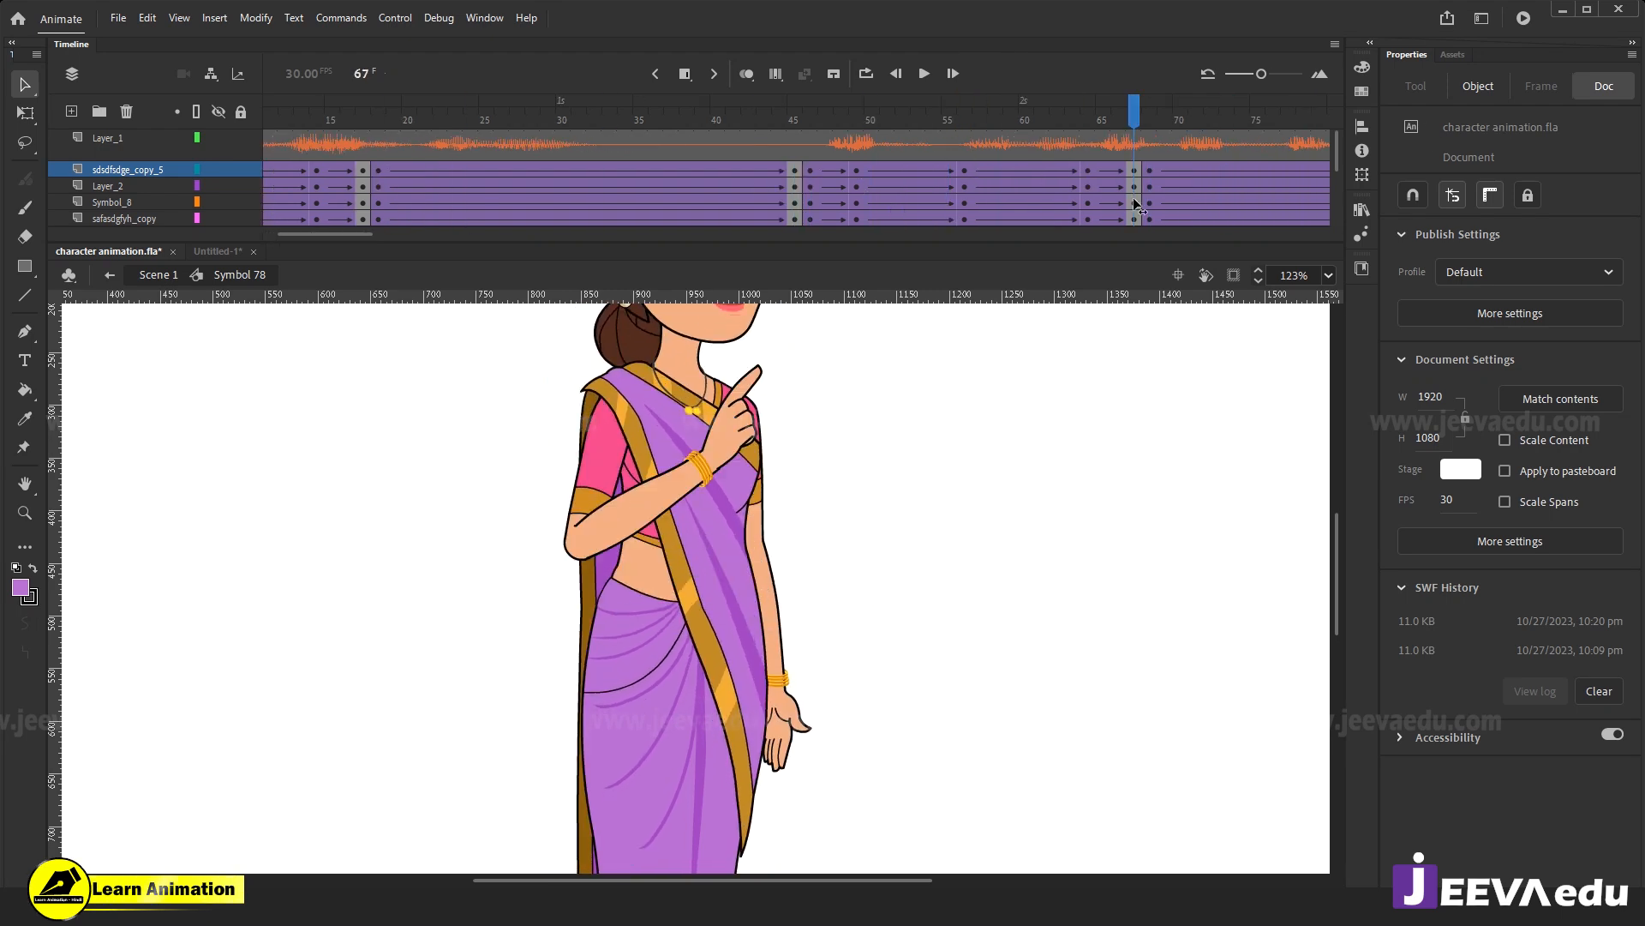
Try moving the pasted forearm away from the body at frame 67, and undo the move.
left_click(735, 452)
left_click_drag(731, 452, 517, 641)
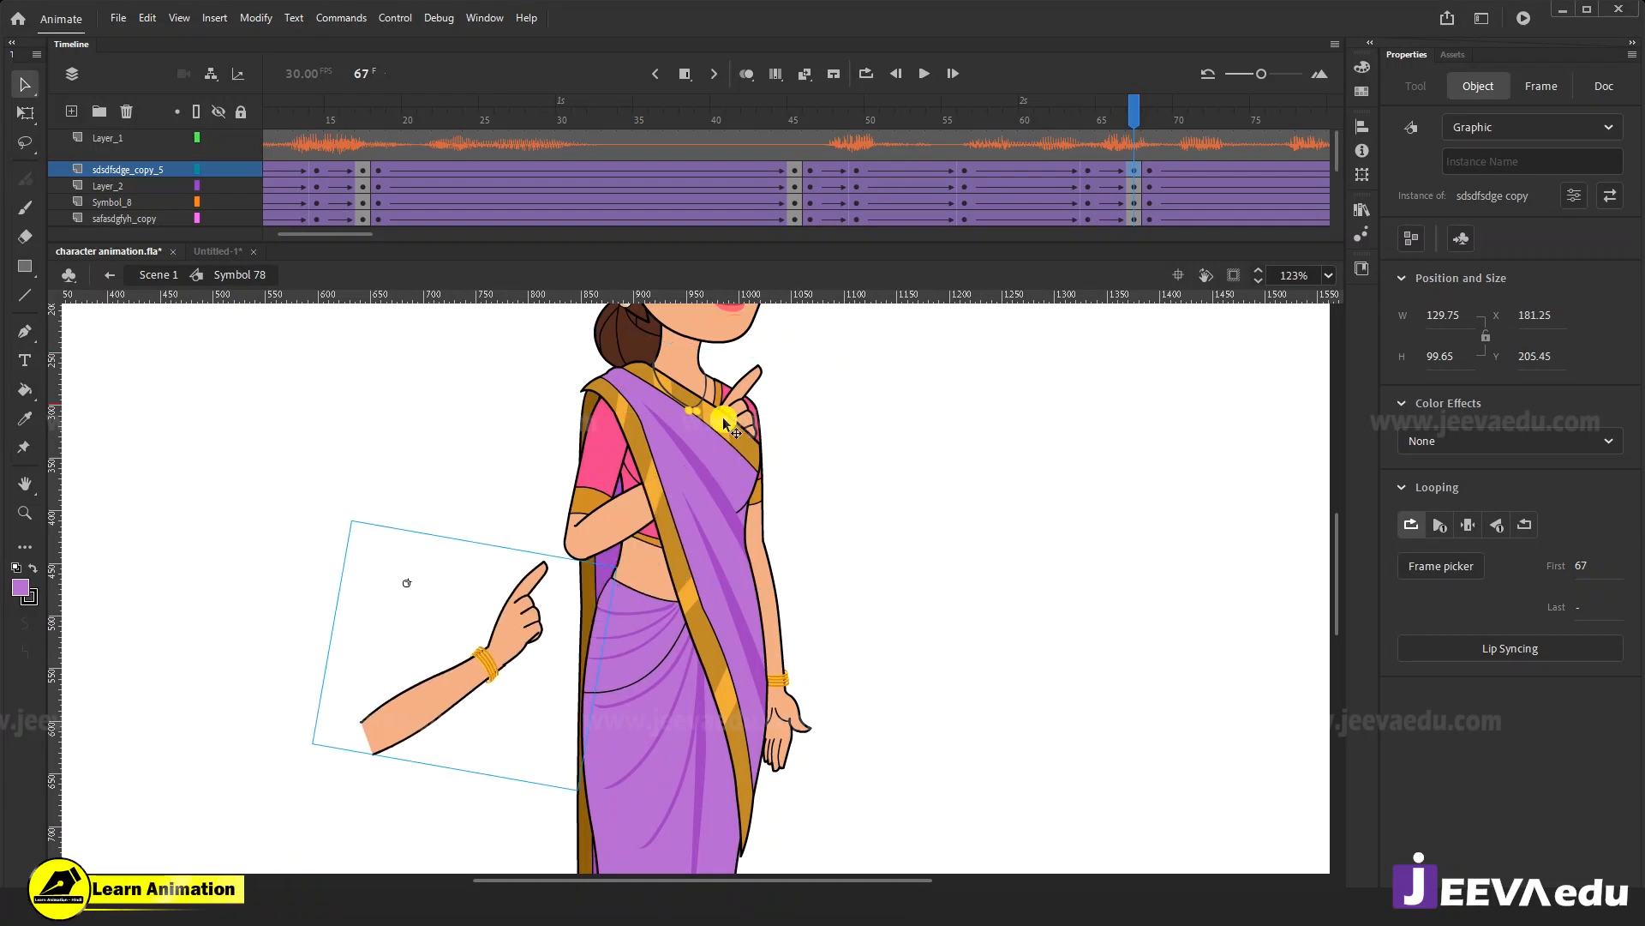
key("ctrl+z")
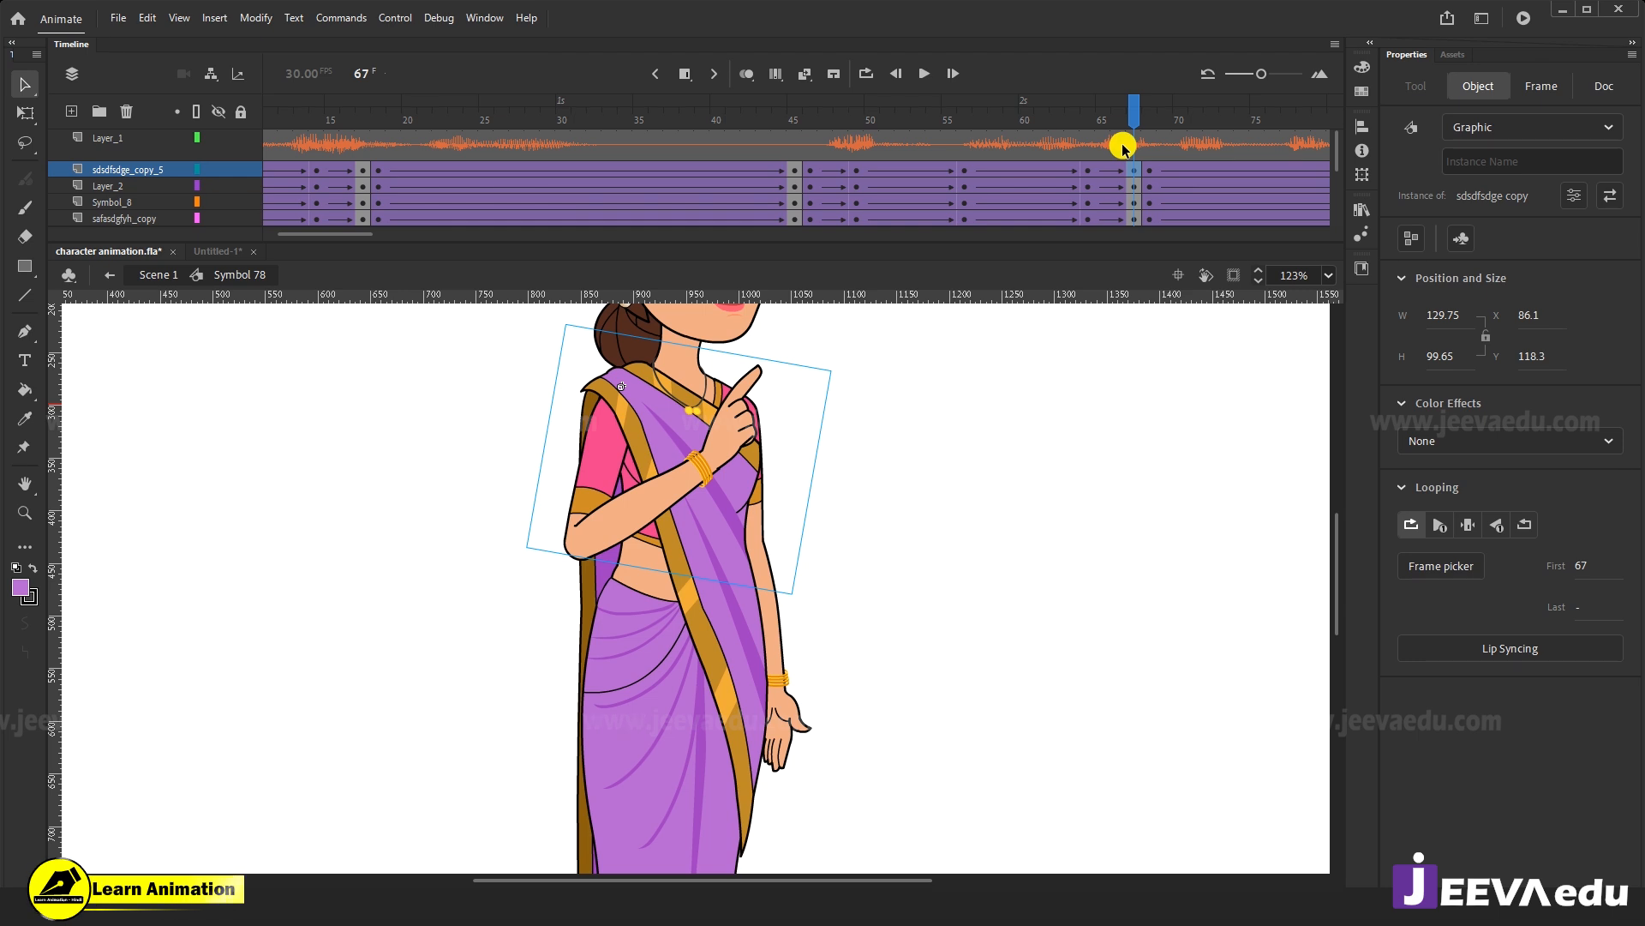
Go to the pasted arm layer's keyframe at frame 68, try moving the forearm in front of the body, and undo it.
left_click(1123, 147)
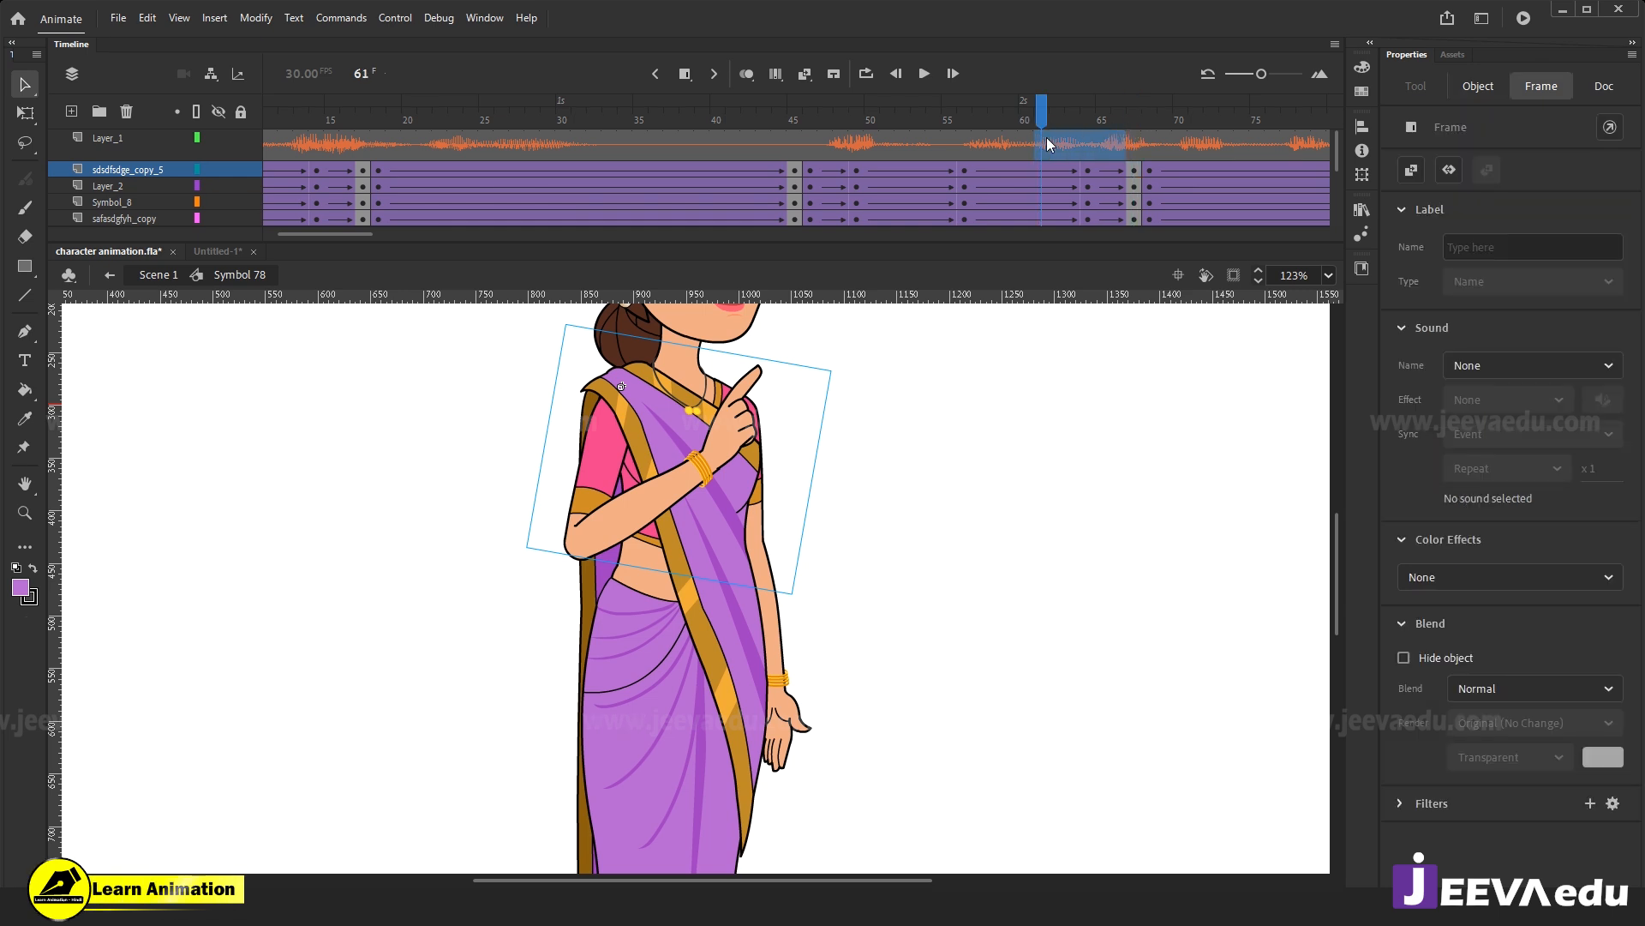
left_click_drag(1047, 113, 1162, 184)
left_click(134, 276)
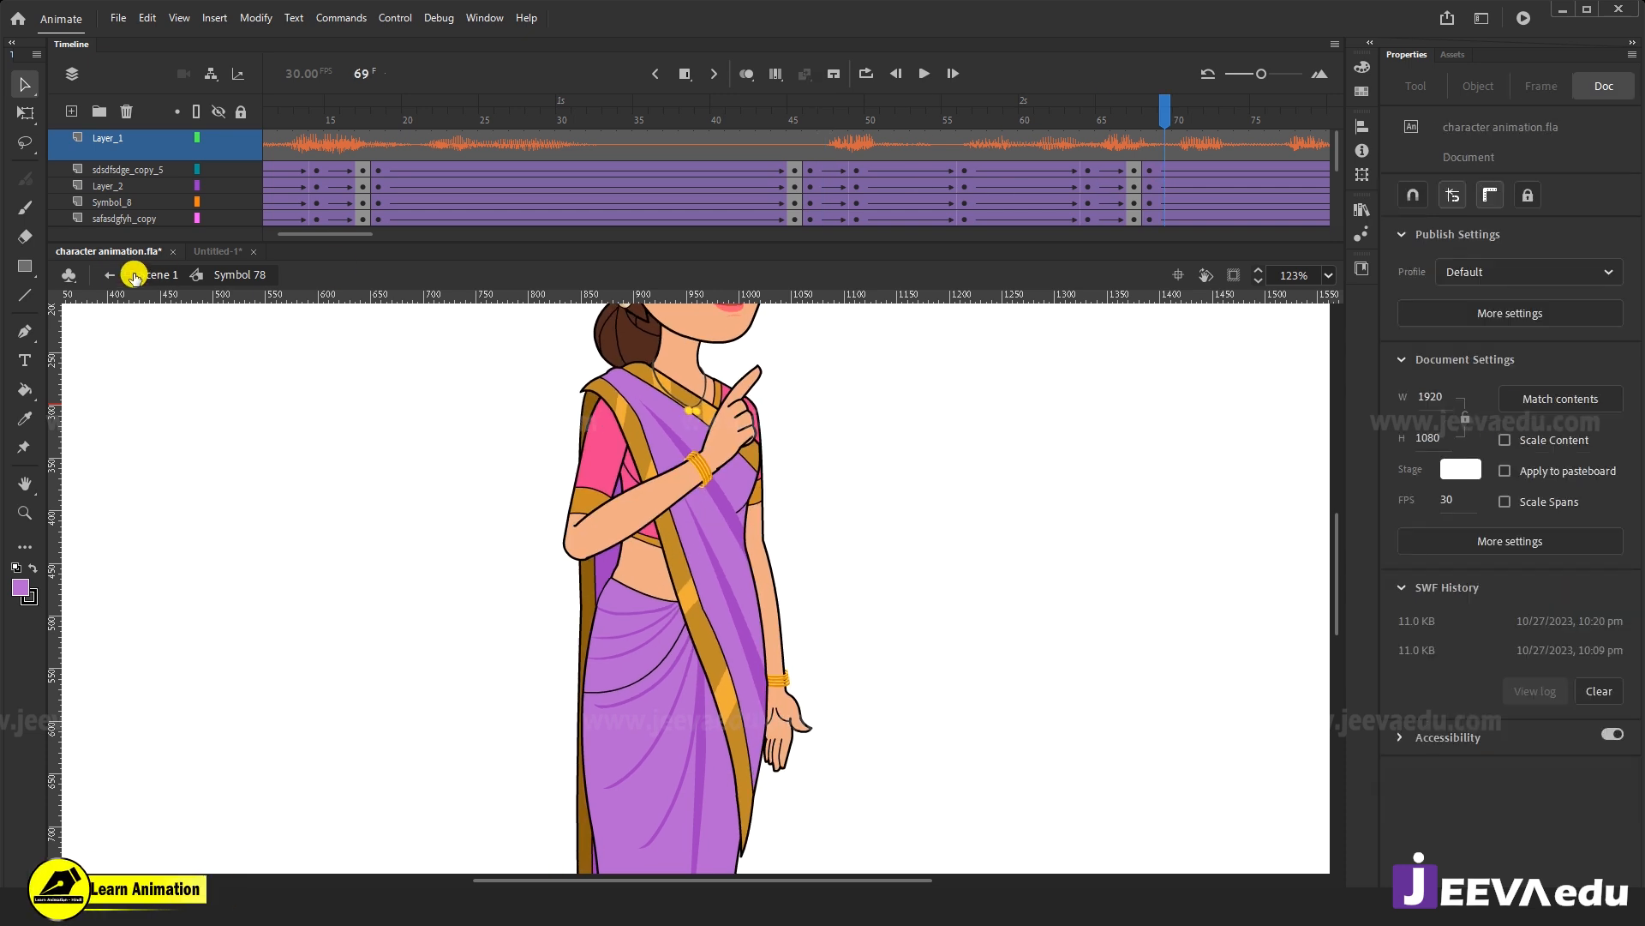
key("z")
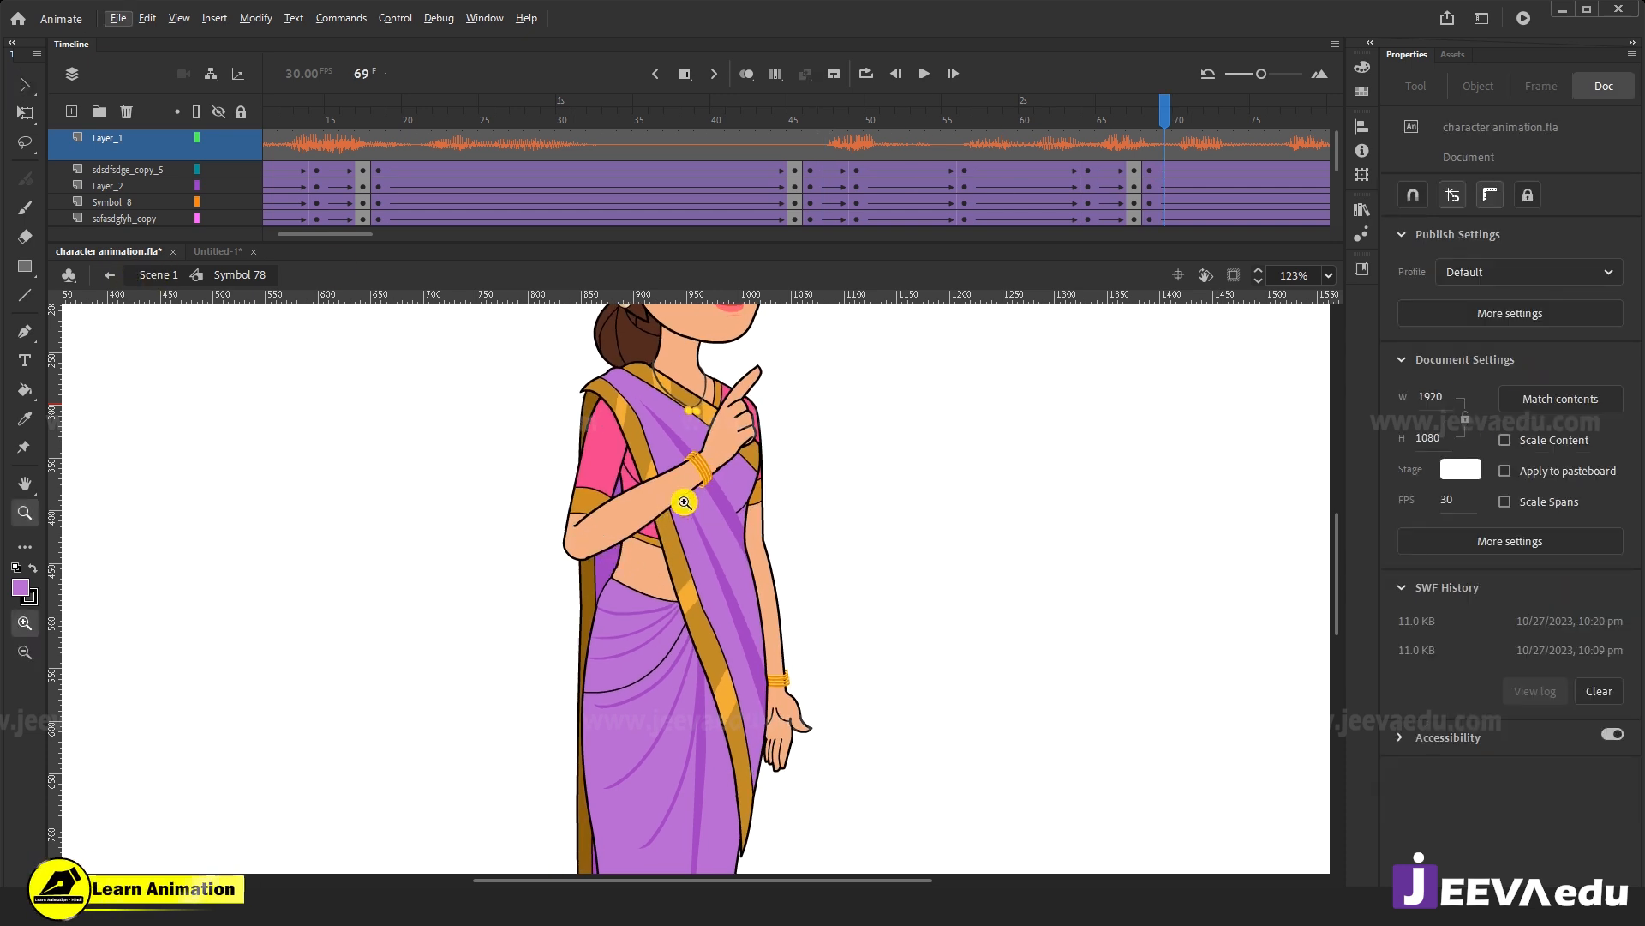
key("v")
left_click(720, 468)
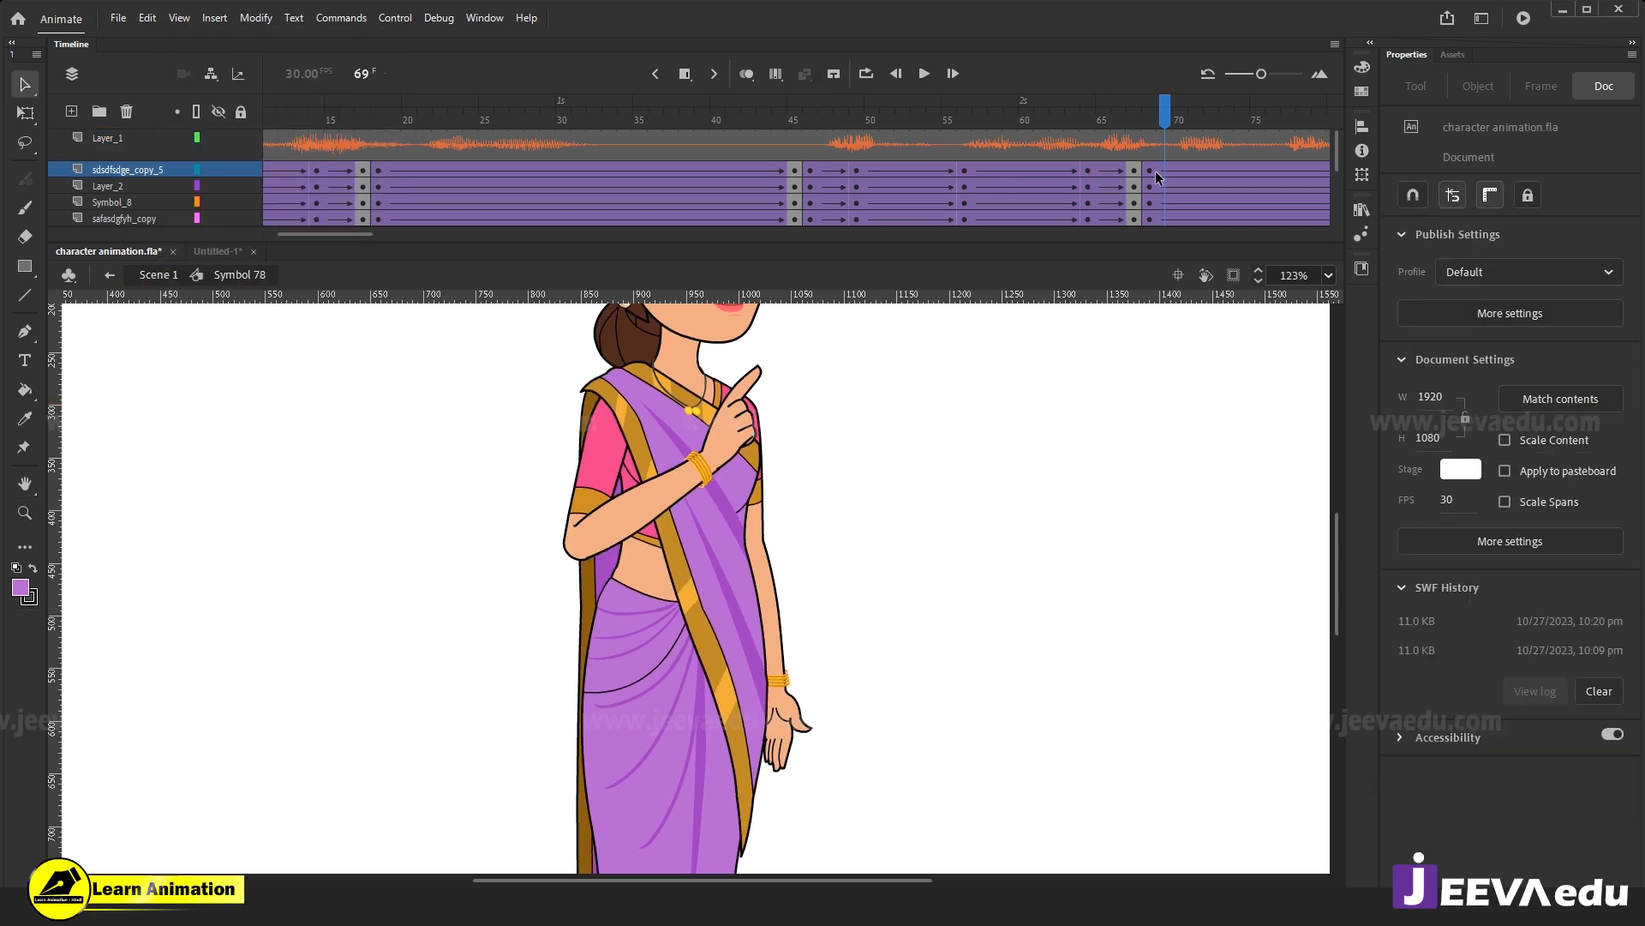
left_click(1150, 171)
left_click(720, 457)
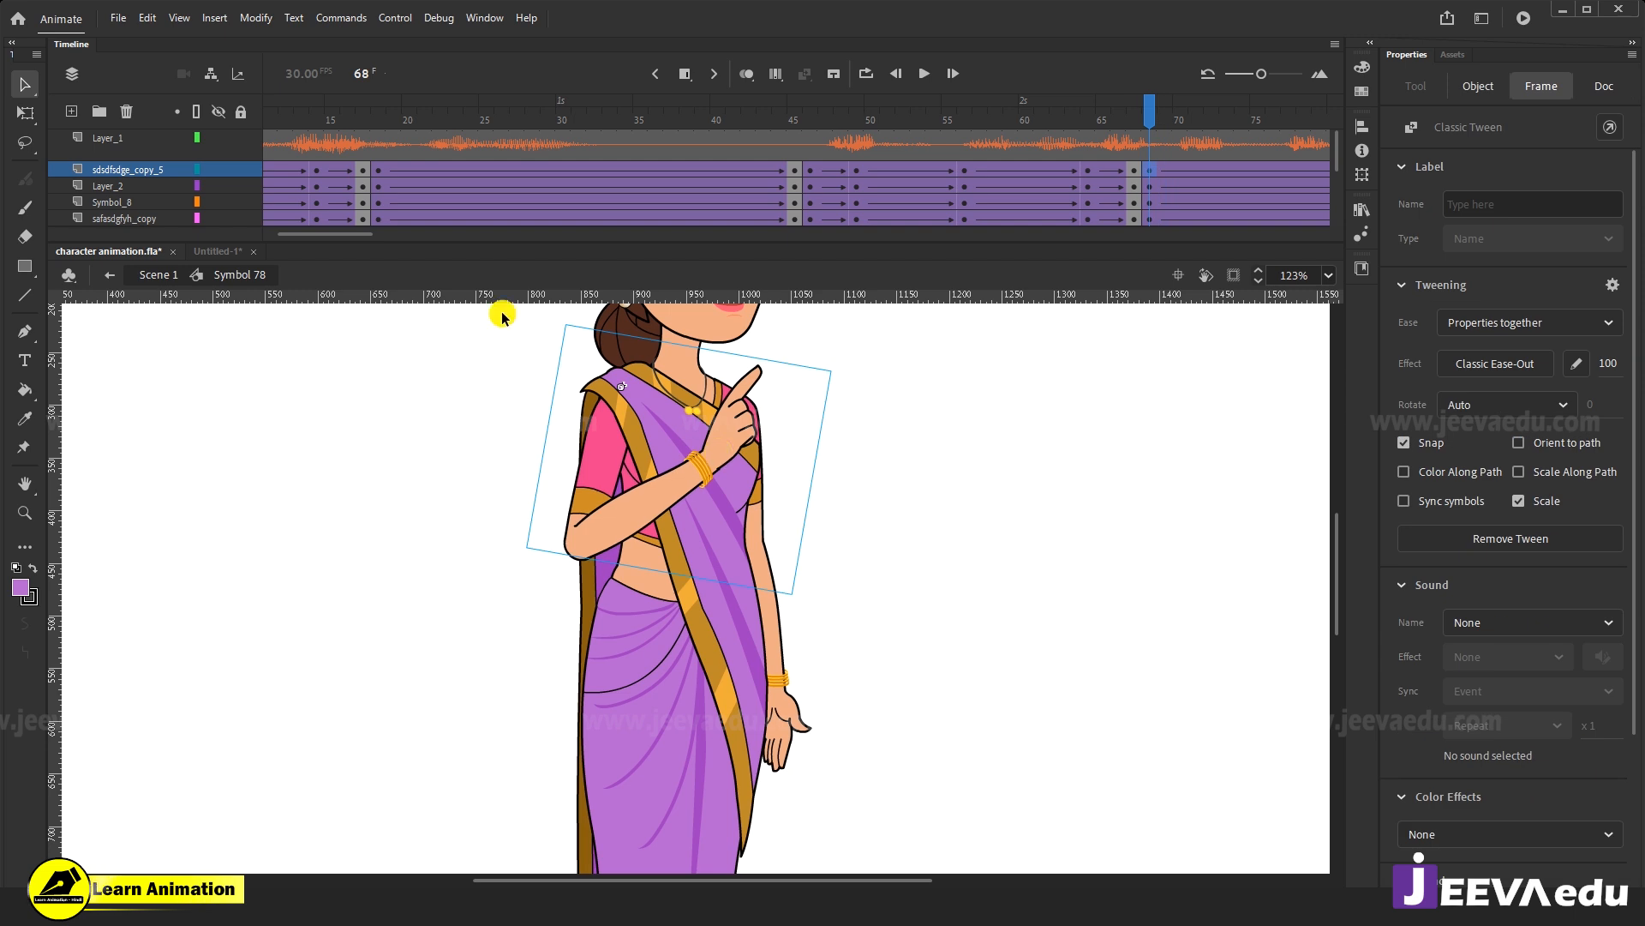
left_click_drag(682, 507, 855, 552)
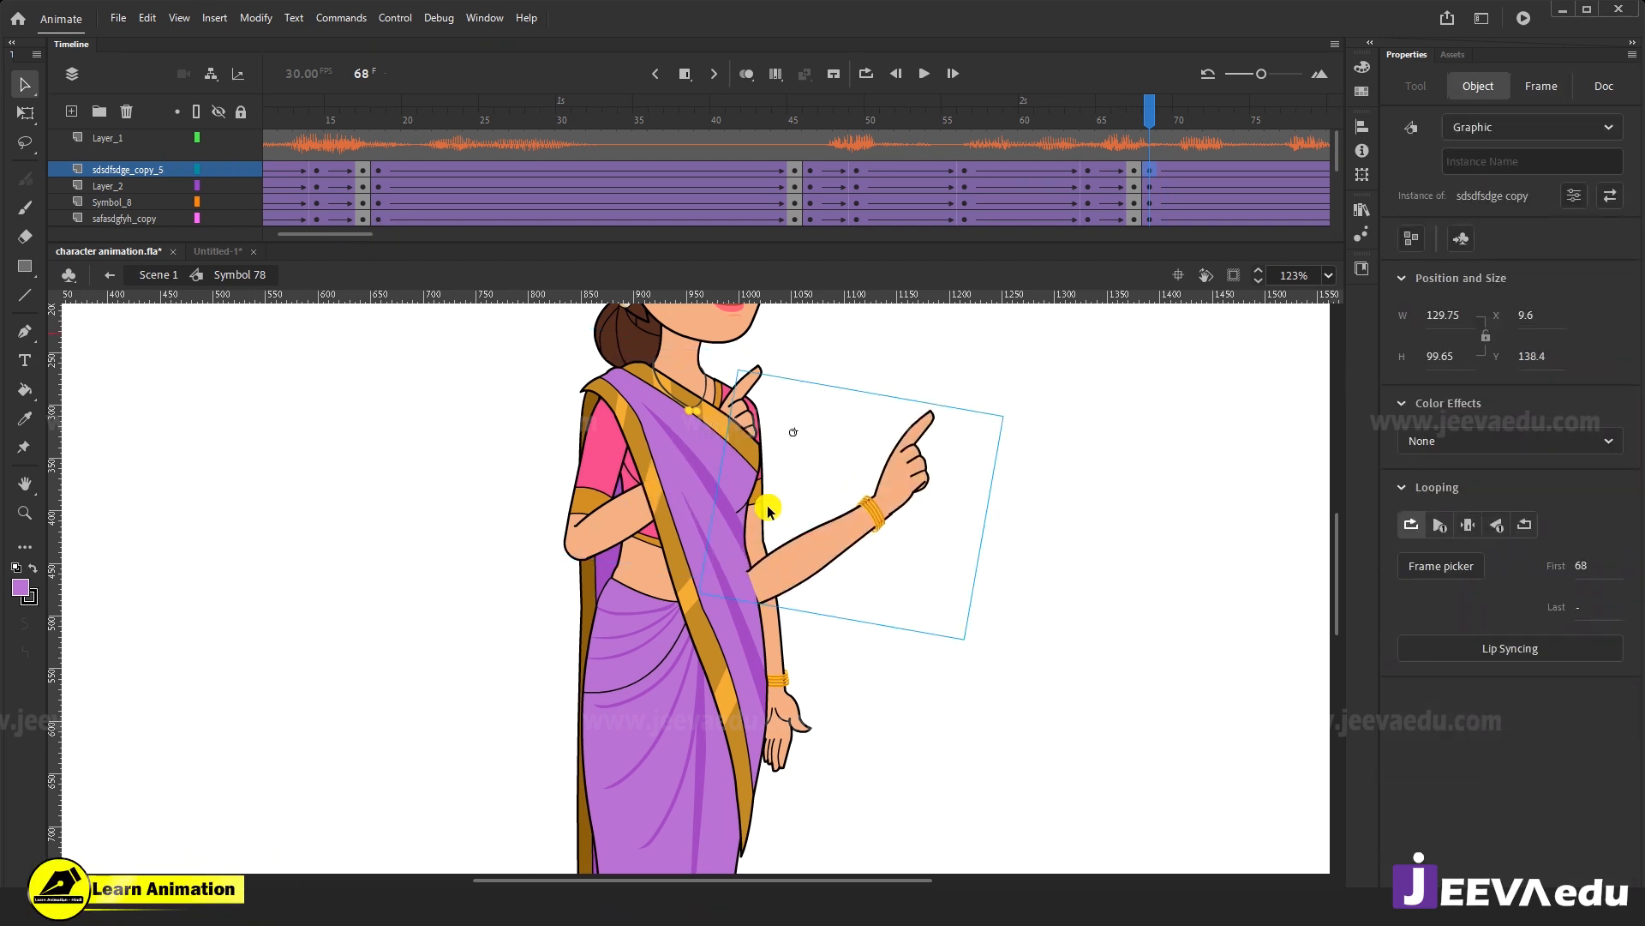
key("ctrl+z")
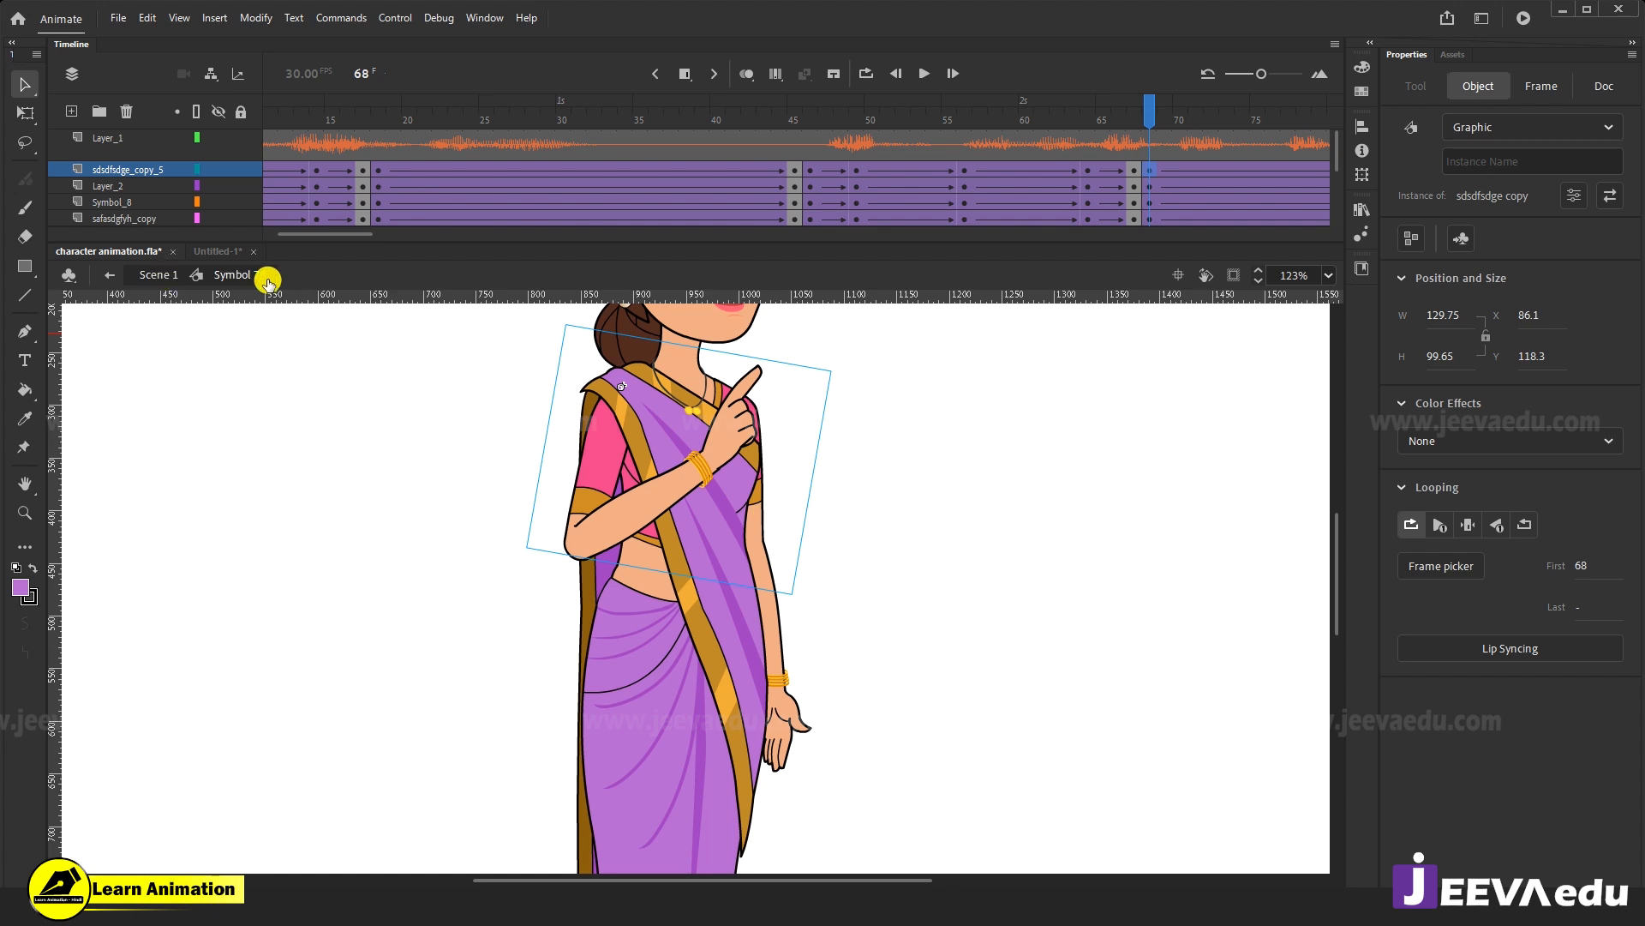
Inside Symbol 78, copy the audio layer Layer_1.
left_click_drag(325, 234, 557, 286)
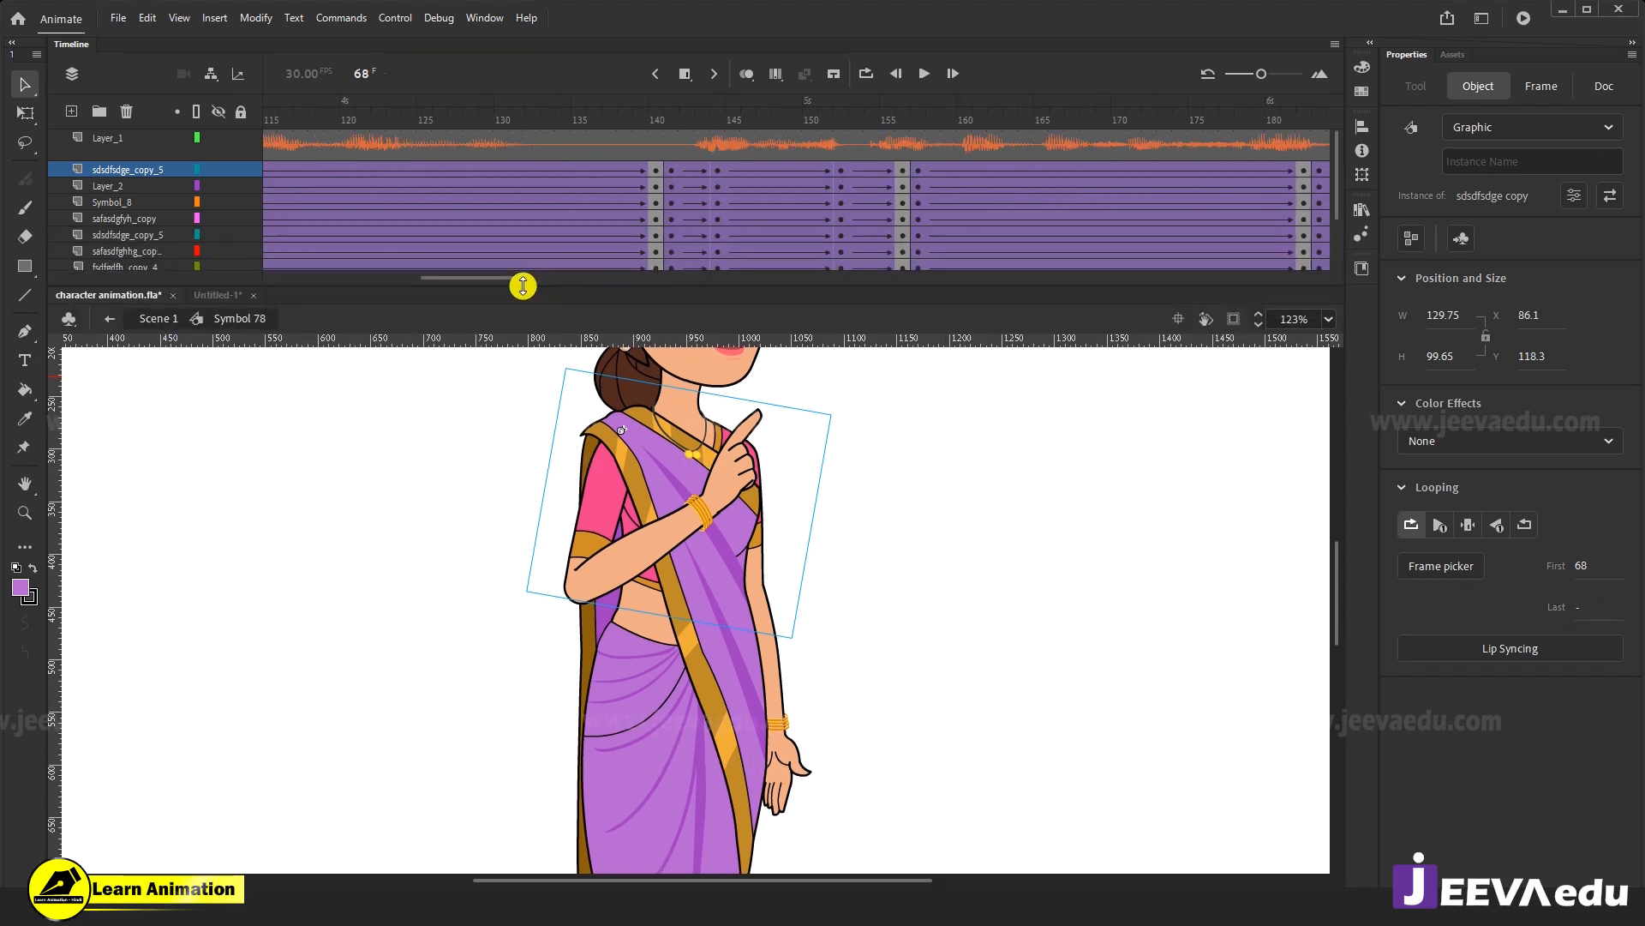
key("z")
left_click(610, 429, "alt")
left_click_drag(759, 643, 718, 581)
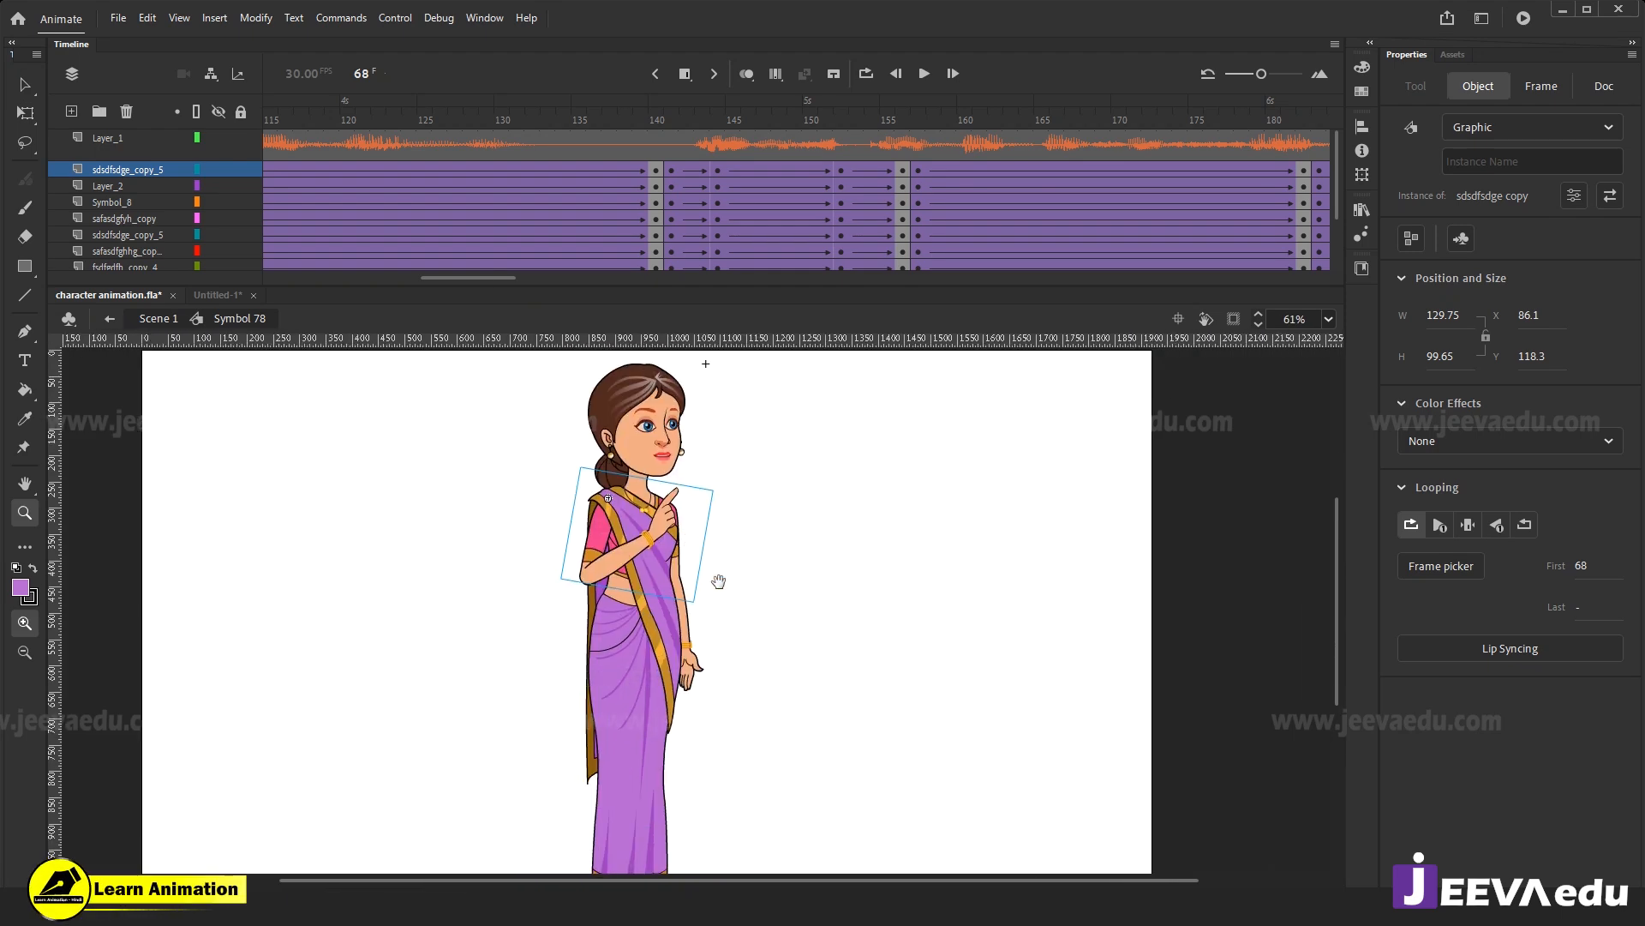
left_click_drag(476, 279, 527, 290)
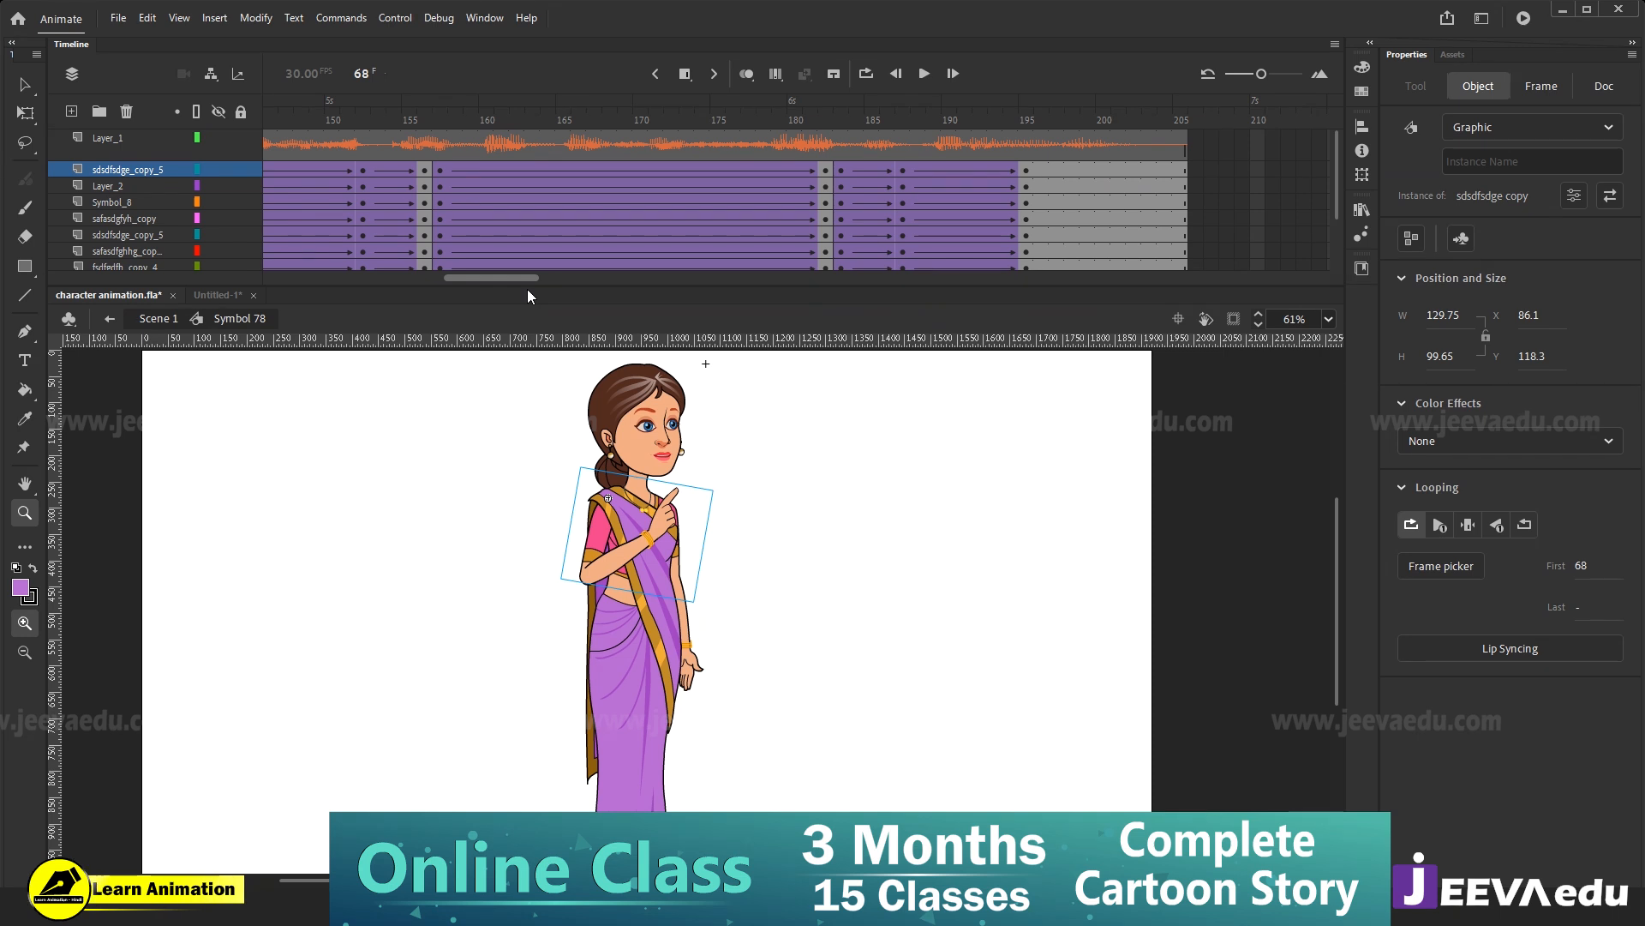
left_click(228, 183)
left_click(120, 138)
right_click(125, 141)
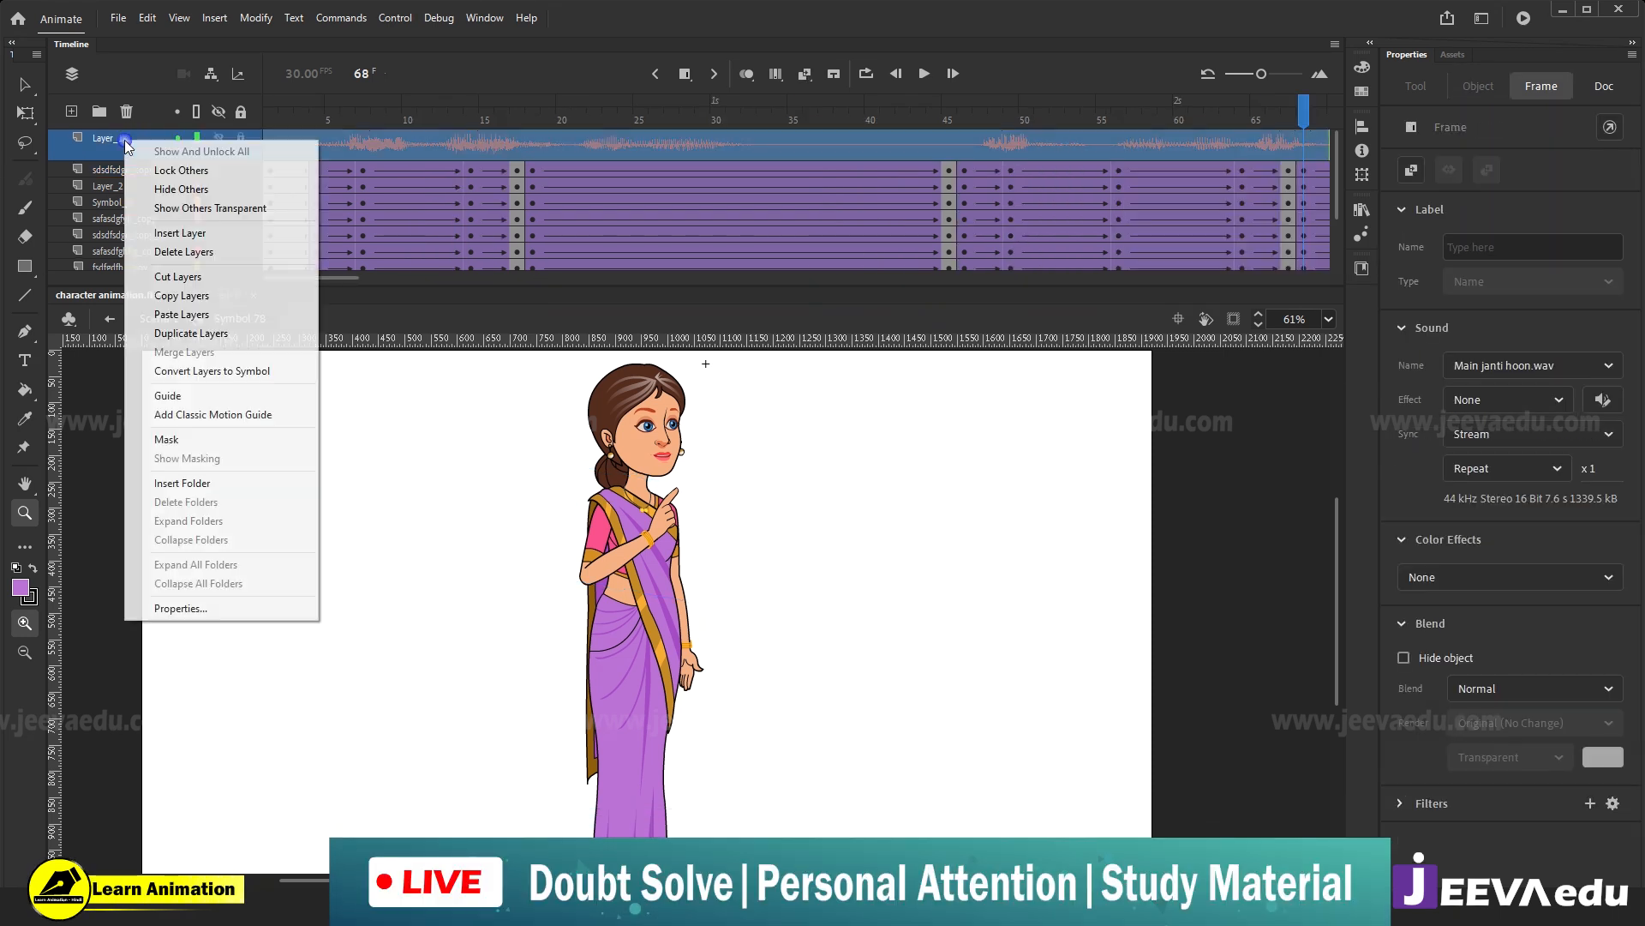
left_click(176, 295)
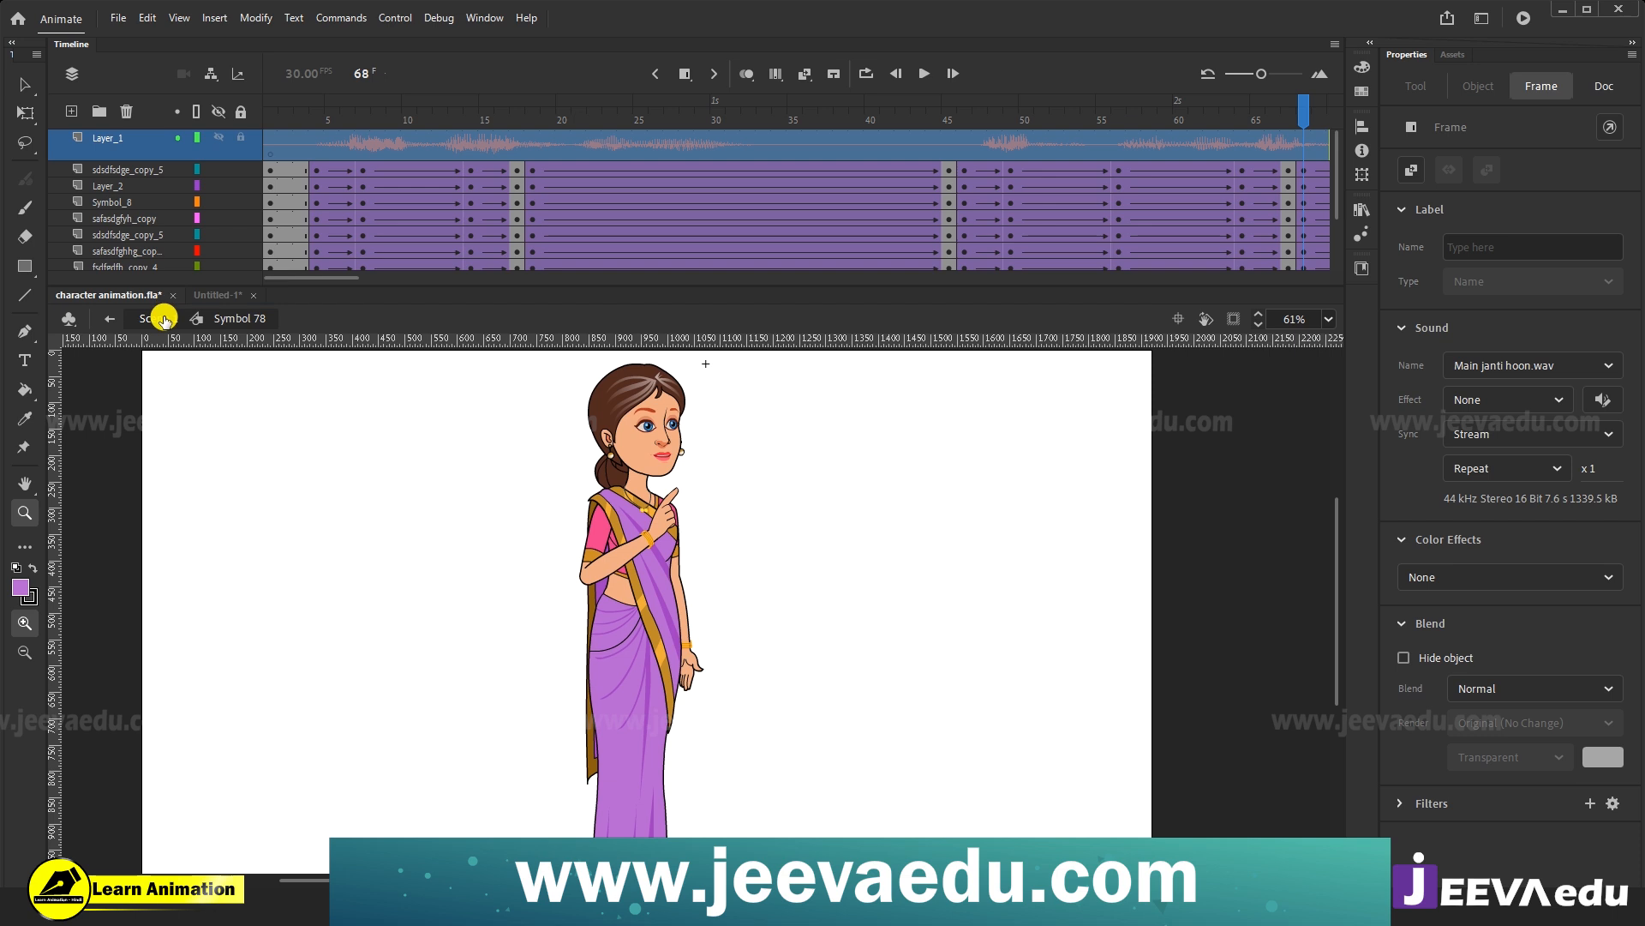
Return to Scene 1, delete the old audio layer and paste the copied audio layer above the character layer.
left_click(166, 322)
left_click(130, 143)
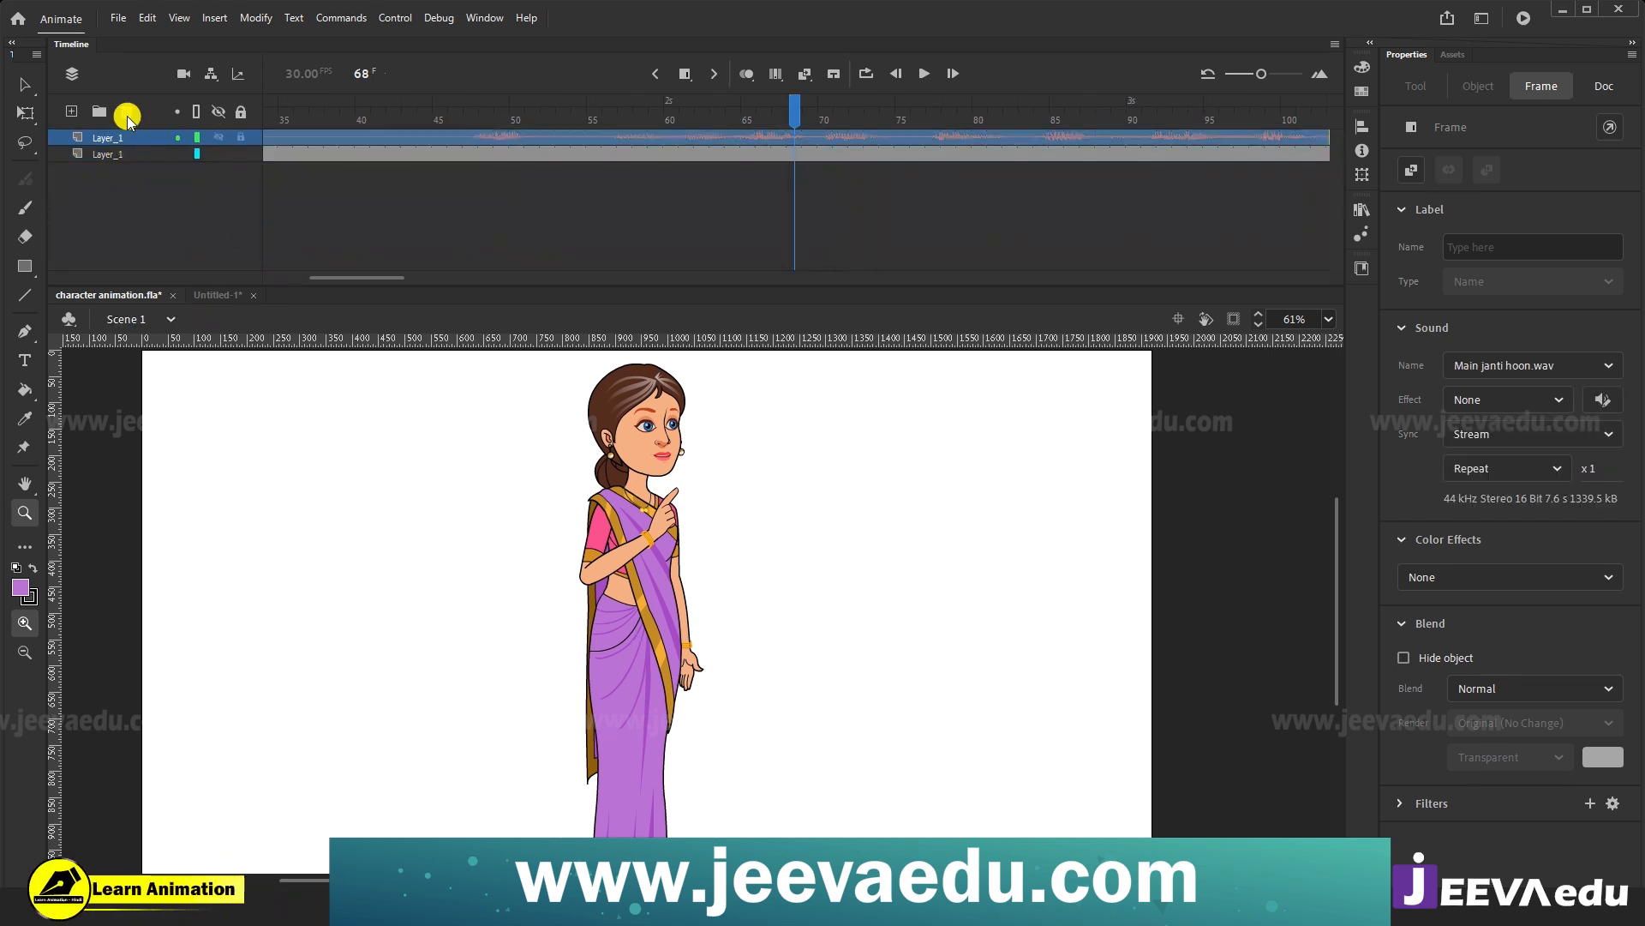
left_click(127, 113)
right_click(137, 137)
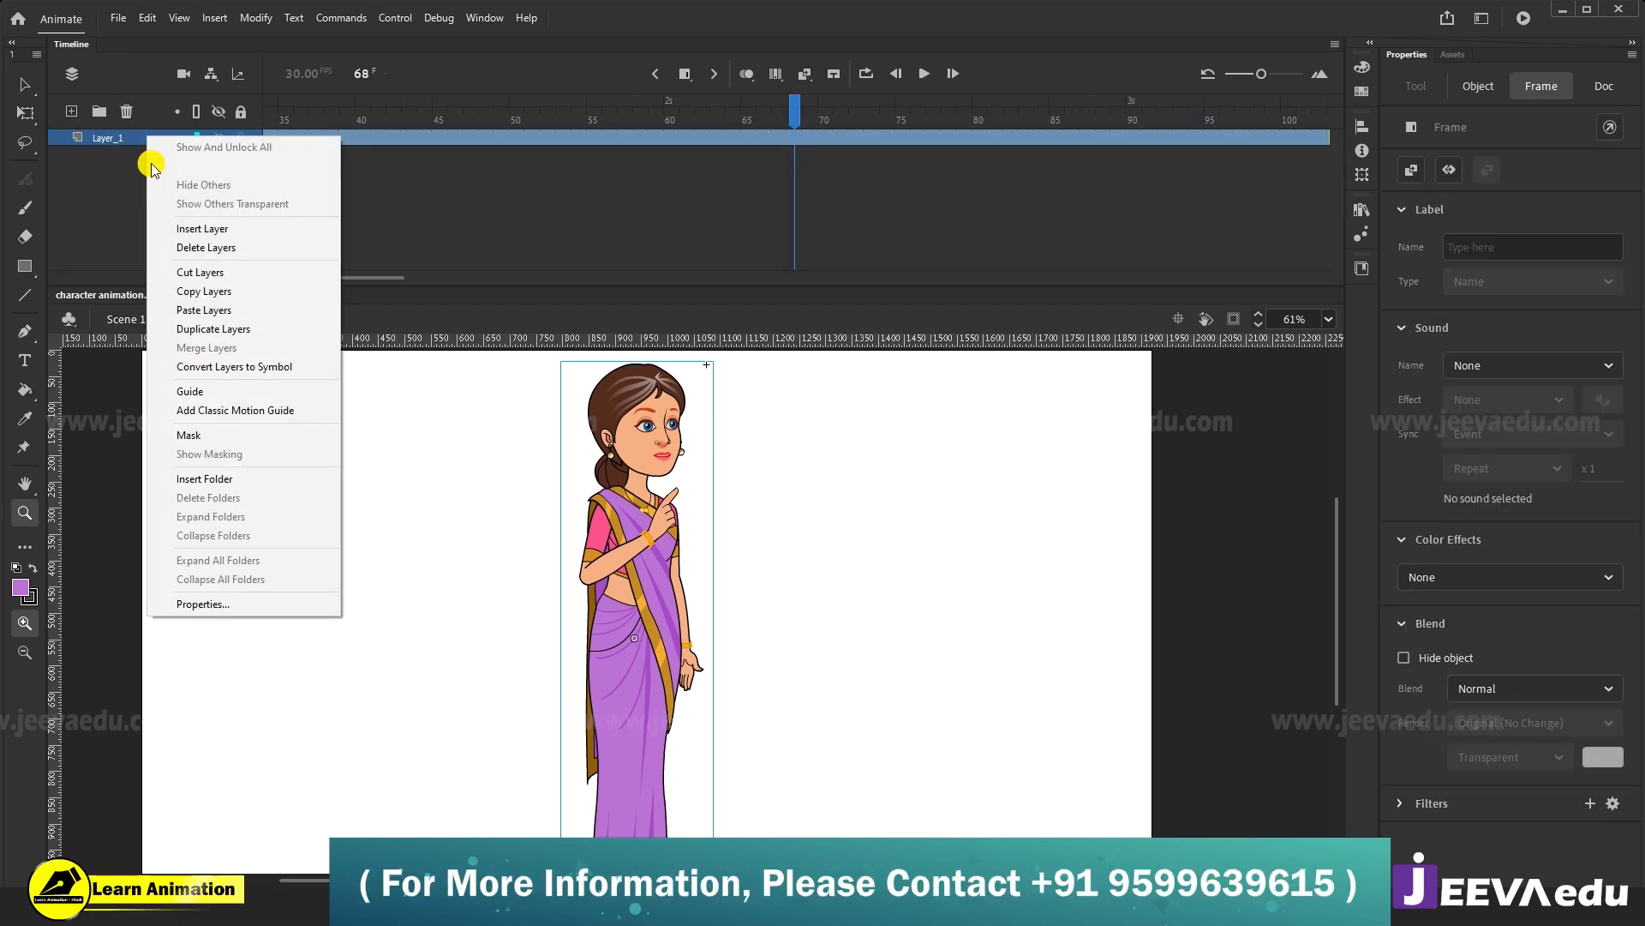
left_click(196, 310)
left_click_drag(390, 279, 566, 273)
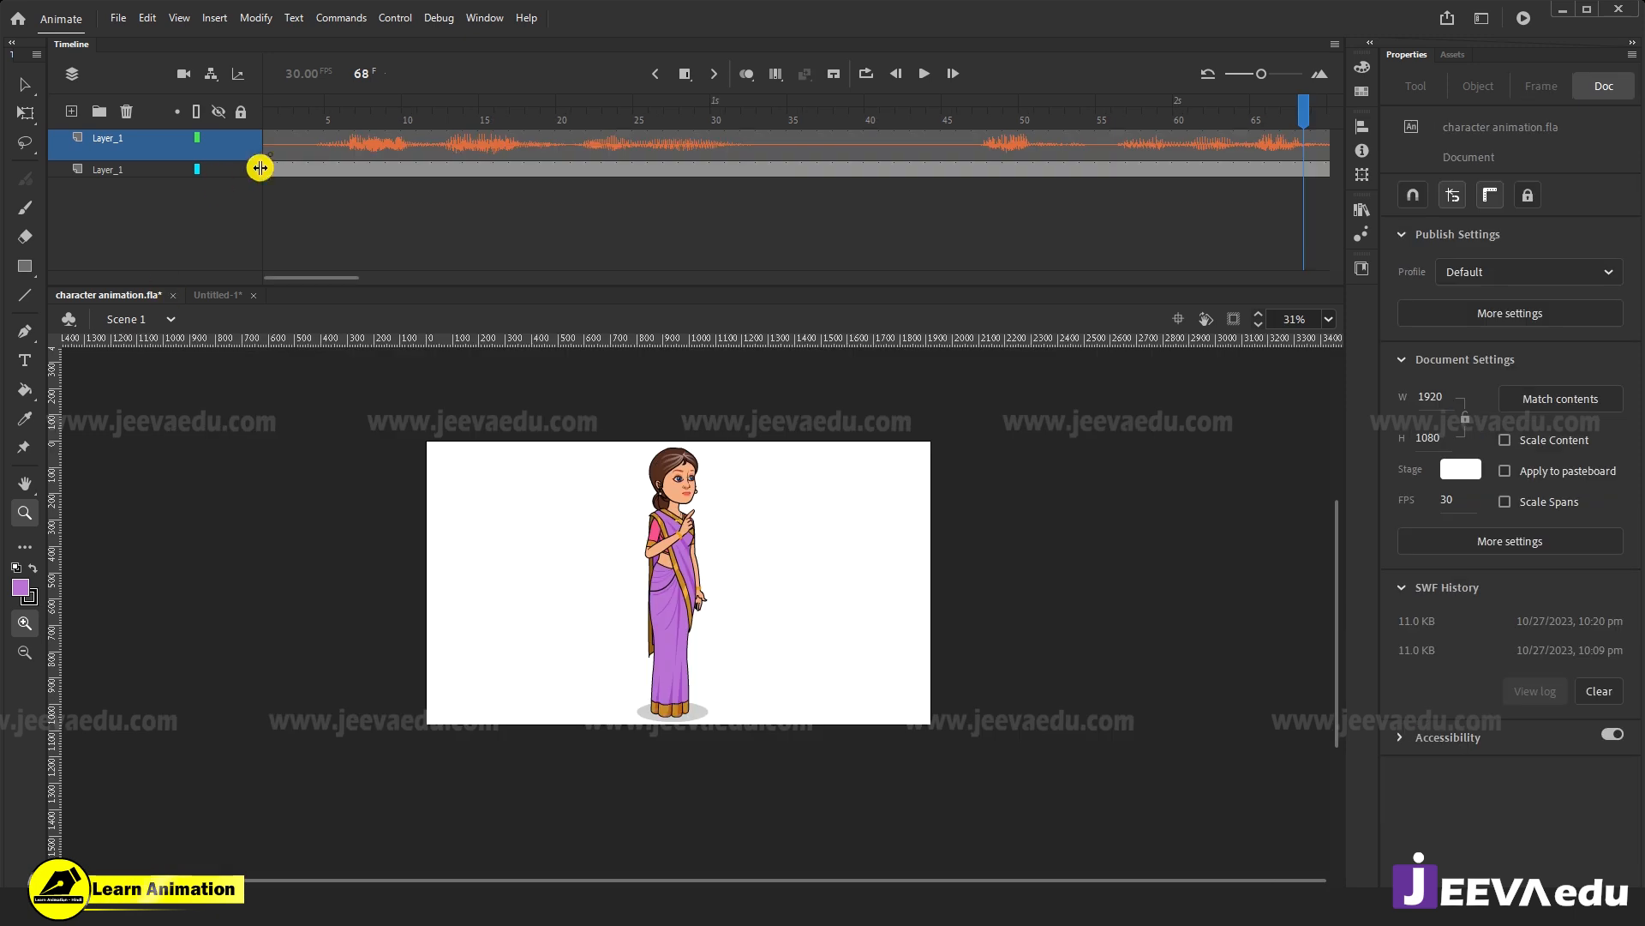
At frame 1, move the character to the right half of the stage and place a duplicate of it in the left half.
left_click(268, 122)
mouse_move(264, 117)
left_mouse_down()
mouse_move(531, 140)
mouse_move(268, 124)
left_mouse_up()
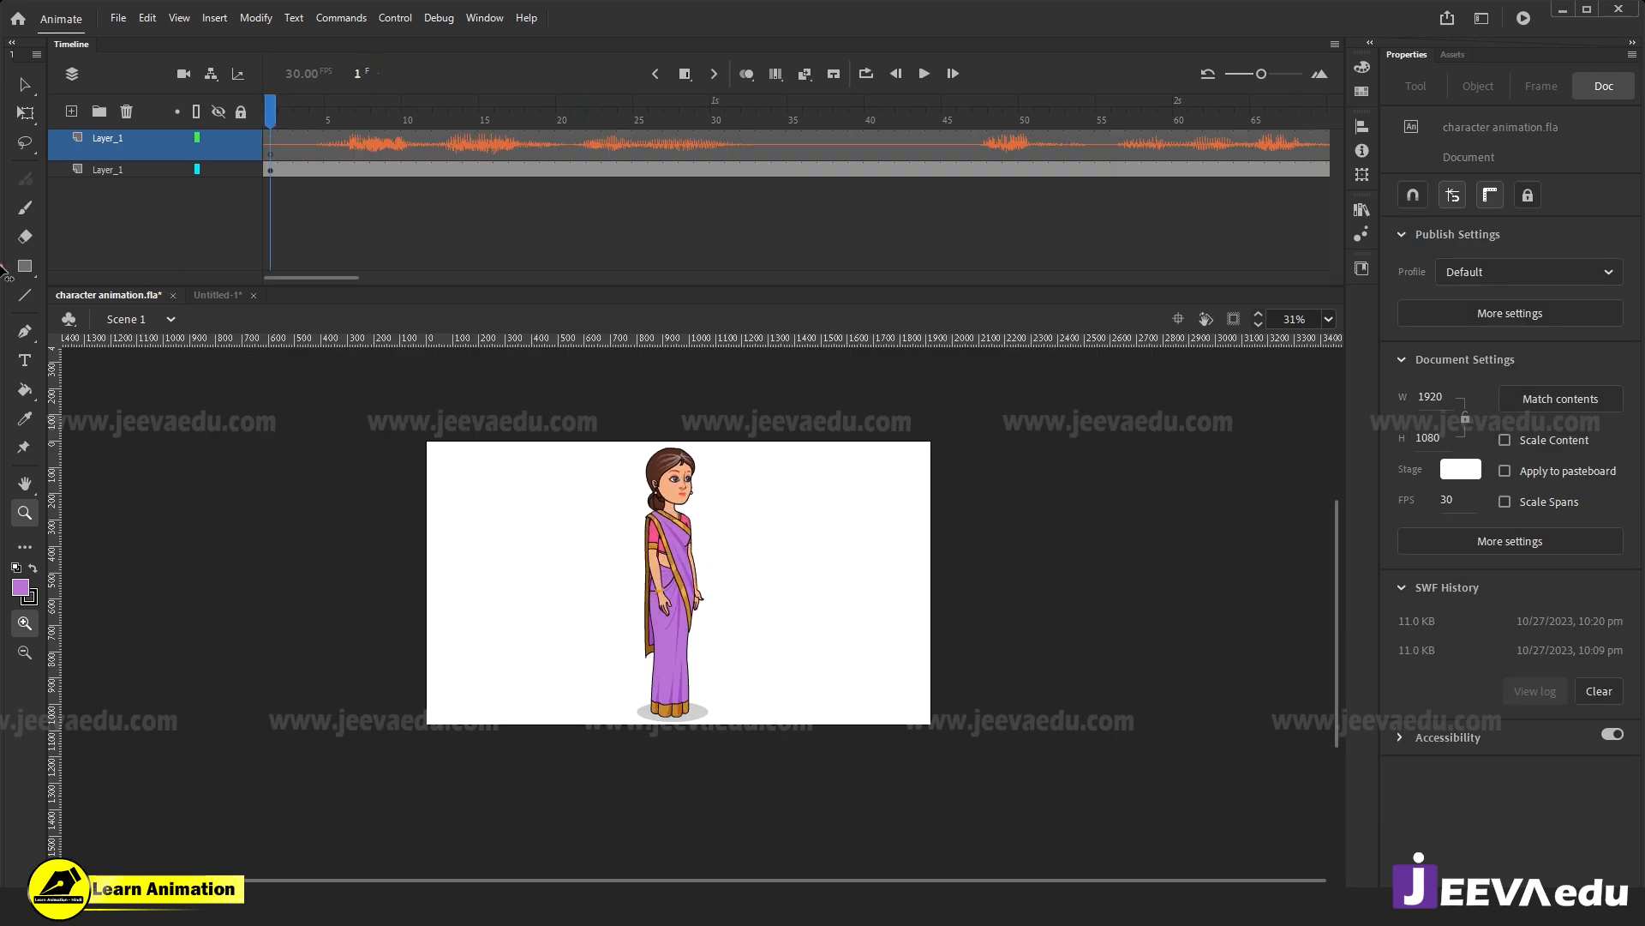
key("v")
left_click(684, 589)
left_click_drag(684, 589, 774, 583)
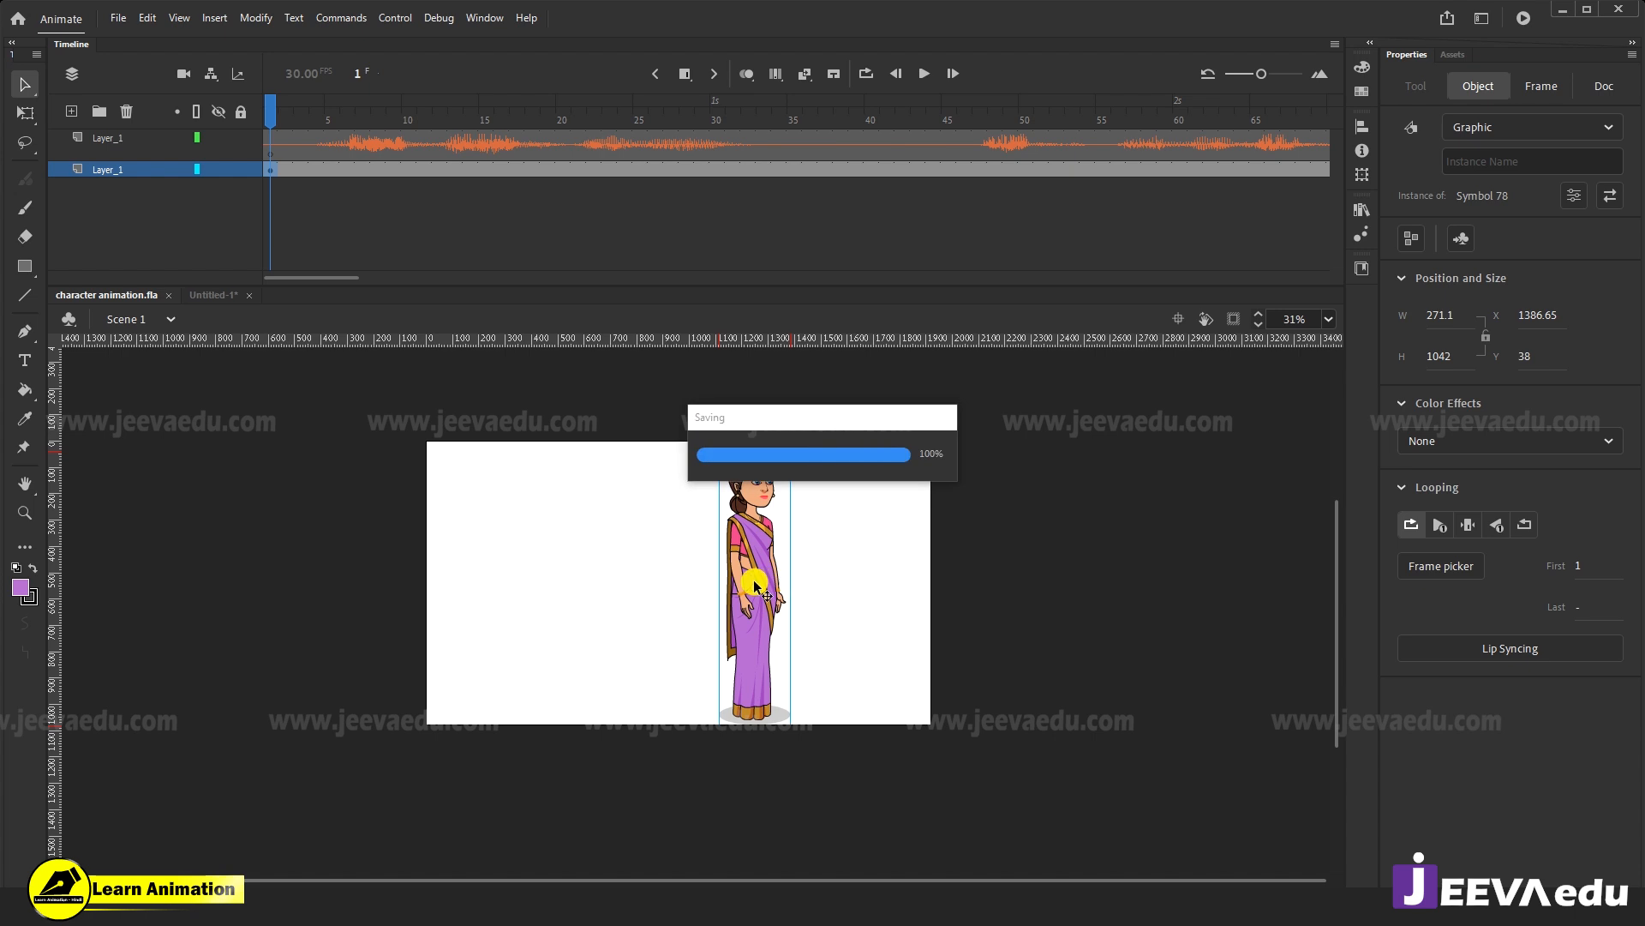
left_click_drag(752, 565, 639, 580)
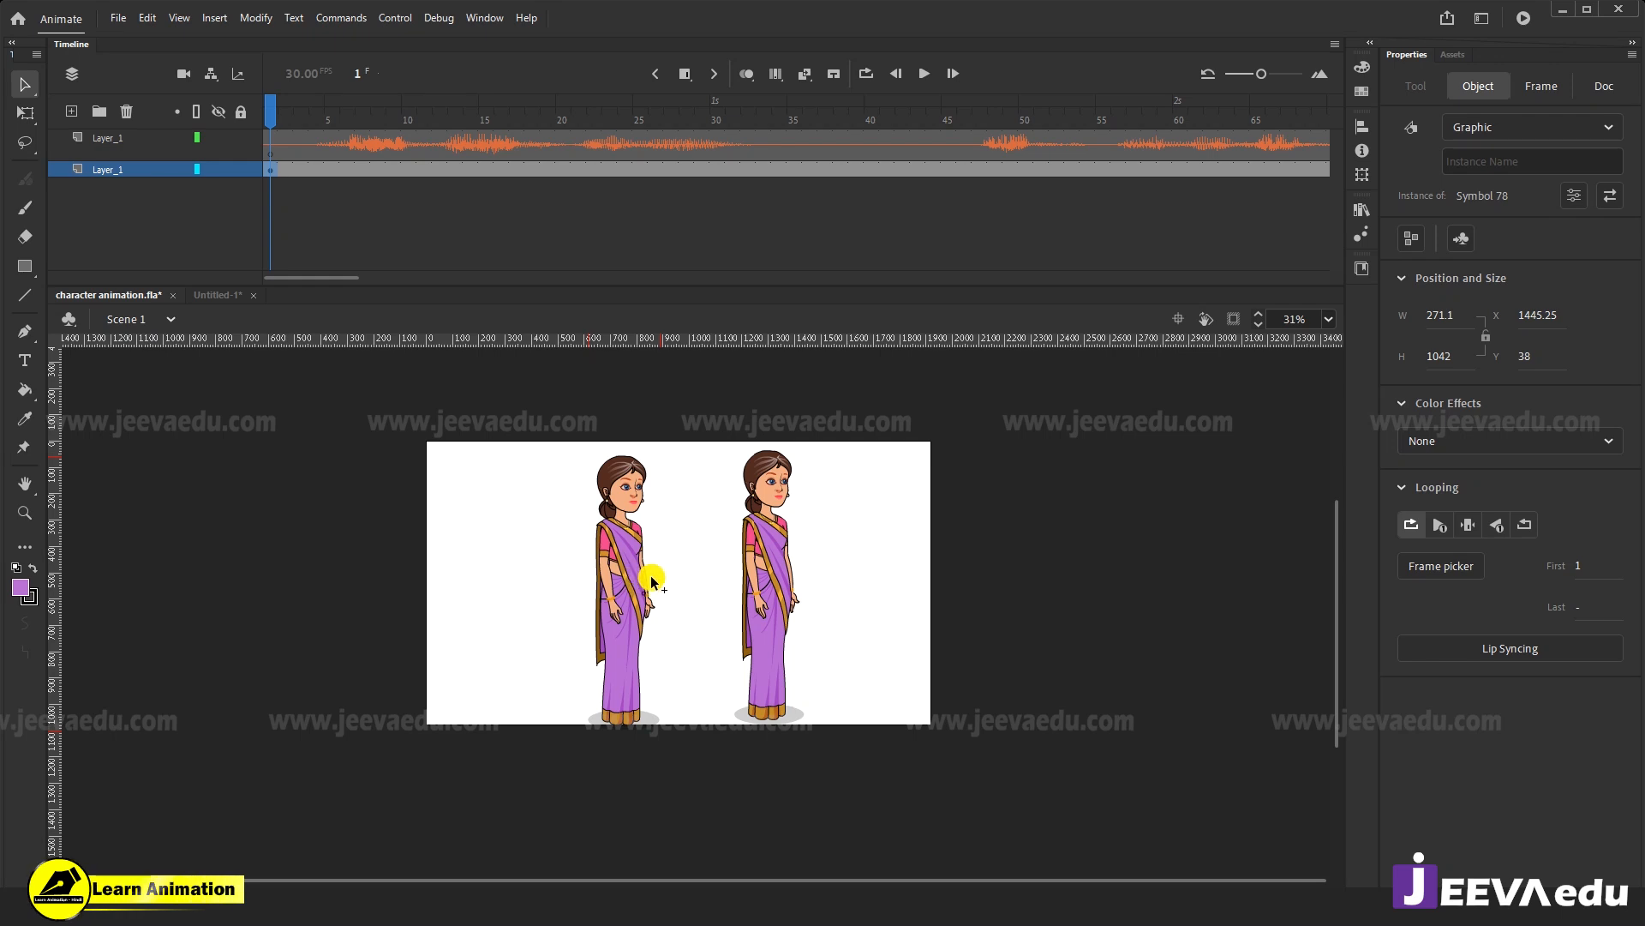
Enlarge the left copy to about 465 × 1786 px, lower it to a waist-up framing, and clip content outside the stage.
left_click(655, 573)
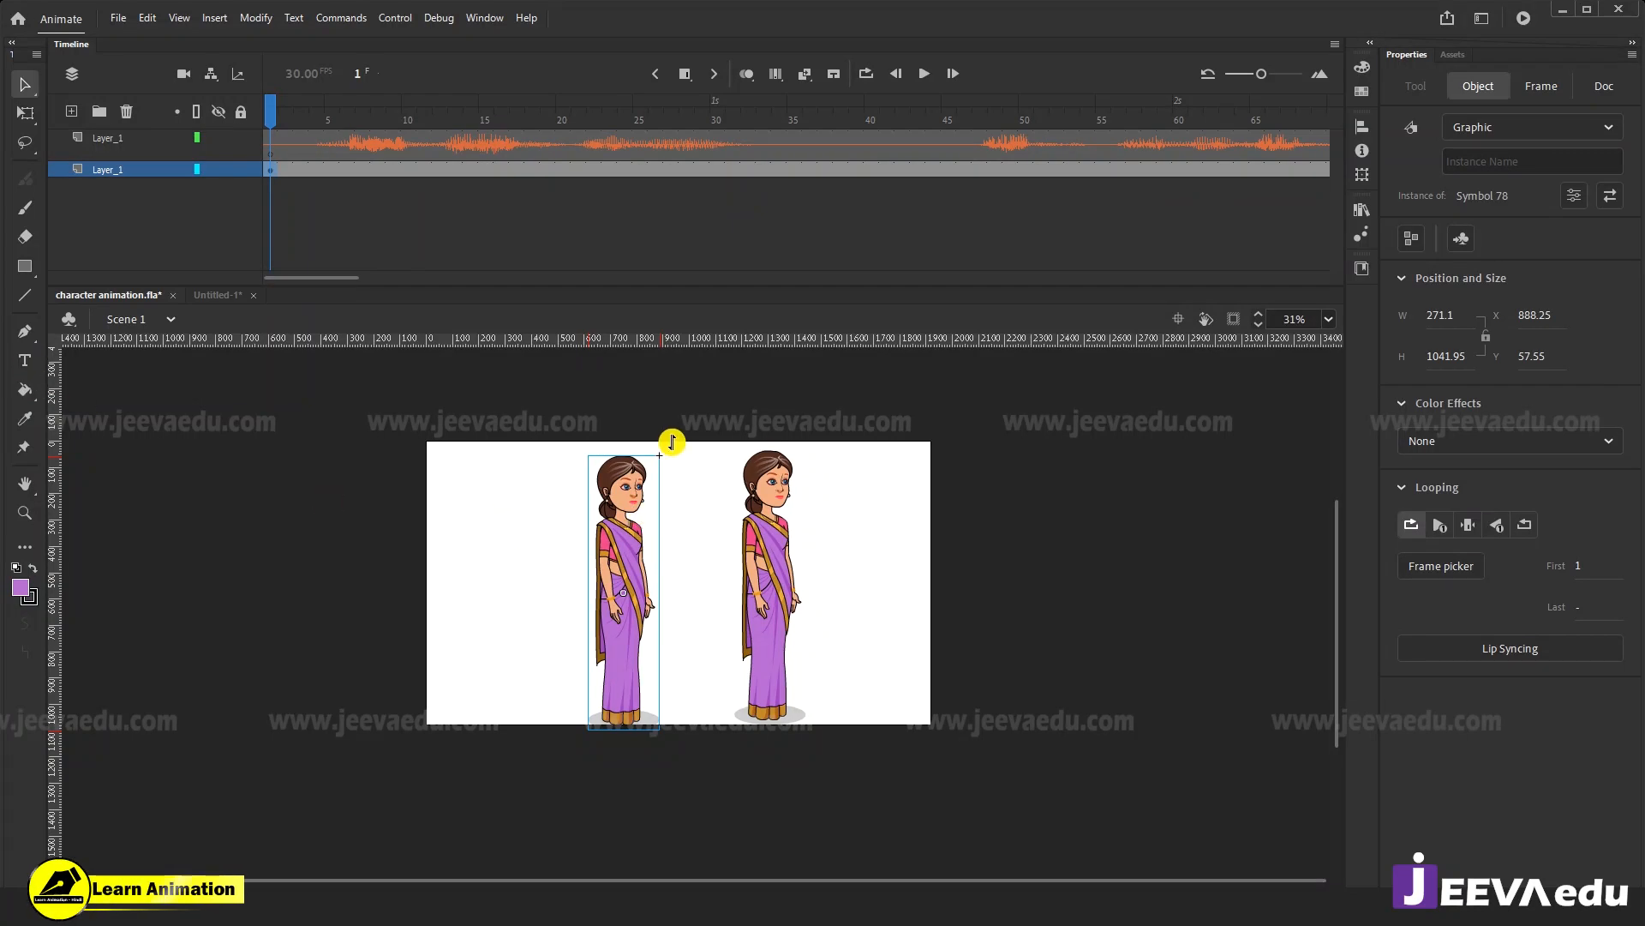
key("q")
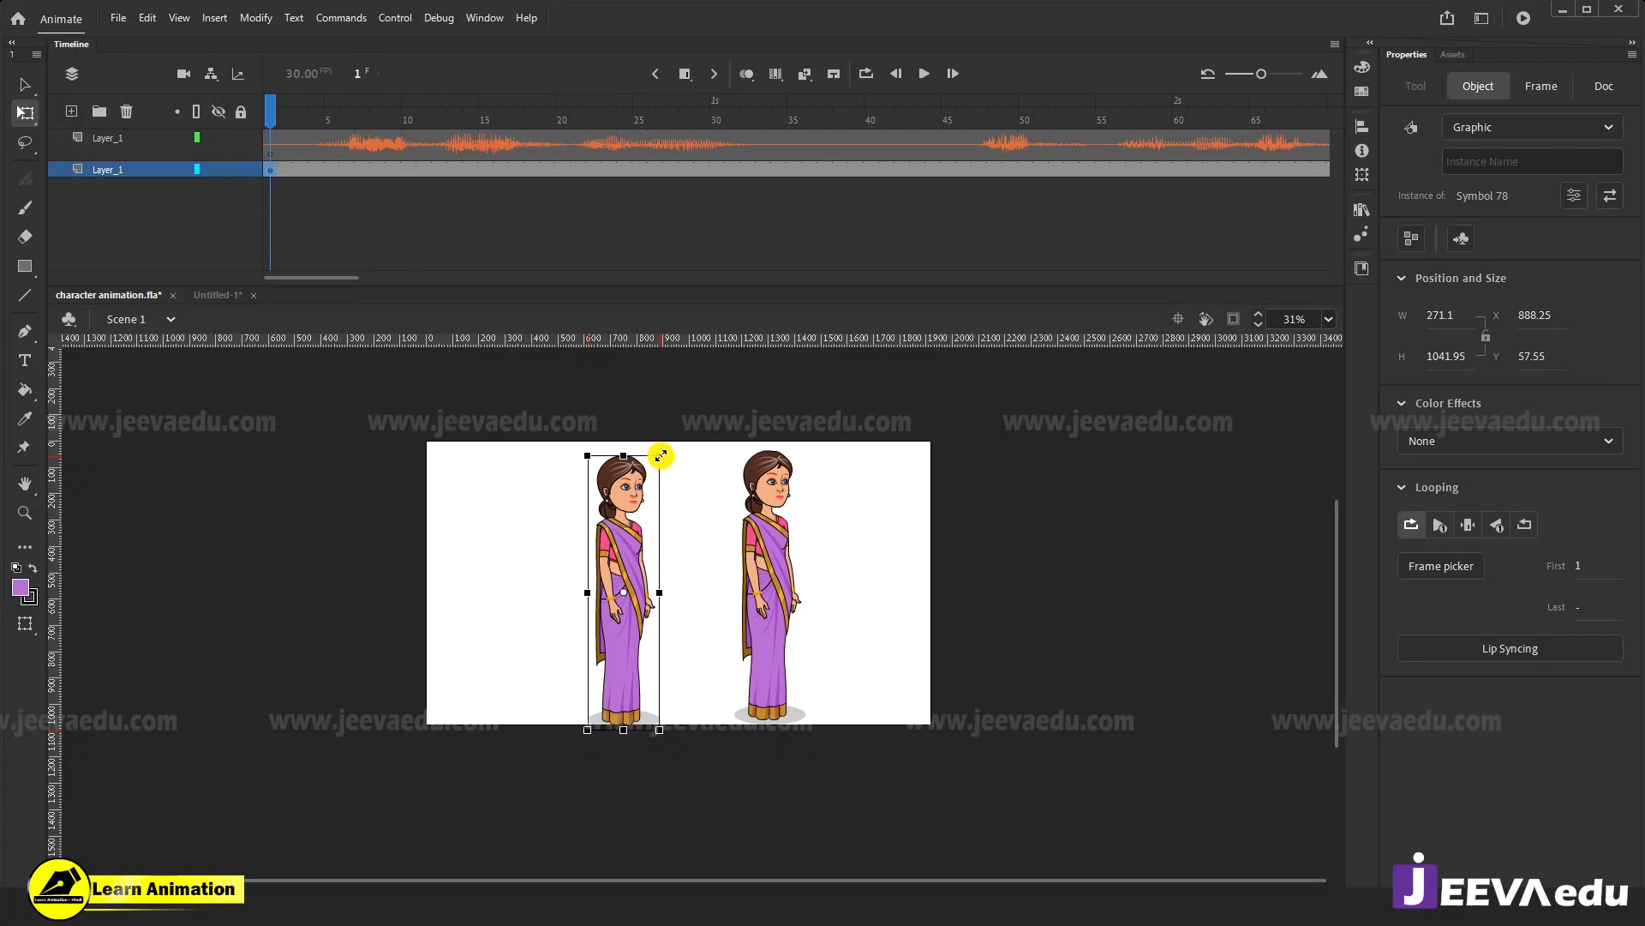
left_click_drag(660, 454, 730, 357)
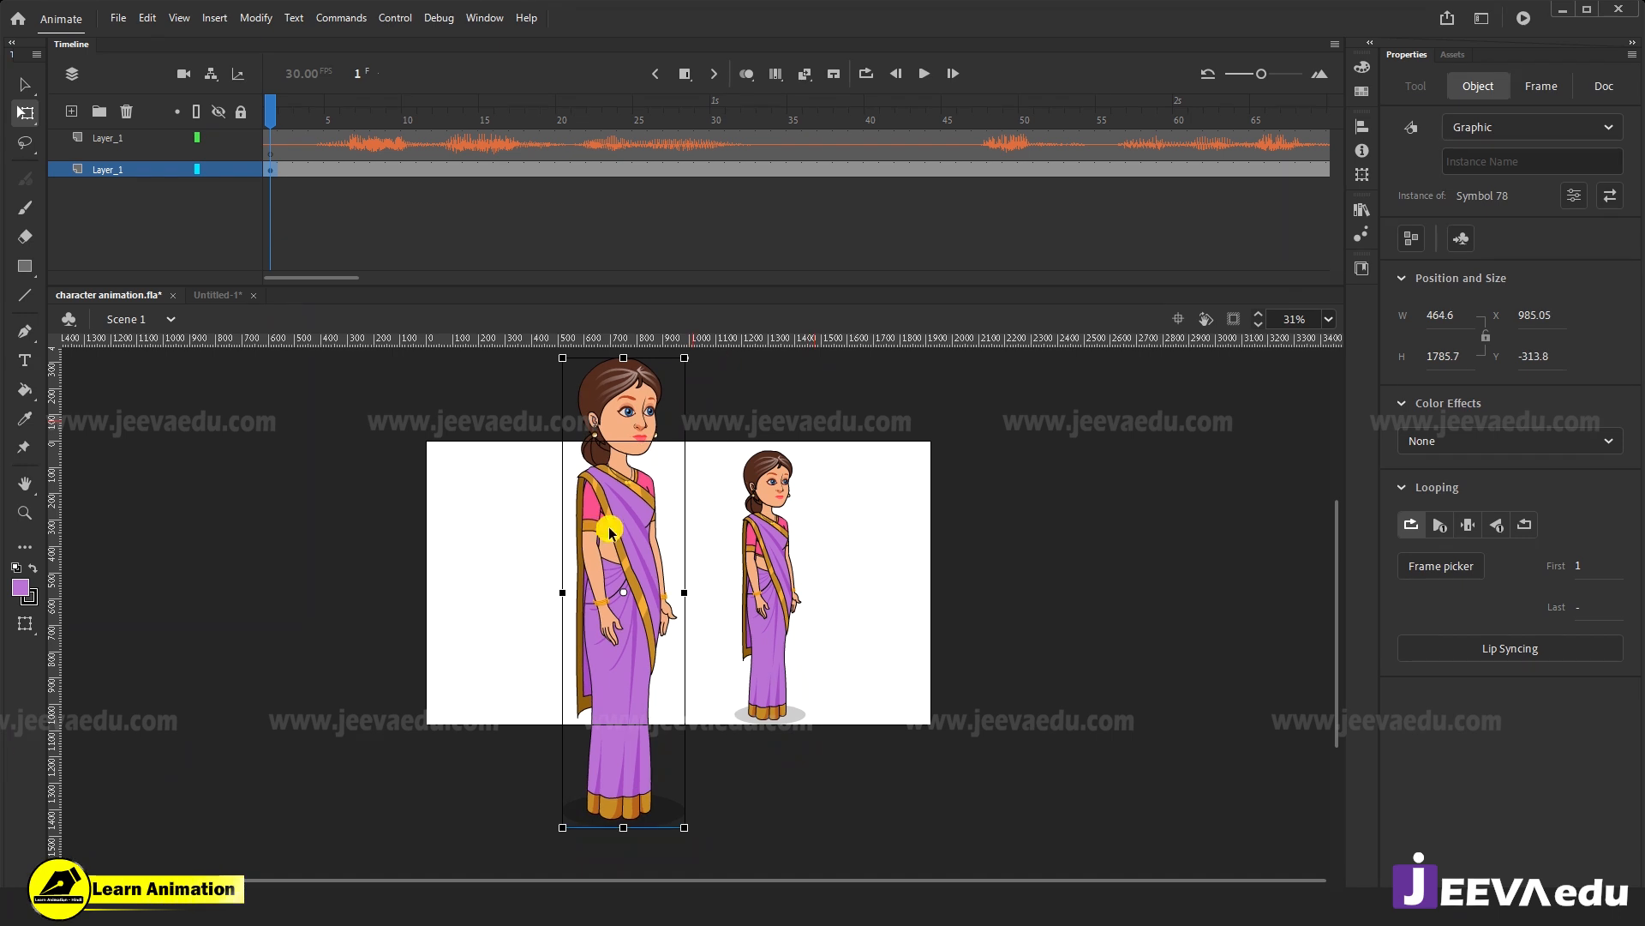
key("v")
left_click_drag(621, 527, 566, 627)
left_click(1234, 319)
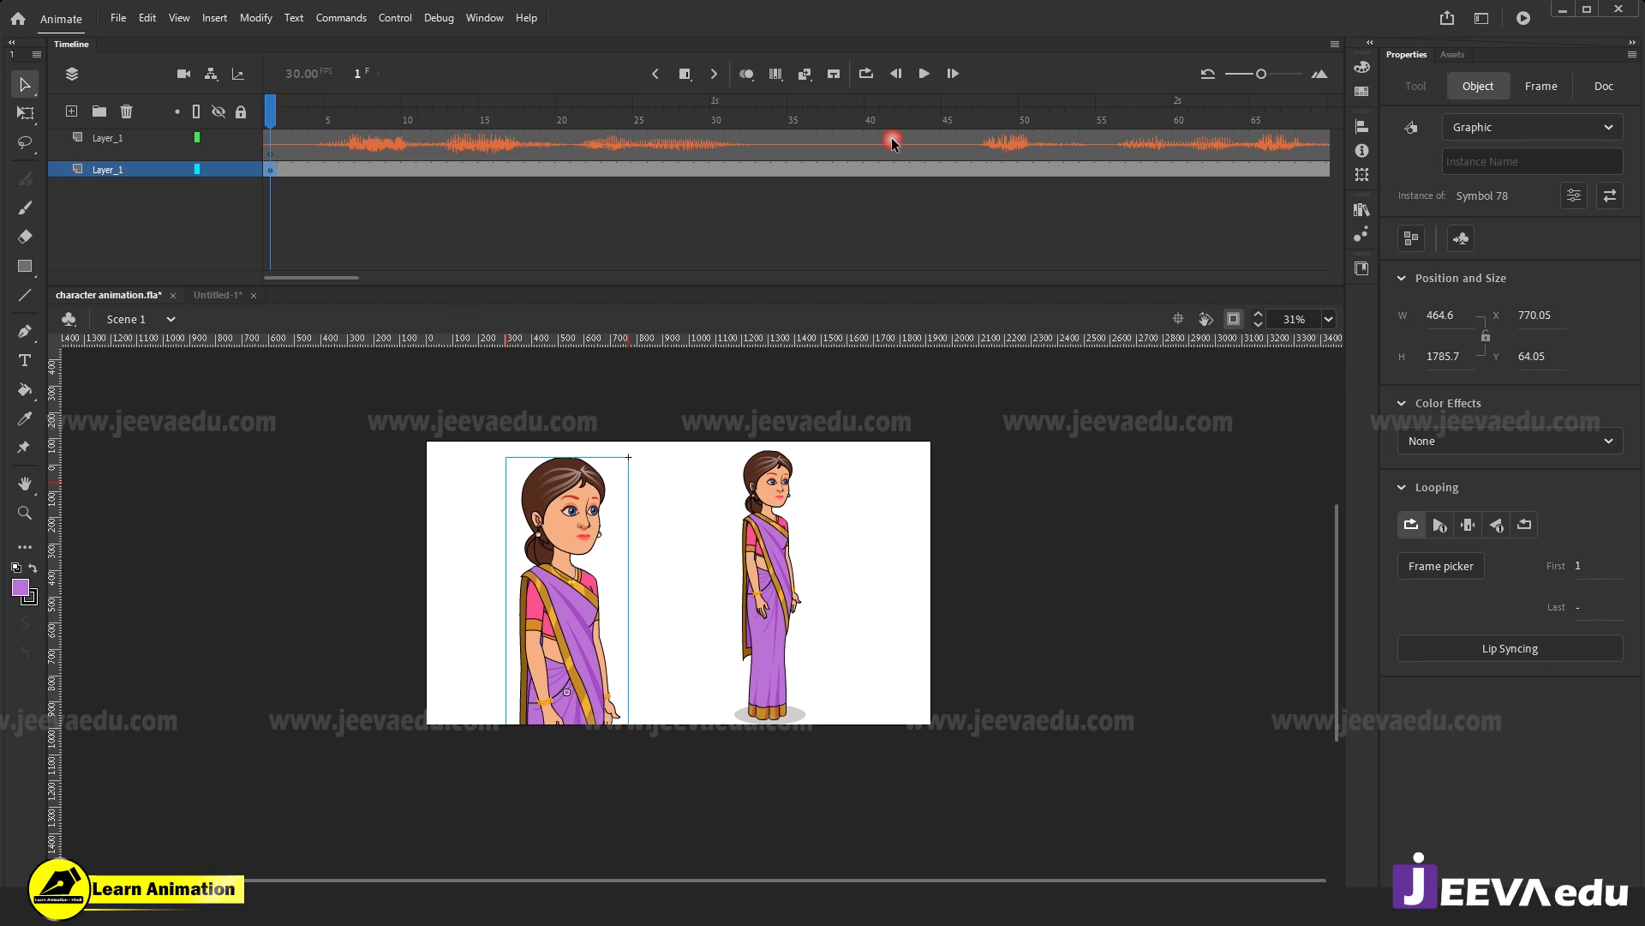
At frame 38, enlarge the left copy further to about 733 × 2180 px, lower it on the stage, and check the poses through frame 67.
left_click_drag(272, 117, 841, 111)
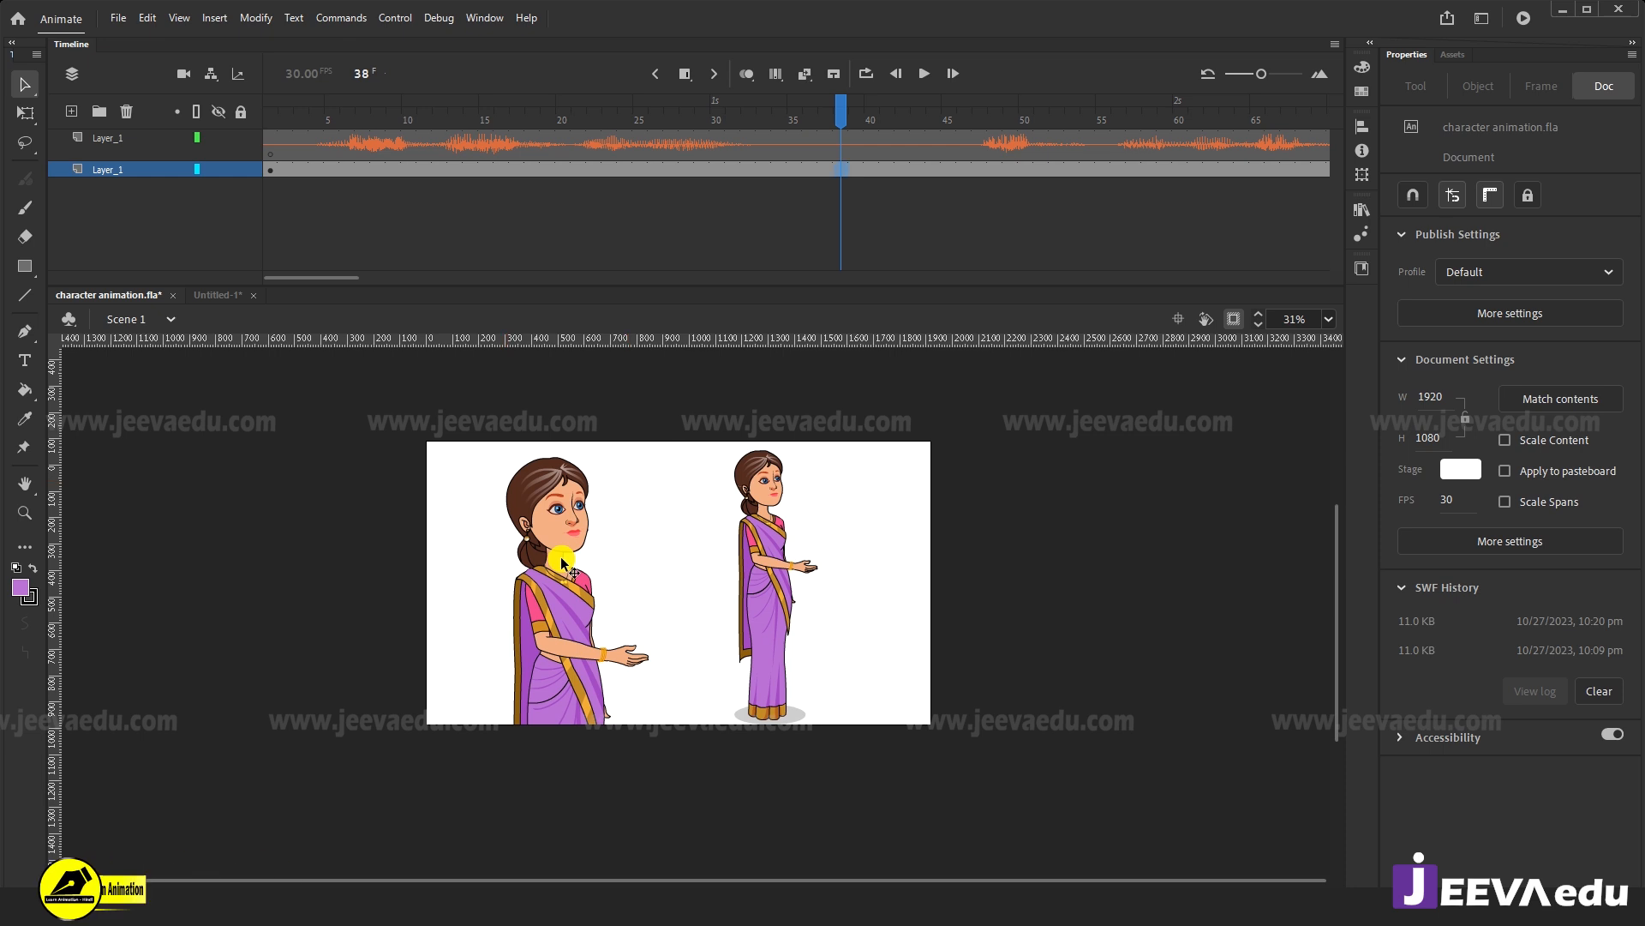
left_click(560, 557)
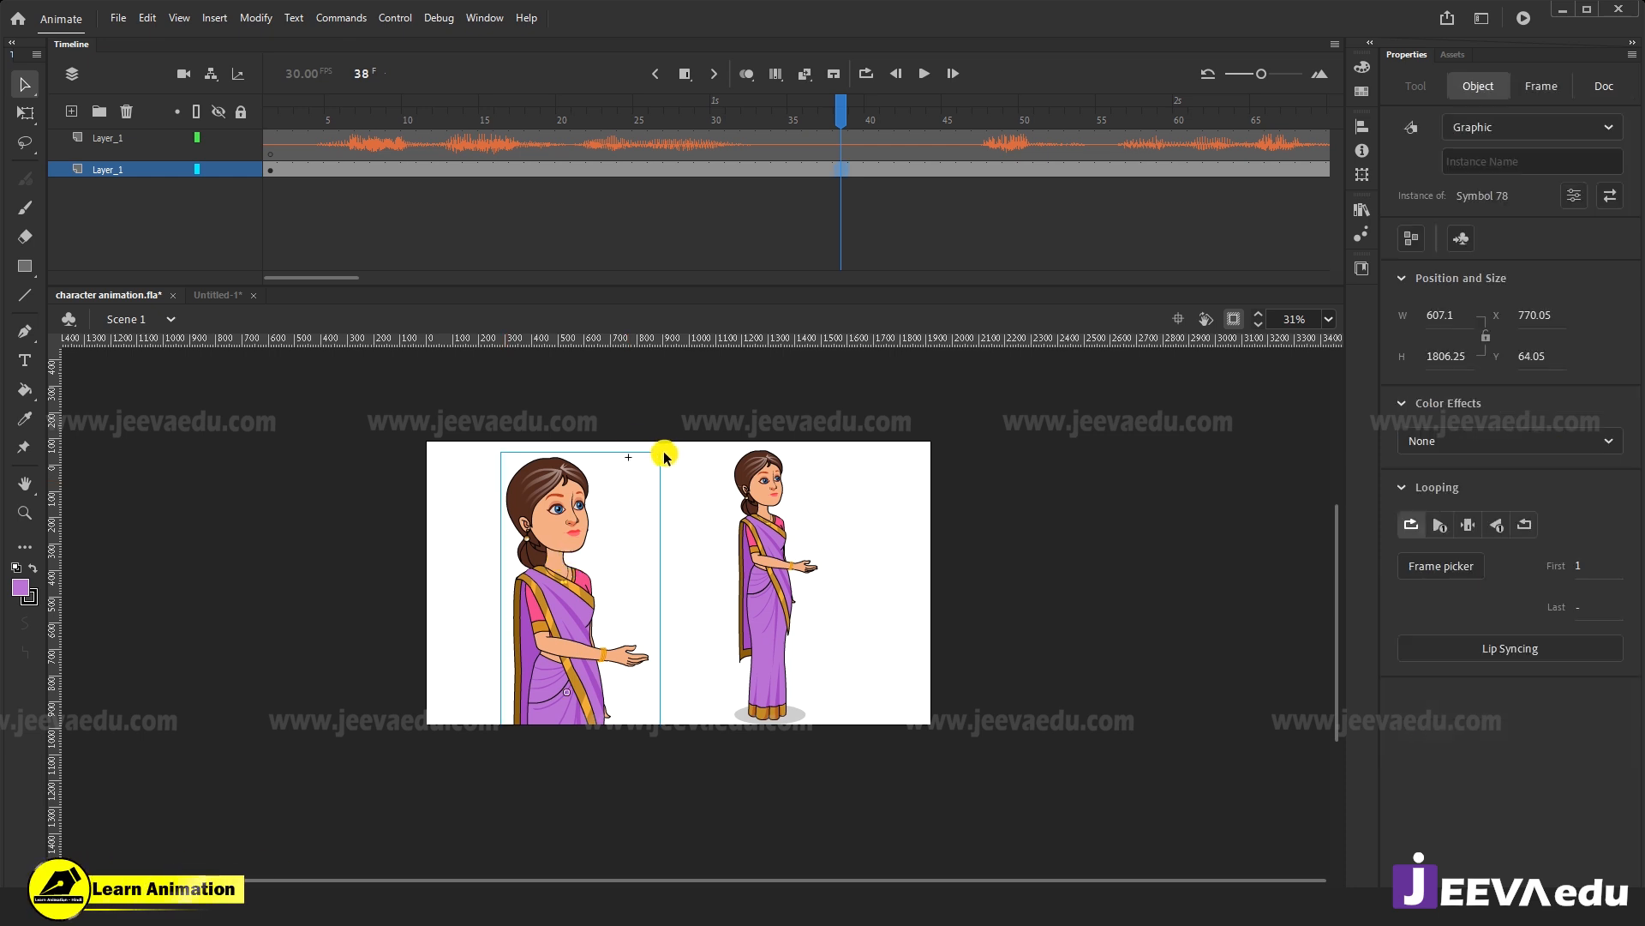
key("q")
left_click_drag(670, 440, 702, 402)
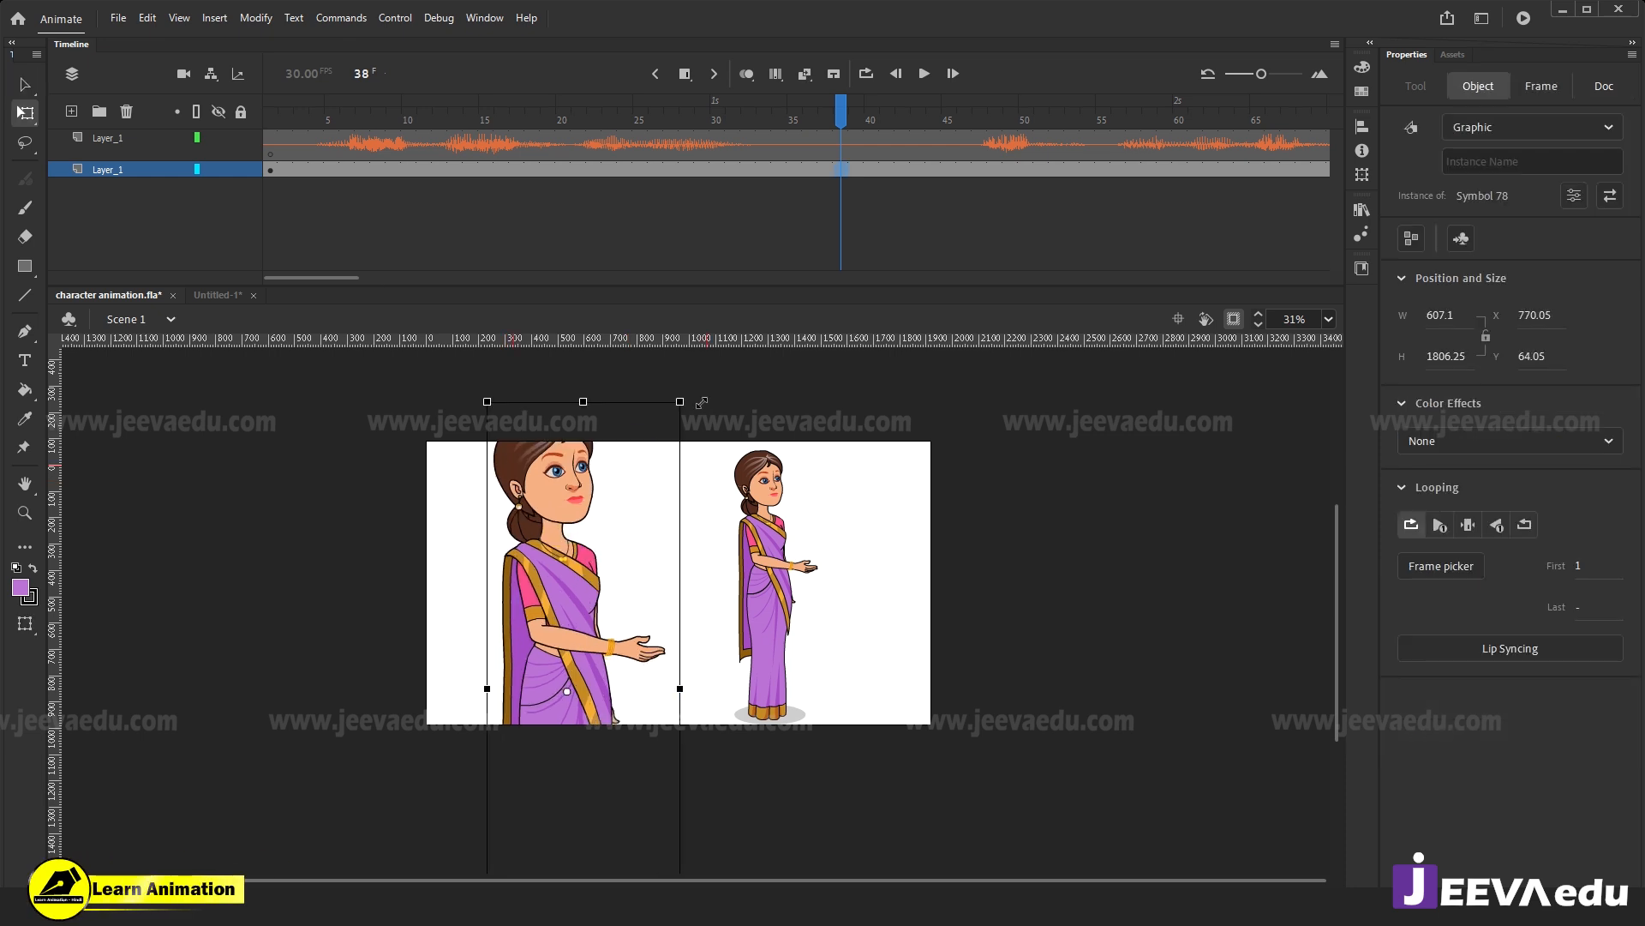
key("v")
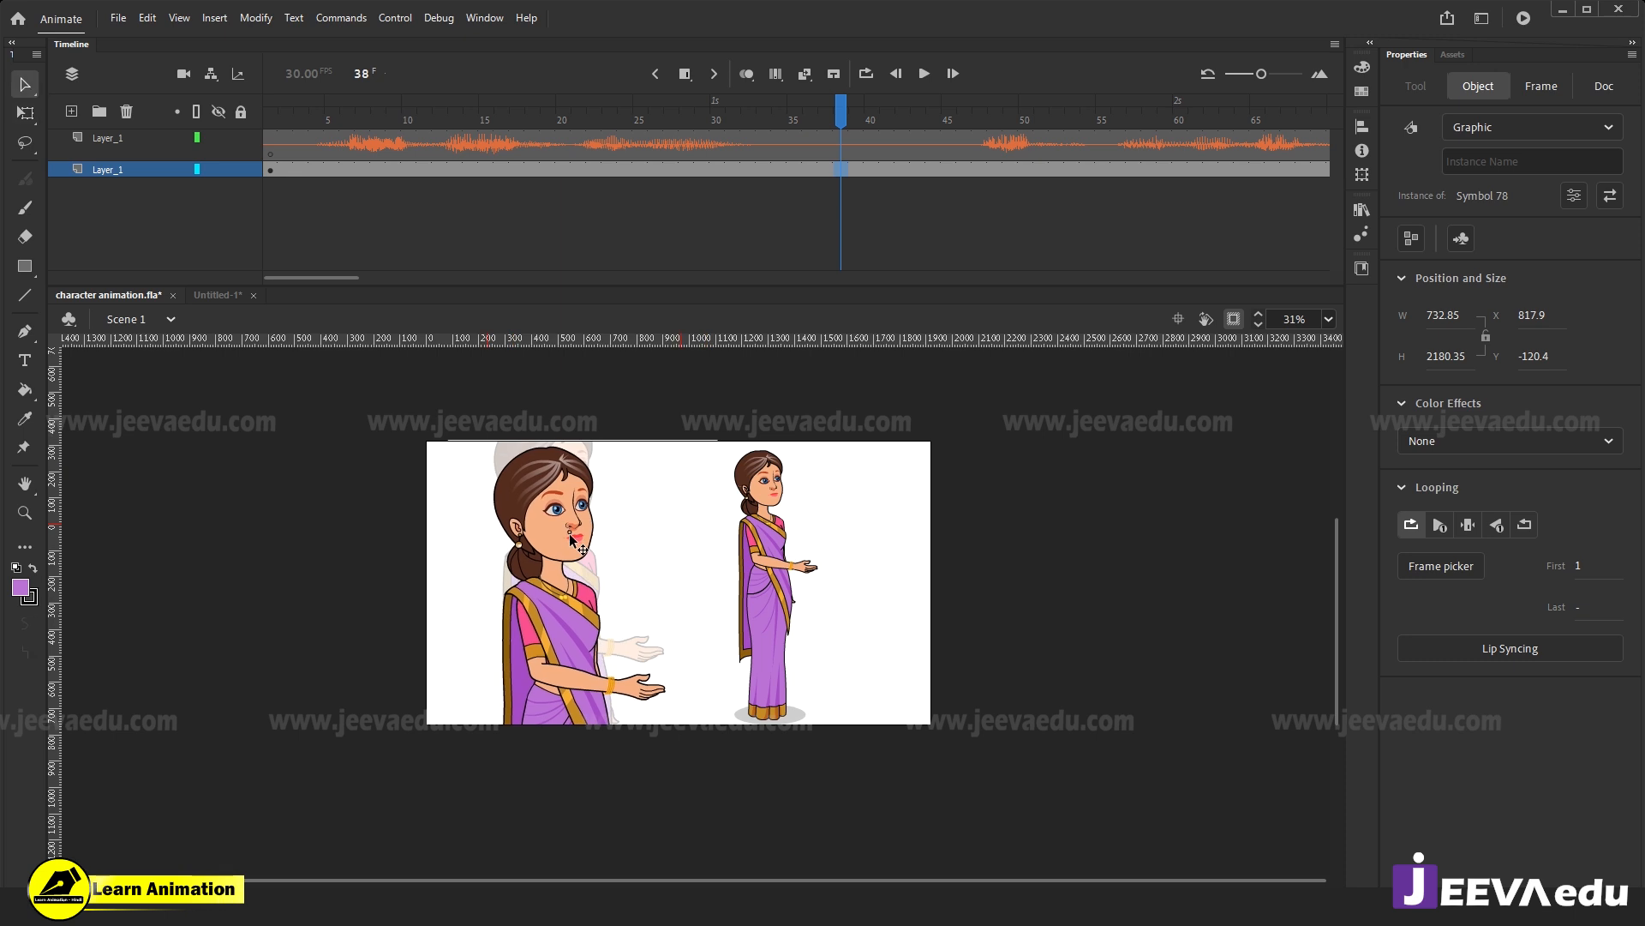
left_click_drag(874, 101, 903, 243)
left_click_drag(353, 279, 397, 279)
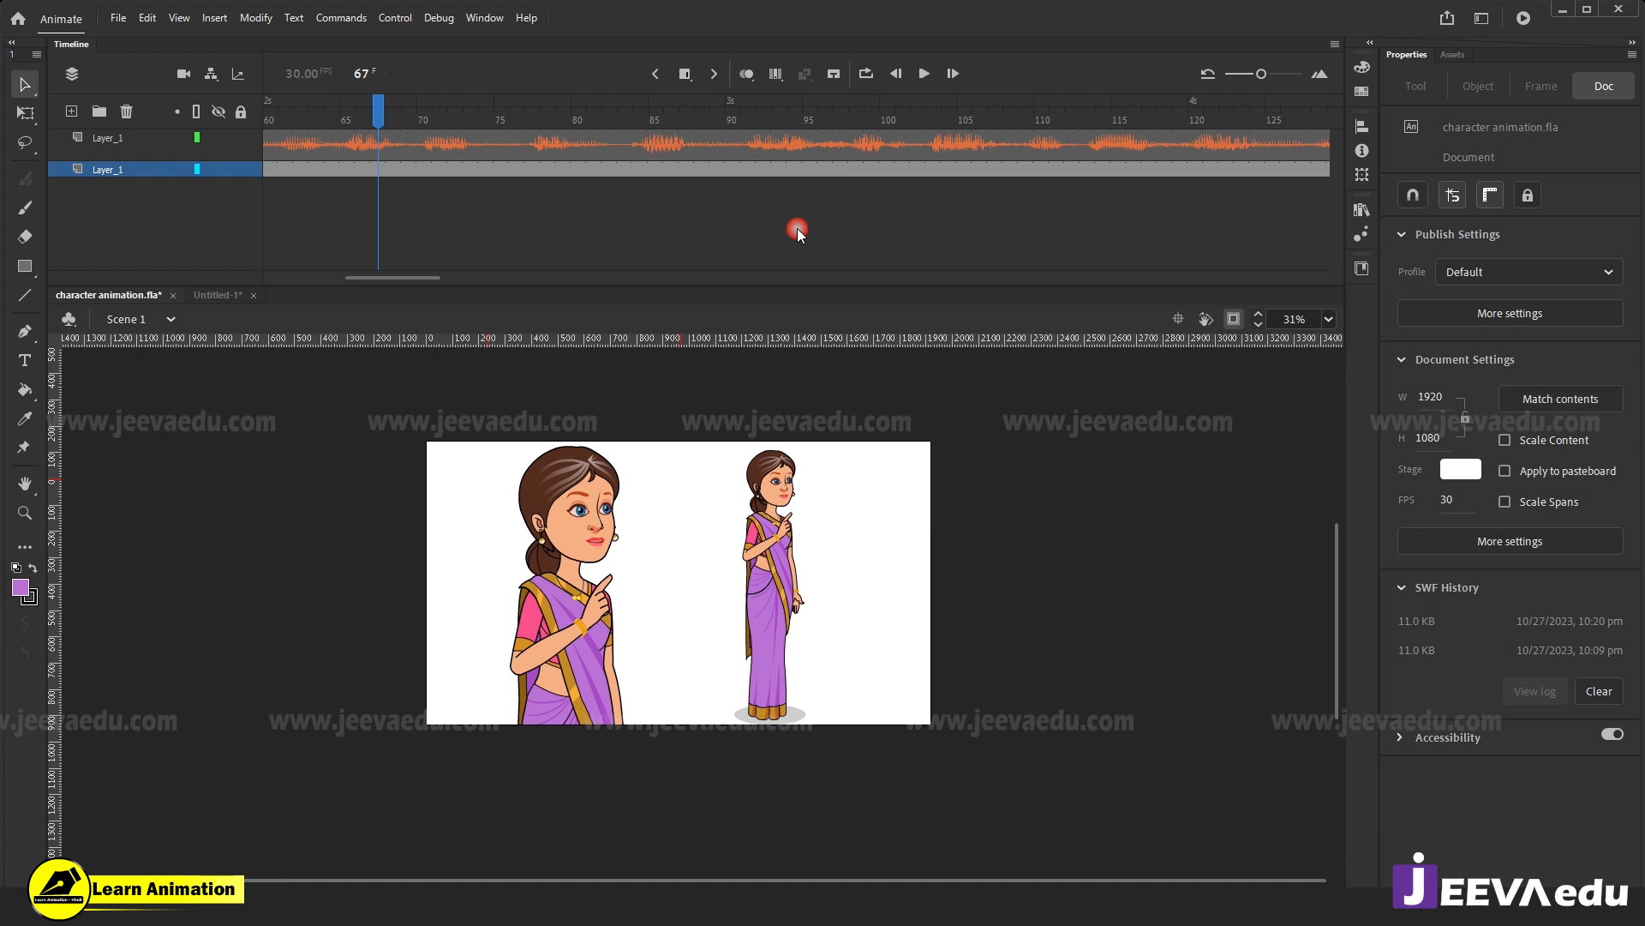
In the publish settings, set JPEG quality to 100 and keep the audio stream at MP3, 160 kbps, Best quality.
left_click(1550, 314)
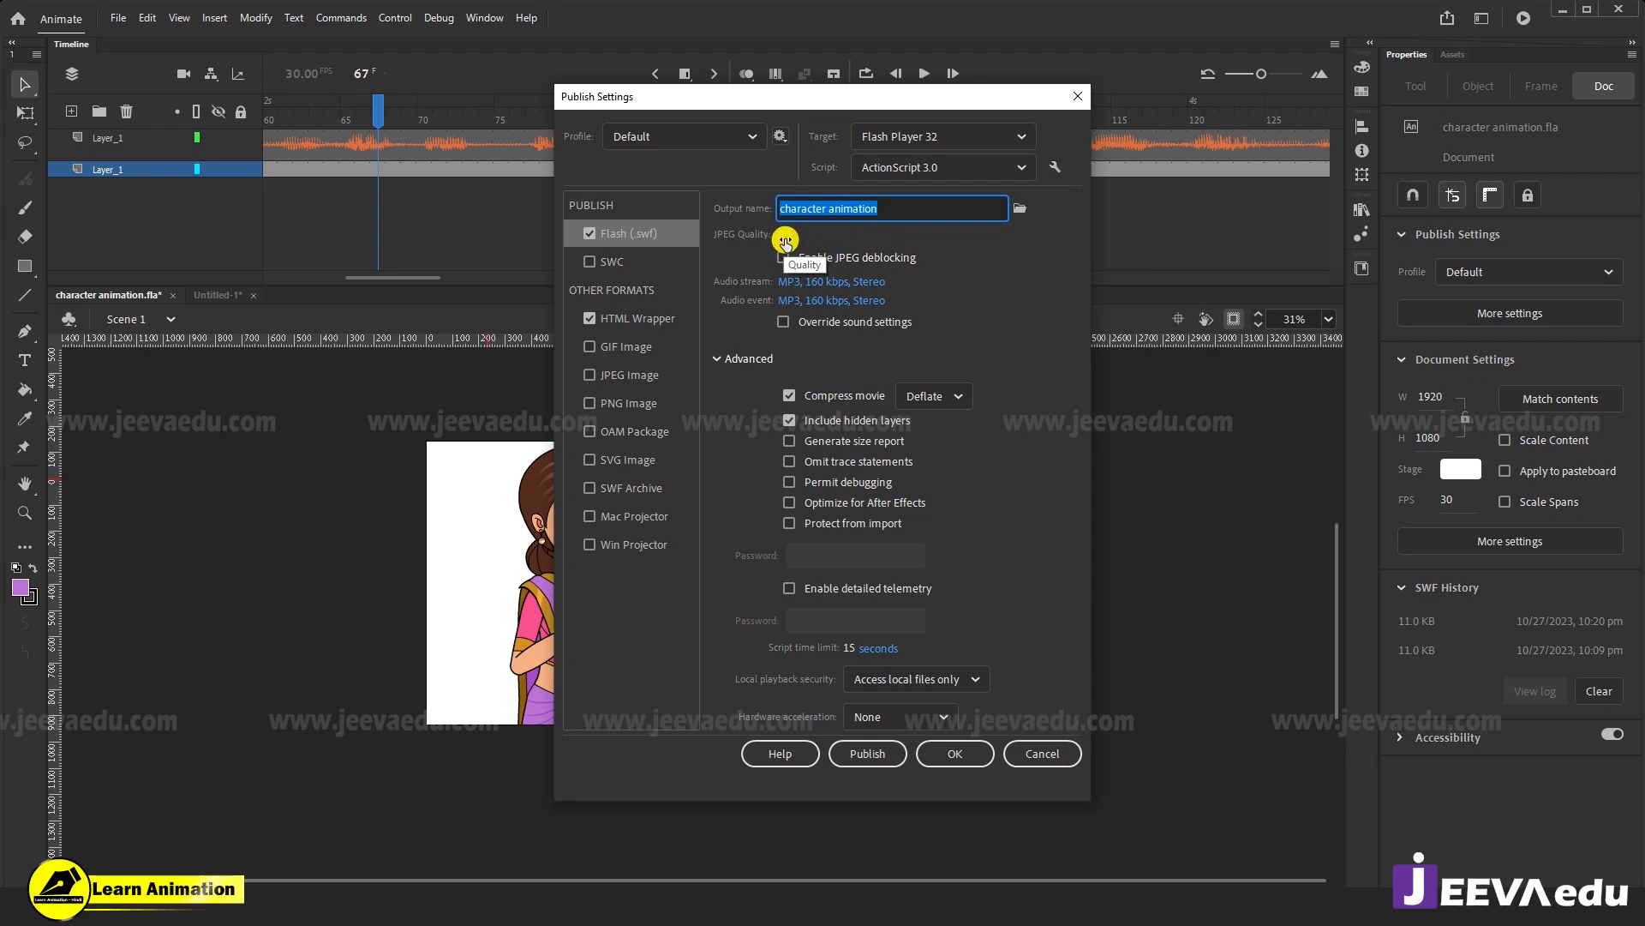
left_click_drag(785, 243, 803, 236)
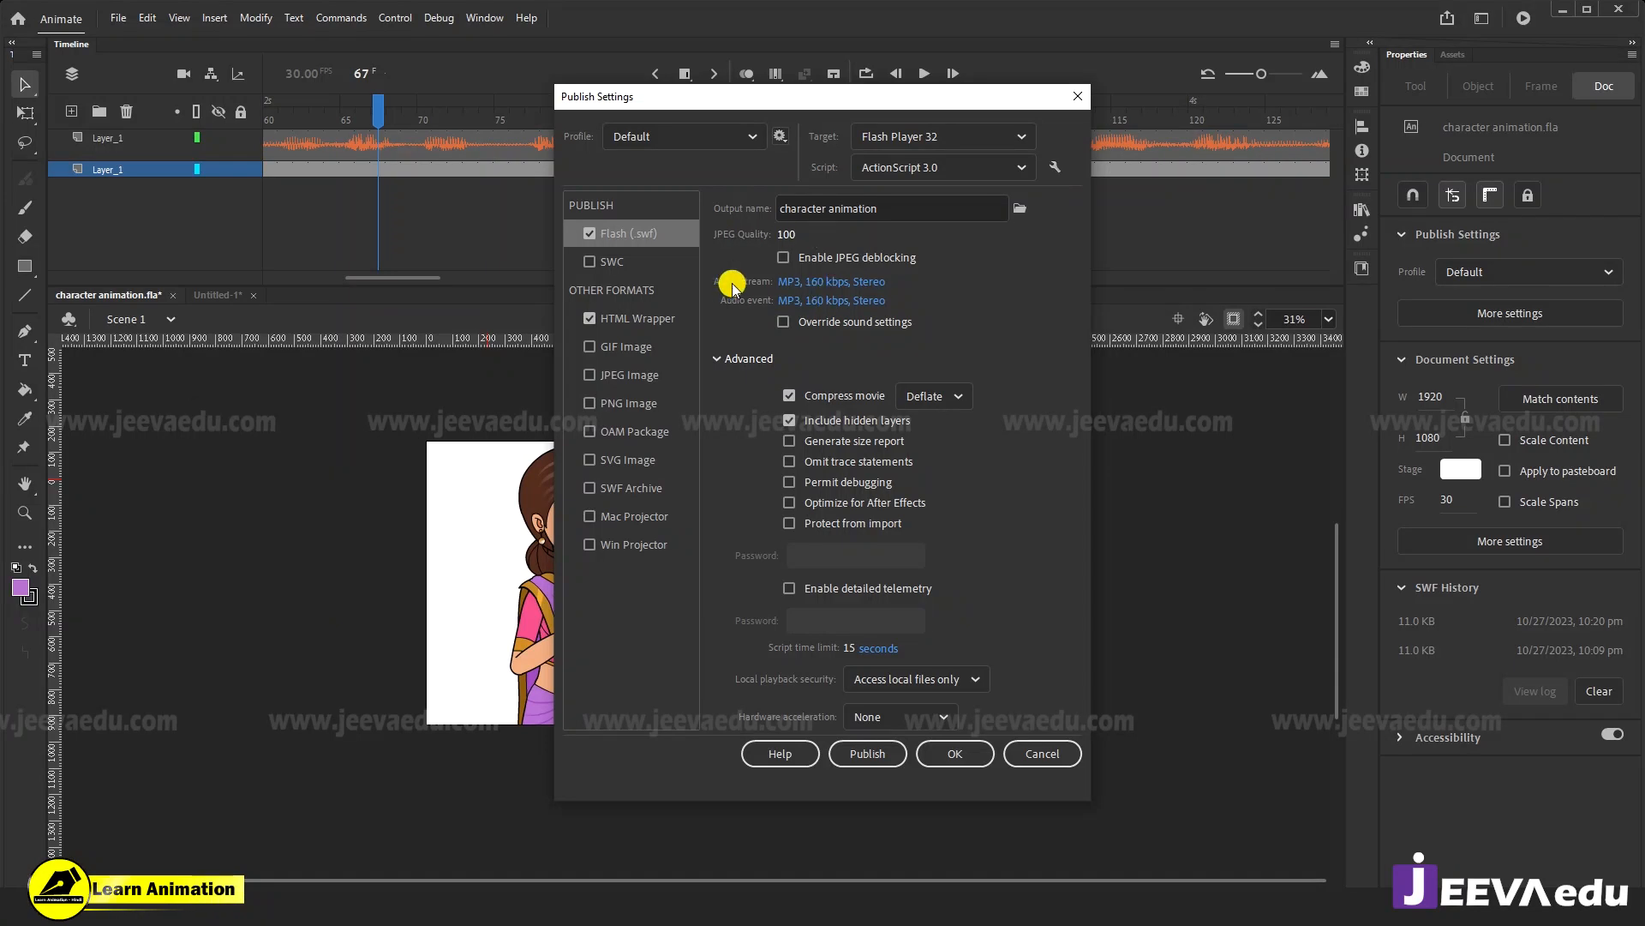
left_click(812, 291)
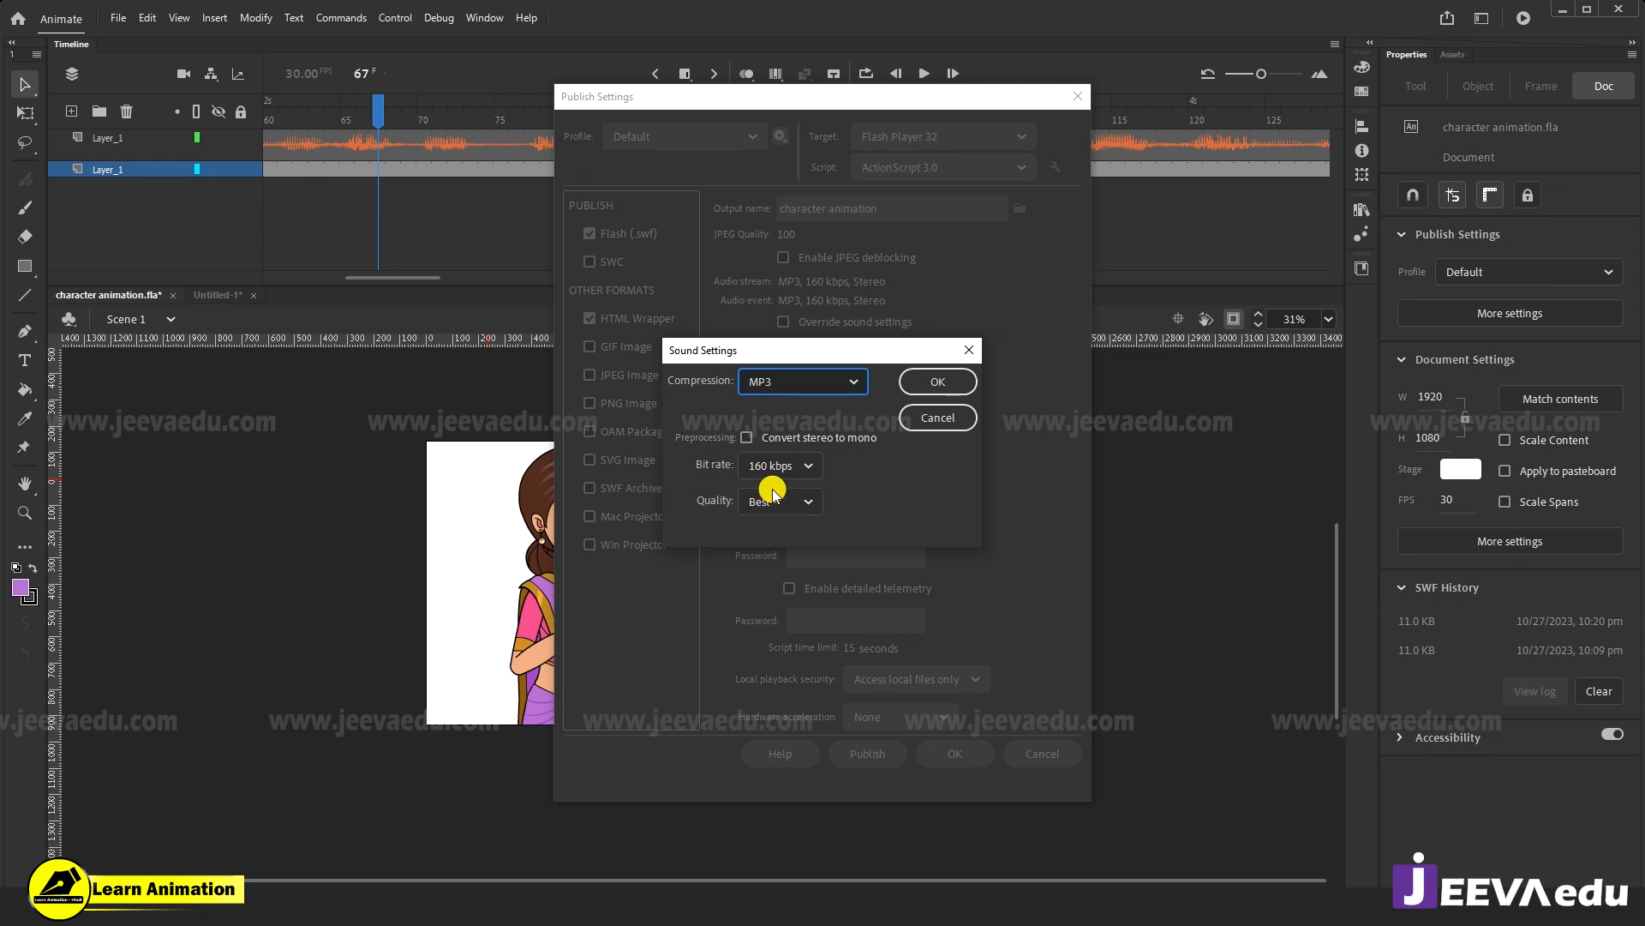
left_click(922, 380)
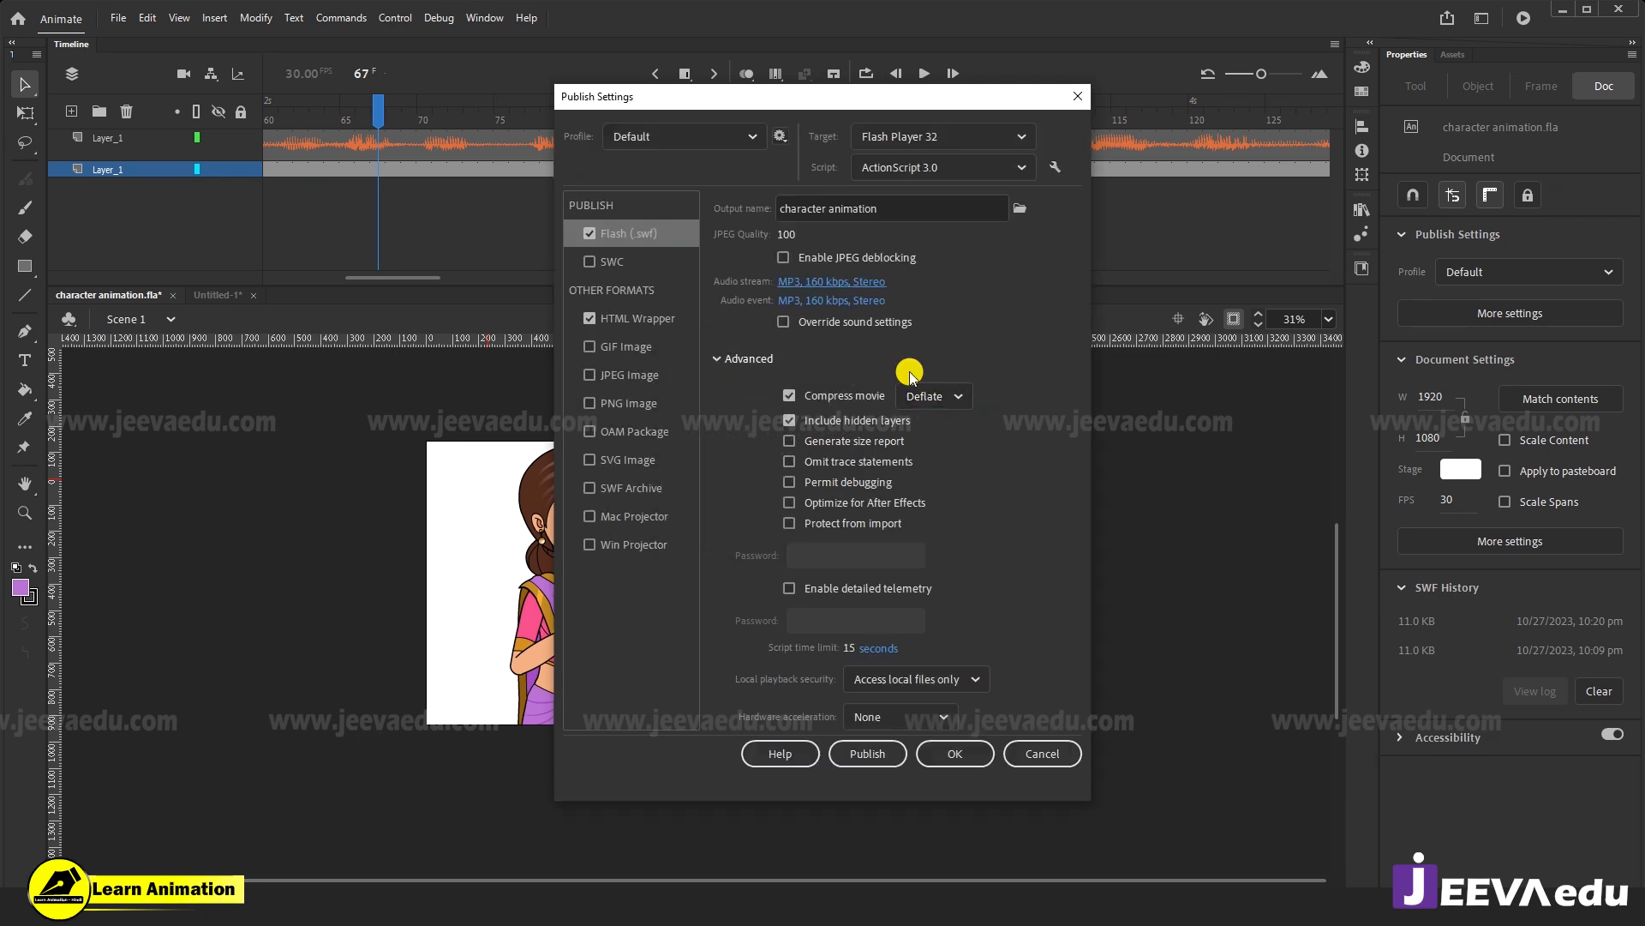
left_click(961, 751)
Export the entire movie as a 1920 × 1080 QuickTime video to the Desktop, named character animation.
left_click_drag(437, 282, 191, 258)
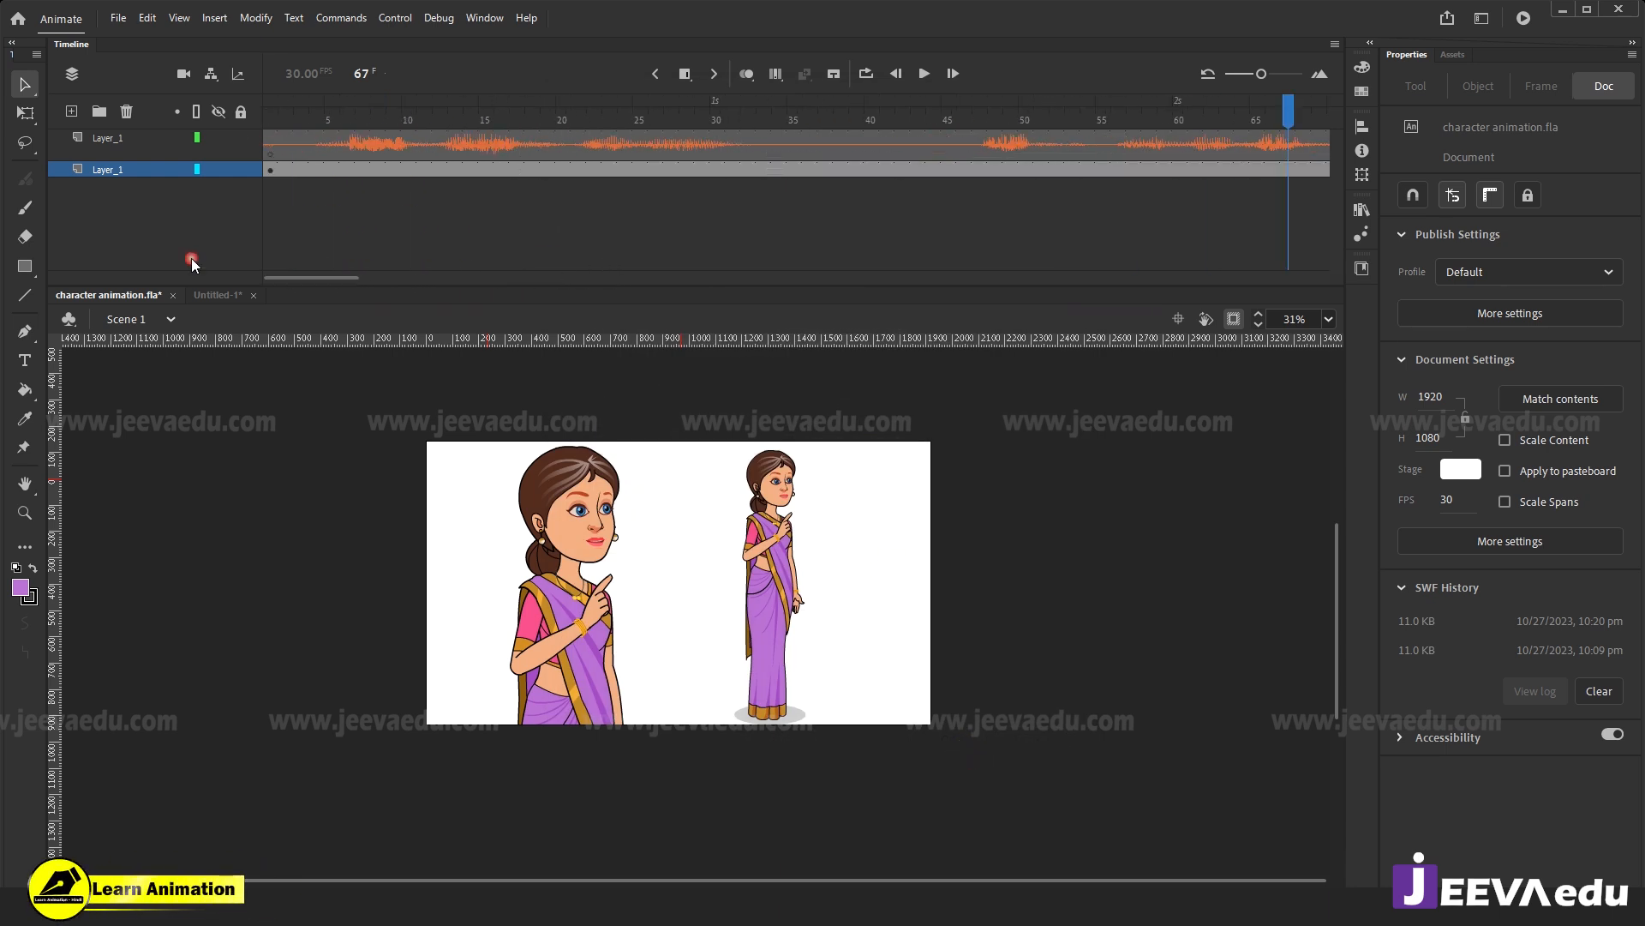
left_click(117, 18)
mouse_move(182, 289)
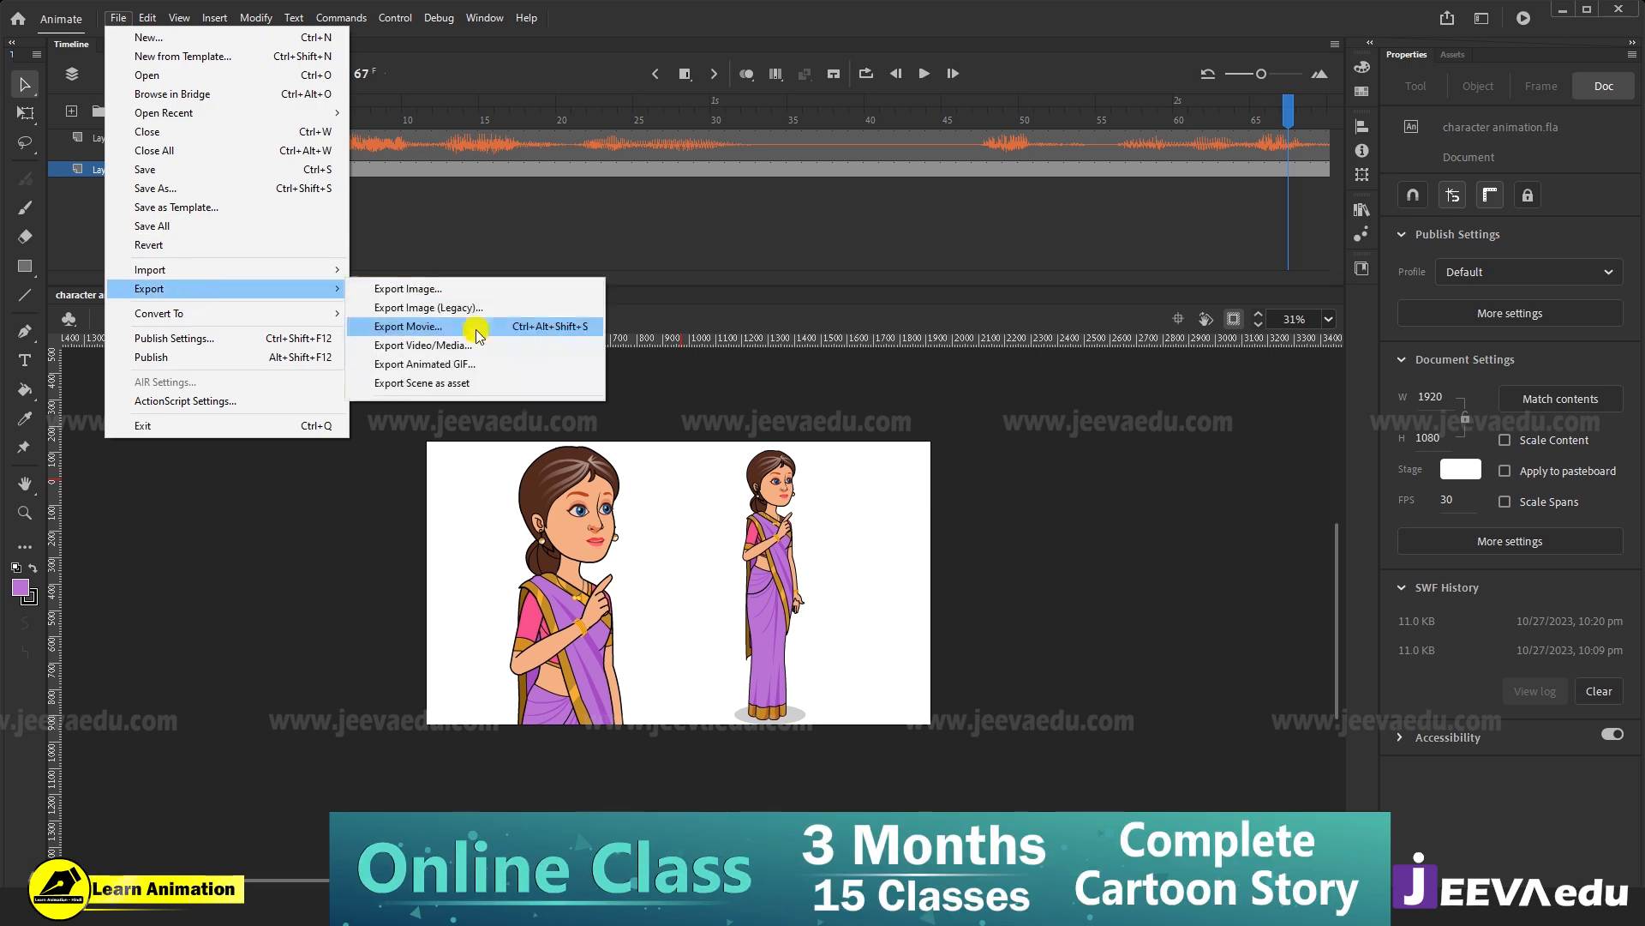
left_click(472, 347)
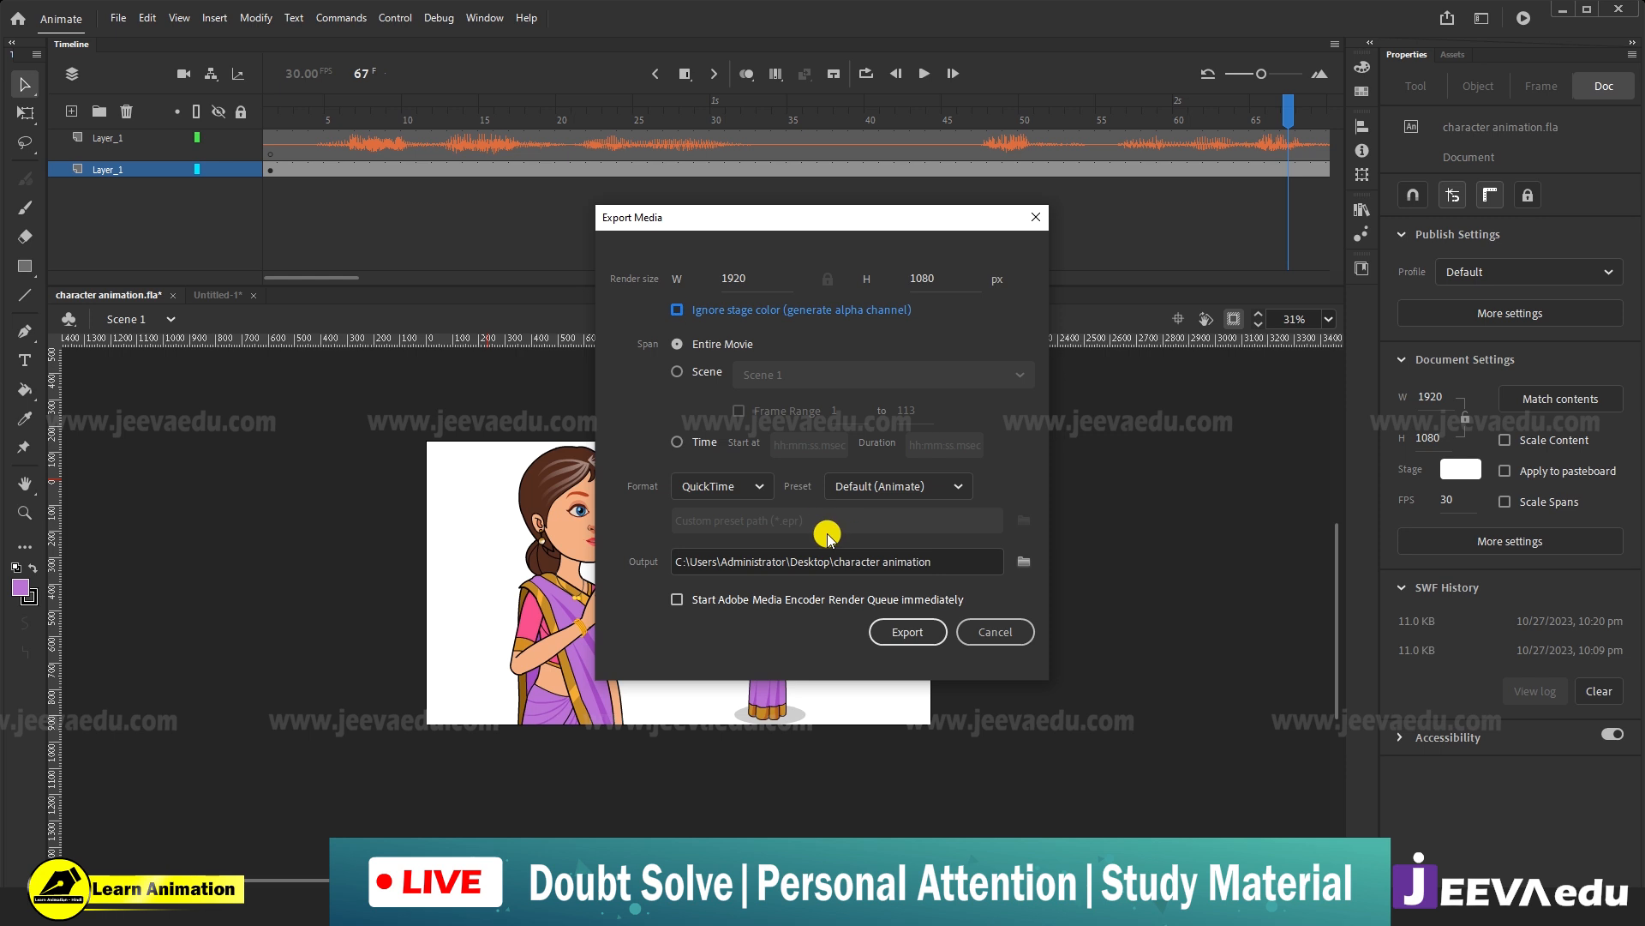
left_click(1018, 568)
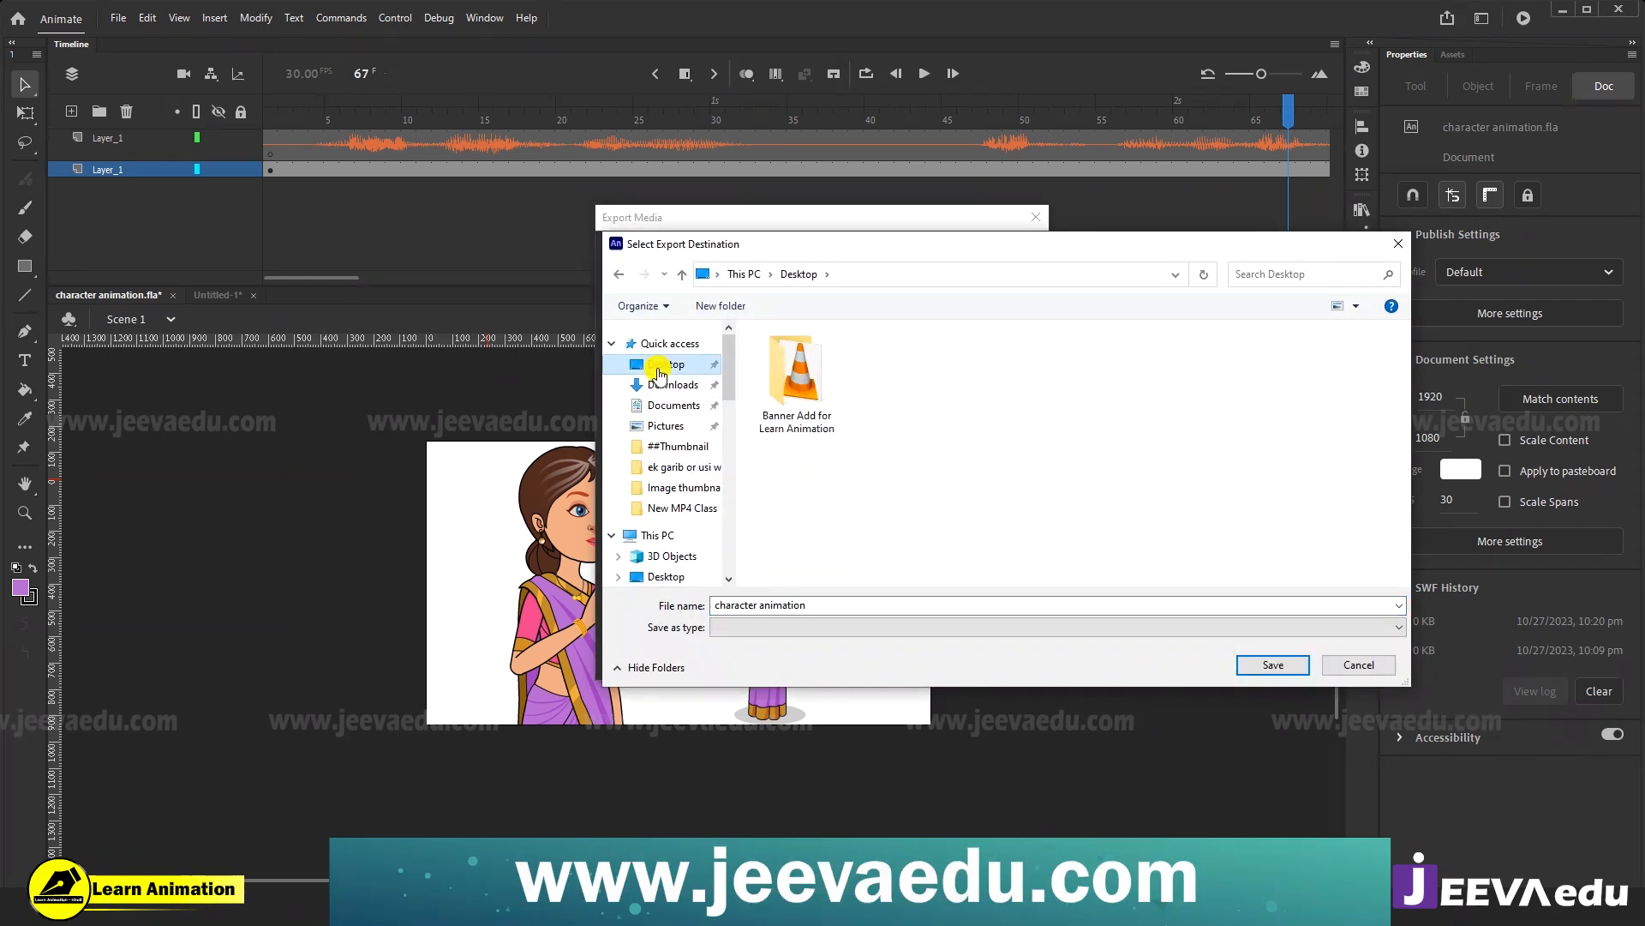
left_click(1275, 666)
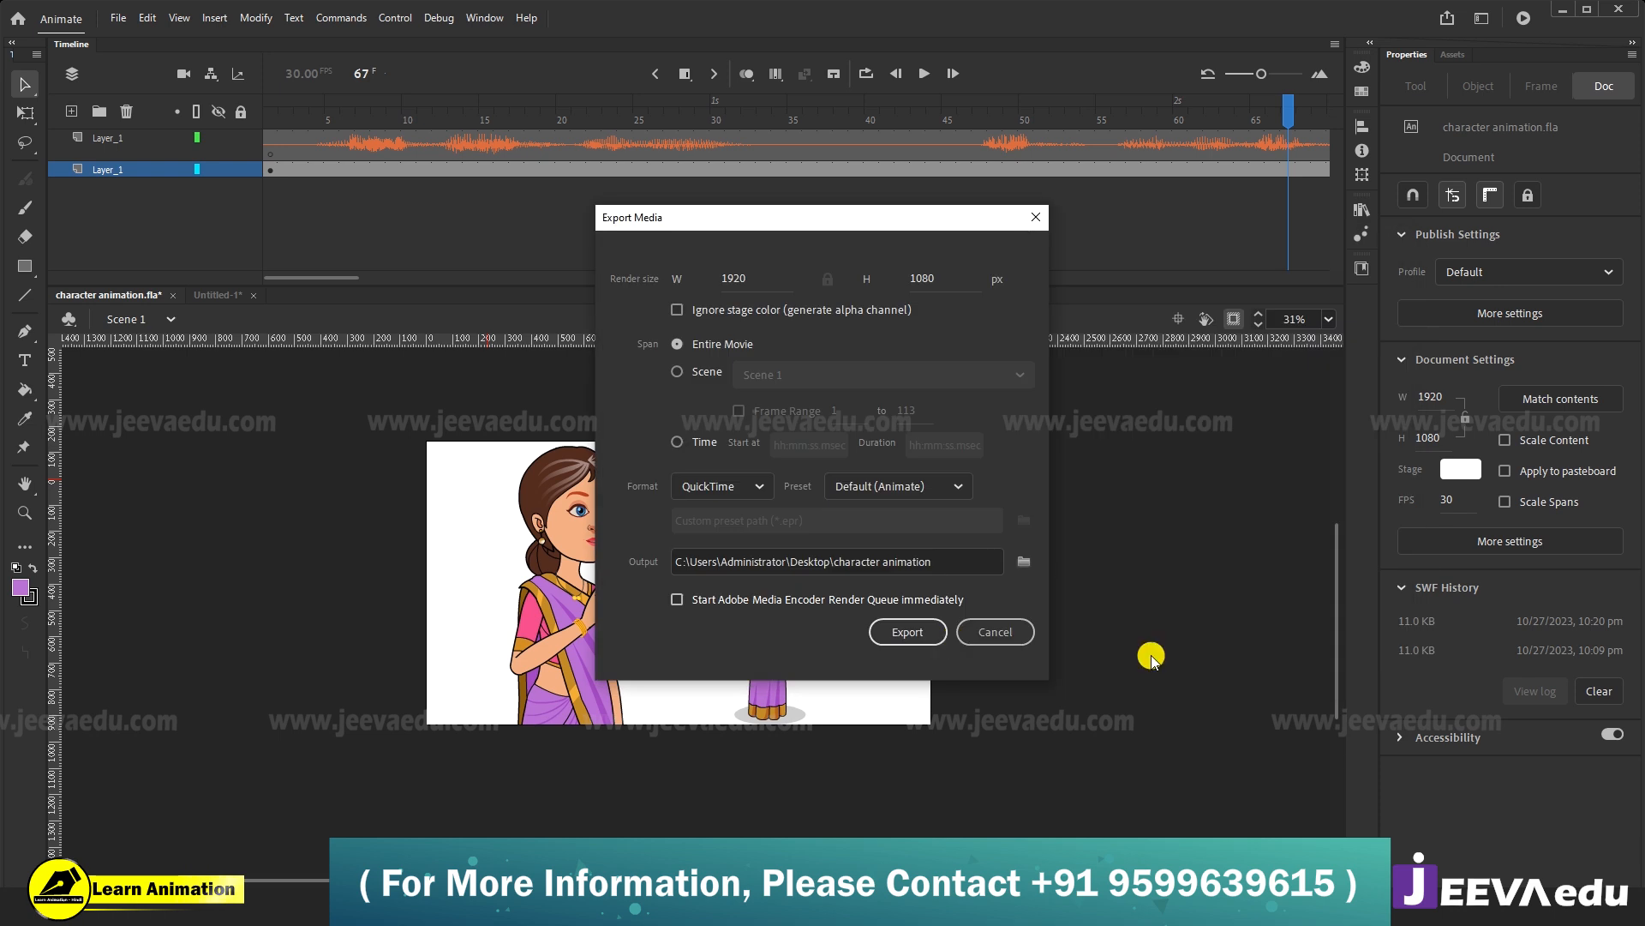
left_click(913, 635)
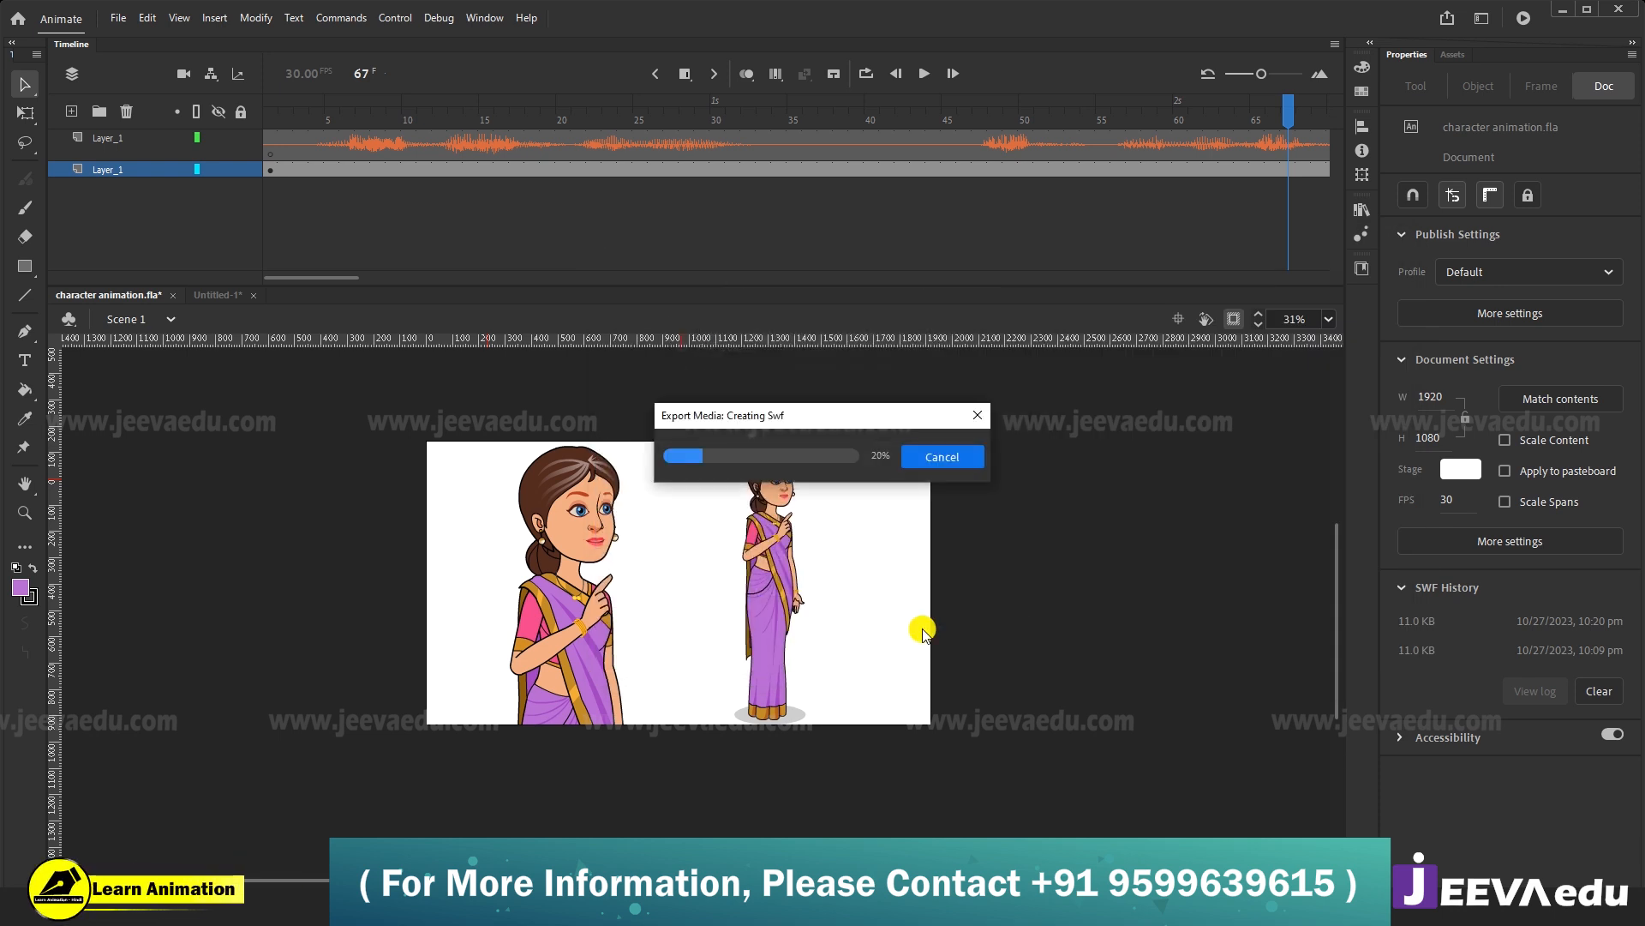